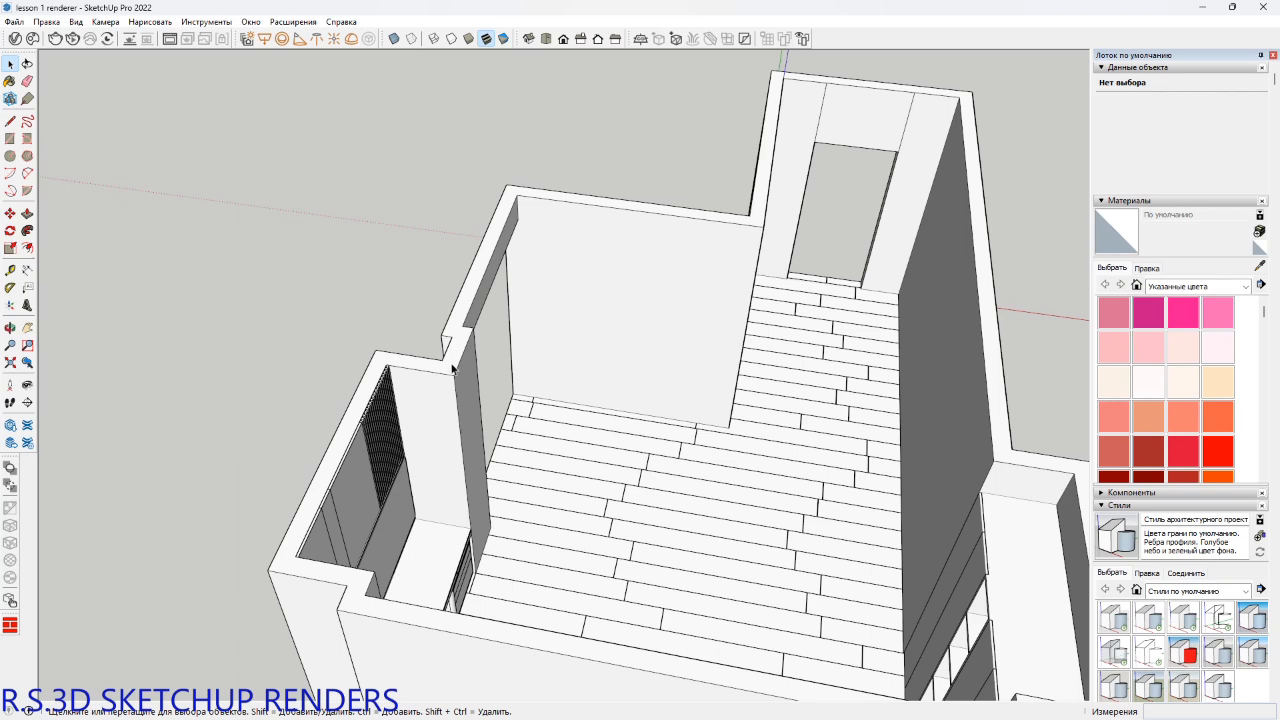
middle_click_drag(686, 423, 746, 510, "shift")
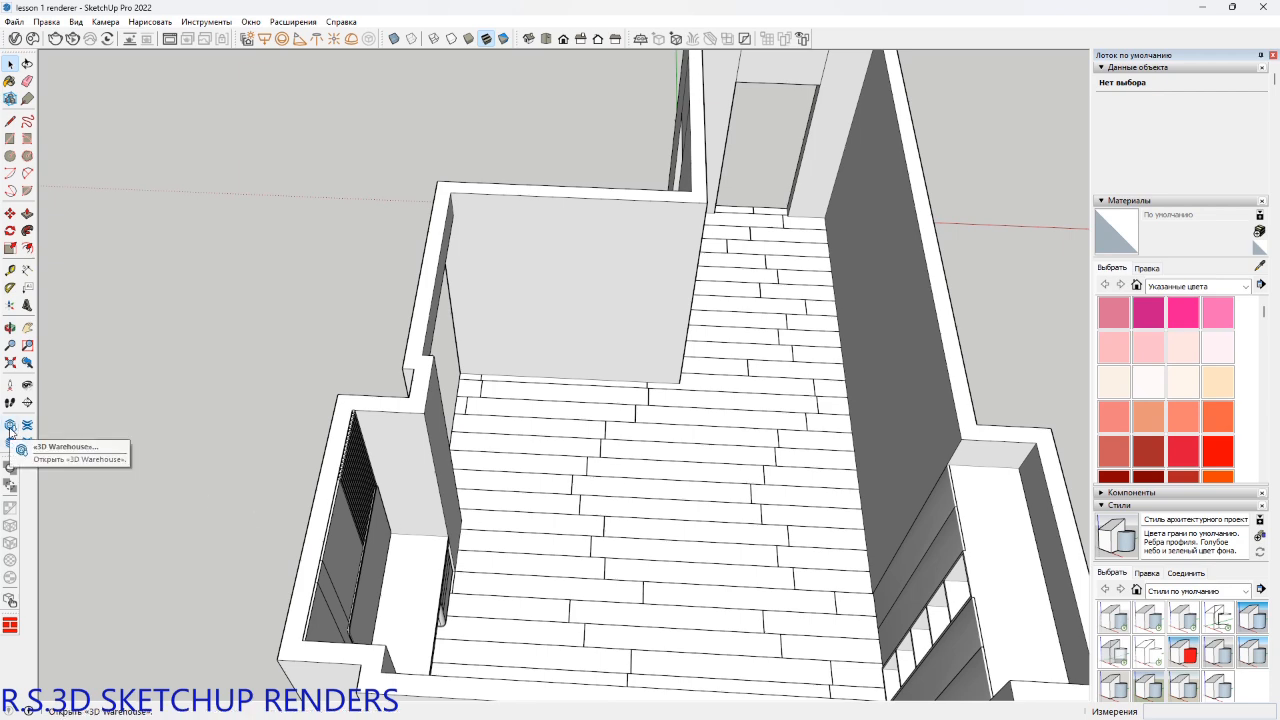
mouse_move(573, 300)
middle_mouse_down("shift")
mouse_move(549, 274)
mouse_move(557, 263)
mouse_move(565, 320)
middle_mouse_up("shift")
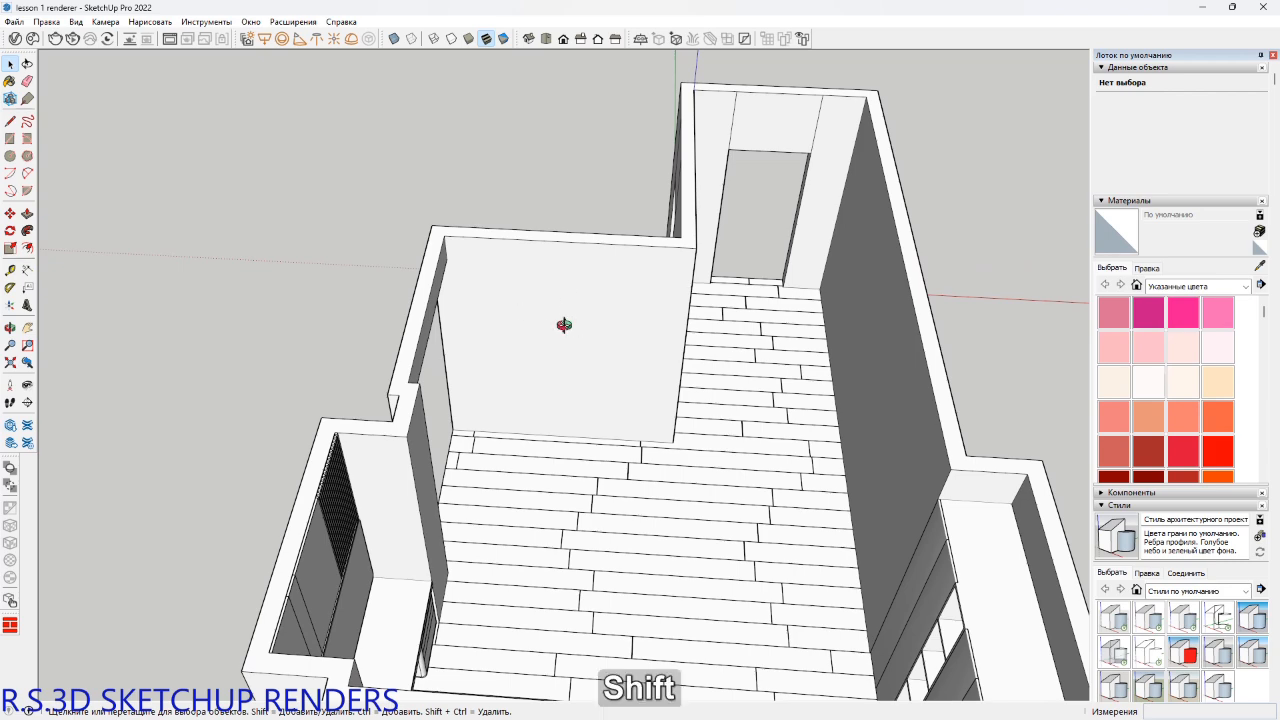
middle_click_drag(563, 323, 571, 406, "shift")
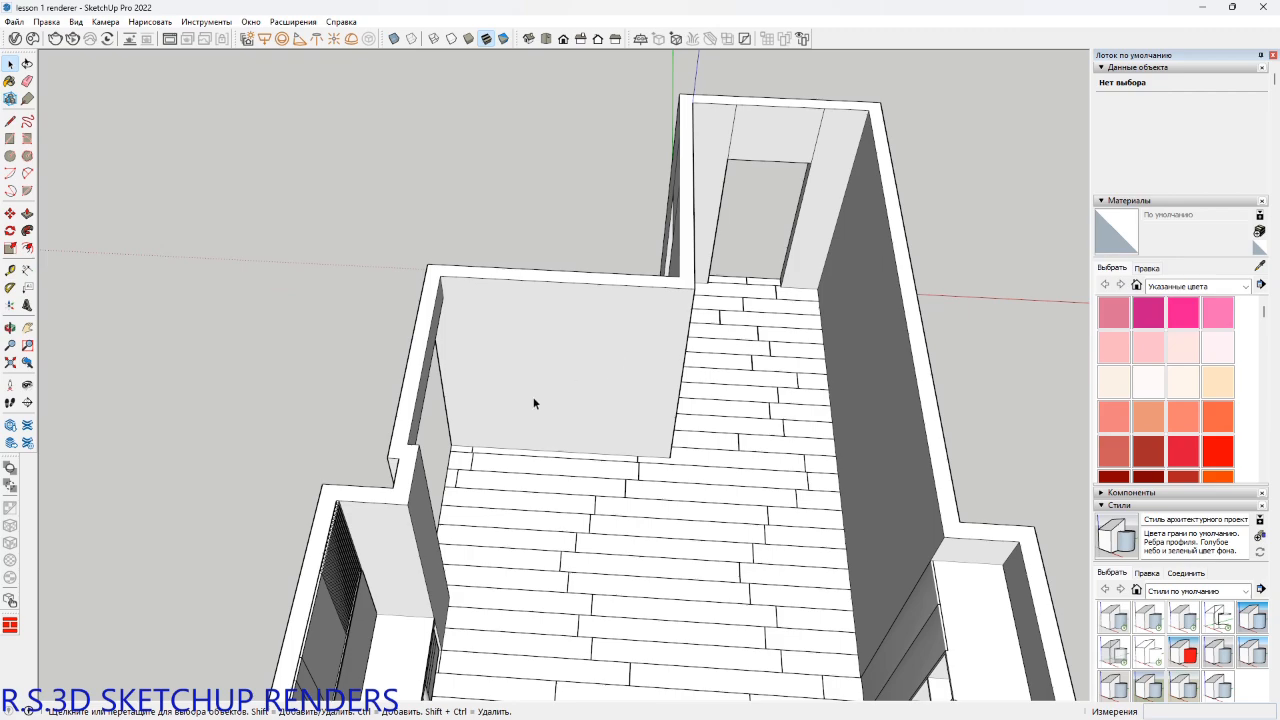
middle_click_drag(534, 403, 322, 315, "shift")
middle_click_drag(826, 482, 917, 459, "shift")
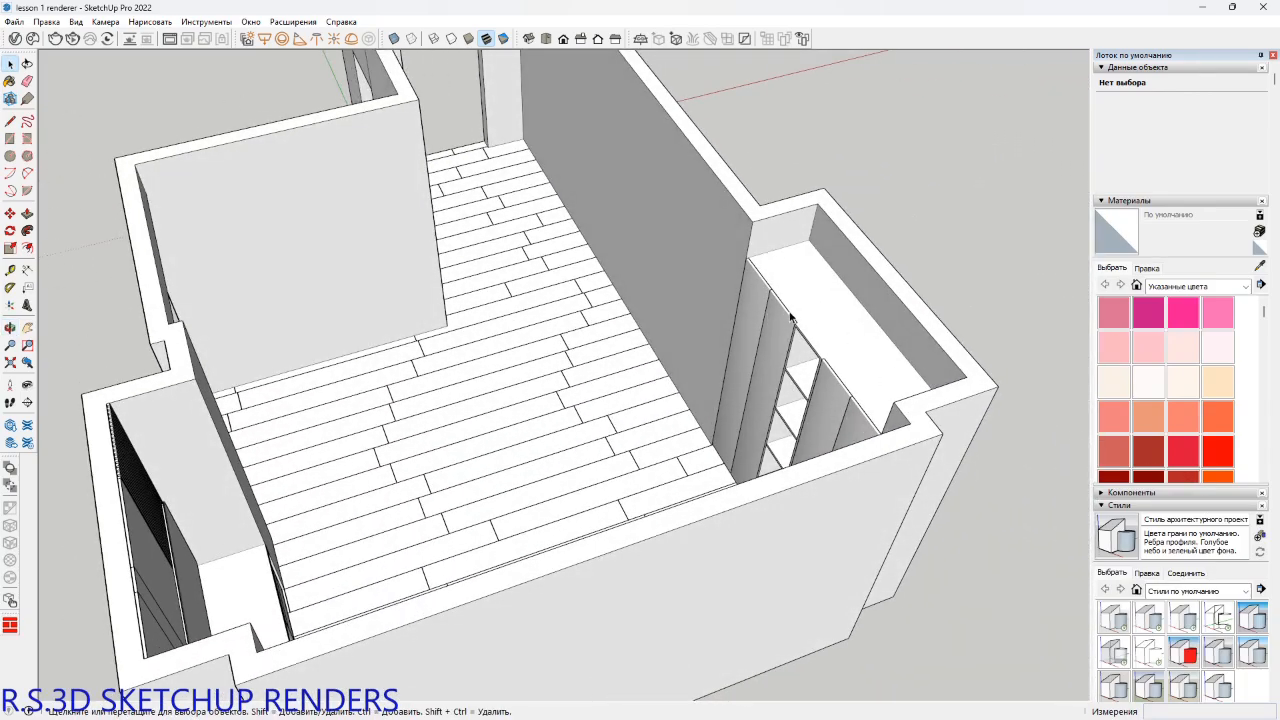
Open the wall-panel group behind the desk for editing, down to its leftmost panel.
middle_click_drag(740, 304, 503, 306, "shift")
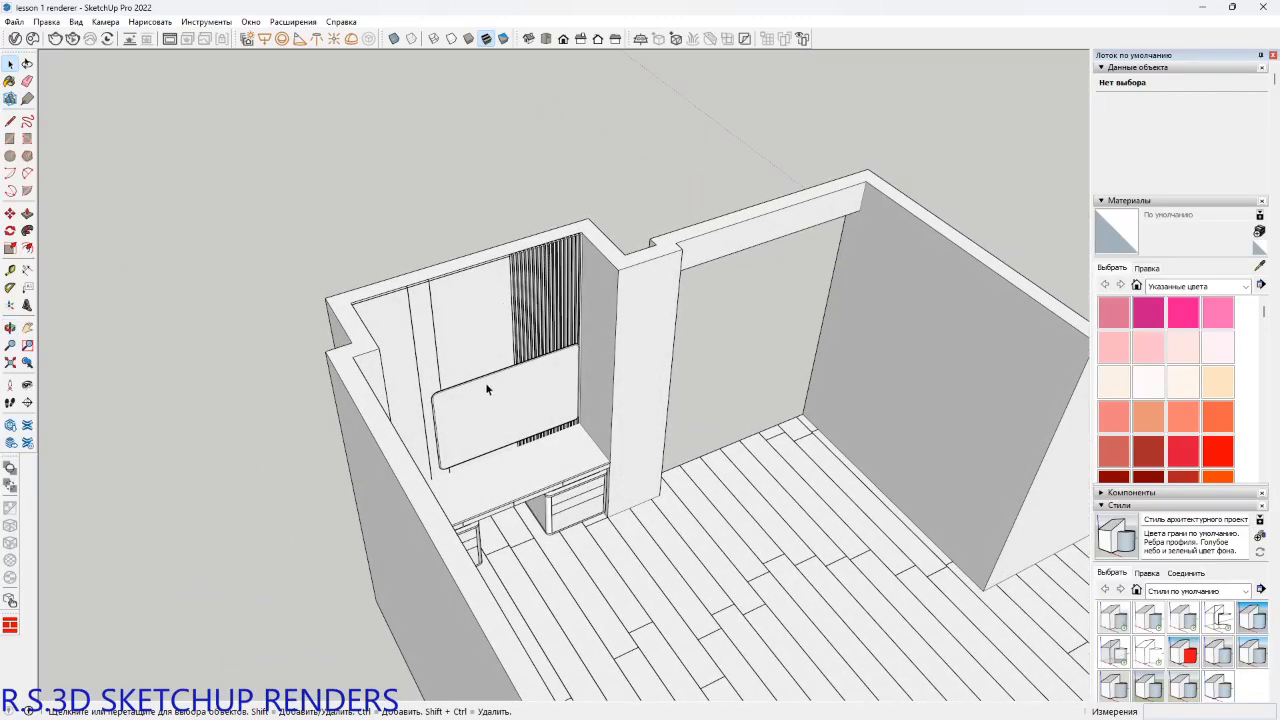
middle_click_drag(651, 325, 494, 335)
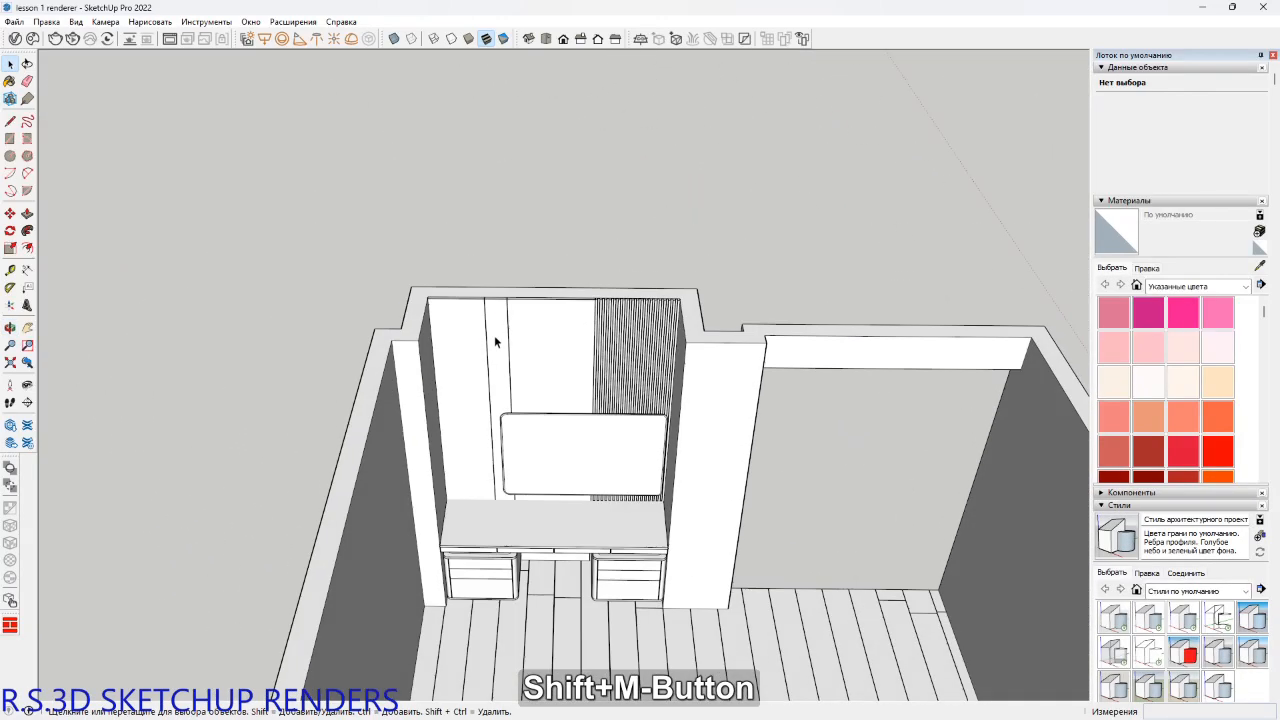
left_click(534, 381)
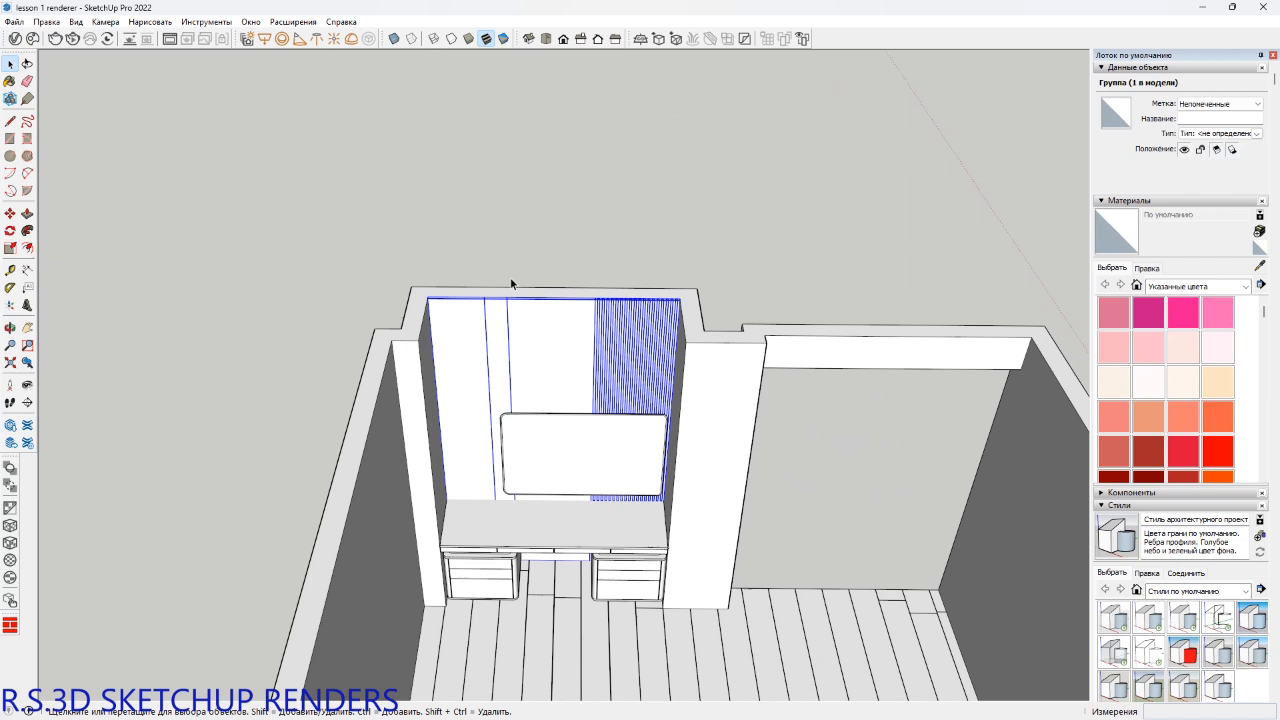
double_click(530, 361)
scroll(480, 371, "up", 2)
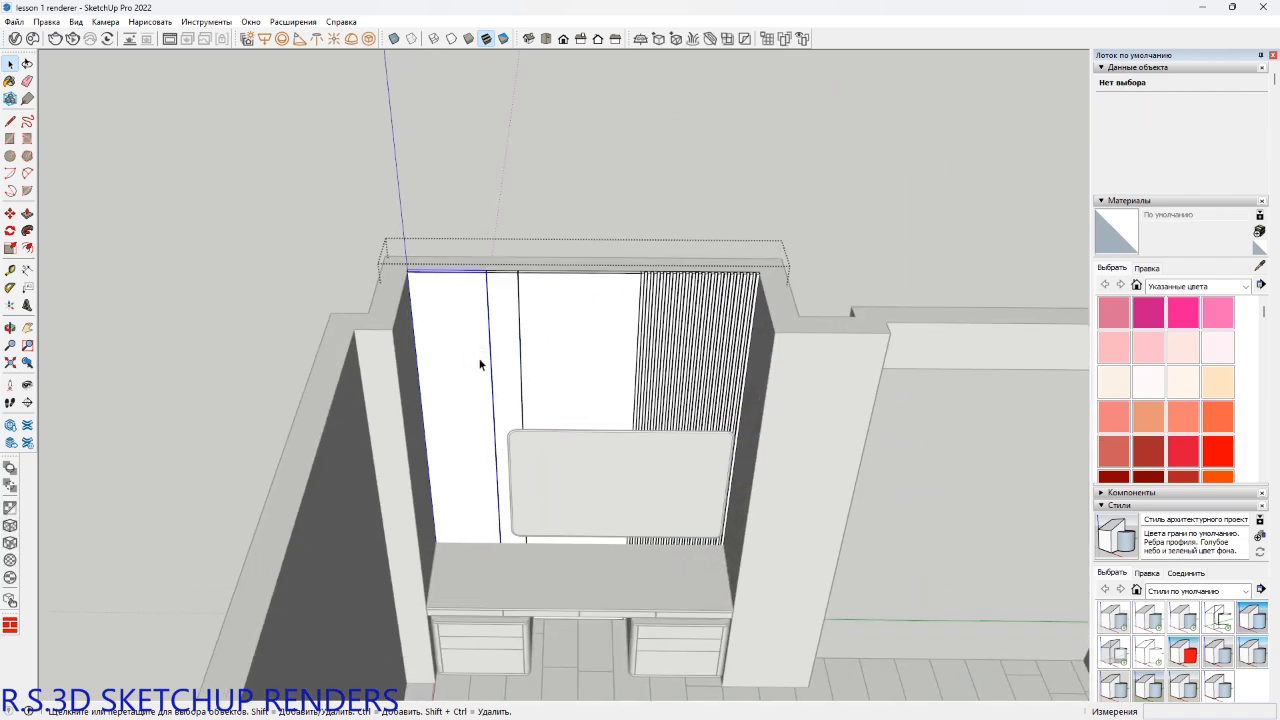
left_click(480, 364)
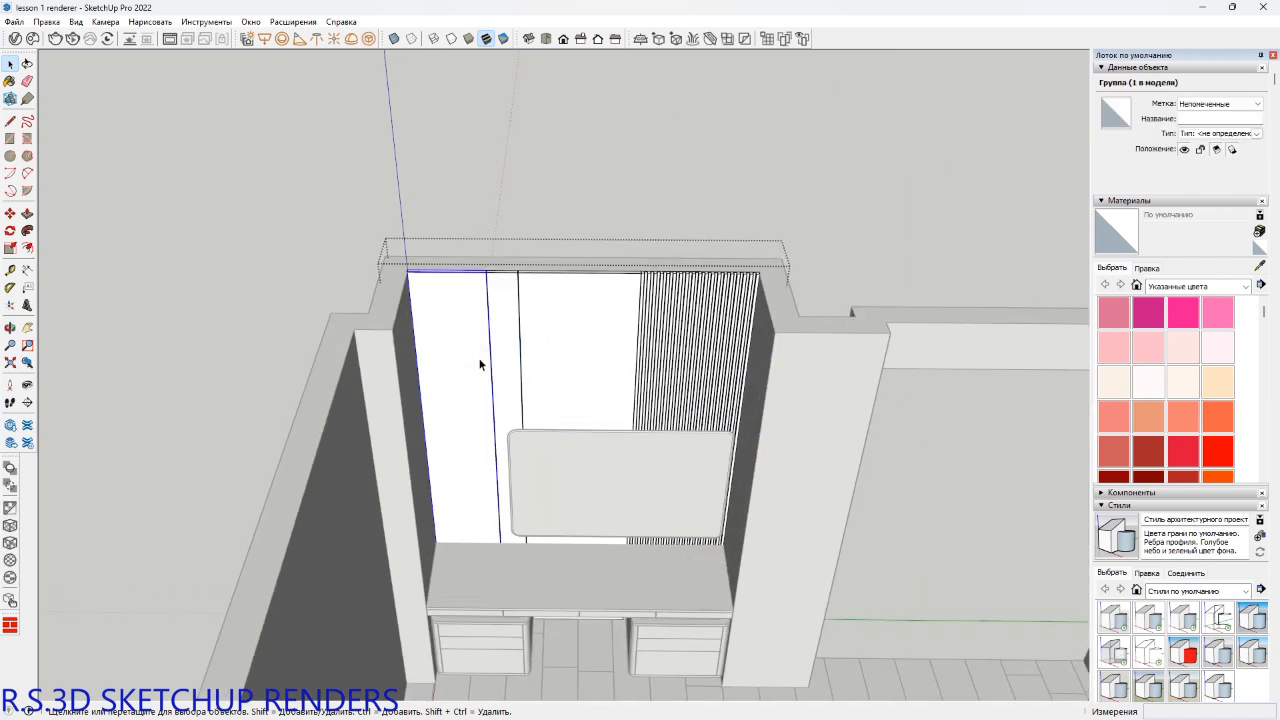
Move the leftmost panel's top geometry down along the vertical axis by about 393 mm, to the height of the opposite cabinet's top.
middle_click_drag(480, 363, 263, 382)
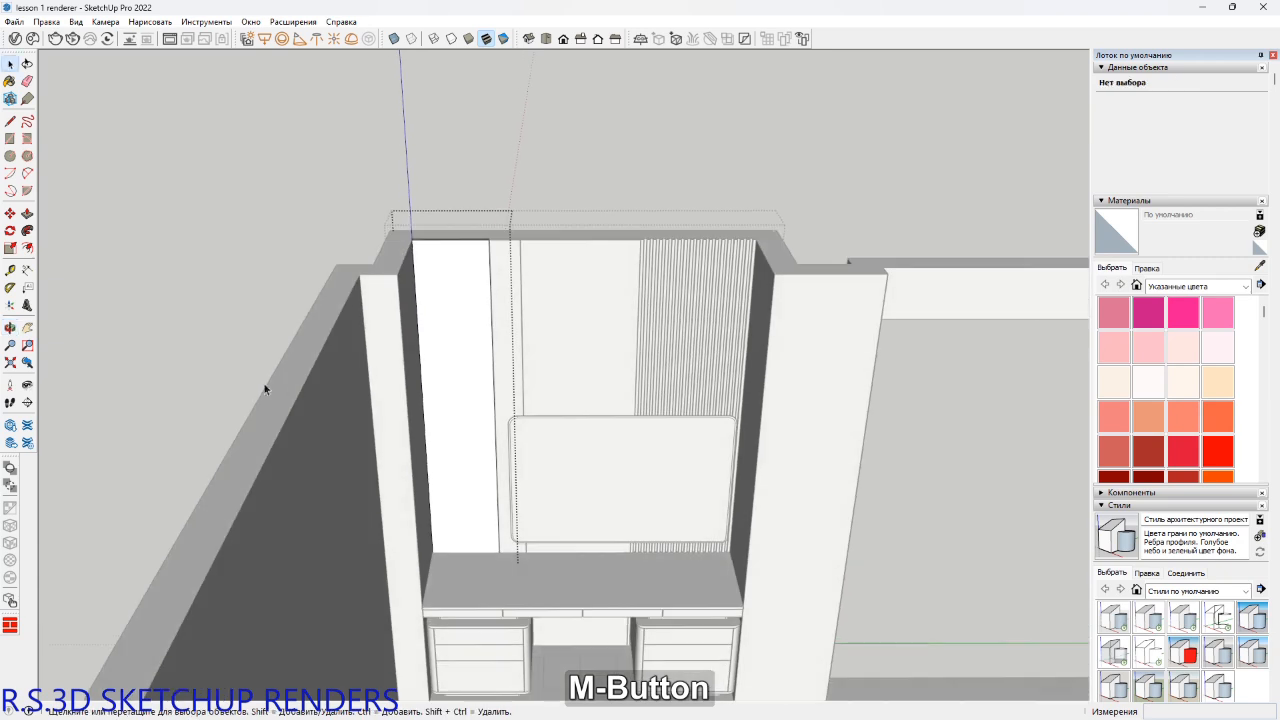
left_click_drag(270, 375, 712, 100)
mouse_move(446, 285)
middle_mouse_down()
mouse_move(429, 243)
mouse_move(434, 263)
middle_mouse_up()
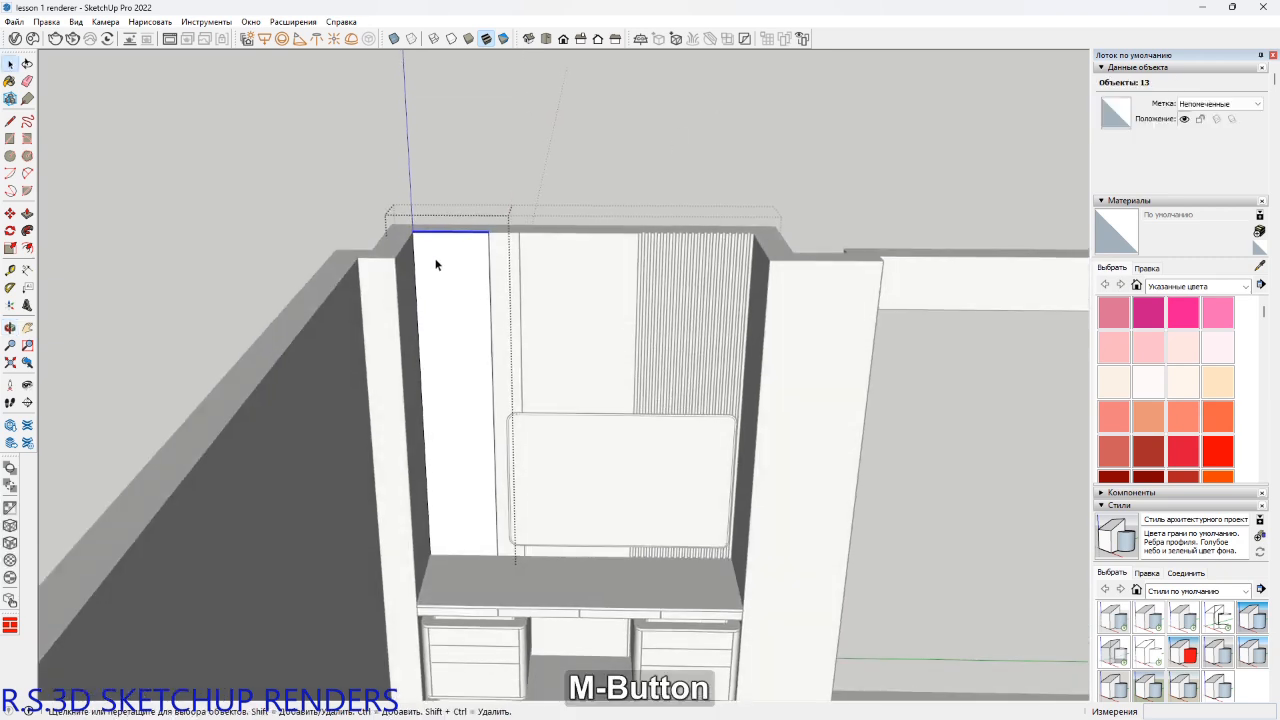
key("m")
scroll(443, 237, "up", 2)
left_click(443, 234)
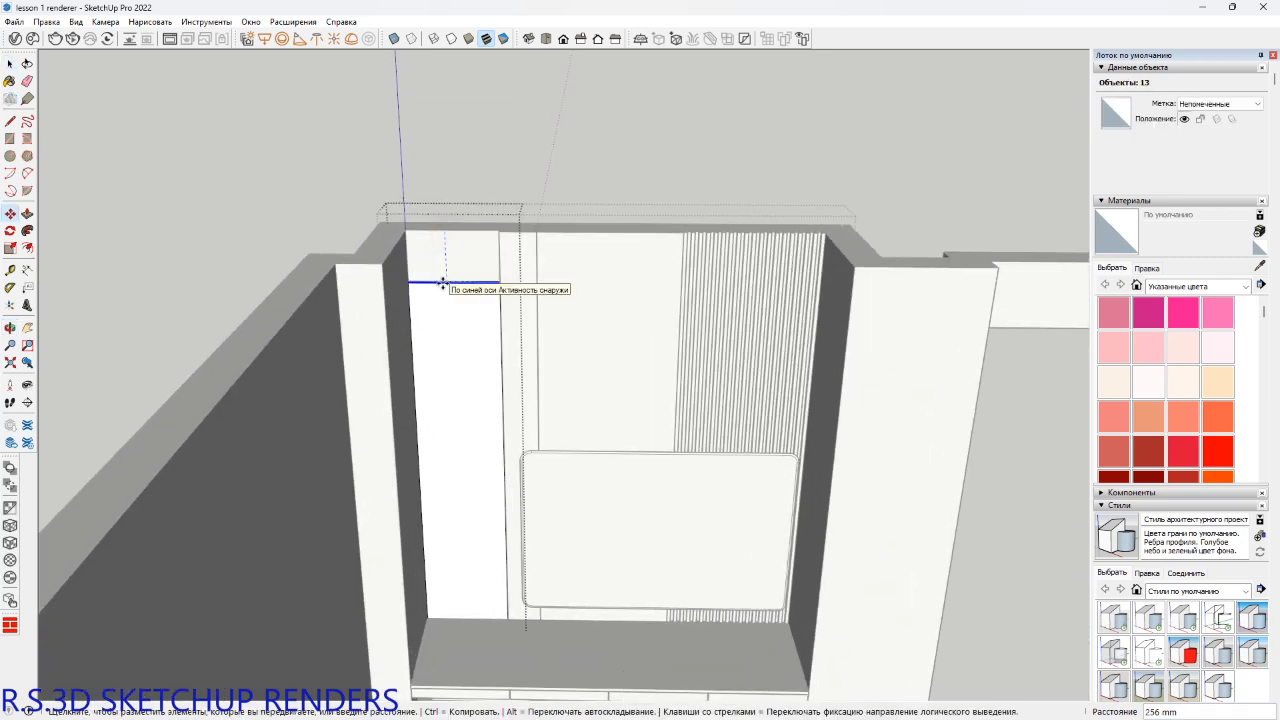
key("Up")
scroll(443, 271, "down", 3)
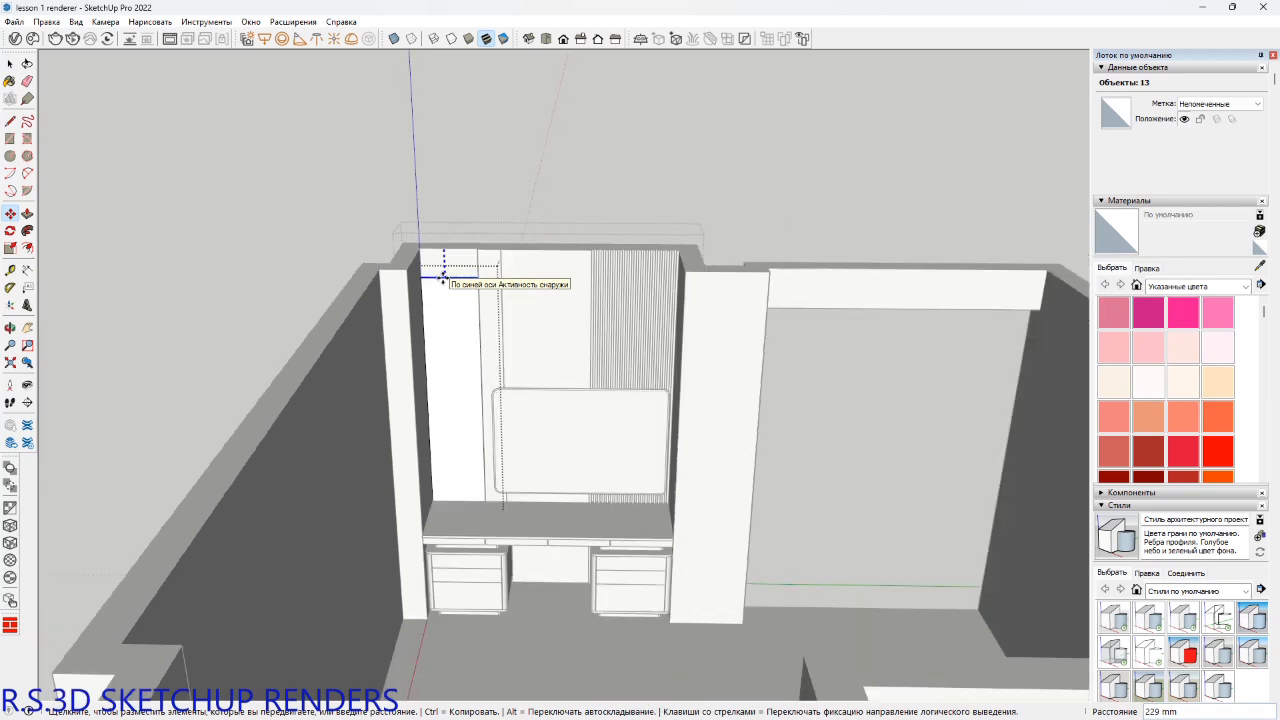
middle_click_drag(443, 271, 380, 343, "shift")
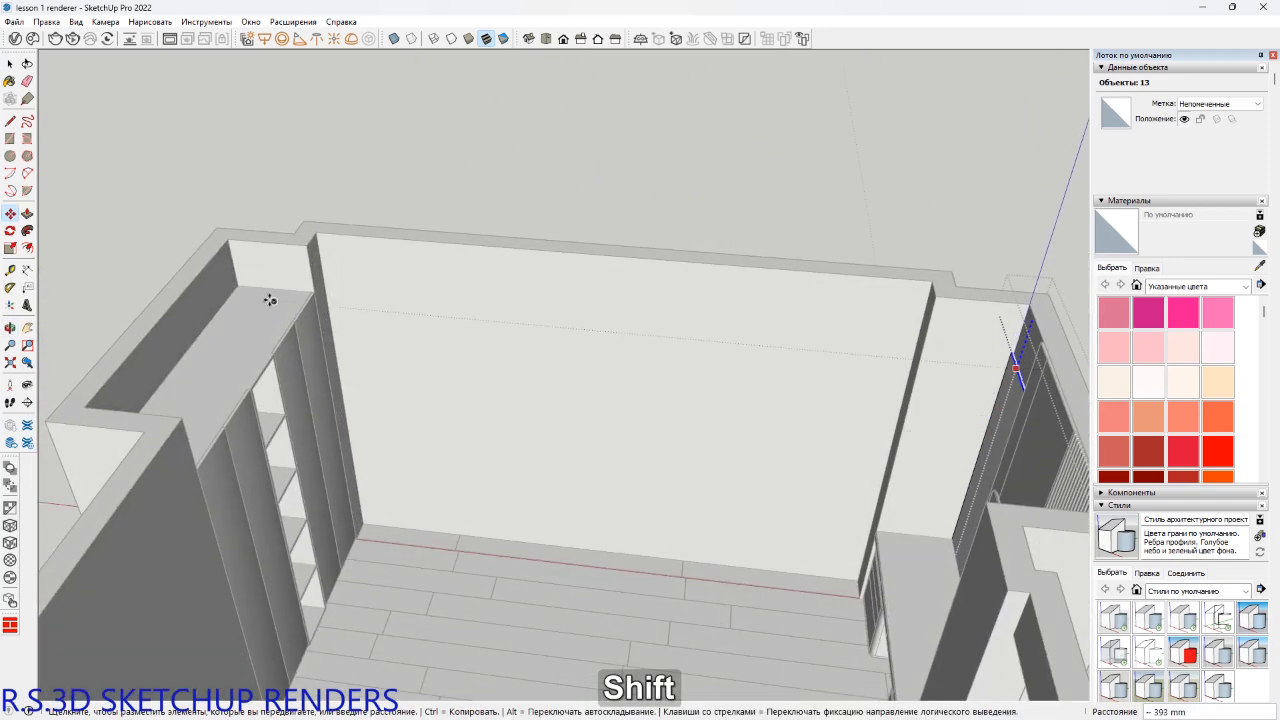
left_click(261, 300)
Open the narrow second panel and move its top geometry straight down, level with the first panel's top edge.
middle_click_drag(570, 359, 920, 270, "shift")
scroll(630, 213, "up", 3)
key("space")
double_click(720, 180)
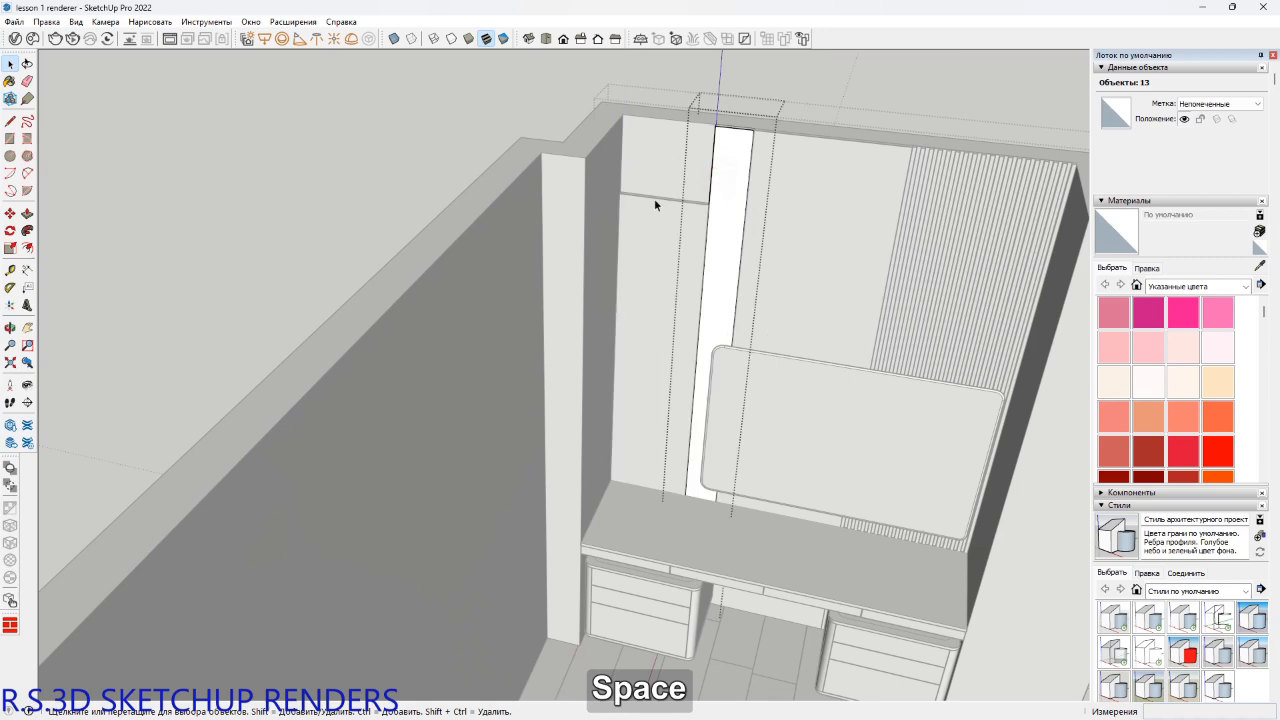
left_click_drag(716, 188, 930, 53)
left_click_drag(697, 165, 868, 97)
middle_click_drag(733, 175, 489, 206)
key("m")
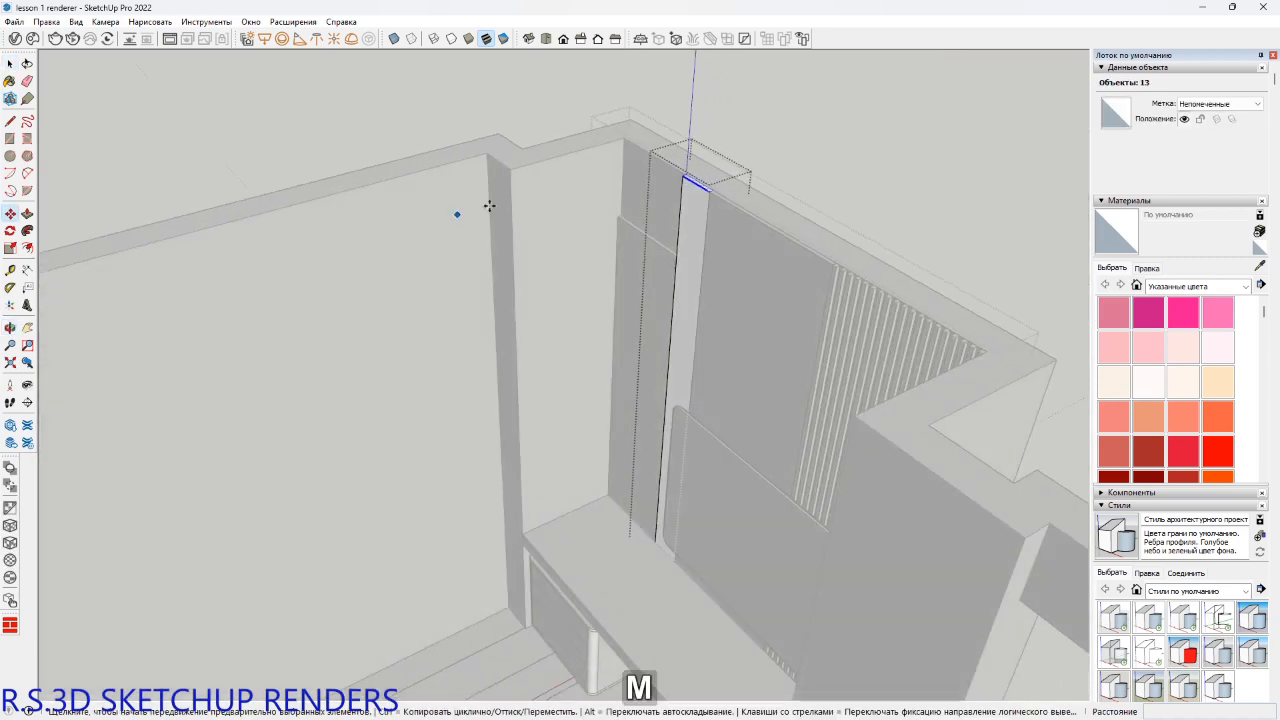
left_click(697, 185)
key("shift")
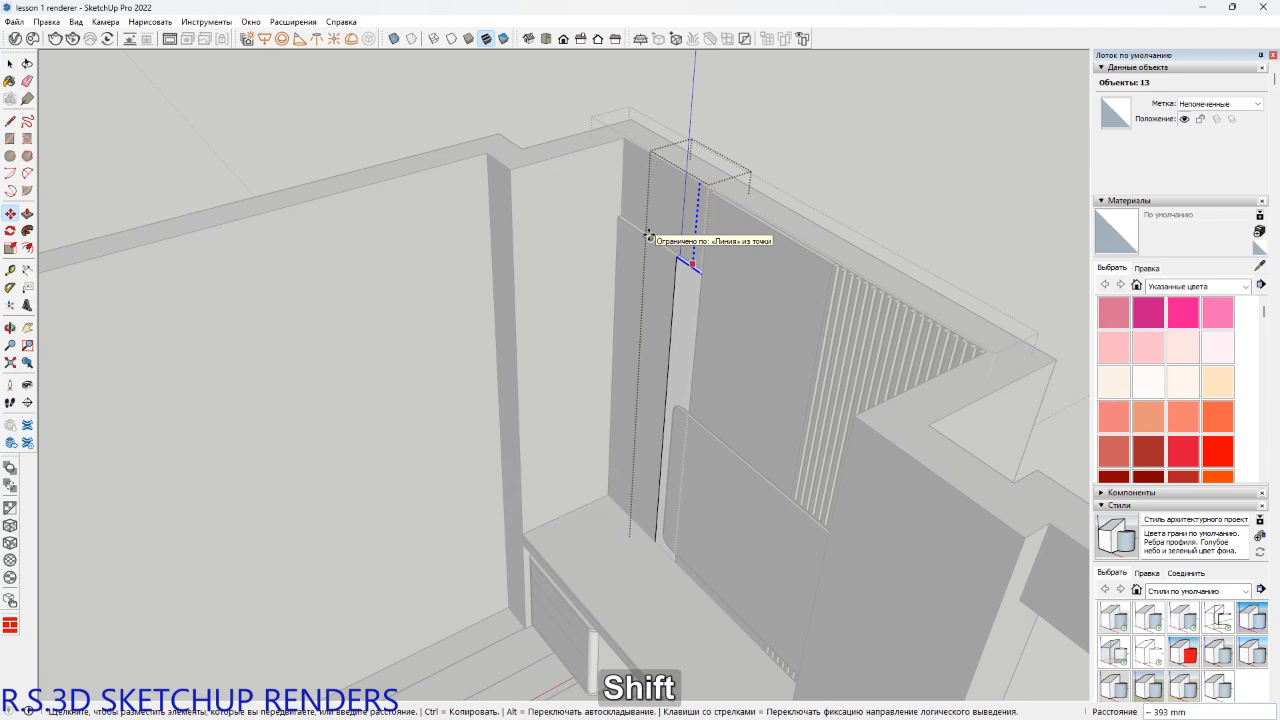
scroll(648, 236, "up", 5)
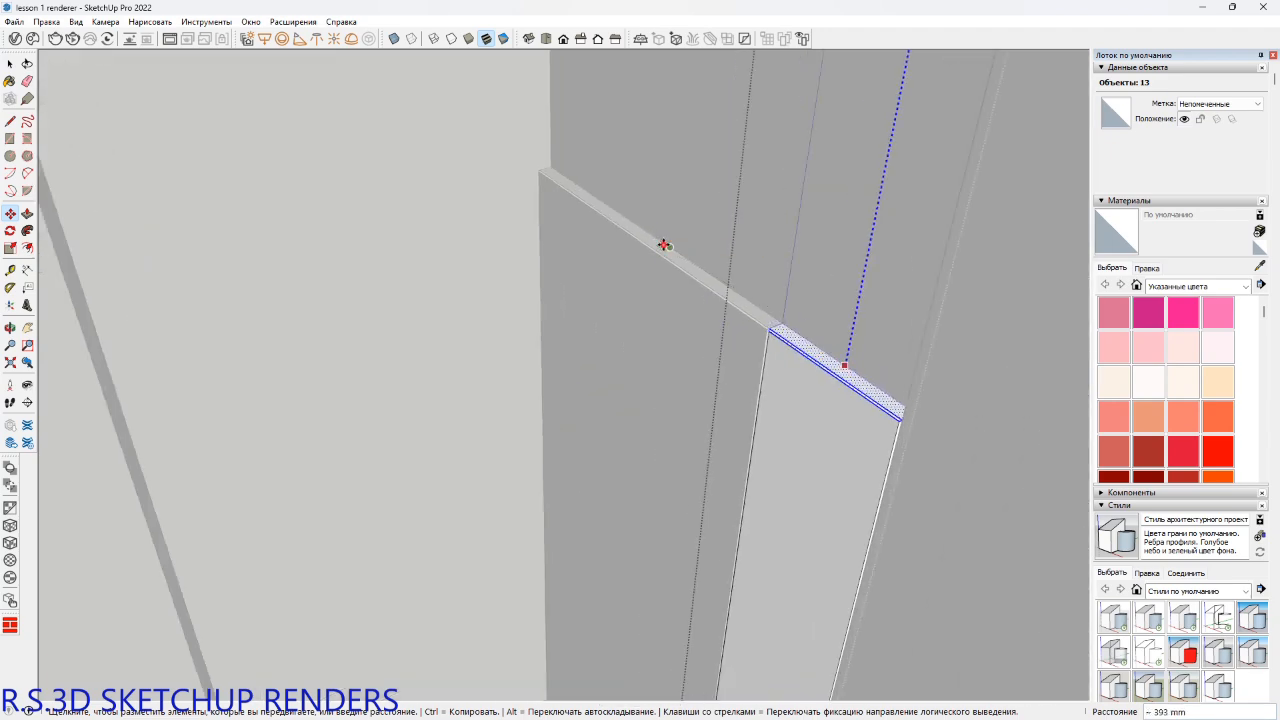
middle_click_drag(663, 243, 494, 198, "shift")
Lower the top of the wide middle panel vertically by about 393 mm, aligned with the neighbouring panels' top edge.
key("space")
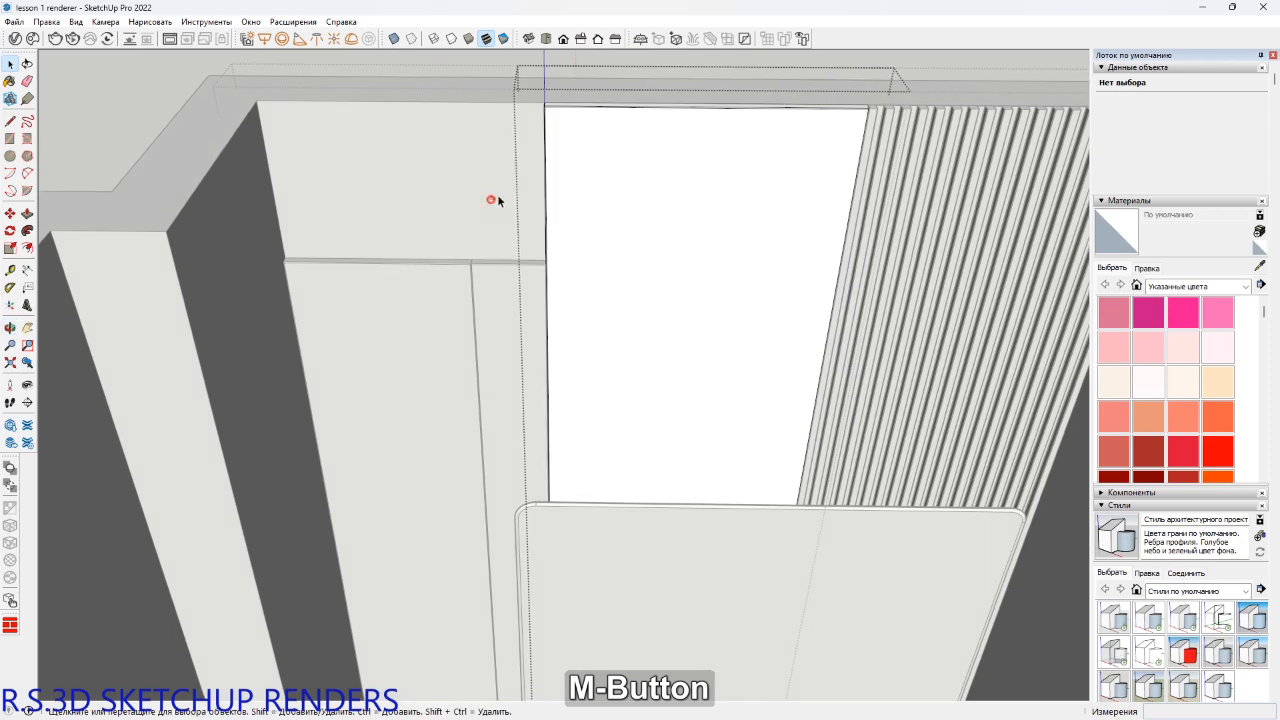
left_click_drag(494, 198, 868, 62)
key("m")
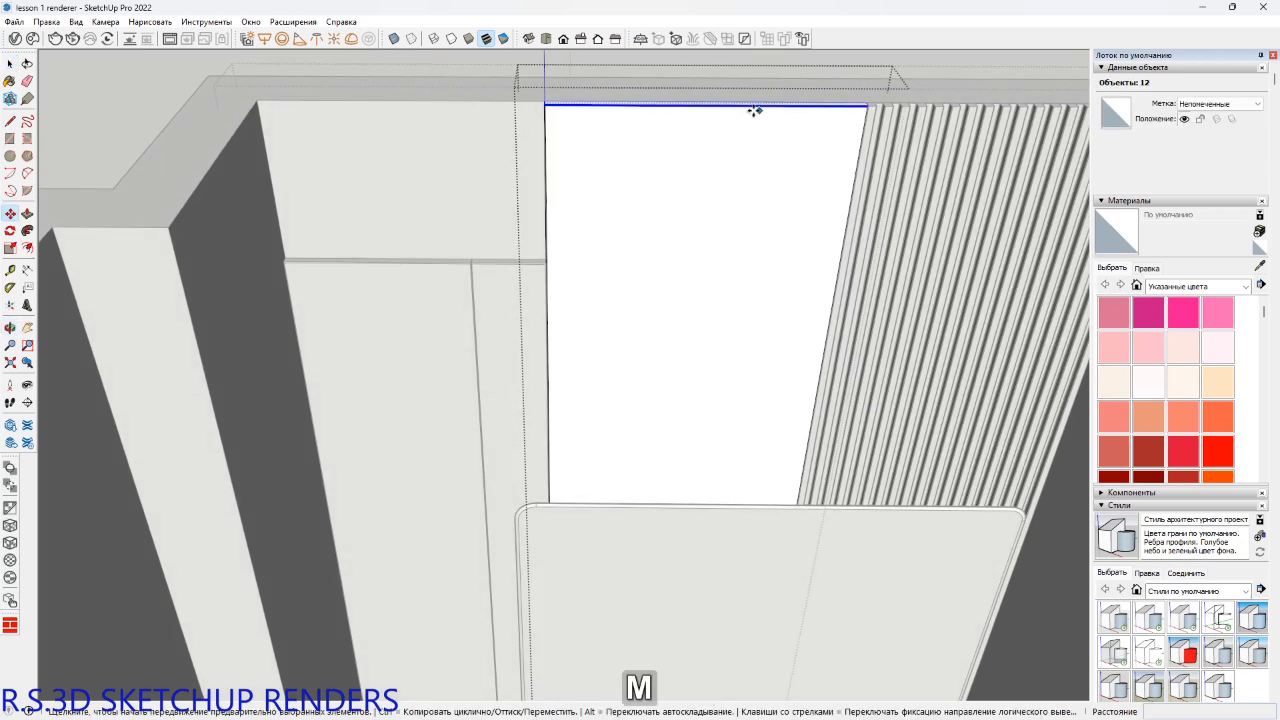
left_click(729, 108)
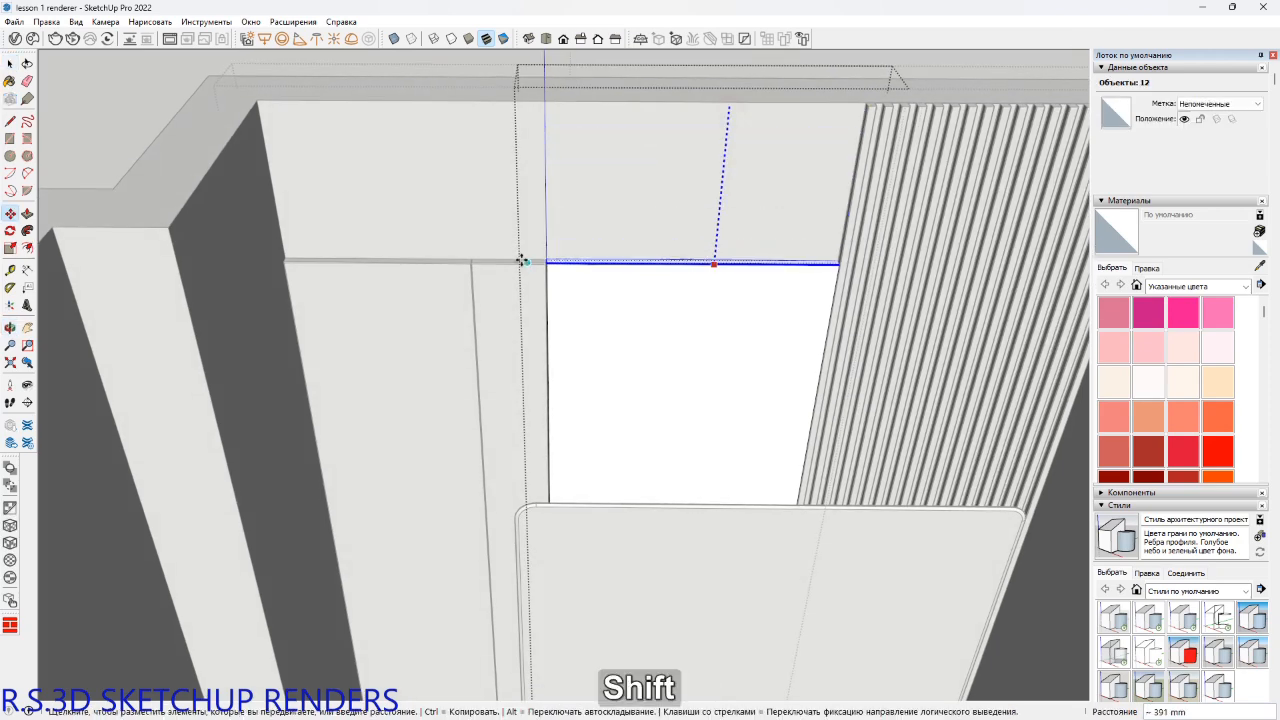
key("shift")
scroll(517, 260, "up", 5)
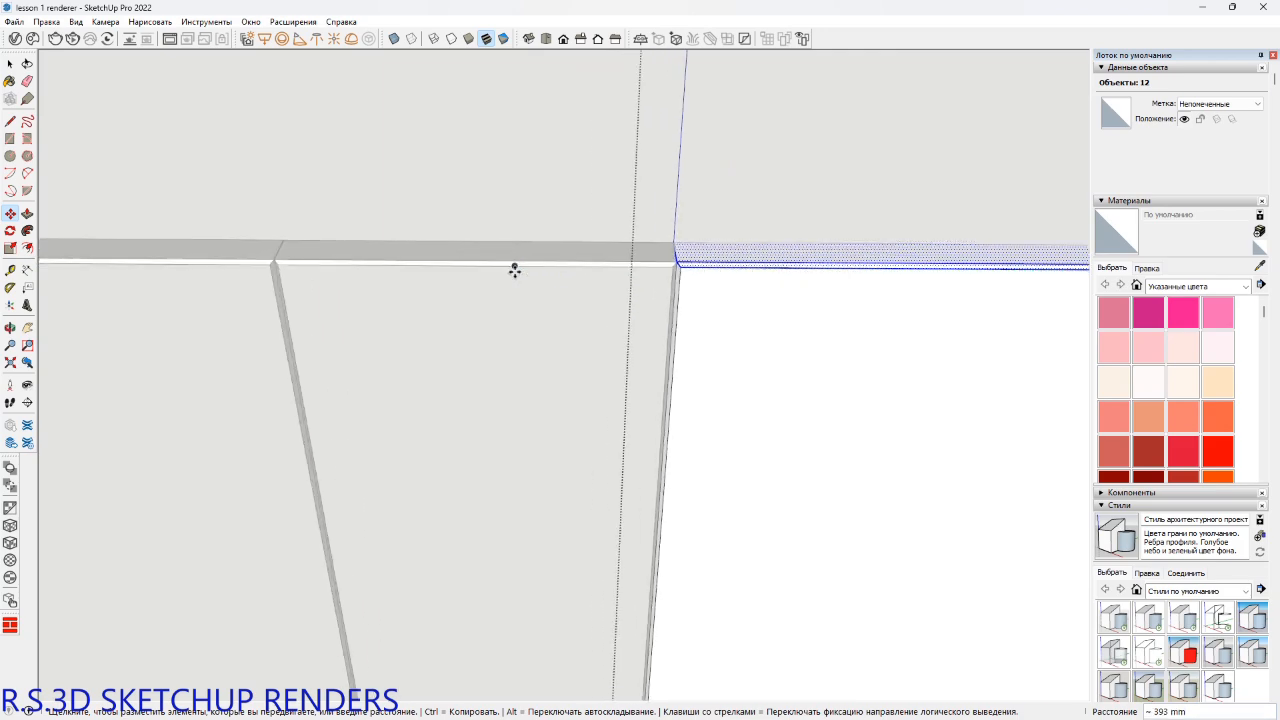
left_click(687, 269)
scroll(687, 271, "down", 6)
middle_click_drag(686, 271, 360, 249, "shift")
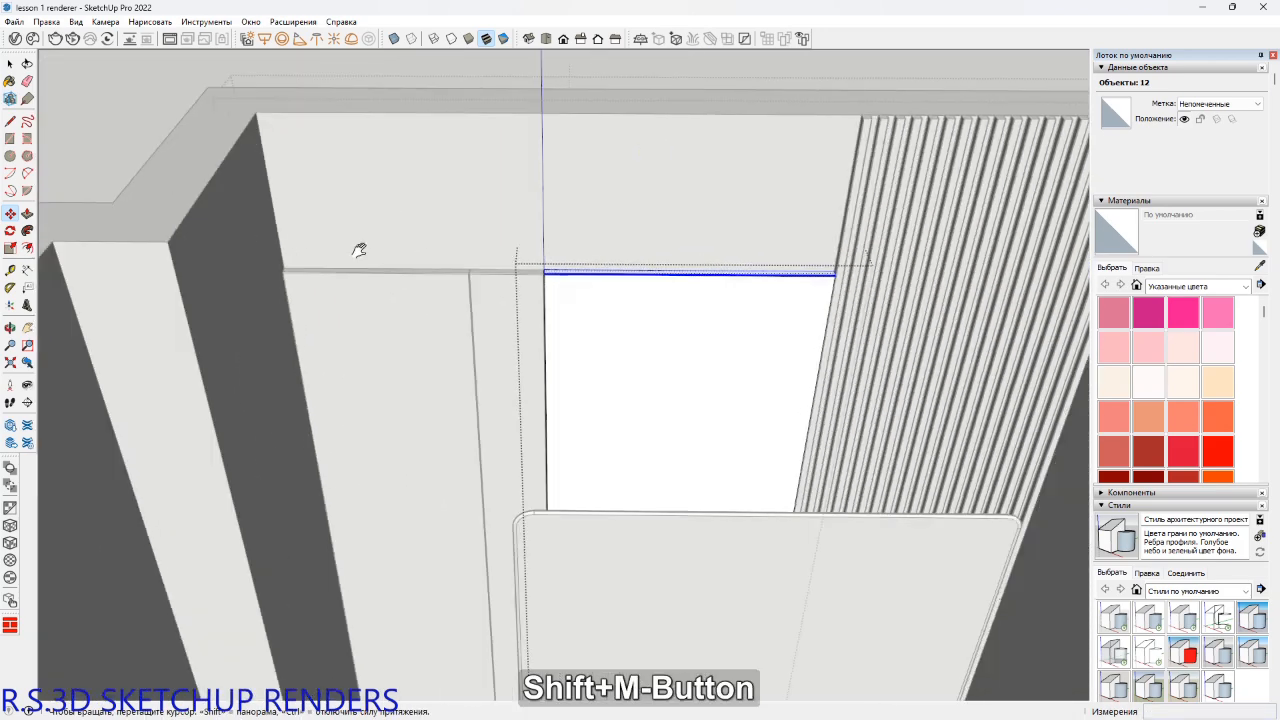
Push the slatted panel's top face down about 393 mm to the adjoining panel's top edge and exit the panel's editing context.
key("space")
middle_click_drag(788, 222, 711, 289, "shift")
key("p")
scroll(604, 170, "up", 3)
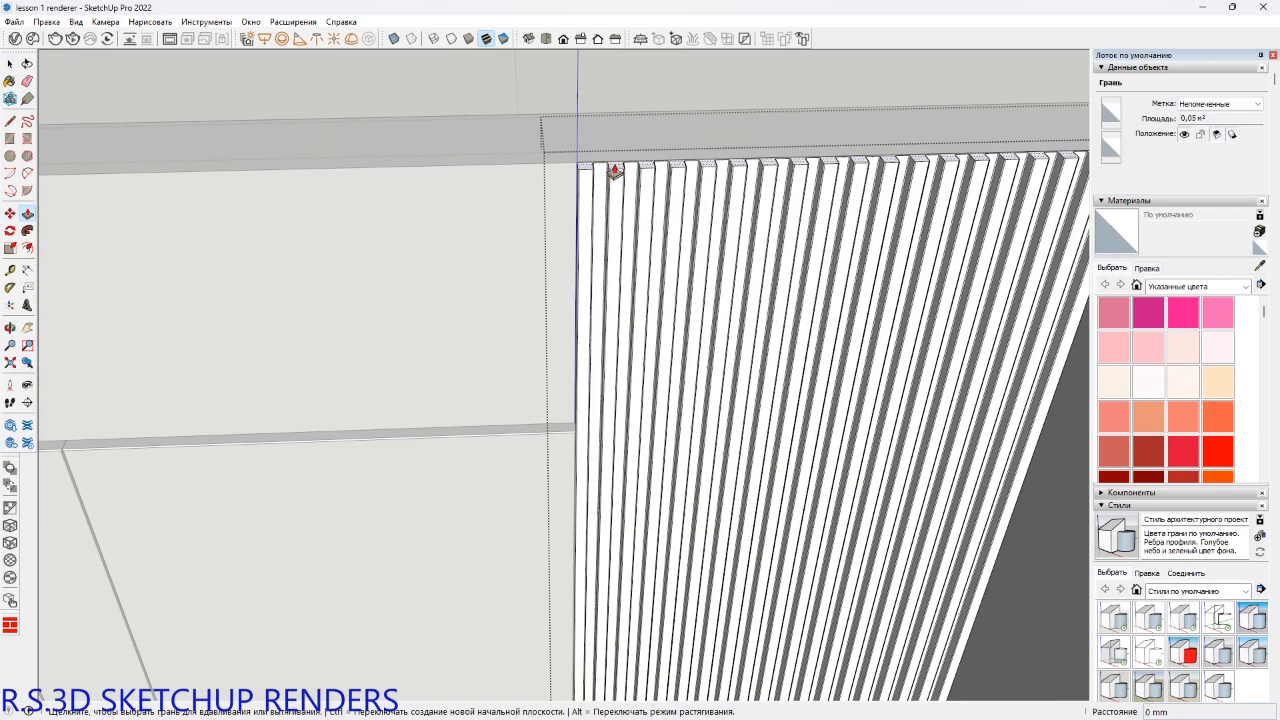
left_click(612, 172)
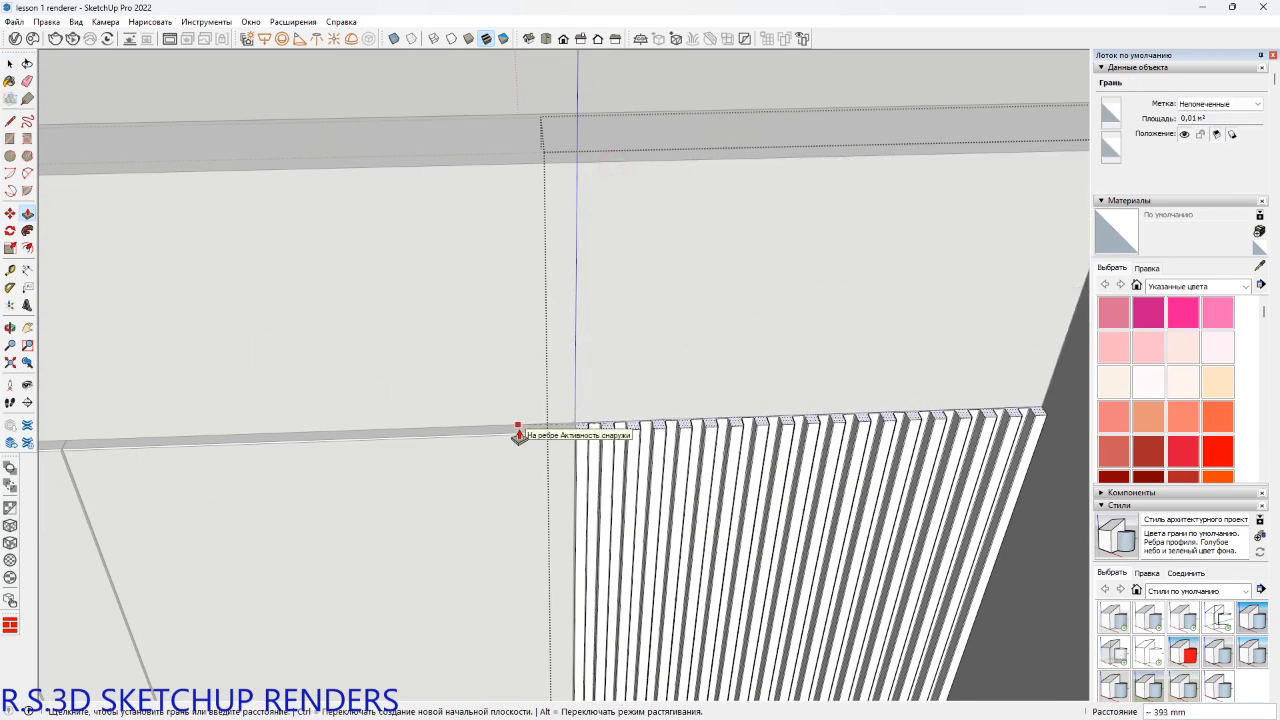
left_click(519, 434)
scroll(626, 382, "down", 6)
key("space")
middle_click_drag(630, 387, 532, 345)
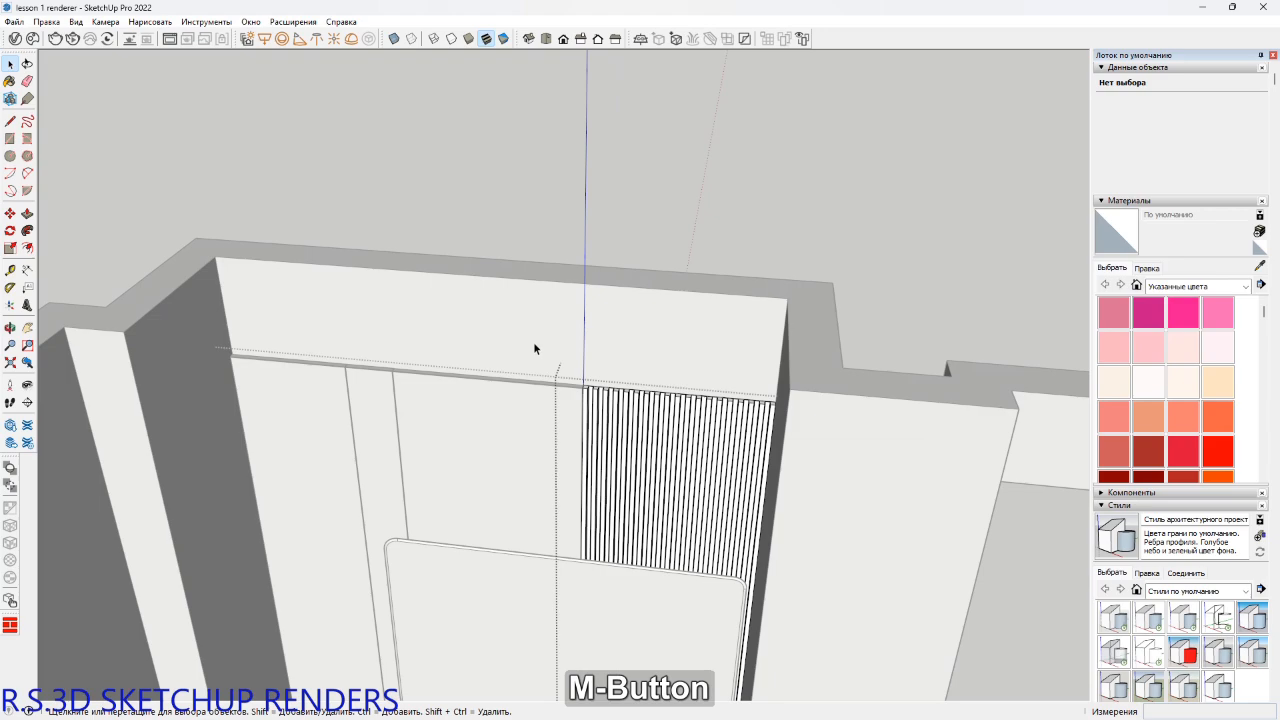
key("Escape")
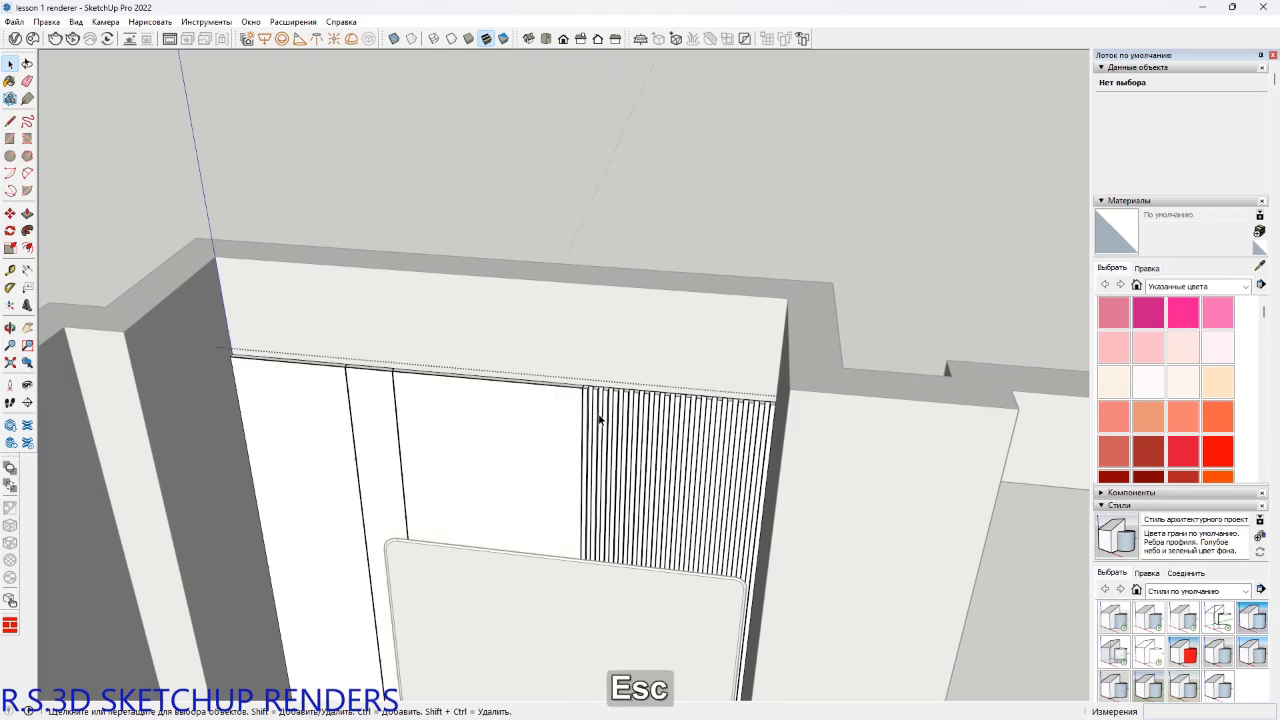
scroll(640, 400, "down", 4)
middle_click_drag(640, 403, 735, 398, "shift")
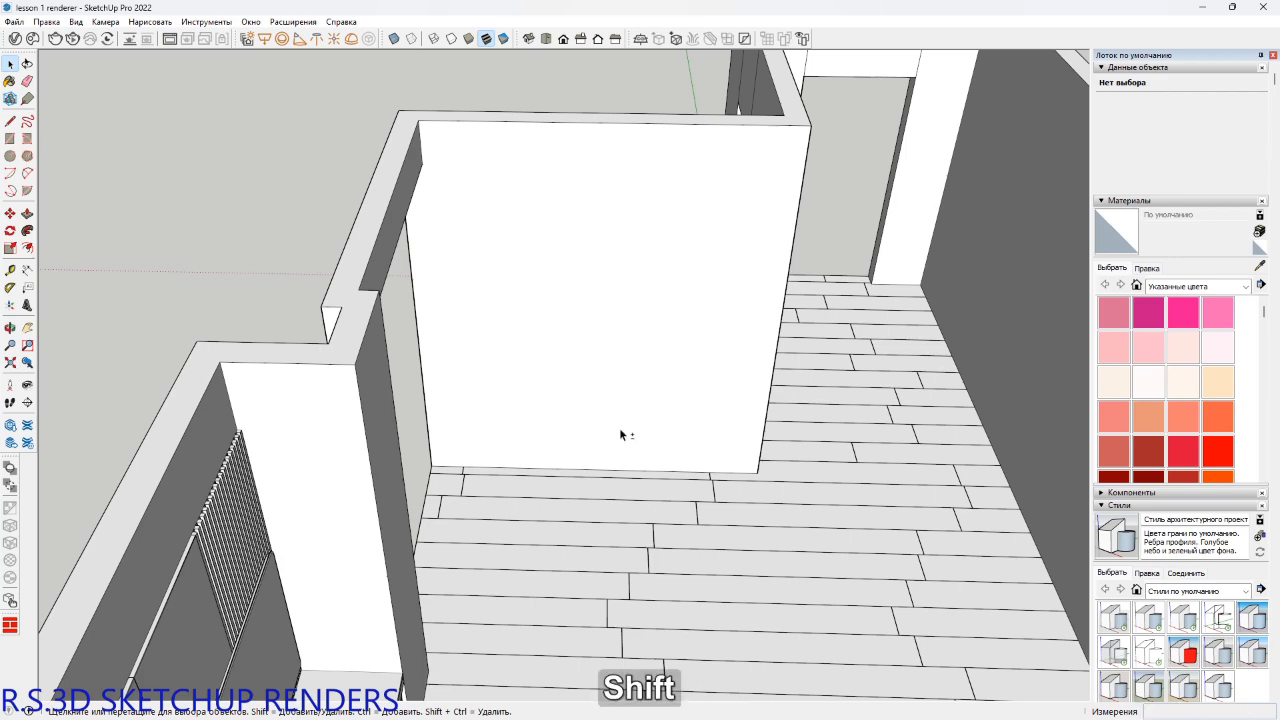
middle_click_drag(623, 434, 378, 335, "shift")
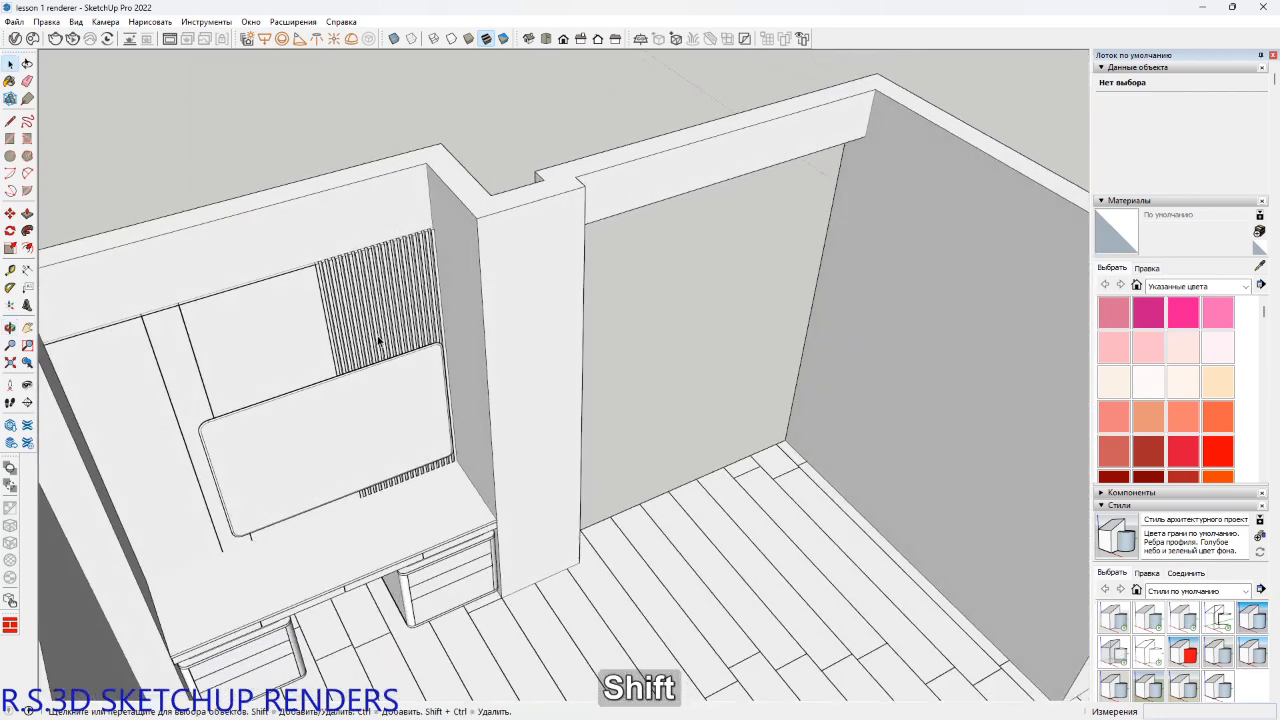
middle_click_drag(543, 390, 698, 468, "shift")
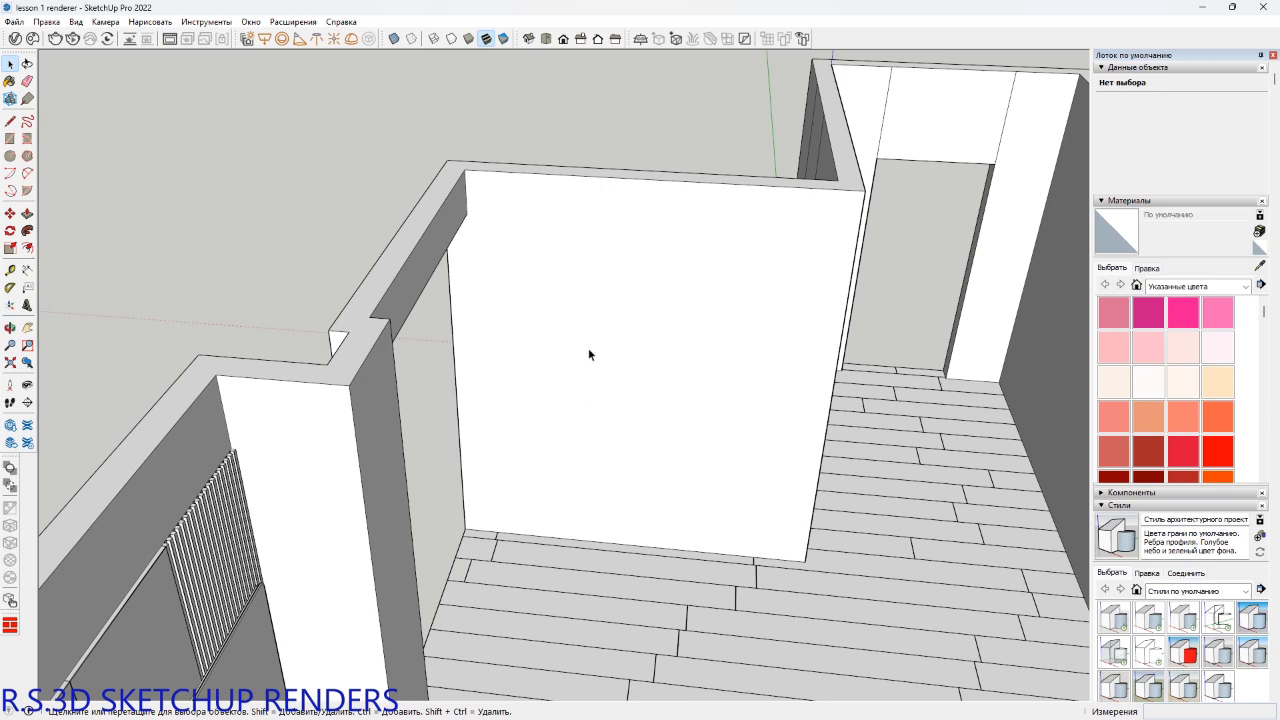
Hide the plank floor group to expose the bottom edge of the blank wall beside the desk niche.
middle_click_drag(594, 362, 631, 386, "shift")
middle_click_drag(416, 354, 465, 372, "shift")
scroll(667, 535, "up", 2)
scroll(667, 535, "down", 1)
left_click(667, 533)
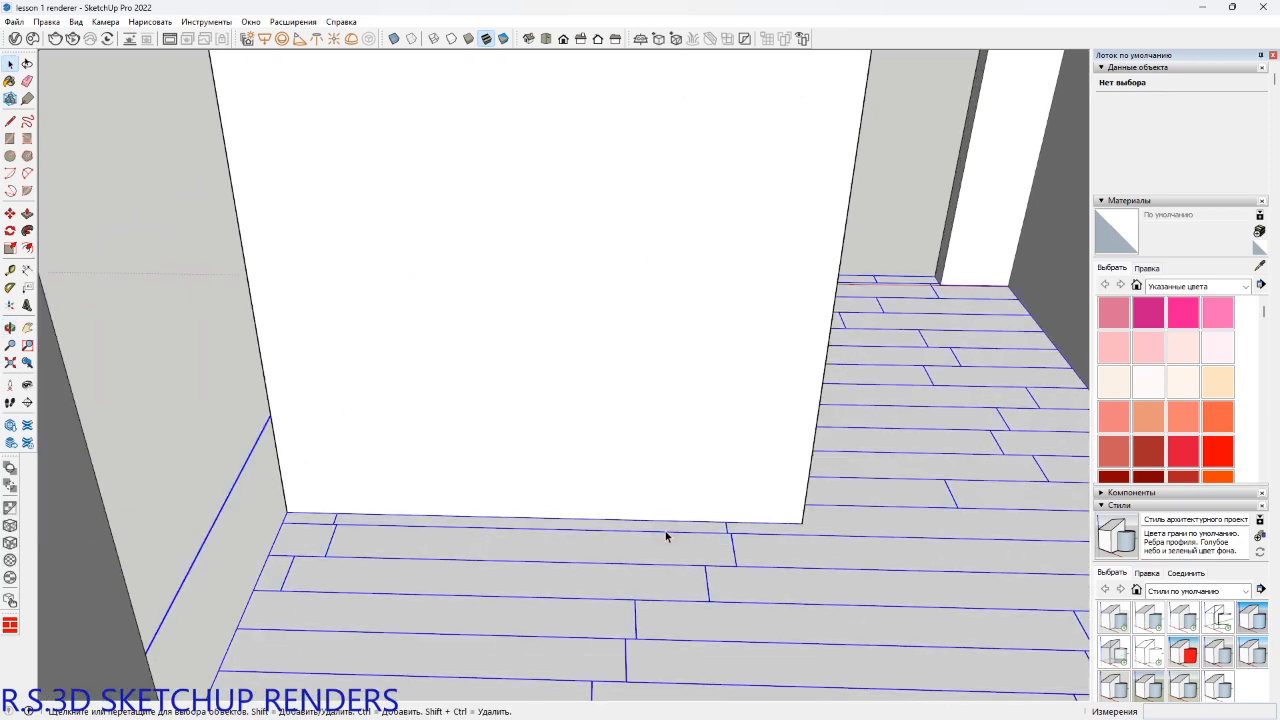
key("alt+2")
Place a horizontal guide line 200 mm above the bottom edge of the blank wall.
middle_click_drag(603, 491, 591, 480)
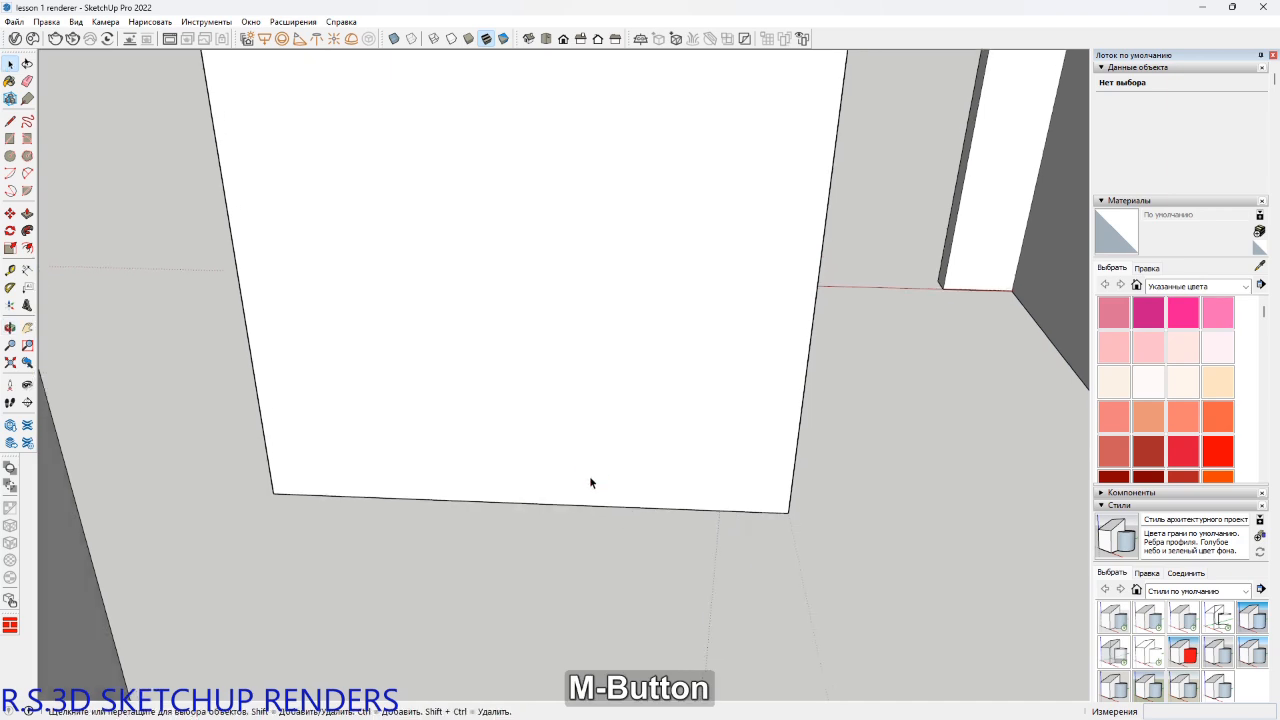
key("t")
left_click(581, 503)
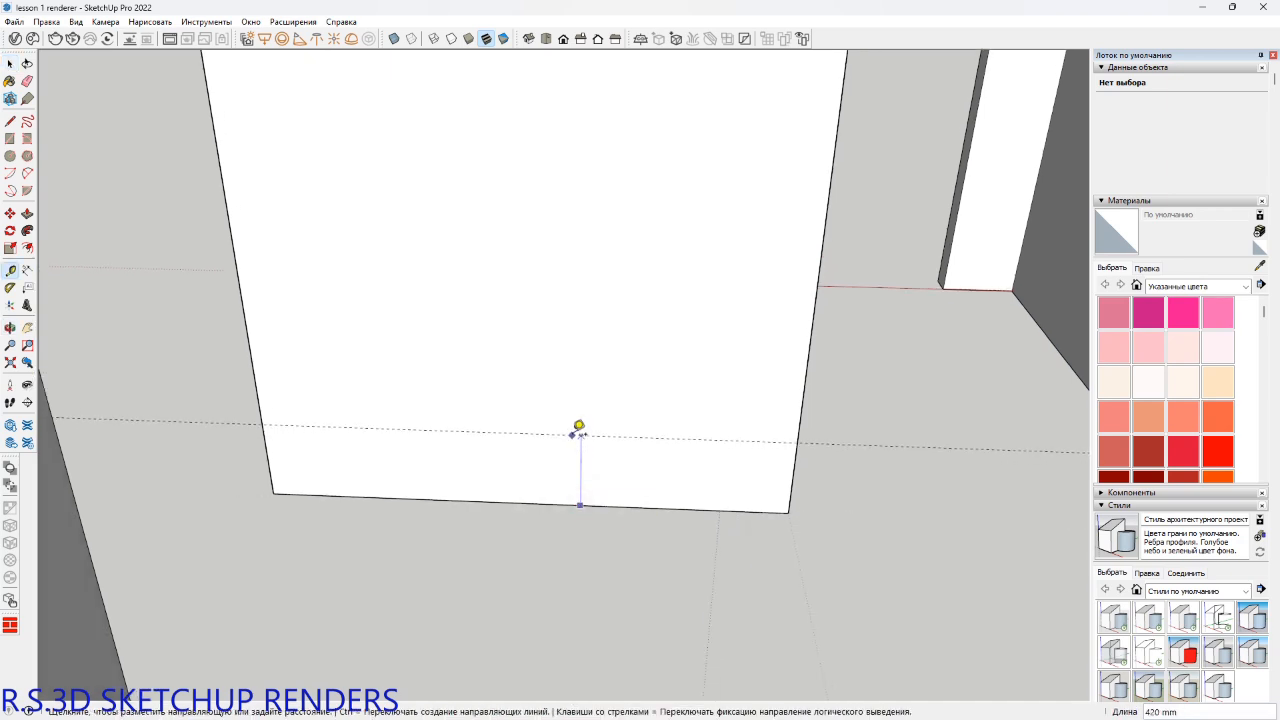
type("200")
key("Return")
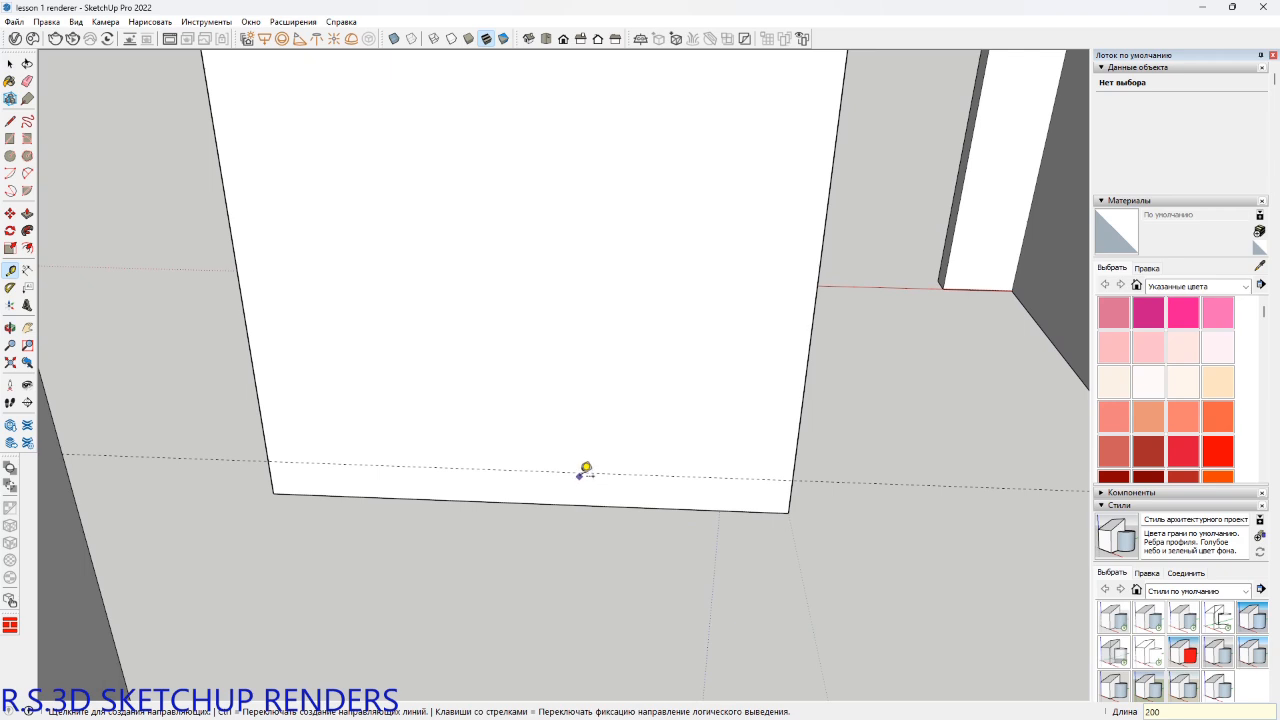
Place a second horizontal guide 260 mm above the existing lower guide on the blank wall.
left_click(580, 471)
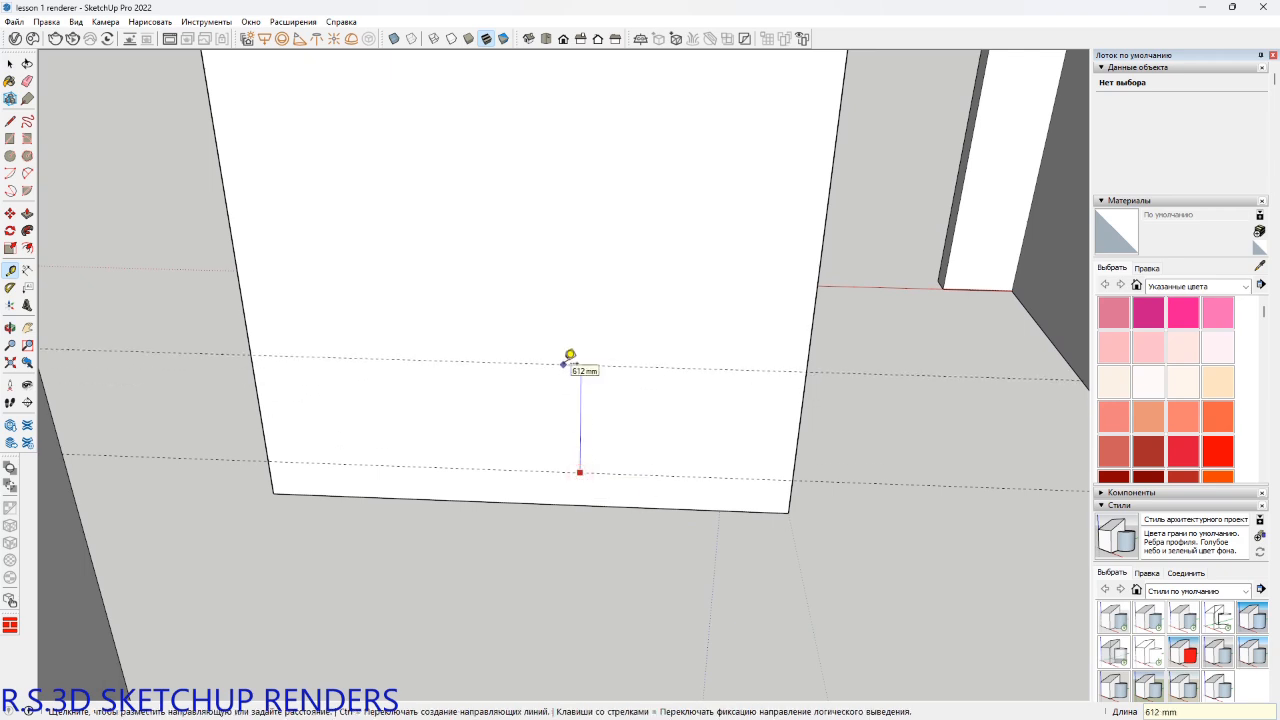
type("2")
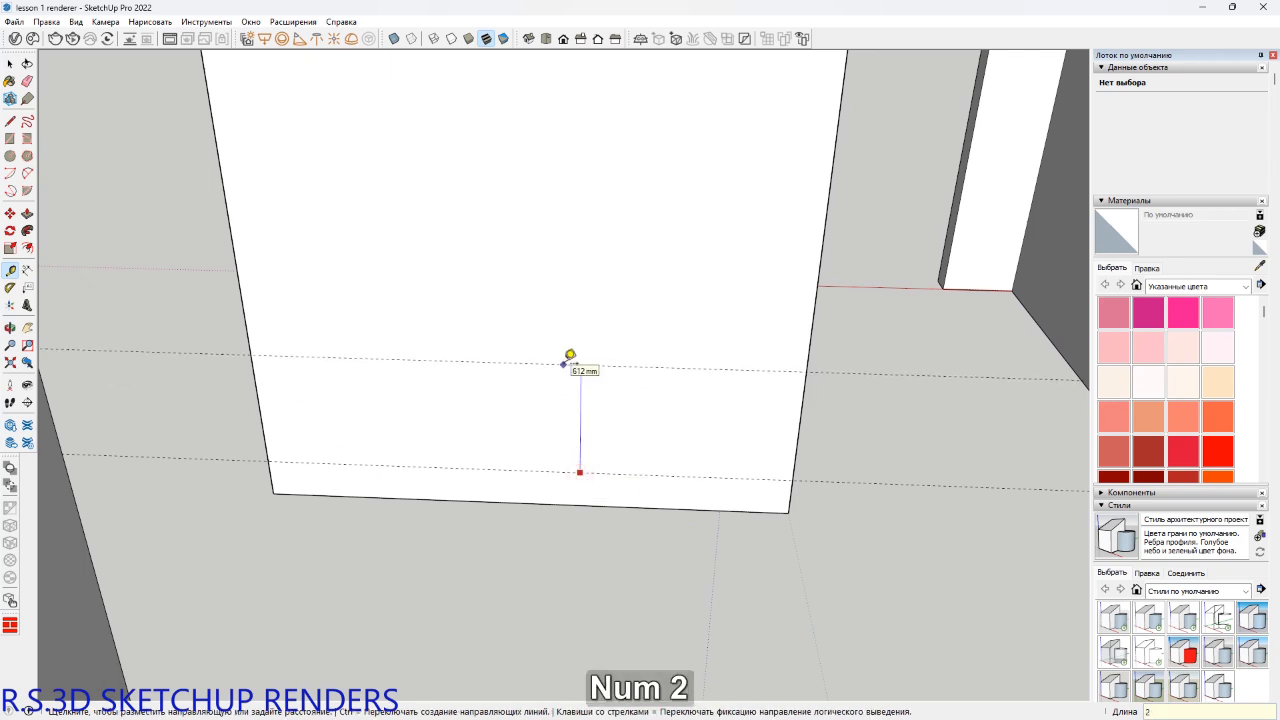
type("60")
key("Return")
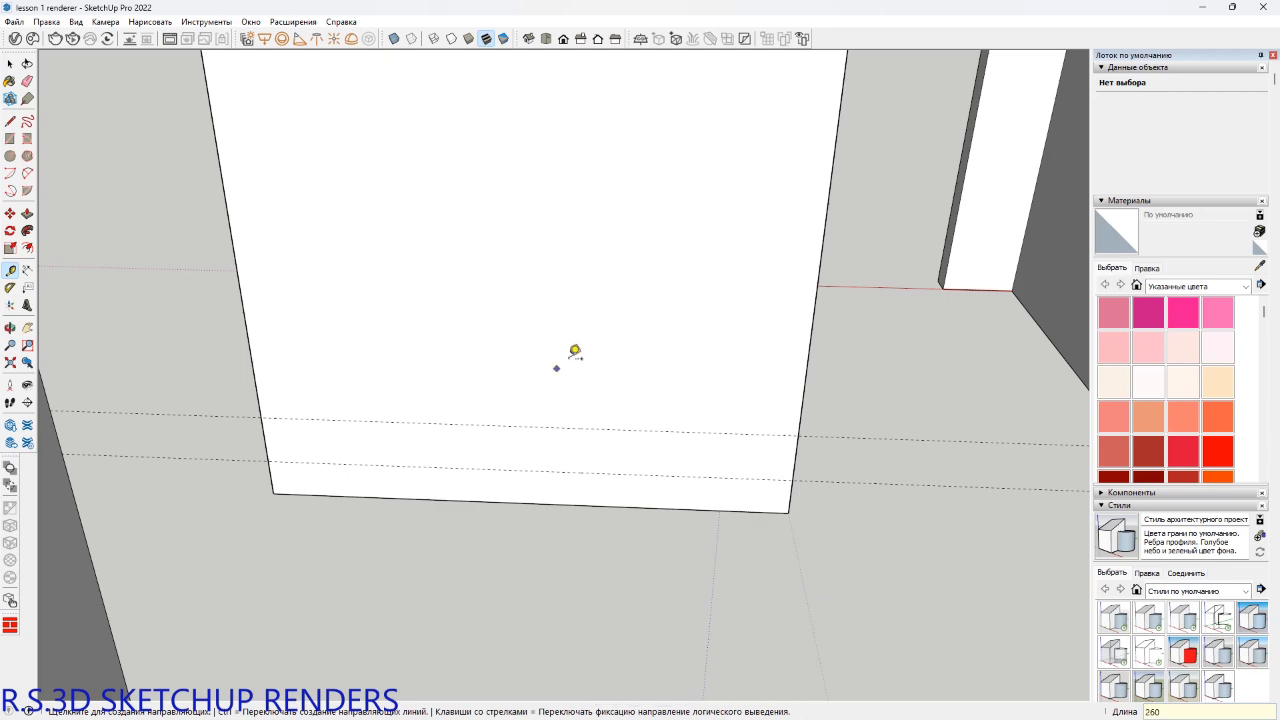
Place a vertical guide on the blank wall 100 mm inward from the wall edge nearest the doorway.
middle_click_drag(686, 420, 743, 436, "shift")
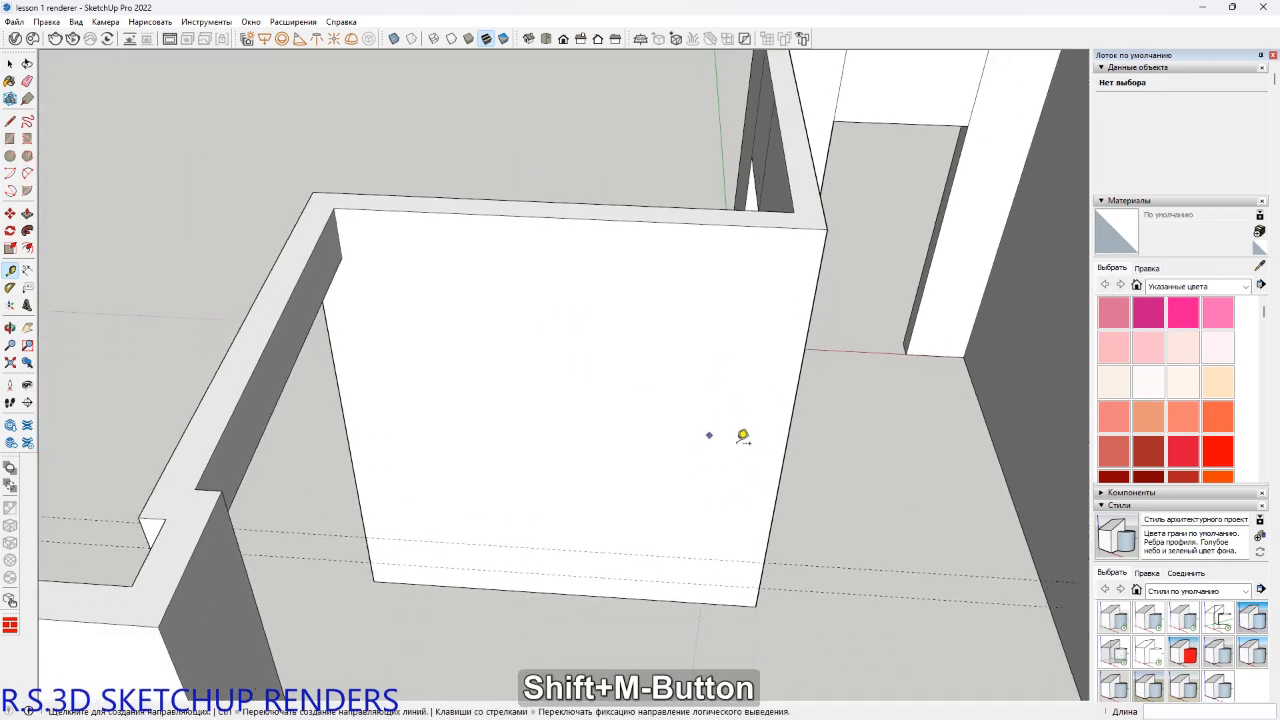
left_click(776, 522)
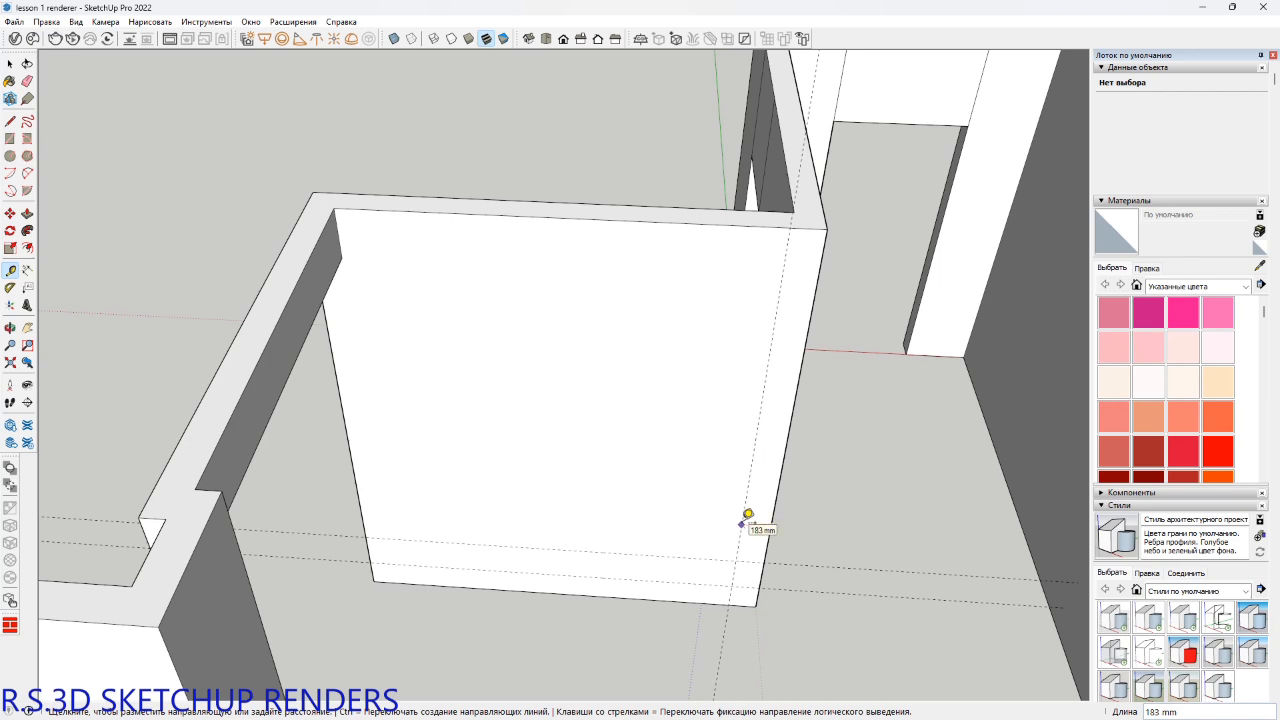
type("100")
key("Return")
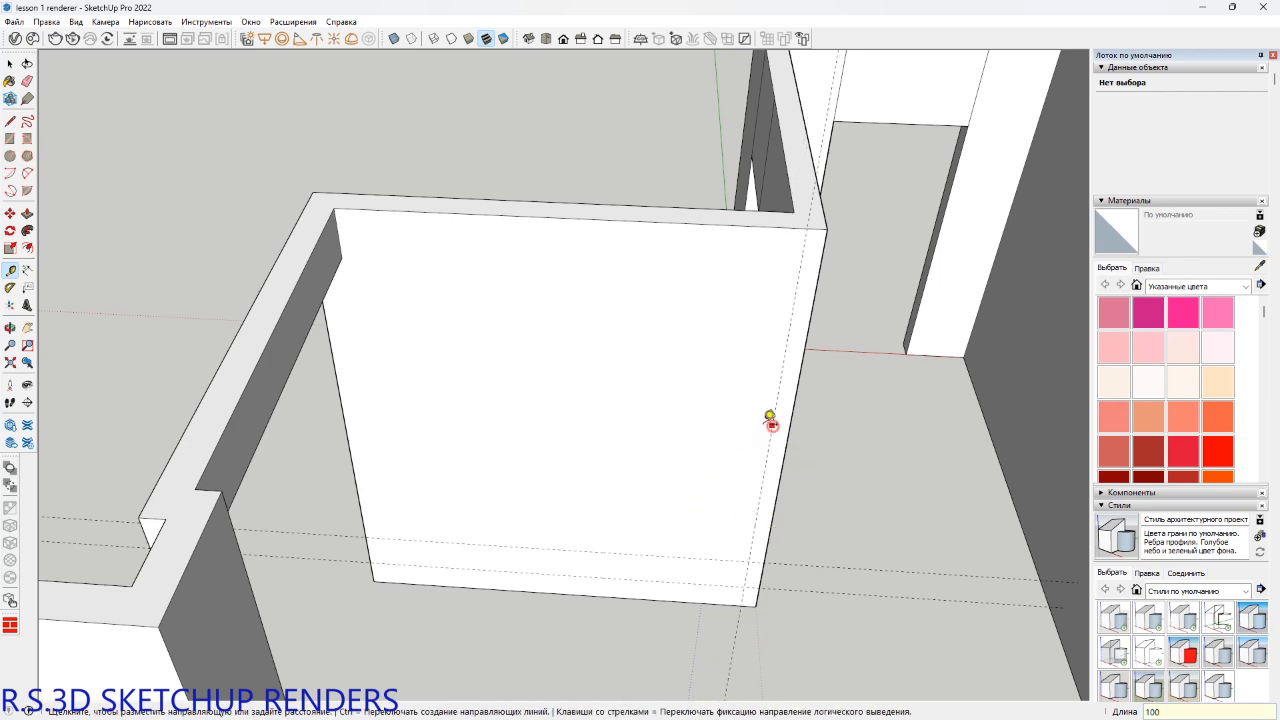
Place a vertical guide 2400 mm from the first one, at the side wall's overhanging corner, and another 200 mm inward from it.
left_click(770, 424)
key("shift")
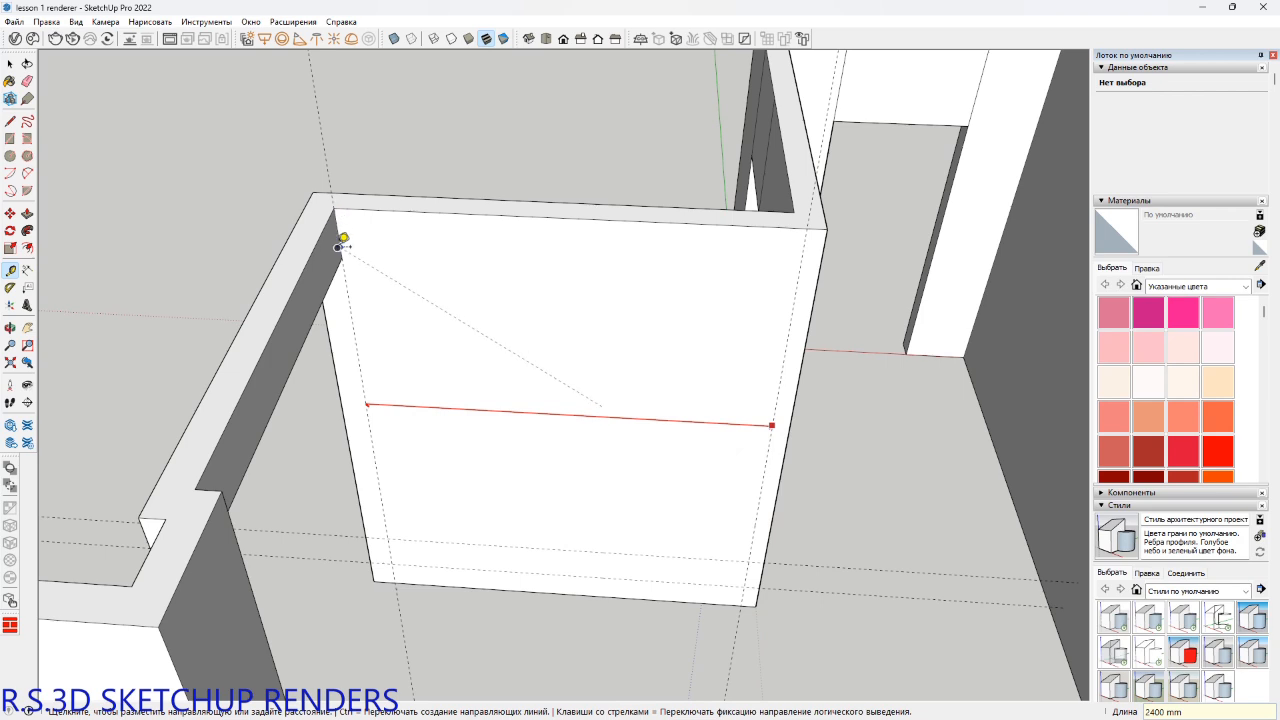
left_click(340, 256)
left_click(349, 305)
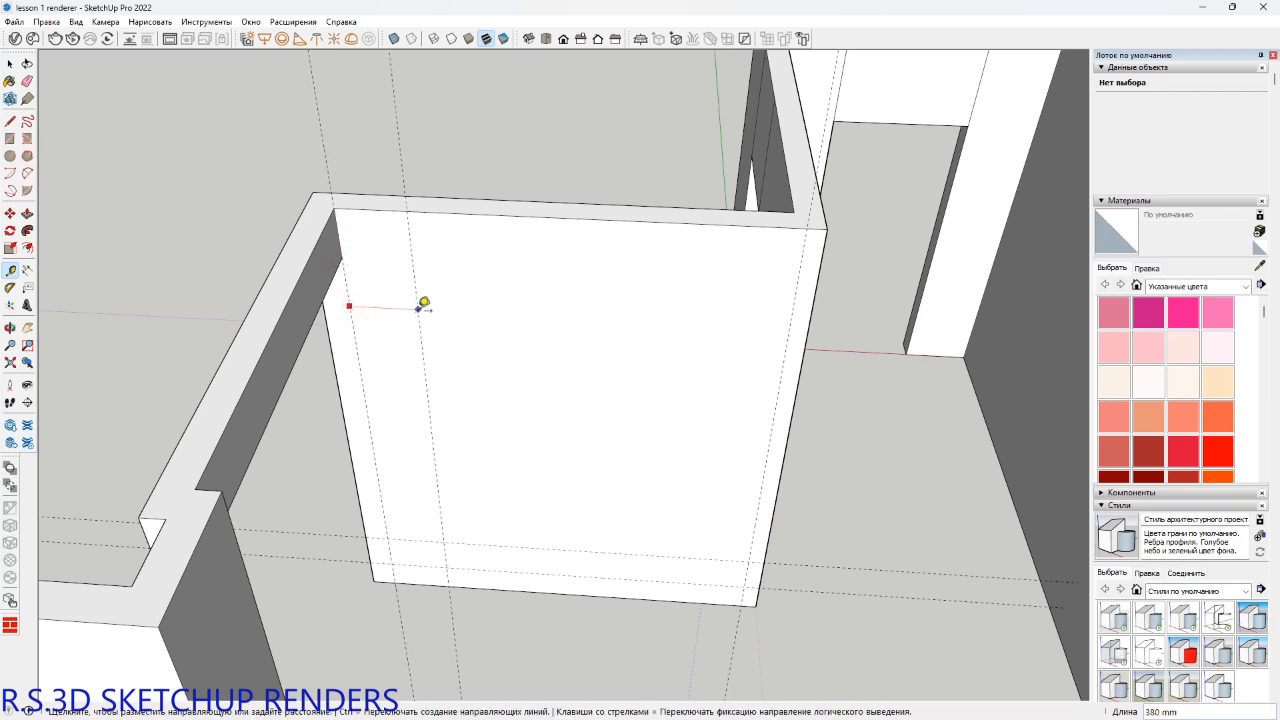
type("200")
key("Return")
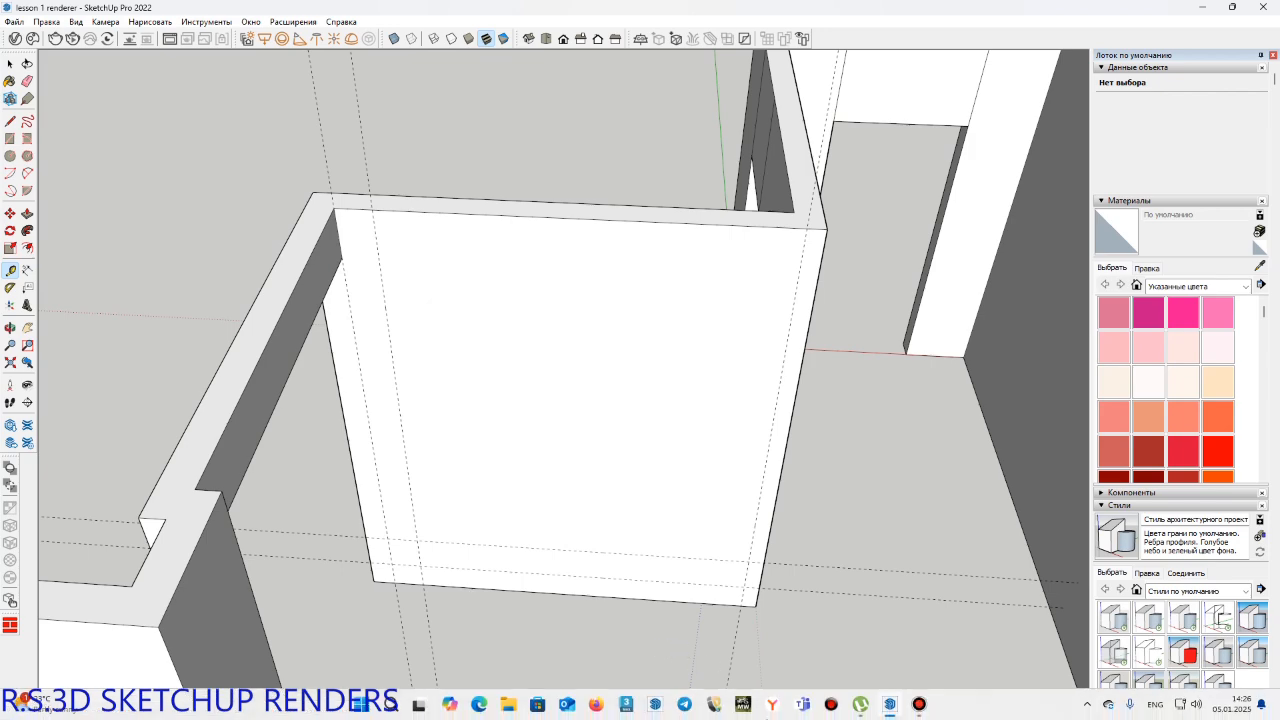
left_click(917, 704)
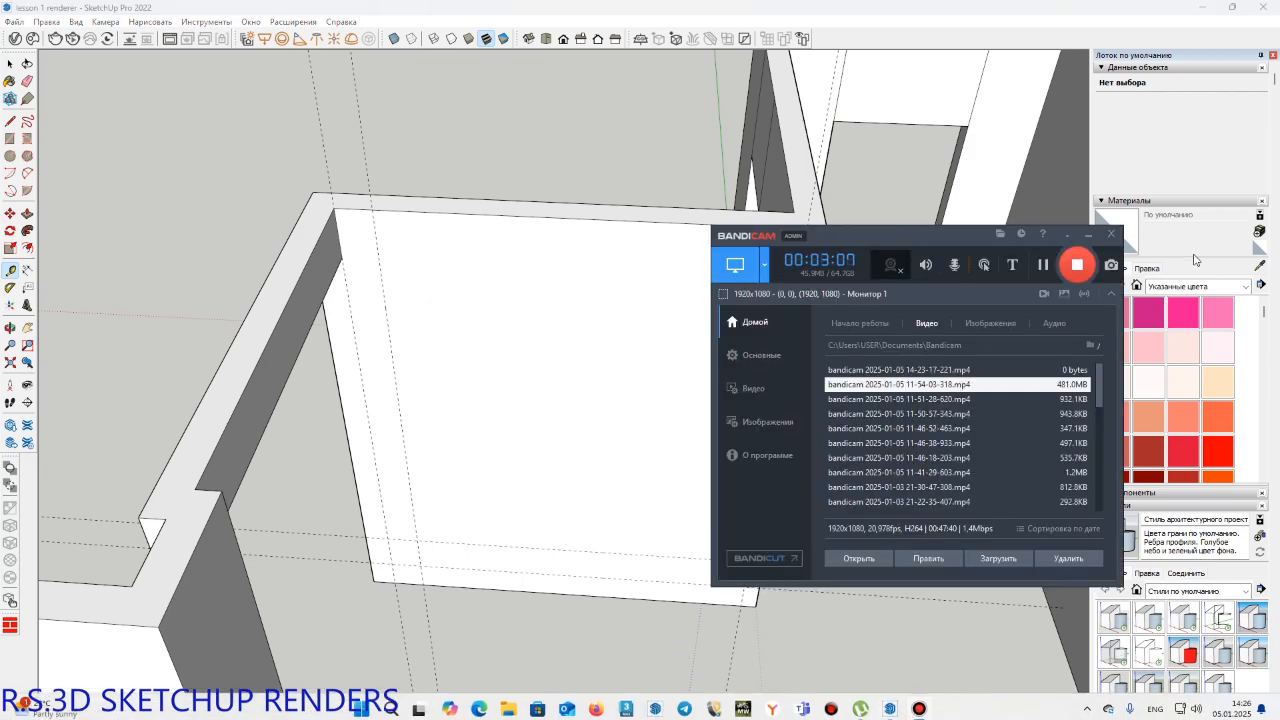
Draw a 2200 × 260 mm rectangle between the inner vertical guides and the two low horizontal guides on the blank wall.
mouse_move(512, 519)
middle_mouse_down("shift")
mouse_move(480, 494)
mouse_move(509, 509)
mouse_move(383, 277)
middle_mouse_up("shift")
middle_click_drag(353, 444, 691, 477, "shift")
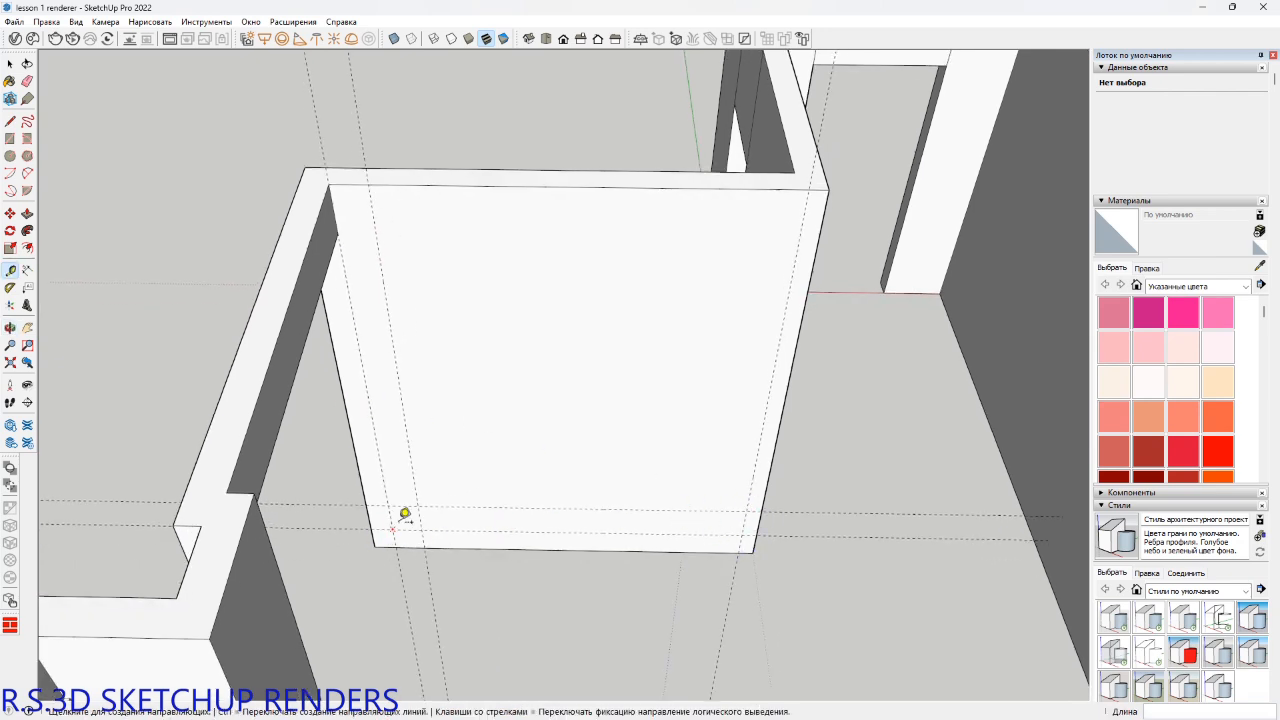
key("r")
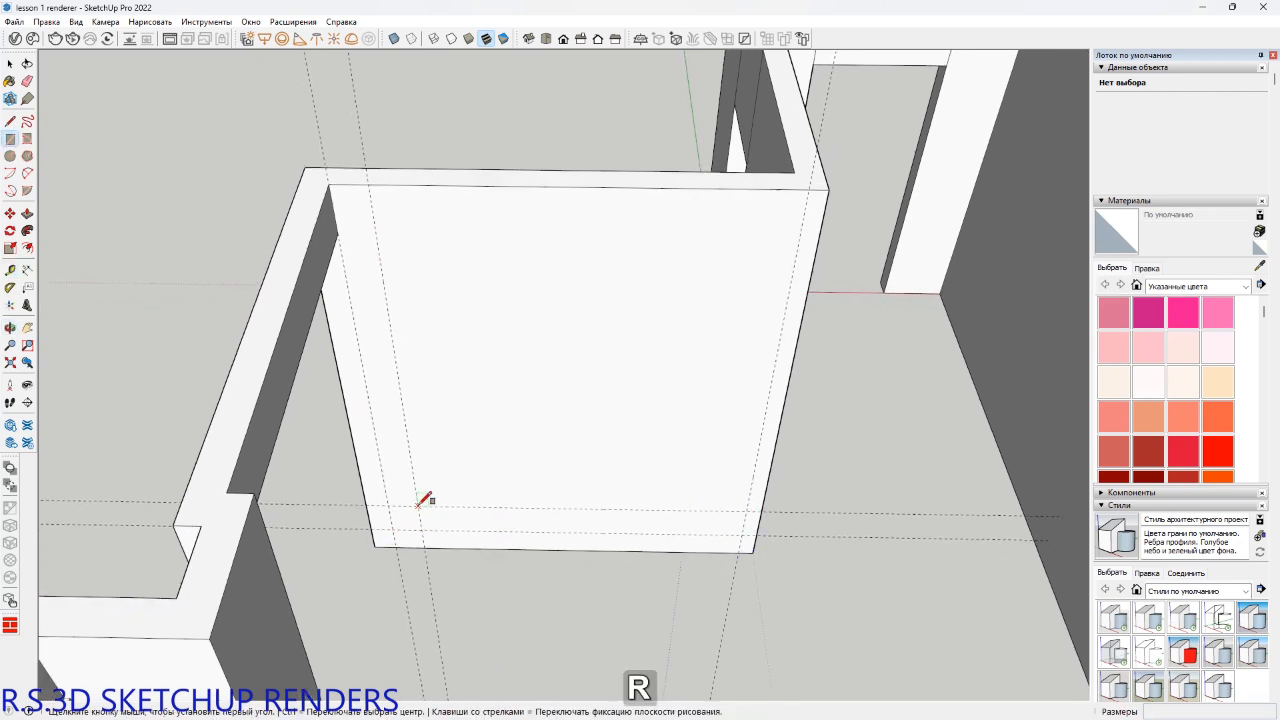
left_click(419, 505)
left_click(742, 533)
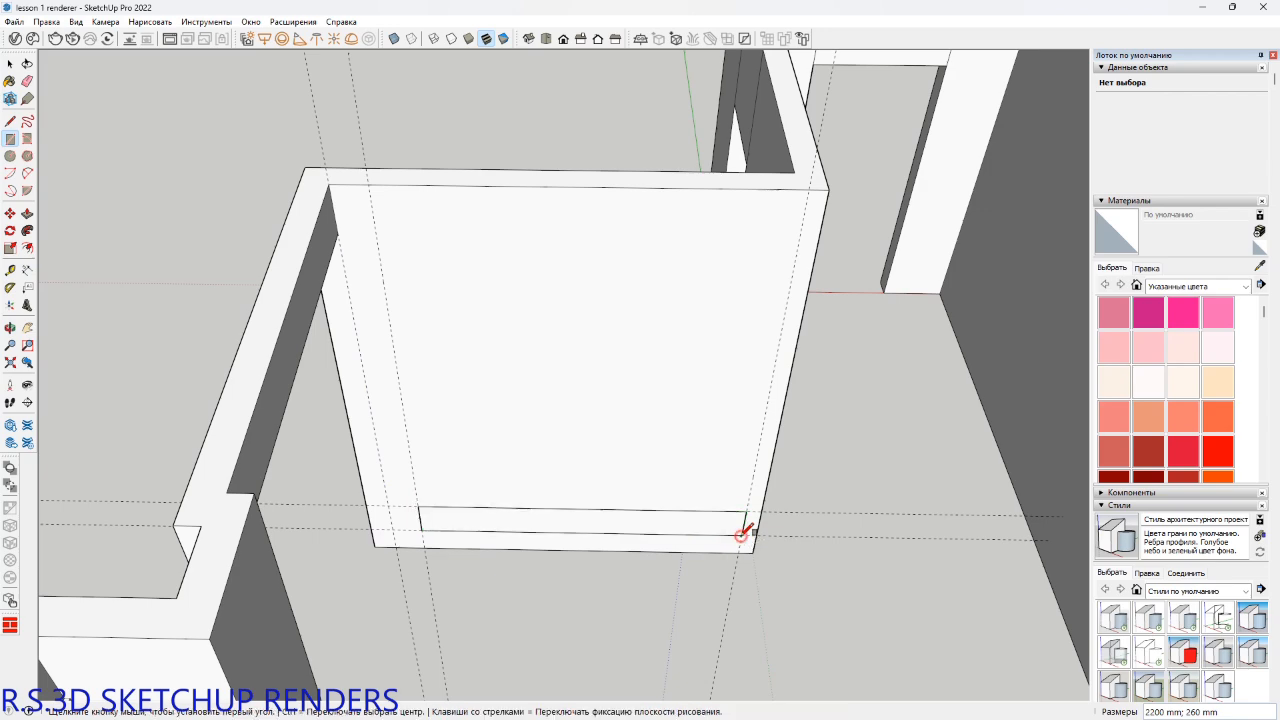
Place a horizontal guide about 2607 mm above the blank wall's bottom edge, level with the top of the slatted panel.
mouse_move(742, 533)
middle_mouse_down("shift")
mouse_move(600, 509)
mouse_move(603, 443)
mouse_move(594, 463)
mouse_move(591, 451)
middle_mouse_up("shift")
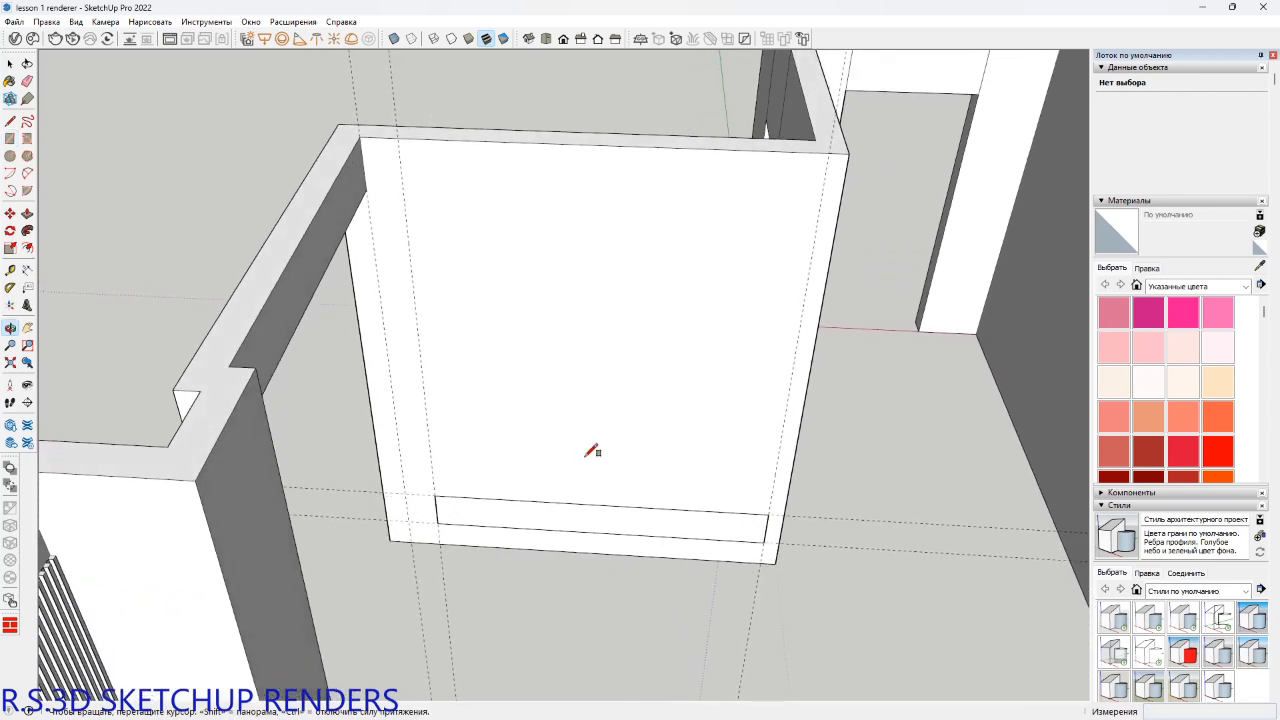
key("t")
left_click(589, 551)
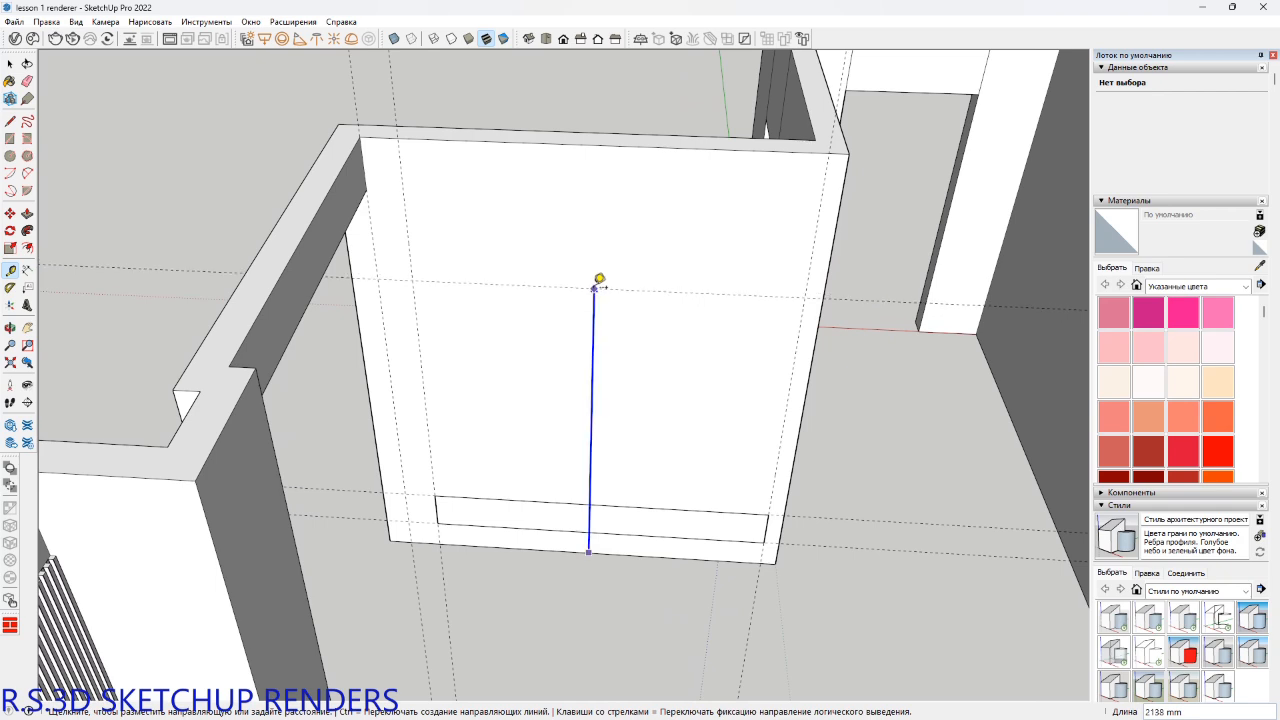
scroll(597, 280, "down", 2)
key("shift")
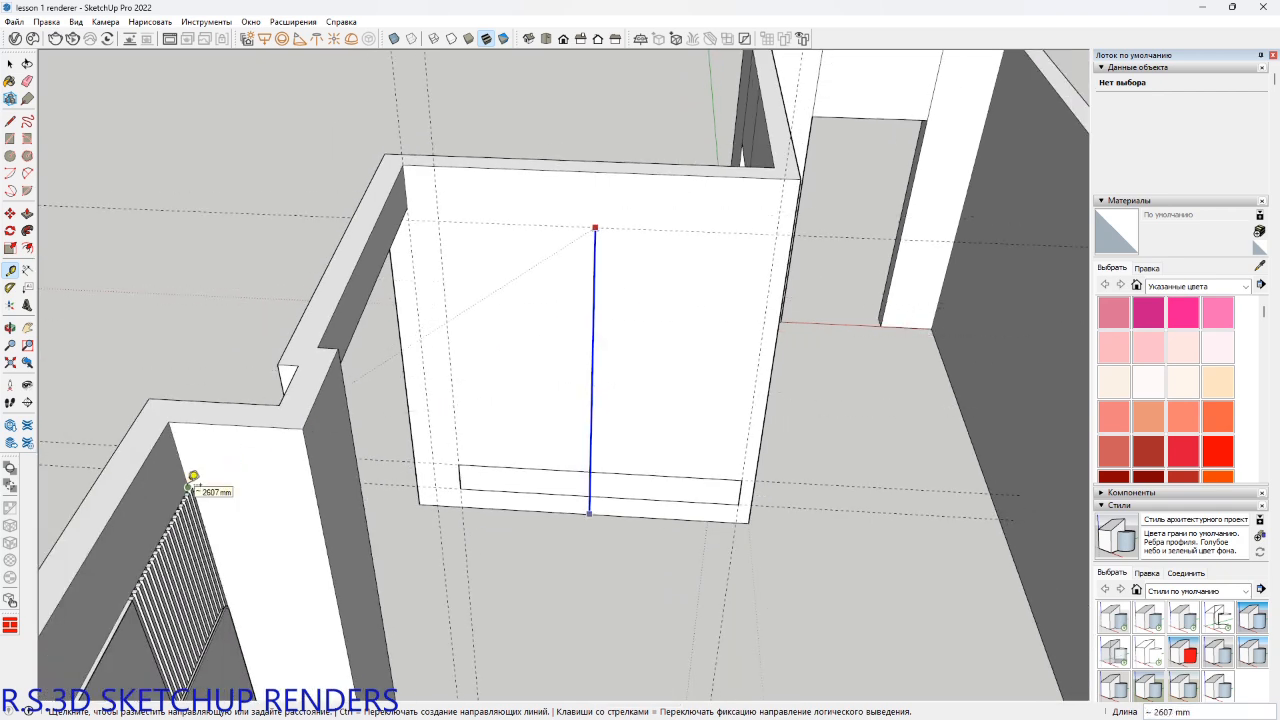
key("shift")
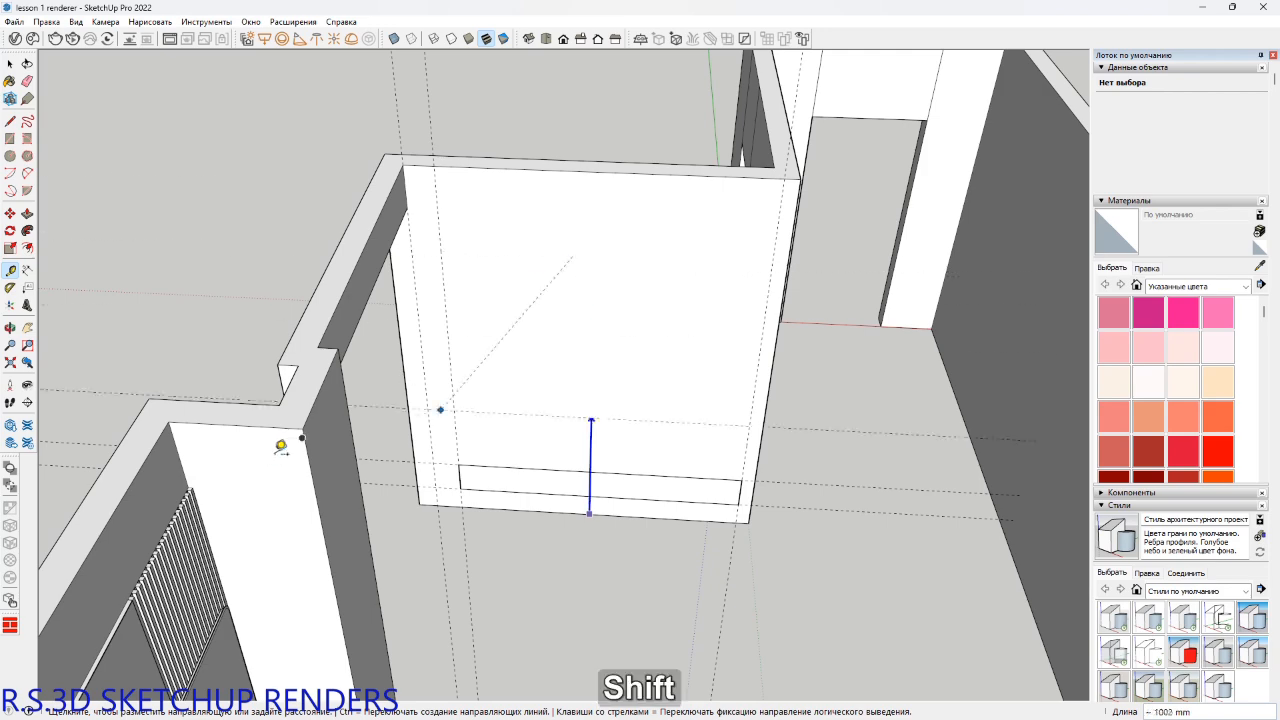
scroll(196, 474, "up", 2)
left_click(196, 474)
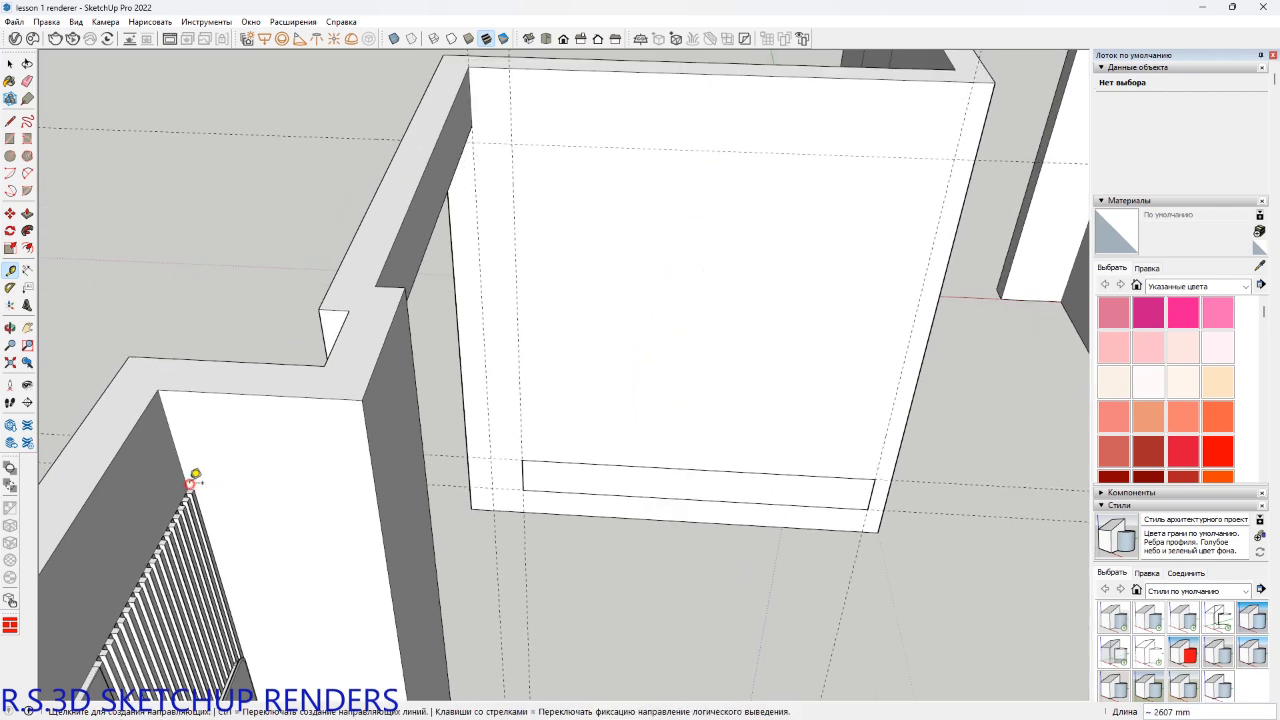
Group the low 2200 × 260 mm rectangle's face together with its edges.
middle_click_drag(577, 366, 466, 451, "shift")
key("space")
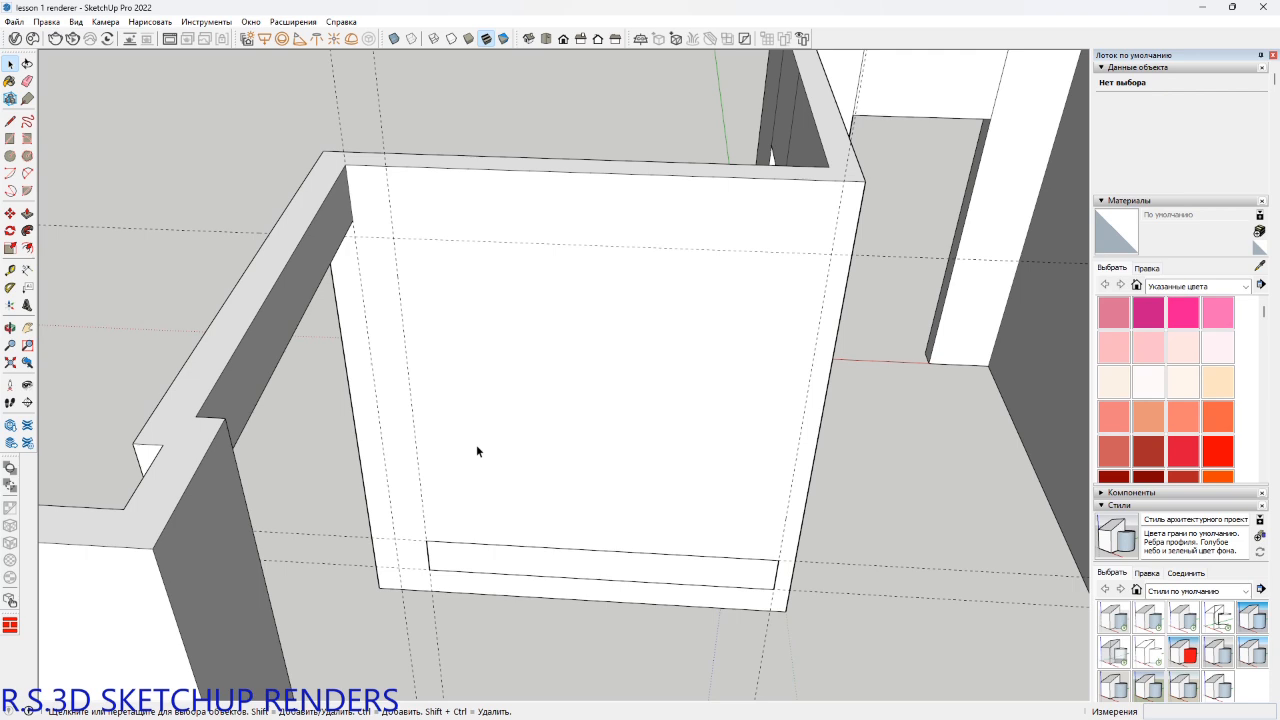
middle_click_drag(492, 438, 484, 522, "shift")
key("space")
left_click(483, 525)
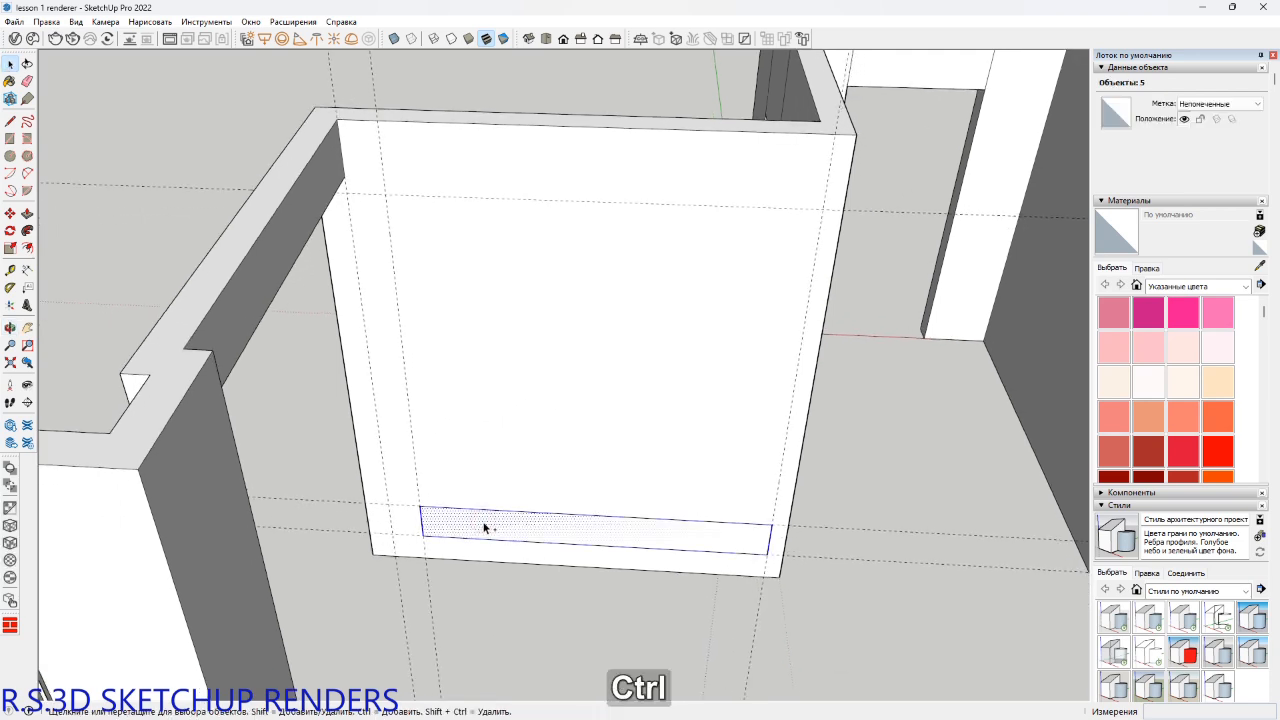
key("ctrl+g")
Show the hidden plank floor group again.
mouse_move(429, 527)
middle_mouse_down()
mouse_move(428, 557)
mouse_move(423, 523)
mouse_move(420, 534)
middle_mouse_up()
key("alt")
key("alt+1")
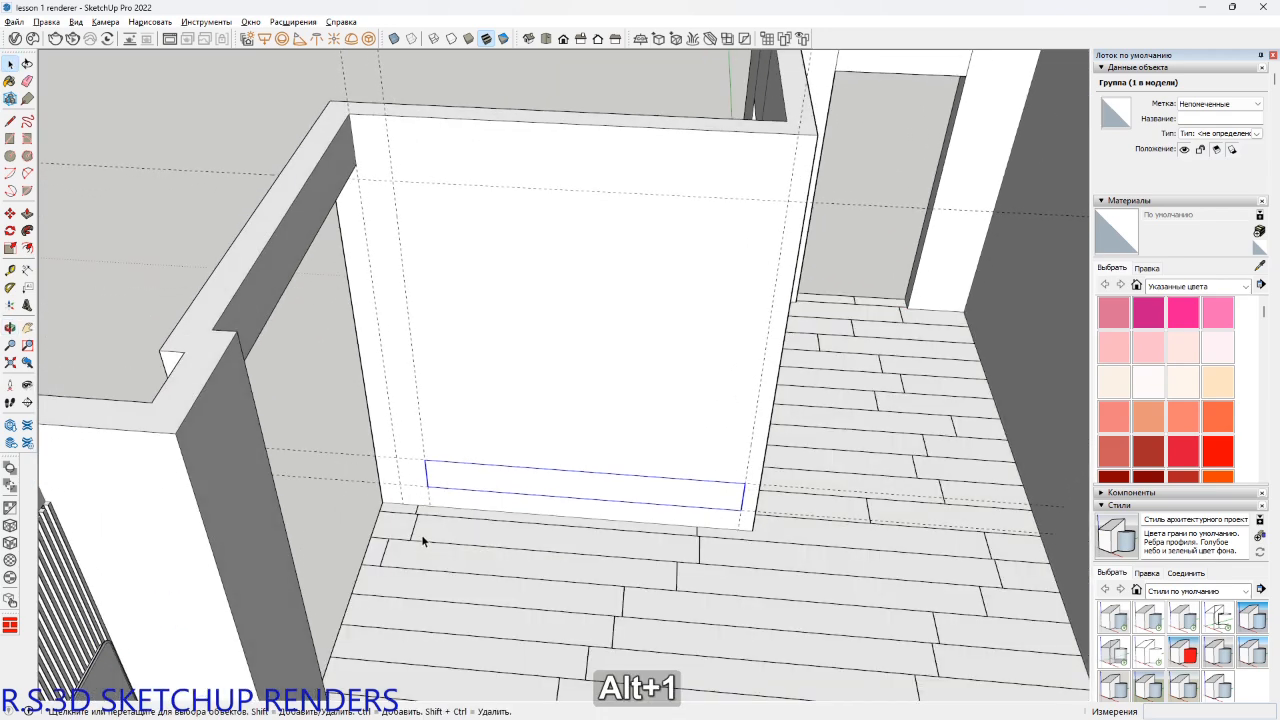
Draw a rectangle 2200 mm by about 2551 mm between the inner vertical guides, from the top guide down to just above the floor.
middle_click_drag(471, 491, 572, 464, "shift")
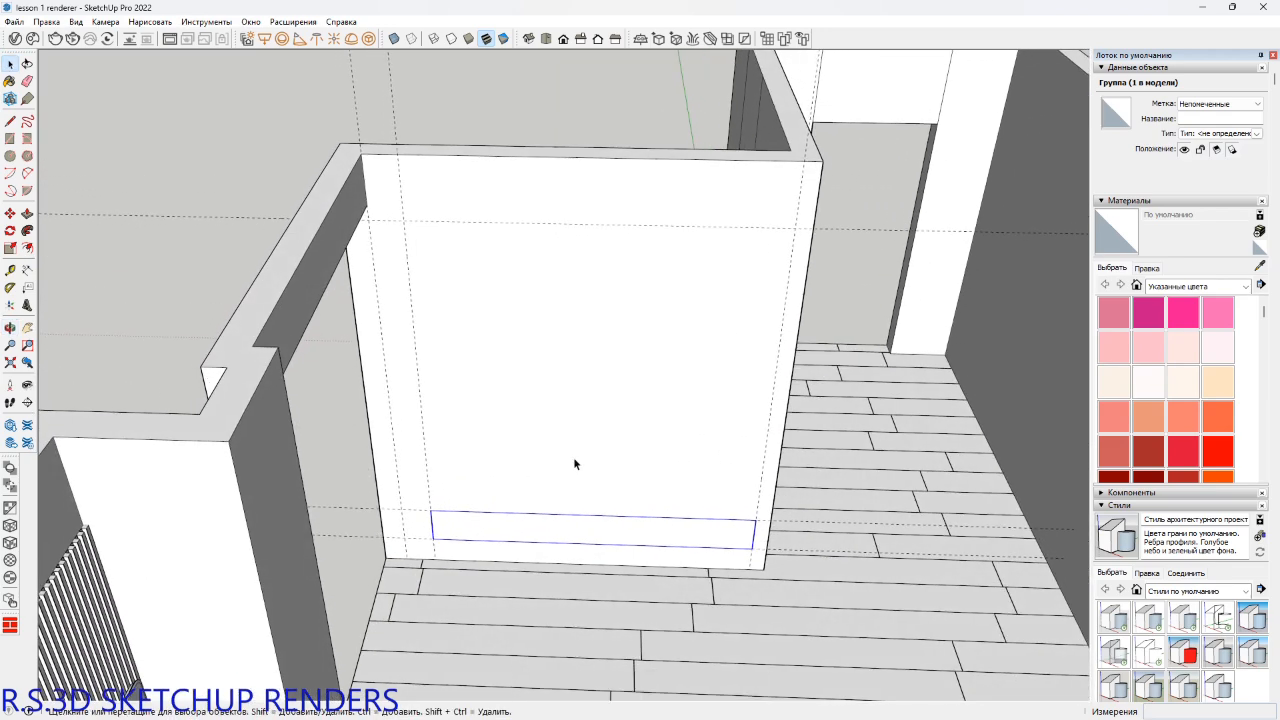
key("r")
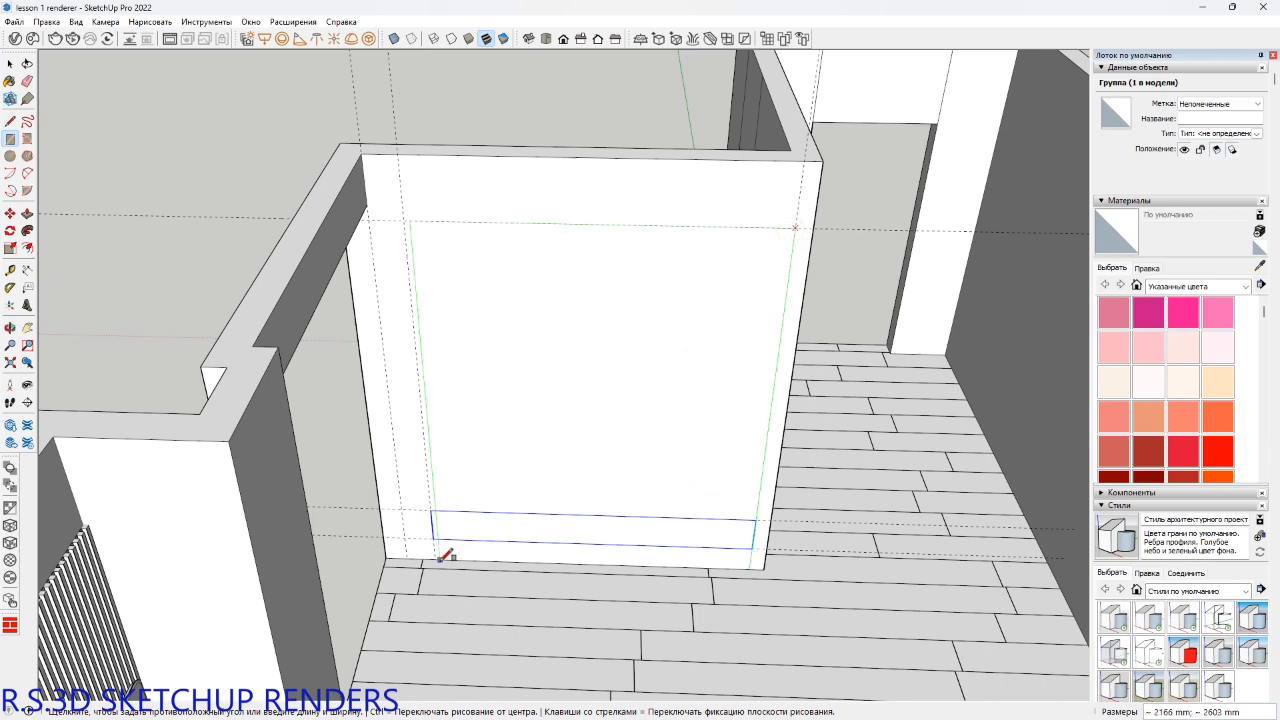
scroll(443, 549, "up", 3)
key("shift")
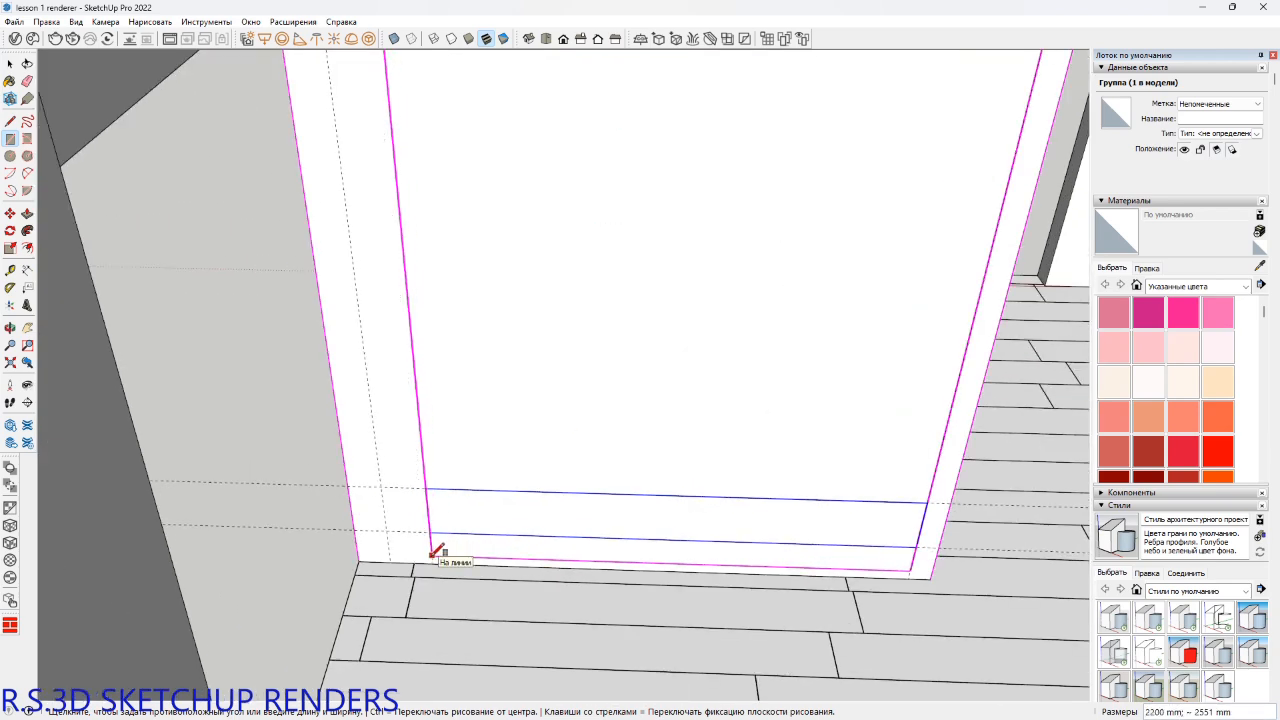
key("space")
Move the large rectangle's bottom edge vertically down about 35 mm to the top surface of the floor planks.
scroll(459, 561, "up", 2)
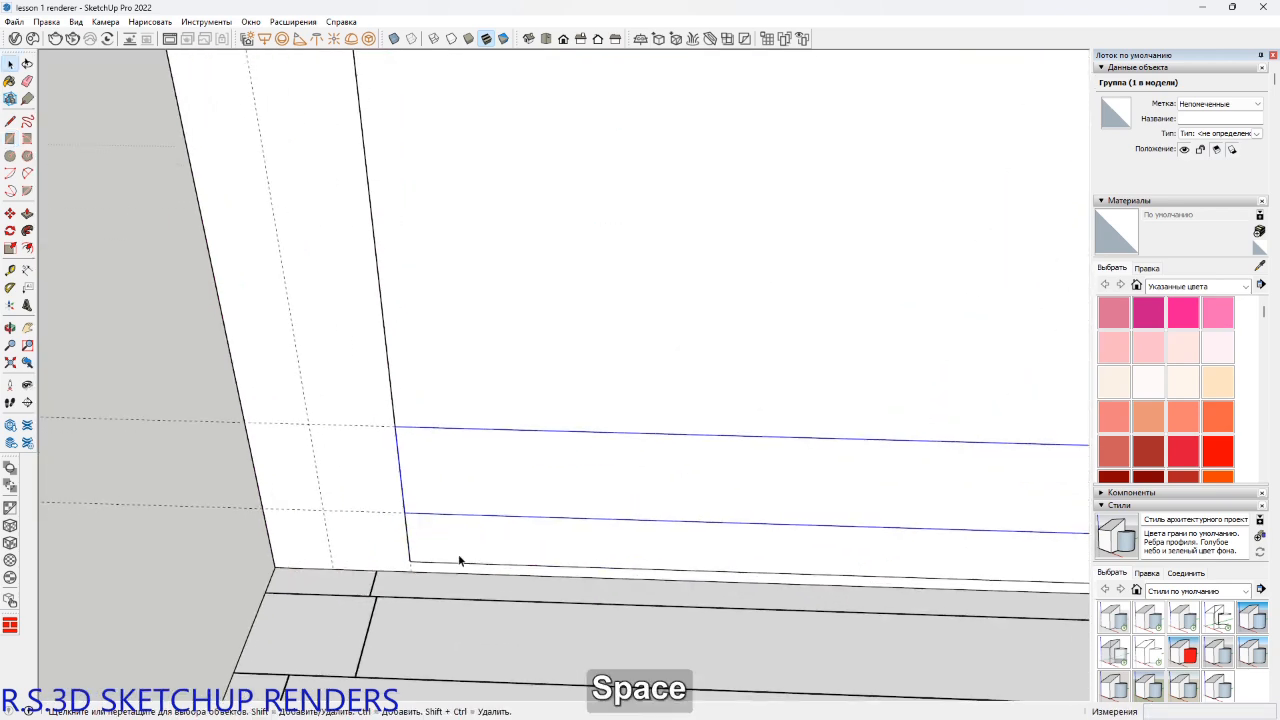
left_click(450, 563)
middle_click_drag(463, 565, 401, 553)
key("m")
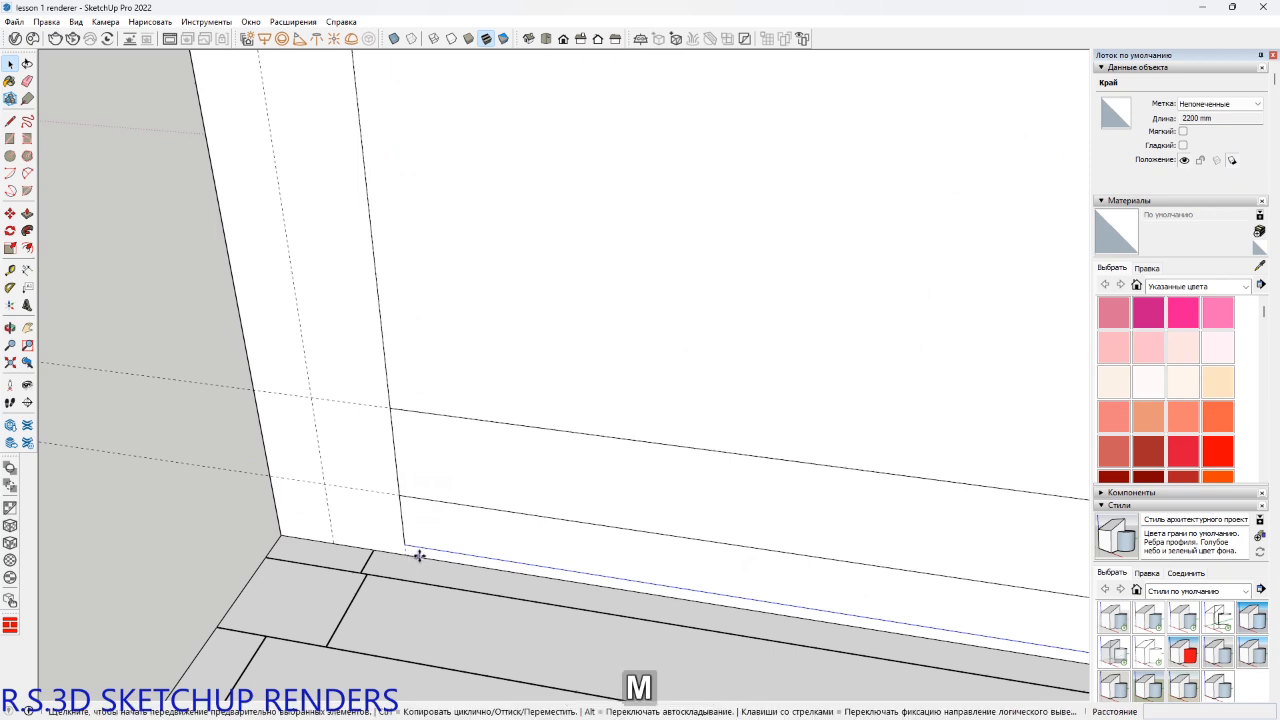
left_click(420, 545)
key("shift")
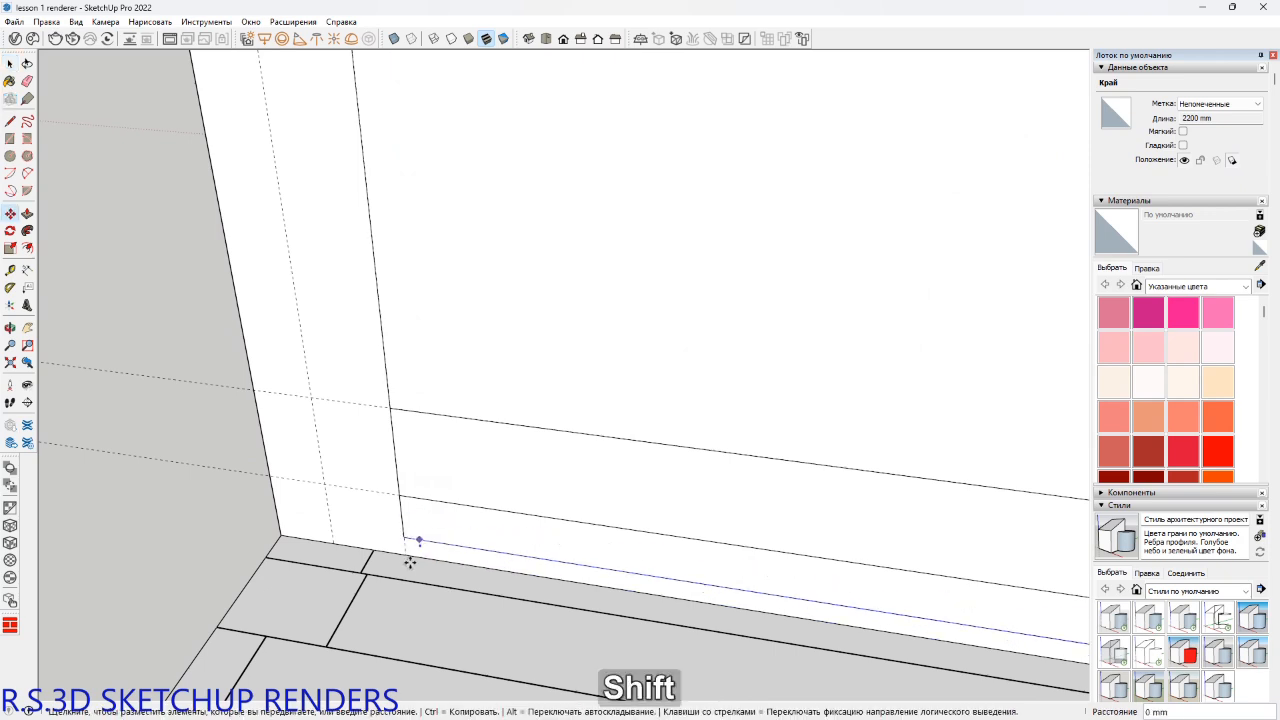
middle_click_drag(370, 583, 362, 527)
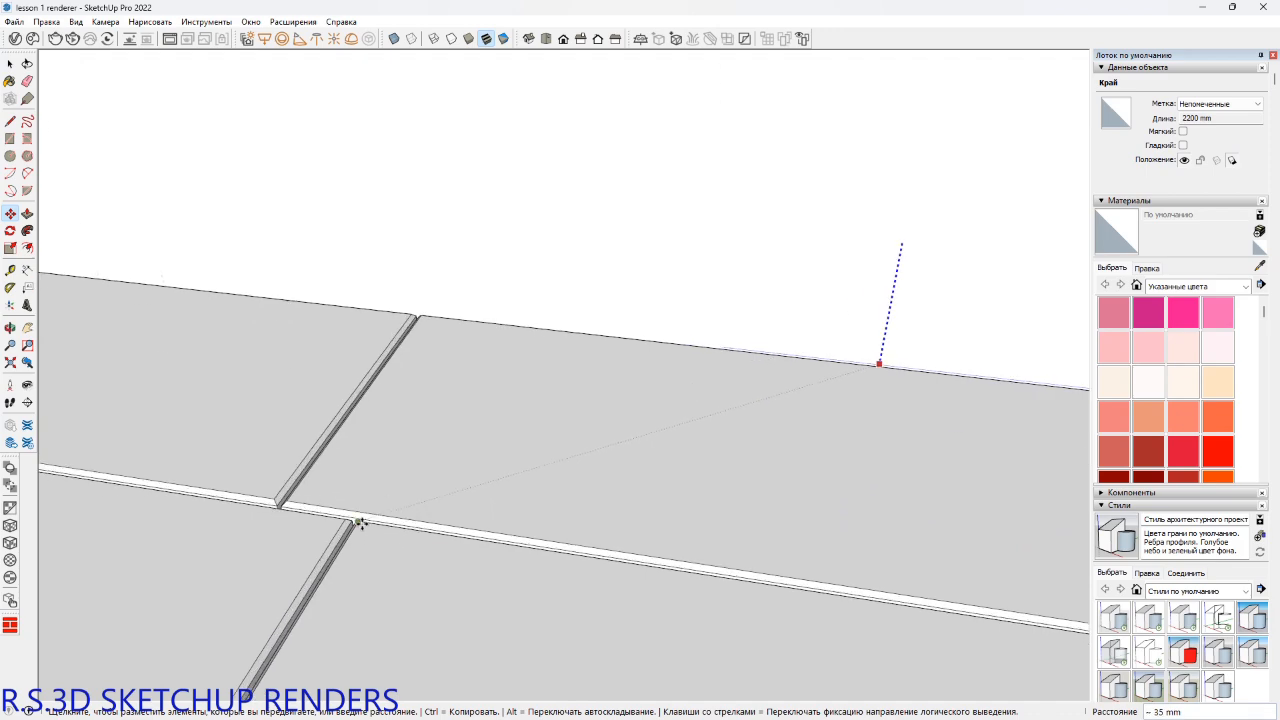
left_click(361, 523)
scroll(418, 414, "down", 6)
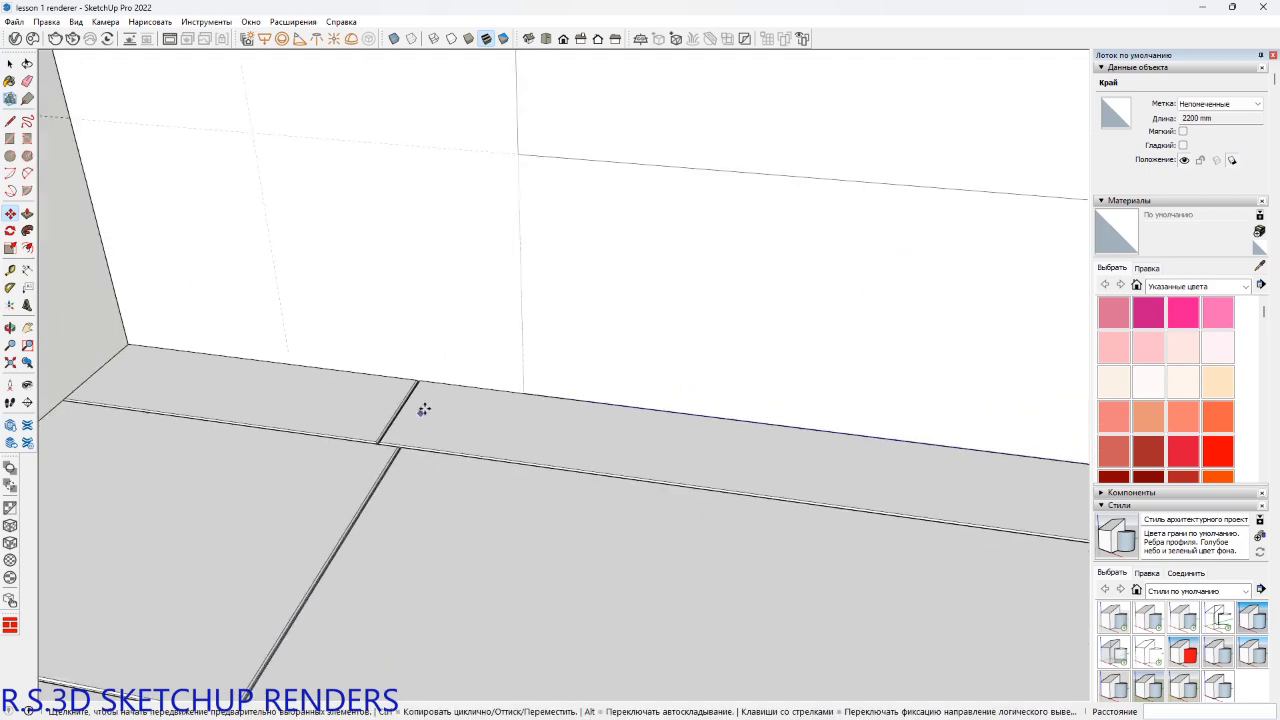
Erase the guide lines around the rectangles on the wall.
middle_click_drag(586, 376, 438, 451, "shift")
scroll(535, 500, "down", 5, "shift")
key("e")
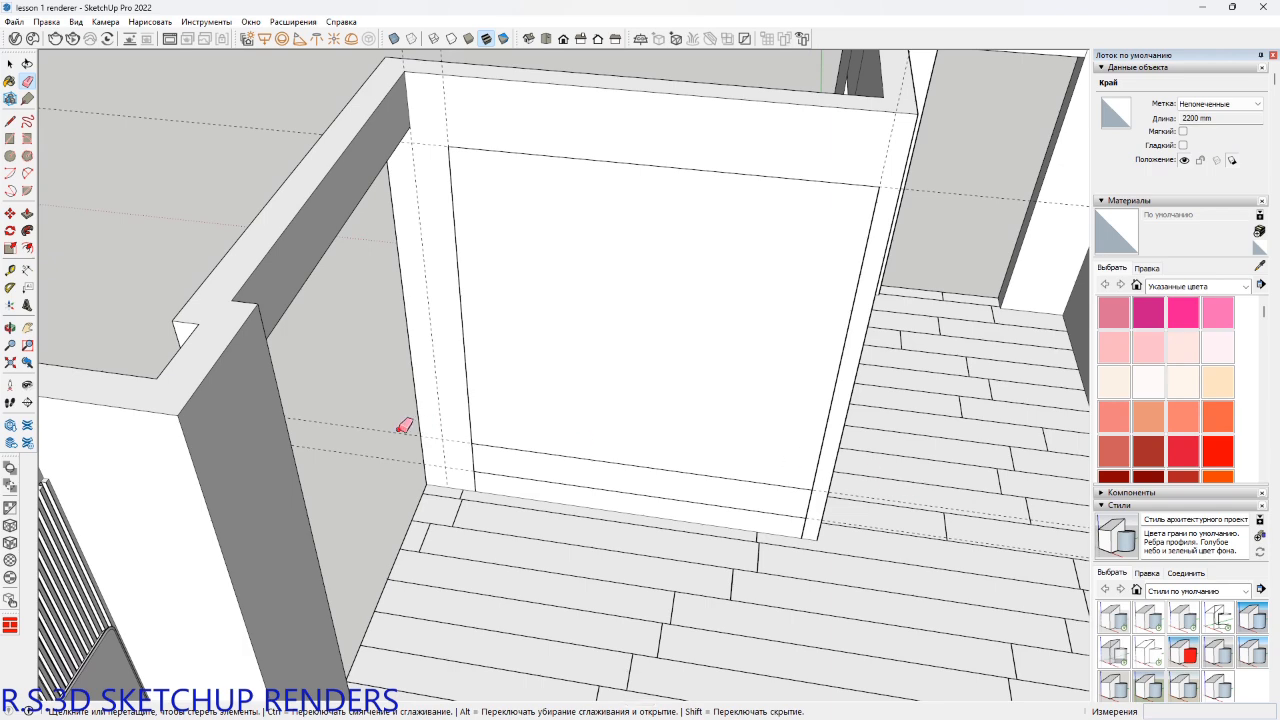
left_click(420, 189)
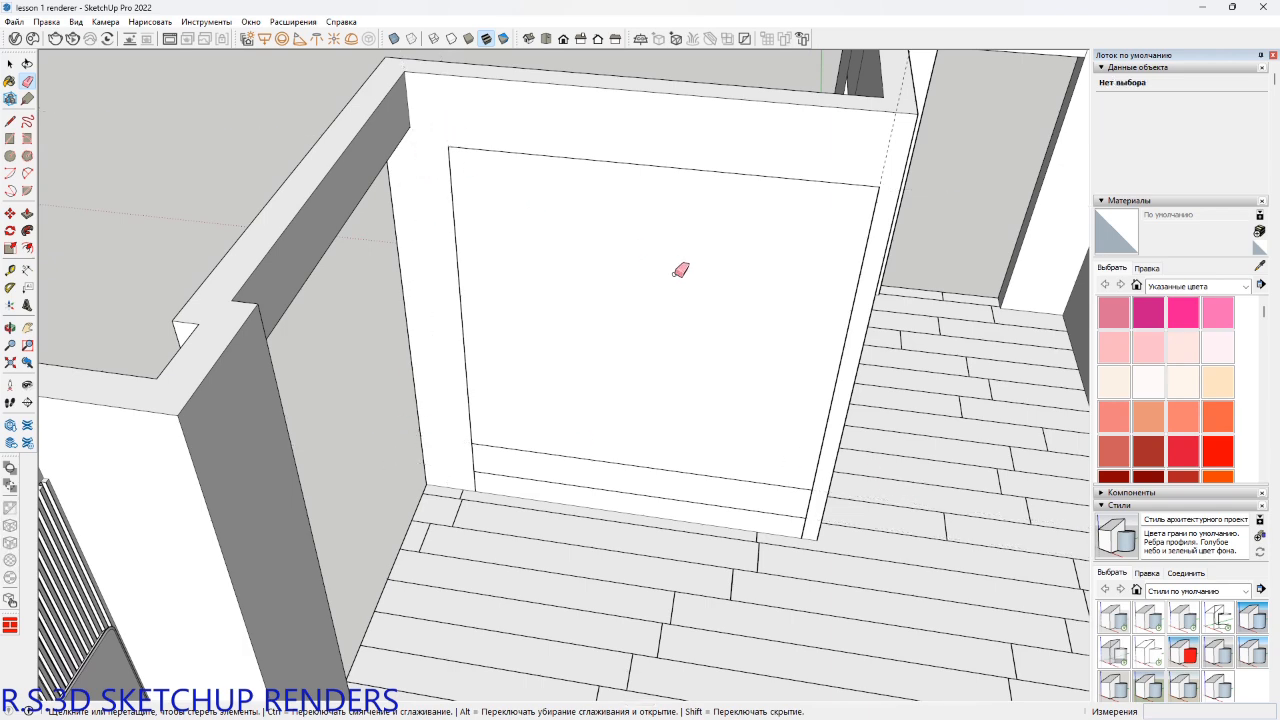
Copy the desk-niche wall panel group by its upper corner to the matching upper corner of the large rectangle on the blank wall.
mouse_move(680, 270)
middle_mouse_down("shift")
mouse_move(606, 334)
mouse_move(554, 346)
mouse_move(574, 263)
mouse_move(557, 323)
middle_mouse_up("shift")
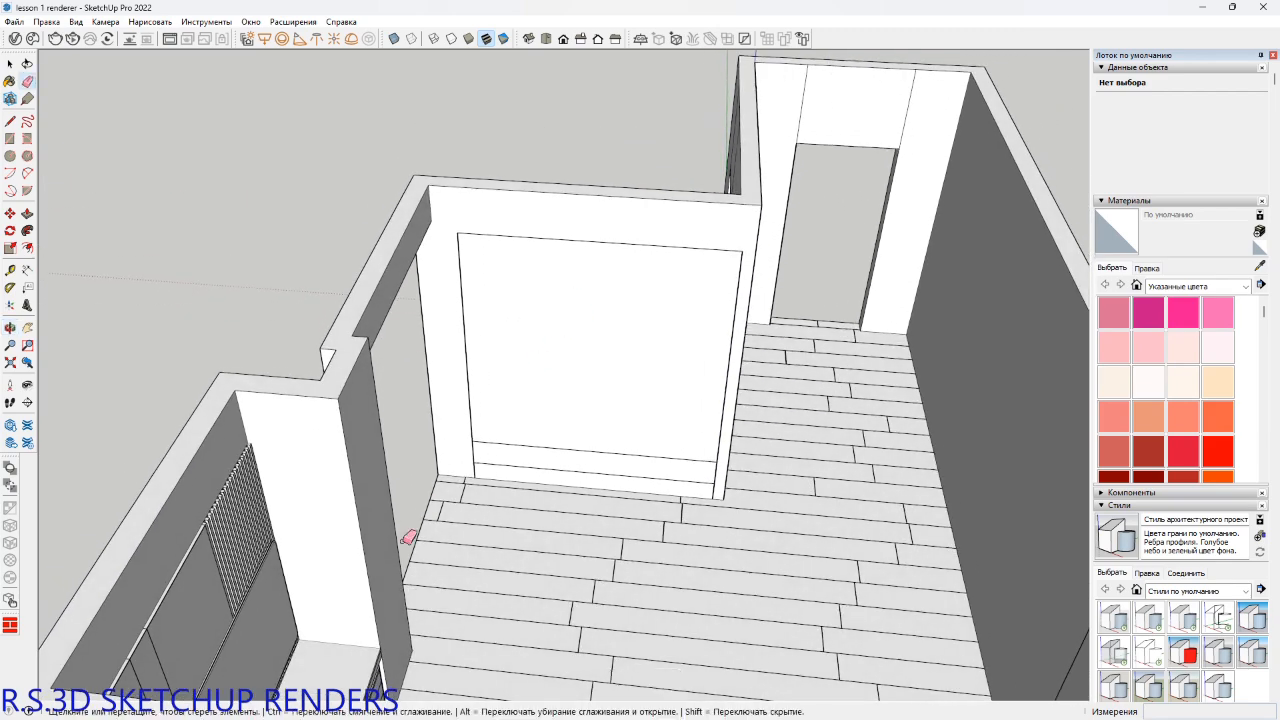
mouse_move(450, 486)
middle_mouse_down("shift")
mouse_move(480, 477)
mouse_move(380, 443)
mouse_move(369, 503)
middle_mouse_up("shift")
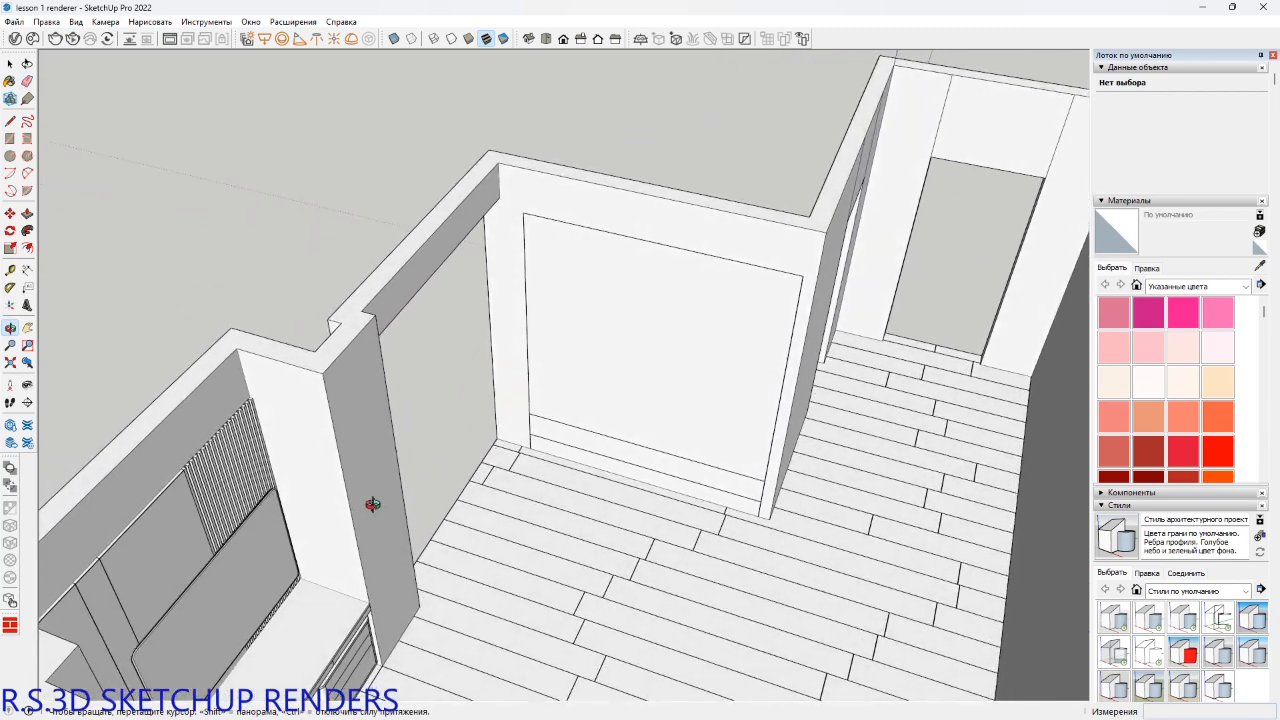
middle_click_drag(126, 472, 200, 450, "shift")
key("space")
left_click(266, 414)
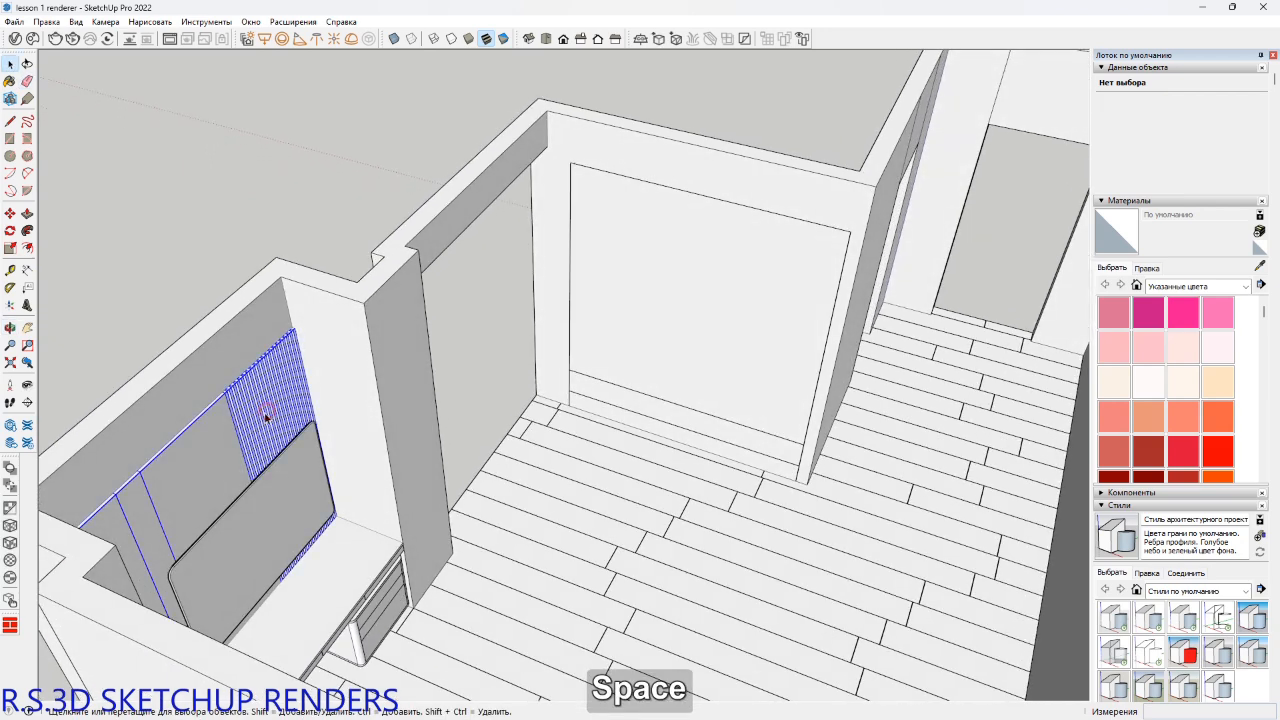
scroll(208, 466, "up", 3)
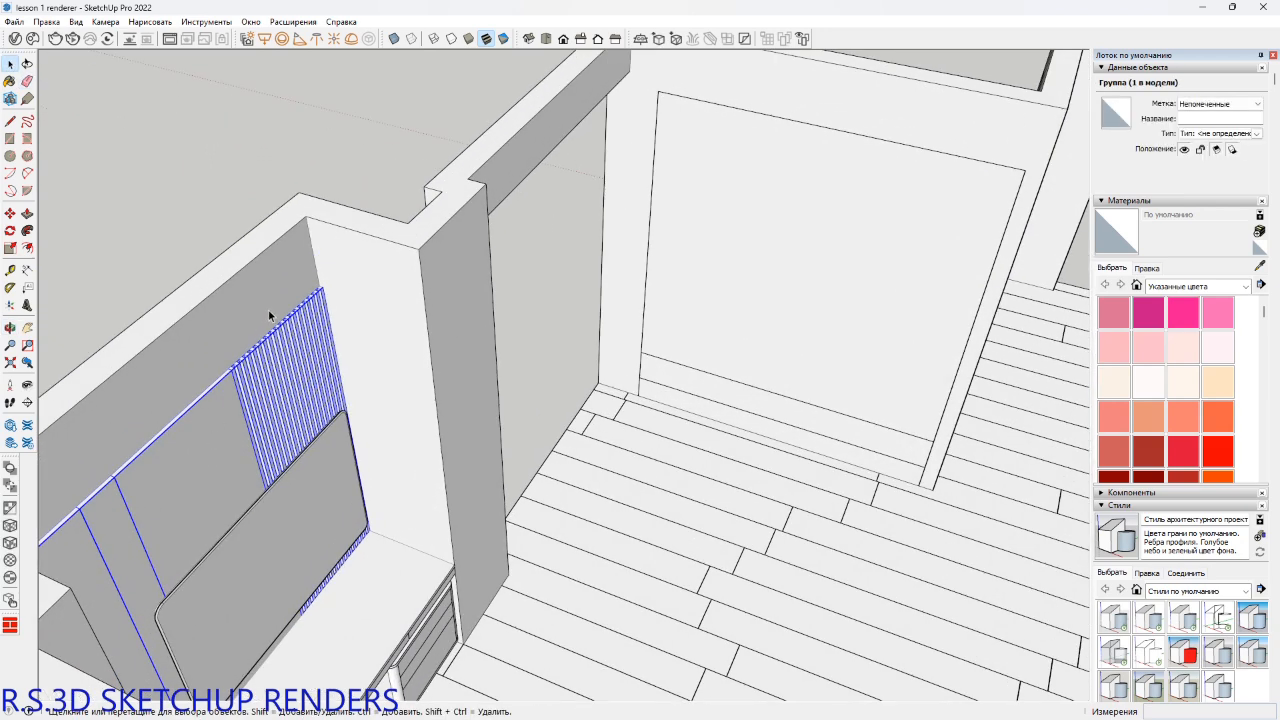
key("m")
scroll(320, 285, "up", 4)
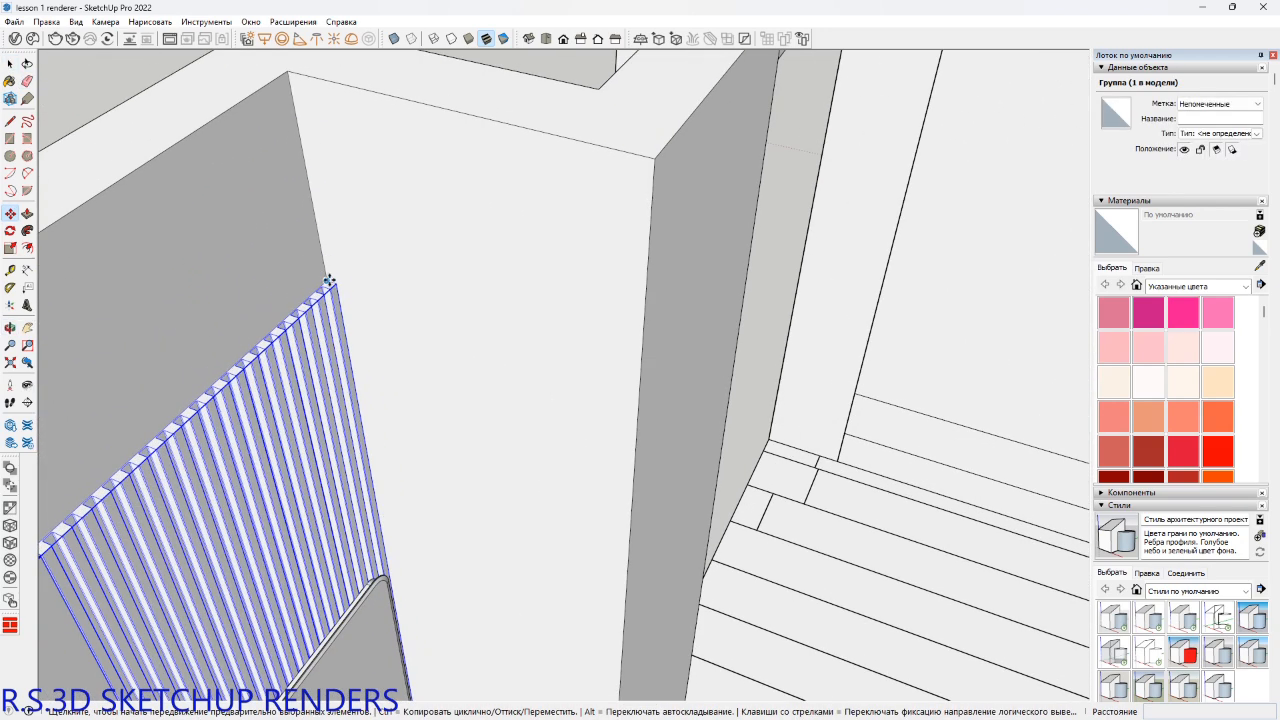
key("ctrl")
left_click(330, 280)
scroll(540, 390, "down", 5)
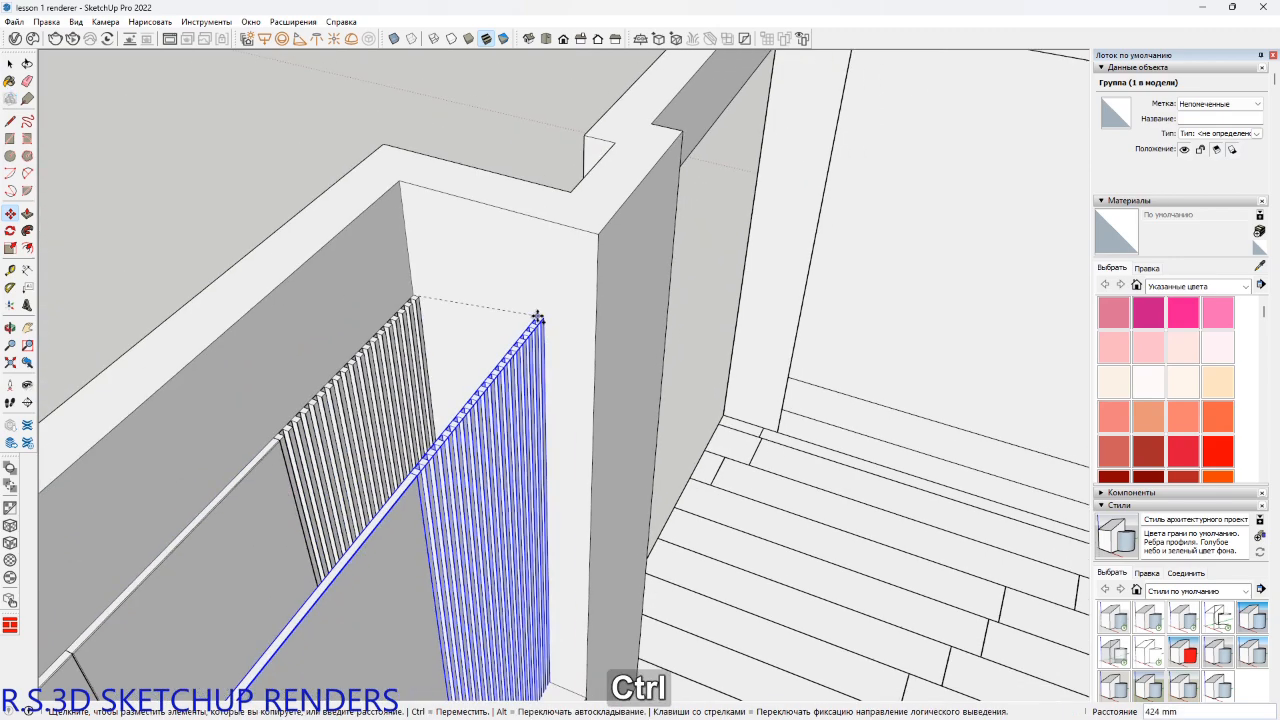
middle_click_drag(554, 343, 487, 386, "shift")
scroll(835, 280, "up", 3)
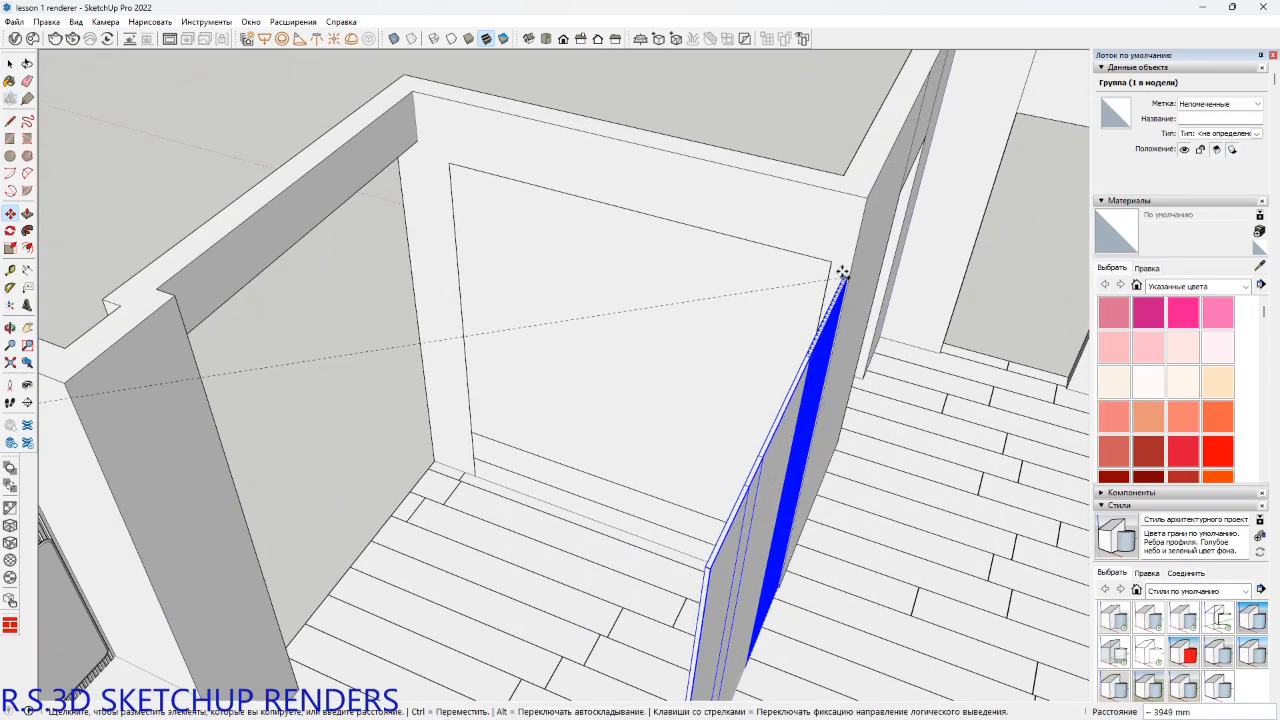
left_click(831, 262)
Rotate the copied panel group 90 degrees about the rectangle's upper corner so it lies flat along the blank wall.
scroll(831, 262, "up", 5)
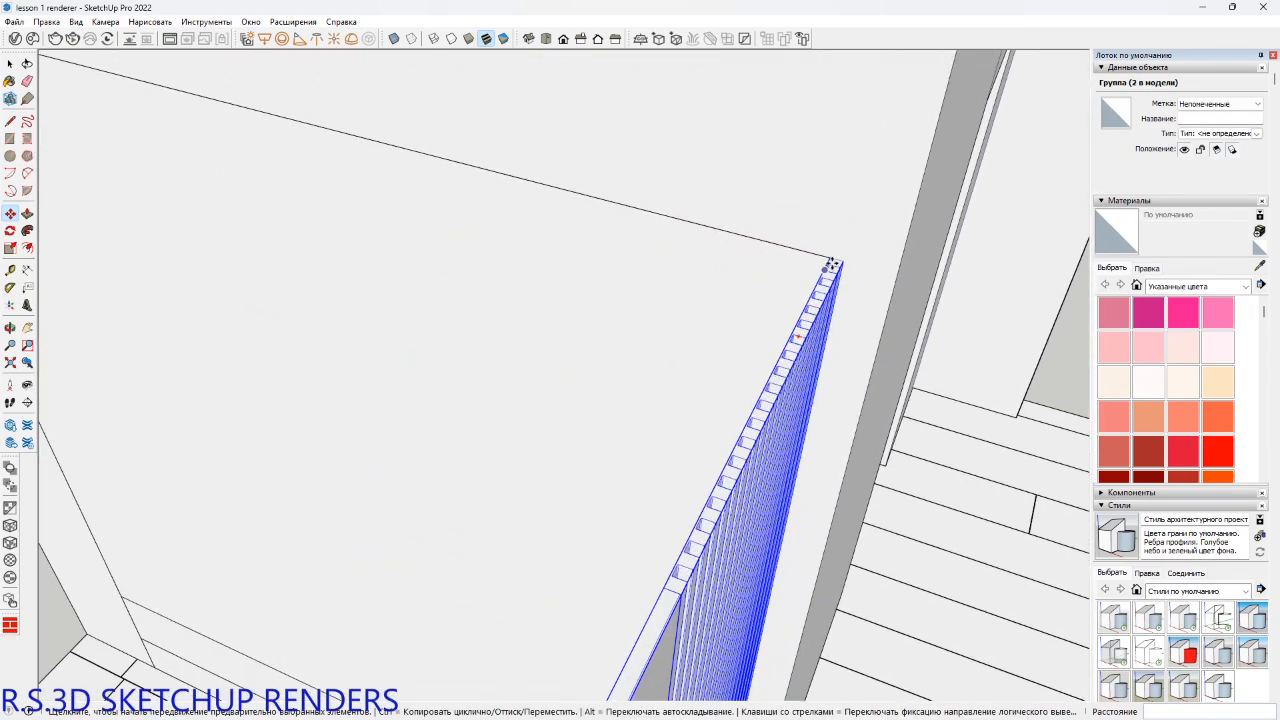
key("q")
left_click(829, 254)
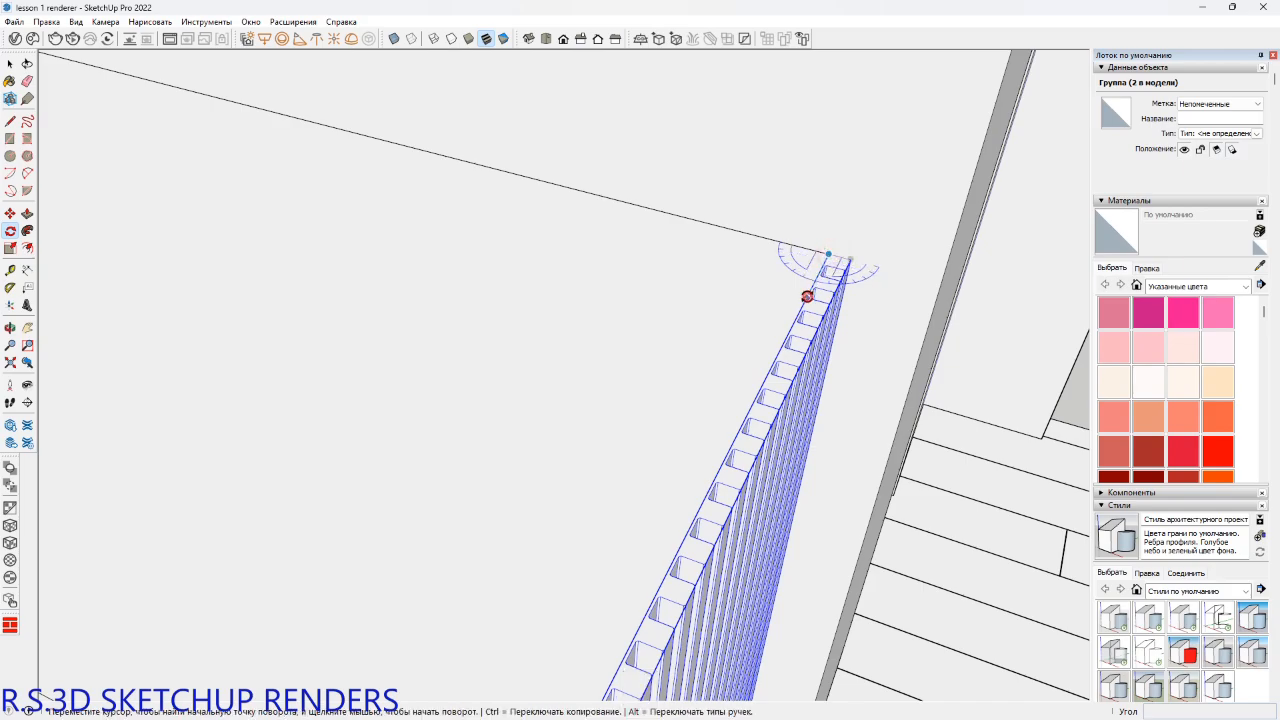
left_click(807, 297)
left_click(684, 217)
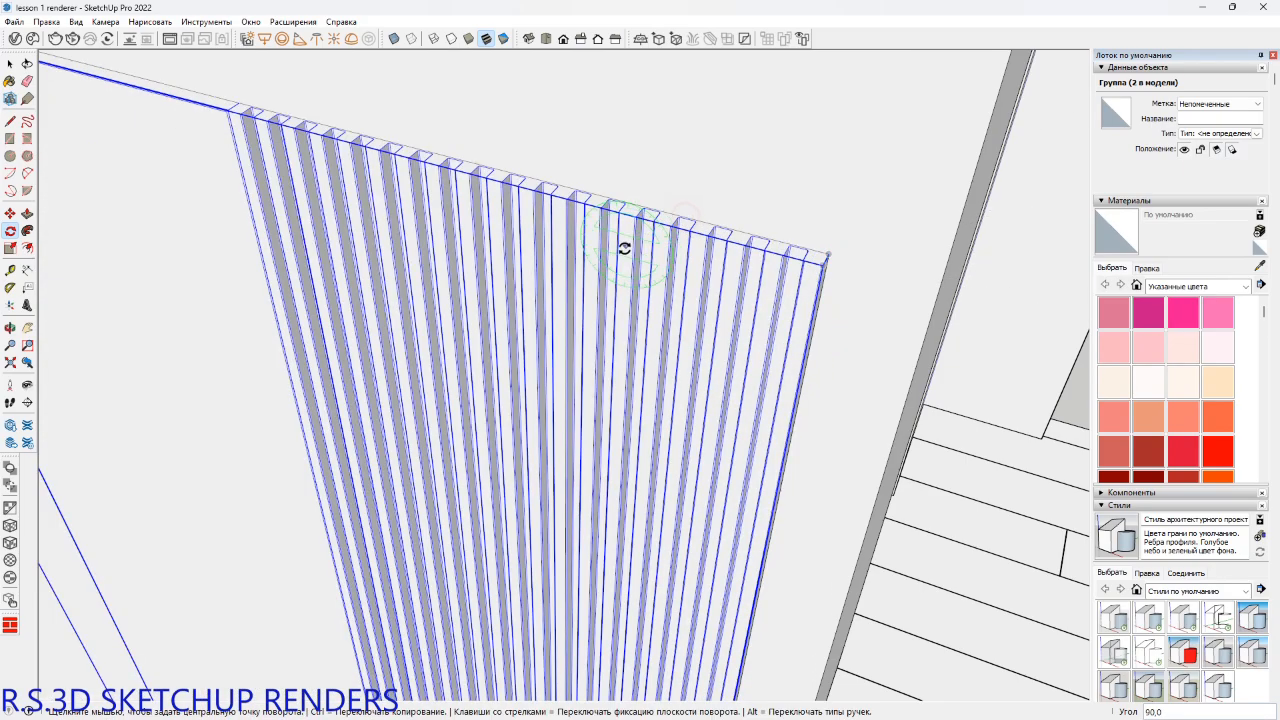
scroll(621, 252, "down", 6)
middle_click_drag(554, 306, 503, 378, "shift")
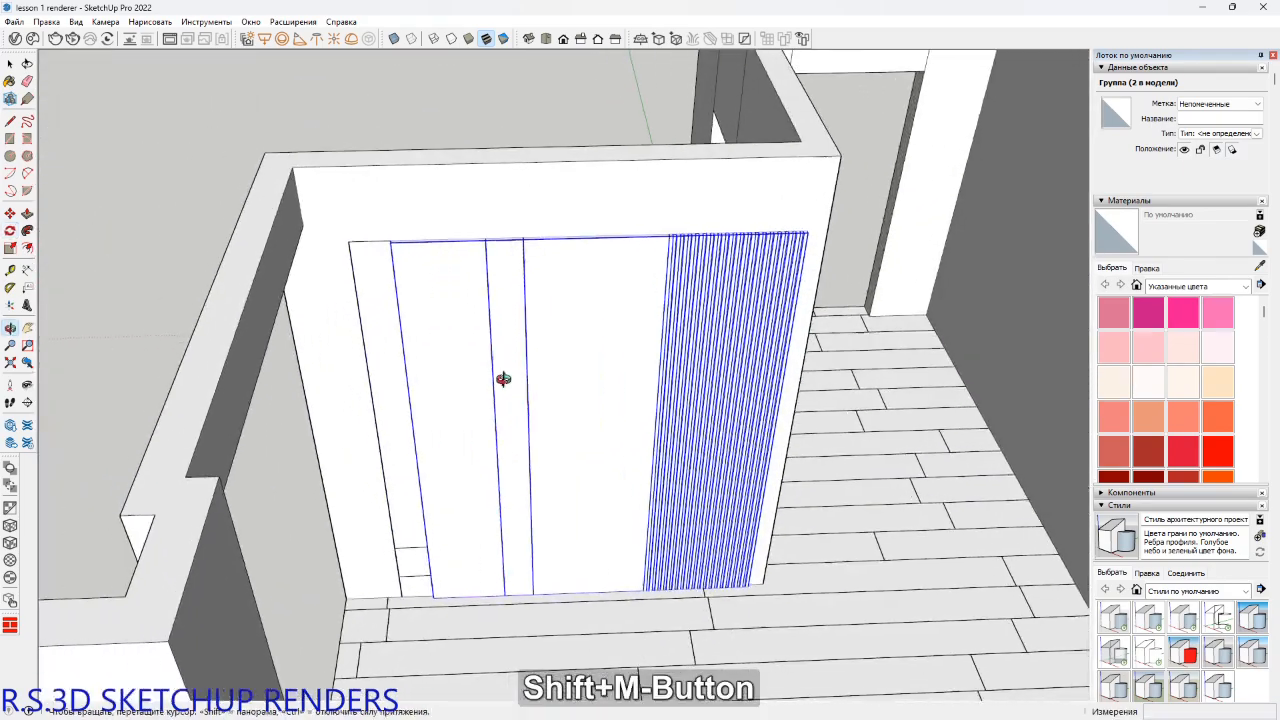
Inside the copied group, move the two plain panels farthest from the slats 200 mm to the large rectangle's outer edge.
key("space")
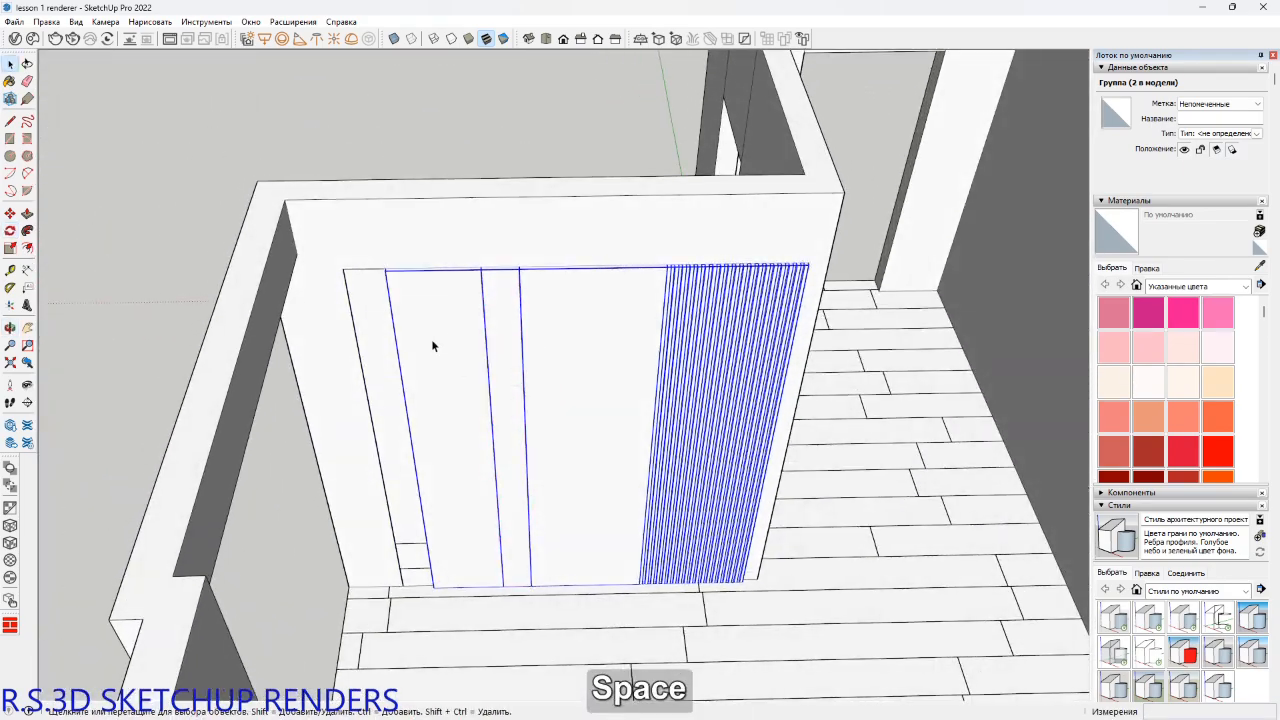
double_click(443, 406)
scroll(437, 350, "up", 3)
scroll(436, 343, "up", 3)
left_click(400, 268)
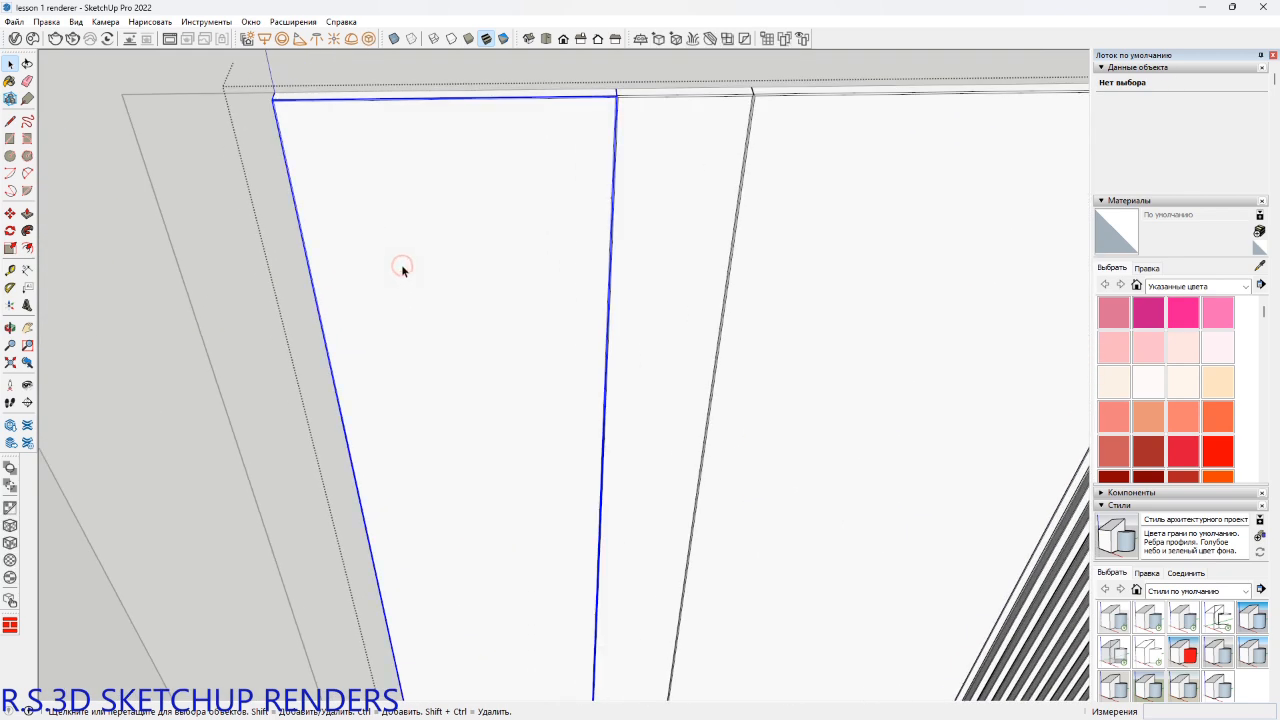
middle_click_drag(548, 311, 574, 477, "shift")
scroll(310, 328, "up", 3)
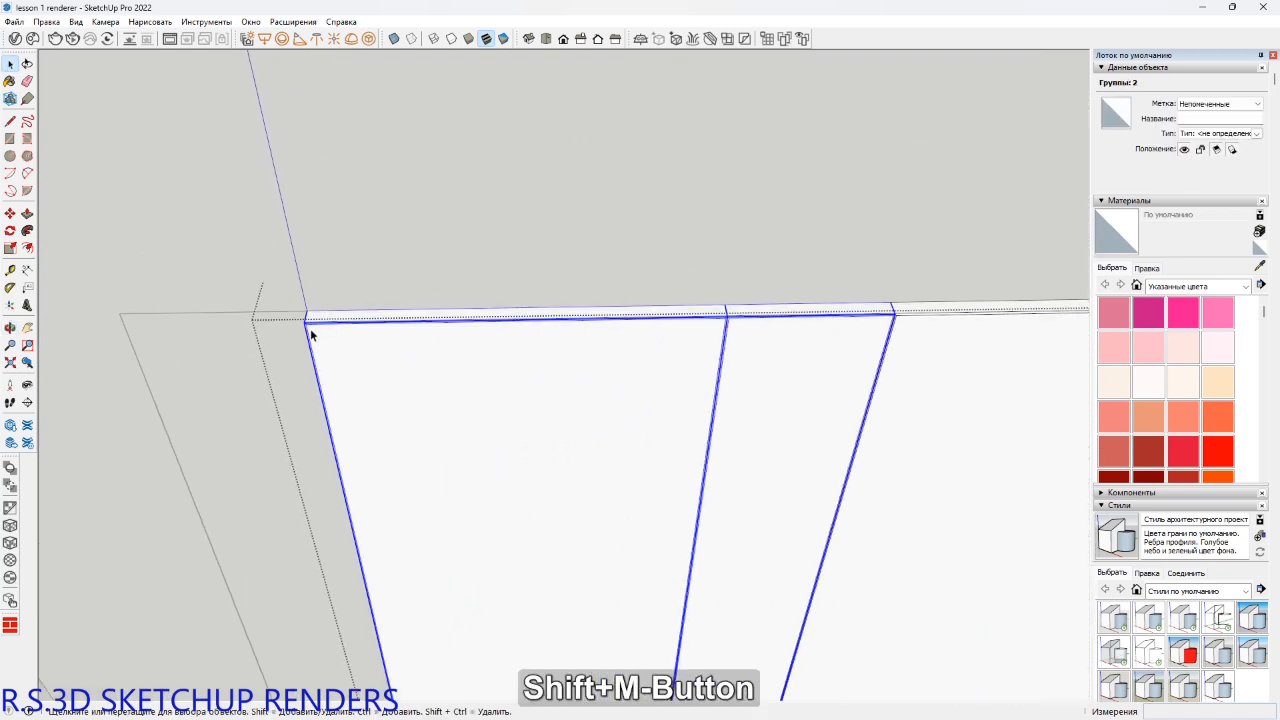
key("m")
left_click(309, 306)
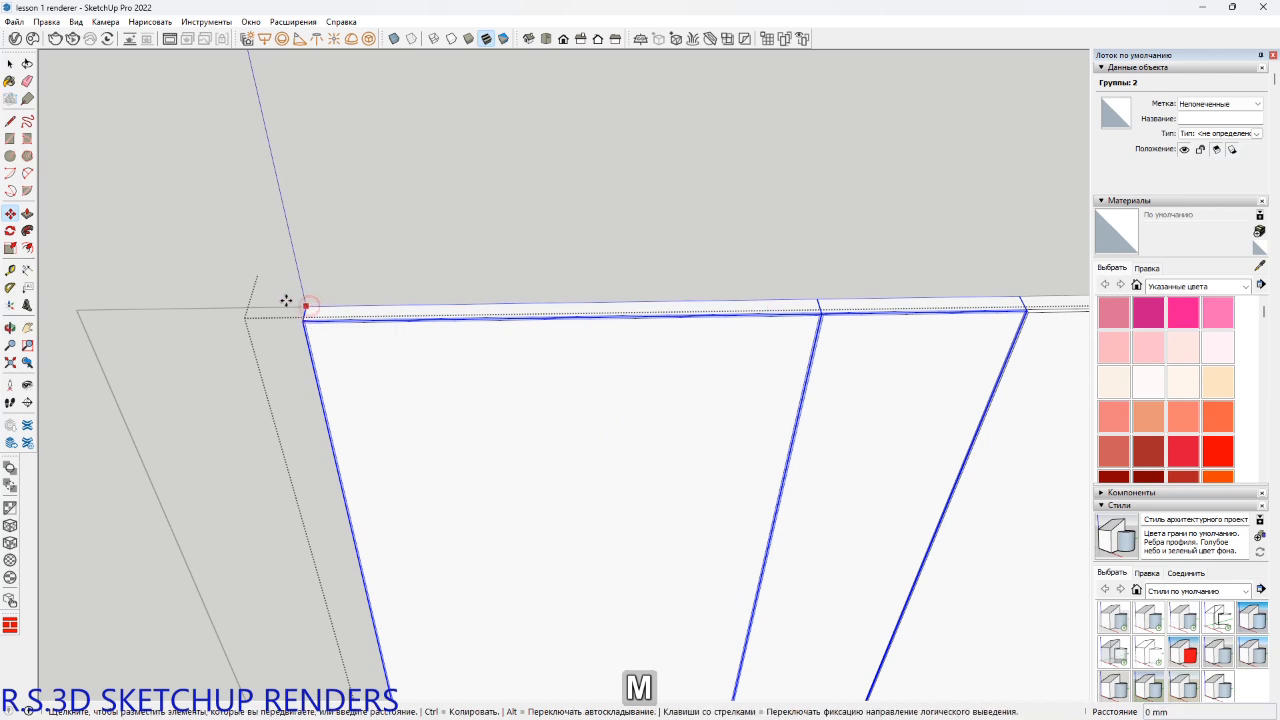
key("shift")
left_click(80, 311)
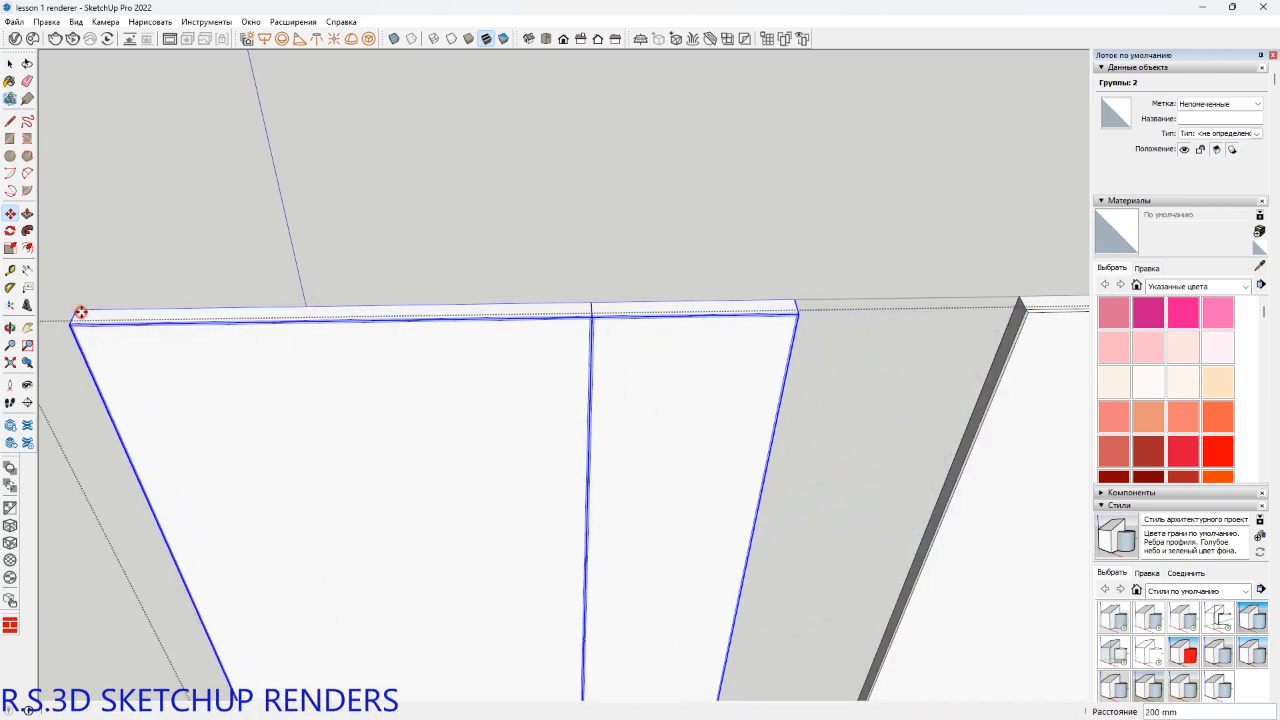
middle_click_drag(492, 372, 375, 374, "shift")
Open the narrow plain panel and stretch its side edge across the gap to meet the wide plain panel.
key("space")
double_click(641, 399)
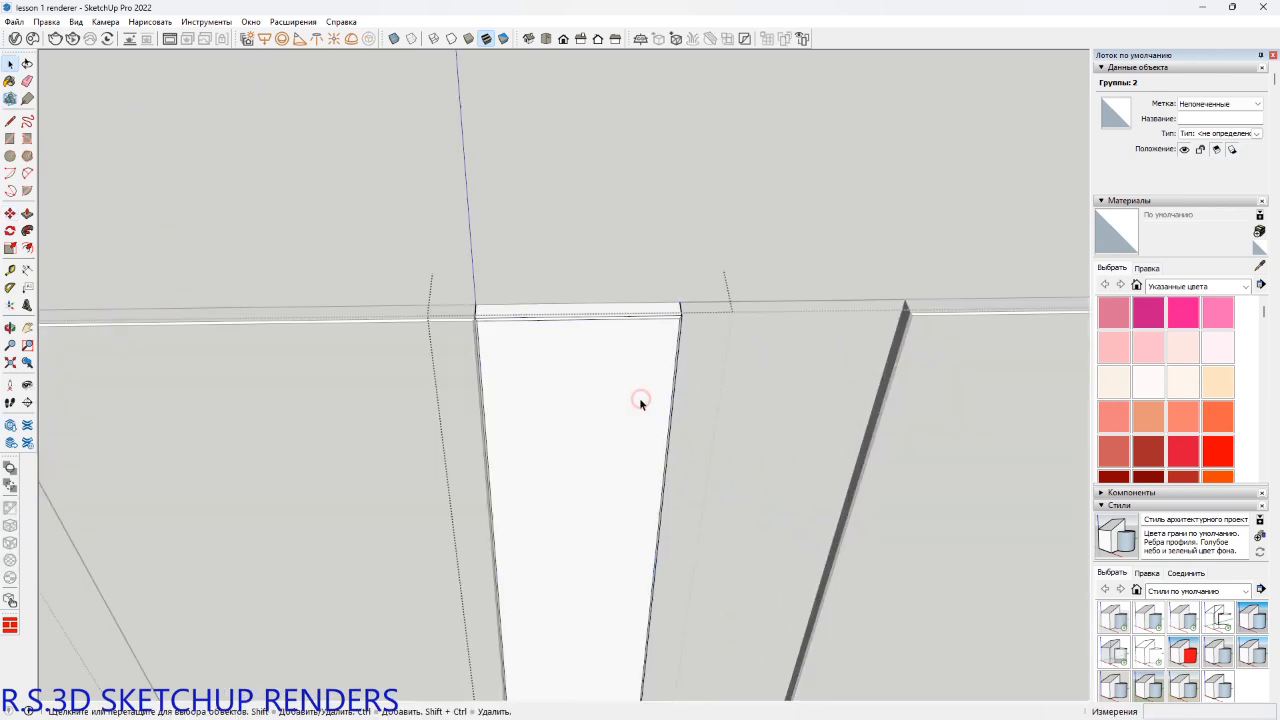
scroll(640, 399, "down", 3)
middle_click_drag(640, 399, 580, 323, "shift")
scroll(581, 323, "down", 3)
scroll(581, 343, "down", 3)
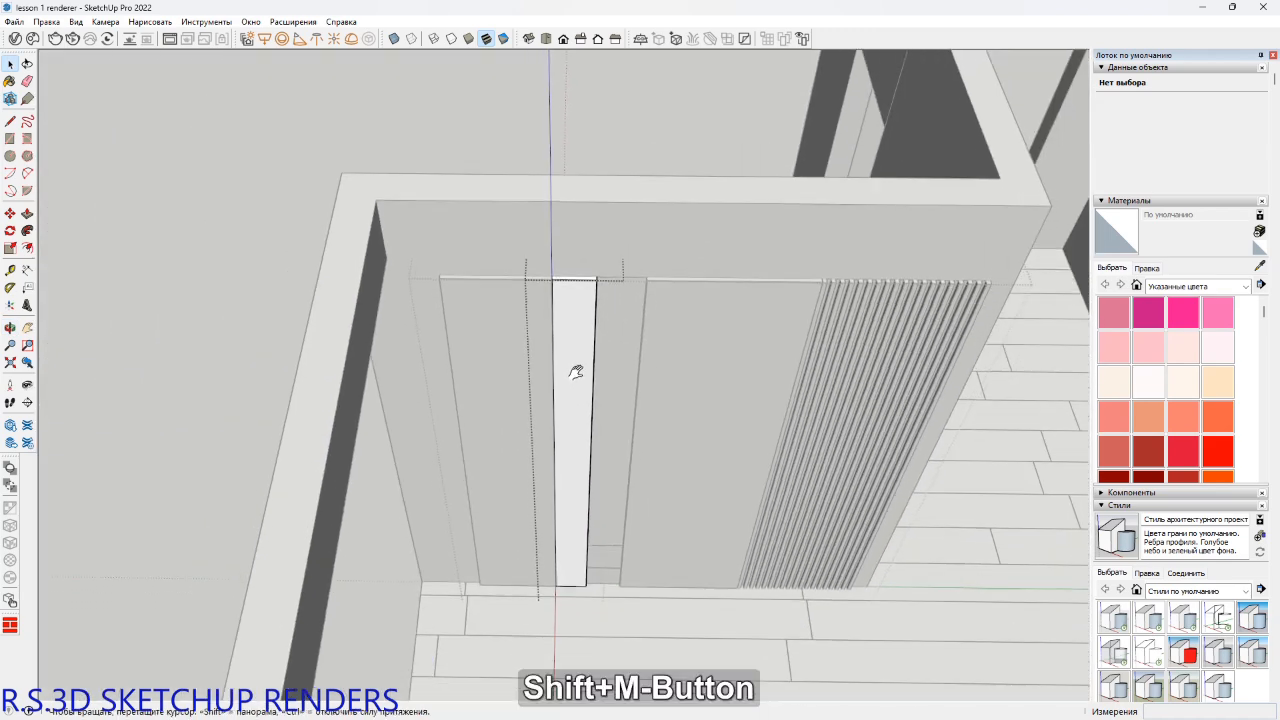
key("space")
left_click_drag(603, 276, 613, 206)
scroll(603, 260, "up", 7)
scroll(594, 240, "up", 2)
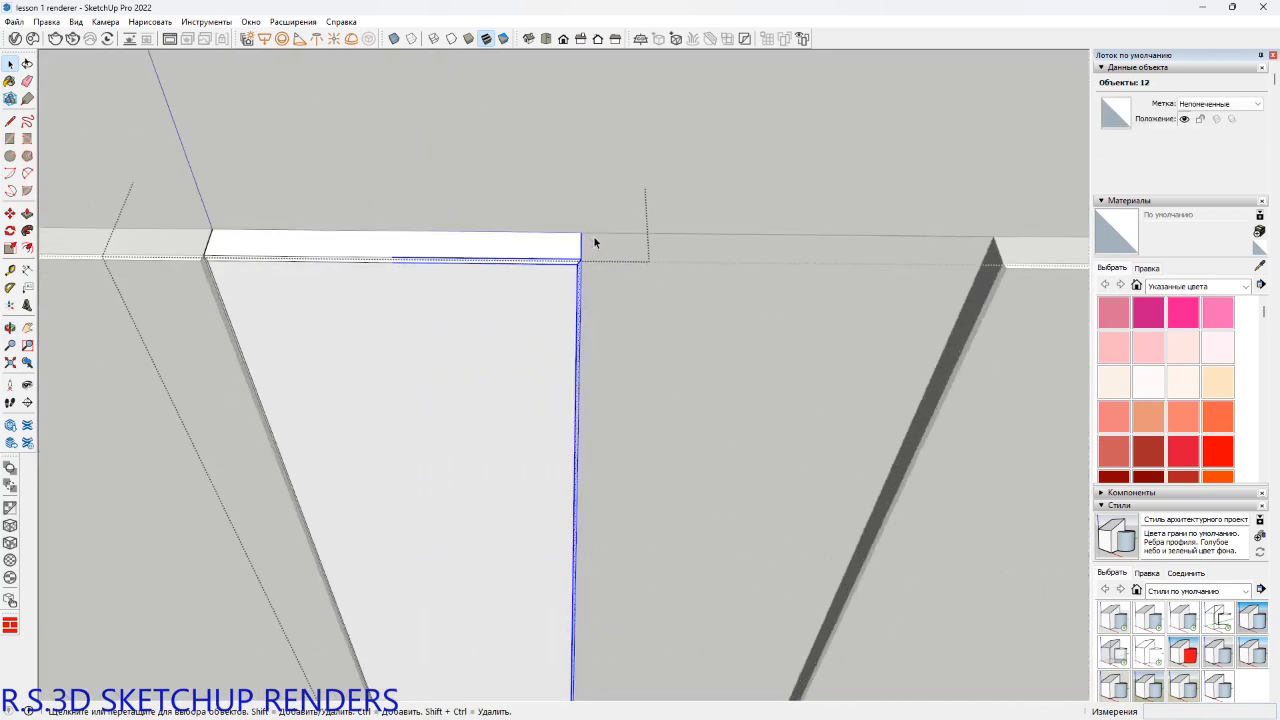
key("m")
left_click(583, 231)
key("shift")
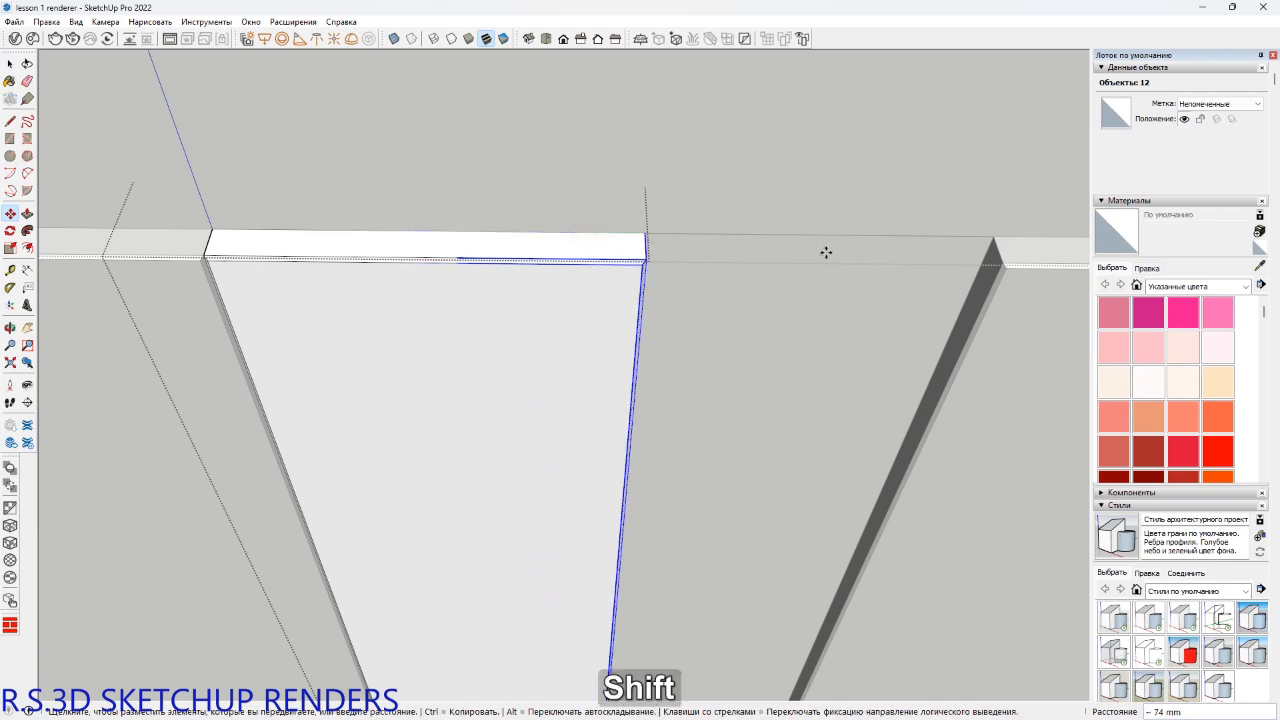
scroll(975, 255, "down", 5)
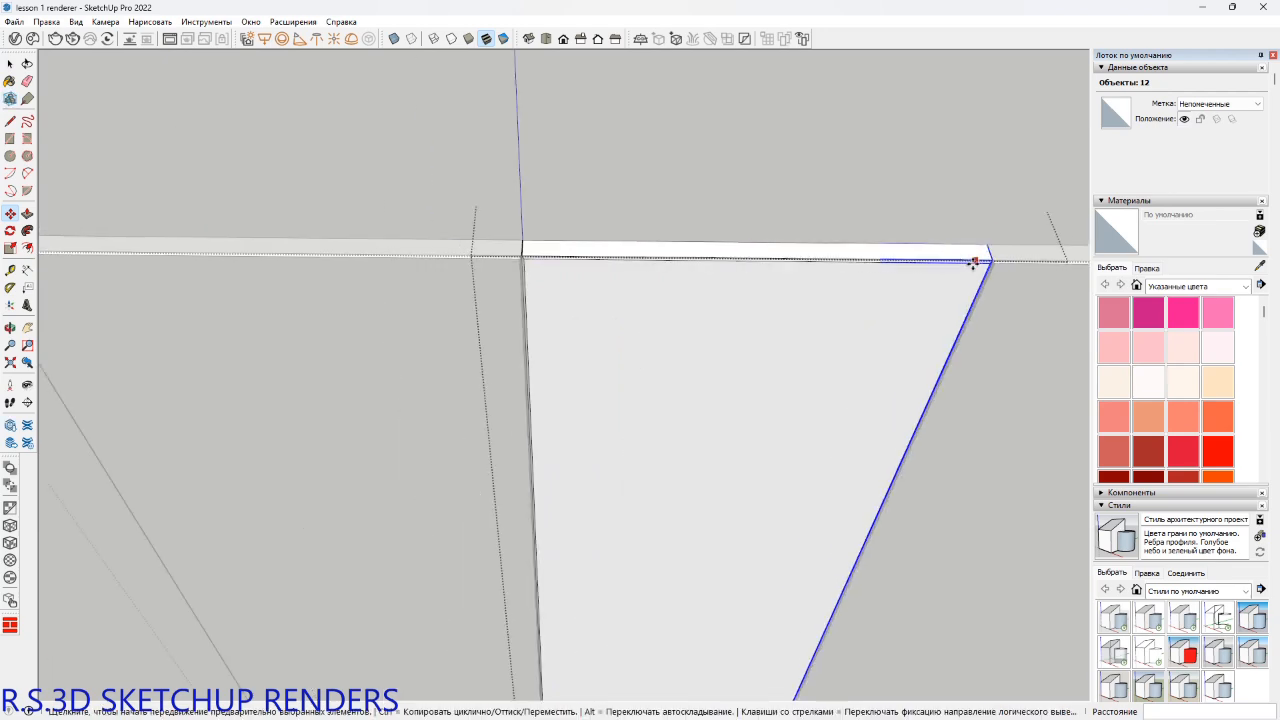
middle_click_drag(960, 280, 590, 210, "shift")
Leave the narrow panel and delete the wide plain panel between it and the slatted section.
key("space")
scroll(626, 234, "down", 6)
middle_click_drag(642, 262, 604, 218, "shift")
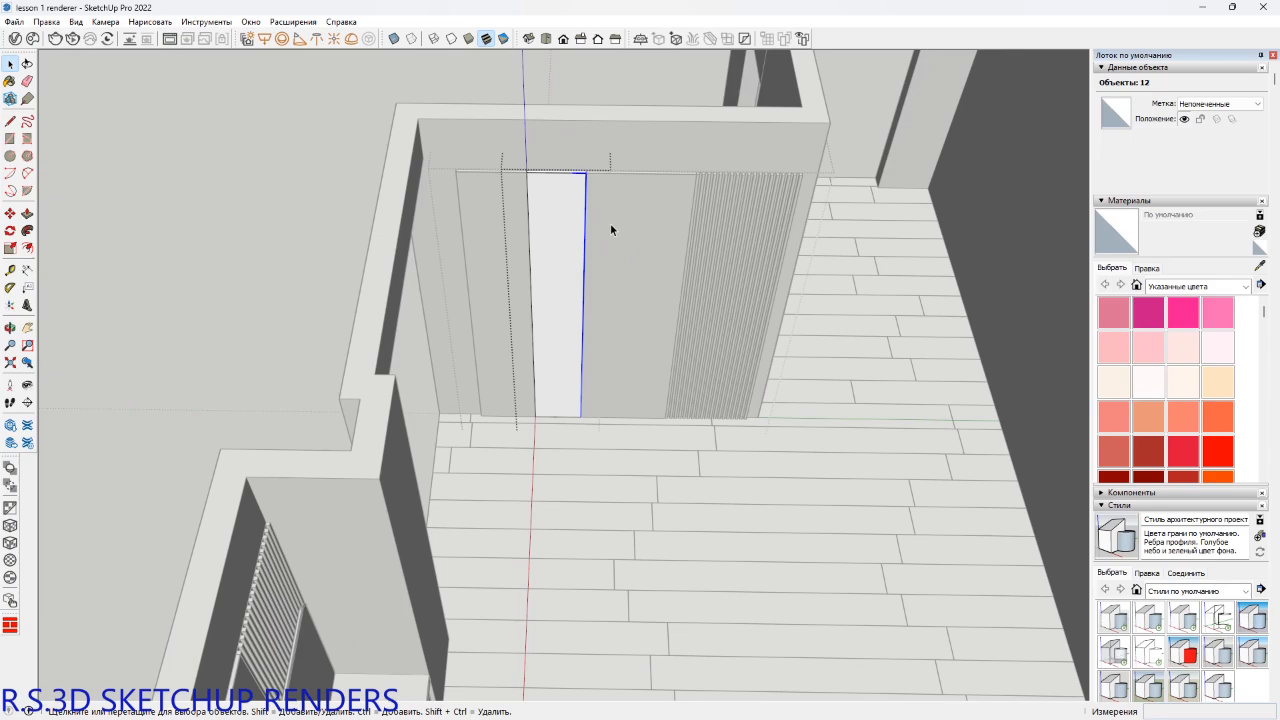
scroll(674, 200, "up", 3)
middle_click_drag(672, 199, 660, 207, "shift")
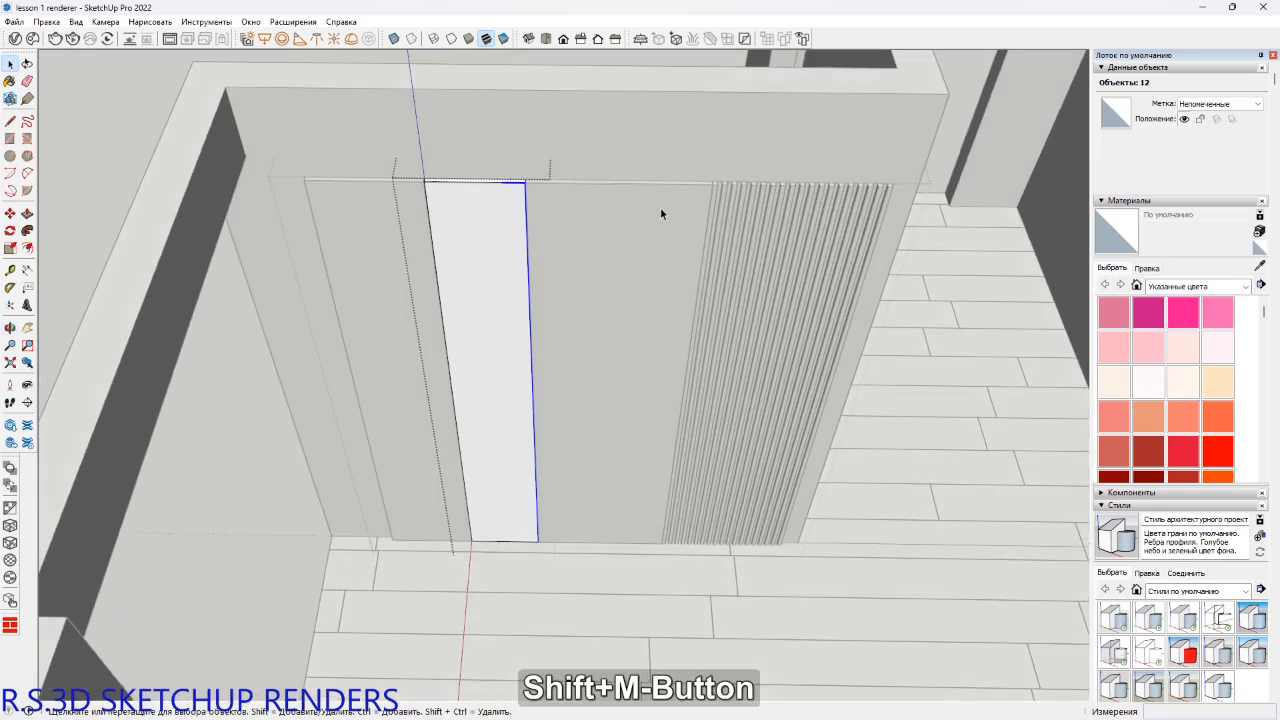
key("space")
scroll(622, 262, "up", 3)
key("Escape")
middle_click_drag(634, 406, 626, 373, "shift")
left_click(632, 315, "shift")
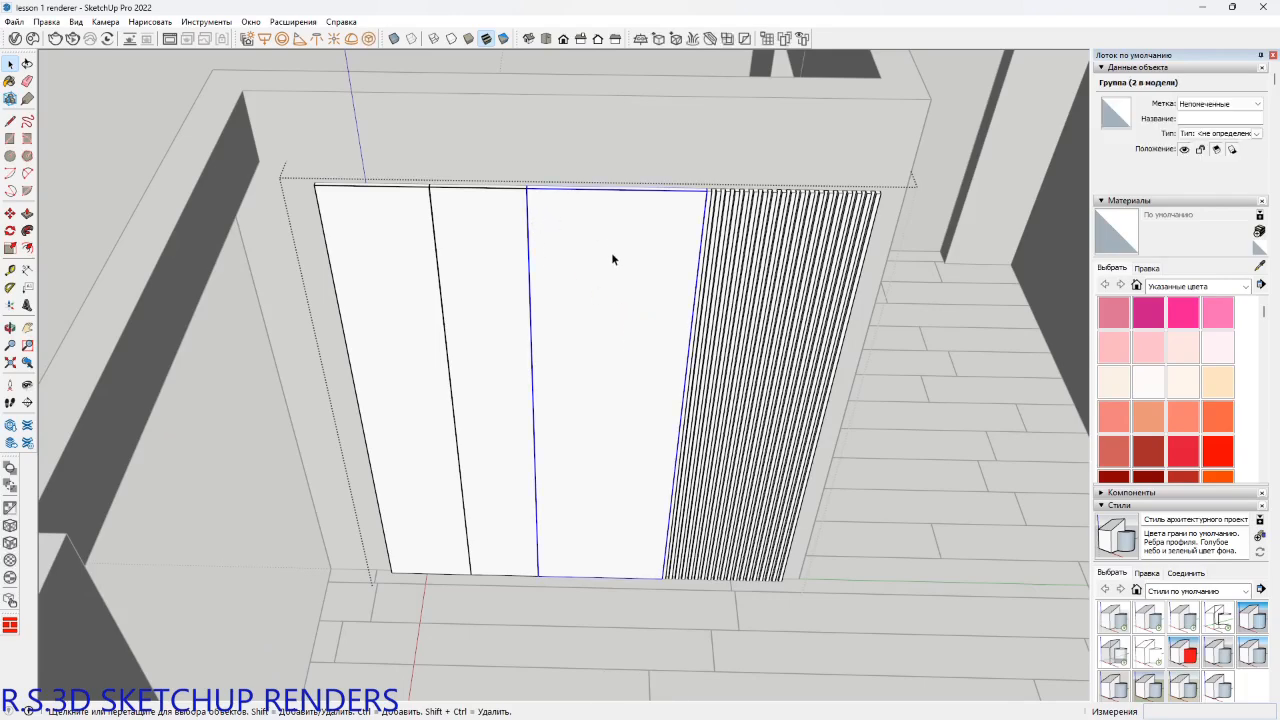
key("Delete")
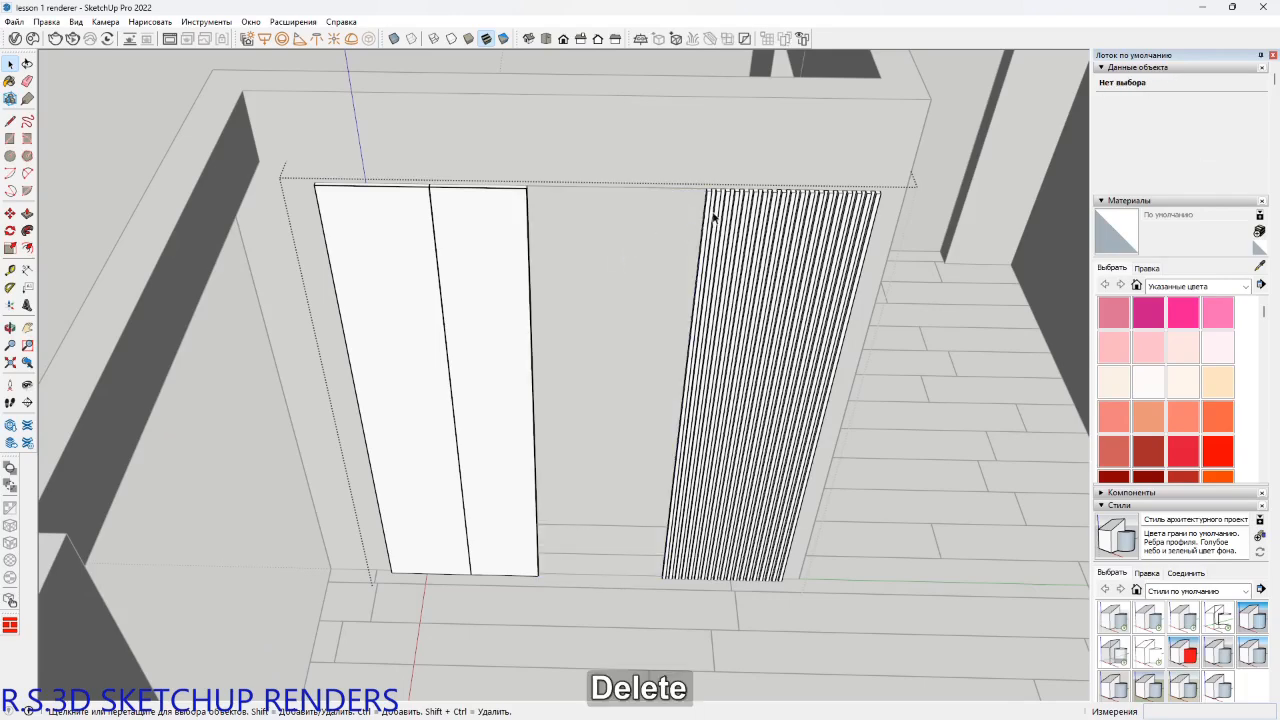
Open the slatted section and delete the end face on its outermost slat, away from the plain panels.
scroll(716, 210, "up", 10)
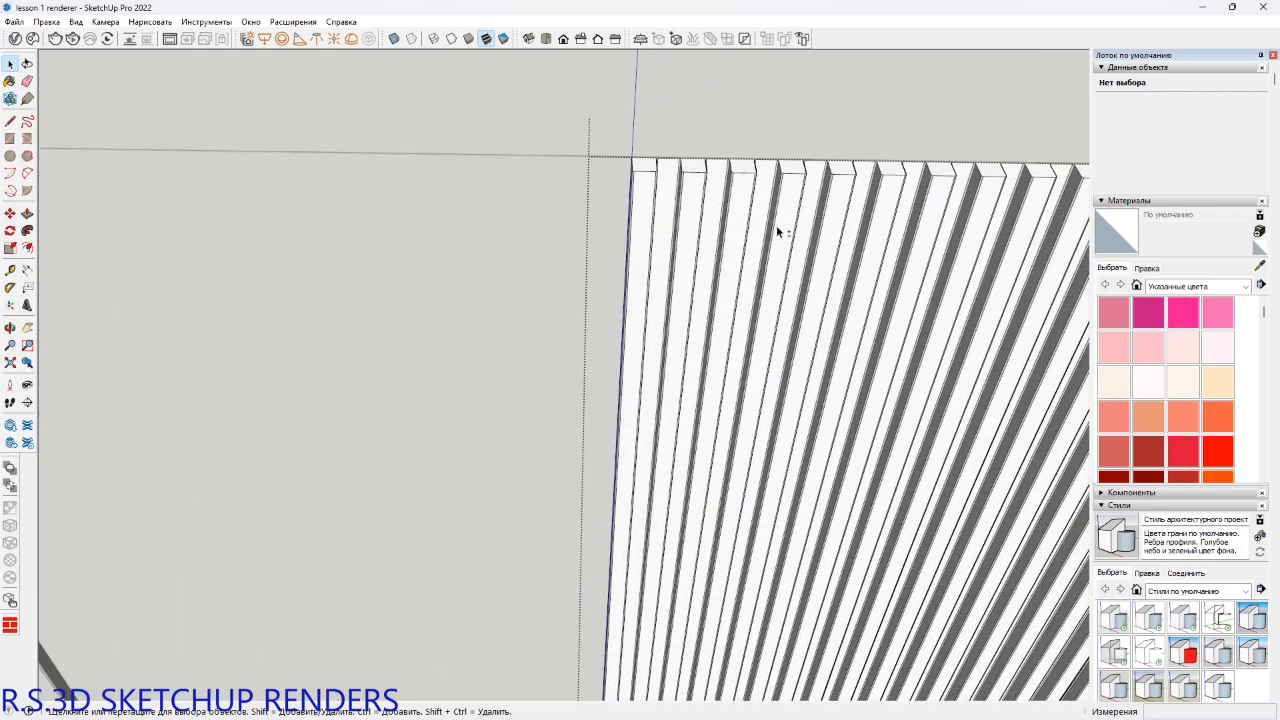
mouse_move(776, 225)
middle_mouse_down("shift")
mouse_move(449, 291)
mouse_move(457, 337)
mouse_move(446, 318)
mouse_move(503, 349)
mouse_move(510, 390)
mouse_move(742, 338)
mouse_move(734, 363)
mouse_move(467, 355)
middle_mouse_up("shift")
triple_click(441, 296)
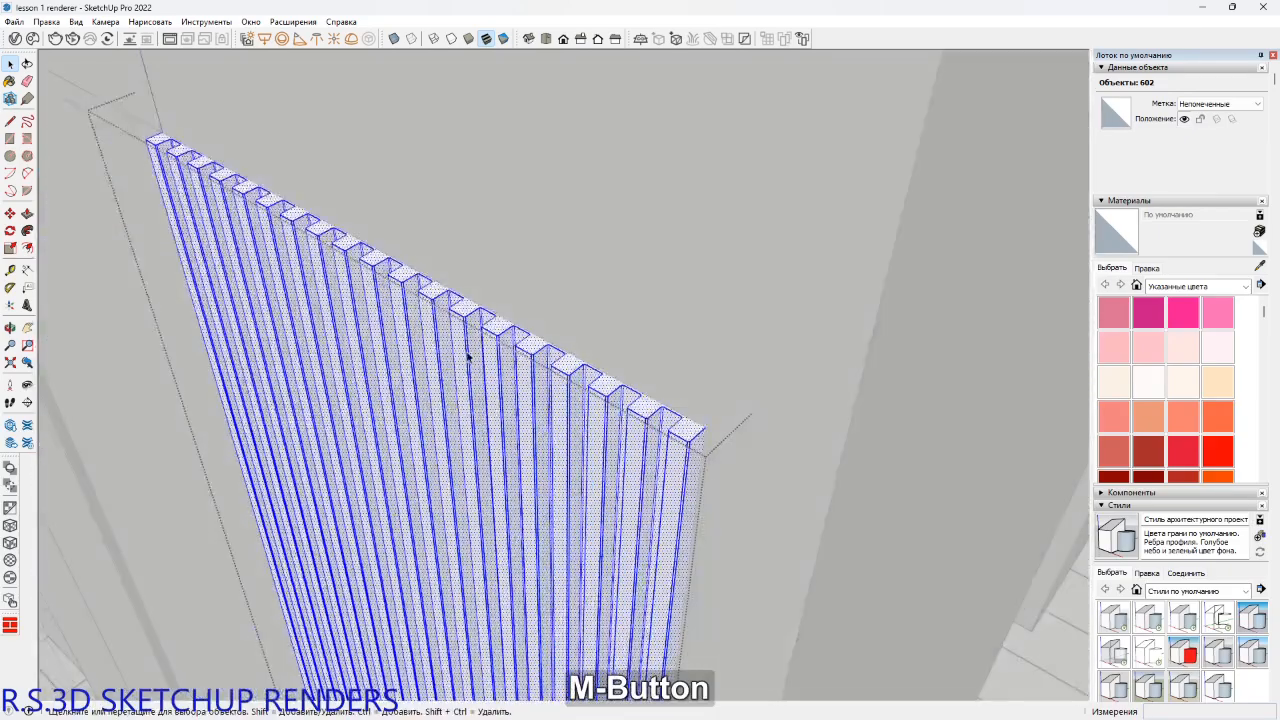
scroll(703, 437, "up", 4)
left_click(688, 446)
scroll(687, 447, "up", 2)
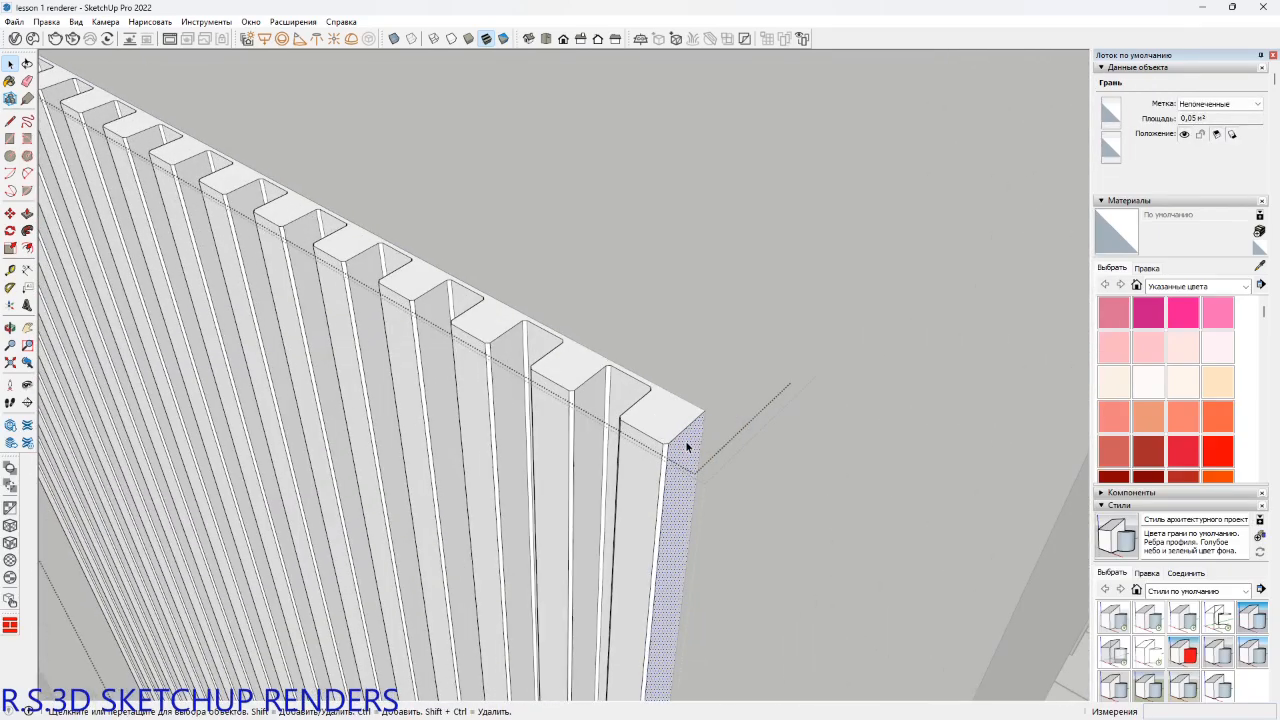
key("Delete")
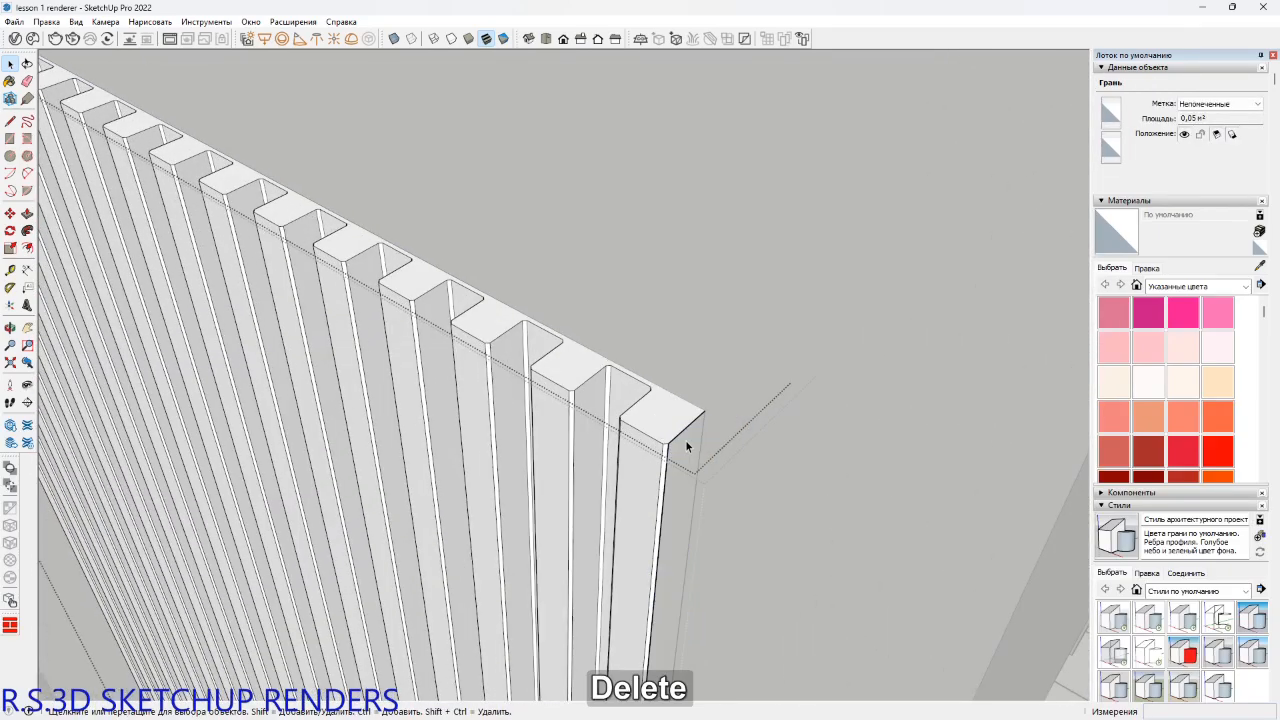
Copy all the slat geometry along the wall toward the plain panels, leaving one groove's width beside the original slats.
triple_click(667, 436)
middle_click_drag(667, 436, 691, 474)
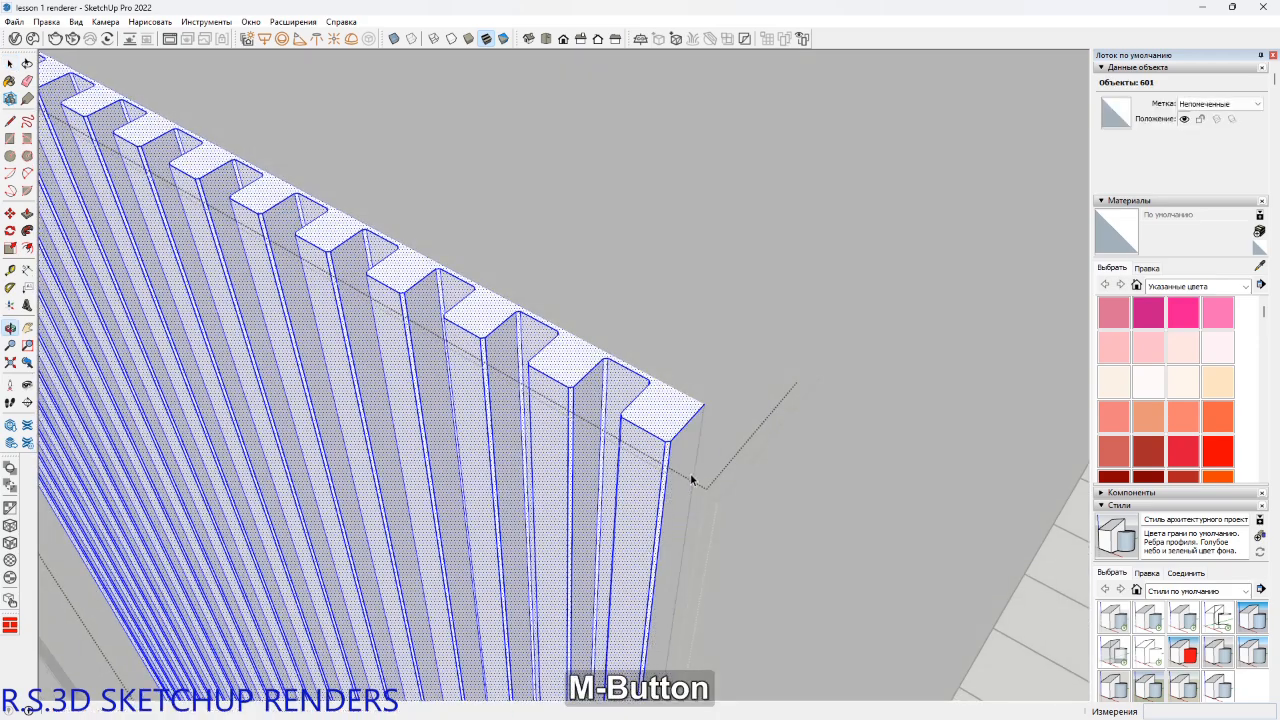
key("m")
left_click(706, 402)
scroll(670, 384, "down", 5)
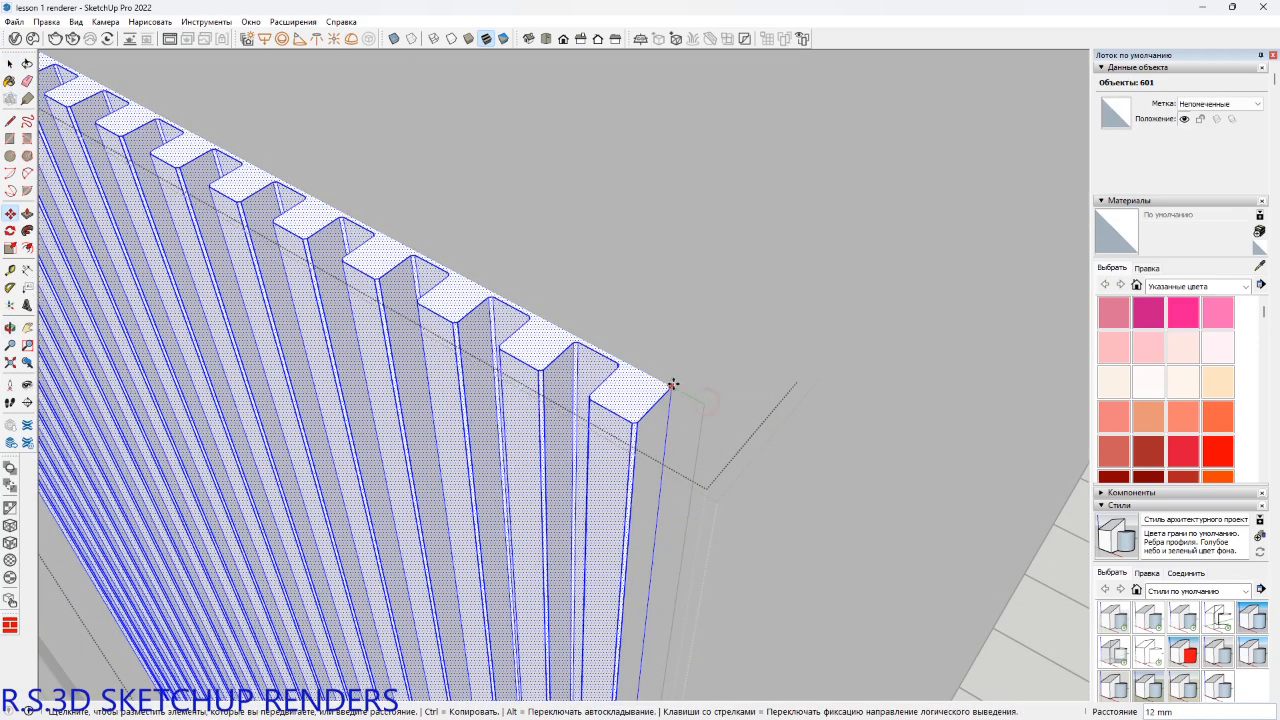
key("shift")
key("ctrl")
scroll(590, 350, "down", 2)
middle_click_drag(590, 350, 931, 449, "shift")
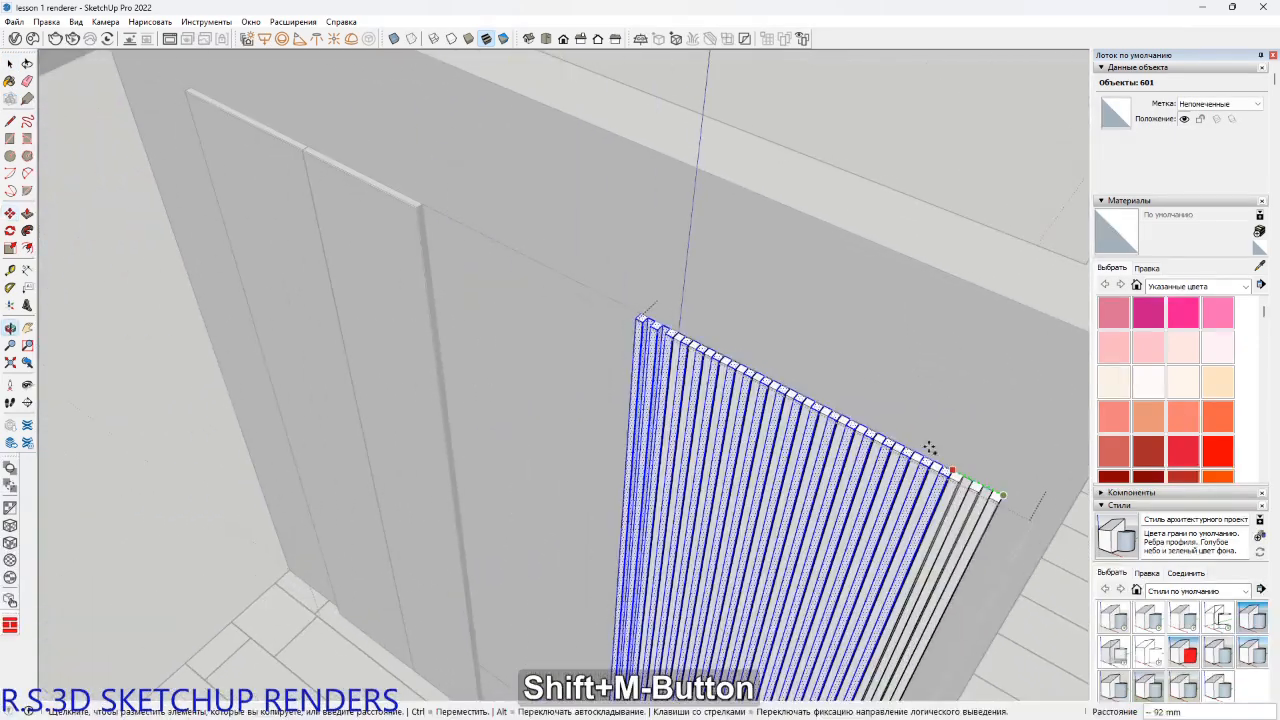
scroll(611, 331, "up", 3)
scroll(729, 331, "up", 2)
scroll(741, 337, "up", 2)
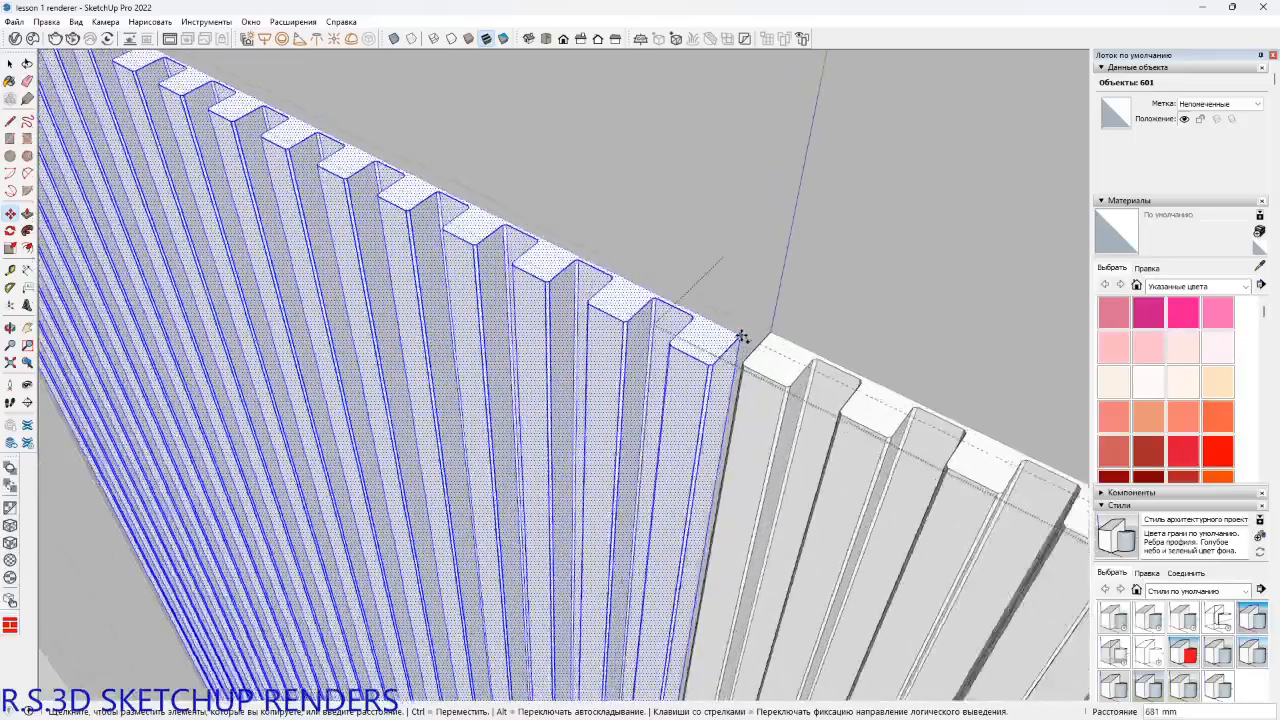
left_click(714, 305)
middle_click_drag(684, 334, 770, 318, "shift")
Delete the end face of the original slats where they face the new copy.
key("space")
left_click(695, 297)
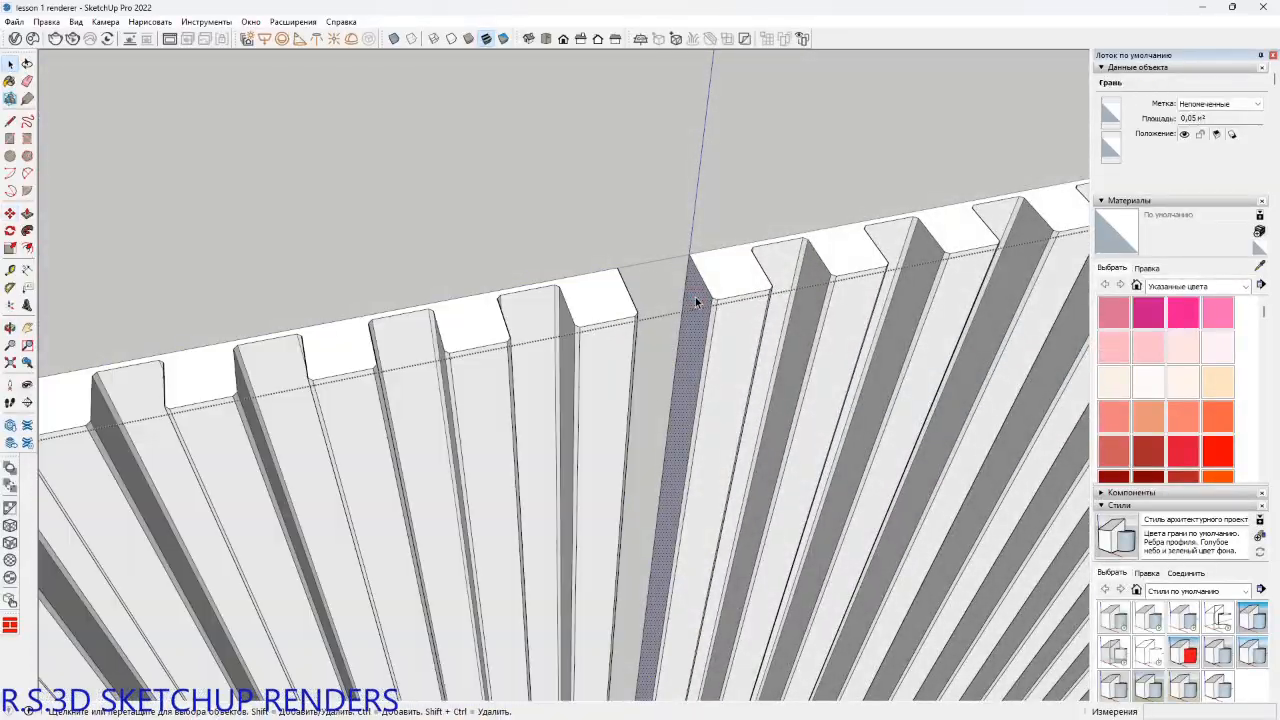
key("Delete")
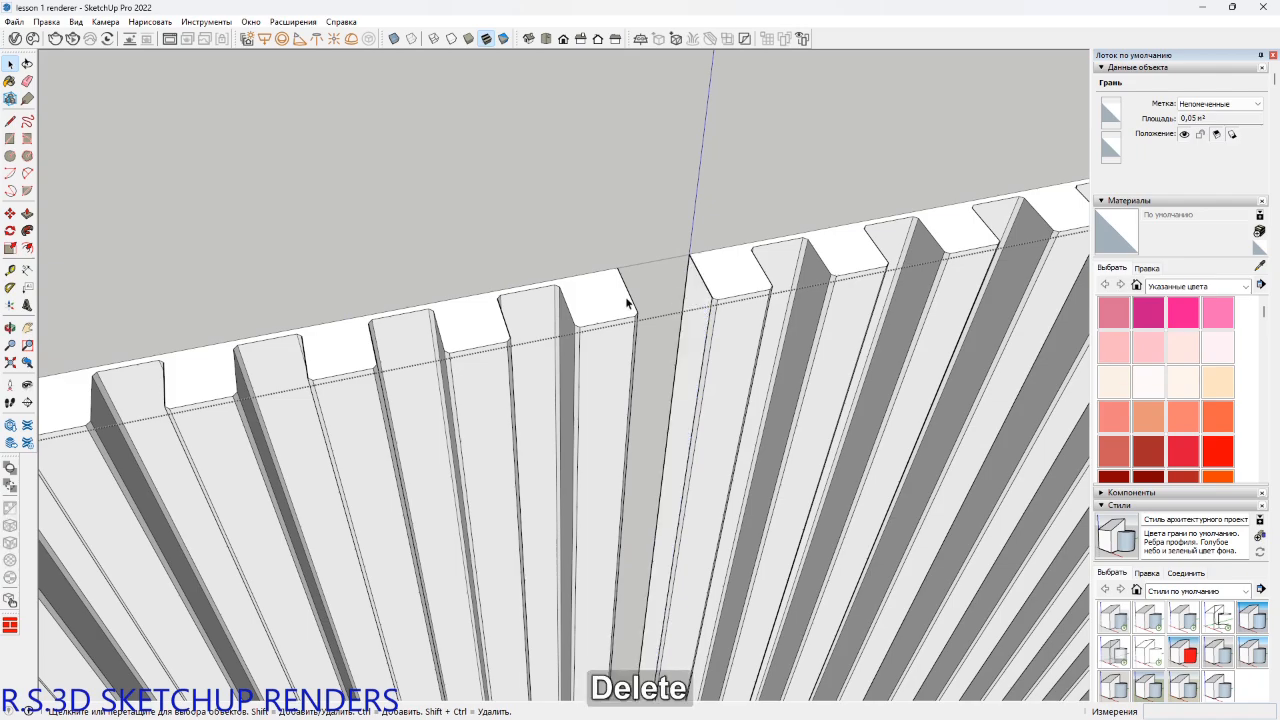
Move the copied slats about 40 mm along the wall so their end slat overlaps the first original slat.
left_click(615, 304)
middle_click_drag(615, 304, 437, 337)
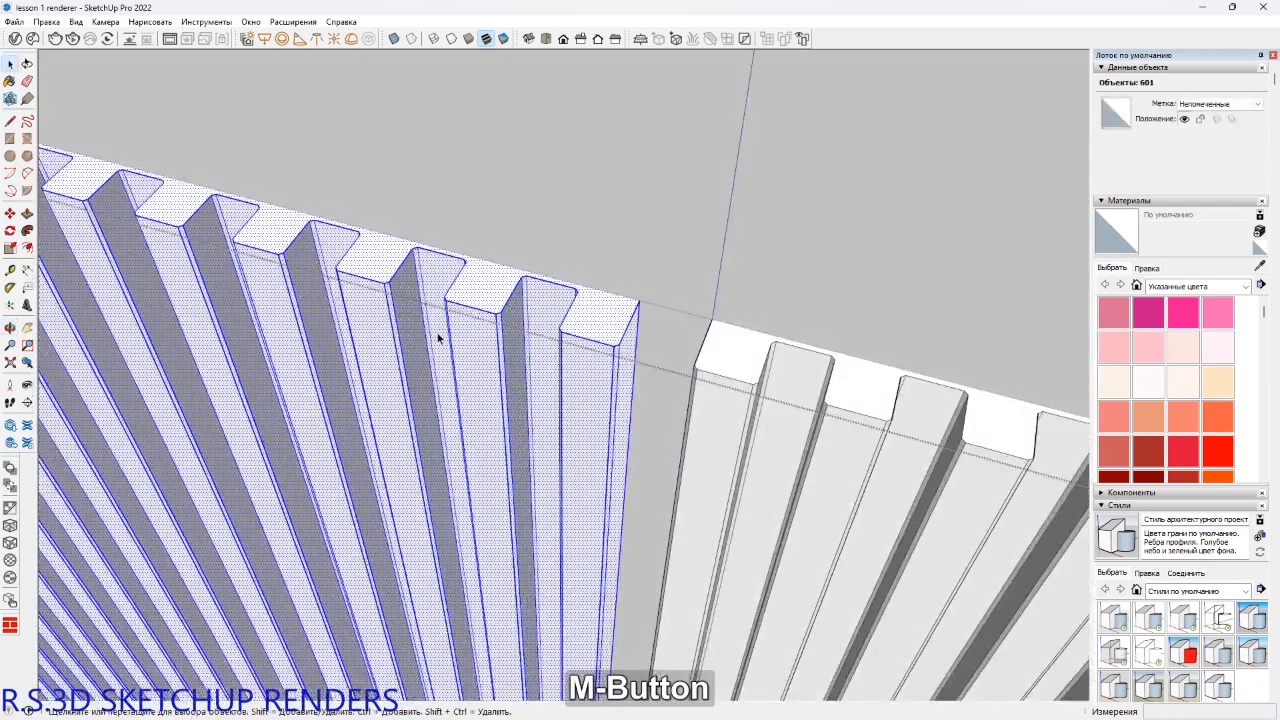
scroll(486, 343, "up", 3)
key("m")
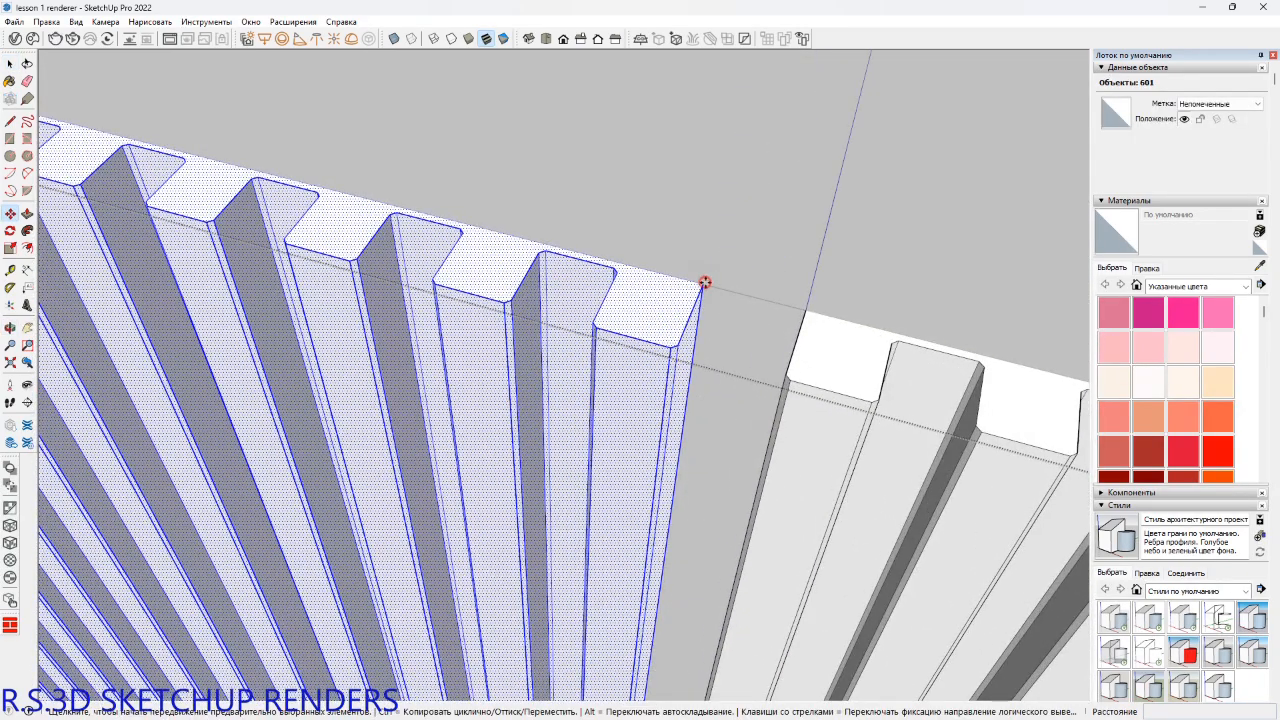
left_click(705, 283)
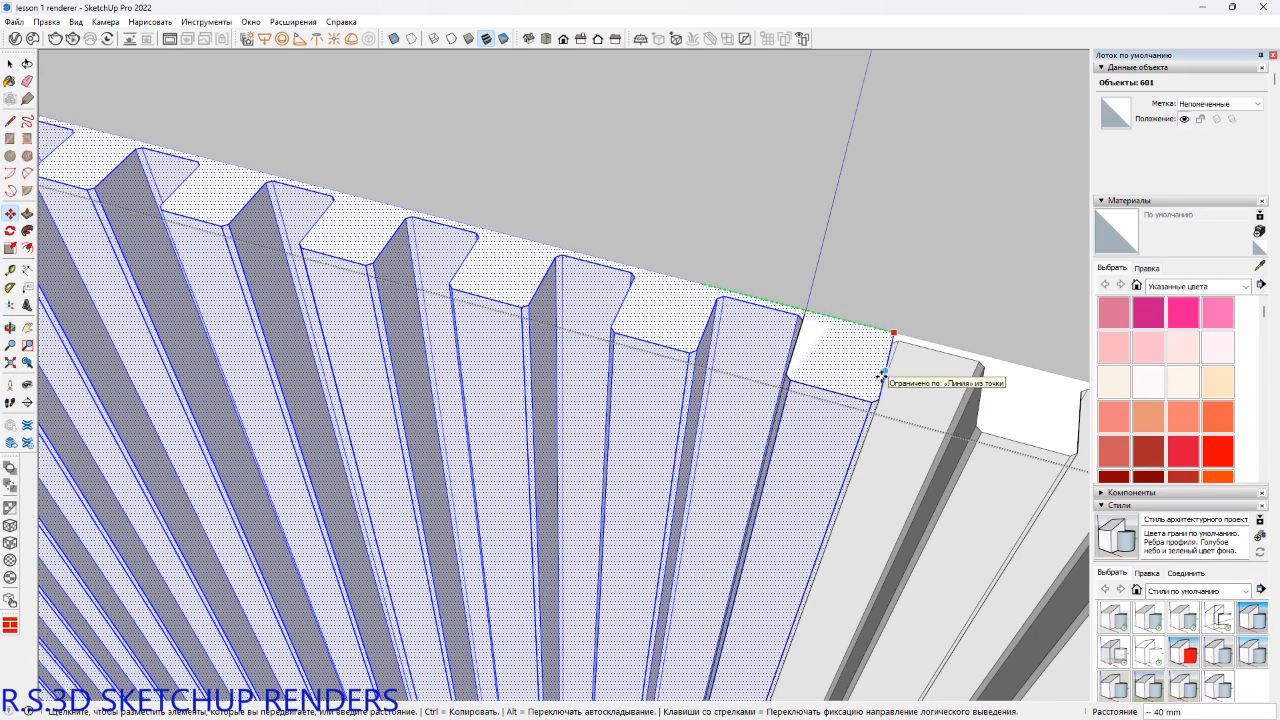
left_click(882, 374)
Erase the seam edges on the top of the slat where the copied and original slats join.
mouse_move(880, 371)
middle_mouse_down("shift")
mouse_move(643, 323)
mouse_move(695, 305)
middle_mouse_up("shift")
scroll(660, 330, "up", 3)
scroll(695, 300, "up", 2)
key("e")
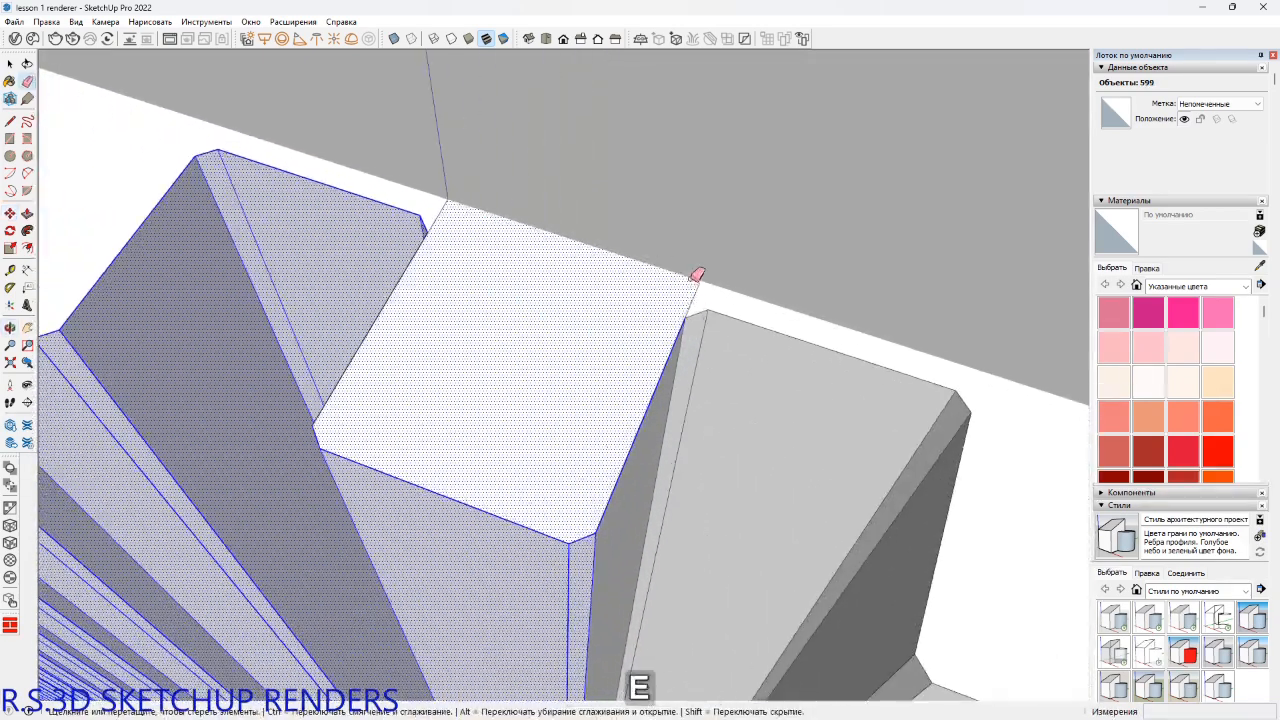
left_click(694, 293)
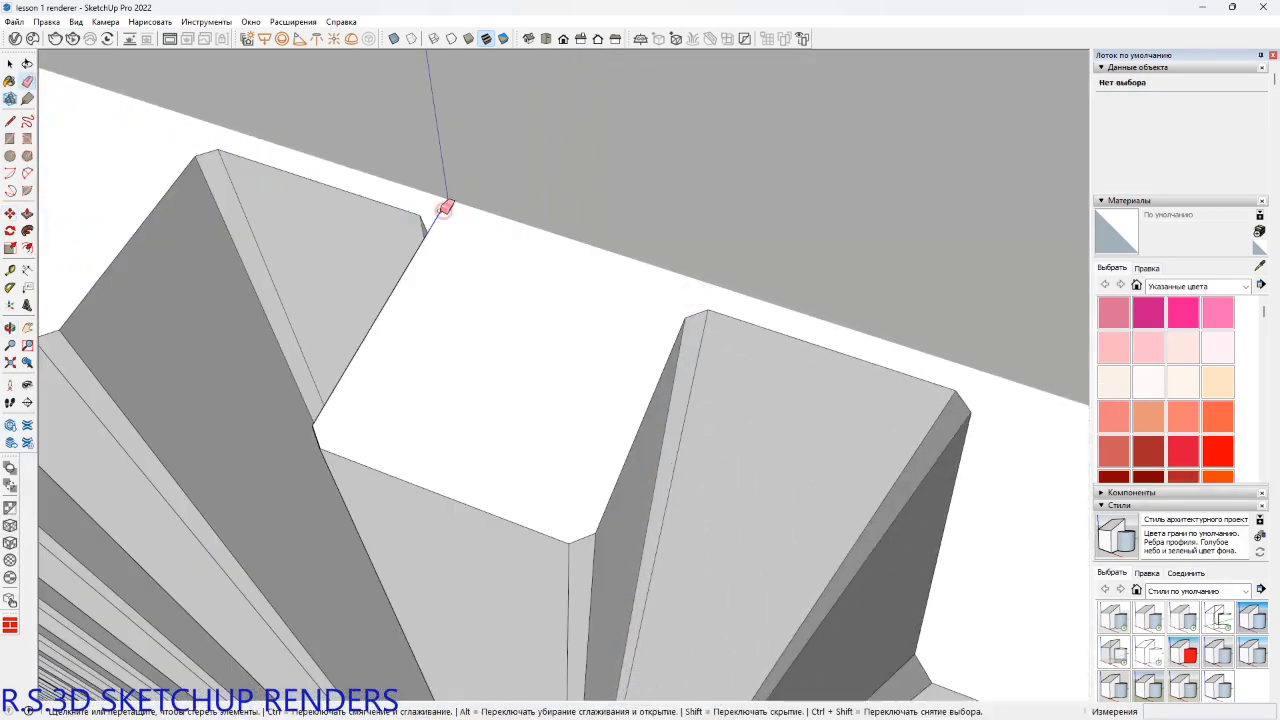
scroll(444, 209, "down", 10)
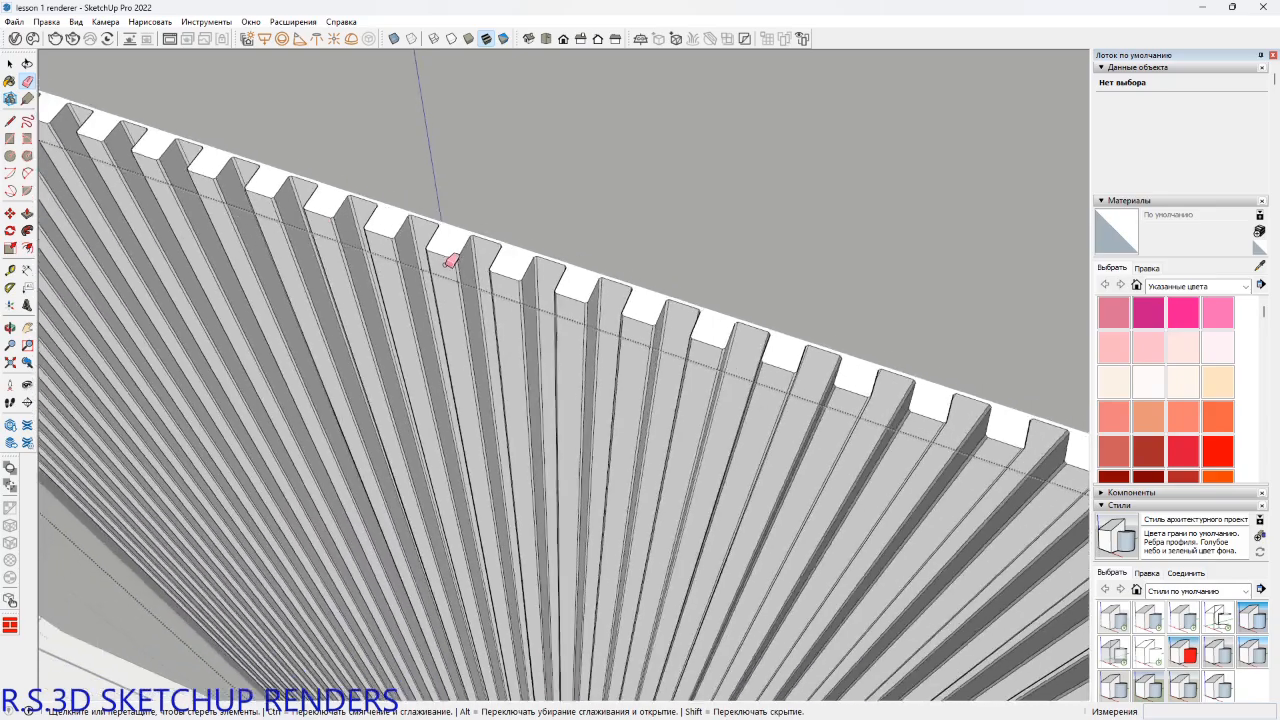
Leave the slatted section and examine the gap between the extended slats and the neighbouring plain panel.
middle_click_drag(443, 257, 717, 306)
scroll(360, 352, "down", 3)
scroll(491, 336, "up", 3)
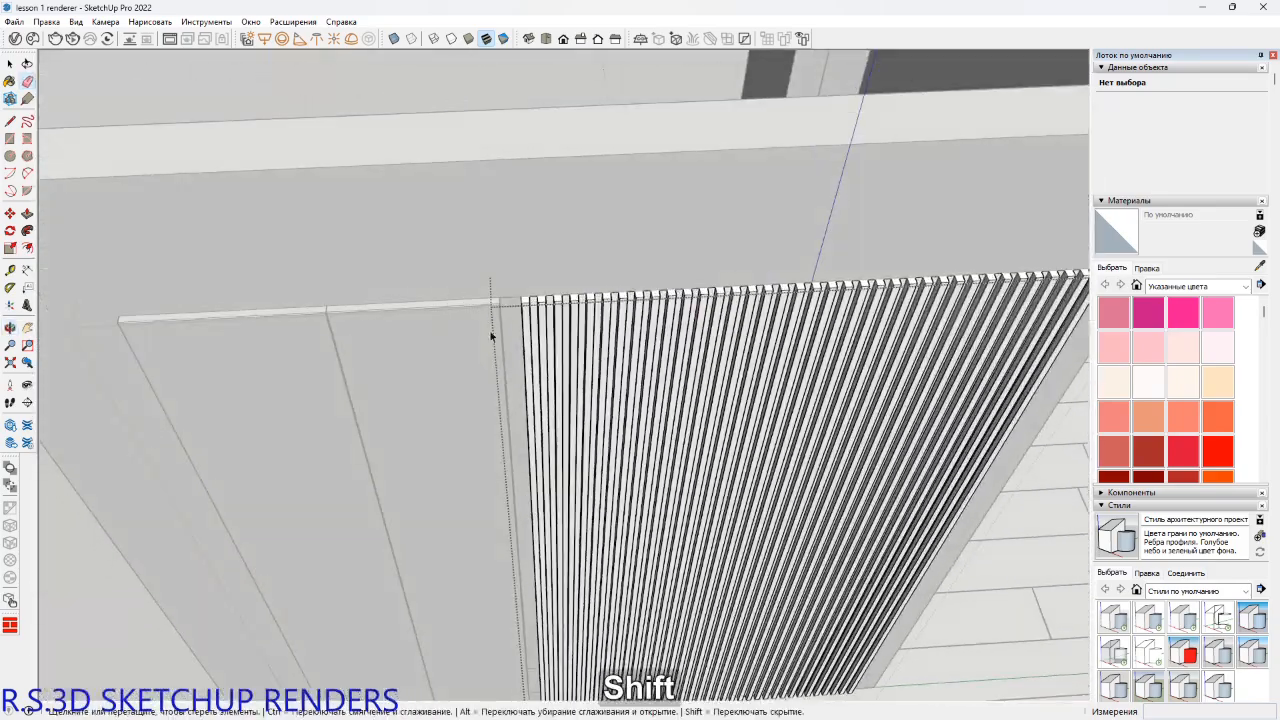
key("space")
scroll(500, 330, "up", 6)
scroll(538, 305, "down", 3)
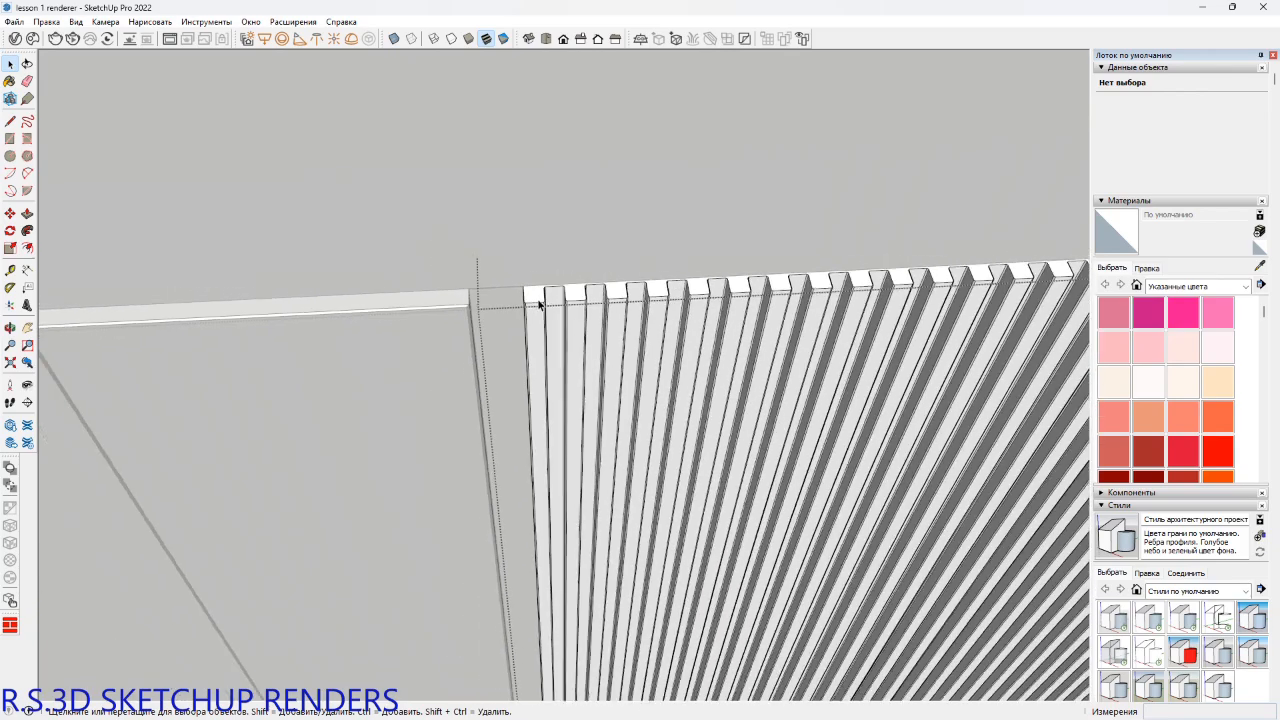
scroll(538, 305, "down", 6)
middle_click_drag(534, 320, 602, 329, "shift")
key("space")
scroll(560, 304, "up", 1)
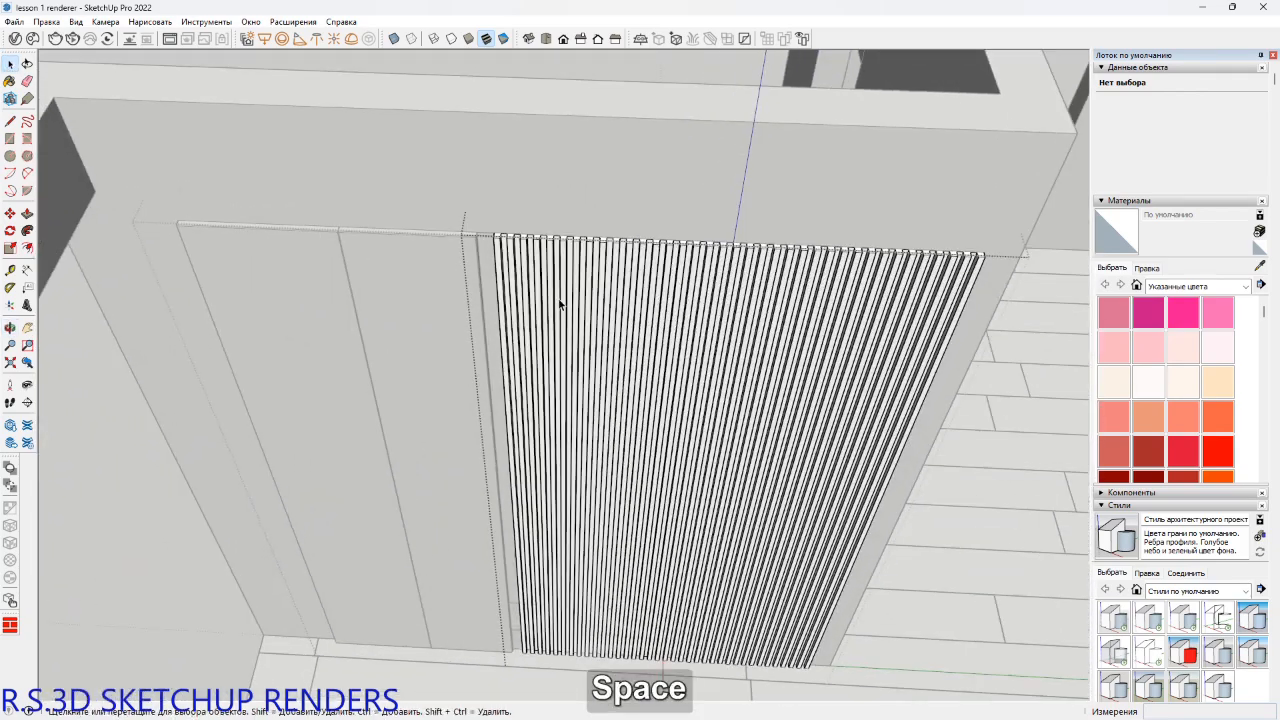
key("Escape")
scroll(488, 252, "up", 3)
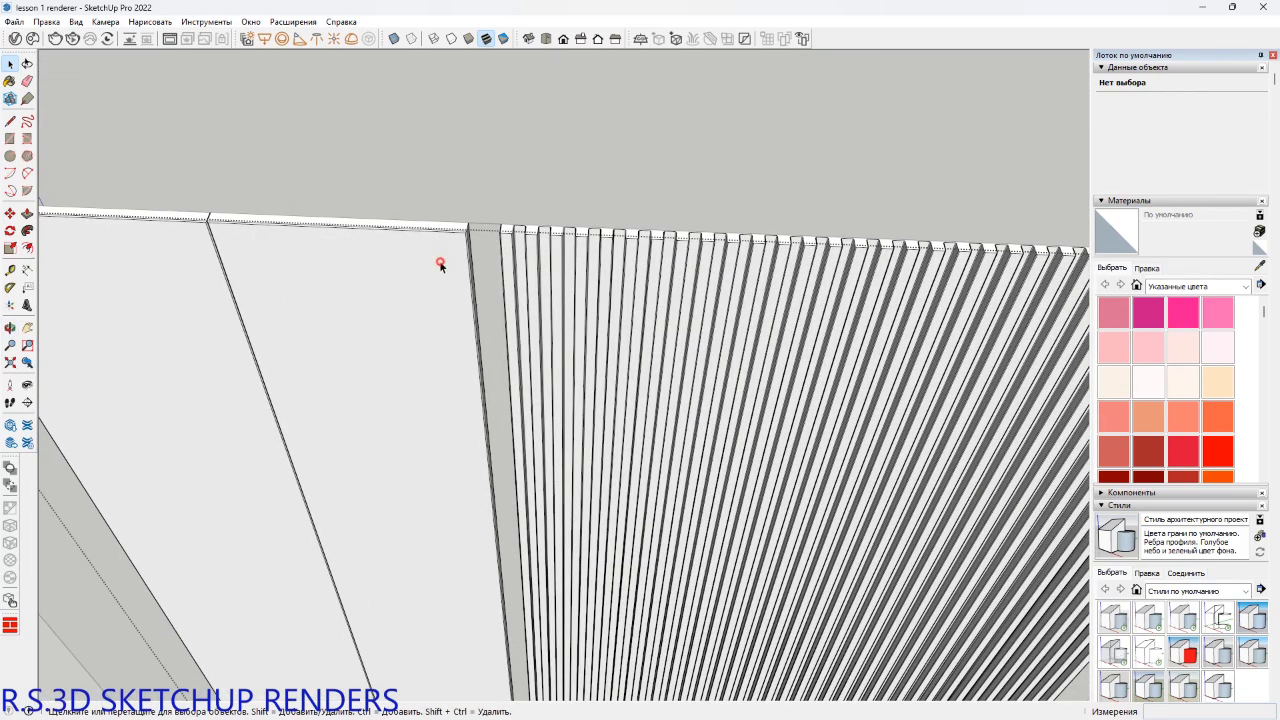
double_click(440, 265)
key("Escape")
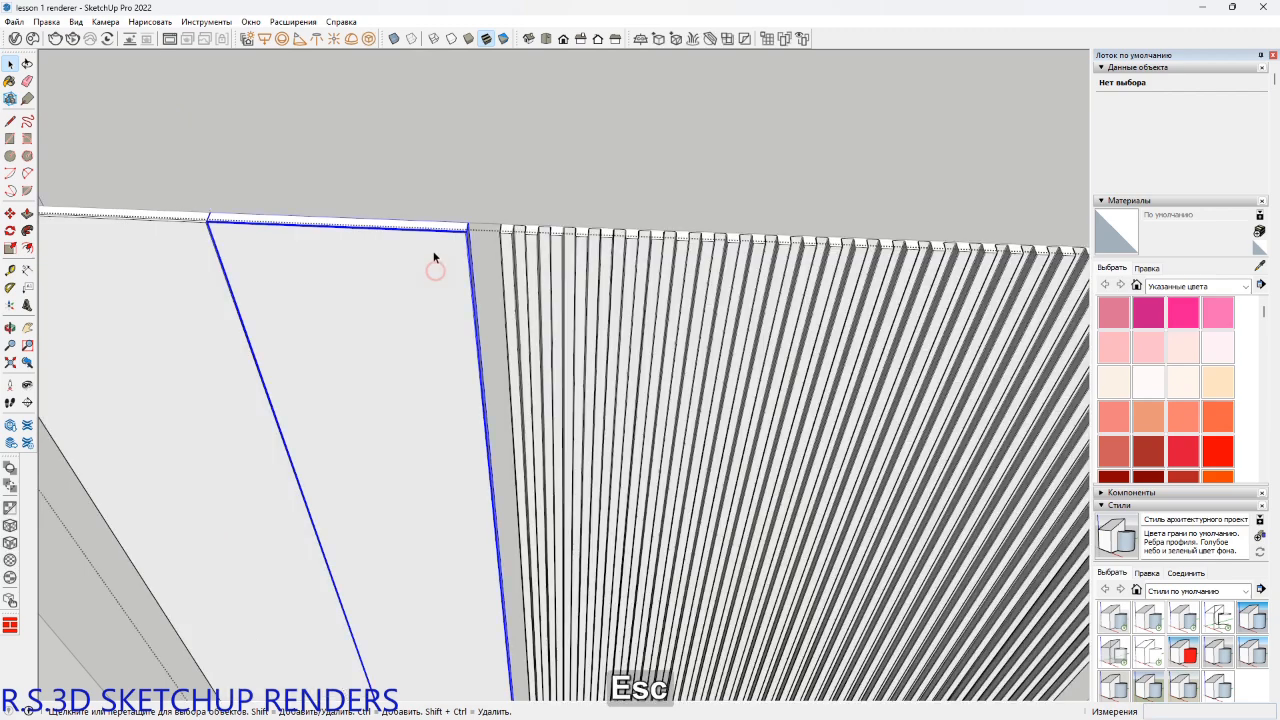
scroll(434, 256, "up", 2)
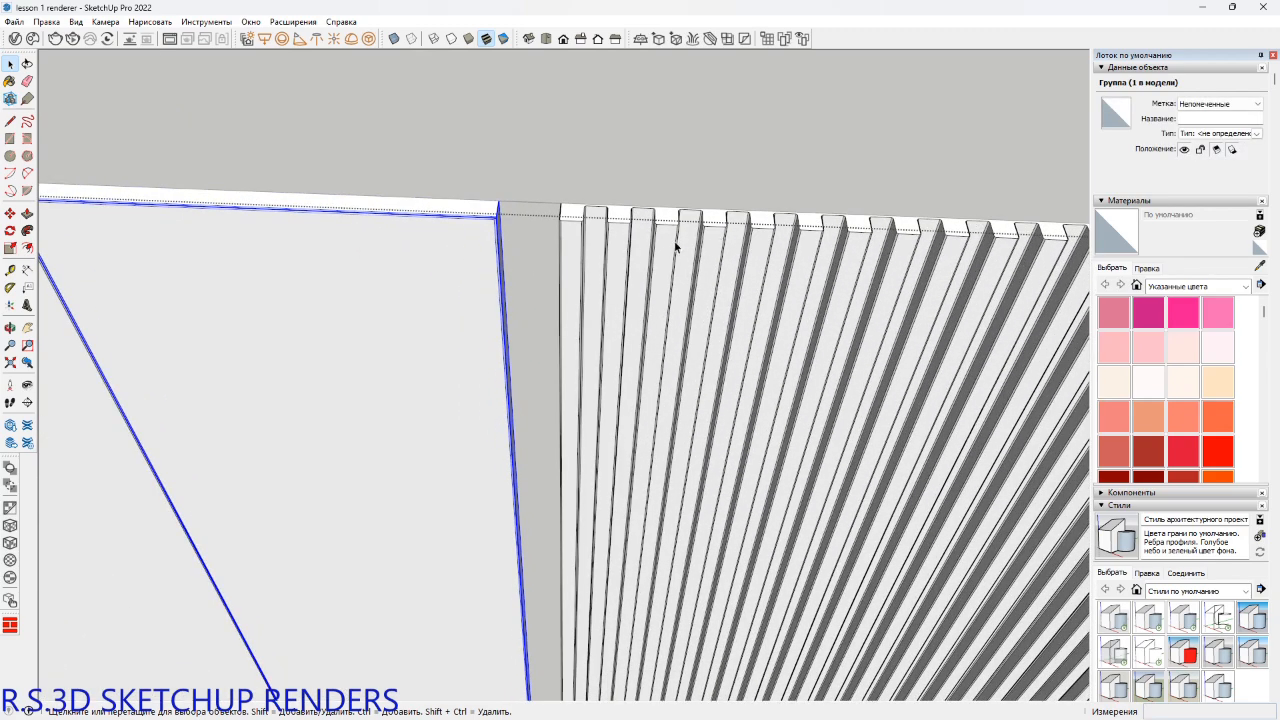
Reopen the slatted section, select all its geometry, and try to copy it.
double_click(702, 258)
key("ctrl+a")
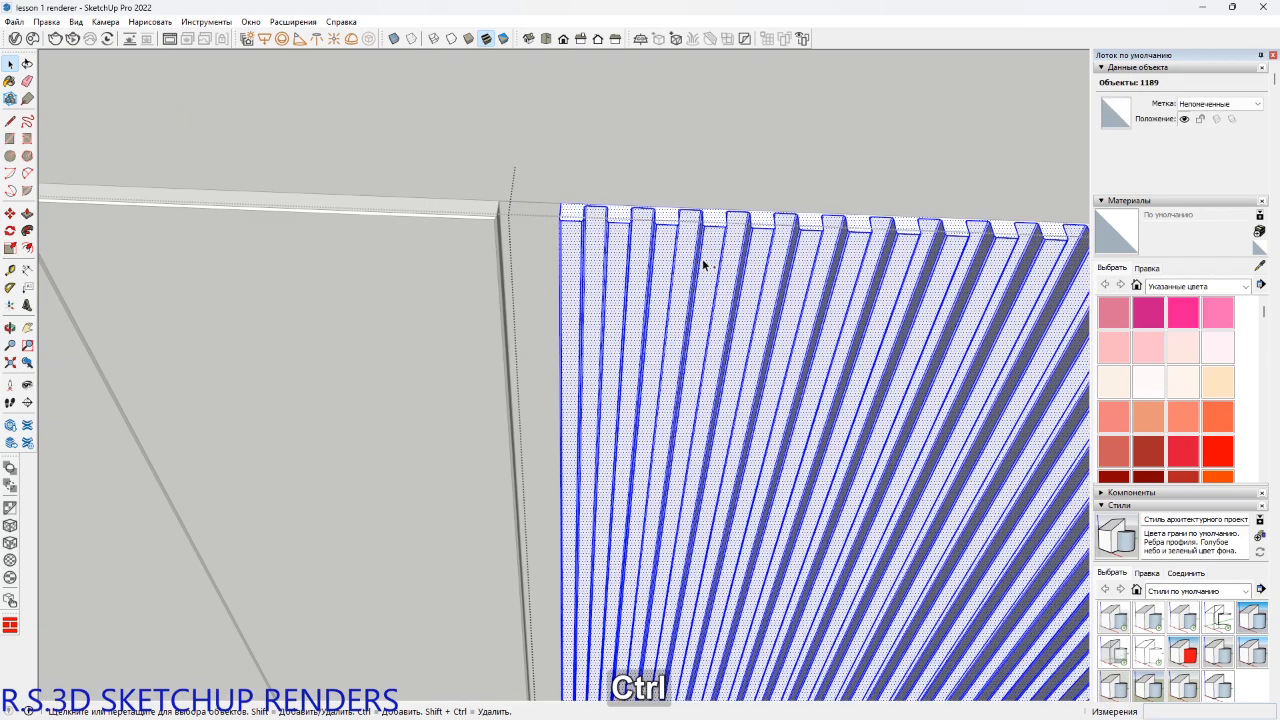
key("ctrl+z")
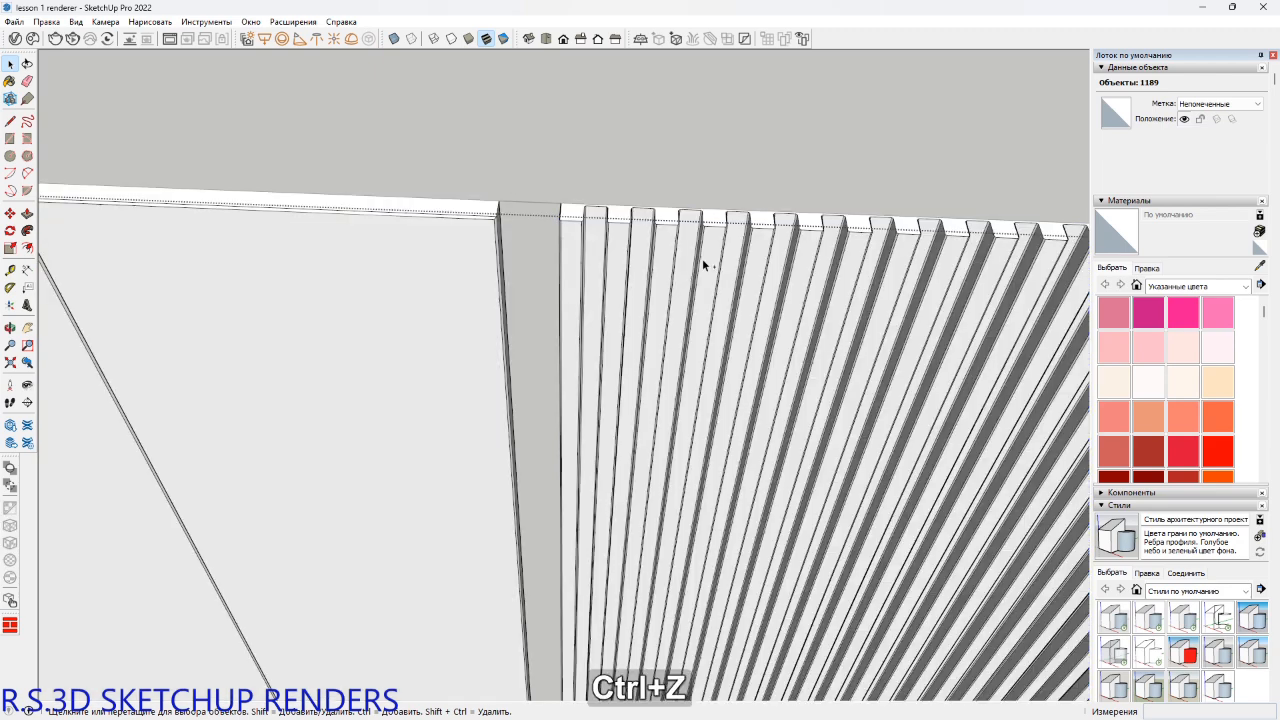
key("ctrl+c")
scroll(703, 259, "down", 5)
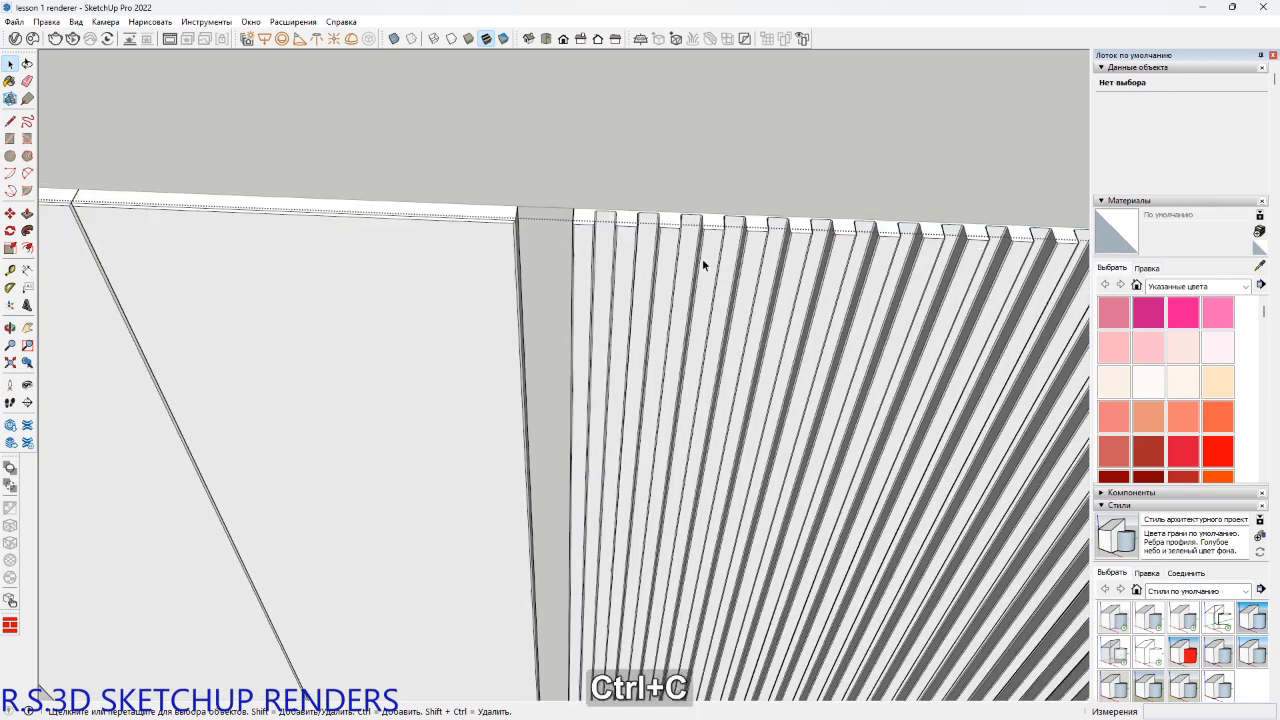
middle_click_drag(703, 259, 534, 195, "shift")
Undo the slat extension, the deletion of the wide plain panel and the widening of the narrow panel.
key("ctrl+z")
key("ctrl+z")
key("ctrl+z")
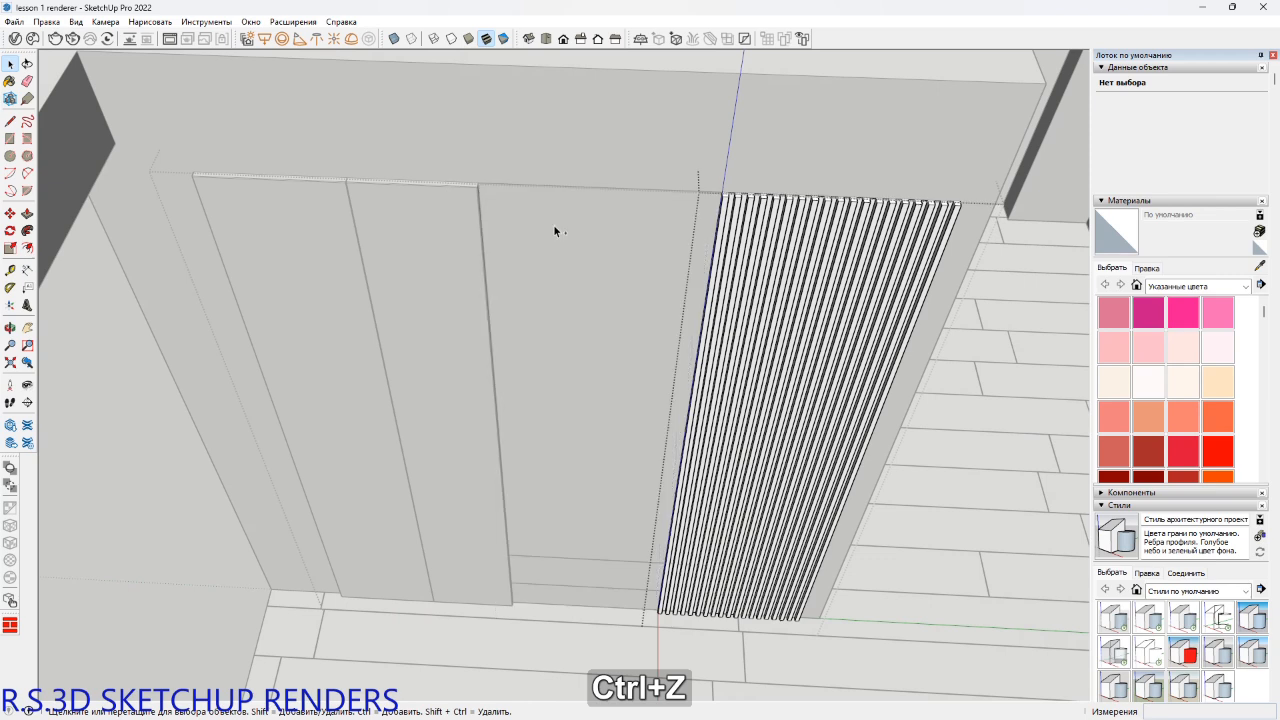
key("ctrl+z")
key("ctrl+z")
key("ctrl+z")
key("ctrl+z")
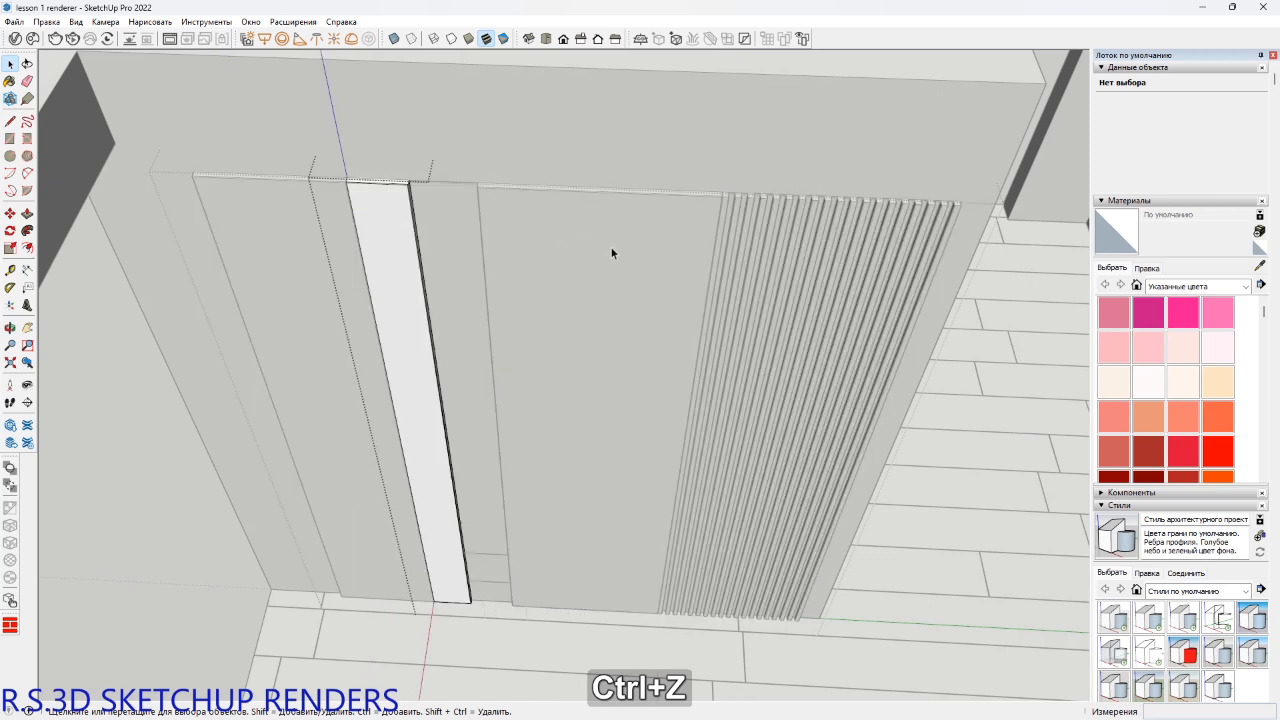
Leave the narrow panel and delete the wide plain panel beside the slatted section.
key("Escape")
left_click(616, 243)
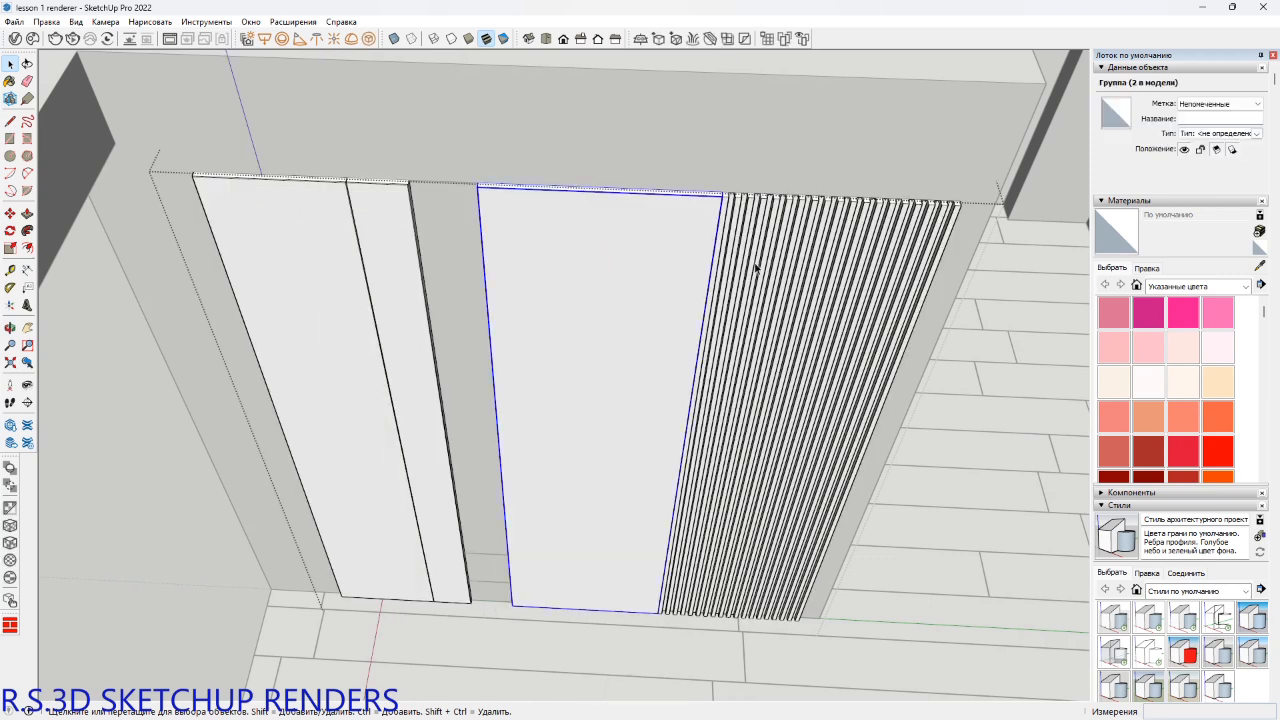
key("Delete")
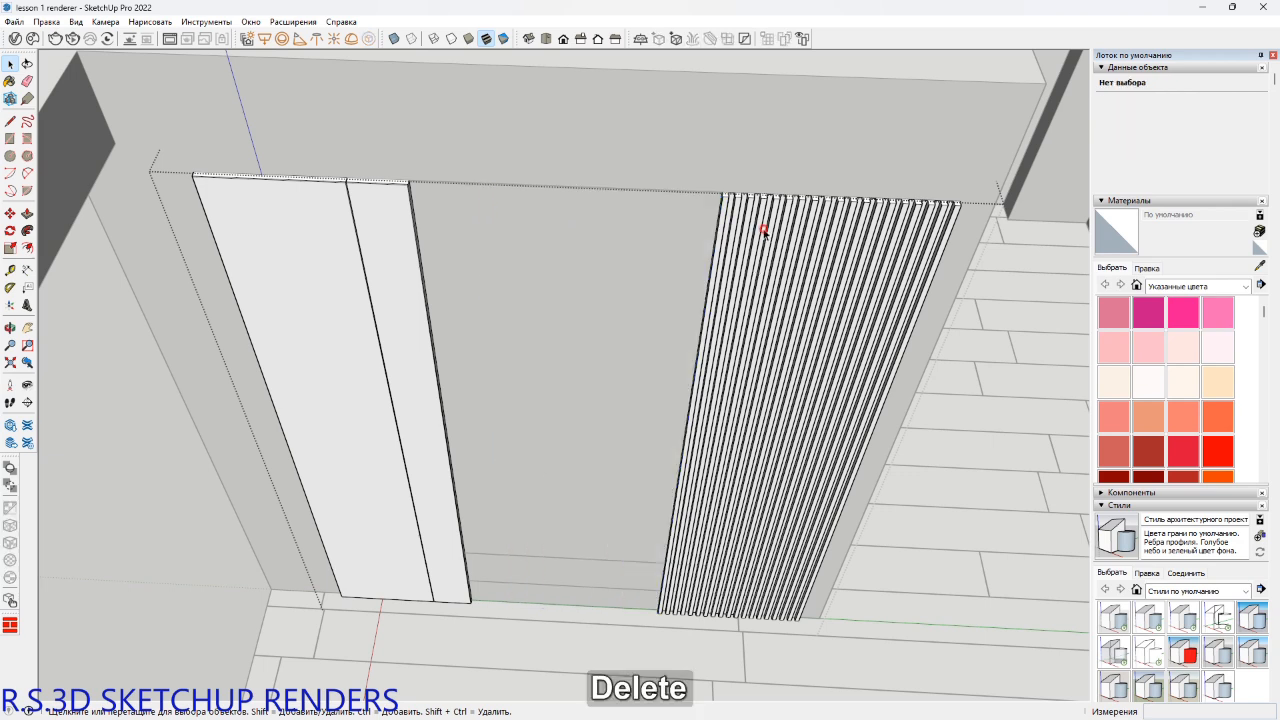
Try removing the slatted section and pasting it back in place, then undo these changes.
left_click(778, 233)
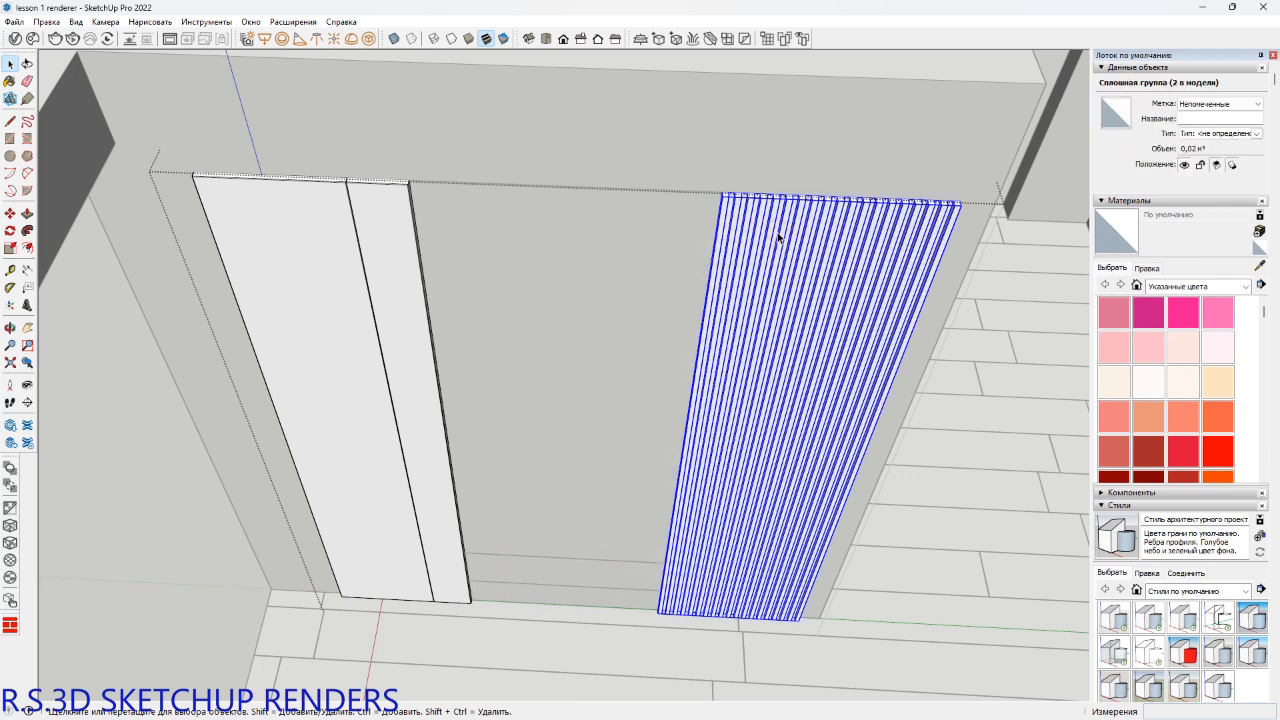
key("Delete")
key("shift+v")
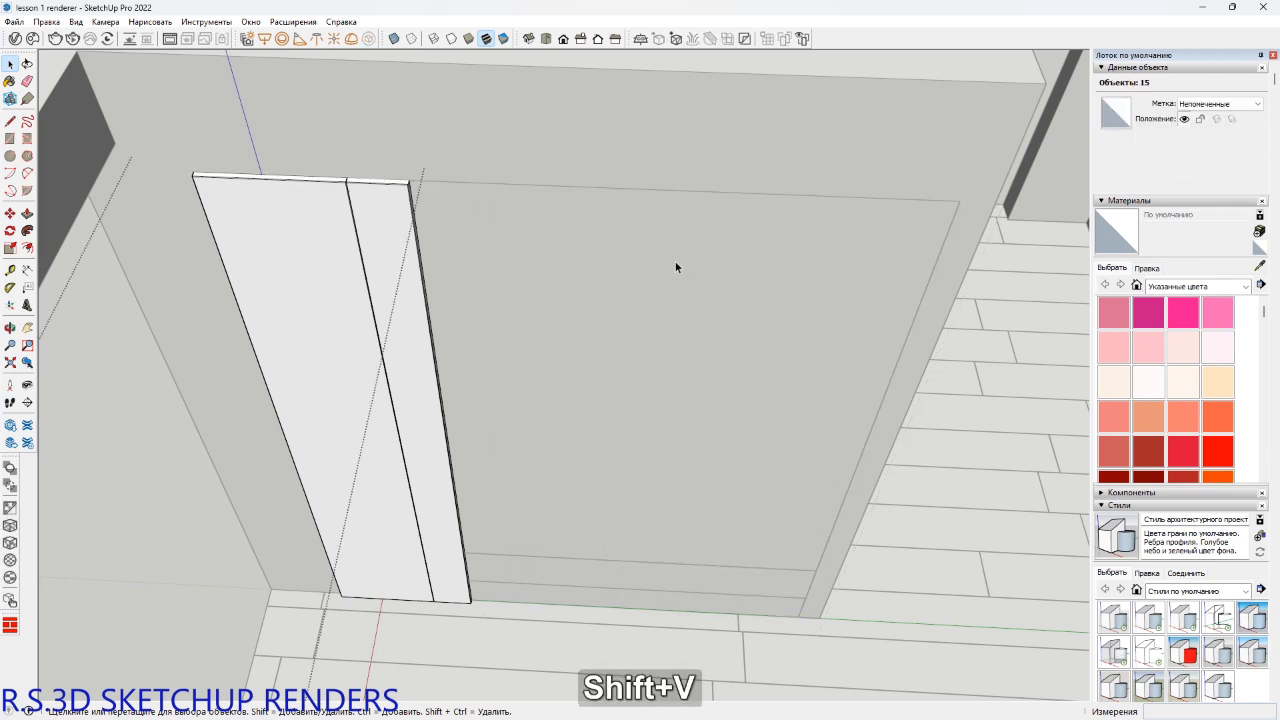
mouse_move(663, 289)
middle_mouse_down("shift")
mouse_move(668, 326)
mouse_move(670, 307)
middle_mouse_up("shift")
key("shift+v")
key("ctrl")
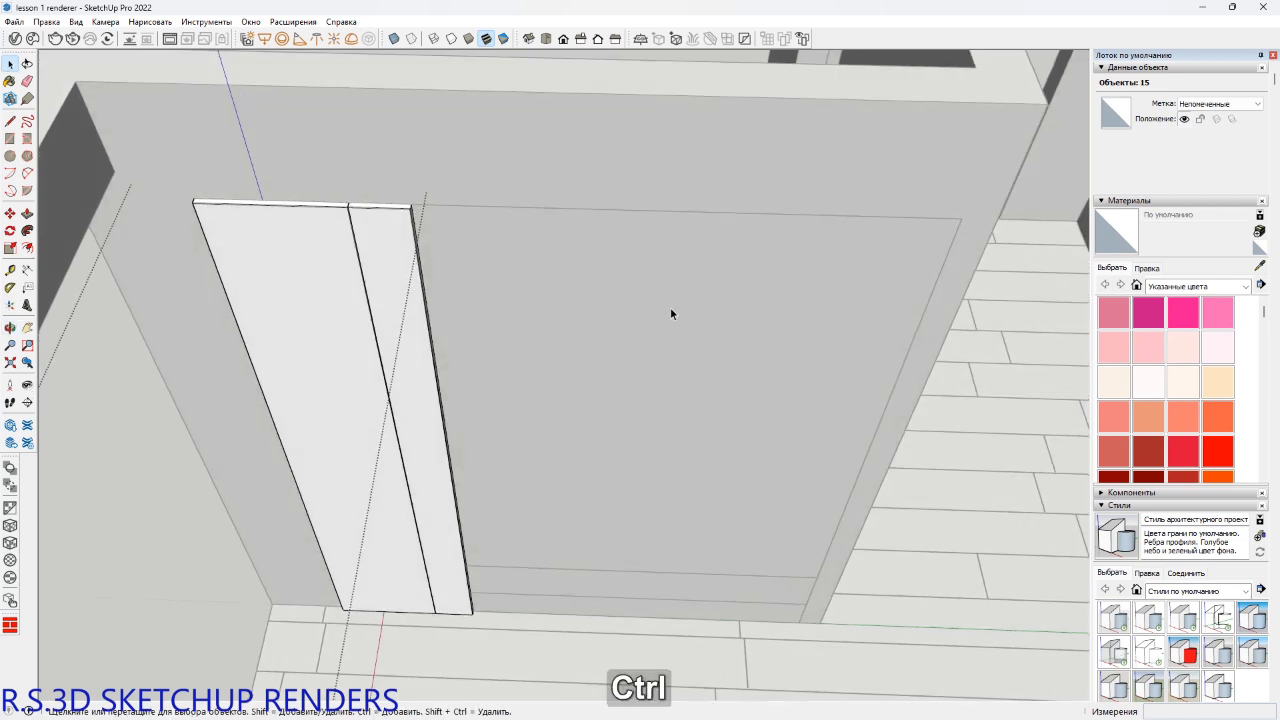
key("ctrl+z")
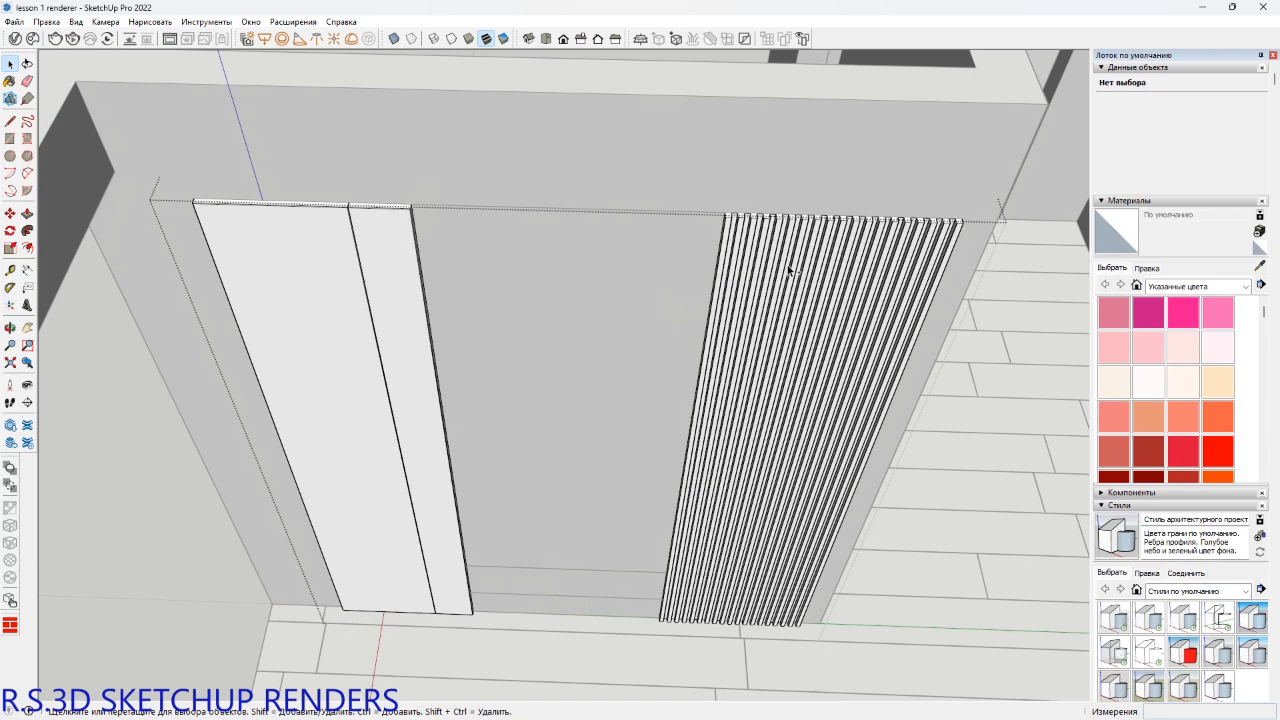
Open the slatted section and delete the end face of the outermost slat on the side away from the plain panels.
double_click(743, 284)
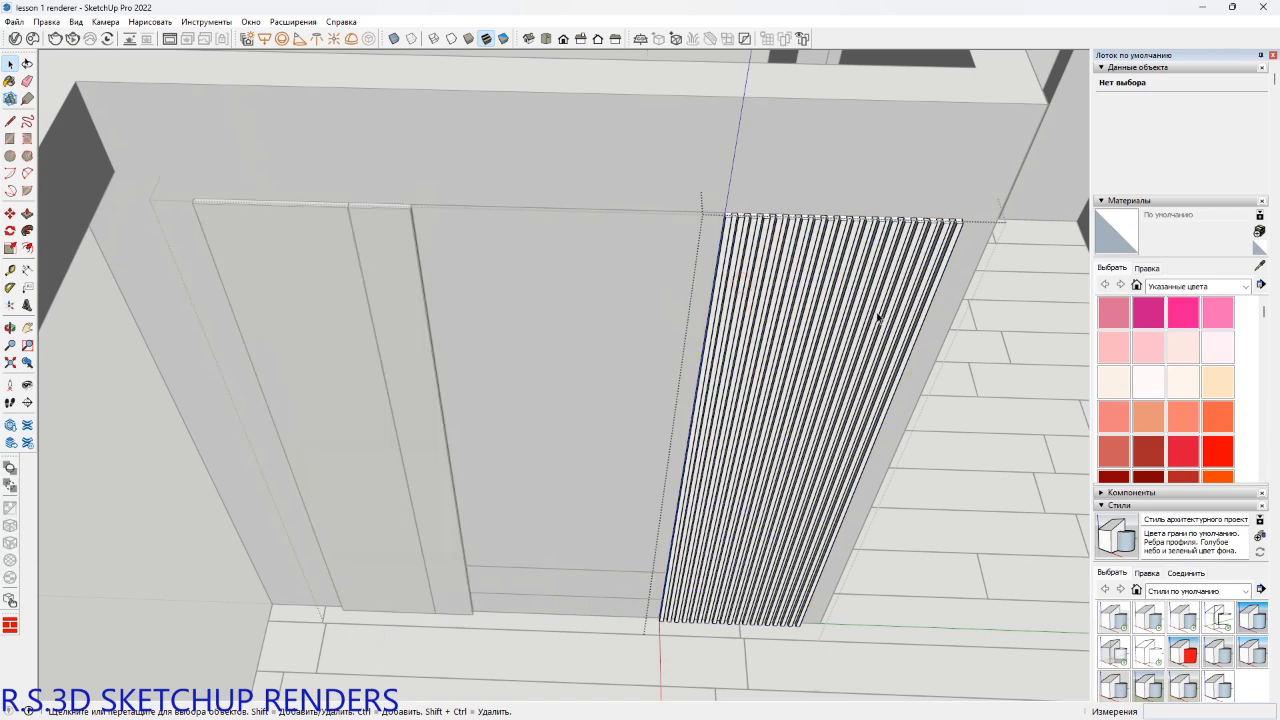
middle_click_drag(815, 301, 637, 240, "shift")
scroll(680, 241, "up", 3)
scroll(684, 241, "up", 2)
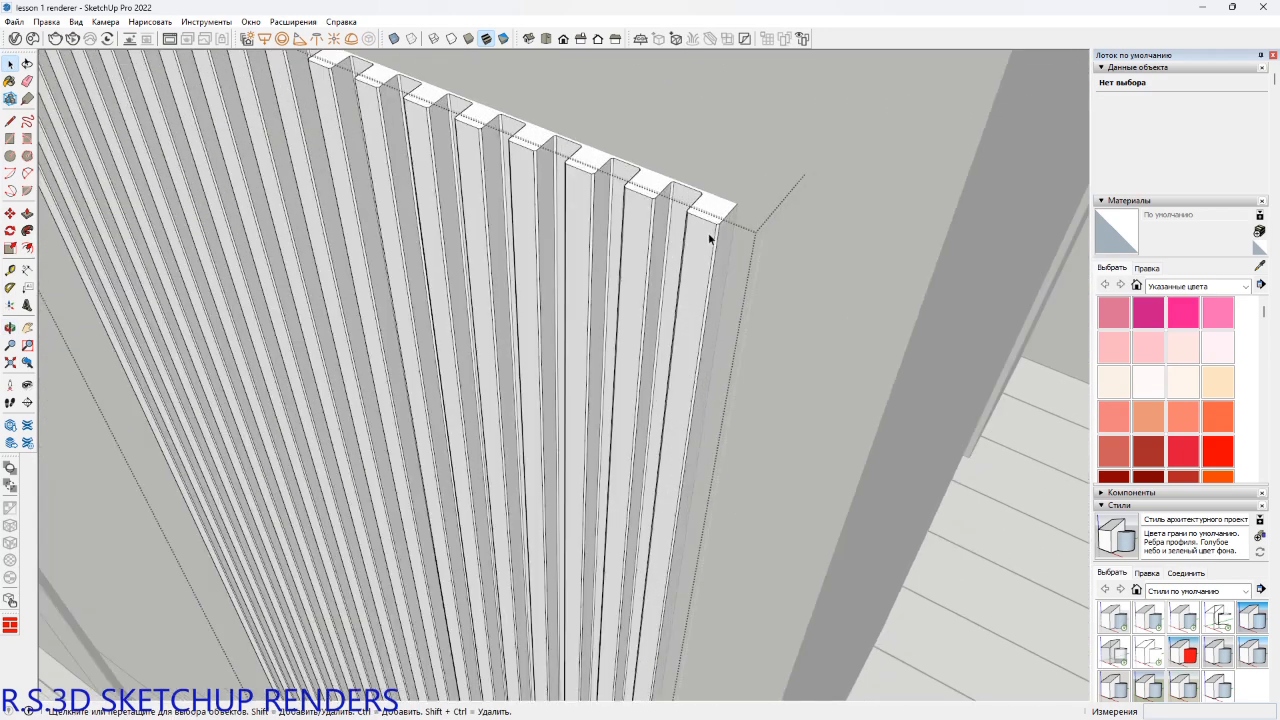
left_click(725, 248)
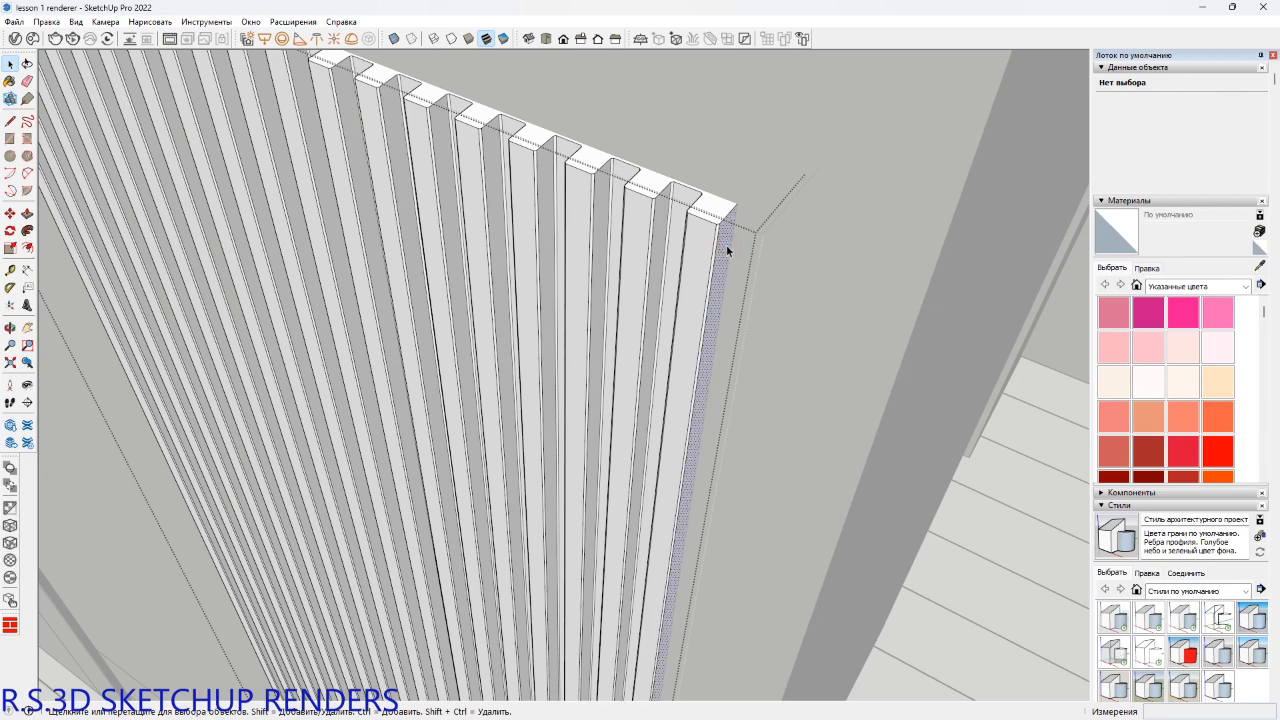
key("Delete")
Delete the end face of the slat at the opposite end, facing the plain panels.
scroll(530, 195, "down", 4)
middle_click_drag(500, 234, 529, 211, "shift")
scroll(437, 257, "up", 2)
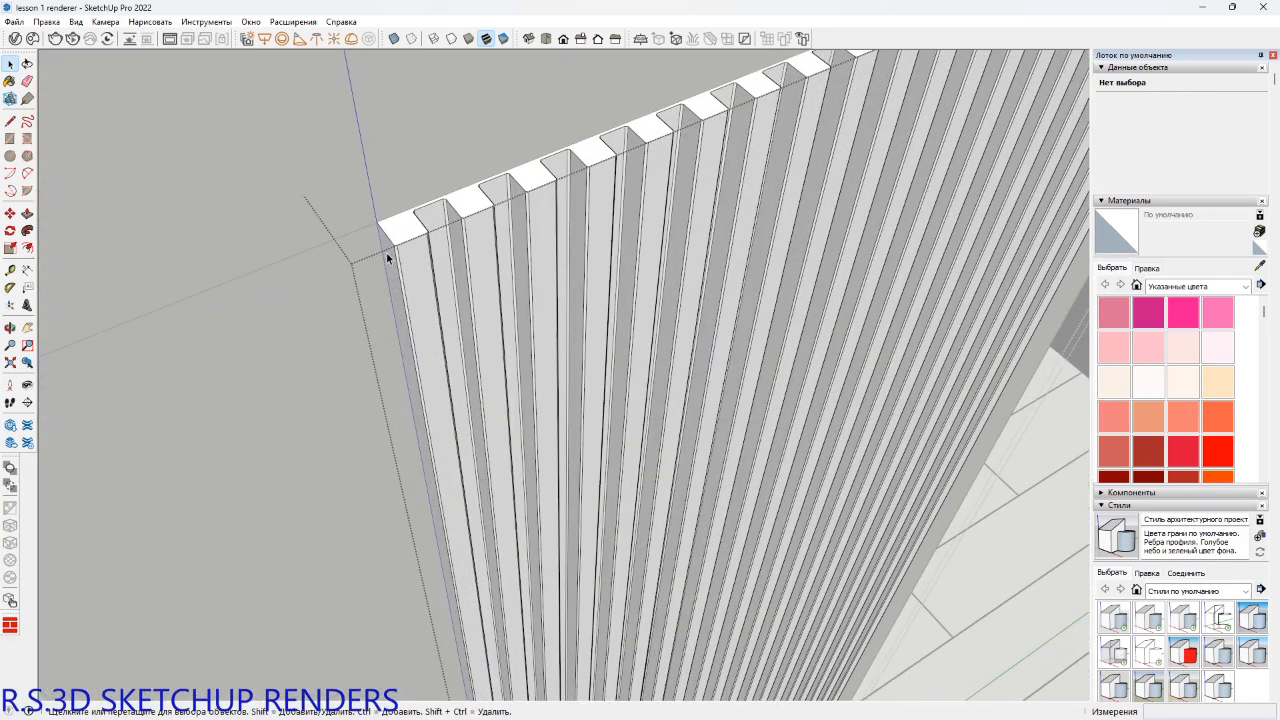
left_click(413, 275, "shift")
key("Delete")
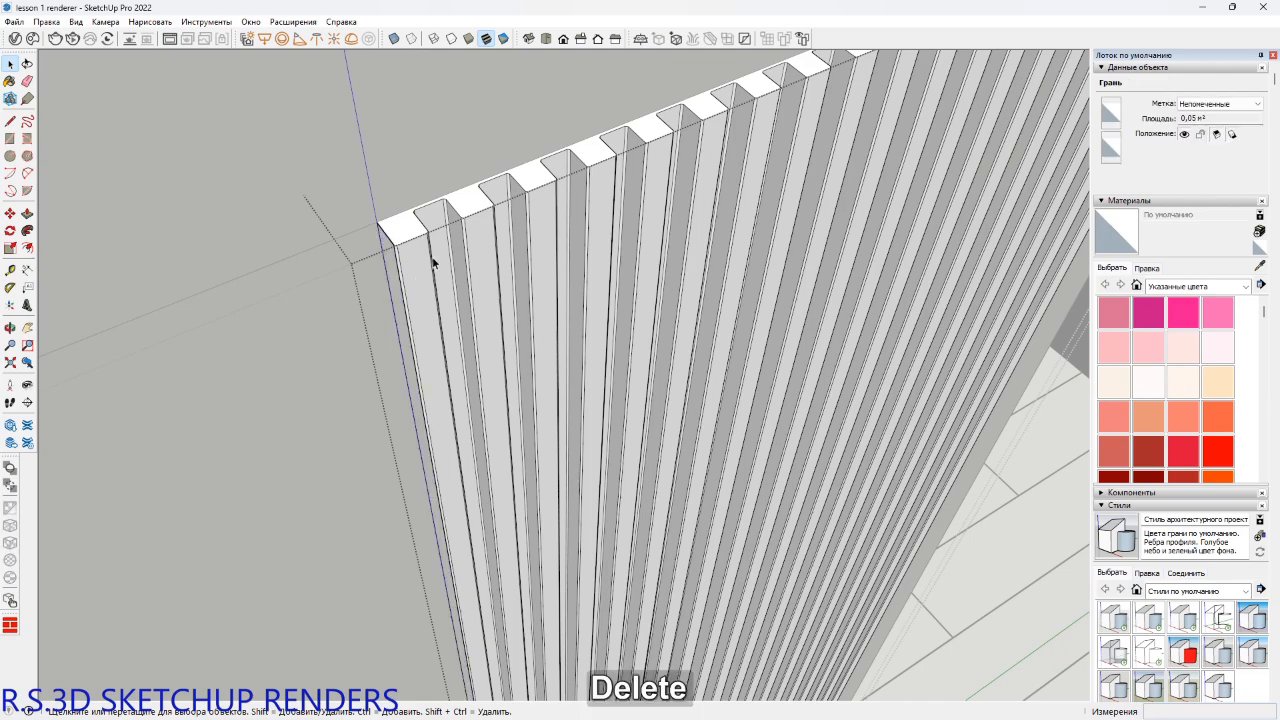
Copy all the slat geometry about 652 mm along the wall toward the plain panels, overlapping the two adjoining end slats.
scroll(433, 263, "down", 3)
middle_click_drag(433, 263, 547, 240)
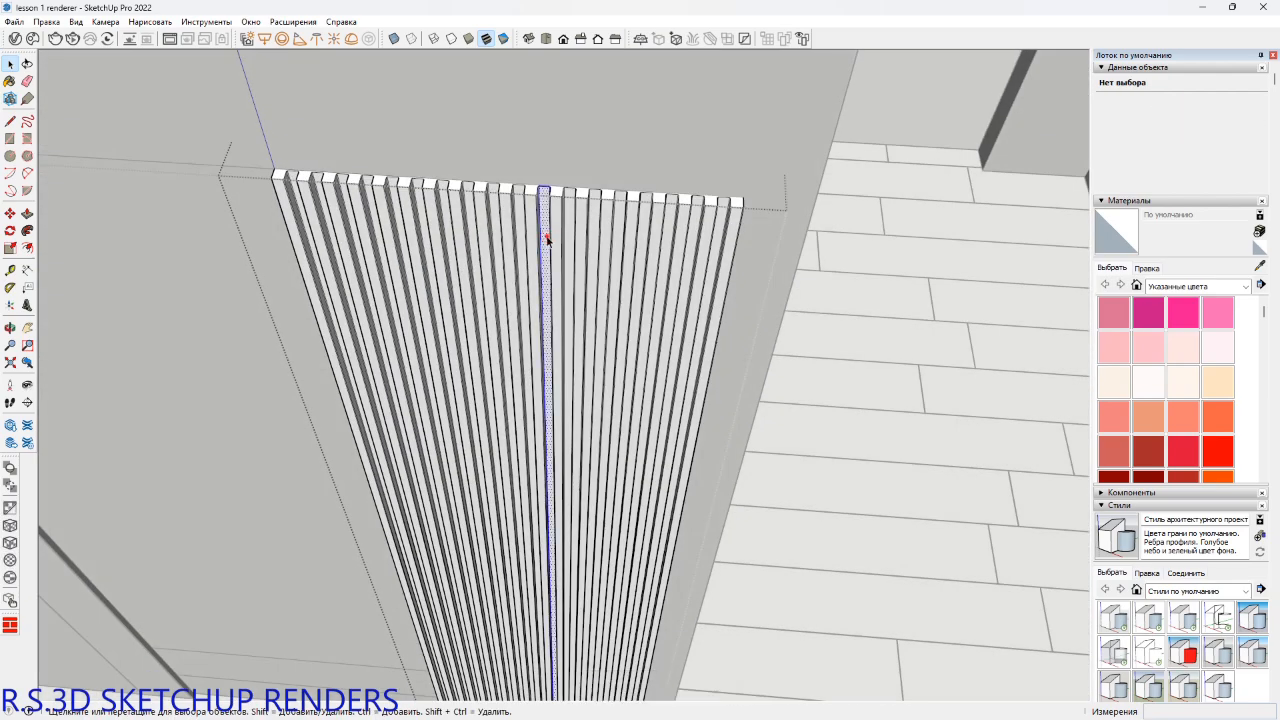
triple_click(547, 240)
scroll(790, 200, "up", 5)
key("m")
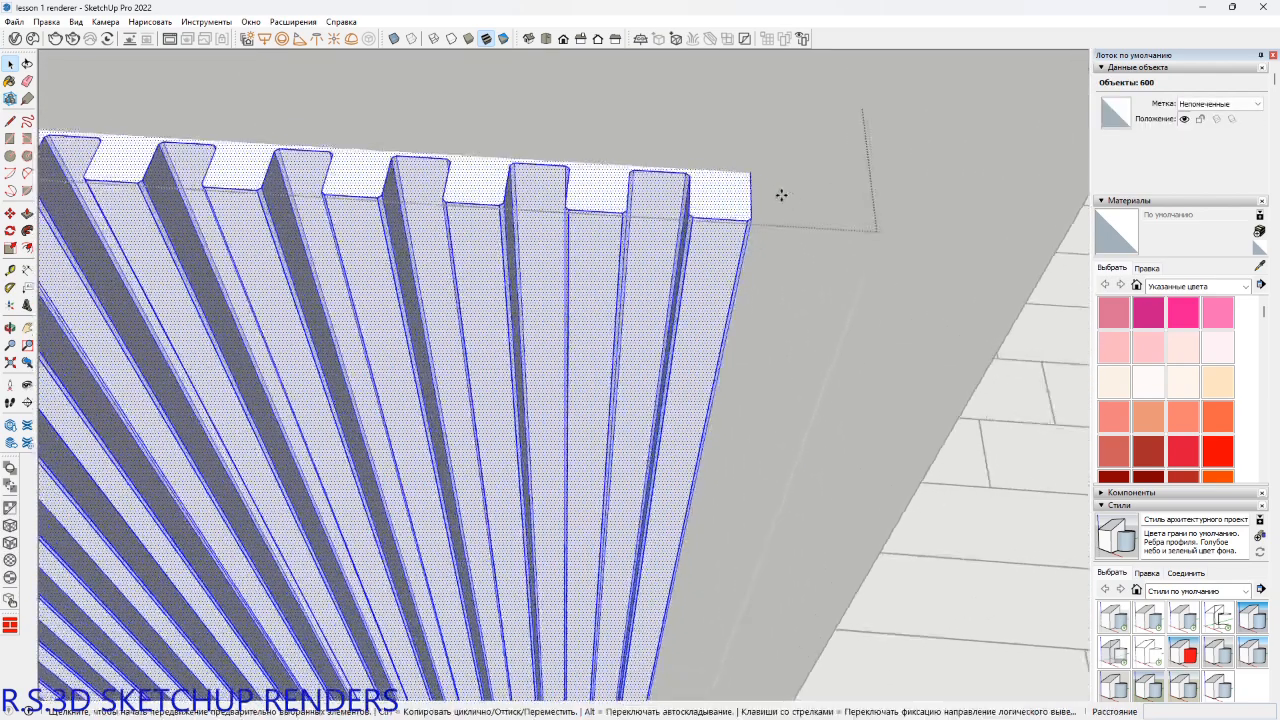
left_click(751, 193)
key("ctrl")
key("shift")
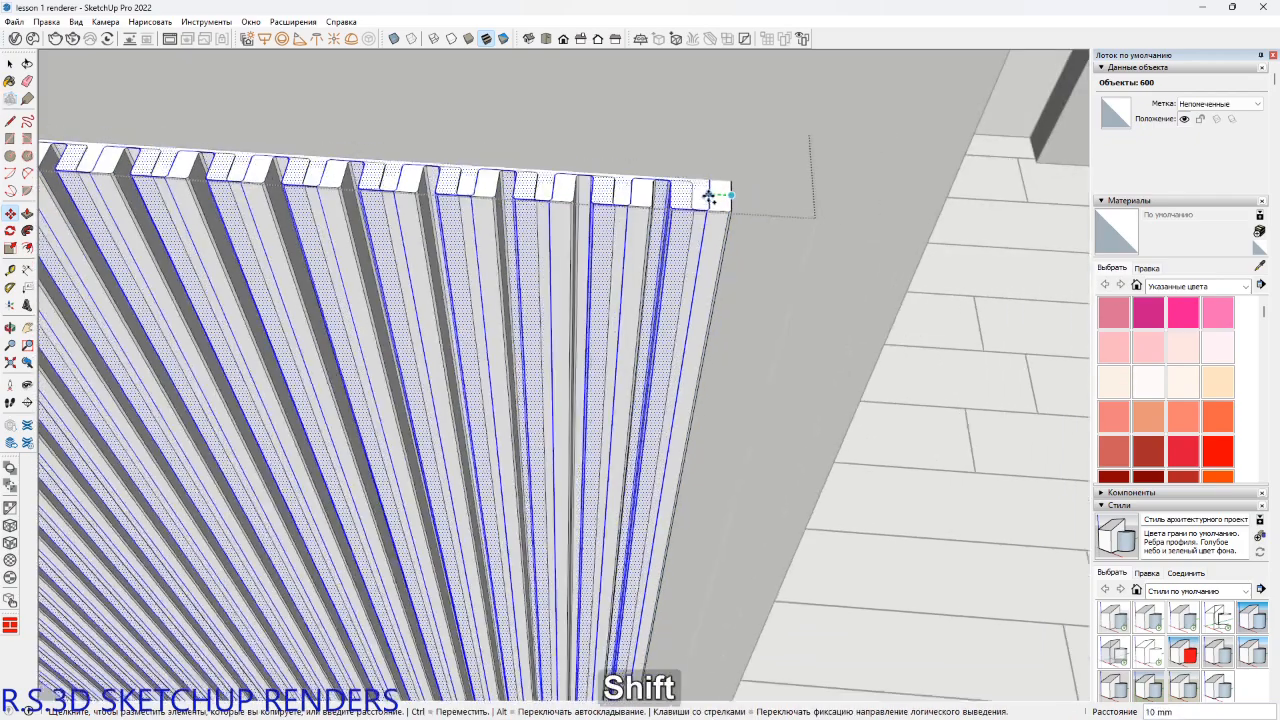
scroll(708, 196, "down", 3)
middle_click_drag(497, 191, 994, 252, "shift")
scroll(454, 220, "up", 2)
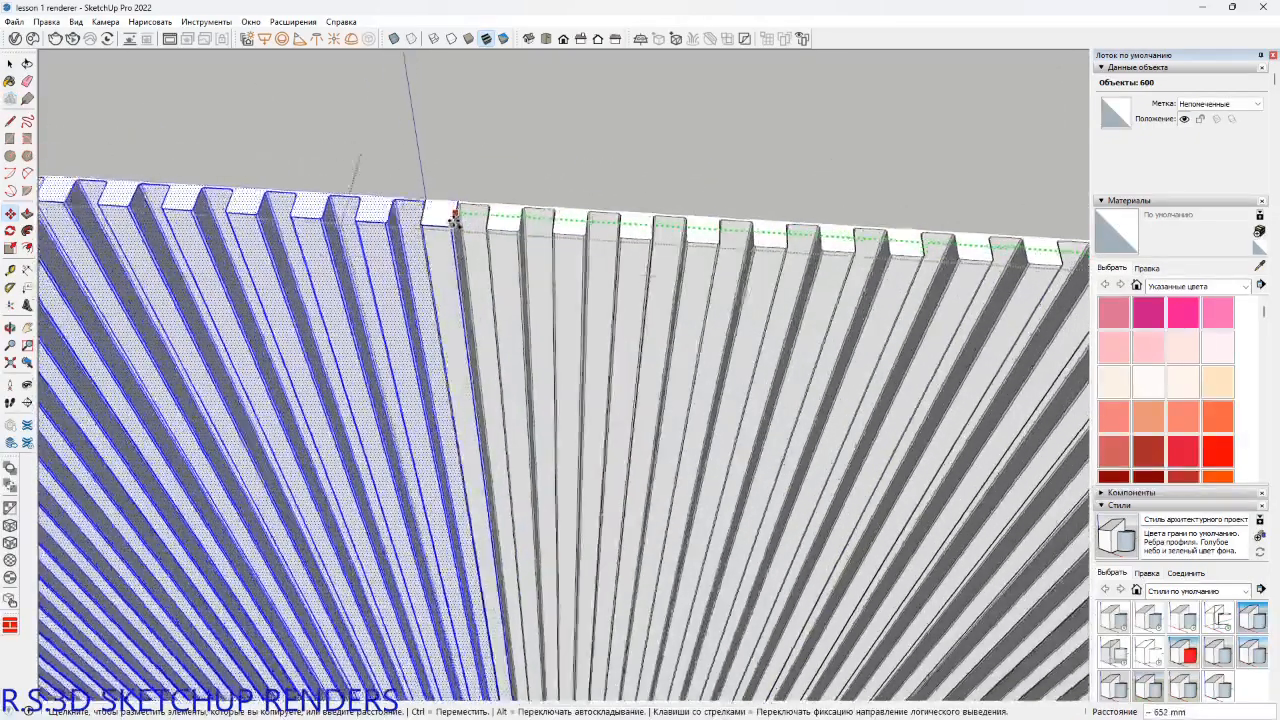
scroll(454, 219, "up", 2)
left_click(457, 210)
Erase the leftover seam edges on the overlapping slat so the copied and original slats merge.
middle_click_drag(424, 224, 483, 348, "shift")
scroll(493, 305, "up", 2)
scroll(493, 305, "up", 3)
key("e")
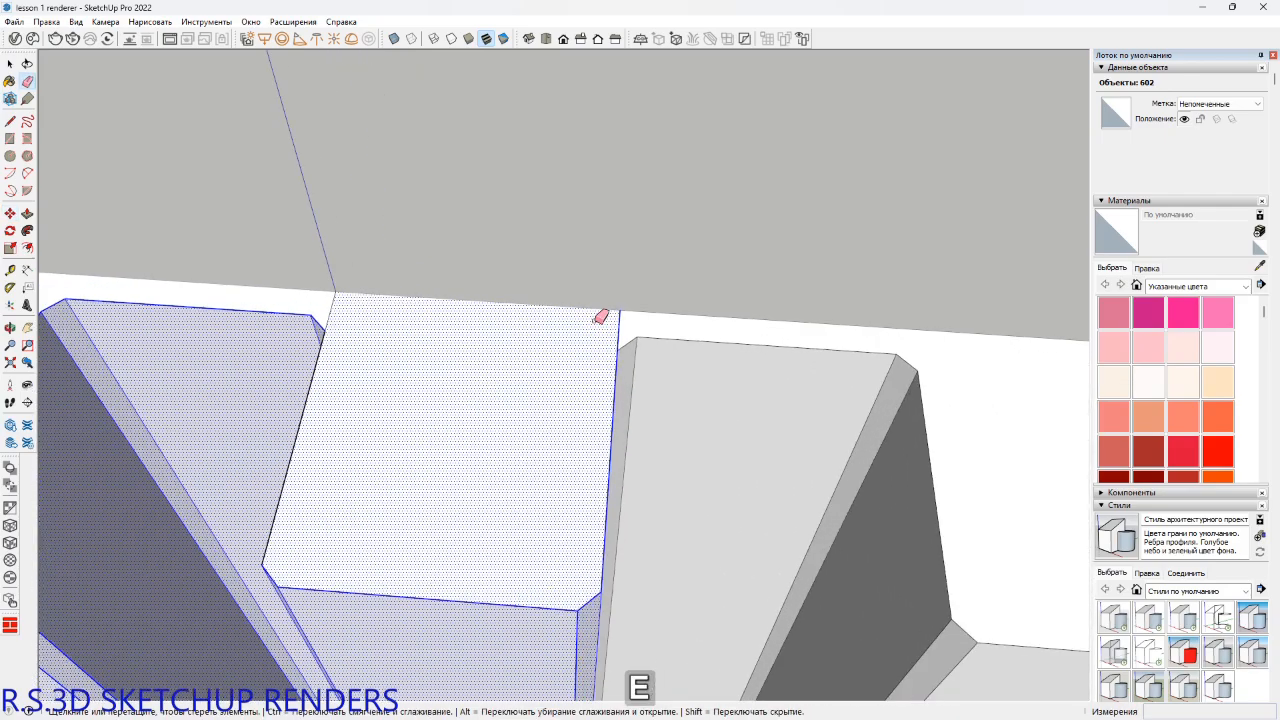
left_click(623, 328)
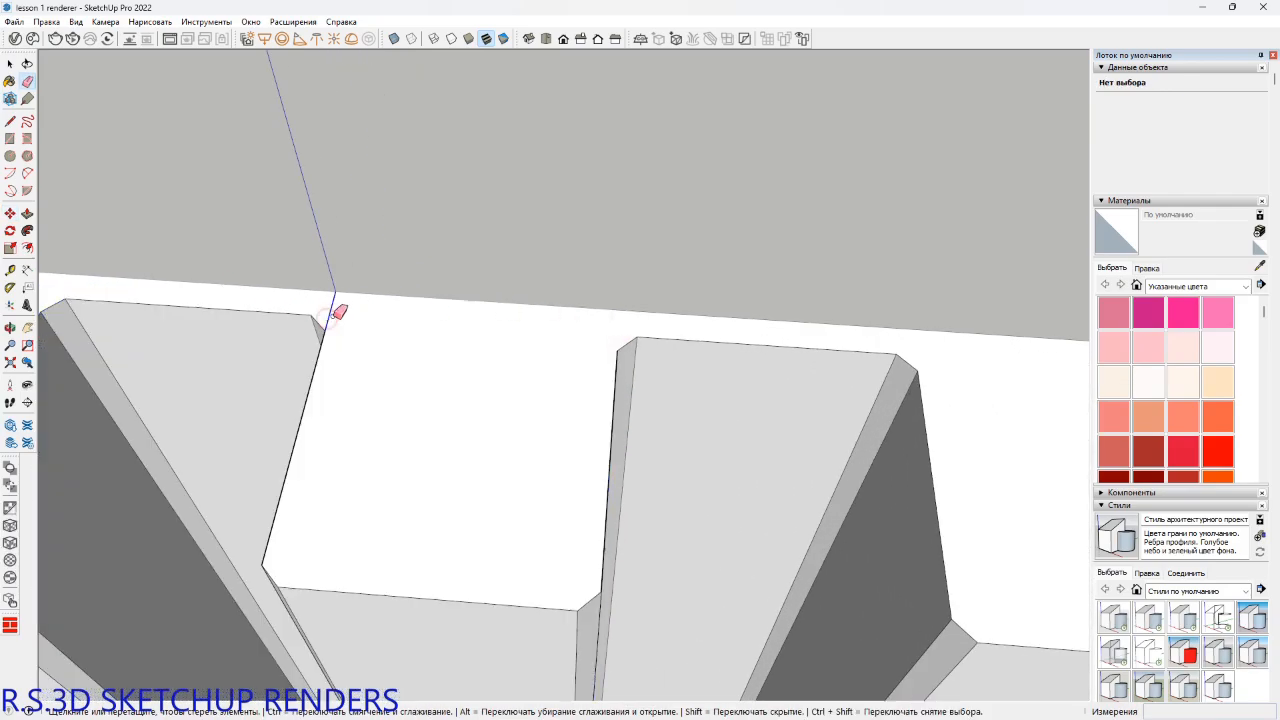
scroll(340, 313, "down", 8)
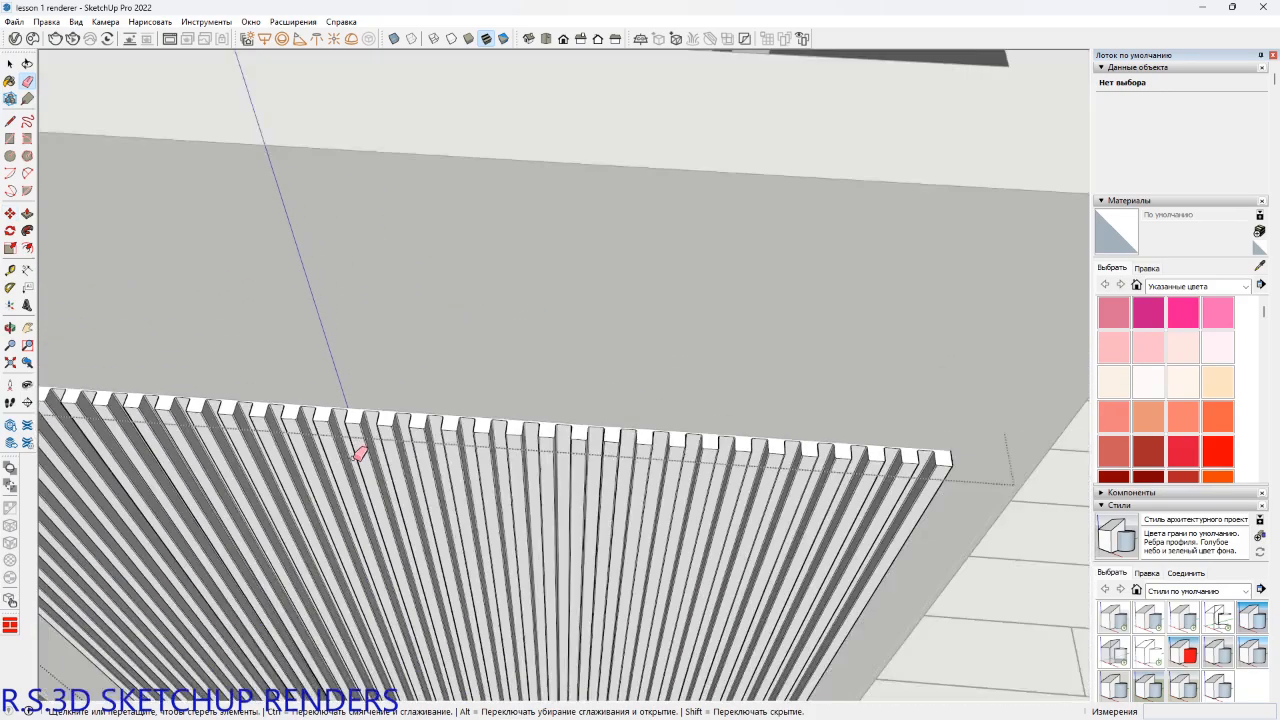
Move both plain panels together about 248 mm along the wall until they meet the end of the slatted section.
scroll(355, 459, "down", 3)
mouse_move(355, 459)
middle_mouse_down("shift")
mouse_move(629, 271)
mouse_move(569, 460)
mouse_move(543, 394)
mouse_move(474, 354)
mouse_move(489, 390)
mouse_move(487, 328)
middle_mouse_up("shift")
key("space")
scroll(569, 460, "down", 3)
key("space")
key("Escape")
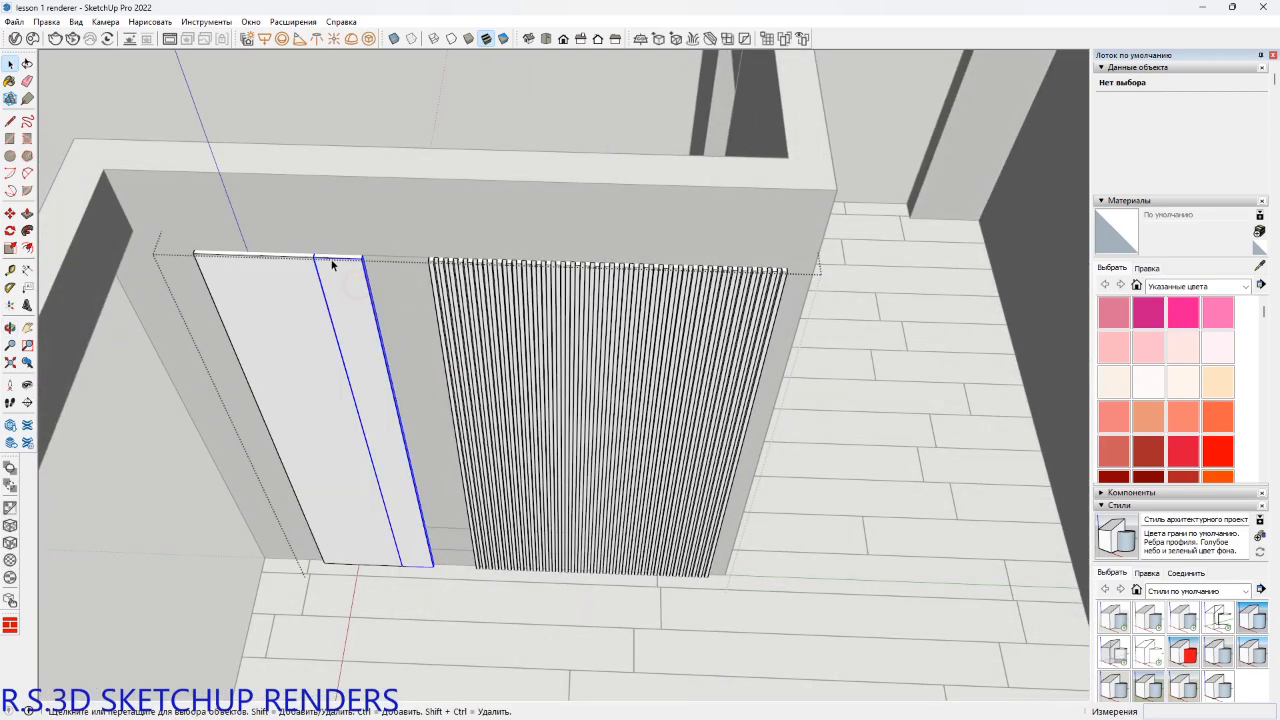
left_click(333, 264, "shift")
scroll(333, 264, "up", 3)
scroll(341, 278, "up", 2)
left_click(400, 268, "shift")
scroll(400, 268, "up", 2)
key("m")
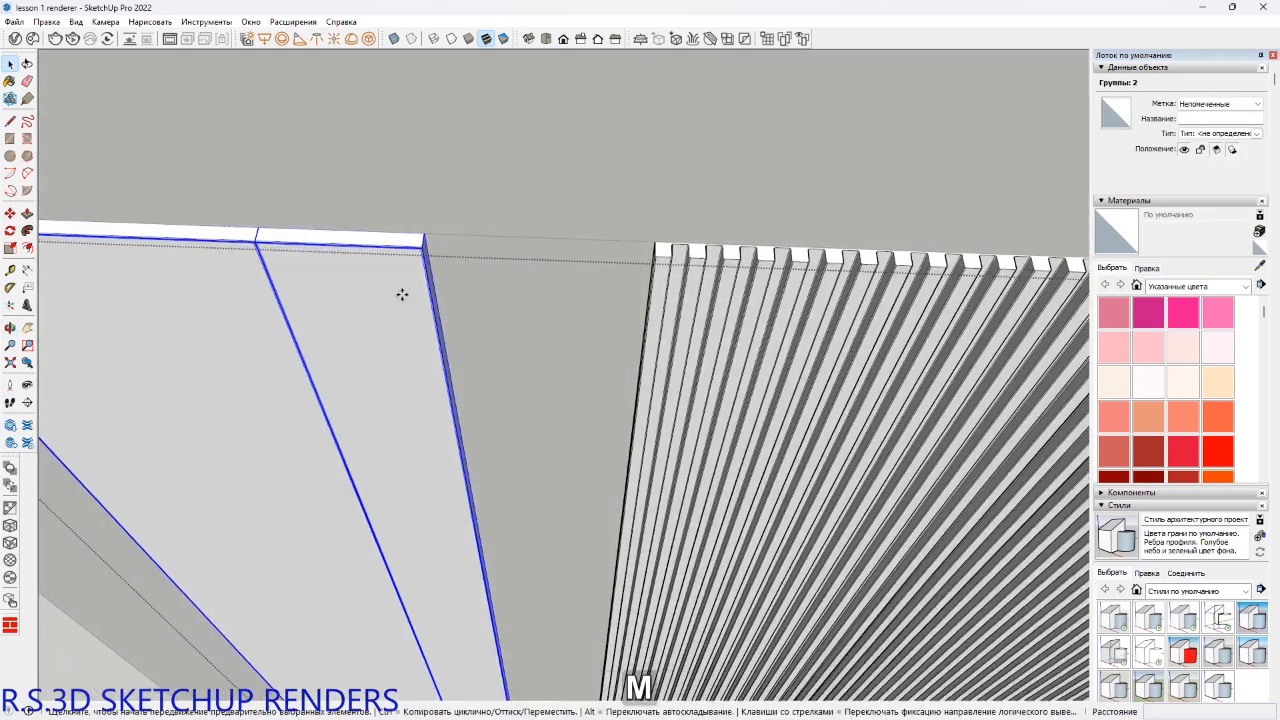
scroll(431, 223, "up", 3)
left_click(419, 238)
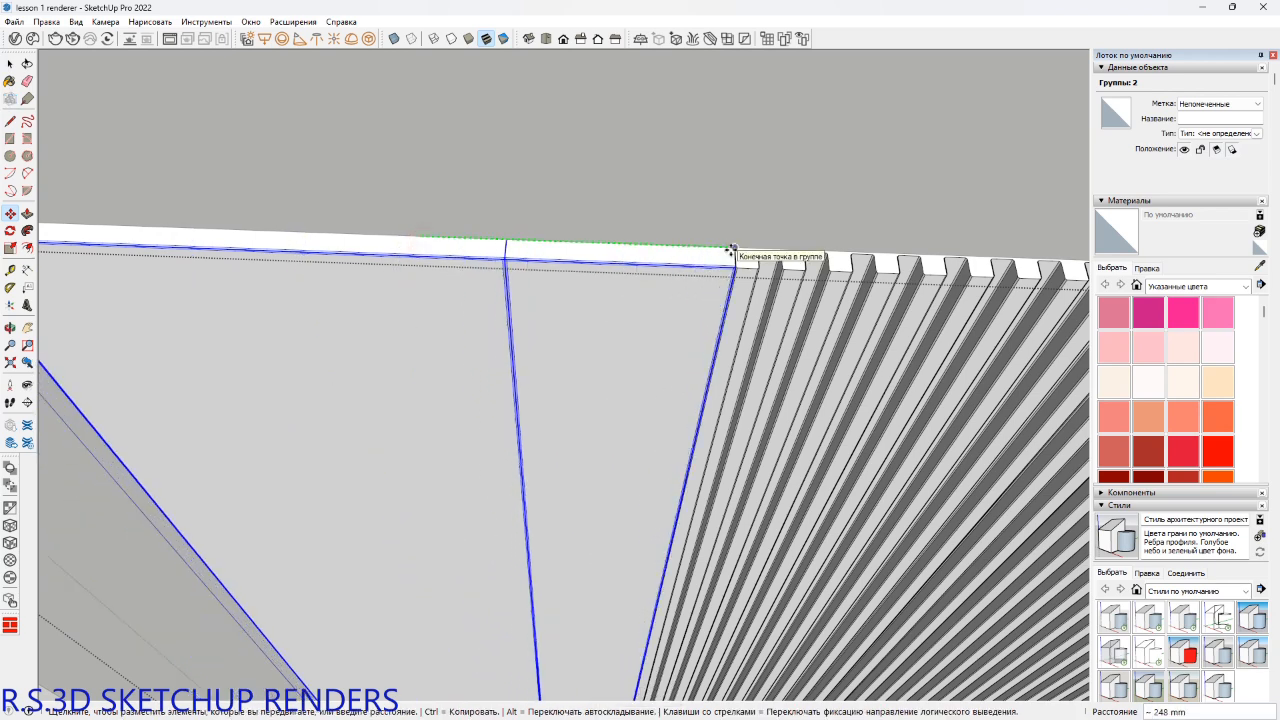
left_click(727, 254)
mouse_move(727, 254)
middle_mouse_down()
mouse_move(707, 268)
mouse_move(829, 277)
mouse_move(712, 218)
mouse_move(797, 246)
mouse_move(962, 38)
mouse_move(923, 154)
mouse_move(904, 168)
middle_mouse_up()
Close the open end of the slatted section beside the plain panels by redrawing an edge of its end slat.
key("space")
scroll(705, 220, "up", 5)
key("l")
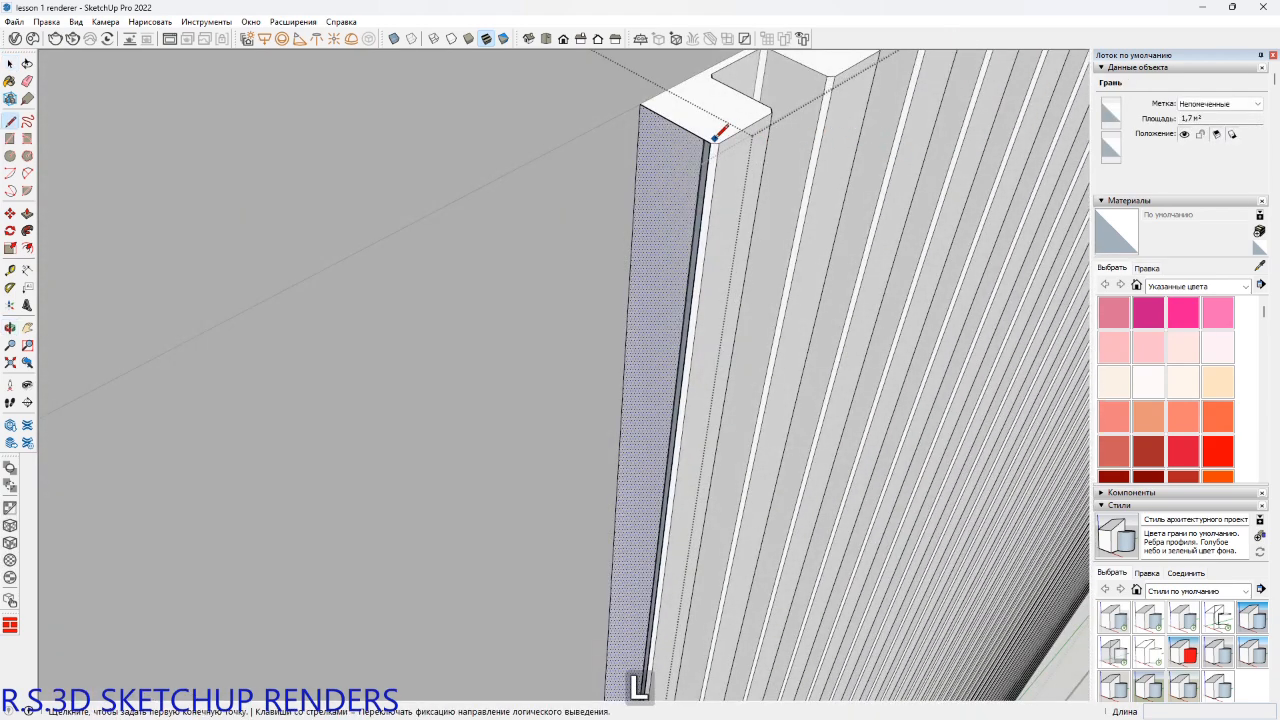
mouse_move(651, 106)
middle_mouse_down()
mouse_move(580, 283)
mouse_move(580, 255)
middle_mouse_up()
key("space")
key("Escape")
key("alt+1")
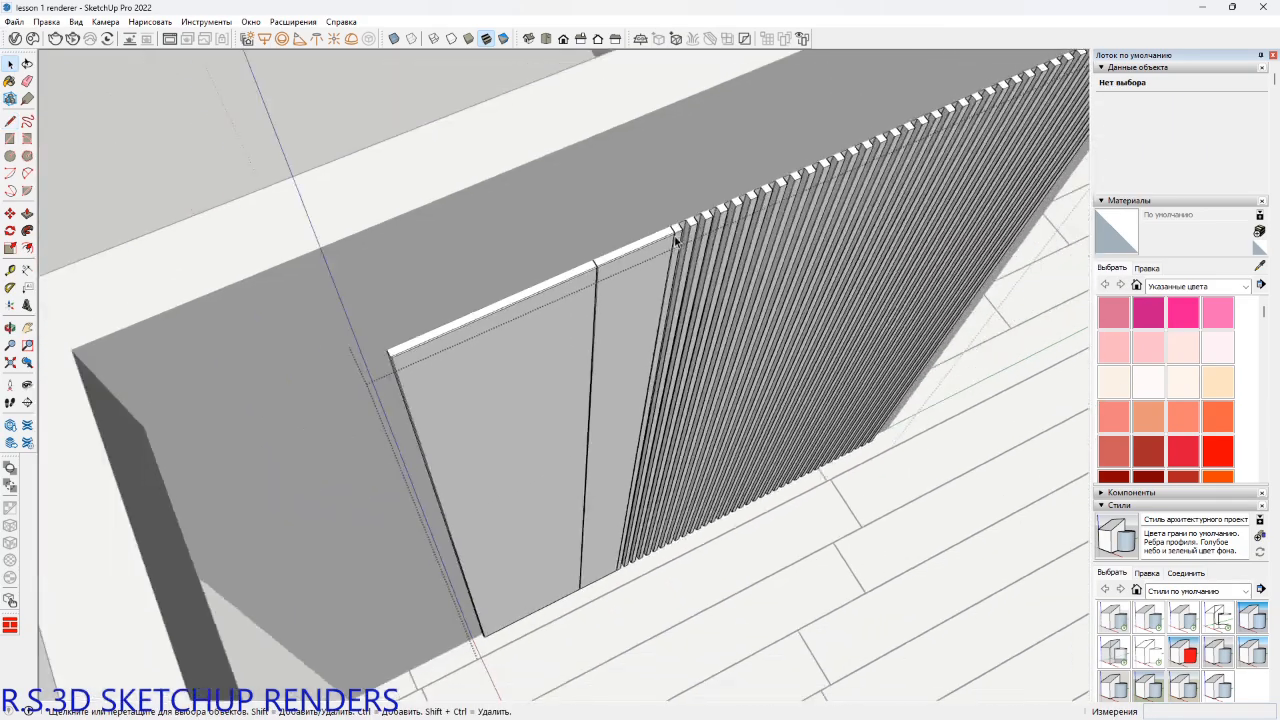
Stretch the wider plain panel by moving its outer side along the wall to the corner of the large rectangle.
middle_click_drag(676, 238, 511, 191)
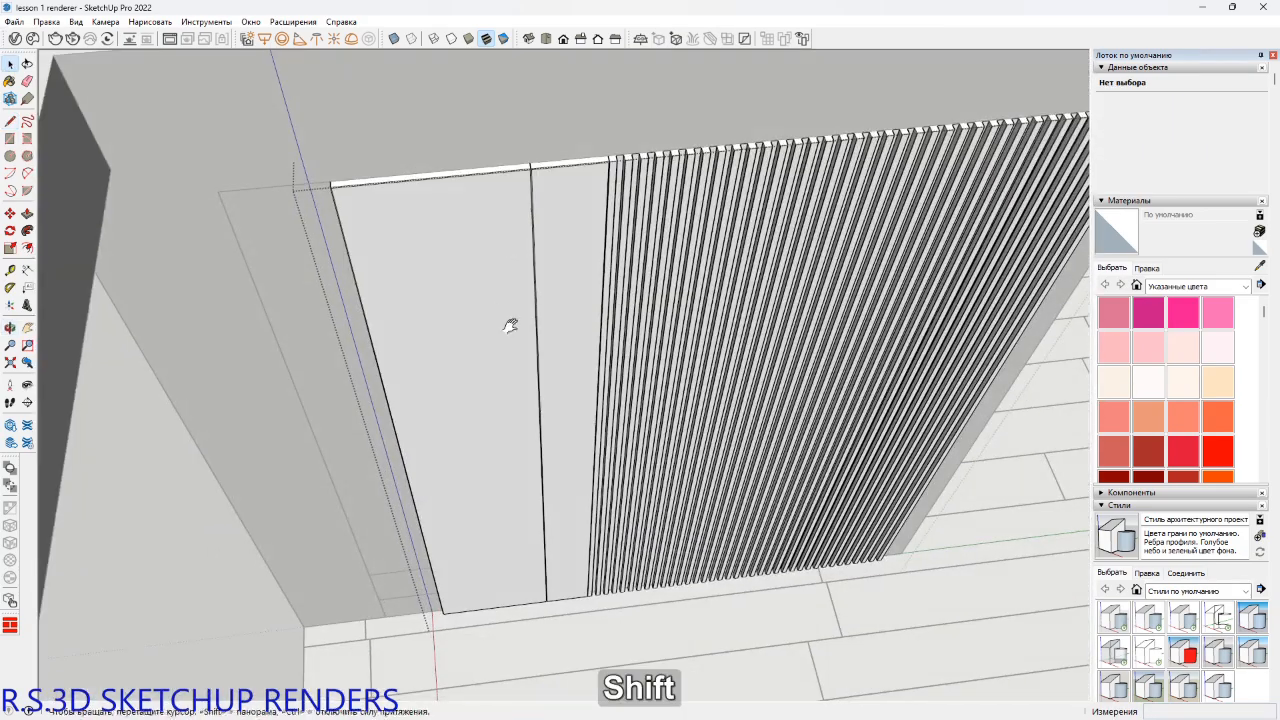
middle_click_drag(508, 323, 460, 493, "shift")
scroll(523, 340, "down", 3)
triple_click(490, 247)
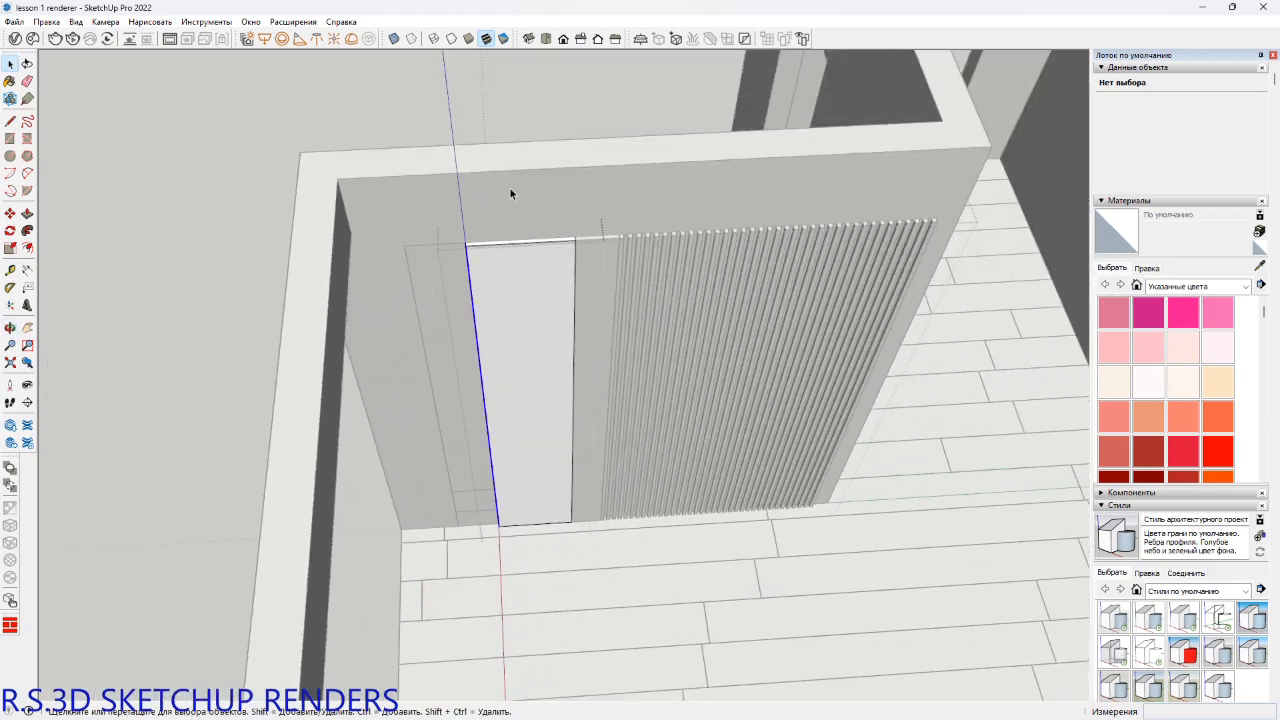
scroll(467, 235, "up", 5)
key("m")
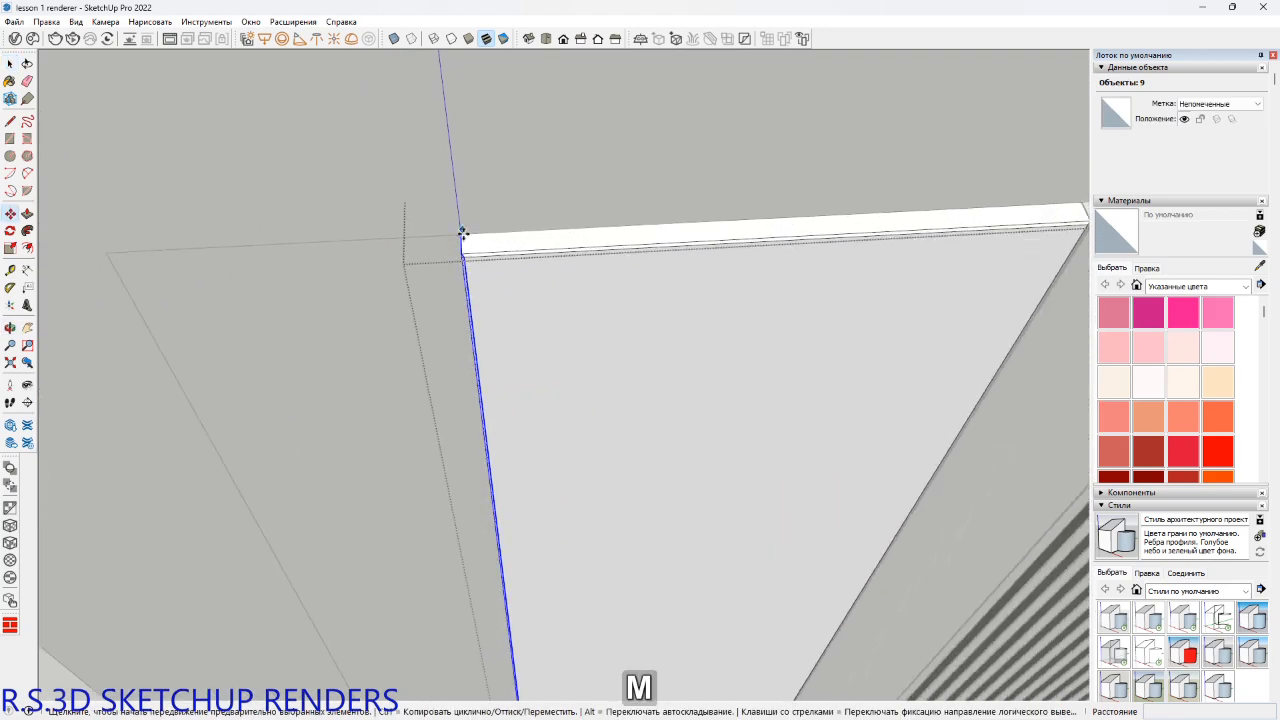
left_click(463, 236)
key("shift")
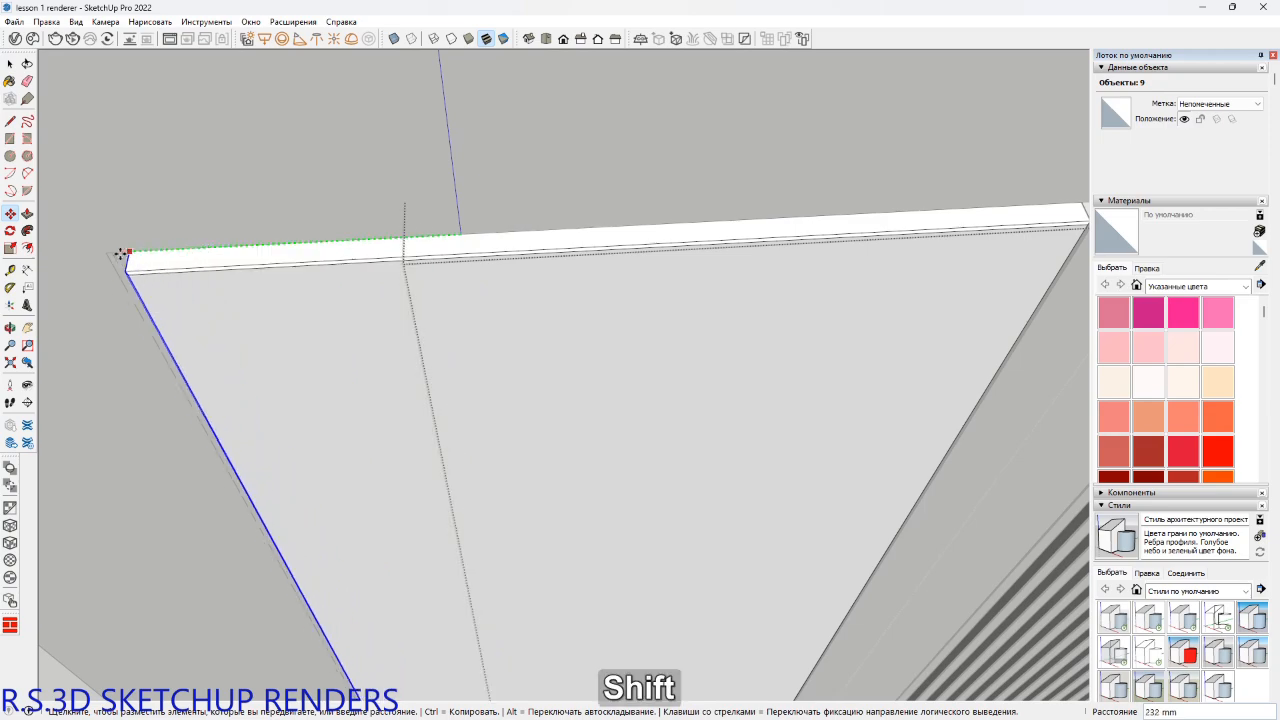
left_click(112, 254)
scroll(214, 257, "down", 5)
key("space")
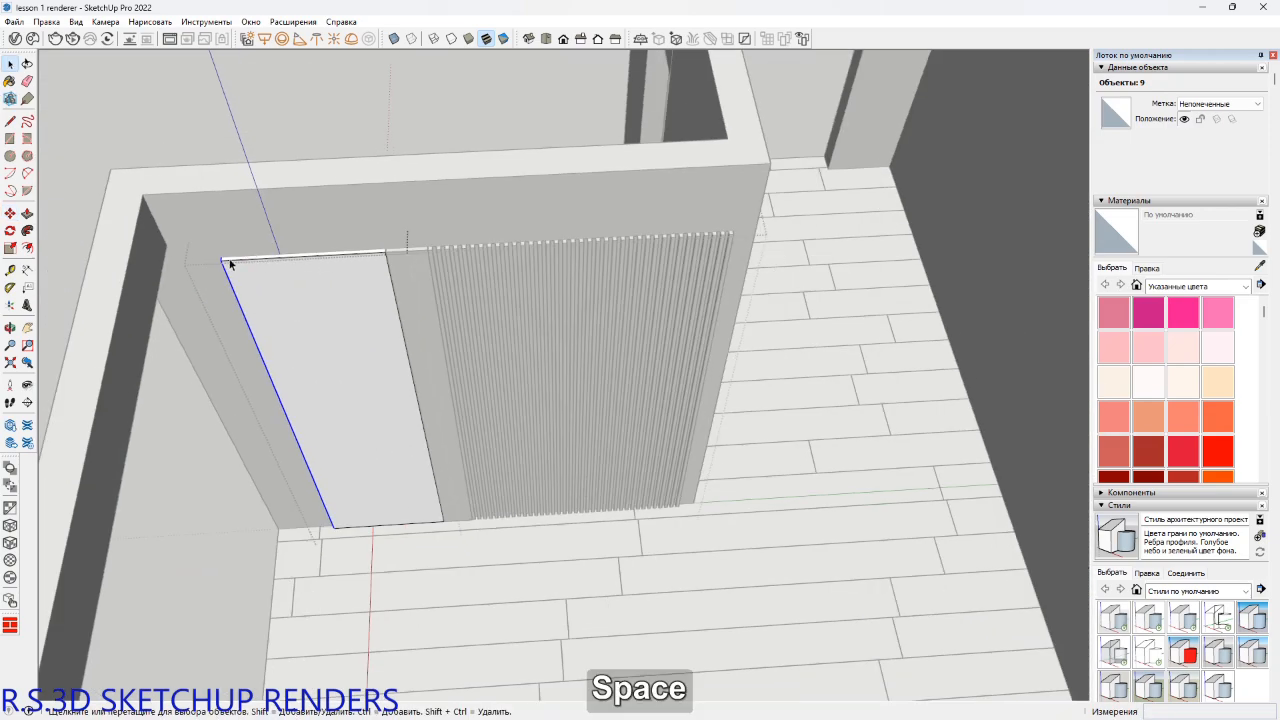
left_click(145, 152)
Move the low rectangle group near the floor about 20 mm out from the wall, flush with the slat fronts.
middle_click_drag(456, 365, 470, 280, "shift")
middle_click_drag(470, 280, 520, 271, "shift")
scroll(603, 420, "up", 5)
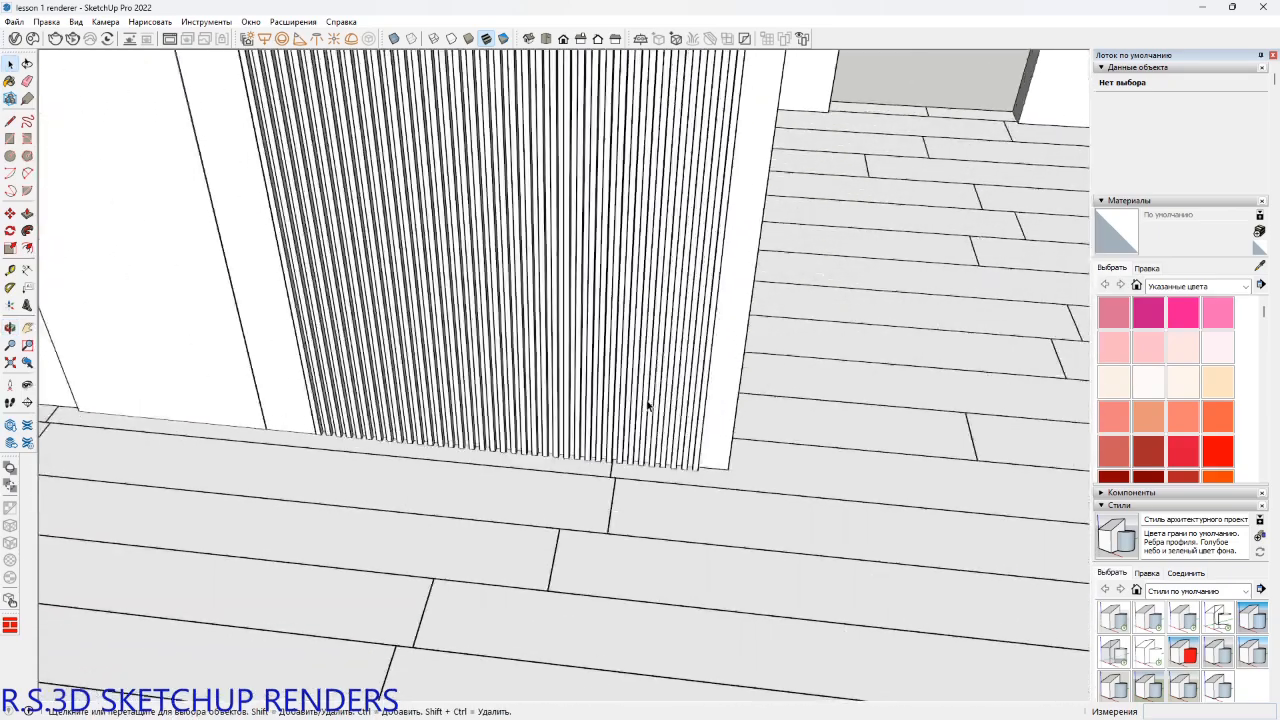
middle_click_drag(649, 406, 677, 414)
scroll(677, 400, "up", 8)
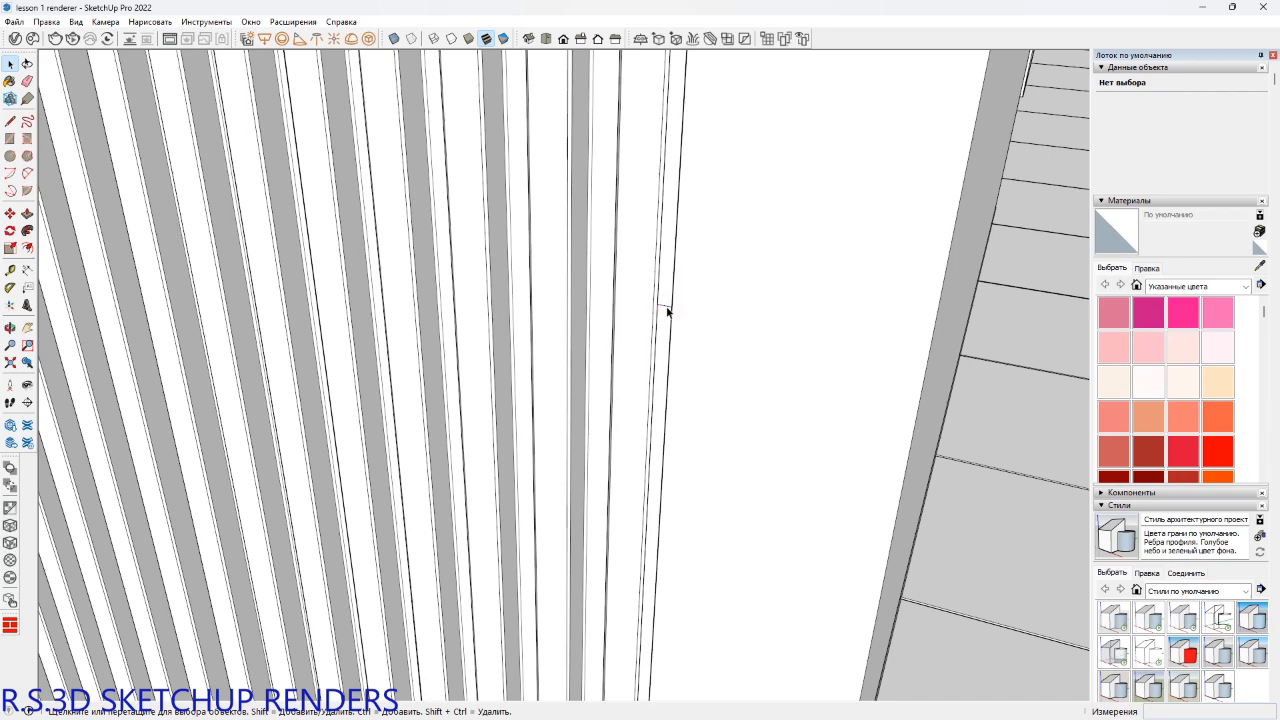
left_click(667, 309)
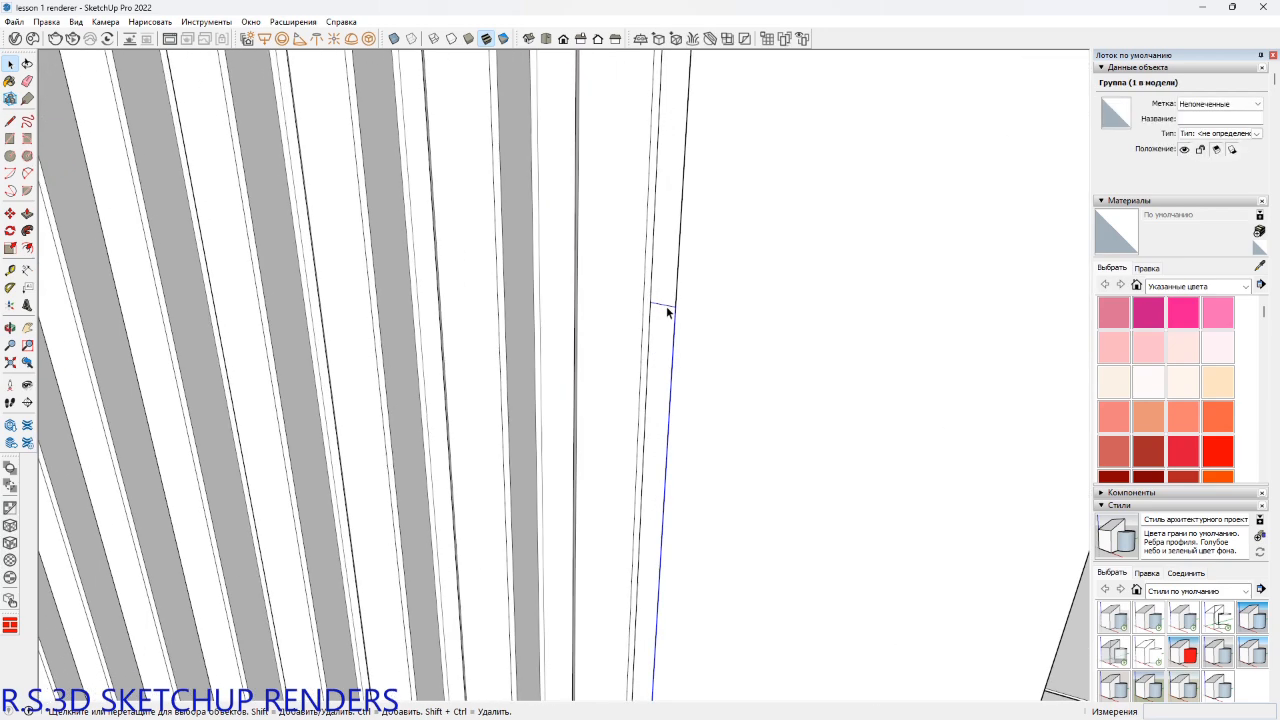
middle_click_drag(666, 306, 666, 269, "shift")
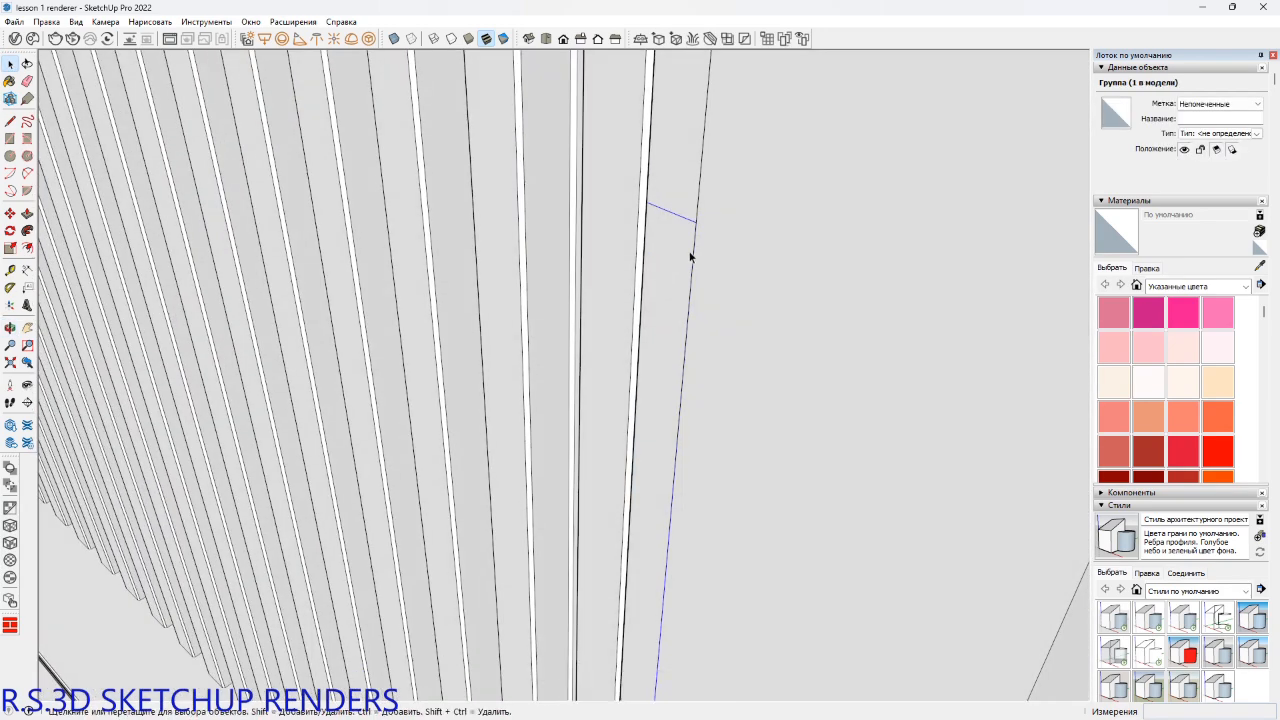
key("m")
left_click(695, 220)
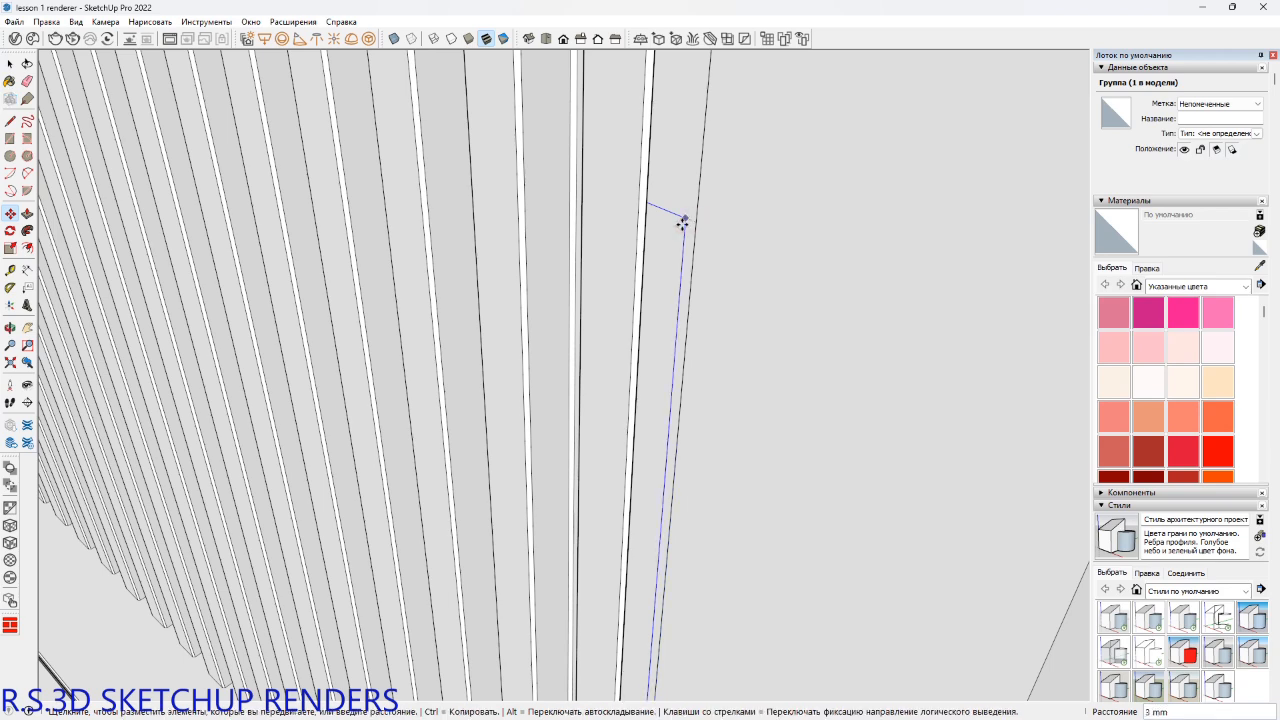
key("shift")
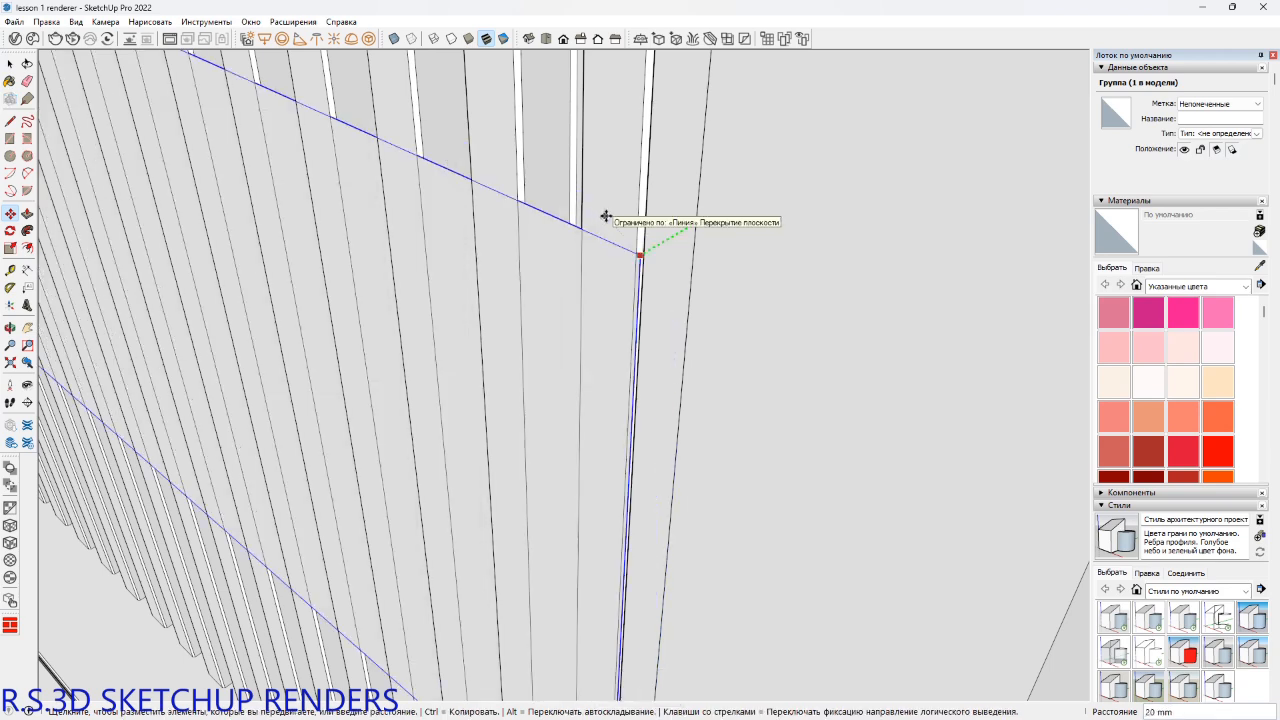
left_click(602, 214)
middle_click_drag(666, 270, 654, 309)
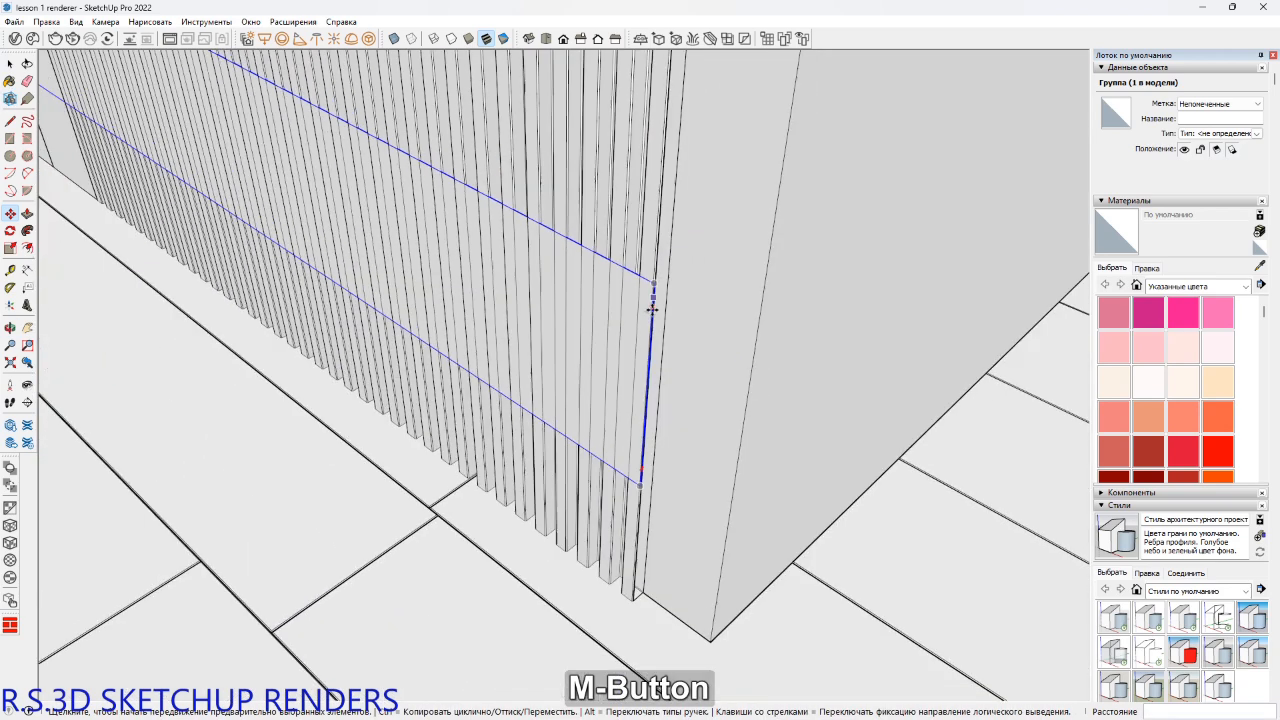
Open the slatted section and redraw the bottom edge of its outermost slat to close the end away from the plain panels.
key("space")
double_click(629, 567)
scroll(628, 600, "up", 4)
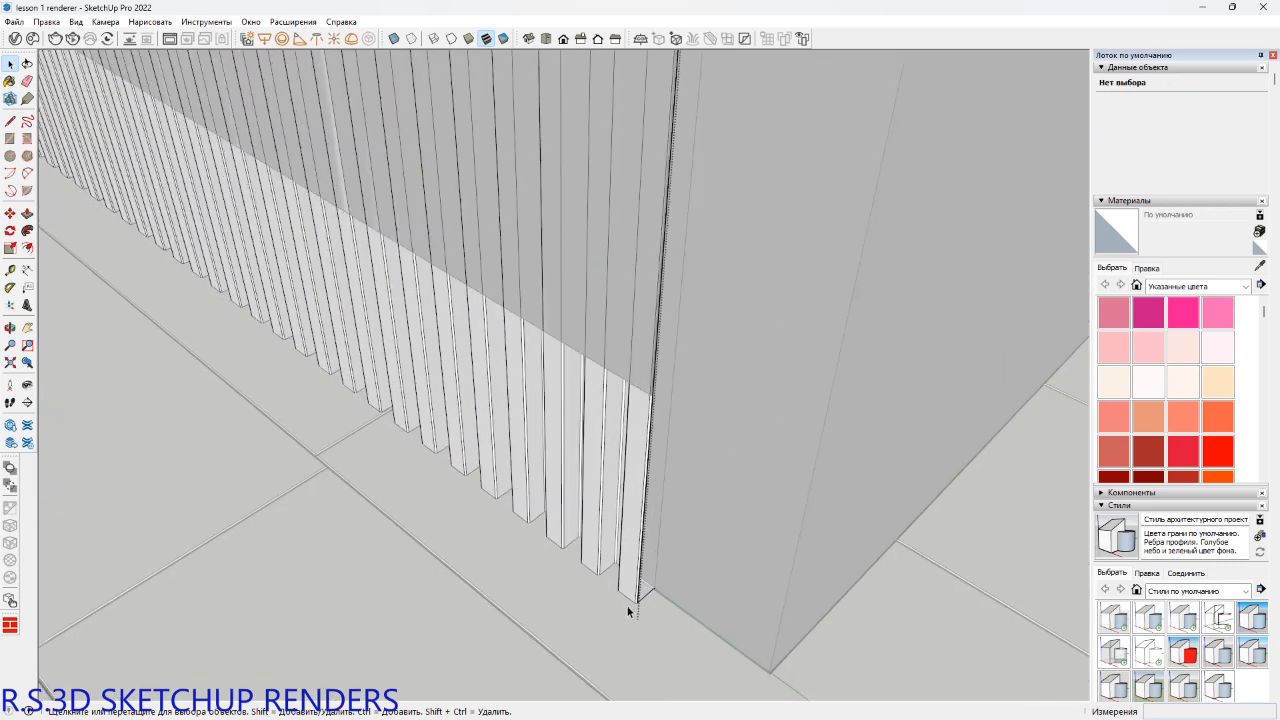
key("l")
scroll(710, 570, "up", 2)
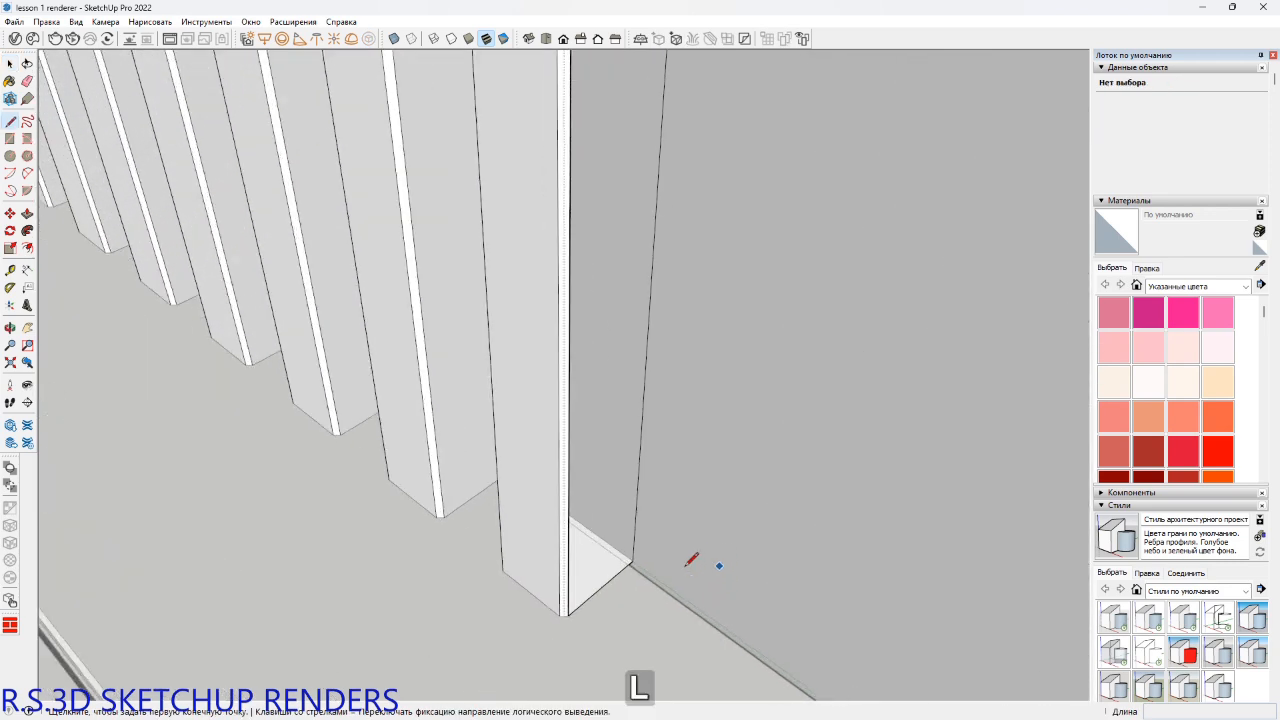
left_click(567, 613)
key("space")
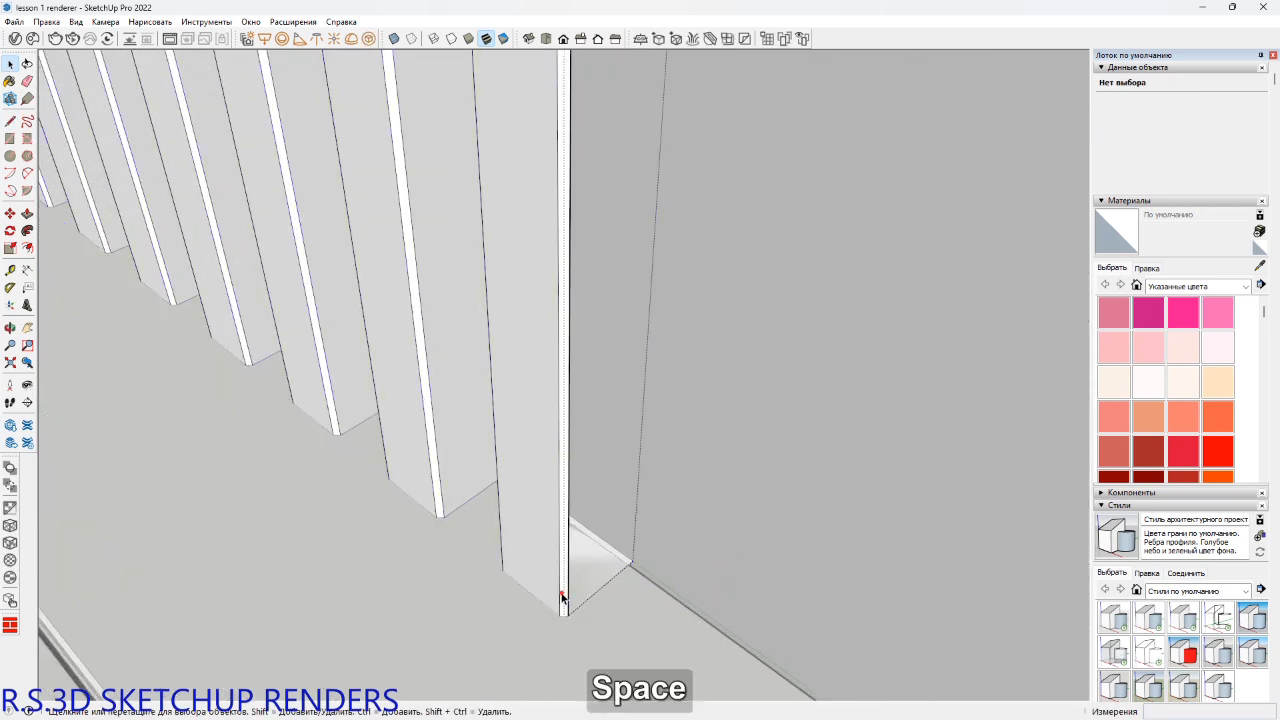
key("l")
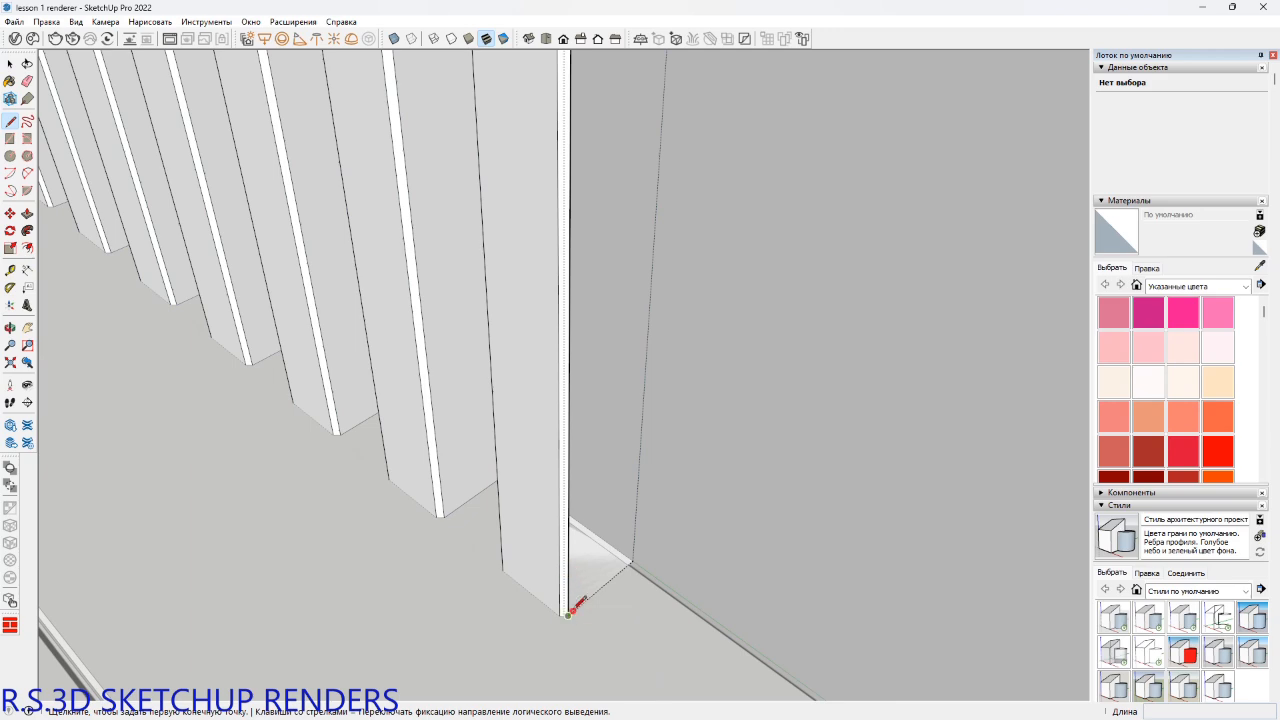
left_click(568, 613)
middle_click_drag(644, 552, 609, 517)
Reverse the orientation of the new end face on the outermost slat and leave the slatted section.
key("space")
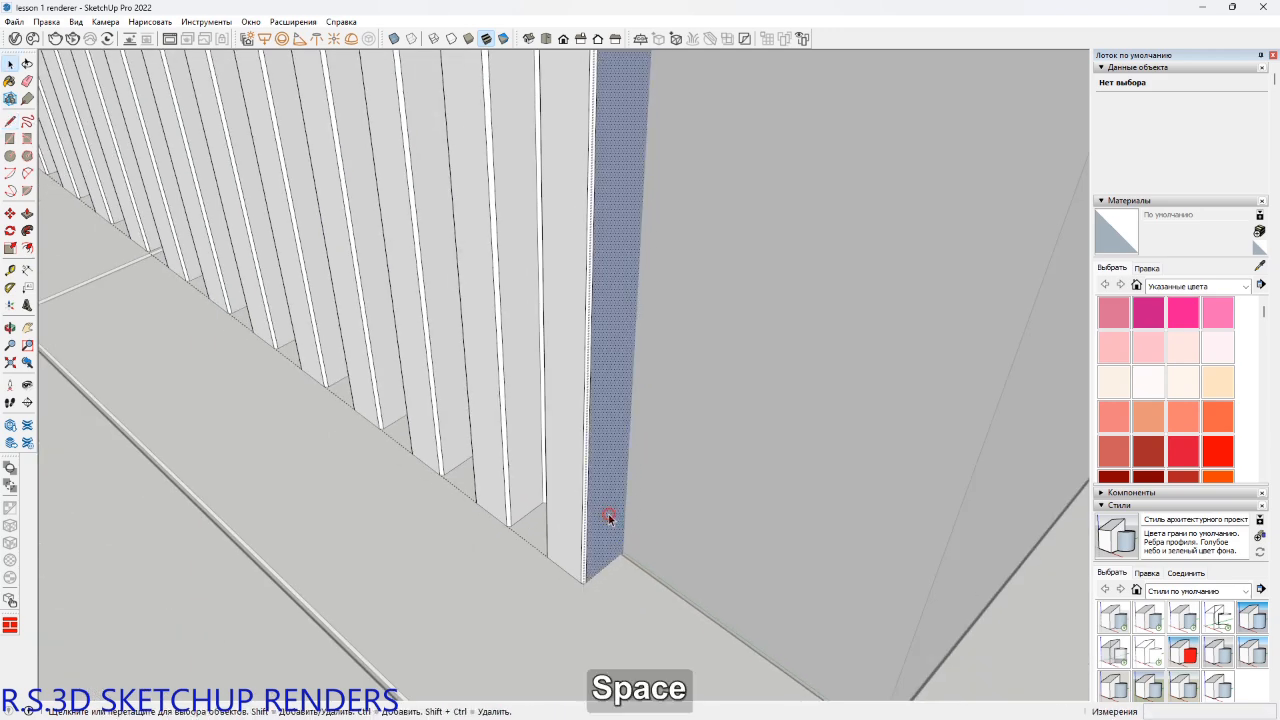
right_click(609, 515)
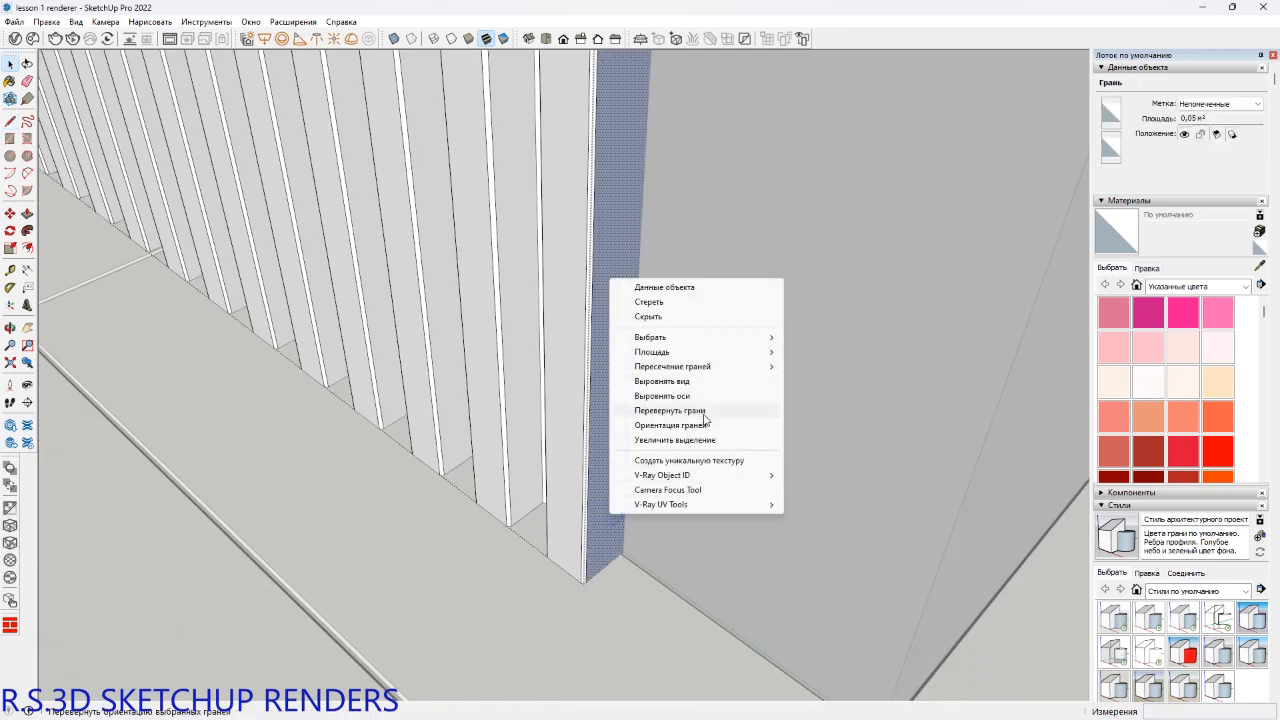
left_click(668, 411)
middle_click_drag(562, 448, 664, 540, "shift")
key("space")
key("Escape")
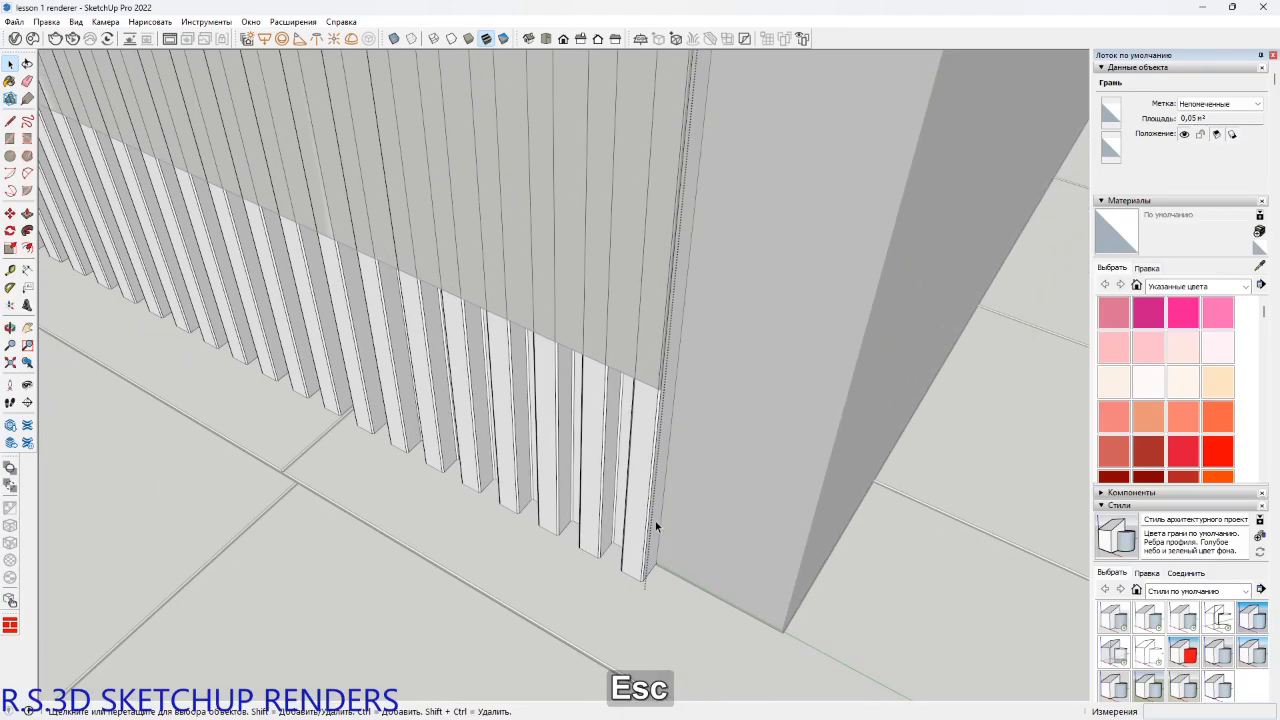
scroll(655, 521, "down", 3)
middle_click_drag(608, 423, 597, 459, "shift")
key("space")
key("Escape")
key("Escape")
scroll(597, 459, "down", 2)
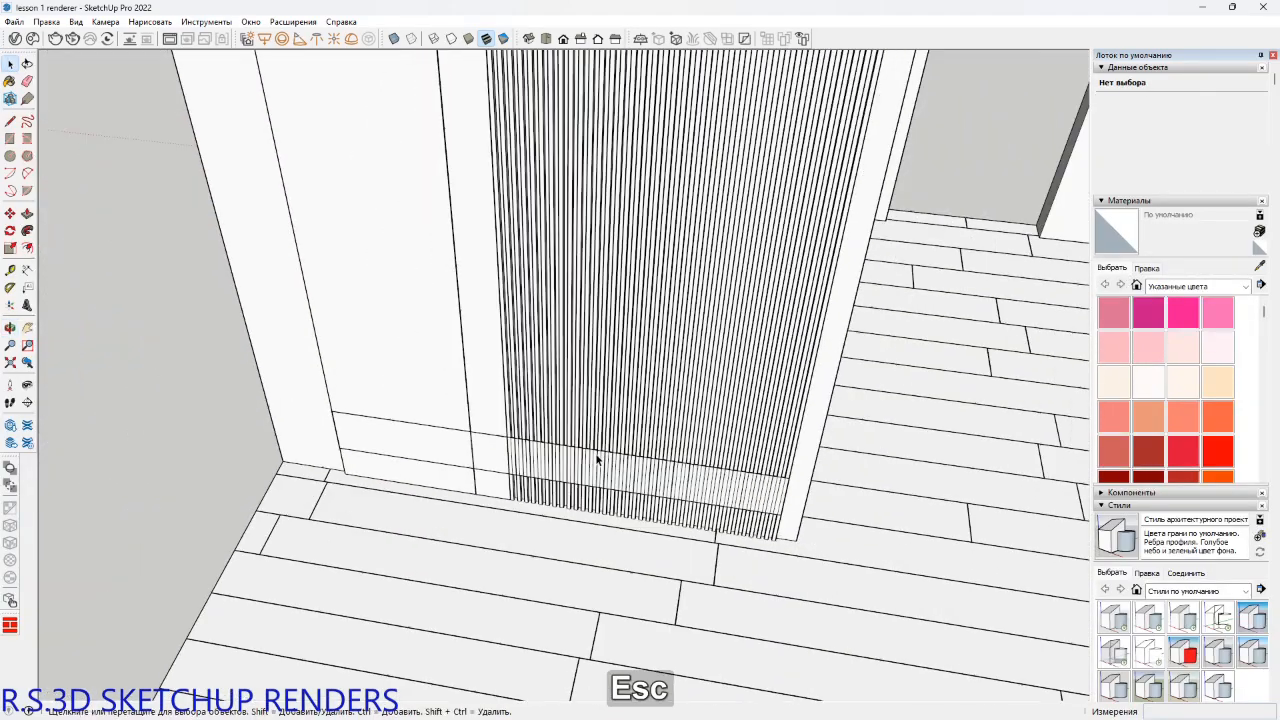
Open the low rectangle group and extrude its face 350 mm outward from the wall with Push/Pull.
double_click(490, 452)
middle_click_drag(634, 474, 563, 479)
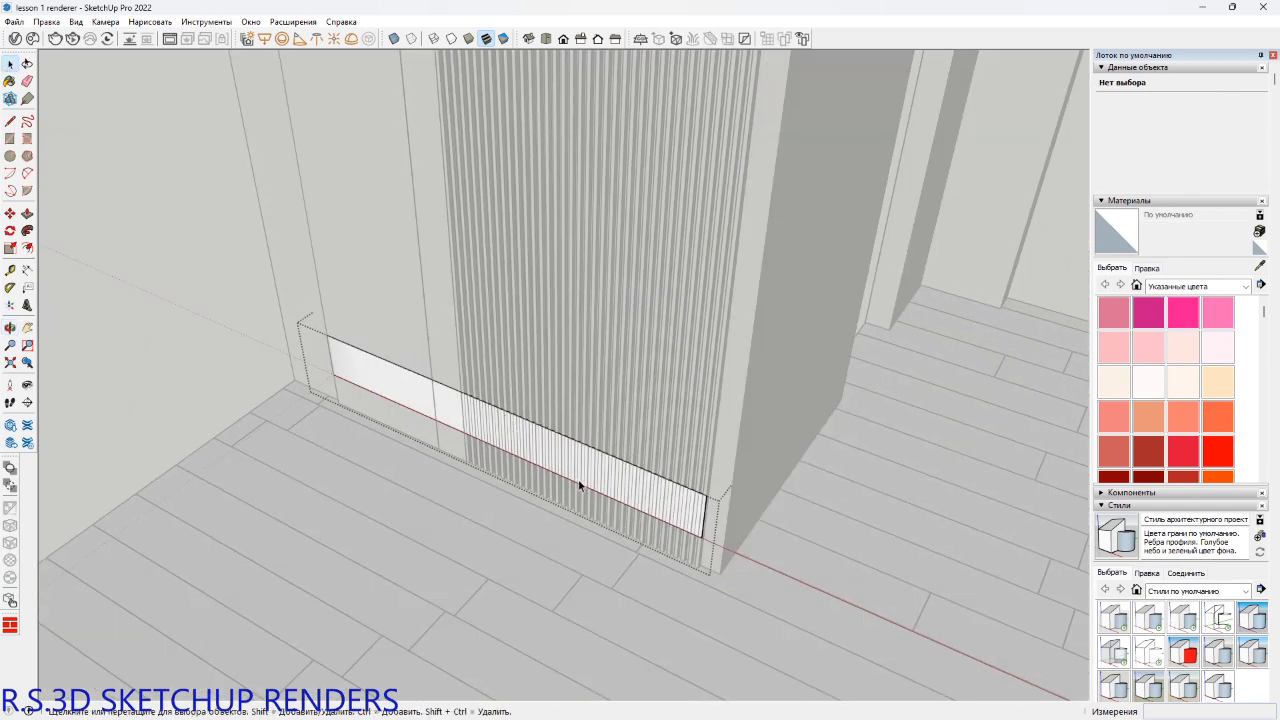
scroll(632, 490, "up", 2)
key("p")
left_click(623, 491)
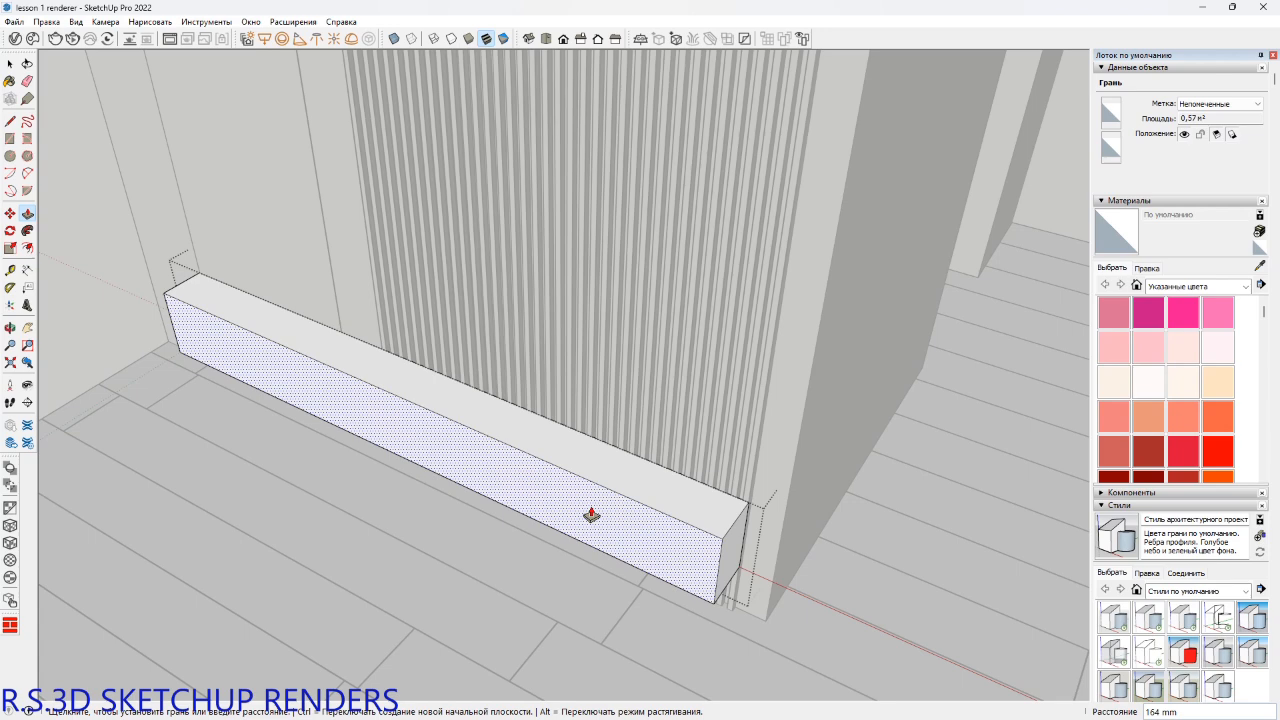
type("3")
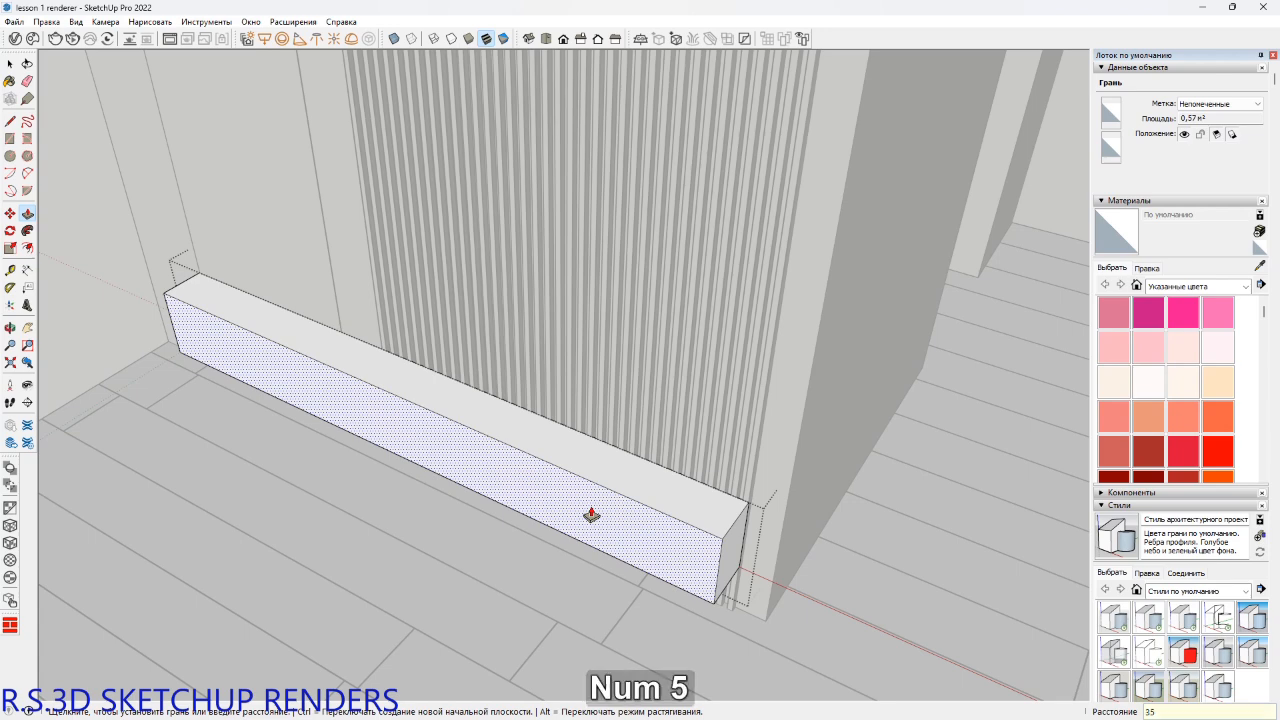
type("5")
key("Return")
scroll(560, 540, "down", 2)
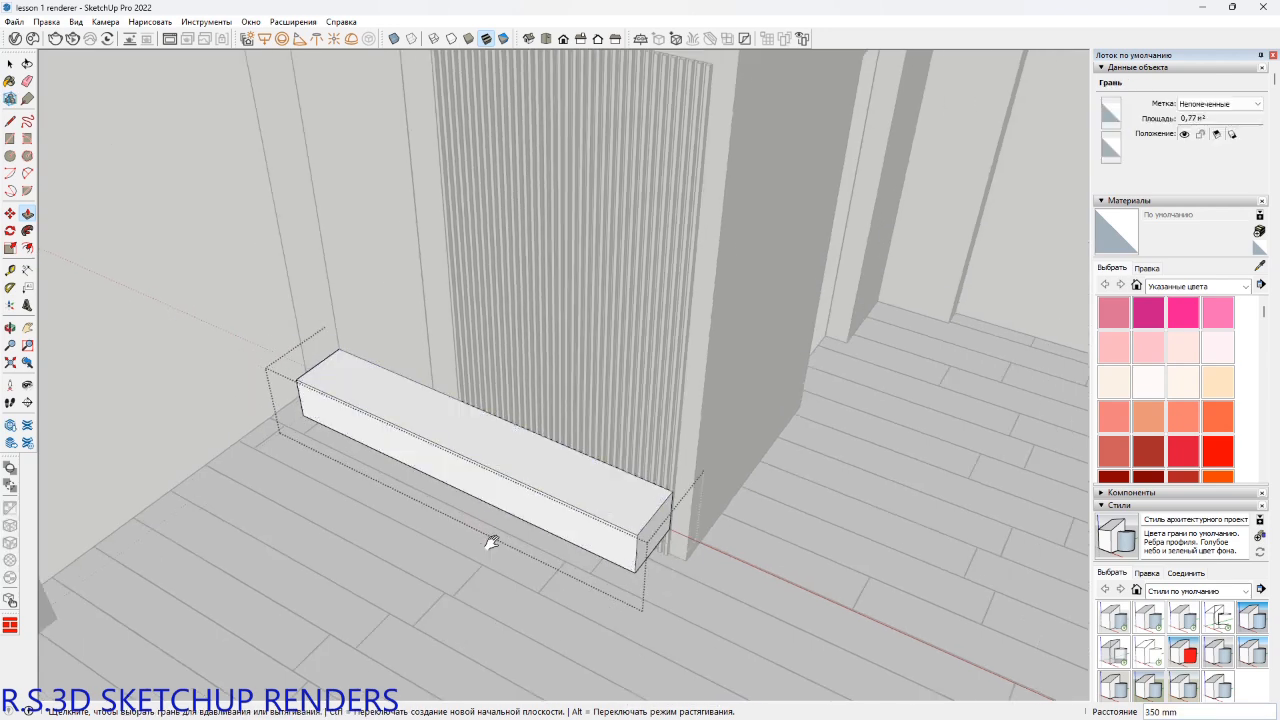
Copy the front face's end vertical edge 2200 mm to the opposite corner and divide the span into four equal sections.
middle_click_drag(491, 542, 684, 546)
middle_click_drag(537, 509, 403, 568)
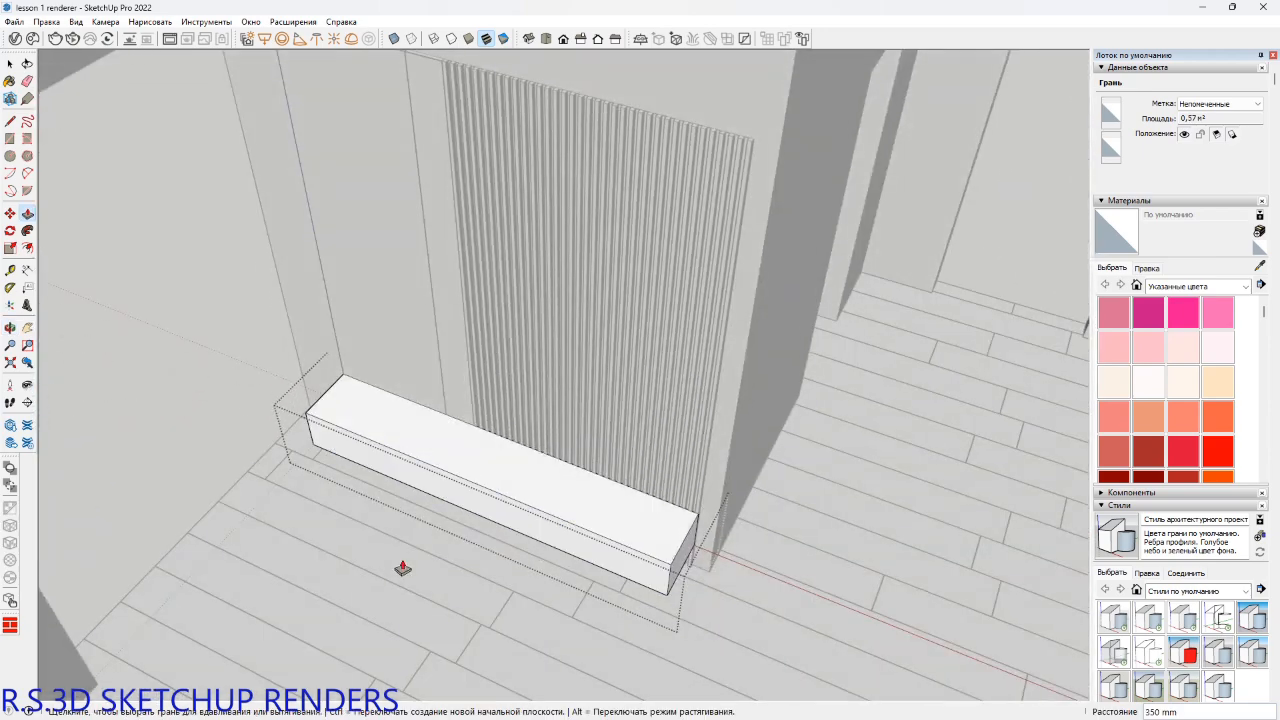
middle_click_drag(417, 466, 571, 414)
key("space")
scroll(523, 514, "up", 4)
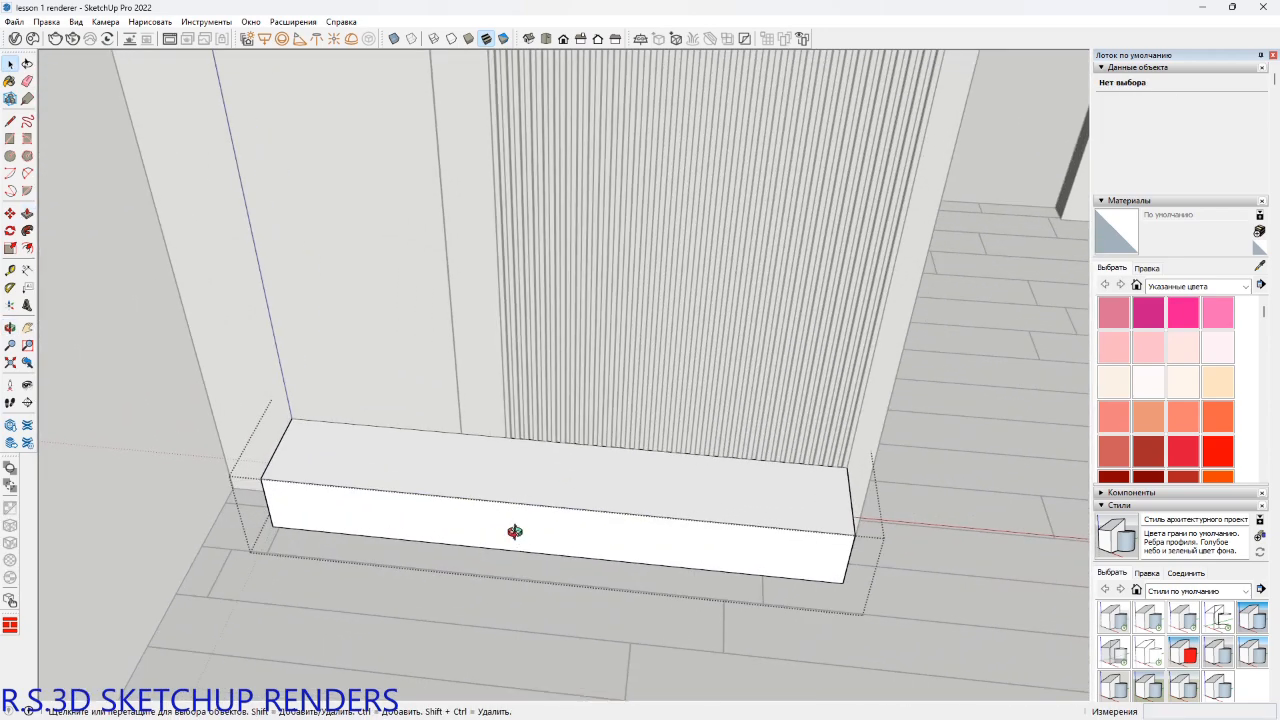
middle_click_drag(514, 531, 514, 463)
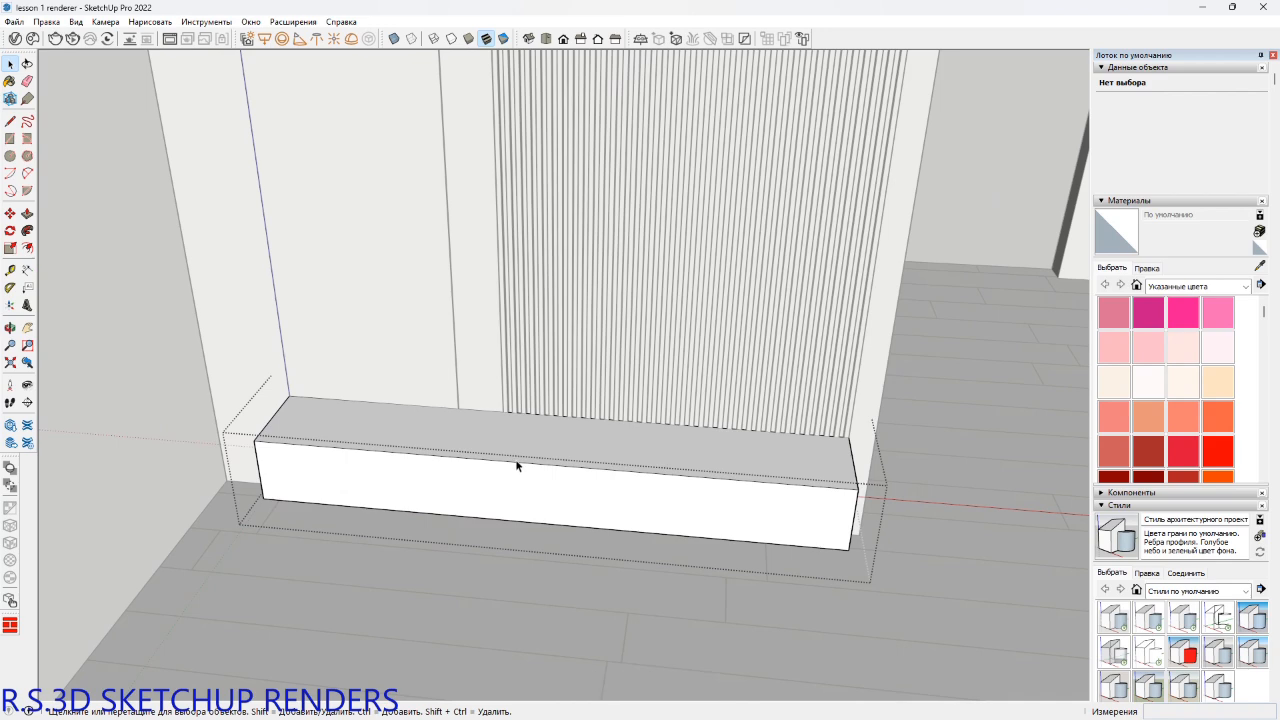
left_click(260, 478)
key("m")
scroll(260, 492, "up", 2)
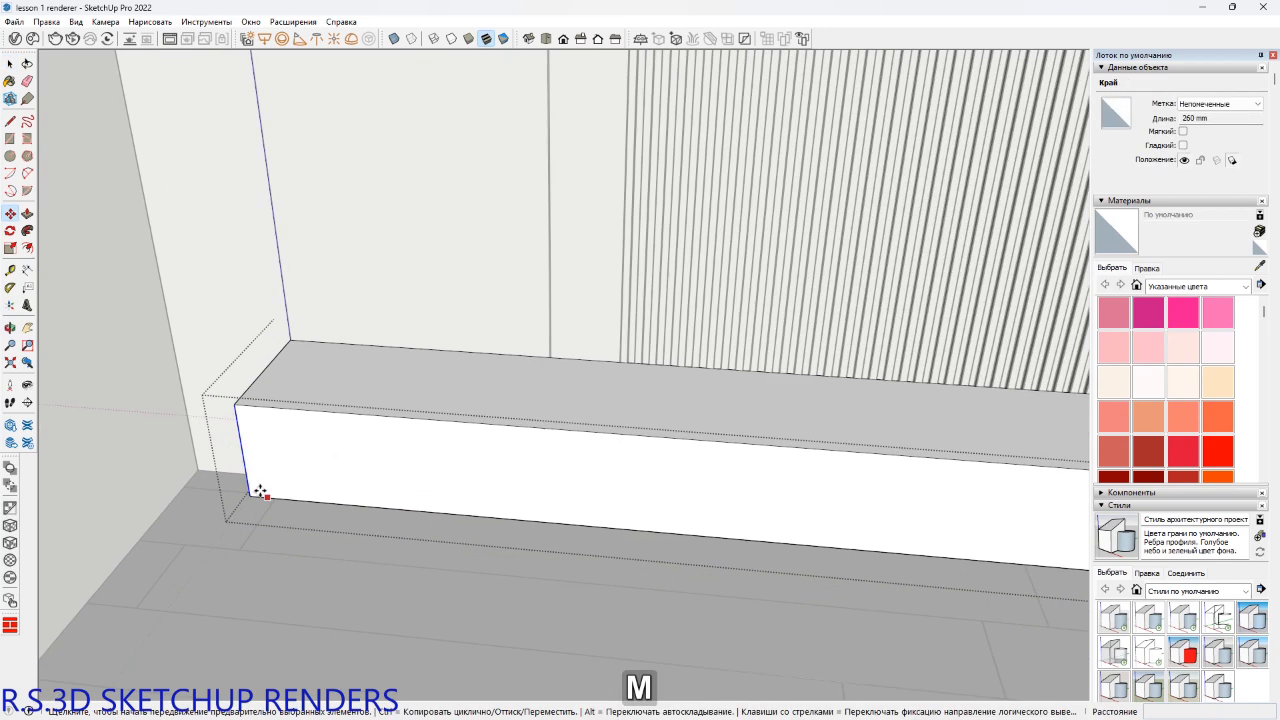
left_click(250, 494)
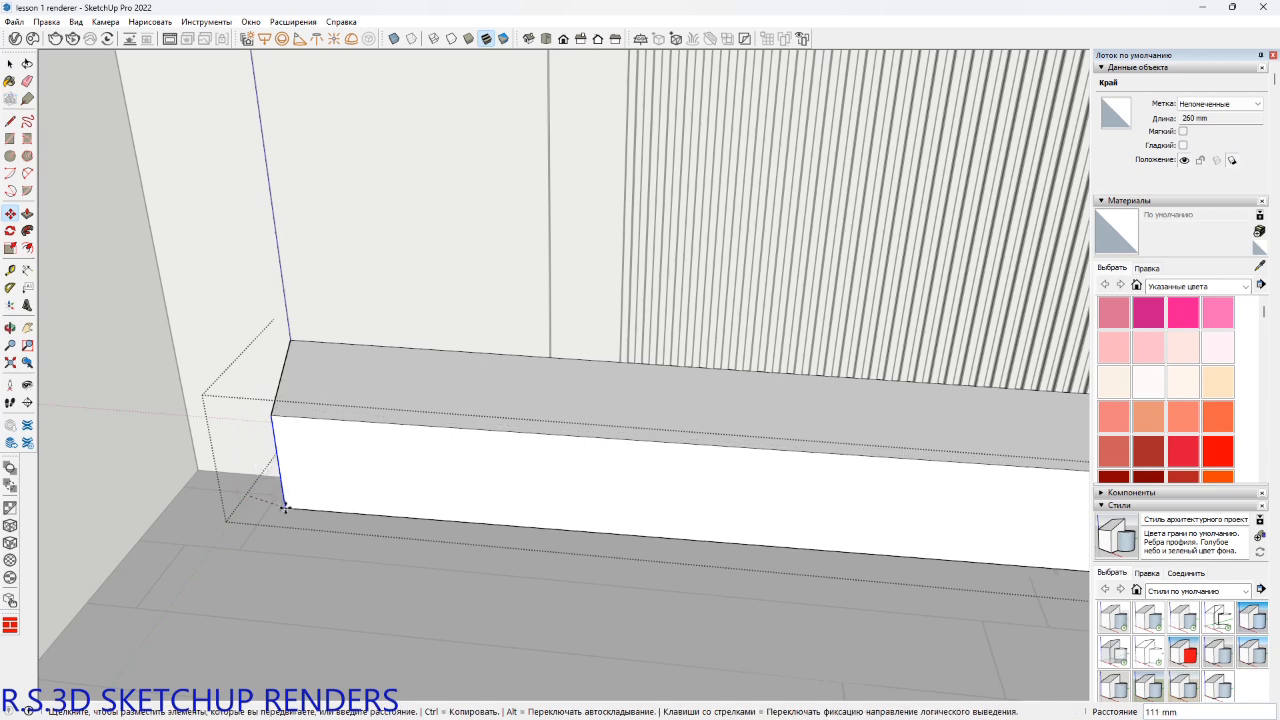
key("ctrl")
scroll(340, 504, "down", 2)
middle_click_drag(340, 504, 216, 488, "shift")
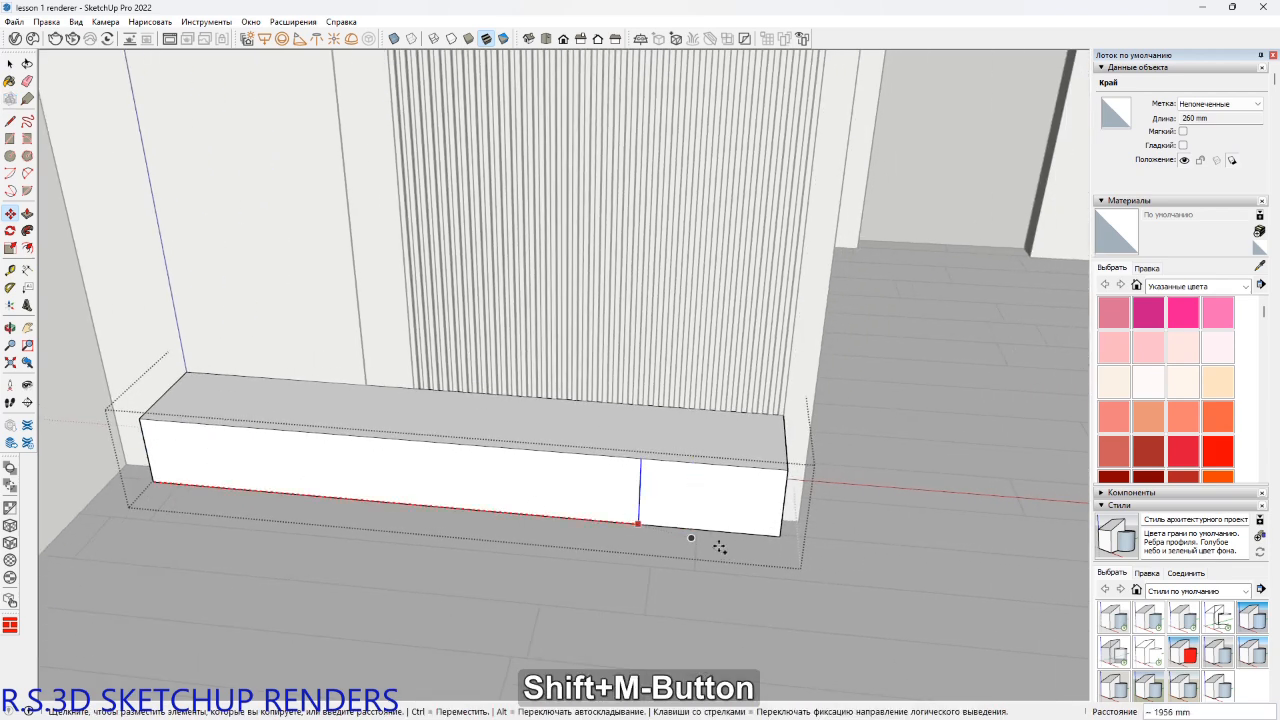
left_click(776, 534)
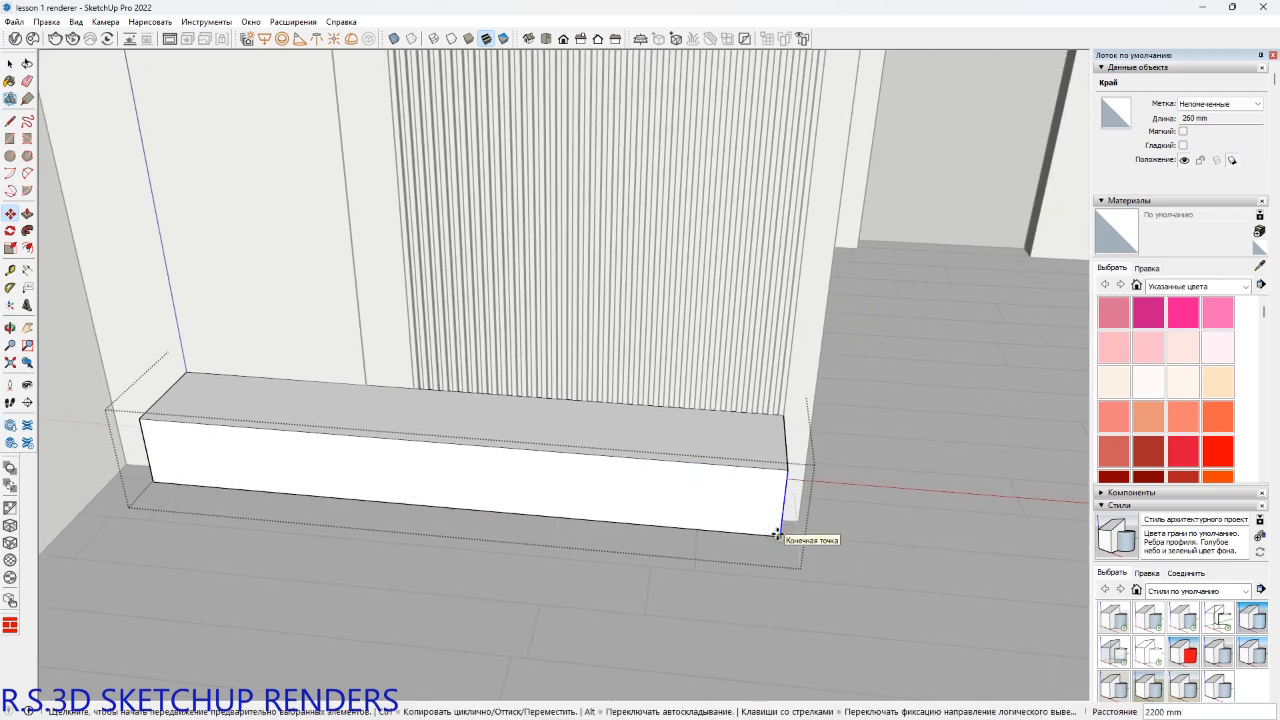
type("/4")
key("Return")
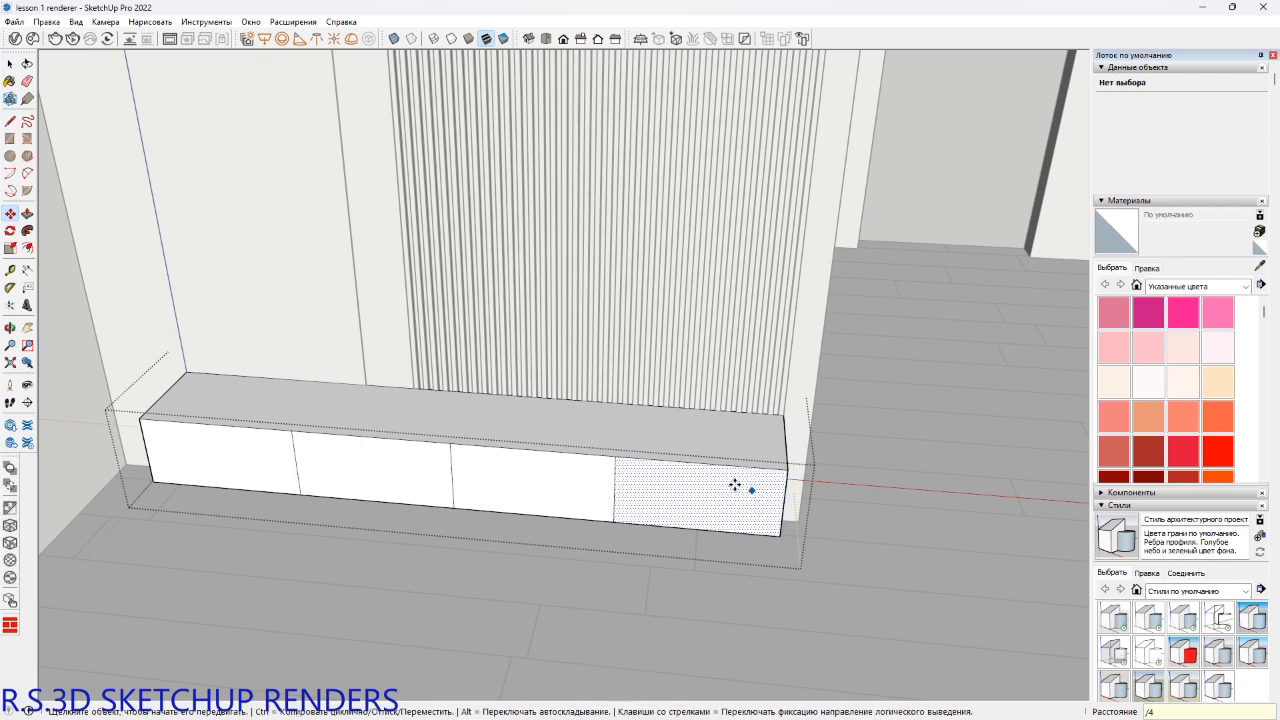
Offset the outlines of the cabinet's divided front panels 2 mm inward.
middle_click_drag(737, 486, 565, 487)
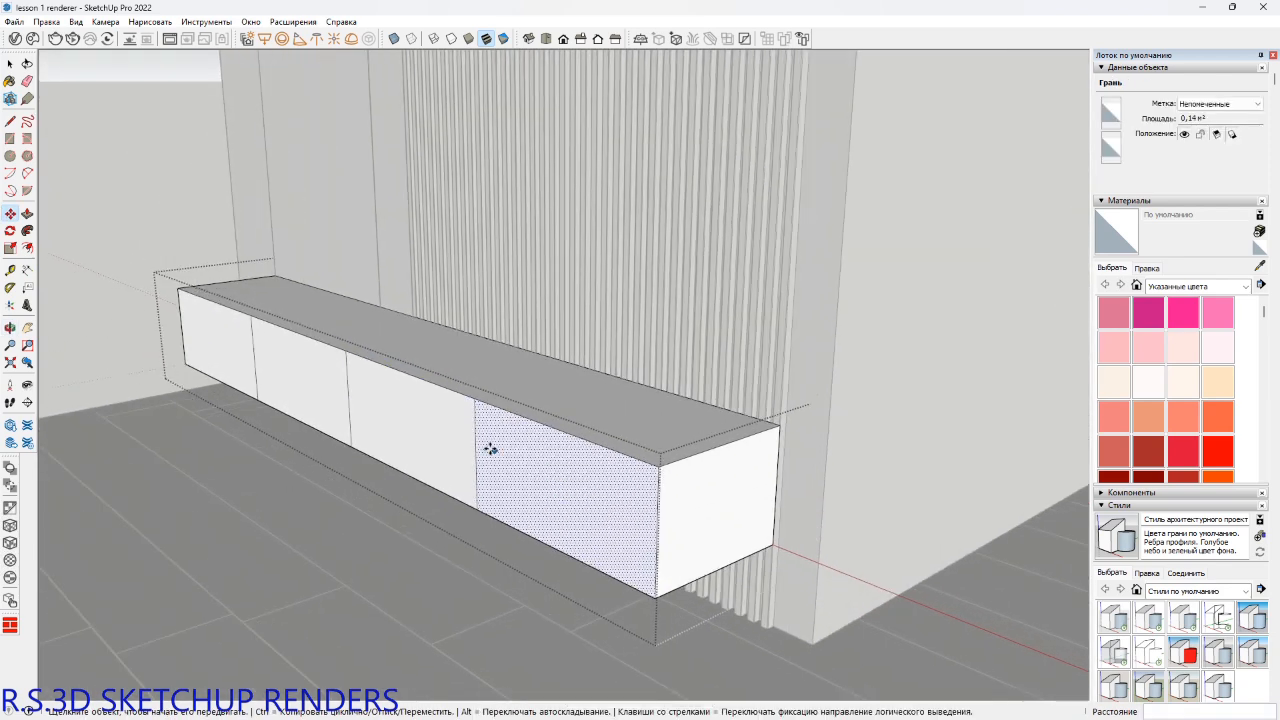
middle_click_drag(496, 466, 491, 451)
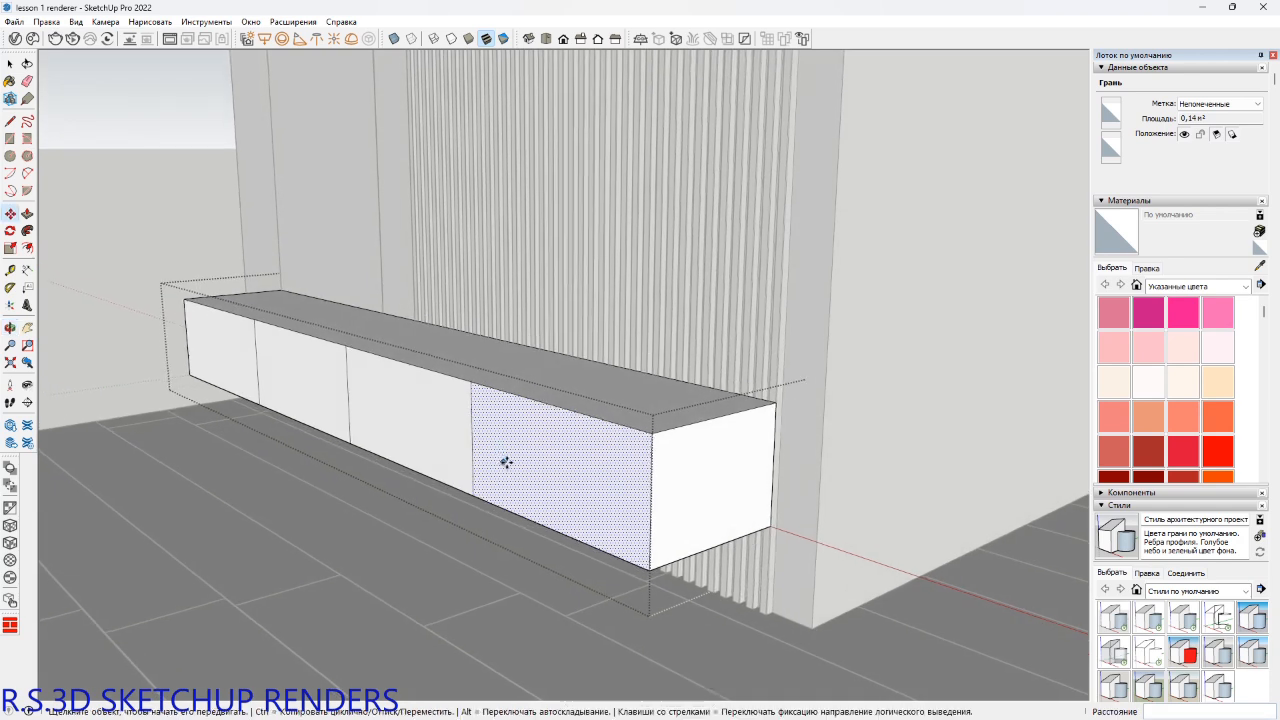
key("f")
left_click(551, 468)
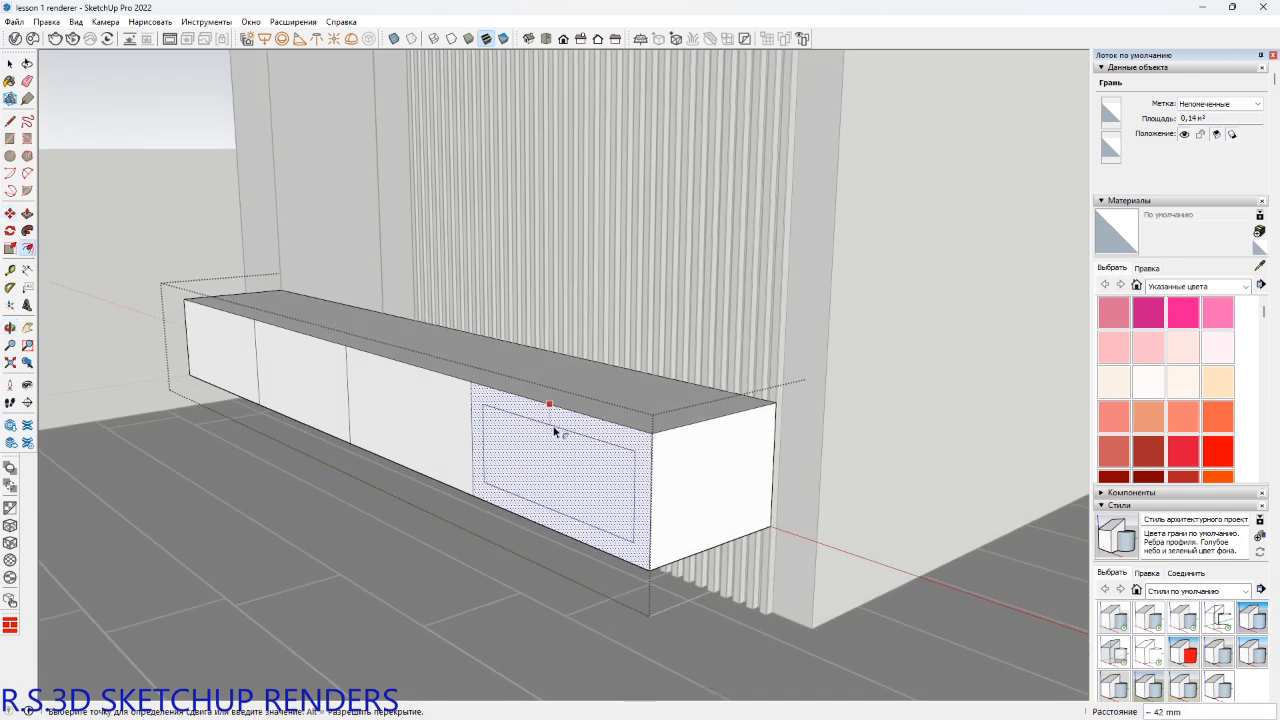
type("2")
key("Return")
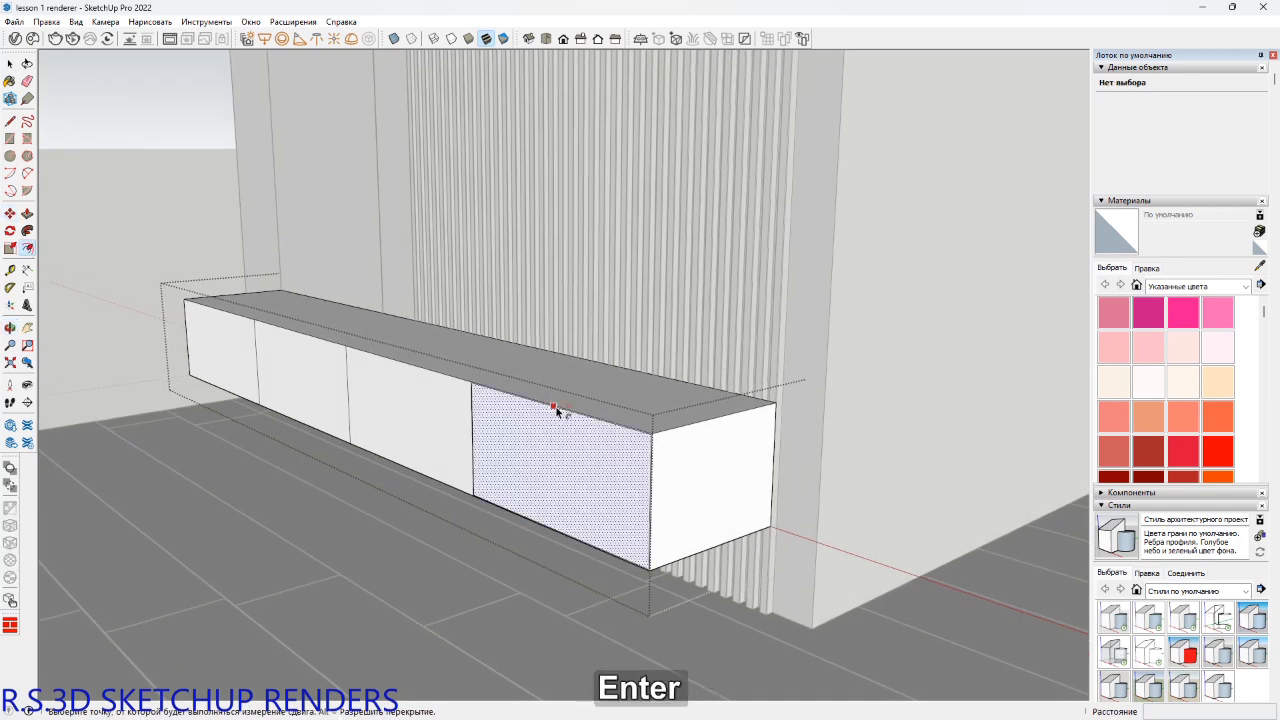
double_click(415, 407)
double_click(300, 349)
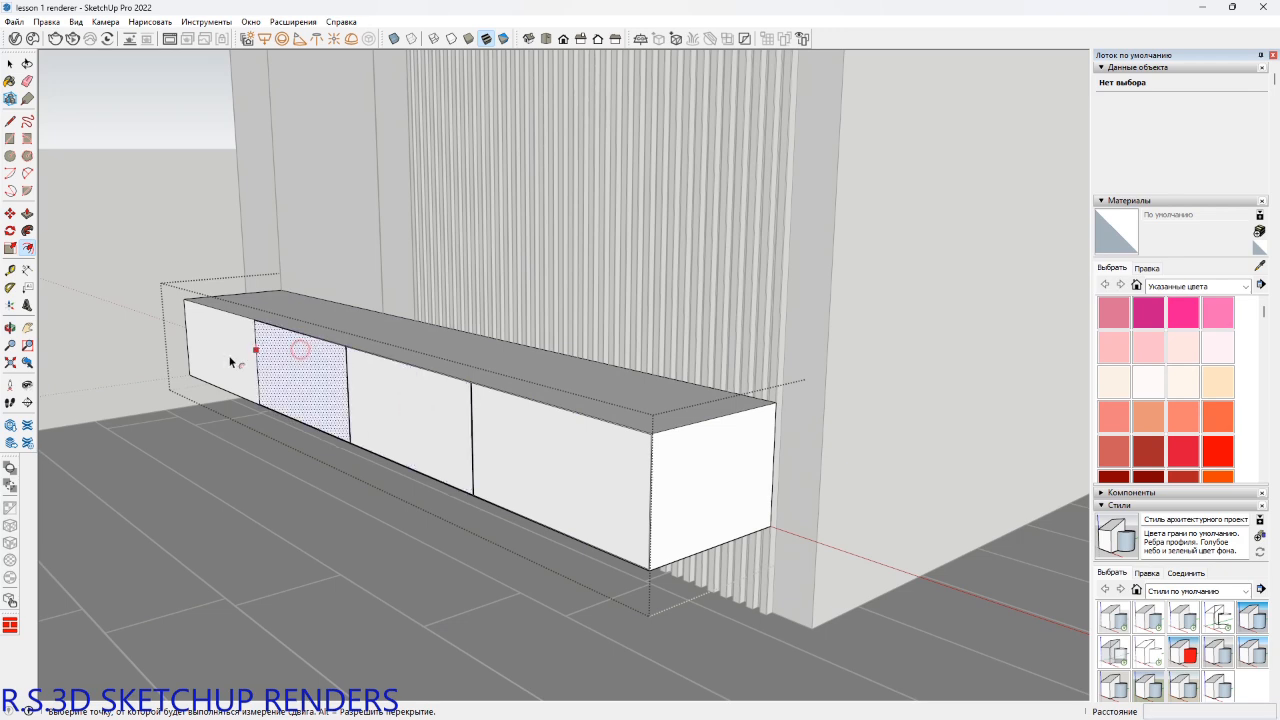
Select the four front panels, then undo their offsets and the division of the cabinet front.
key("space")
left_click(212, 339)
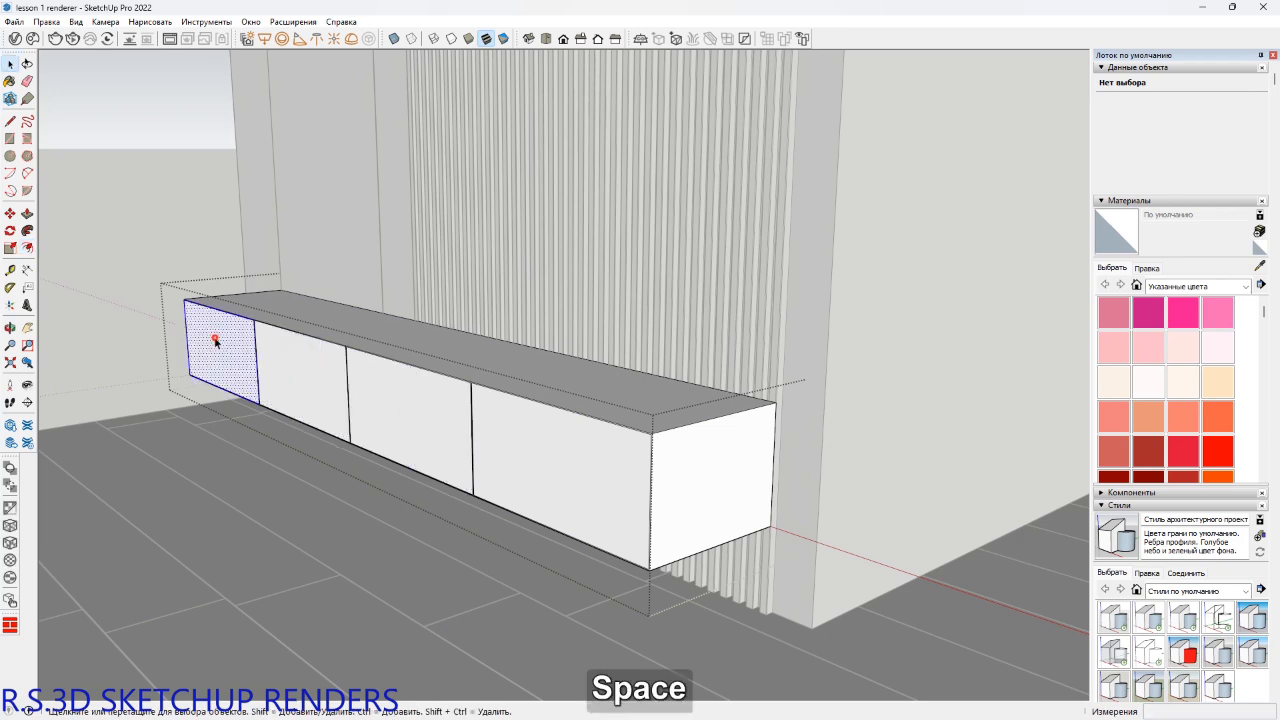
left_click(297, 366, "shift")
left_click(460, 424, "shift")
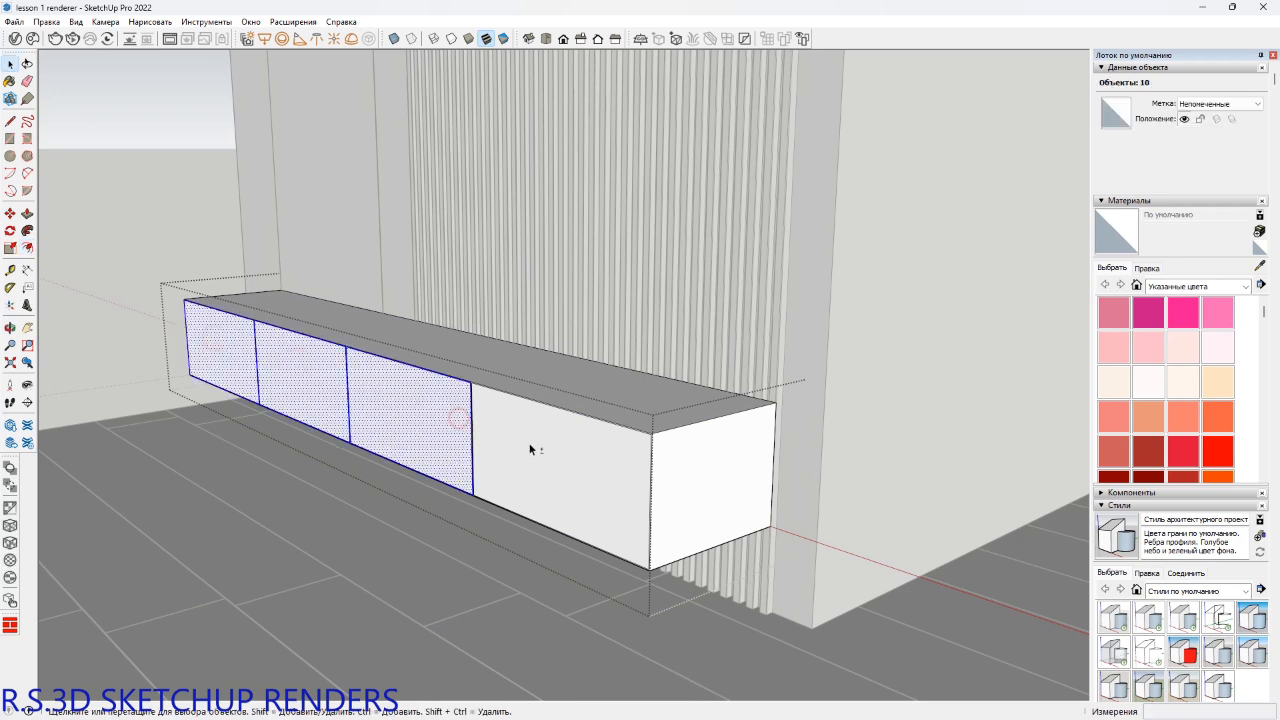
left_click(530, 445, "shift")
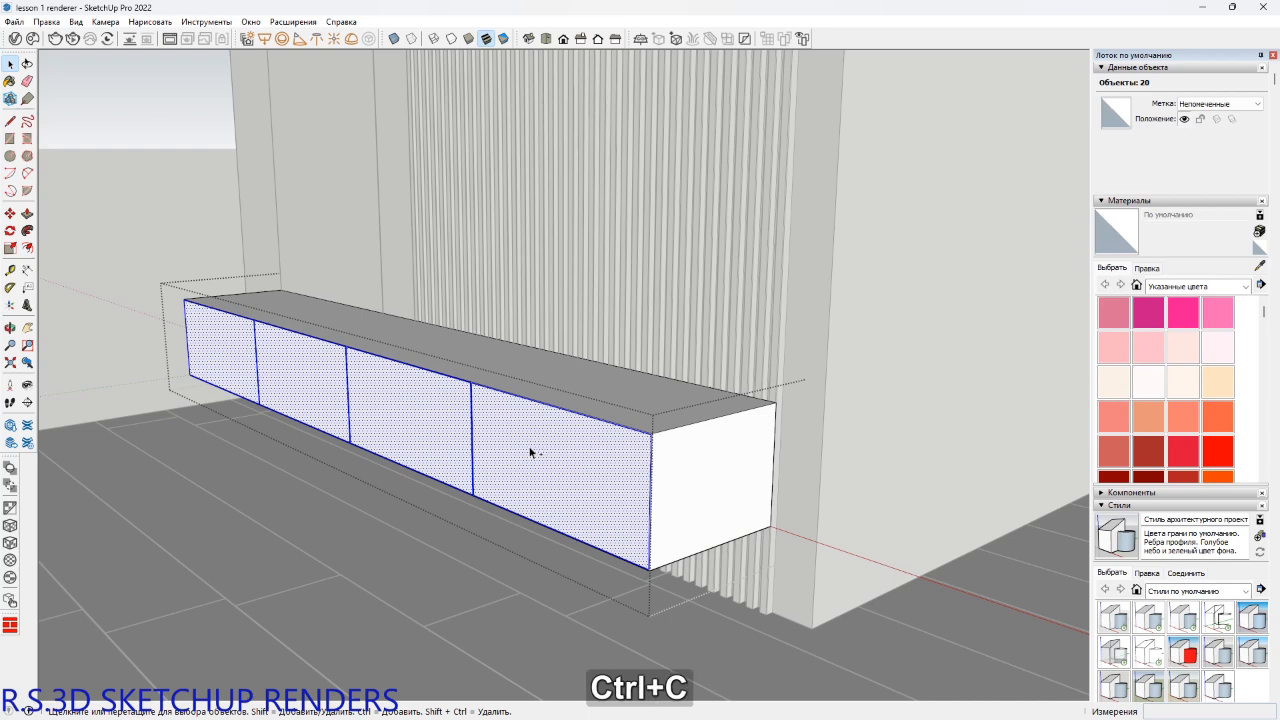
key("ctrl+z")
key("ctrl+z")
key("ctrl+z")
key("ctrl+z")
key("ctrl+z")
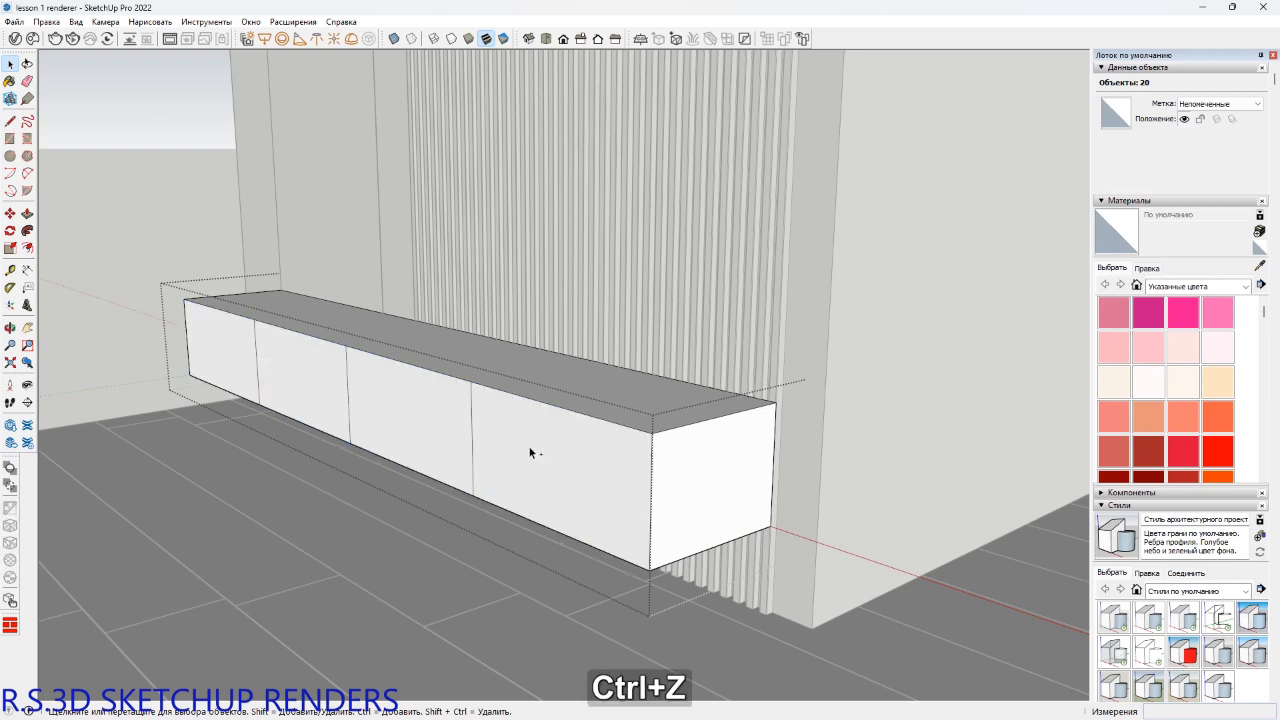
Draw a small profile 30 mm high and 25 mm deep at the upper front corner of the cabinet's end face.
middle_click_drag(663, 449, 623, 434)
scroll(629, 439, "up", 3)
key("l")
scroll(629, 430, "up", 3)
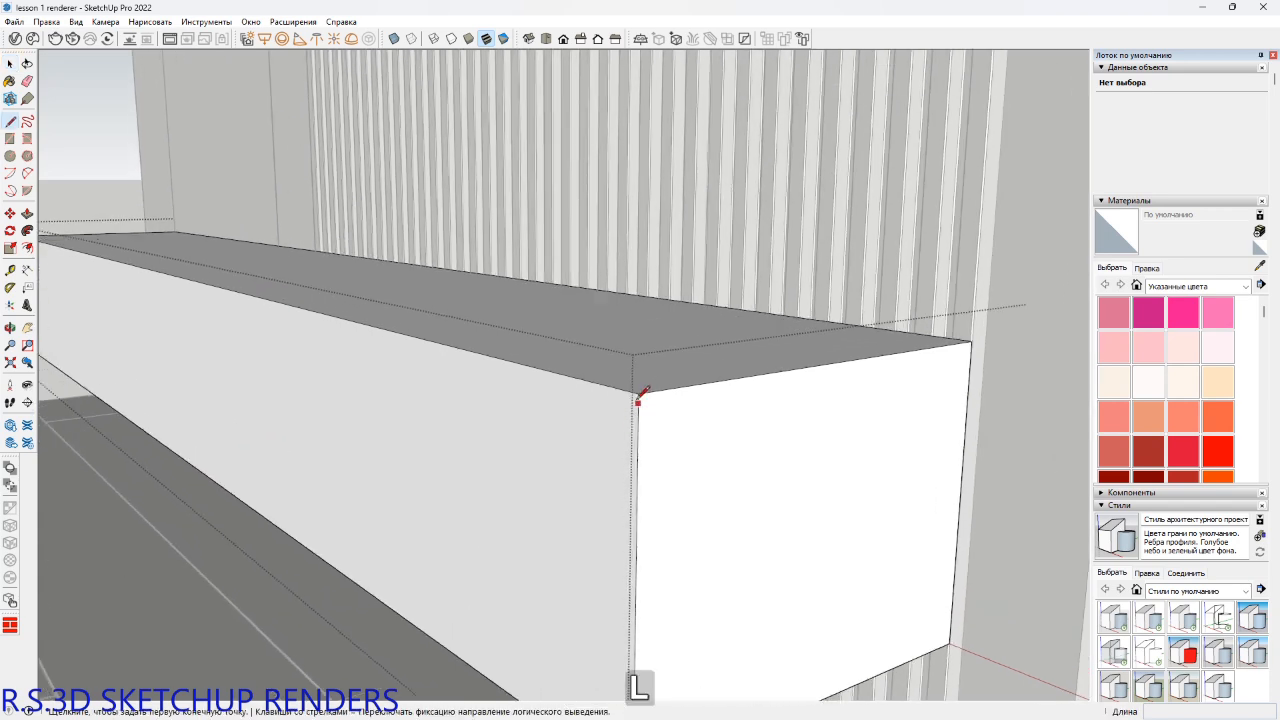
left_click(637, 395)
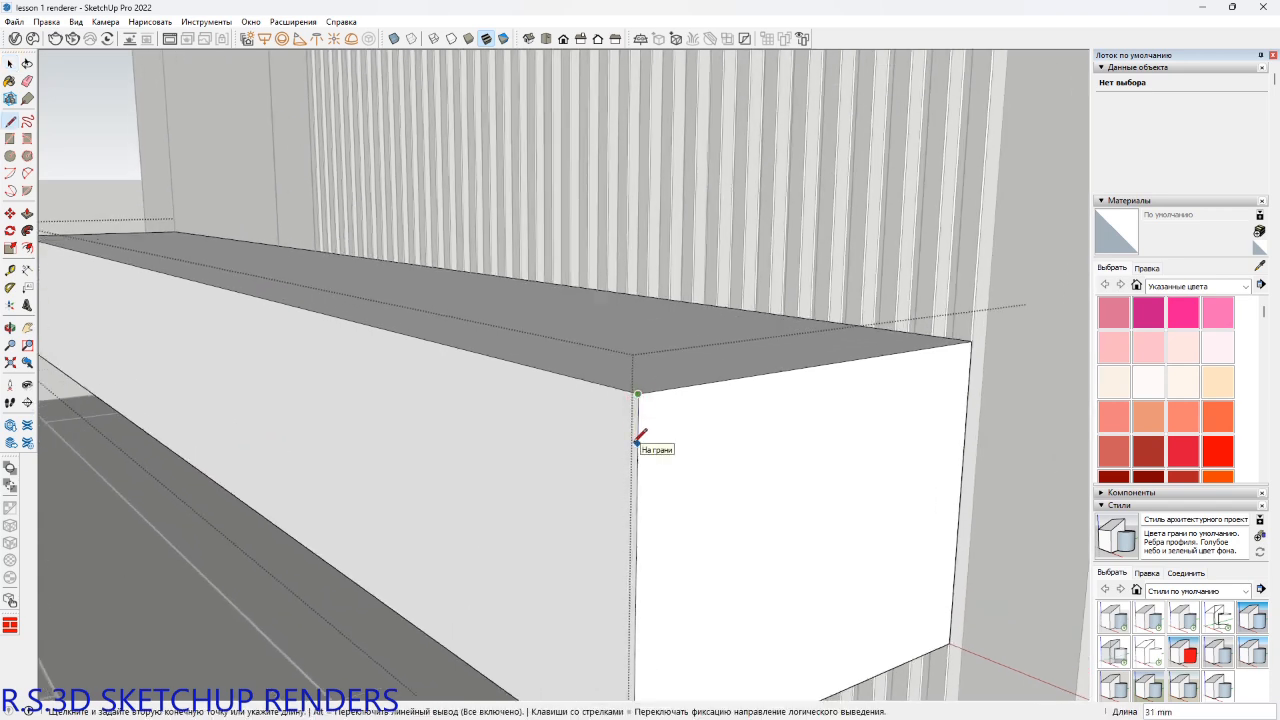
type("30")
key("Return")
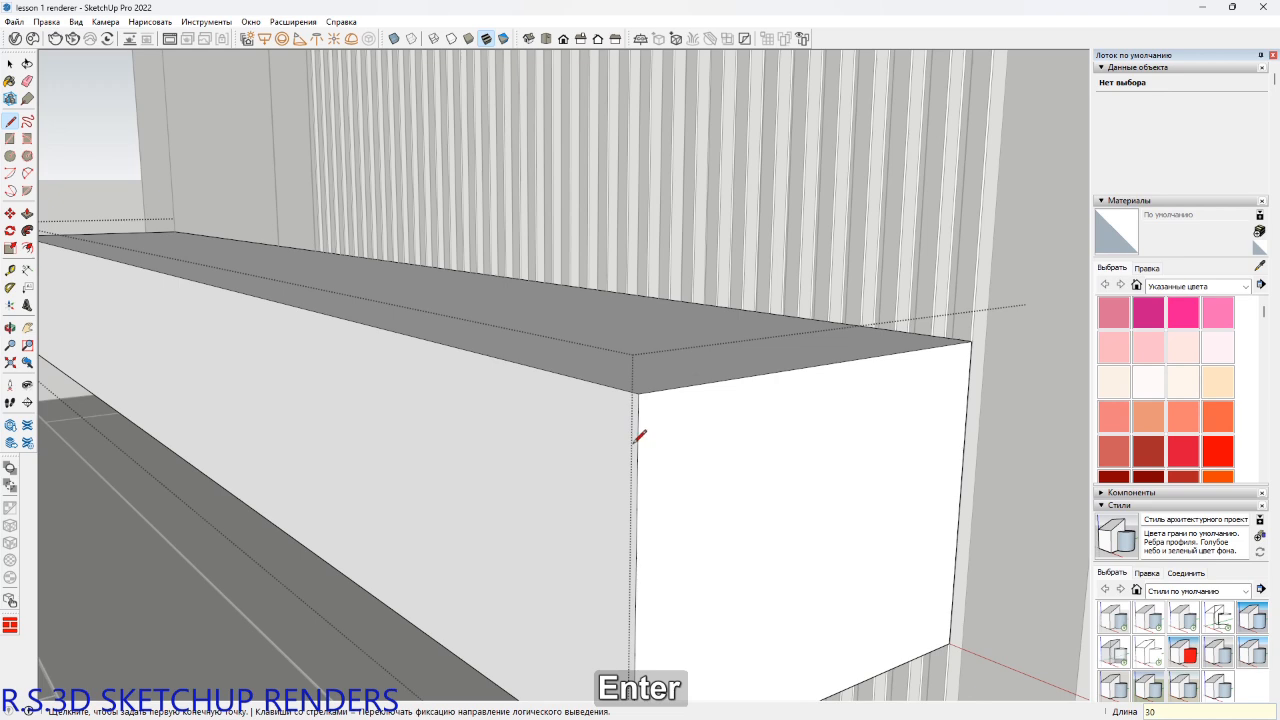
left_click(637, 441)
type("25")
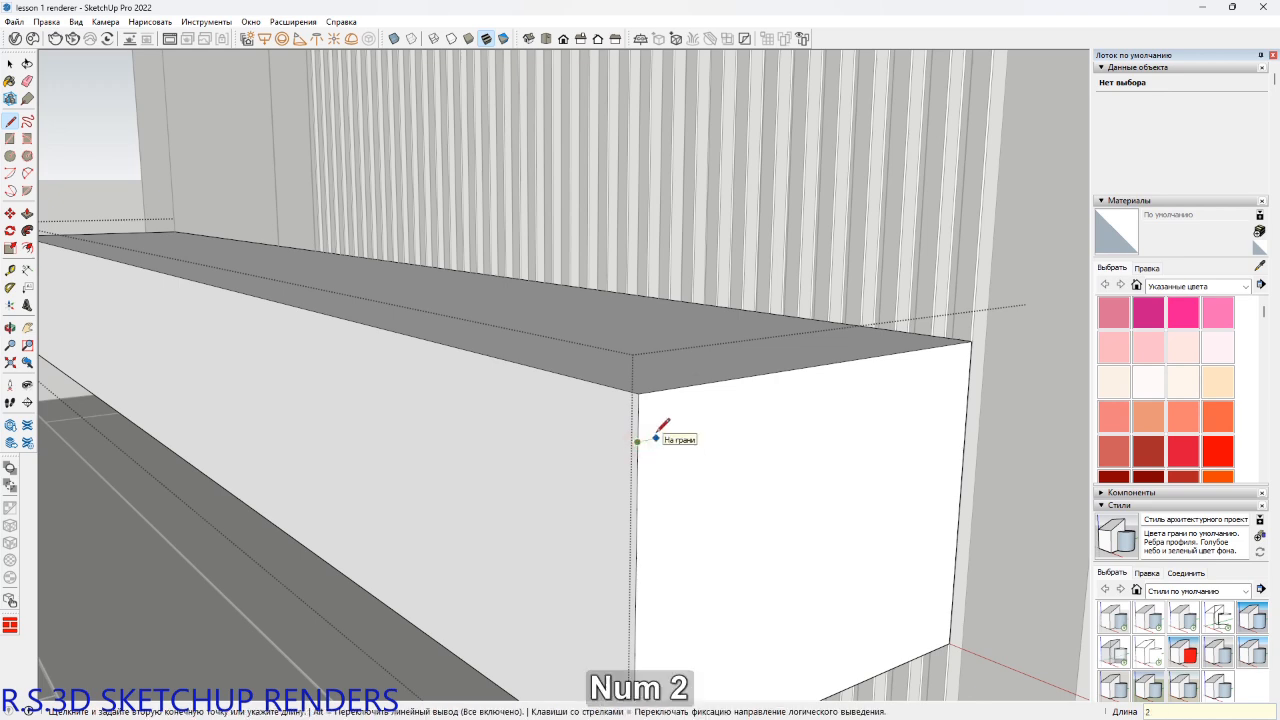
key("Return")
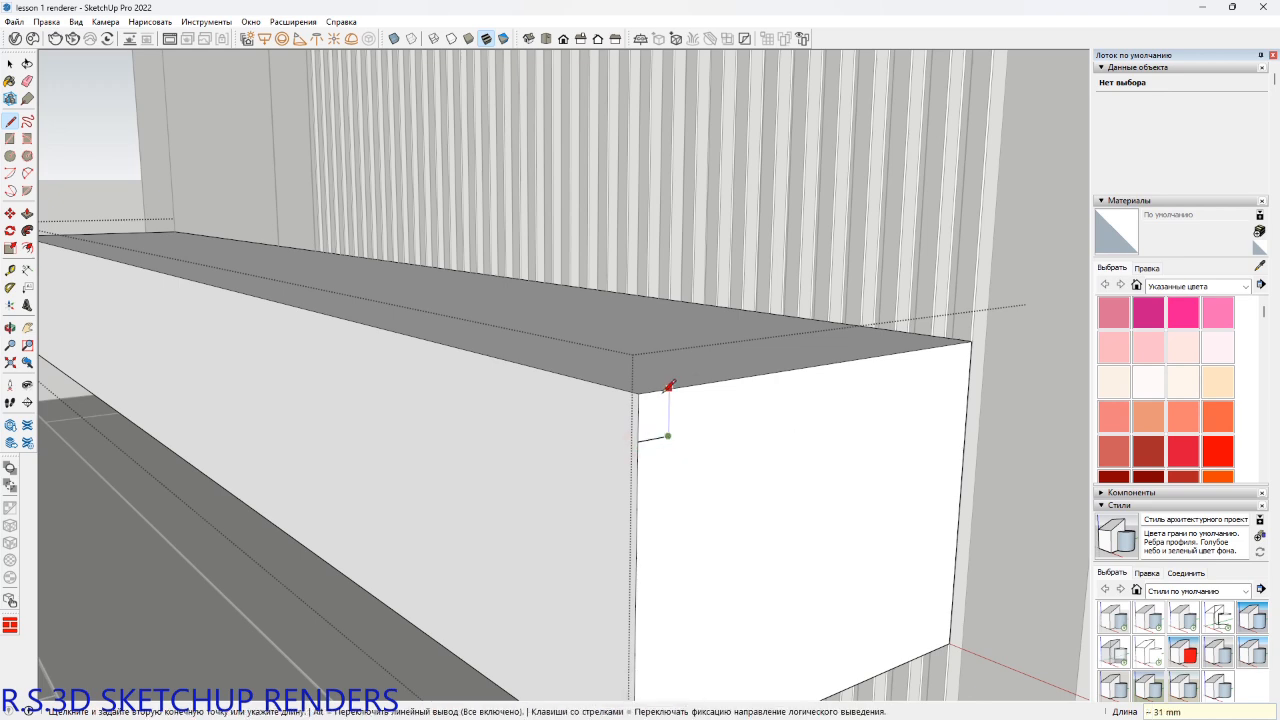
left_click(669, 388)
key("space")
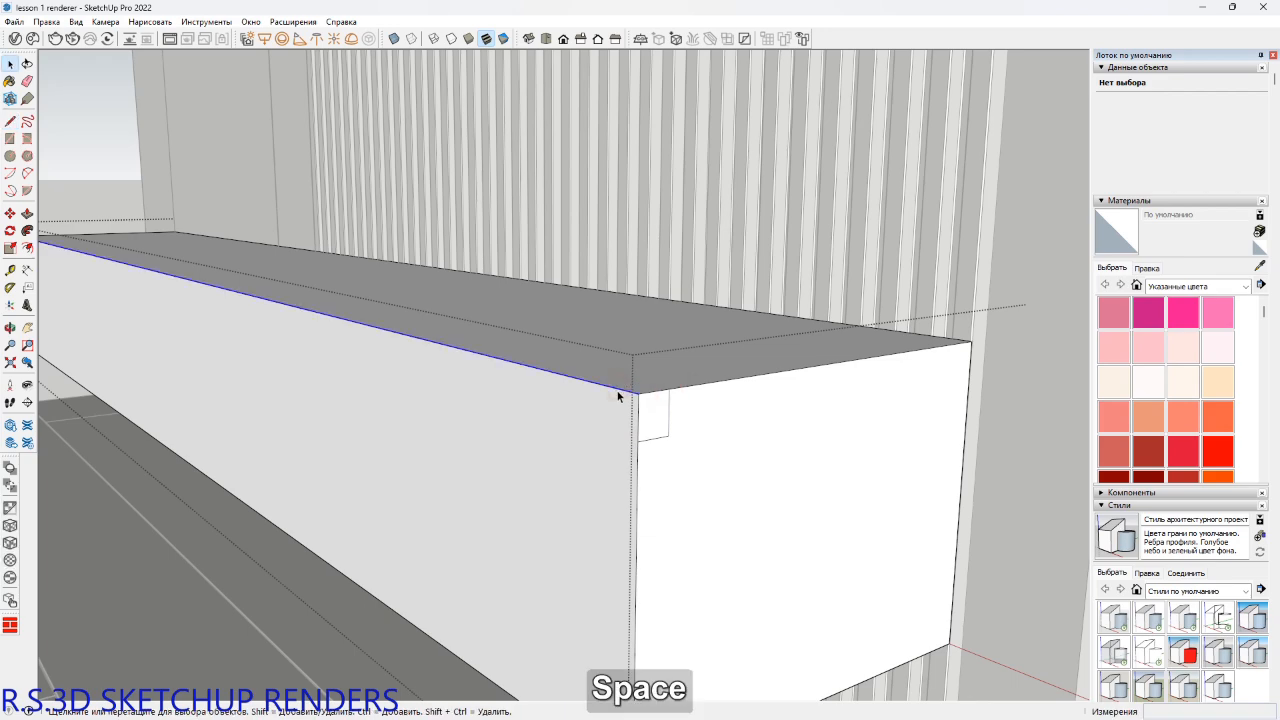
Cut the corner profile out along the cabinet's upper front edge with Follow Me to form a full-length recess.
left_click(617, 396)
key("super")
middle_click(908, 368)
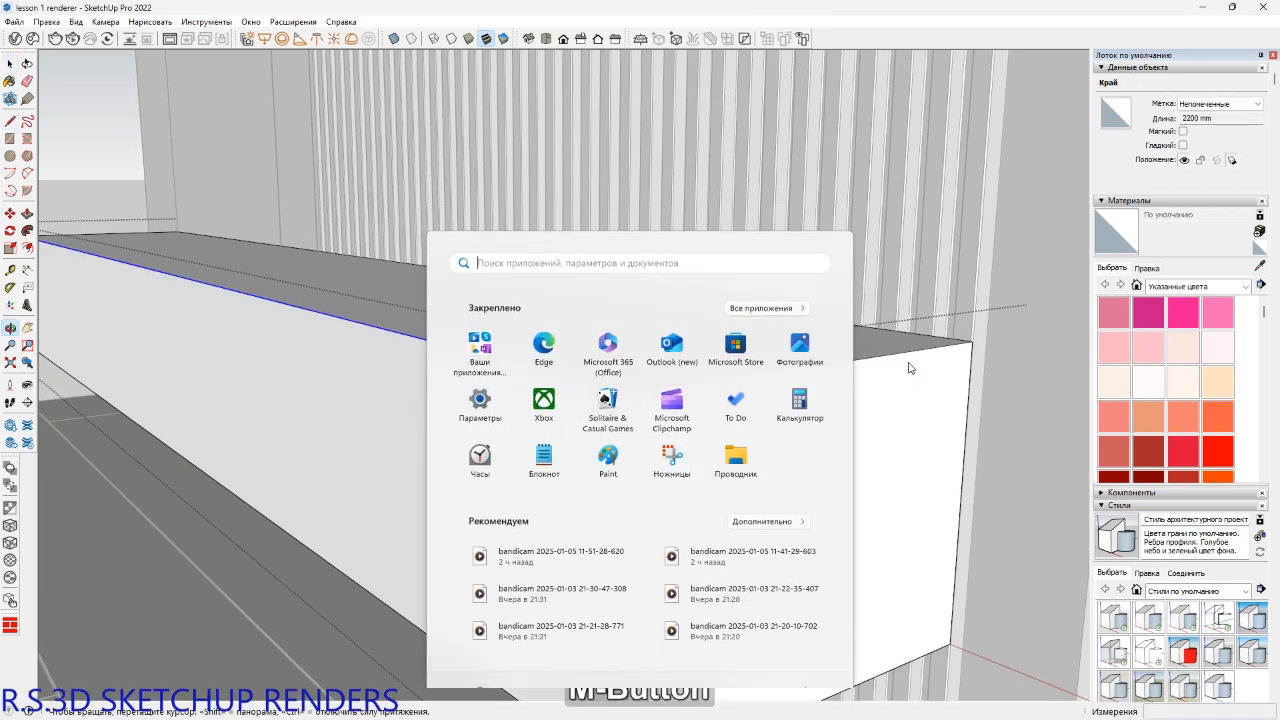
middle_click_drag(908, 368, 633, 408)
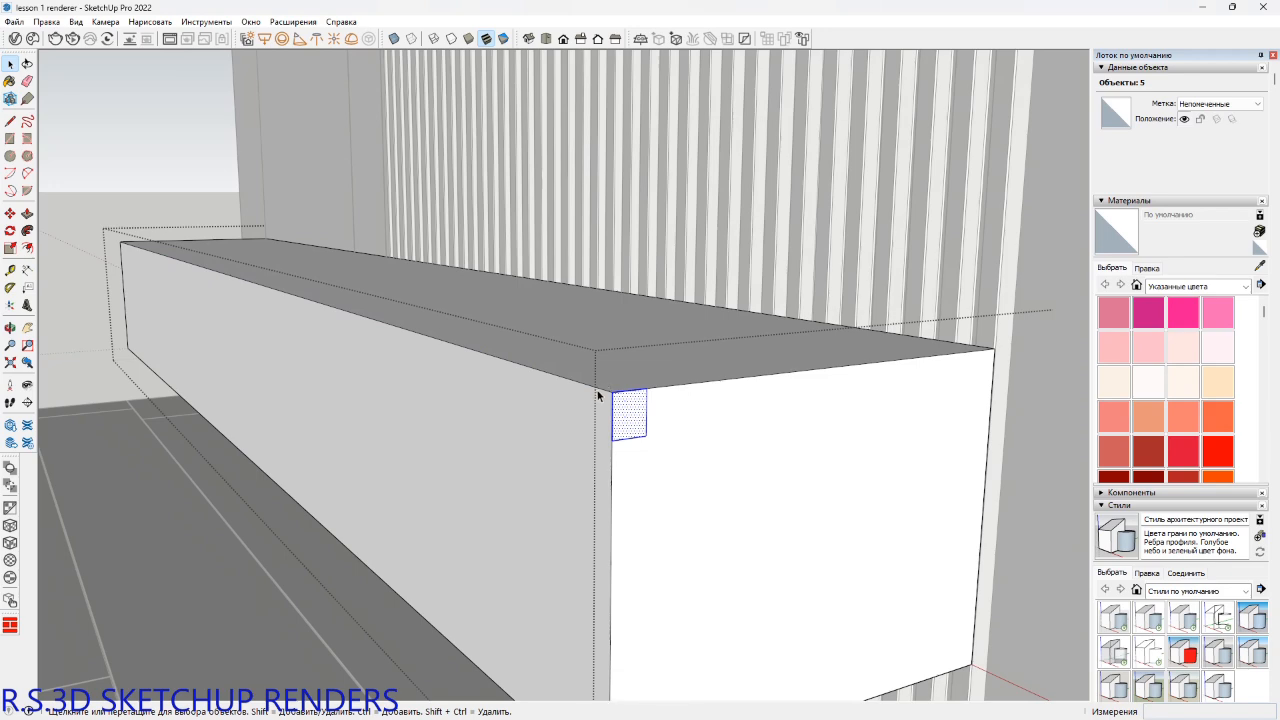
key("alt+a")
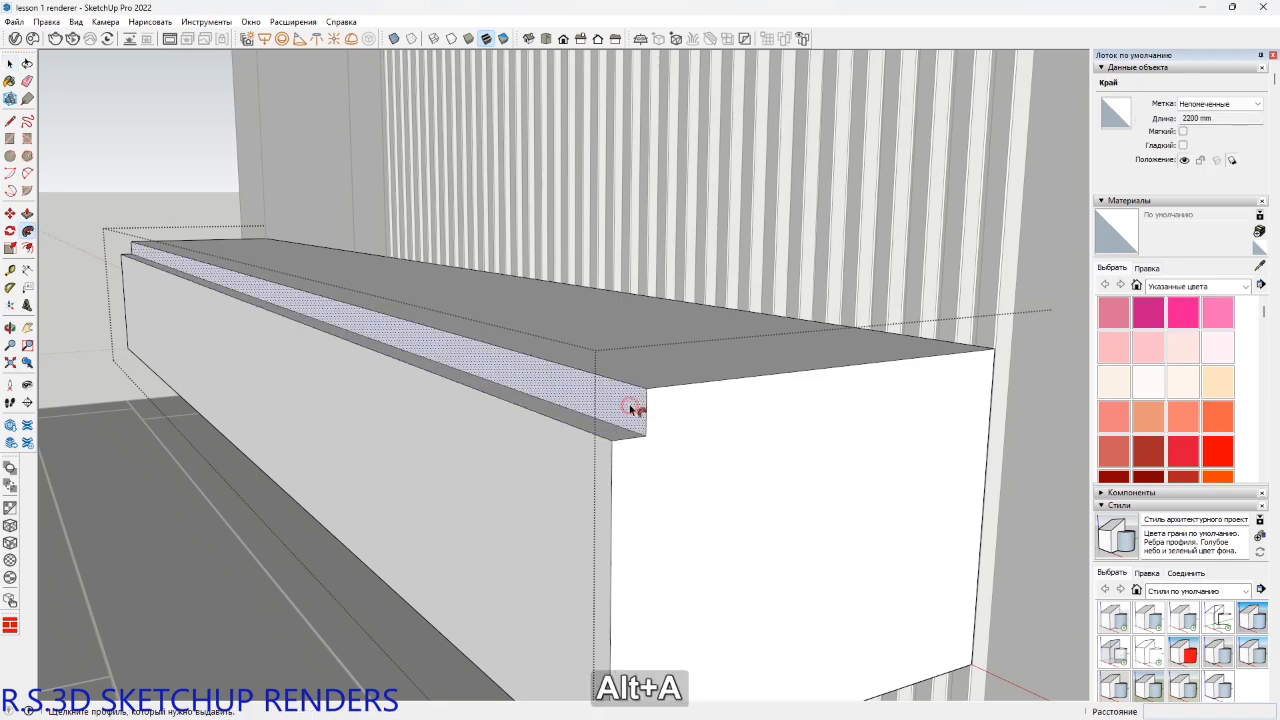
Copy the short edge at the recess's end 18 mm inward along the recess ledge.
middle_click_drag(631, 408, 712, 434, "shift")
middle_click_drag(745, 502, 798, 518)
key("m")
left_click(797, 512)
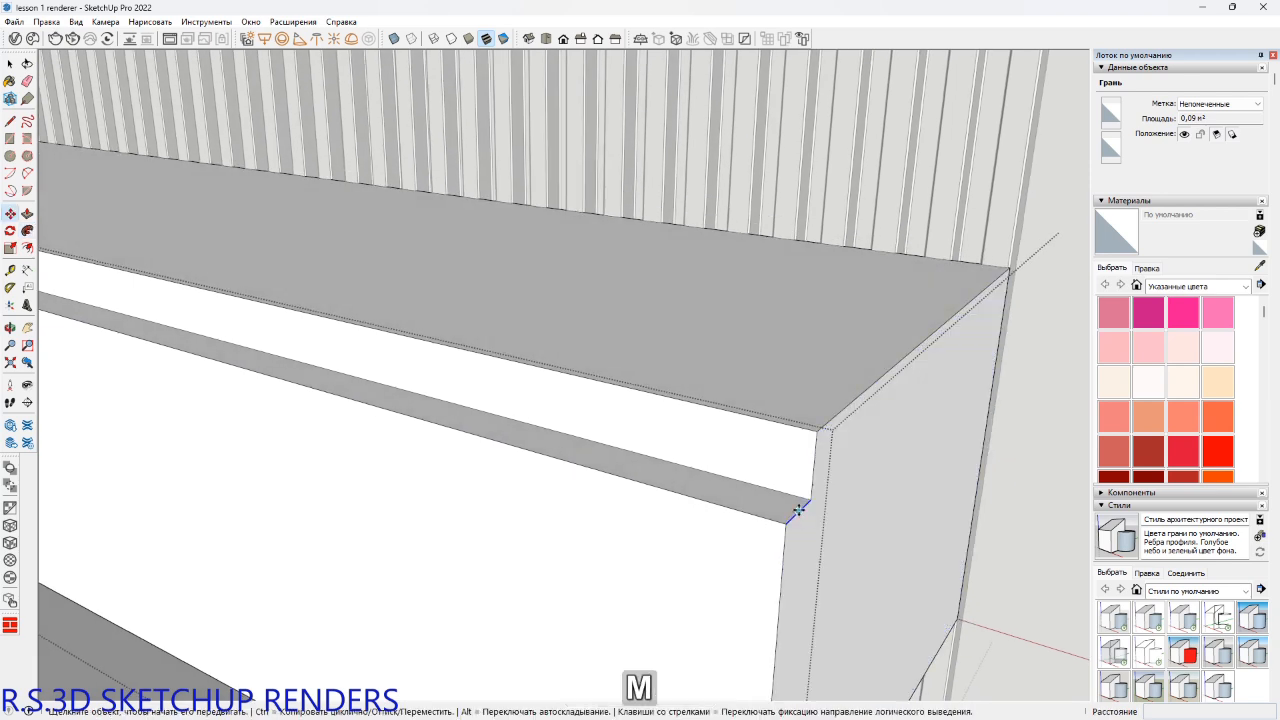
key("ctrl")
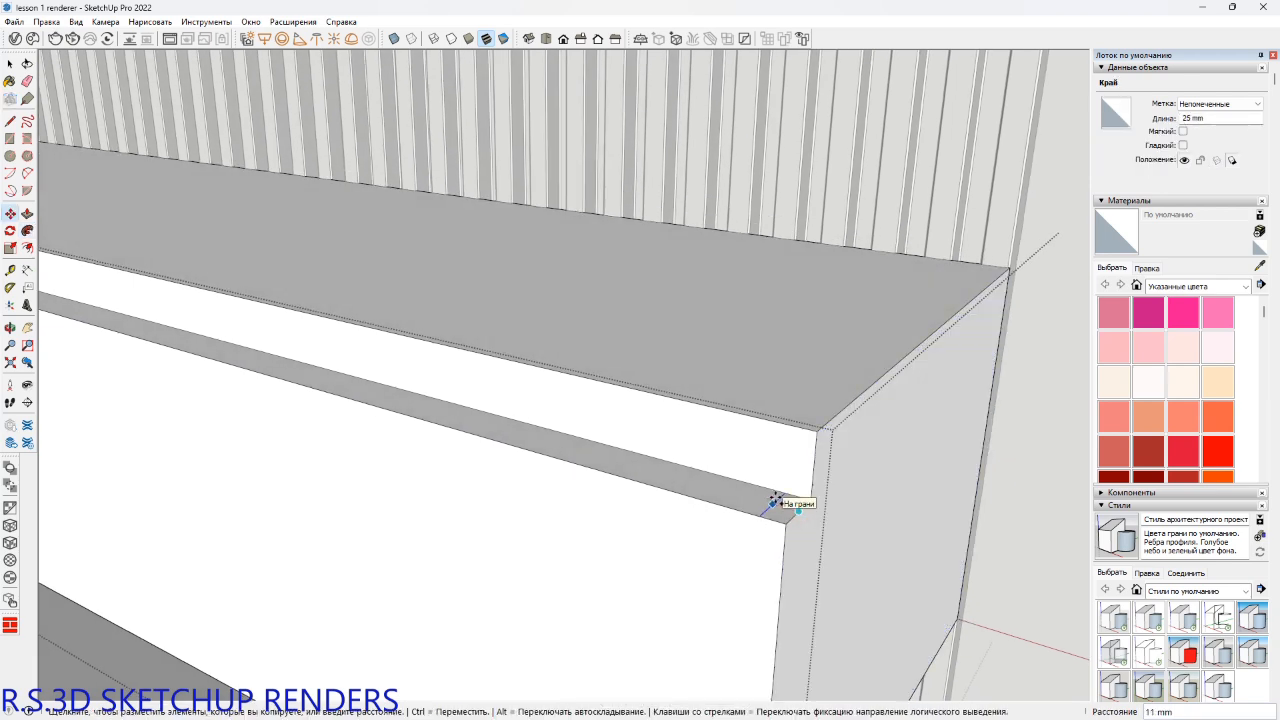
type("18")
key("Return")
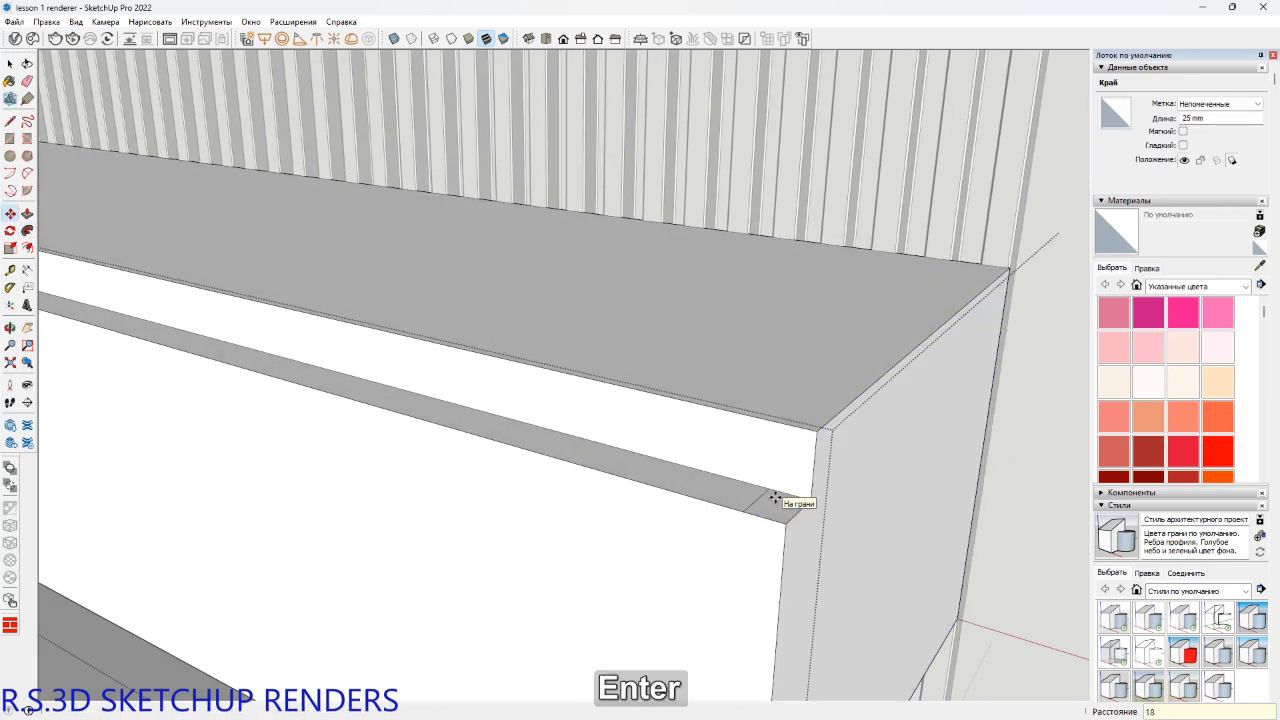
Raise the narrow end strip of the ledge 30 mm flush with the cabinet top and erase the leftover seam edges.
key("p")
left_click(781, 508)
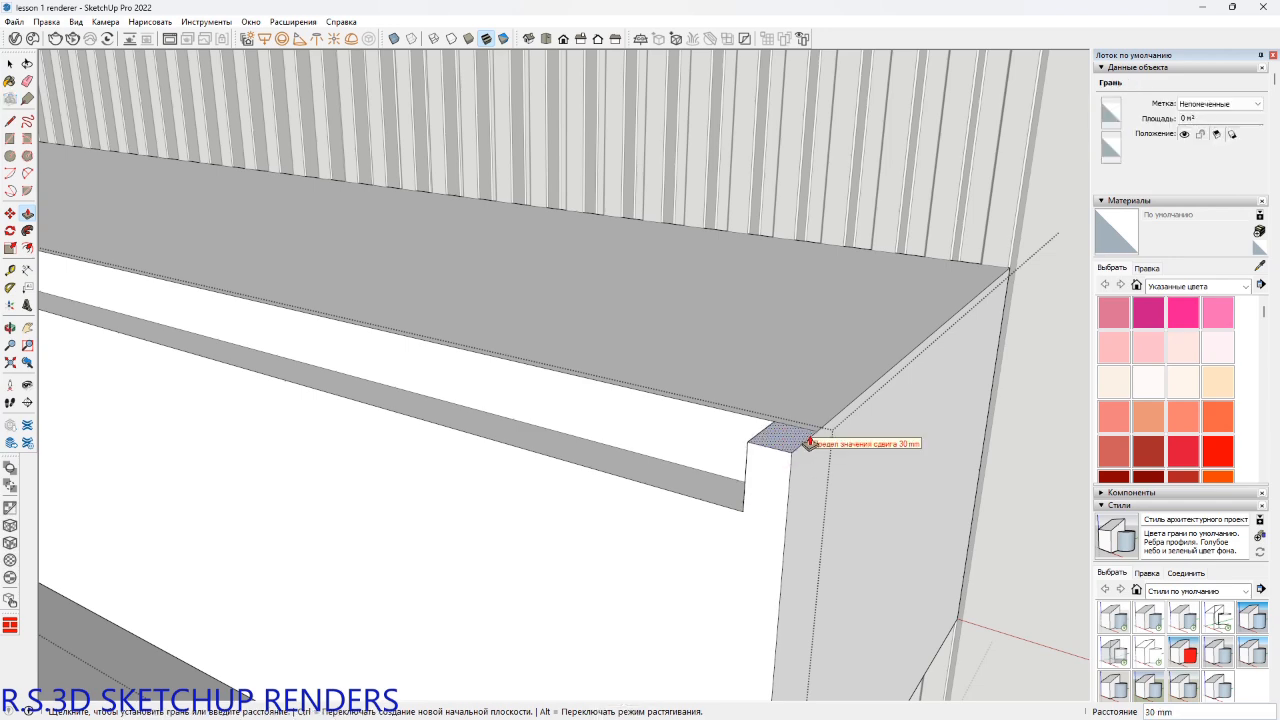
left_click(810, 434)
key("e")
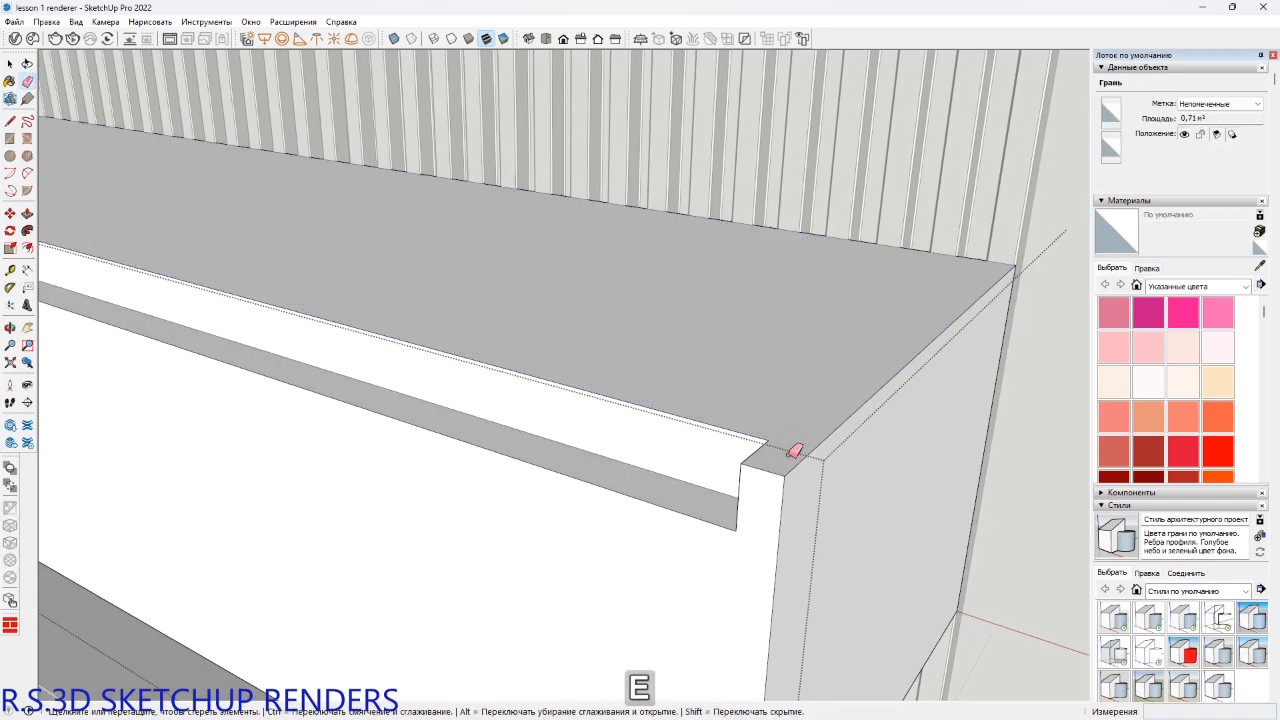
middle_click_drag(795, 451, 823, 488)
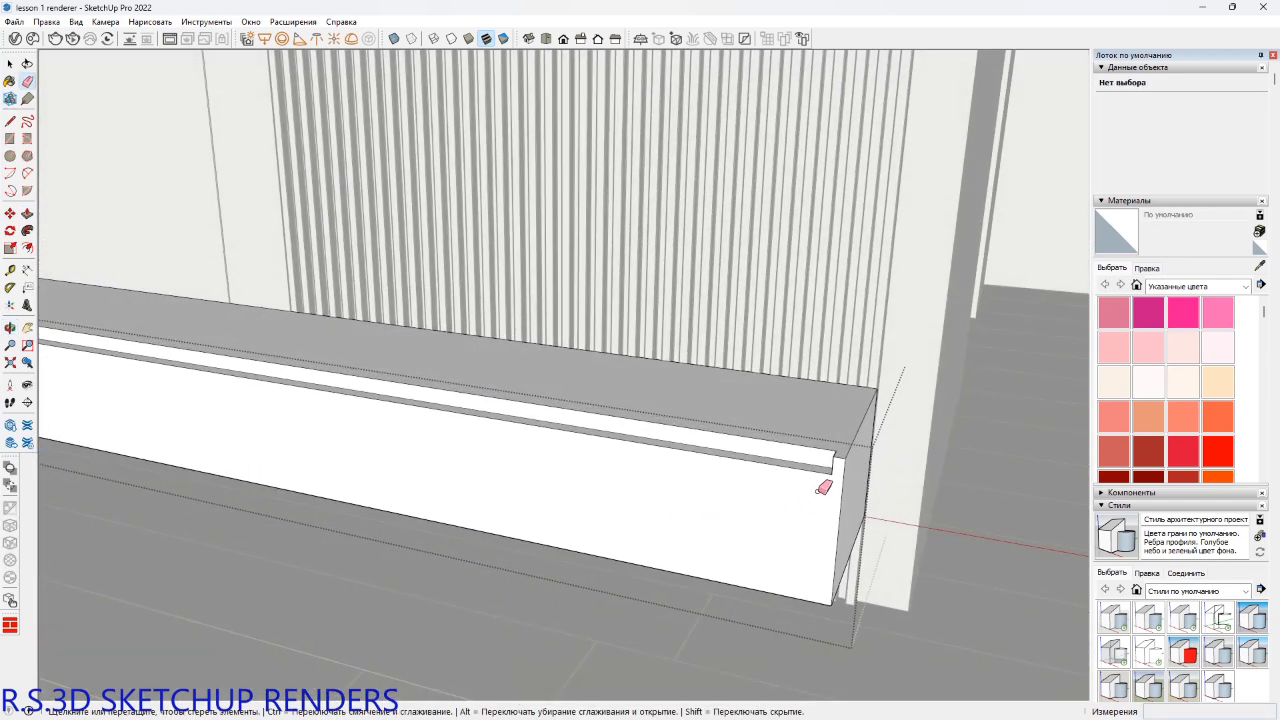
Draw a vertical 230 mm line from the recess's inner end corner down to the front face's bottom edge.
key("l")
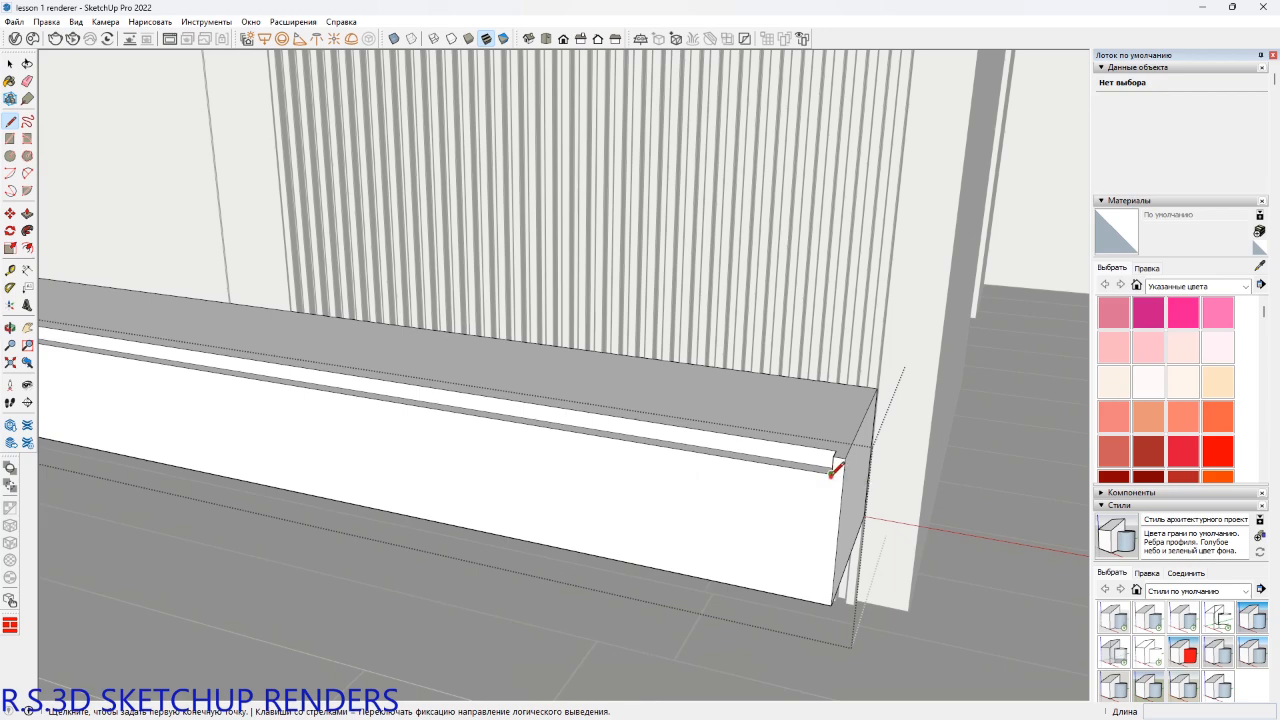
left_click(831, 473)
key("shift")
left_click(828, 604)
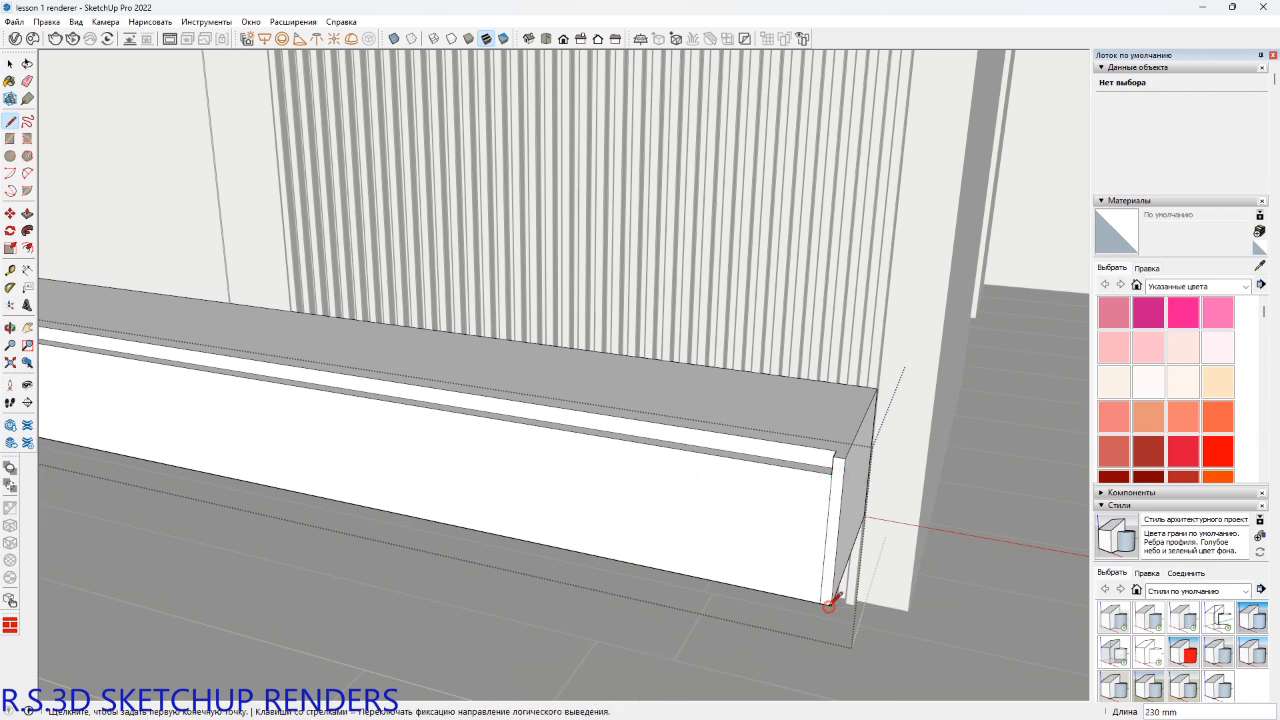
Draw a 30 × 25 mm rectangle closing the open profile at the recess's opposite end, flush with the cabinet's end panel.
middle_click_drag(829, 600, 794, 543)
key("space")
middle_click_drag(528, 465, 368, 511, "shift")
key("r")
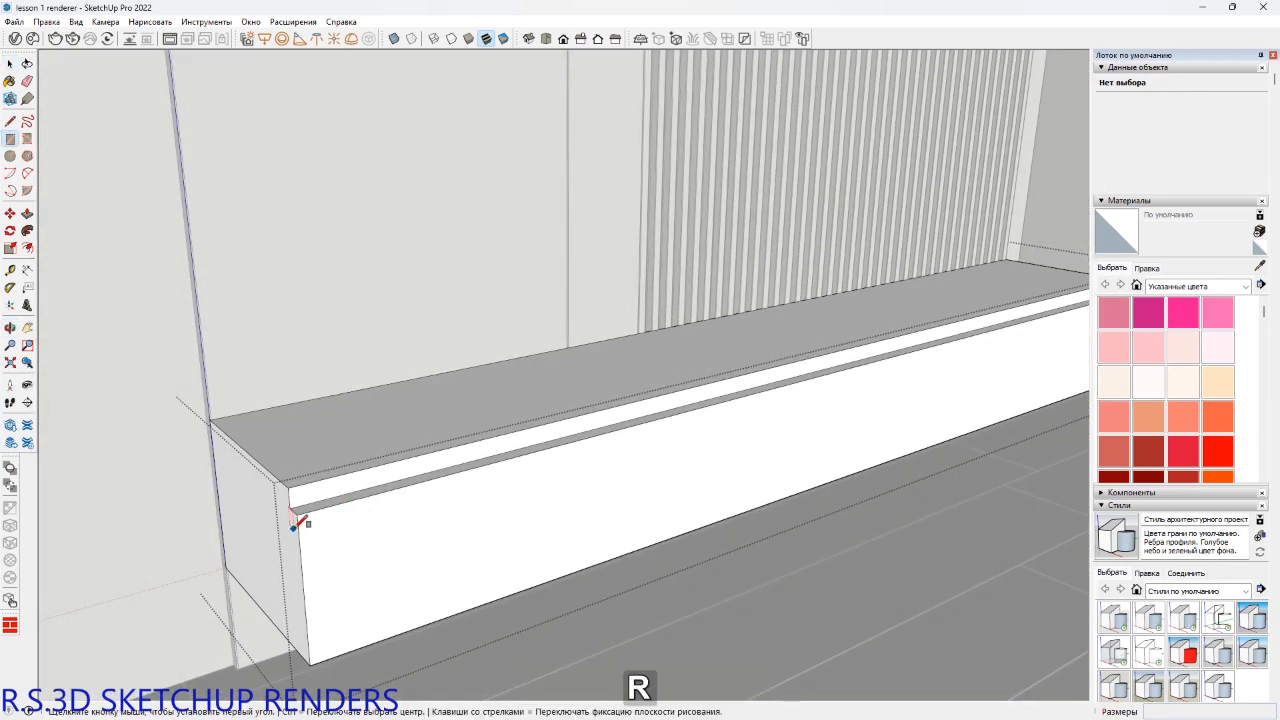
left_click(296, 514)
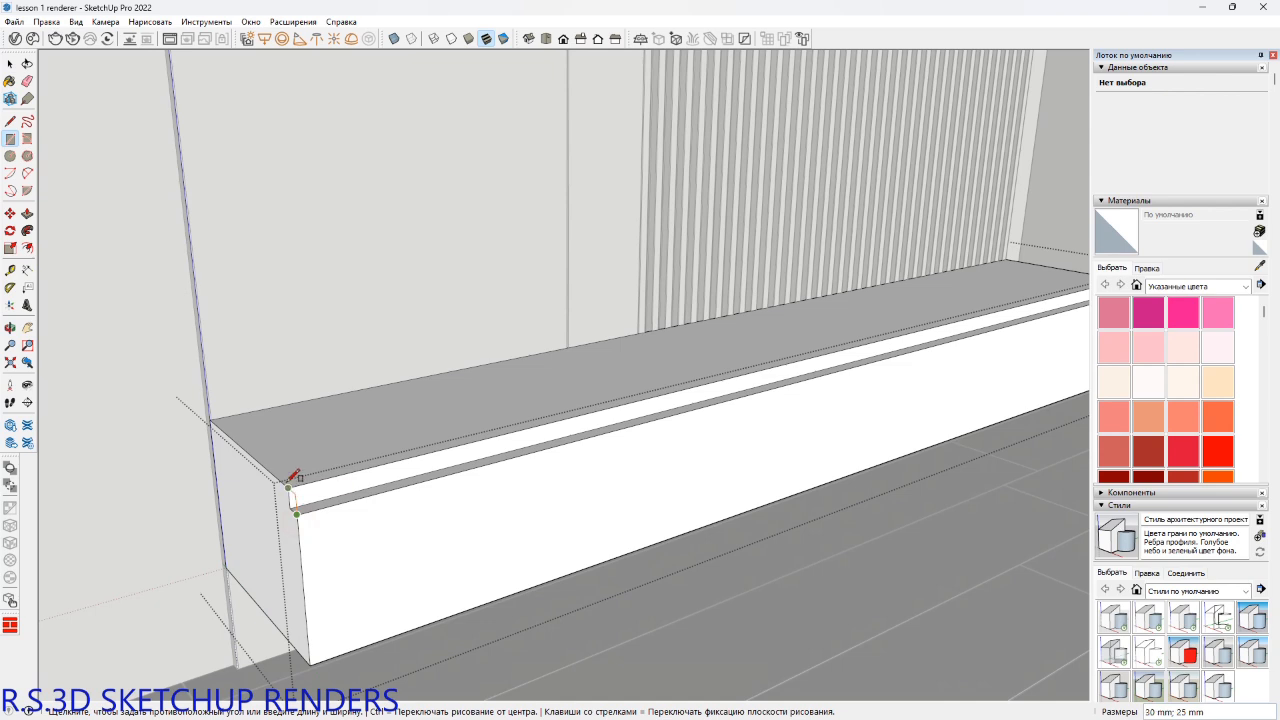
left_click(290, 484)
Extrude the small rectangle 18 mm inward along the recess as a new face and erase the leftover seam edges.
scroll(292, 490, "up", 5)
key("p")
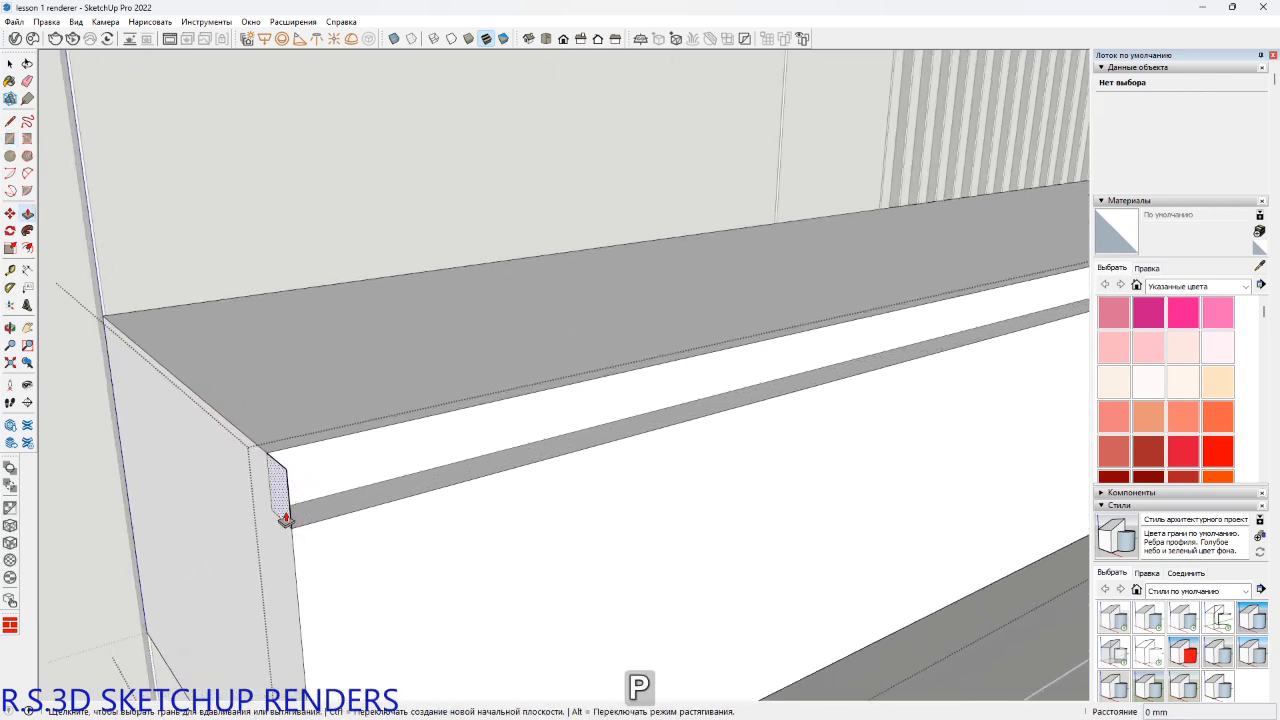
left_click(285, 518)
key("ctrl+z")
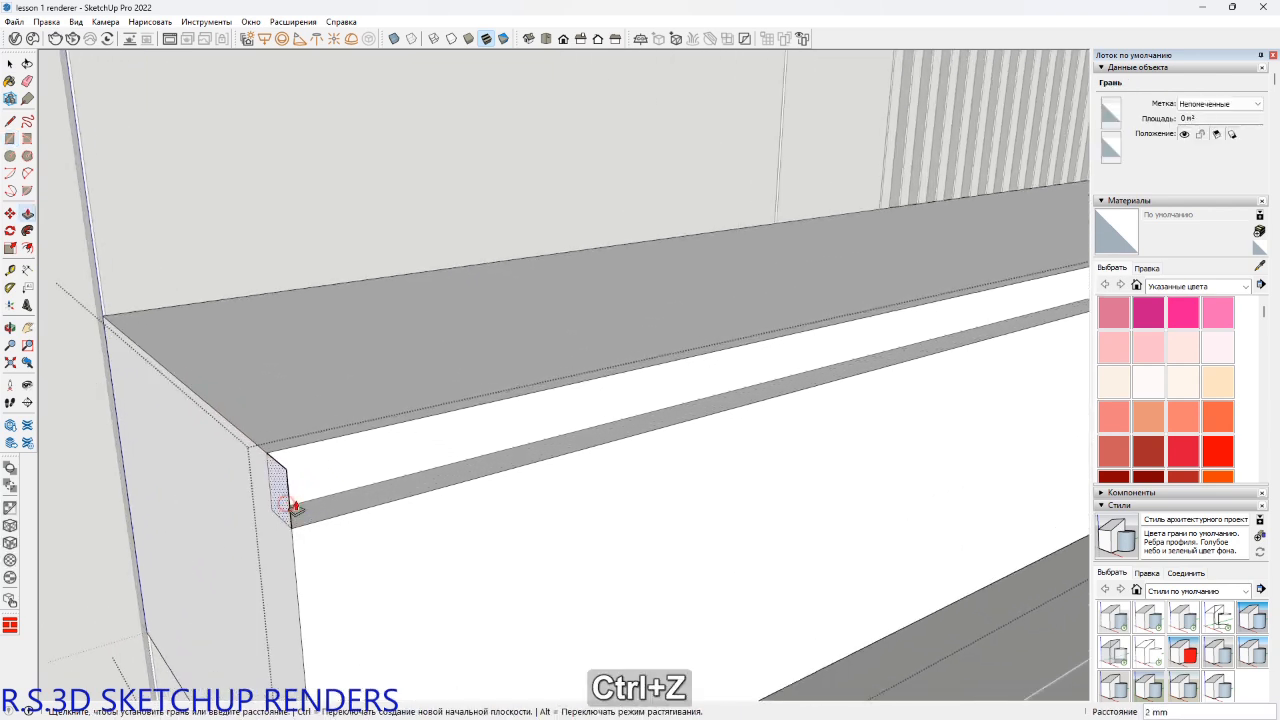
key("ctrl")
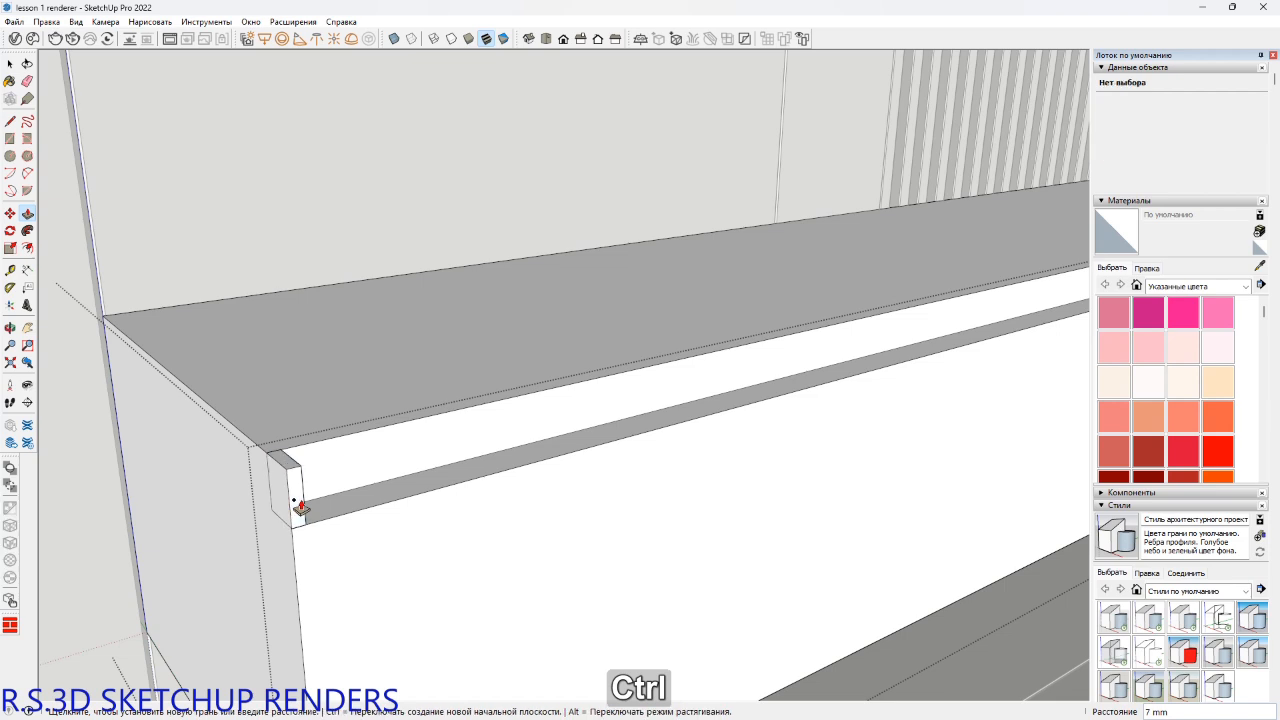
type("18")
key("Return")
middle_click_drag(297, 496, 317, 516)
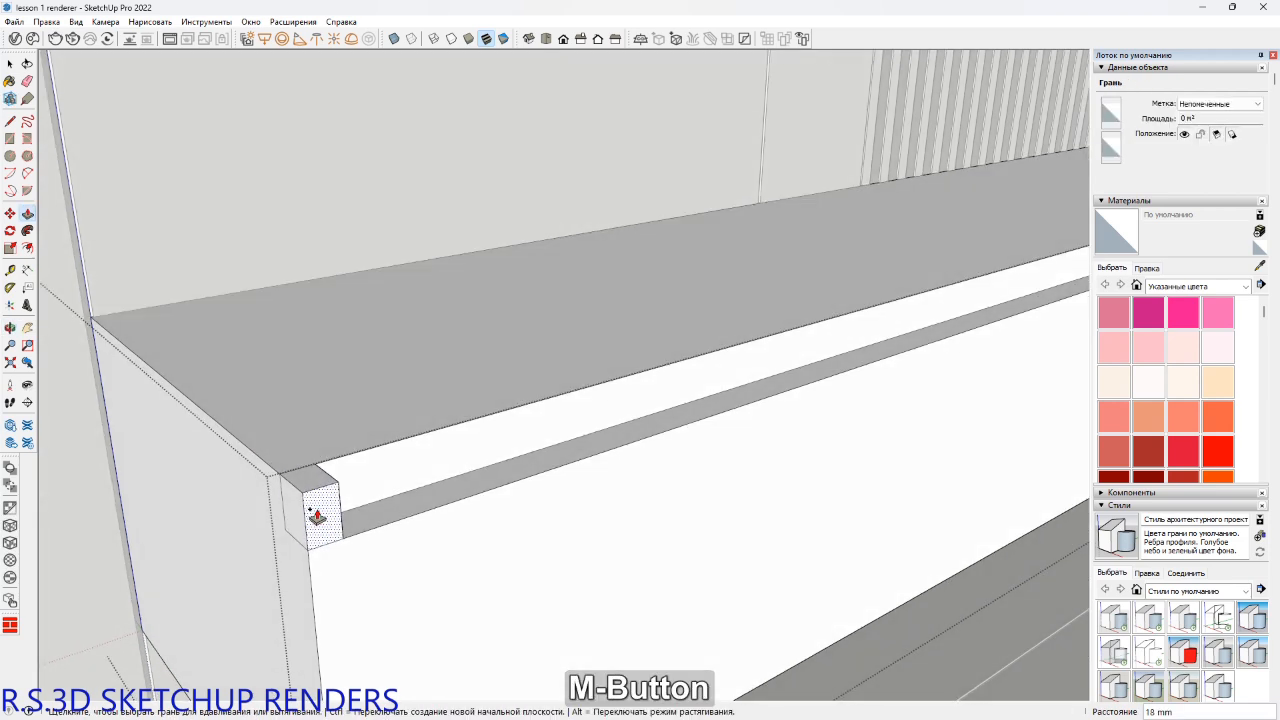
key("e")
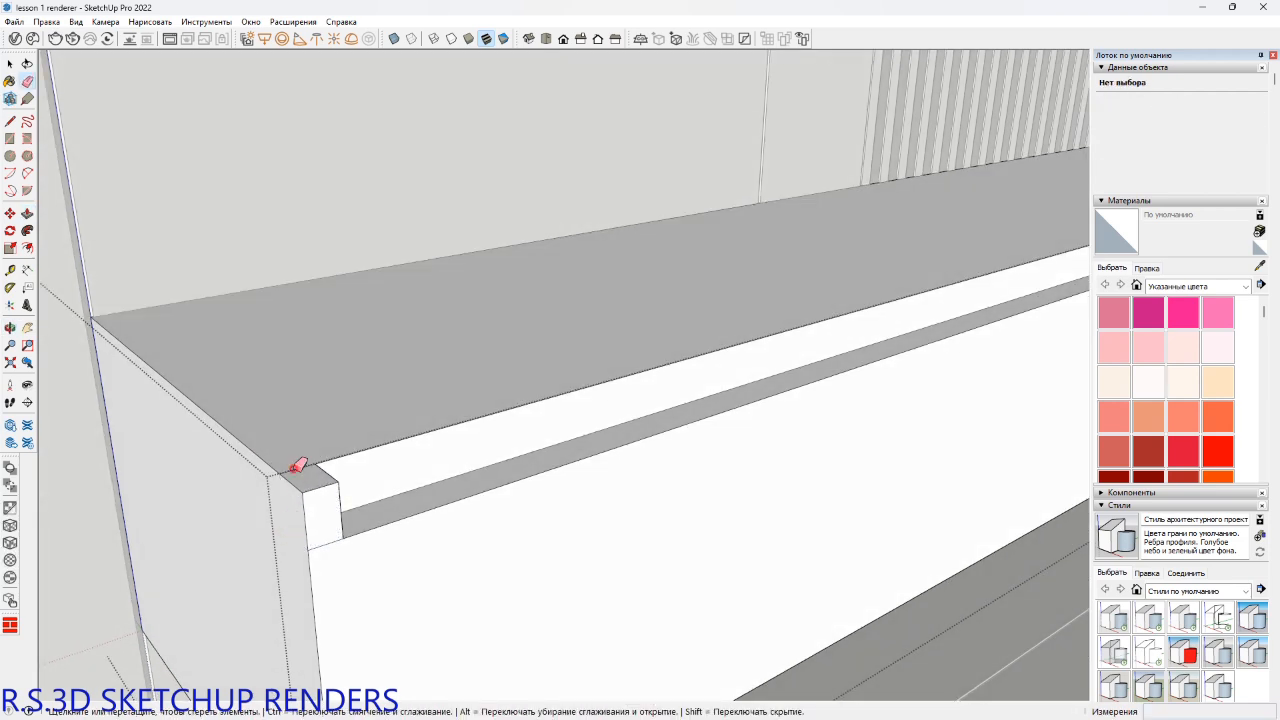
mouse_move(356, 526)
middle_mouse_down()
mouse_move(163, 543)
mouse_move(200, 531)
middle_mouse_up()
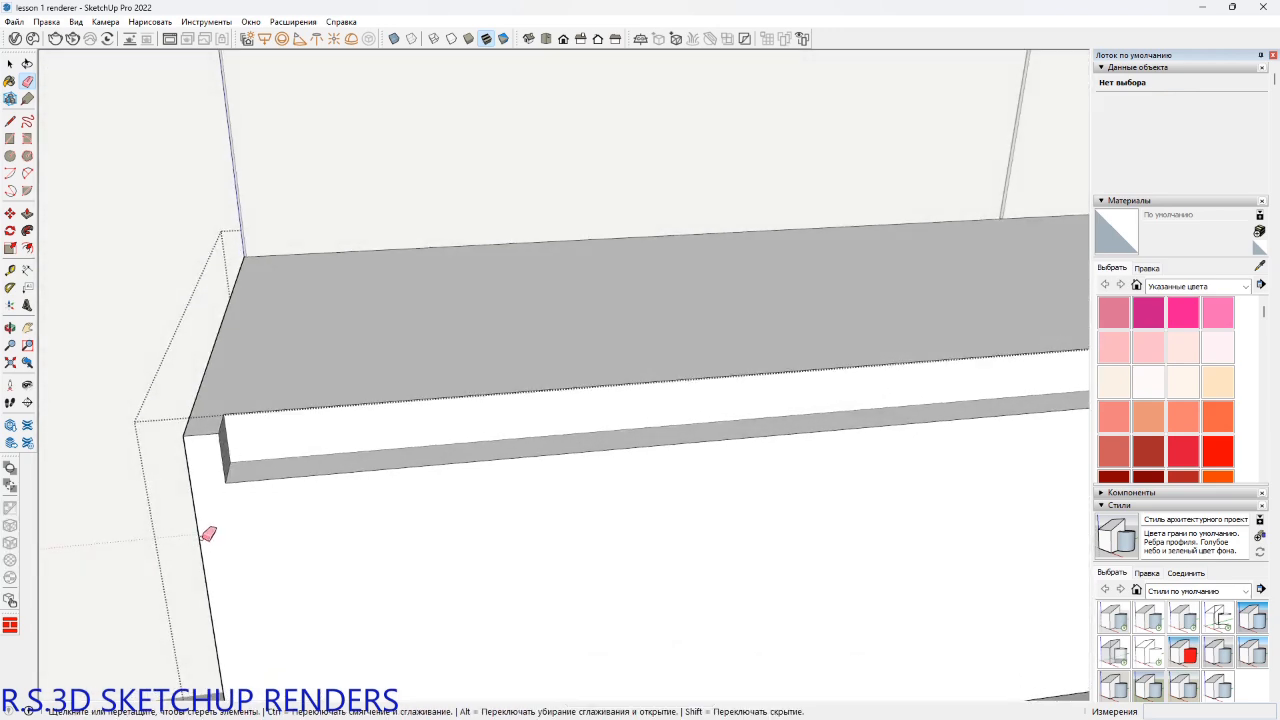
Draw a vertical 230 mm line from the new end block's inner lower corner down to the front face's bottom edge.
key("l")
left_click(232, 477)
middle_click_drag(237, 526, 276, 541, "shift")
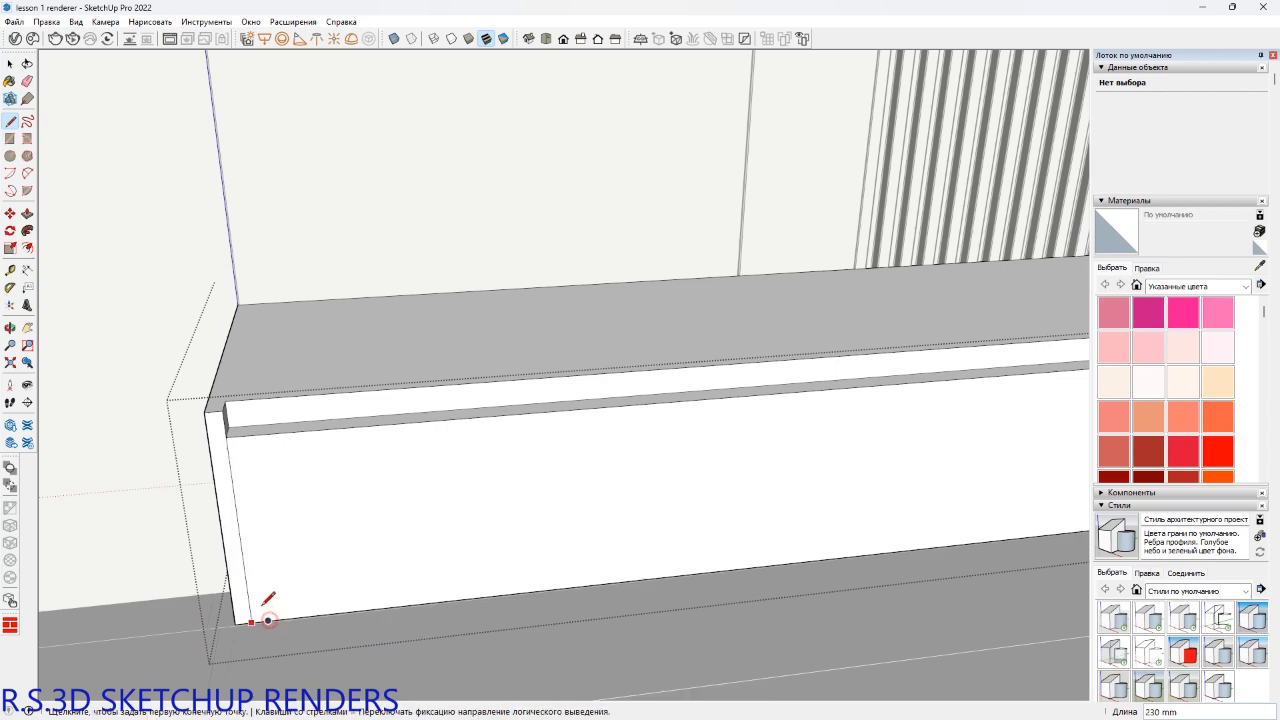
Extrude the narrow end strip of the front face 18 mm outward to form the end panel's projecting edge.
middle_click_drag(266, 603, 451, 520)
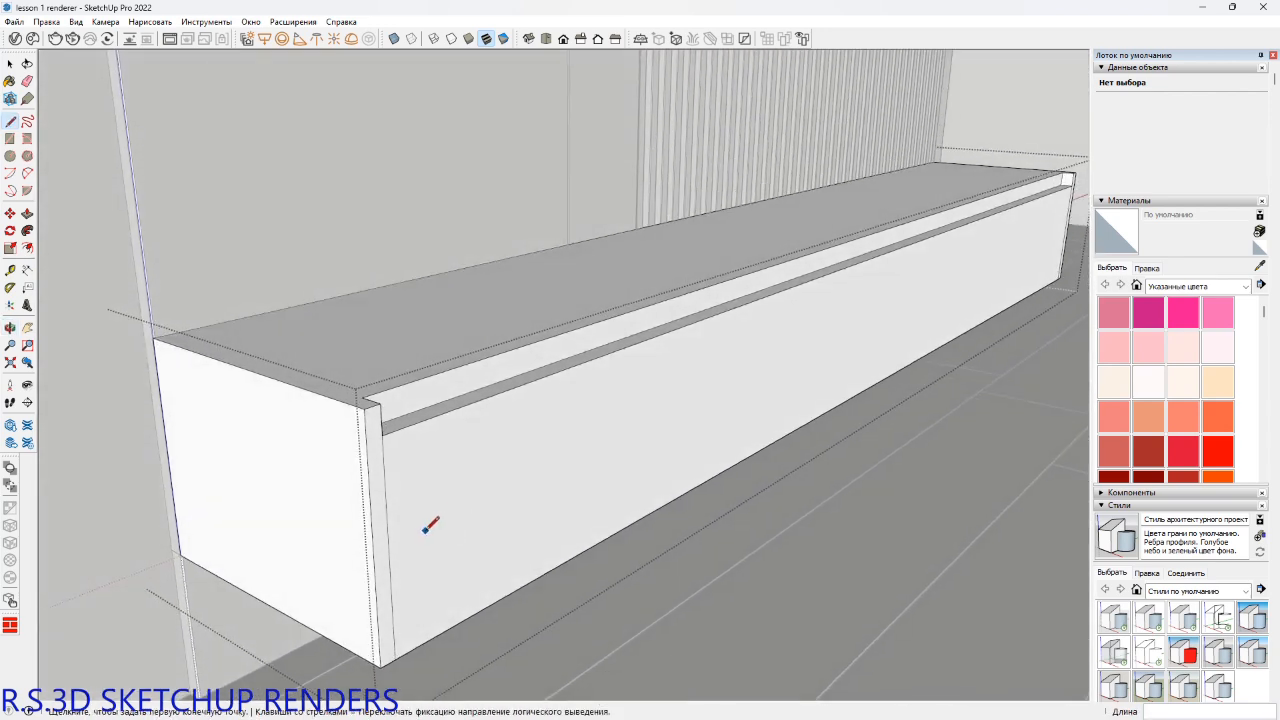
key("p")
left_click(369, 511)
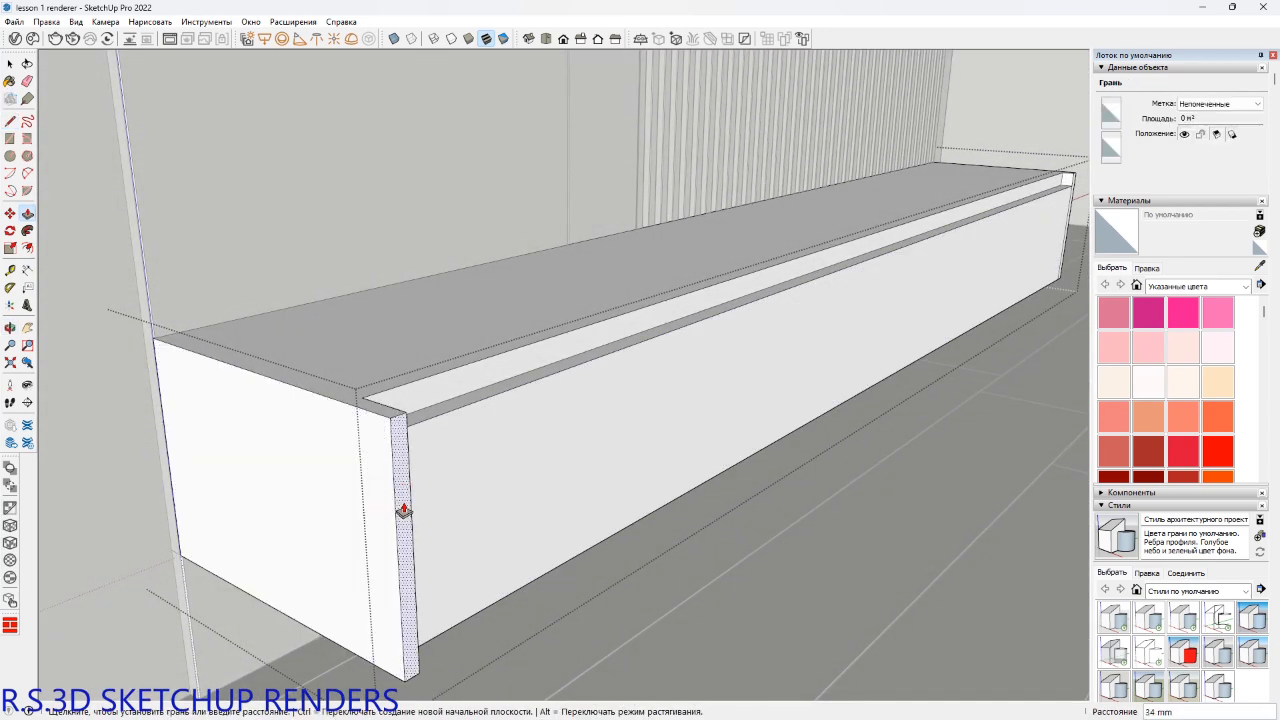
type("18")
key("Return")
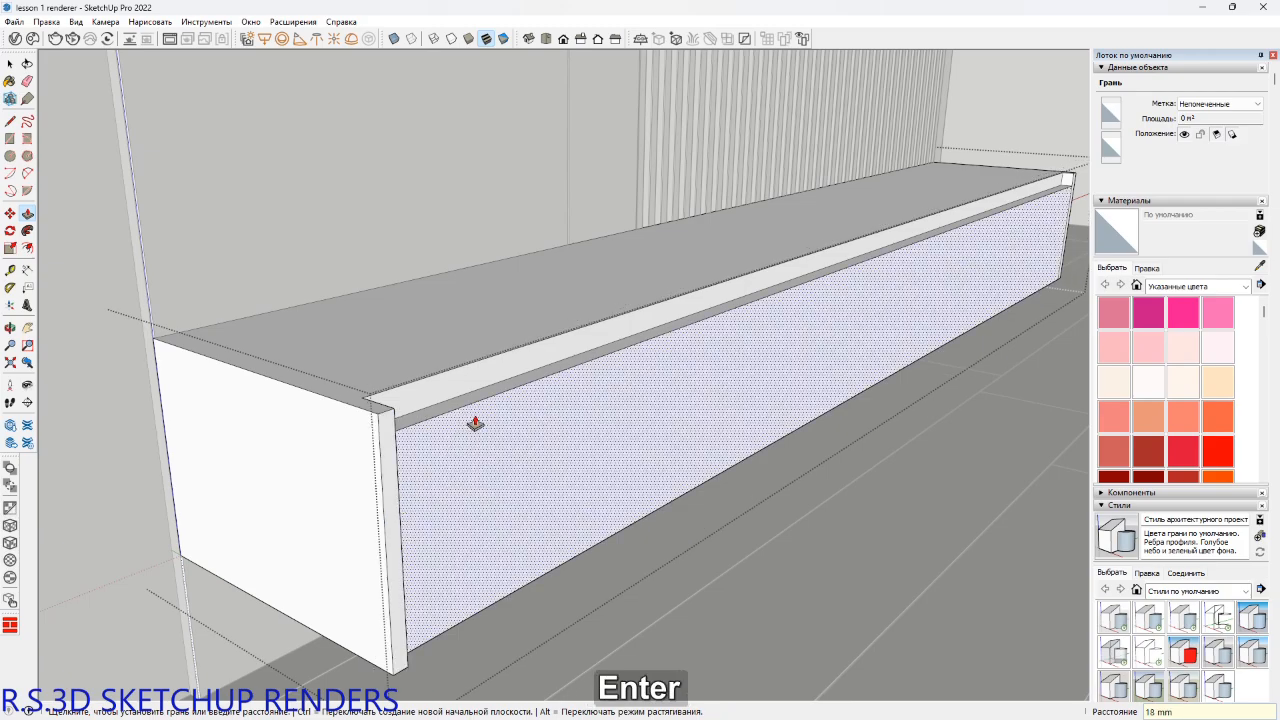
Extrude the narrow strip at the cabinet's opposite end outward by the same 18 mm and erase its seam edge below the recess.
scroll(1076, 180, "up", 5)
scroll(1076, 180, "up", 3)
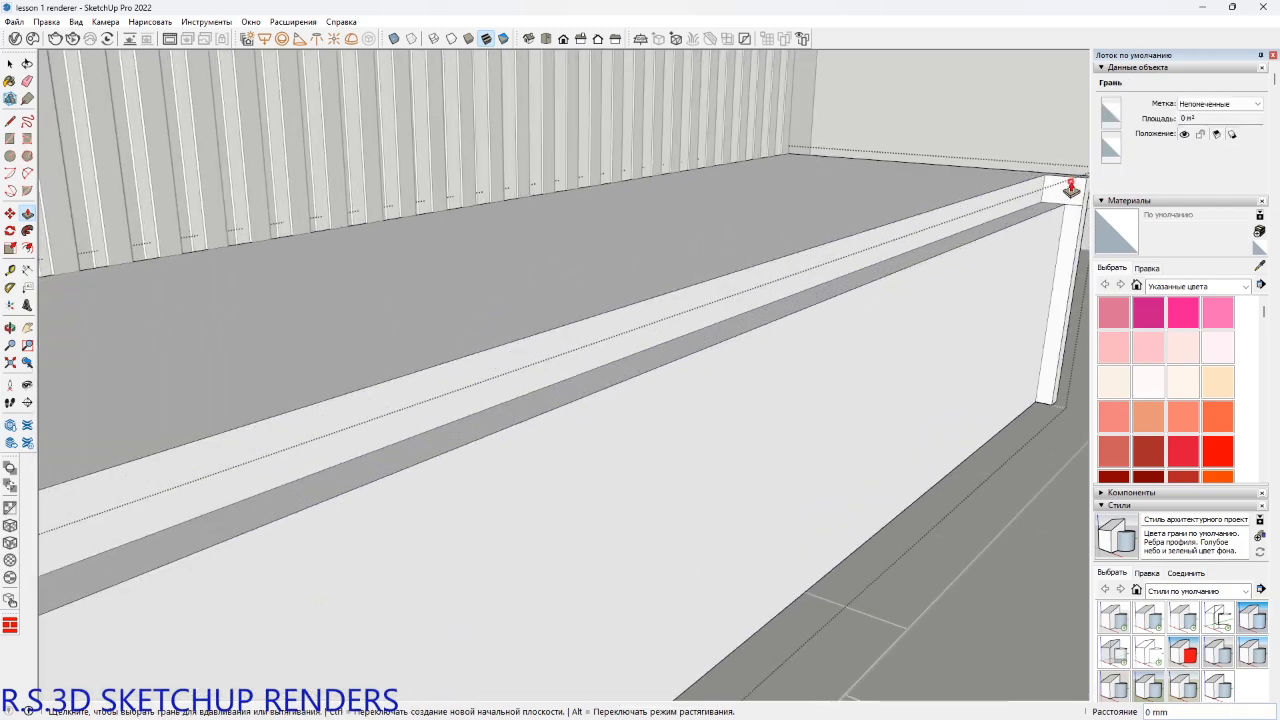
middle_click_drag(1069, 191, 1006, 271)
scroll(1010, 270, "up", 4)
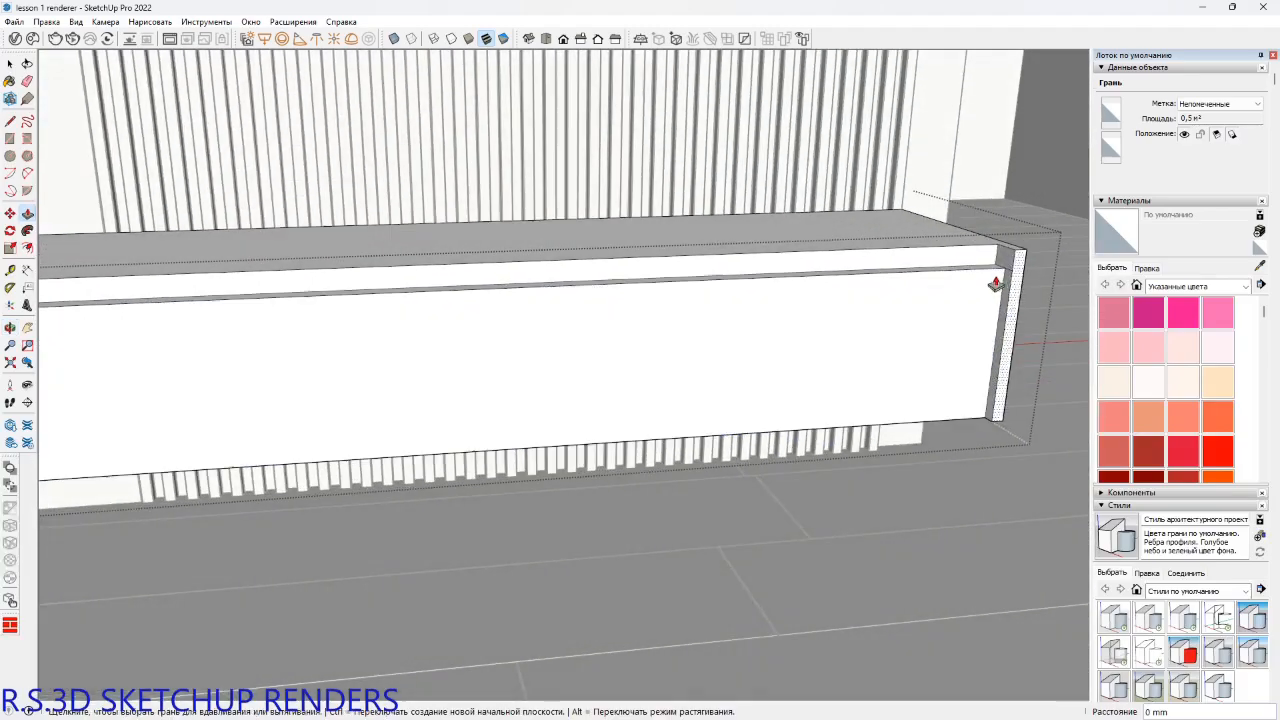
key("e")
left_click(1019, 258)
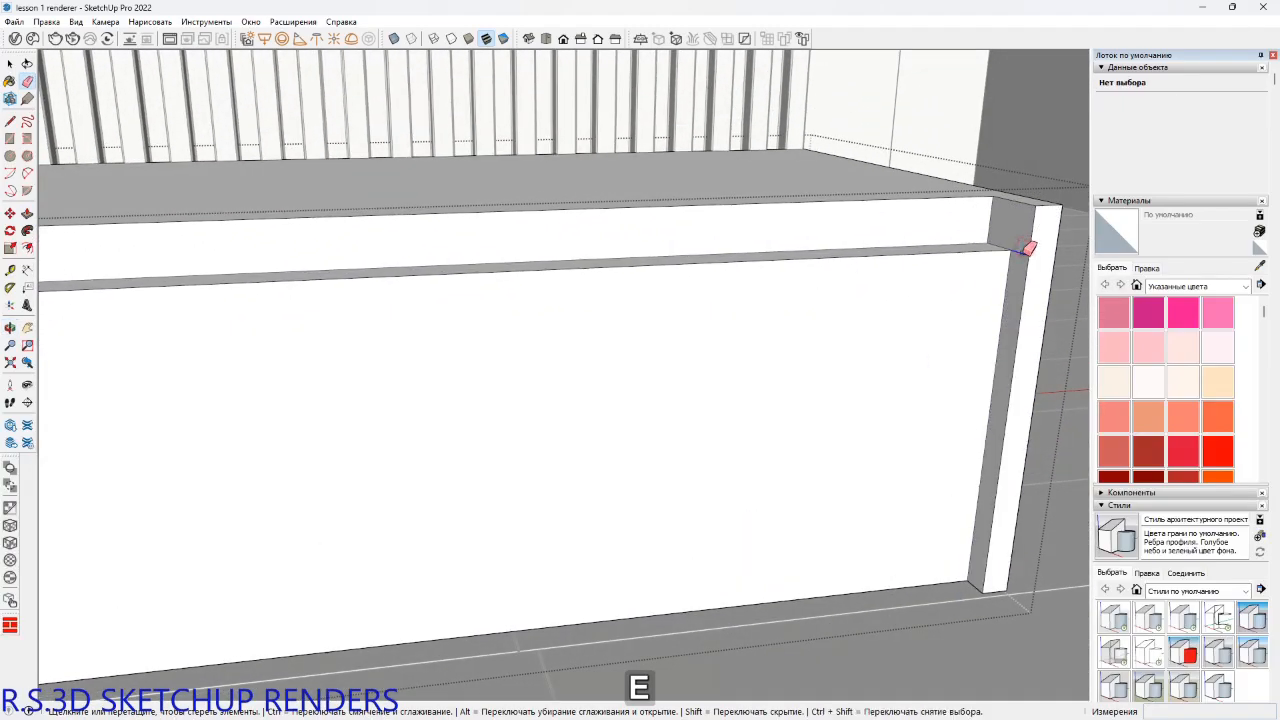
Erase the seam edge on the first end panel's inner side where it meets the recess block.
scroll(1016, 260, "down", 4)
mouse_move(935, 293)
middle_mouse_down("shift")
mouse_move(720, 291)
mouse_move(780, 366)
mouse_move(351, 289)
middle_mouse_up("shift")
scroll(201, 259, "up", 2)
scroll(201, 259, "up", 1)
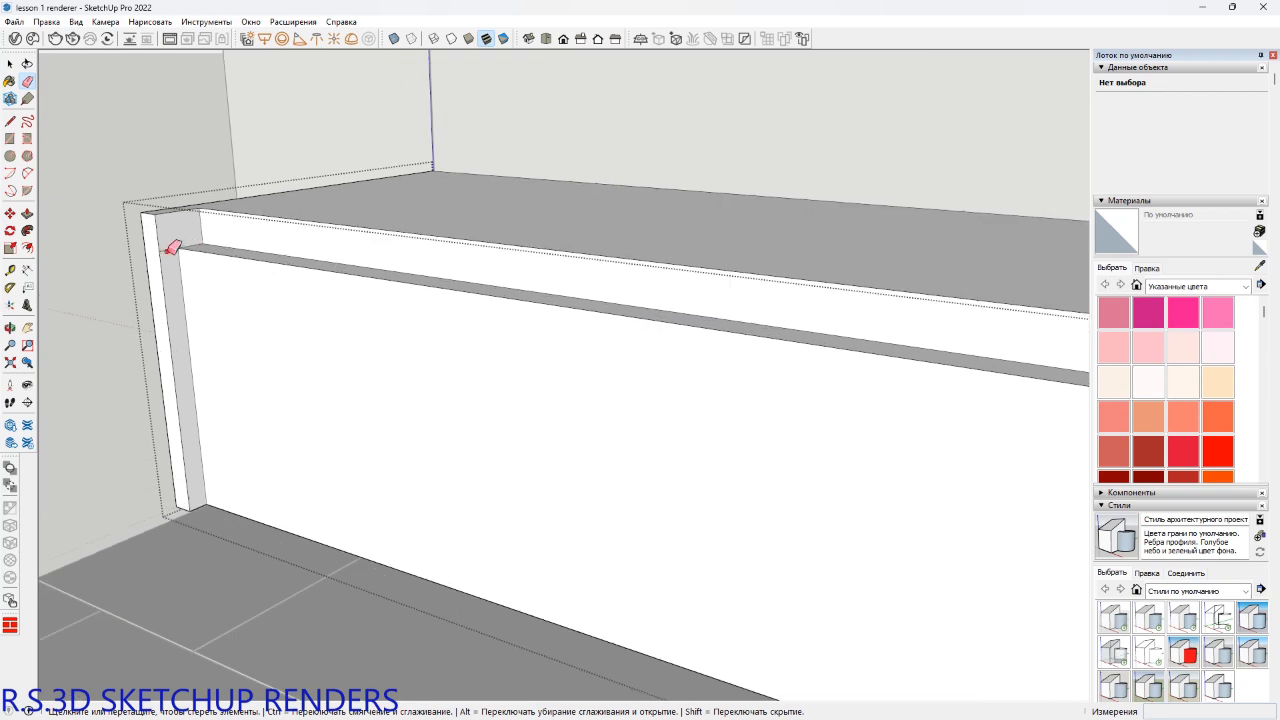
middle_click_drag(197, 261, 296, 394)
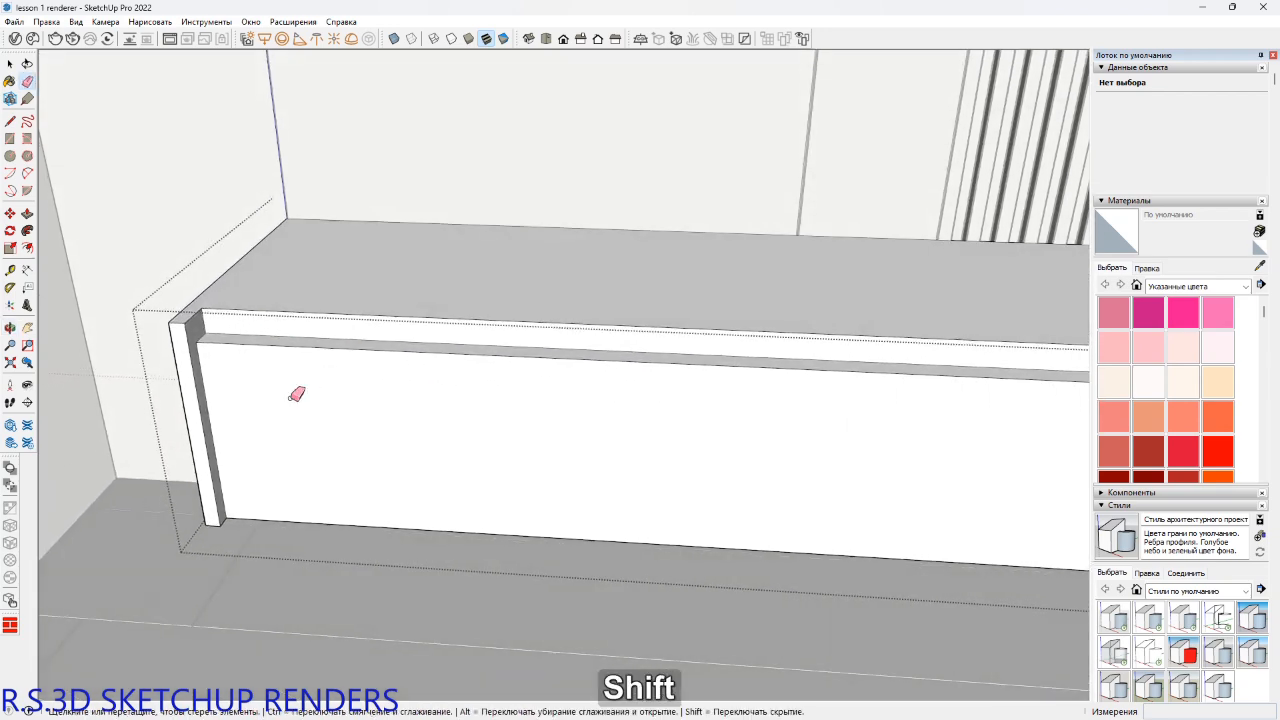
Copy the front face's vertical end edge to the opposite end panel and divide the distance by 4 into equal front panels.
key("m")
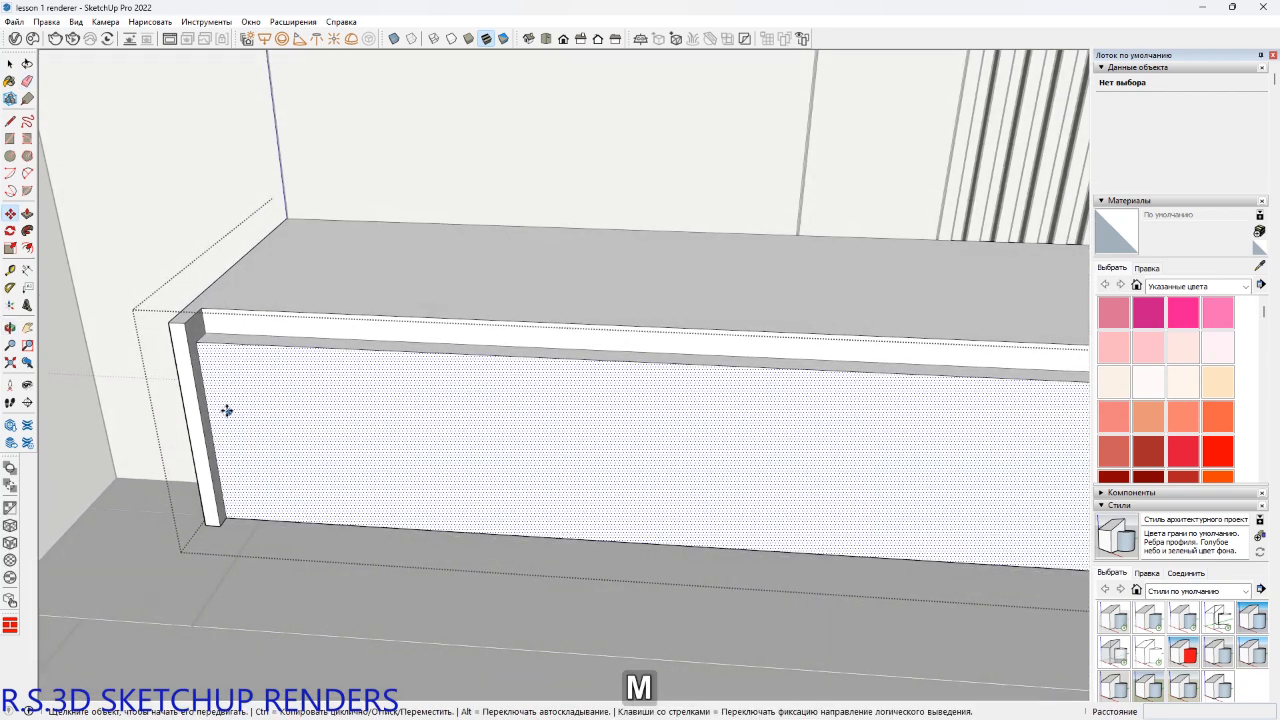
key("ctrl")
left_click(206, 404)
key("shift")
scroll(240, 409, "down", 3)
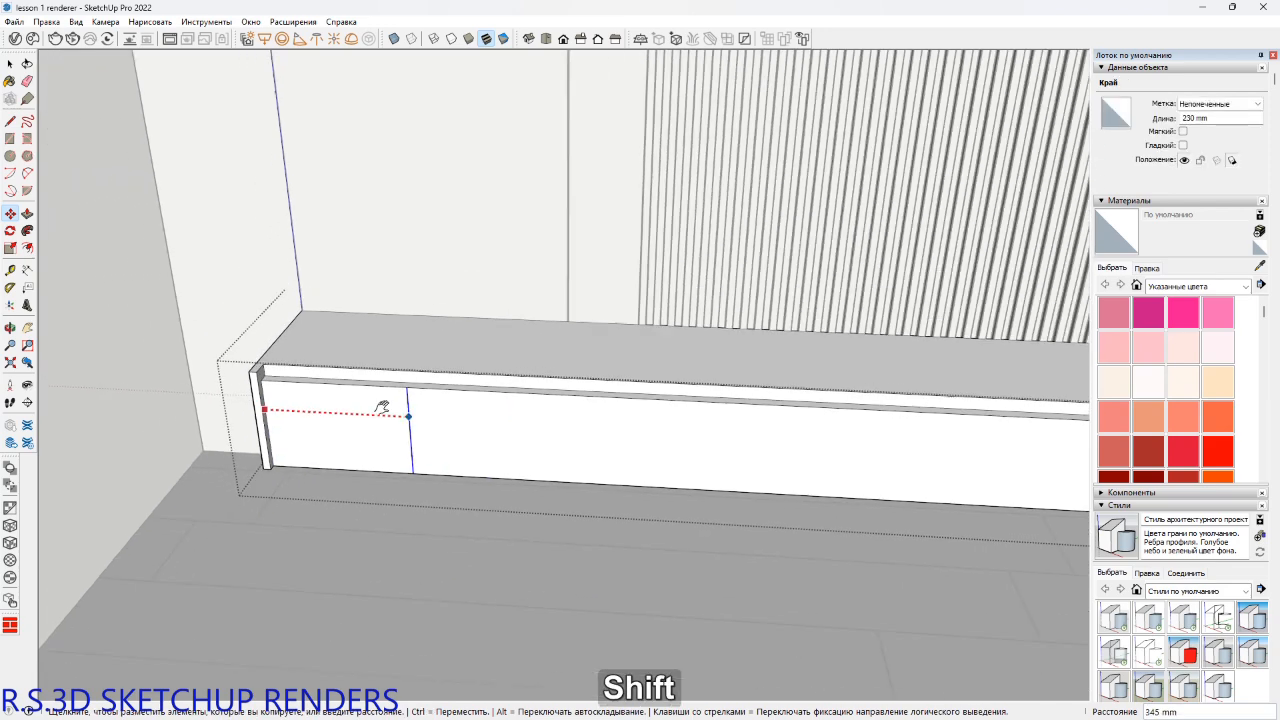
middle_click_drag(383, 406, 657, 394, "shift")
scroll(799, 360, "up", 3)
scroll(799, 360, "up", 1)
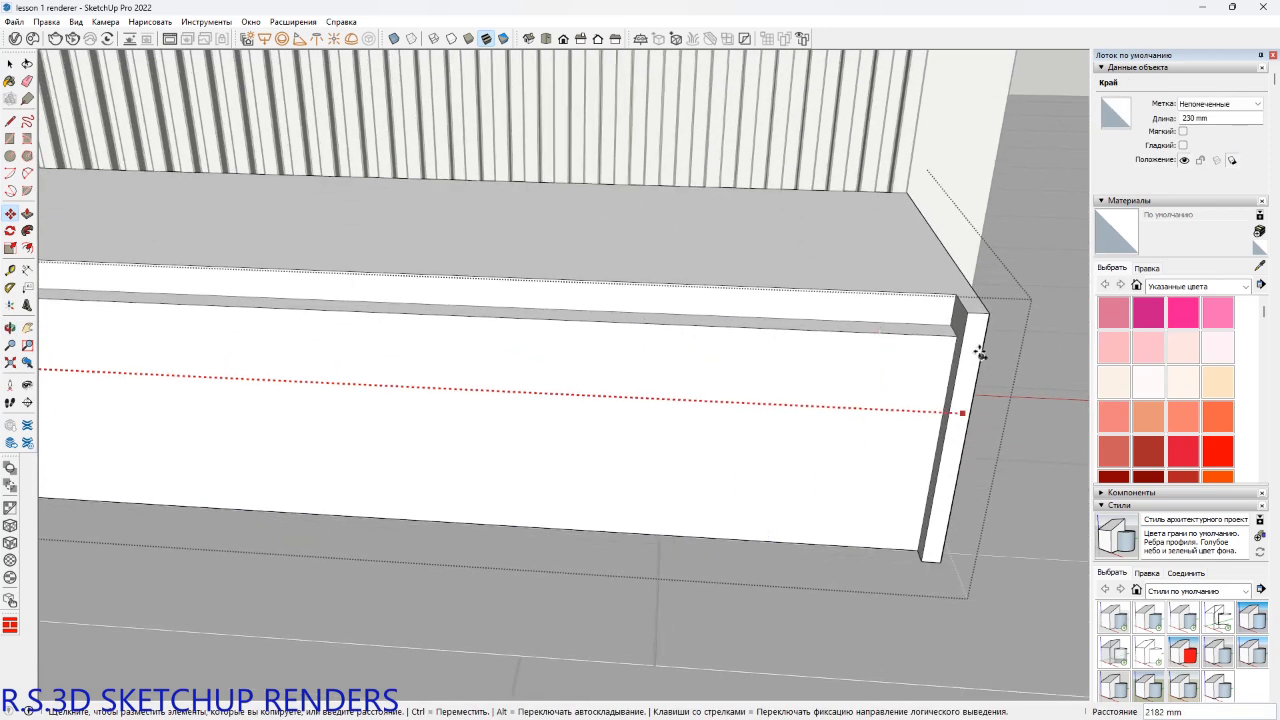
left_click(956, 339)
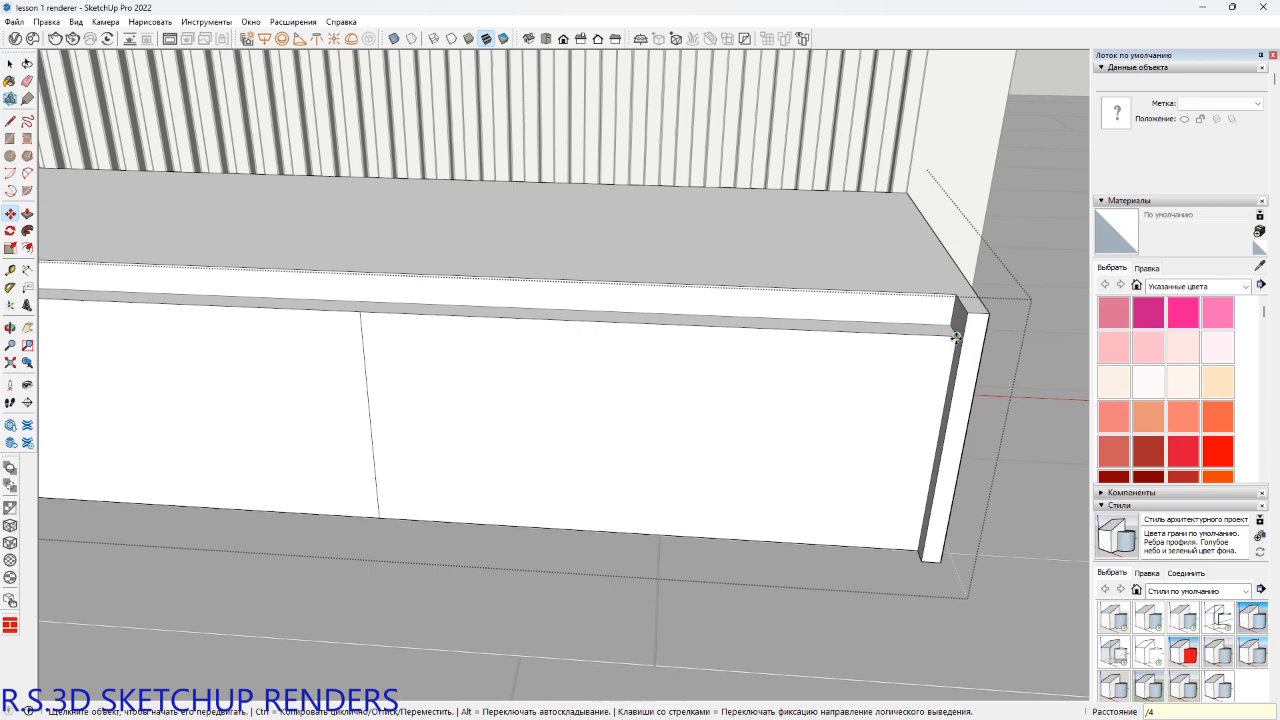
Offset the outlines of the four front panels slightly inward to leave narrow gaps between them.
key("f")
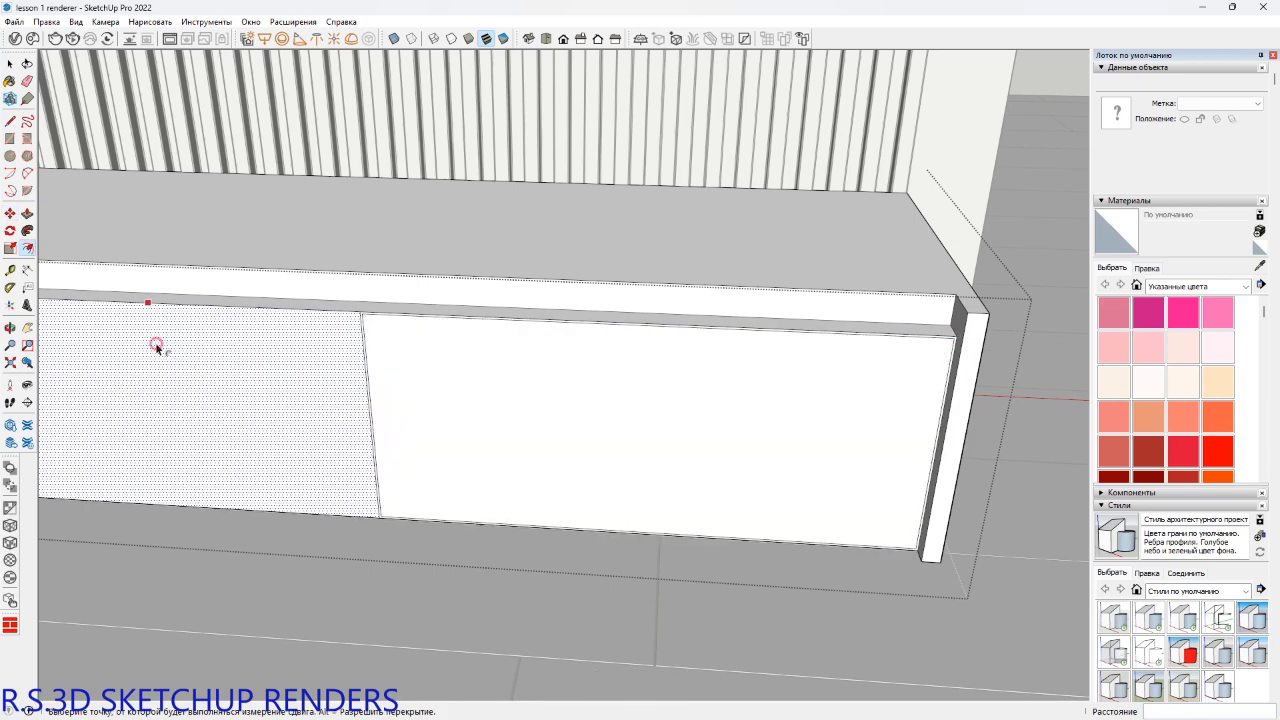
mouse_move(157, 343)
middle_mouse_down("shift")
mouse_move(349, 314)
mouse_move(770, 398)
mouse_move(334, 400)
mouse_move(143, 377)
middle_mouse_up("shift")
key("space")
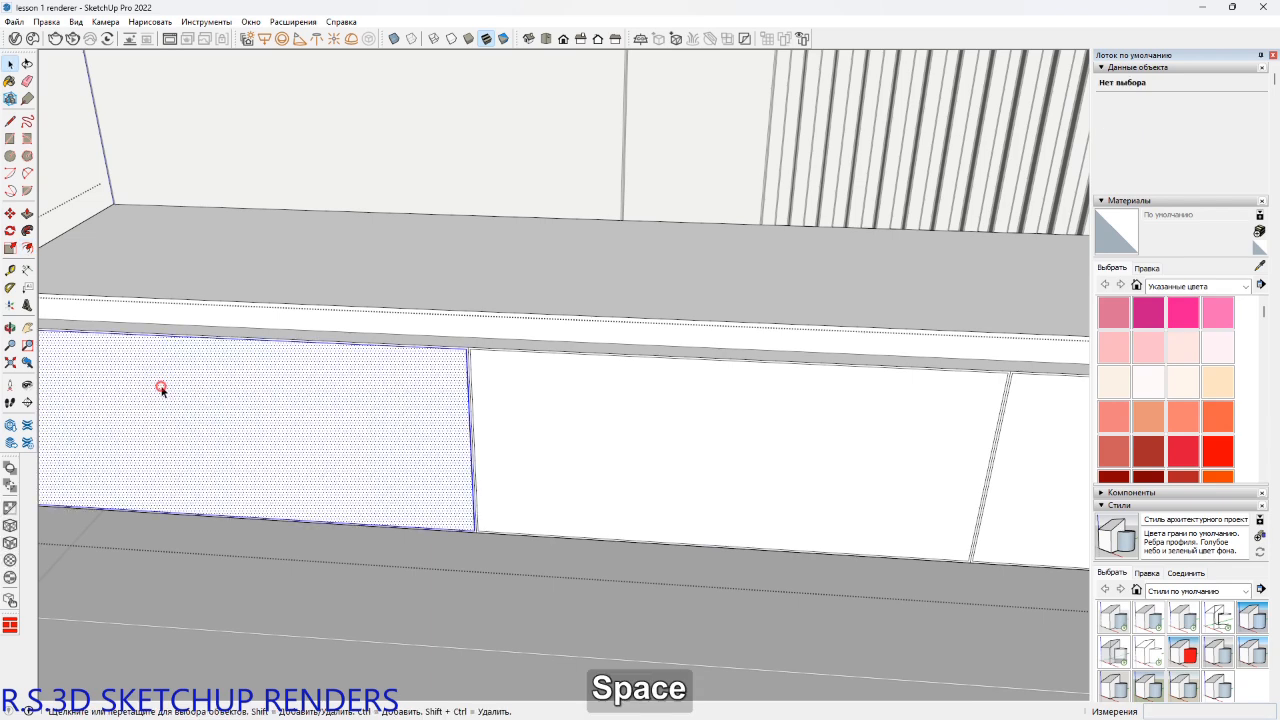
Copy the four inset front faces, paste them in place outside the cabinet group, group them and open the new group for editing.
left_click(719, 439, "shift")
left_click(1063, 453, "shift")
middle_click_drag(1063, 453, 551, 386, "shift")
left_click(690, 426, "shift")
key("ctrl+c")
key("Escape")
key("shift+v")
key("ctrl+g")
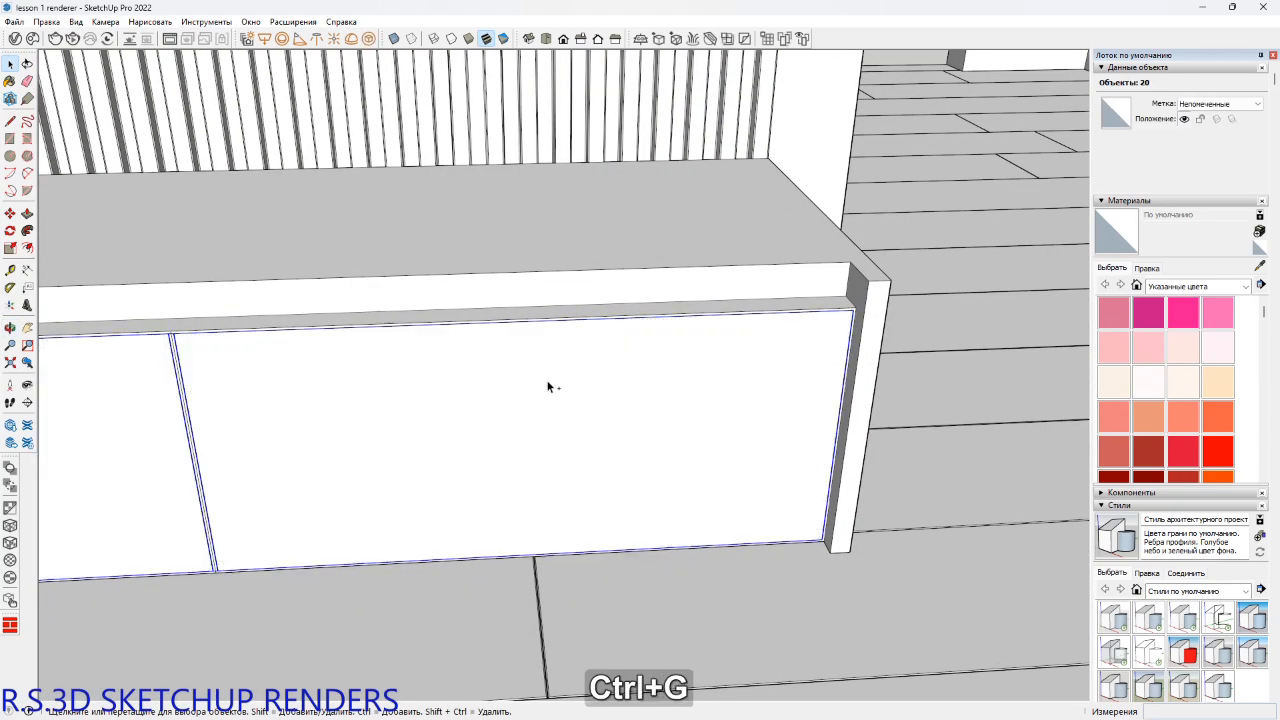
double_click(589, 388)
middle_click_drag(592, 386, 628, 391)
Try to extrude the end front panel 18 mm outward and undo the extrusion.
key("p")
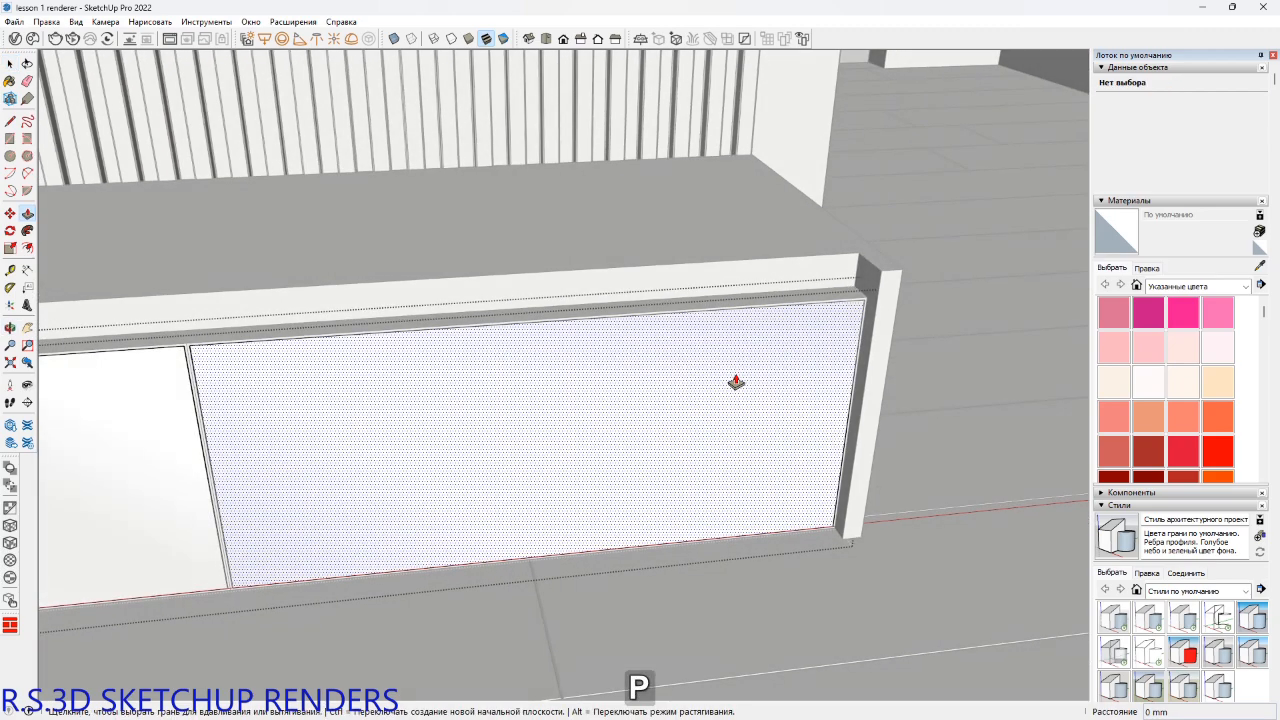
left_click(736, 374)
left_click(884, 304)
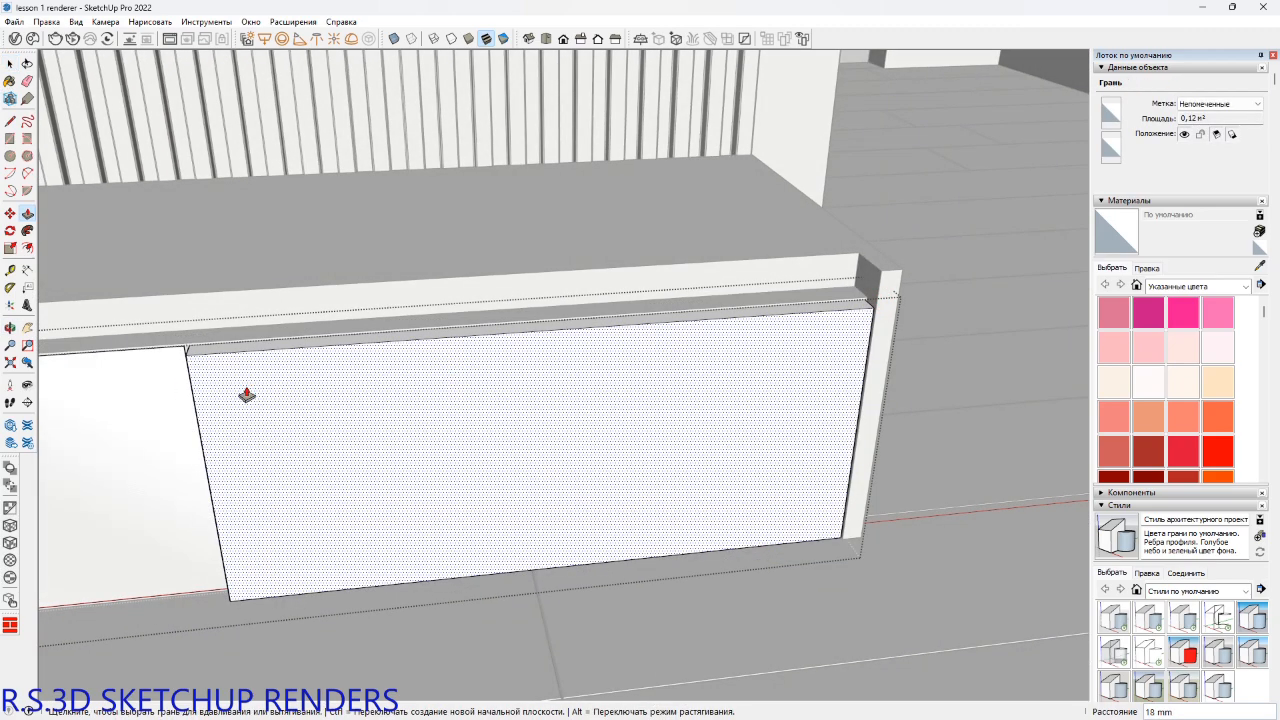
key("ctrl+z")
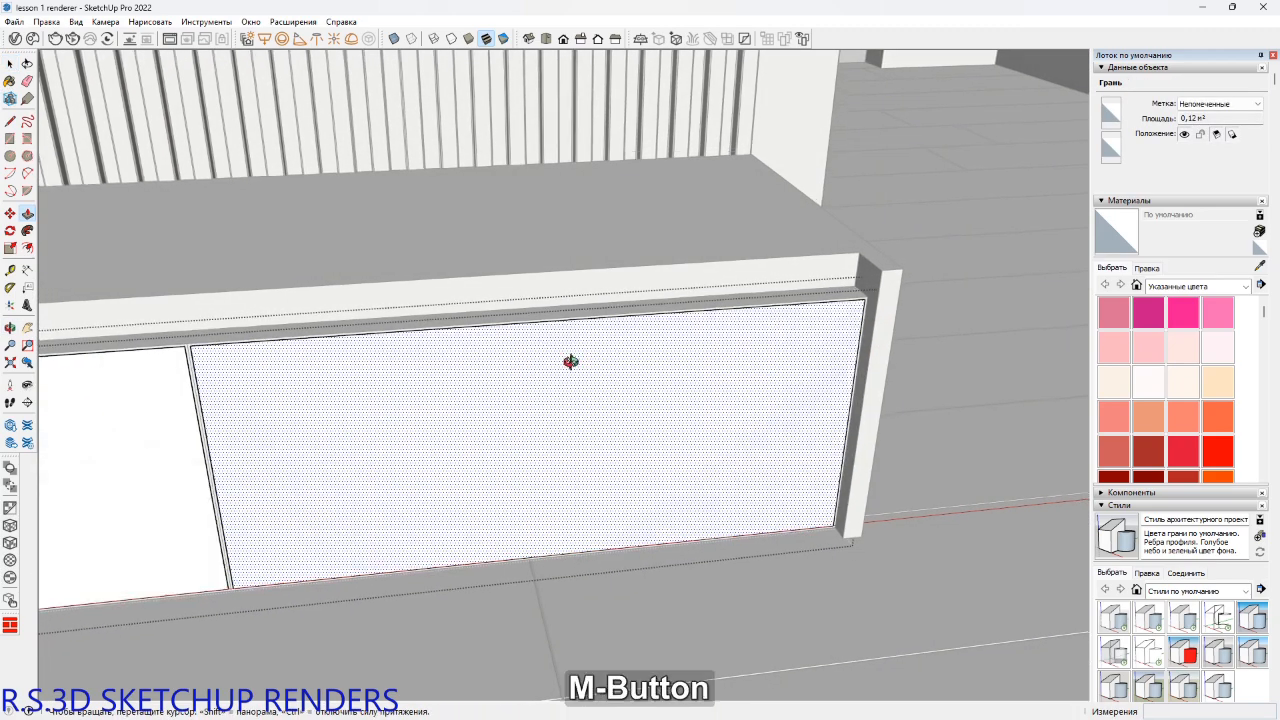
Draw a thin vertical profile 18 mm high, perpendicular to the end front panel at its upper edge.
middle_click_drag(569, 363, 660, 386)
key("l")
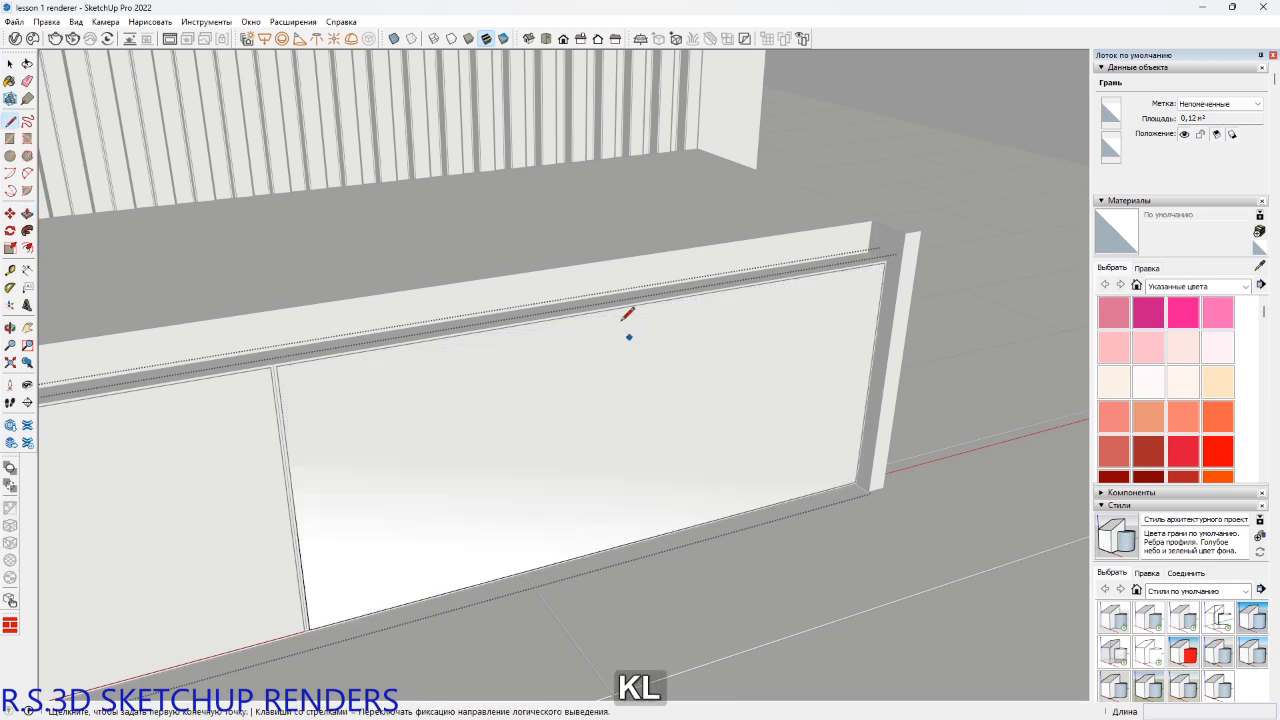
left_click(622, 309)
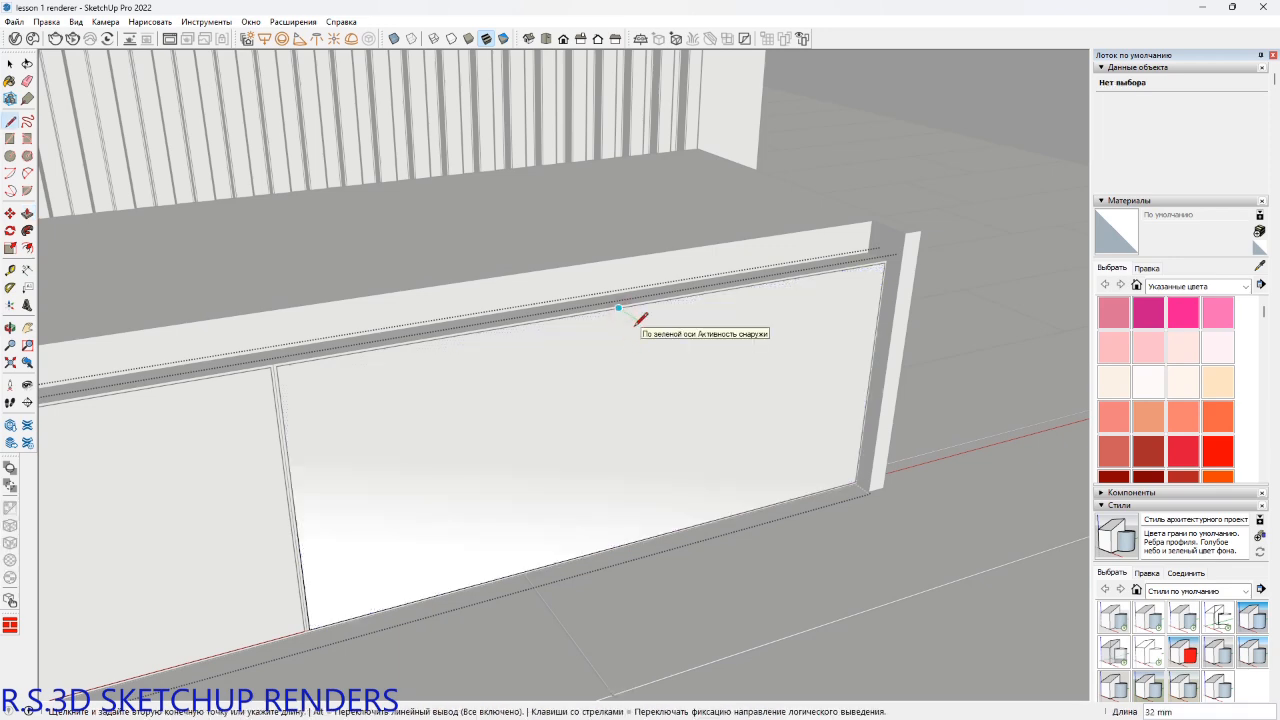
key("Return")
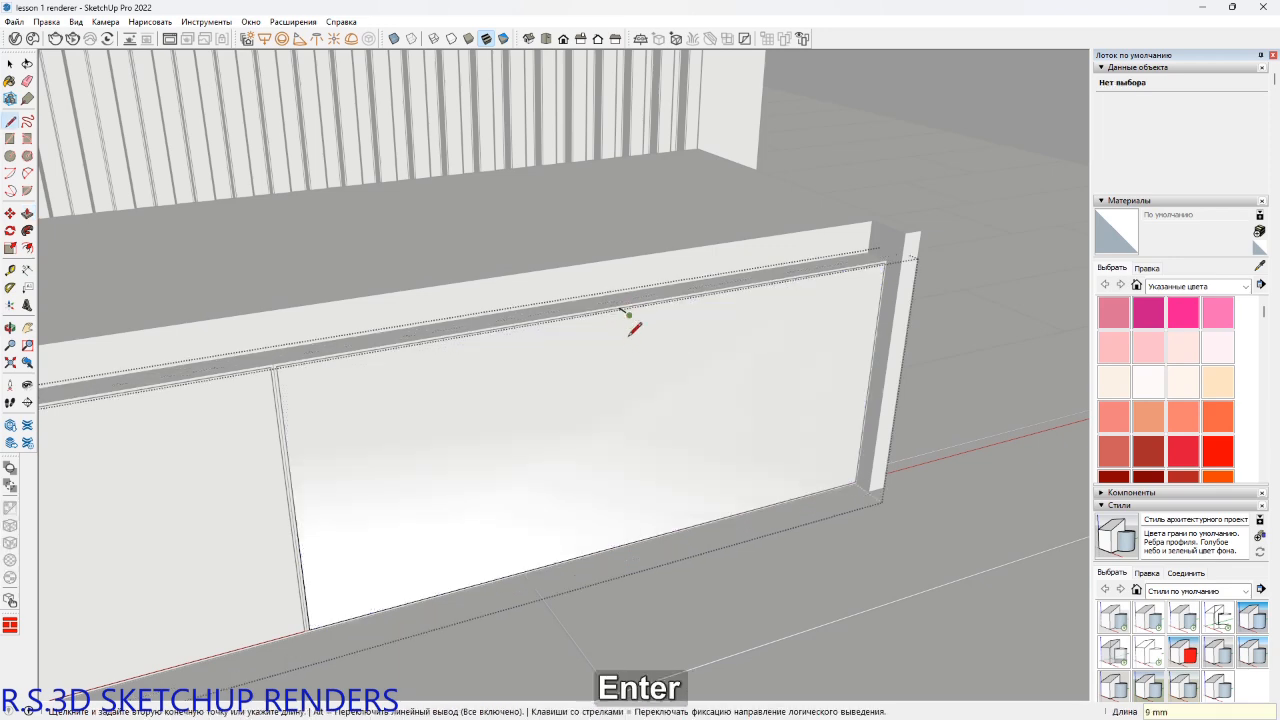
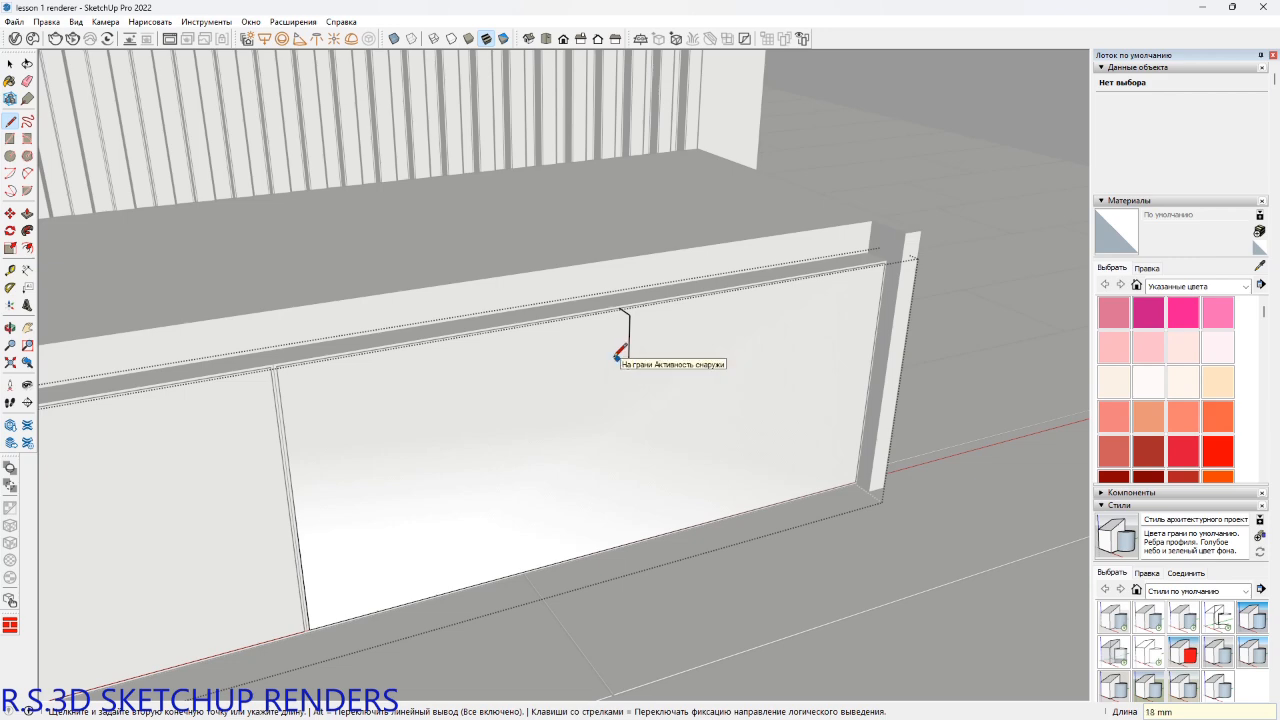
left_click(619, 316)
Bevel the profile's upper outer corner with a short diagonal line and erase the cut-off corner edges.
mouse_move(617, 306)
middle_mouse_down()
mouse_move(689, 306)
mouse_move(706, 285)
middle_mouse_up()
scroll(706, 285, "up", 2)
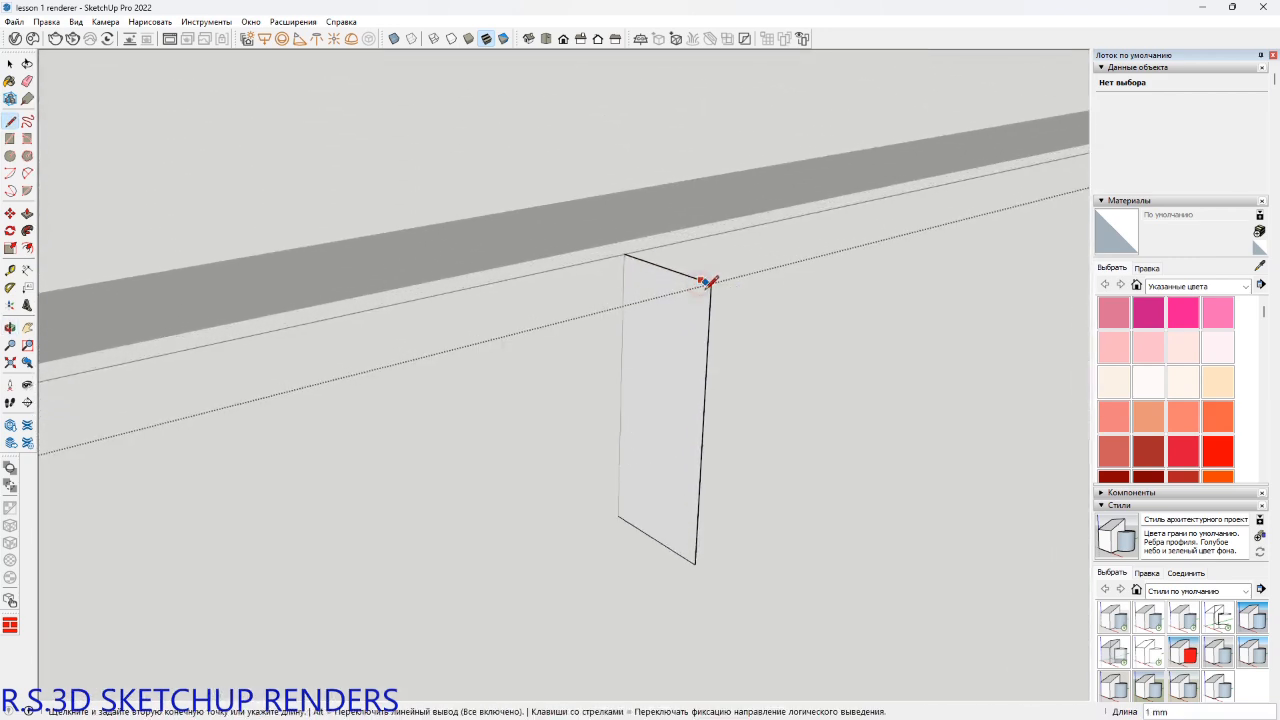
scroll(711, 296, "up", 1)
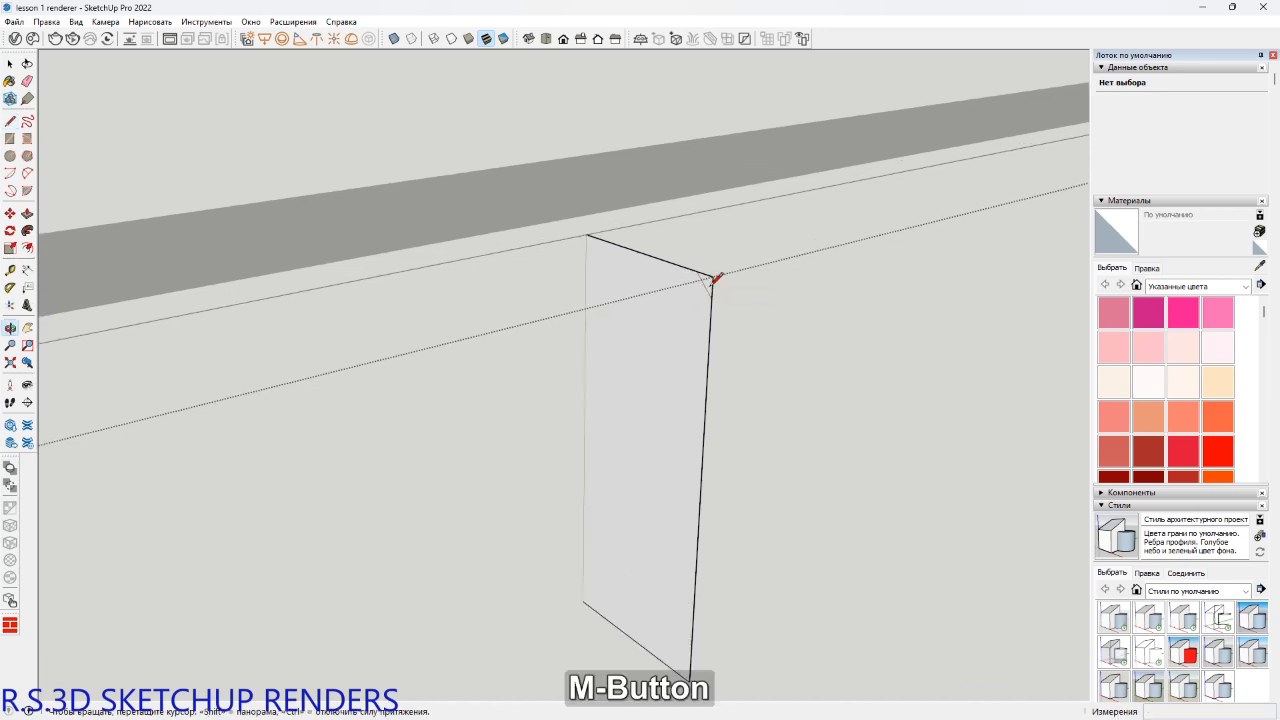
key("e")
scroll(714, 280, "up", 2)
scroll(716, 276, "down", 3)
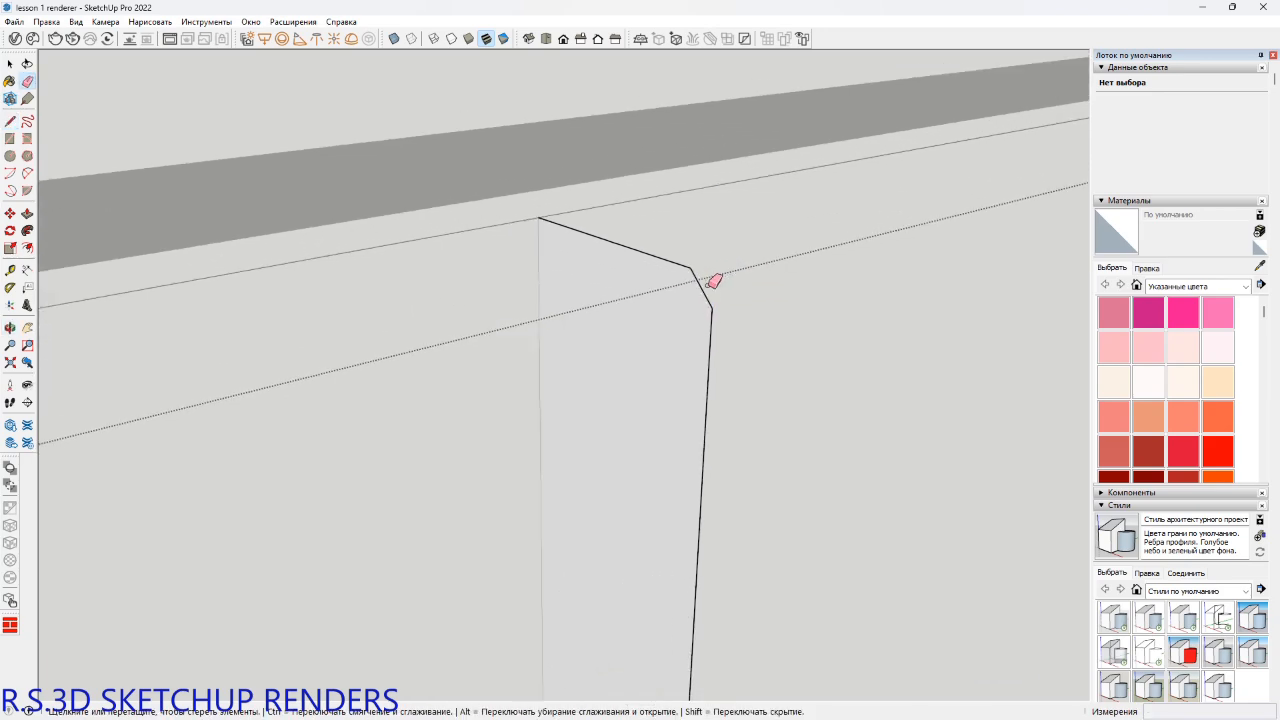
Try to copy the bevelled profile along the upper edge to the neighbouring front panel and undo the copy.
middle_click_drag(706, 286, 414, 337)
key("space")
left_click_drag(349, 381, 442, 216)
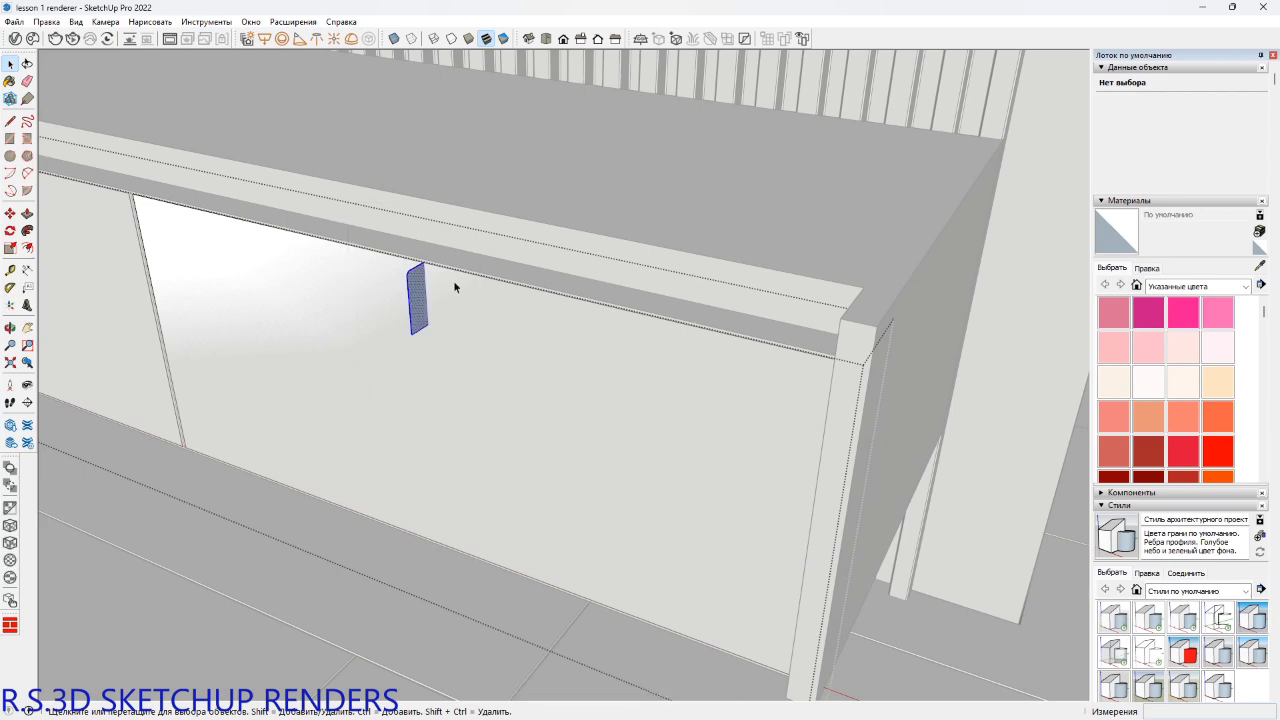
scroll(443, 277, "up", 1)
key("m")
scroll(430, 268, "up", 2)
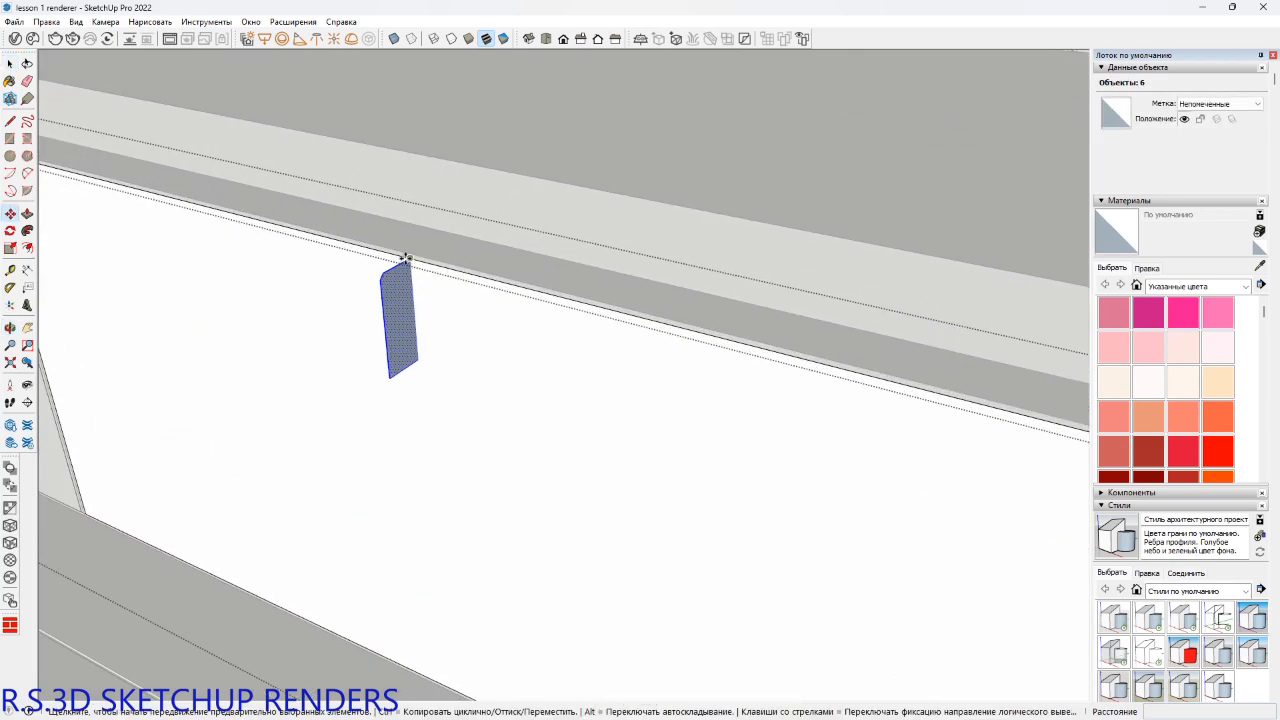
left_click(405, 258)
key("ctrl")
middle_click_drag(200, 249, 538, 388, "shift")
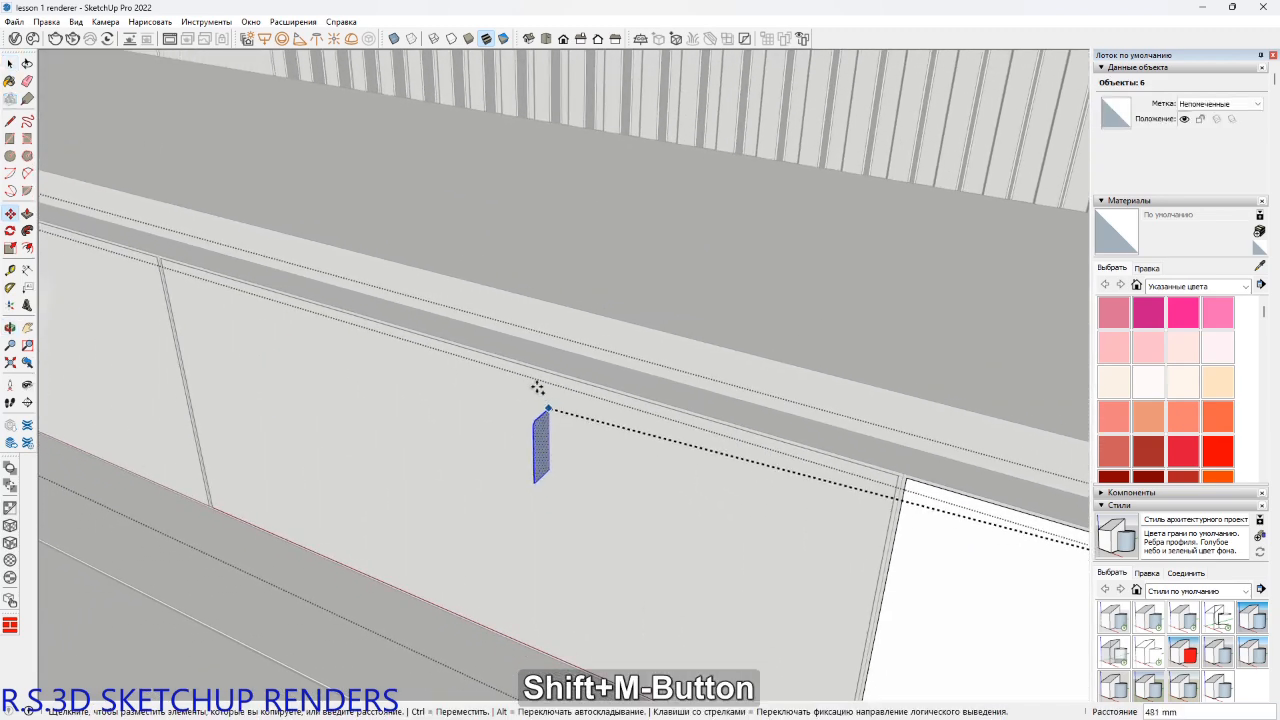
left_click(458, 352)
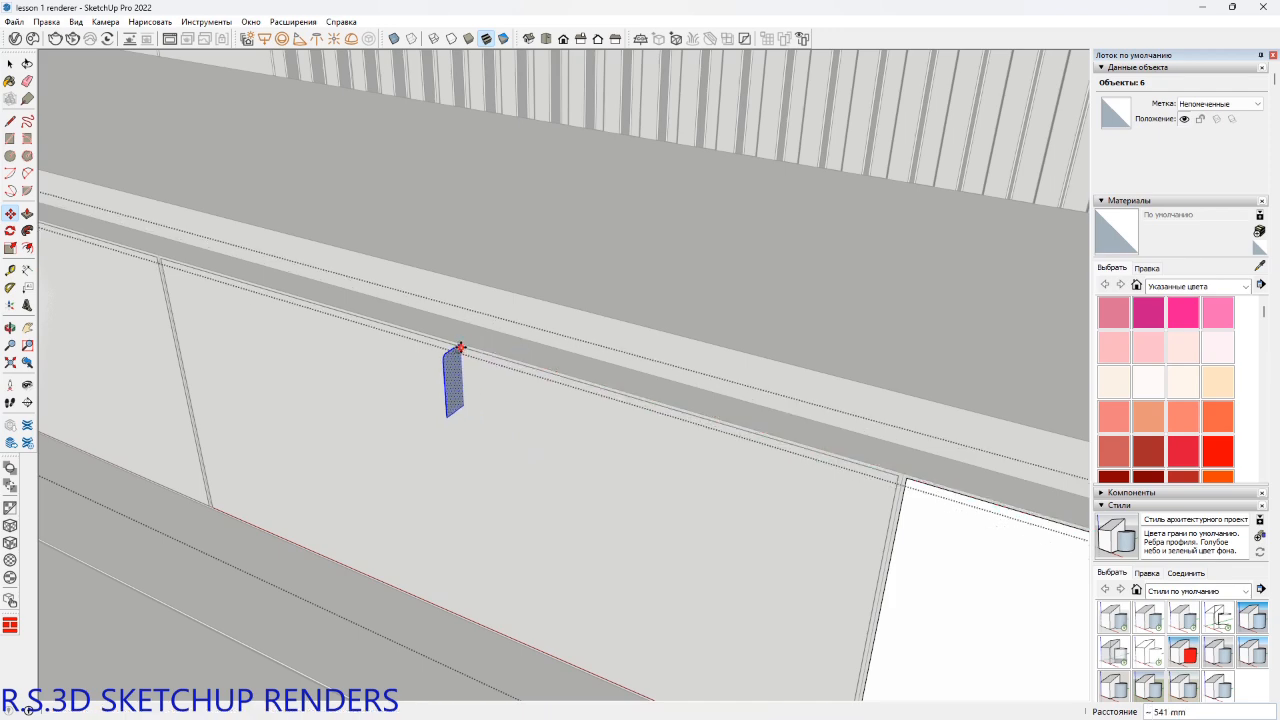
scroll(461, 343, "up", 2)
scroll(462, 343, "up", 3)
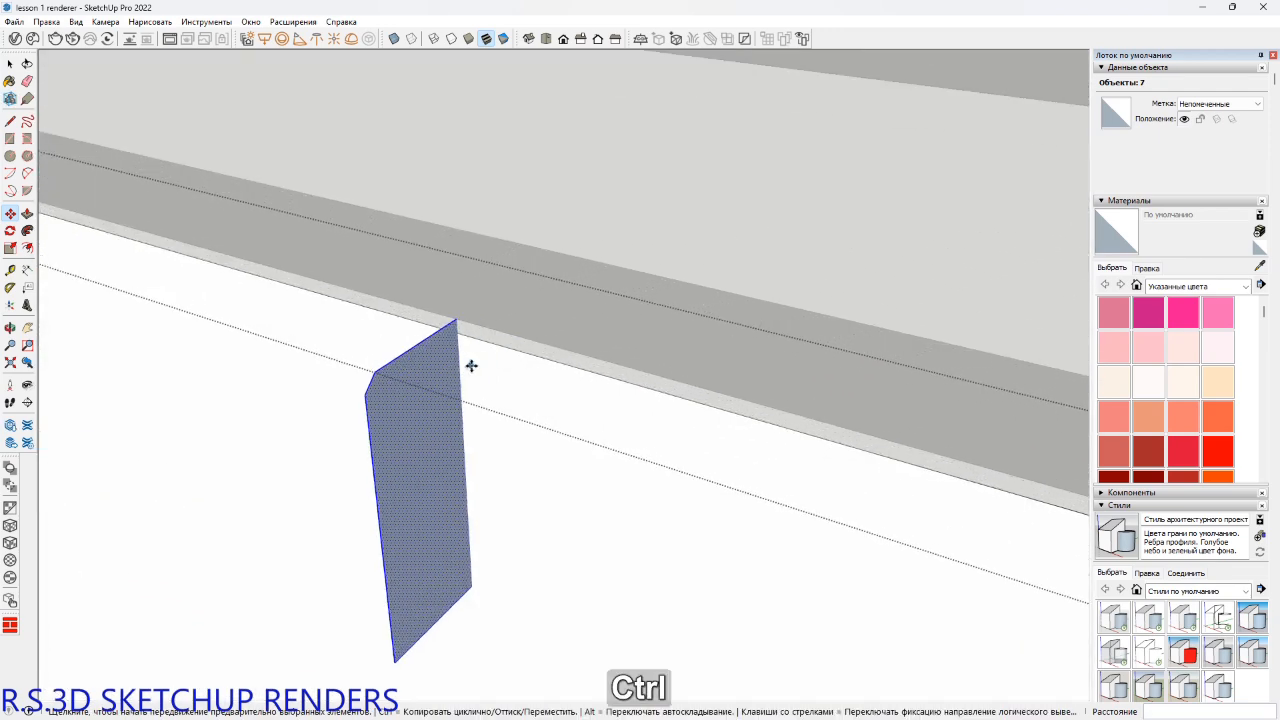
key("ctrl+z")
Copy the bevelled profile 541 mm along the upper edge onto the neighbouring front panel and multiply the copy x3 for all four panels.
scroll(470, 363, "down", 2)
middle_click_drag(546, 394, 297, 297, "shift")
key("space")
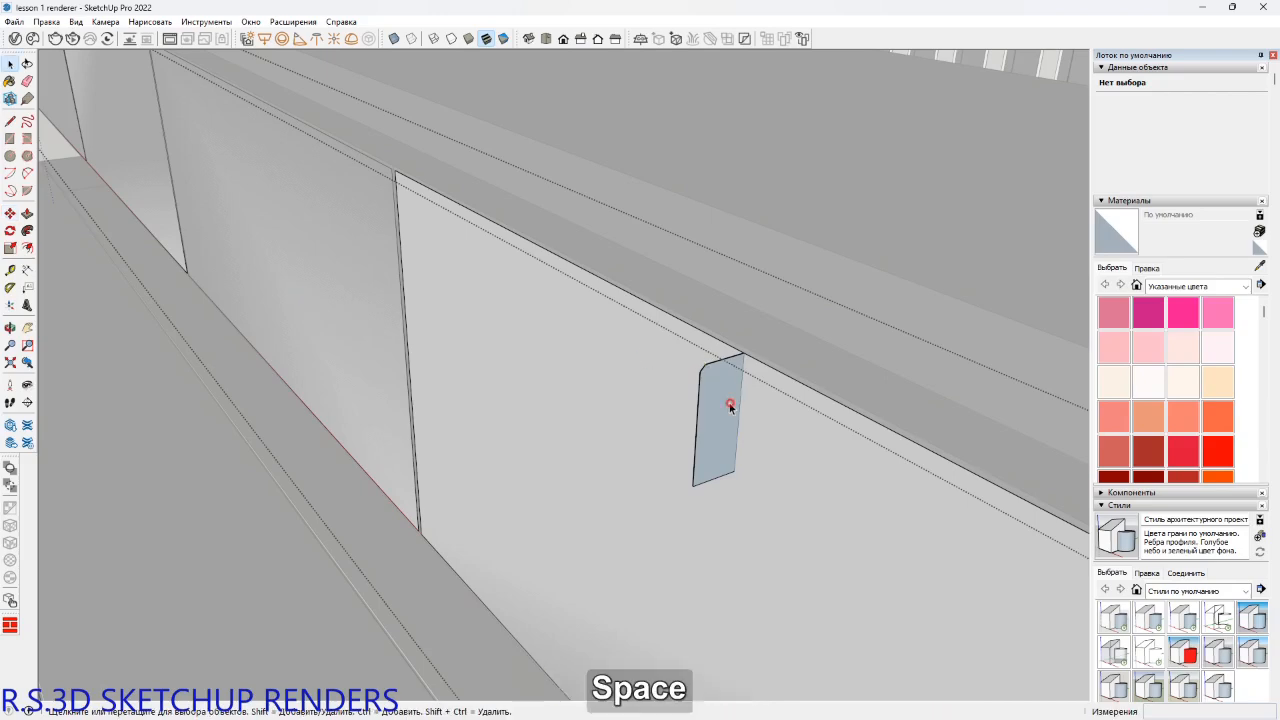
key("n")
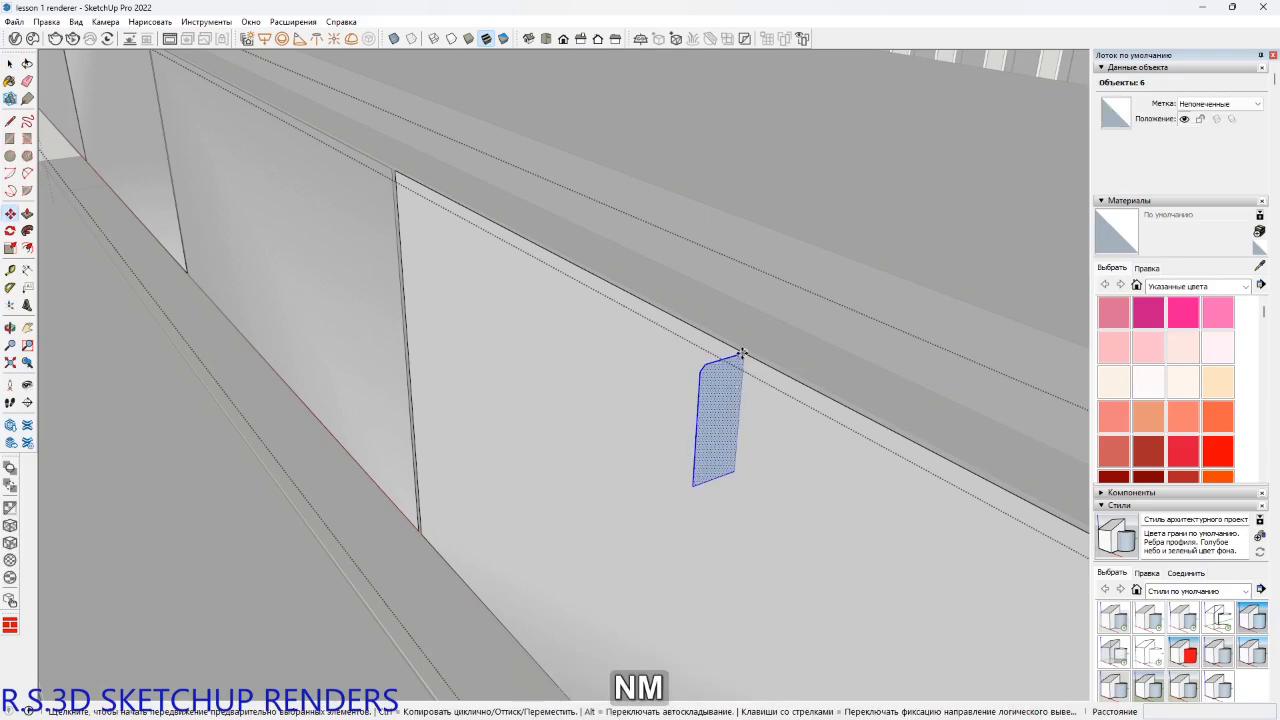
left_click(741, 354)
key("ctrl")
middle_click_drag(537, 266, 526, 333, "shift")
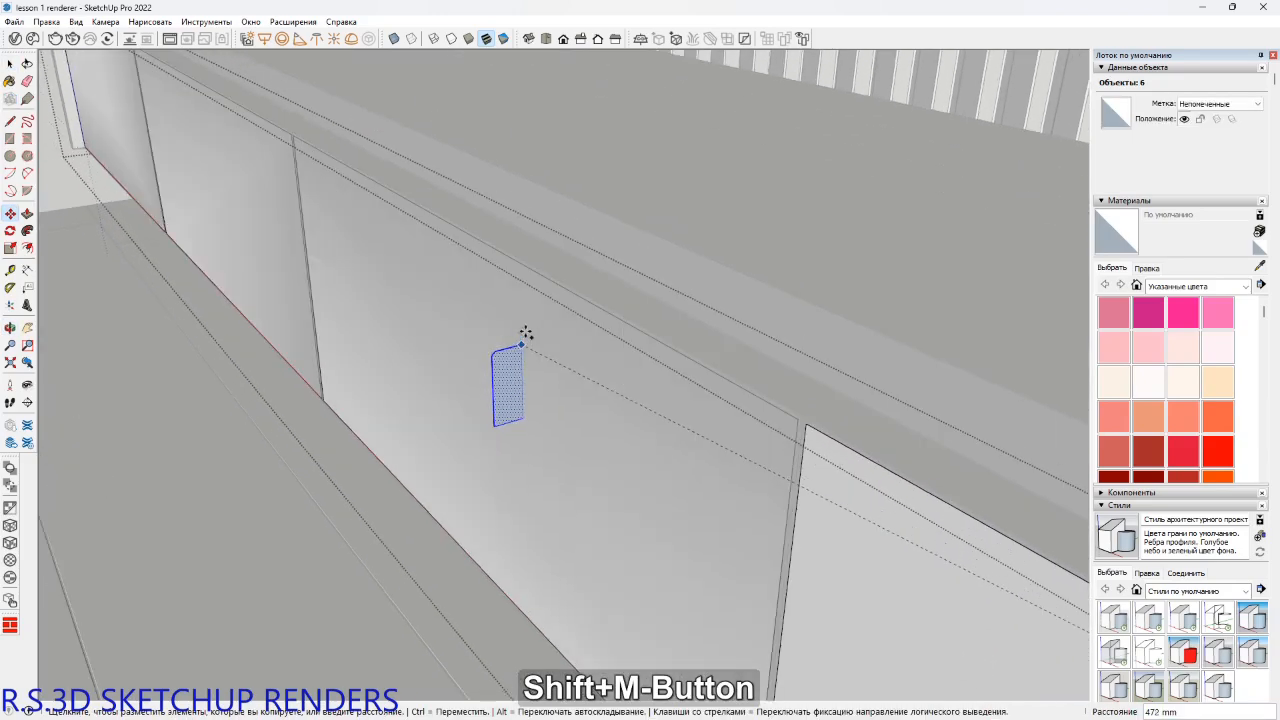
scroll(505, 256, "up", 2)
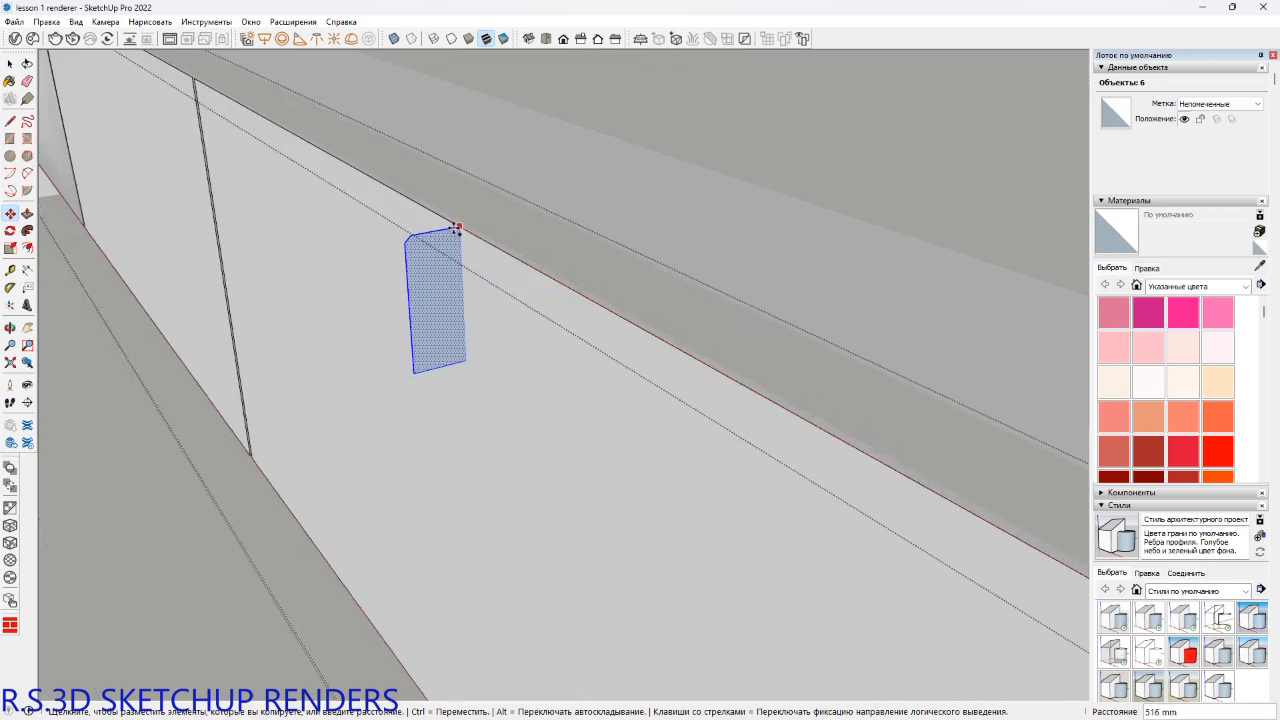
middle_click_drag(437, 217, 849, 314)
key("Right")
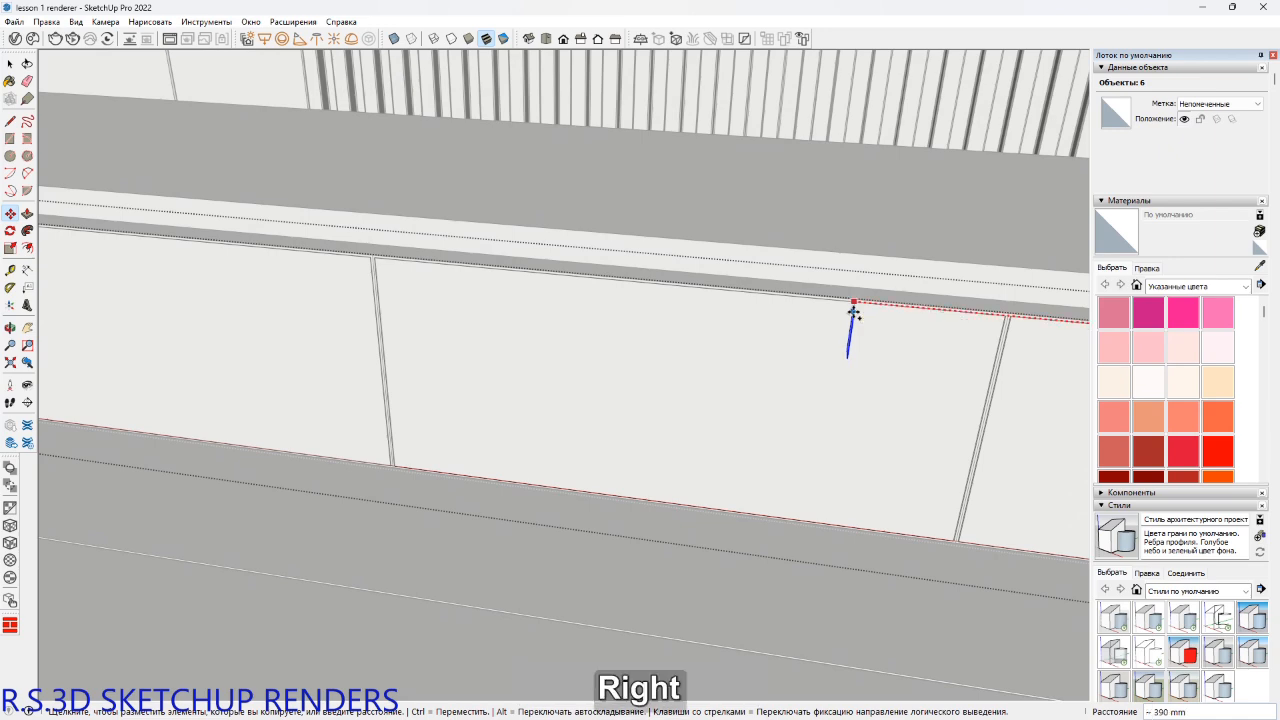
scroll(709, 291, "up", 2)
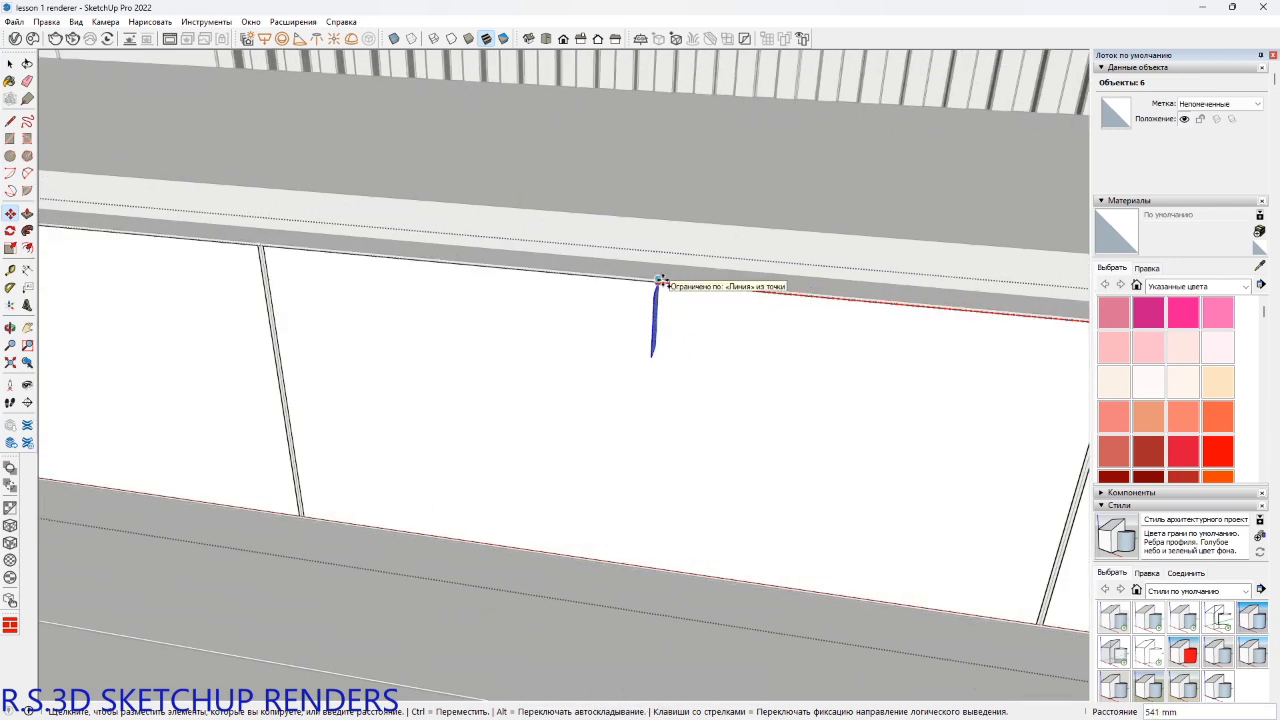
left_click(660, 281)
scroll(650, 285, "down", 3)
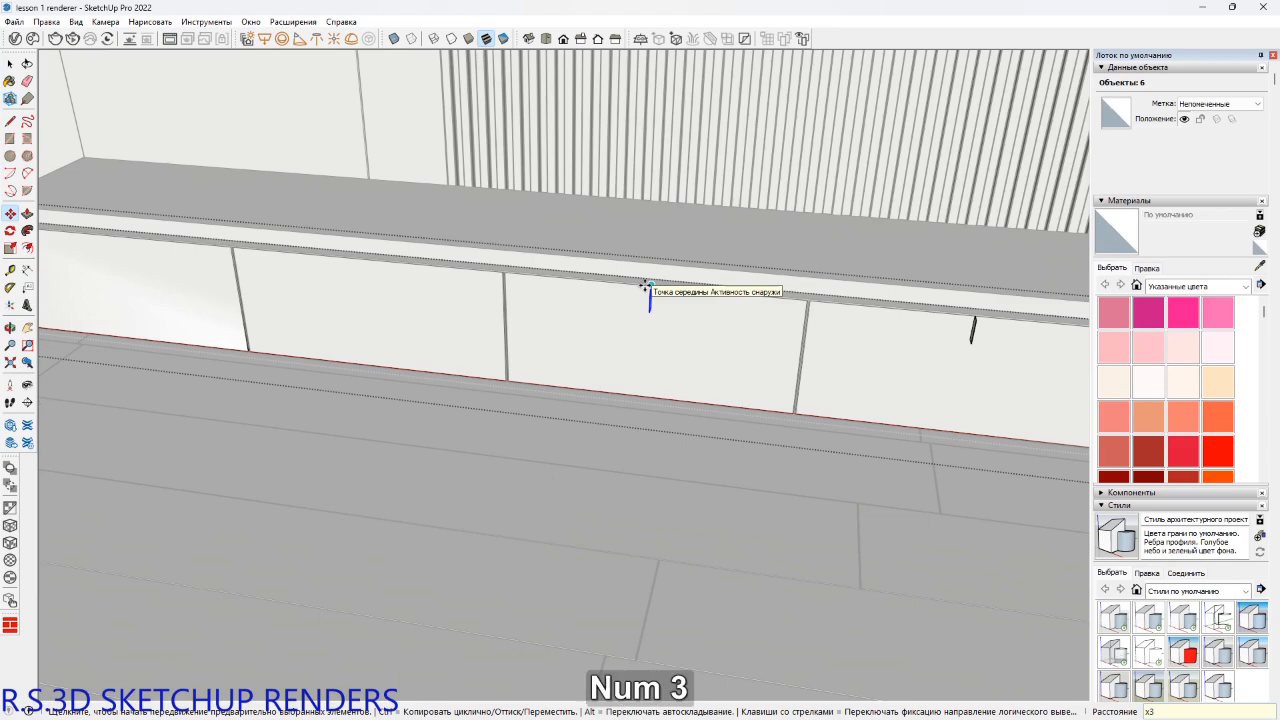
middle_click_drag(648, 285, 891, 289, "shift")
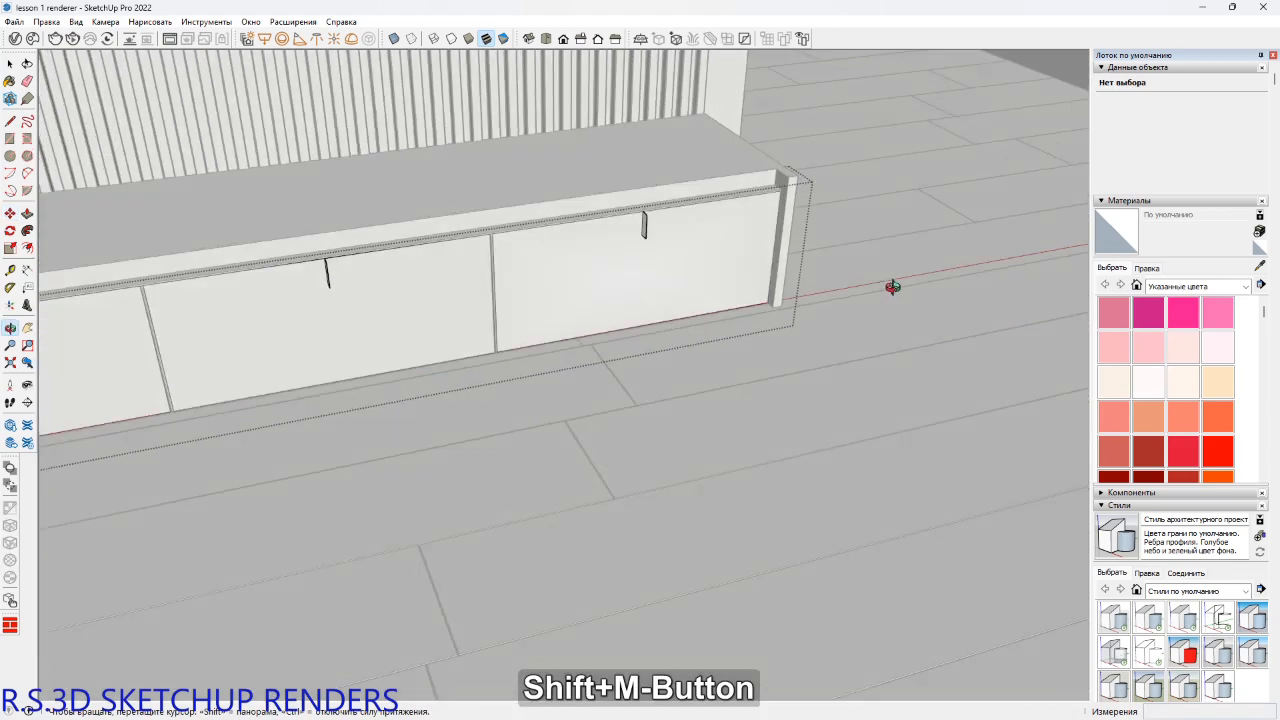
Sweep the bevelled profile around the perimeter of the right end front panel with Follow Me.
key("space")
scroll(666, 260, "up", 5)
scroll(628, 186, "up", 3)
key("super+a")
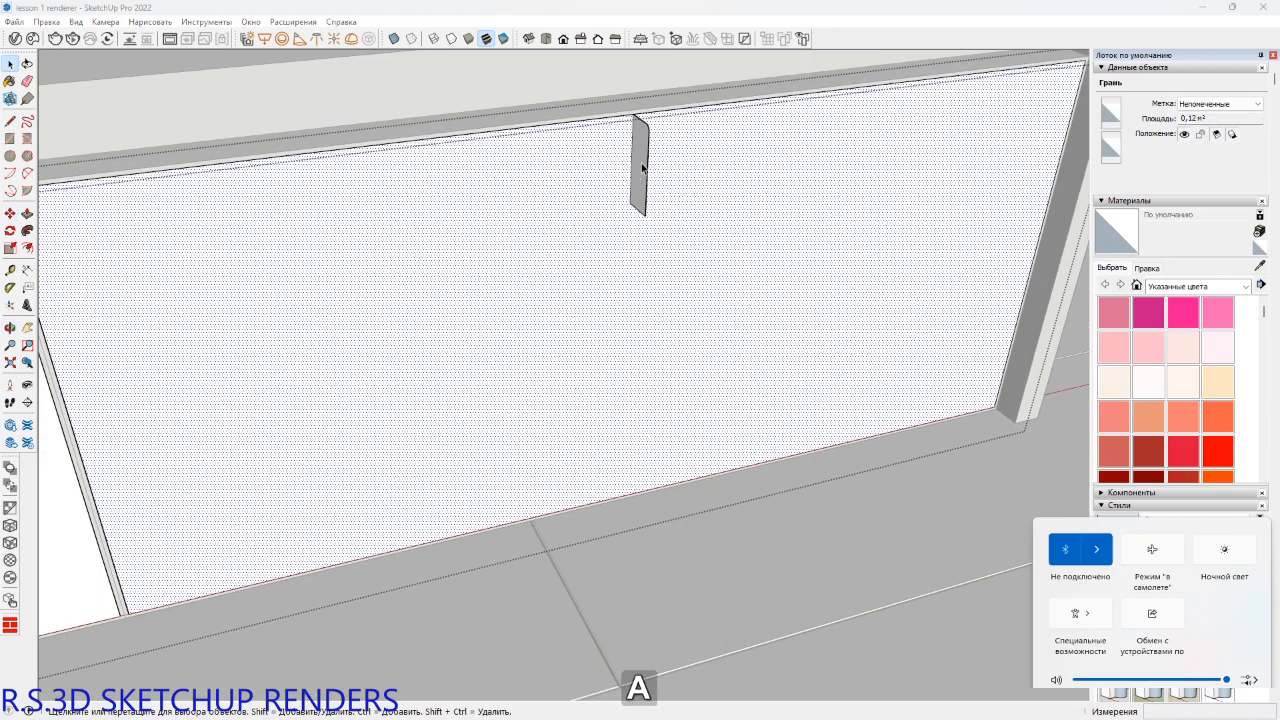
left_click(642, 168)
middle_click_drag(688, 217, 738, 231)
key("space")
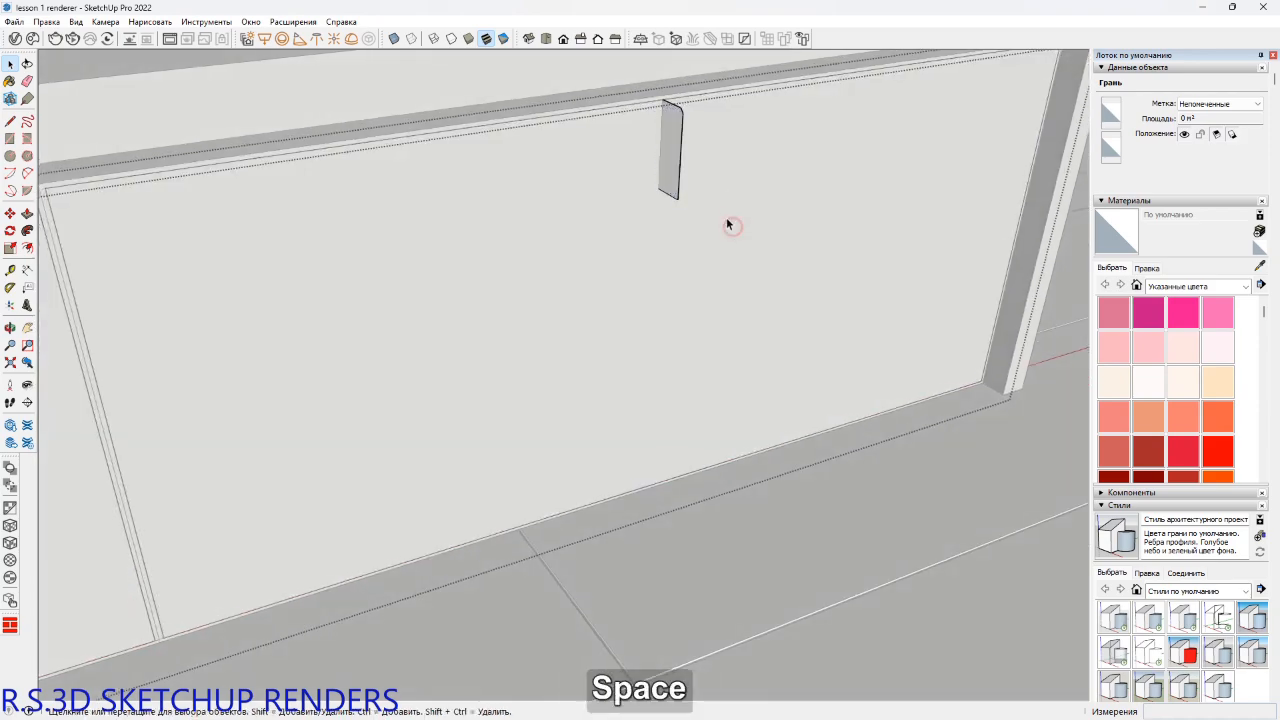
left_click(727, 224)
key("super+a")
middle_click_drag(683, 173, 788, 240)
key("alt+a")
left_click(692, 174)
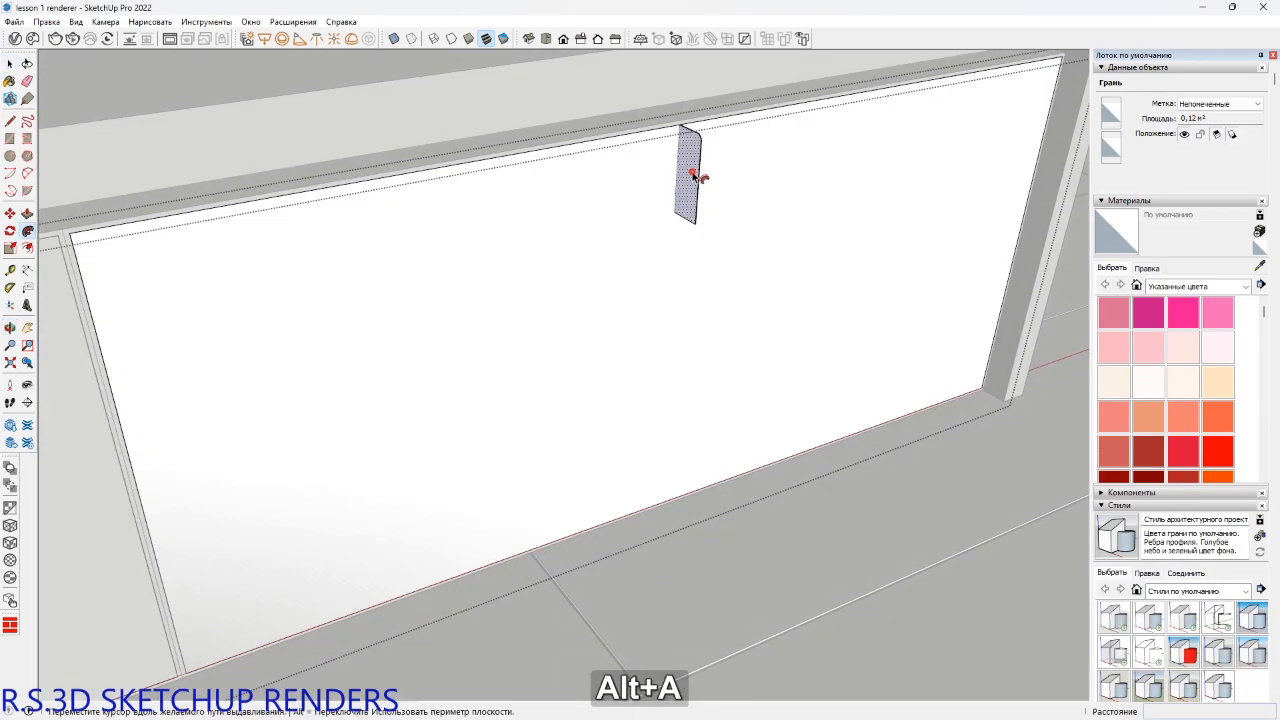
Sweep the second panel's profile around that panel's perimeter with Follow Me, using its front face as the path.
scroll(649, 251, "down", 3)
middle_click_drag(346, 306, 806, 258, "shift")
key("space")
left_click(637, 345)
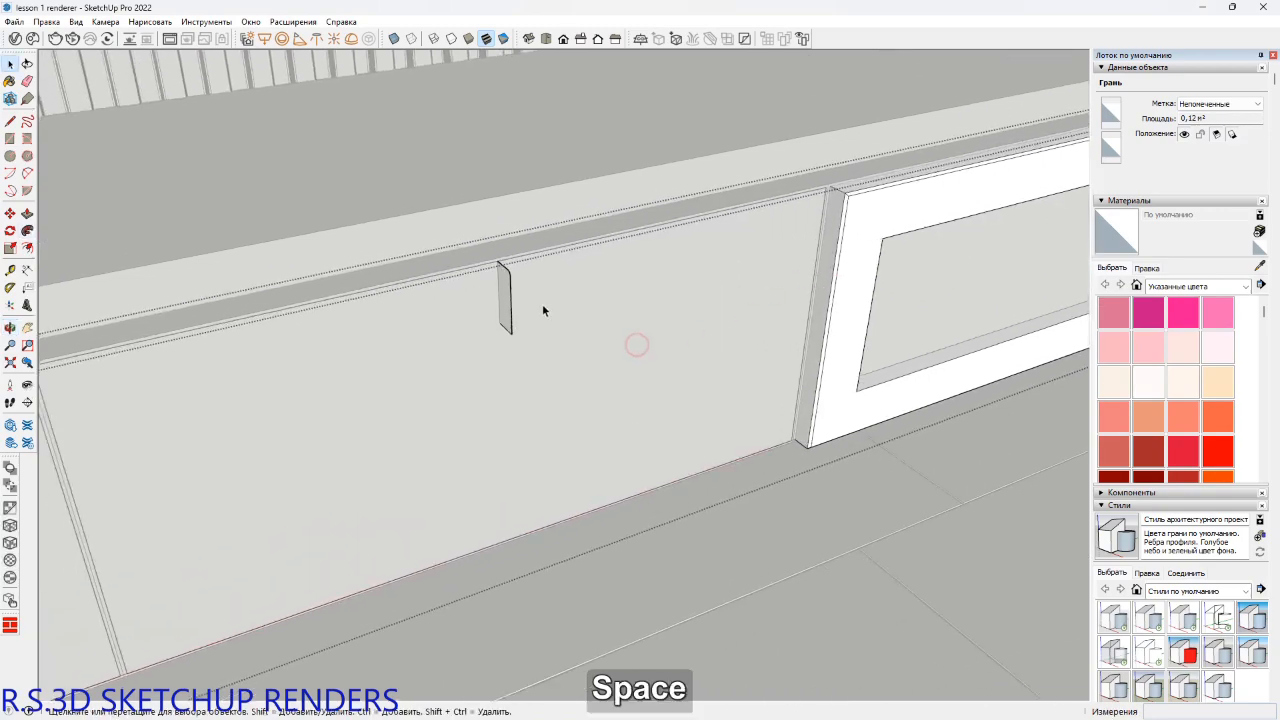
scroll(542, 310, "up", 3)
key("super+a")
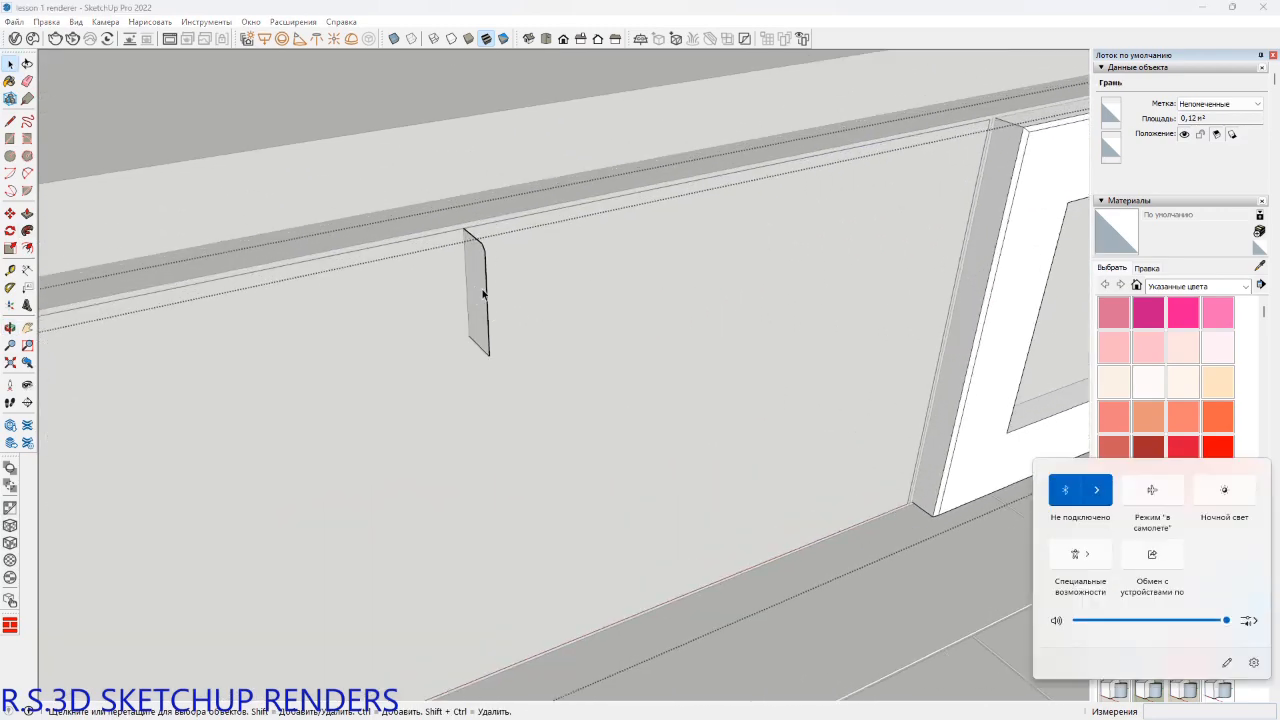
middle_click_drag(483, 293, 660, 300)
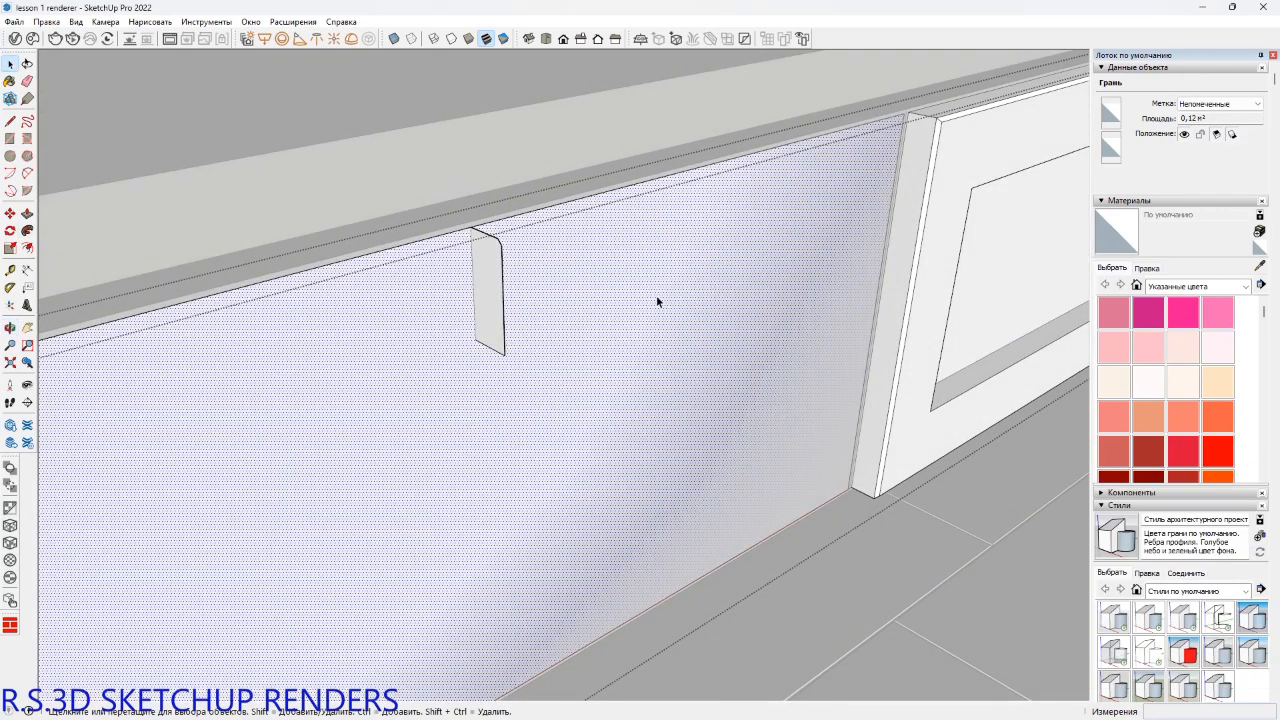
key("alt+a")
left_click(491, 287)
Apply Follow Me to the third front panel from the right, sweeping its bevelled profile around the face.
scroll(485, 288, "down", 3)
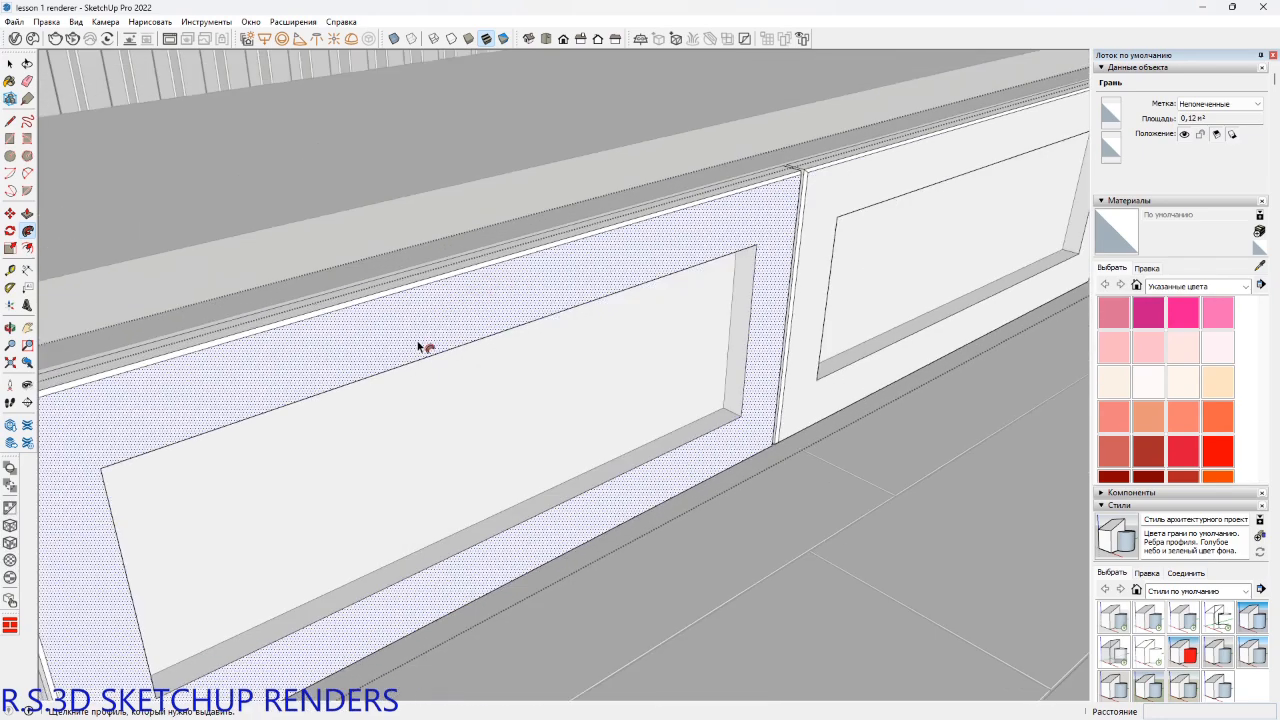
middle_click_drag(460, 345, 880, 235, "shift")
key("space")
left_click(360, 395)
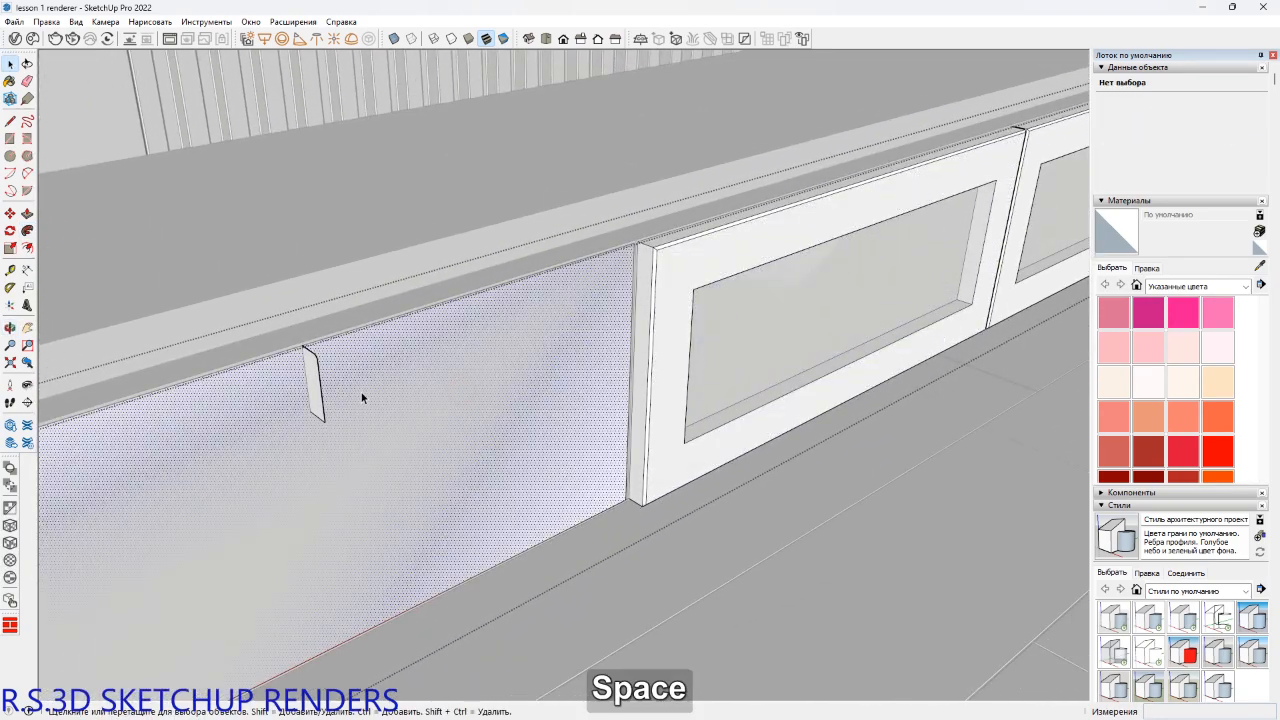
key("alt+a")
left_click(315, 385)
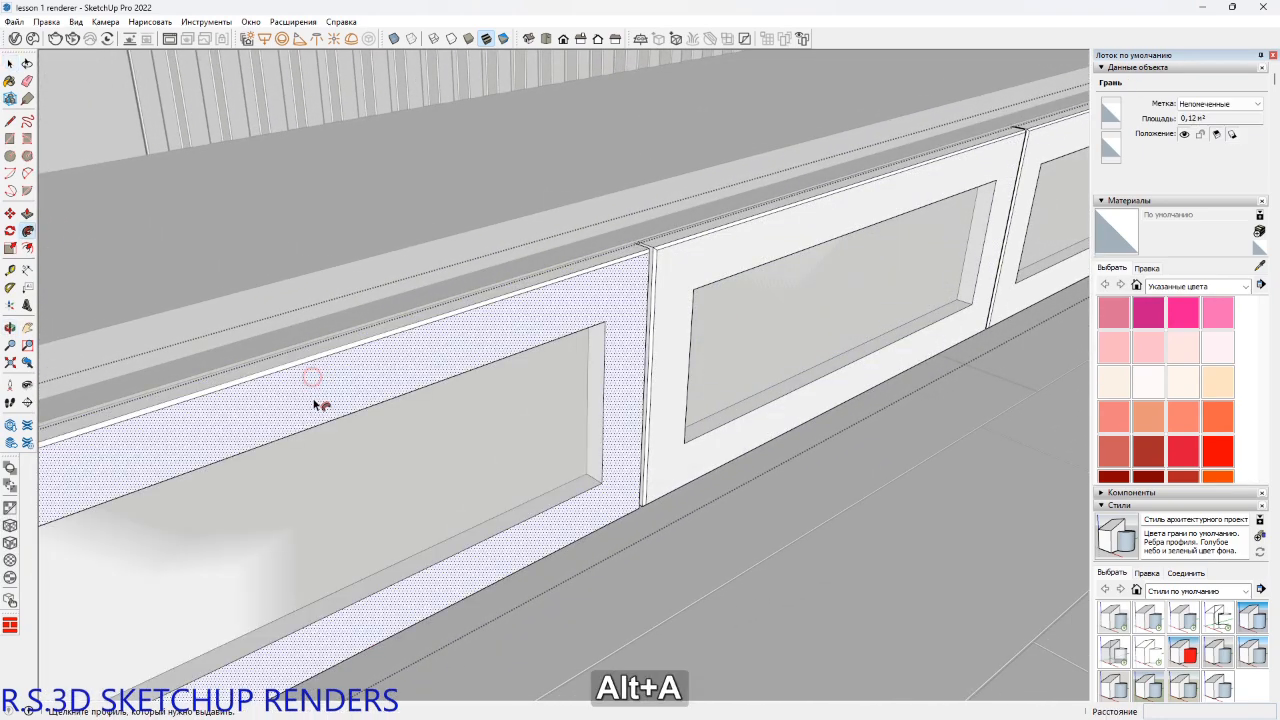
Run Follow Me on the leftmost front panel so its bevelled profile follows the face's outline.
middle_click_drag(320, 400, 866, 220, "shift")
key("space")
left_click(231, 432)
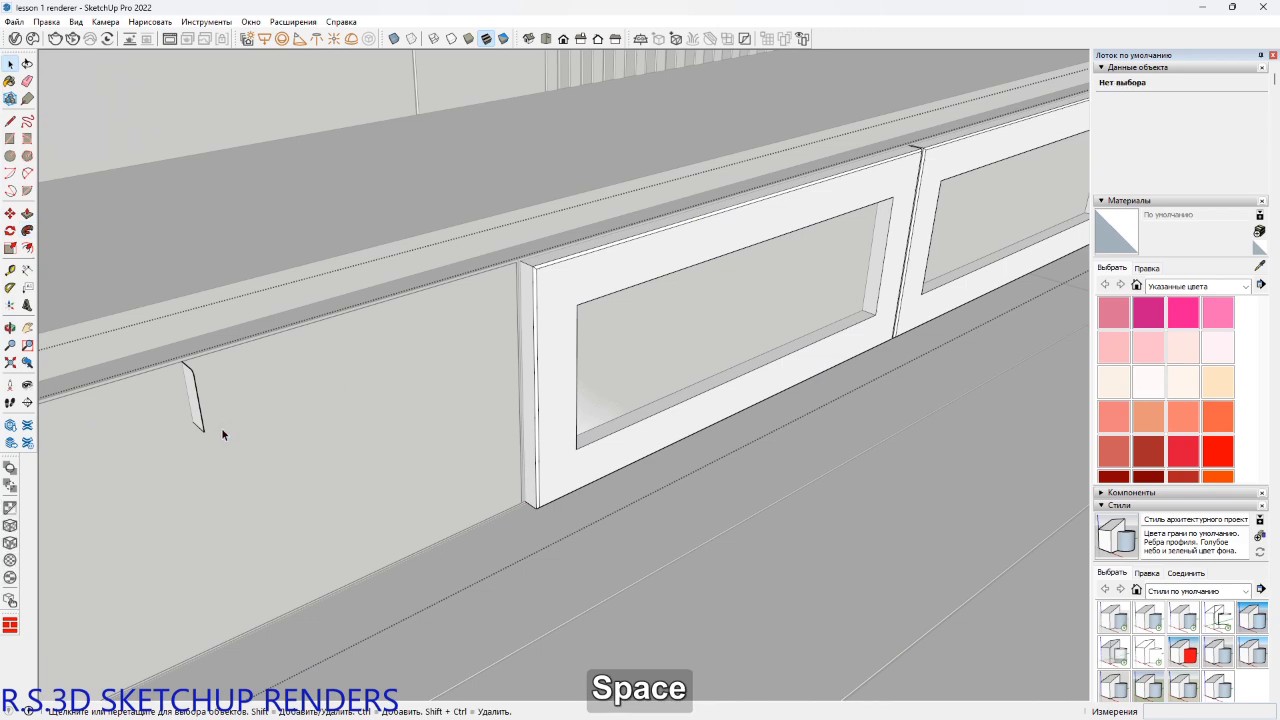
key("alt+a")
left_click(200, 400)
Push/Pull the lower inner face of each panel's central recess up 138 mm to fill the recesses in all four front panels.
middle_click_drag(250, 408, 333, 405)
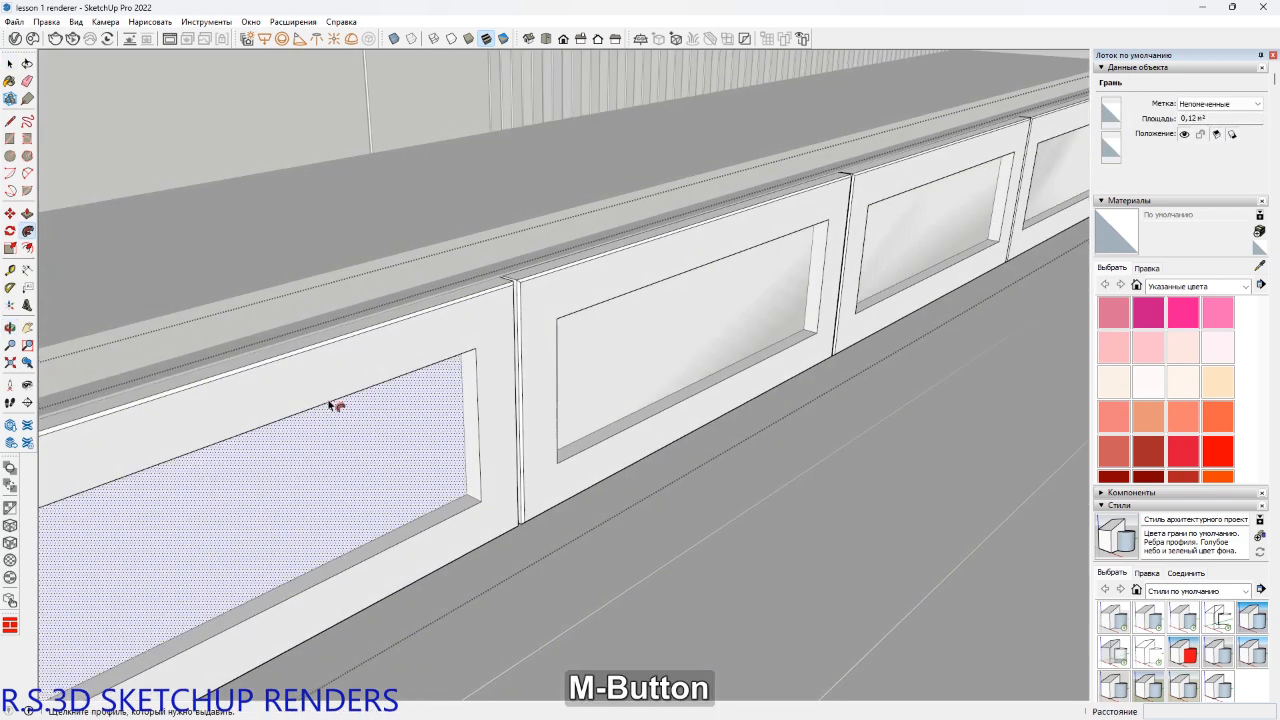
key("p")
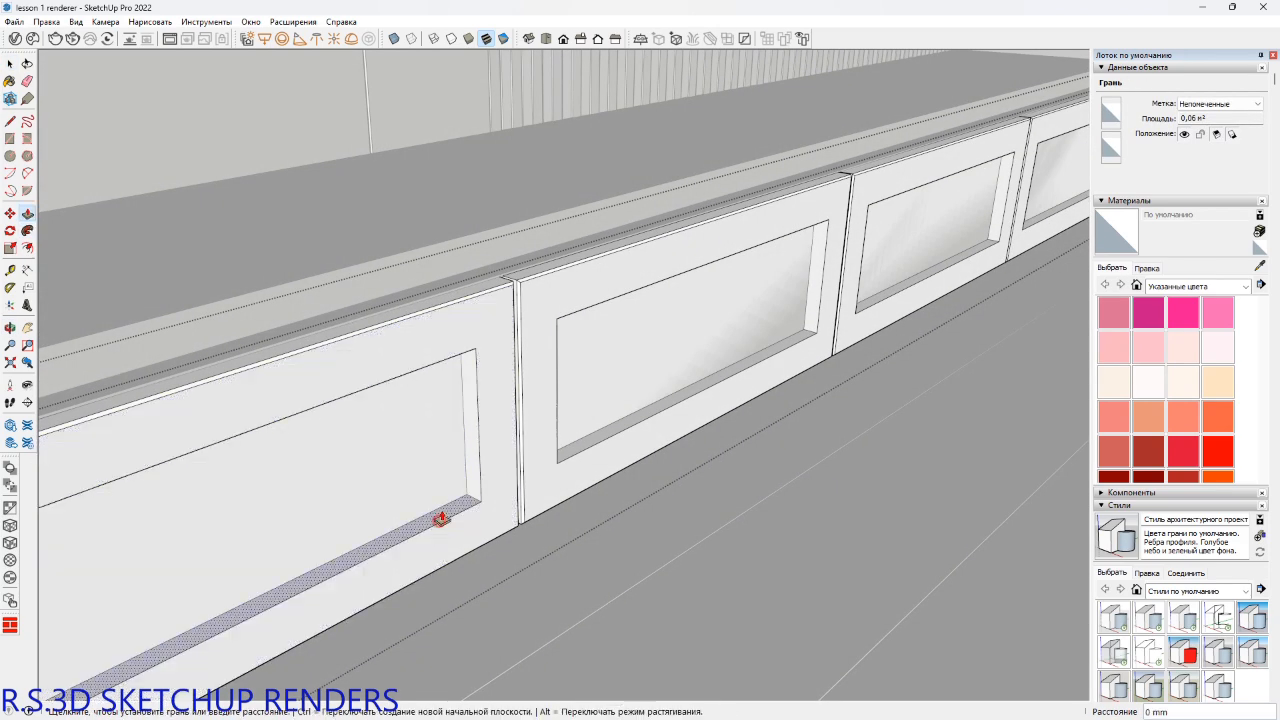
left_click(440, 523)
left_click(473, 364)
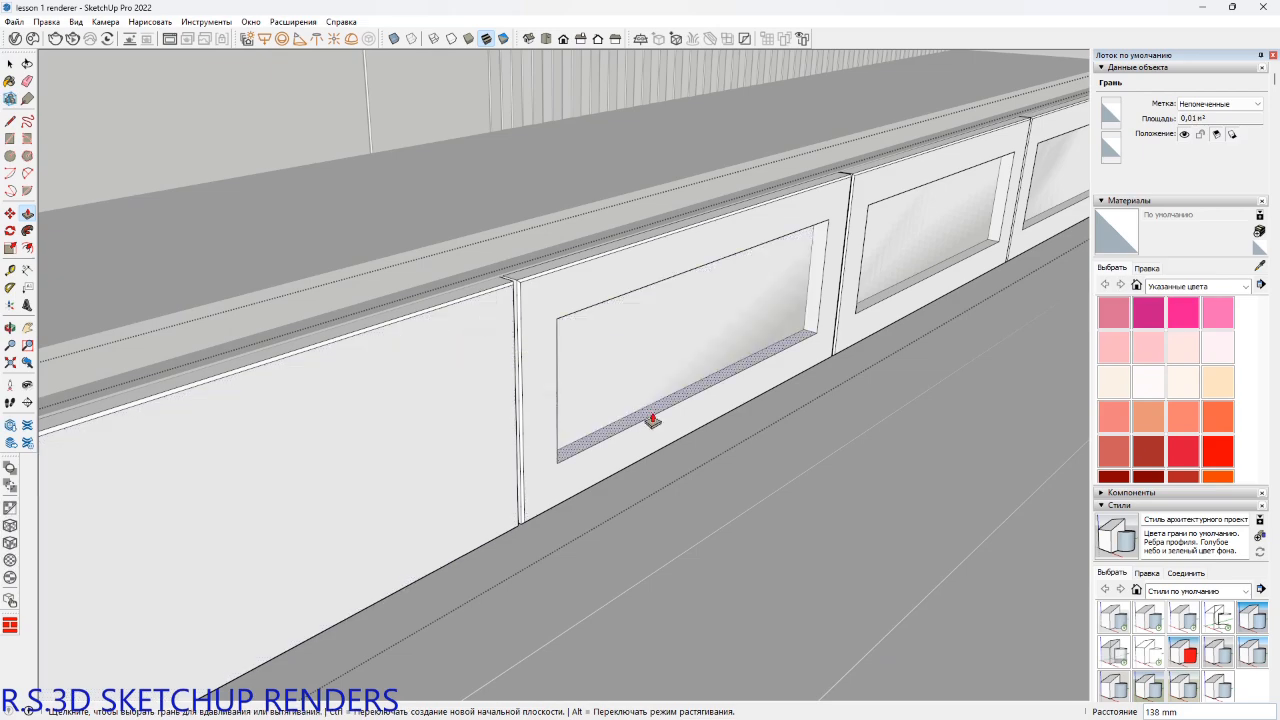
double_click(651, 418)
mouse_move(651, 418)
middle_mouse_down("shift")
mouse_move(677, 423)
mouse_move(663, 423)
middle_mouse_up("shift")
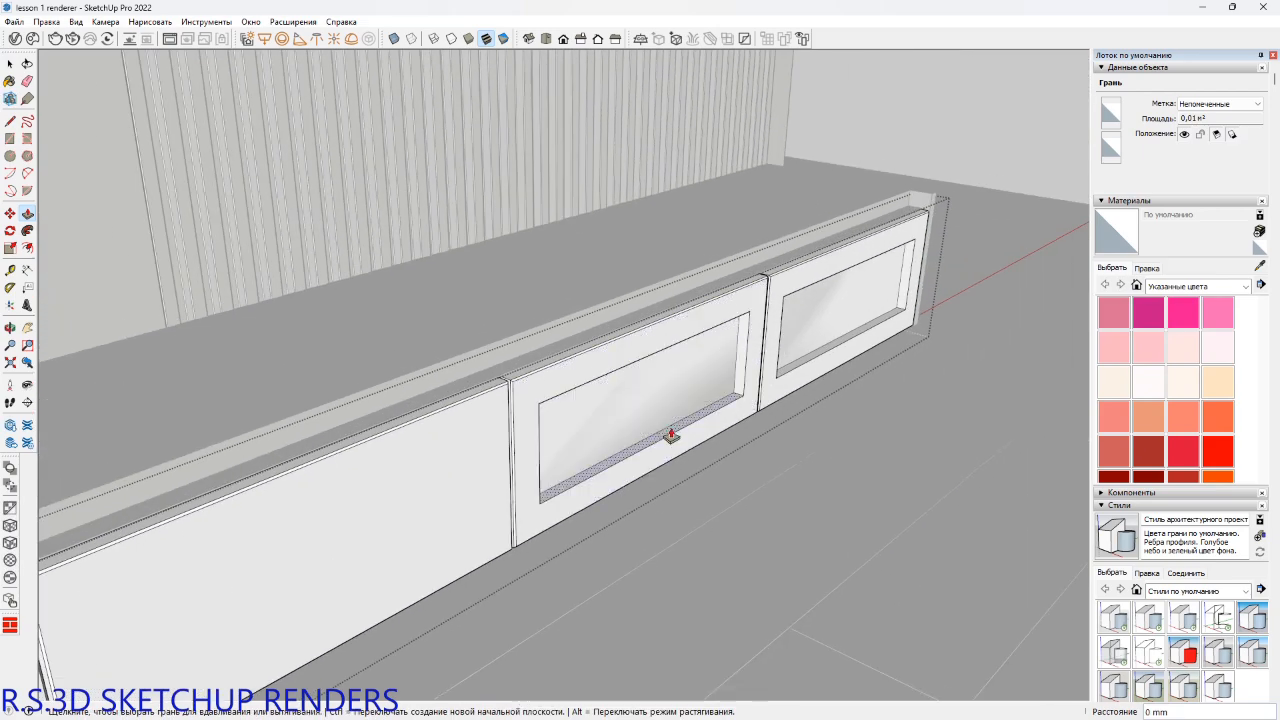
double_click(670, 432)
double_click(808, 363)
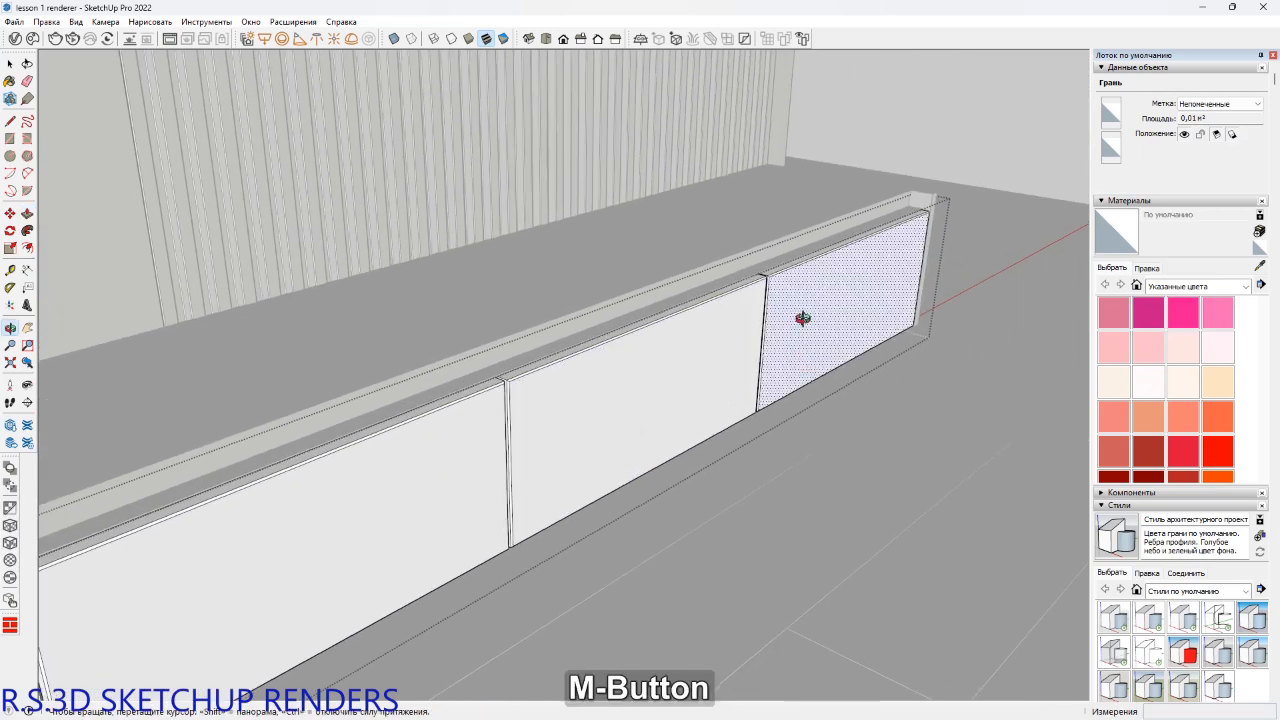
Select the upper edges and bevels of all four front panels and move them 15 mm up along the blue axis.
middle_click_drag(808, 394, 648, 346)
key("space")
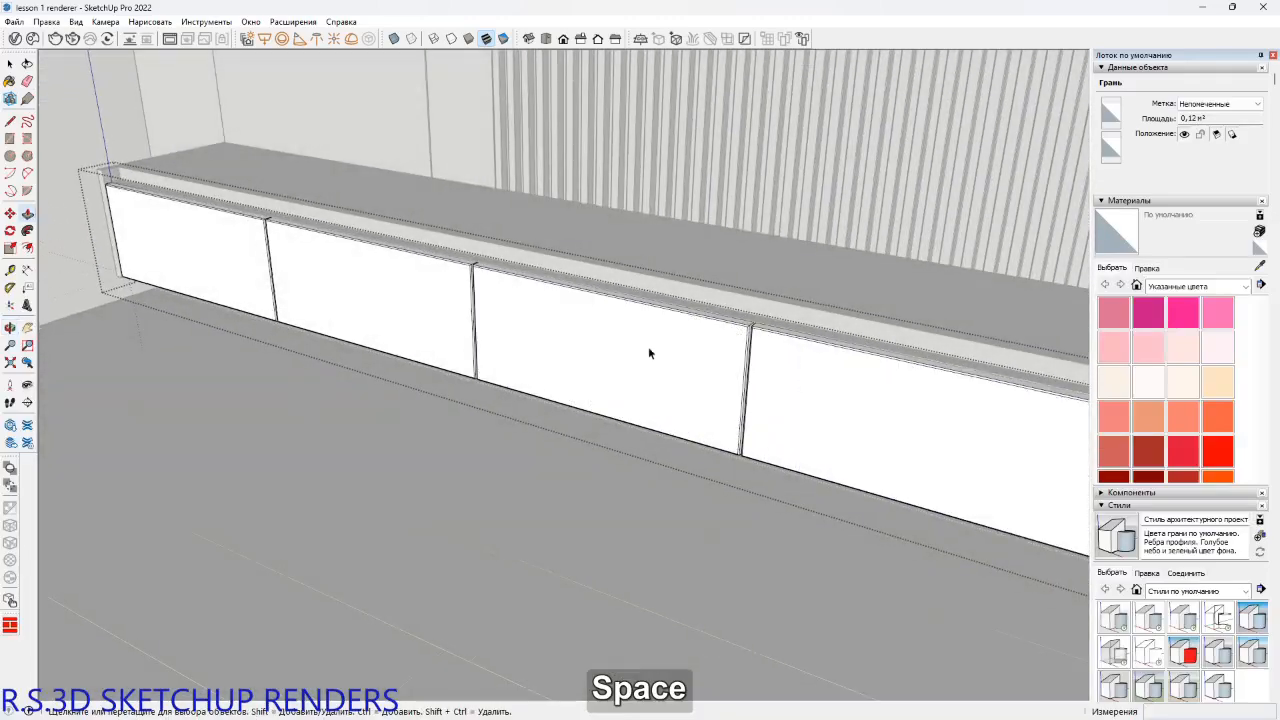
middle_click_drag(723, 329, 880, 298, "shift")
scroll(840, 298, "down", 2)
mouse_move(575, 246)
middle_mouse_down("shift")
mouse_move(569, 294)
mouse_move(574, 263)
middle_mouse_up("shift")
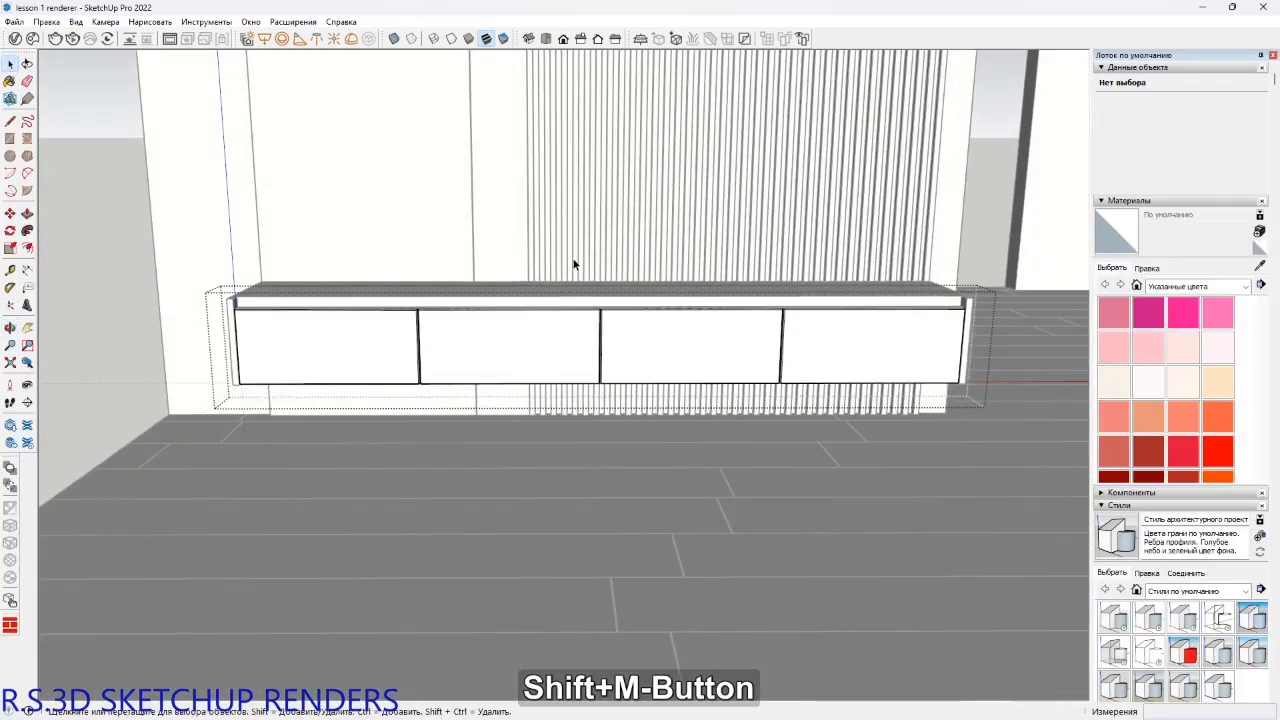
key("space")
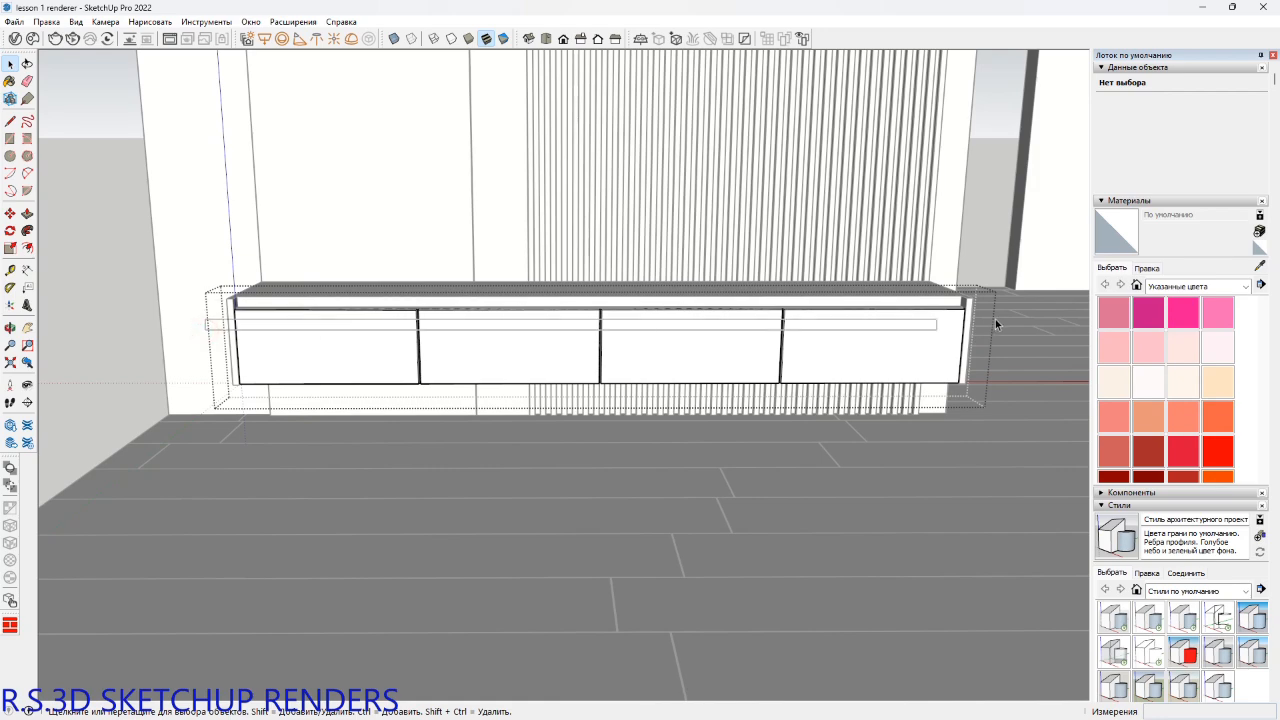
left_click(968, 306)
scroll(970, 305, "up", 6)
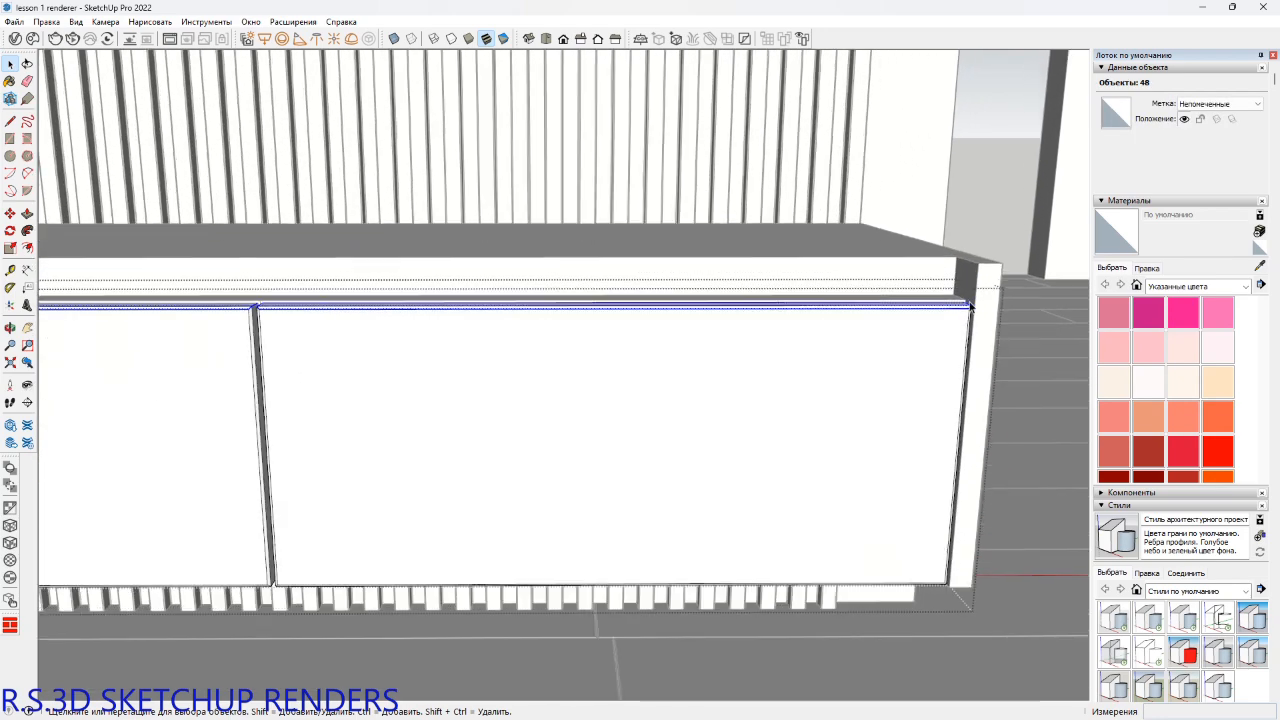
middle_click_drag(972, 305, 900, 281)
key("m")
left_click(860, 276)
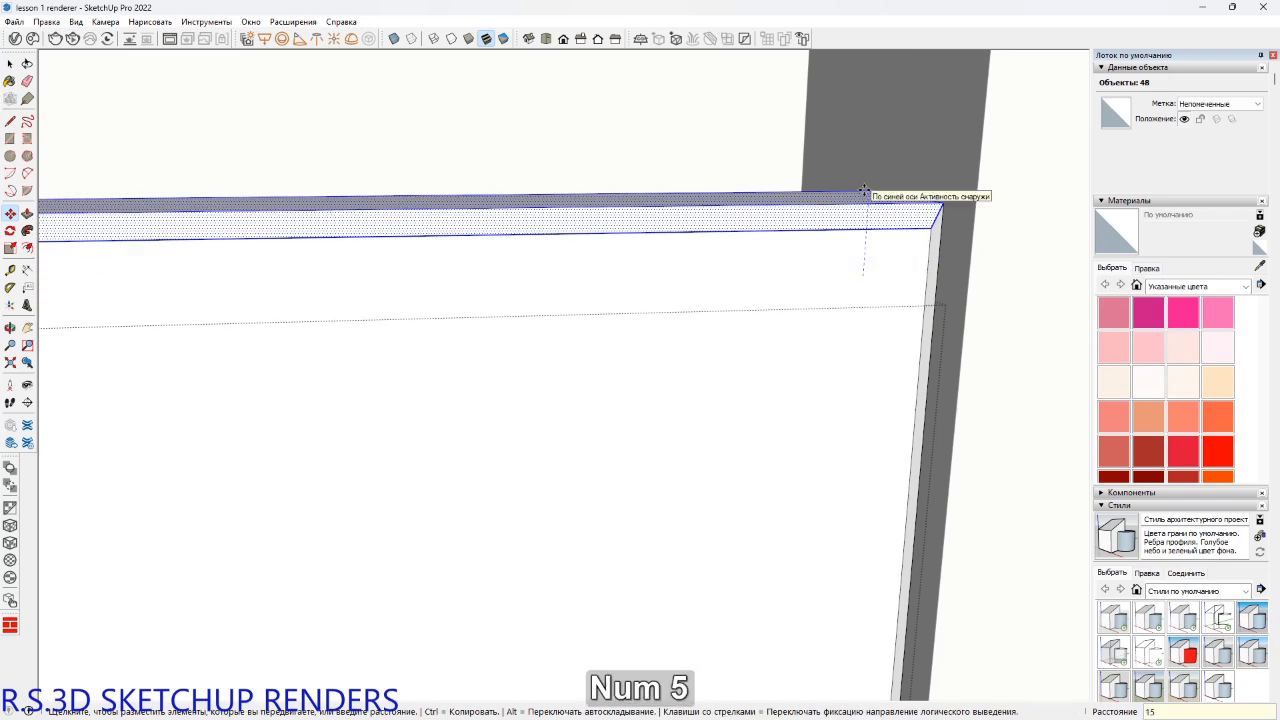
key("Return")
scroll(866, 170, "down", 4)
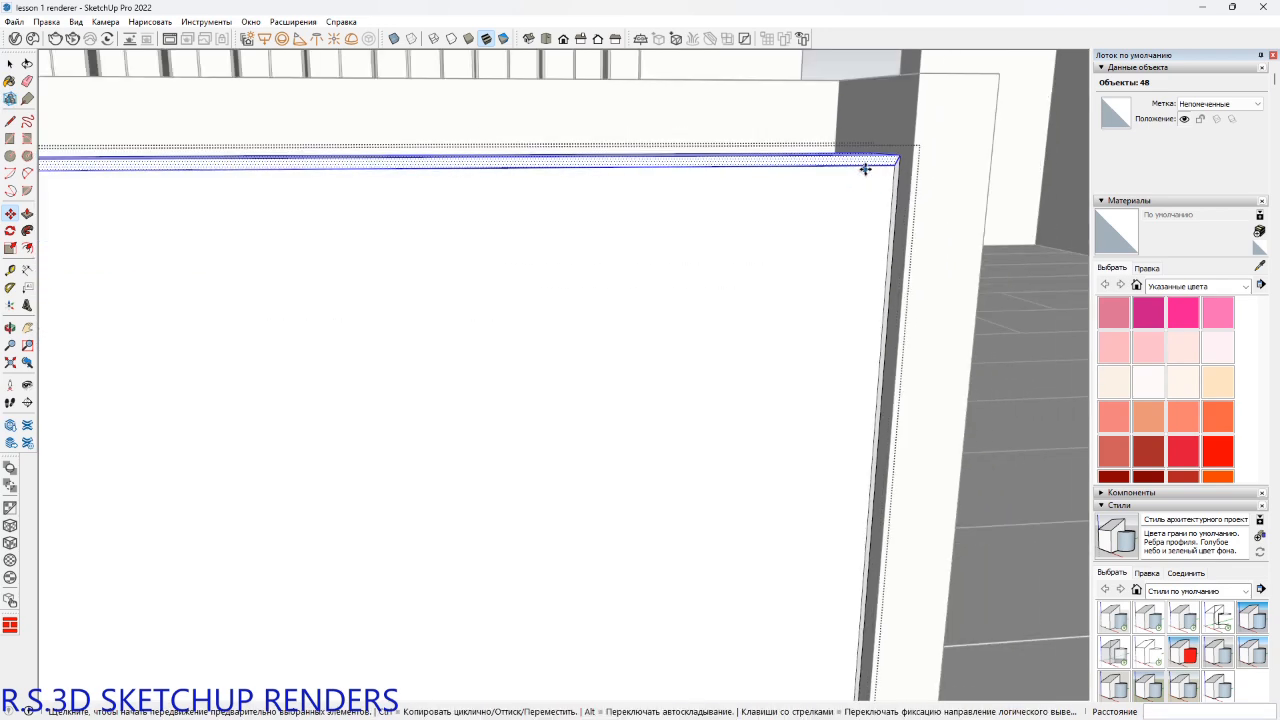
middle_click_drag(866, 200, 748, 292, "shift")
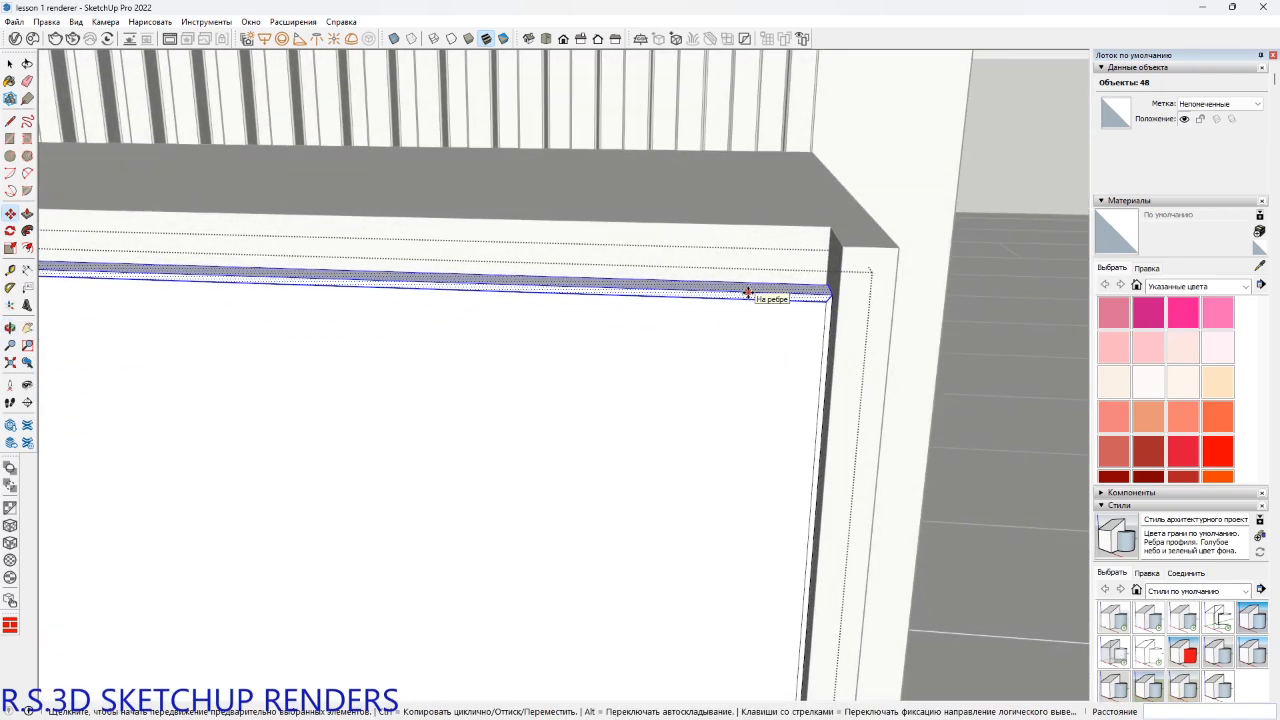
Set the upward move of the four front panels' upper edges and bevels to 12 mm.
key("Return")
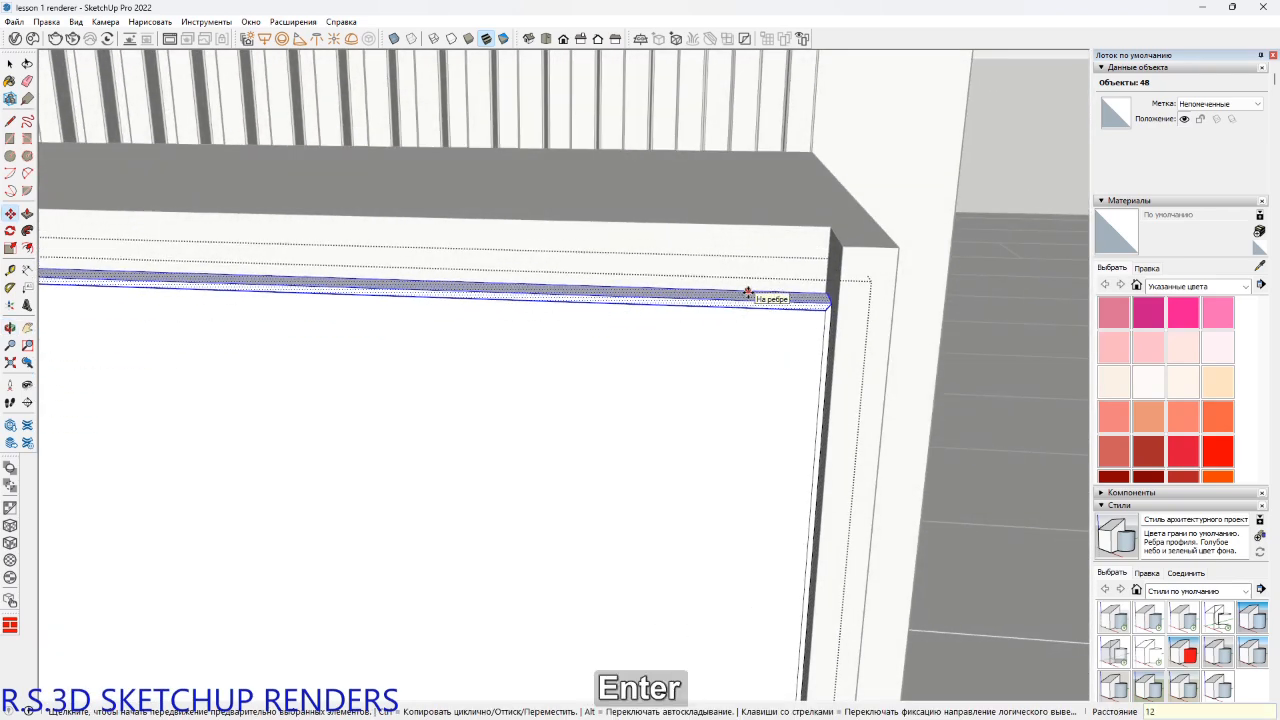
middle_click_drag(748, 292, 1007, 474)
key("space")
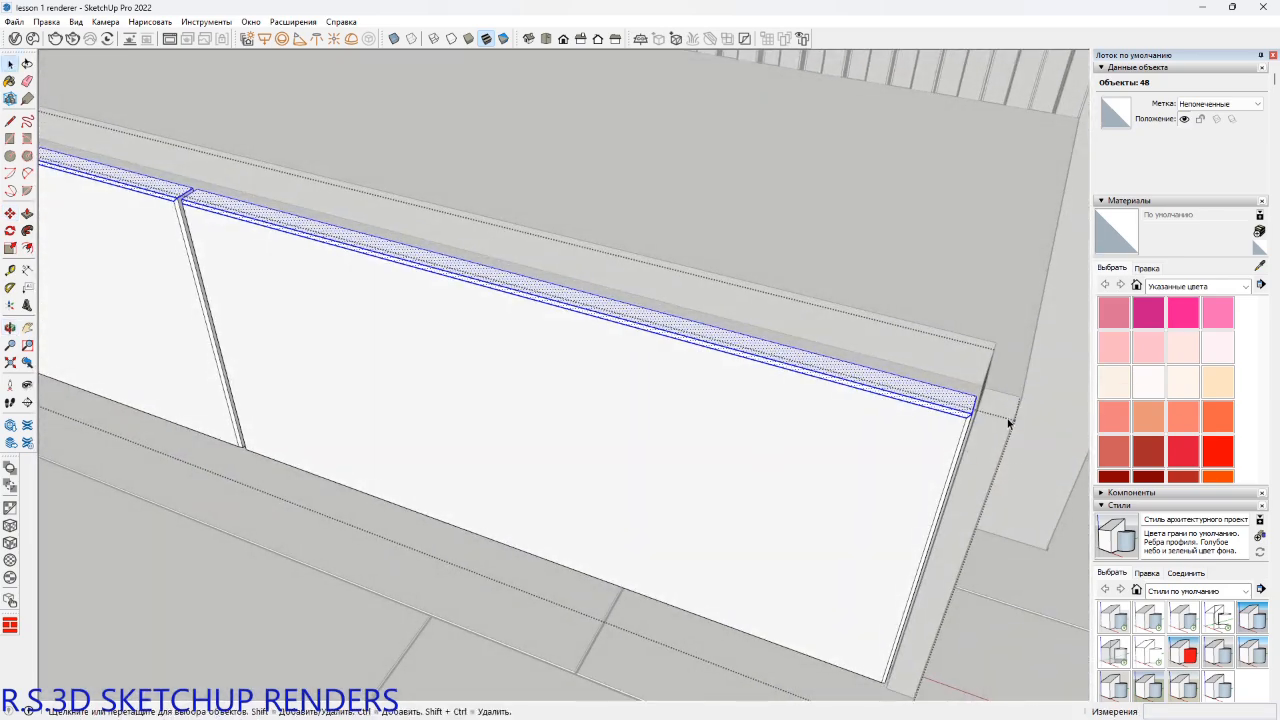
key("Escape")
mouse_move(957, 378)
middle_mouse_down()
mouse_move(1027, 220)
mouse_move(1016, 262)
mouse_move(1240, 437)
mouse_move(829, 295)
mouse_move(857, 191)
mouse_move(851, 149)
mouse_move(871, 262)
middle_mouse_up()
Draw a rectangle about 25 by 30 mm on the right end panel's inner face, filling the end of the front recess.
left_click(829, 294)
key("alt+2")
key("r")
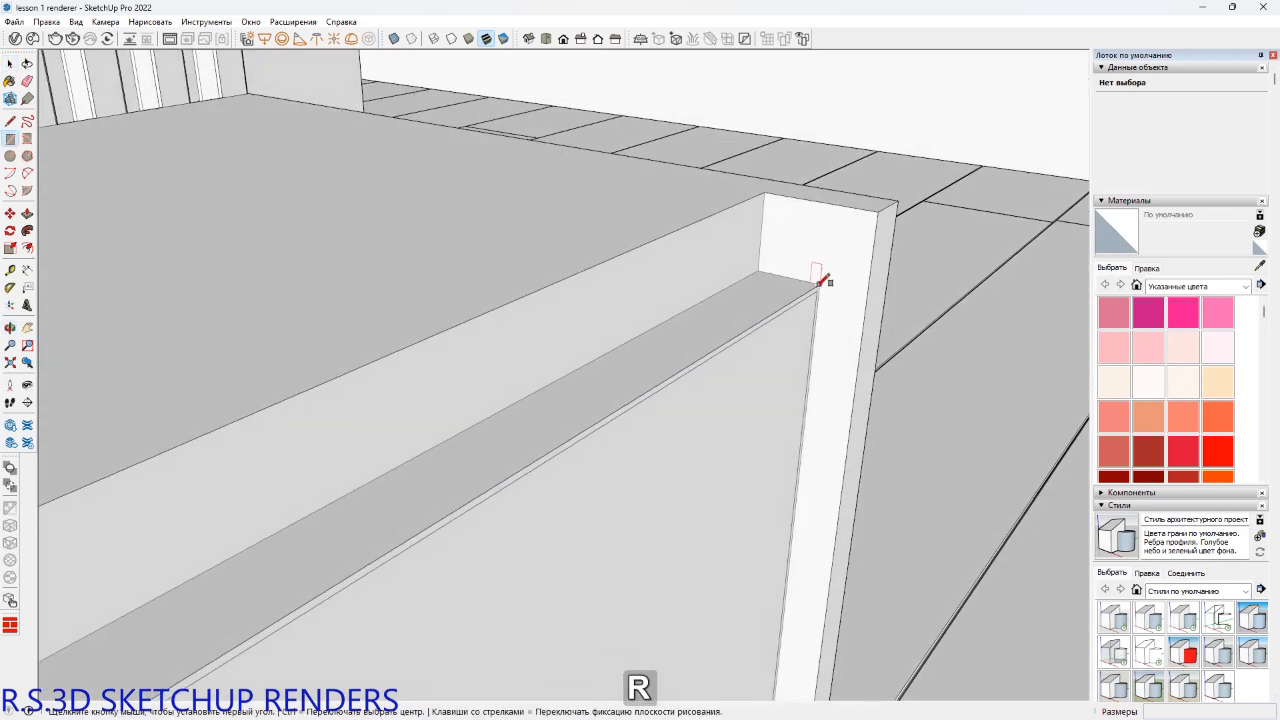
left_click(818, 286)
middle_click_drag(765, 190, 783, 263)
Offset the rectangle's rear and lower edges inward by 3 mm to outline an L-shaped profile.
key("space")
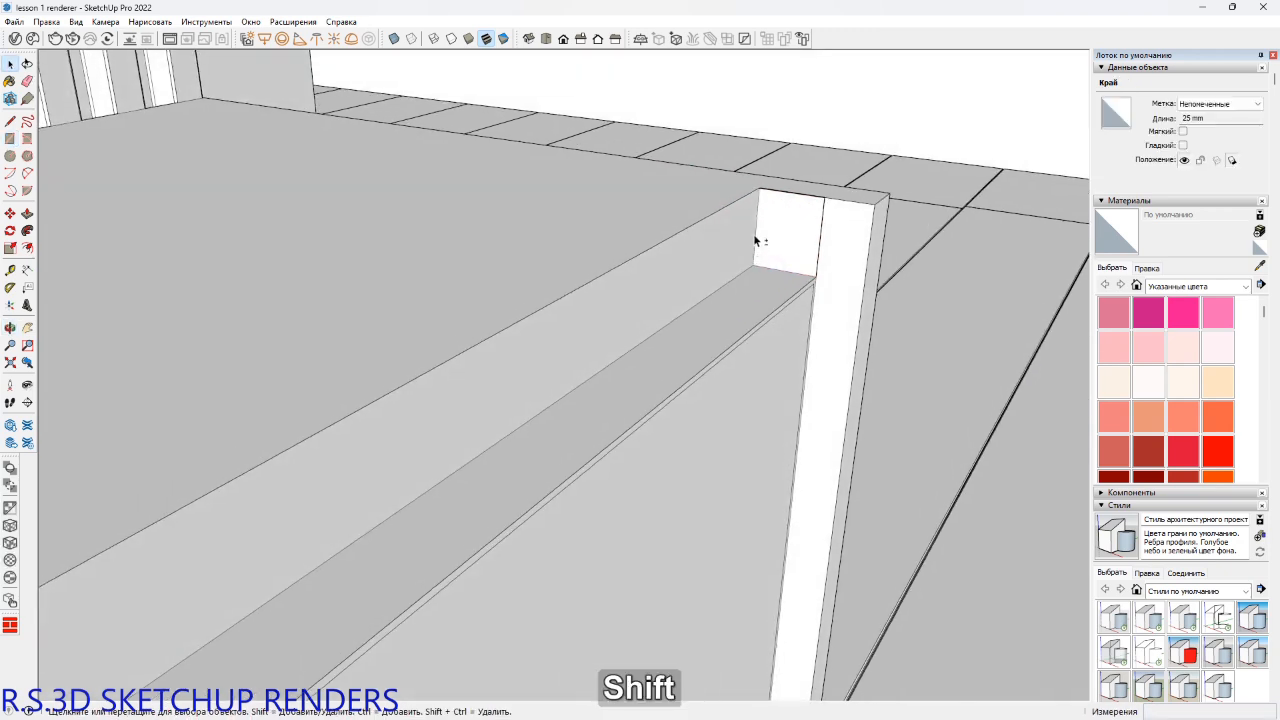
left_click(803, 218)
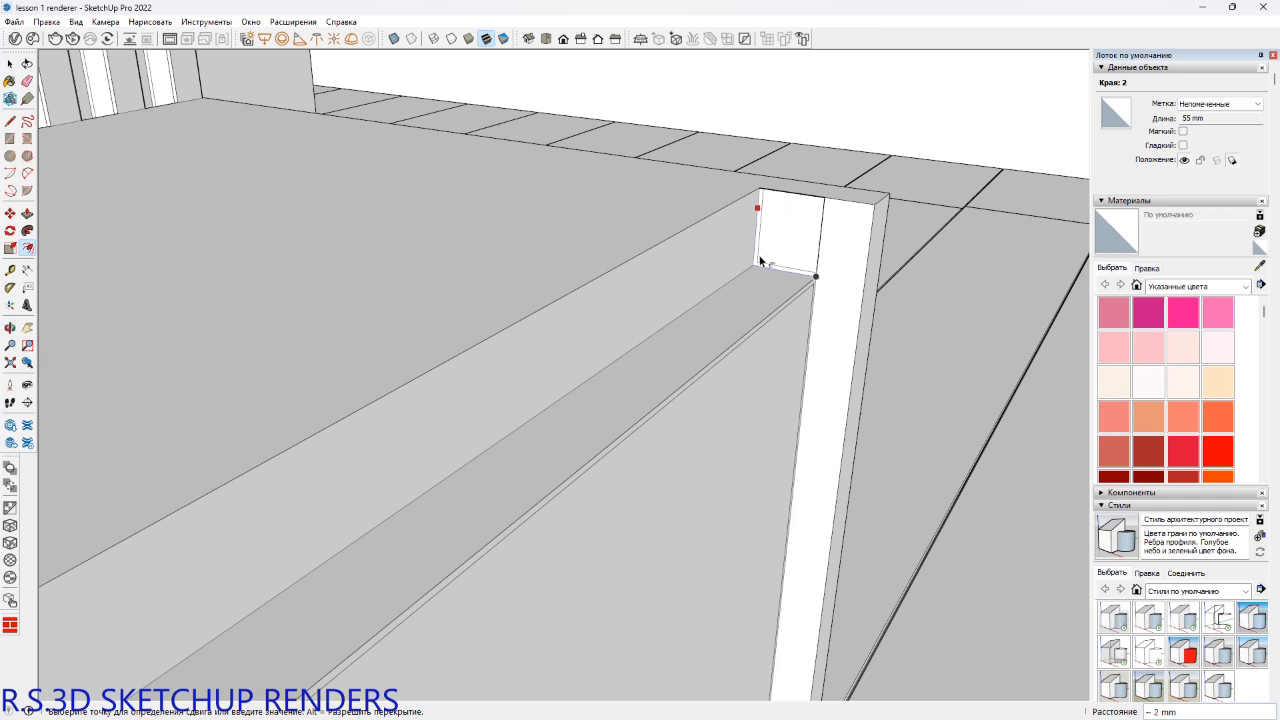
type("3")
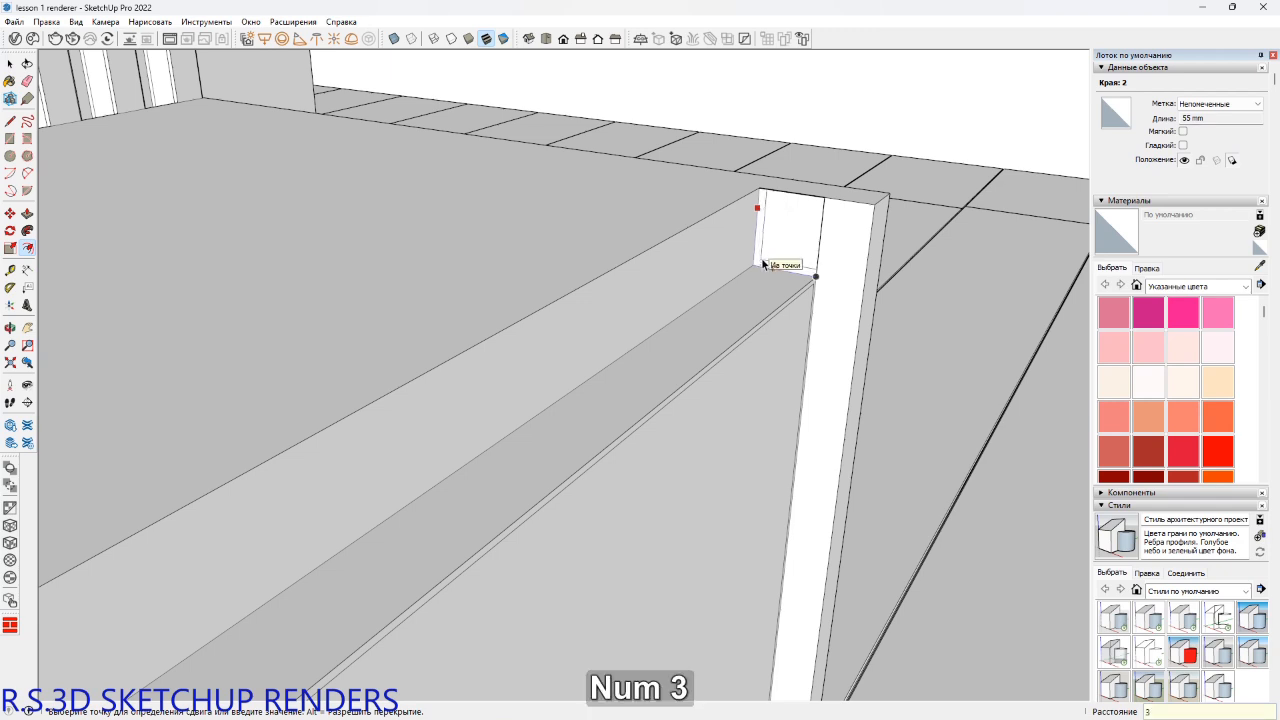
key("Return")
Round the inner corner of the L-shaped profile with an arc between its two offset lines.
scroll(760, 262, "up", 2)
key("a")
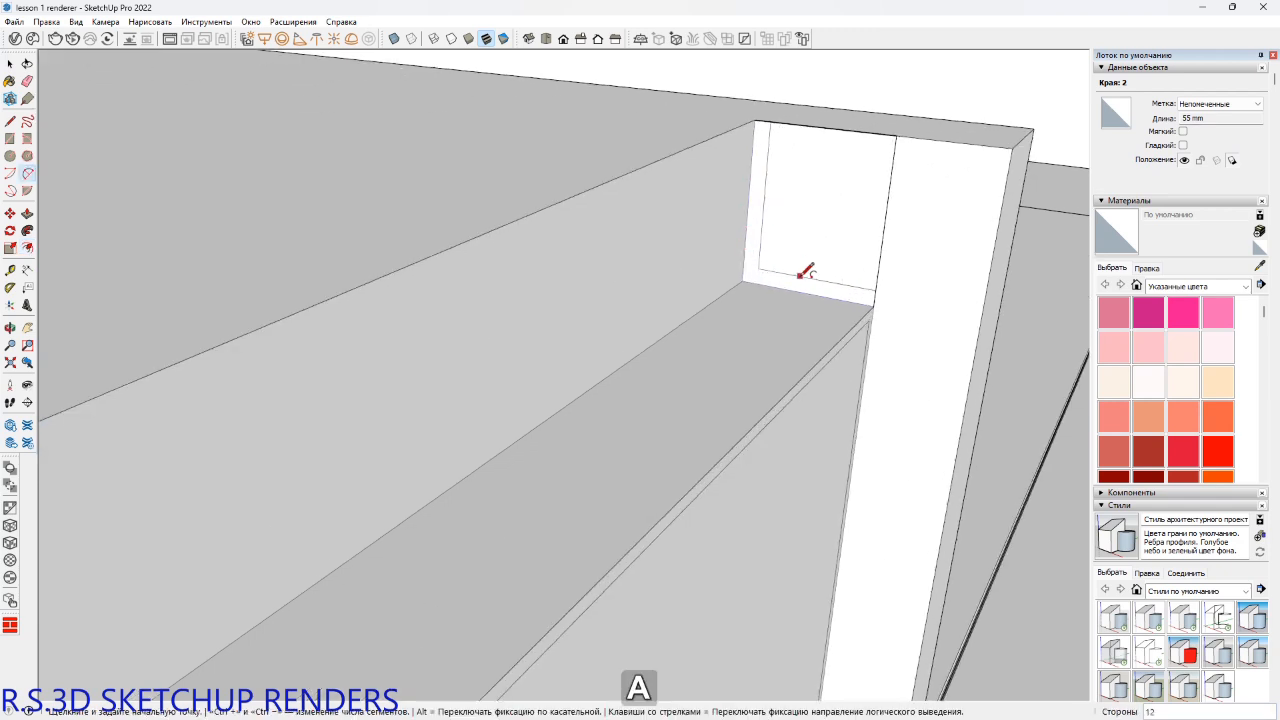
left_click(816, 279)
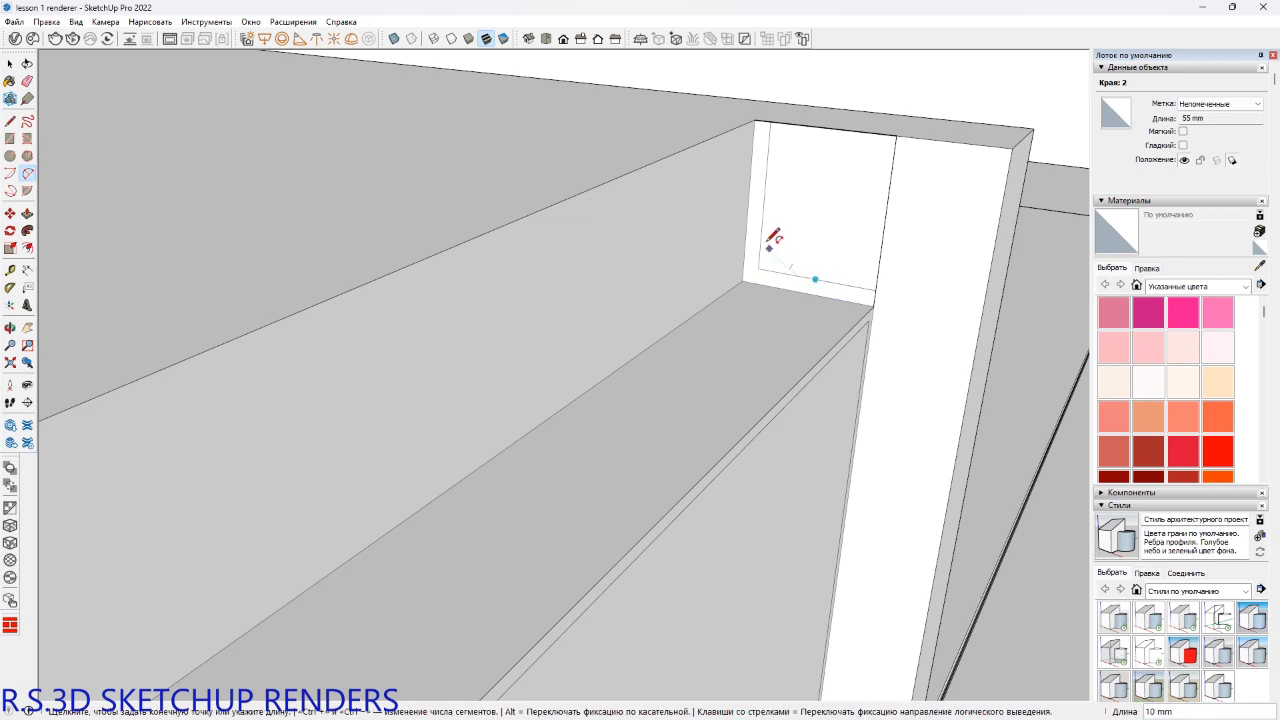
middle_click_drag(795, 292, 737, 324, "shift")
key("space")
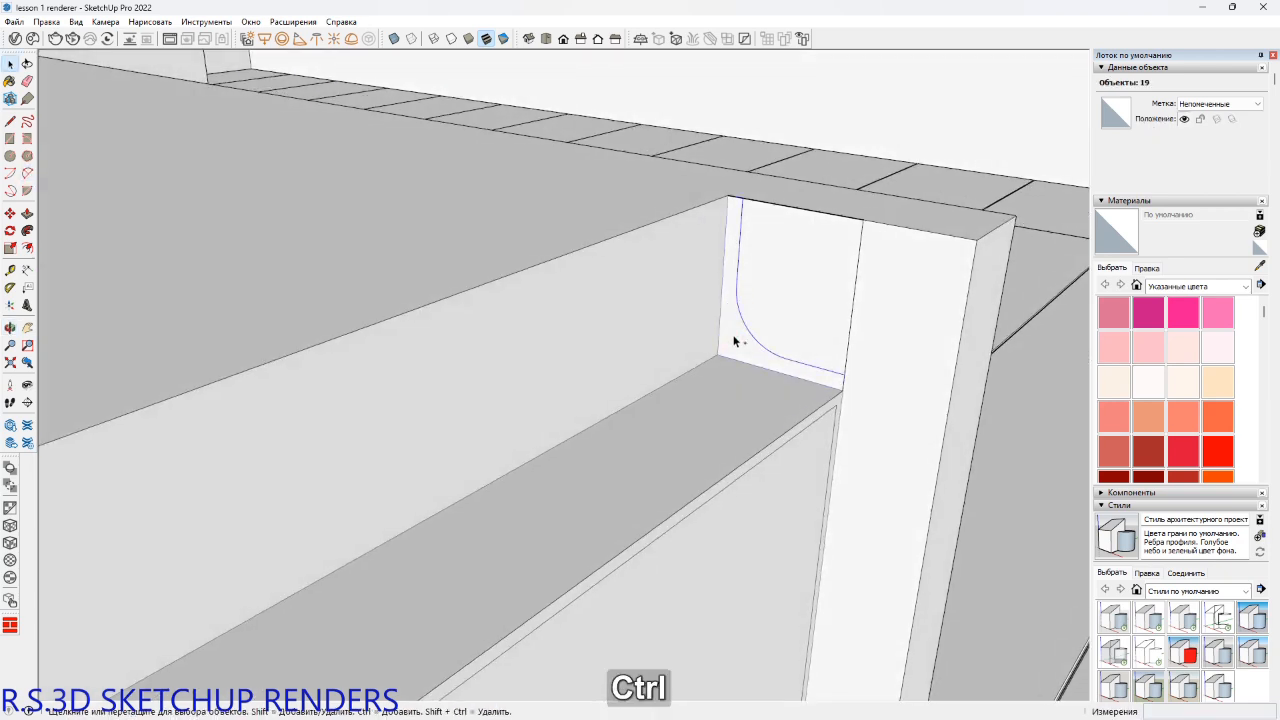
Delete the drawn outline around the rounded L-shaped profile and paste the copied profile back in place at the recess end.
left_click(736, 328)
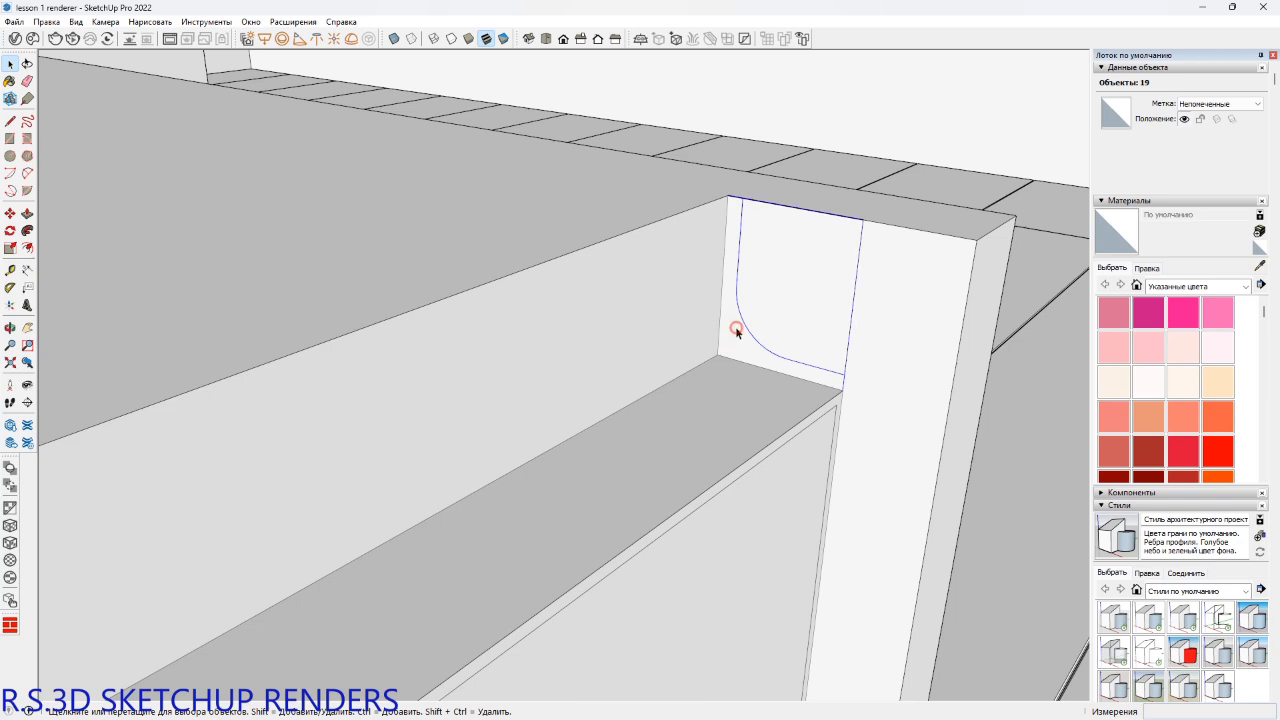
key("Delete")
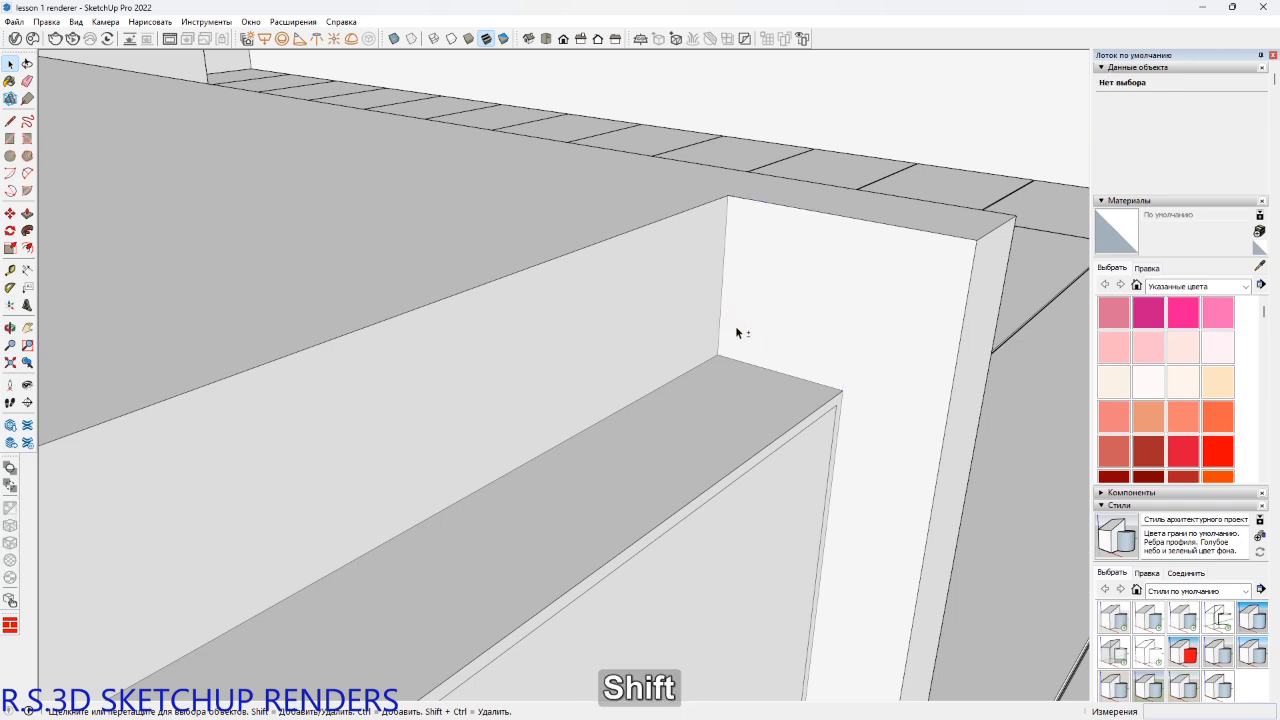
left_click(735, 325, "shift")
key("shift+v")
middle_click_drag(754, 343, 694, 369)
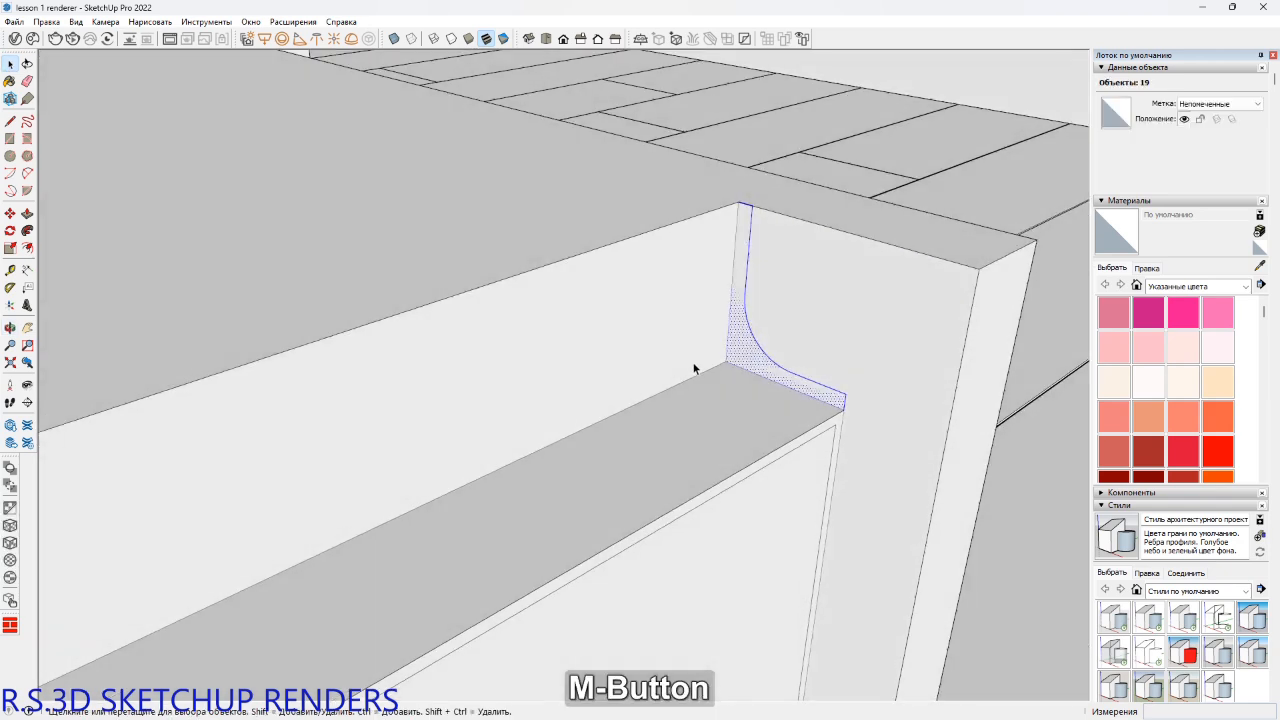
Push/Pull the L-shaped profile 2164 mm along the recess to the left end panel's inner face.
key("p")
left_click(741, 362)
scroll(410, 398, "down", 4)
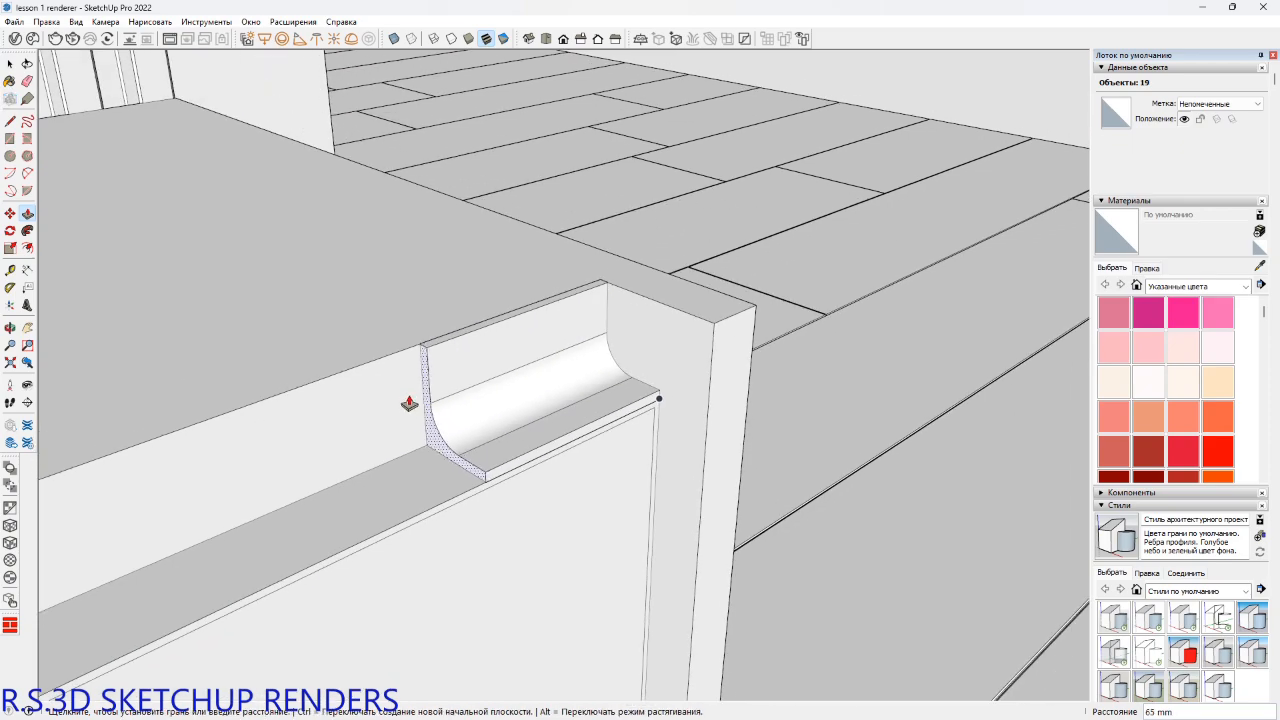
middle_click_drag(585, 322, 883, 538, "shift")
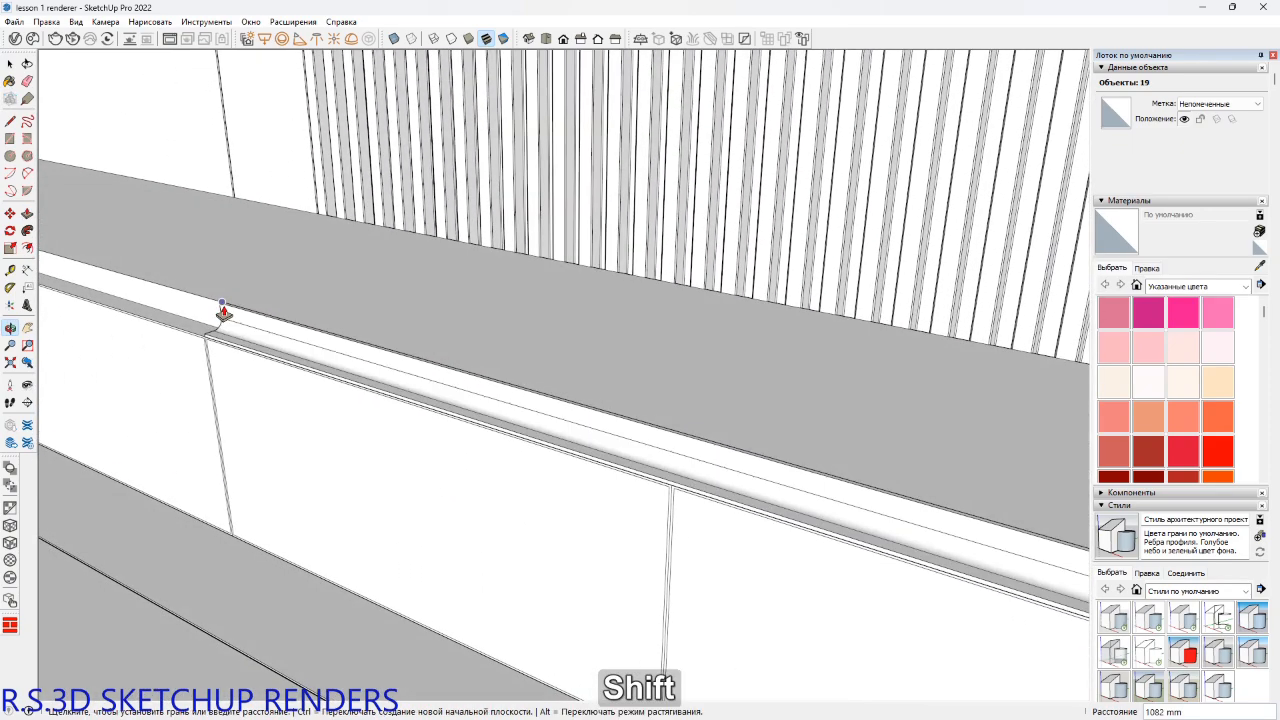
middle_click_drag(223, 314, 663, 434, "shift")
scroll(240, 304, "up", 2)
scroll(178, 308, "up", 1)
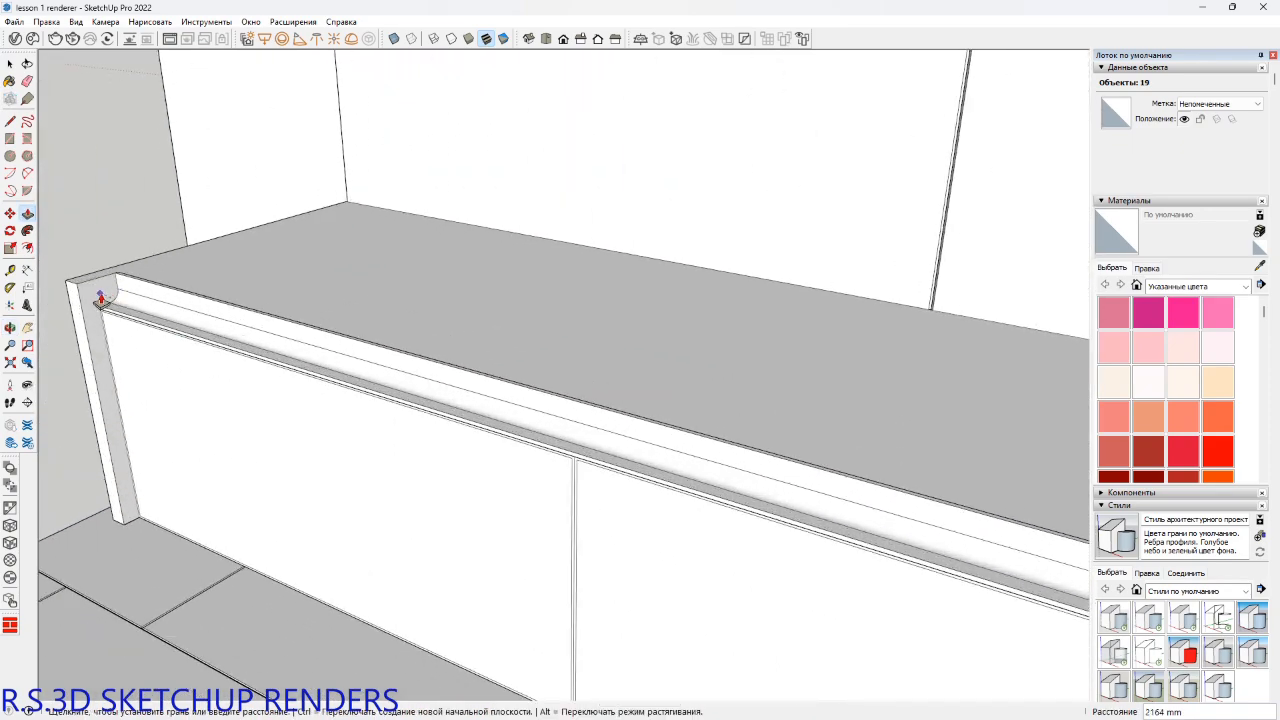
left_click(101, 300)
Select all connected geometry of the extruded recess trim and make it a group.
key("space")
triple_click(128, 308)
key("ctrl+g")
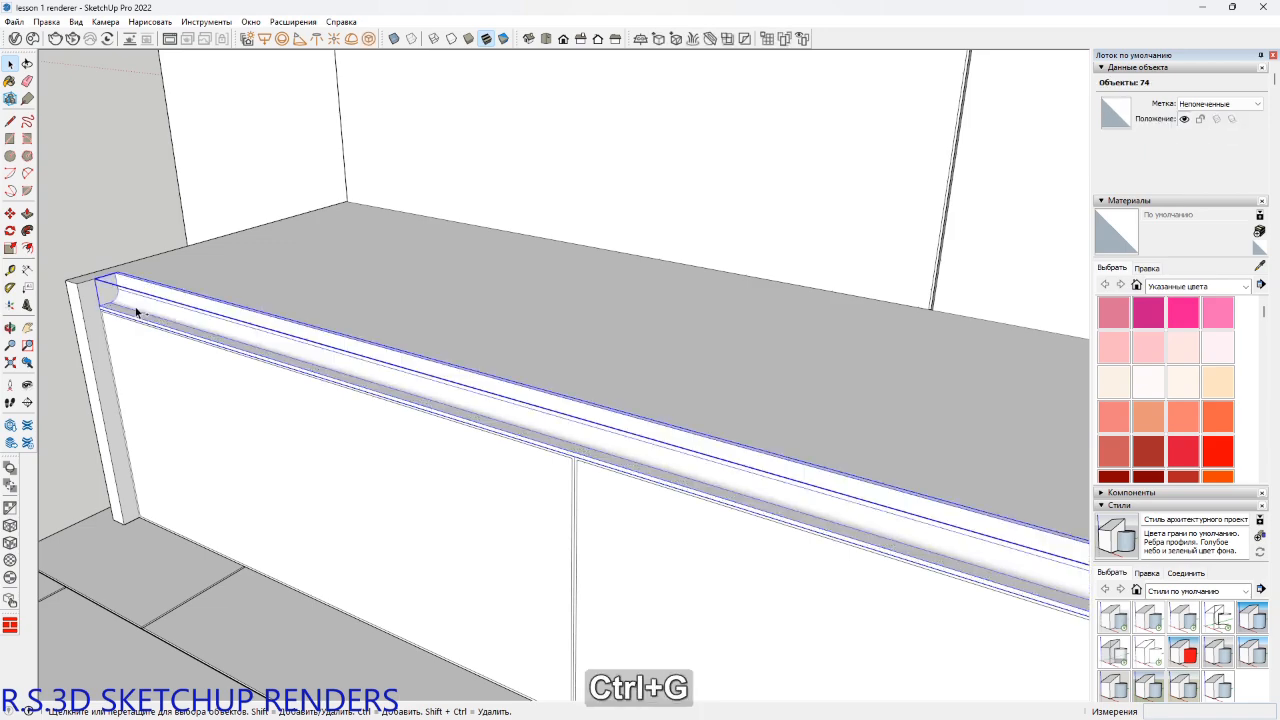
middle_click_drag(139, 309, 497, 485)
Draw a rectangle over the cabinet's whole top, from its front left corner to its rear right corner.
key("alt+1")
scroll(197, 283, "down", 1)
key("r")
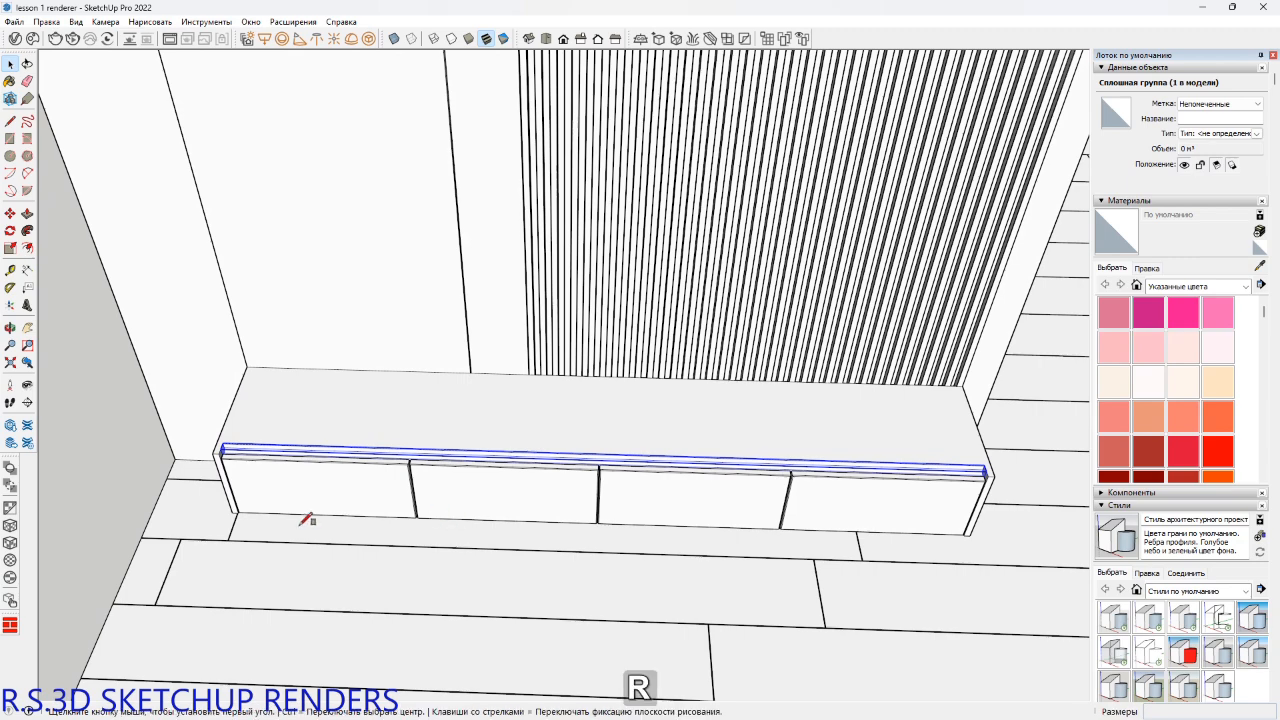
scroll(205, 472, "up", 3)
left_click(228, 440)
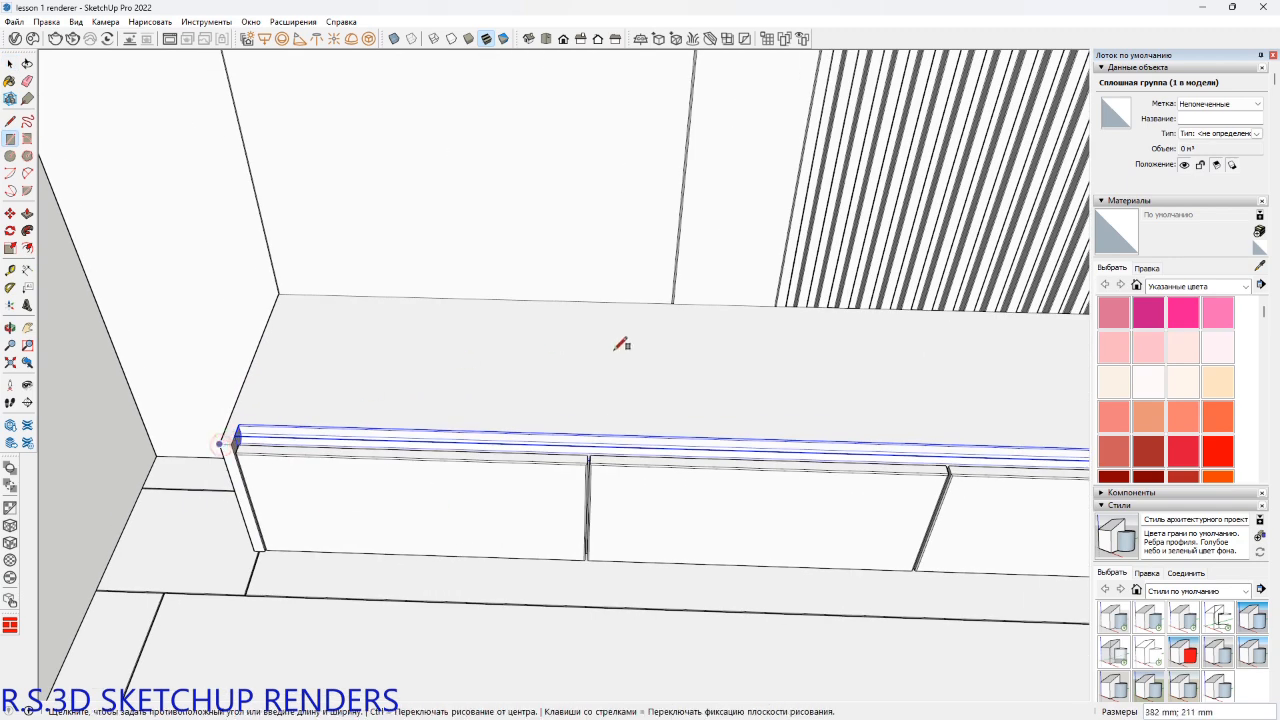
middle_click_drag(617, 349, 180, 402, "shift")
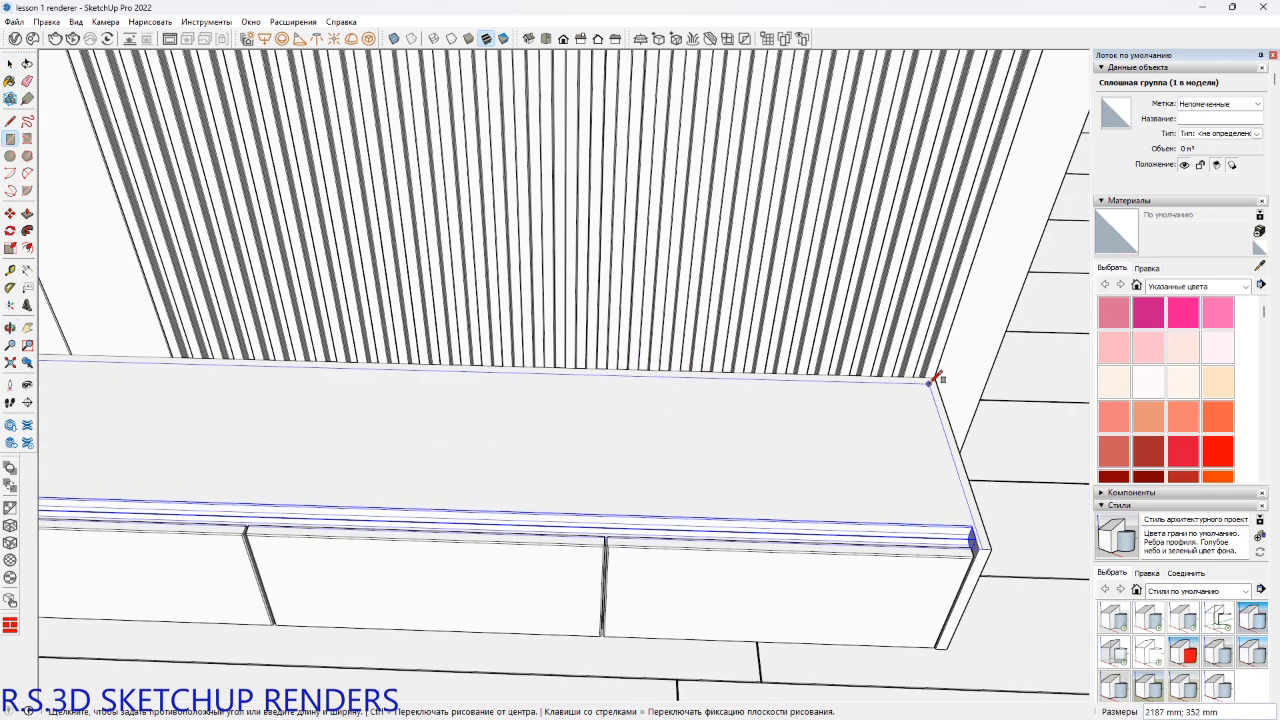
left_click(936, 376)
middle_click_drag(880, 414, 689, 457)
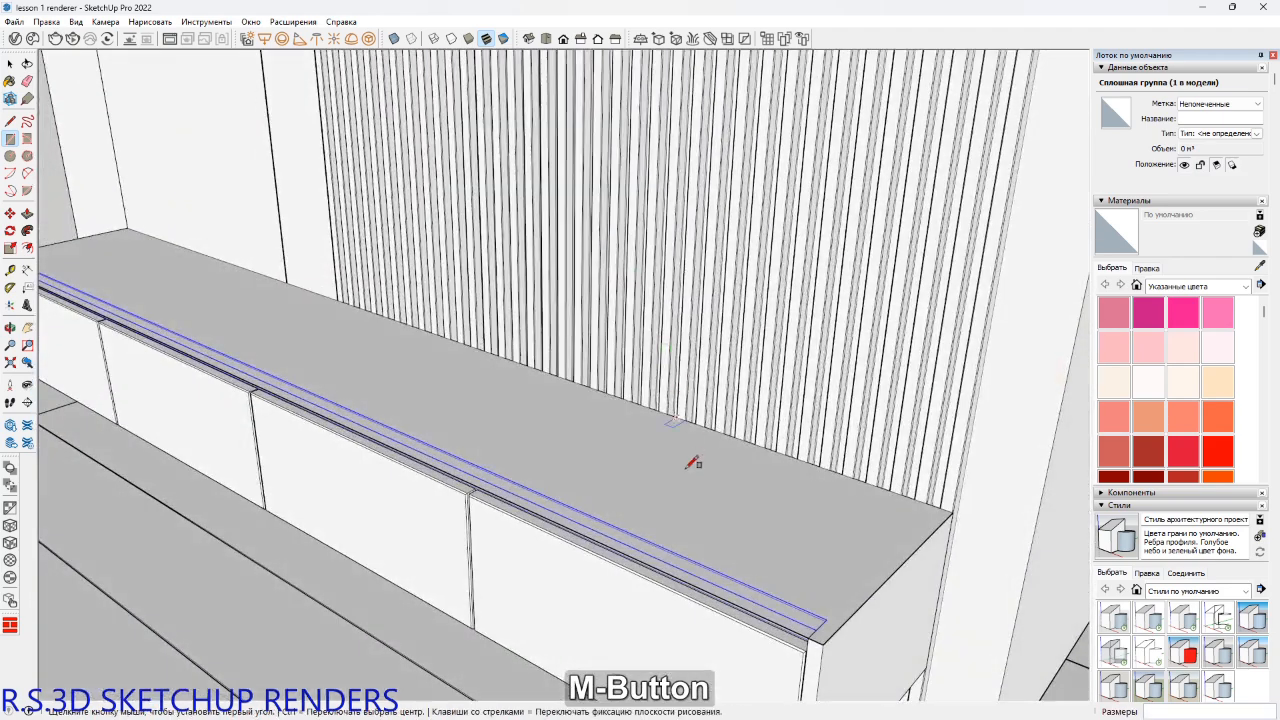
Push/Pull the rectangle on the cabinet's top up 32 mm to form the countertop.
key("p")
left_click(680, 517)
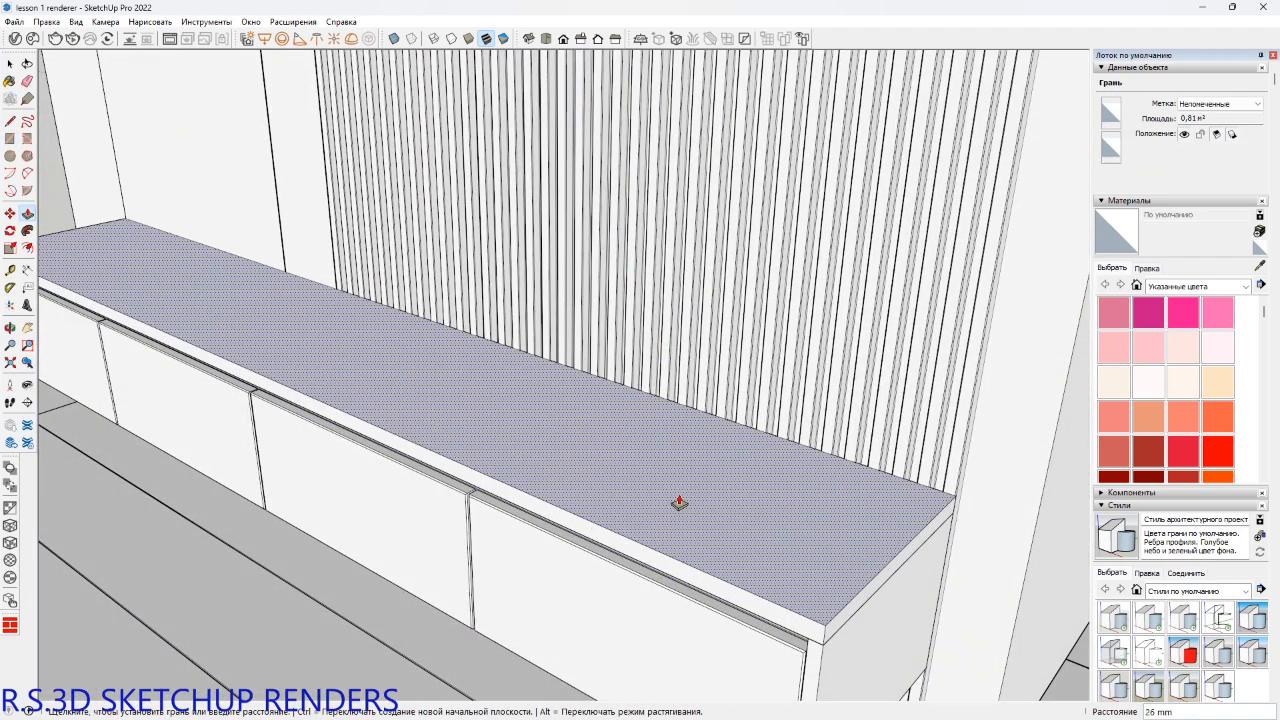
type("32")
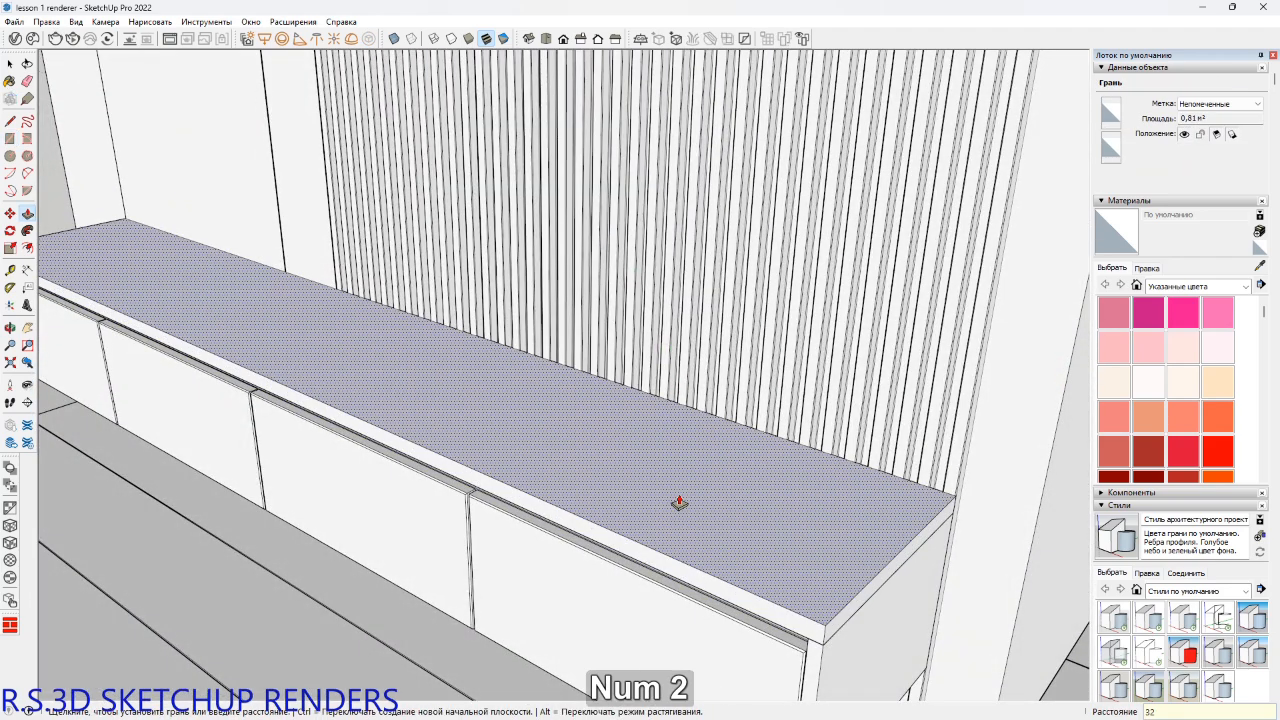
key("Return")
middle_click_drag(697, 509, 1012, 457)
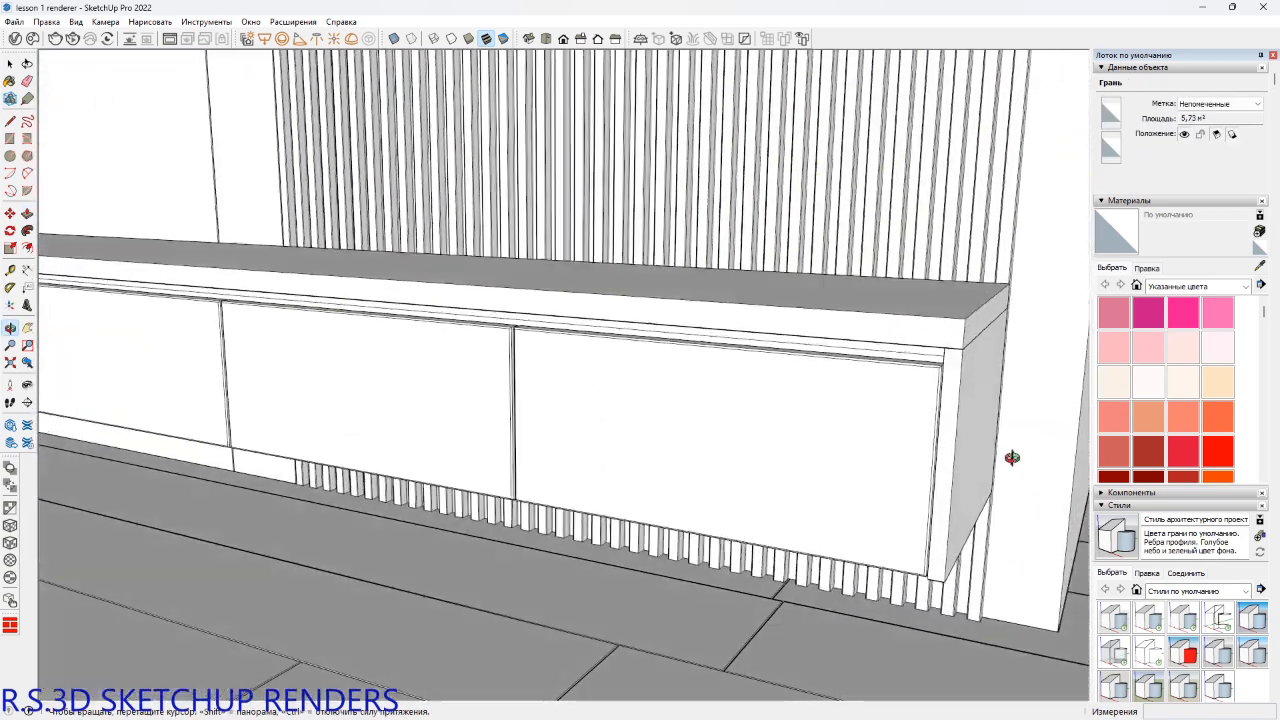
Draw a diagonal line about 1 mm long across the upper right corner of the countertop's front face.
scroll(986, 354, "up", 8)
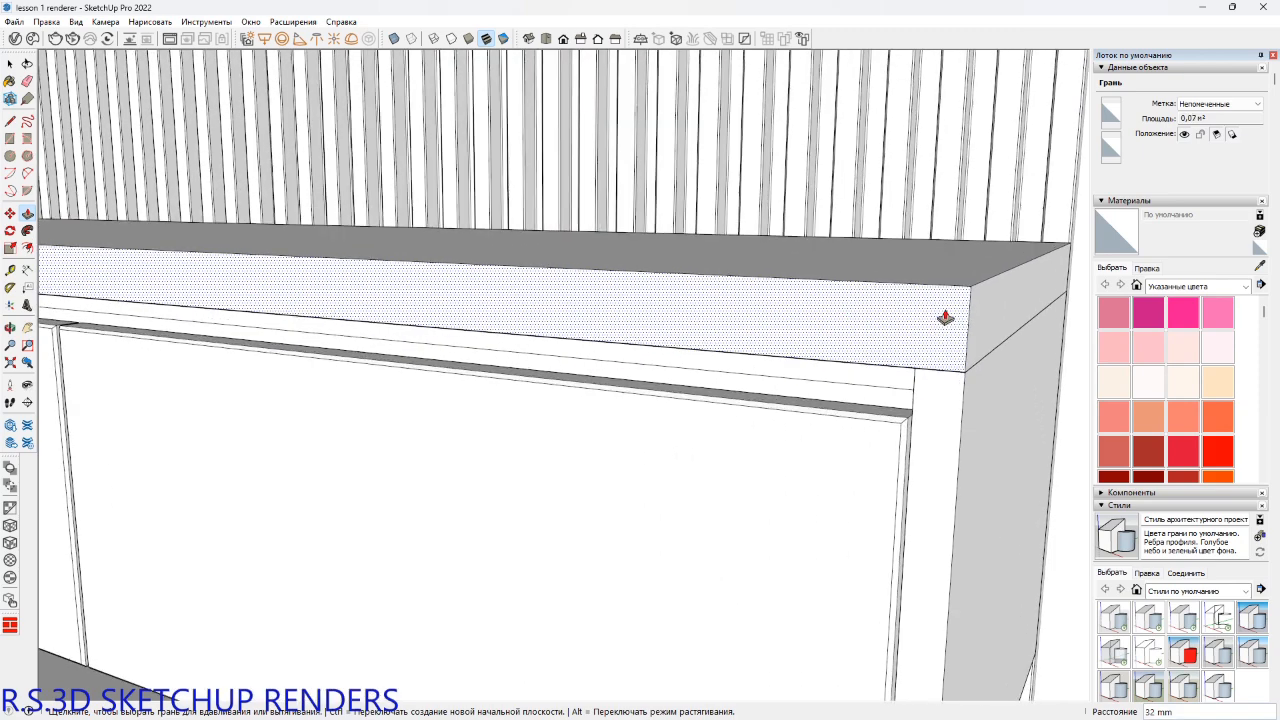
mouse_move(943, 309)
middle_mouse_down()
mouse_move(931, 389)
mouse_move(974, 369)
middle_mouse_up()
scroll(990, 350, "up", 5)
key("l")
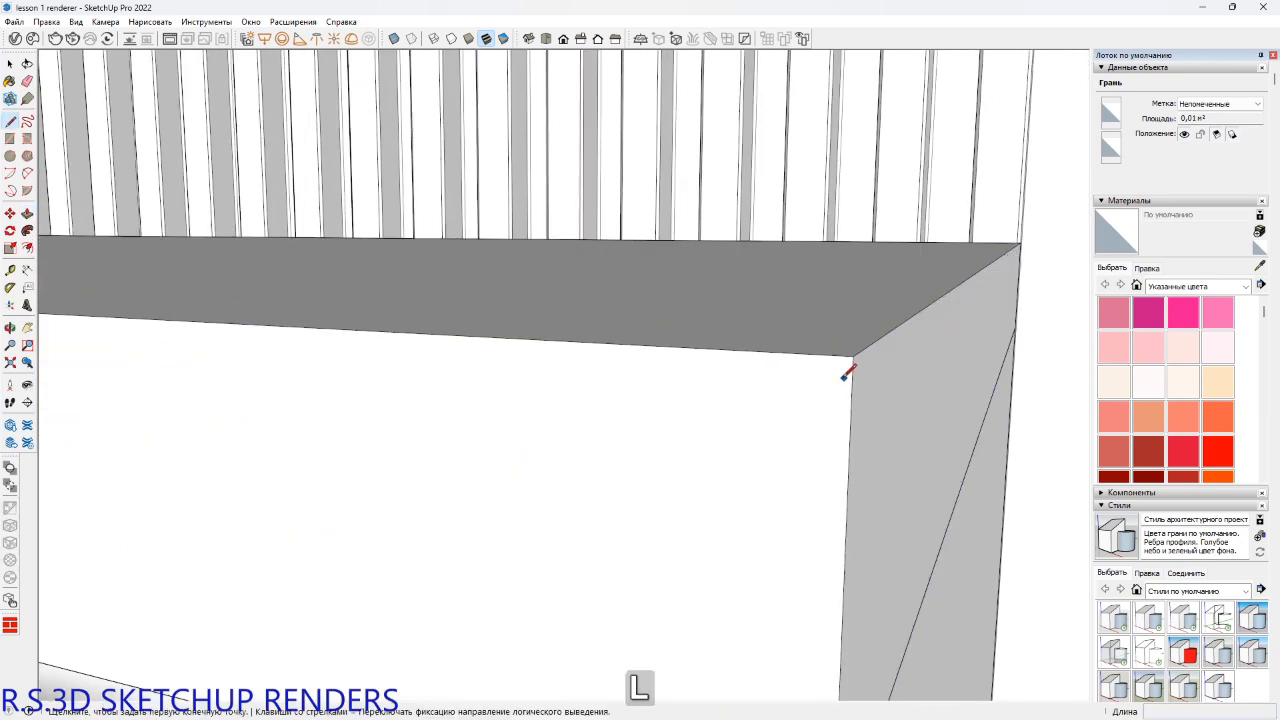
middle_click_drag(845, 375, 856, 349)
left_click(857, 356)
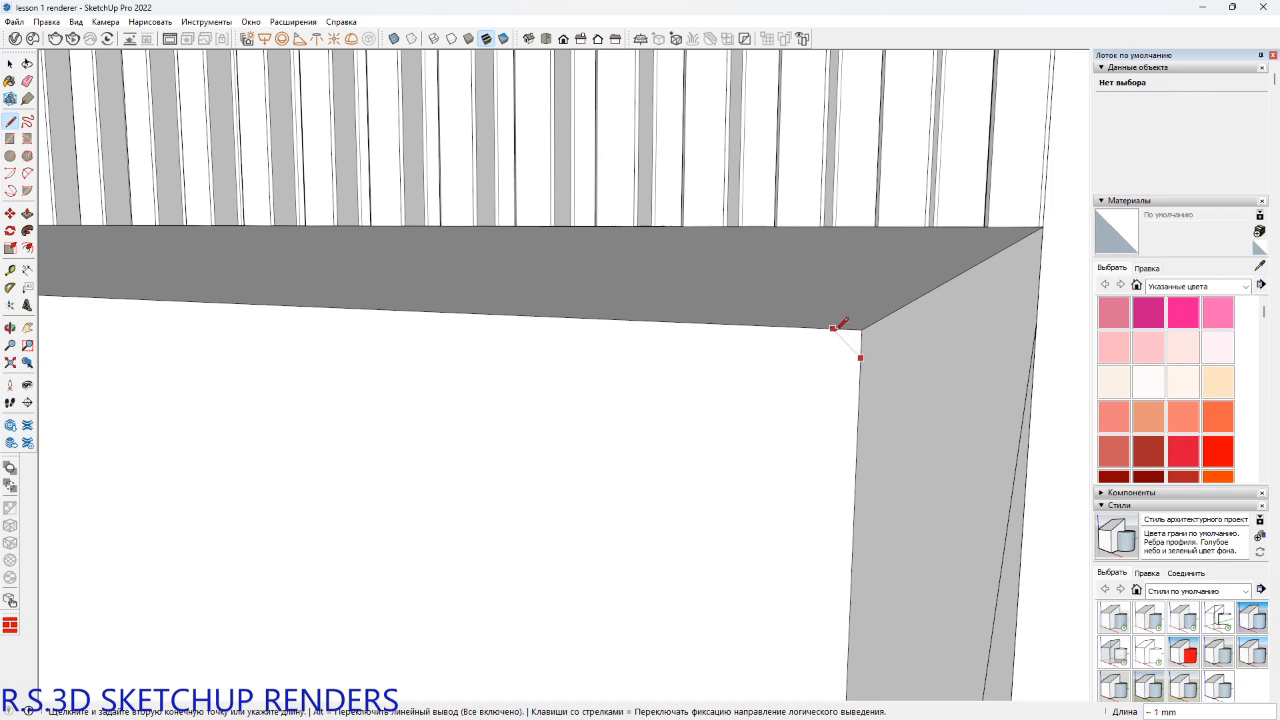
left_click(833, 328)
key("space")
Run Follow Me on the small corner triangle around the countertop's top face to bevel its upper edges.
left_click(851, 342)
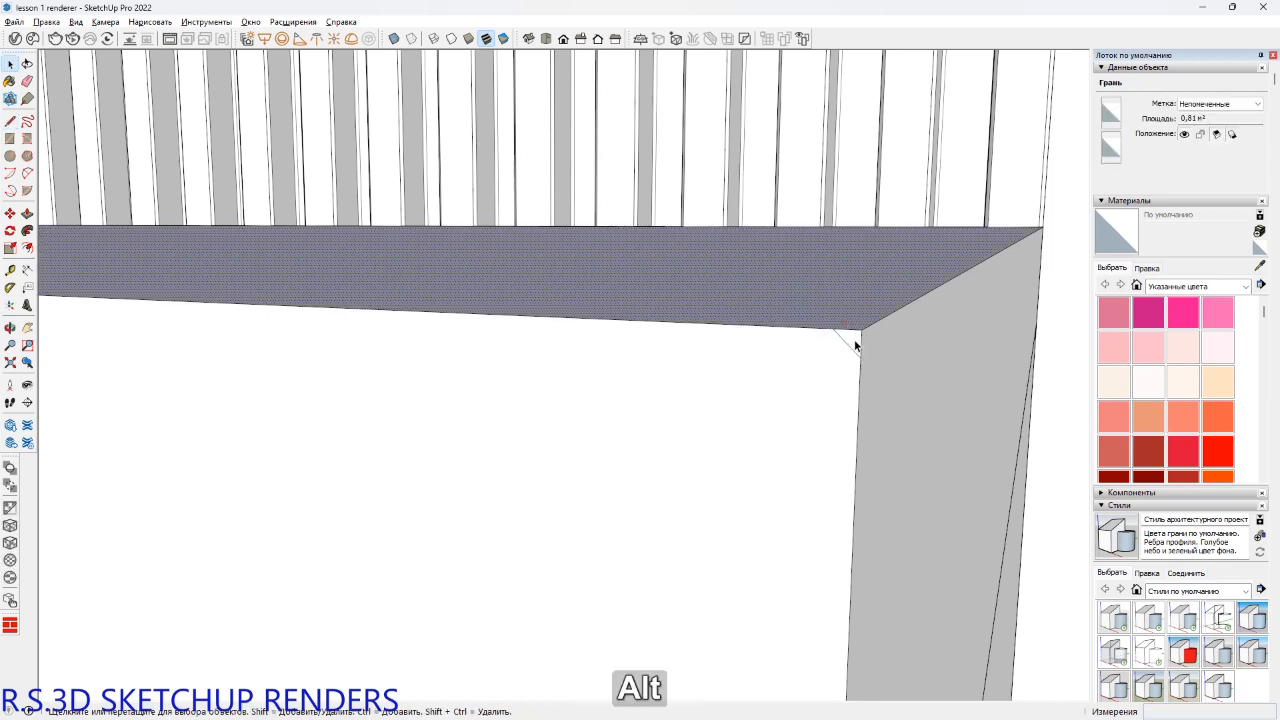
key("alt+a")
middle_click_drag(860, 345, 603, 465)
left_click(603, 465)
middle_click_drag(838, 440, 767, 328)
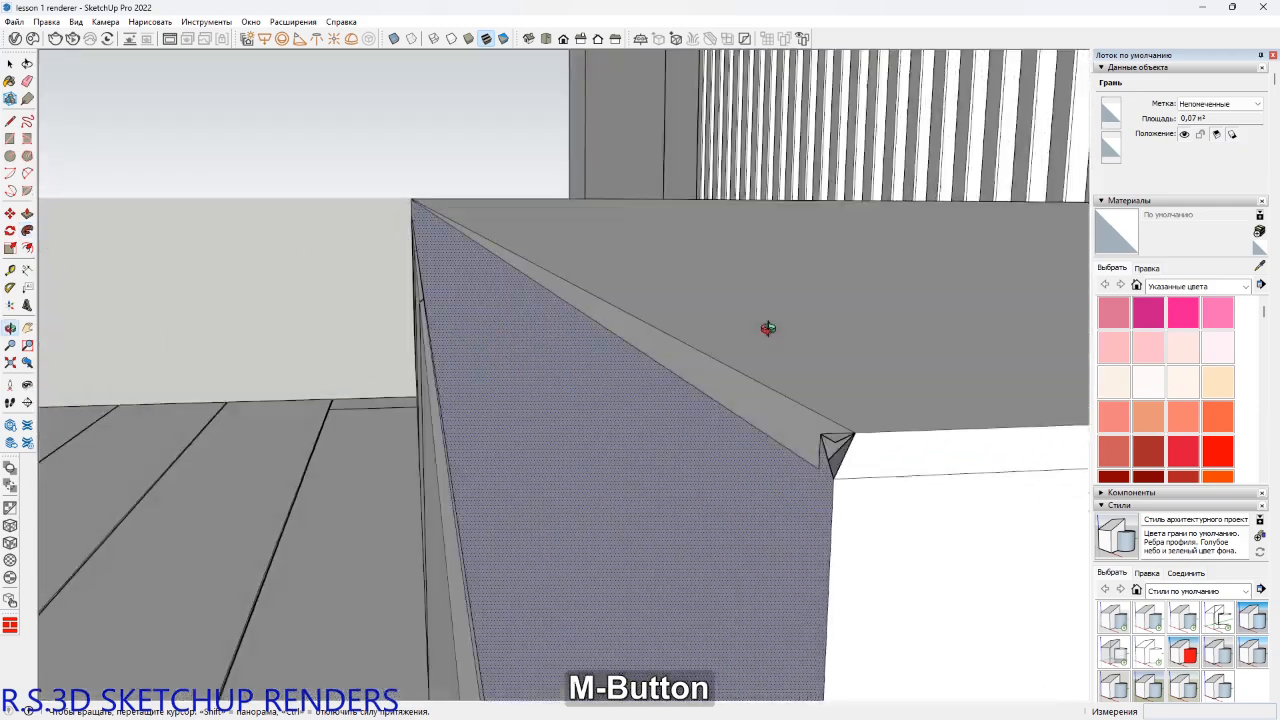
Draw a line closing the gap in the bevel at the countertop's front right corner.
scroll(869, 443, "up", 5)
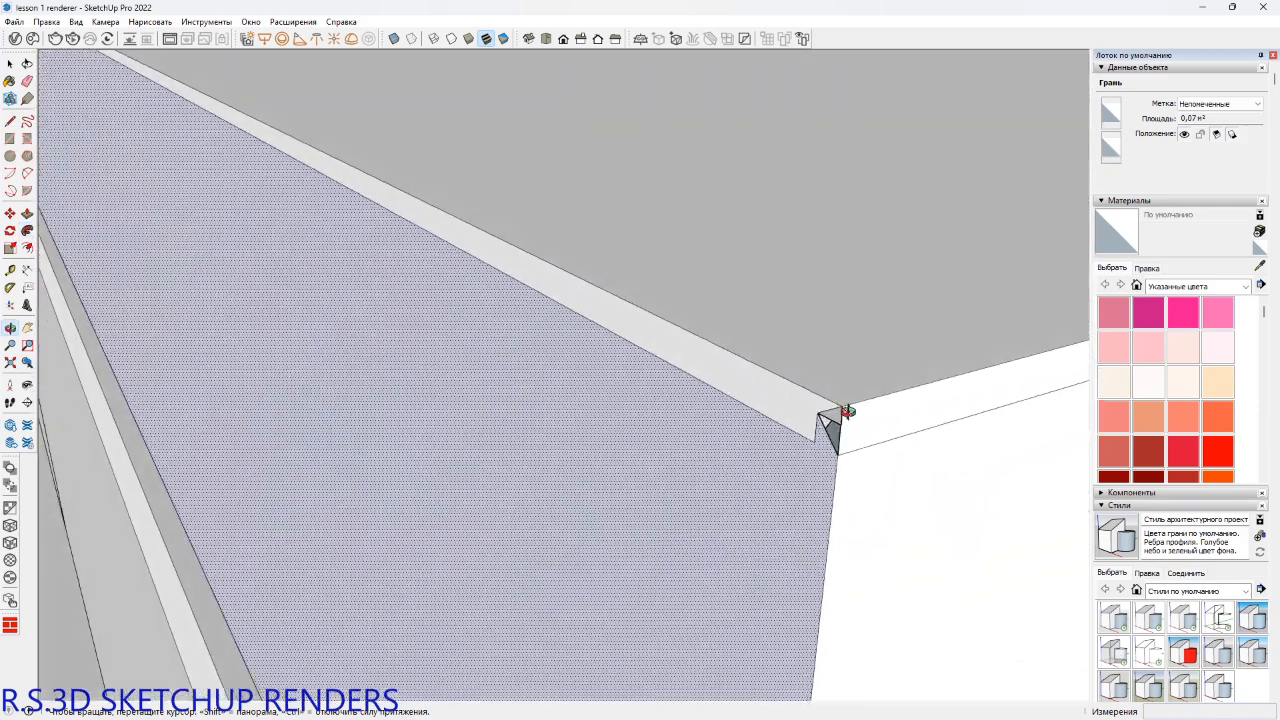
middle_click_drag(848, 411, 877, 427)
key("l")
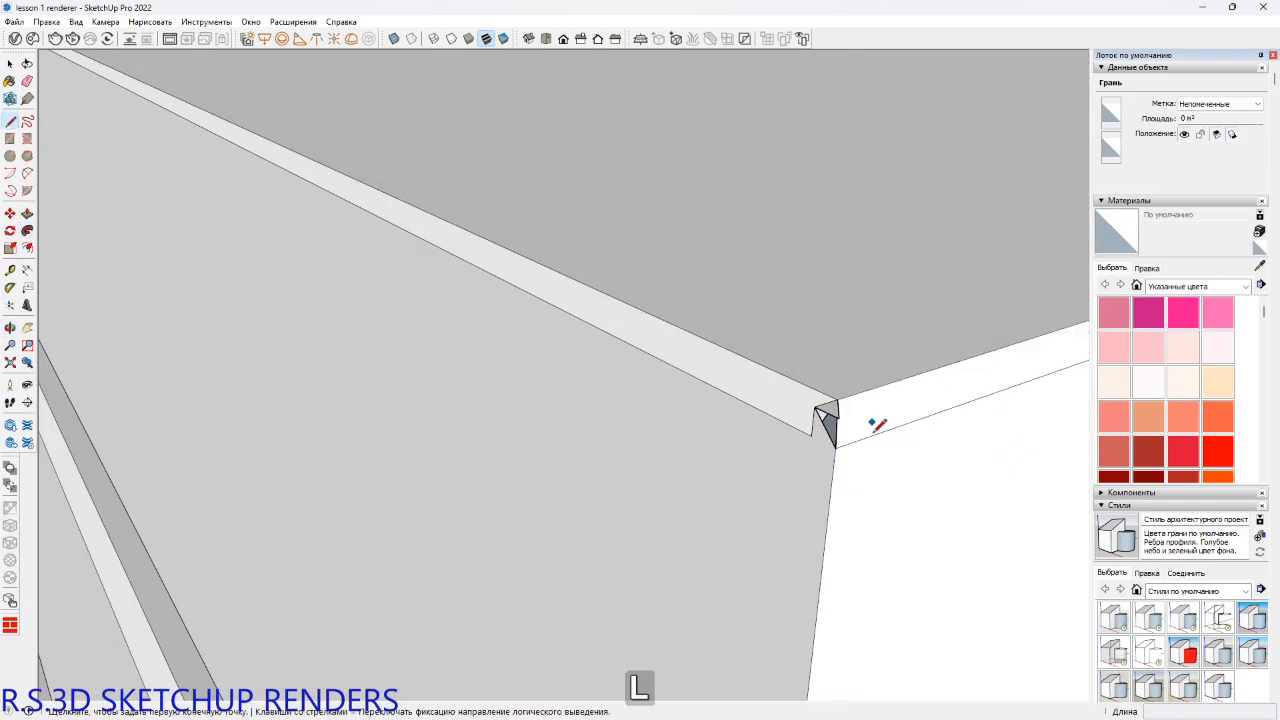
left_click(837, 445)
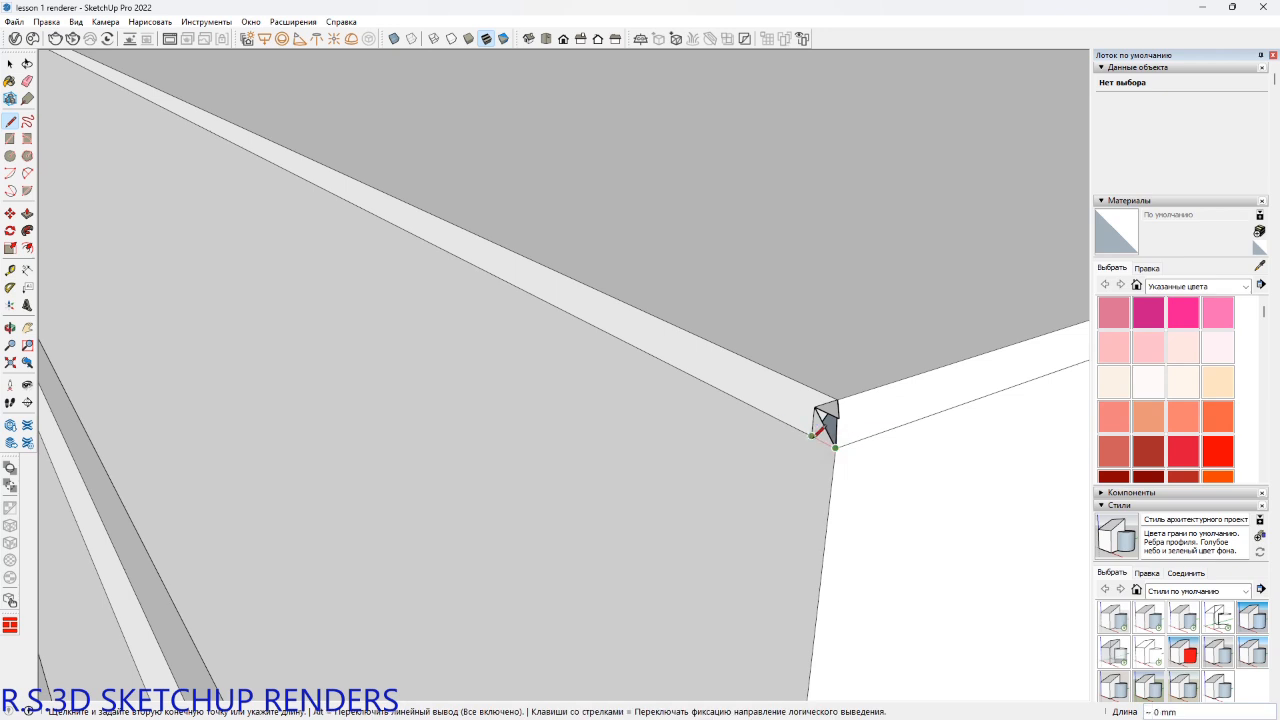
left_click(813, 436)
mouse_move(829, 400)
middle_mouse_down()
mouse_move(803, 354)
mouse_move(838, 404)
middle_mouse_up()
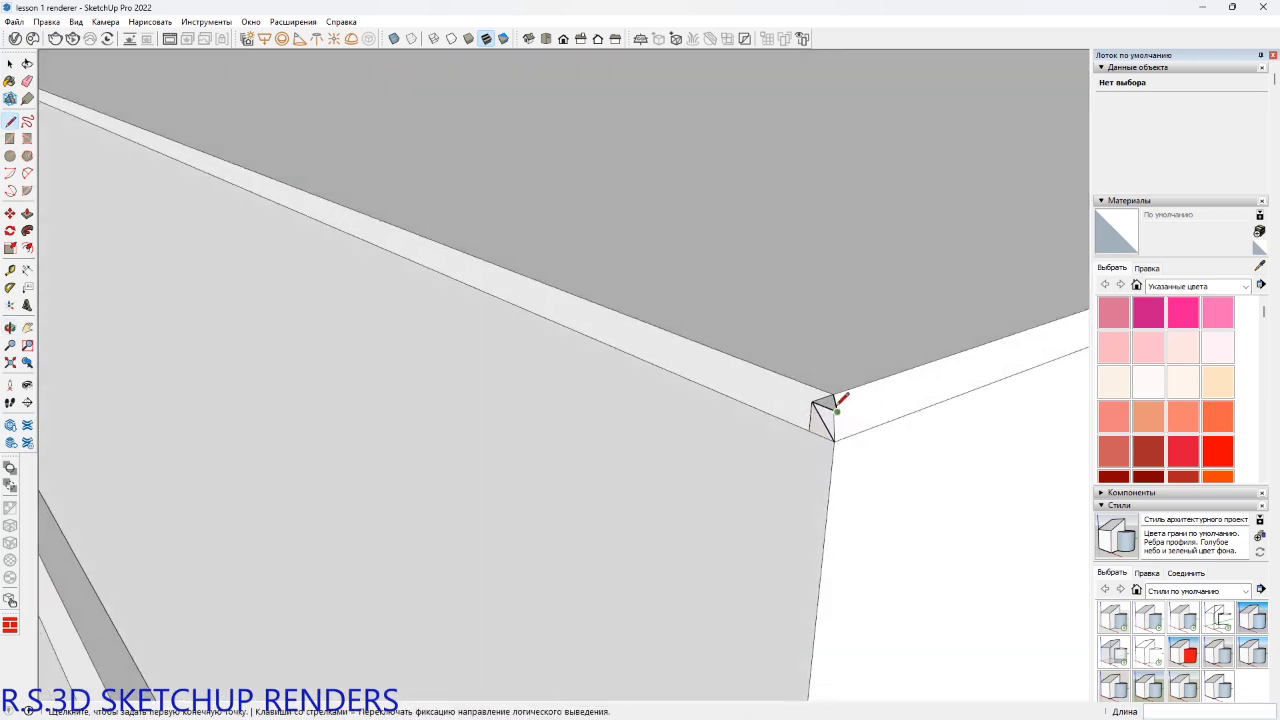
Erase the stray edges left by the bevel at the countertop's front right corner.
key("e")
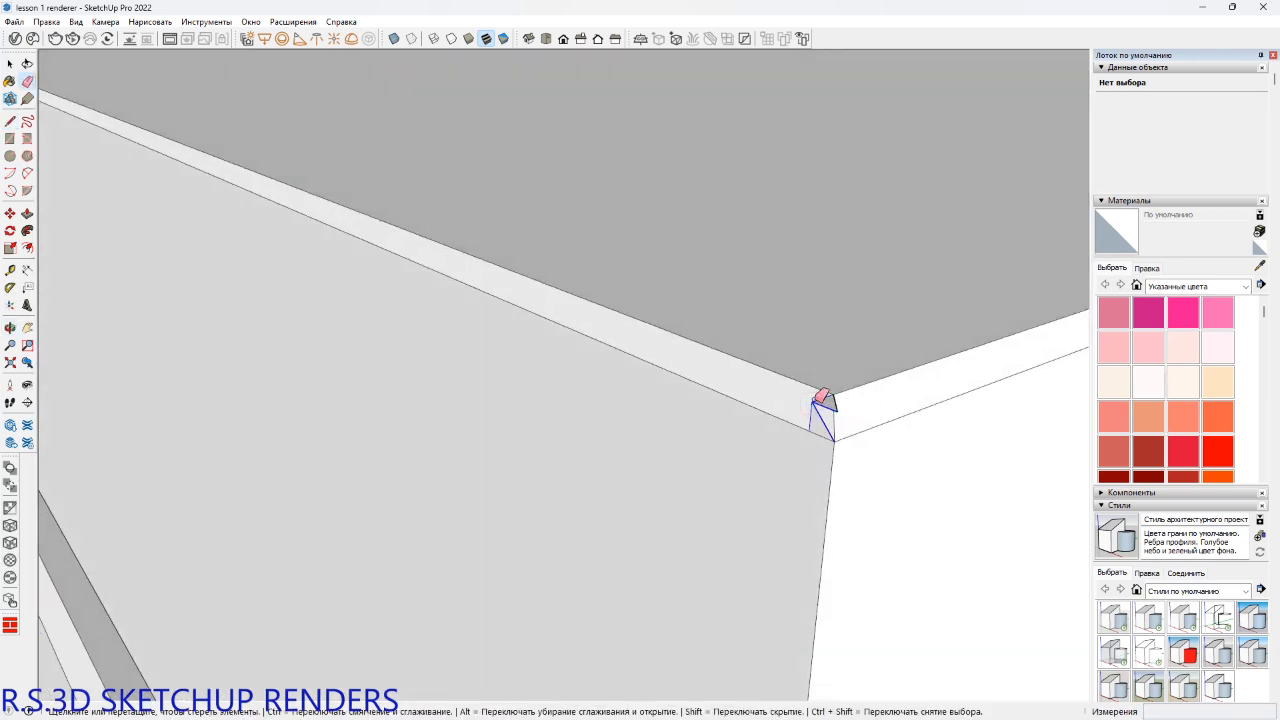
middle_click_drag(836, 401, 891, 365)
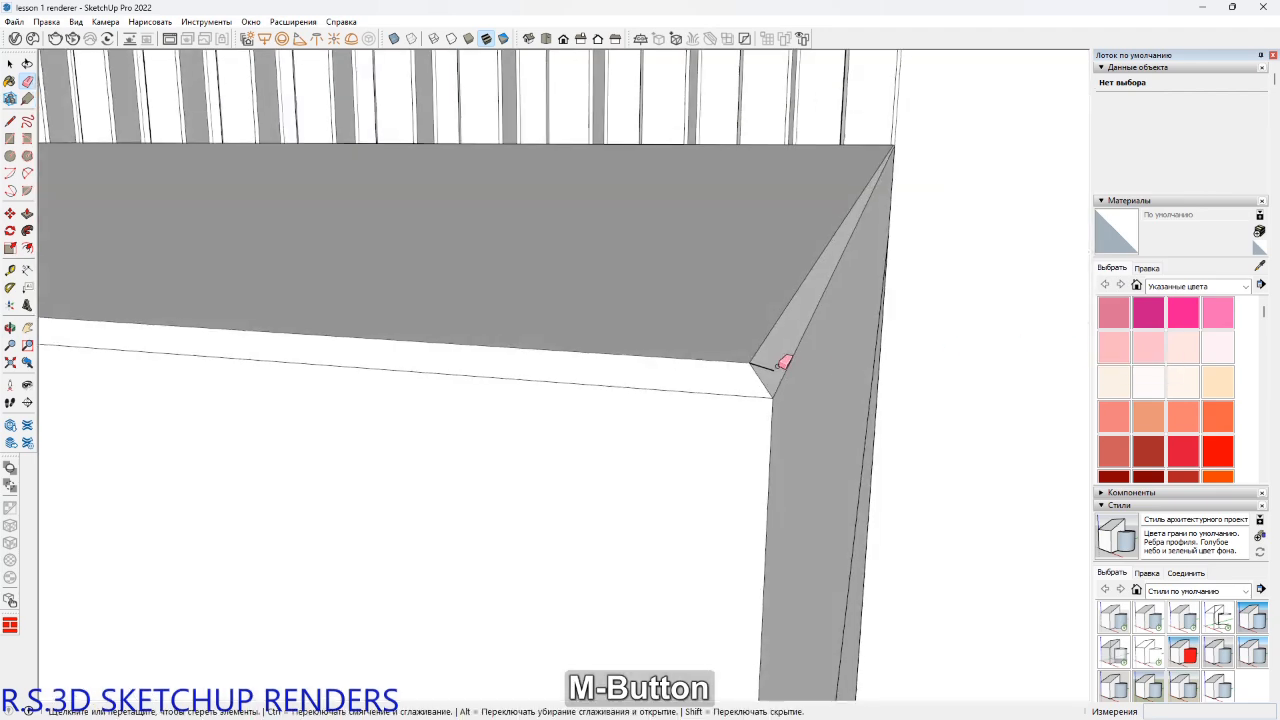
scroll(777, 366, "down", 3)
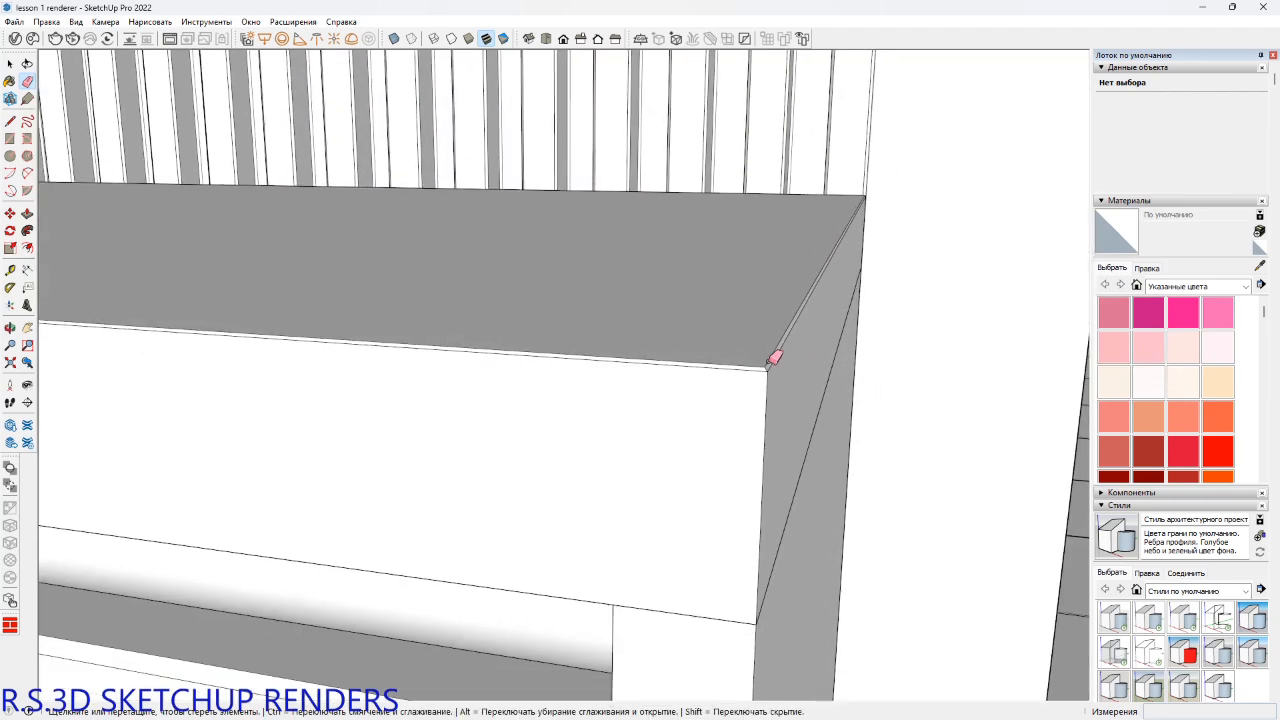
Draw a small diagonal line across the lower right corner of the countertop's front face.
mouse_move(775, 357)
middle_mouse_down()
mouse_move(757, 434)
mouse_move(760, 320)
mouse_move(766, 509)
mouse_move(757, 457)
mouse_move(770, 457)
middle_mouse_up()
key("l")
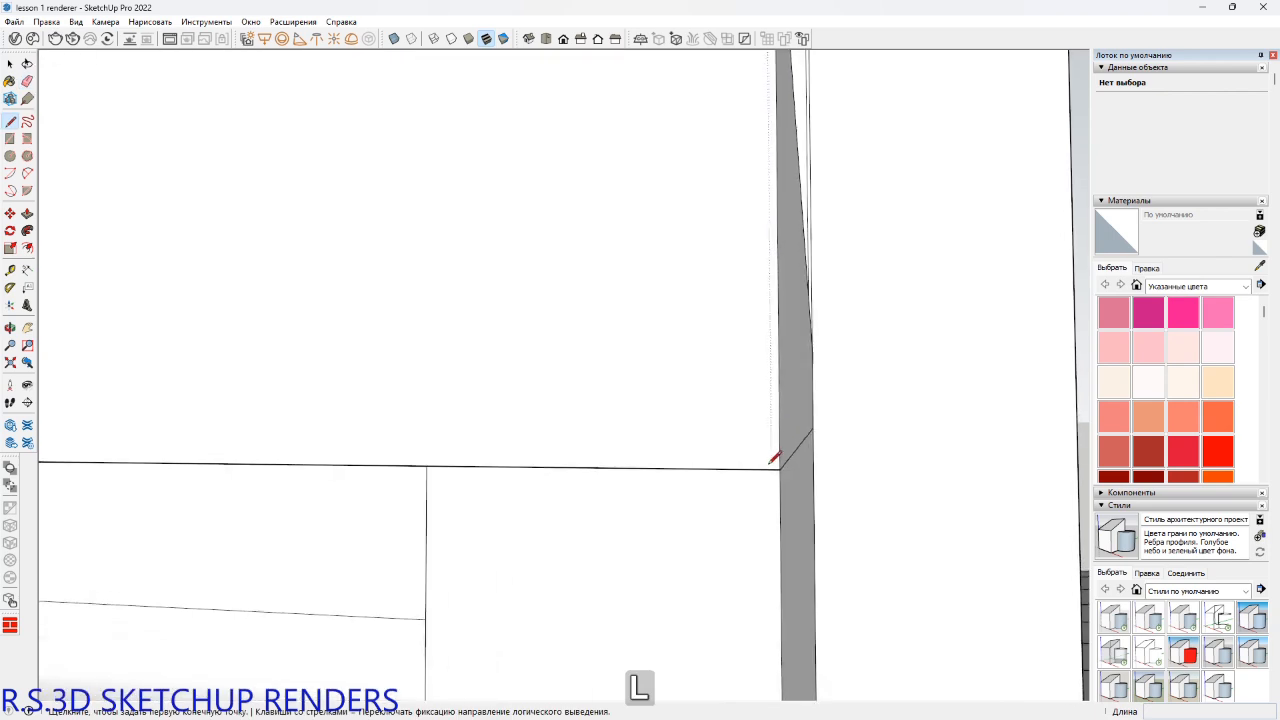
left_click(771, 468)
scroll(771, 455, "up", 1)
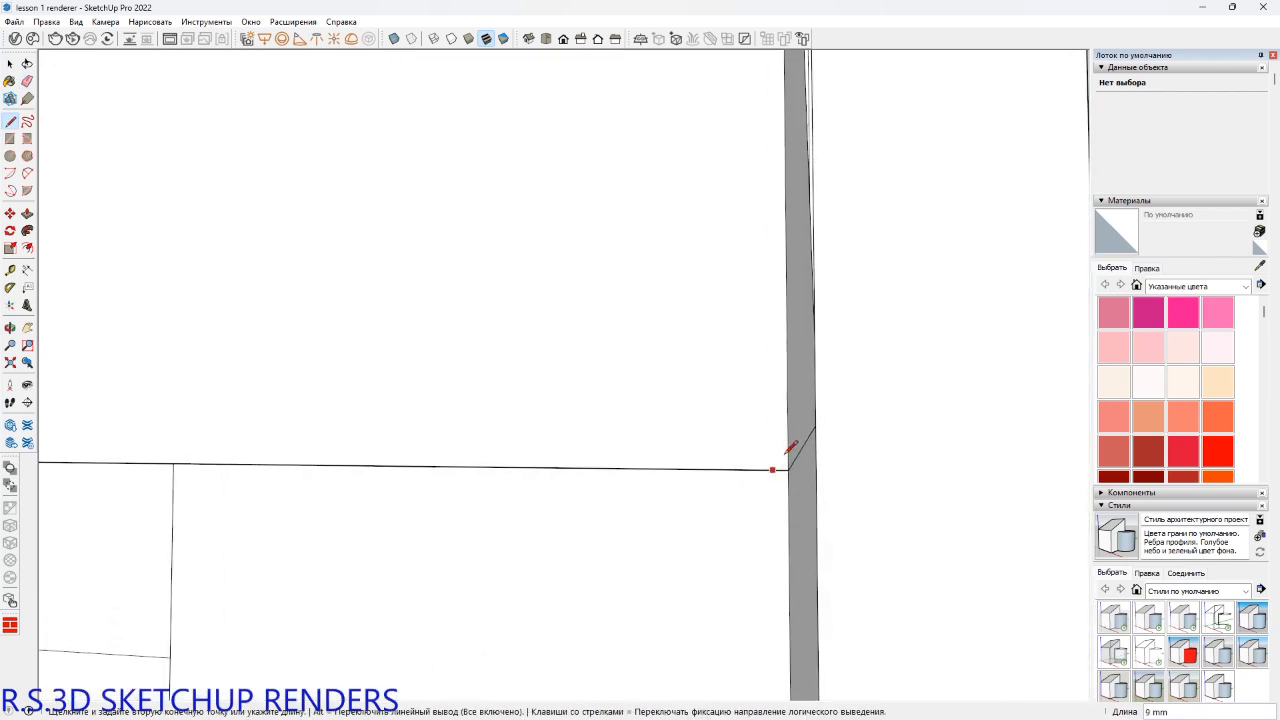
middle_click_drag(783, 443, 846, 363)
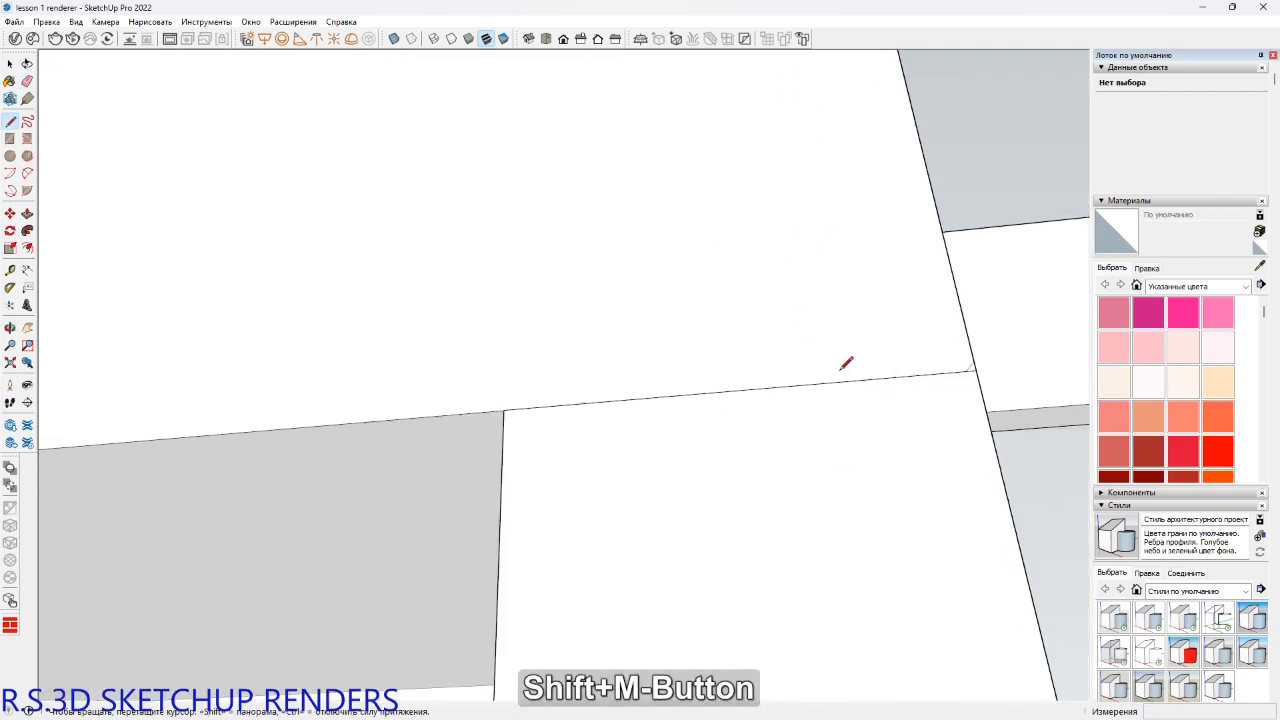
Run Follow Me on the small corner triangle around the countertop's underside face to bevel its lower edges.
key("space")
left_click(438, 543)
key("super+a")
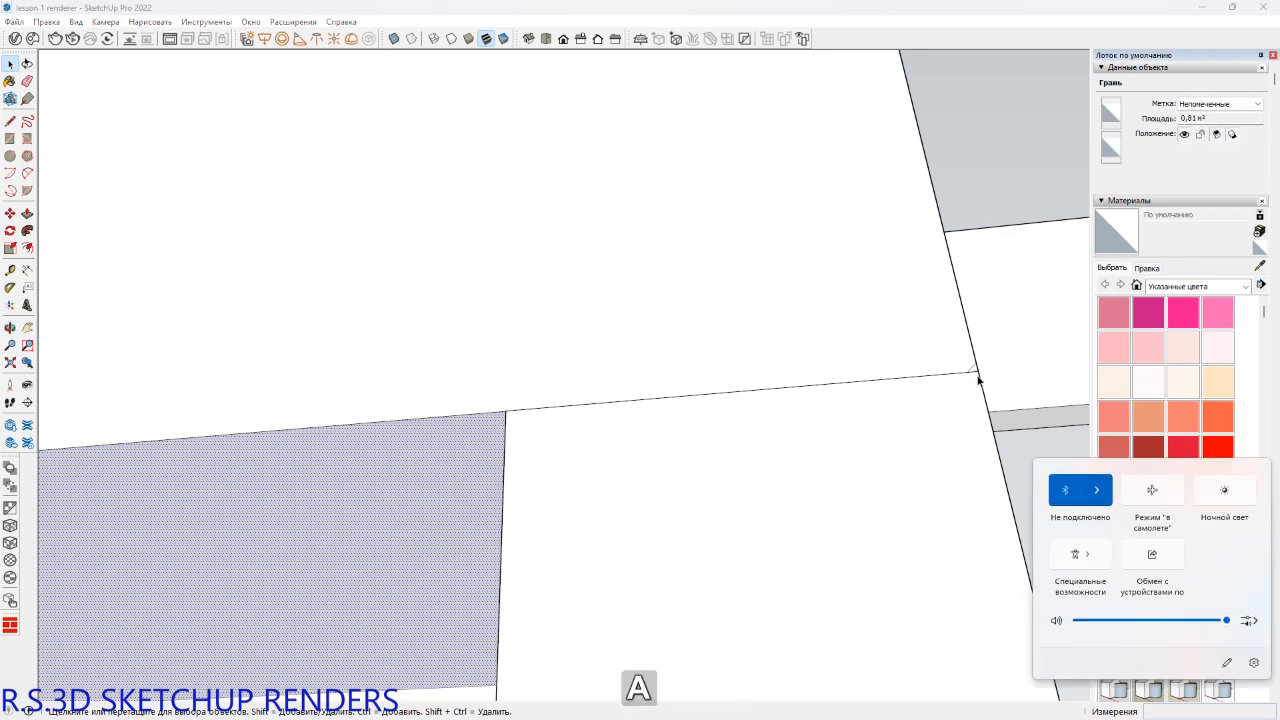
middle_click_drag(437, 520, 406, 483)
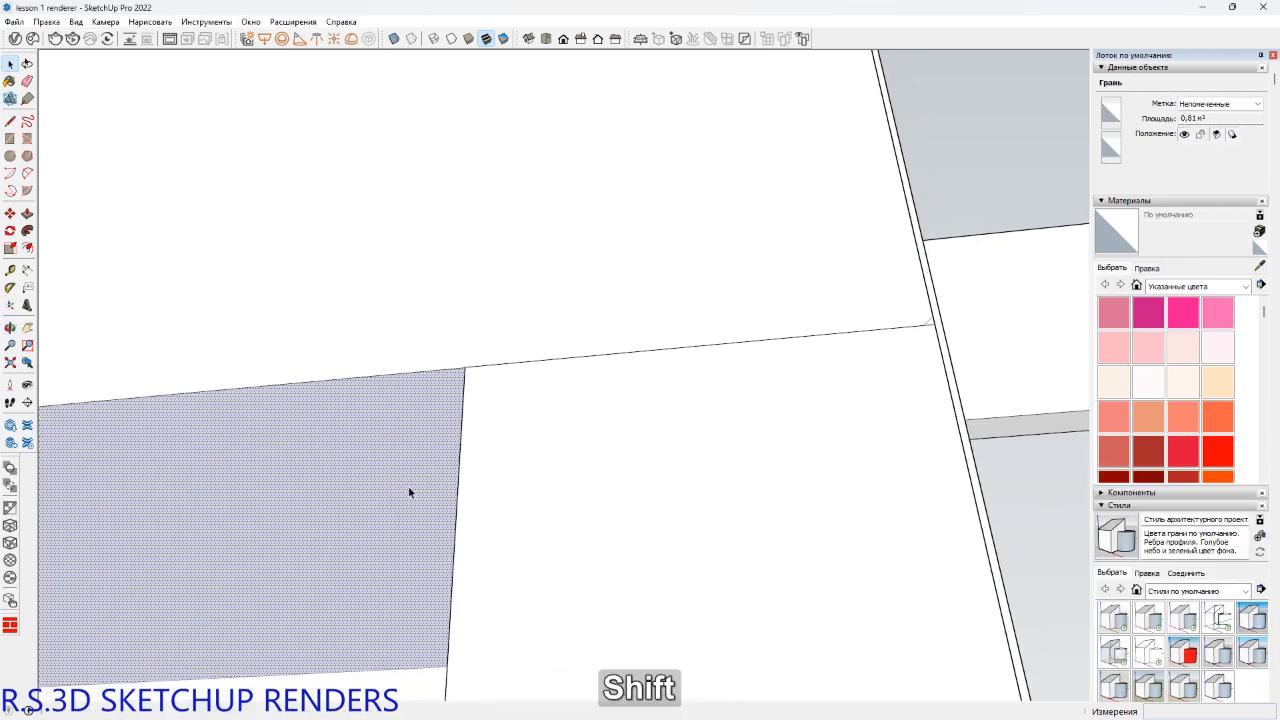
key("alt+a")
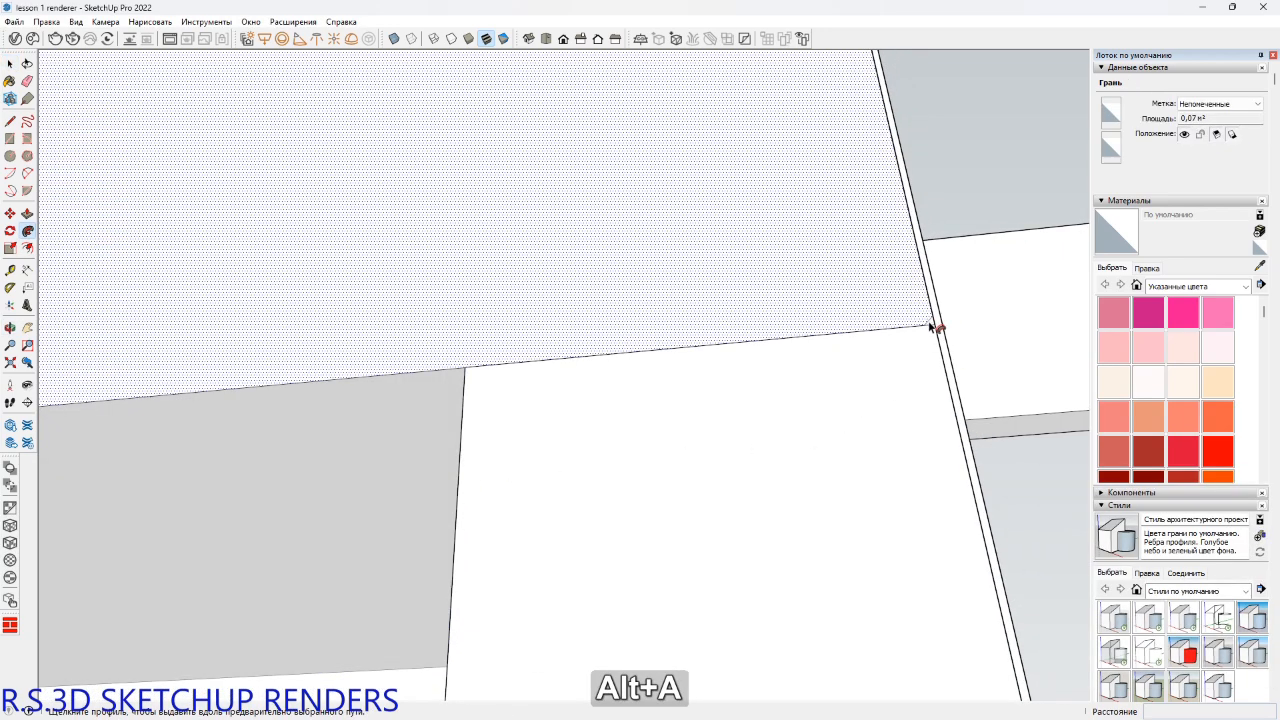
left_click(932, 325)
Close the gap in the countertop's lower bevel at the corner with a line and delete the leftover geometry there.
mouse_move(923, 320)
middle_mouse_down()
mouse_move(429, 400)
mouse_move(478, 474)
mouse_move(706, 277)
mouse_move(677, 294)
mouse_move(663, 349)
mouse_move(674, 429)
middle_mouse_up()
key("l")
left_click(683, 287)
key("e")
scroll(689, 333, "up", 2)
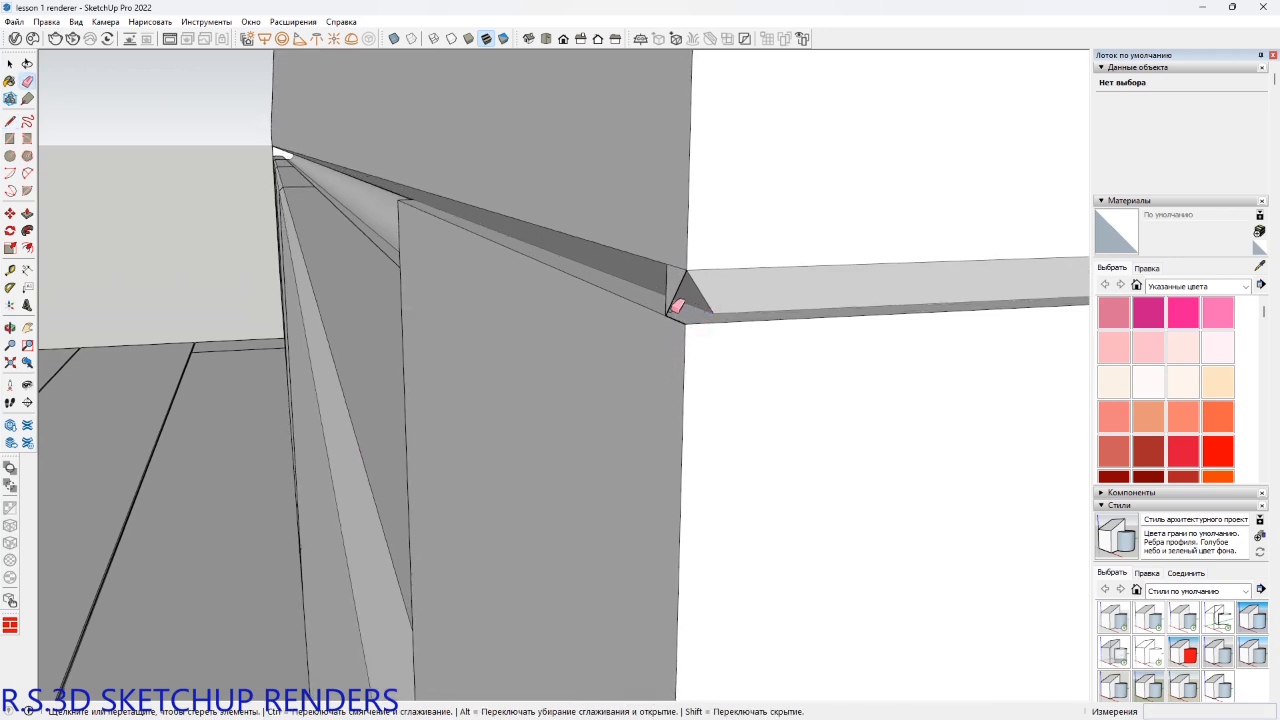
middle_click_drag(679, 301, 1031, 320)
key("space")
left_click(679, 327)
key("Delete")
Select the whole bevelled countertop with all its connected geometry and make it a group.
scroll(804, 265, "down", 3)
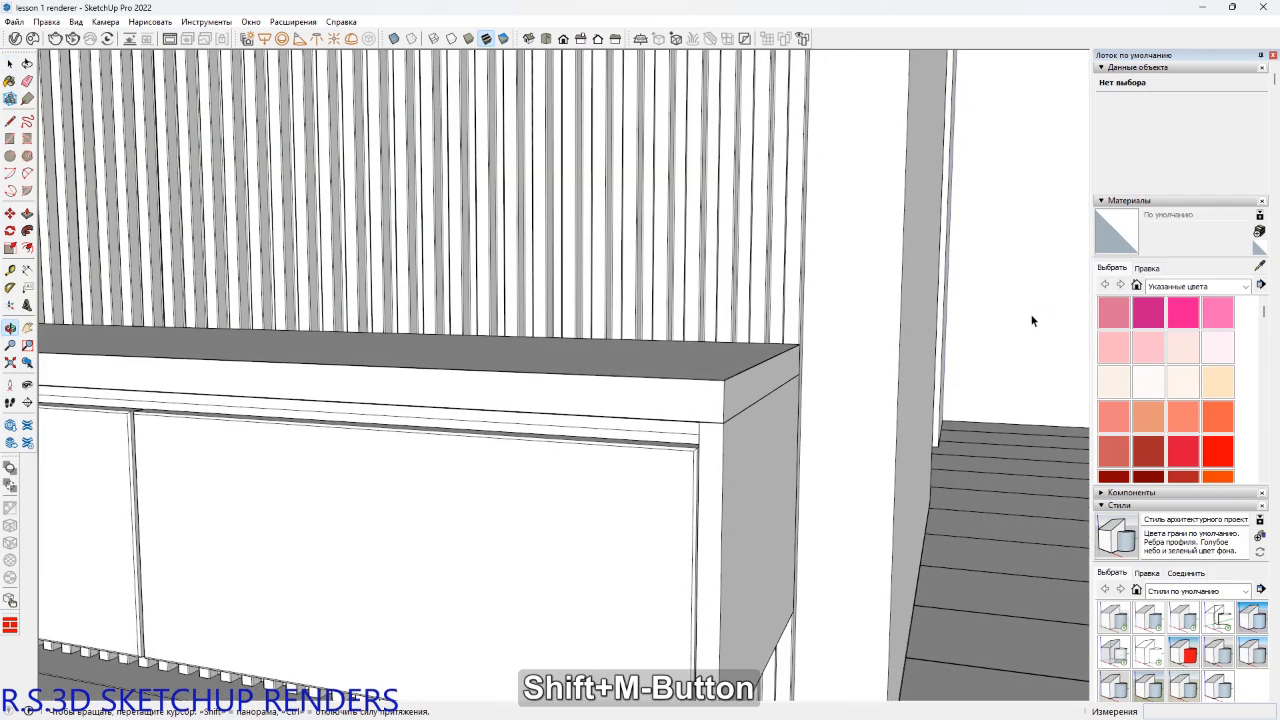
scroll(846, 300, "down", 3)
middle_click_drag(811, 400, 861, 358, "shift")
key("space")
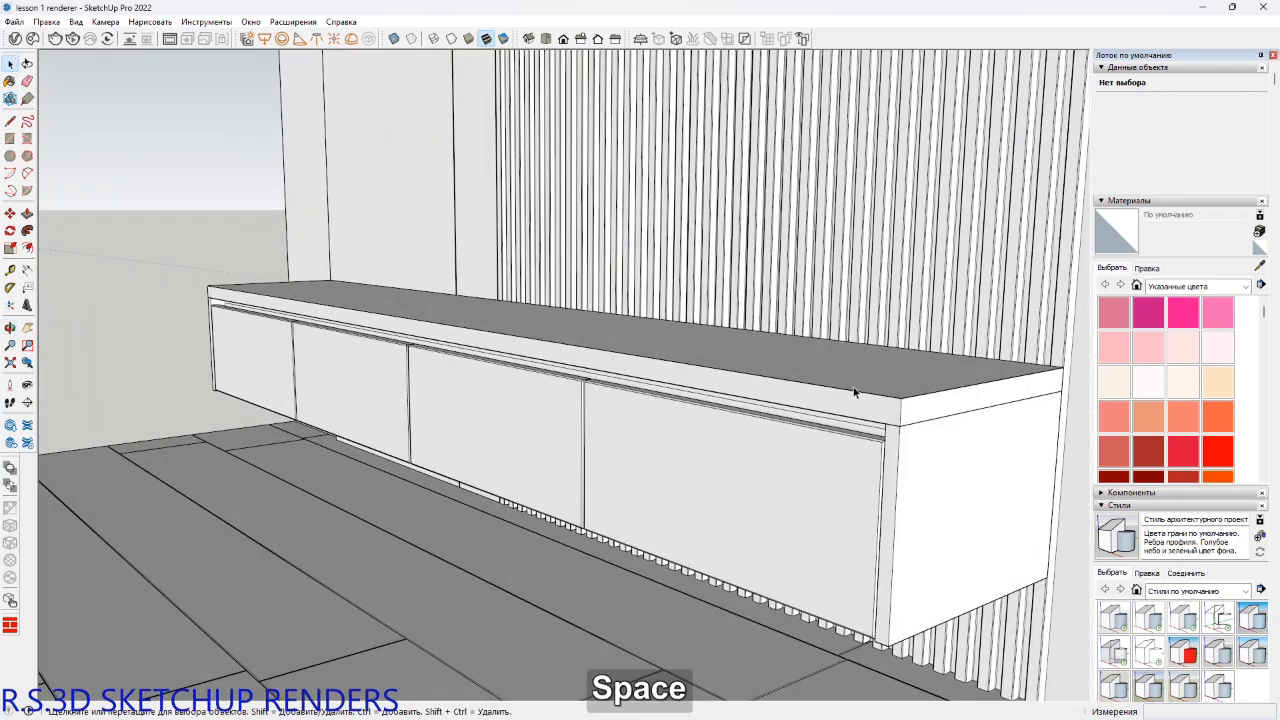
triple_click(853, 391)
key("ctrl+g")
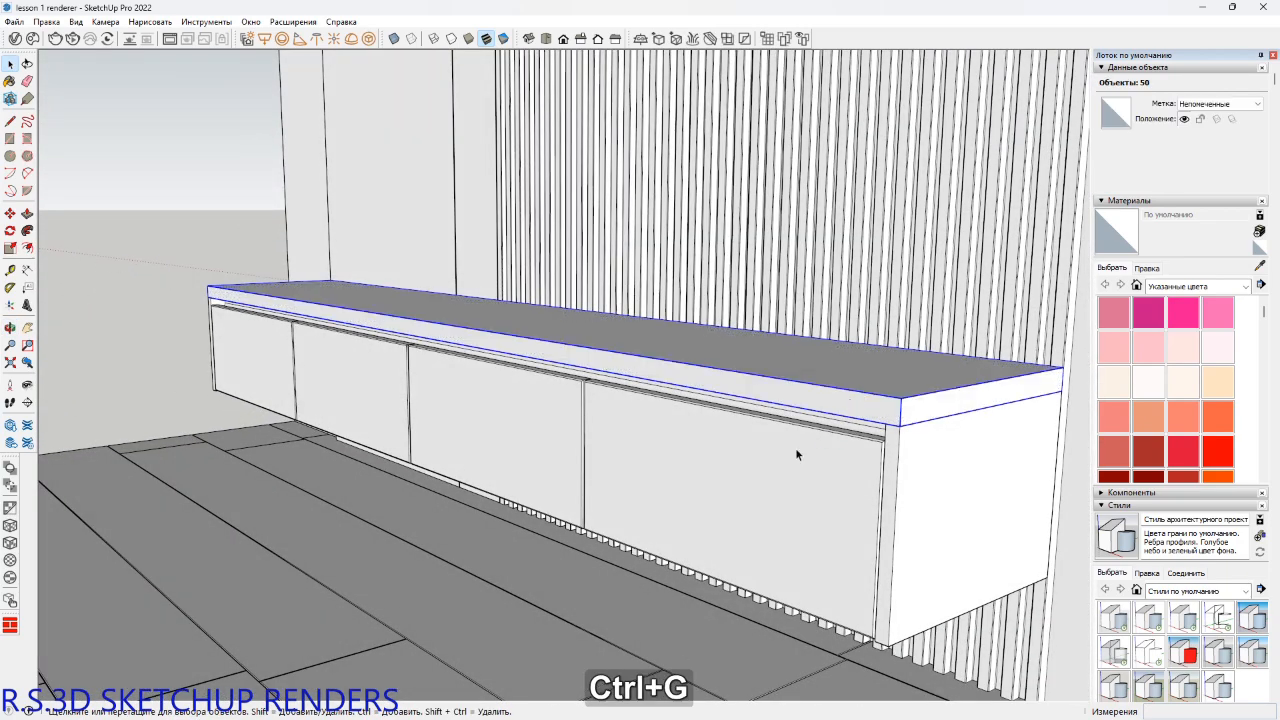
Draw a 400 by 2160 mm upright rectangle on the smooth wall panel, starting at the countertop's back left corner.
middle_click_drag(712, 344, 601, 343, "shift")
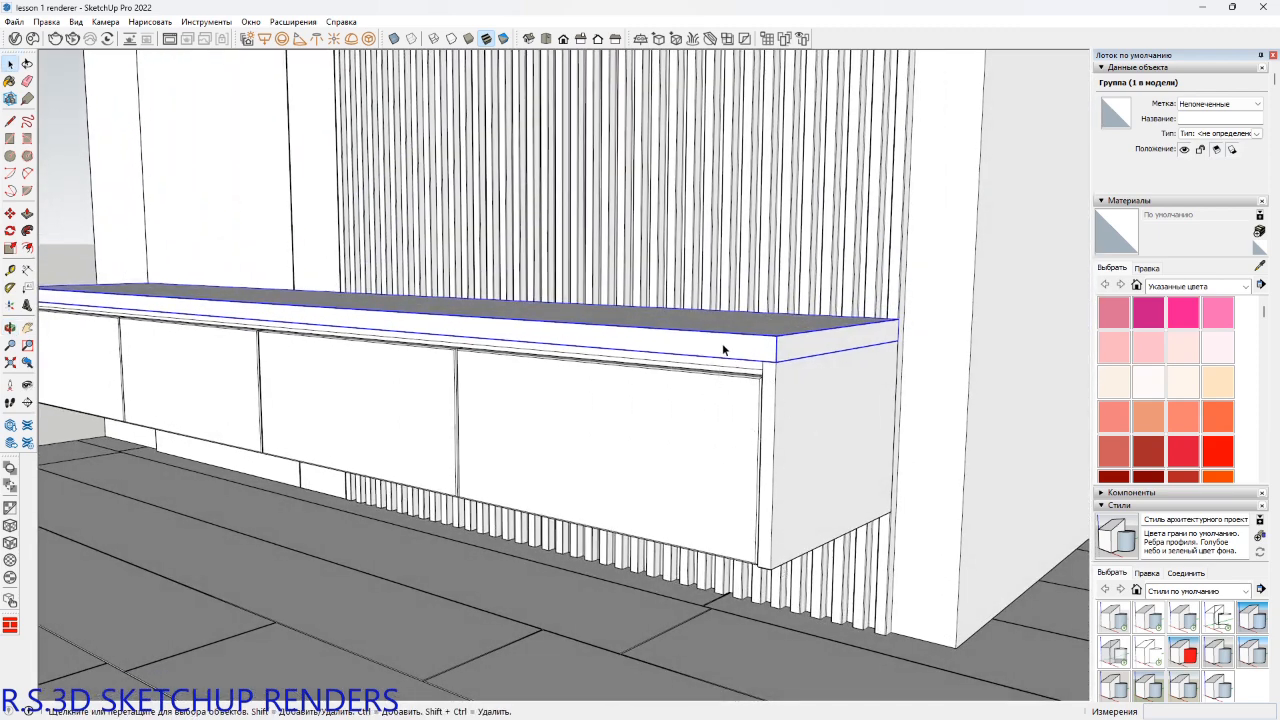
middle_click_drag(491, 349, 619, 465, "shift")
scroll(724, 471, "down", 2)
key("space")
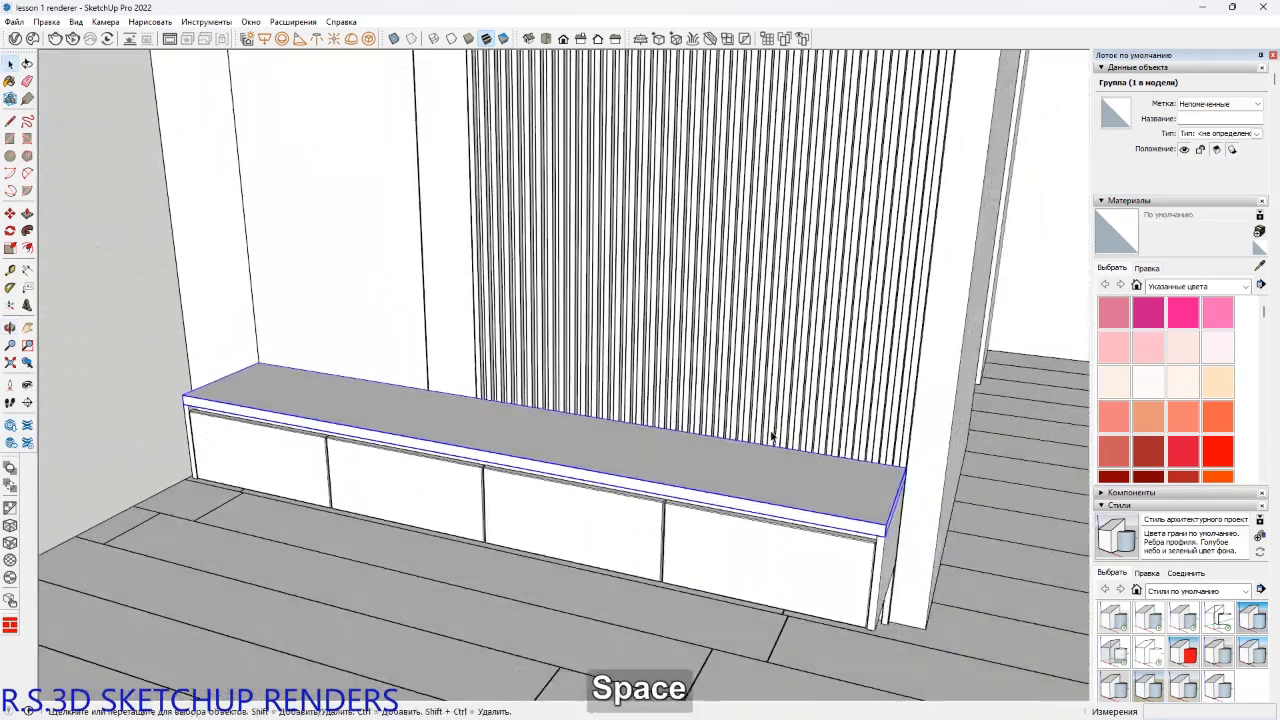
middle_click_drag(771, 434, 510, 464, "shift")
scroll(611, 494, "down", 2)
key("r")
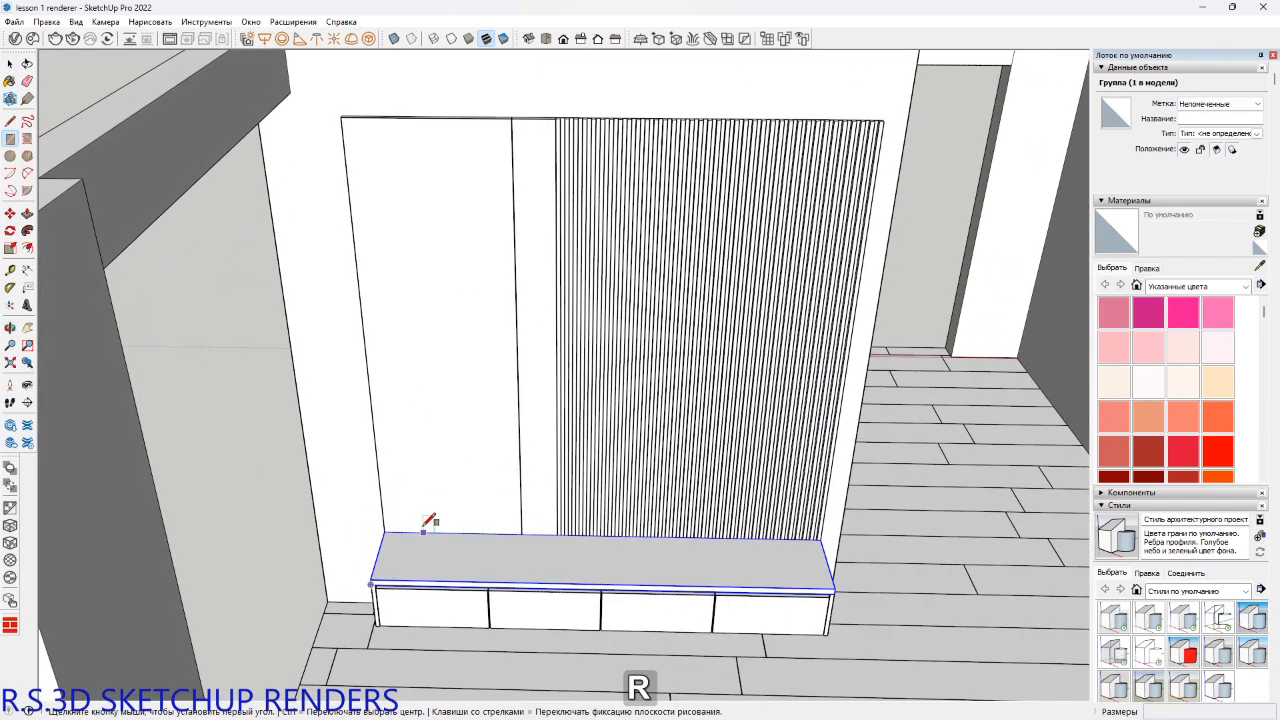
left_click(385, 530)
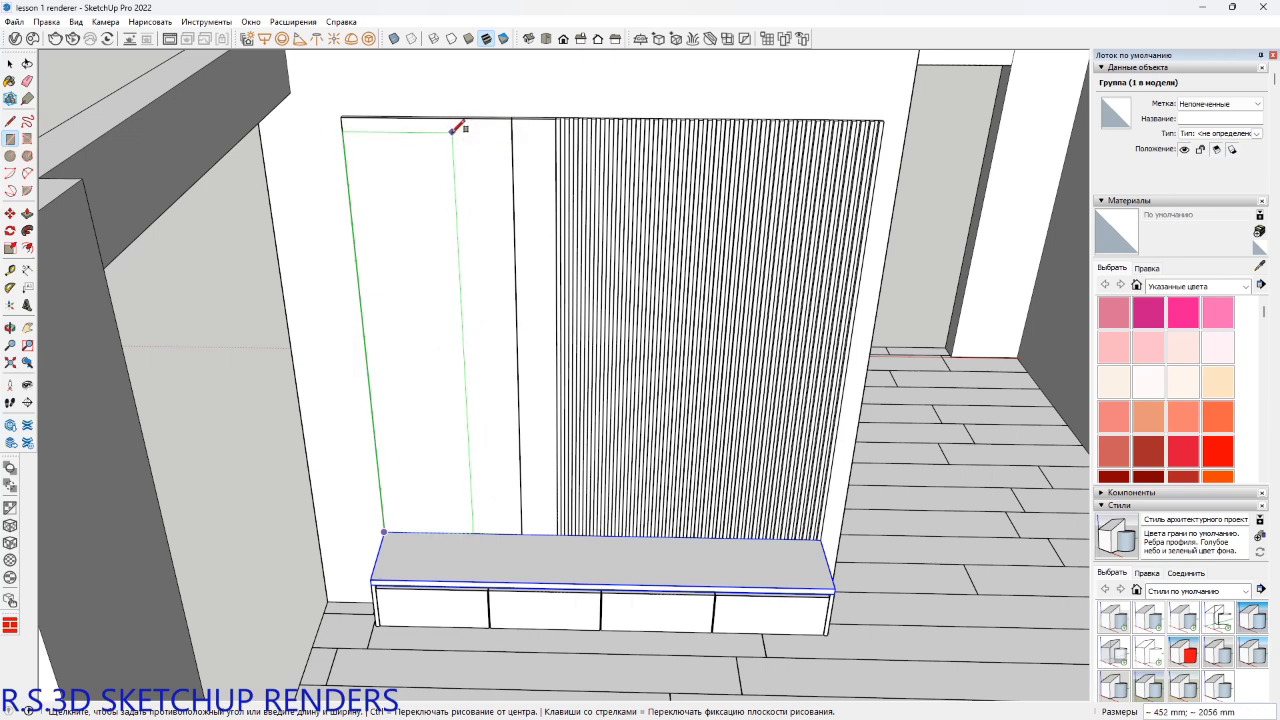
type("400;")
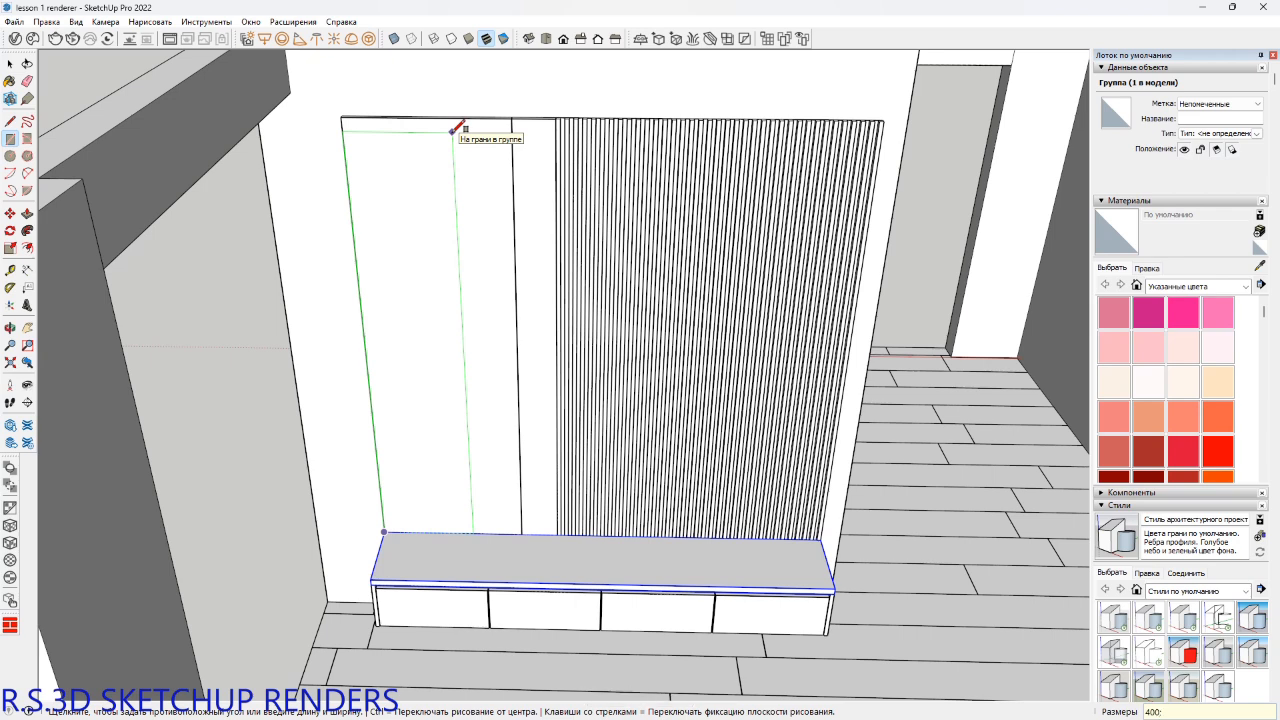
type("2160")
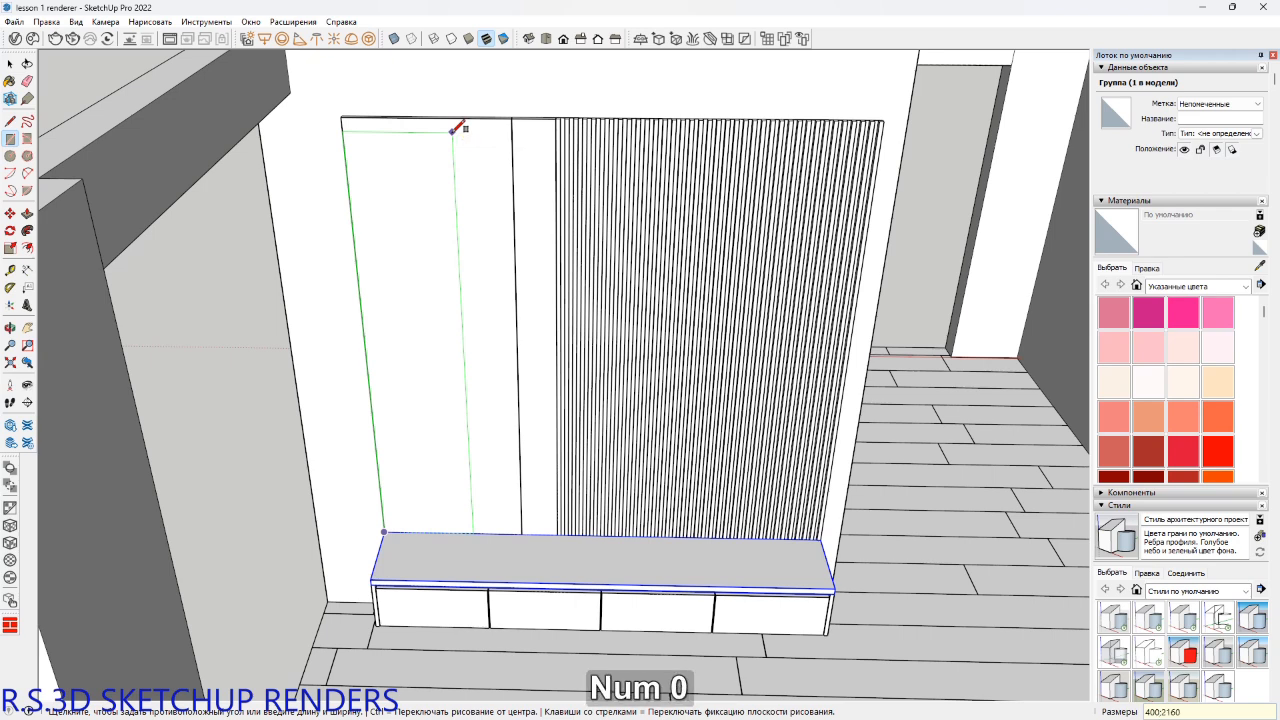
key("Return")
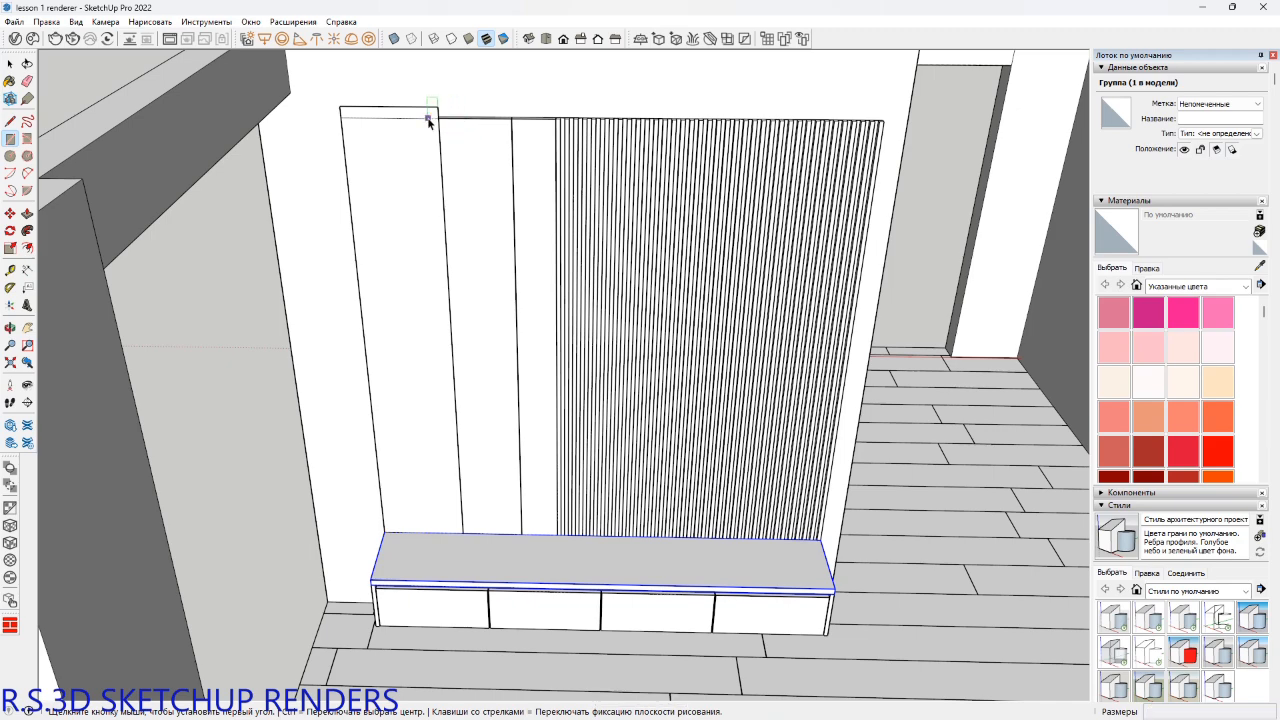
Move the rectangle's top edge vertically down by about 47 mm to align with the wall panel's top edge.
key("space")
scroll(428, 120, "up", 3)
left_click(434, 100)
middle_click_drag(454, 170, 434, 154)
key("m")
scroll(434, 154, "up", 3)
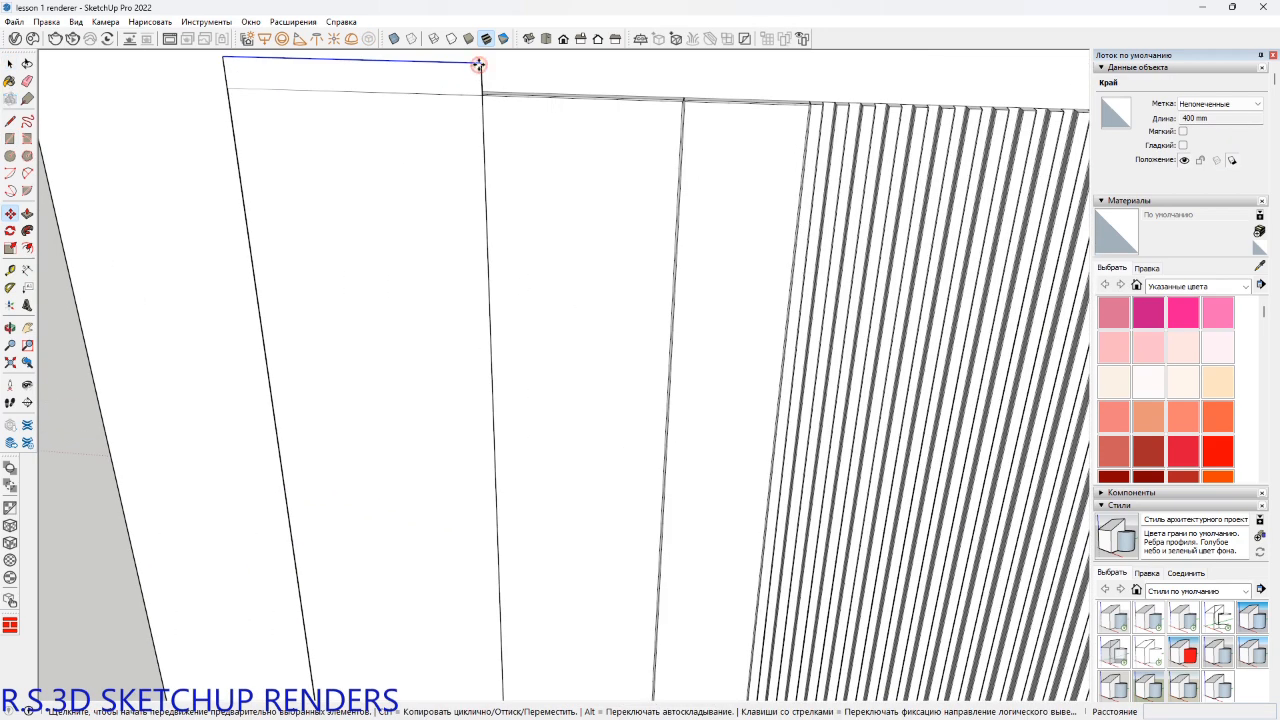
left_click(479, 64)
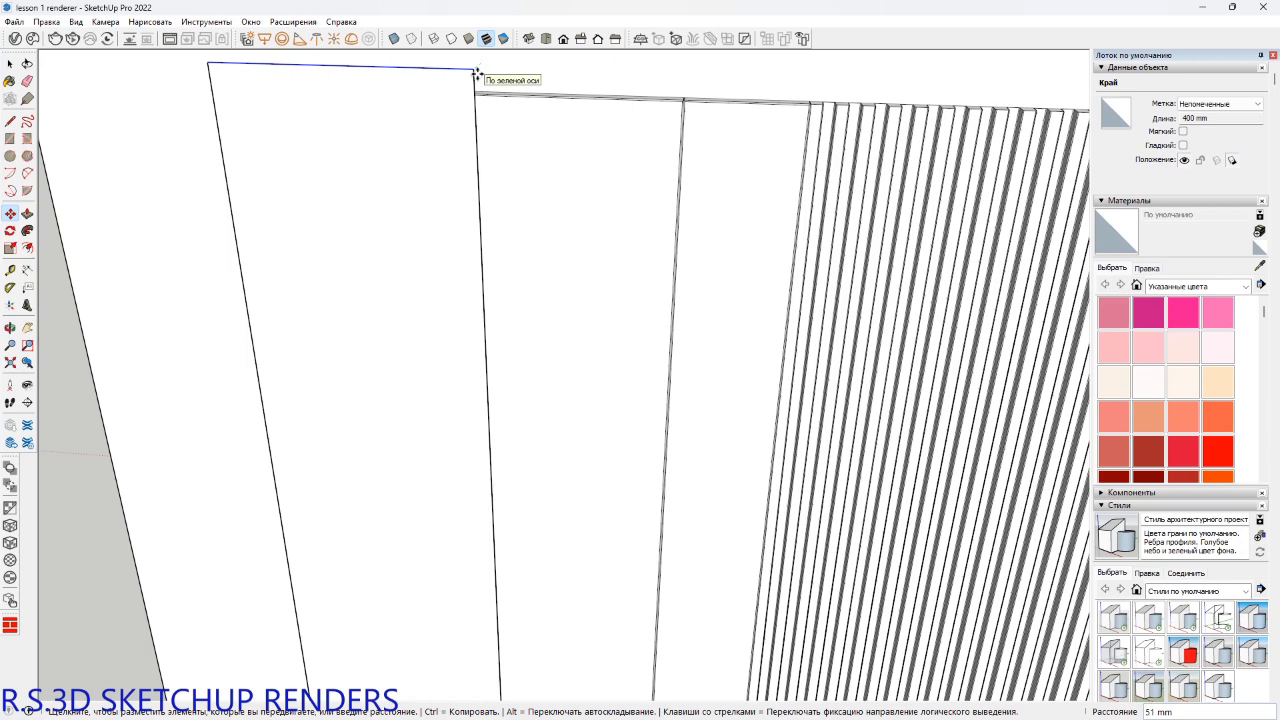
key("Up")
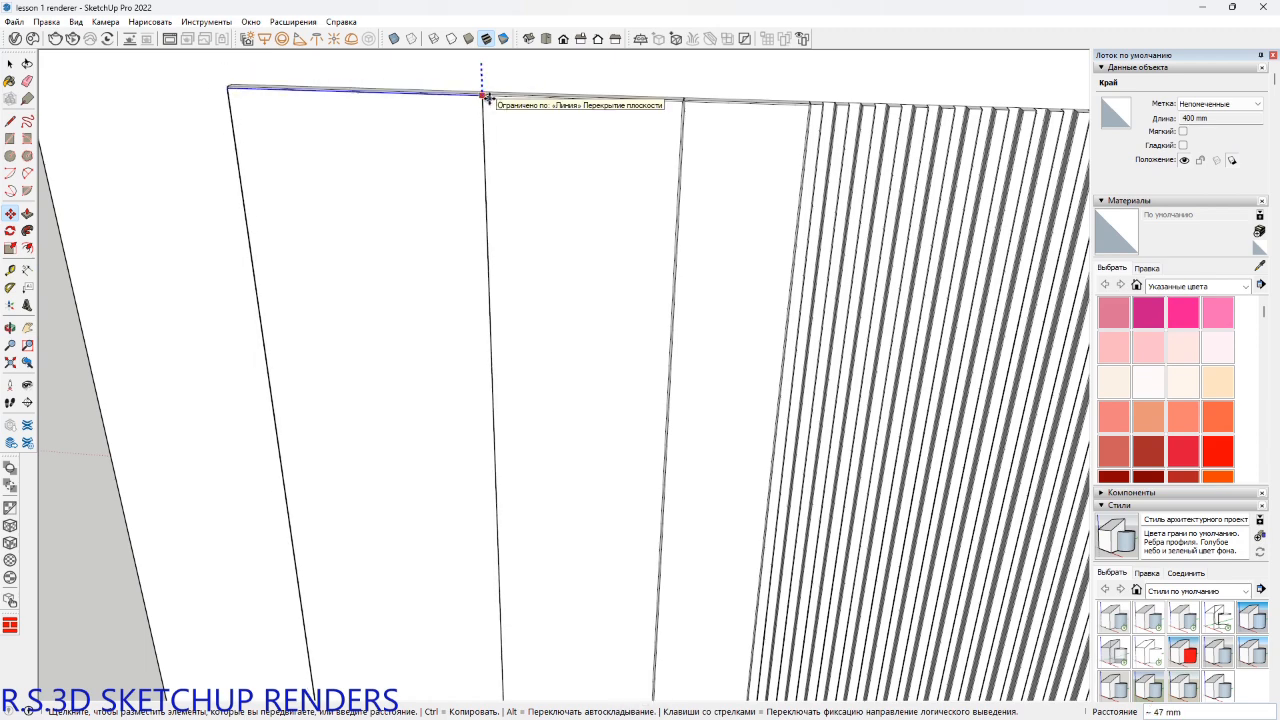
left_click(483, 97)
Extrude the tall rectangle 200 mm out from the wall panel.
scroll(400, 194, "down", 5)
middle_click_drag(406, 274, 380, 239, "shift")
key("p")
left_click(408, 230)
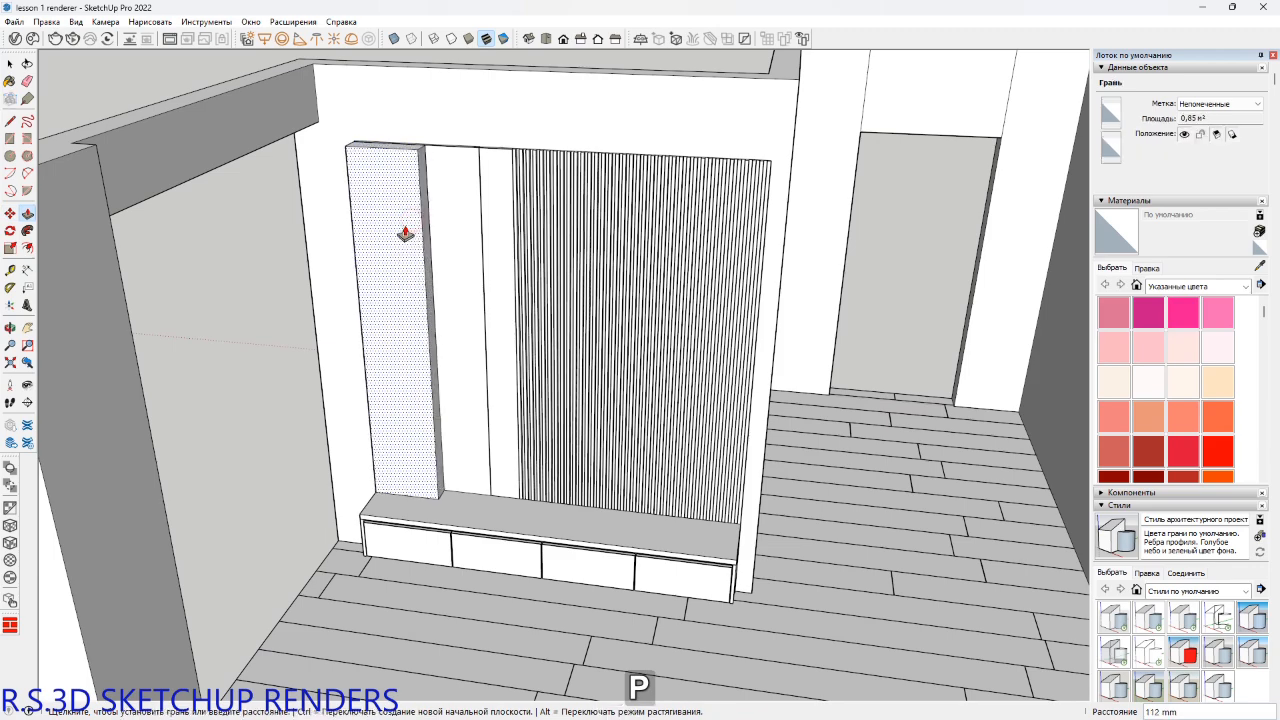
type("200")
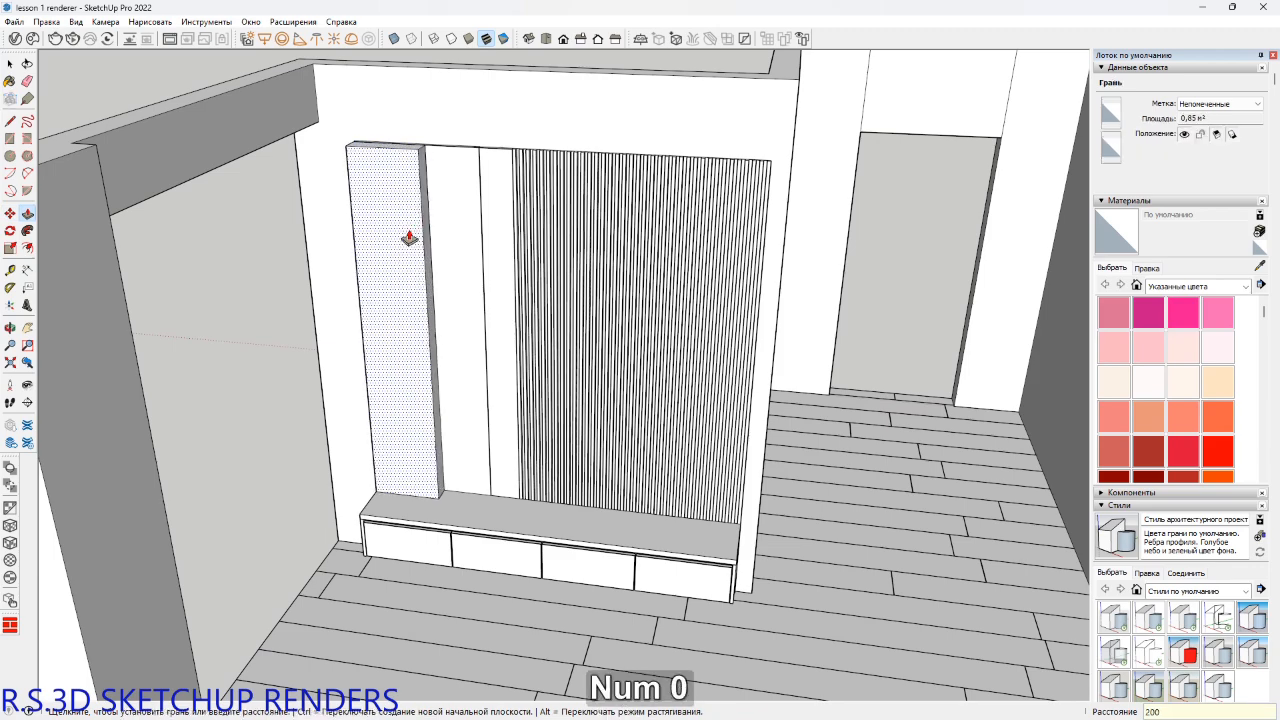
key("Return")
Set the tall box's extrusion depth to 250 mm.
middle_click_drag(423, 214, 445, 418, "shift")
scroll(429, 334, "up", 3)
mouse_move(386, 334)
middle_mouse_down("shift")
mouse_move(273, 190)
mouse_move(266, 280)
mouse_move(443, 363)
mouse_move(392, 320)
middle_mouse_up("shift")
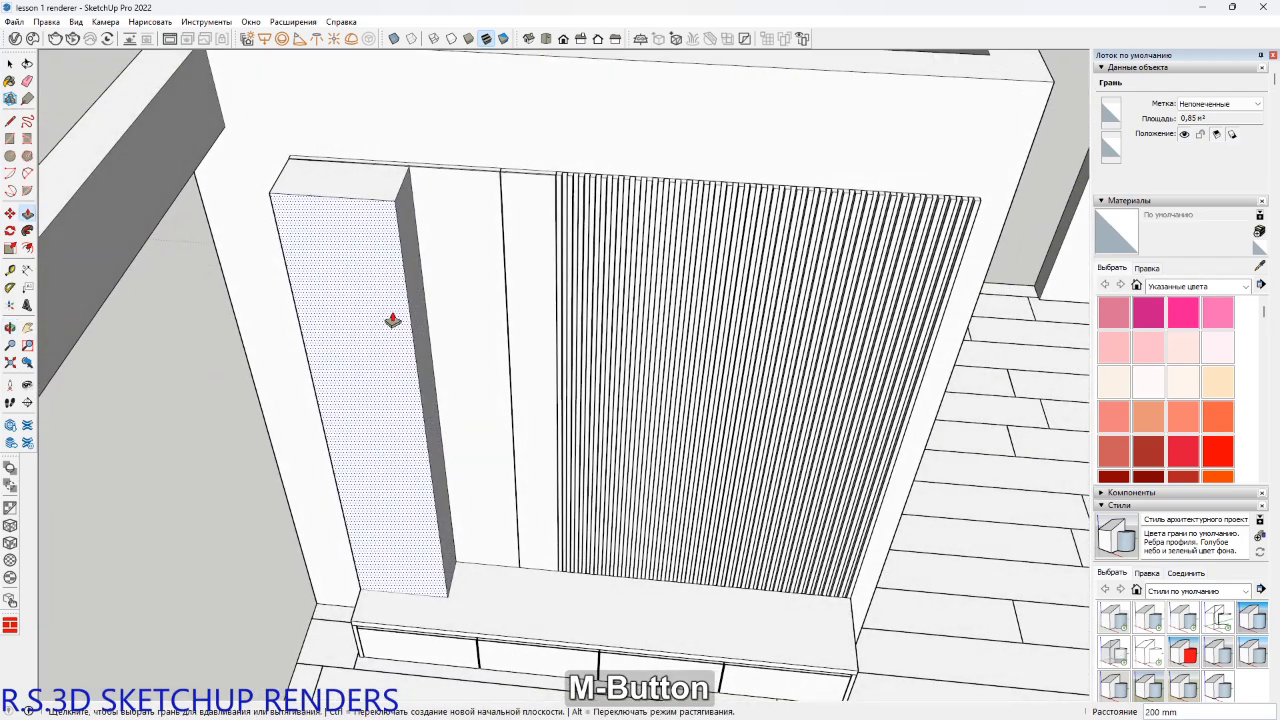
scroll(377, 248, "up", 3)
middle_click_drag(377, 276, 400, 223, "shift")
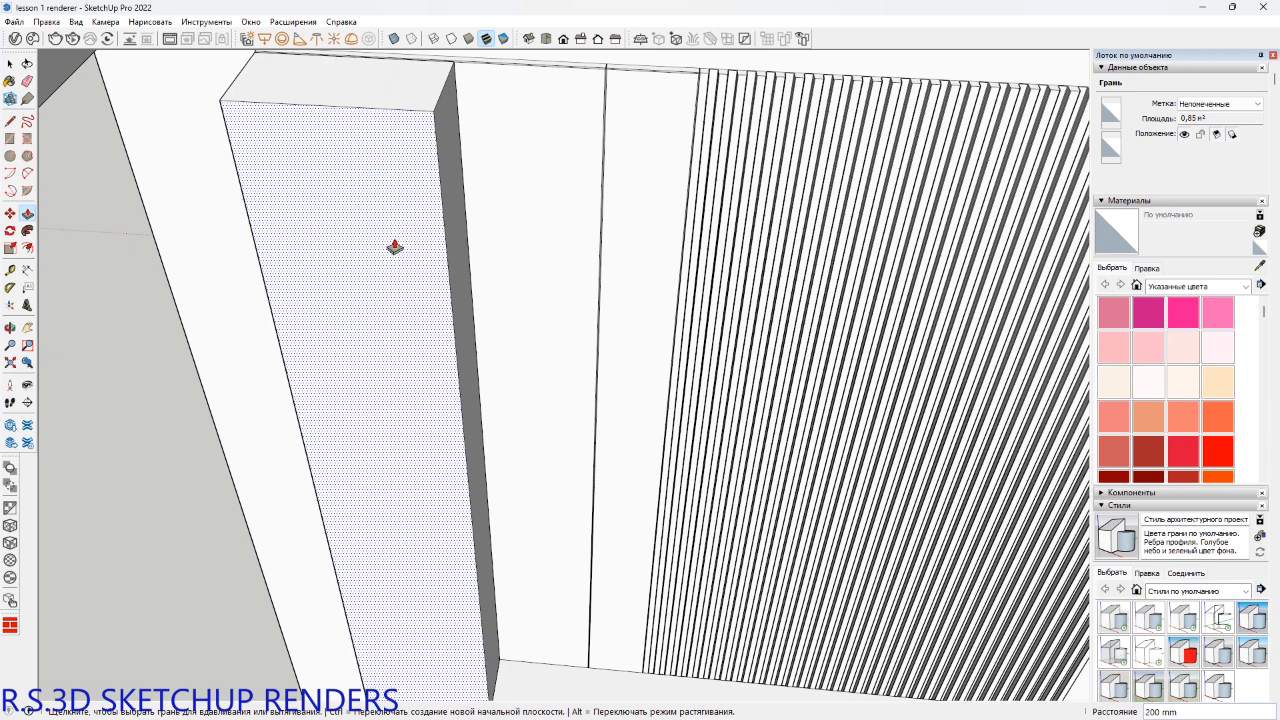
type("25")
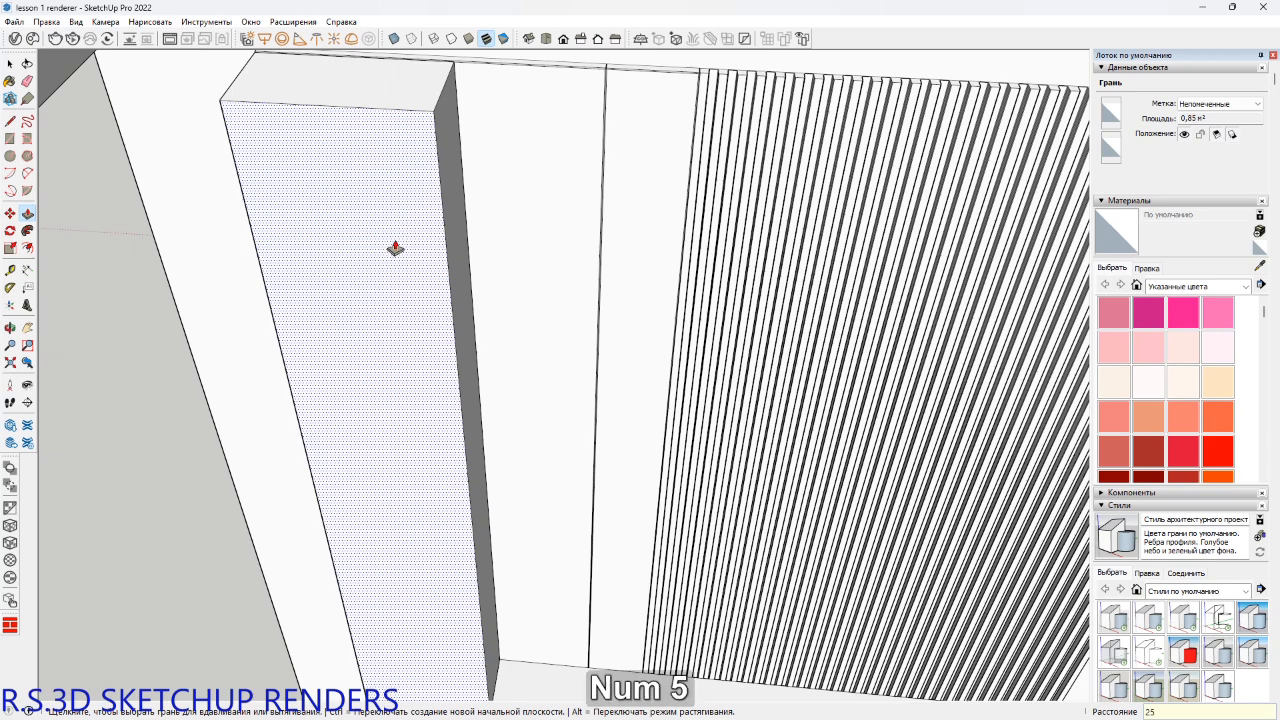
type("0")
key("Return")
Select the entire tall box above the countertop and make it a group.
scroll(390, 350, "down", 5)
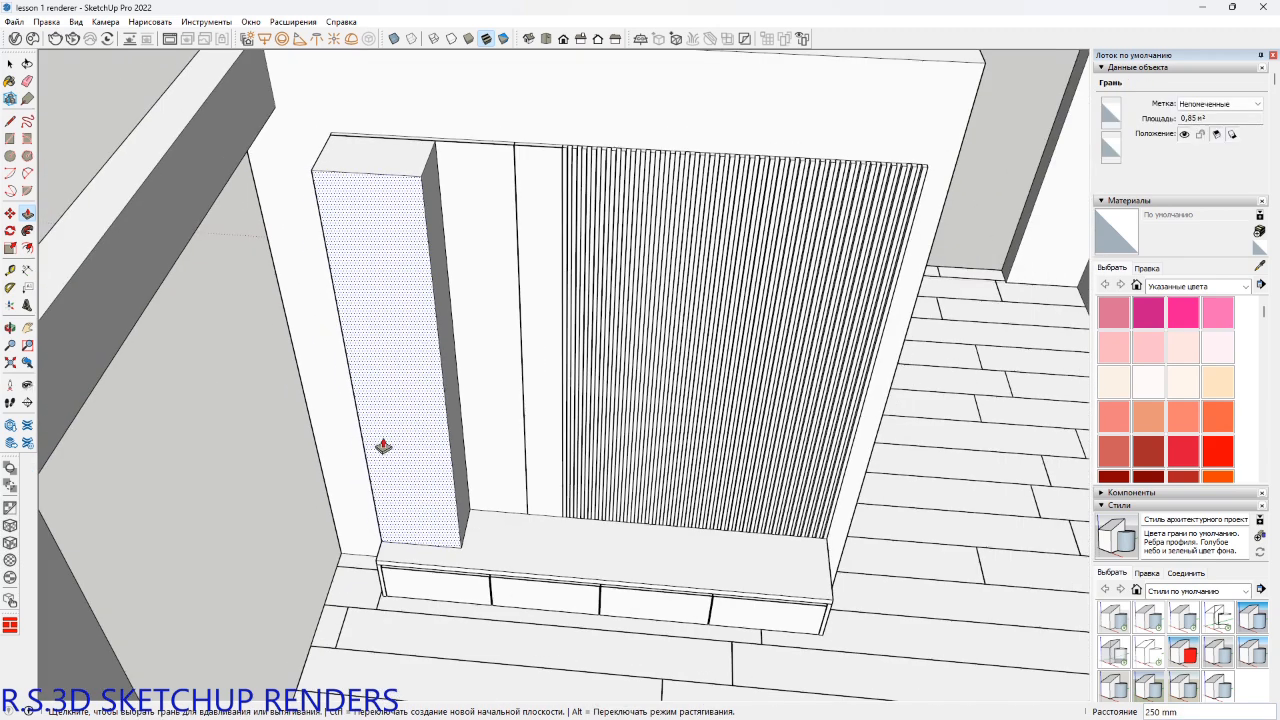
mouse_move(505, 478)
middle_mouse_down("shift")
mouse_move(500, 460)
mouse_move(486, 477)
middle_mouse_up("shift")
scroll(354, 263, "up", 2)
scroll(365, 272, "up", 1)
scroll(365, 272, "up", 1)
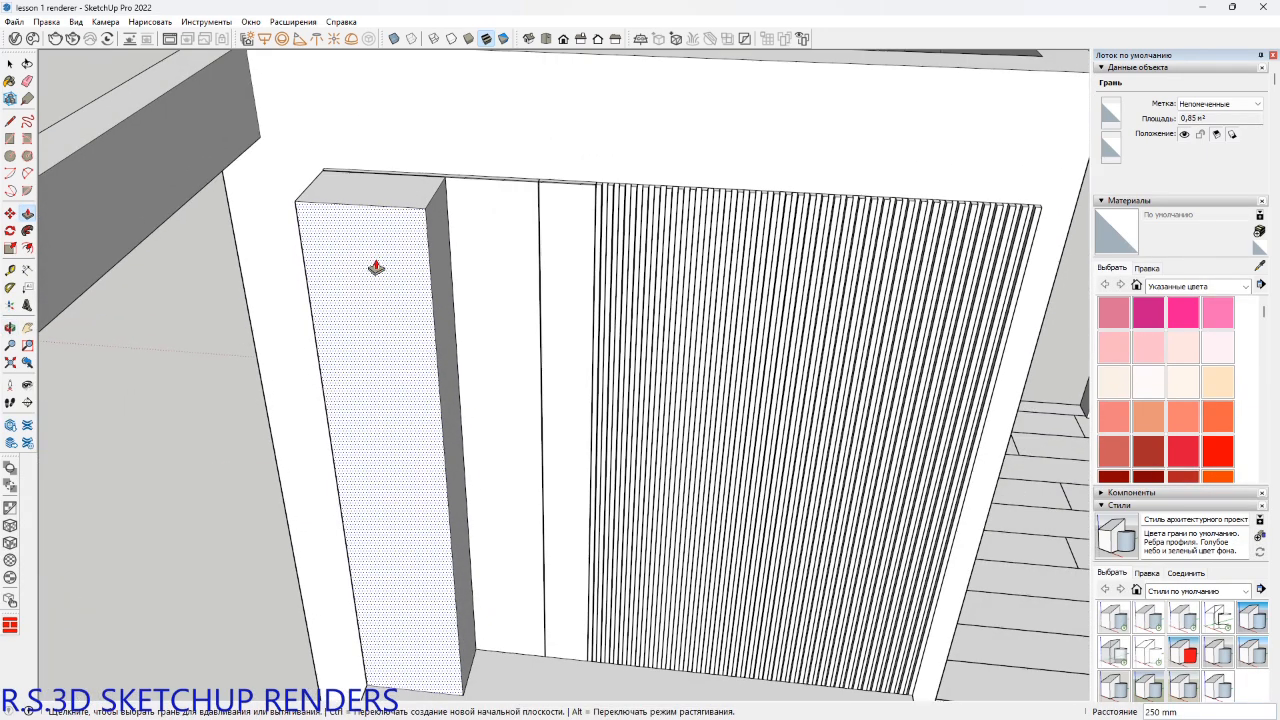
key("space")
triple_click(387, 254)
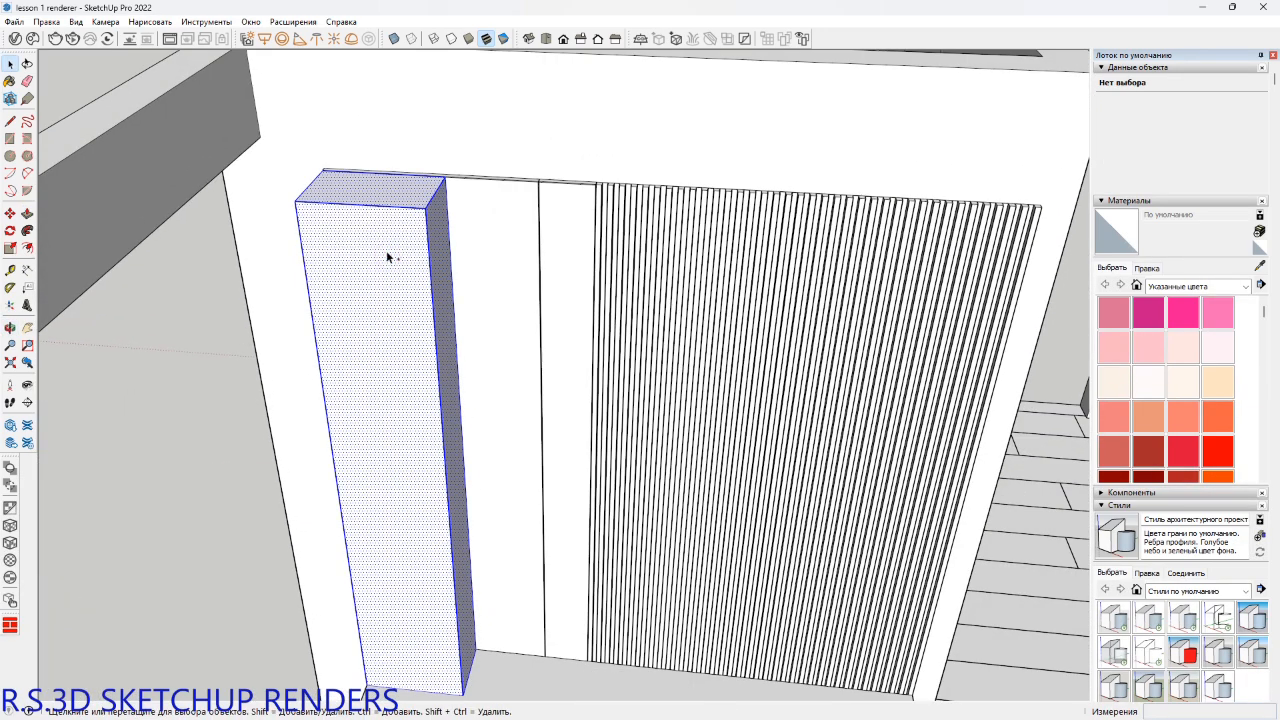
key("ctrl+g")
double_click(346, 226)
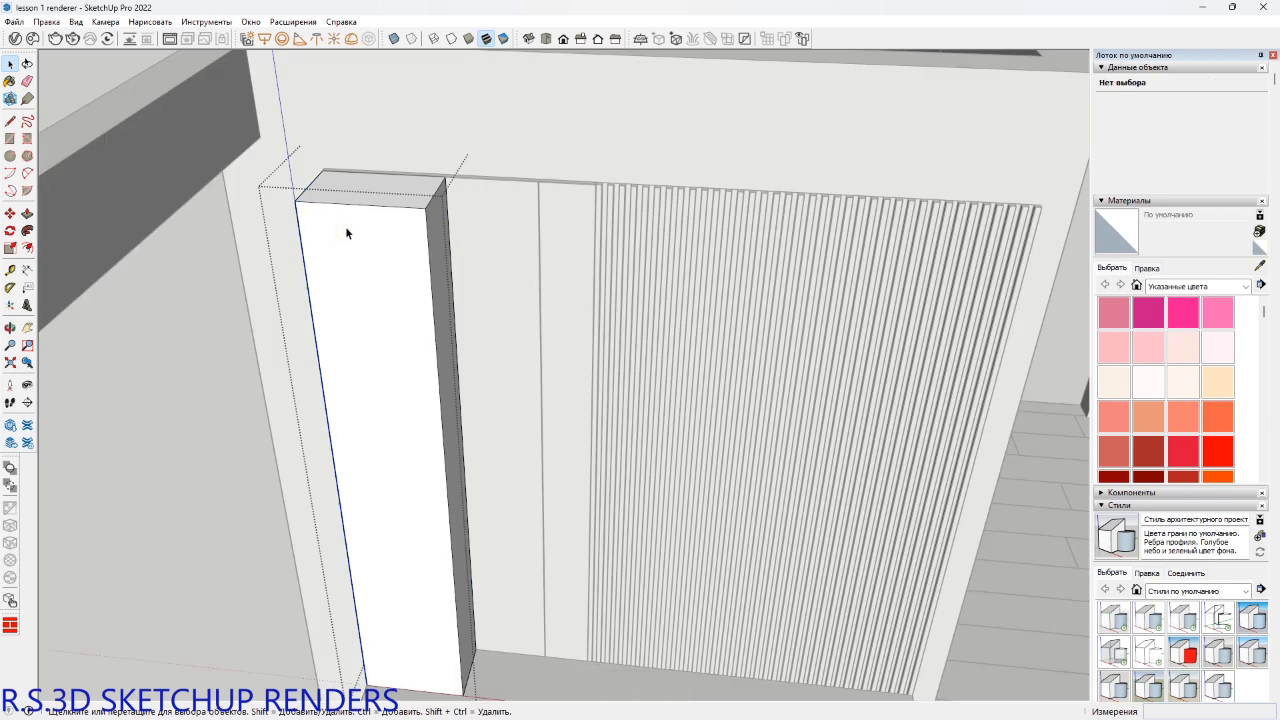
key("Escape")
Copy the tall box group 400 mm to the right so that it sits flush against the original.
key("m")
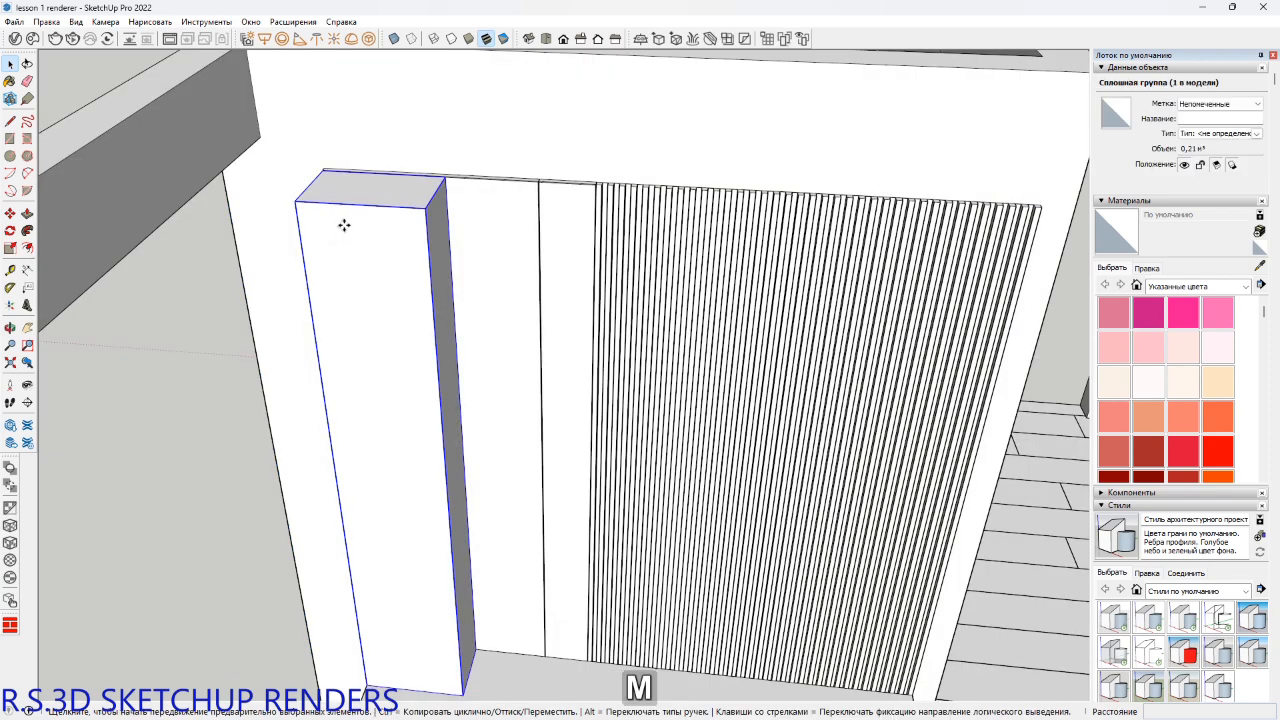
key("ctrl")
left_click(293, 204)
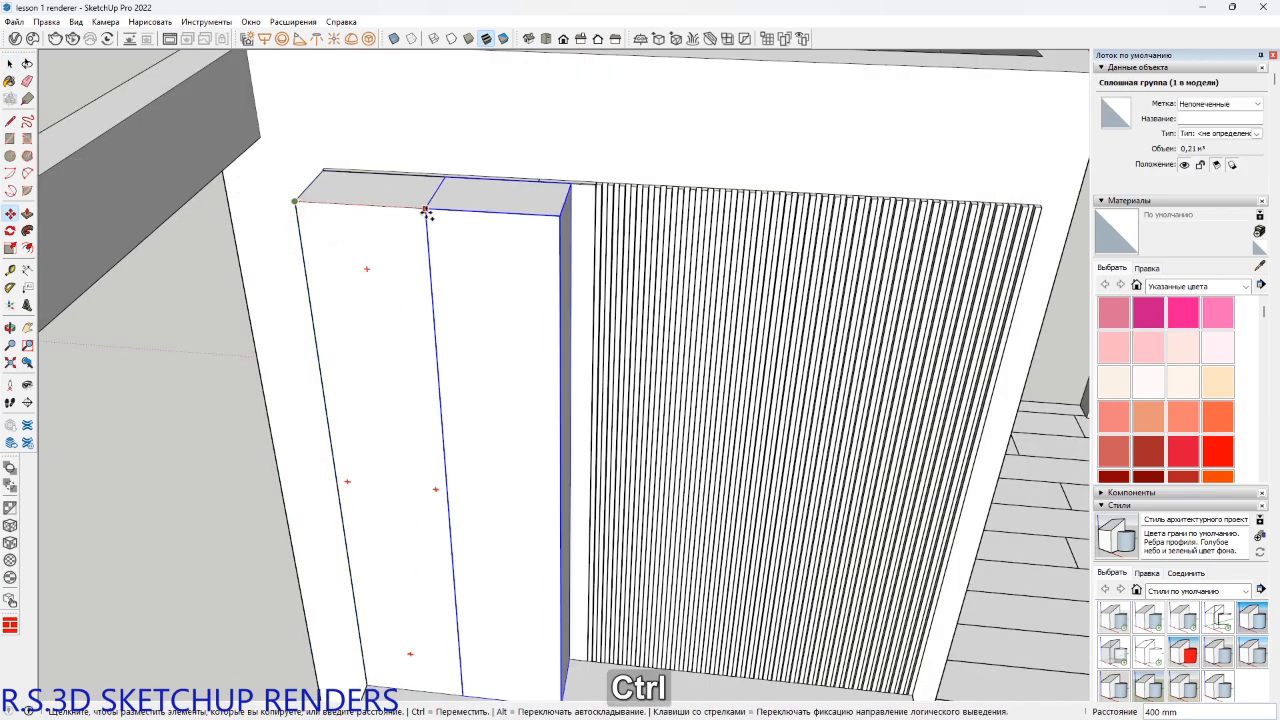
left_click(426, 207)
Open the copied tall box for editing and push its side facing the slatted panel inward 150 mm.
key("space")
double_click(500, 290)
middle_click_drag(503, 291, 497, 323)
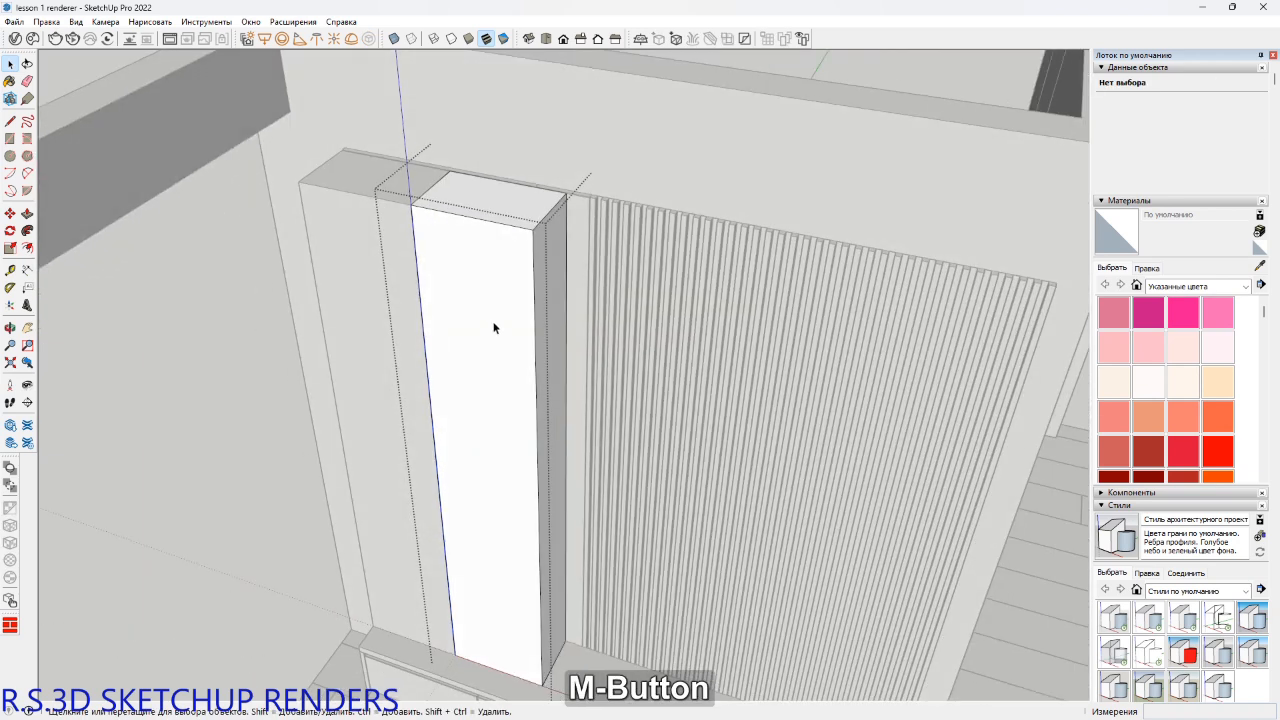
left_click(487, 227)
middle_click_drag(559, 264, 544, 264)
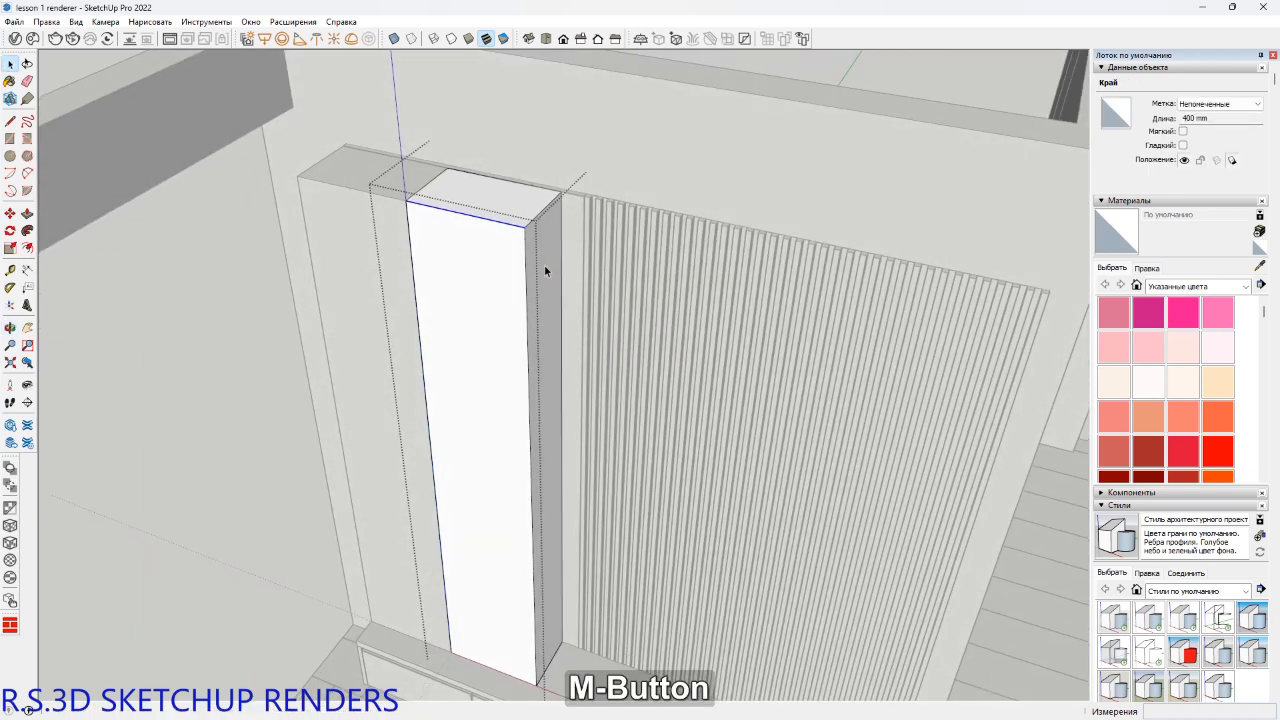
key("p")
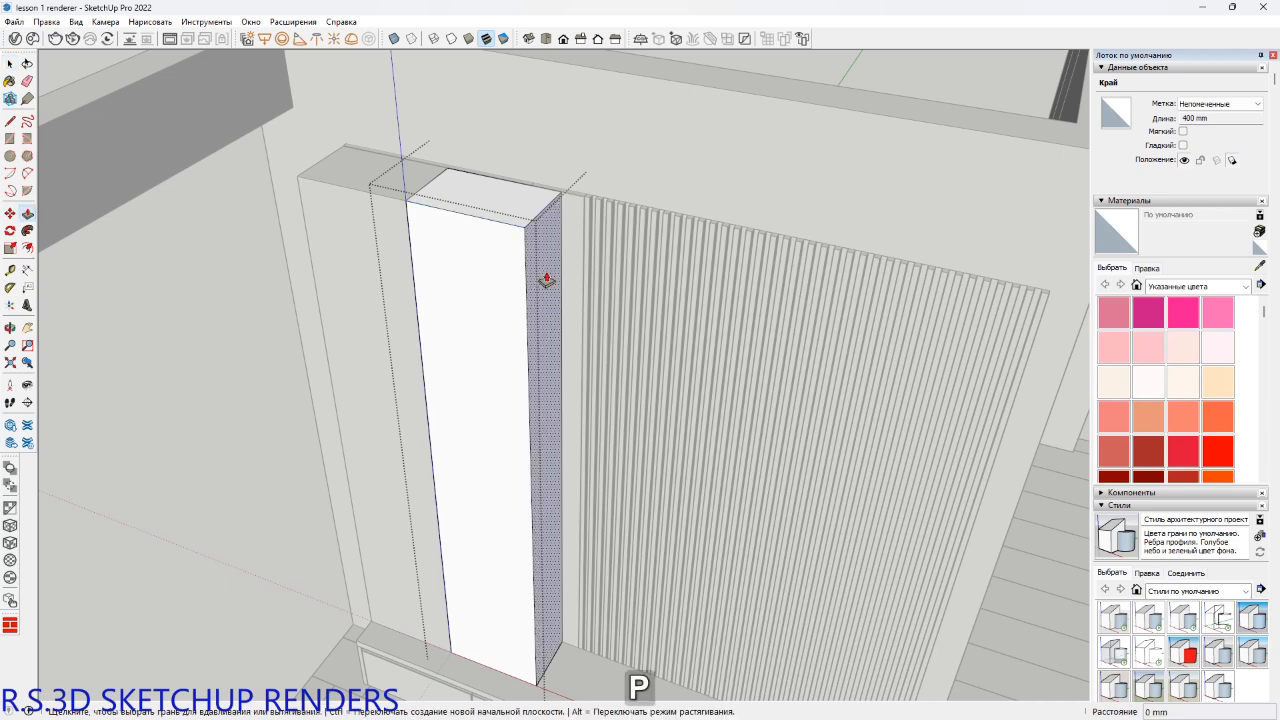
left_click(546, 275)
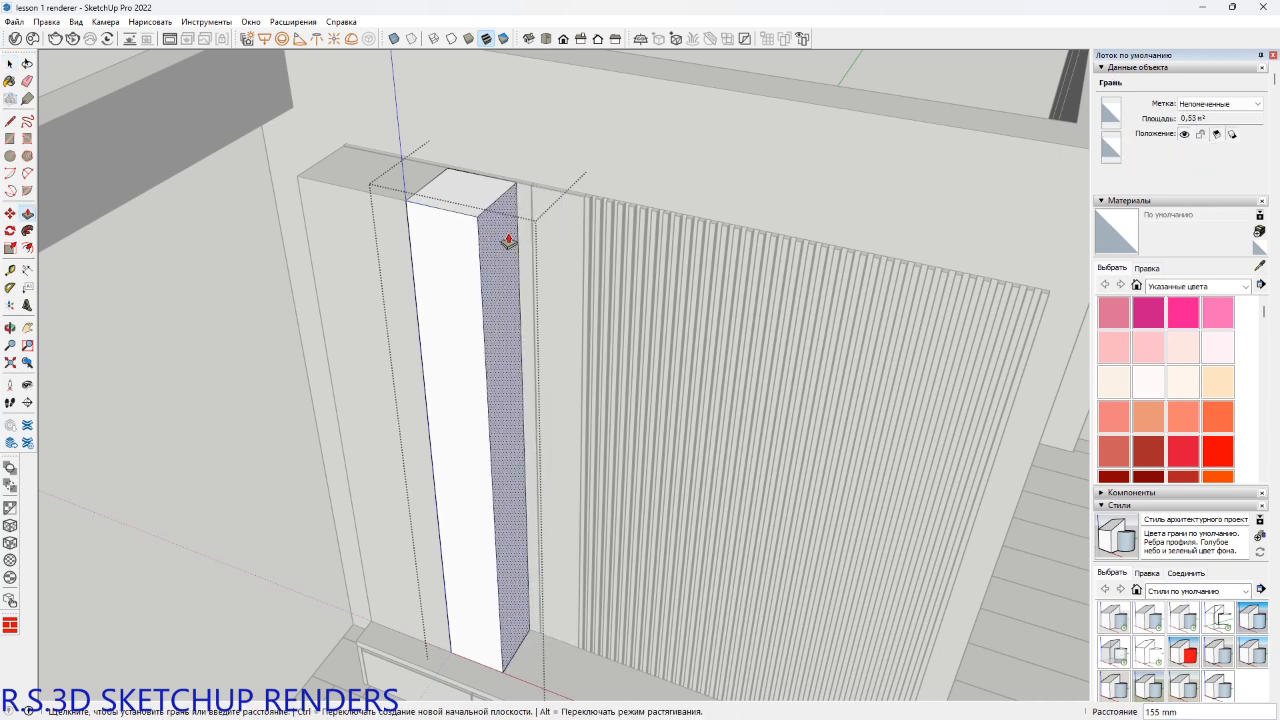
type("150")
key("Return")
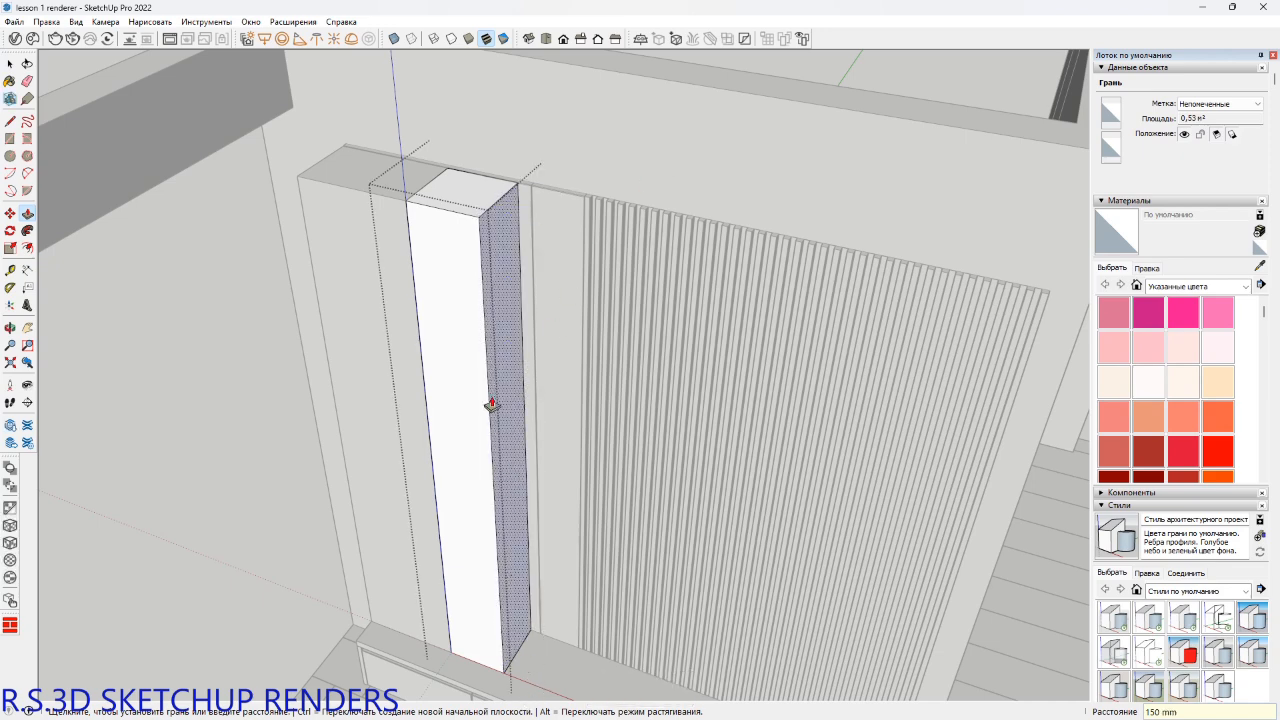
middle_click_drag(491, 406, 583, 390, "shift")
key("space")
left_click(507, 230)
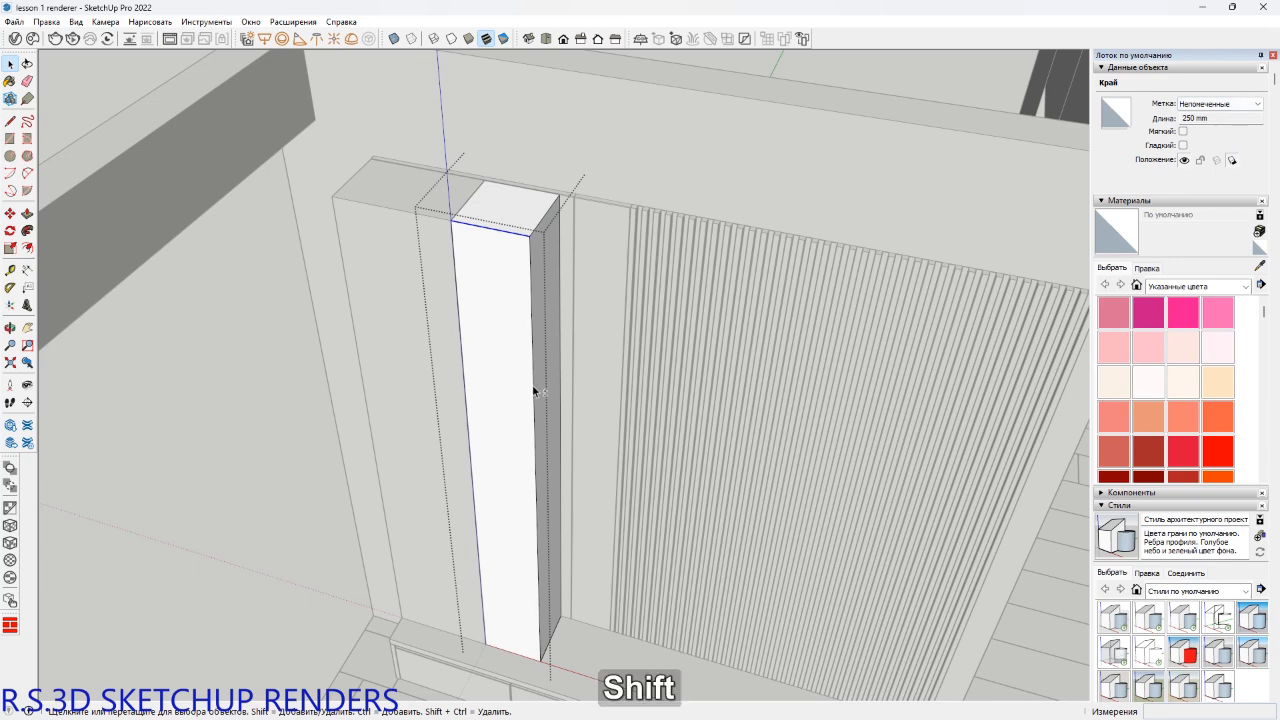
Offset the outline of the narrowed box's front face 18 mm inward.
middle_click_drag(534, 394, 617, 269, "shift")
key("f")
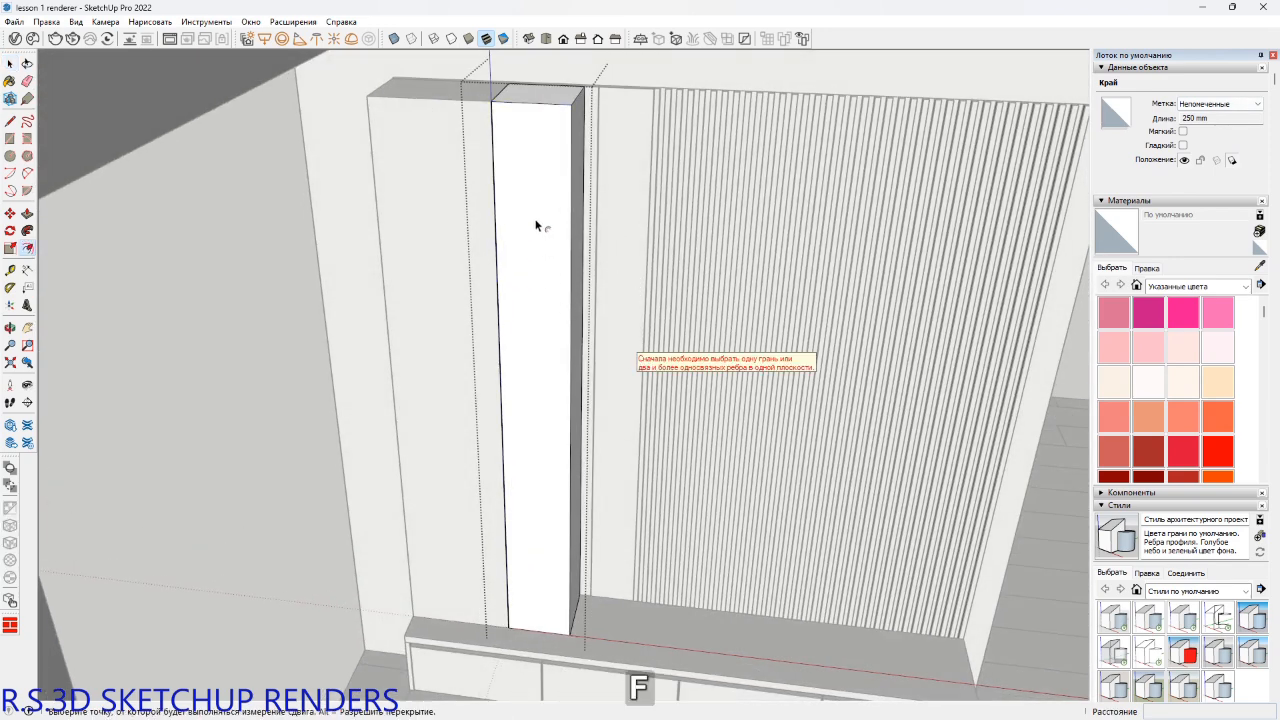
left_click(558, 145)
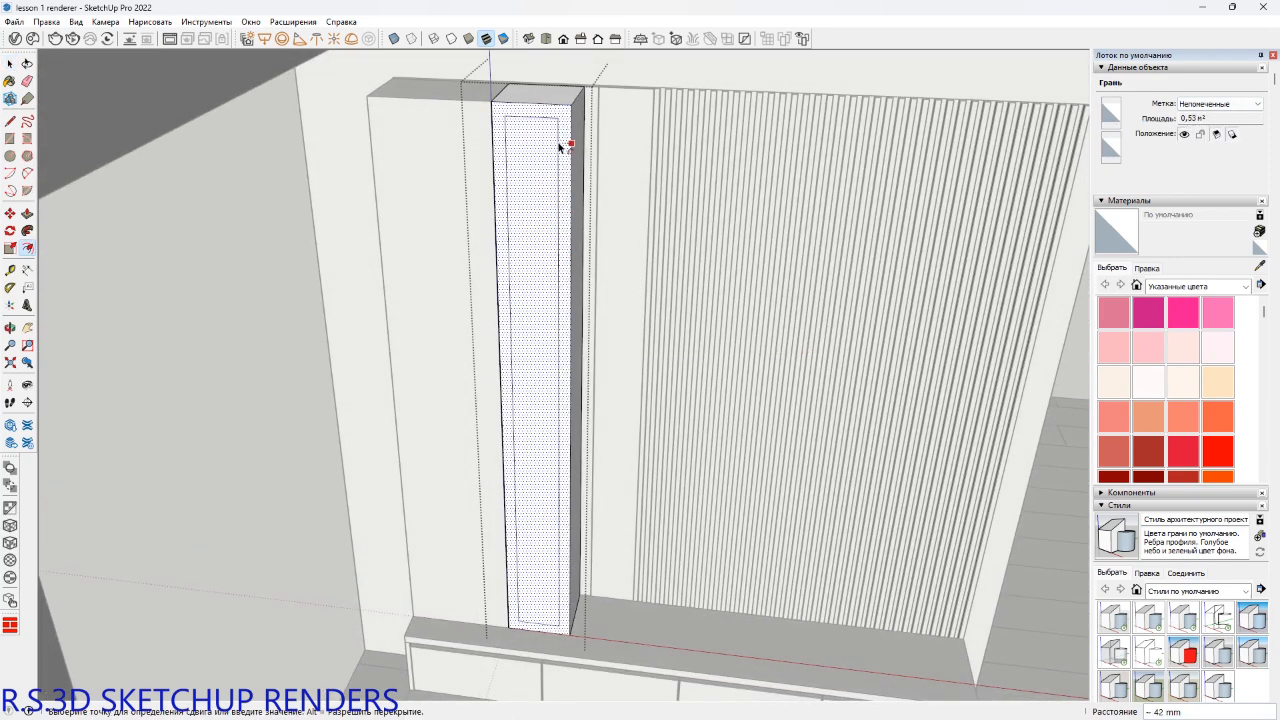
type("18")
key("Return")
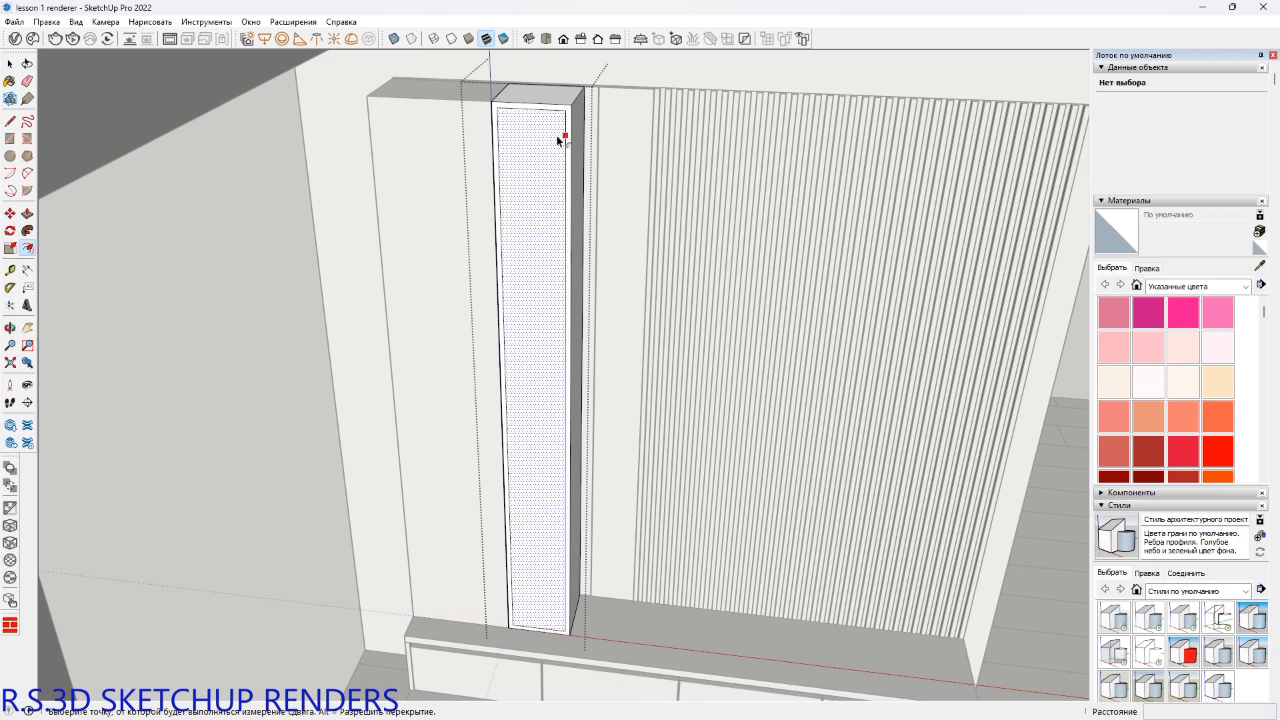
Push the inset front face back 250 mm and delete the face left at the rear of the box.
middle_click_drag(560, 138, 515, 206)
key("p")
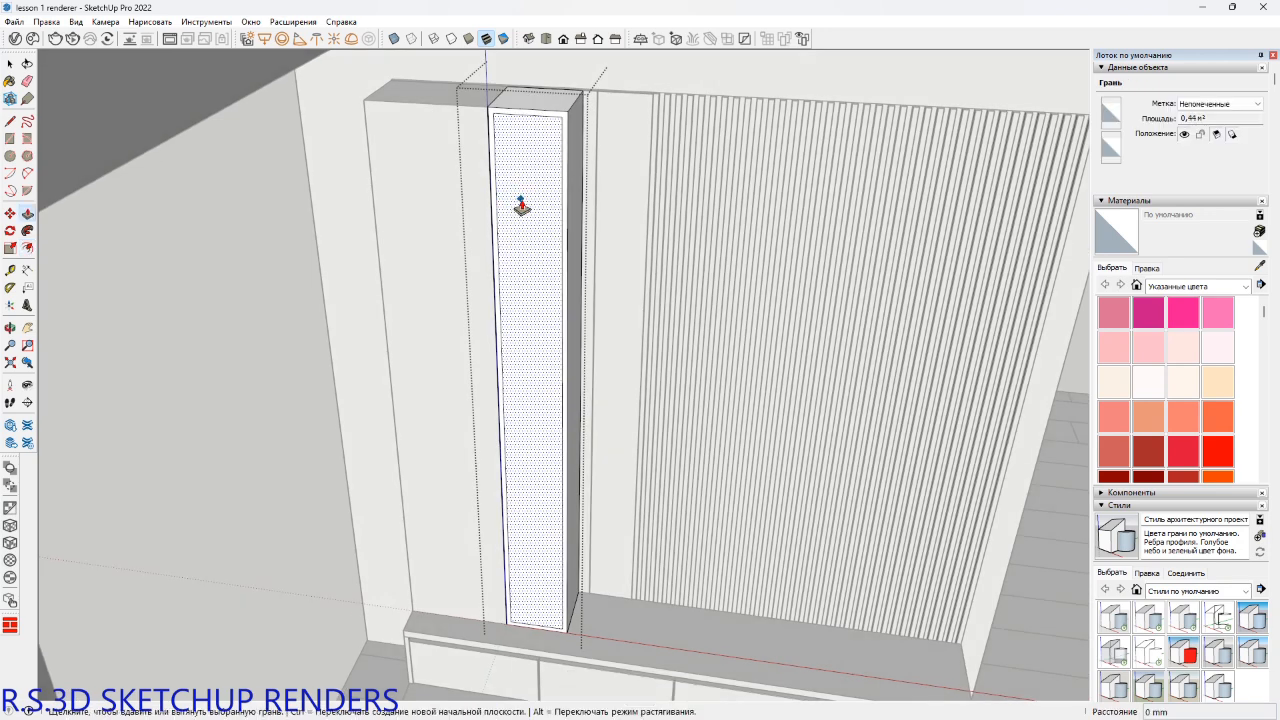
left_click(521, 206)
left_click(610, 200)
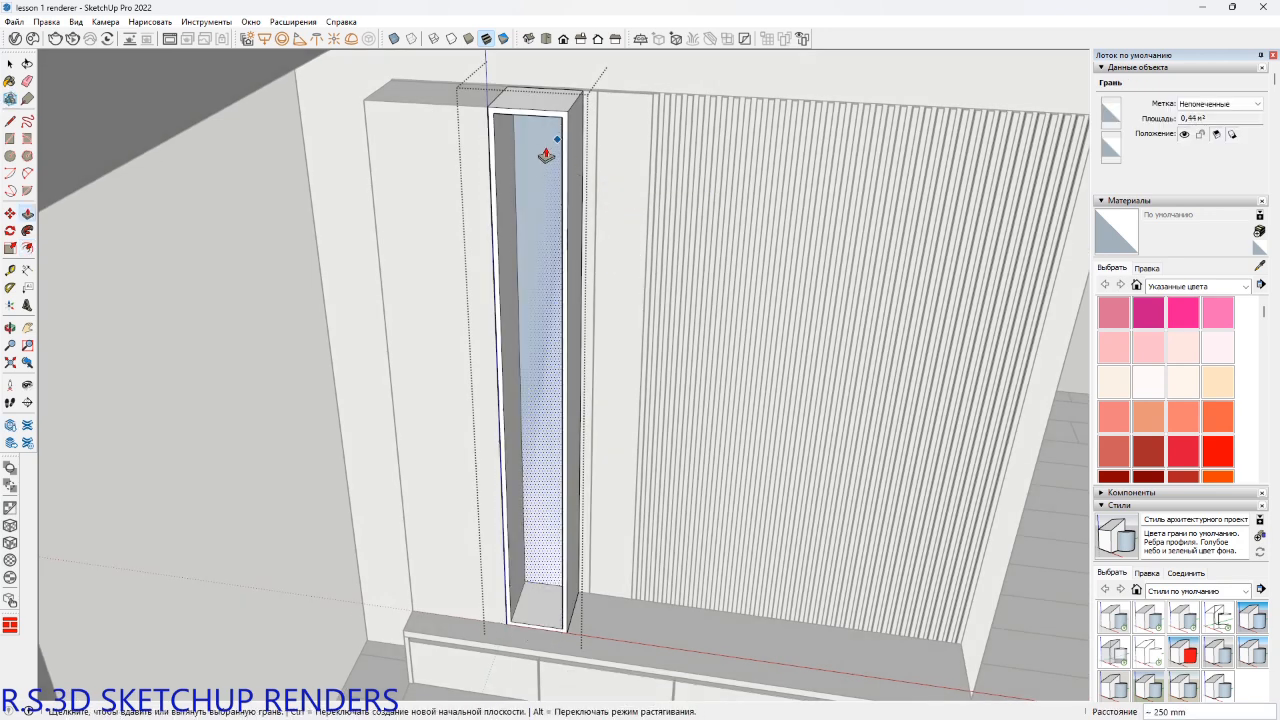
scroll(531, 178, "up", 2)
key("space")
left_click(532, 265)
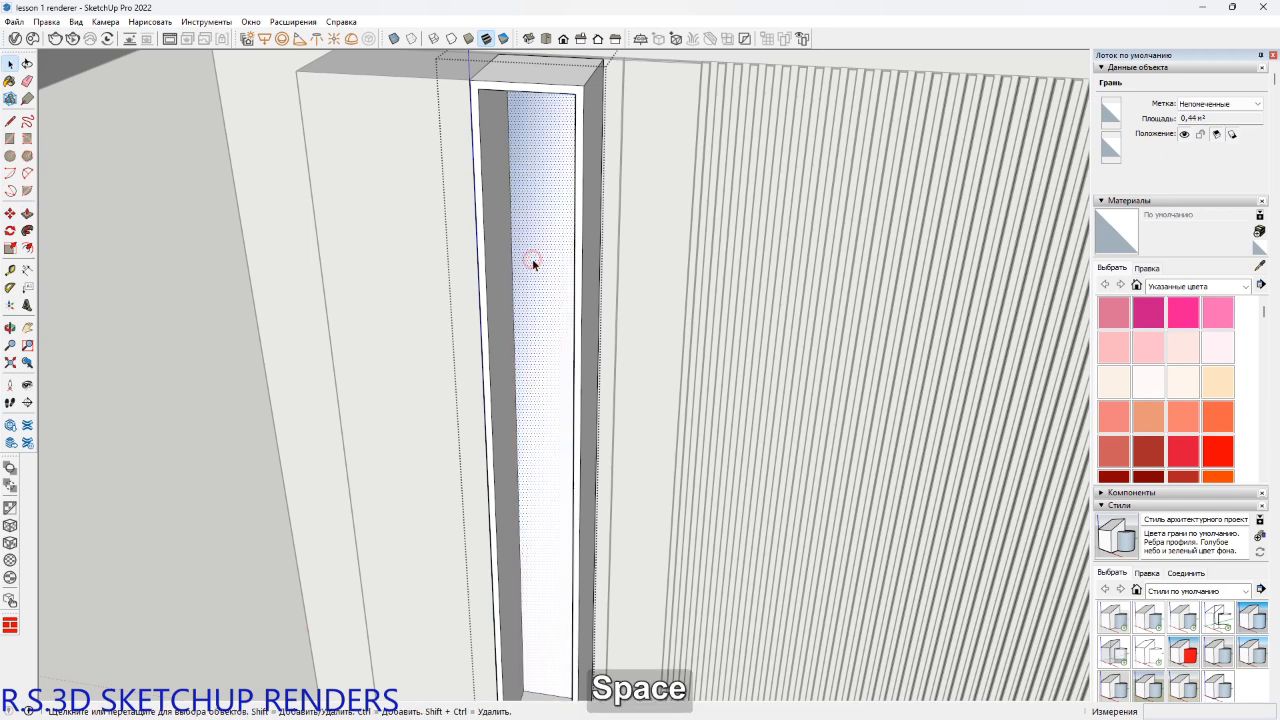
key("Delete")
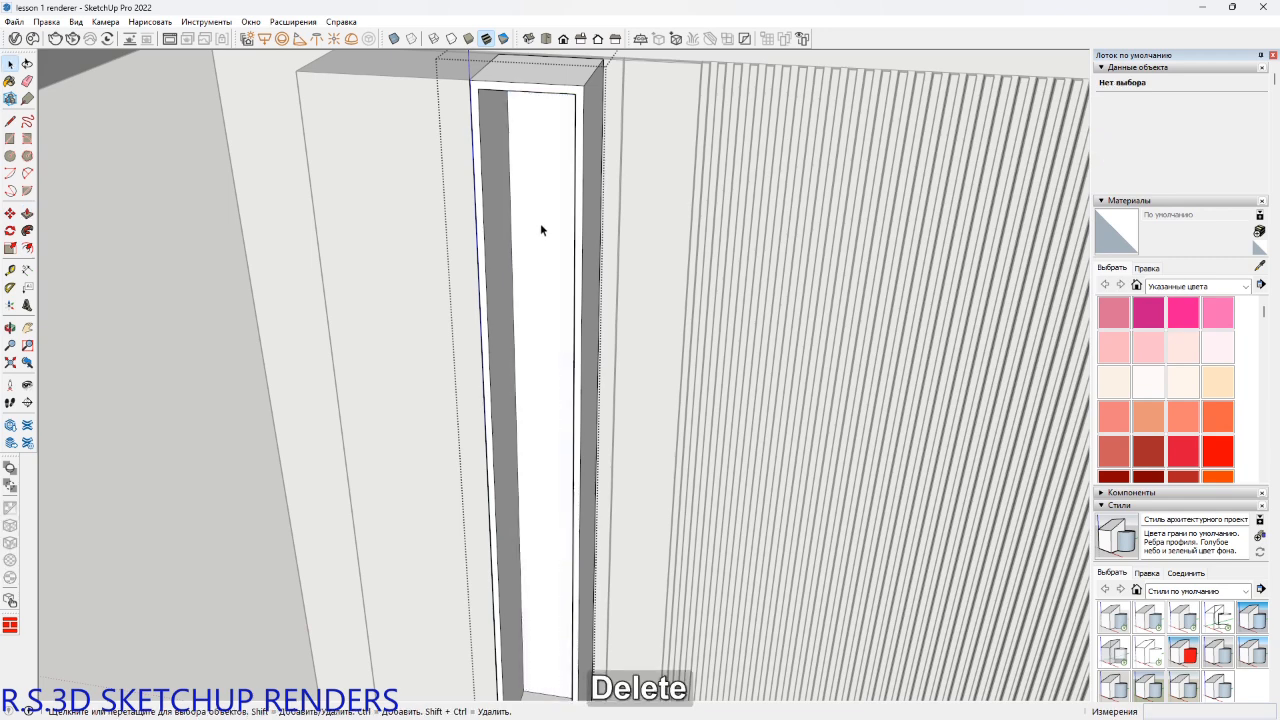
Undo the rear face deletion and the push that hollowed out the box.
scroll(540, 225, "down", 3)
middle_click_drag(565, 275, 530, 252, "shift")
key("ctrl+z")
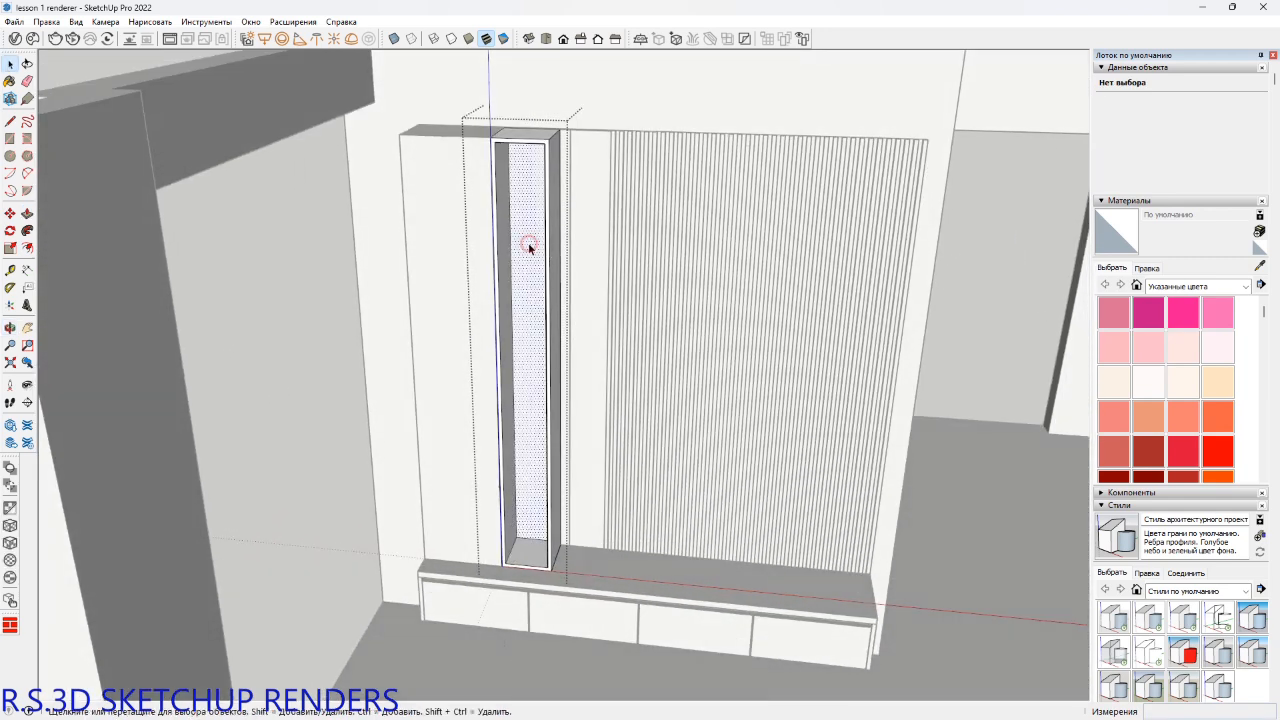
key("ctrl+z")
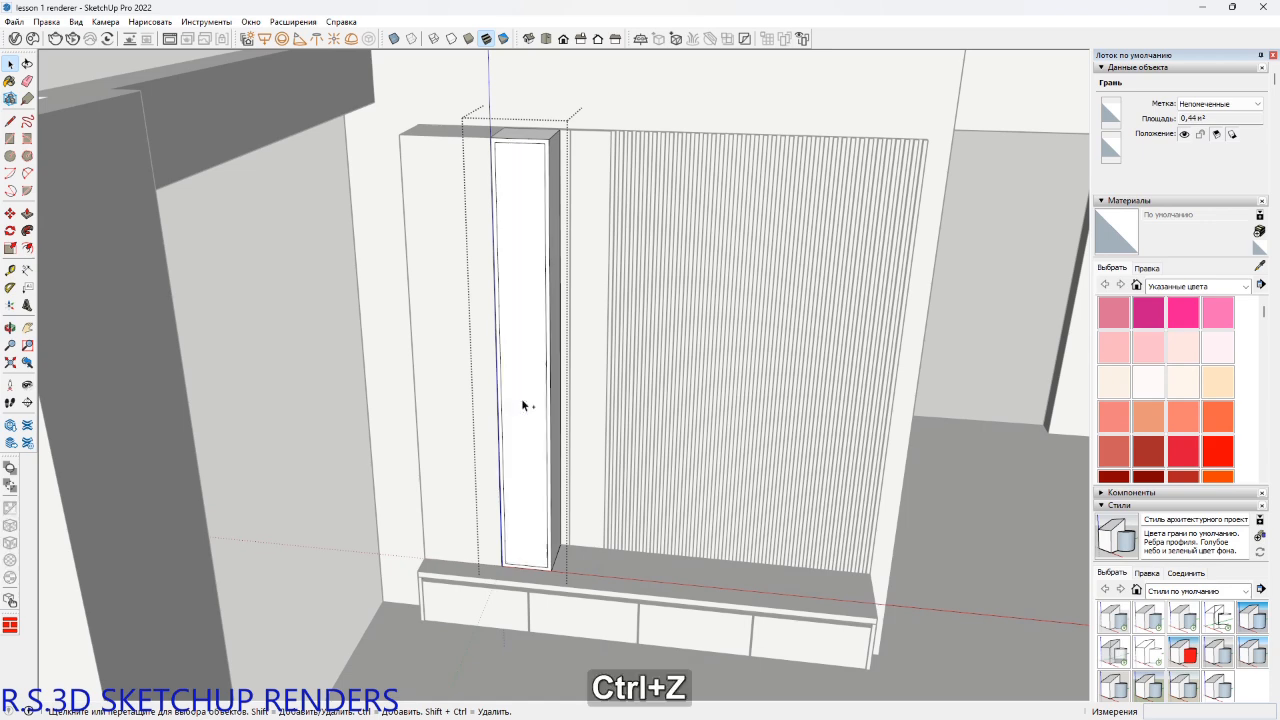
Push the inset front face all the way through the box to leave an open 18 mm frame.
key("p")
left_click(514, 379)
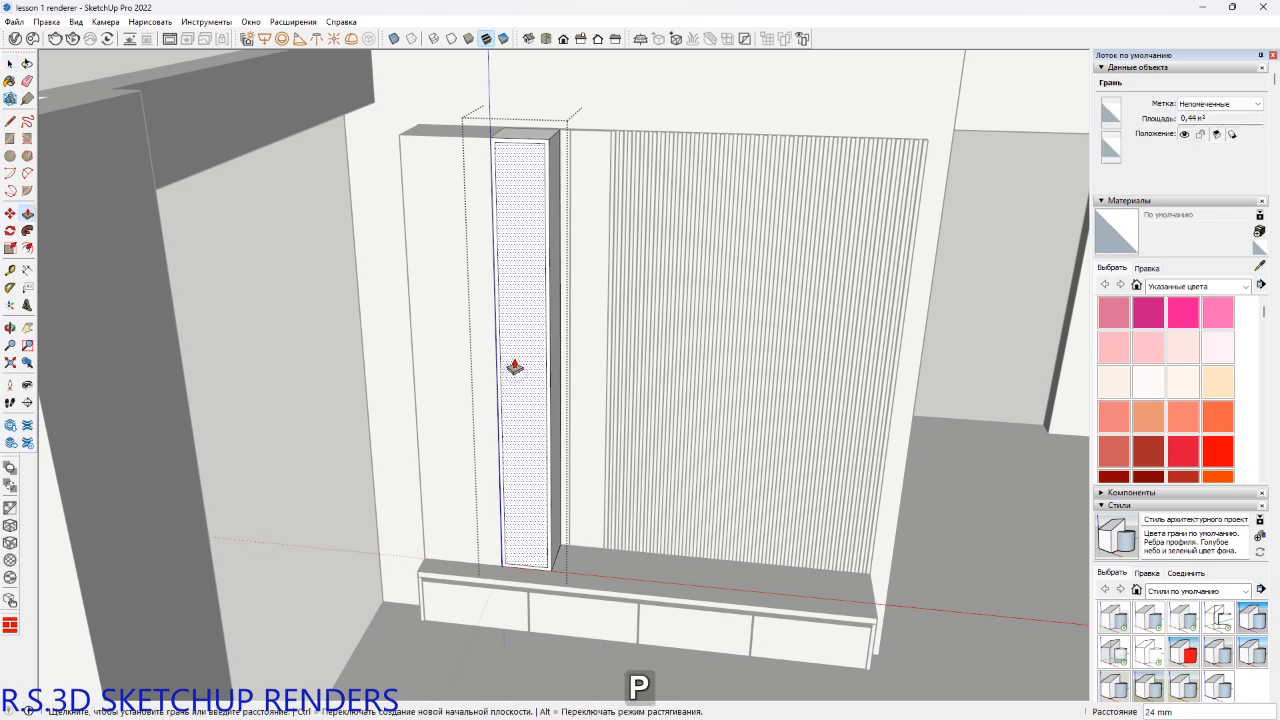
left_click(522, 314)
middle_click_drag(520, 334, 597, 466)
key("space")
scroll(568, 205, "up", 4)
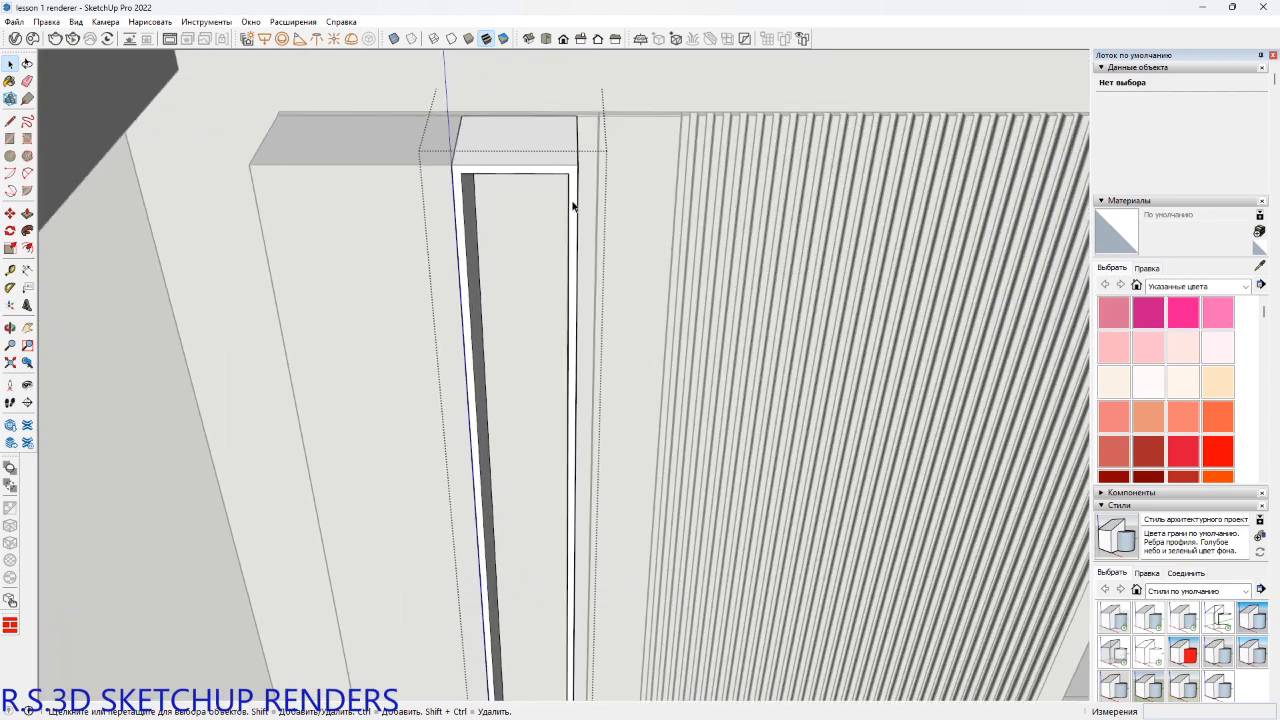
Push the front face of the open frame inward 1 mm.
middle_click_drag(571, 206, 506, 251)
scroll(567, 186, "up", 3)
scroll(566, 182, "up", 3)
middle_click_drag(566, 146, 526, 229, "shift")
key("p")
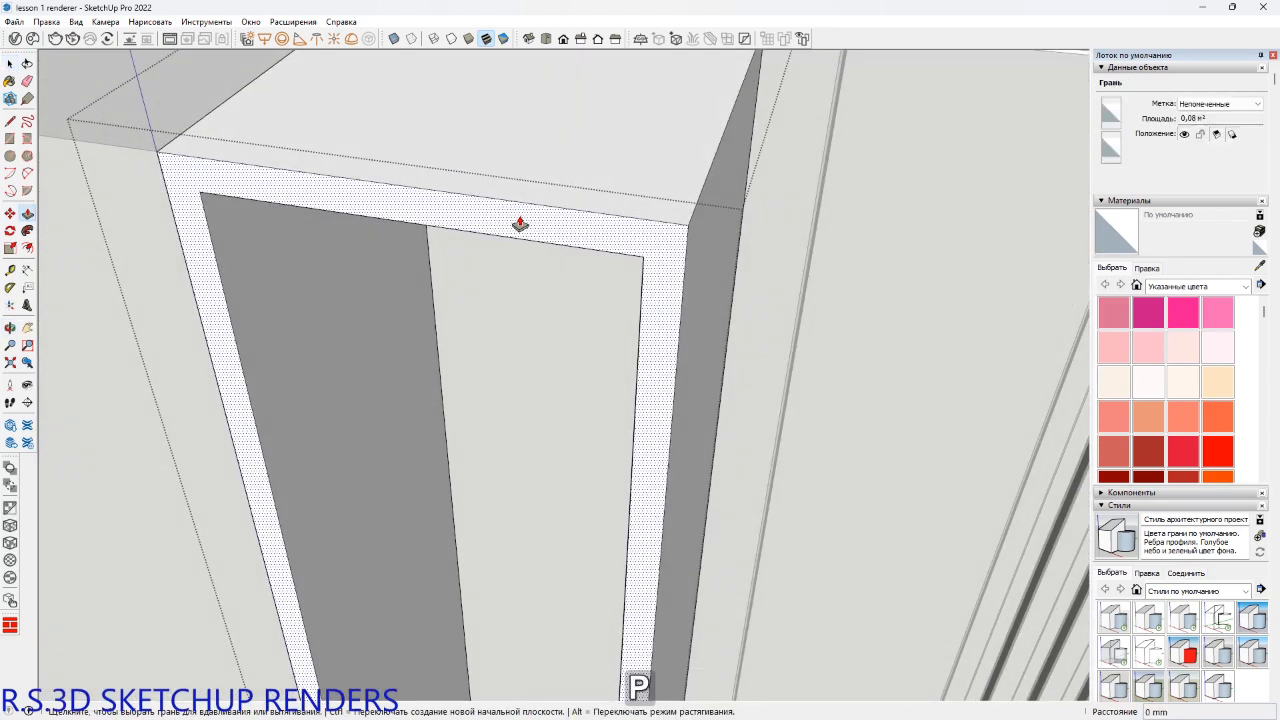
middle_click_drag(405, 260, 665, 305, "shift")
middle_click_drag(477, 257, 314, 186)
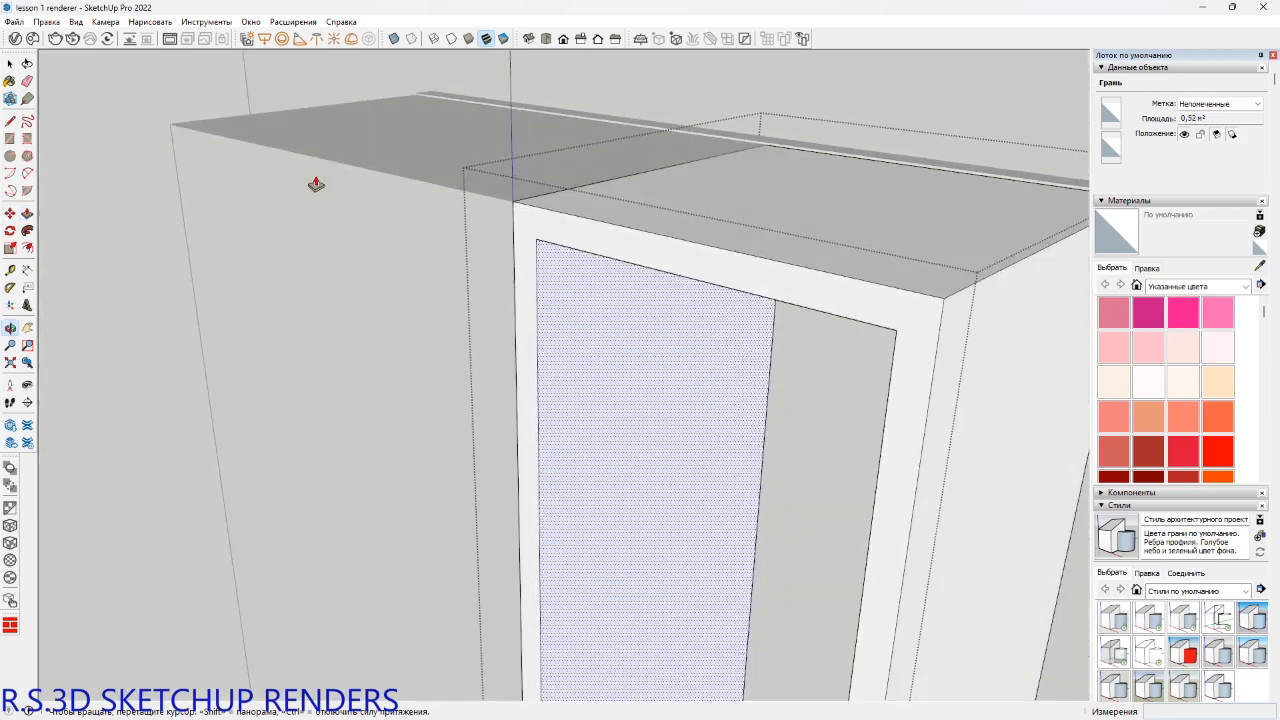
middle_click_drag(872, 315, 760, 306, "shift")
left_click(768, 304)
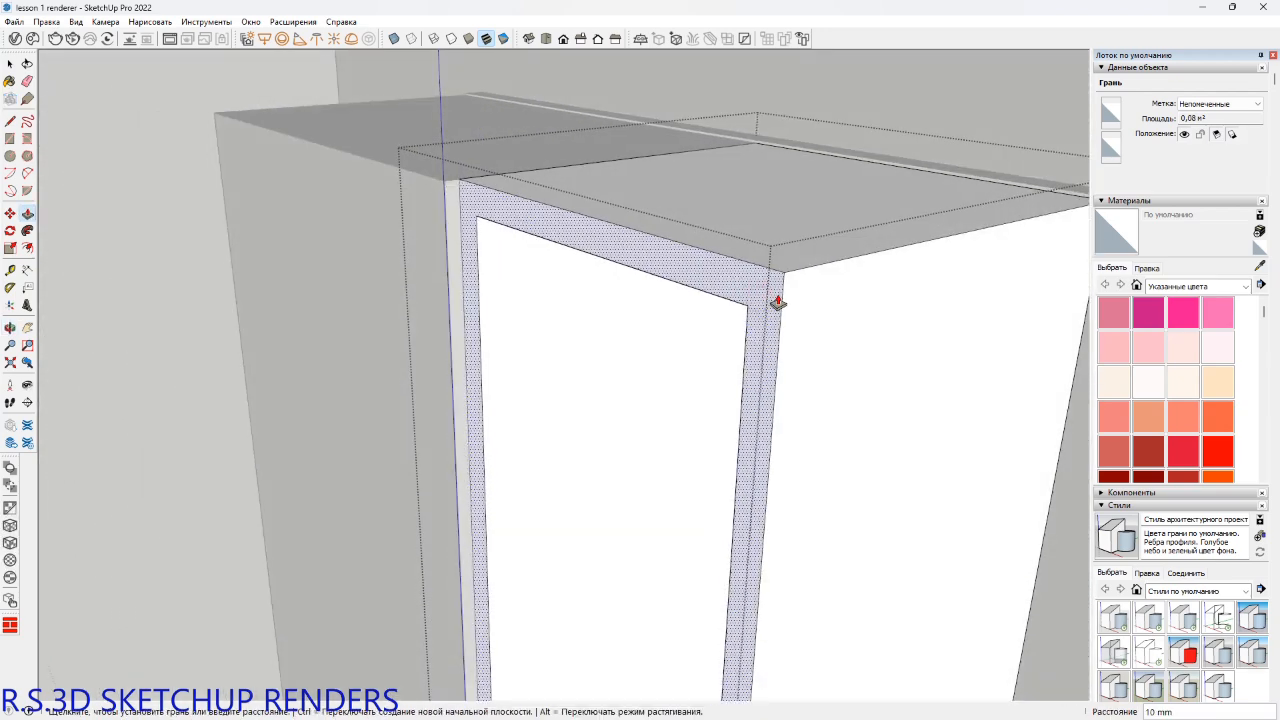
type("1")
key("Return")
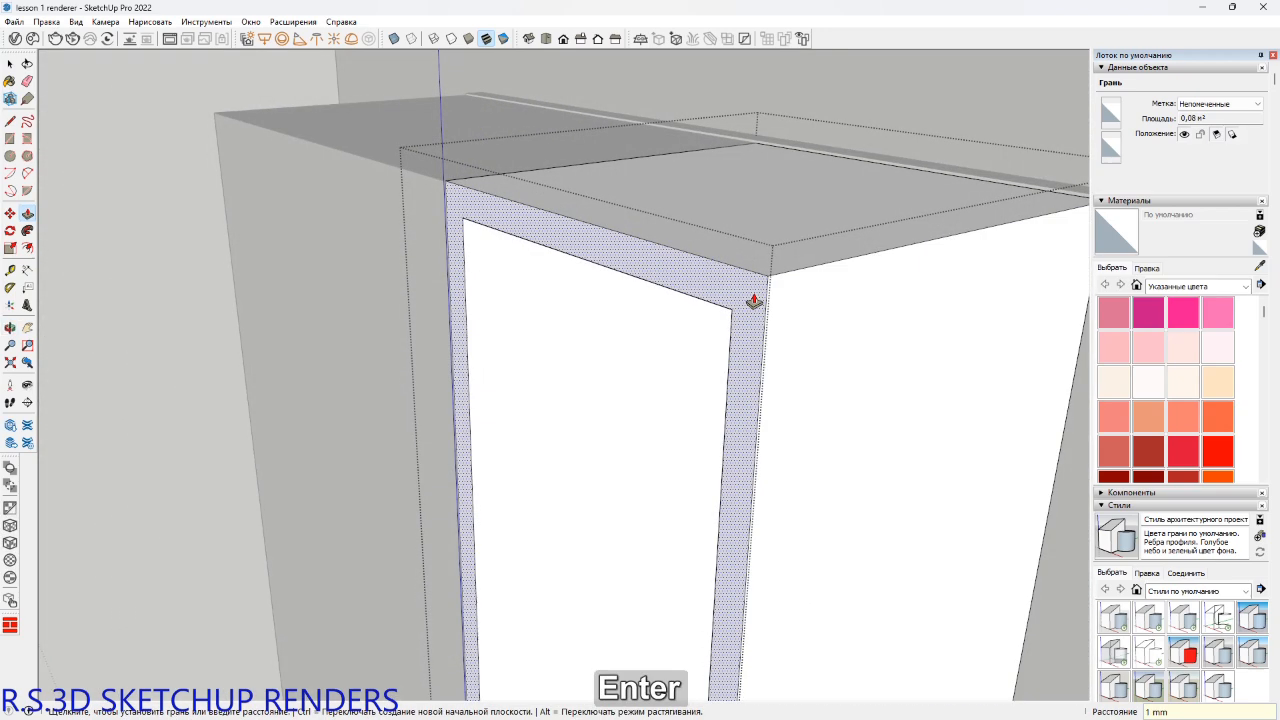
Draw a closed profile 1 mm deep and 18 mm high standing out from the frame's upper front rail.
scroll(770, 302, "up", 2)
middle_click_drag(749, 300, 678, 295)
key("l")
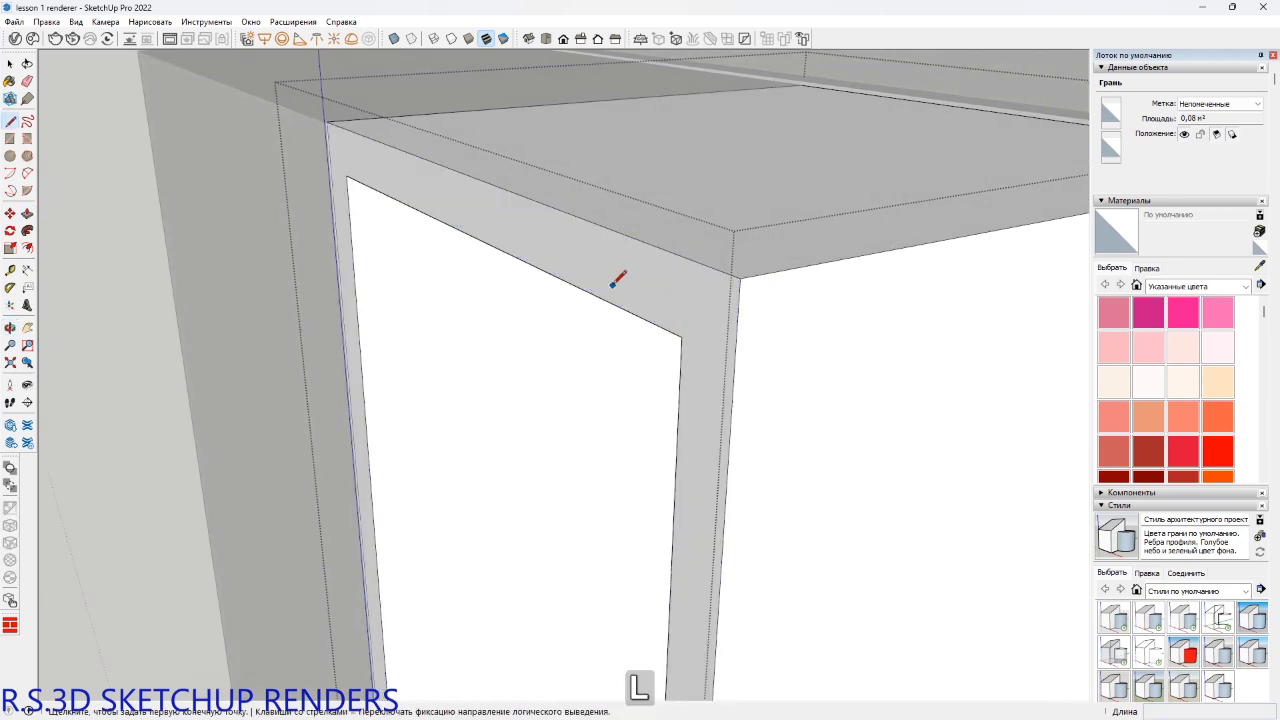
left_click(568, 281)
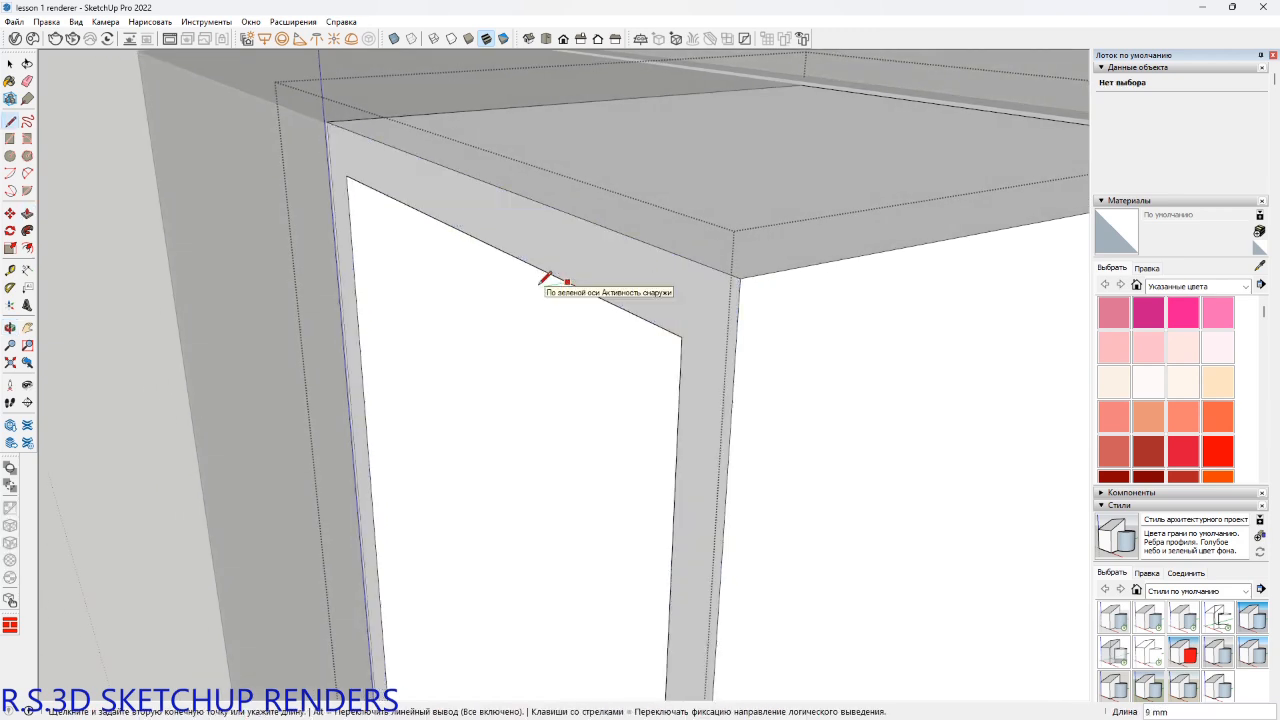
type("1")
key("Return")
key("shift")
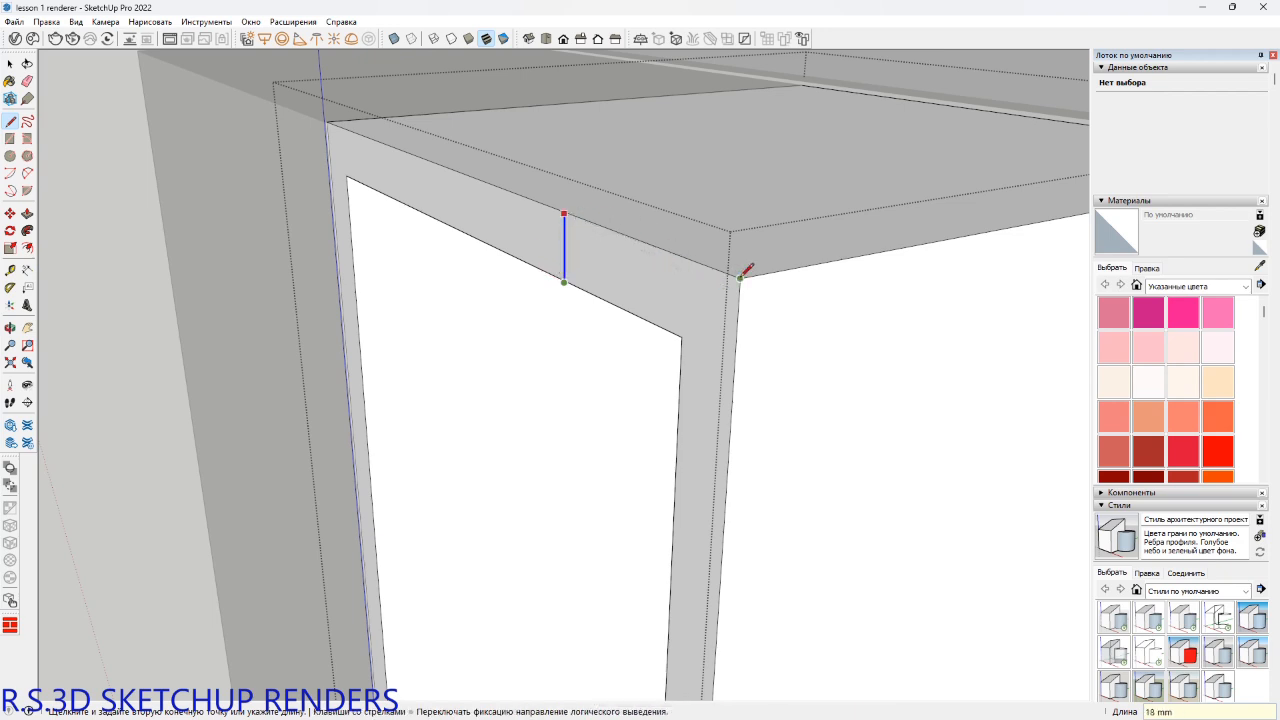
key("shift")
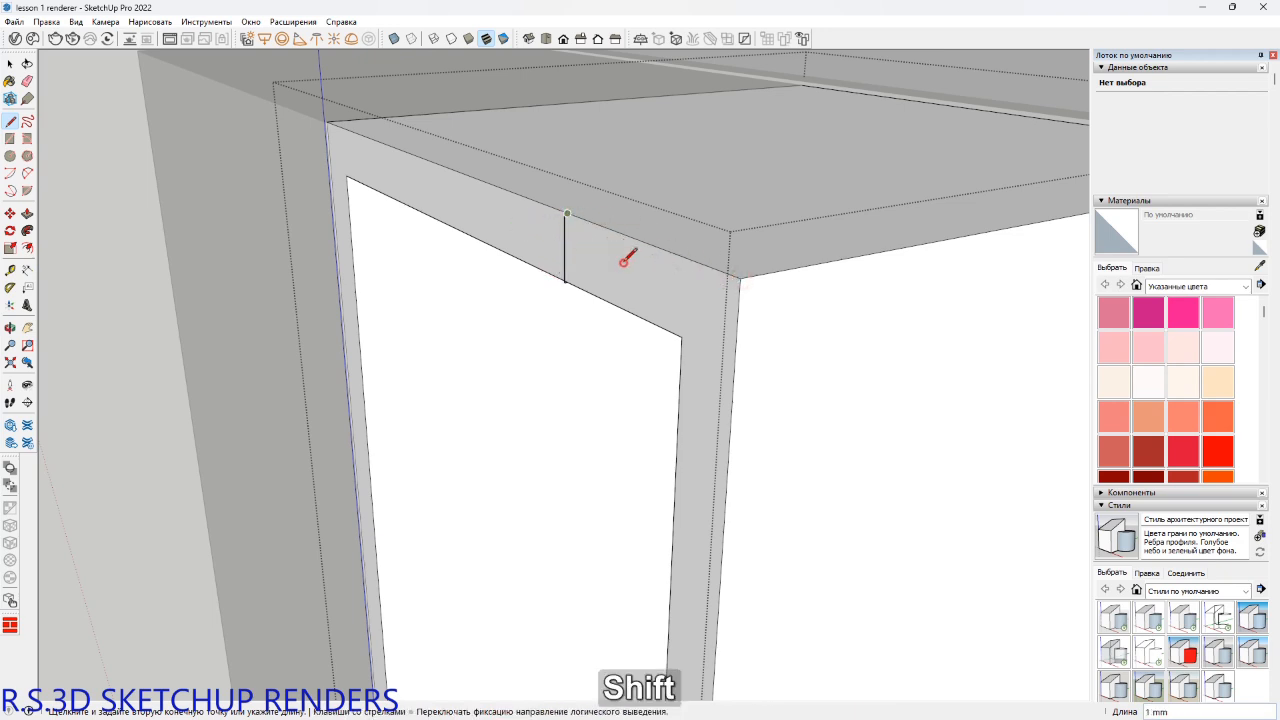
left_click(567, 281)
Start an arc at the lower corner of the small profile on the frame's upper rail.
scroll(567, 281, "up", 5)
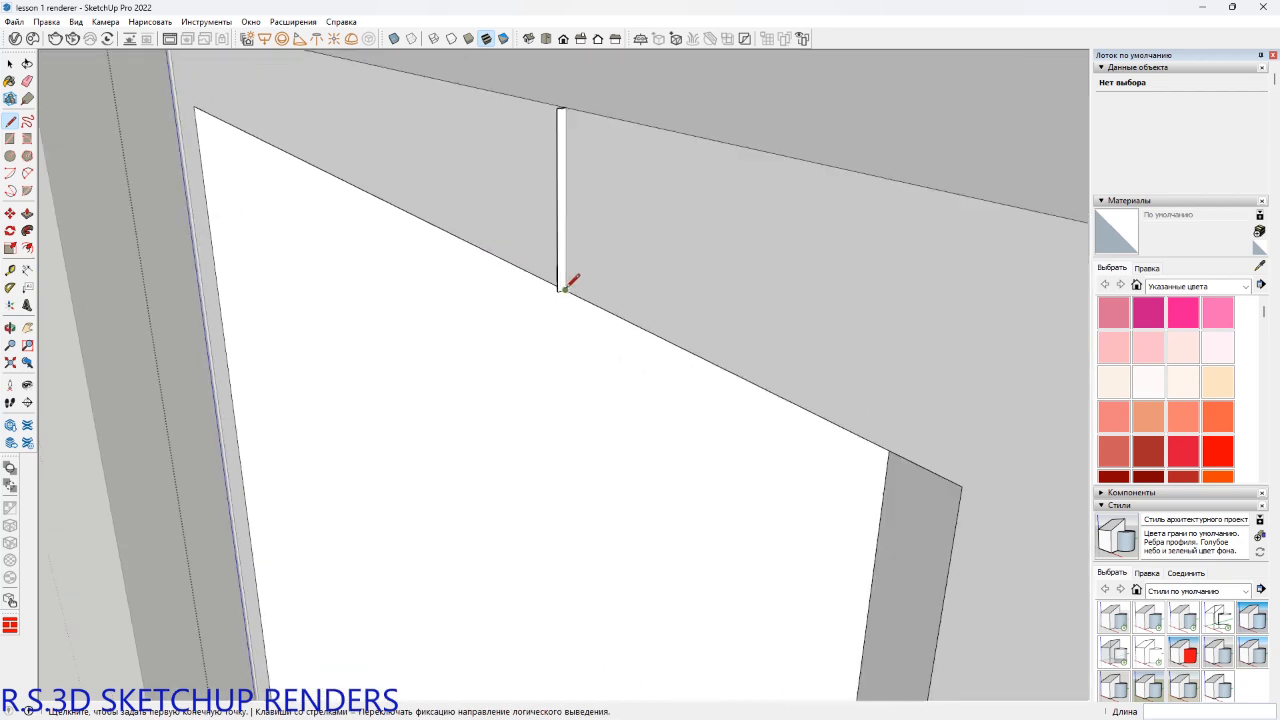
key("a")
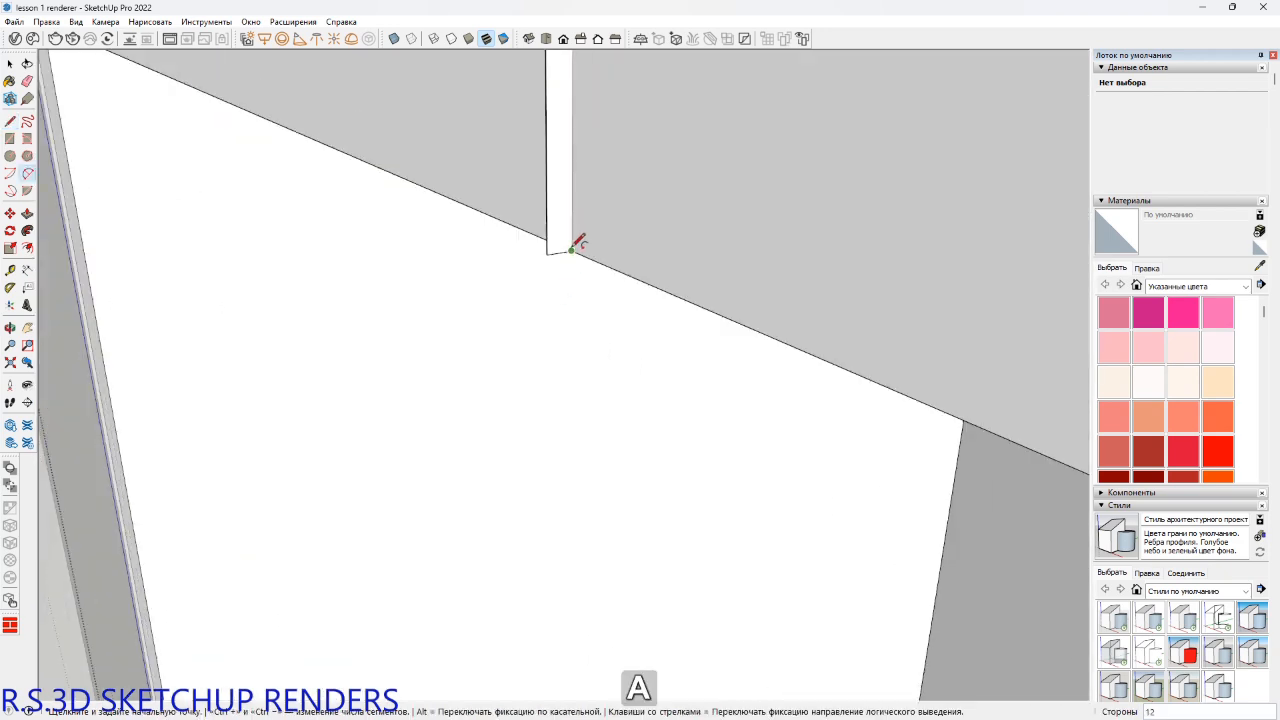
Cut off the lower outer corner of the narrow profile face with a short diagonal line and erase the leftover corner edges.
middle_click_drag(580, 240, 566, 249)
key("l")
left_click(572, 248)
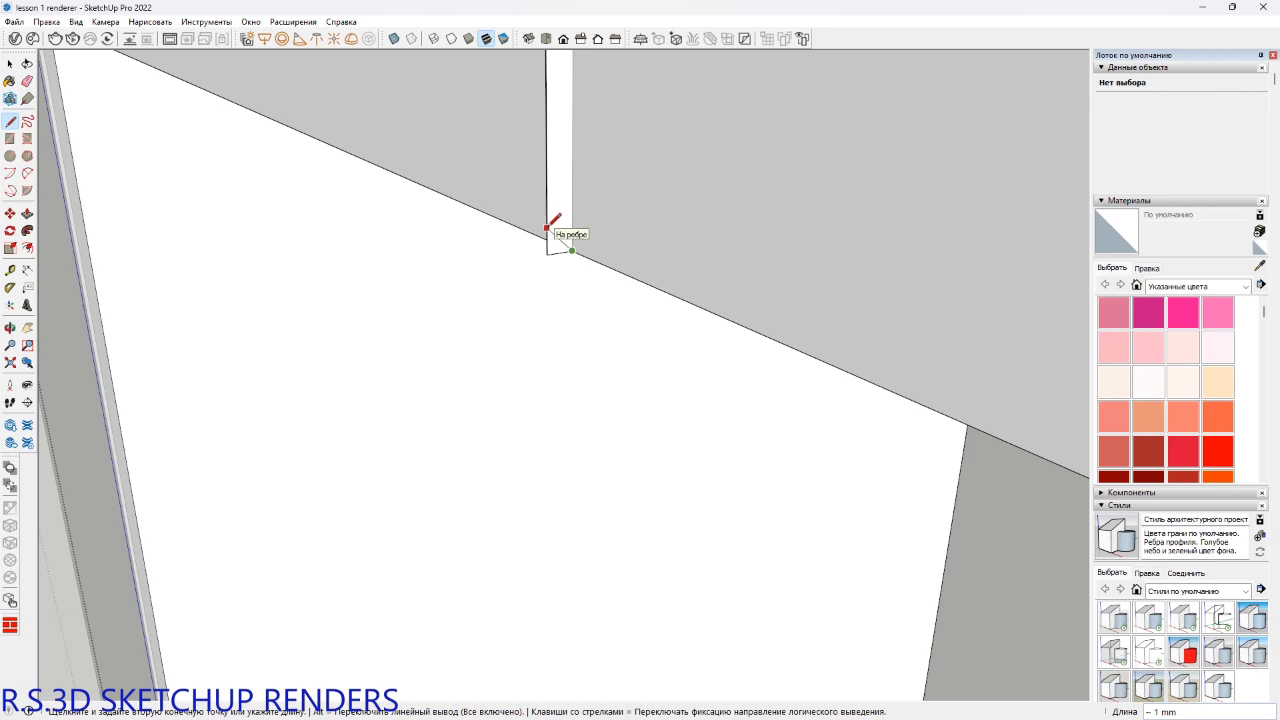
key("l")
left_click(560, 251)
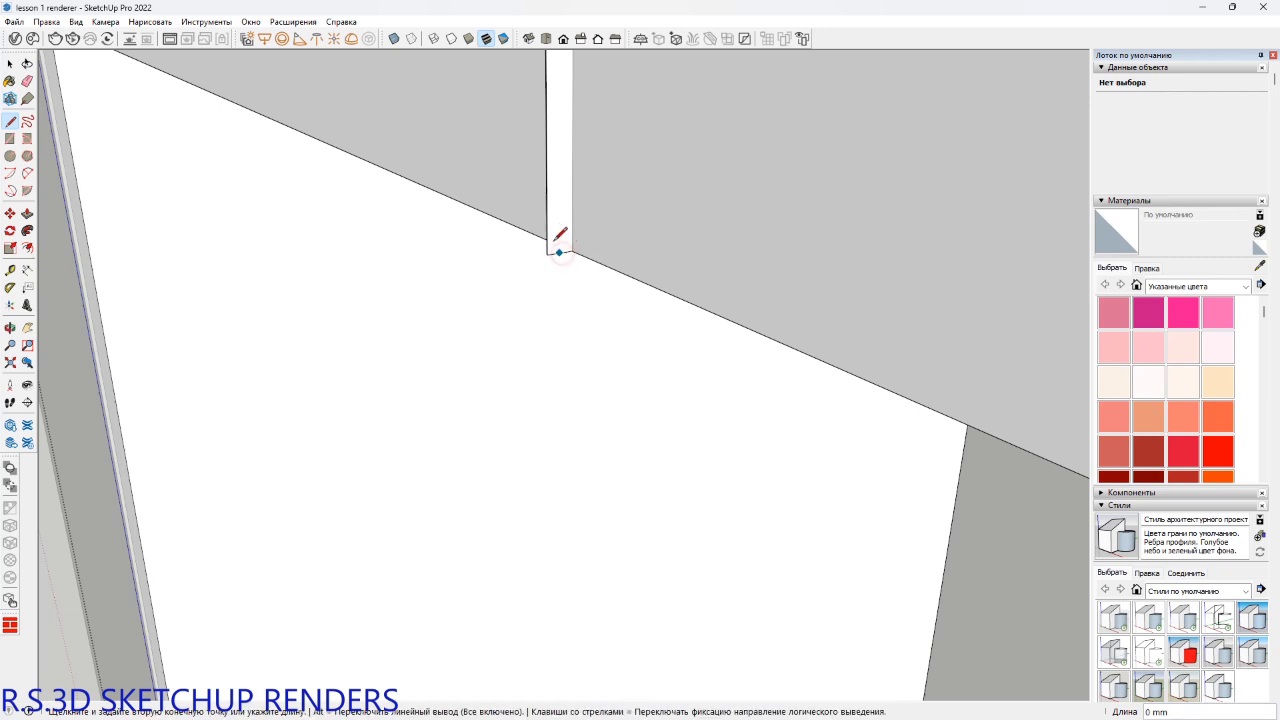
left_click(547, 239)
key("e")
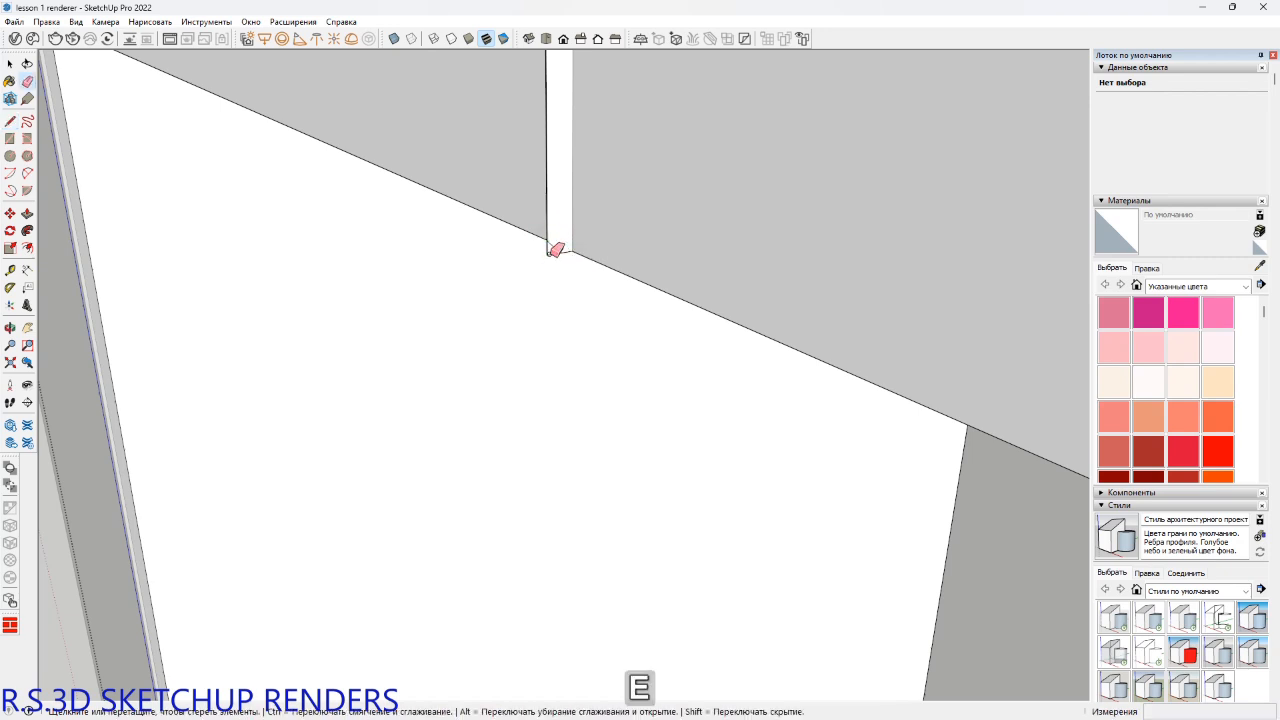
Bevel the profile's upper outer corner with a diagonal line about 1 mm long and erase the leftover corner edges.
scroll(553, 249, "down", 3)
scroll(557, 177, "up", 4)
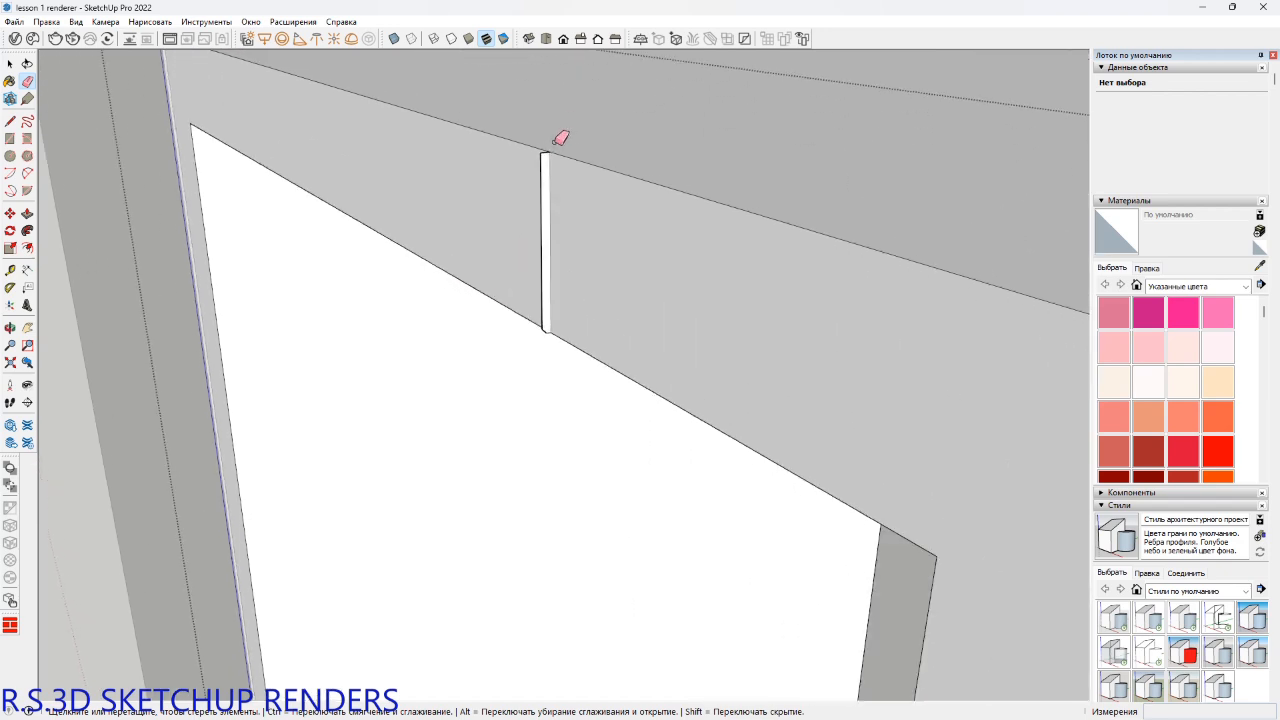
key("l")
scroll(547, 152, "up", 3)
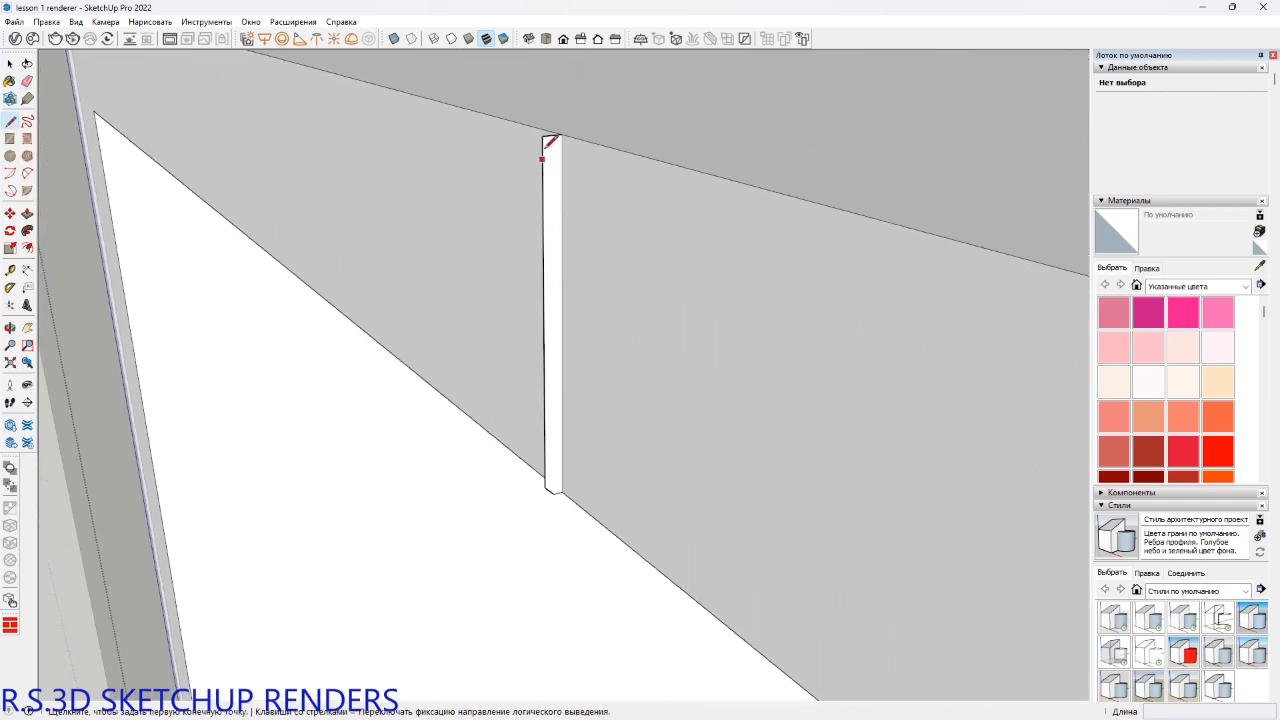
left_click(551, 135)
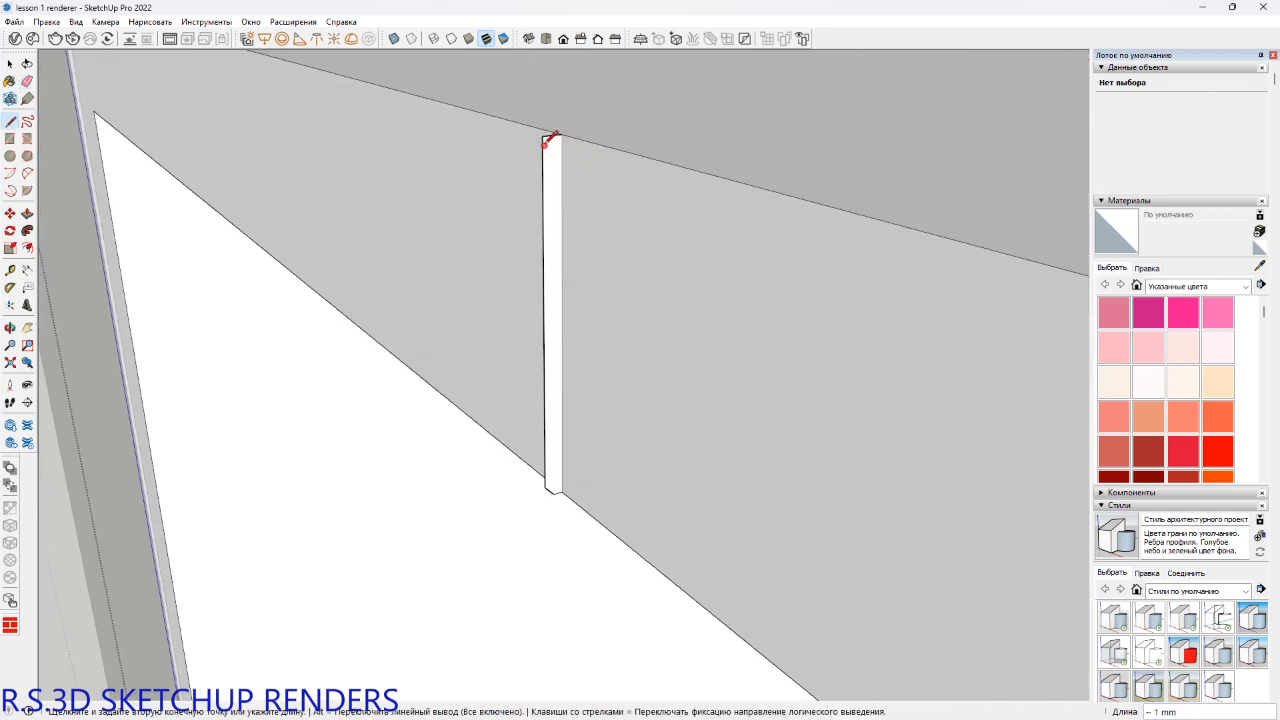
key("e")
scroll(545, 136, "up", 2)
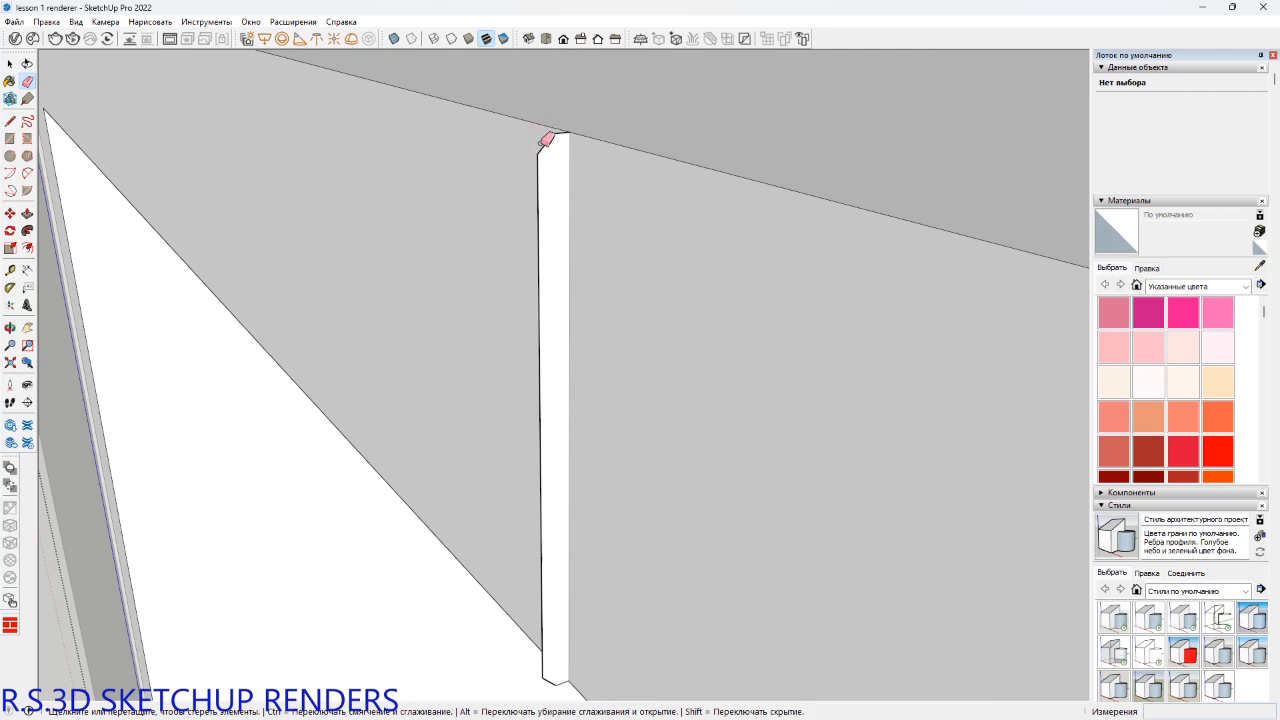
Select all the front edges around the tall opening, including both upper segments, as the sweep path.
scroll(545, 139, "down", 2)
scroll(610, 236, "down", 4)
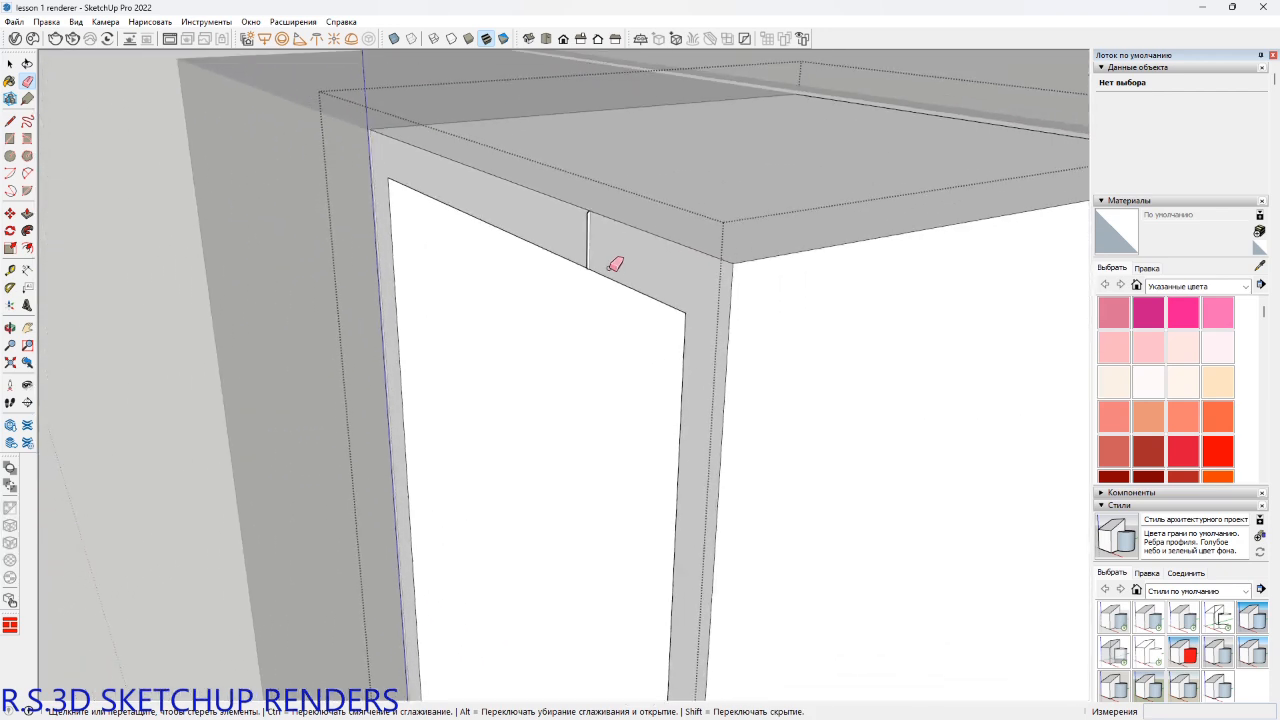
key("space")
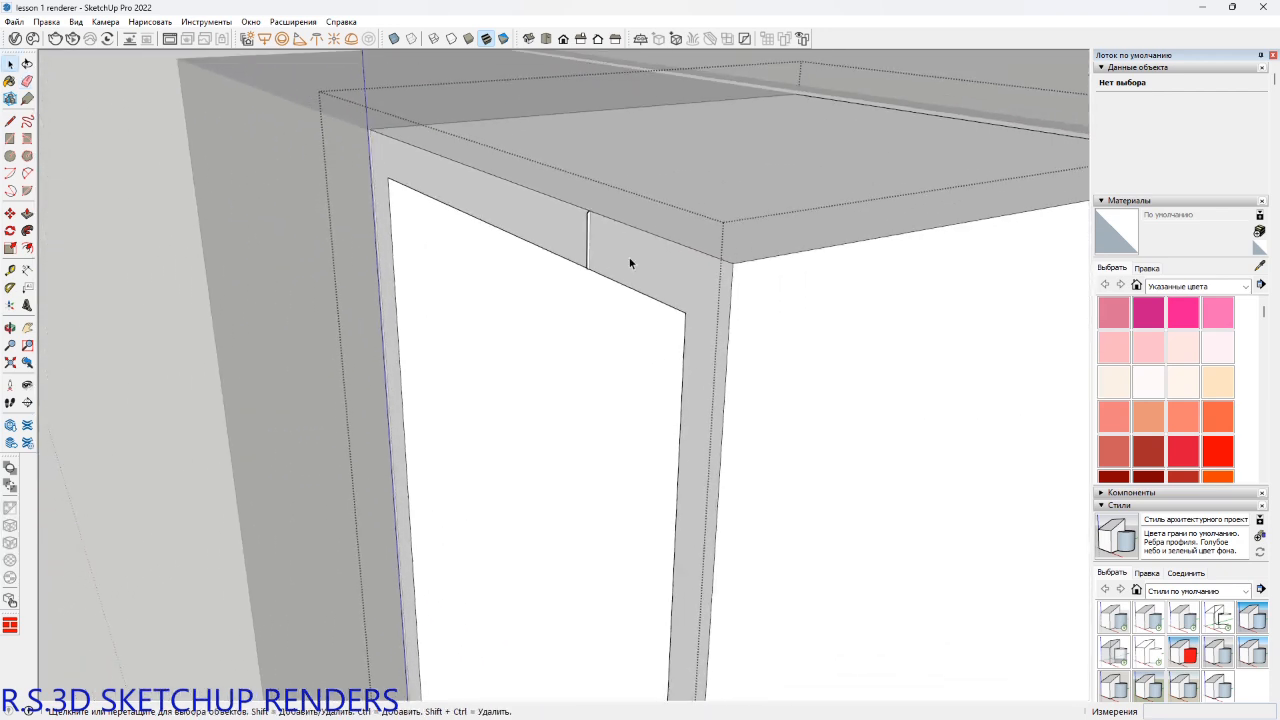
left_click(601, 278)
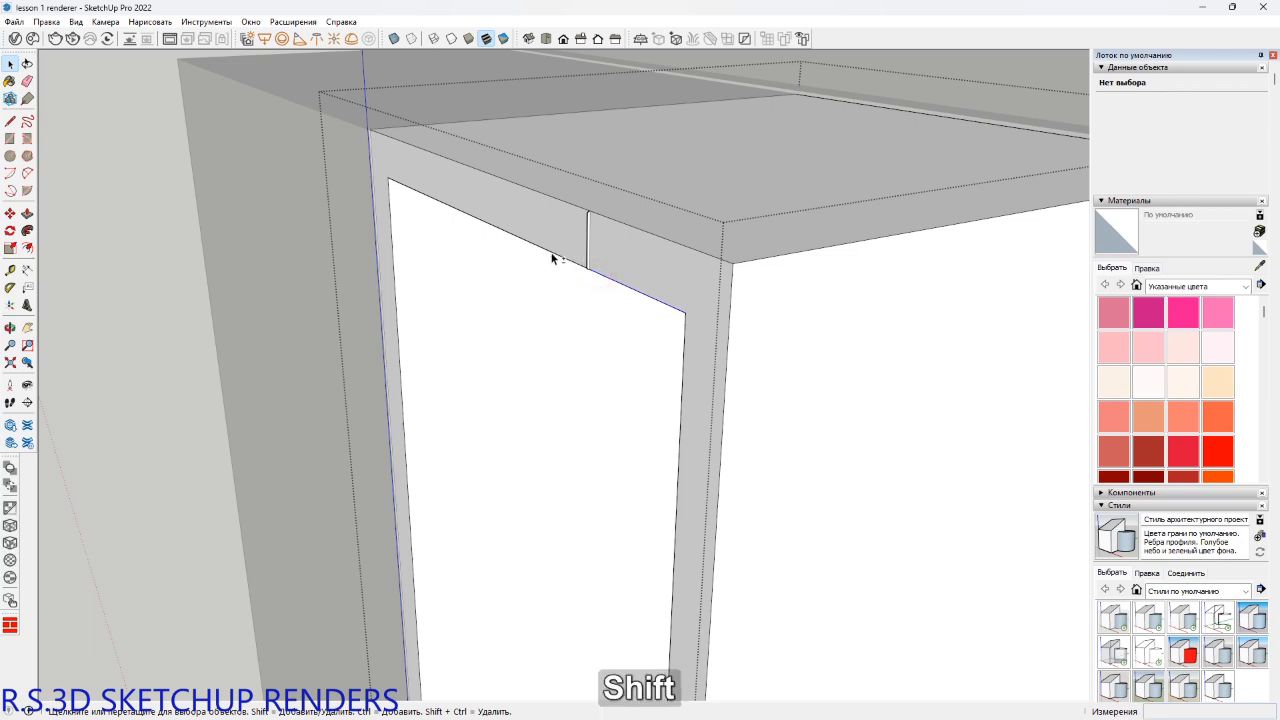
left_click(552, 258, "shift")
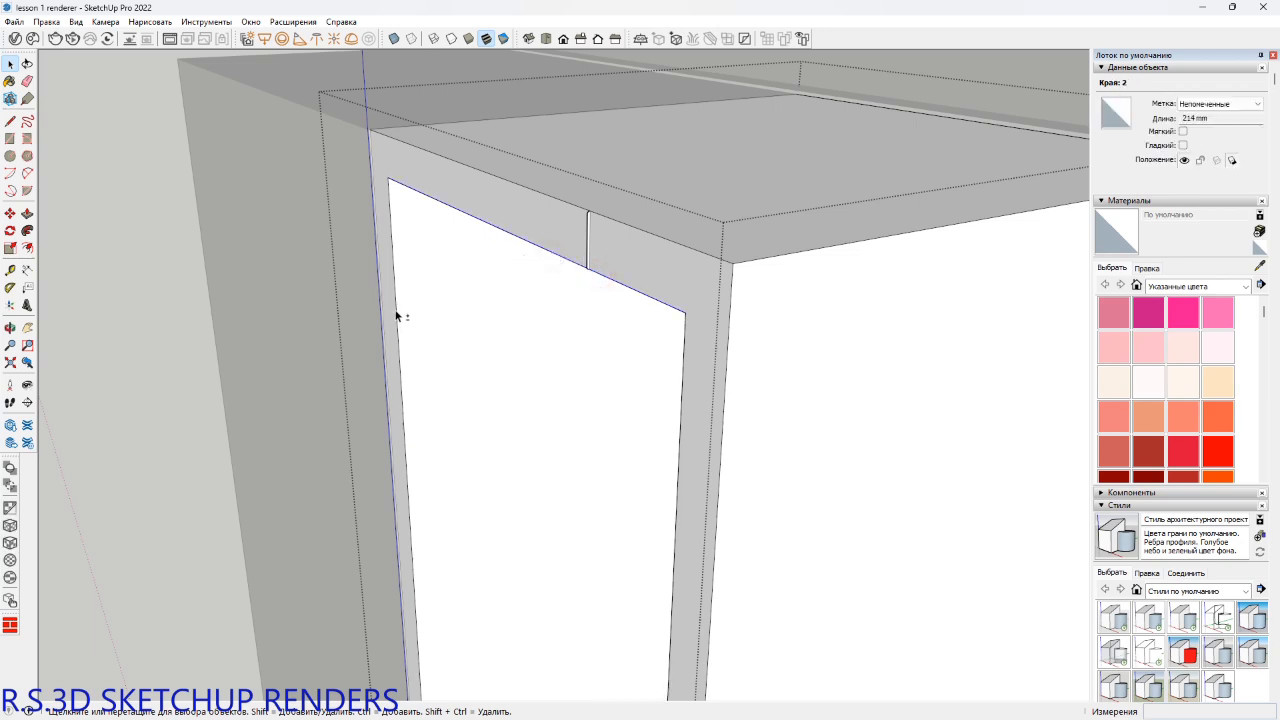
left_click(685, 343, "shift")
scroll(684, 356, "down", 5)
middle_click_drag(671, 394, 706, 574, "shift")
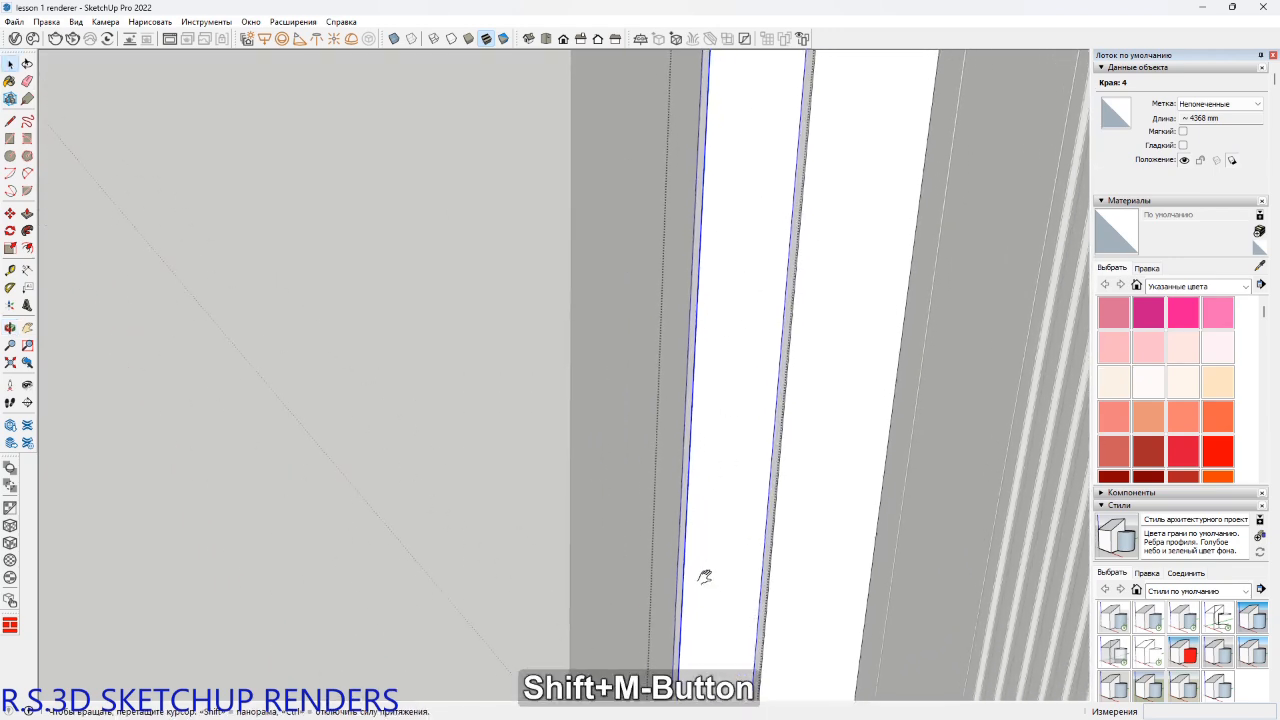
middle_click_drag(740, 390, 743, 463, "shift")
middle_click_drag(746, 300, 710, 520, "shift")
scroll(748, 298, "up", 2)
scroll(741, 318, "up", 5)
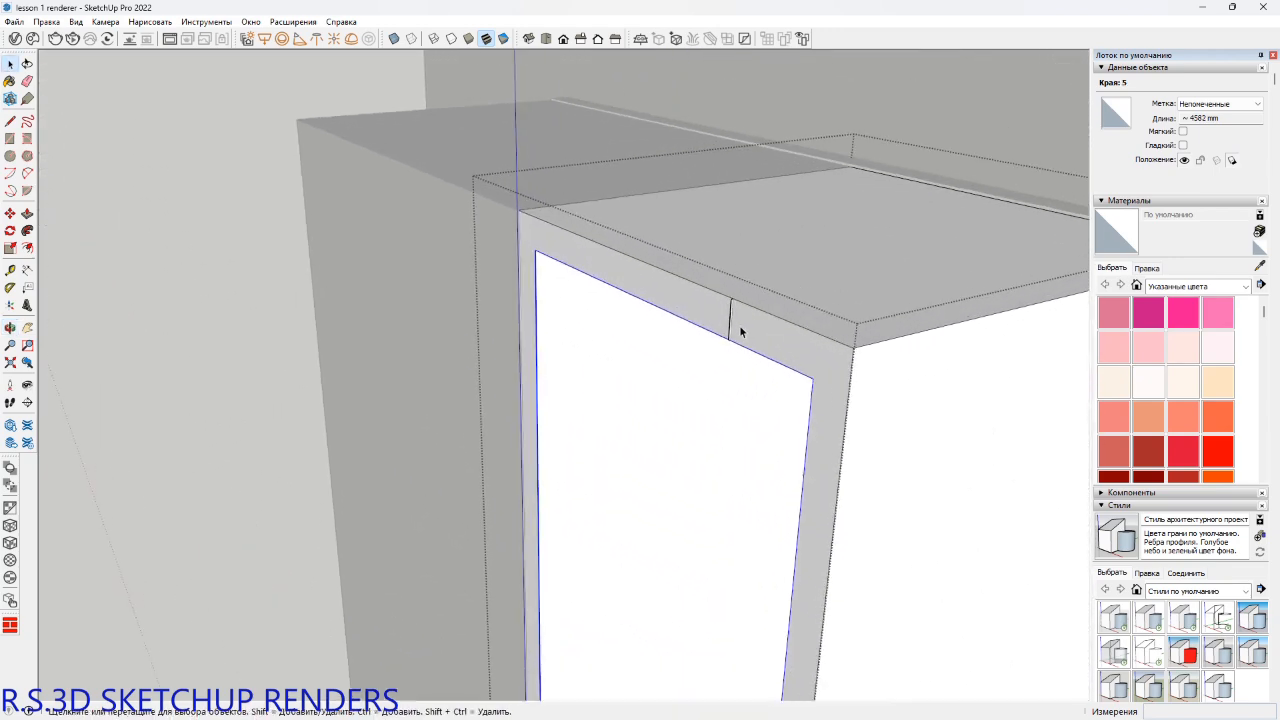
Sweep the beveled profile along the selected opening edges with Follow Me and clear the selection.
key("alt+a")
scroll(718, 303, "down", 5)
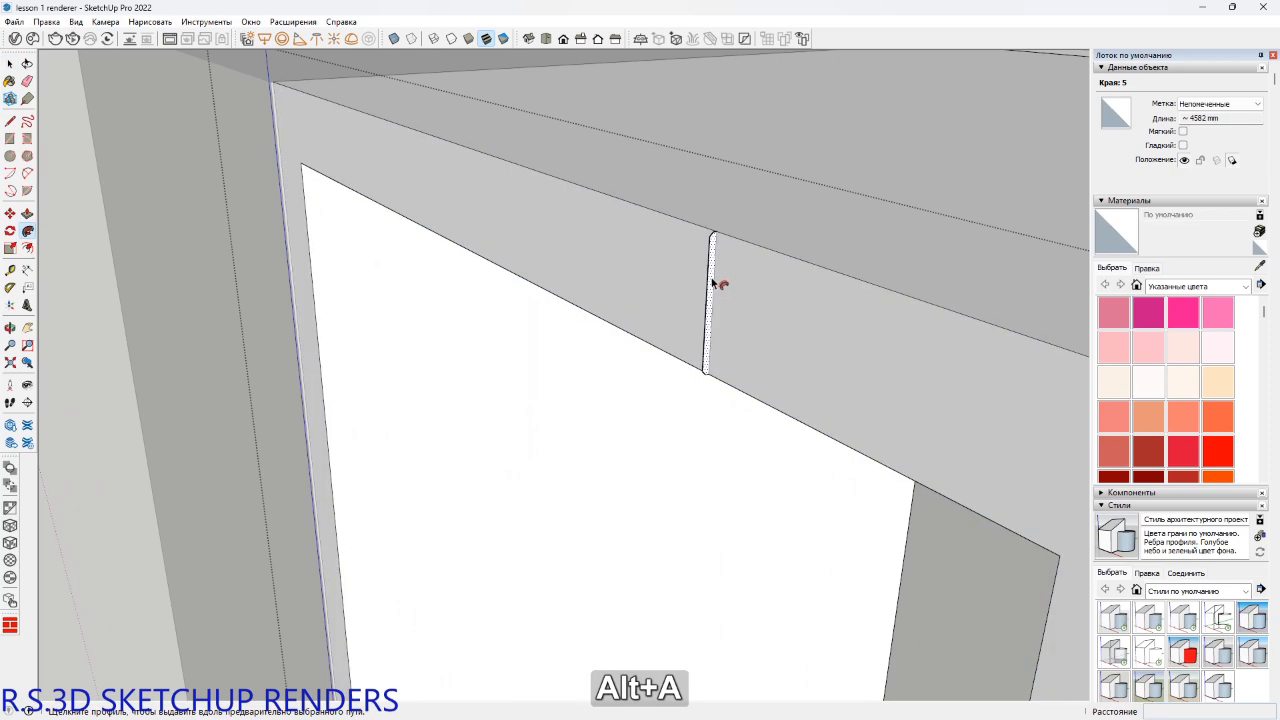
scroll(750, 340, "down", 5)
middle_click_drag(760, 350, 891, 260, "shift")
key("space")
left_click(891, 260)
Copy the niche's inner bottom face with its edges and paste it in place outside the group.
scroll(772, 308, "down", 3)
middle_click_drag(749, 314, 672, 188, "shift")
middle_click_drag(845, 356, 720, 520)
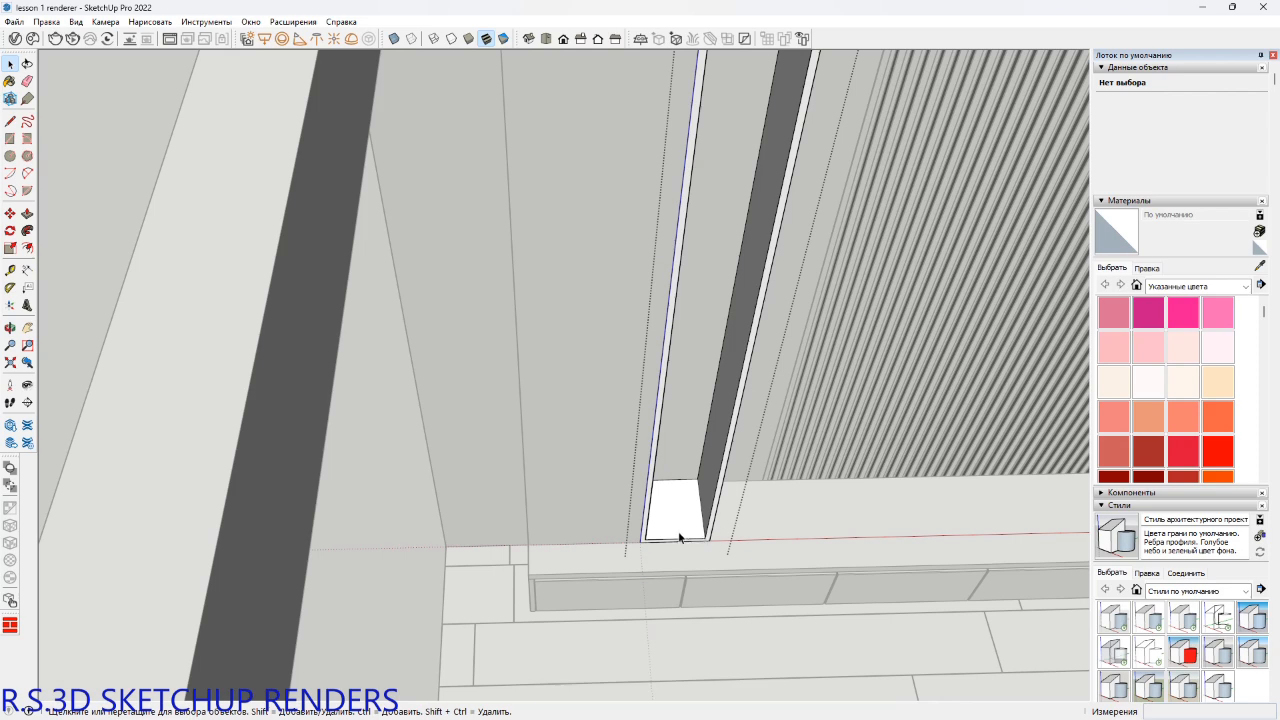
double_click(679, 527)
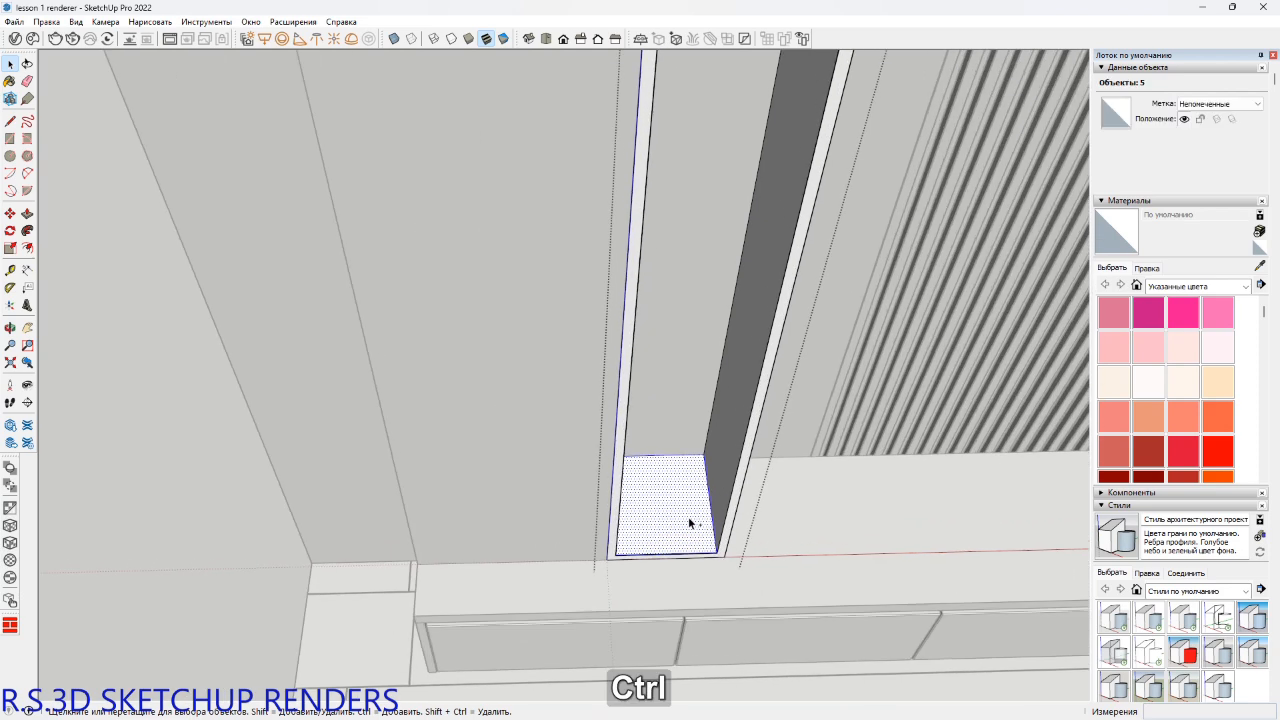
key("ctrl+c")
middle_click_drag(680, 506, 644, 453)
key("Escape")
middle_click_drag(673, 500, 645, 484)
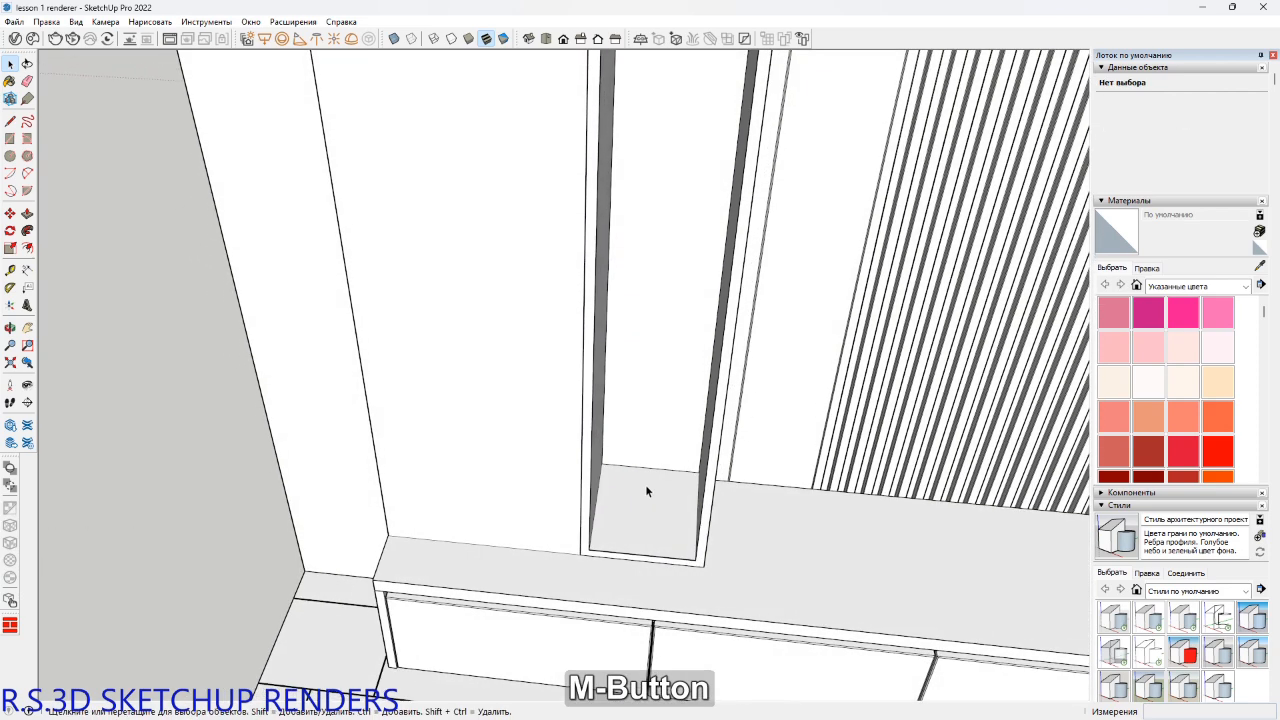
key("shift+v")
scroll(674, 555, "up", 5)
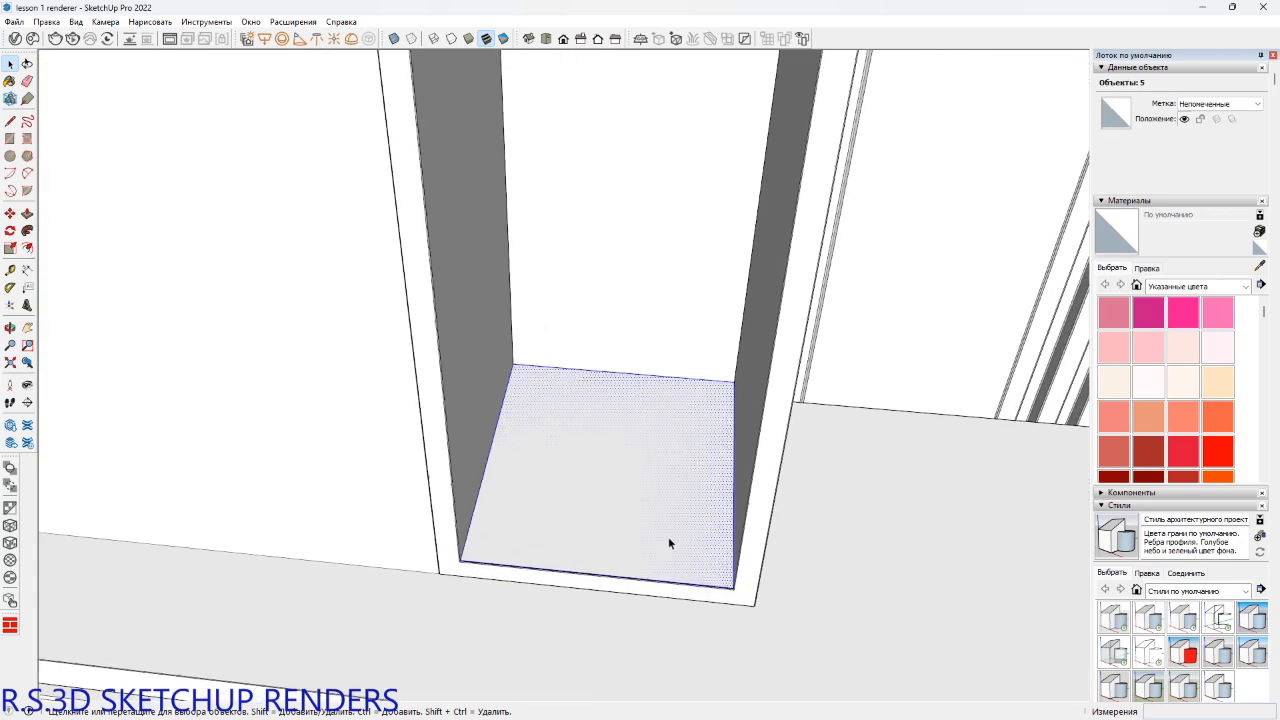
Extrude the pasted bottom face 18 mm, group the resulting shelf and turn it into a component.
key("p")
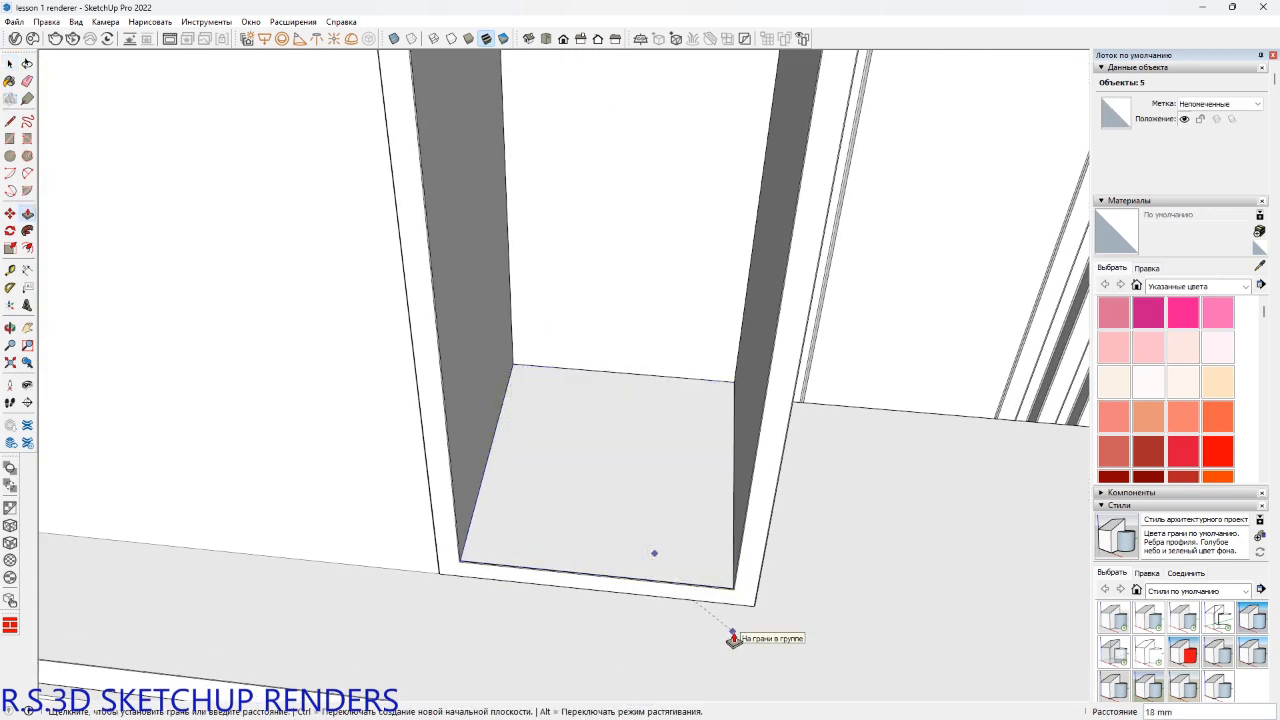
left_click(733, 633)
key("space")
triple_click(662, 555)
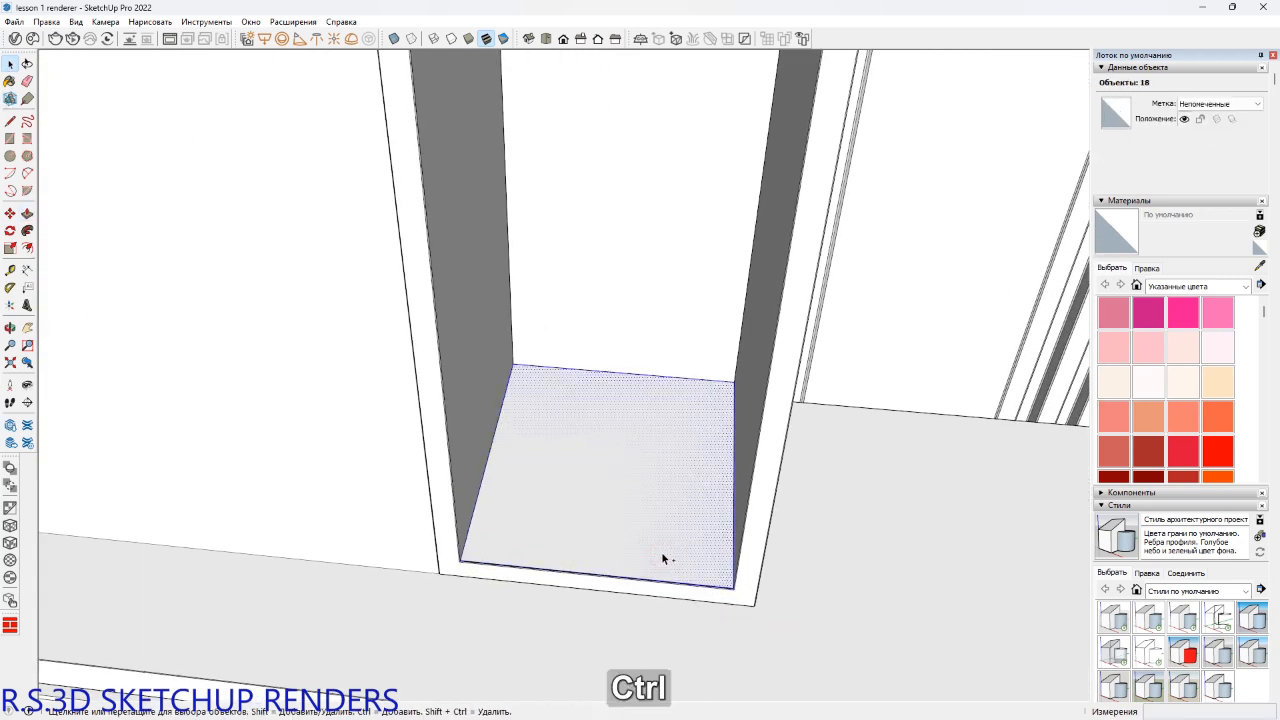
key("ctrl+g")
key("g")
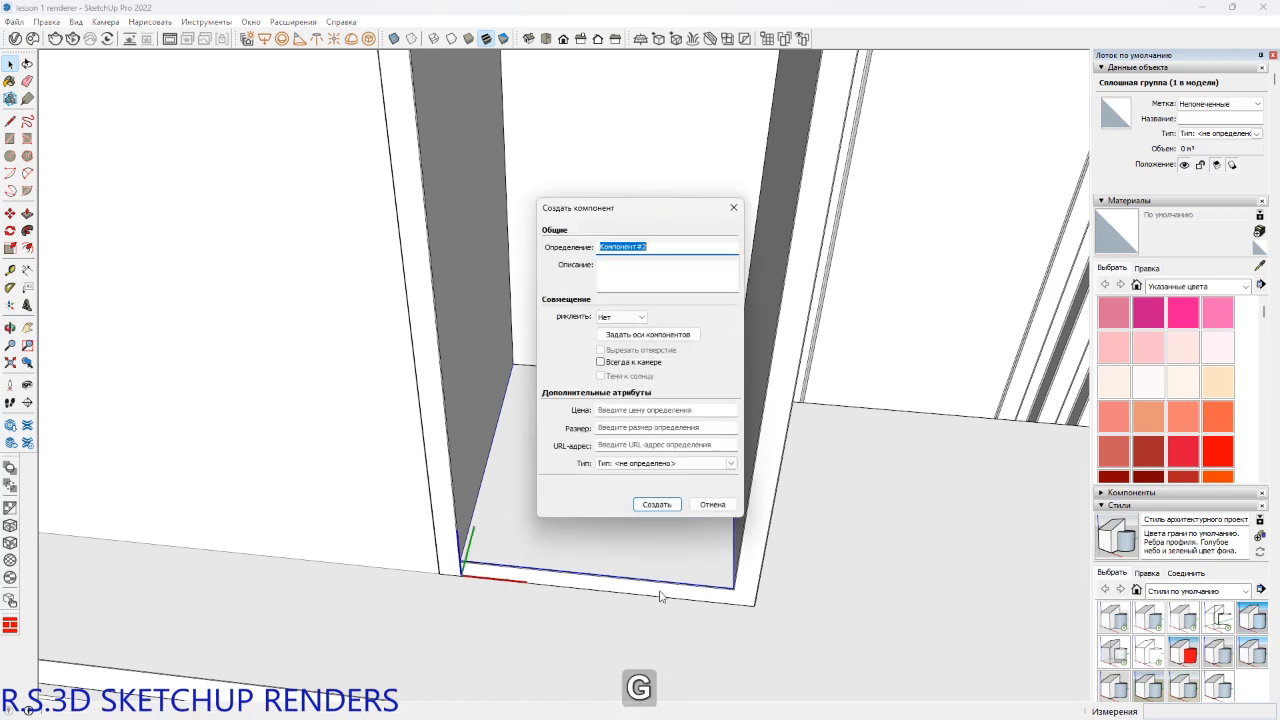
left_click(656, 504)
Copy the shelf component vertically up to the cabinet's top face and divide the distance into 5 equal intervals.
middle_click_drag(651, 560, 489, 512)
key("m")
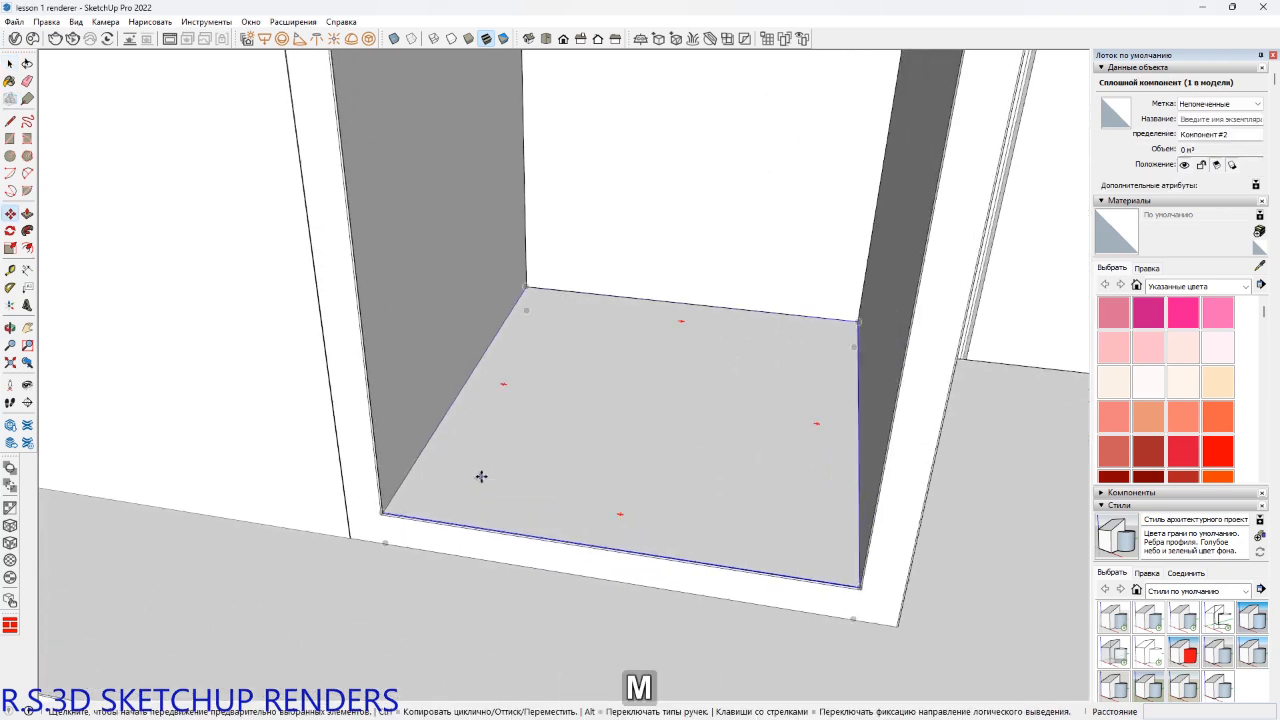
key("ctrl")
left_click(480, 475)
key("Up")
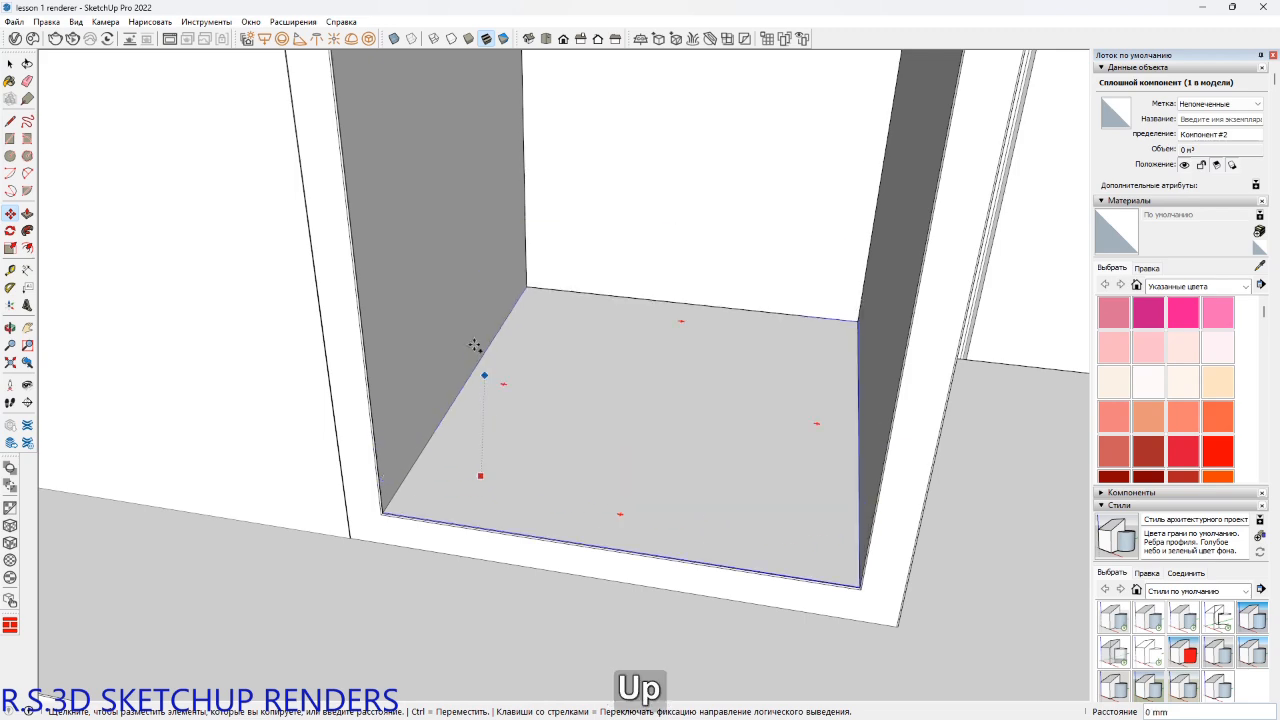
scroll(470, 315, "down", 6)
middle_click_drag(474, 170, 508, 688, "shift")
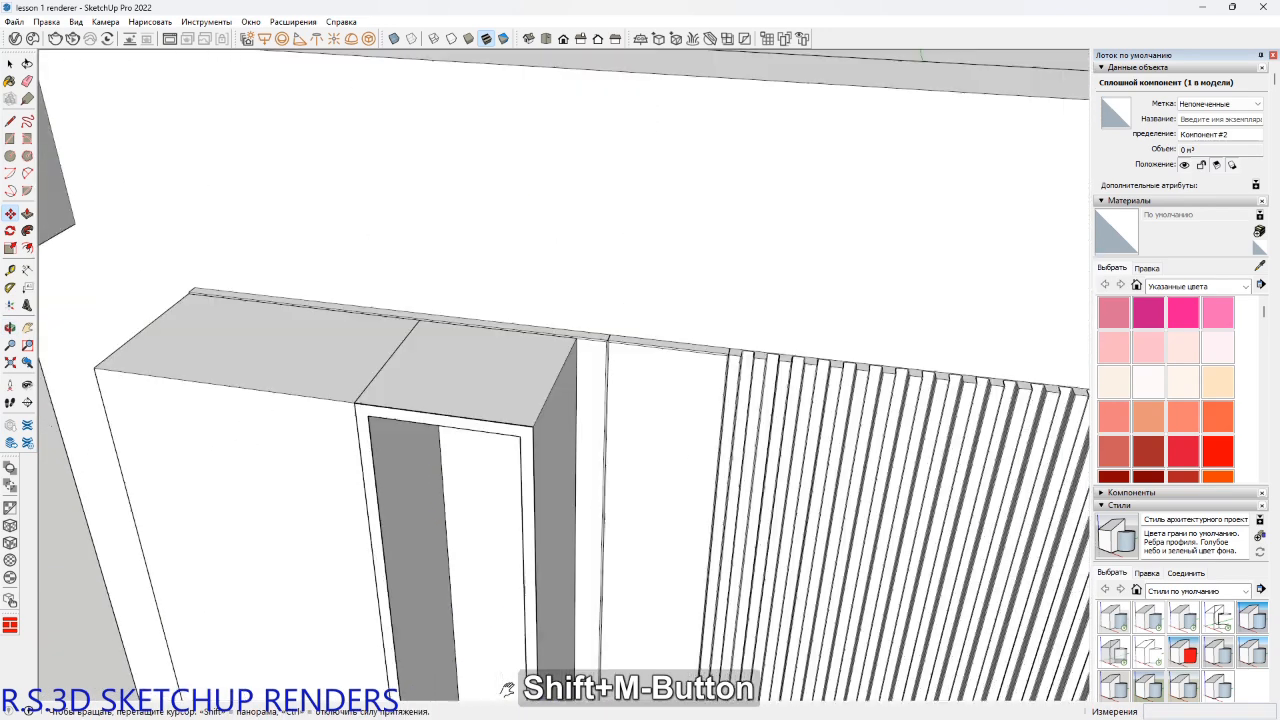
left_click(489, 360)
type("/")
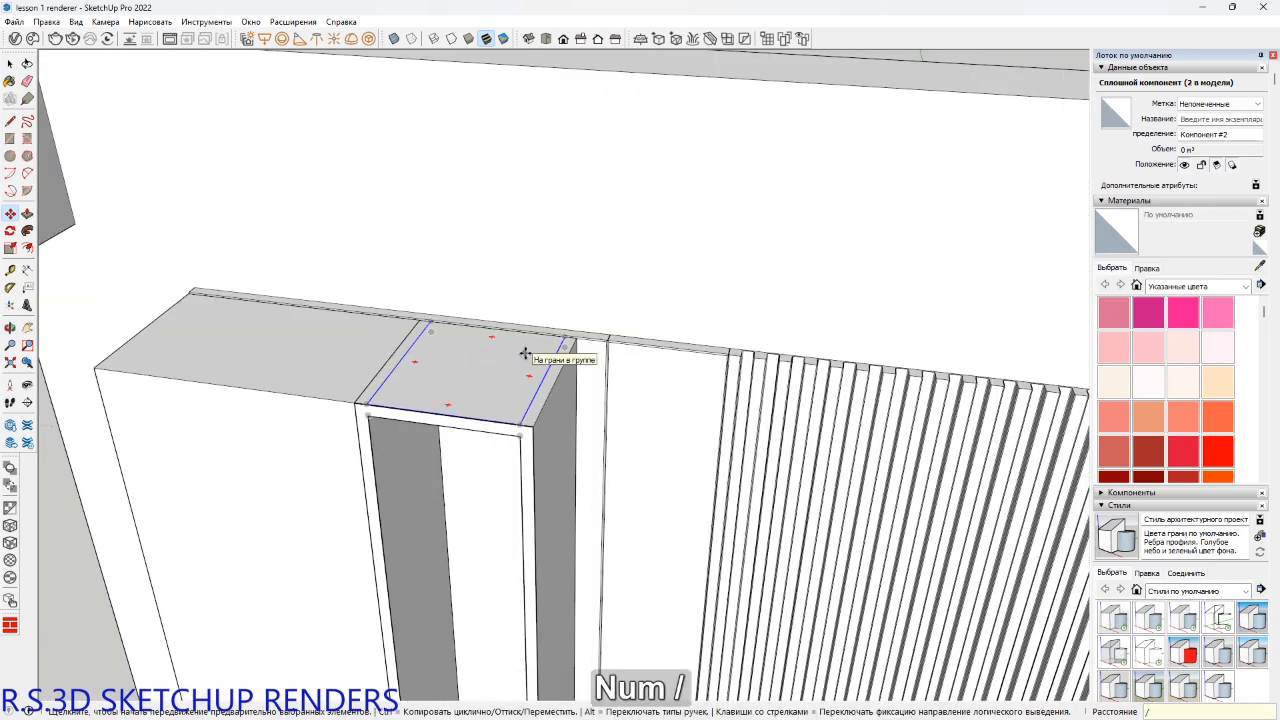
type("2")
key("Return")
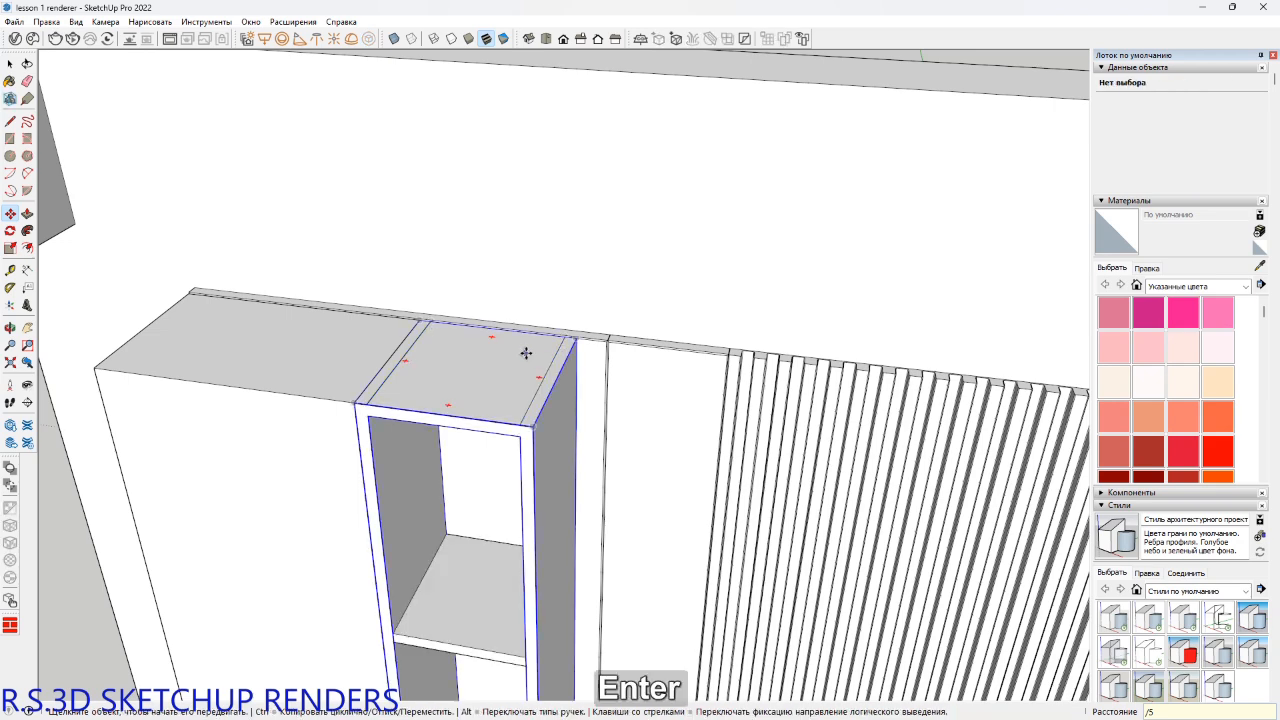
Delete the topmost and bottommost shelf copies, which overlap the cabinet's top and bottom panels.
key("space")
left_click(513, 392)
key("Delete")
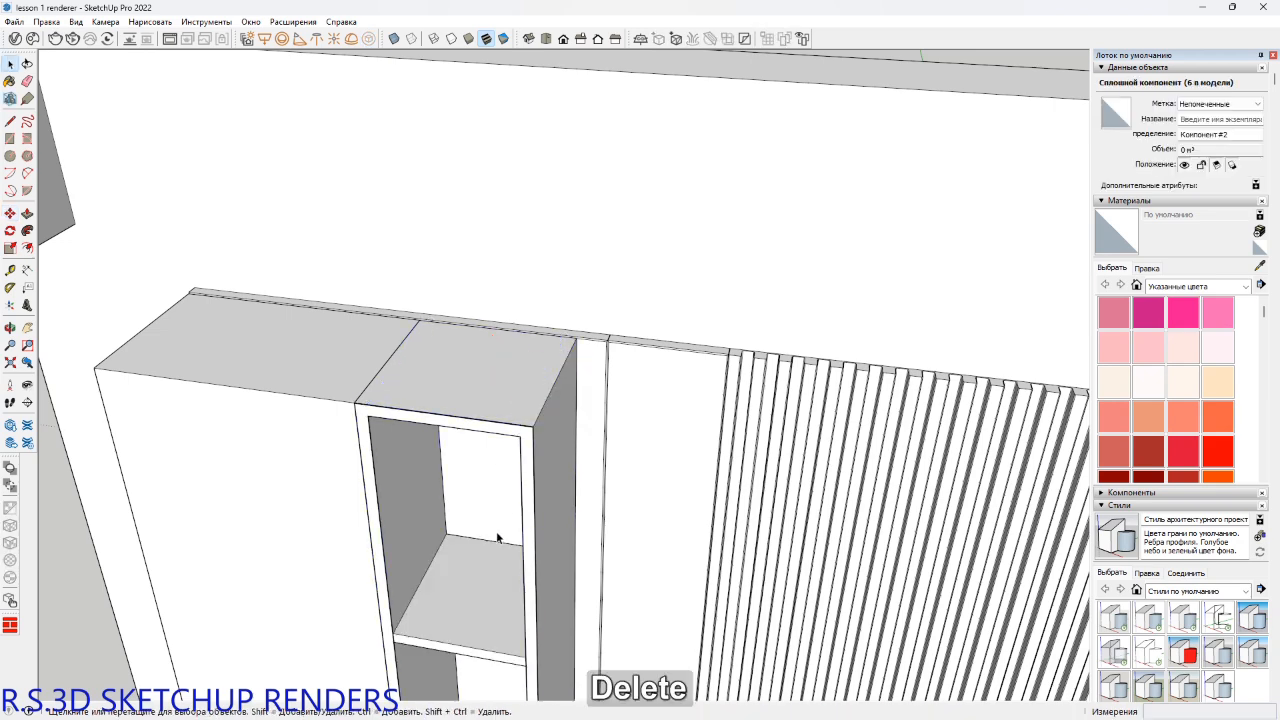
mouse_move(486, 583)
middle_mouse_down("shift")
mouse_move(514, 200)
mouse_move(503, 592)
middle_mouse_up("shift")
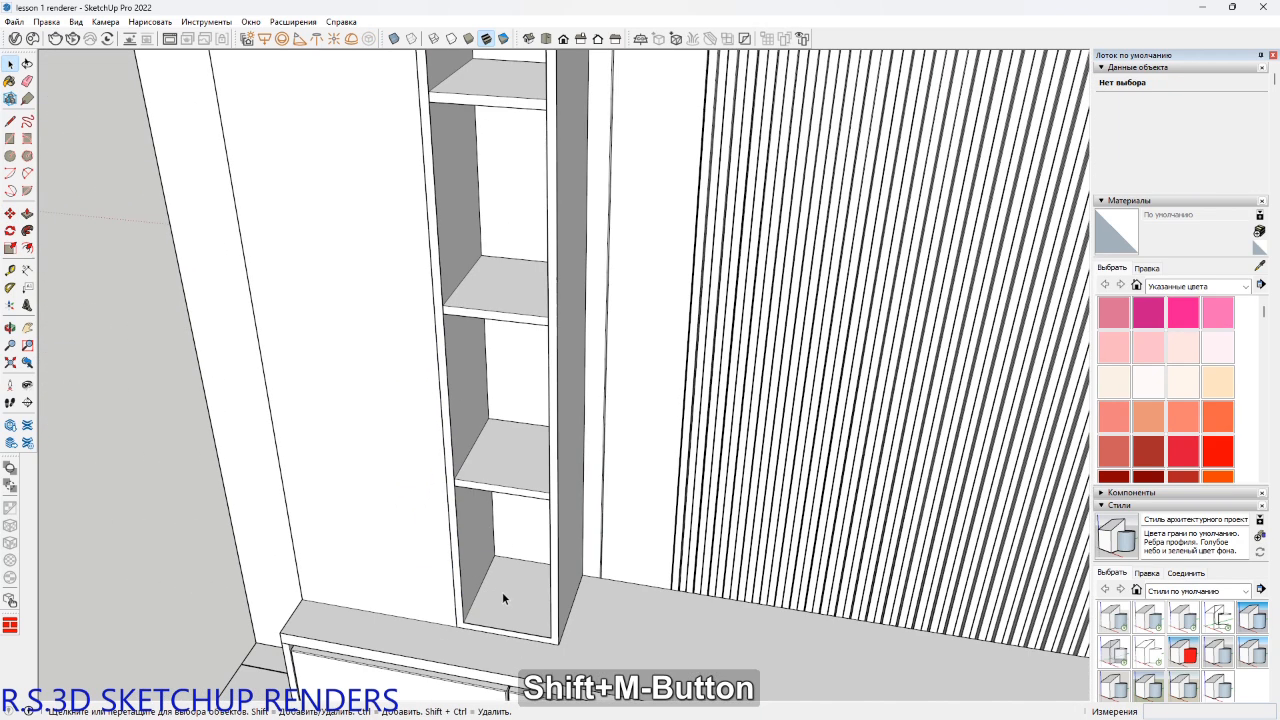
left_click(504, 592)
key("Delete")
Open the shelf component for editing and push its front face 10 mm inward.
scroll(440, 475, "up", 5)
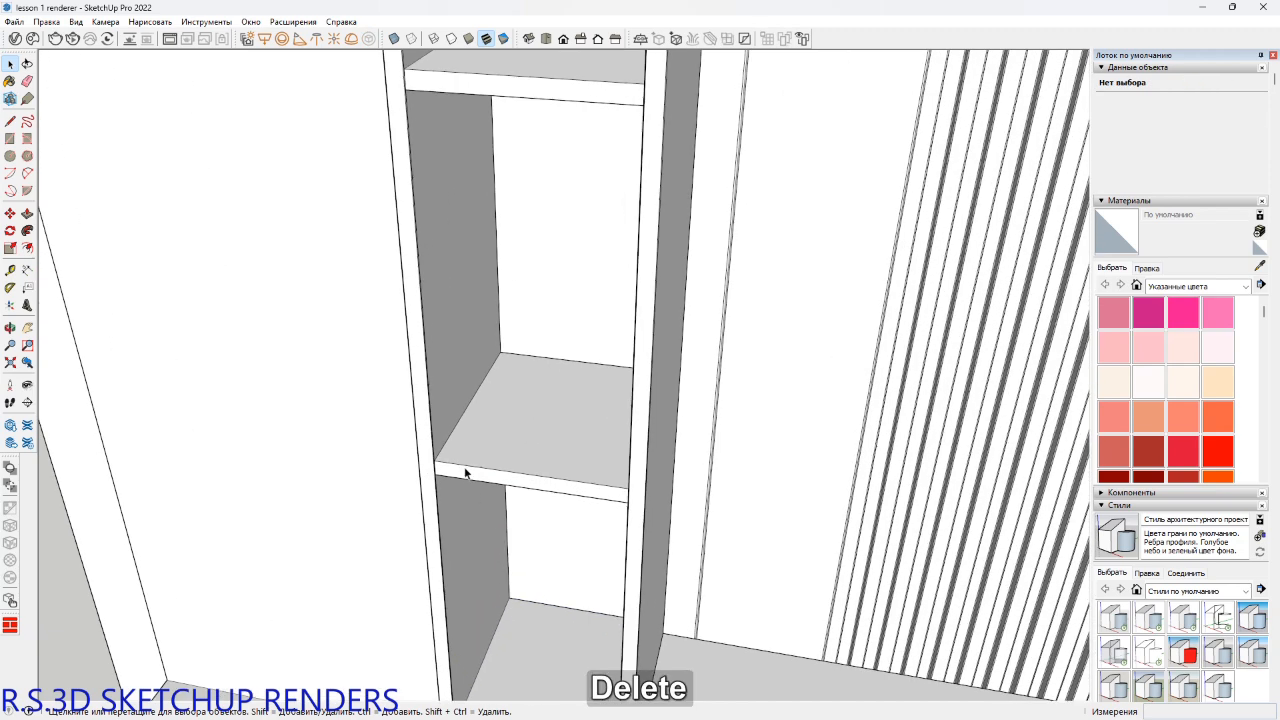
scroll(434, 485, "up", 3)
middle_click_drag(514, 491, 450, 445)
double_click(477, 445)
key("p")
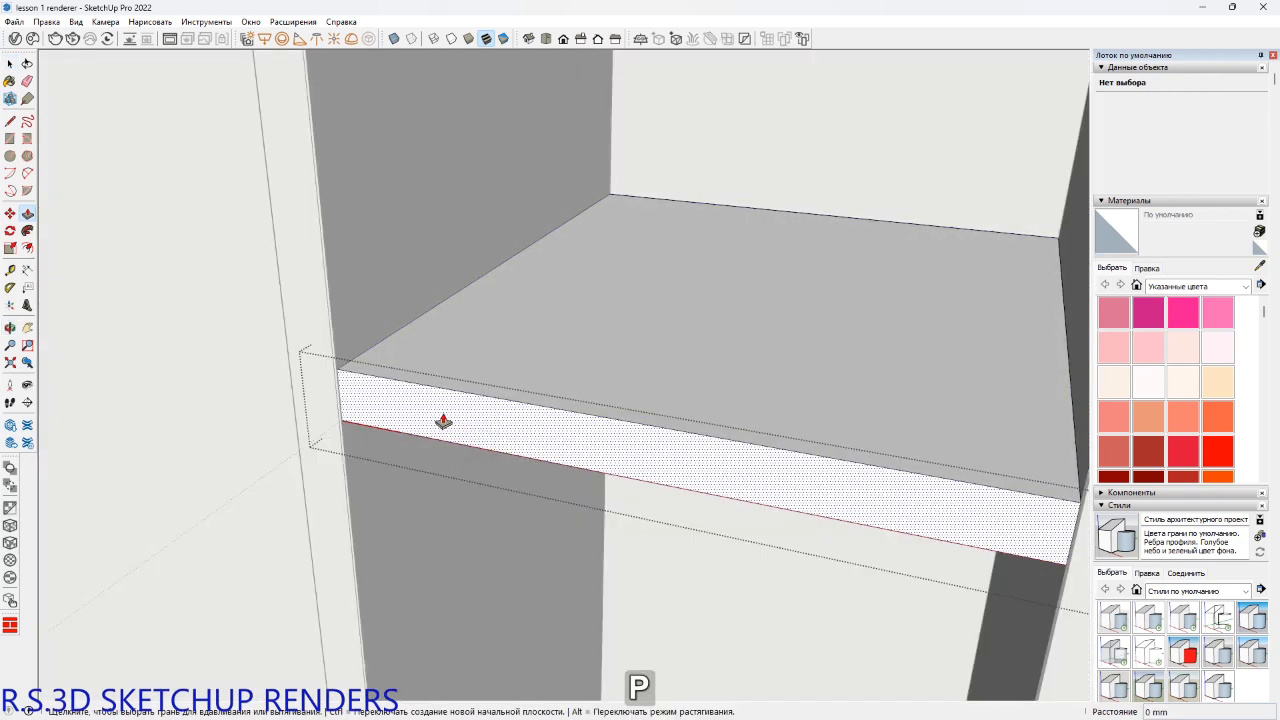
left_click(454, 412)
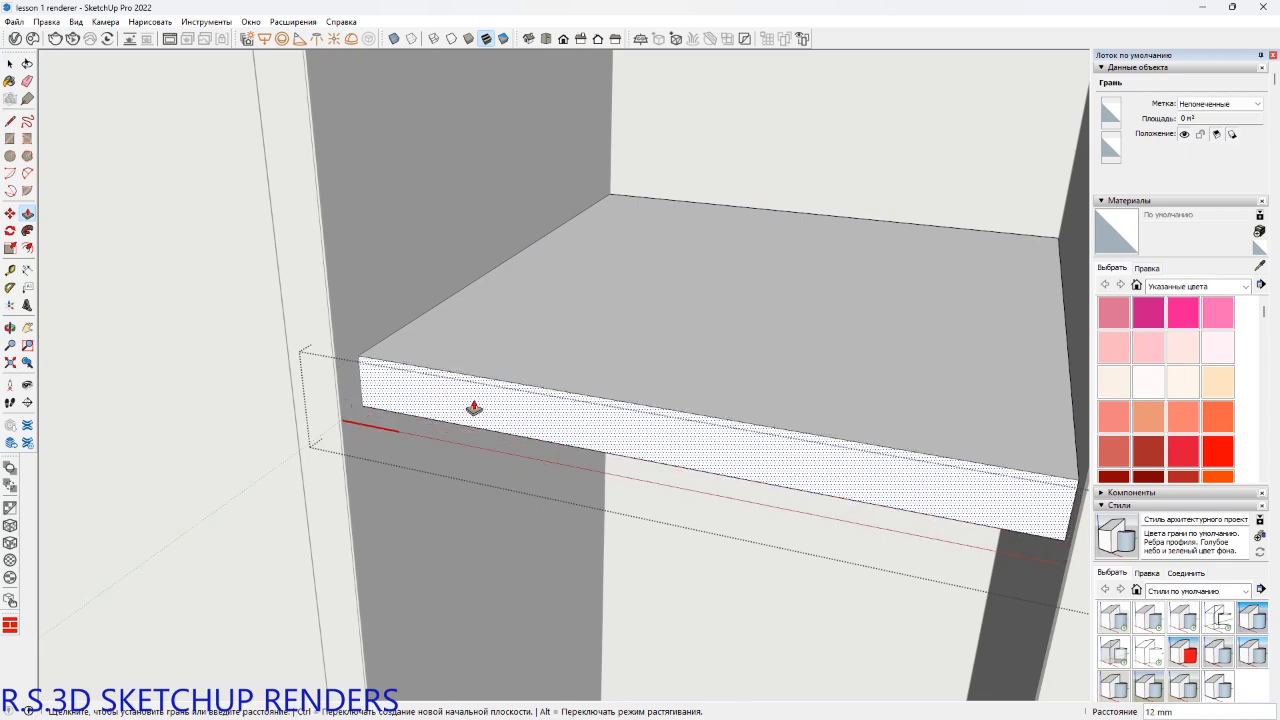
type("10")
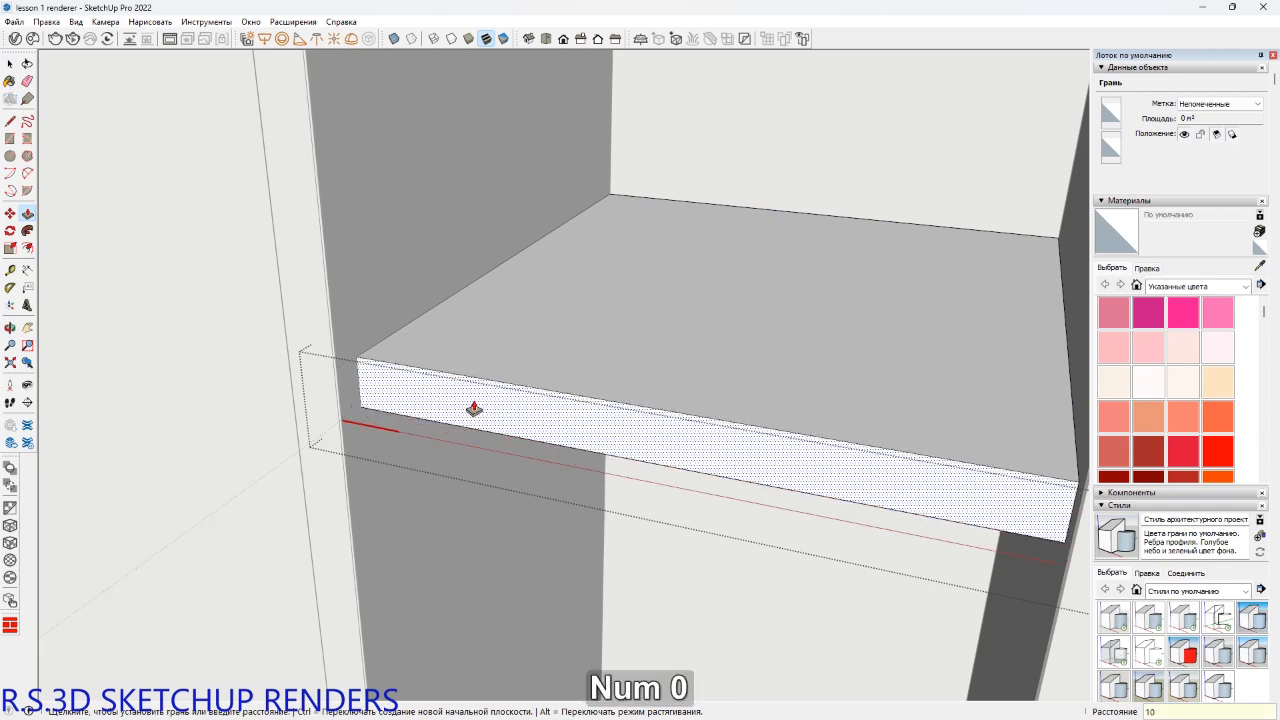
key("Return")
Draw a 1 mm guide line sideways from the lower corner at one end of the shelf's front face.
scroll(551, 420, "down", 6)
middle_click_drag(551, 420, 523, 323, "shift")
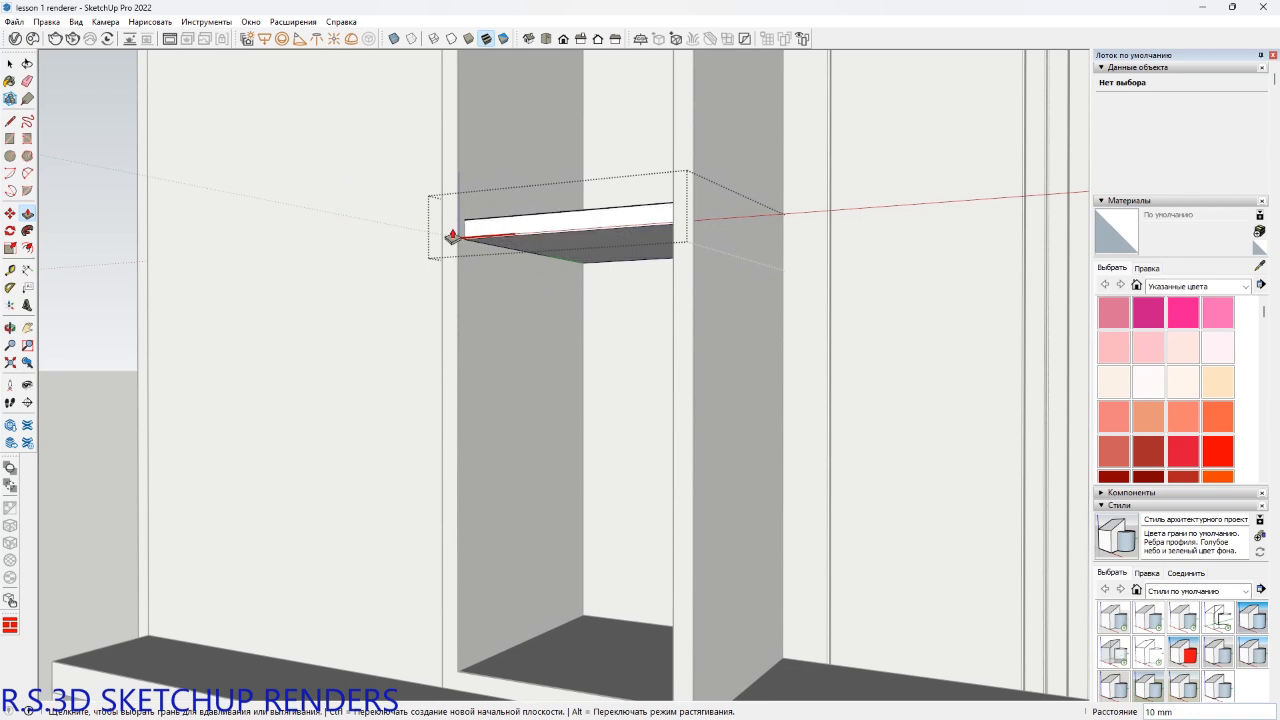
scroll(455, 237, "up", 5)
middle_click_drag(463, 236, 478, 267)
key("l")
scroll(480, 262, "up", 2)
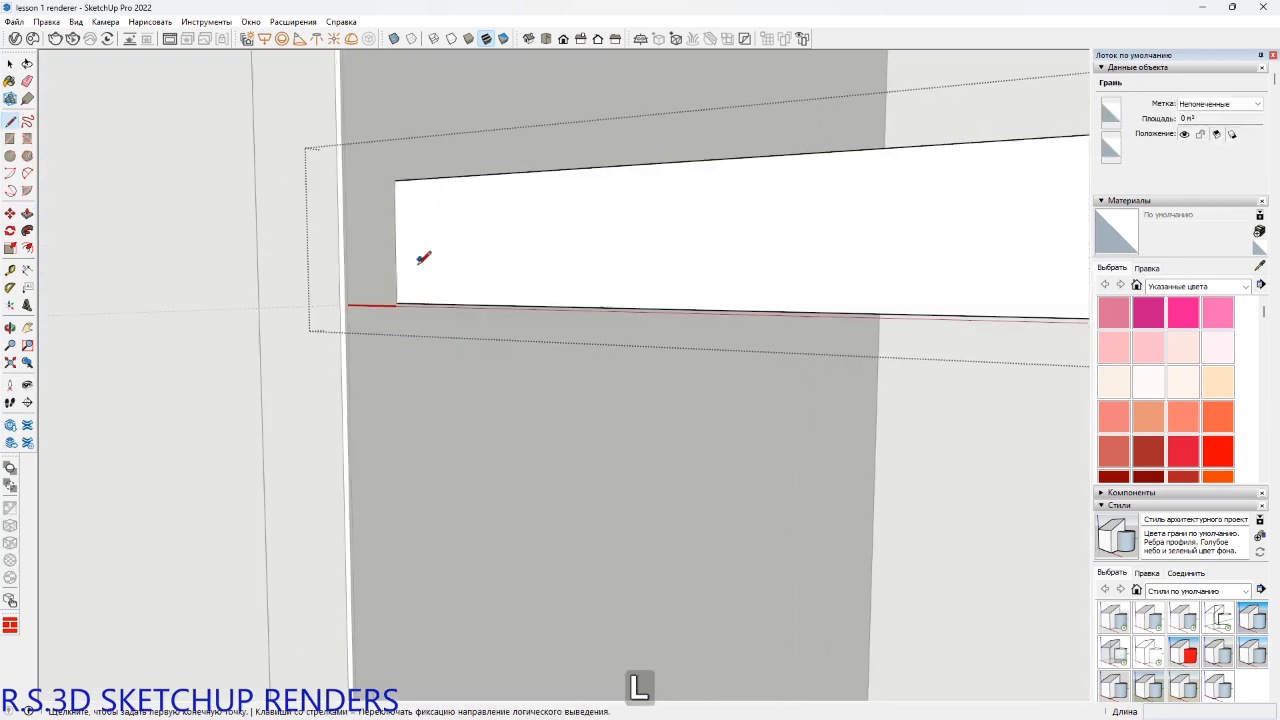
left_click(397, 302)
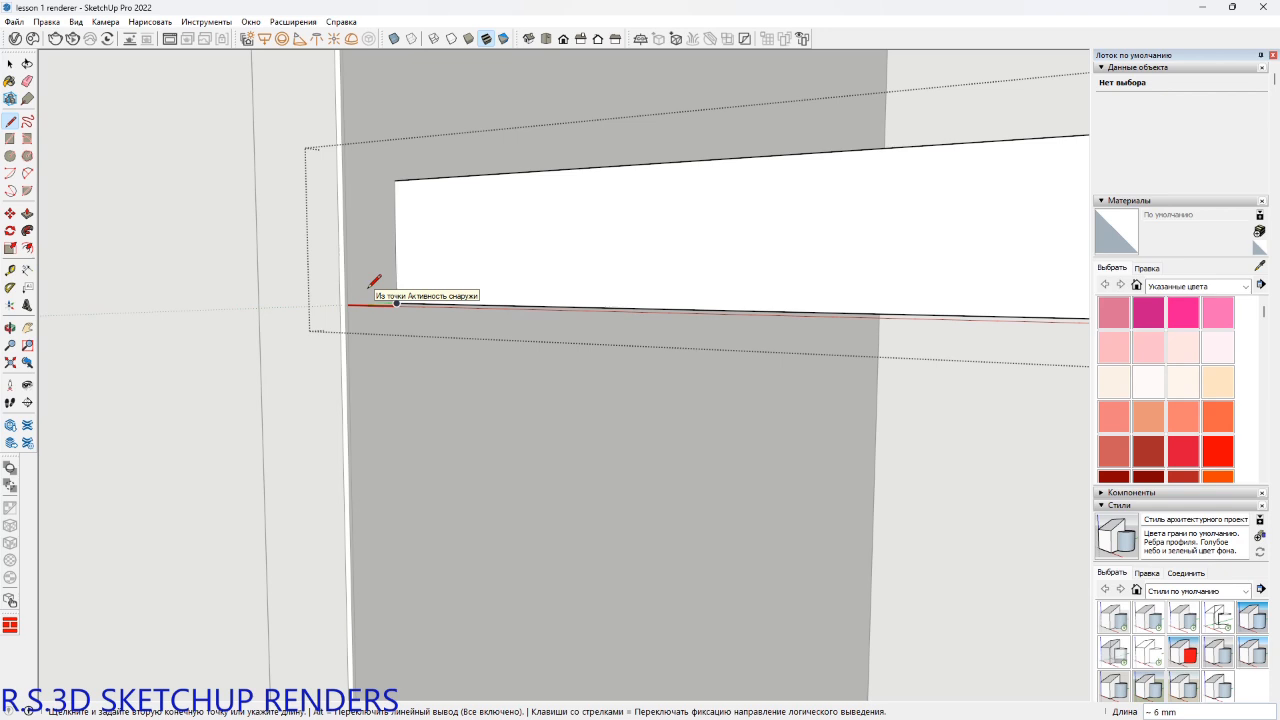
type("1")
key("Return")
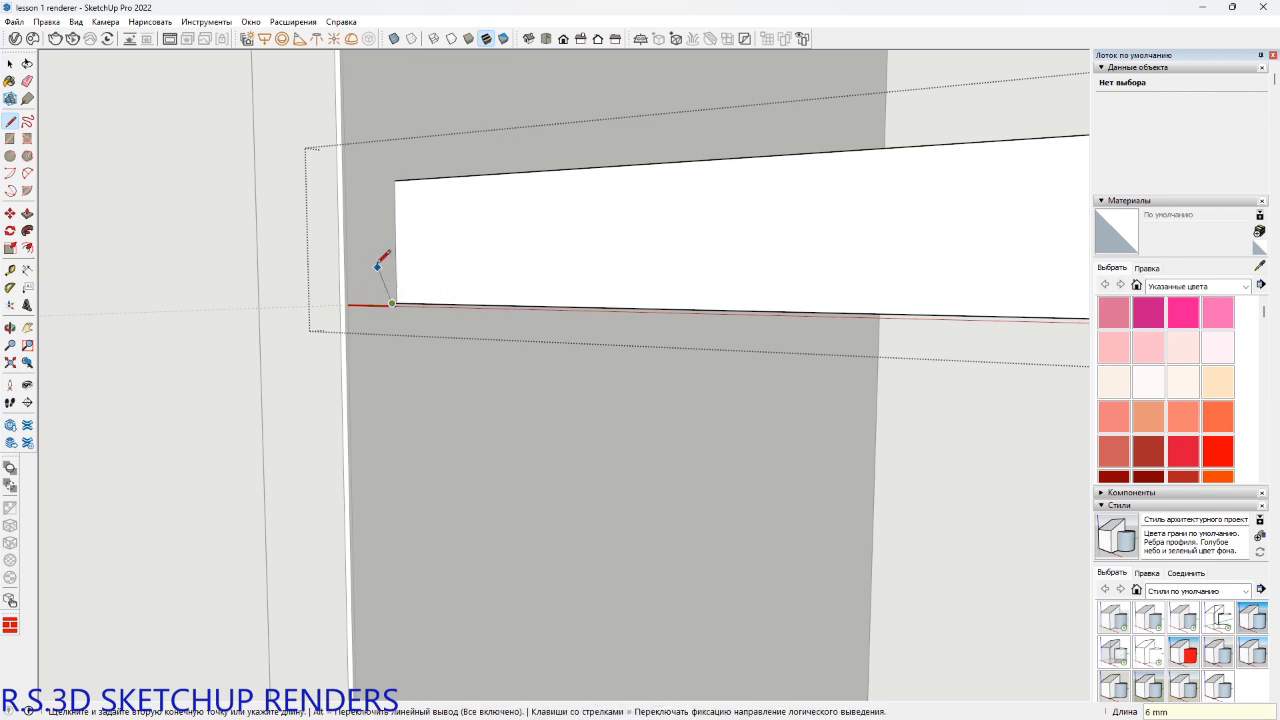
Draw a narrow upright rectangle from the guide line's end up to the shelf's upper front corner as an edge profile.
key("r")
middle_click_drag(380, 263, 405, 306)
left_click(401, 308)
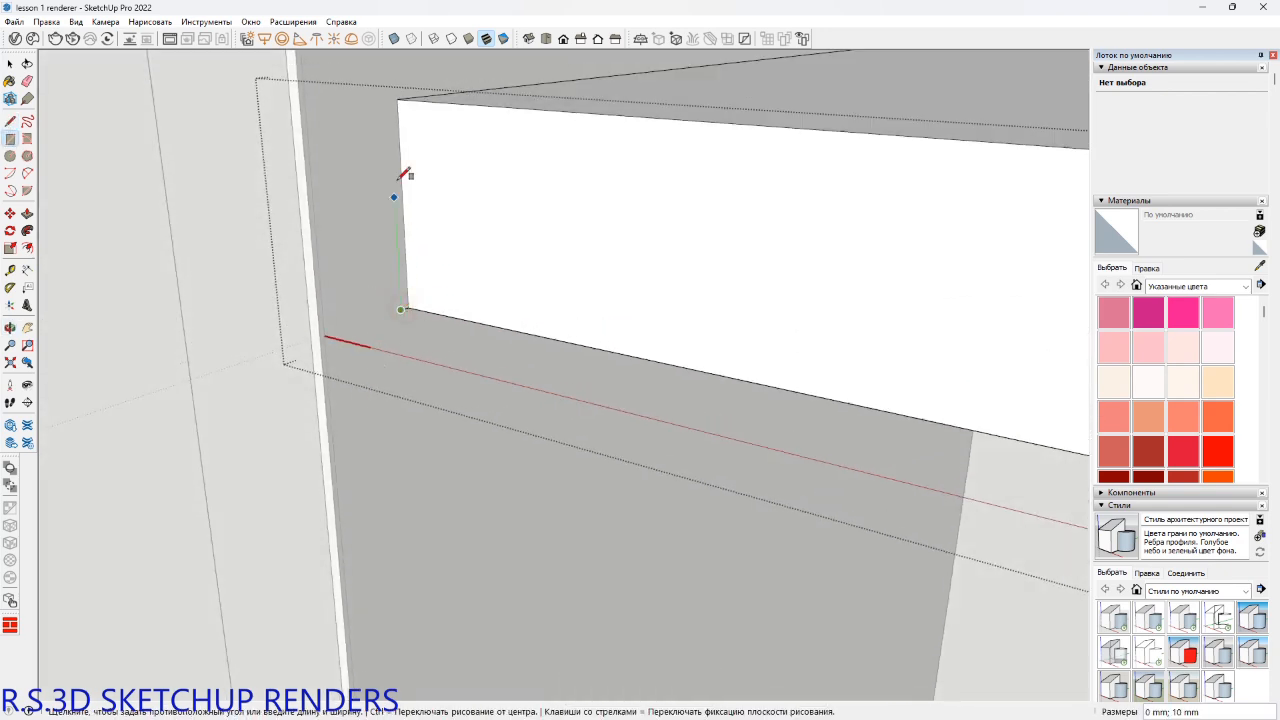
left_click(405, 96)
middle_click_drag(406, 166, 362, 262)
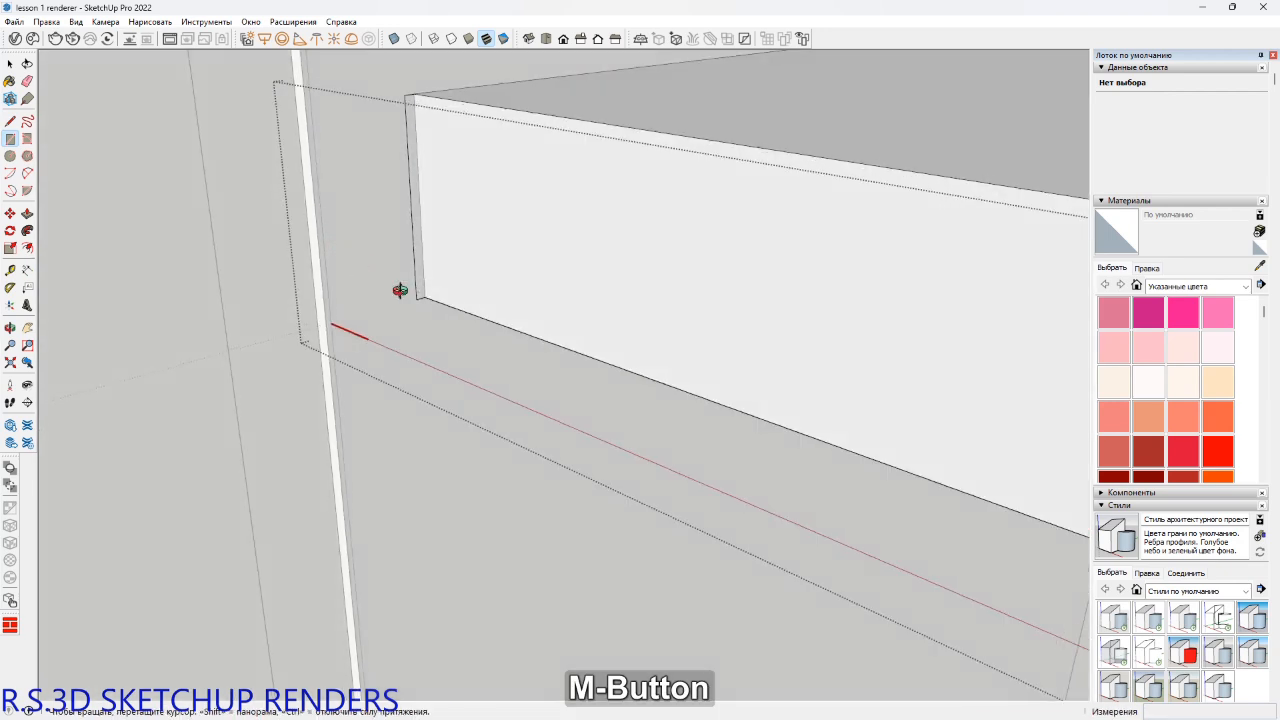
Draw short diagonal lines across the lower and upper outer corners of the narrow profile on the shelf's end.
key("l")
scroll(410, 285, "up", 2)
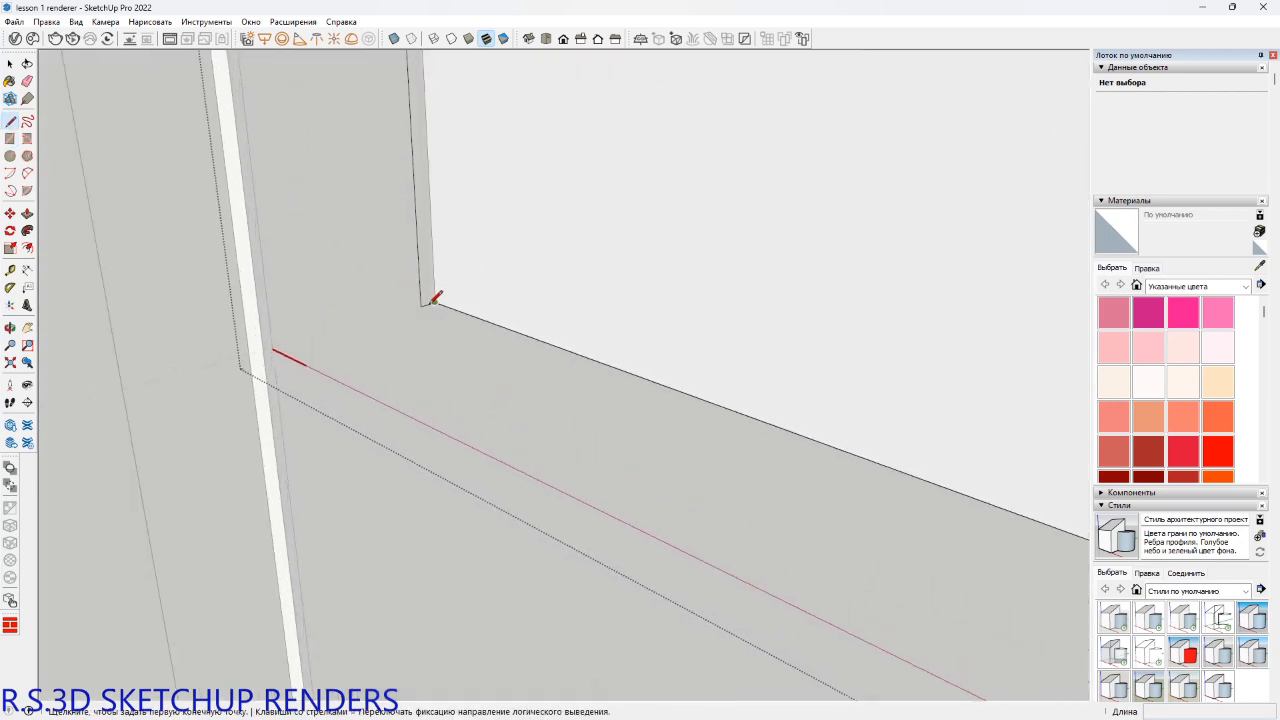
scroll(435, 297, "up", 2)
left_click(427, 303)
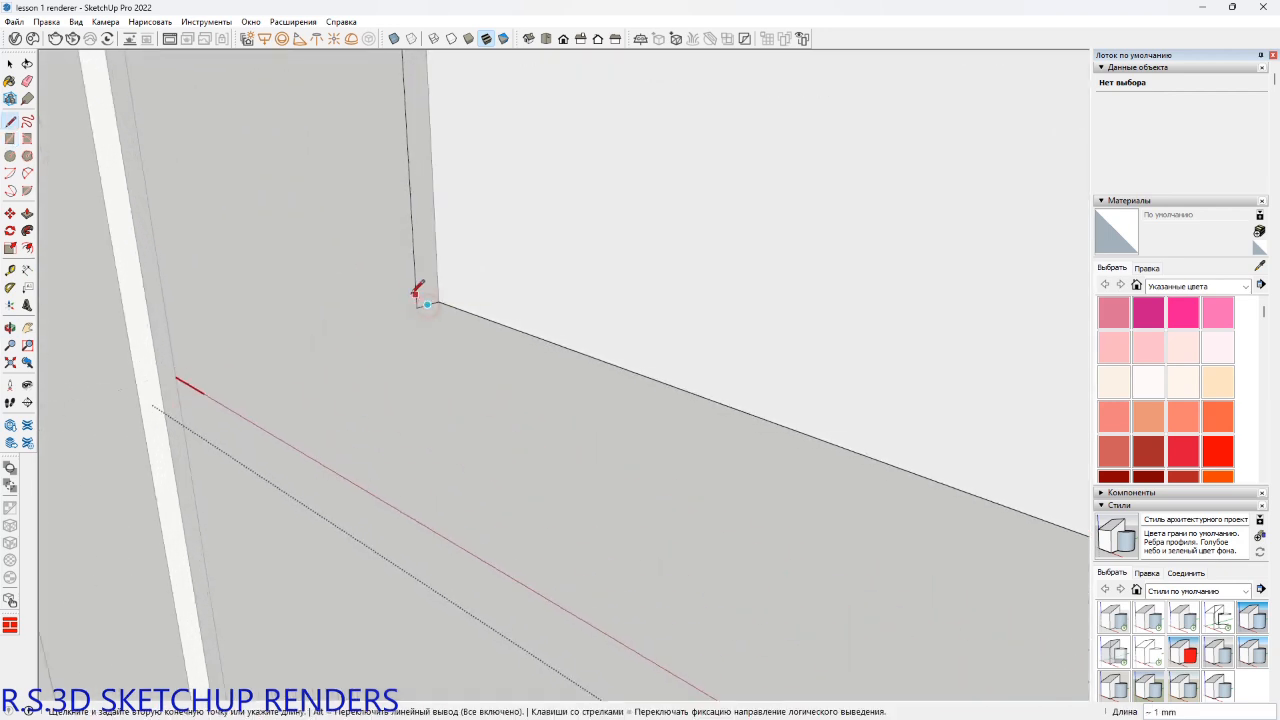
left_click(416, 294)
middle_click_drag(417, 211, 446, 466, "shift")
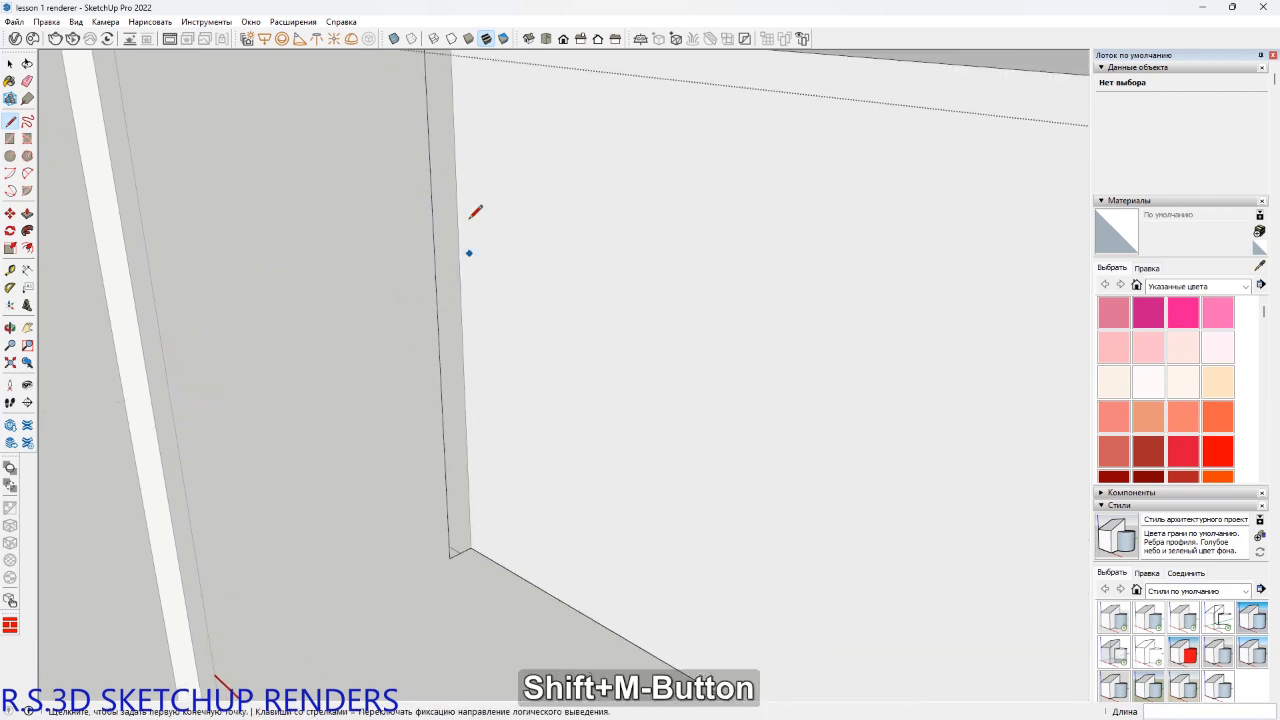
scroll(453, 175, "down", 1)
middle_click_drag(437, 222, 433, 322, "shift")
scroll(440, 256, "down", 1)
left_click(434, 163)
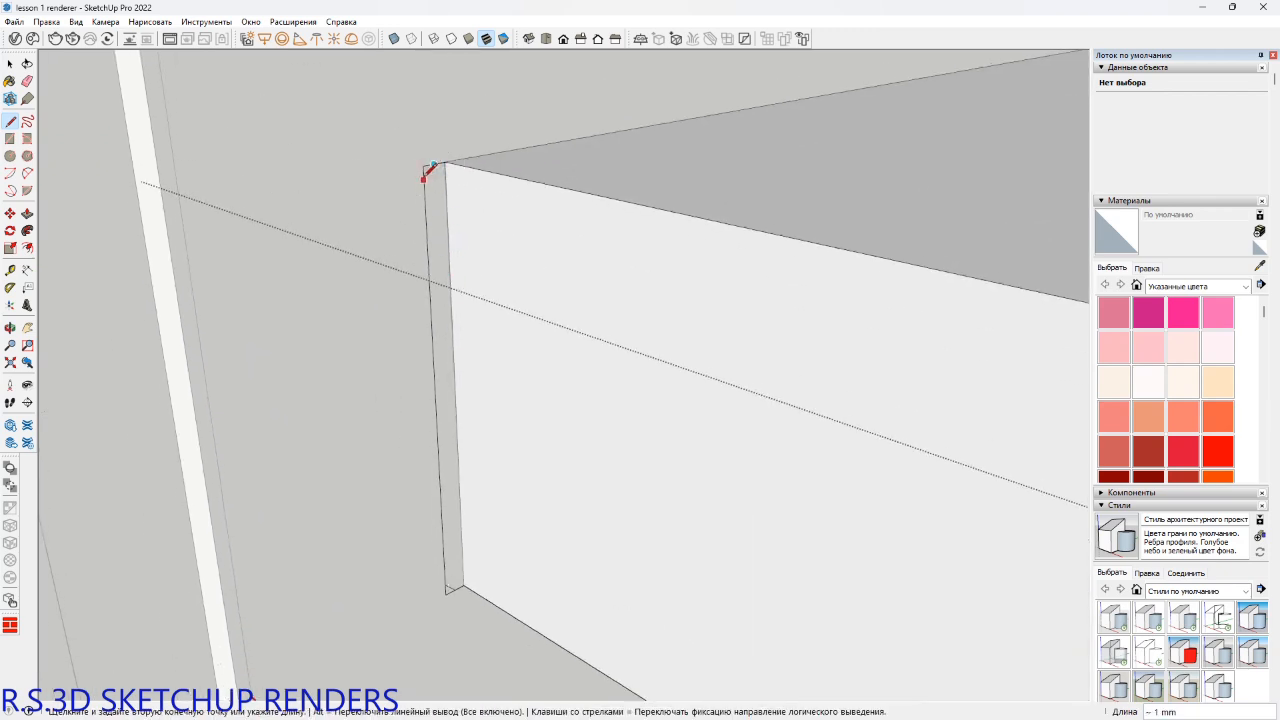
Erase the cut-off corner edges at the top and bottom of the profile to leave it chamfered.
key("e")
scroll(424, 172, "up", 3)
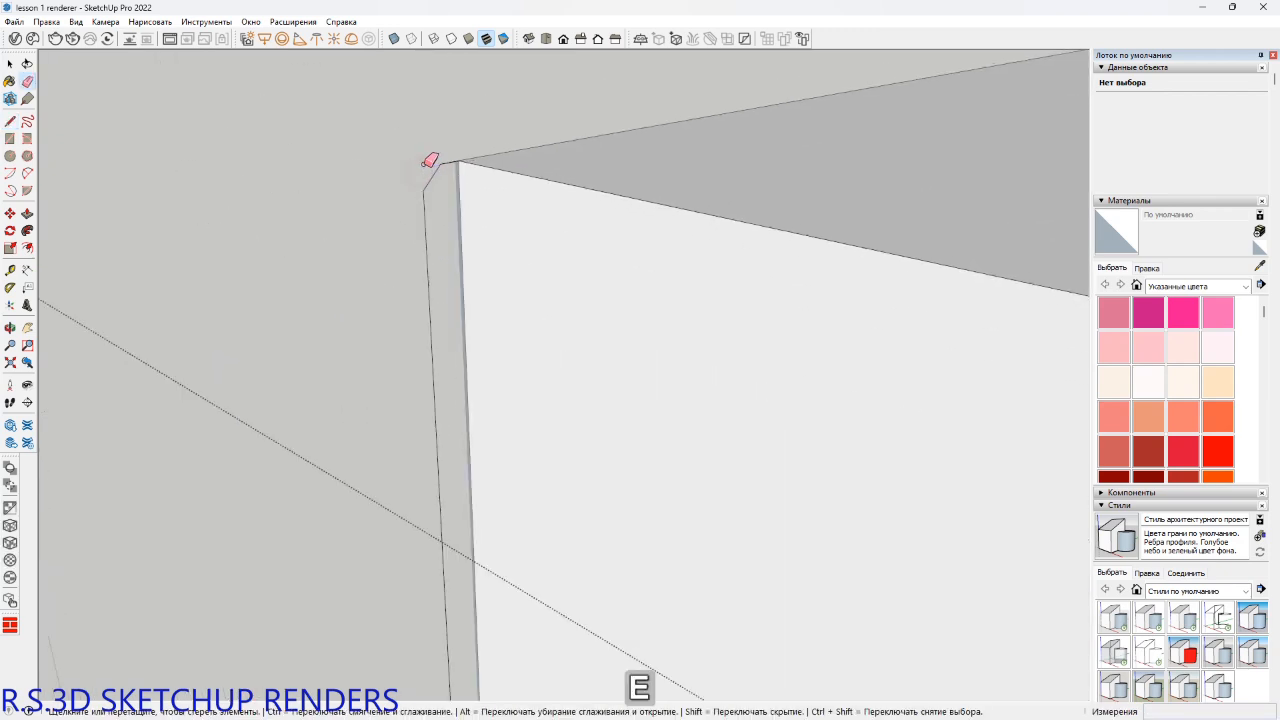
middle_click_drag(430, 160, 456, 515, "shift")
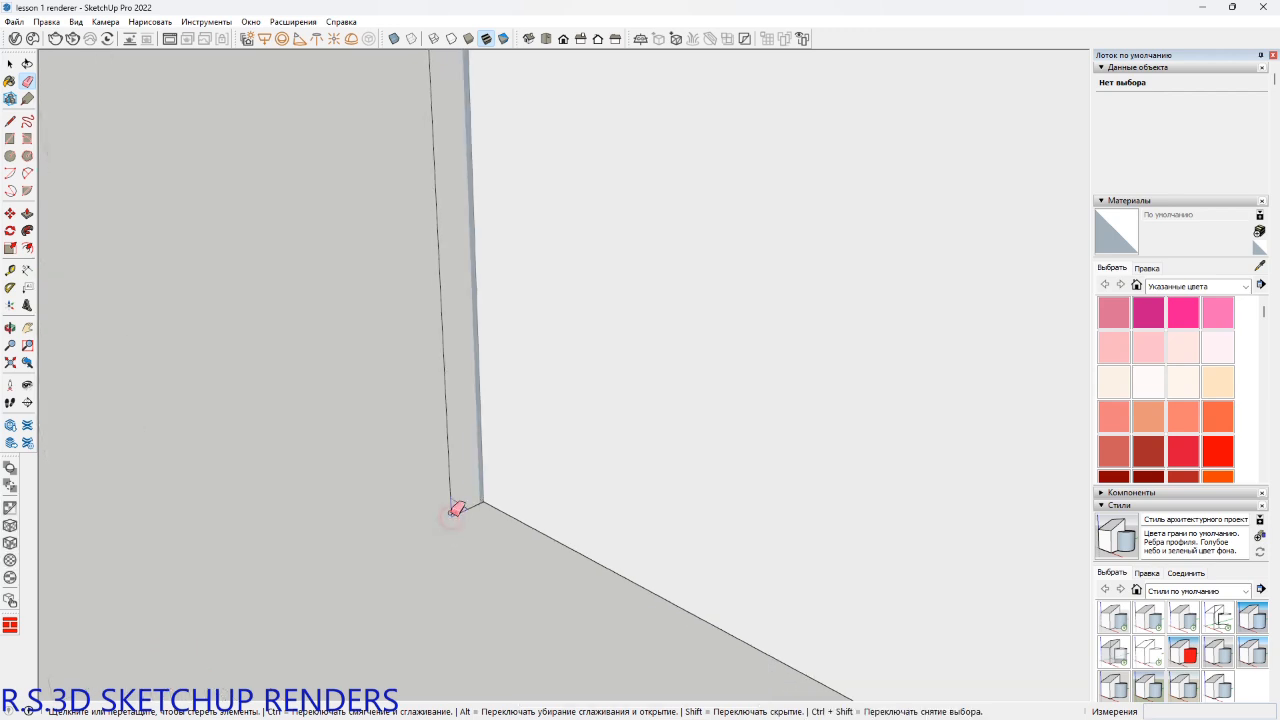
scroll(465, 513, "down", 5)
Delete the shelf's front face, sweep the chamfered profile along the front edge with Follow Me and close the component.
key("space")
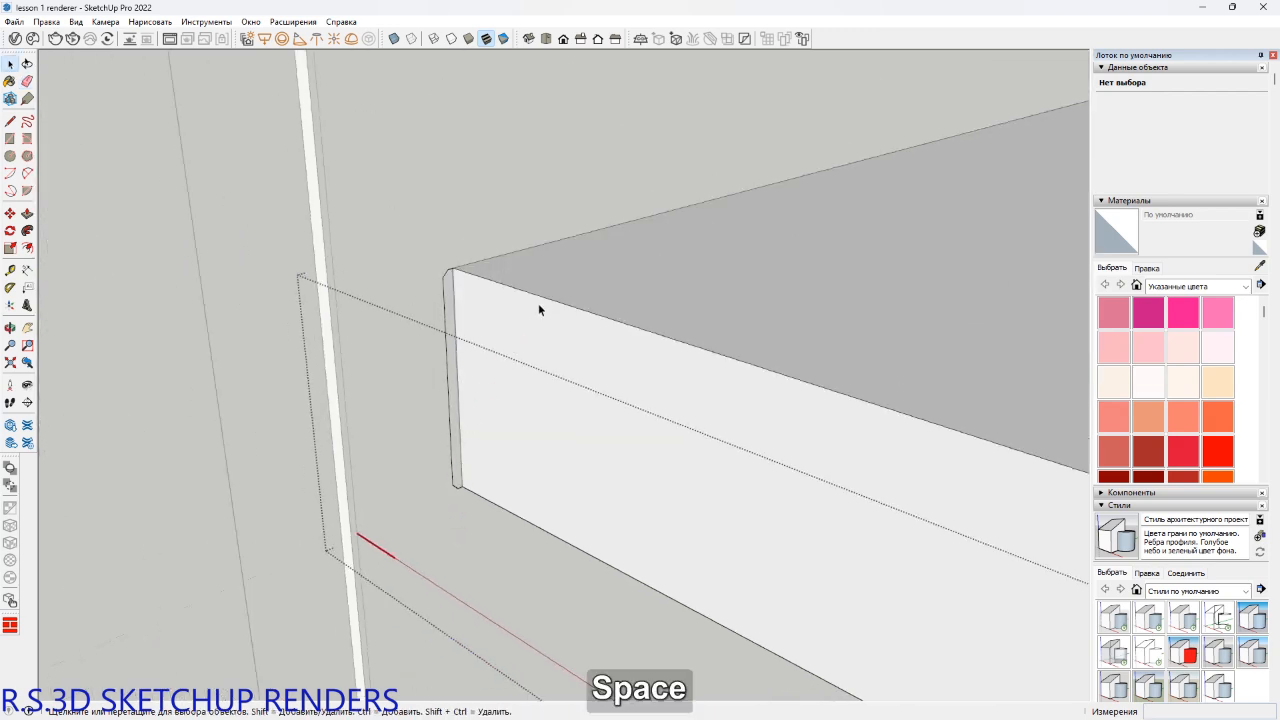
left_click(524, 328)
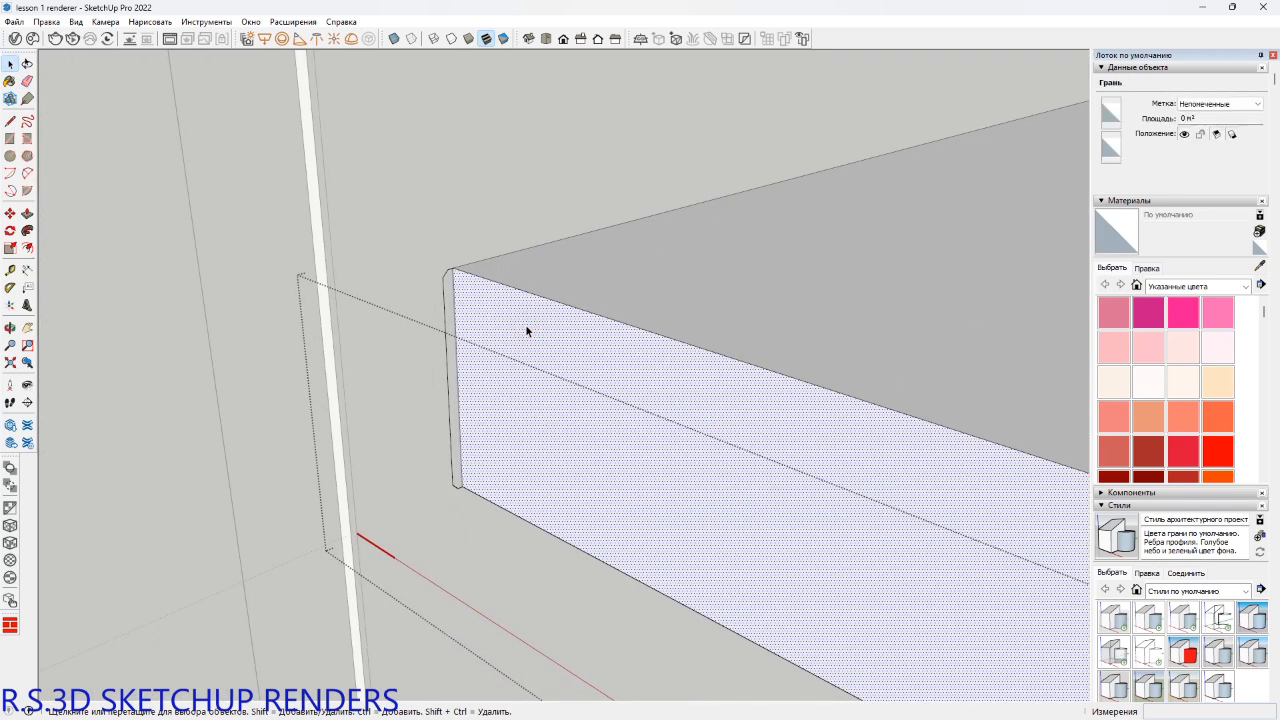
key("Delete")
left_click(500, 285)
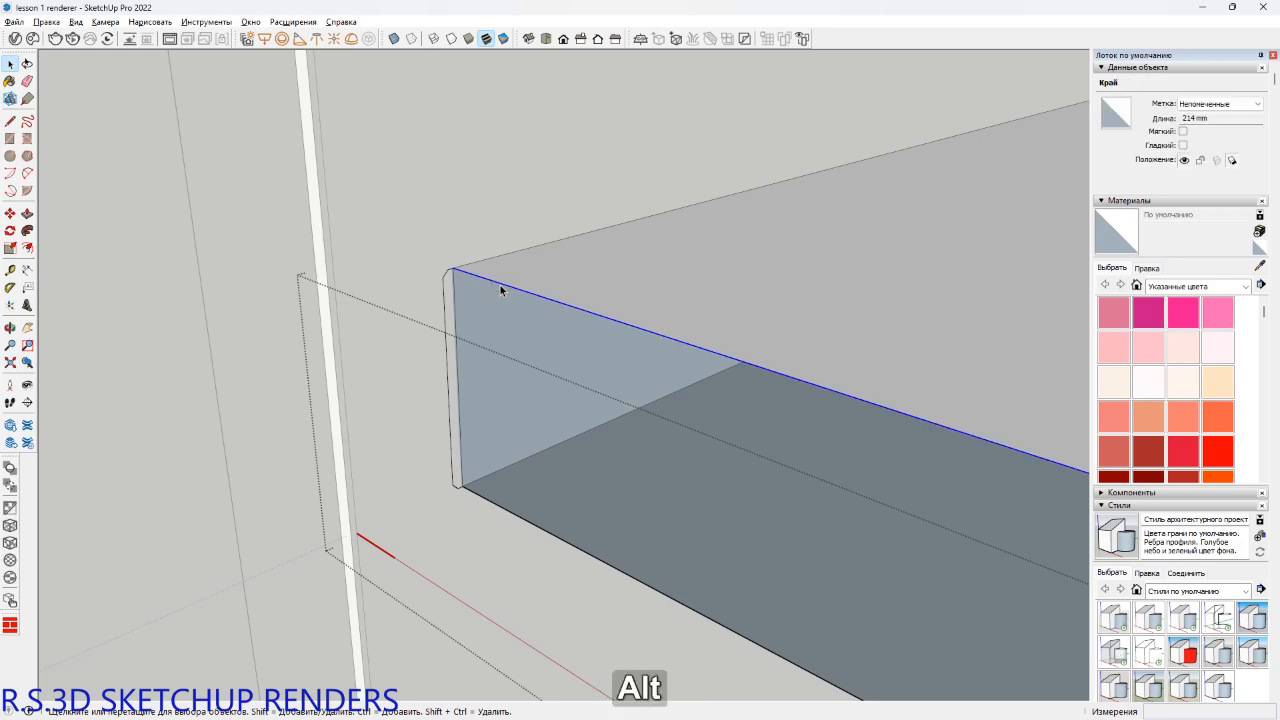
key("alt+a")
left_click(447, 288)
scroll(449, 280, "down", 3)
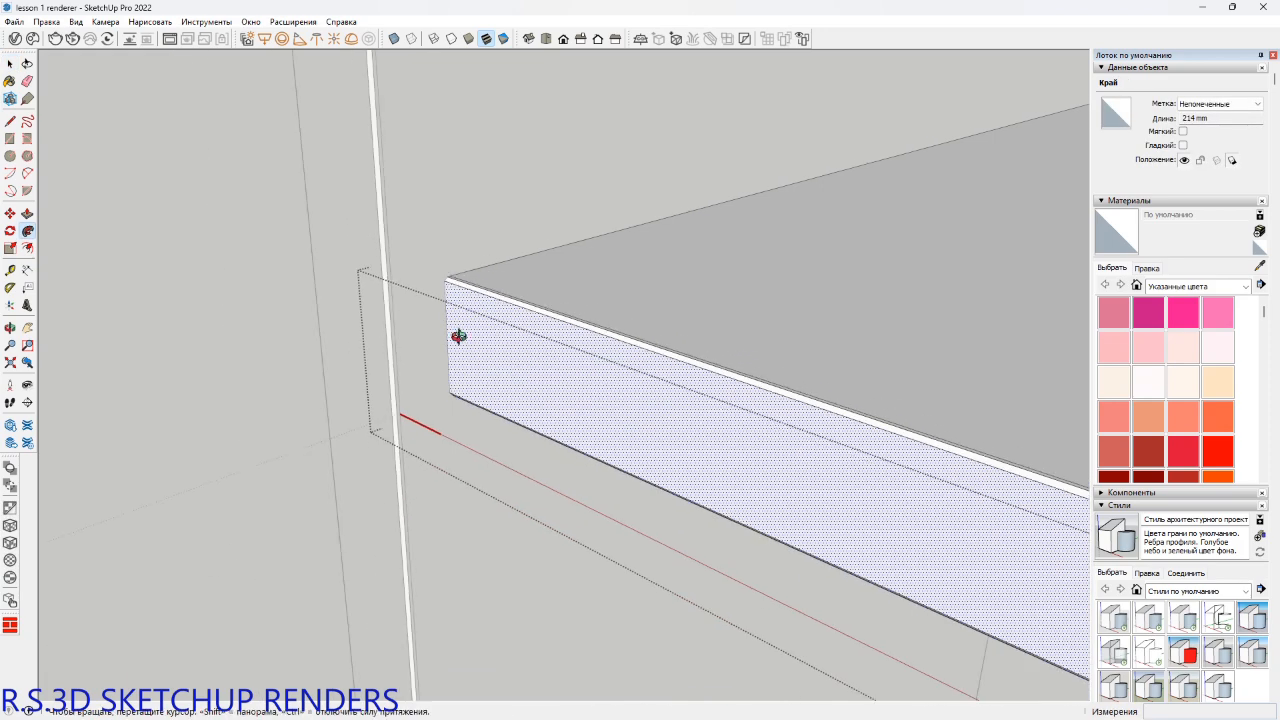
key("space")
middle_click_drag(457, 337, 577, 109)
scroll(618, 345, "down", 4)
key("Escape")
scroll(638, 349, "down", 3)
Open the shelf component and copy the rear edge of its underside forward twice at 25 mm spacing.
double_click(597, 249)
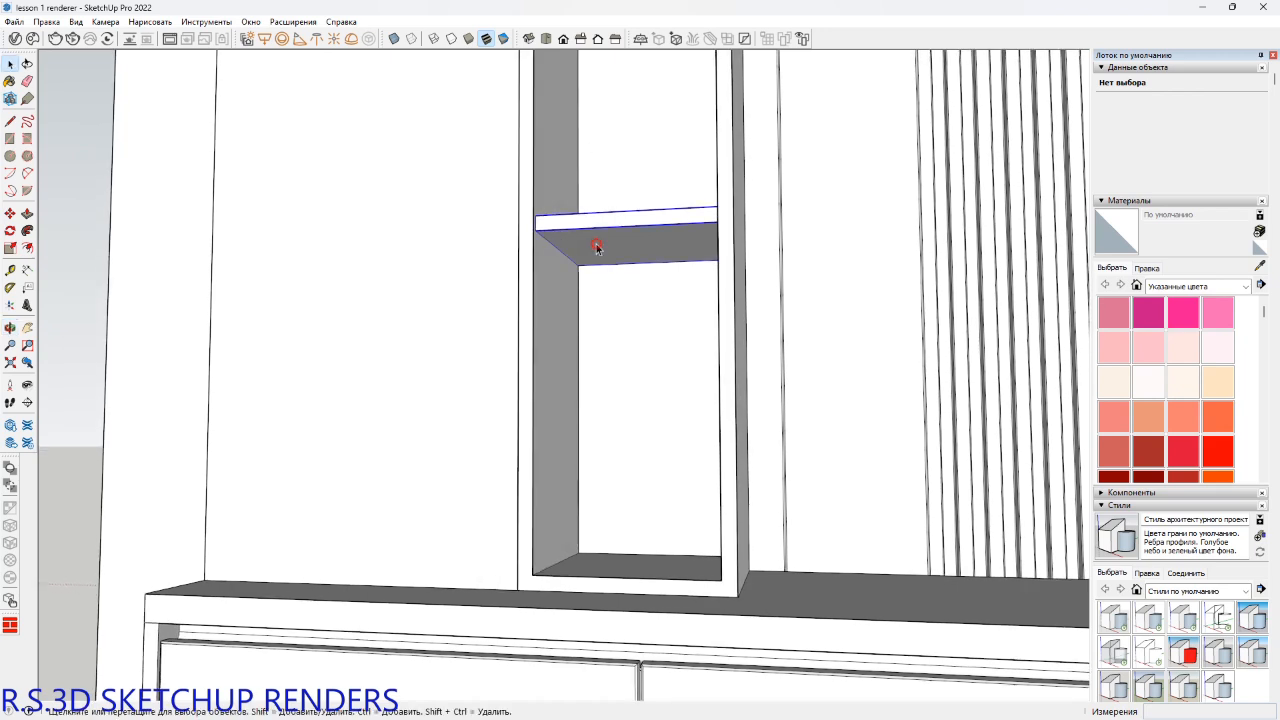
scroll(604, 276, "up", 2)
scroll(604, 271, "up", 2)
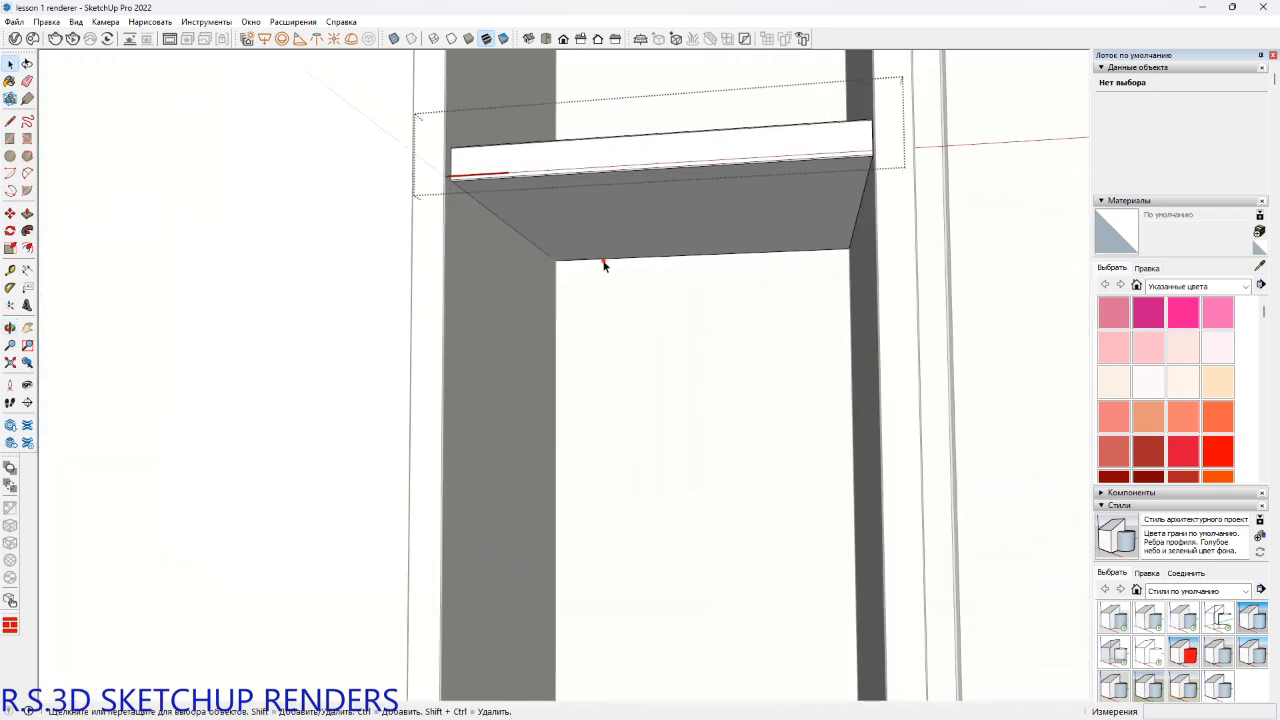
left_click(603, 261)
middle_click_drag(603, 261, 579, 232)
scroll(578, 233, "up", 3)
key("m")
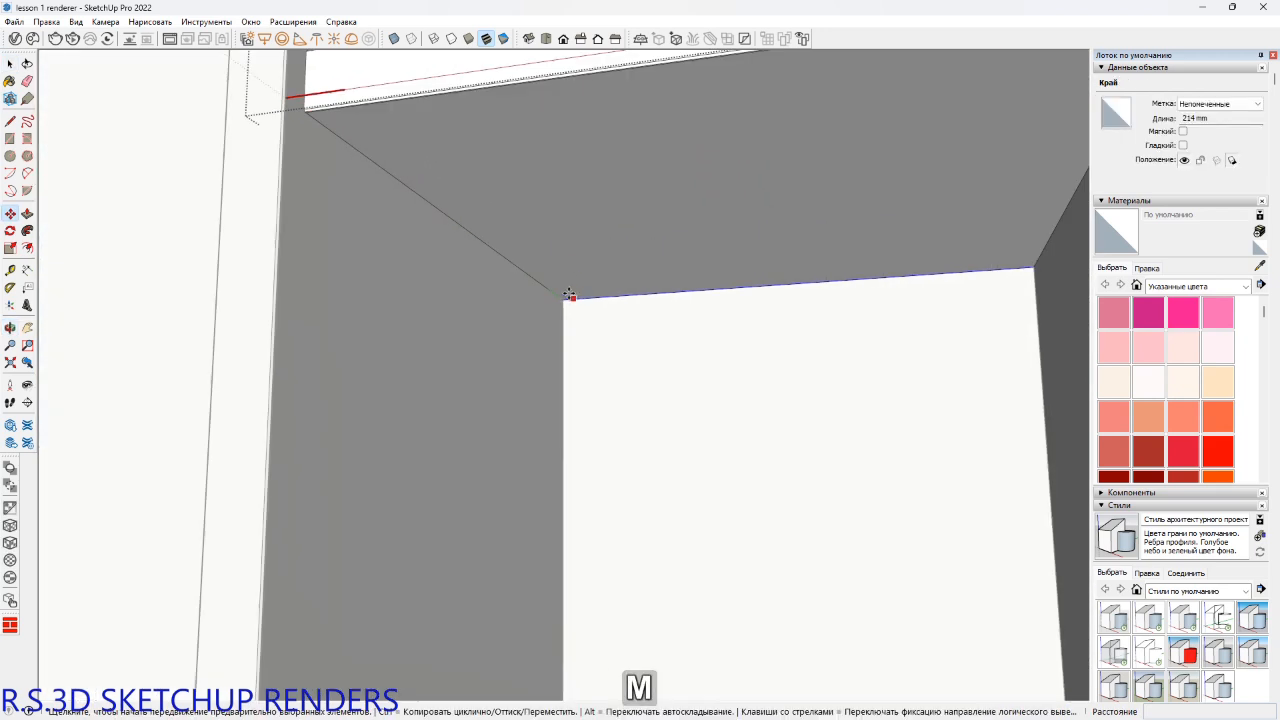
left_click(564, 298)
key("ctrl")
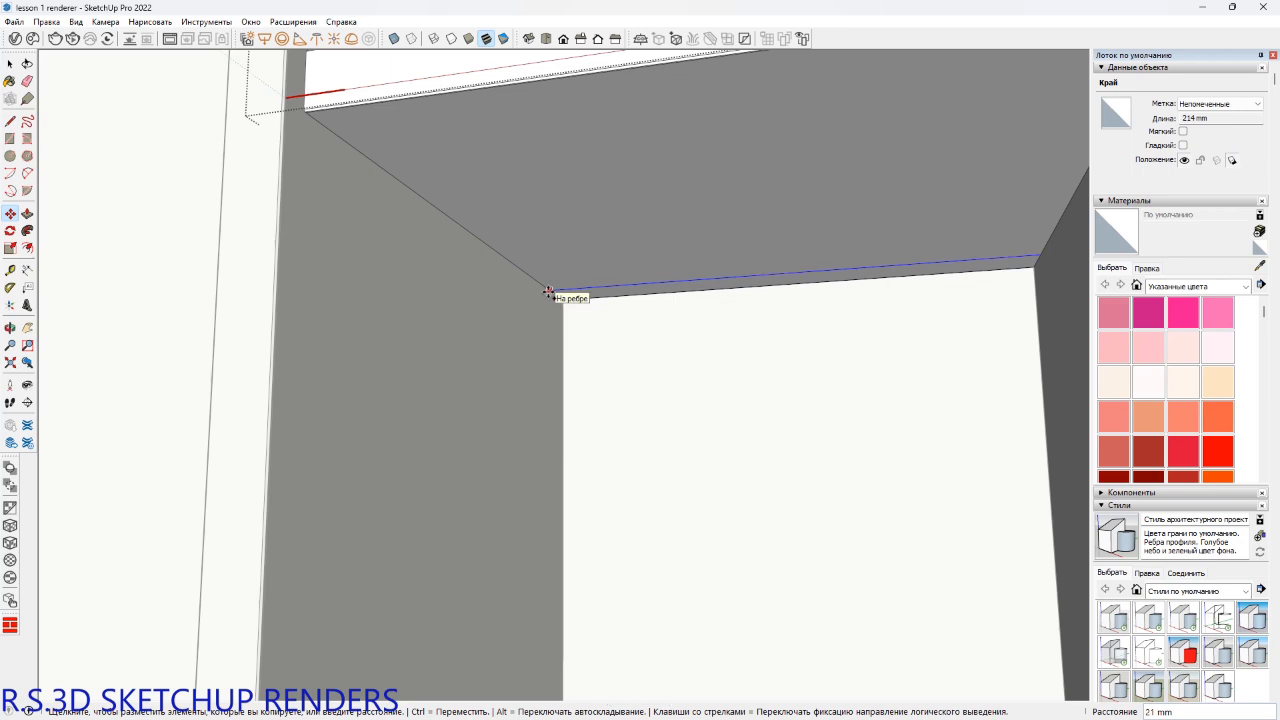
type("25")
key("Return")
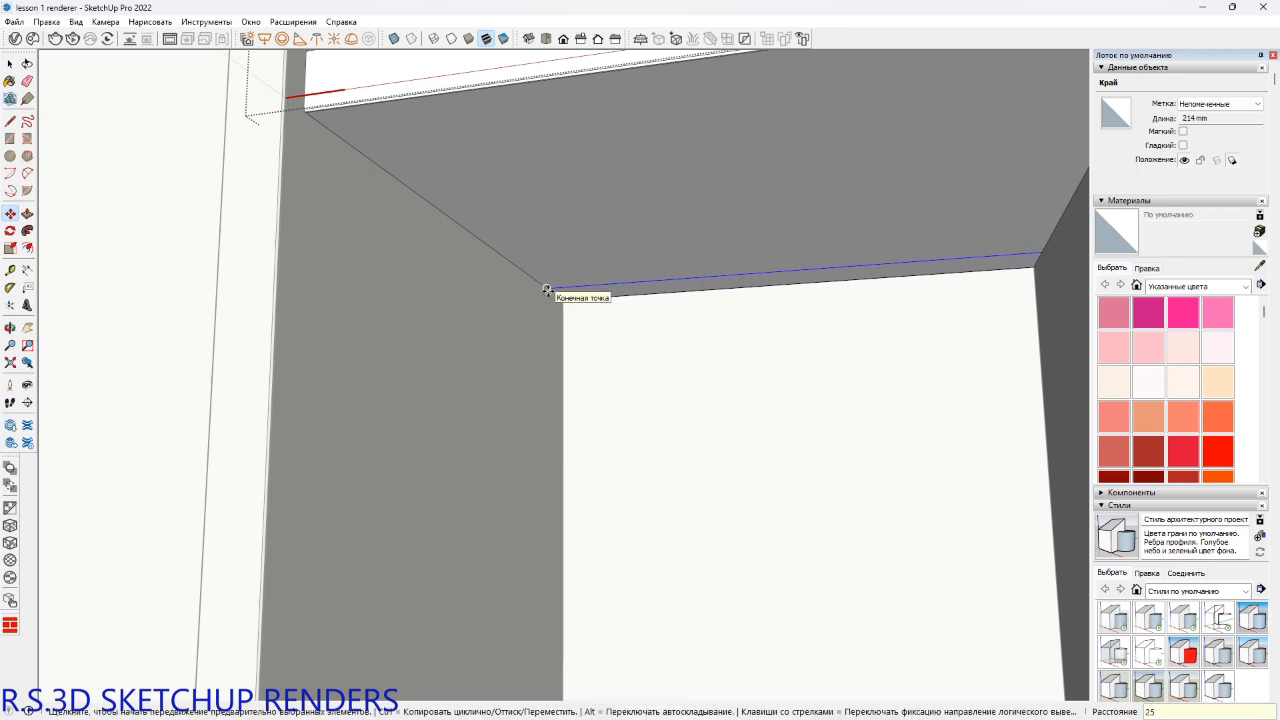
type("x2")
key("Return")
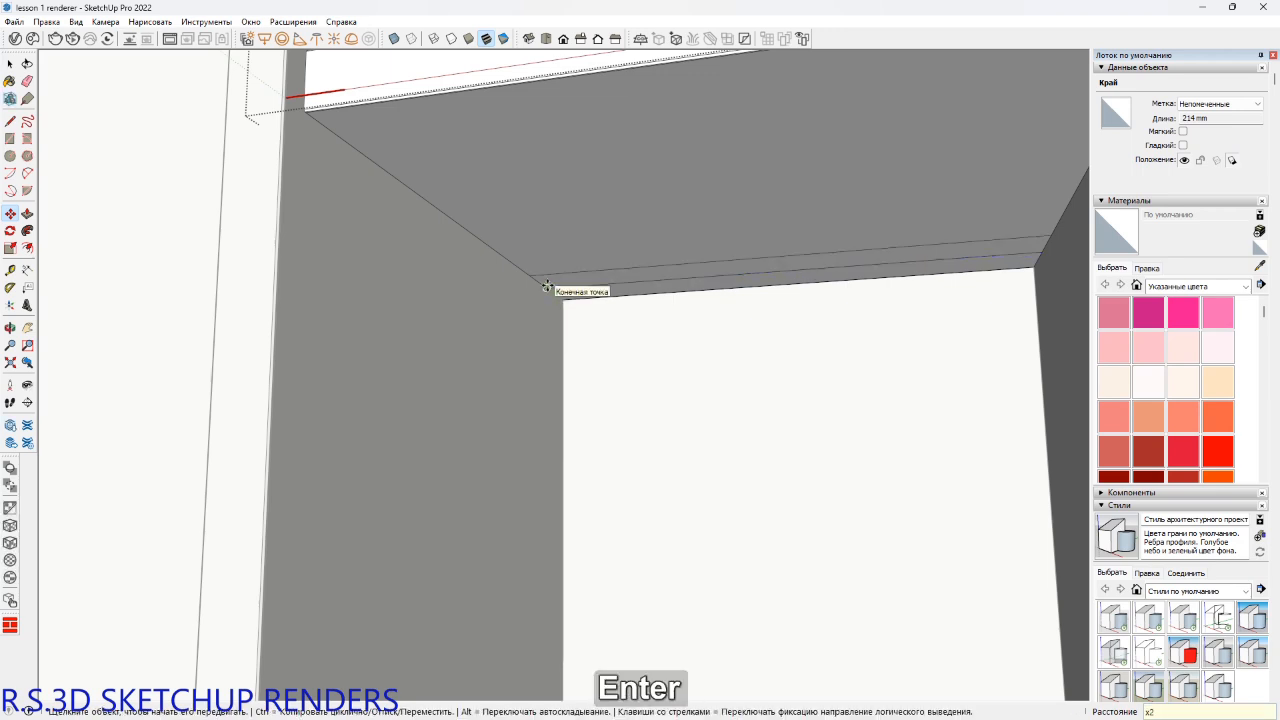
Push the strip between the two copied edges 5 mm into the shelf's underside as a groove, then close the component.
key("p")
left_click(556, 281)
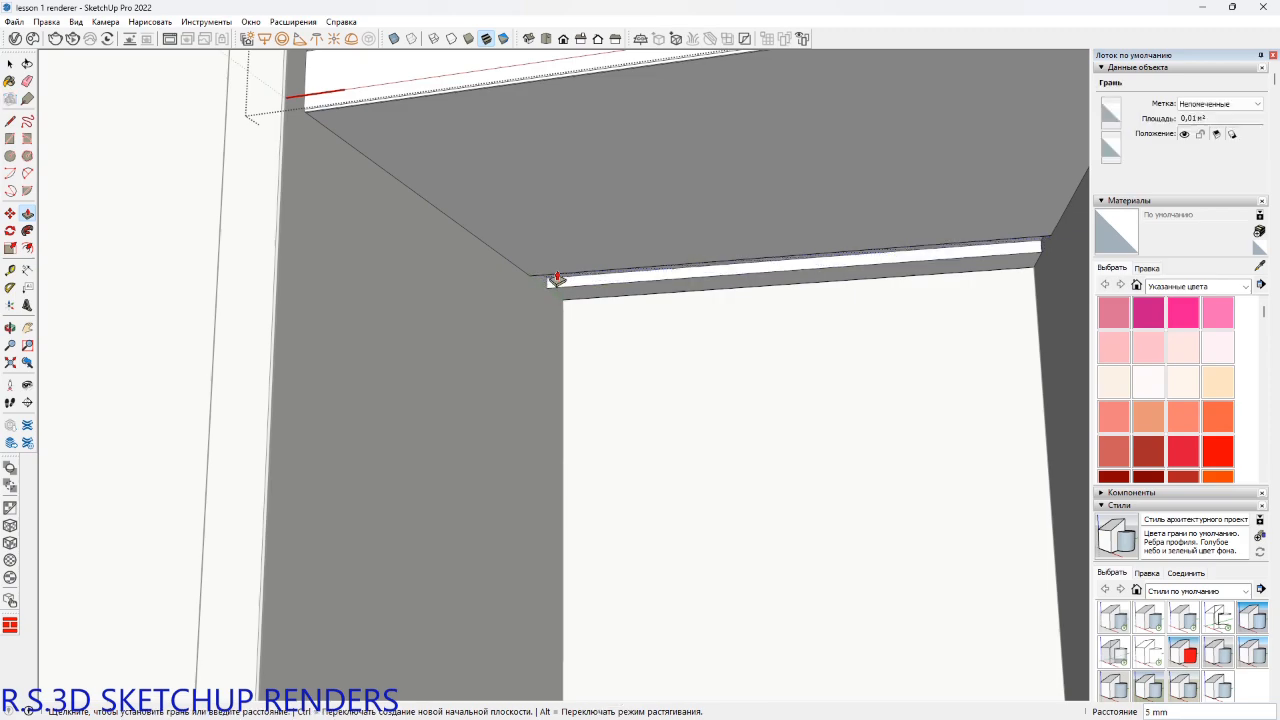
type("5")
key("Return")
scroll(554, 257, "down", 6)
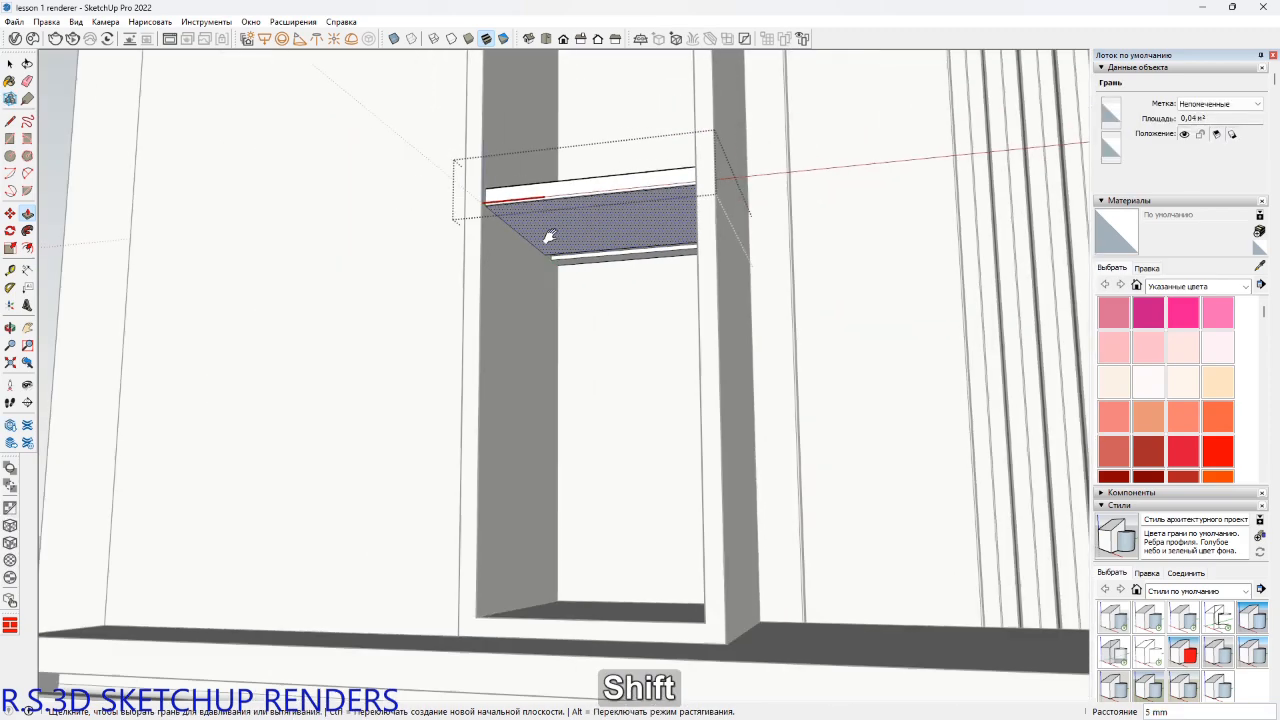
middle_click_drag(546, 240, 514, 529, "shift")
key("space")
key("Escape")
scroll(562, 284, "down", 3)
scroll(531, 417, "down", 6)
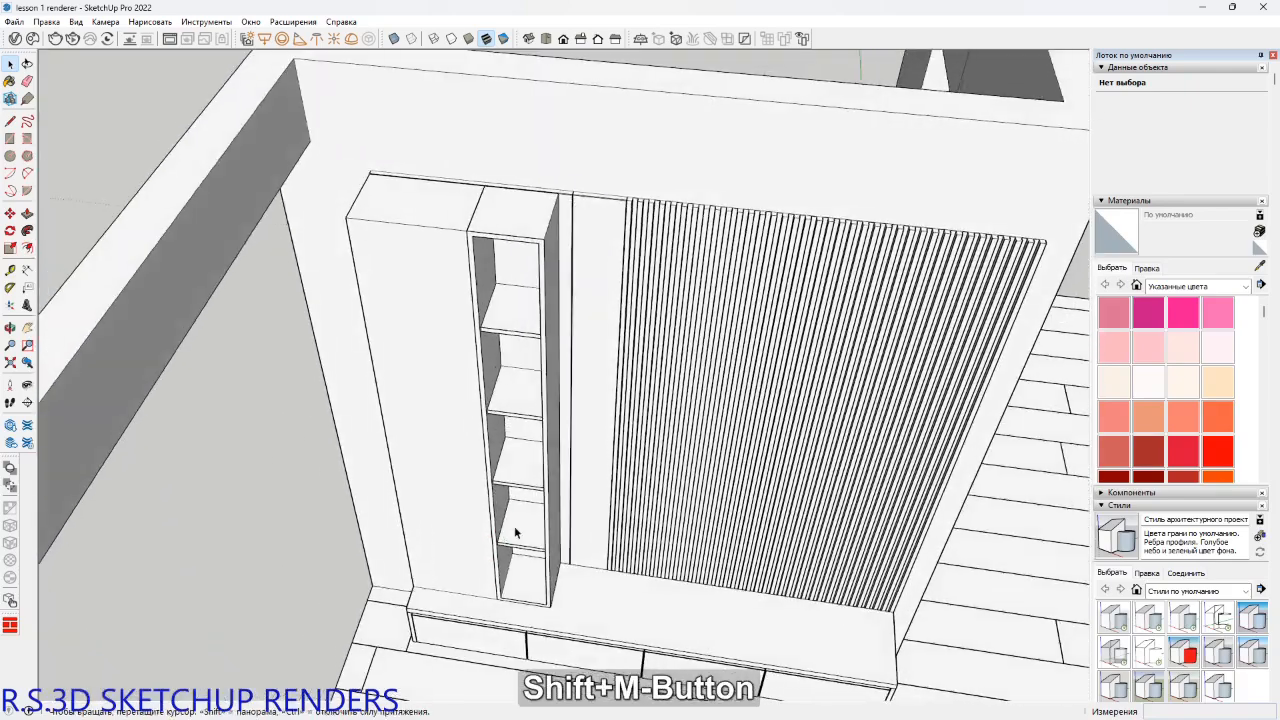
Open the tall closed cabinet beside the niche for editing and push its front face 18 mm inward.
double_click(438, 343)
key("p")
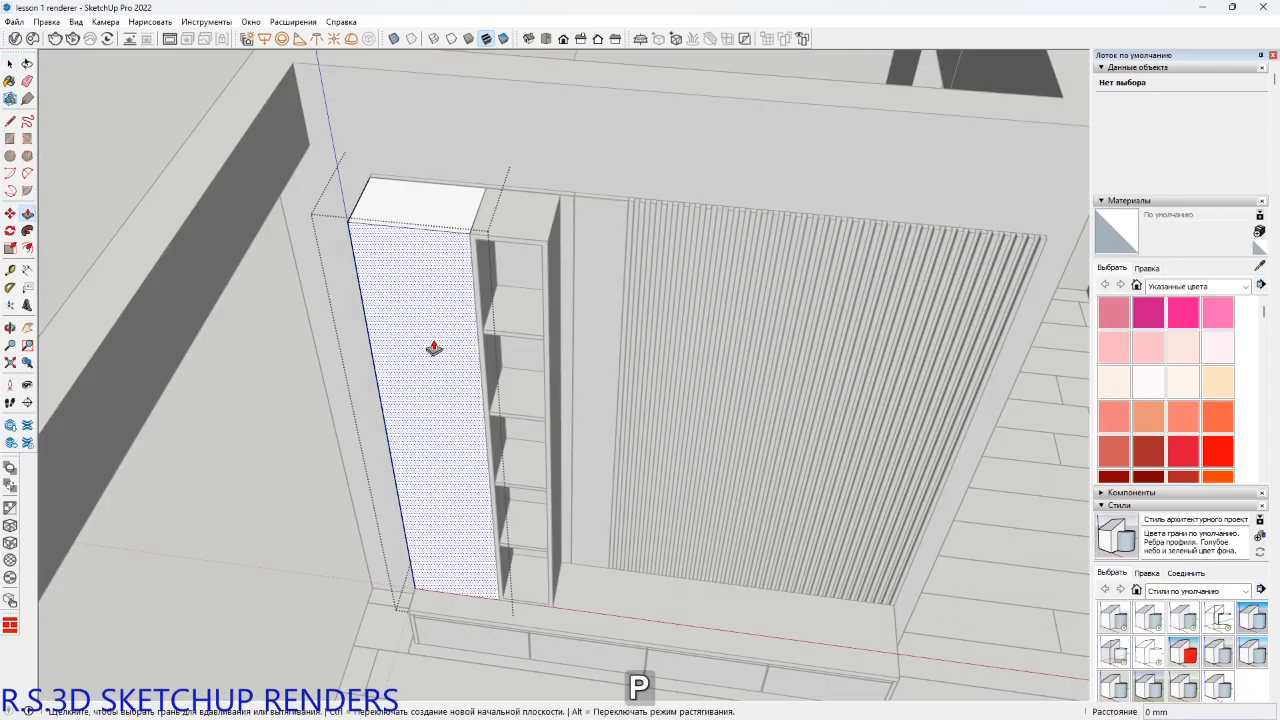
left_click(432, 345)
type("1")
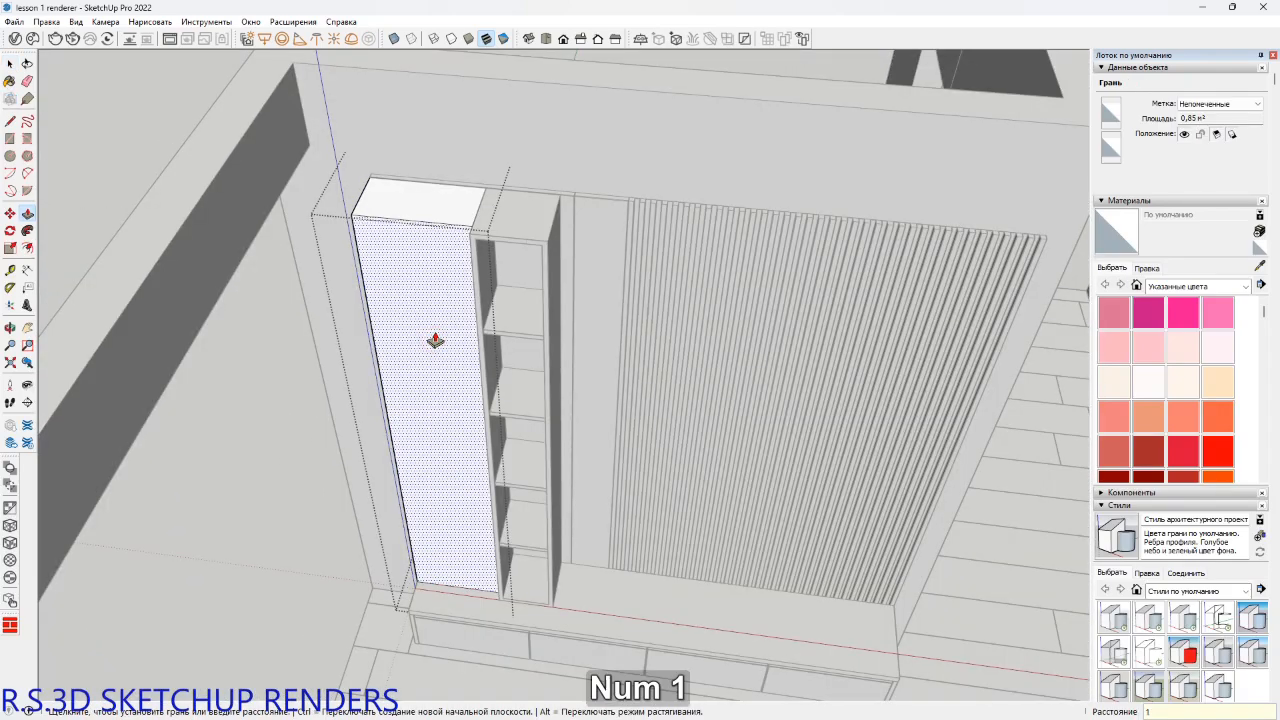
type("8")
key("Return")
Copy the bottom edge of the closed cabinet's front face 900 mm straight up to divide the face in two.
middle_click_drag(518, 420, 451, 549, "shift")
key("m")
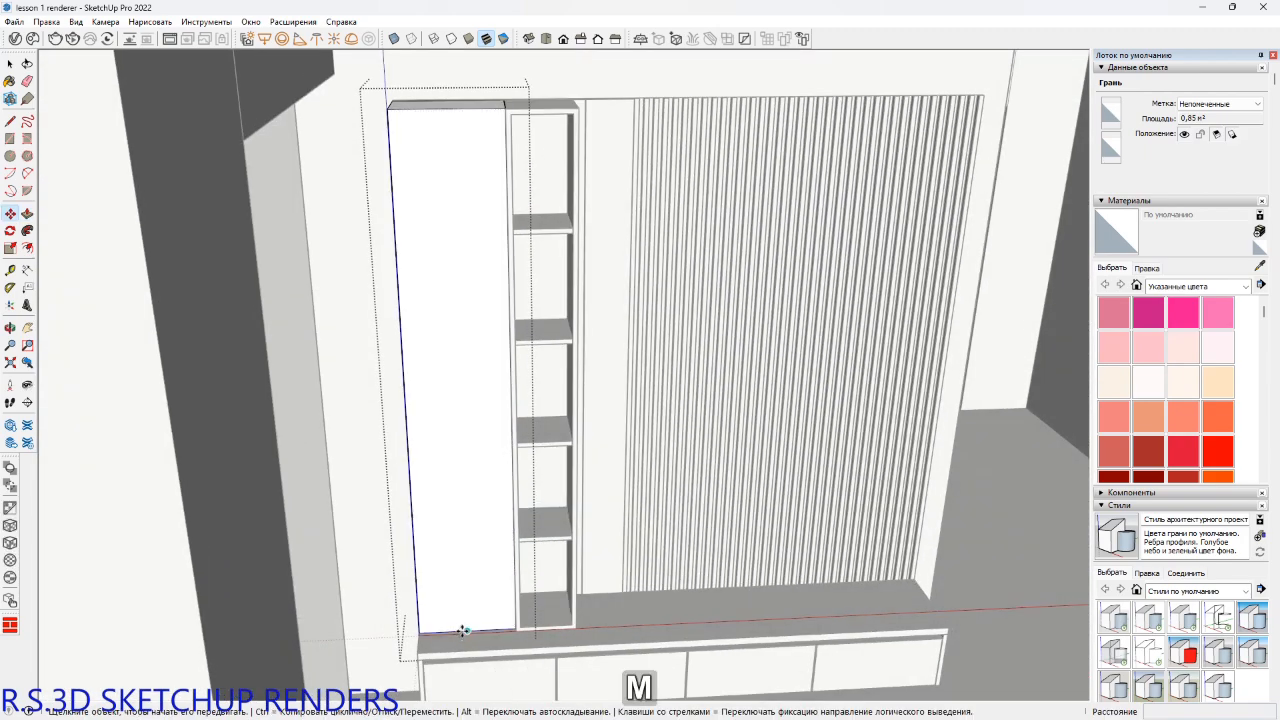
left_click(462, 630)
key("ctrl")
key("shift")
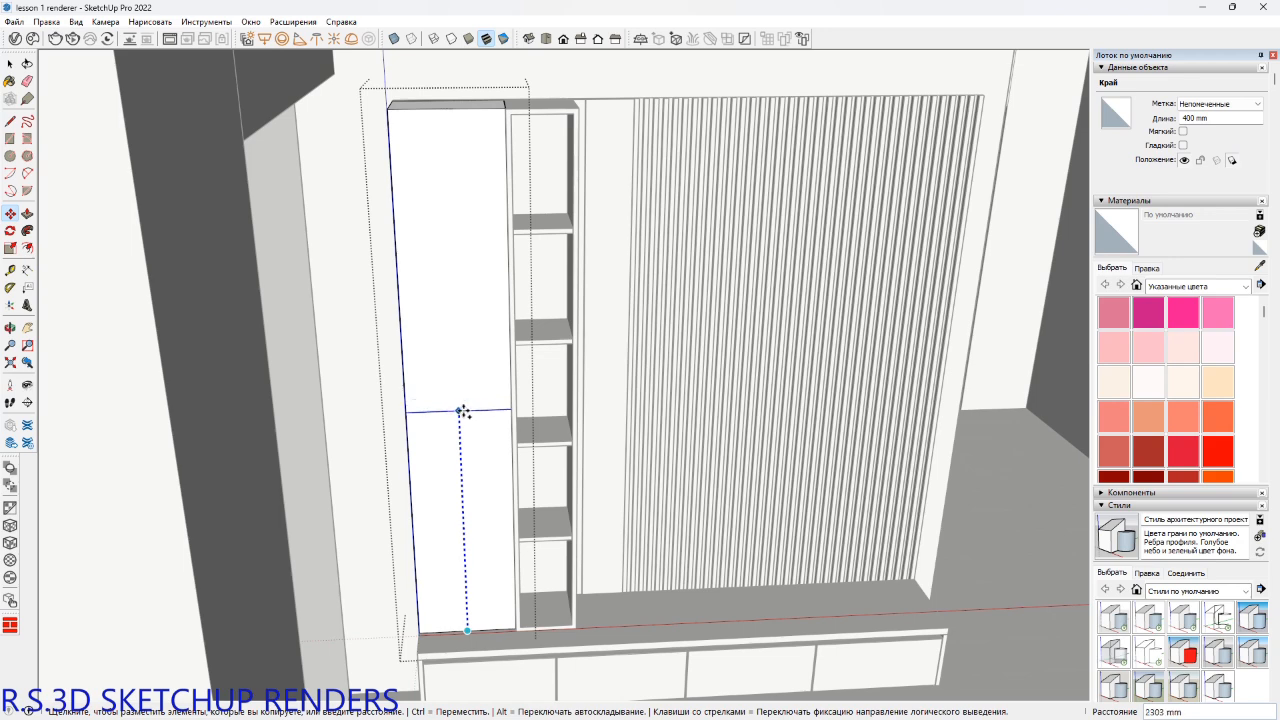
key("Up")
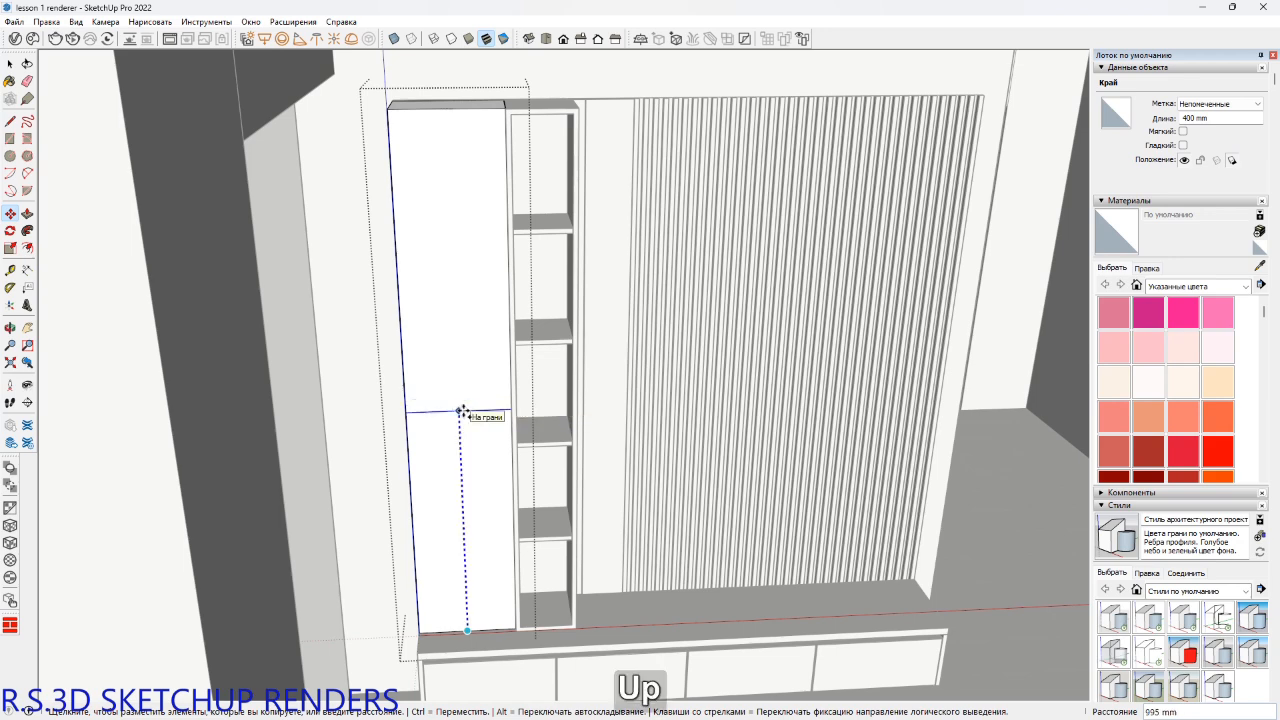
type("900")
key("Return")
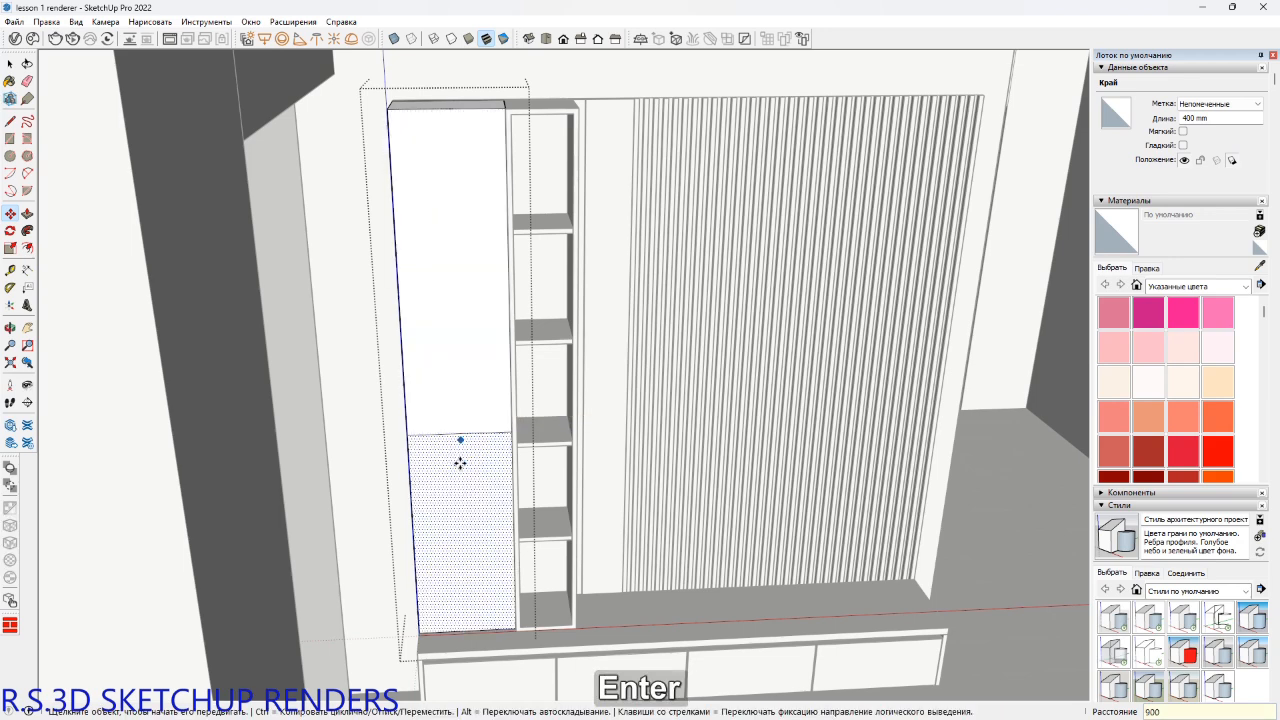
Offset the outline of the closed cabinet's lower front face slightly inward, undoing the oversized first attempt.
middle_click_drag(461, 411, 366, 369)
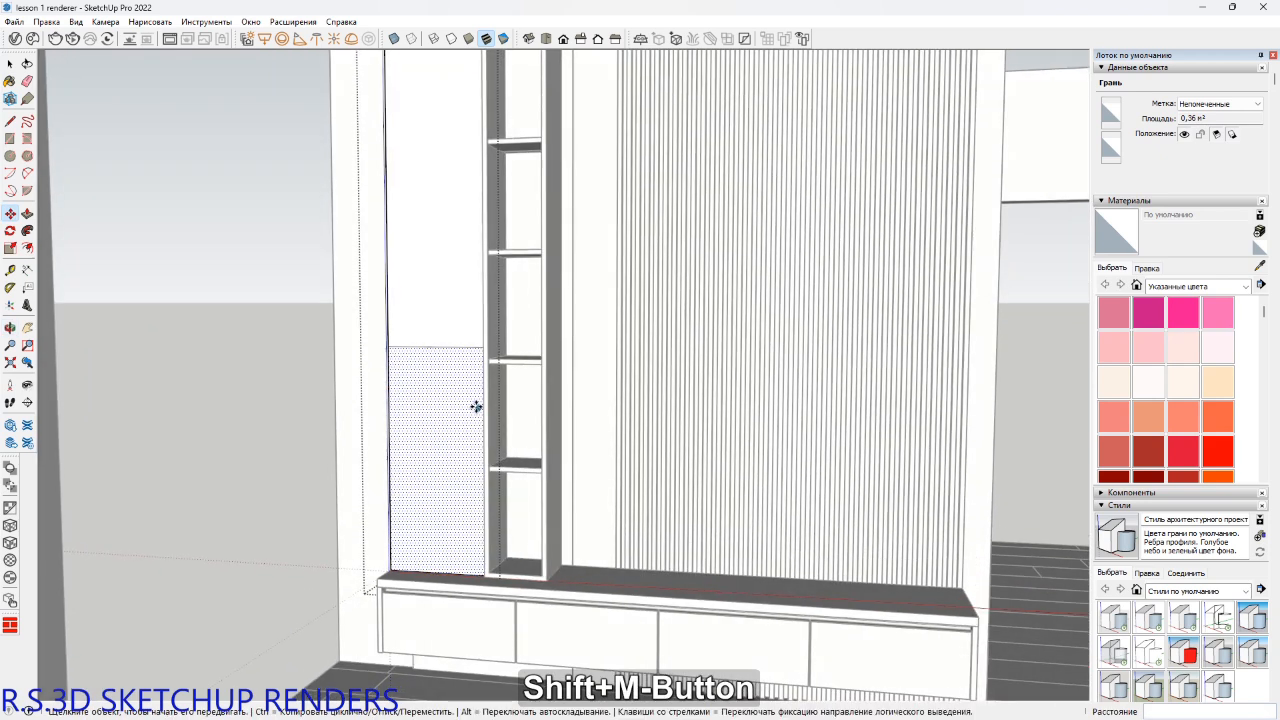
scroll(455, 362, "up", 2)
key("m")
key("f")
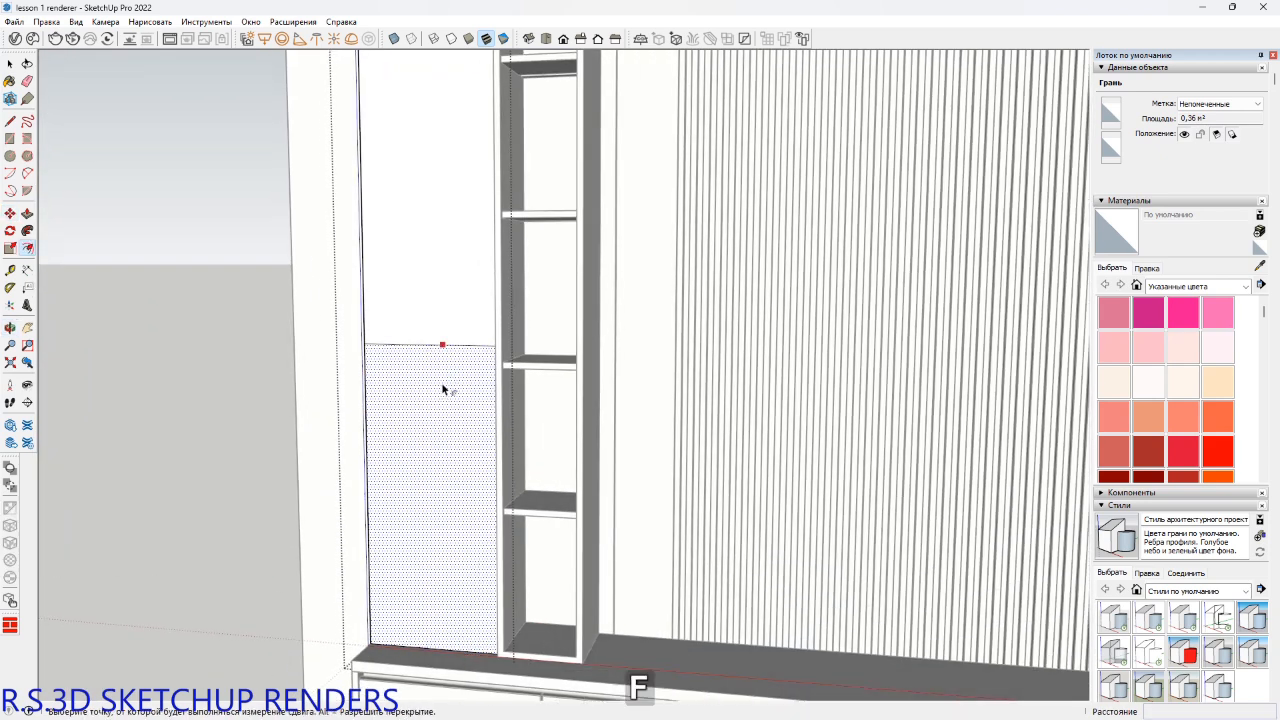
left_click(443, 347)
left_click(442, 373)
key("ctrl+z")
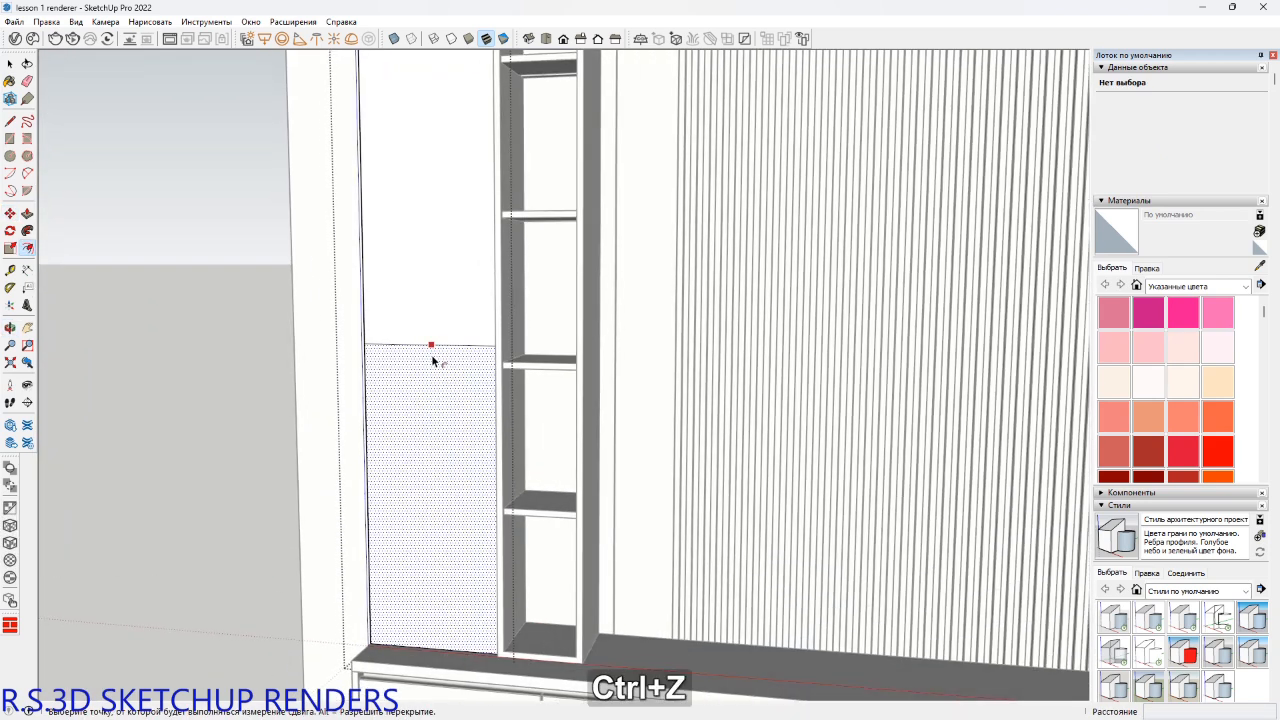
key("Return")
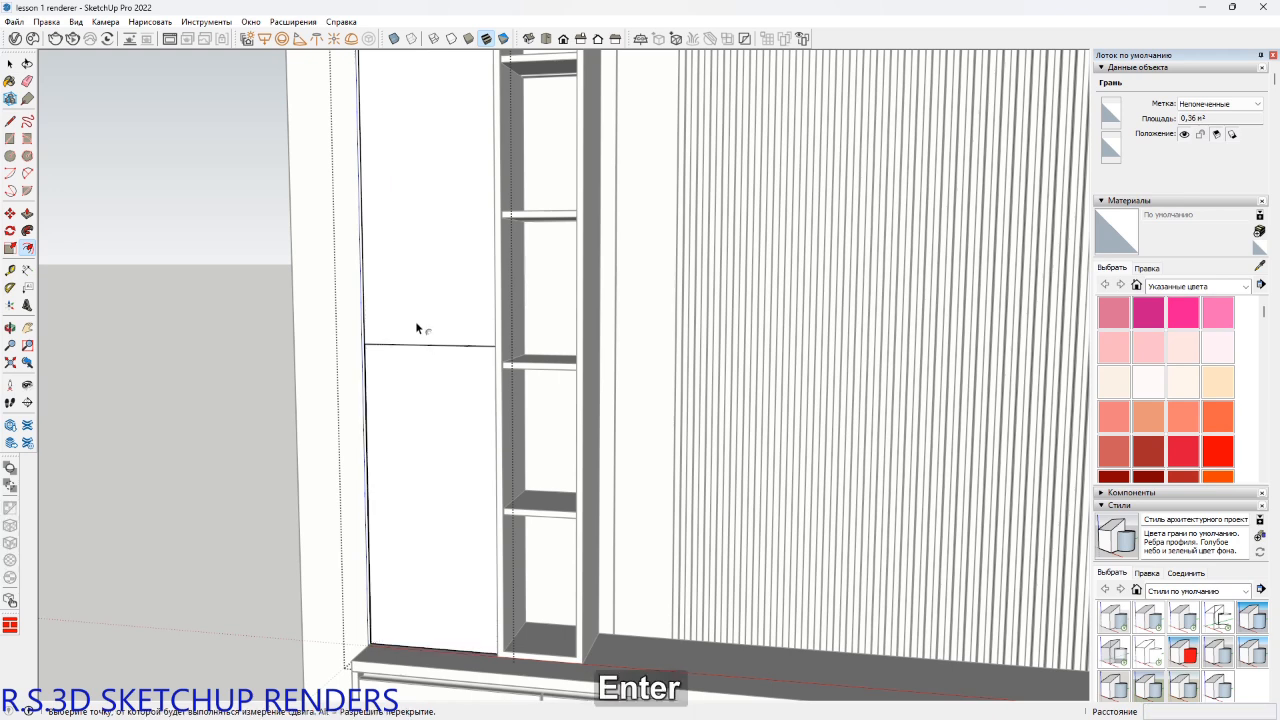
Select both inset front faces of the tall closed cabinet together with their edges and copy them to the clipboard.
key("space")
left_click(413, 315)
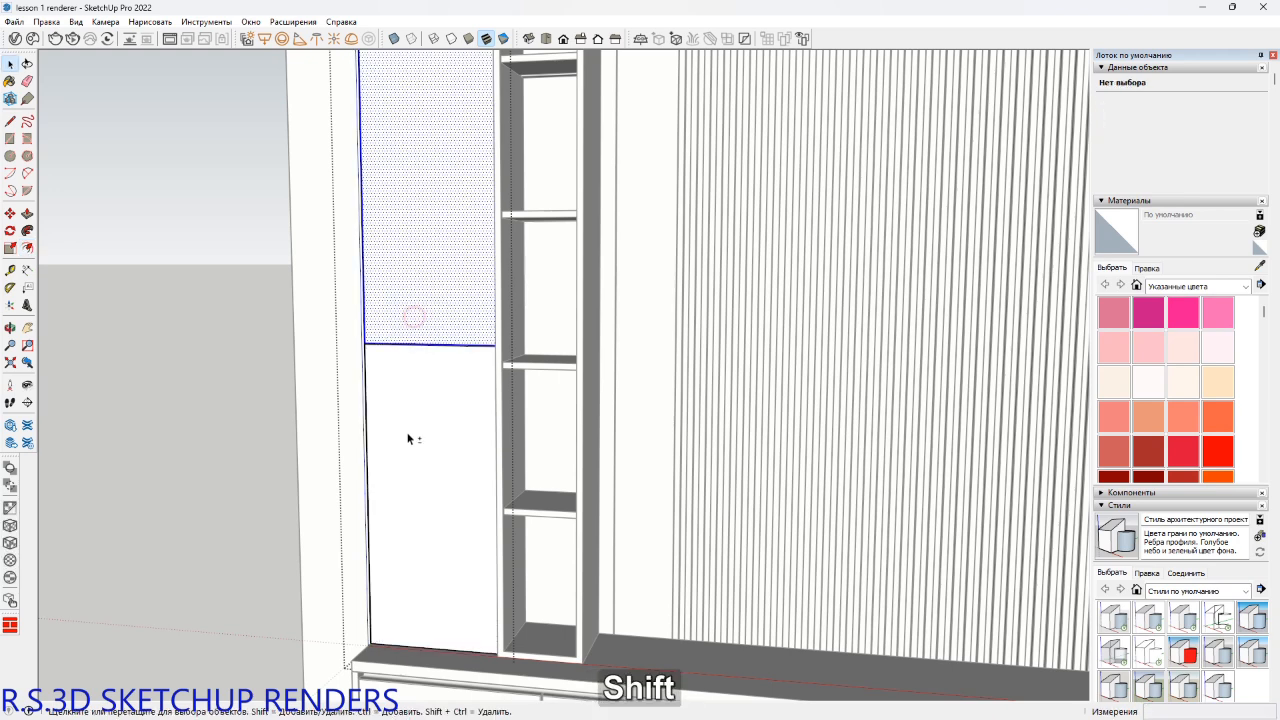
left_click(408, 433, "shift")
double_click(405, 325)
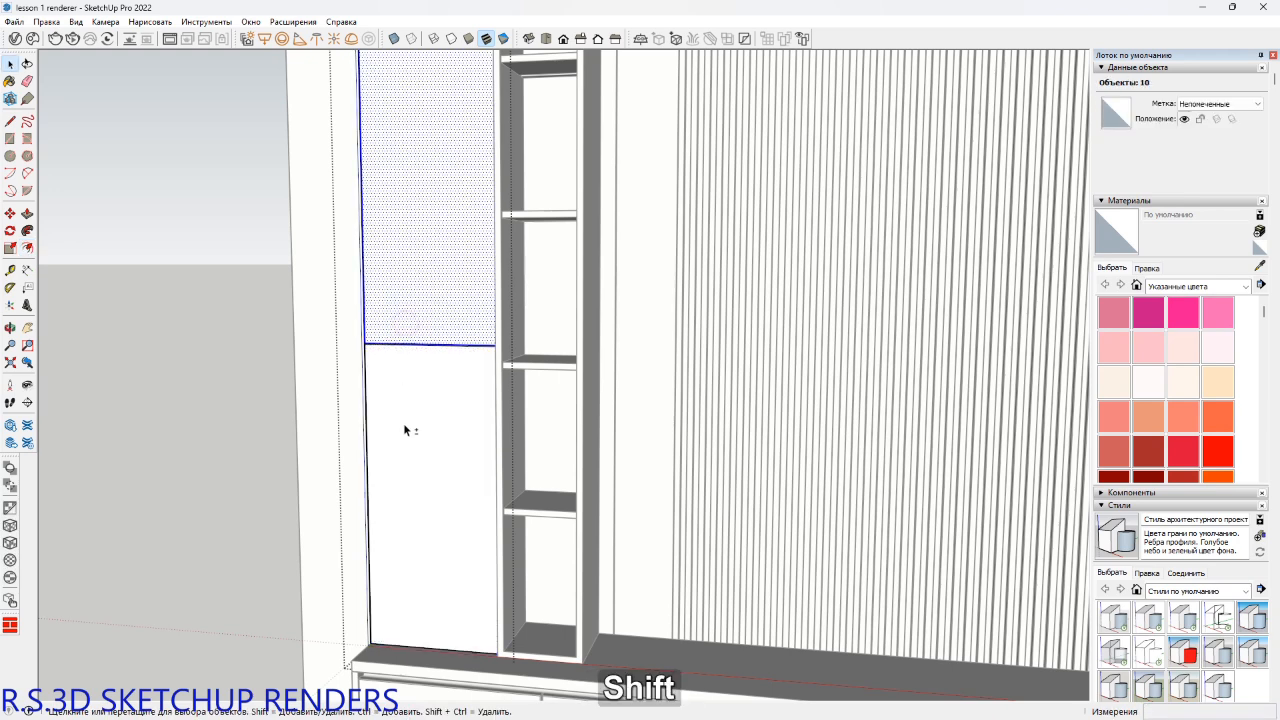
double_click(404, 428, "shift")
scroll(376, 345, "up", 6)
key("ctrl")
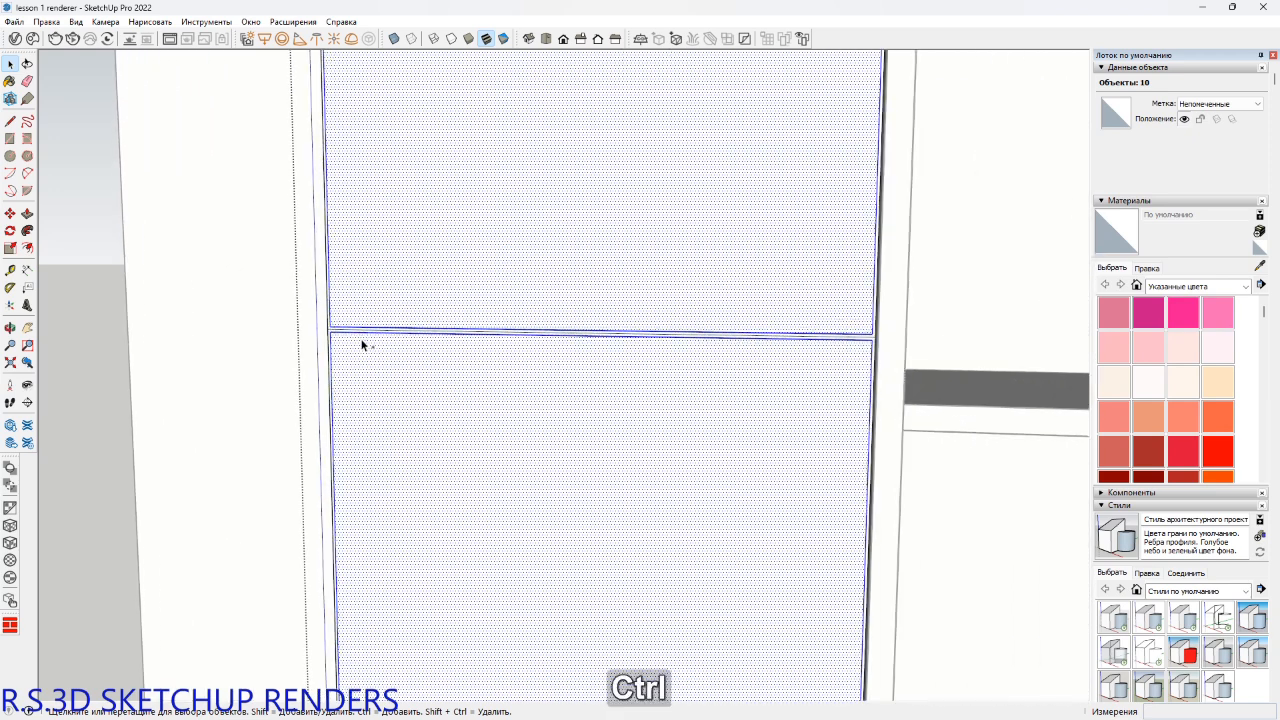
key("ctrl+c")
Undo the offsets and the dividing edge on the closed cabinet's front, then close the component.
key("ctrl+z")
key("ctrl")
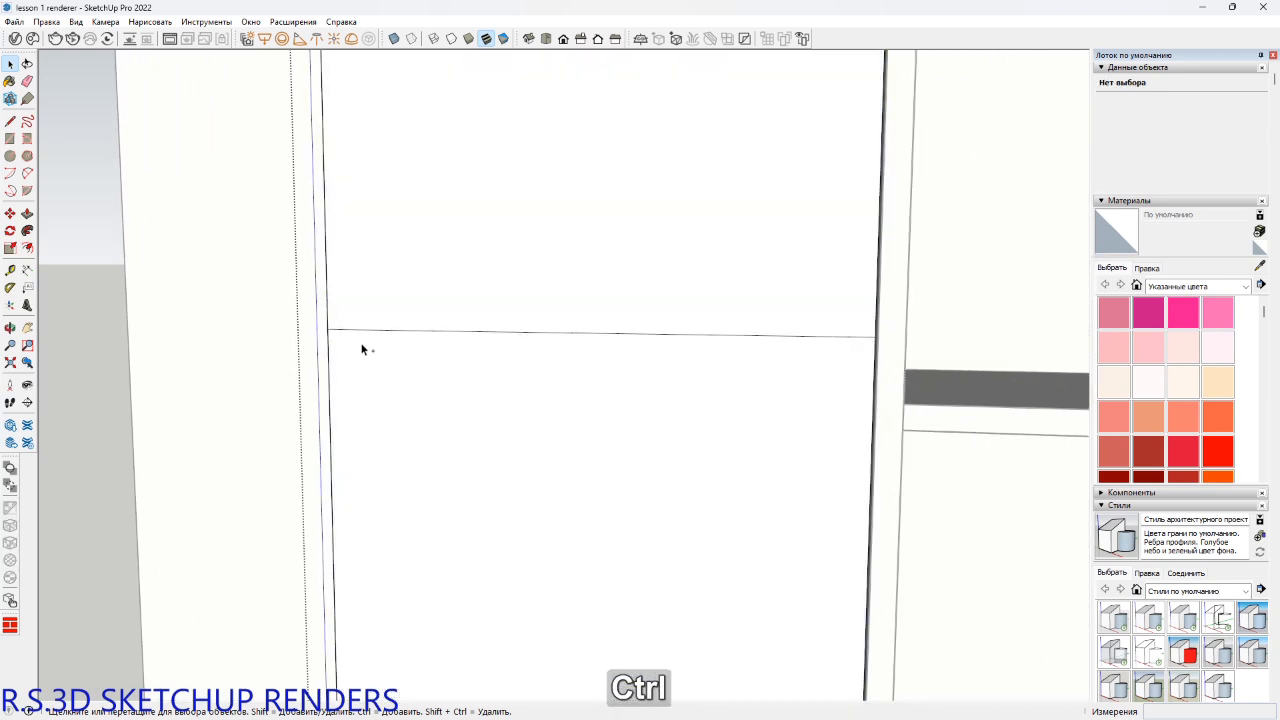
key("ctrl+z")
key("shift")
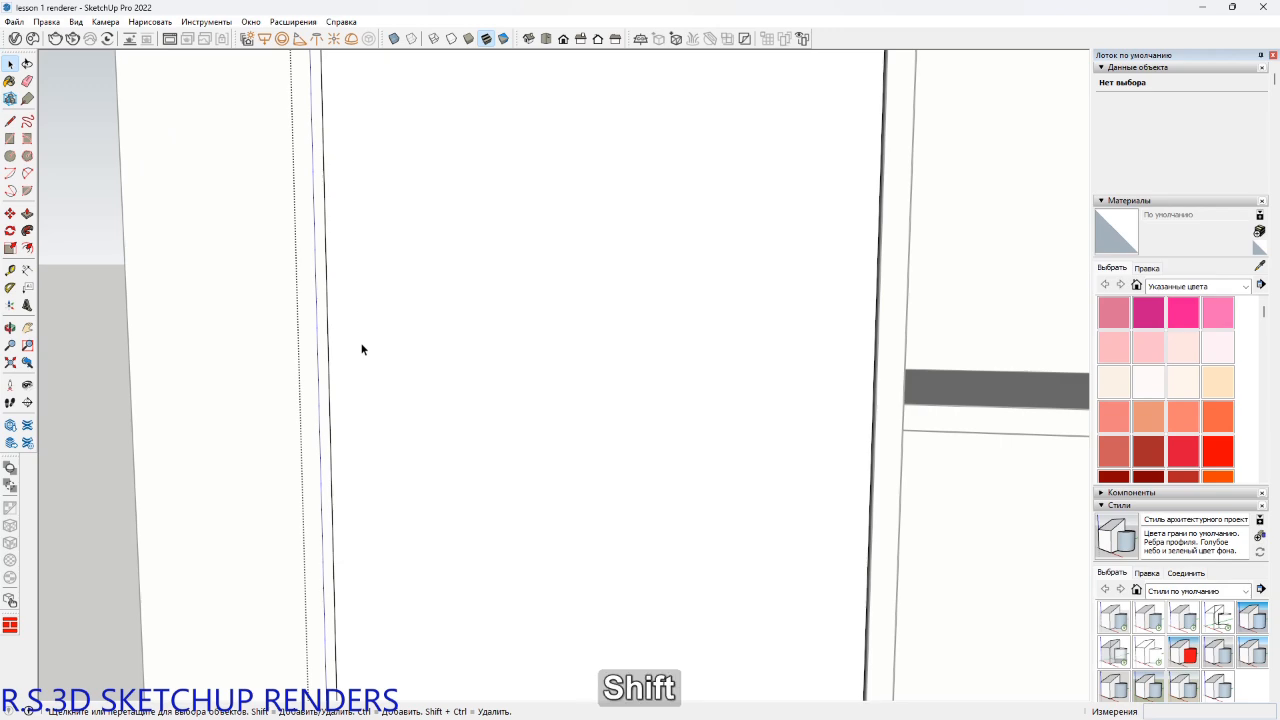
key("space")
key("Escape")
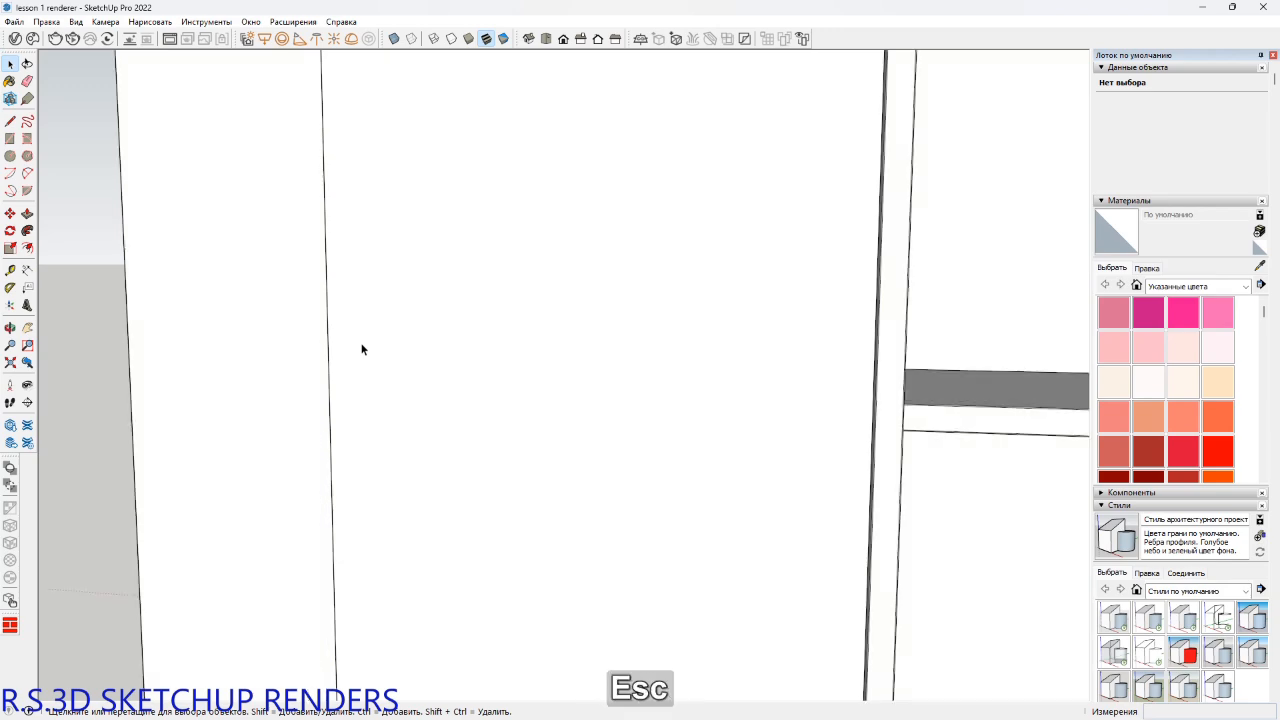
Paste the copied front faces in place over the closed cabinet, group them and open the group for editing.
middle_click_drag(360, 349, 340, 170, "shift")
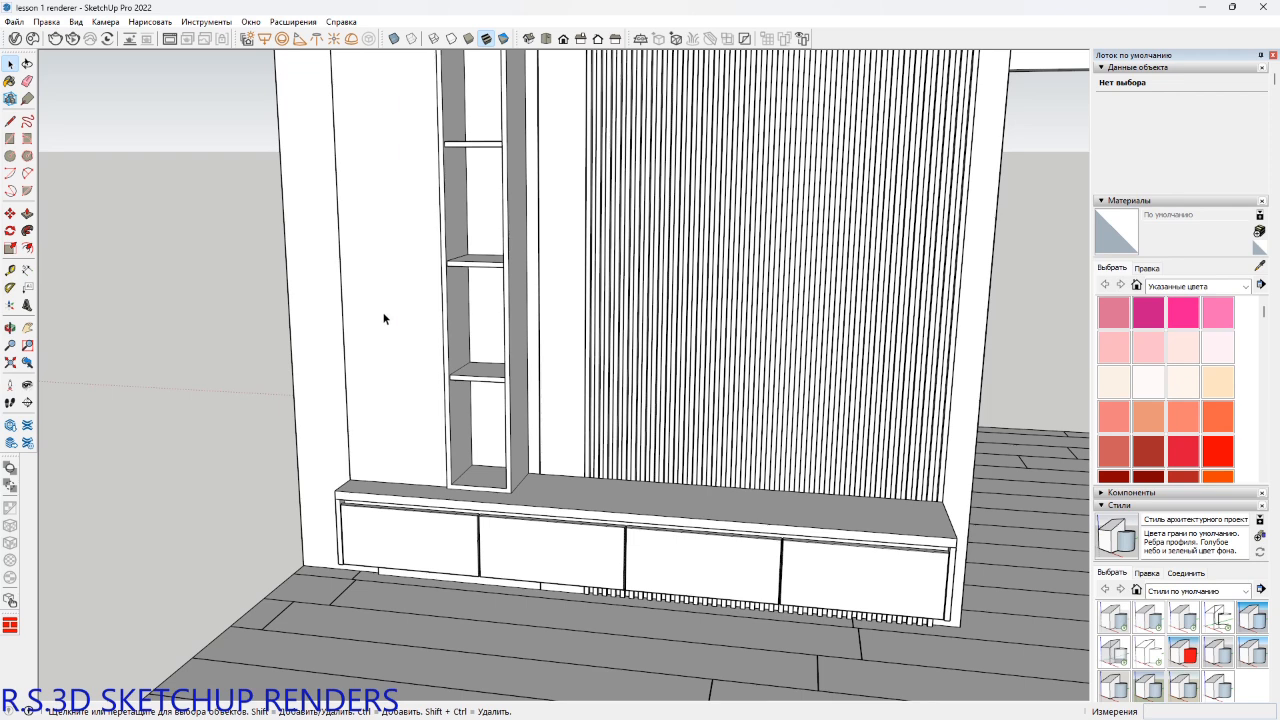
left_click(406, 398)
key("shift+v")
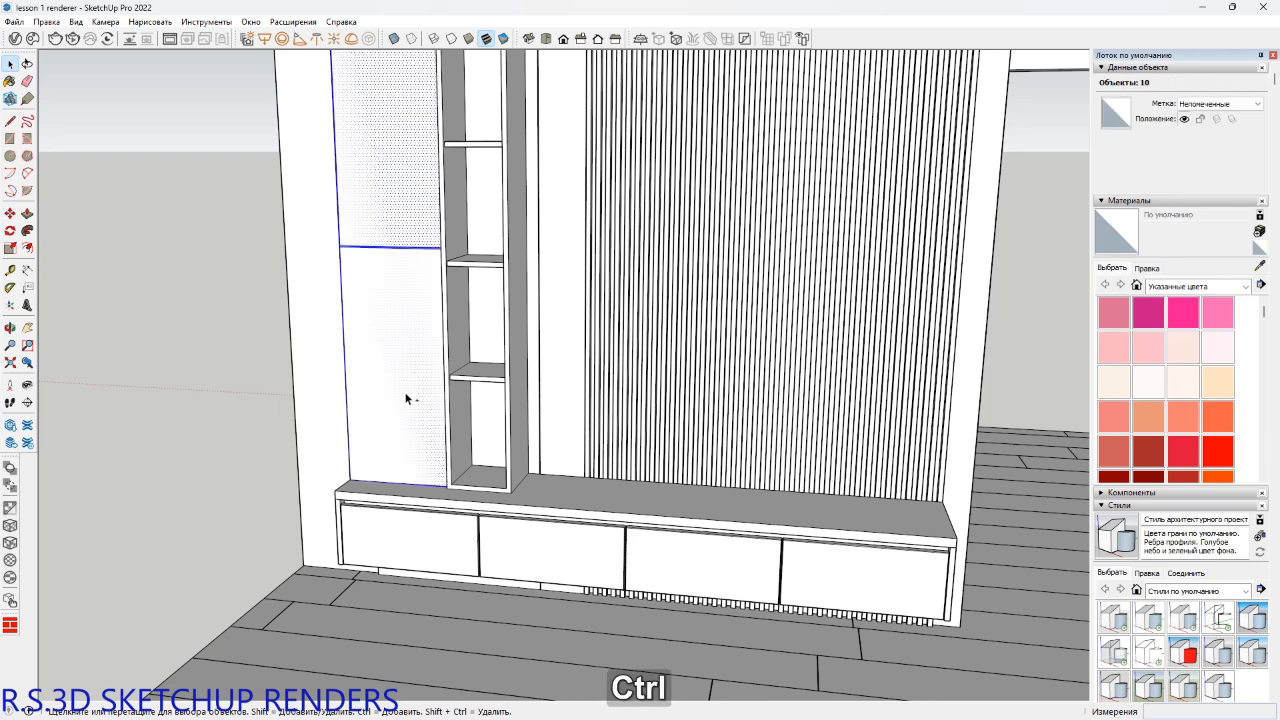
key("ctrl+g")
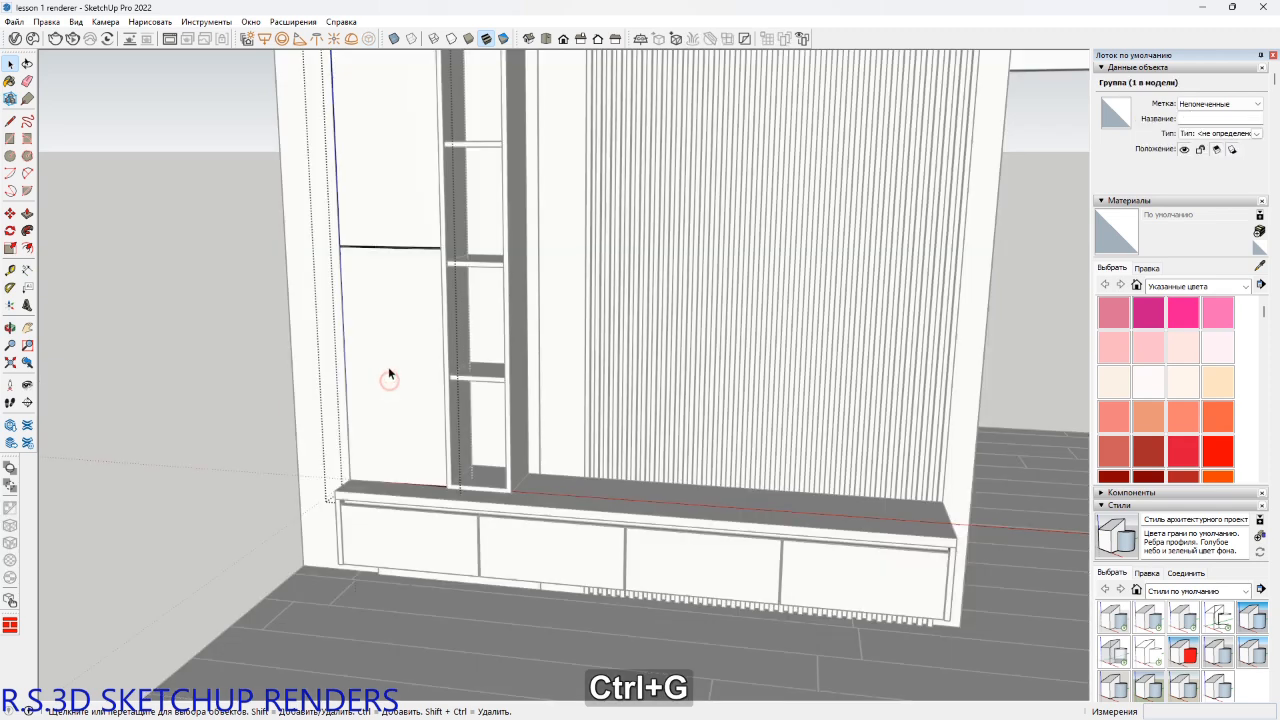
mouse_move(389, 371)
middle_mouse_down()
mouse_move(383, 380)
mouse_move(405, 381)
middle_mouse_up()
Push/Pull the lower and upper cabinet fronts to an 18 mm thickness.
key("p")
scroll(405, 381, "up", 6)
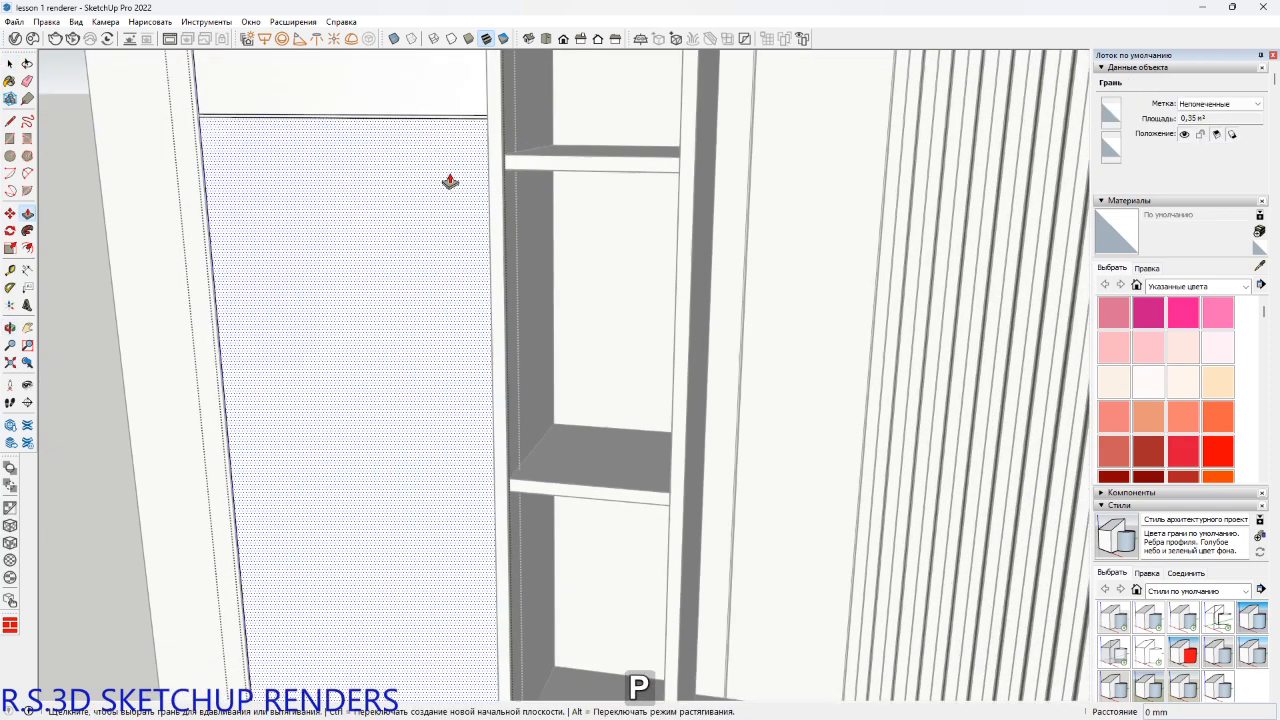
left_click(469, 158)
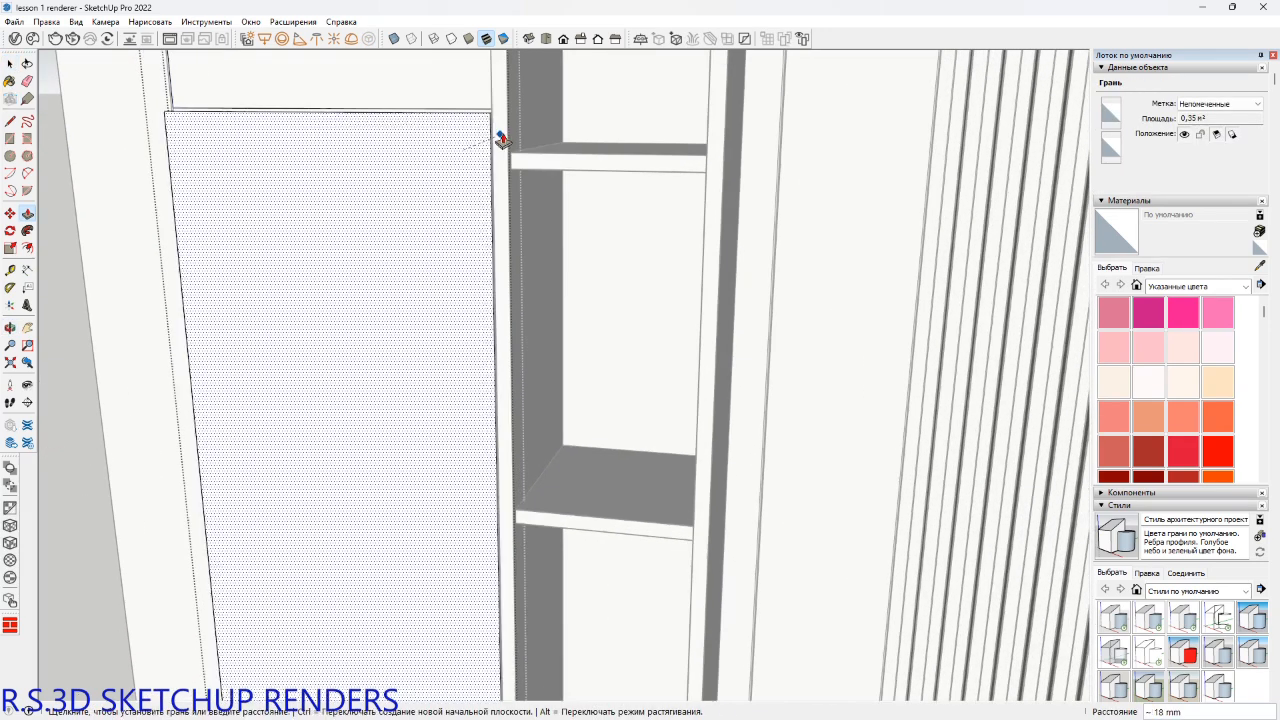
left_click(502, 133)
middle_click_drag(461, 82, 651, 317, "shift")
scroll(415, 379, "up", 3)
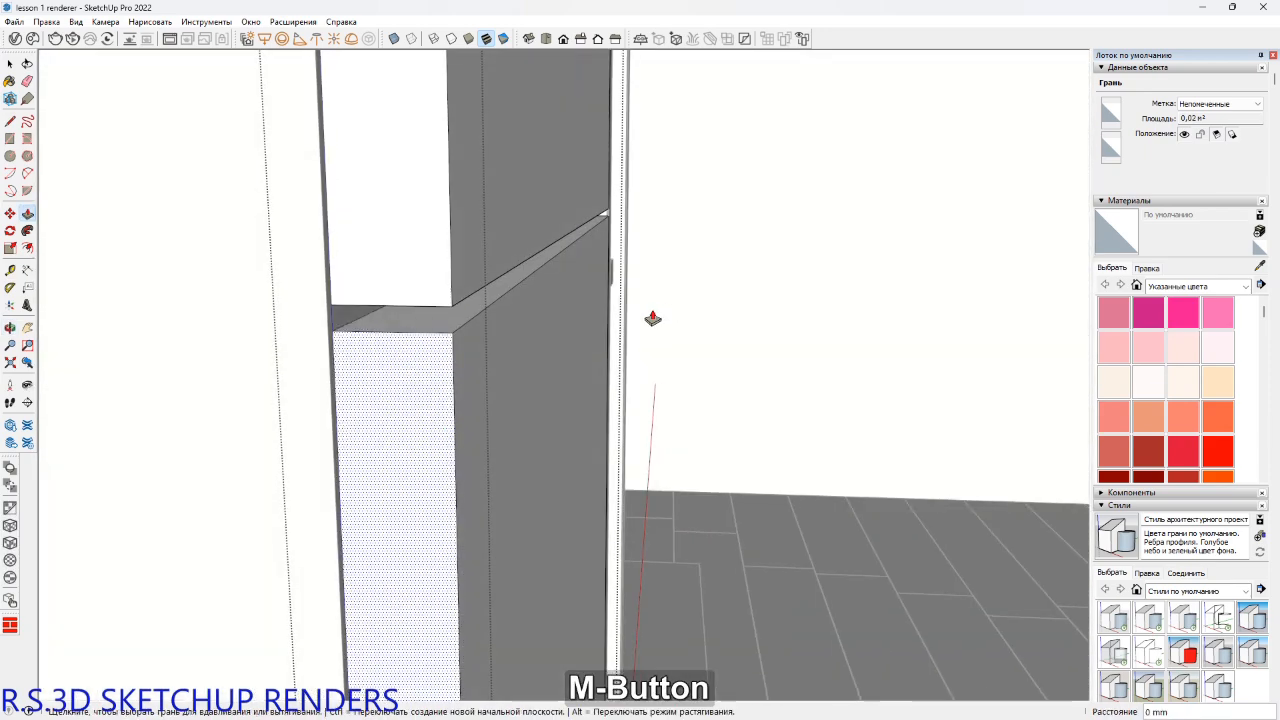
Draw a short diagonal line across the front upper corner of the lower front's side as a chamfer profile.
key("l")
scroll(466, 337, "up", 3)
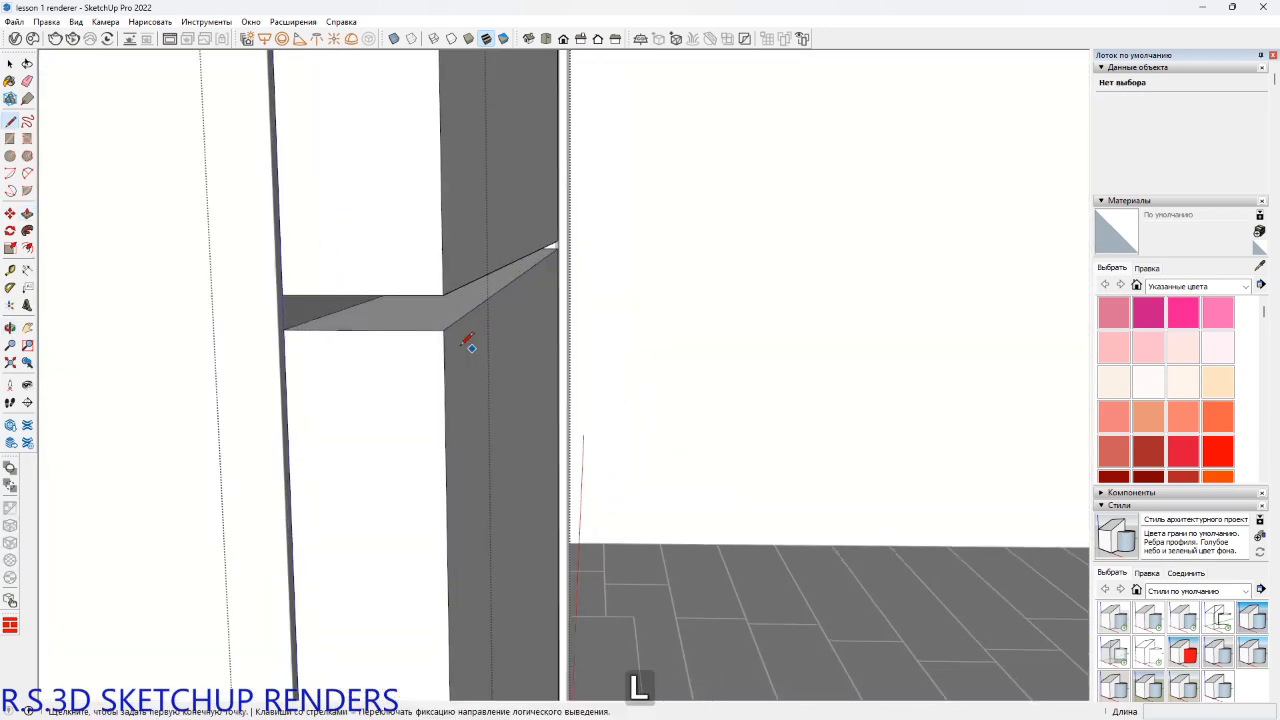
left_click(417, 318)
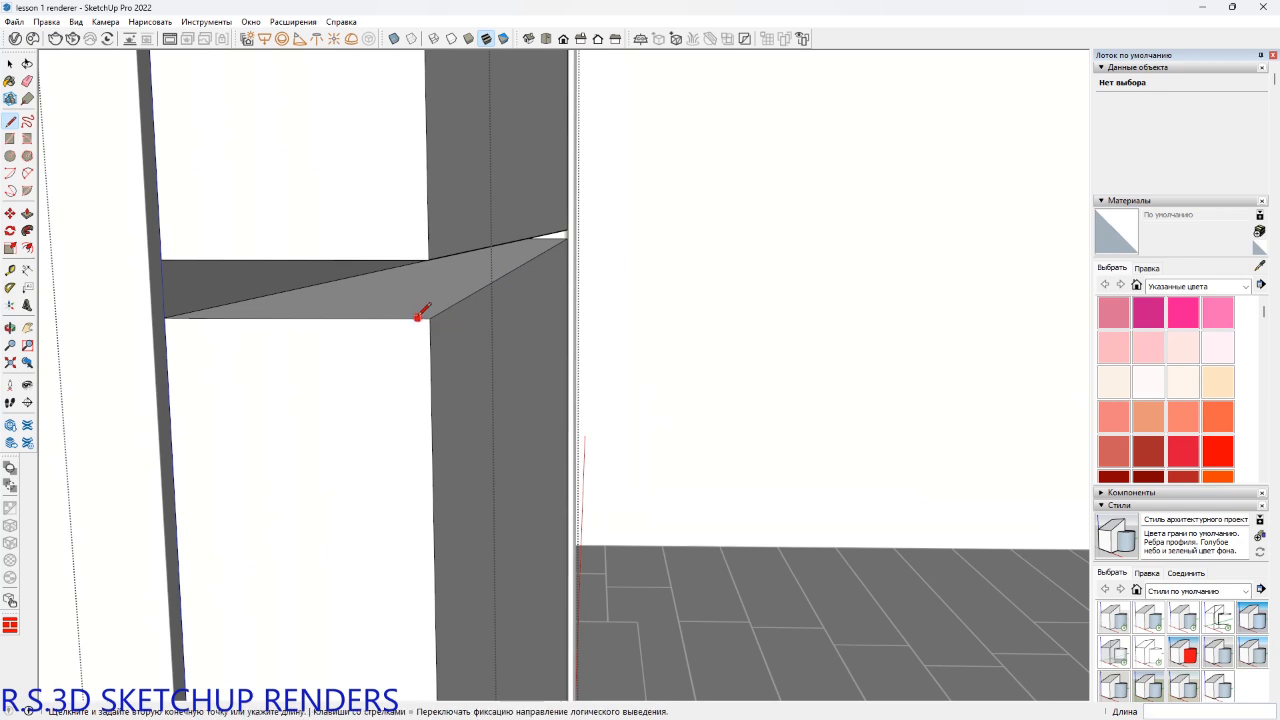
left_click(430, 328)
key("space")
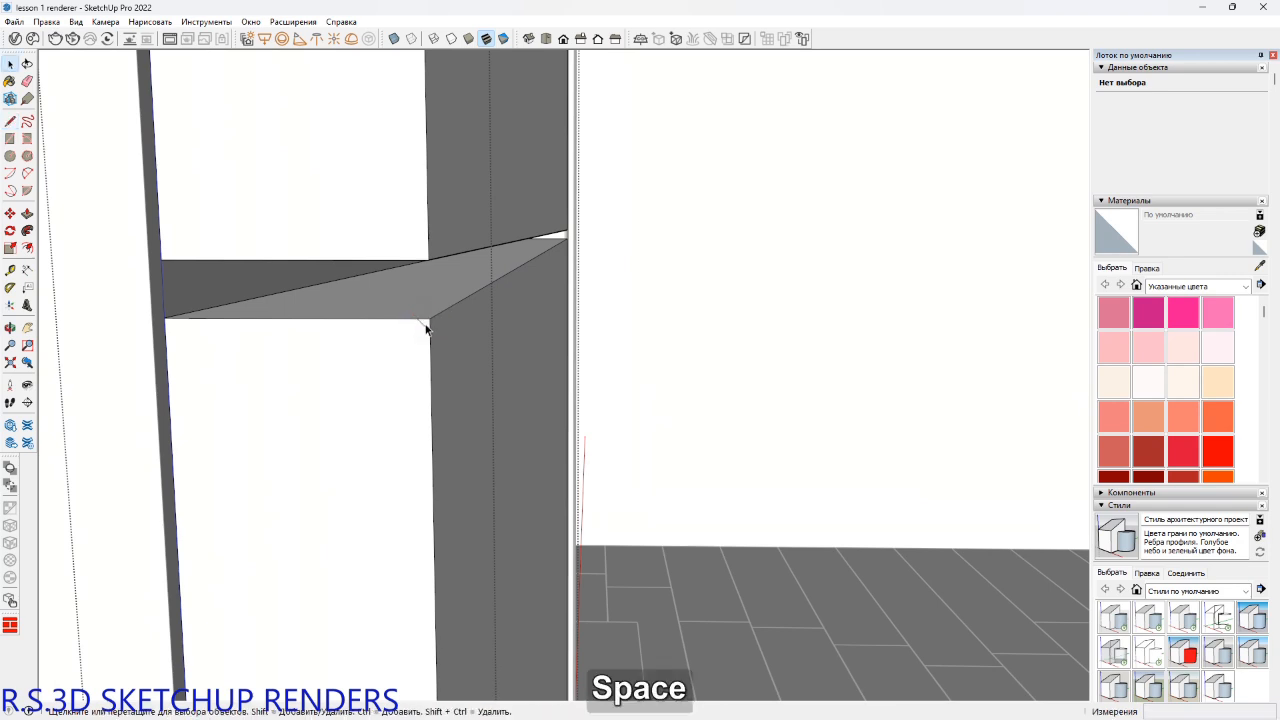
Select the small corner triangle with its edges and copy it straight up into the gap between the two fronts.
left_click(427, 326)
scroll(425, 328, "up", 2)
left_click(427, 326)
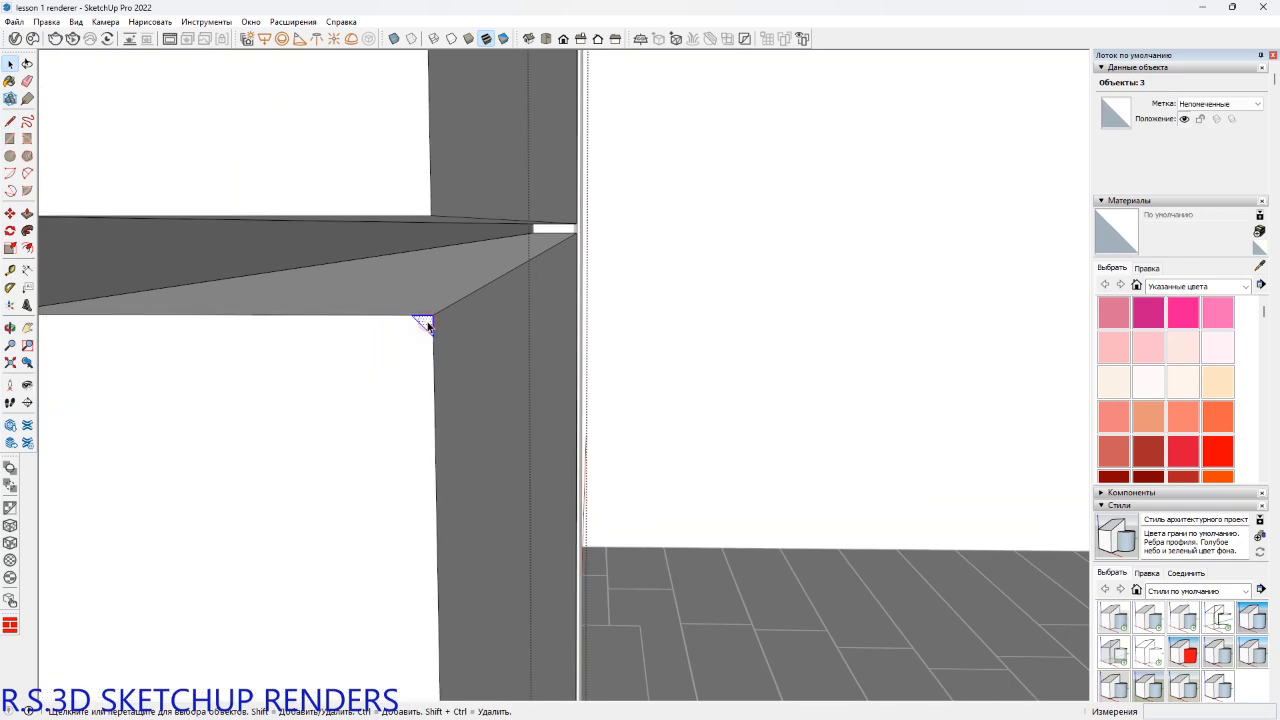
scroll(427, 326, "down", 2)
key("m")
key("ctrl")
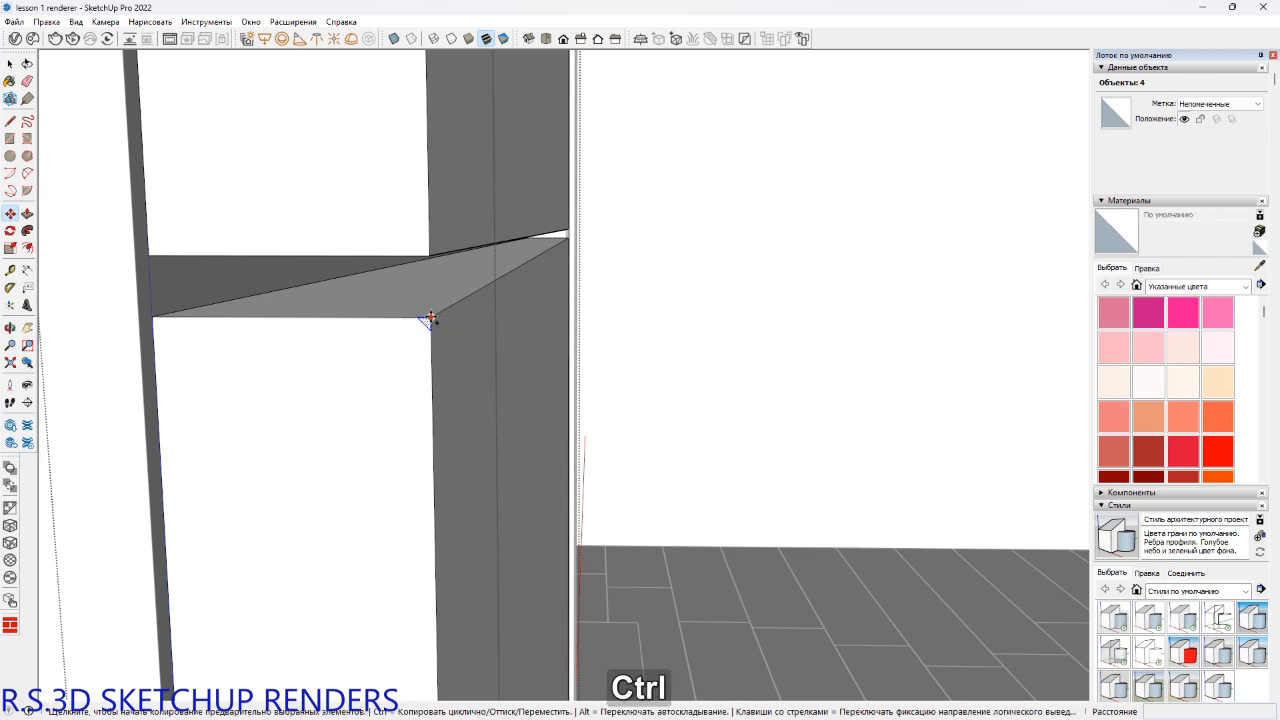
left_click(429, 319)
key("shift")
left_click(423, 289)
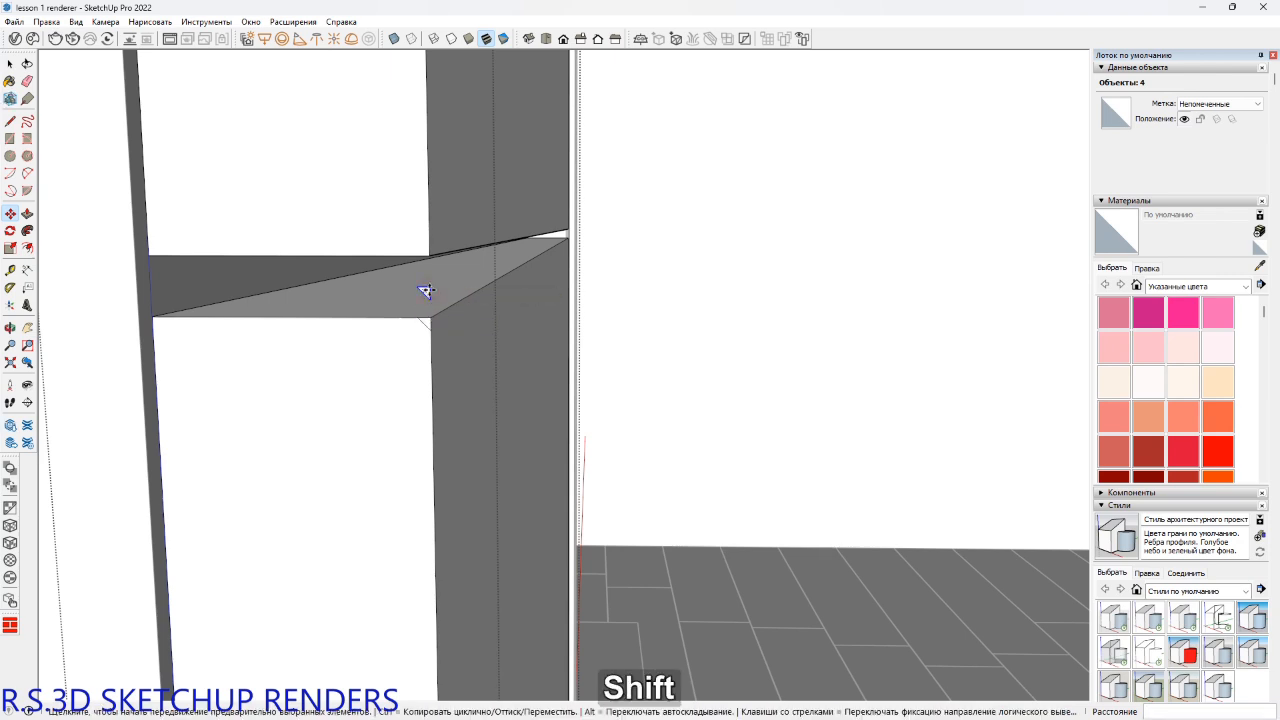
Flip the copied triangle along the blue direction and move it onto the lower corner of the upper front.
scroll(425, 292, "up", 2)
right_click(425, 292)
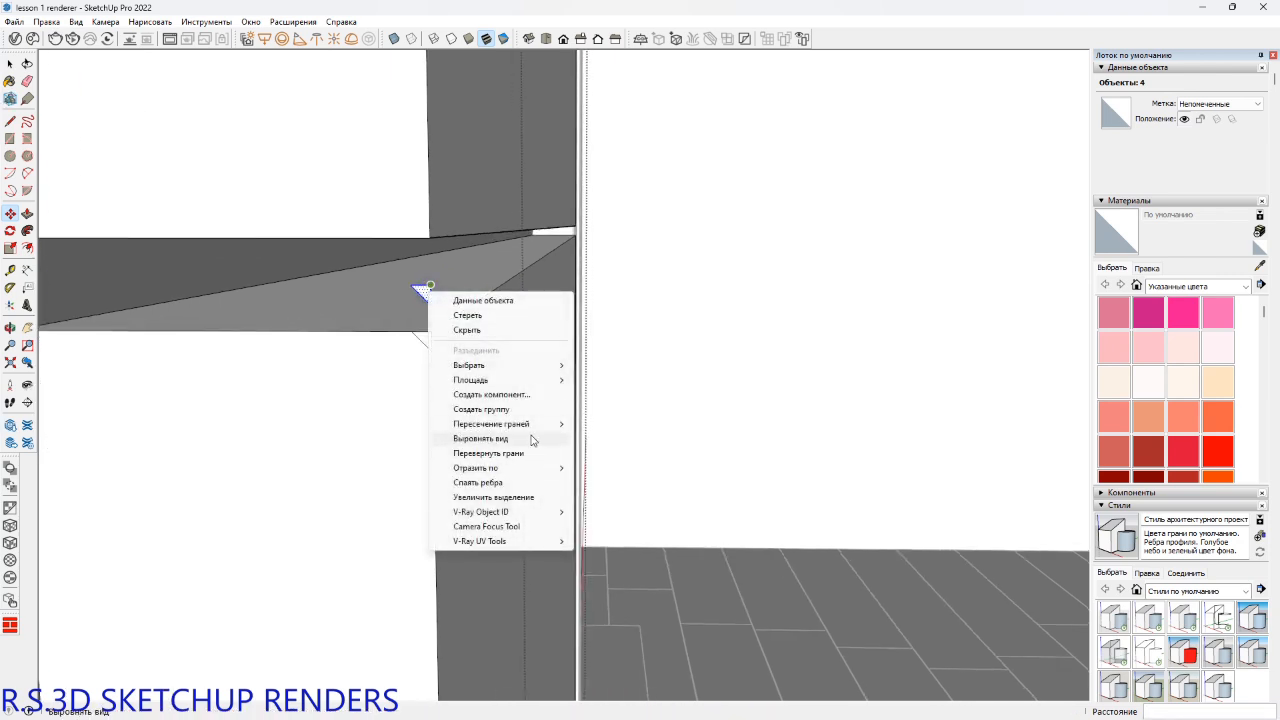
mouse_move(548, 471)
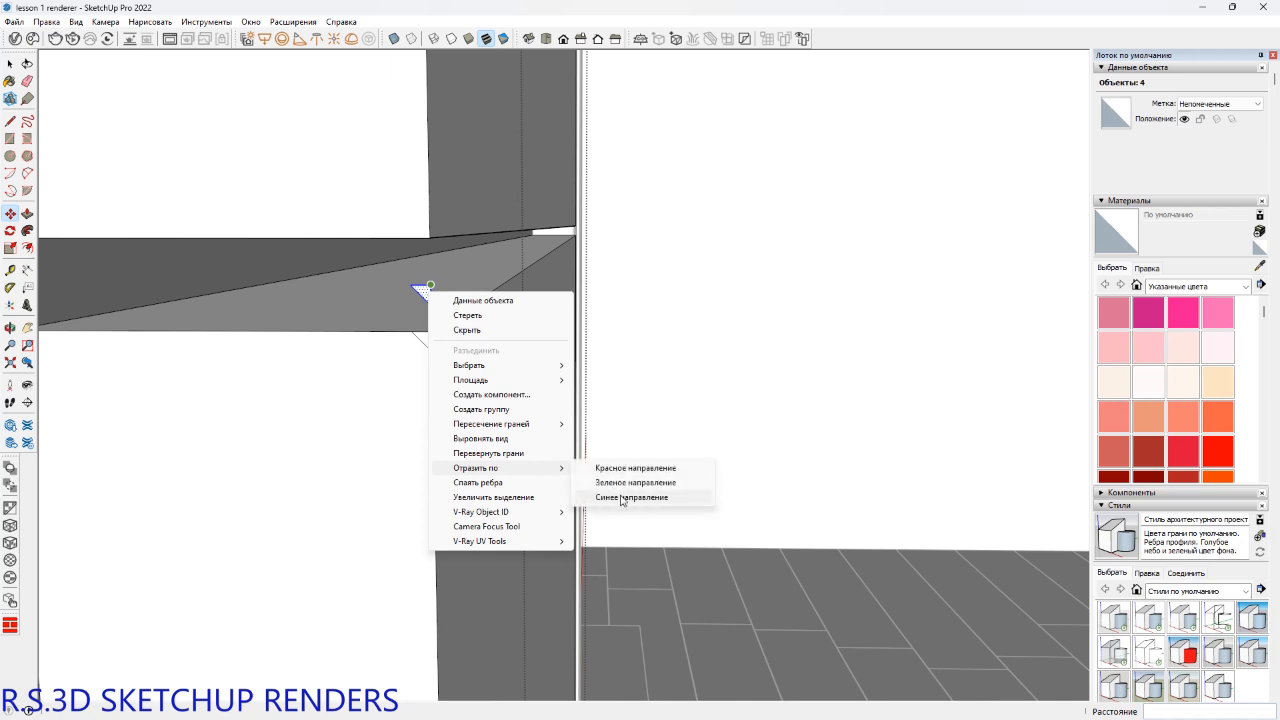
left_click(621, 498)
left_click(425, 298)
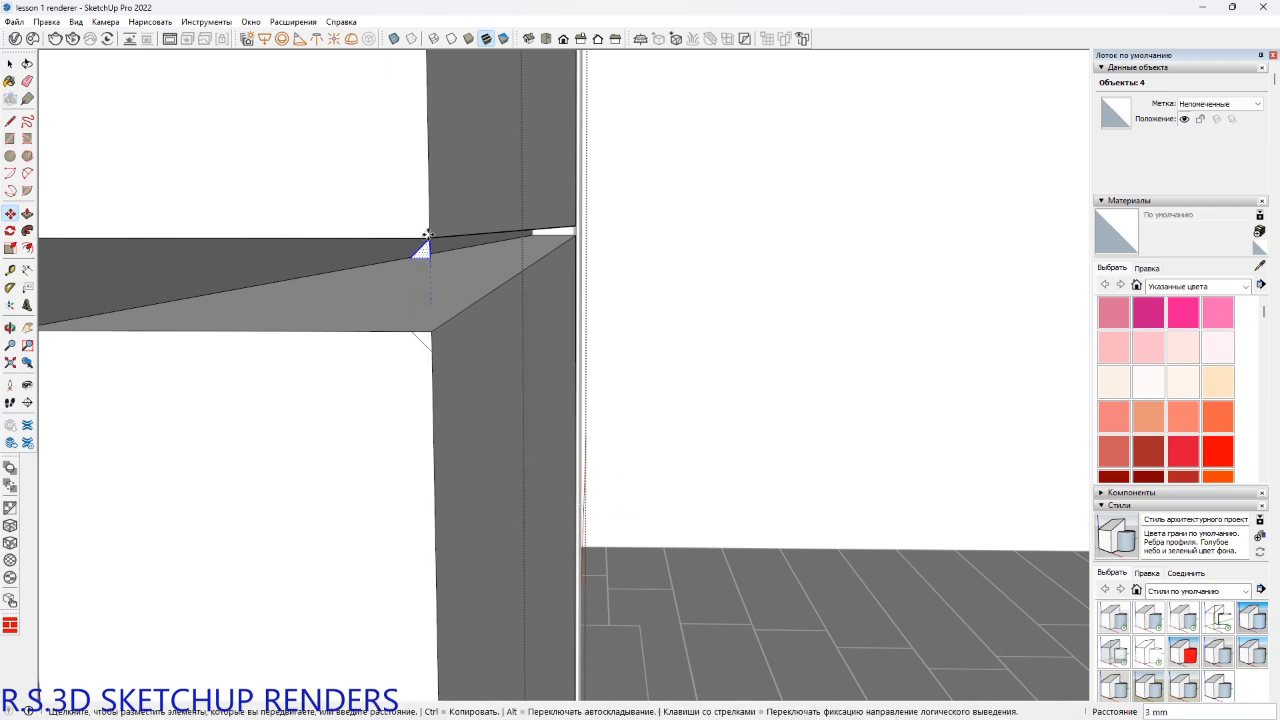
left_click(429, 237)
Run Follow Me with the triangular profile around the upper front's face to chamfer its edges.
key("space")
left_click(449, 222)
scroll(439, 225, "up", 2)
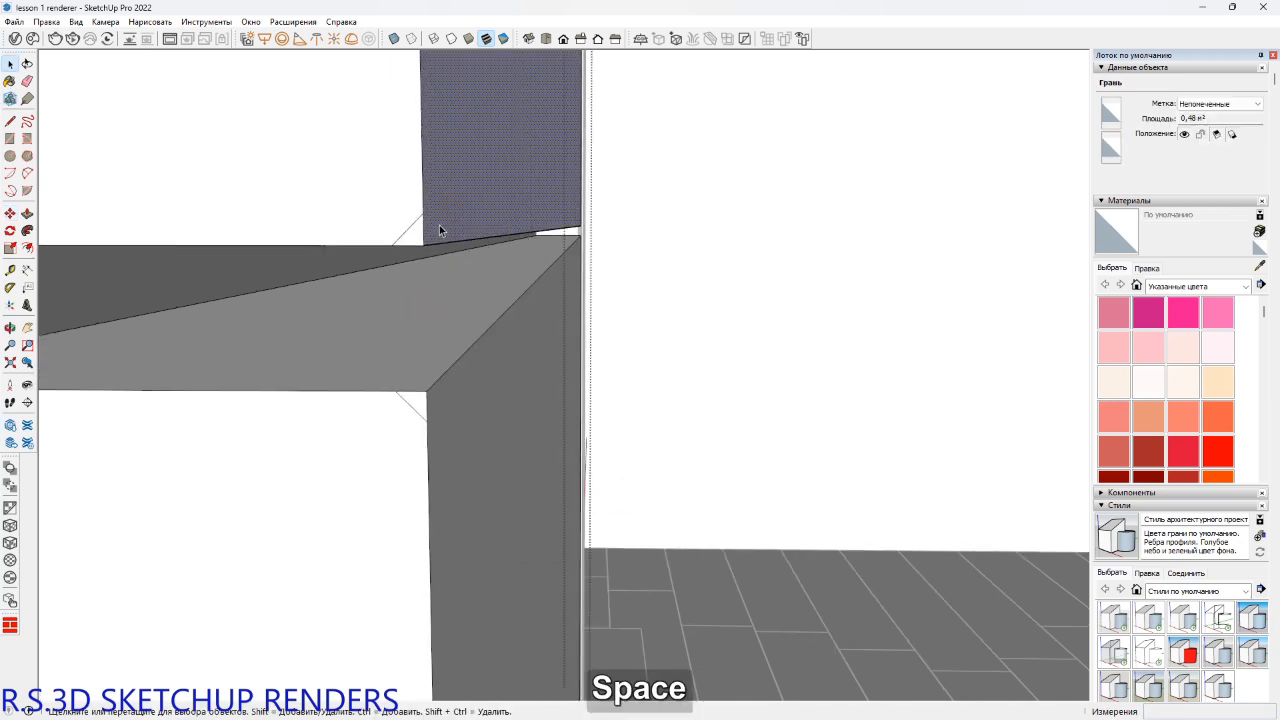
key("alt+a")
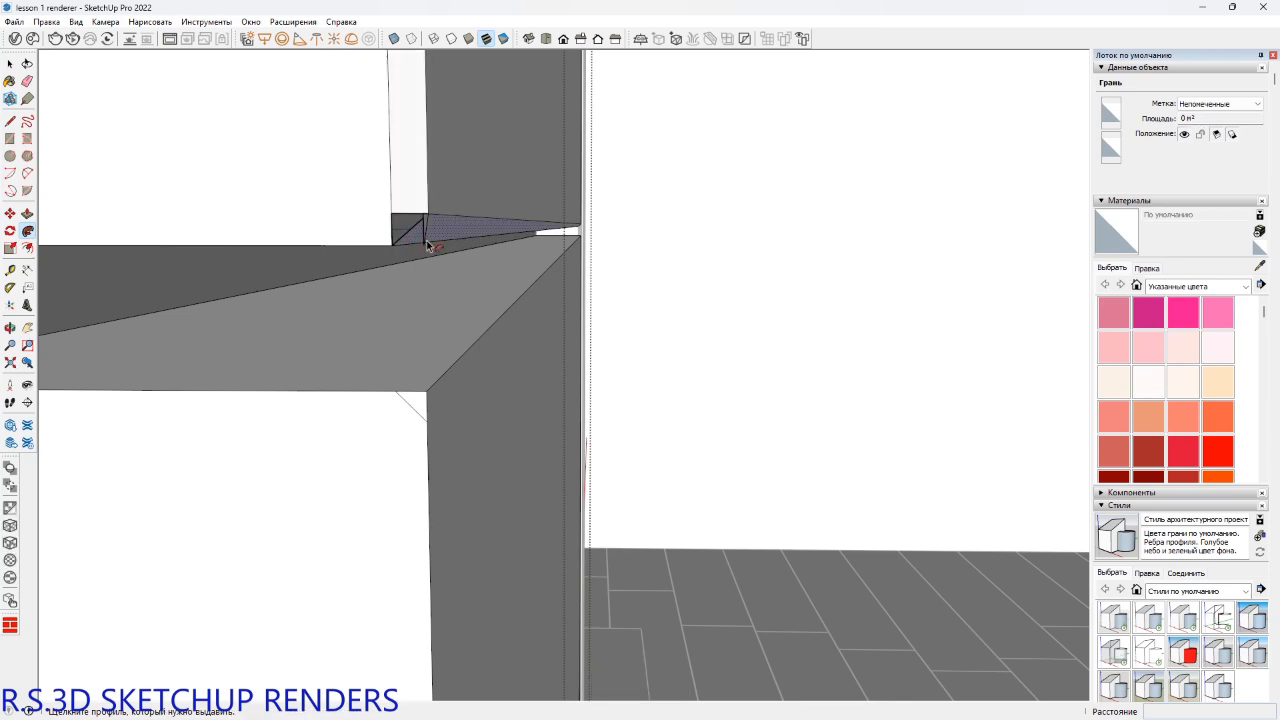
mouse_move(422, 242)
middle_mouse_down()
mouse_move(430, 75)
mouse_move(523, 109)
mouse_move(407, 230)
mouse_move(286, 286)
mouse_move(294, 300)
middle_mouse_up()
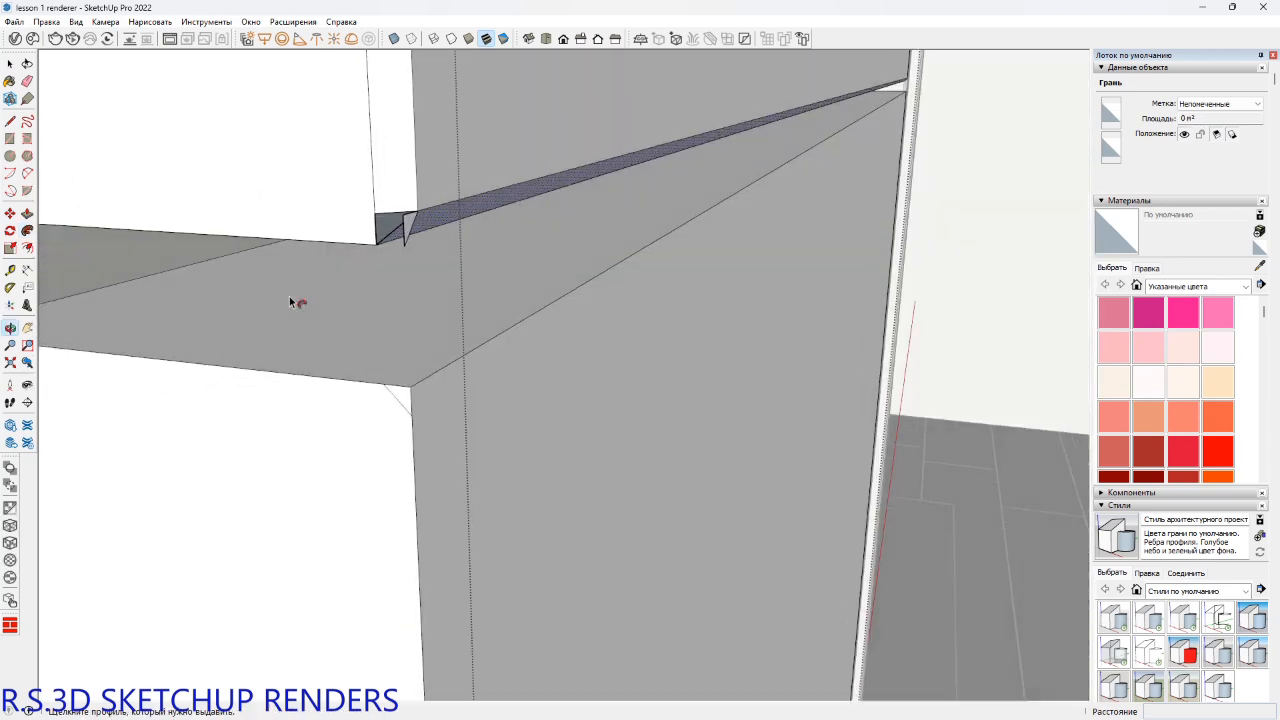
Close the open hole at the upper front's chamfered corner with a line and erase the leftover profile scrap.
key("l")
left_click(375, 213)
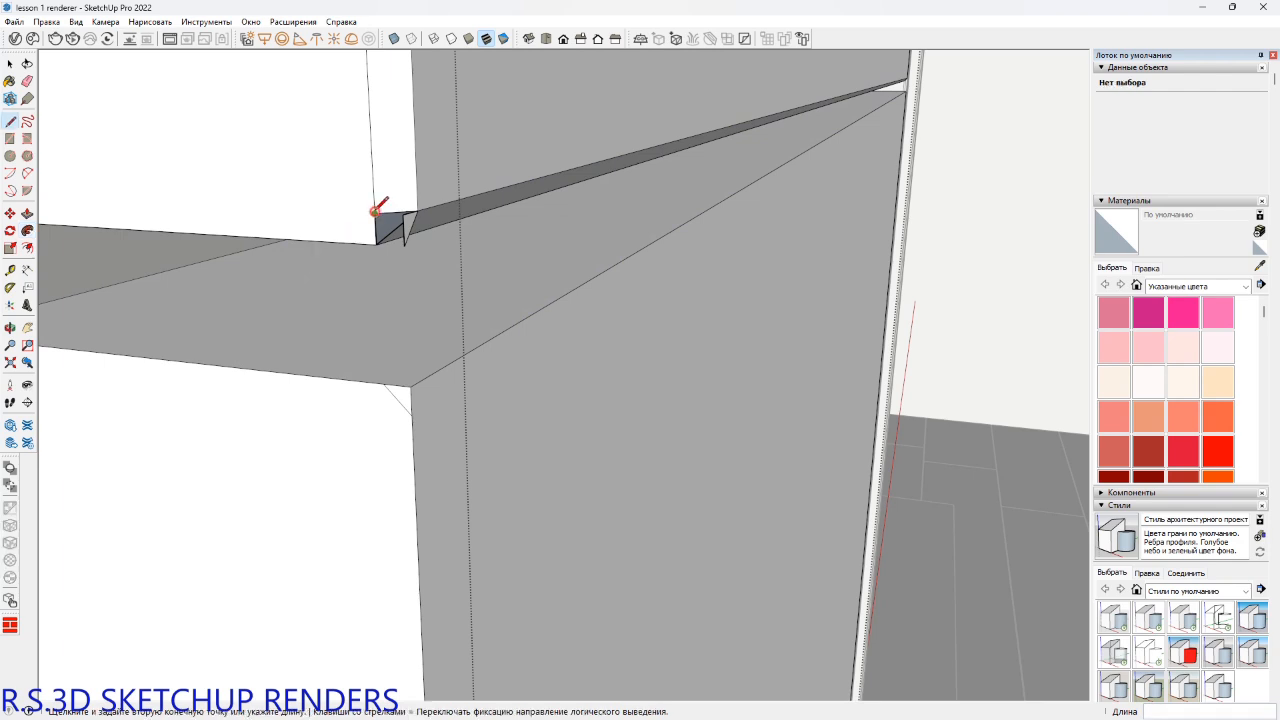
left_click(376, 244)
mouse_move(376, 244)
middle_mouse_down()
mouse_move(266, 180)
mouse_move(343, 223)
middle_mouse_up()
key("e")
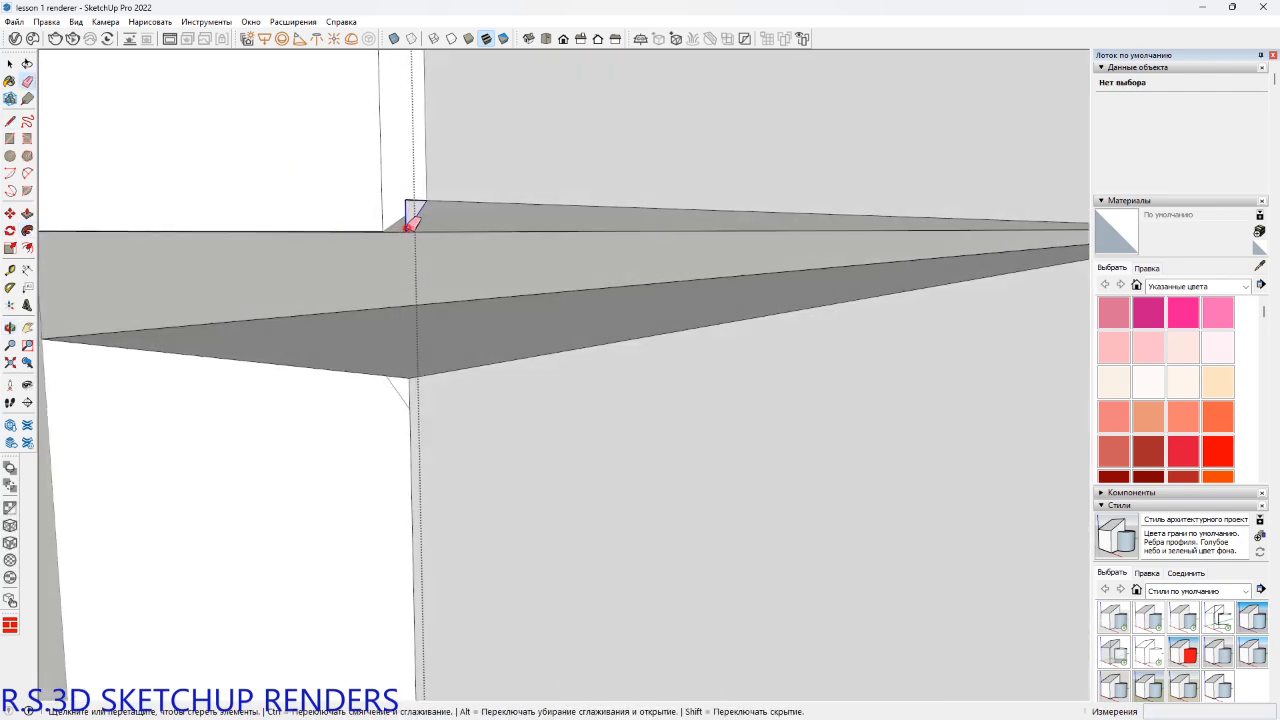
left_click(408, 226)
Chamfer the lower front's edges by running Follow Me with its corner triangle around the front's face.
mouse_move(413, 193)
middle_mouse_down()
mouse_move(517, 329)
mouse_move(477, 311)
mouse_move(514, 320)
mouse_move(506, 406)
middle_mouse_up()
key("space")
left_click(506, 406)
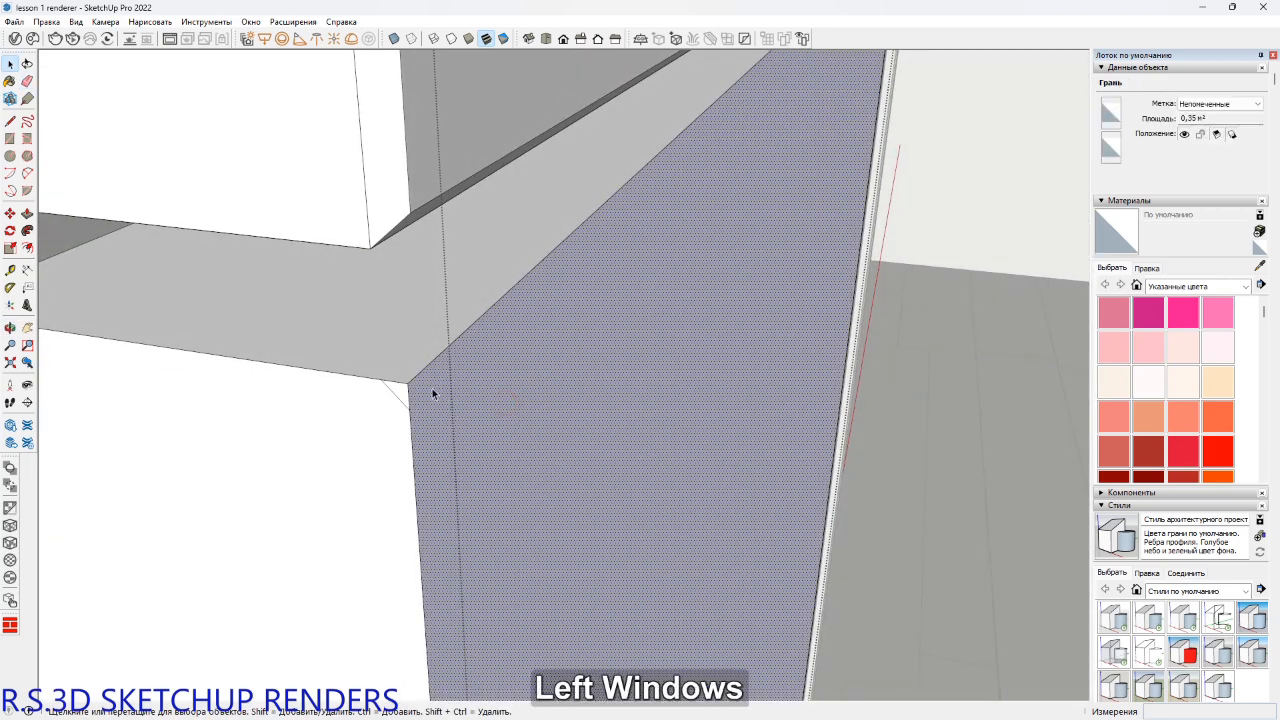
middle_click_drag(431, 388, 406, 374)
key("super")
key("alt+a")
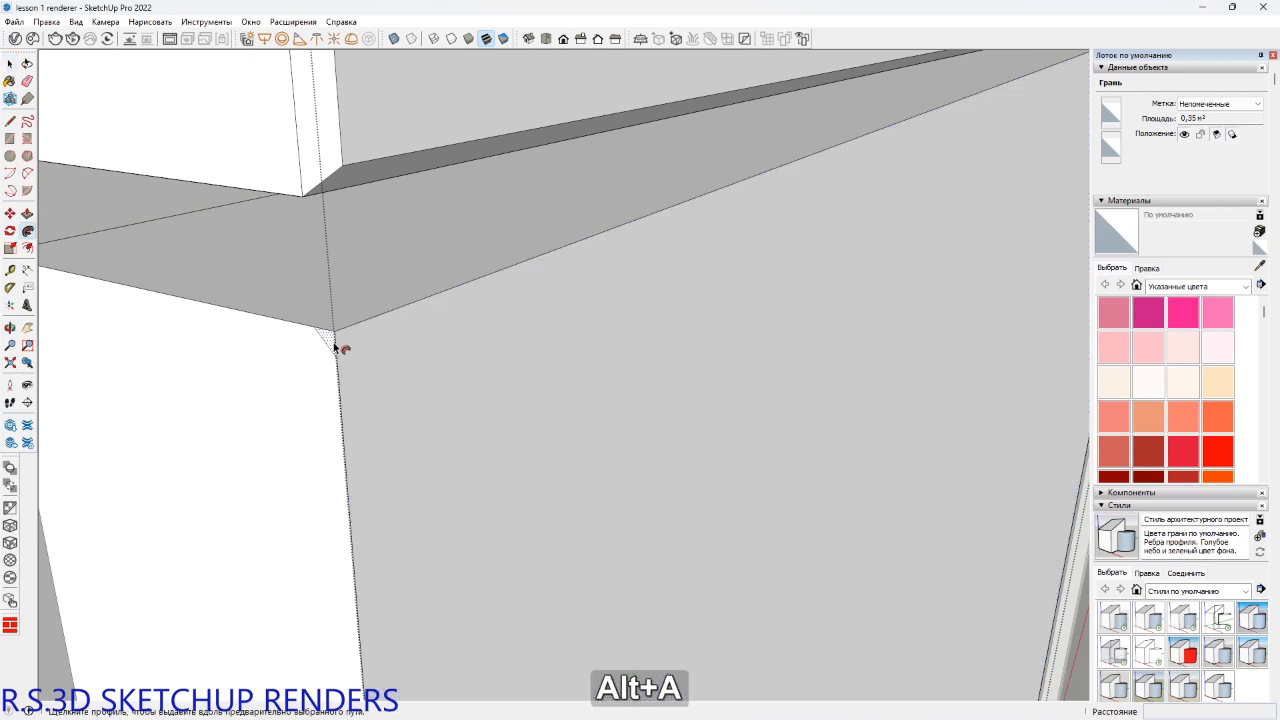
left_click(336, 342)
middle_click_drag(336, 347, 434, 371)
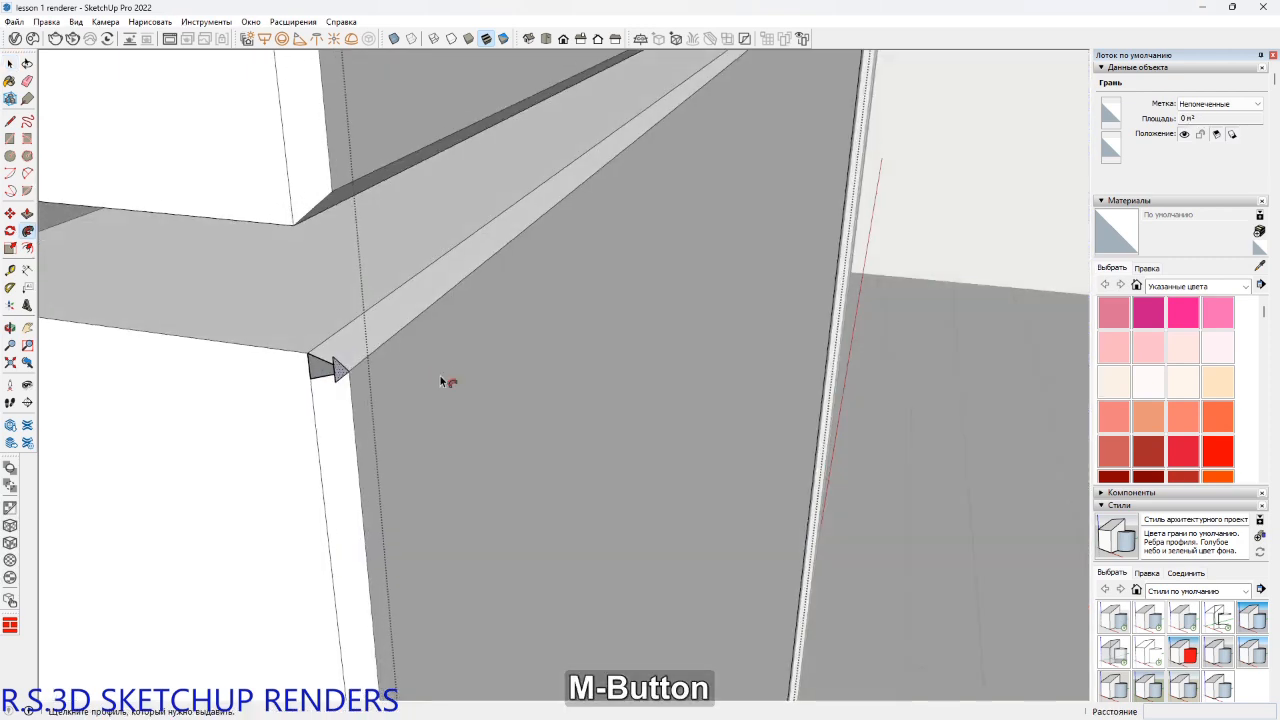
Close the hole at the lower front's chamfered corner with a line, erase the leftover scrap and close the group.
key("l")
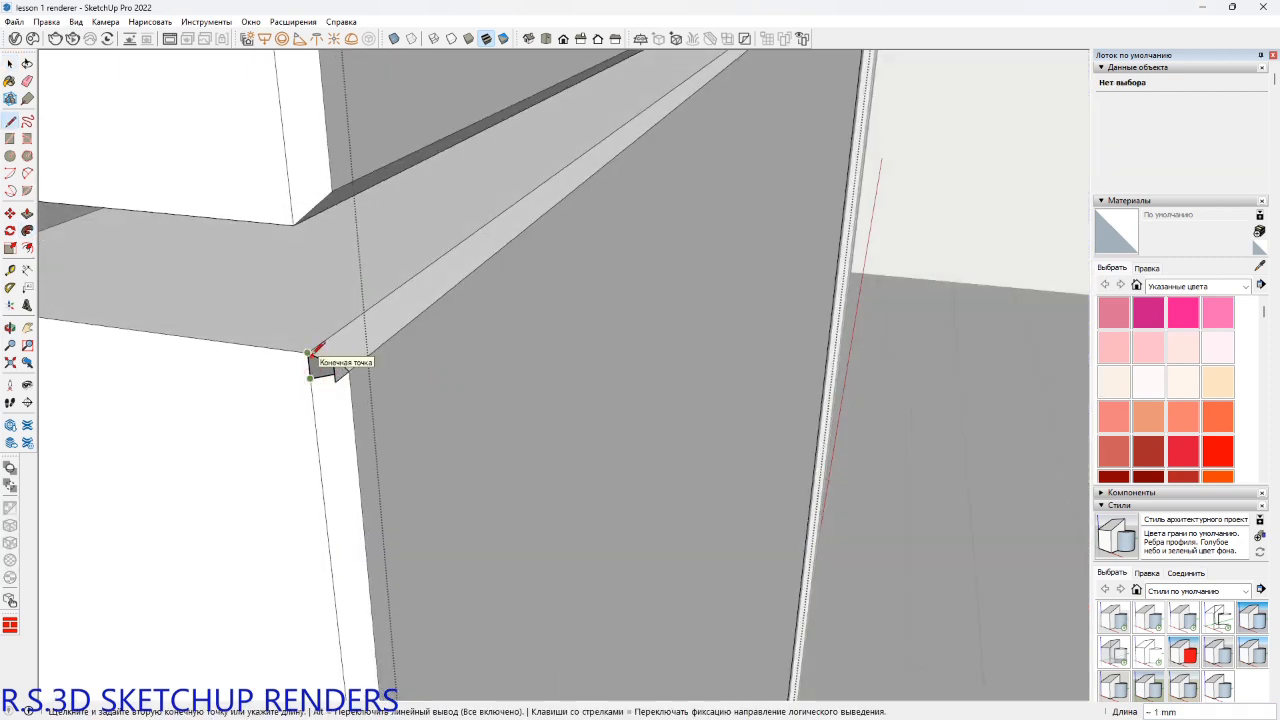
middle_click_drag(333, 368, 338, 362)
key("e")
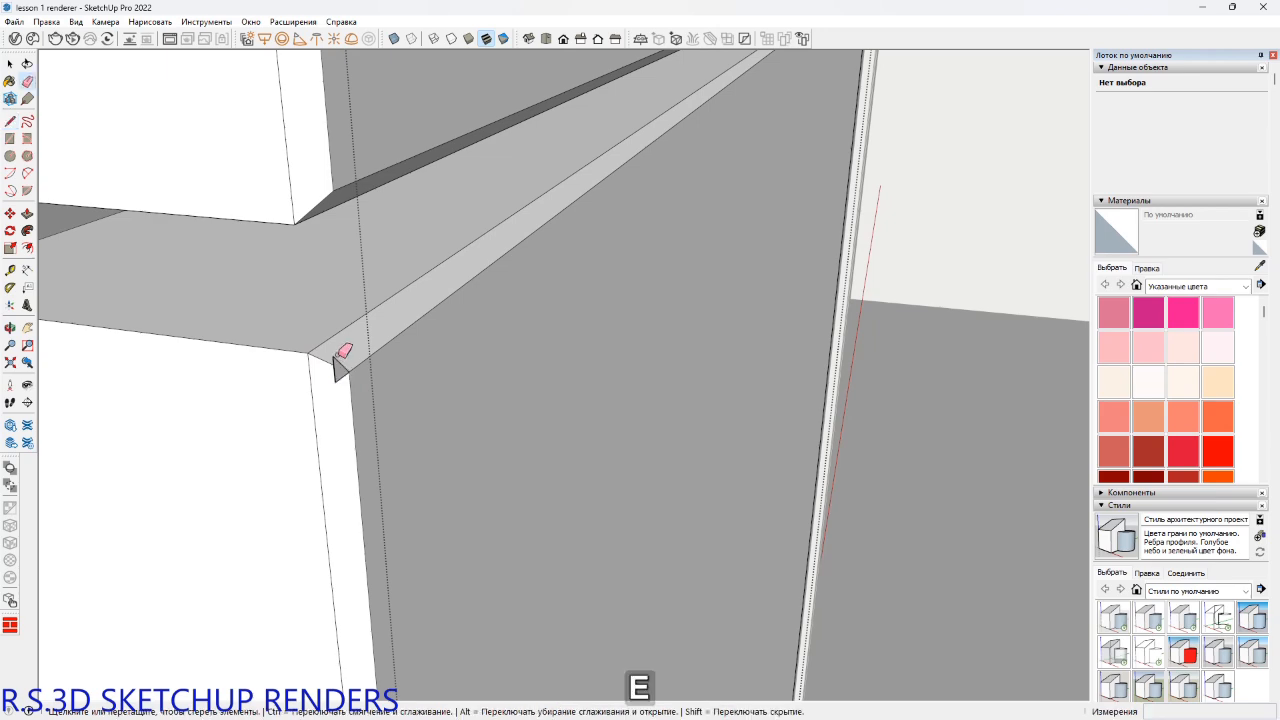
scroll(338, 385, "down", 5)
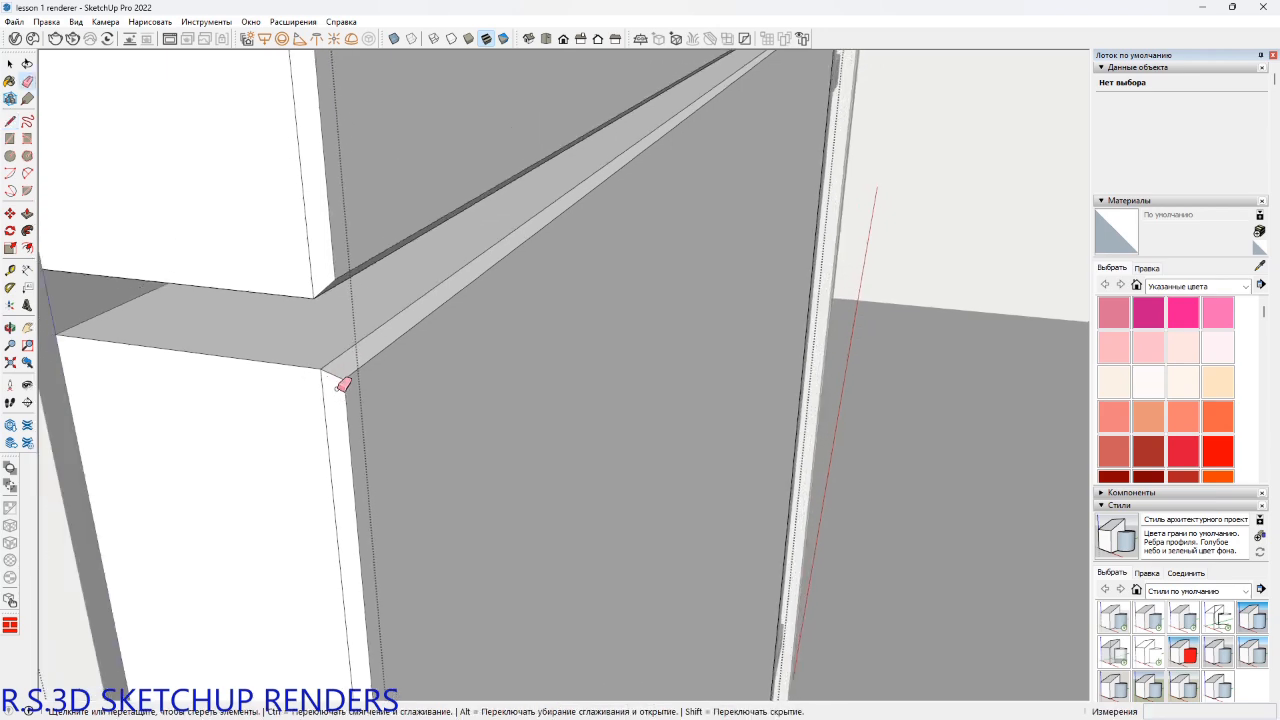
key("space")
mouse_move(338, 400)
middle_mouse_down()
mouse_move(571, 389)
mouse_move(310, 350)
mouse_move(336, 356)
mouse_move(334, 303)
mouse_move(152, 377)
middle_mouse_up()
key("space")
scroll(214, 447, "down", 4)
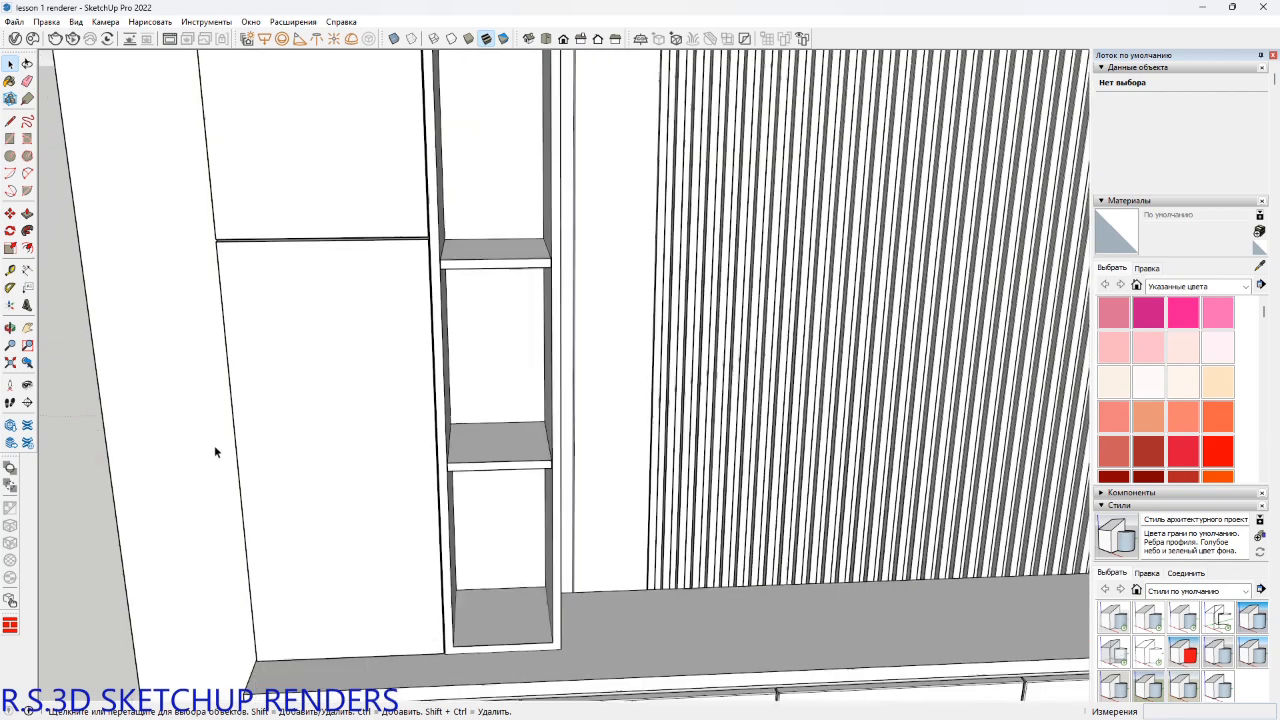
middle_click_drag(288, 521, 311, 692, "shift")
scroll(338, 505, "down", 3)
middle_click_drag(385, 527, 296, 468)
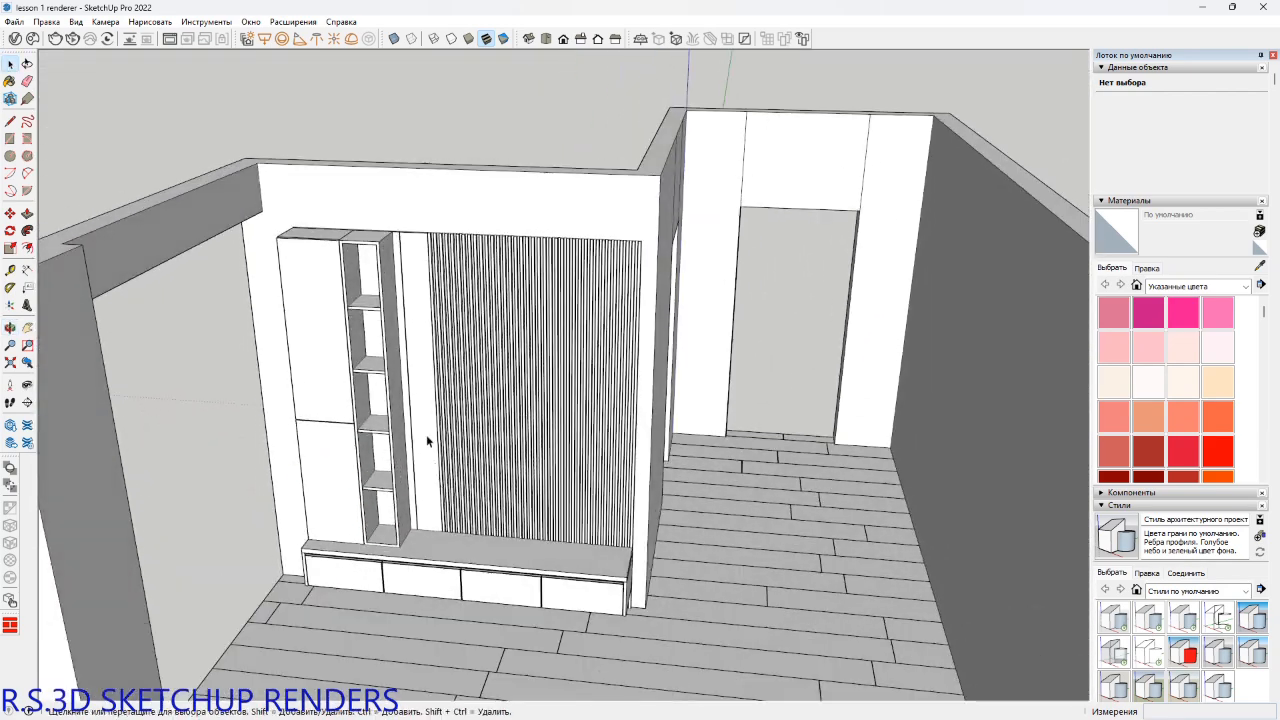
scroll(424, 432, "up", 3)
middle_click_drag(423, 432, 543, 601, "shift")
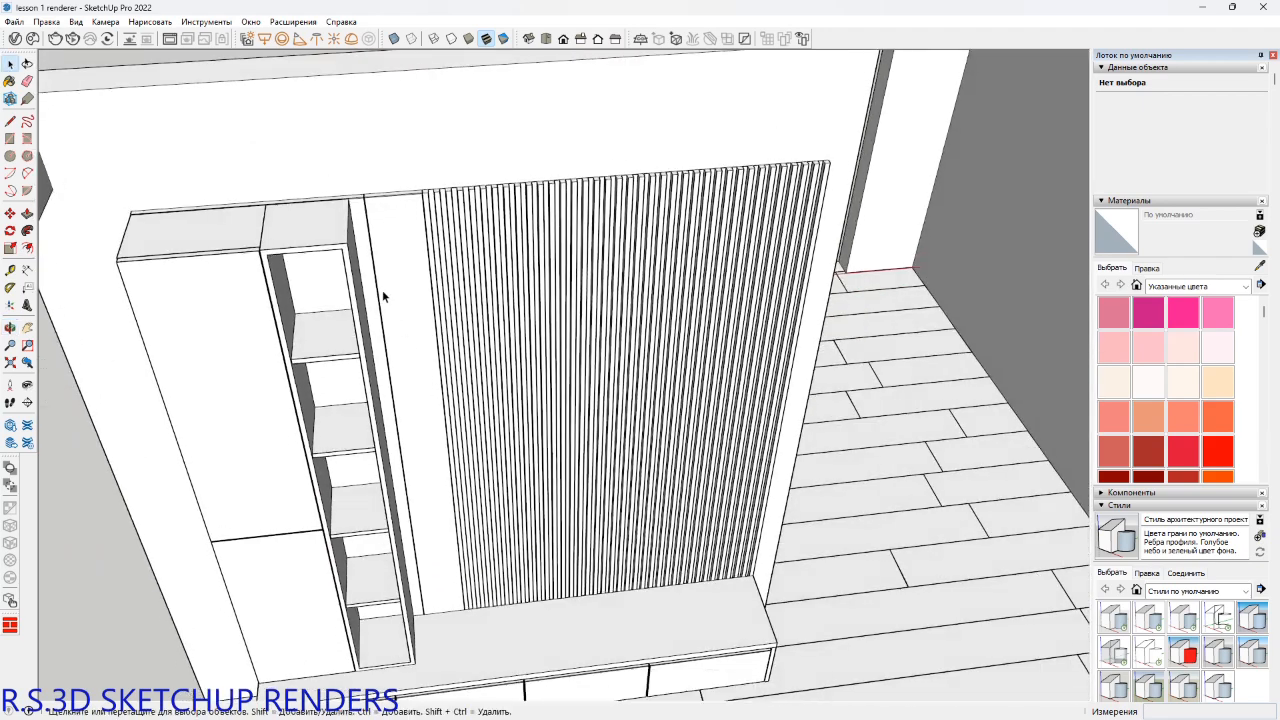
Widen the back panel behind the niche cabinet by moving its vertical edge 50 mm toward the slatted wall.
scroll(379, 243, "up", 3)
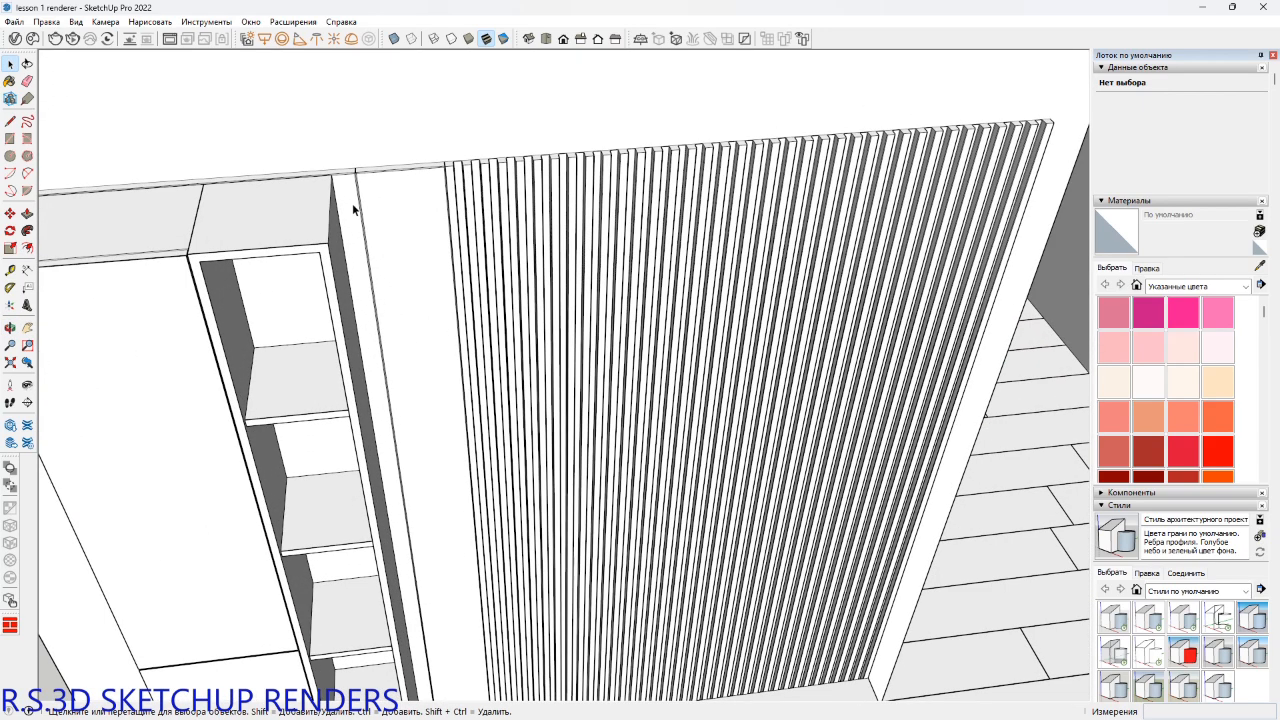
left_click(353, 209)
scroll(351, 205, "down", 5)
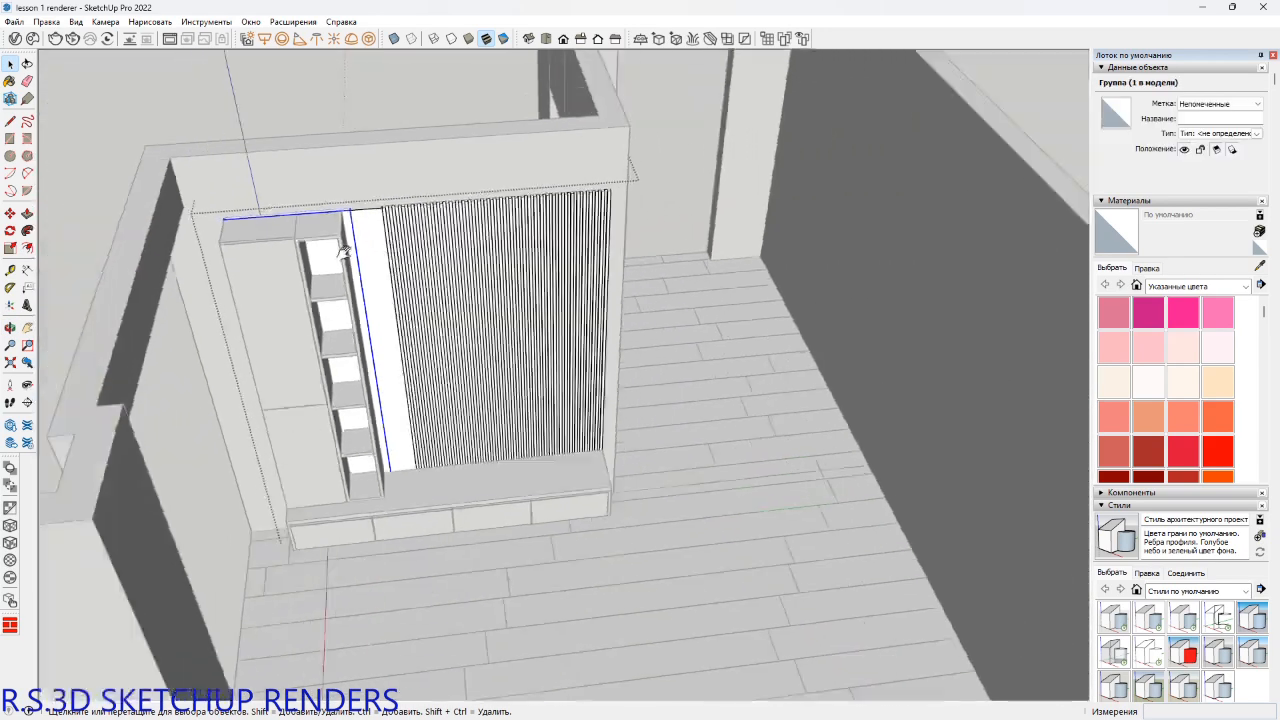
middle_click_drag(343, 248, 334, 171, "shift")
scroll(398, 370, "up", 2)
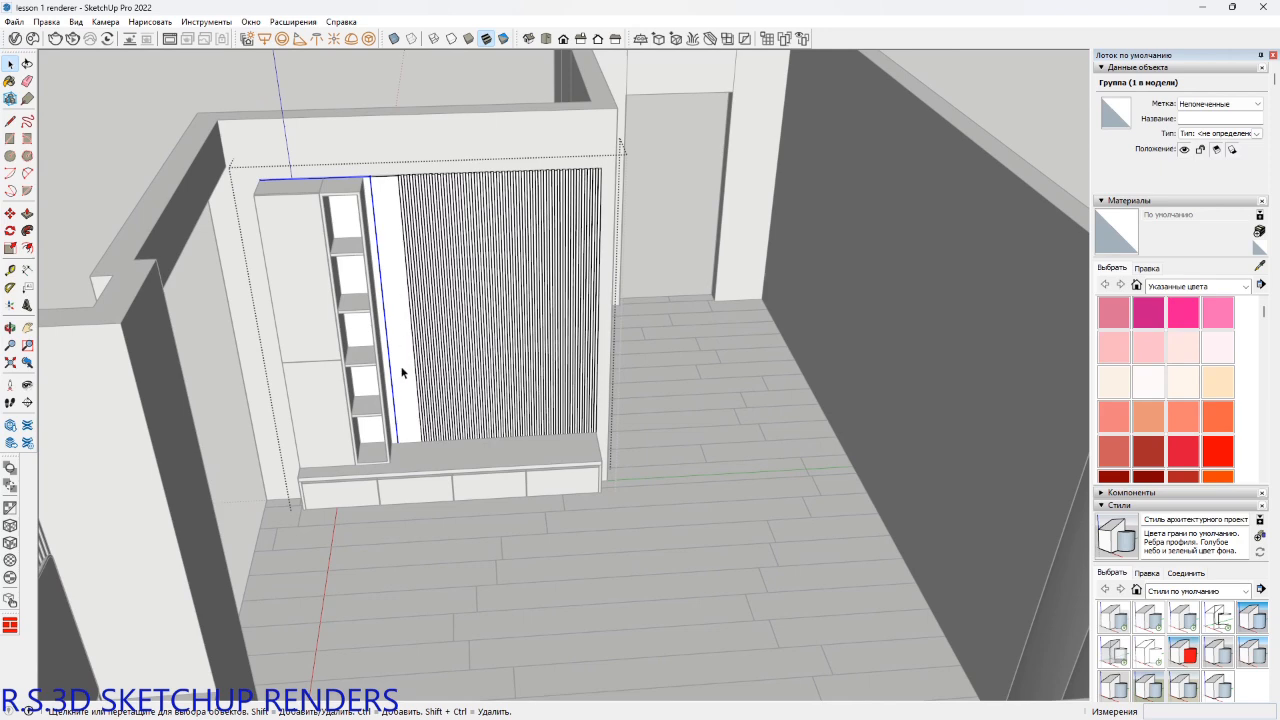
double_click(393, 423)
left_click_drag(374, 342, 461, 111)
scroll(361, 170, "up", 5)
scroll(384, 195, "up", 5)
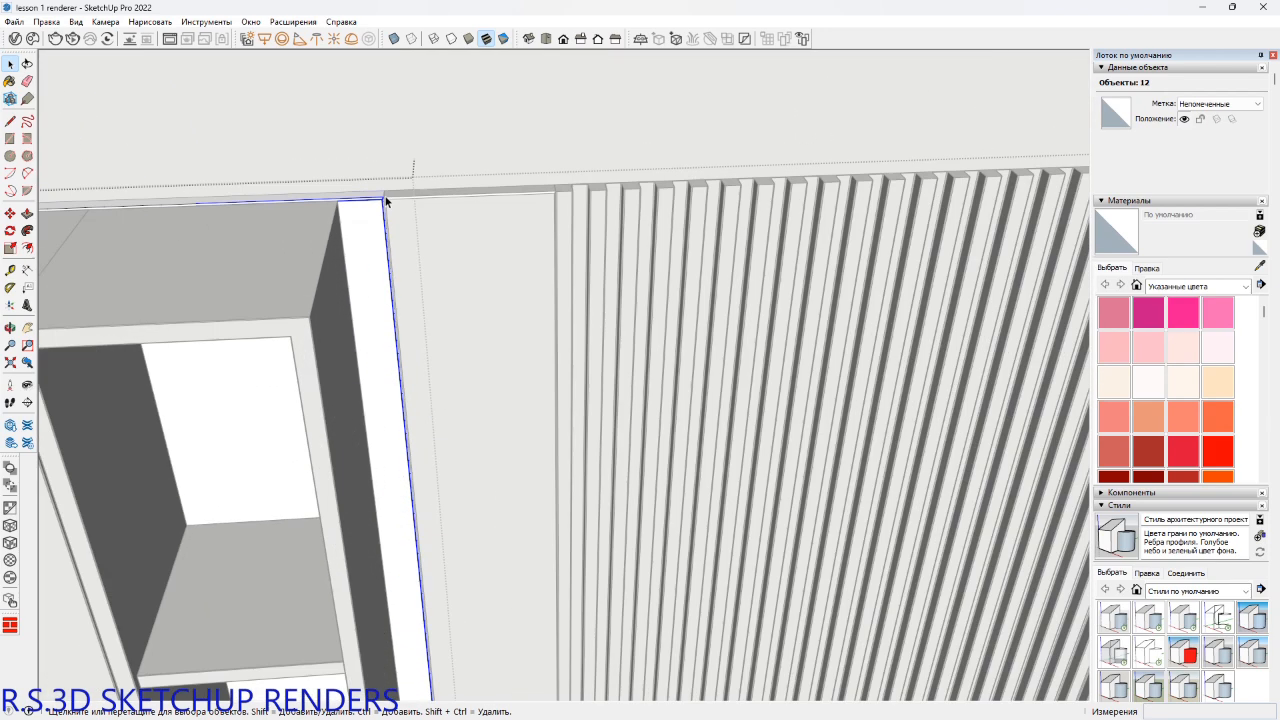
key("m")
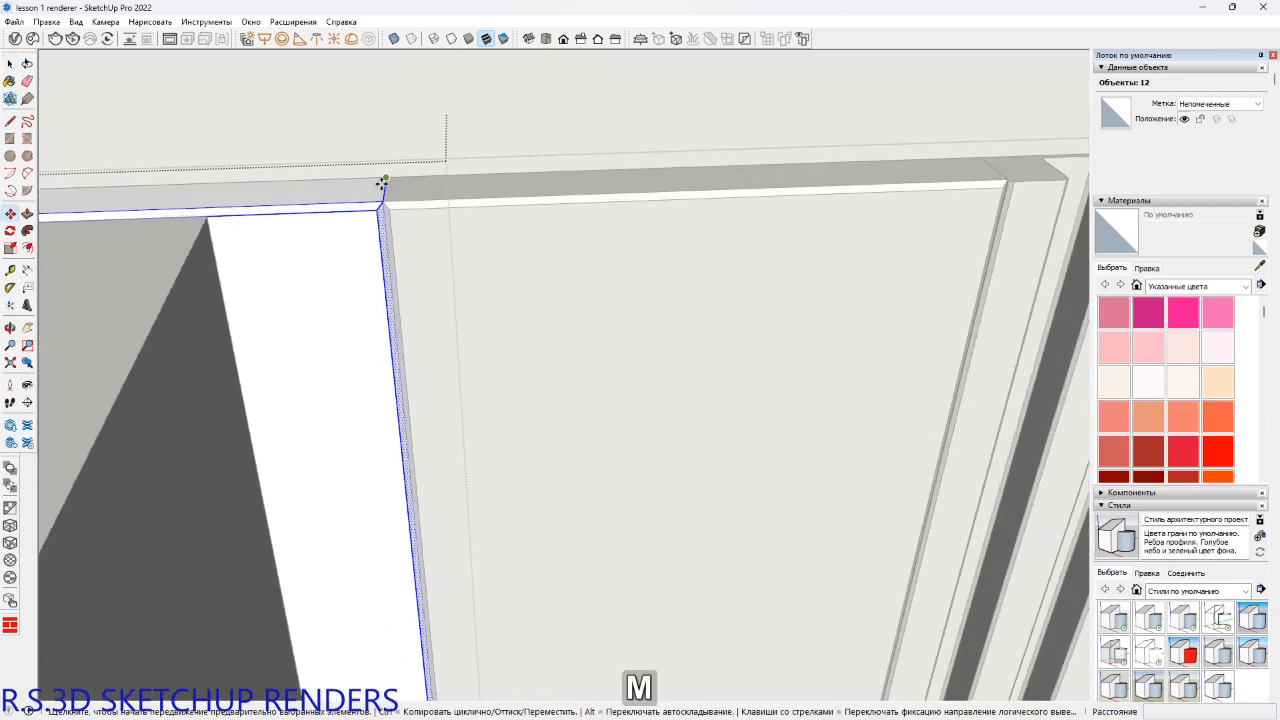
left_click(382, 183)
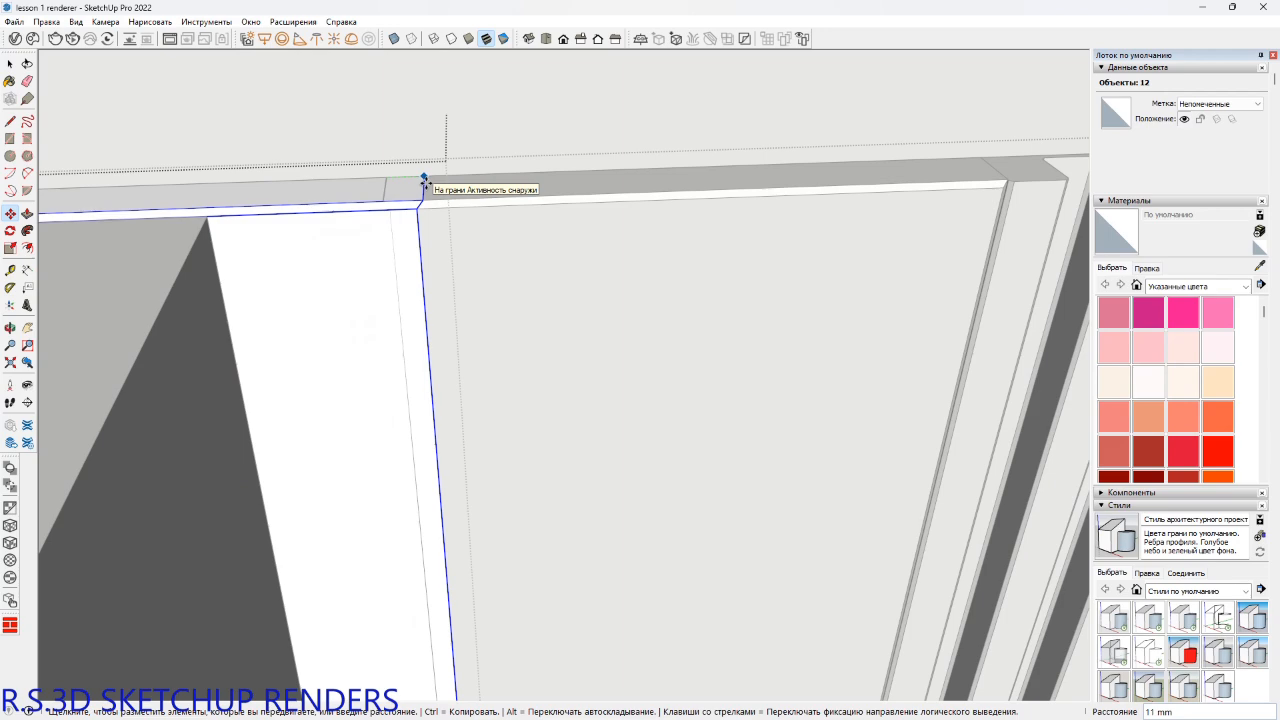
type("50")
key("Return")
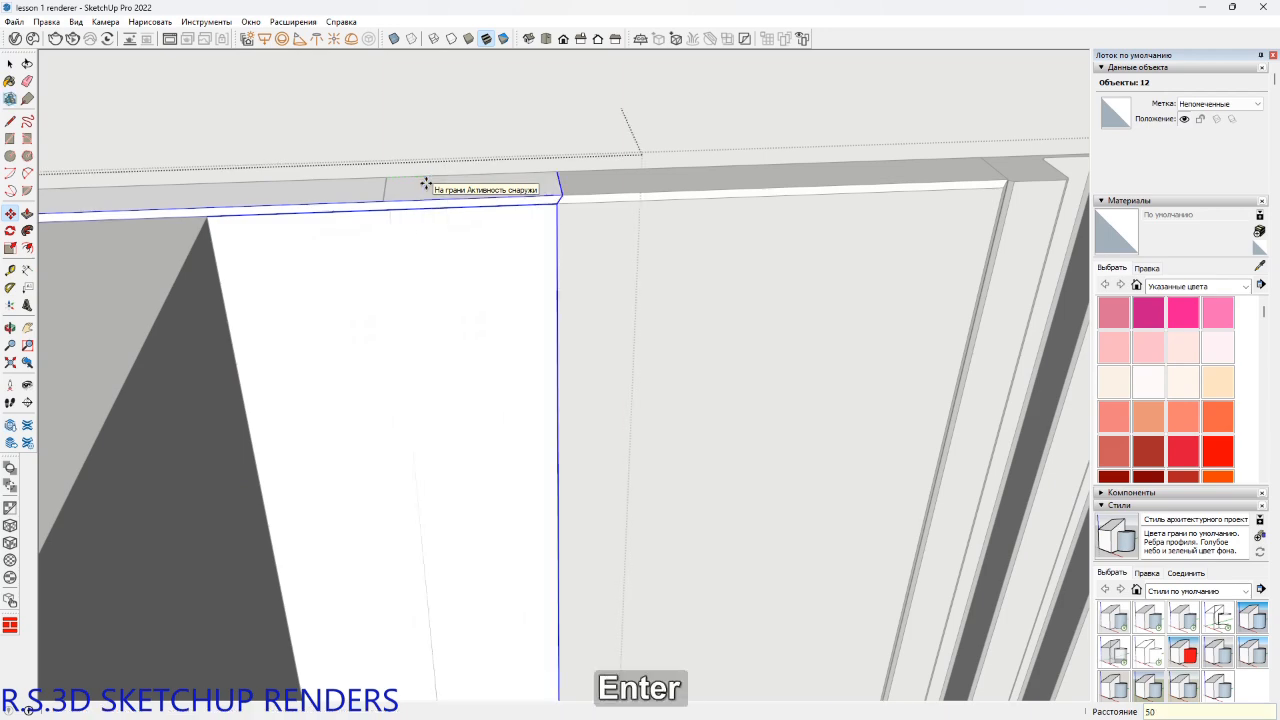
scroll(497, 249, "down", 3)
key("space")
Narrow the adjacent panel strip by moving its cabinet-side edge 50 mm toward the slats, and close the group.
scroll(552, 261, "down", 5)
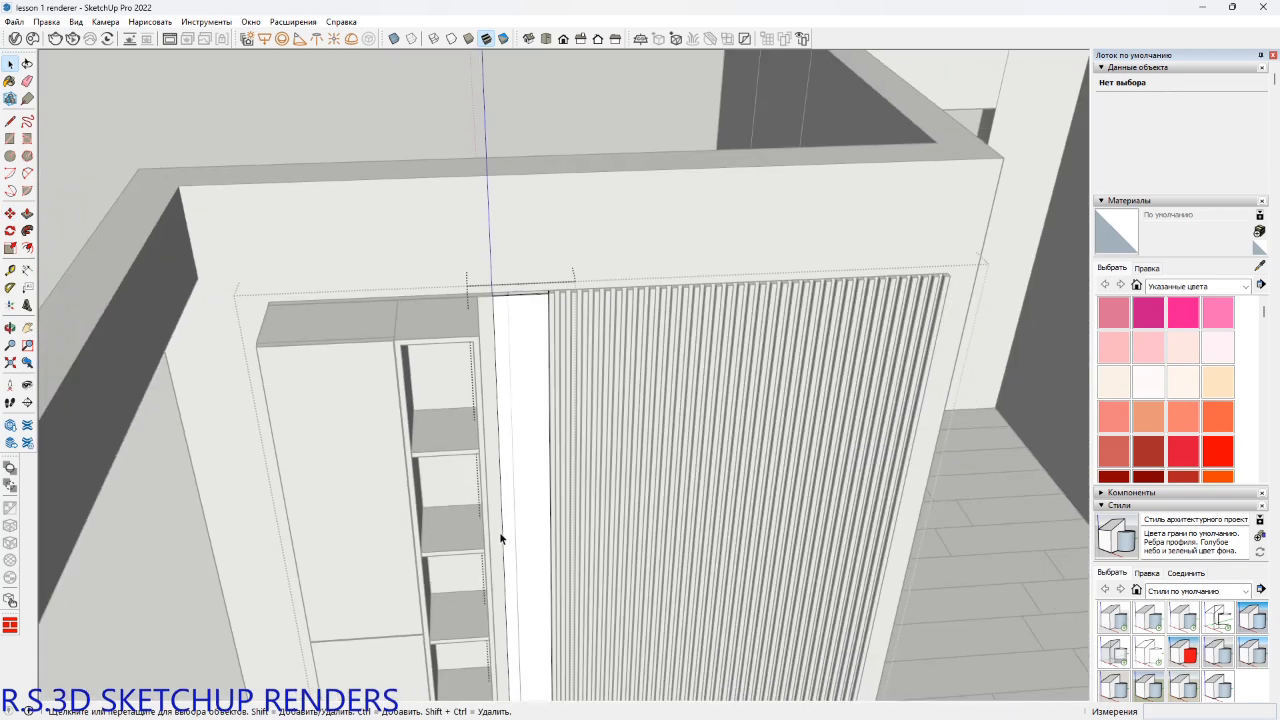
middle_click_drag(500, 531, 477, 373, "shift")
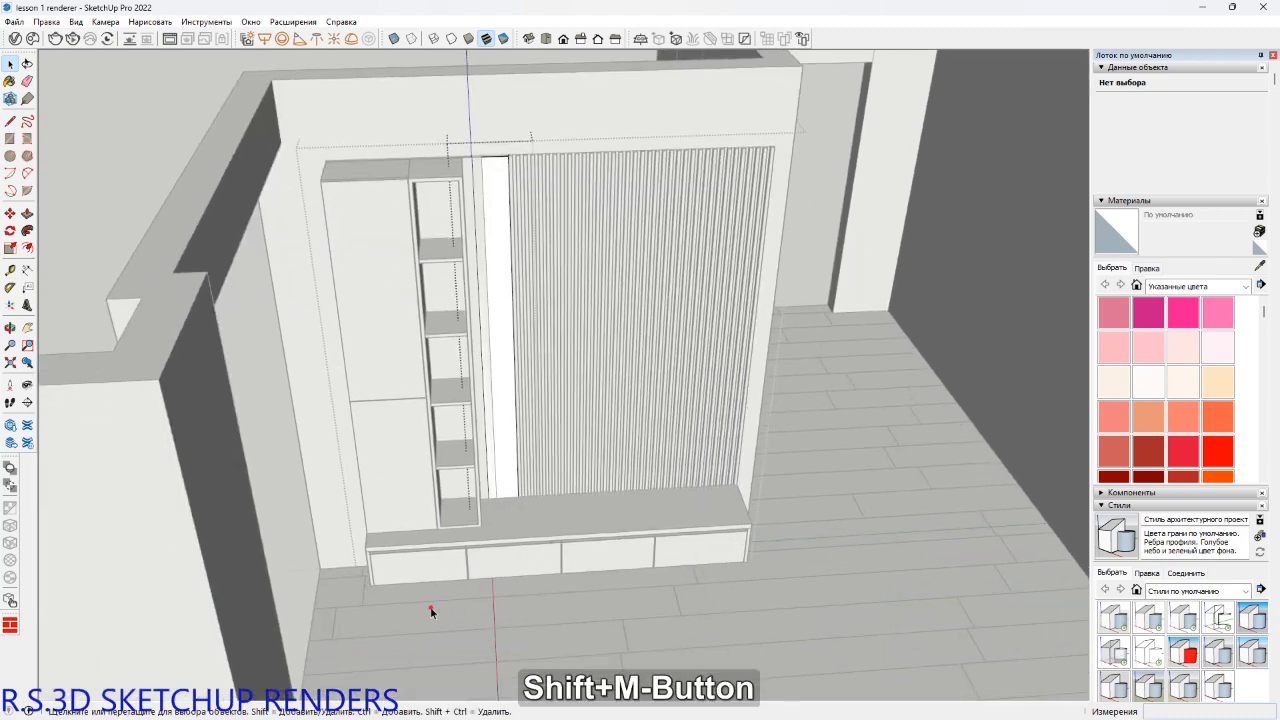
left_click(491, 113)
scroll(465, 205, "up", 5)
scroll(460, 212, "down", 4)
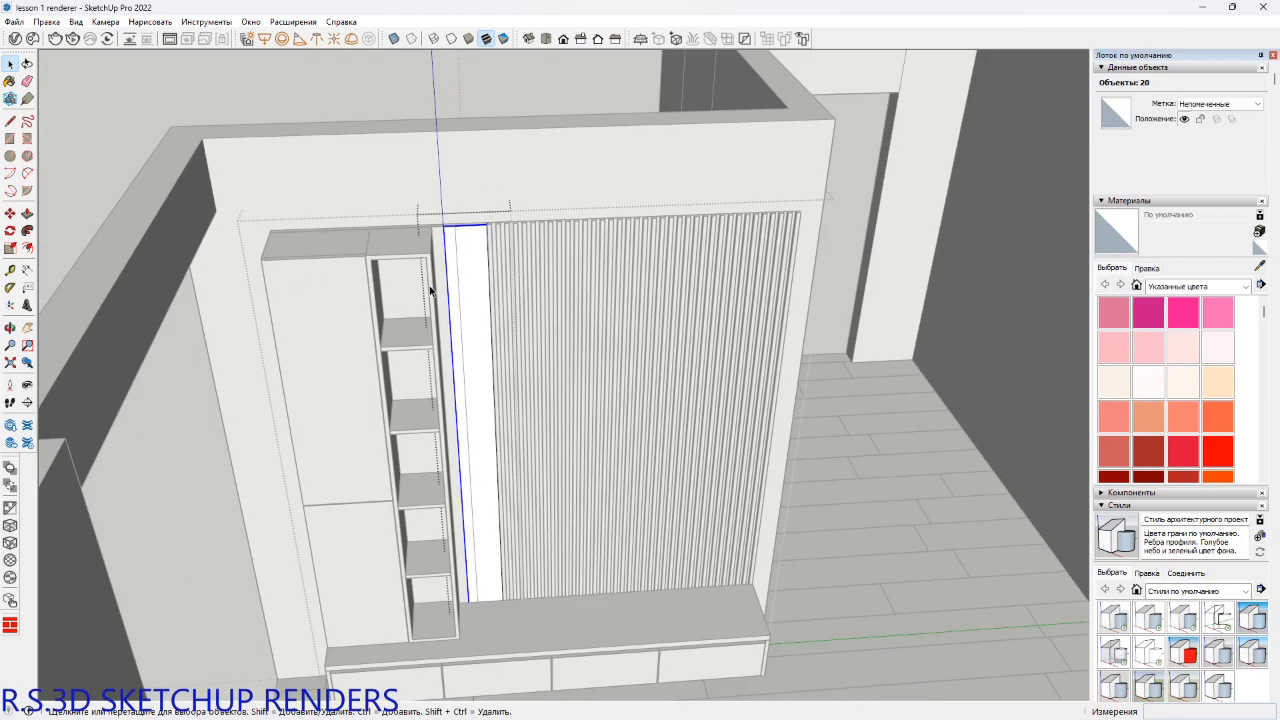
middle_click_drag(431, 283, 403, 194)
middle_click_drag(374, 523, 395, 640, "shift")
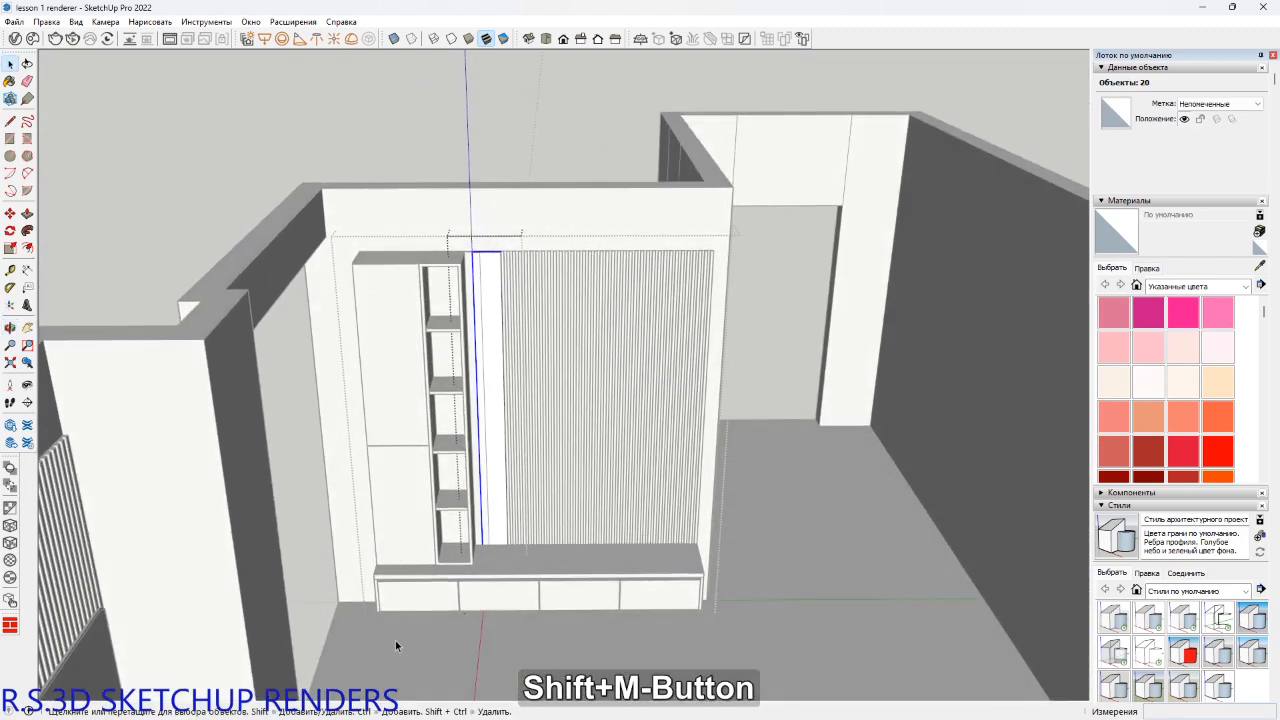
left_click_drag(405, 665, 491, 139)
scroll(480, 203, "up", 3)
scroll(460, 320, "up", 8)
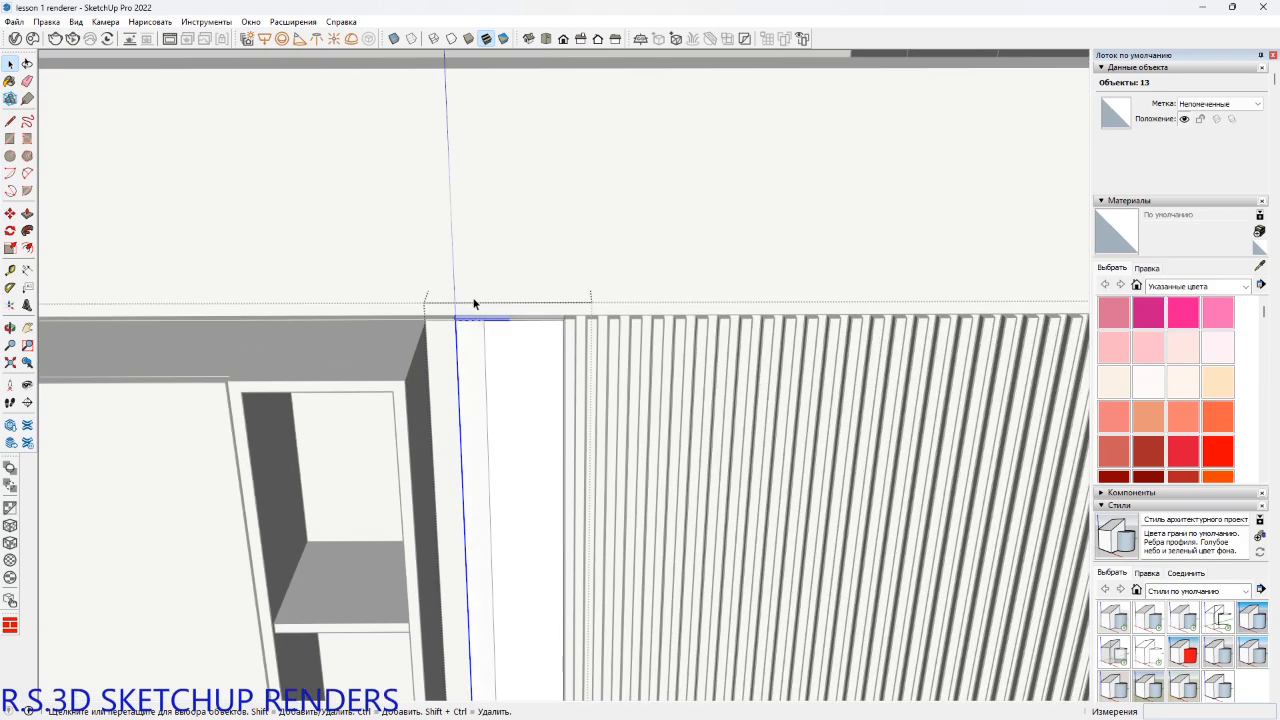
key("m")
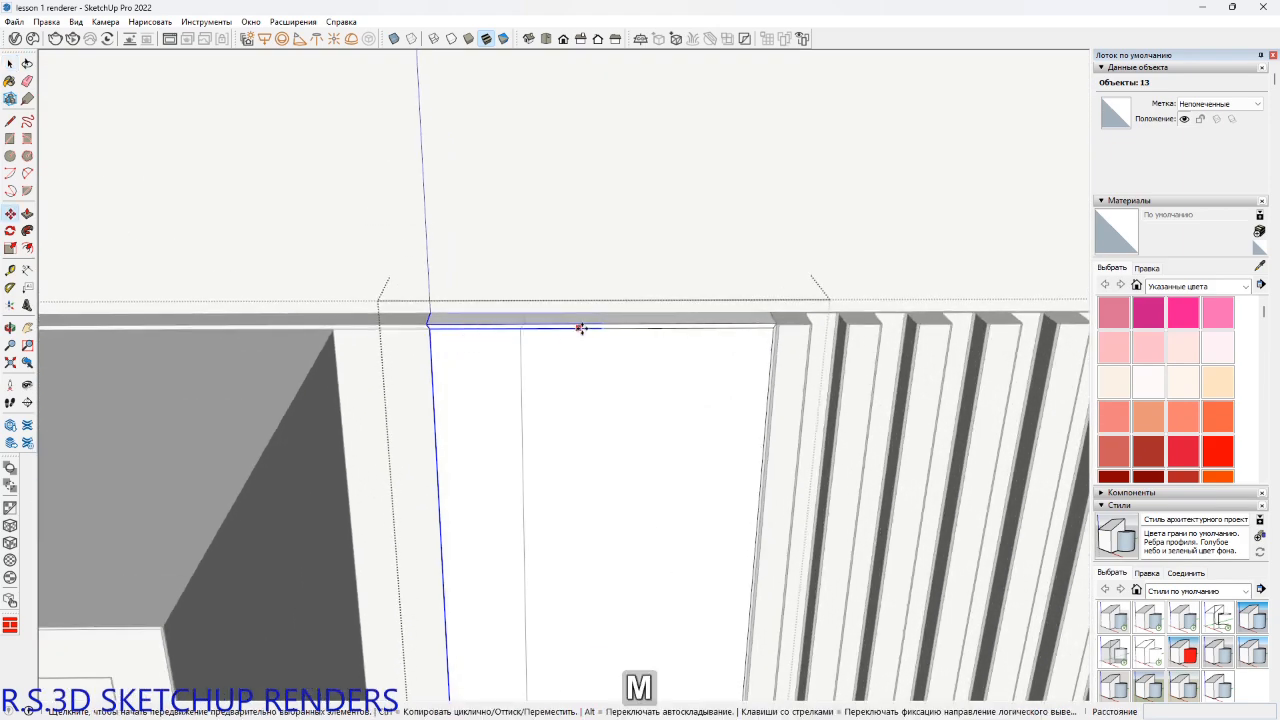
left_click(596, 328)
type("50")
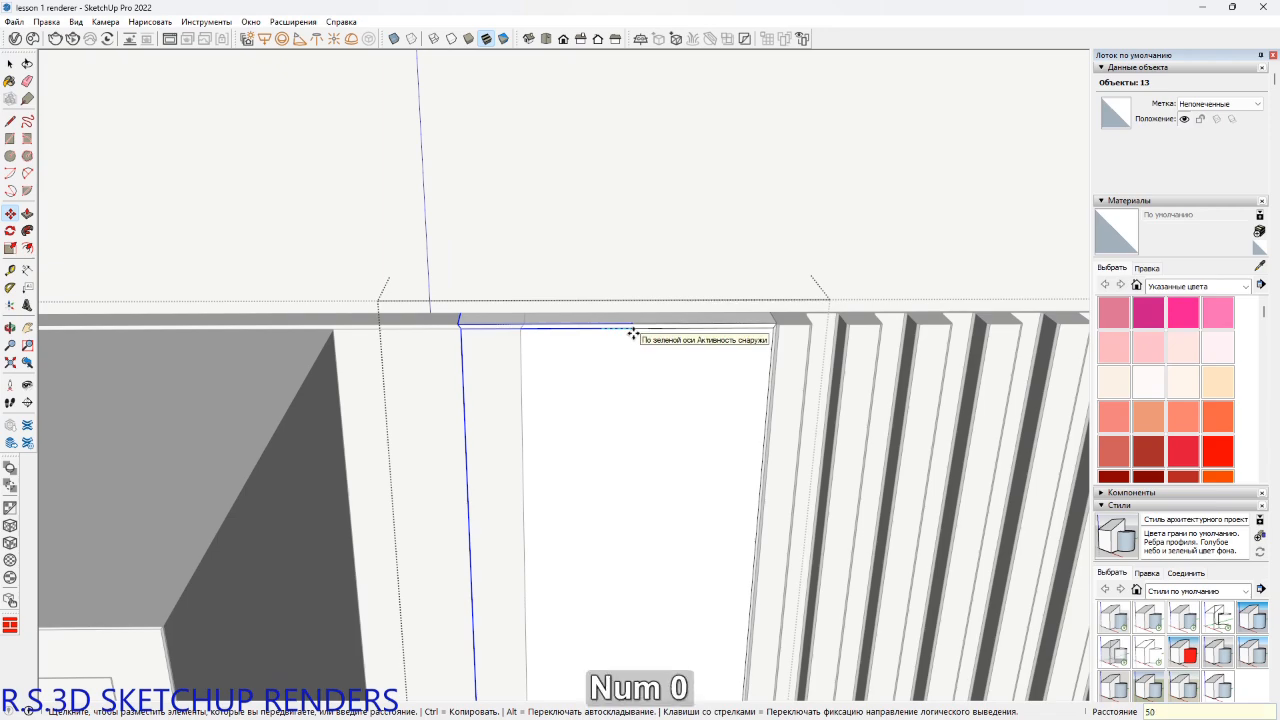
key("Return")
key("space")
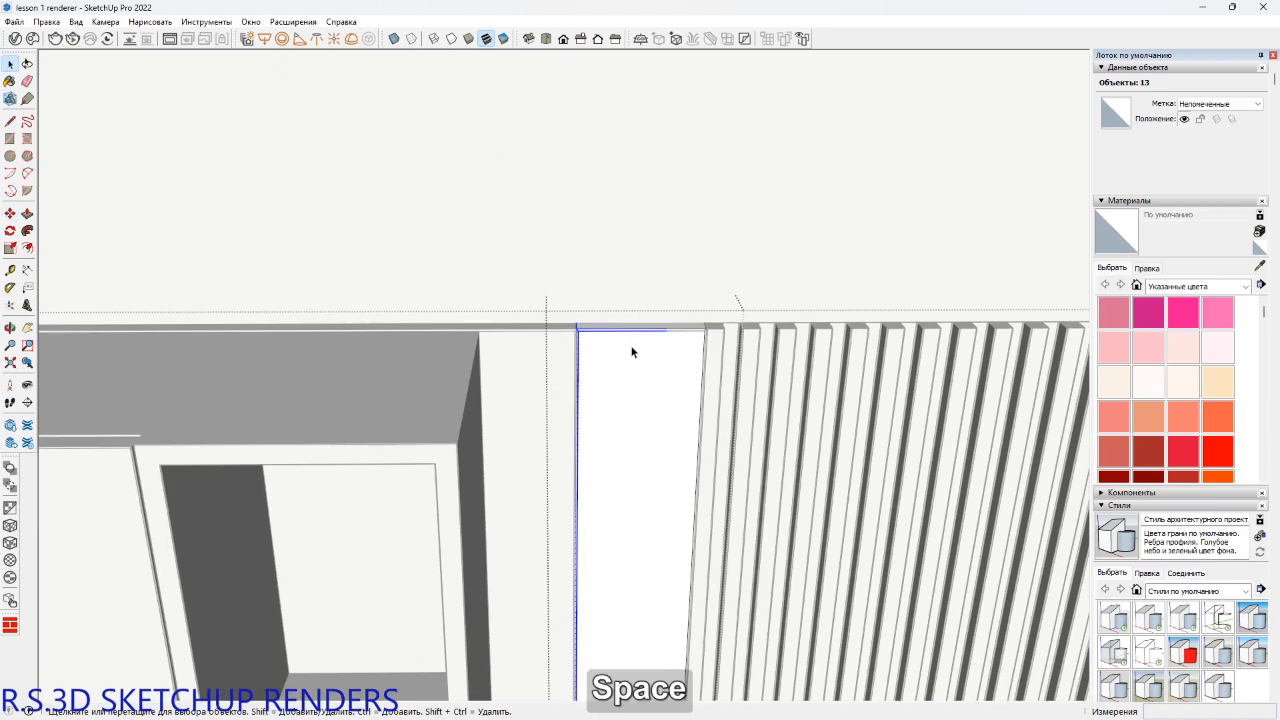
key("Escape")
Place a horizontal guide line on the wall panel 180 mm above the top of the low drawer unit.
scroll(631, 347, "down", 8)
middle_click_drag(637, 523, 453, 361, "shift")
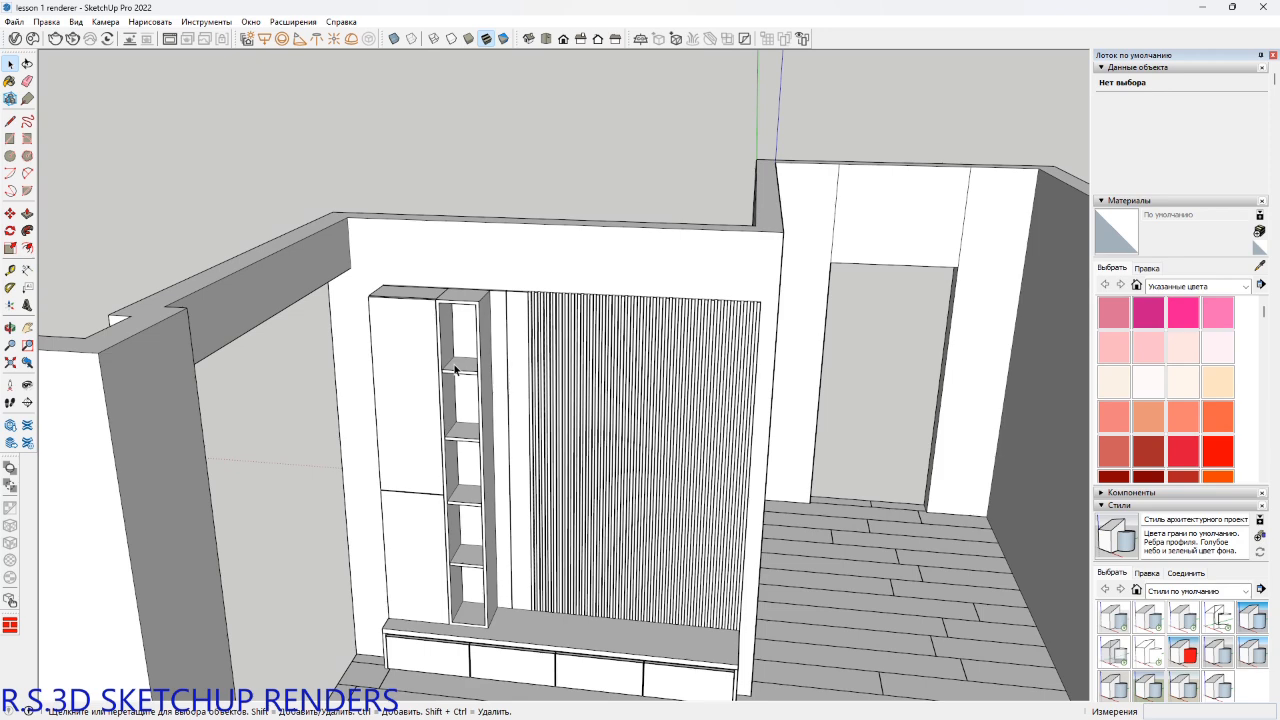
middle_click_drag(456, 497, 372, 455, "shift")
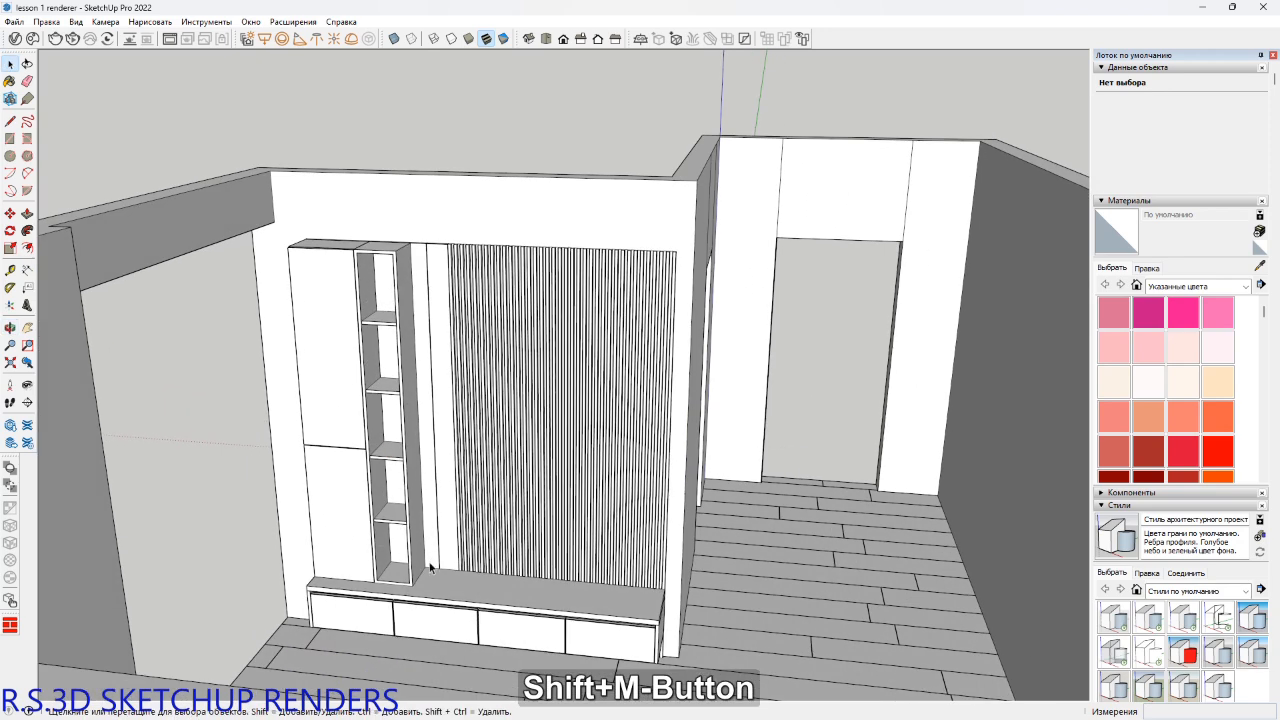
scroll(431, 565, "up", 4)
middle_click_drag(431, 565, 436, 592)
key("t")
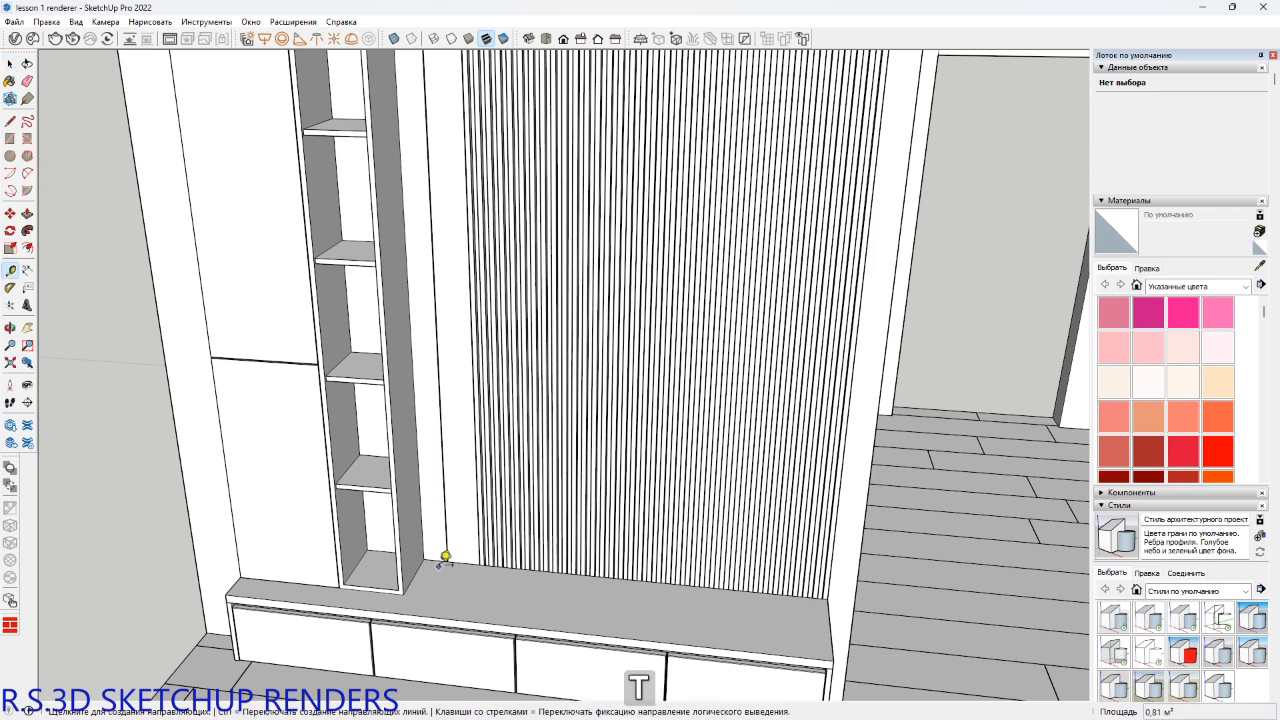
left_click(435, 560)
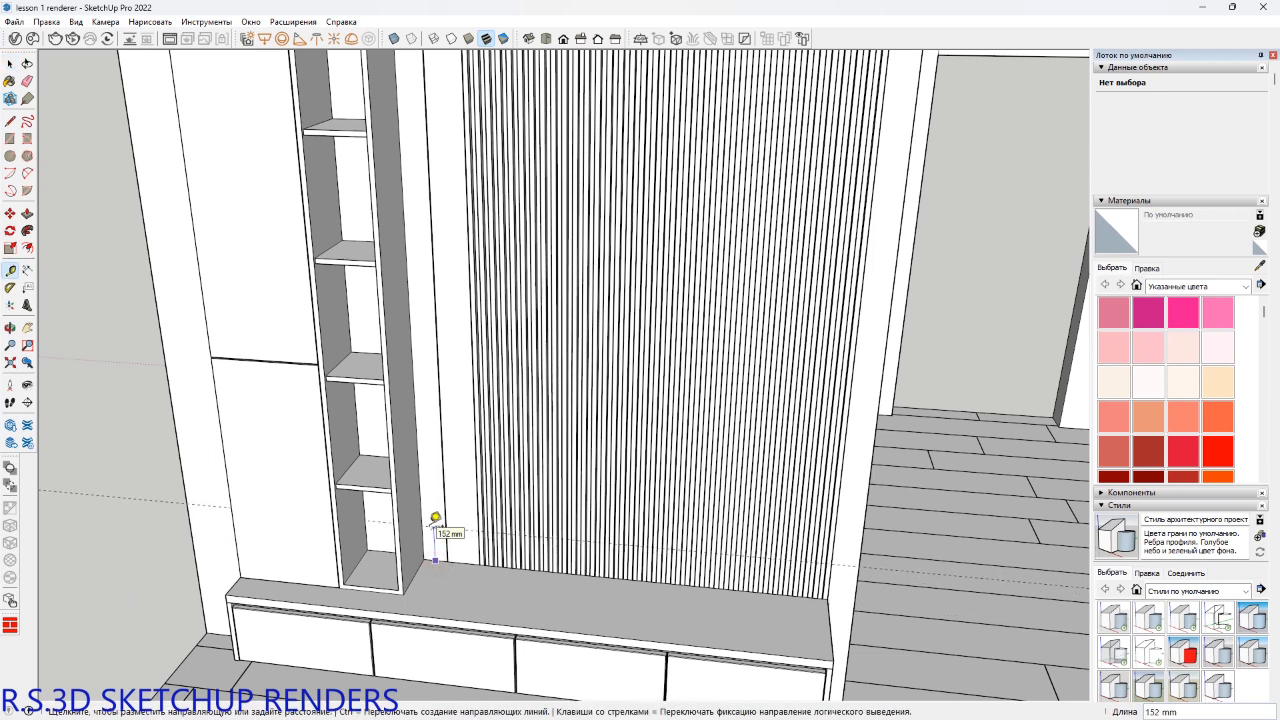
type("180")
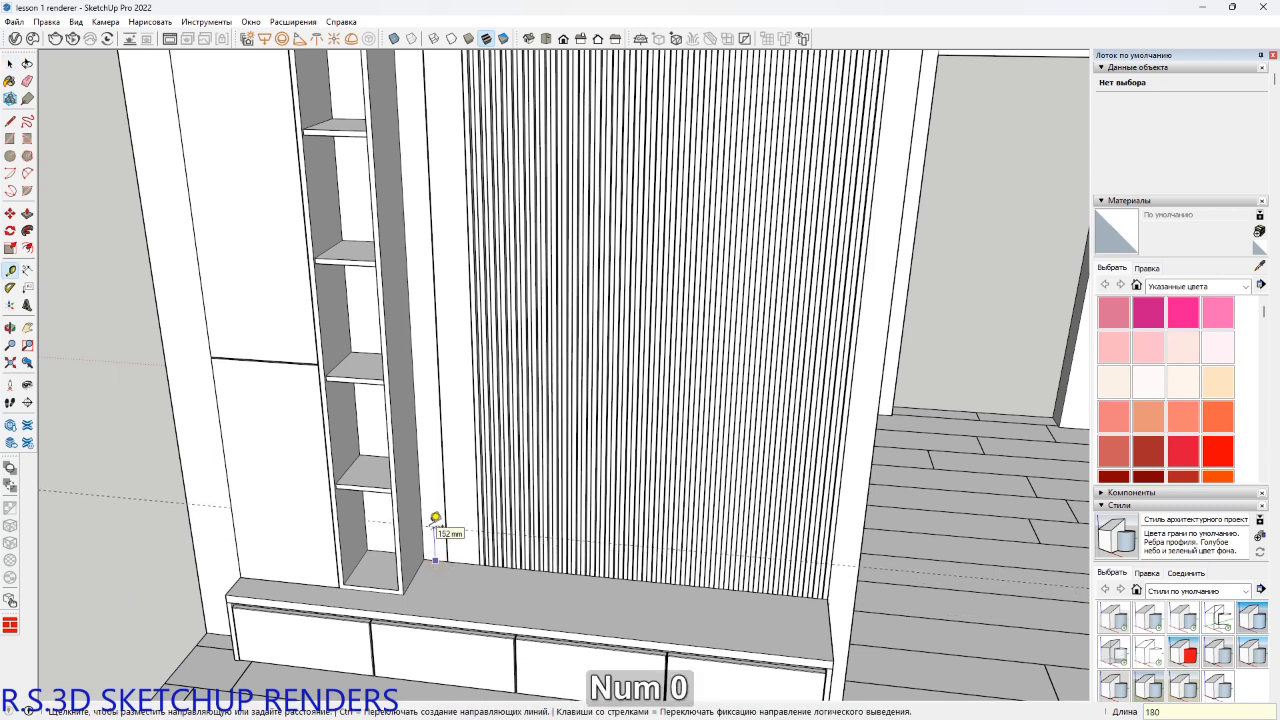
key("Return")
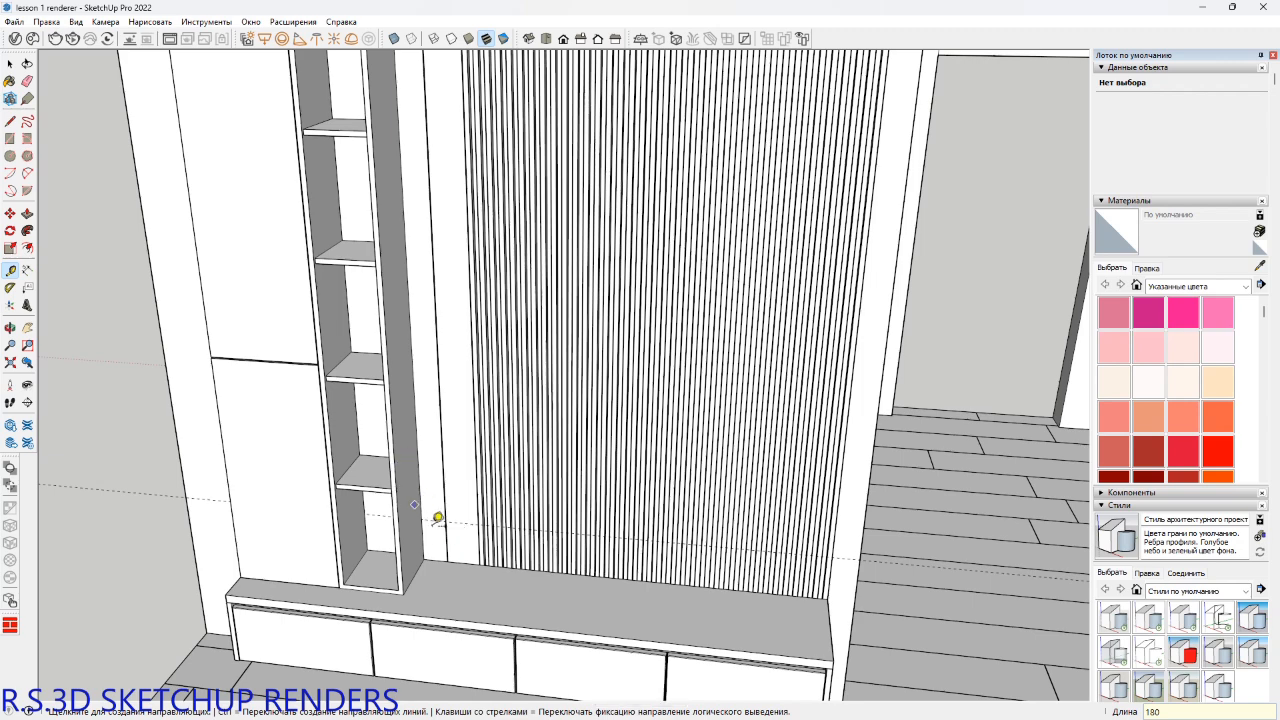
Add a second horizontal guide line 1200 mm above the first one.
left_click(433, 518)
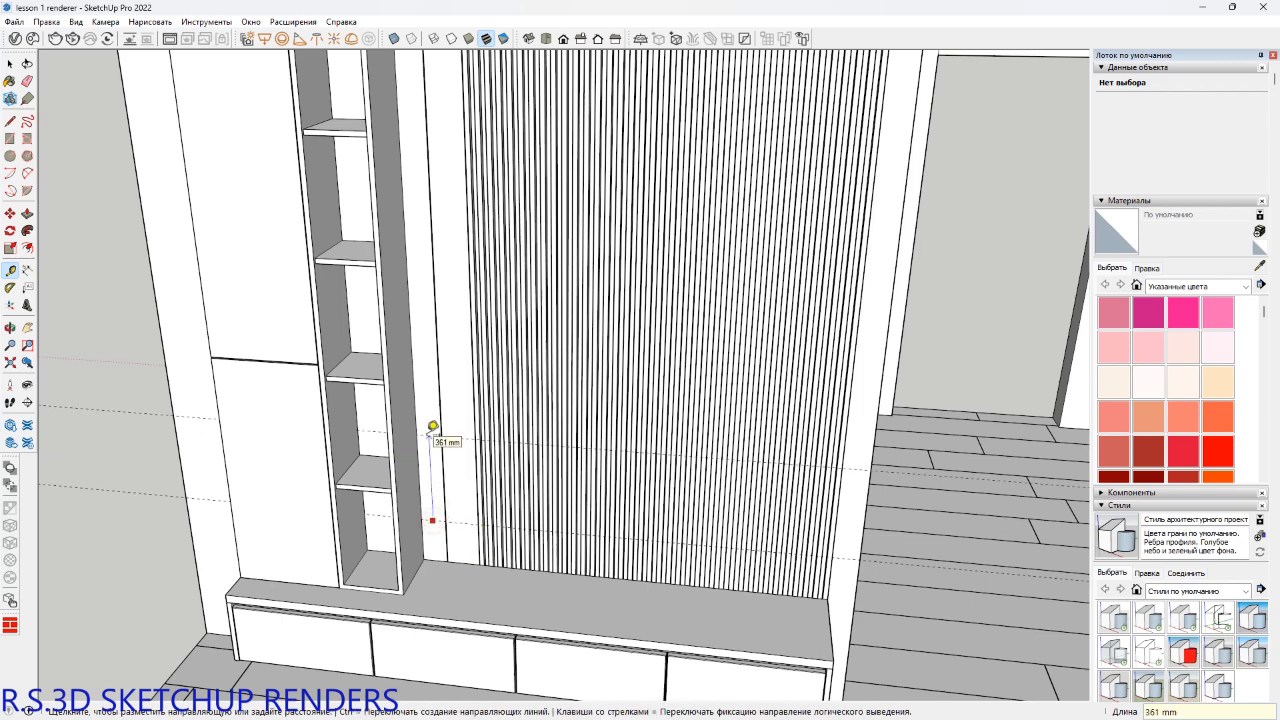
type("1200")
key("Return")
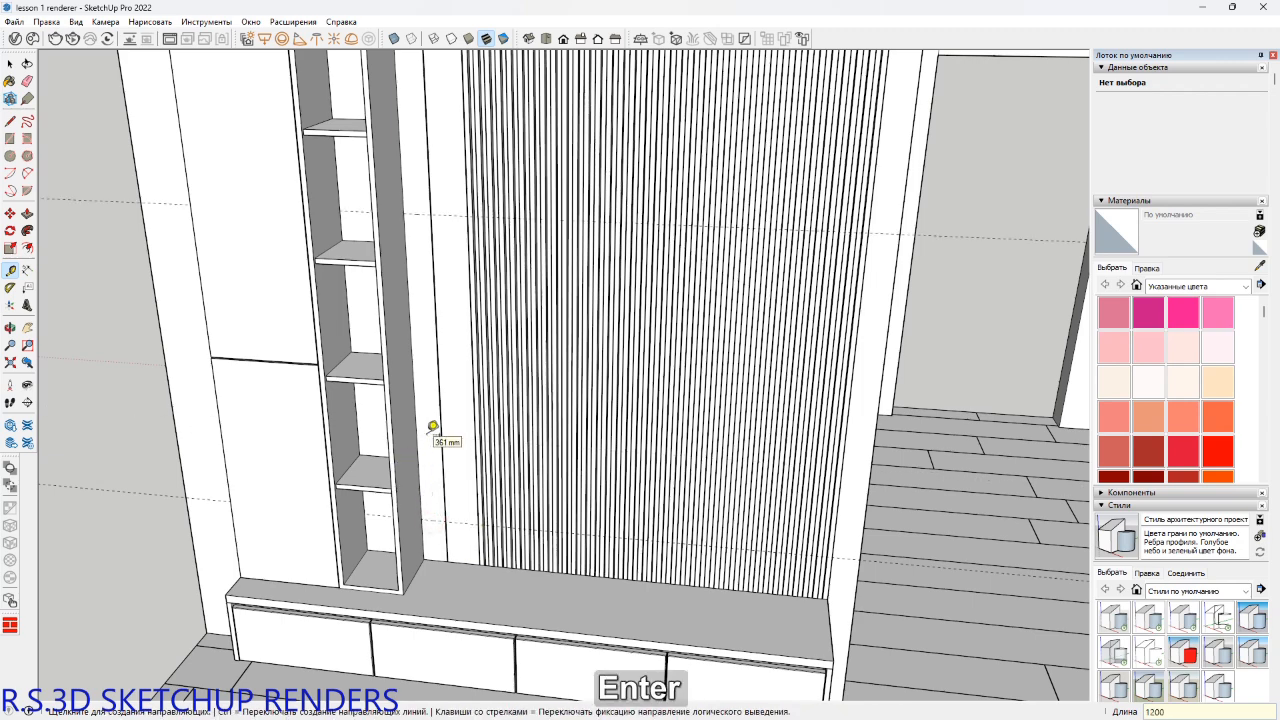
Try the upper guide at a distance of 1000 mm from the lower one and undo that change.
scroll(469, 374, "down", 2)
middle_click_drag(469, 396, 474, 437, "shift")
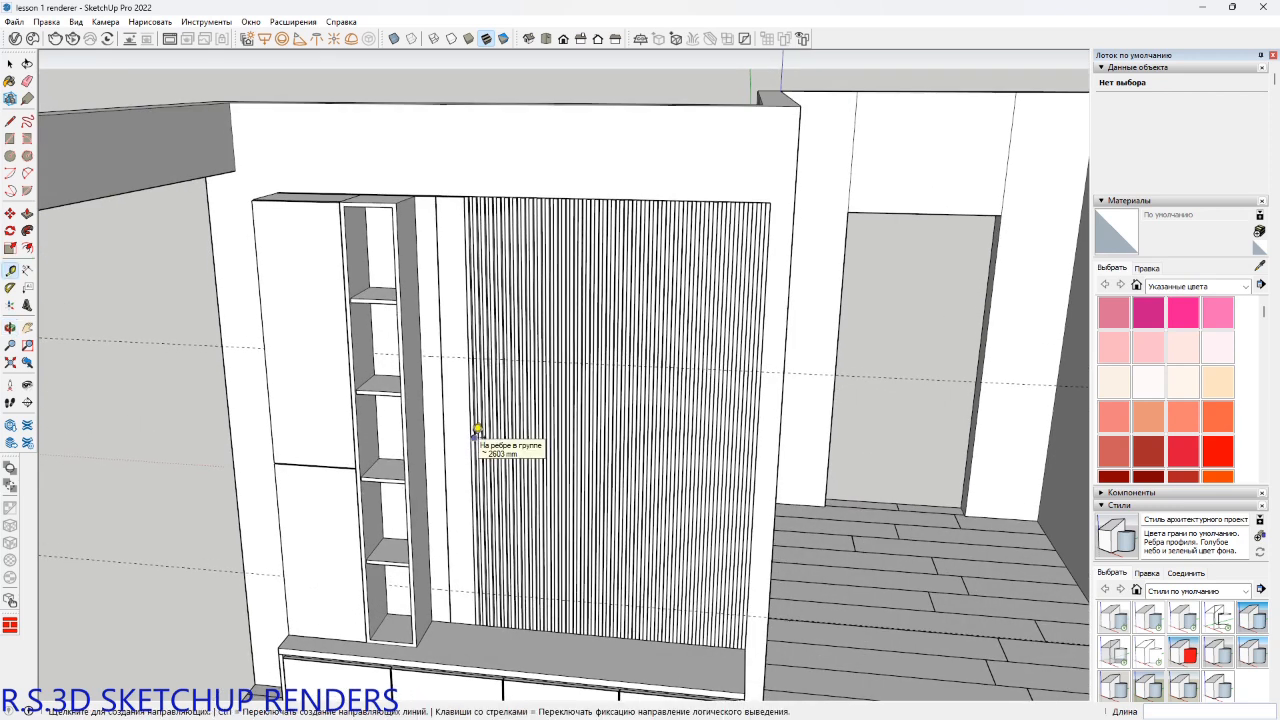
type("1000")
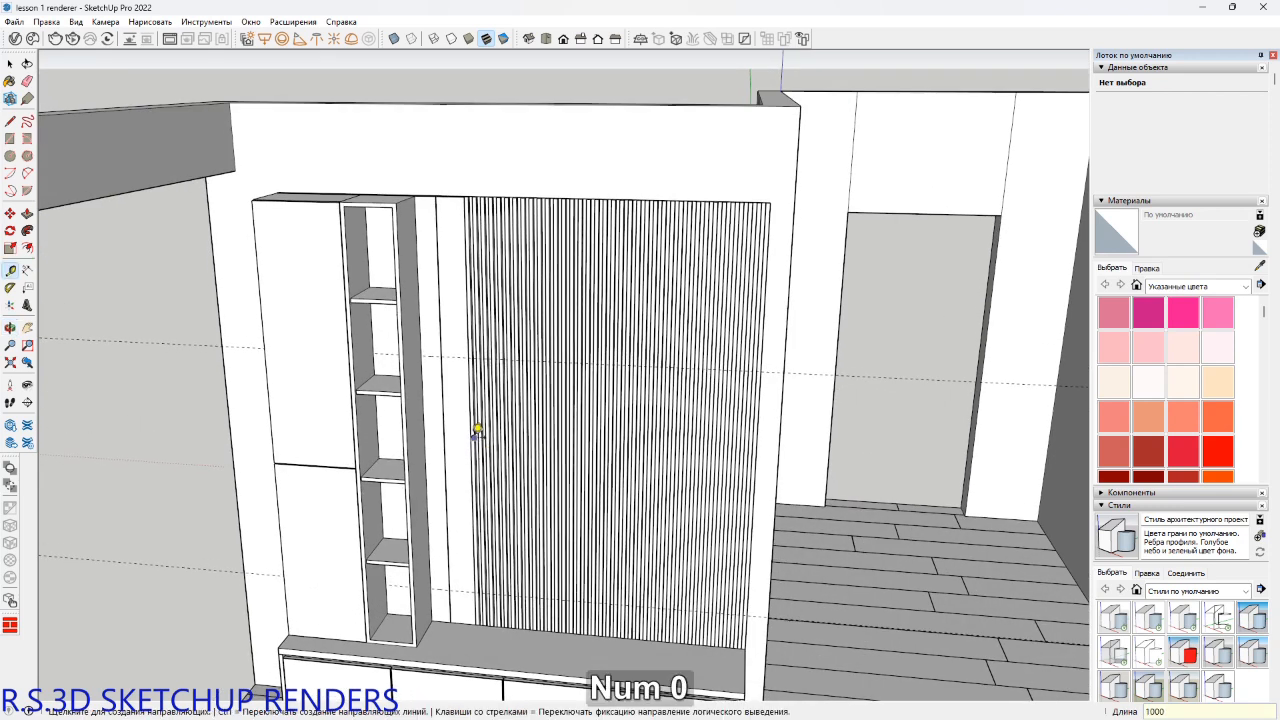
key("Return")
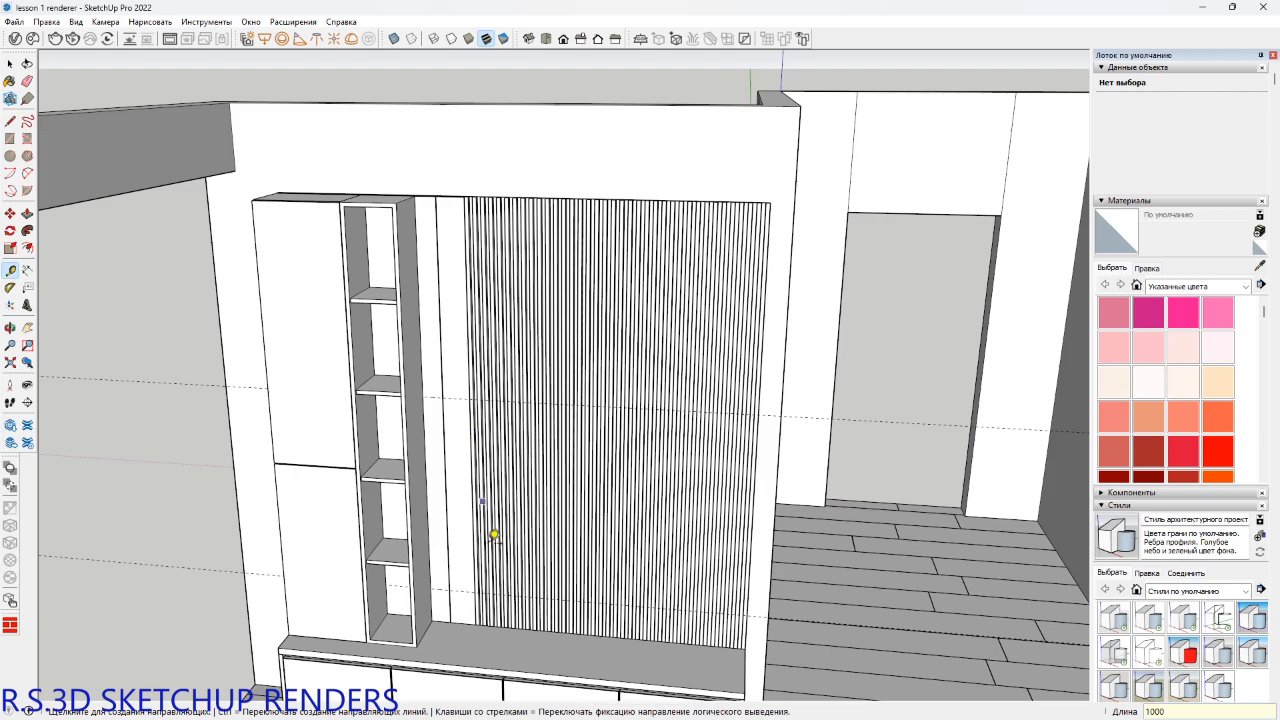
middle_click_drag(491, 531, 460, 449)
key("ctrl+z")
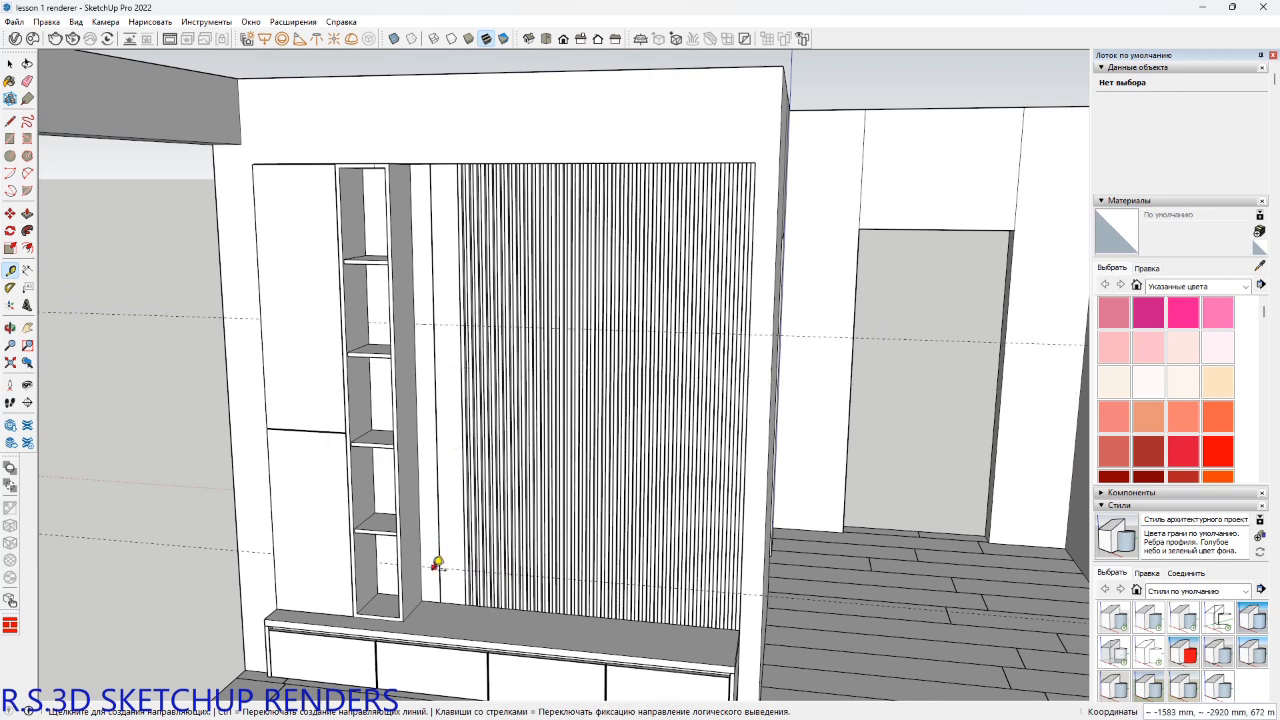
Draw a rectangle of about 1540 × 1200 mm between the two guides, from the niche cabinet across the slatted wall.
key("r")
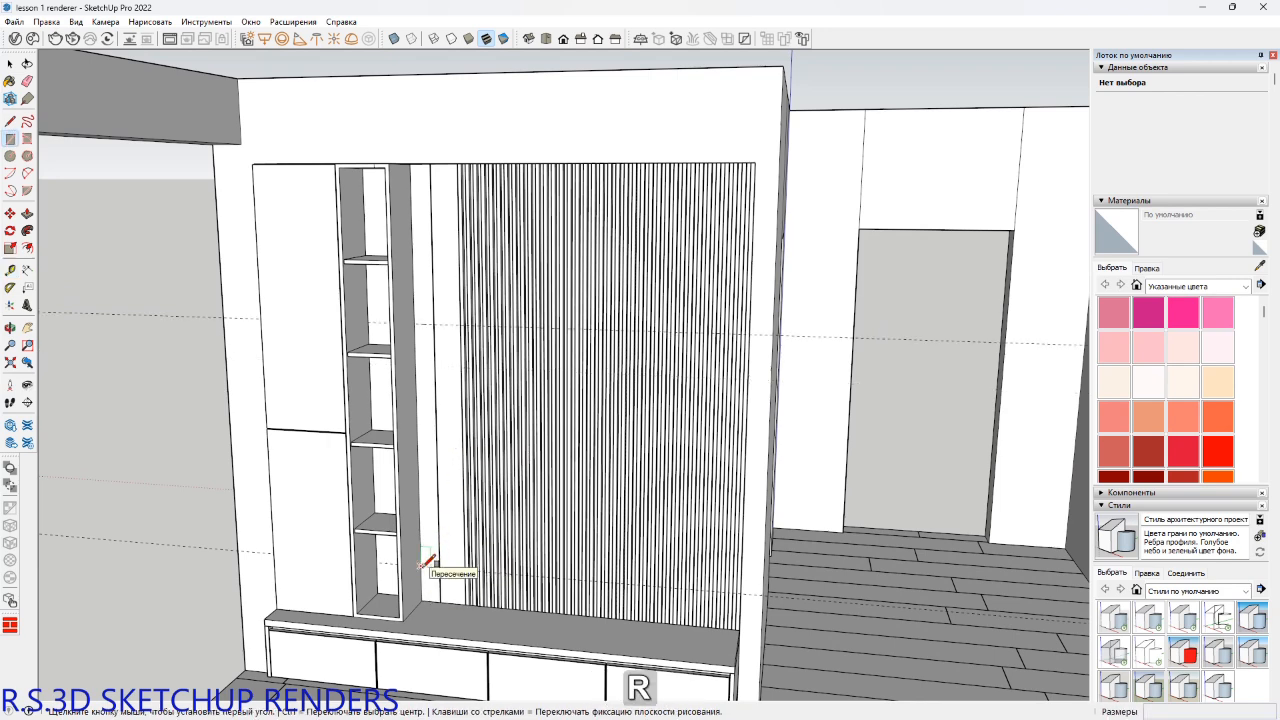
left_click(420, 565)
scroll(754, 320, "up", 5)
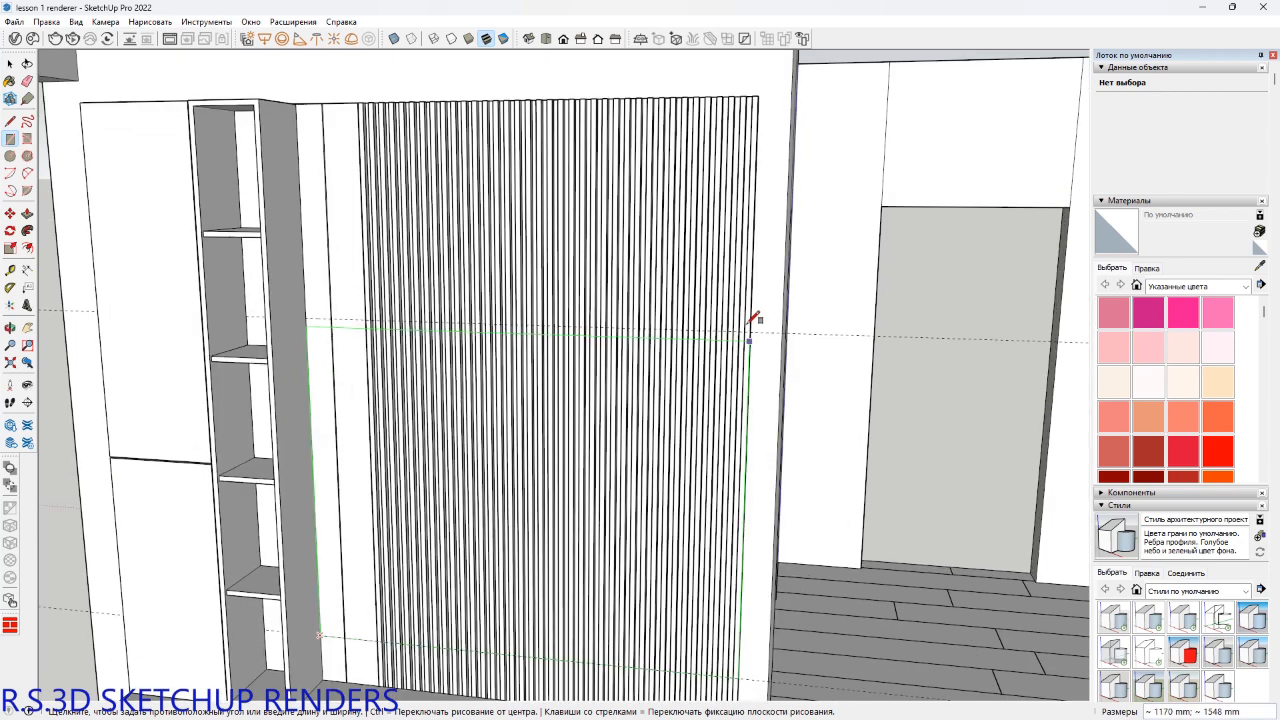
scroll(754, 326, "up", 1)
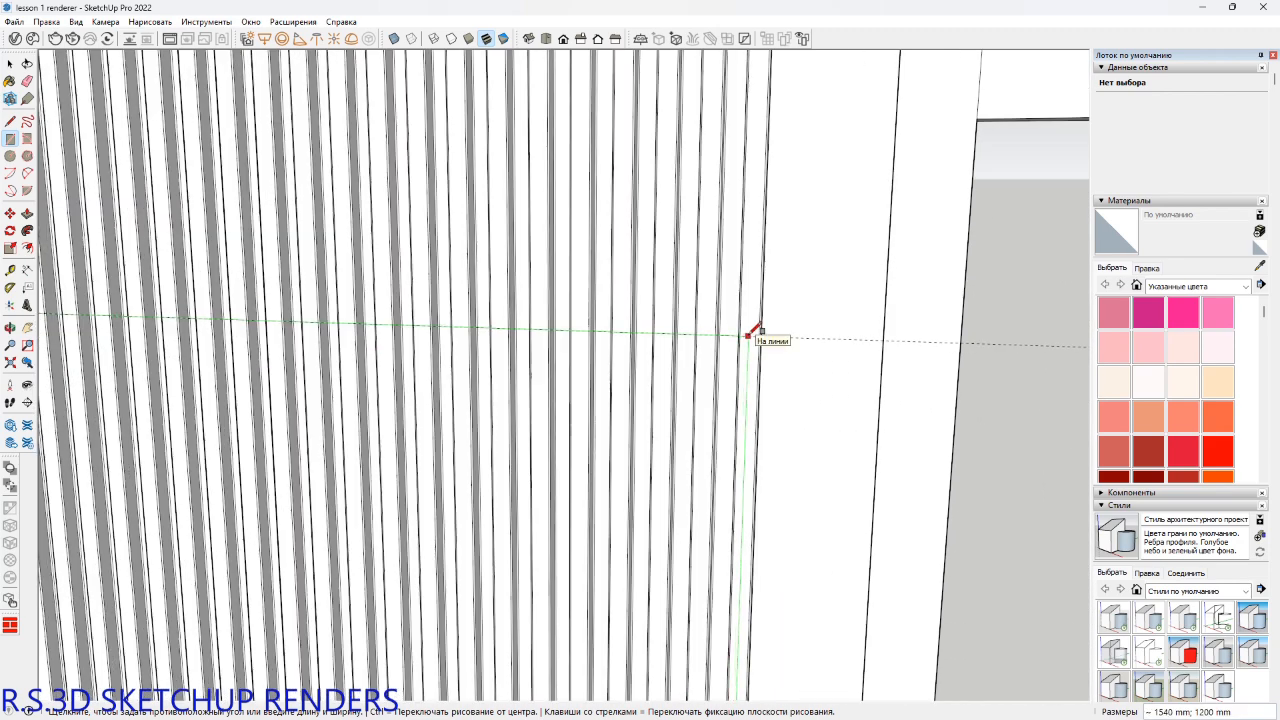
scroll(750, 332, "down", 3)
left_click(748, 334)
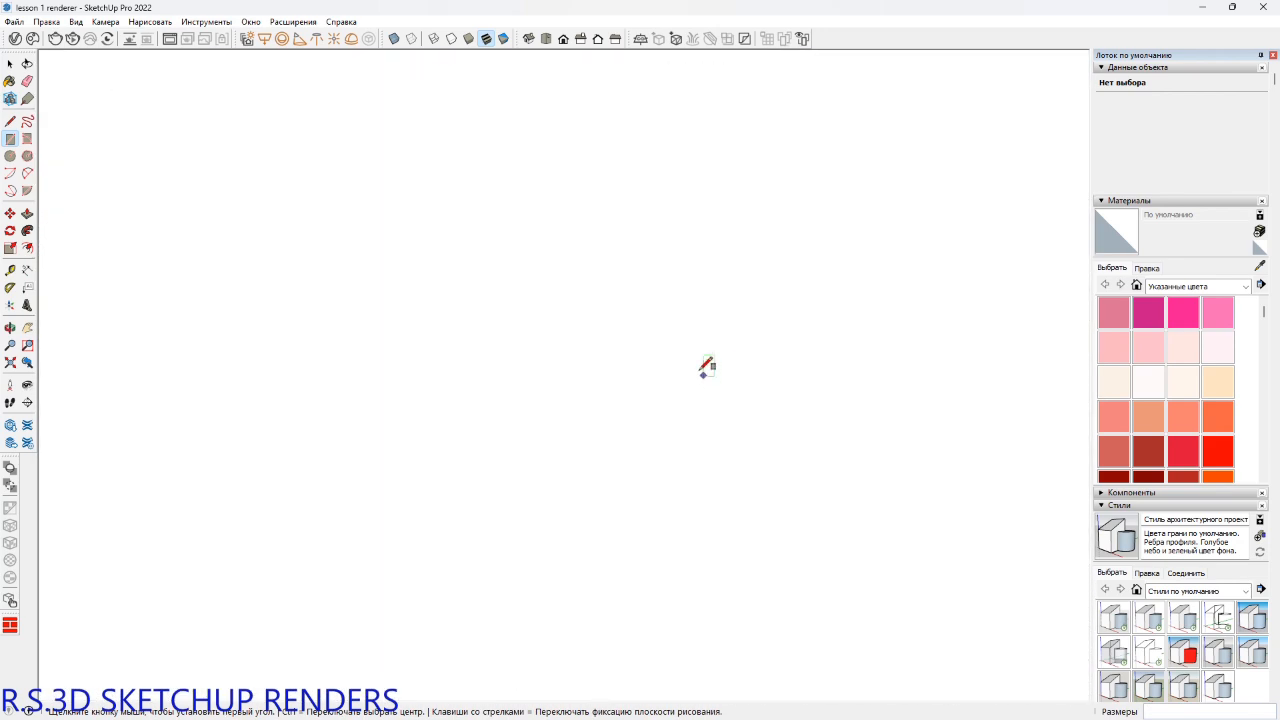
middle_click_drag(683, 629, 651, 448)
key("space")
Erase the horizontal guide lines crossing the TV wall unit.
middle_click_drag(648, 404, 83, 449)
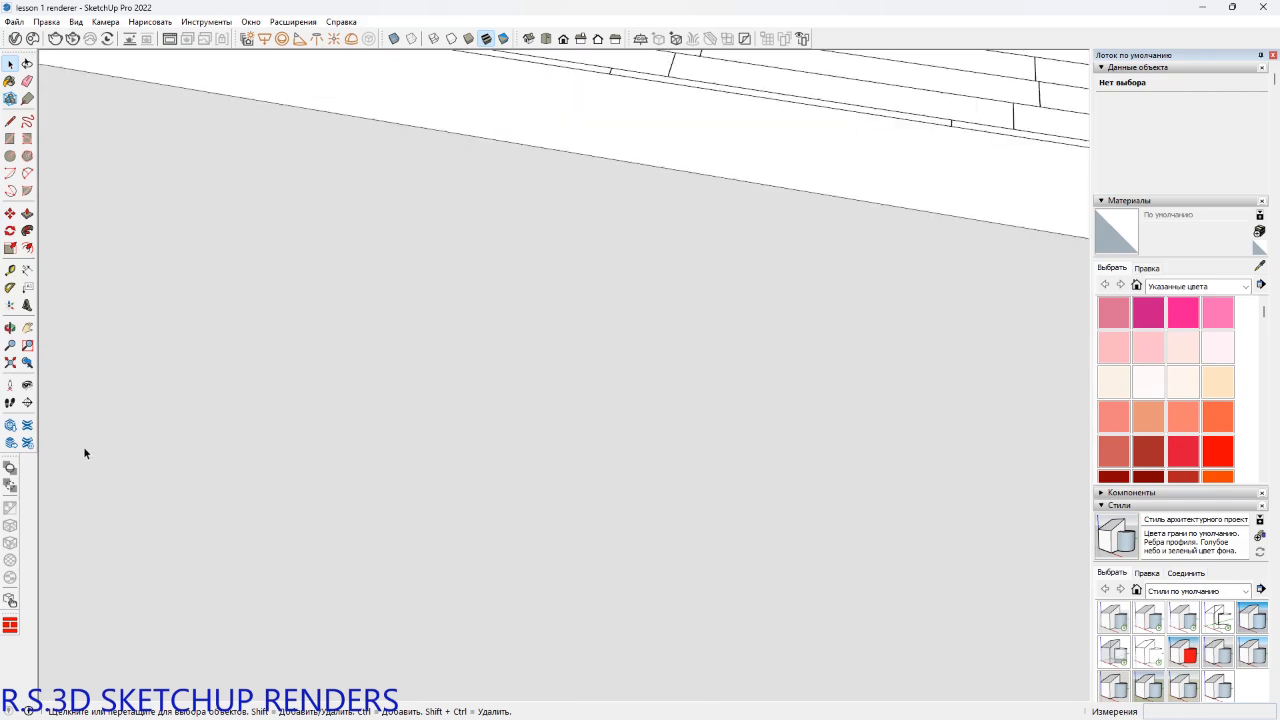
scroll(448, 312, "down", 3)
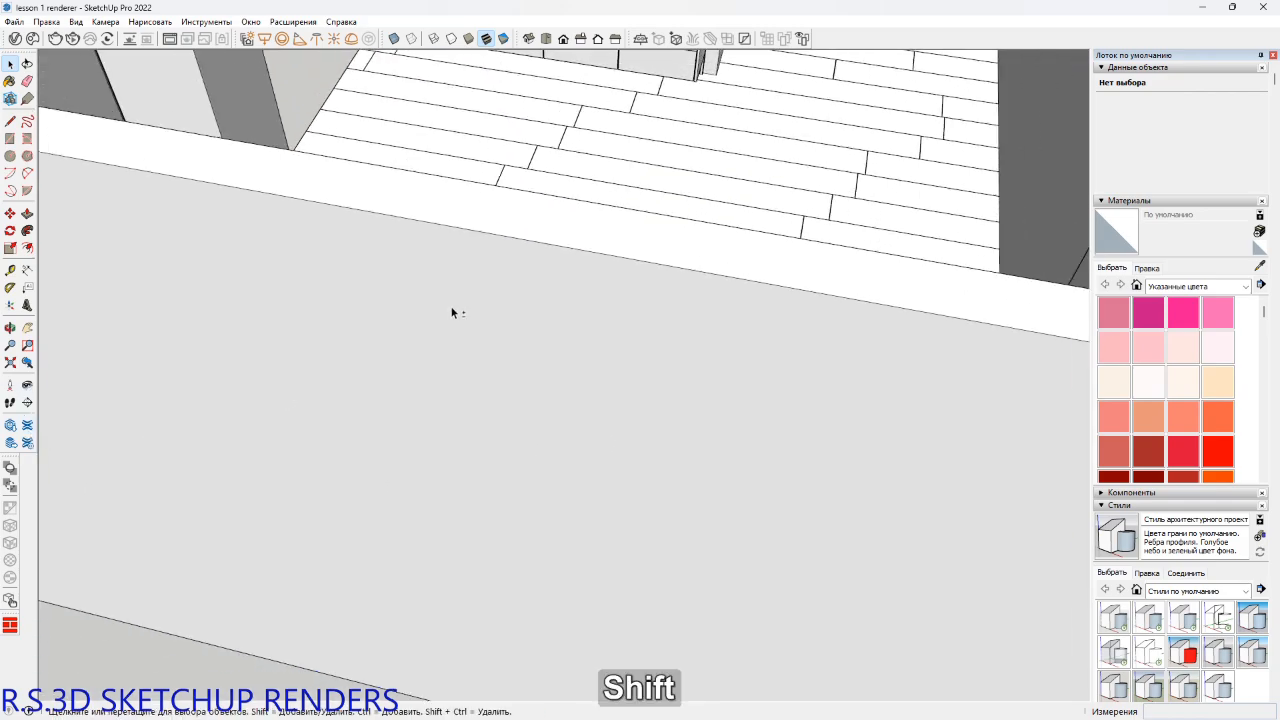
middle_click_drag(451, 311, 452, 700, "shift")
middle_click_drag(566, 362, 574, 400)
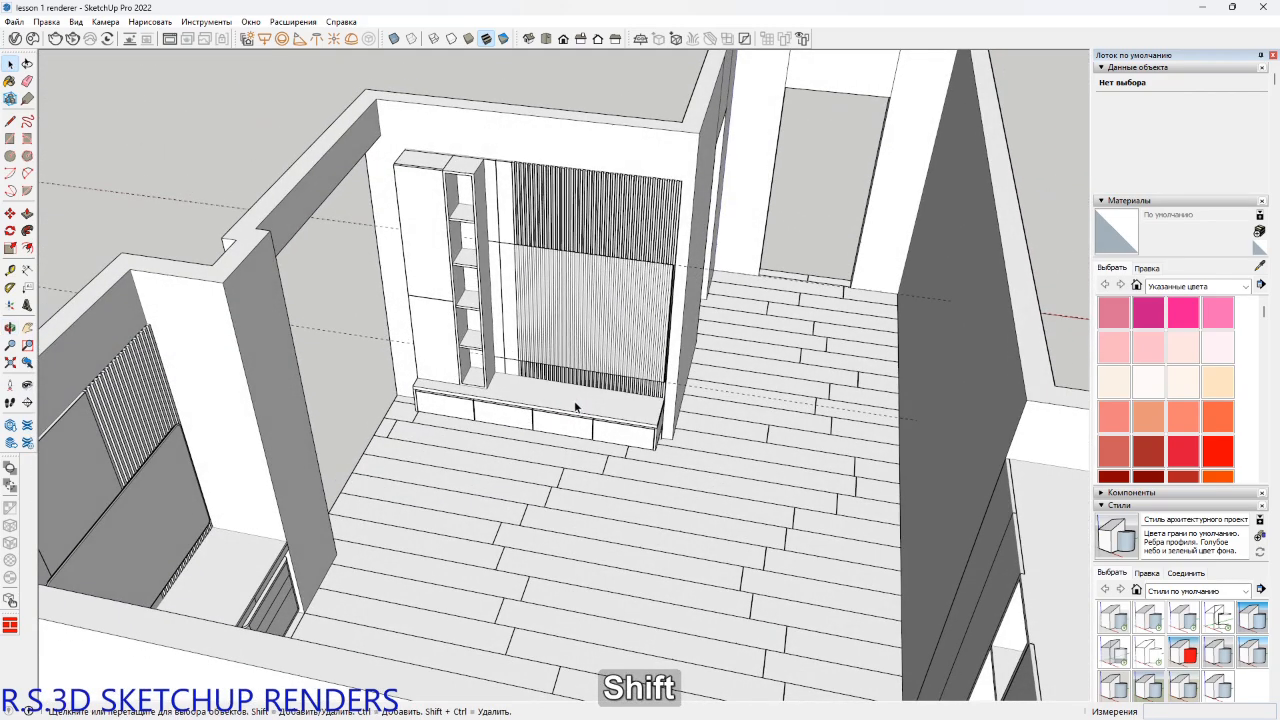
key("e")
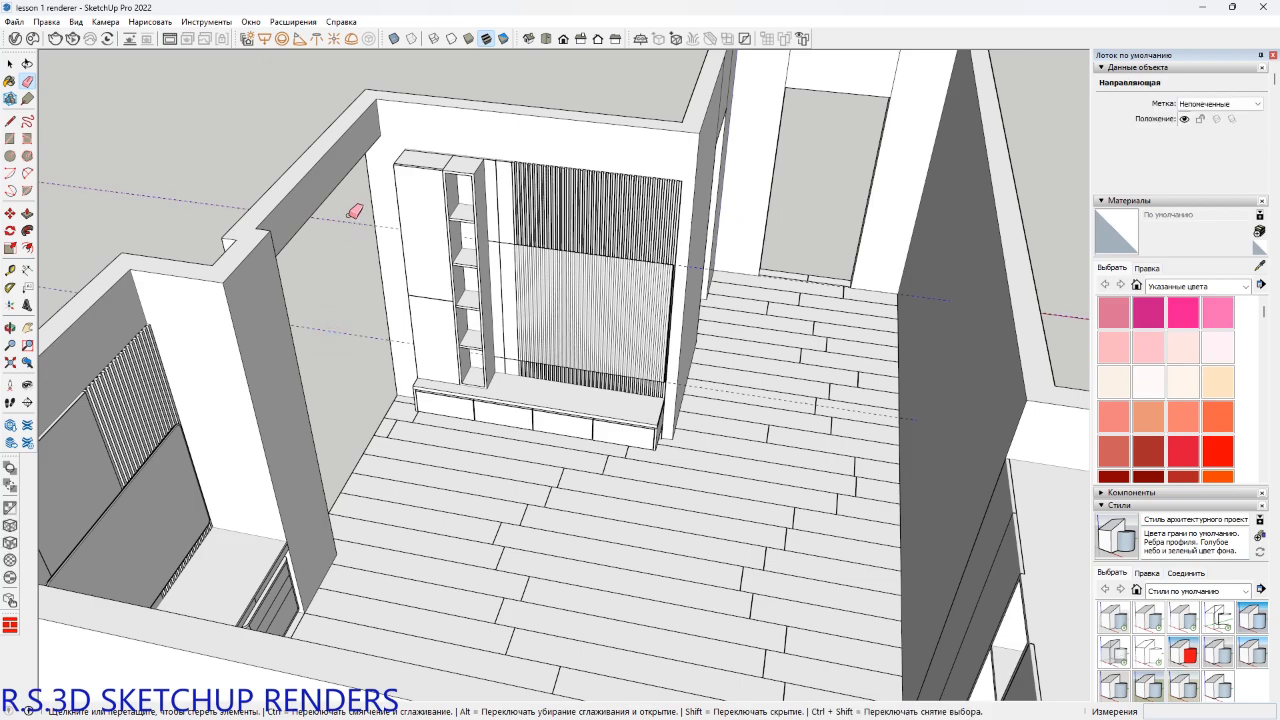
Move the rectangle's outer vertical edge about 10 mm outward to the end of the slatted wall.
scroll(608, 277, "up", 5)
middle_click_drag(812, 257, 731, 197, "shift")
scroll(740, 197, "up", 4)
key("space")
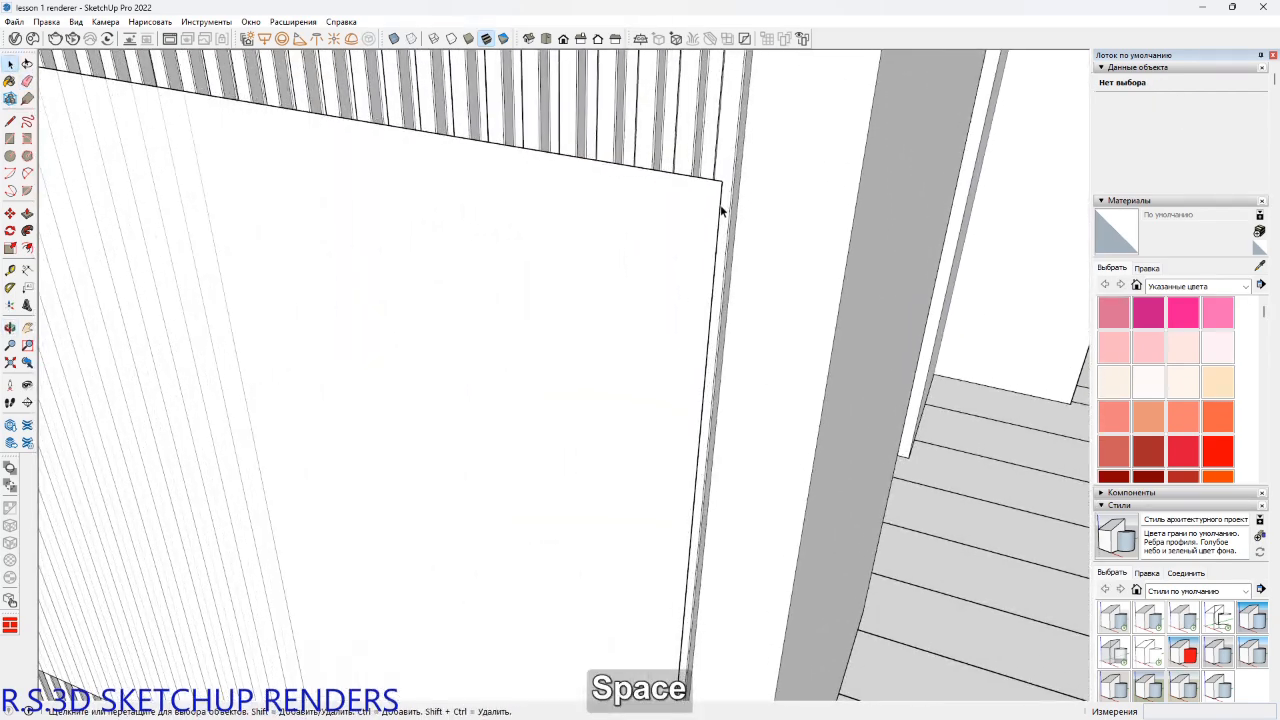
left_click(719, 209)
key("m")
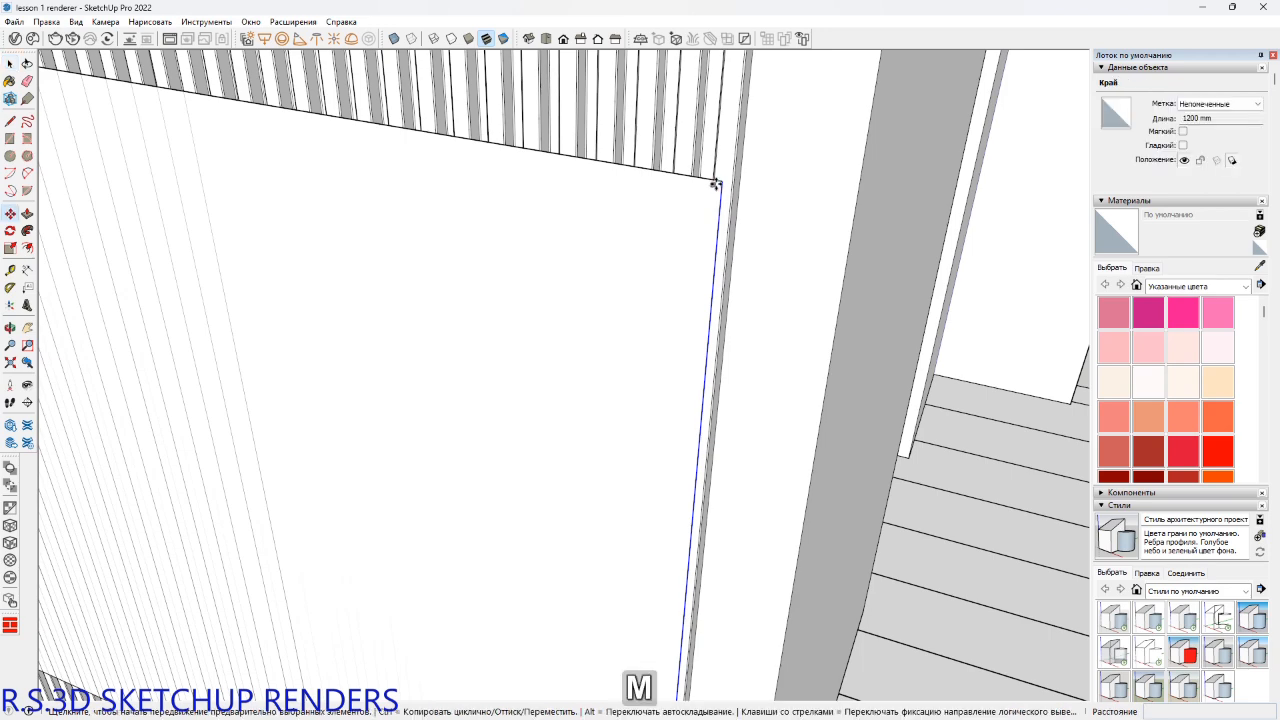
left_click(719, 192)
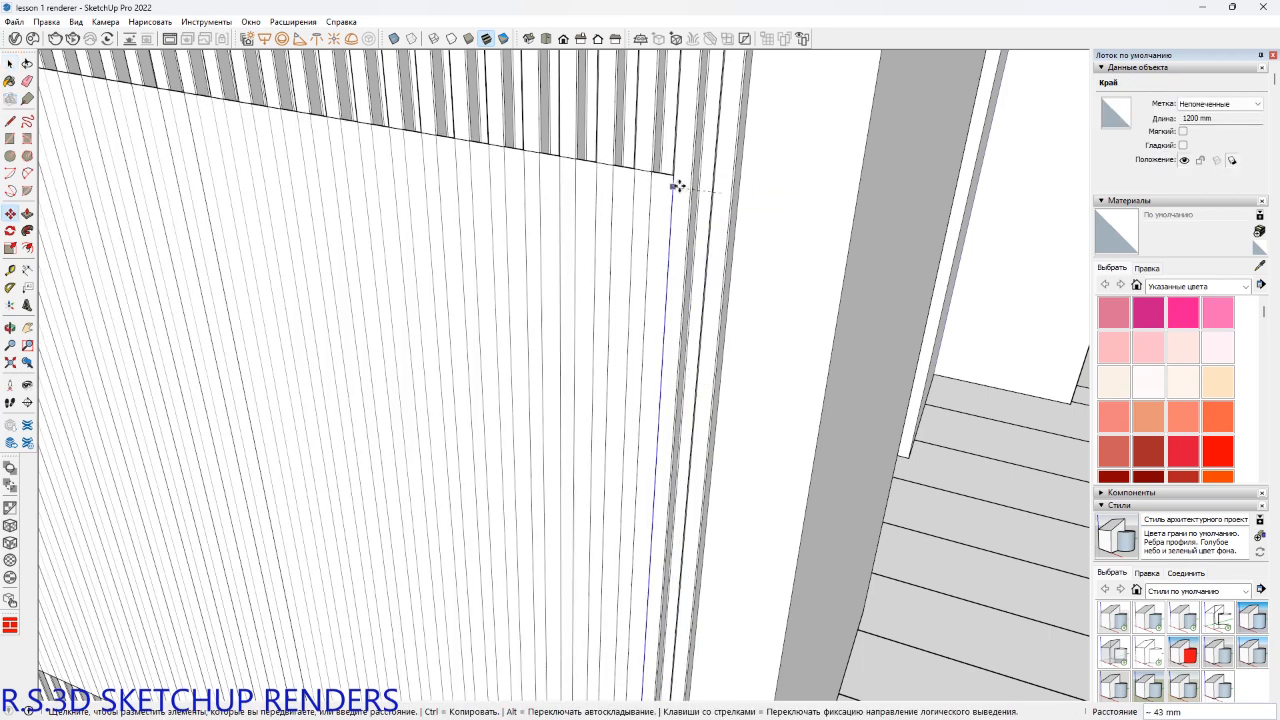
key("shift")
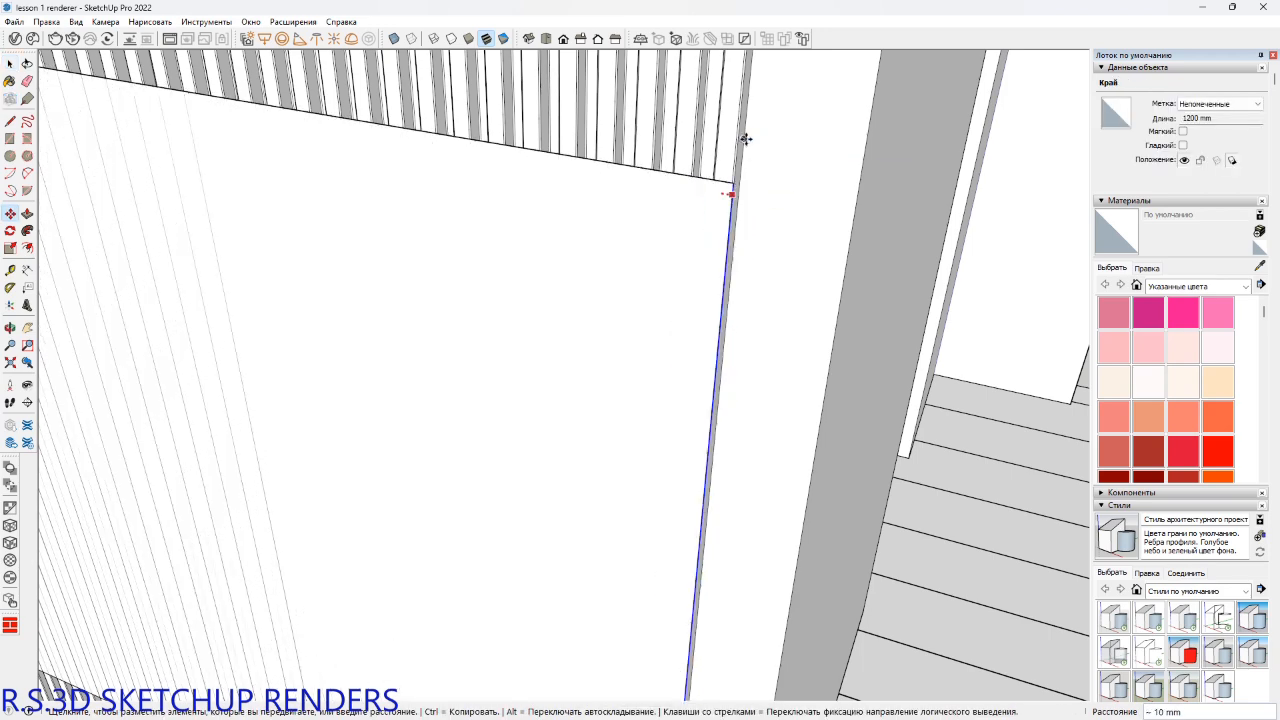
left_click(741, 141)
Extrude the rectangle in front of the slatted wall 50 mm into the room with Push/Pull.
scroll(706, 200, "down", 5)
middle_click_drag(663, 271, 621, 290, "shift")
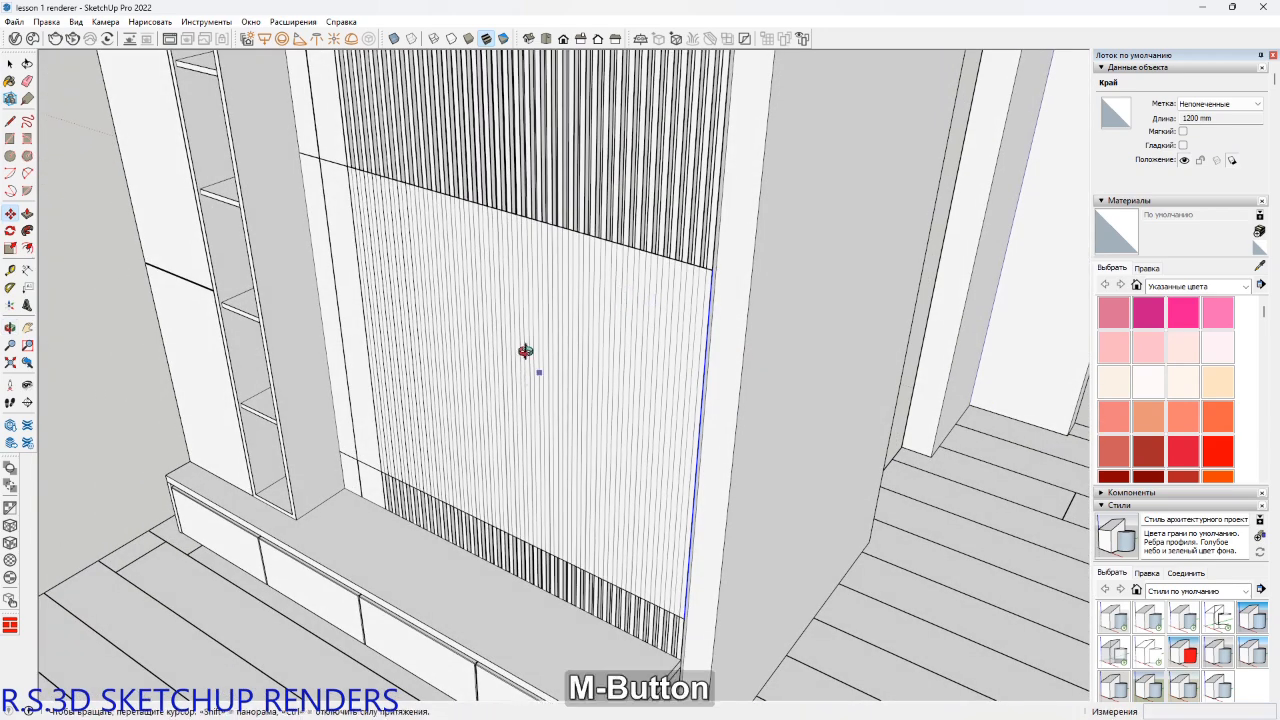
middle_click_drag(523, 354, 531, 303)
key("p")
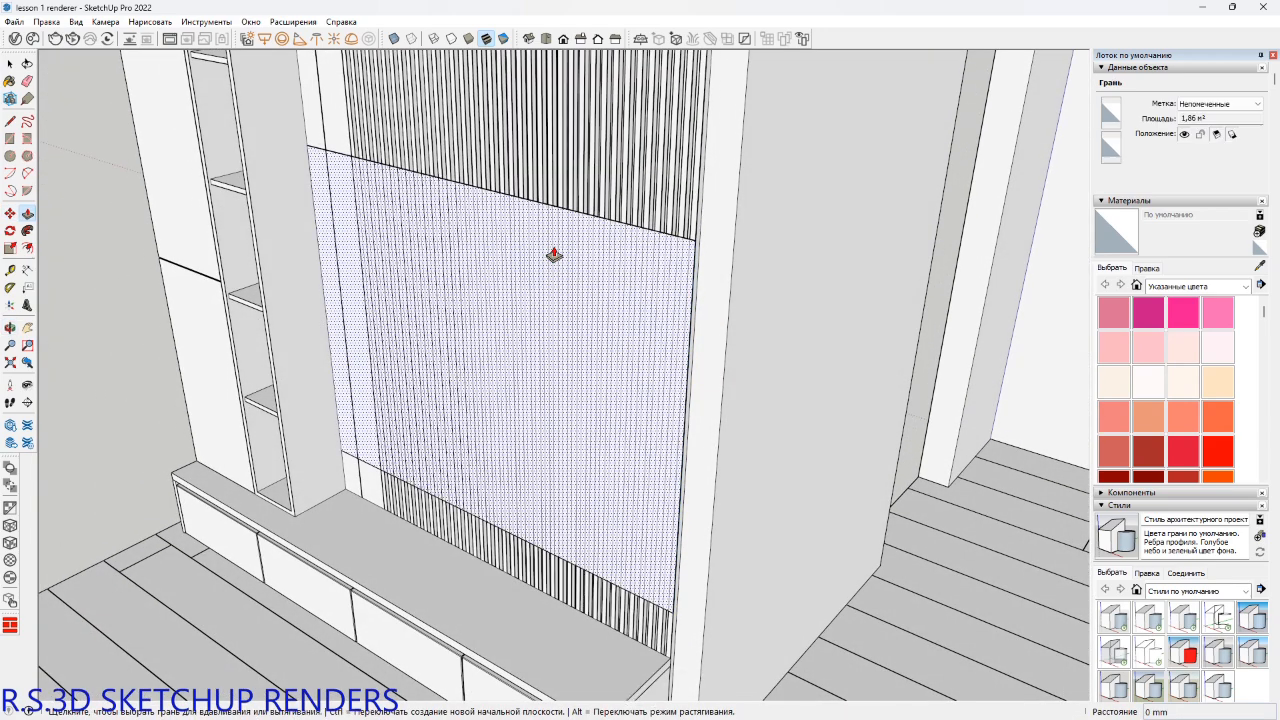
left_click(554, 255)
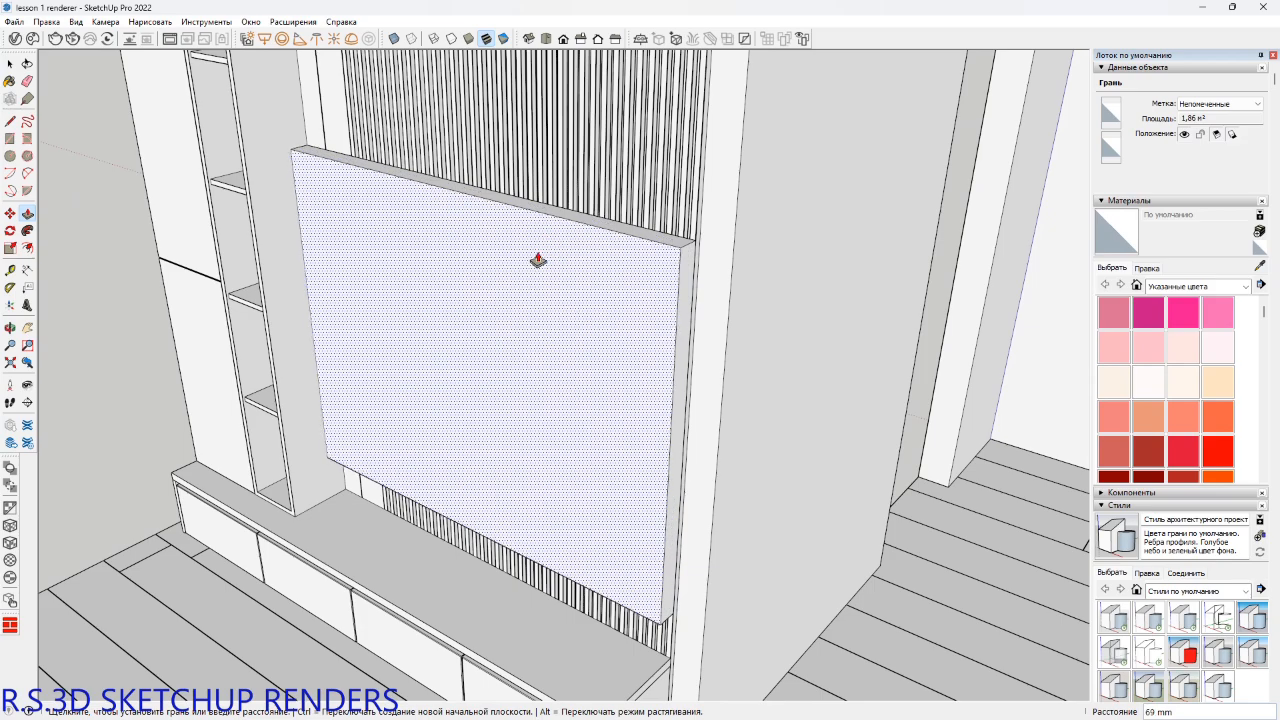
key("Return")
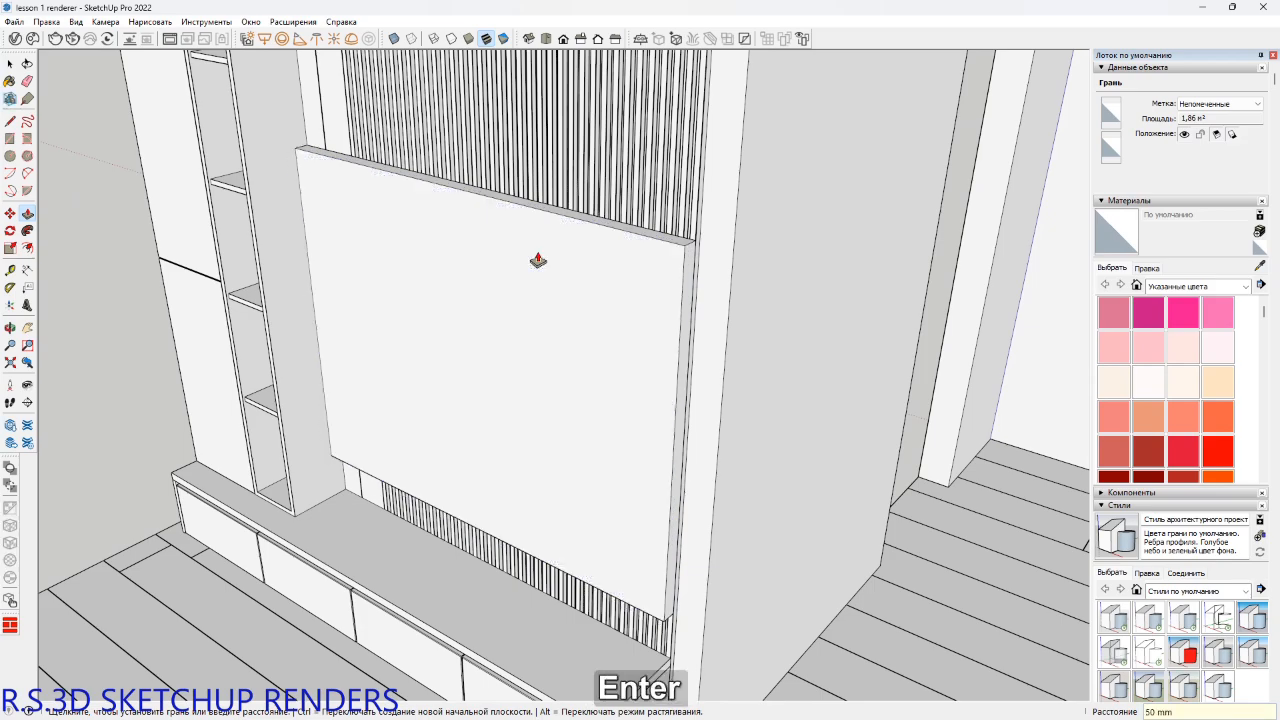
Offset the TV panel's narrow outer end face 18 mm inward as a new face with Push/Pull.
middle_click_drag(538, 260, 766, 263)
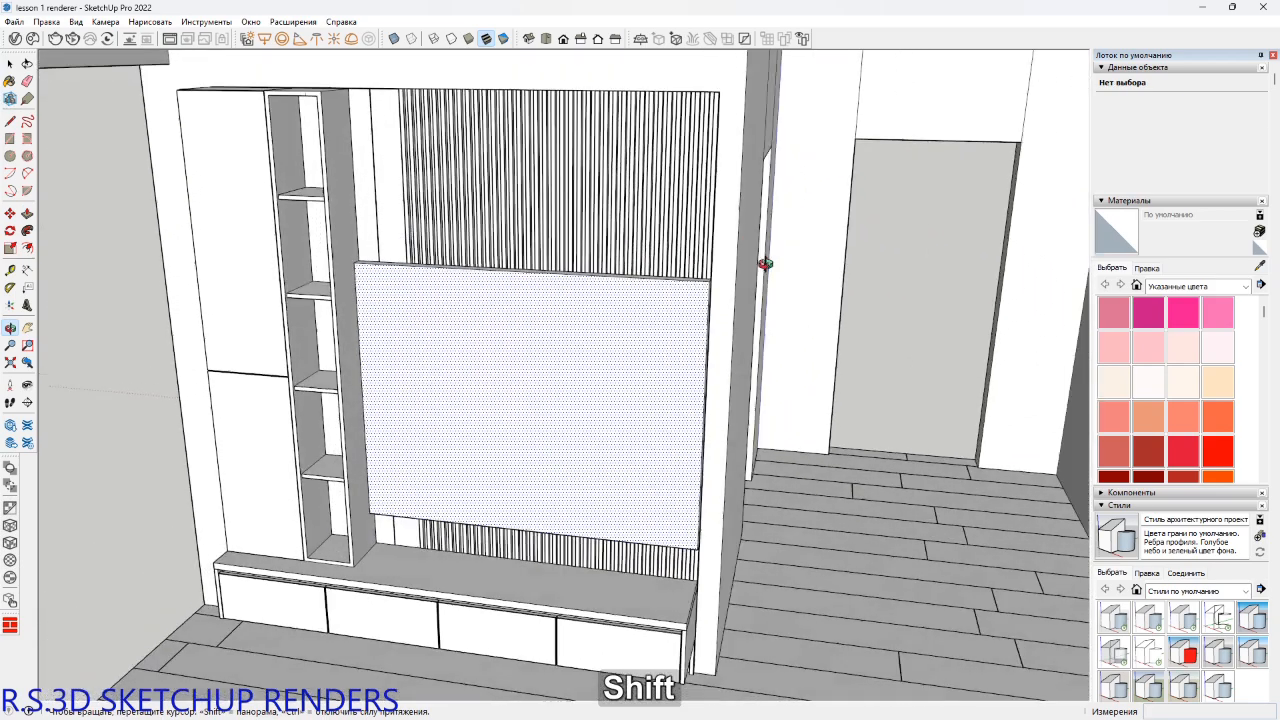
middle_click_drag(640, 312, 546, 458)
key("p")
scroll(546, 458, "up", 5)
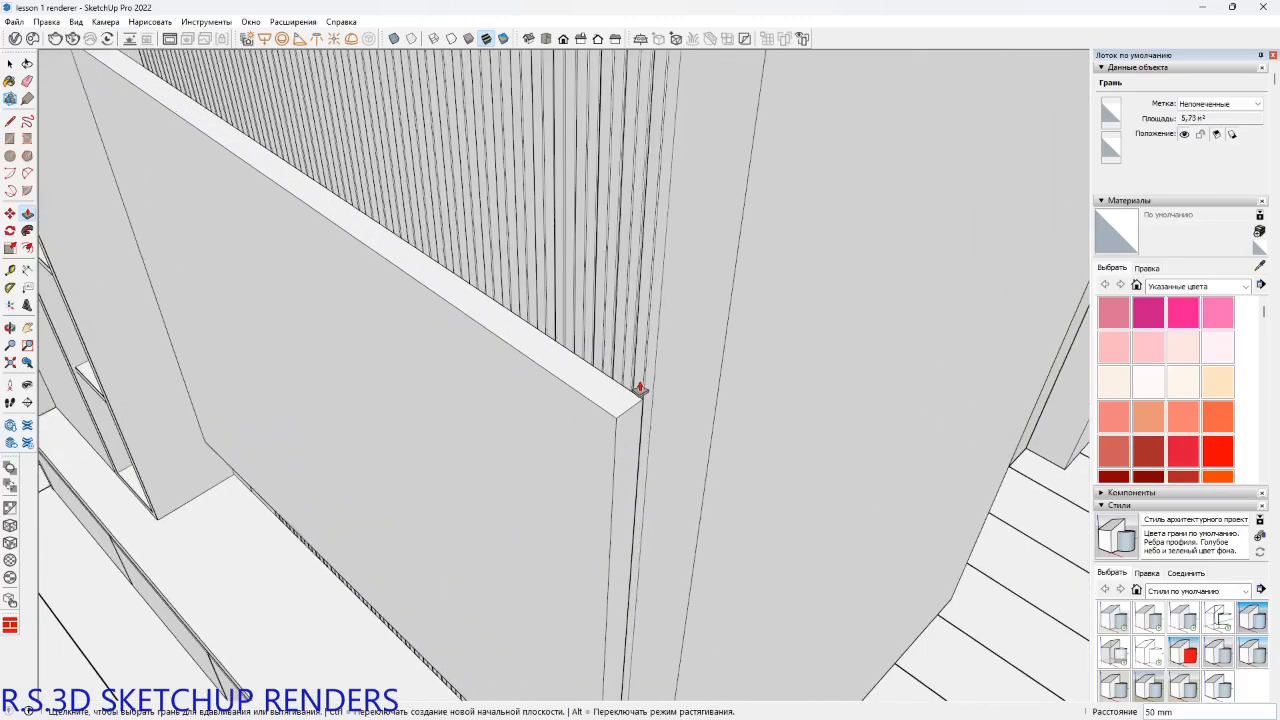
key("ctrl")
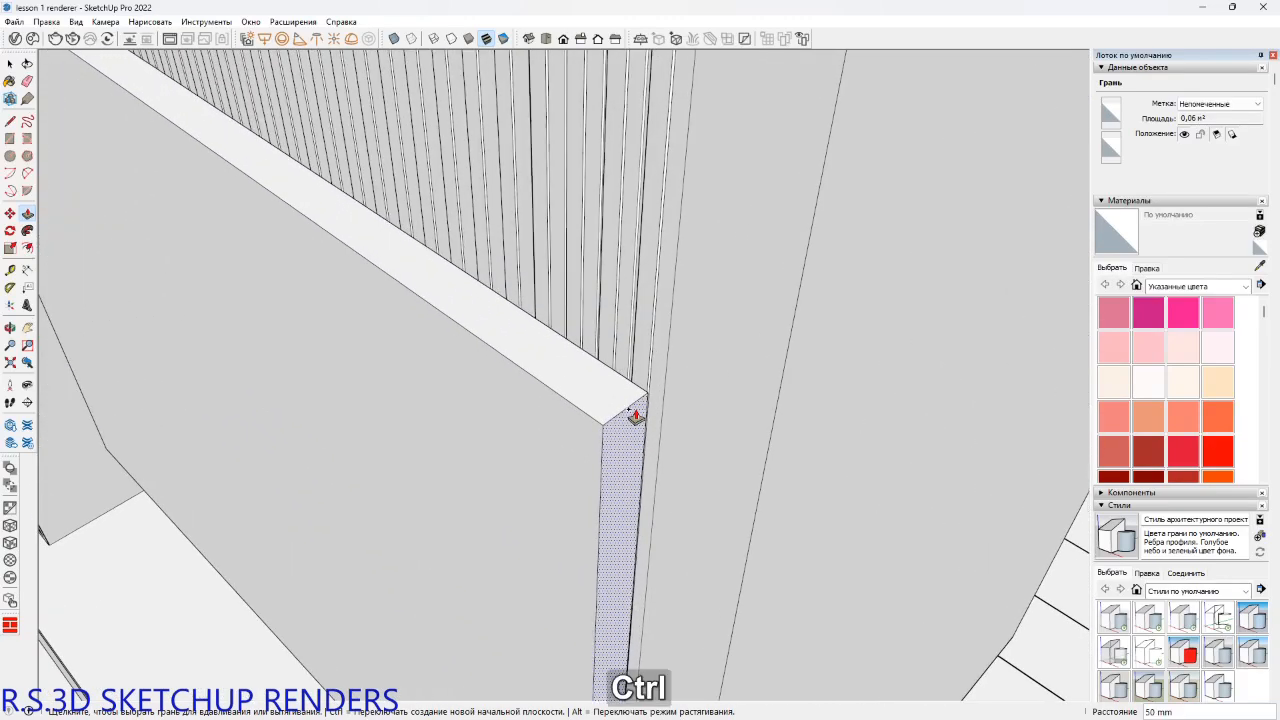
left_click(635, 415)
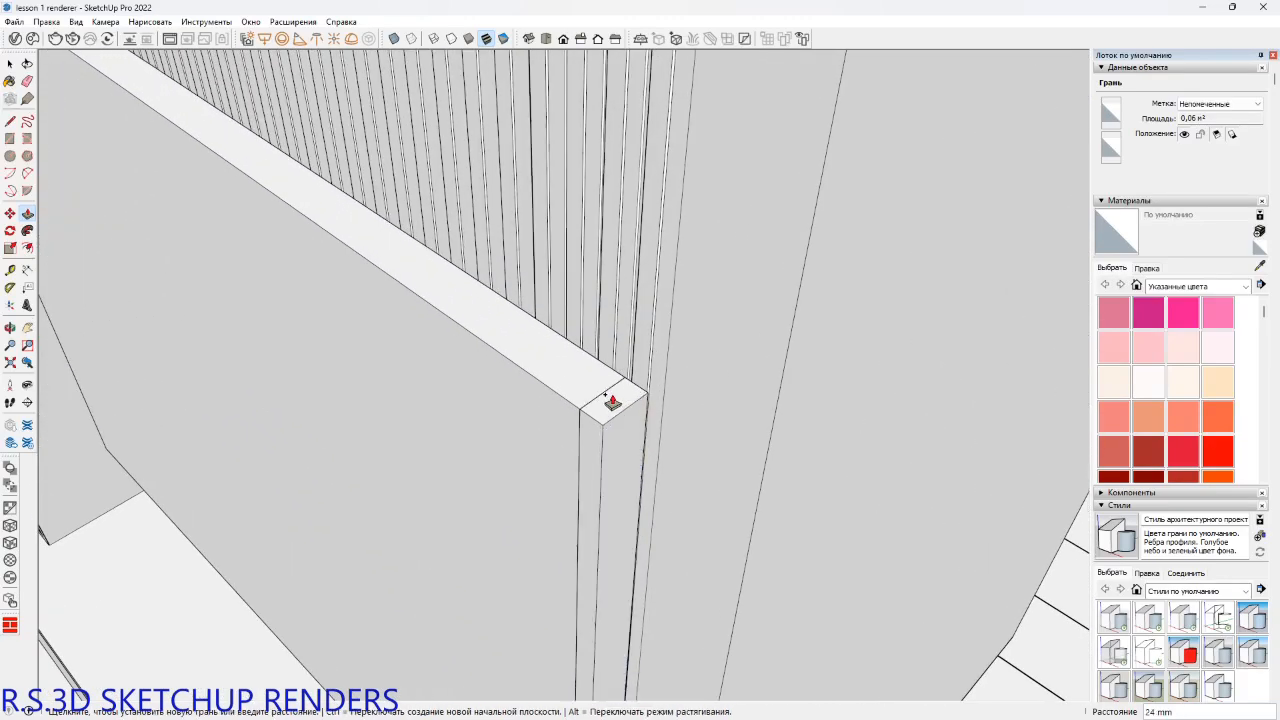
type("18")
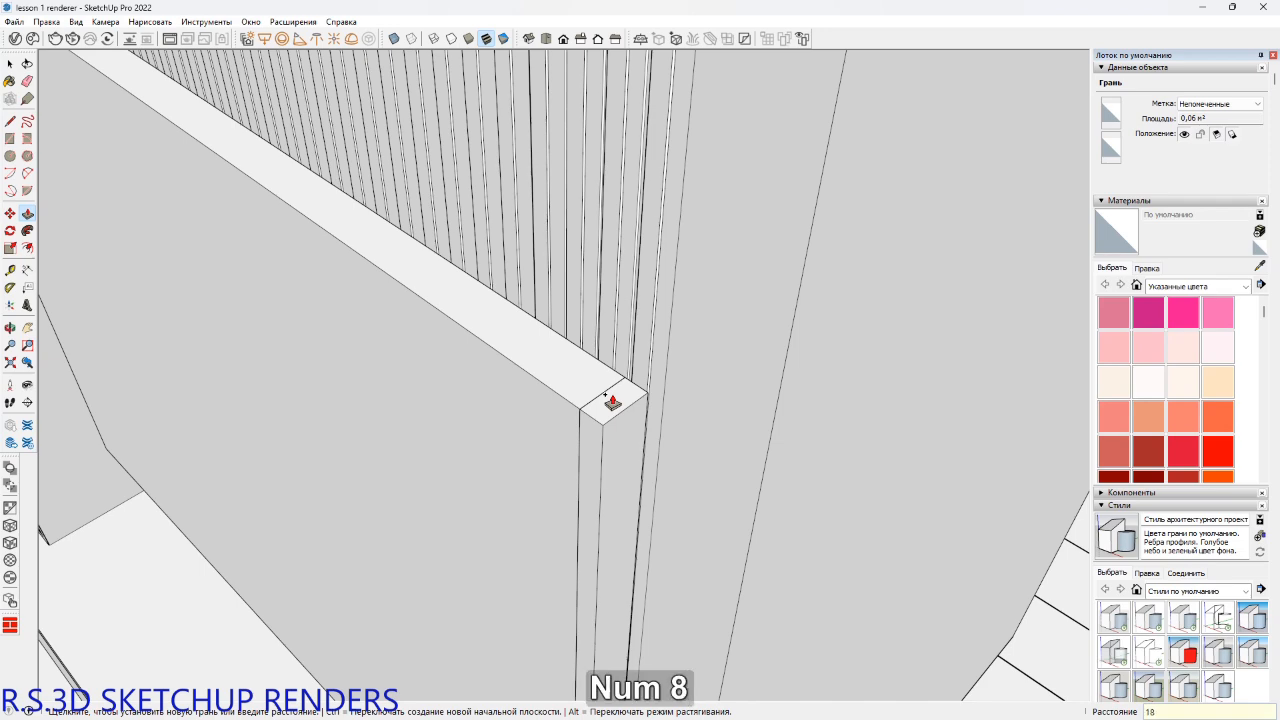
key("Return")
Erase the seam on the TV panel's front face and copy its two long front edges 25 mm back to mid-thickness.
mouse_move(586, 457)
middle_mouse_down()
mouse_move(590, 427)
mouse_move(551, 383)
mouse_move(483, 351)
mouse_move(517, 428)
mouse_move(621, 478)
middle_mouse_up()
key("e")
key("space")
left_click(645, 522)
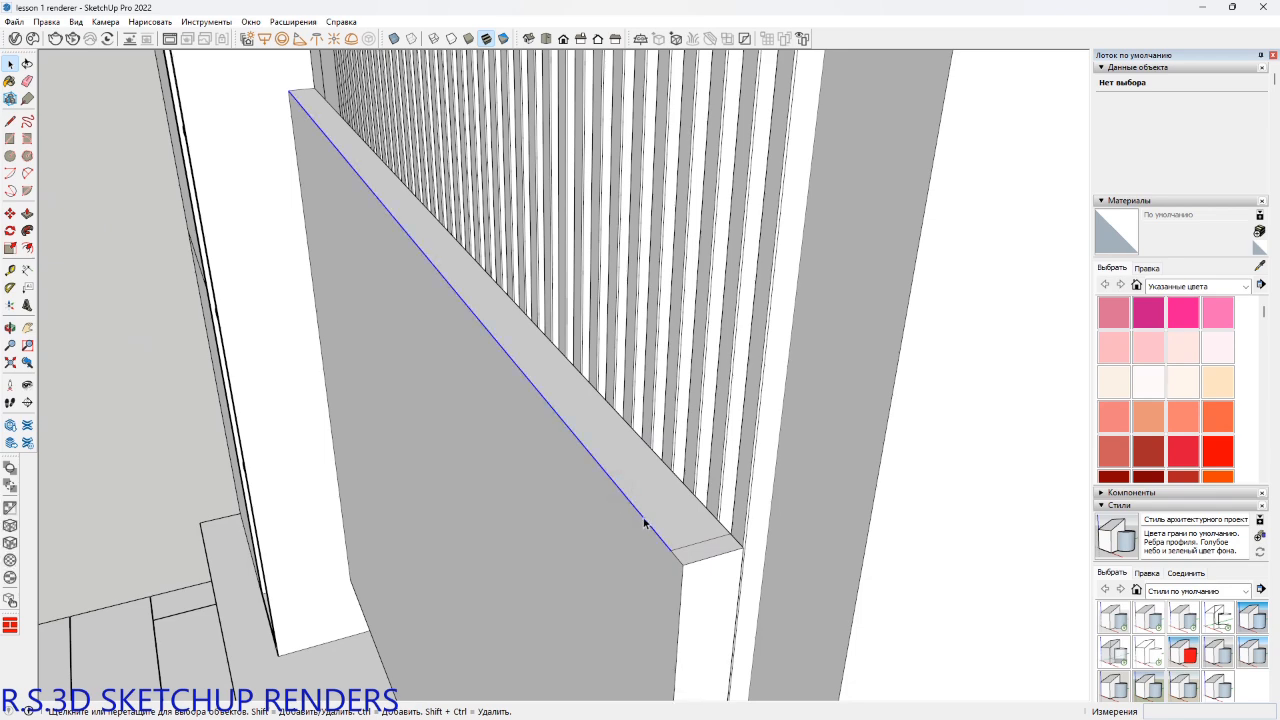
scroll(643, 524, "down", 3)
middle_click_drag(643, 524, 589, 540, "shift")
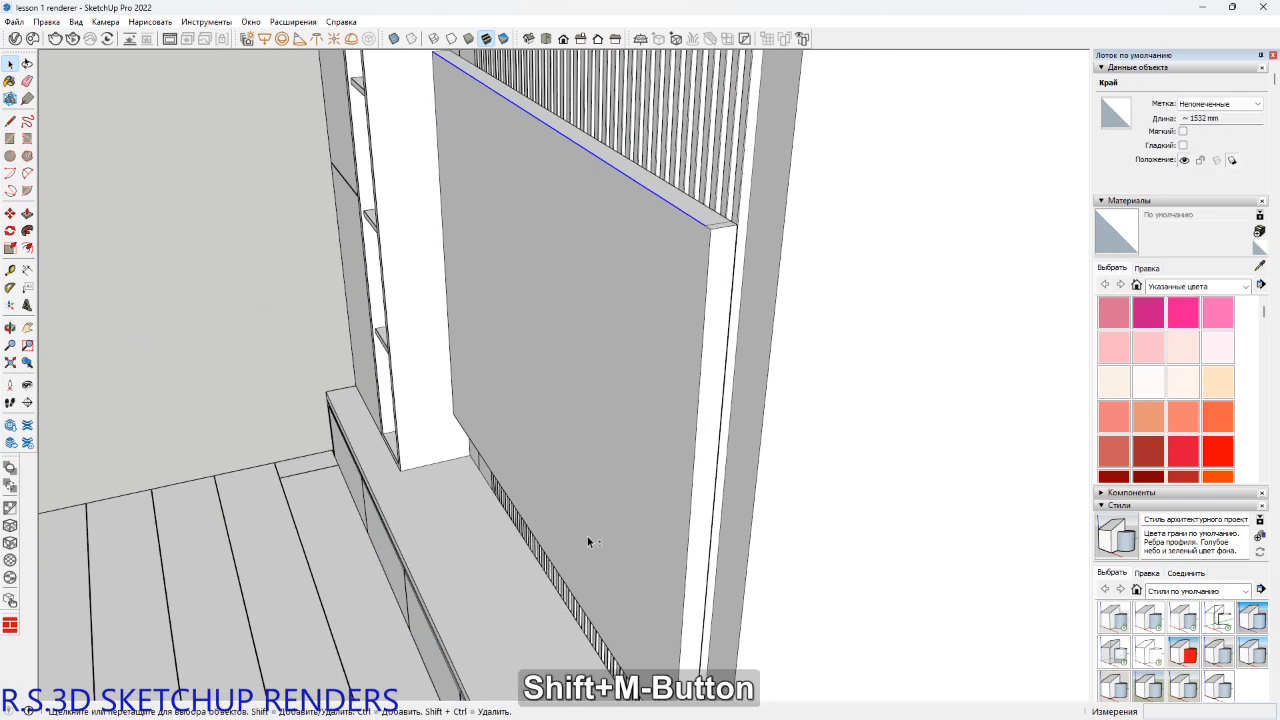
middle_click_drag(597, 354, 627, 533, "shift")
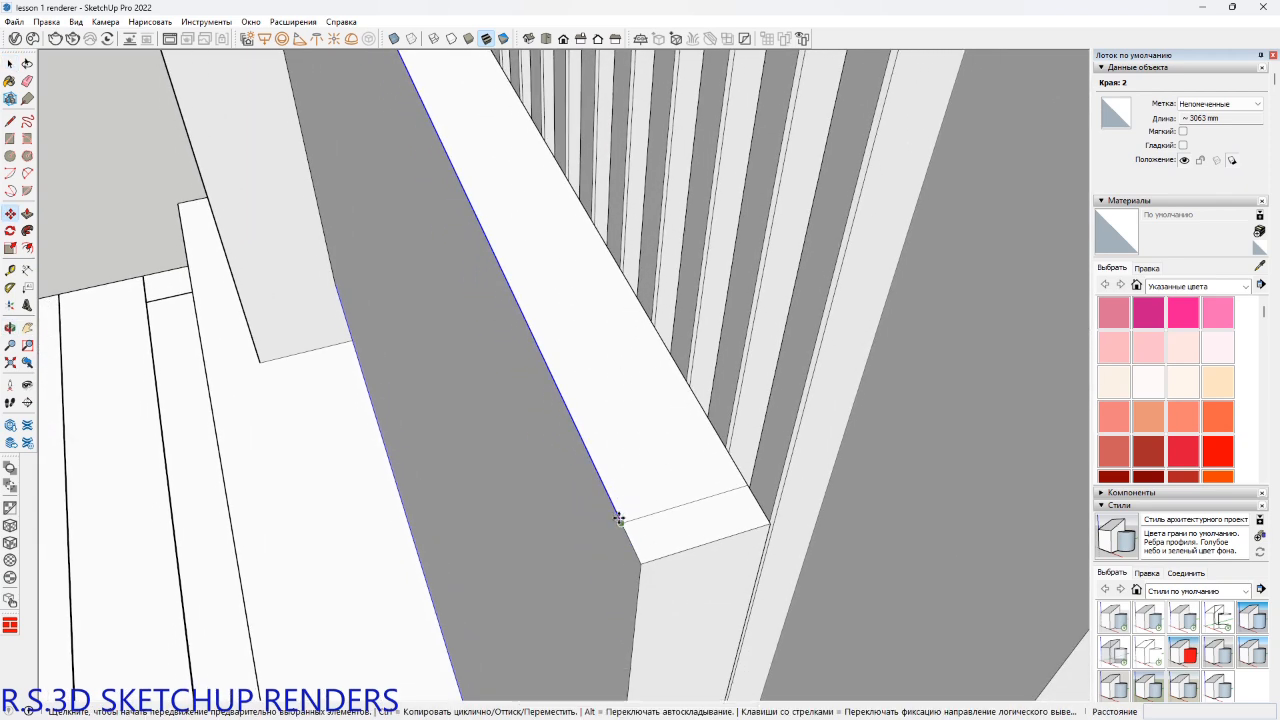
left_click(619, 521)
key("ctrl")
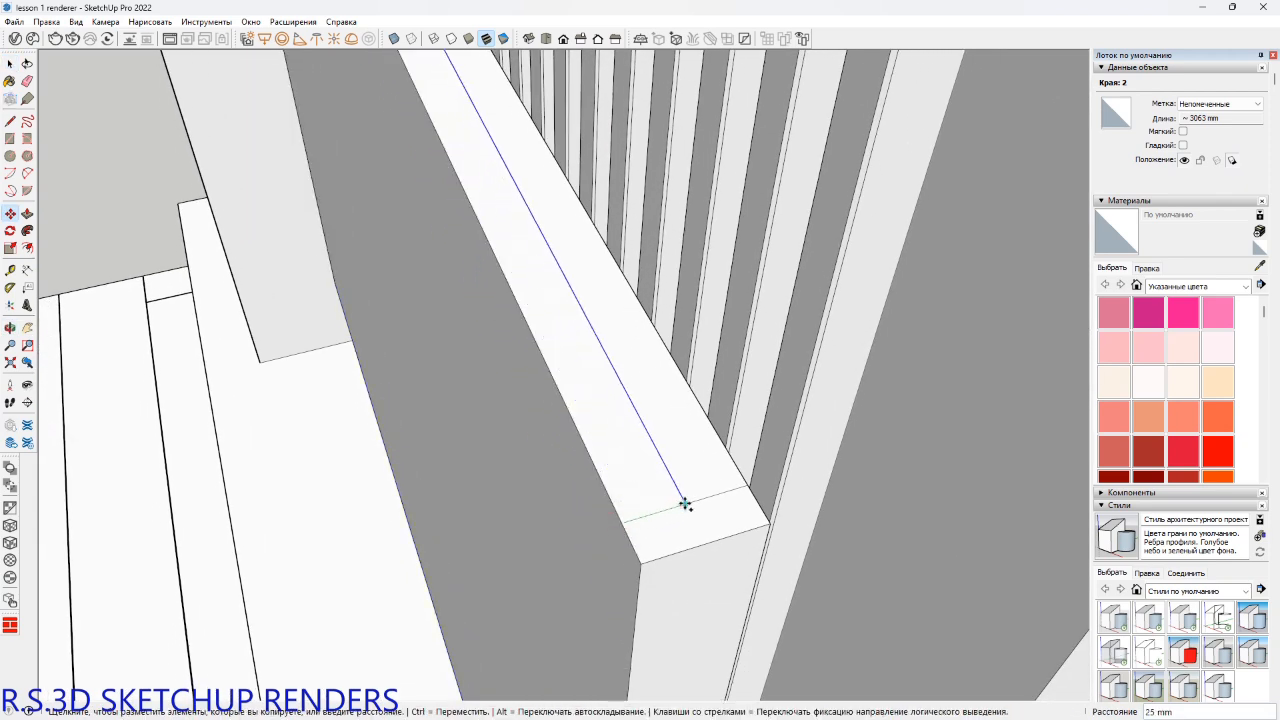
left_click(685, 504)
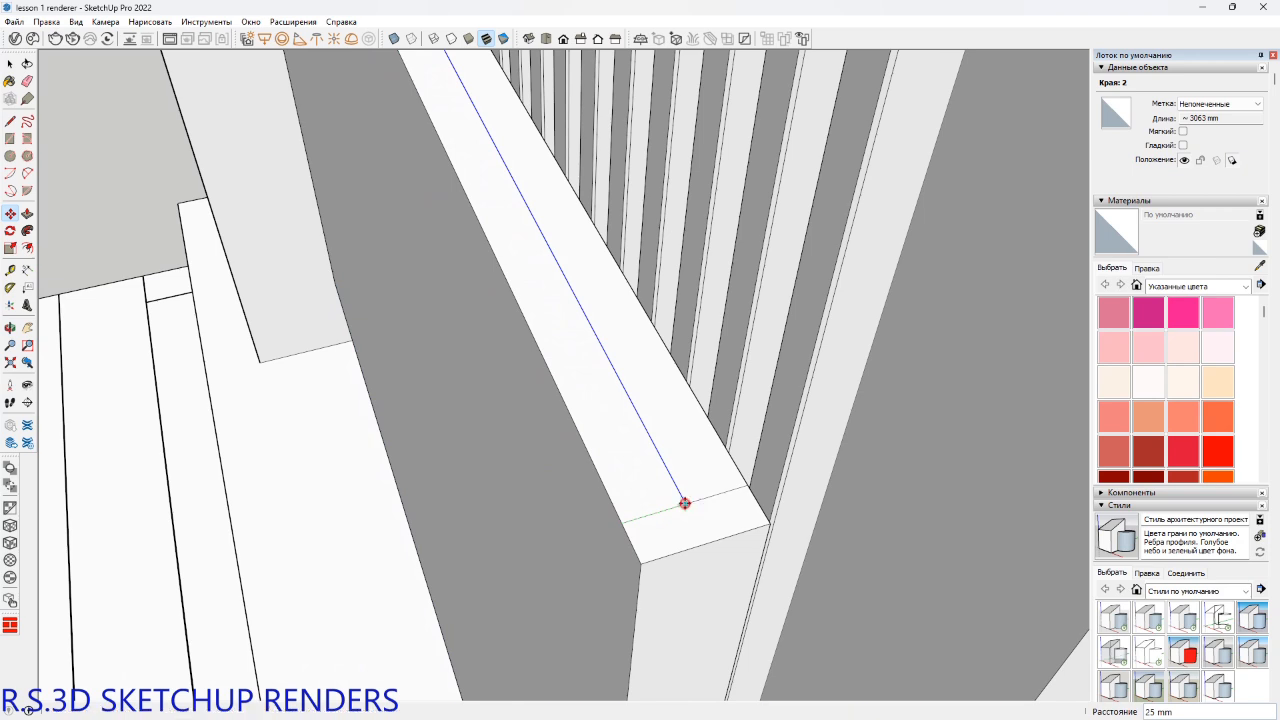
Erase the seam on the panel's upper front strip and recess the rear strip beside the slats by 5 mm.
mouse_move(680, 503)
middle_mouse_down()
mouse_move(663, 508)
mouse_move(680, 471)
middle_mouse_up()
key("e")
left_click(666, 510)
key("p")
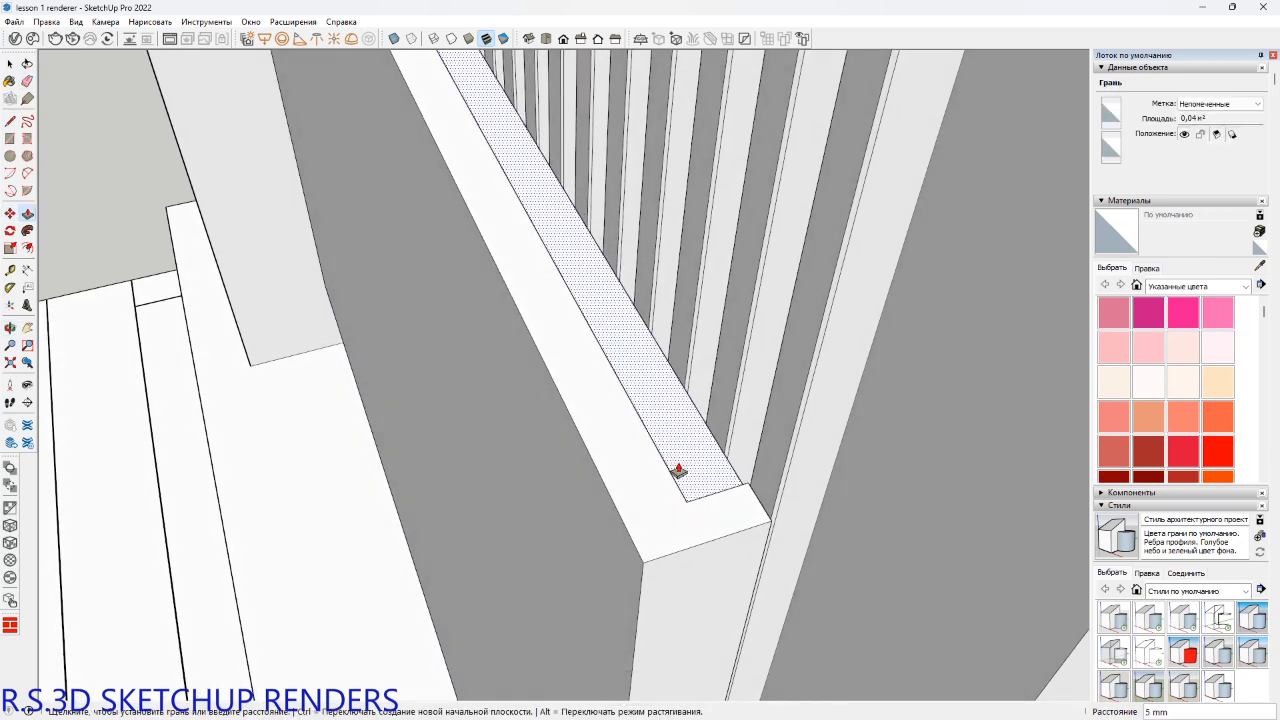
type("5")
key("Return")
Recess the matching rear strip on the panel's underside by 5 mm and erase the seam at its end.
scroll(677, 468, "down", 2)
middle_click_drag(677, 466, 757, 443)
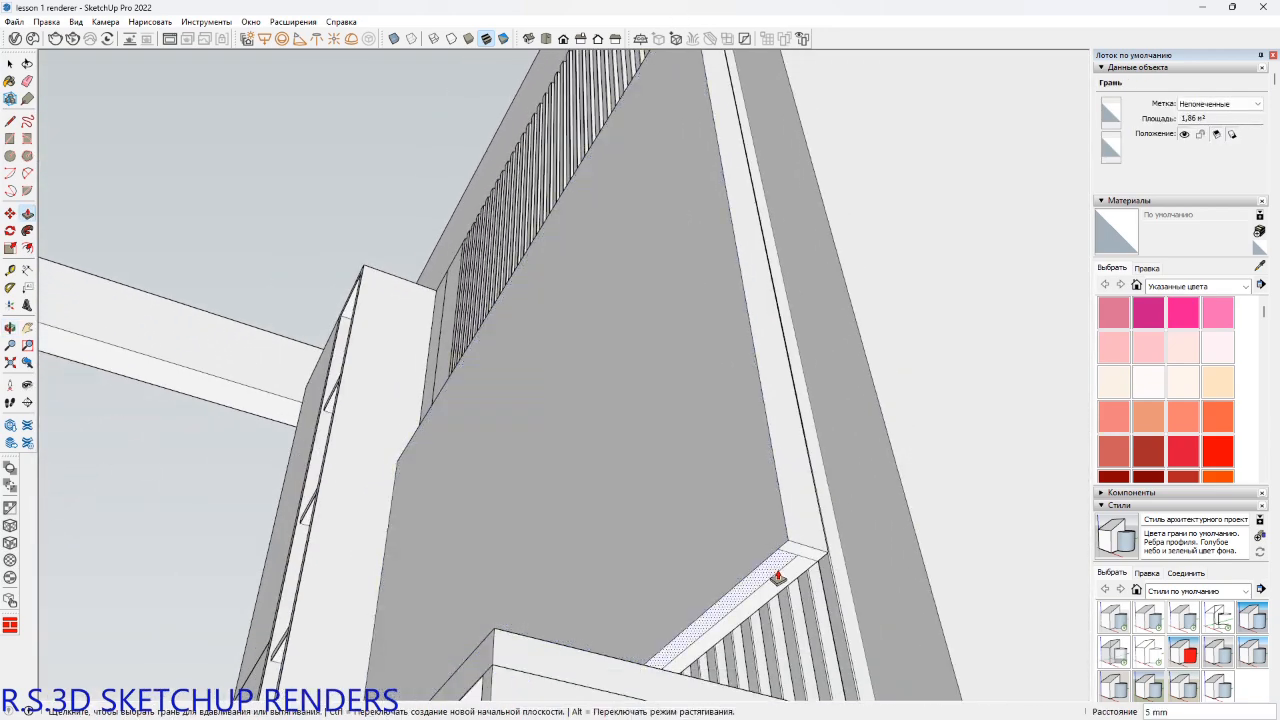
middle_click_drag(786, 591, 786, 551)
key("e")
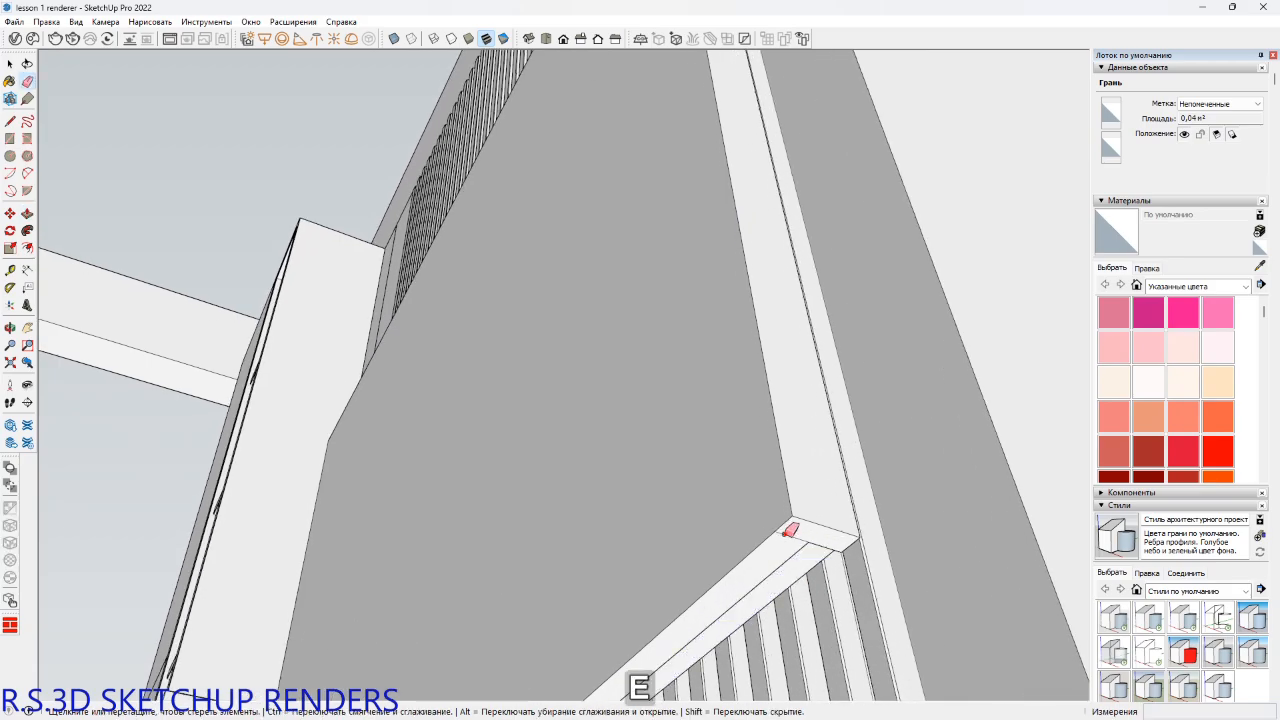
Examine the room from outside, including the floor corner at the doorway opening.
middle_click_drag(796, 505, 905, 252)
scroll(684, 412, "down", 10)
key("space")
scroll(480, 486, "up", 6)
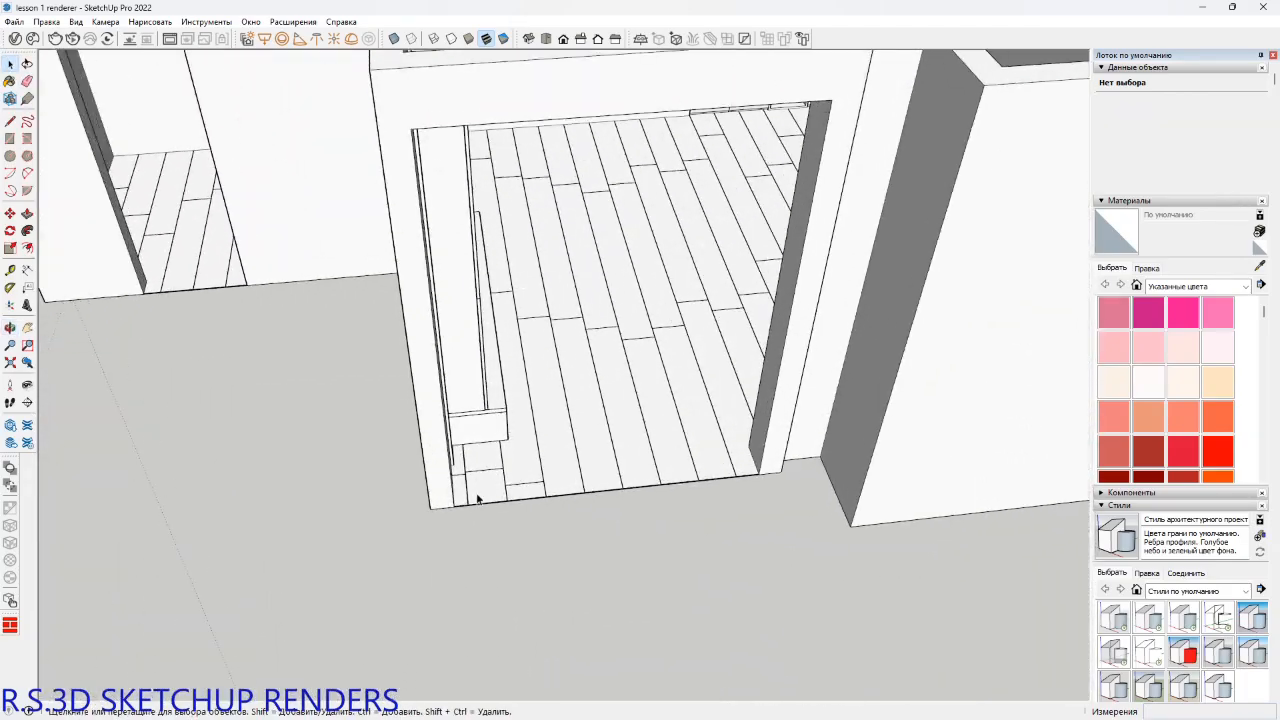
scroll(460, 505, "up", 4)
scroll(434, 520, "down", 4)
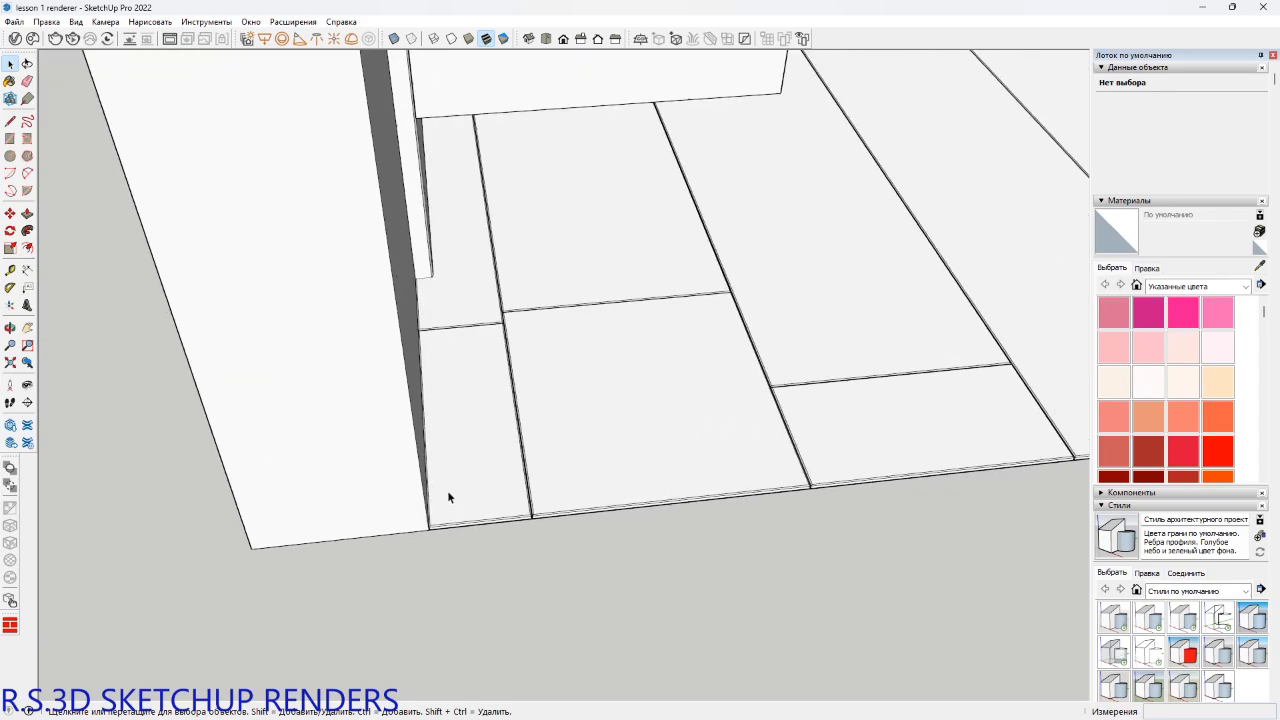
scroll(455, 487, "down", 6)
middle_click_drag(474, 466, 640, 651, "shift")
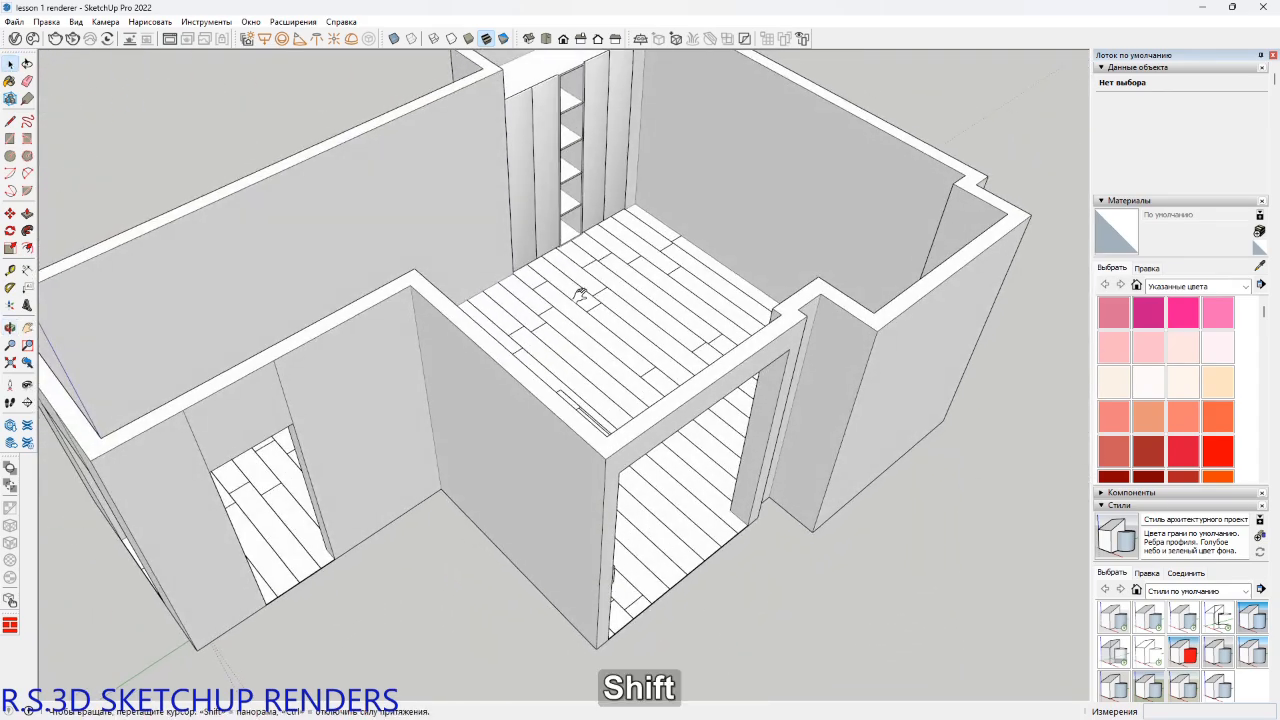
Draw a rectangle of about 4363 × 2601 mm on the long blank wall, from the cabinet's top level down to the floor.
middle_click_drag(583, 289, 443, 257, "shift")
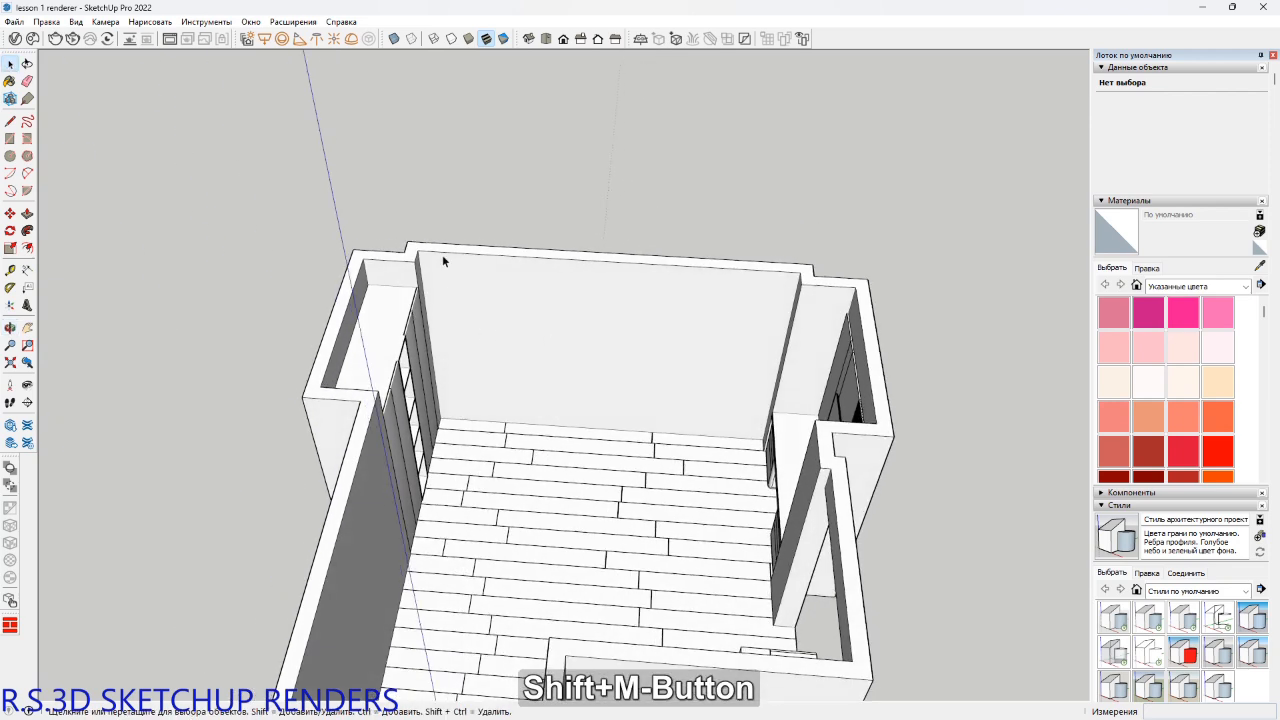
scroll(446, 327, "up", 3)
key("r")
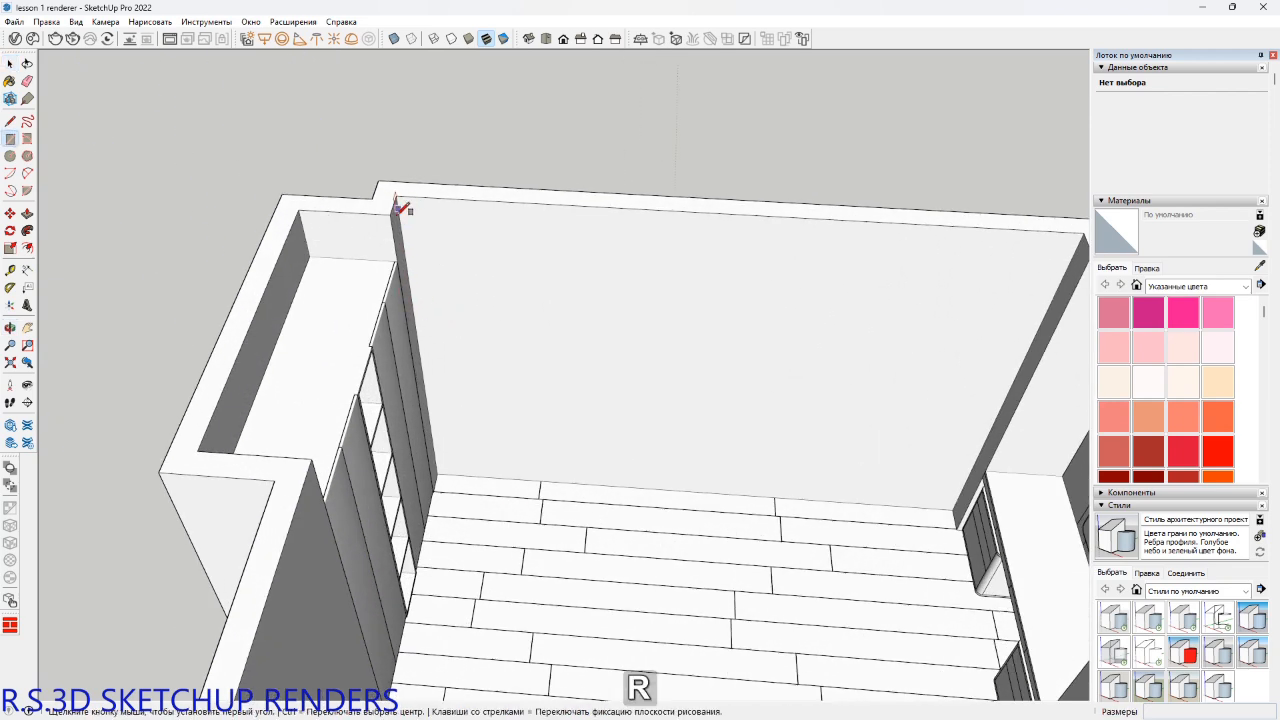
key("shift")
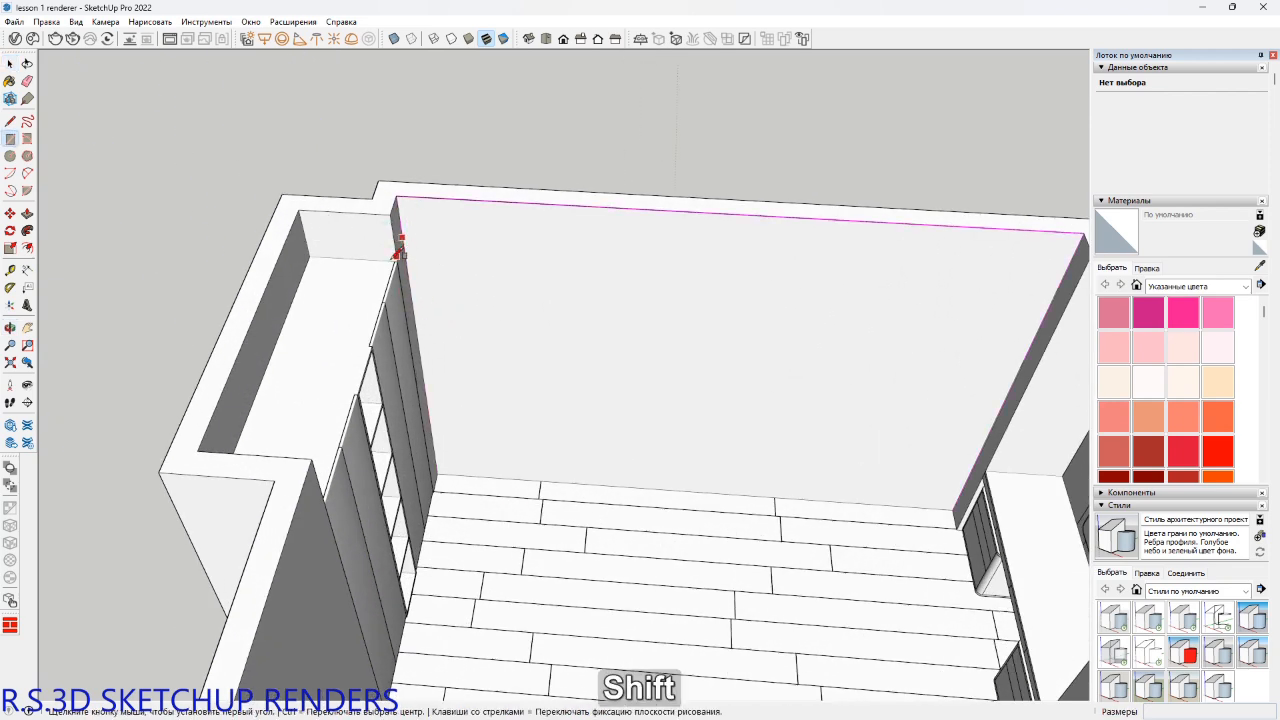
left_click(398, 250)
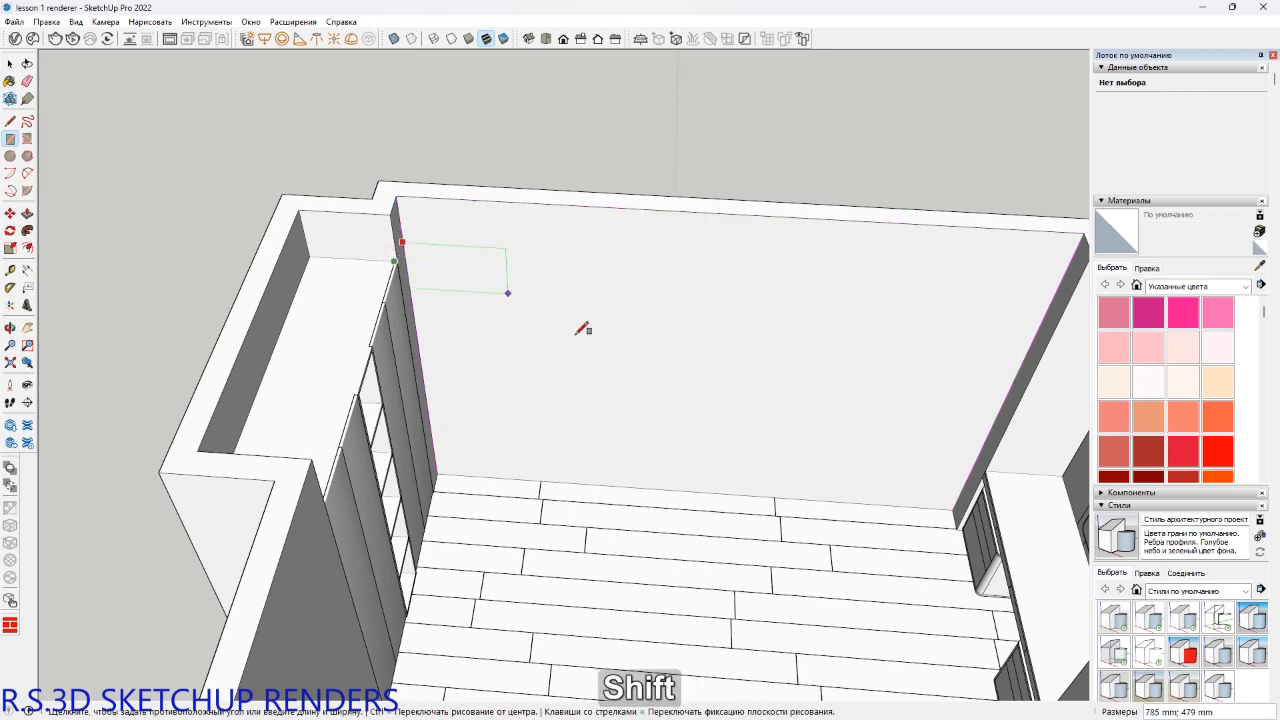
scroll(885, 500, "up", 3)
scroll(893, 507, "up", 2)
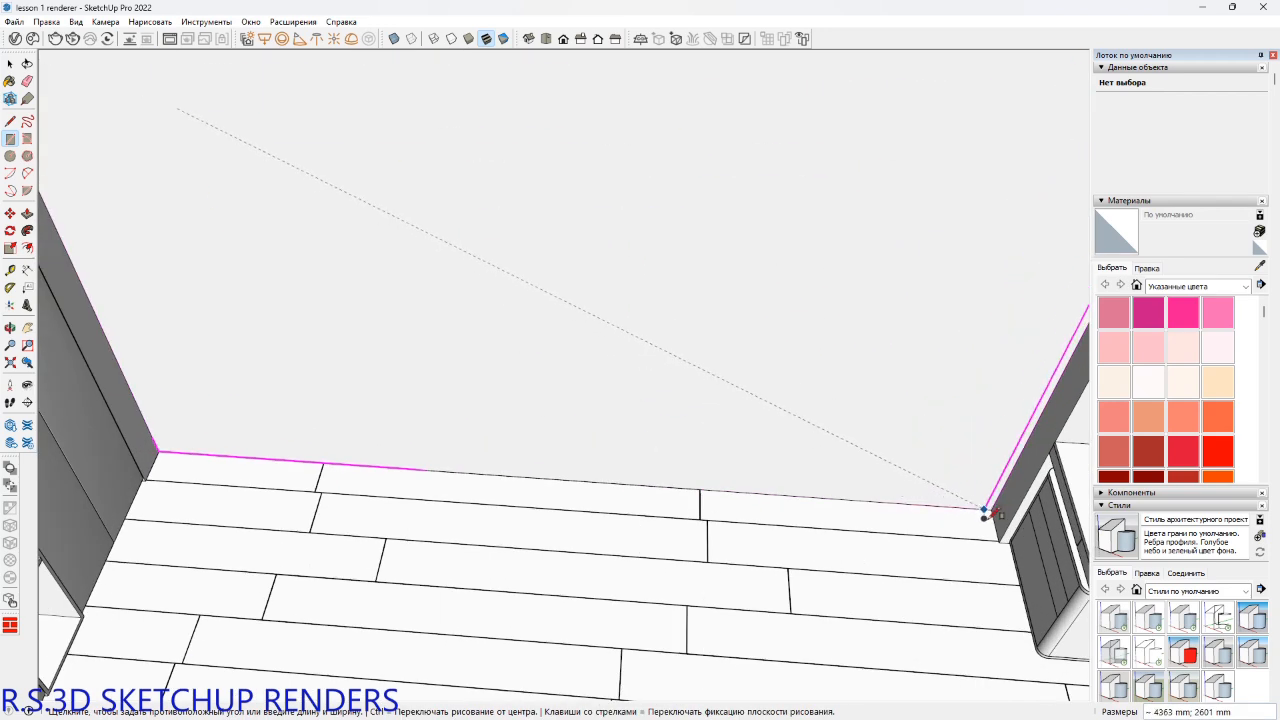
left_click(997, 517)
scroll(930, 460, "down", 3)
middle_click_drag(903, 457, 778, 426, "shift")
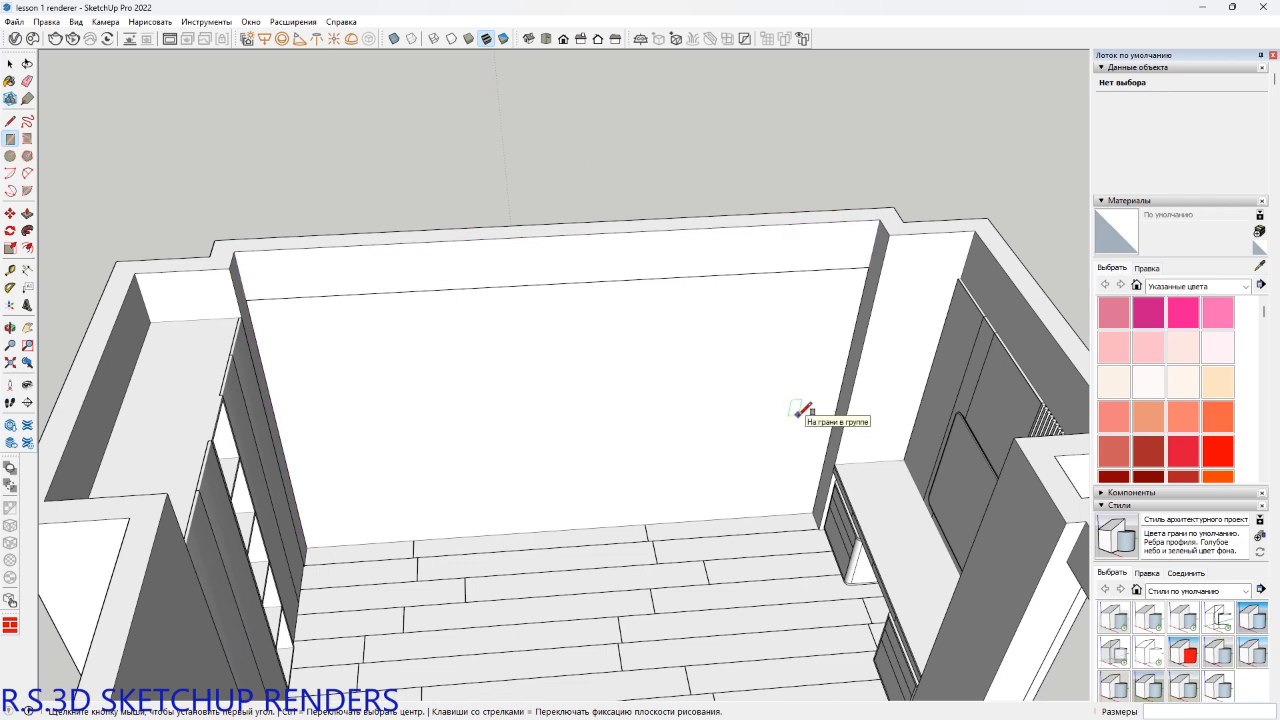
key("m")
key("space")
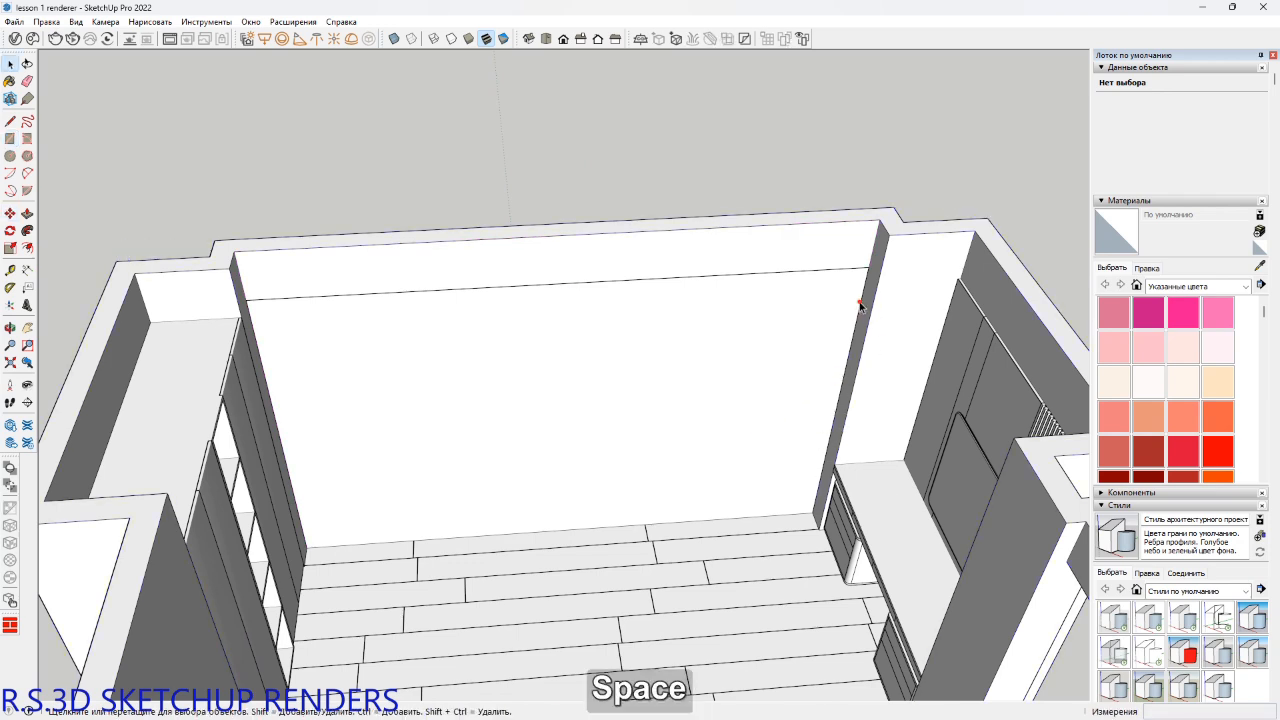
Copy the right vertical edge of the long wall's rectangle to the midpoint of its upper edge.
left_click(859, 302)
key("m")
key("ctrl")
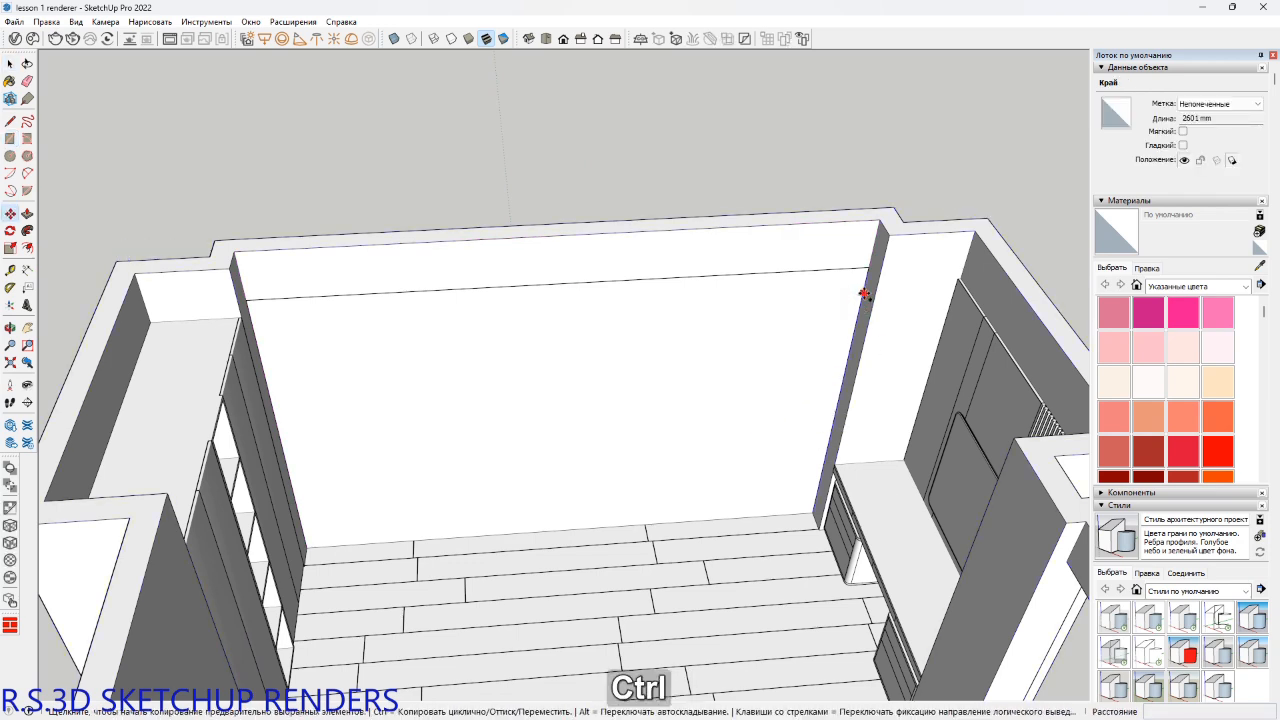
left_click(862, 294)
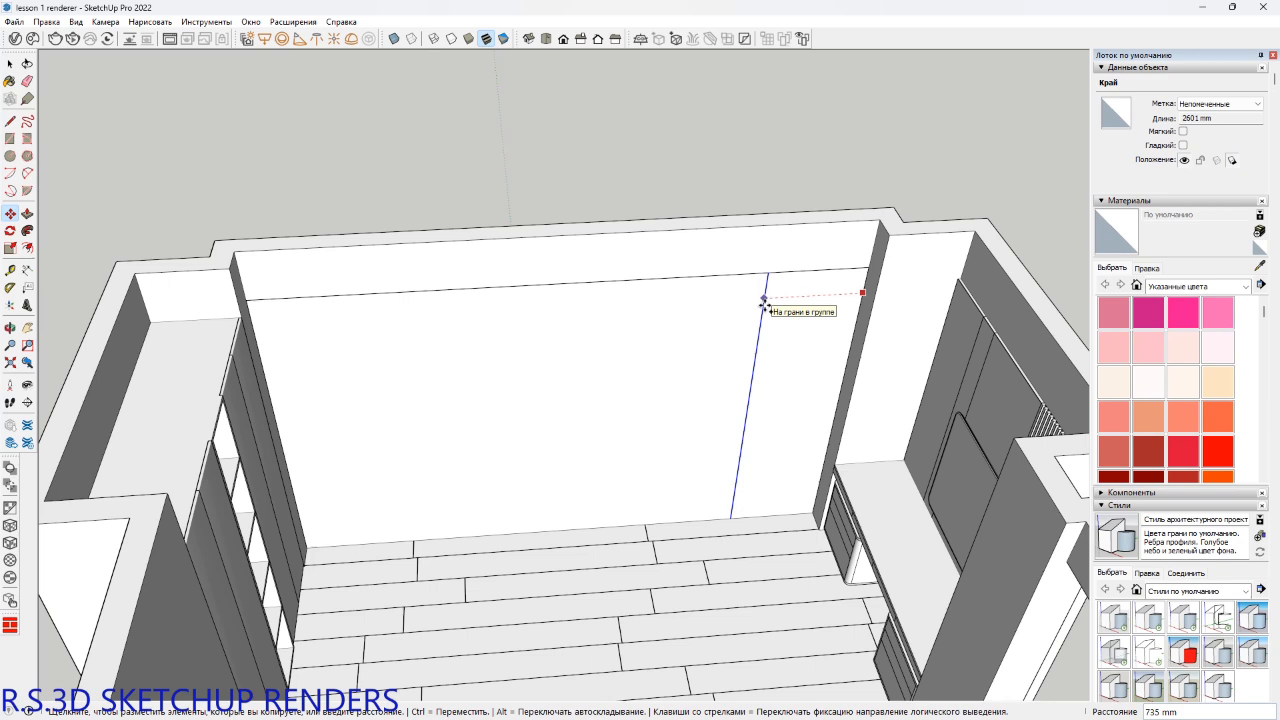
key("shift")
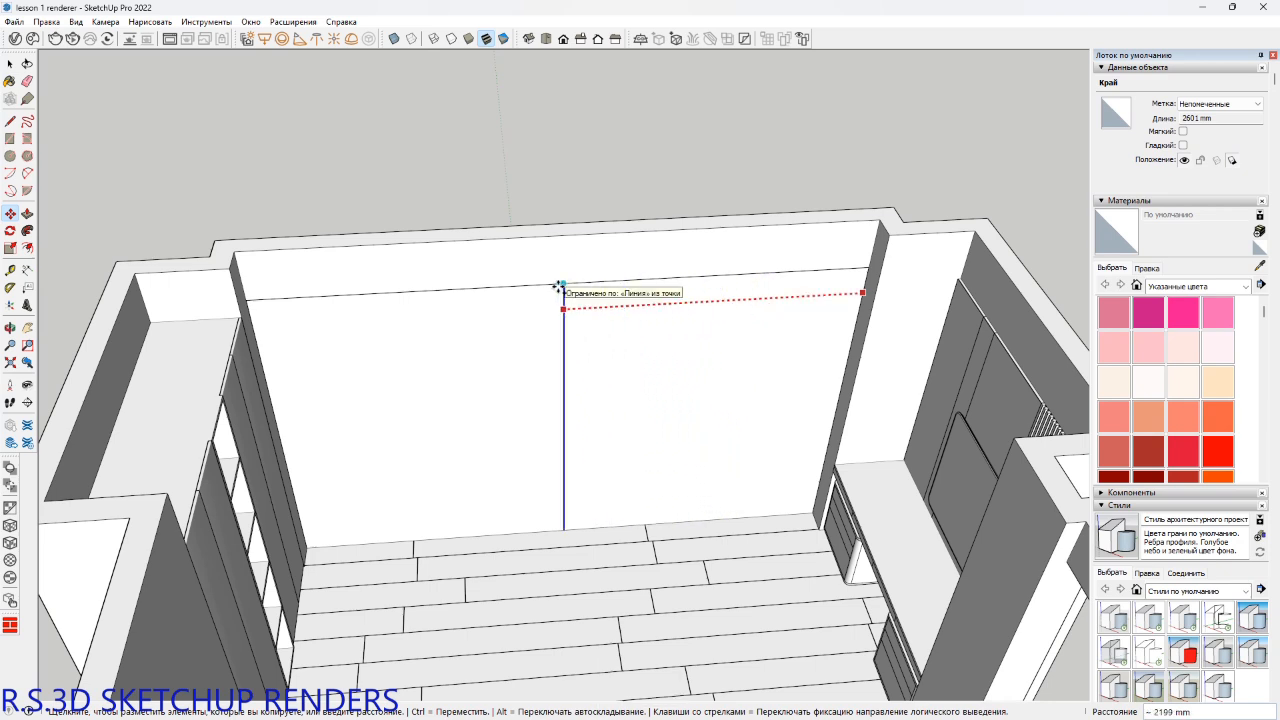
left_click(558, 287)
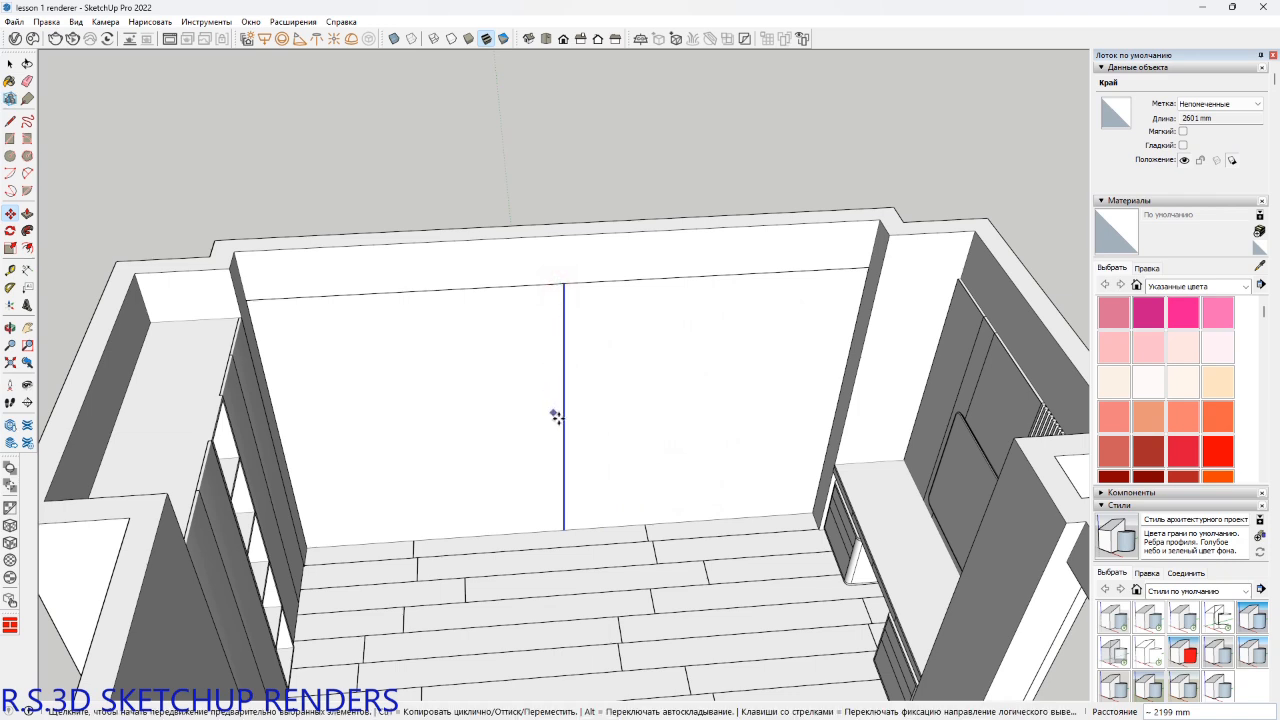
Copy the middle vertical line 1050 mm towards the wall's left end.
key("ctrl")
left_click(563, 417)
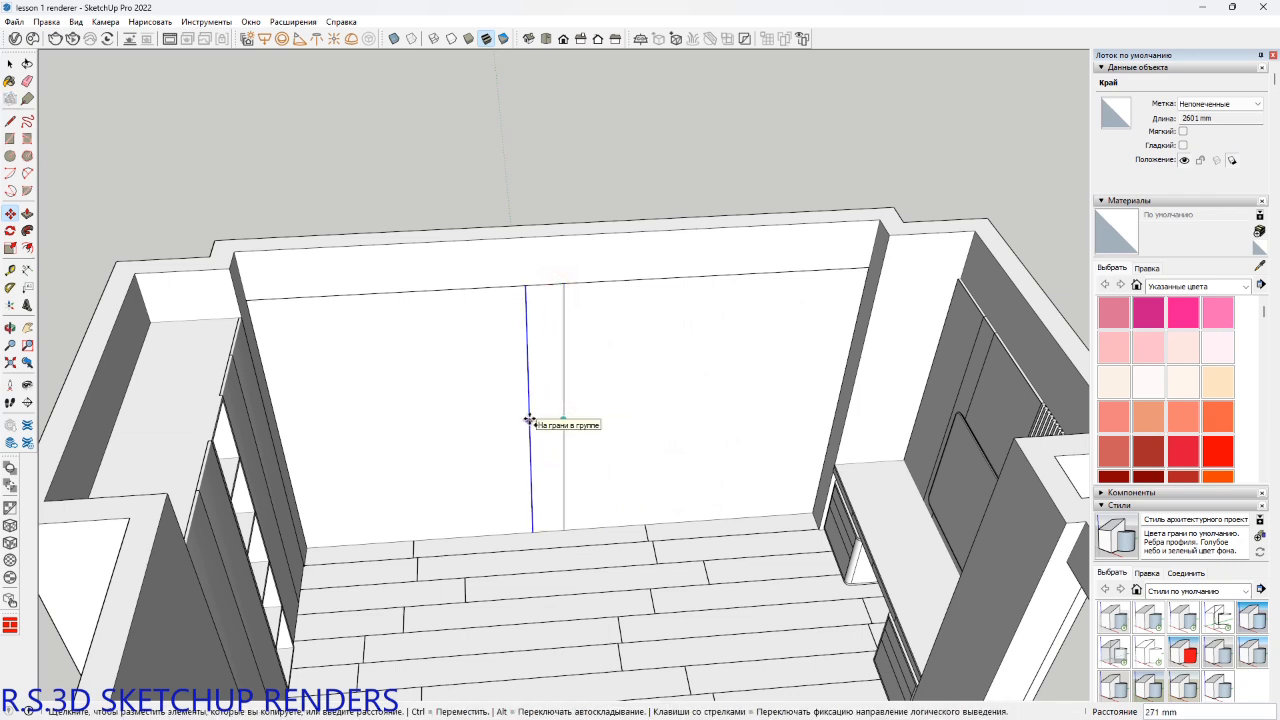
type("105")
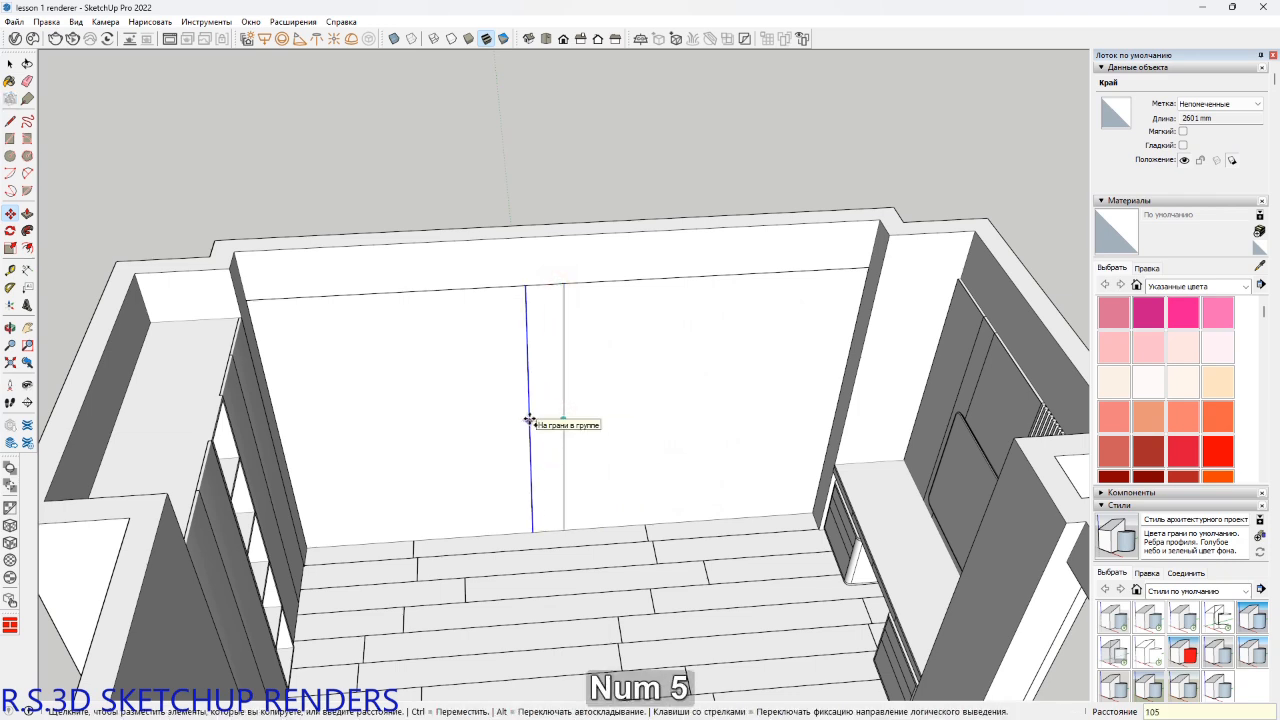
type("0")
key("Return")
key("space")
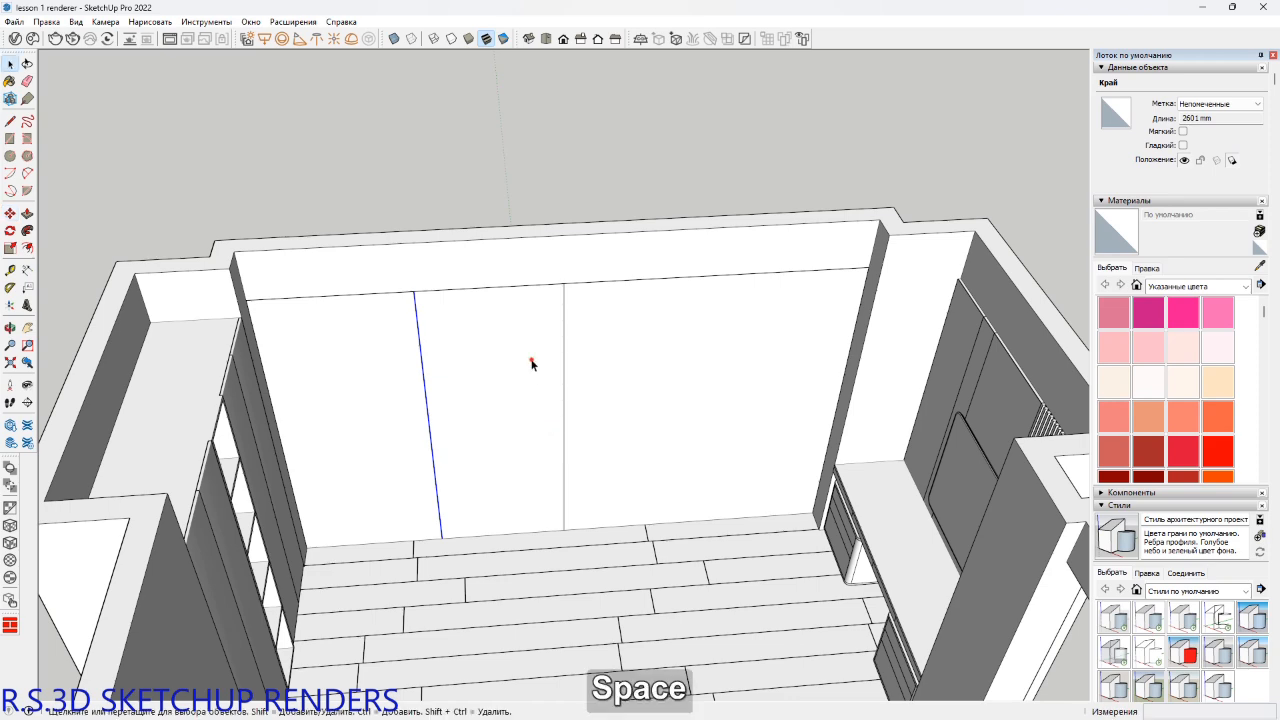
Select the section between the two dividing lines, then undo both line copies on the long wall.
double_click(531, 363)
key("m")
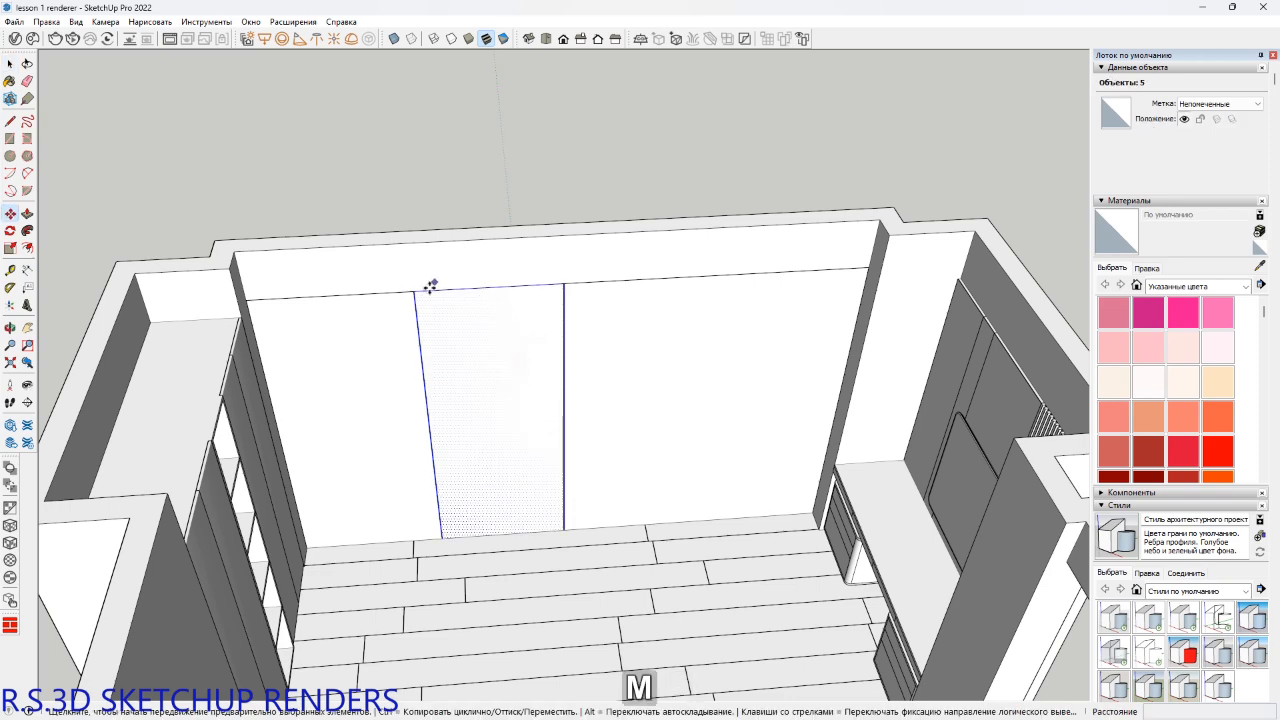
middle_click_drag(443, 334, 491, 337)
key("ctrl")
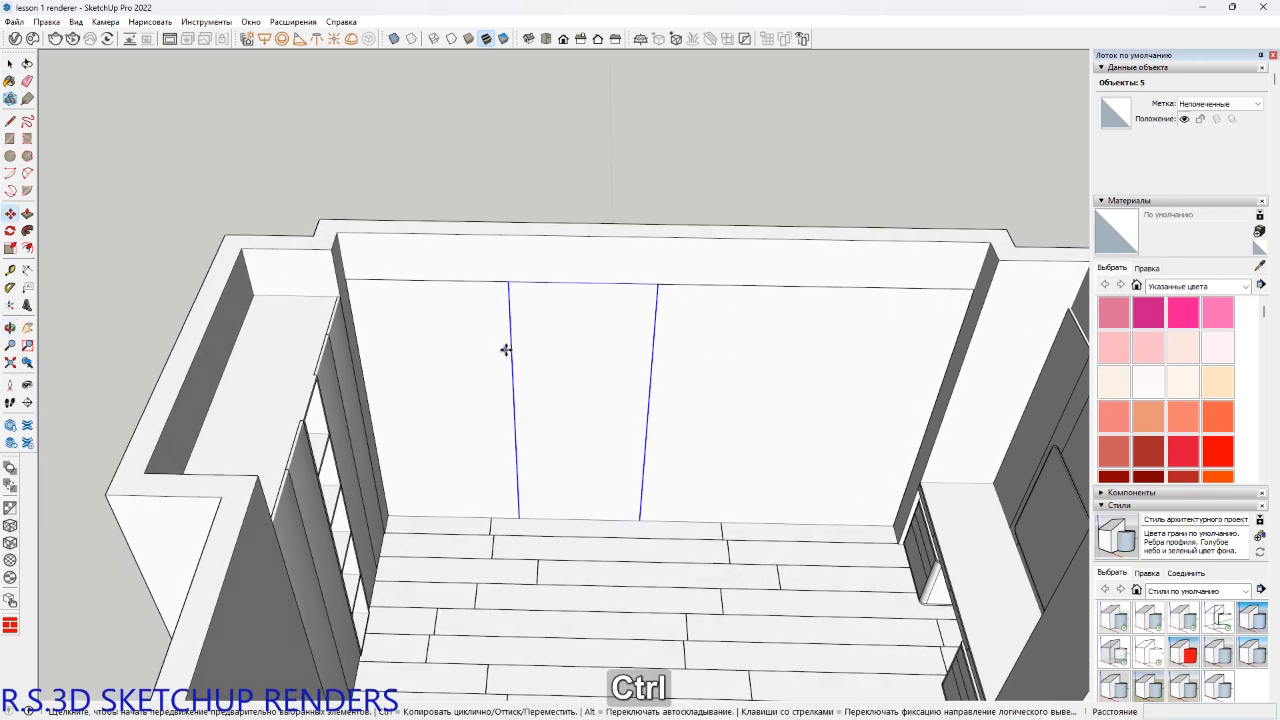
key("ctrl+z")
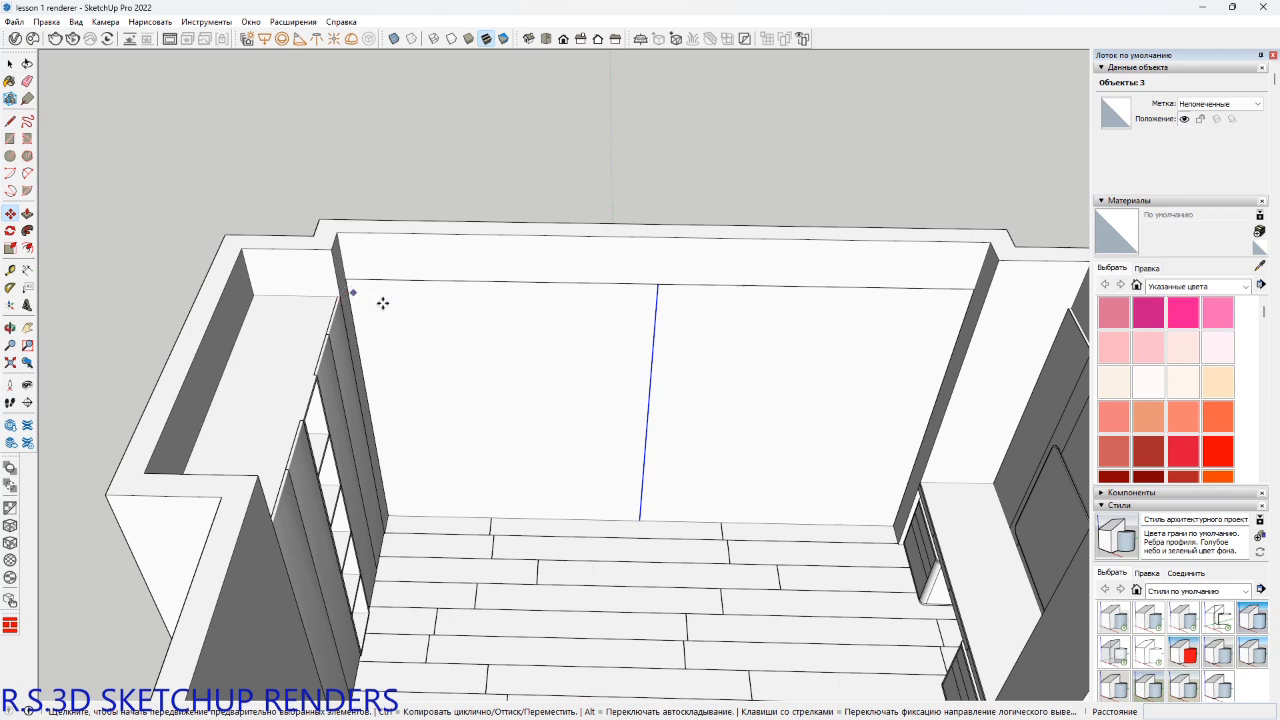
key("ctrl+z")
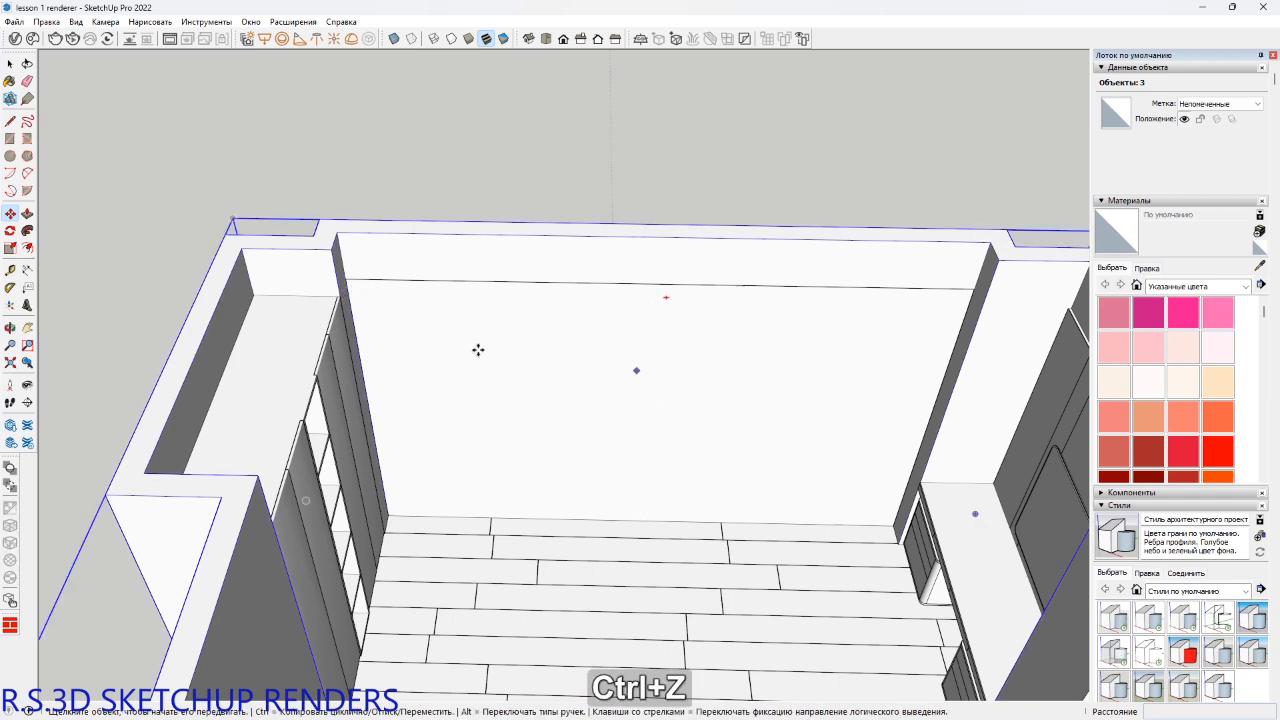
key("space")
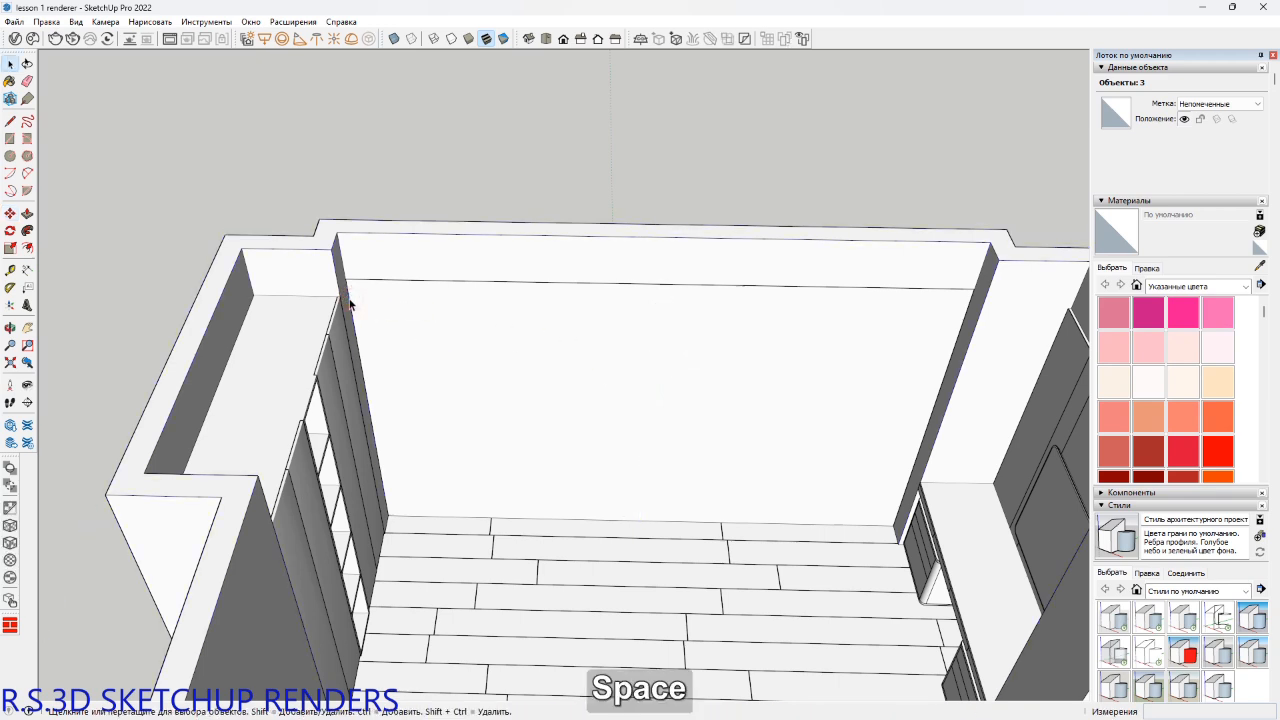
Copy the left vertical edge of the long wall's rectangle 800 mm inward along its upper edge.
left_click(349, 303)
key("m")
key("ctrl")
left_click(347, 277)
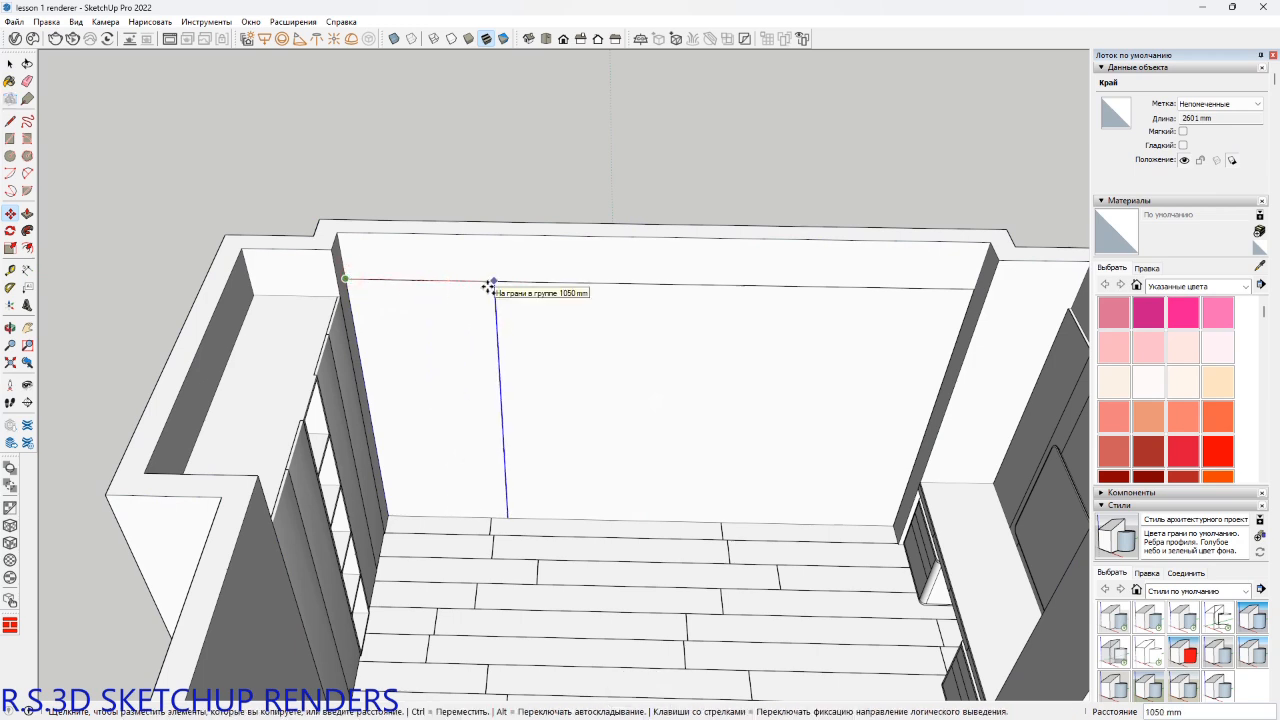
type("800")
key("Return")
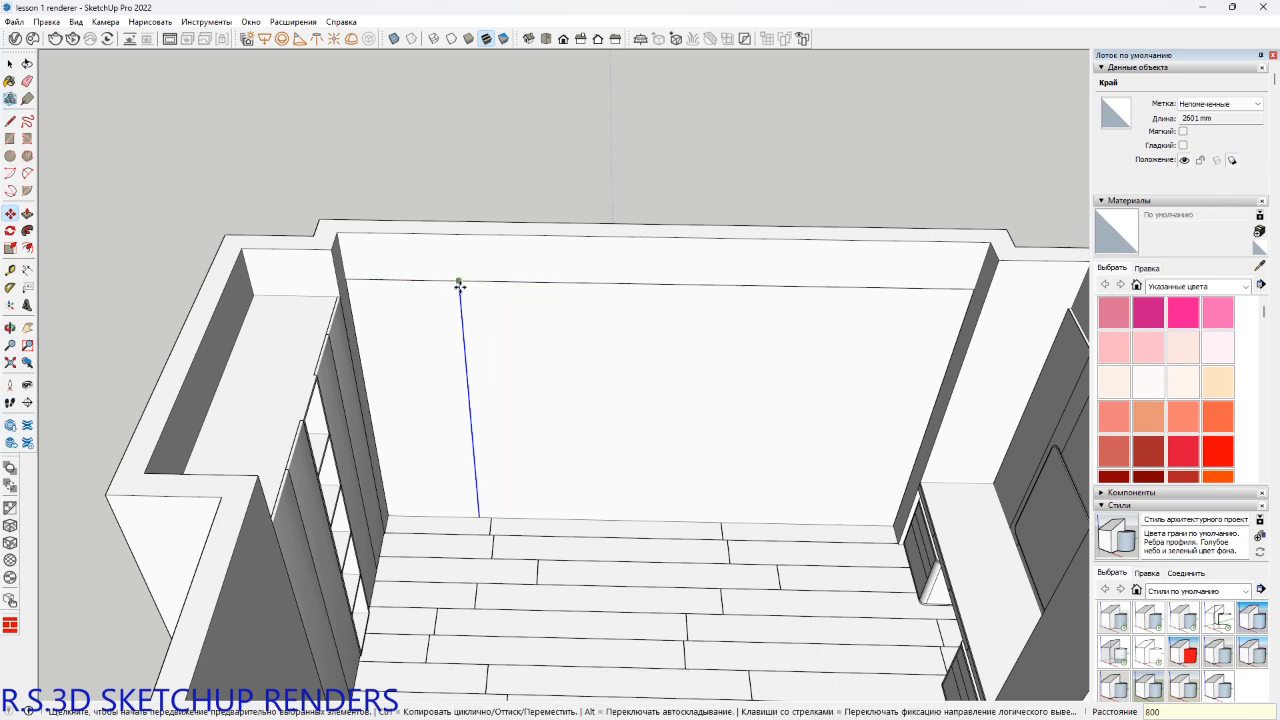
Copy the new dividing line 1200 mm further right to mark off the second wall section.
key("ctrl")
left_click(459, 283)
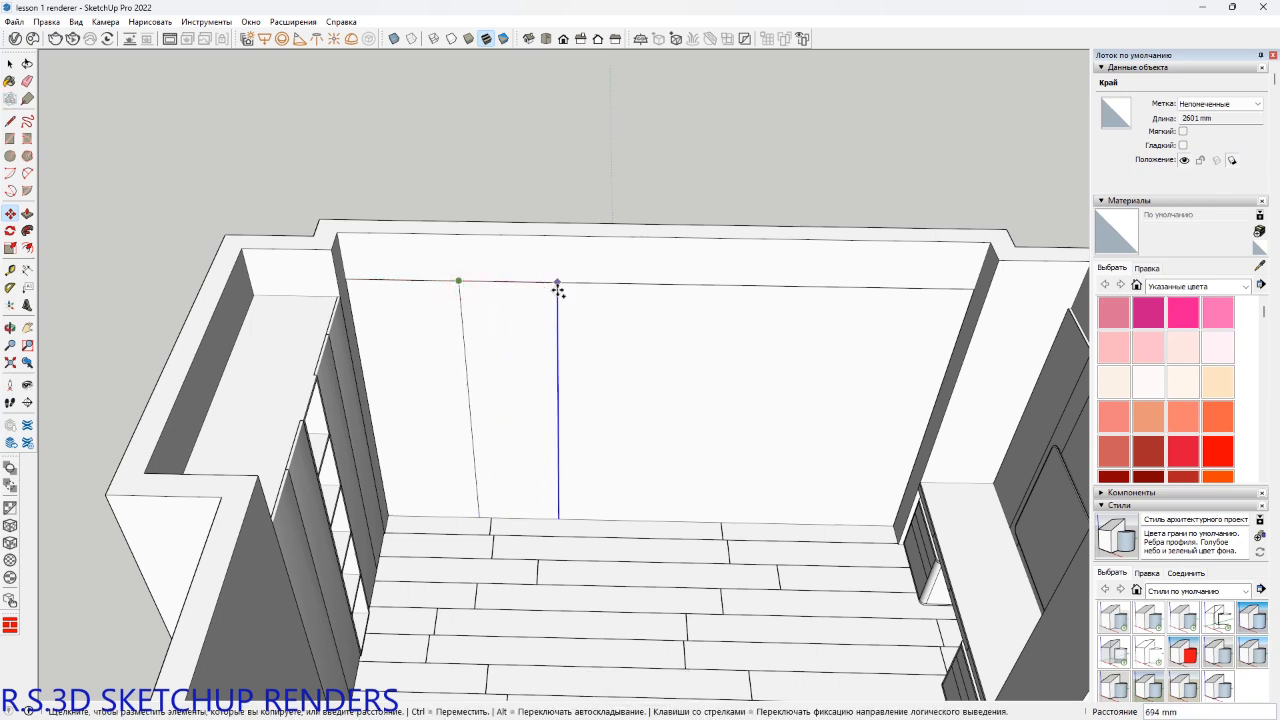
key("shift")
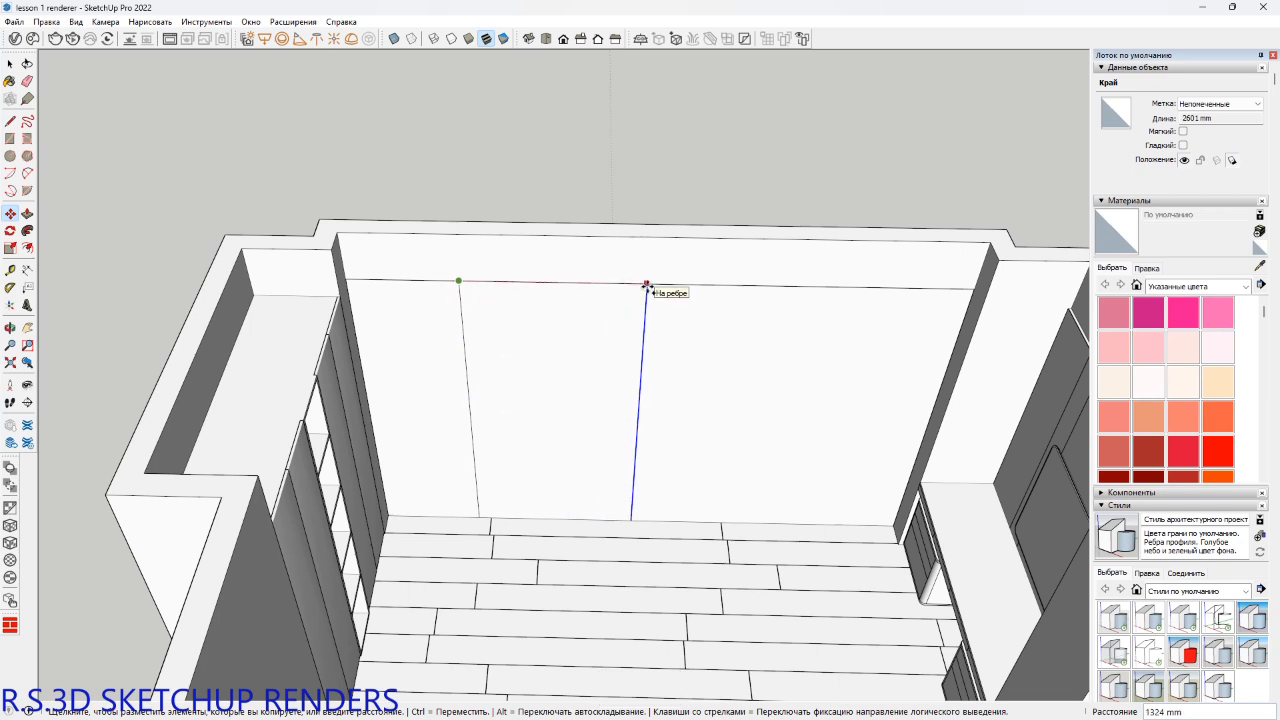
type("1200")
key("Return")
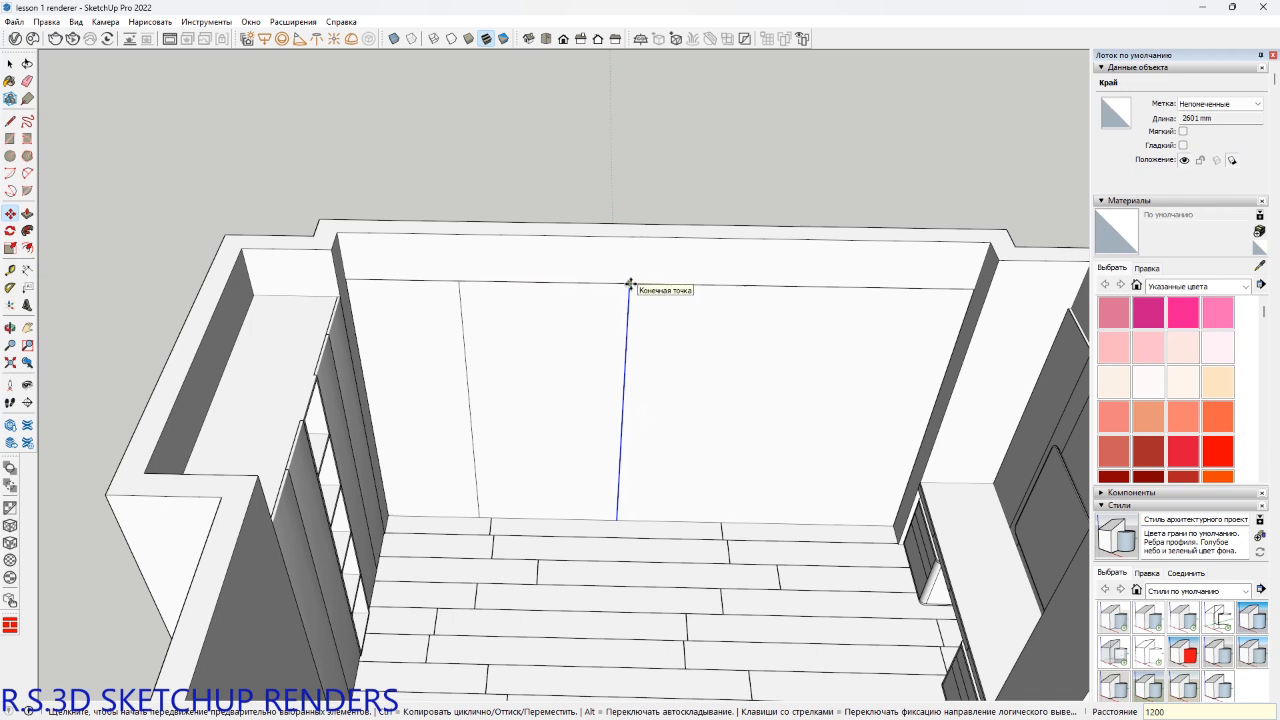
Add two more dividing lines to the right by copying the last one 800 mm, then its copy 900 mm.
key("ctrl")
left_click(629, 285)
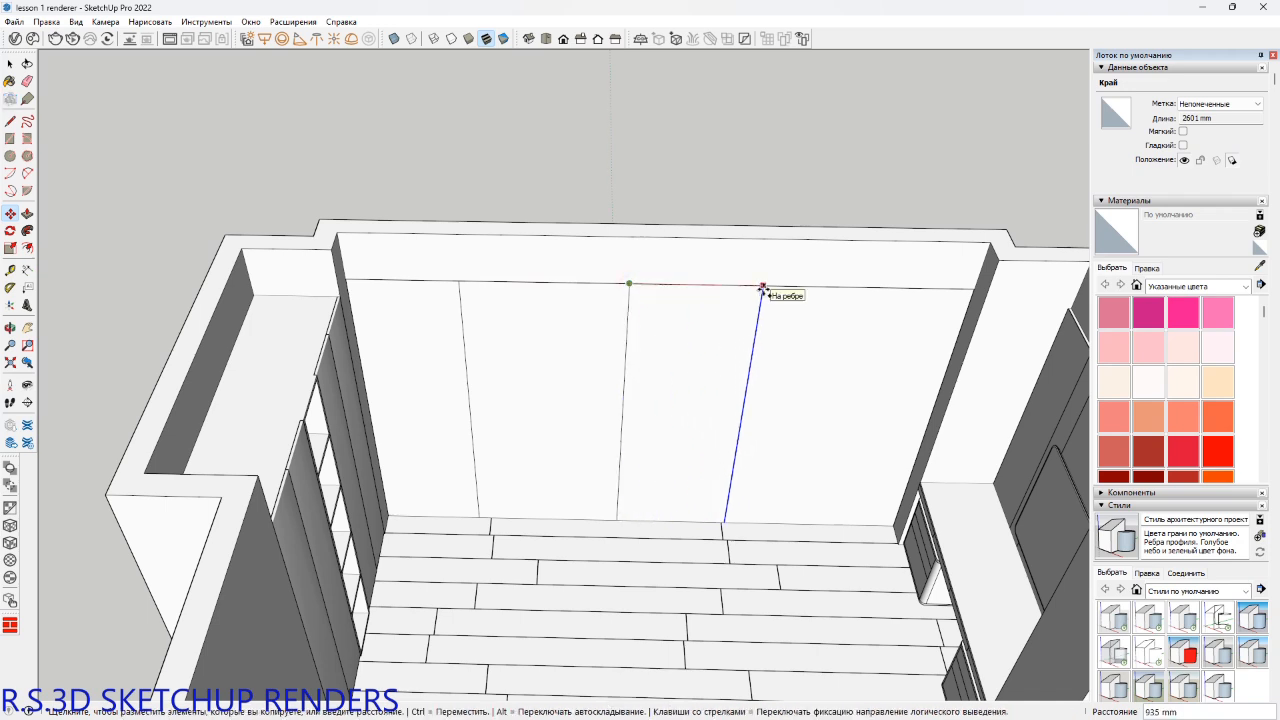
type("800")
key("Return")
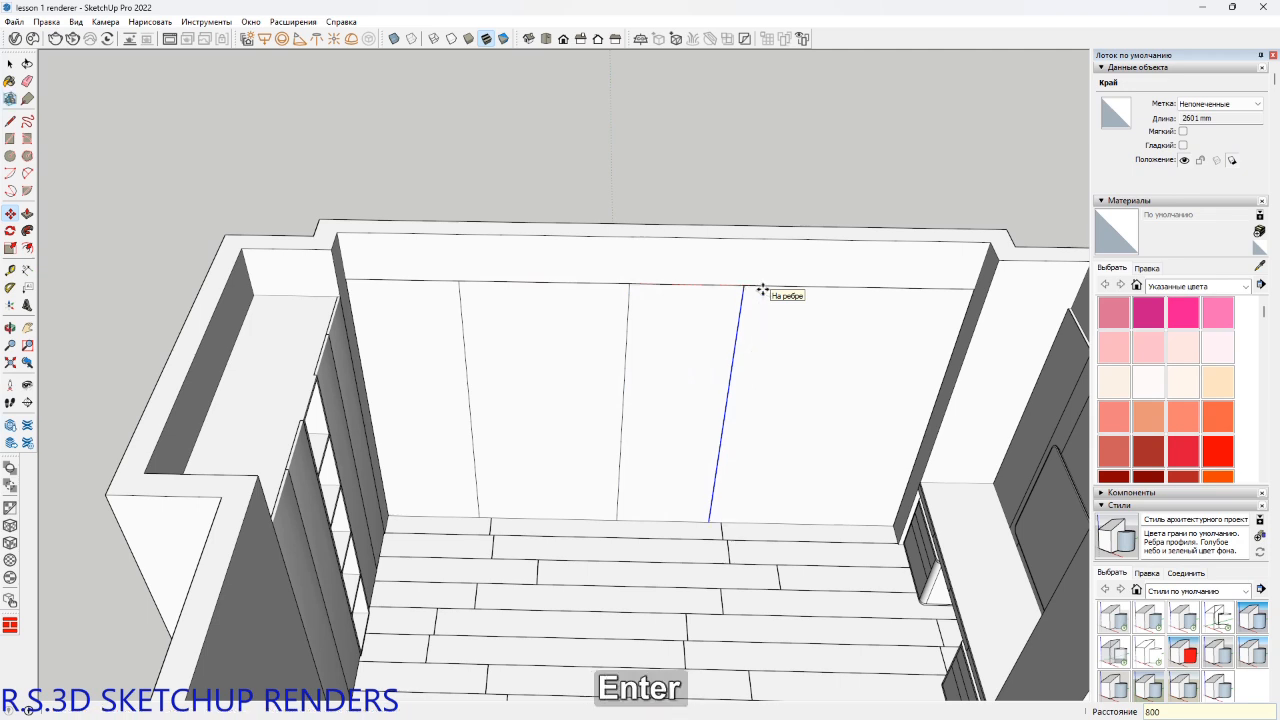
key("ctrl")
left_click(742, 287)
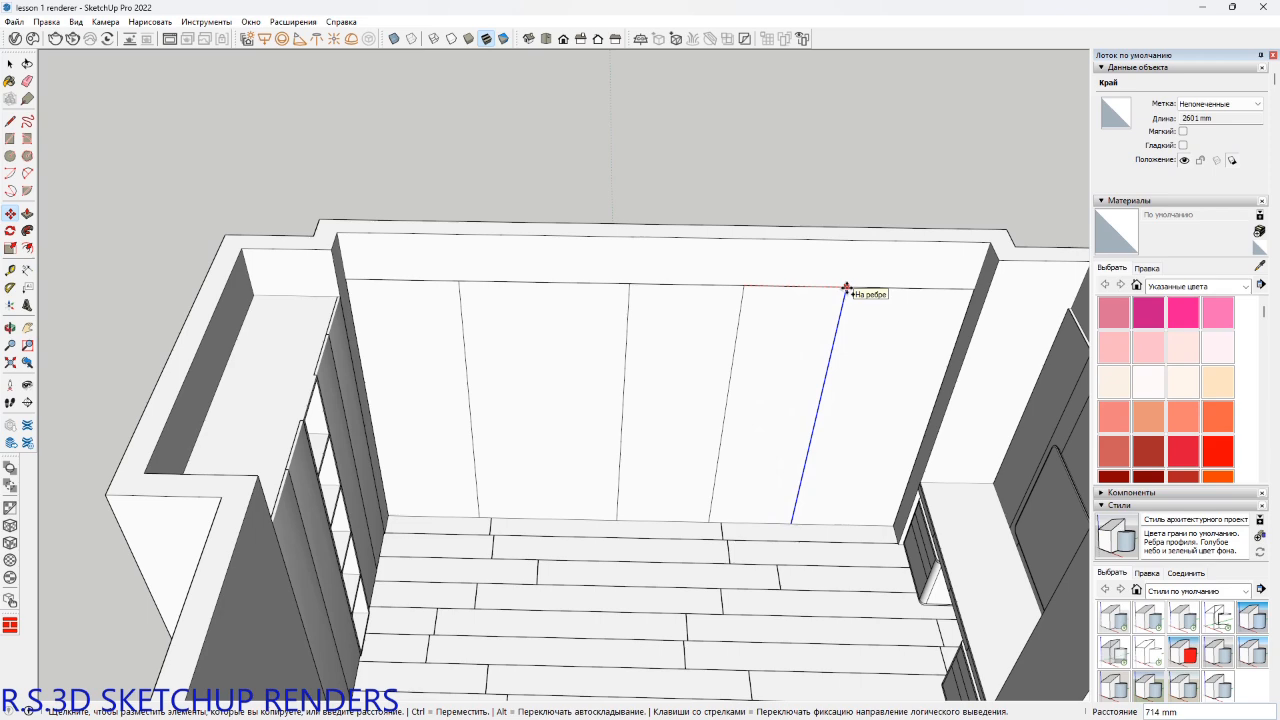
type("900")
key("Return")
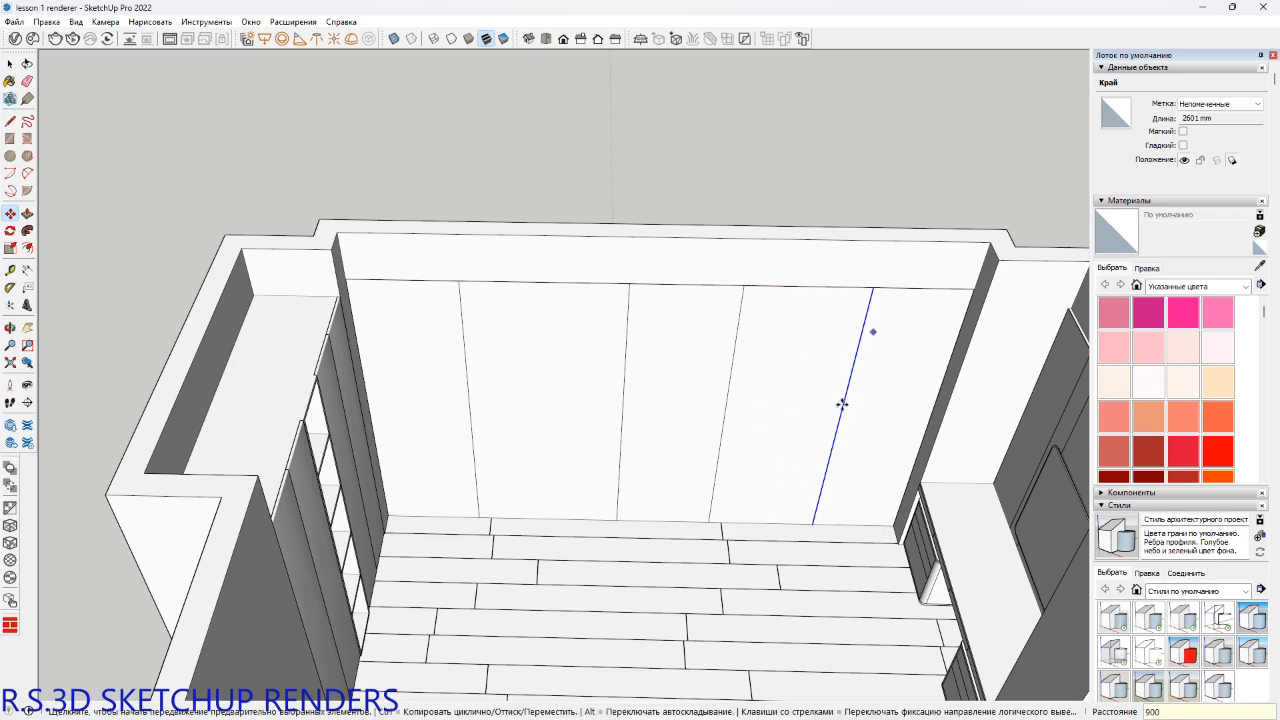
Draw a 50 mm deep rectangular panel profile along the upper edge of the rightmost wall section.
middle_click_drag(688, 390, 883, 277)
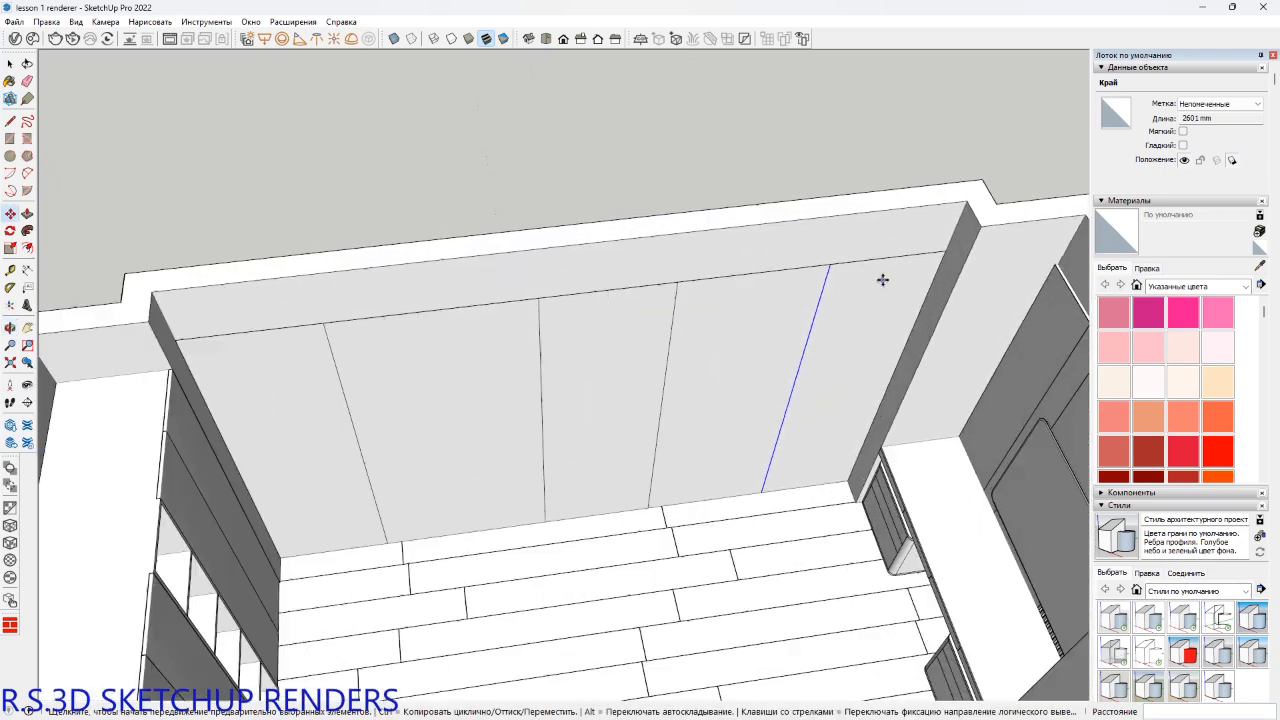
scroll(860, 272, "up", 3)
key("l")
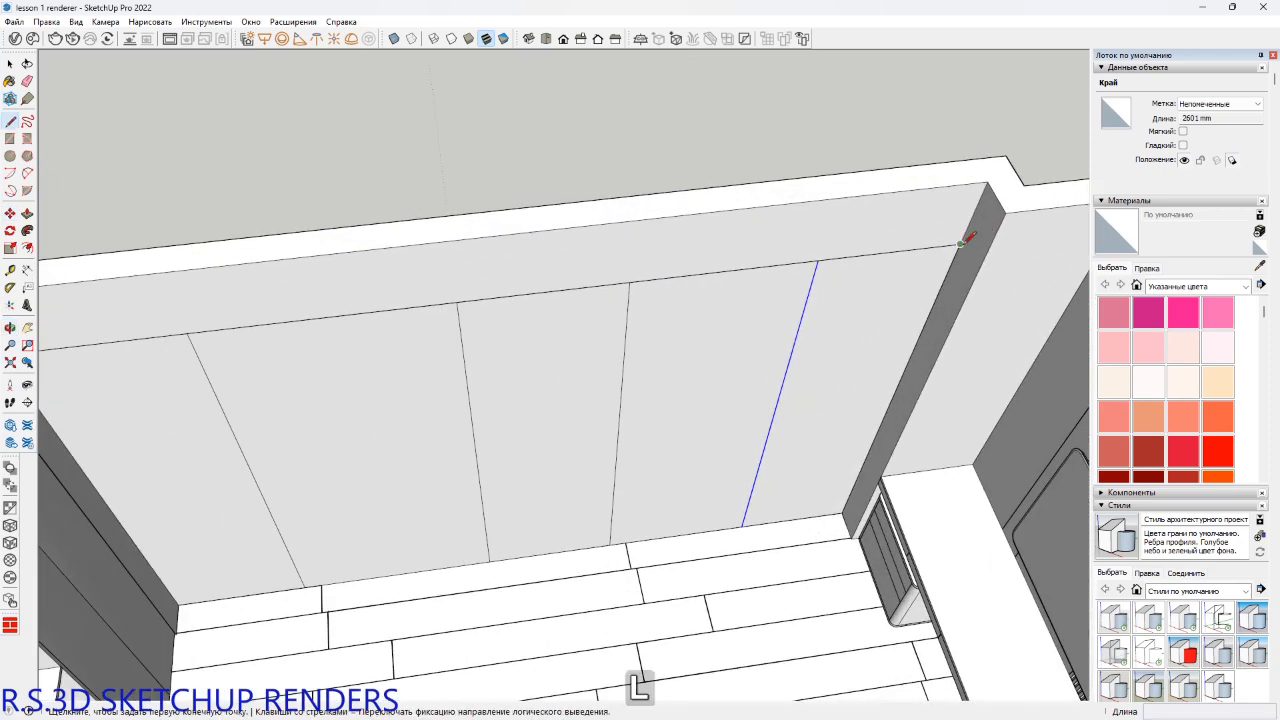
left_click(960, 244)
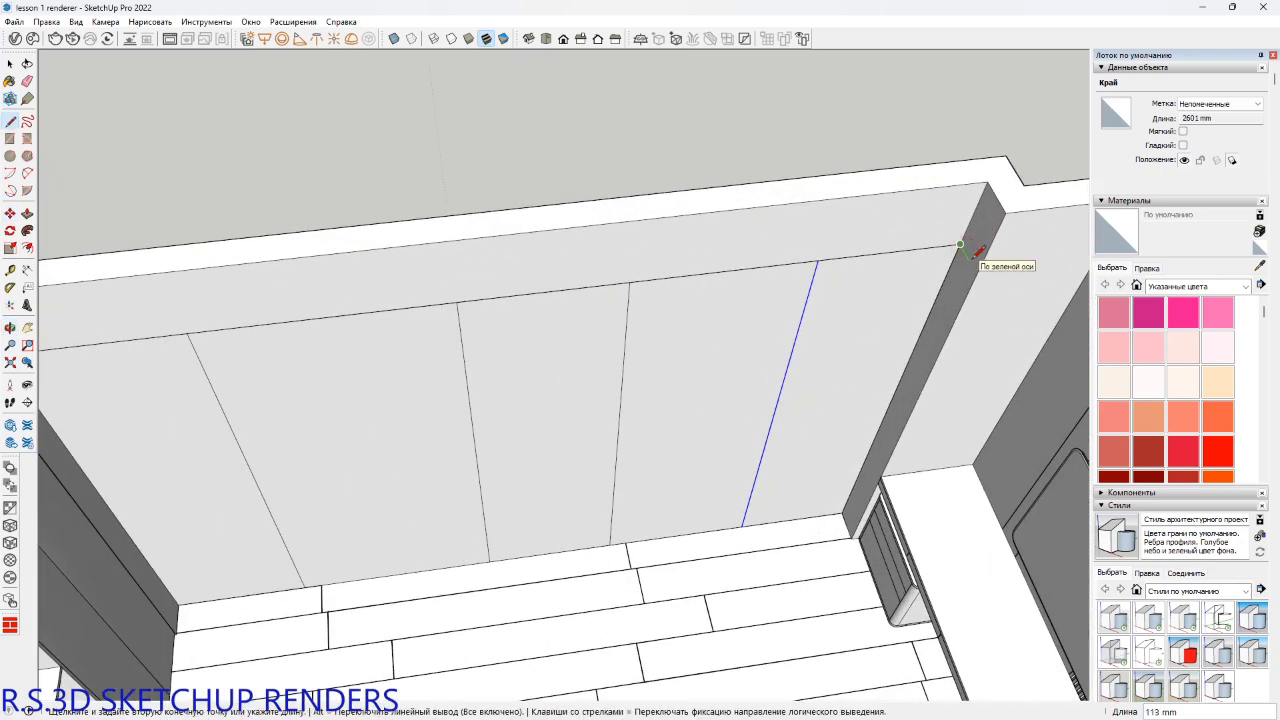
type("50")
key("Return")
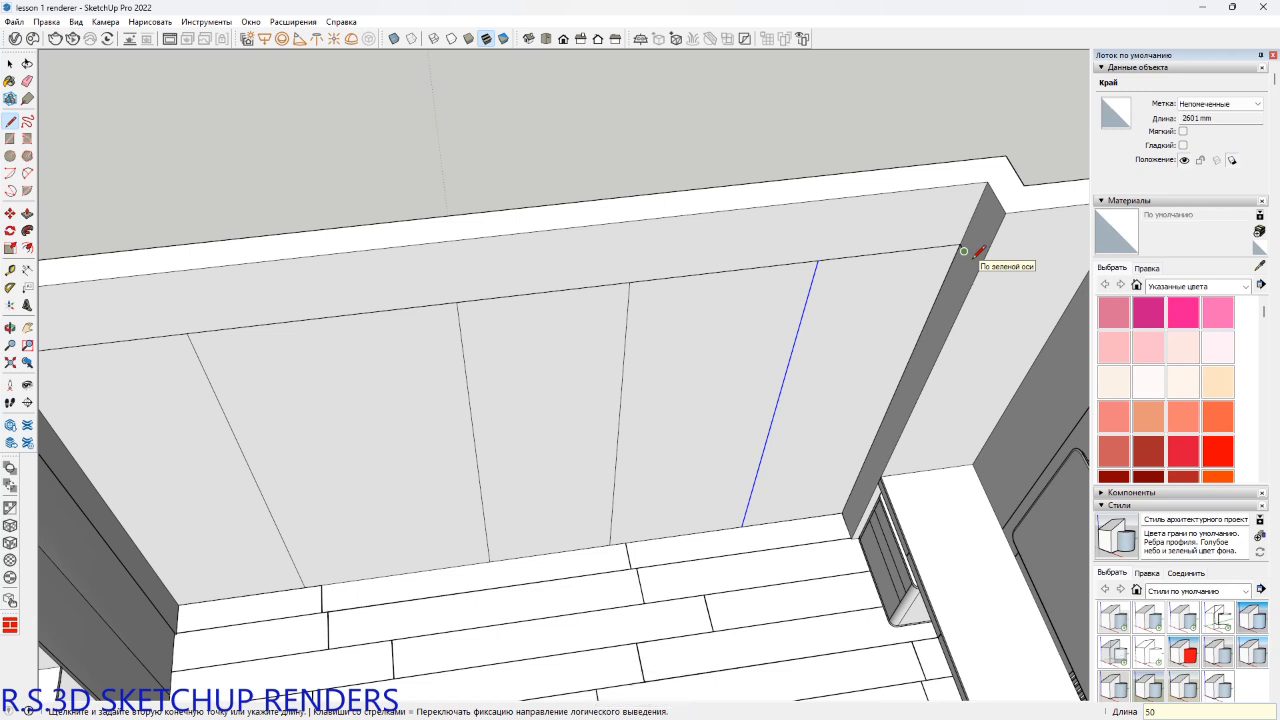
scroll(976, 254, "up", 3)
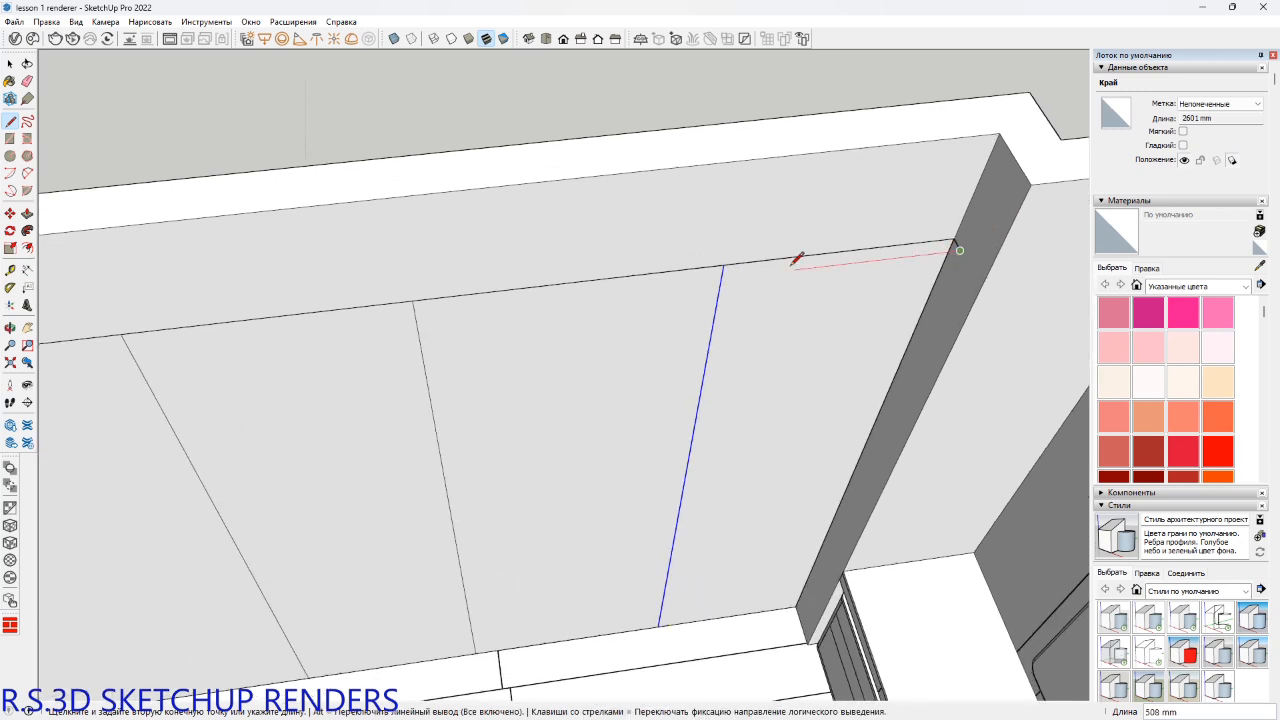
key("shift")
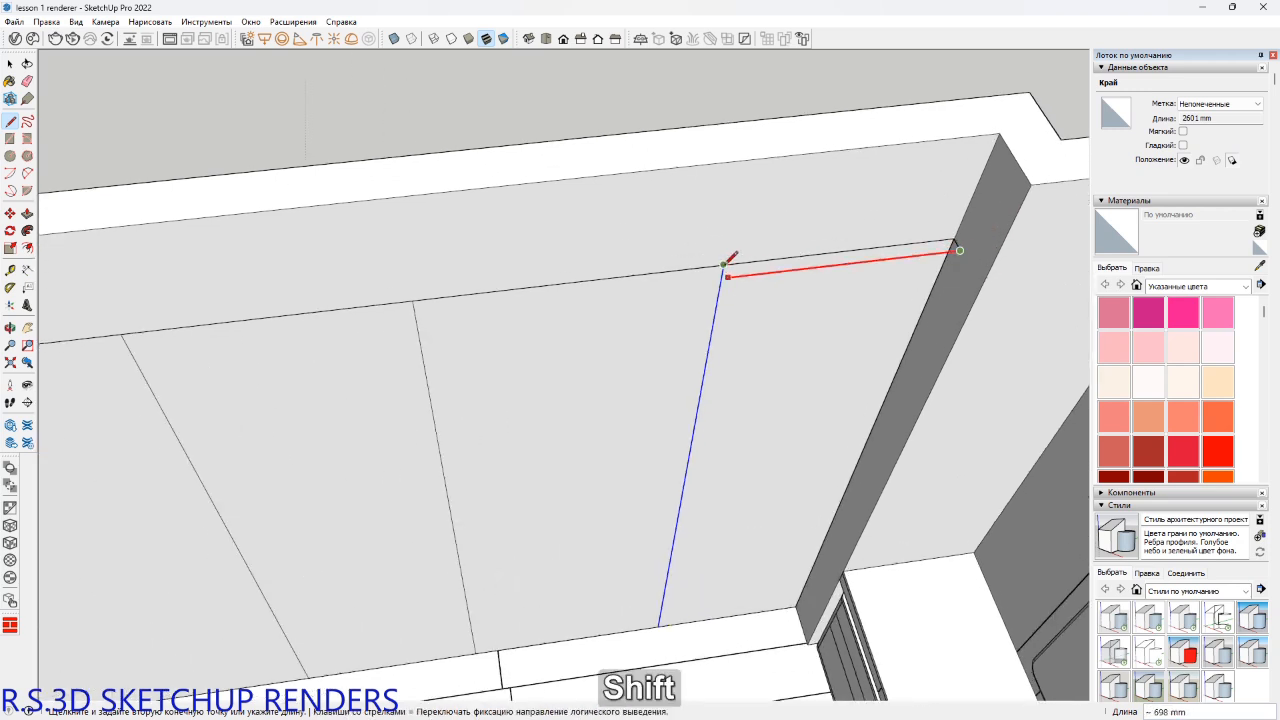
left_click(724, 266)
scroll(726, 263, "up", 3)
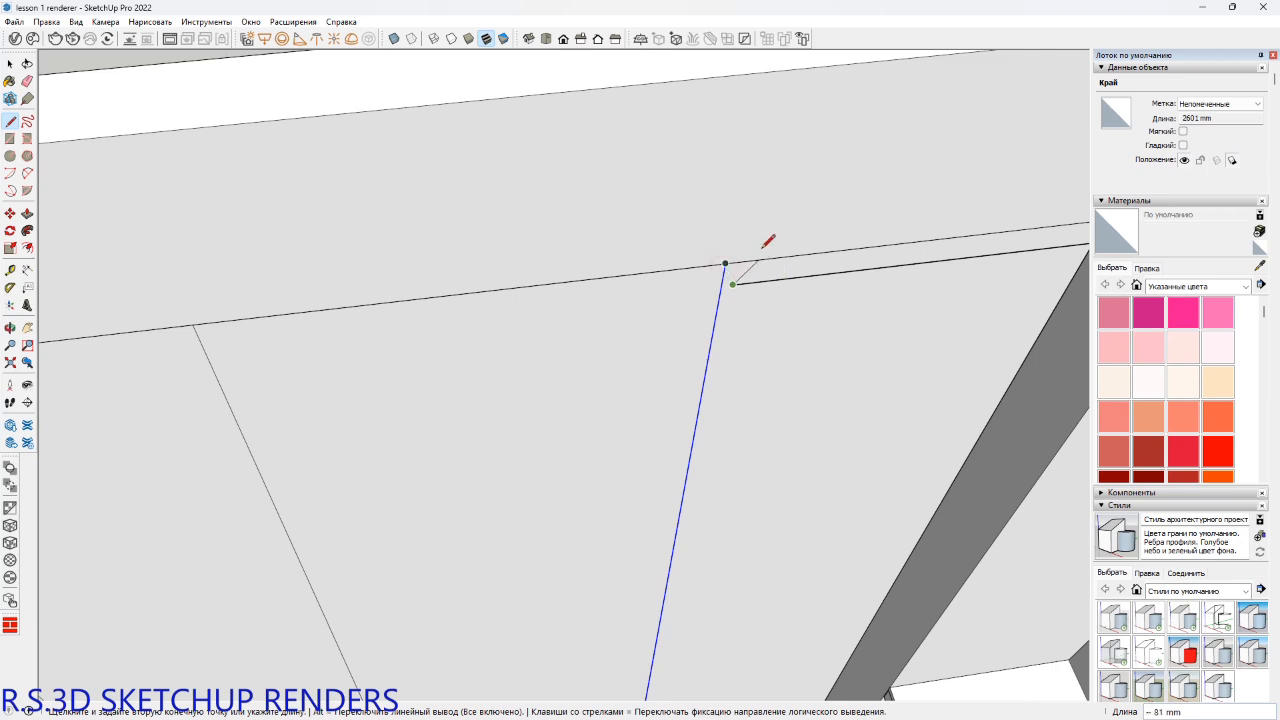
left_click(727, 262)
scroll(736, 268, "up", 2)
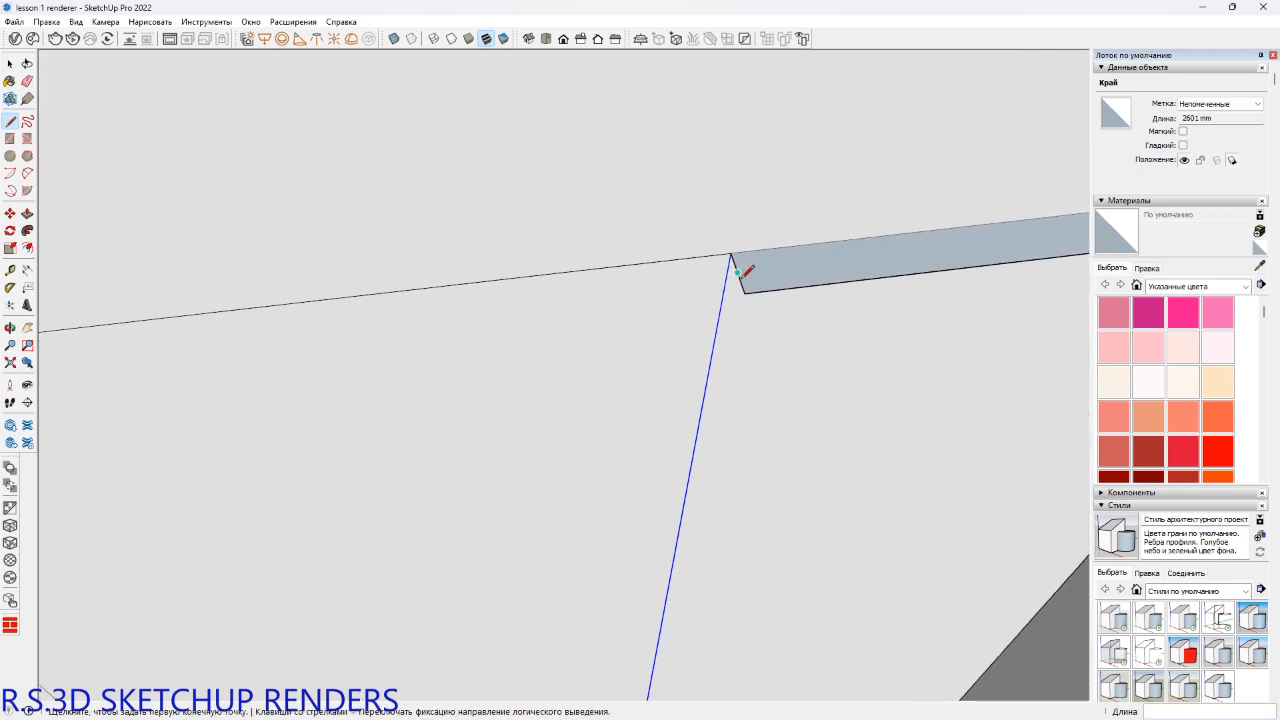
Draw a 20 × 20 mm notch in the profile's left end, starting 20 mm from its front corner.
left_click(743, 291)
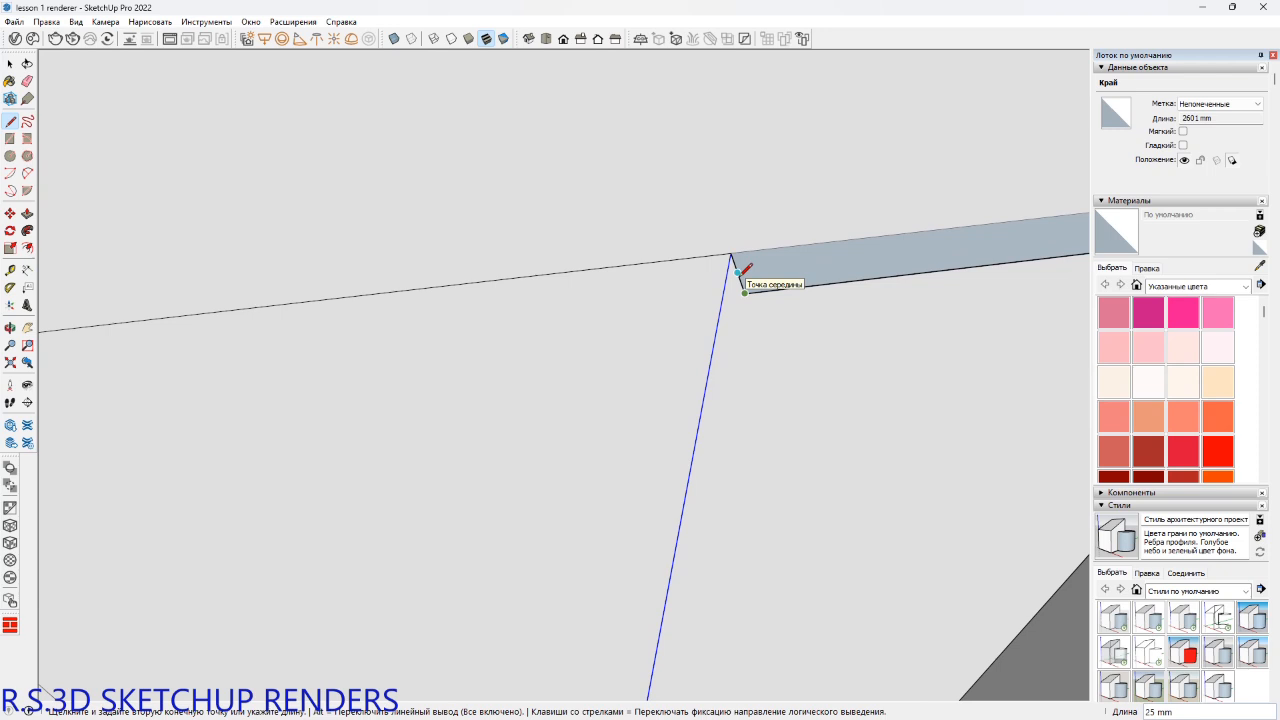
type("20")
key("Return")
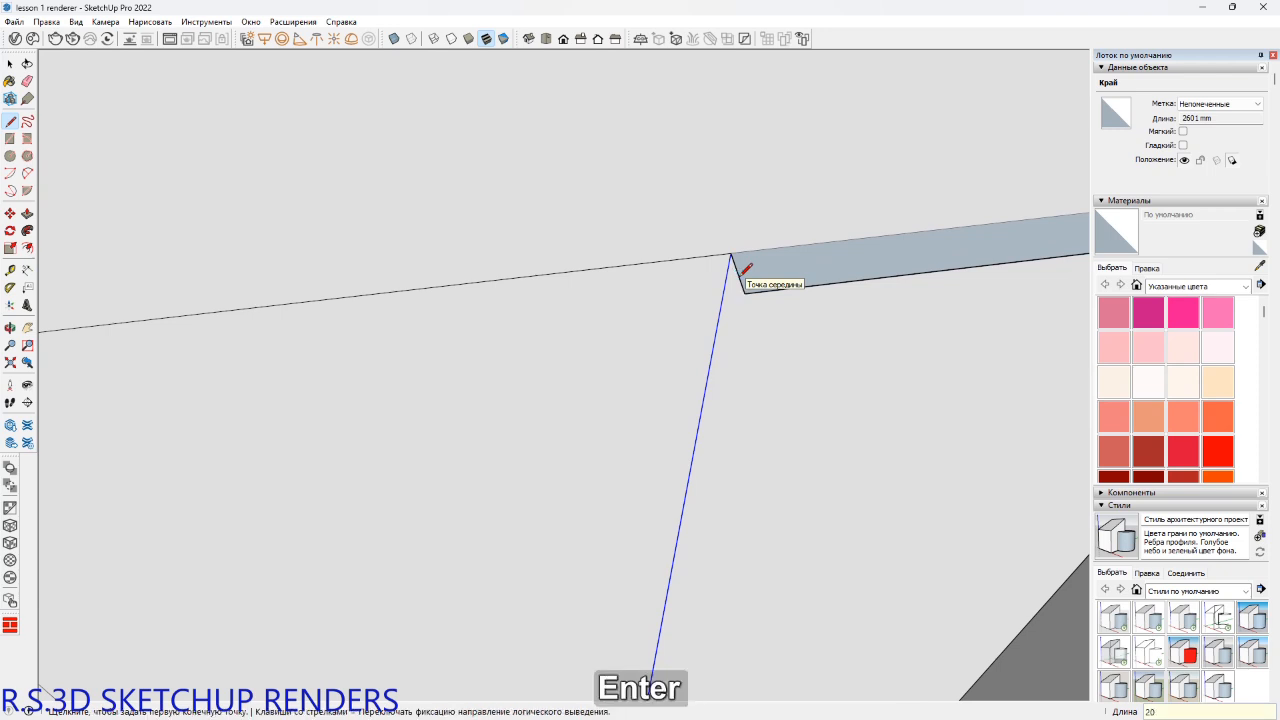
left_click(737, 280)
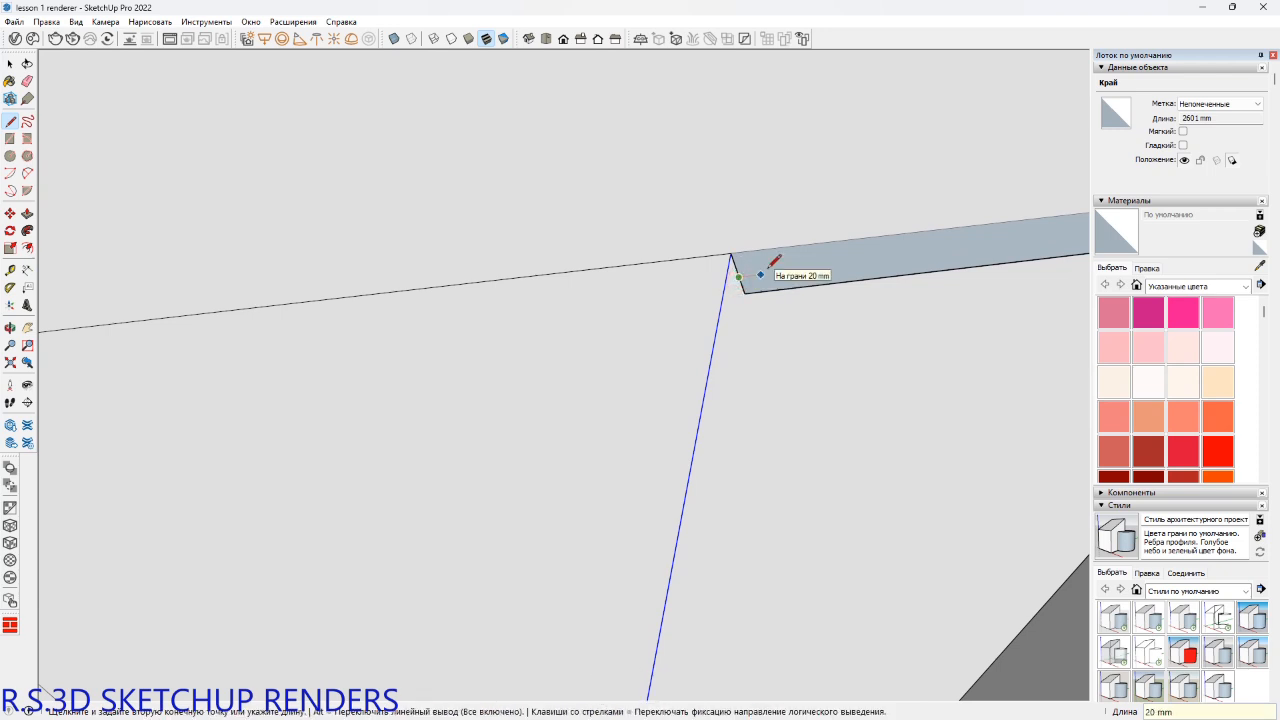
scroll(766, 262, "up", 2)
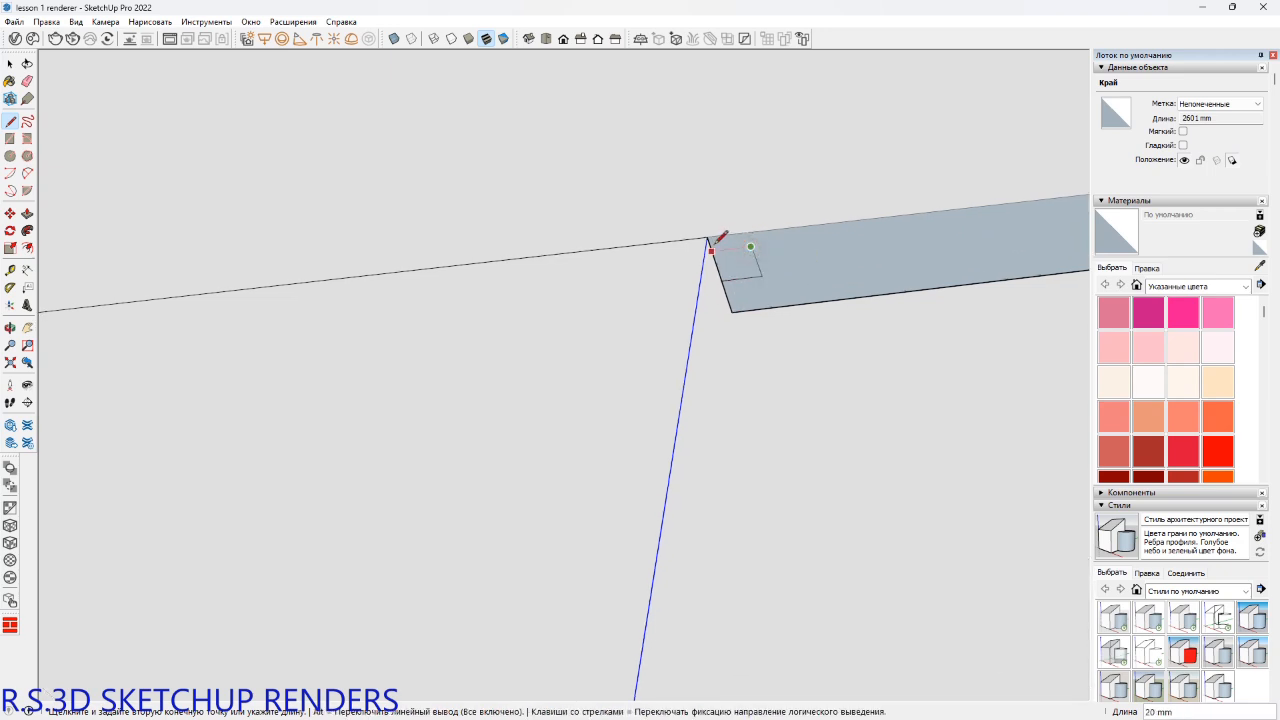
key("Escape")
mouse_move(728, 250)
middle_mouse_down()
mouse_move(737, 265)
mouse_move(718, 258)
middle_mouse_up()
left_click(715, 260)
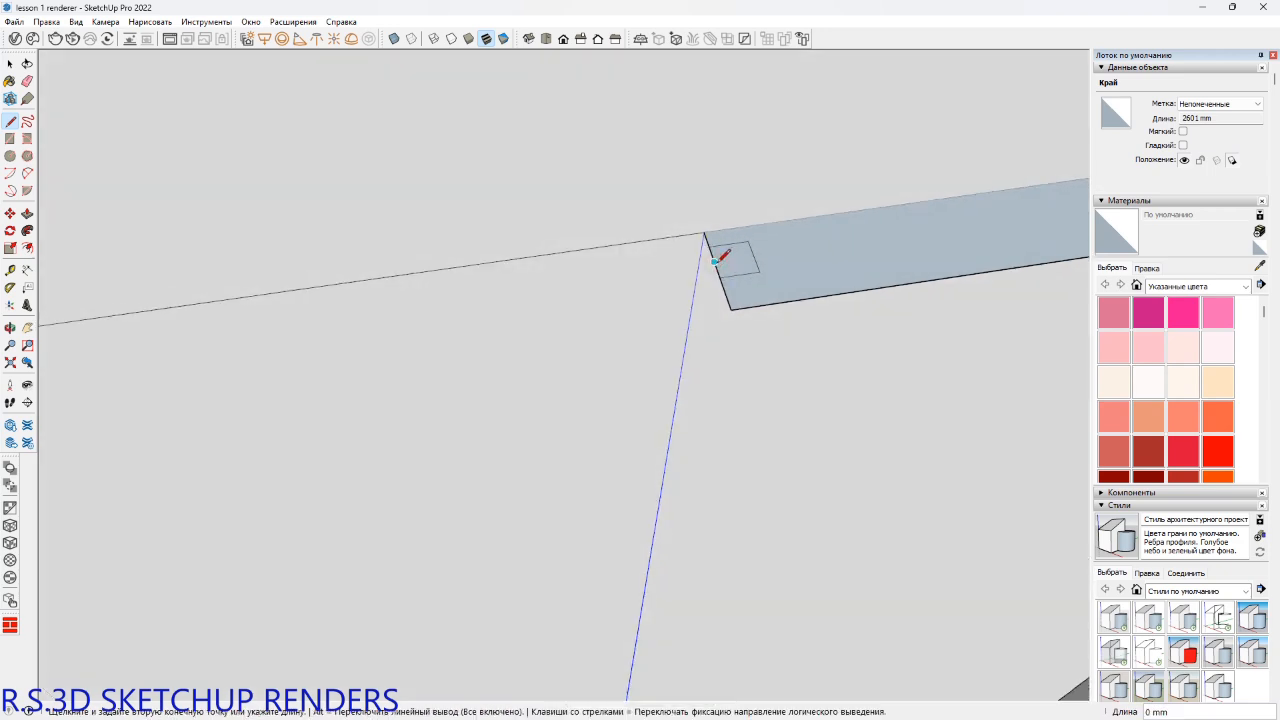
Erase the edge segment closing the notch's mouth and select the notched profile with all its edges.
key("e")
left_click(720, 258)
mouse_move(809, 260)
middle_mouse_down()
mouse_move(795, 297)
mouse_move(737, 320)
mouse_move(756, 336)
mouse_move(748, 348)
middle_mouse_up()
key("space")
double_click(752, 328)
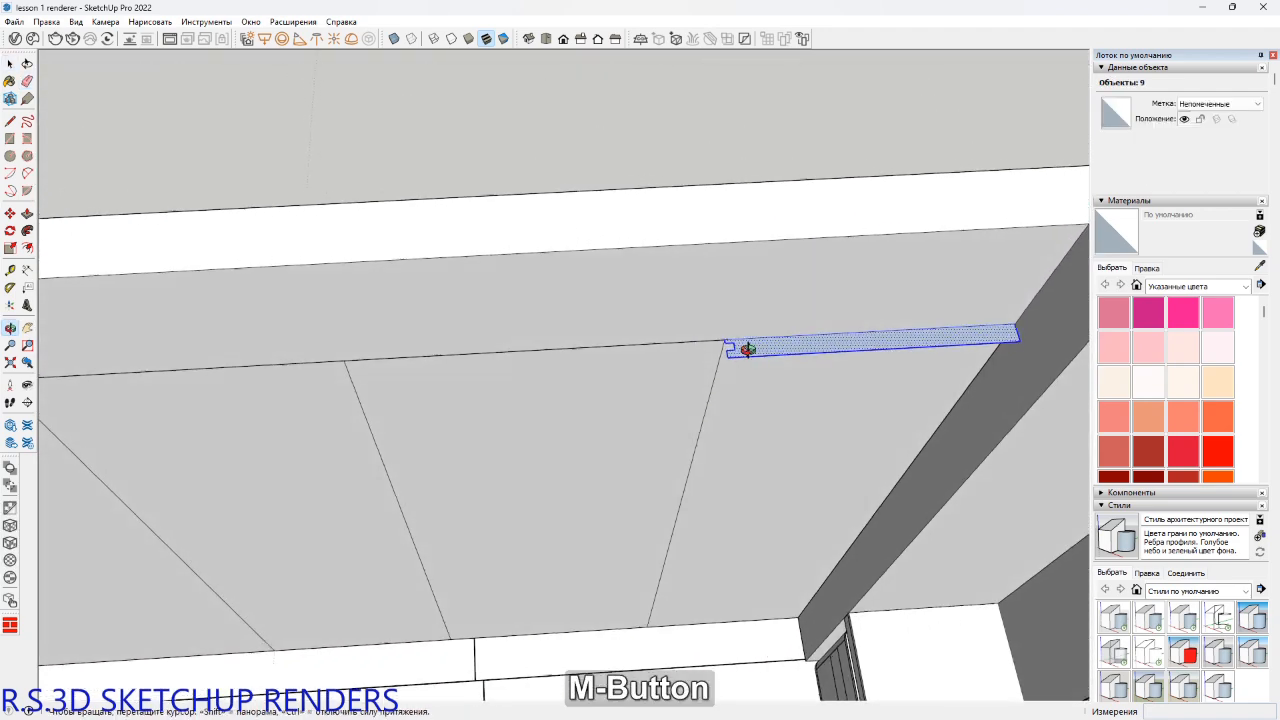
Cut a small diagonal chamfer across the front left corner of the notched profile and erase the leftover corner tip.
scroll(733, 360, "up", 5)
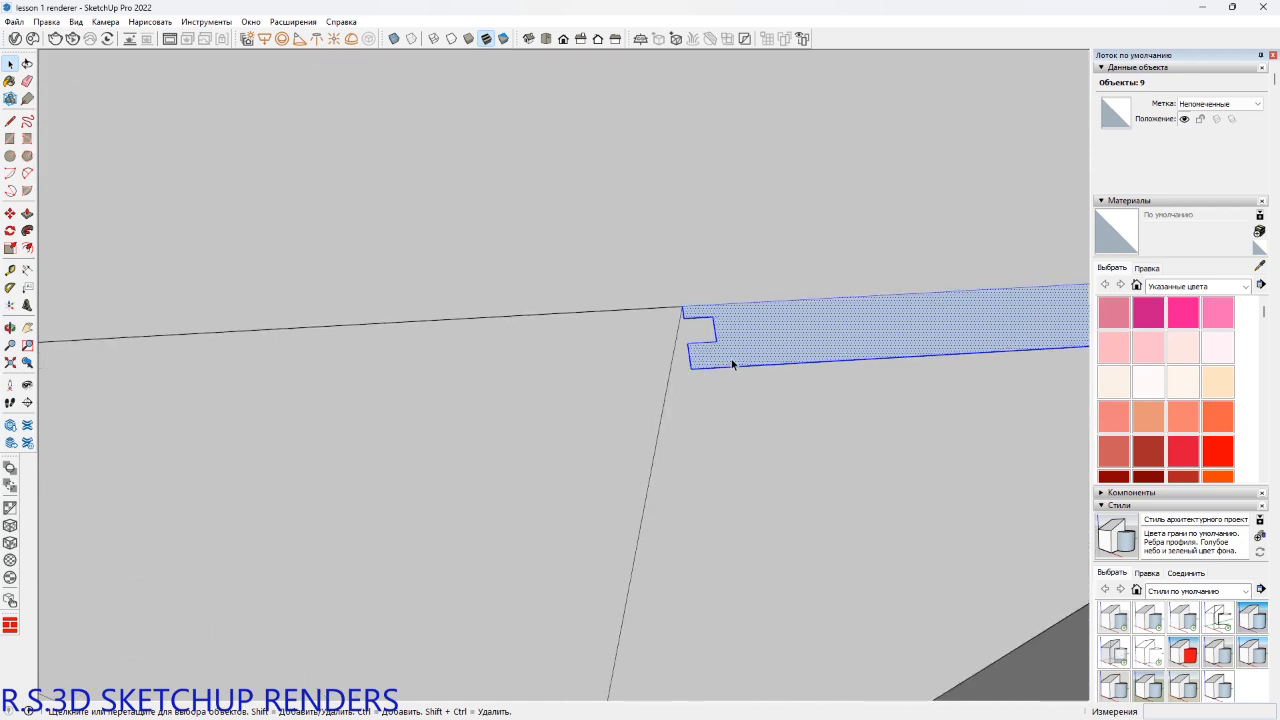
key("l")
scroll(686, 365, "up", 3)
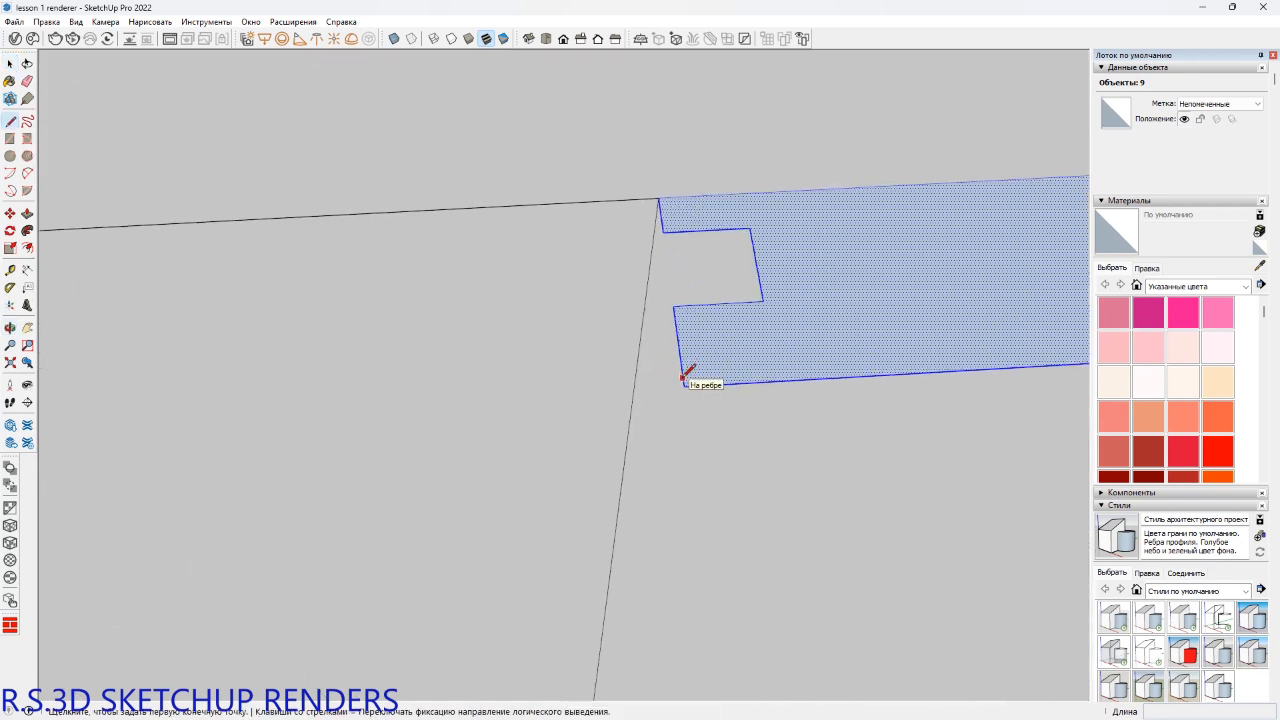
scroll(684, 384, "up", 3)
left_click(686, 389)
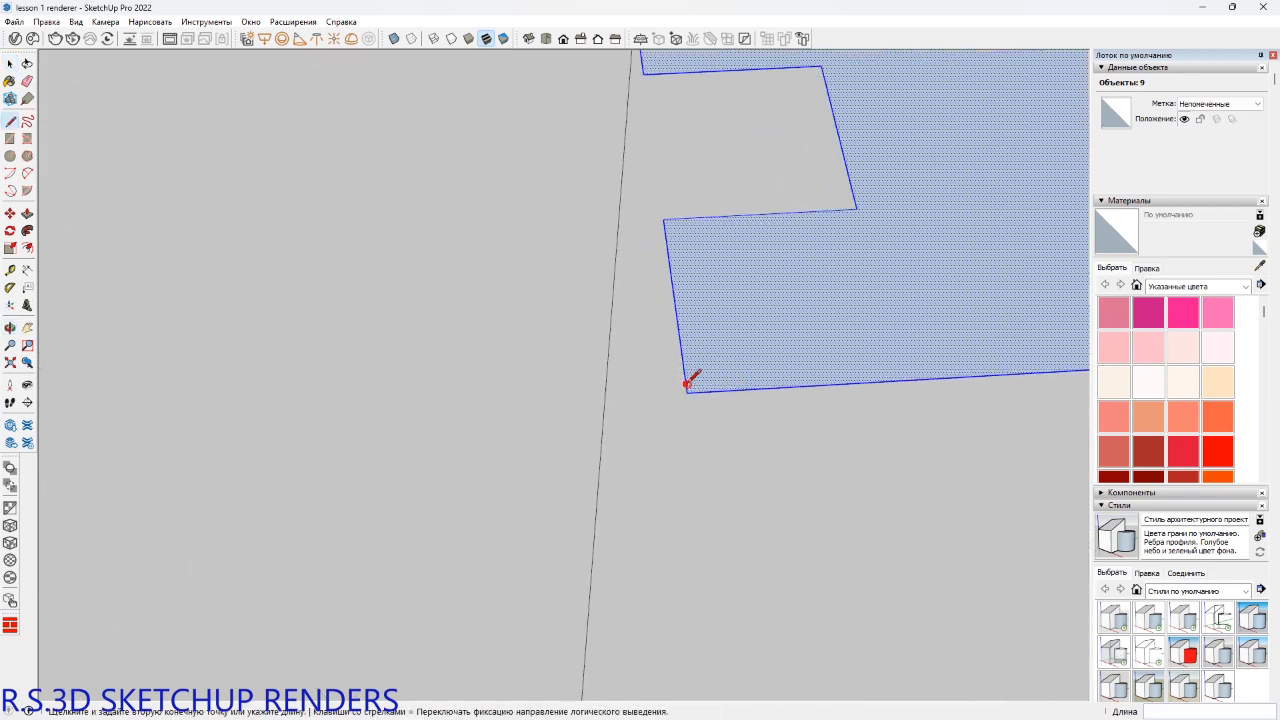
key("Escape")
middle_click_drag(697, 388, 696, 390)
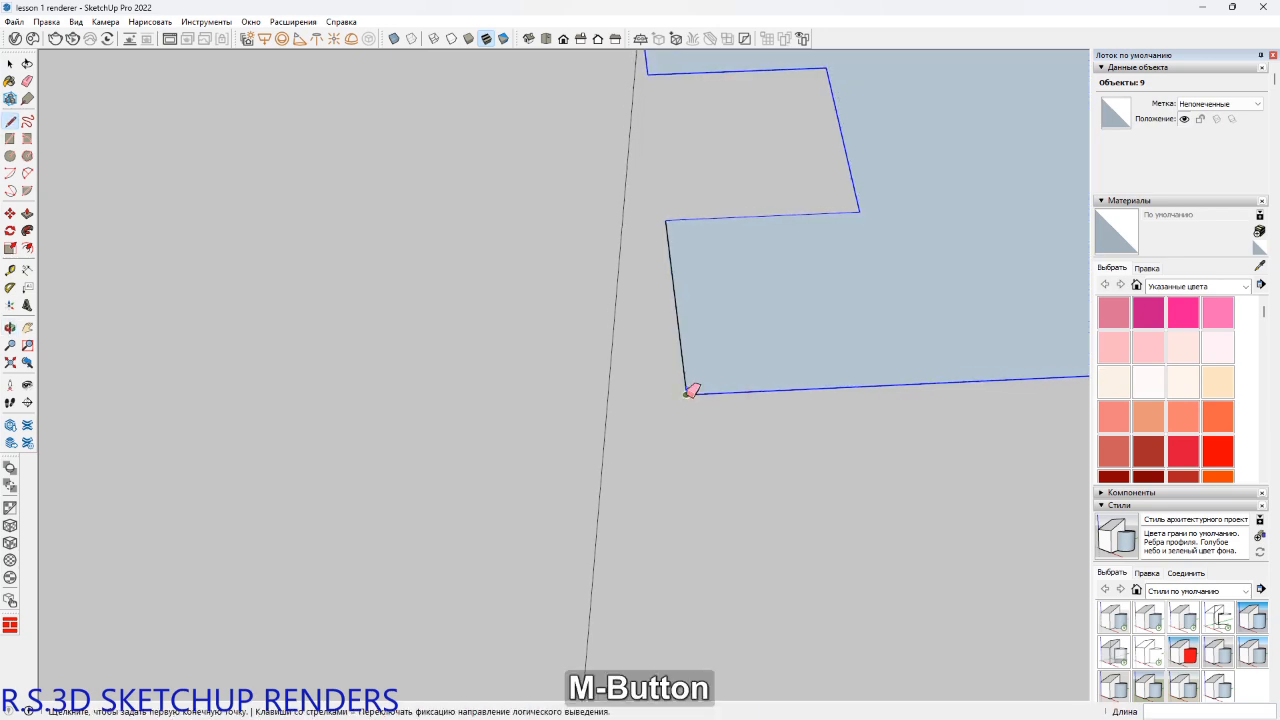
key("e")
key("space")
Select the chamfered notched profile face together with all its bounding edges.
right_click(795, 353)
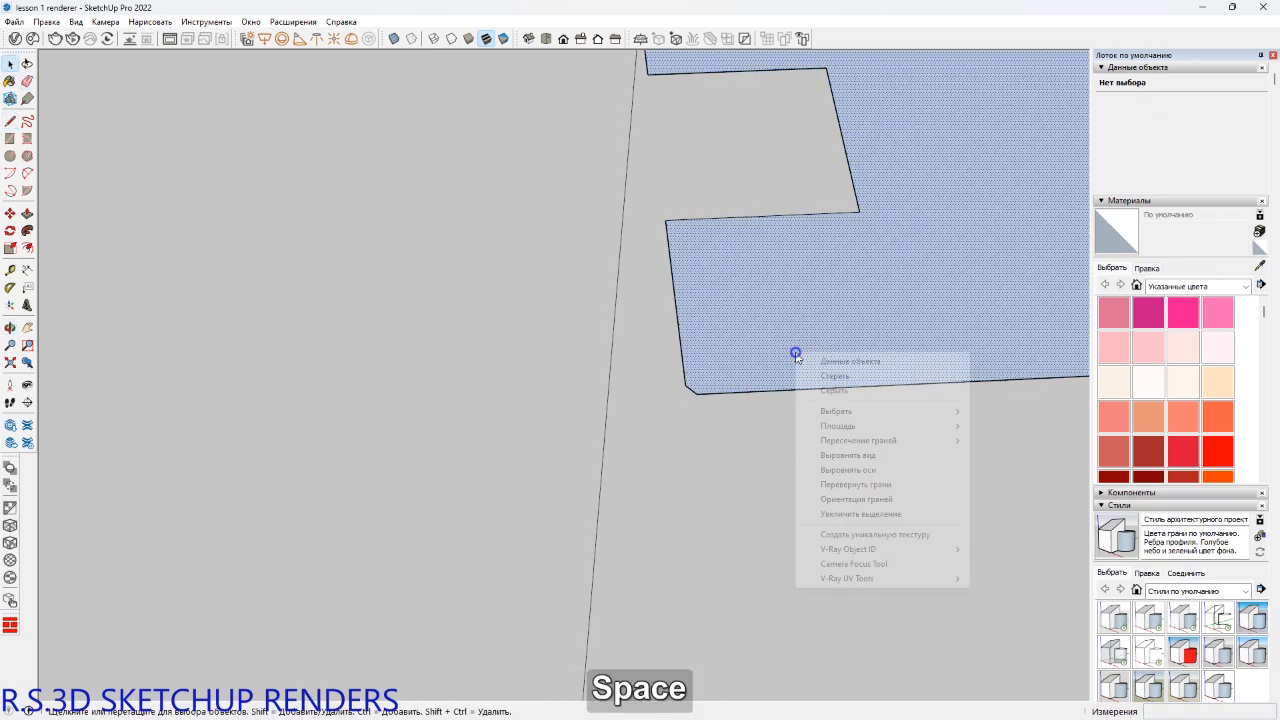
middle_click_drag(852, 372, 632, 276, "shift")
key("space")
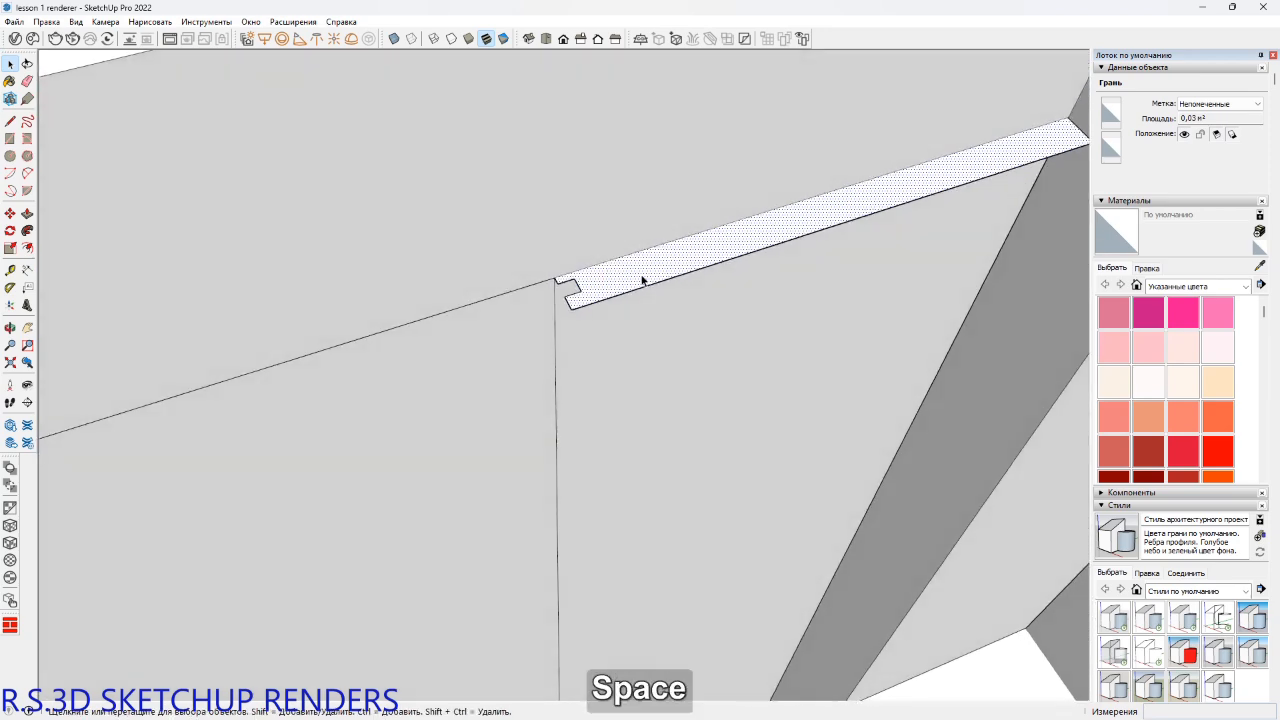
middle_click_drag(751, 272, 829, 323)
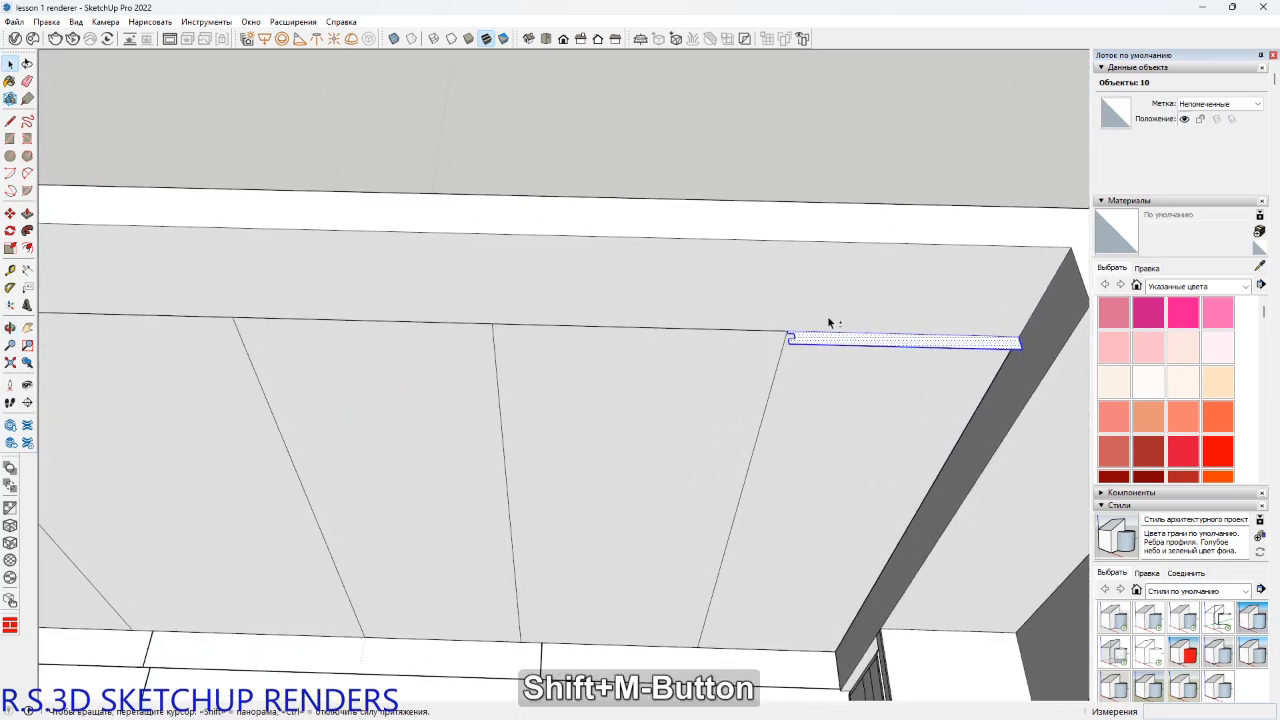
key("m")
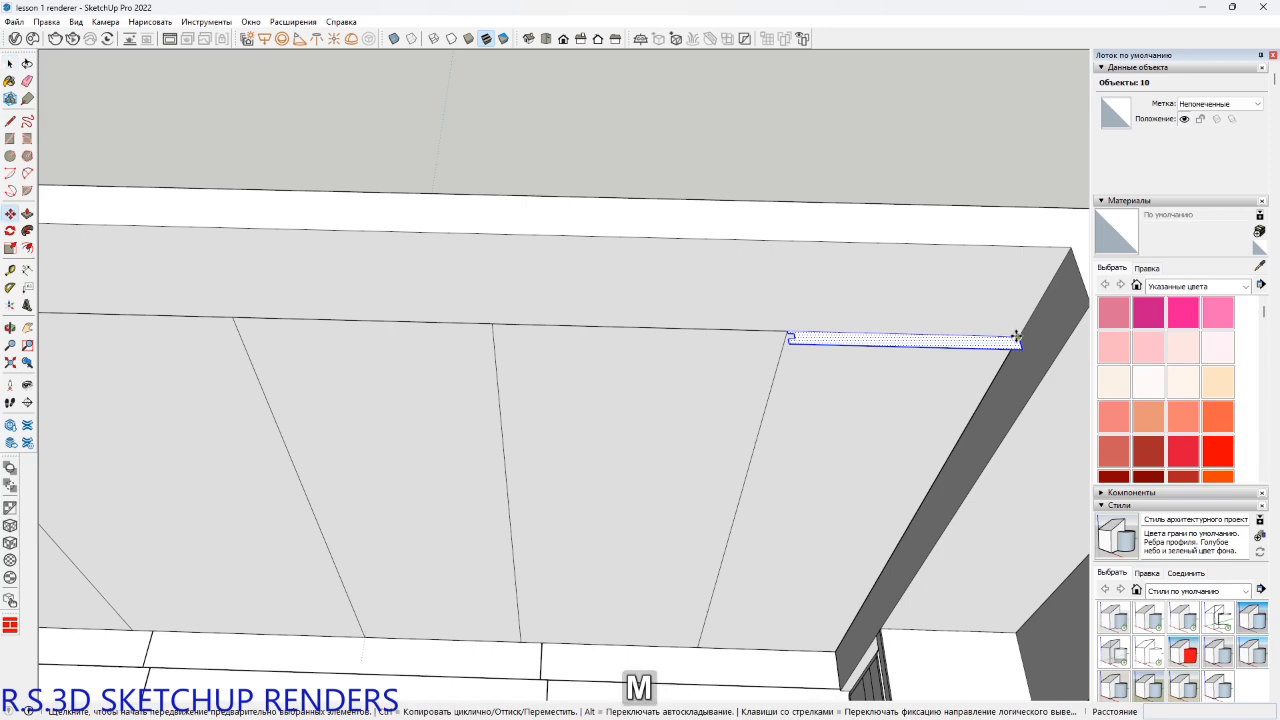
left_click(1016, 337)
key("ctrl")
middle_click_drag(680, 306, 929, 363, "shift")
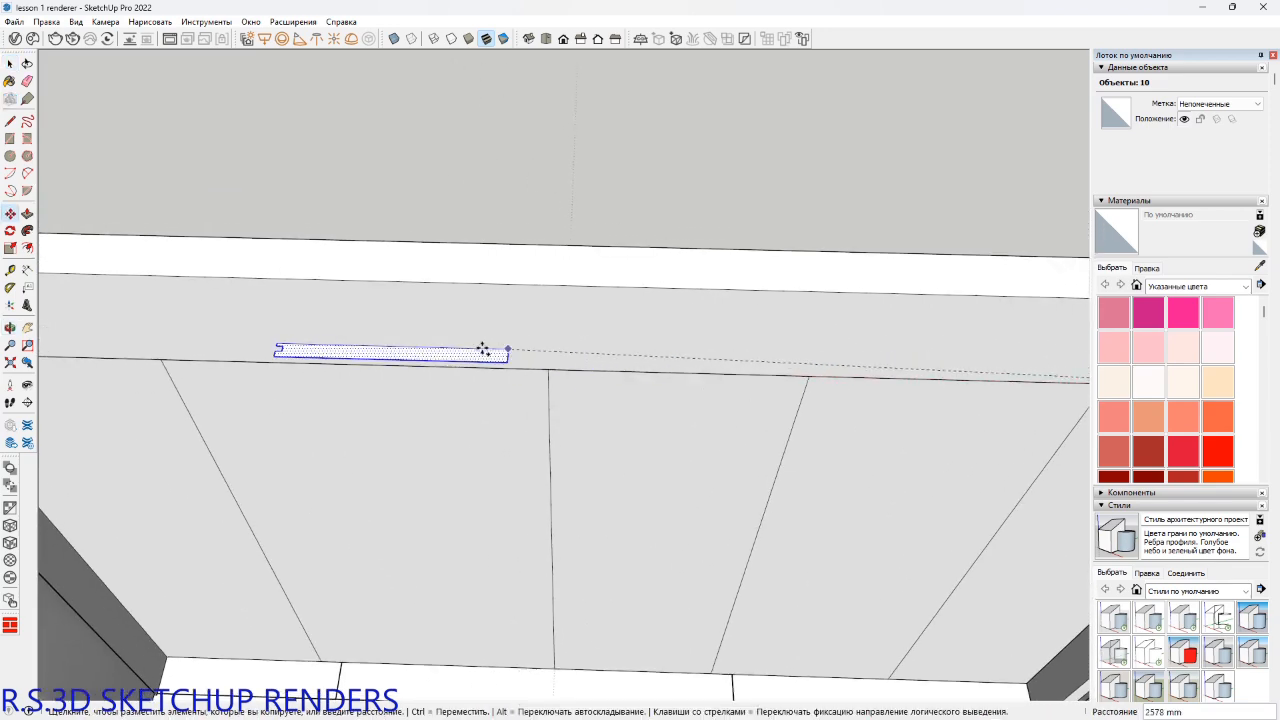
middle_click_drag(483, 349, 543, 391, "shift")
scroll(855, 386, "down", 3)
key("space")
Copy the notched profile by its rear left corner to the upper end of the dividing line two sections to the left.
scroll(875, 391, "up", 4)
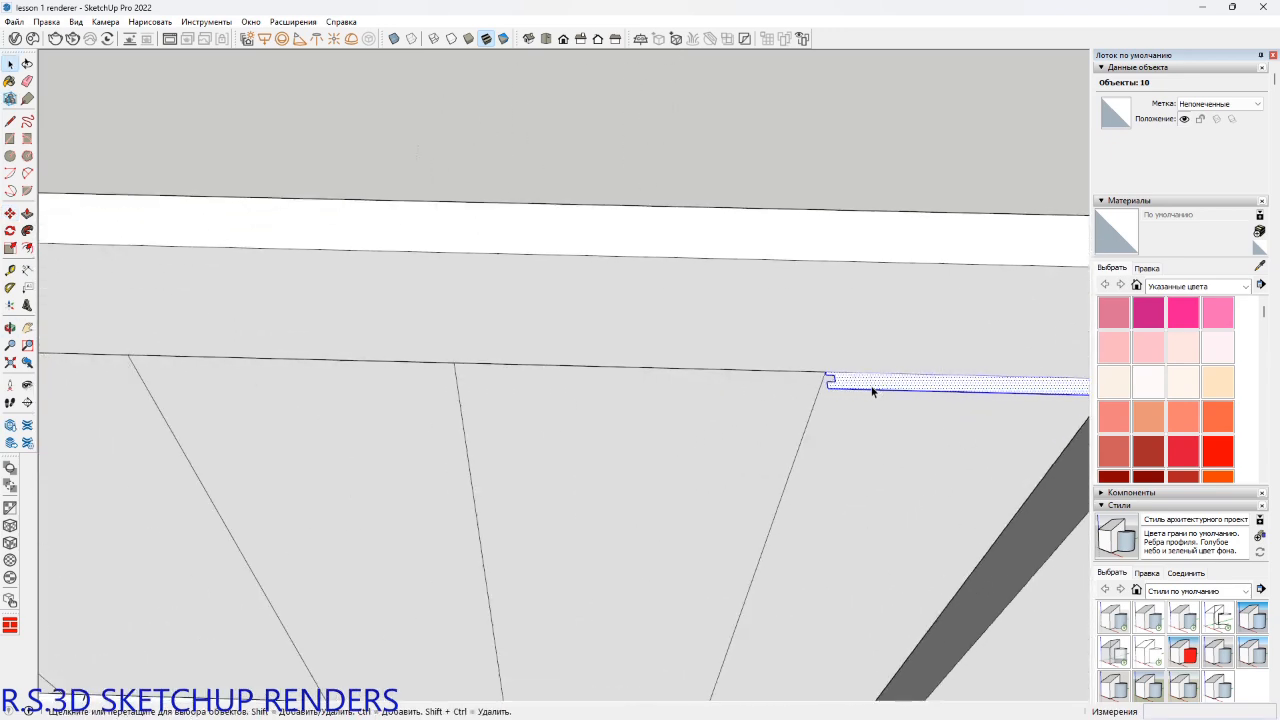
key("m")
scroll(803, 366, "up", 2)
left_click(800, 368)
key("ctrl")
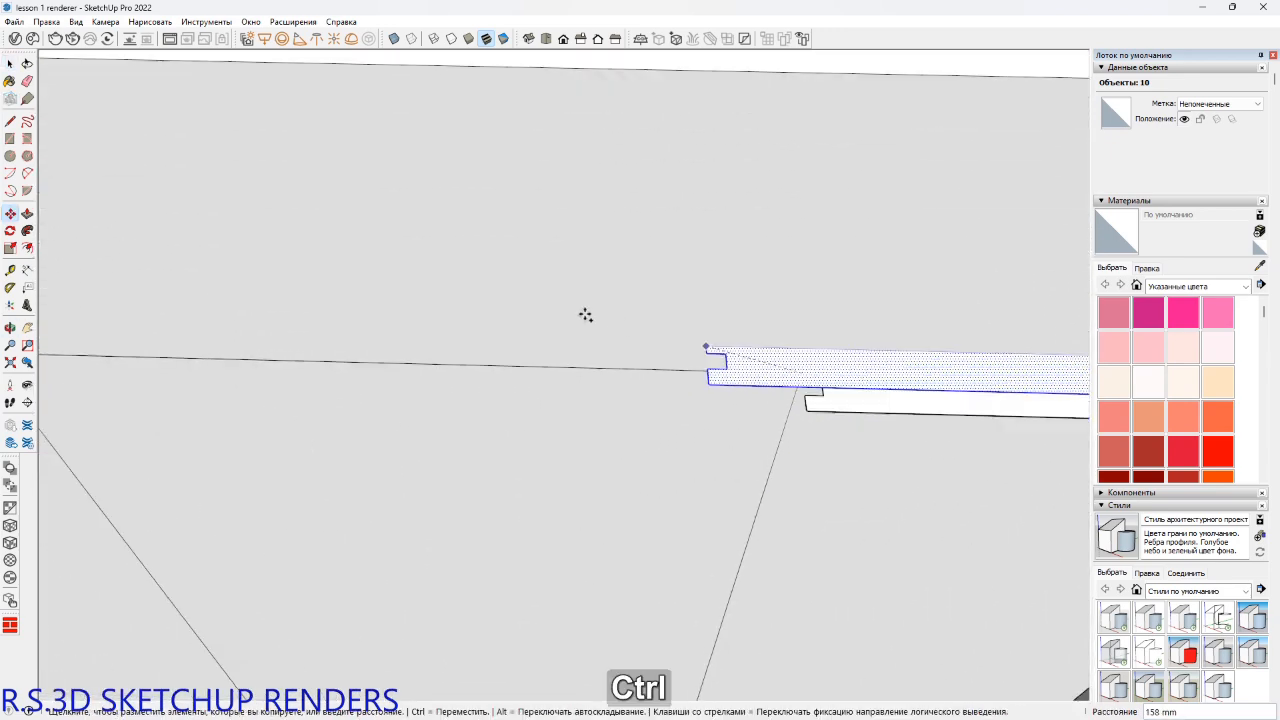
scroll(585, 315, "down", 5)
middle_click_drag(377, 326, 874, 340, "shift")
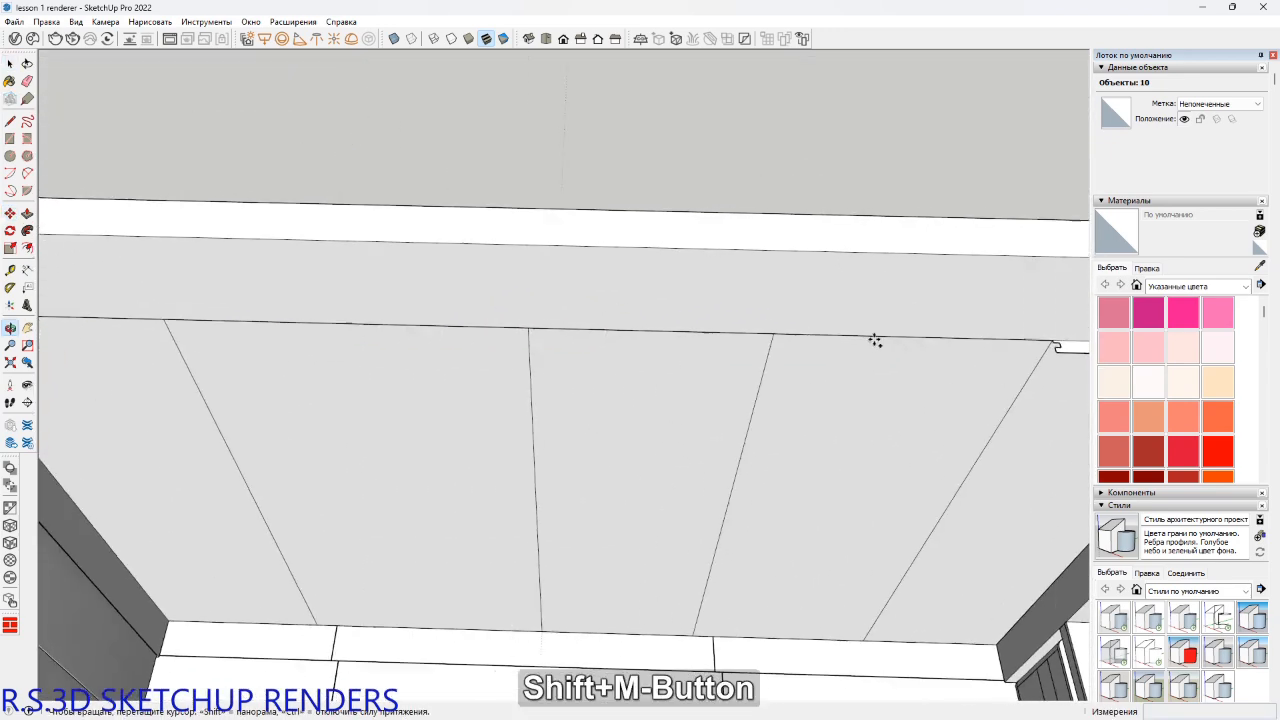
left_click(530, 332)
middle_click_drag(634, 357, 603, 391, "shift")
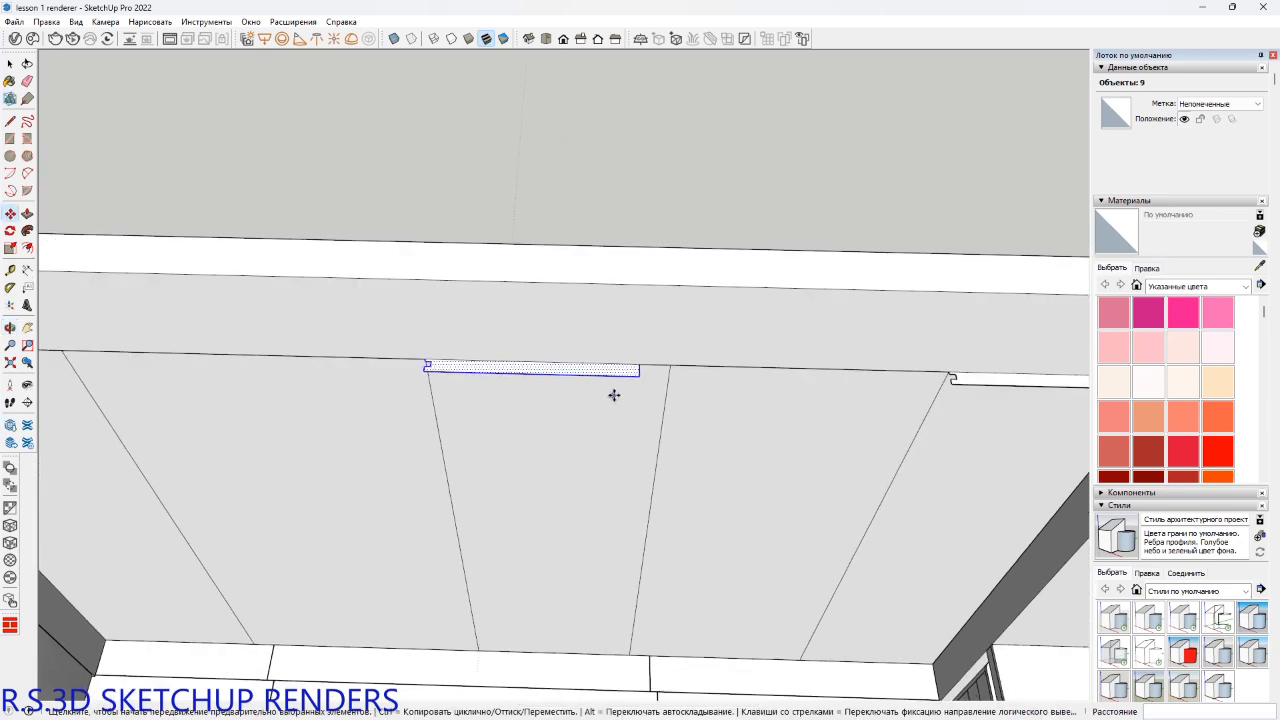
Move the copied profile's right end edge along the wall to the next dividing line so the profile spans the section.
key("space")
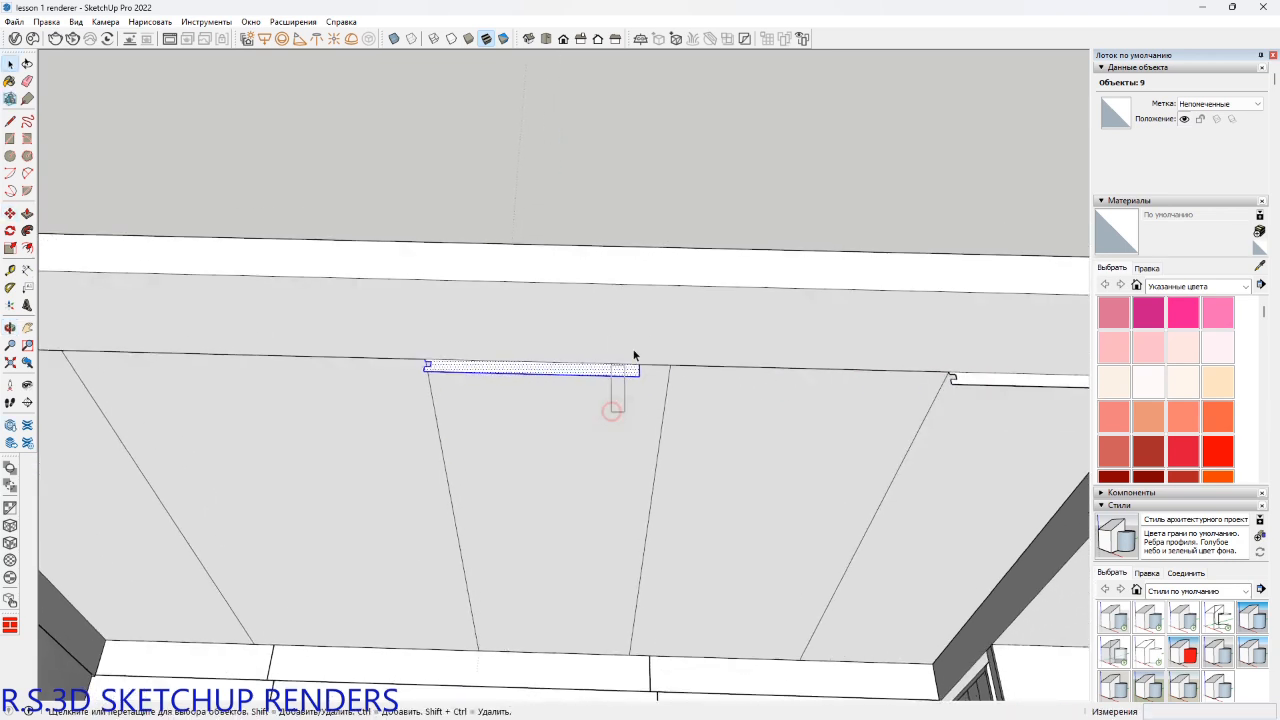
left_click(640, 369)
scroll(636, 370, "up", 4)
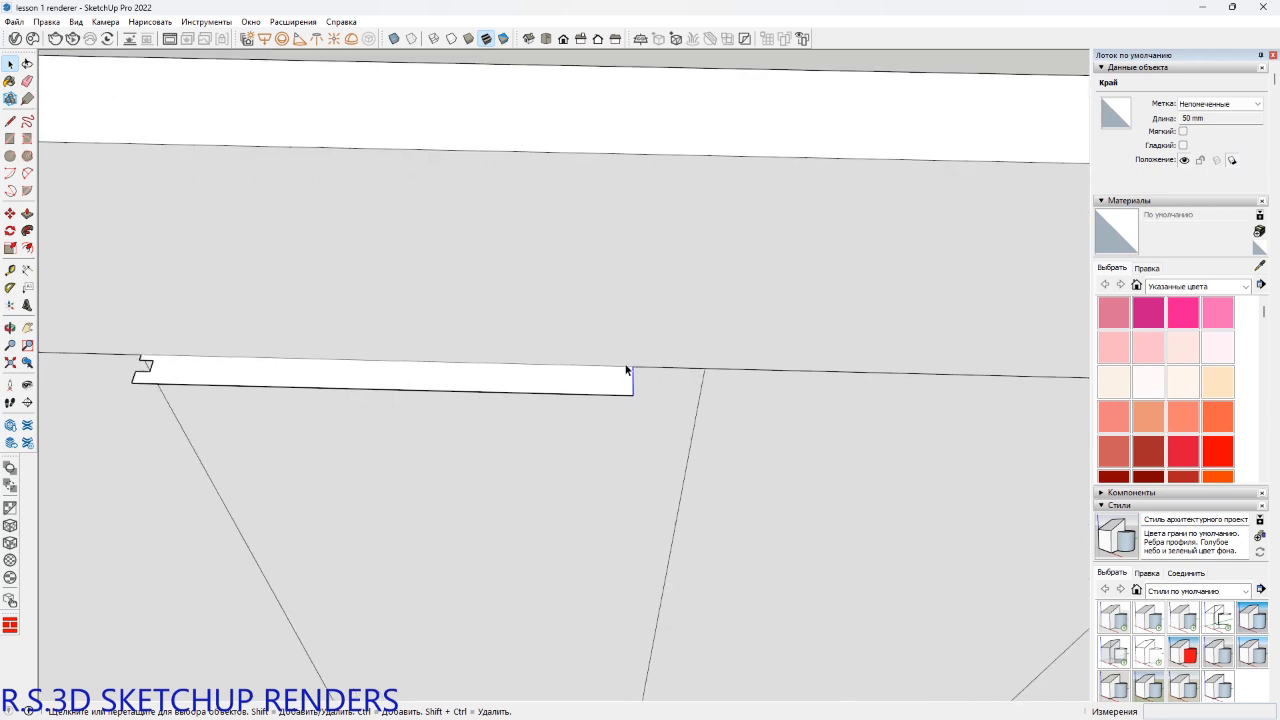
key("m")
scroll(630, 372, "up", 1)
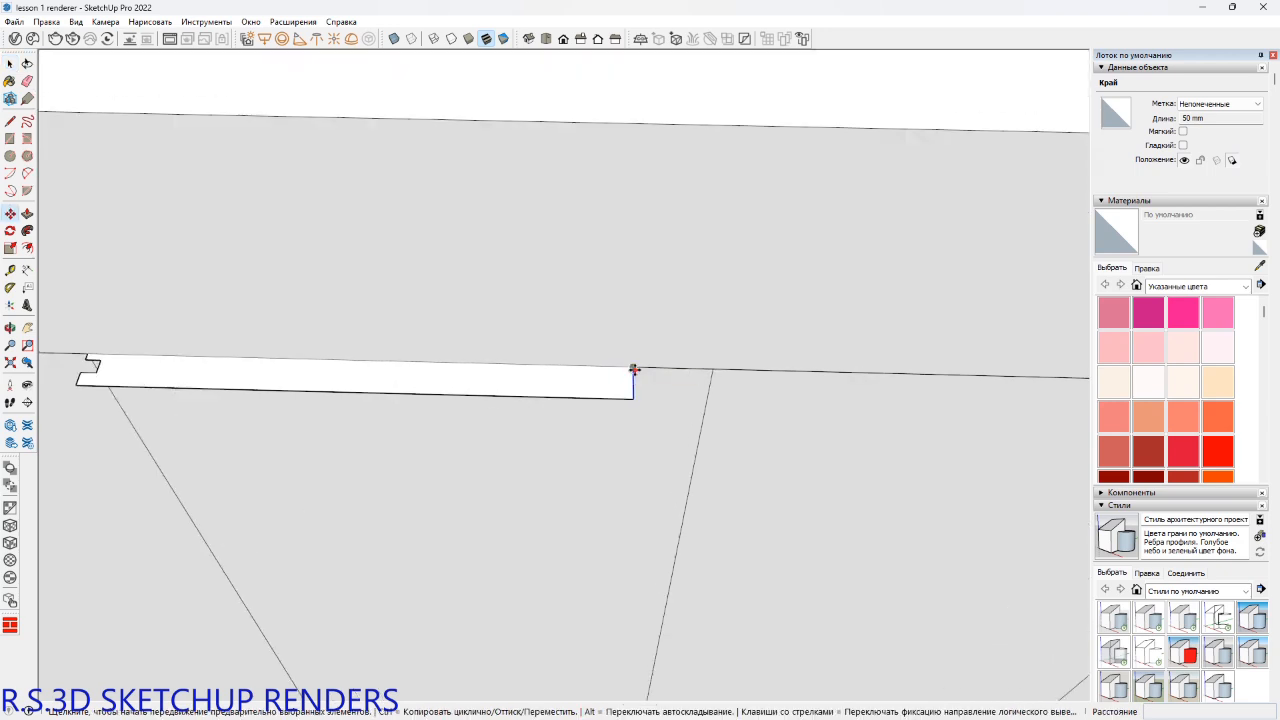
left_click(634, 370)
left_click(714, 367)
scroll(714, 382, "up", 1)
middle_click_drag(714, 382, 709, 405)
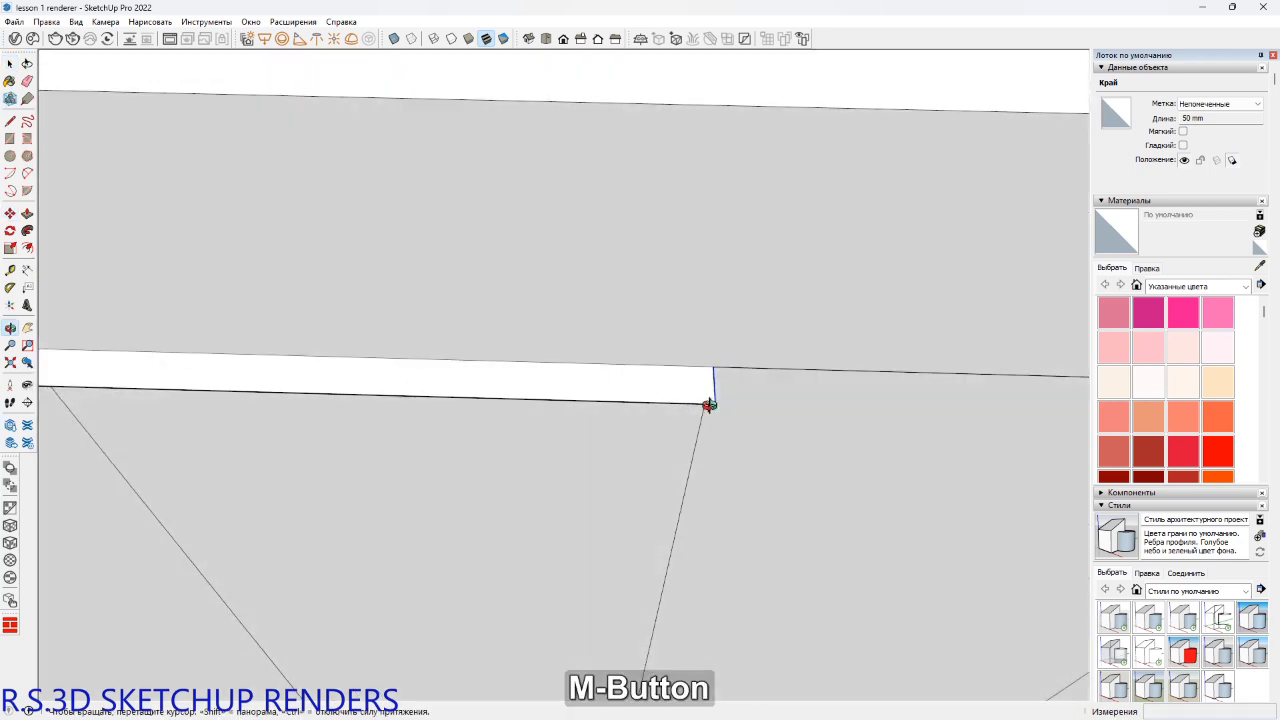
Draw a 20 mm deep notch outline in the copied profile's right end, starting 10 mm from its rear corner and aligned with the left notch.
key("l")
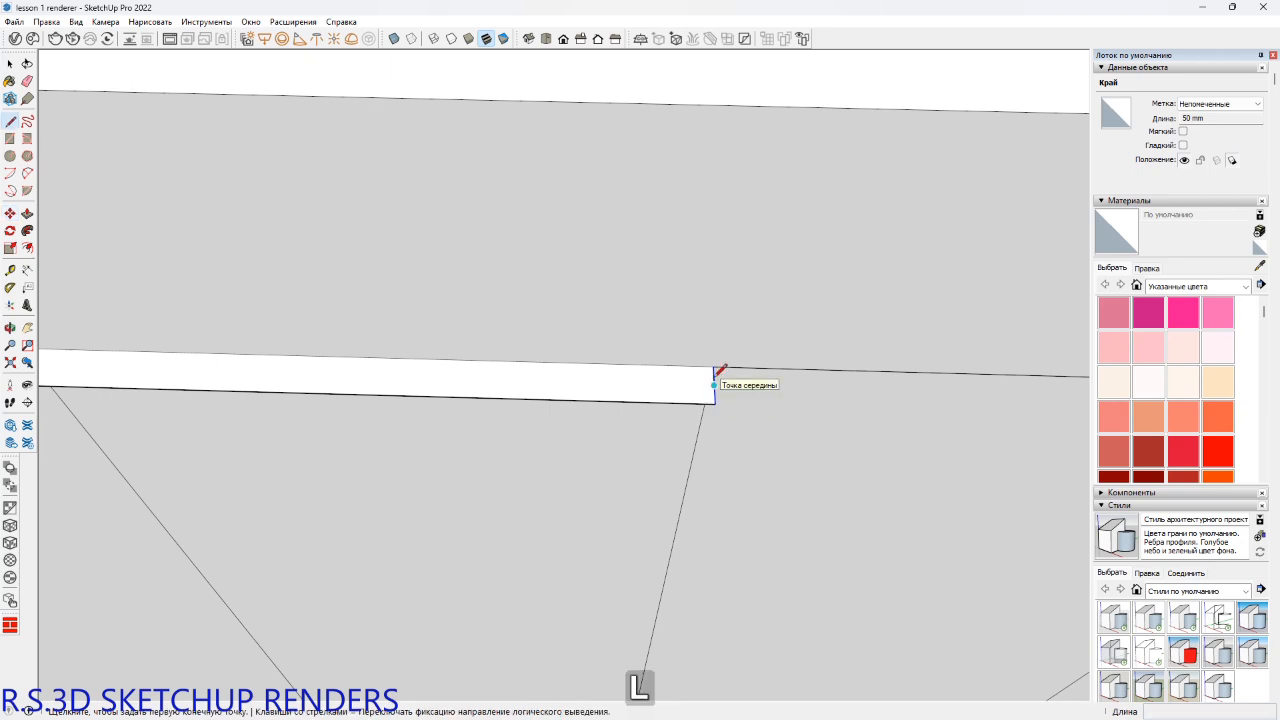
scroll(714, 372, "up", 2)
scroll(714, 371, "down", 3, "shift")
middle_click_drag(714, 369, 722, 352, "shift")
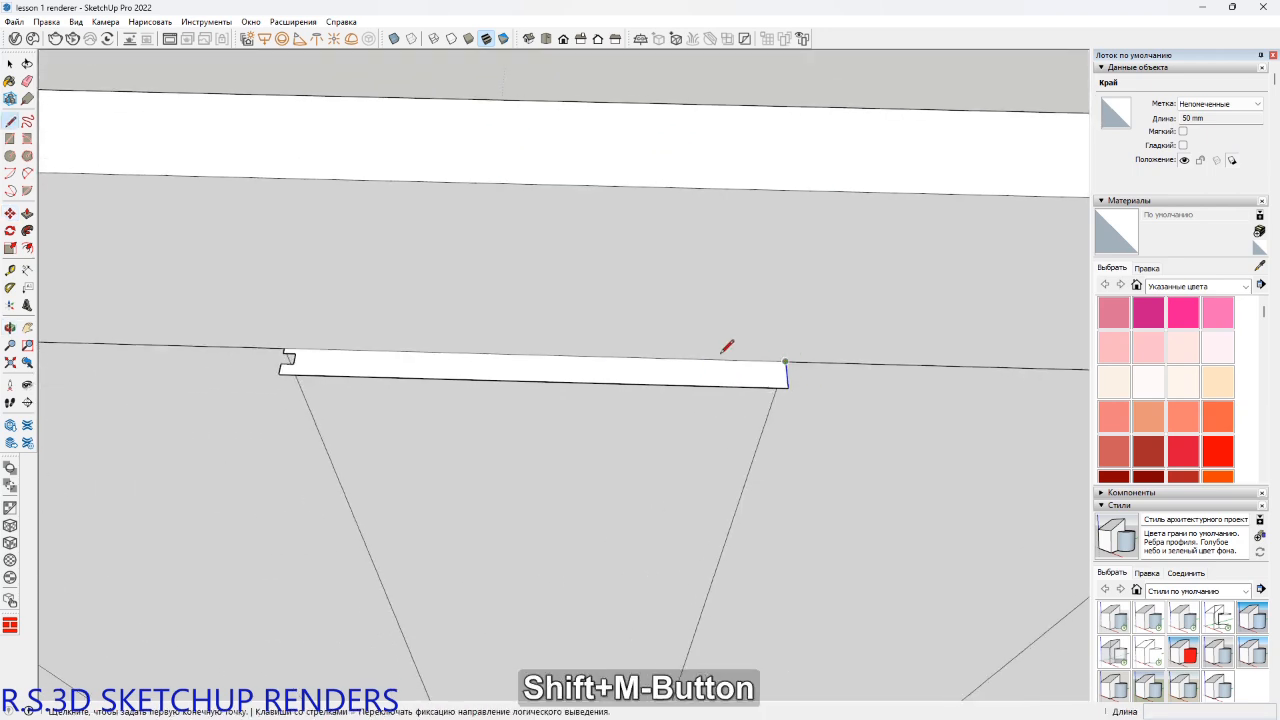
left_click(296, 354)
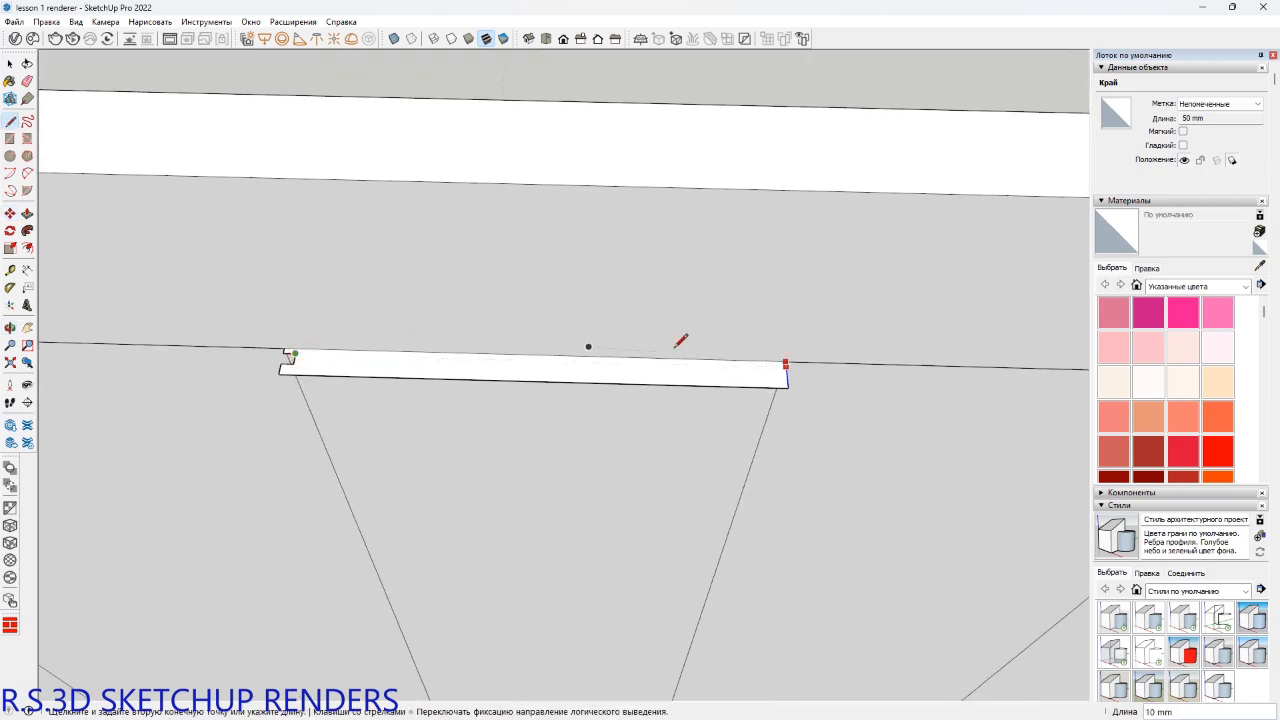
type("20")
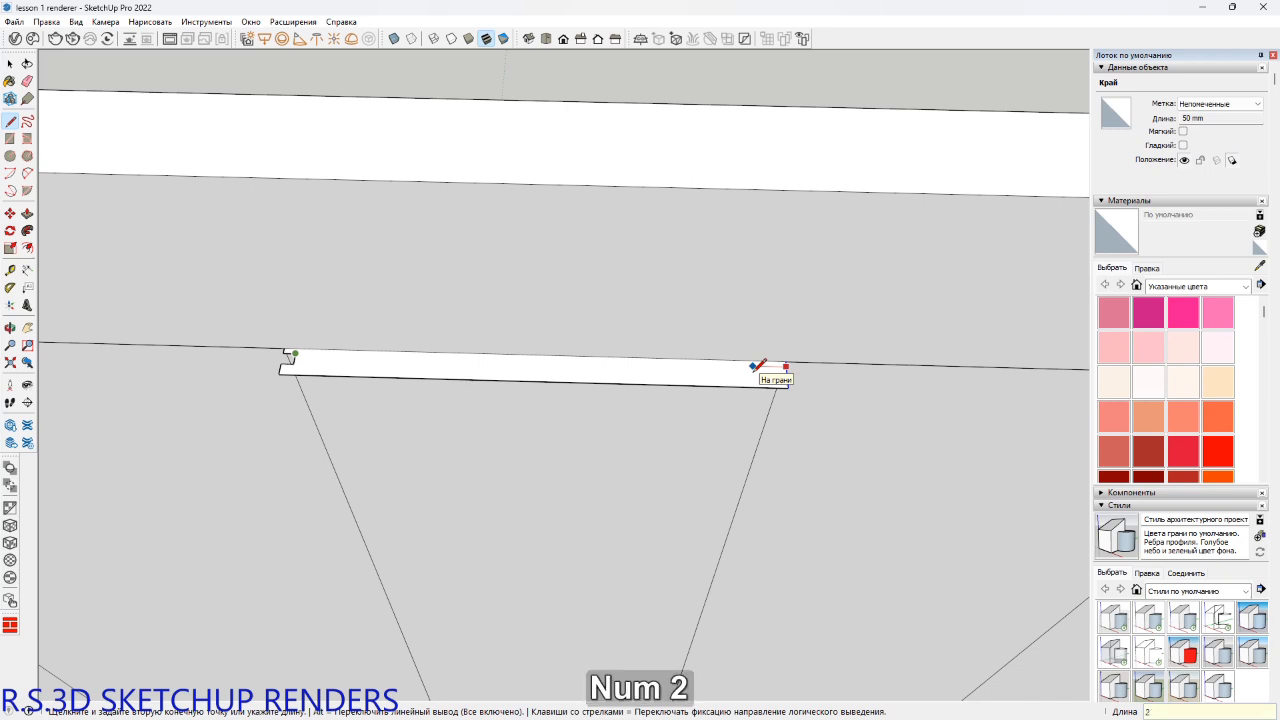
key("Return")
scroll(779, 372, "up", 2)
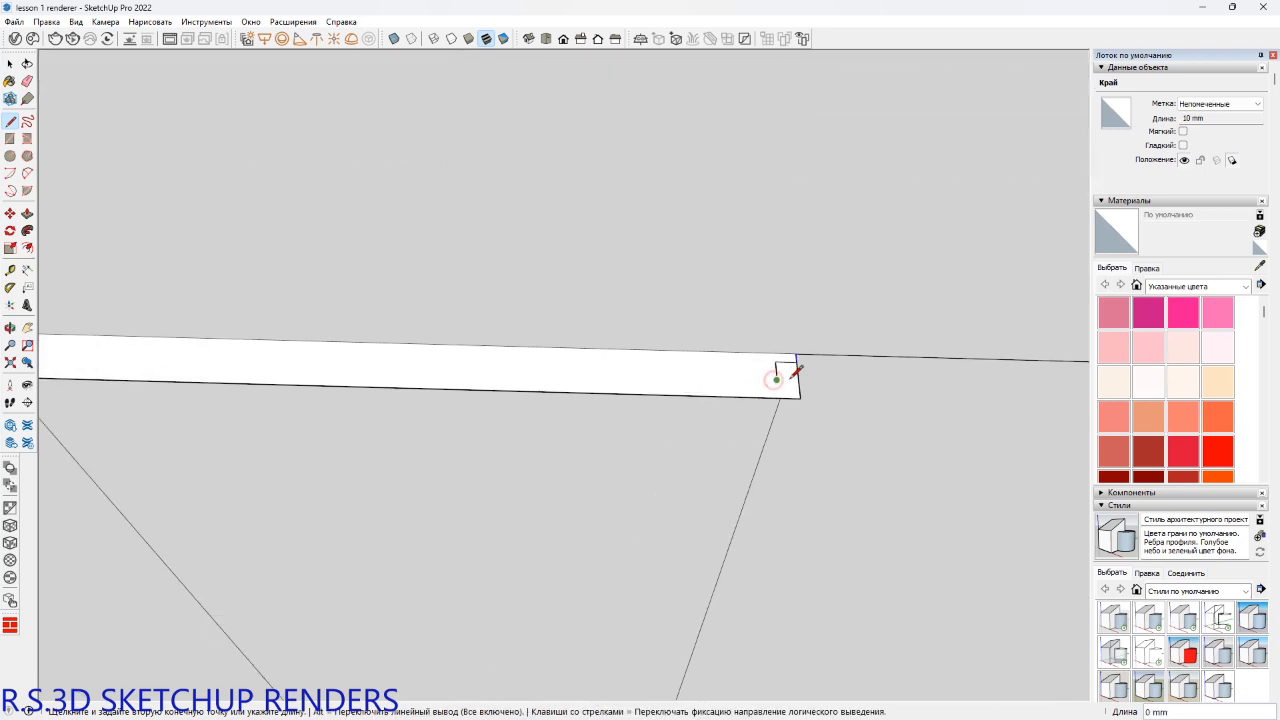
left_click(791, 376)
Erase the edge segment closing the mouth of the right-hand notch on the copied profile.
scroll(799, 379, "up", 1)
key("e")
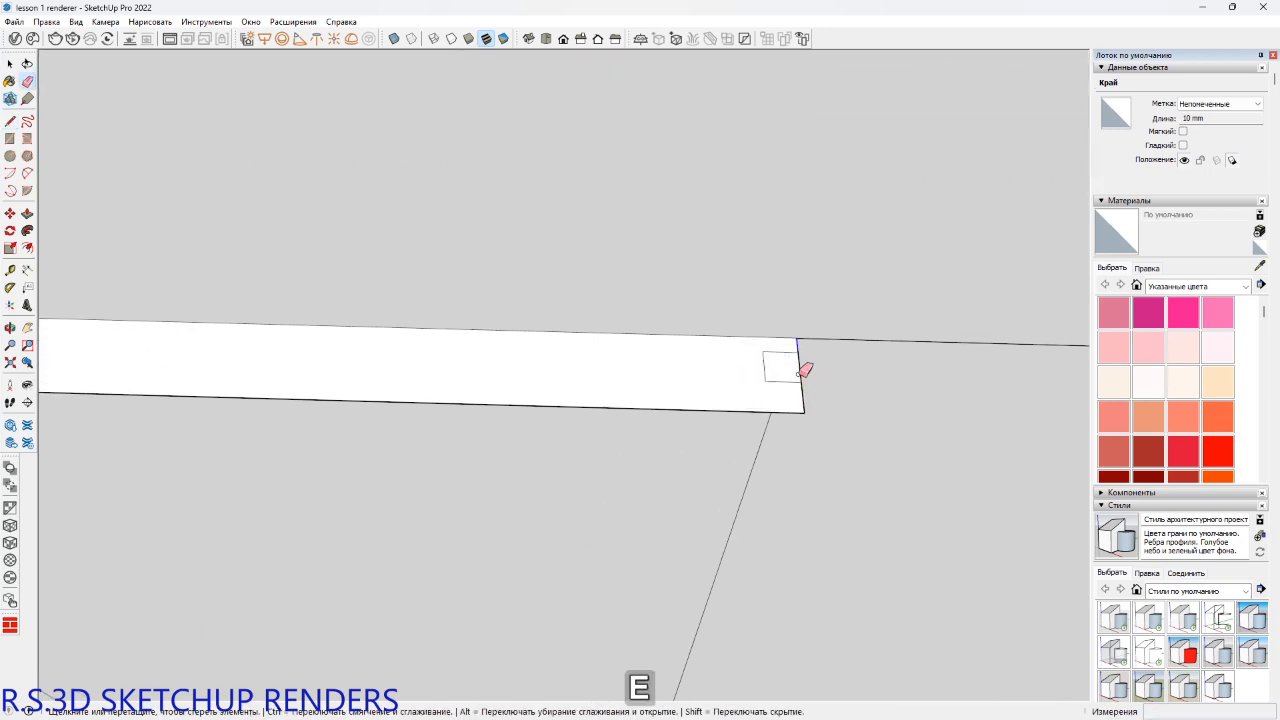
left_click(800, 371)
middle_click_drag(805, 372, 807, 390)
Cut a diagonal chamfer of about 1 mm across the copied profile's front right corner and erase the leftover corner tip.
scroll(807, 390, "up", 5)
key("l")
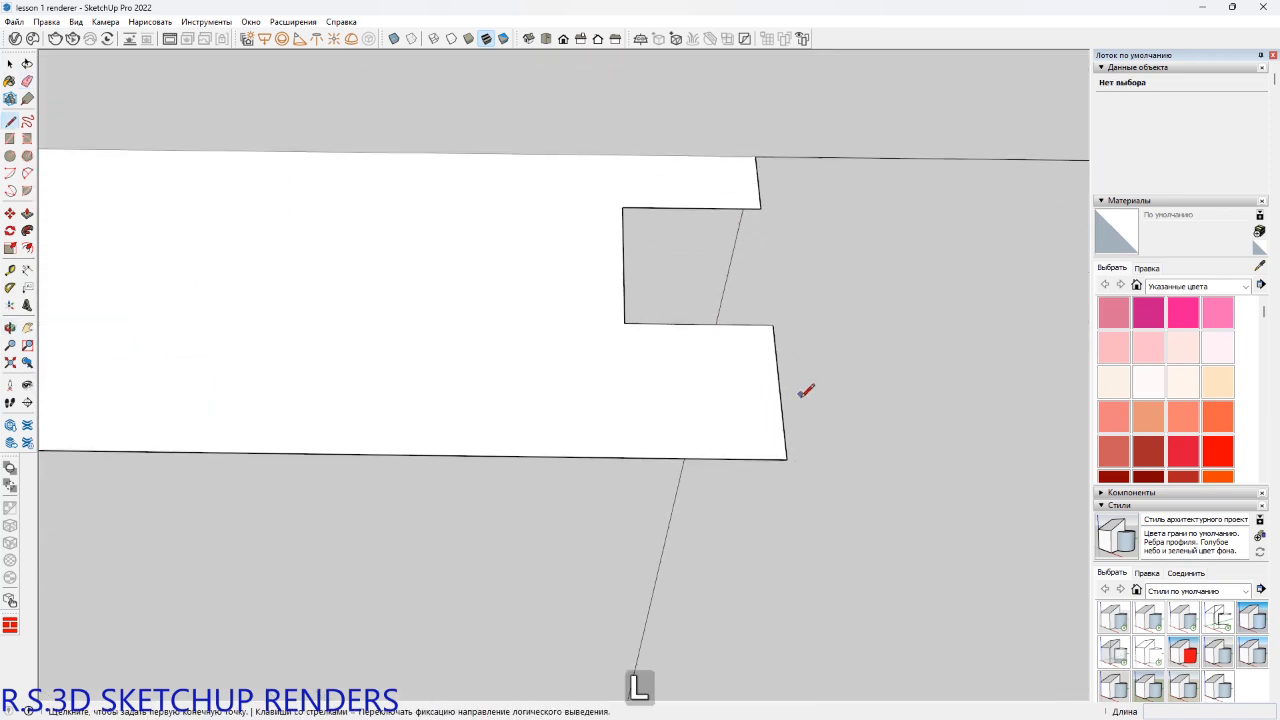
left_click(786, 453)
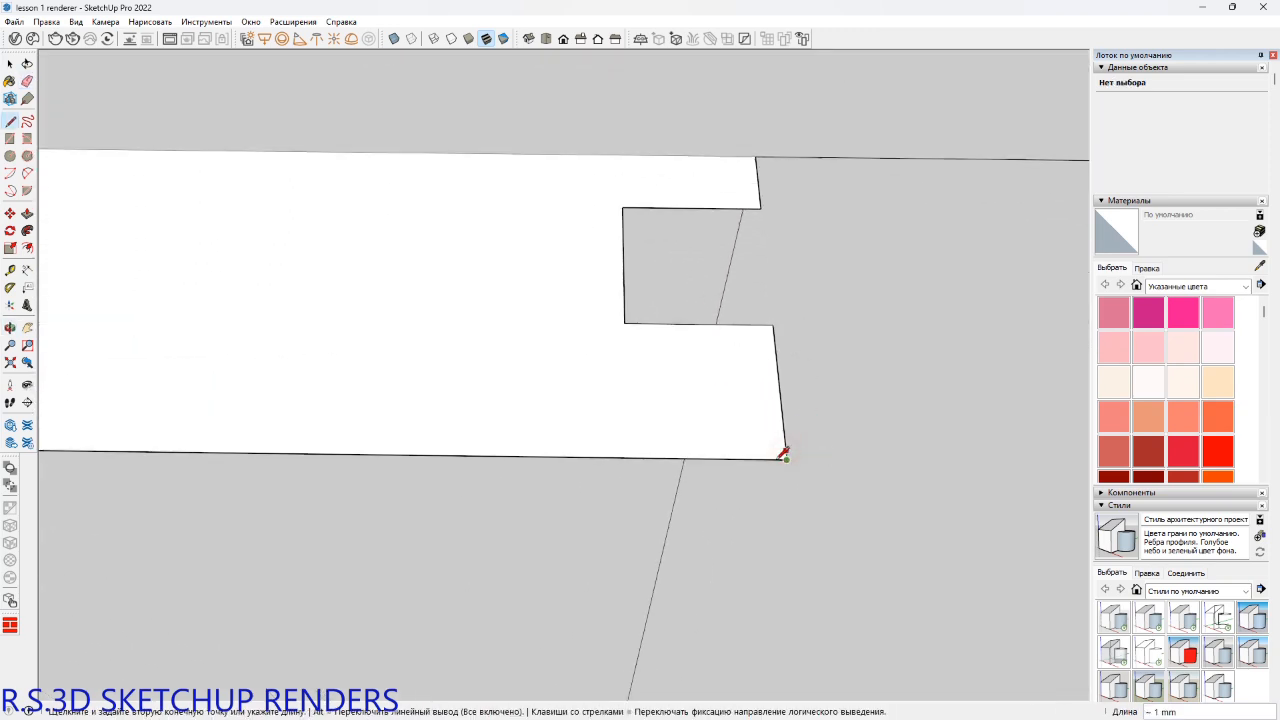
left_click(787, 449)
scroll(789, 449, "up", 3)
key("e")
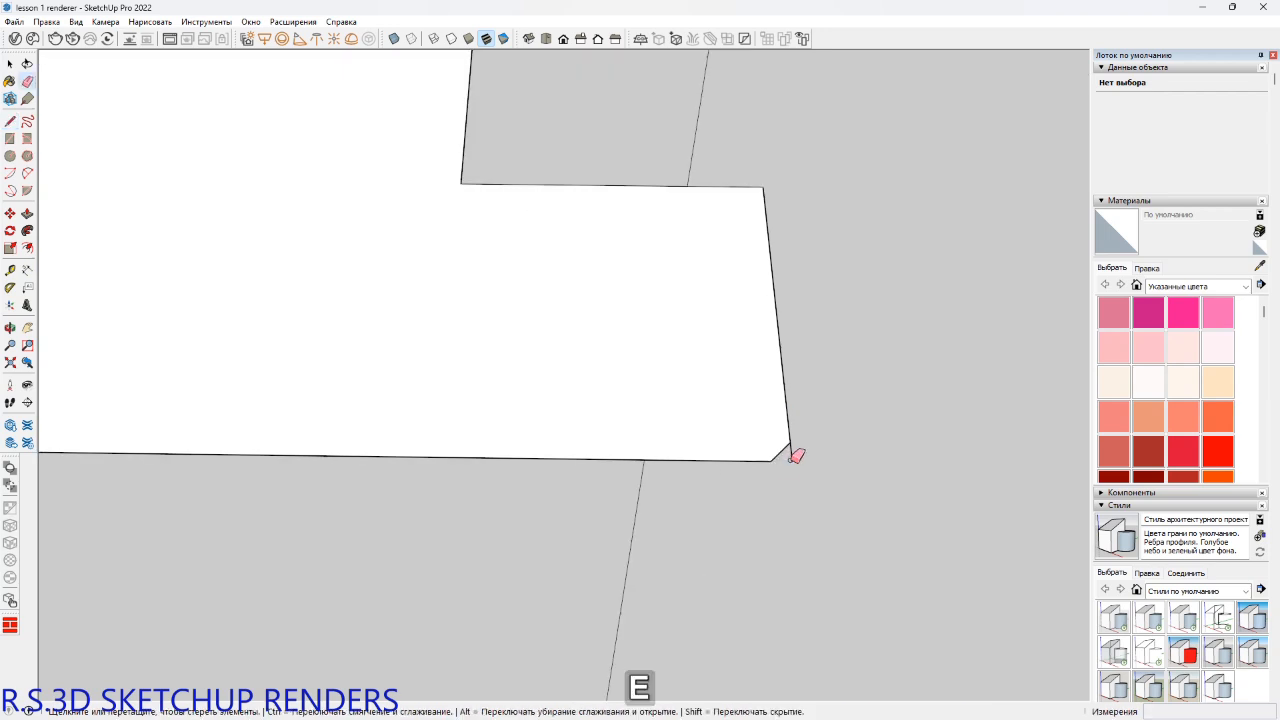
left_click(792, 457)
scroll(791, 445, "down", 6)
key("space")
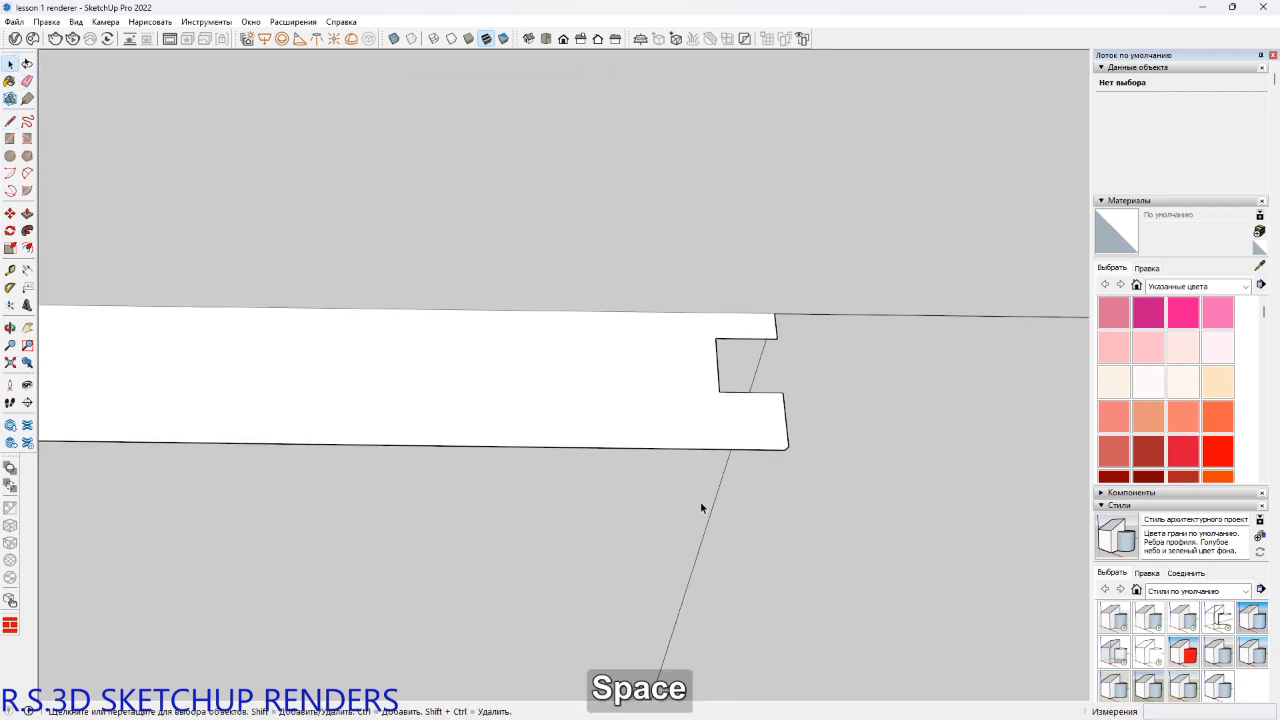
left_click(717, 500)
middle_click_drag(717, 500, 602, 323, "shift")
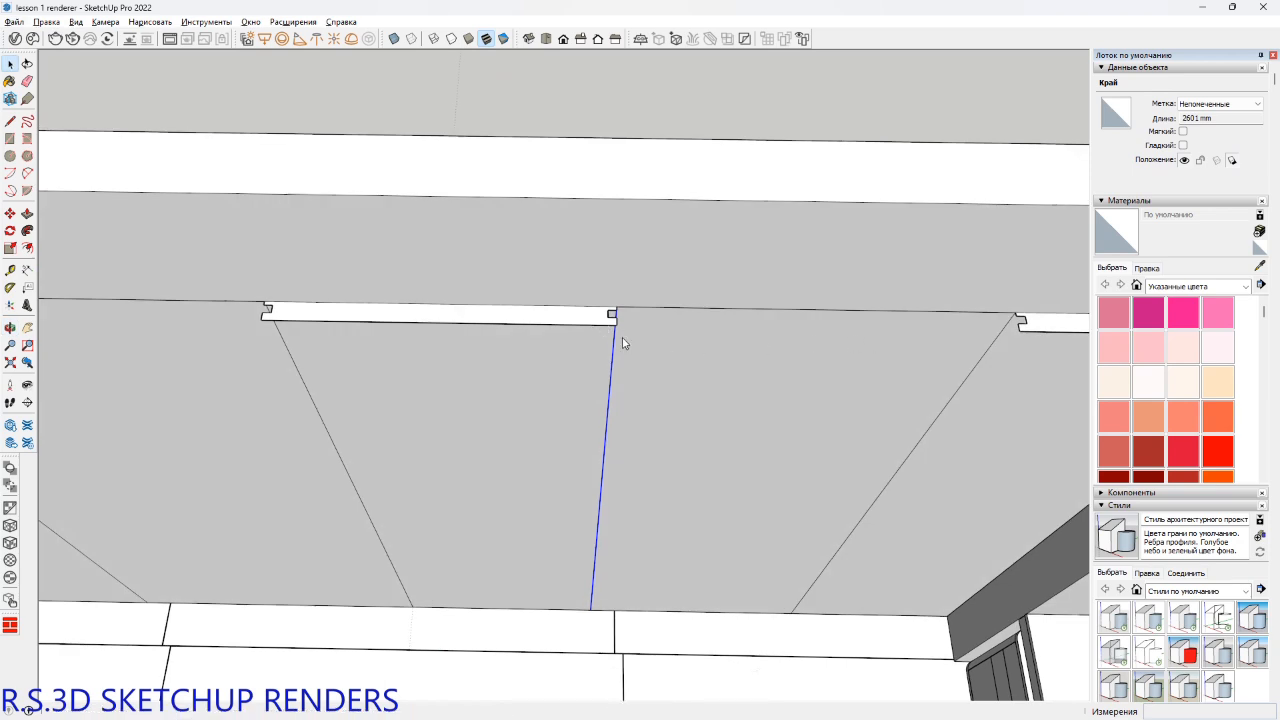
middle_click_drag(622, 343, 621, 349, "shift")
key("super")
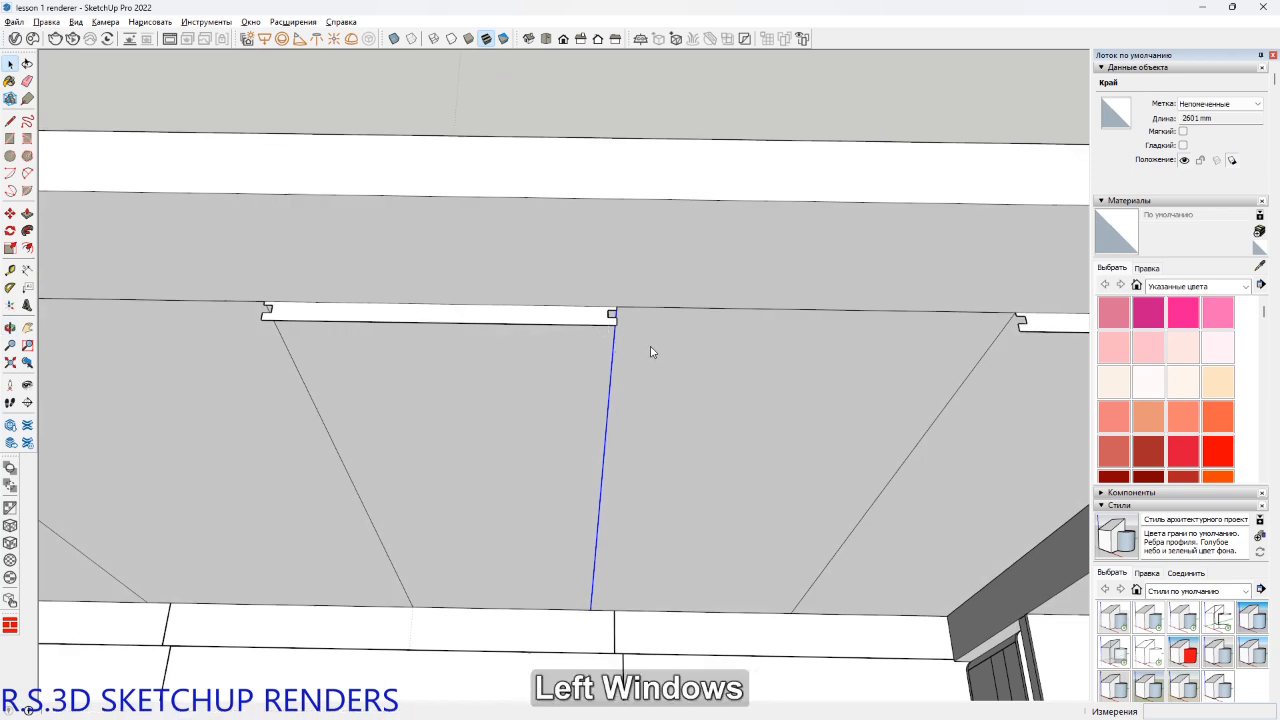
middle_click_drag(421, 320, 366, 329)
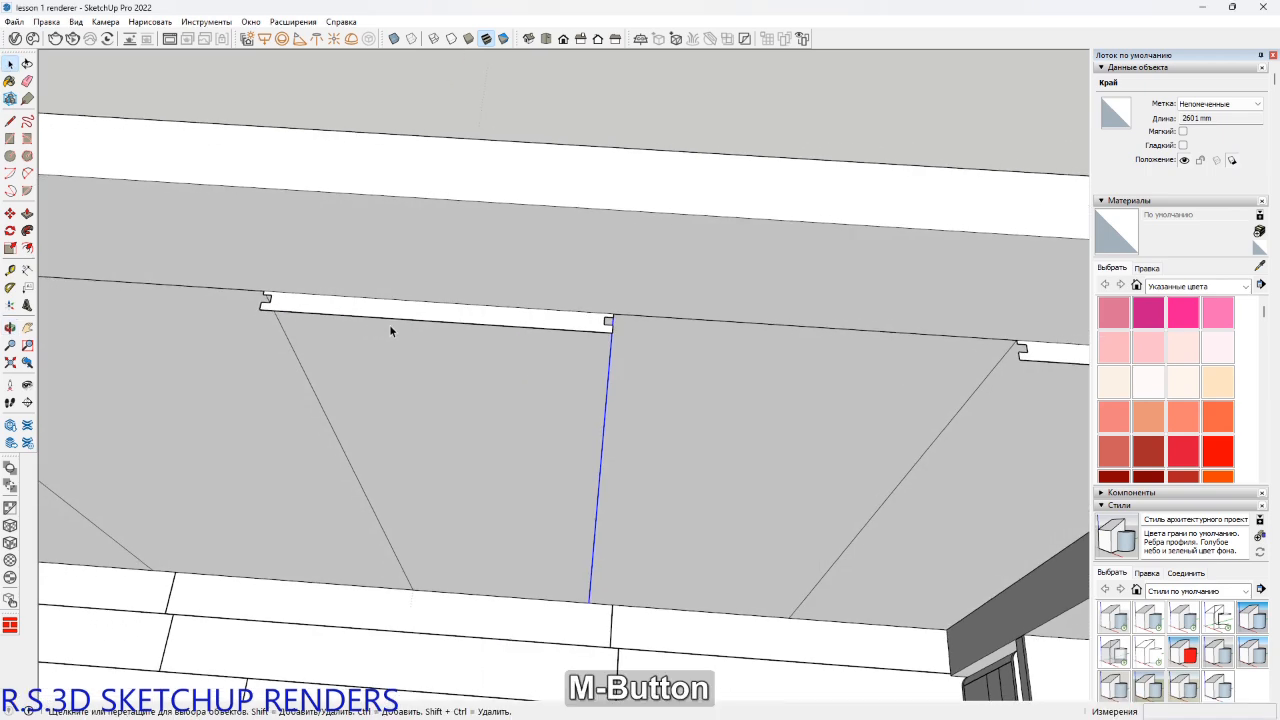
key("alt")
Select the double-notched profile with its edges and make it a group.
middle_click_drag(526, 340, 649, 337, "shift")
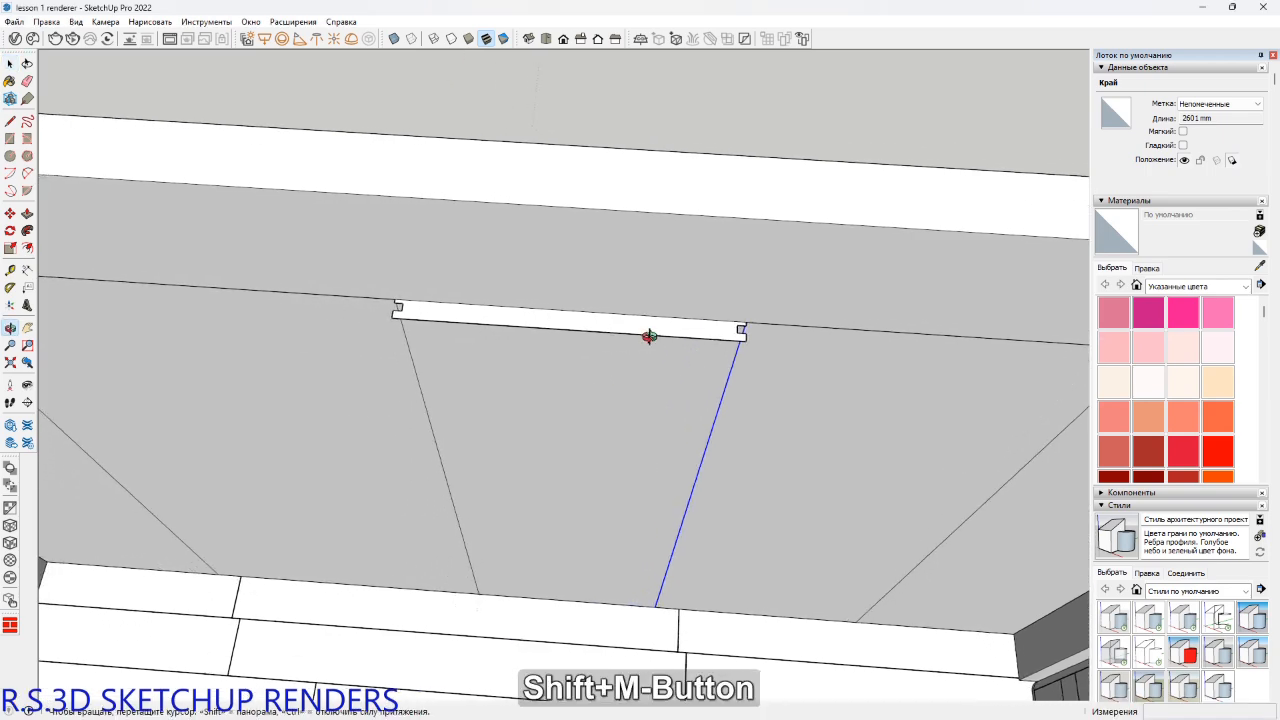
scroll(655, 330, "up", 2)
key("space")
left_click(660, 318)
double_click(660, 317)
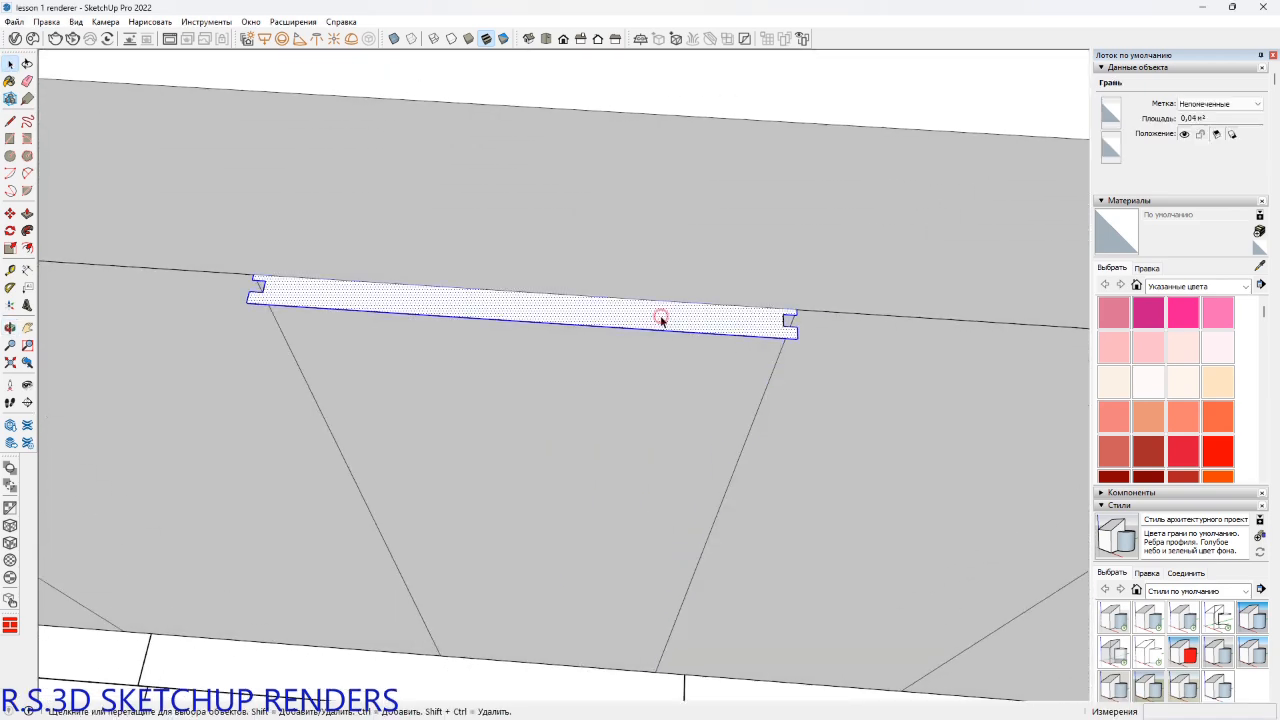
scroll(662, 320, "down", 4)
middle_click_drag(645, 324, 851, 397, "shift")
key("ctrl+g")
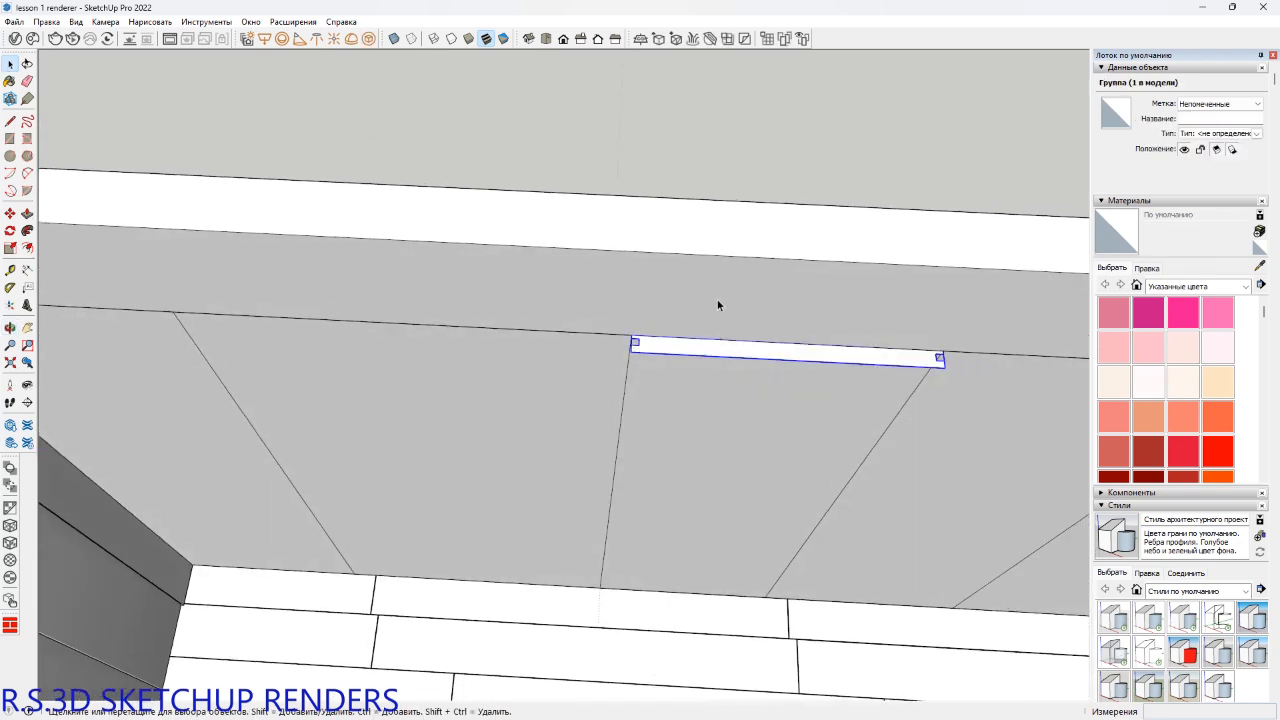
Copy the grouped double-notched profile along the wall's upper line so that its rear left corner meets the wall's left corner.
key("m")
left_click(633, 334)
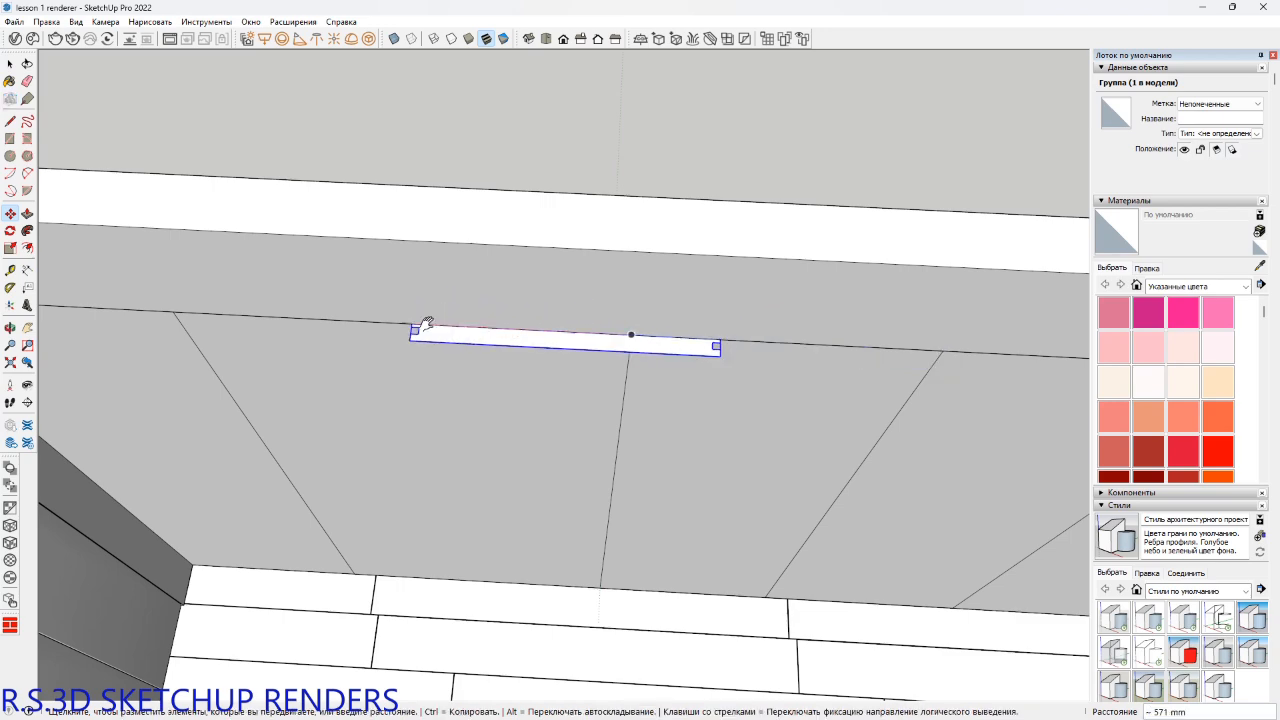
middle_click_drag(423, 323, 691, 349, "shift")
key("ctrl")
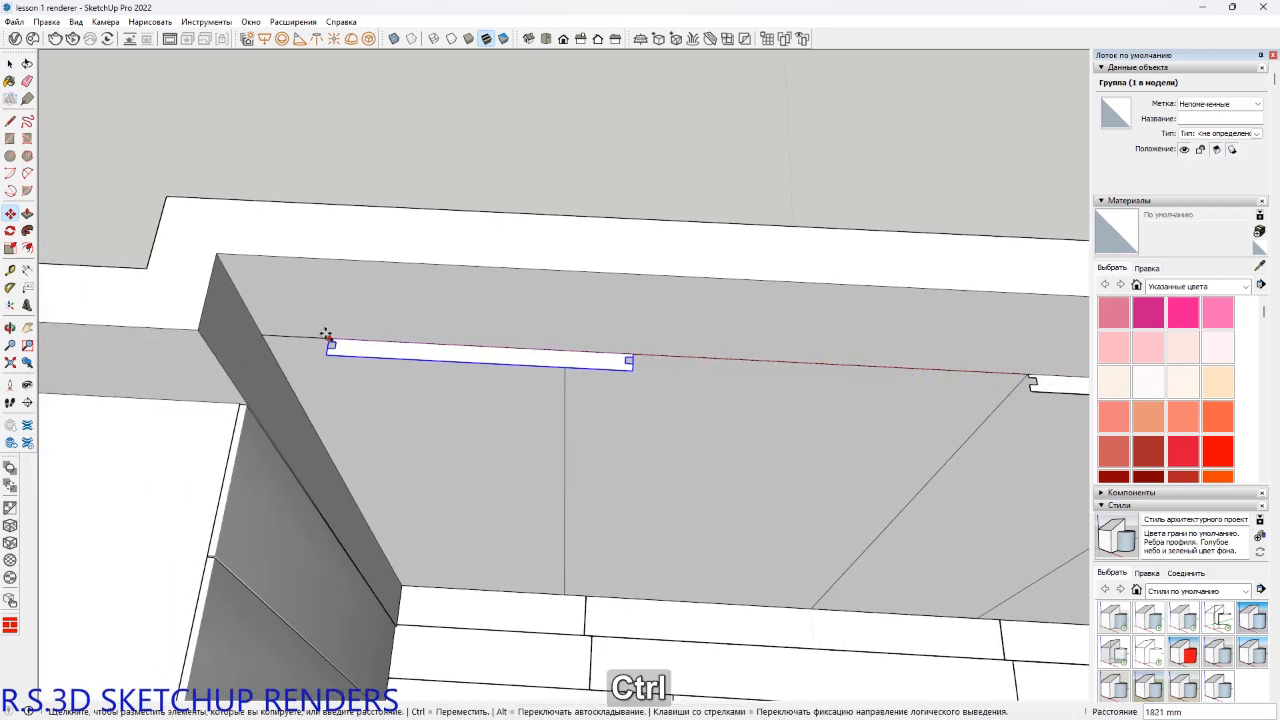
left_click(262, 336)
middle_click_drag(854, 374, 646, 357, "shift")
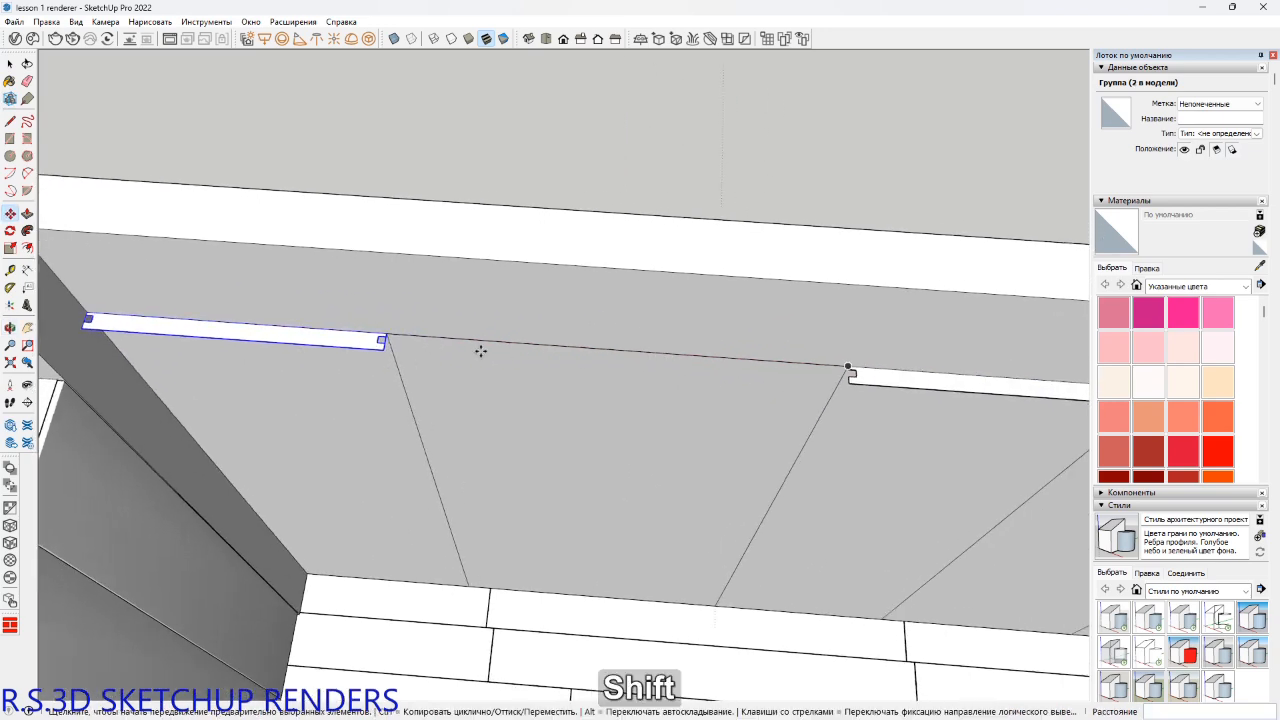
scroll(389, 358, "up", 3)
scroll(389, 358, "up", 3)
scroll(397, 346, "down", 3)
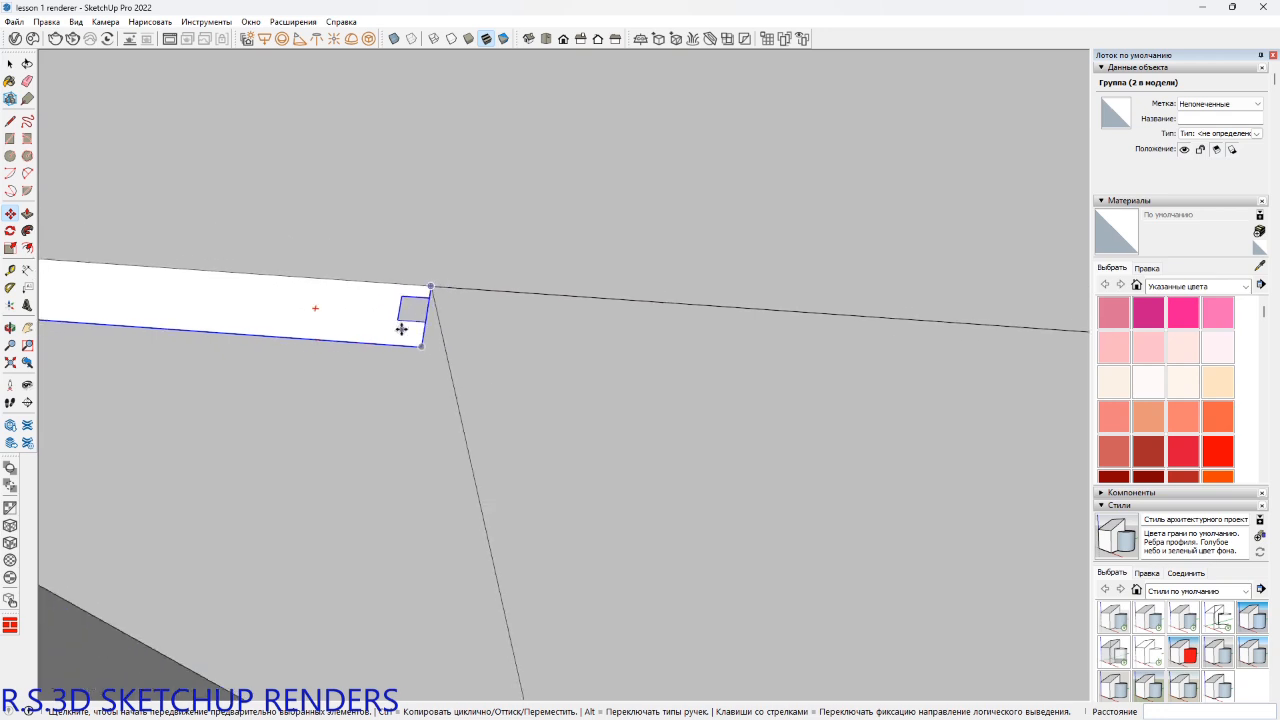
scroll(400, 325, "down", 2)
Extrude the copied leftmost profile inside its group about 2601 mm down to the floor to form a full-height panel.
key("space")
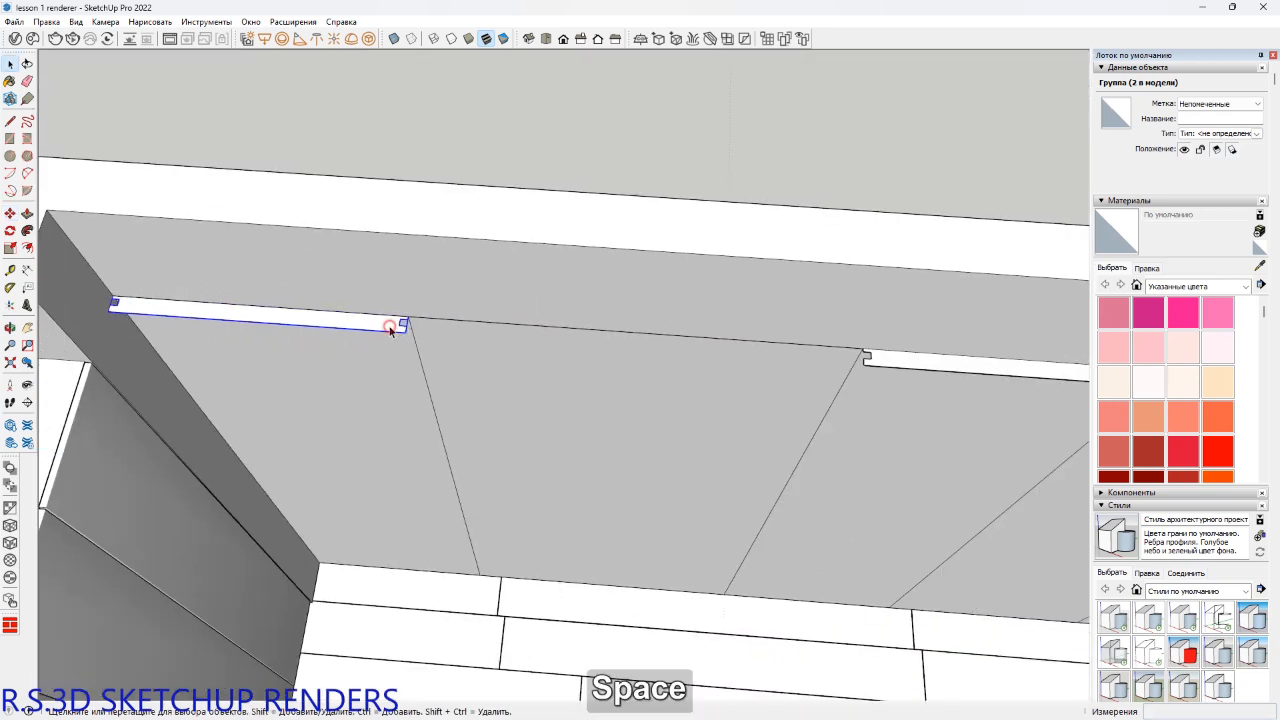
double_click(390, 330)
key("p")
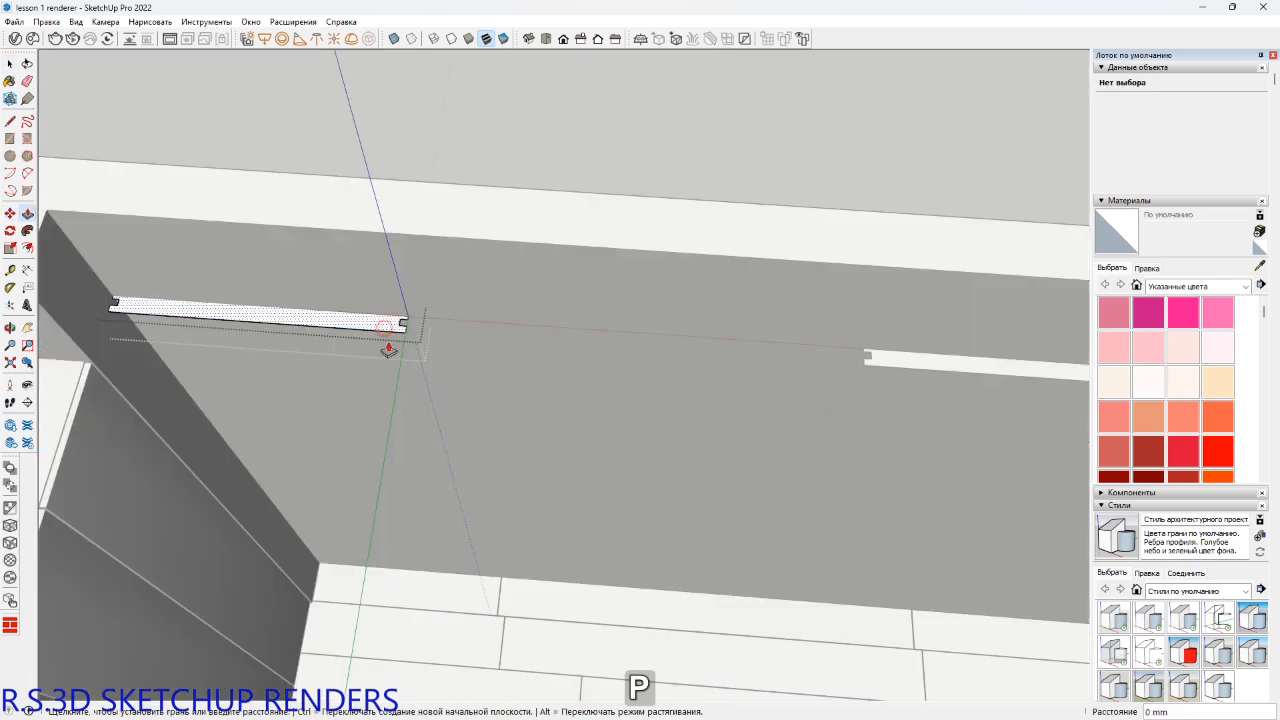
left_click_drag(389, 349, 381, 651)
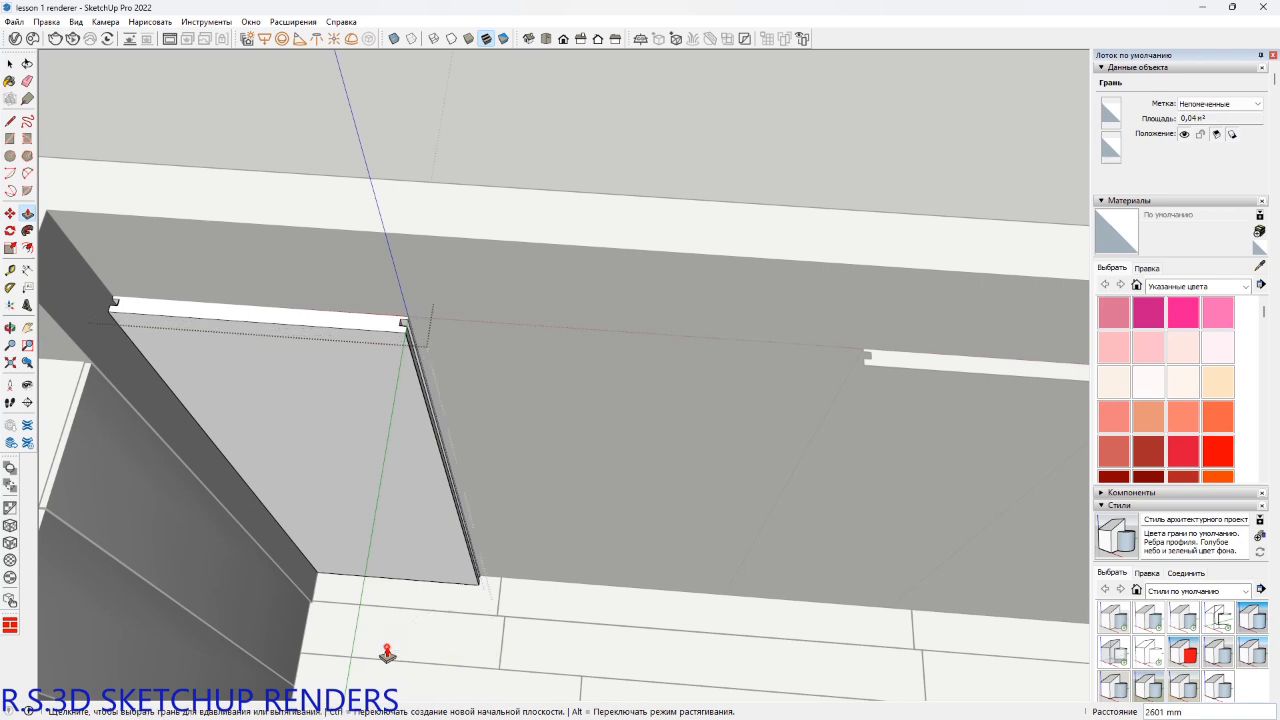
key("space")
Extrude the middle double-notched profile inside its group down to the floor, matching the height of the leftmost panel.
middle_click_drag(866, 406, 748, 358, "shift")
key("space")
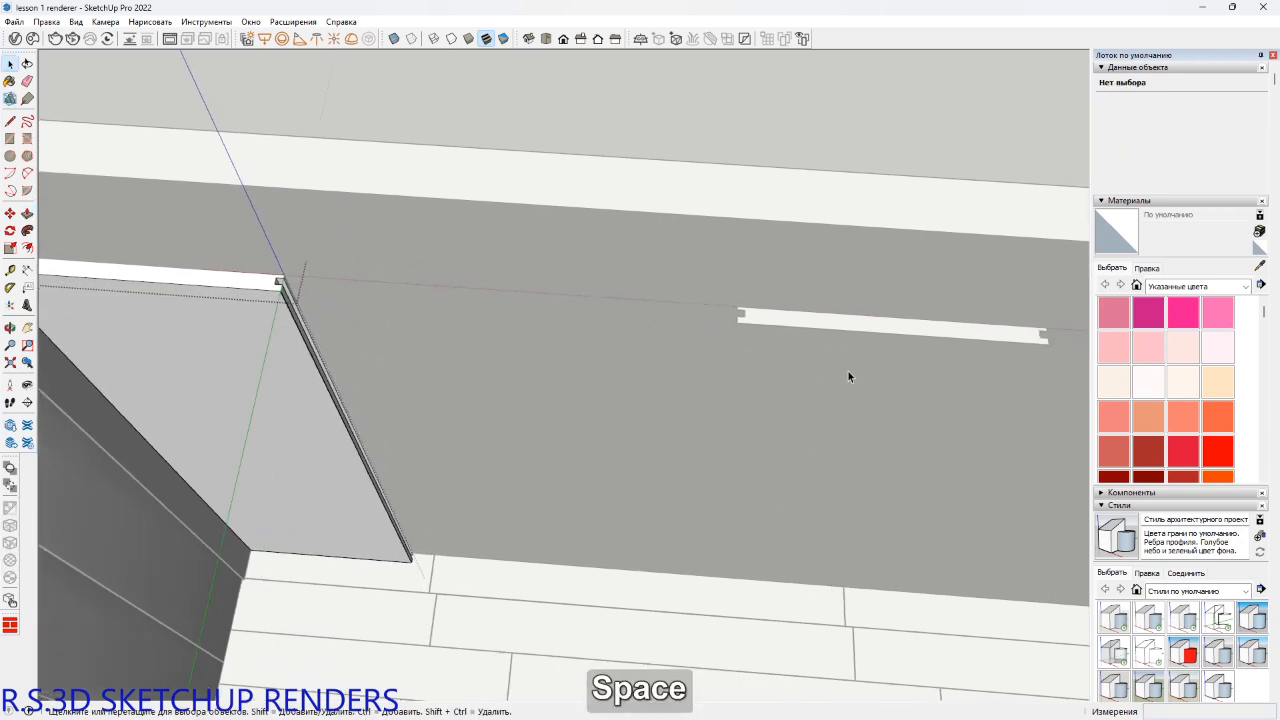
key("Escape")
double_click(891, 329)
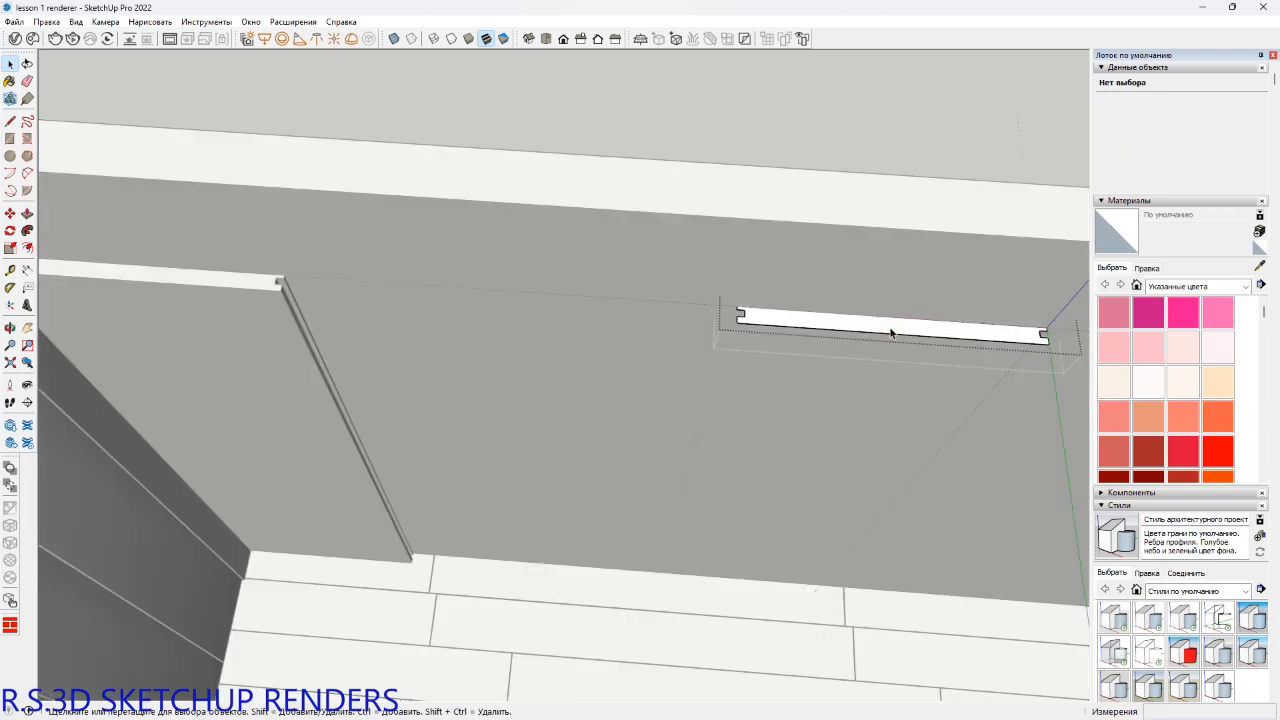
middle_click_drag(824, 330, 837, 334)
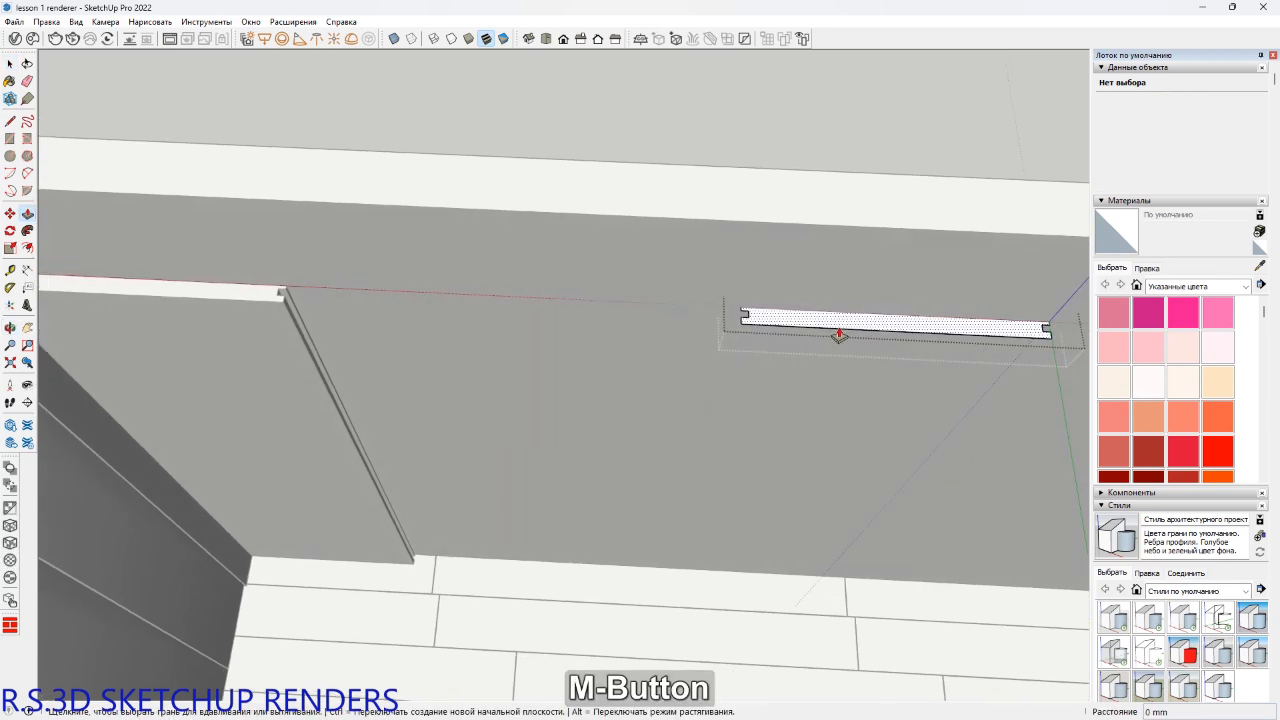
key("p")
left_click(851, 321)
middle_click_drag(955, 342, 523, 320, "shift")
left_click(523, 320)
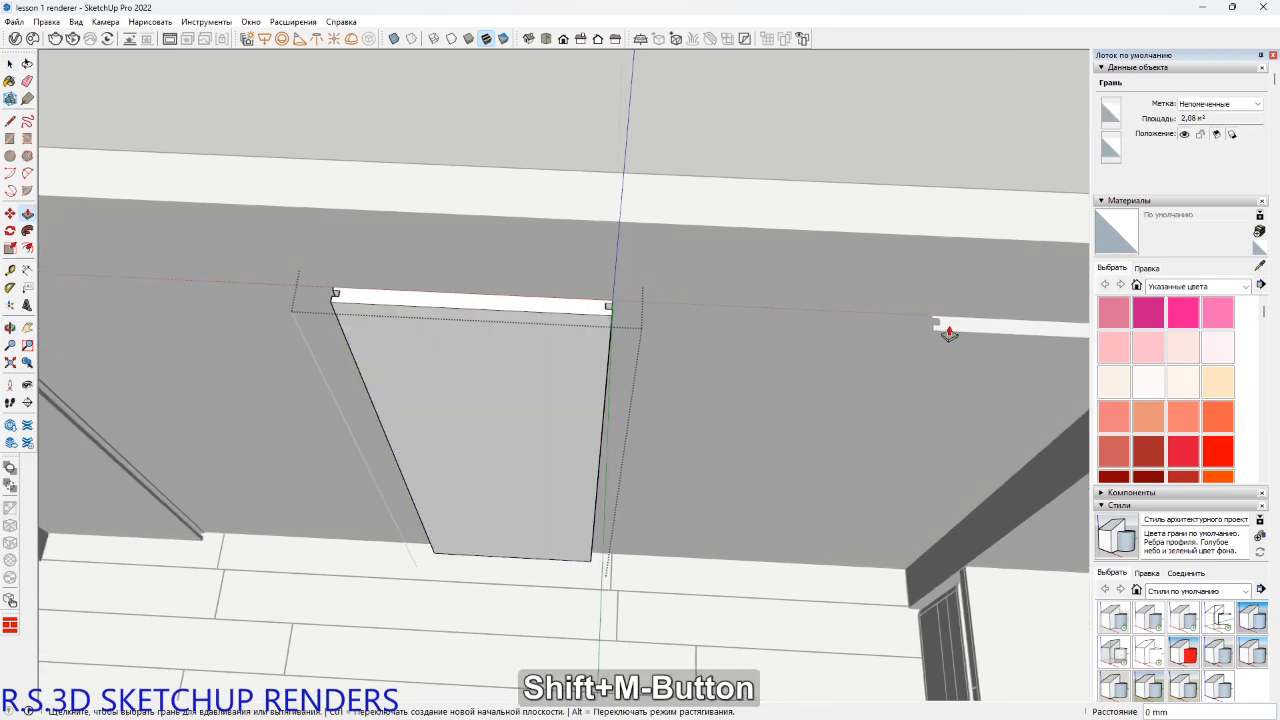
Group the loose notched profile in the rightmost wall section and extrude it down to the floor like the other panels.
key("space")
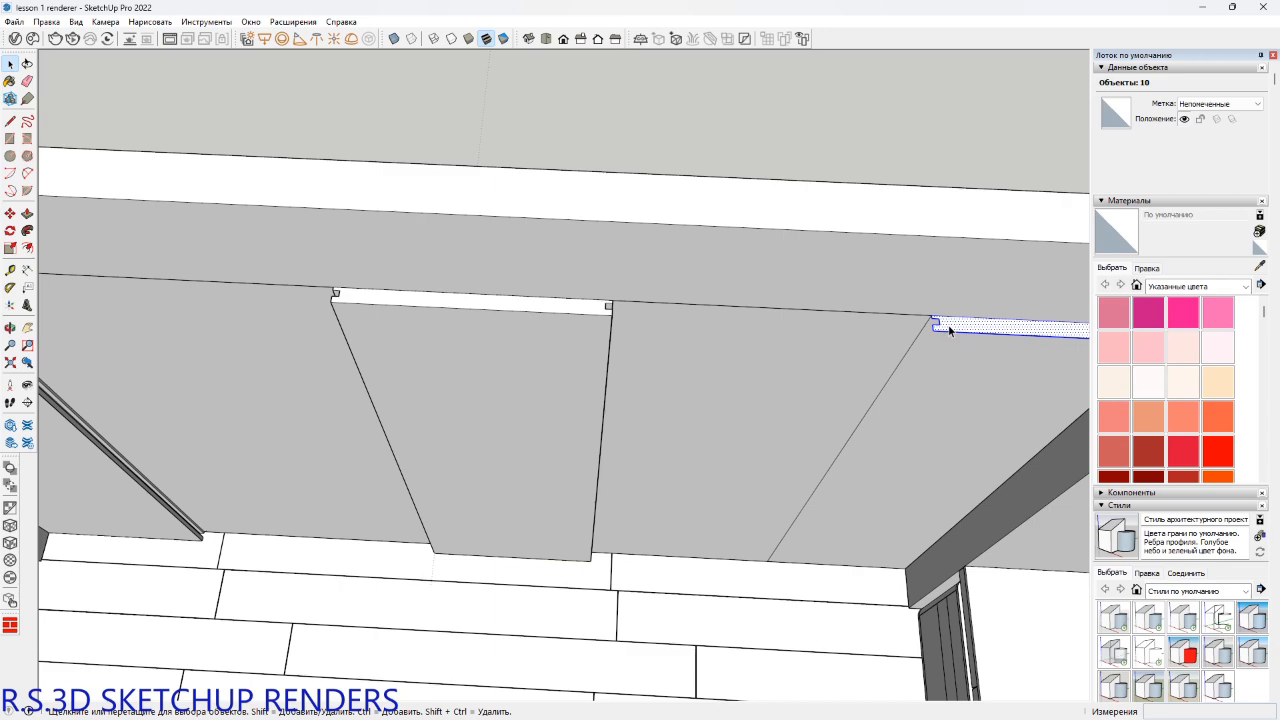
key("ctrl")
key("ctrl+g")
double_click(949, 327)
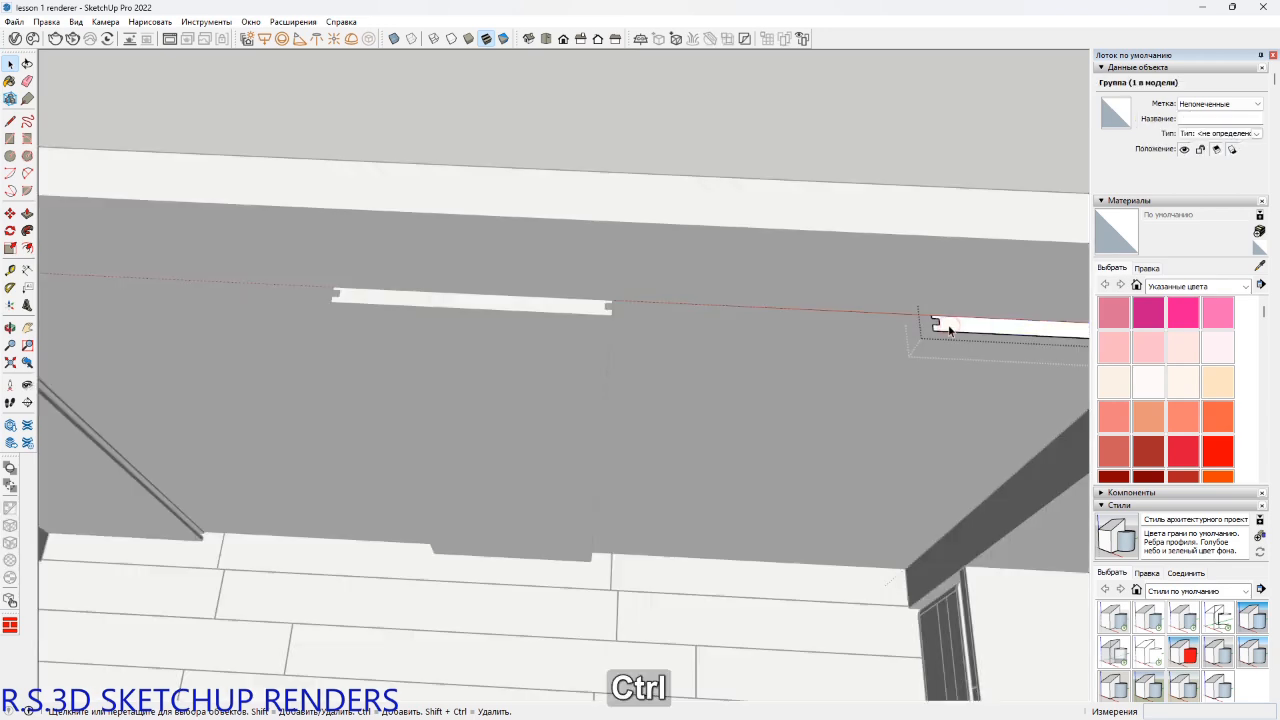
key("p")
left_click(949, 327)
left_click(949, 328)
scroll(909, 372, "down", 3)
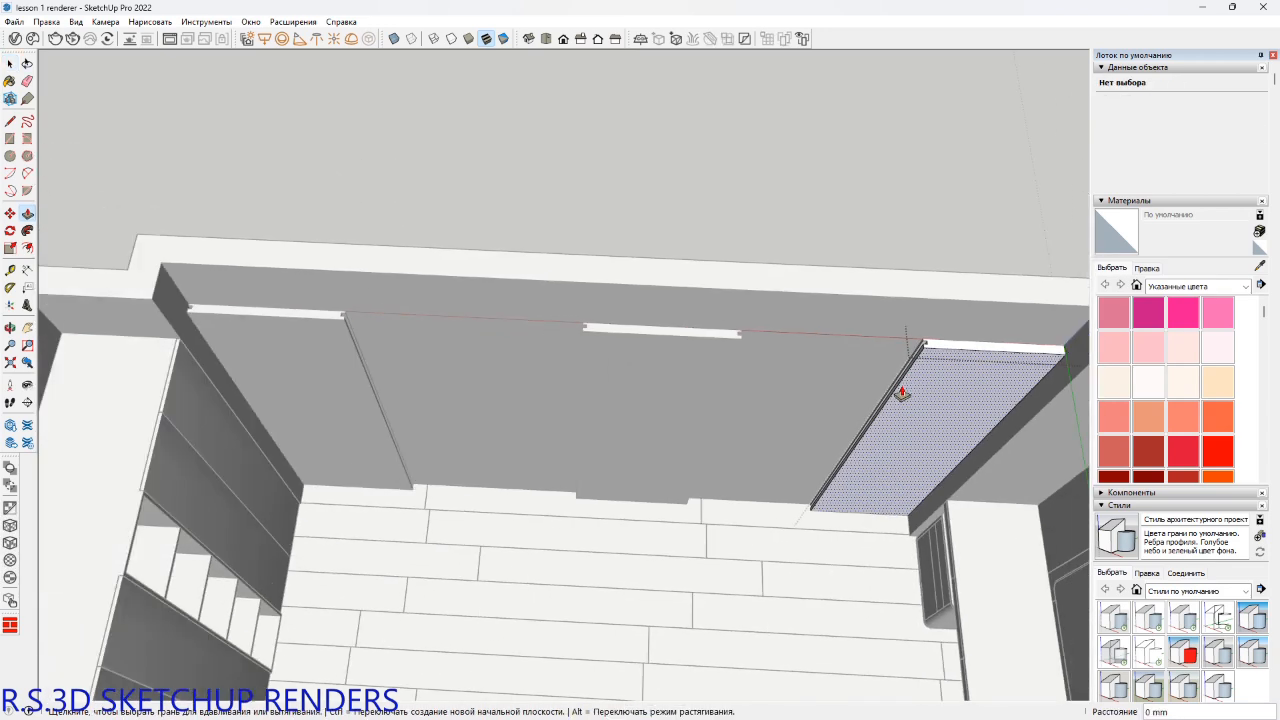
key("space")
key("Escape")
Inspect the notched side edges of the three panels and the recessed sections between them, and save the model.
middle_click_drag(752, 404, 736, 355, "shift")
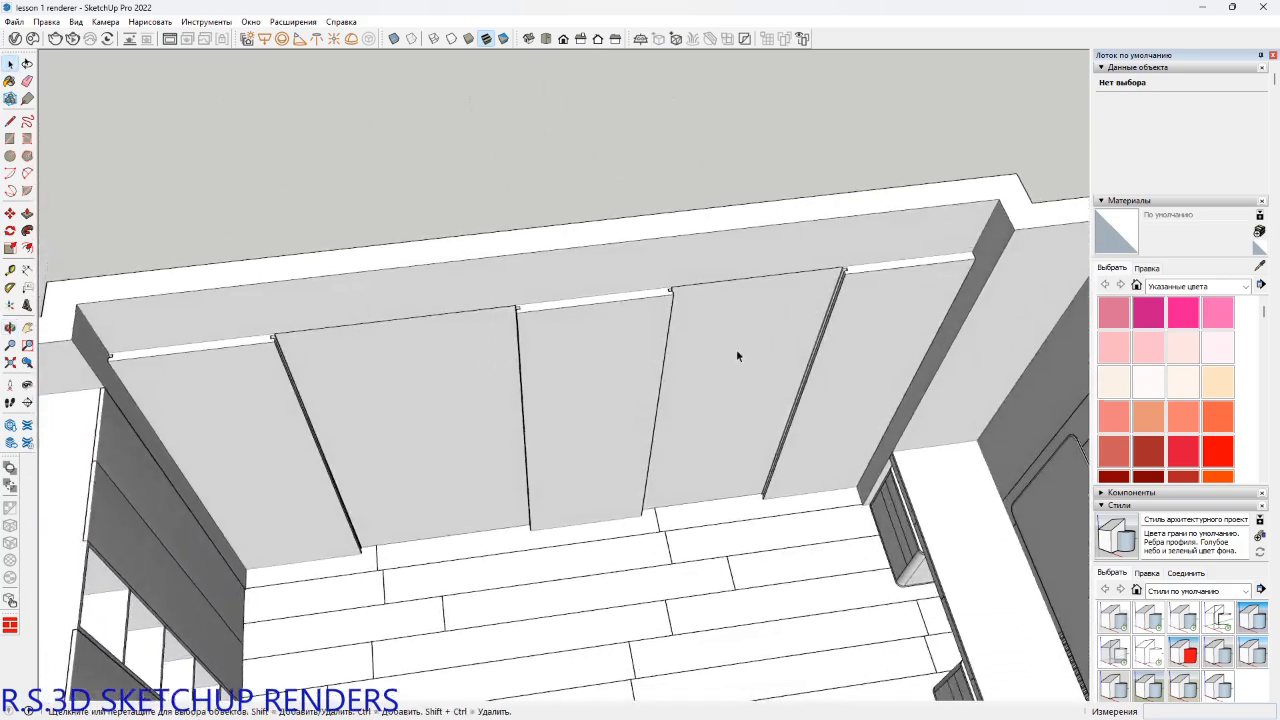
scroll(514, 325, "up", 5)
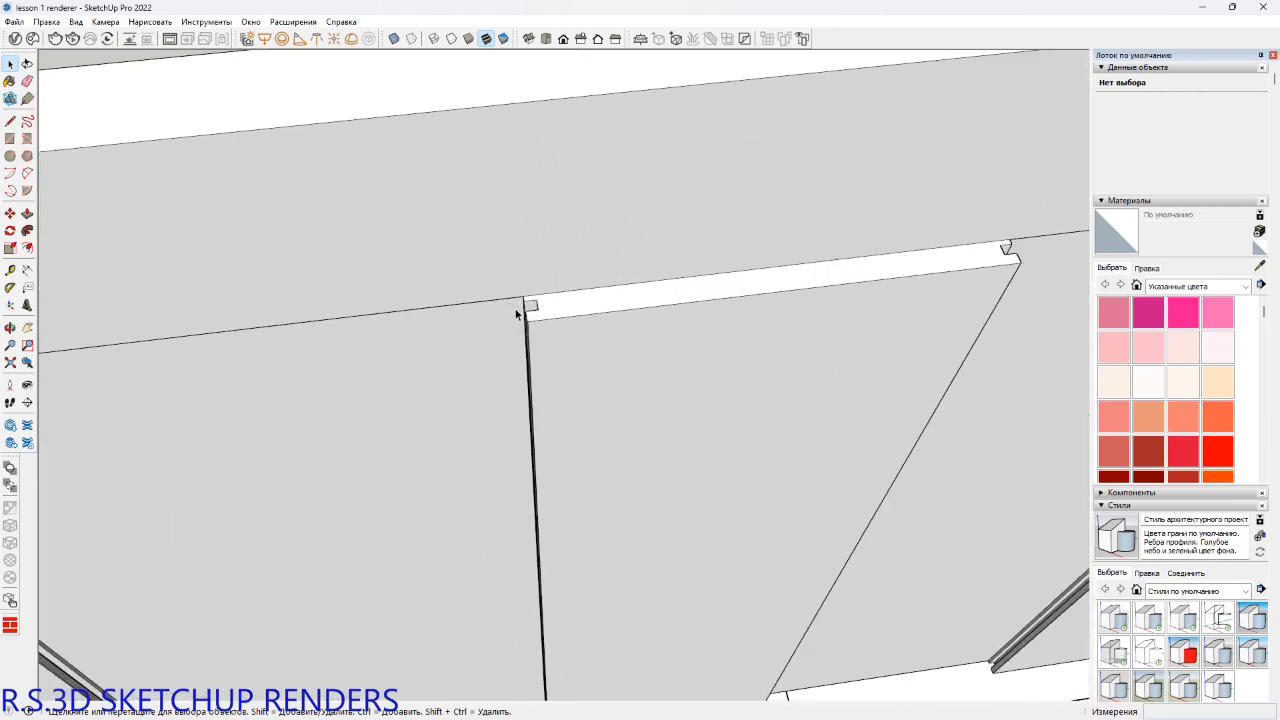
middle_click_drag(632, 335, 577, 286, "shift")
scroll(641, 394, "down", 5)
middle_click_drag(792, 377, 606, 426, "shift")
scroll(606, 426, "down", 3)
middle_click_drag(646, 514, 668, 424)
scroll(668, 424, "down", 3)
scroll(491, 286, "up", 6)
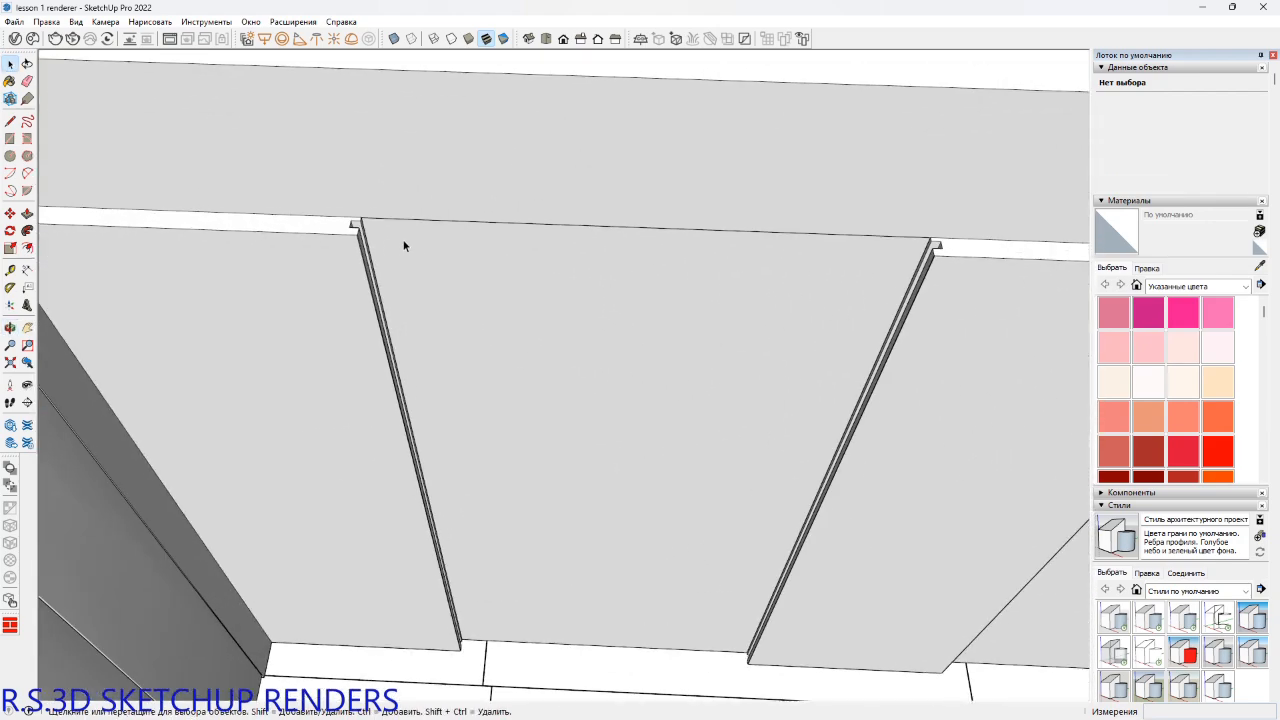
scroll(404, 250, "down", 5)
middle_click_drag(405, 250, 509, 365, "shift")
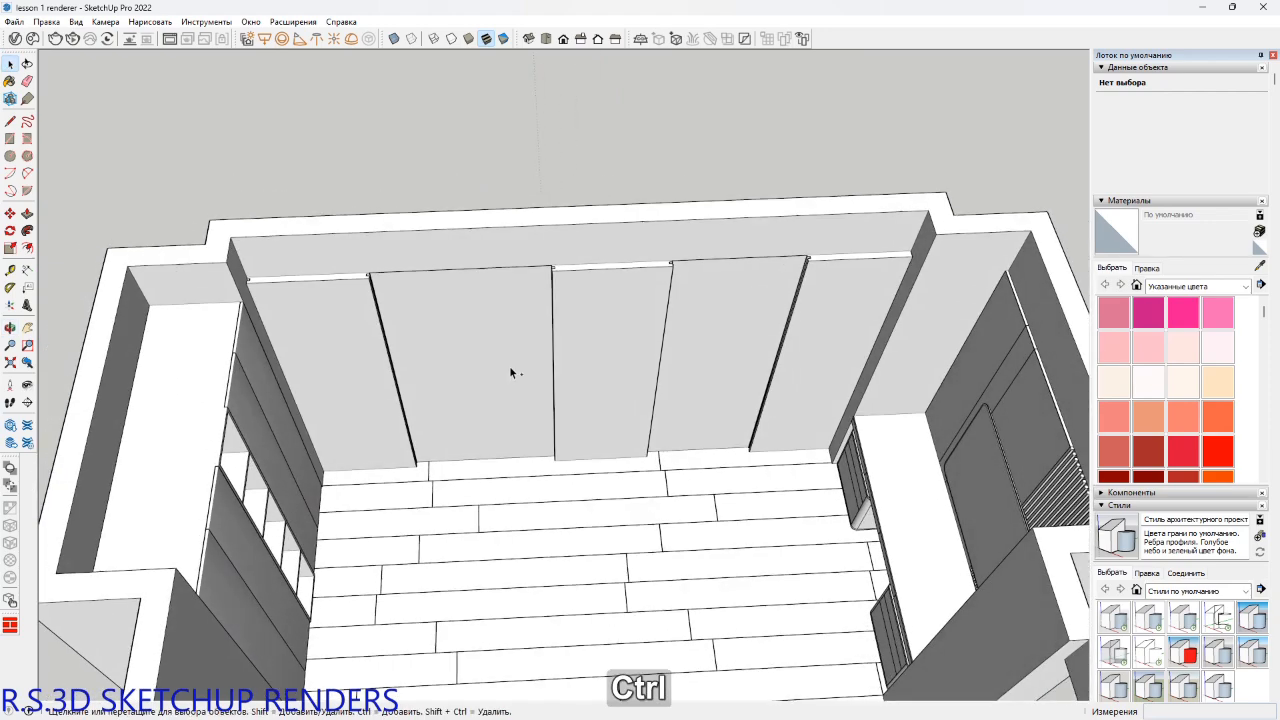
key("ctrl+s")
Group the two recessed wall sections between the panels together with their edges, undoing a trial deletion of them.
middle_click_drag(626, 395, 736, 352, "shift")
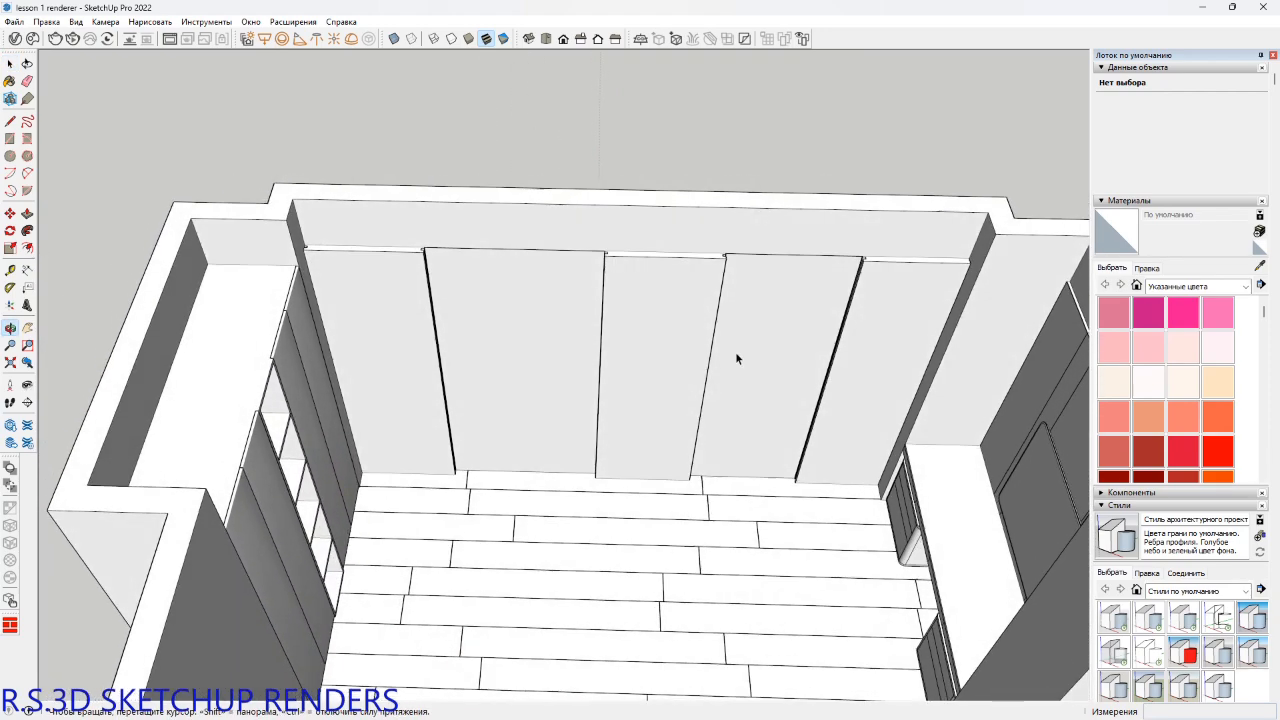
left_click(560, 313)
left_click(806, 332, "shift")
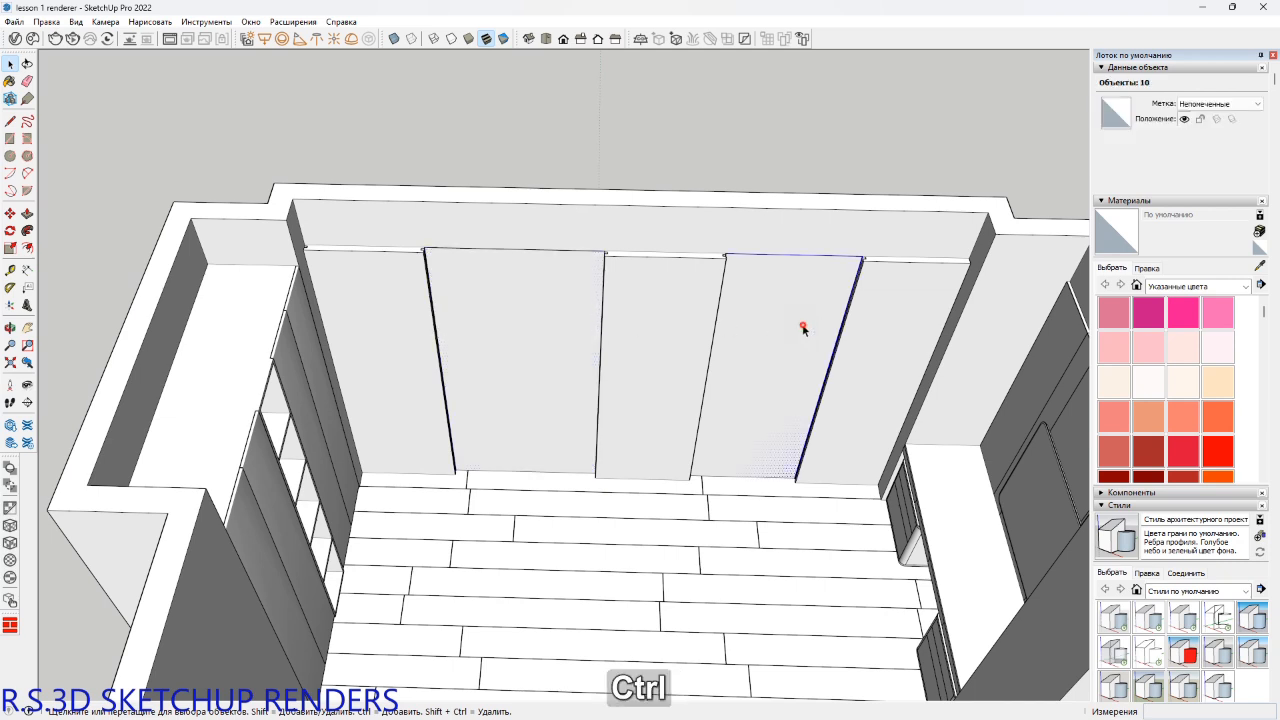
key("Delete")
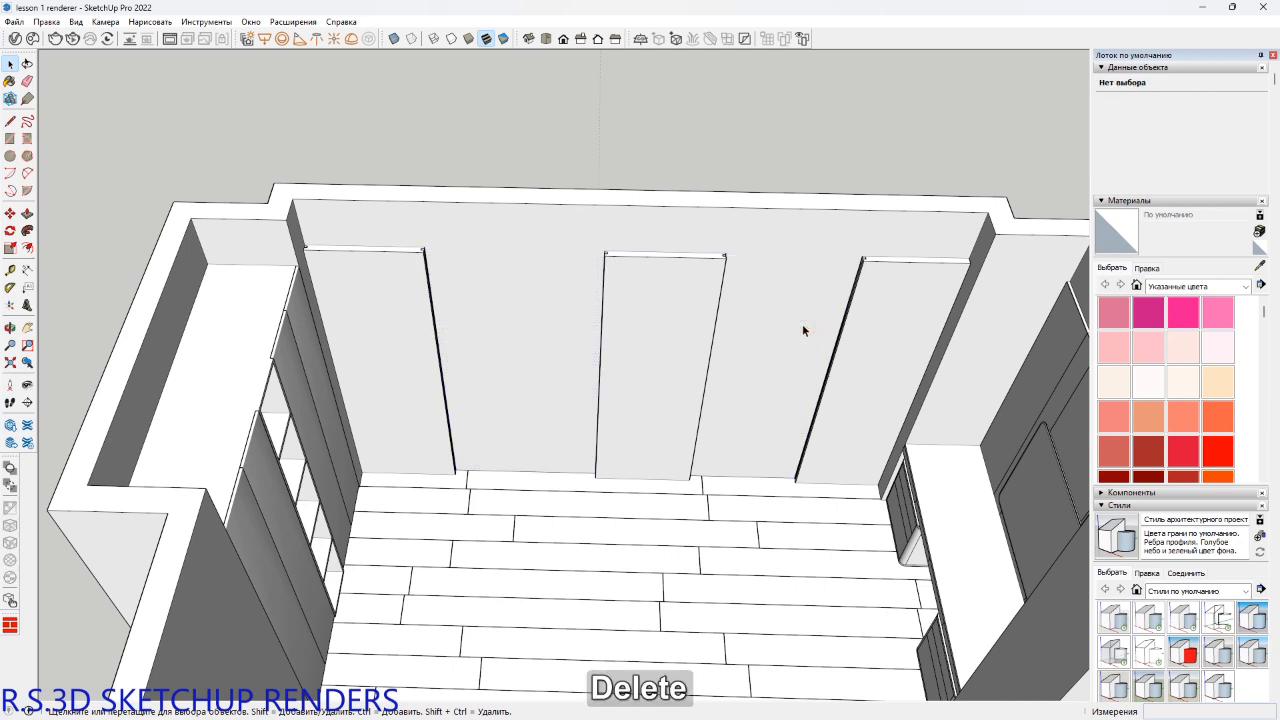
key("shift+v")
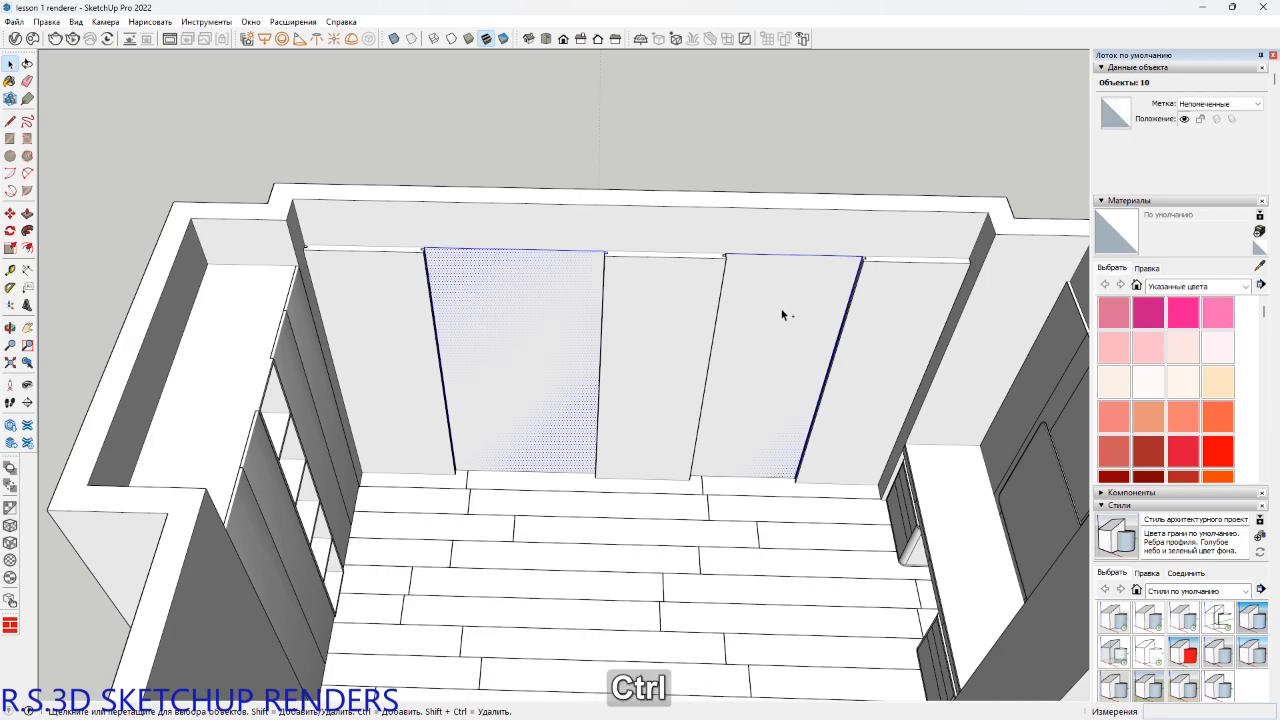
key("ctrl+g")
left_click(754, 136)
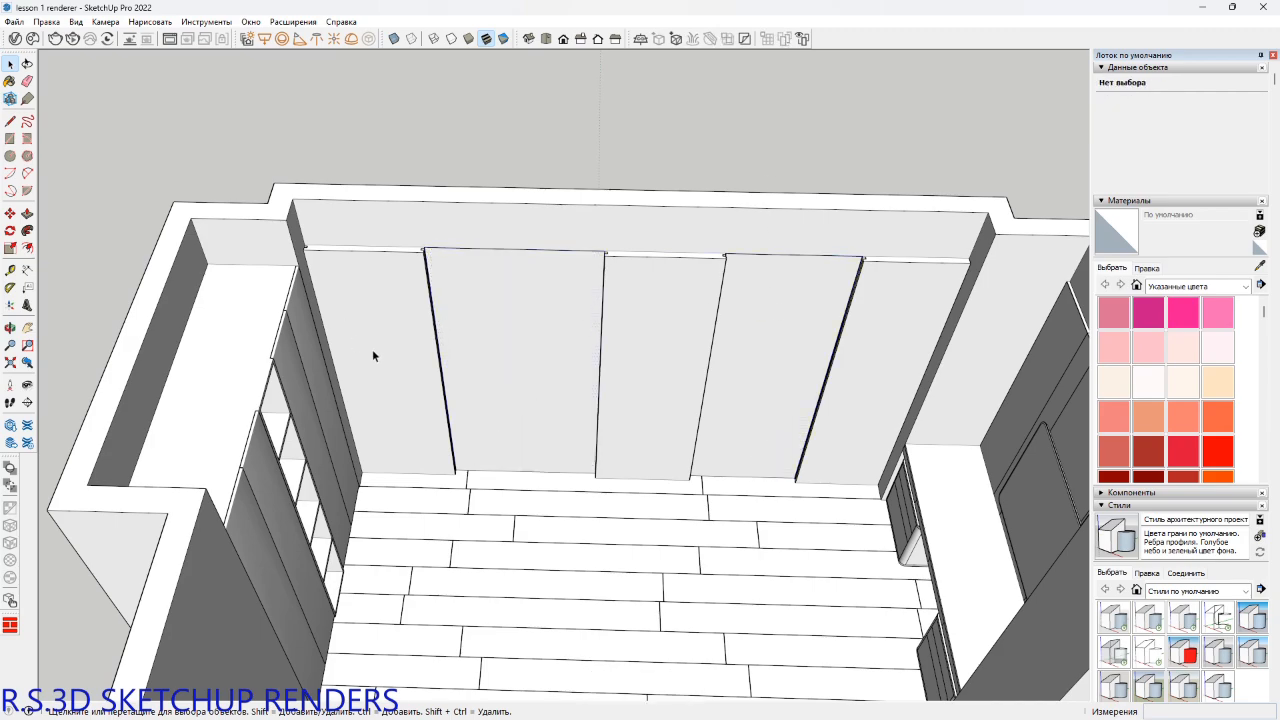
Open 3D Warehouse and search it for "bed".
middle_click_drag(371, 352, 371, 378, "shift")
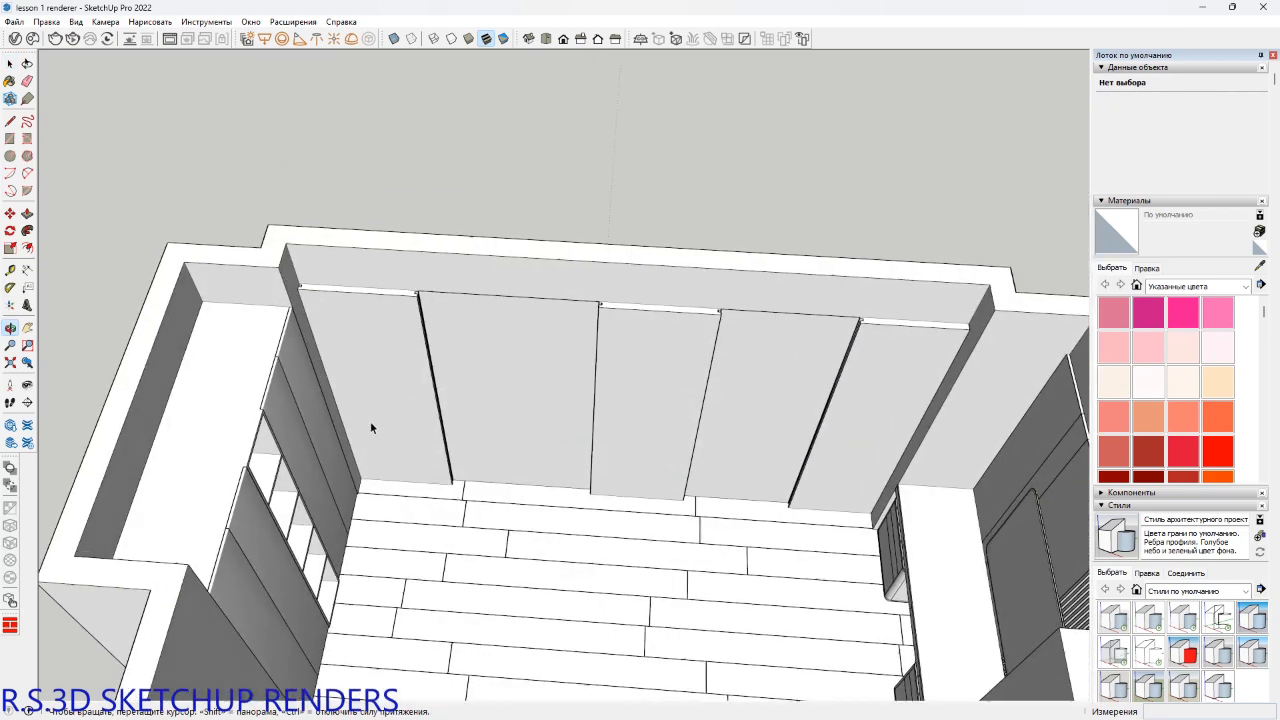
scroll(455, 376, "down", 2)
middle_click_drag(455, 376, 469, 232, "shift")
middle_click_drag(469, 232, 494, 377)
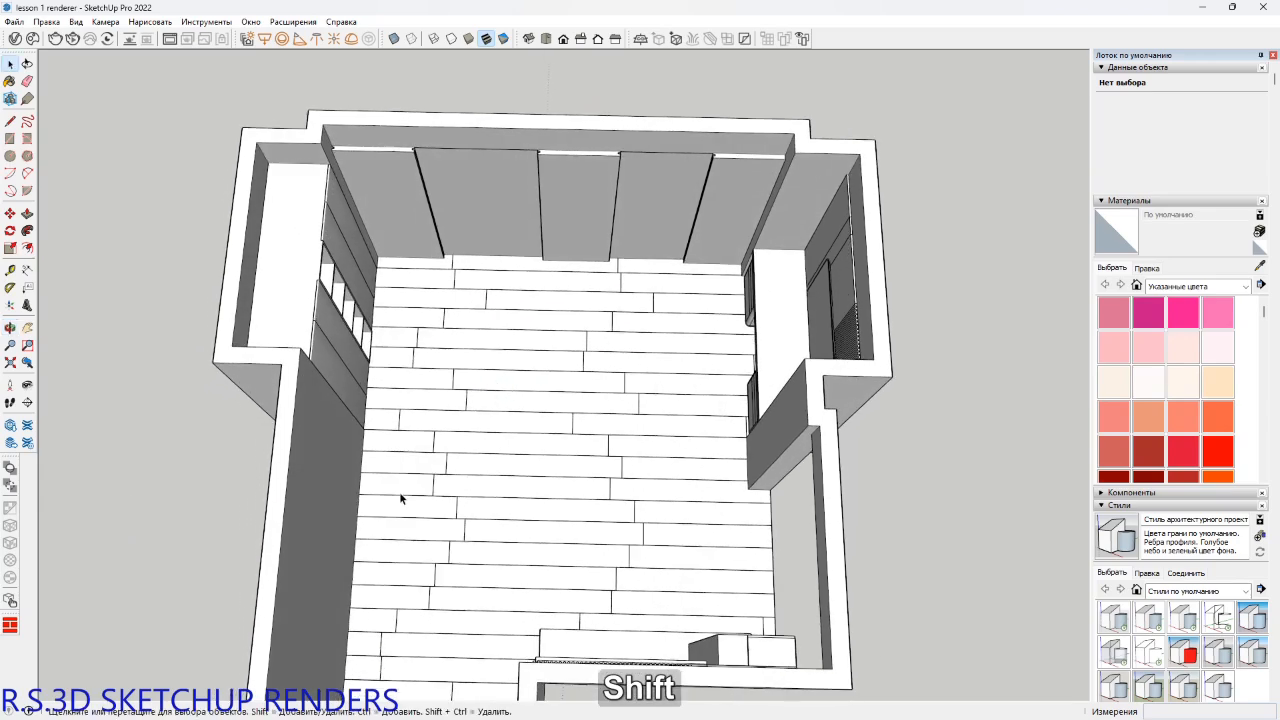
left_click(10, 426)
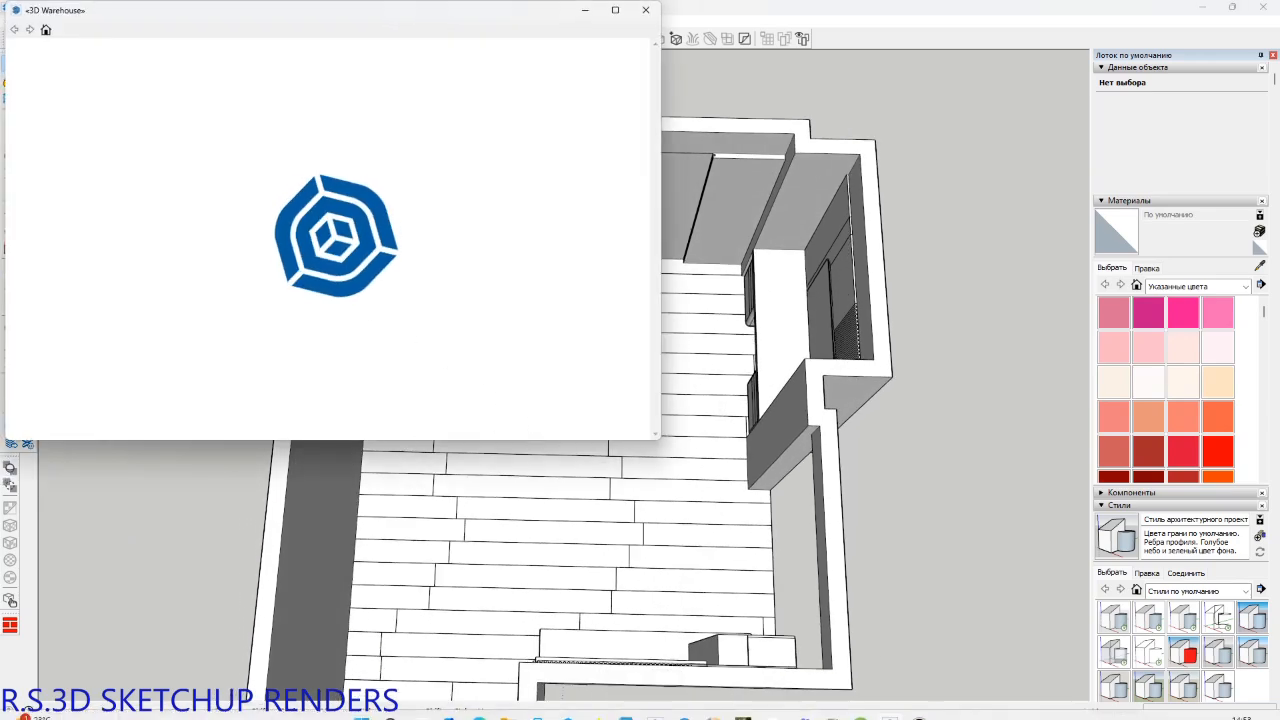
left_click(919, 704)
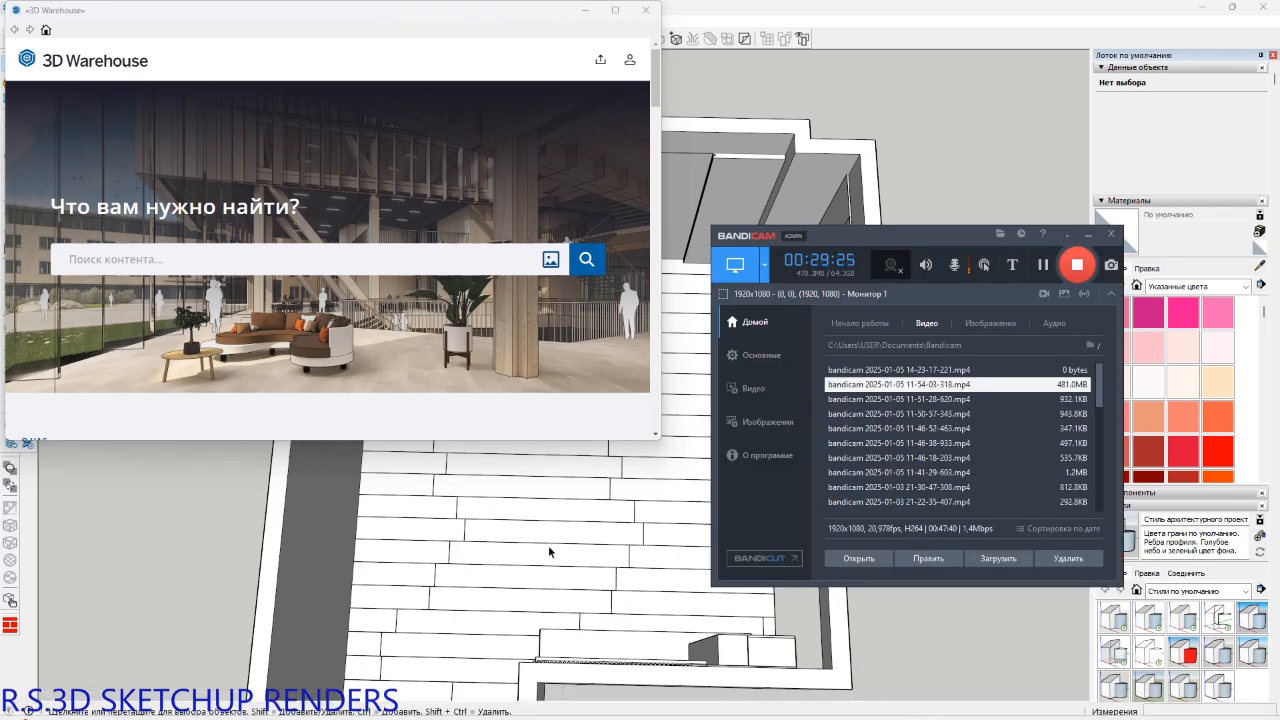
left_click(160, 259)
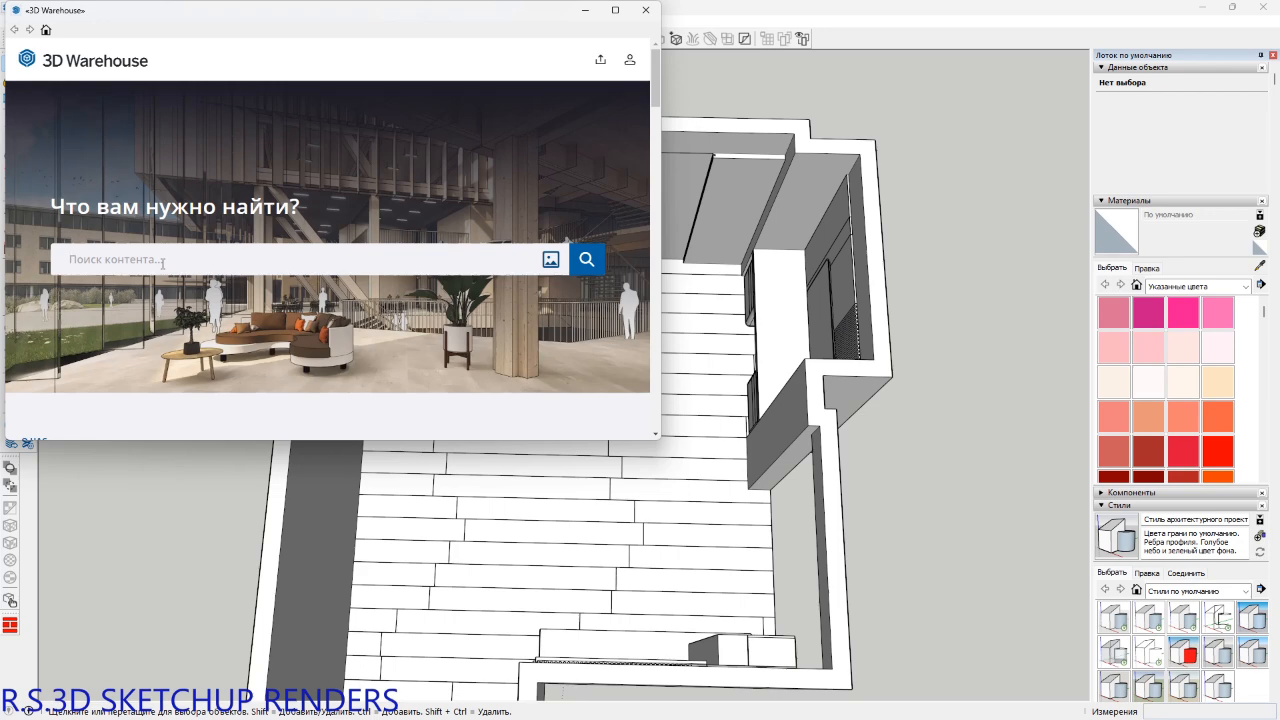
type("bad")
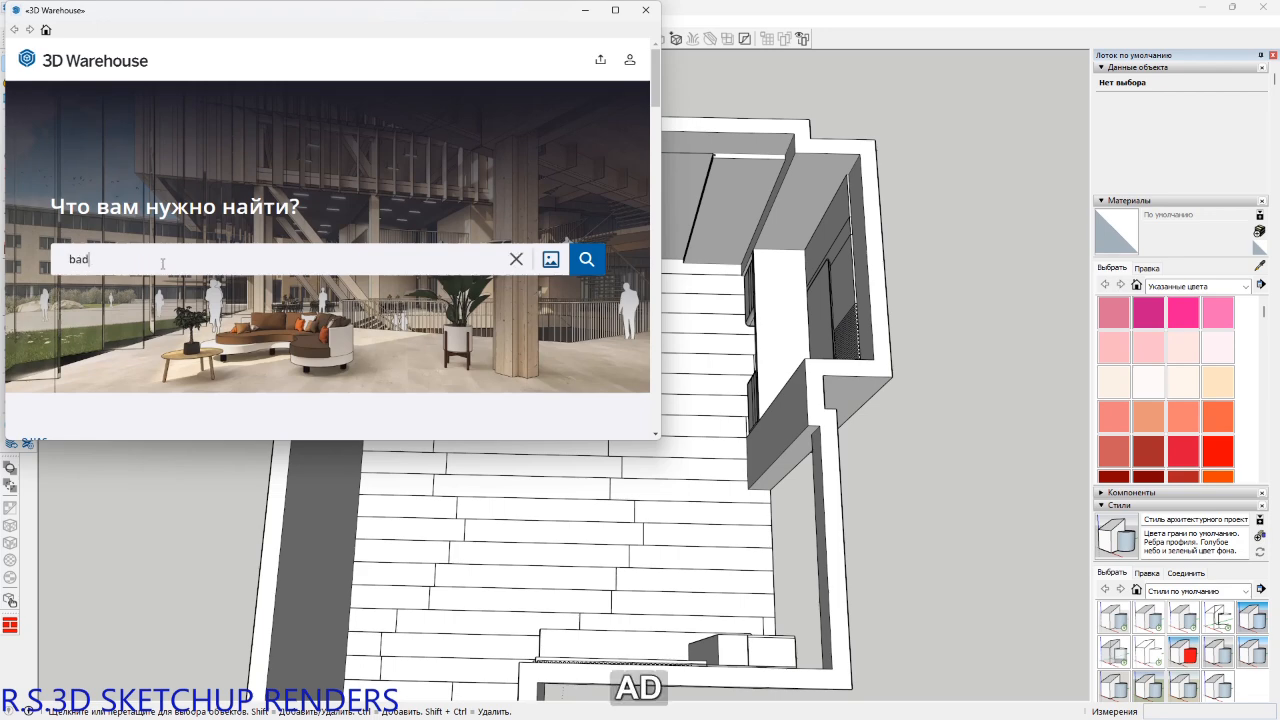
key("BackSpace")
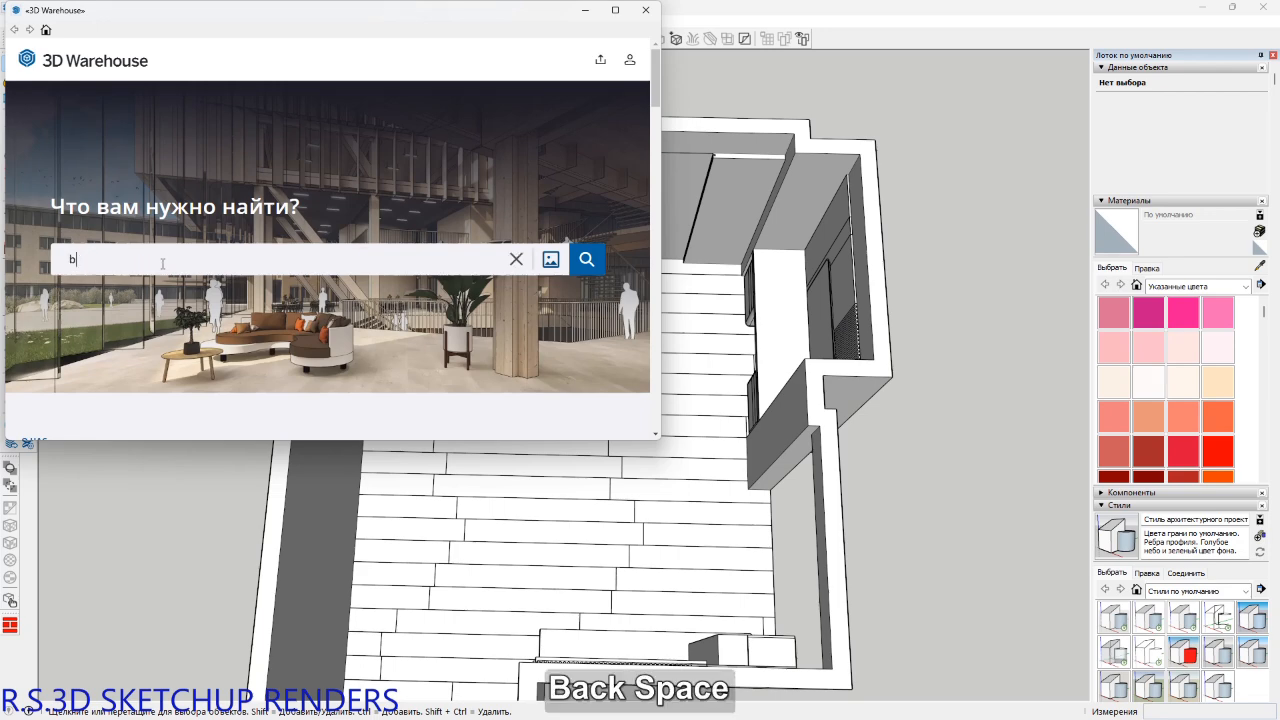
type("e")
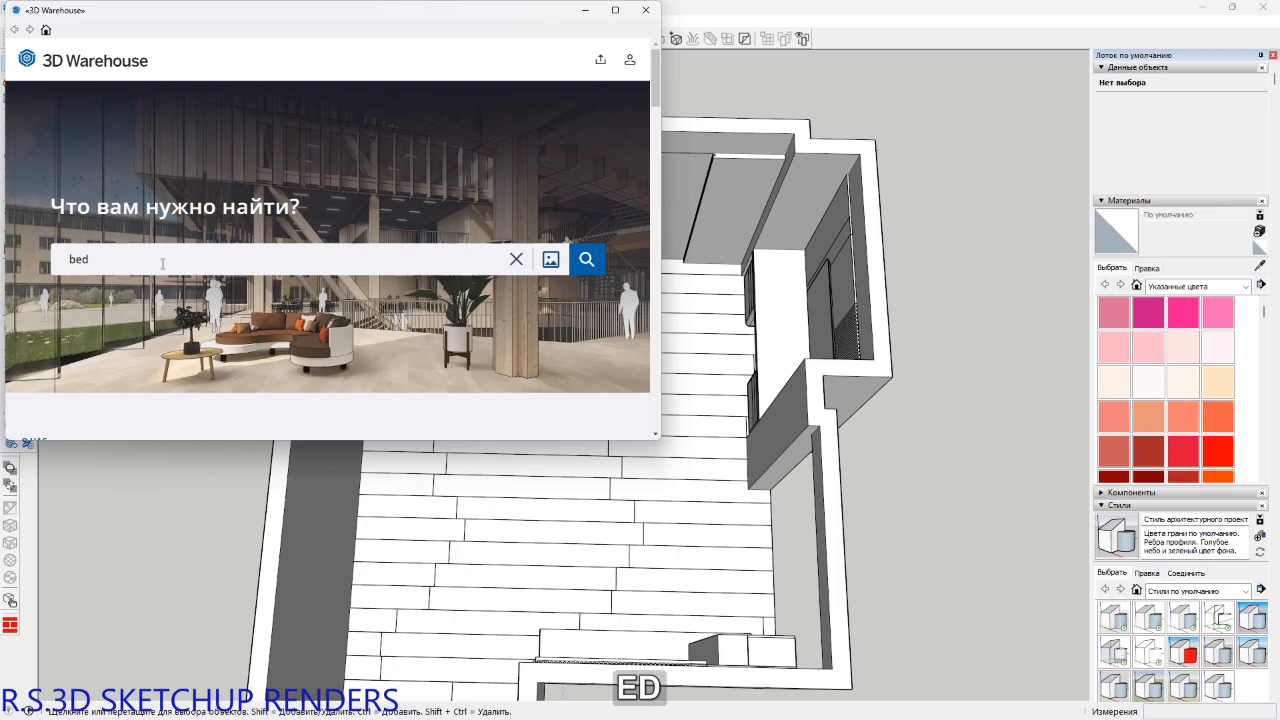
type("d")
key("Return")
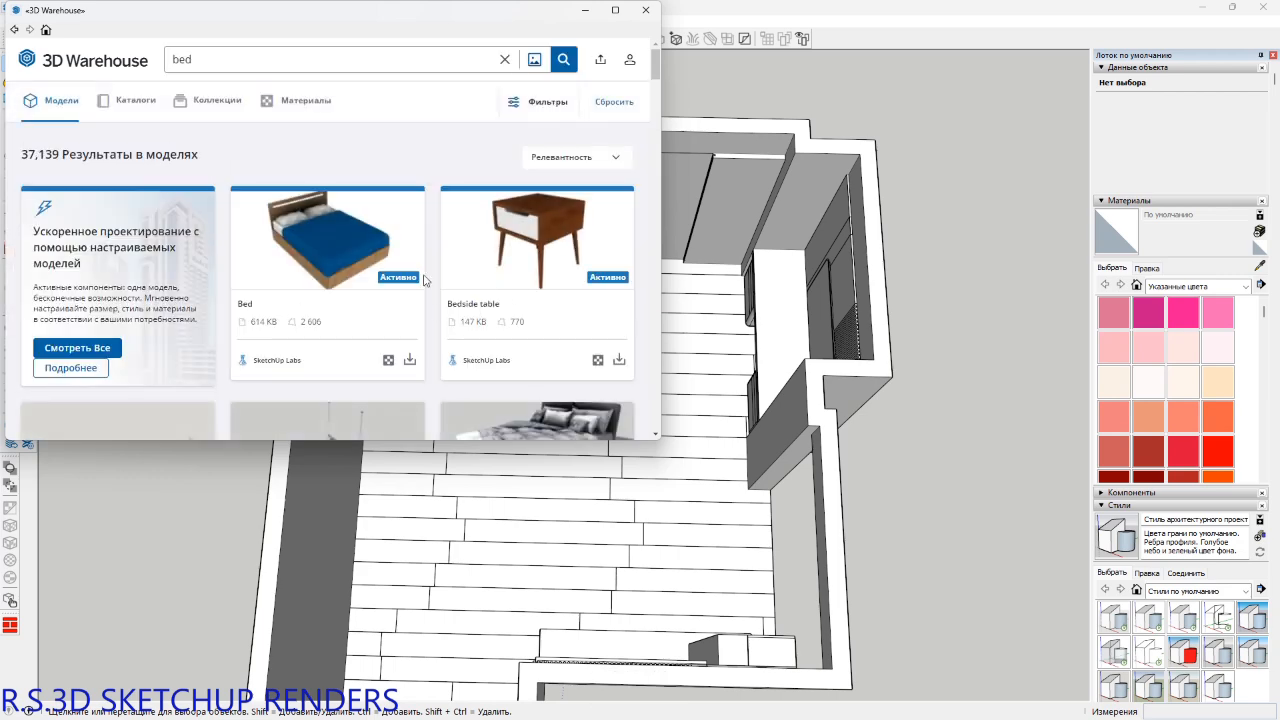
Look over the bed models and switch the search results to collections.
scroll(440, 275, "down", 2)
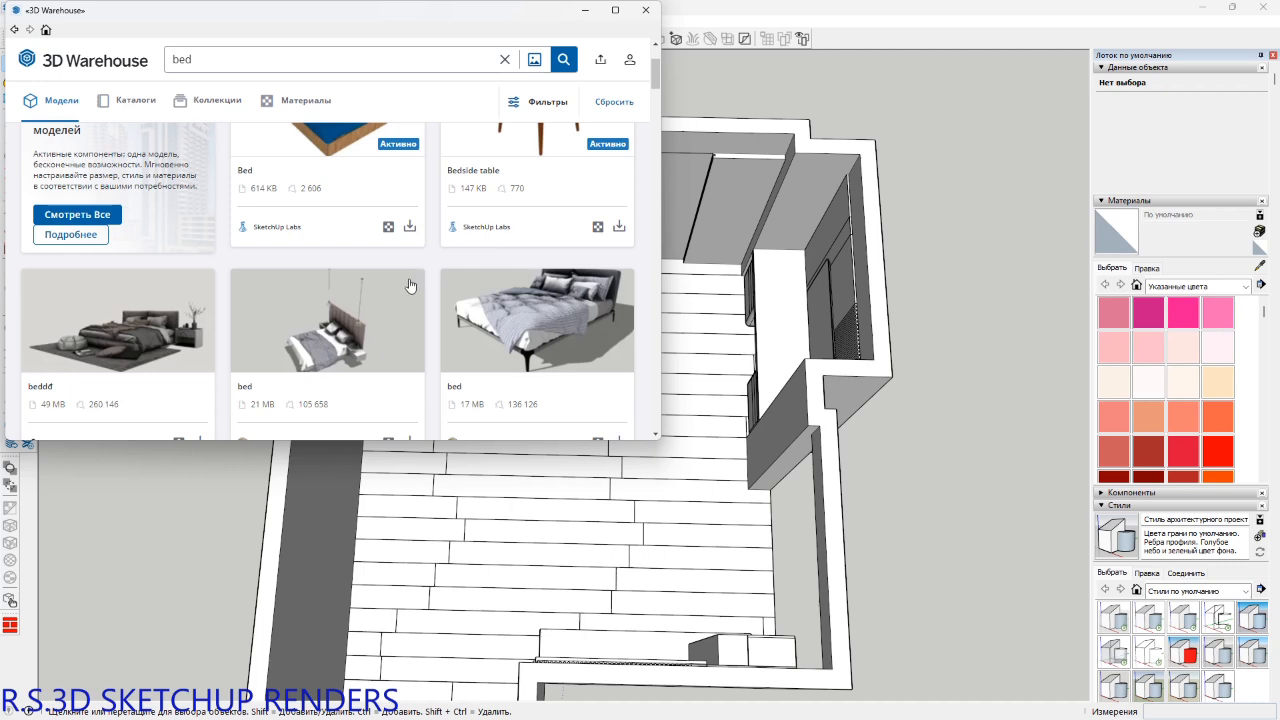
scroll(270, 341, "up", 2)
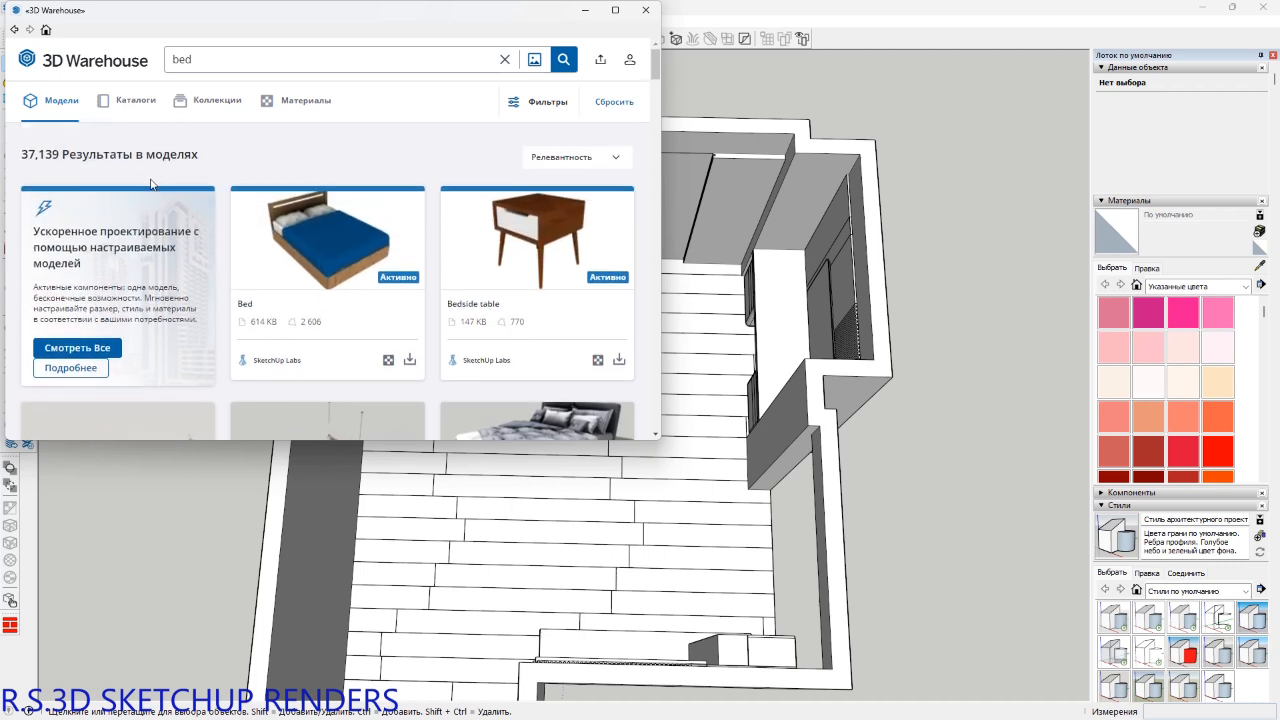
left_click(207, 100)
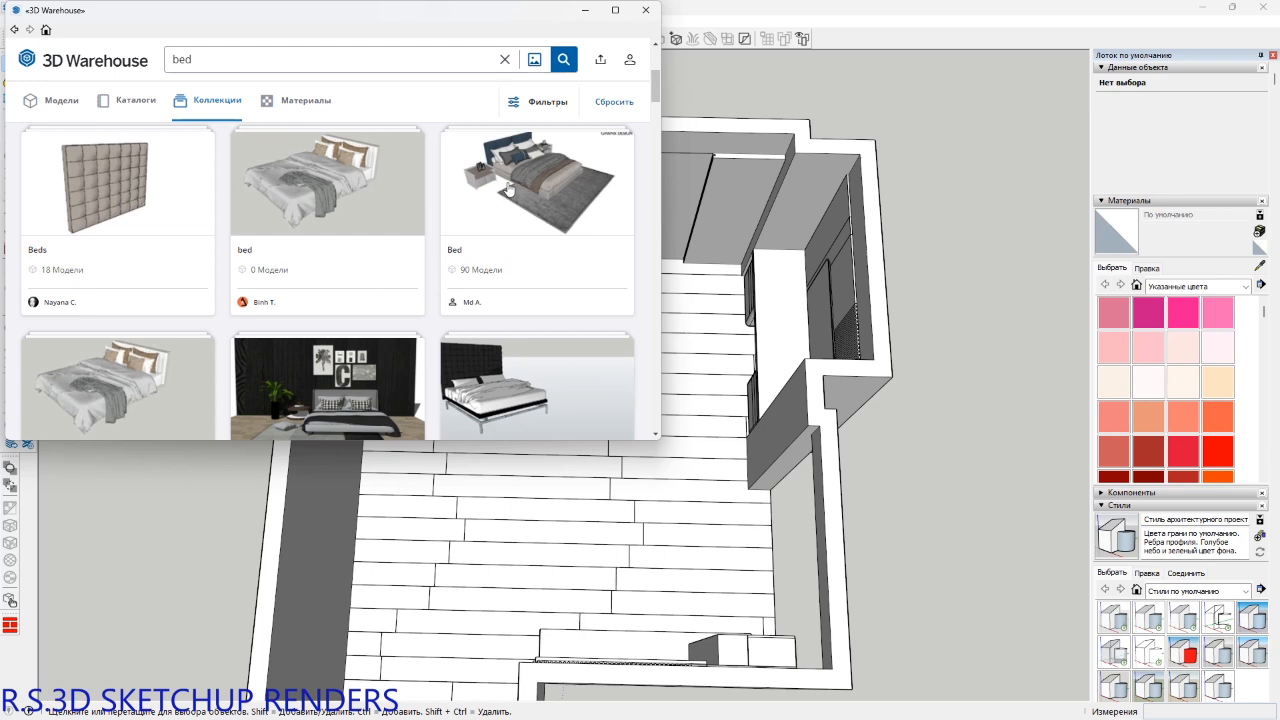
Open the "Bed" collection of 90 models and look through its beds and bedroom sets for a suitable bed.
left_click(465, 289)
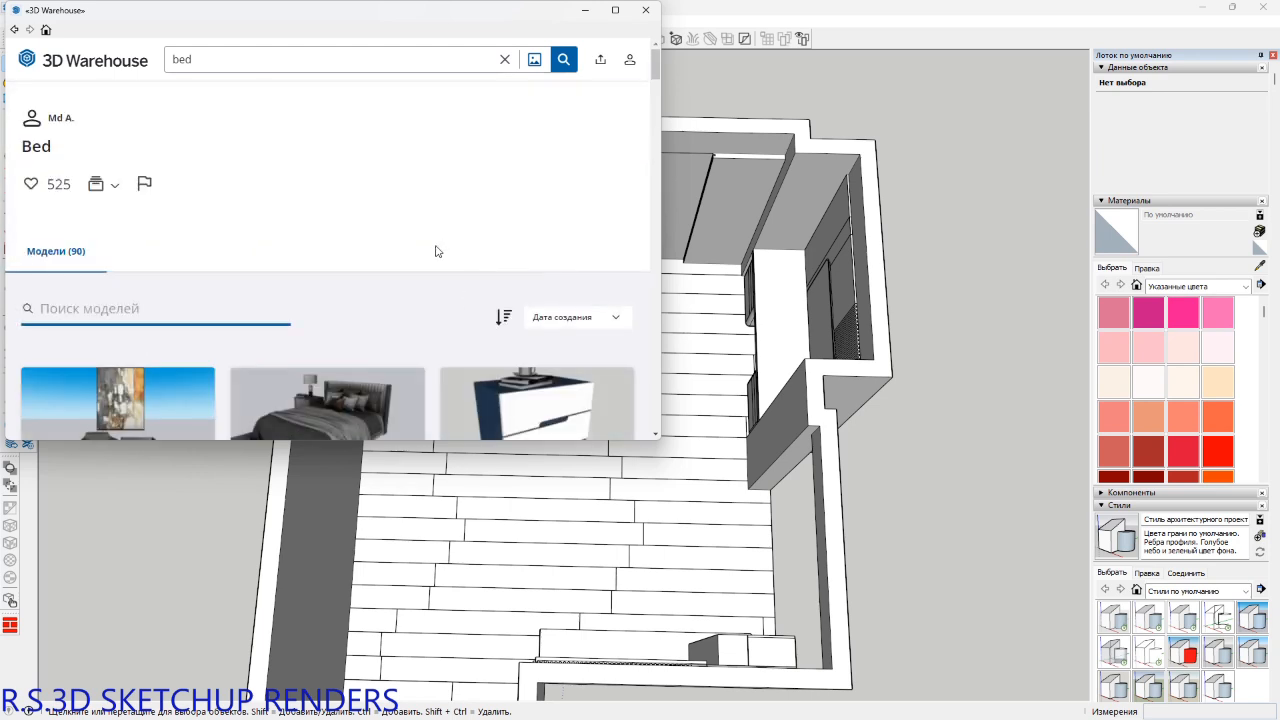
scroll(435, 251, "down", 2)
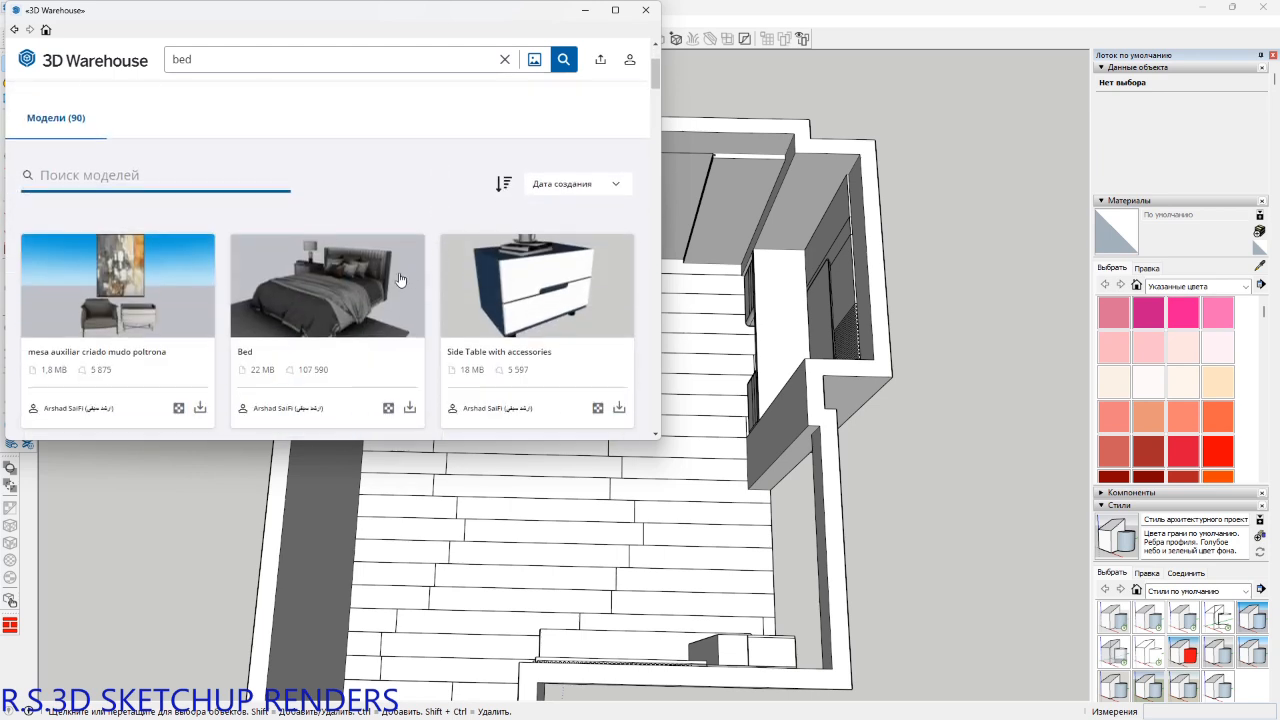
scroll(399, 279, "down", 2)
scroll(399, 278, "down", 3)
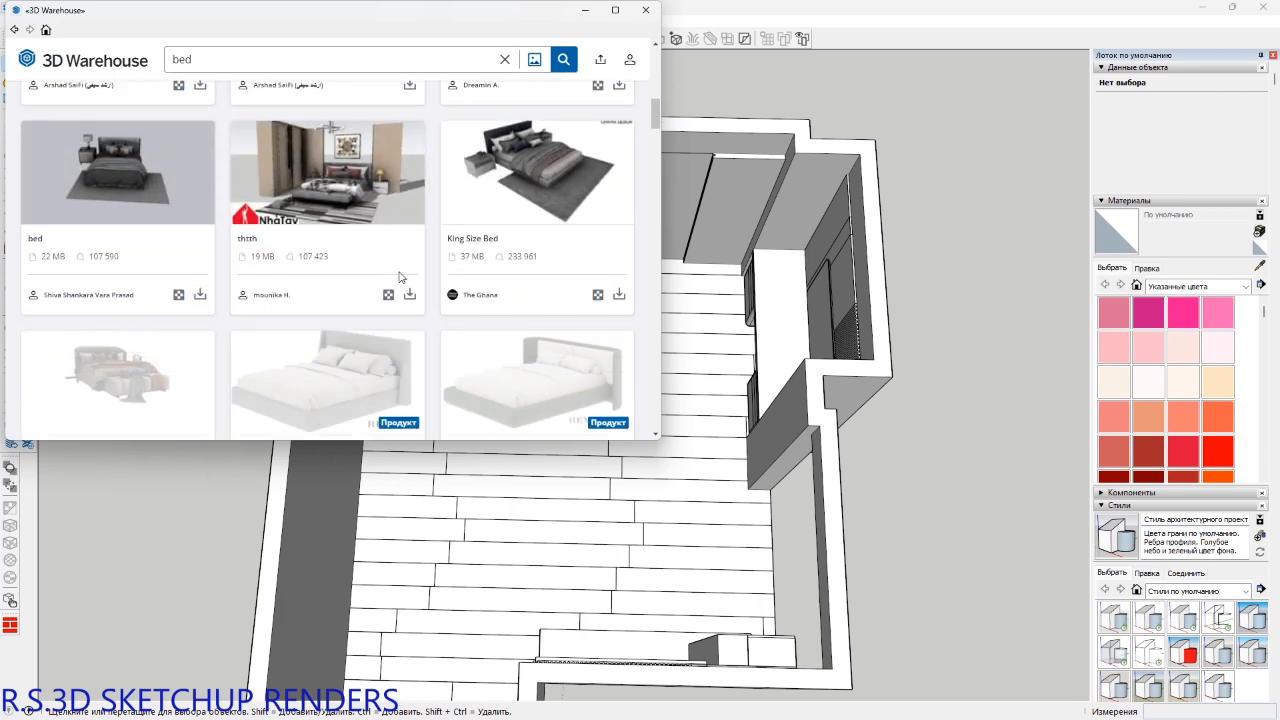
scroll(399, 277, "down", 5)
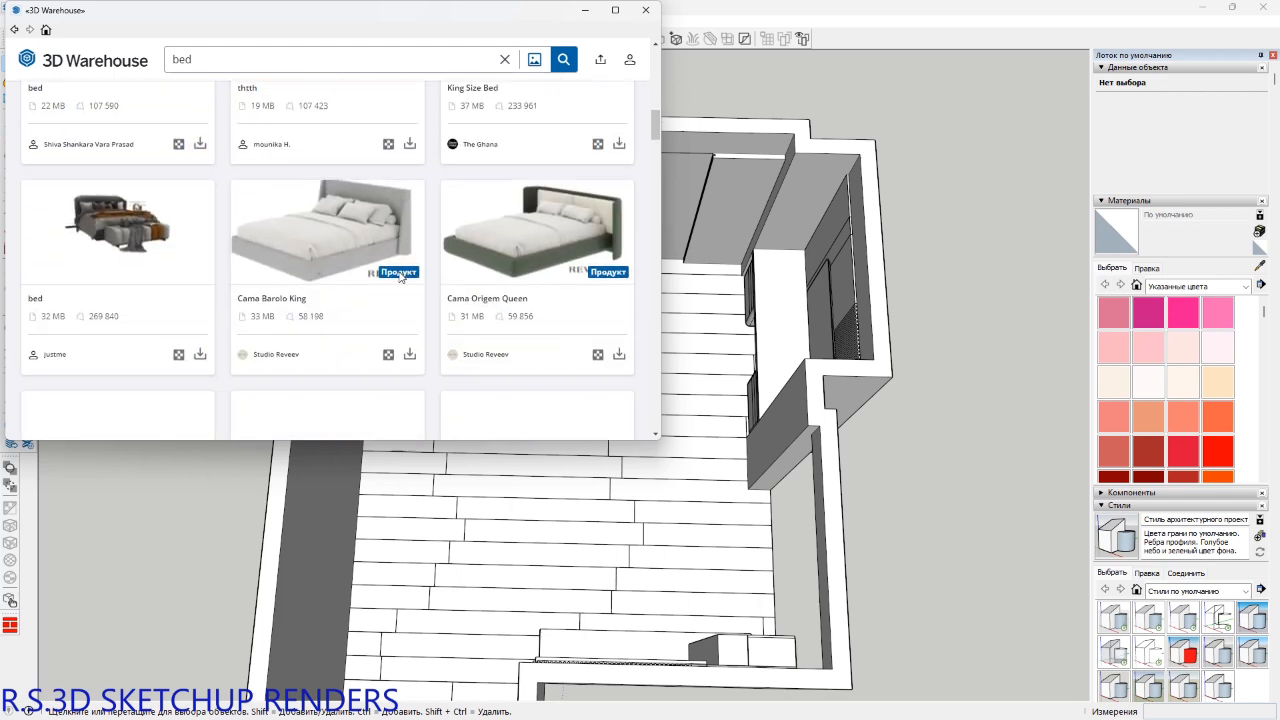
scroll(399, 278, "down", 1)
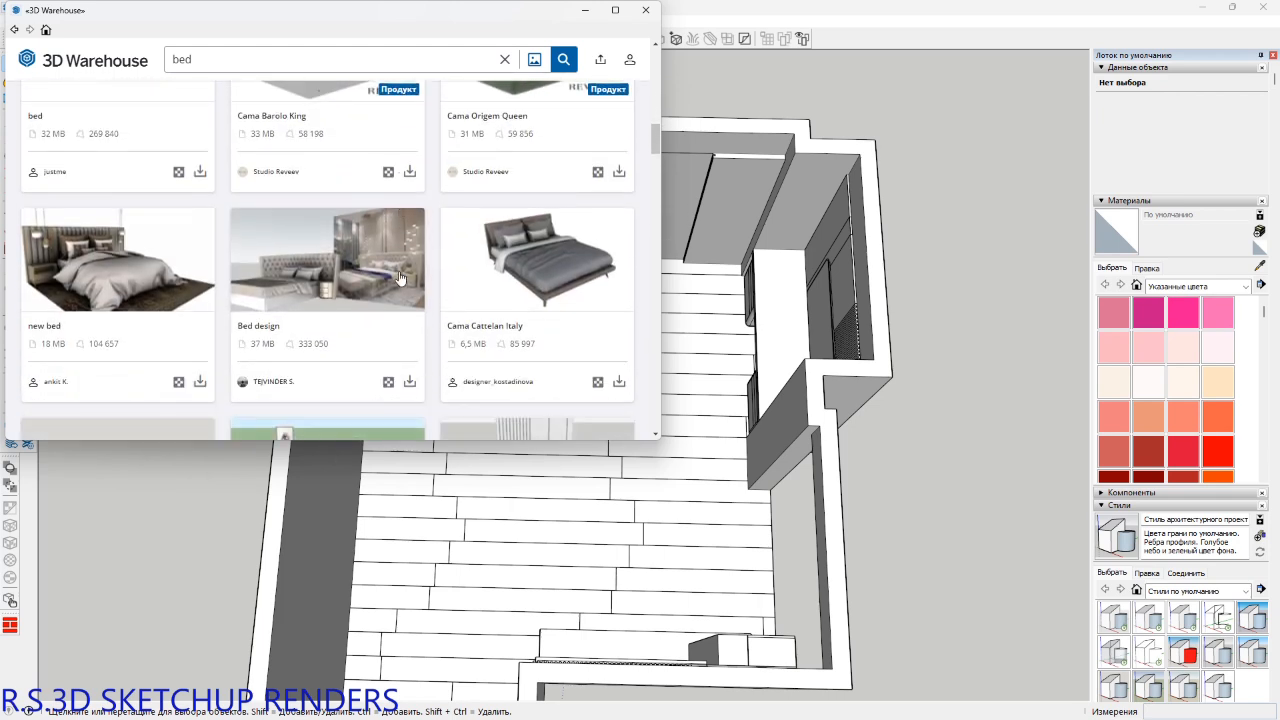
scroll(399, 277, "down", 4)
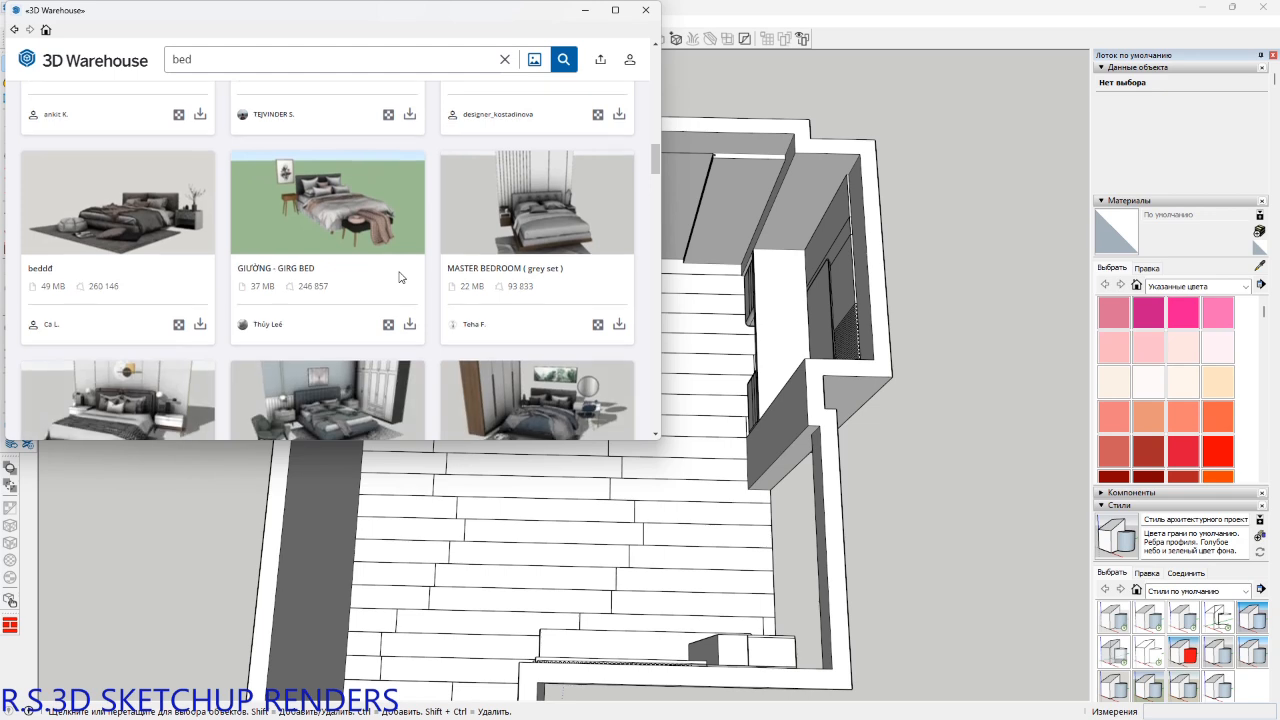
scroll(399, 277, "down", 5)
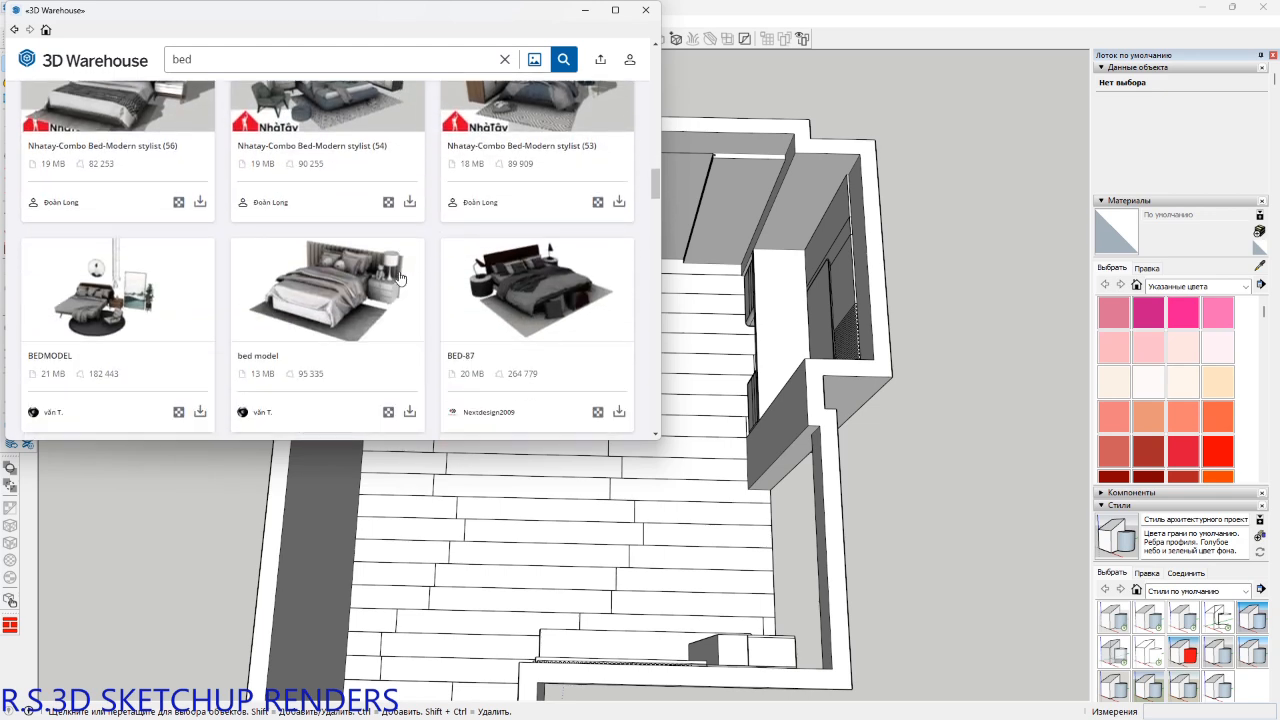
scroll(399, 278, "down", 5)
scroll(399, 277, "down", 5)
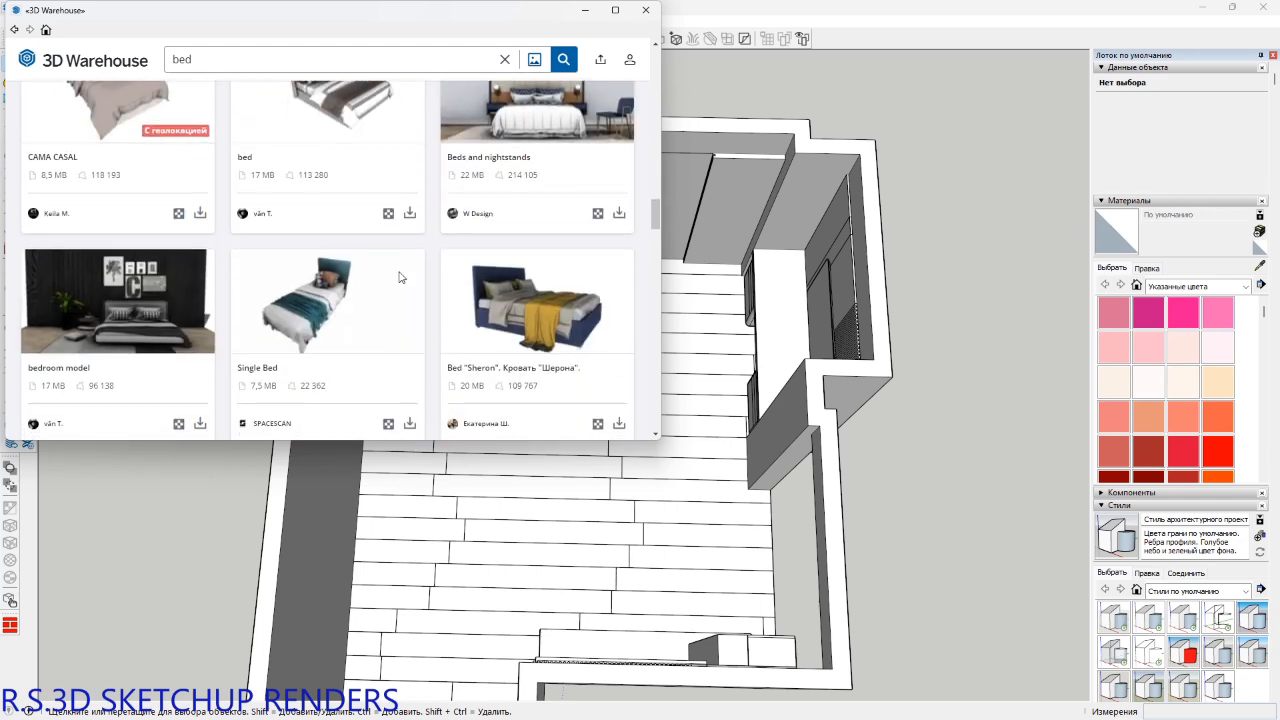
scroll(434, 287, "down", 2)
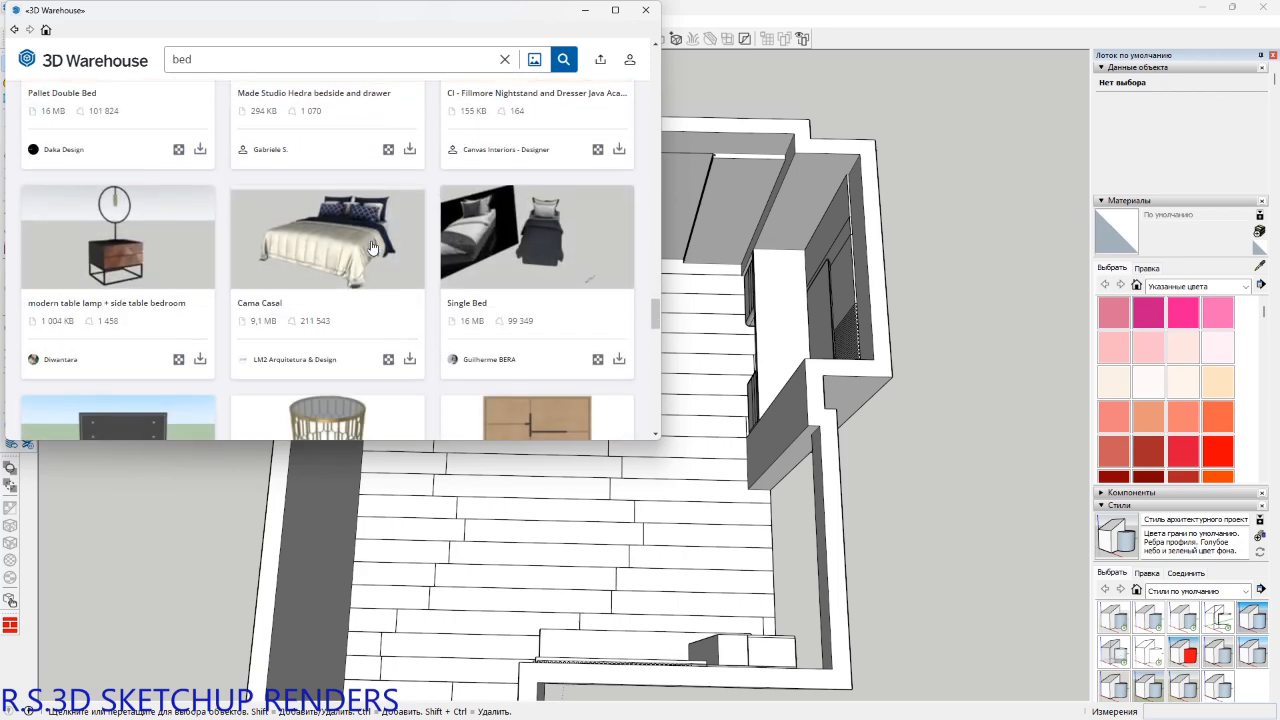
scroll(371, 248, "down", 3)
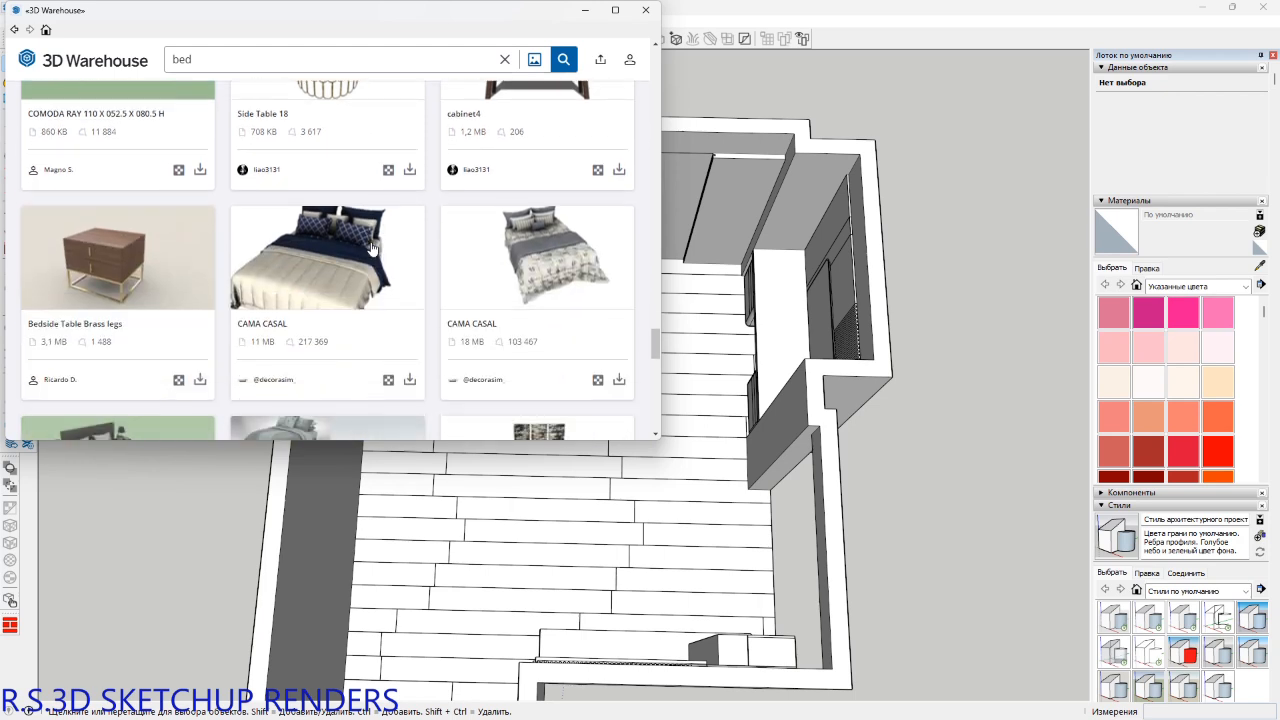
scroll(371, 248, "down", 3)
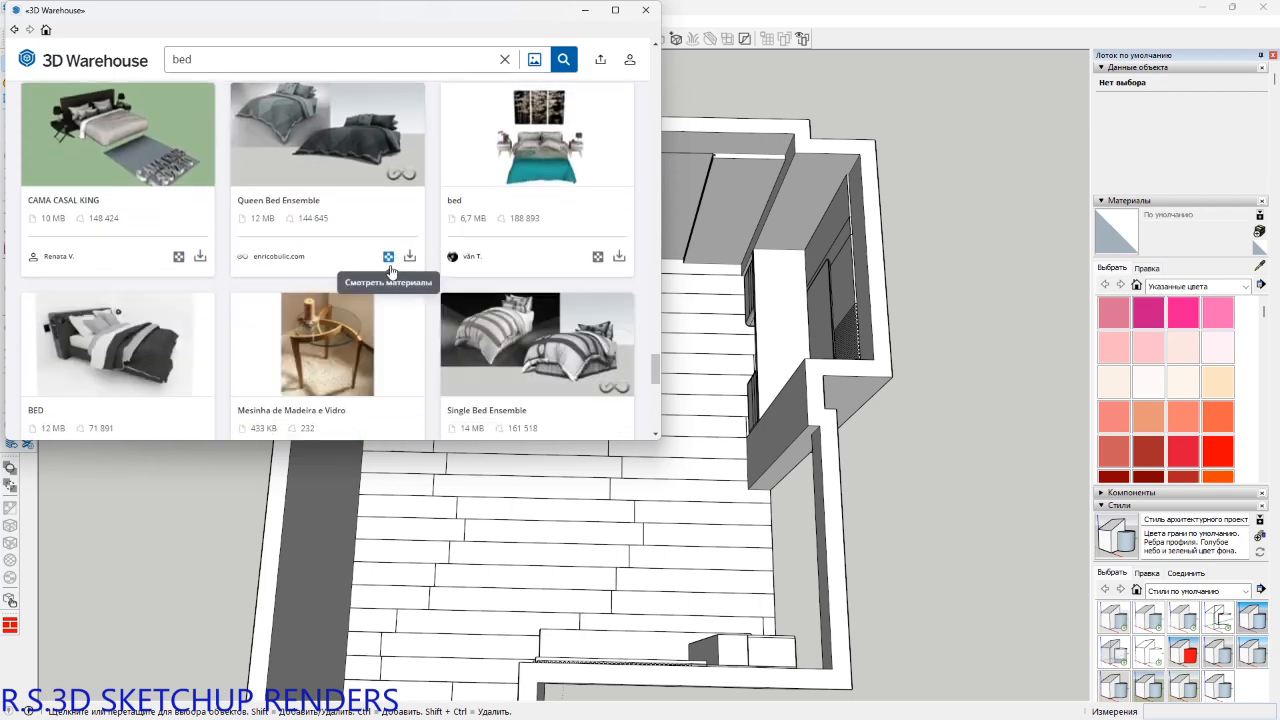
scroll(333, 324, "down", 3)
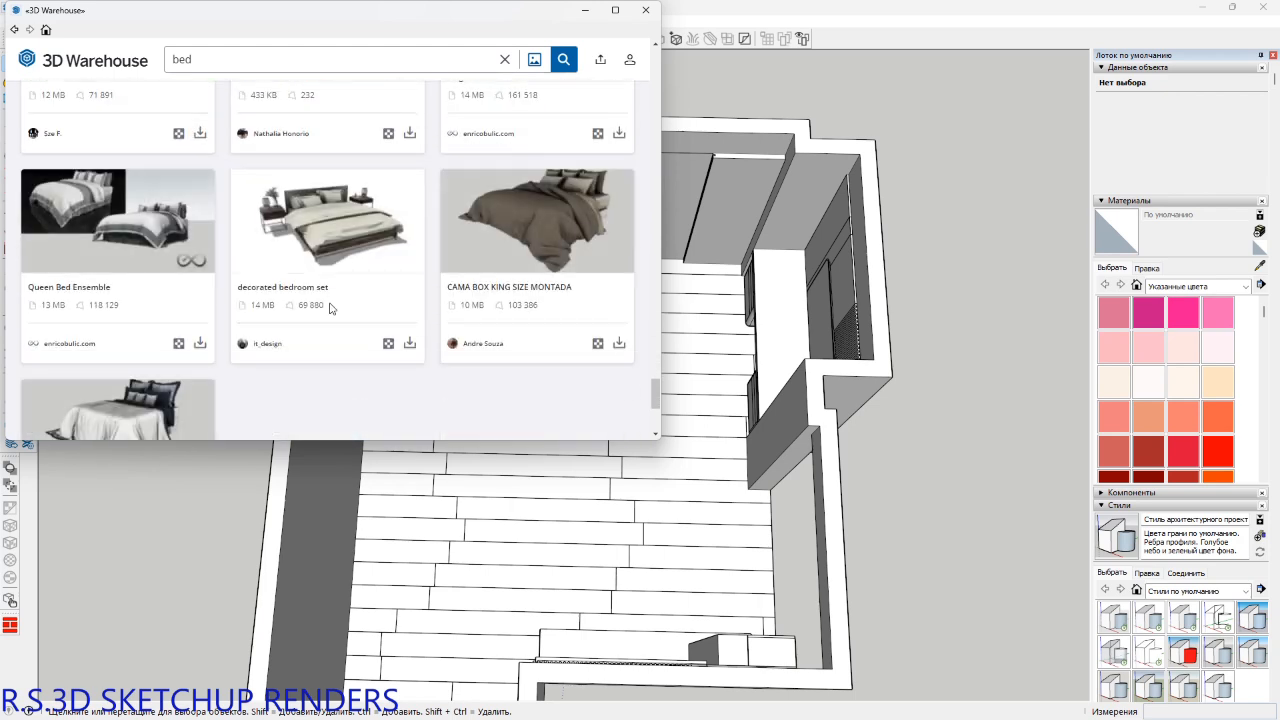
scroll(330, 314, "down", 4)
left_click(340, 373)
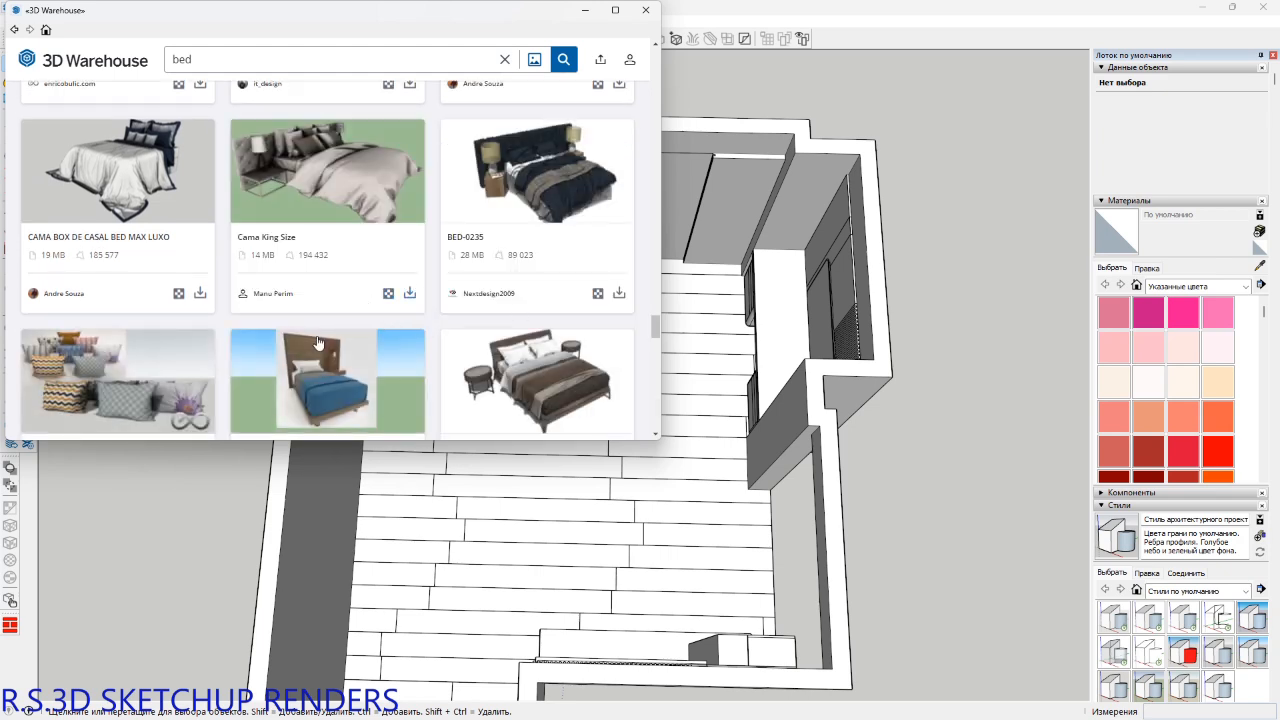
scroll(317, 343, "up", 1)
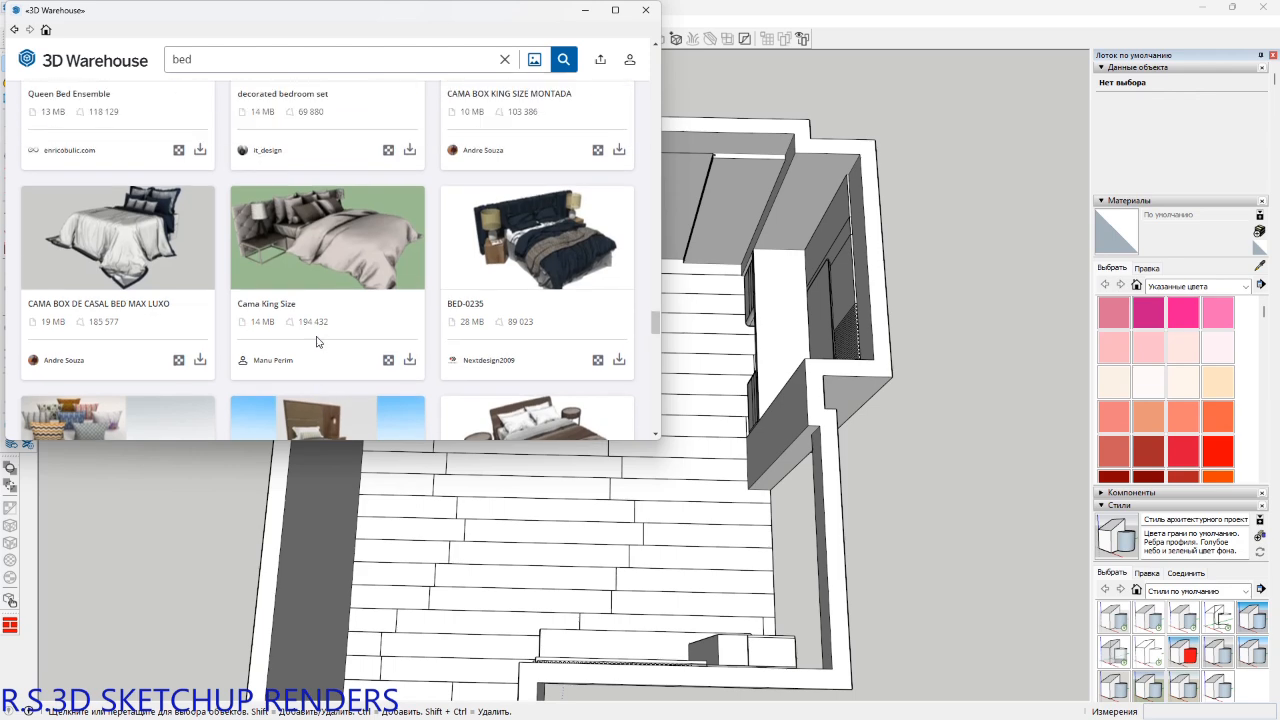
scroll(317, 343, "up", 15)
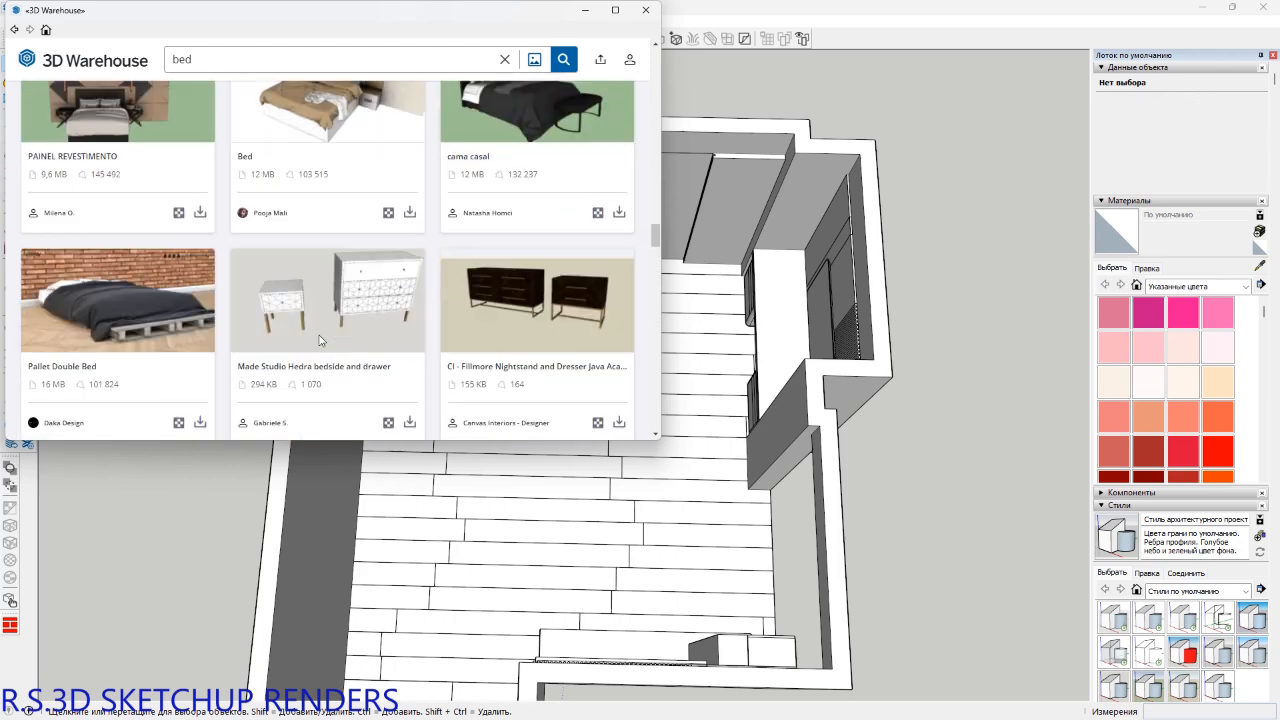
scroll(320, 341, "up", 15)
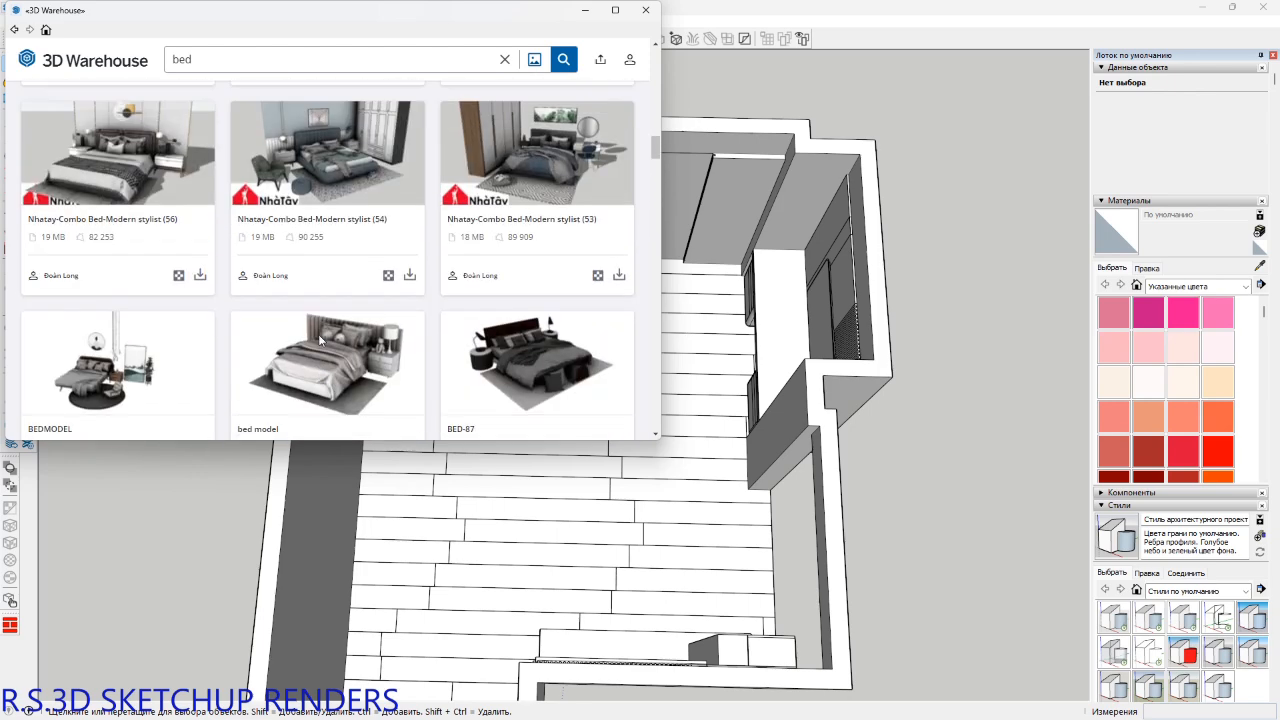
scroll(320, 341, "up", 15)
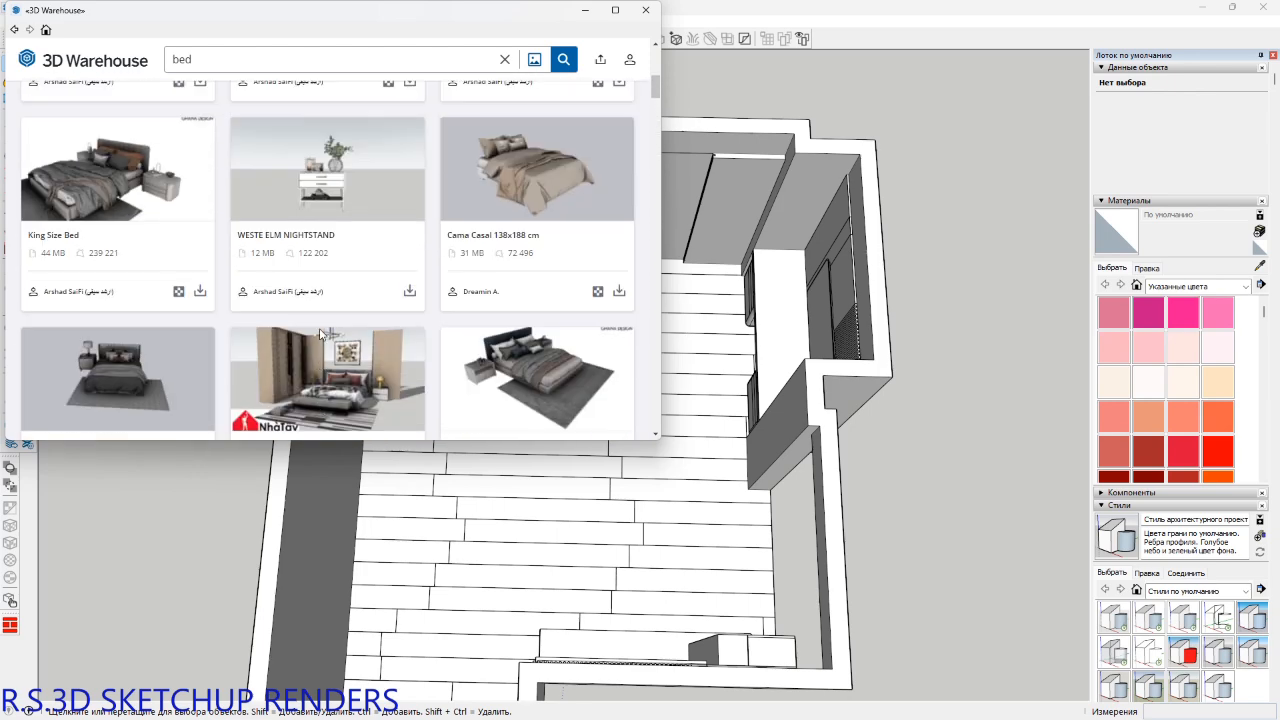
scroll(320, 335, "up", 5)
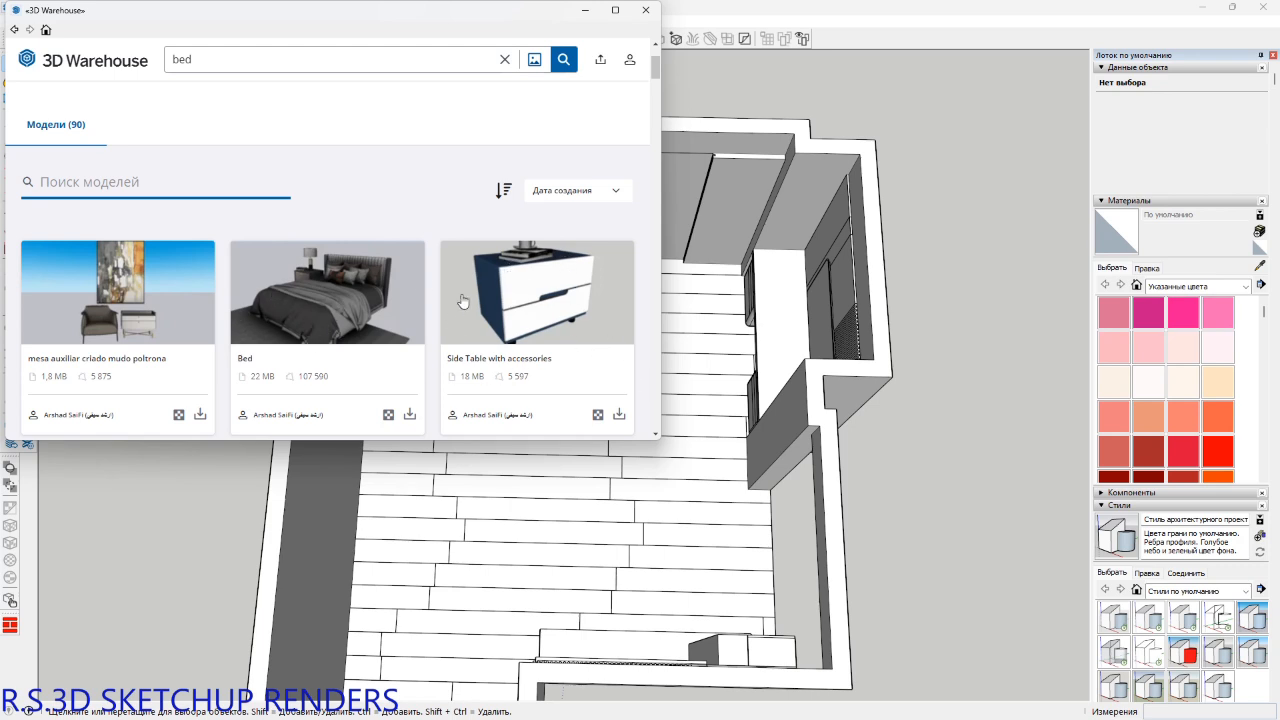
Request the download of the 22 MB "Bed" model and choose to sign in to Trimble with Google.
left_click(409, 416)
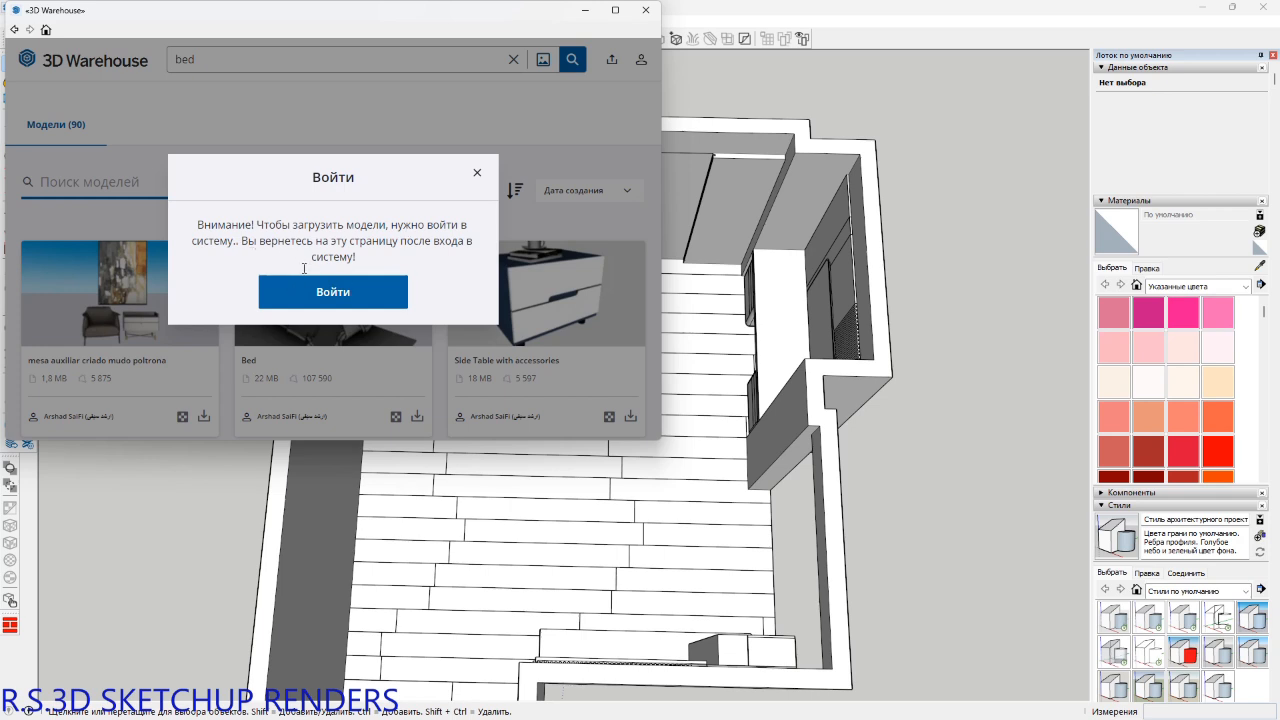
left_click(336, 292)
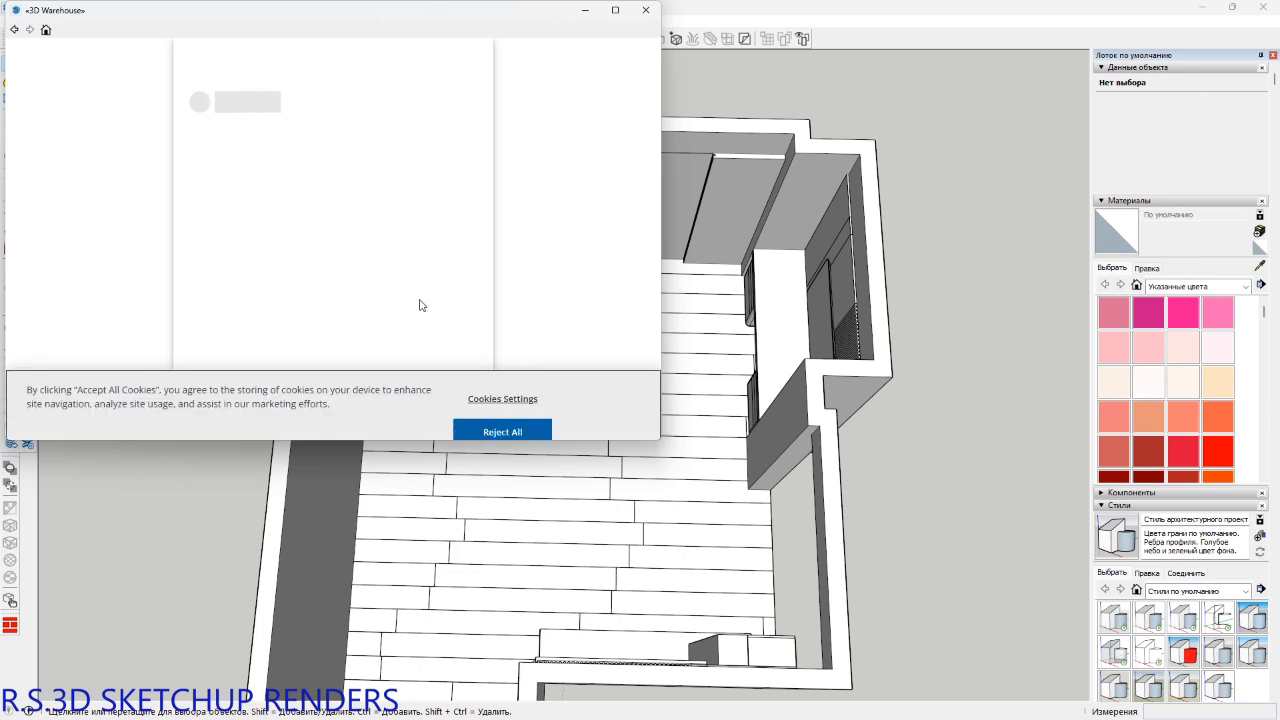
left_click(493, 399)
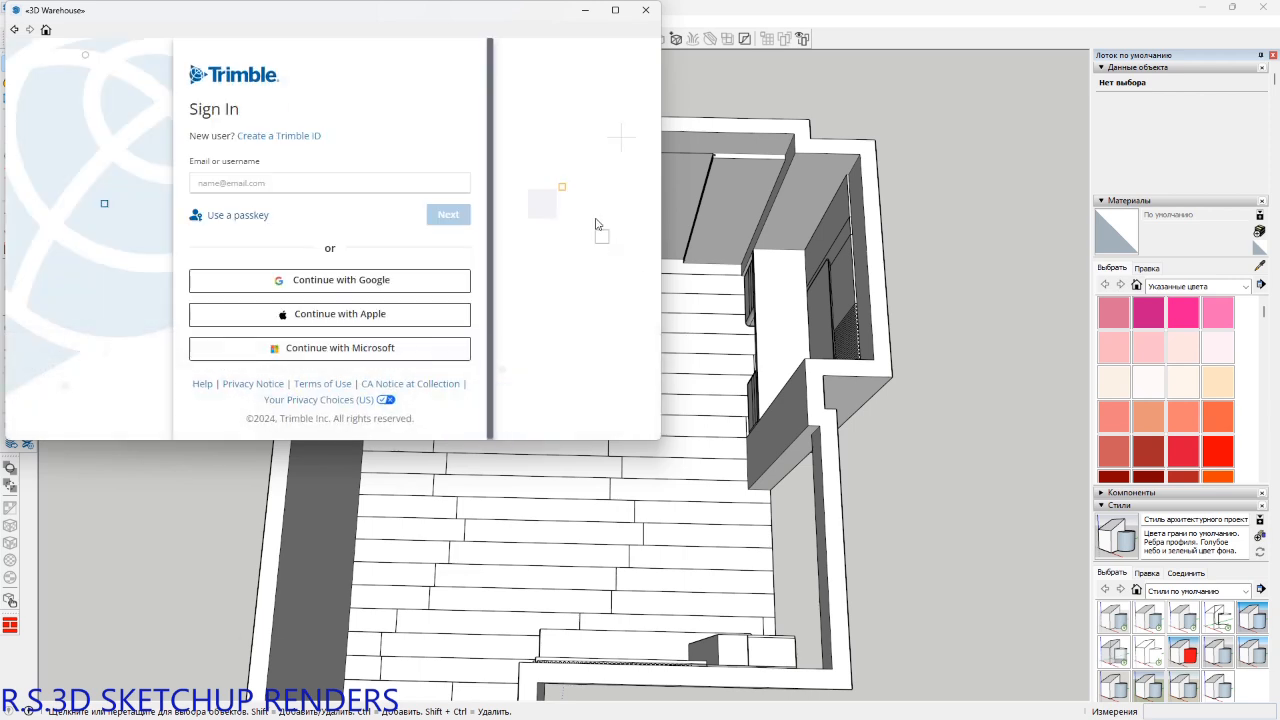
left_click(354, 287)
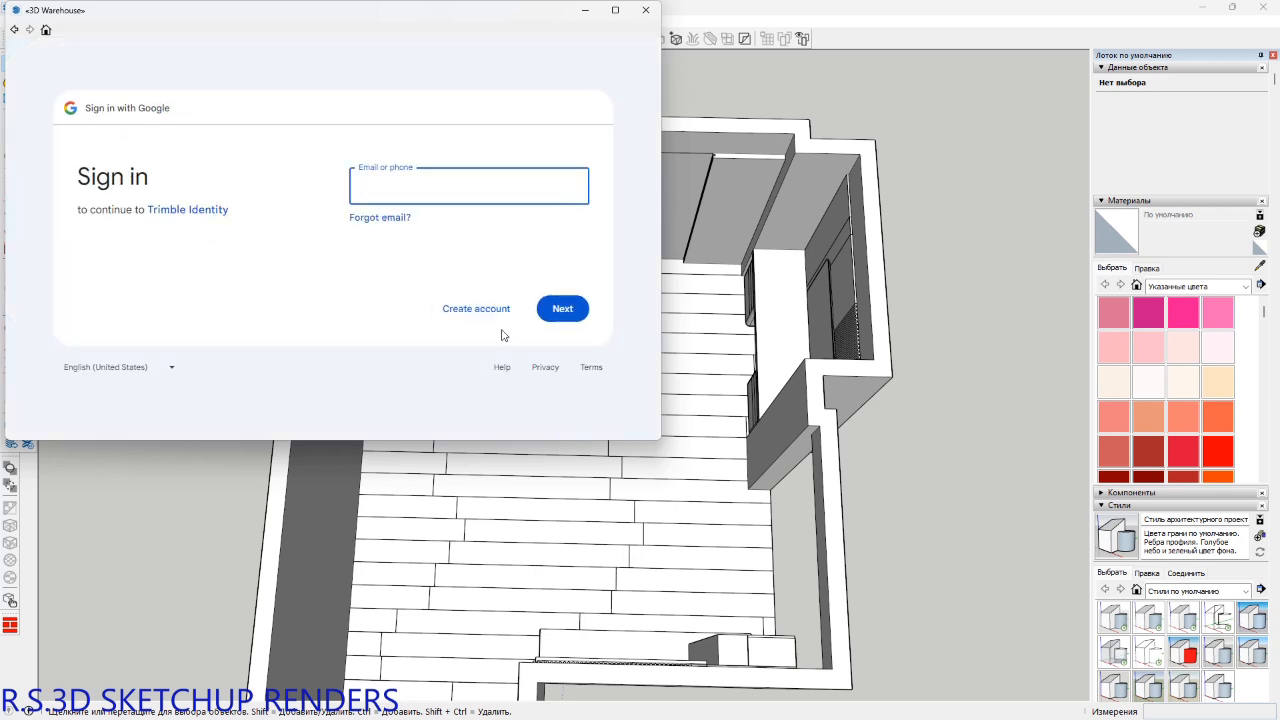
left_click(918, 703)
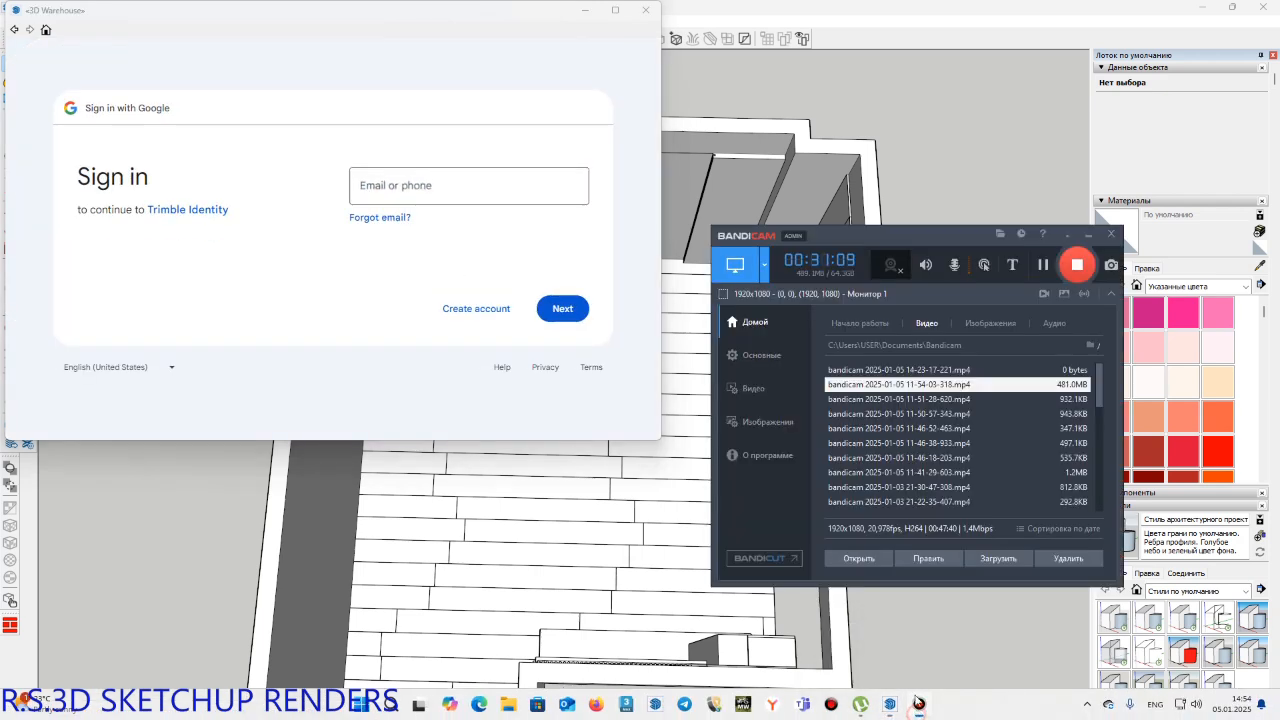
left_click(1040, 268)
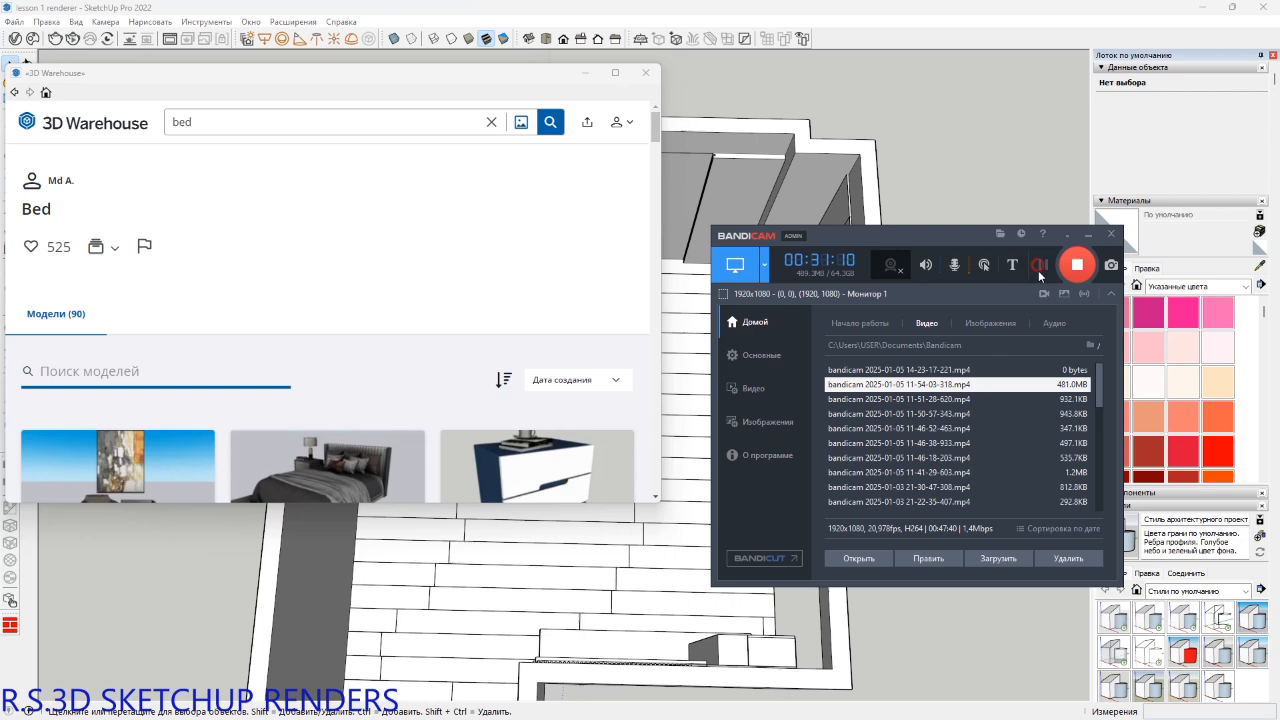
middle_click(424, 450)
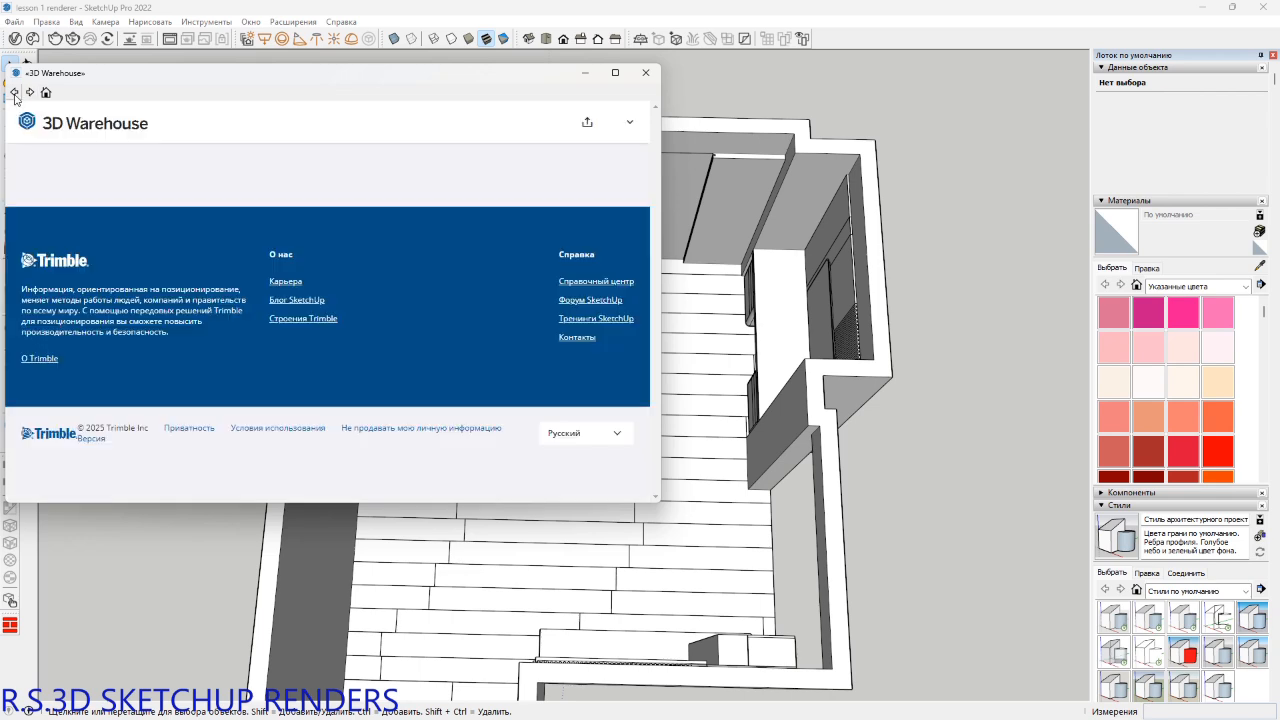
Reopen the "Bed" collection of 90 models and load the 44 MB "King Size Bed" directly into the SketchUp model.
left_click(15, 92)
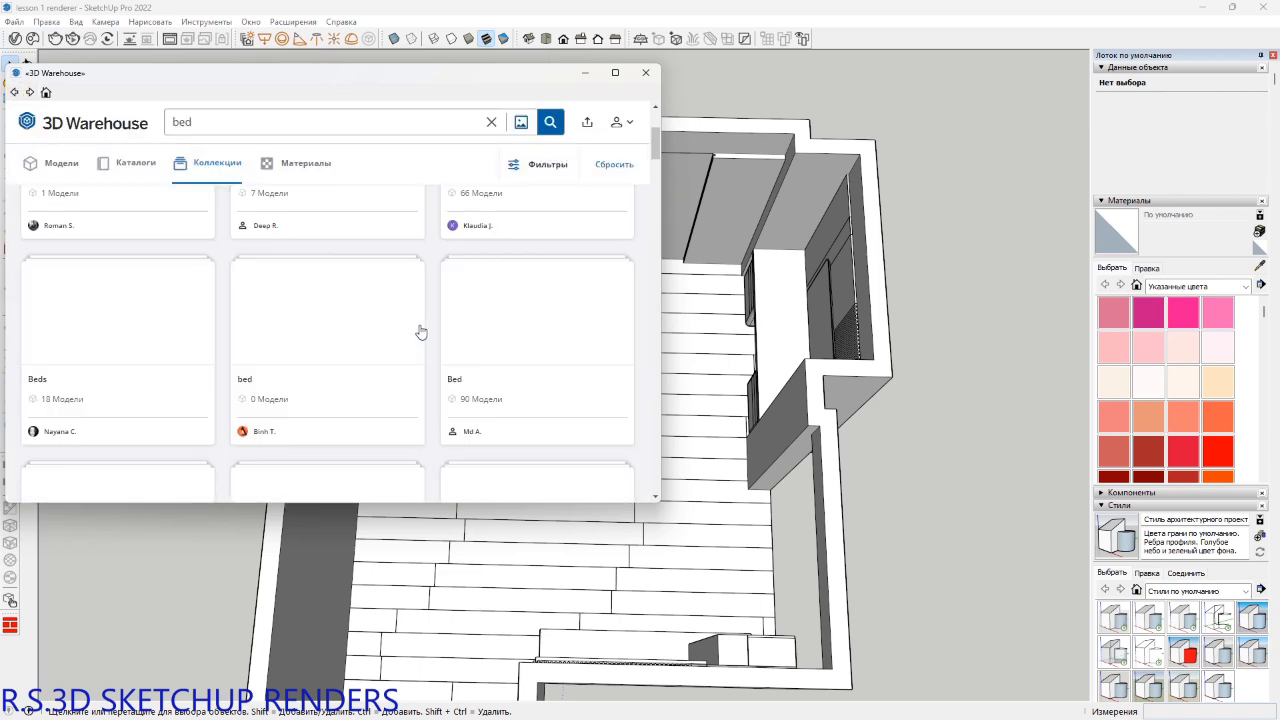
left_click(456, 383)
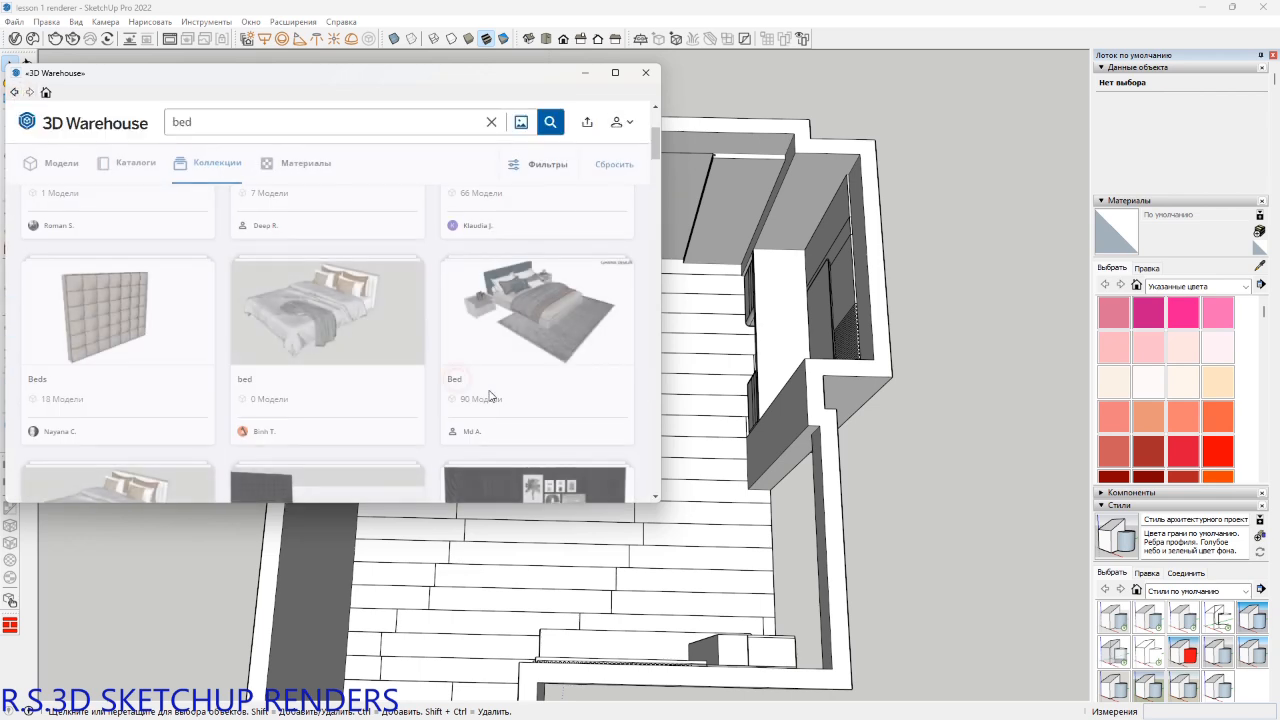
scroll(465, 313, "down", 4)
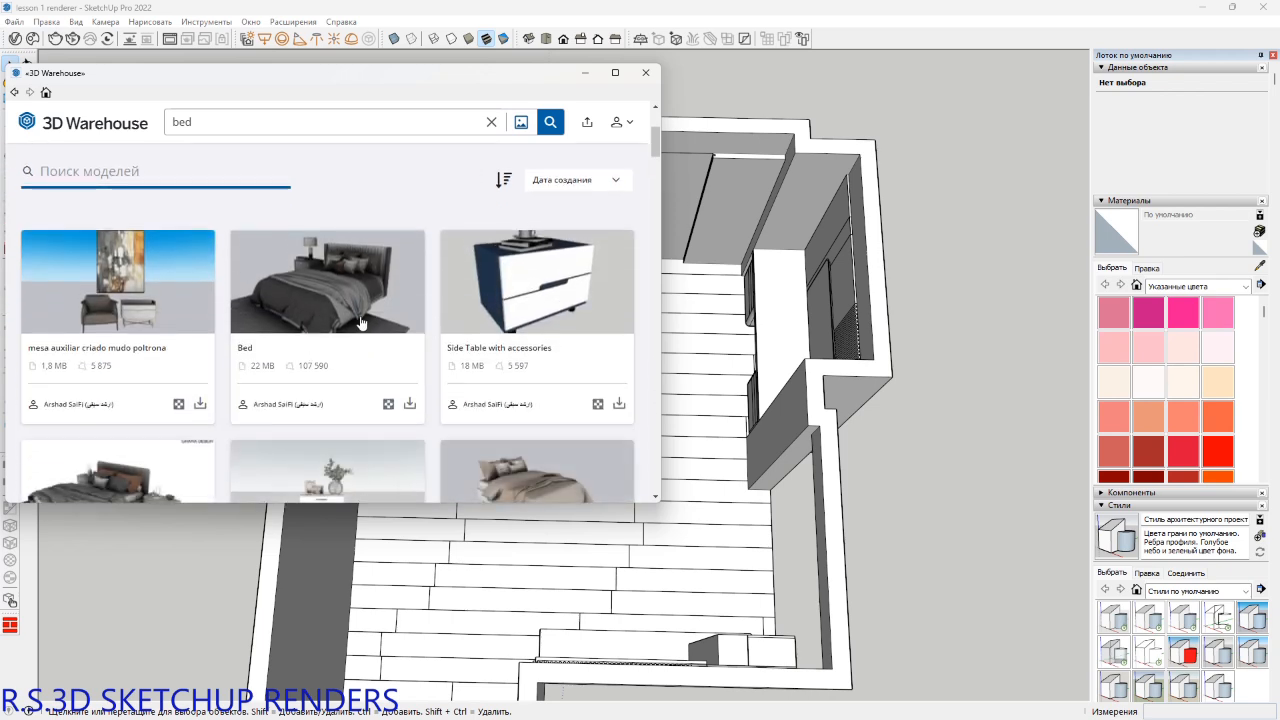
scroll(105, 361, "down", 1)
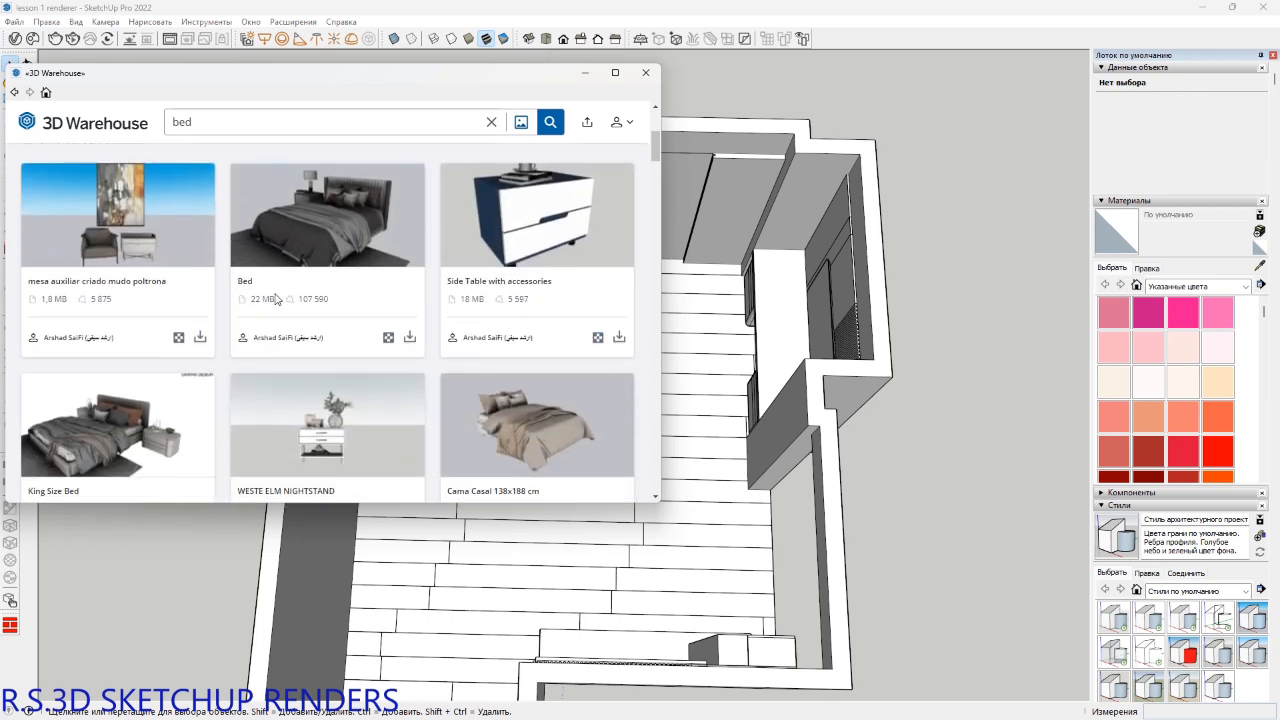
scroll(224, 358, "down", 2)
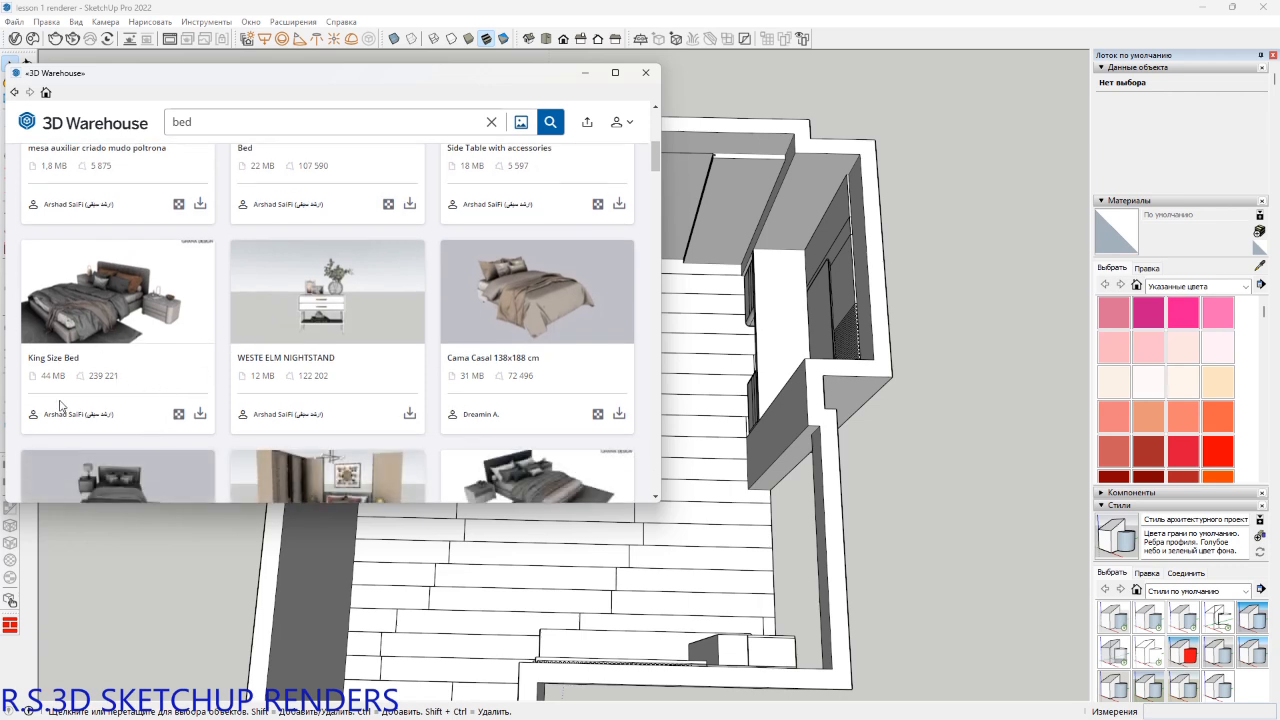
left_click(199, 414)
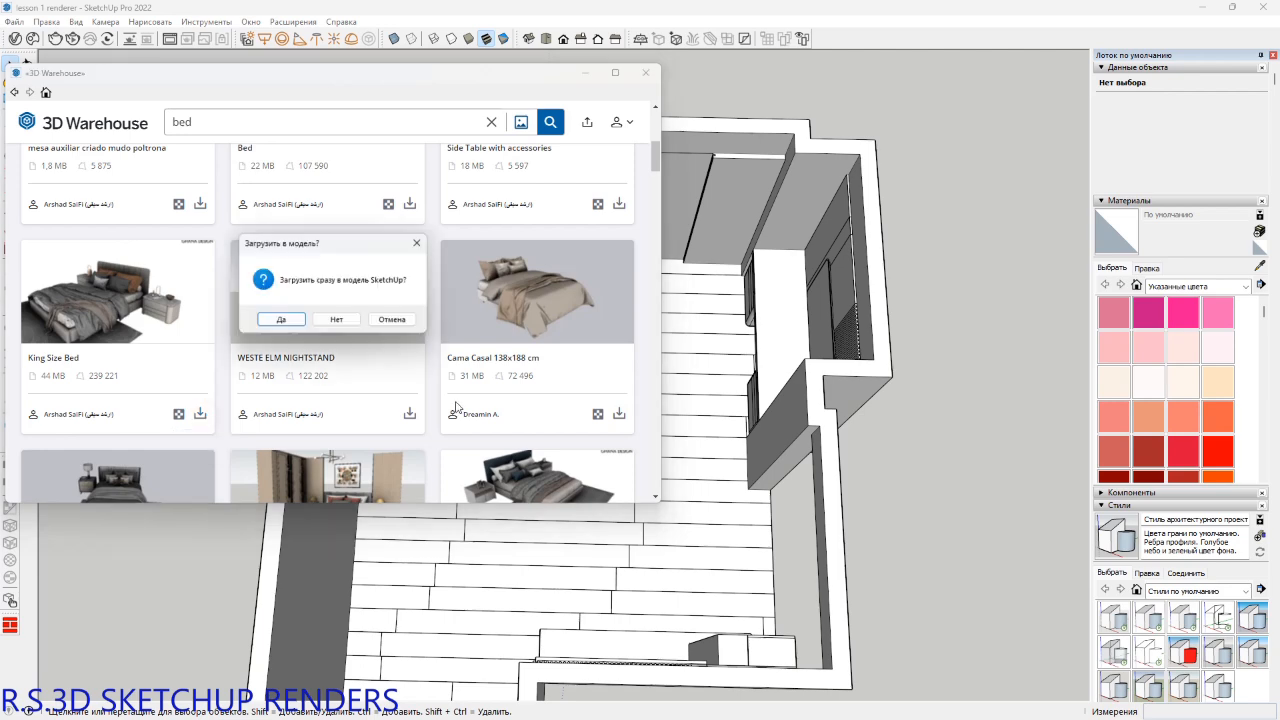
left_click(279, 321)
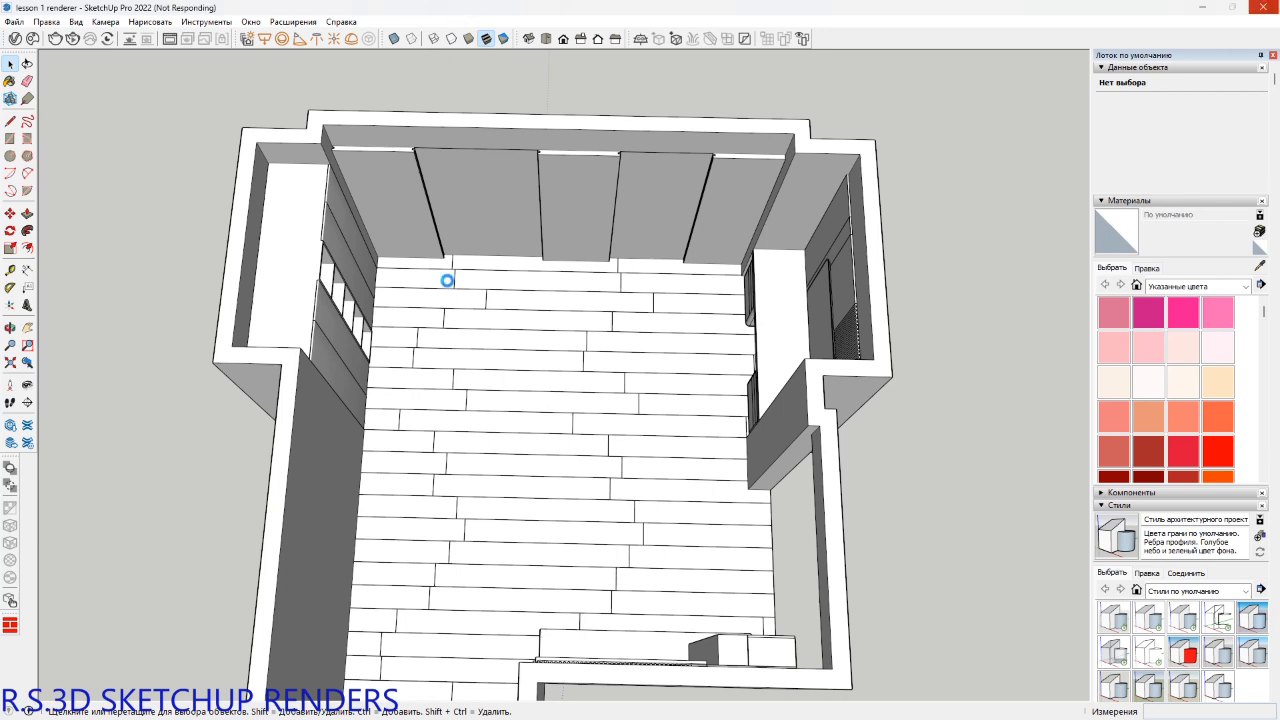
mouse_move(797, 685)
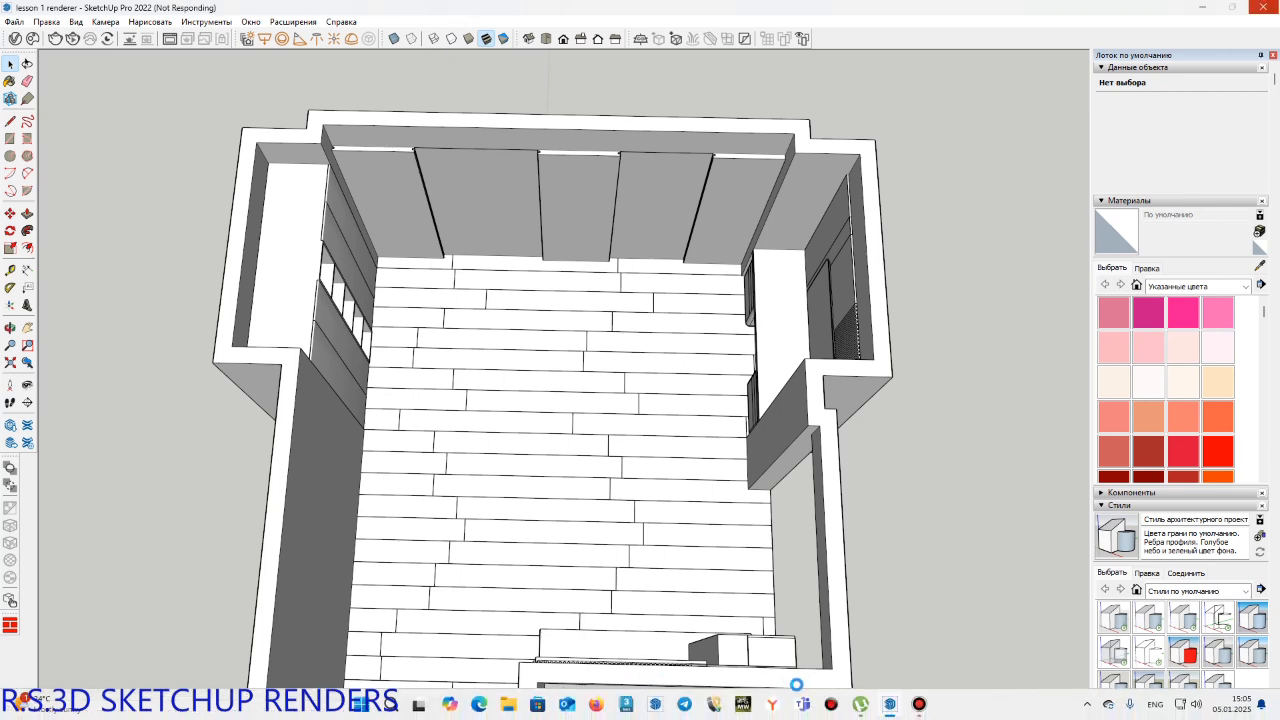
left_click(920, 705)
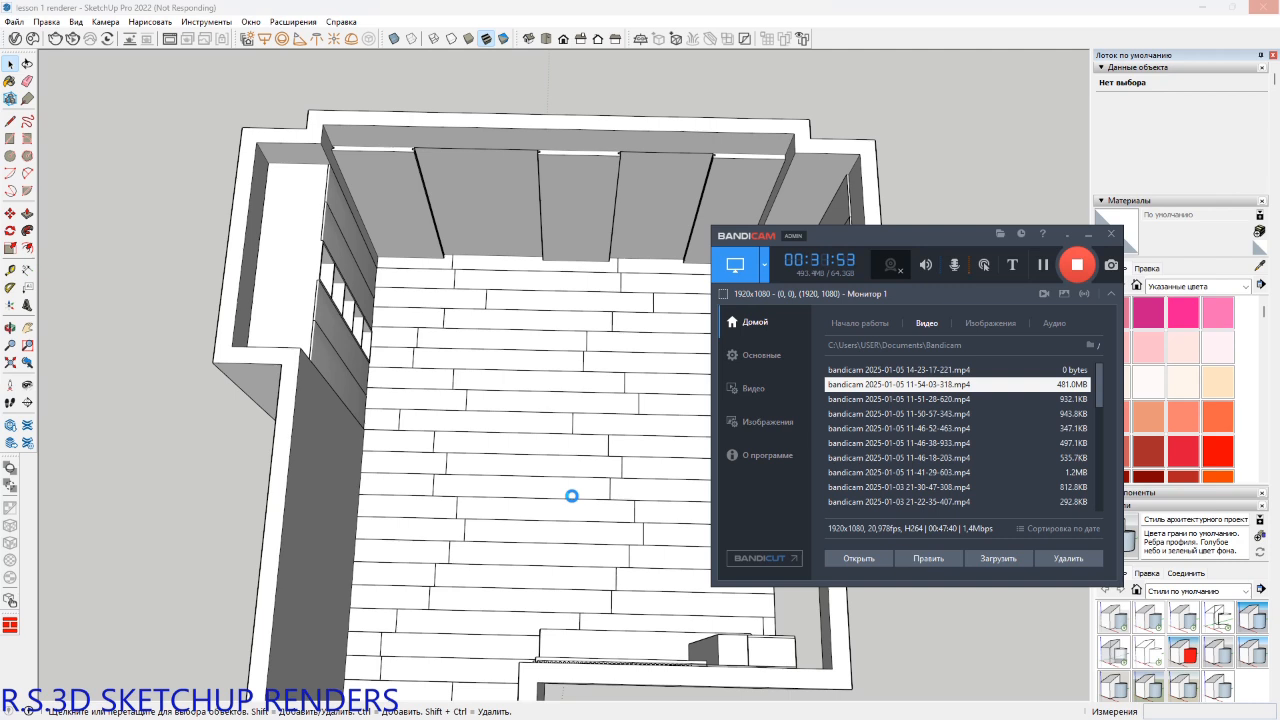
left_click(572, 495)
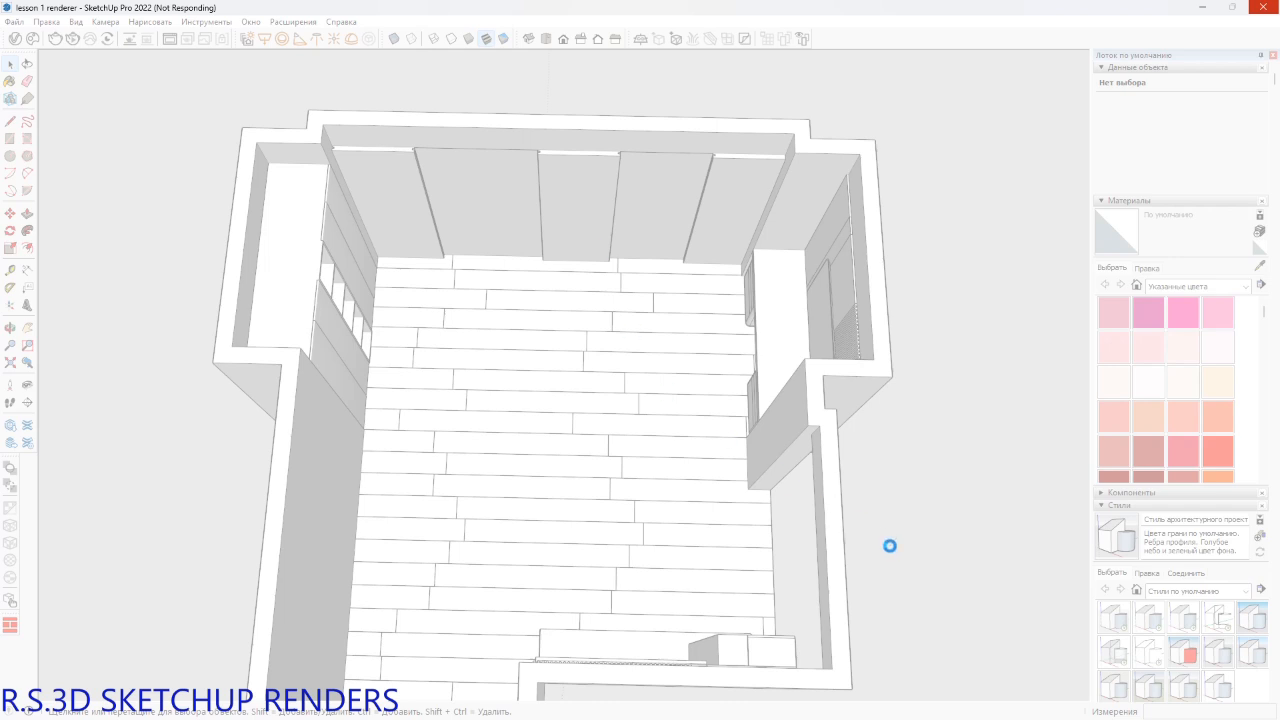
left_click(920, 706)
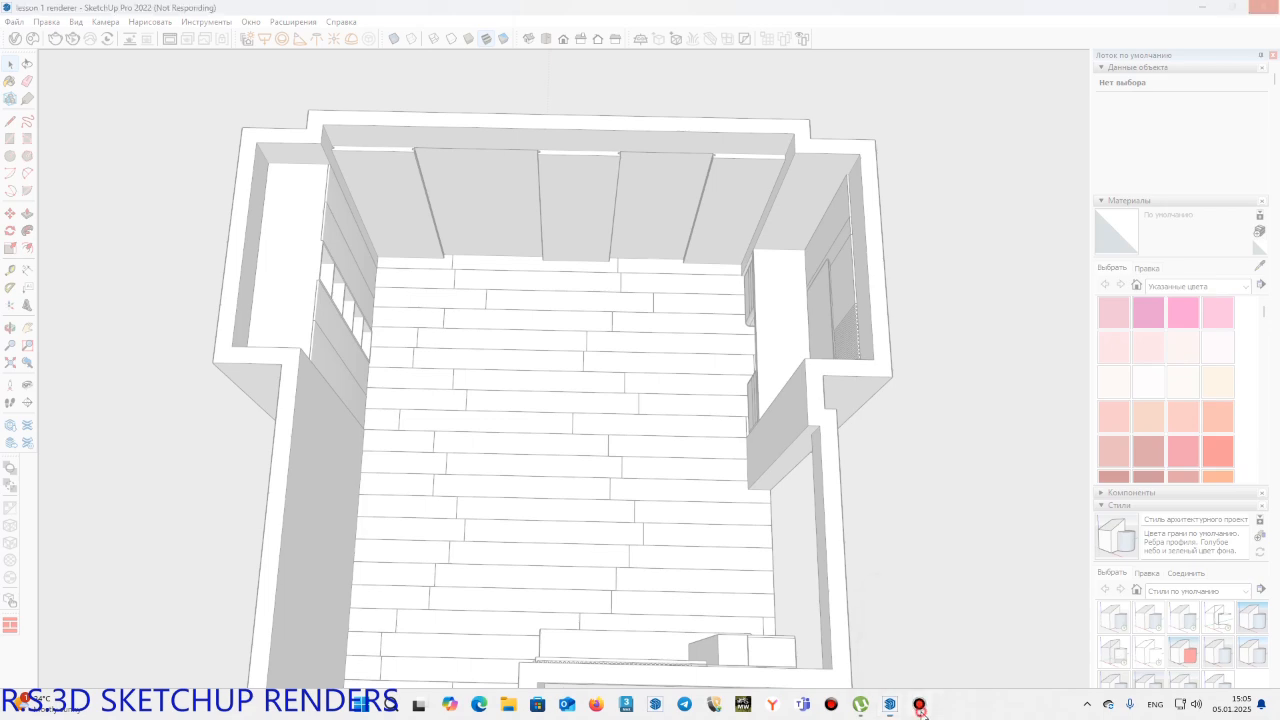
left_click(1043, 265)
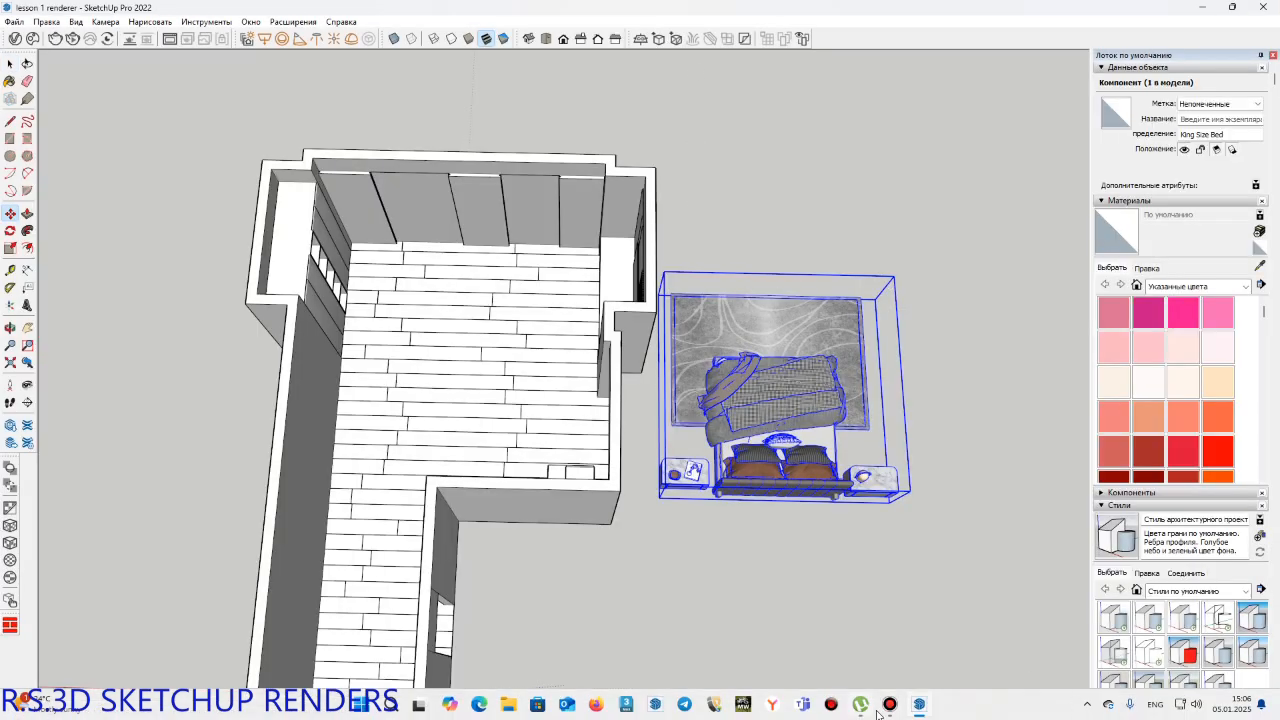
left_click(880, 708)
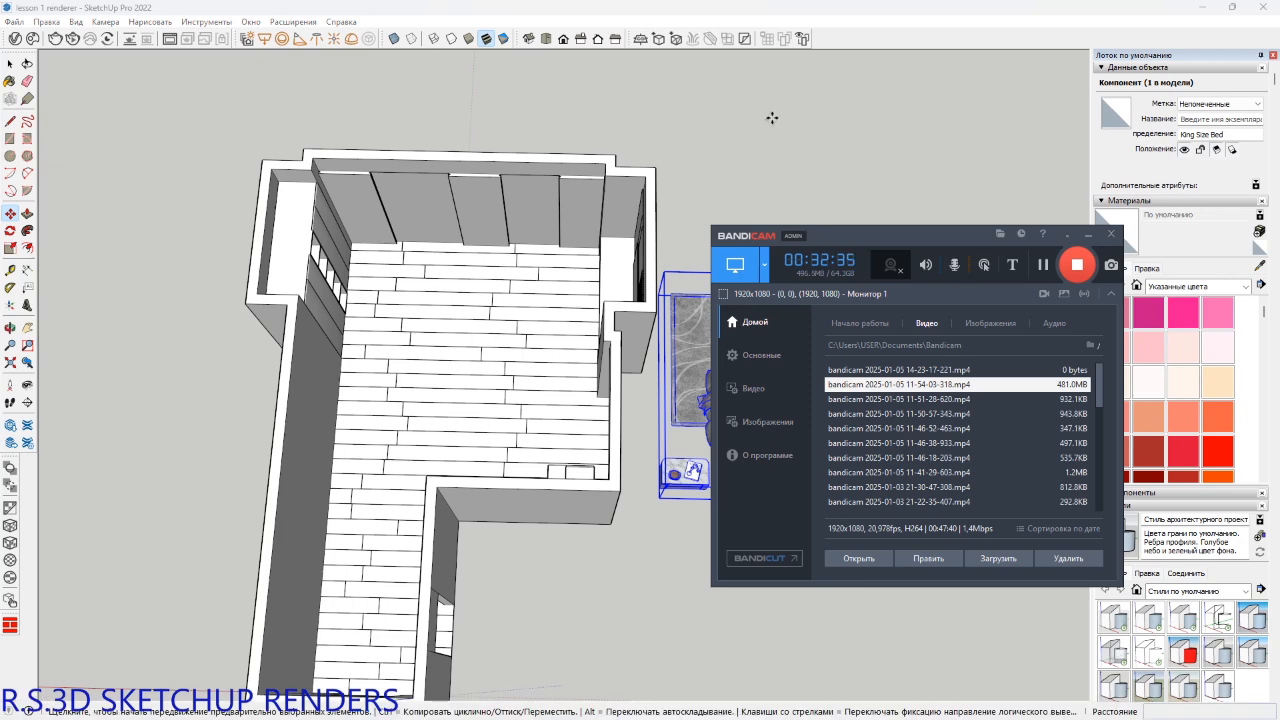
Rotate the King Size Bed set beside the room so its headboard faces the panelled wall's direction.
mouse_move(726, 140)
middle_mouse_down("shift")
mouse_move(646, 123)
mouse_move(668, 132)
middle_mouse_up("shift")
left_click(744, 429)
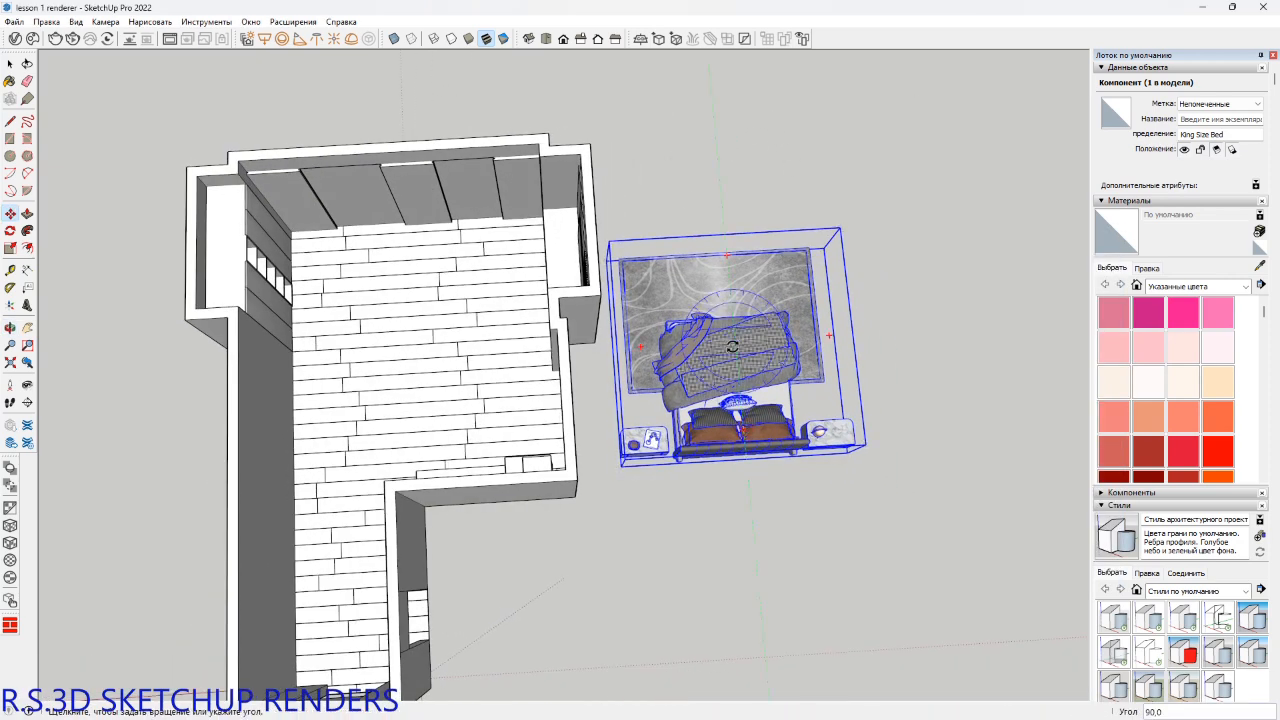
middle_click_drag(737, 328, 501, 297, "shift")
middle_click_drag(780, 413, 700, 360)
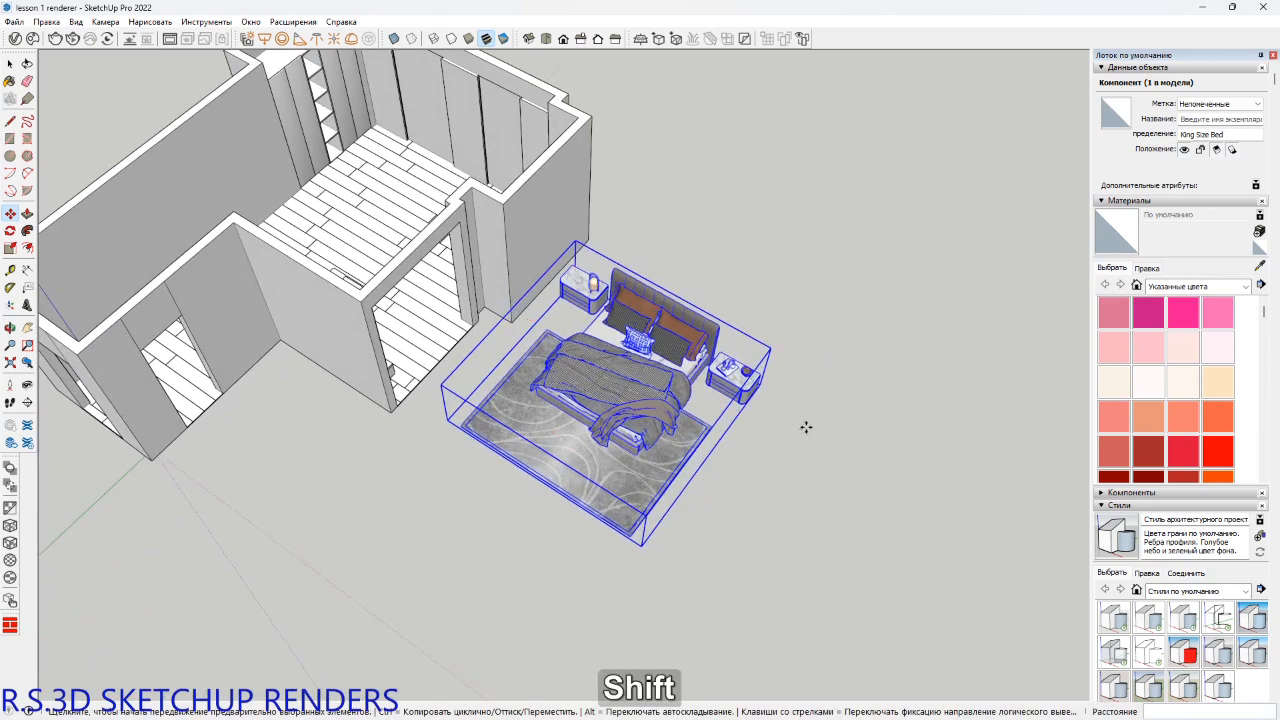
Move the King Size Bed set into the room, with the headboard and nightstands along the panelled back wall.
left_click(765, 385)
middle_click_drag(765, 385, 783, 417, "shift")
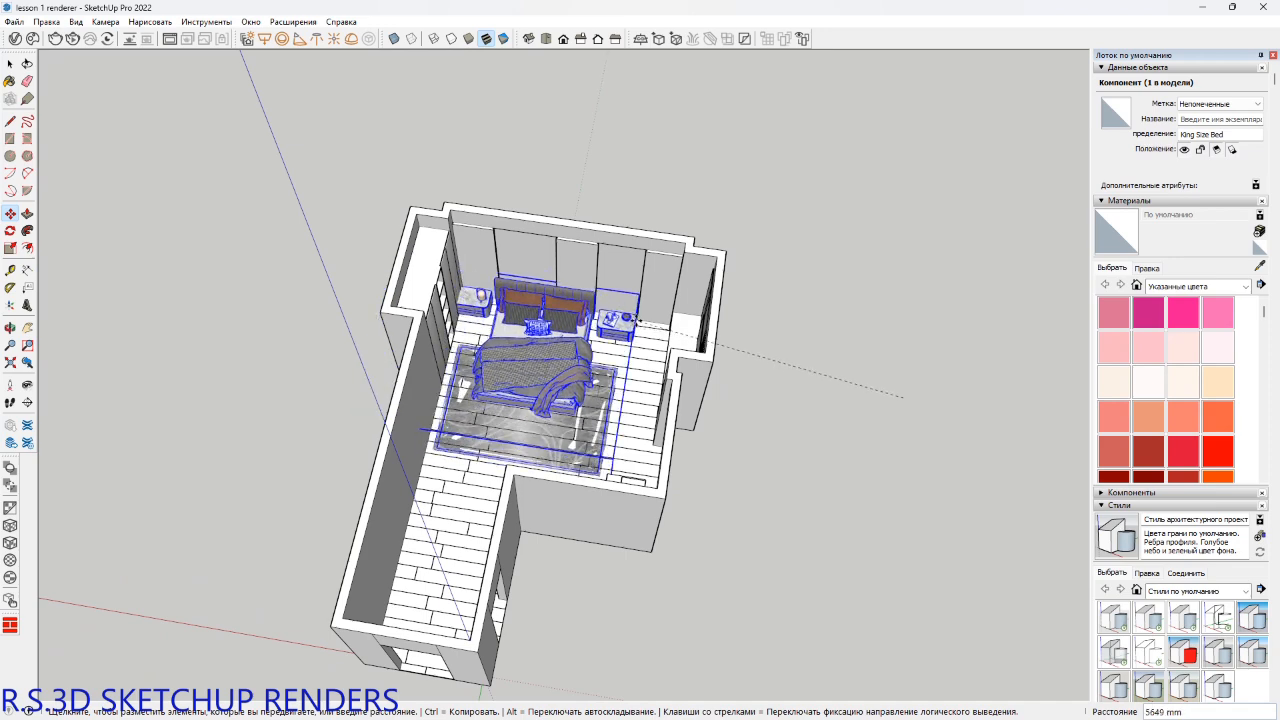
scroll(638, 320, "up", 5)
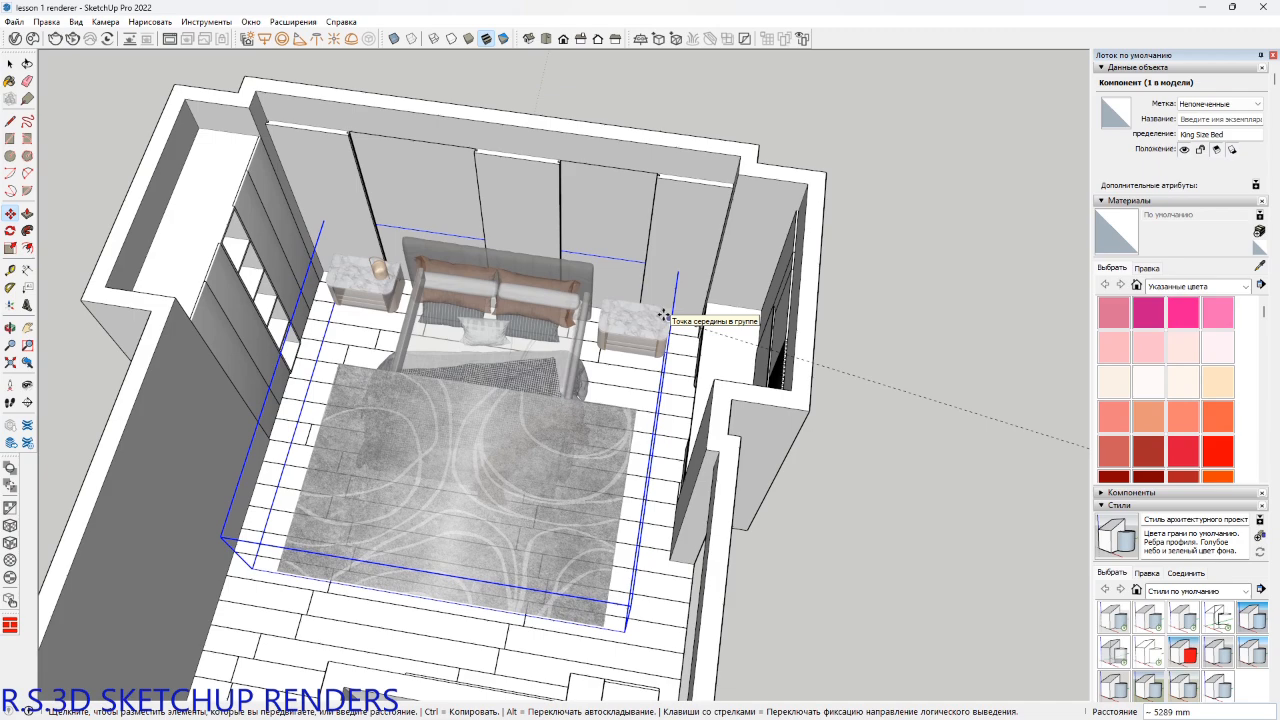
left_click(665, 315)
Open the King Size Bed component and its nested group for editing to reach the individual furniture pieces.
middle_click_drag(484, 300, 574, 226)
middle_click_drag(484, 393, 626, 347, "shift")
key("space")
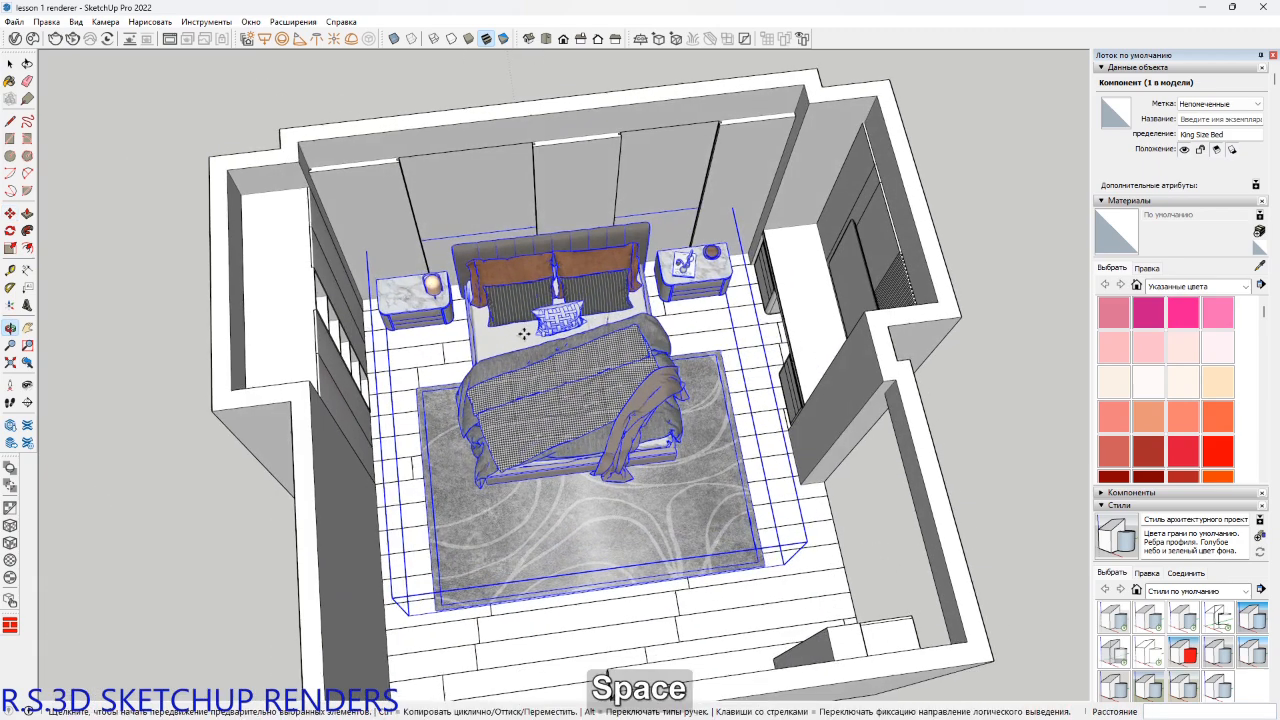
double_click(553, 284)
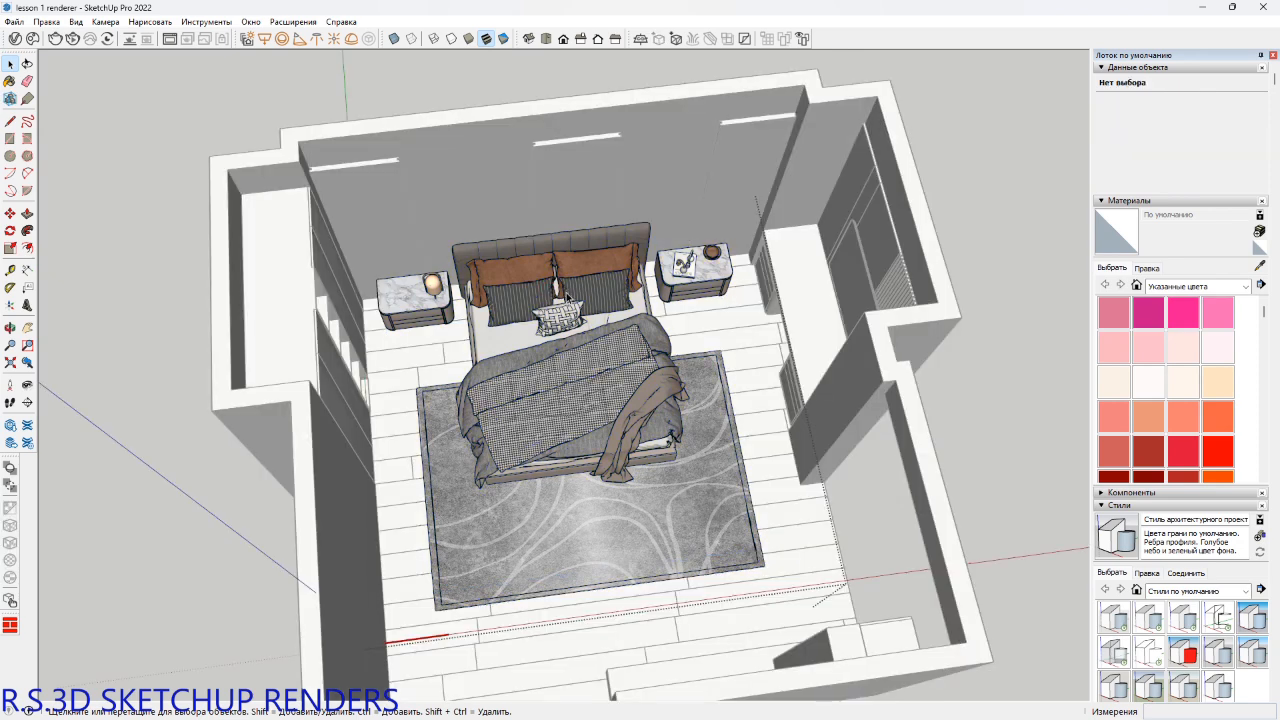
scroll(567, 297, "up", 3)
key("Escape")
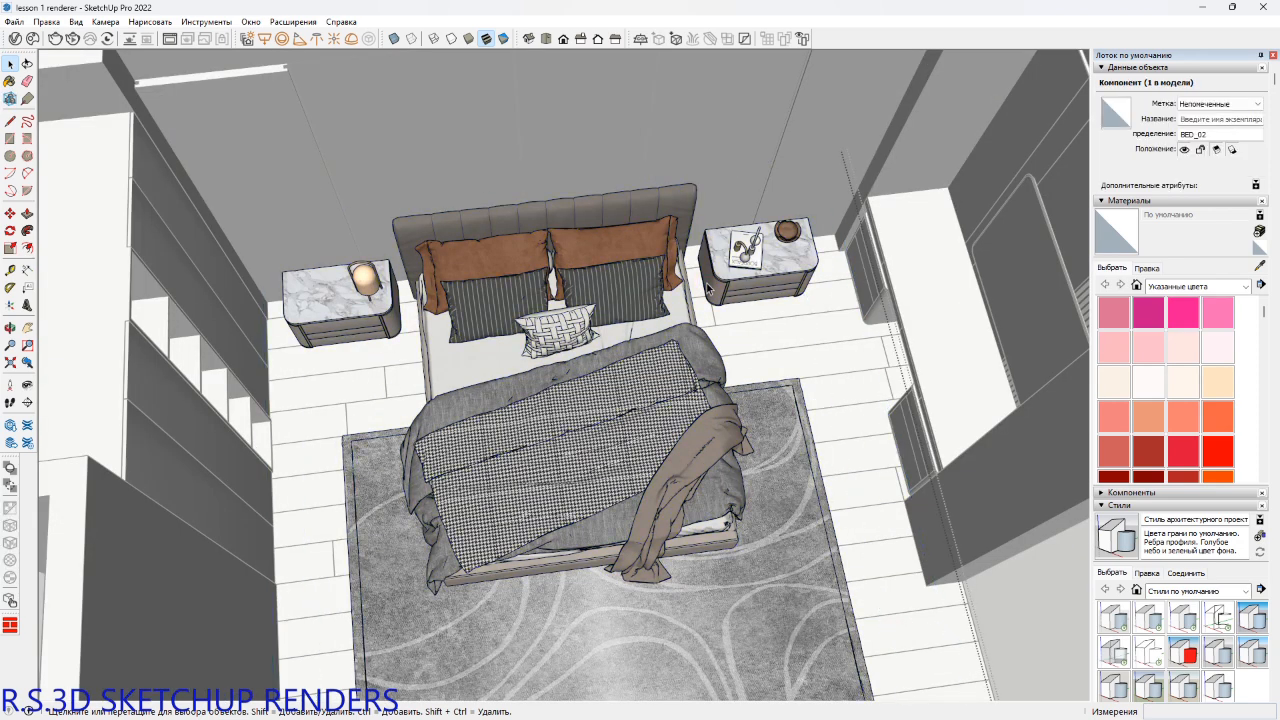
left_click(720, 268)
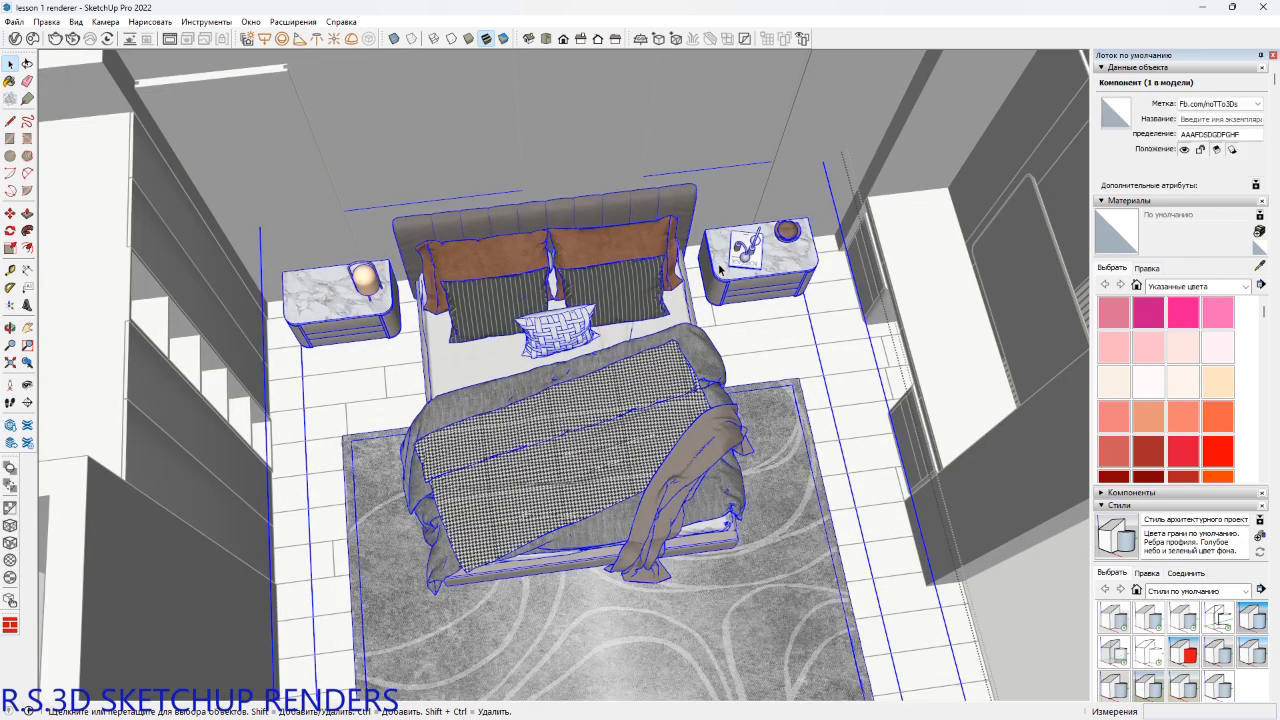
double_click(719, 267)
Select the right nightstand with its book, vase decor and bowl, and move them about 127 mm toward the bed.
left_click(719, 266)
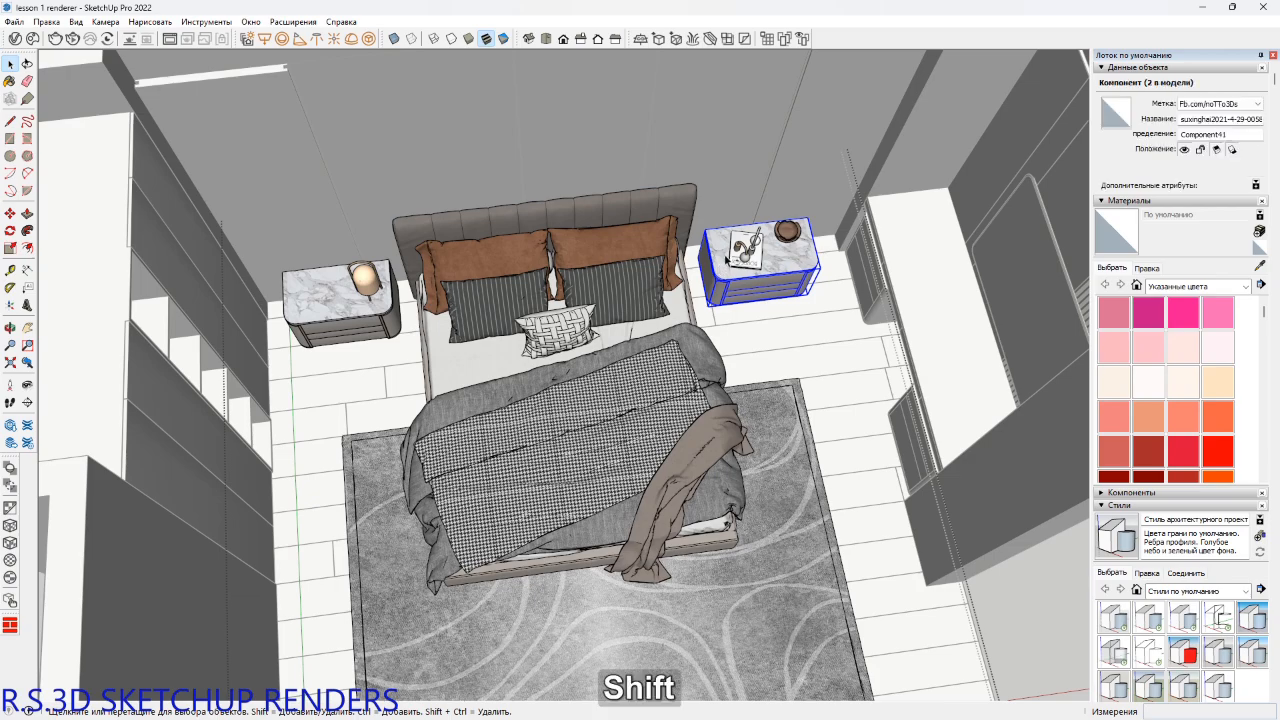
left_click(745, 252, "shift")
left_click(787, 232, "shift")
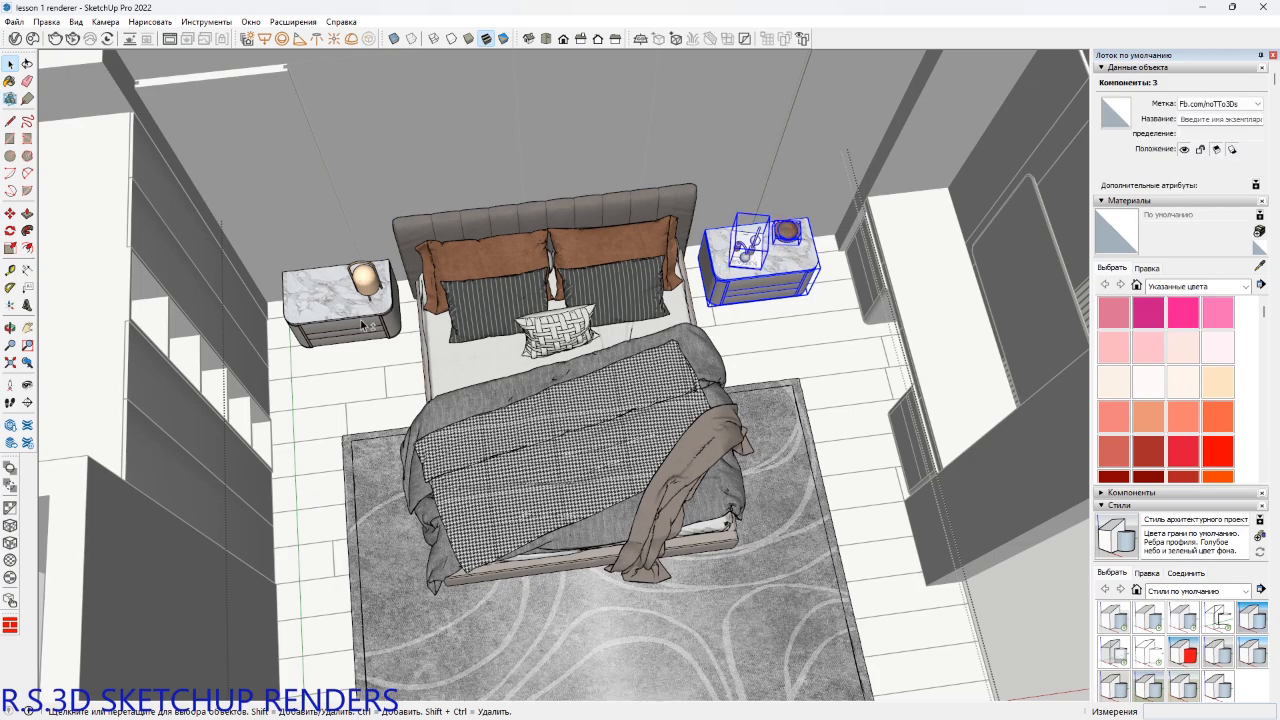
scroll(762, 282, "up", 3)
middle_click_drag(762, 282, 534, 141)
scroll(645, 307, "up", 2)
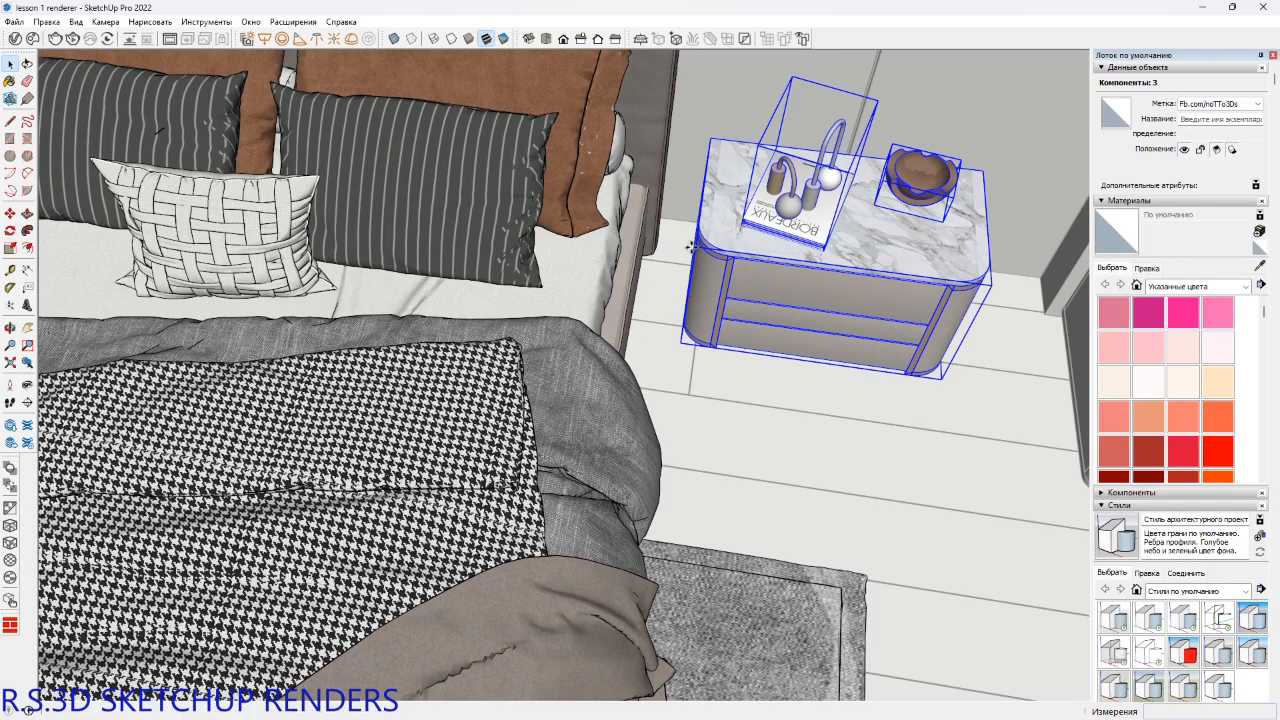
key("m")
left_click(681, 344)
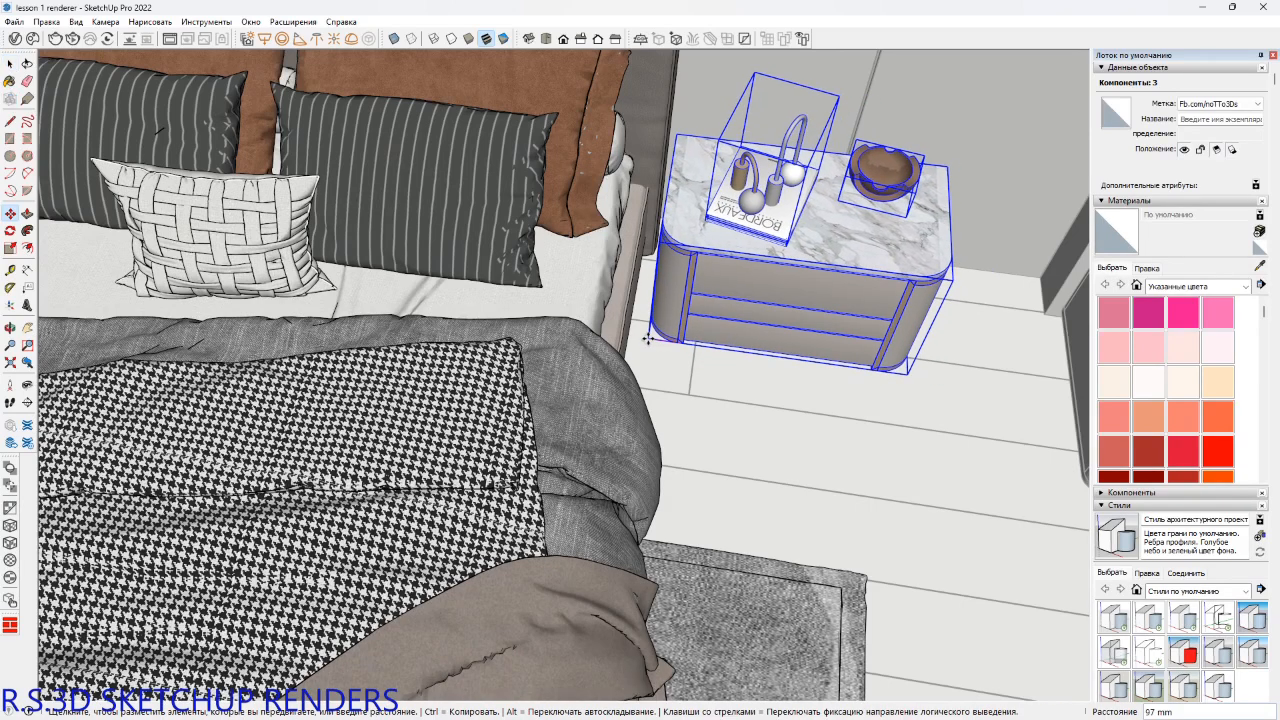
key("shift")
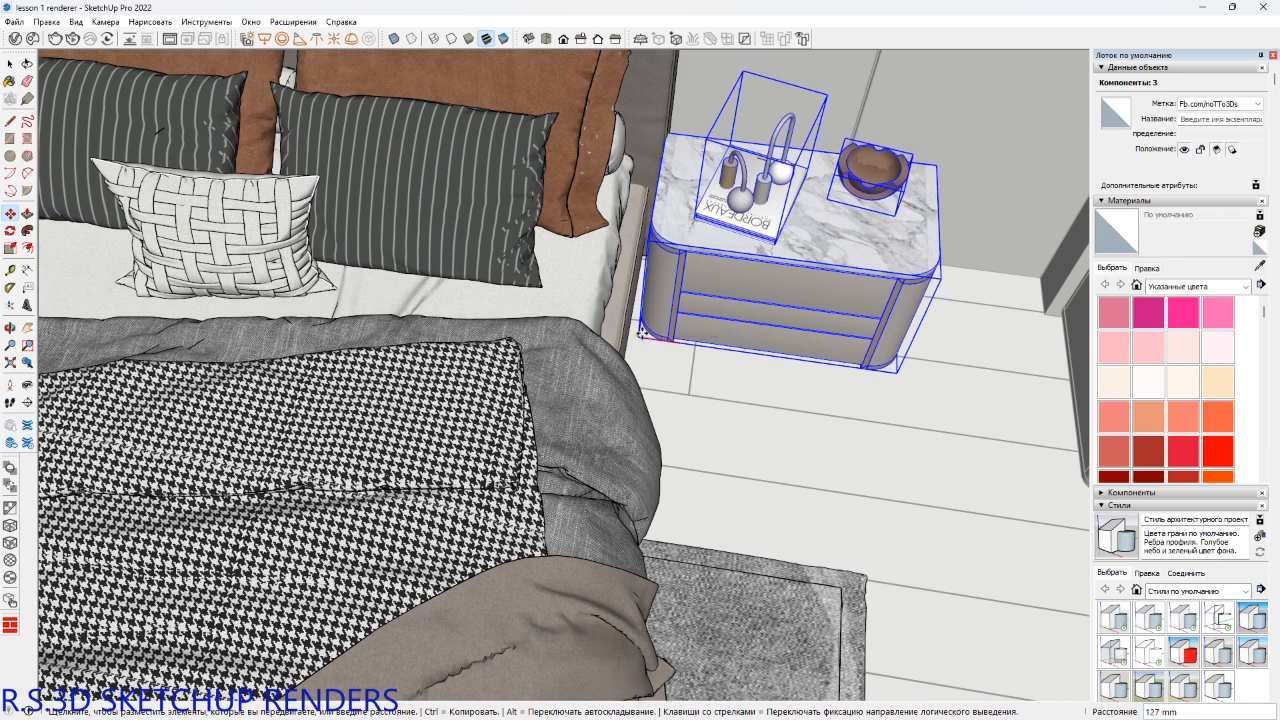
Select the left nightstand together with the shade, handle and leg of the lamp on top of it.
mouse_move(638, 333)
middle_mouse_down("shift")
mouse_move(648, 383)
mouse_move(750, 350)
mouse_move(1006, 346)
middle_mouse_up("shift")
scroll(650, 382, "down", 3)
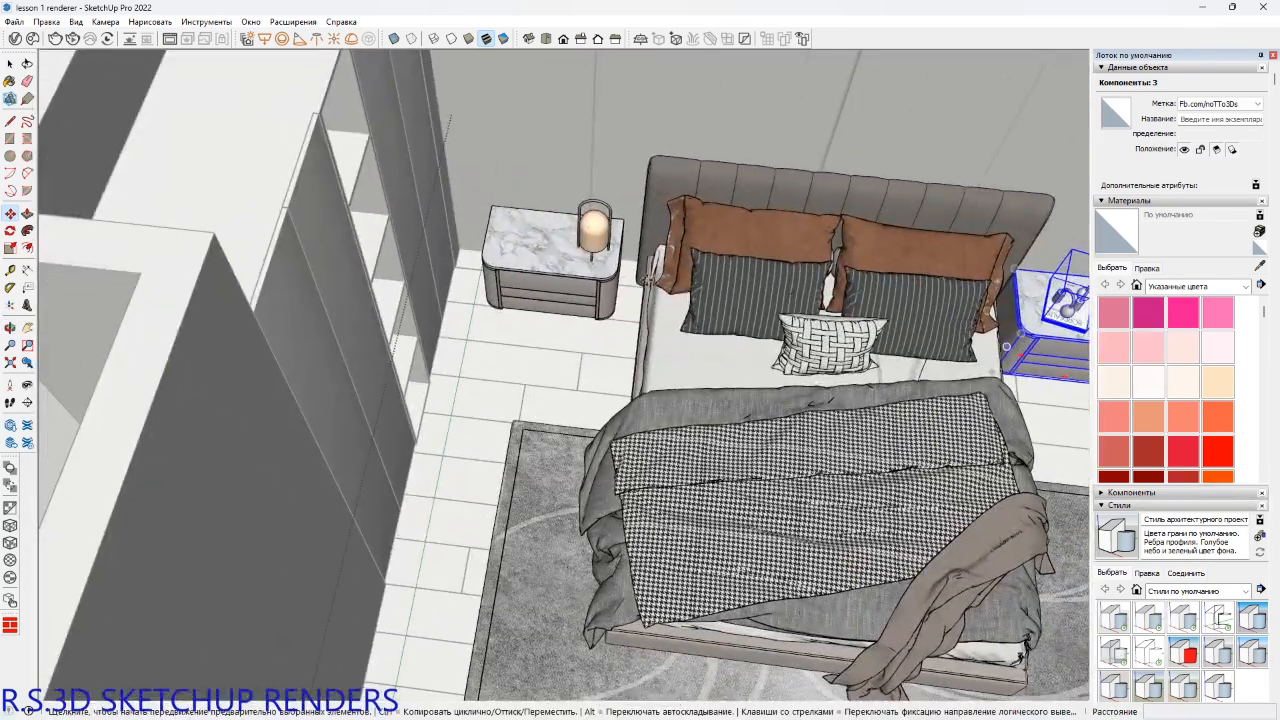
scroll(630, 280, "up", 3)
key("space")
left_click(588, 275)
scroll(585, 275, "up", 3)
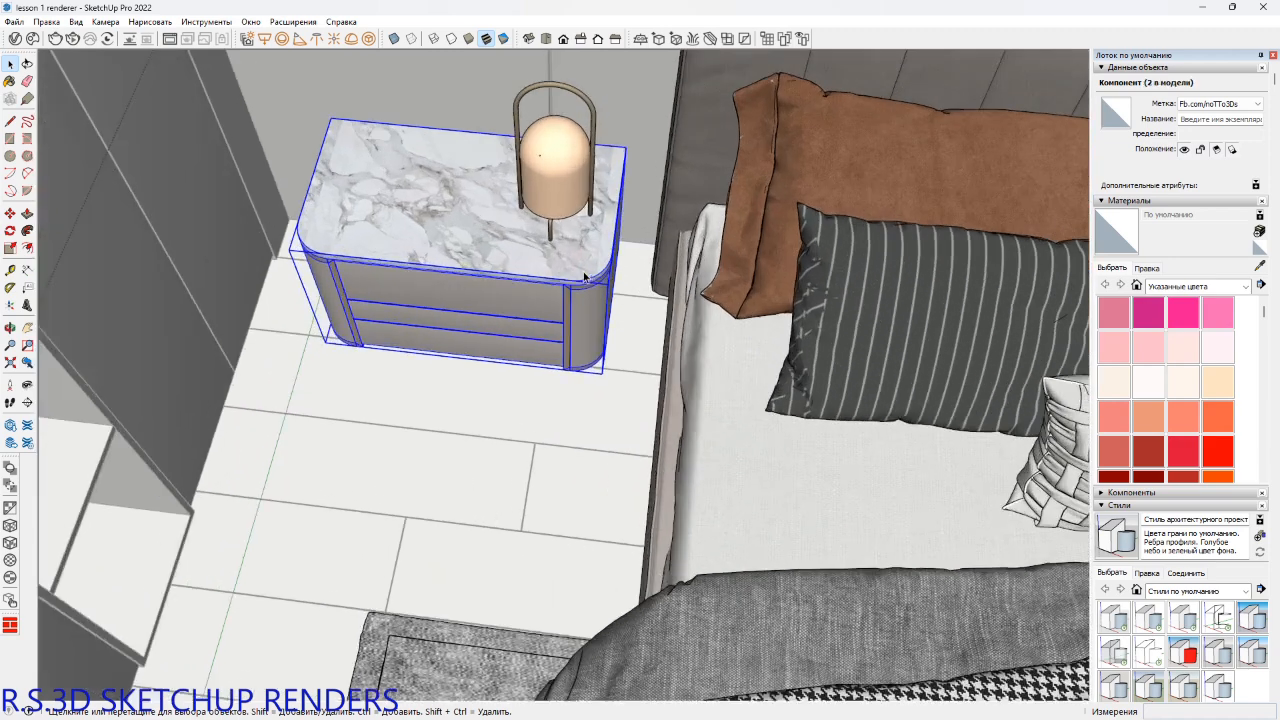
left_click(566, 186, "shift")
scroll(568, 188, "up", 3)
left_click(593, 136, "shift")
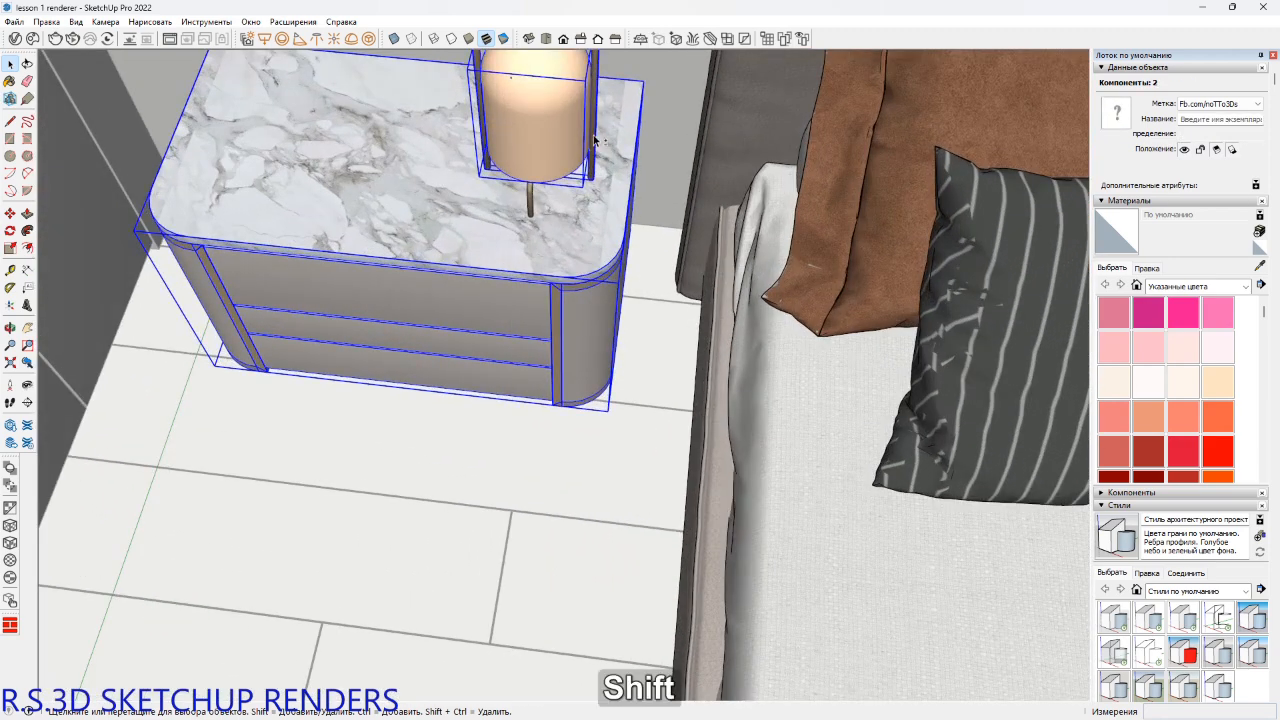
scroll(535, 208, "down", 1)
middle_click_drag(535, 208, 499, 307, "shift")
left_click(506, 368, "shift")
key("m")
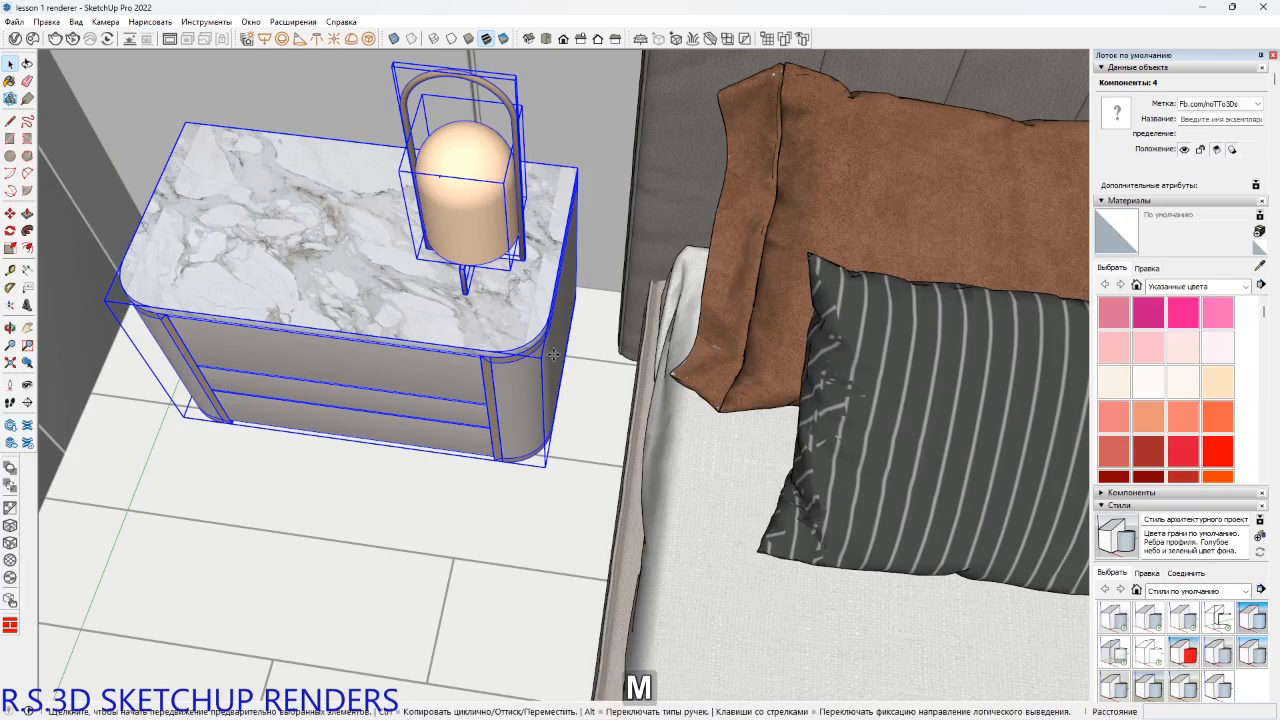
left_click(549, 467)
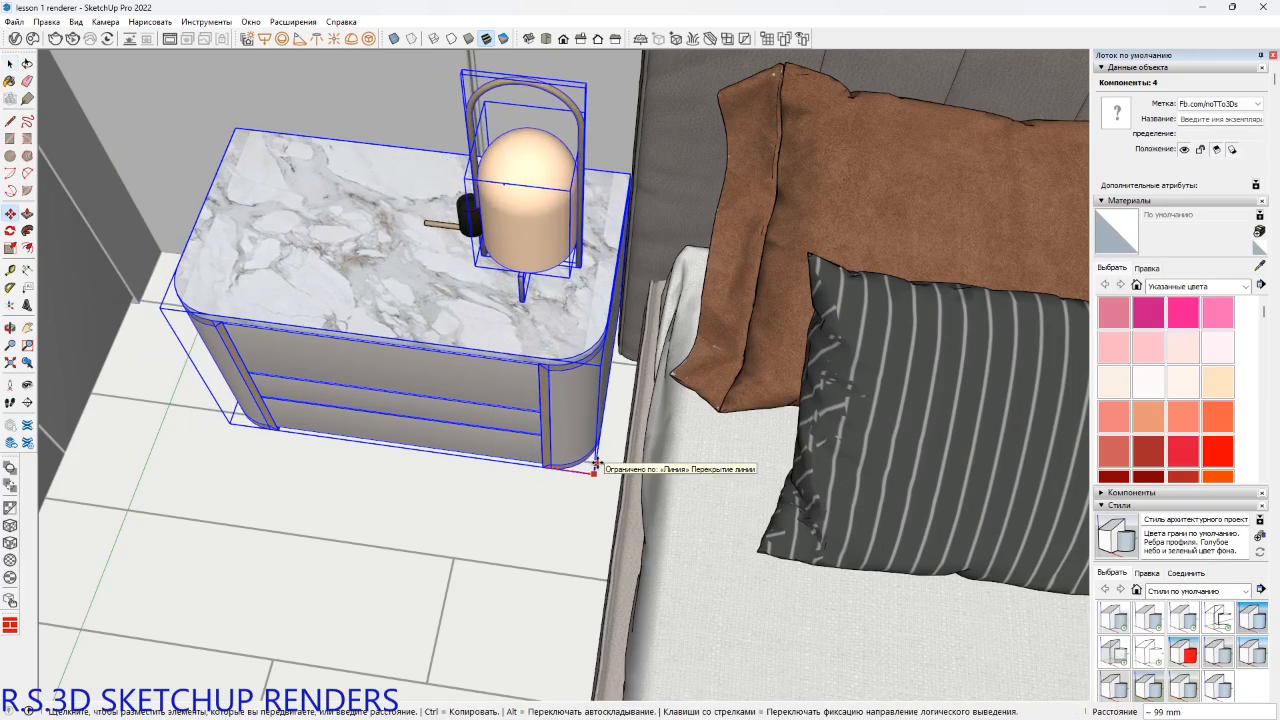
key("space")
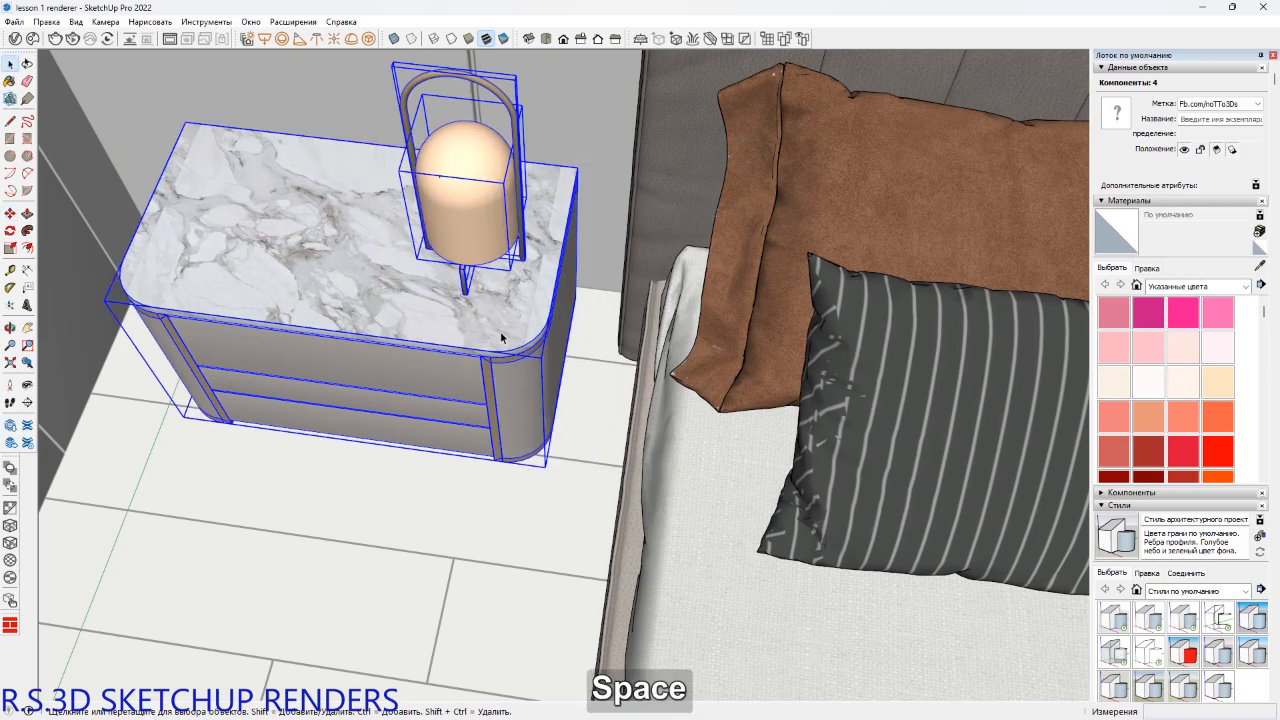
Add the remaining lamp parts beneath the shade to the selection of the left nightstand and lamp.
middle_click_drag(463, 267, 500, 134)
middle_click_drag(519, 121, 430, 145)
scroll(422, 149, "up", 5)
scroll(422, 149, "up", 3)
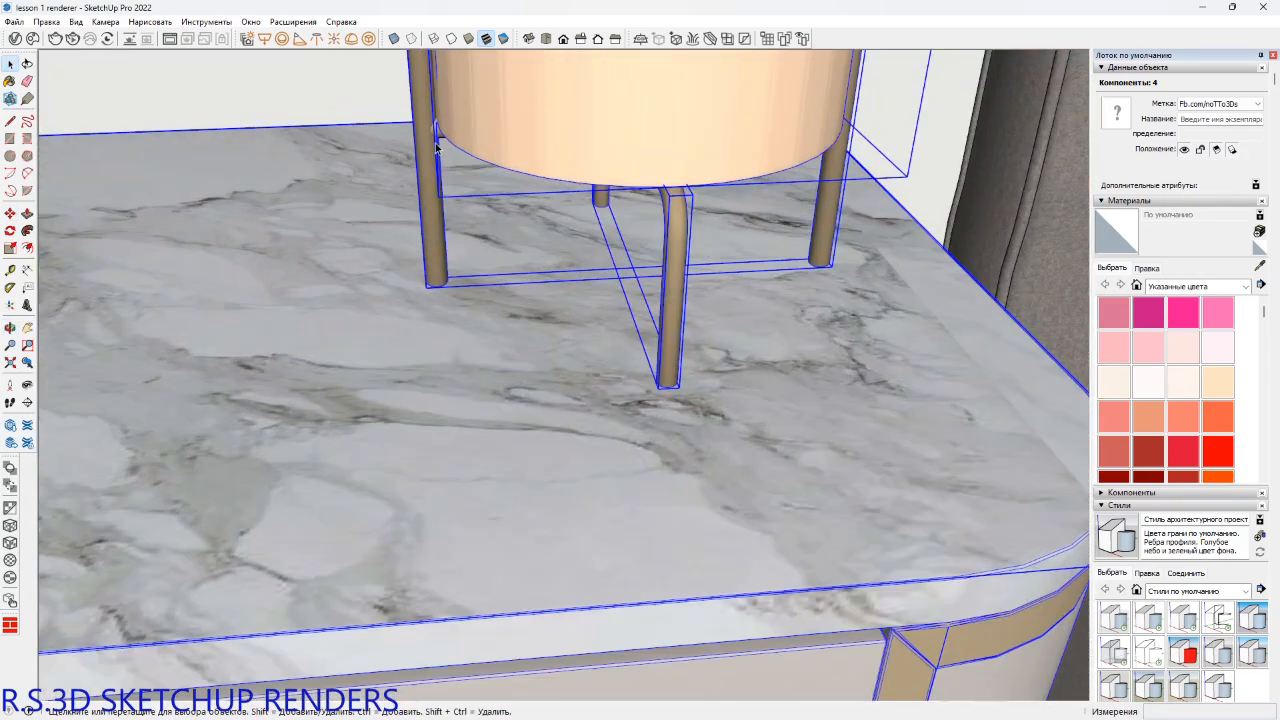
middle_click_drag(560, 319, 581, 219)
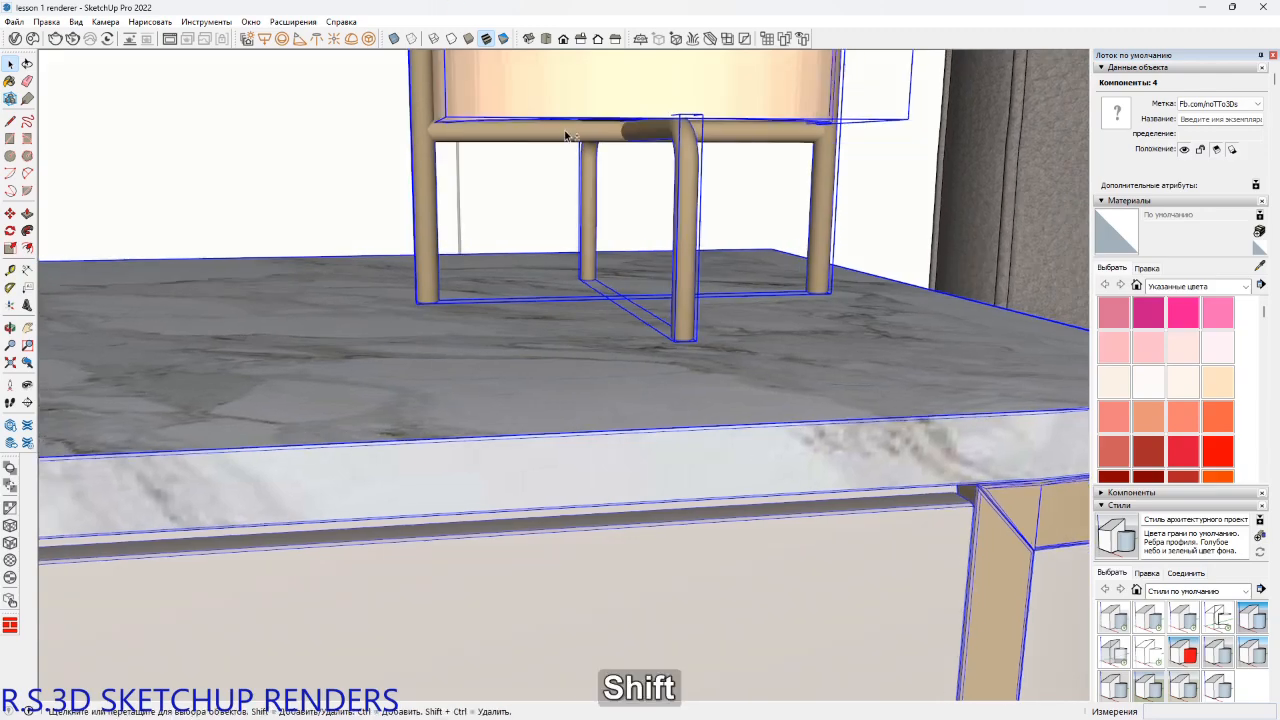
middle_click_drag(588, 160, 554, 457, "shift")
left_click(593, 314, "shift")
Move the left nightstand with its complete lamp about 100 mm along the red axis toward the bed.
scroll(554, 457, "down", 3)
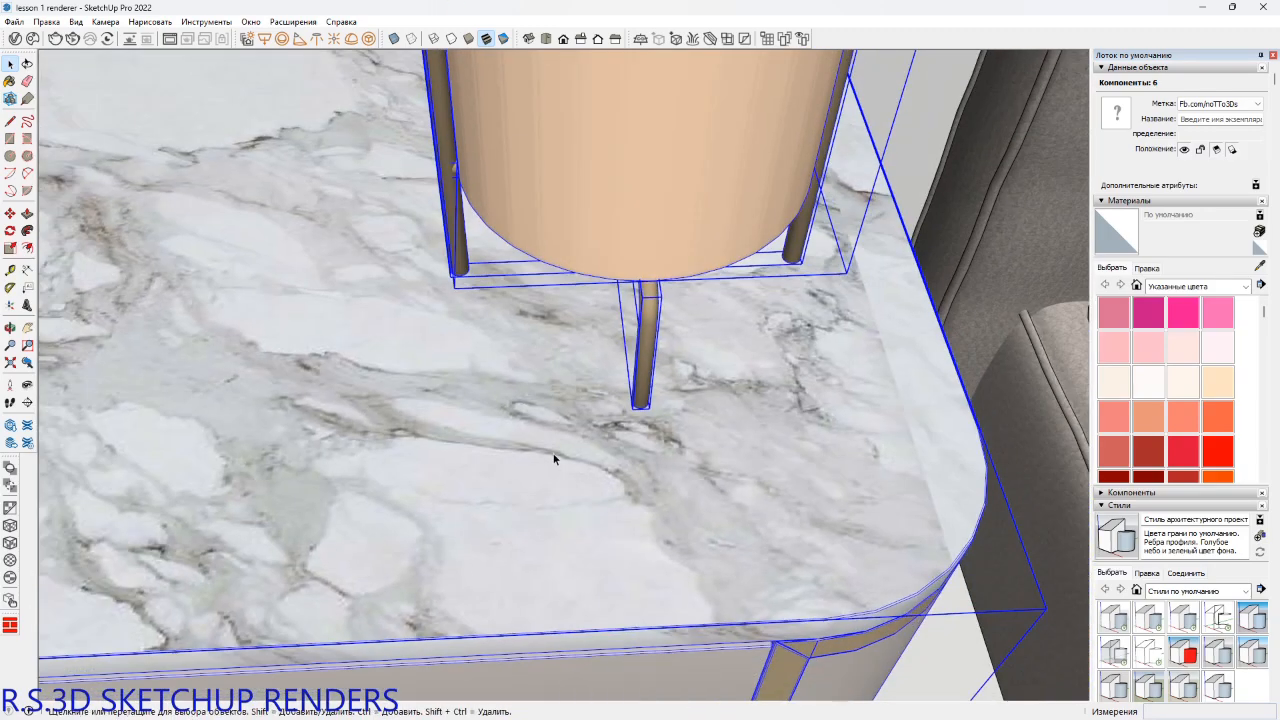
scroll(554, 455, "down", 4)
middle_click_drag(551, 386, 546, 292, "shift")
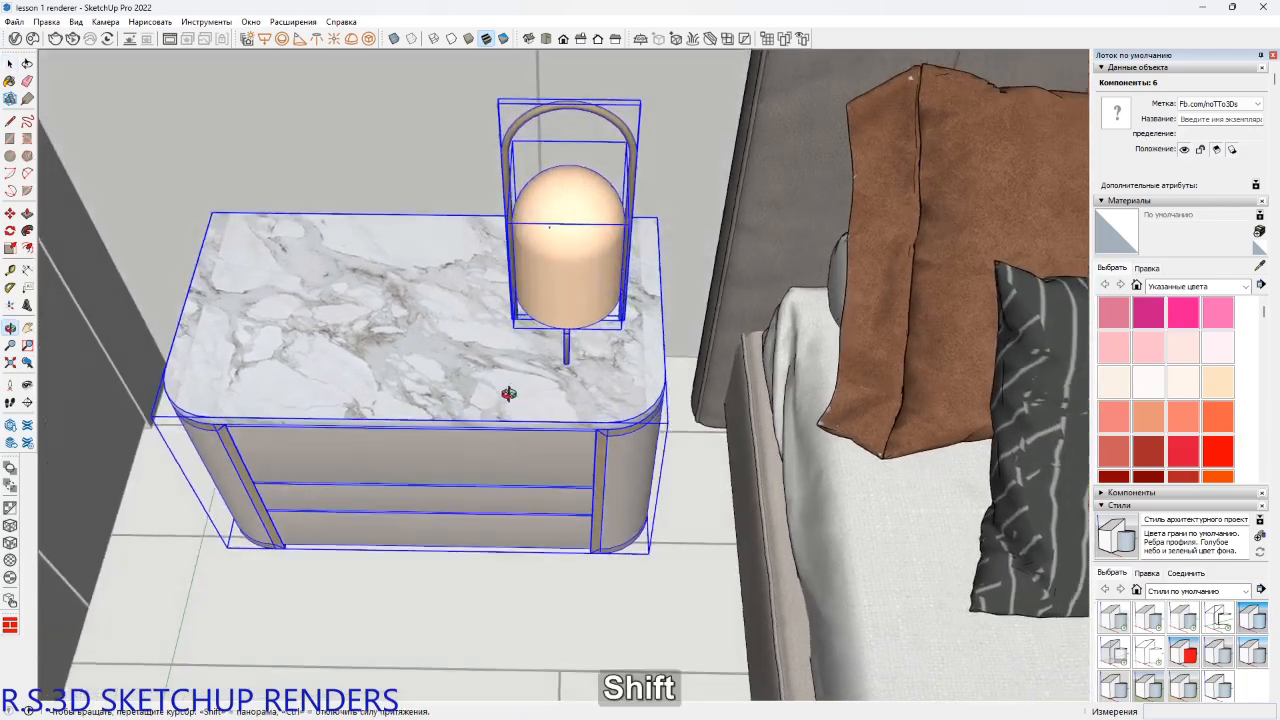
middle_click_drag(508, 394, 560, 568)
key("m")
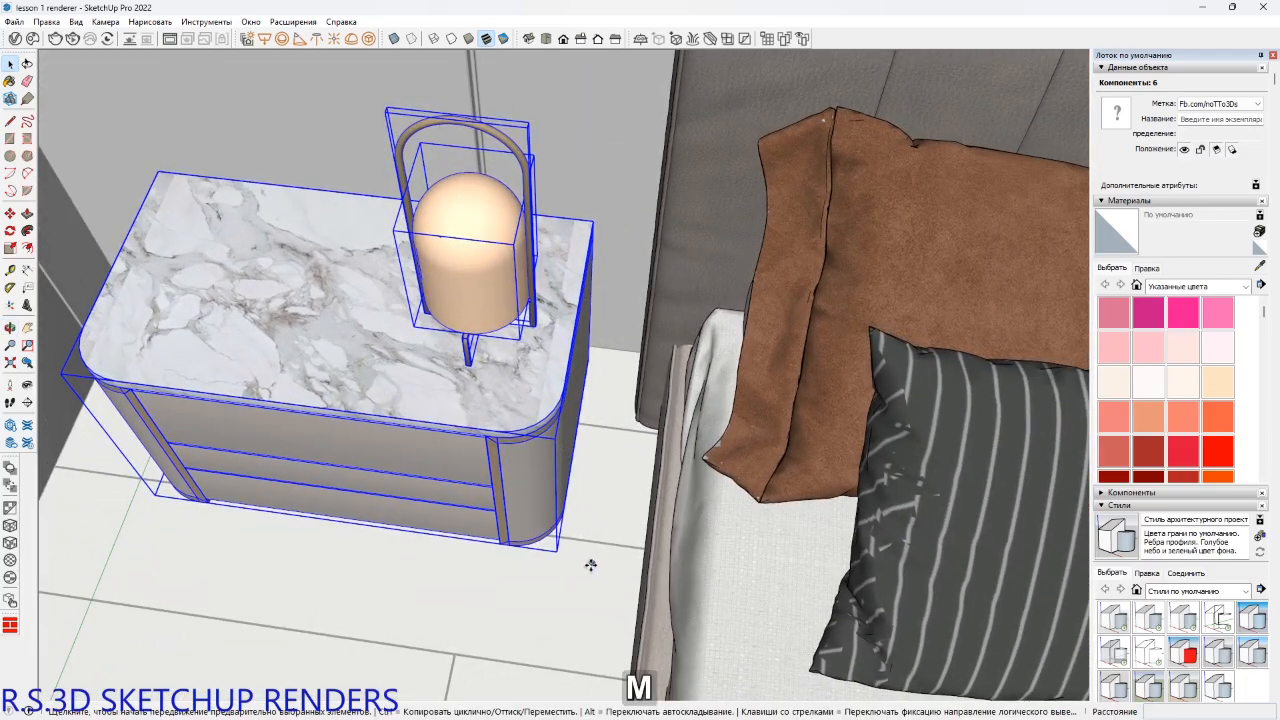
left_click(557, 549)
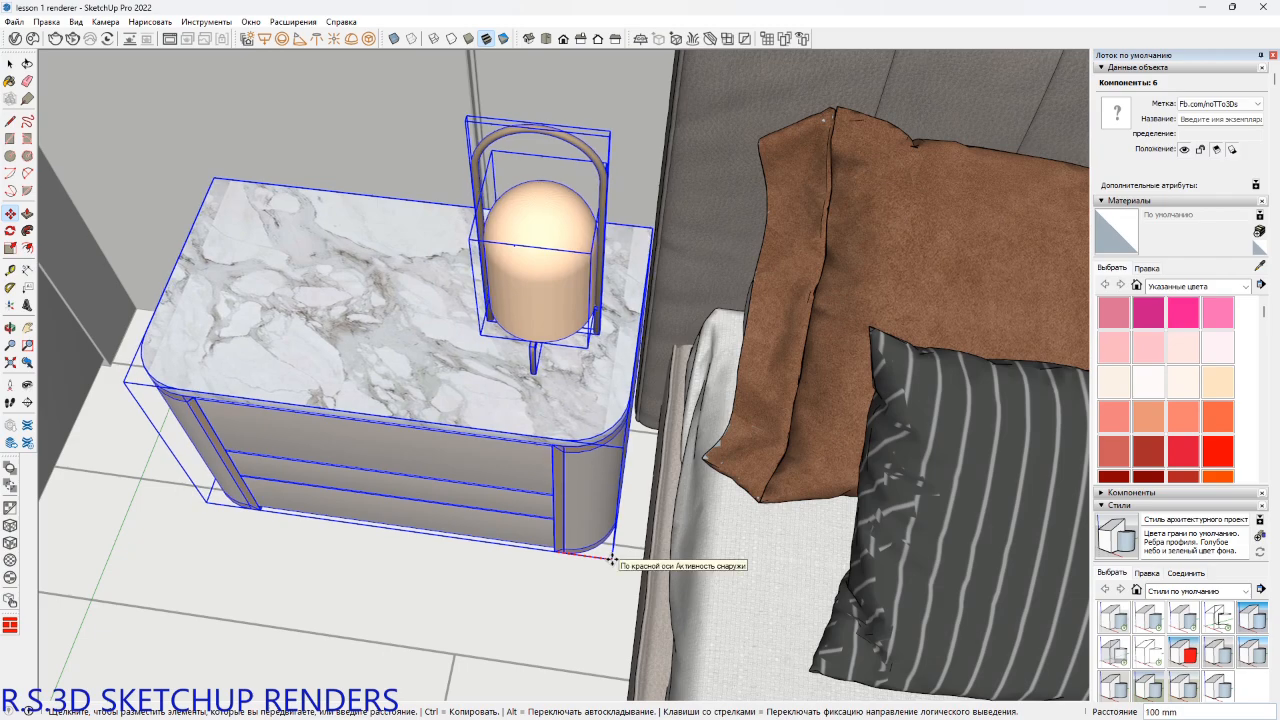
left_click(612, 560)
Leave the Move command and clear the selection of the left nightstand and its lamp.
middle_click_drag(440, 360, 442, 530, "shift")
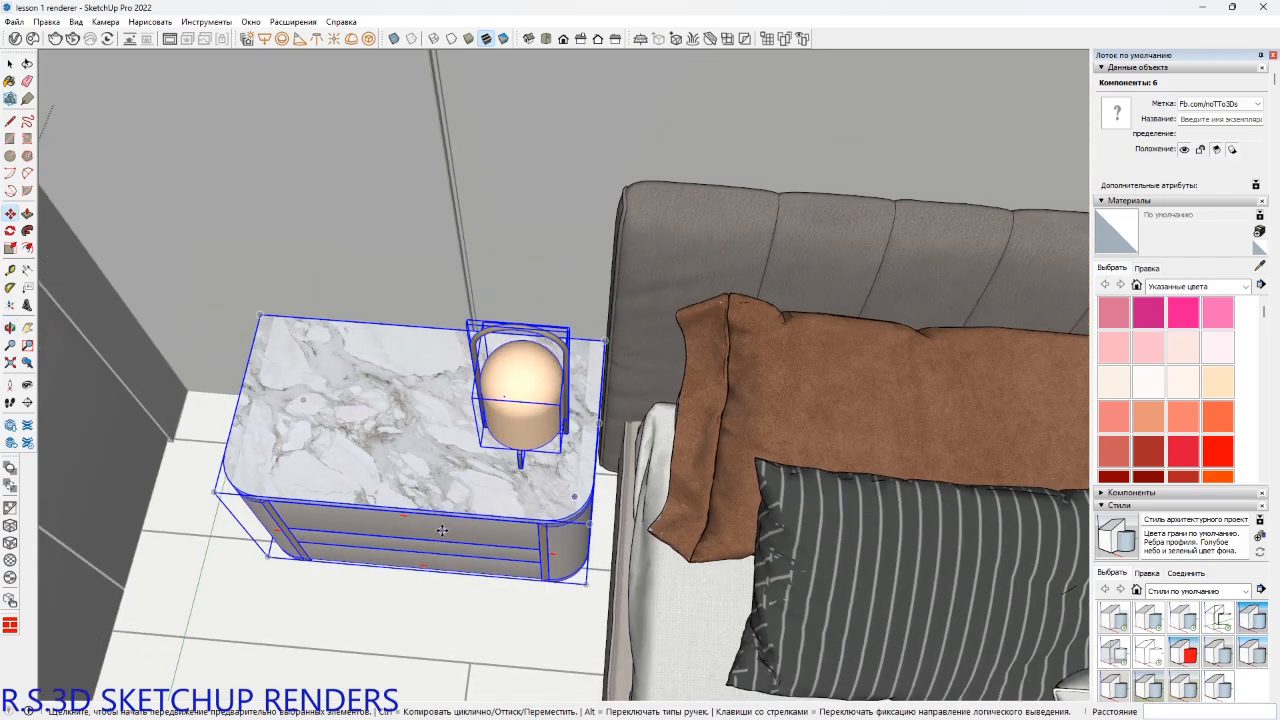
scroll(442, 530, "down", 6)
middle_click_drag(515, 494, 421, 344, "shift")
scroll(421, 344, "down", 3)
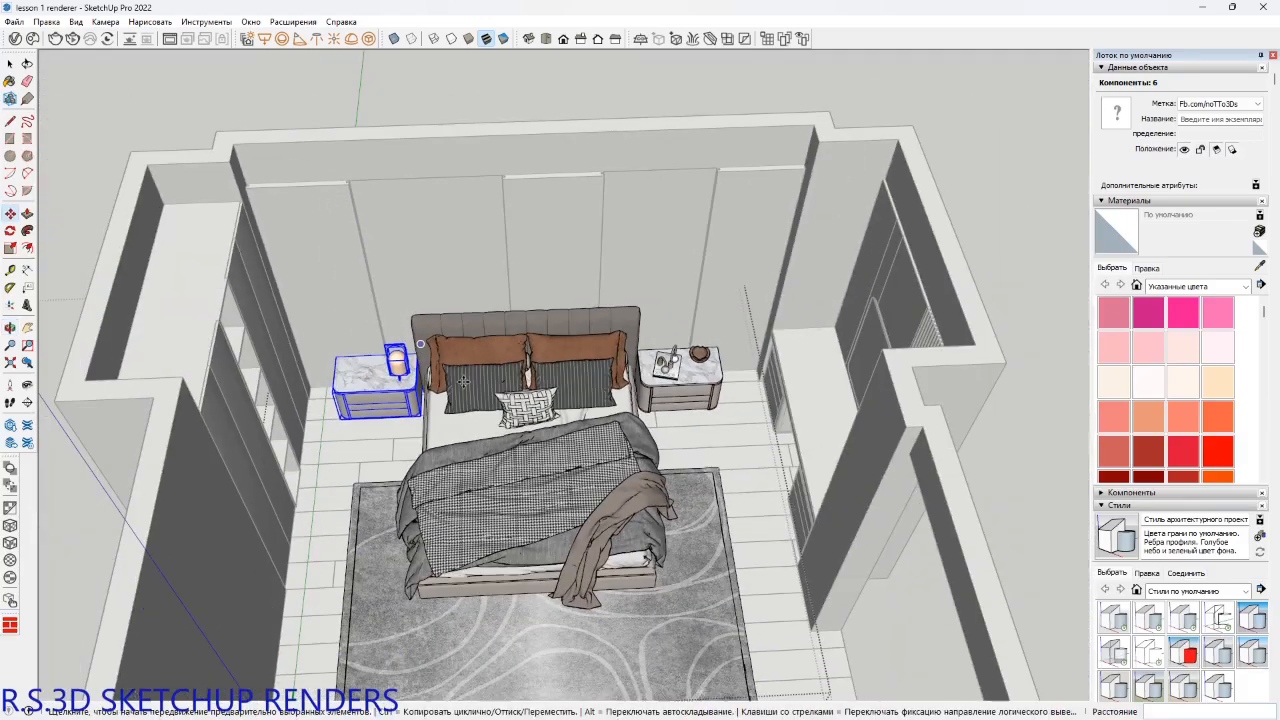
middle_click_drag(463, 381, 534, 289, "shift")
key("space")
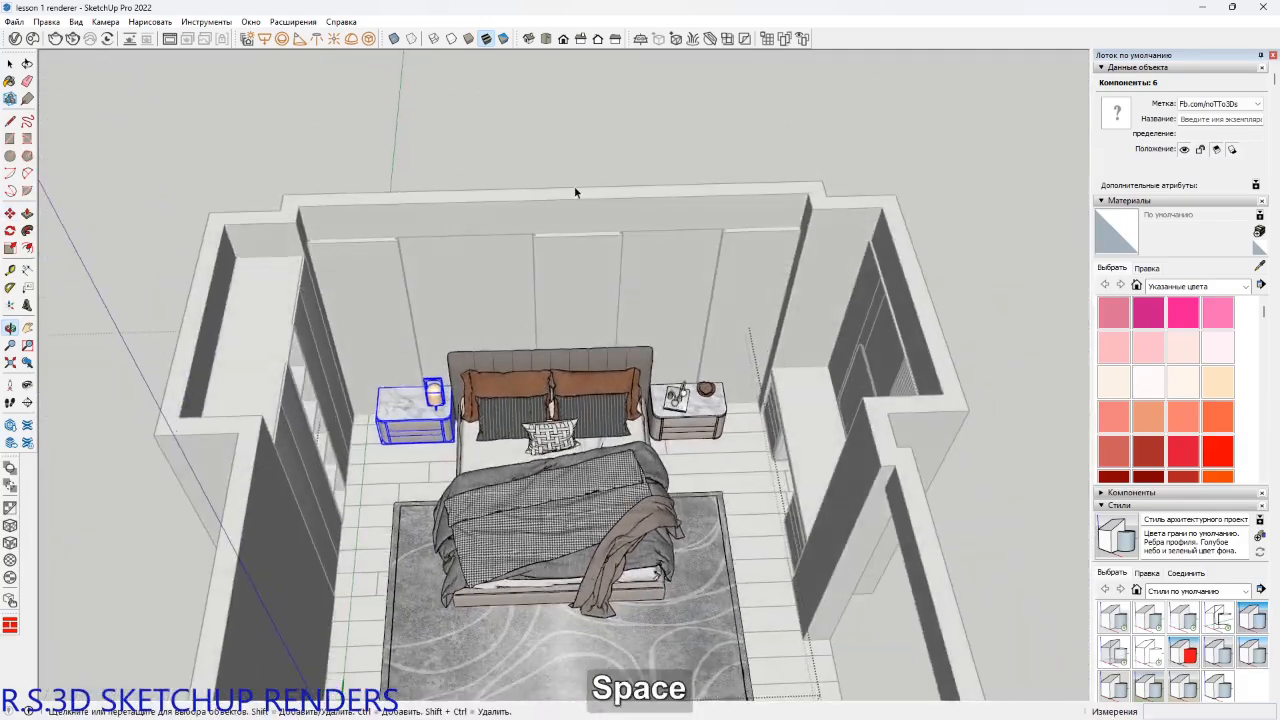
scroll(568, 376, "up", 3)
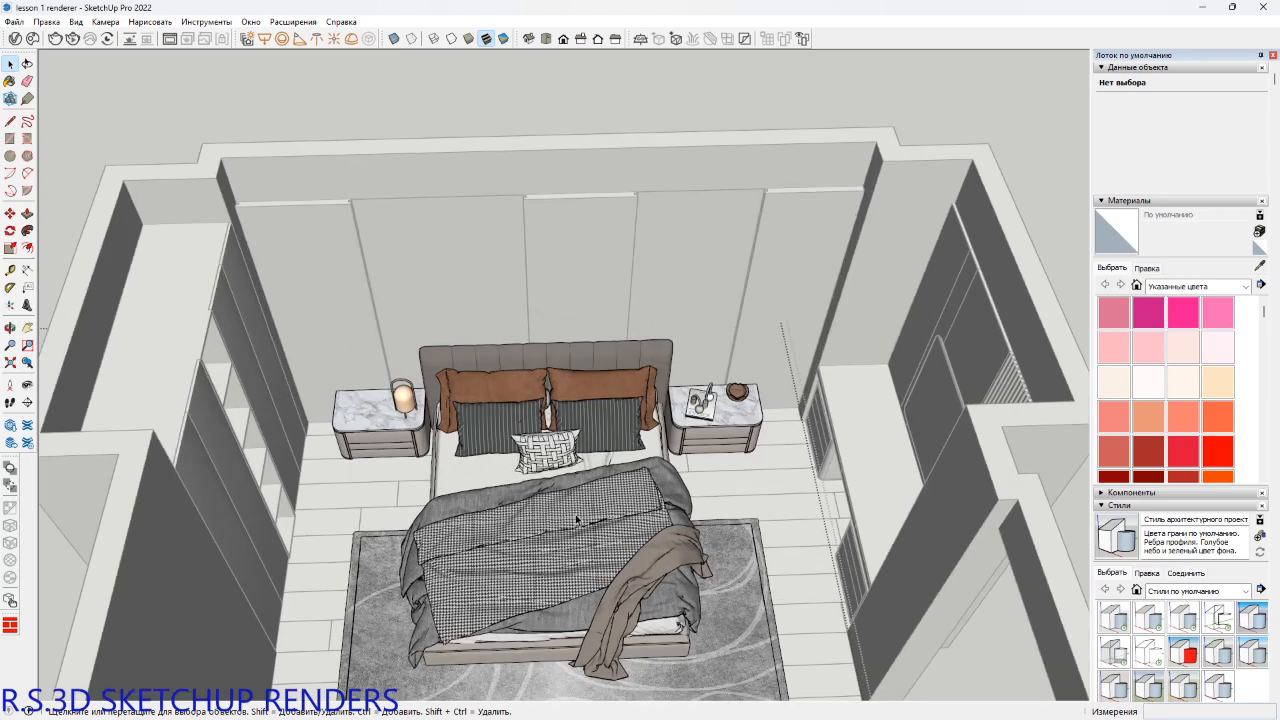
Select the rug inside the bed set, move it about 749 mm along the green axis toward the headboard wall, and close the component.
left_click(736, 597)
double_click(737, 597)
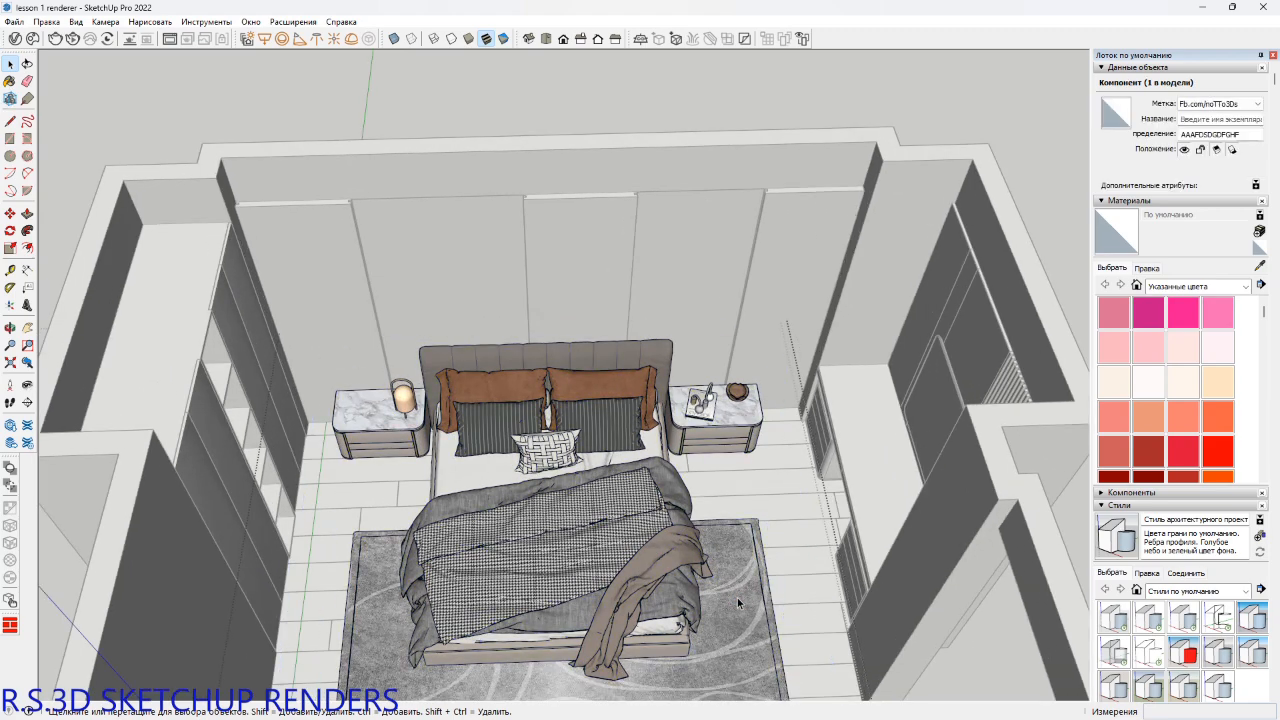
middle_click_drag(737, 597, 664, 583, "shift")
key("m")
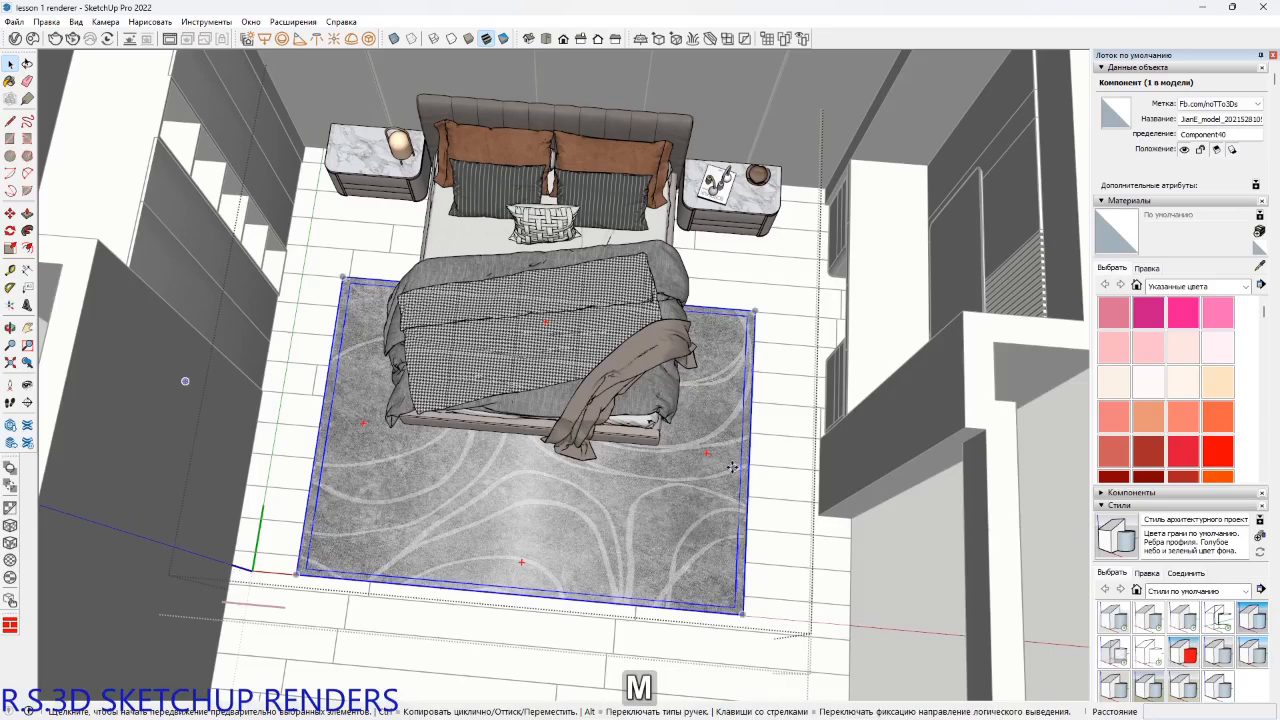
left_click(728, 470)
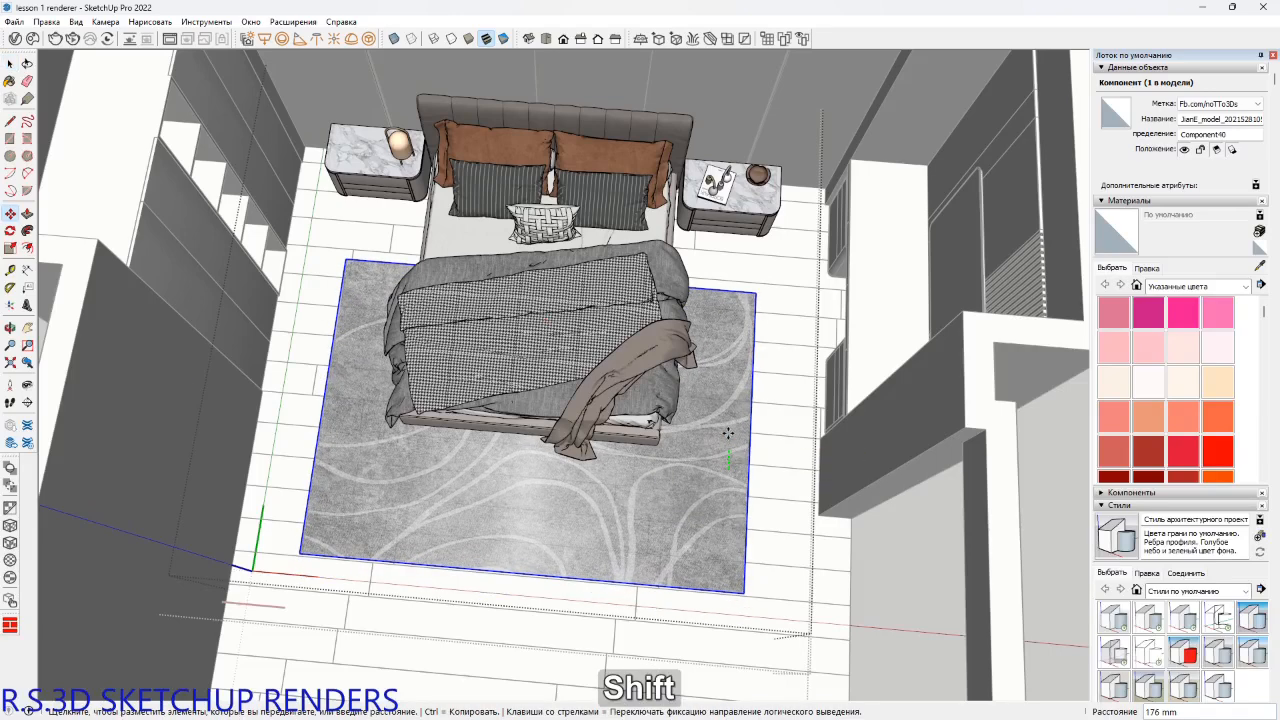
key("shift")
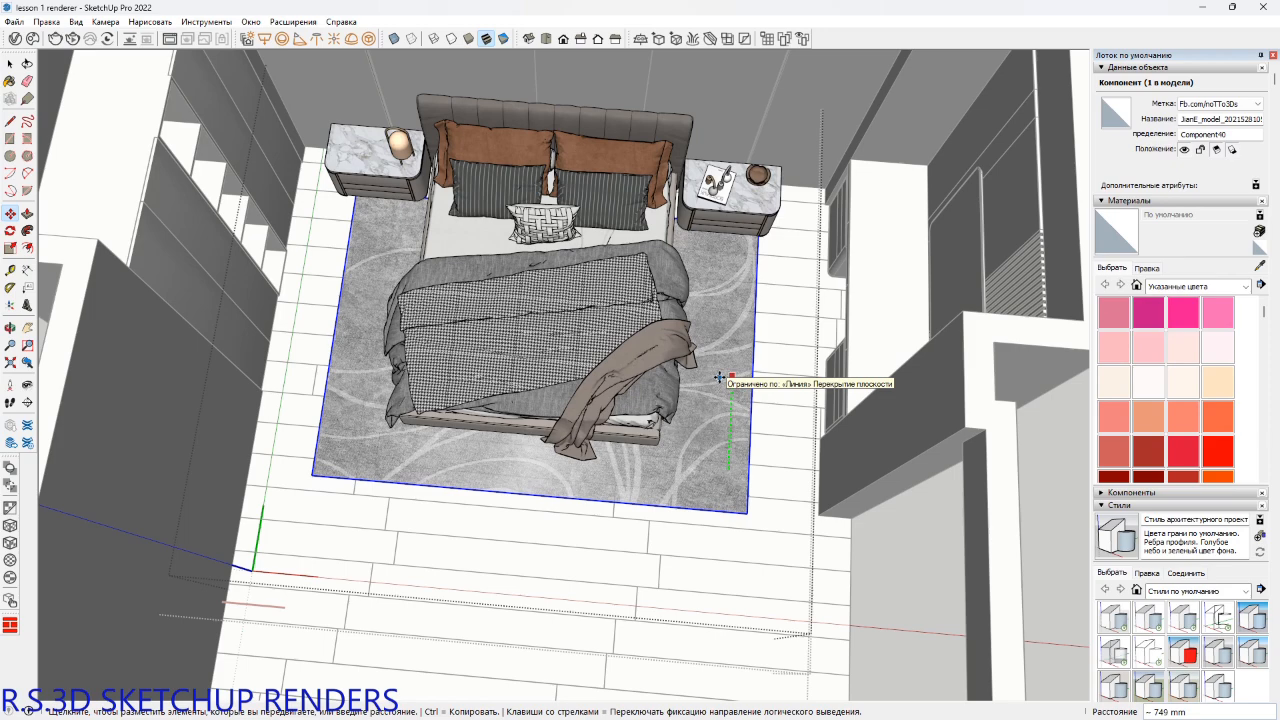
left_click(718, 377)
middle_click_drag(718, 377, 757, 313, "shift")
key("space")
key("Escape")
scroll(650, 330, "down", 5)
key("Escape")
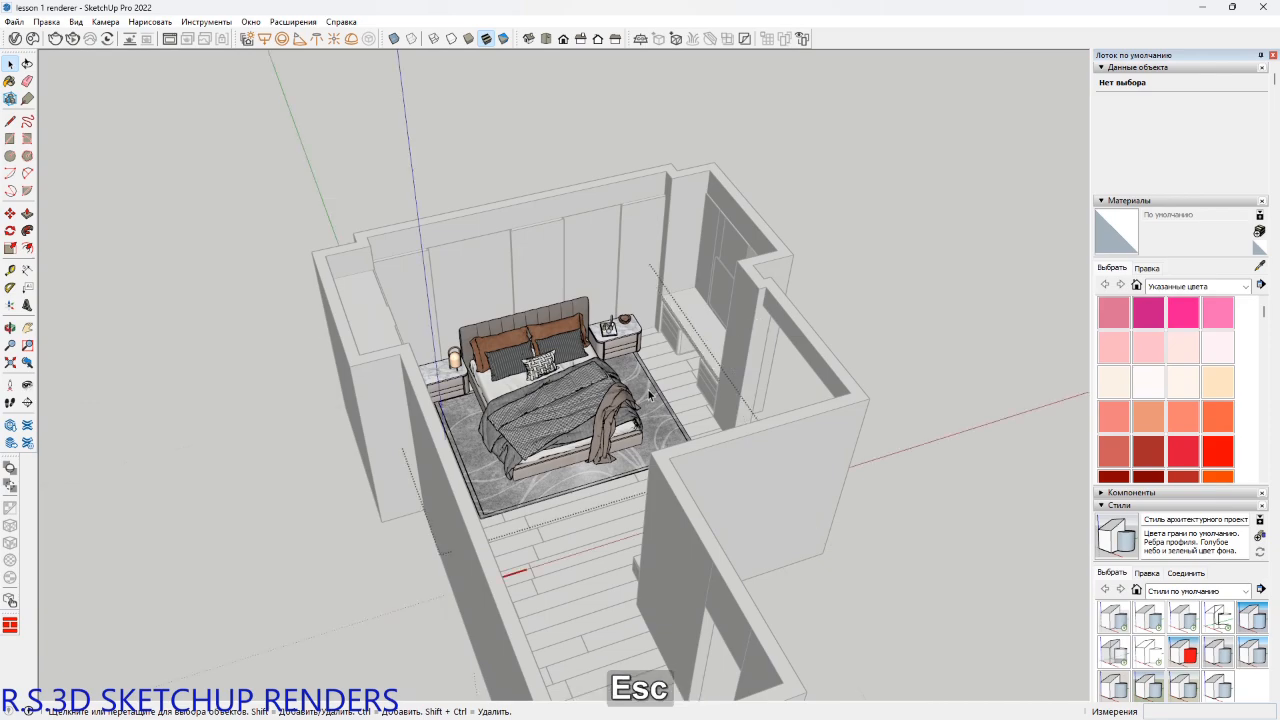
Move the whole King Size Bed component about 61 mm along the red axis toward the desk side and clear the selection.
scroll(648, 390, "up", 3)
scroll(648, 390, "down", 3)
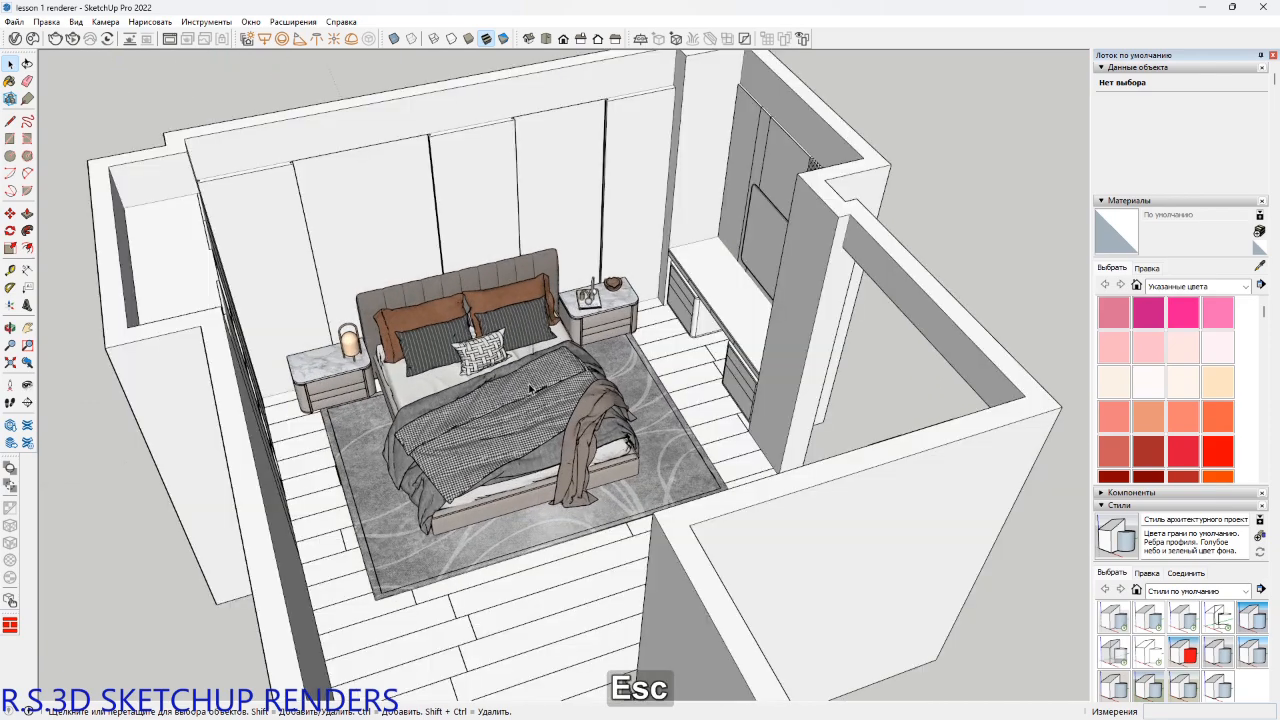
middle_click_drag(648, 390, 357, 490)
scroll(586, 320, "up", 2)
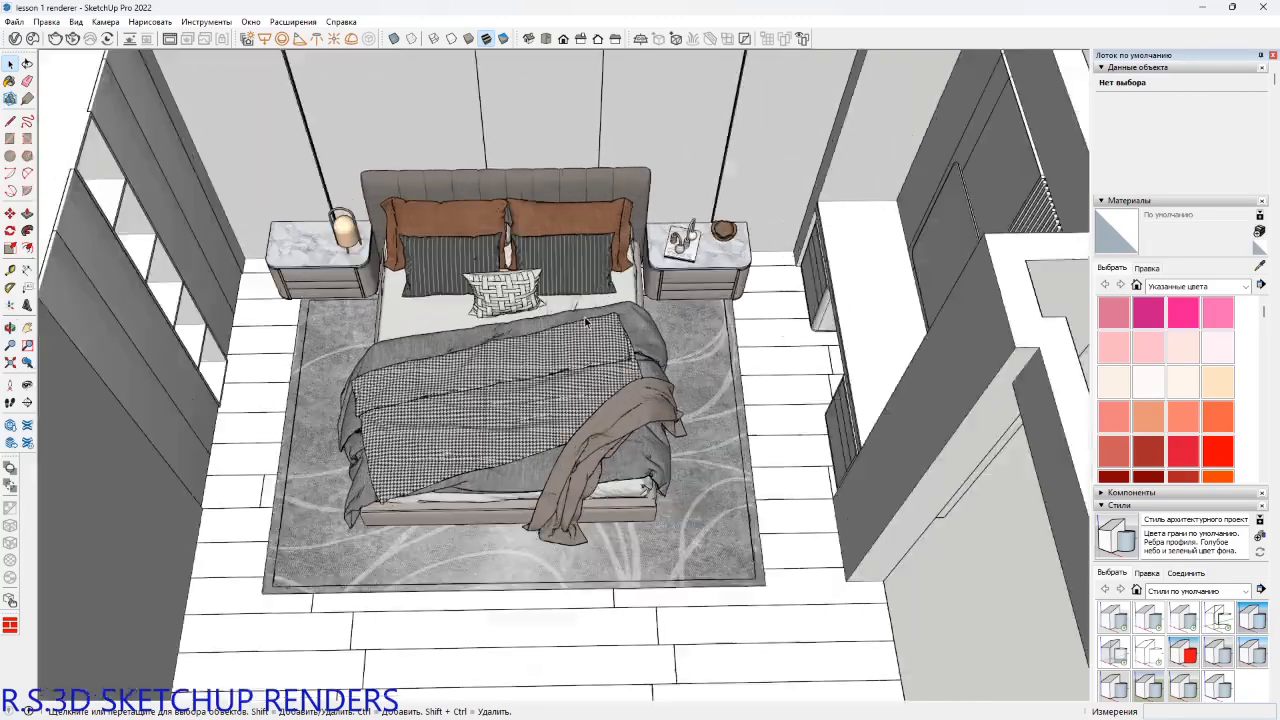
left_click(586, 320)
key("m")
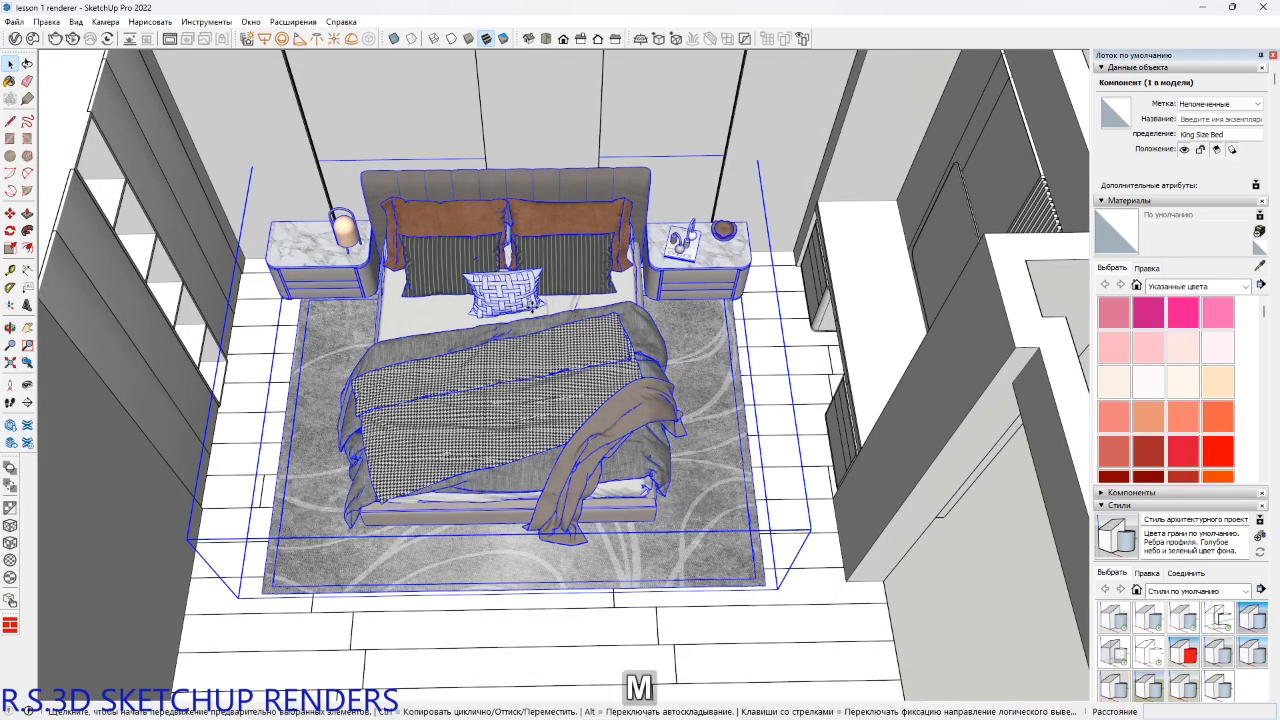
left_click(513, 317)
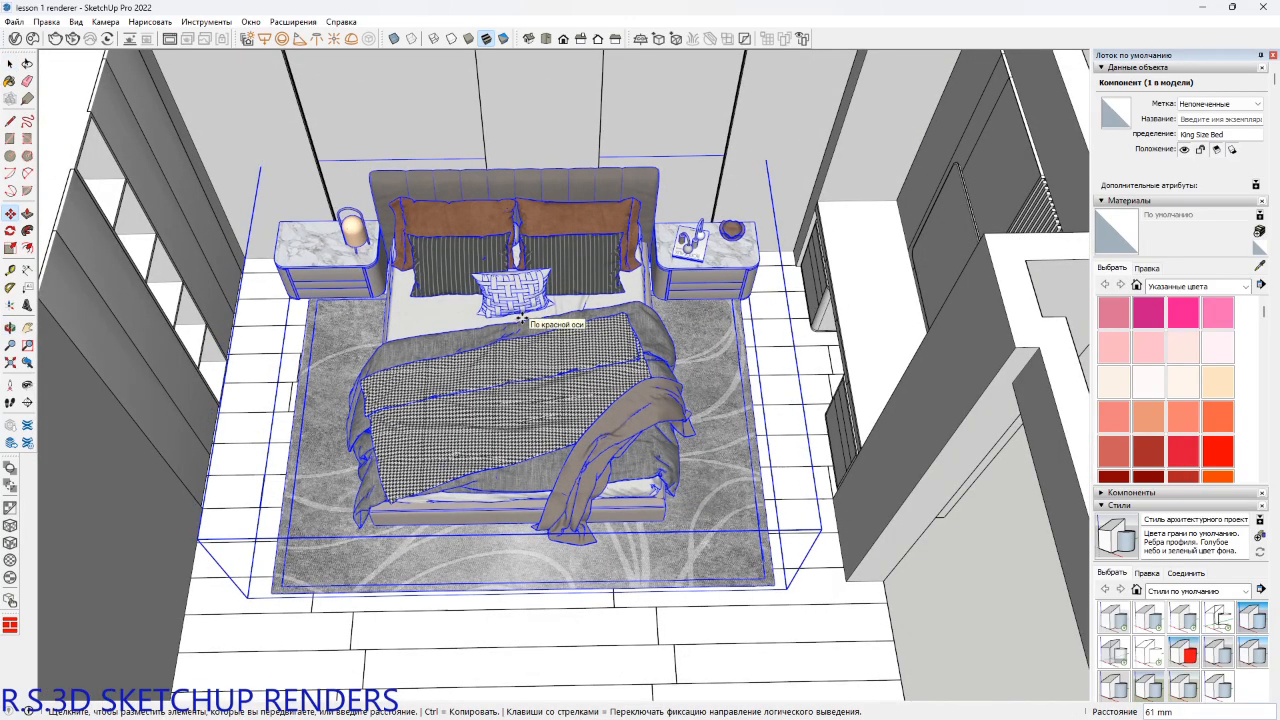
left_click(522, 318)
middle_click_drag(522, 318, 505, 377, "shift")
scroll(505, 377, "down", 1)
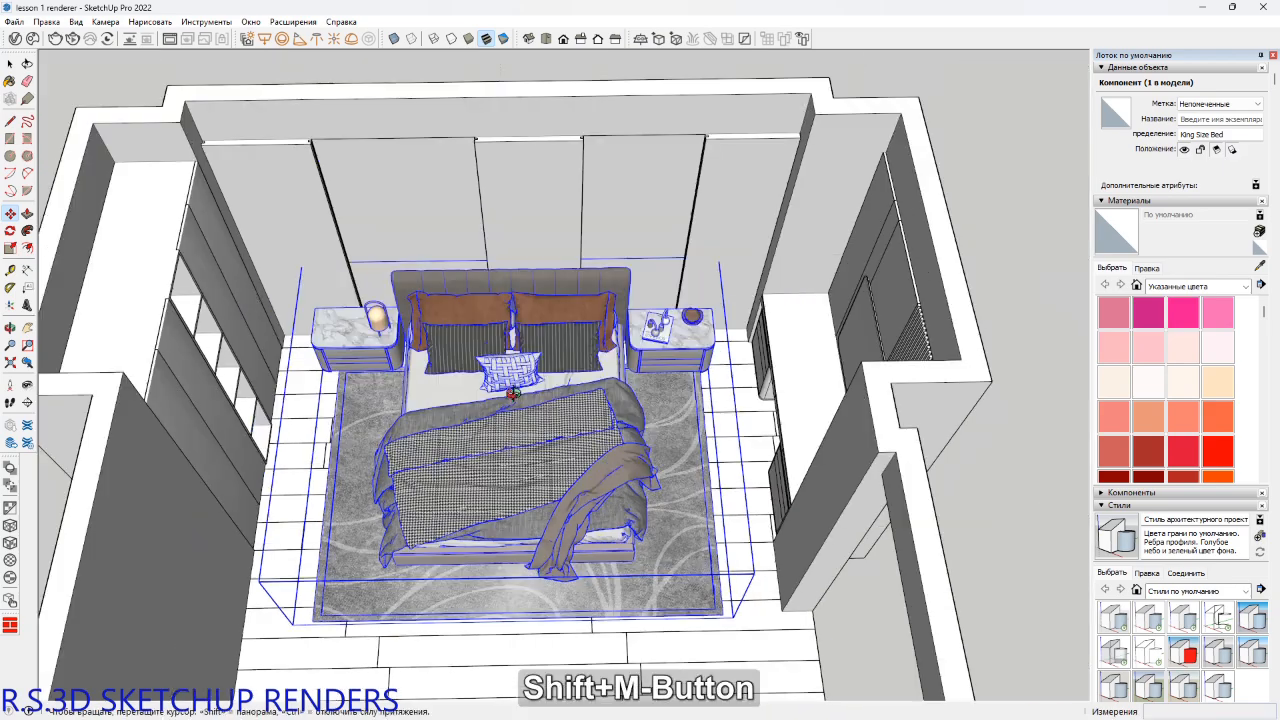
key("space")
scroll(517, 410, "down", 1)
left_click(860, 420)
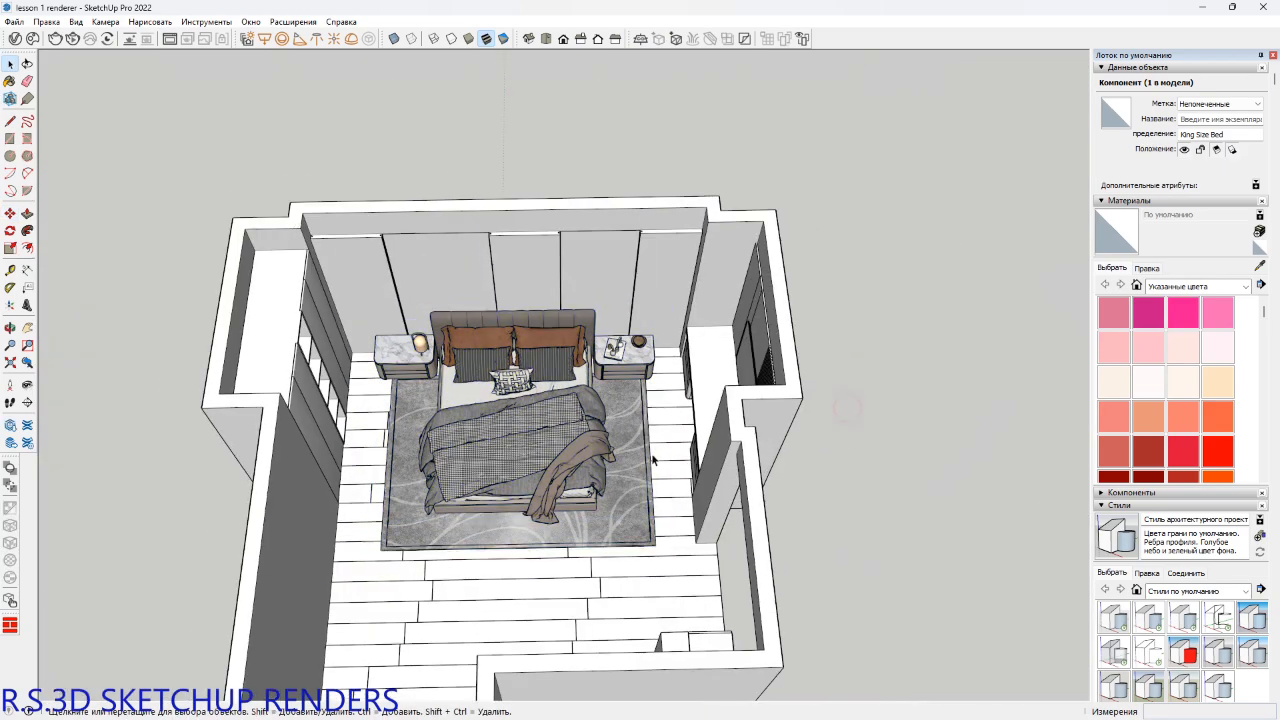
Open 3D Warehouse and search it for "tv".
middle_click_drag(843, 405, 916, 315, "shift")
middle_click_drag(846, 374, 1200, 559, "shift")
middle_click_drag(572, 455, 810, 540, "shift")
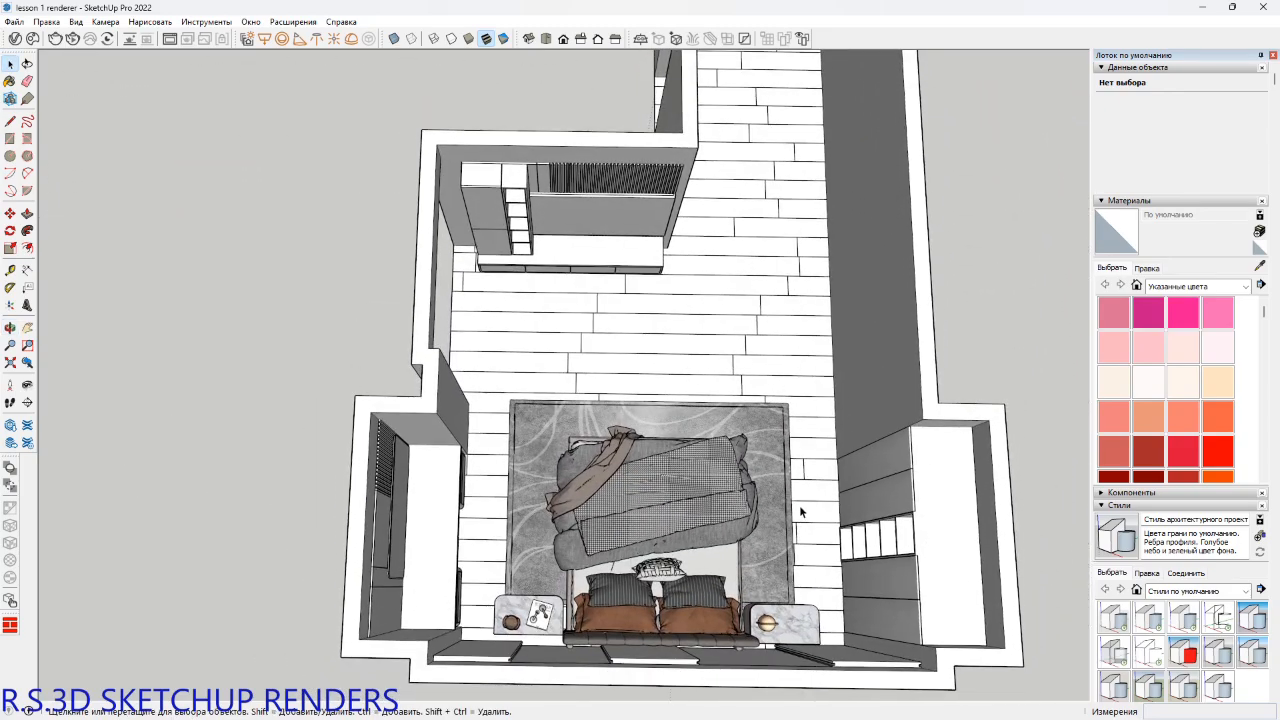
left_click(38, 431)
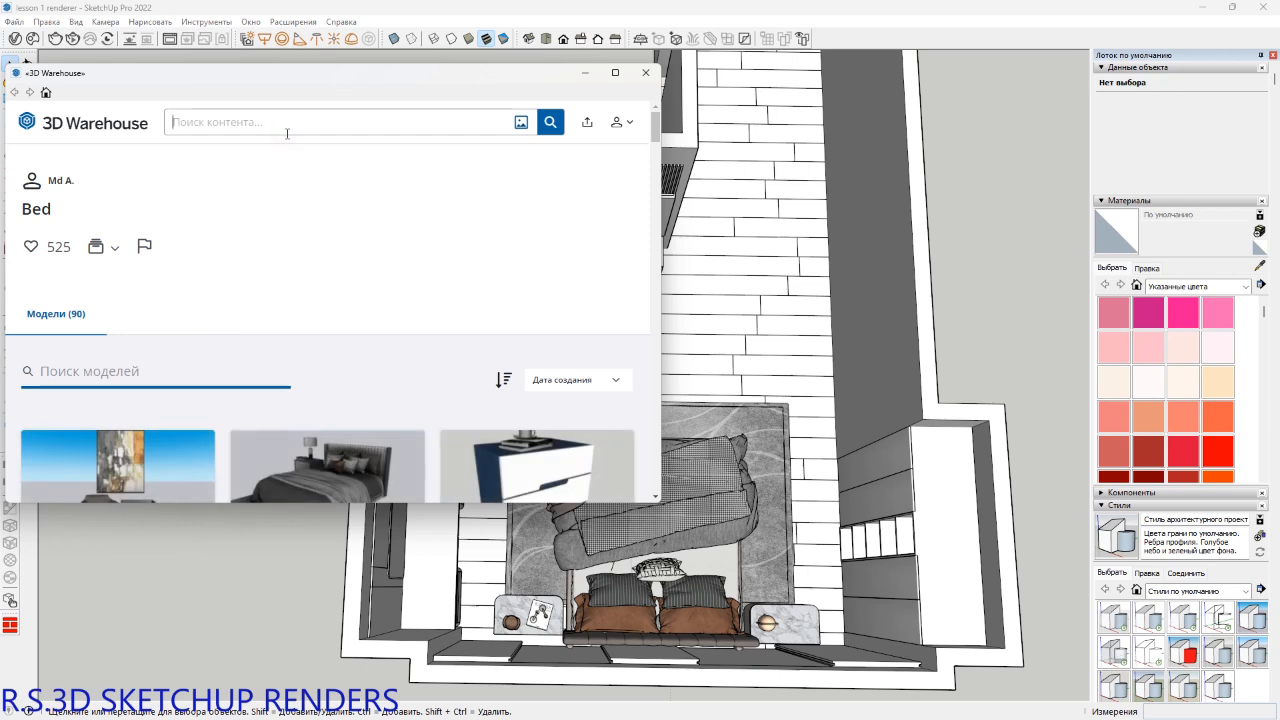
left_click(287, 122)
type("tv")
key("Return")
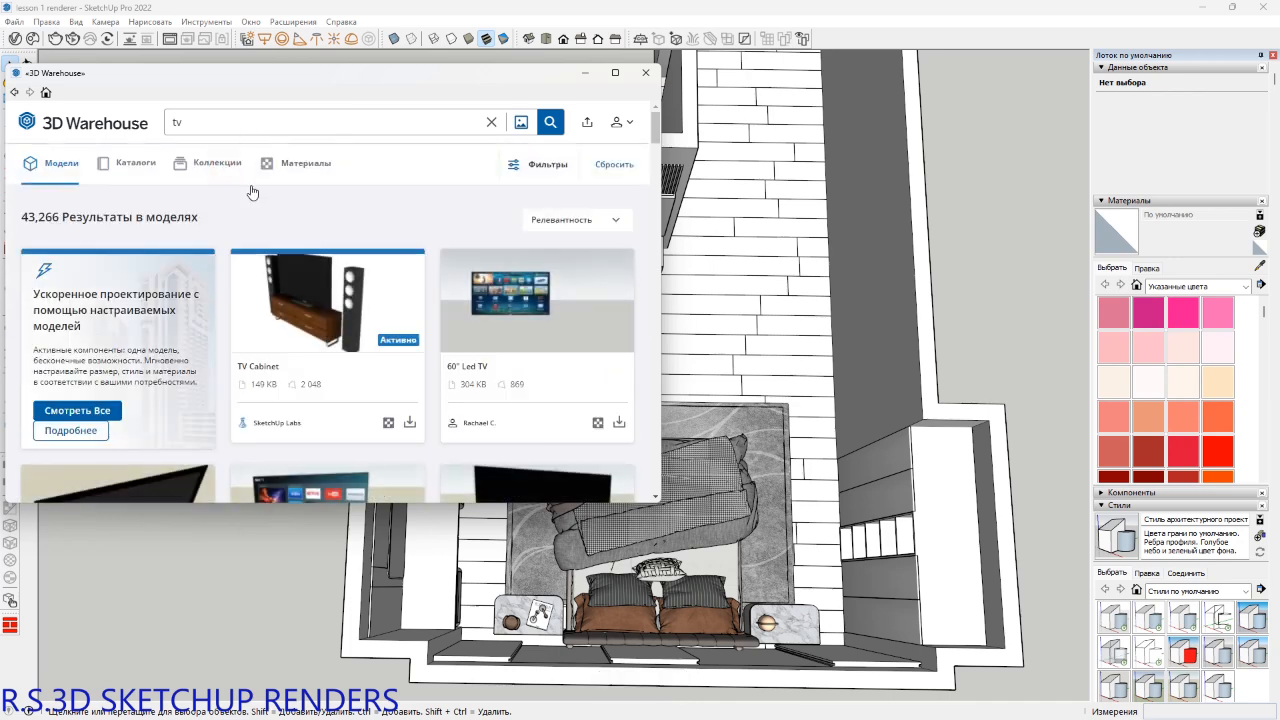
Restrict the tv search results to collections and browse them for a suitable wall television.
left_click(240, 168)
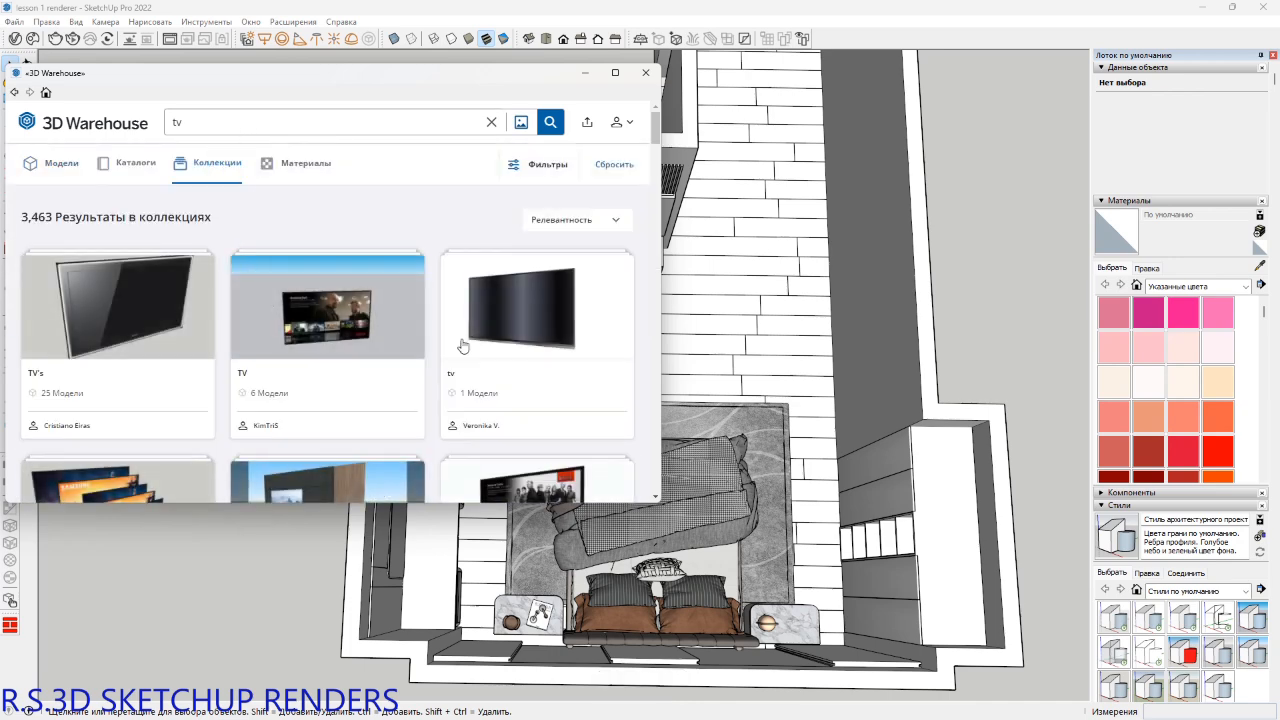
scroll(510, 357, "down", 2)
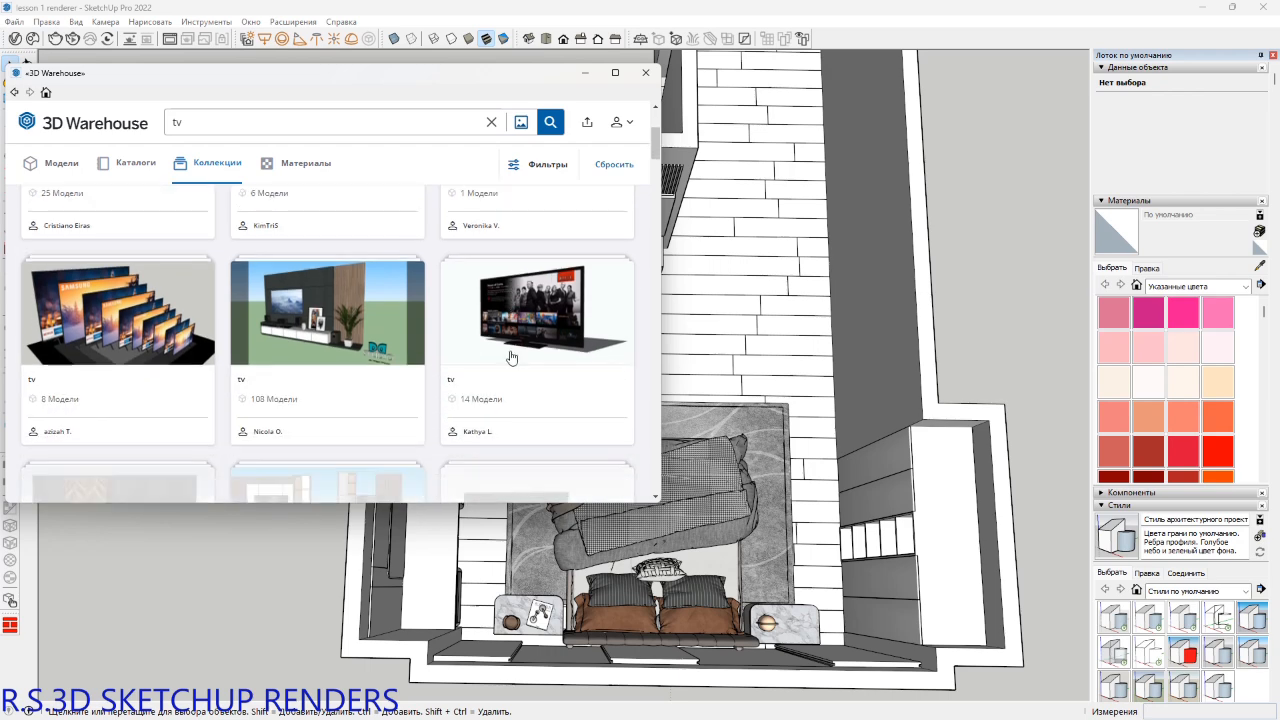
scroll(211, 384, "down", 1)
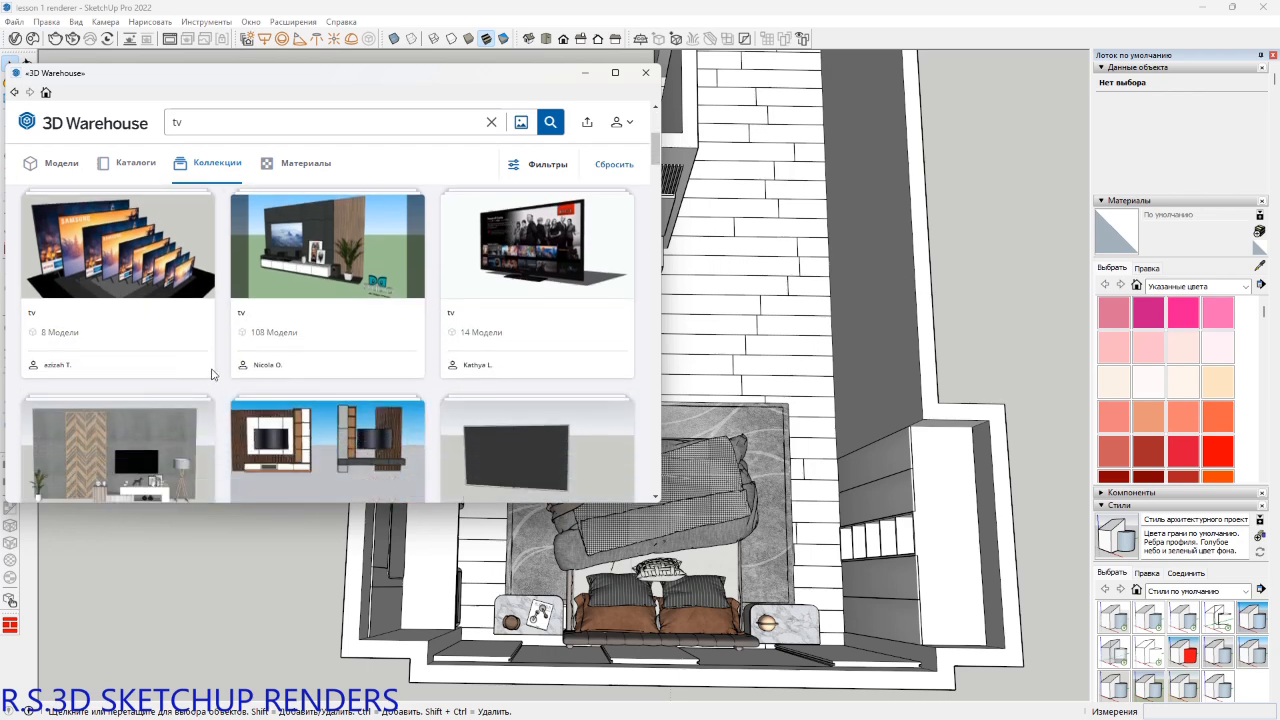
scroll(205, 375, "down", 3)
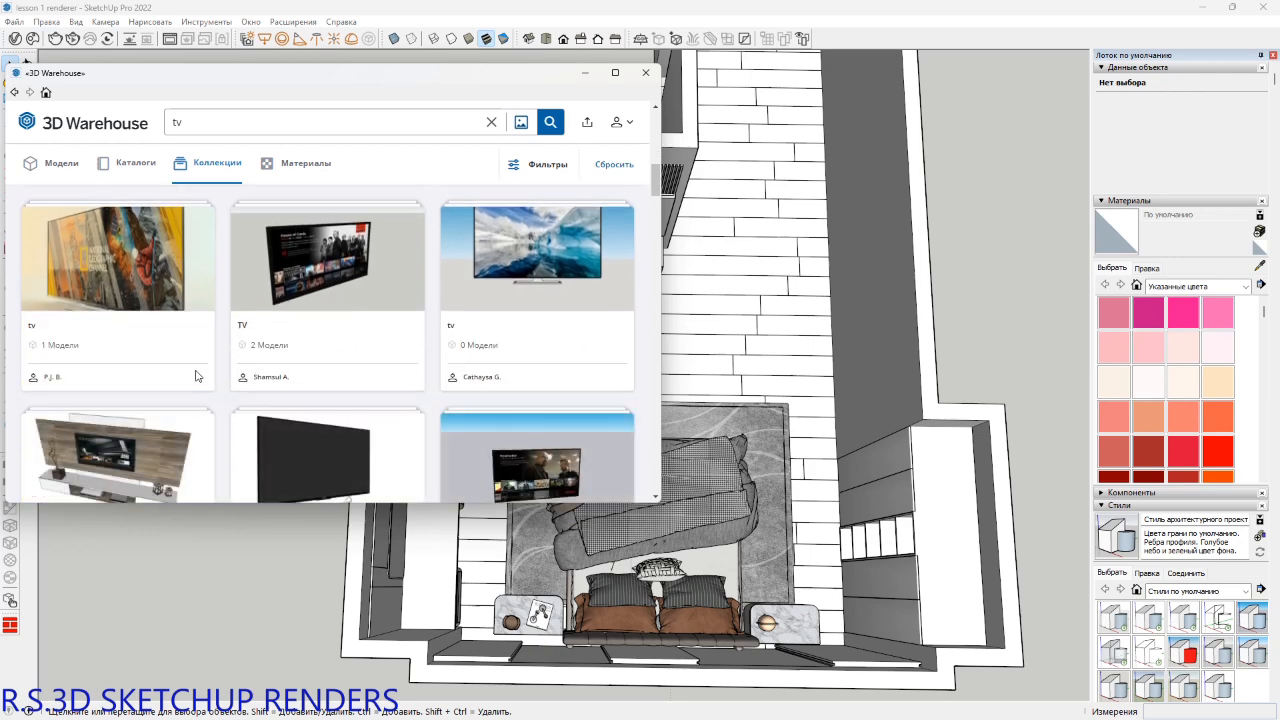
scroll(229, 462, "down", 2)
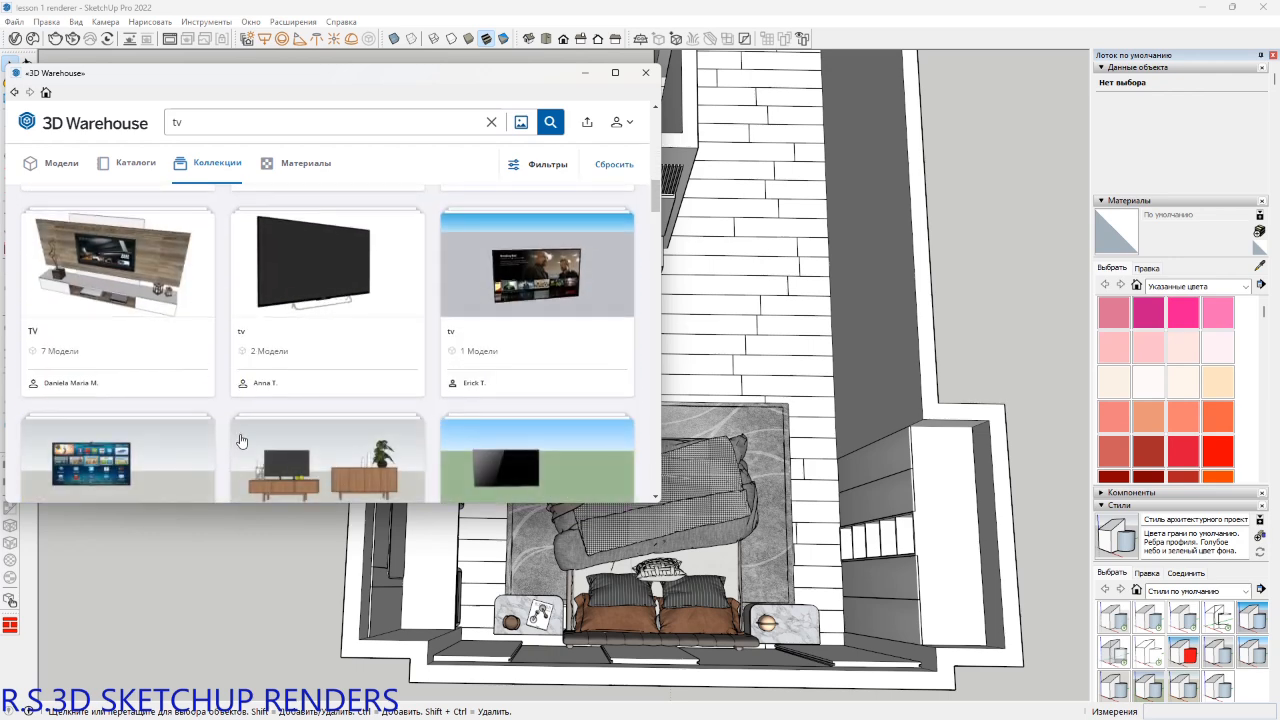
scroll(265, 344, "down", 1)
key("shift")
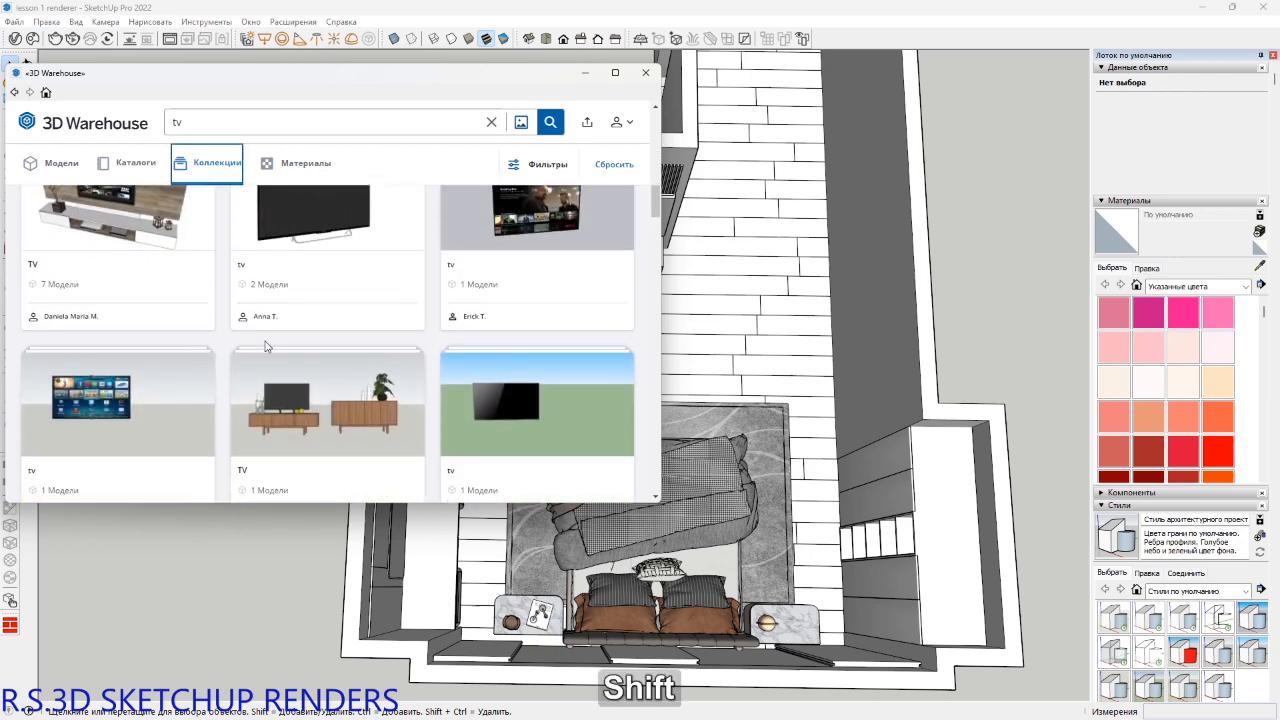
scroll(131, 417, "up", 3)
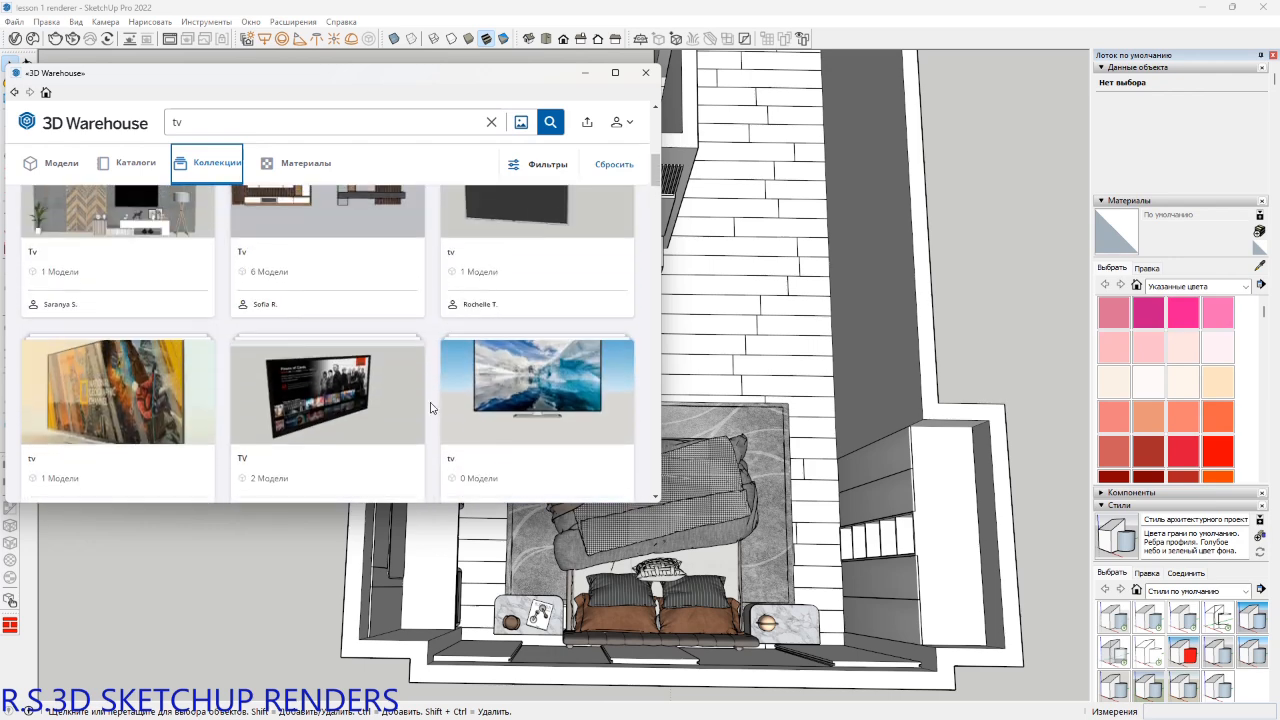
Browse the tv collections in 3D Warehouse for a suitable flat-screen television.
scroll(431, 408, "up", 2)
scroll(296, 328, "up", 4)
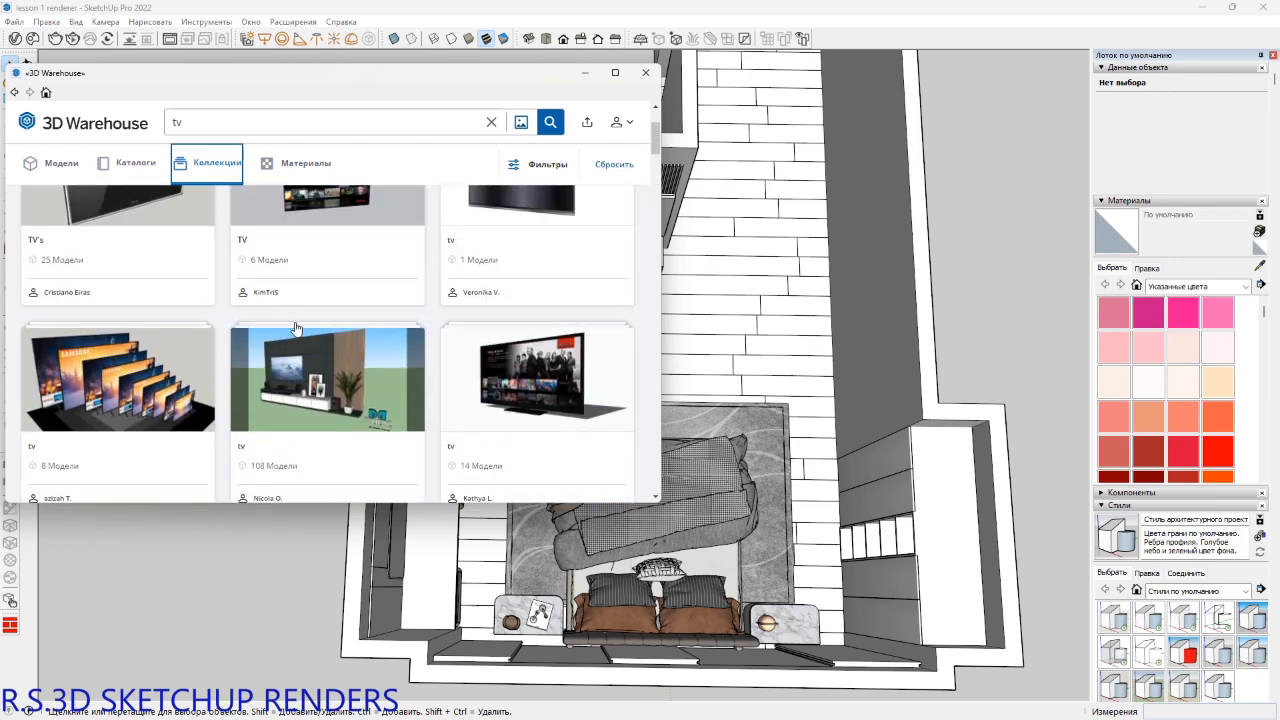
scroll(416, 380, "up", 1)
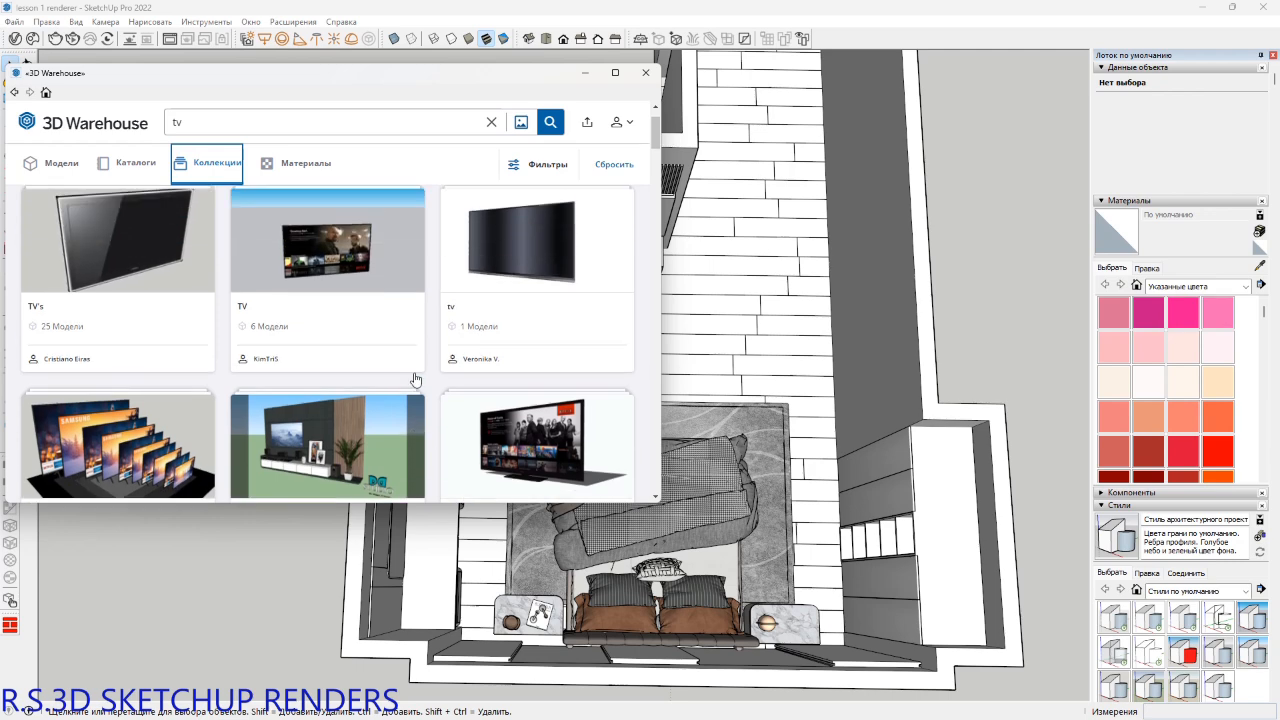
scroll(255, 412, "down", 1)
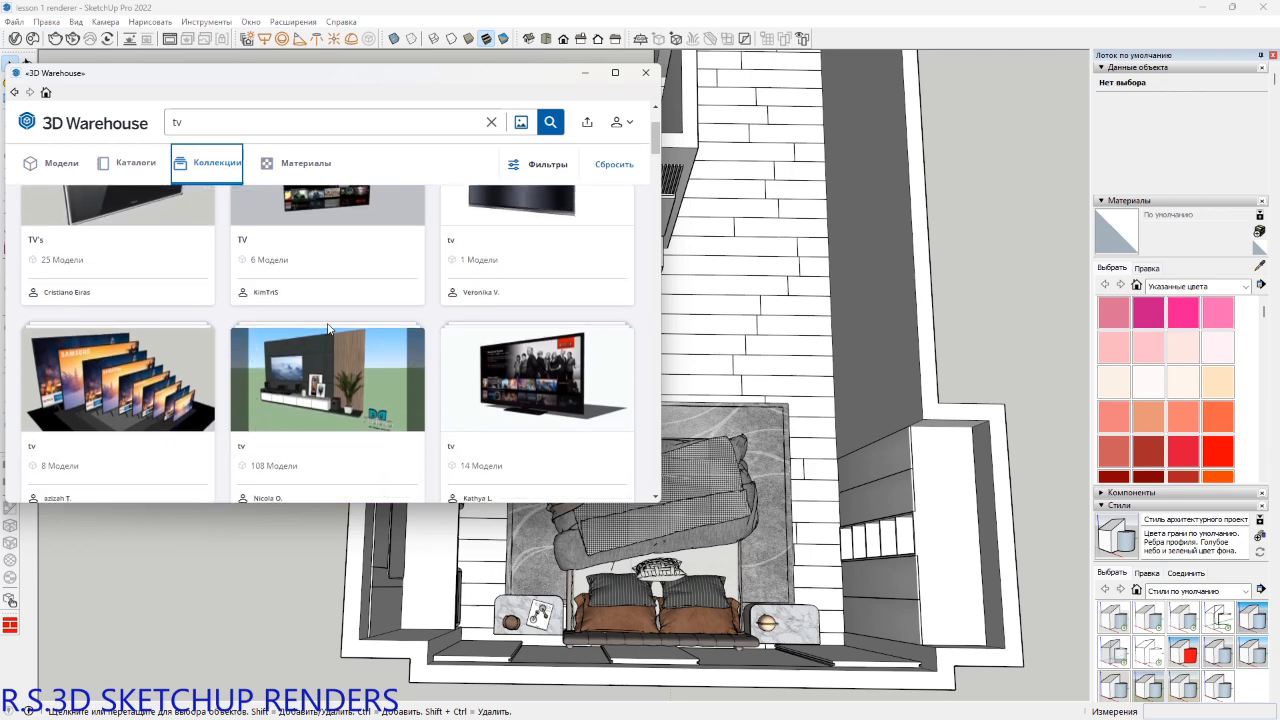
scroll(328, 328, "up", 2)
scroll(328, 328, "down", 5)
scroll(328, 328, "up", 4)
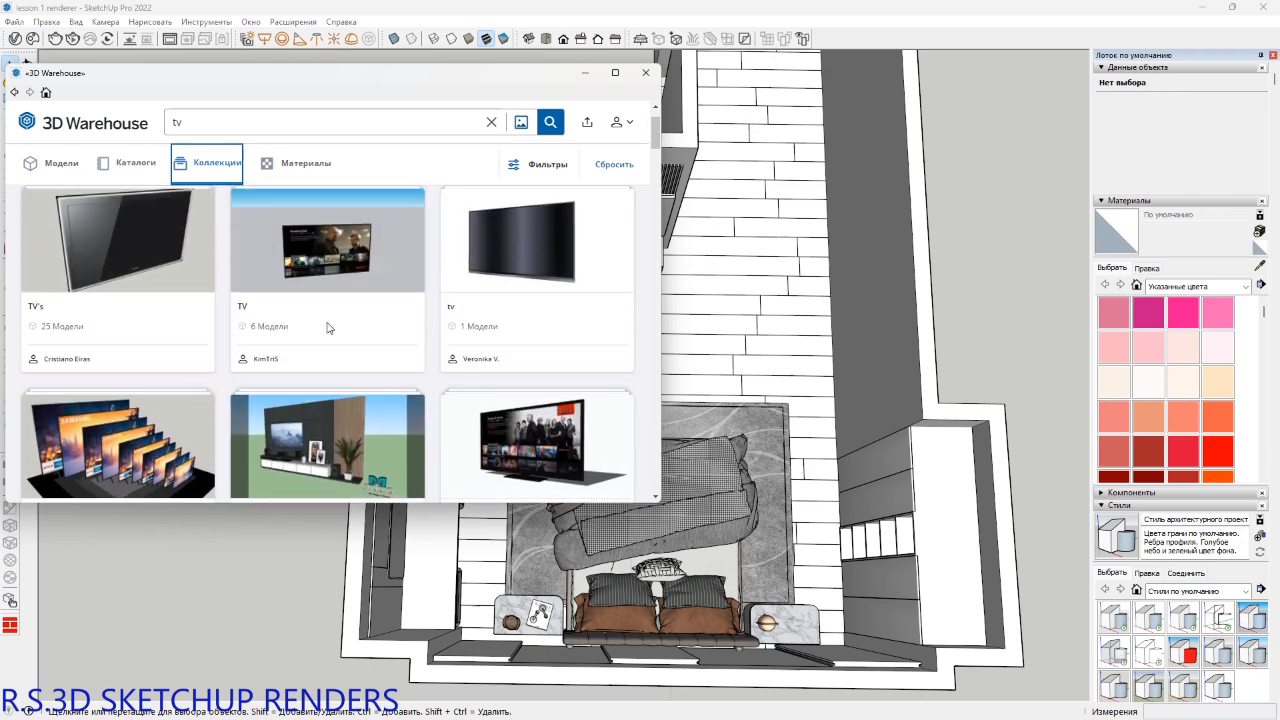
scroll(328, 328, "down", 3)
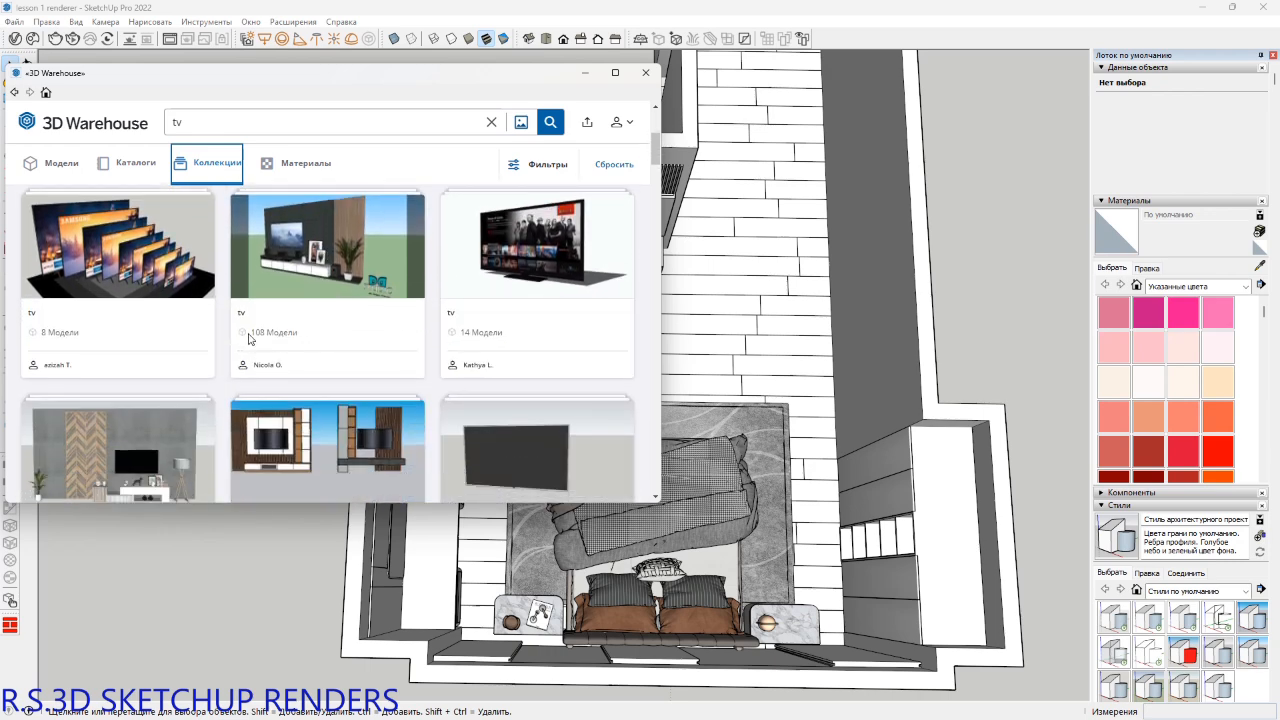
scroll(250, 339, "down", 3)
scroll(310, 385, "down", 3)
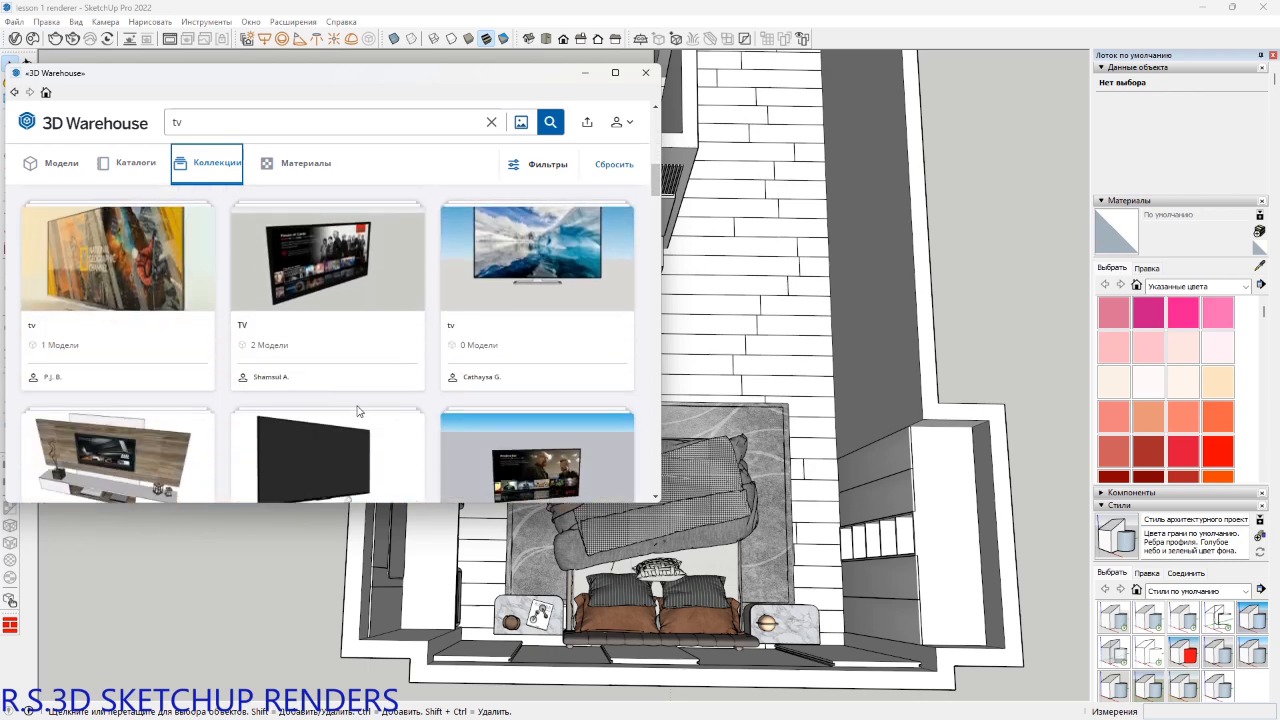
scroll(141, 357, "down", 2)
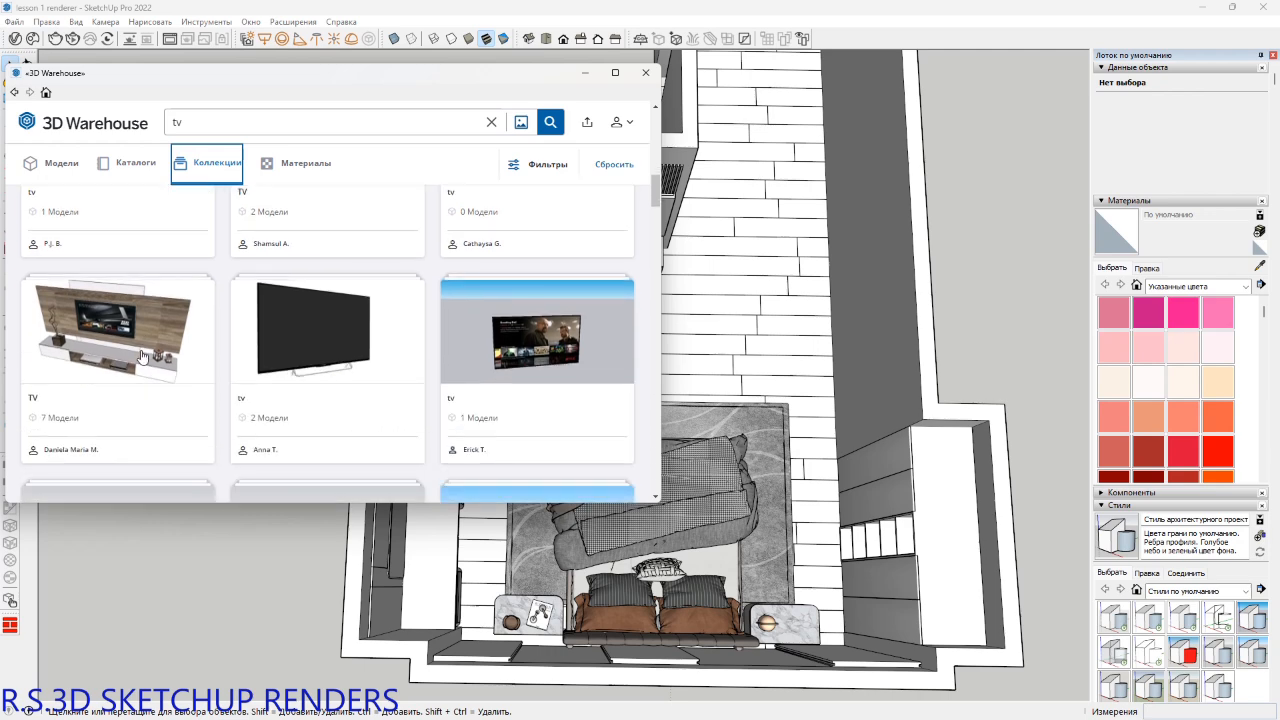
middle_click(442, 441)
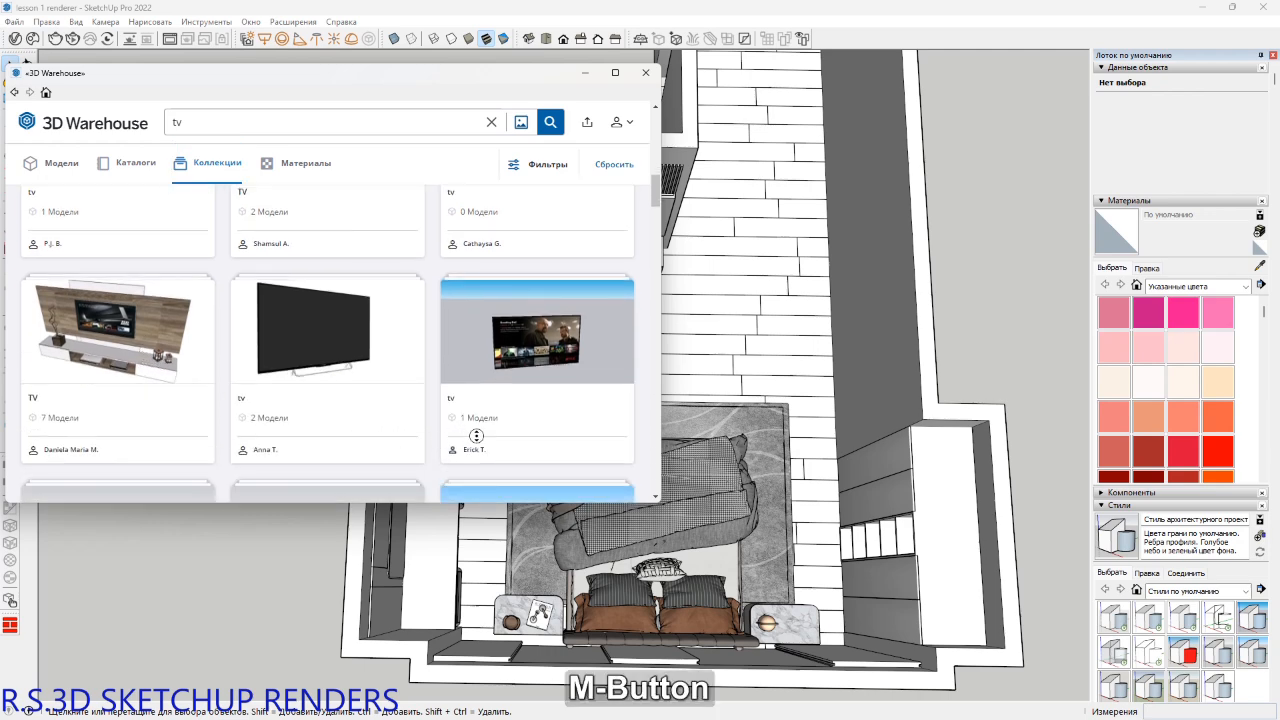
scroll(477, 439, "down", 3)
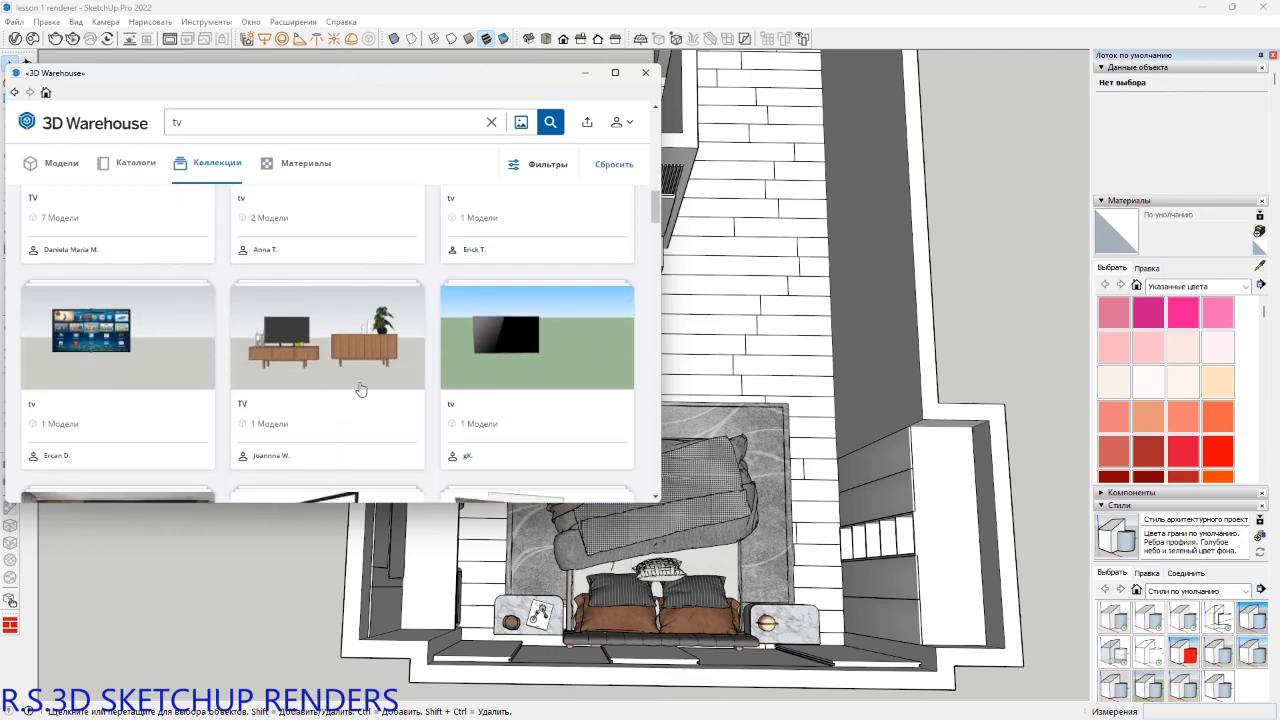
scroll(61, 398, "down", 1)
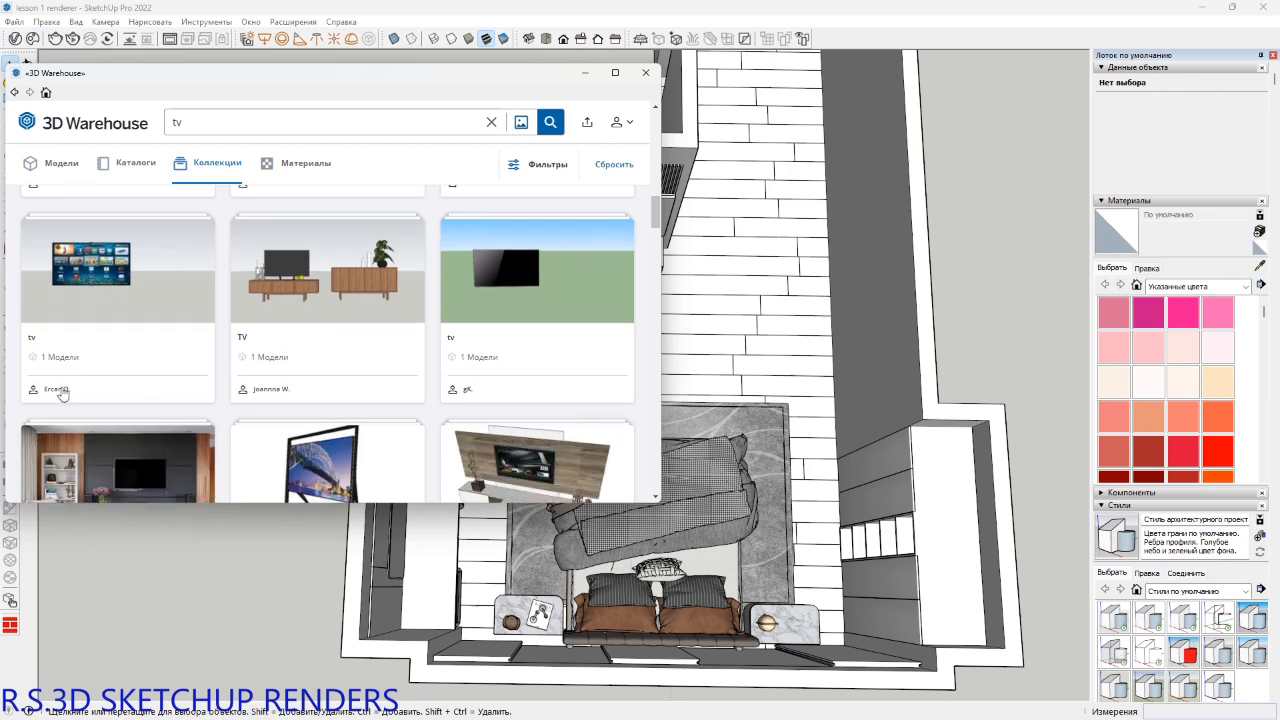
Open the tv collection containing the 60" Led TV and load that model directly into the SketchUp scene.
left_click(31, 342)
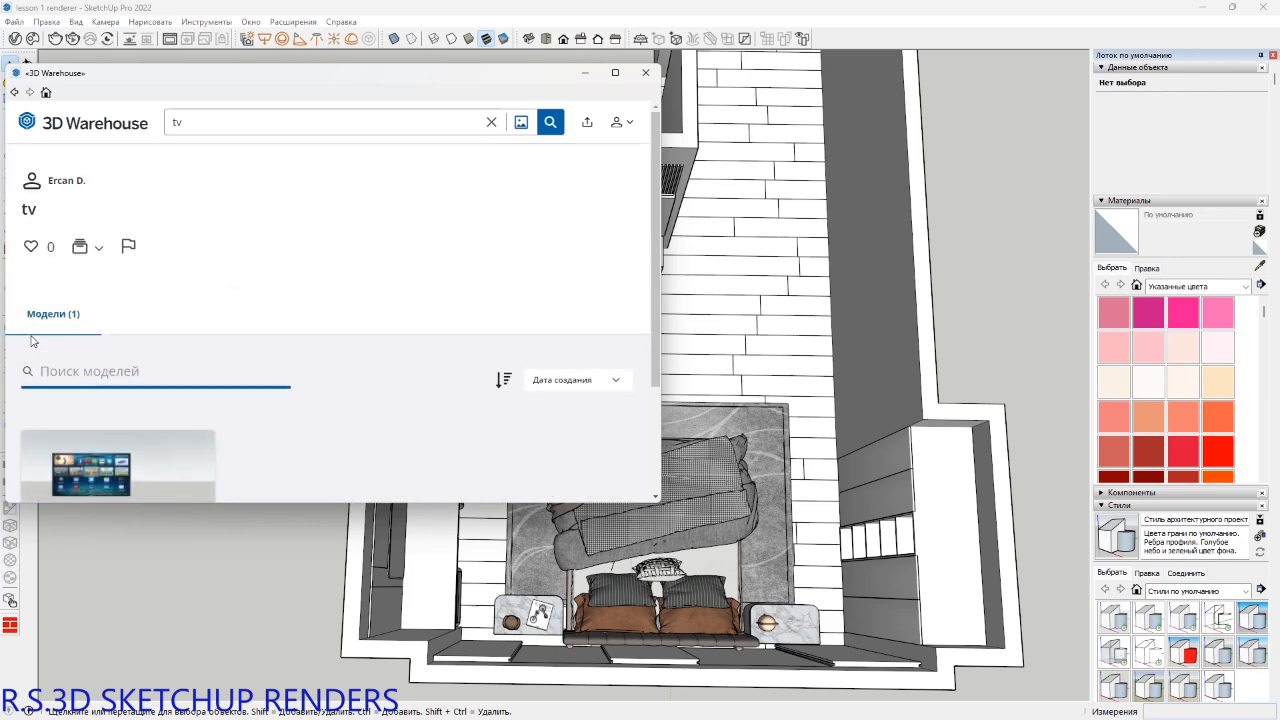
scroll(114, 451, "down", 3)
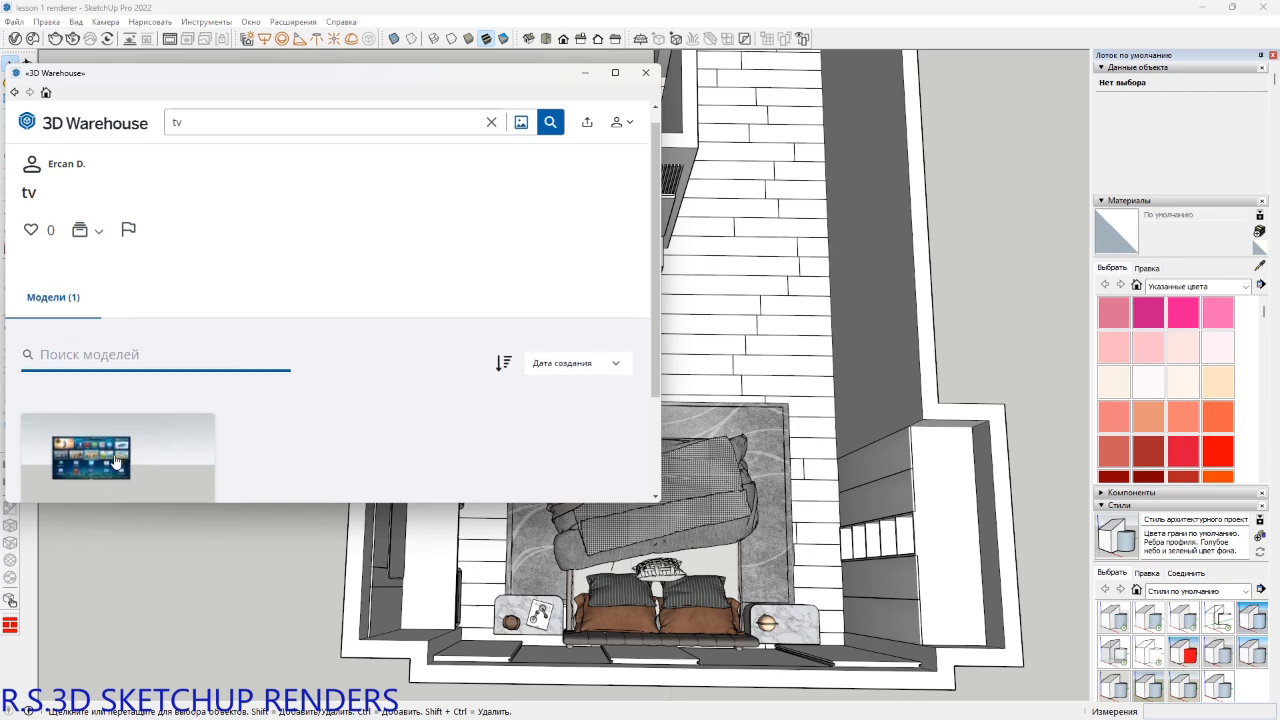
left_click(200, 450)
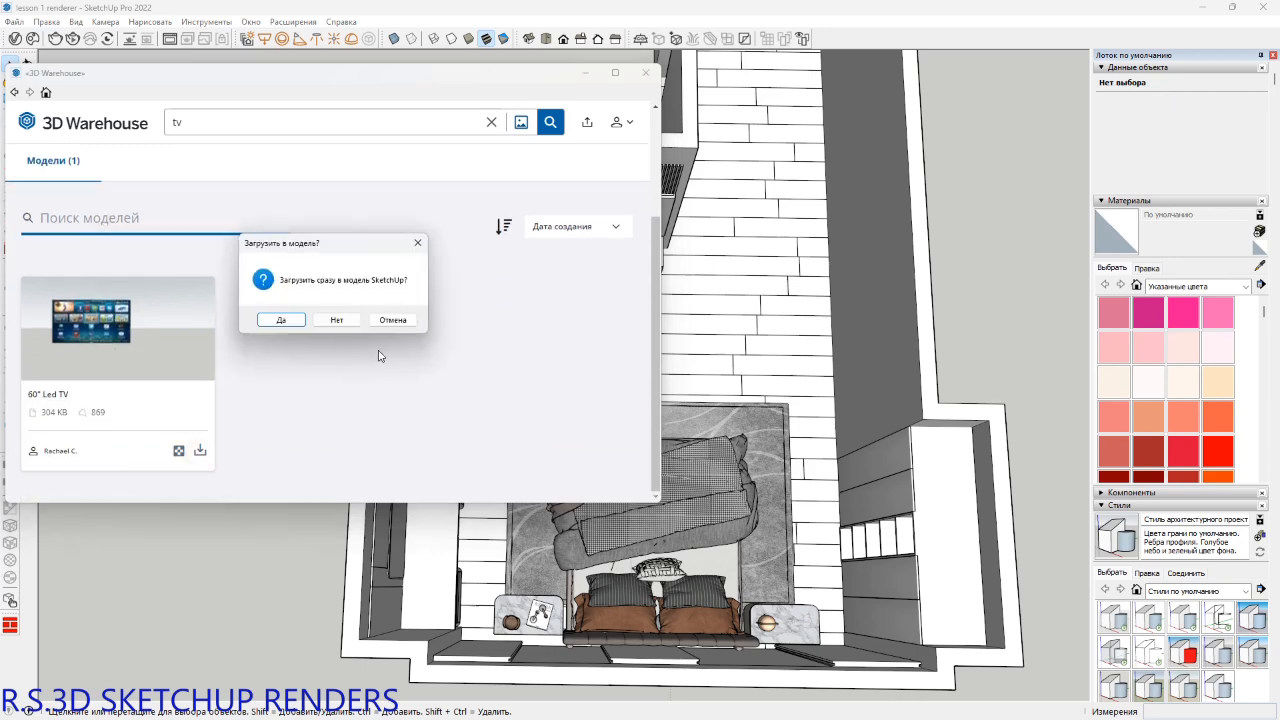
left_click(283, 320)
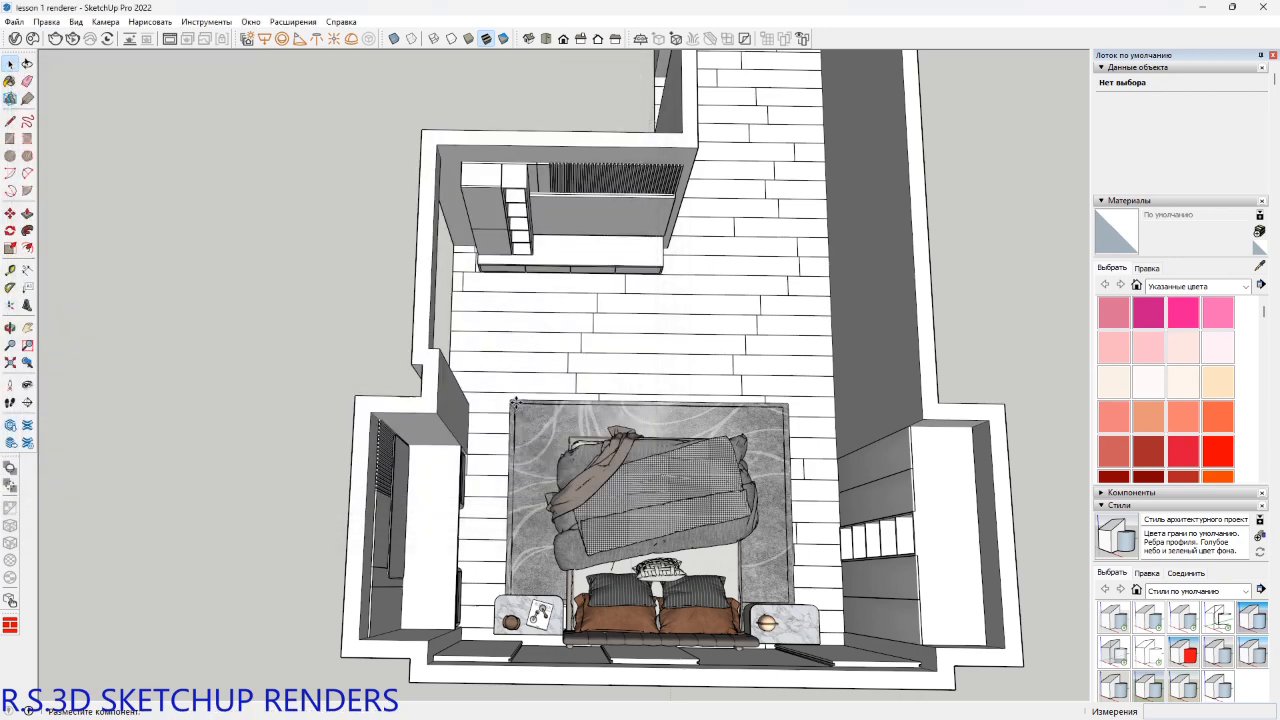
Place the TV at the media wall and raise it about 264 mm above the low cabinet.
left_click(233, 346)
middle_click_drag(233, 346, 605, 268)
scroll(605, 266, "up", 4)
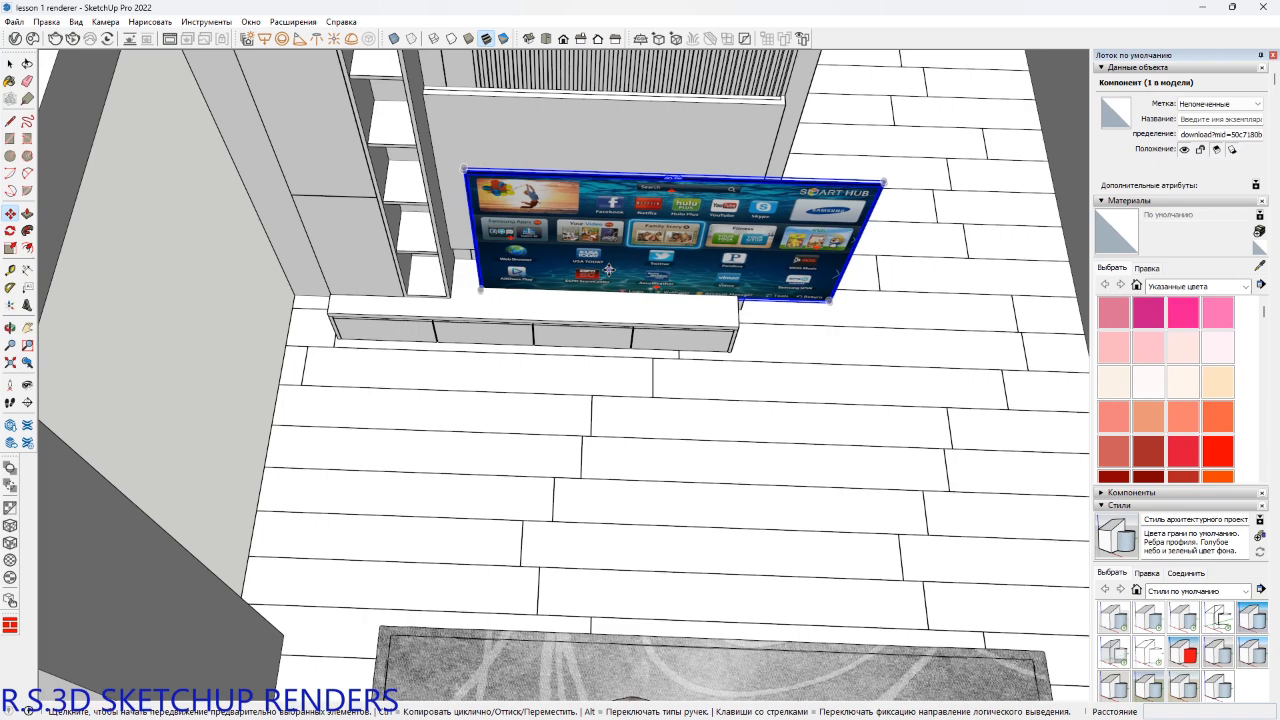
middle_click_drag(660, 214, 609, 289)
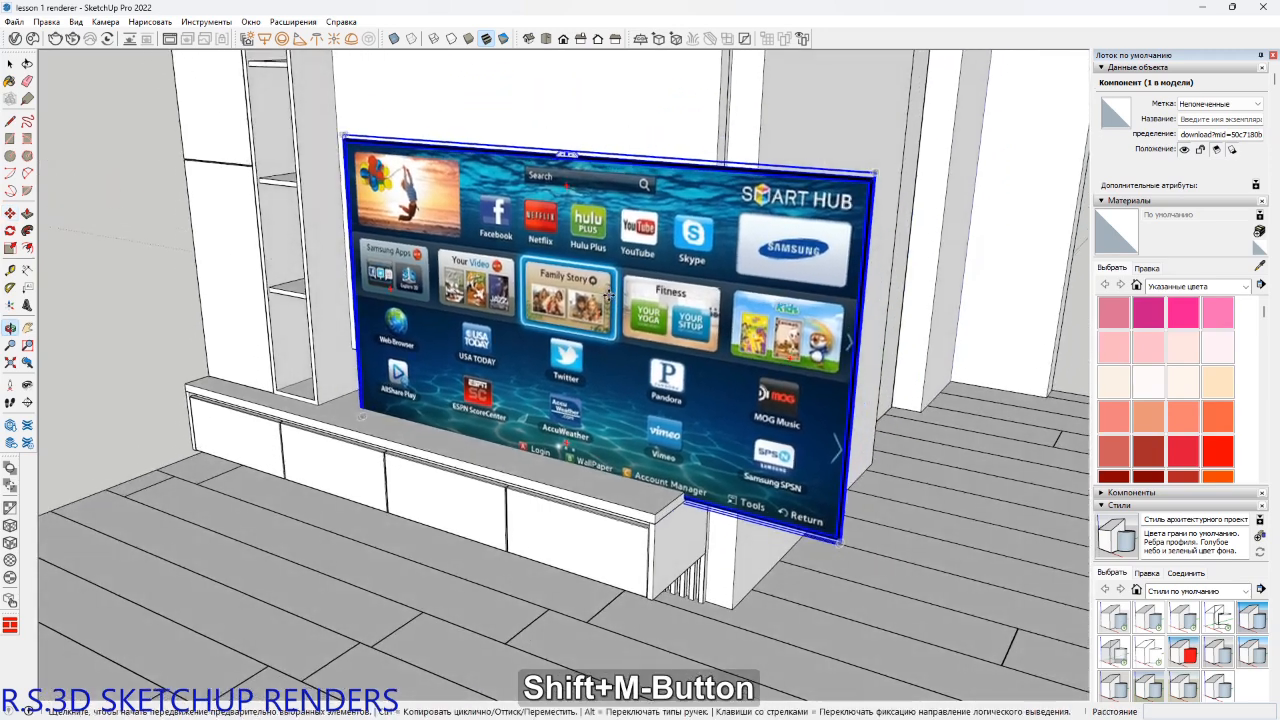
left_click(609, 288)
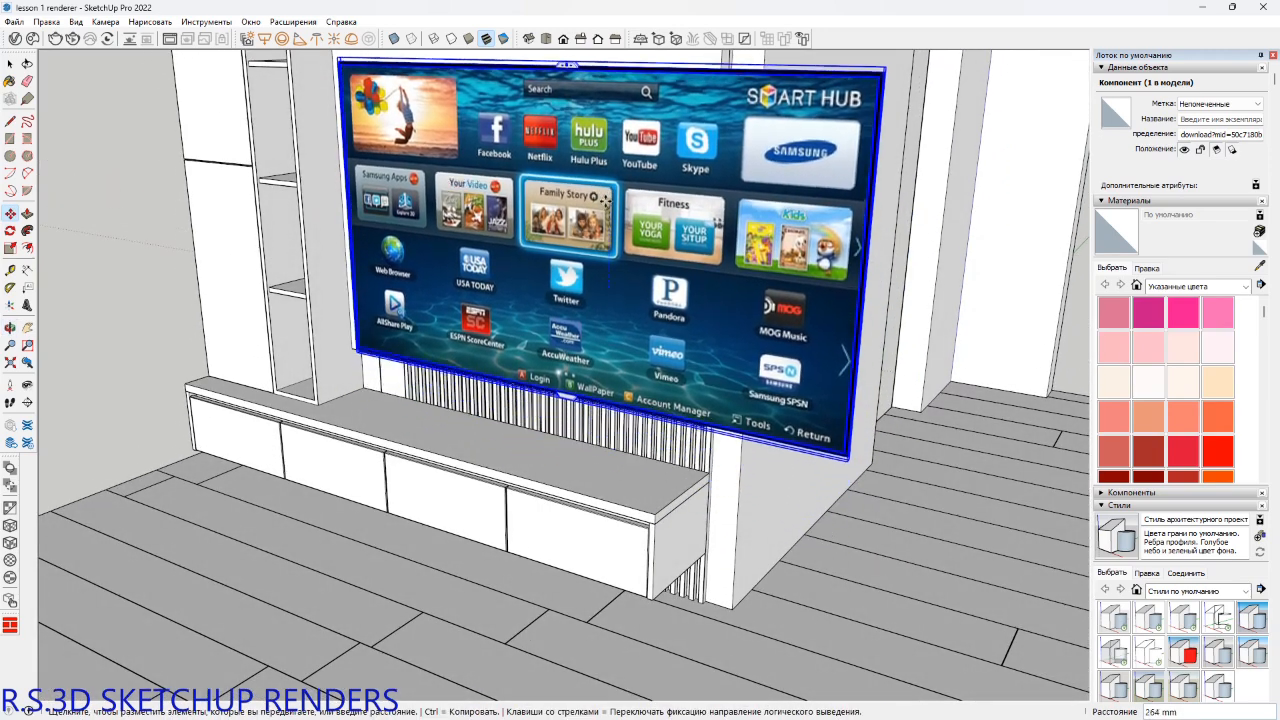
left_click(606, 193)
Scale the TV down uniformly to about 0.70 so it fits within the wall panel.
middle_click_drag(606, 193, 750, 376, "shift")
key("s")
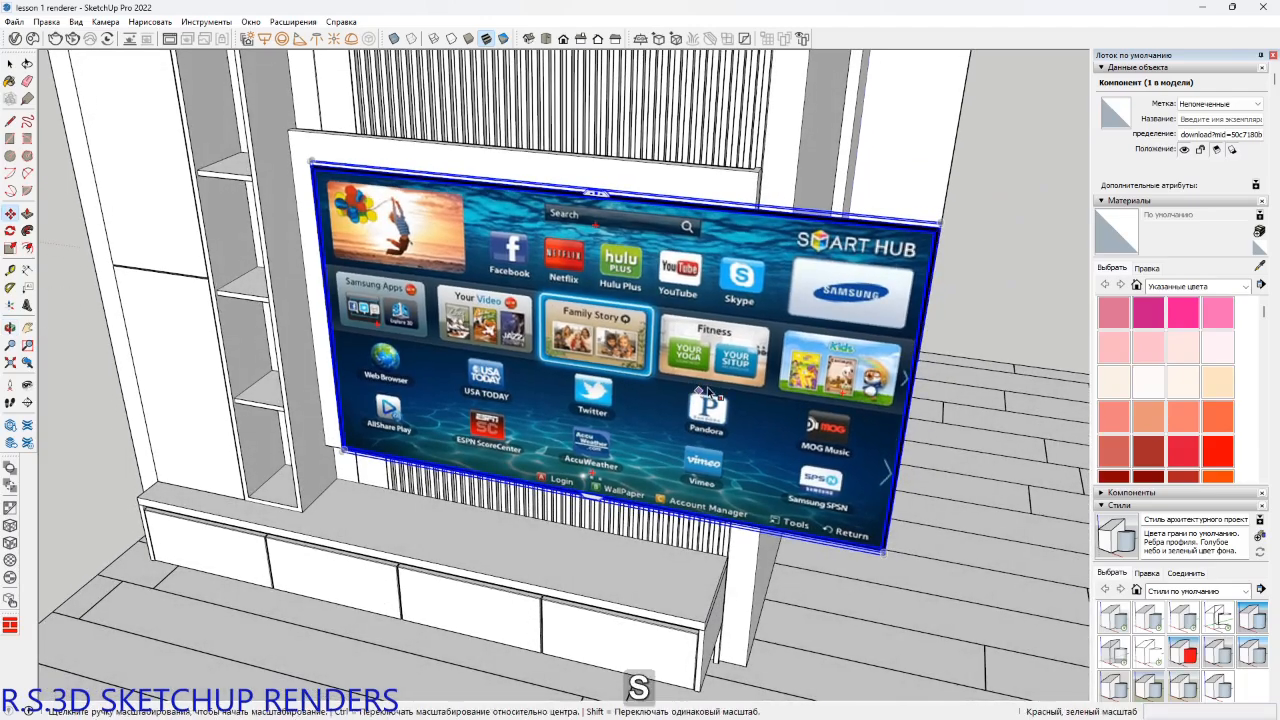
middle_click_drag(686, 327, 560, 345, "shift")
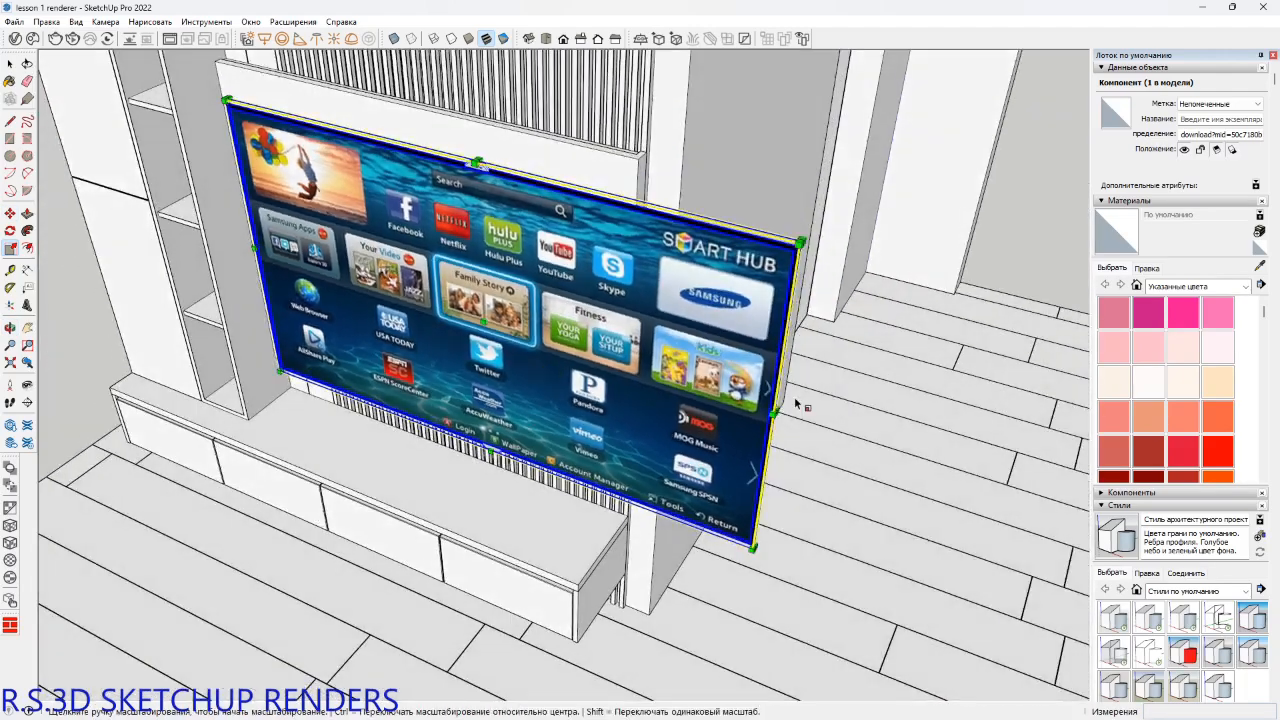
scroll(786, 420, "up", 3)
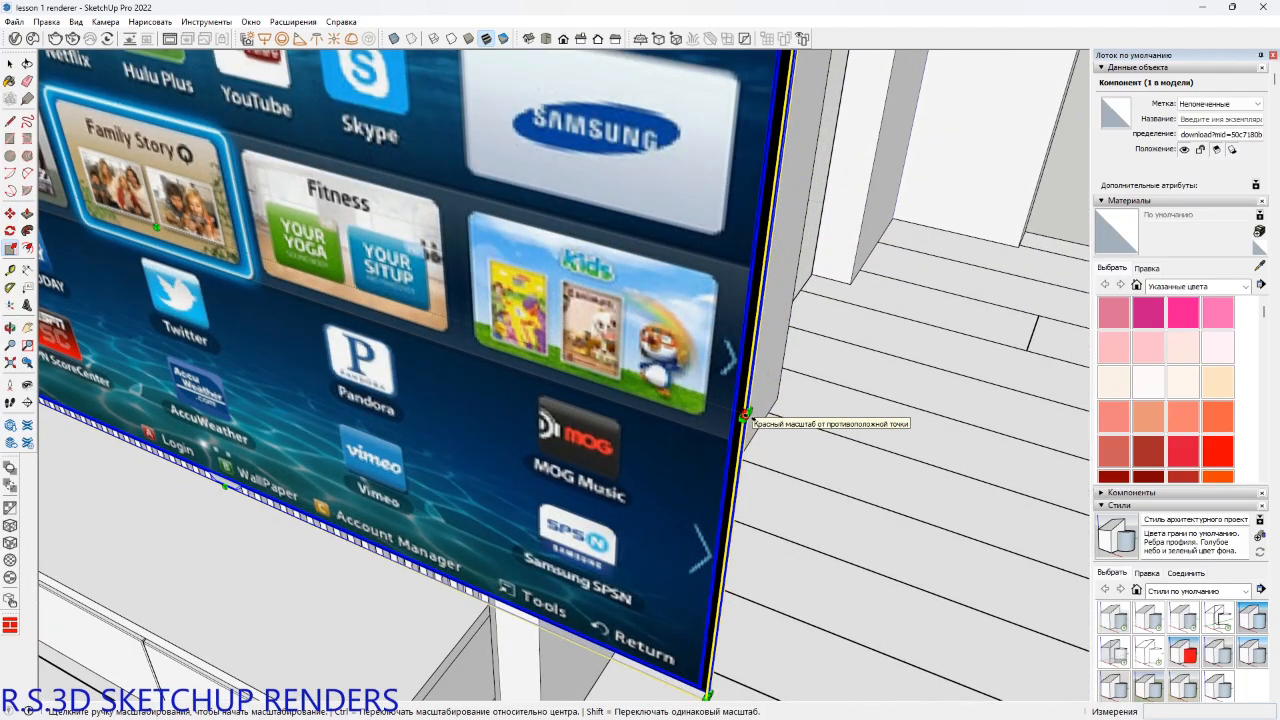
scroll(745, 414, "down", 5)
left_click(735, 410)
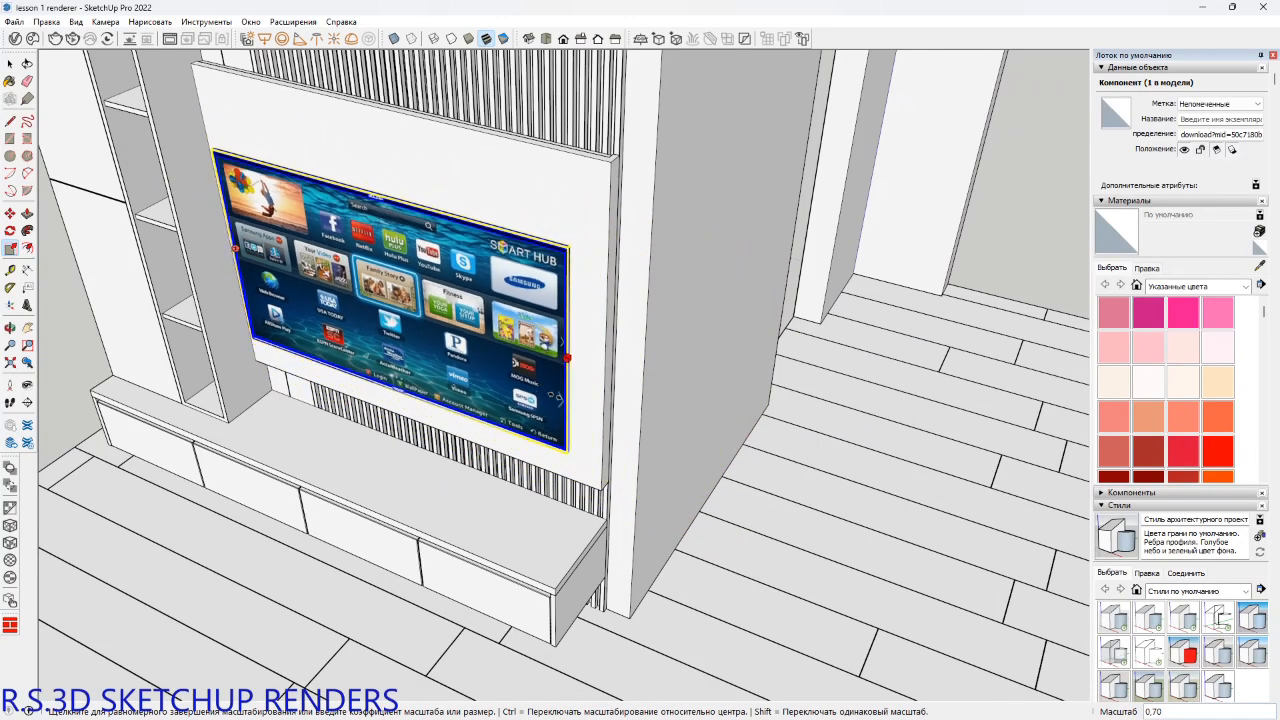
left_click(556, 398)
Move the TV about 88 mm sideways toward the open shelves to center it on the wall panel.
middle_click_drag(470, 322, 729, 239)
middle_click_drag(598, 324, 652, 317, "shift")
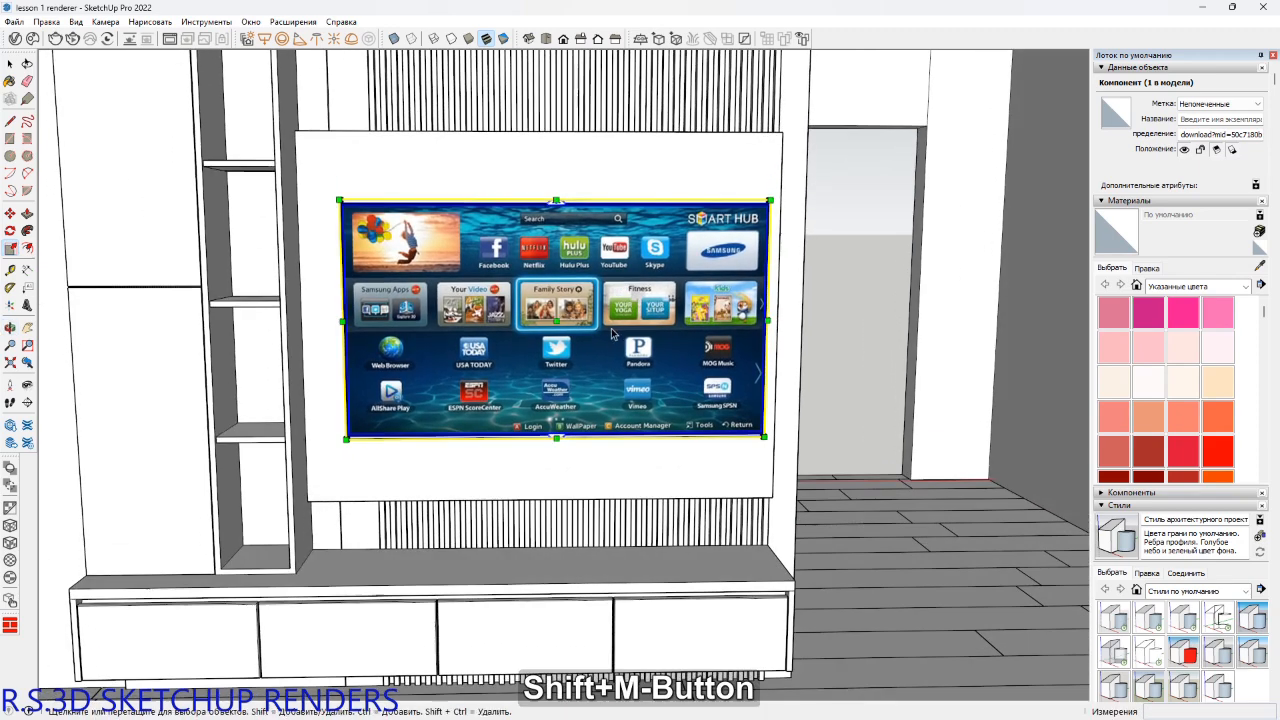
key("space")
key("m")
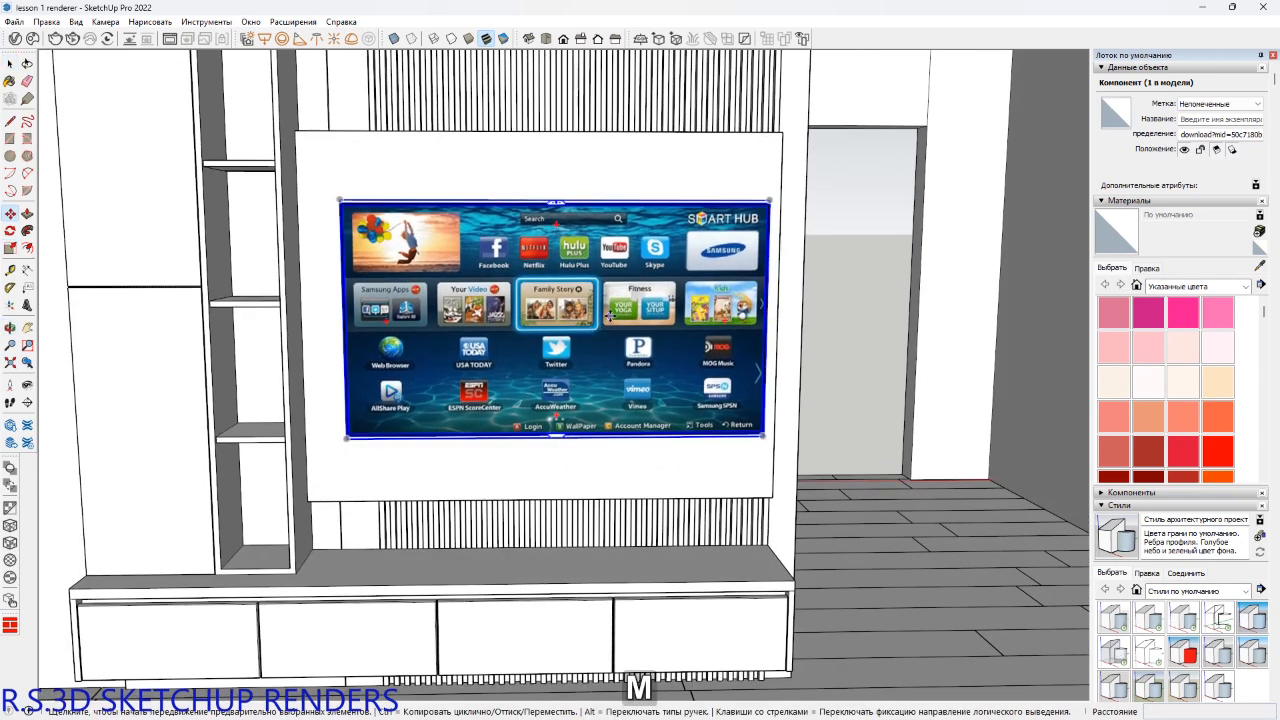
left_click(607, 316)
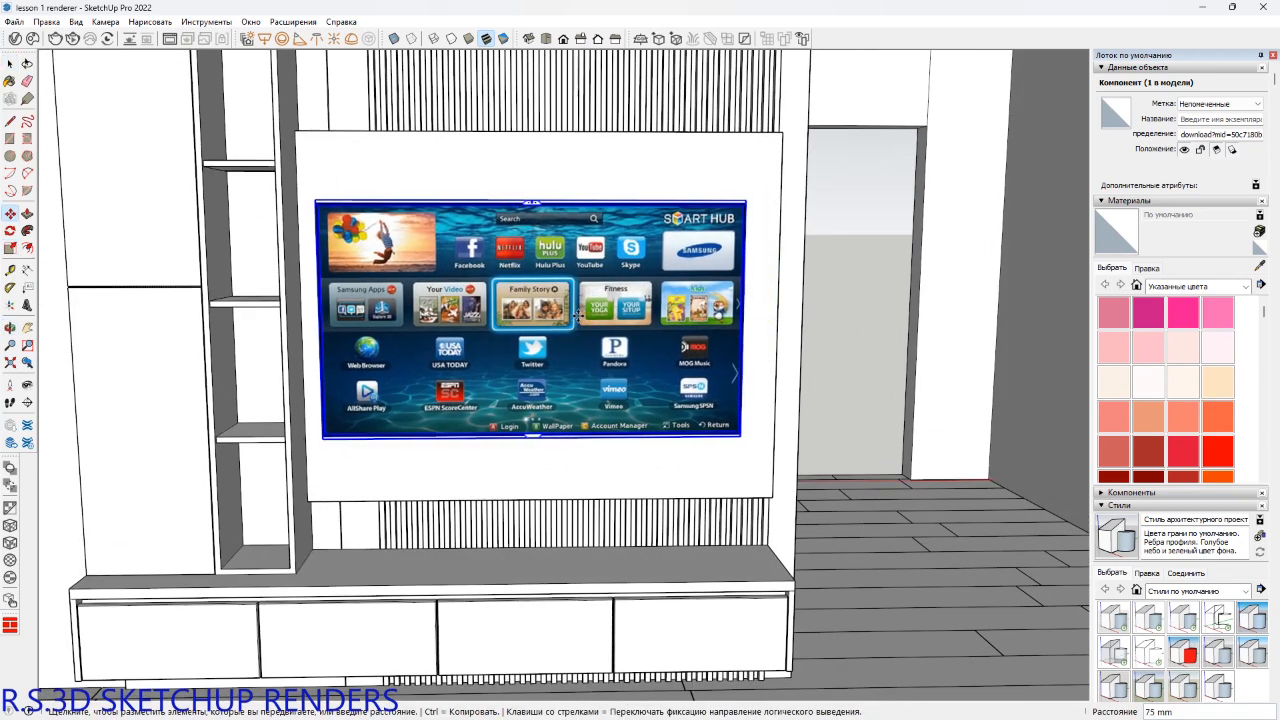
left_click(578, 316)
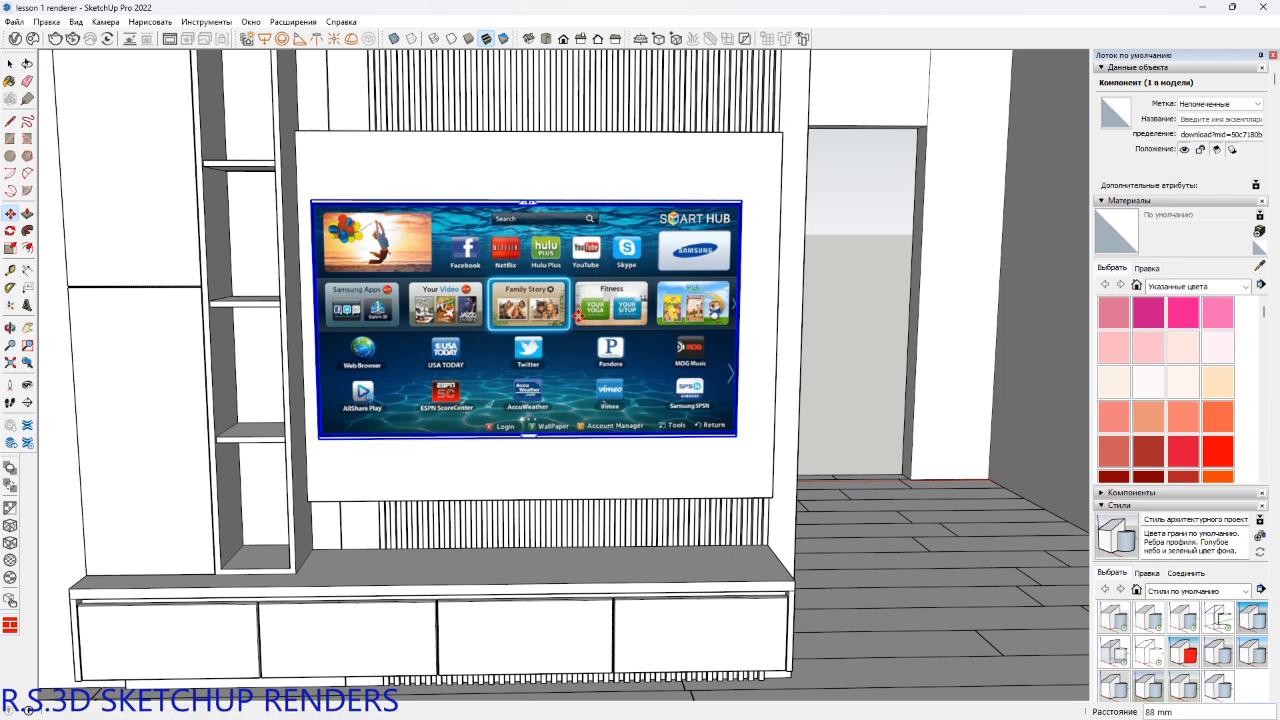
Lower the TV about 77 mm along the vertical axis on the wall panel.
left_click(607, 290)
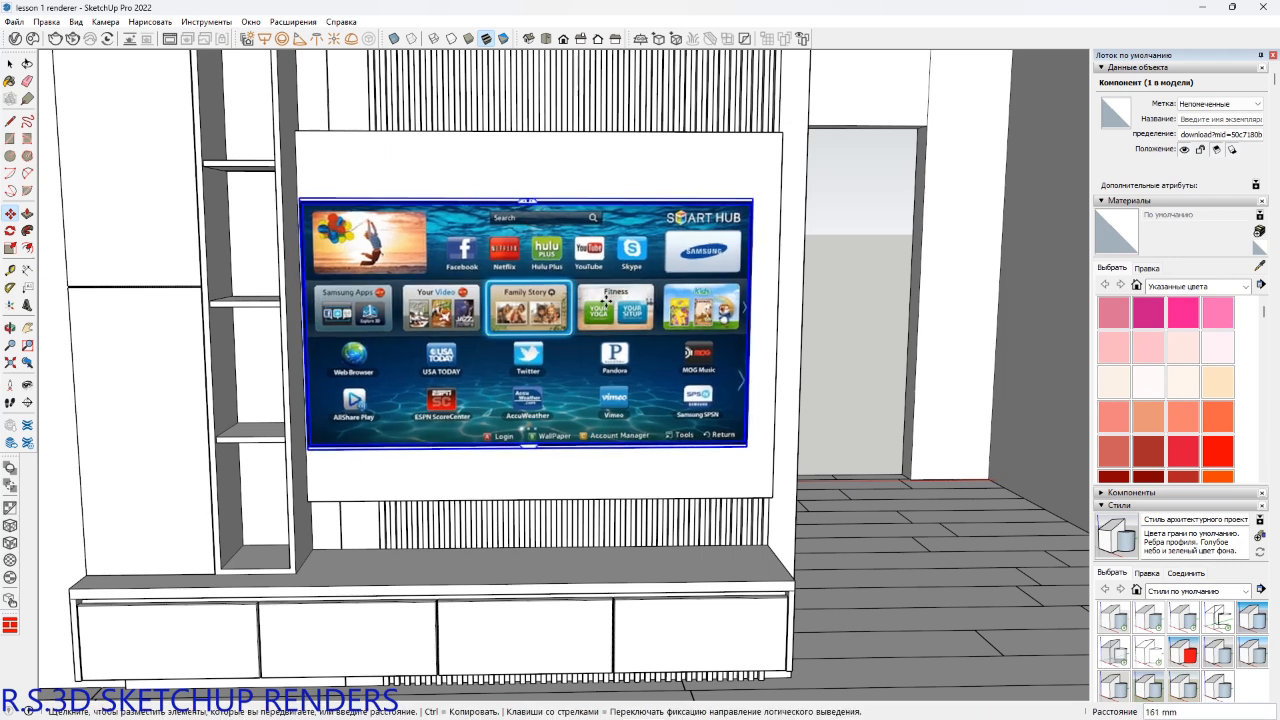
key("Up")
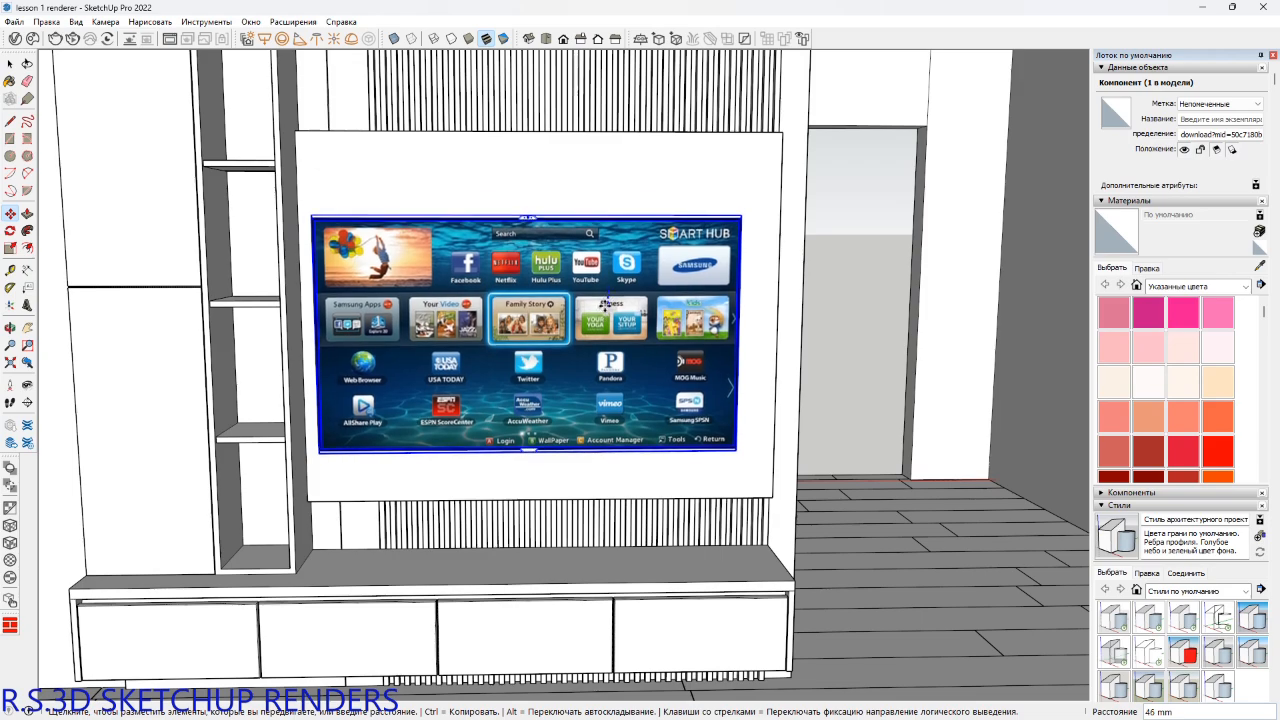
left_click(603, 317)
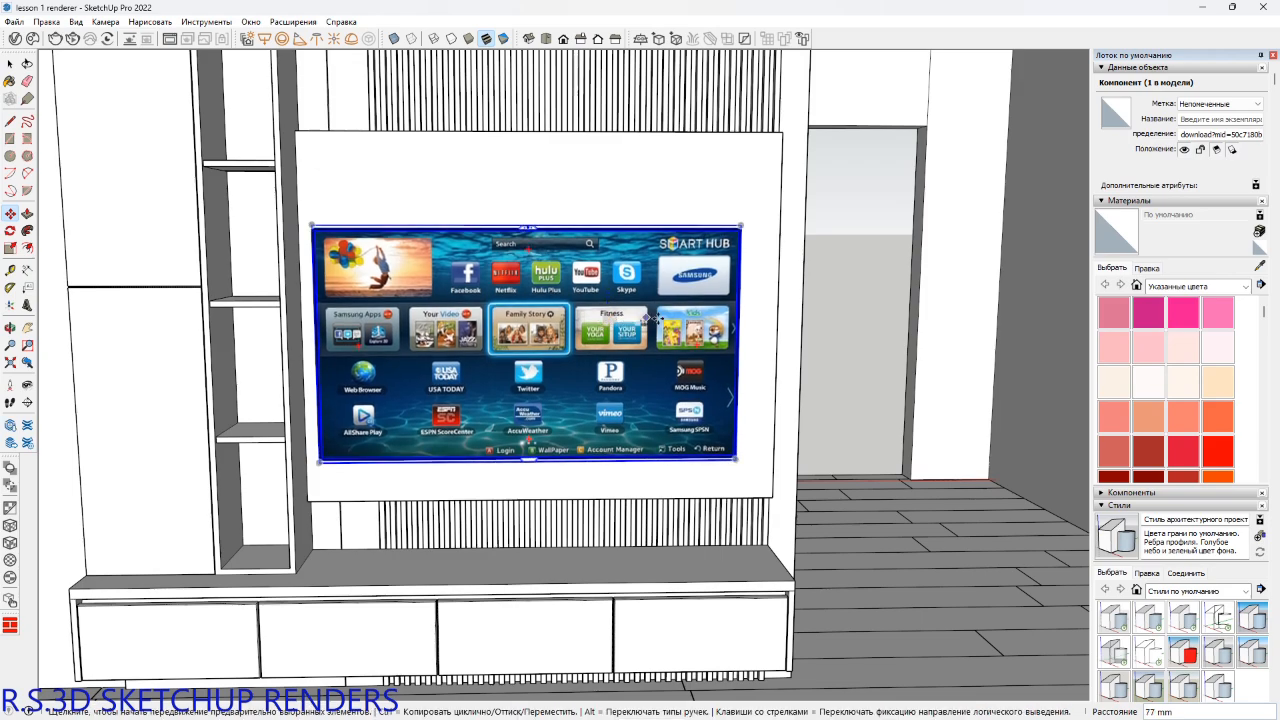
Move the TV about 105 mm along the green axis so its back sits against the wall panel.
middle_click_drag(603, 317, 558, 430)
middle_click_drag(370, 480, 504, 330)
key("m")
left_click(504, 330)
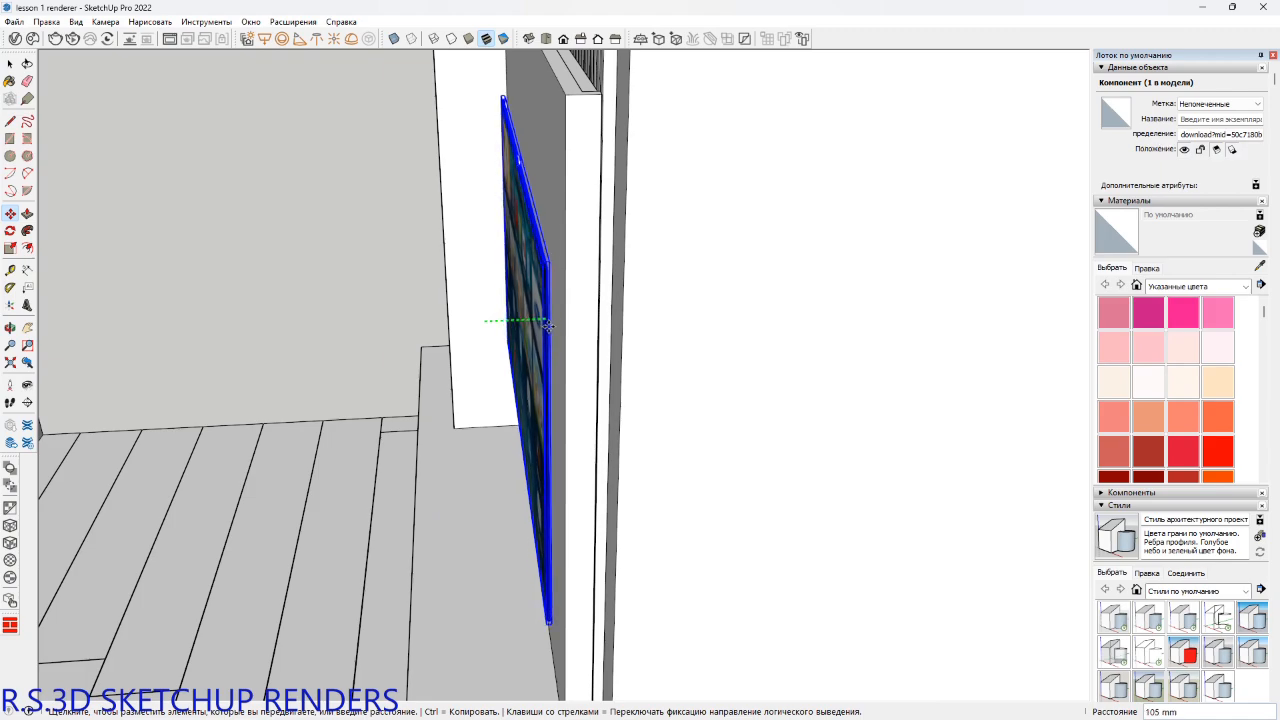
left_click(547, 326)
middle_click_drag(431, 369, 400, 418)
scroll(829, 313, "down", 3)
key("space")
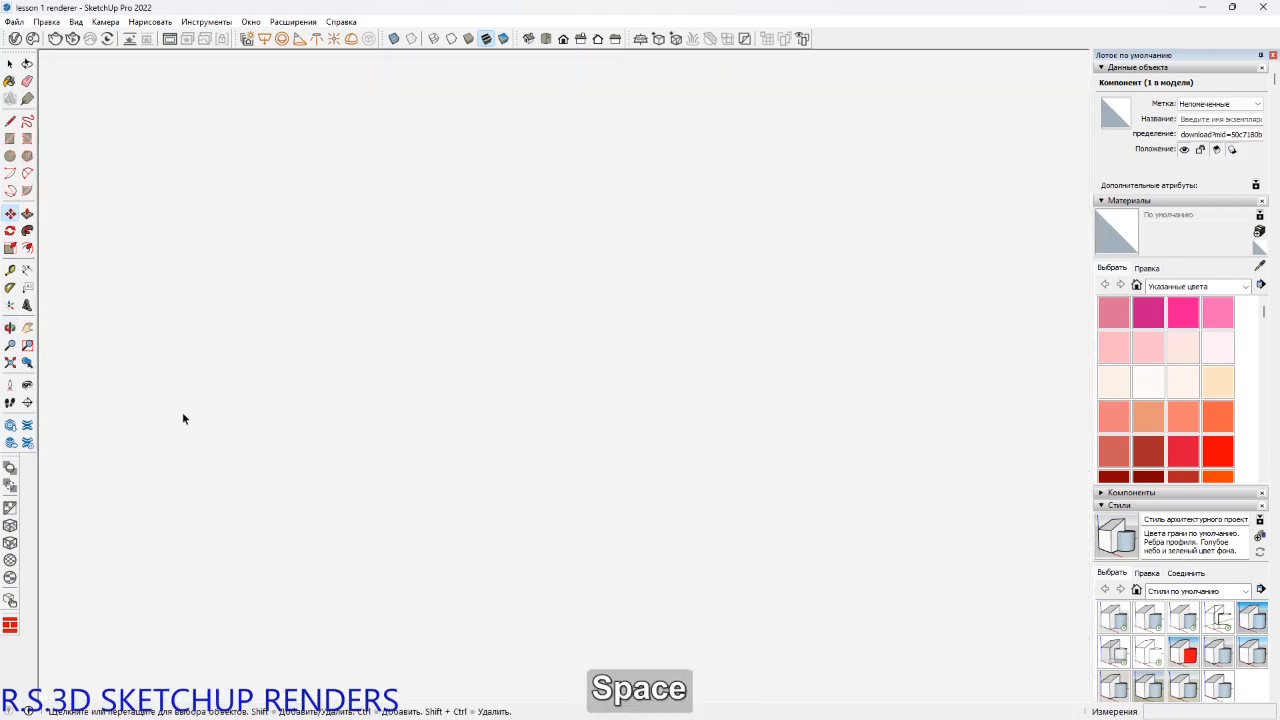
Reopen 3D Warehouse to look for another model for the room.
left_click(10, 362)
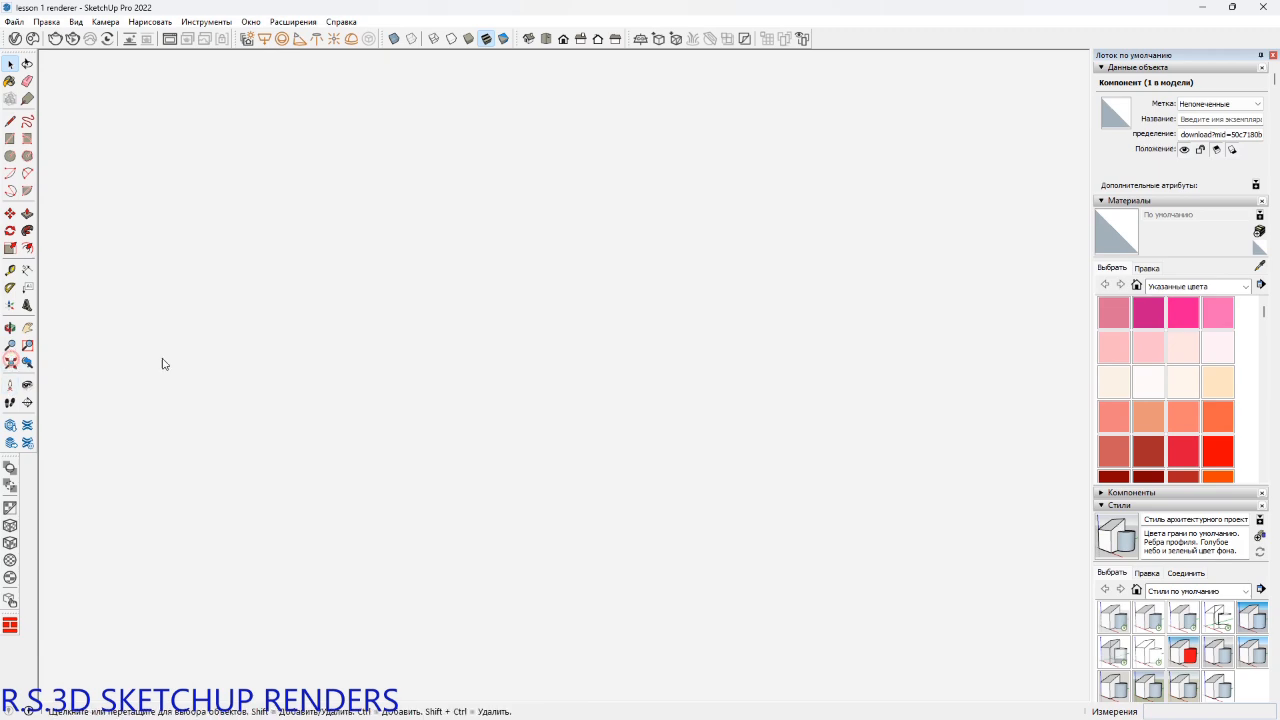
middle_click_drag(630, 312, 877, 149)
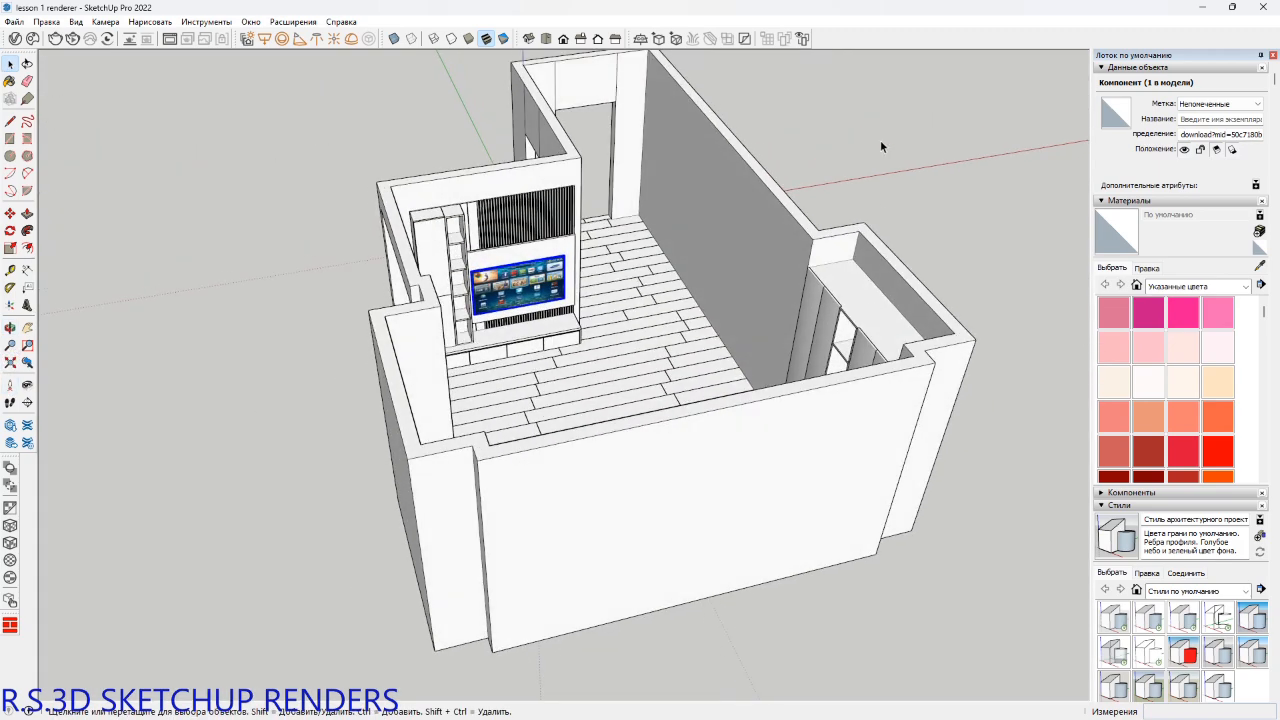
middle_click_drag(750, 218, 585, 352, "shift")
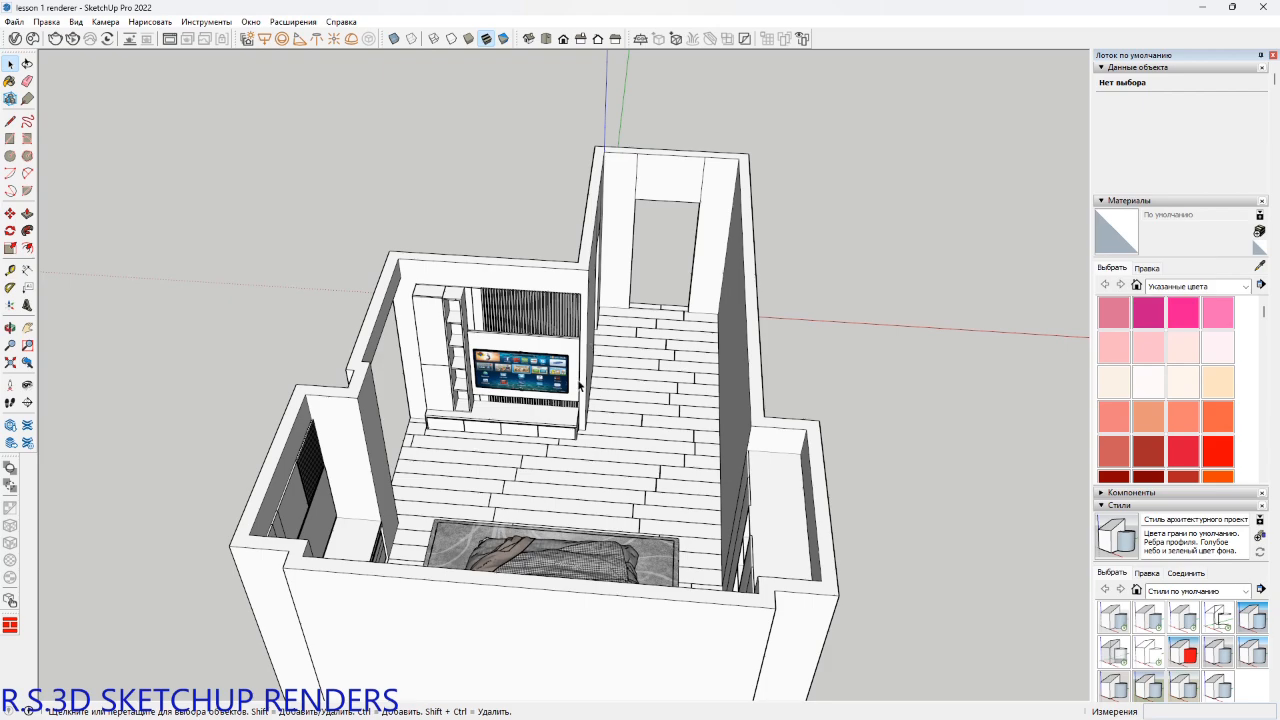
middle_click_drag(578, 385, 300, 440, "shift")
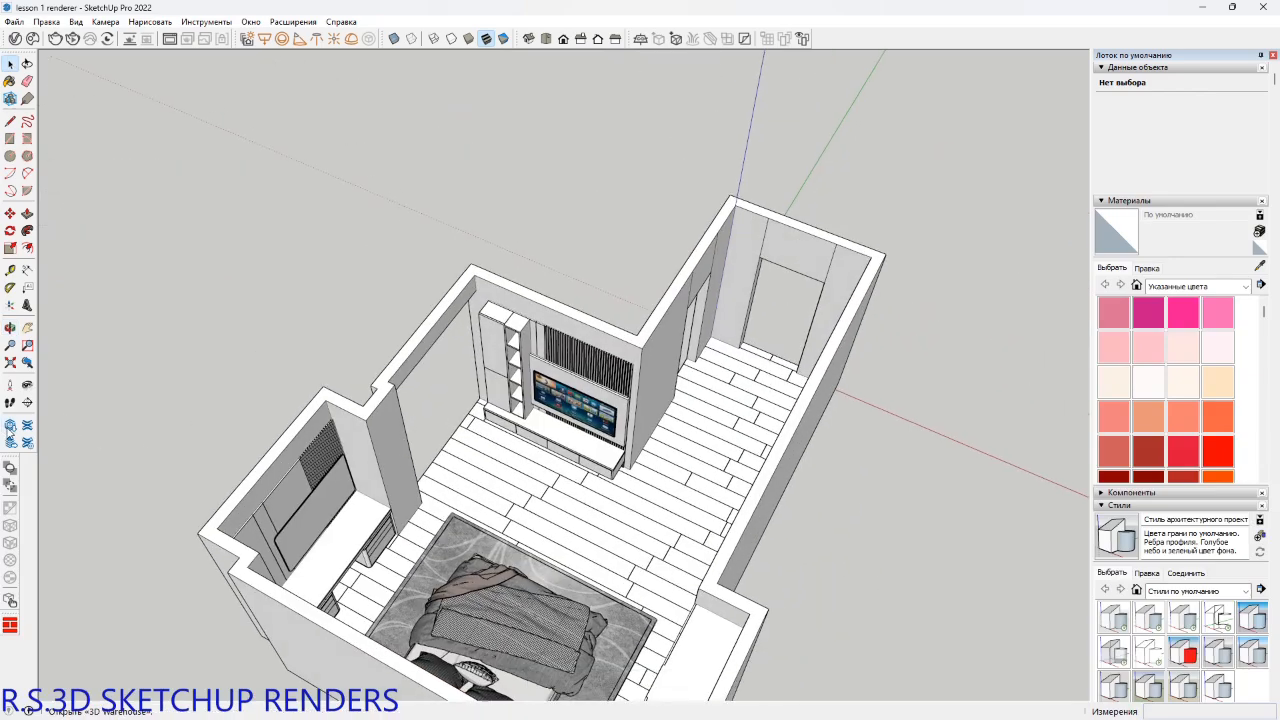
left_click(10, 427)
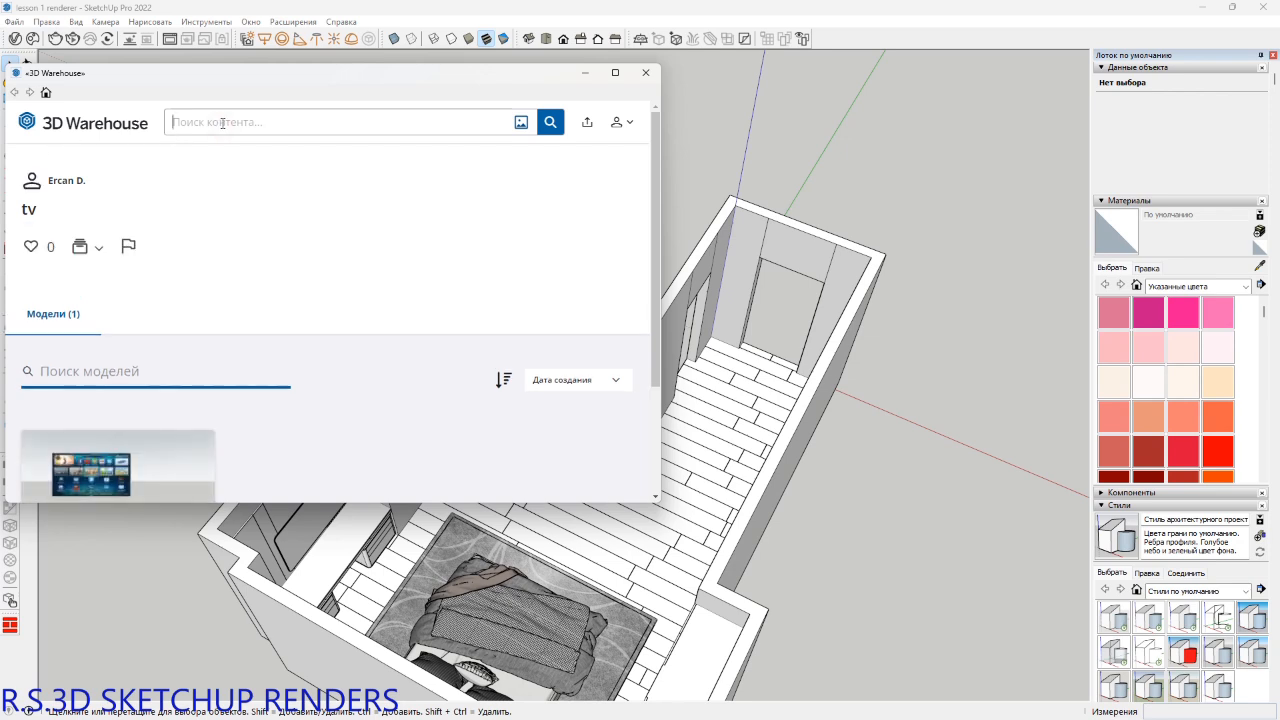
Search 3D Warehouse for "windows glass" and look through the matching models.
left_click(223, 123)
type("windo")
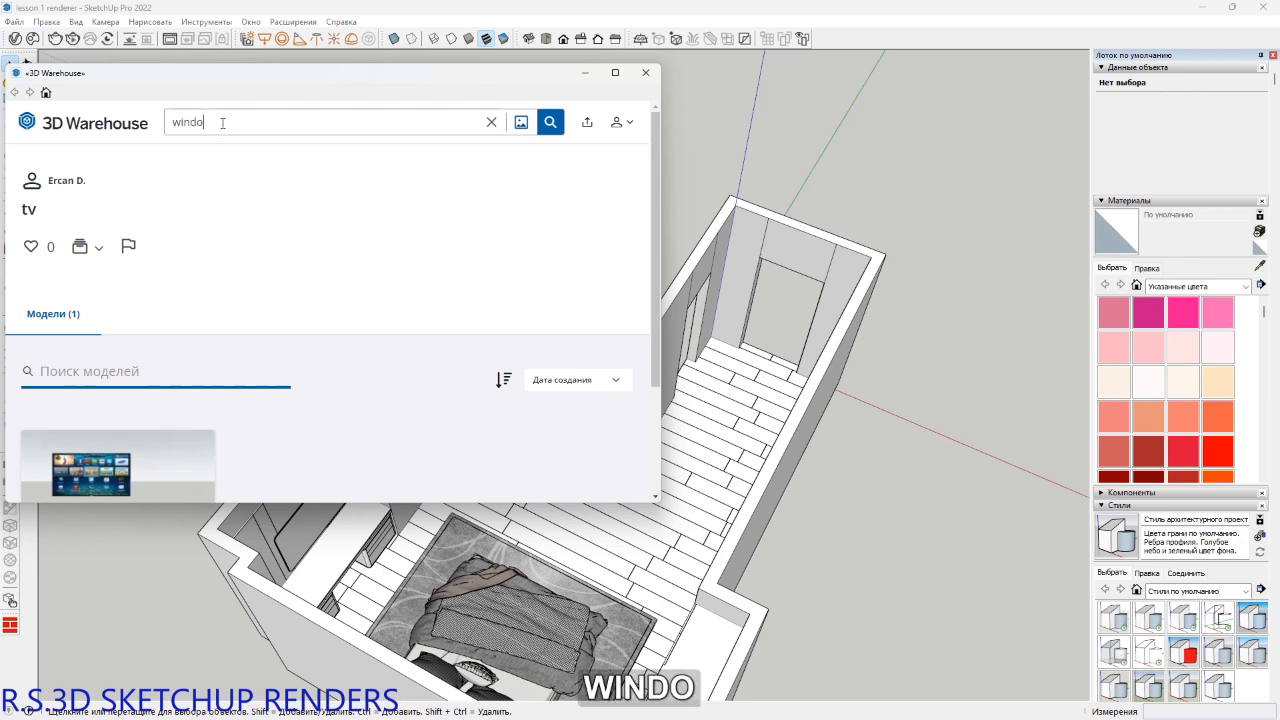
type("ws")
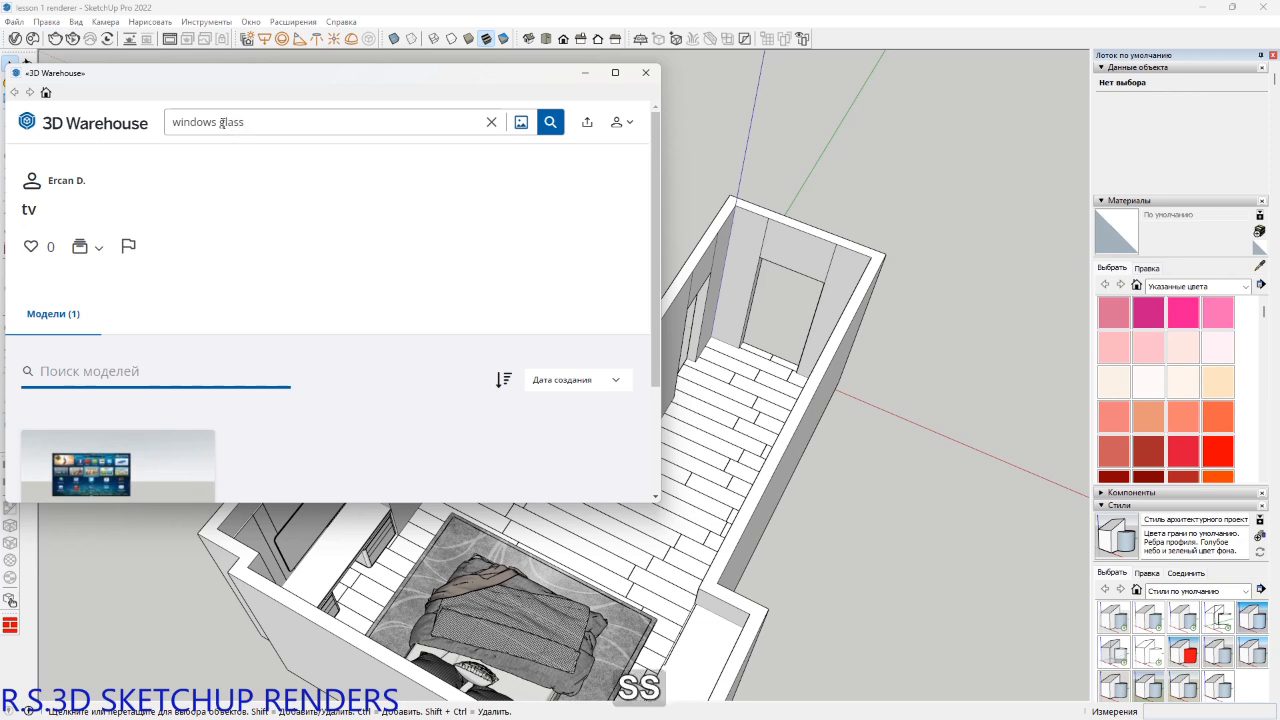
type("glass")
key("Return")
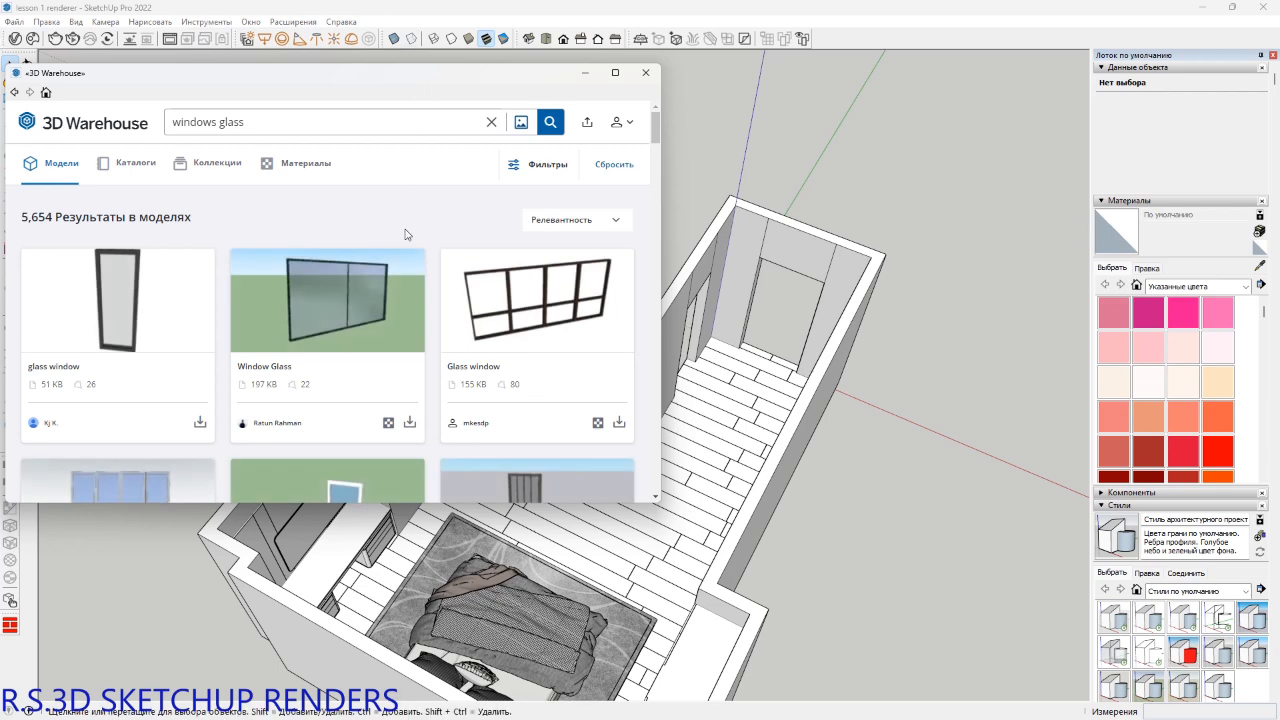
scroll(405, 234, "down", 5)
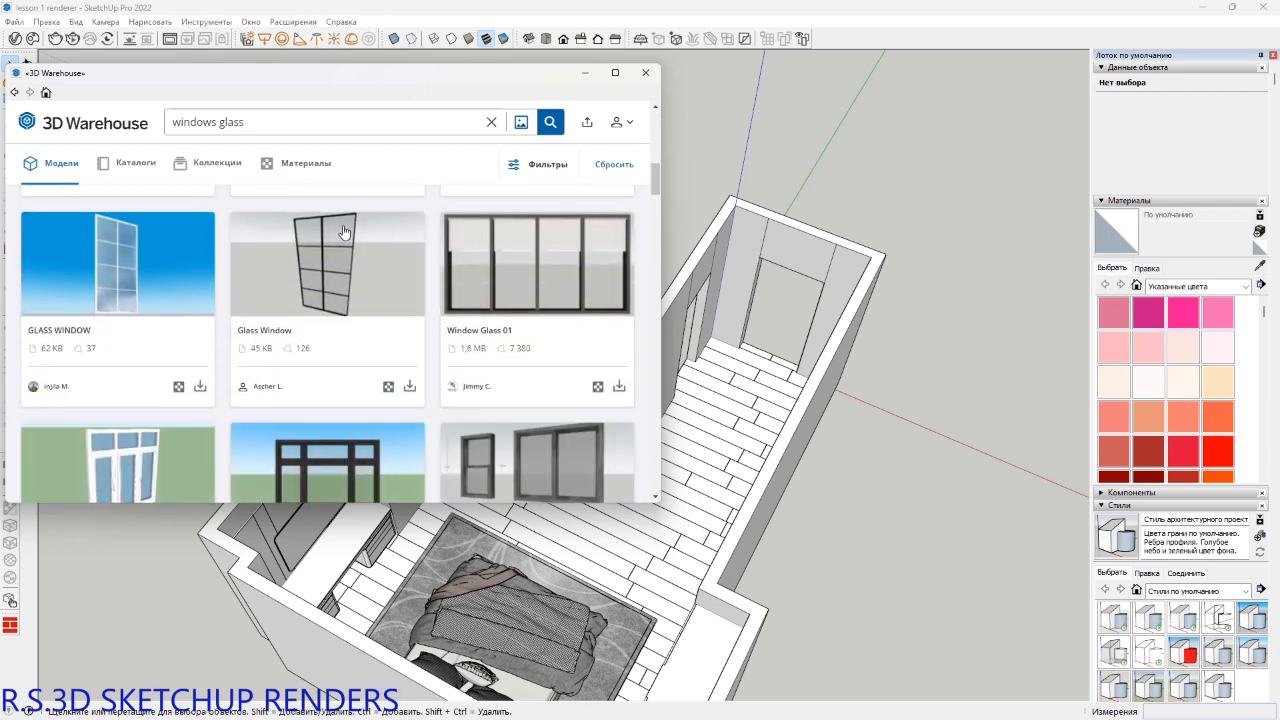
scroll(343, 232, "up", 5)
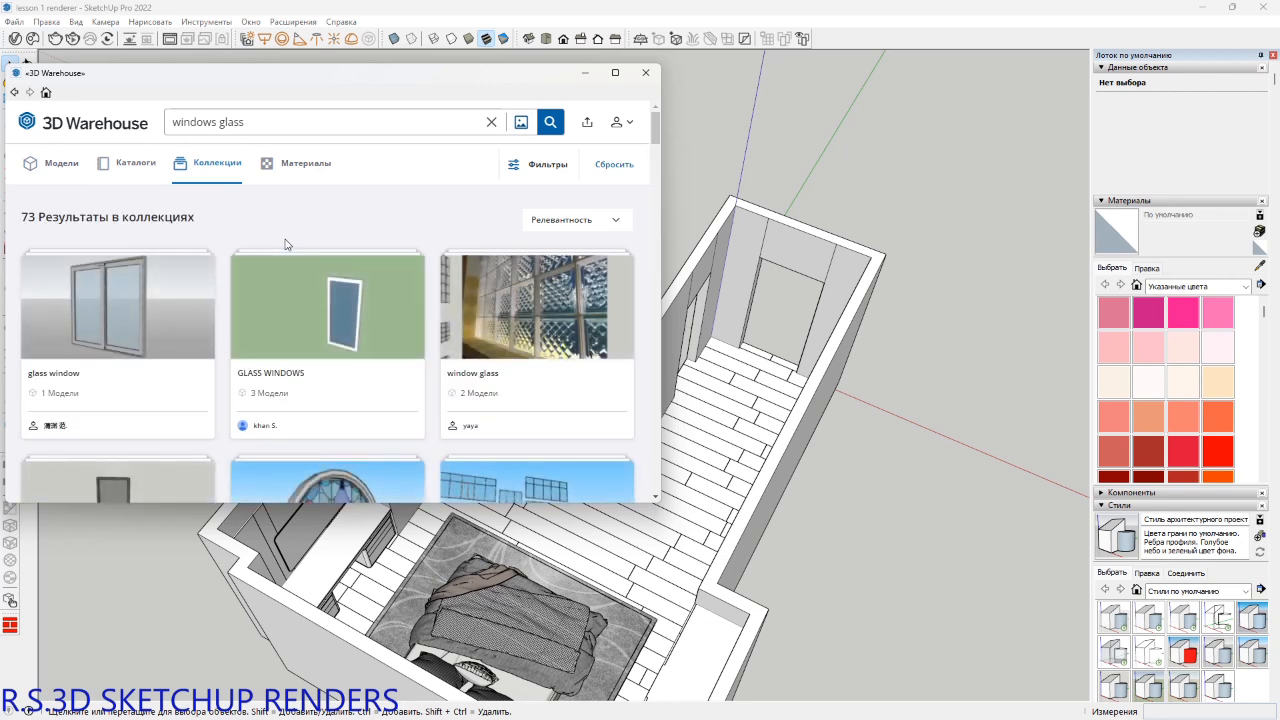
Browse the matching collections and open the "AR | Glass doors & Windows" collection.
scroll(285, 244, "down", 10)
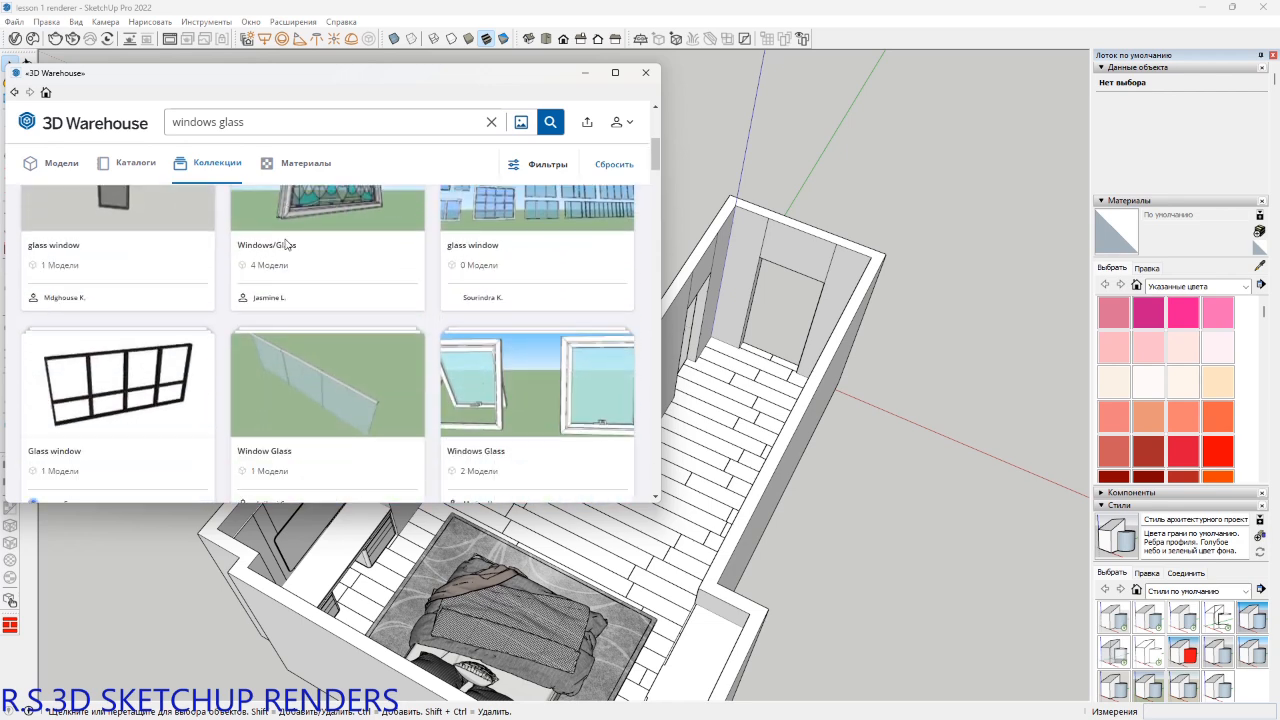
scroll(285, 244, "down", 5)
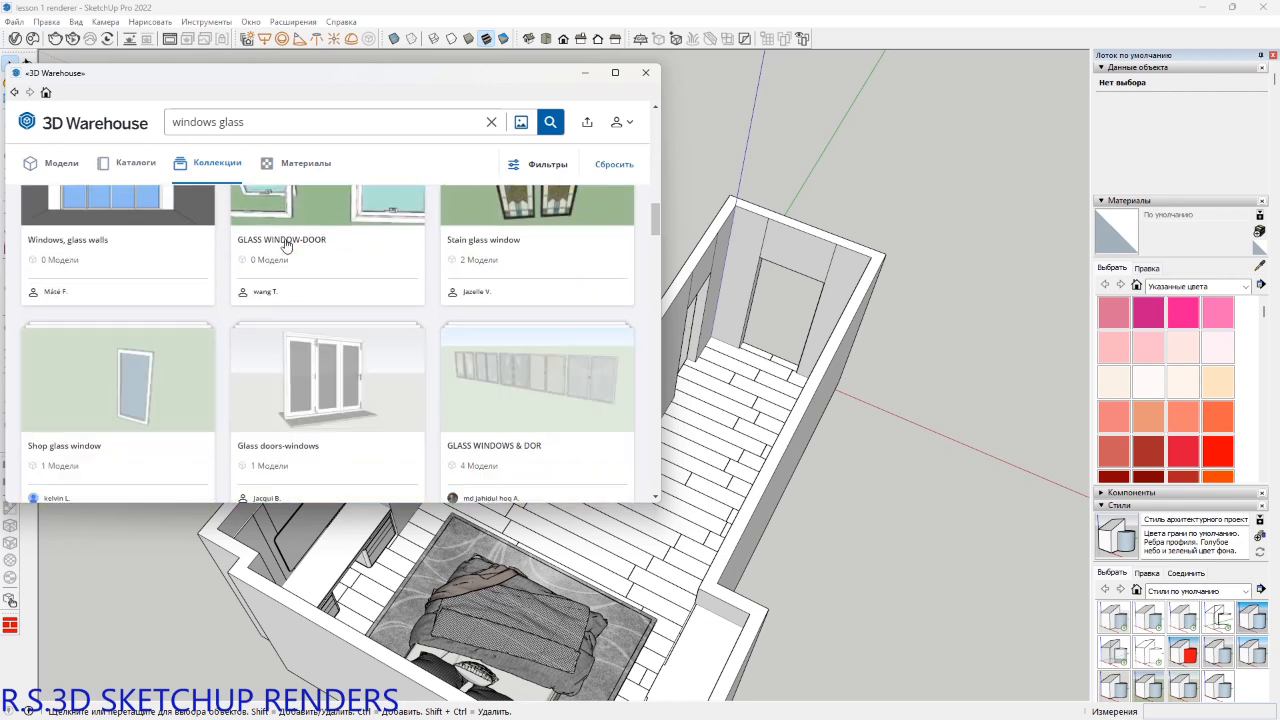
scroll(285, 244, "down", 2)
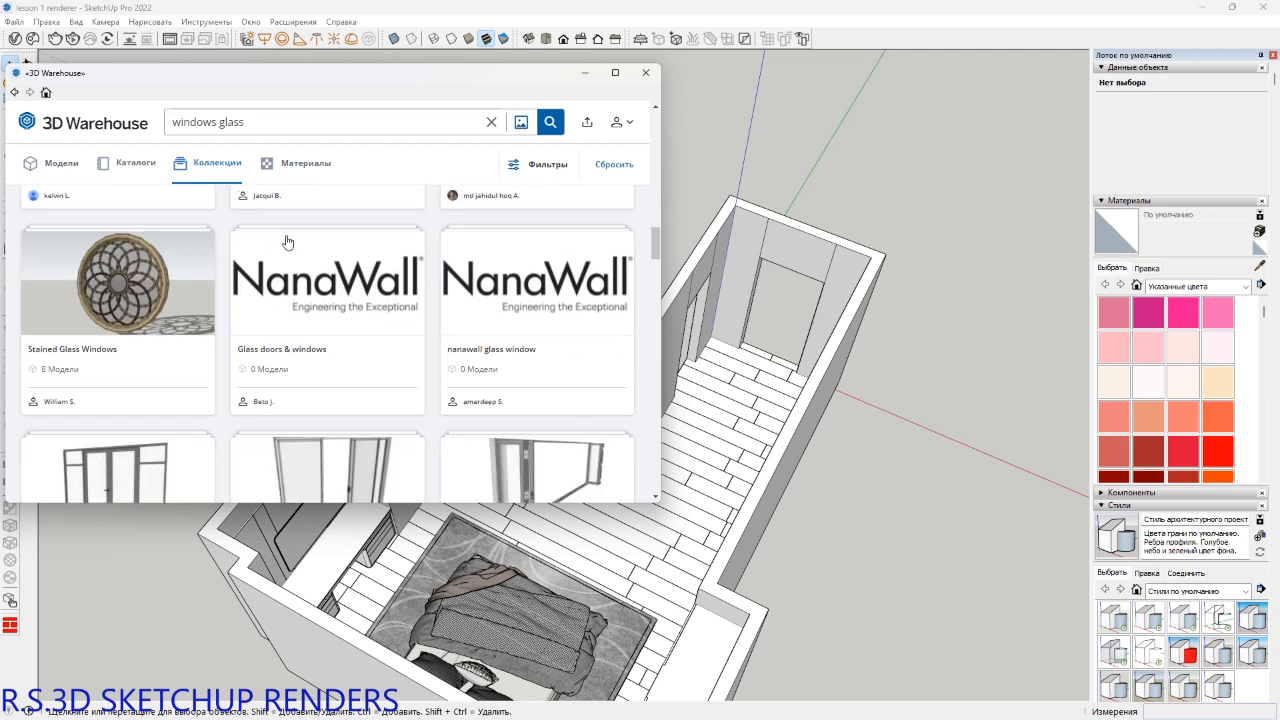
scroll(286, 242, "down", 2)
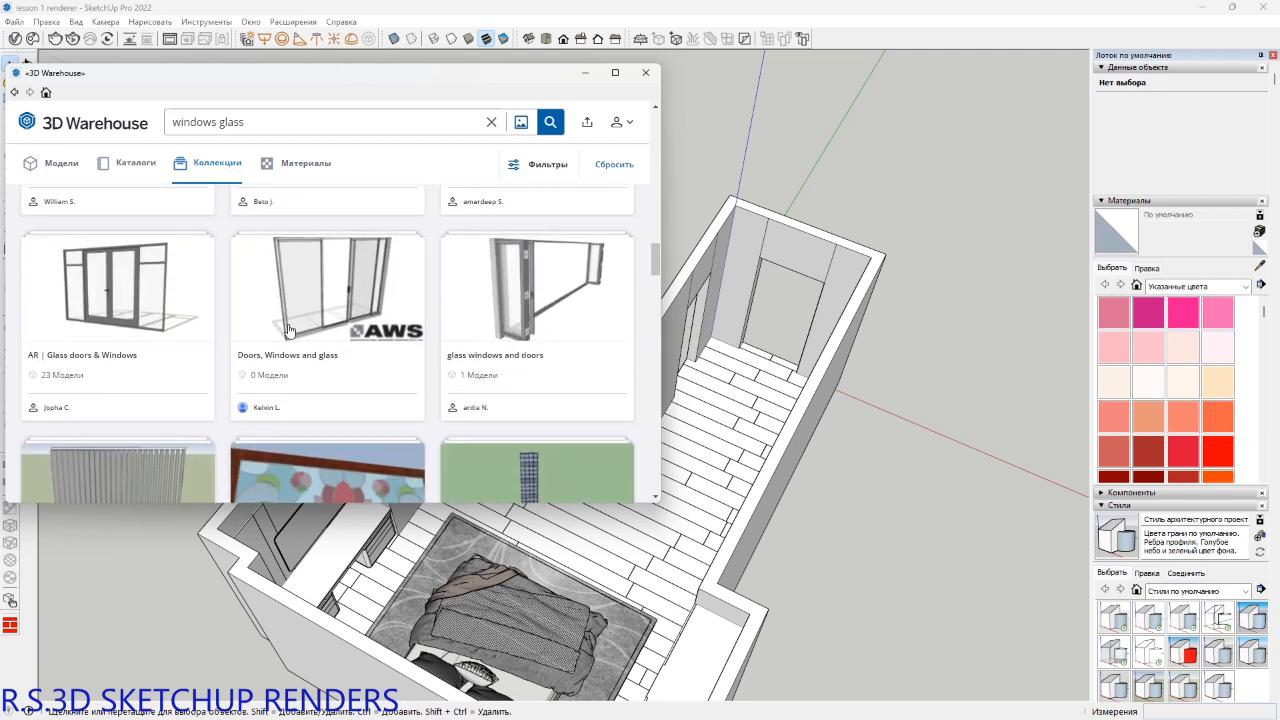
left_click(104, 362)
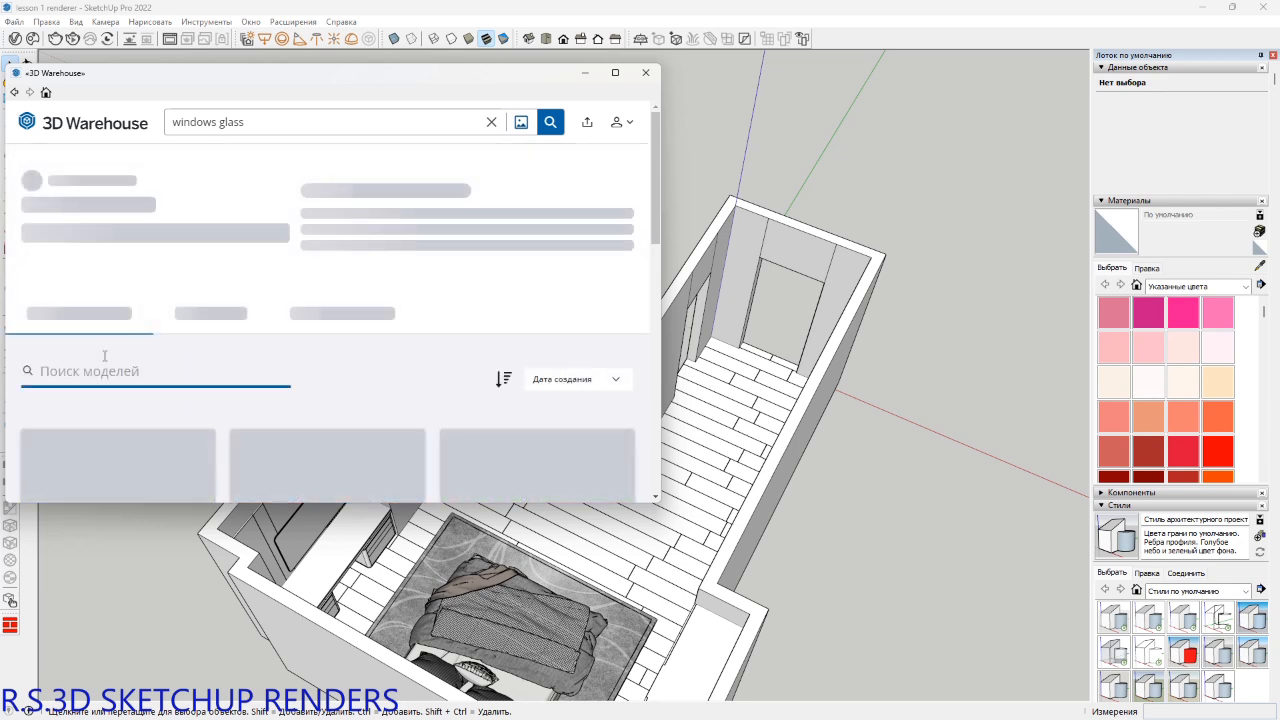
Load the "doors" model from the collection into the scene and place it in the empty space outside the room.
scroll(247, 354, "down", 3)
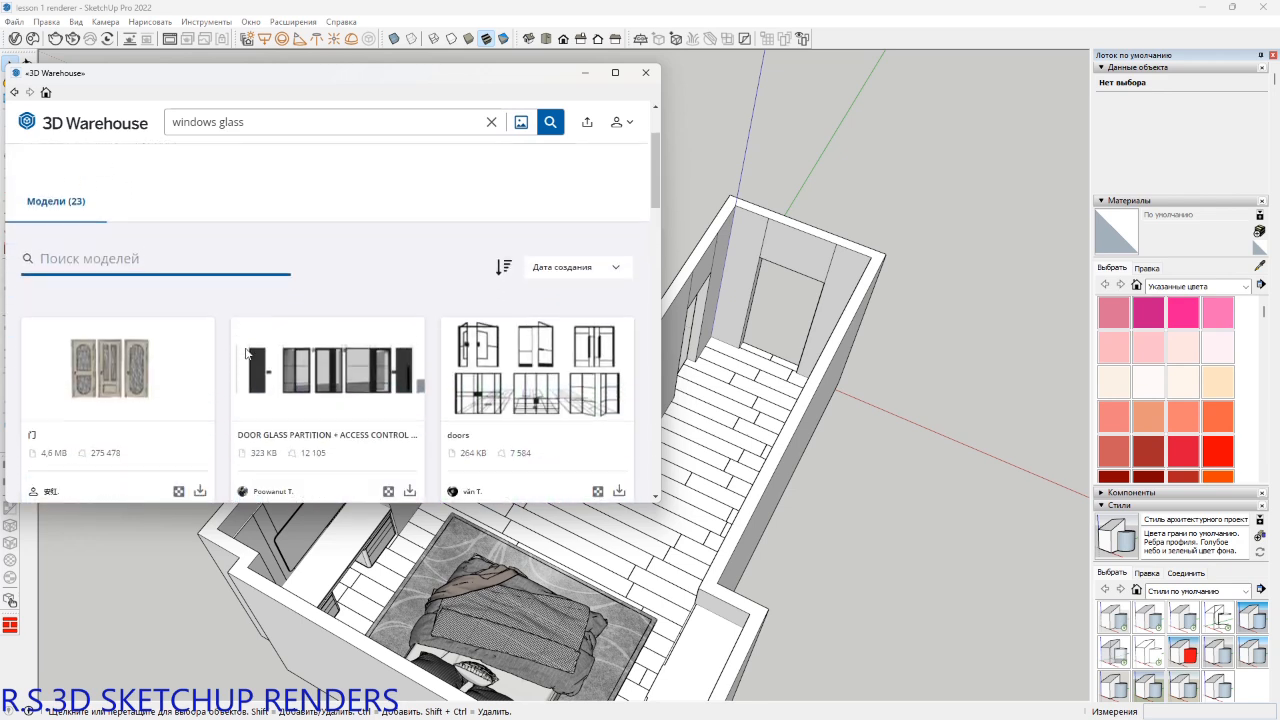
scroll(247, 354, "down", 1)
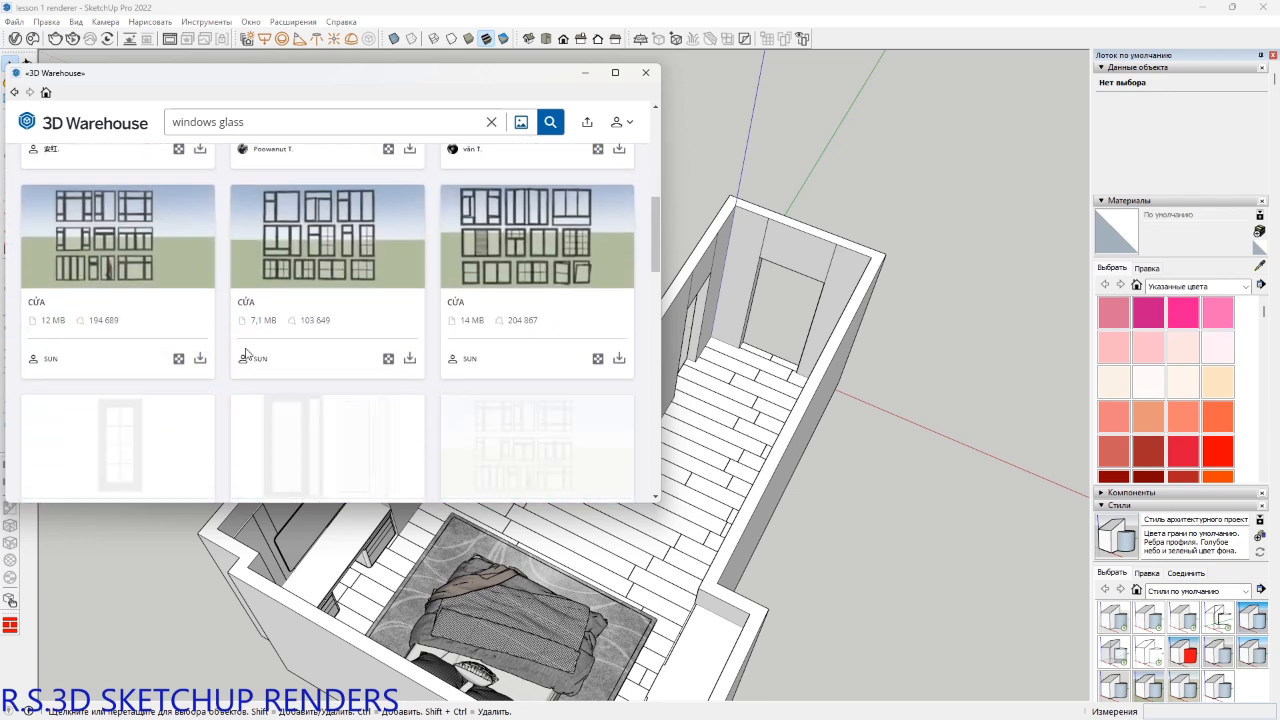
scroll(247, 354, "up", 4)
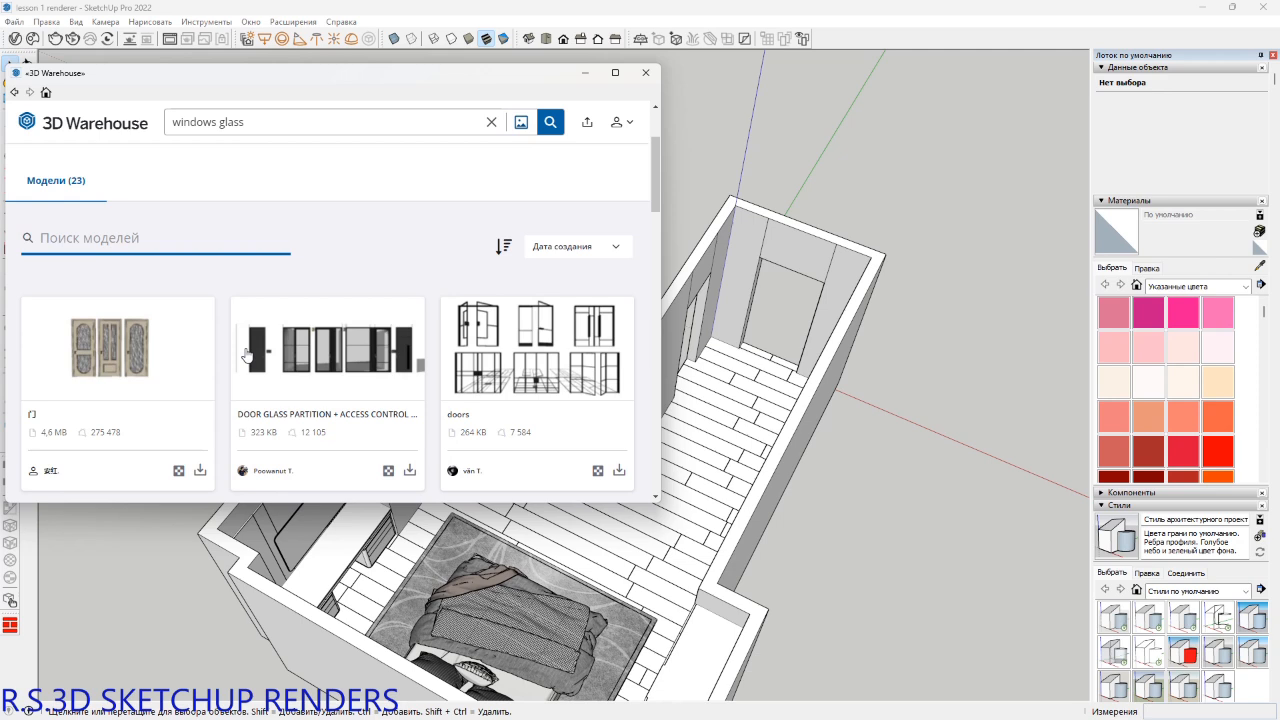
left_click(619, 470)
left_click(276, 319)
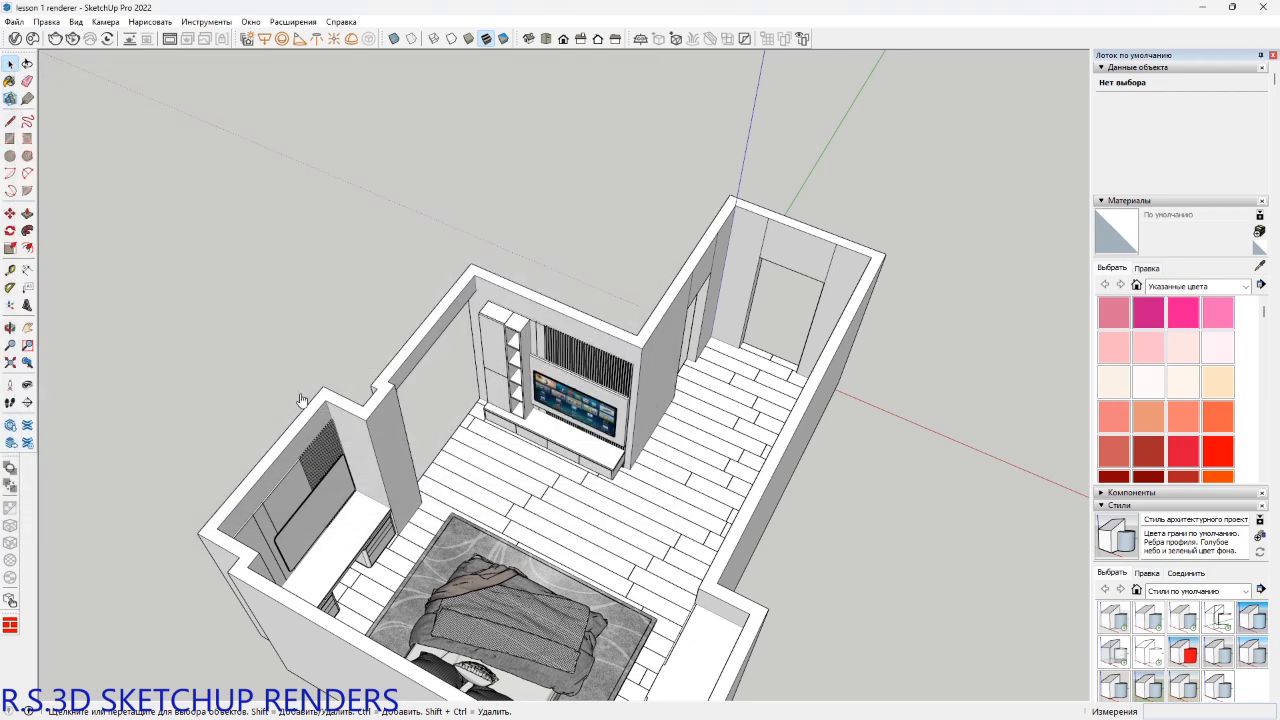
scroll(331, 328, "down", 1)
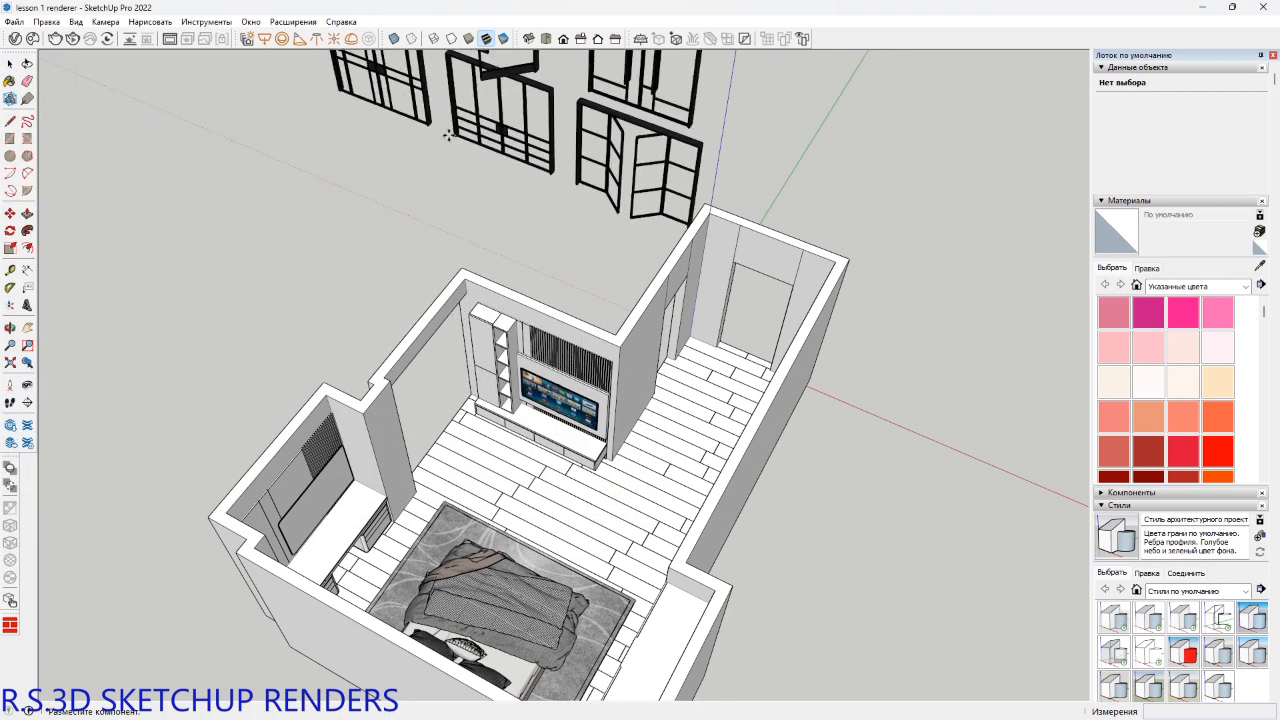
left_click(455, 174)
middle_click_drag(455, 174, 663, 340, "shift")
key("space")
Inside the doors component, group all parts of the upper-row double door with long vertical handles and copy the group.
scroll(374, 414, "up", 3)
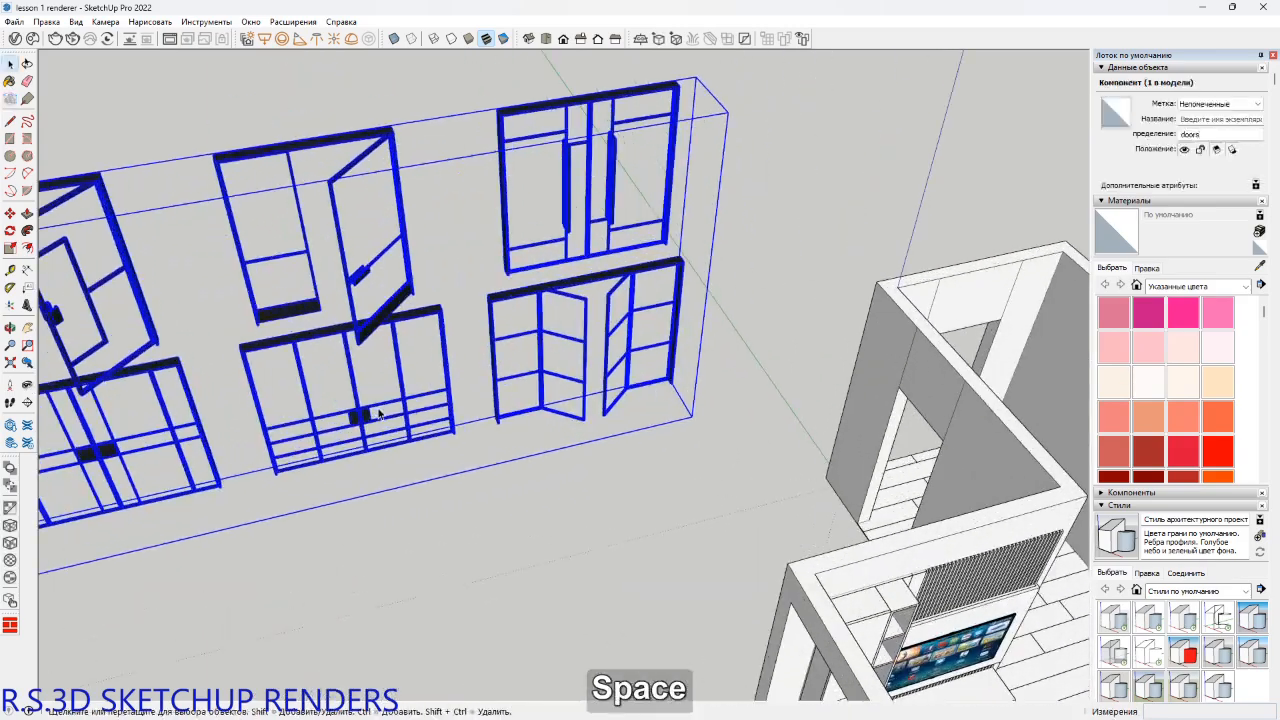
mouse_move(420, 454)
middle_mouse_down("shift")
mouse_move(437, 491)
mouse_move(459, 405)
mouse_move(309, 357)
mouse_move(523, 343)
mouse_move(426, 448)
middle_mouse_up("shift")
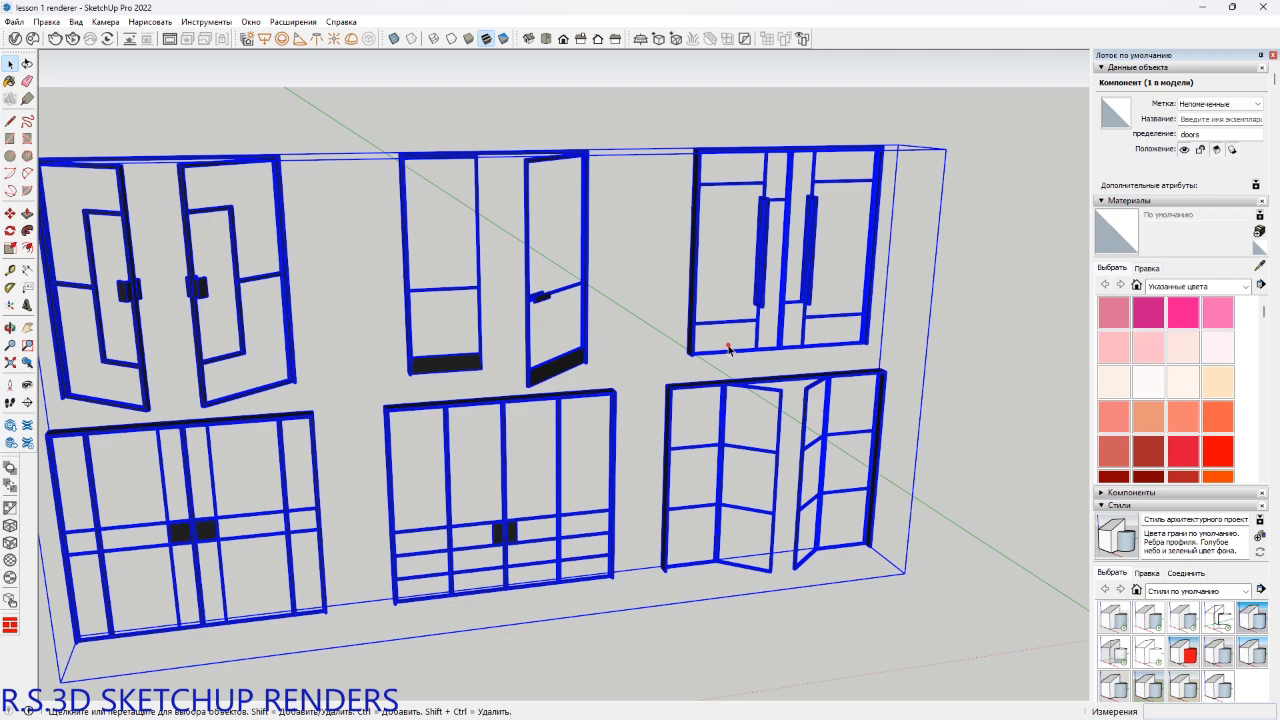
double_click(690, 338)
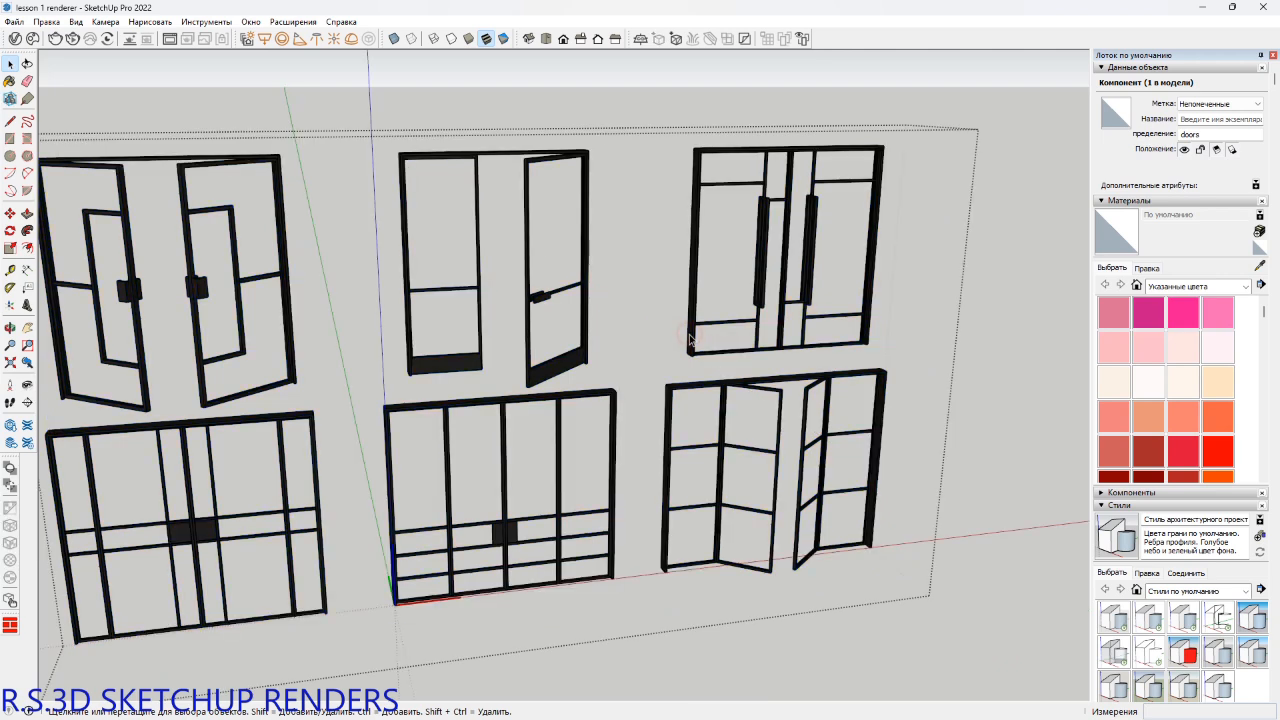
left_click(724, 329)
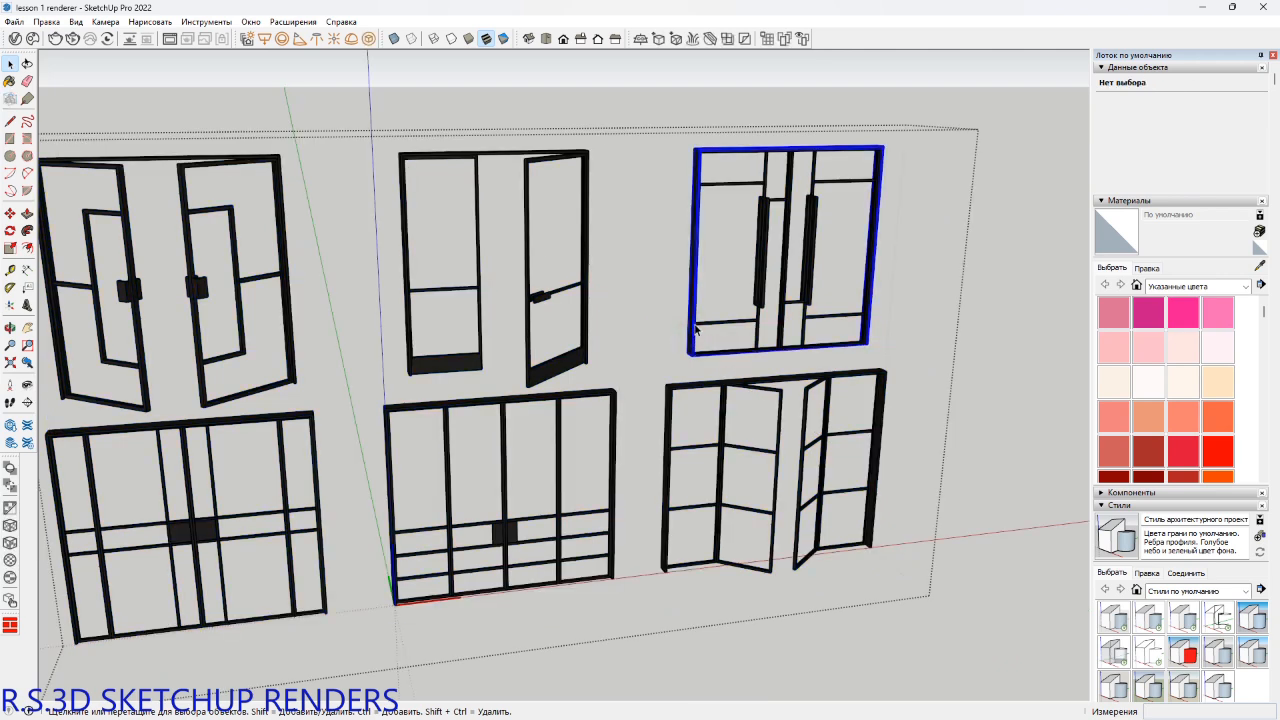
left_click(761, 290, "shift")
middle_click_drag(760, 289, 606, 286, "shift")
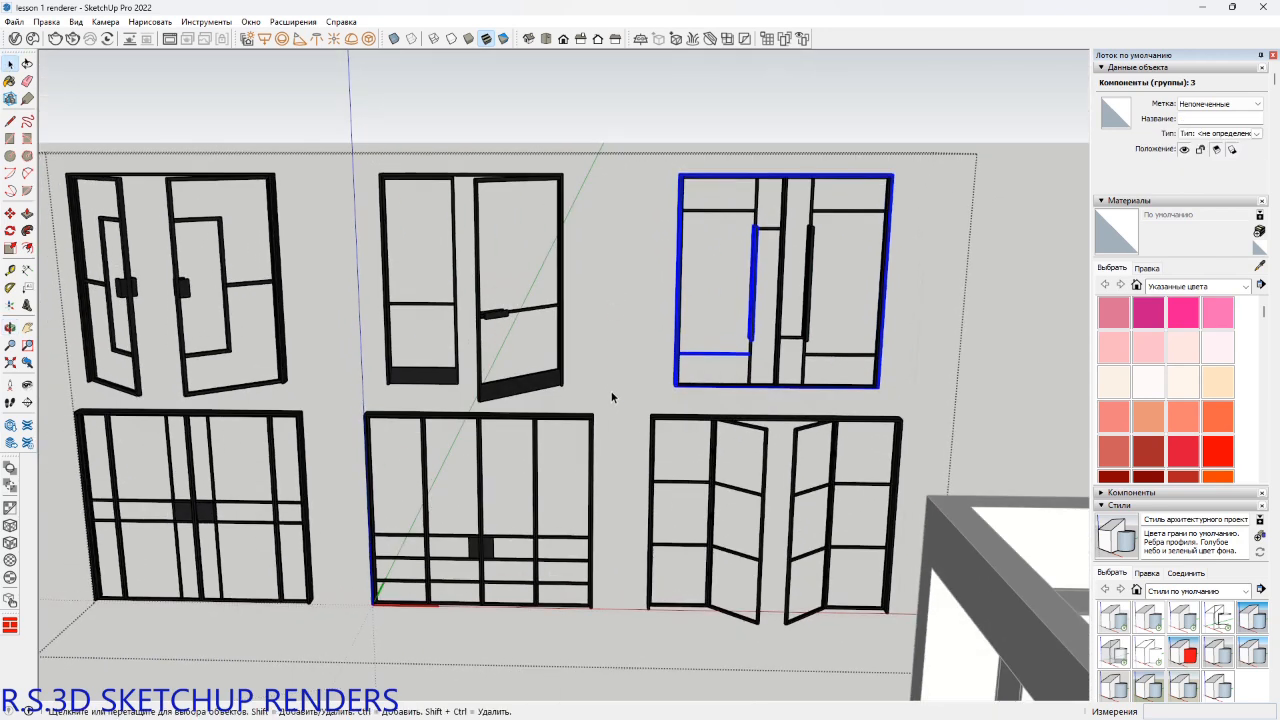
left_click_drag(783, 307, 950, 80)
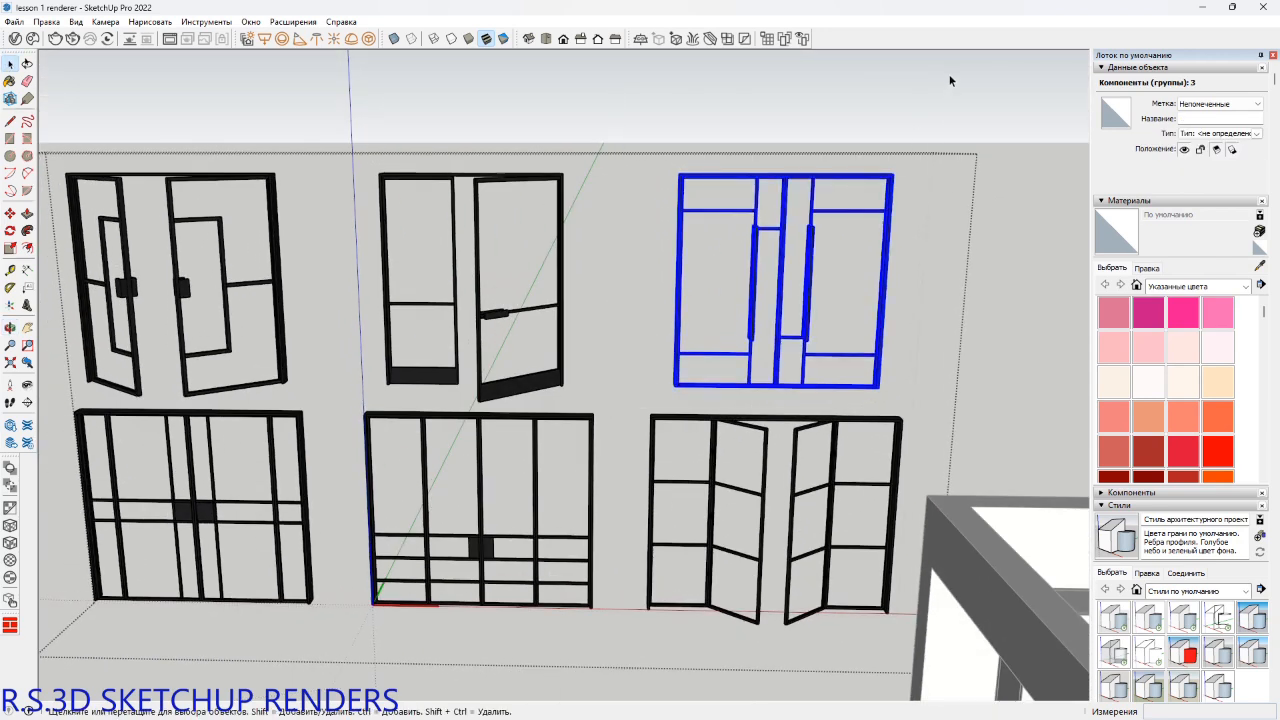
middle_click_drag(850, 292, 872, 425)
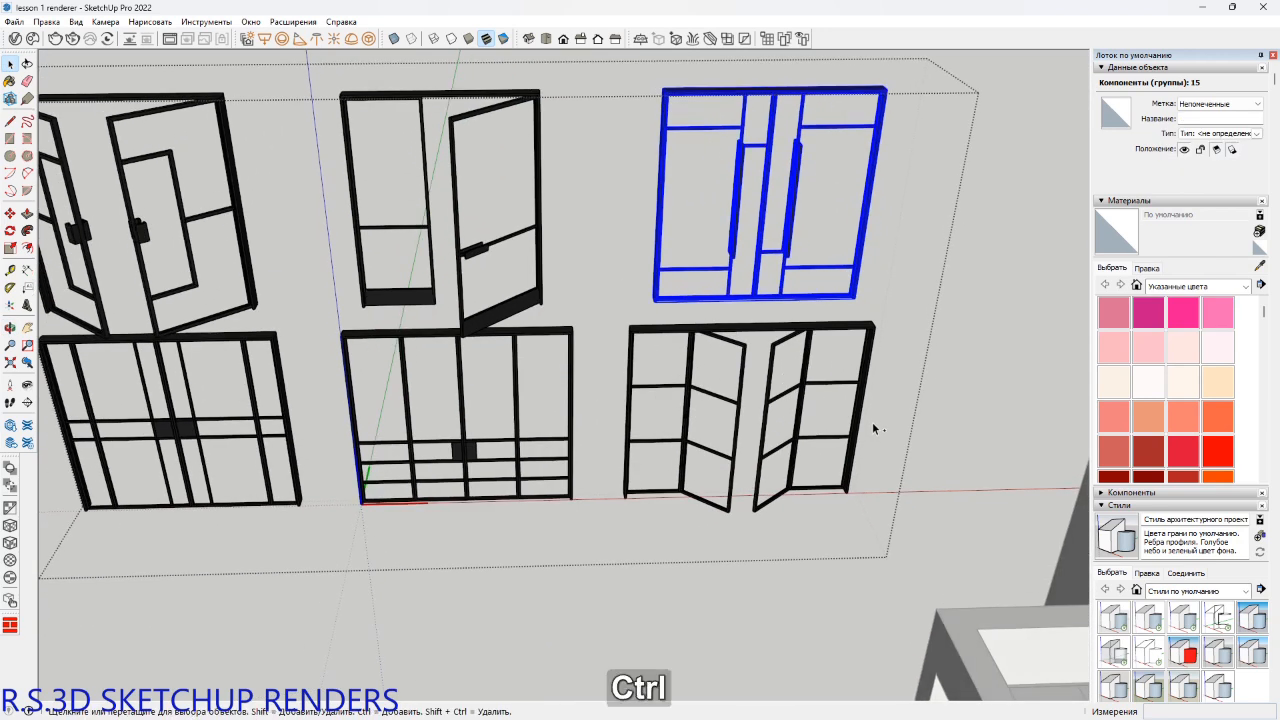
key("ctrl+g")
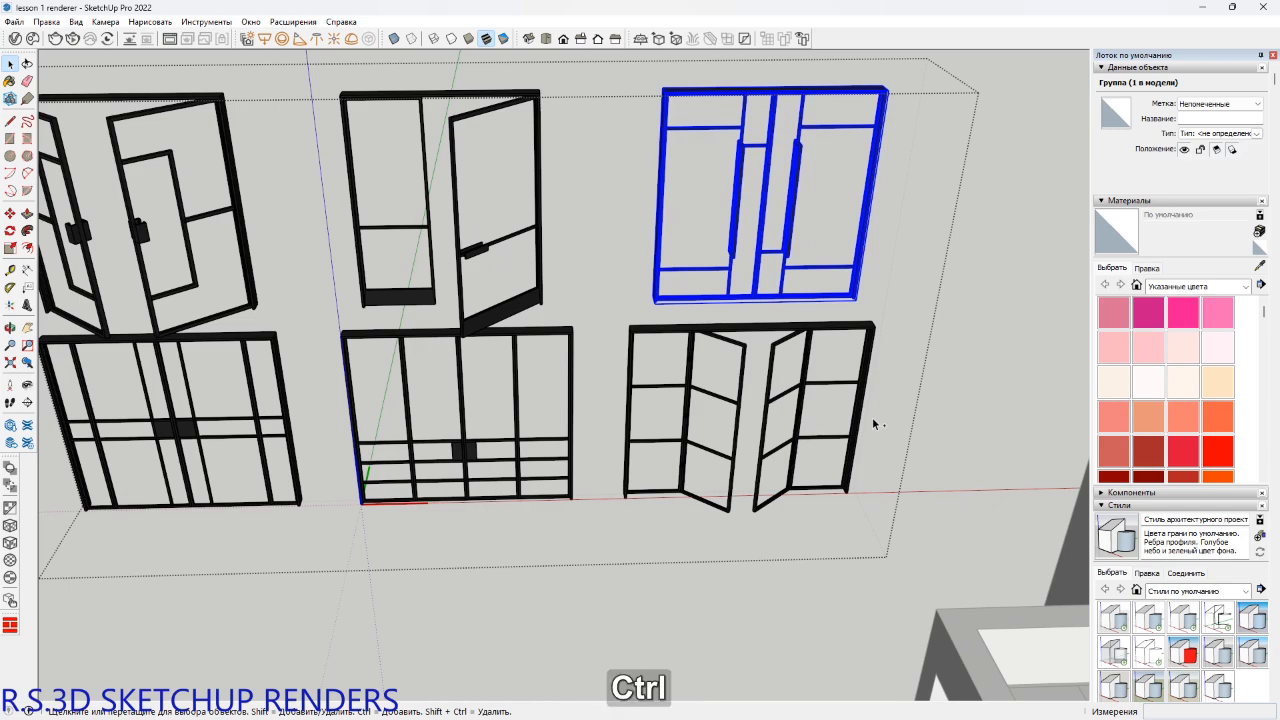
key("ctrl+c")
middle_click_drag(703, 358, 700, 444)
key("Escape")
scroll(698, 425, "down", 5)
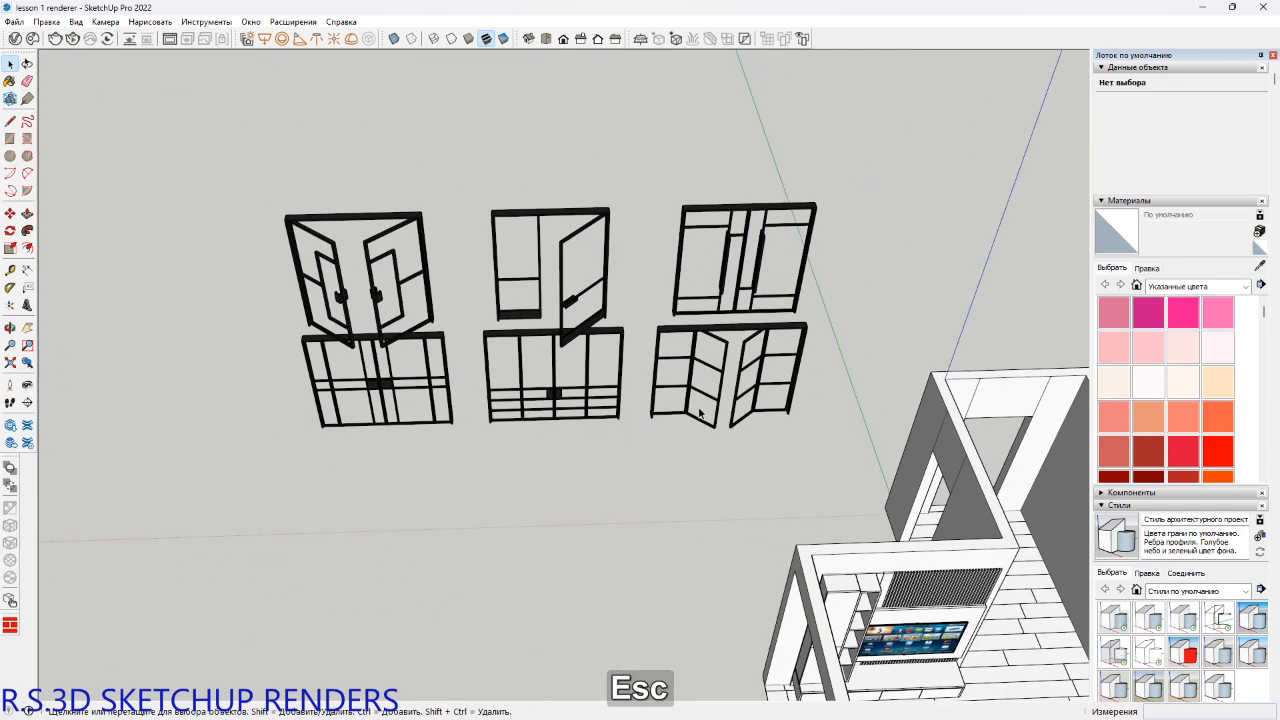
Inside the doors component, group the lower-row door with two square center plates and a double crossbar, and copy the group.
left_click(566, 410)
scroll(565, 410, "up", 3)
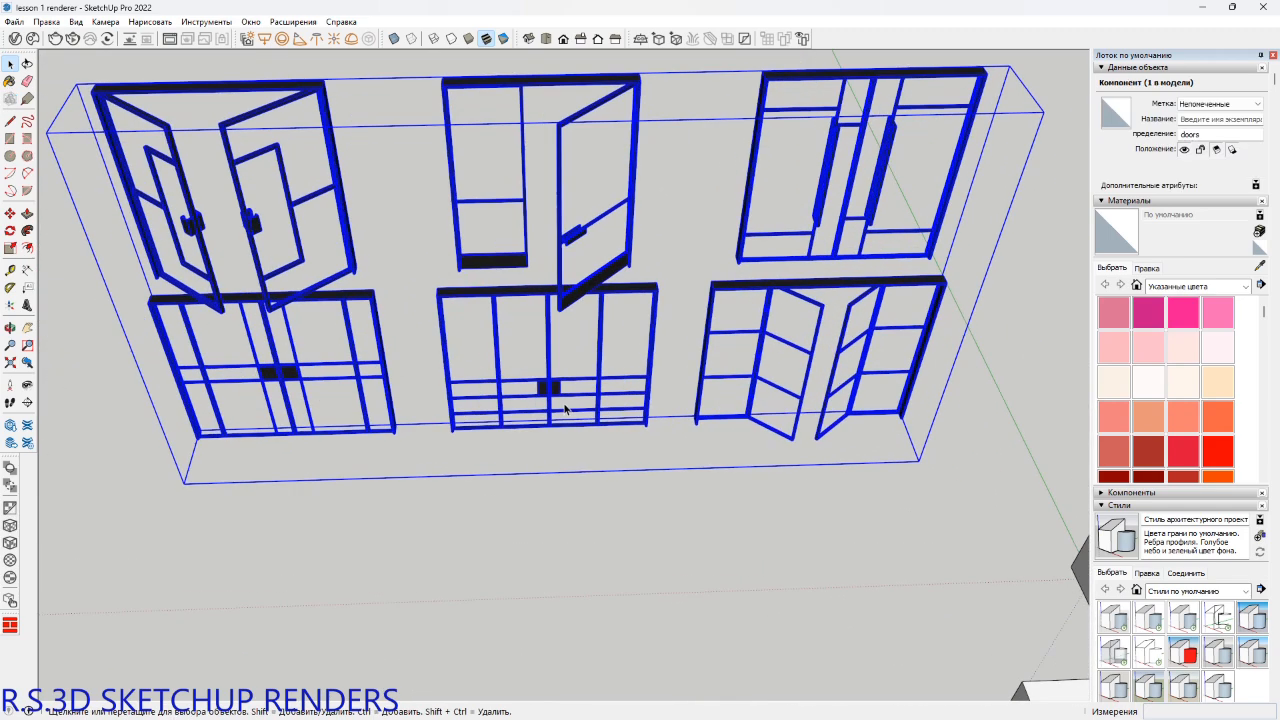
middle_click_drag(565, 410, 769, 326)
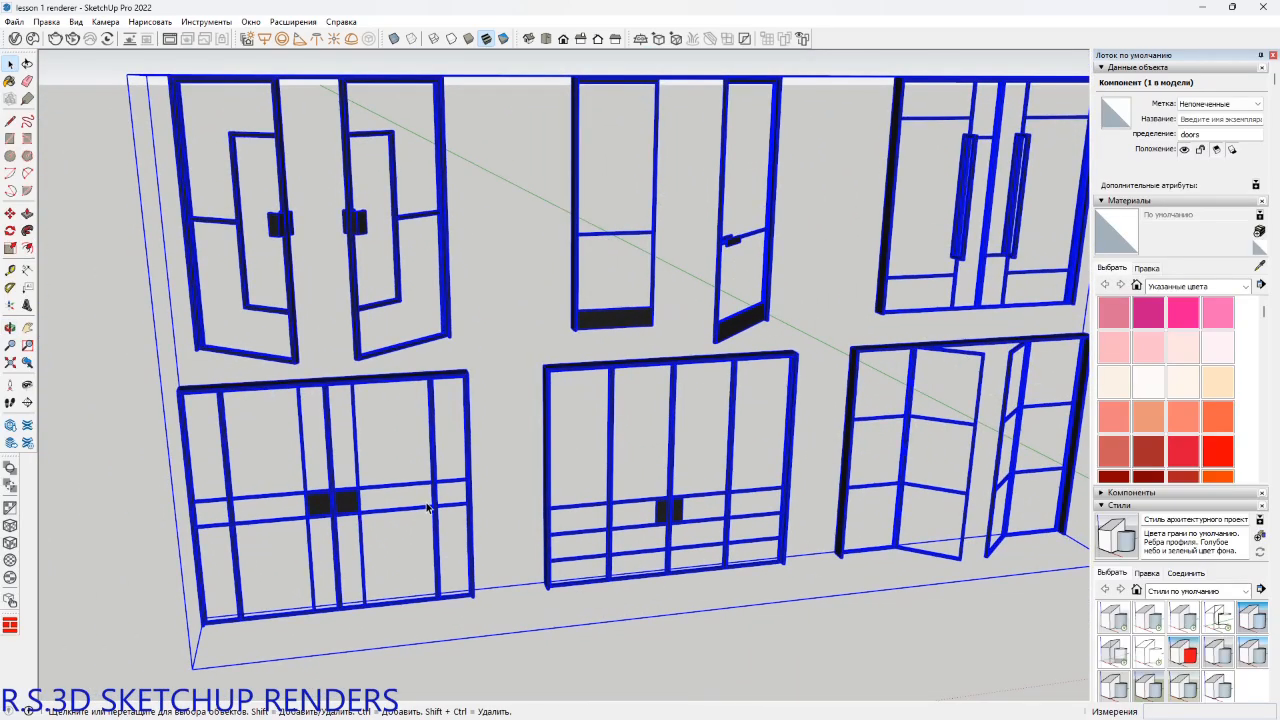
double_click(426, 507)
middle_click_drag(434, 466, 440, 350, "shift")
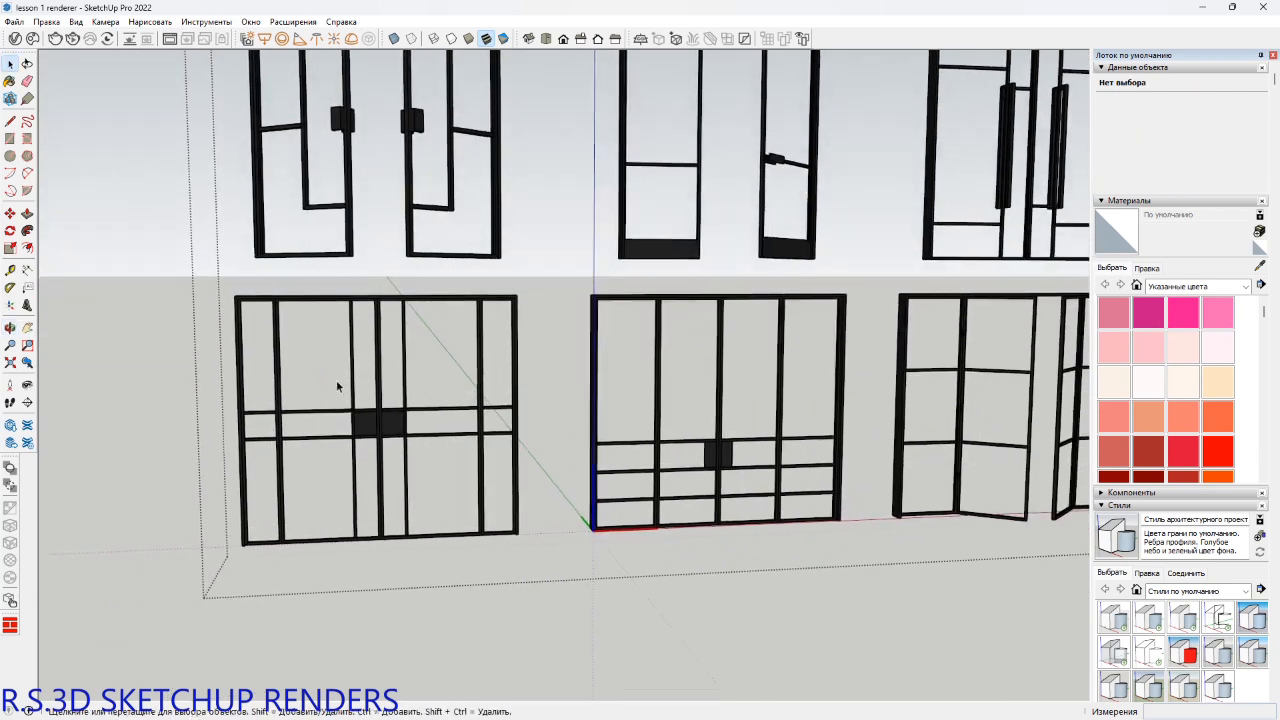
left_click_drag(178, 595, 534, 310)
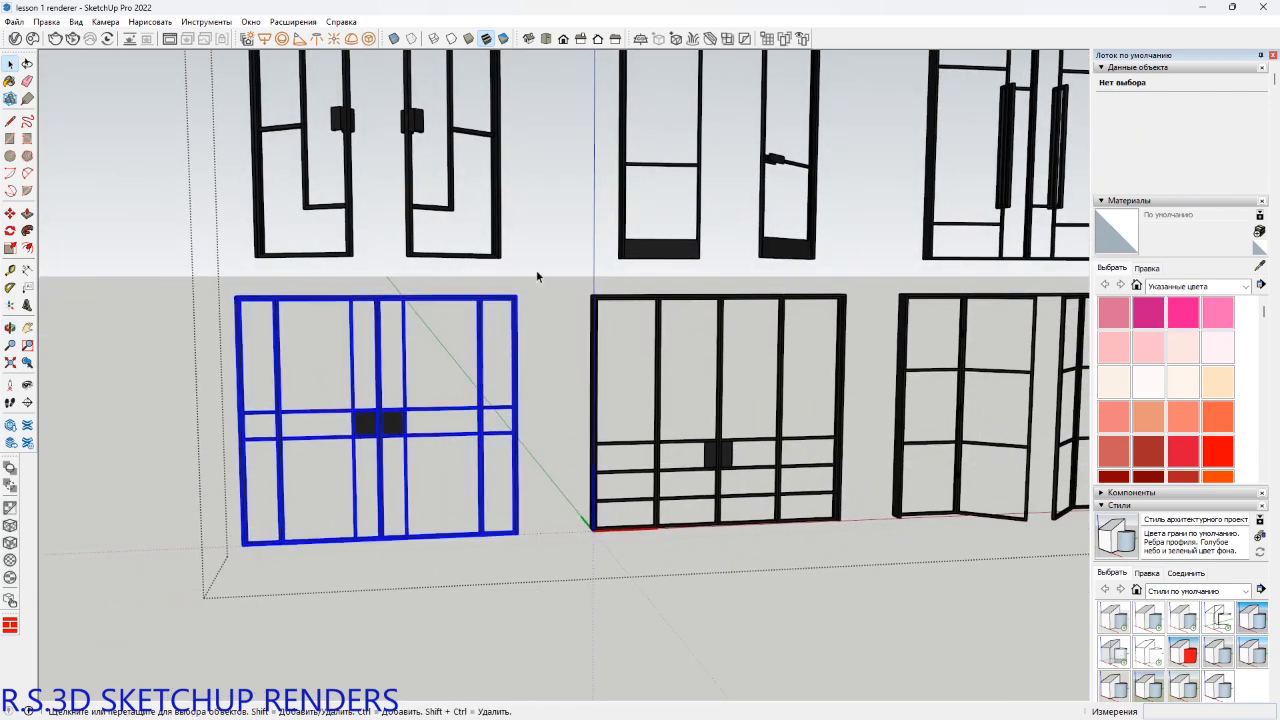
key("ctrl+g")
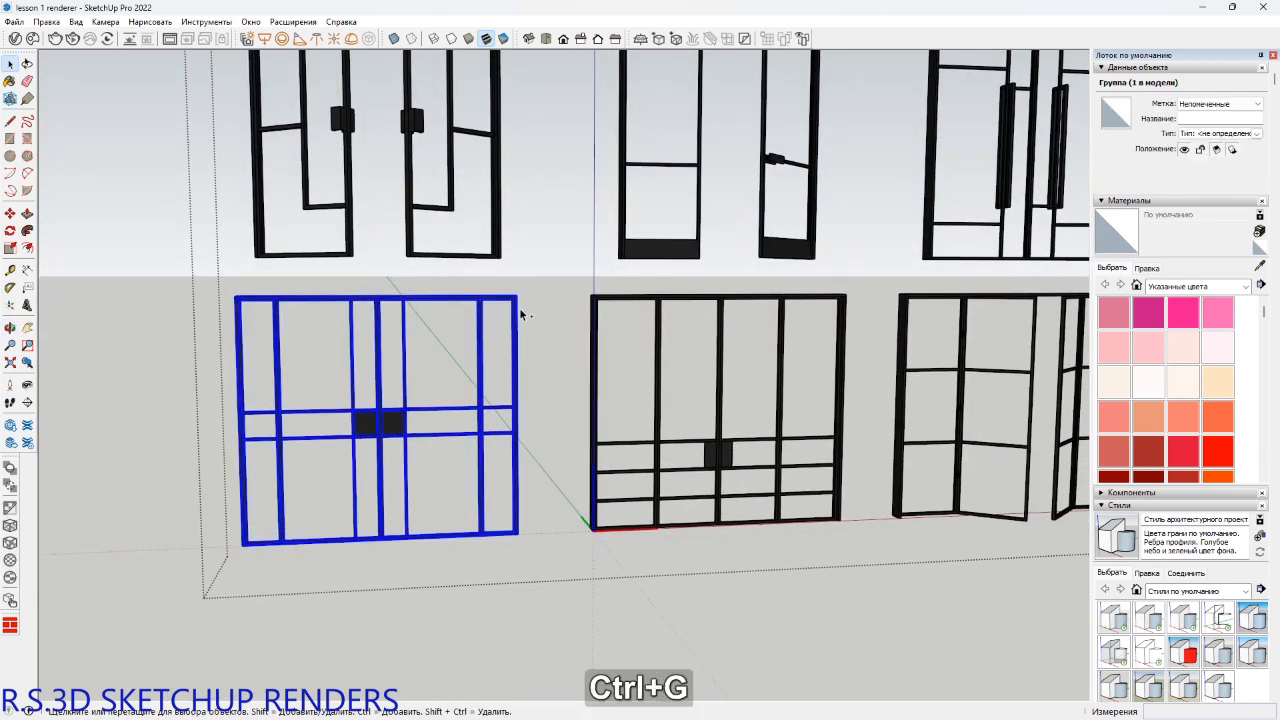
key("ctrl+c")
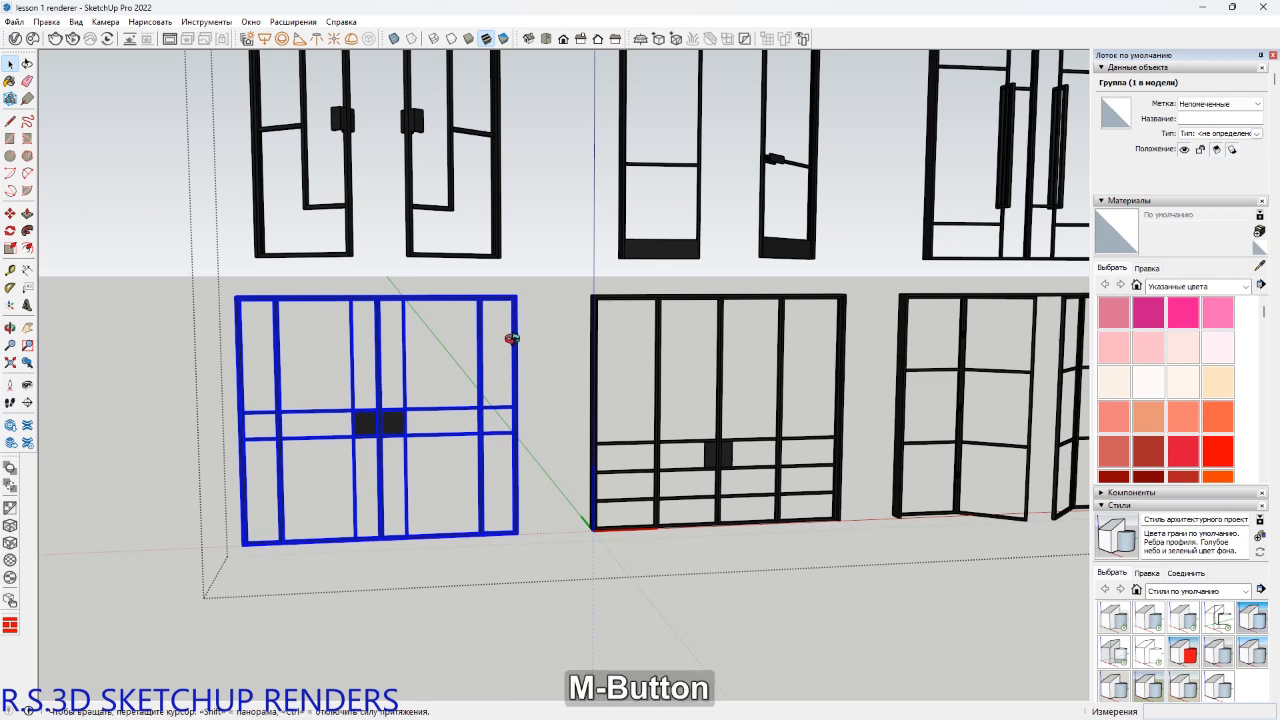
middle_click_drag(511, 337, 513, 390)
key("Escape")
Delete the imported doors component and paste the copied door group in its place.
scroll(513, 405, "down", 3)
left_click(513, 405)
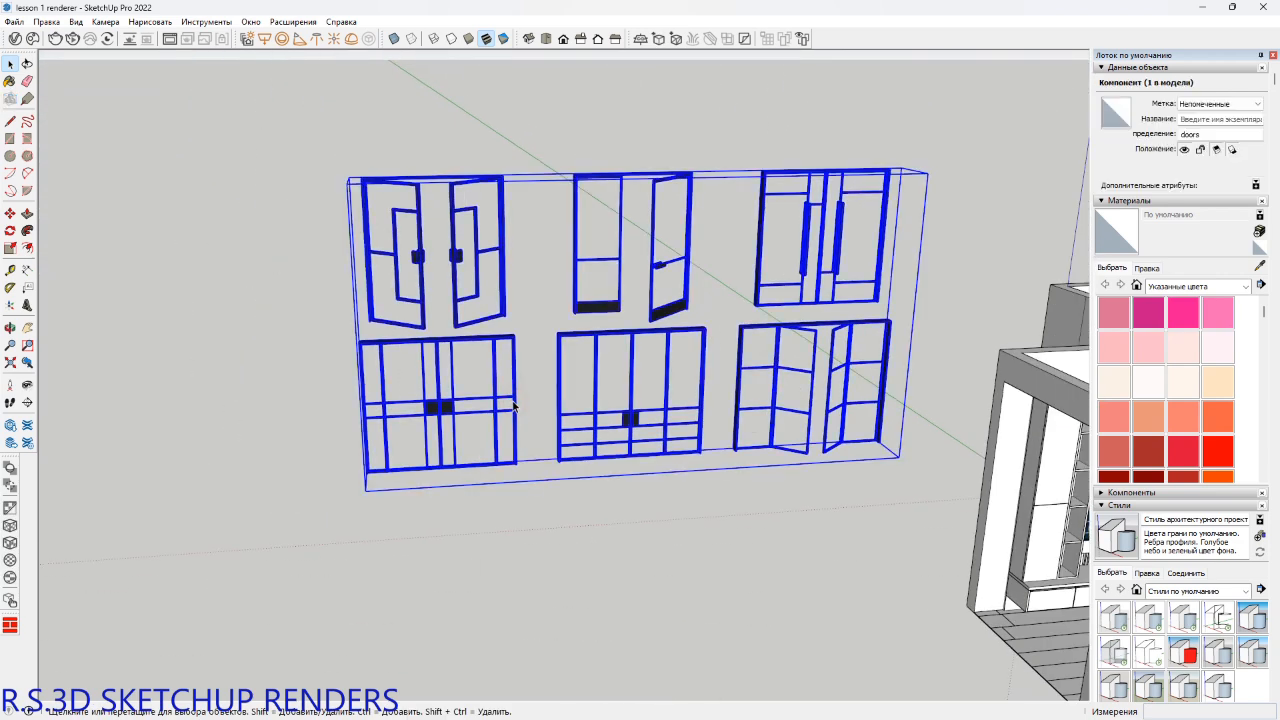
key("Delete")
key("shift")
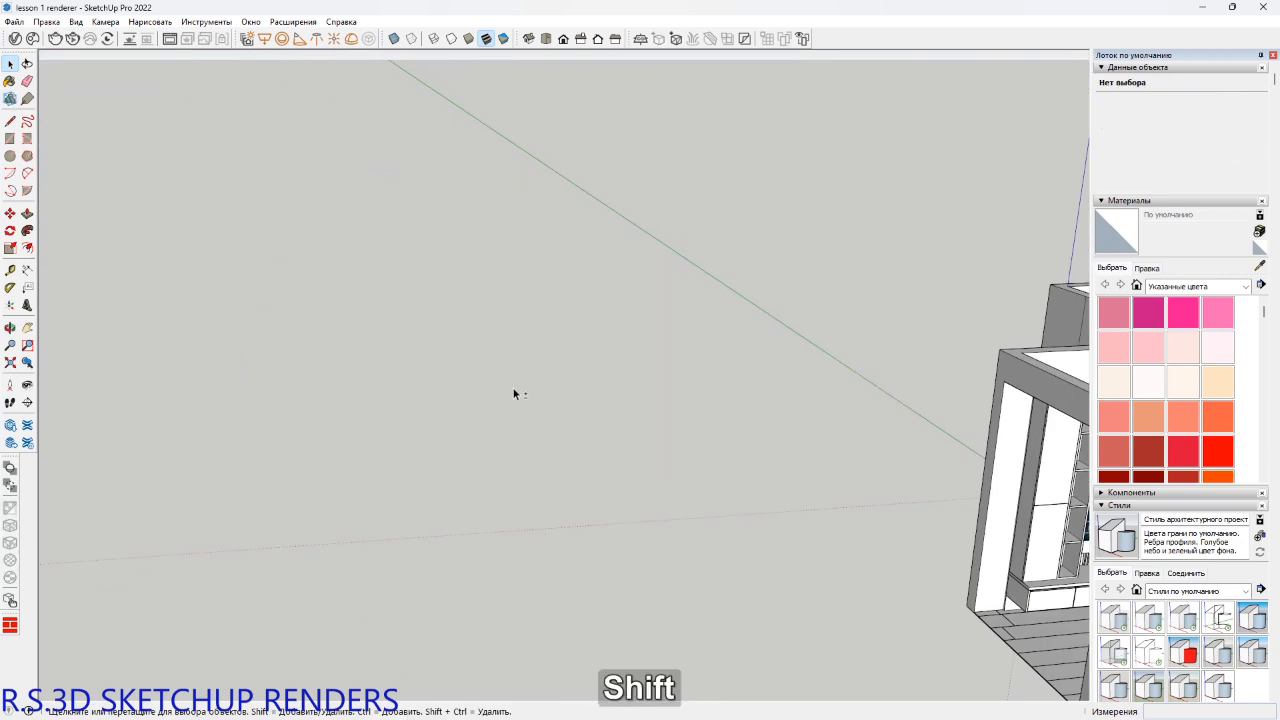
key("shift+v")
middle_click_drag(557, 383, 850, 515)
scroll(457, 376, "up", 3)
middle_click_drag(423, 431, 714, 434)
scroll(685, 405, "up", 2)
scroll(711, 399, "up", 1)
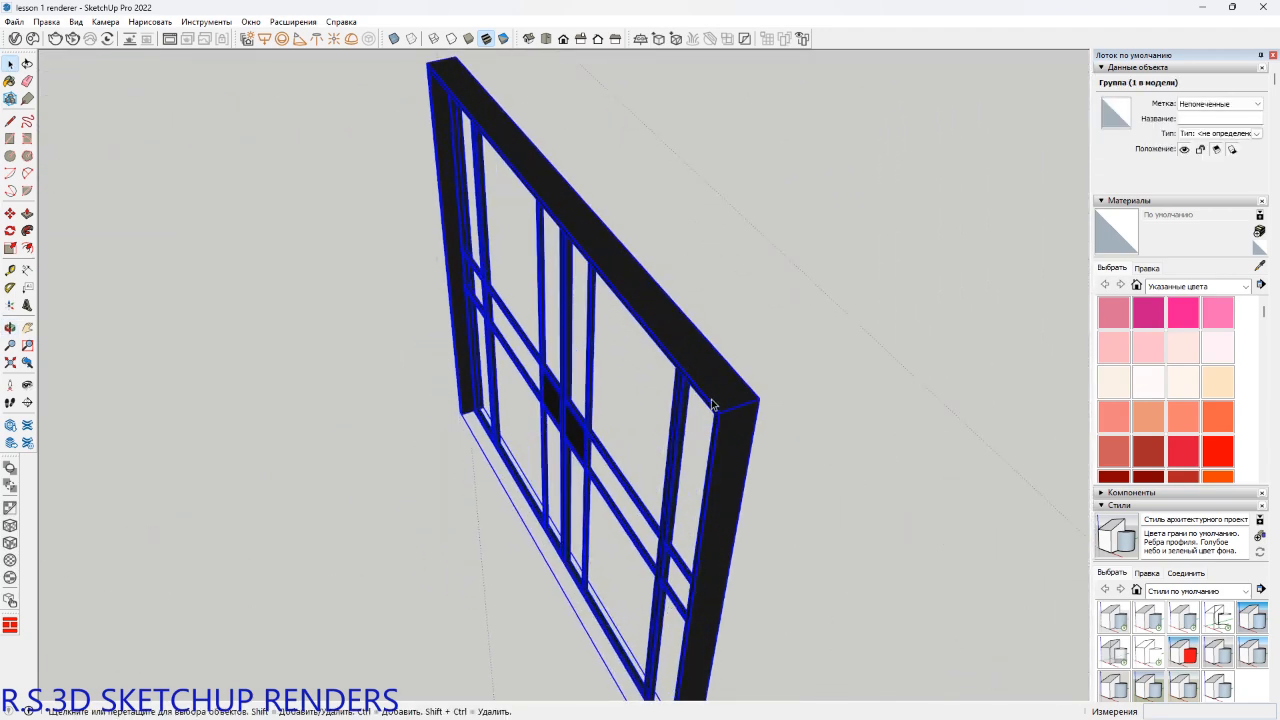
Rotate the pasted door group 90° about the vertical axis.
scroll(711, 399, "down", 5)
key("m")
left_click(708, 385)
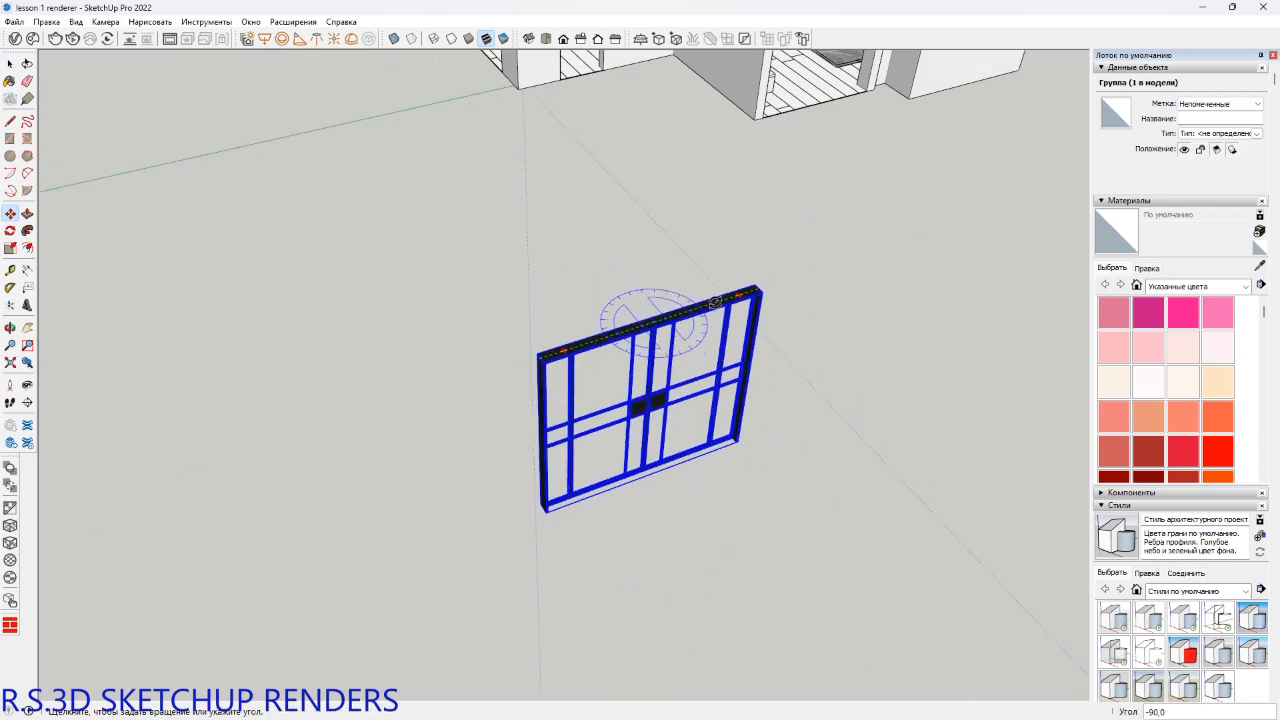
left_click(716, 303)
Rotate the pasted door group about its vertical axis to align it parallel with the room's wall opening.
middle_click_drag(755, 457, 940, 385, "shift")
scroll(664, 526, "up", 3)
scroll(640, 504, "up", 5)
scroll(580, 550, "down", 10)
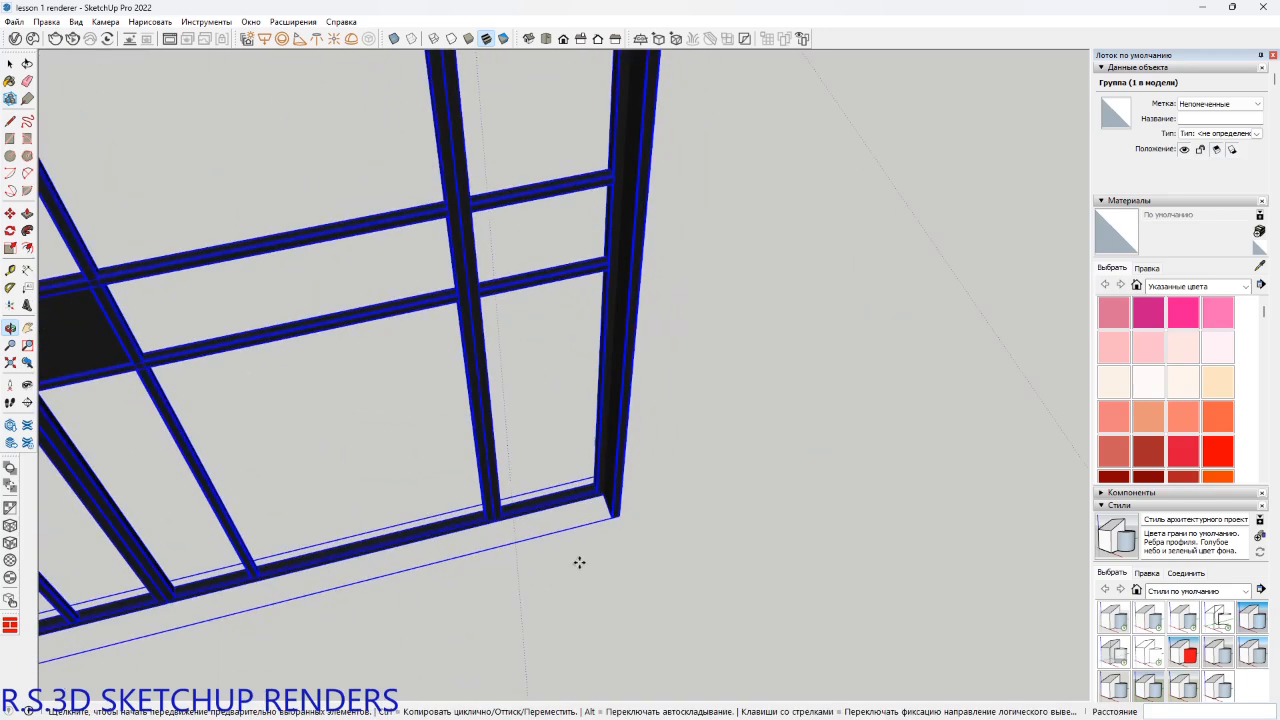
middle_click_drag(498, 490, 598, 540, "shift")
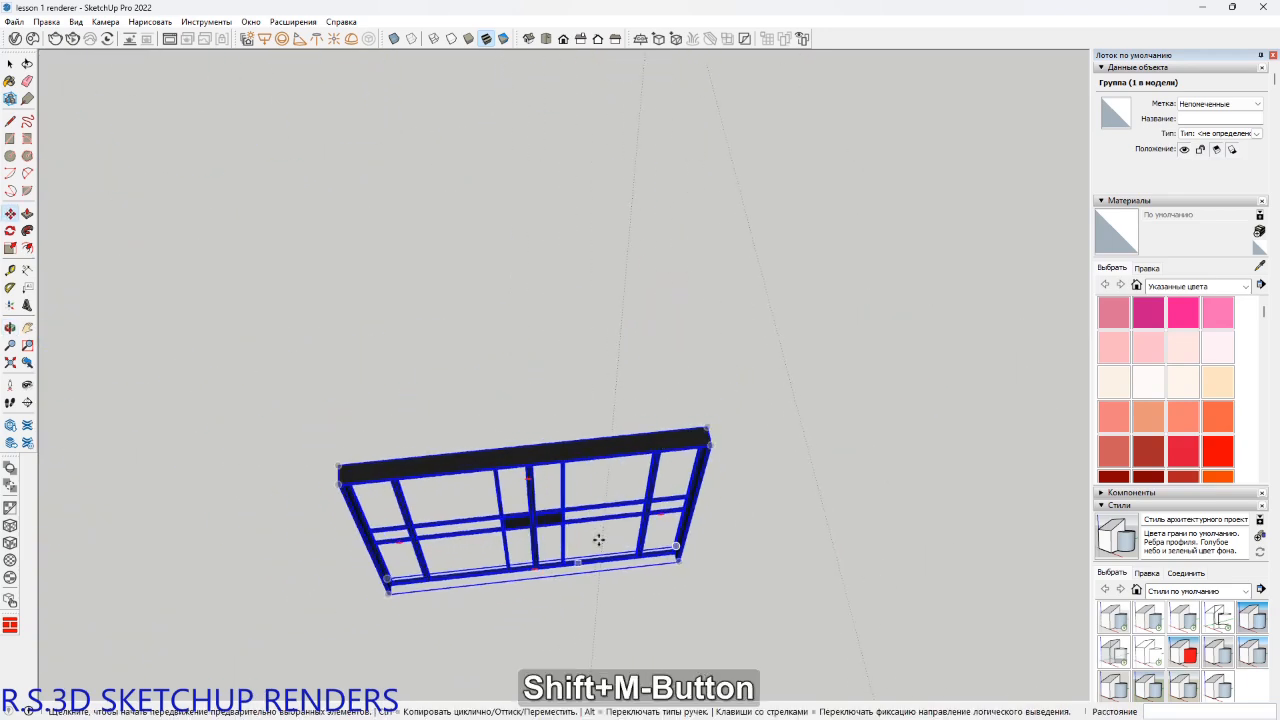
left_click(671, 439)
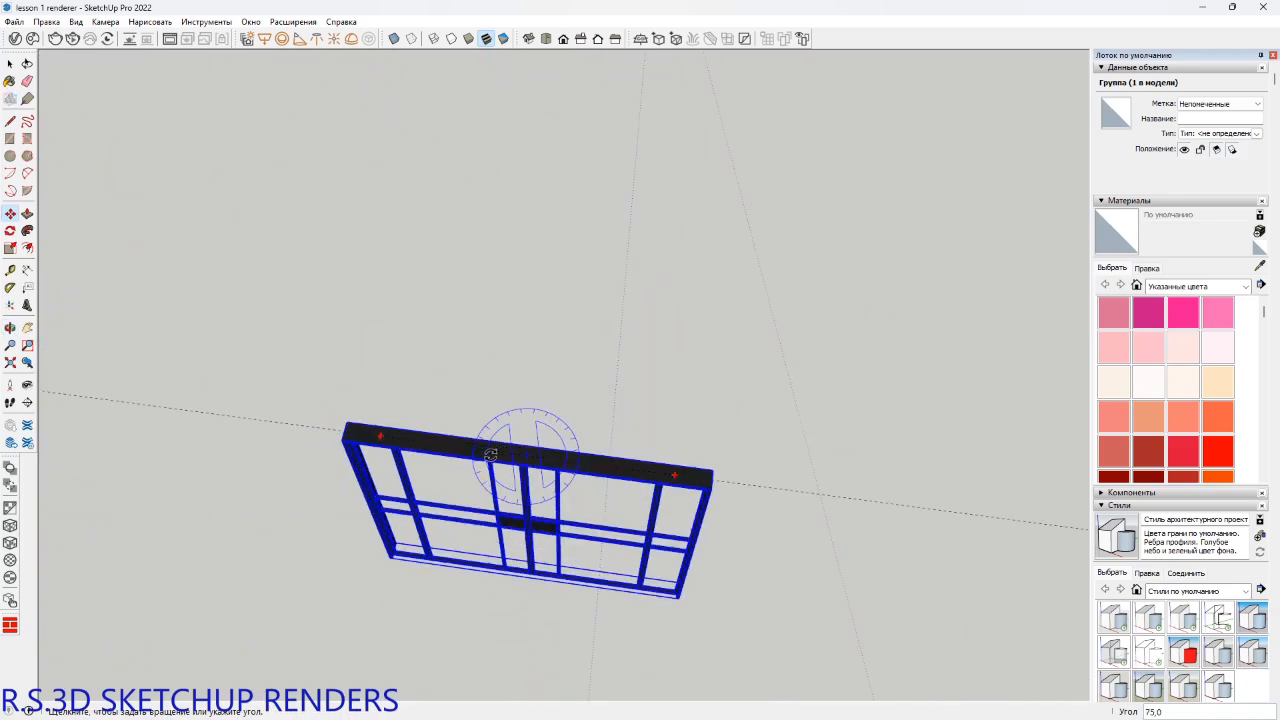
left_click(471, 455)
middle_click_drag(563, 466, 729, 514)
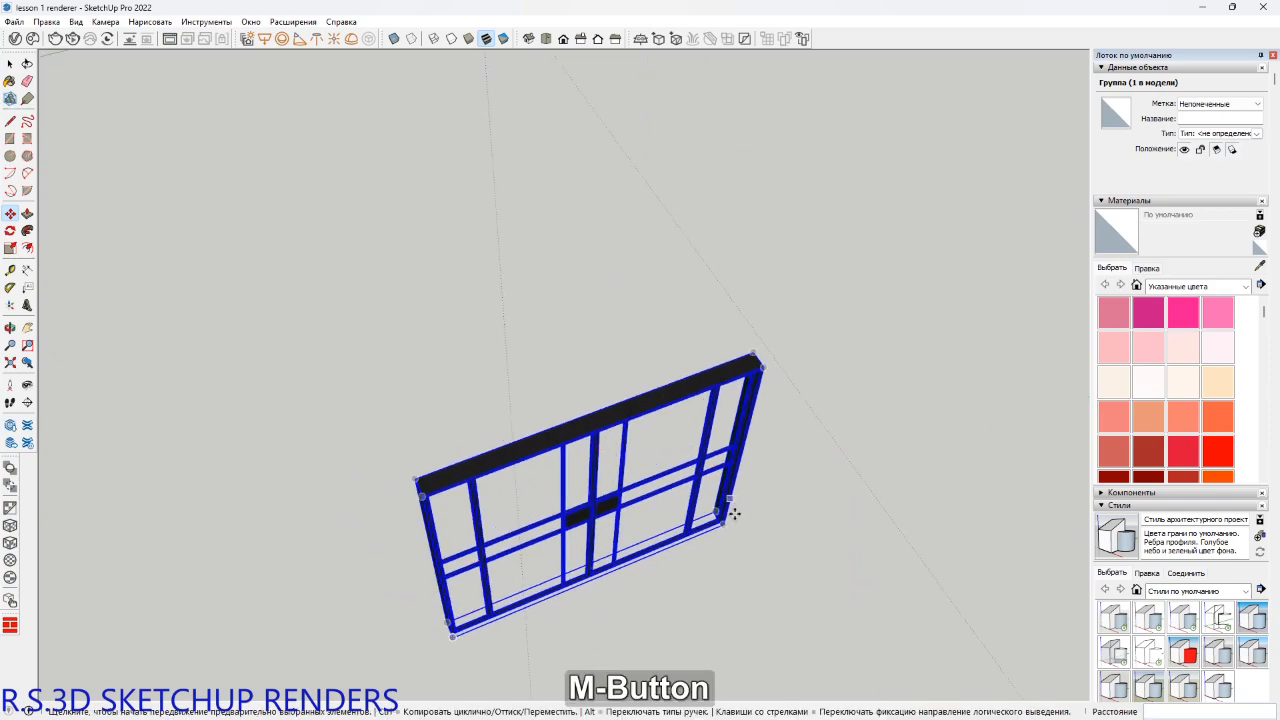
Move the door group by its lower outer corner to the bottom corner of the wall opening beside the media wall.
scroll(717, 520, "up", 5)
scroll(717, 520, "up", 6)
left_click(711, 506)
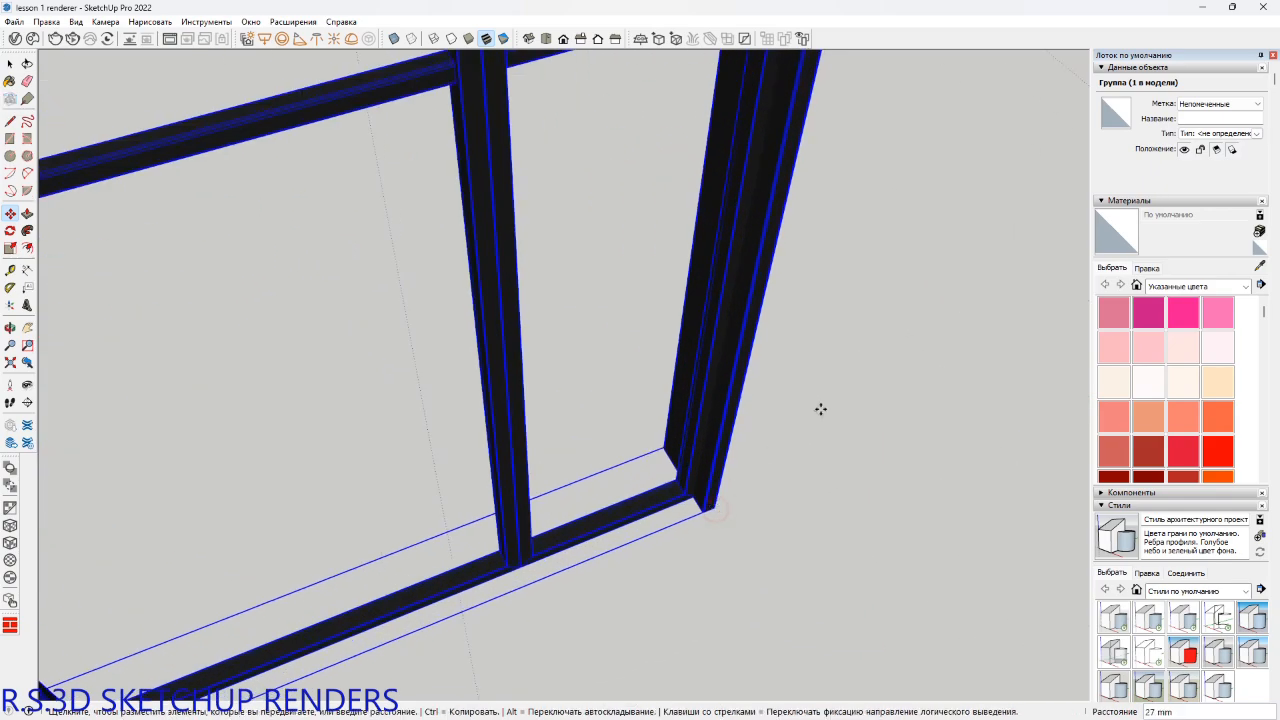
middle_click_drag(857, 349, 28, 634, "shift")
scroll(511, 400, "down", 4)
middle_click_drag(511, 400, 331, 669, "shift")
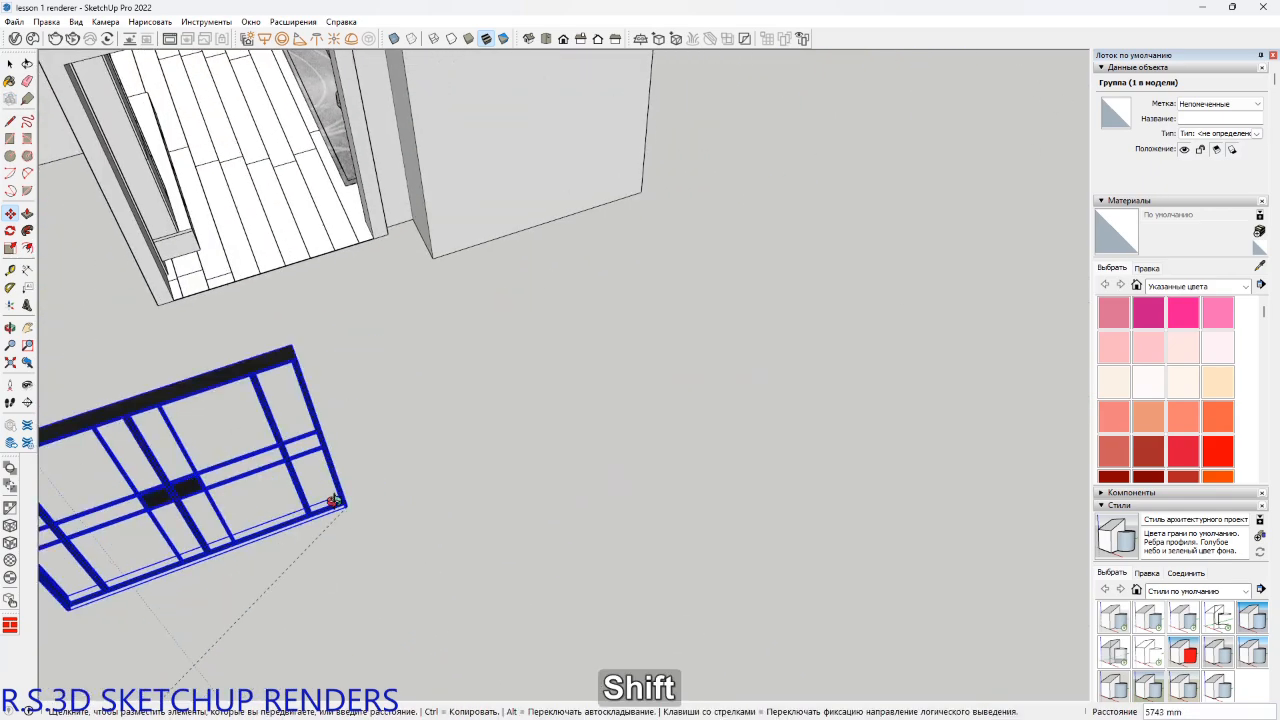
middle_click_drag(342, 505, 557, 623, "shift")
middle_click_drag(557, 623, 575, 470)
scroll(488, 340, "up", 2)
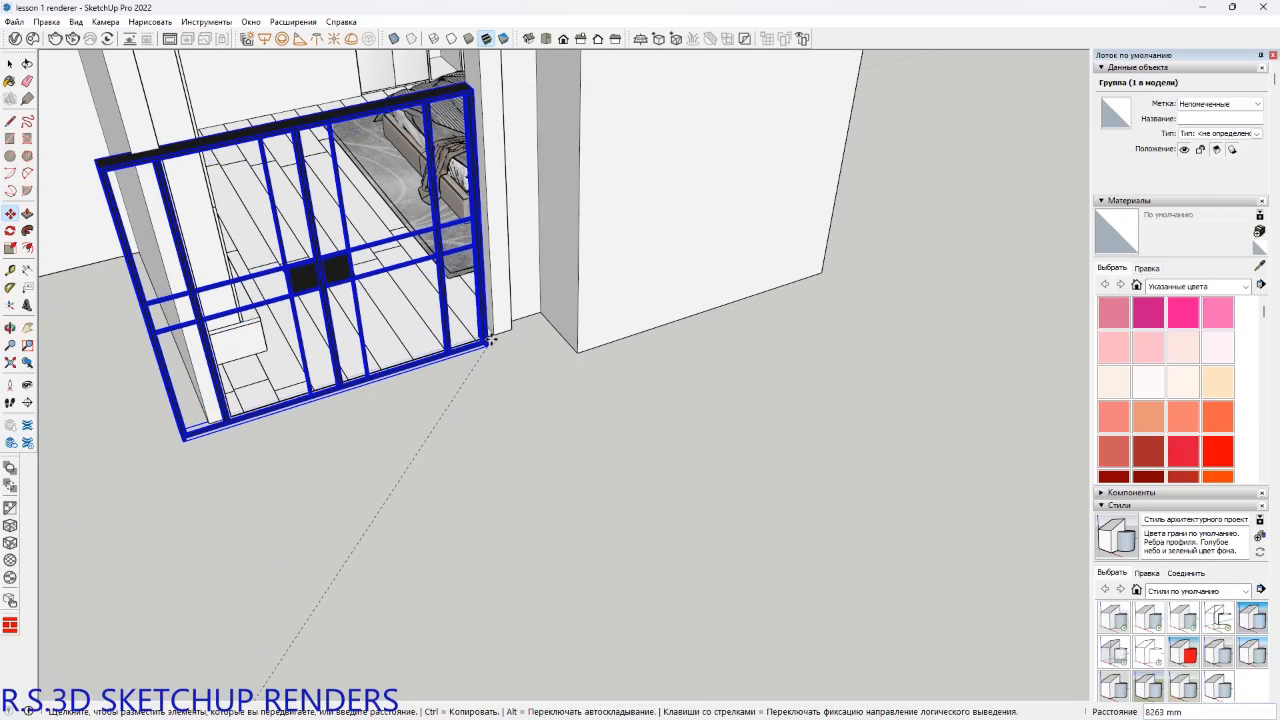
scroll(490, 335, "up", 5)
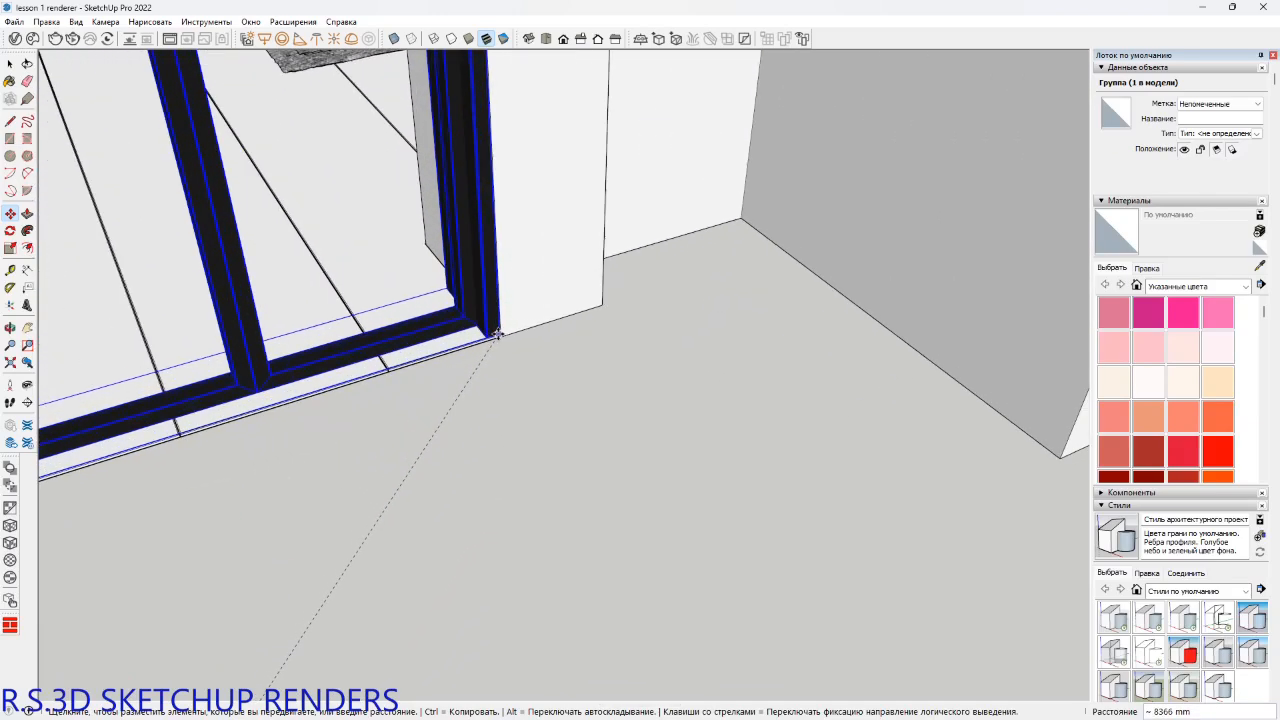
scroll(495, 337, "up", 6)
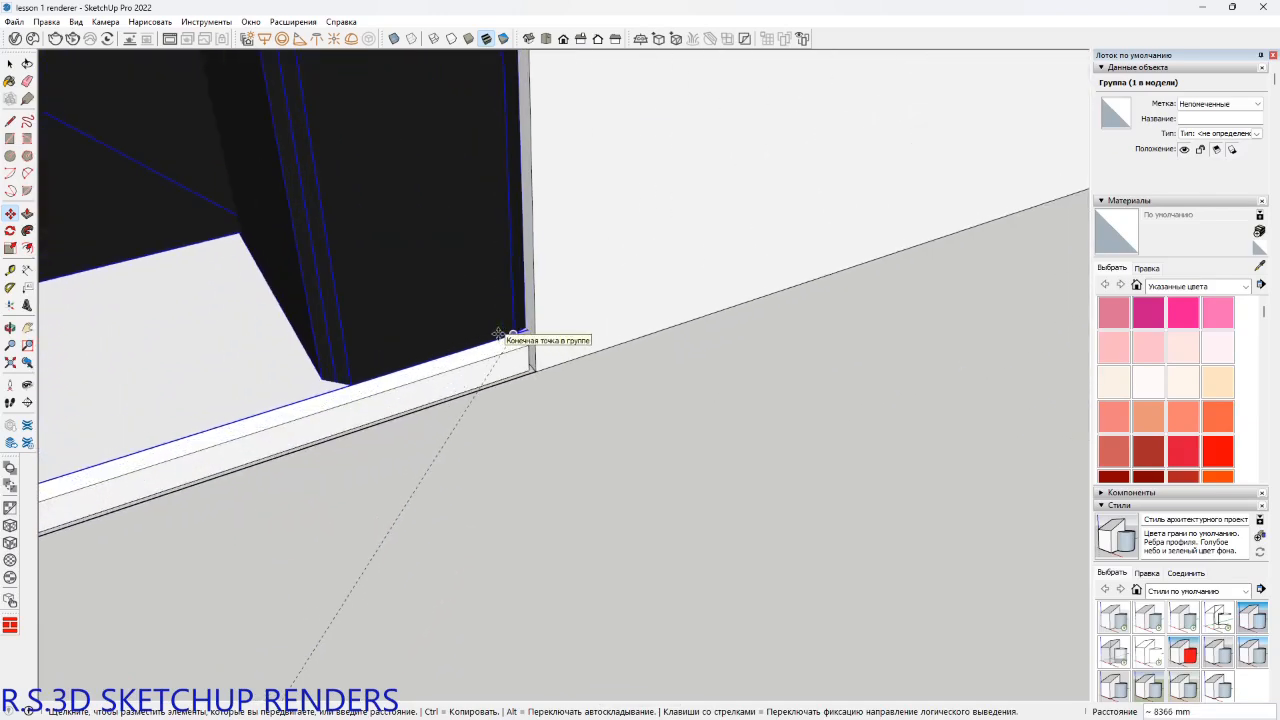
left_click(491, 340)
Move the door group from its bottom corner onto the sill edge and along the green axis against the opening's side.
scroll(495, 338, "up", 3)
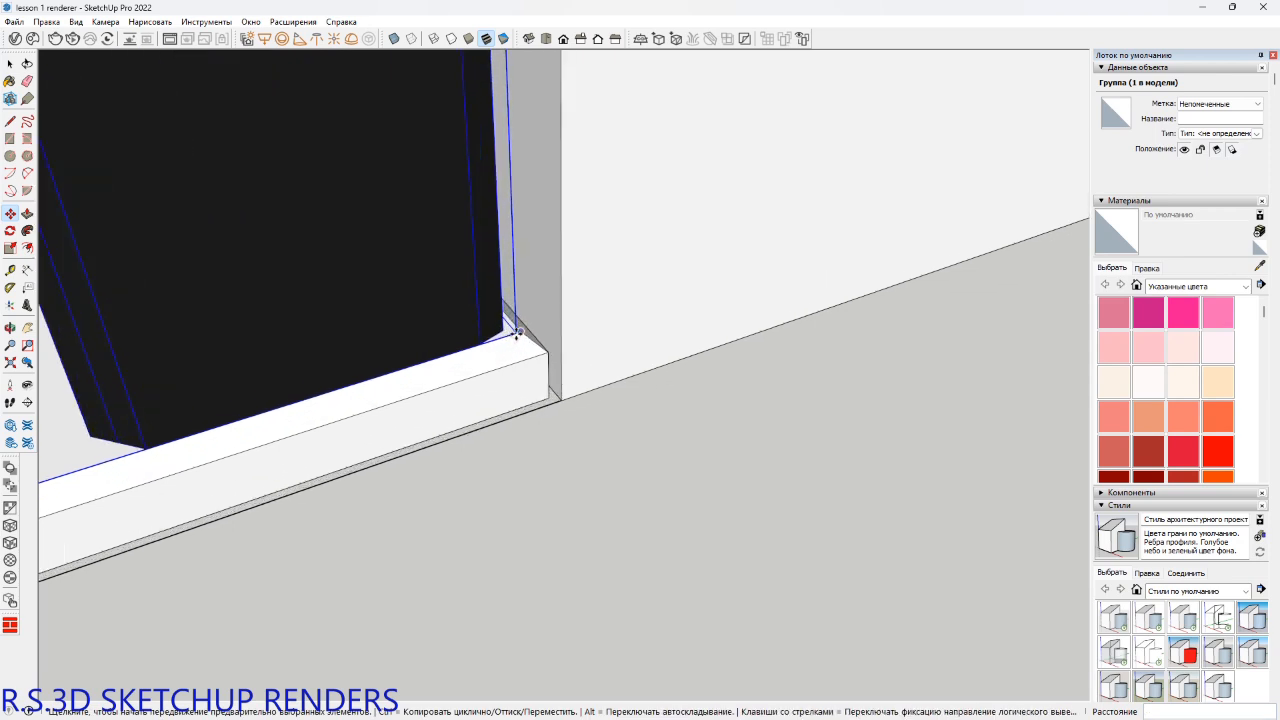
scroll(516, 333, "up", 4)
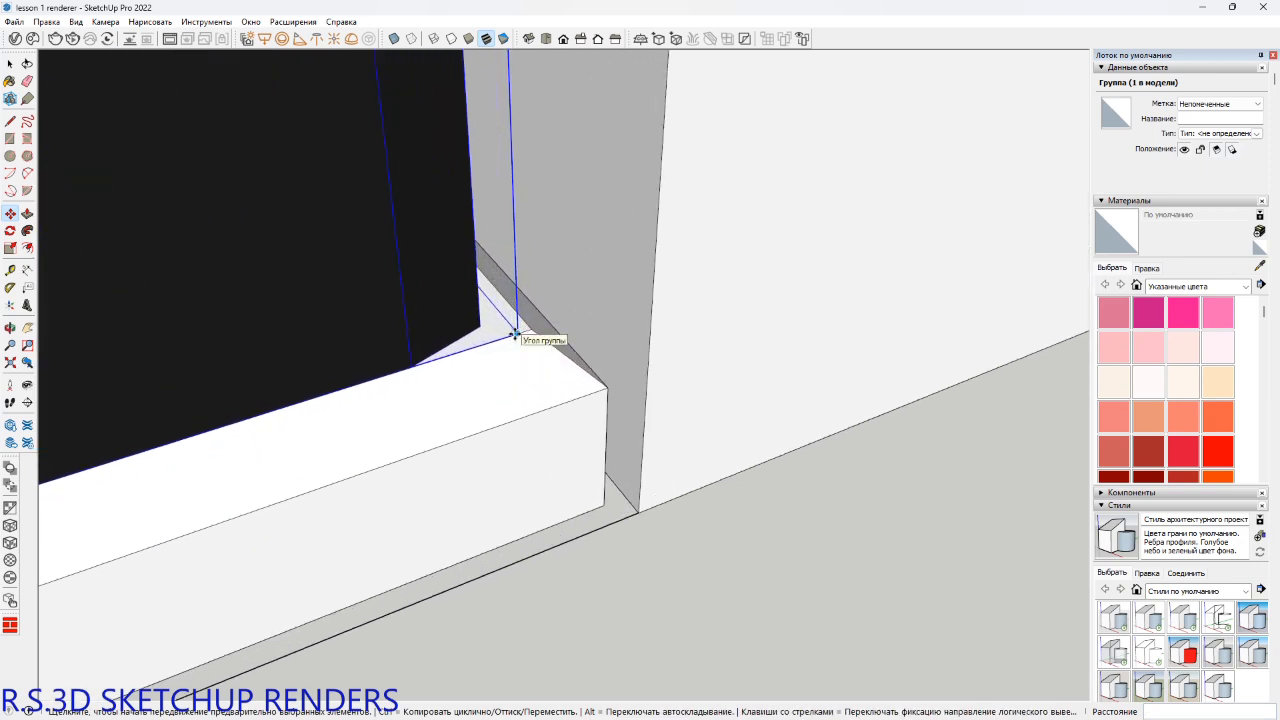
left_click(514, 335)
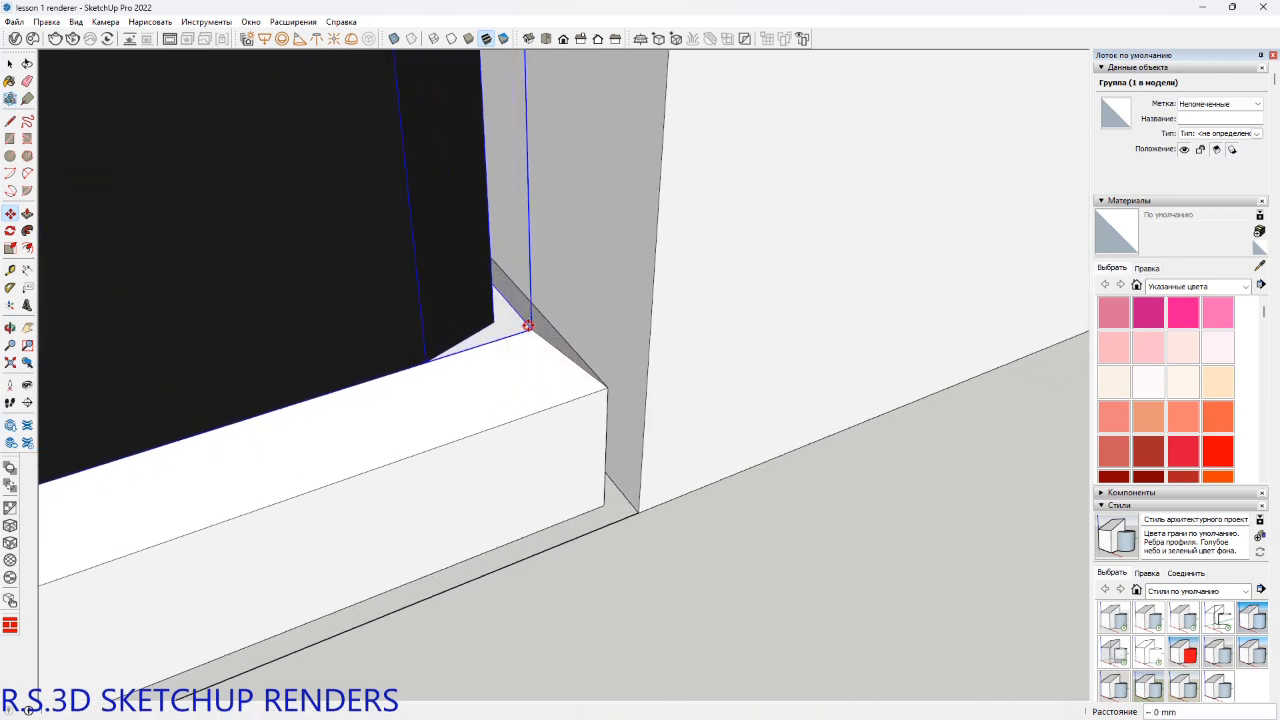
left_click(529, 328)
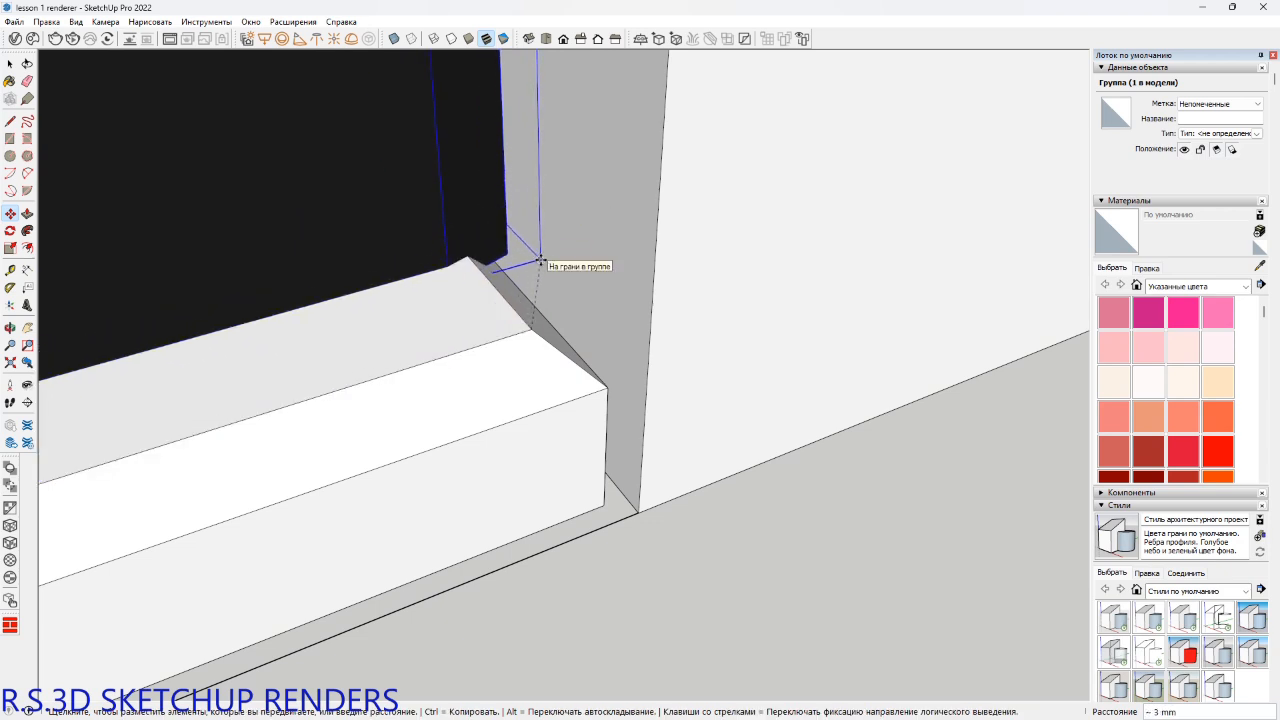
key("Right")
key("Left")
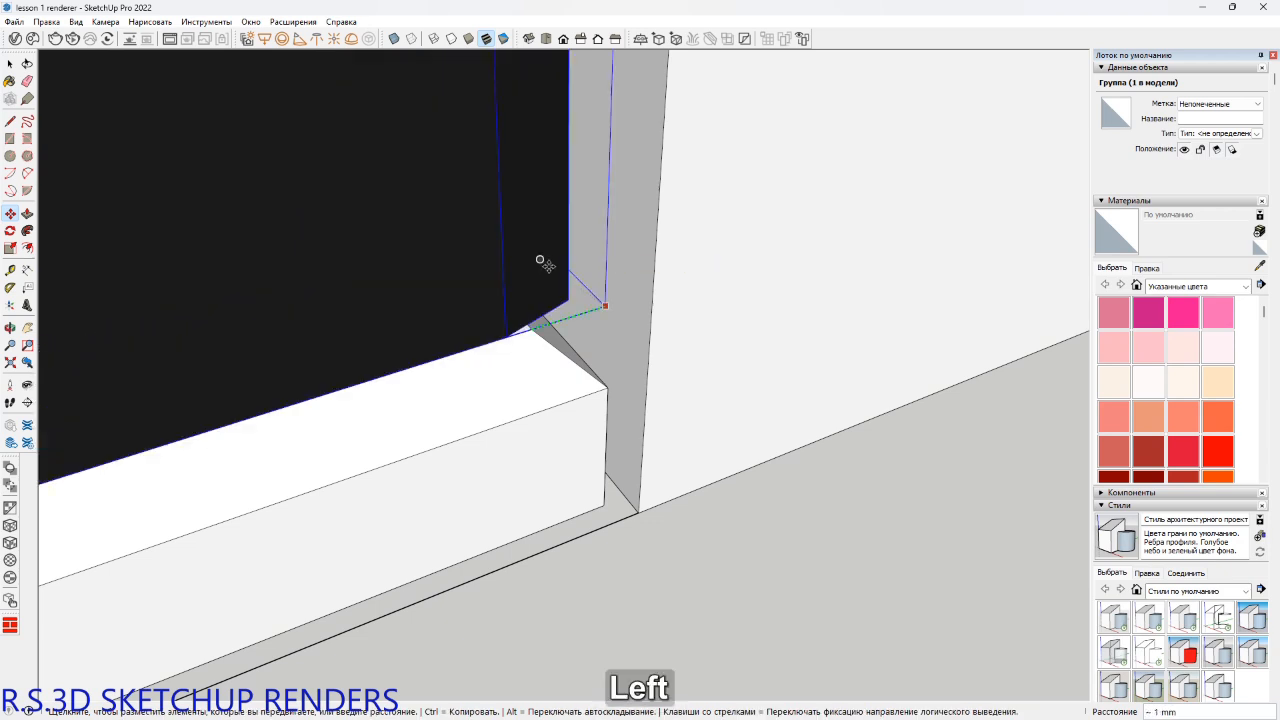
left_click(639, 512)
scroll(619, 470, "down", 5)
scroll(617, 469, "down", 6)
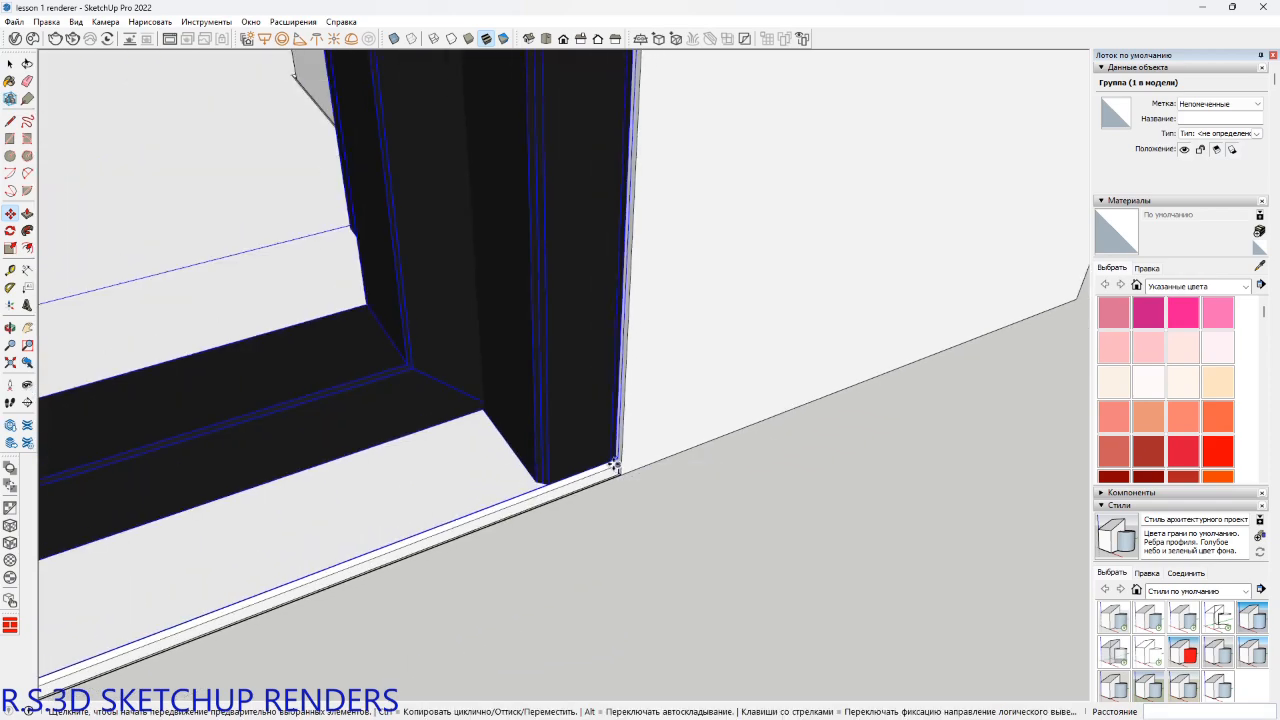
scroll(609, 457, "down", 4)
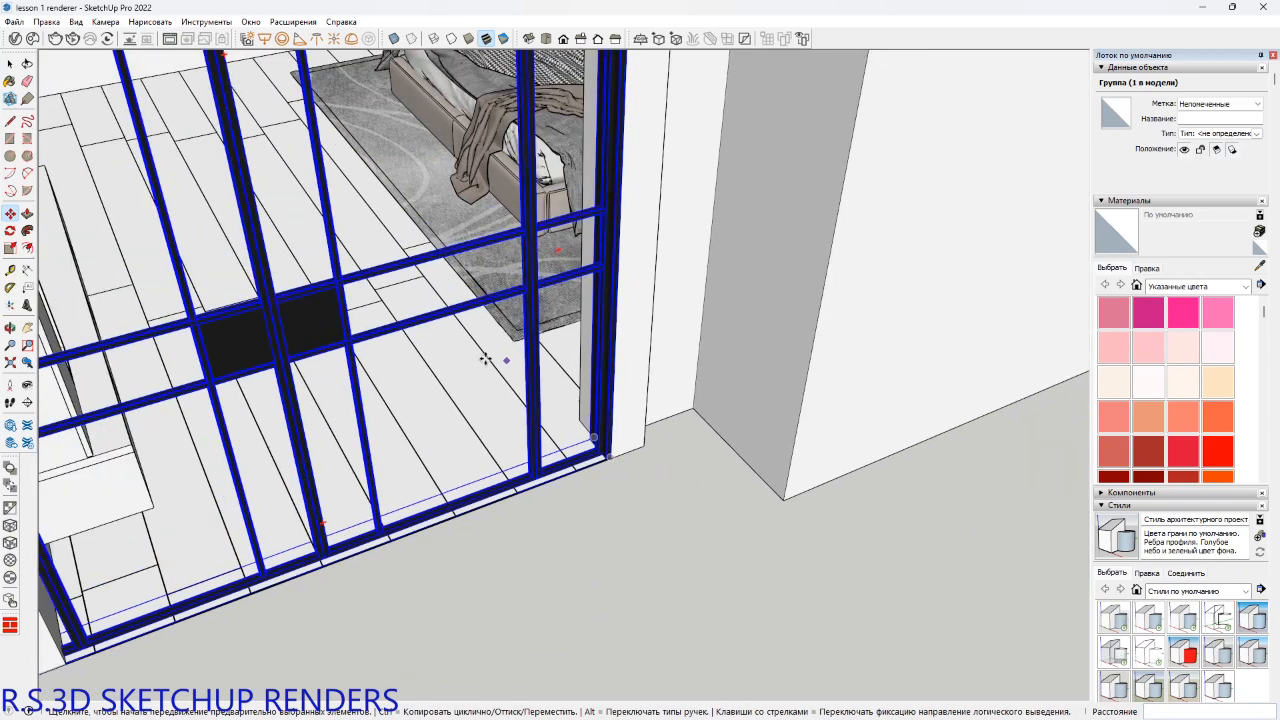
Scale the door group along the red axis so its width fits the wall opening.
middle_click_drag(503, 360, 582, 406, "shift")
scroll(581, 399, "down", 1)
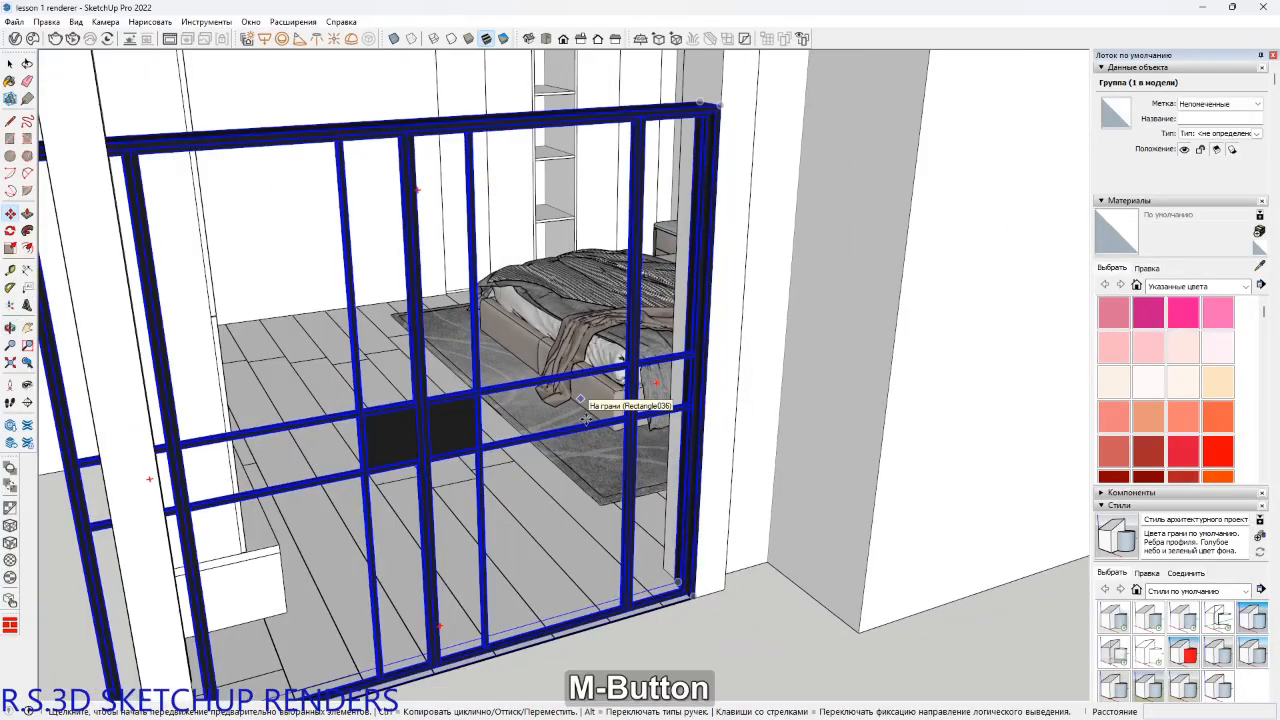
middle_click_drag(585, 399, 587, 503, "shift")
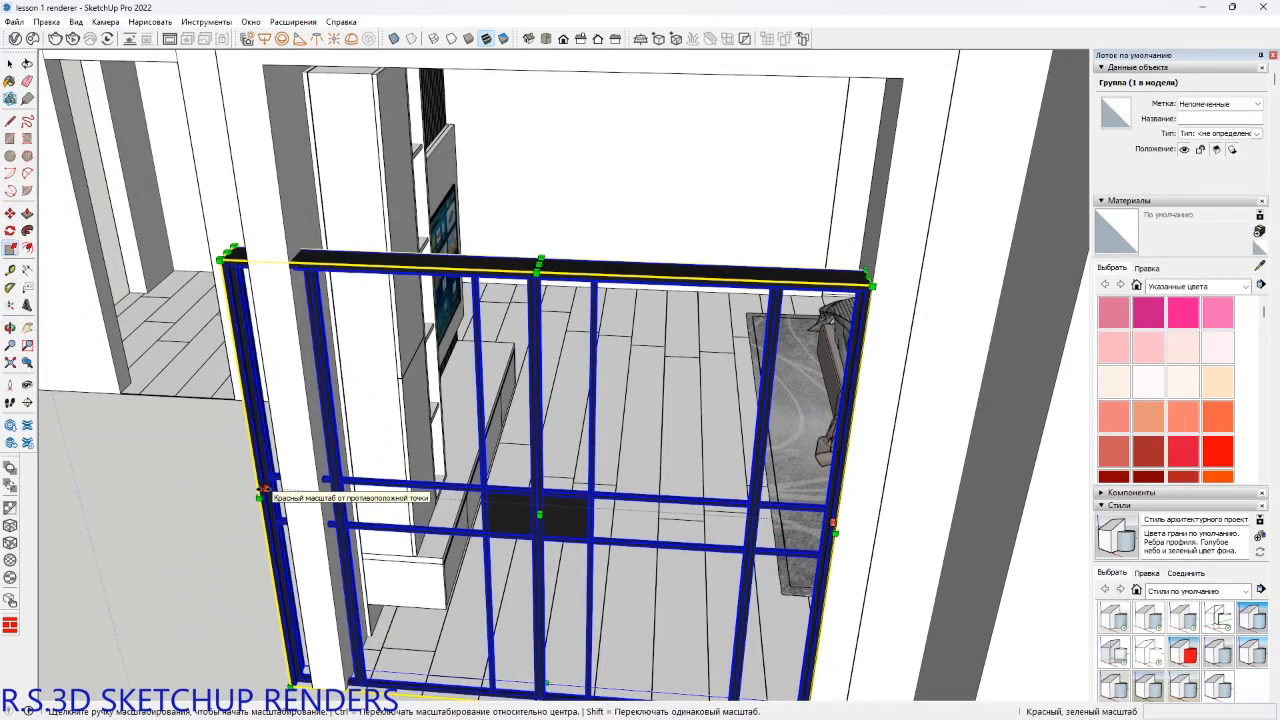
middle_click_drag(452, 504, 720, 470)
middle_click_drag(720, 470, 458, 311, "shift")
left_click(572, 511)
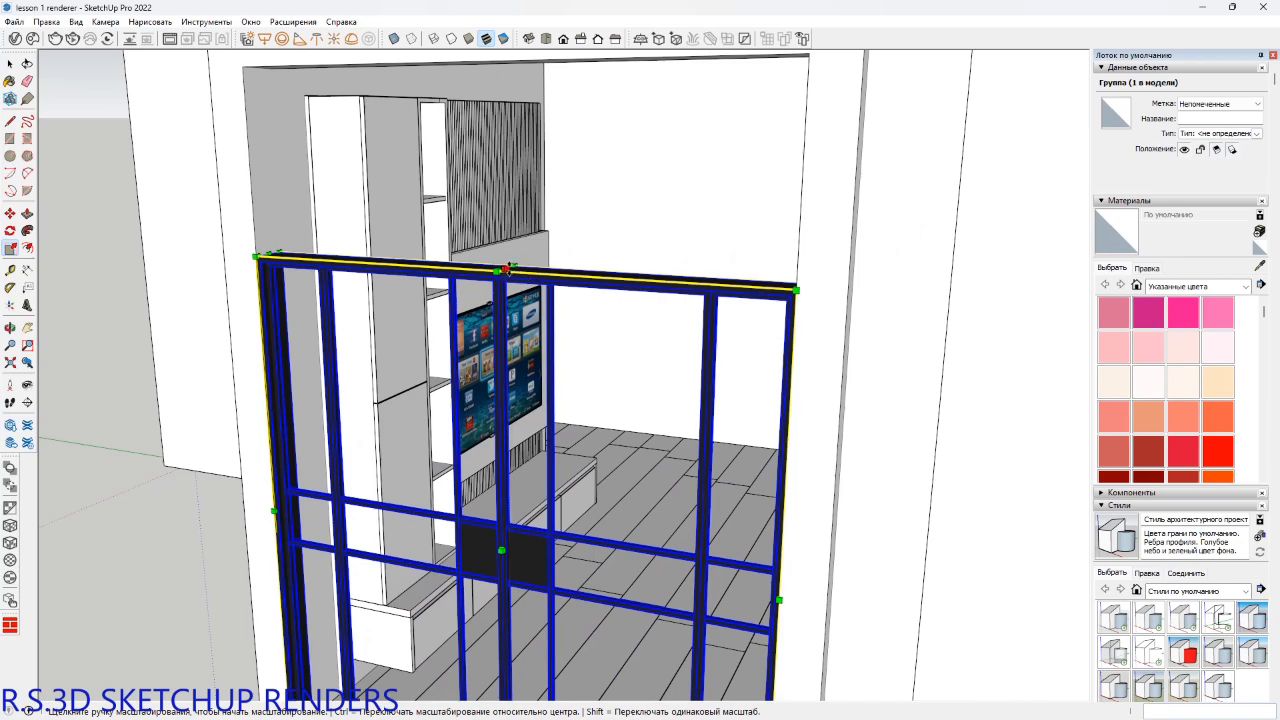
Scale the door group upward to the top edge of the opening, and deselect it.
left_click(506, 270)
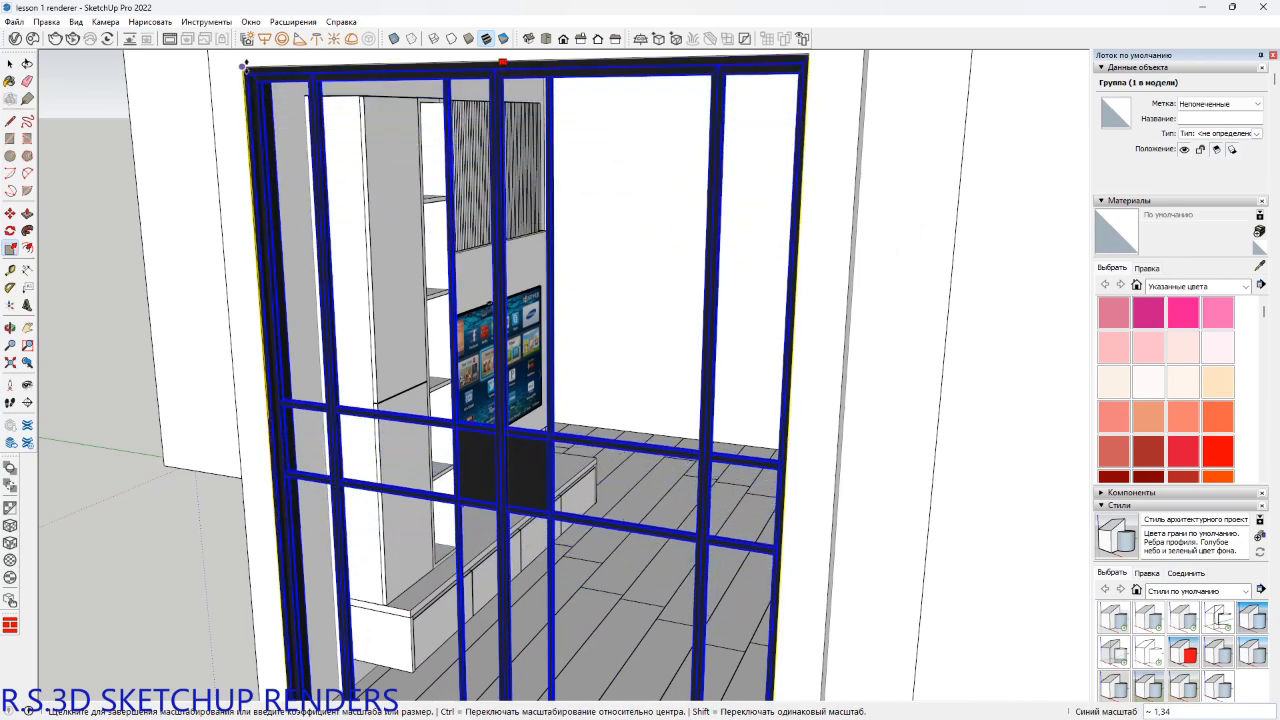
middle_click_drag(278, 160, 634, 351)
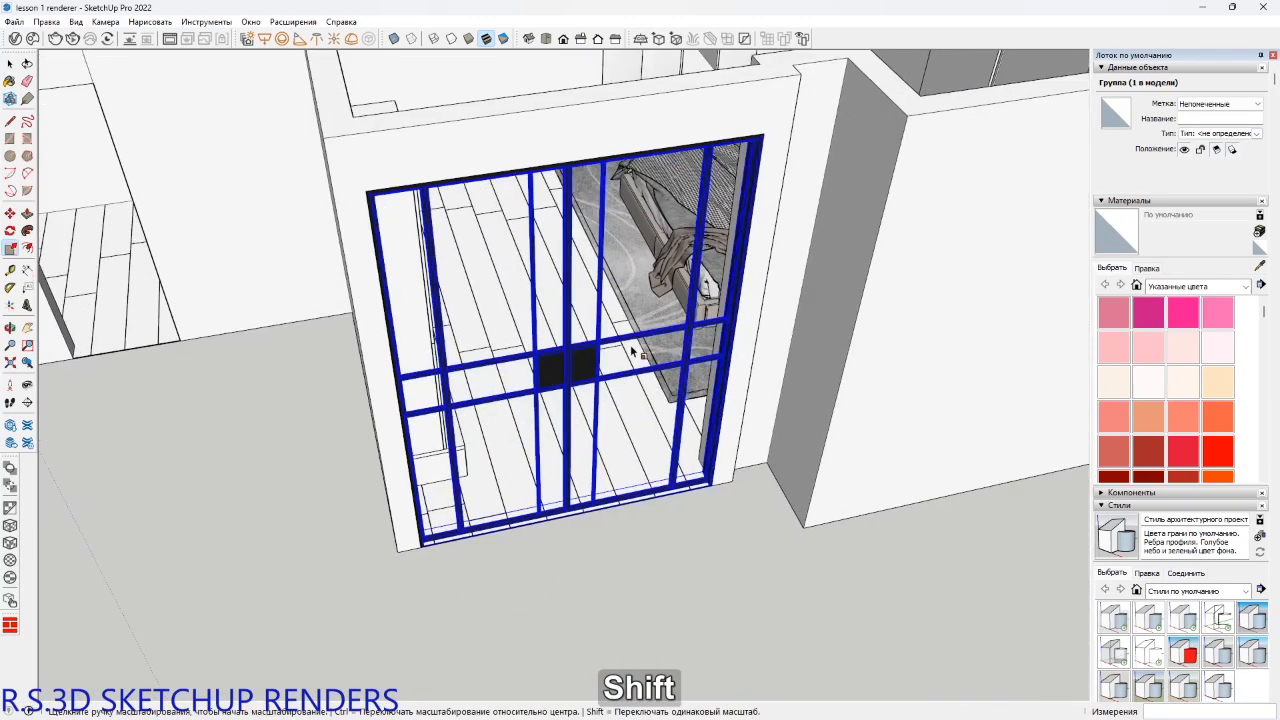
key("space")
left_click(756, 543)
scroll(750, 538, "down", 1)
middle_click_drag(756, 540, 762, 569, "shift")
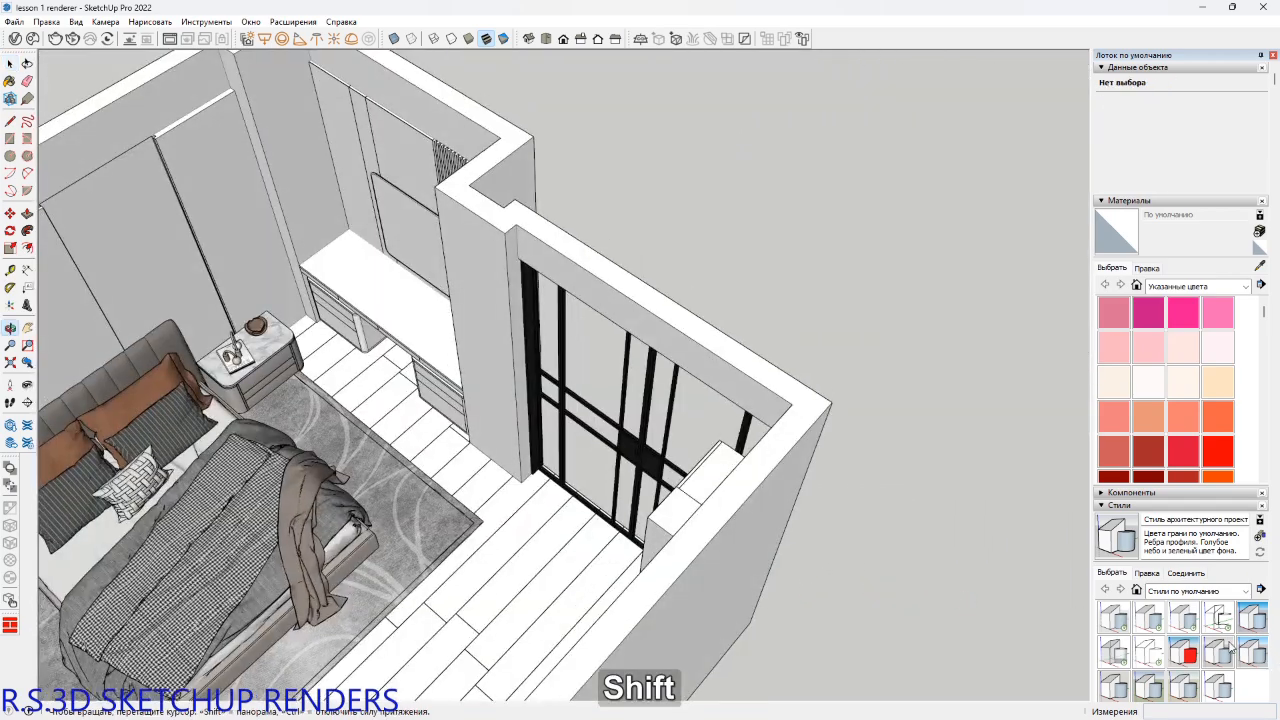
middle_click_drag(577, 471, 509, 427)
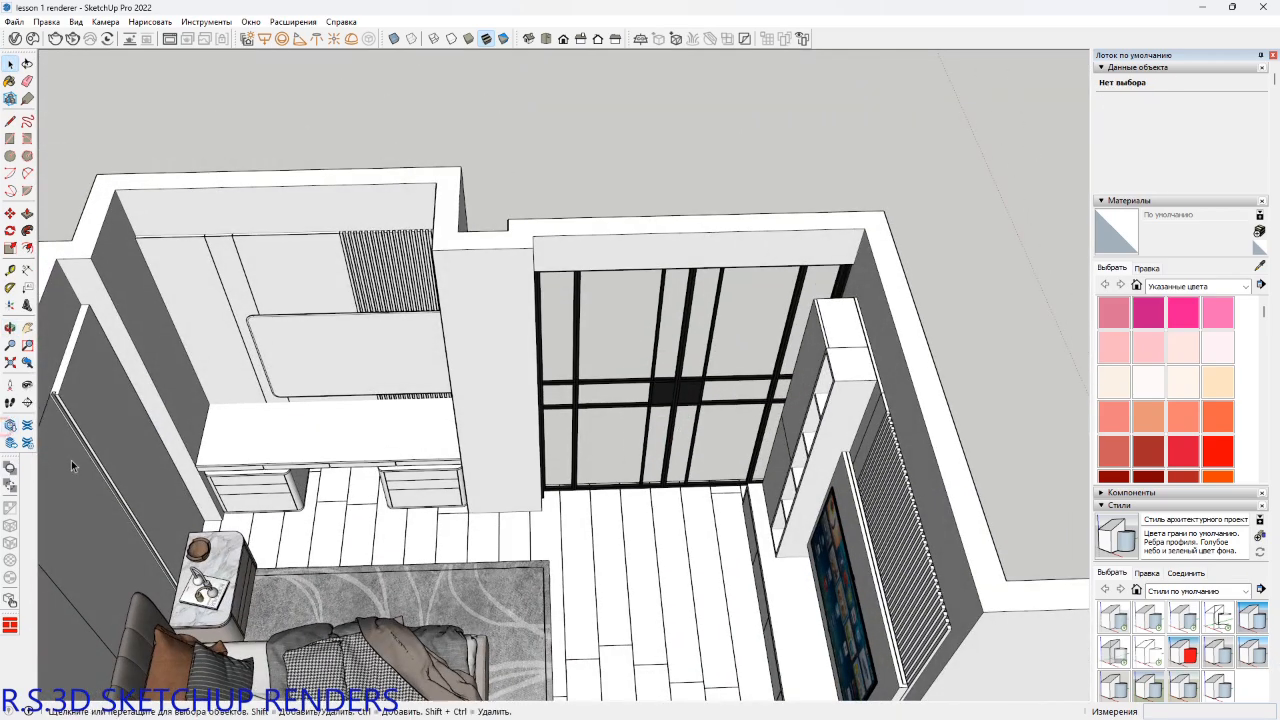
Look through the glass doors collection in 3D Warehouse, search for DOORS, and browse the model results.
left_click(10, 425)
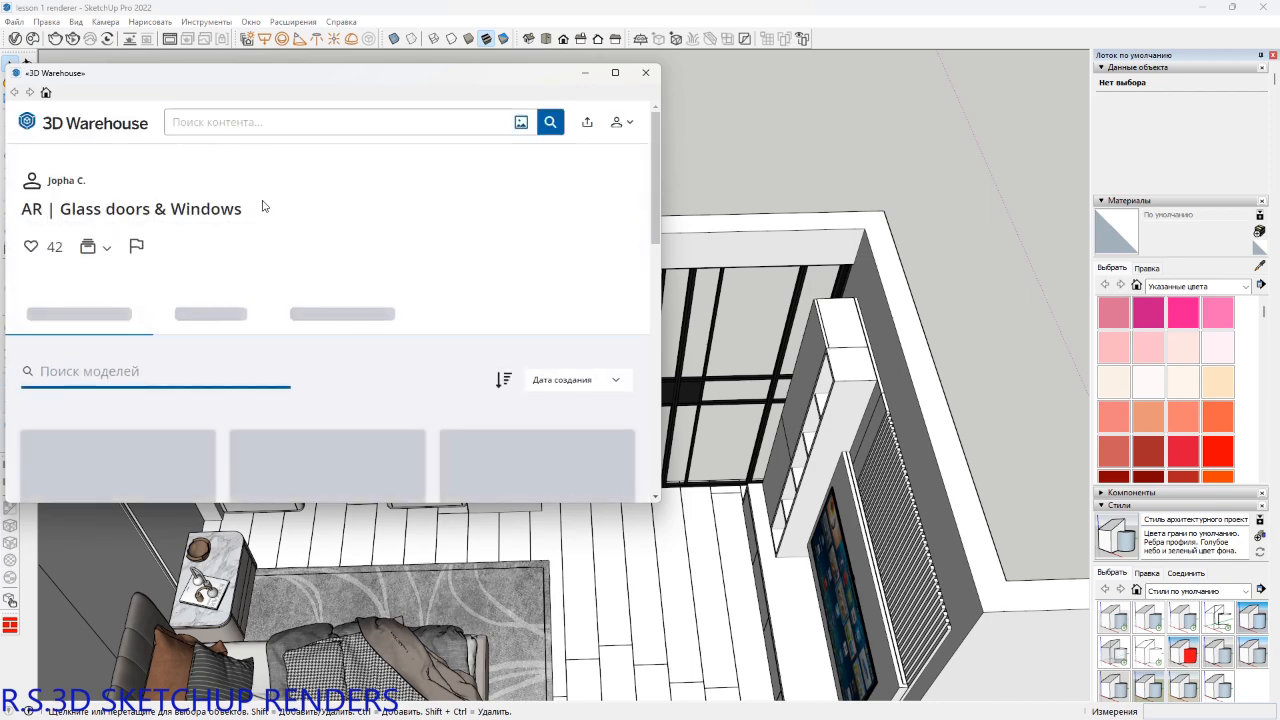
scroll(287, 366, "down", 5)
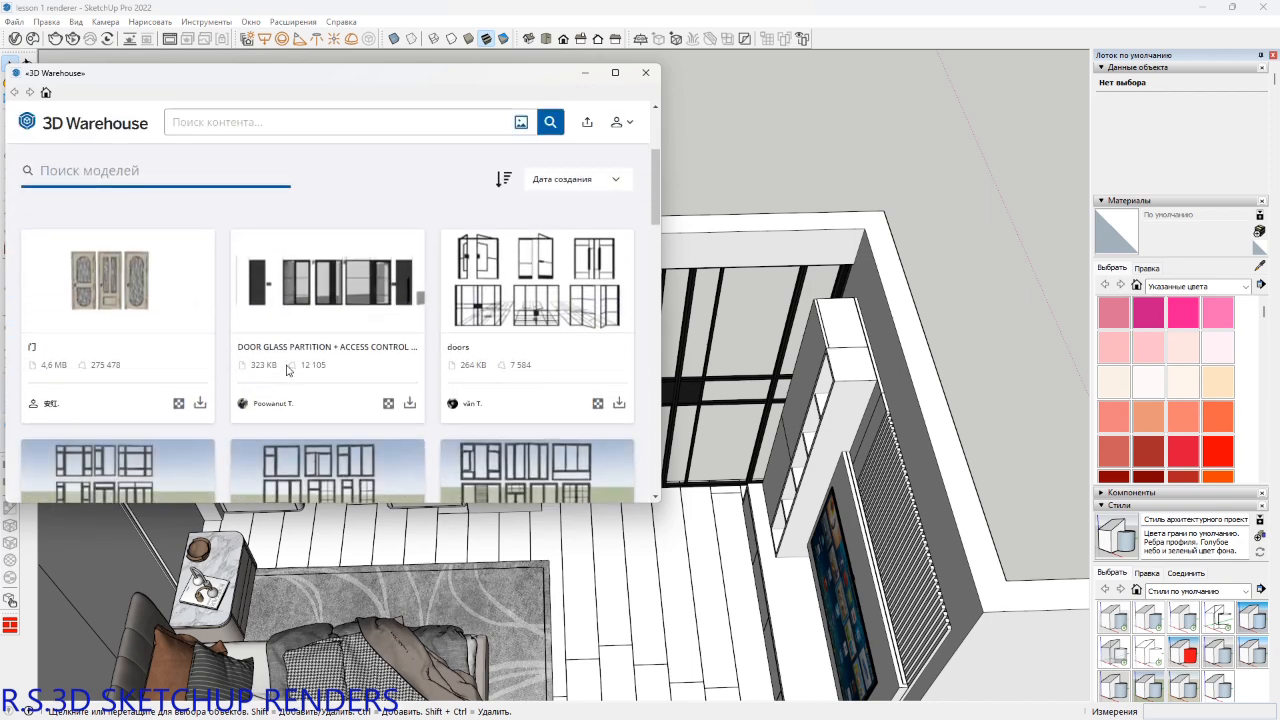
scroll(287, 368, "down", 8)
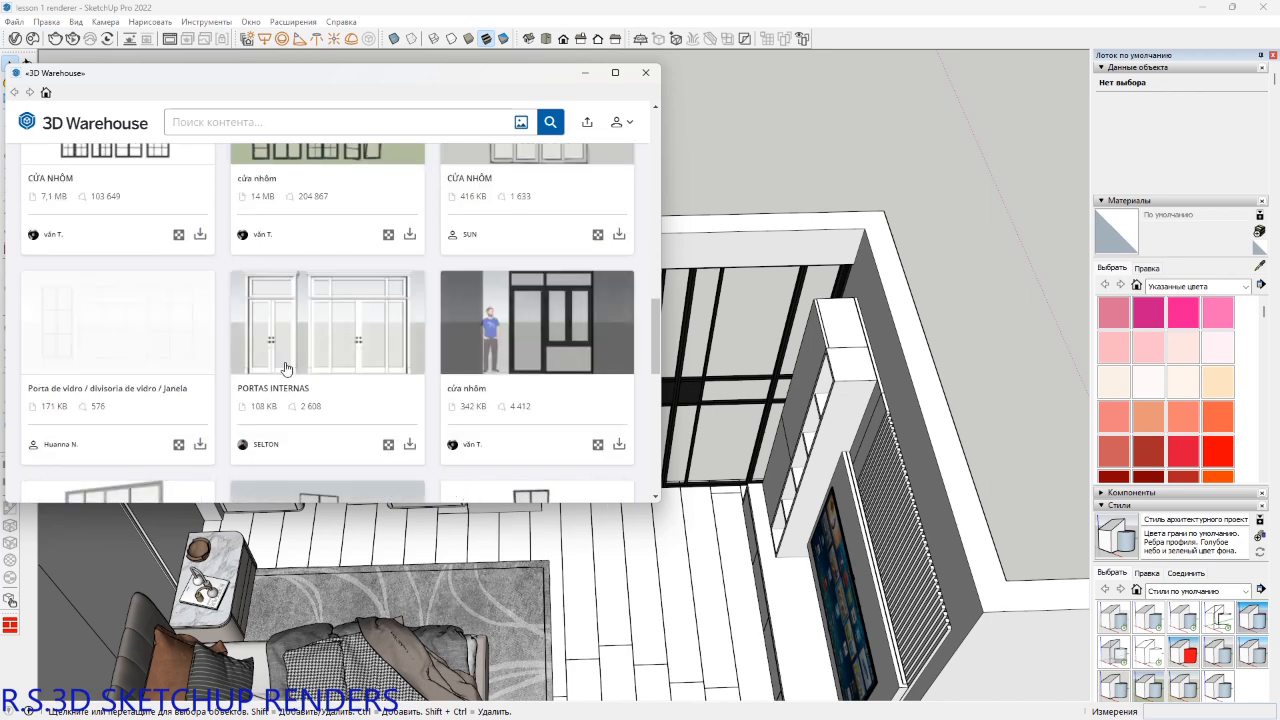
scroll(286, 369, "down", 5)
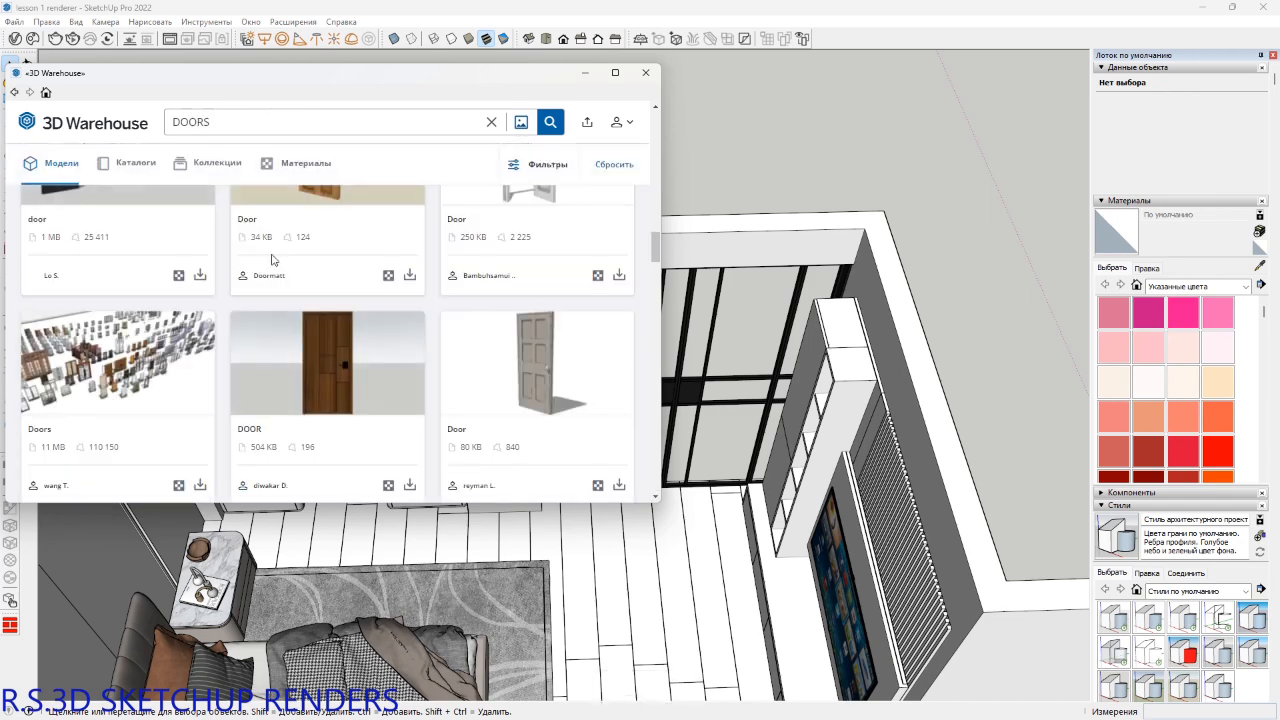
scroll(280, 345, "up", 1)
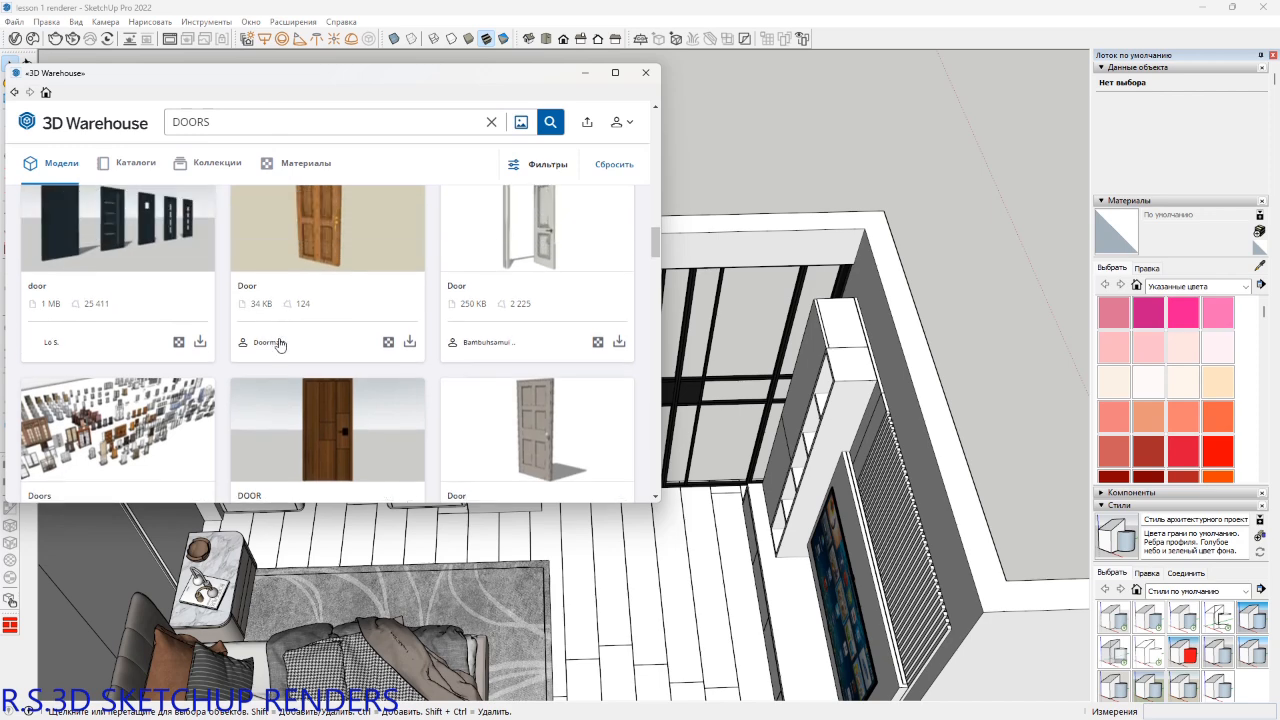
scroll(270, 430, "up", 3)
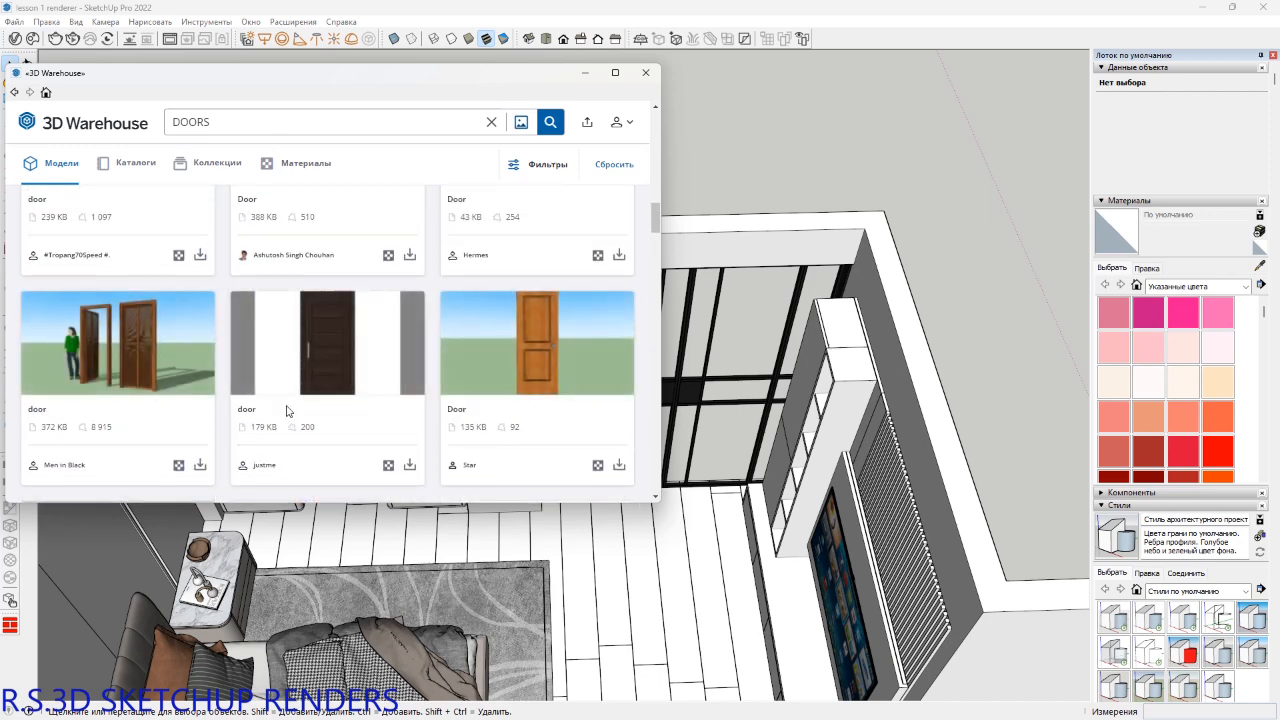
scroll(287, 410, "down", 6)
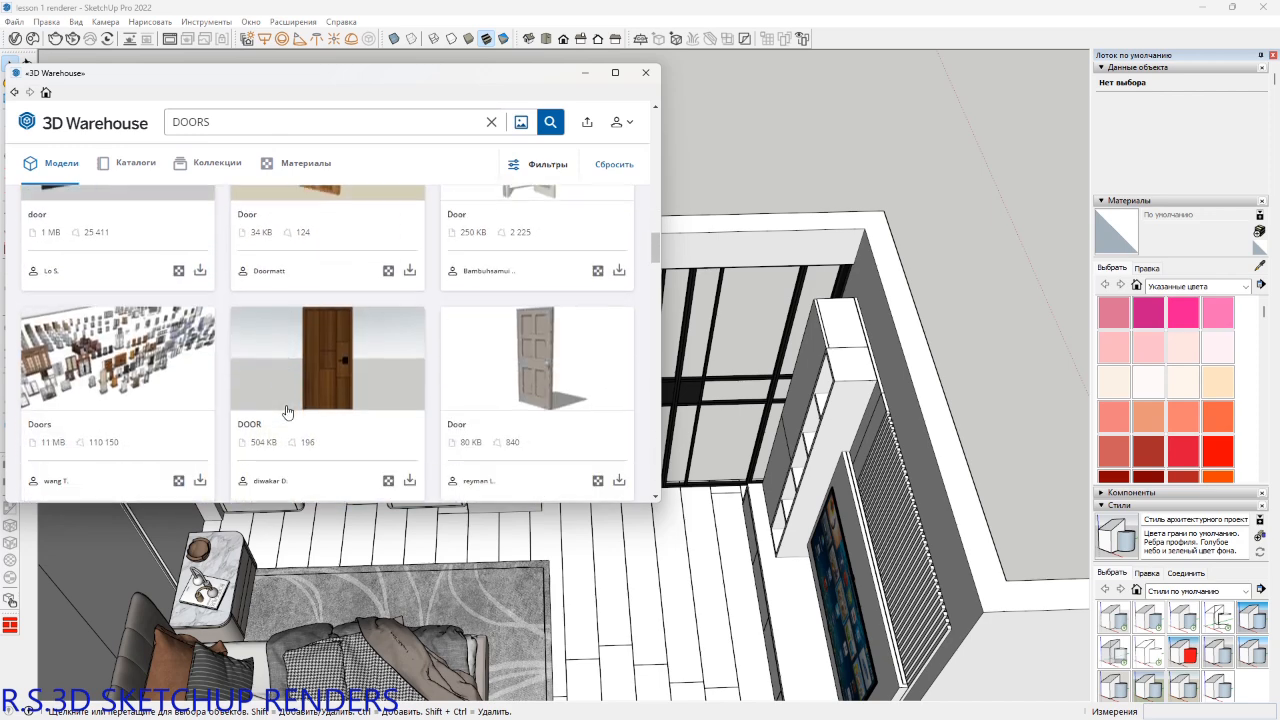
Show the collections matching DOORS, open the "door" collection with the blue panelled door thumbnail, and look through its models.
left_click(206, 175)
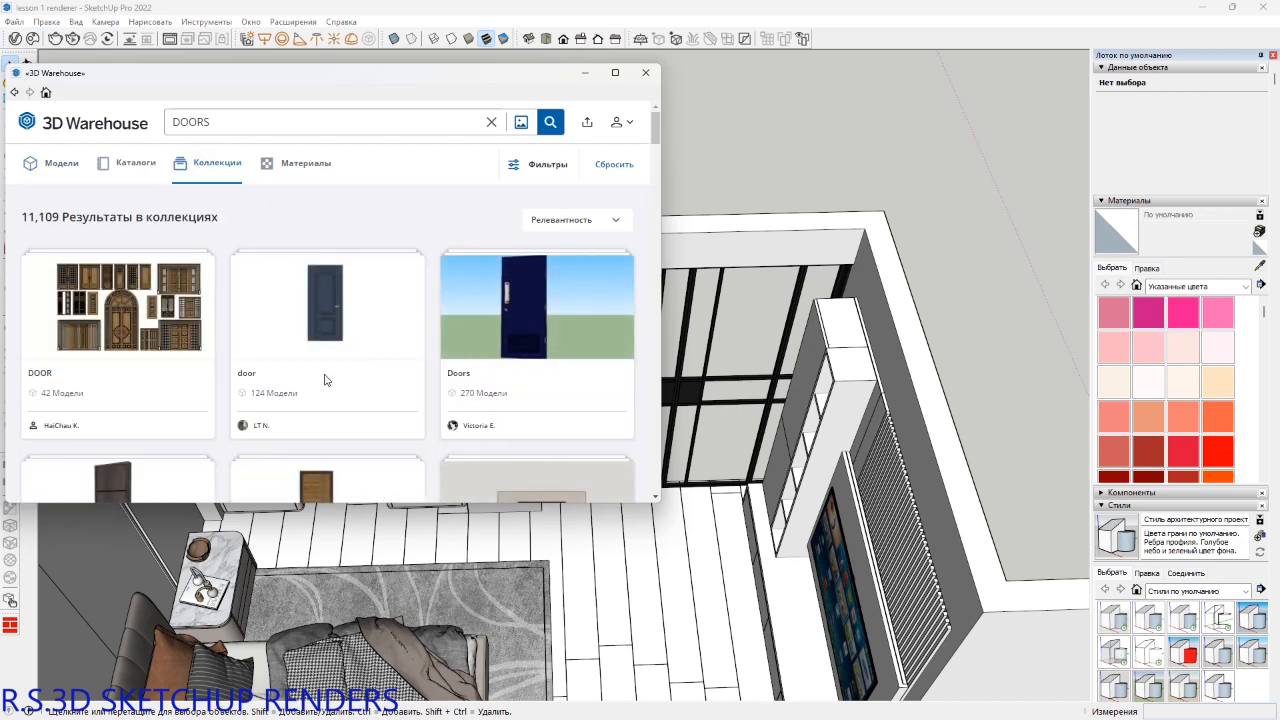
left_click(250, 380)
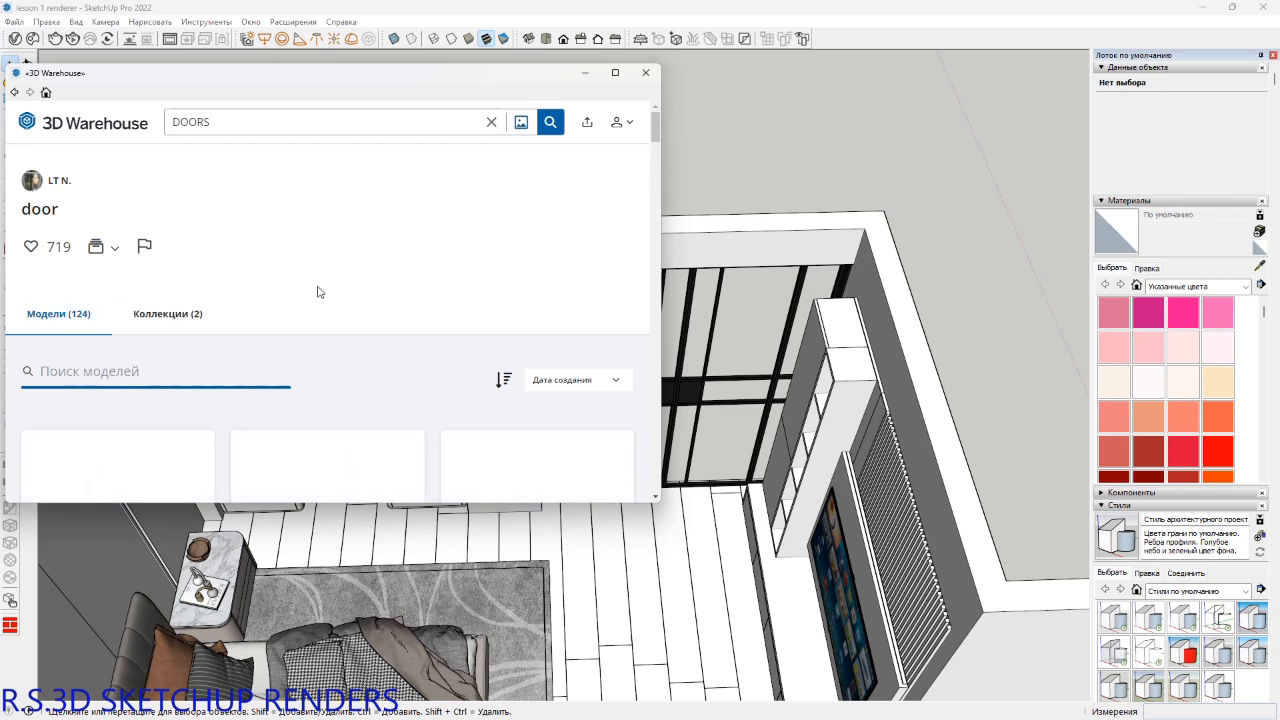
scroll(318, 292, "down", 2)
scroll(318, 292, "down", 5)
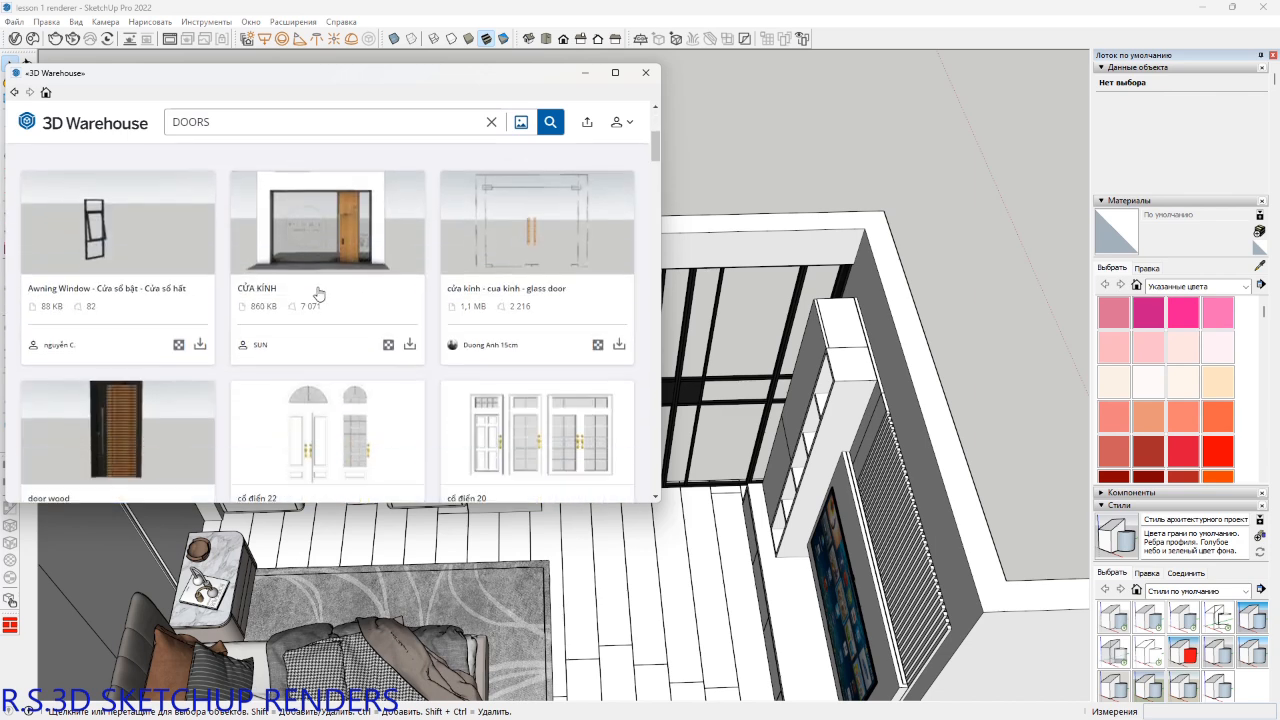
scroll(318, 292, "down", 8)
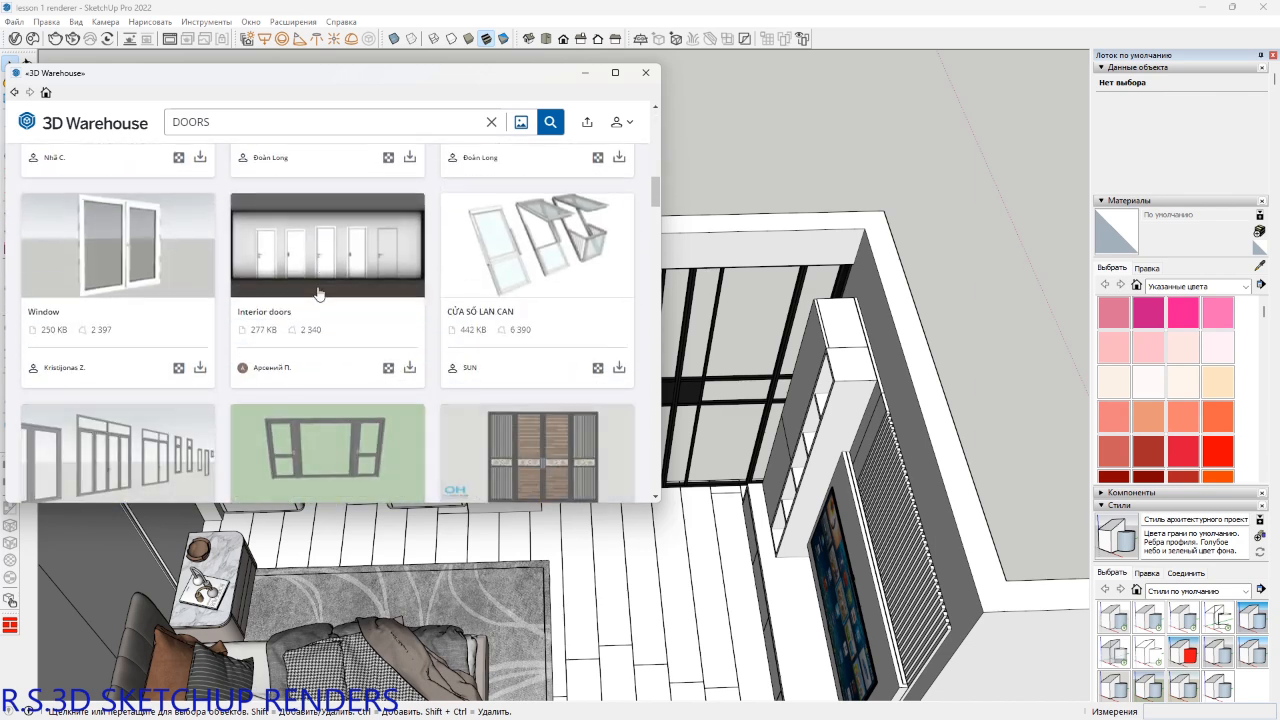
scroll(318, 292, "down", 1)
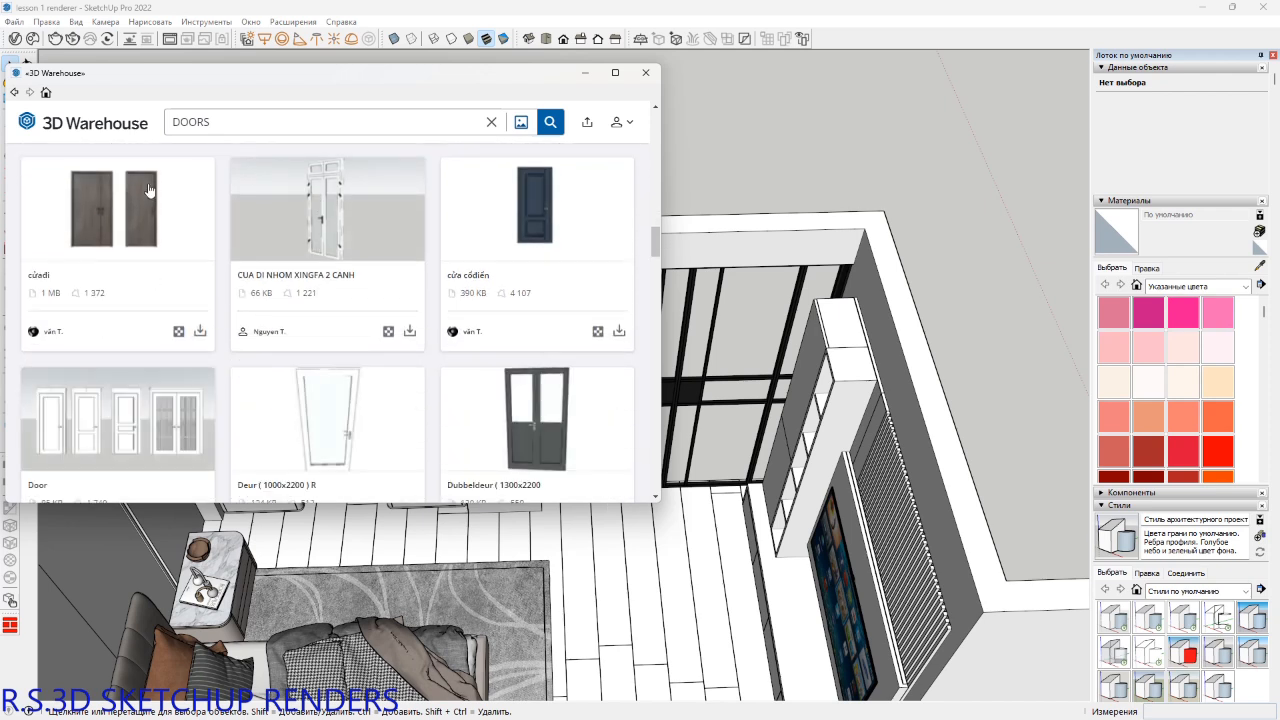
Load the "cửađi" wooden doors model from 3D Warehouse directly into the model and place it outside the room.
left_click(200, 331)
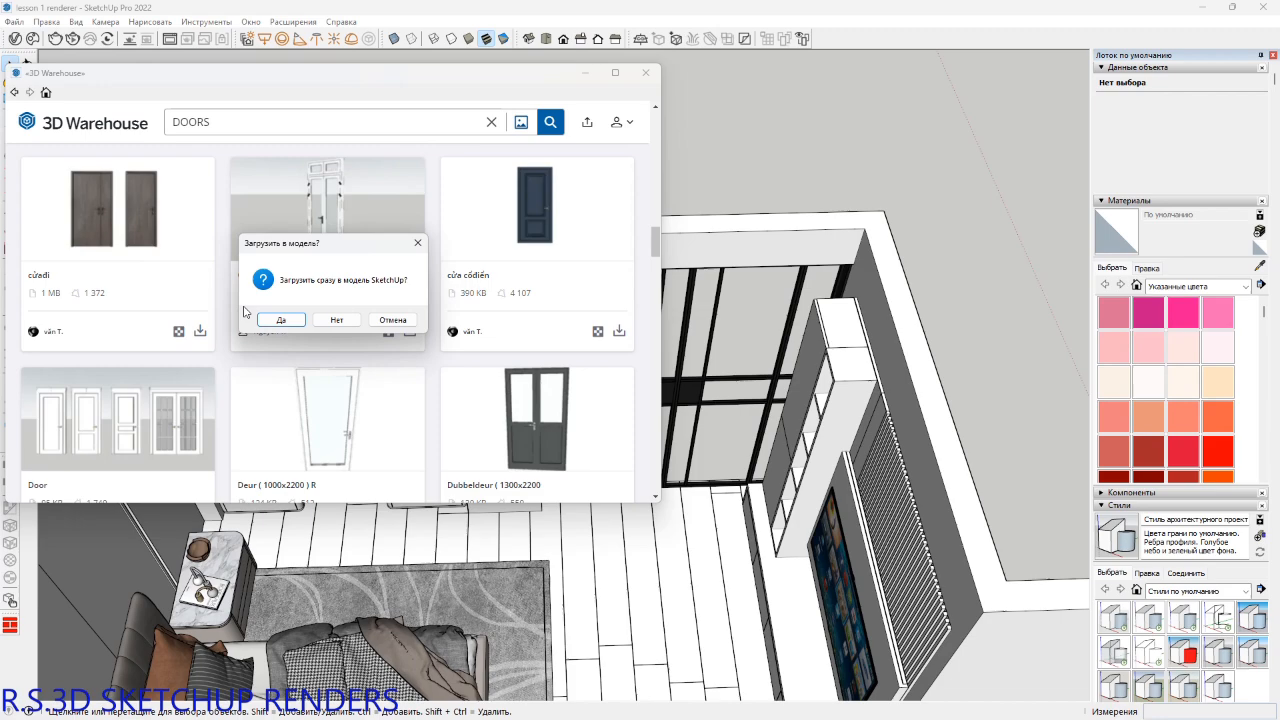
left_click(294, 320)
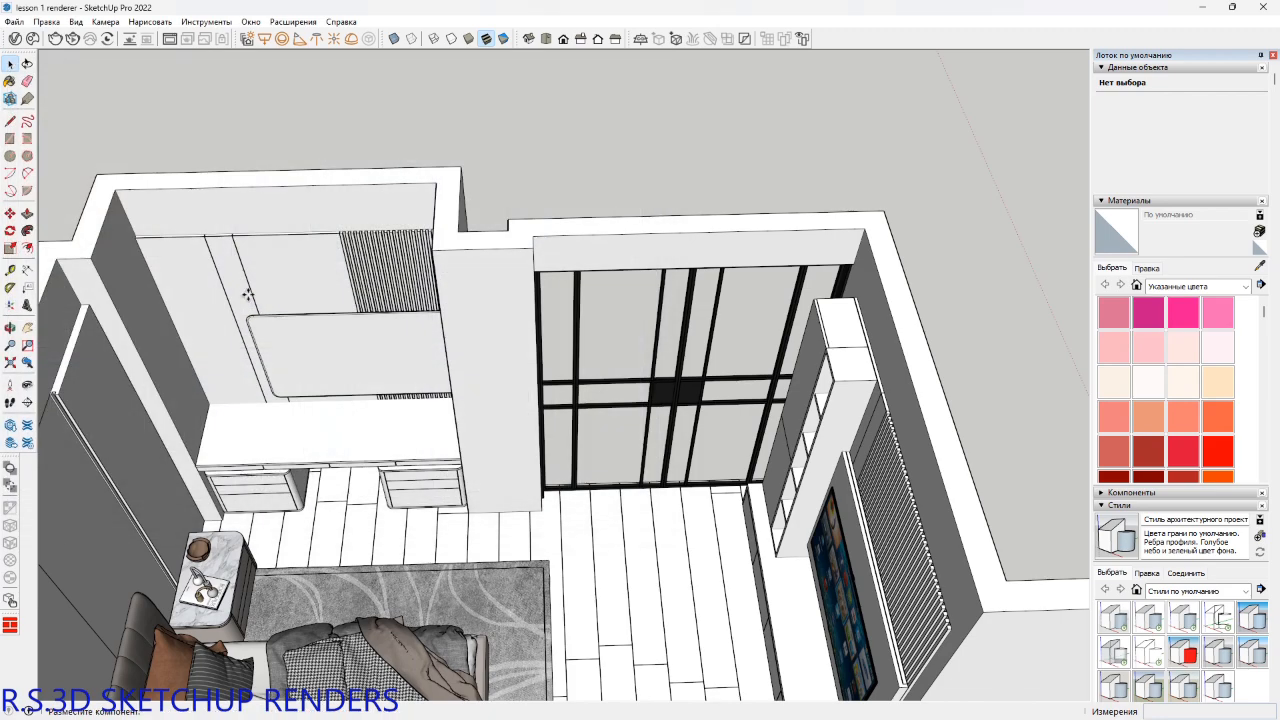
middle_click_drag(460, 286, 656, 294)
left_click(592, 250)
middle_click_drag(589, 260, 471, 305)
scroll(471, 305, "up", 5)
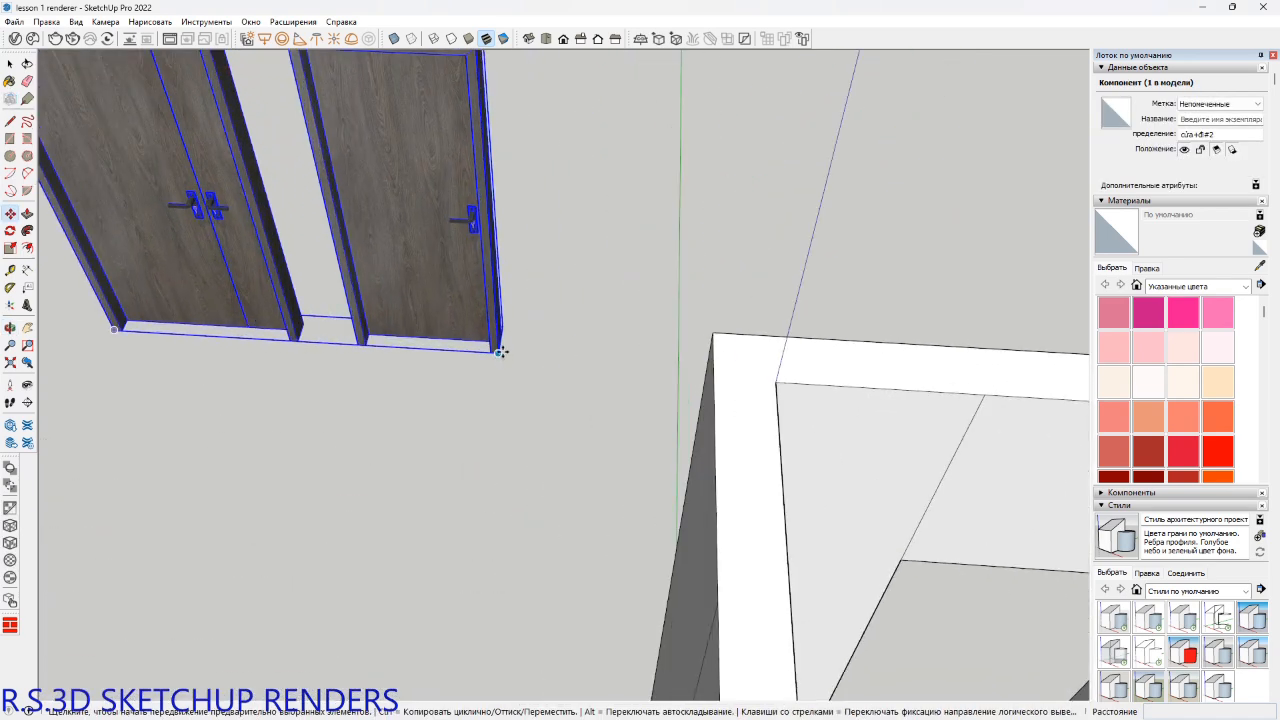
Open the placed doors component for editing and rotate its single door 90 degrees about the vertical axis.
middle_click_drag(500, 352, 466, 380)
key("space")
double_click(434, 273)
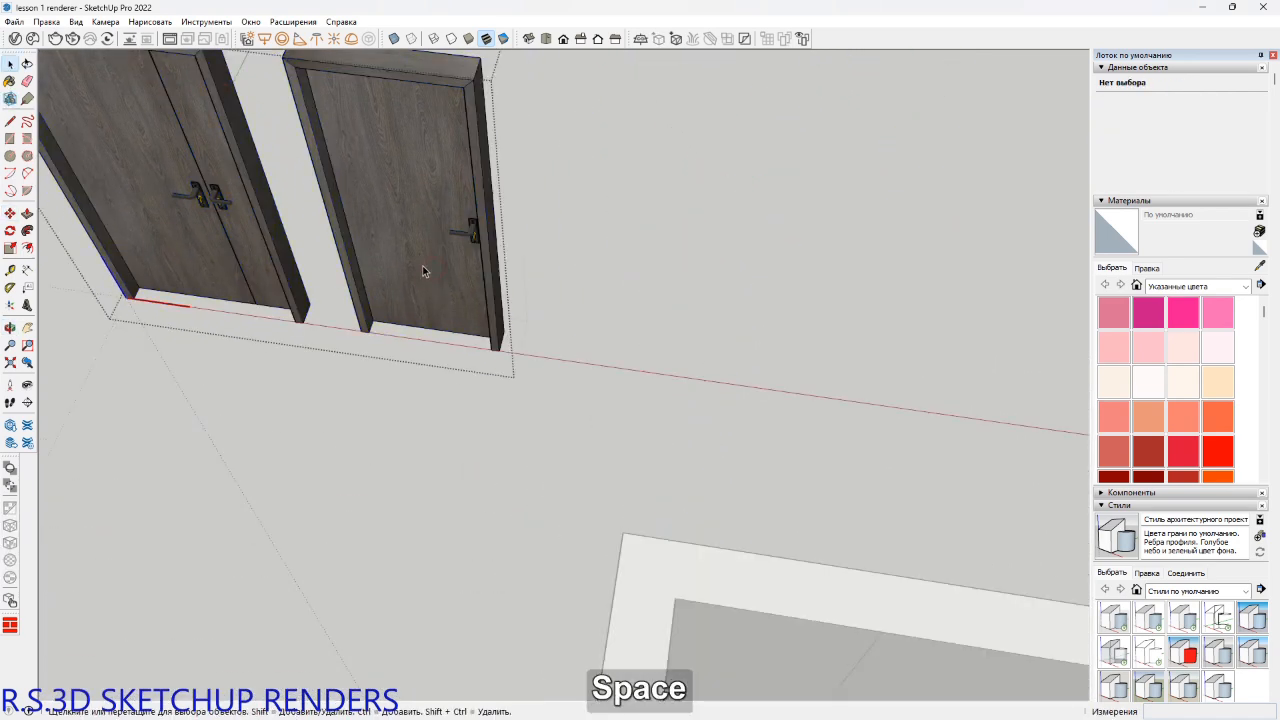
left_click(422, 268)
middle_click_drag(420, 262, 505, 400, "shift")
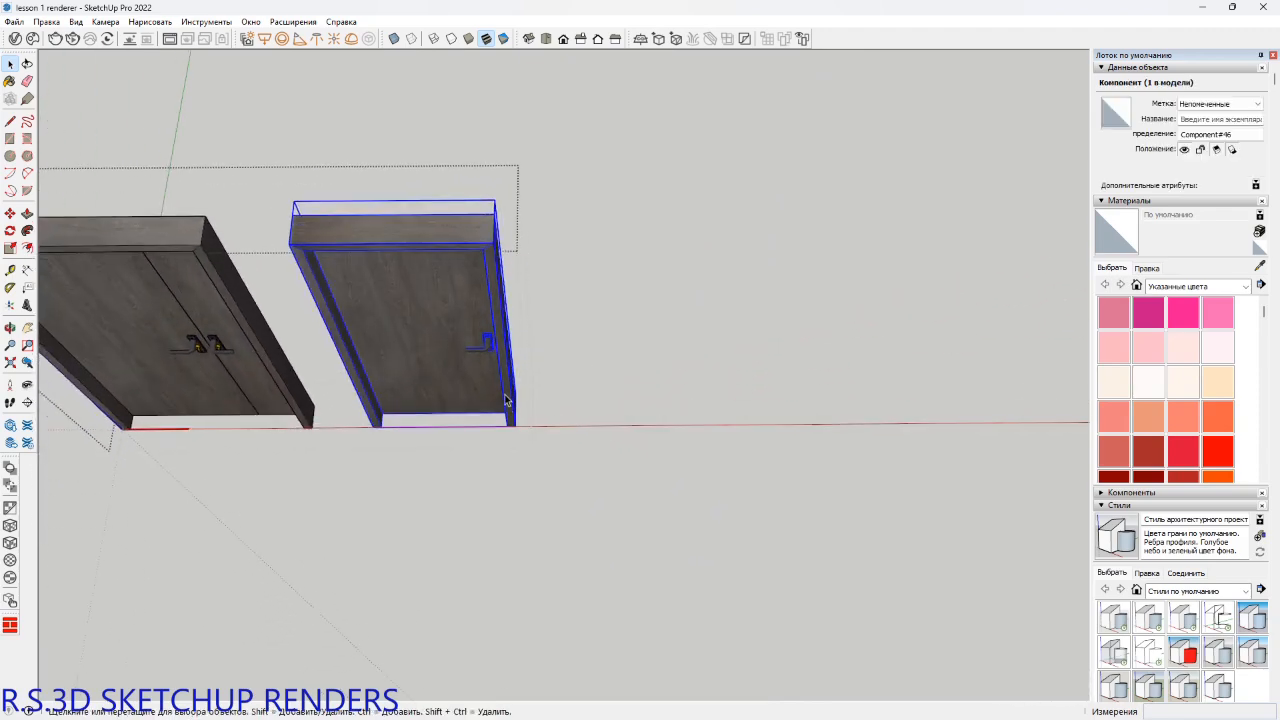
left_click(476, 222)
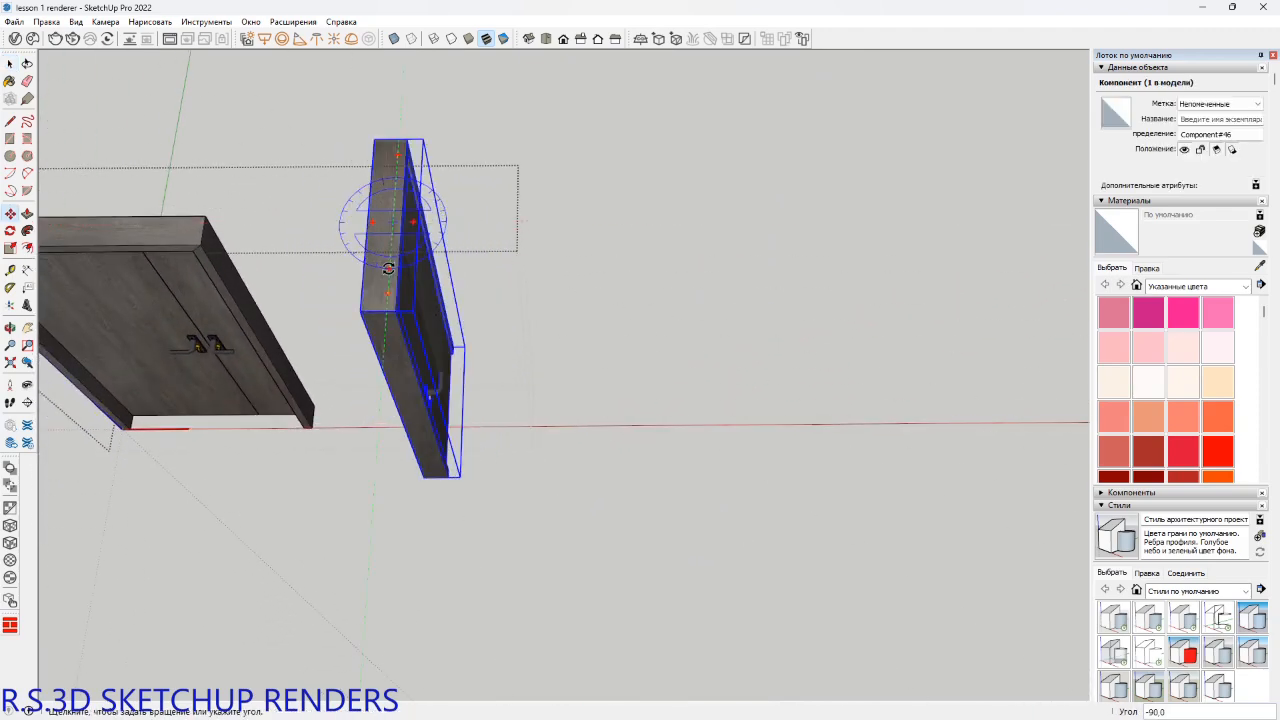
middle_click_drag(388, 268, 514, 363)
Move the single door by its bottom frame corner to the floor edge of the doorway in the hallway wall.
scroll(500, 350, "up", 3)
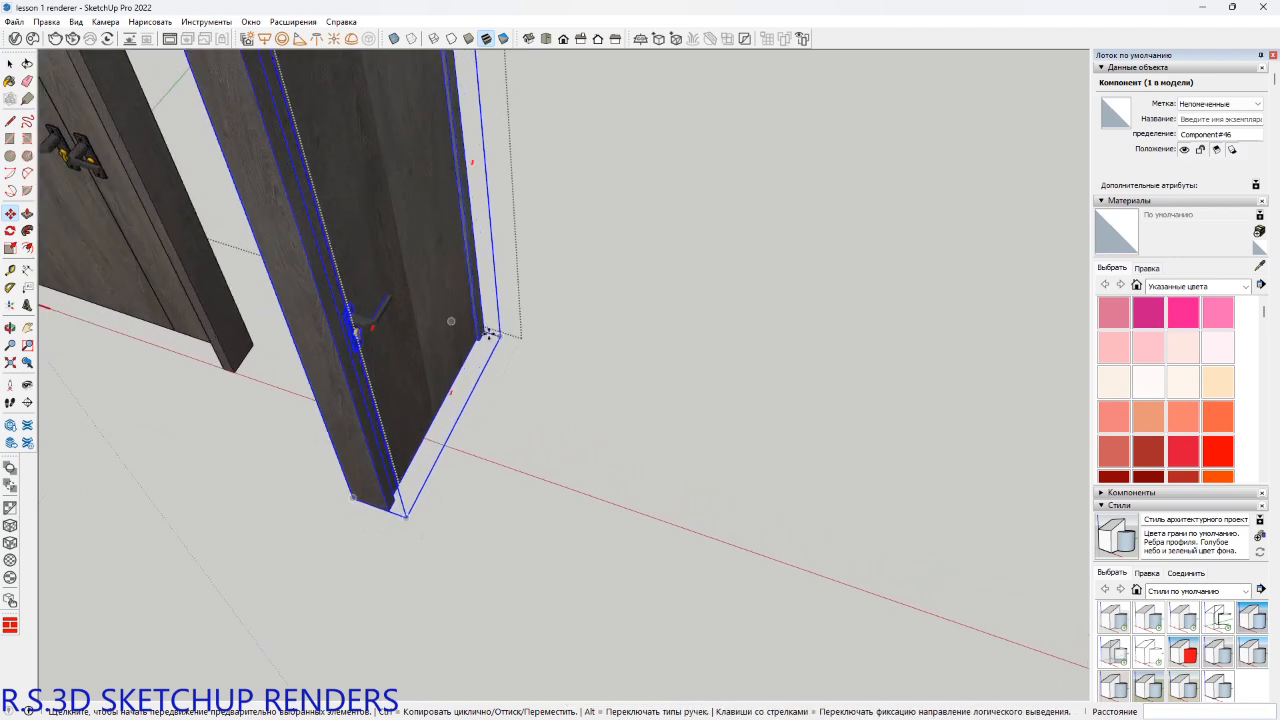
scroll(490, 333, "up", 2)
left_click(484, 330)
scroll(484, 330, "down", 7)
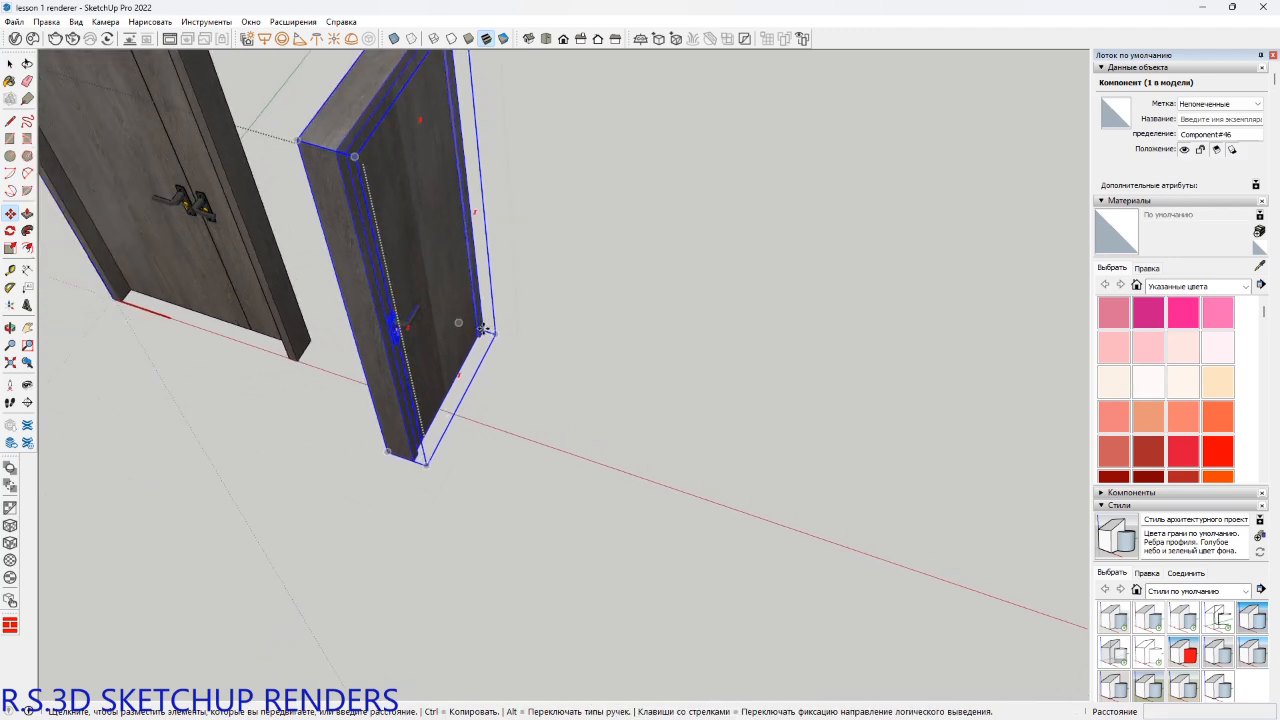
middle_click_drag(477, 371, 440, 325, "shift")
scroll(430, 560, "up", 10)
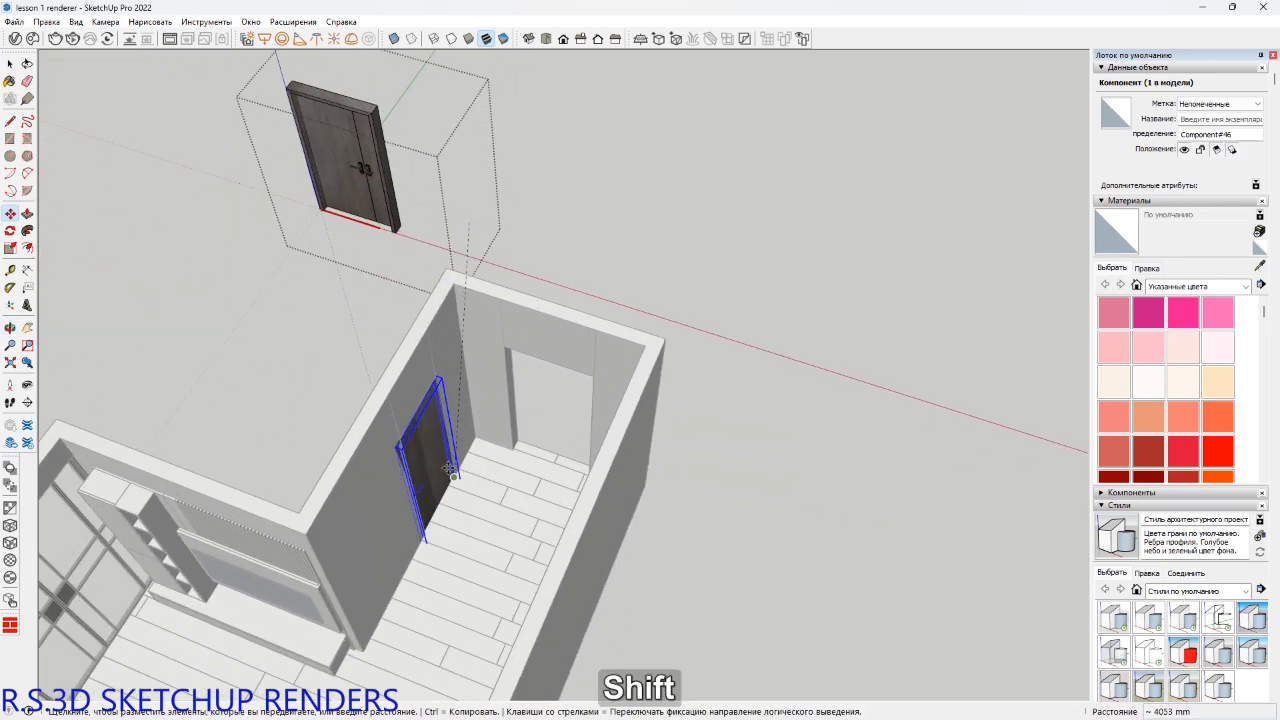
scroll(460, 468, "up", 6)
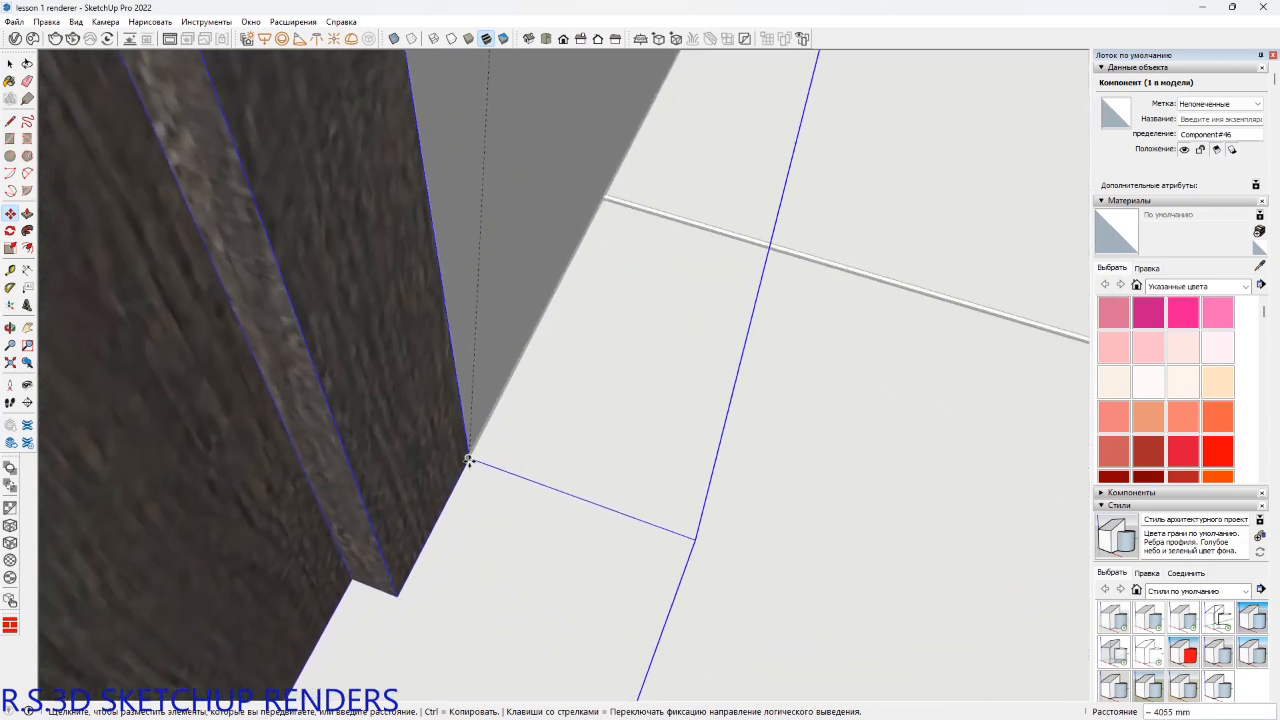
left_click(469, 463)
Nudge the single door's bottom corner about 1 mm along locked directions to line it up with the doorway wall.
middle_click_drag(469, 463, 428, 380)
scroll(460, 388, "up", 4)
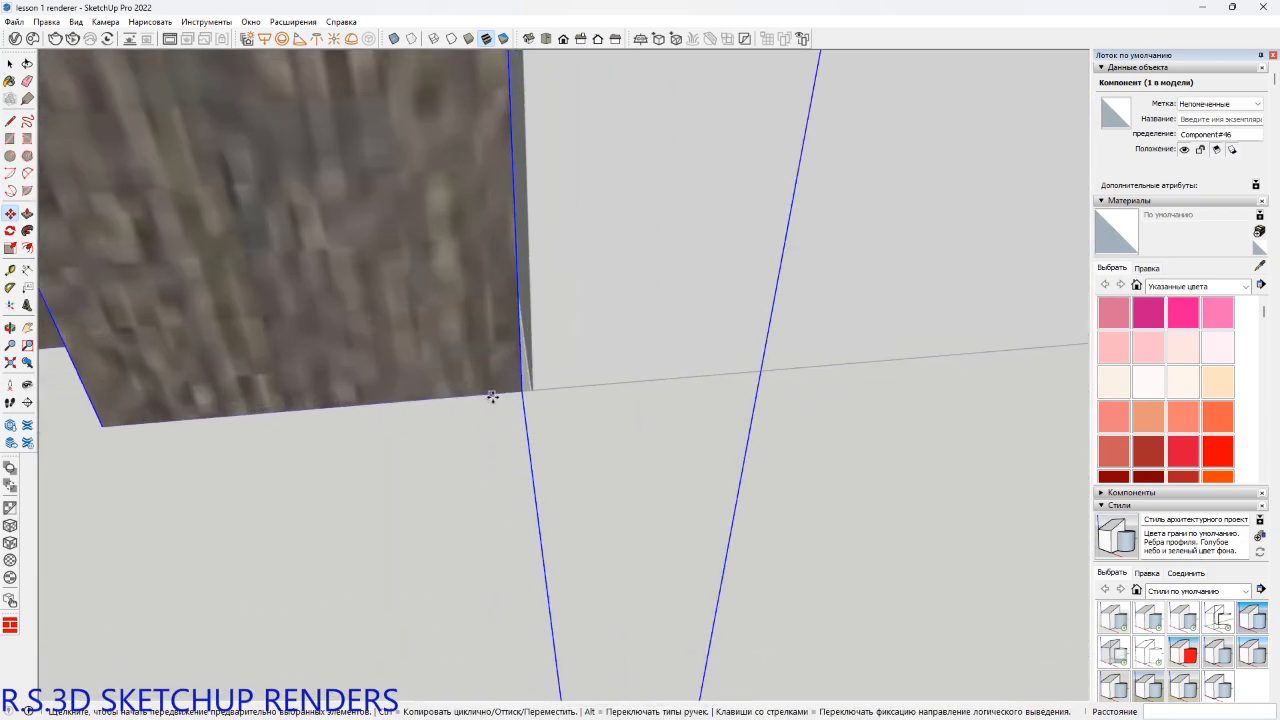
left_click(528, 378)
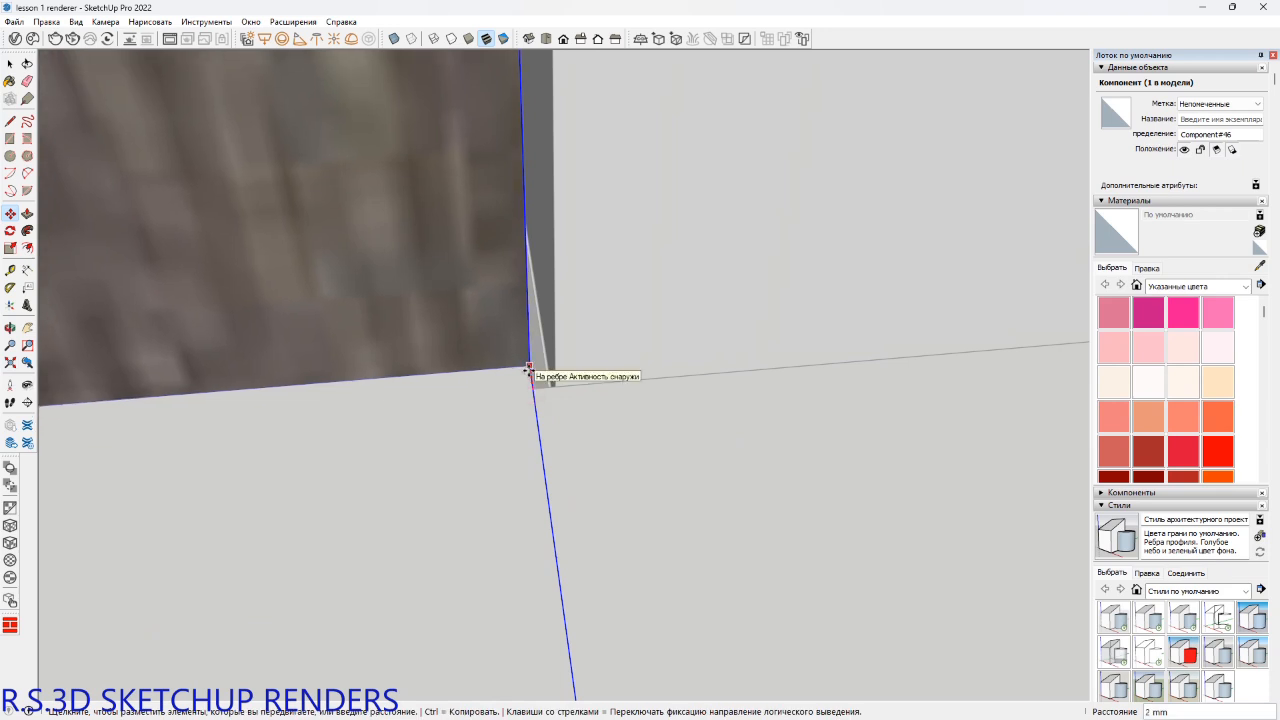
key("shift")
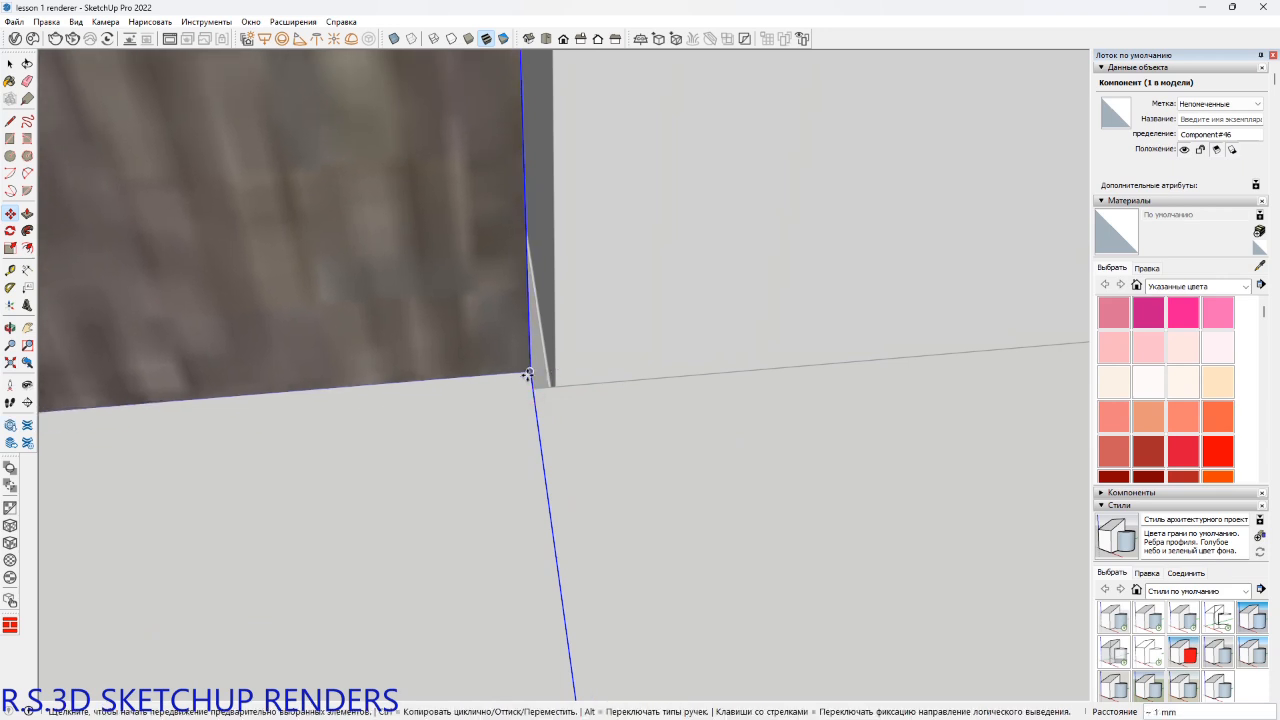
left_click(528, 374)
key("shift")
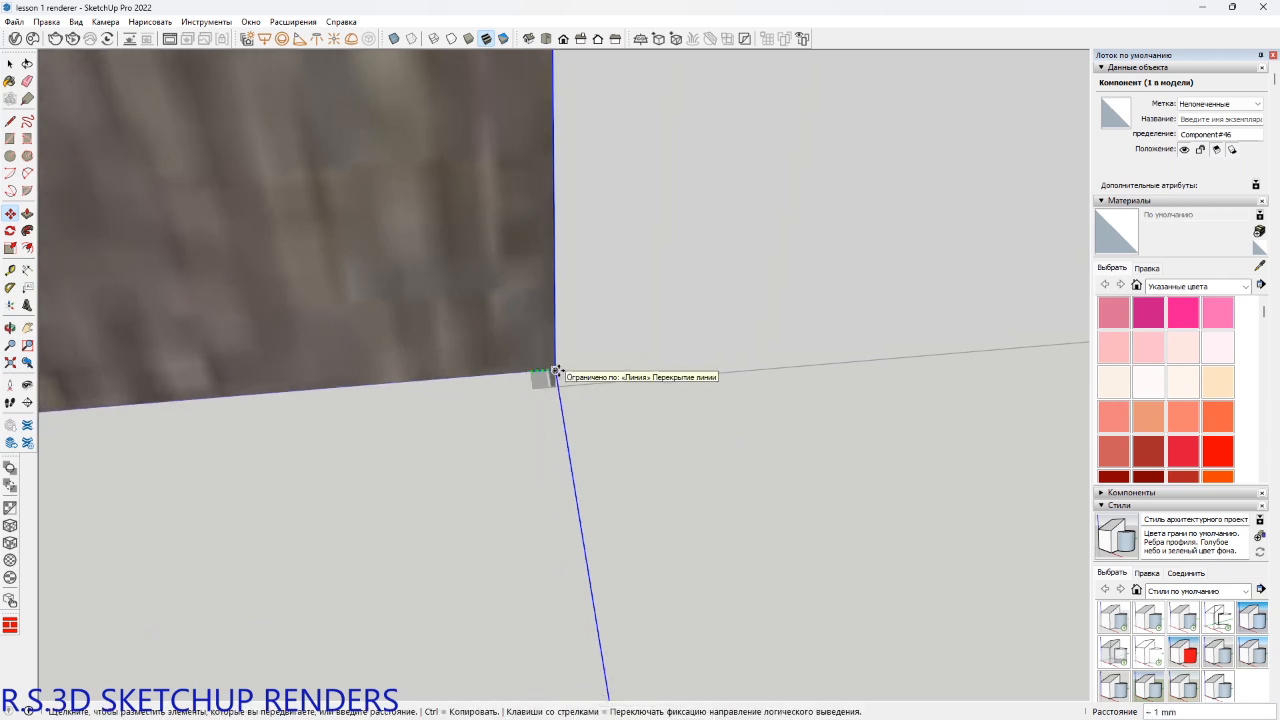
middle_click_drag(557, 371, 767, 474, "shift")
Move the single door 10 mm out from the wall face.
scroll(595, 520, "down", 3)
scroll(587, 492, "up", 3)
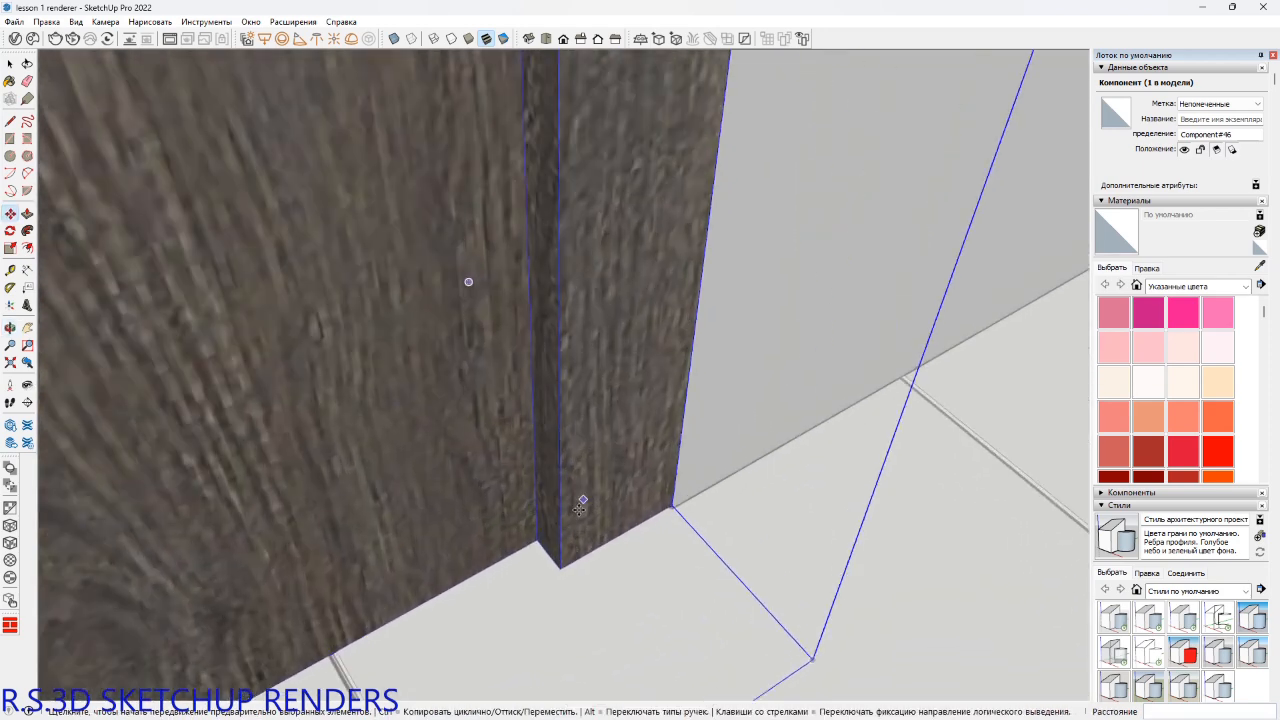
left_click(539, 543)
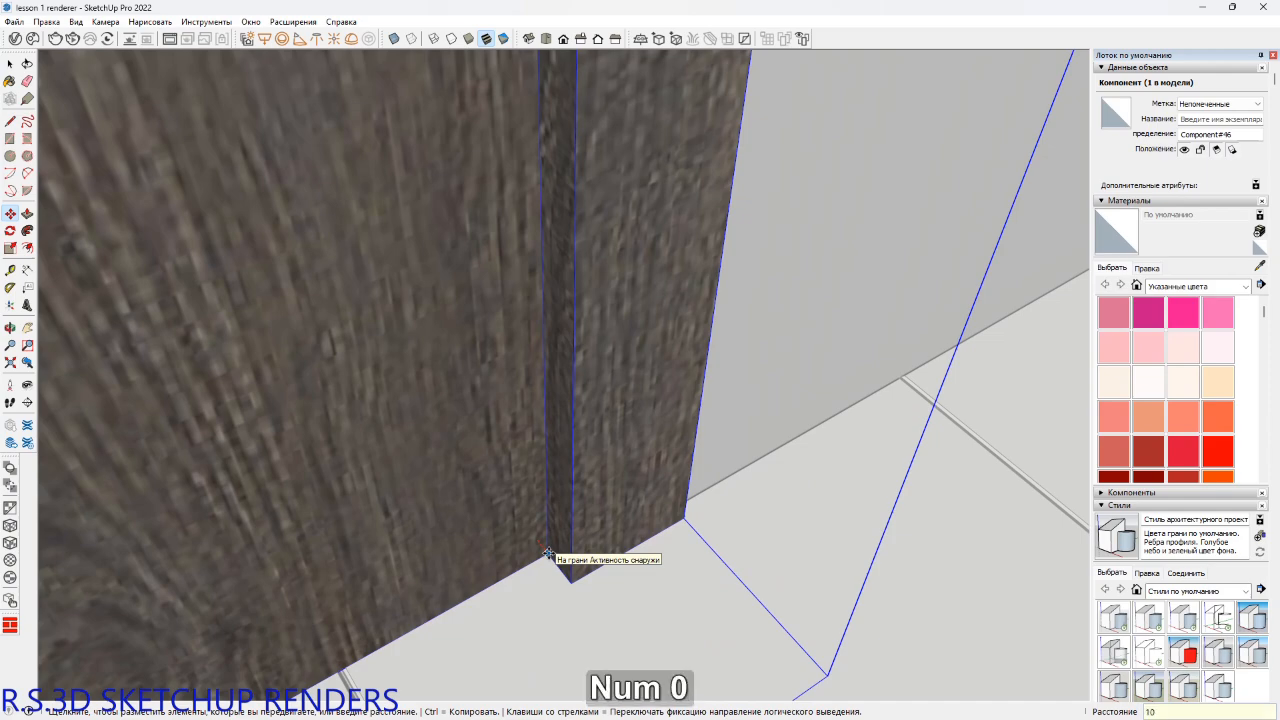
key("Return")
scroll(546, 553, "down", 4)
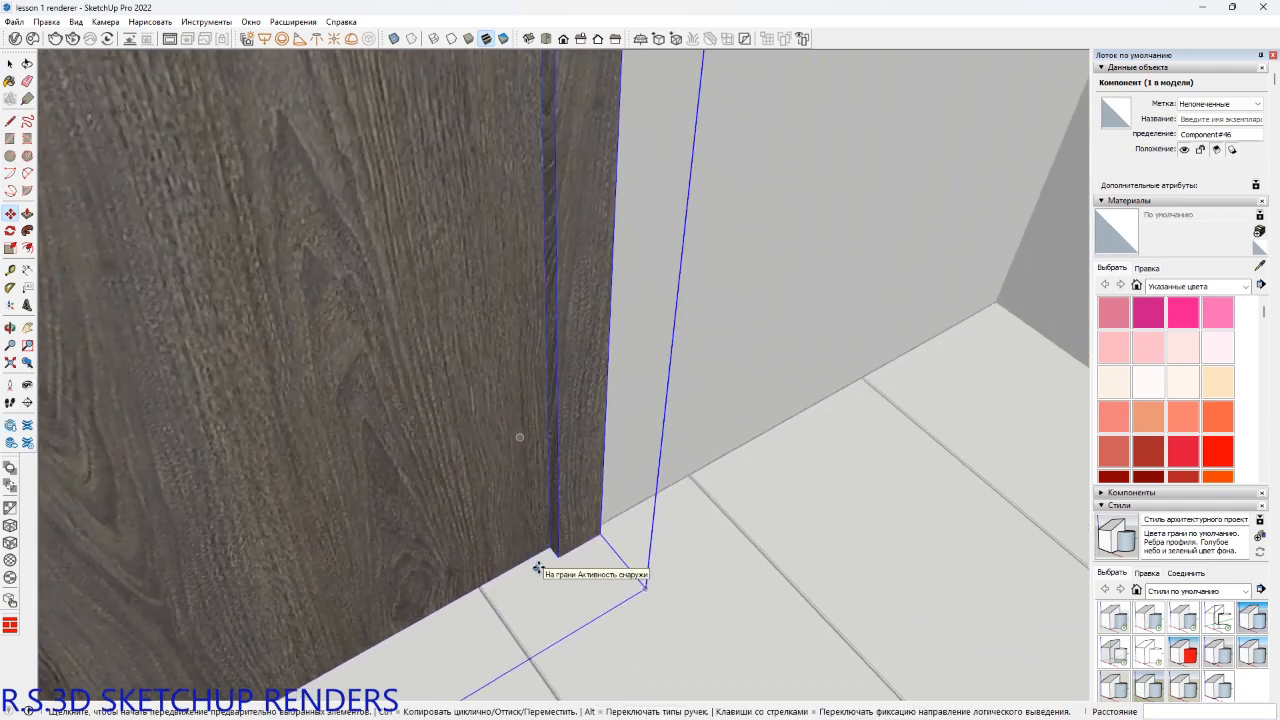
Try to scale the single door along the red axis from its handle-side grip to the doorway's lower edge, using X-ray display to reach the grip.
middle_click_drag(538, 568, 600, 537, "shift")
scroll(510, 514, "down", 2)
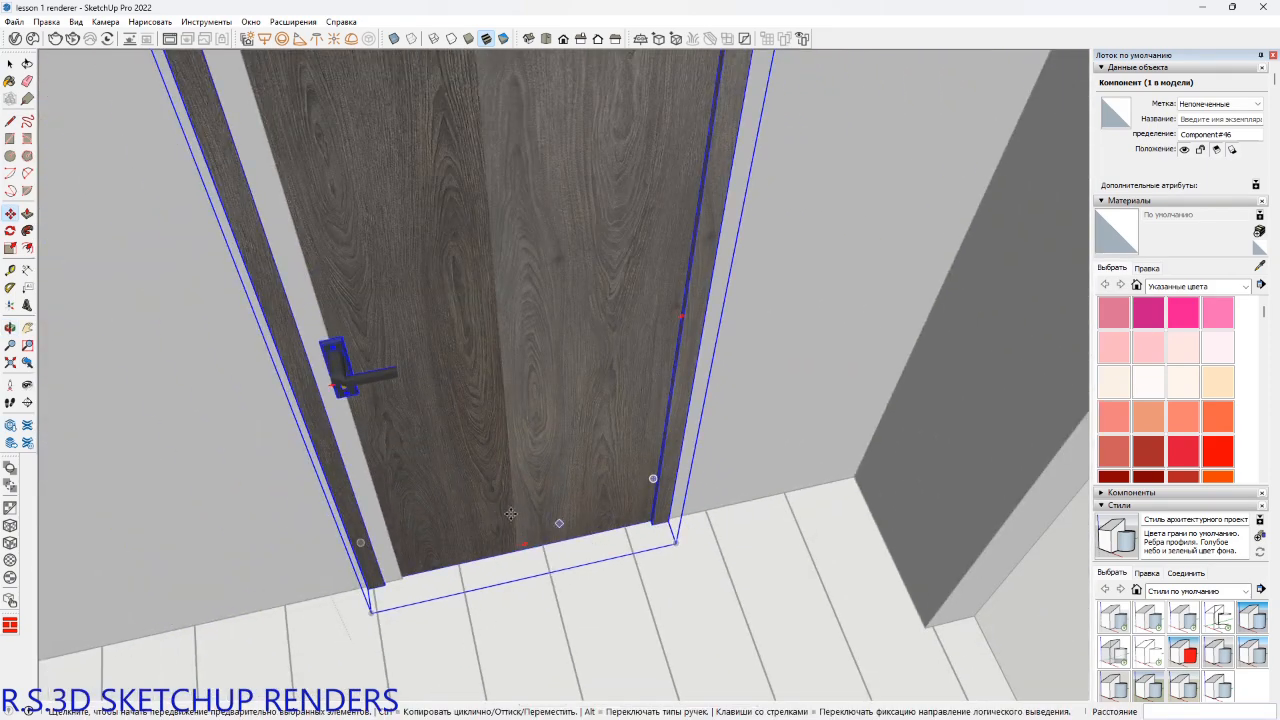
middle_click_drag(509, 595, 500, 630)
scroll(449, 526, "down", 3)
middle_click_drag(449, 526, 398, 370, "shift")
key("s")
scroll(408, 368, "up", 3)
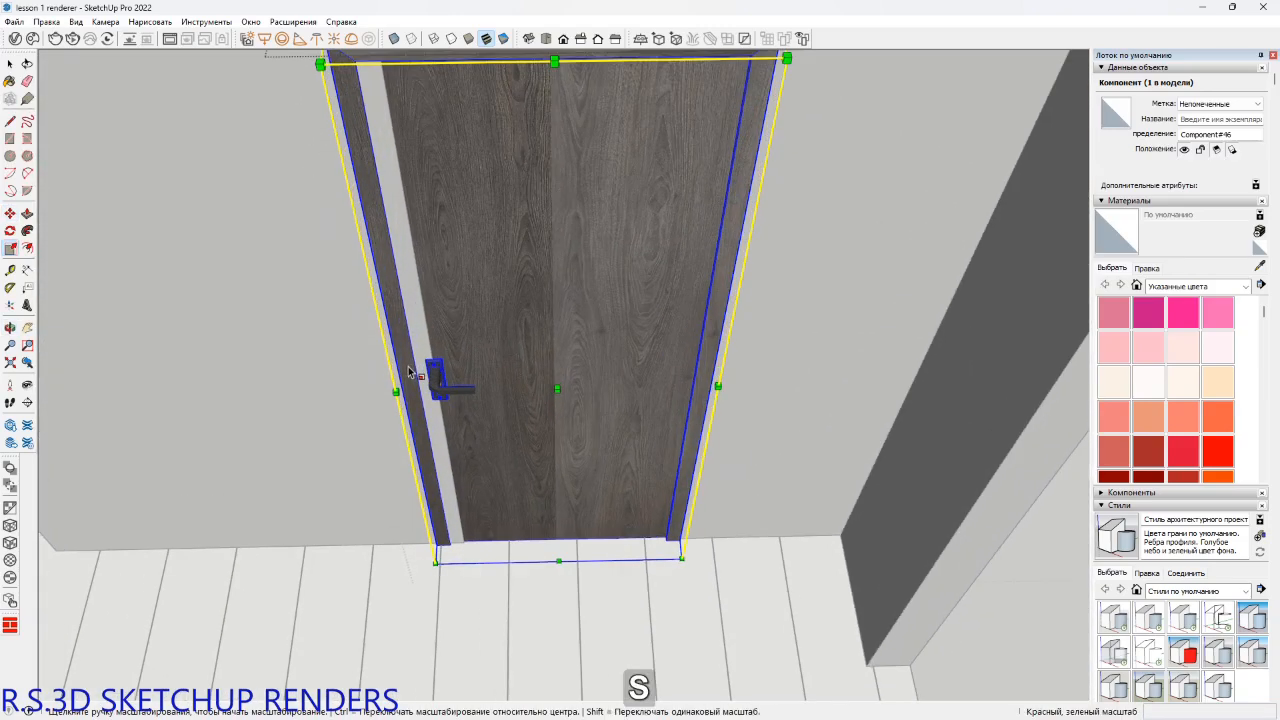
scroll(409, 372, "up", 1)
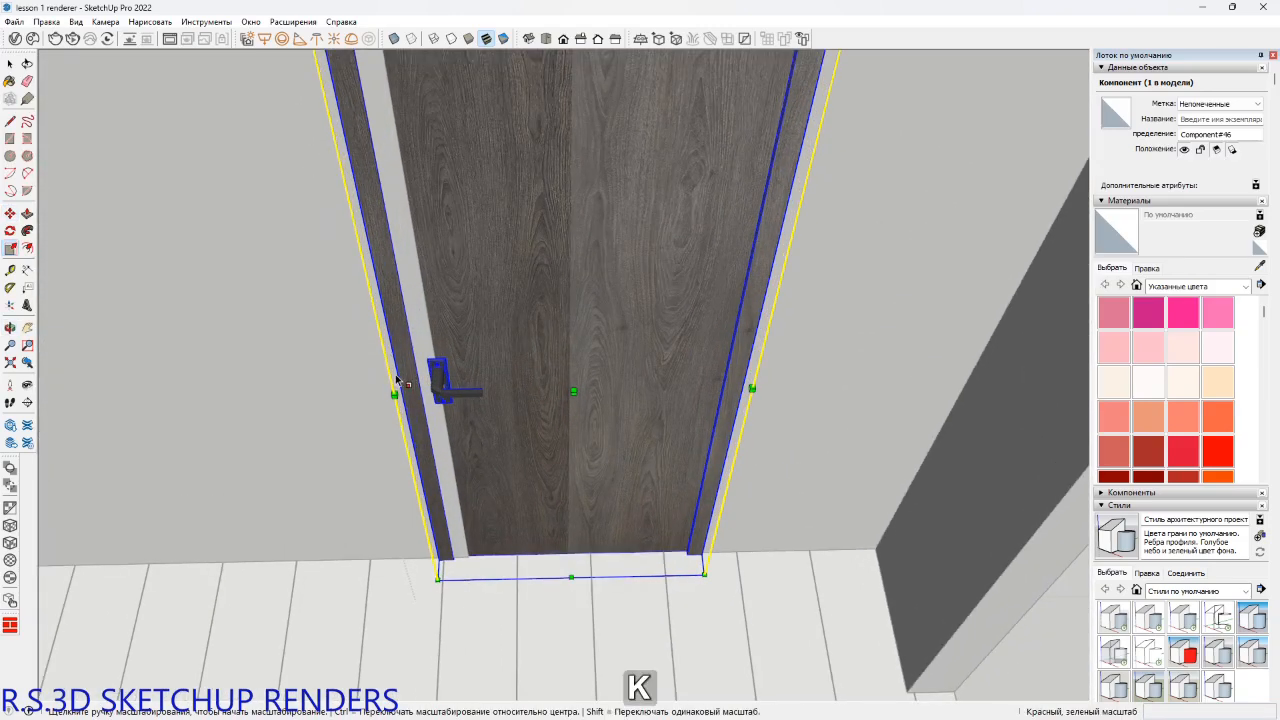
middle_click_drag(398, 381, 737, 287)
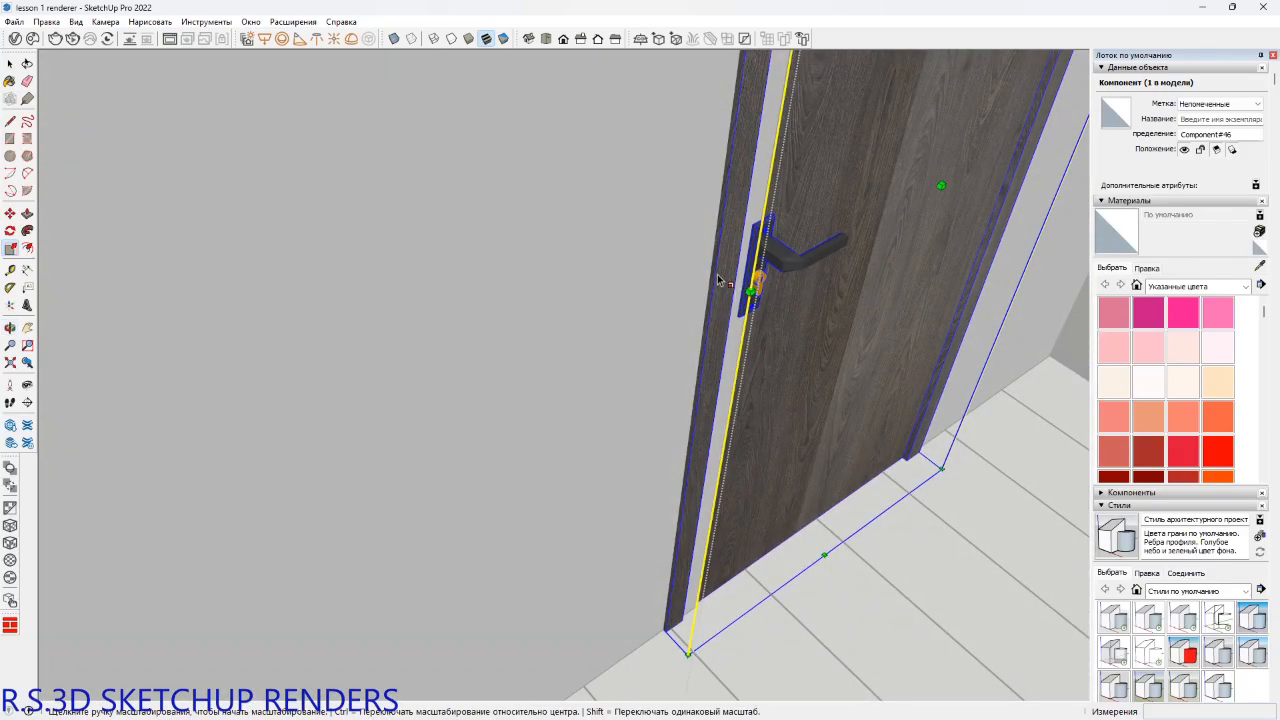
scroll(718, 276, "up", 2)
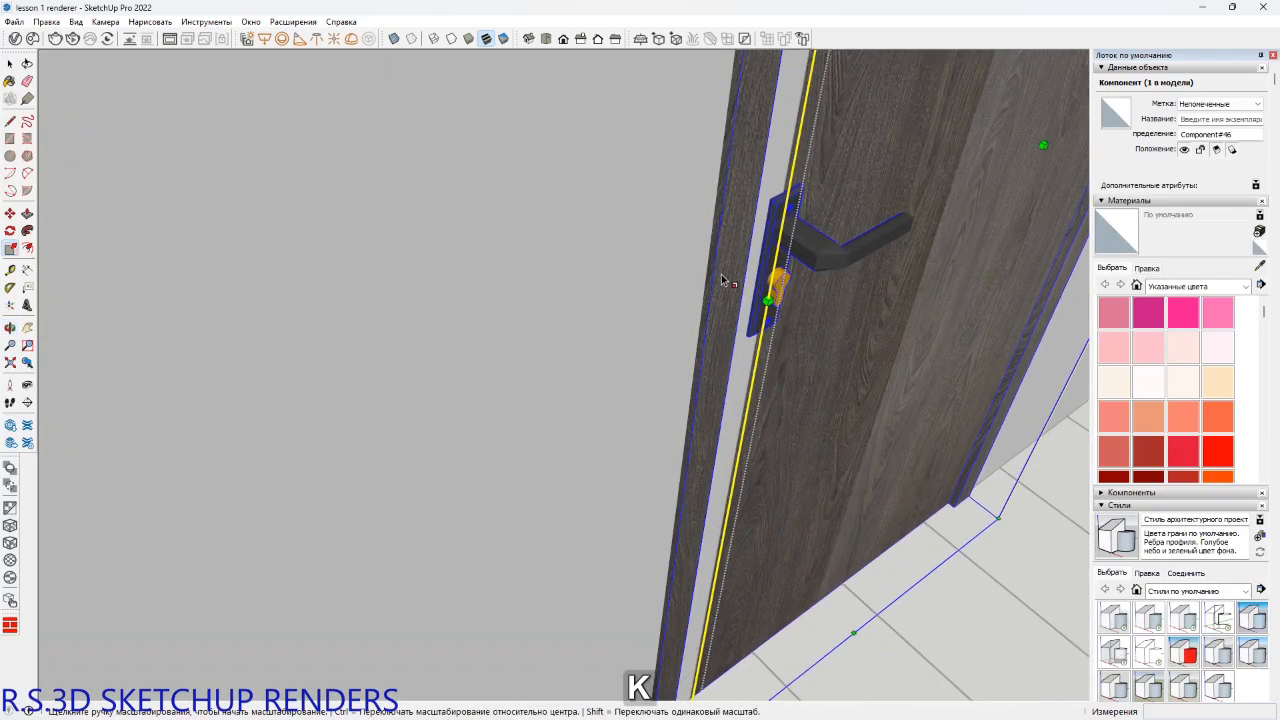
middle_click_drag(722, 297, 484, 68)
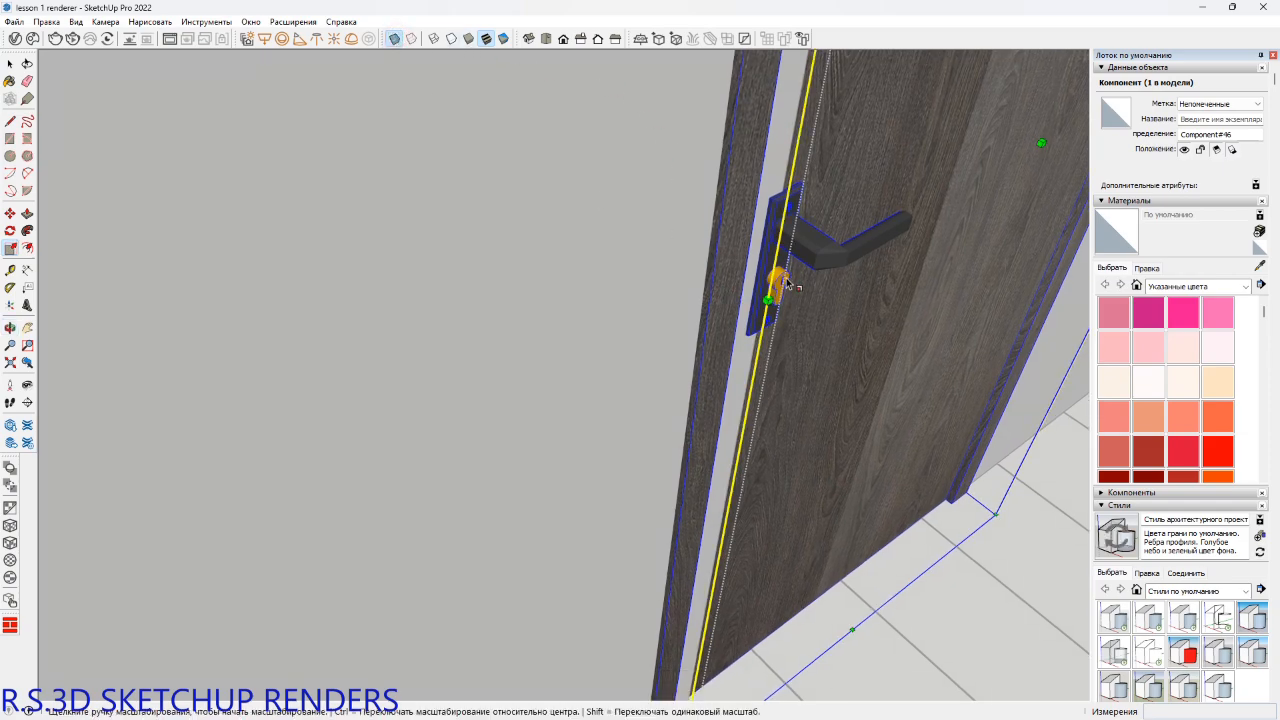
middle_click_drag(786, 284, 749, 289)
middle_click_drag(749, 289, 703, 350, "shift")
left_click(639, 289)
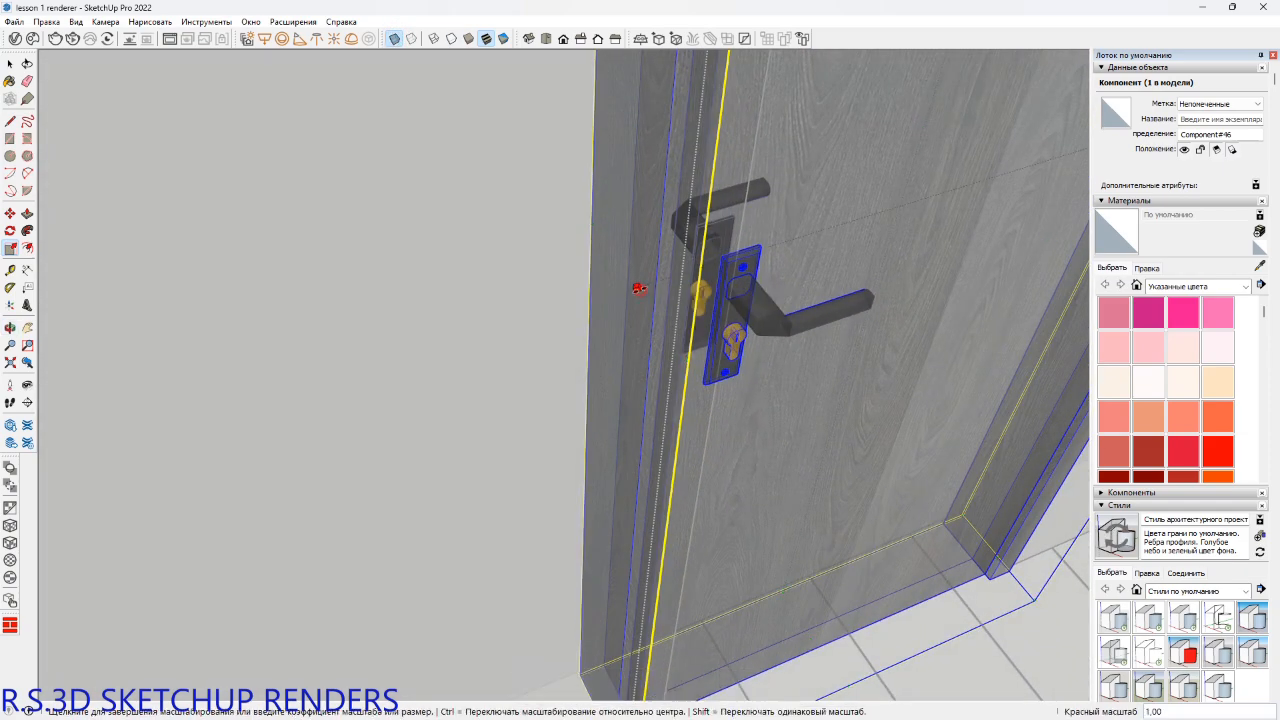
middle_click_drag(775, 246, 594, 285)
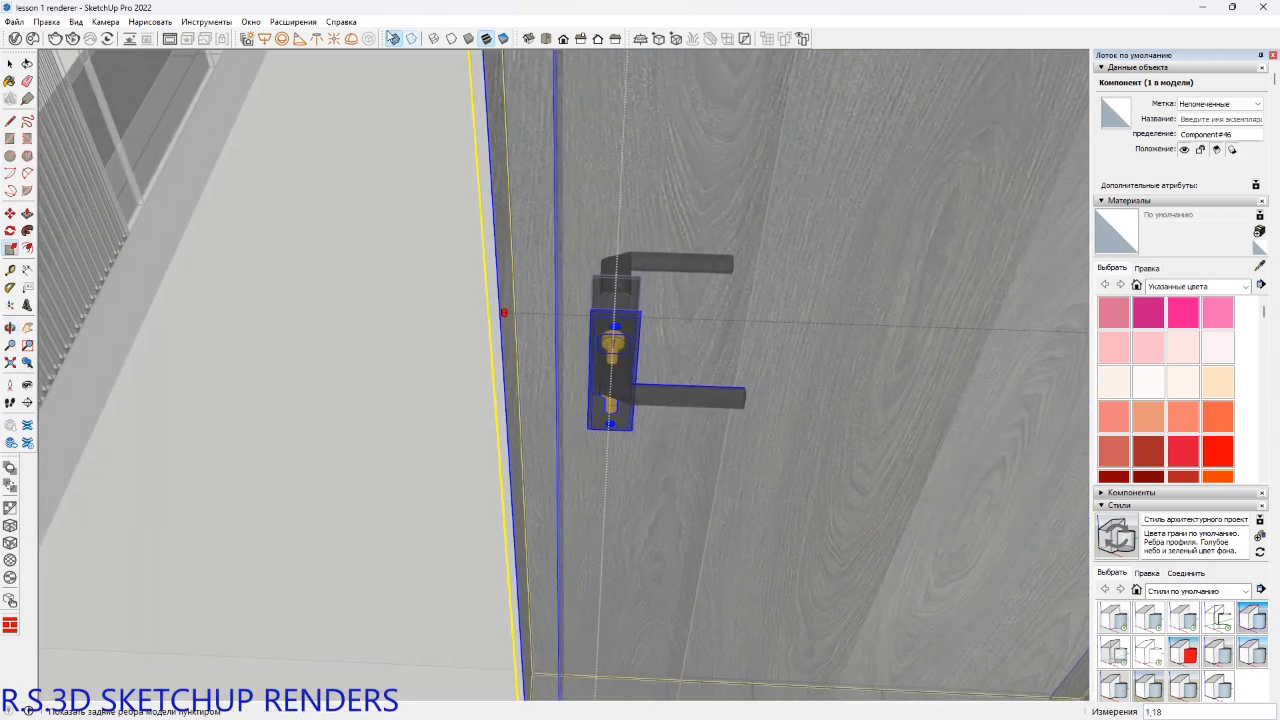
scroll(729, 281, "down", 3)
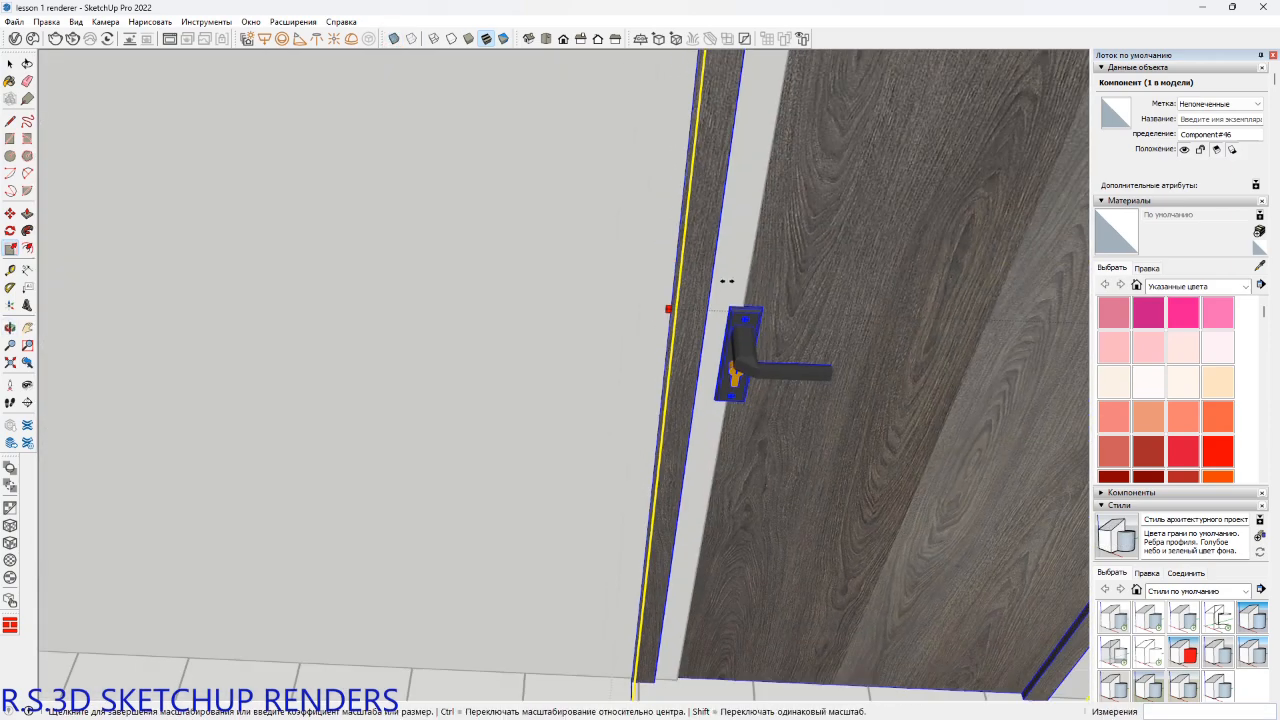
scroll(691, 623, "up", 3)
scroll(683, 610, "up", 2)
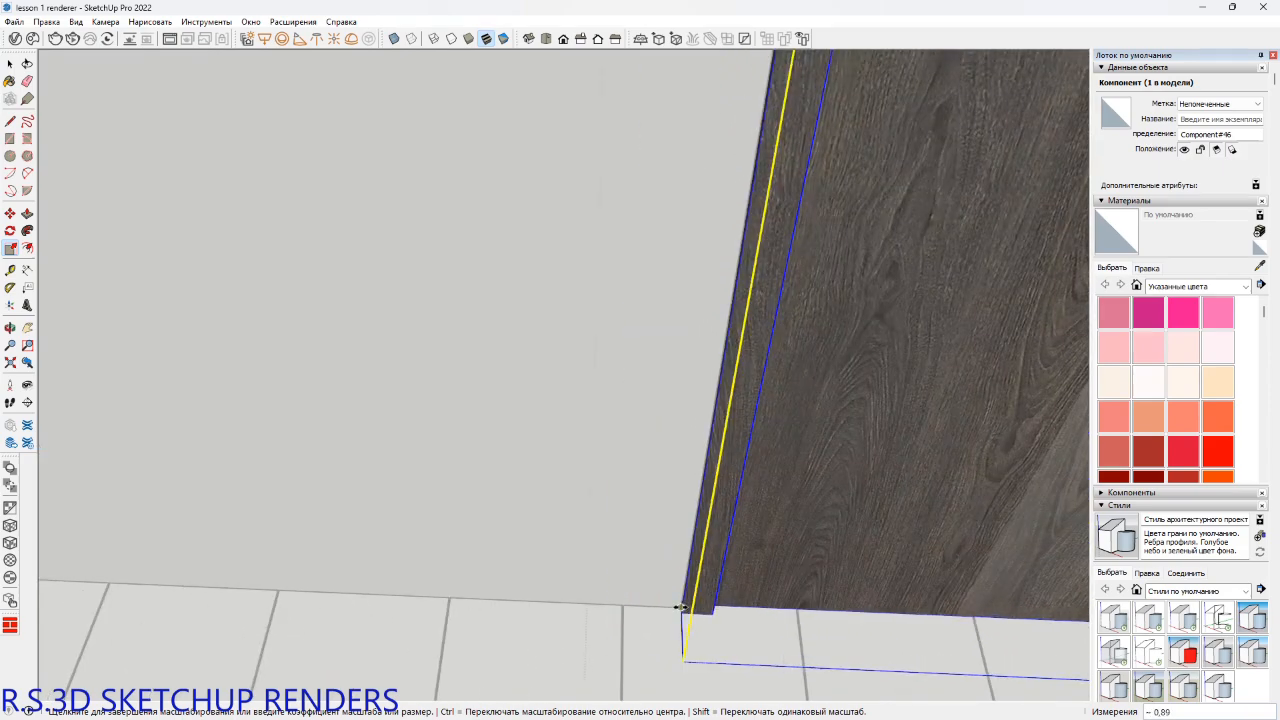
left_click(681, 607)
Try again to scale the single door's width, setting the handle-side frame on the vertical edge of the wall opening.
scroll(683, 437, "down", 2)
middle_click_drag(683, 437, 475, 497)
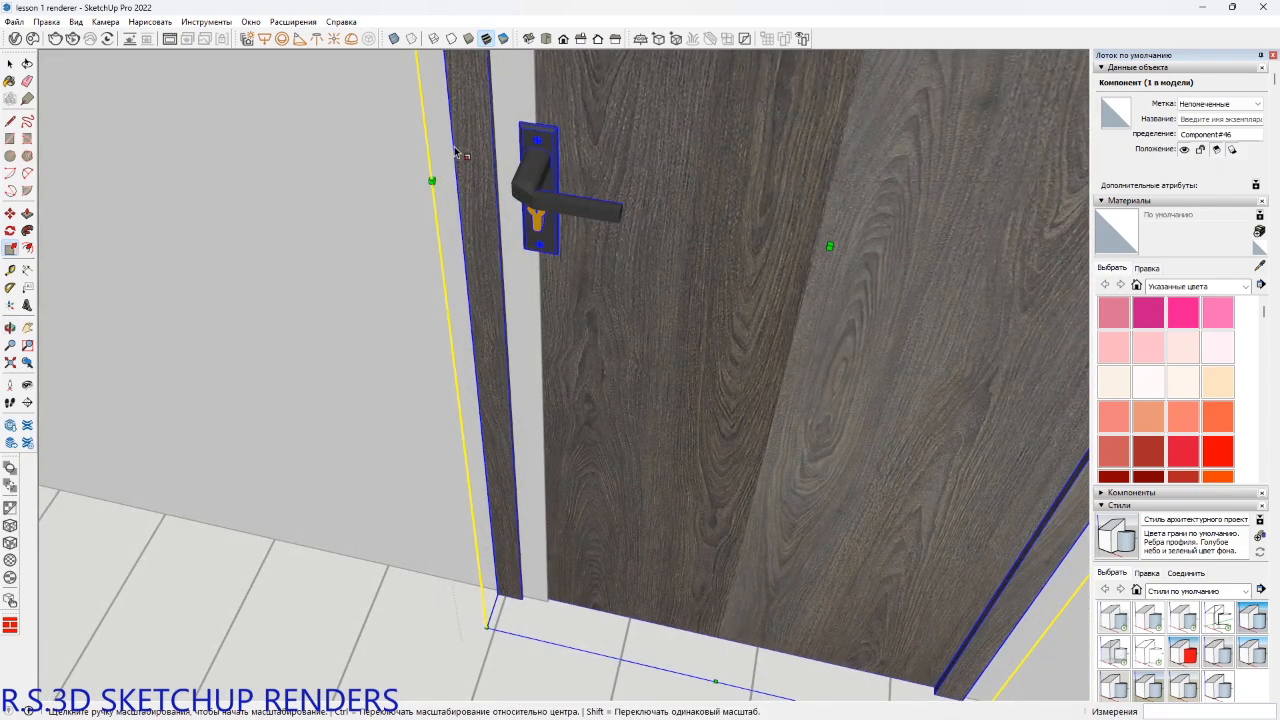
middle_click_drag(425, 142, 883, 189)
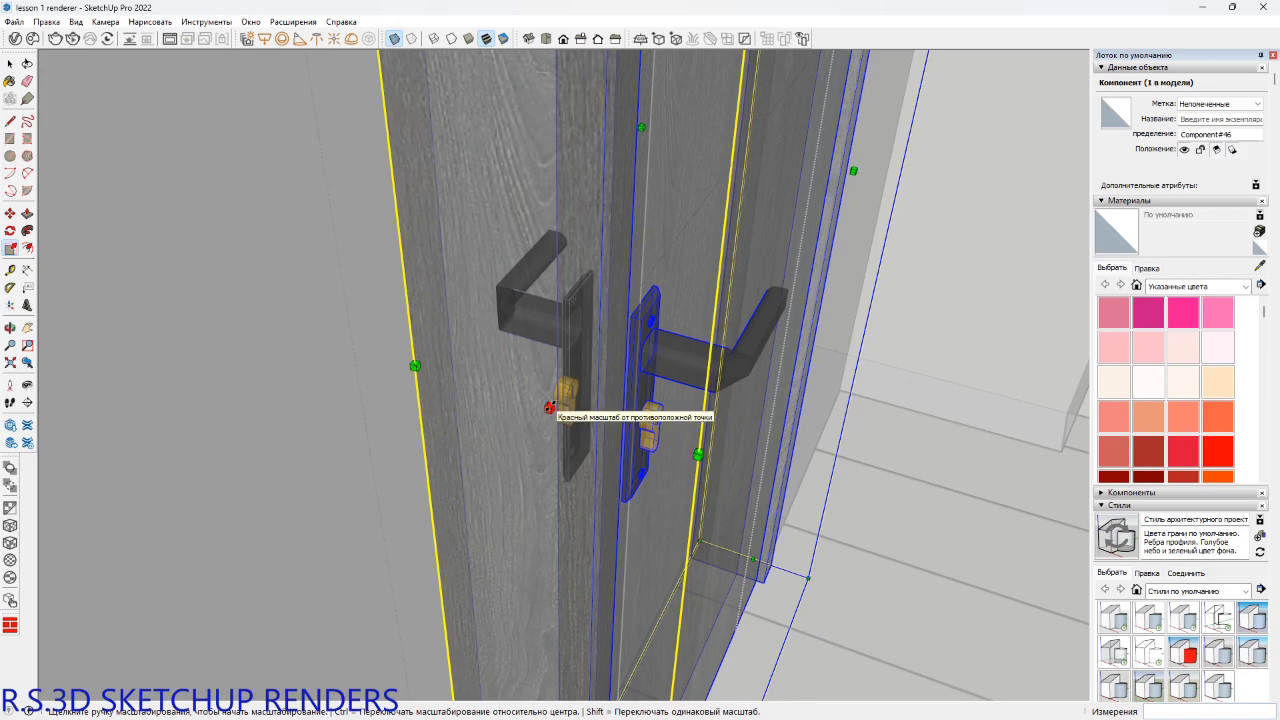
left_click(549, 407)
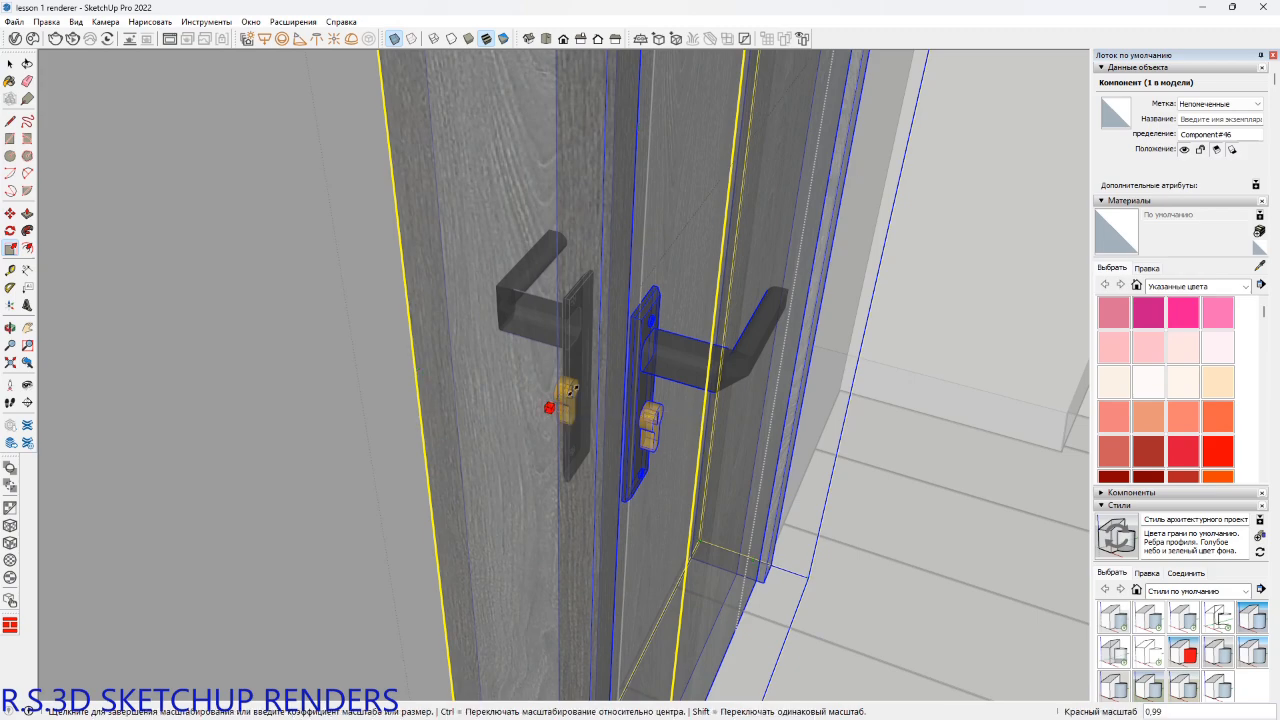
middle_click_drag(549, 407, 440, 88)
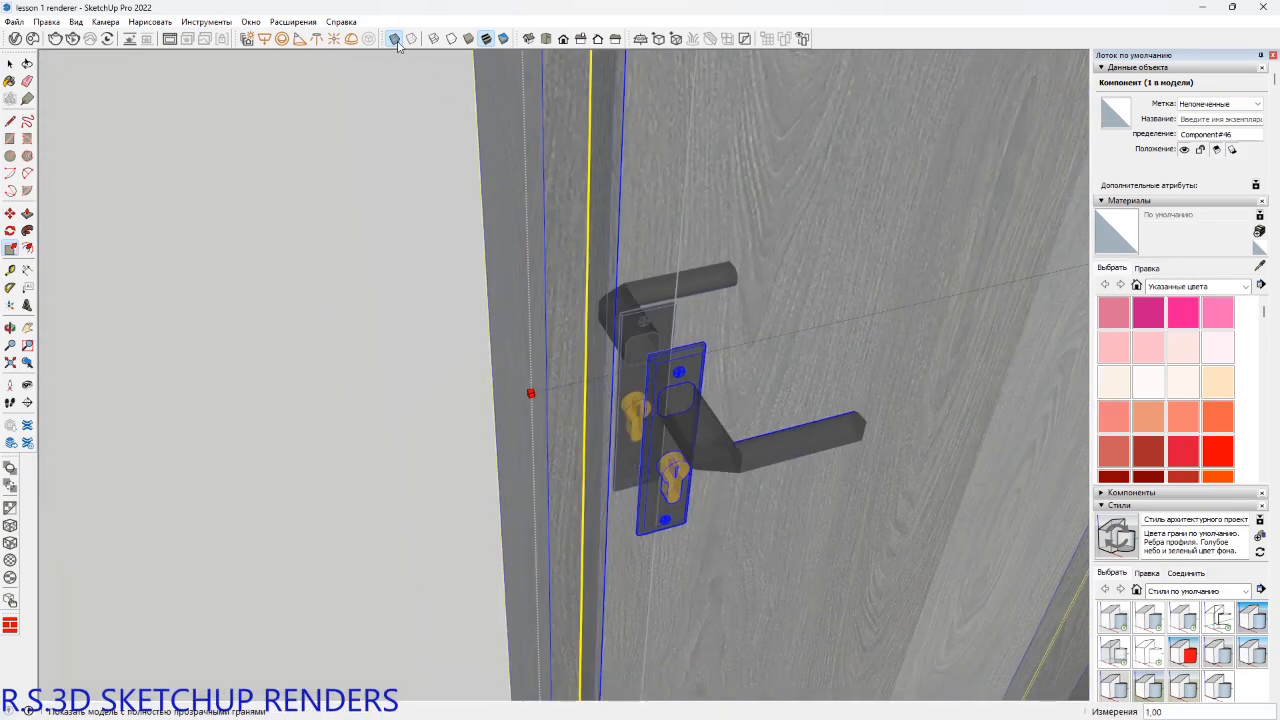
middle_click_drag(648, 230, 636, 270)
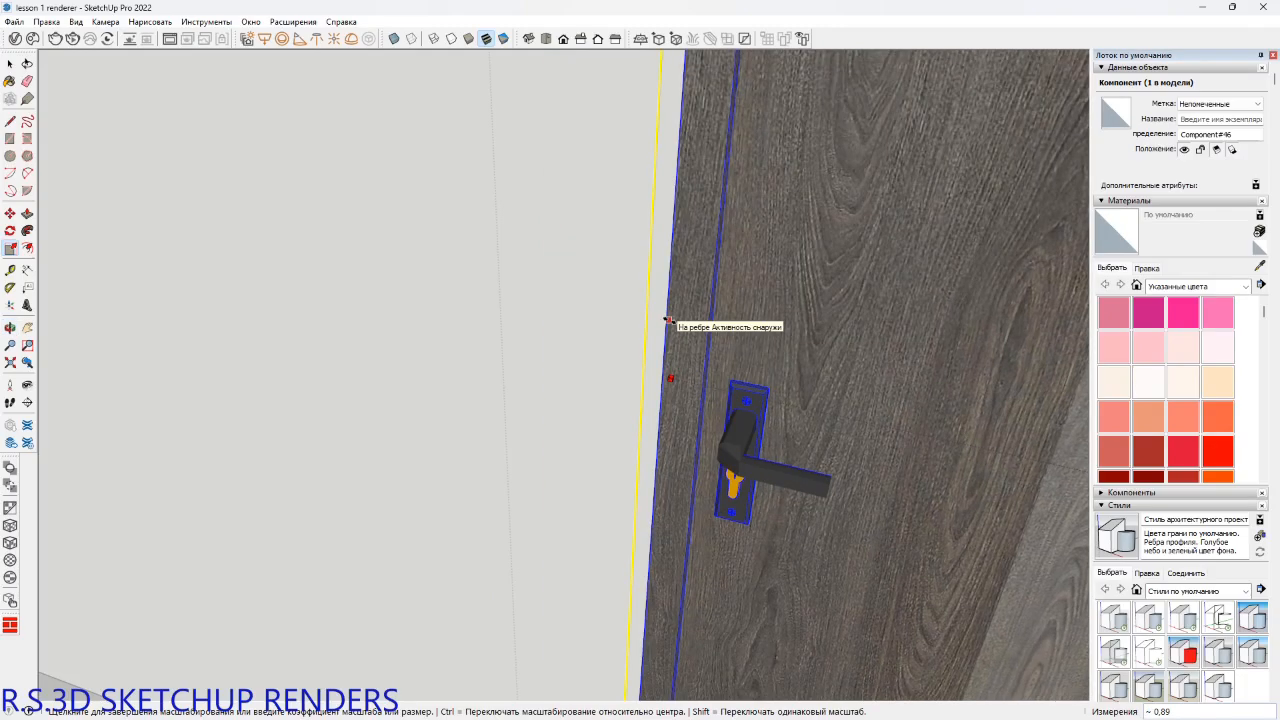
left_click(668, 319)
scroll(677, 329, "down", 3)
middle_click_drag(620, 366, 617, 428, "shift")
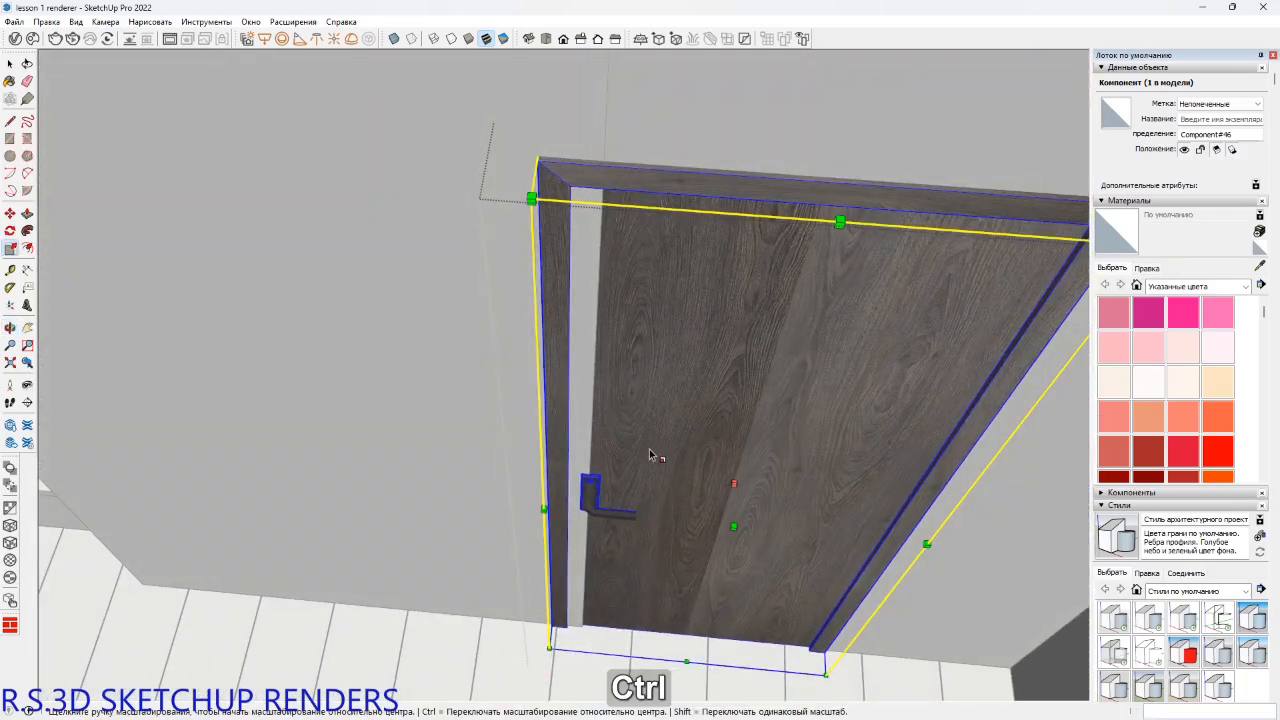
Remove the single door from the doors component and leave component editing.
key("Delete")
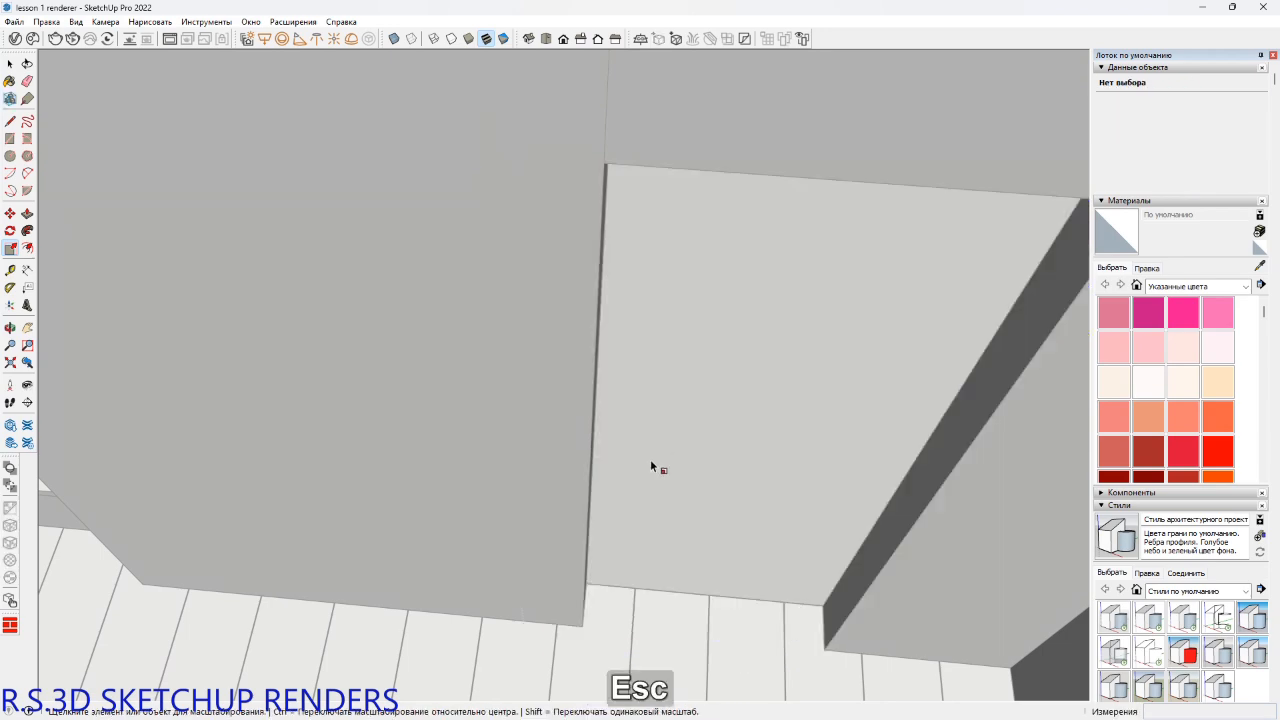
key("space")
key("Escape")
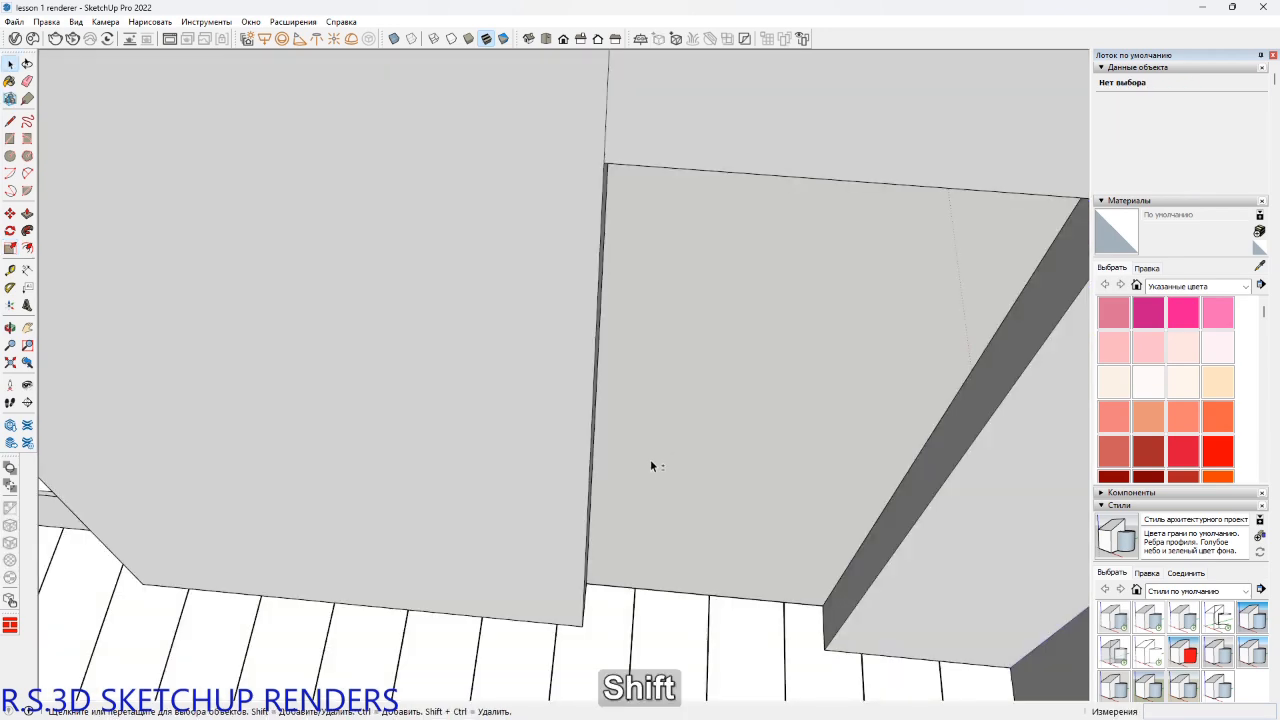
Paste the single door in place and scale it along the red axis to about 0.89, matching the opening's upper corner, with back edges temporarily shown.
key("shift+v")
middle_click_drag(650, 459, 754, 431)
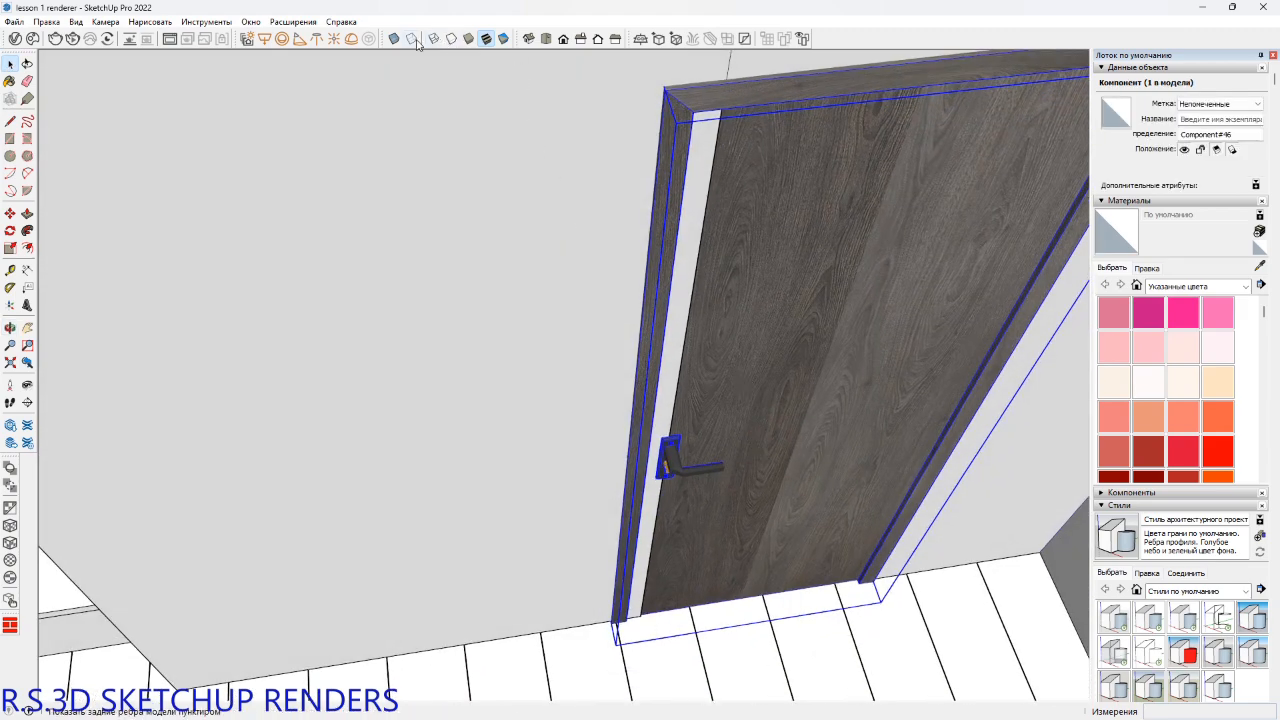
middle_click_drag(449, 128, 864, 334)
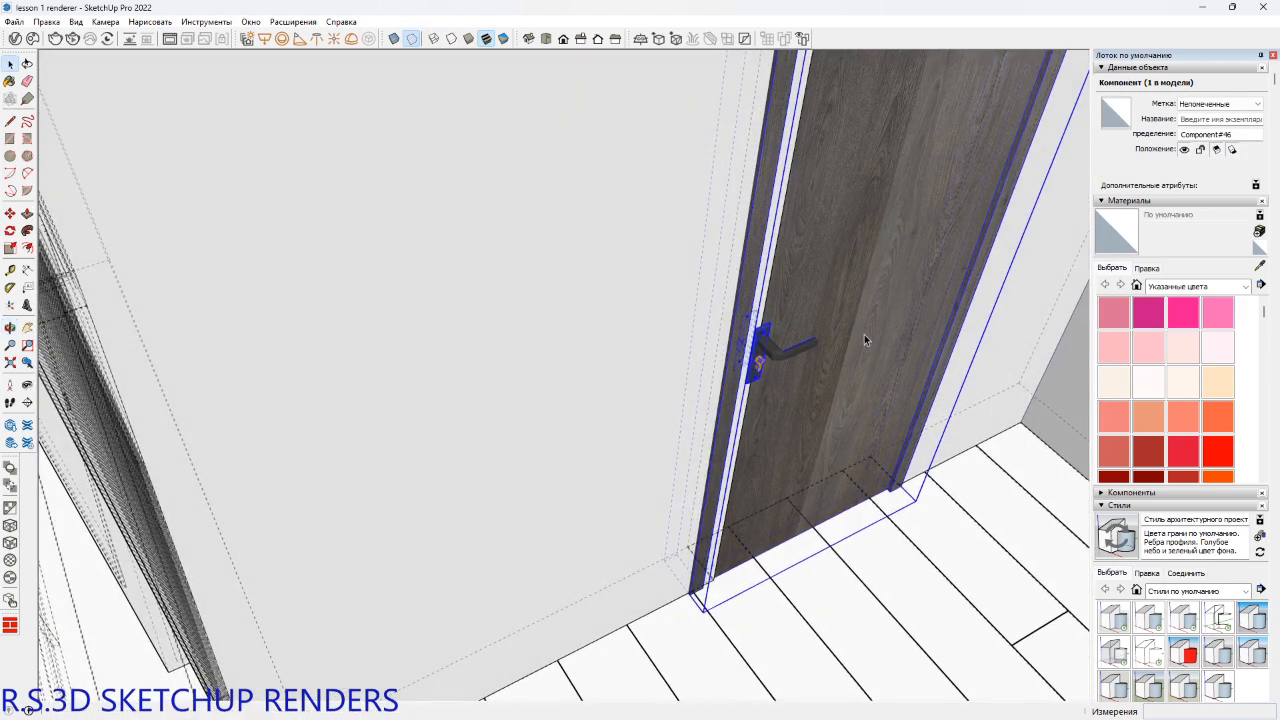
key("s")
left_click(719, 343)
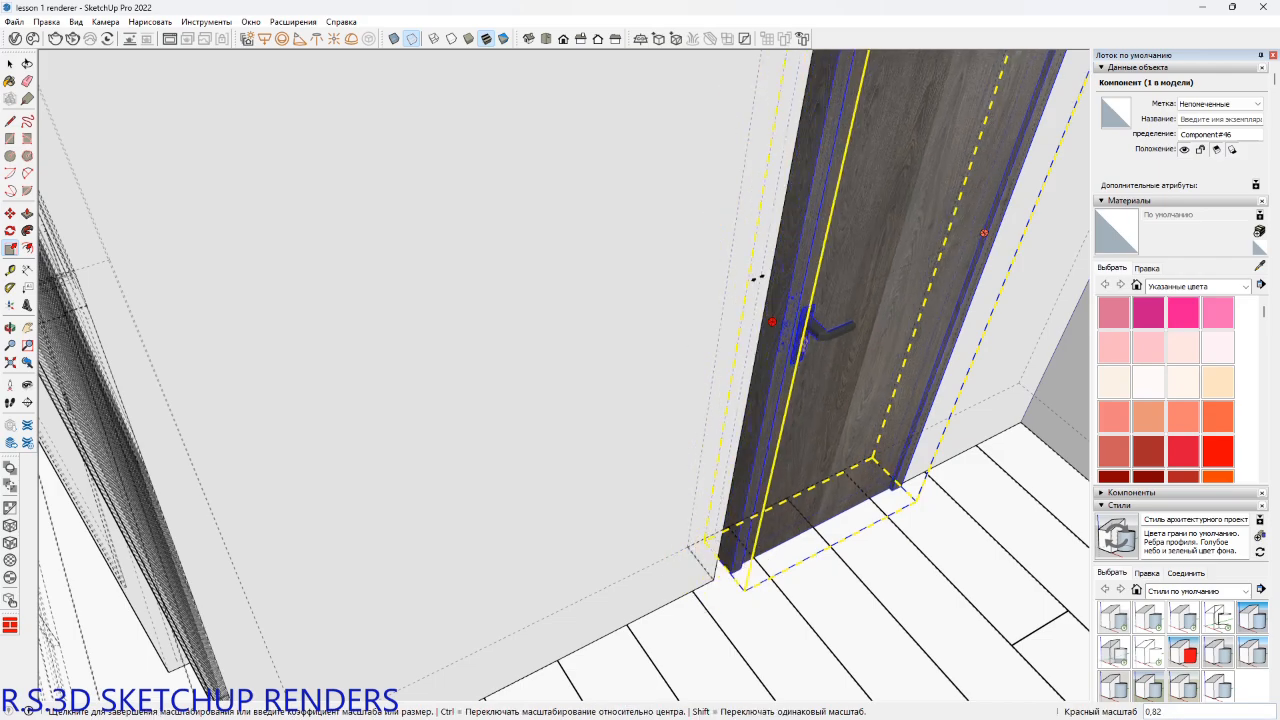
middle_click_drag(757, 277, 625, 518, "shift")
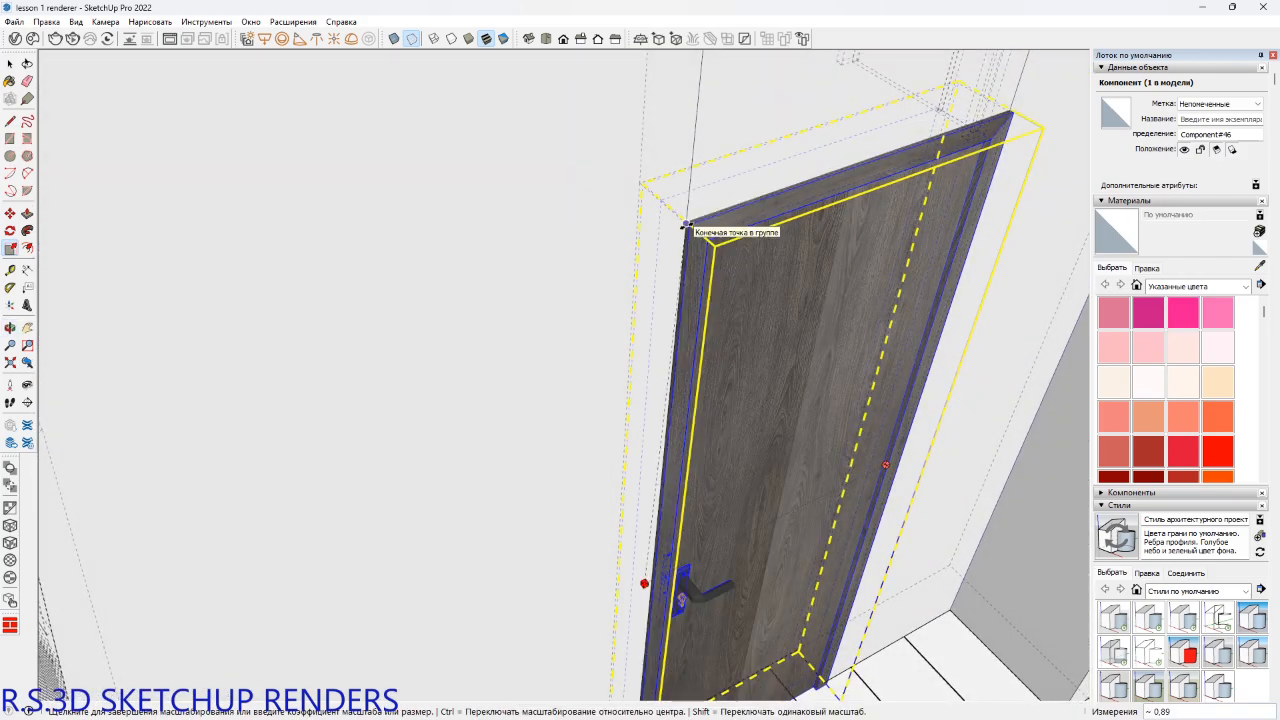
left_click(685, 228)
middle_click_drag(685, 228, 628, 356)
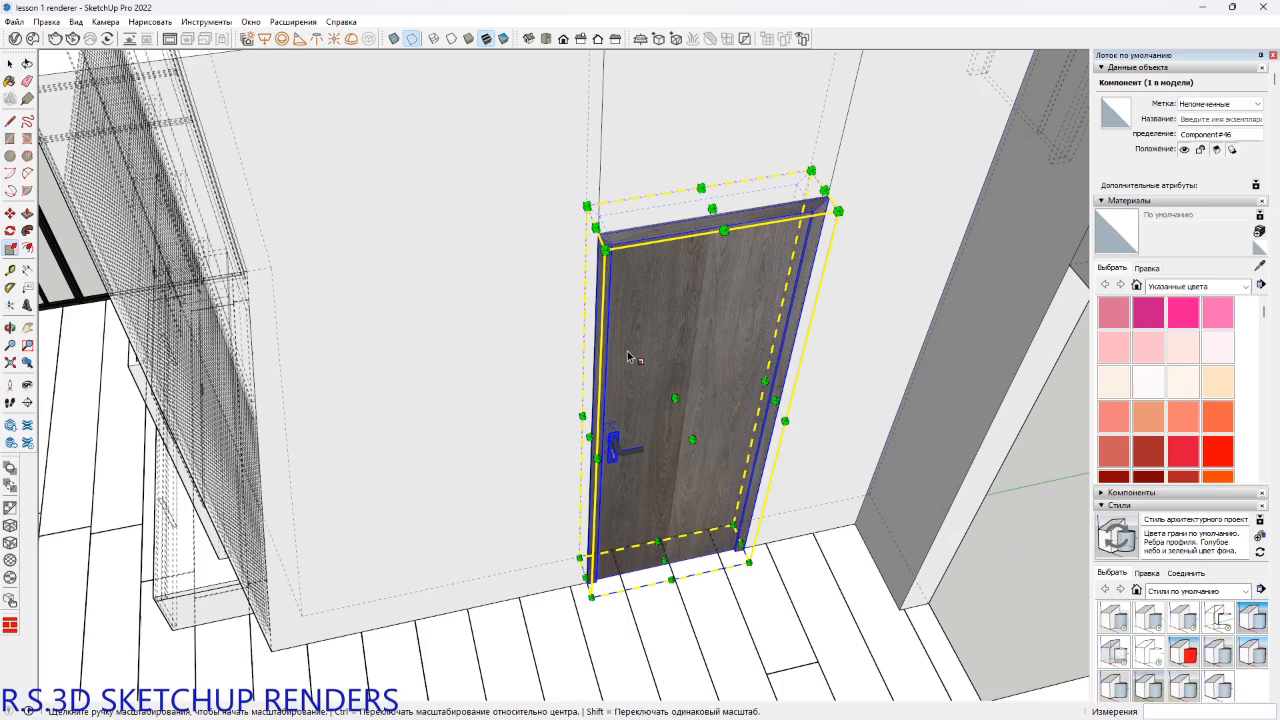
left_click(413, 39)
middle_click_drag(723, 323, 757, 418, "shift")
left_click(1022, 422)
key("space")
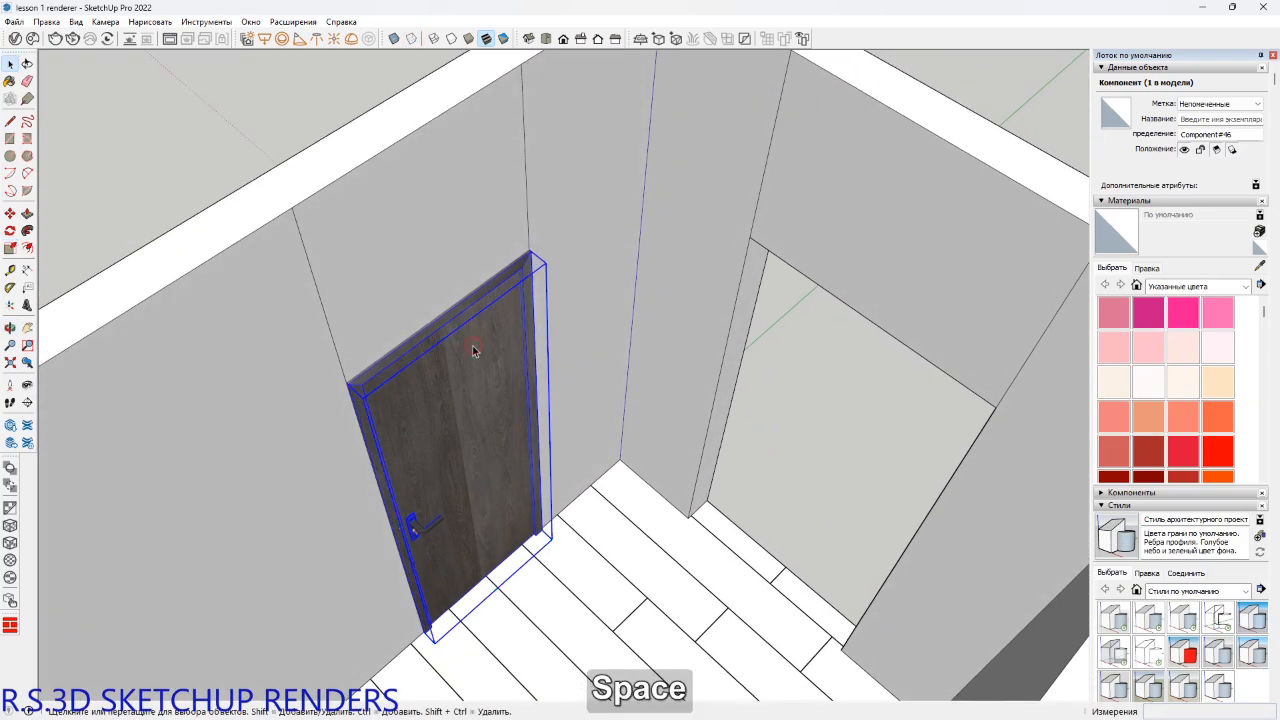
Move the double door from outside the model into the hallway's end-wall opening, snapping its front upper corner to the opening's upper corner.
scroll(471, 358, "down", 5)
left_click(369, 163)
scroll(371, 172, "down", 2)
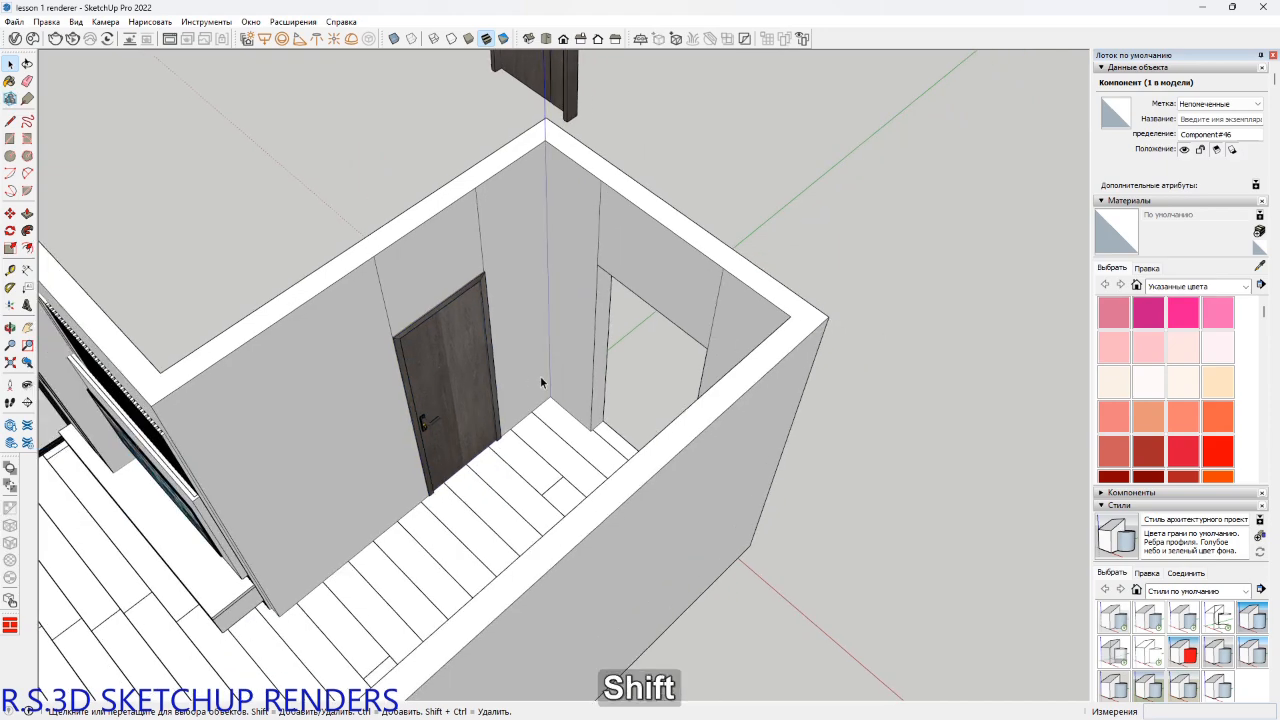
middle_click_drag(497, 381, 735, 697)
left_click(512, 323)
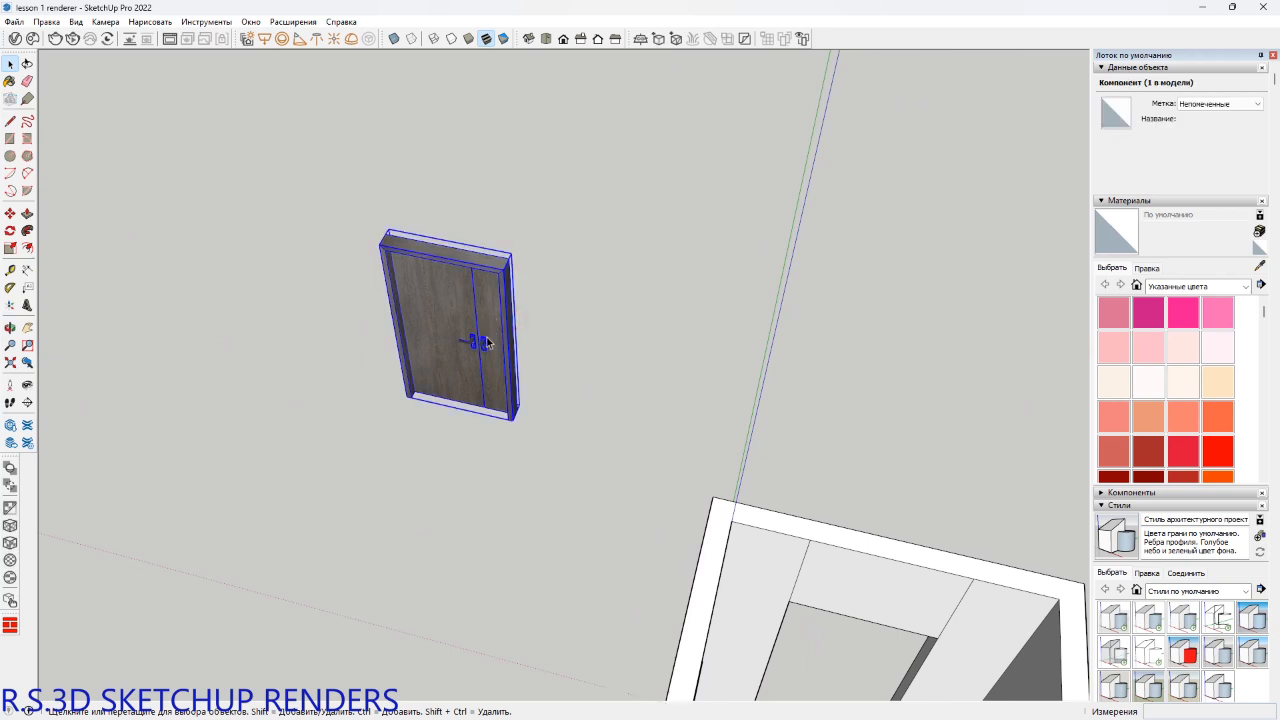
middle_click_drag(488, 343, 608, 410)
key("m")
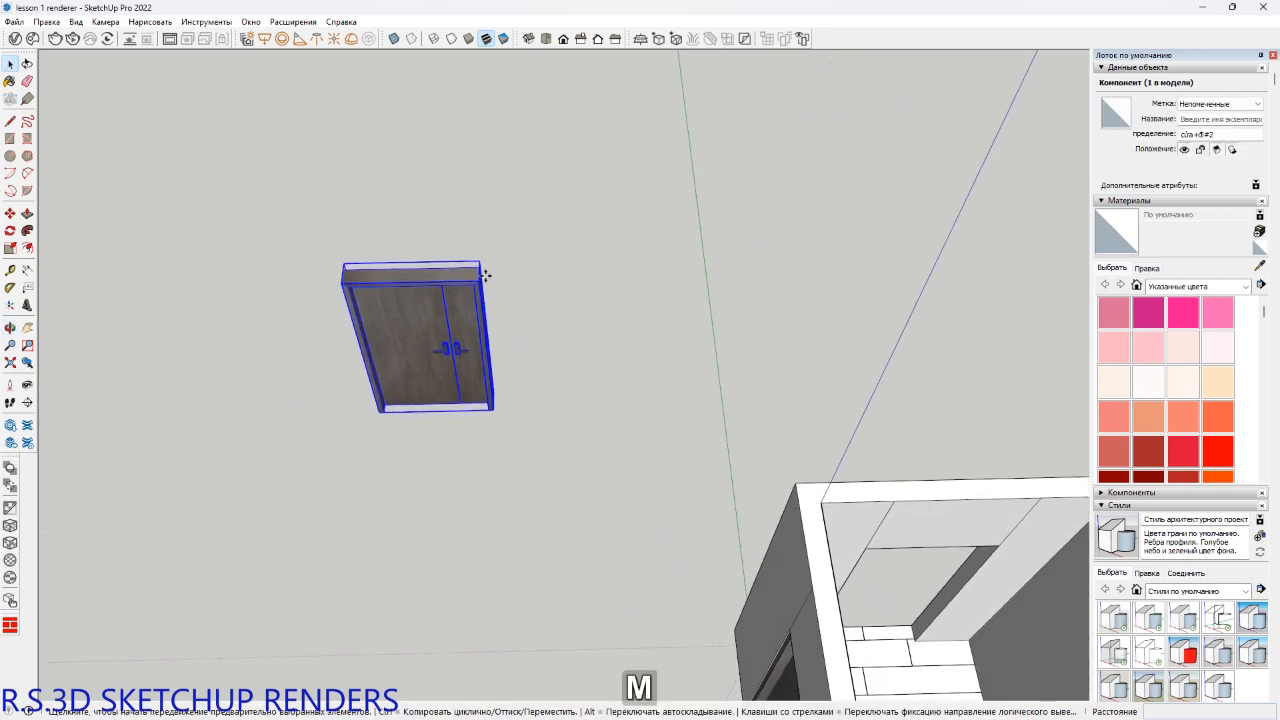
scroll(482, 280, "up", 8)
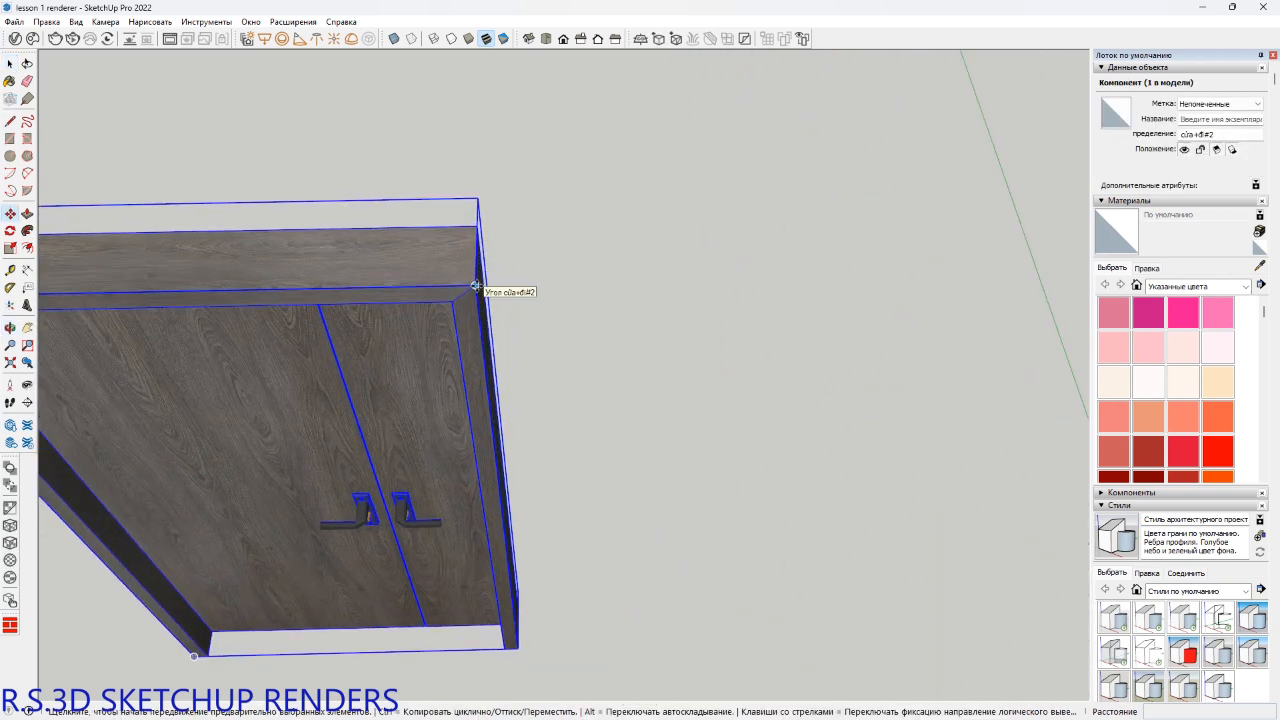
left_click(476, 286)
scroll(476, 286, "down", 7)
middle_click_drag(476, 286, 333, 245, "shift")
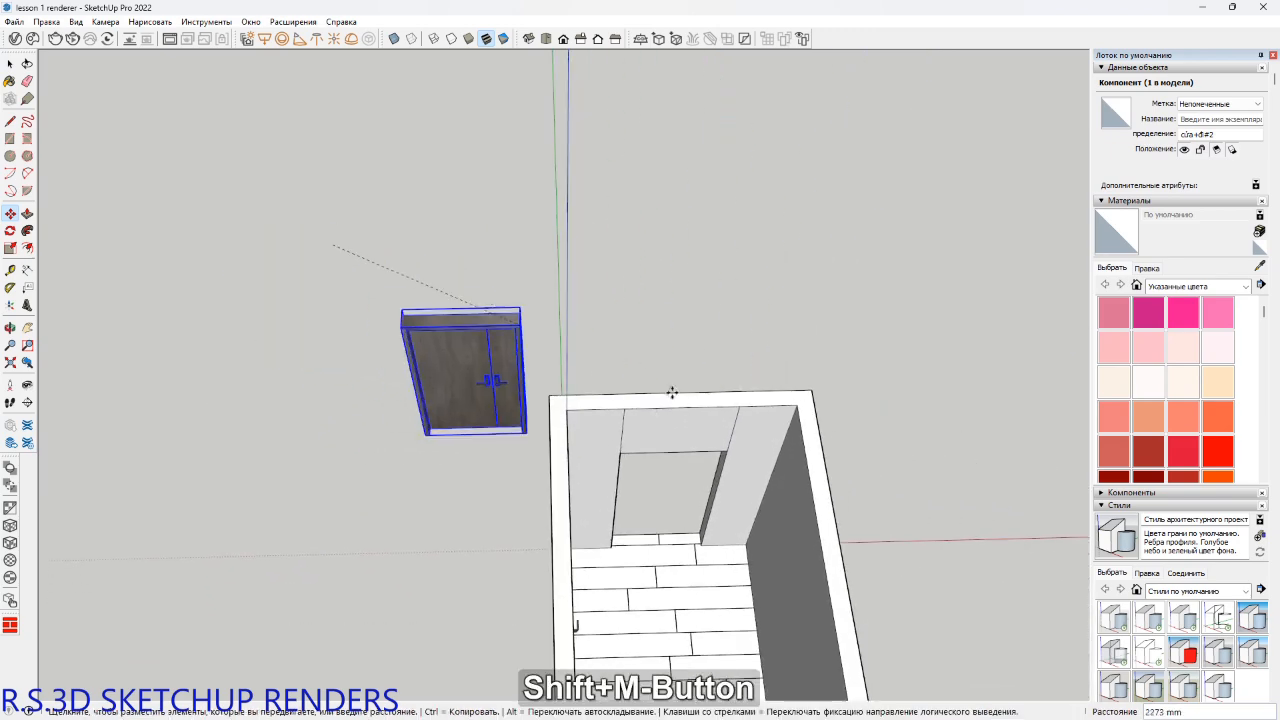
left_click(729, 451)
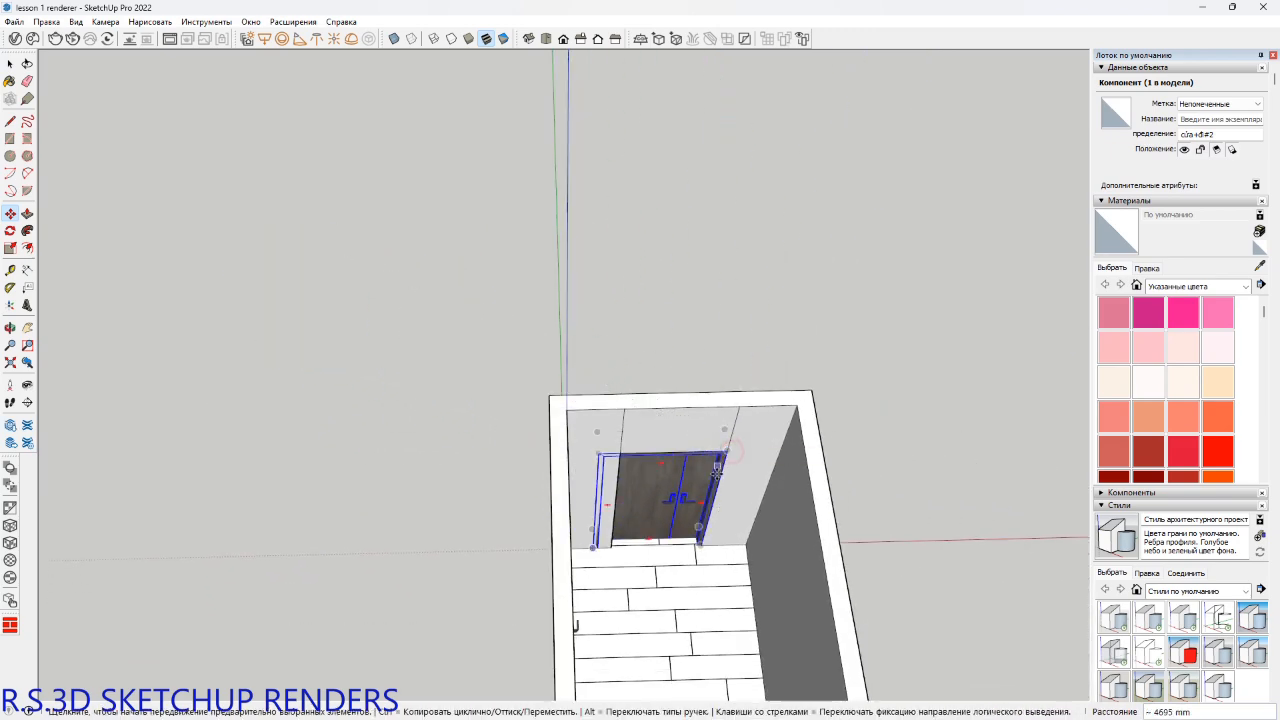
Centre the double door on the opening by moving its top-edge midpoint about 100 mm to the midpoint of the opening's upper edge.
middle_click_drag(729, 451, 586, 374)
scroll(572, 431, "up", 2)
scroll(572, 431, "up", 1)
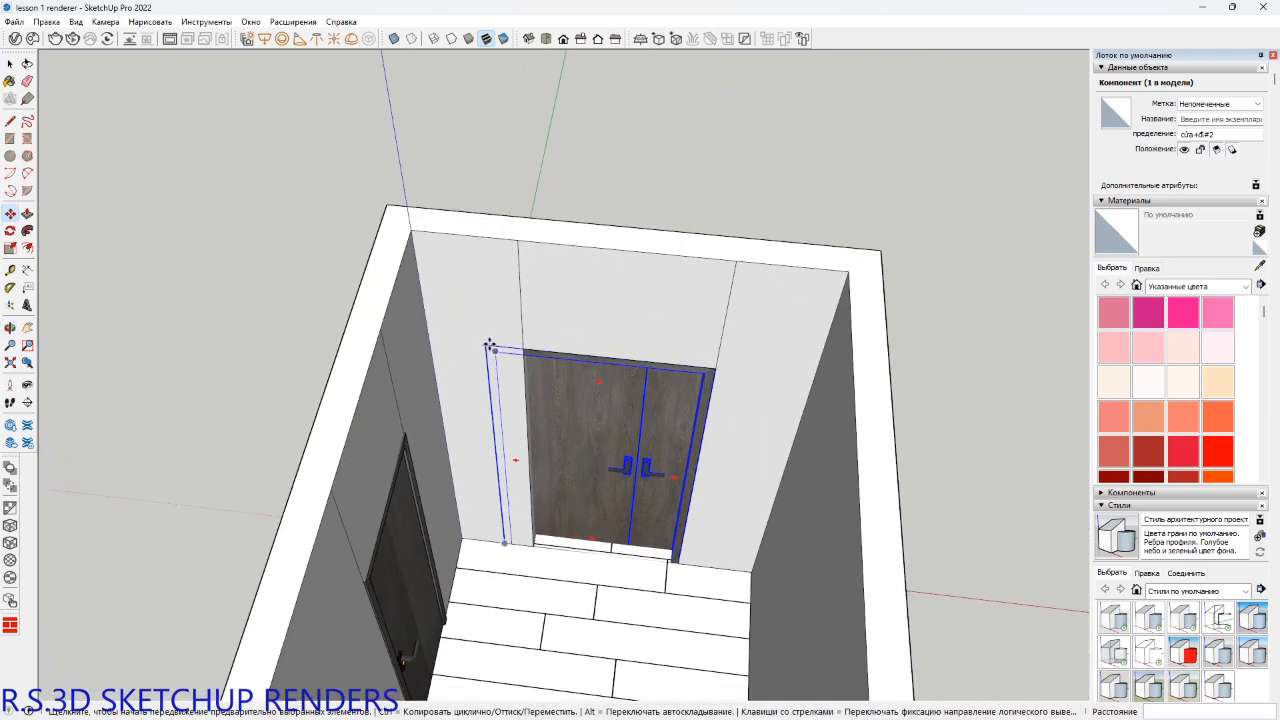
left_click(484, 345)
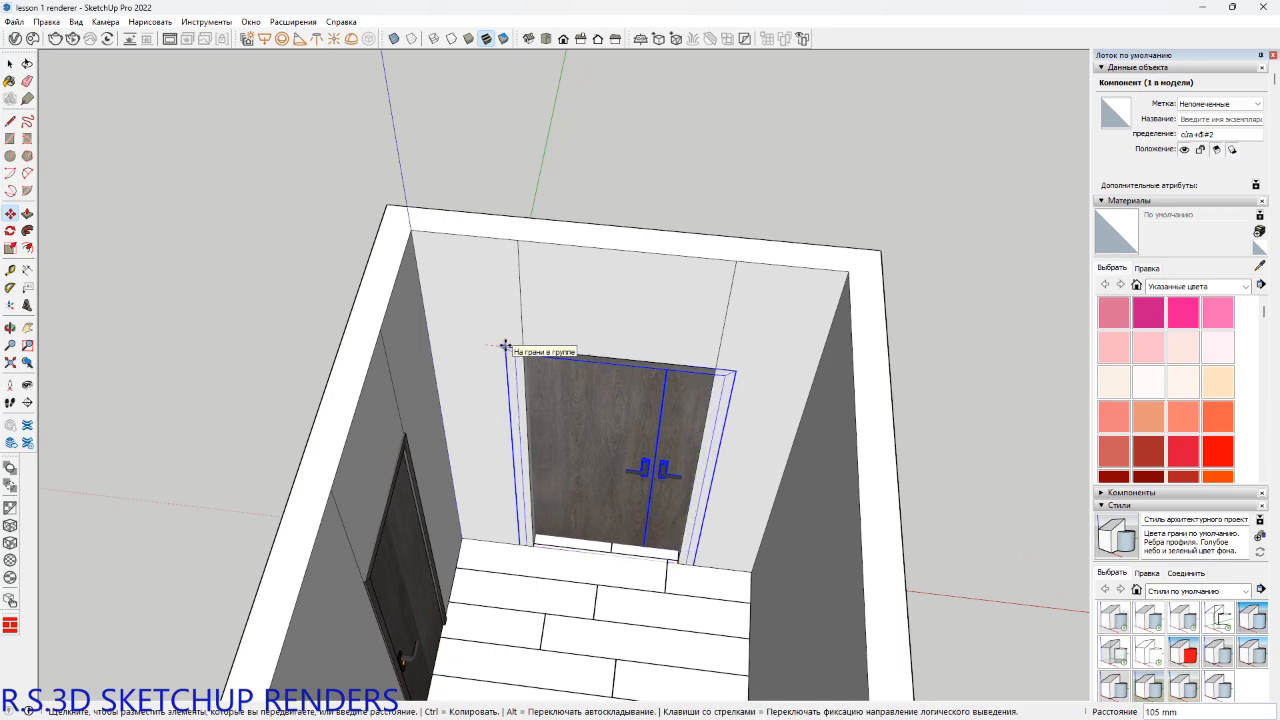
key("space")
scroll(619, 406, "up", 4)
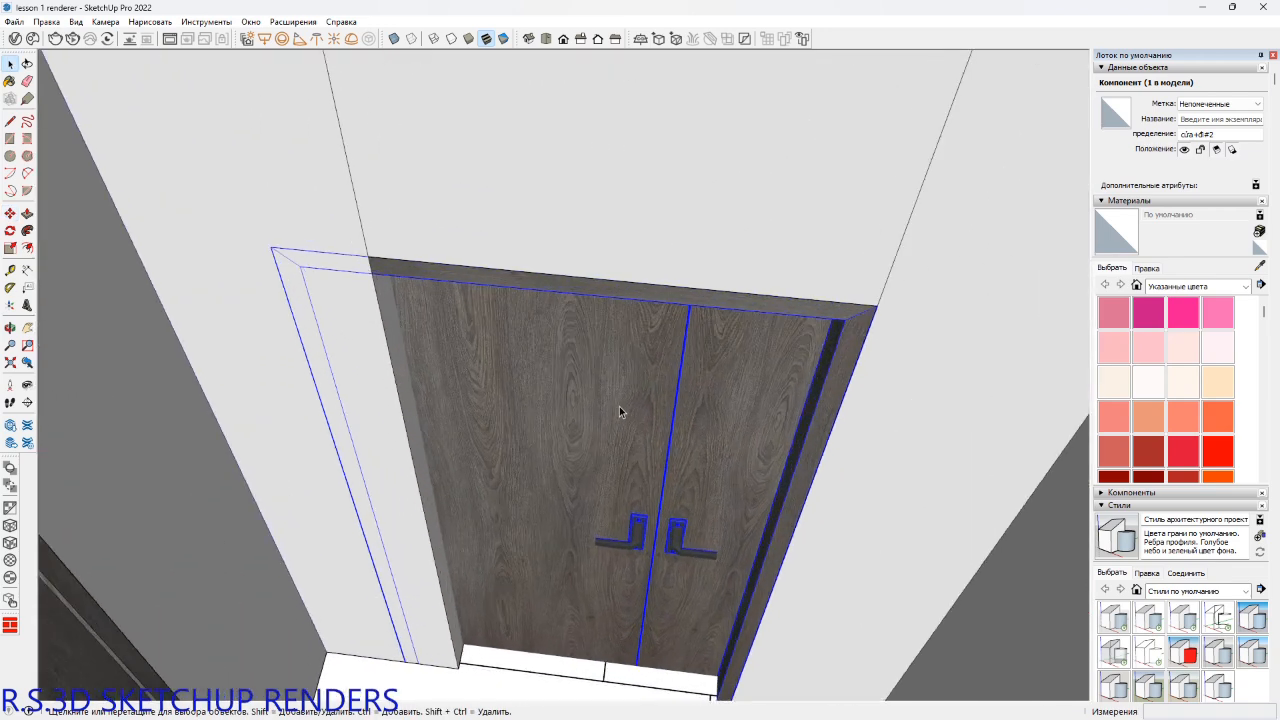
key("m")
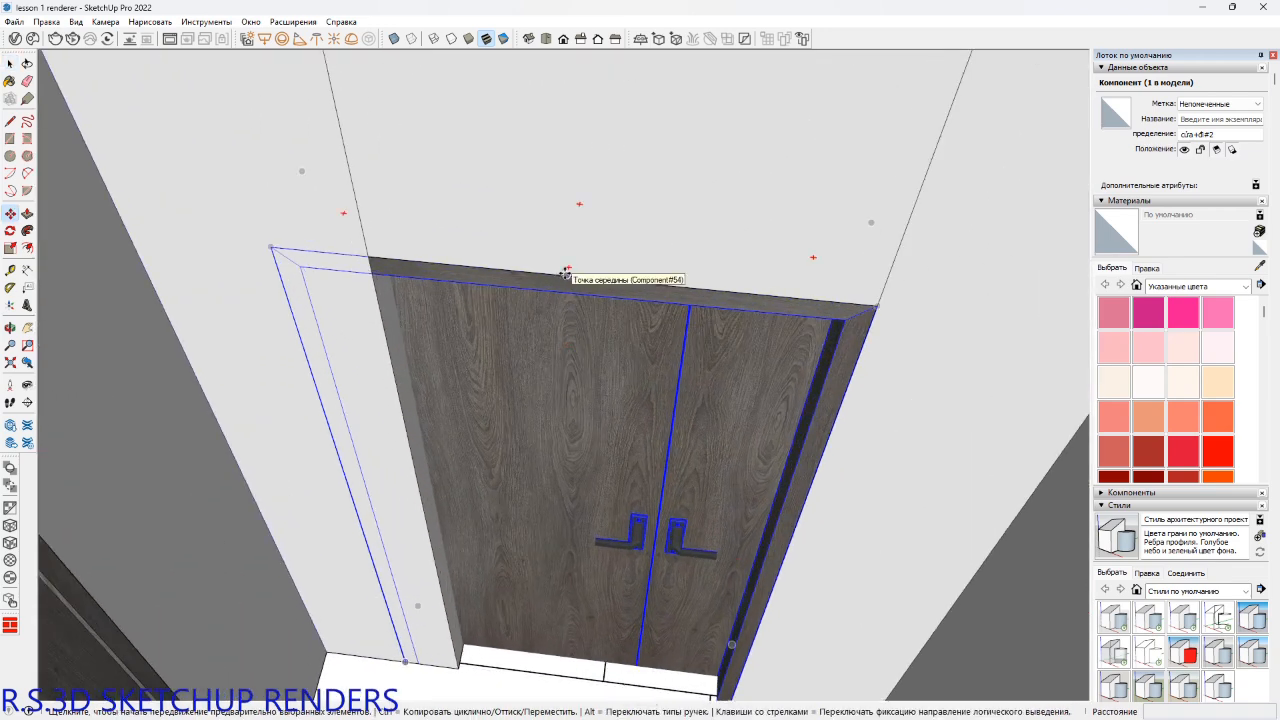
left_click(565, 272)
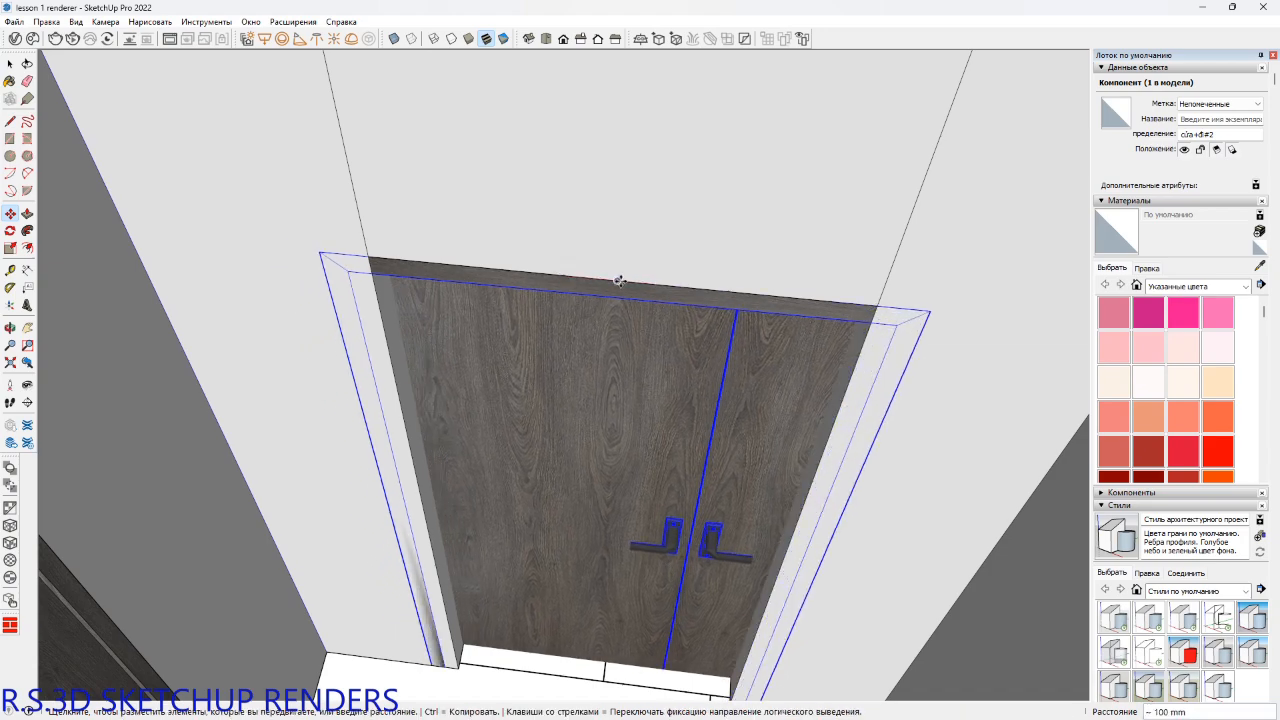
left_click(618, 281)
Edit the wall group and Push/Pull both side faces of the end-wall opening outward to the double door's outer frame corners.
scroll(559, 326, "down", 1)
middle_click_drag(559, 326, 548, 170, "shift")
key("space")
left_click(418, 186)
scroll(571, 383, "up", 2)
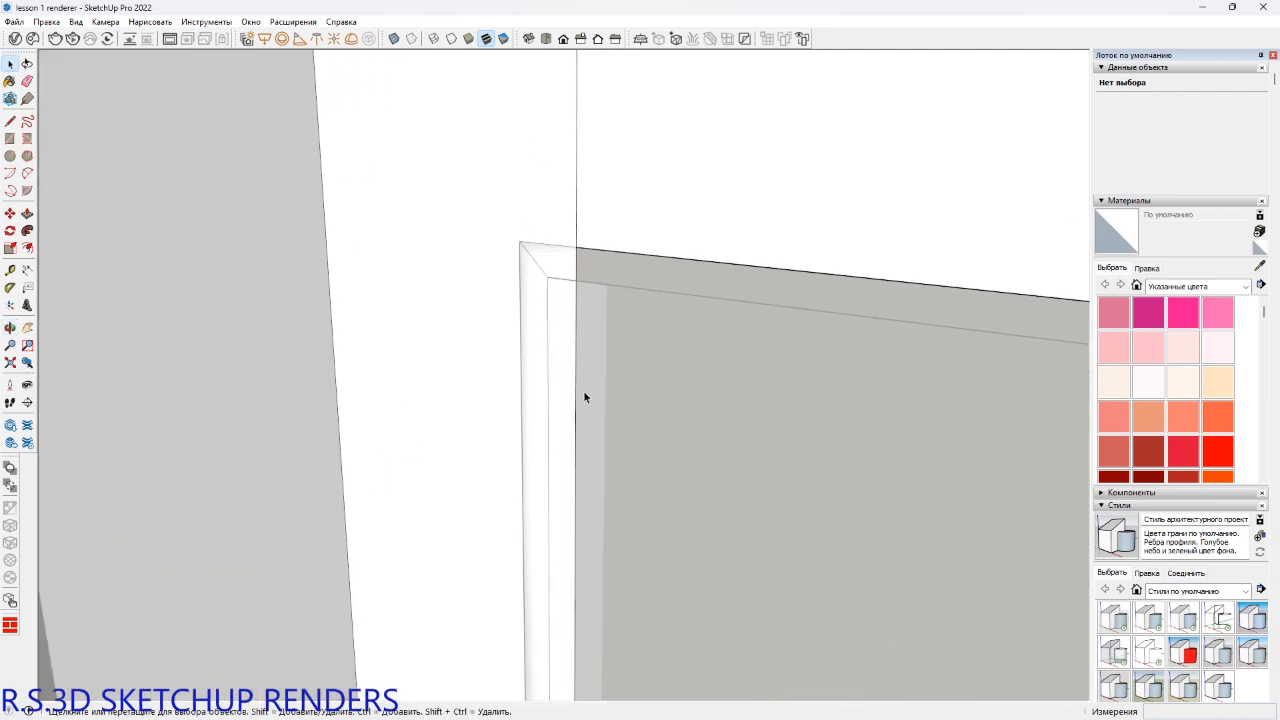
middle_click_drag(583, 390, 594, 309)
key("p")
left_click(593, 361)
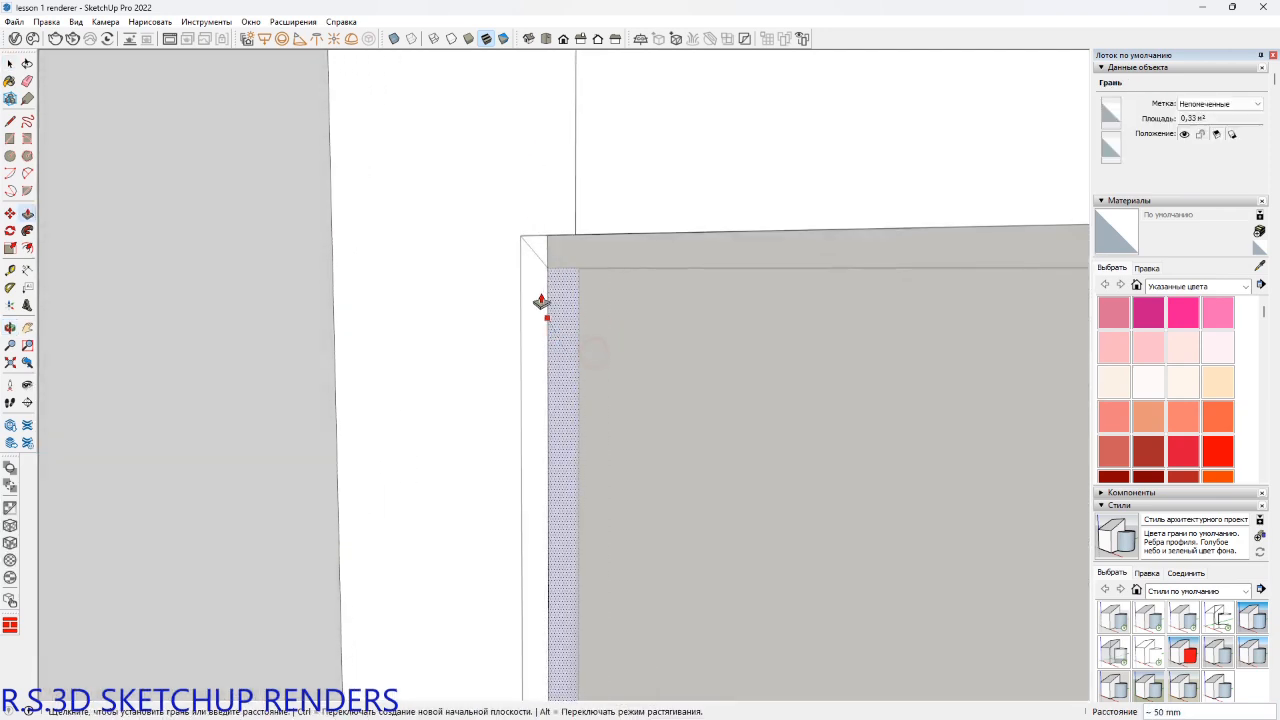
mouse_move(523, 244)
middle_mouse_down("shift")
mouse_move(471, 291)
mouse_move(891, 329)
mouse_move(369, 280)
mouse_move(285, 243)
mouse_move(509, 343)
mouse_move(523, 243)
mouse_move(380, 271)
mouse_move(343, 335)
mouse_move(429, 317)
middle_mouse_up("shift")
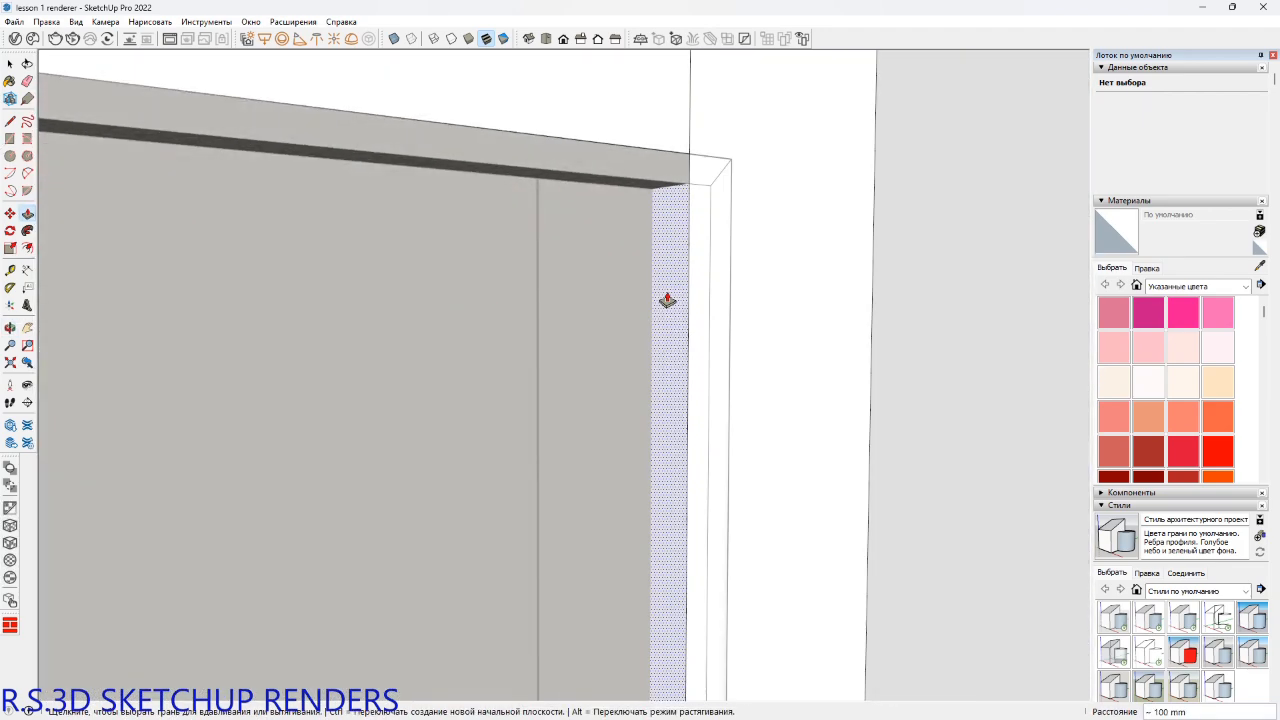
left_click(669, 288)
left_click(724, 174)
middle_click_drag(726, 166, 620, 403)
key("space")
scroll(662, 446, "down", 5)
key("Escape")
Move the whole double door 10 mm out from the wall face along the green axis.
left_click(615, 456)
scroll(615, 556, "up", 4)
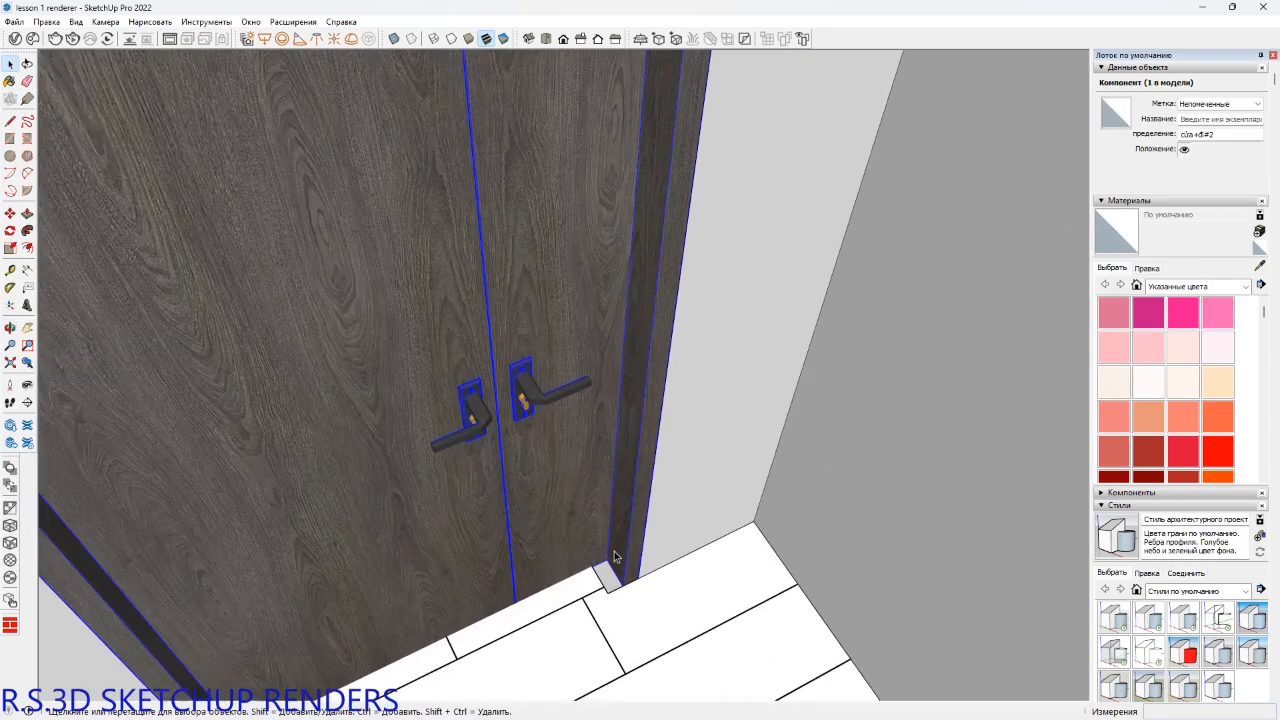
scroll(622, 583, "up", 3)
middle_click_drag(626, 578, 609, 472, "shift")
double_click(601, 392)
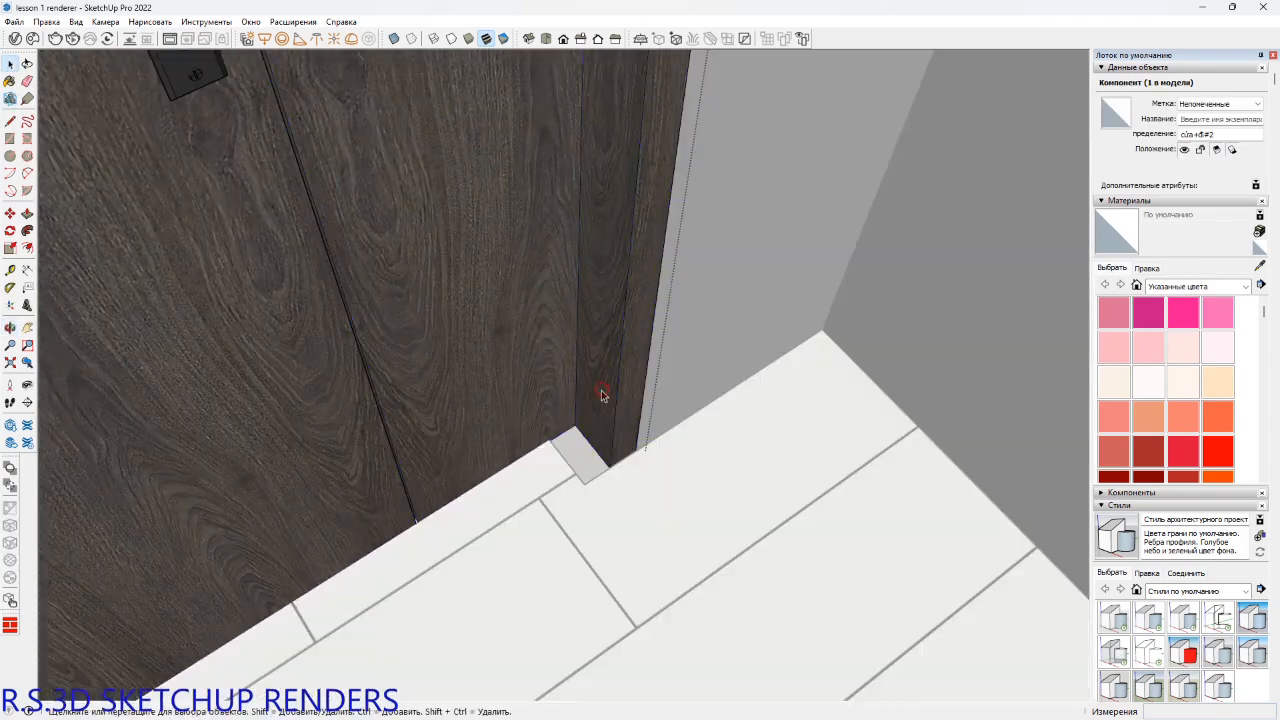
scroll(603, 434, "up", 2)
left_click(604, 443)
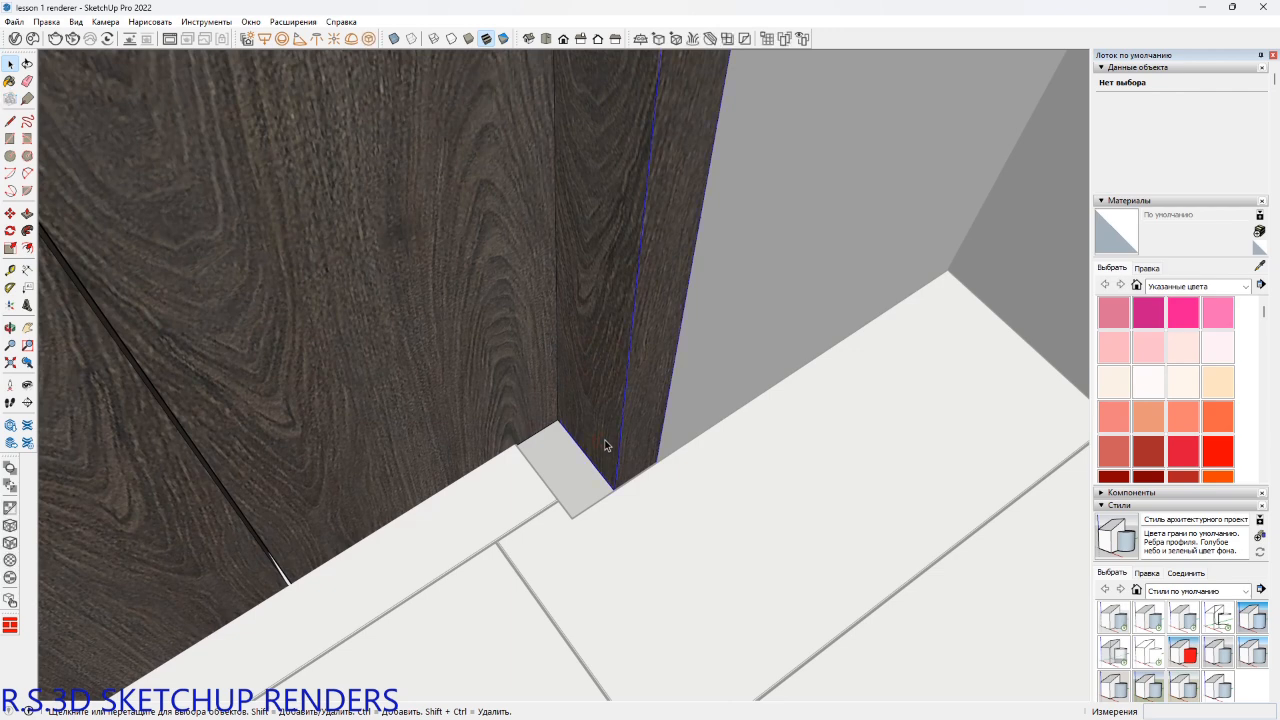
scroll(604, 446, "up", 2)
key("Escape")
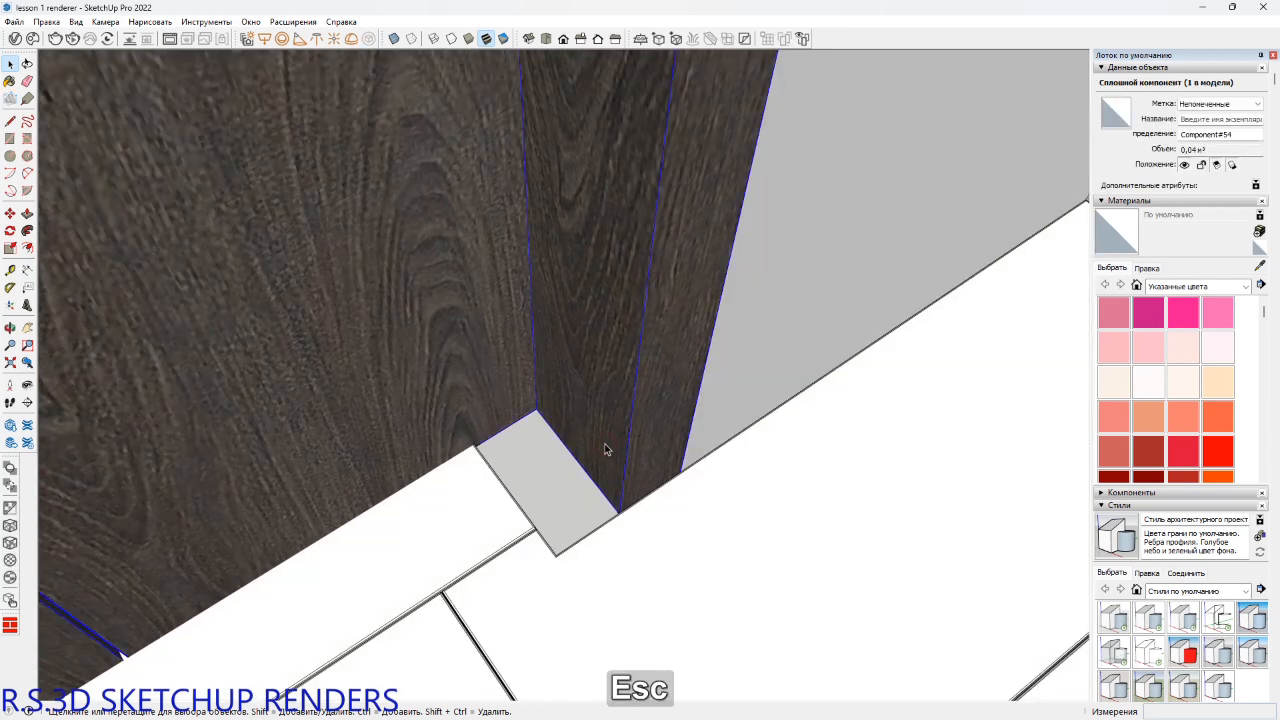
key("m")
left_click(605, 432)
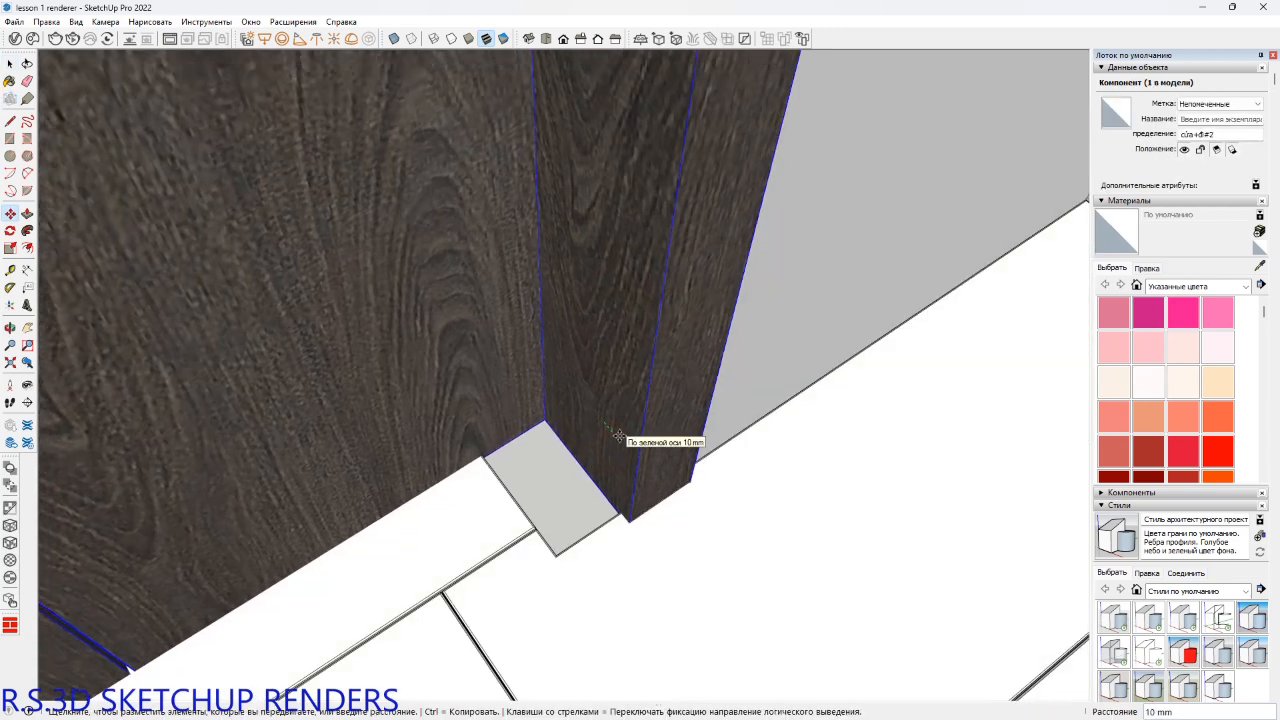
type("10")
key("Return")
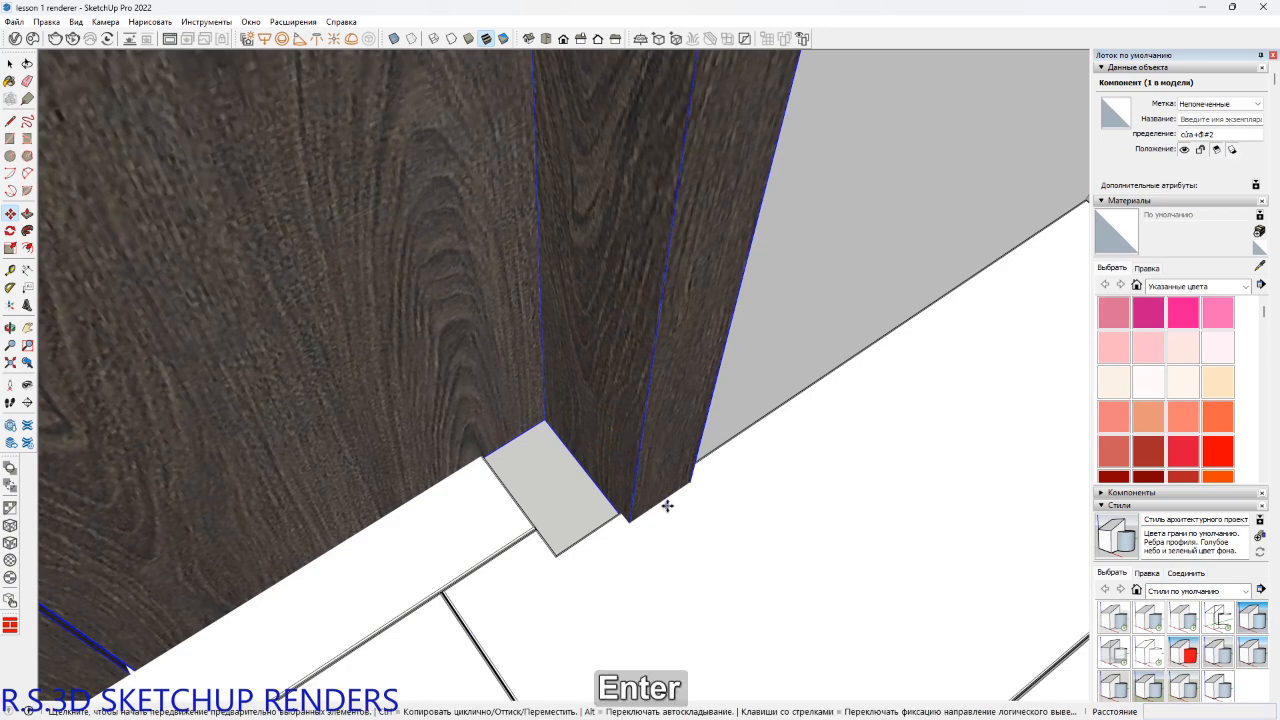
scroll(690, 490, "up", 2)
middle_click_drag(704, 476, 631, 514)
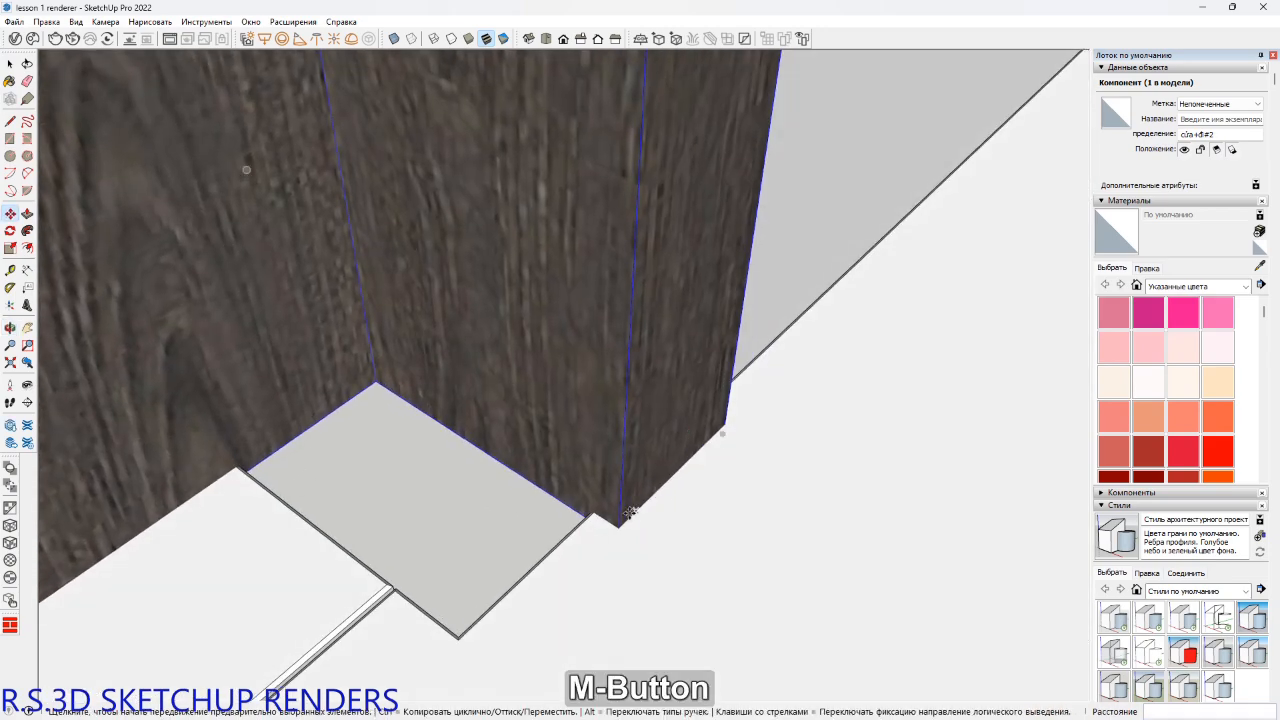
left_click(556, 500)
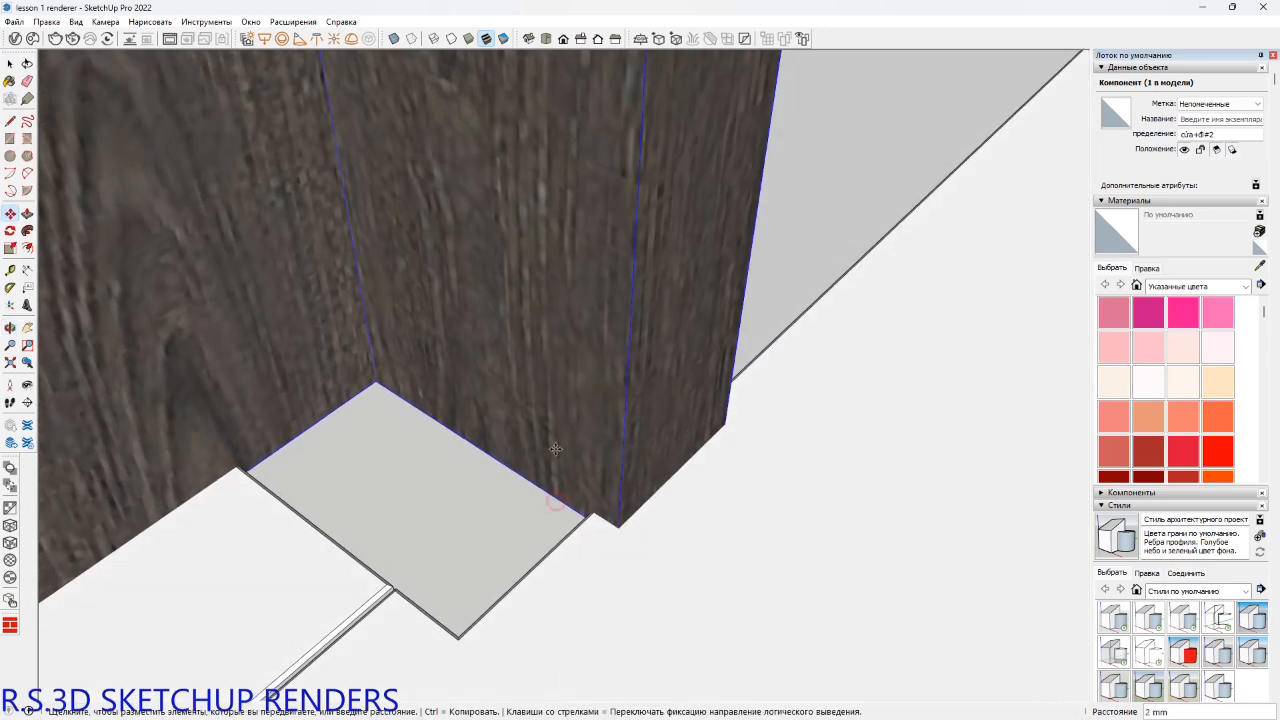
key("shift")
mouse_move(672, 481)
middle_mouse_down()
mouse_move(610, 490)
mouse_move(630, 440)
mouse_move(578, 514)
mouse_move(583, 542)
middle_mouse_up()
key("space")
Inside the floor group, move the floorboard end edges beside the handle-side jamb to the double door's frame corner.
double_click(580, 493)
left_click(579, 531)
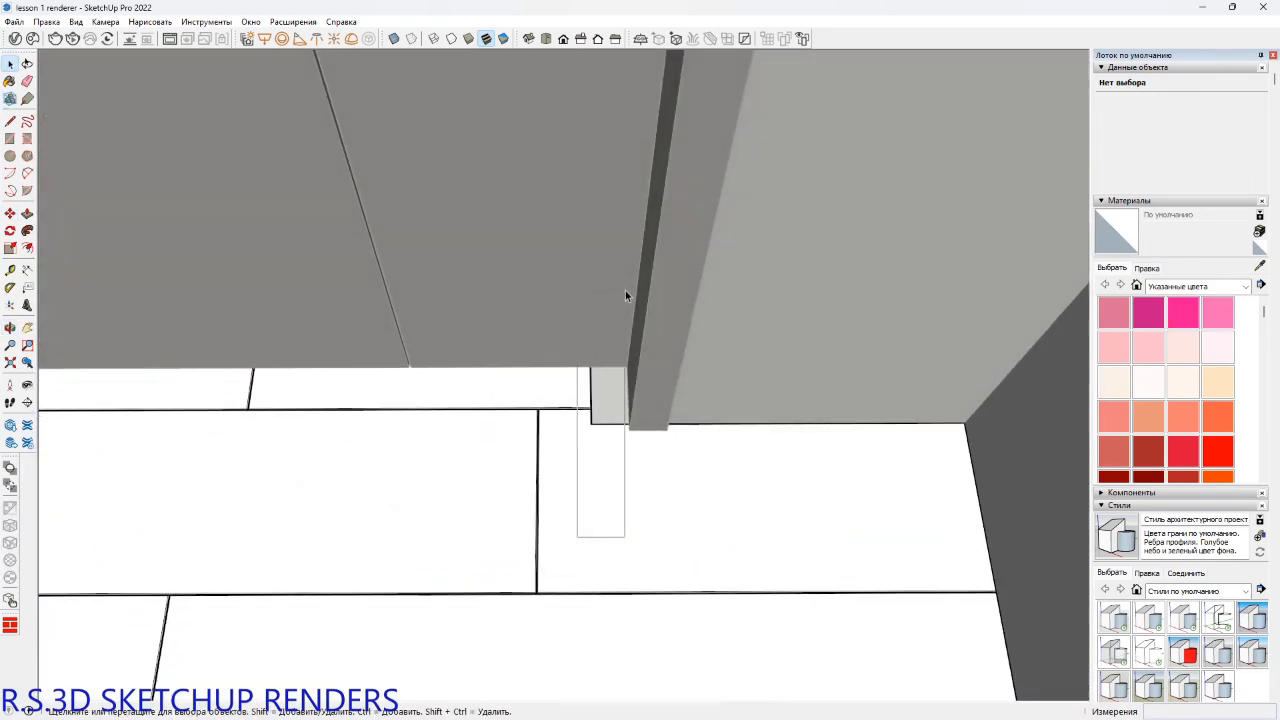
left_click(589, 425)
left_click(583, 474)
left_click_drag(575, 510, 641, 292)
scroll(590, 422, "up", 6)
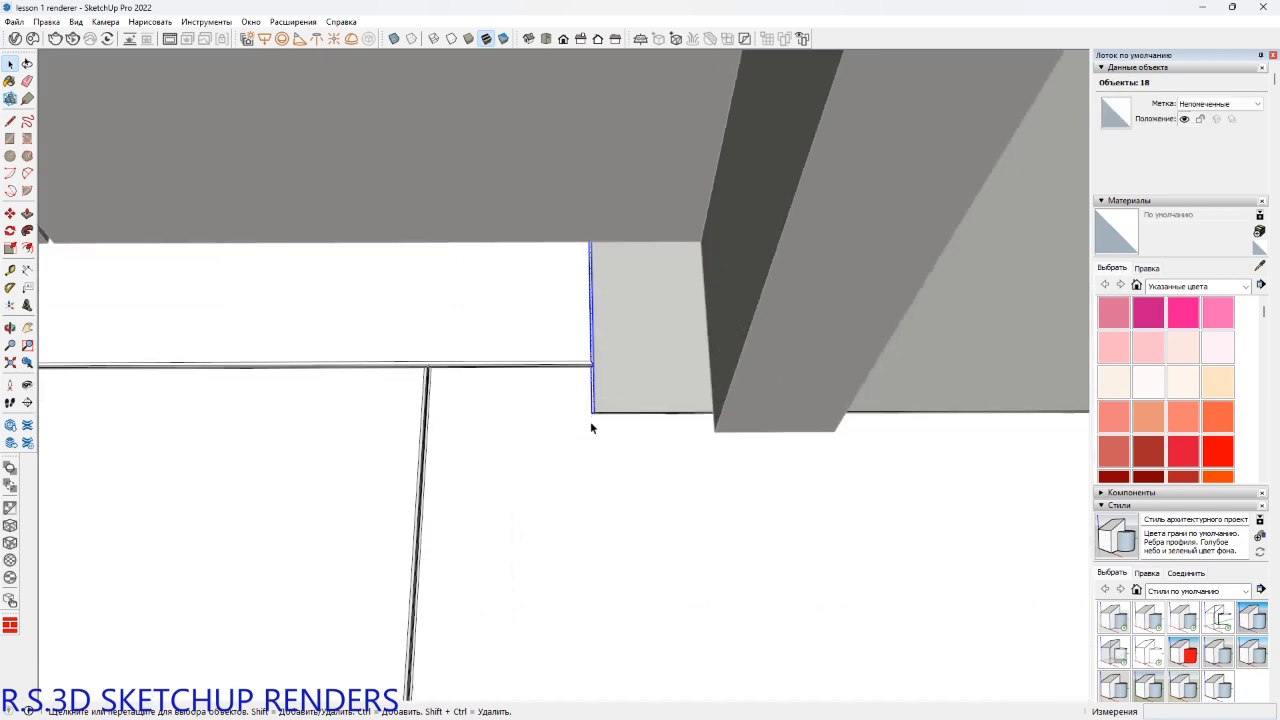
key("m")
left_click(592, 407)
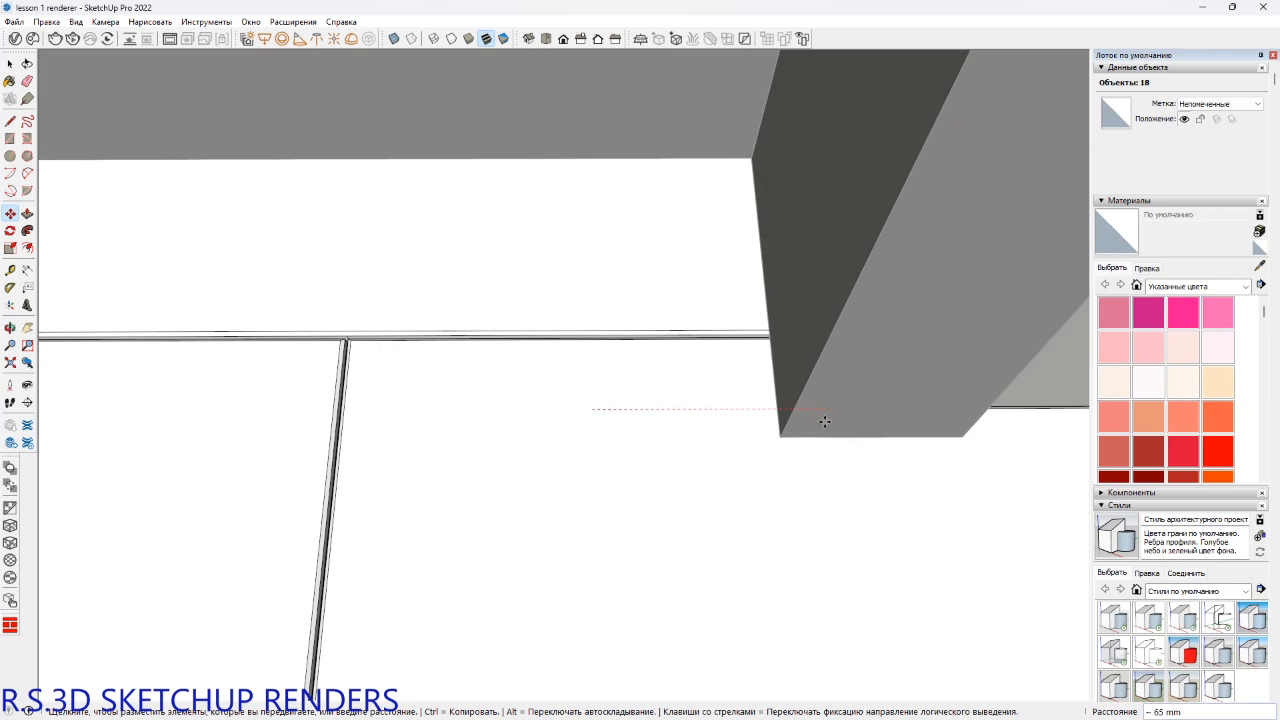
left_click(780, 431)
Extend the floorboard ends at the double door's opposite jamb to the frame corner and leave floor editing.
scroll(774, 431, "down", 6)
middle_click_drag(346, 451, 647, 434, "shift")
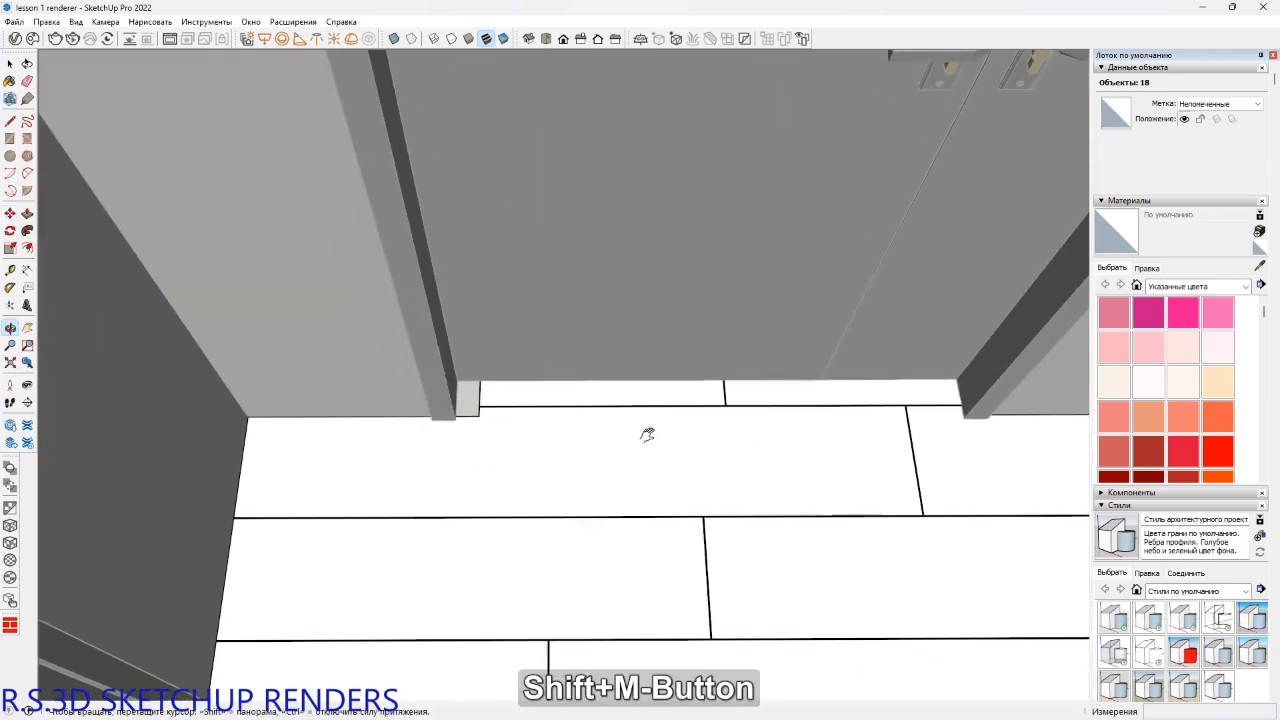
key("space")
scroll(468, 428, "up", 3)
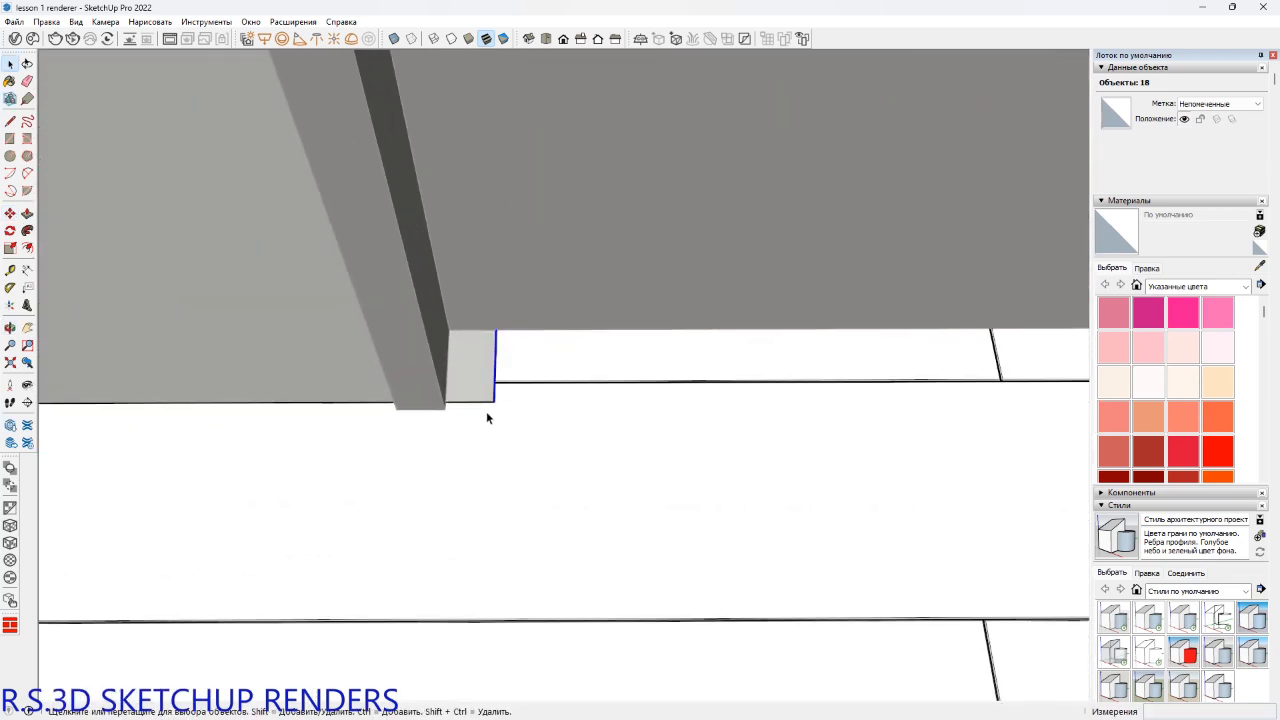
scroll(487, 418, "up", 2)
key("m")
left_click(498, 392)
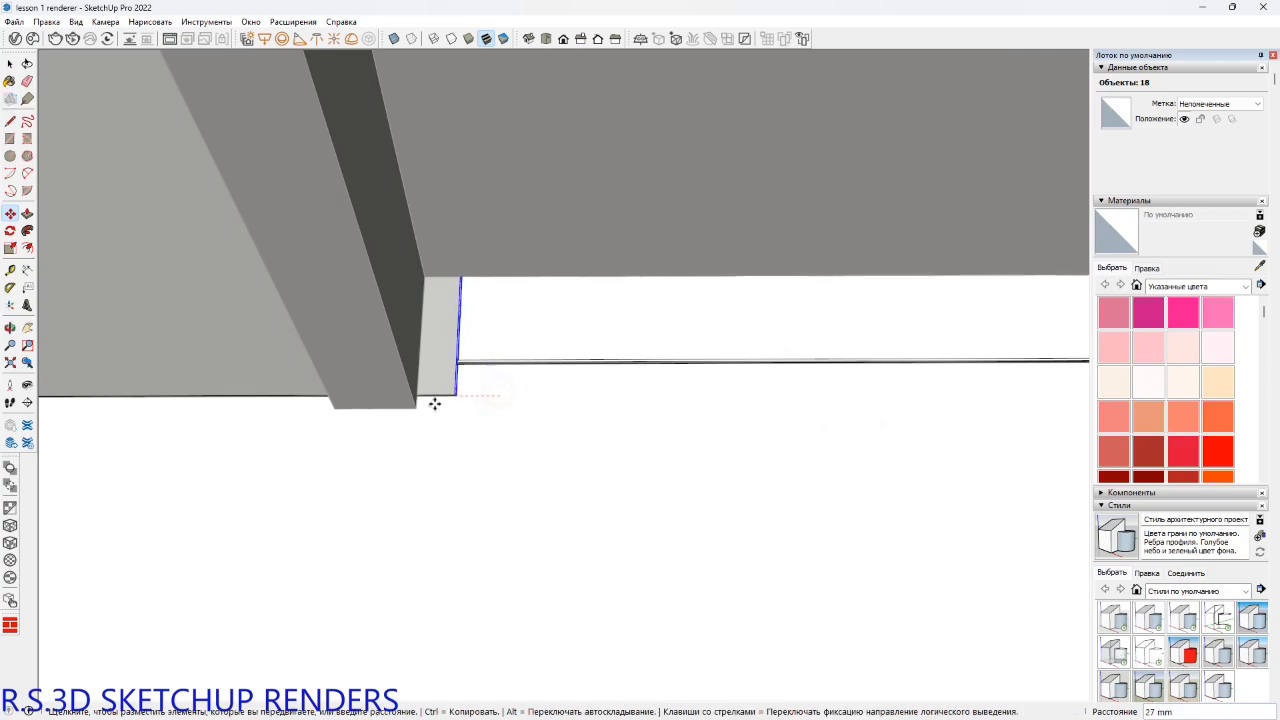
left_click(403, 408)
key("space")
scroll(439, 416, "down", 3)
key("Escape")
scroll(439, 416, "down", 10)
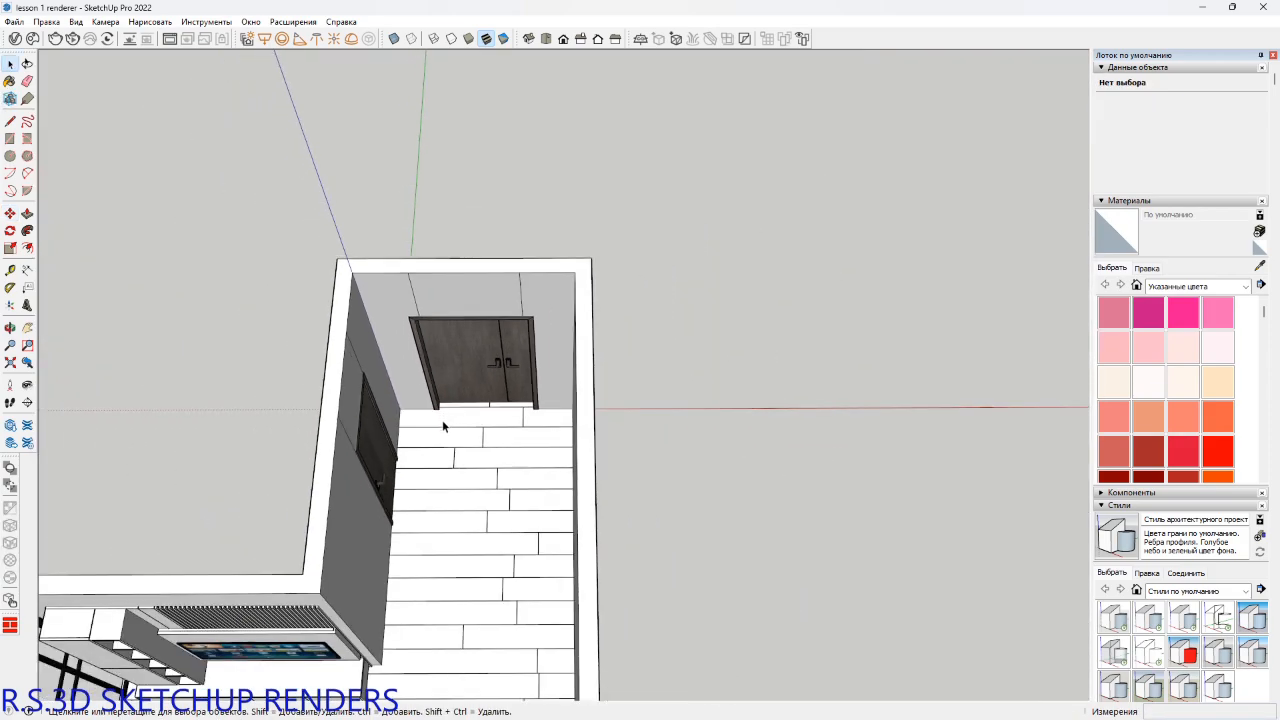
Save the model.
middle_click_drag(442, 426, 313, 202)
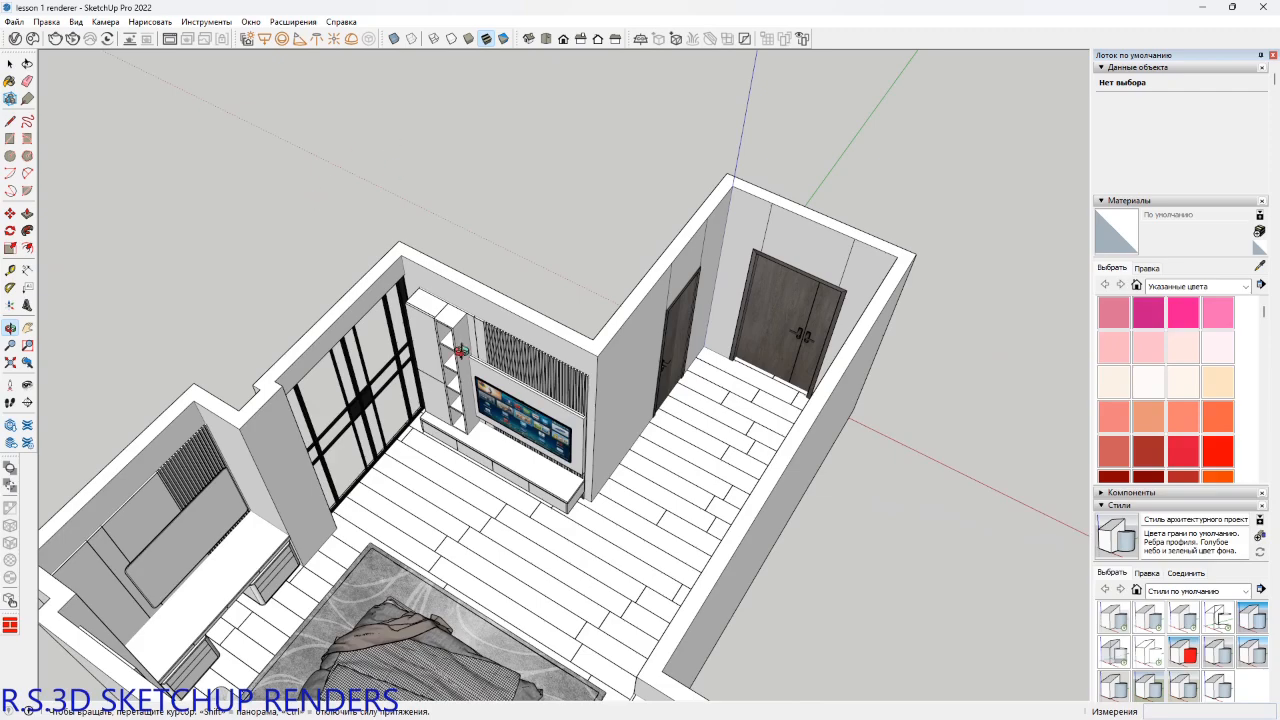
scroll(415, 403, "down", 5)
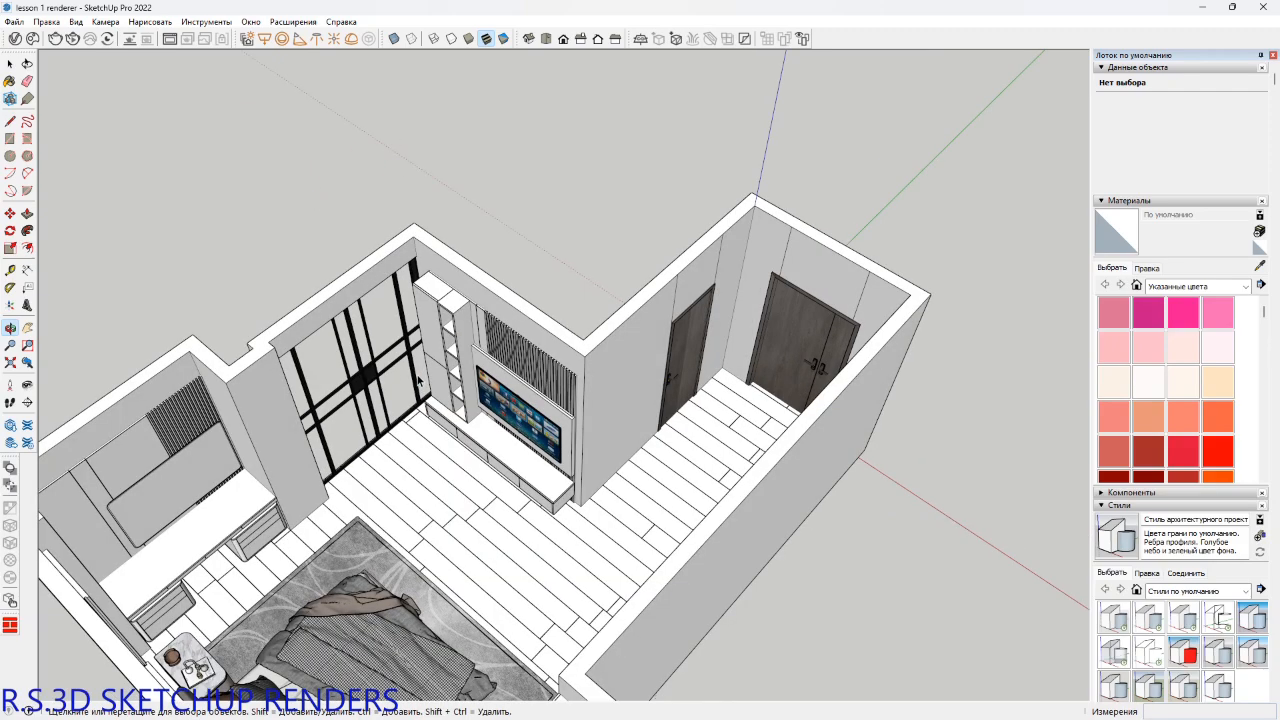
middle_click_drag(415, 403, 512, 374)
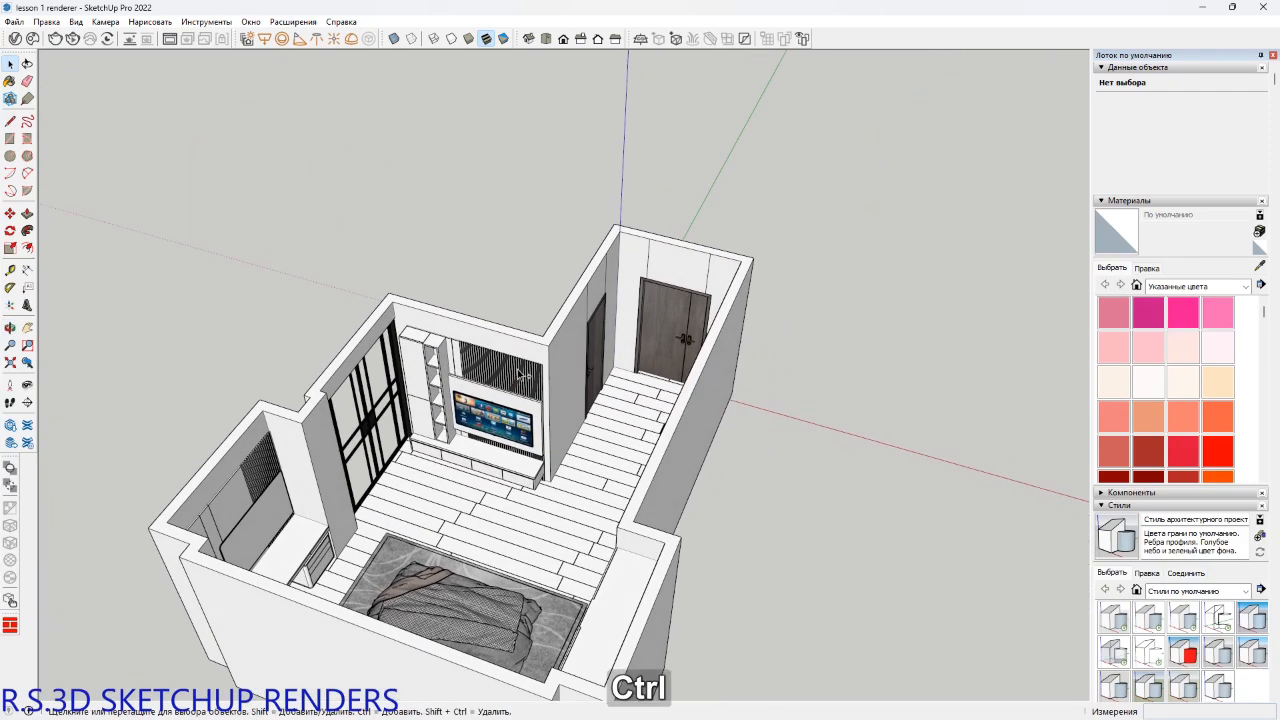
key("ctrl+s")
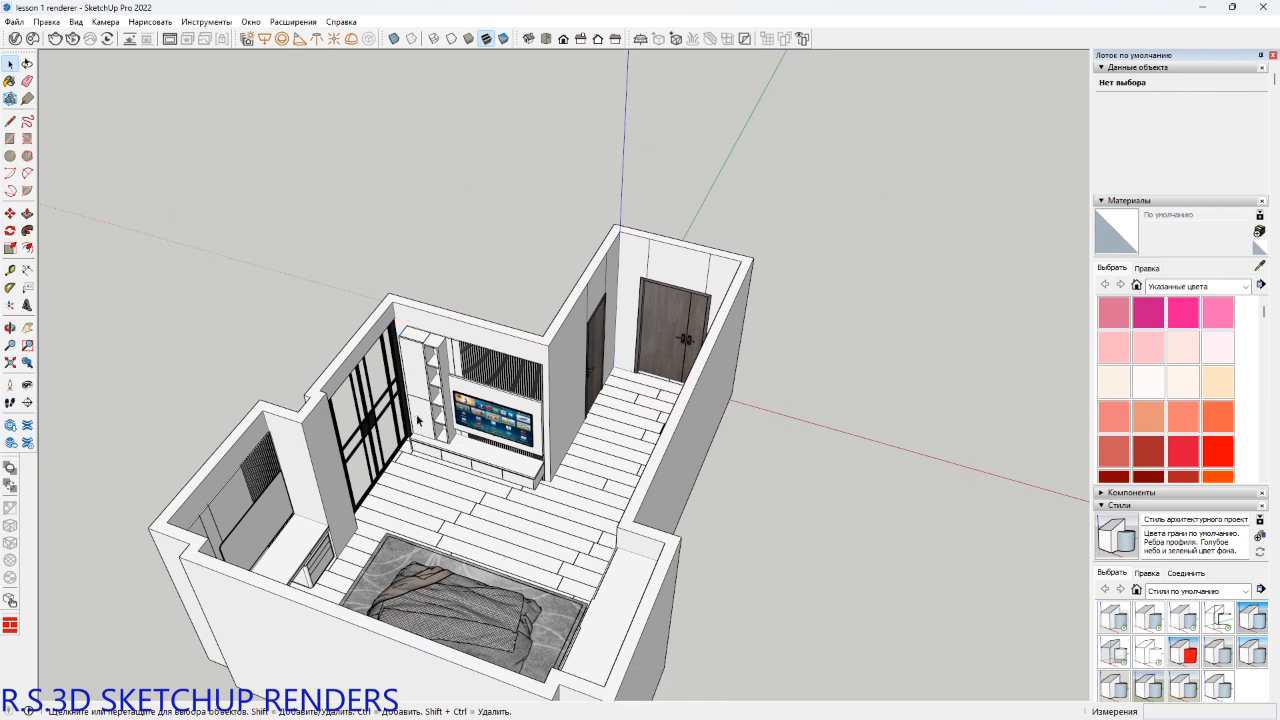
Position the camera inside the bedroom beside the bed at 1680 mm eye height, facing the TV wall, sliding glass door and hallway doors.
middle_click_drag(559, 523, 493, 479)
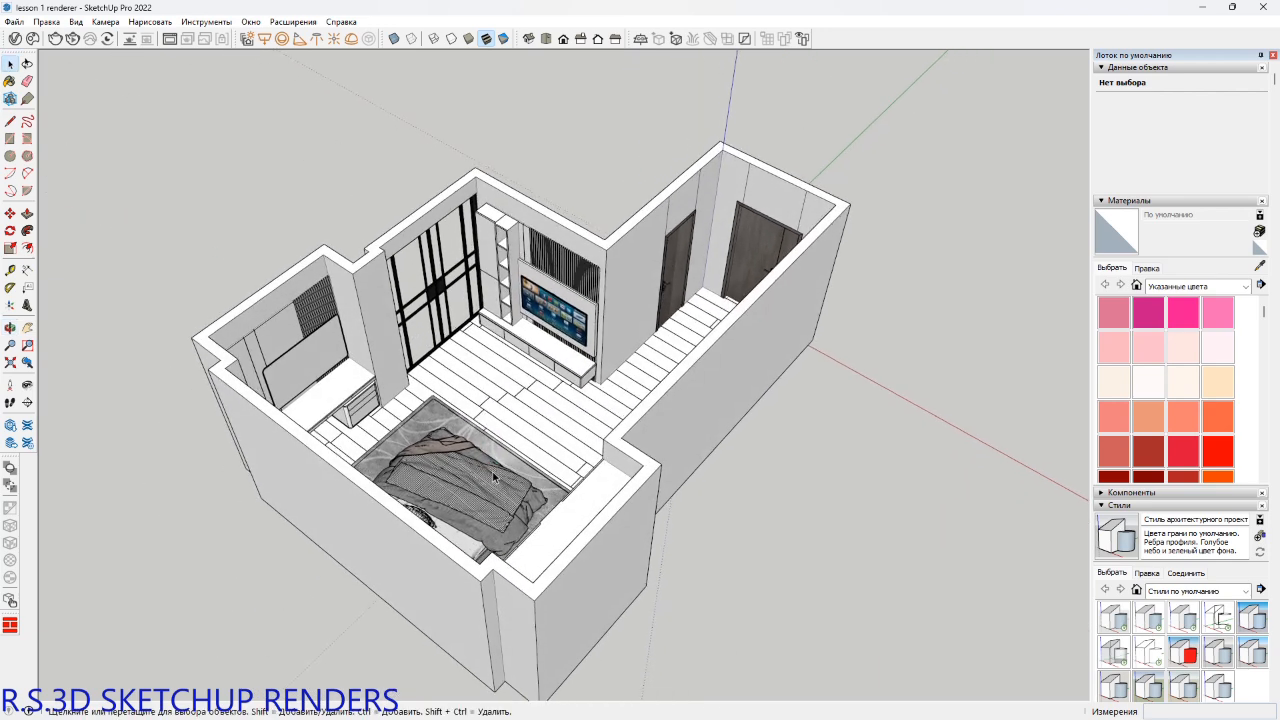
key("l")
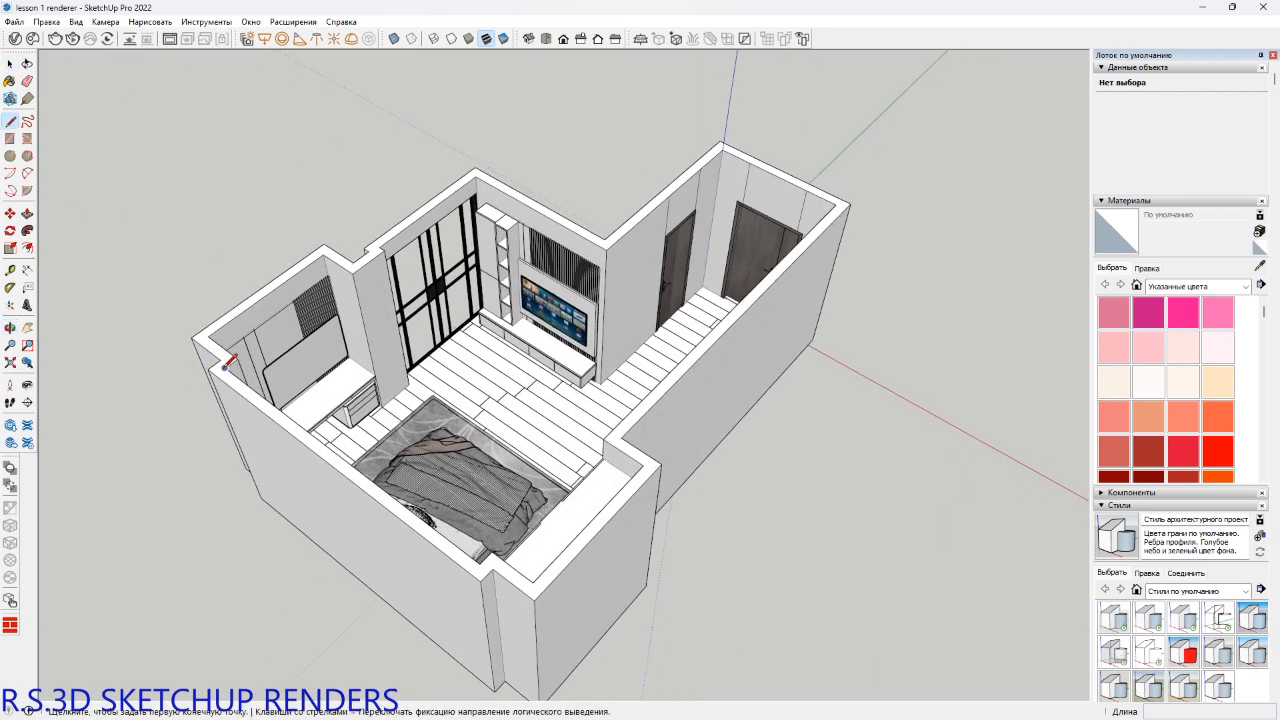
middle_click_drag(409, 420, 535, 524)
key("space")
scroll(536, 524, "up", 3)
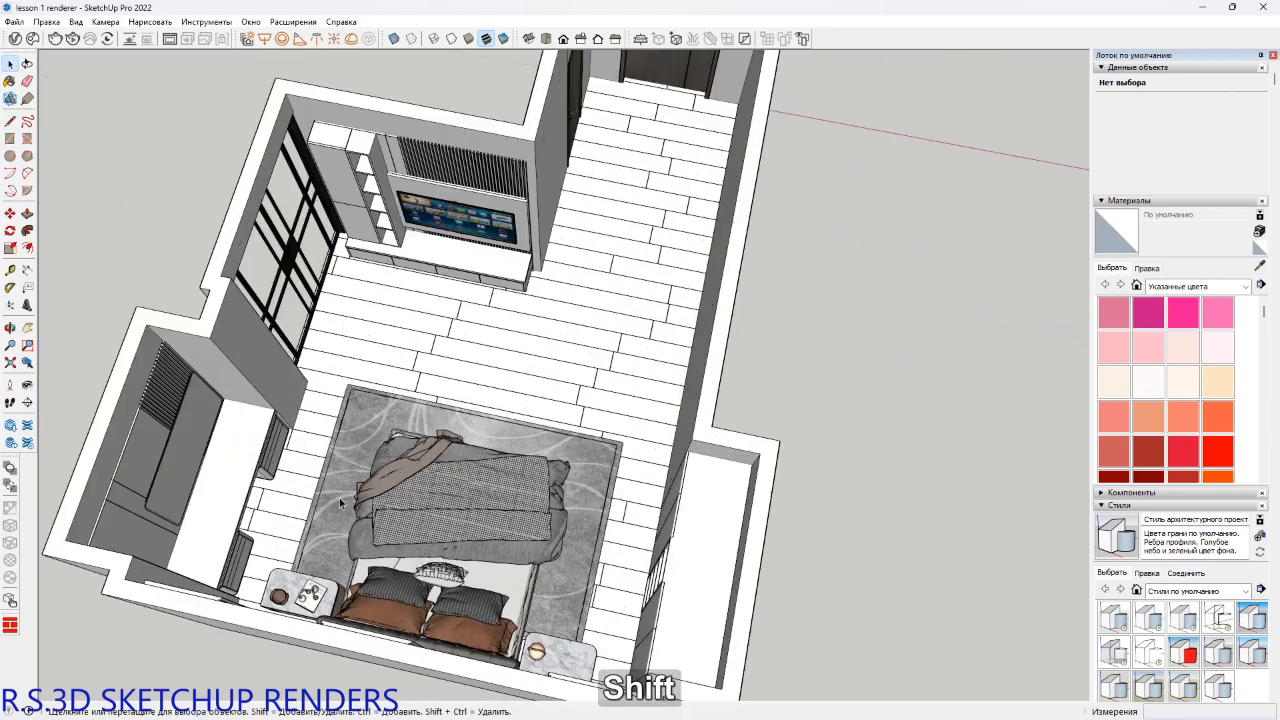
left_click(11, 386)
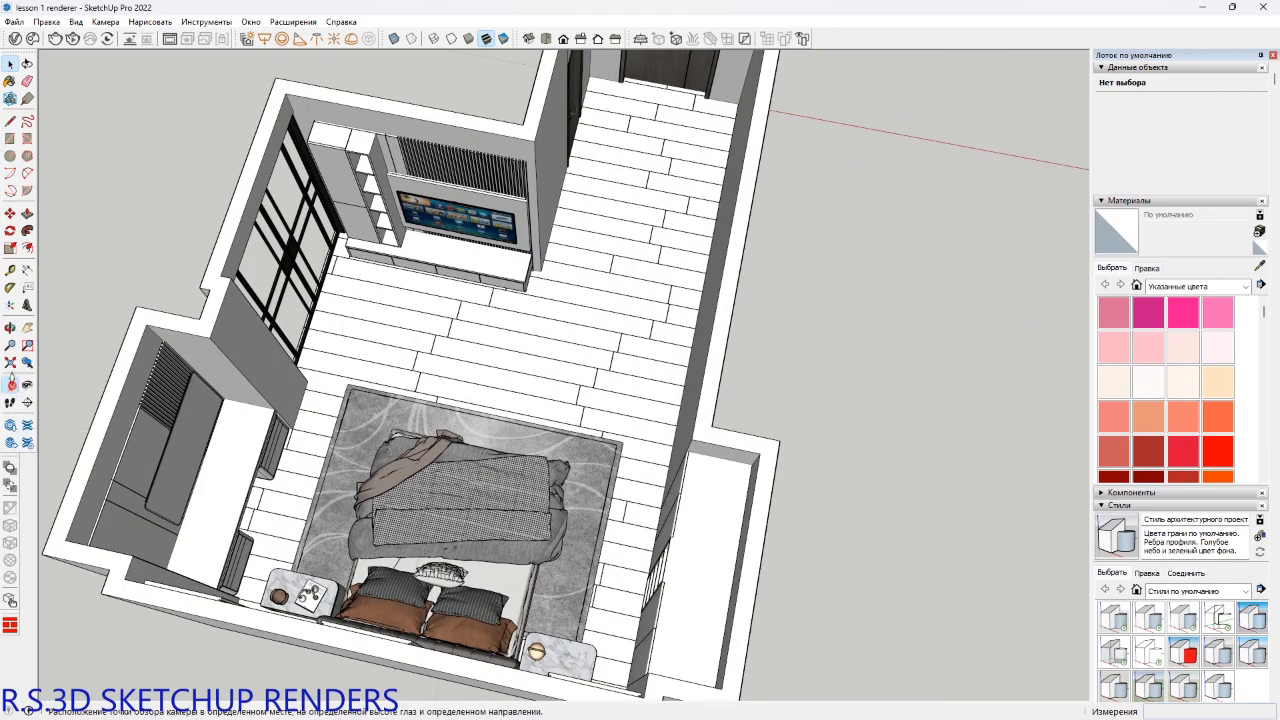
left_click(613, 640)
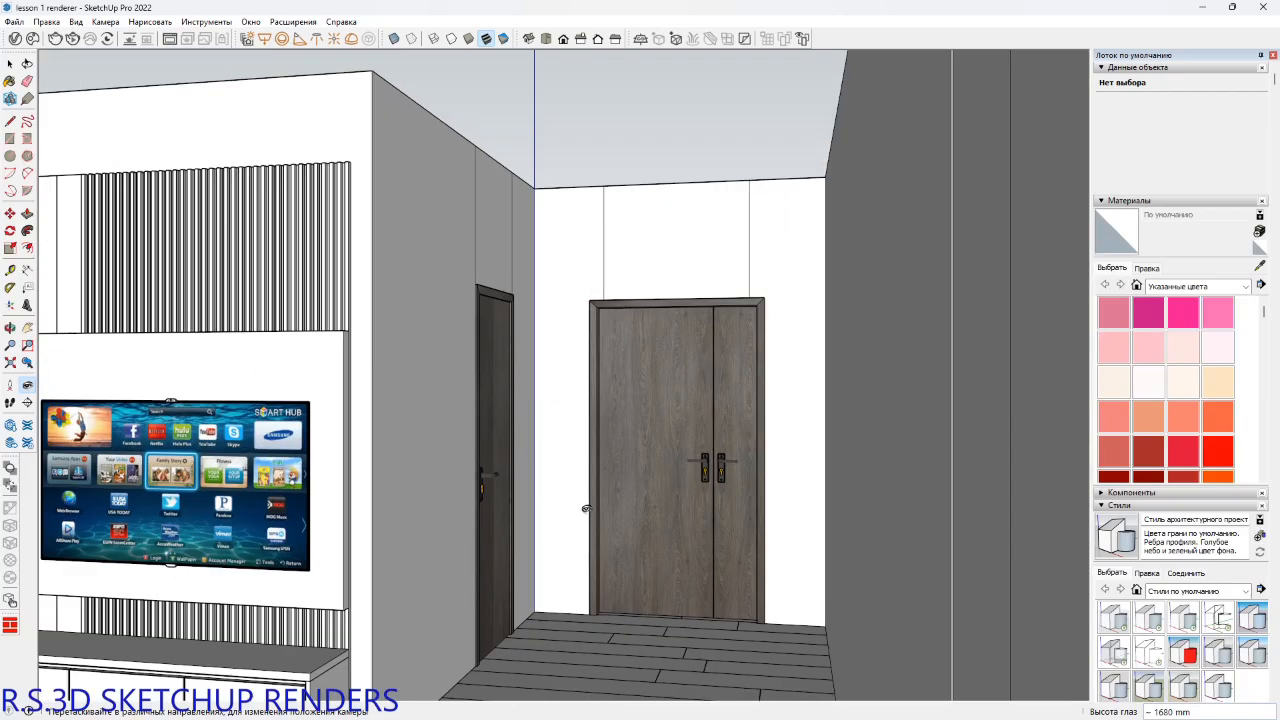
left_click_drag(586, 509, 273, 517)
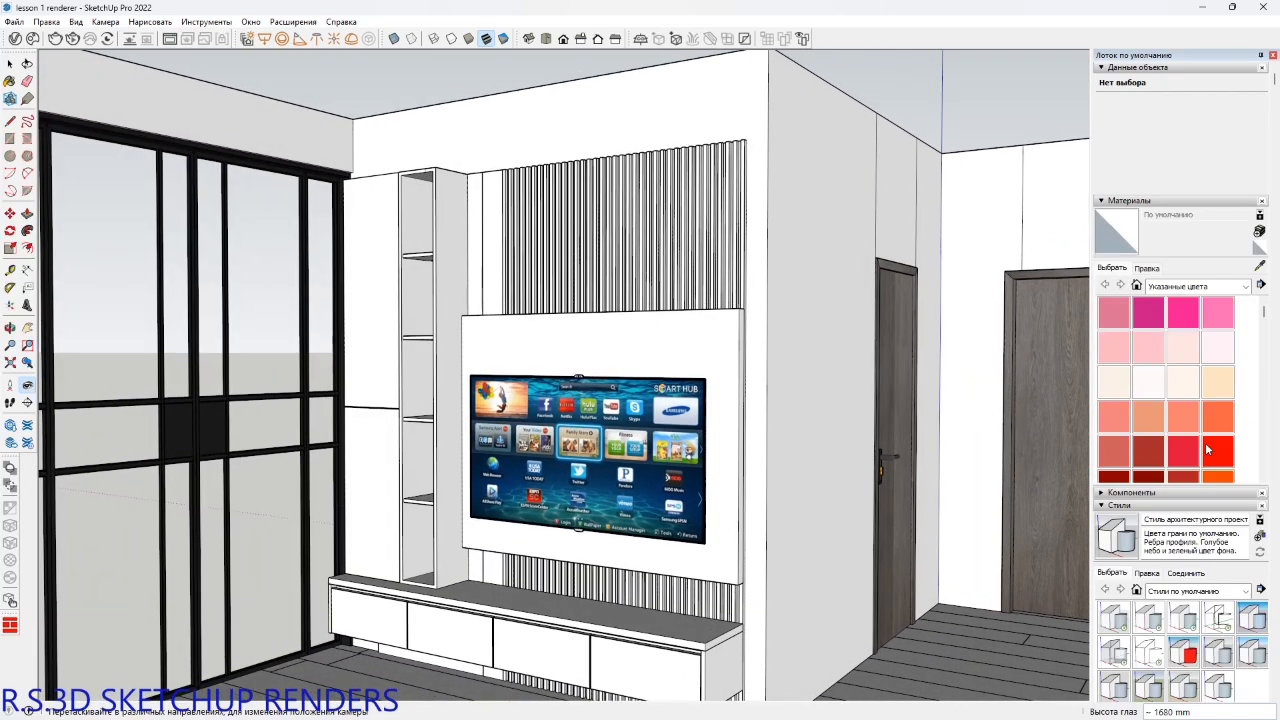
Save the interior camera view as two scenes and activate the first one.
scroll(1278, 408, "down", 5)
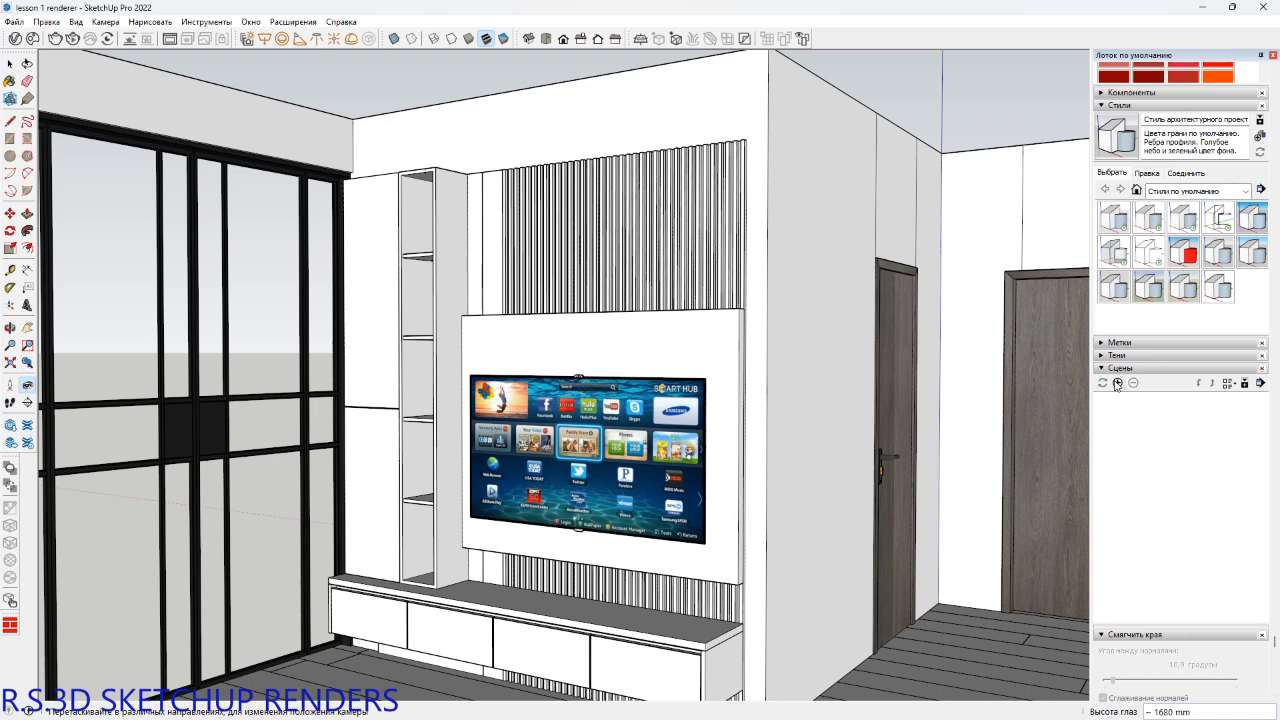
scroll(1117, 386, "up", 1)
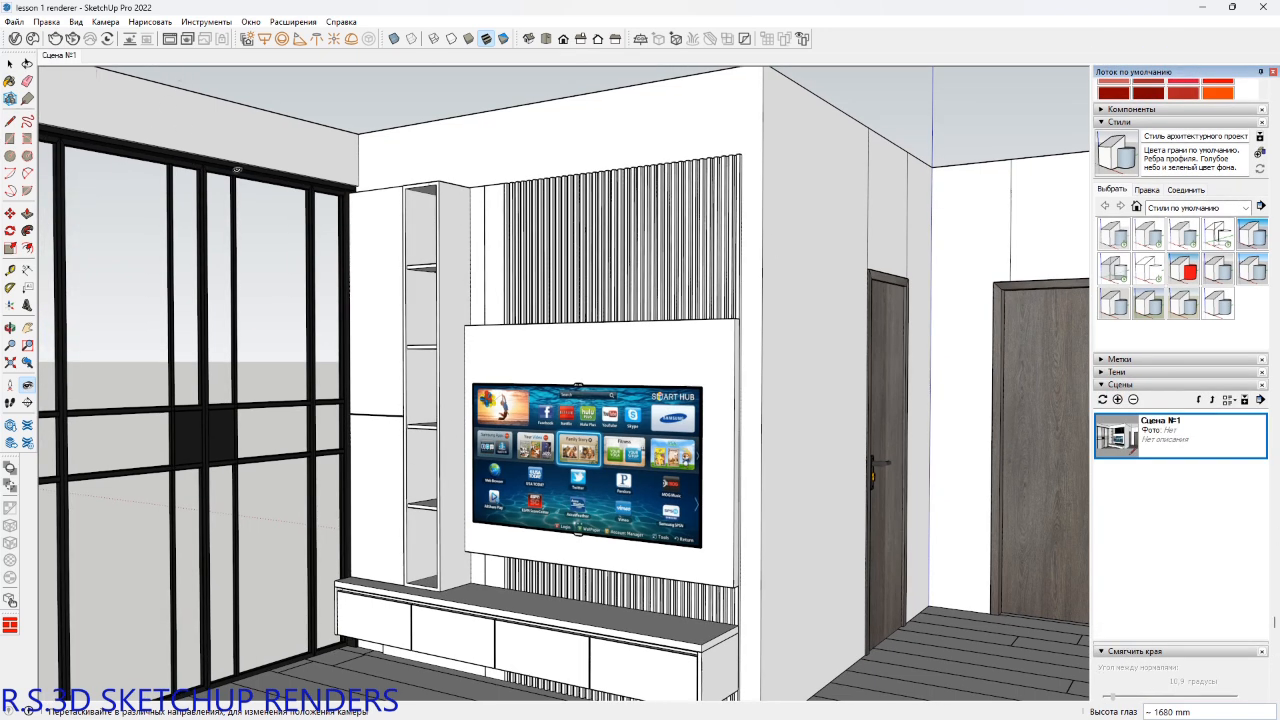
key("space")
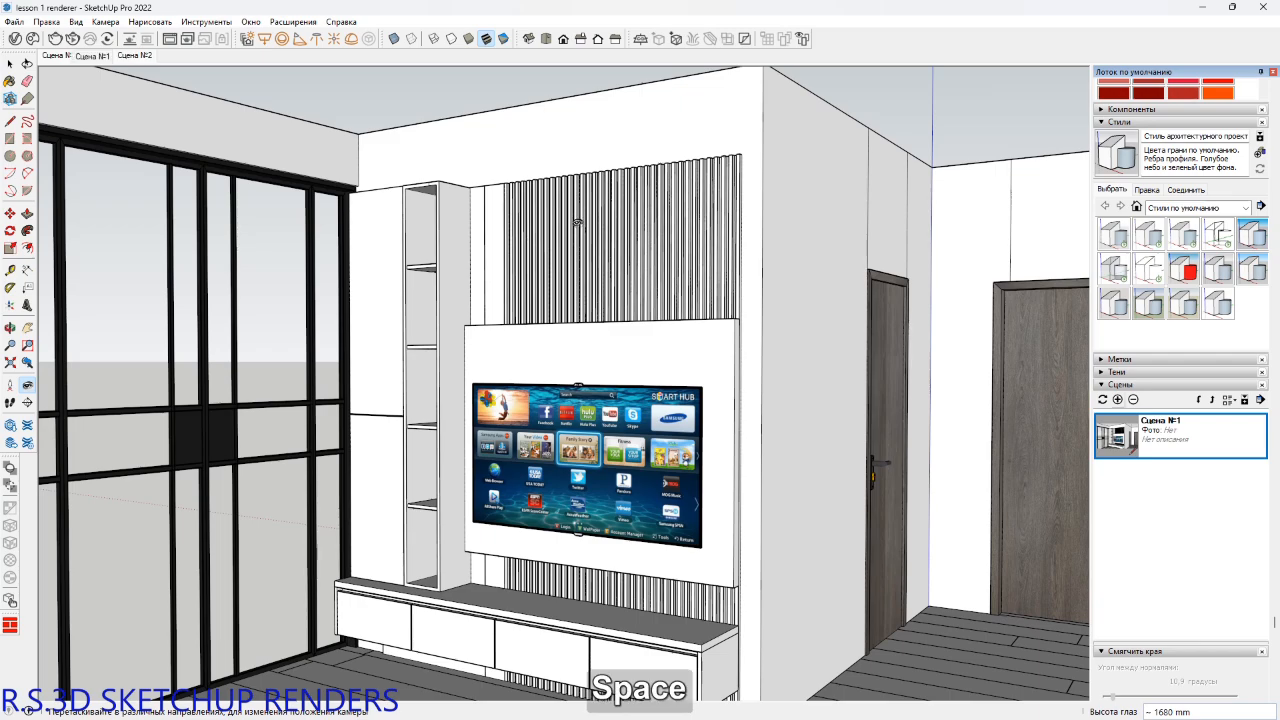
middle_click(577, 242)
middle_click_drag(578, 288, 700, 262)
key("space")
scroll(777, 283, "down", 1)
middle_click_drag(760, 306, 1060, 265, "shift")
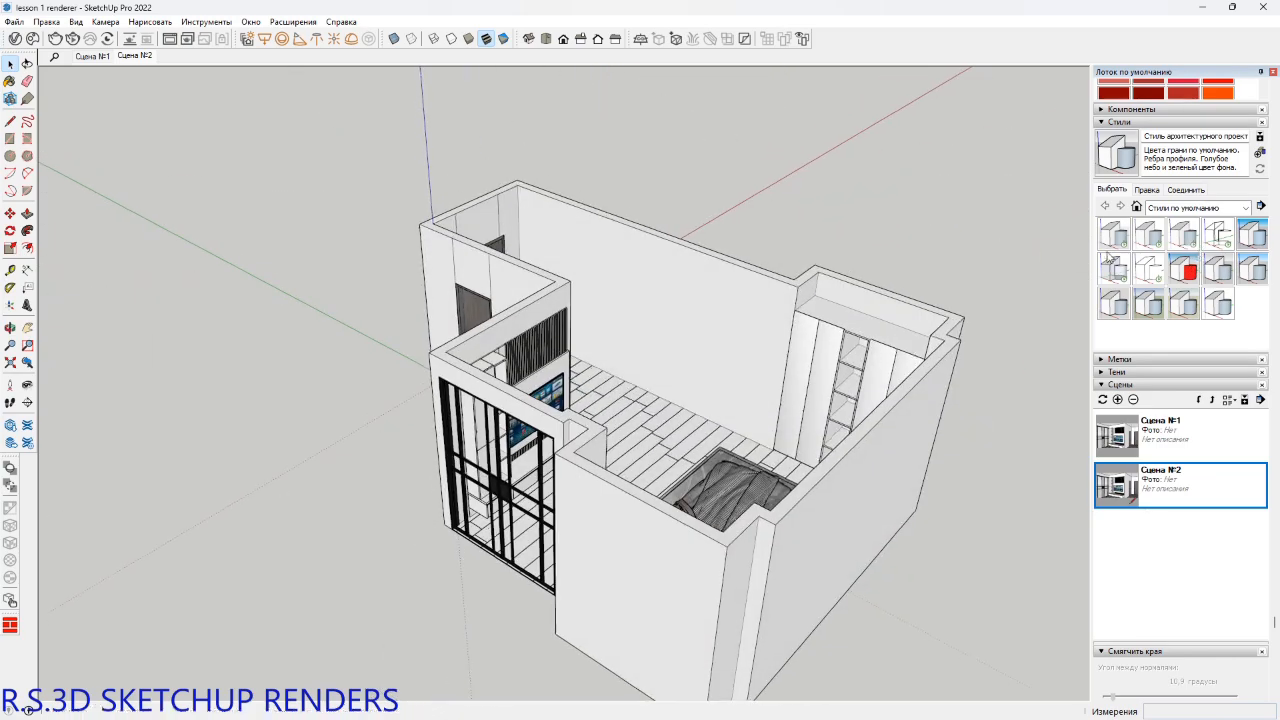
left_click(104, 57)
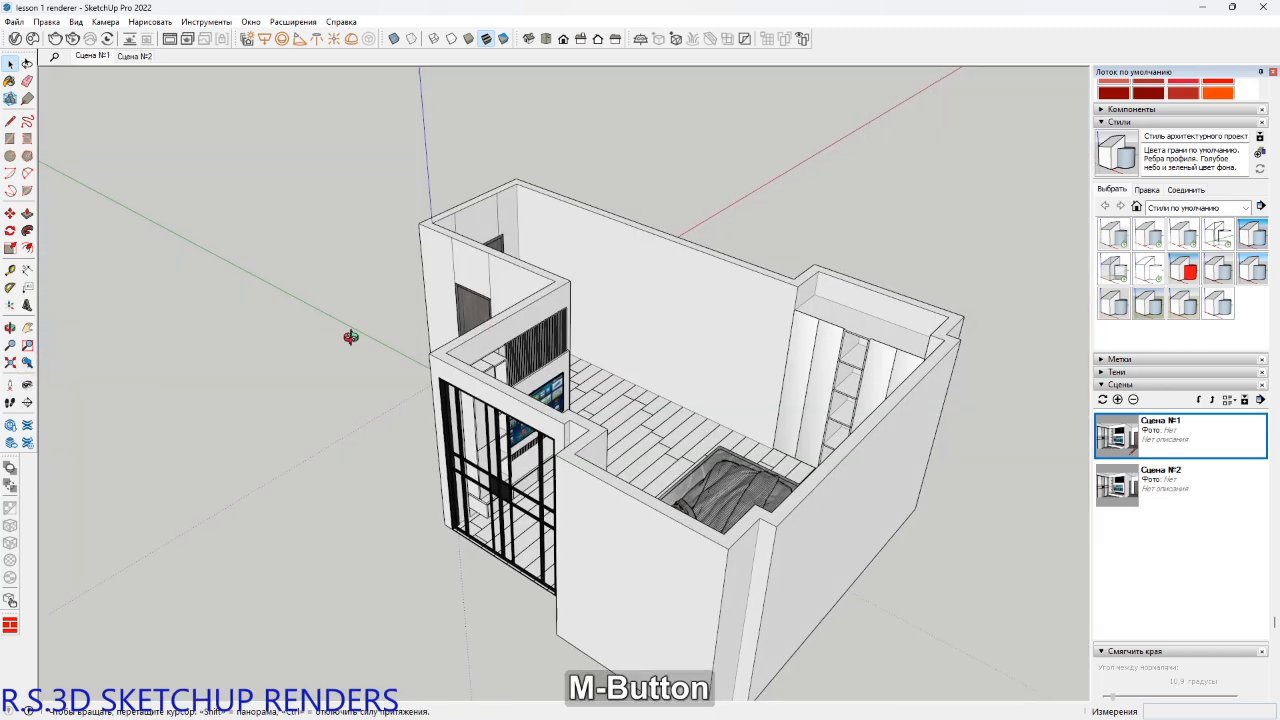
Trace lines along the inner top edges of the walls from the desk niche corner past the sliding door and TV wall to the hallway corner.
middle_click_drag(349, 337, 553, 424)
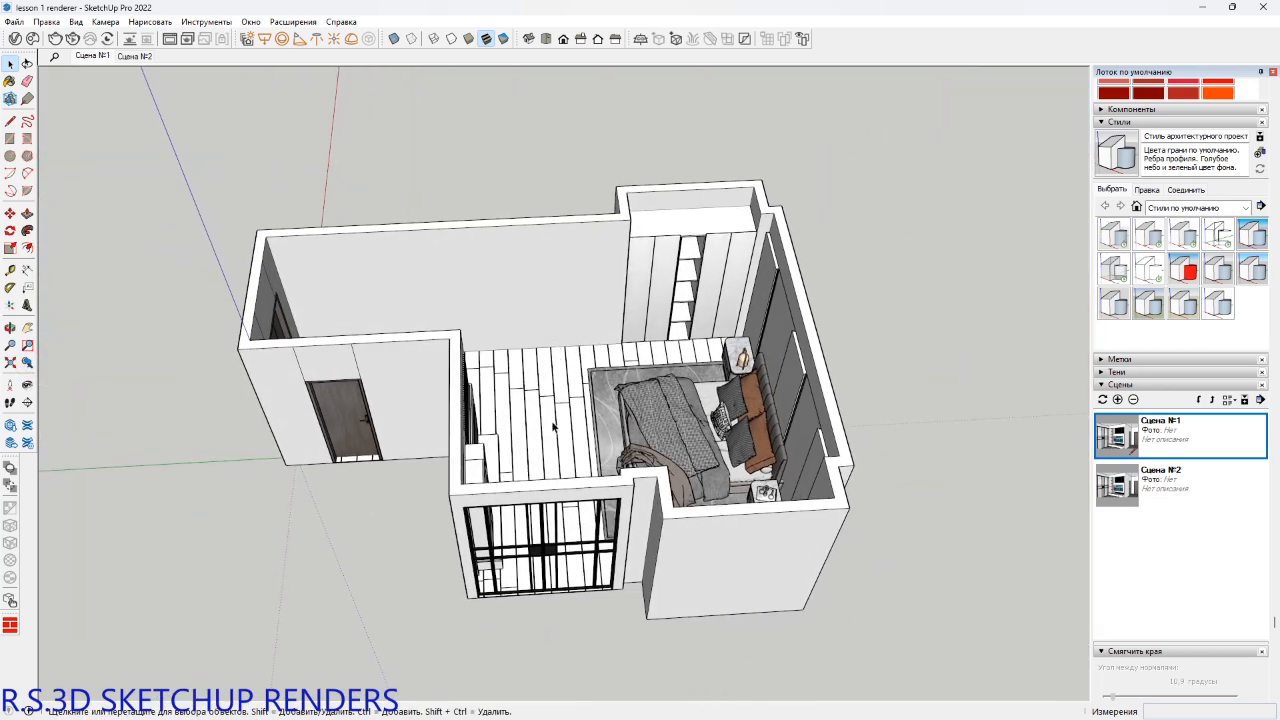
middle_click_drag(533, 370, 370, 560)
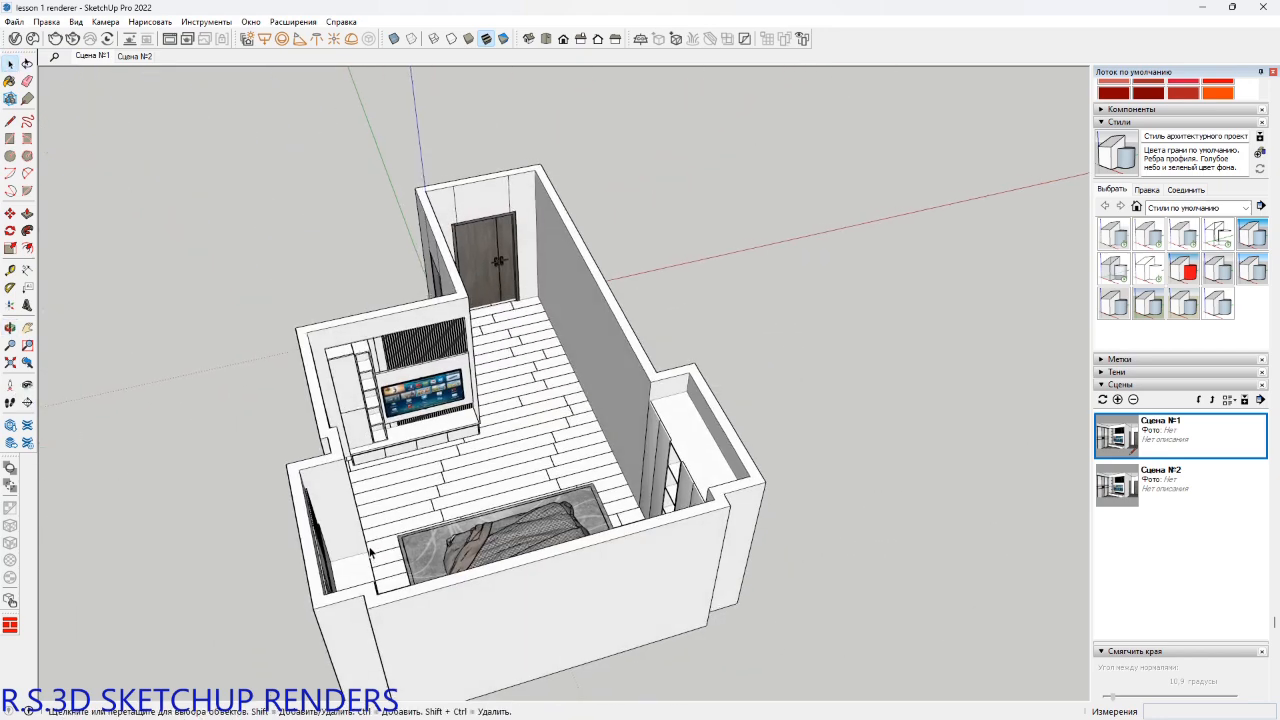
key("l")
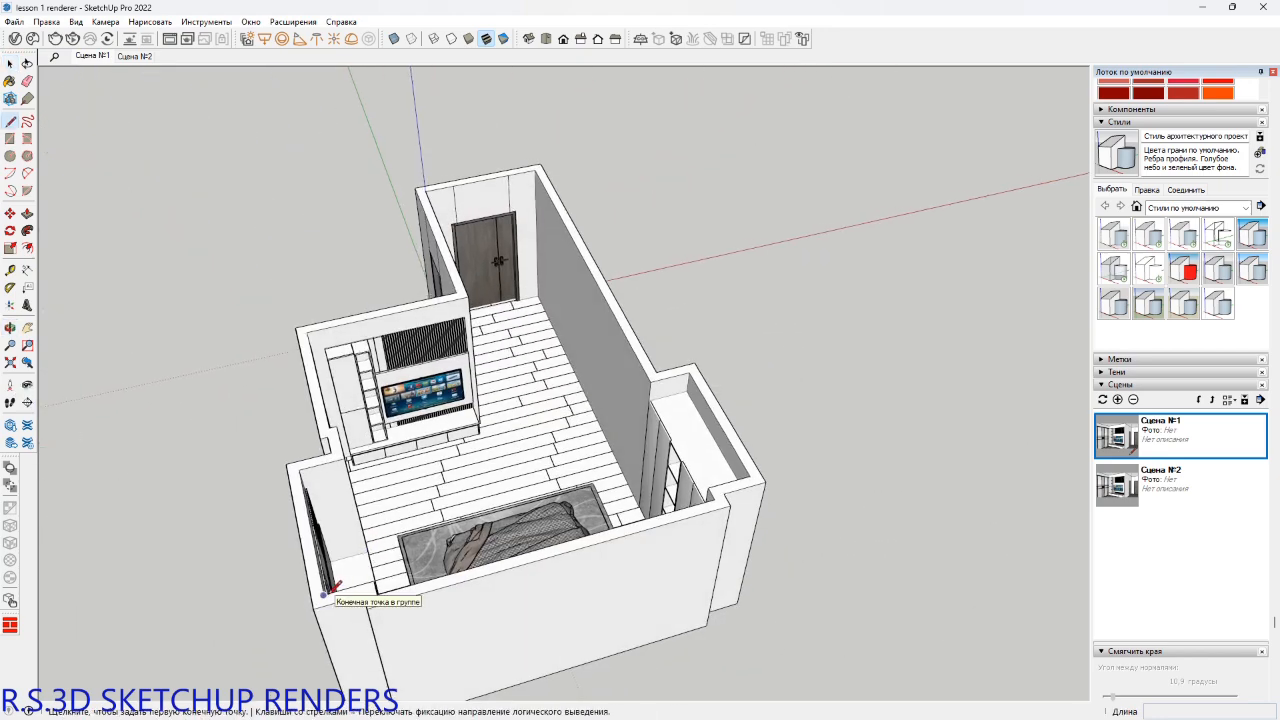
middle_click_drag(326, 590, 236, 470)
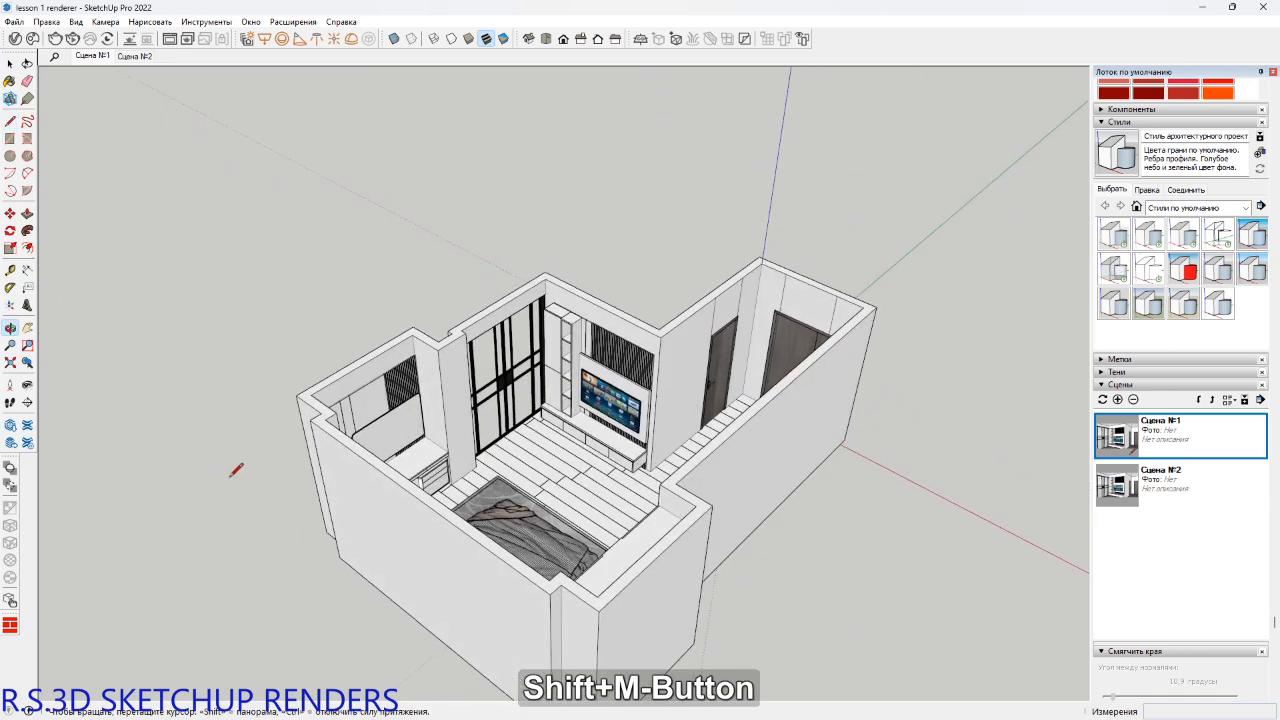
scroll(330, 404, "up", 2)
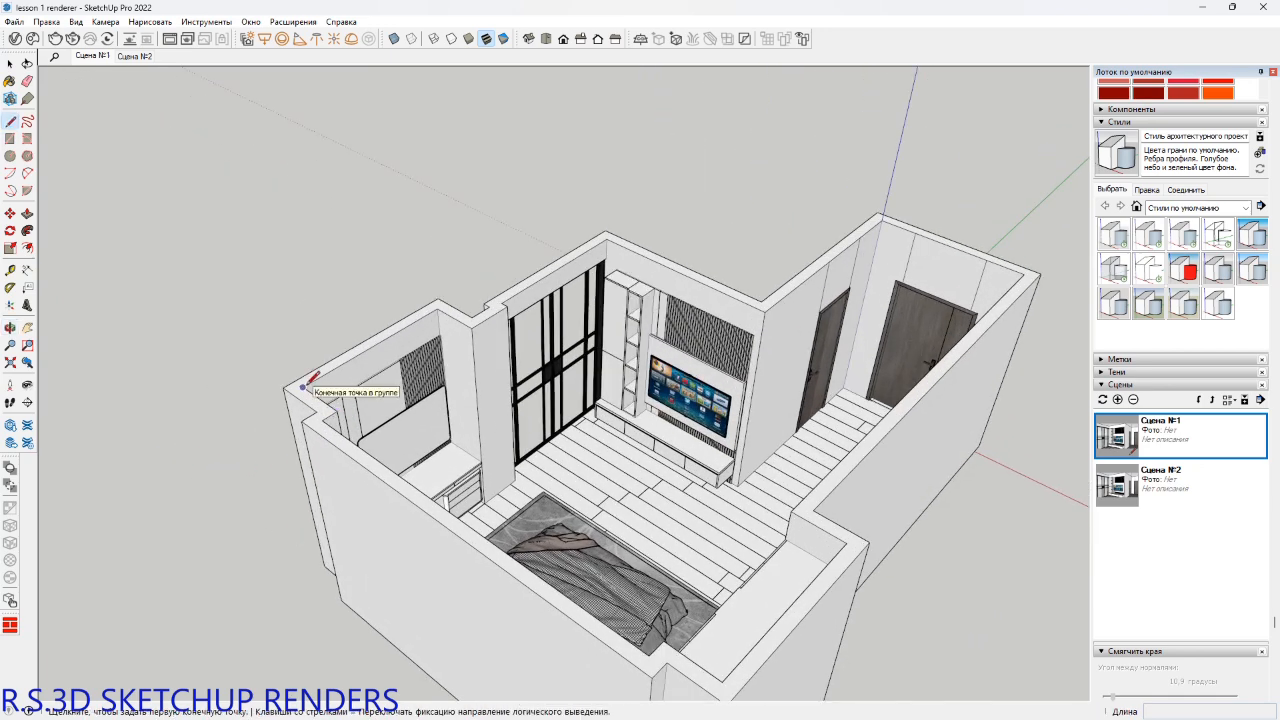
left_click(303, 387)
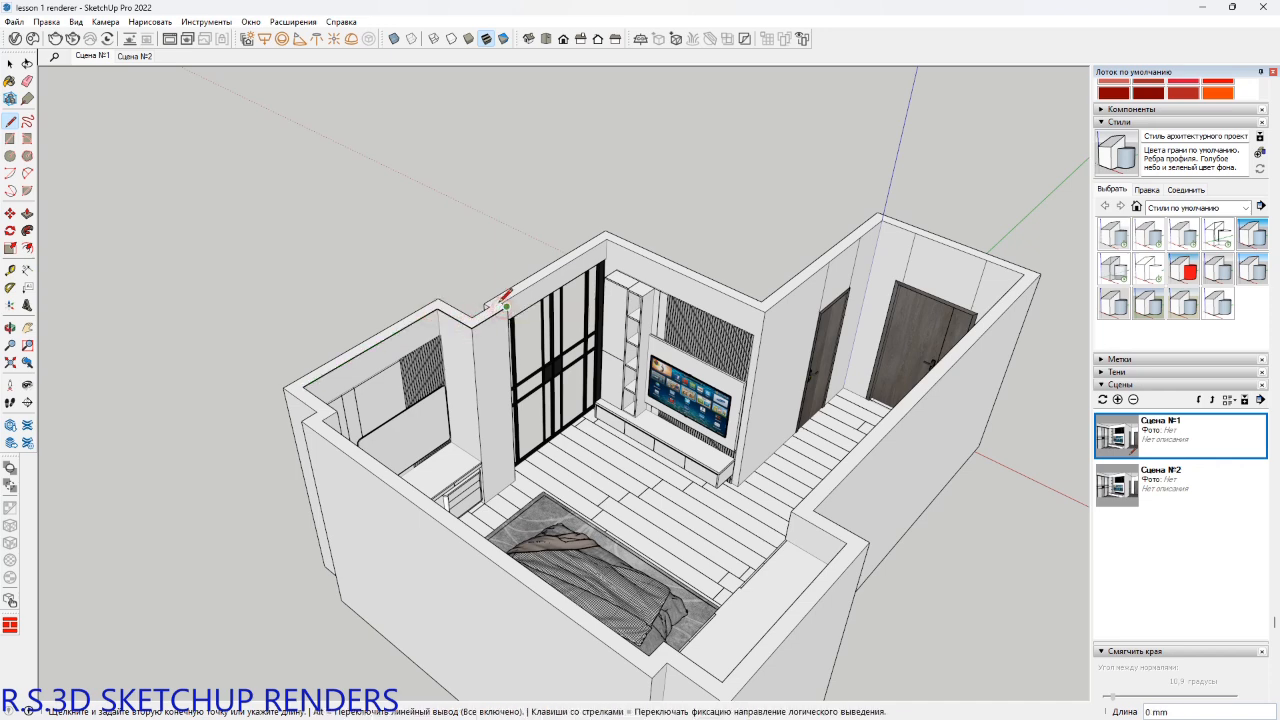
scroll(501, 299, "up", 3)
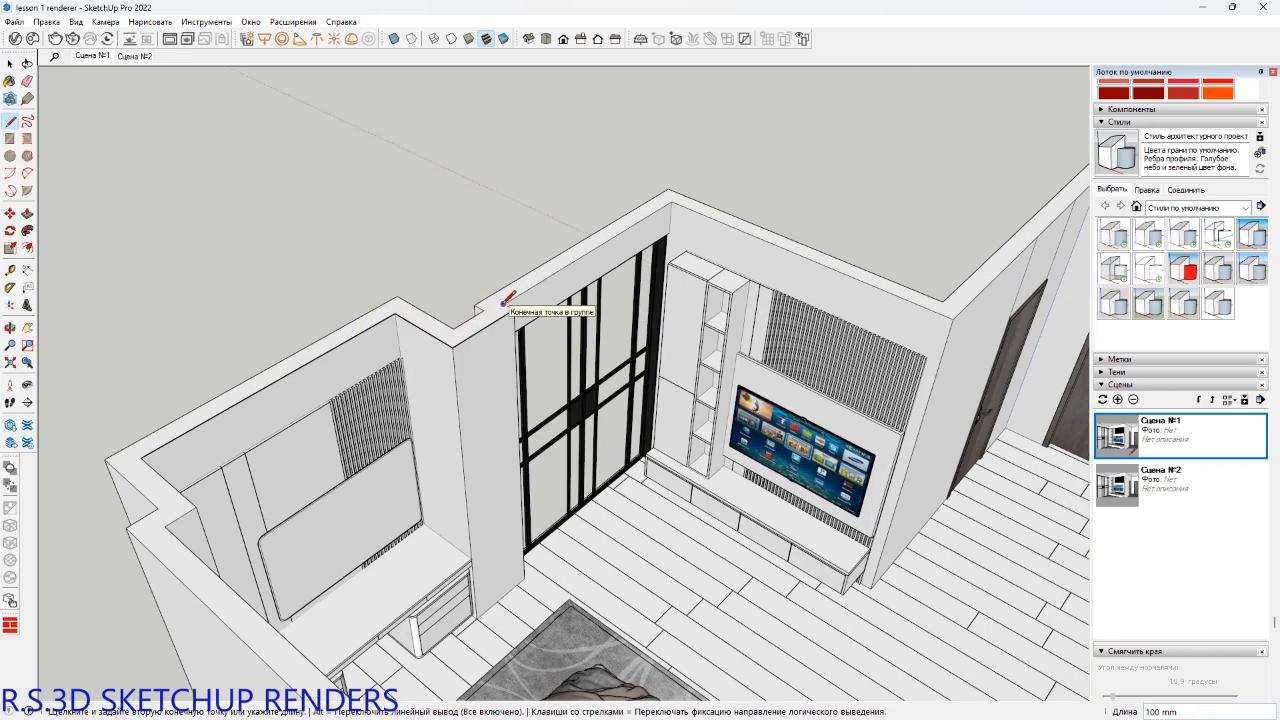
left_click(504, 302)
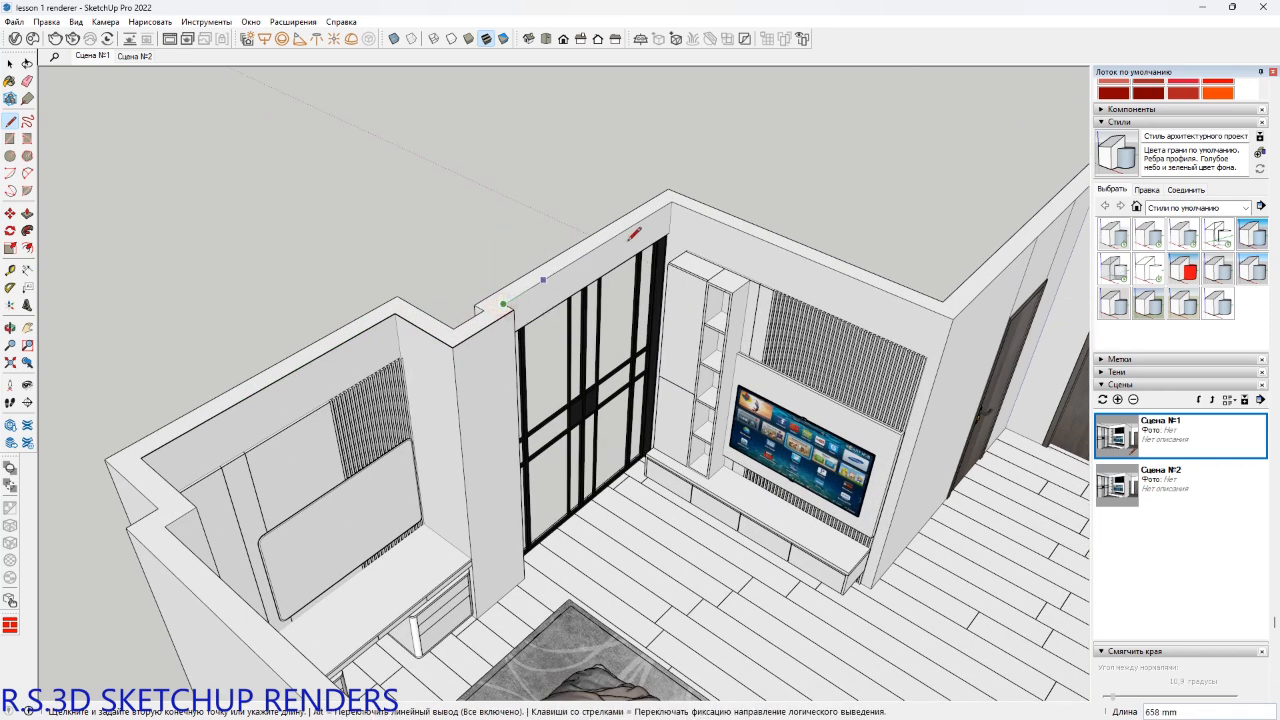
left_click(671, 200)
left_click(951, 316)
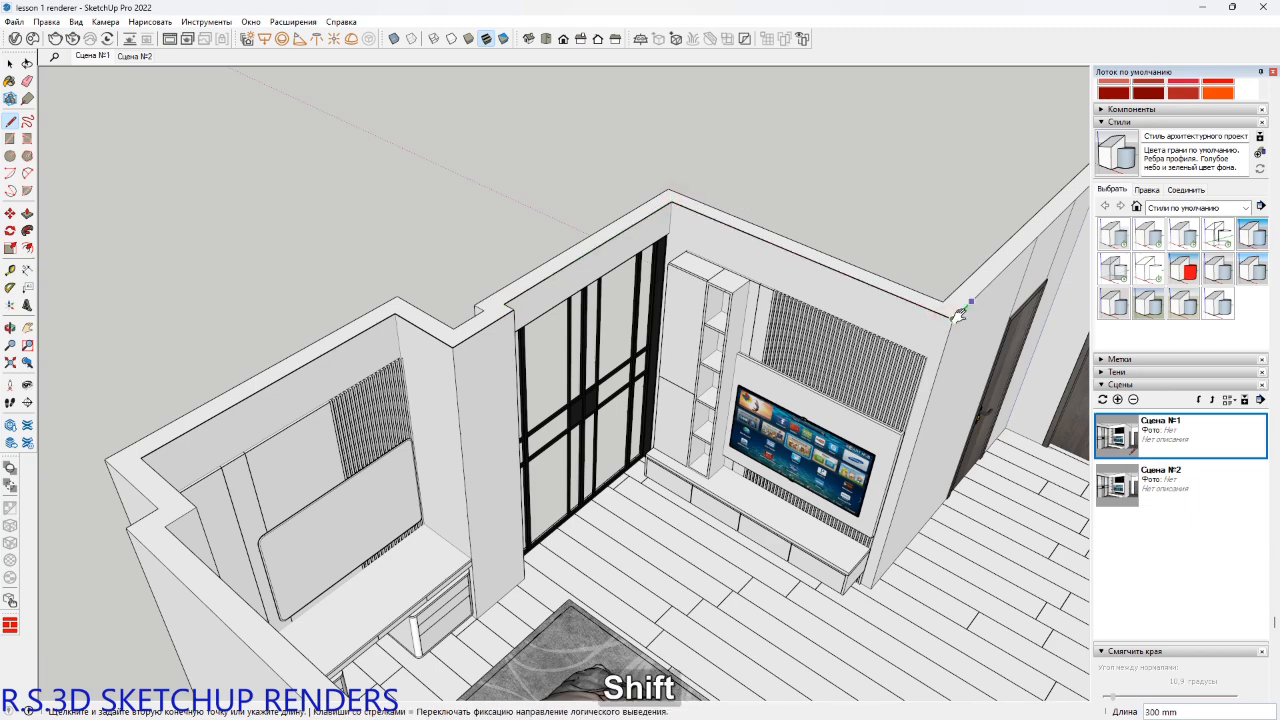
middle_click_drag(951, 316, 604, 465, "shift")
left_click(821, 290)
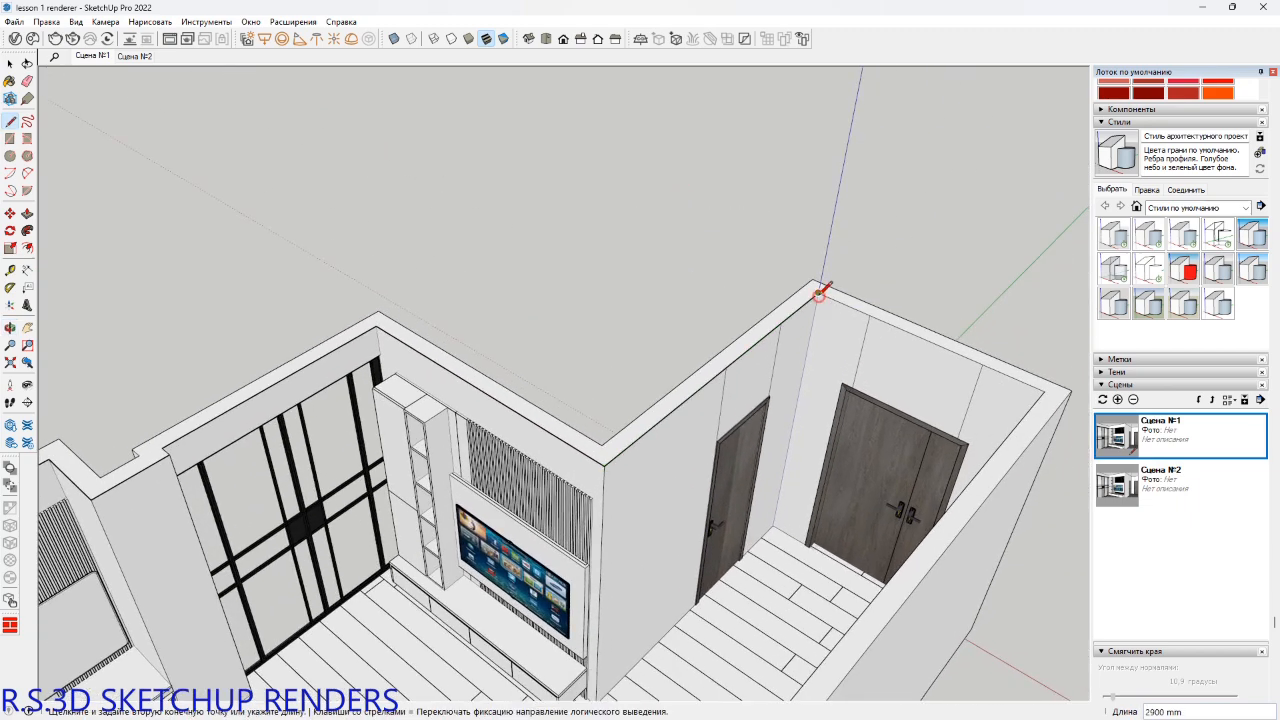
Continue the lines along the hallway, wardrobe niche and bed wall back to the starting corner, closing the outline into a ceiling face.
middle_click_drag(829, 286, 766, 323, "shift")
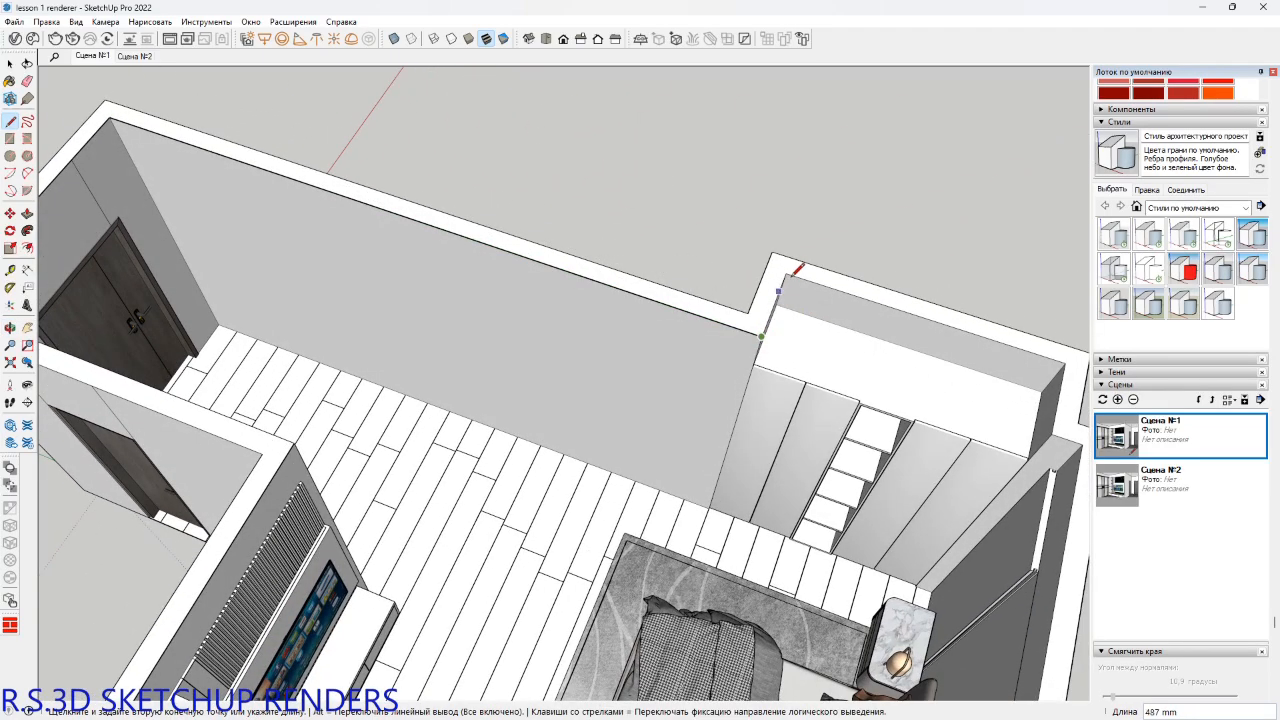
left_click(786, 273)
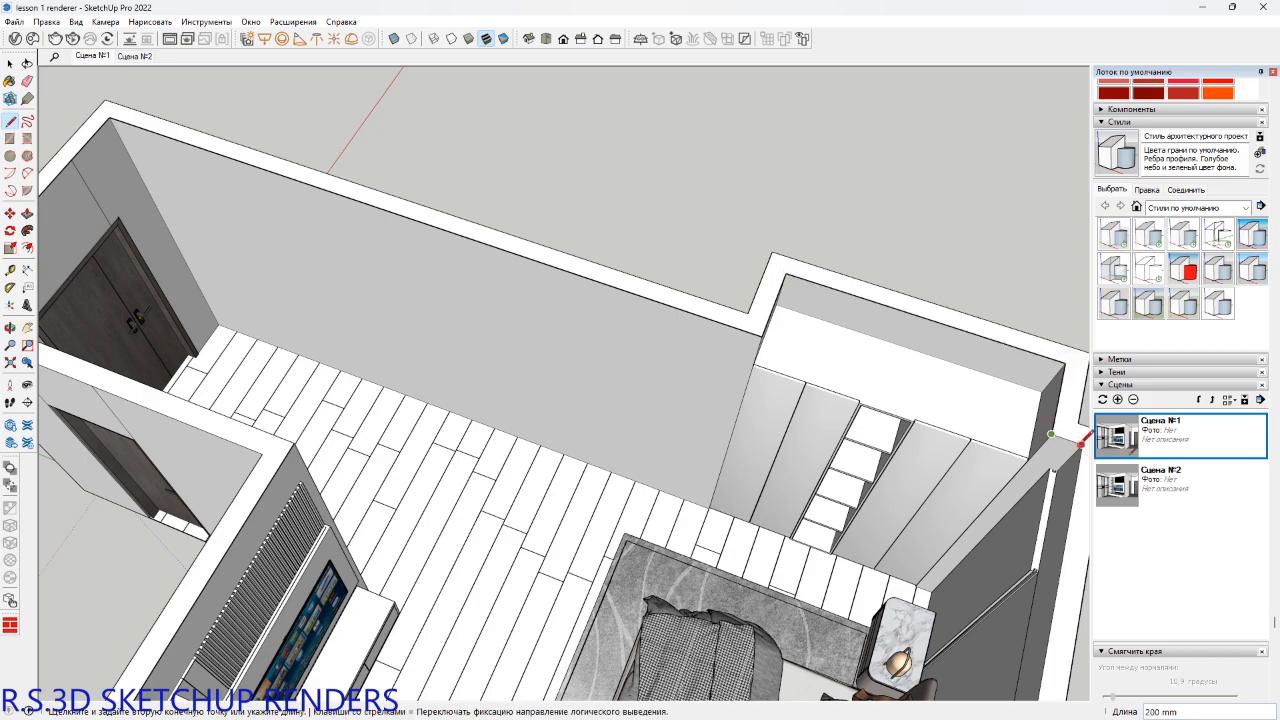
scroll(1072, 443, "down", 1)
mouse_move(1040, 430)
middle_mouse_down("shift")
mouse_move(1021, 406)
mouse_move(406, 323)
mouse_move(655, 400)
middle_mouse_up("shift")
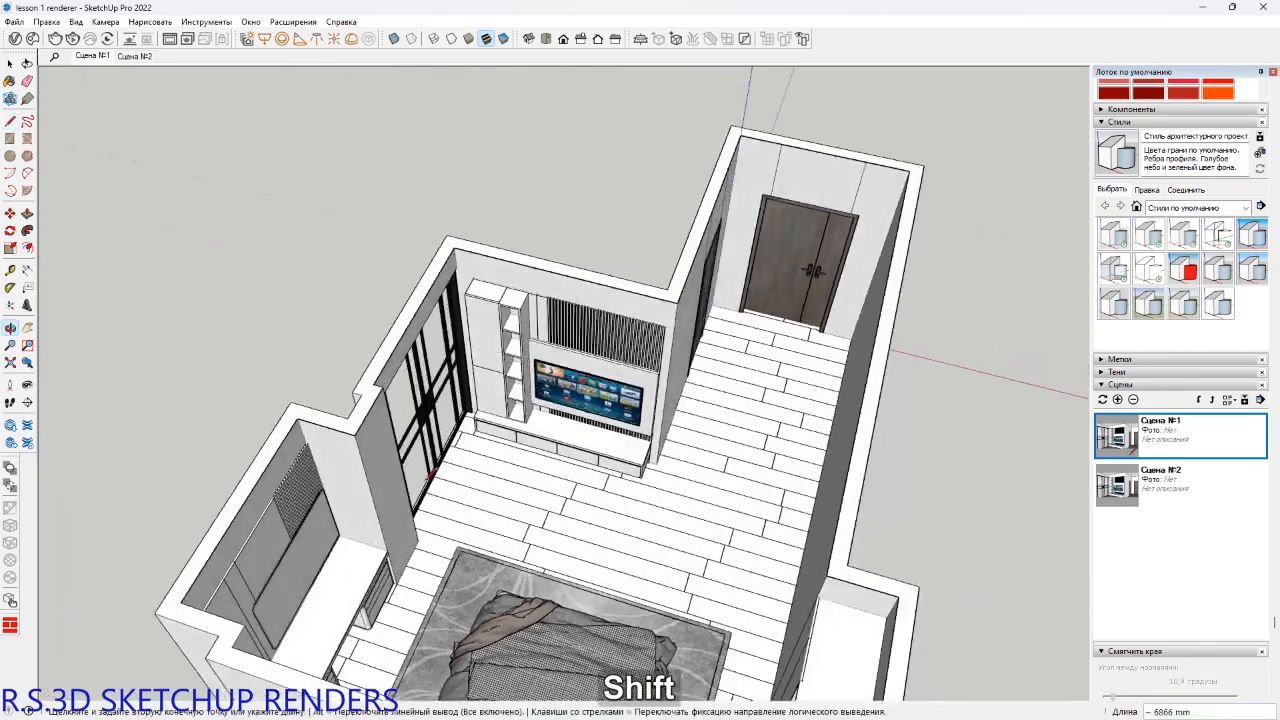
scroll(484, 400, "up", 1)
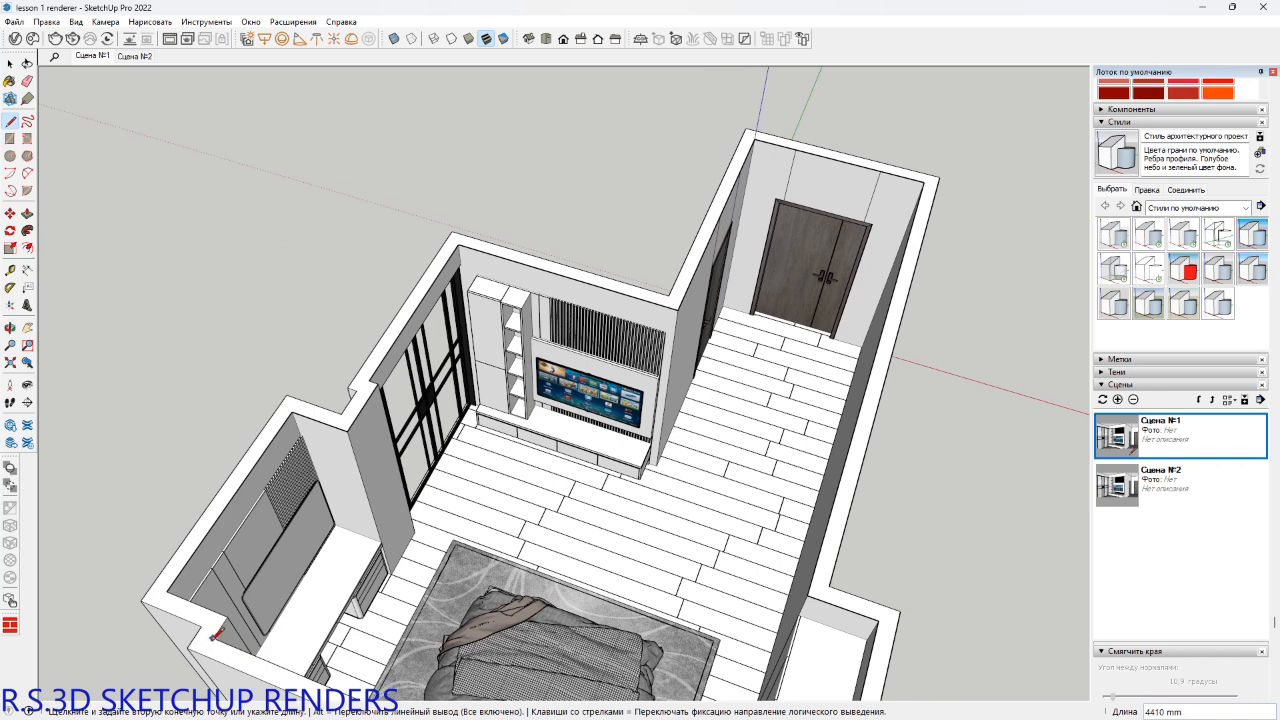
left_click(176, 594)
middle_click_drag(457, 437, 394, 273)
key("space")
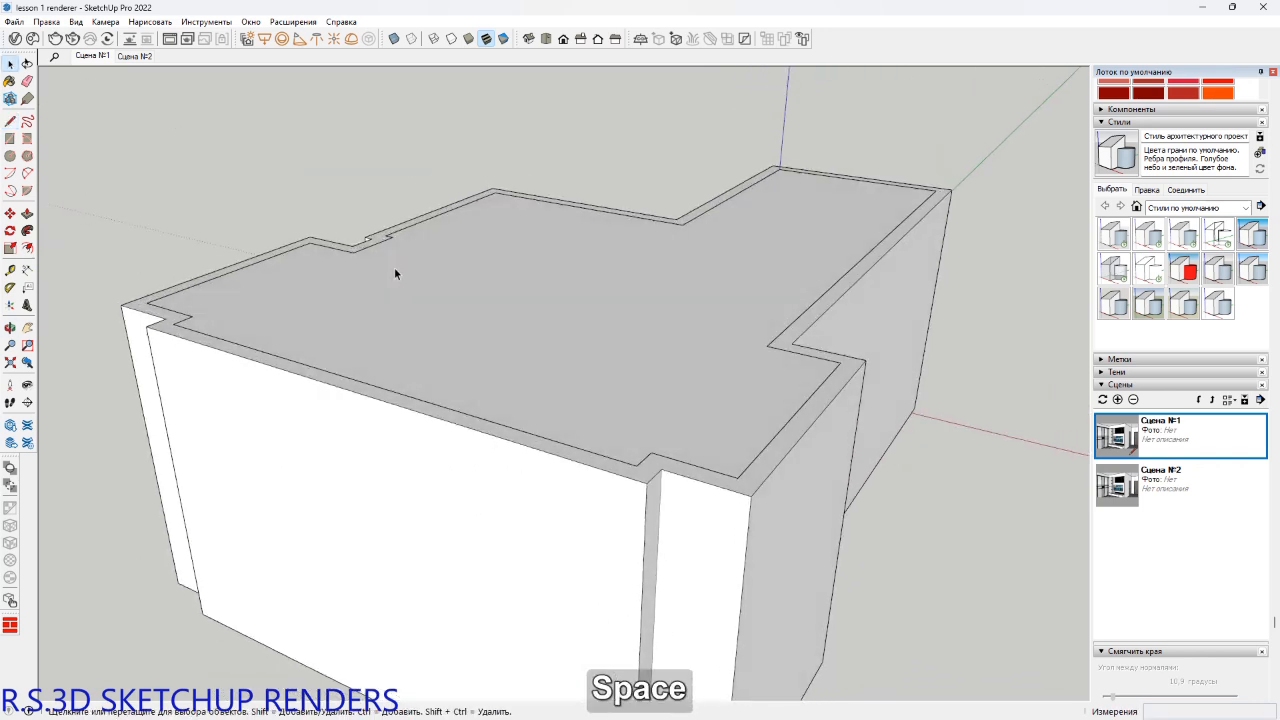
Select the ceiling face's outline without the face and copy it about 2996 mm vertically down to the floor.
left_click(420, 341)
middle_click_drag(420, 341, 920, 354)
left_click(482, 392, "shift")
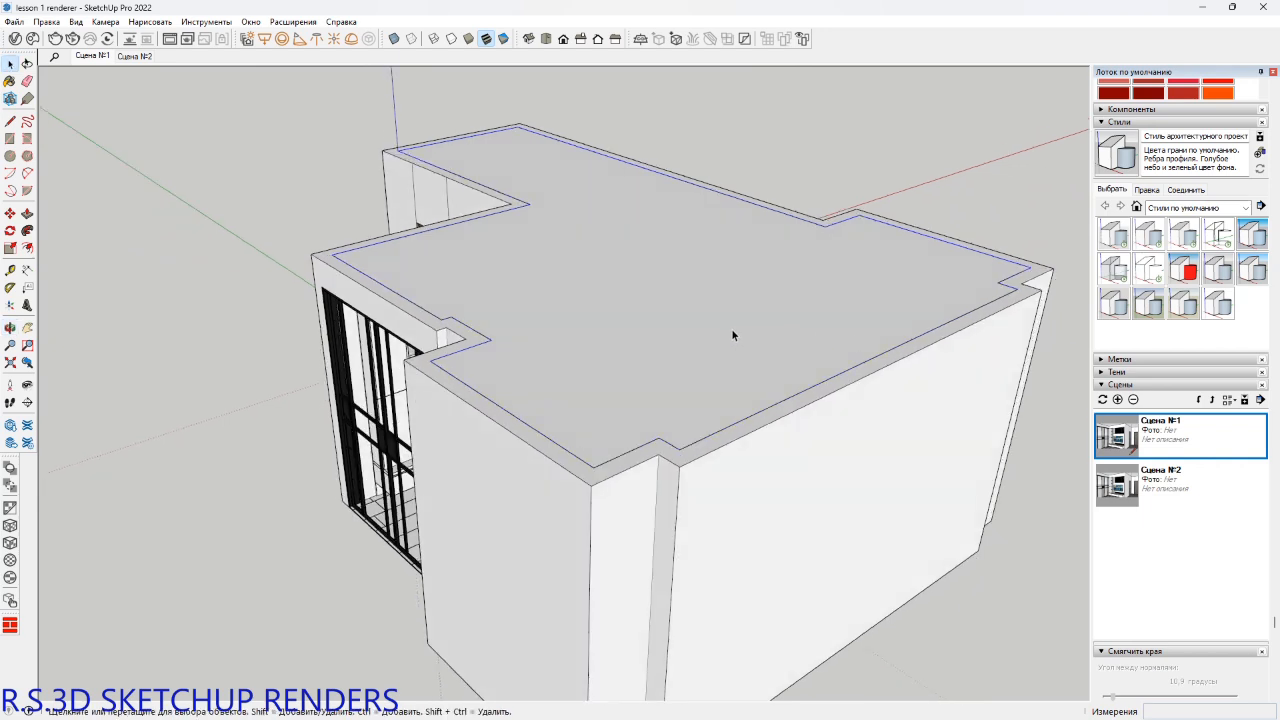
key("m")
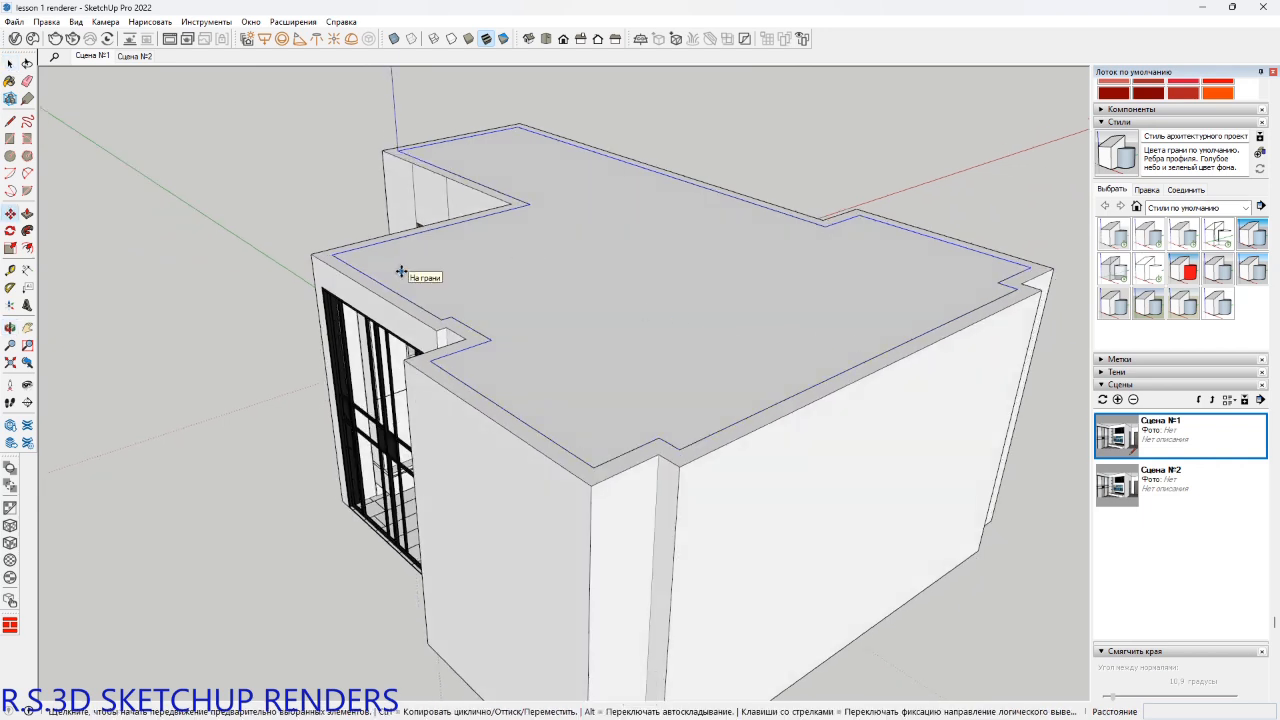
key("ctrl")
middle_click_drag(406, 273, 981, 303)
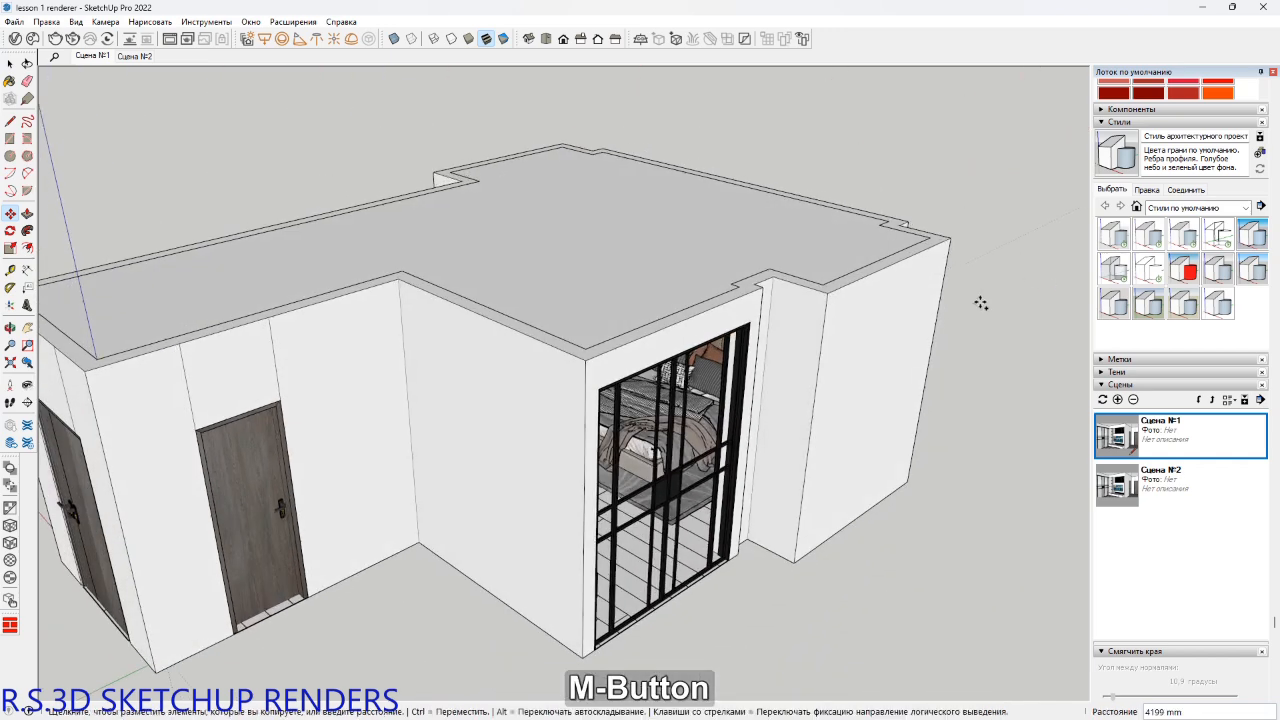
left_click(626, 310)
key("Up")
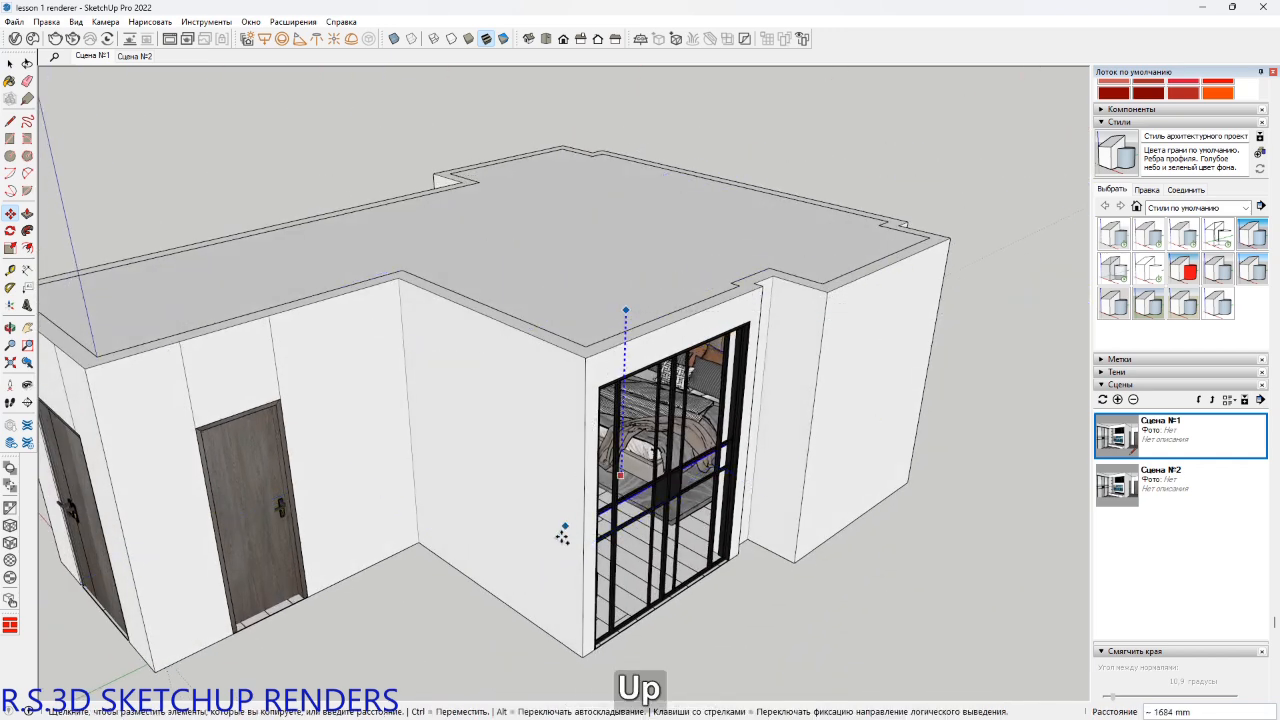
scroll(274, 599, "up", 8)
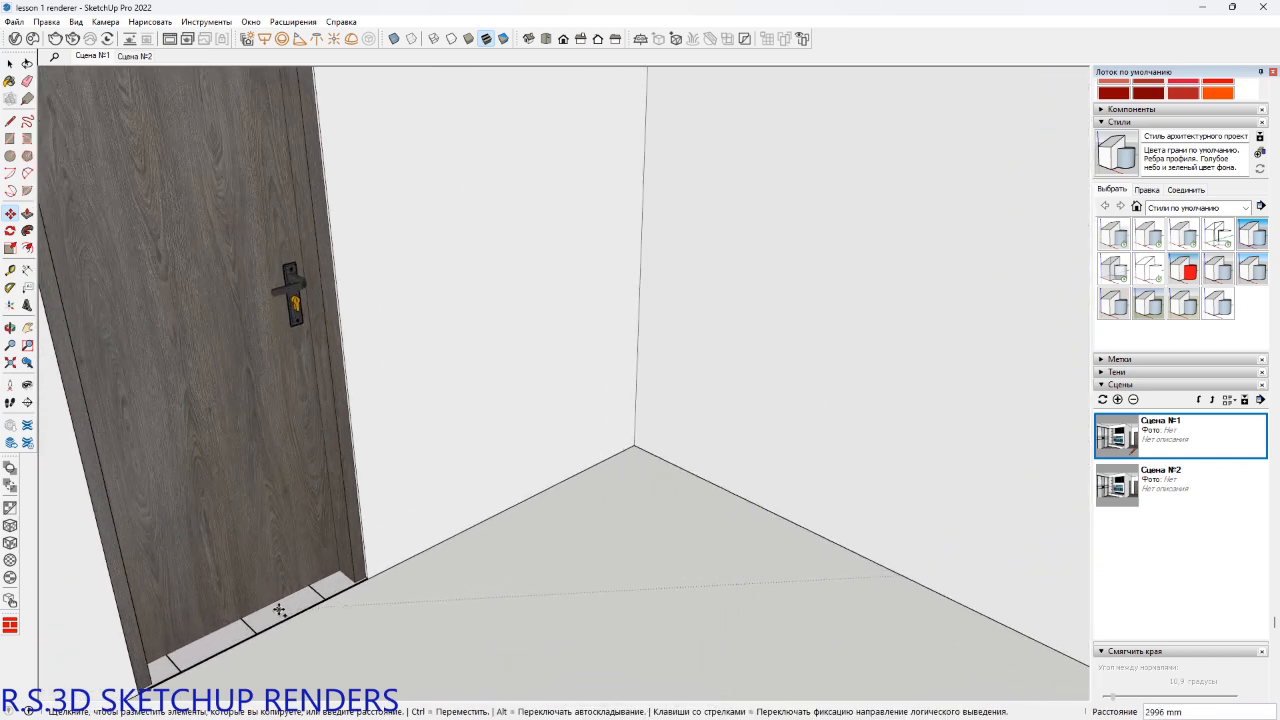
left_click(280, 609)
scroll(340, 471, "down", 6)
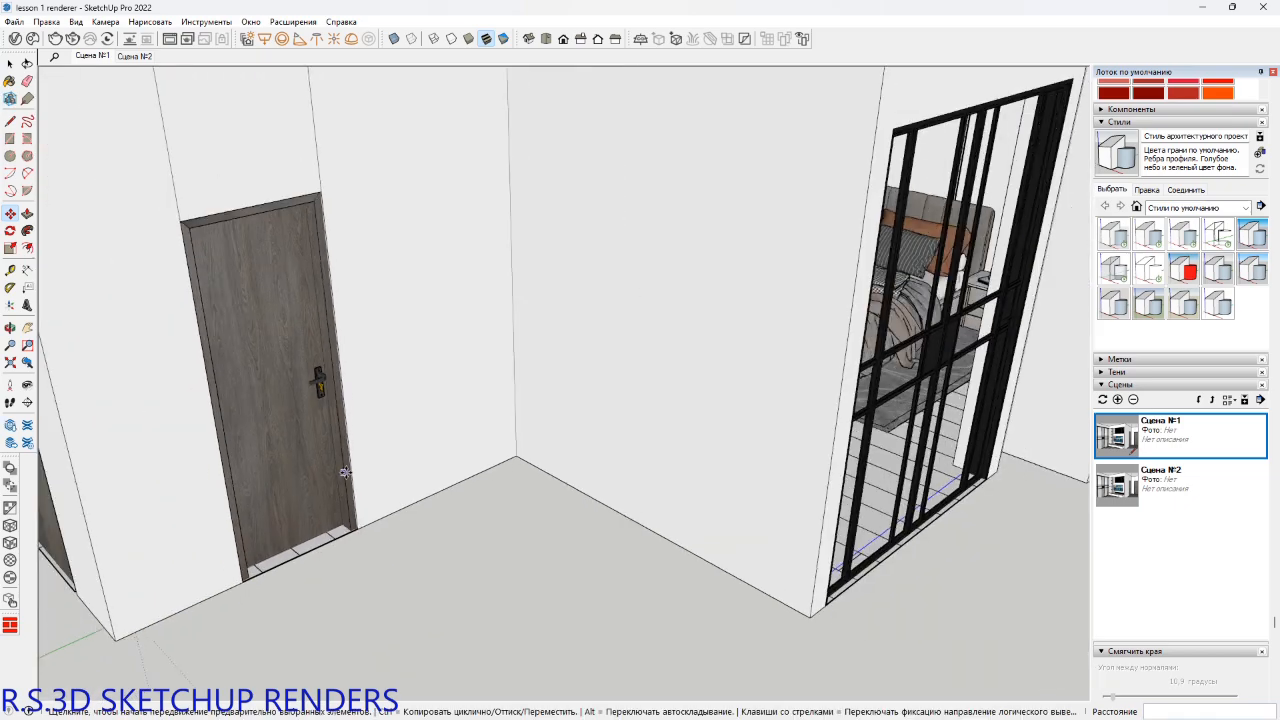
middle_click_drag(344, 471, 345, 680, "shift")
Select the ceiling face with its outline and make it a group.
key("space")
left_click(648, 345)
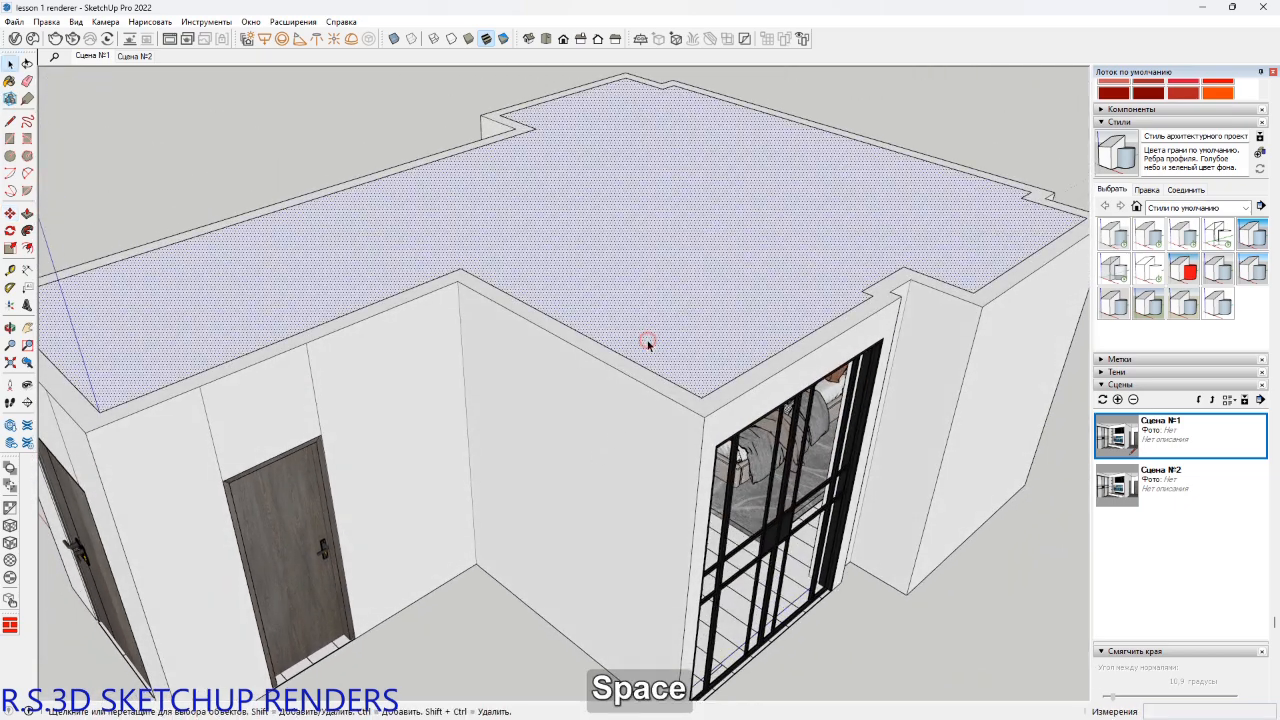
key("ctrl+g")
middle_click_drag(649, 346, 1040, 140)
middle_click_drag(428, 421, 803, 400)
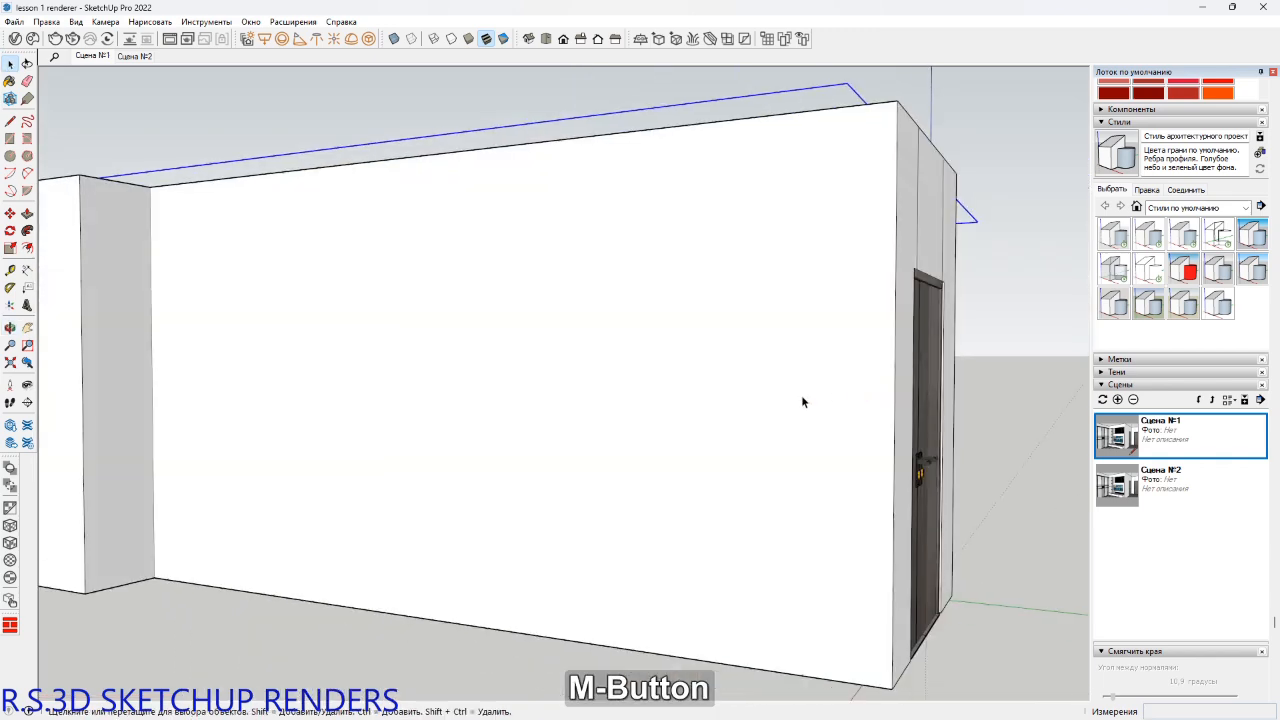
From the first scene's view, lower the ceiling face about 413 mm with Push/Pull to the tall shelf cabinet beside the TV wall.
left_click(103, 58)
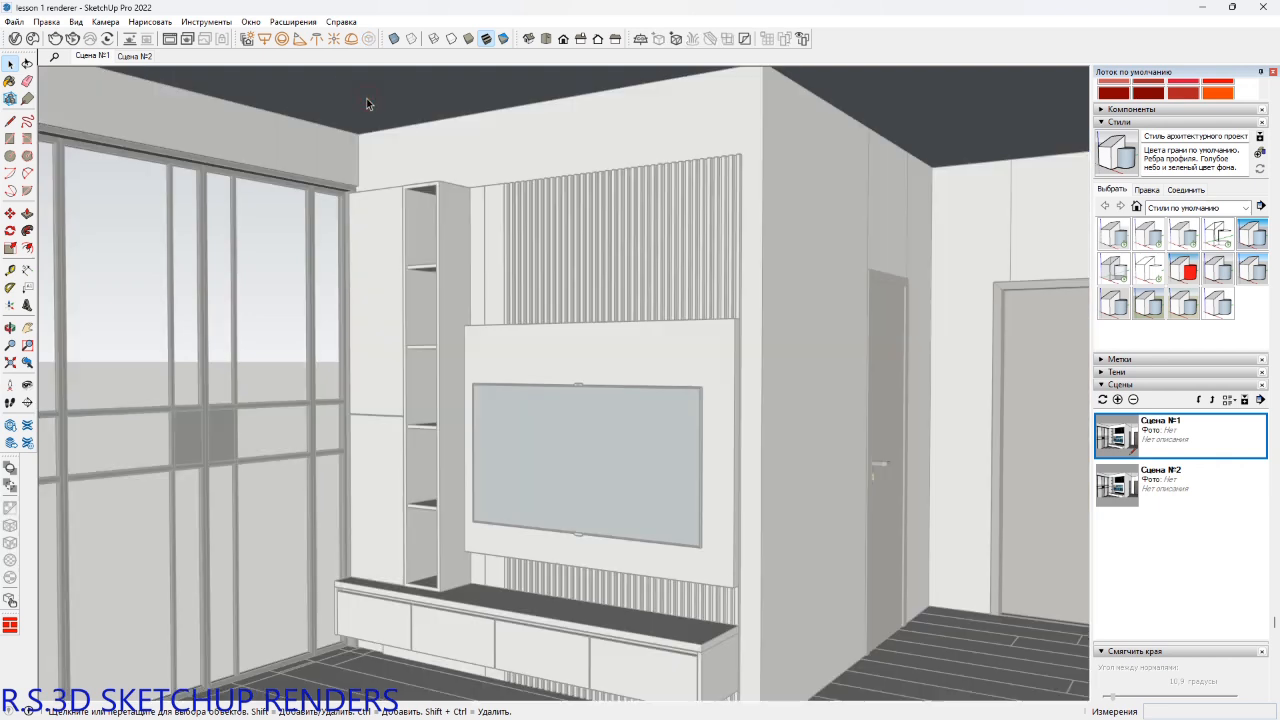
key("p")
left_click(421, 111)
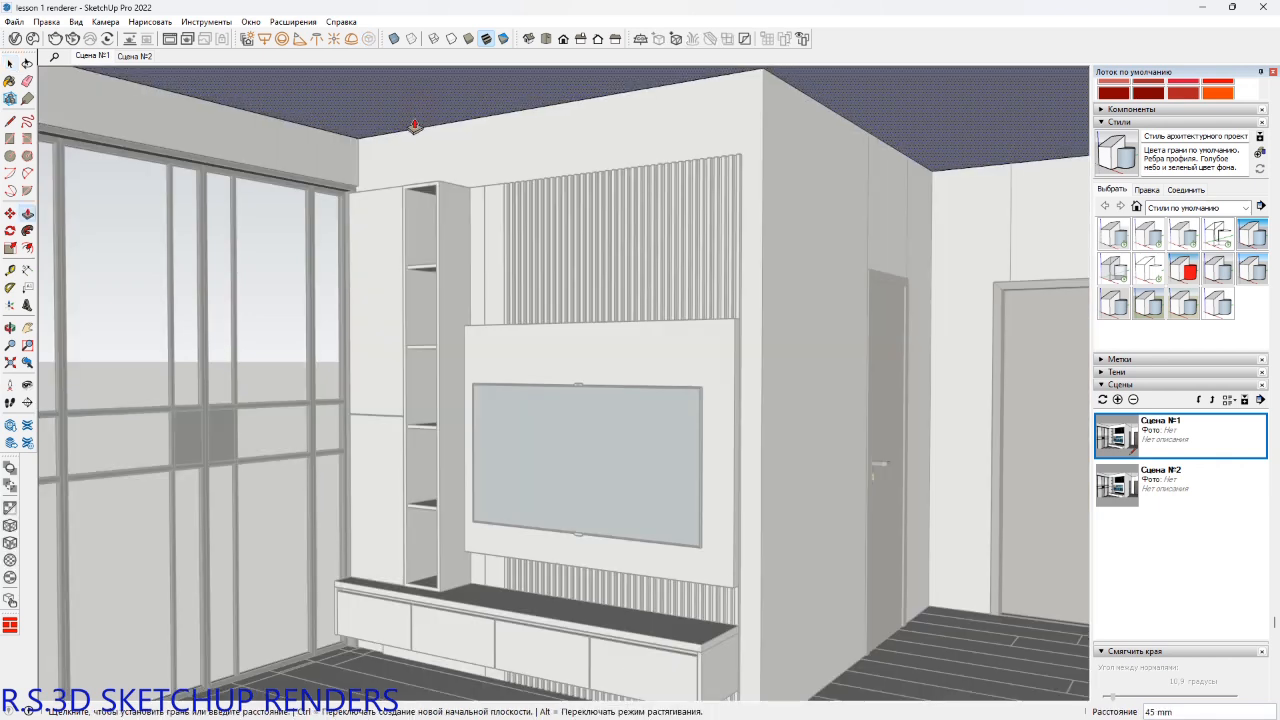
scroll(455, 188, "up", 4)
scroll(459, 188, "up", 8)
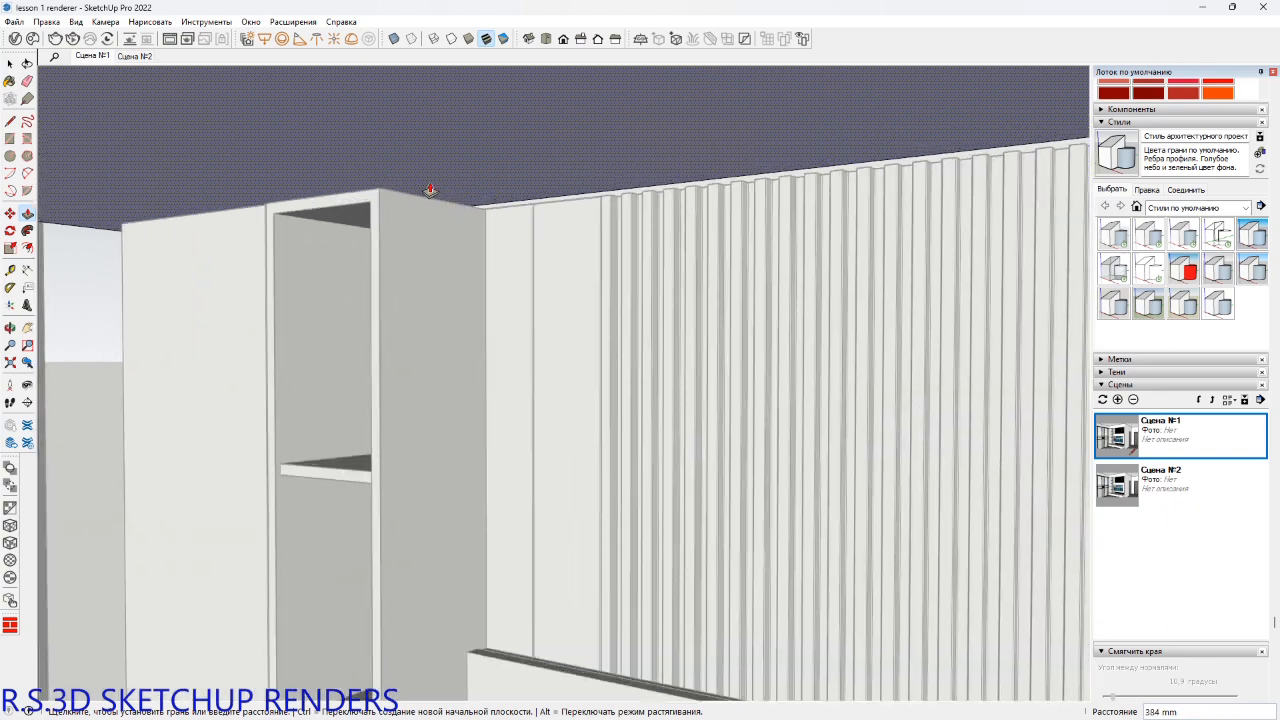
scroll(318, 204, "up", 3)
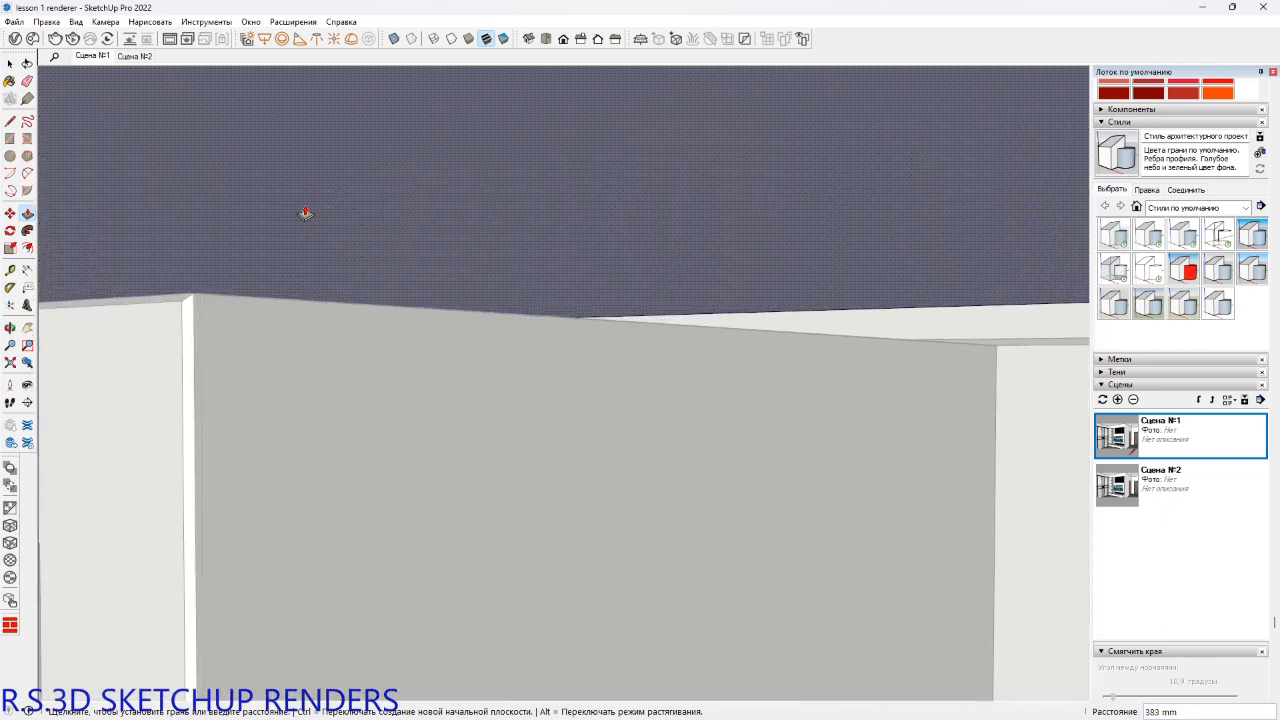
middle_click_drag(203, 286, 1279, 161)
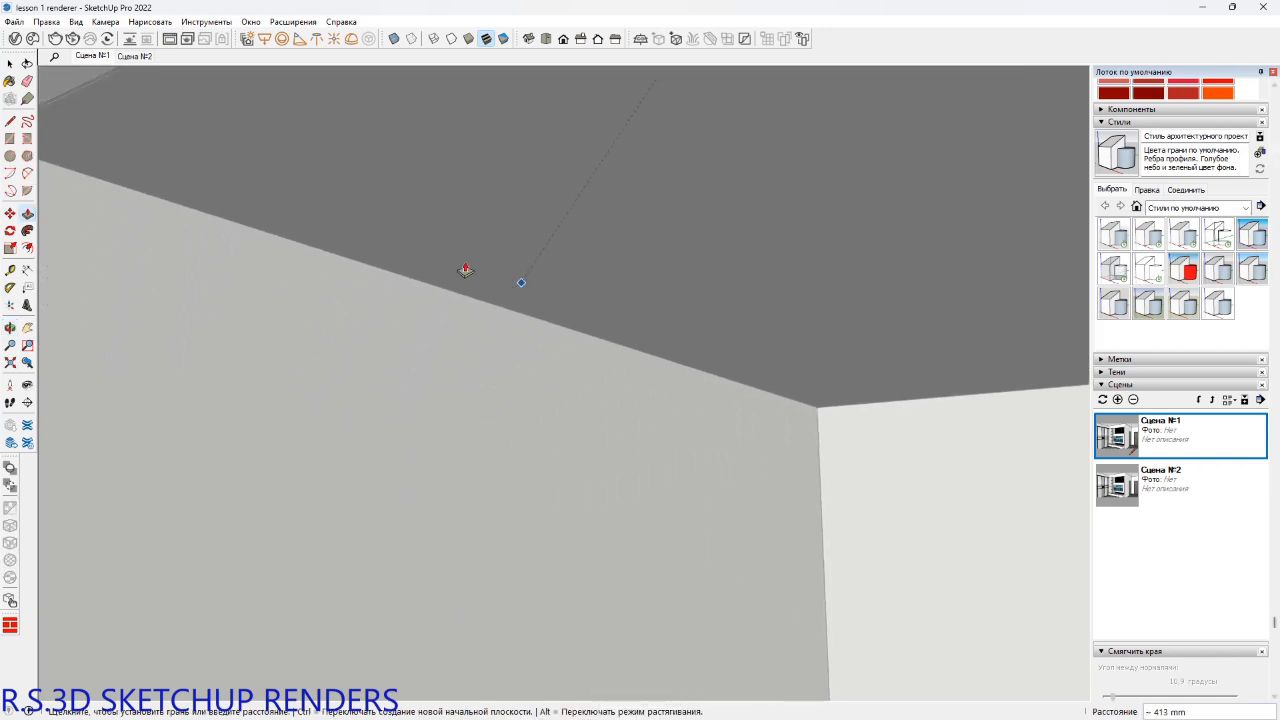
middle_click_drag(243, 240, 356, 236)
scroll(356, 236, "down", 4)
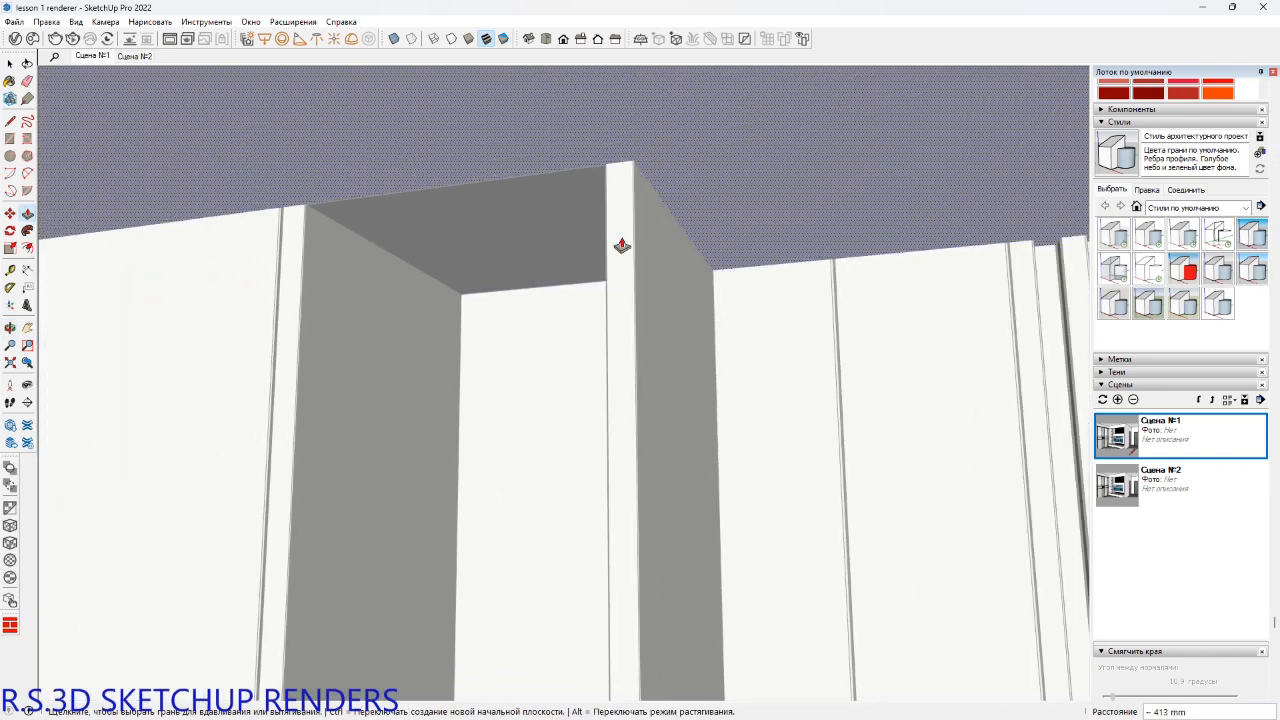
middle_click_drag(621, 248, 453, 305)
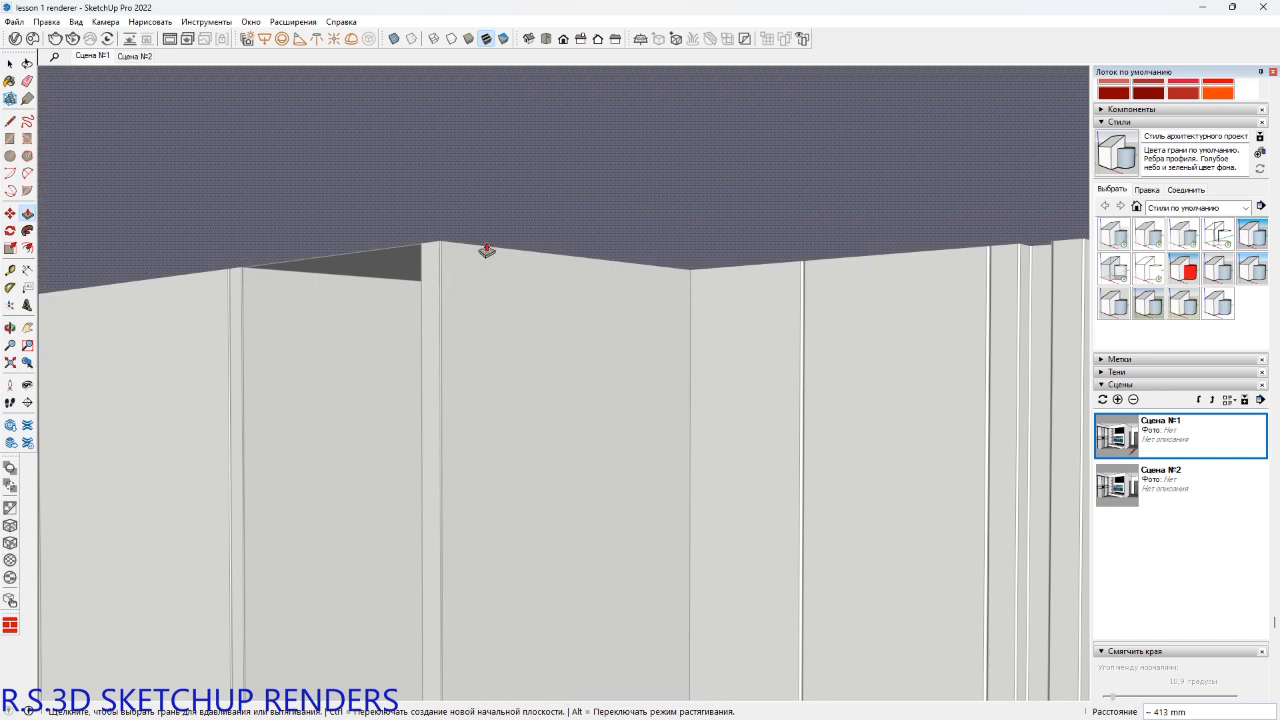
Raise the ceiling face 18 mm to the tall cabinet's top corner and another 5 mm, closing the group.
left_click_drag(486, 249, 461, 208)
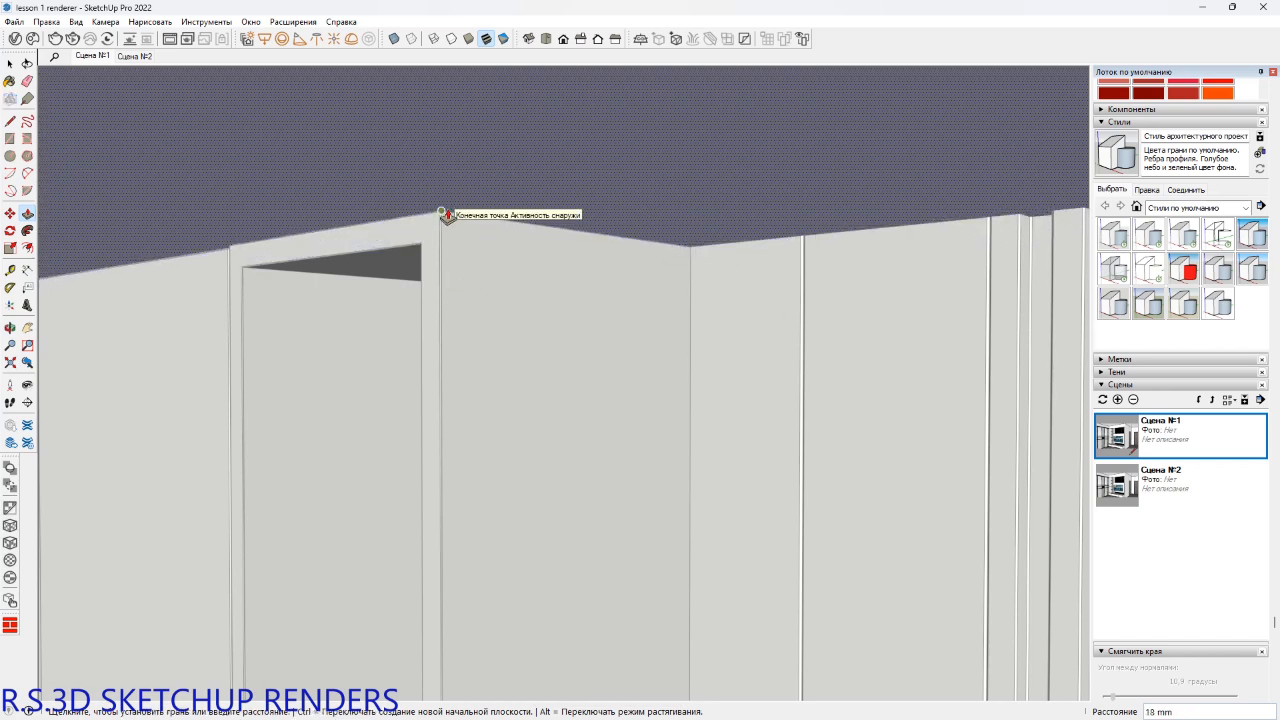
scroll(448, 214, "up", 3)
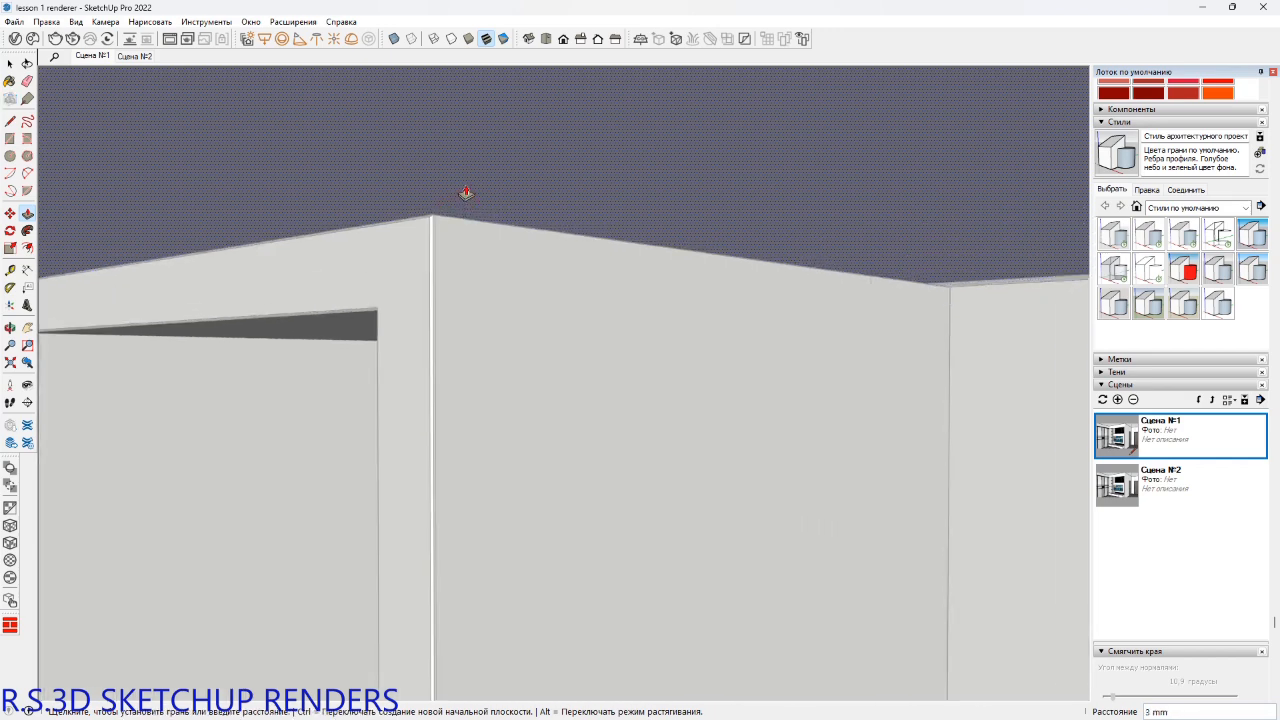
type("5")
key("Return")
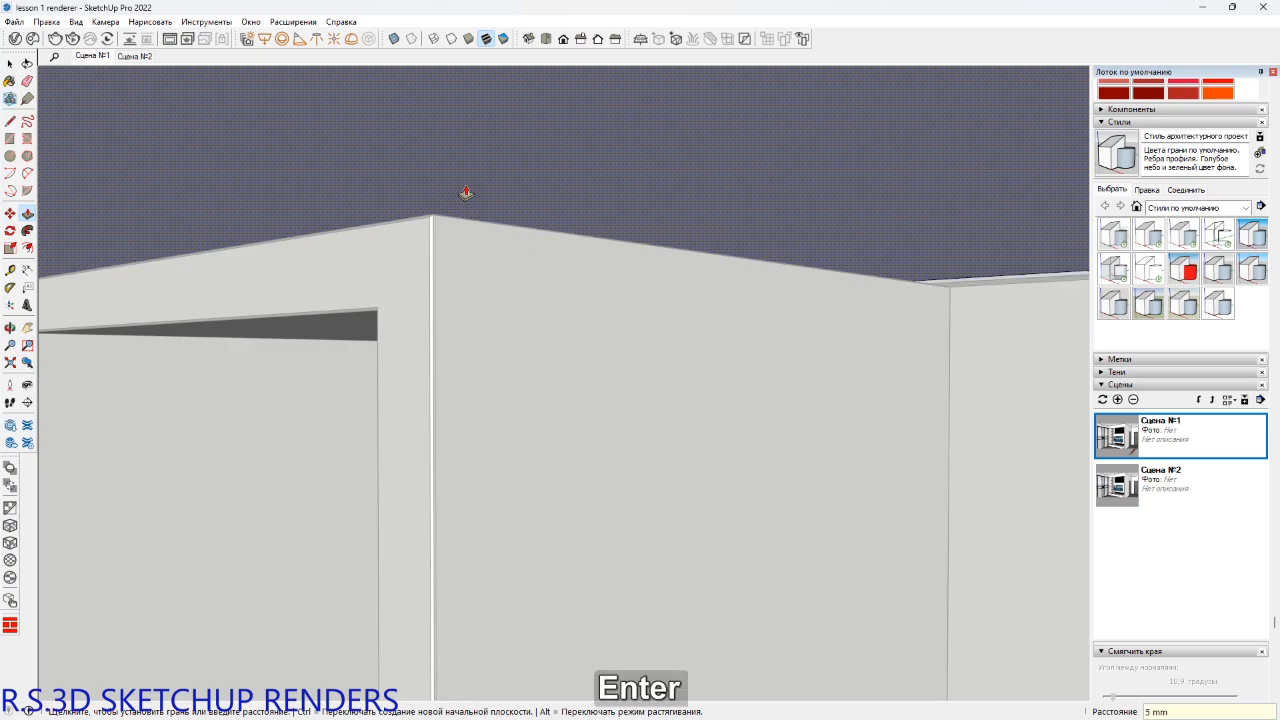
scroll(466, 190, "down", 3)
scroll(468, 189, "down", 5)
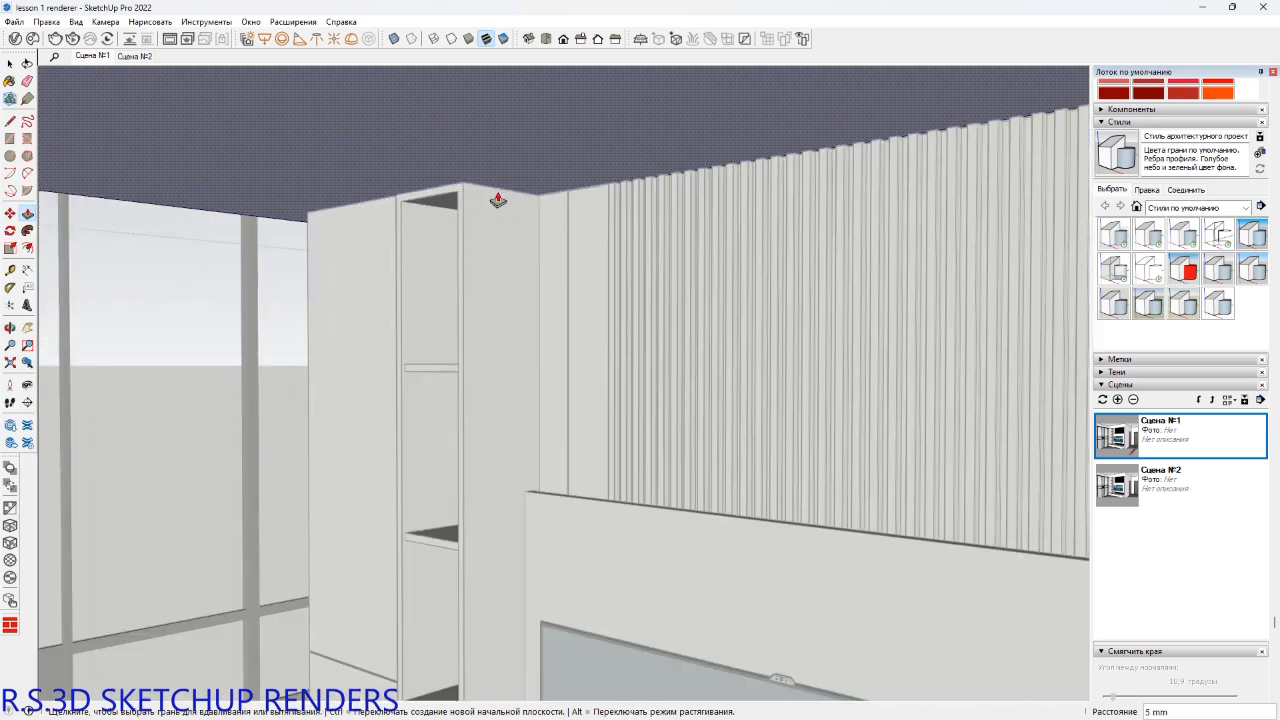
middle_click_drag(497, 199, 1054, 158, "shift")
middle_click_drag(427, 235, 494, 223)
key("space")
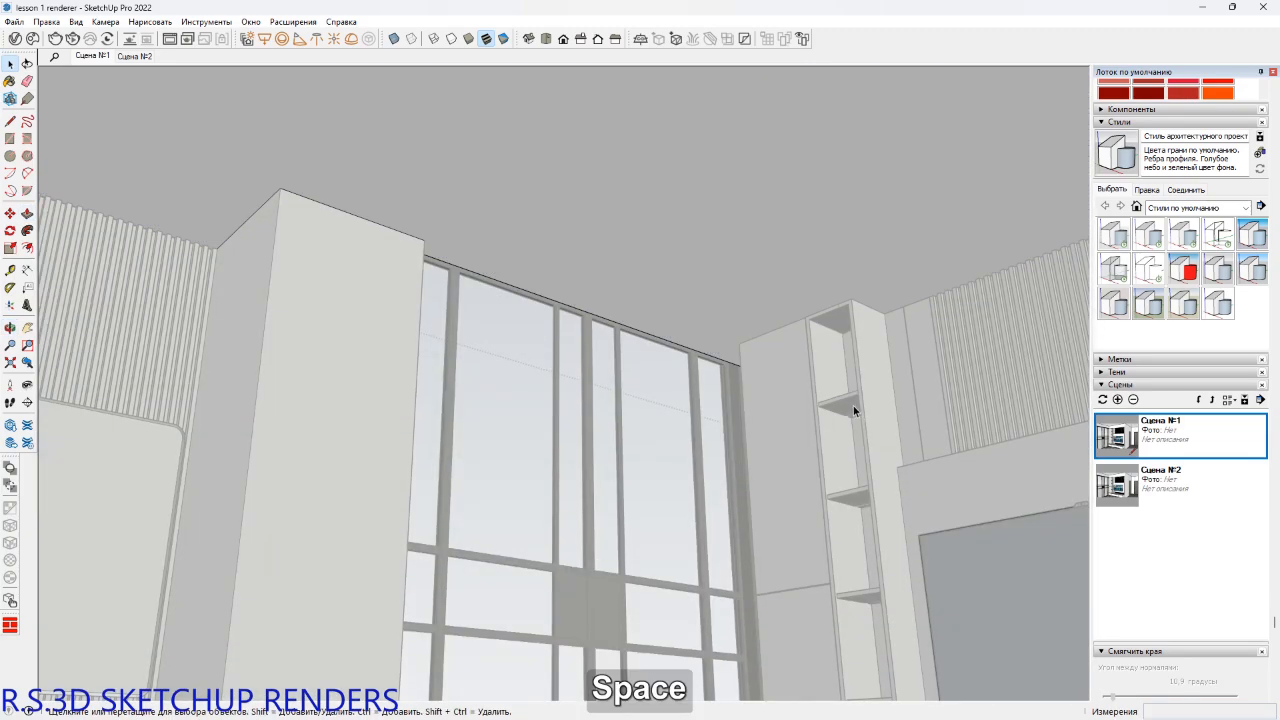
key("Escape")
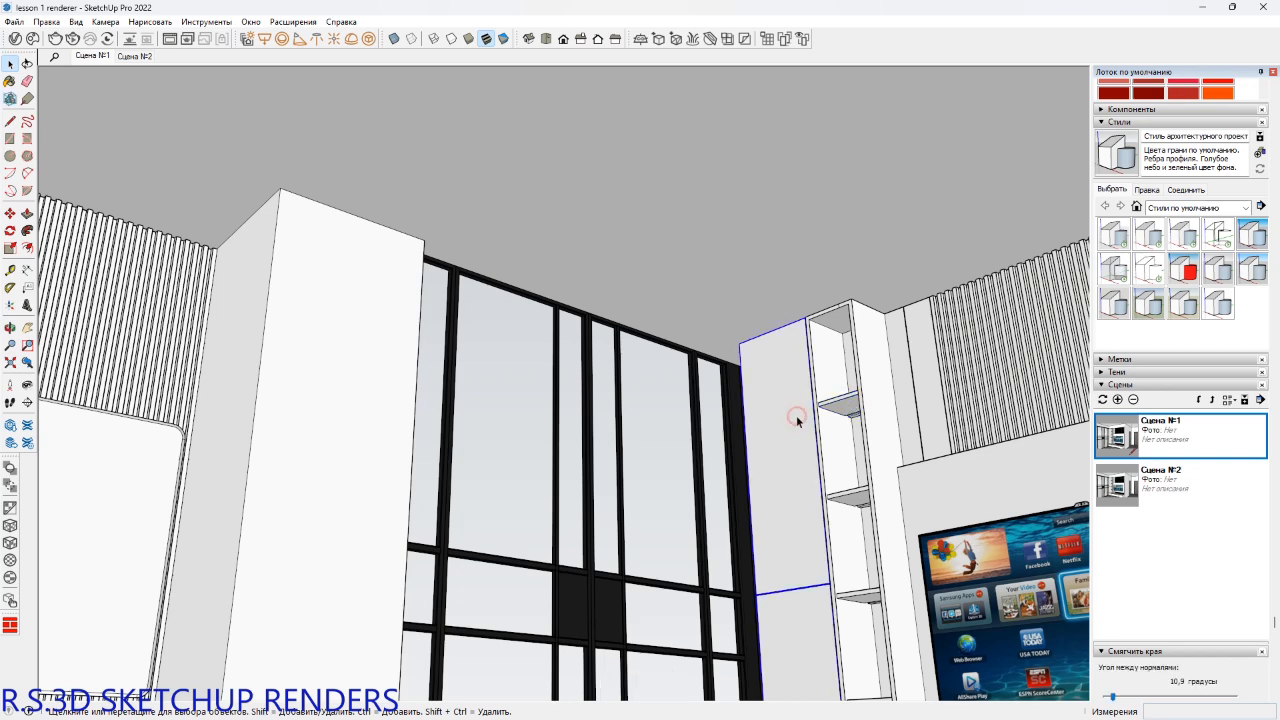
Hide the tall cabinet's upper door, shelf frame and upper shelves beside the sliding glass door.
key("2")
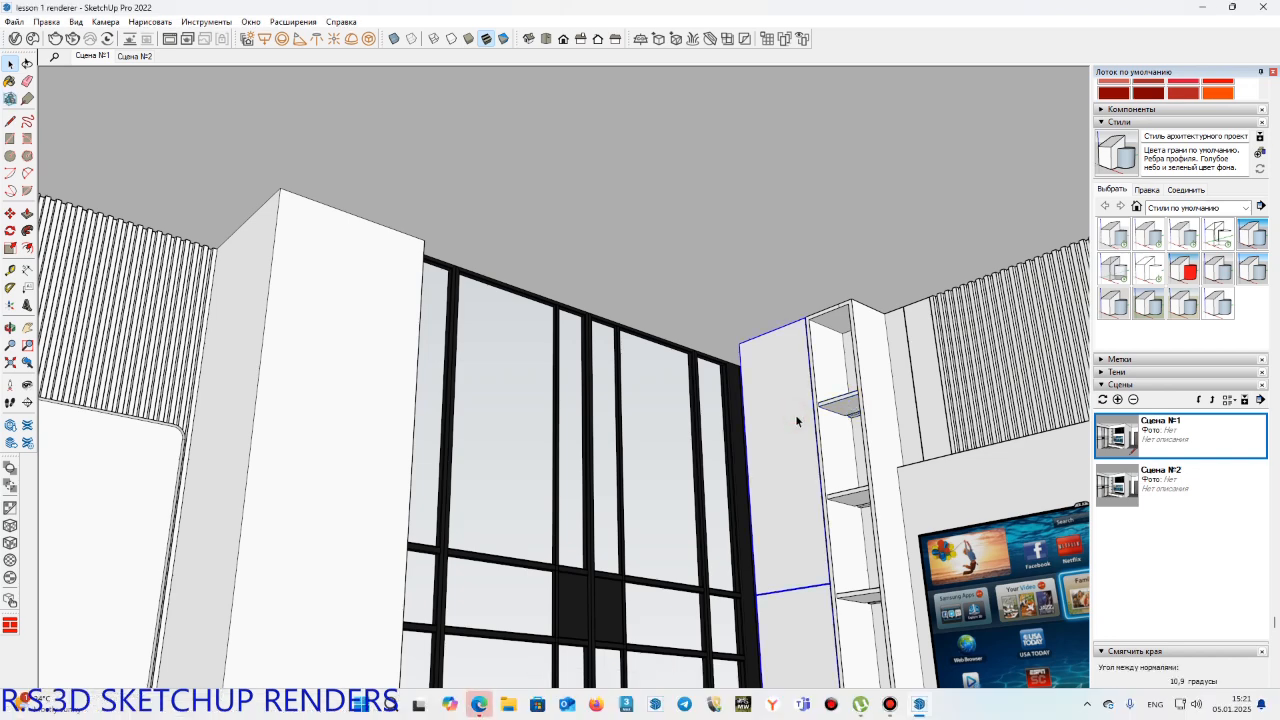
mouse_move(796, 416)
middle_mouse_down()
mouse_move(793, 447)
mouse_move(779, 411)
middle_mouse_up()
key("alt")
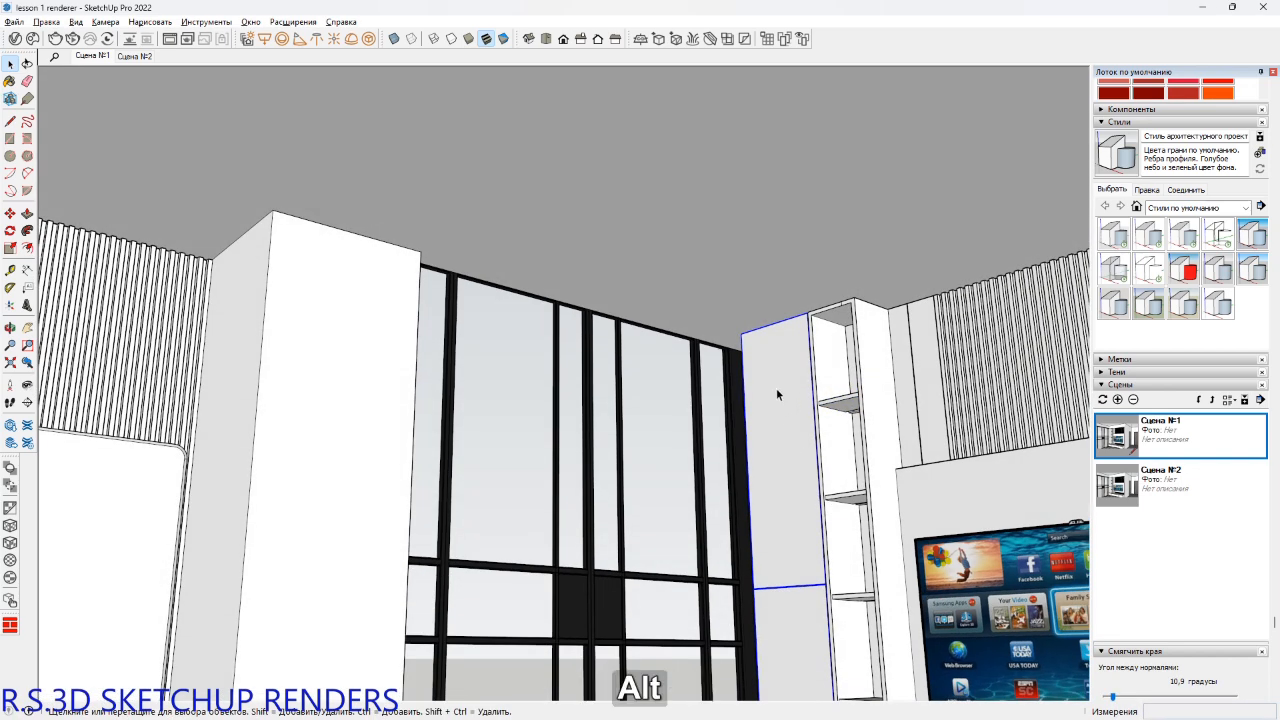
key("alt+2")
key("alt+2")
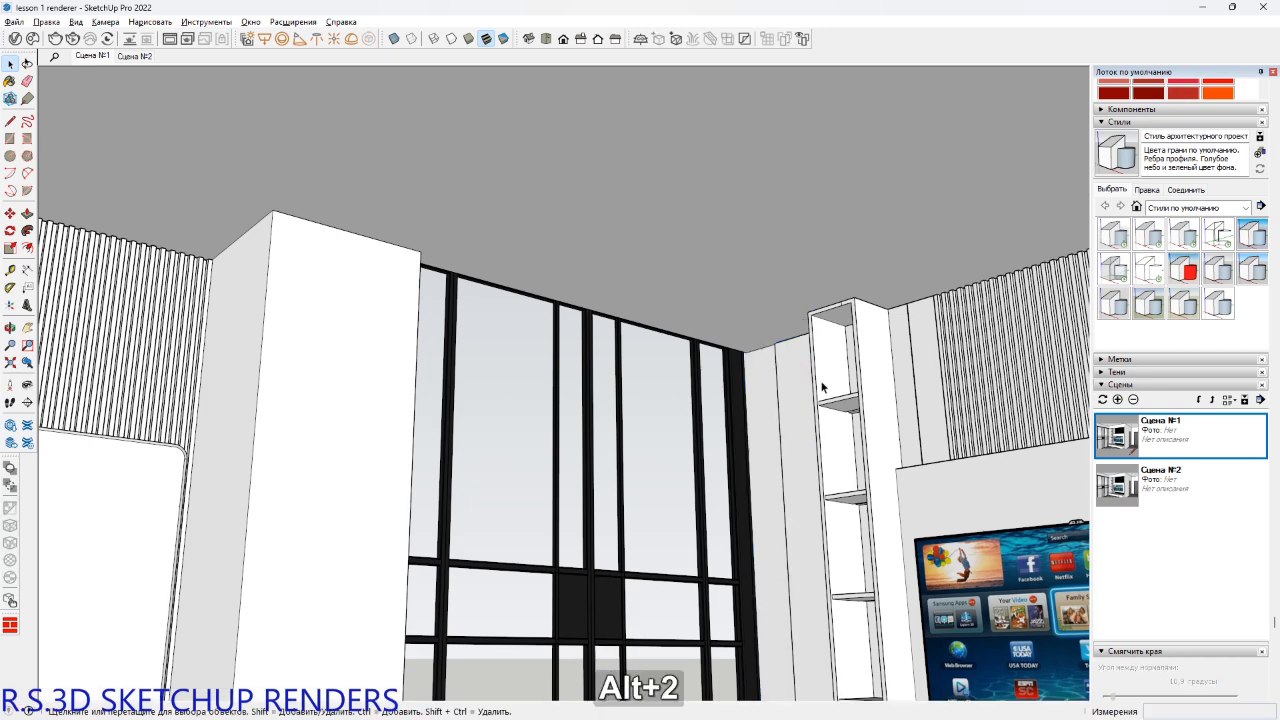
left_click(822, 383)
key("alt+2")
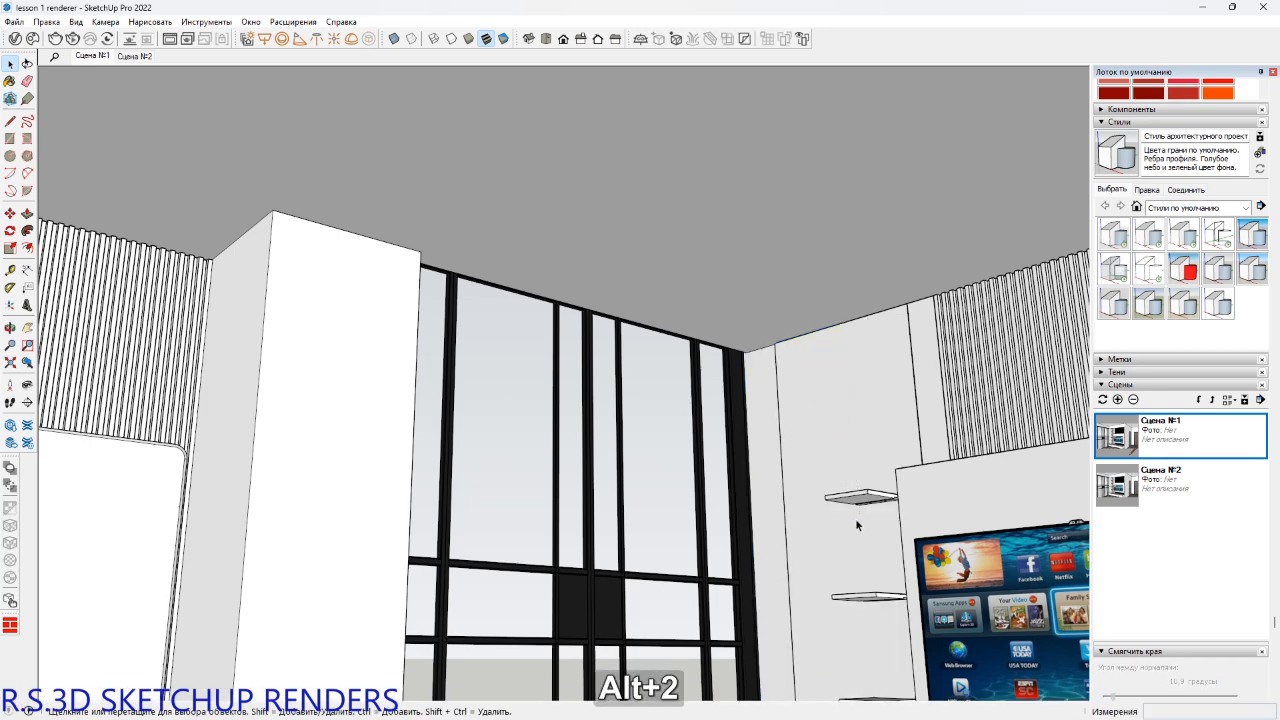
Inside the ceiling group, draw a line 200 mm out from the column corner and on to the TV wall, parallel to the sliding door.
left_click(355, 215)
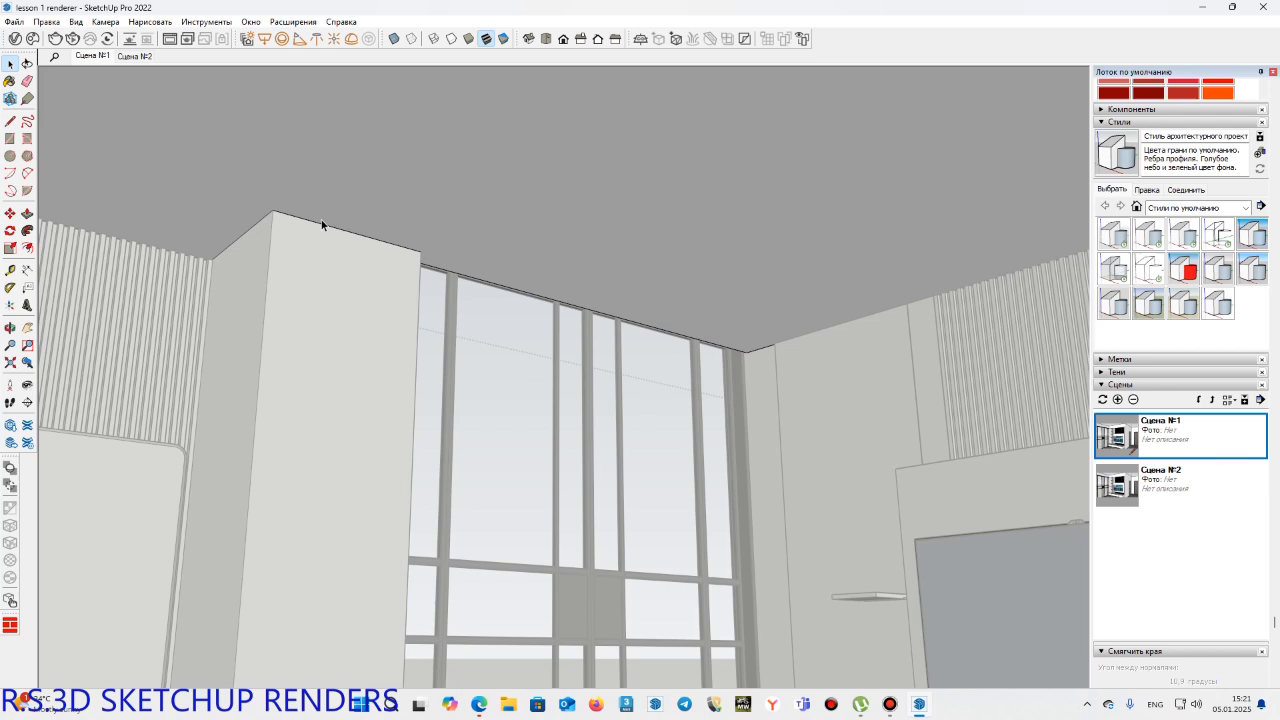
key("l")
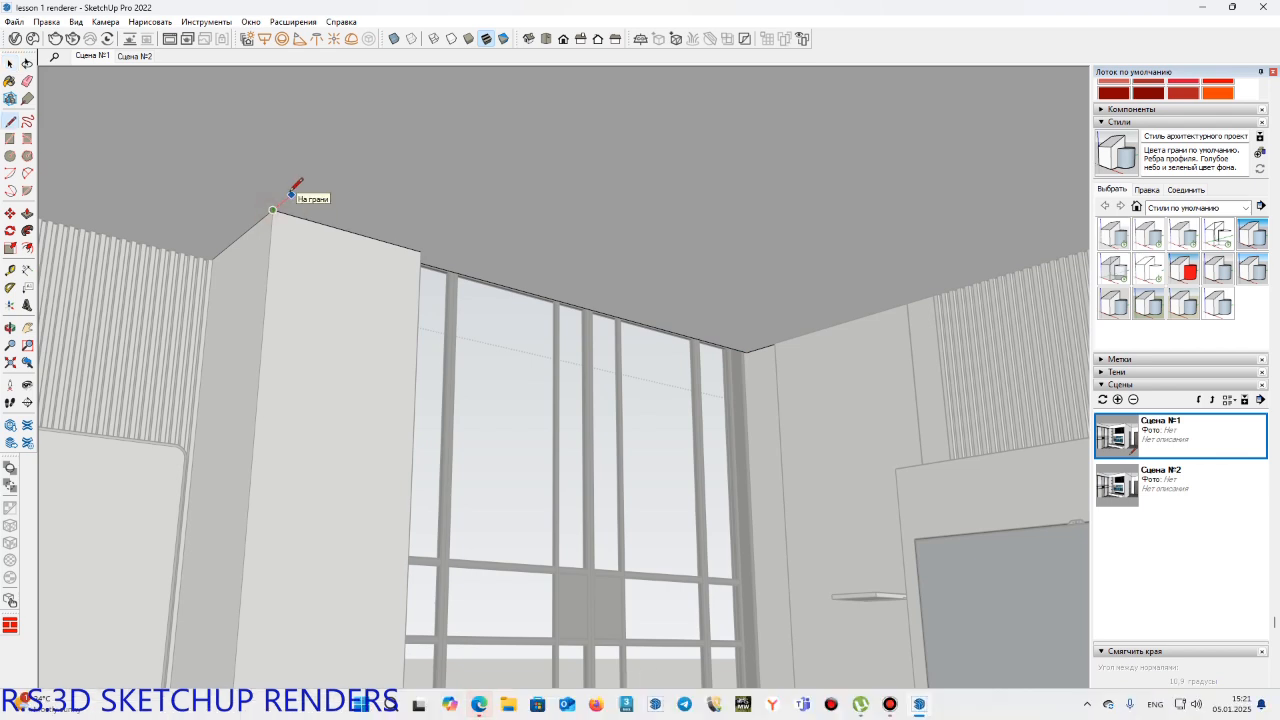
type("200")
key("Return")
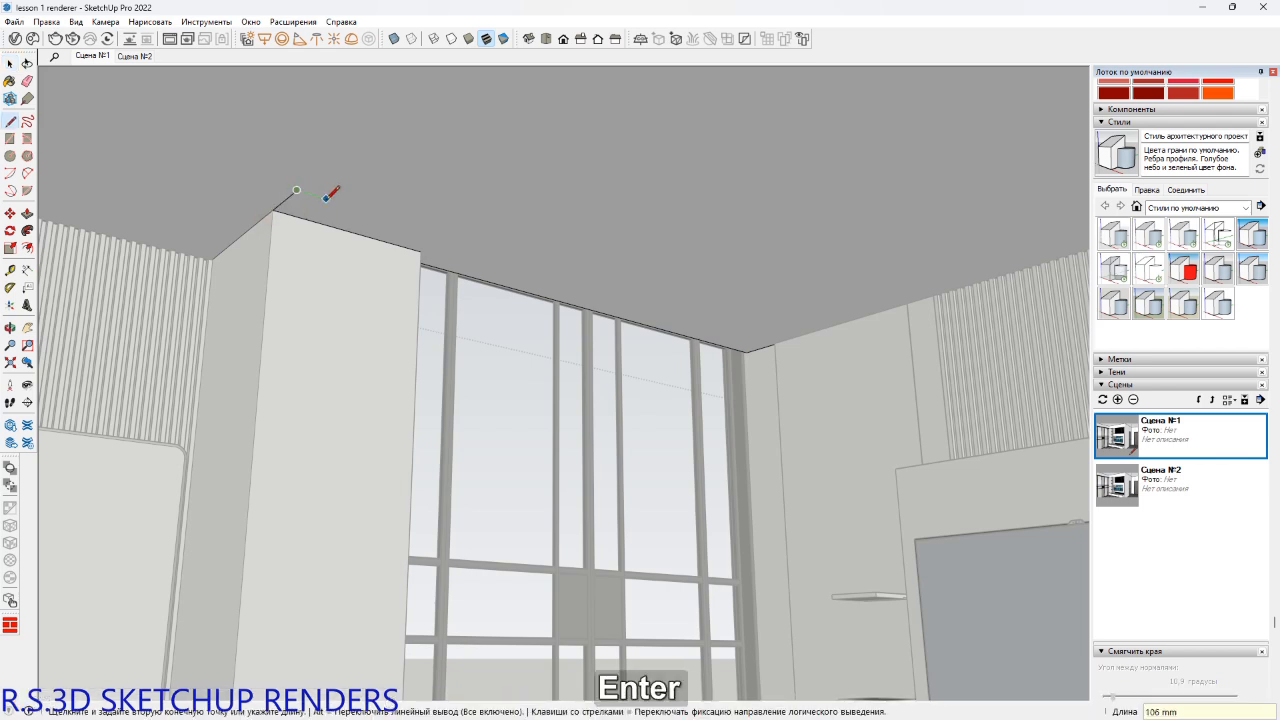
key("shift")
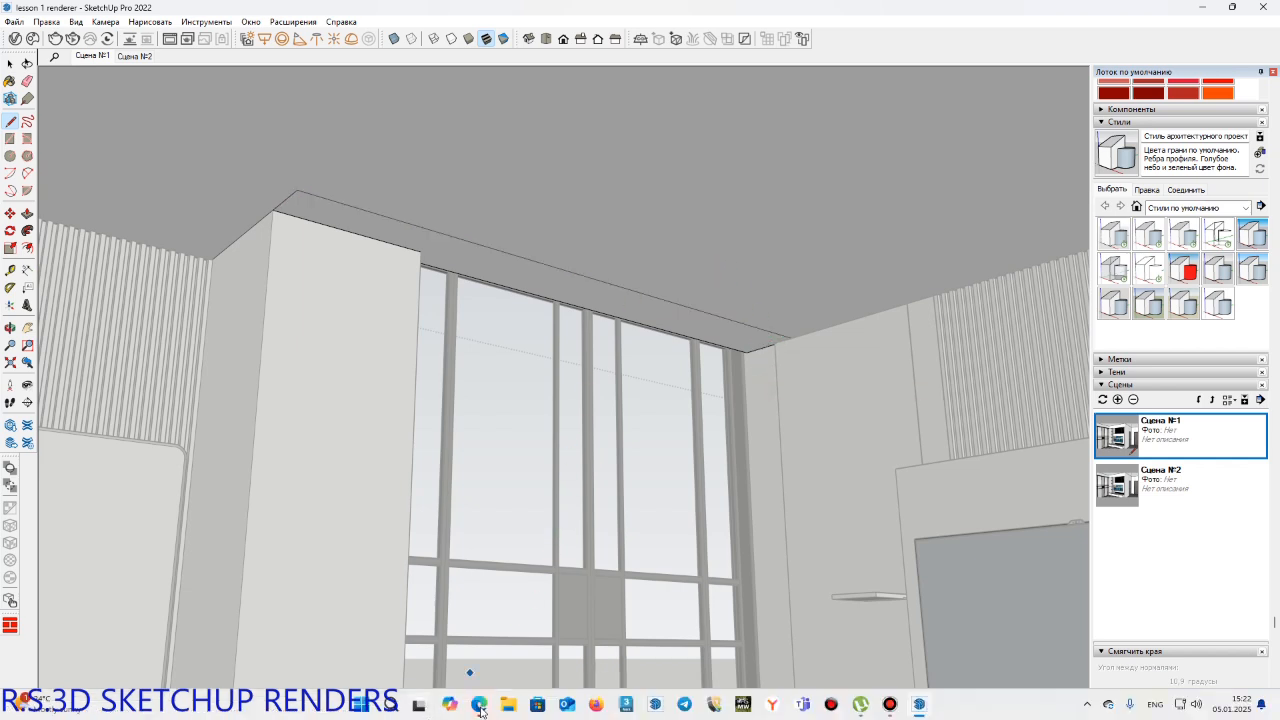
mouse_move(481, 708)
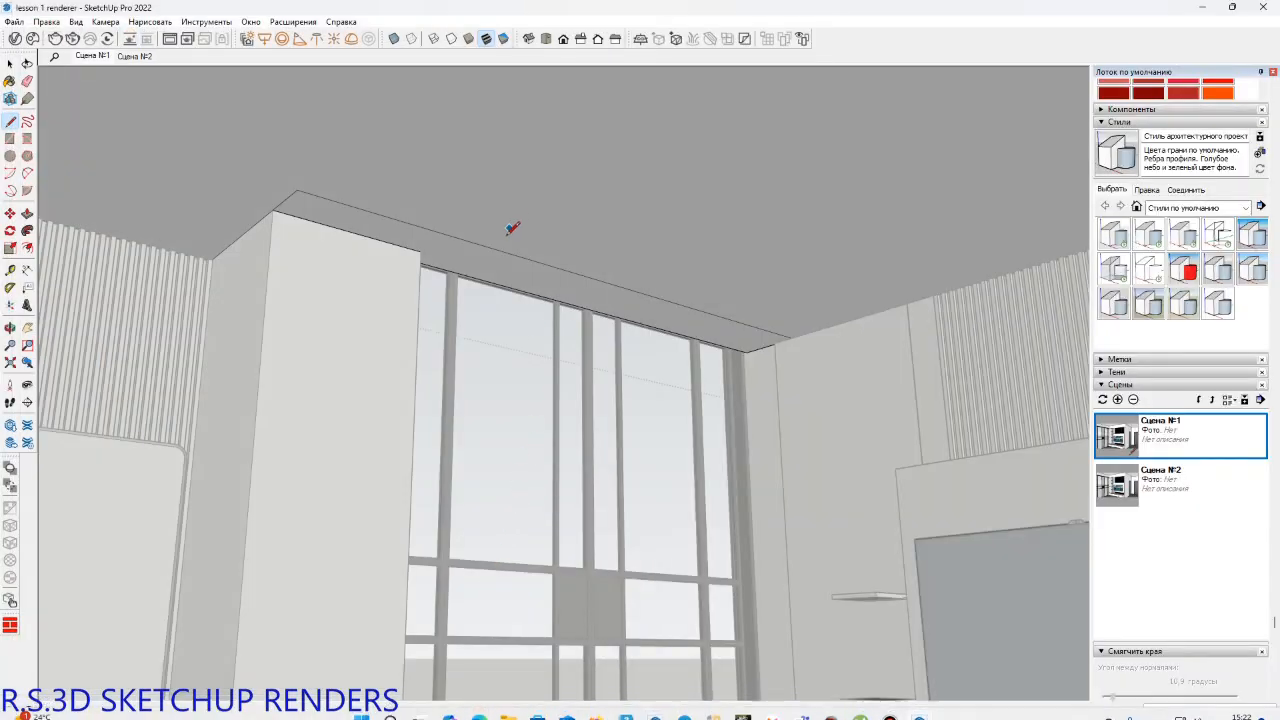
Push the ceiling strip above the sliding door 150 mm upward to form a recess, and close the group.
middle_click_drag(531, 249, 543, 251)
key("p")
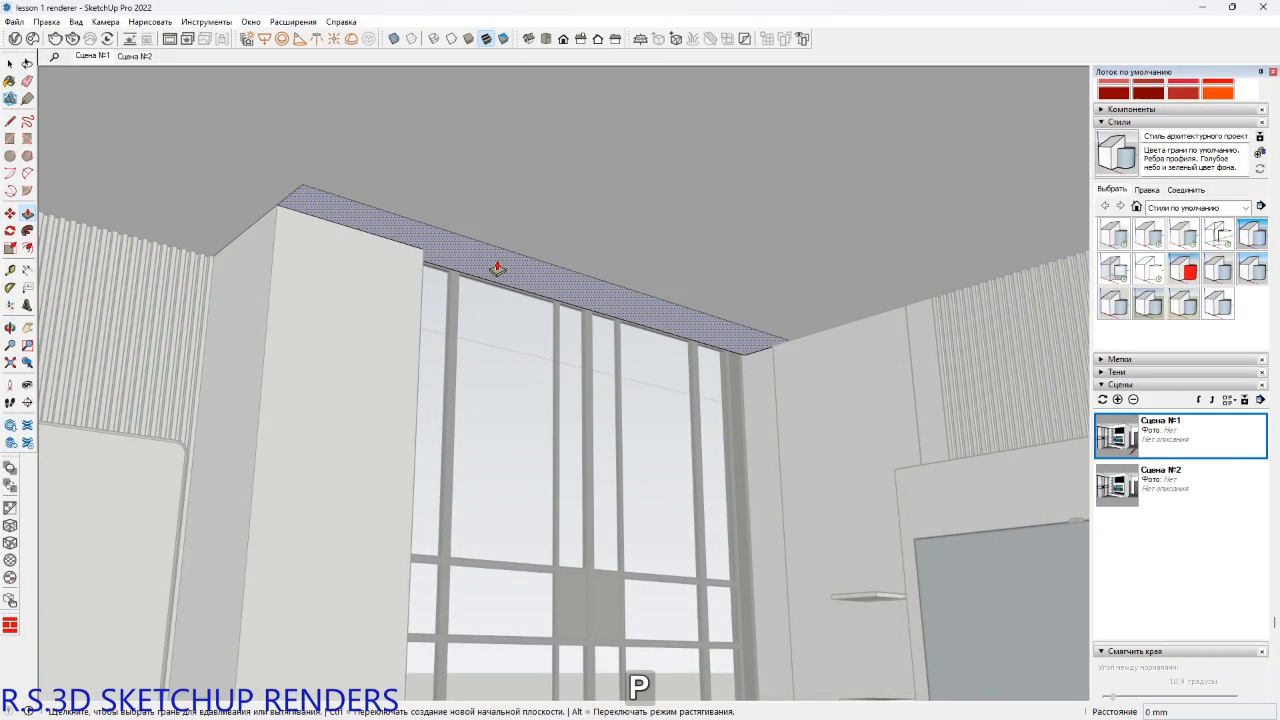
left_click(494, 263)
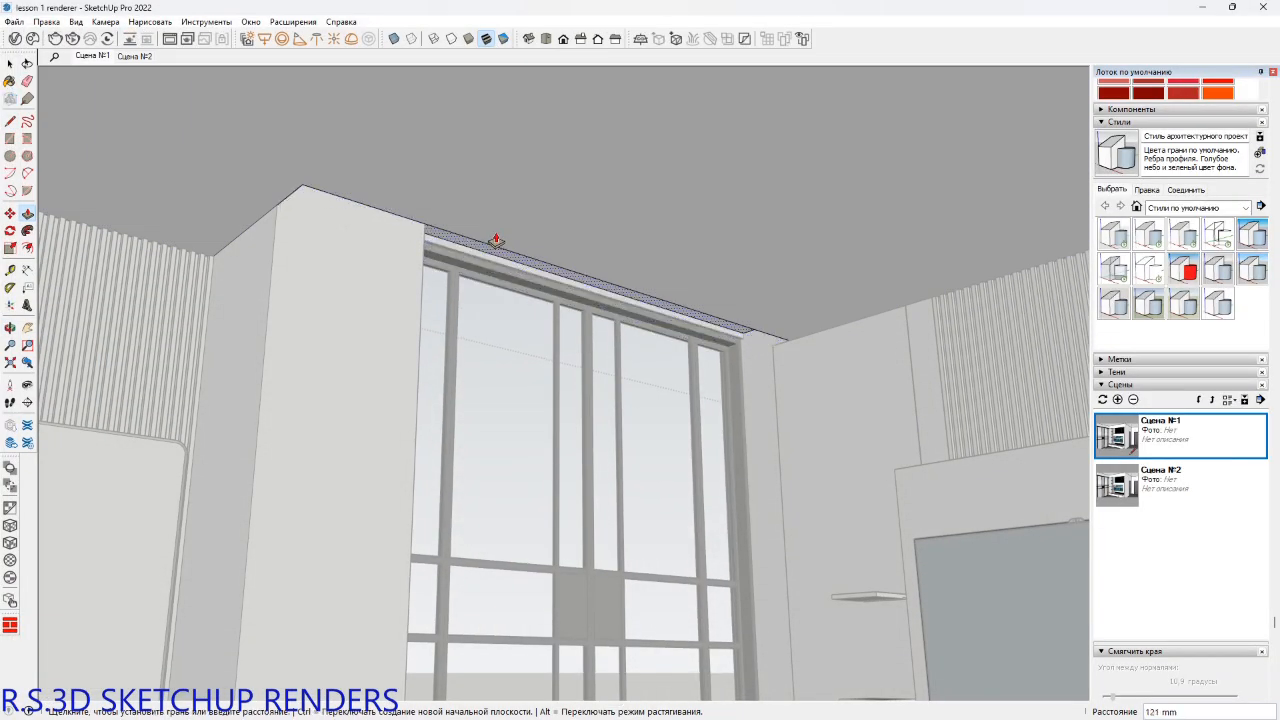
type("15")
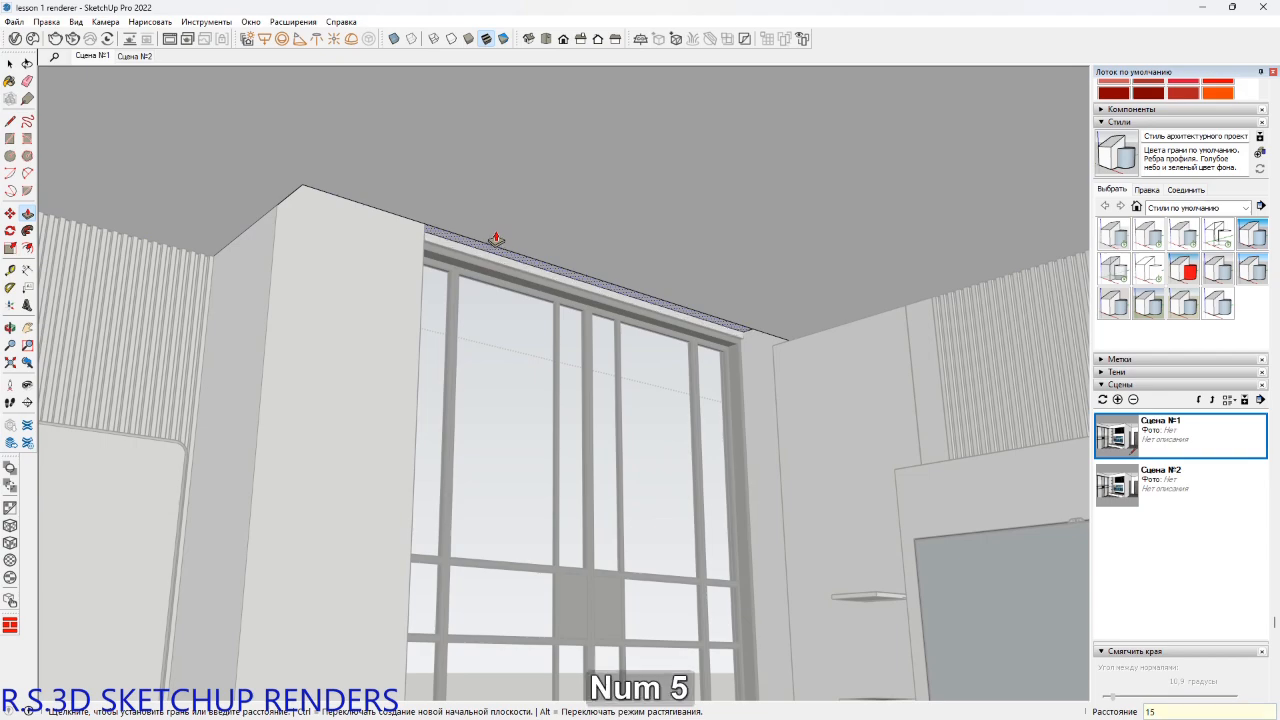
type("0")
key("Return")
middle_click_drag(686, 306, 571, 417)
key("space")
key("Escape")
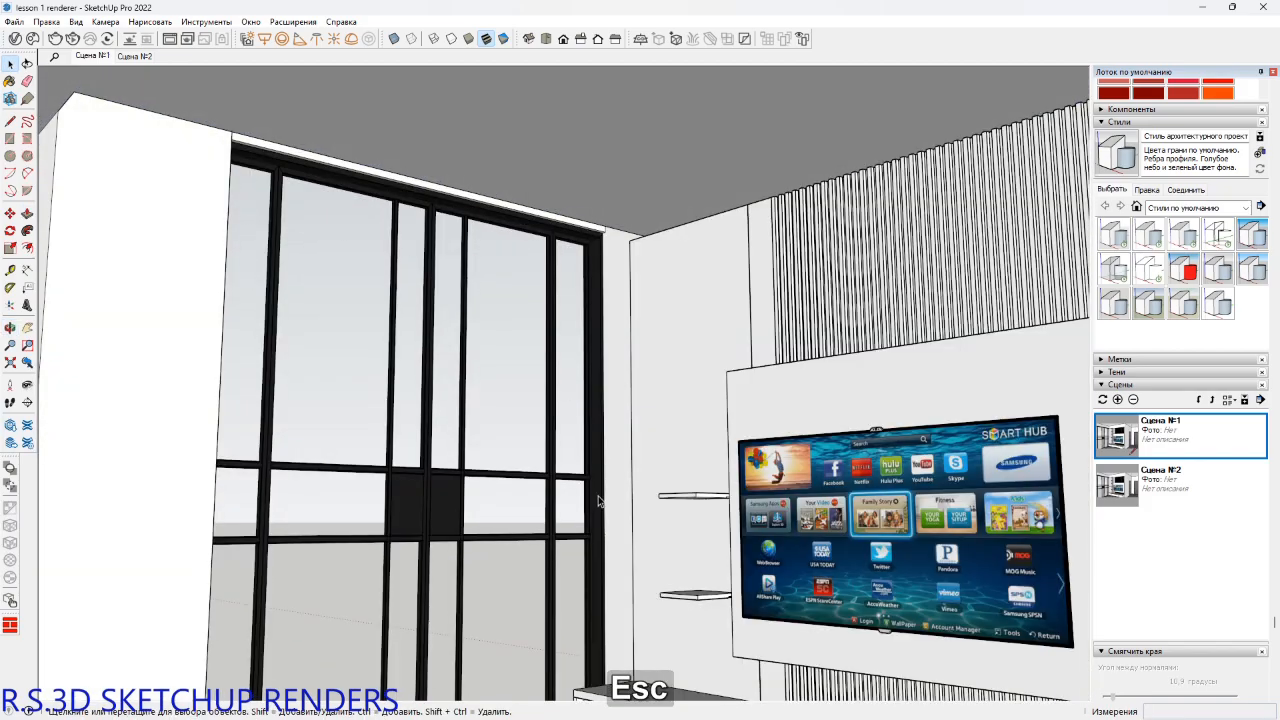
middle_click_drag(600, 500, 593, 430, "shift")
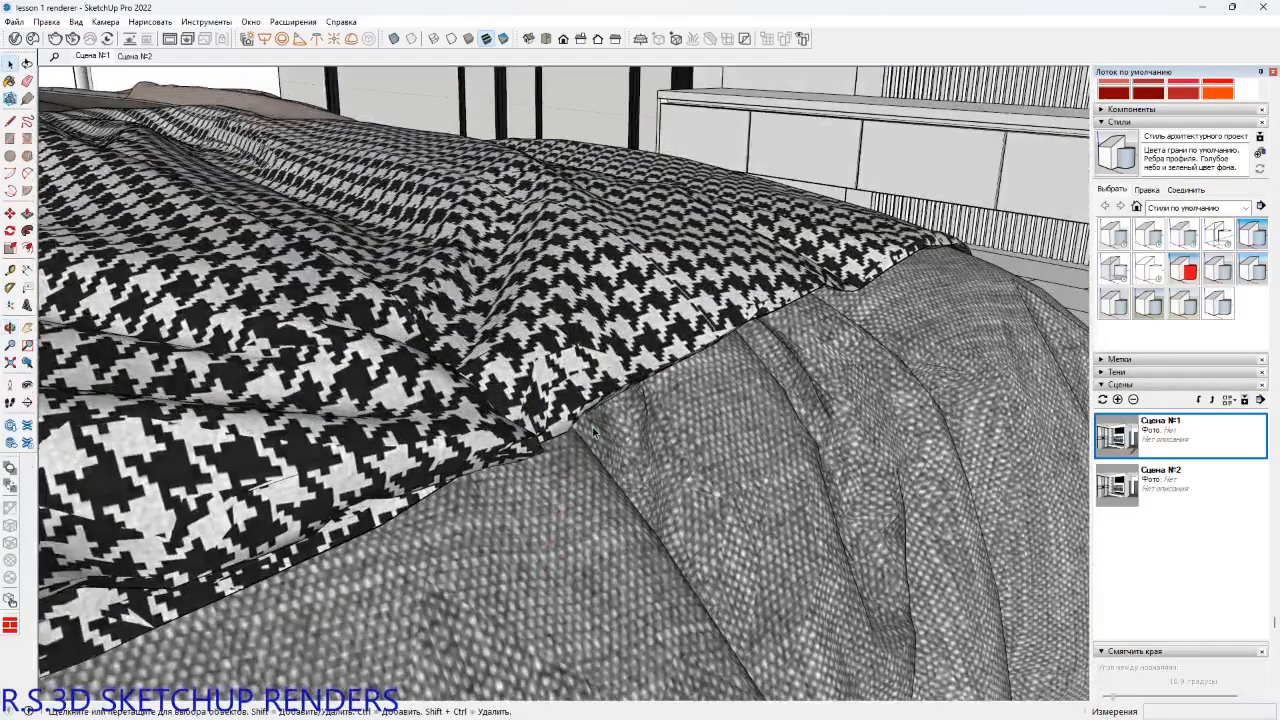
Hide the bed and the wooden floor to clear the view up to the ceiling.
left_click(619, 354)
middle_click_drag(621, 356, 585, 288)
key("super")
middle_click_drag(983, 219, 897, 217)
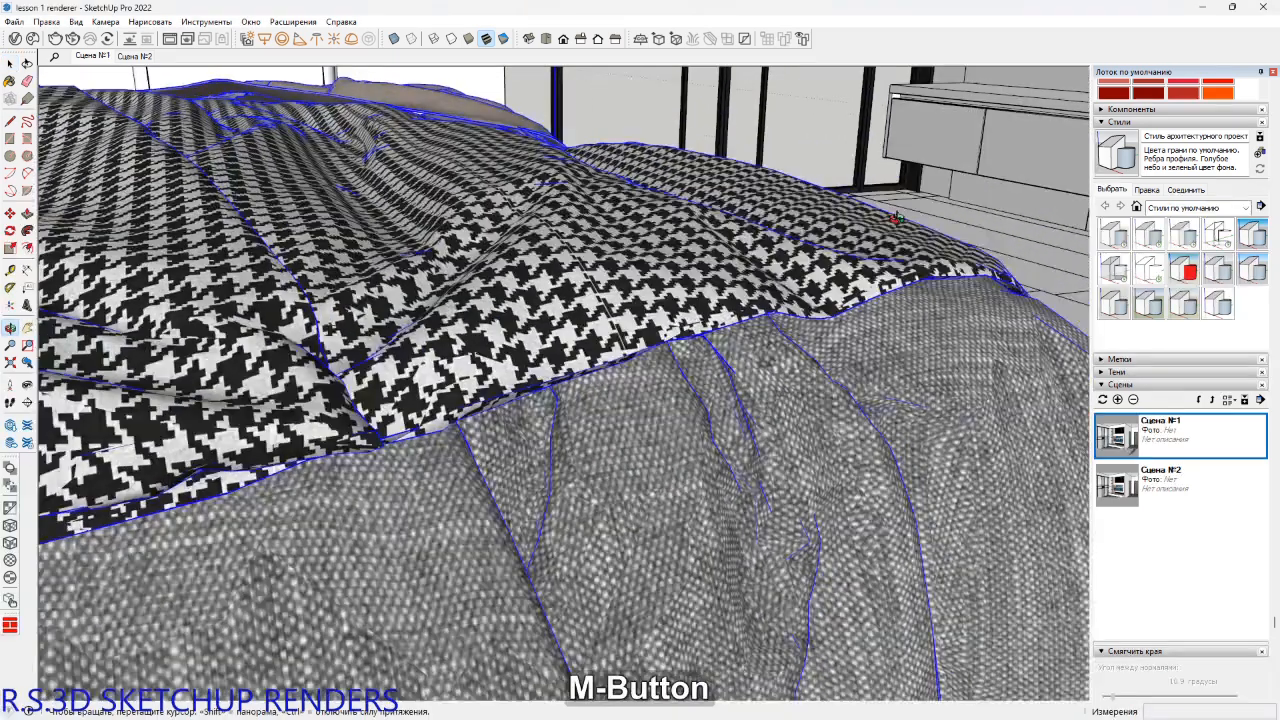
key("alt+2")
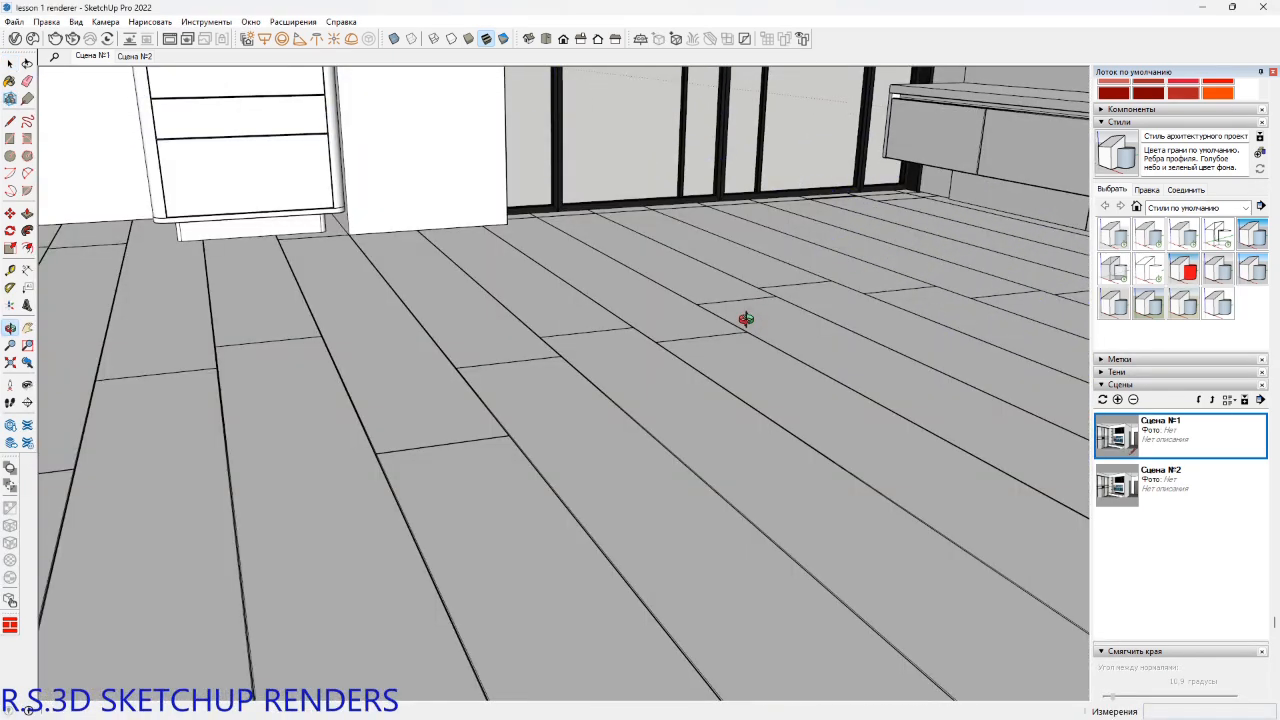
left_click(750, 330)
key("alt+2")
middle_click_drag(748, 323, 718, 445)
scroll(695, 415, "up", 2)
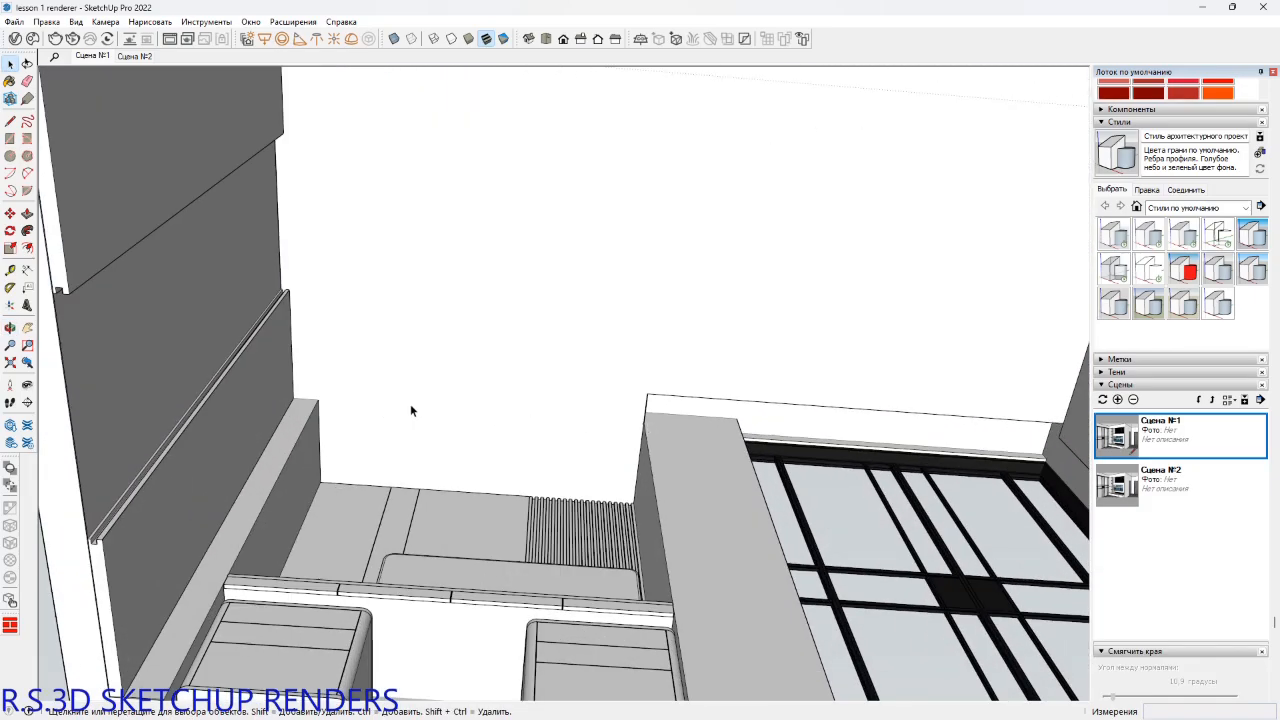
Open the ceiling group for editing and select its large ceiling face.
middle_click_drag(470, 405, 528, 538)
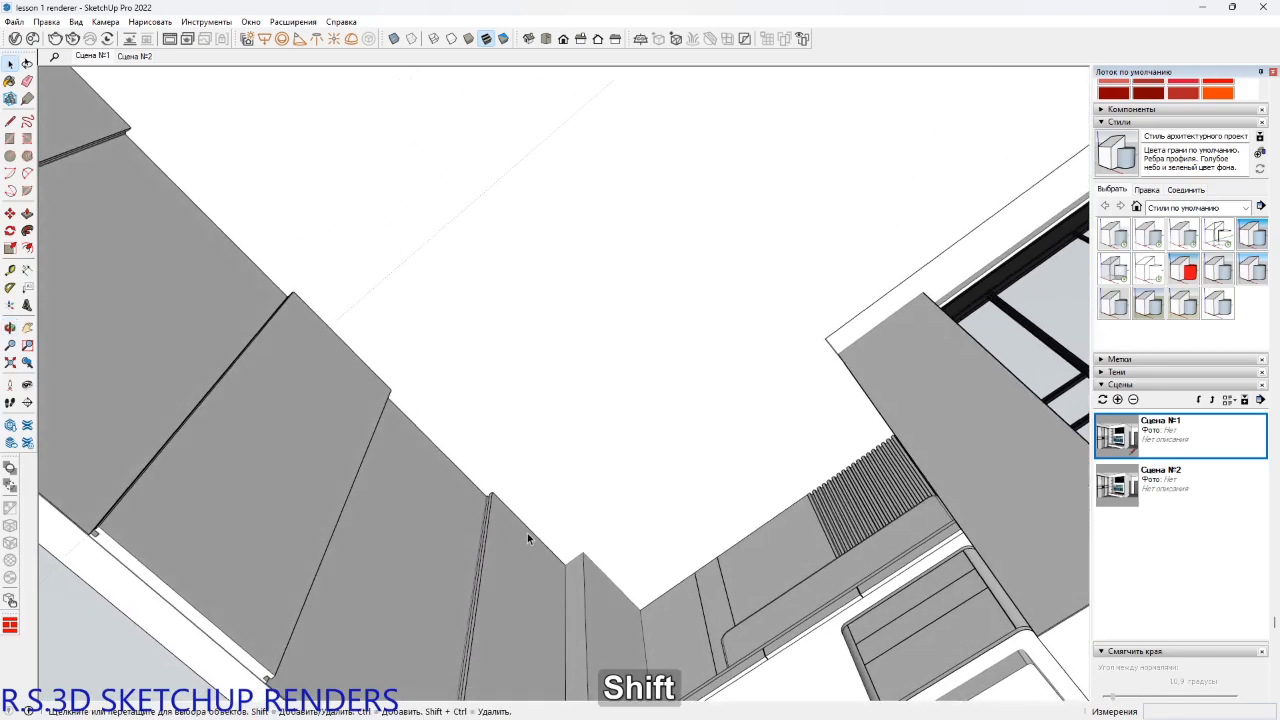
key("space")
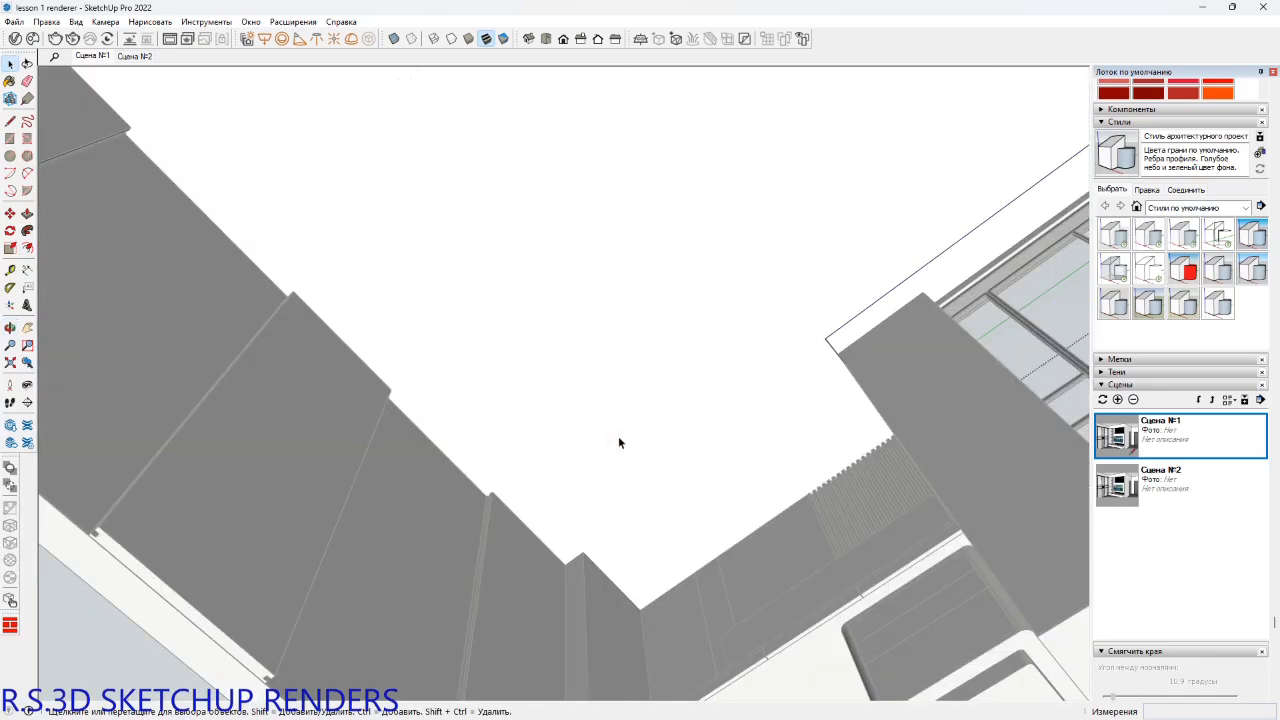
left_click(618, 443)
Try to offset the outline of the ceiling face inward by 180 mm.
key("f")
left_click(638, 405)
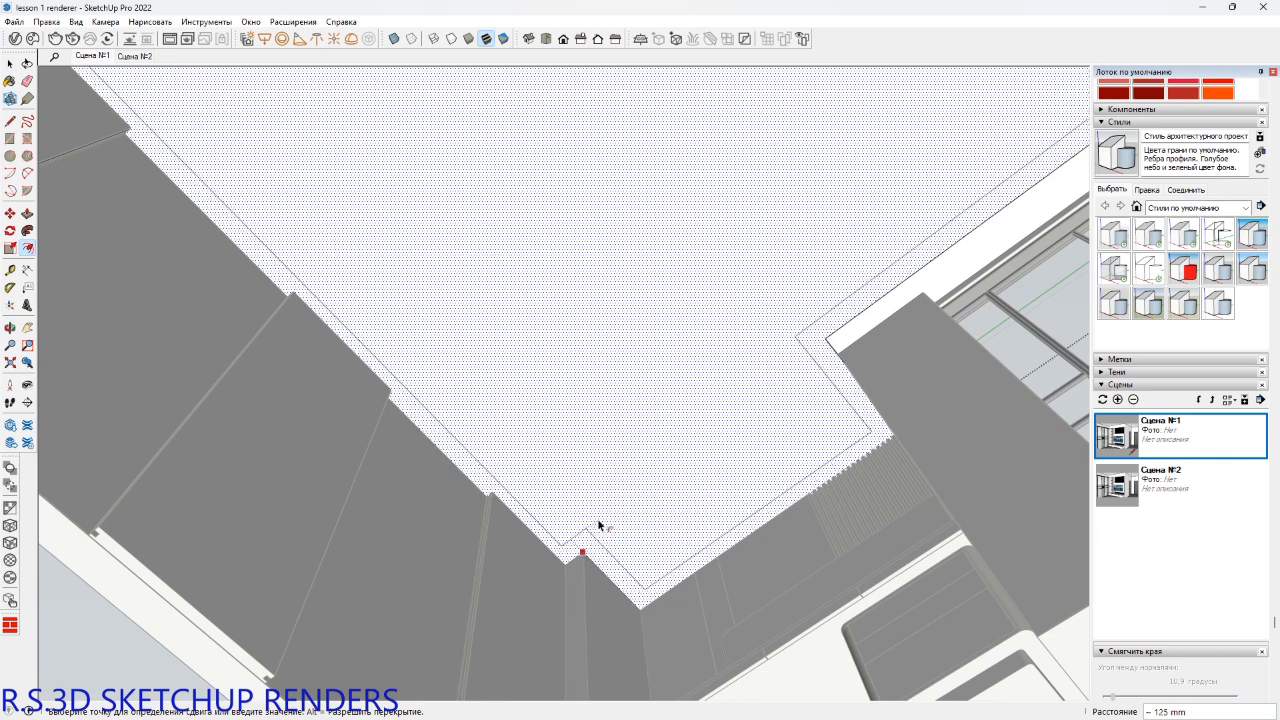
type("1")
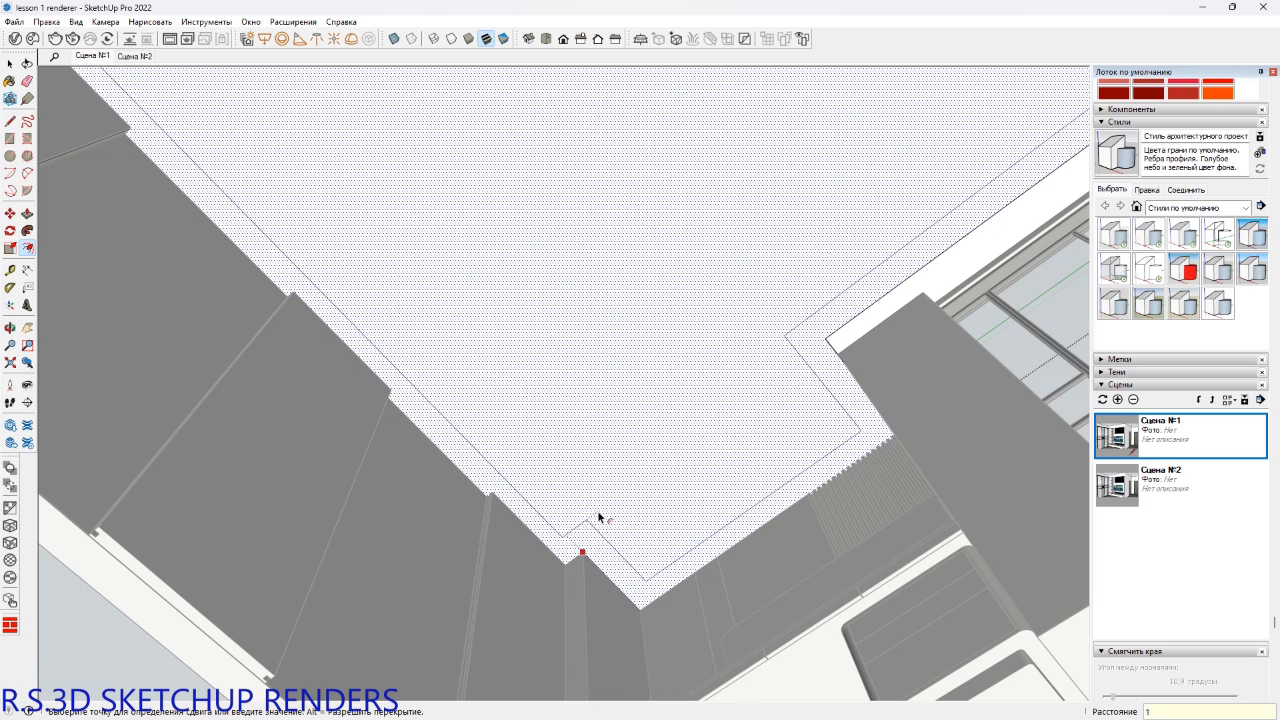
type("80")
key("Return")
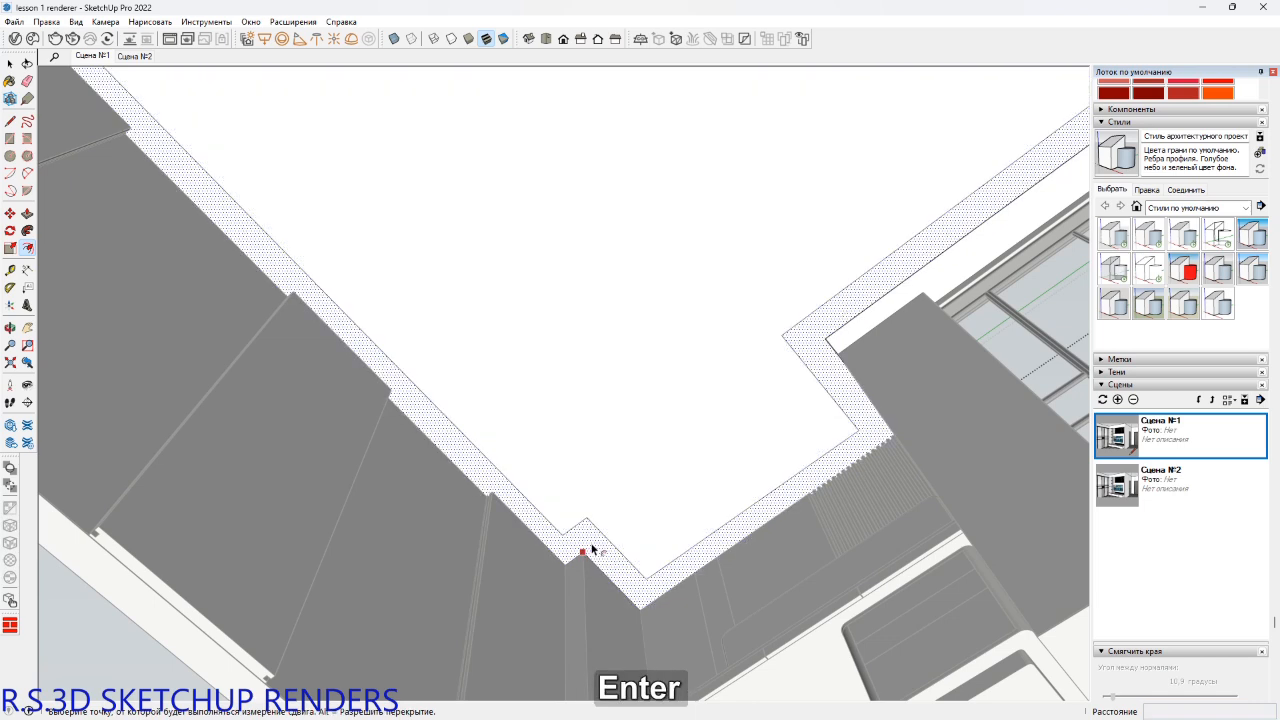
scroll(585, 540, "up", 2)
key("shift")
middle_click_drag(573, 527, 849, 560, "shift")
middle_click_drag(752, 500, 409, 580, "shift")
key("ctrl+z")
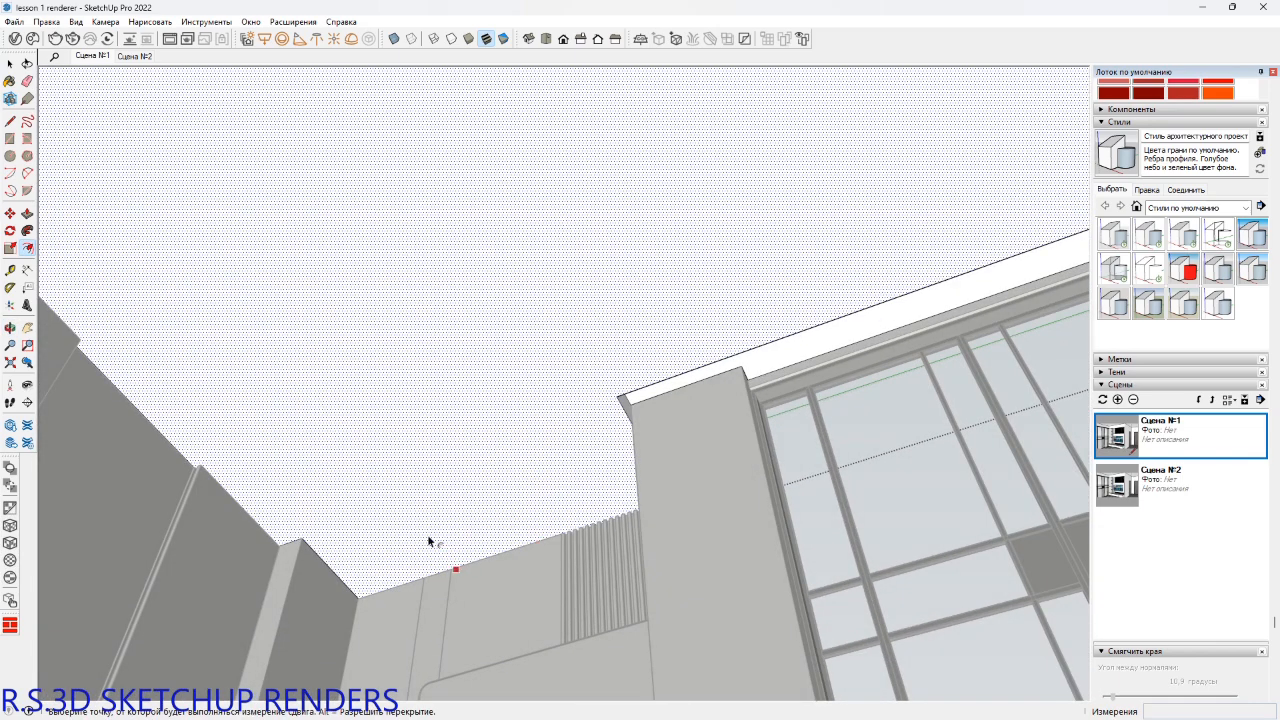
Draw a ceiling line along the green axis from the small wall projection's corner to the column corner beside the sliding door.
middle_click_drag(322, 562, 578, 497, "shift")
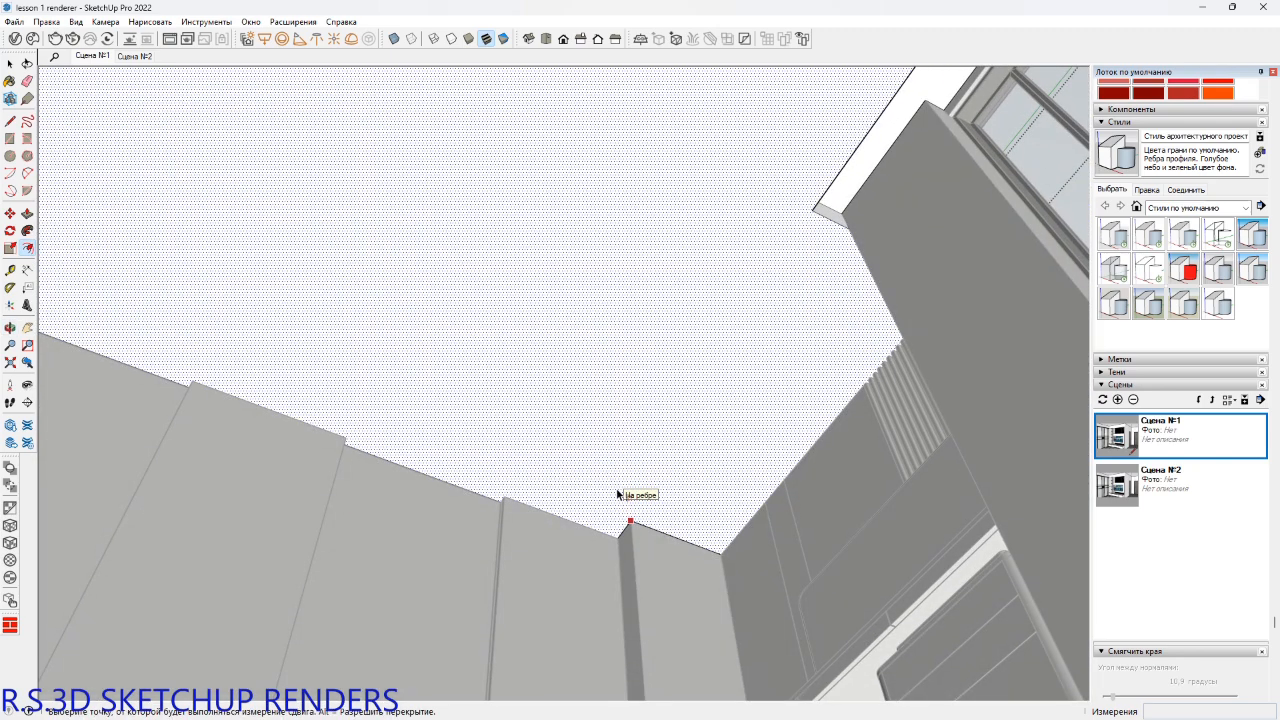
key("l")
left_click(630, 520)
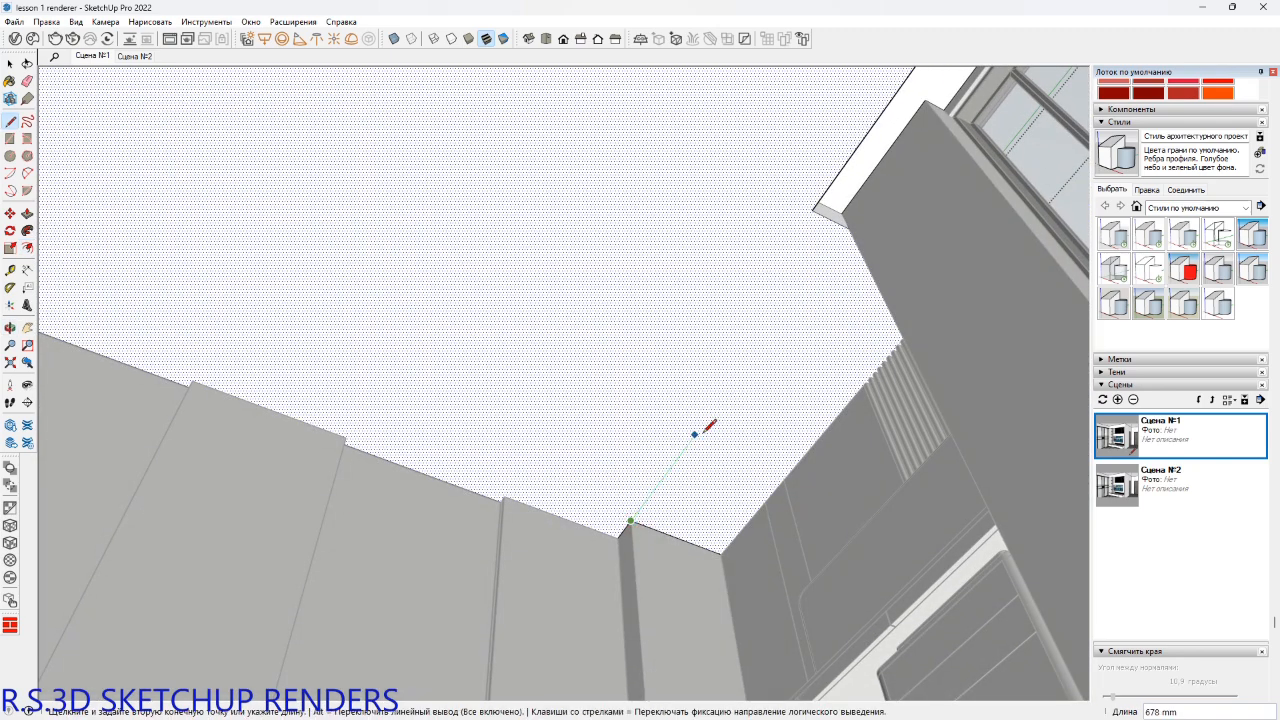
key("shift")
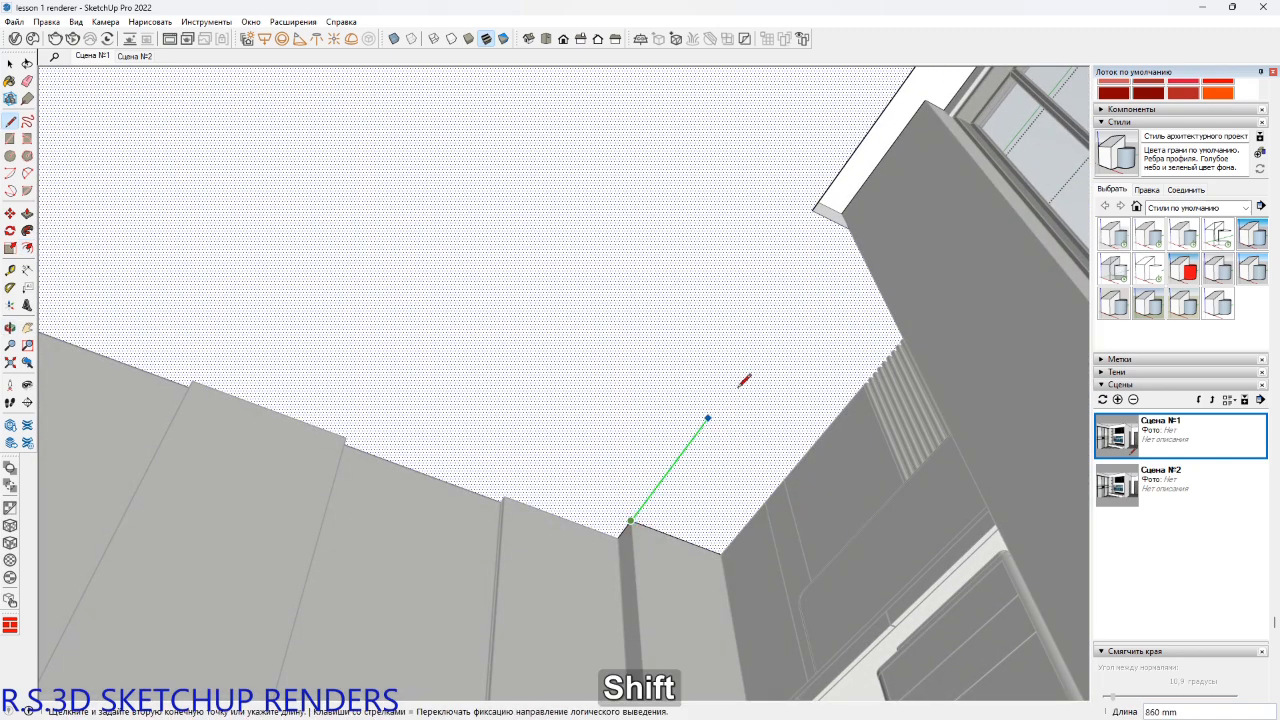
left_click(849, 228)
Continue the ceiling line along the red axis past the tall wall panels, and draw a 2000 mm line along the open-shelf wall.
mouse_move(803, 287)
middle_mouse_down()
mouse_move(643, 360)
mouse_move(811, 386)
mouse_move(772, 380)
middle_mouse_up()
middle_click_drag(369, 449, 398, 399, "shift")
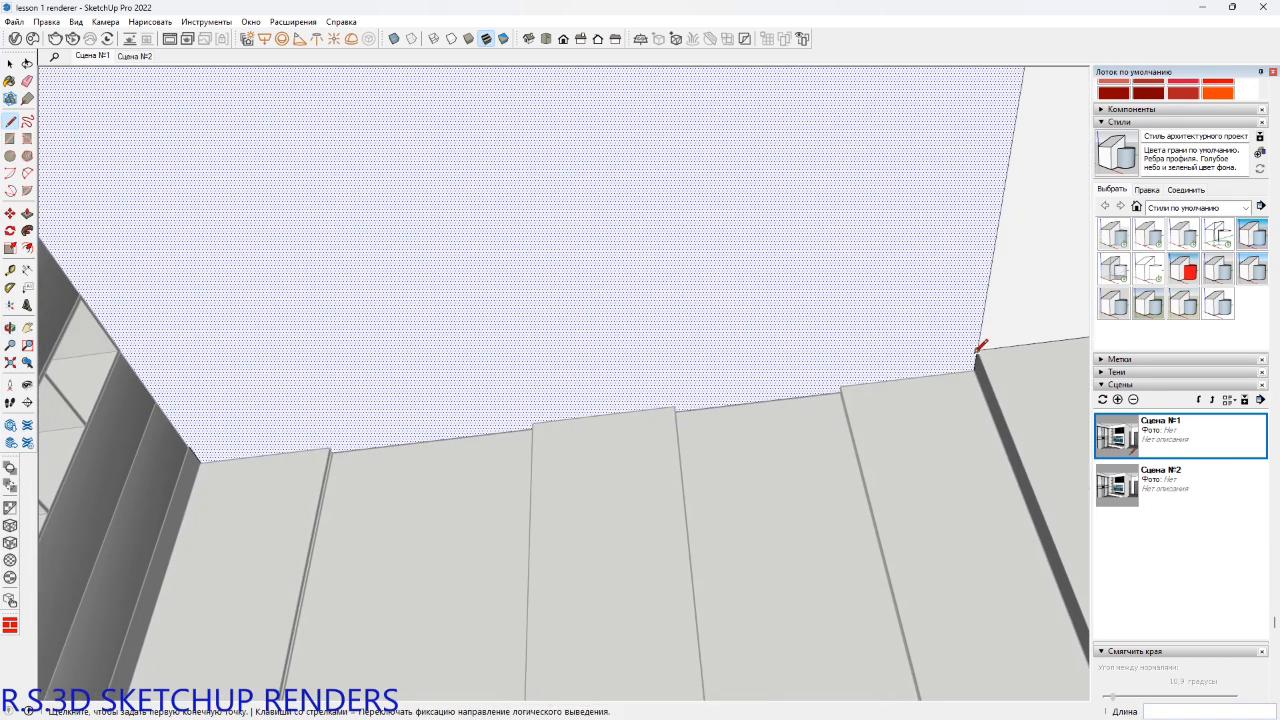
left_click(976, 351)
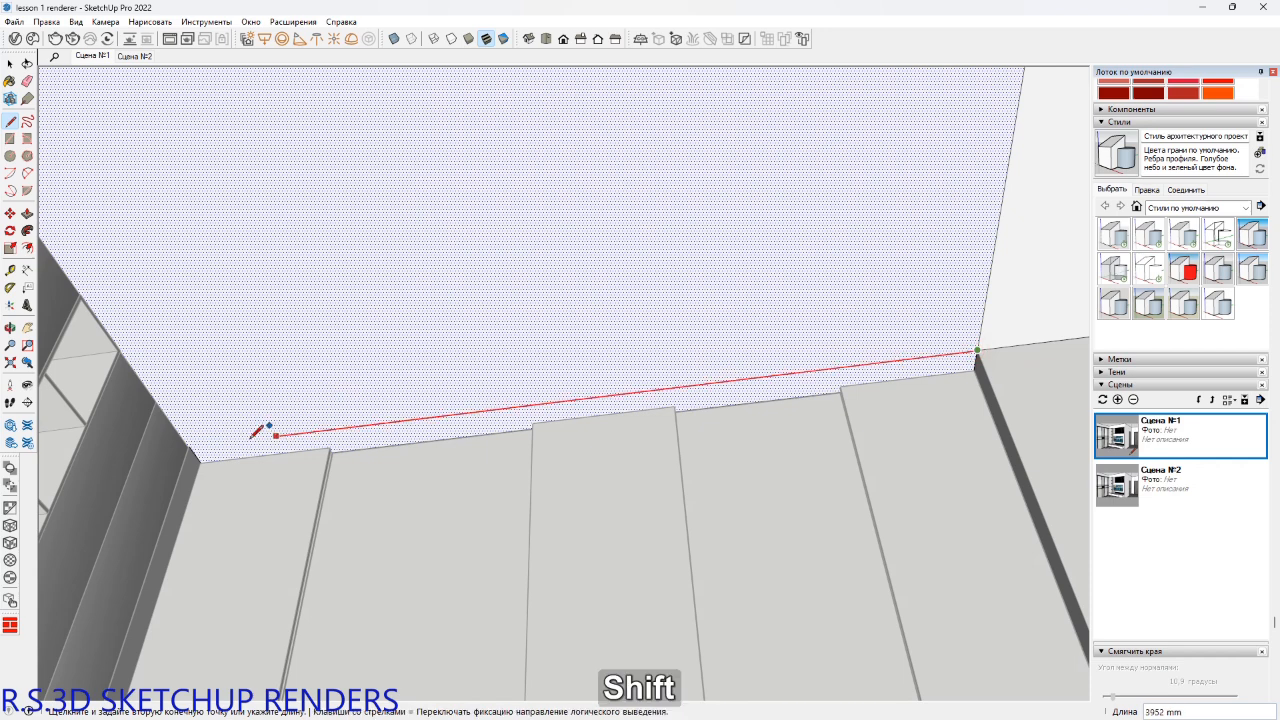
left_click(196, 458)
middle_click_drag(194, 457, 434, 406, "shift")
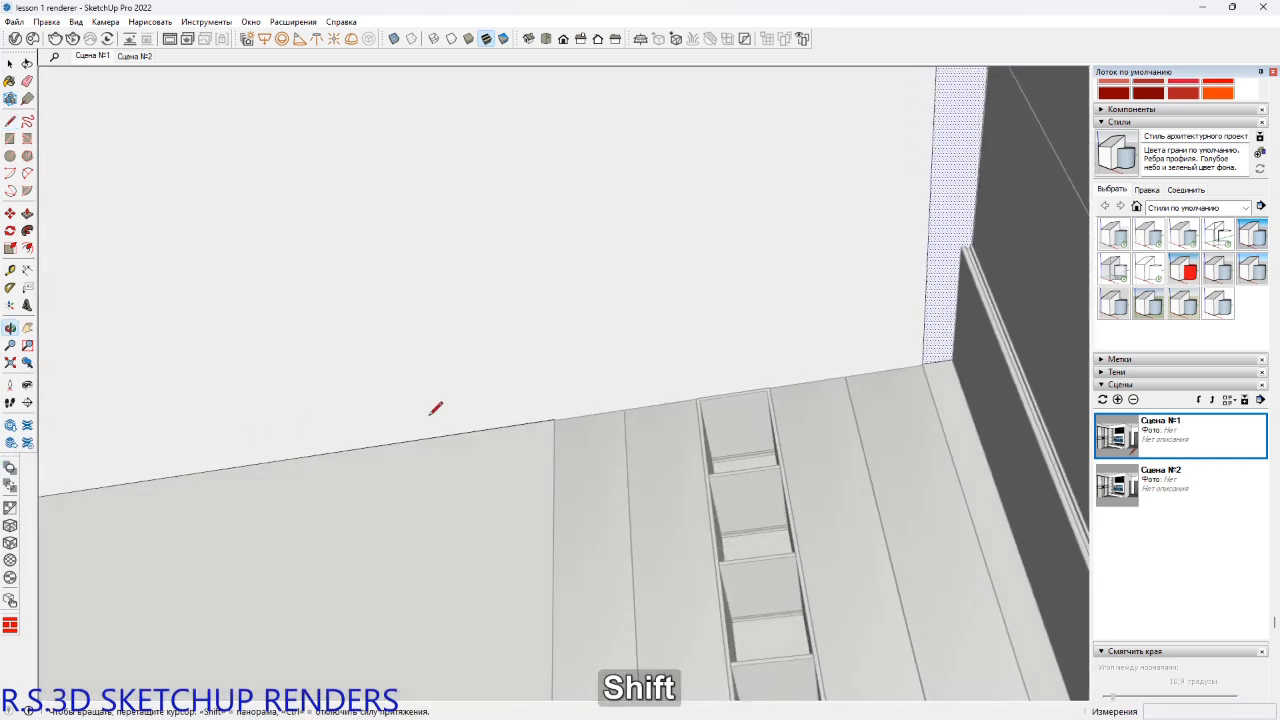
left_click(922, 363)
key("shift")
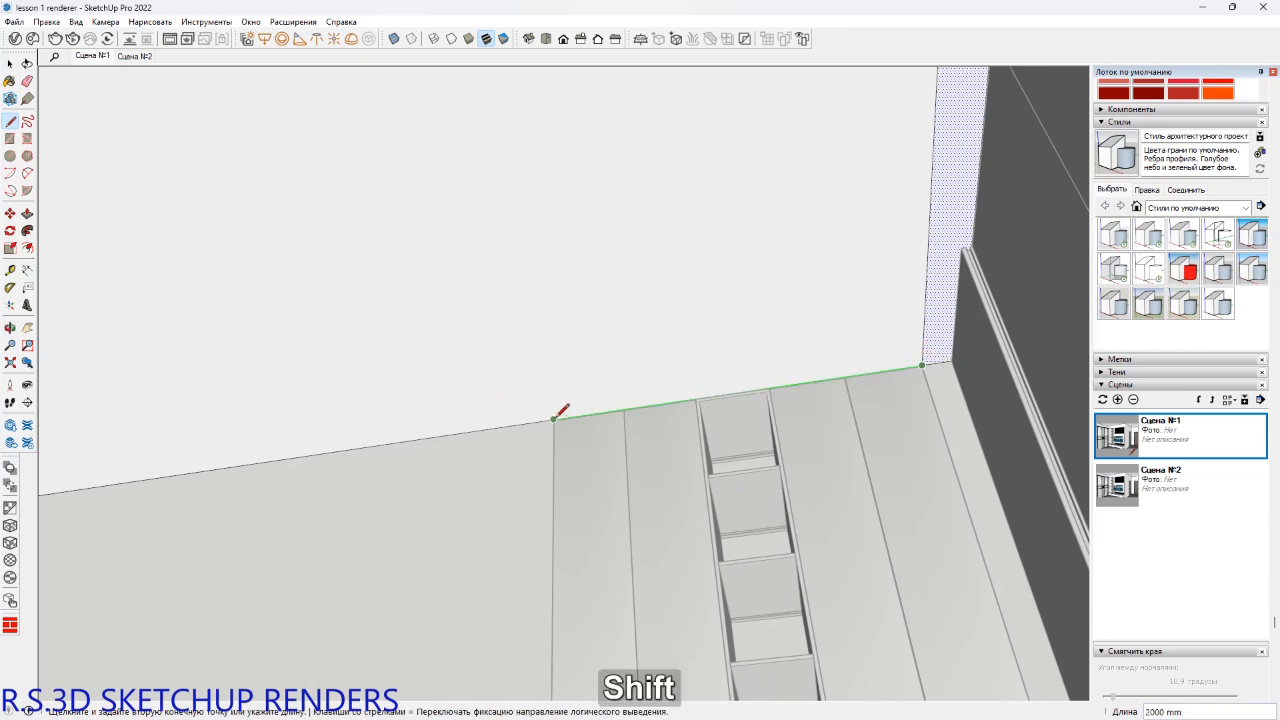
left_click(553, 419)
Select the ceiling edges along the niche, column and sliding-door recess, and offset them 55 mm onto the ceiling.
mouse_move(491, 401)
middle_mouse_down("shift")
mouse_move(783, 383)
mouse_move(505, 423)
mouse_move(608, 434)
mouse_move(388, 434)
mouse_move(609, 534)
mouse_move(527, 404)
middle_mouse_up("shift")
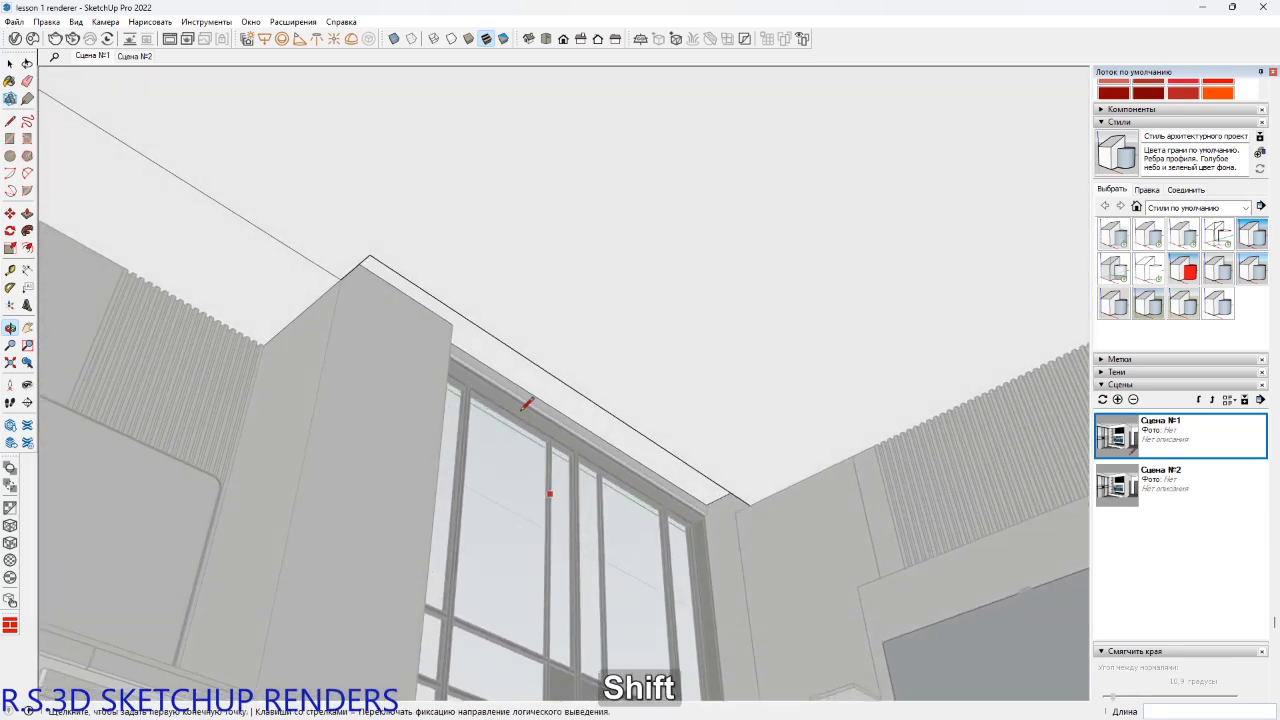
key("space")
left_click(318, 264)
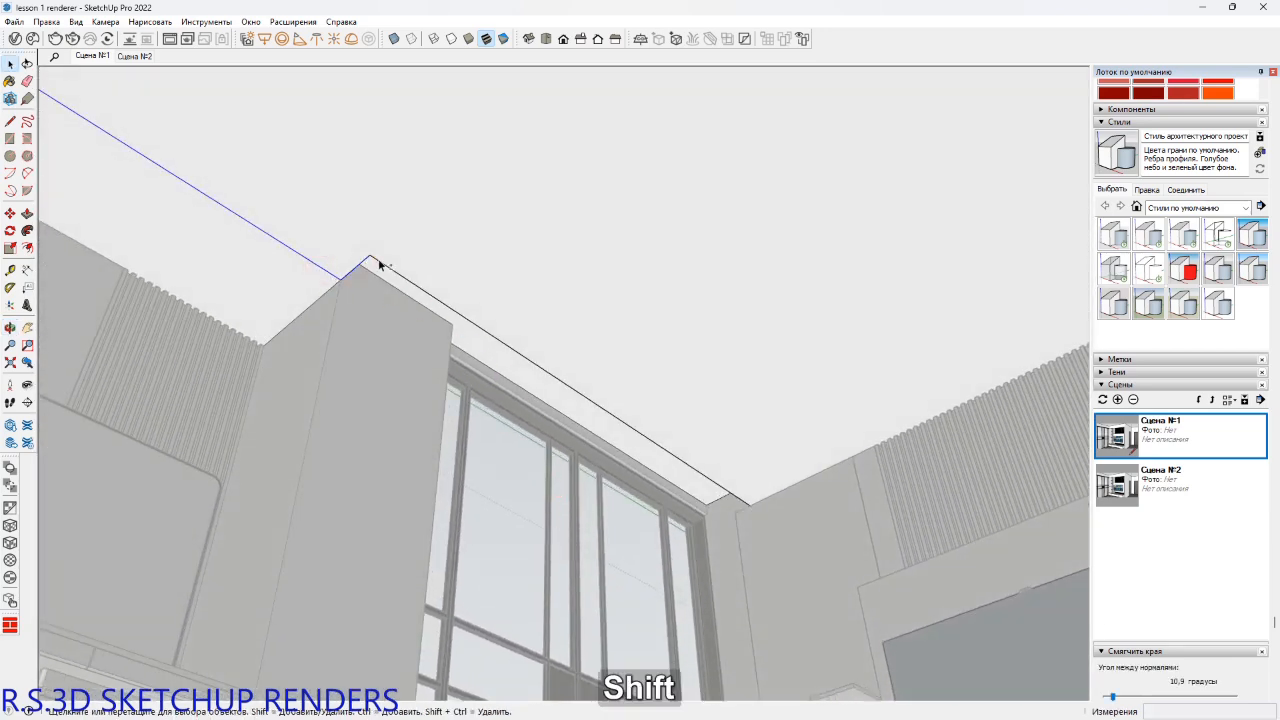
middle_click_drag(564, 324, 615, 407, "shift")
middle_click_drag(708, 403, 872, 374)
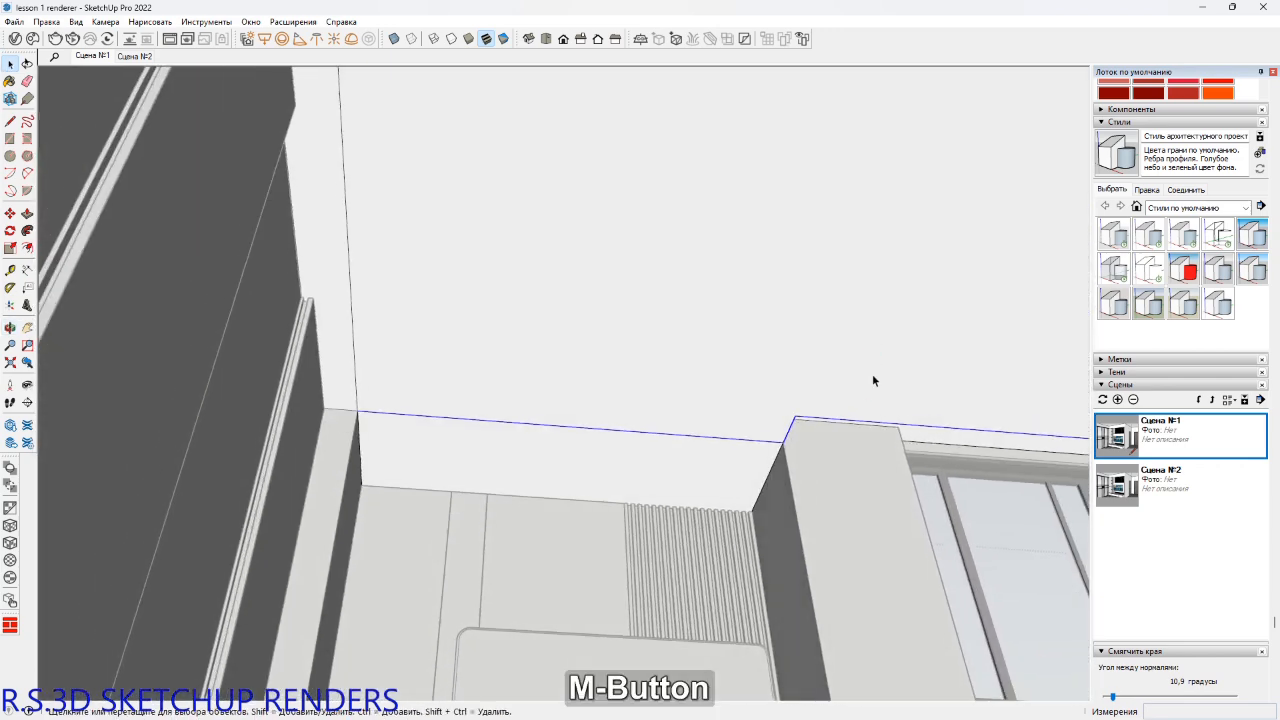
key("f")
left_click(800, 402)
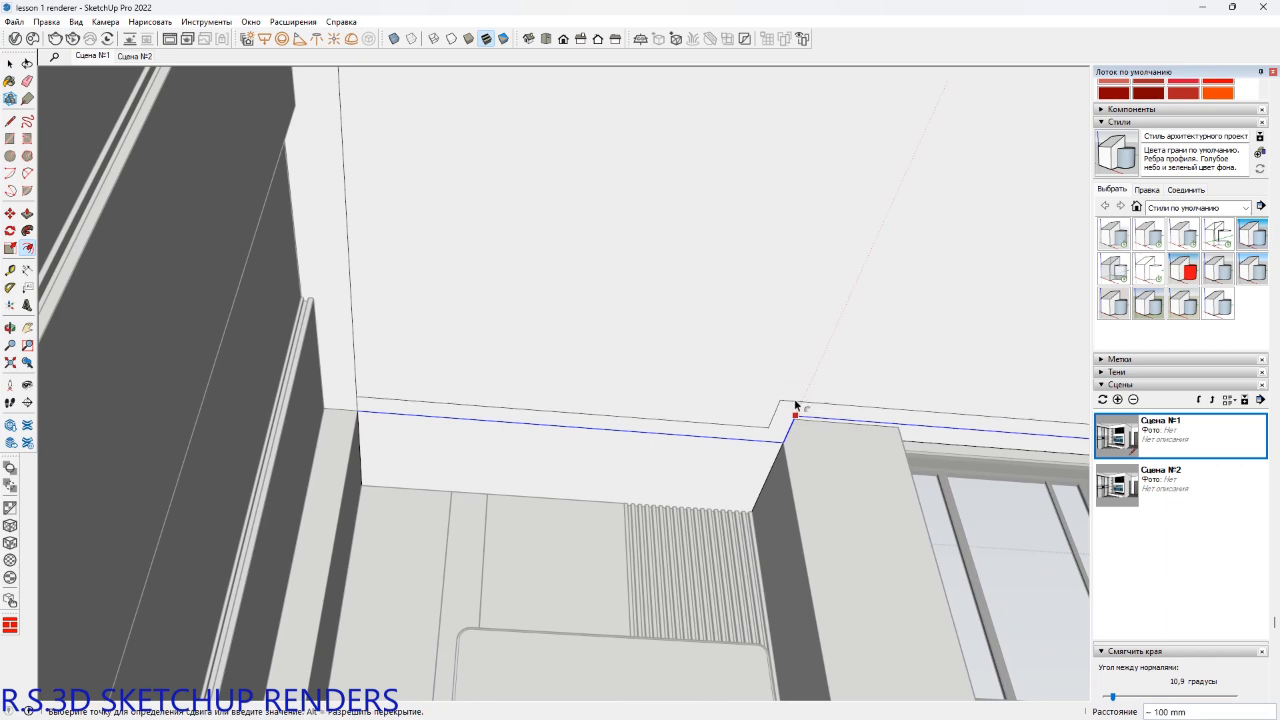
type("55")
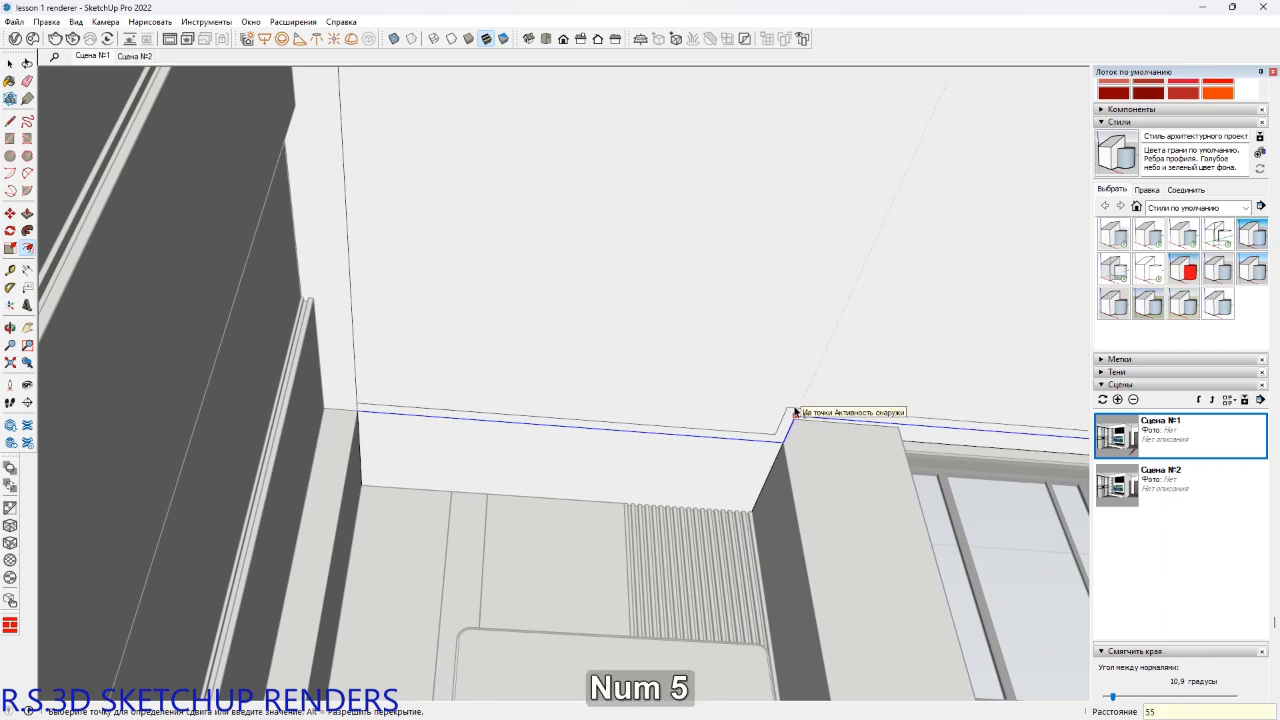
key("Return")
middle_click_drag(845, 409, 661, 479, "shift")
Close the ceiling group, unhide all objects, hide the object blocking the view, and reopen the ceiling group.
key("p")
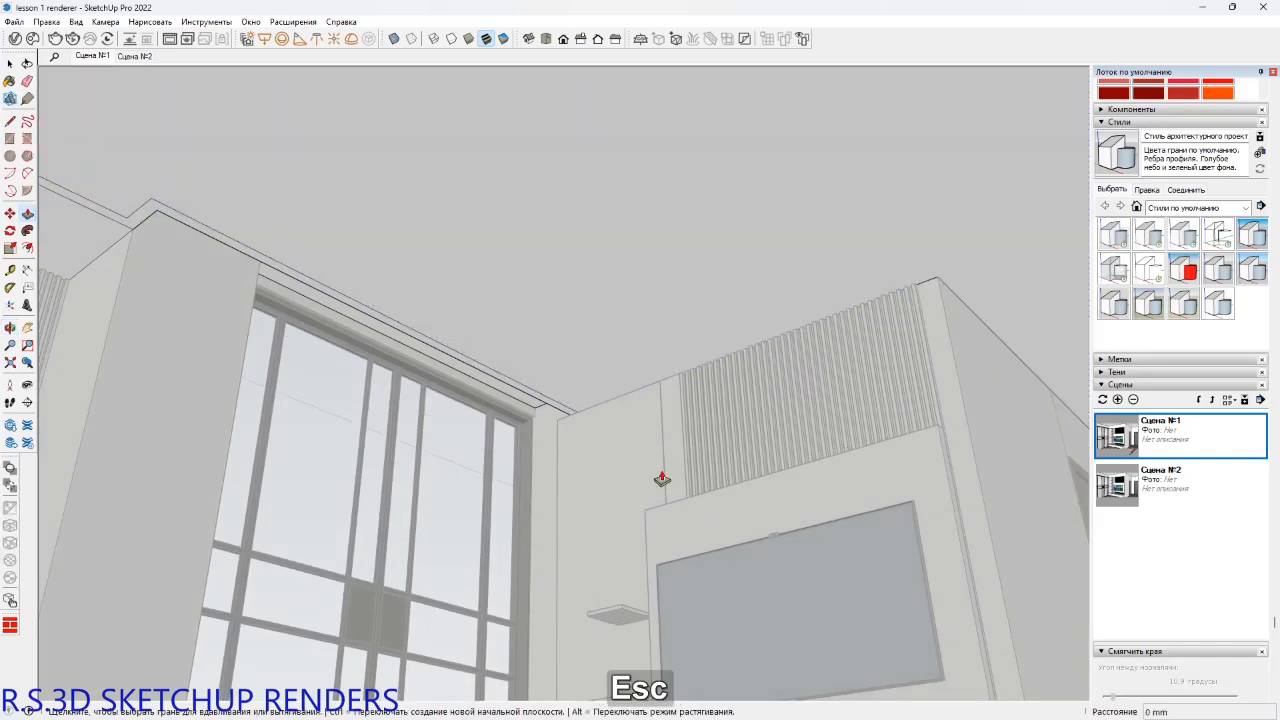
key("space")
key("Escape")
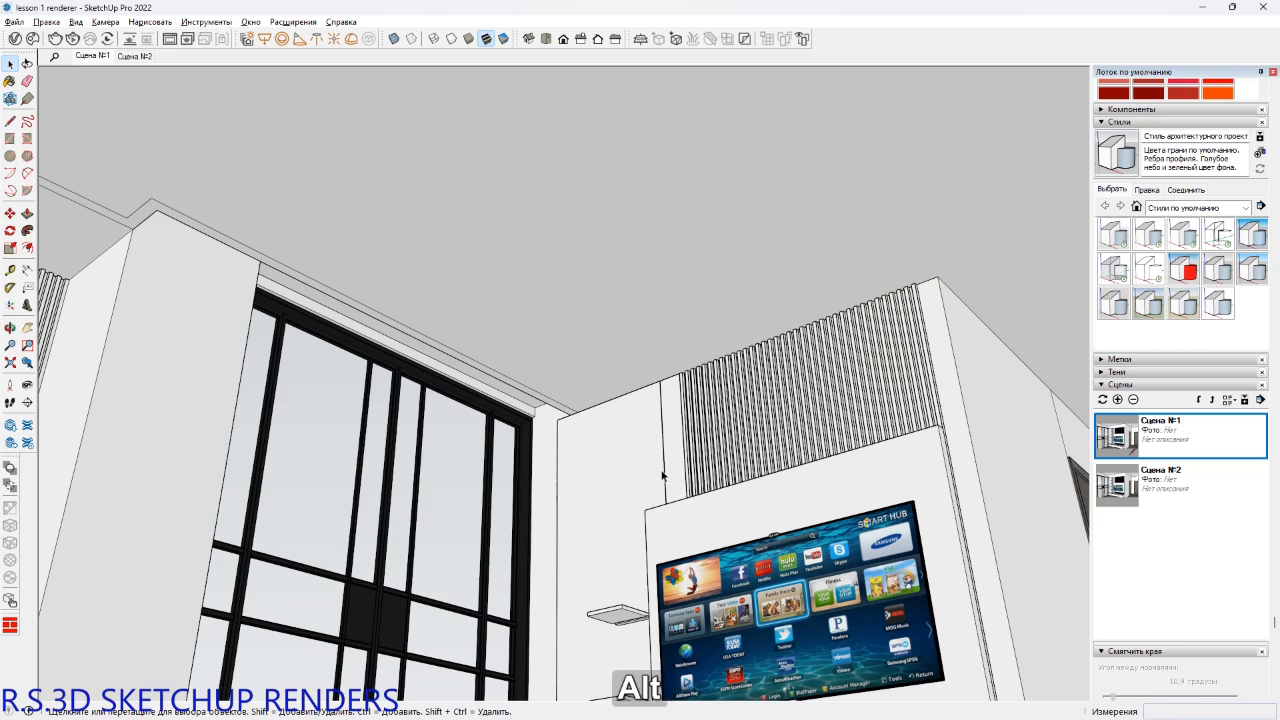
key("alt+1")
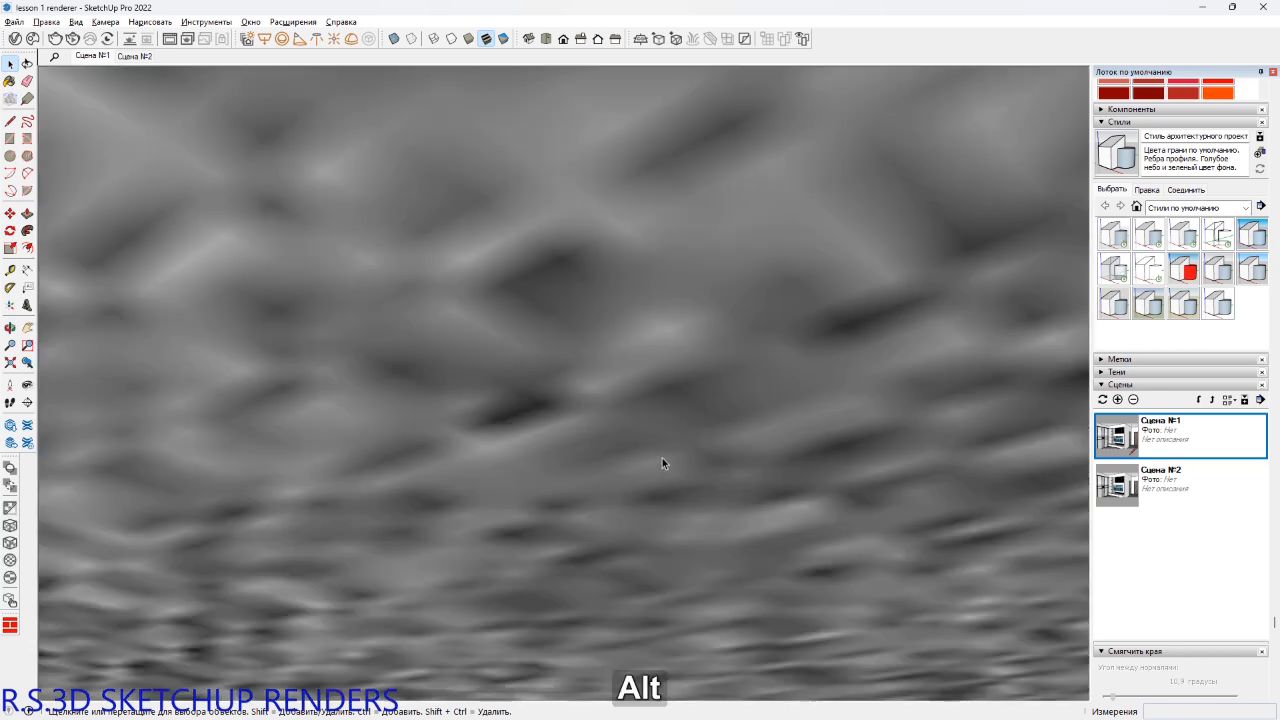
key("alt+2")
double_click(650, 354)
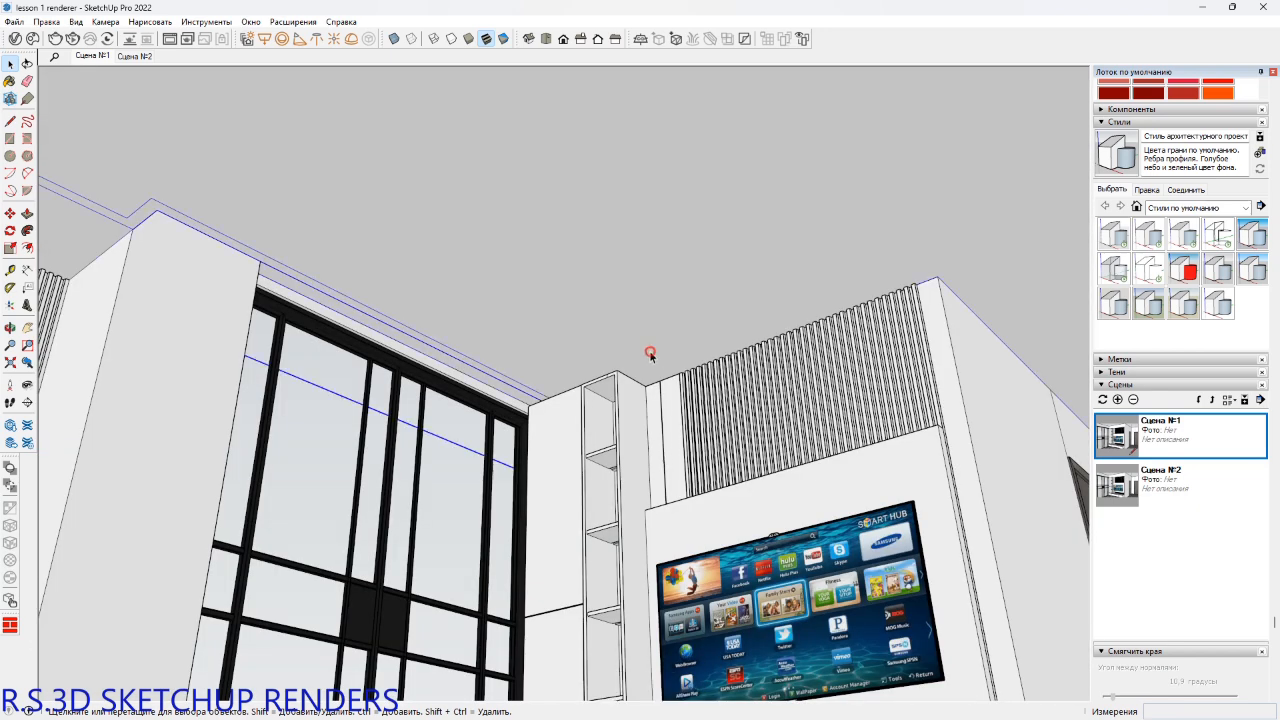
Push the inner side face of the ceiling recess about 100 mm toward the sliding door, up to the tall cabinet's corner.
scroll(552, 402, "up", 5)
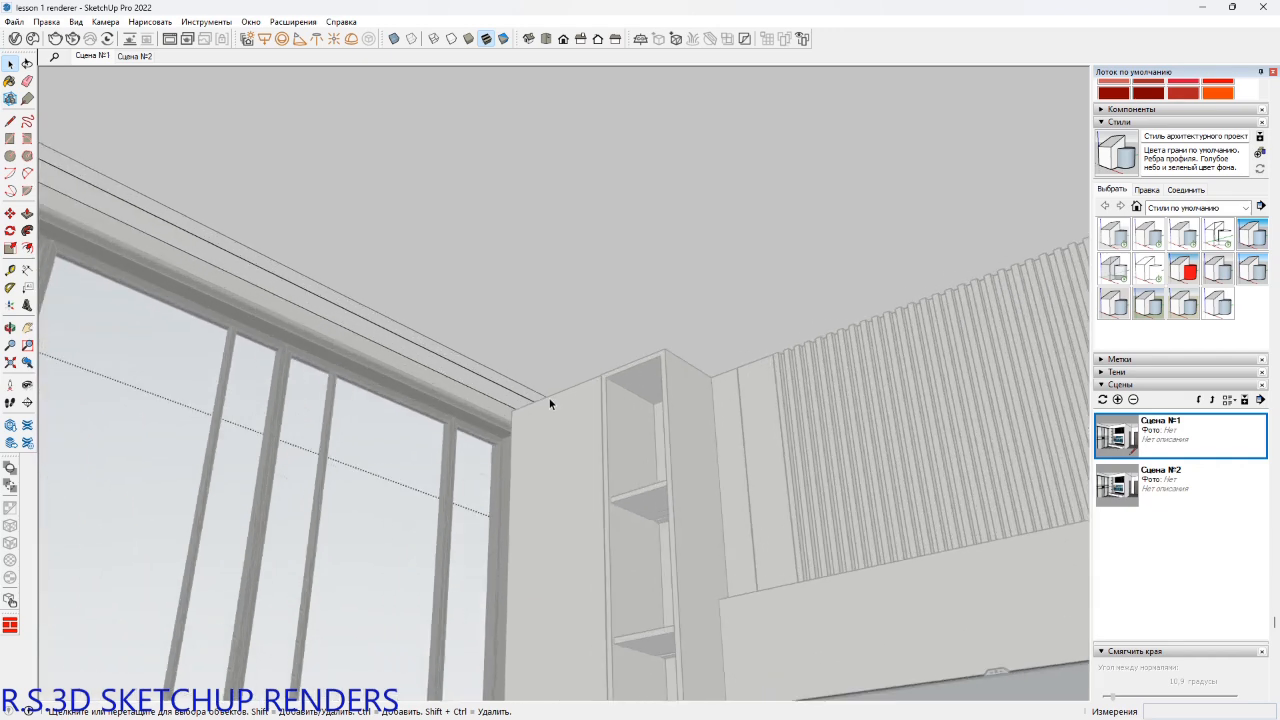
middle_click_drag(546, 394, 506, 366)
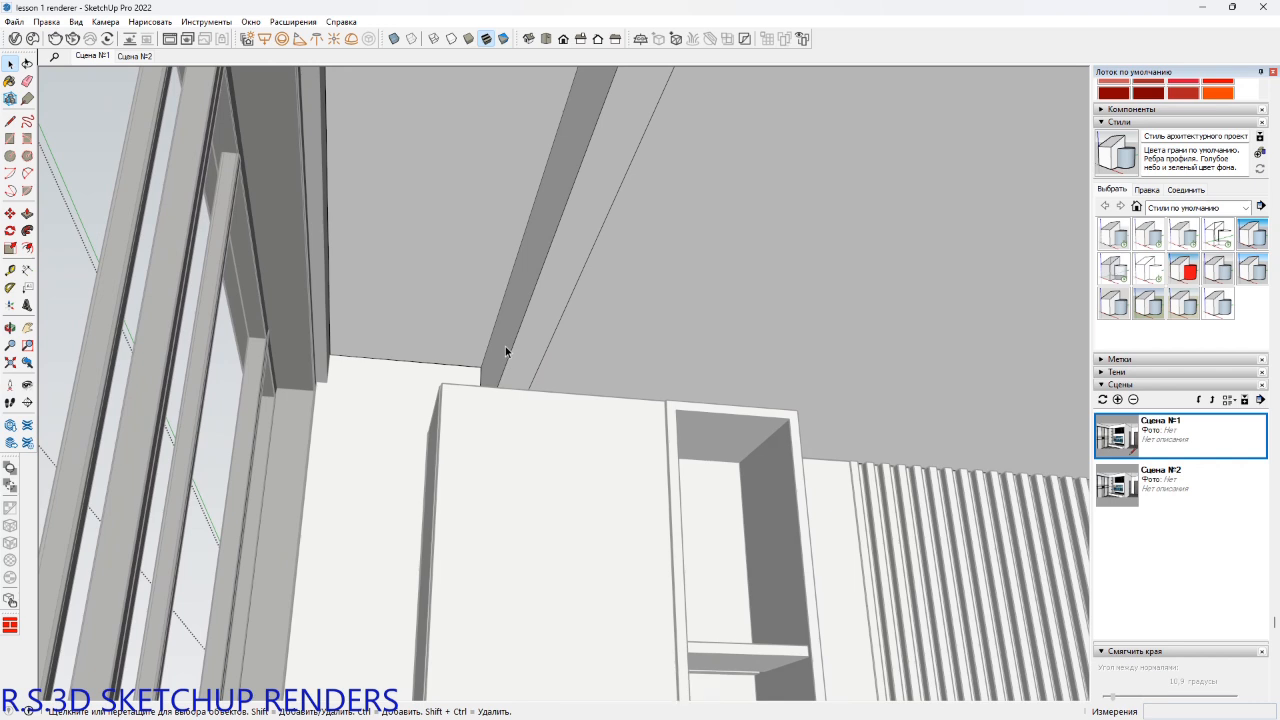
key("p")
left_click(500, 363)
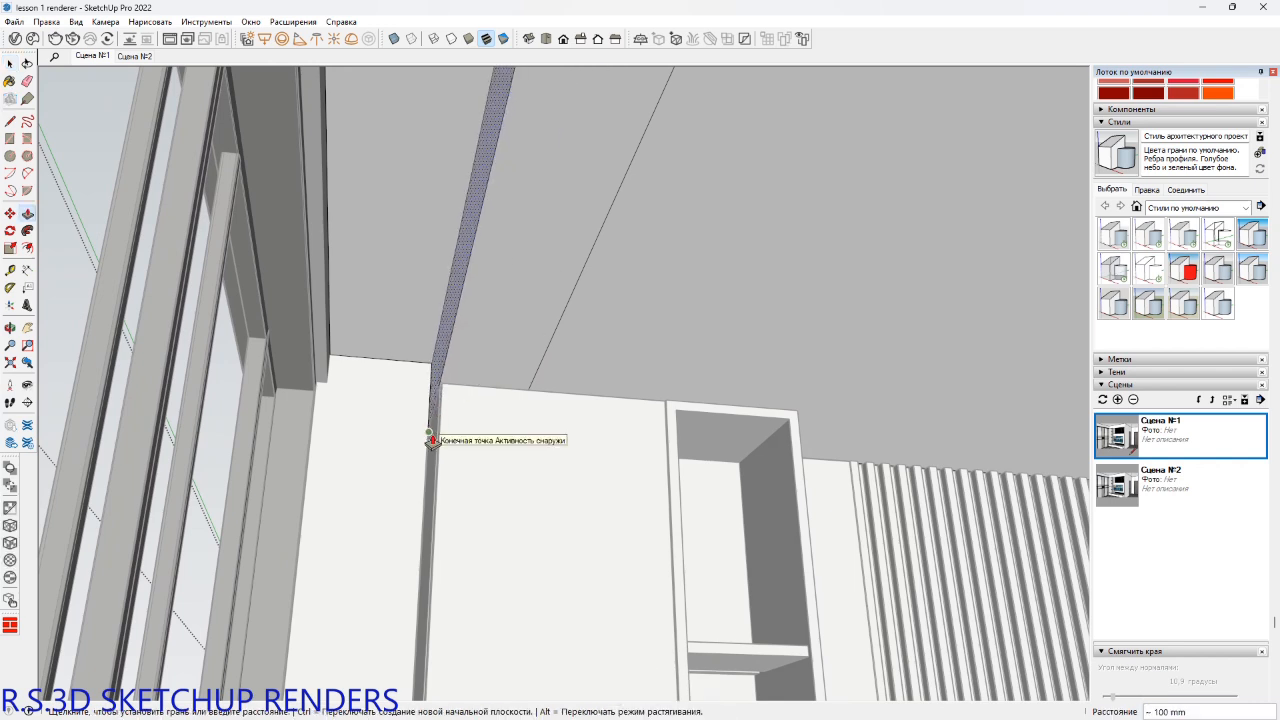
left_click(432, 362)
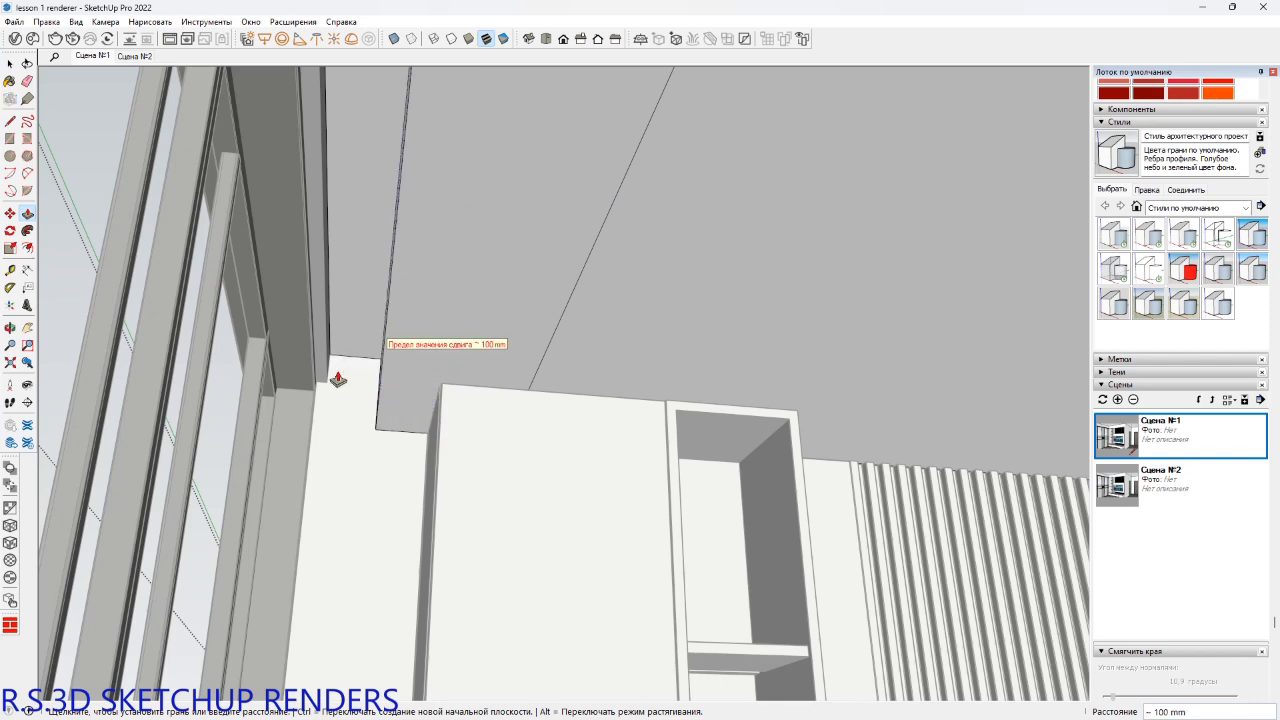
Erase the offset lines running beside the column and the sliding-door recess on the ceiling.
key("space")
middle_click_drag(386, 394, 476, 389, "shift")
middle_click_drag(483, 438, 484, 690)
middle_click_drag(484, 690, 426, 700, "shift")
mouse_move(431, 468)
middle_mouse_down("shift")
mouse_move(449, 208)
mouse_move(397, 500)
mouse_move(506, 286)
mouse_move(674, 231)
mouse_move(443, 240)
mouse_move(543, 314)
mouse_move(657, 203)
mouse_move(673, 405)
mouse_move(697, 463)
mouse_move(323, 486)
mouse_move(603, 520)
mouse_move(647, 507)
mouse_move(746, 520)
mouse_move(711, 519)
middle_mouse_up("shift")
middle_click_drag(437, 407, 531, 331)
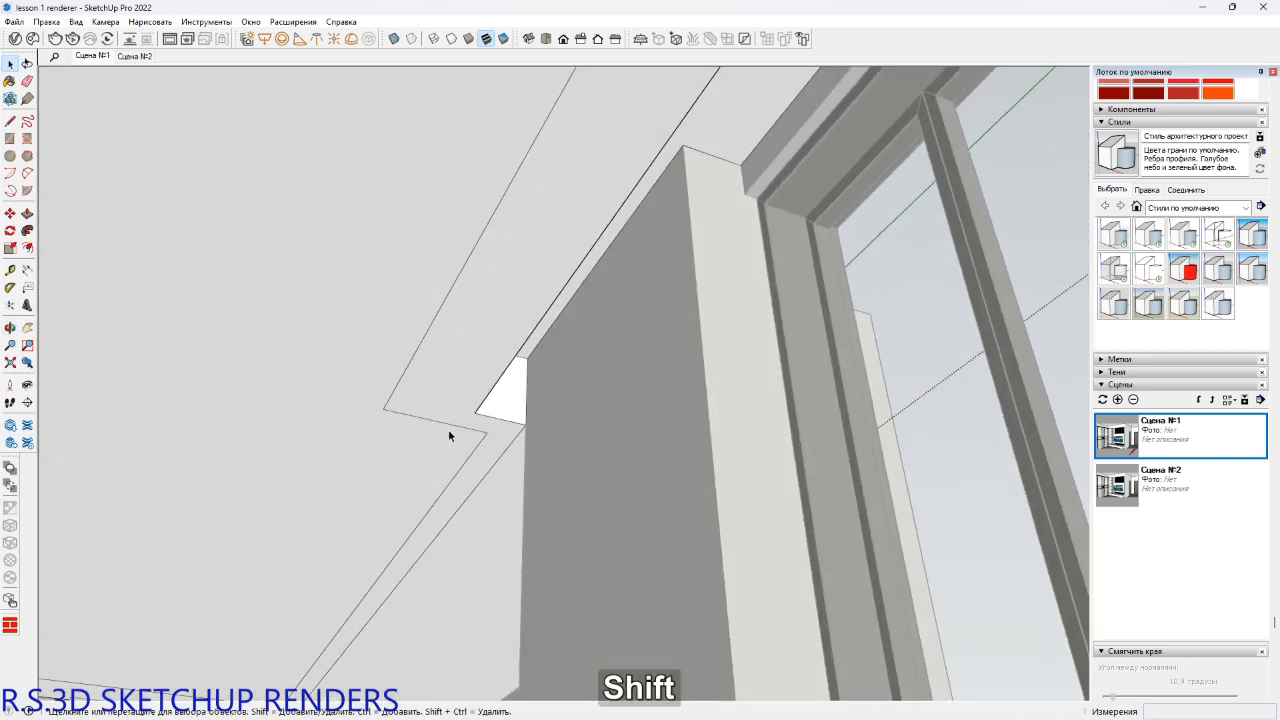
middle_click_drag(449, 434, 510, 333)
key("space")
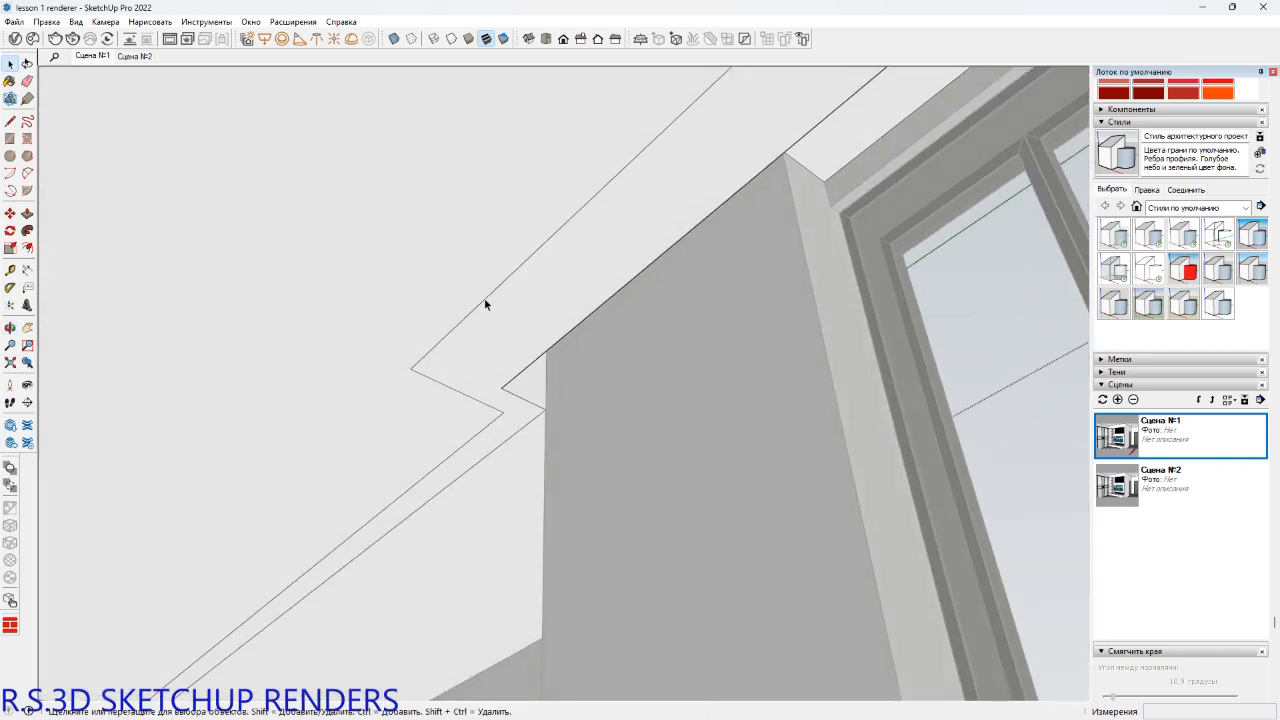
left_click(484, 302)
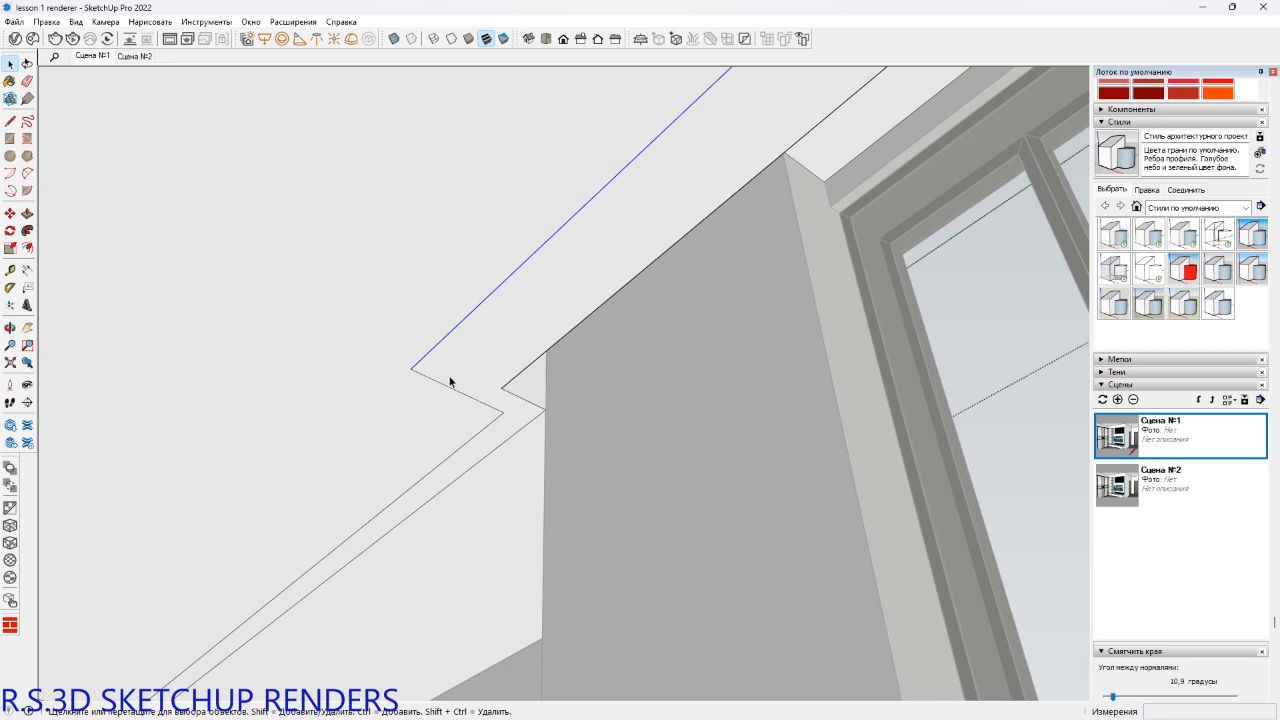
key("e")
left_click_drag(432, 382, 427, 362)
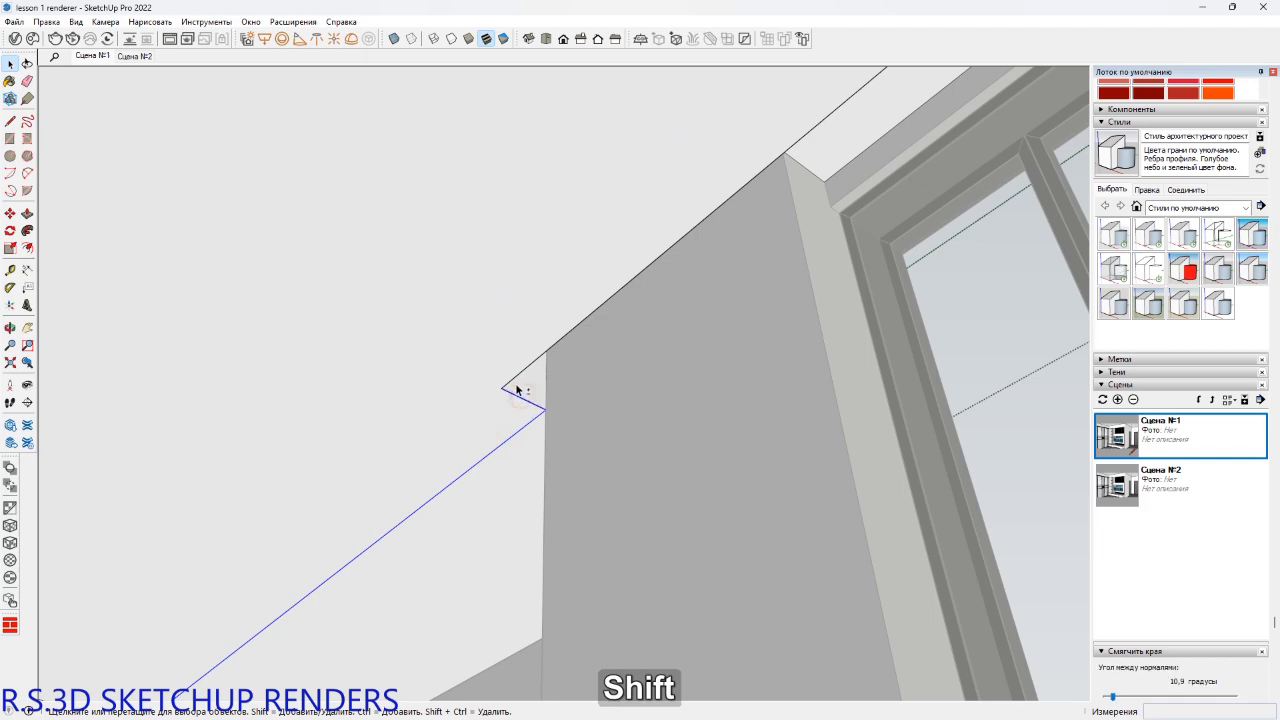
Push the stepped side face of the ceiling beside the column so its edge runs straight past the column and sliding door.
middle_click_drag(518, 382, 864, 369)
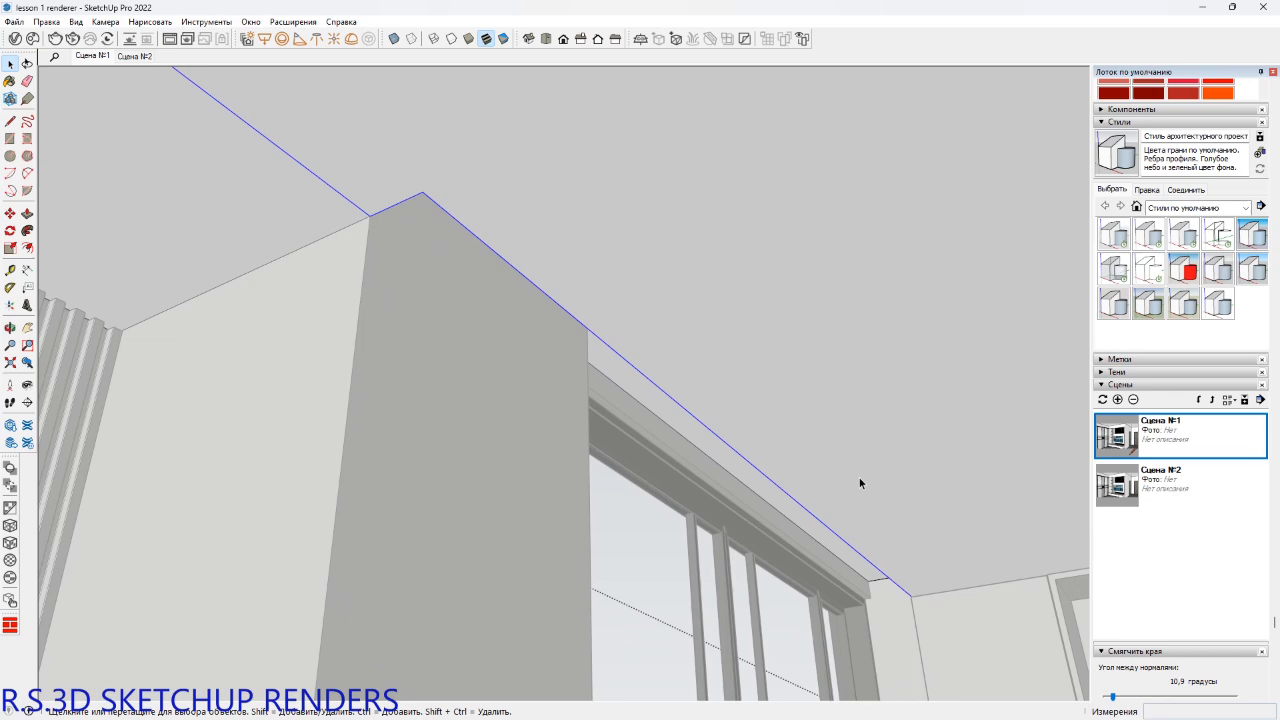
middle_click_drag(896, 496, 560, 370)
middle_click_drag(537, 453, 511, 424)
key("p")
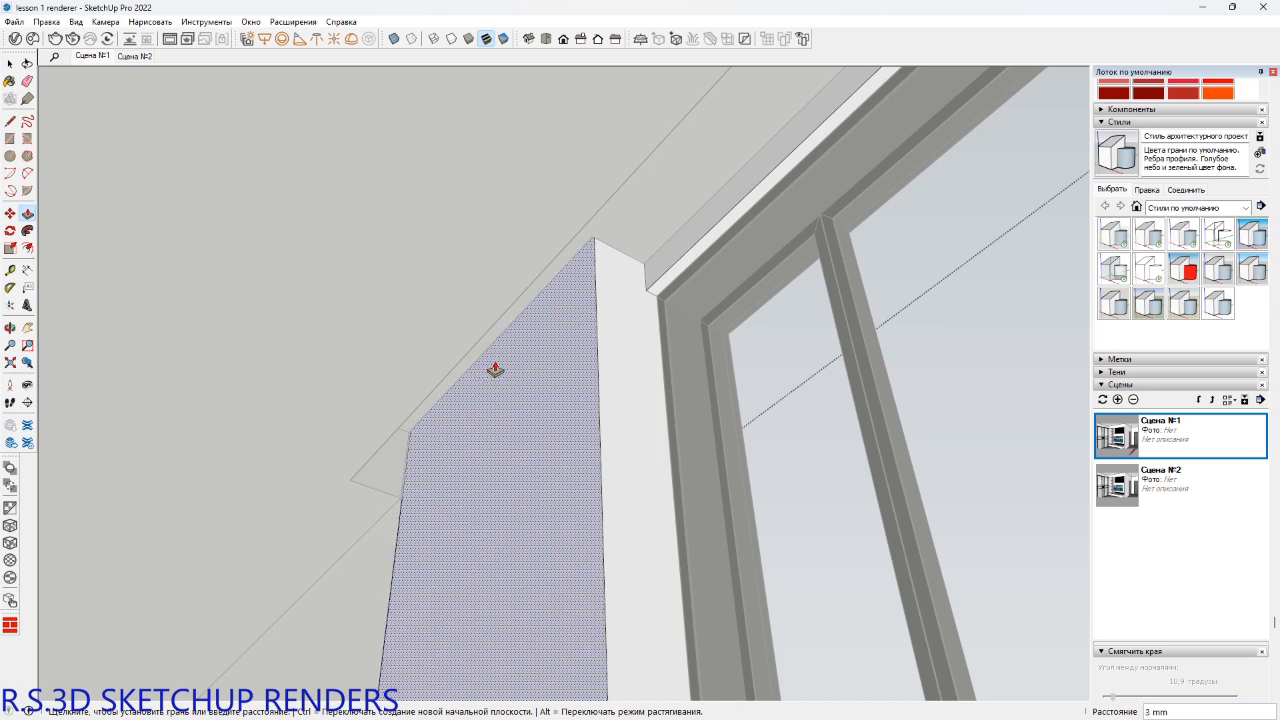
key("space")
middle_click_drag(509, 371, 401, 377)
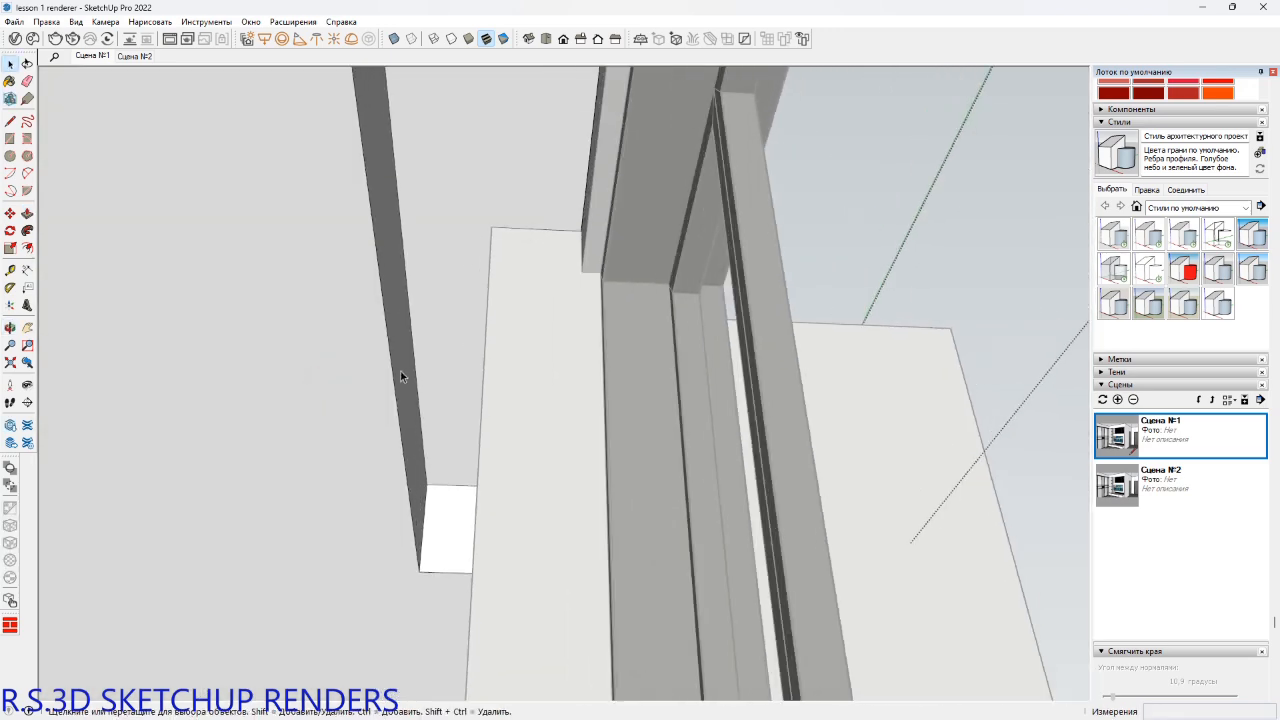
left_click_drag(404, 358, 491, 240)
middle_click_drag(491, 240, 775, 290)
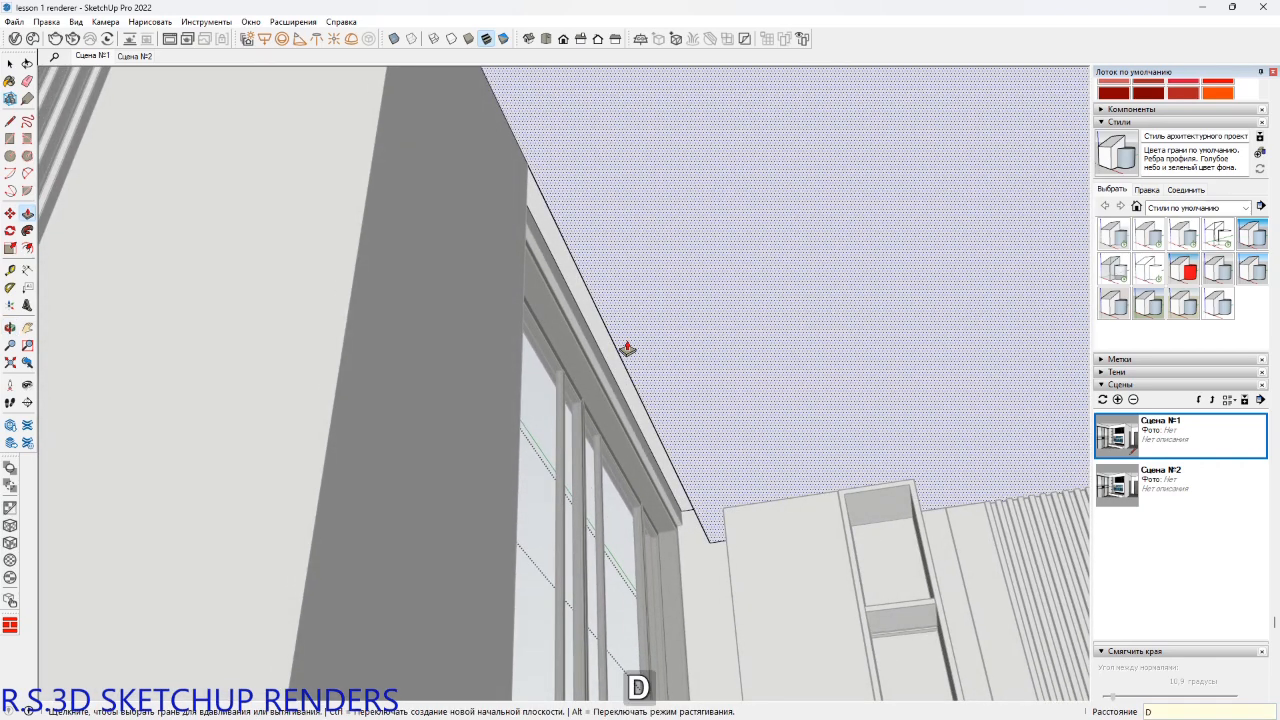
middle_click_drag(626, 349, 551, 325)
key("space")
Copy the straight ceiling edge beside the column and sliding door inward onto the ceiling, up to the tall cabinet's corner.
middle_click_drag(542, 260, 548, 342, "shift")
middle_click_drag(453, 297, 465, 243, "shift")
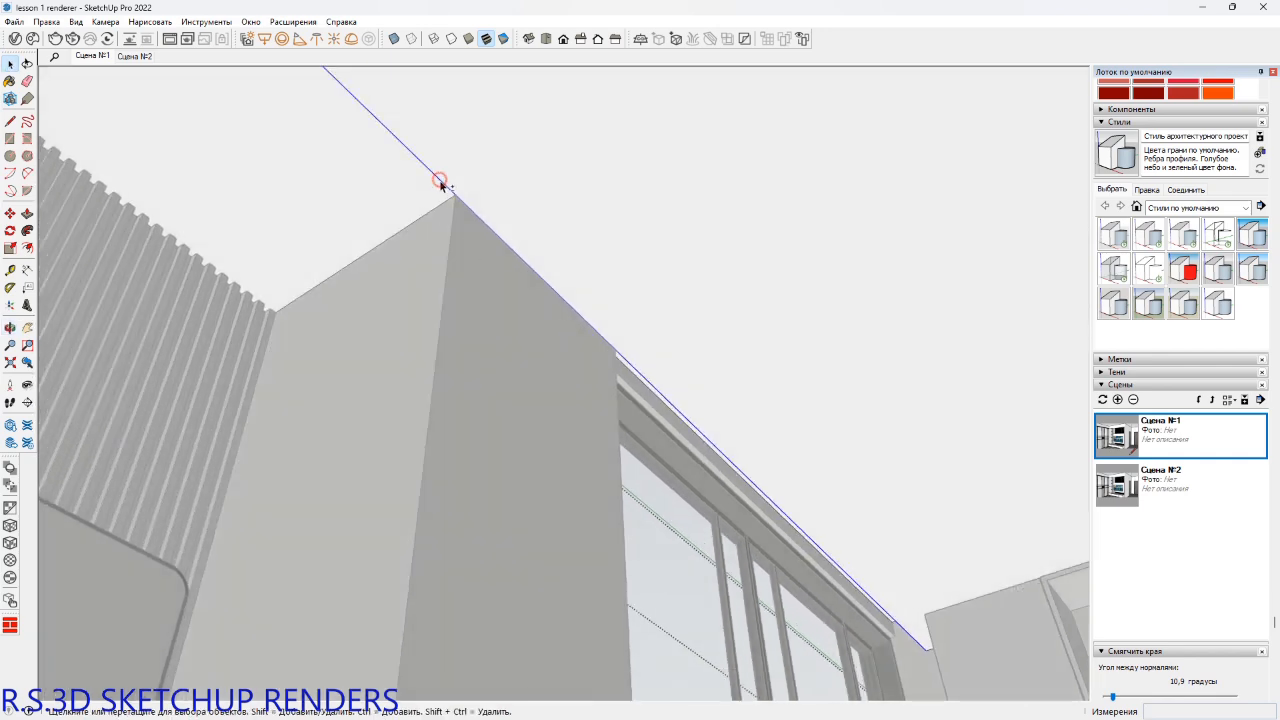
middle_click_drag(441, 184, 628, 490, "shift")
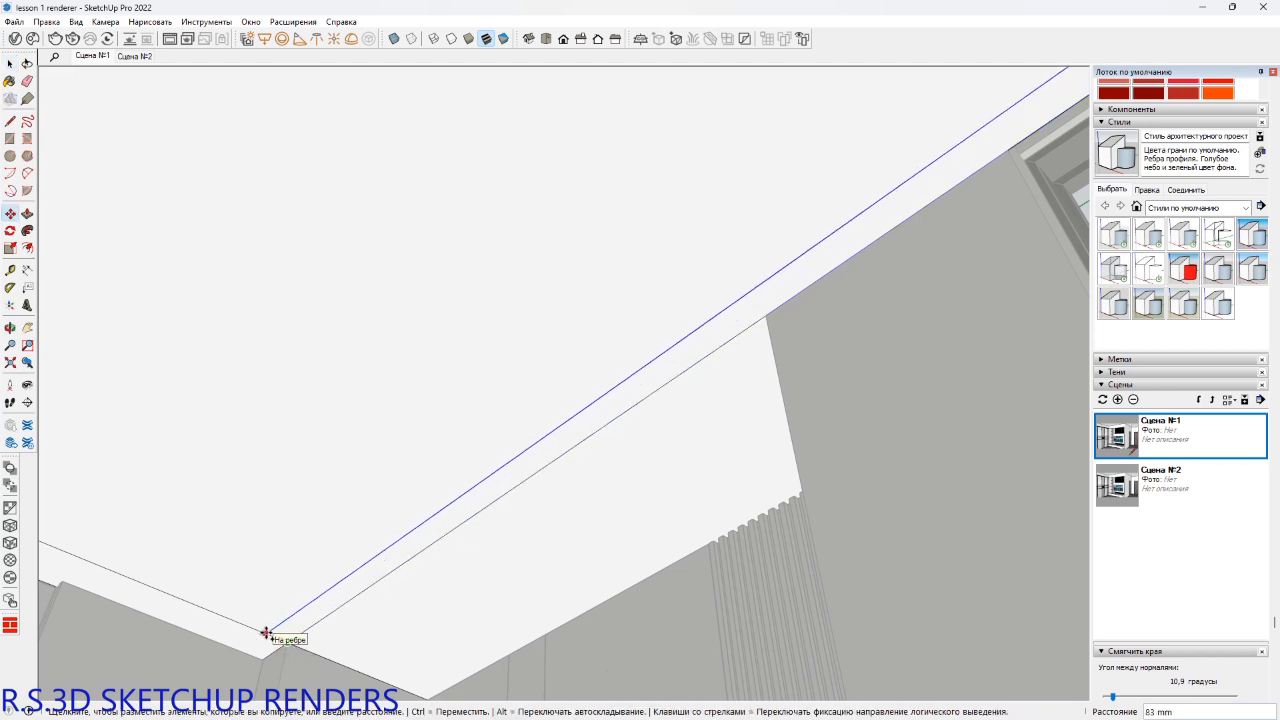
key("Right")
scroll(260, 626, "down", 2)
middle_click_drag(443, 532, 842, 546, "shift")
scroll(815, 518, "down", 3)
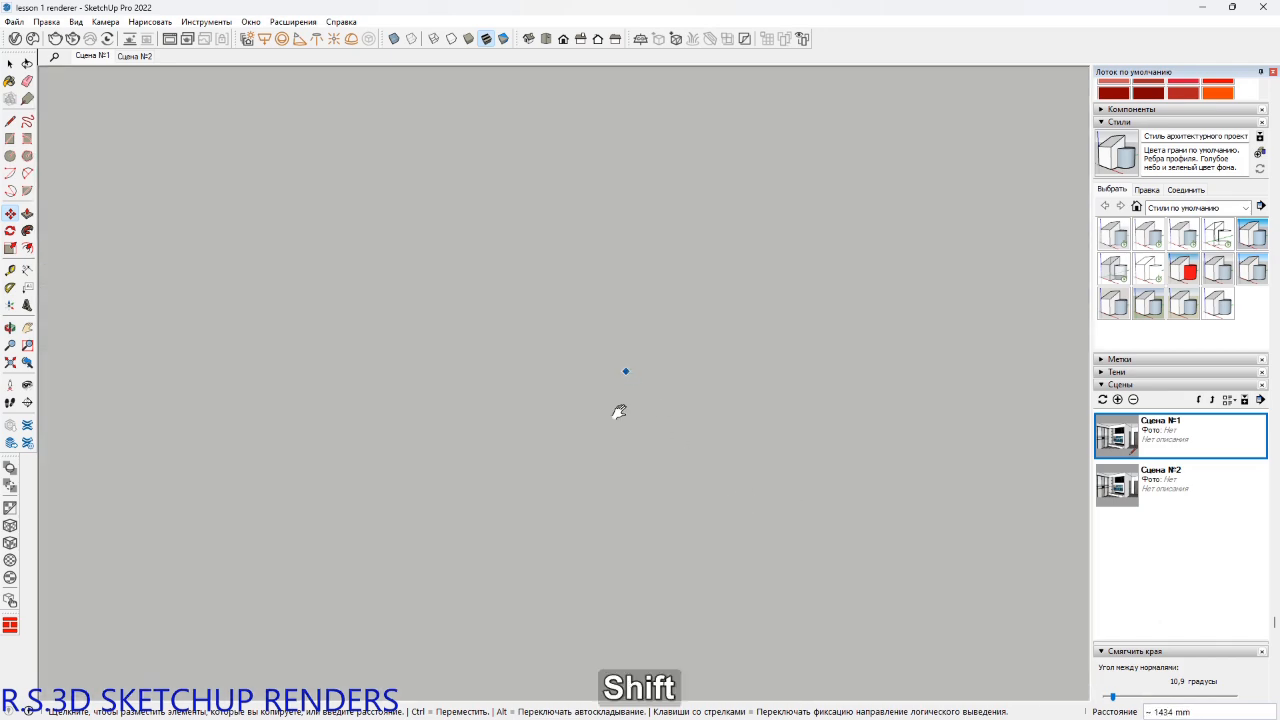
middle_click_drag(623, 409, 409, 340, "shift")
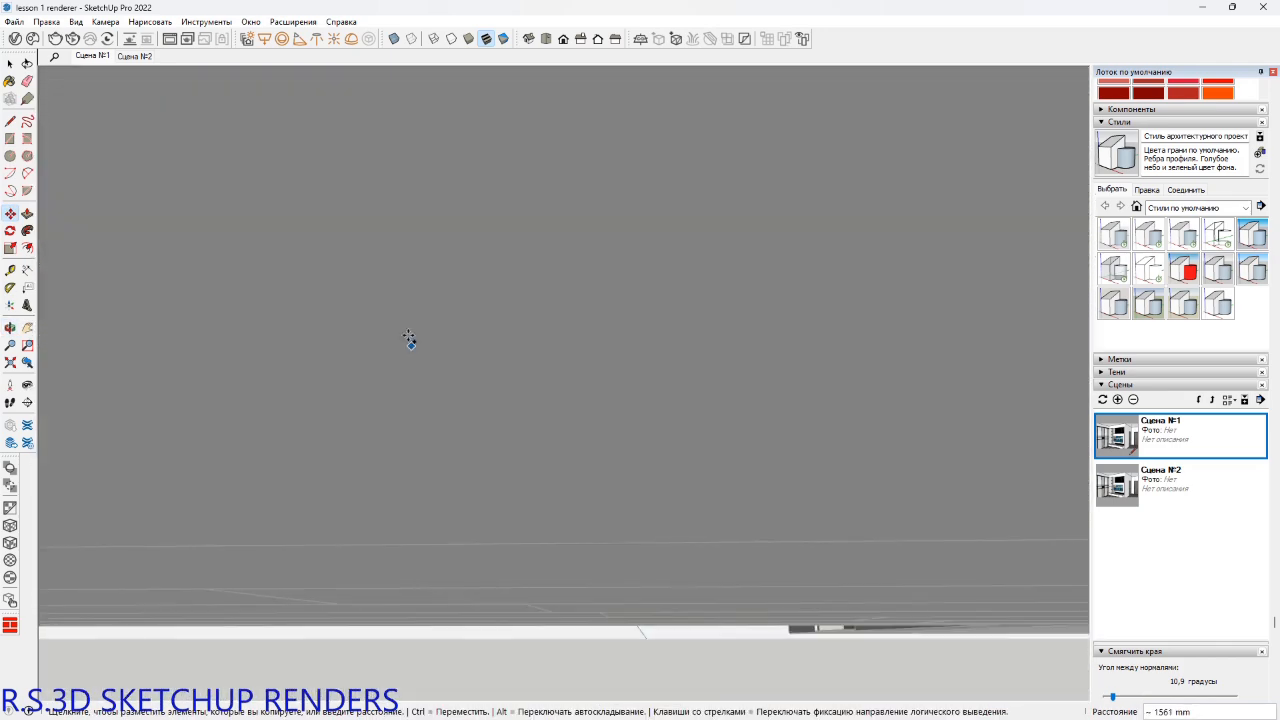
middle_click_drag(376, 299, 534, 560)
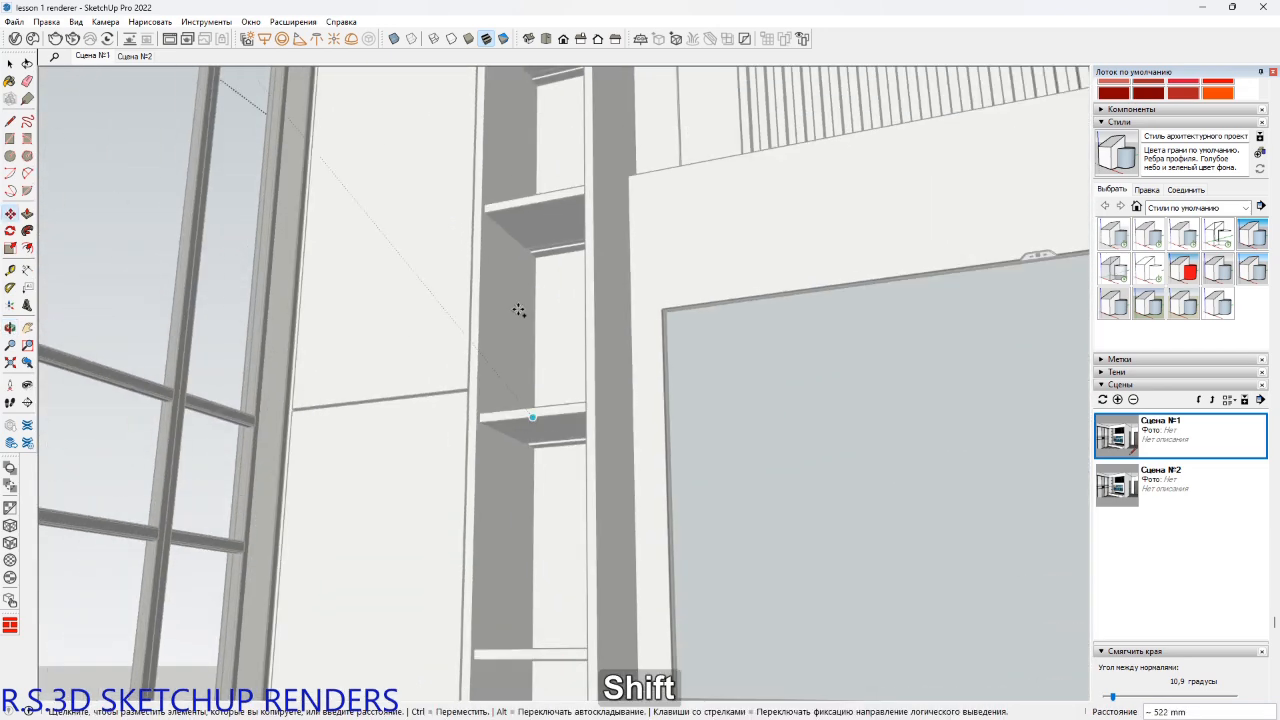
middle_click_drag(517, 309, 601, 695, "shift")
scroll(431, 229, "up", 4)
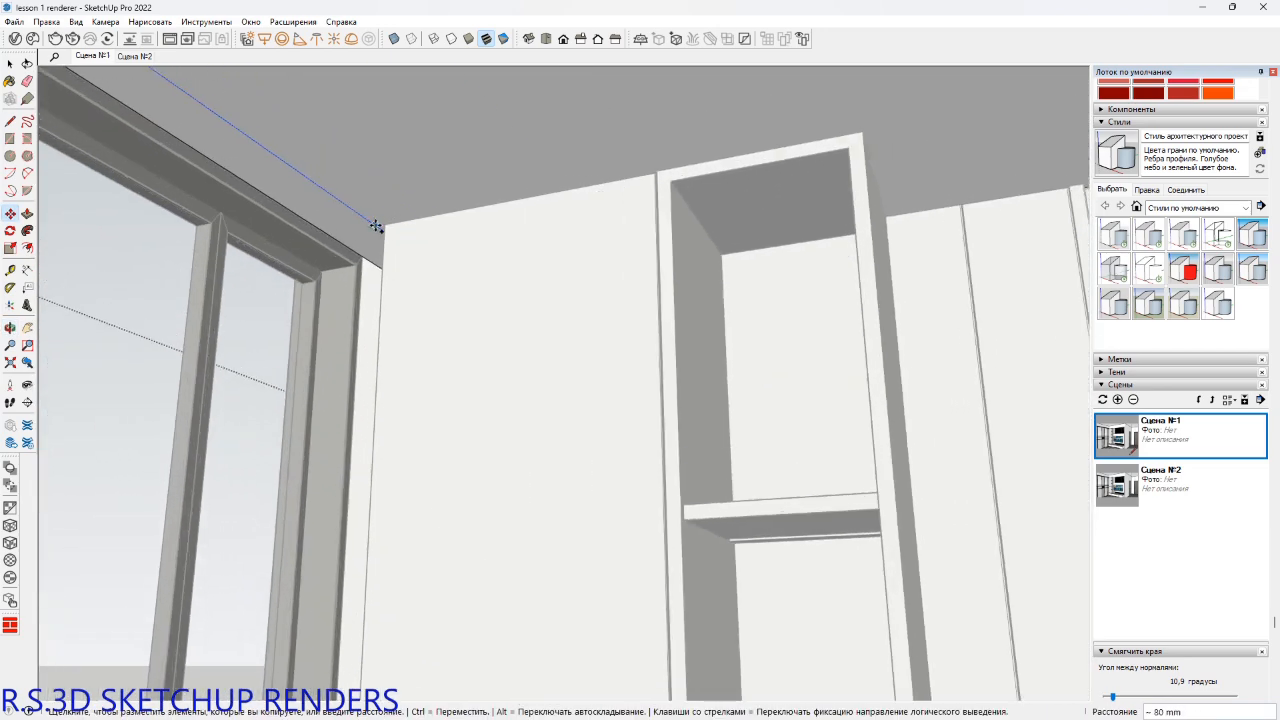
middle_click_drag(372, 229, 495, 190)
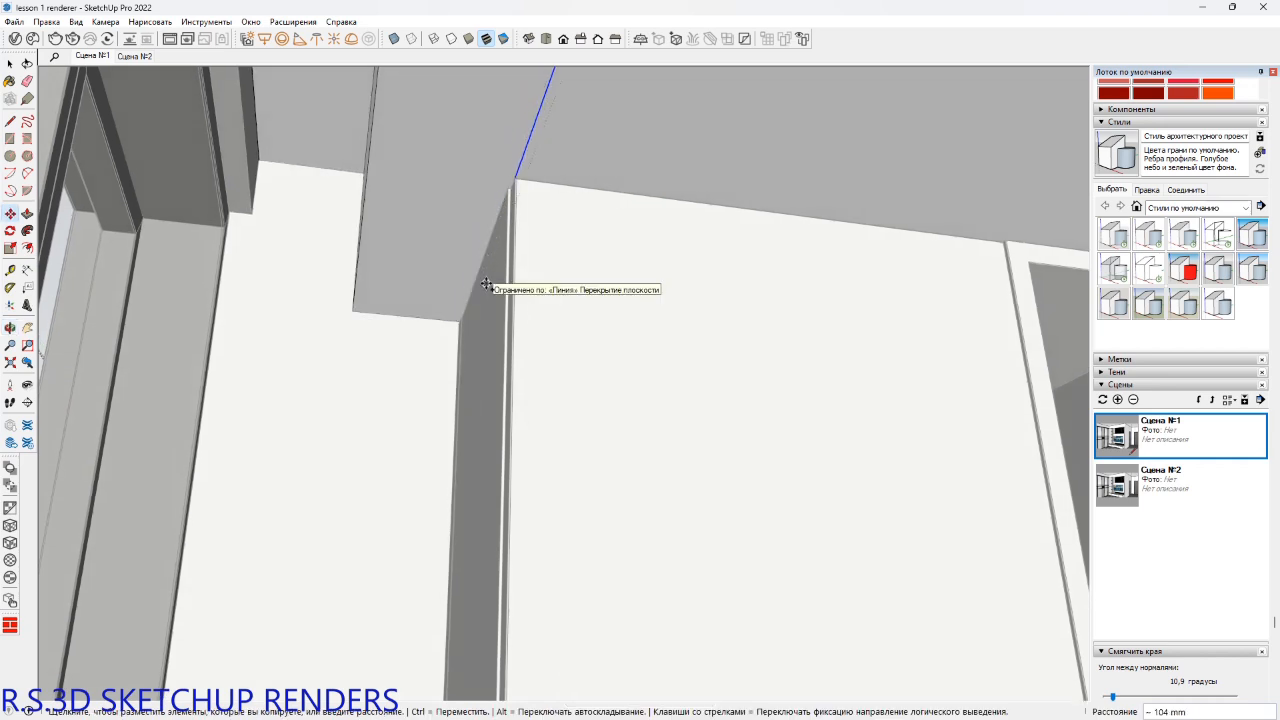
middle_click_drag(539, 178, 229, 228, "shift")
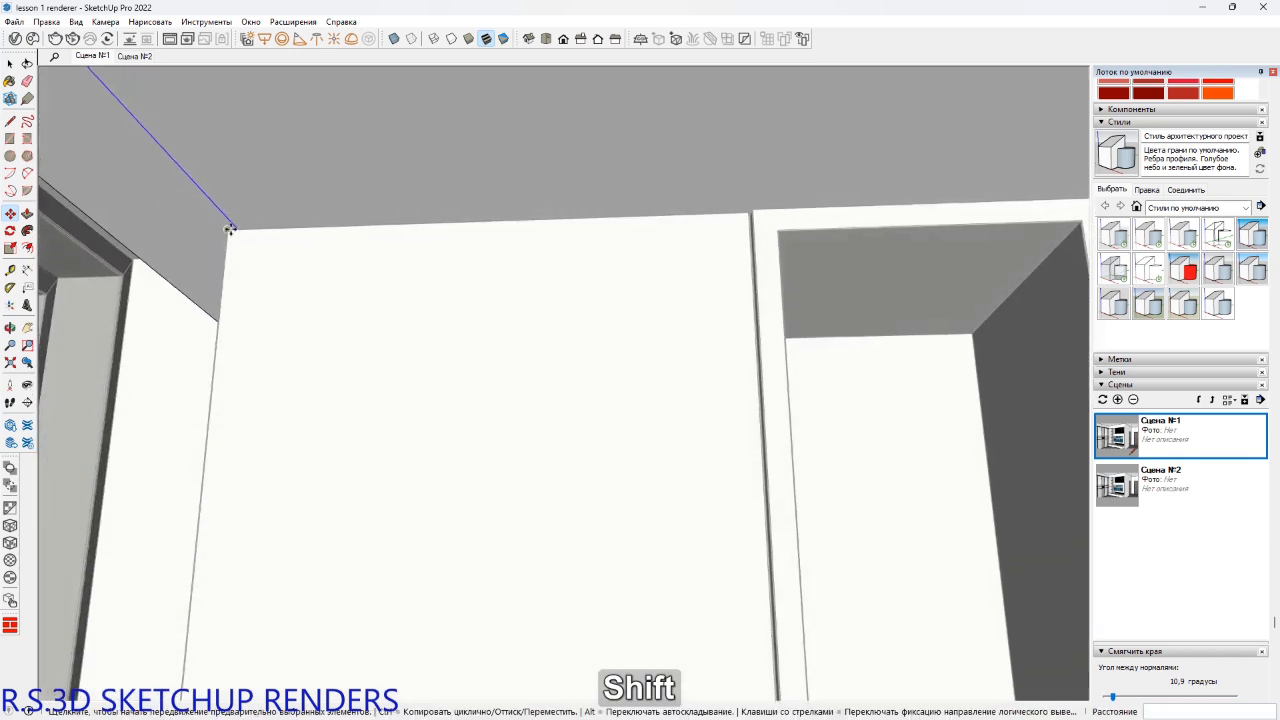
Draw ceiling lines from the copied edge along the tall cabinet and shelf fronts, past the slatted panel, and back to its far corner.
scroll(229, 228, "up", 4)
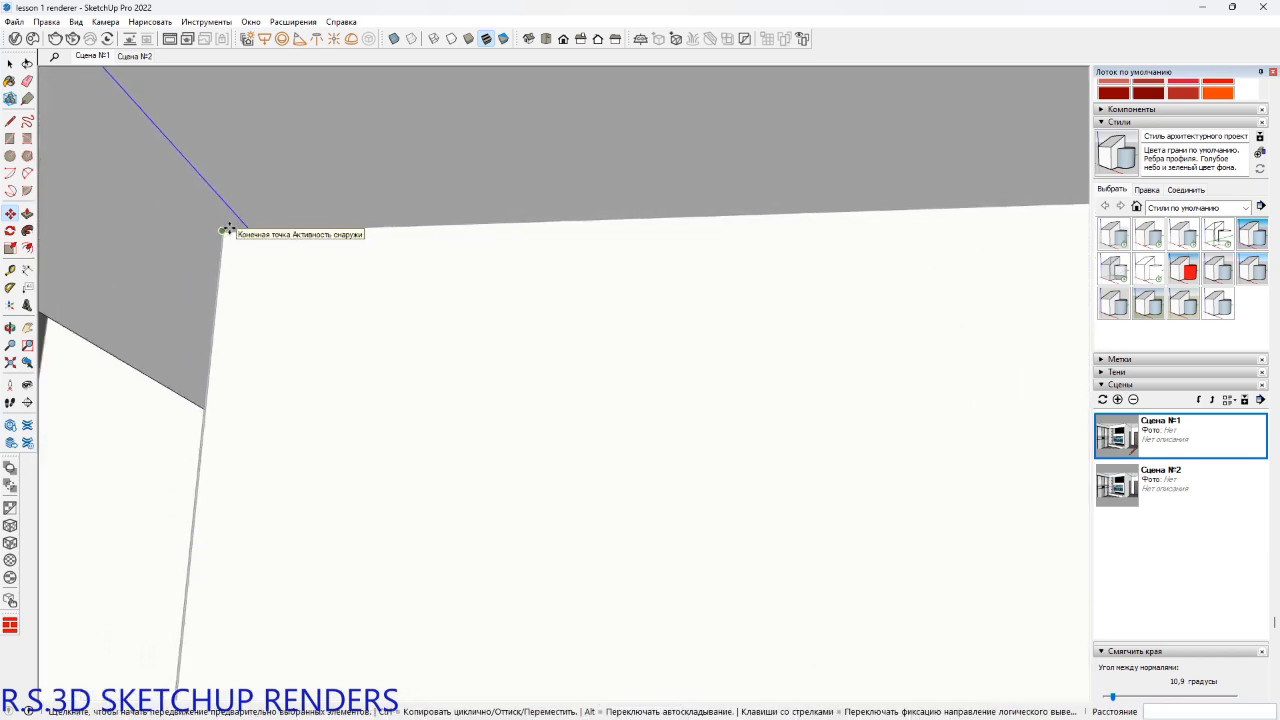
key("l")
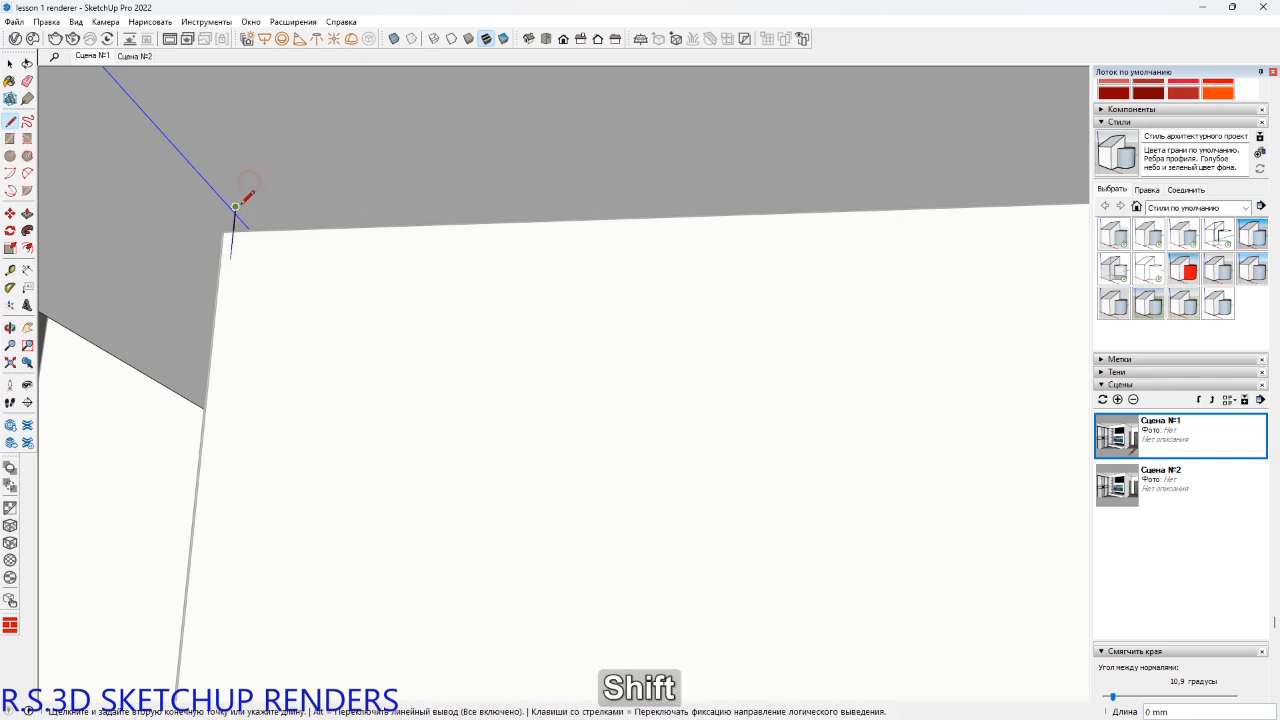
middle_click_drag(247, 201, 626, 183, "shift")
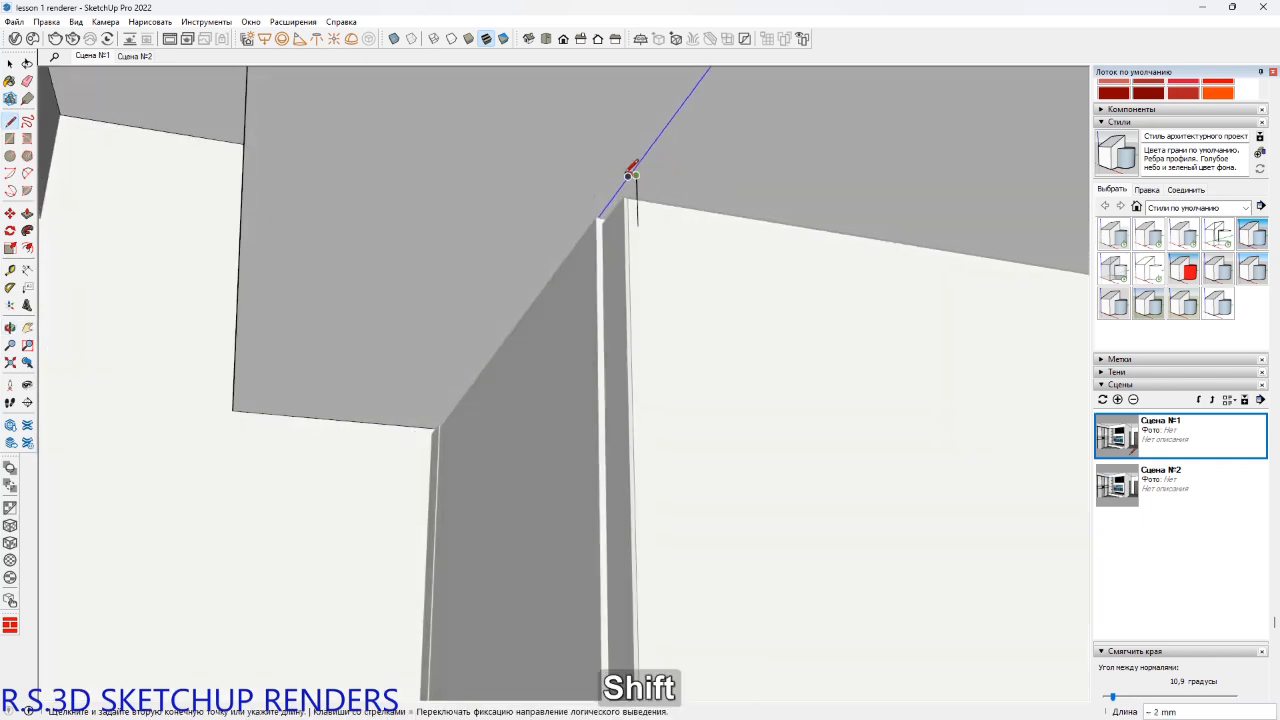
middle_click_drag(673, 180, 430, 135, "shift")
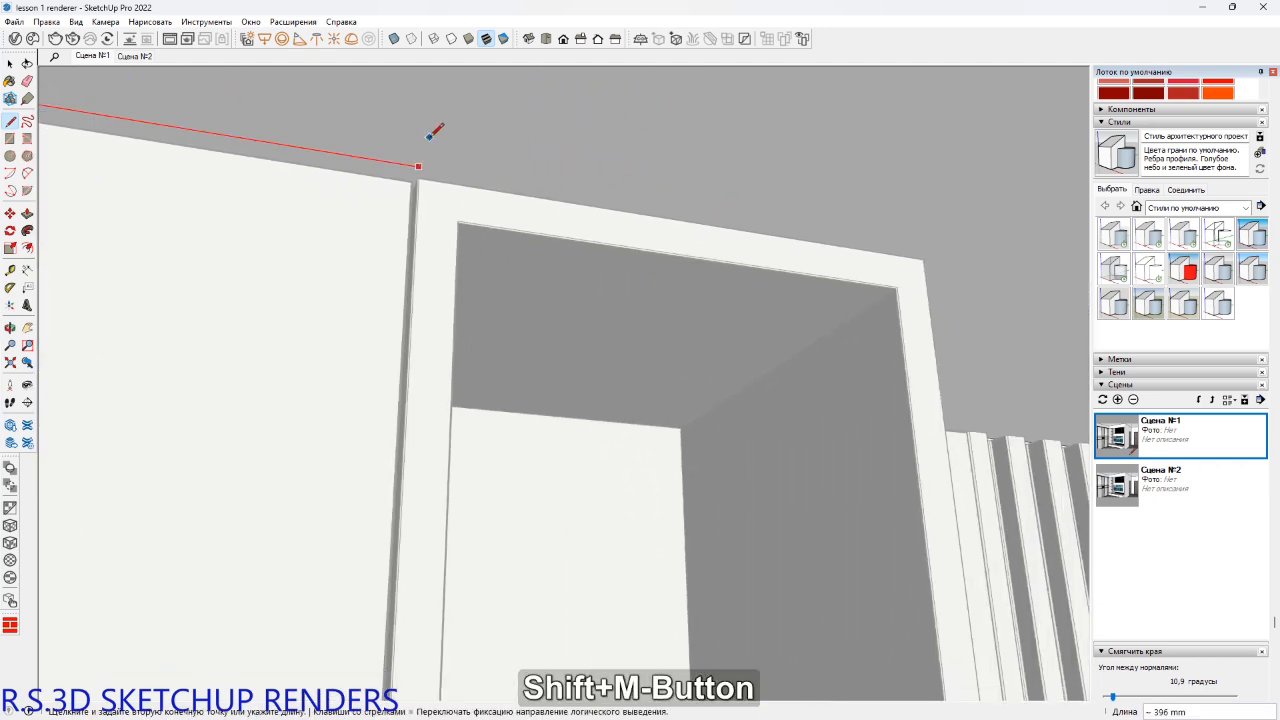
middle_click_drag(780, 191, 600, 198, "shift")
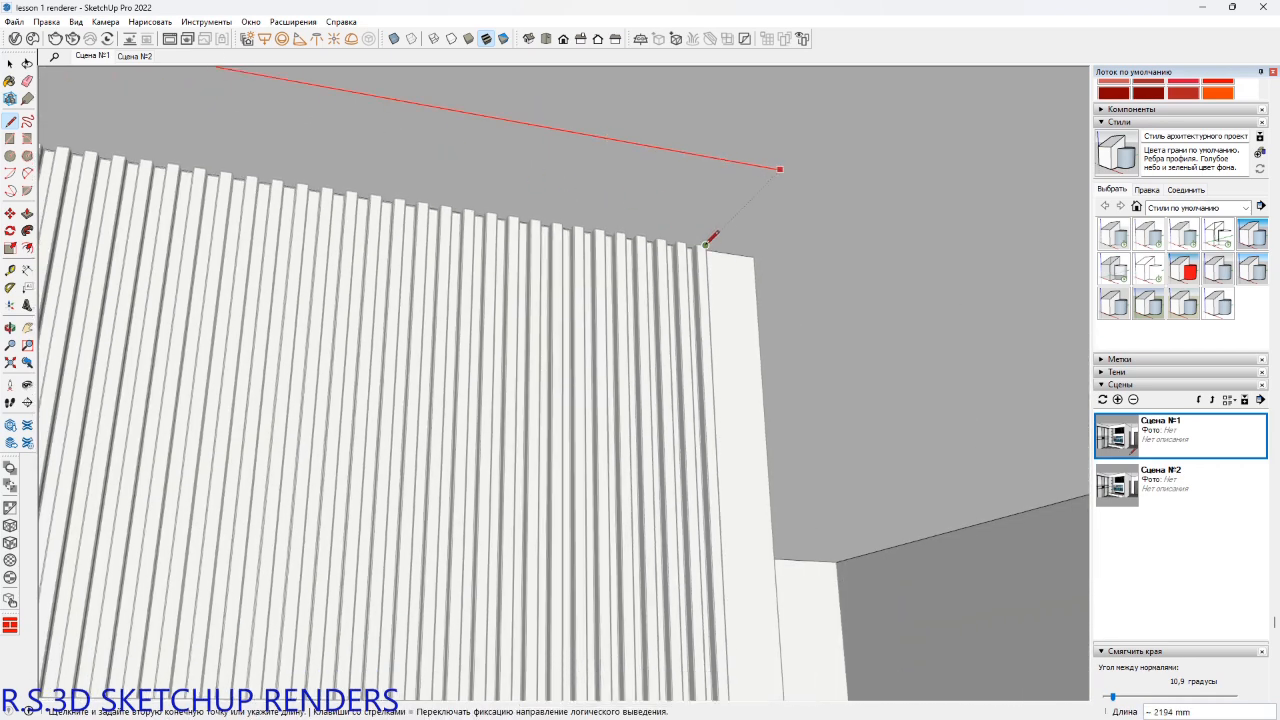
middle_click_drag(755, 258, 464, 193, "shift")
middle_click_drag(300, 177, 850, 150, "shift")
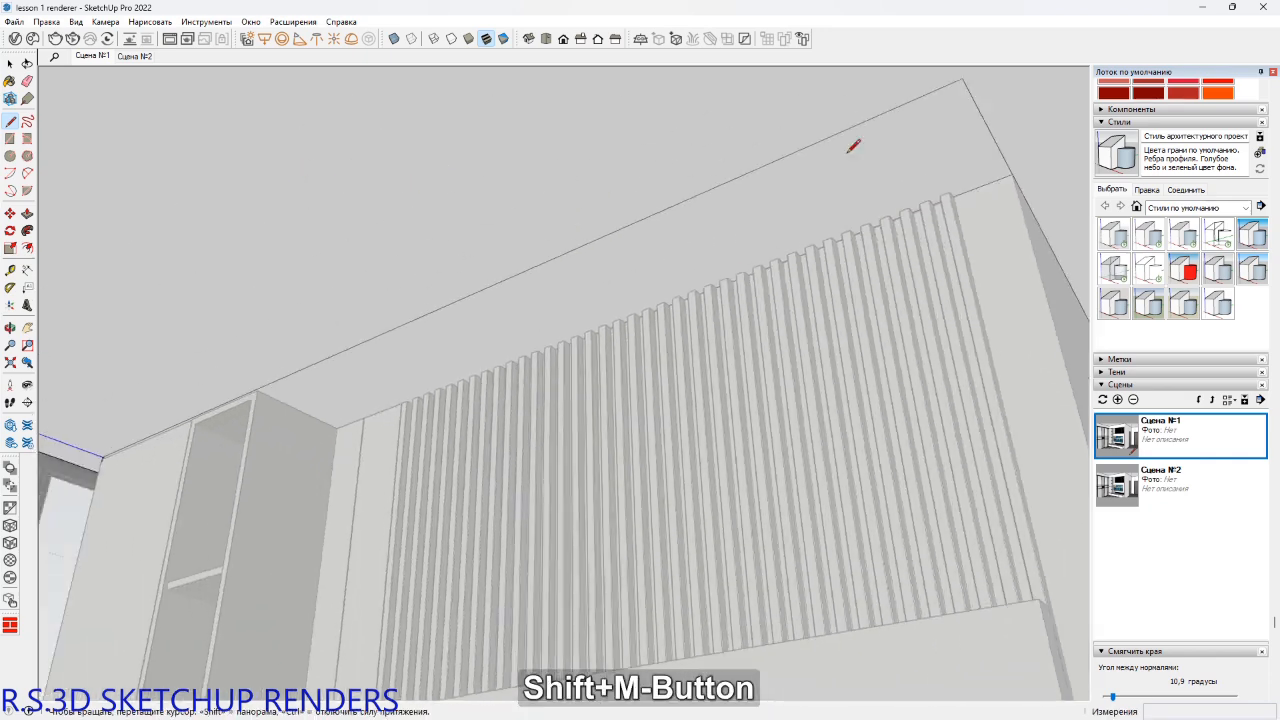
Erase the surplus line ends where the two ceiling lines meet at the tall cabinet's corner.
middle_click_drag(287, 289, 600, 222, "shift")
scroll(354, 363, "up", 3)
scroll(345, 380, "up", 4)
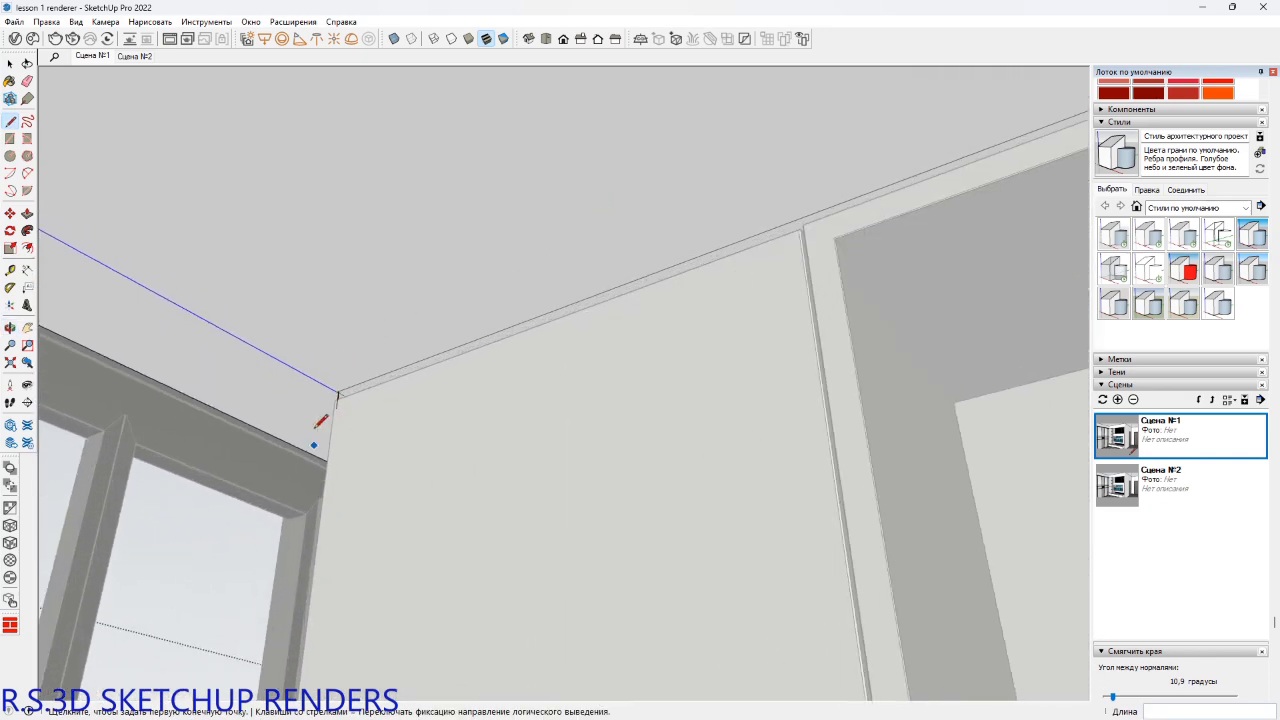
middle_click_drag(354, 369, 368, 387)
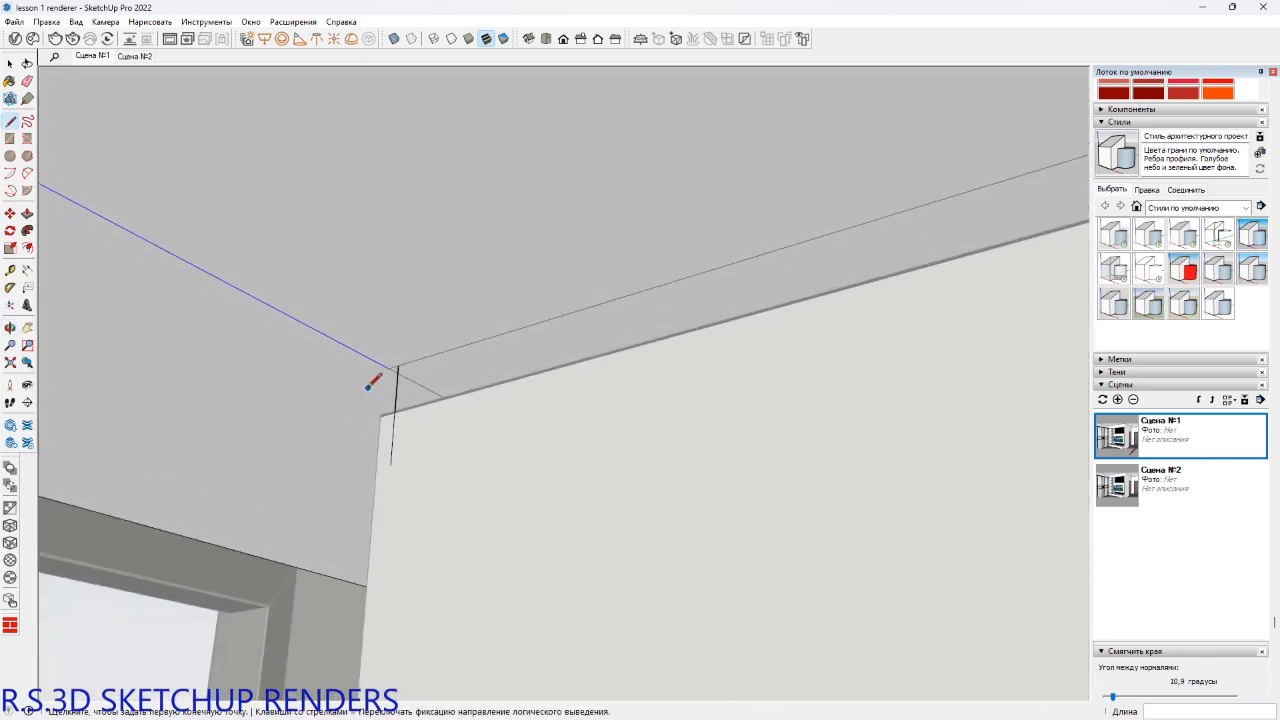
left_click(397, 406)
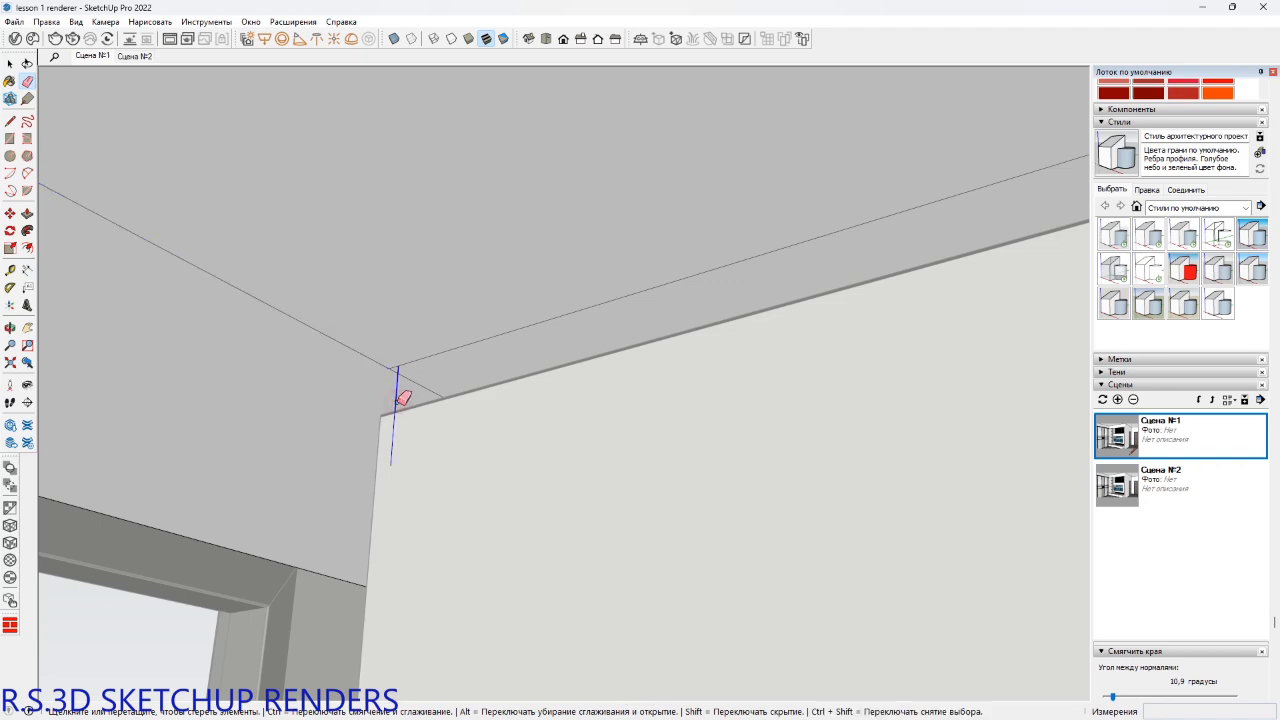
scroll(399, 395, "down", 2)
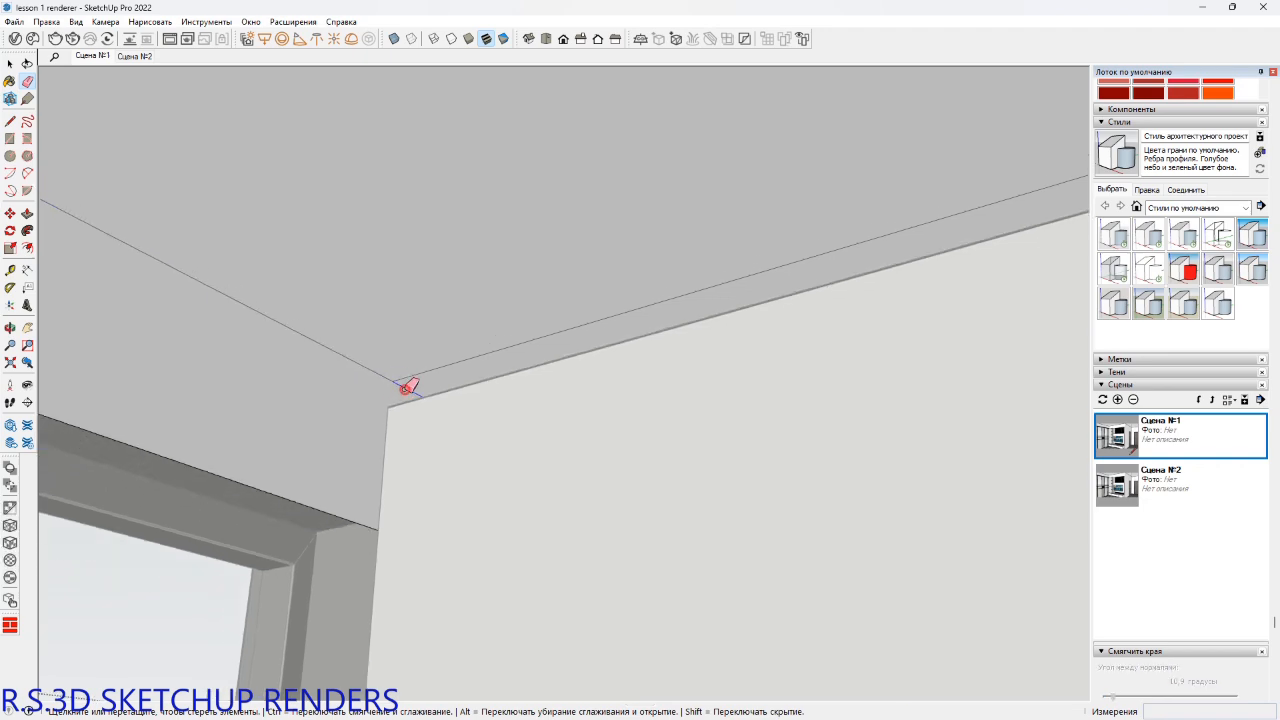
scroll(413, 385, "down", 6)
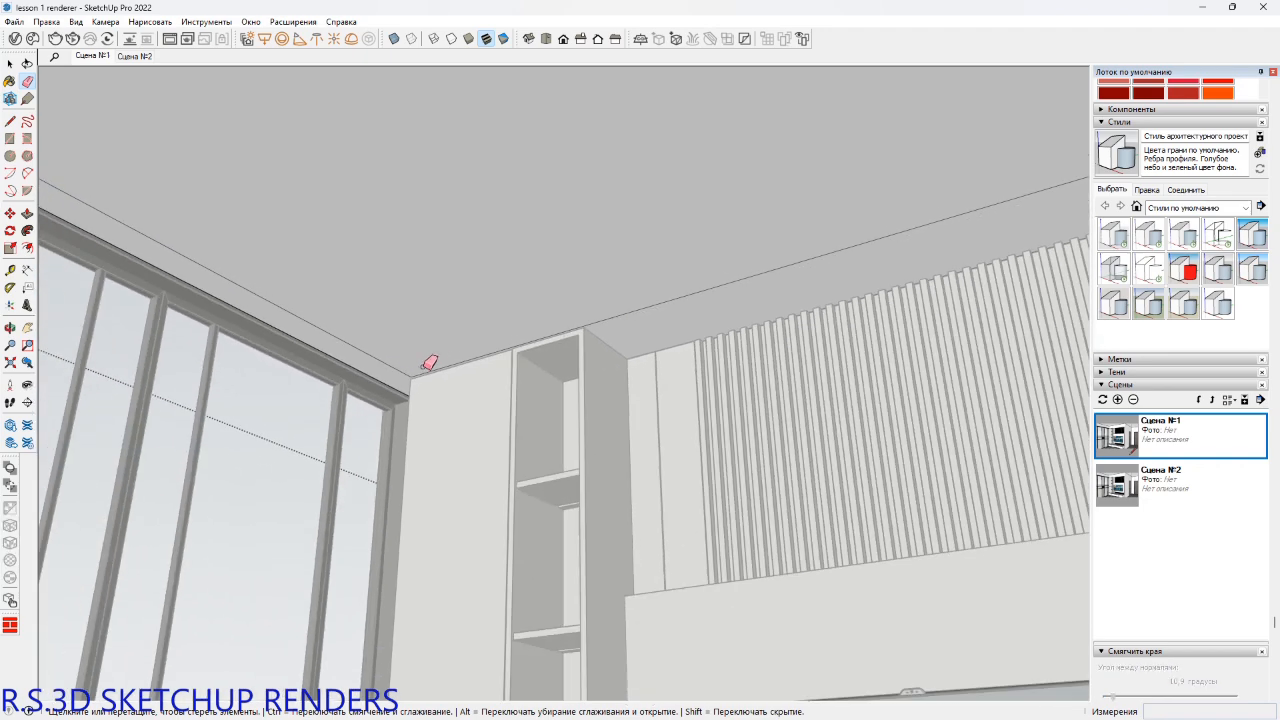
Push the side face of the sliding-door ceiling recess 95 mm toward the new ceiling line.
mouse_move(422, 364)
middle_mouse_down()
mouse_move(571, 306)
mouse_move(683, 320)
mouse_move(732, 347)
mouse_move(457, 323)
mouse_move(777, 370)
mouse_move(777, 509)
mouse_move(783, 463)
middle_mouse_up()
scroll(546, 432, "up", 3)
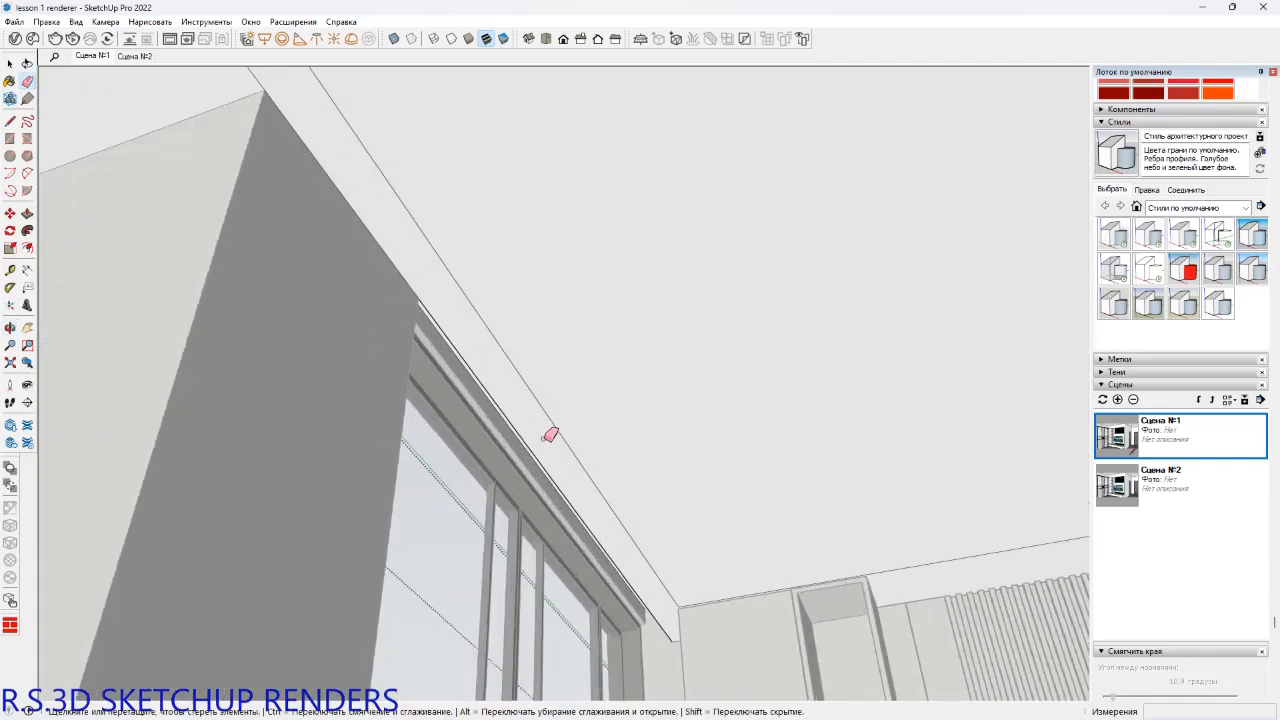
mouse_move(546, 427)
middle_mouse_down("shift")
mouse_move(420, 369)
mouse_move(509, 317)
mouse_move(520, 383)
mouse_move(372, 289)
mouse_move(603, 374)
middle_mouse_up("shift")
scroll(609, 393, "up", 2)
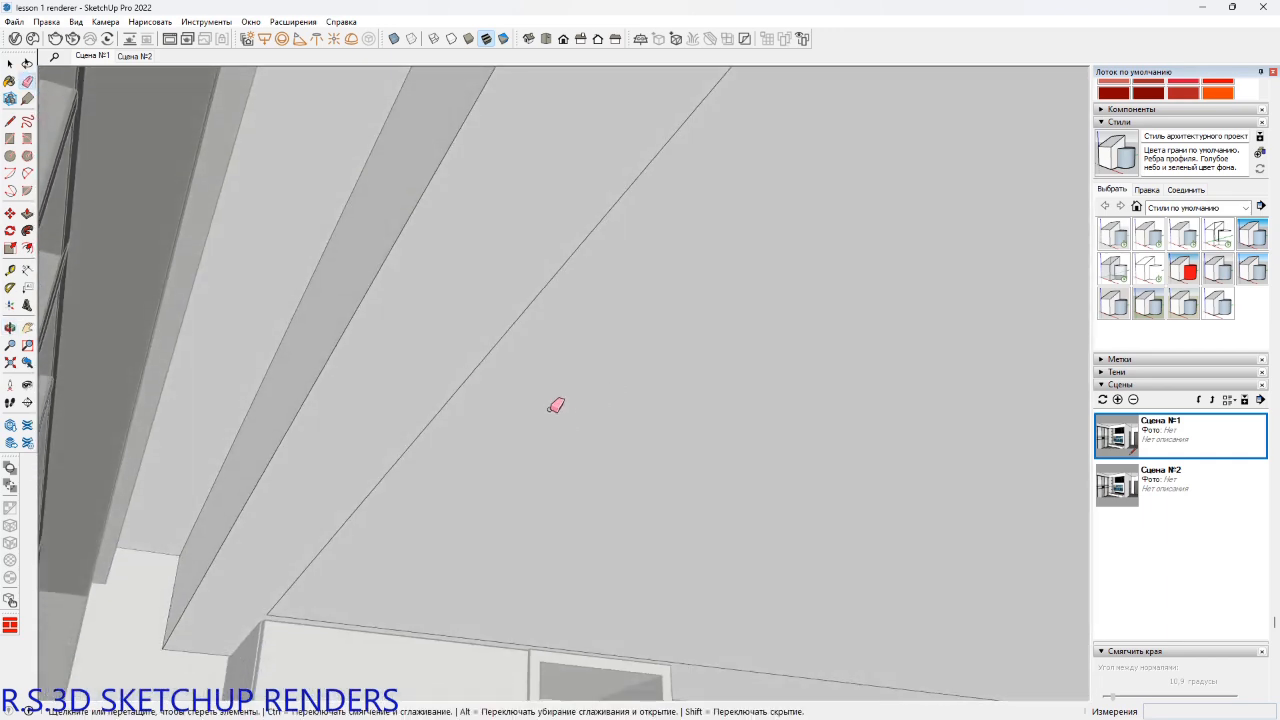
key("p")
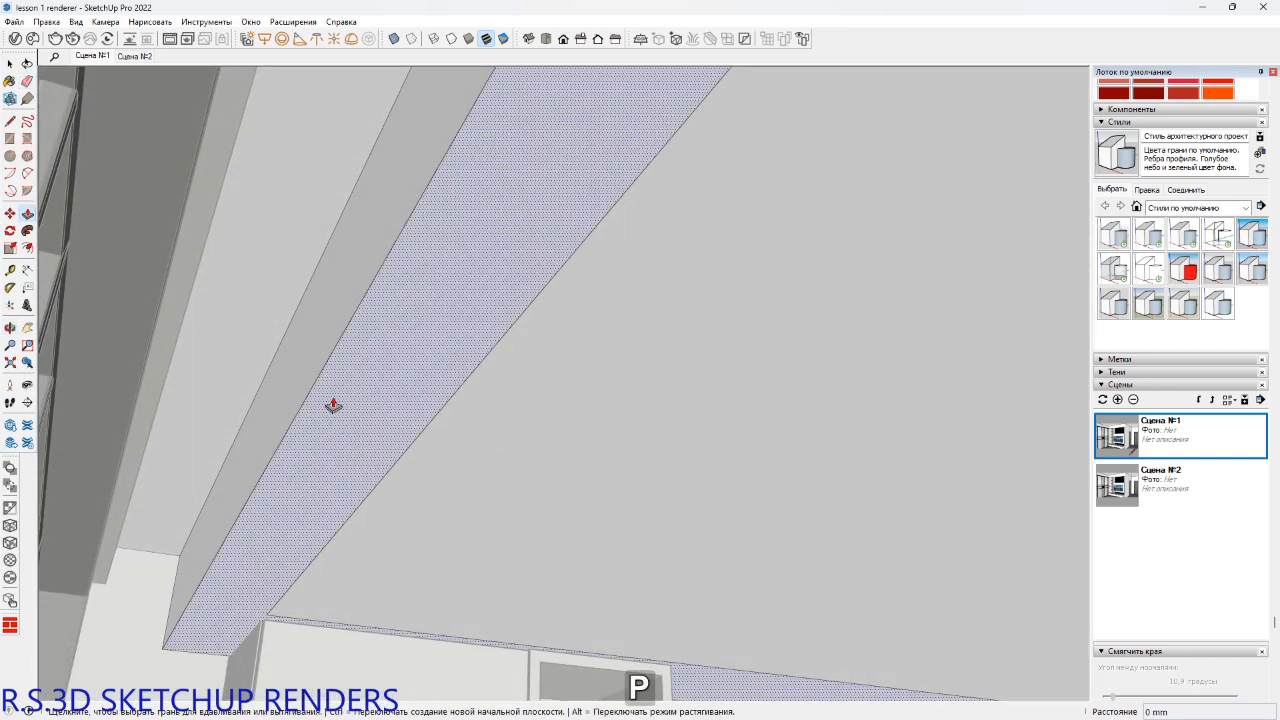
left_click(300, 398)
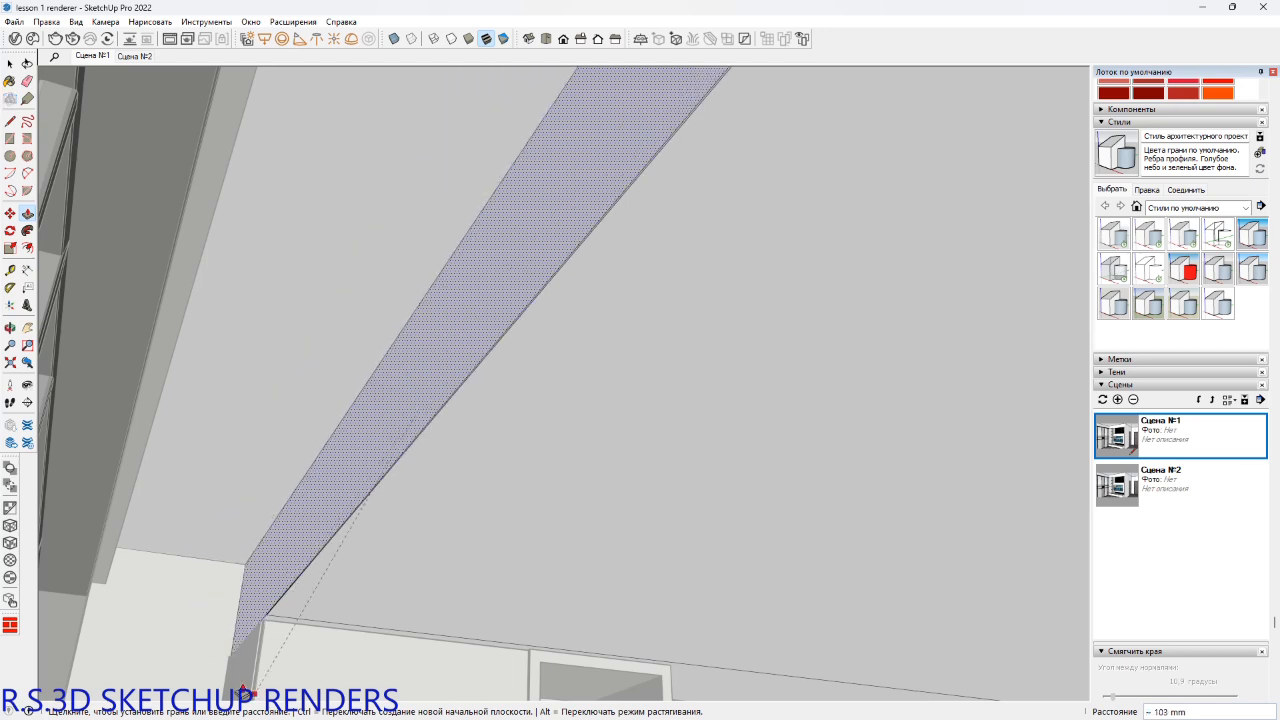
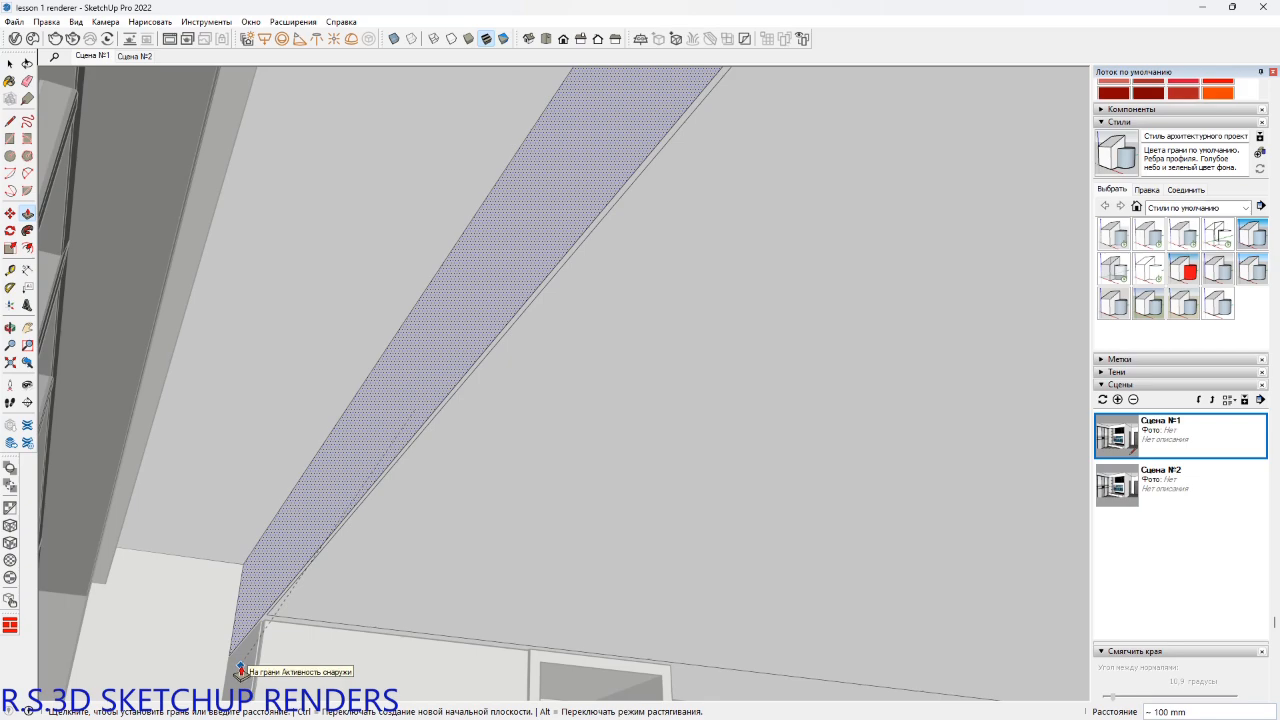
key("Return")
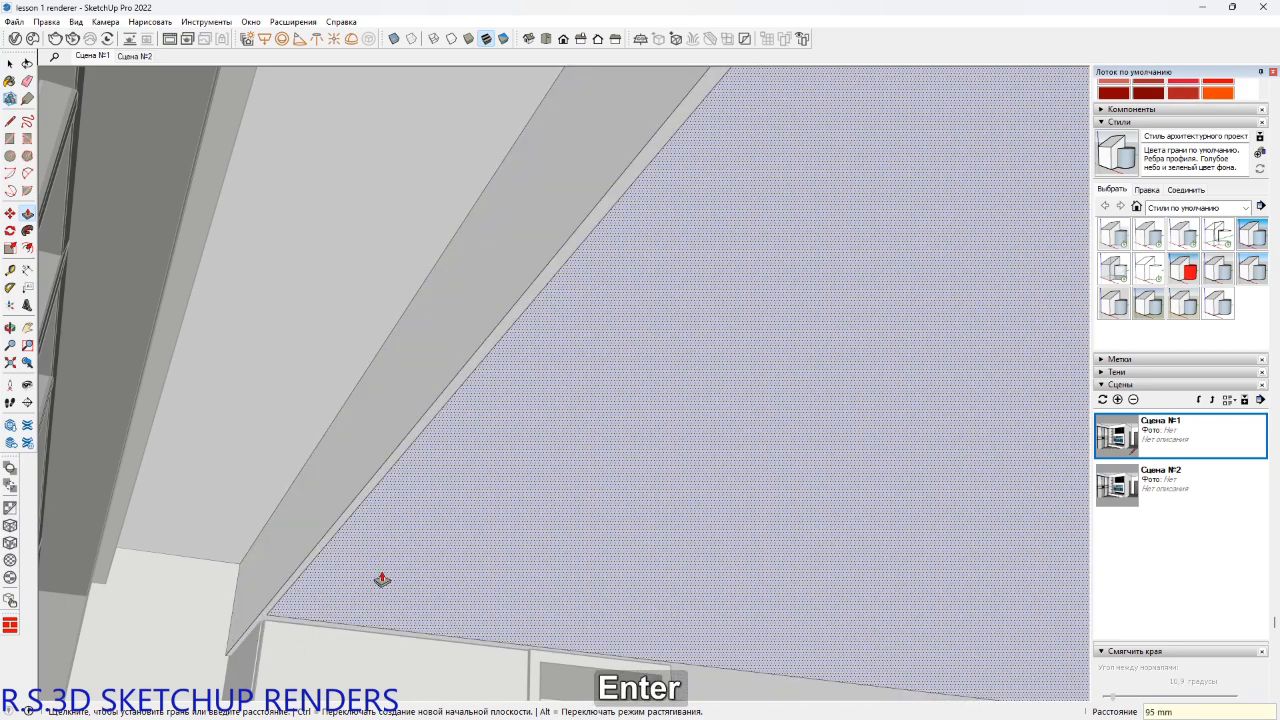
Push the main ceiling face upward, leaving a lower border above the cabinets and slatted panel, and close the ceiling group.
middle_click_drag(383, 583, 109, 405)
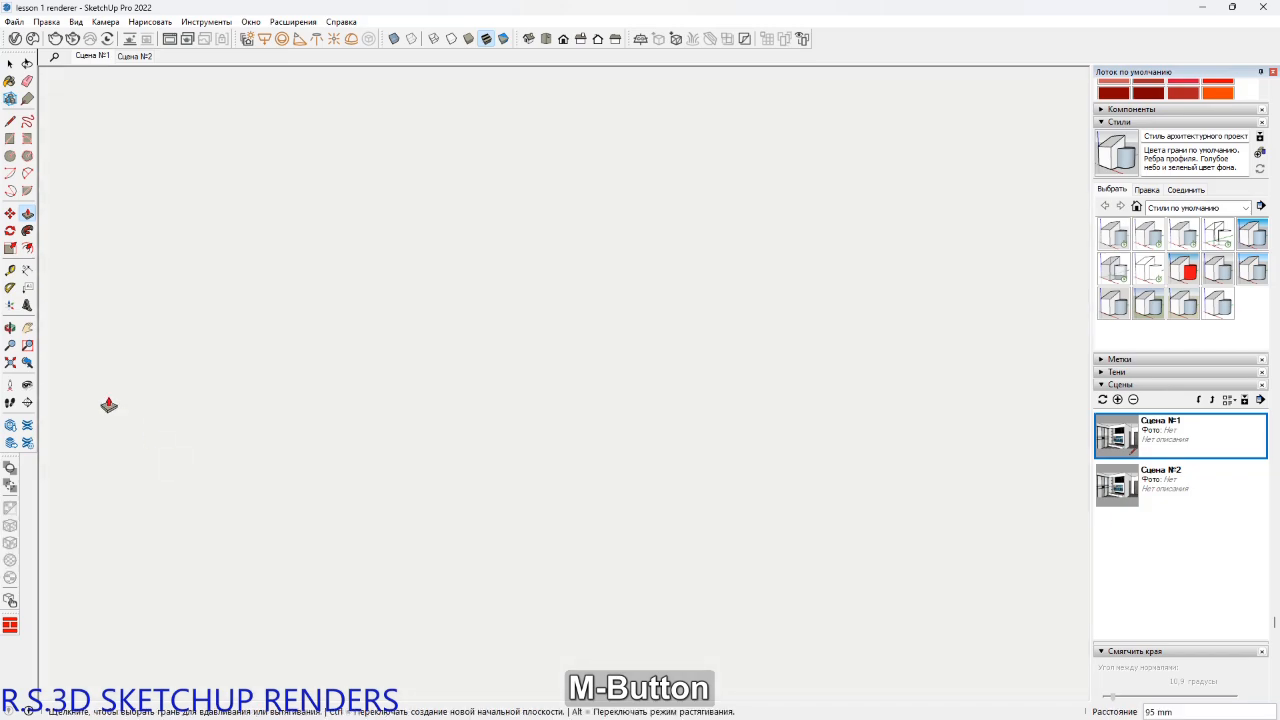
left_click(27, 364)
middle_click_drag(351, 437, 590, 395)
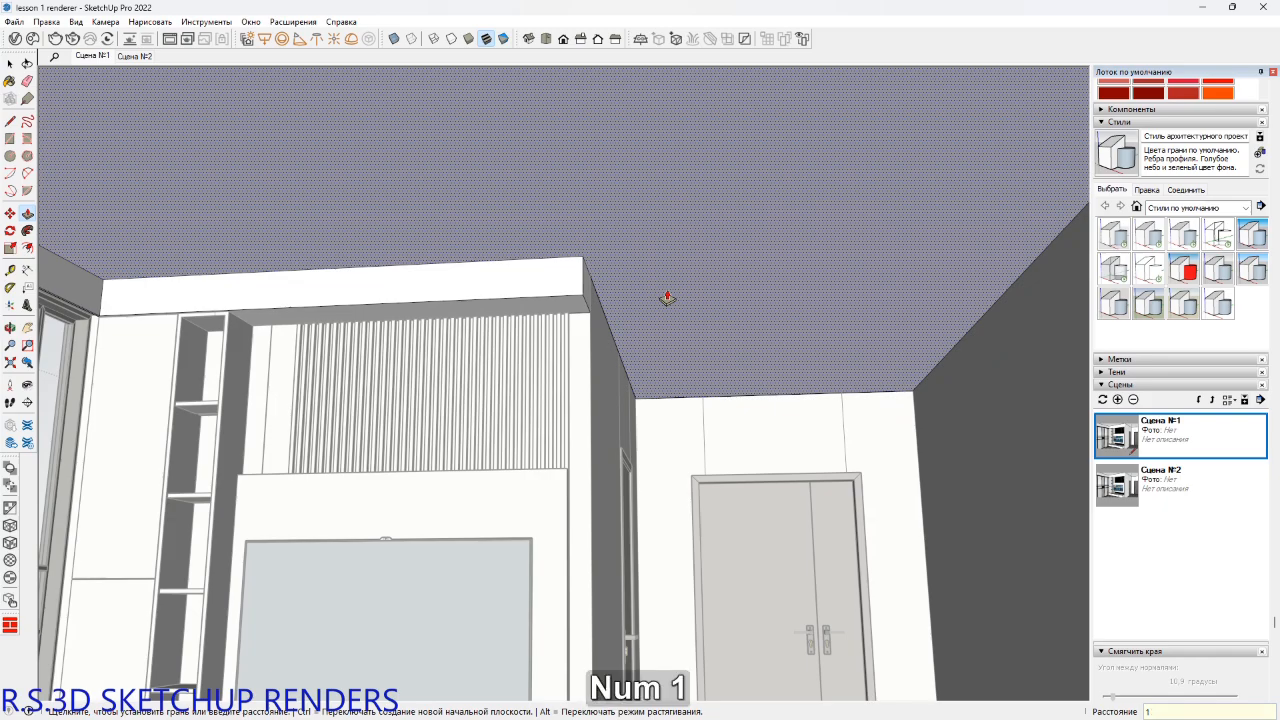
key("Return")
middle_click_drag(680, 329, 794, 343)
key("Escape")
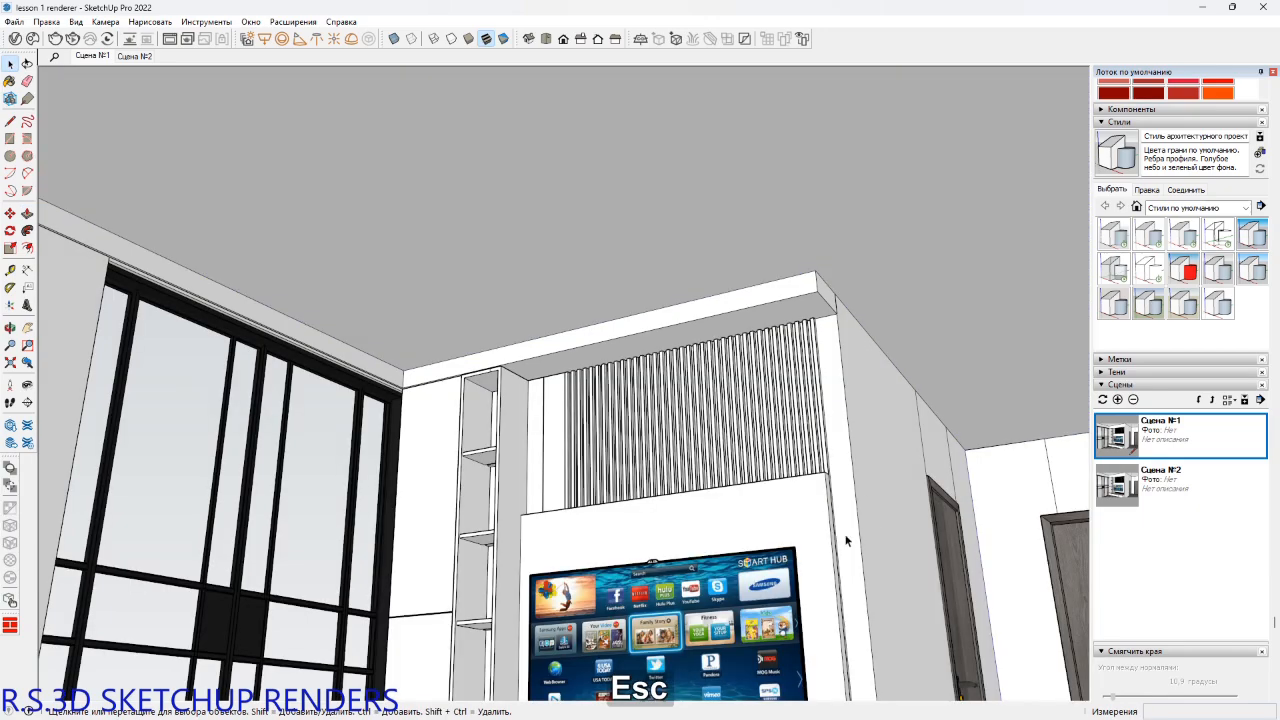
Select and hide the plank floor under the room.
middle_click_drag(846, 541, 748, 327, "shift")
key("super+2")
key("super+1")
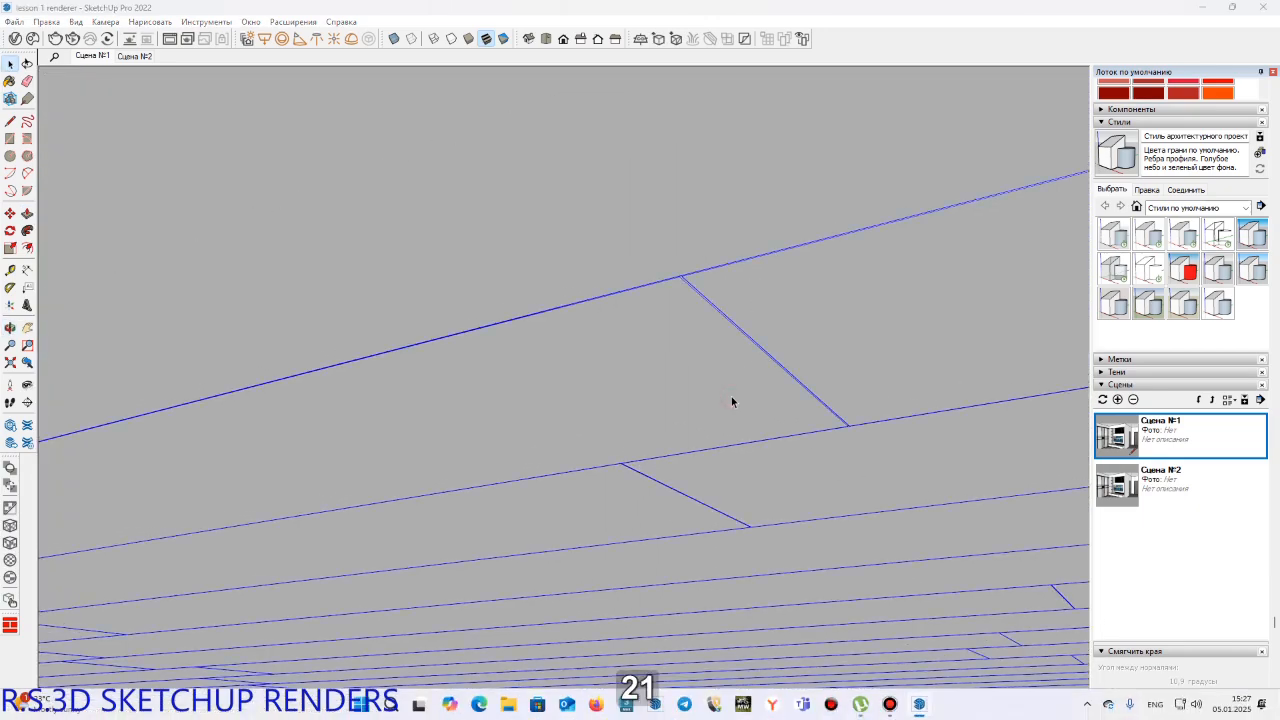
left_click(836, 407)
key("super+2")
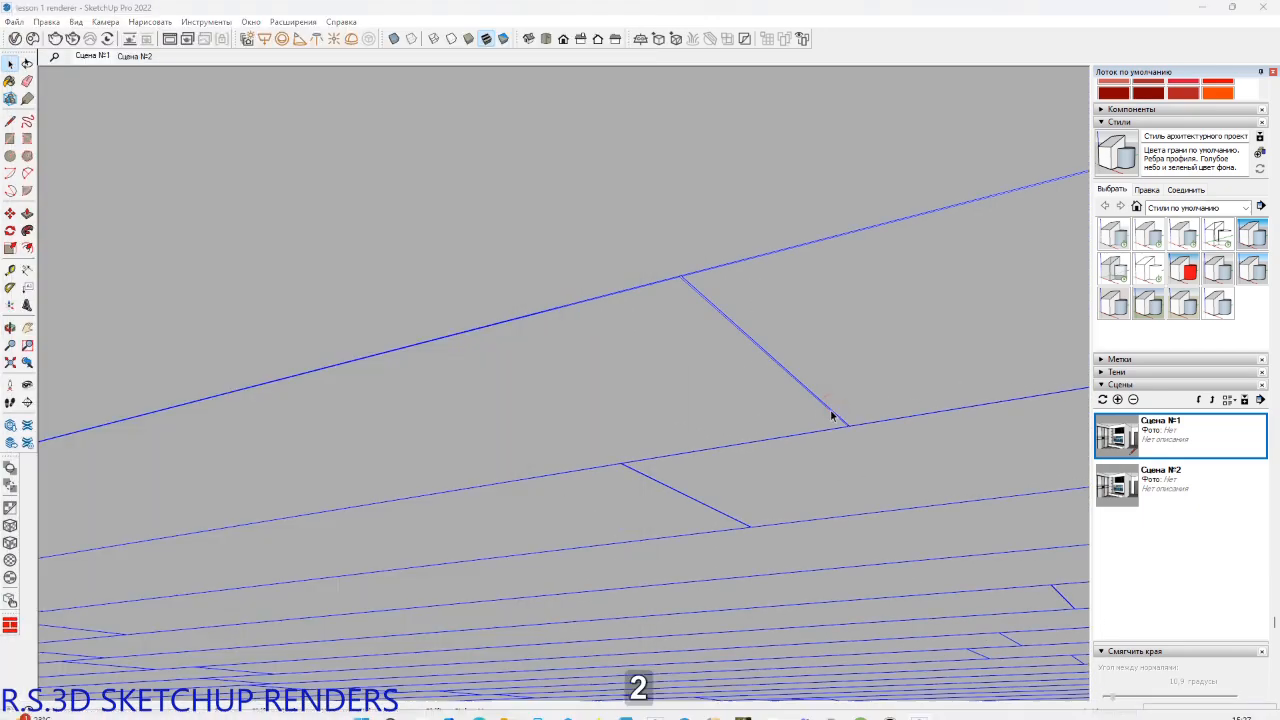
middle_click_drag(794, 411, 752, 398)
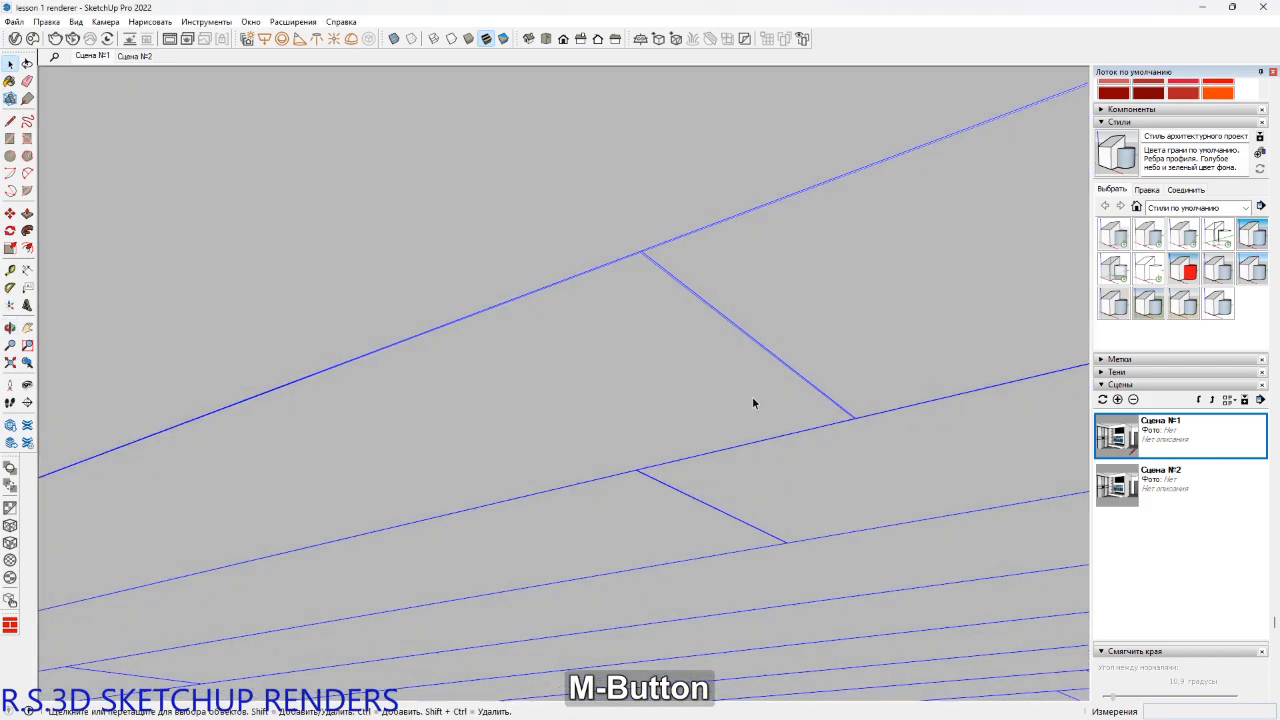
key("alt+2")
middle_click_drag(784, 440, 349, 346)
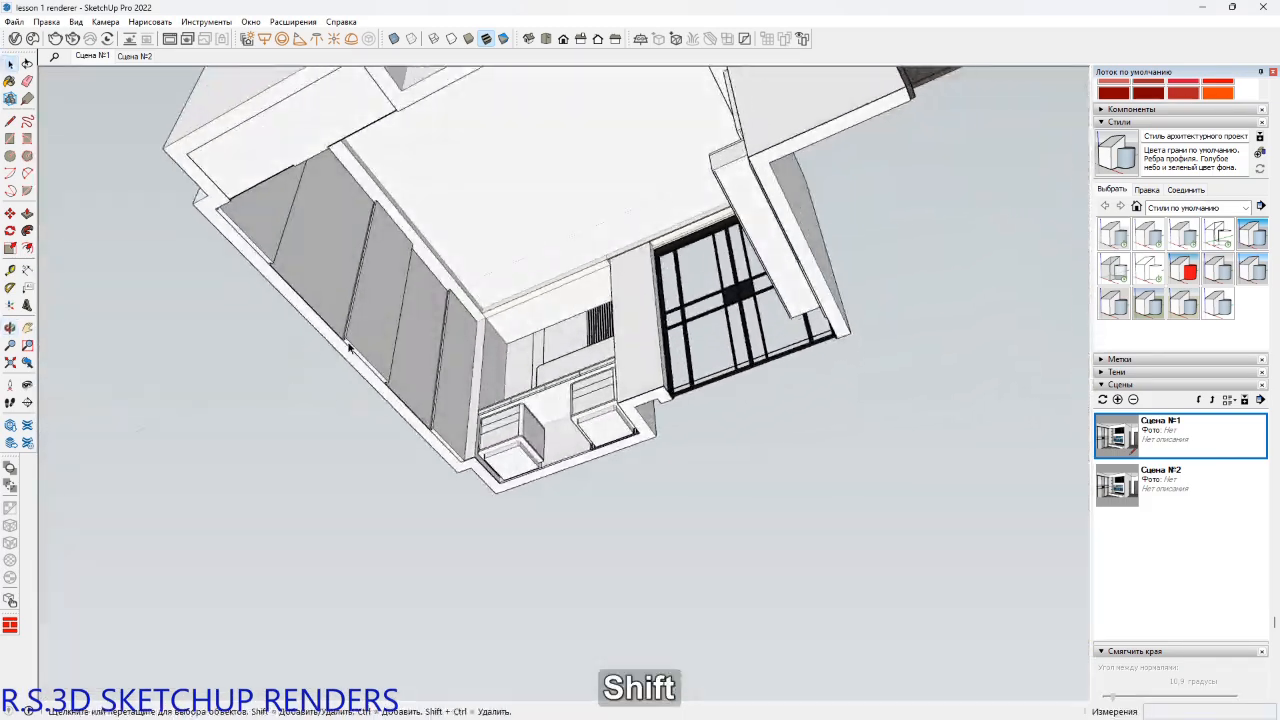
Select and hide the walls, doors, cabinets, TV unit and all other objects, leaving only the ceiling group.
middle_click_drag(490, 300, 219, 363, "shift")
middle_click_drag(430, 290, 508, 413, "shift")
key("space")
left_click(522, 396)
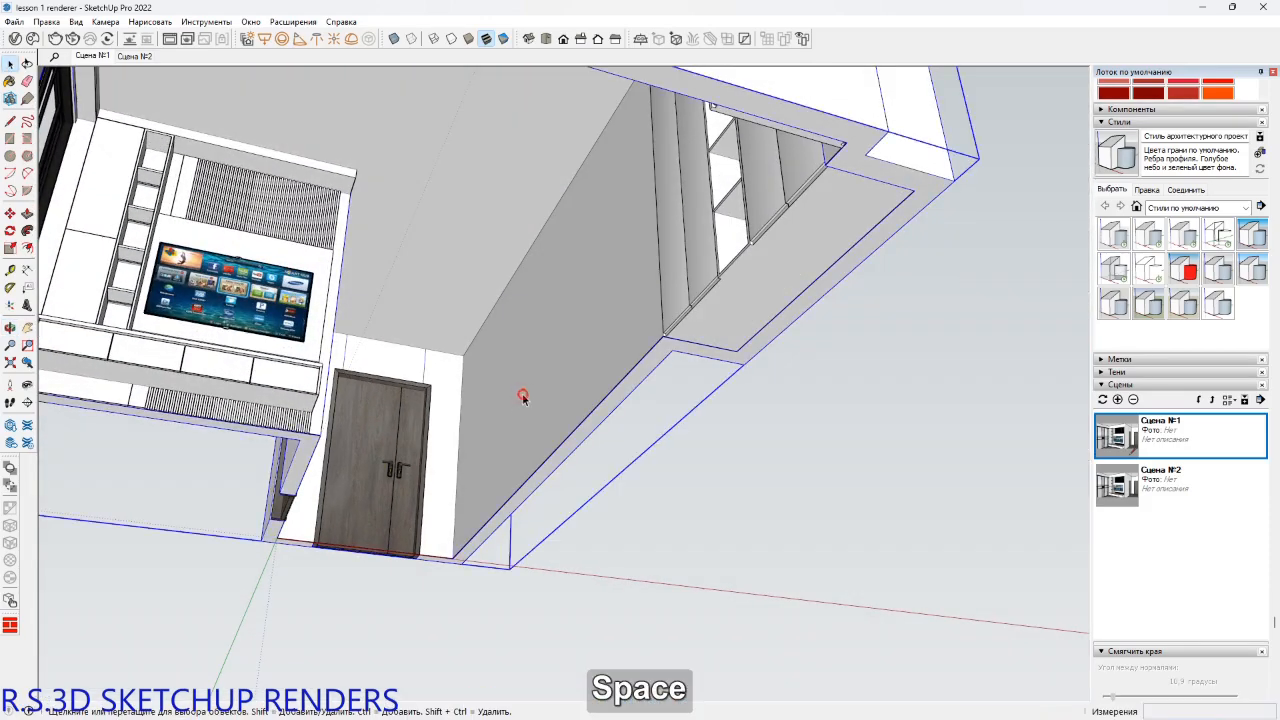
key("ctrl+a")
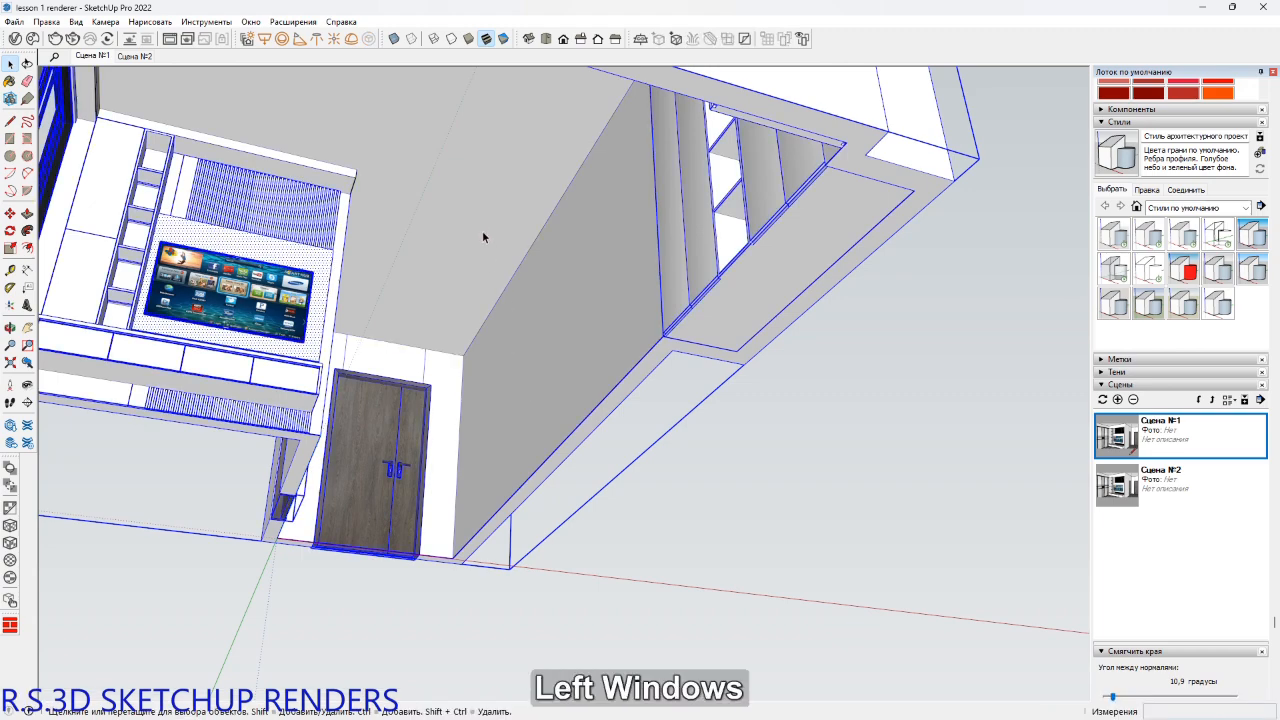
mouse_move(482, 236)
middle_mouse_down()
mouse_move(442, 172)
mouse_move(410, 168)
mouse_move(437, 203)
mouse_move(533, 181)
middle_mouse_up()
key("super")
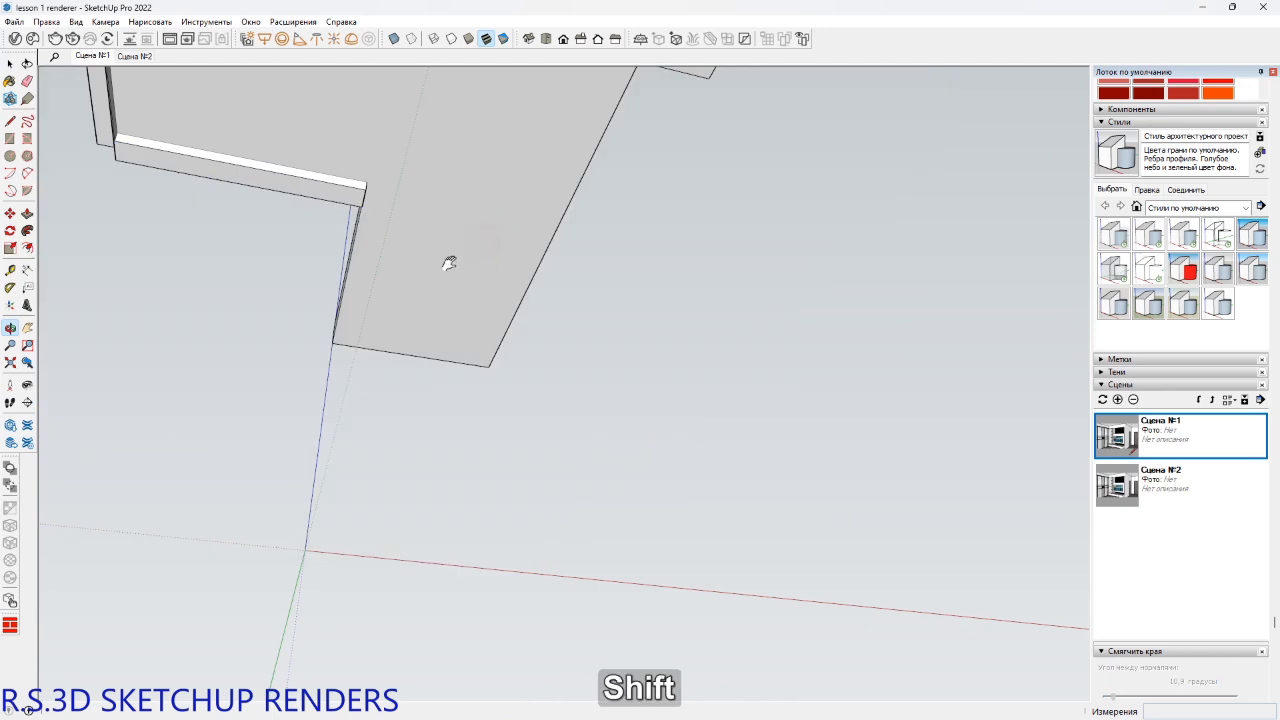
Draw a 100 mm vertical line straight down from the long edge of the ceiling.
mouse_move(449, 263)
middle_mouse_down()
mouse_move(694, 294)
mouse_move(749, 334)
mouse_move(898, 267)
mouse_move(560, 434)
mouse_move(691, 380)
mouse_move(306, 463)
mouse_move(600, 477)
mouse_move(603, 463)
mouse_move(586, 494)
middle_mouse_up()
key("l")
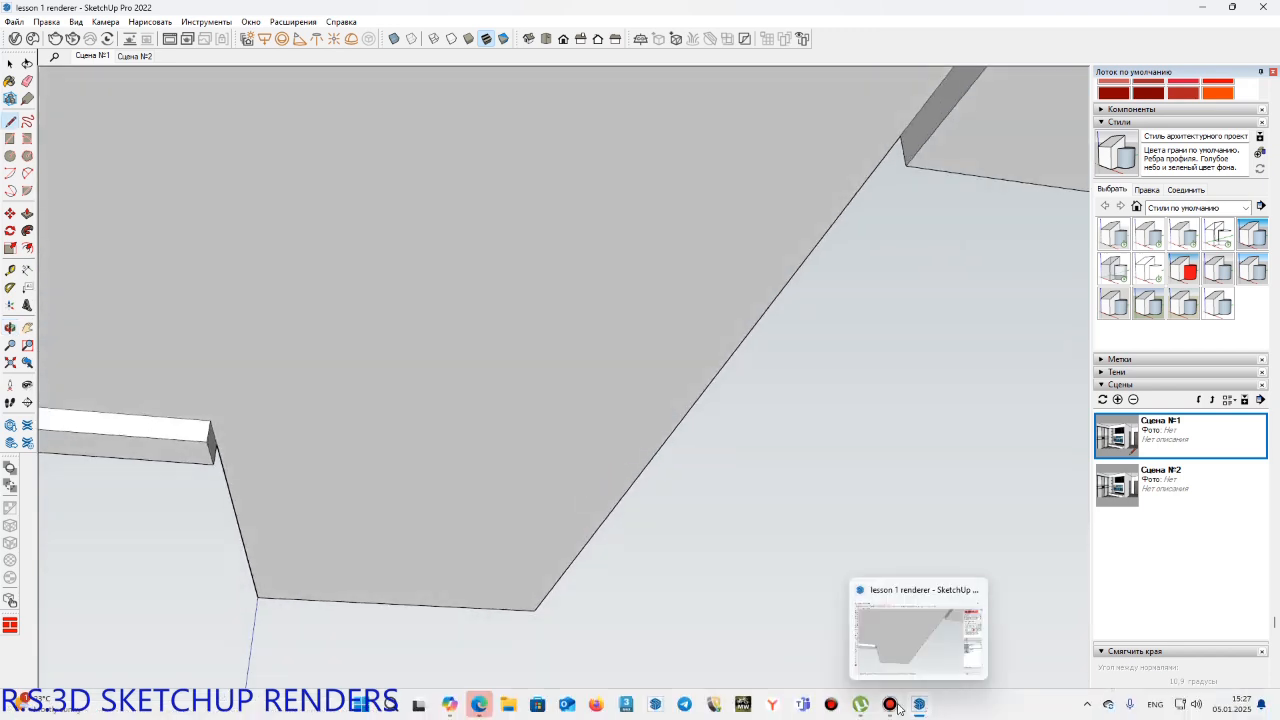
left_click(897, 708)
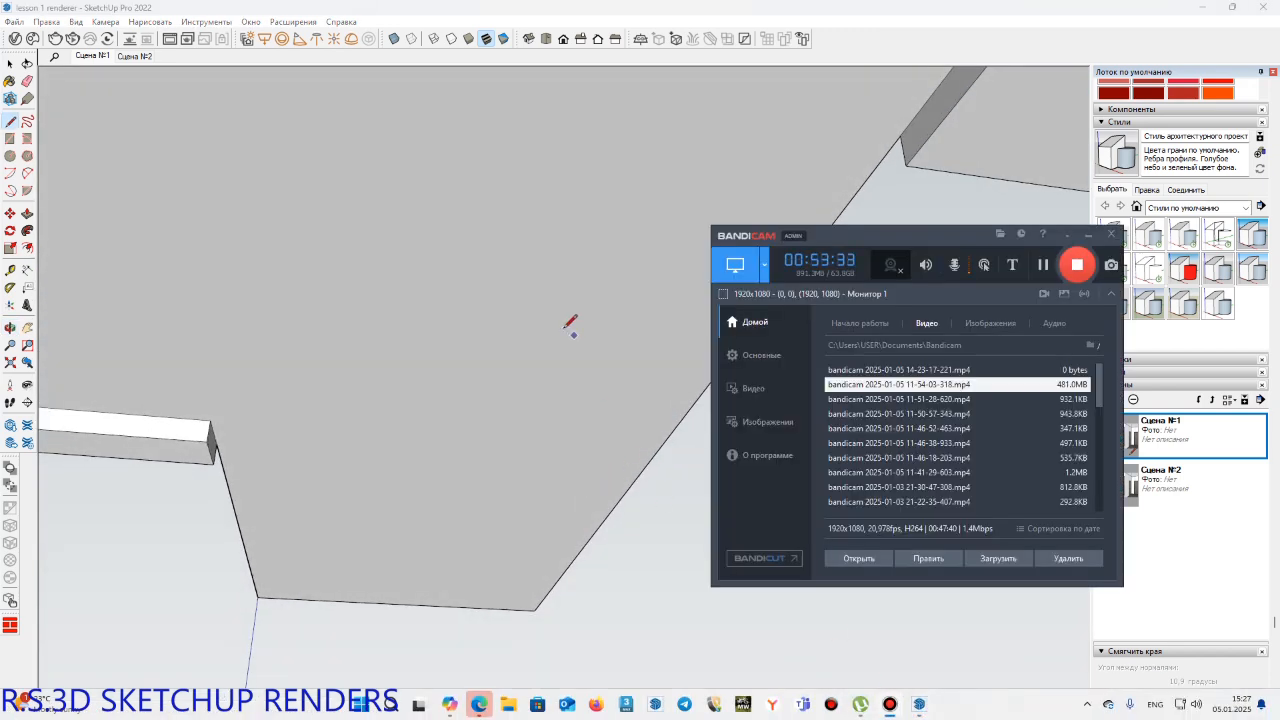
middle_click_drag(570, 324, 512, 332, "shift")
left_click(635, 360)
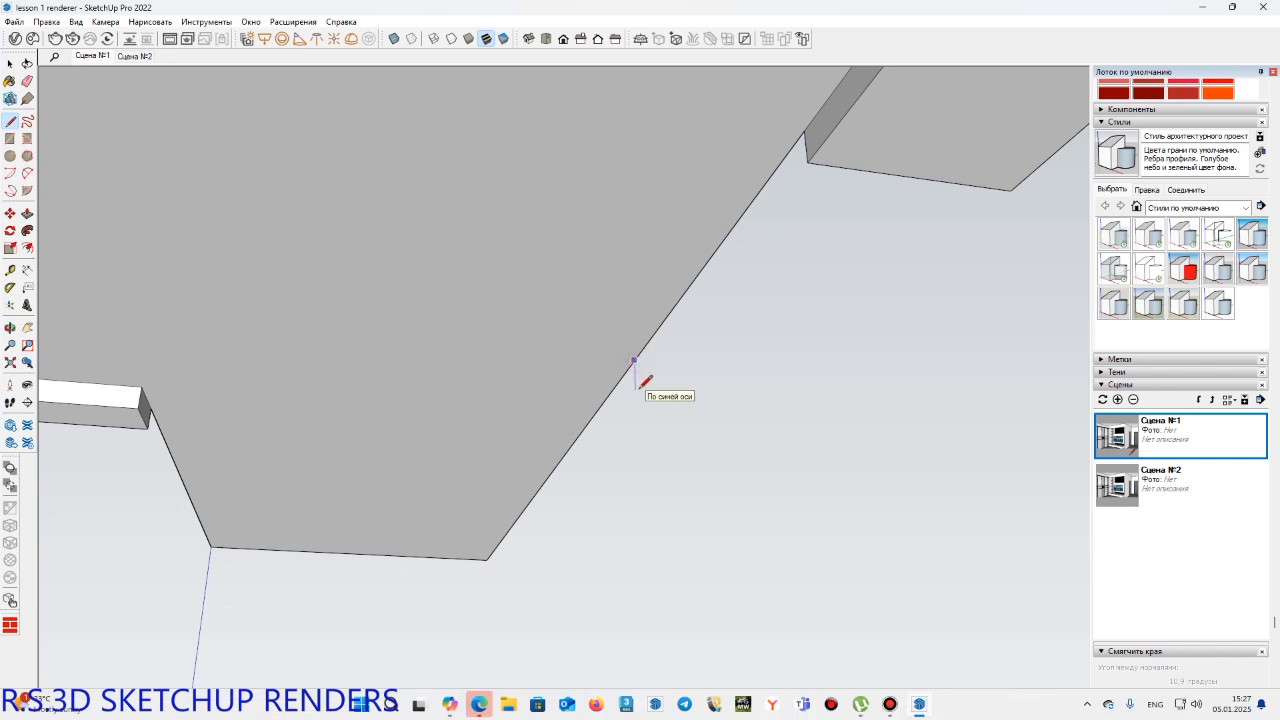
type("100")
key("Return")
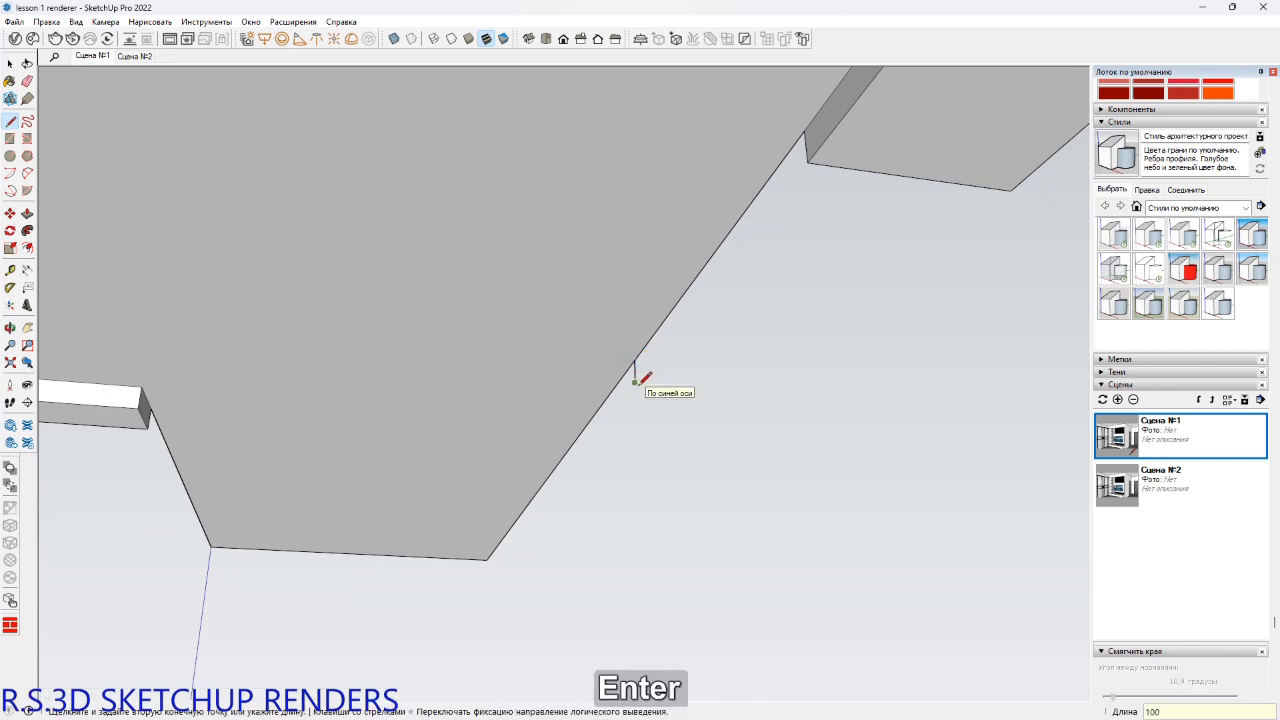
Try to draw an 80 mm horizontal line from the lower end of the 100 mm vertical line.
scroll(634, 372, "up", 3)
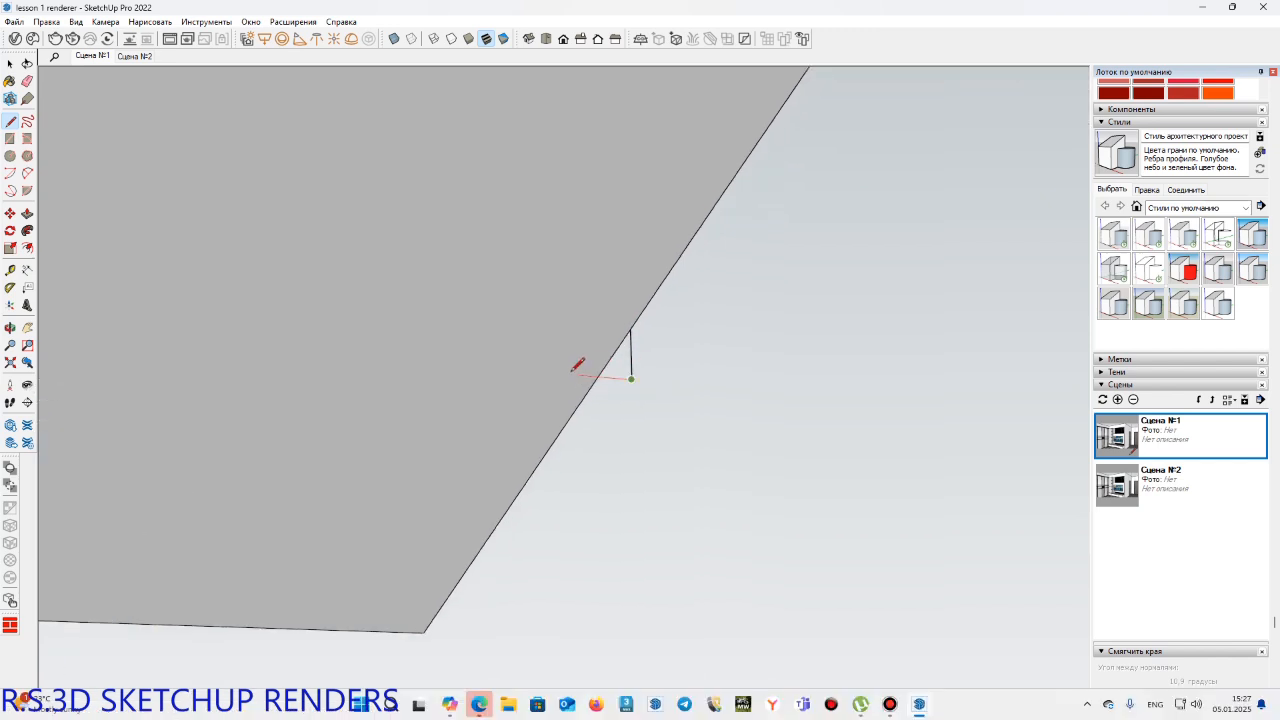
type("80")
key("Return")
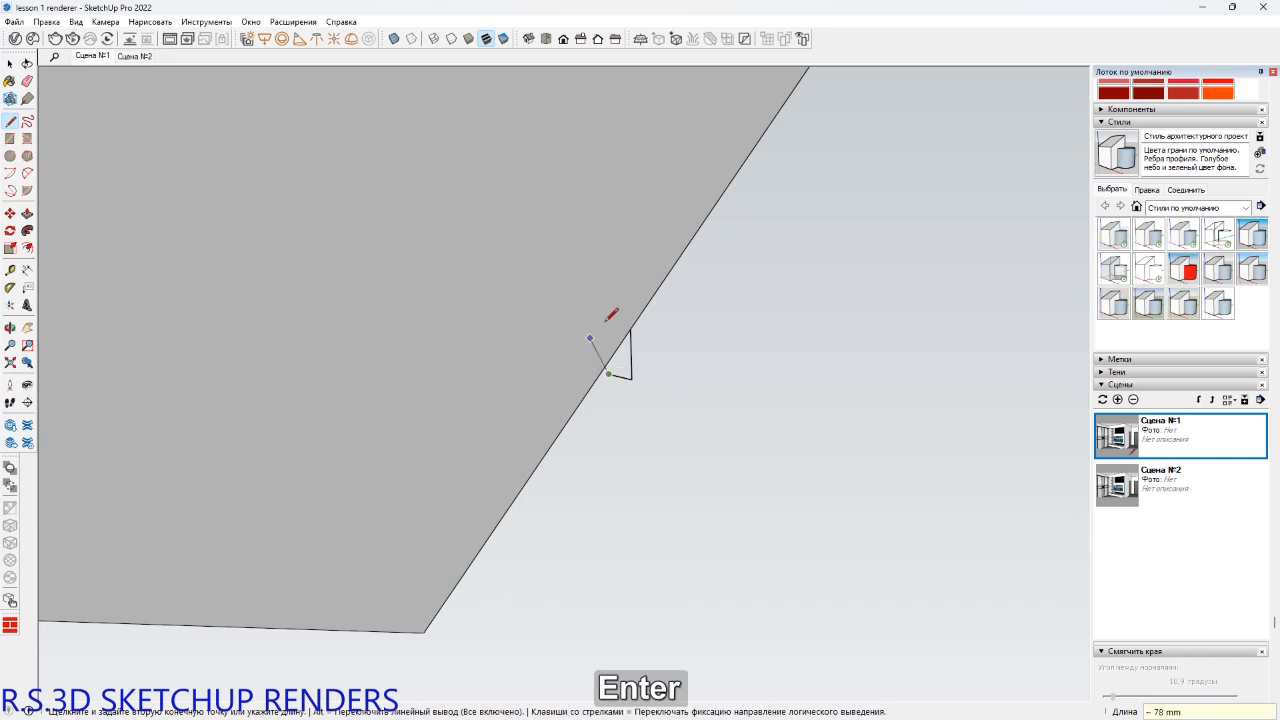
key("shift")
middle_click_drag(632, 302, 623, 380)
key("ctrl+z")
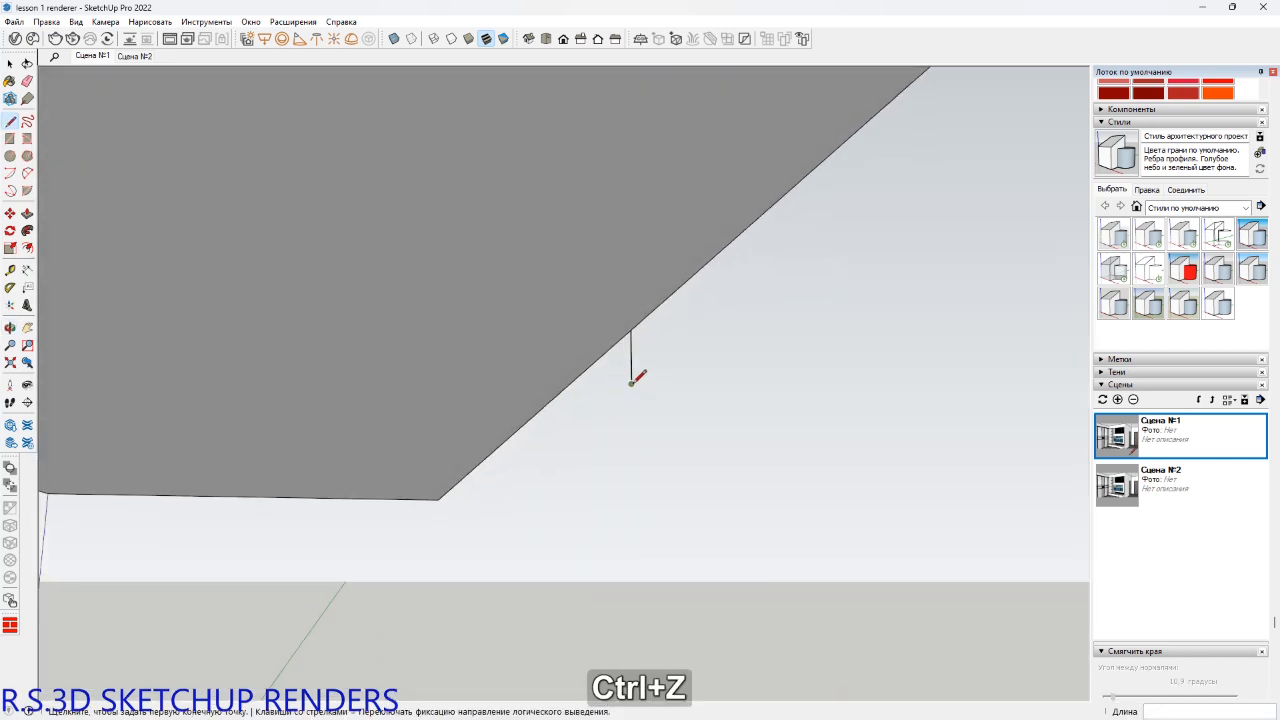
left_click(631, 383)
key("shift")
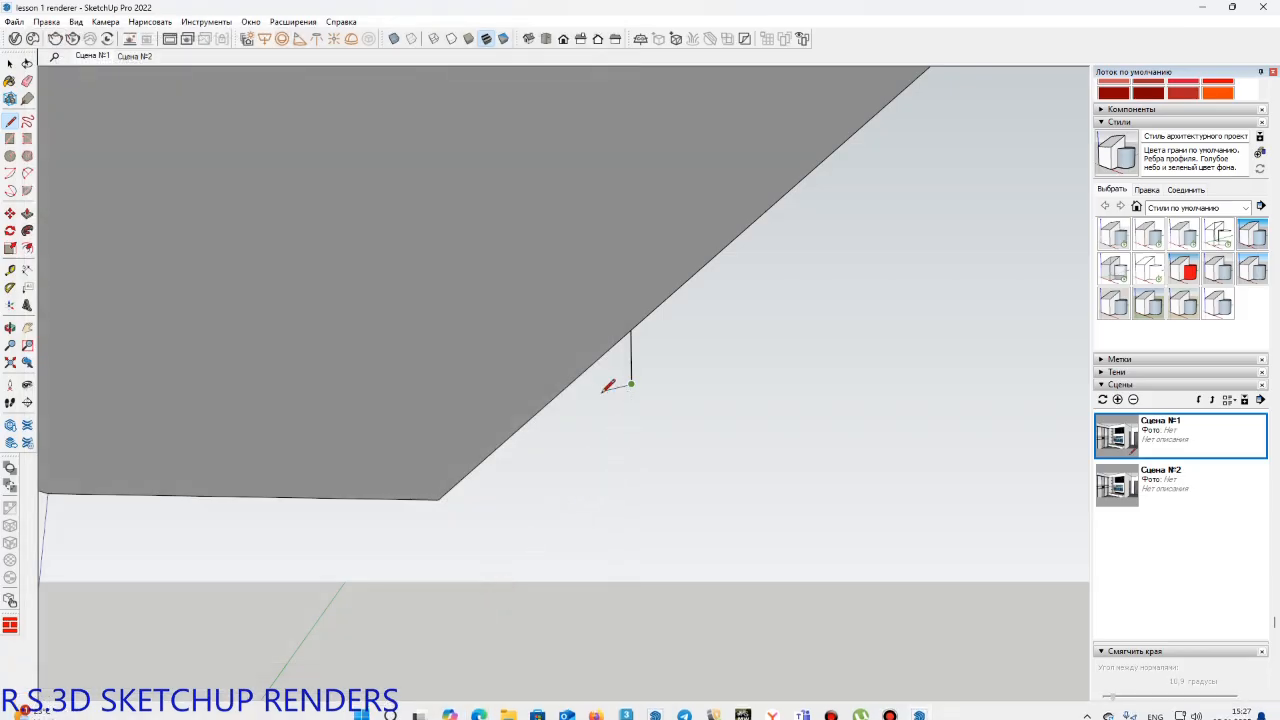
middle_click_drag(617, 366, 522, 388)
type("80")
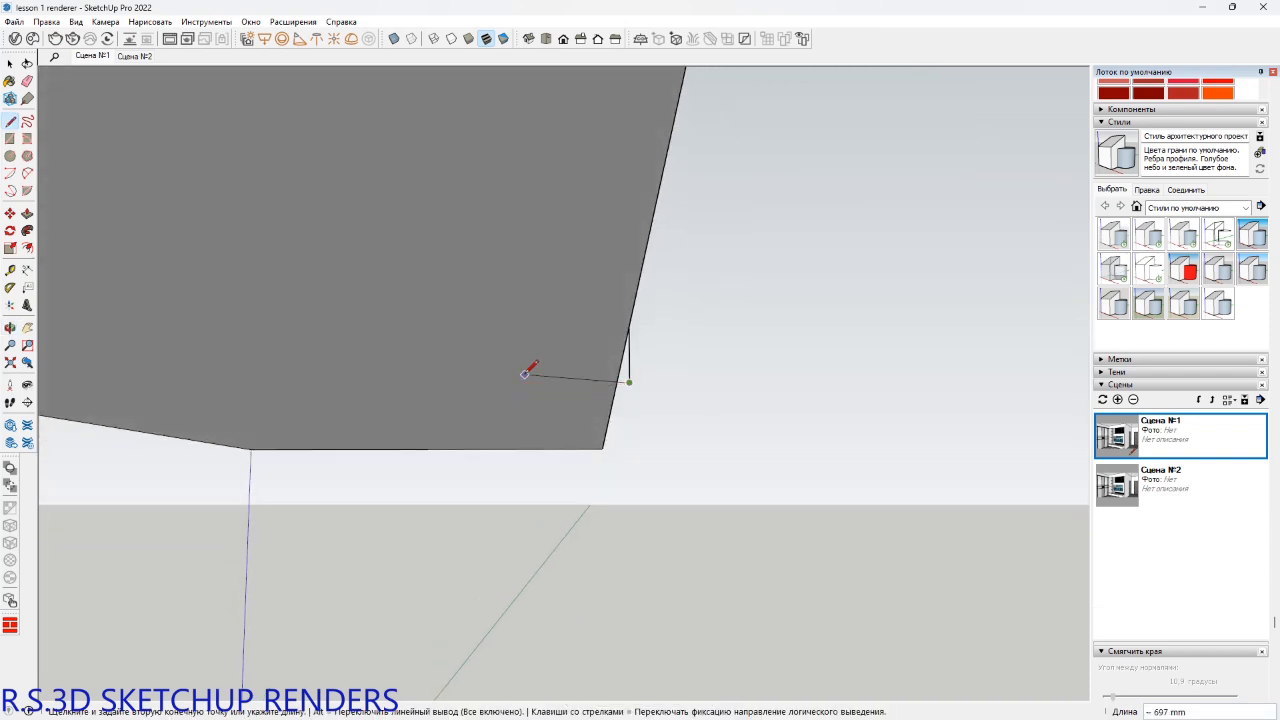
key("Return")
middle_click_drag(580, 351, 598, 395)
key("ctrl+z")
Draw an 80 mm line along the red axis from the vertical line's lower end and close it into a rectangular profile face.
left_click(630, 379)
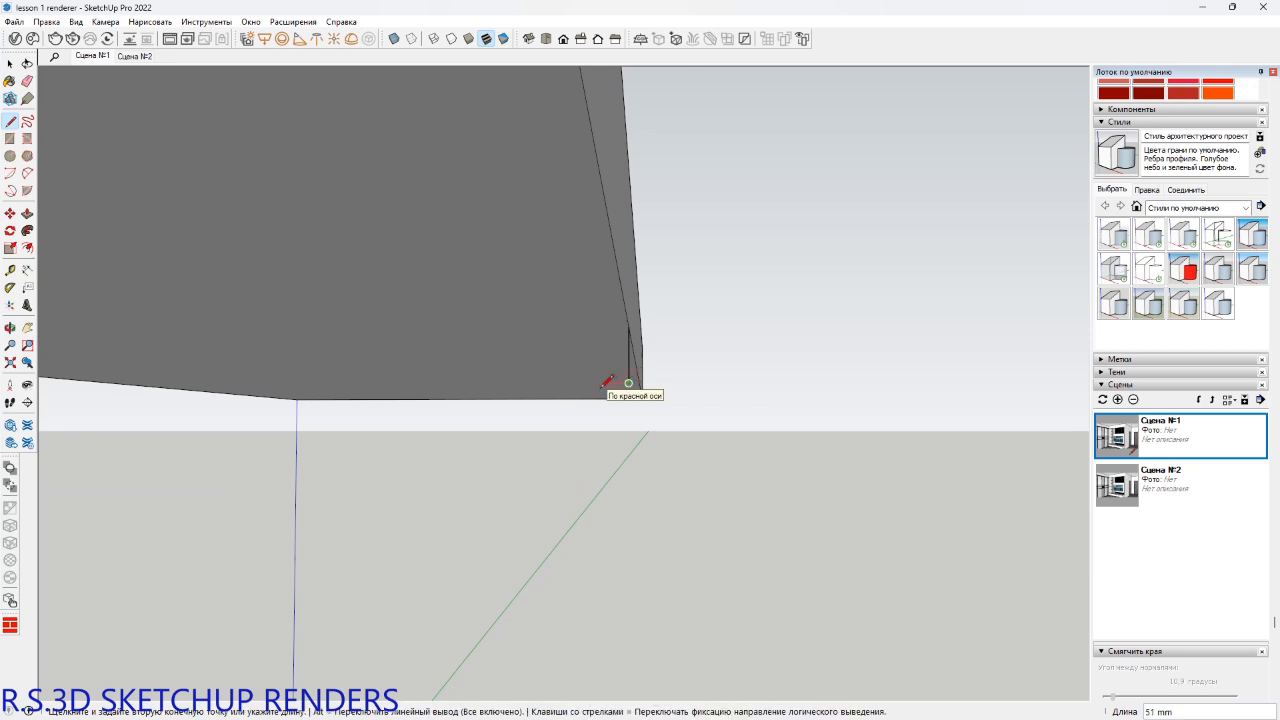
type("80")
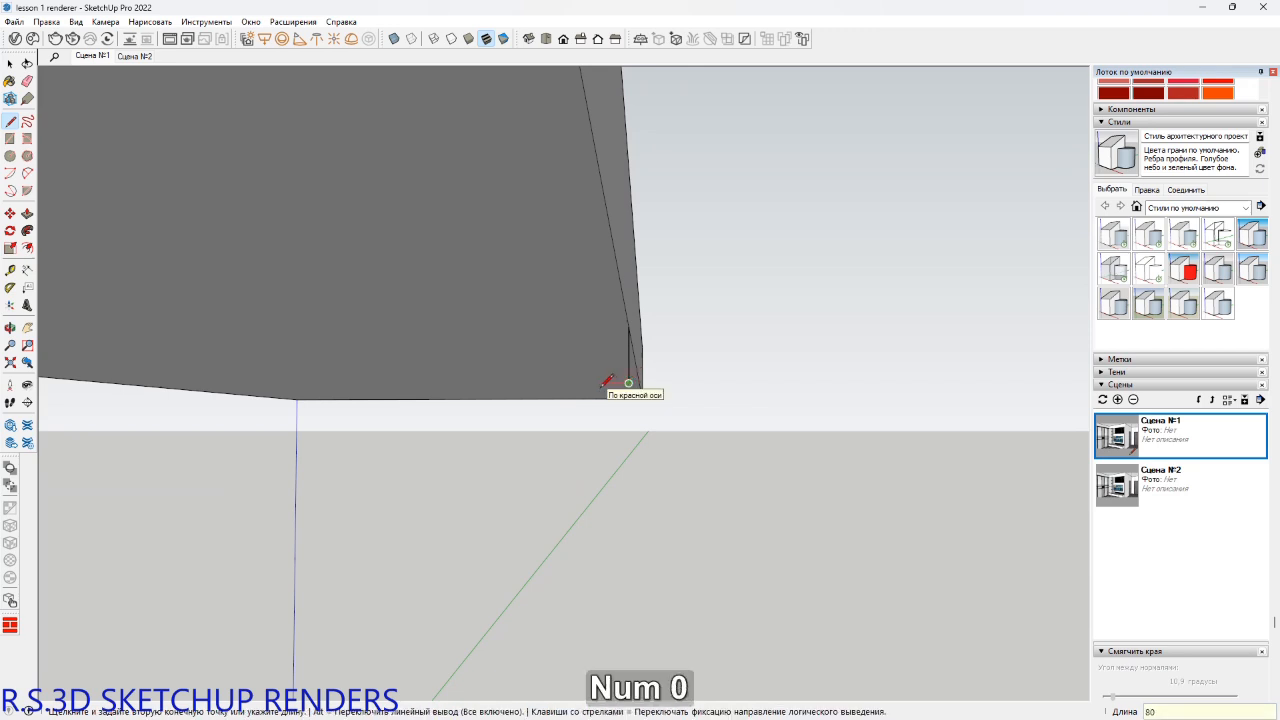
key("Return")
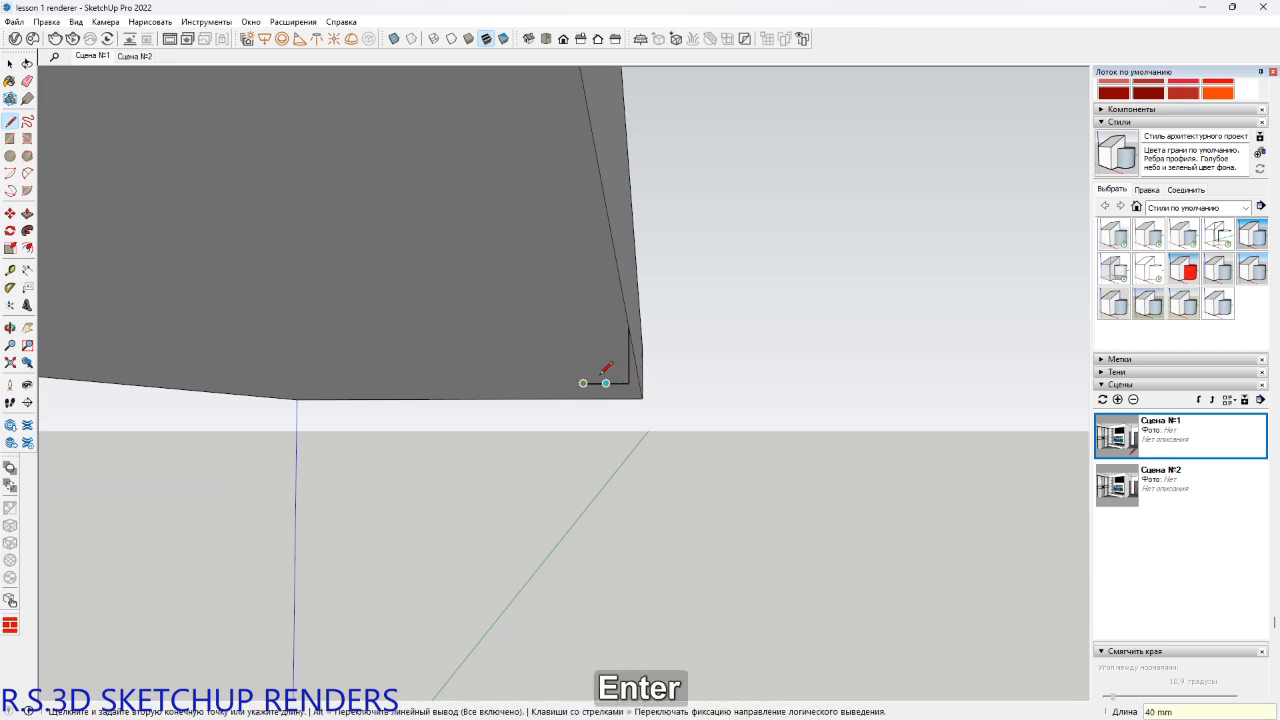
left_click(592, 306, "shift")
left_click(628, 326)
middle_click_drag(628, 326, 683, 334)
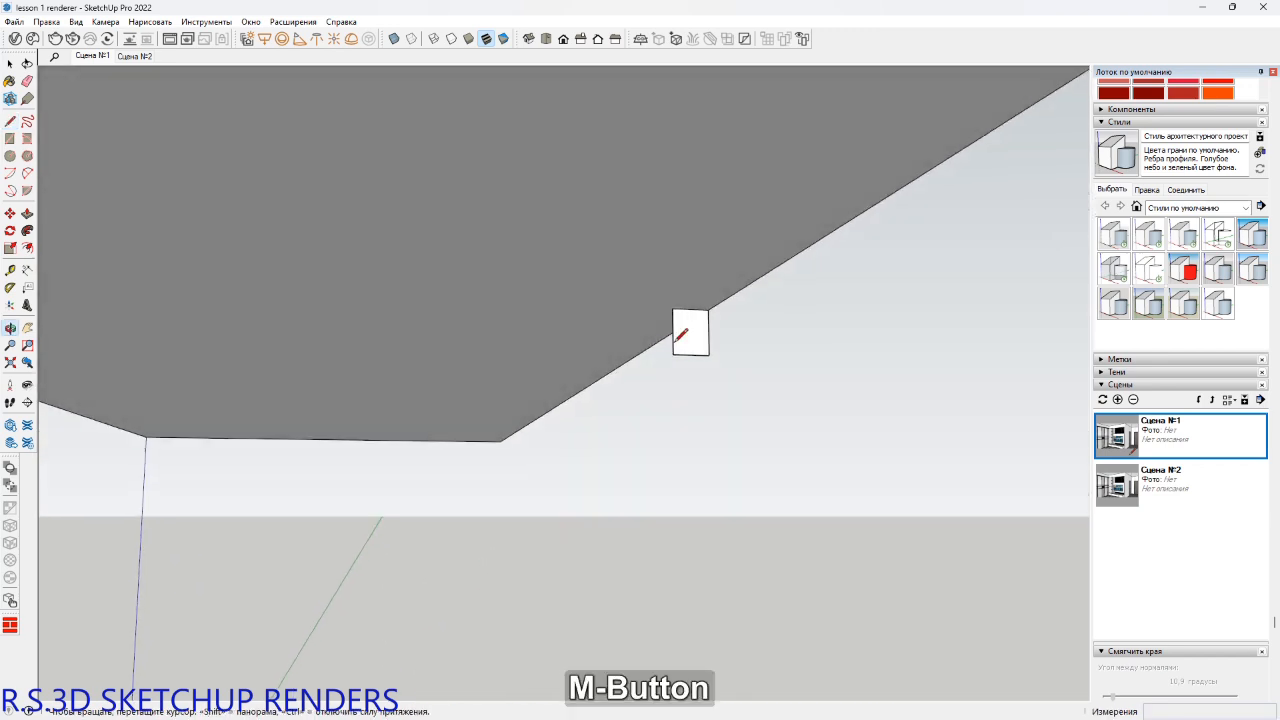
Offset the profile's upper and outer side edges inward, trying 20 mm and 15 mm before setting 10 mm.
key("space")
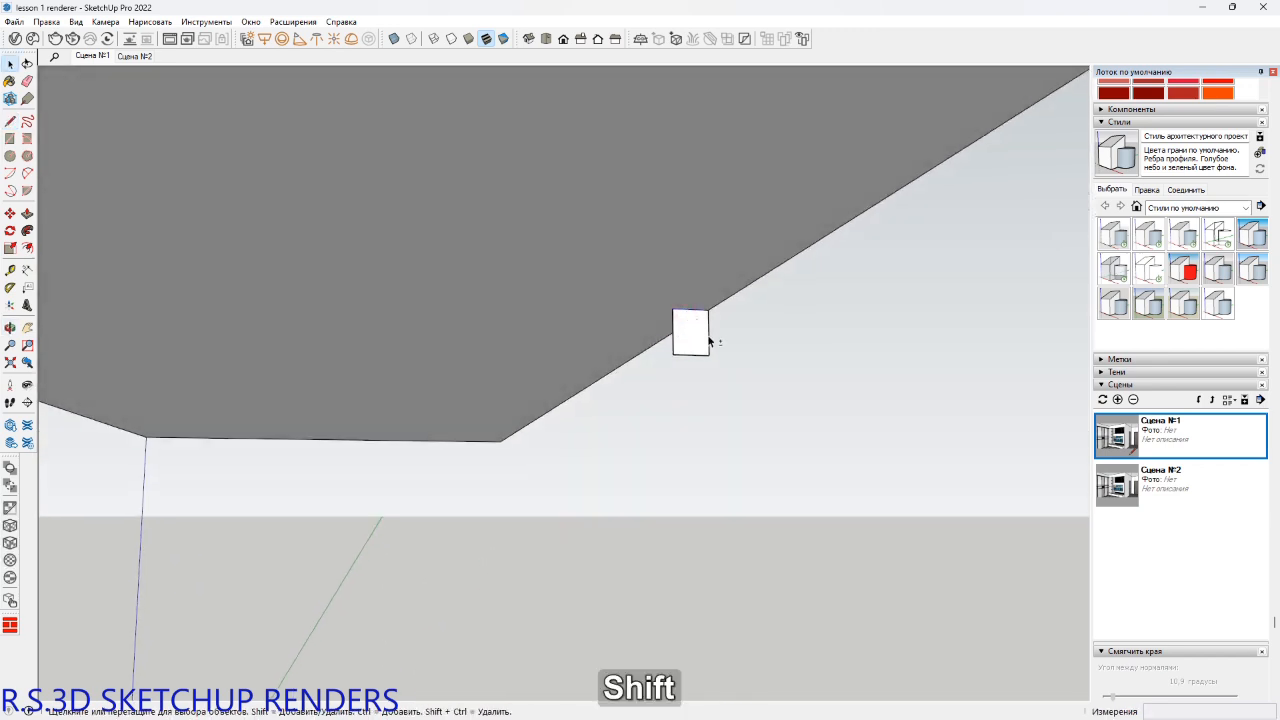
scroll(707, 342, "up", 3)
key("f")
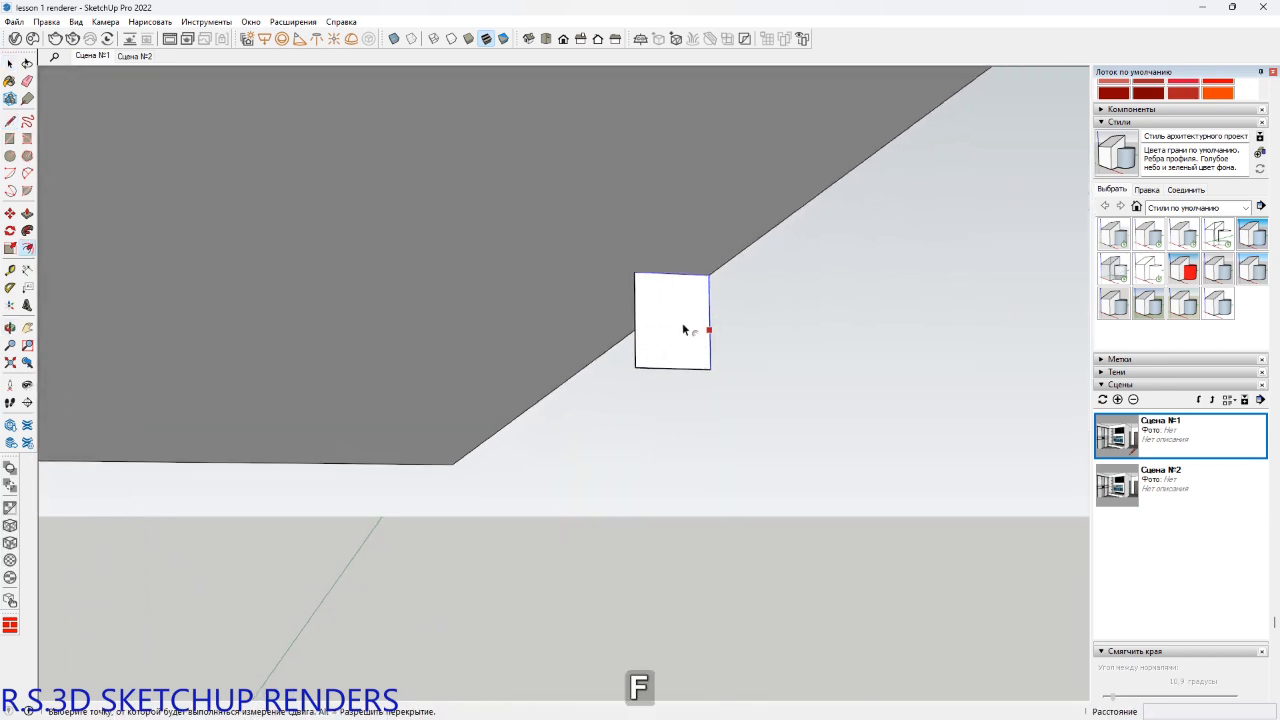
left_click(709, 323)
type("2")
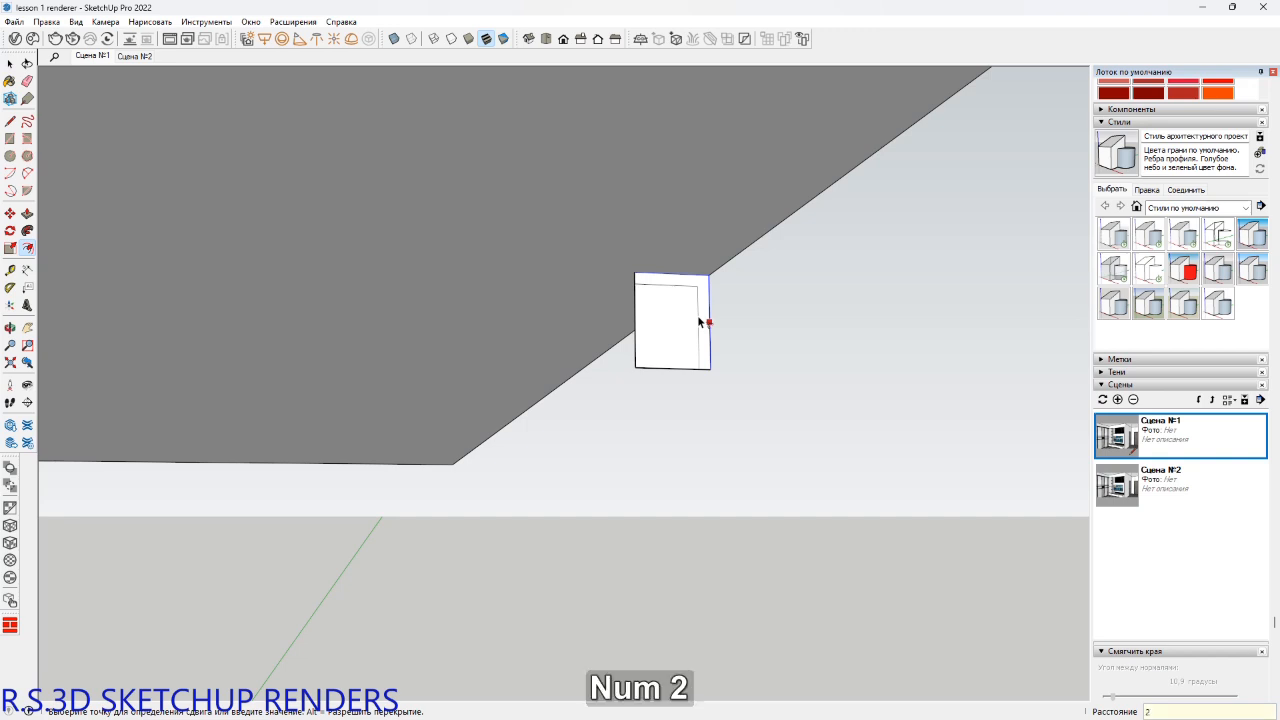
type("0")
key("Return")
scroll(699, 322, "up", 3)
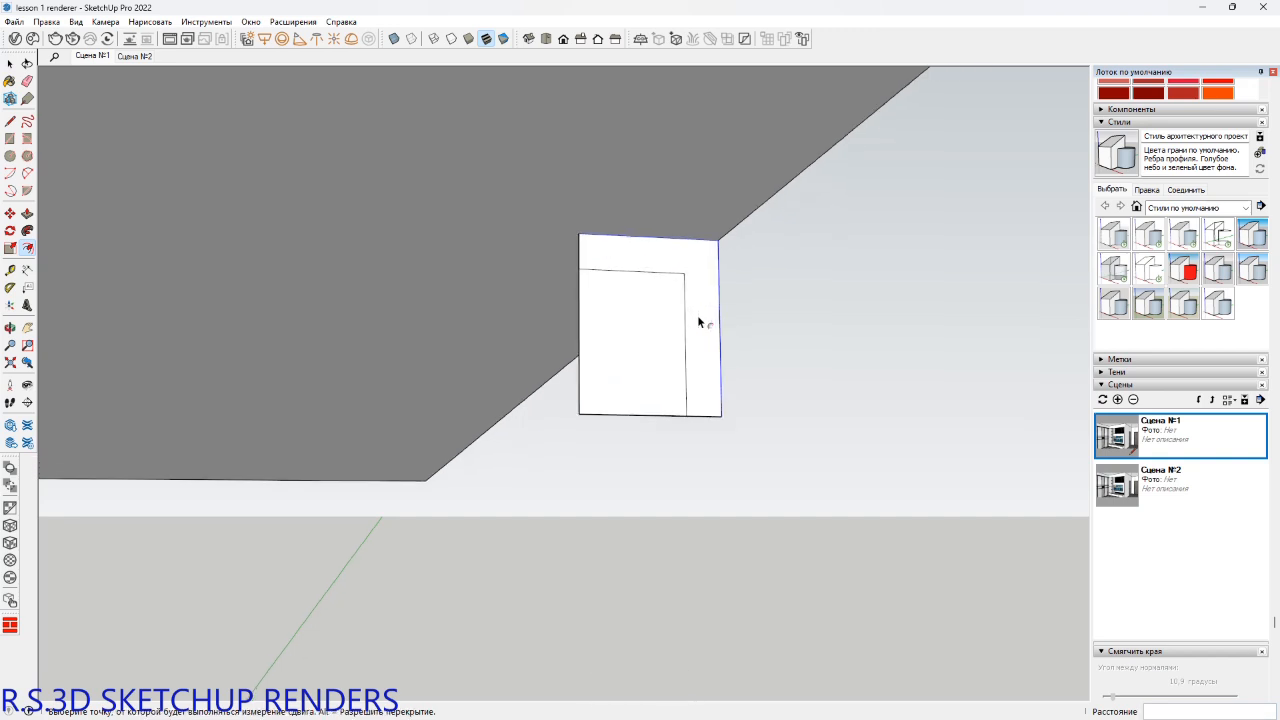
type("15")
key("Return")
scroll(698, 322, "up", 3)
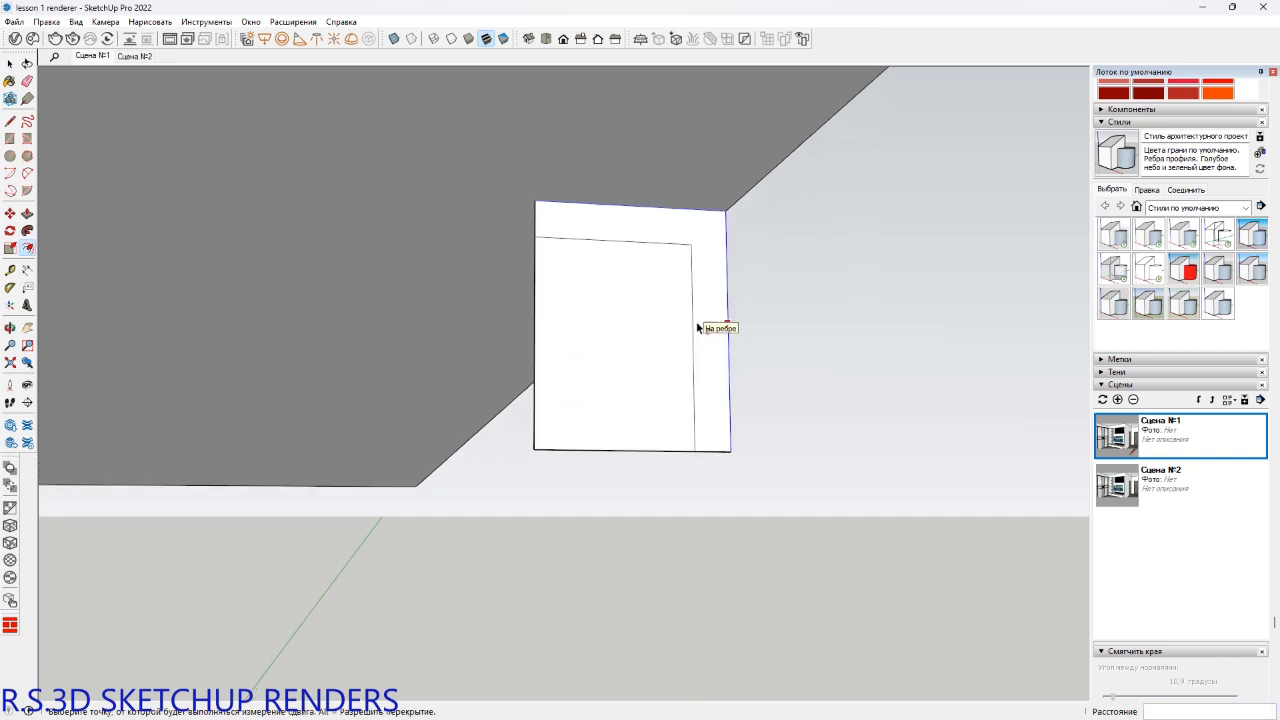
type("10")
key("Return")
middle_click_drag(700, 326, 694, 372)
Draw a small rectangular notch about 9 mm high on the inner offset line near the profile's lower edge.
key("l")
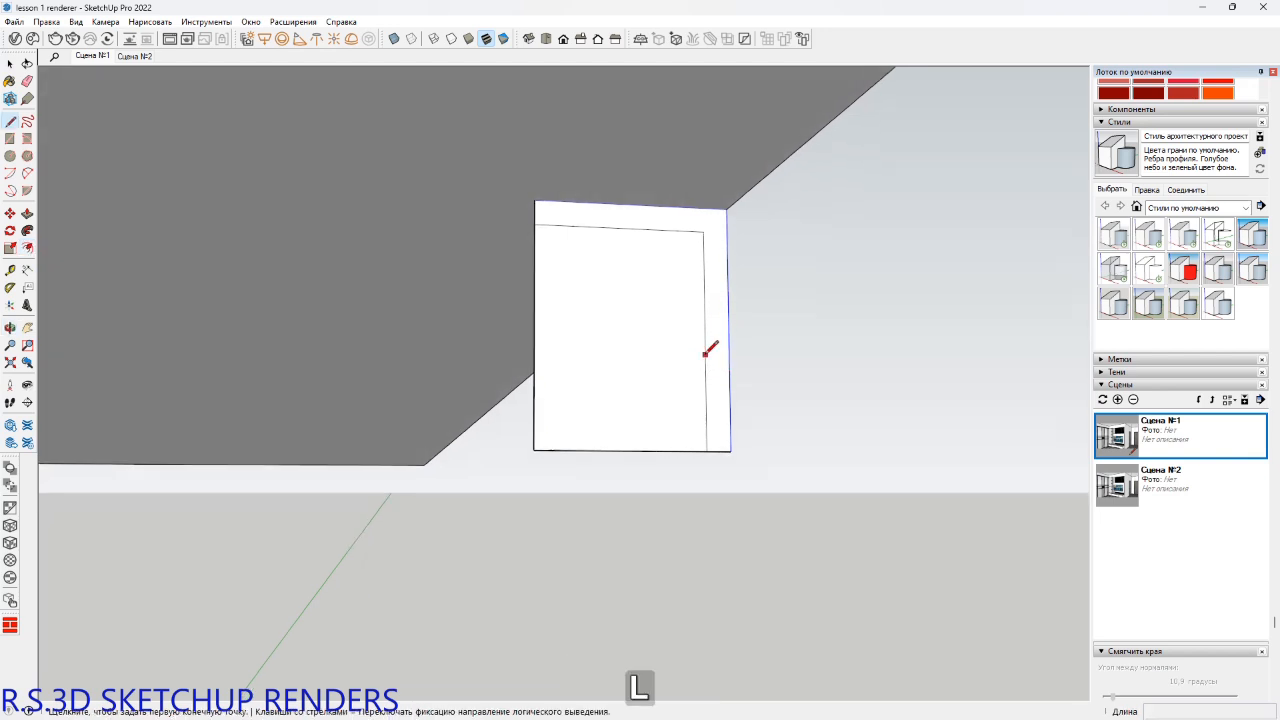
left_click(705, 421)
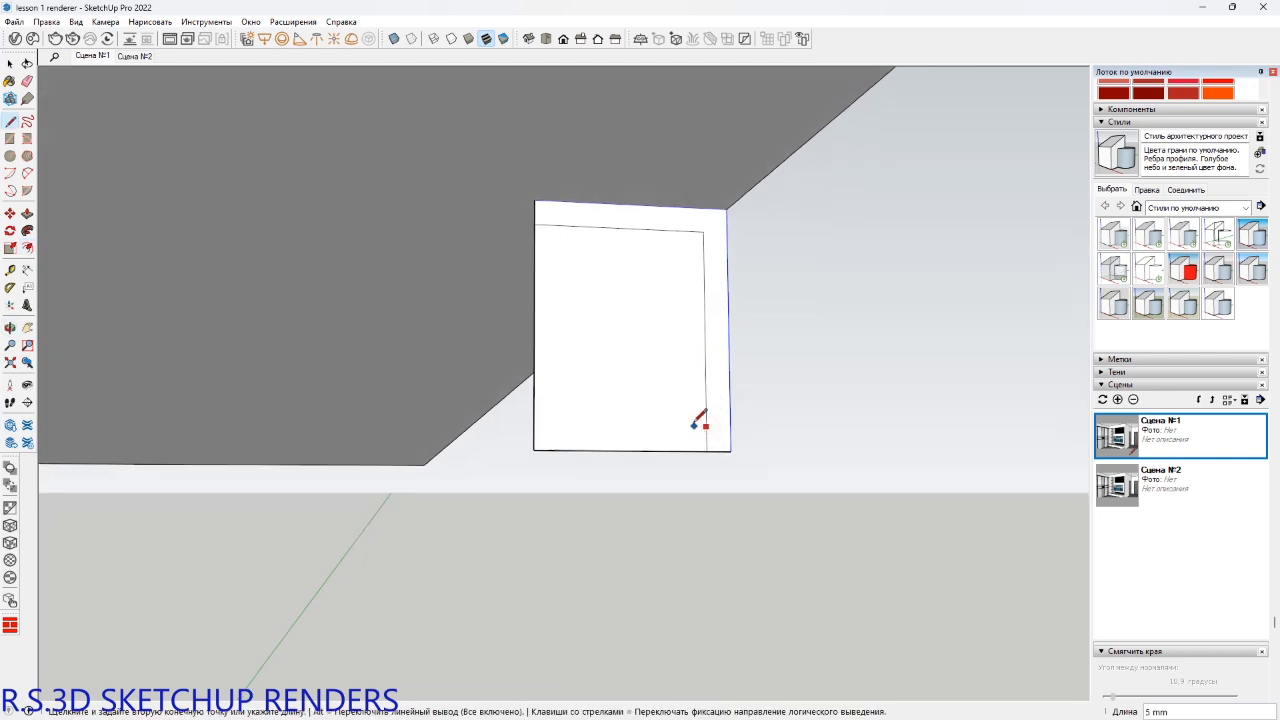
left_click(691, 426)
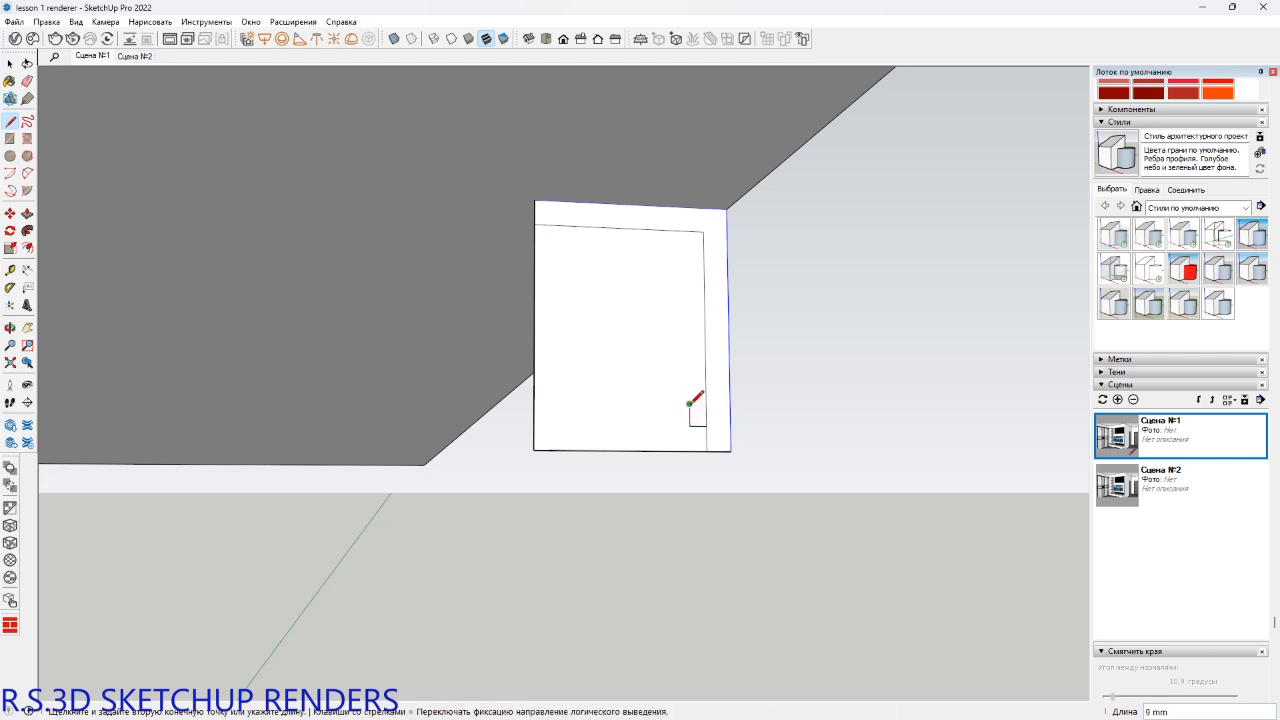
left_click(689, 403)
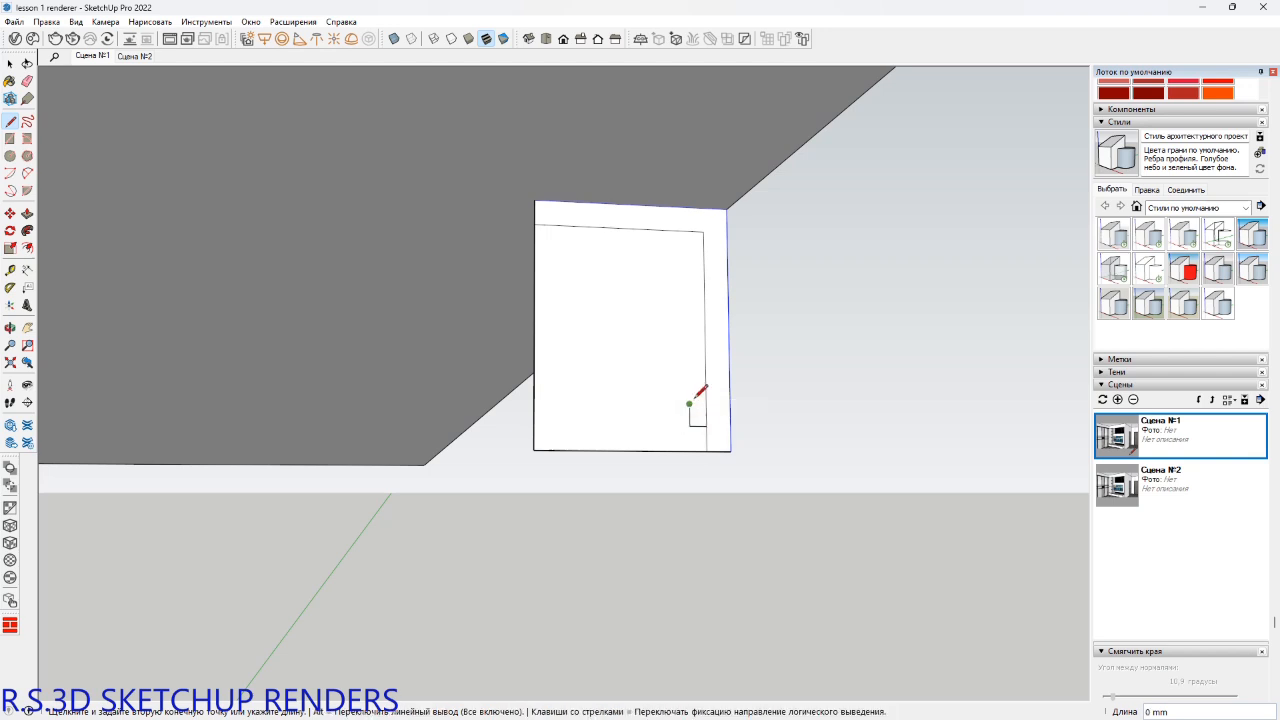
left_click(705, 402)
scroll(705, 400, "up", 2)
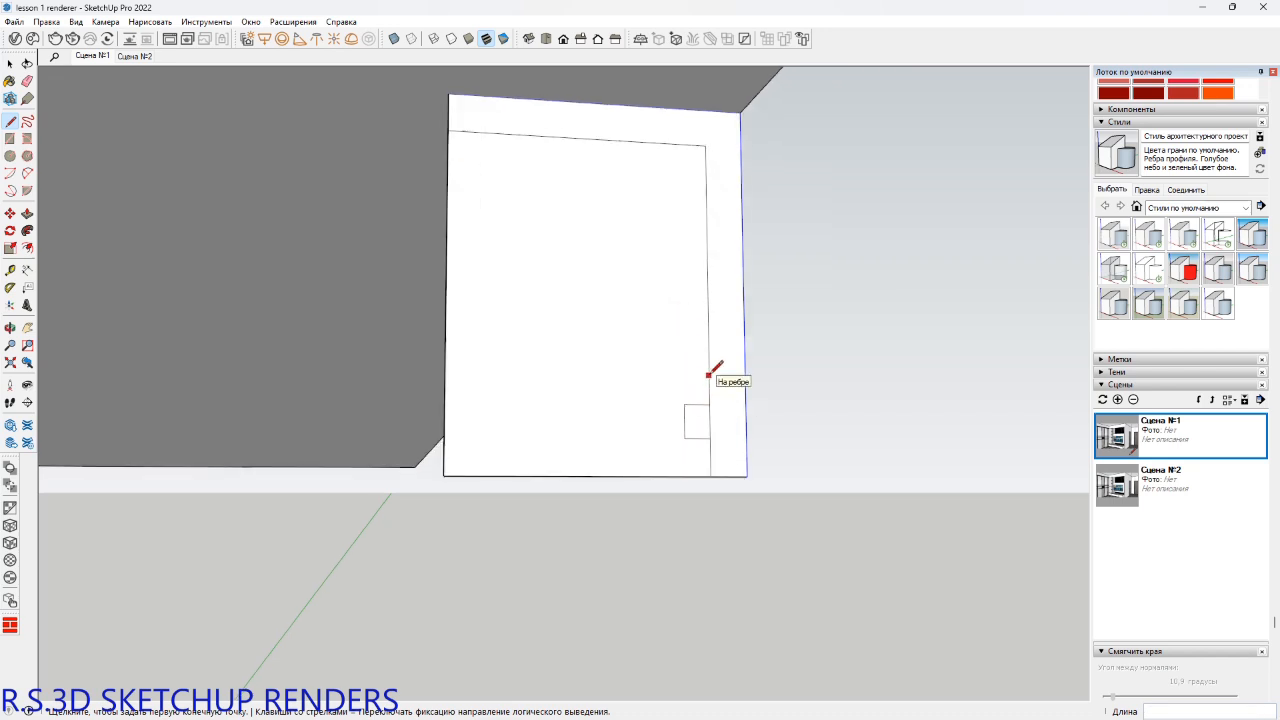
Draw a short horizontal line inward above the notch and an outward-bulging arc from its end up into the profile.
left_click(696, 404)
key("a")
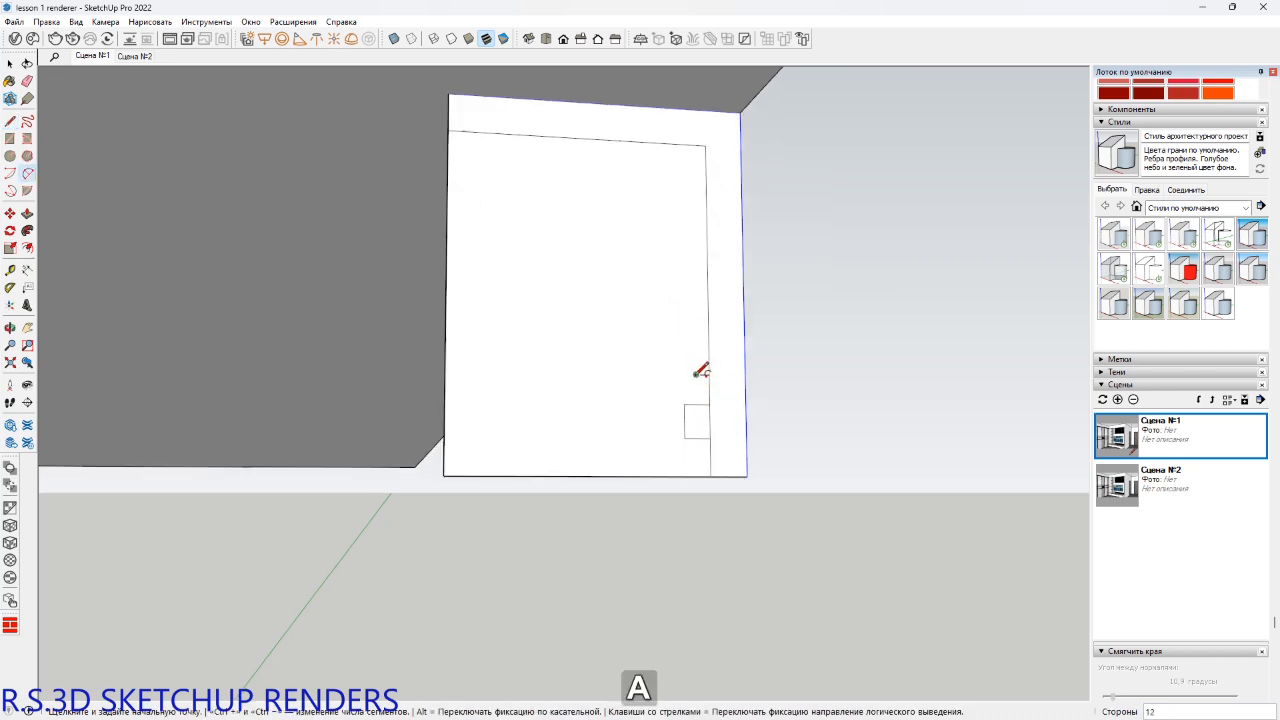
left_click(696, 374)
left_click(631, 256)
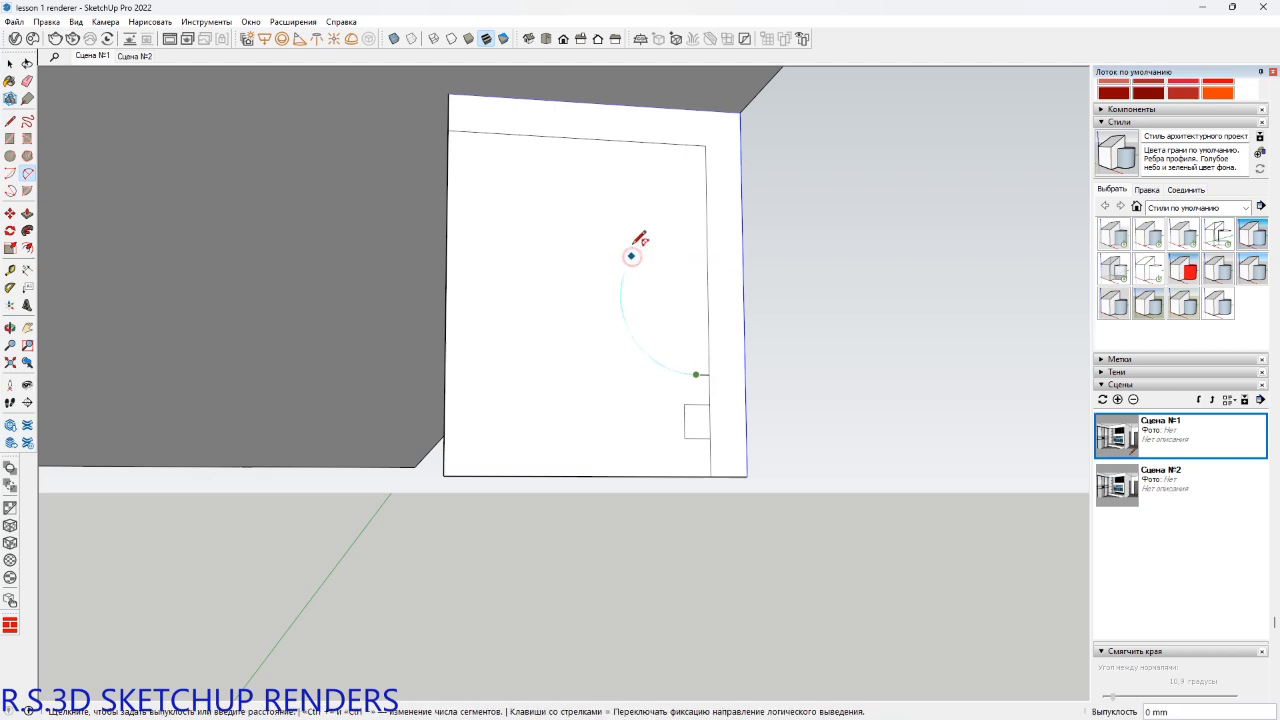
left_click(640, 224)
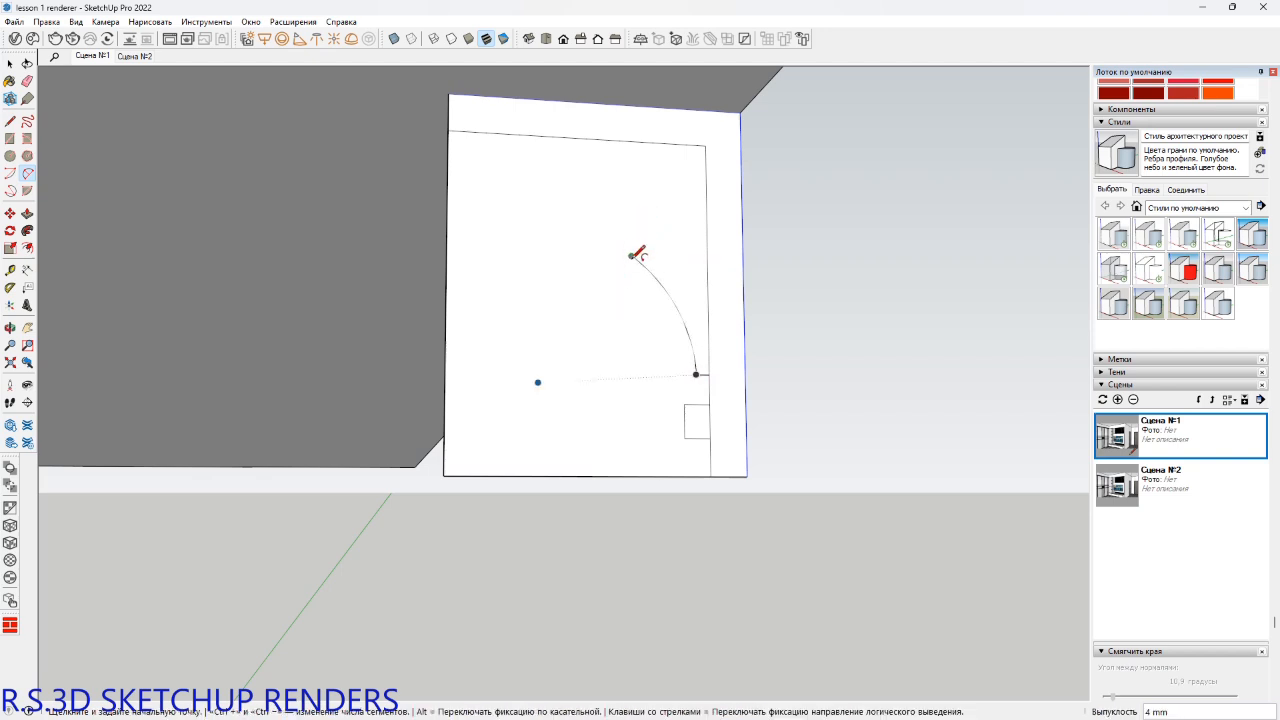
Draw a 6 mm vertical line up from the arc's upper end, and an inward-curving arc from it toward the upper offset line.
key("l")
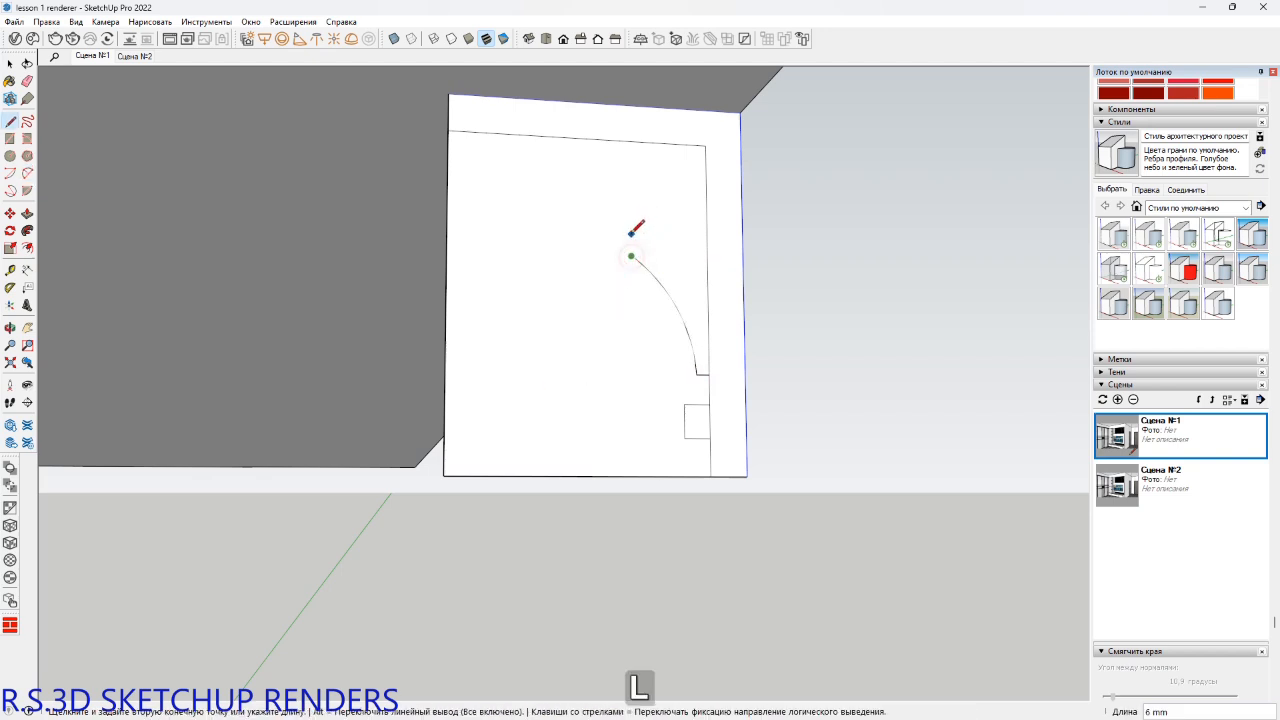
mouse_move(633, 249)
middle_mouse_down()
mouse_move(656, 225)
mouse_move(630, 261)
middle_mouse_up()
left_click(630, 261)
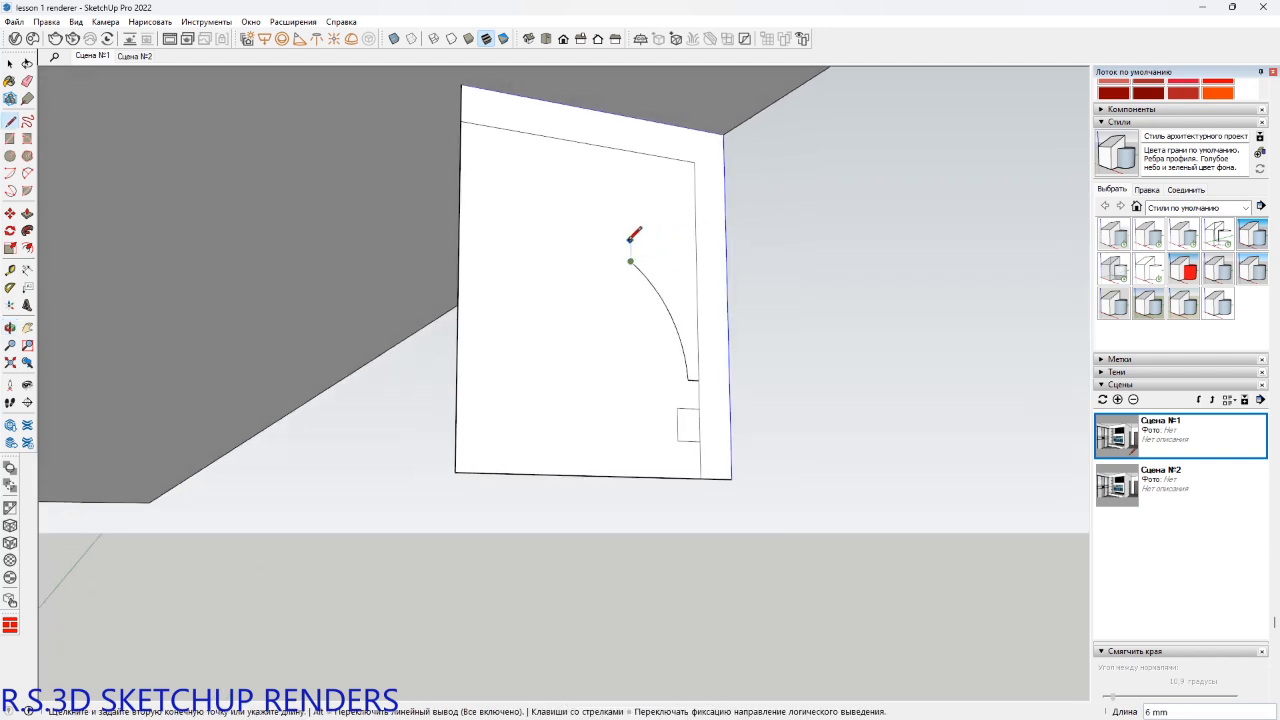
left_click(630, 239)
key("a")
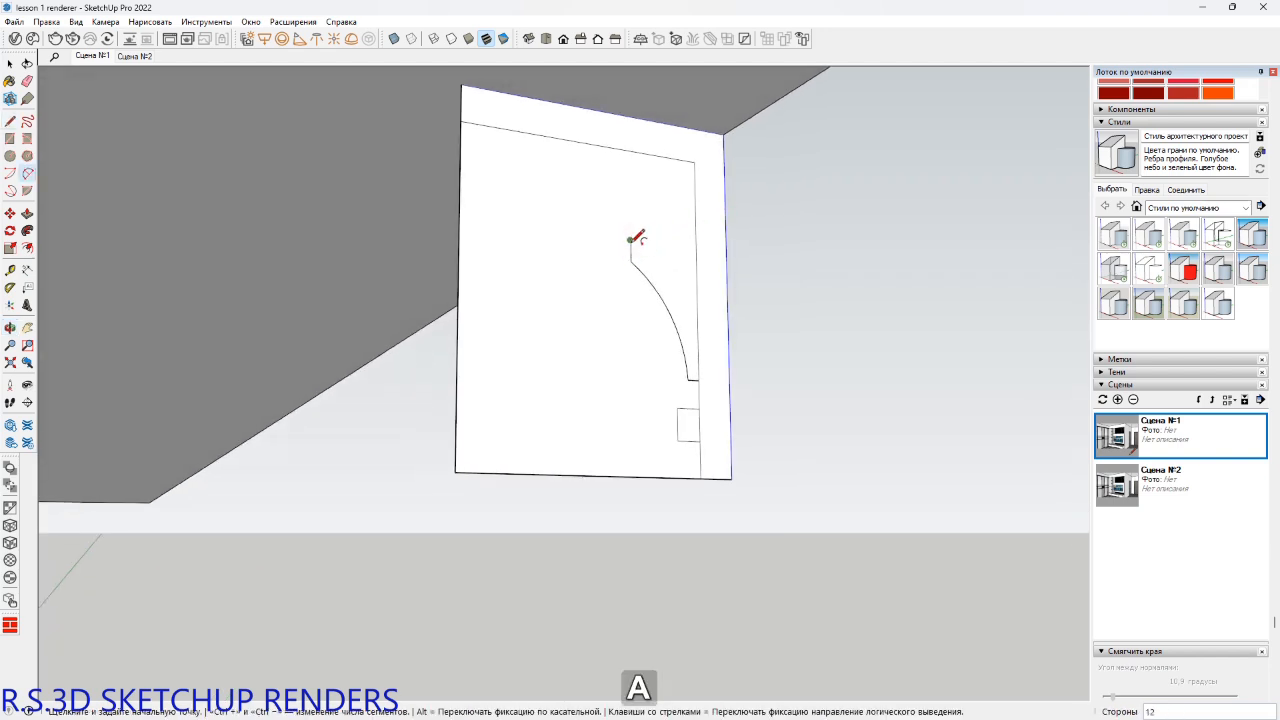
left_click(630, 239)
left_click(540, 146)
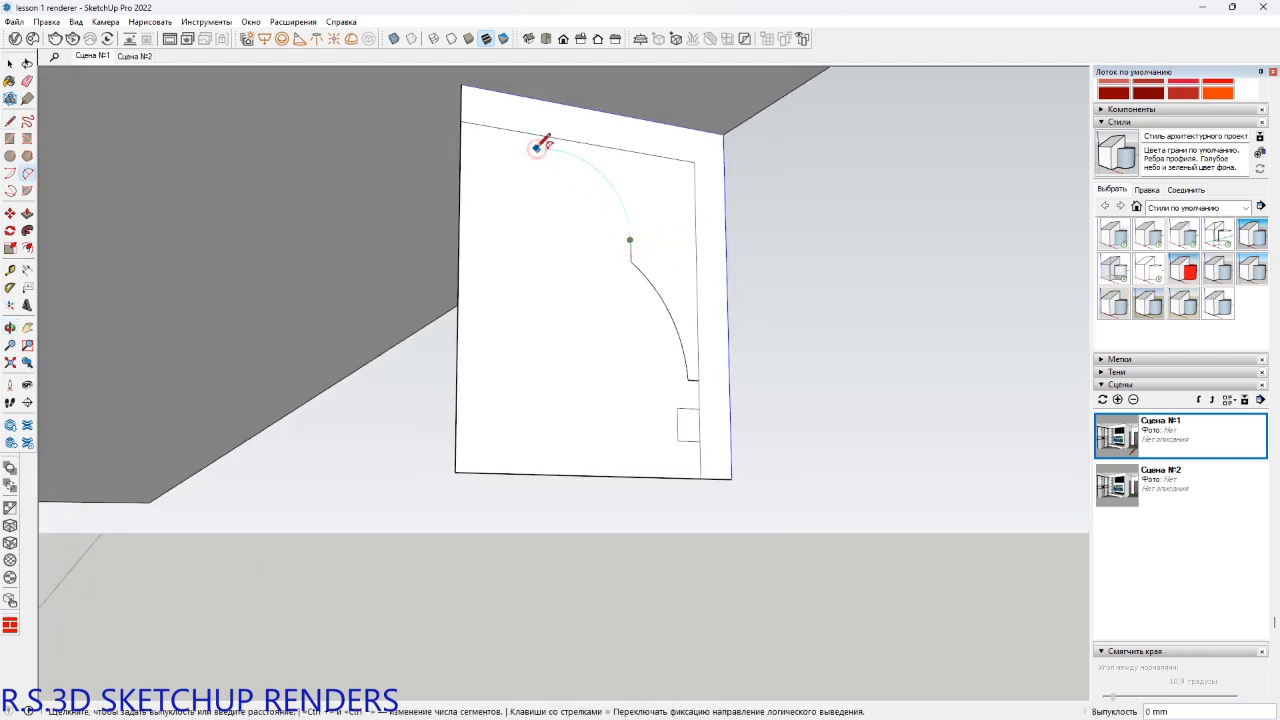
left_click(538, 150)
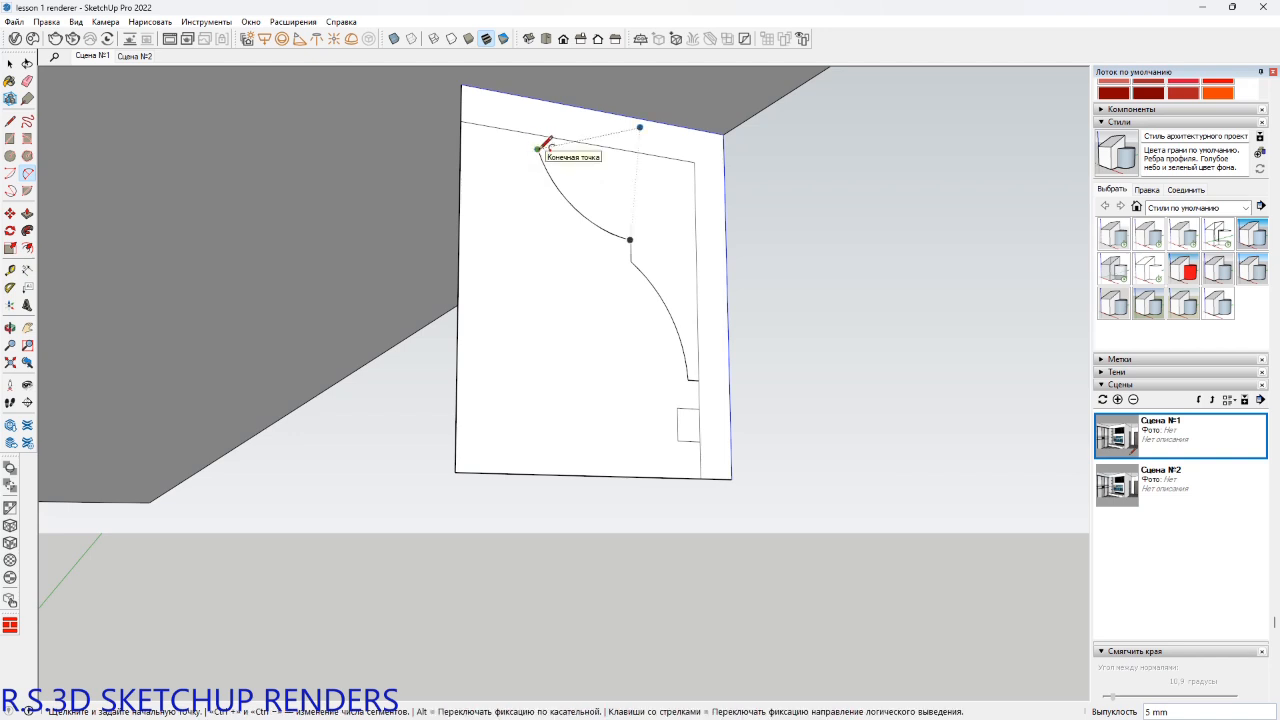
Draw a small arc, about 9 mm across with a bulge of about 2 mm, from the previous arc's end to the upper offset line.
left_click(538, 150)
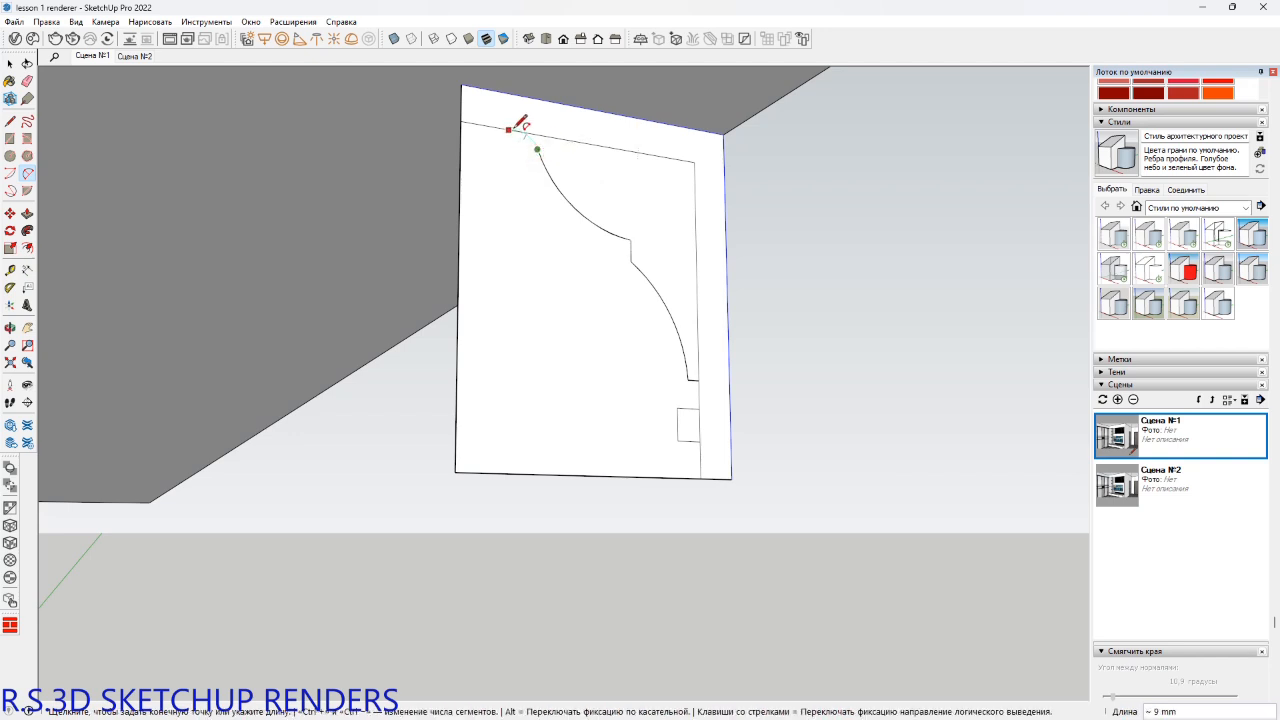
left_click(513, 126)
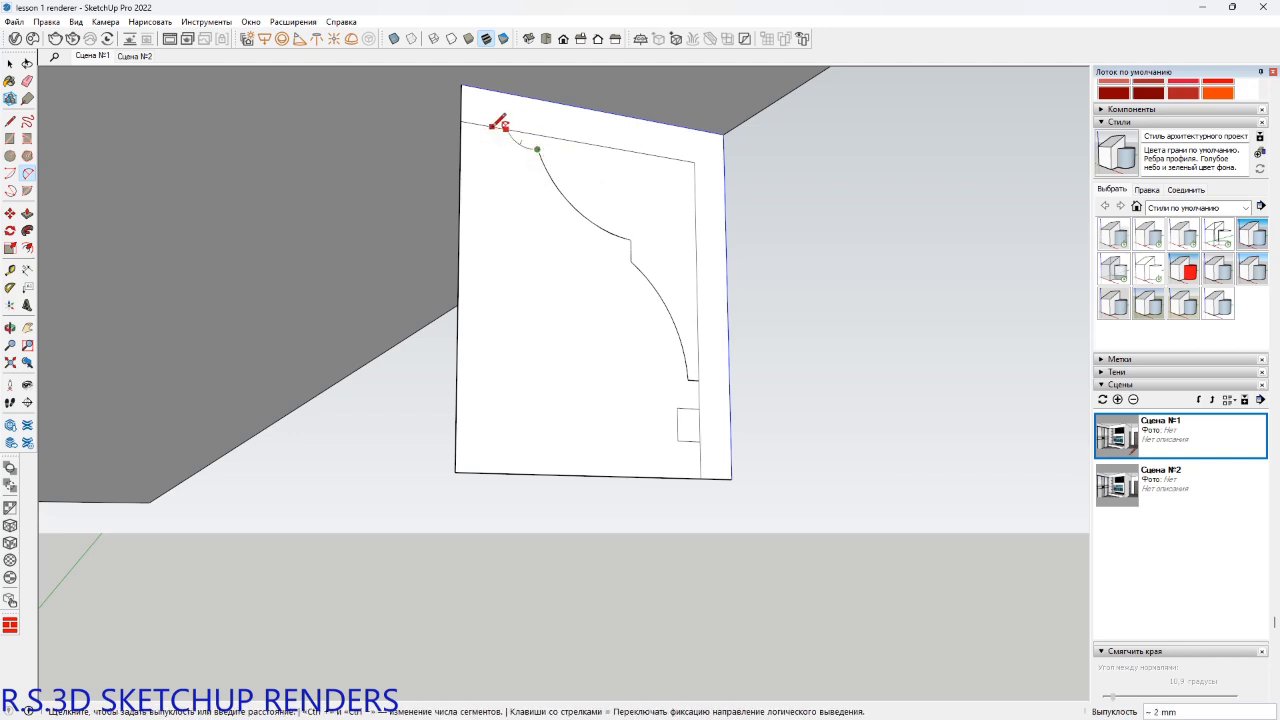
left_click(501, 126)
middle_click_drag(523, 143, 502, 276)
scroll(551, 172, "up", 4)
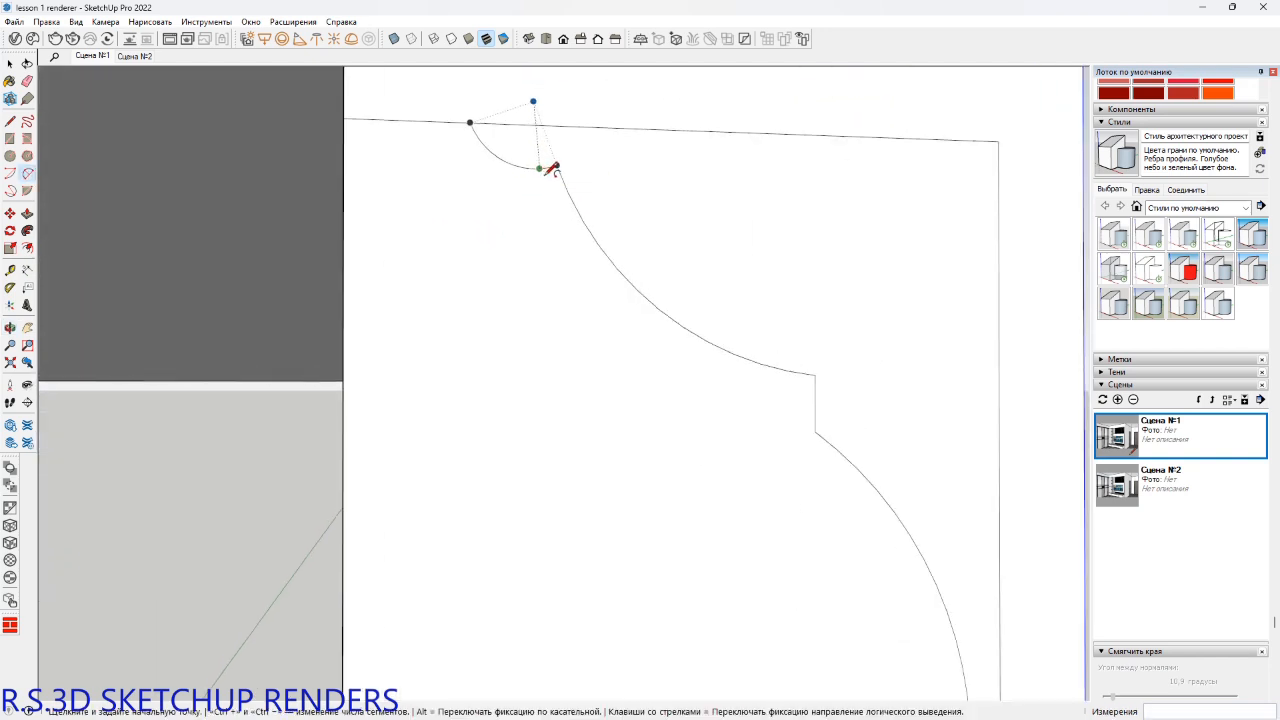
key("m")
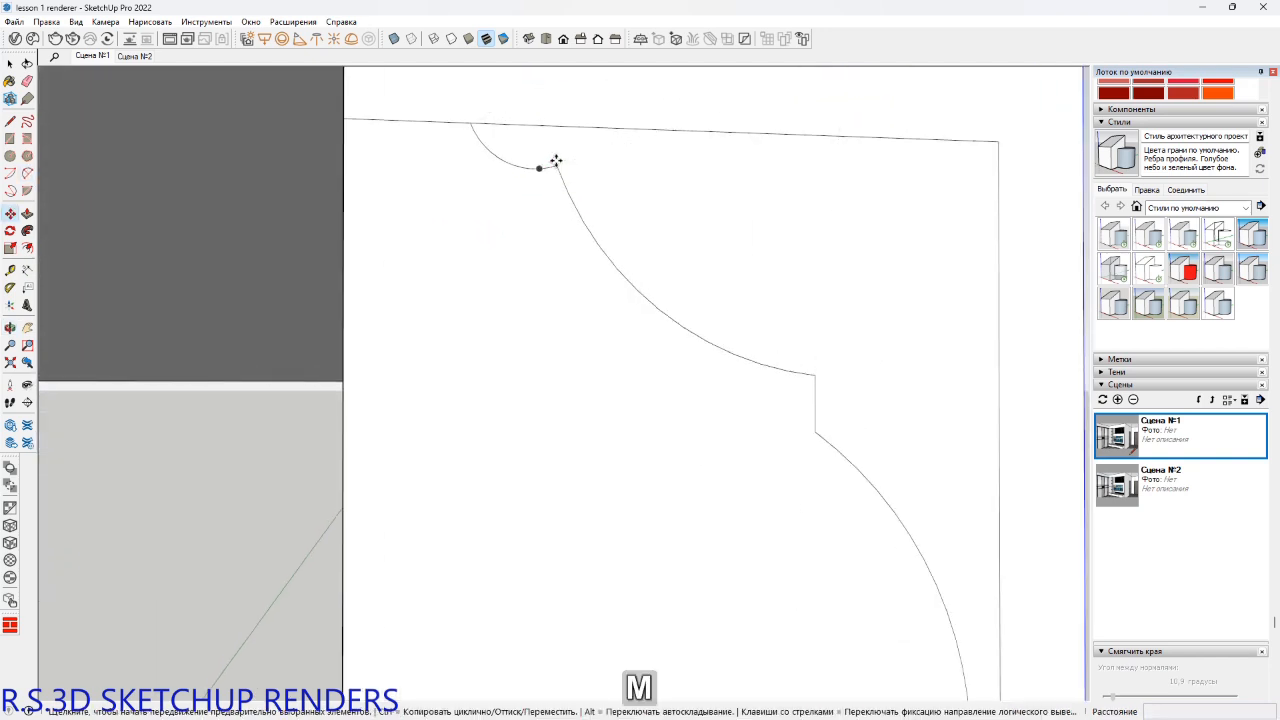
left_click(556, 166)
key("space")
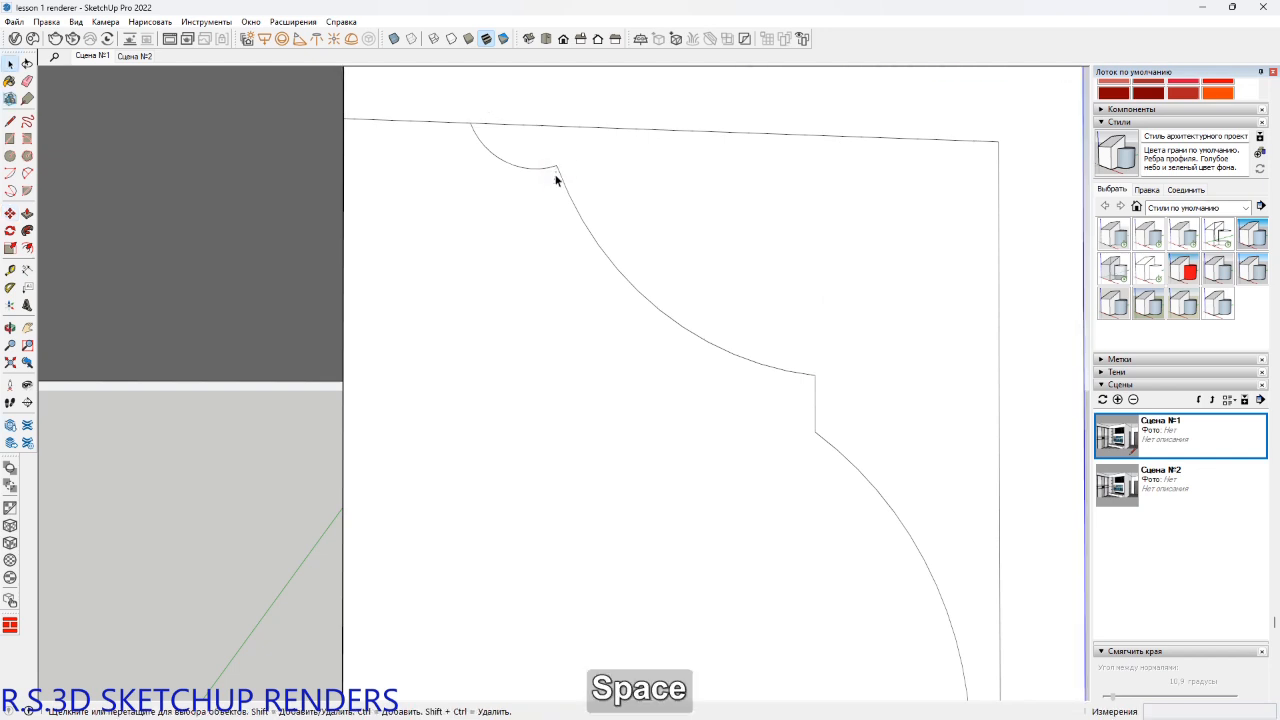
middle_click_drag(557, 168, 540, 180)
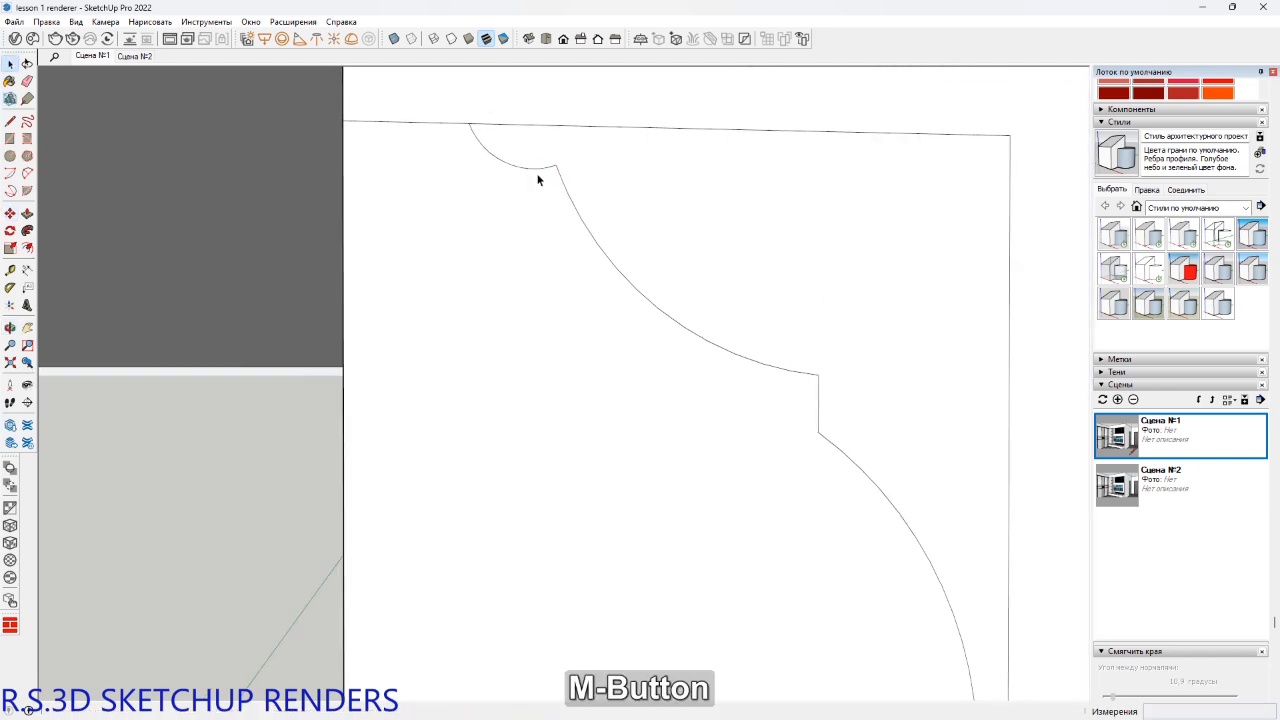
key("m")
left_click(554, 166)
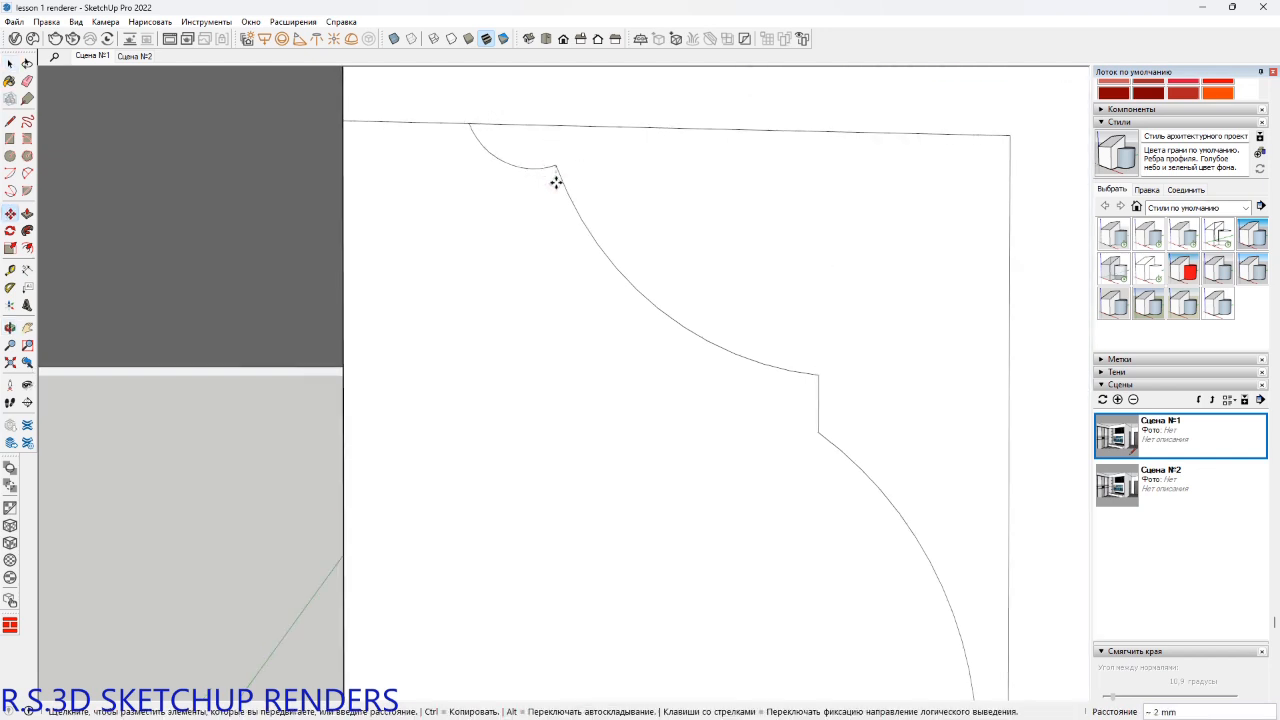
key("space")
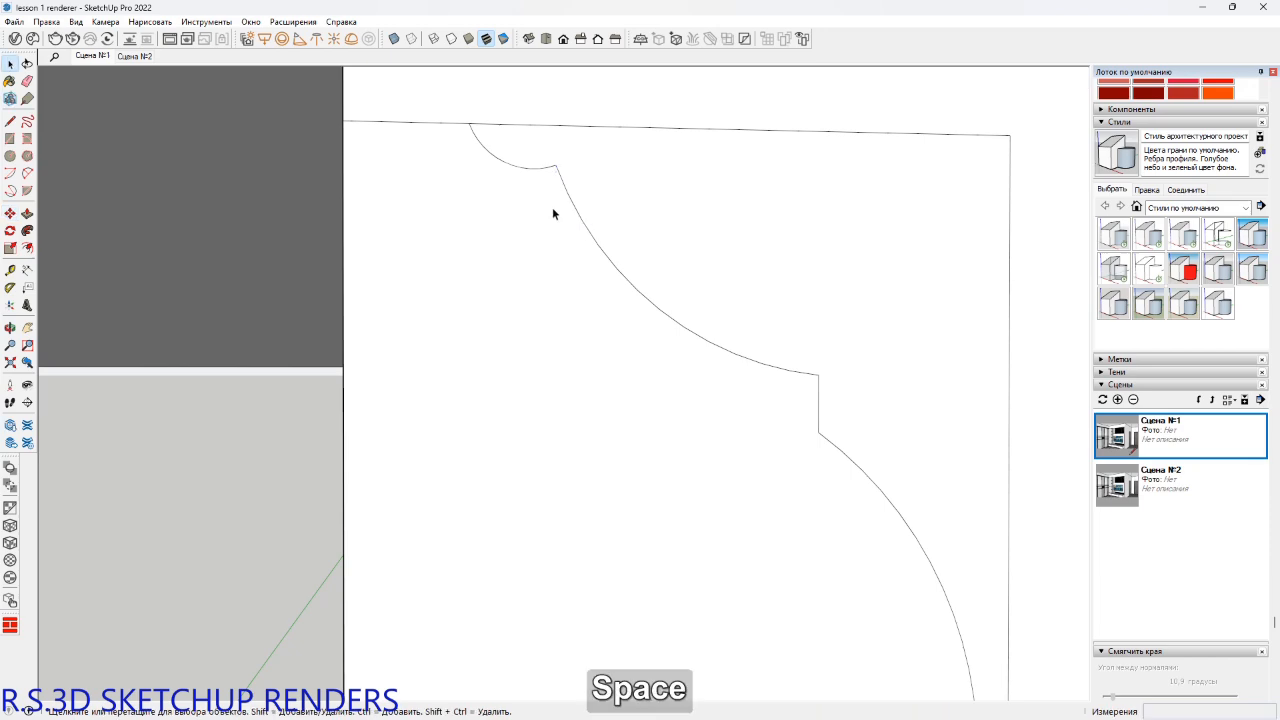
Move the vertex joining the small upper arc and the larger arc down about 5 mm.
middle_click_drag(552, 207, 558, 105)
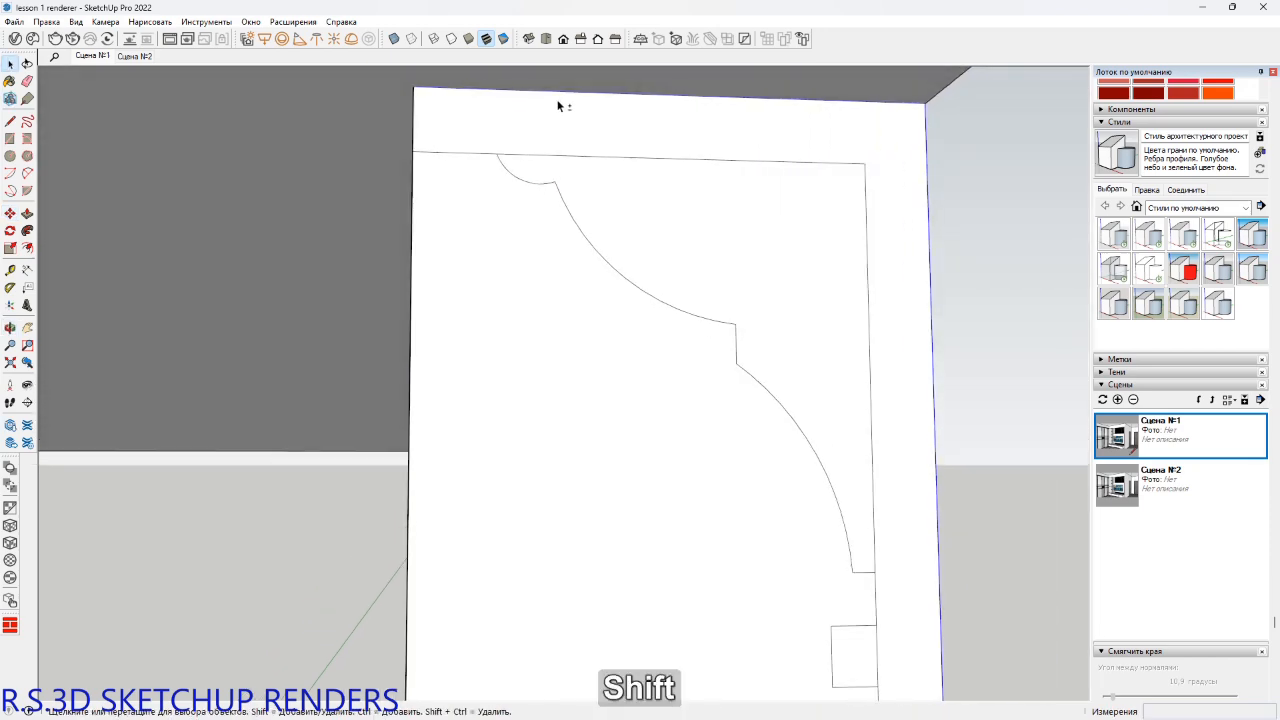
left_click(980, 217)
key("m")
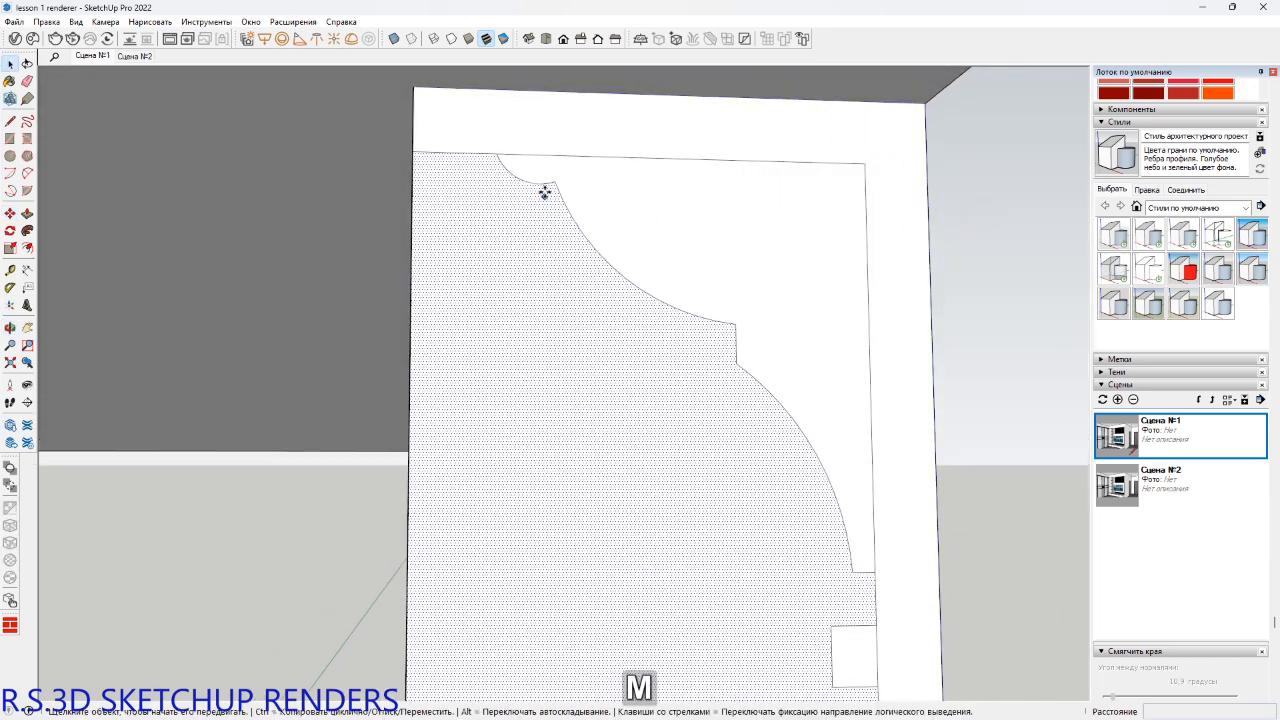
left_click(556, 180)
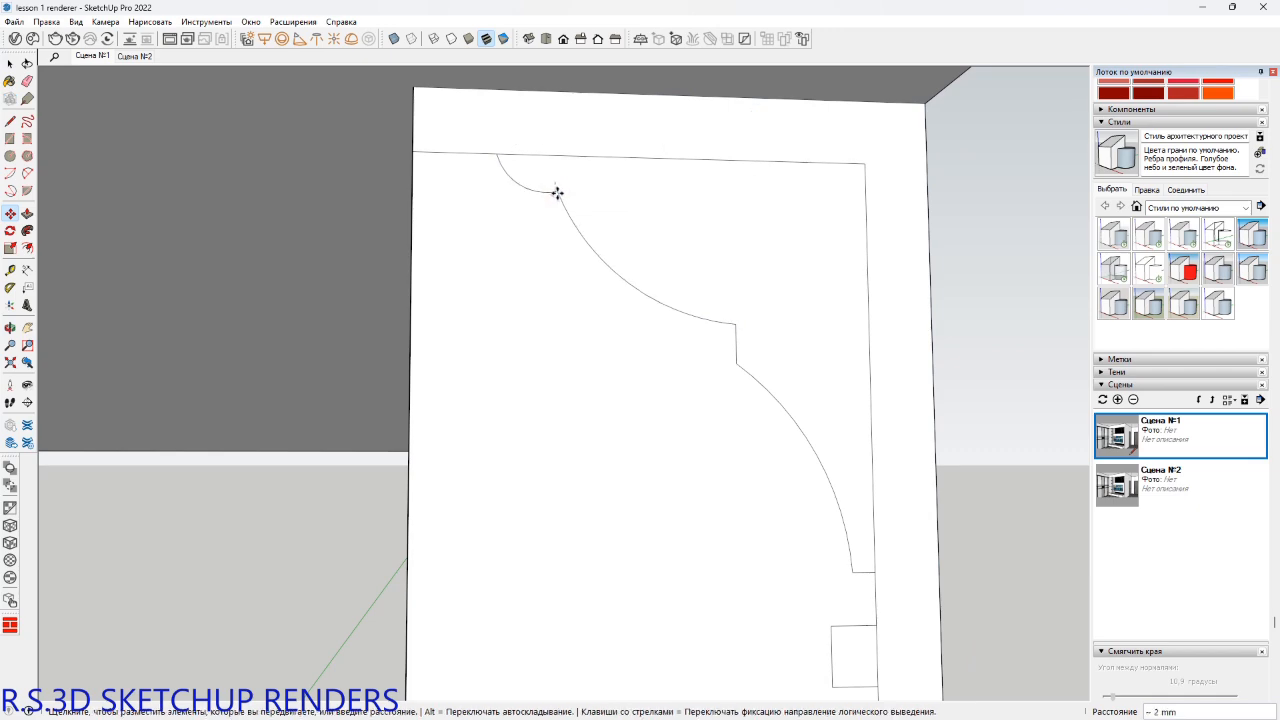
left_click(557, 213)
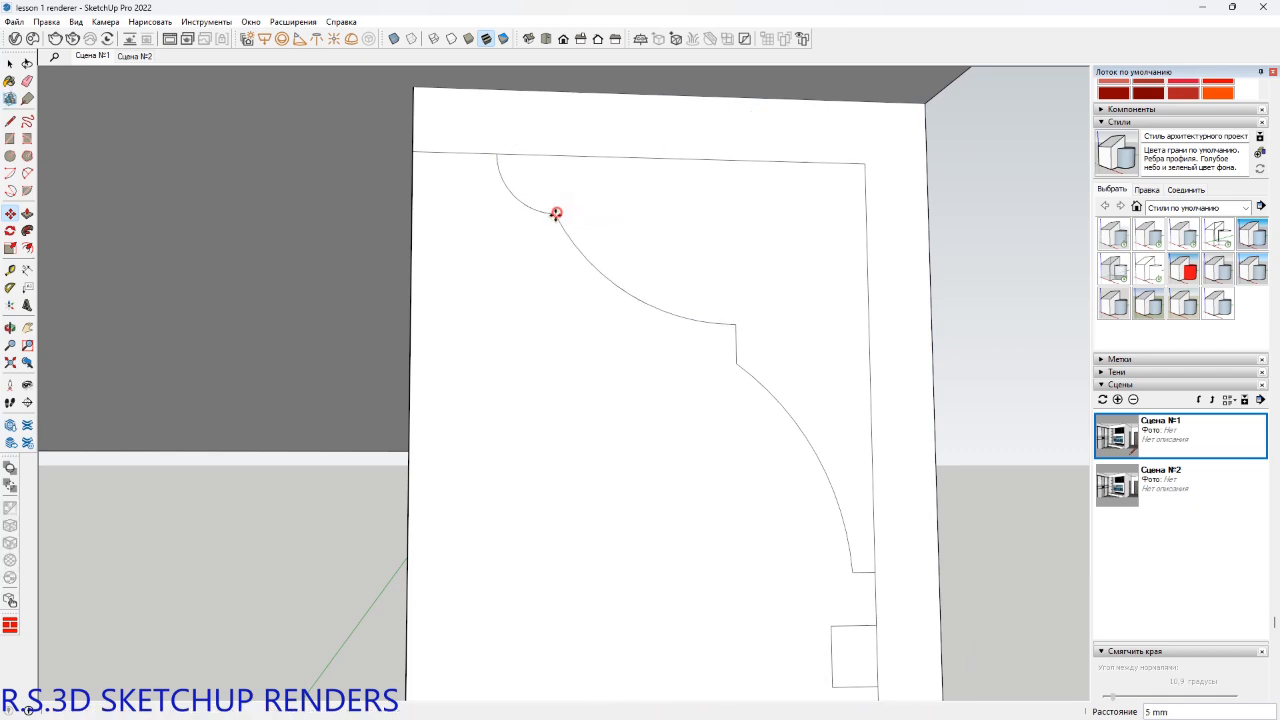
Erase the upper and outer offset edges at their shared corner, leaving the profile joined outside the curves.
mouse_move(545, 270)
middle_mouse_down("shift")
mouse_move(520, 297)
mouse_move(534, 314)
mouse_move(576, 279)
mouse_move(634, 277)
middle_mouse_up("shift")
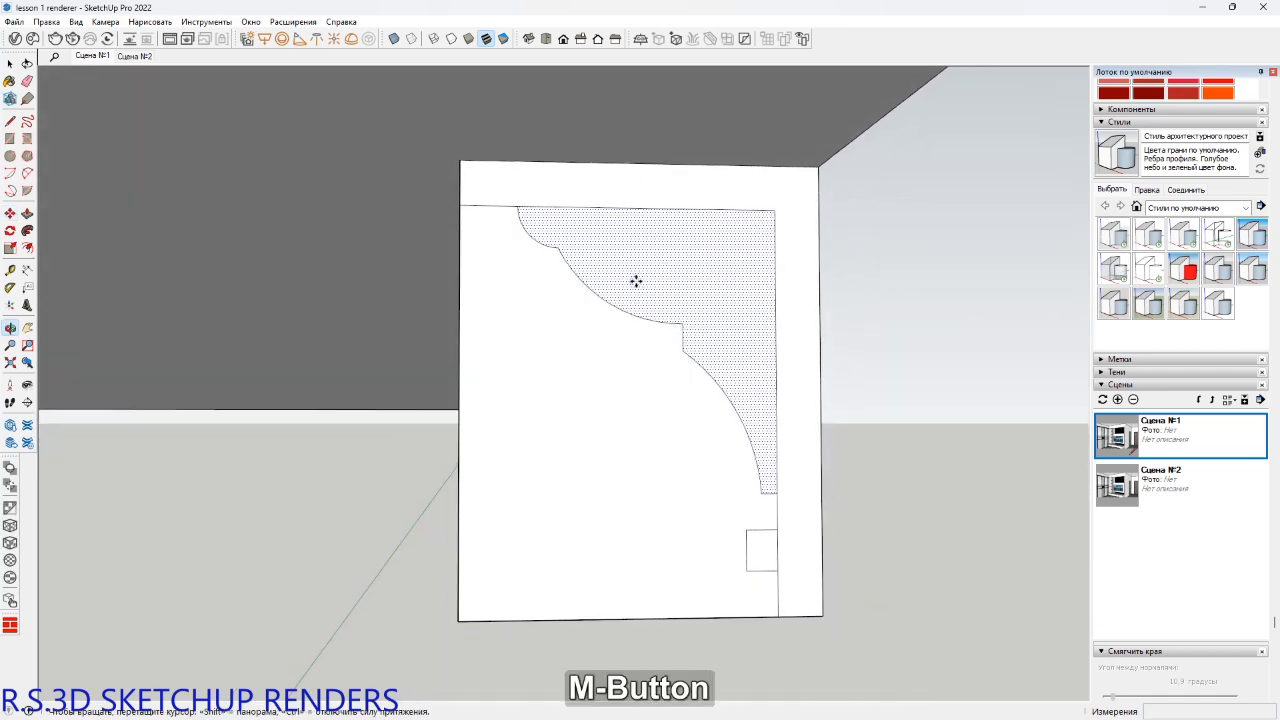
key("e")
left_click_drag(777, 206, 779, 215)
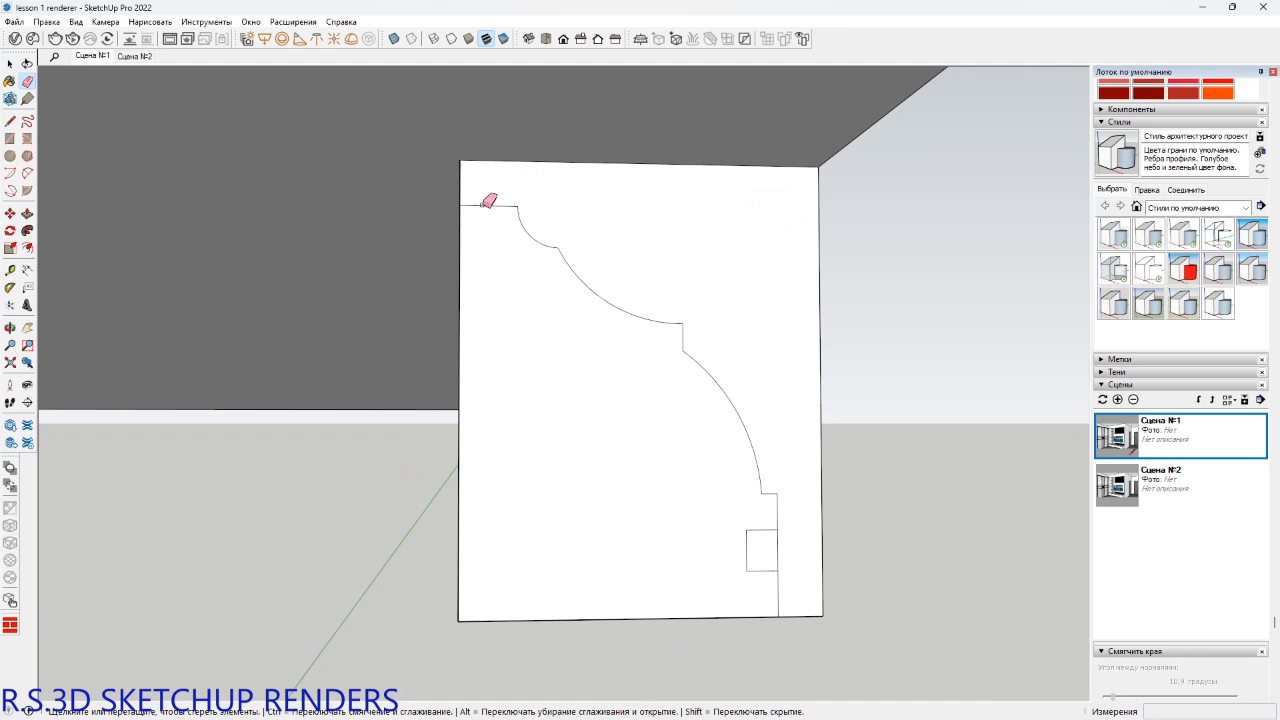
Draw a small rounding arc, about 9 mm across, from the remaining upper offset segment to the profile's inner vertical edge.
scroll(489, 201, "up", 3)
key("a")
left_click(491, 207)
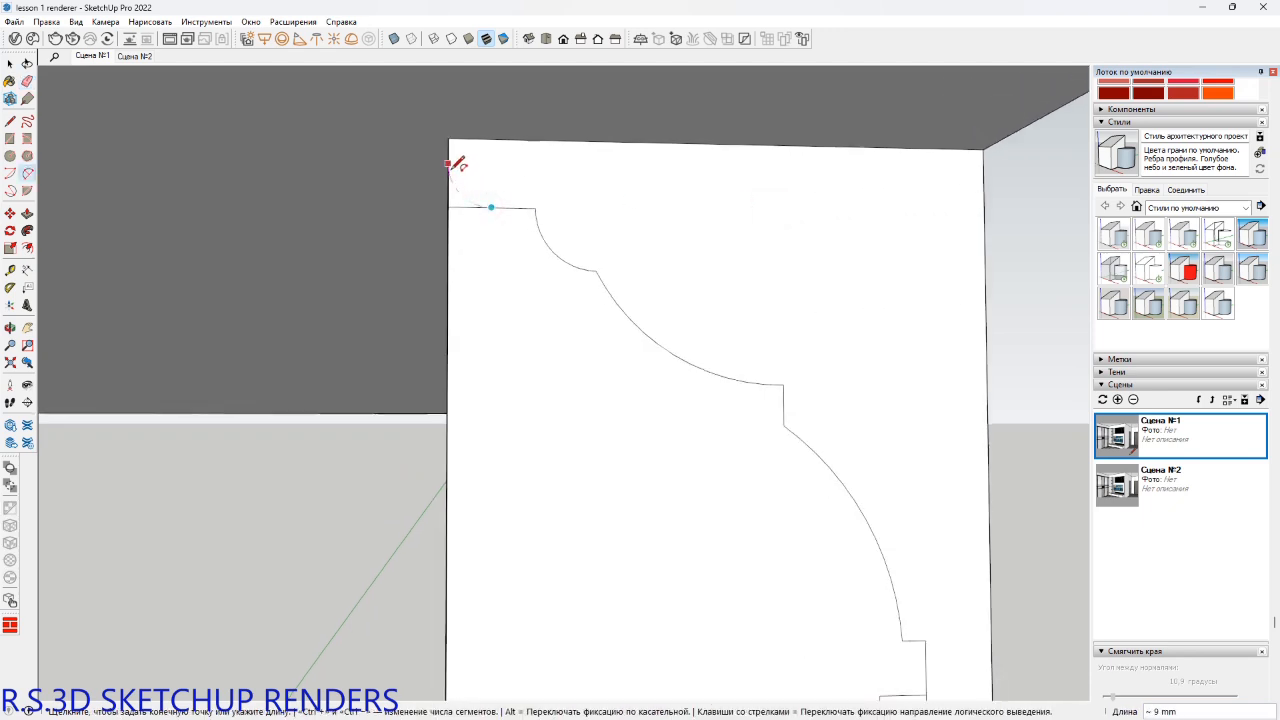
left_click(448, 164)
left_click(461, 195)
Erase the leftover offset stub below the rounding arc and the outer vertical side of the small rectangular notch.
key("e")
left_click(466, 208)
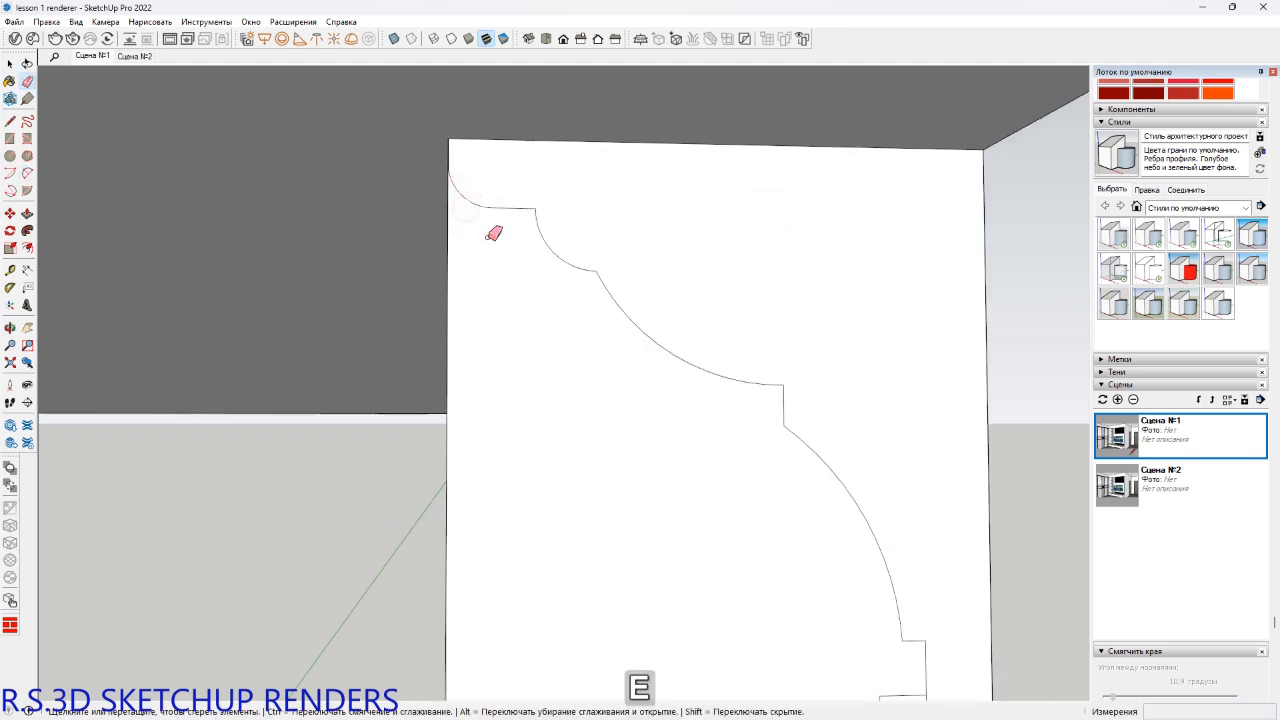
scroll(729, 363, "down", 2)
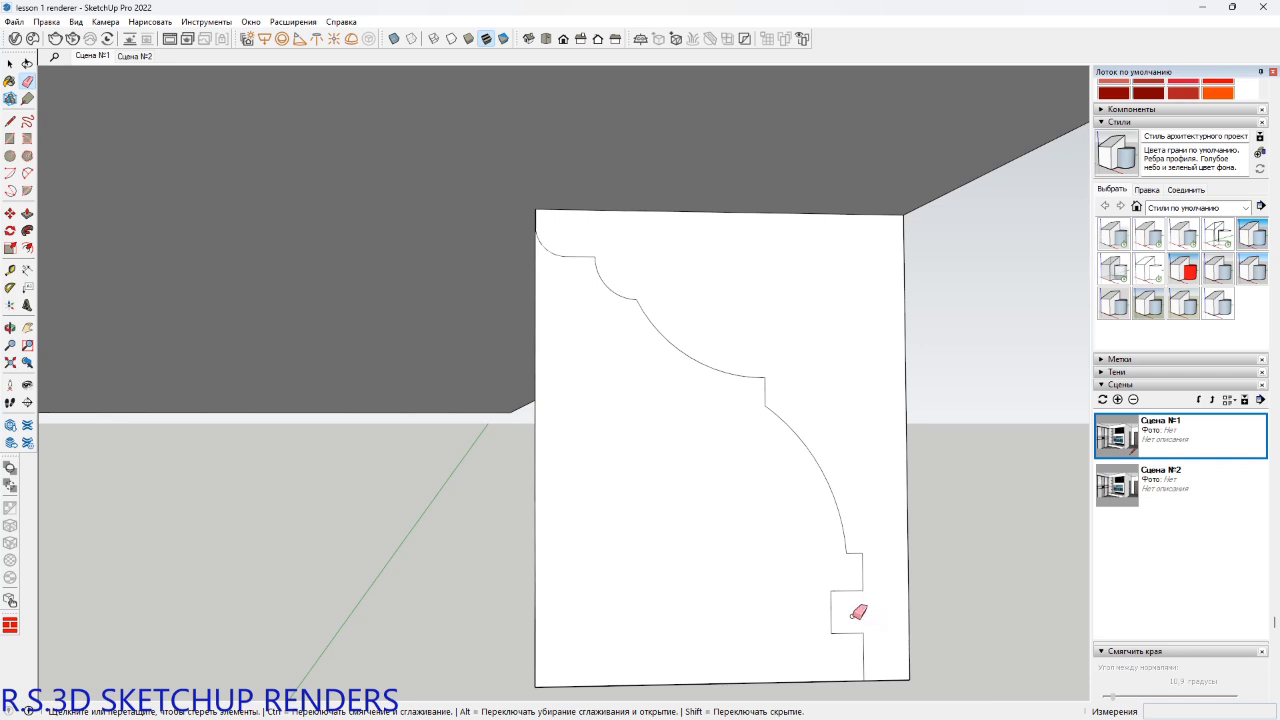
scroll(858, 612, "up", 1)
scroll(858, 628, "up", 2)
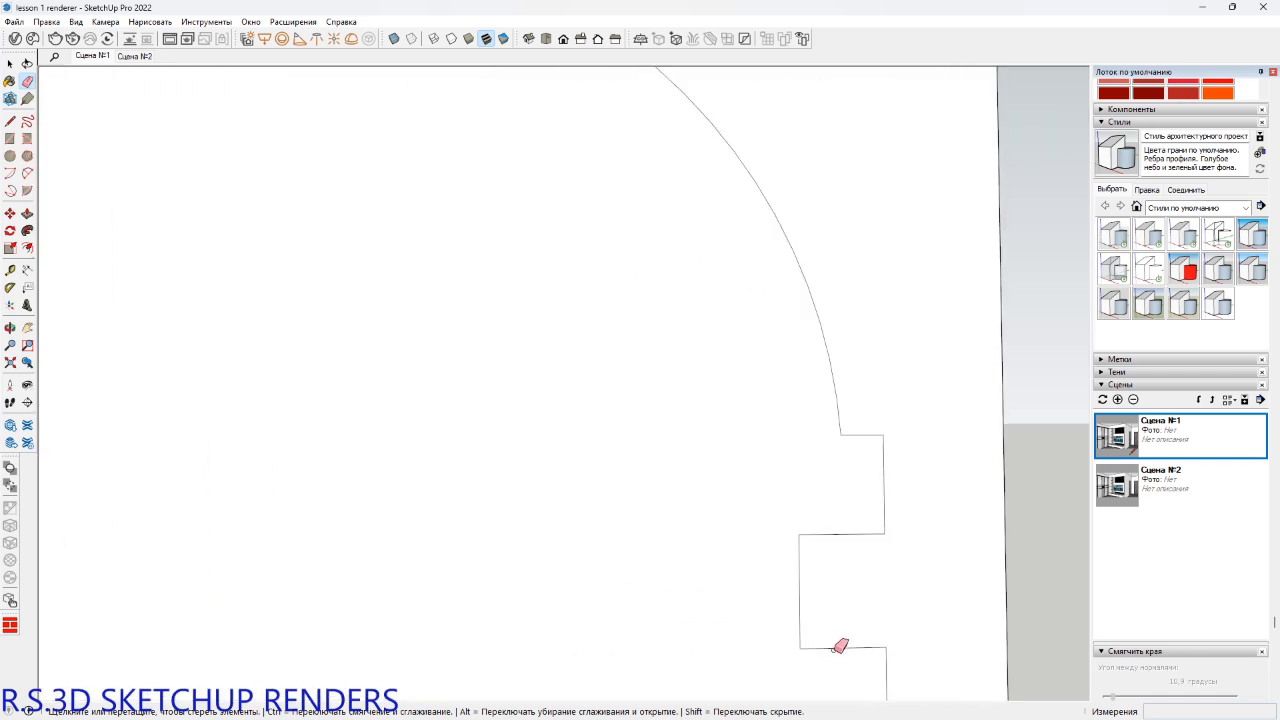
Round the lower and upper inner corners of the rectangular groove in the cornice profile with tangent arcs.
key("a")
left_click(842, 648)
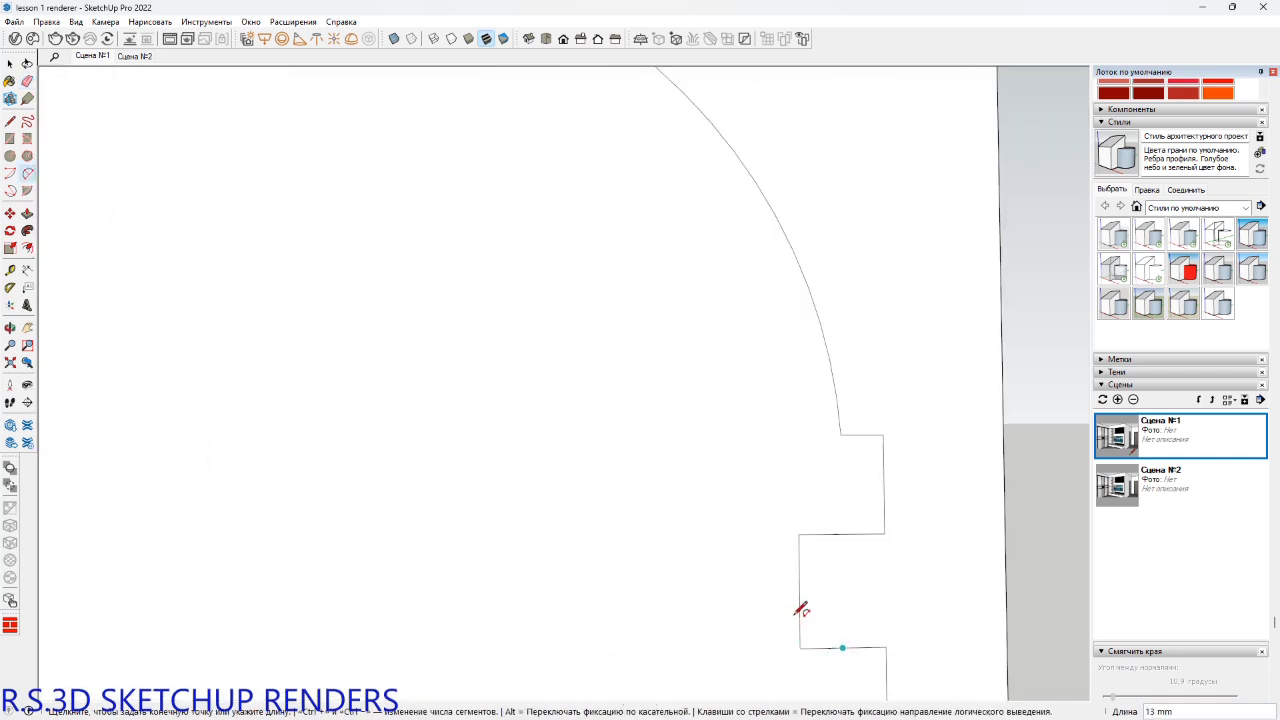
left_click(800, 606)
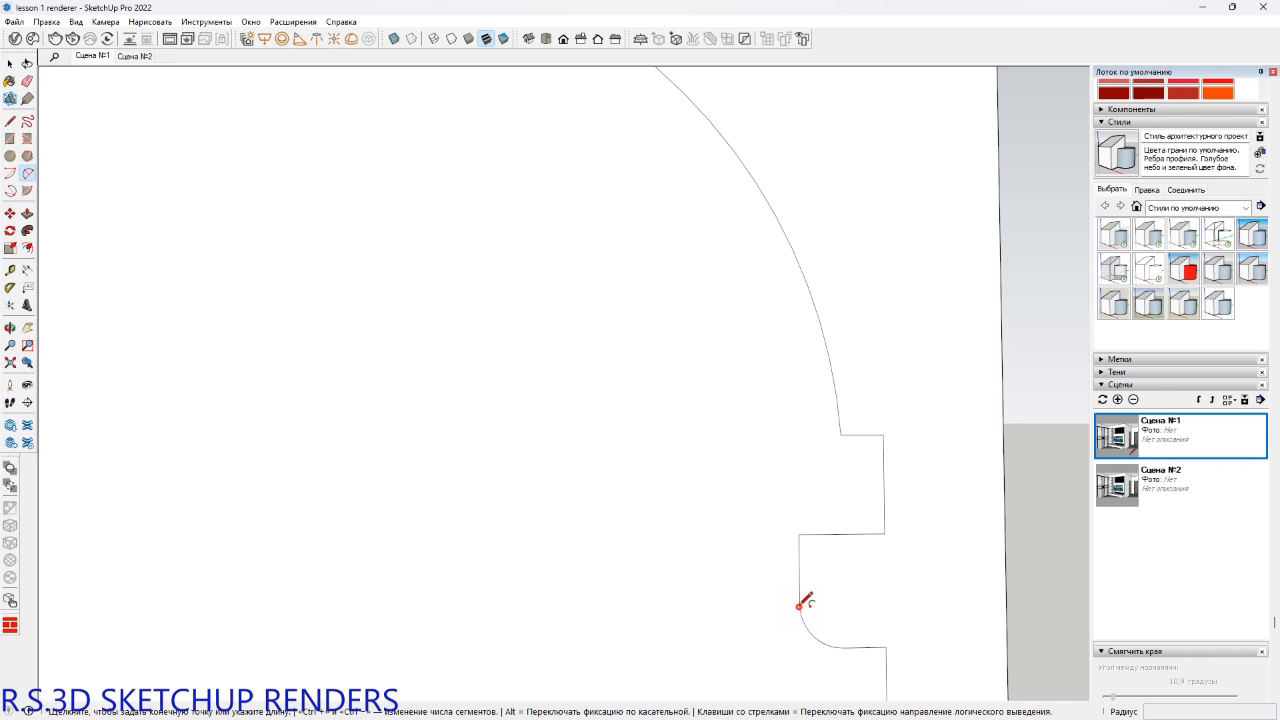
left_click(841, 534)
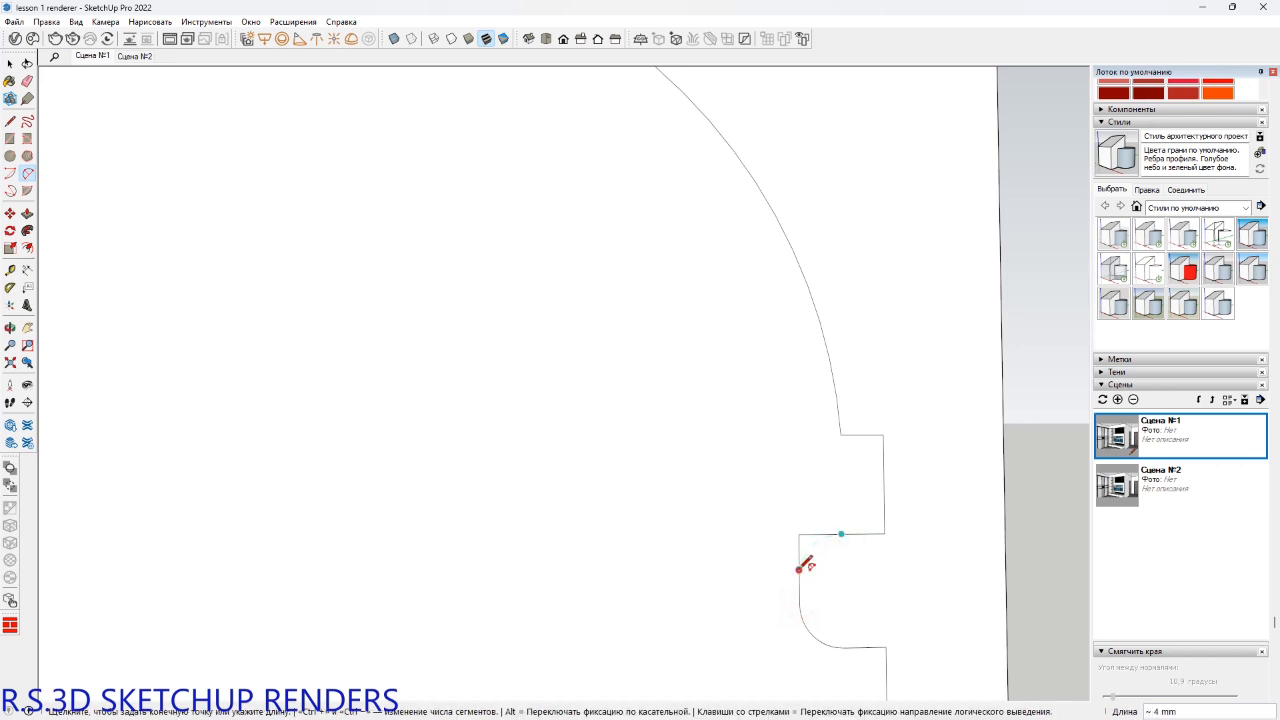
left_click(812, 533)
left_click(760, 398)
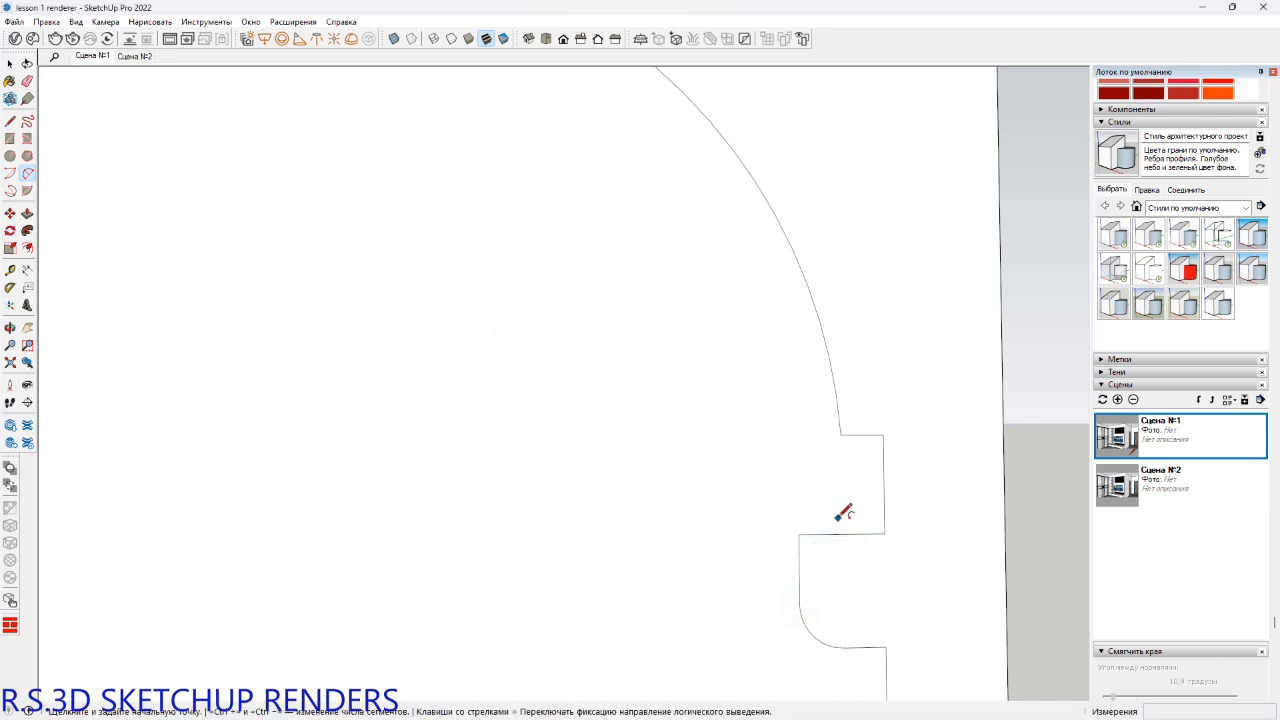
left_click(799, 568)
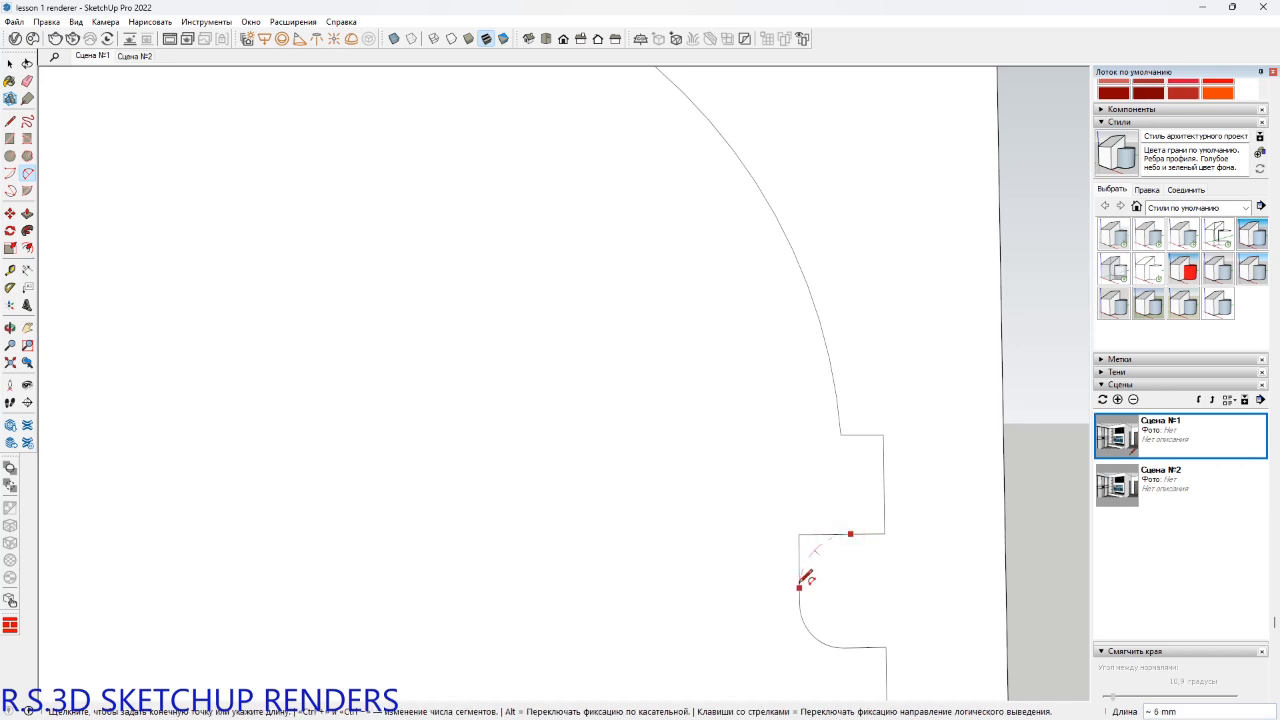
left_click(800, 584)
scroll(840, 520, "down", 5)
key("shift")
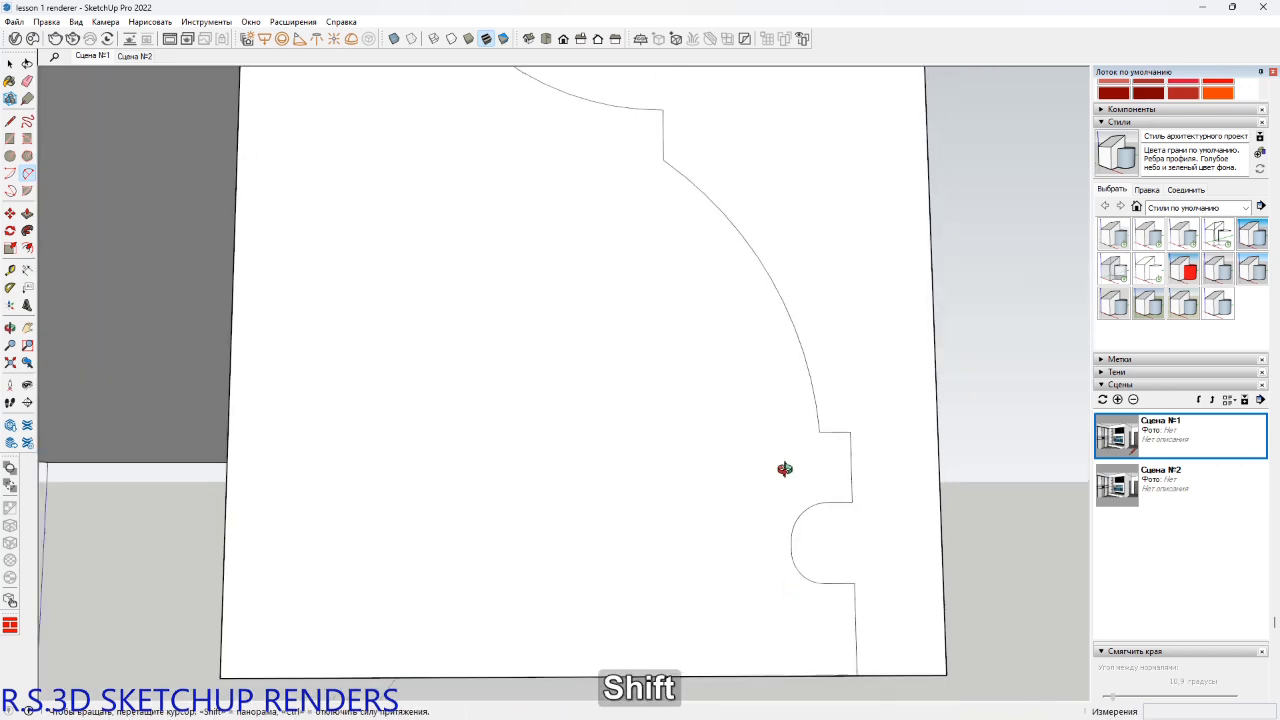
Try to round the corner where the profile's large curve meets the short horizontal ledge above the groove.
scroll(835, 440, "up", 3)
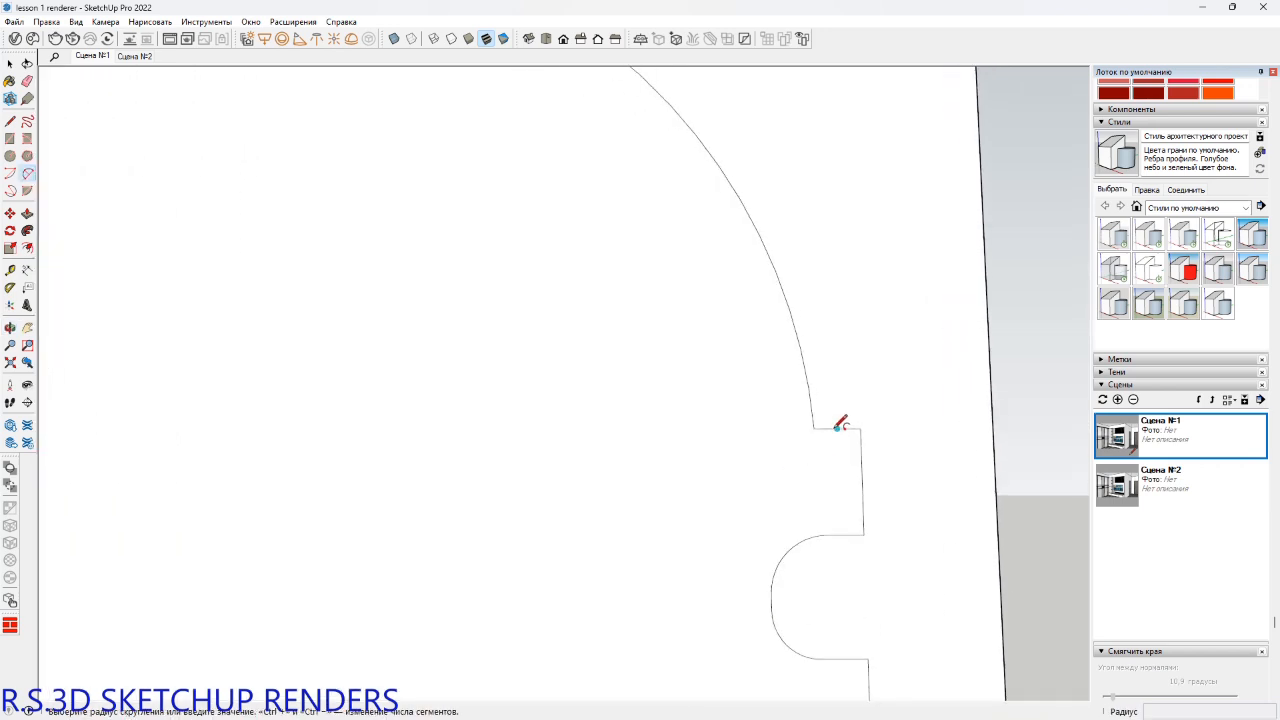
left_click(813, 428)
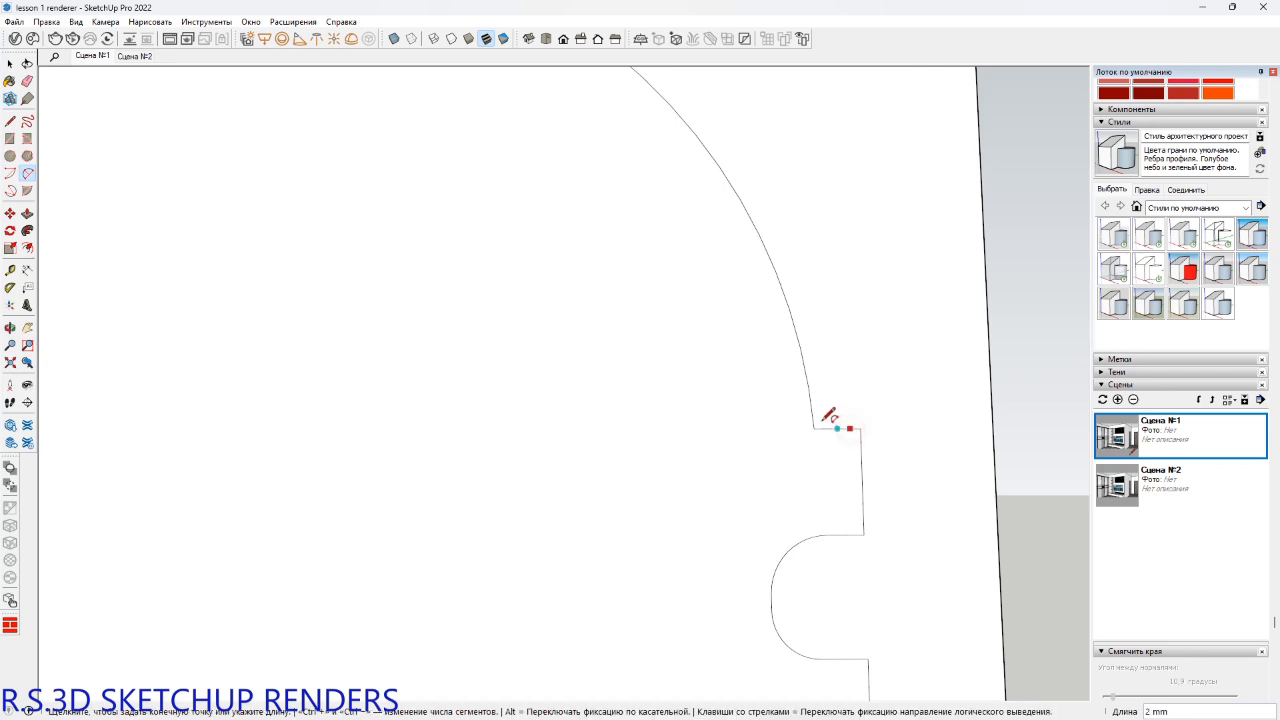
left_click(809, 389)
left_click(748, 395)
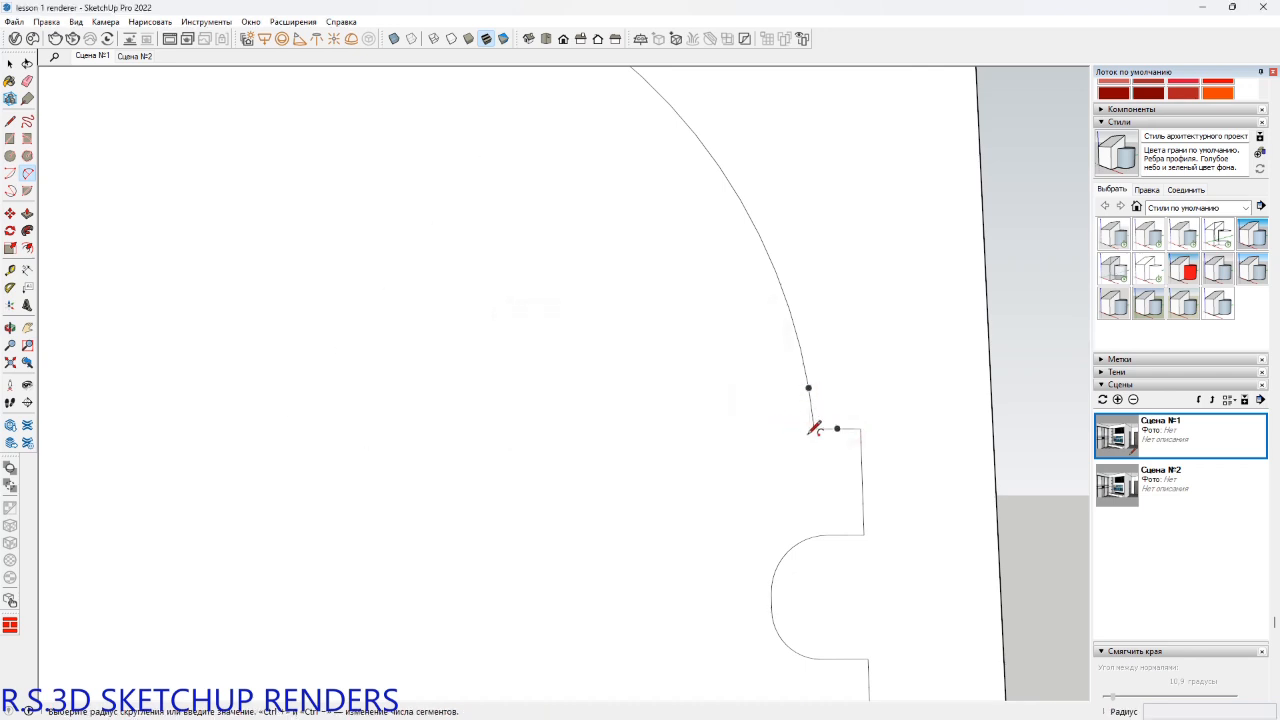
Draw a diagonal line from the midpoint of the profile's lowest vertical edge outward to the sheet's lower edge.
scroll(815, 429, "down", 8)
scroll(848, 580, "up", 3)
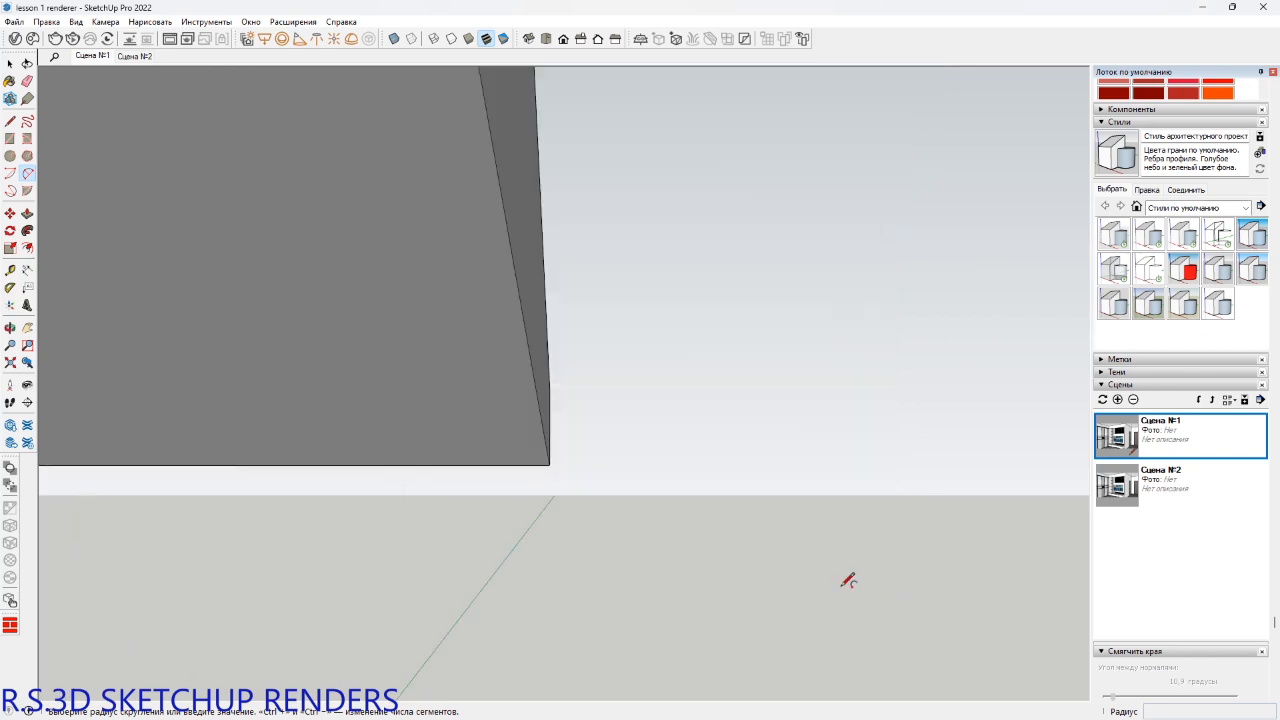
scroll(853, 571, "down", 6)
scroll(857, 560, "up", 4)
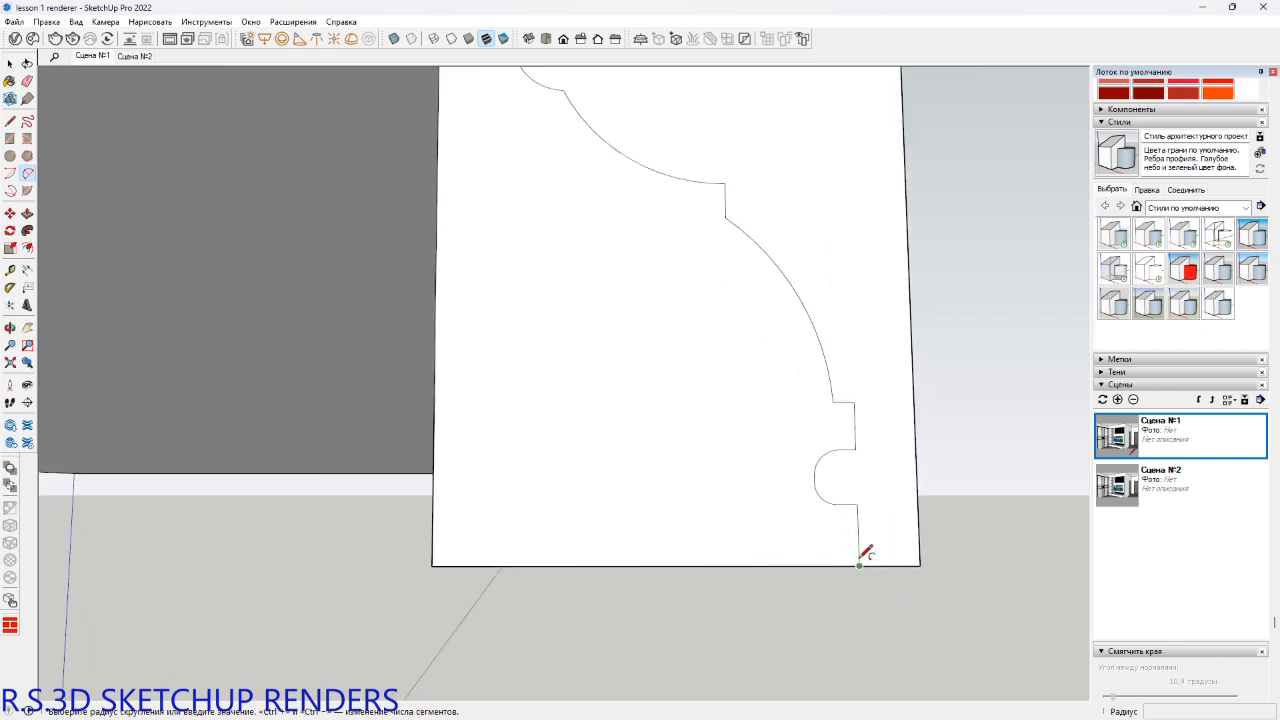
key("l")
left_click(857, 535)
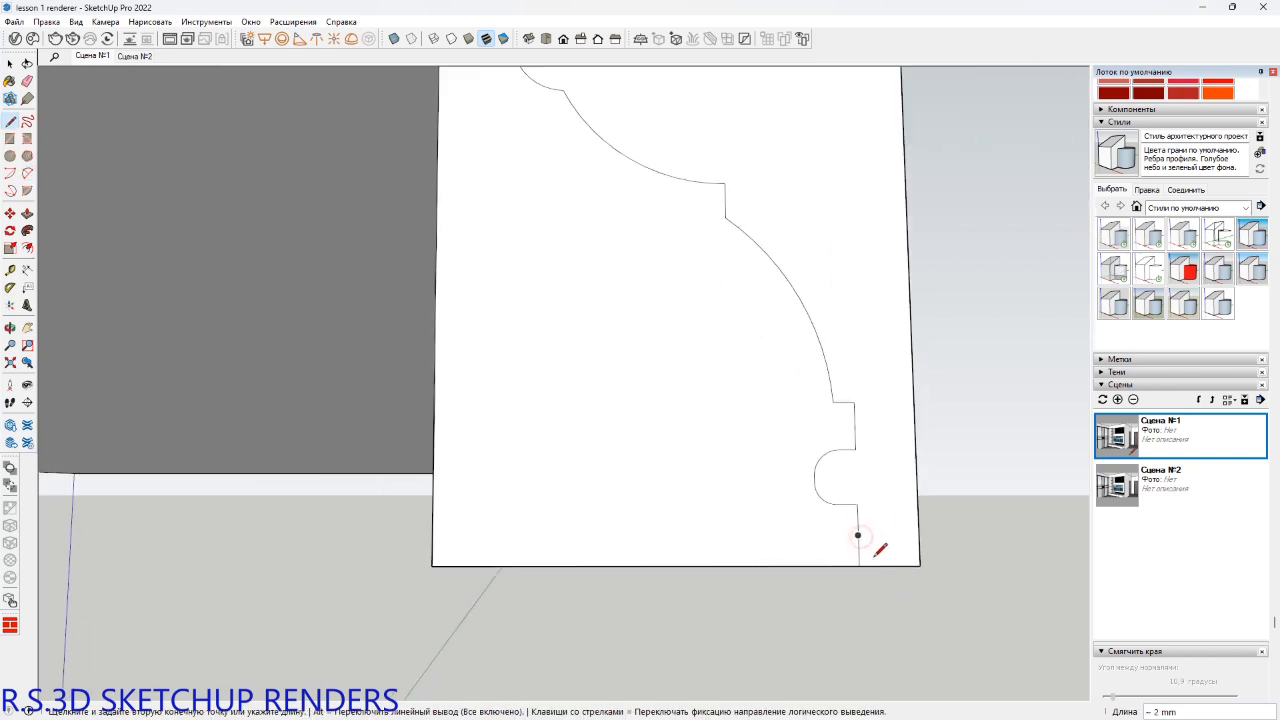
mouse_move(890, 564)
middle_mouse_down()
mouse_move(880, 512)
mouse_move(850, 492)
mouse_move(900, 555)
middle_mouse_up()
left_click(908, 557)
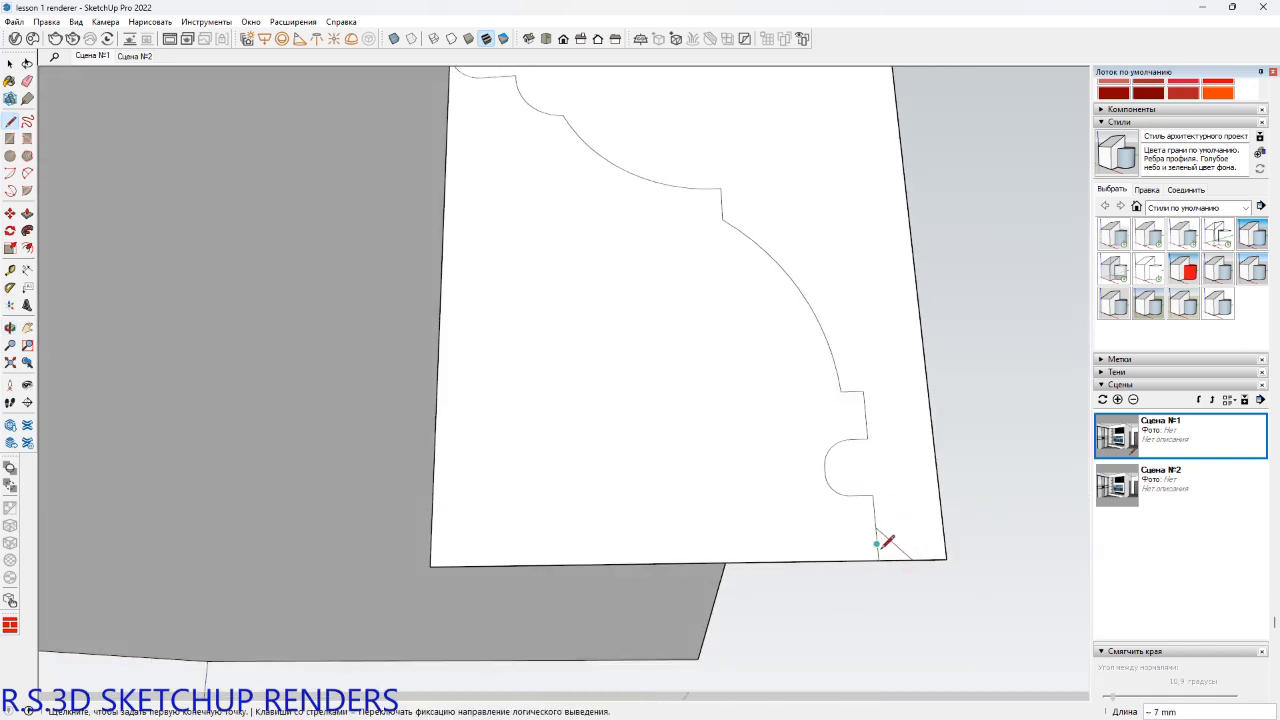
Erase the leftover vertical segment beside the diagonal and the sheet's surplus outer edges, leaving only the cornice profile.
key("e")
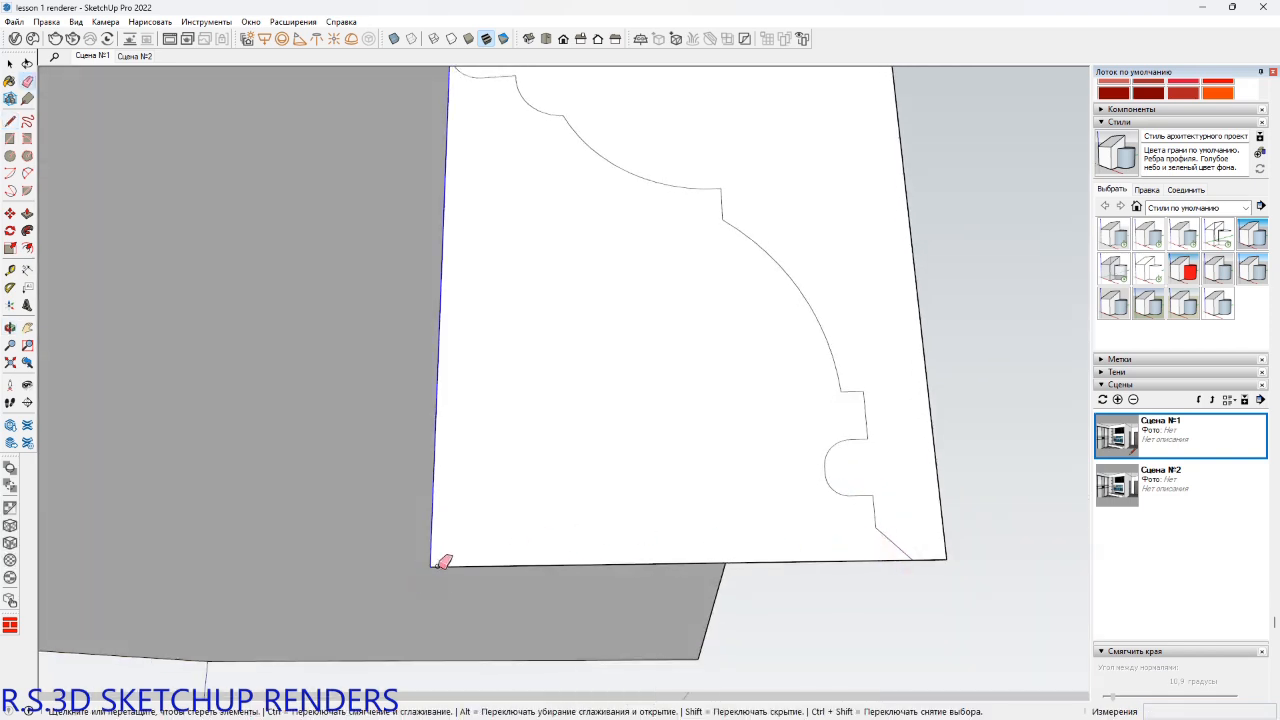
left_click_drag(437, 566, 468, 582)
scroll(460, 550, "down", 5)
mouse_move(461, 526)
middle_mouse_down("shift")
mouse_move(766, 483)
mouse_move(572, 494)
mouse_move(617, 480)
mouse_move(691, 383)
mouse_move(606, 430)
middle_mouse_up("shift")
Copy the ceiling's perimeter edges without the face, leave its group, and paste the edges in place.
key("space")
scroll(563, 495, "down", 6)
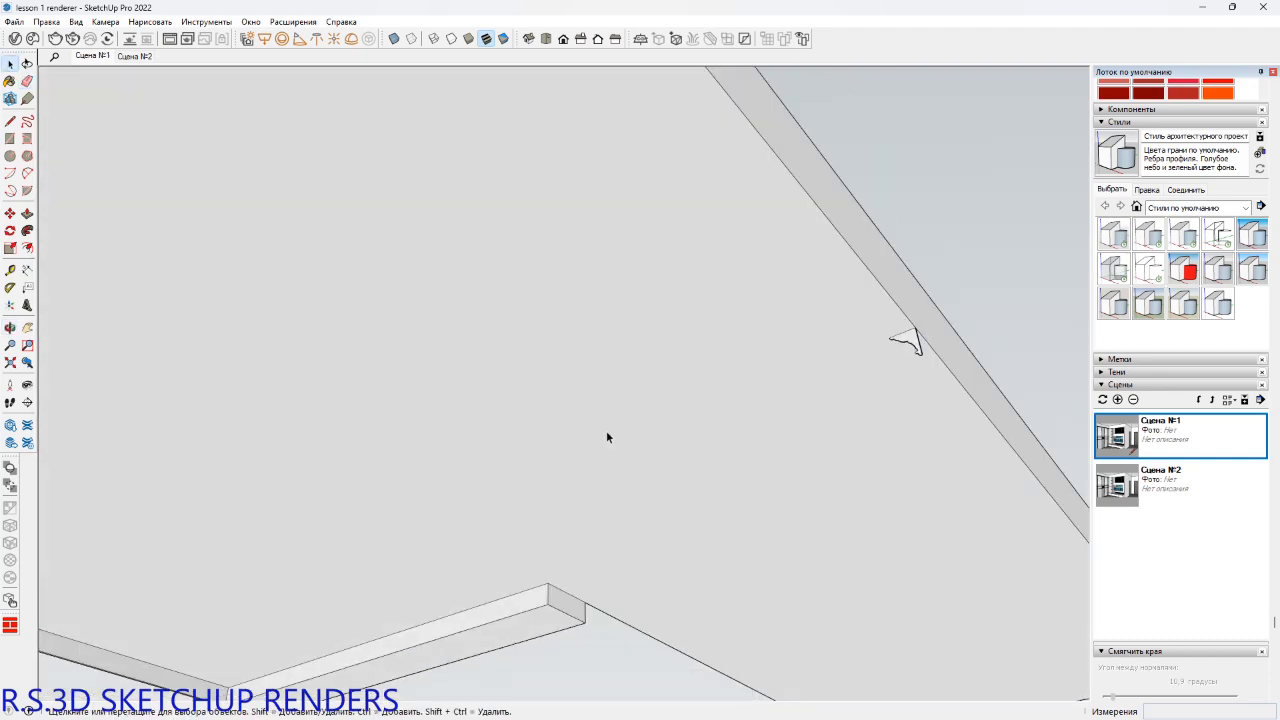
left_click(606, 434)
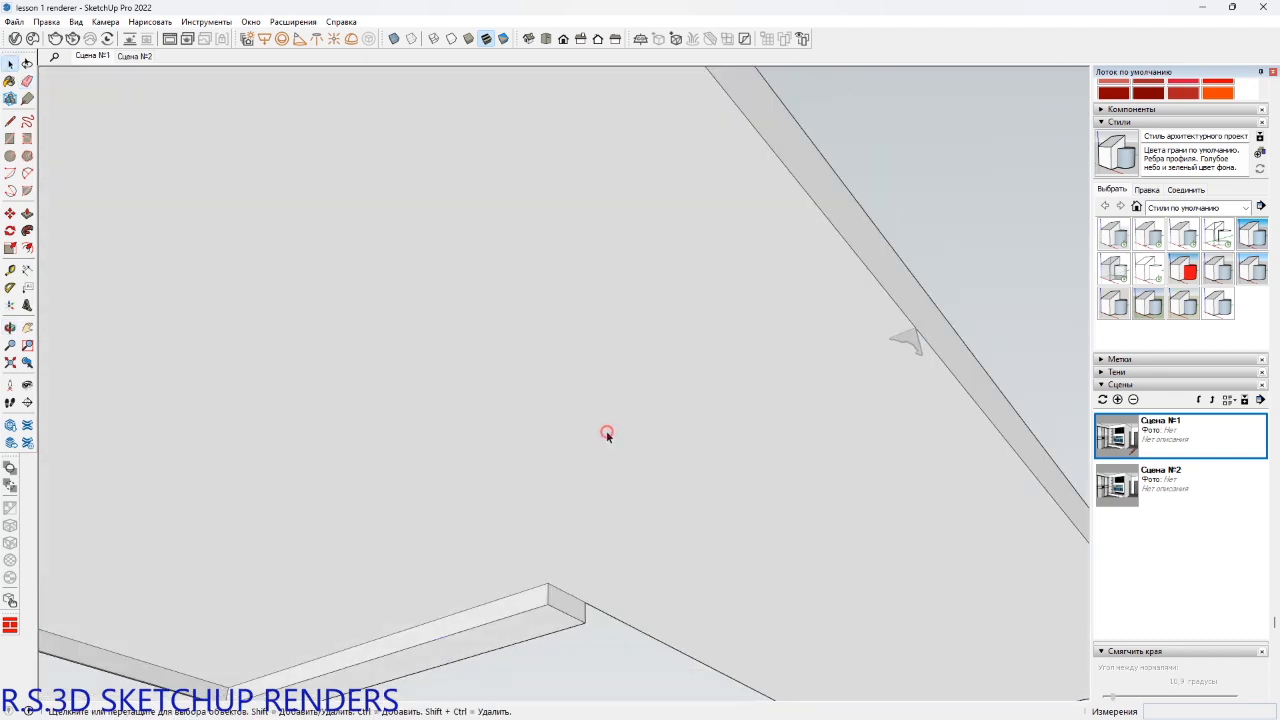
double_click(864, 374)
left_click(771, 400, "shift")
scroll(668, 438, "down", 3)
middle_click_drag(668, 440, 1000, 443, "shift")
key("ctrl+c")
key("Escape")
middle_click_drag(994, 526, 676, 467, "shift")
scroll(690, 475, "down", 2)
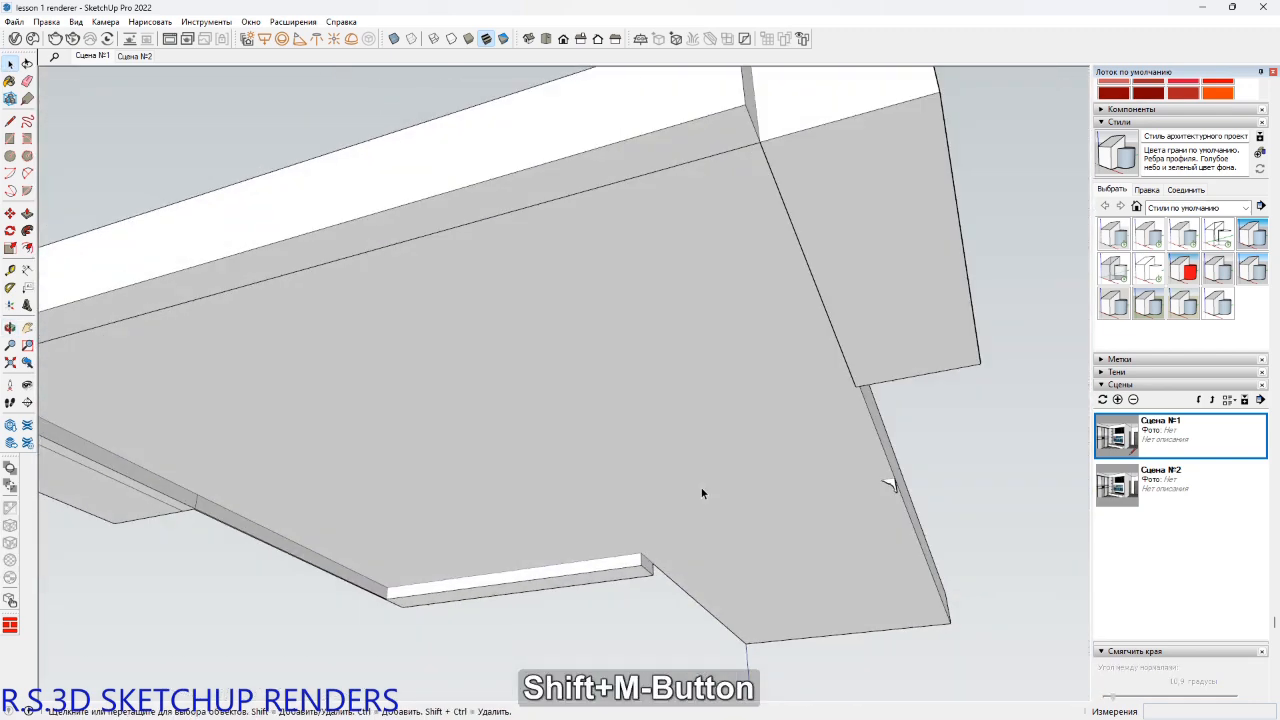
key("shift+v")
Sweep the cornice profile along the pasted ceiling perimeter with Follow Me.
scroll(880, 490, "up", 3)
scroll(878, 487, "up", 3)
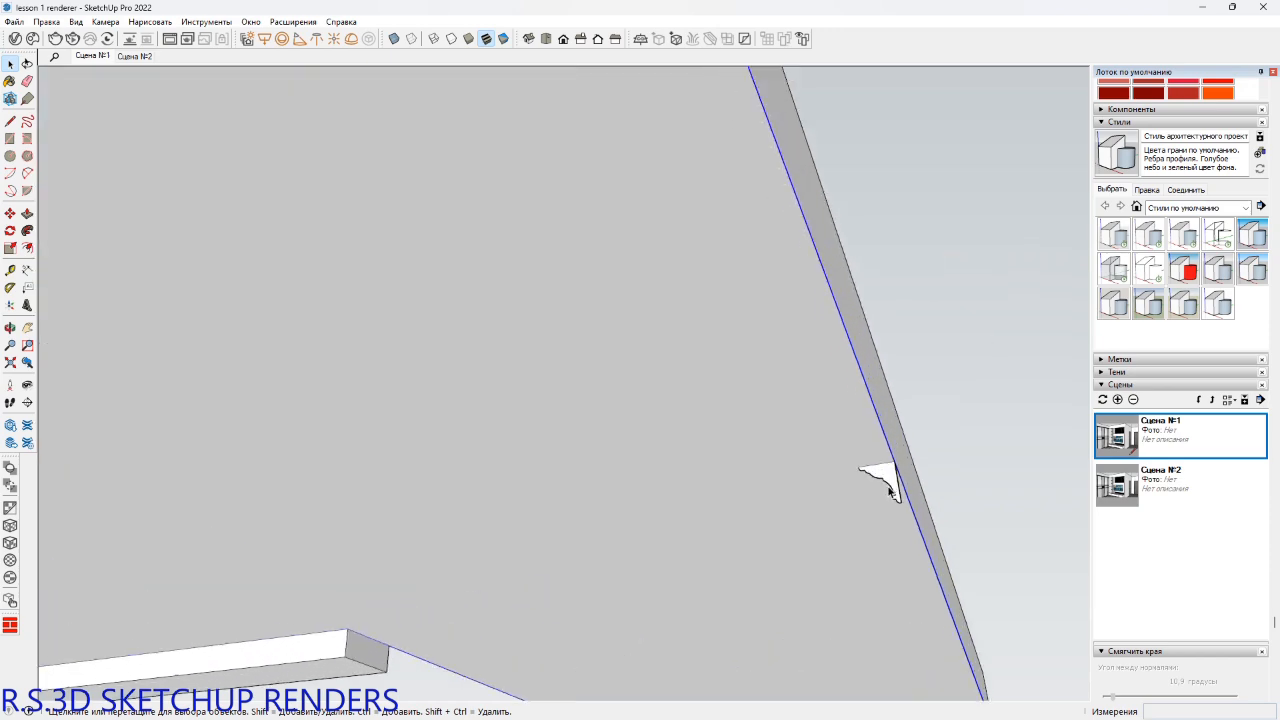
key("alt+a")
scroll(878, 478, "down", 4)
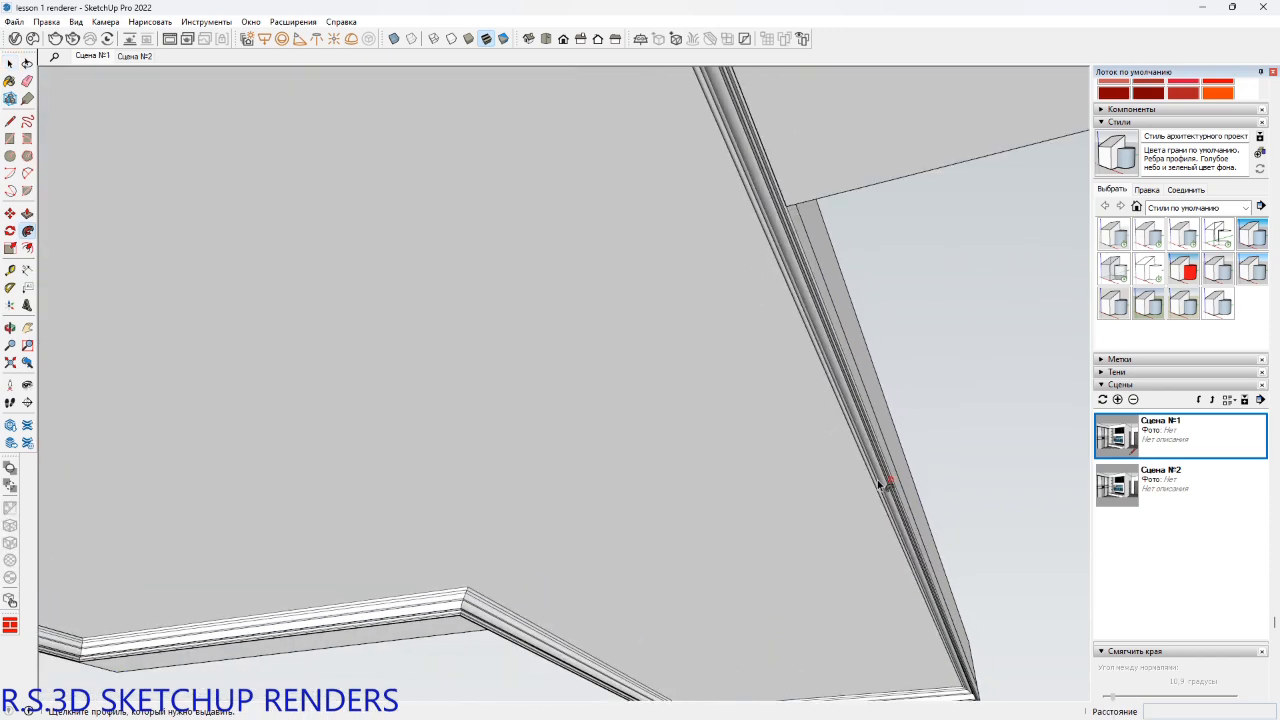
middle_click_drag(880, 477, 597, 586, "shift")
key("space")
key("Escape")
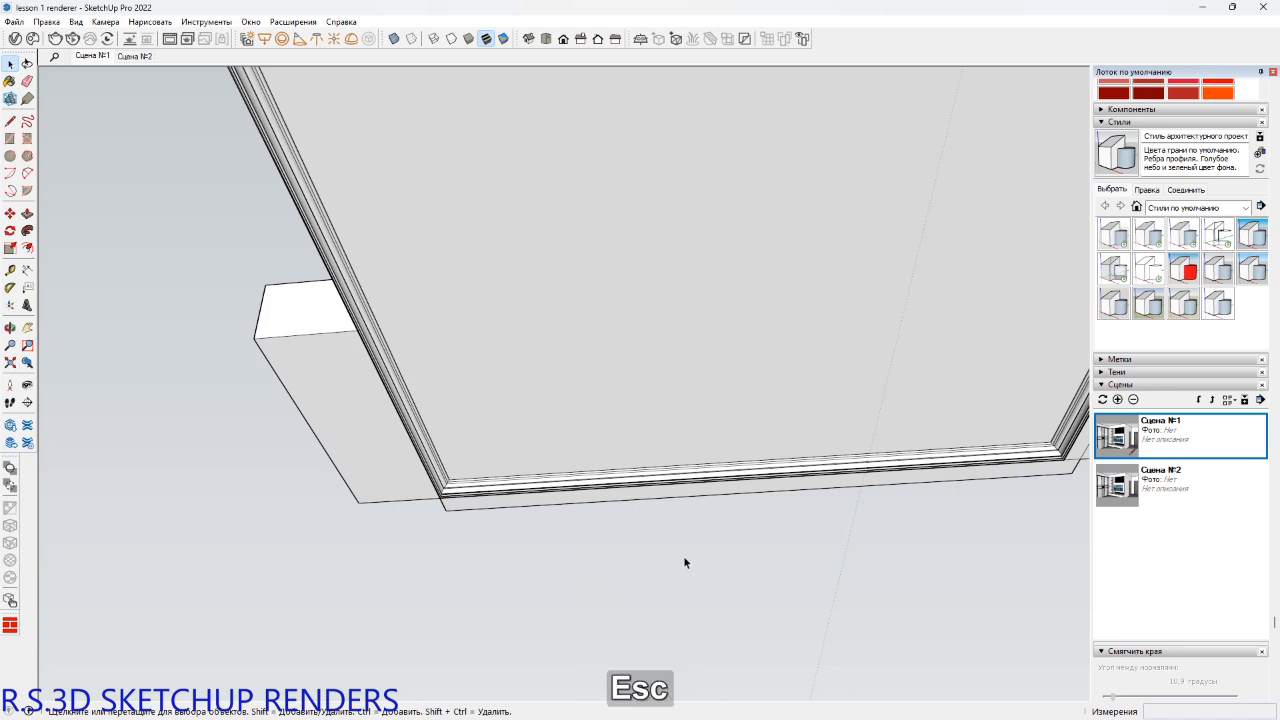
Return to the Сцена №1 view and set its field of view to 45 degrees.
middle_click_drag(683, 555, 678, 564)
key("space")
key("Escape")
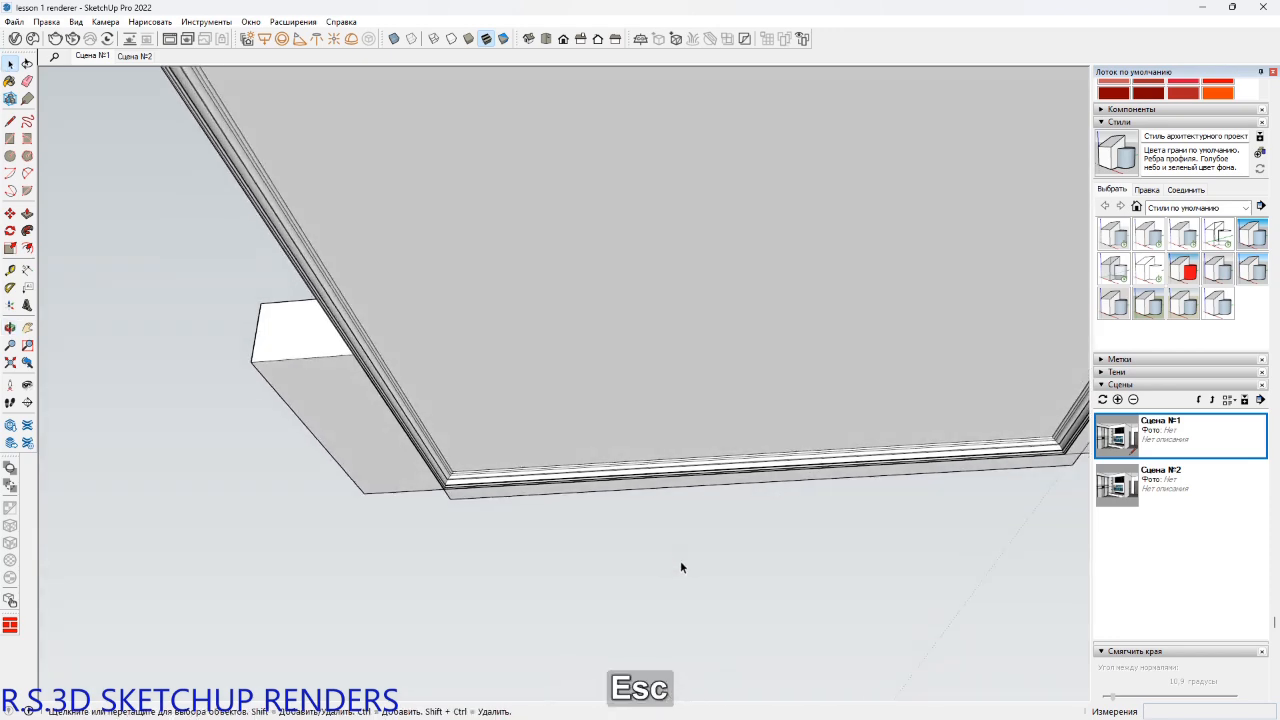
middle_click_drag(817, 474, 690, 400)
left_click(93, 56)
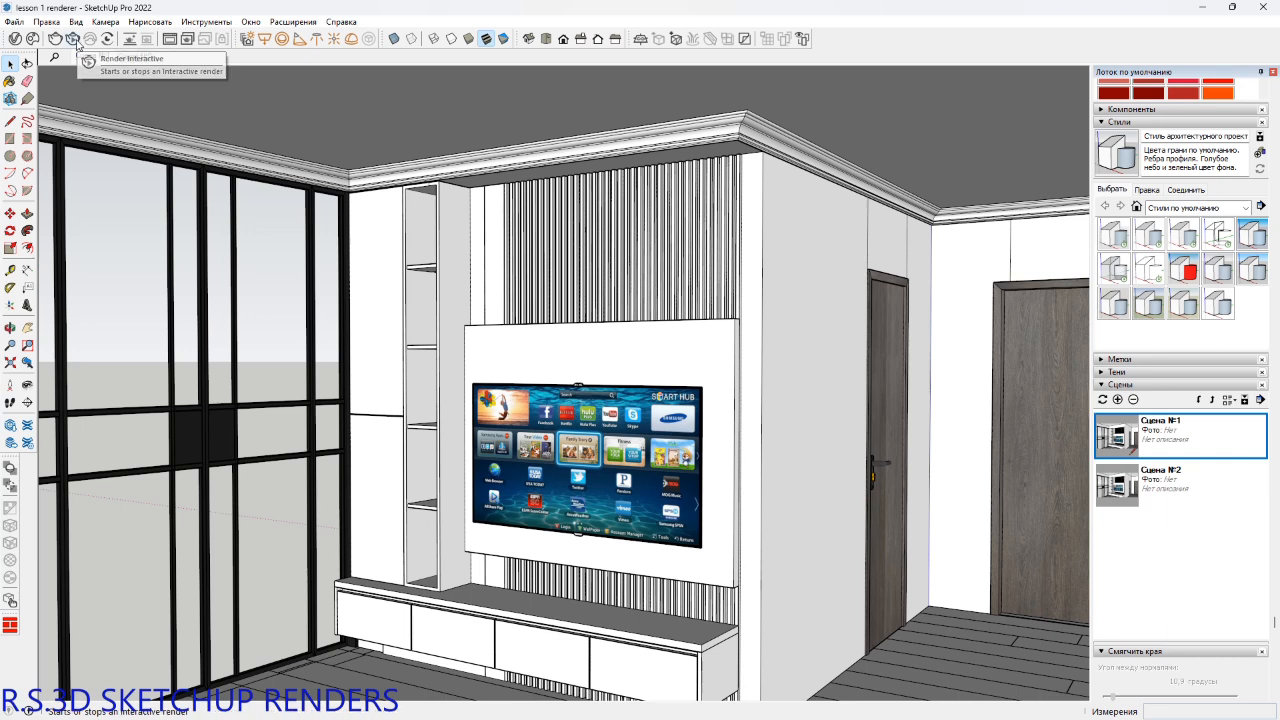
key("z")
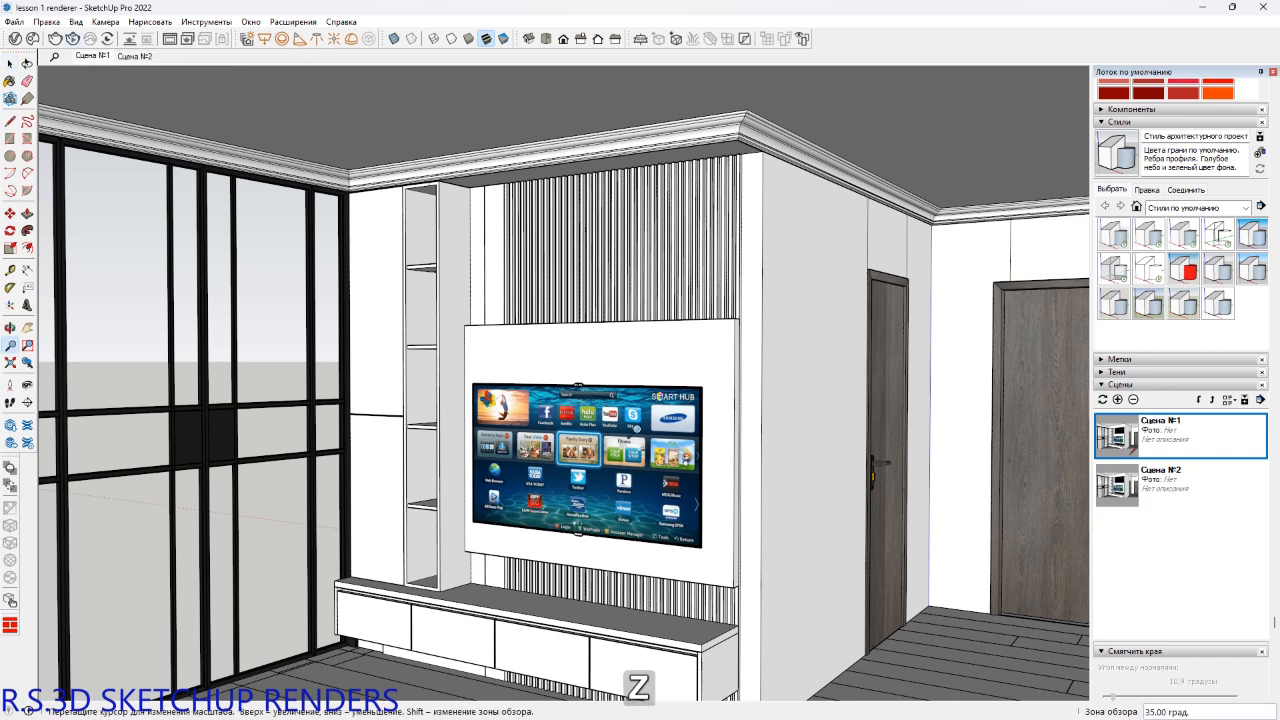
type("45")
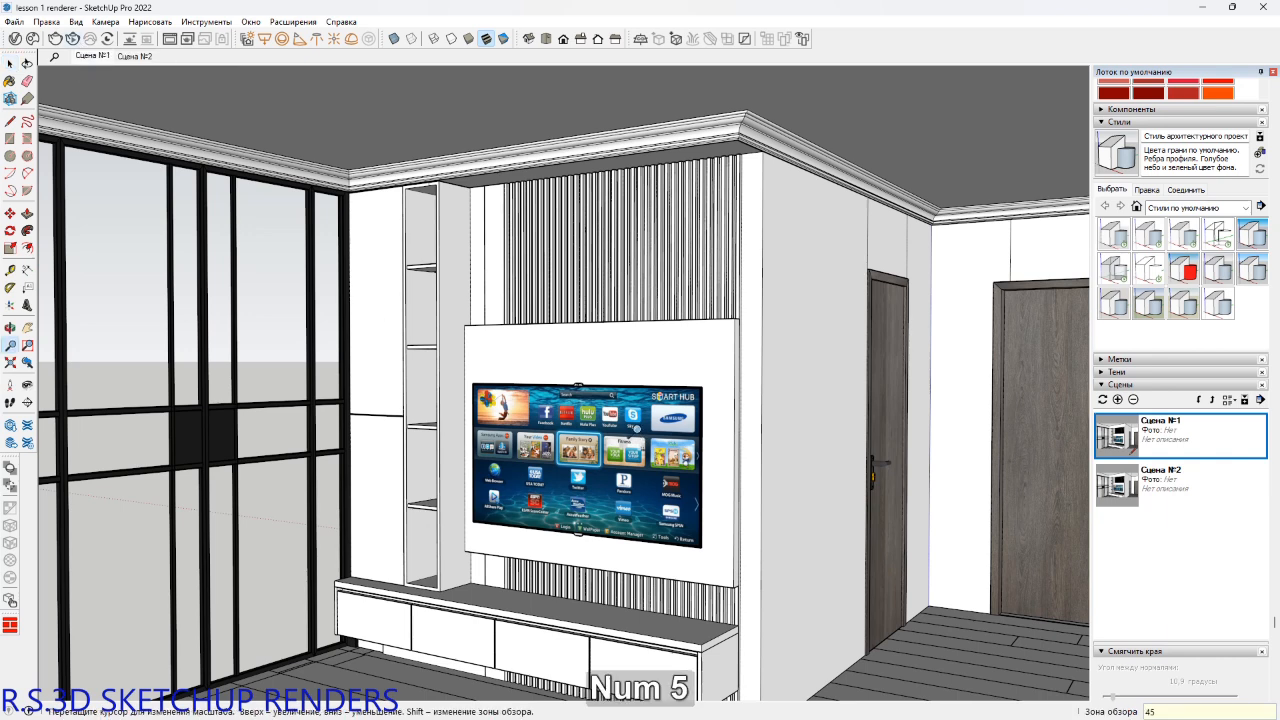
key("Return")
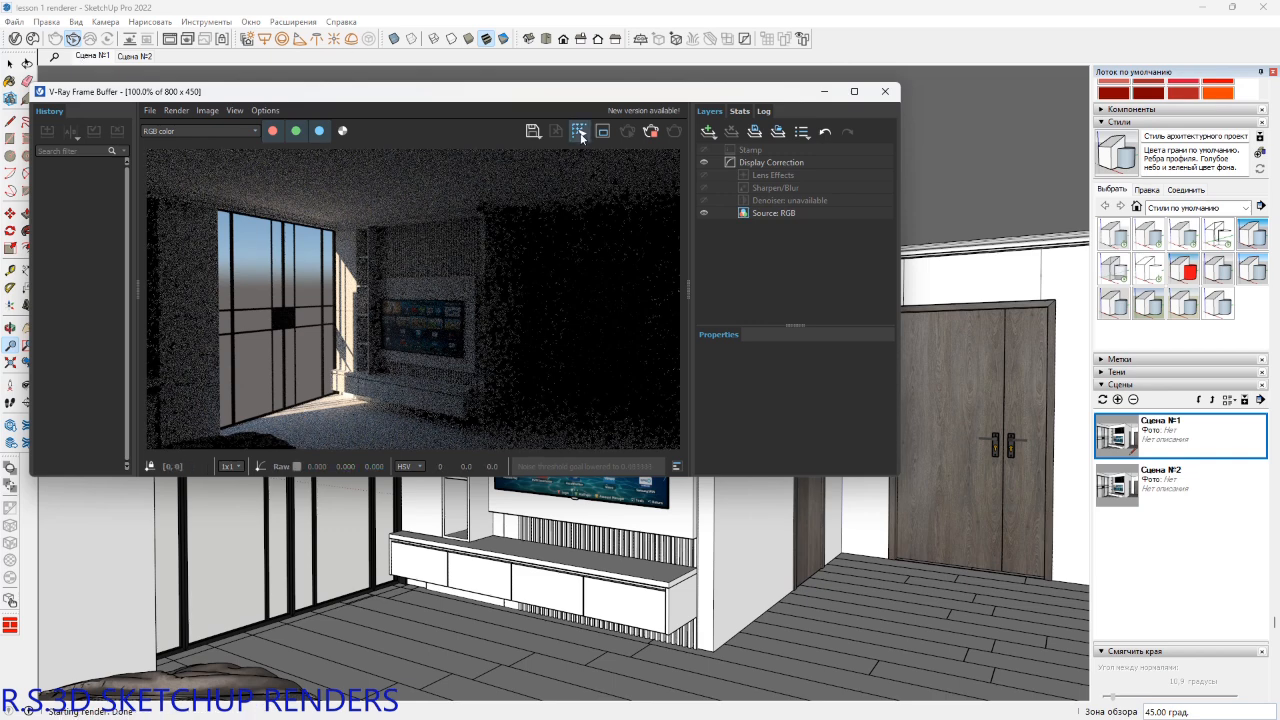
Stop the interactive V-Ray render and close the frame buffer.
left_click(651, 131)
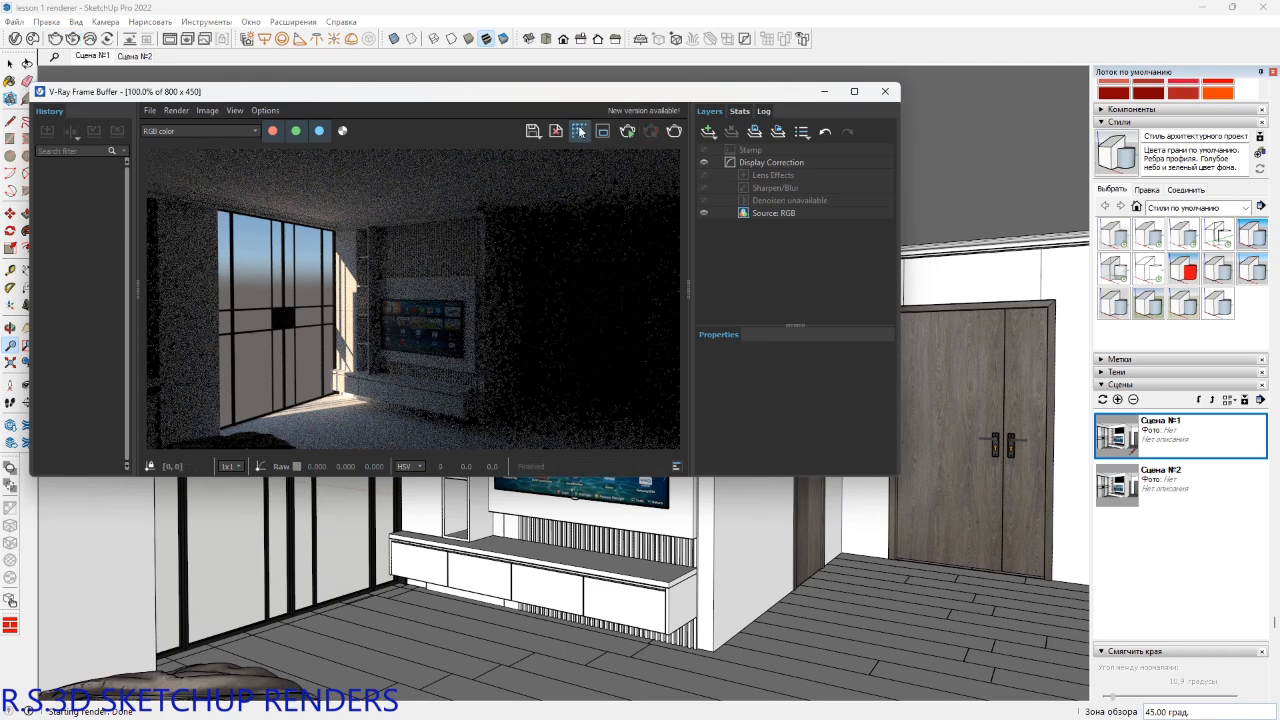
left_click(885, 91)
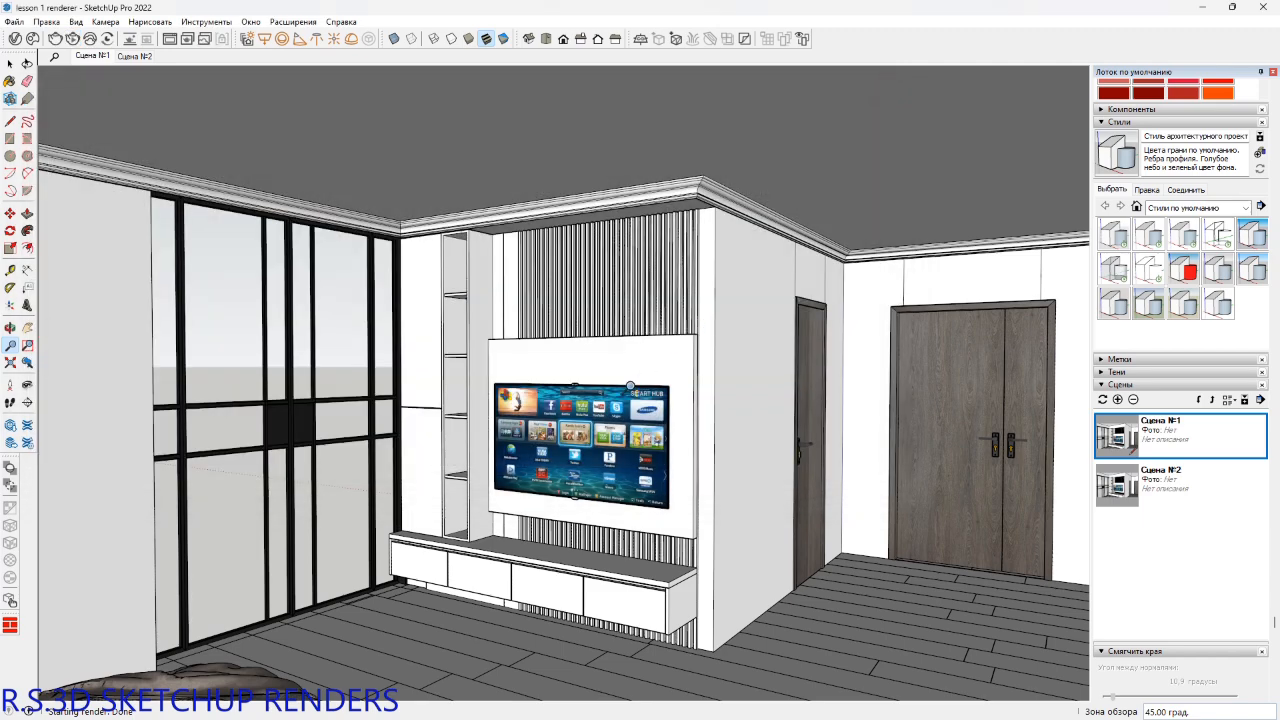
key("space")
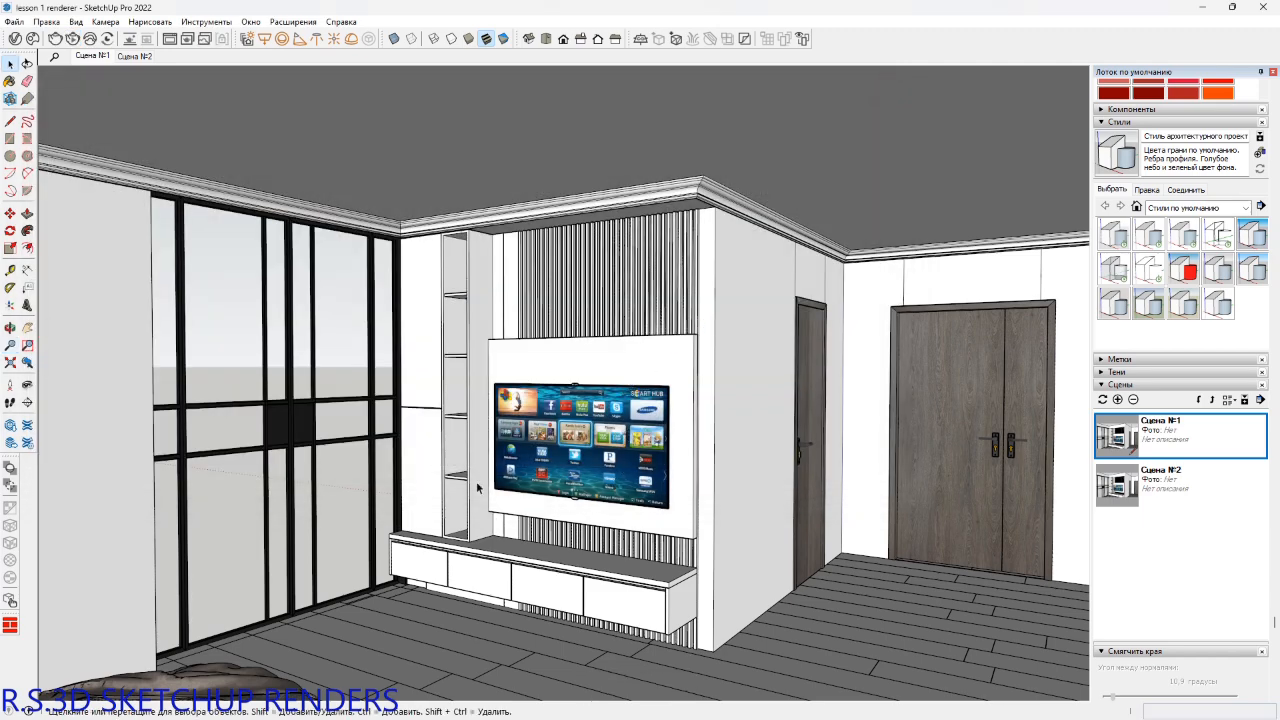
Frame the bed, nightstands and wardrobe wall in the view and set the field of view to 50 degrees.
scroll(491, 486, "up", 2)
middle_click_drag(491, 486, 5, 425, "shift")
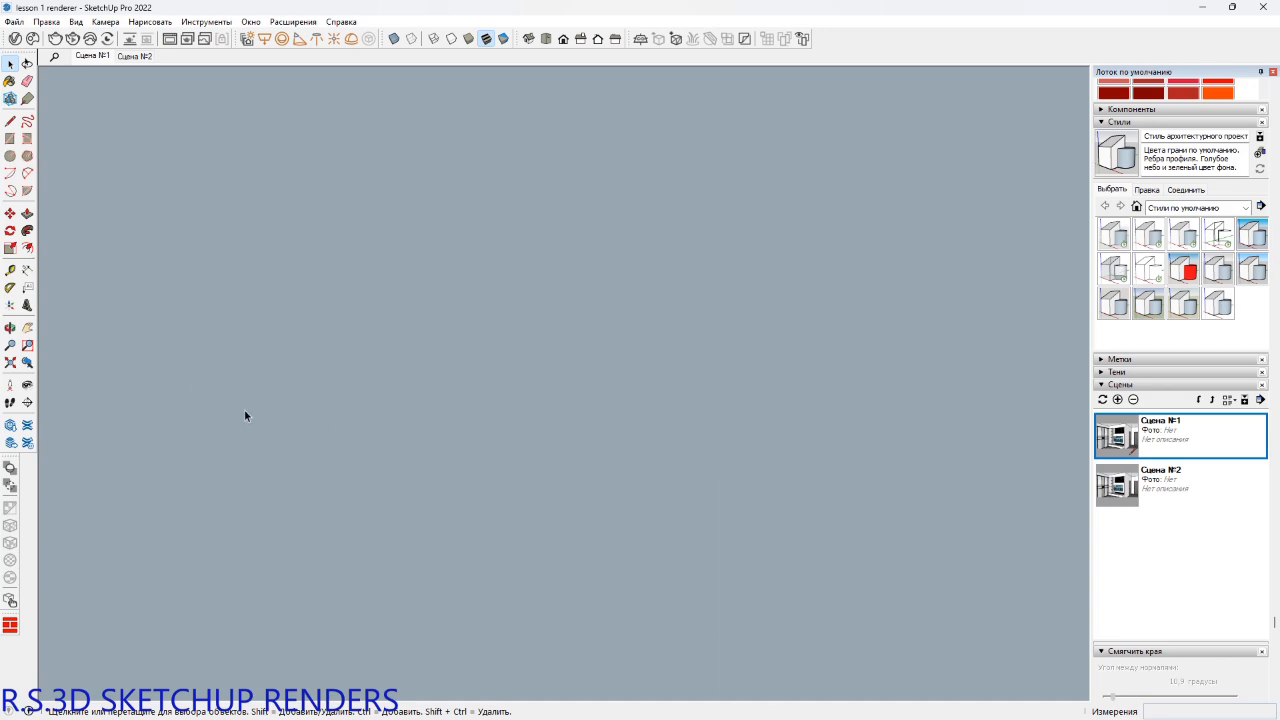
middle_click_drag(245, 415, 117, 396, "shift")
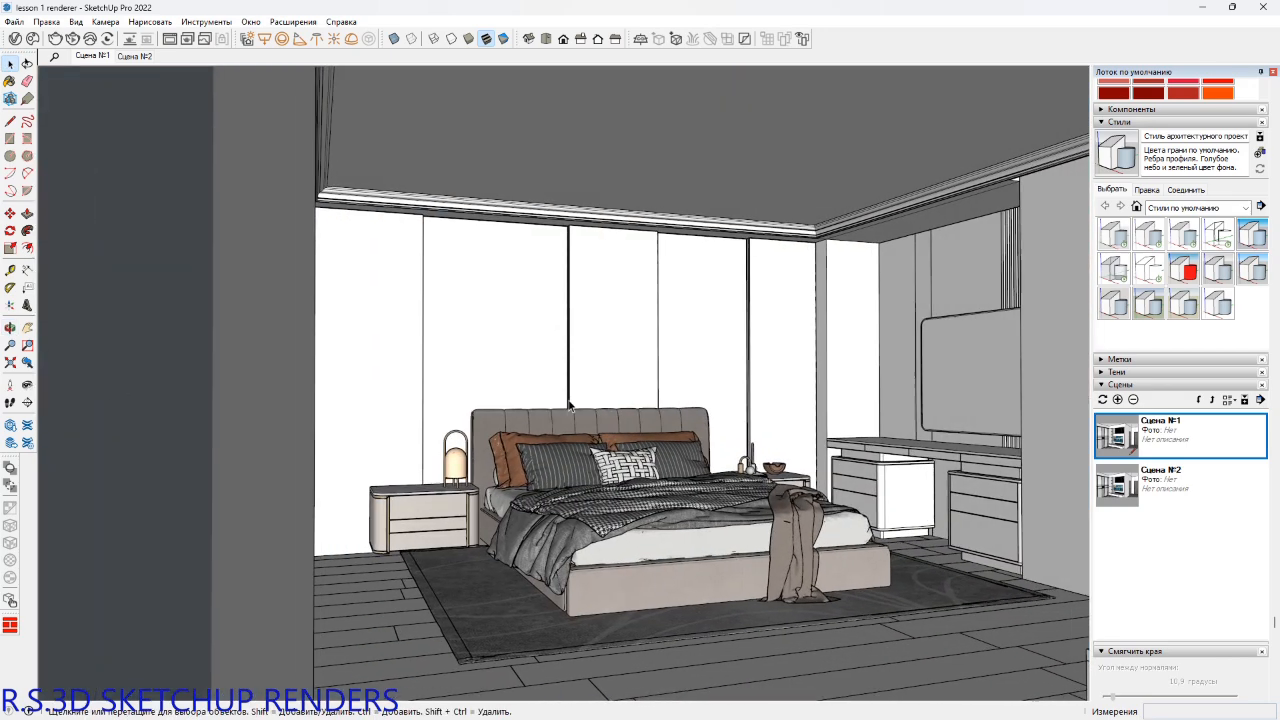
middle_click_drag(569, 405, 540, 406, "shift")
scroll(500, 430, "up", 1)
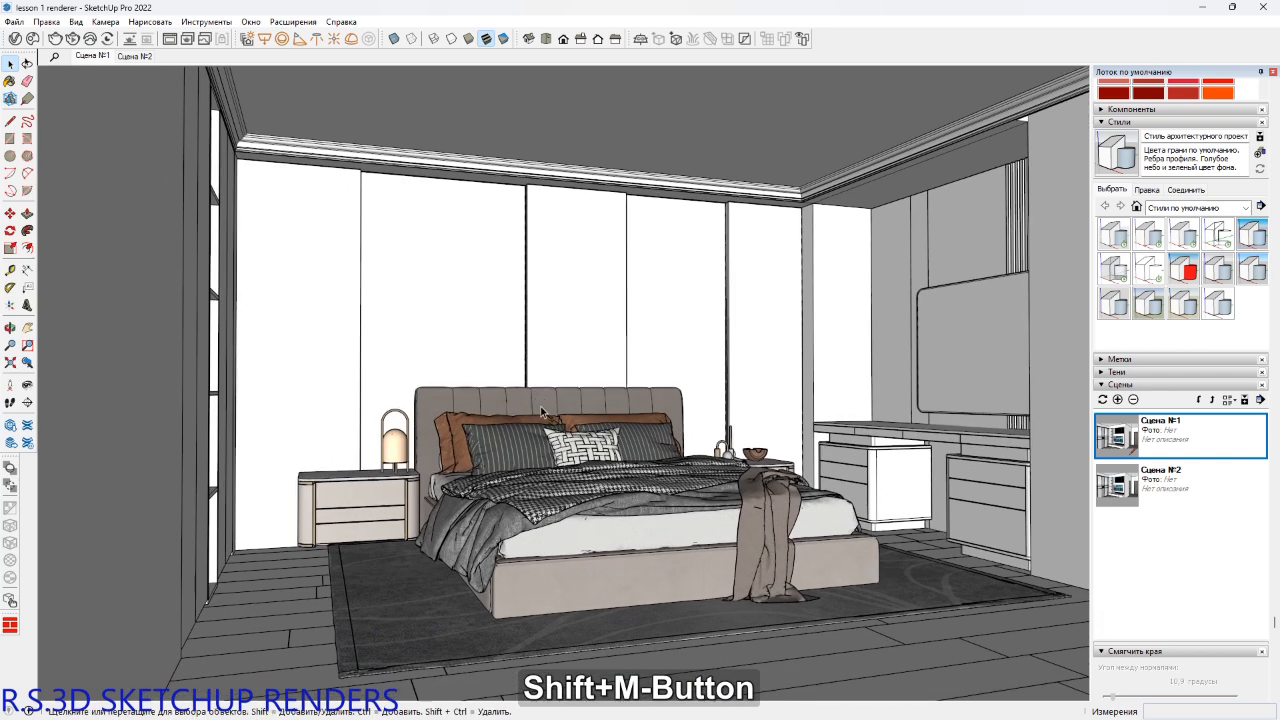
type("z")
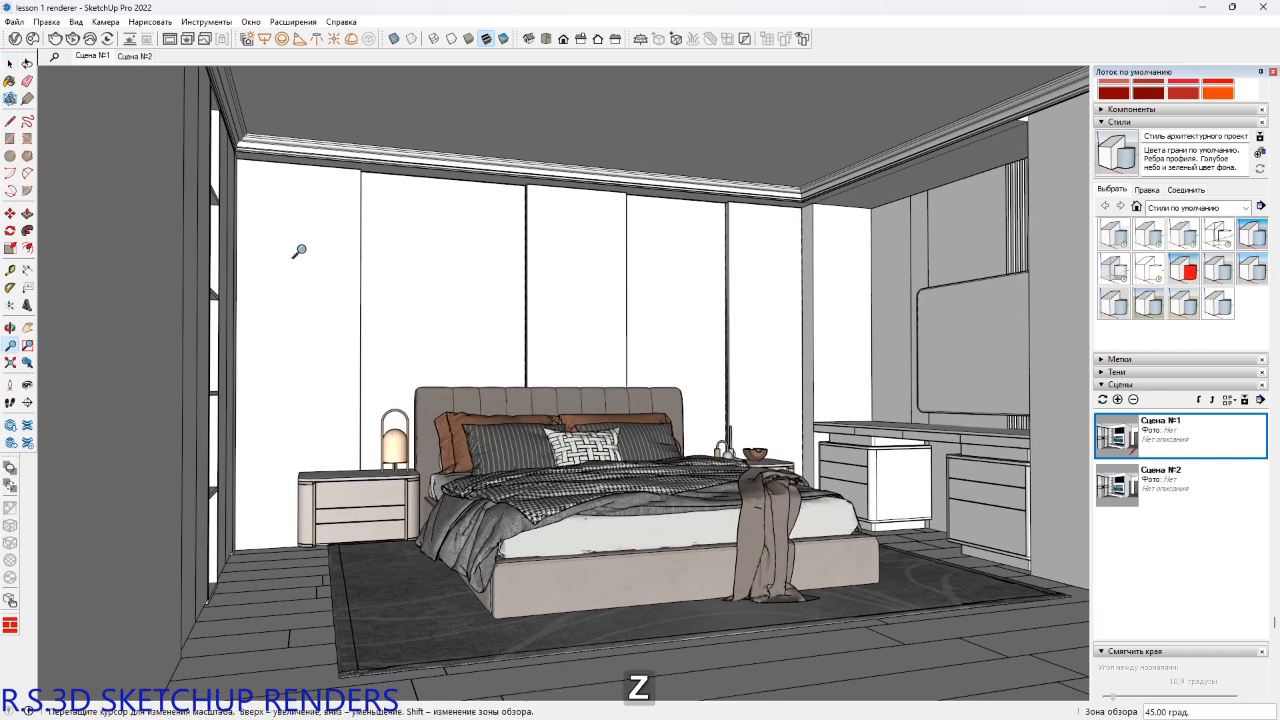
type("50")
key("Return")
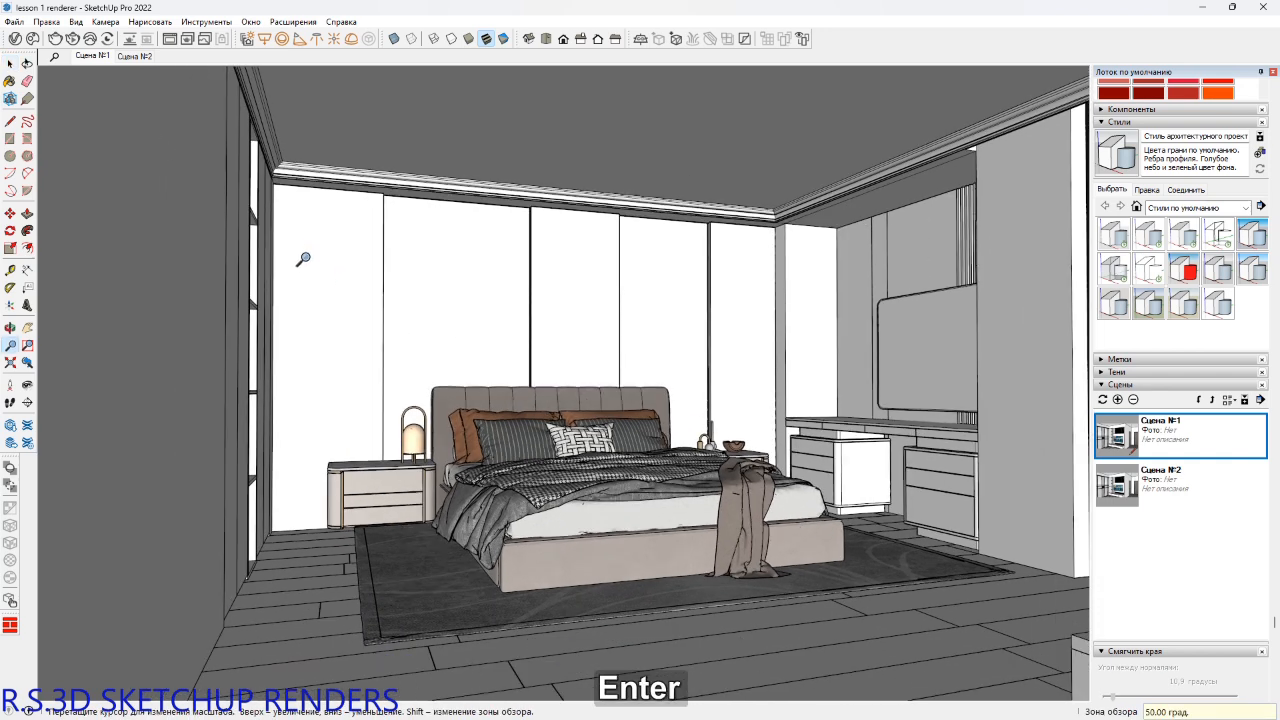
Update Сцена №2 with a closer view of the bed area.
right_click(130, 57)
left_click(177, 114)
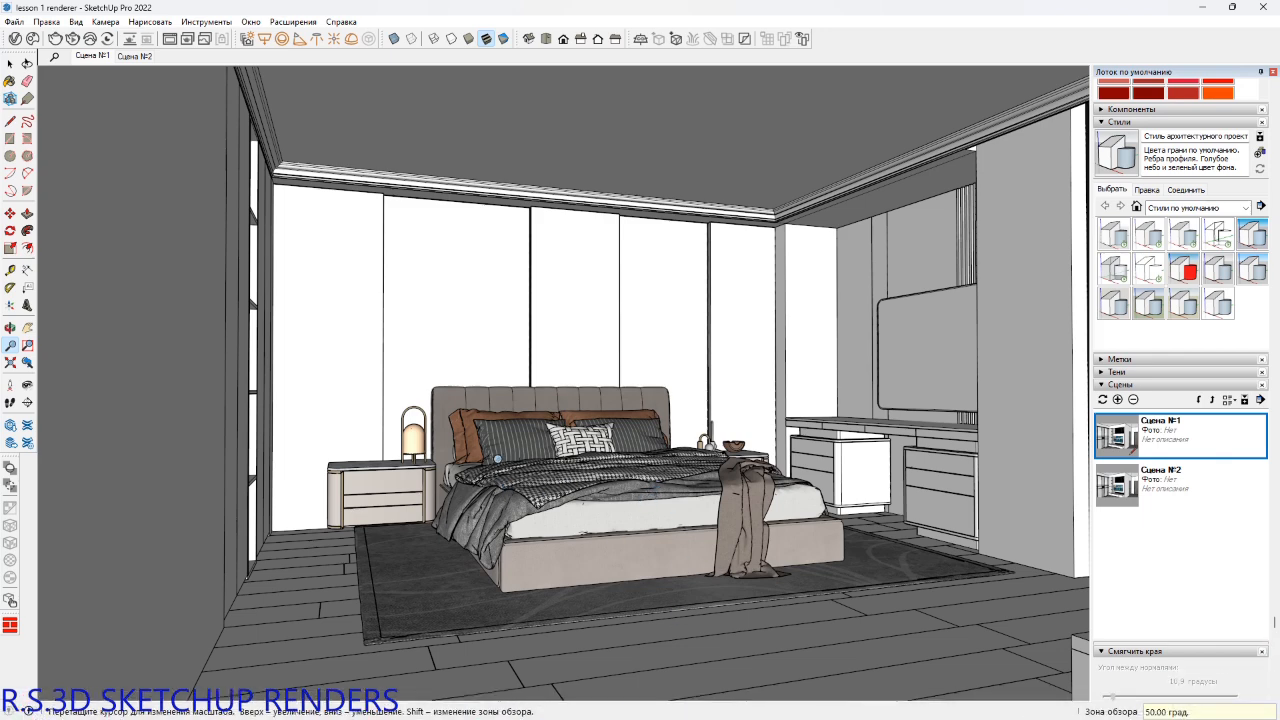
scroll(540, 455, "up", 1)
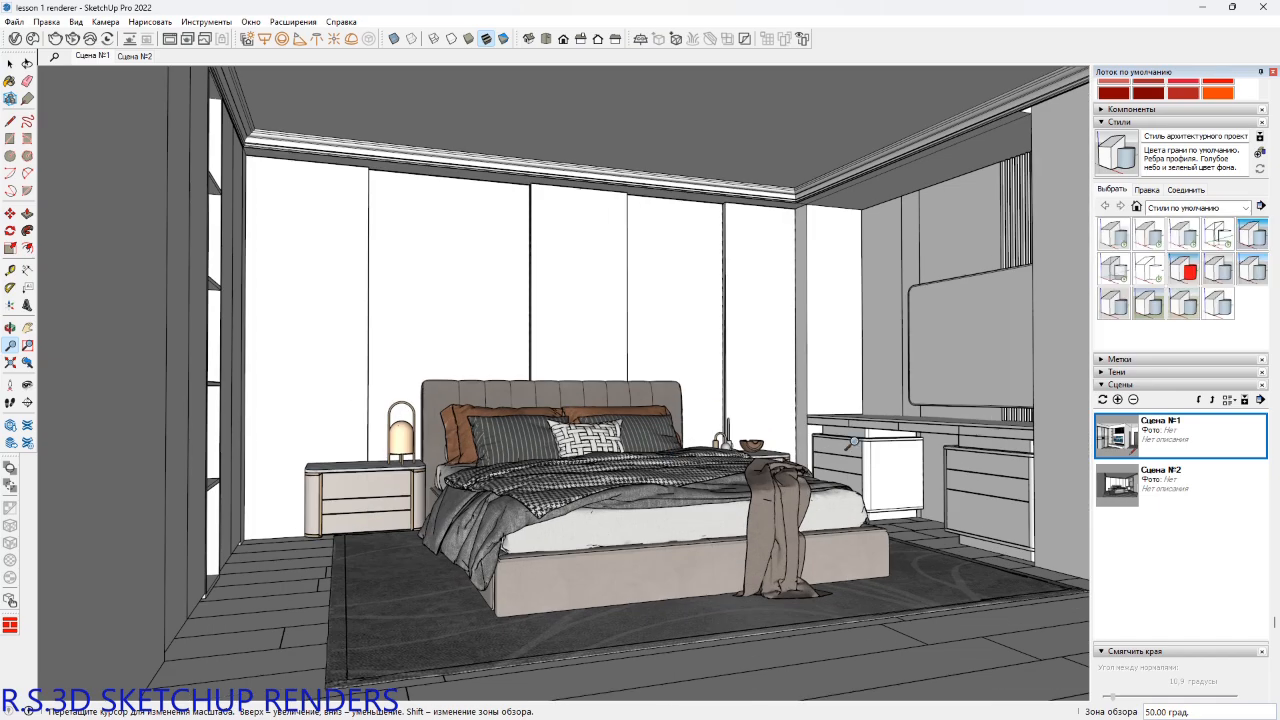
Create a new Generic V-Ray material for the bedroom floor and show its settings.
middle_click_drag(853, 441, 557, 537)
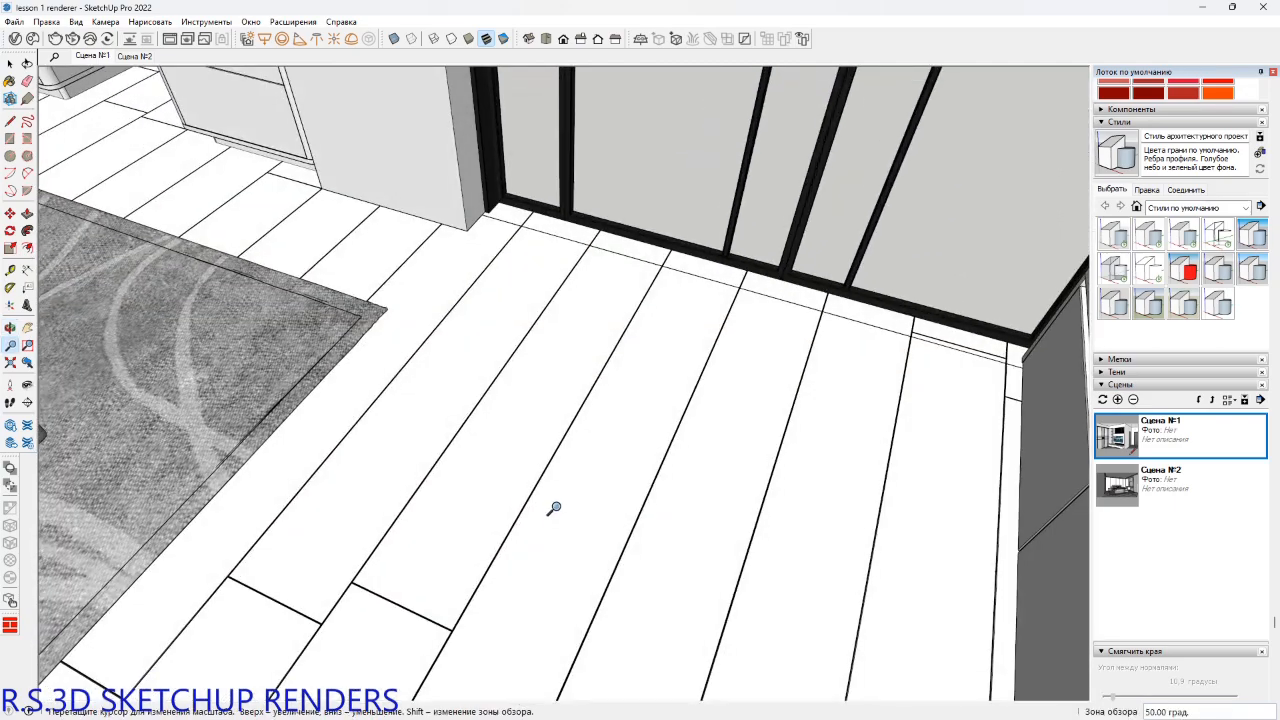
mouse_move(517, 371)
middle_mouse_down("shift")
mouse_move(517, 306)
mouse_move(517, 391)
middle_mouse_up("shift")
key("space")
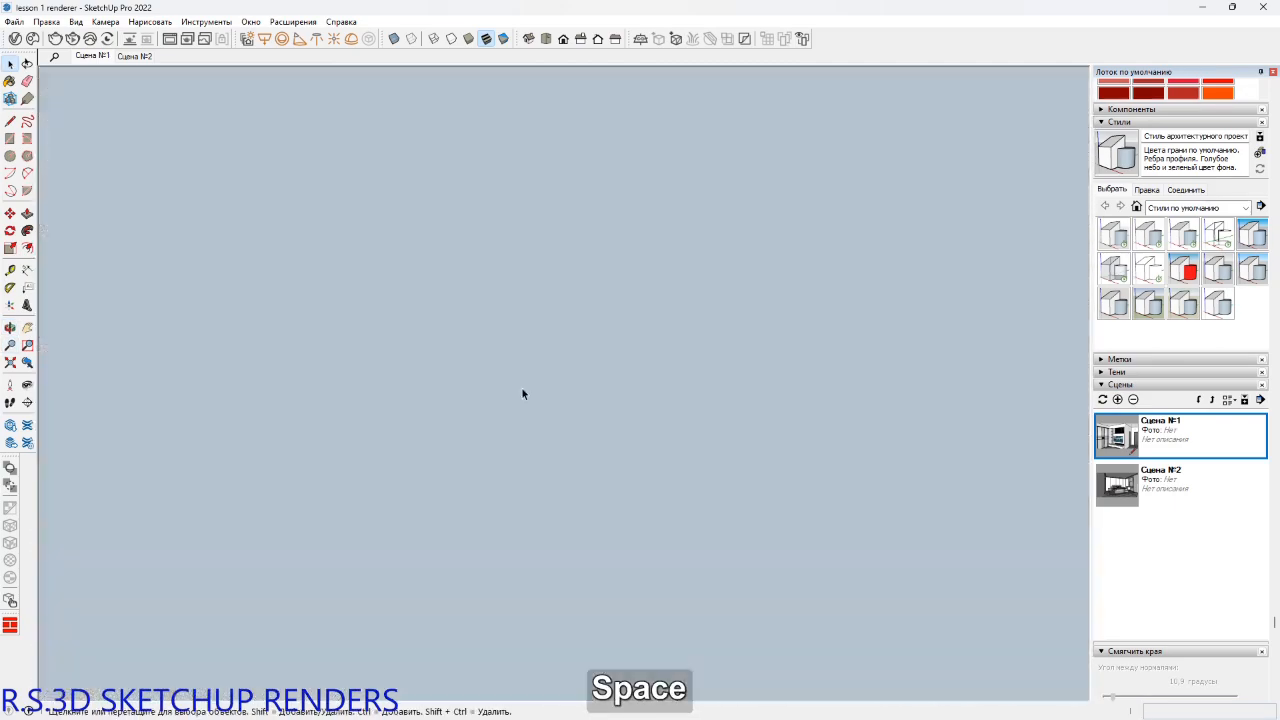
key("alt+2")
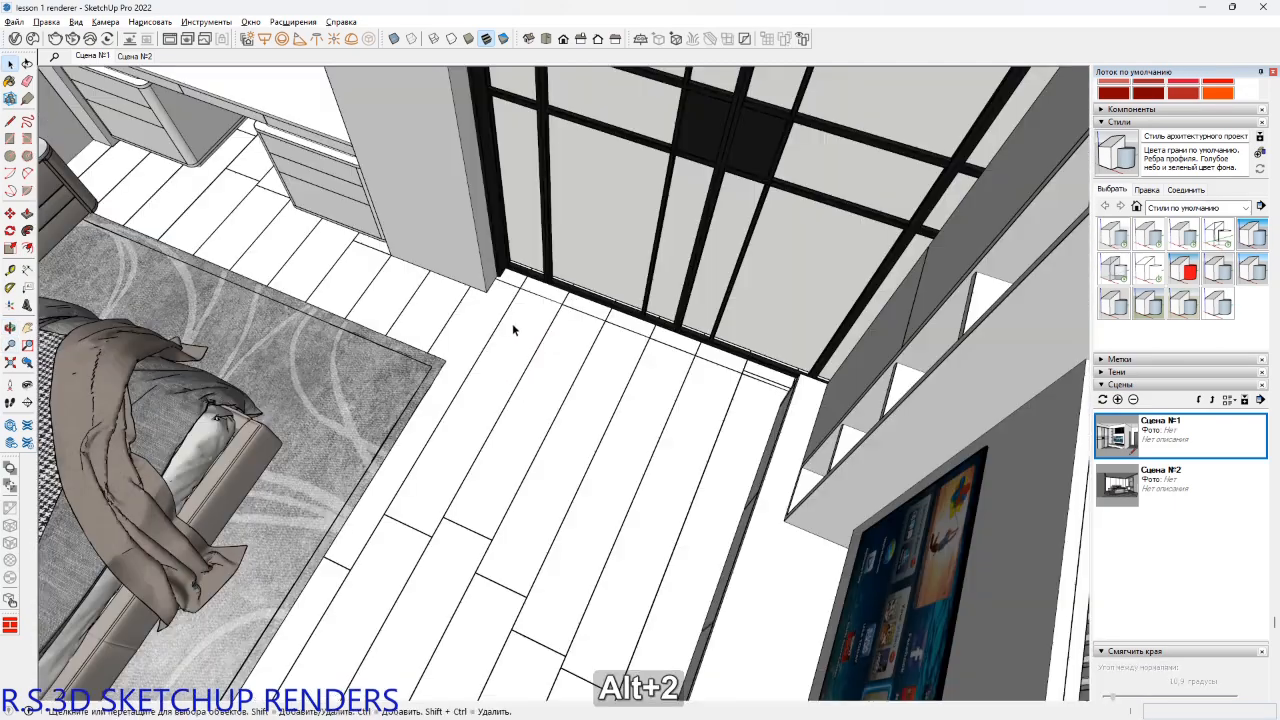
middle_click_drag(513, 330, 483, 503)
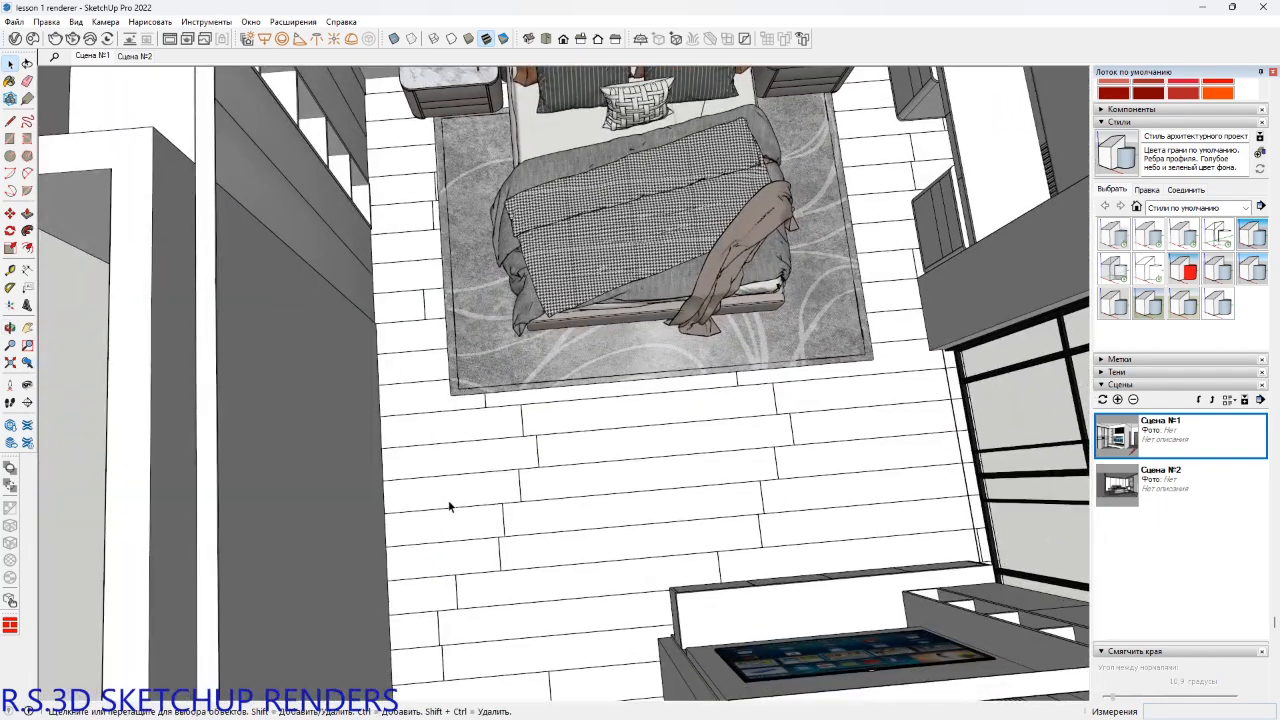
left_click(15, 39)
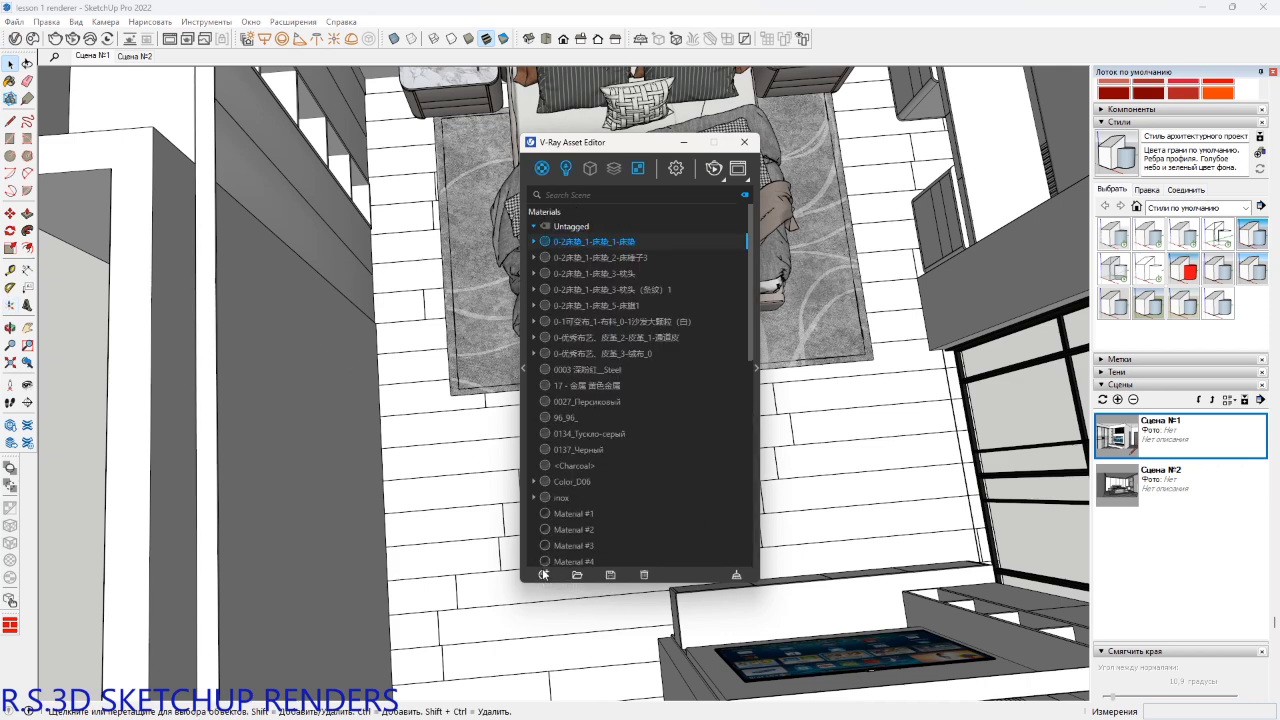
left_click(543, 575)
mouse_move(565, 557)
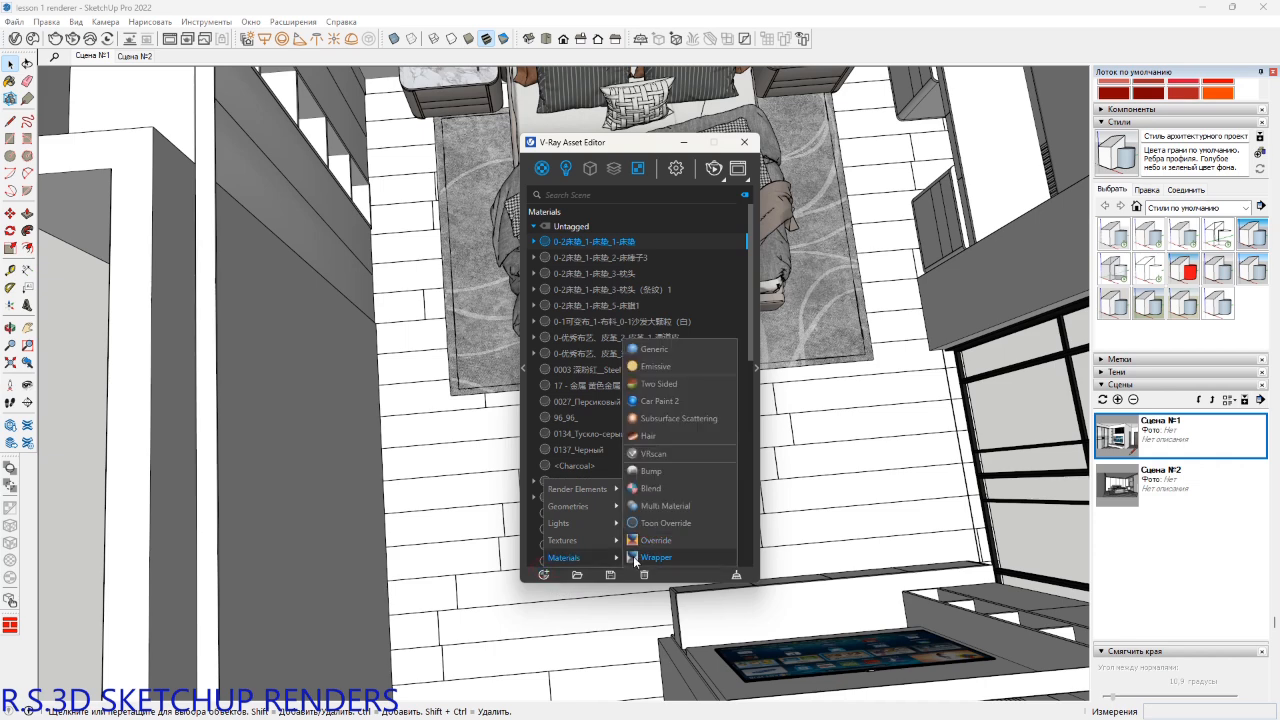
left_click(663, 352)
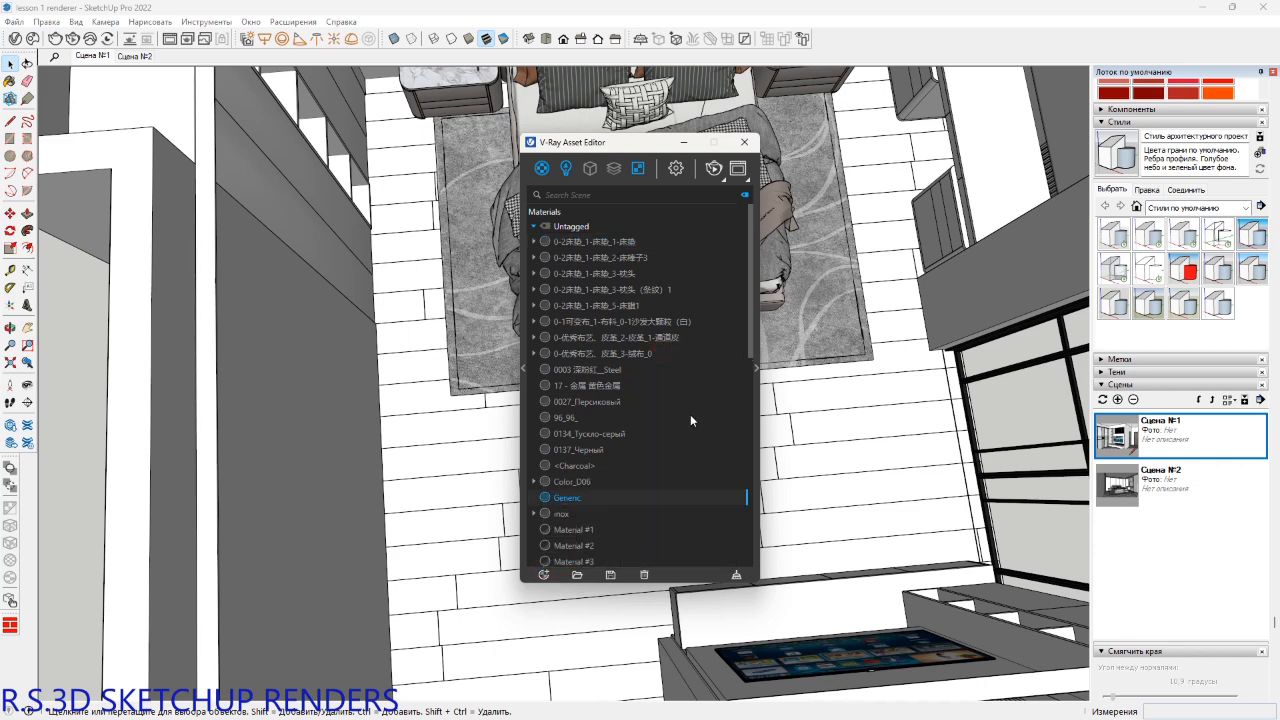
left_click(756, 368)
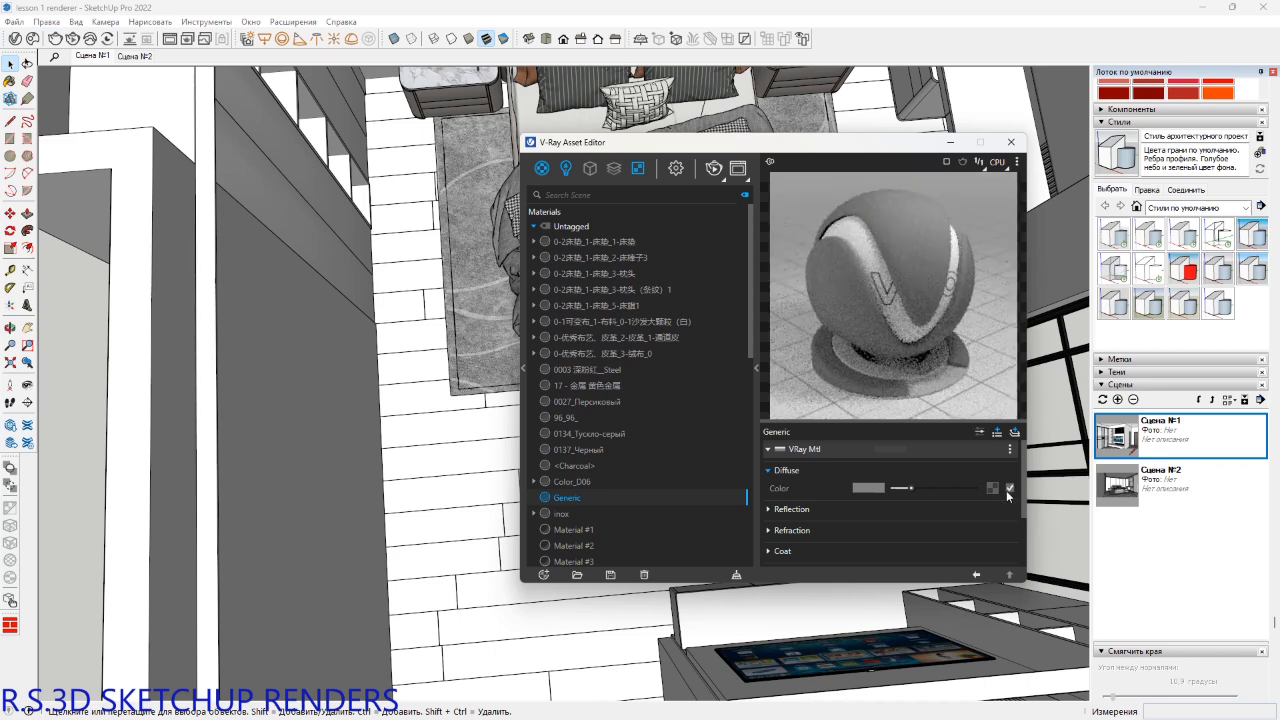
Choose a Bitmap texture for the material's diffuse color and browse to the maps folder inside 002 Wood Supplies.
left_click(997, 491)
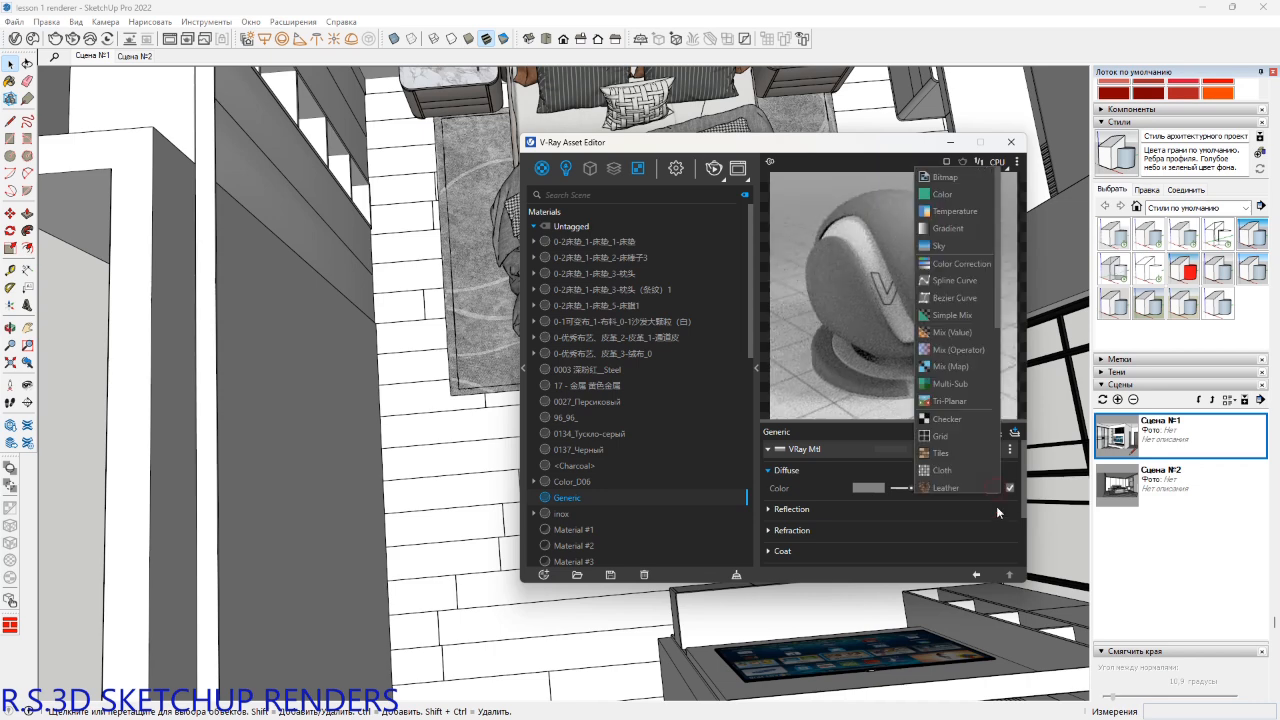
left_click(934, 184)
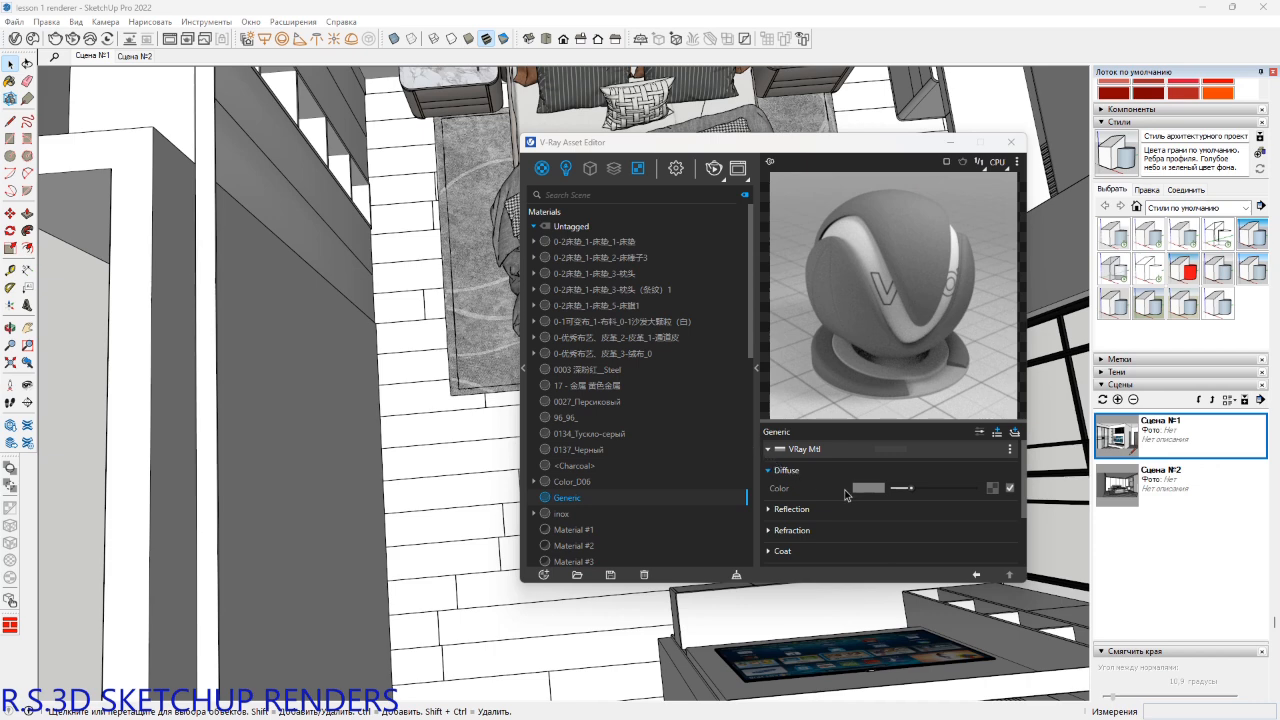
left_click(993, 494)
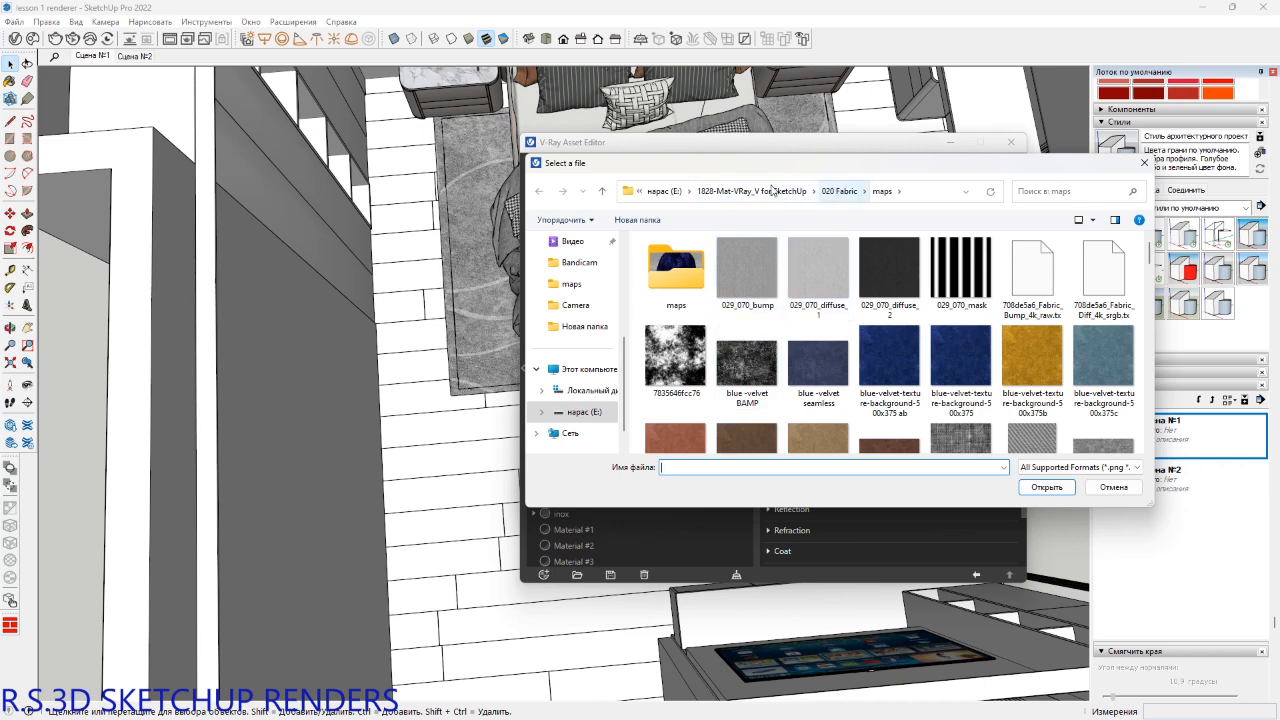
left_click(765, 190)
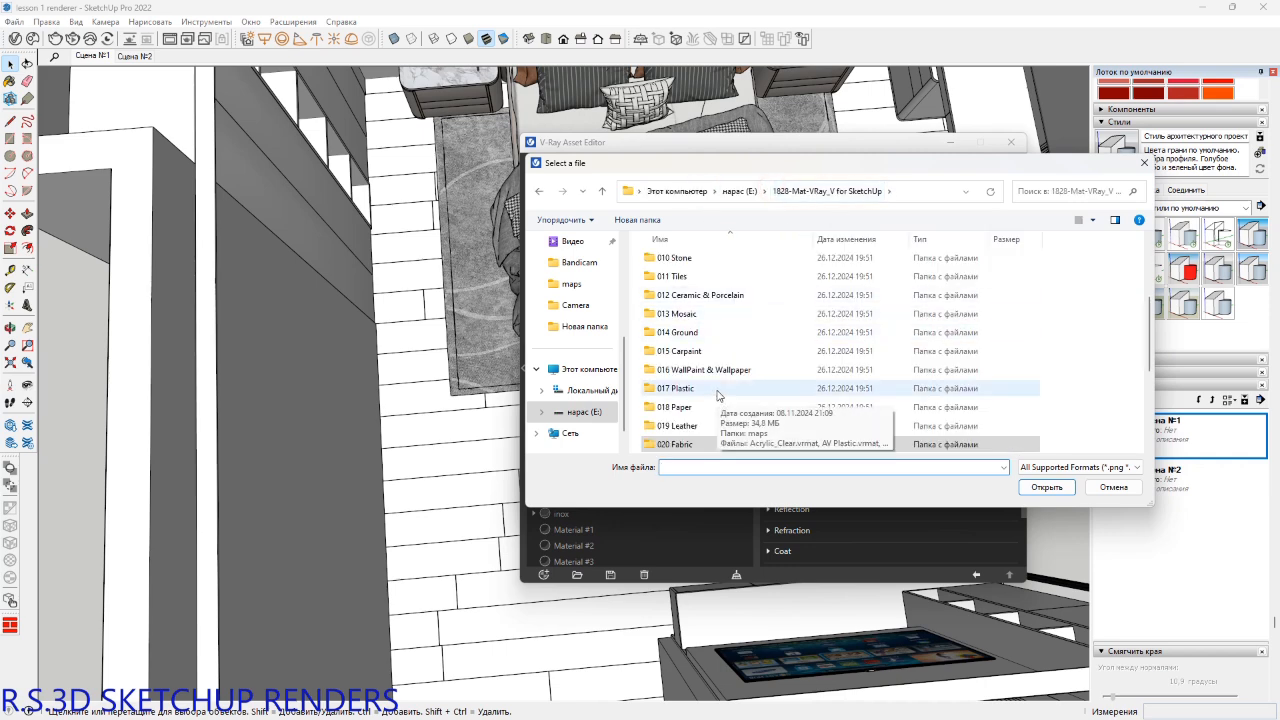
scroll(717, 395, "down", 3)
scroll(717, 394, "up", 4)
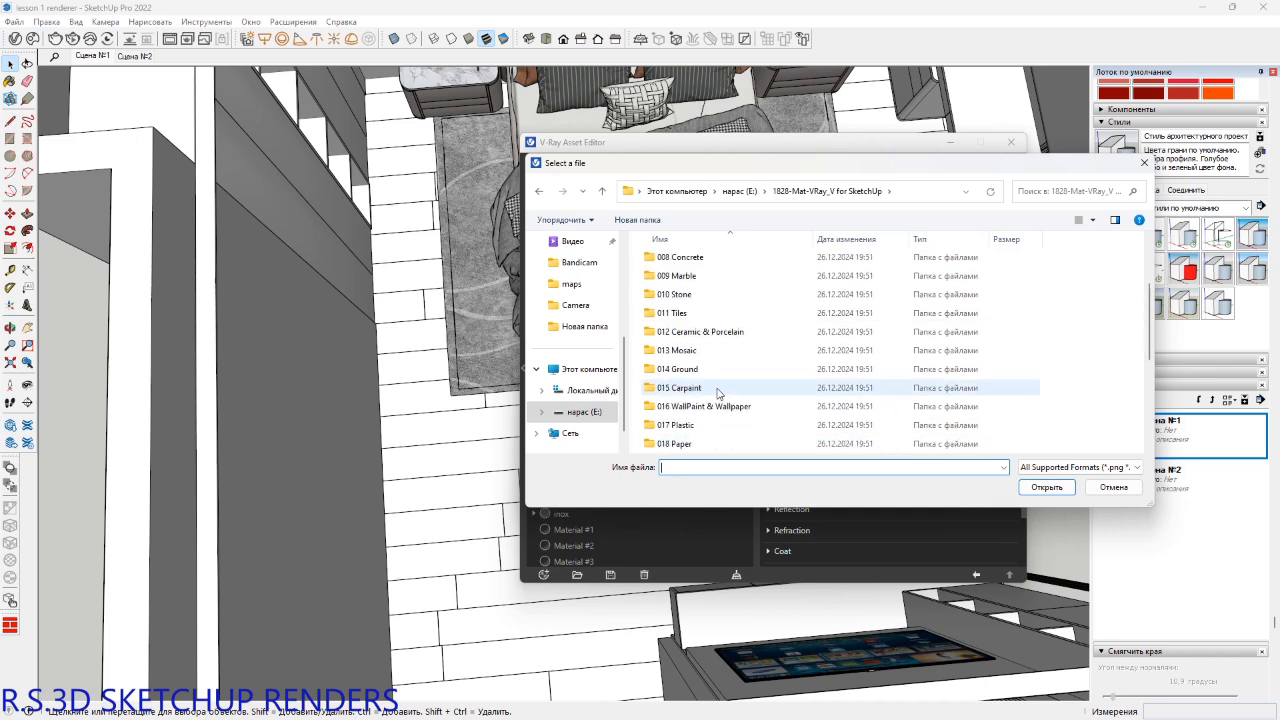
scroll(717, 395, "up", 3)
double_click(686, 280)
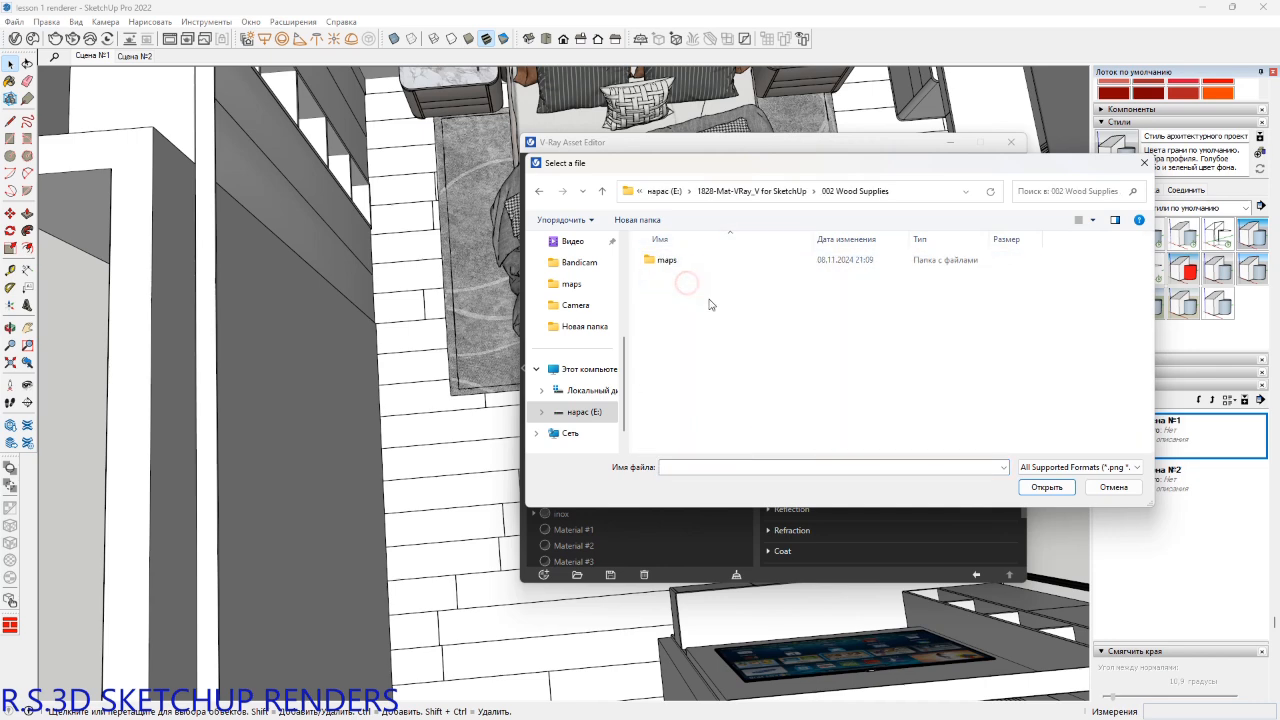
double_click(662, 260)
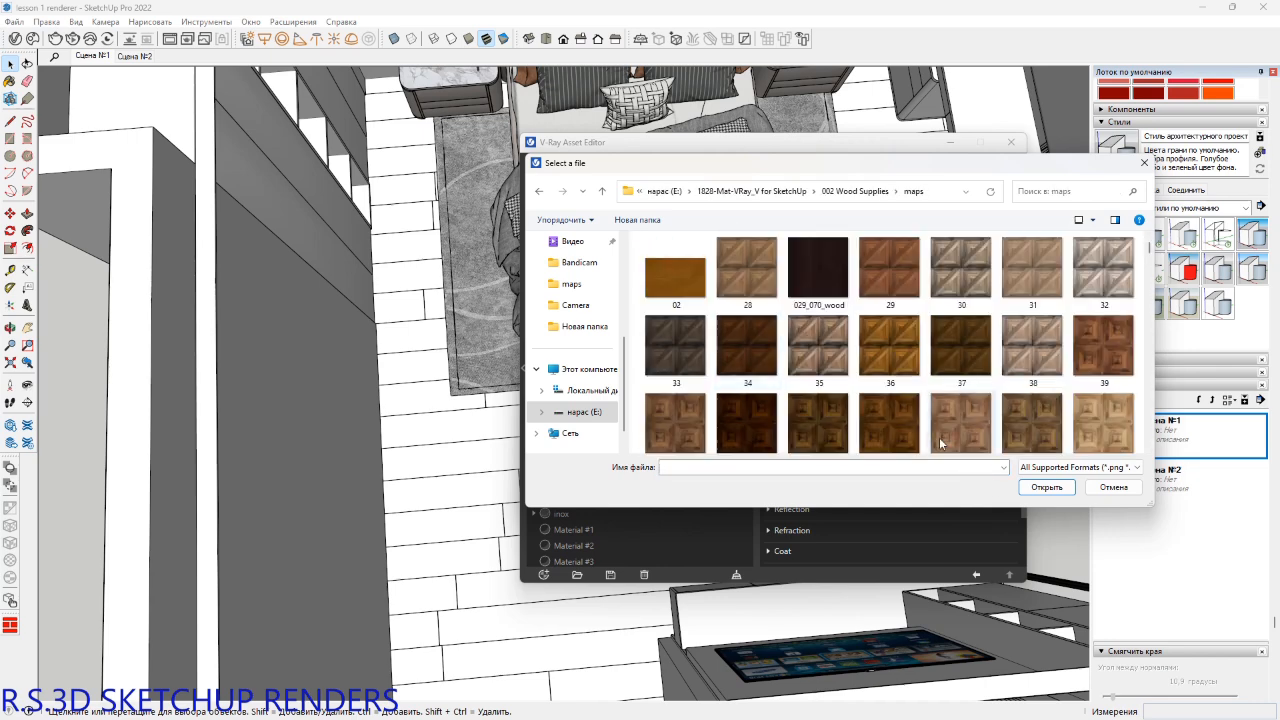
Load the light wood image 207 as the diffuse bitmap and return to the Generic material's settings.
scroll(910, 415, "down", 5)
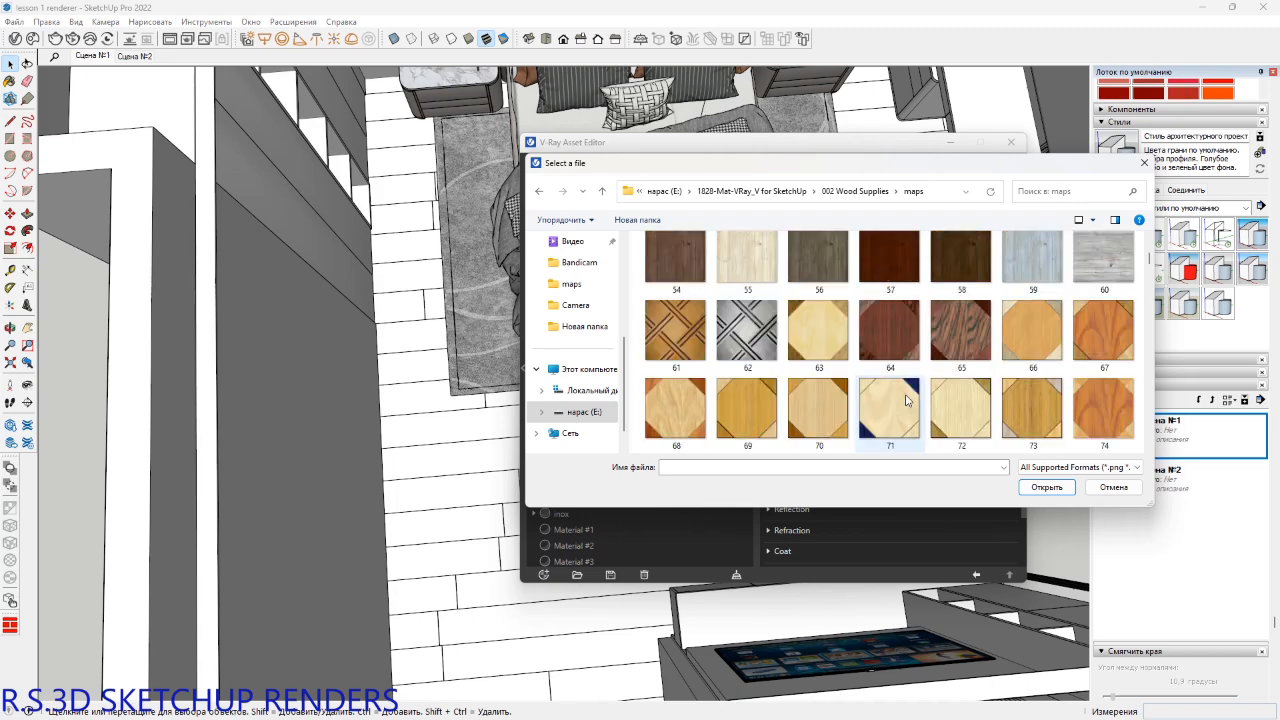
scroll(907, 400, "down", 7)
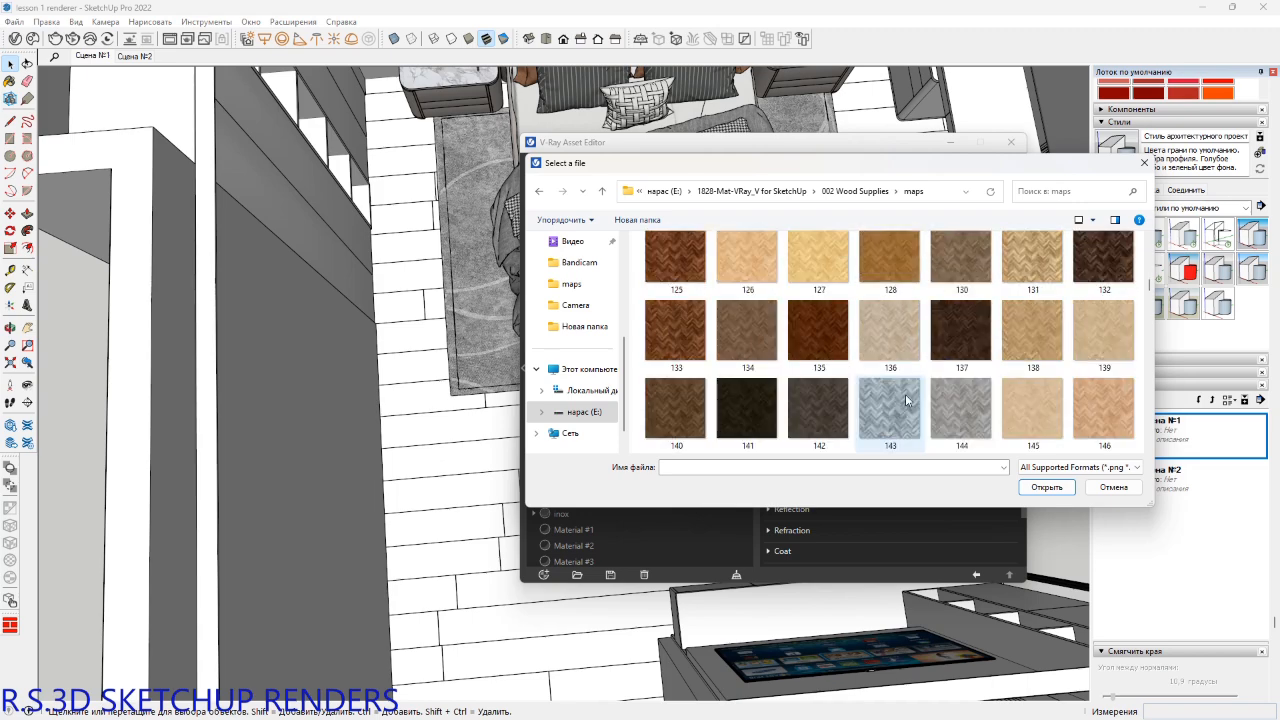
scroll(907, 400, "down", 3)
scroll(907, 400, "down", 5)
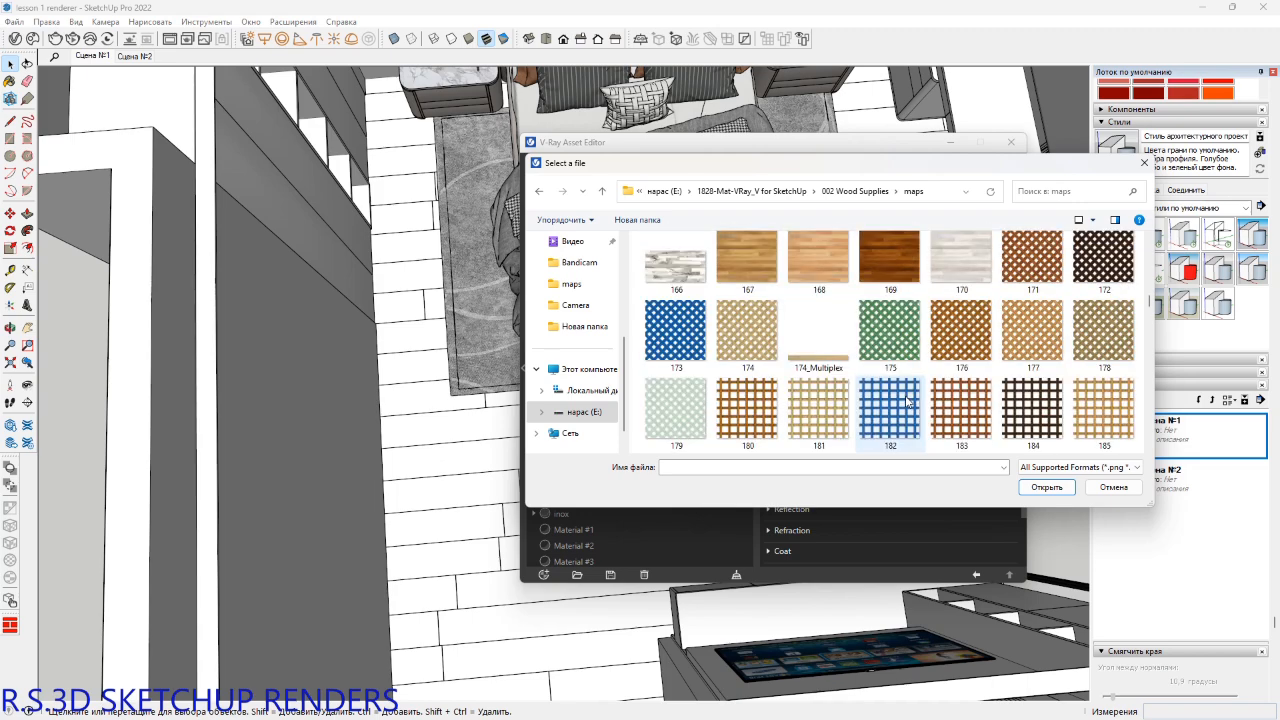
scroll(907, 404, "down", 1)
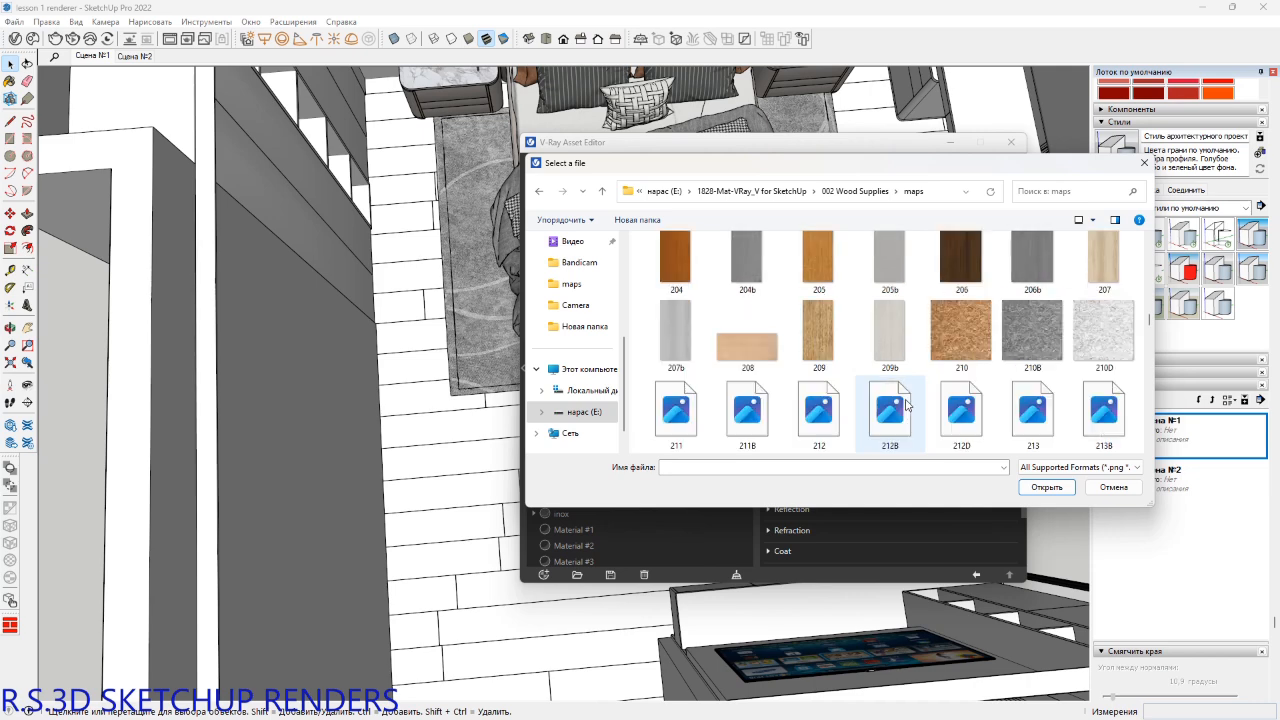
scroll(906, 404, "up", 1)
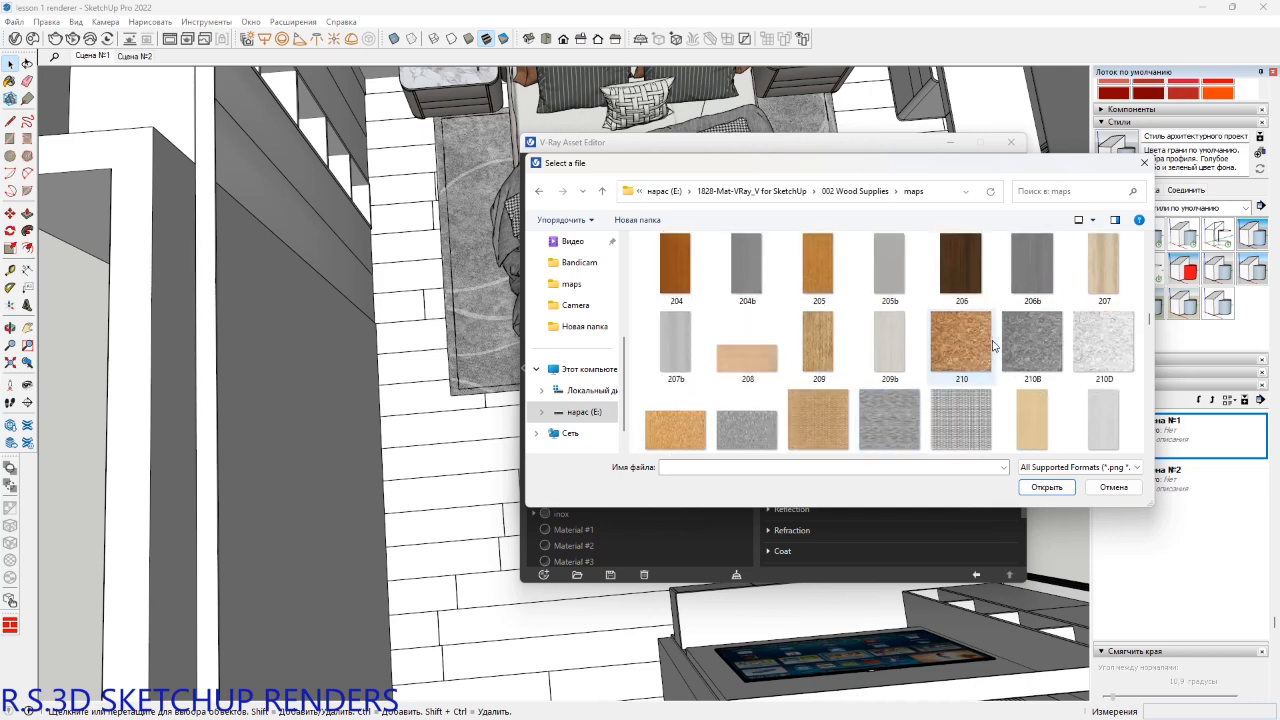
left_click(1110, 268)
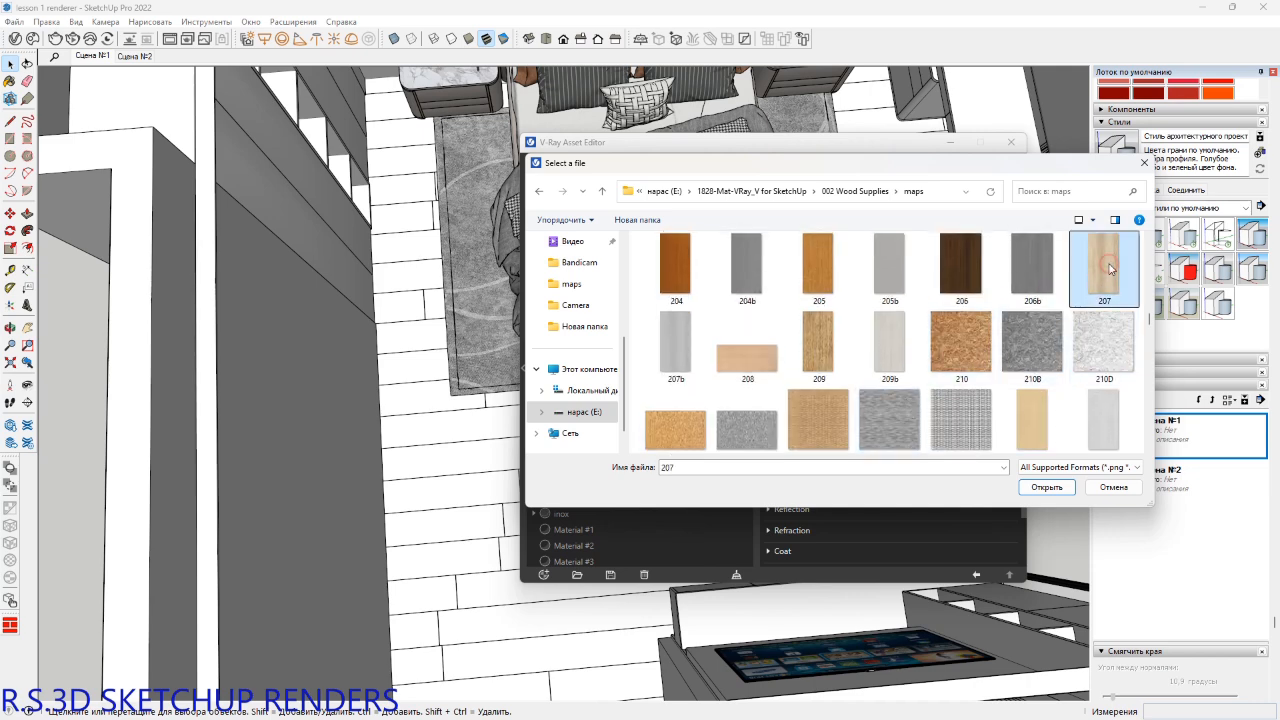
left_click(1046, 487)
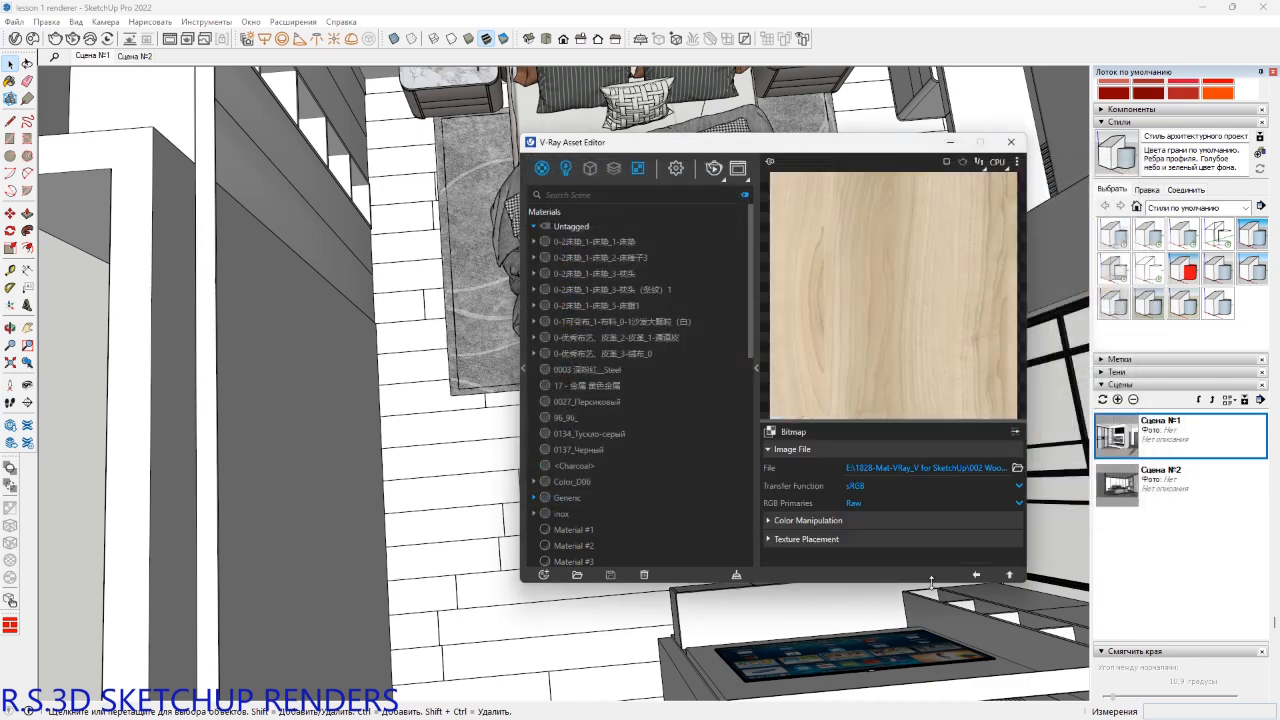
left_click(976, 576)
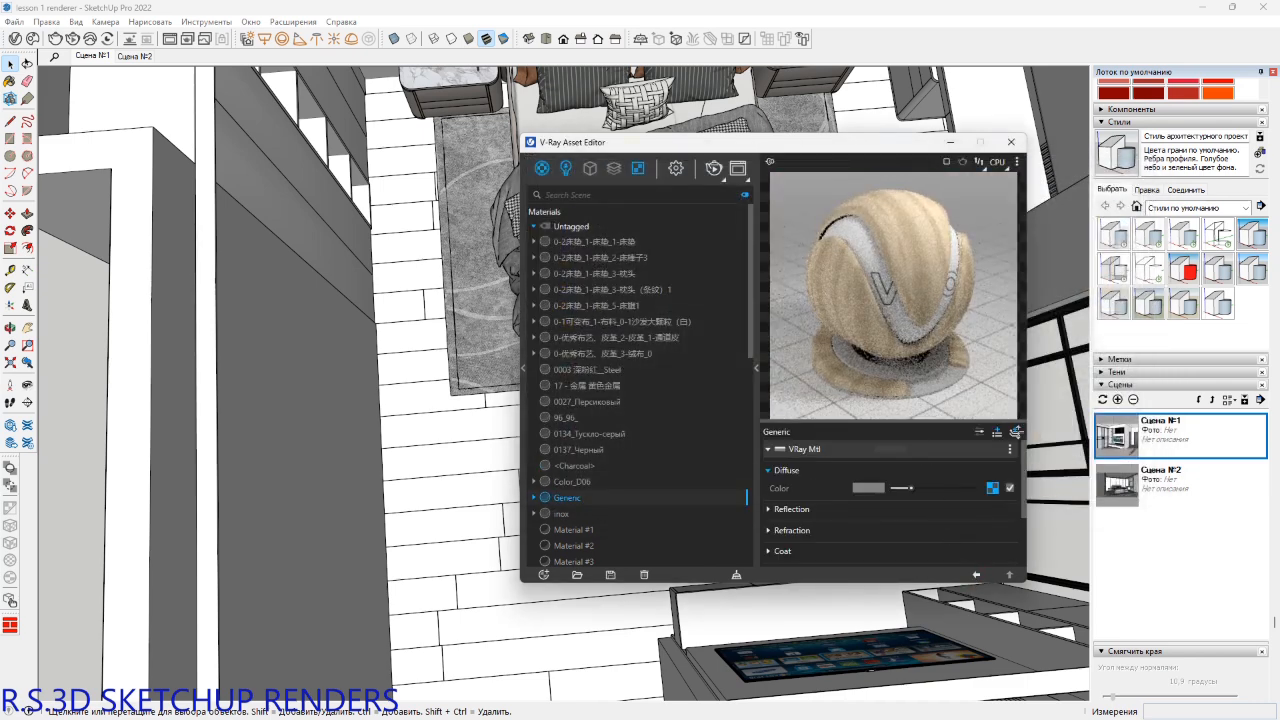
Preview the material on a floor surface, give it a dark grey reflection with Fresnel off, and set Reflection Glossiness to 0.69.
left_click(1016, 162)
left_click(937, 214)
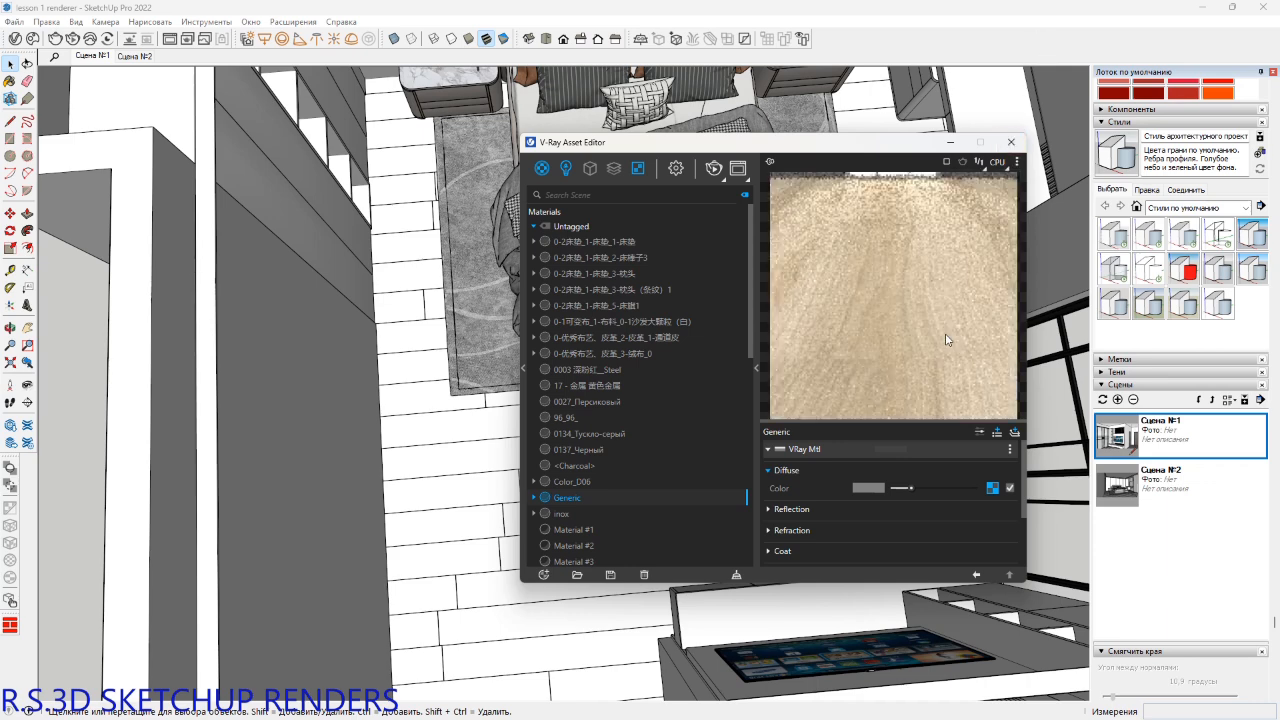
left_click(816, 511)
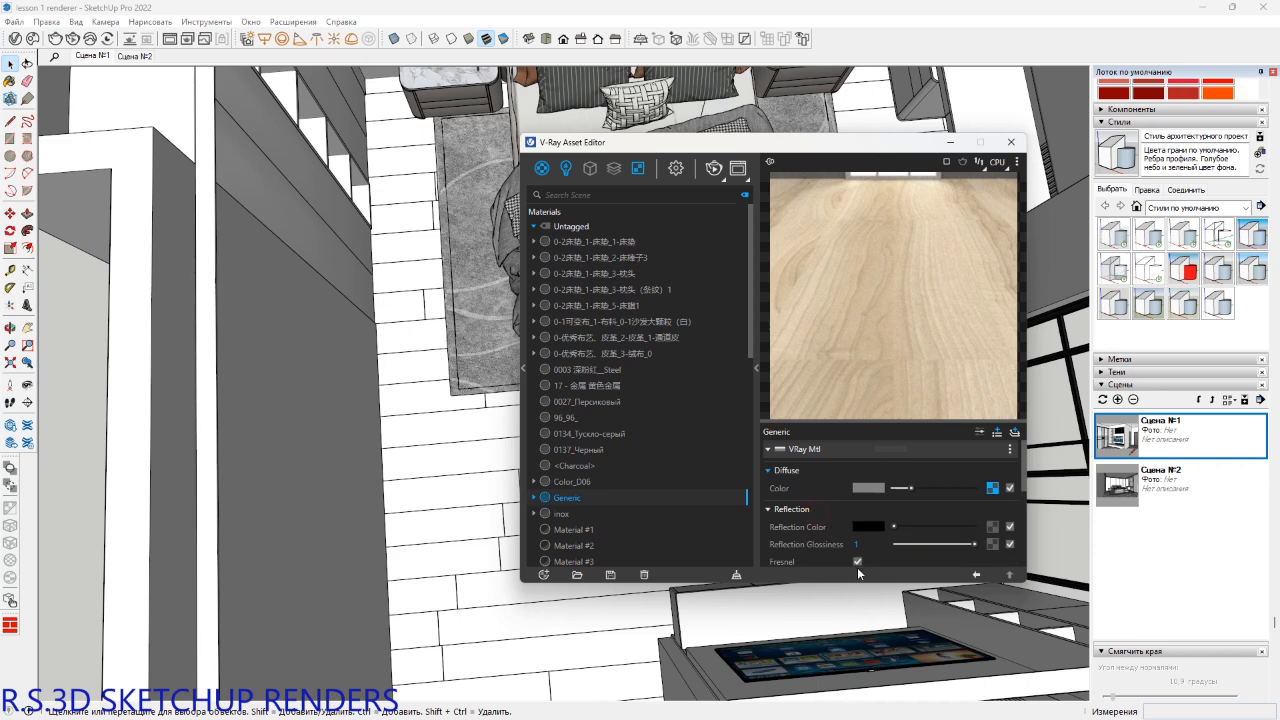
left_click_drag(891, 527, 897, 527)
left_click(902, 528)
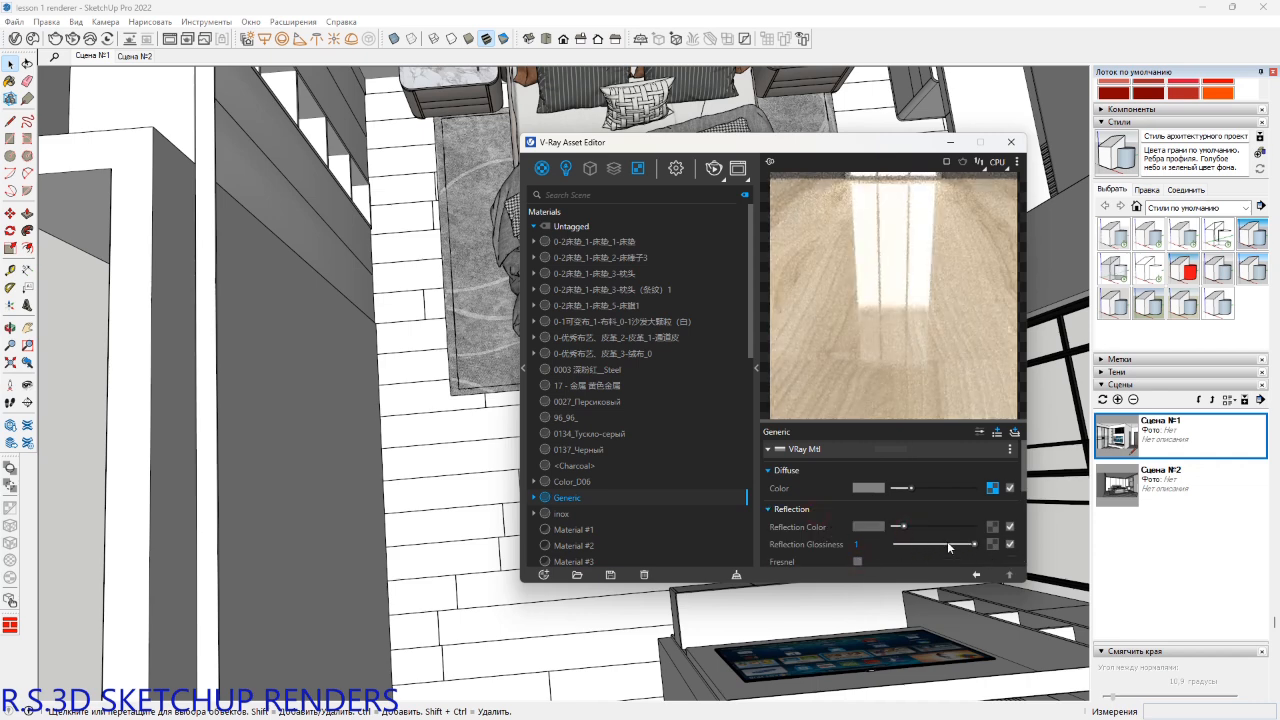
left_click(947, 544)
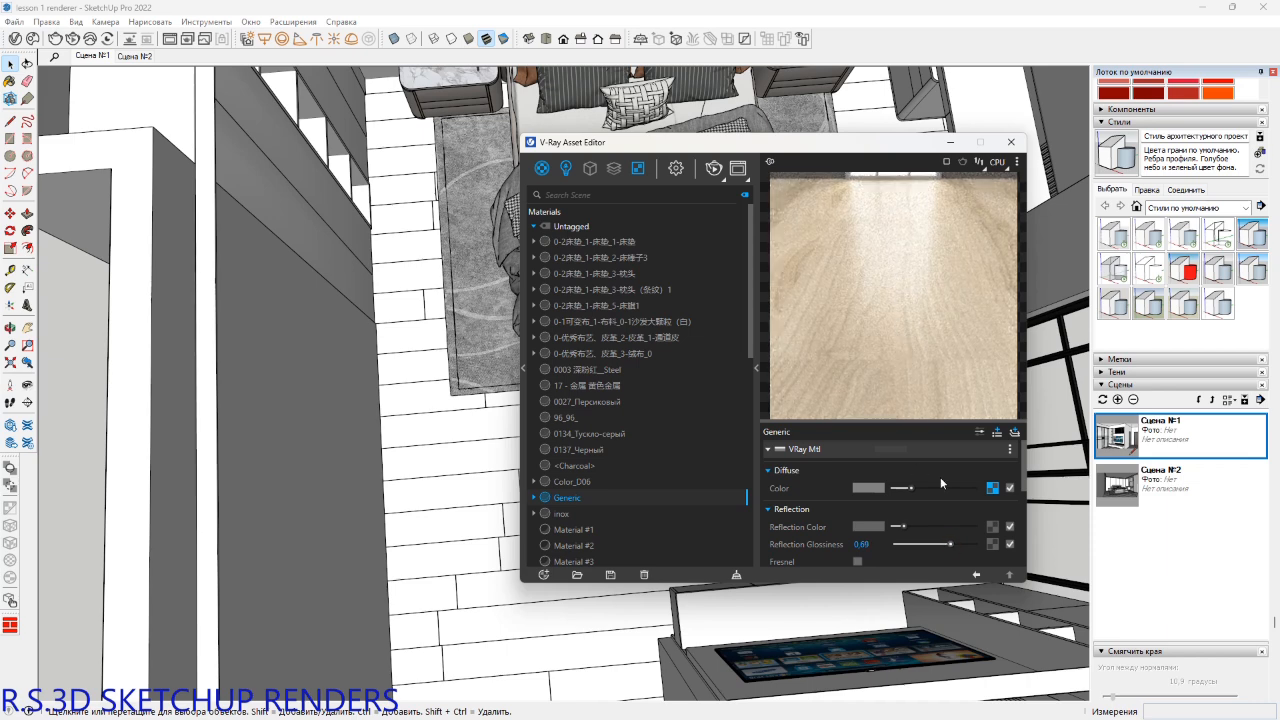
Copy the diffuse wood texture and paste it as a copy into the material's bump map.
scroll(849, 536, "down", 3)
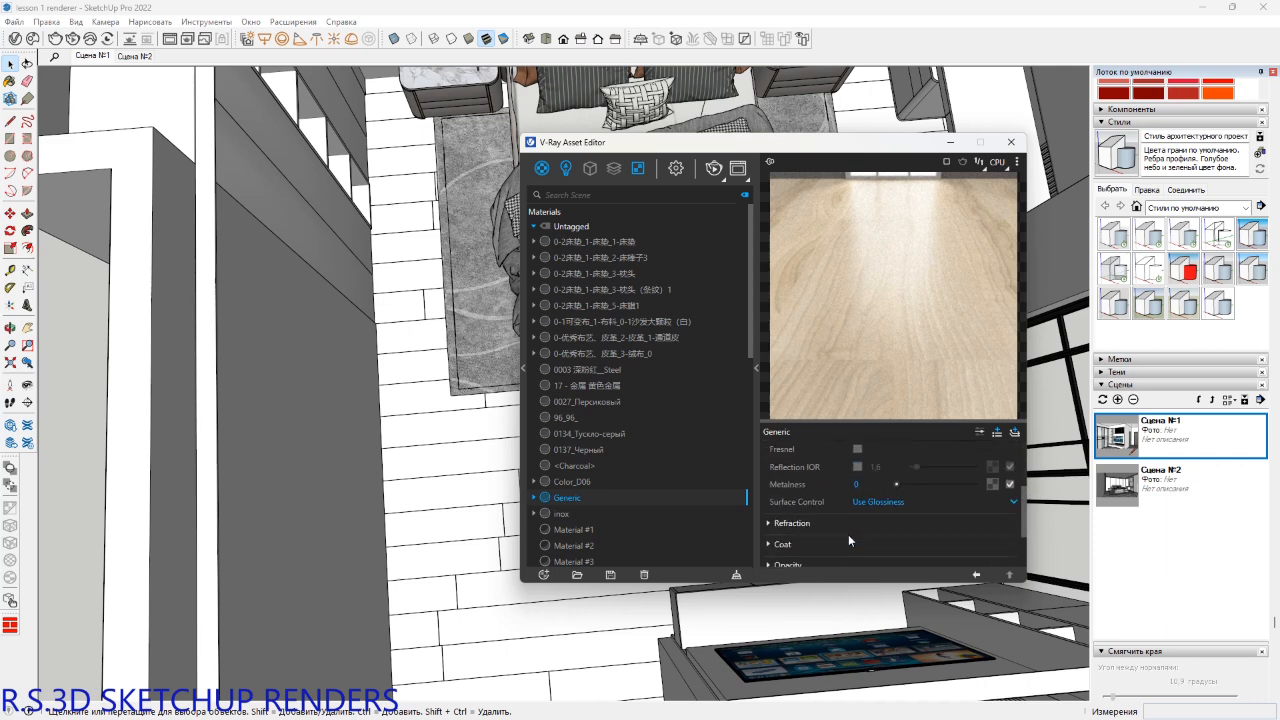
scroll(826, 531, "up", 3)
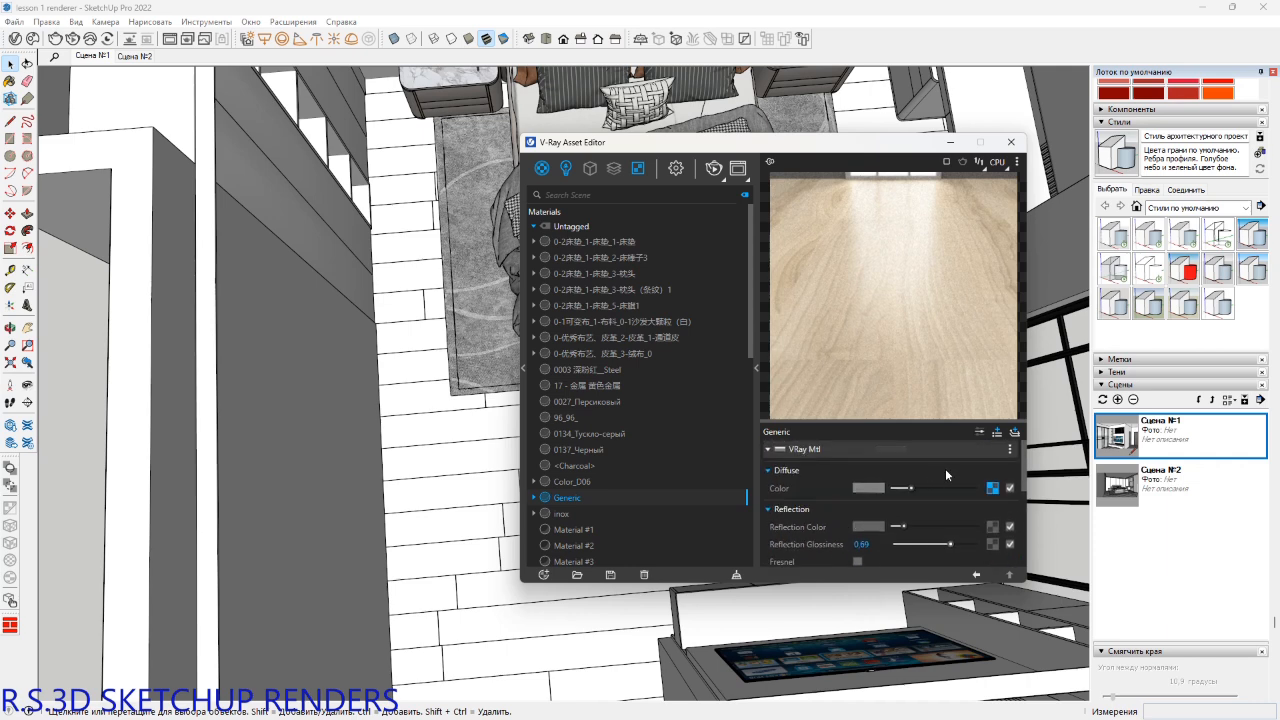
left_click(996, 490)
left_click(966, 413)
scroll(870, 490, "down", 5)
left_click(811, 516)
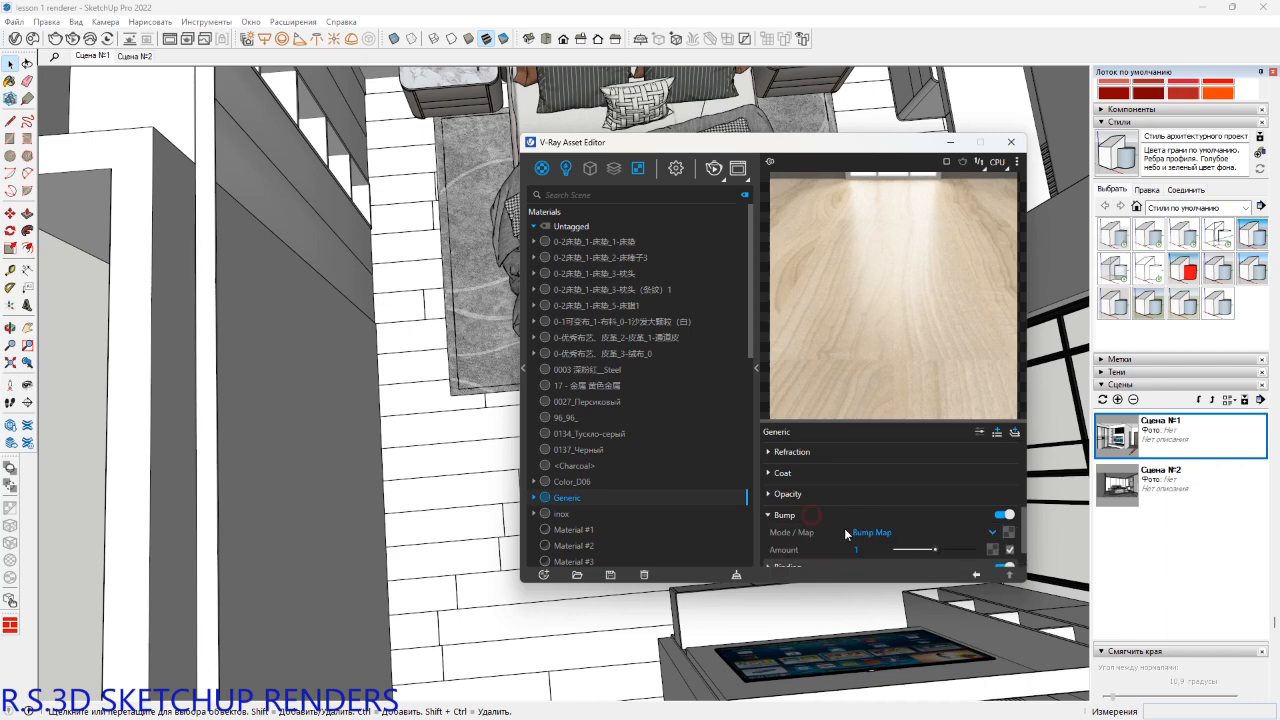
right_click(1006, 537)
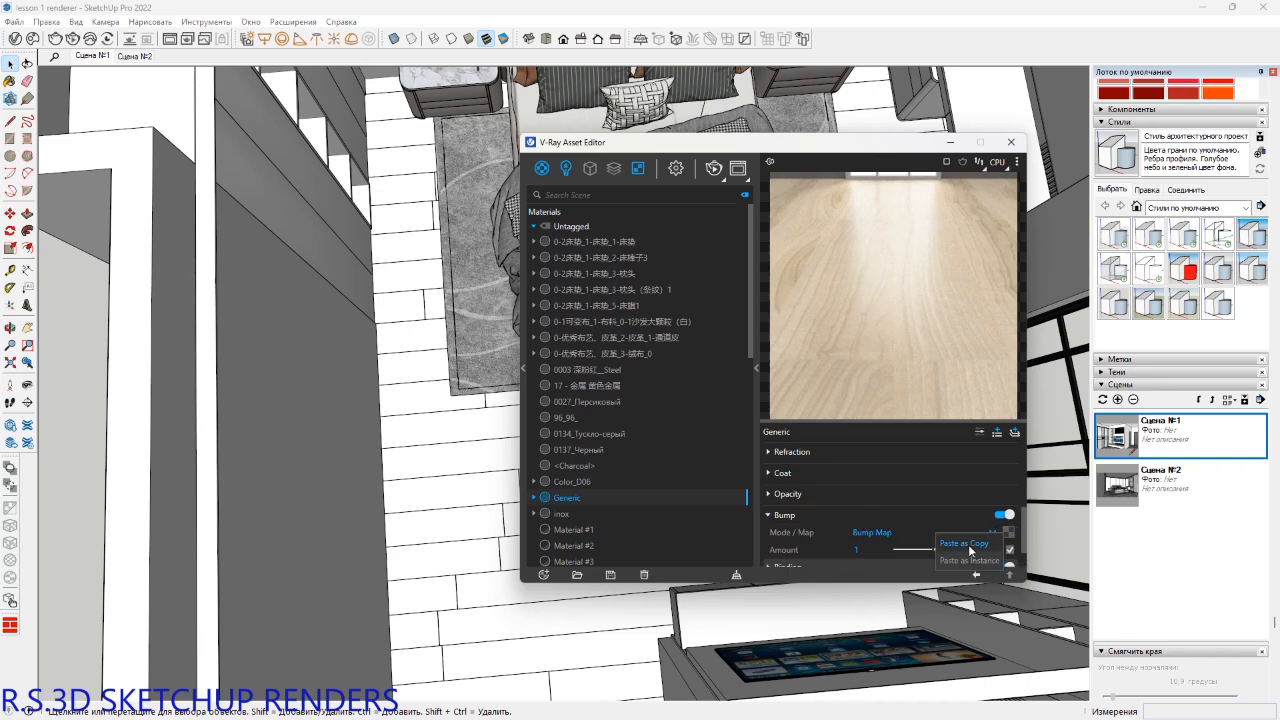
left_click(966, 545)
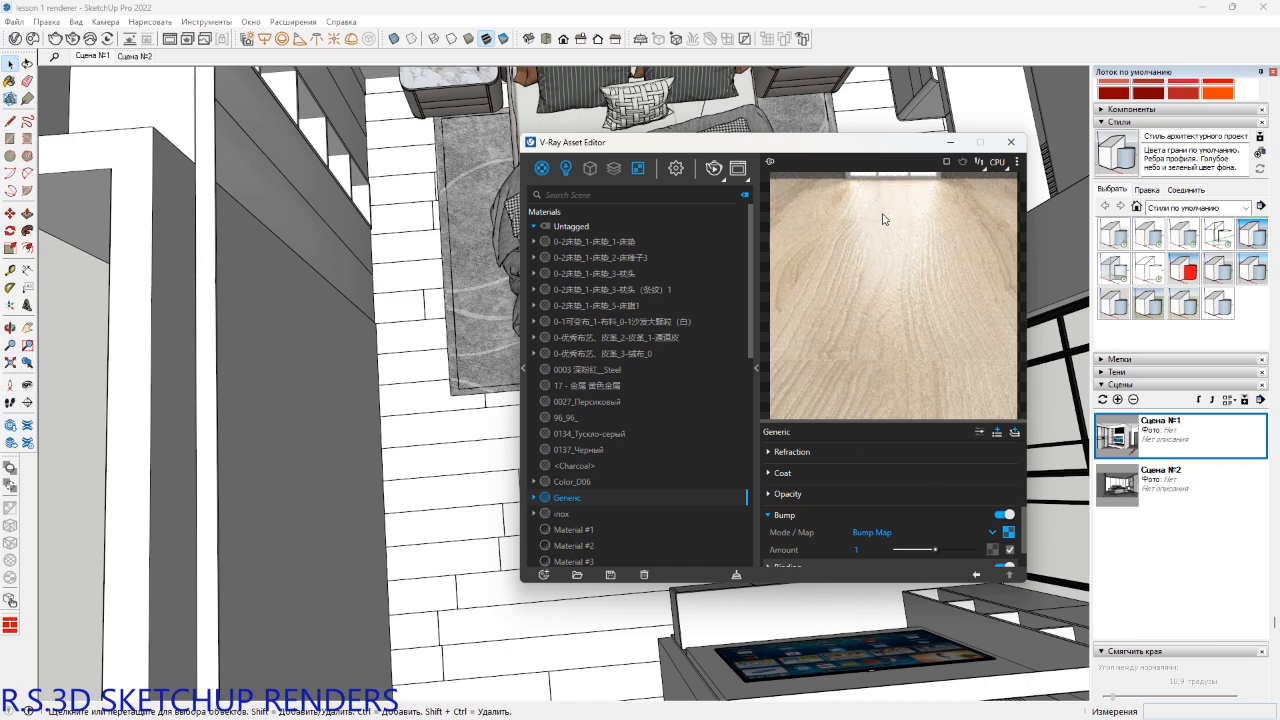
Wrap the bump map texture in a Color Correction.
right_click(1008, 540)
mouse_move(981, 517)
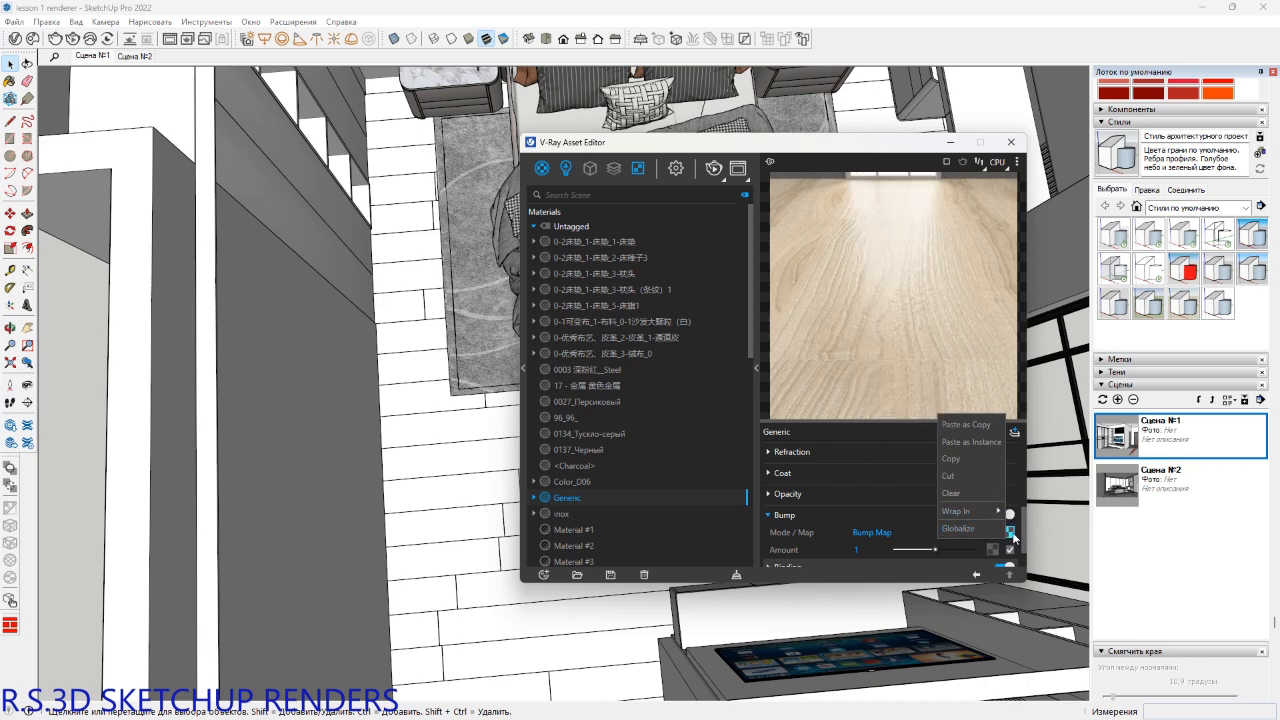
right_click(1012, 534)
mouse_move(954, 506)
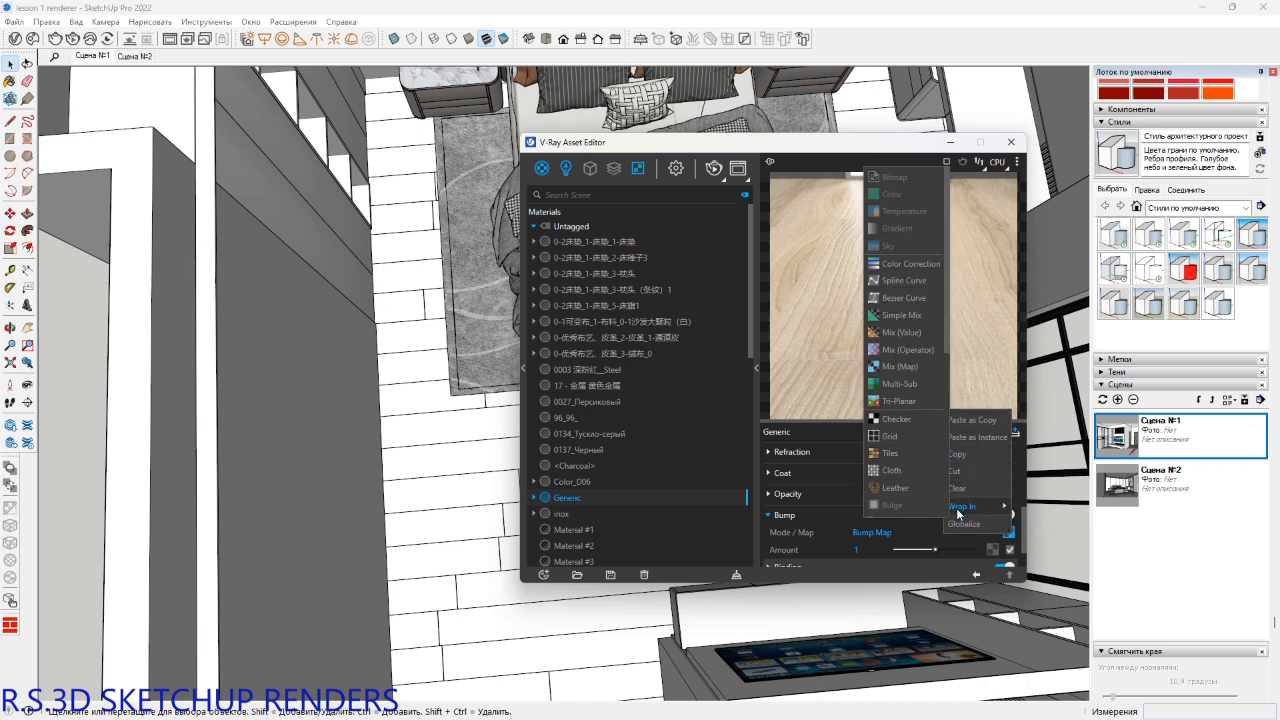
left_click(902, 264)
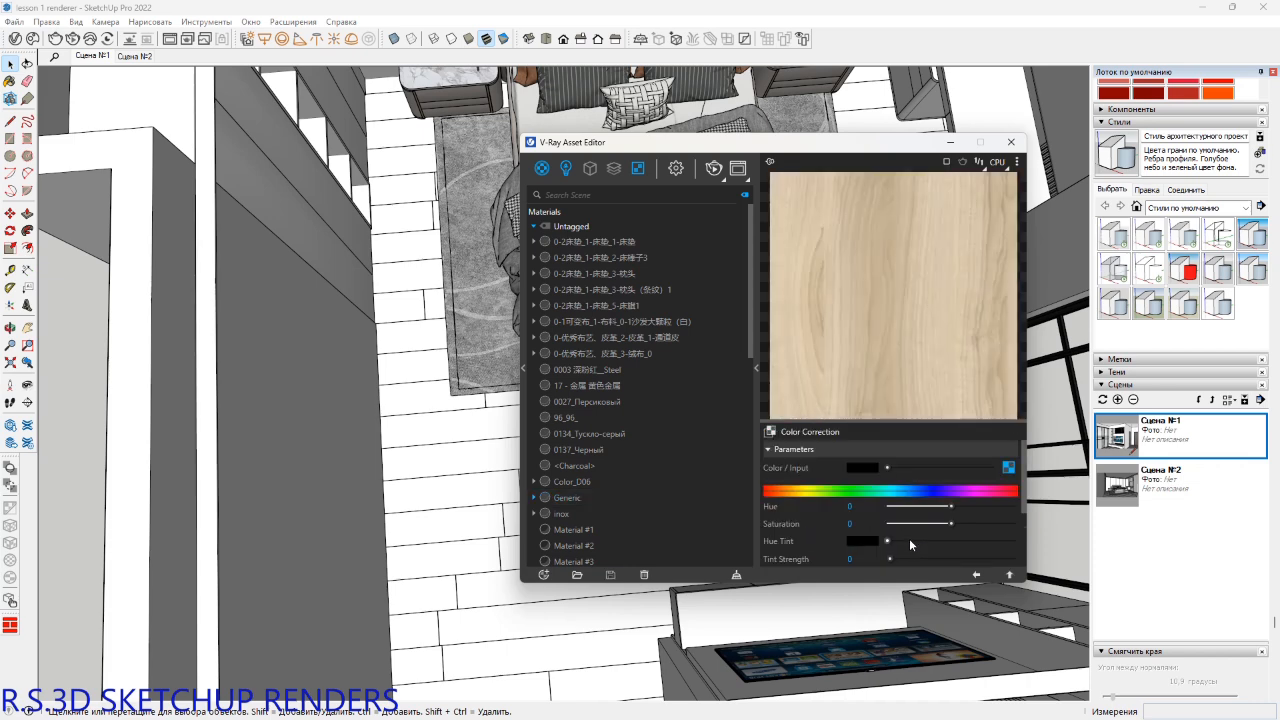
Set the bump Color Correction to Saturation -1, Contrast 2 and Brightness -0.248, and return to the Generic material's settings.
left_click_drag(951, 521, 871, 522)
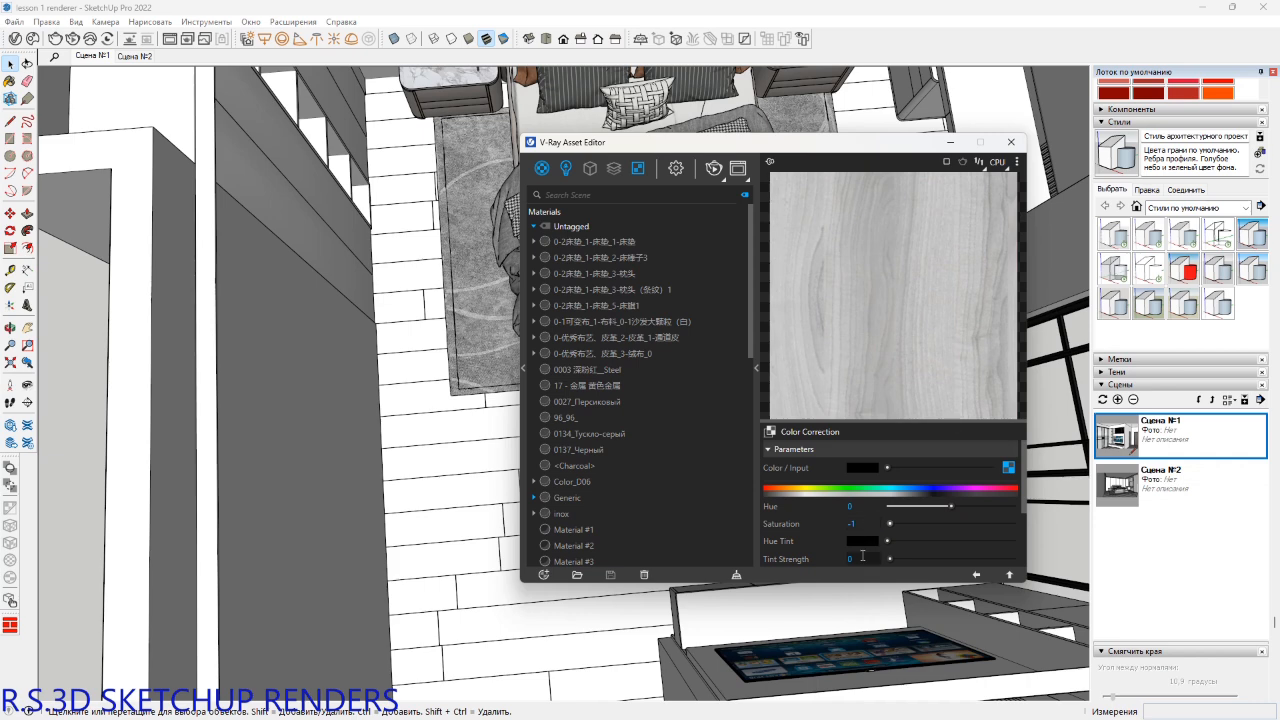
scroll(876, 497, "down", 2)
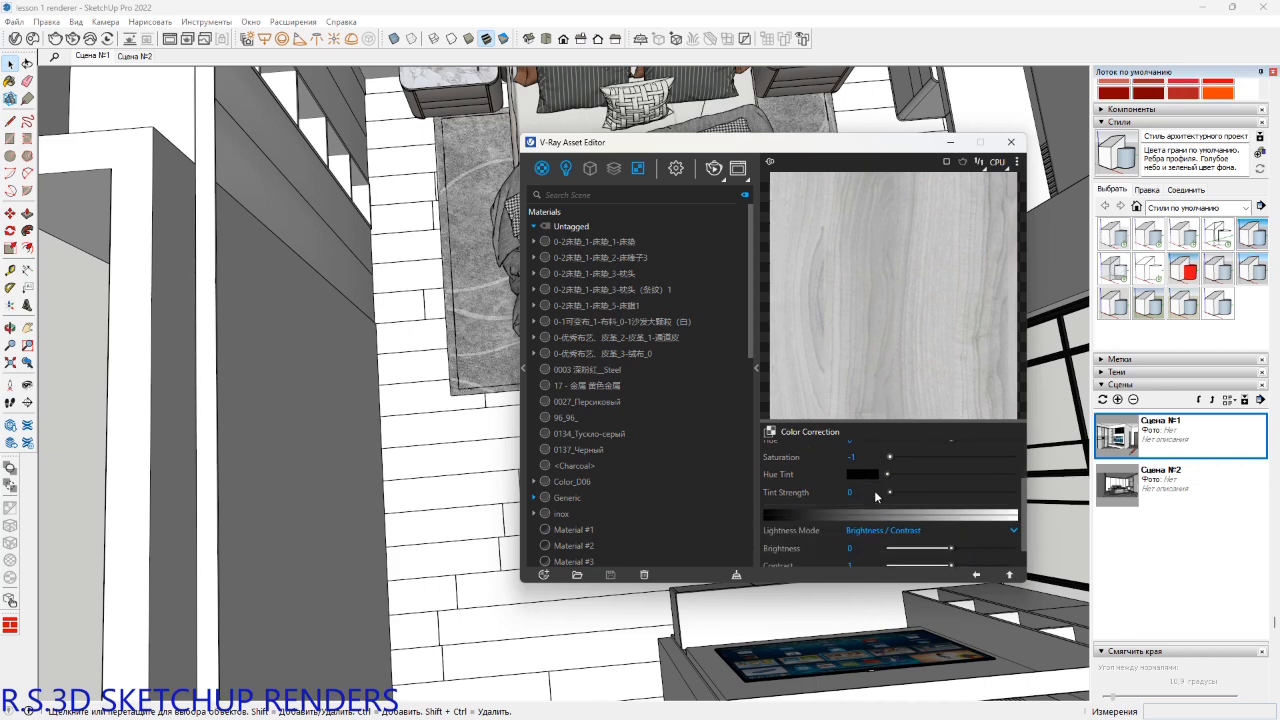
left_click_drag(955, 569, 1018, 569)
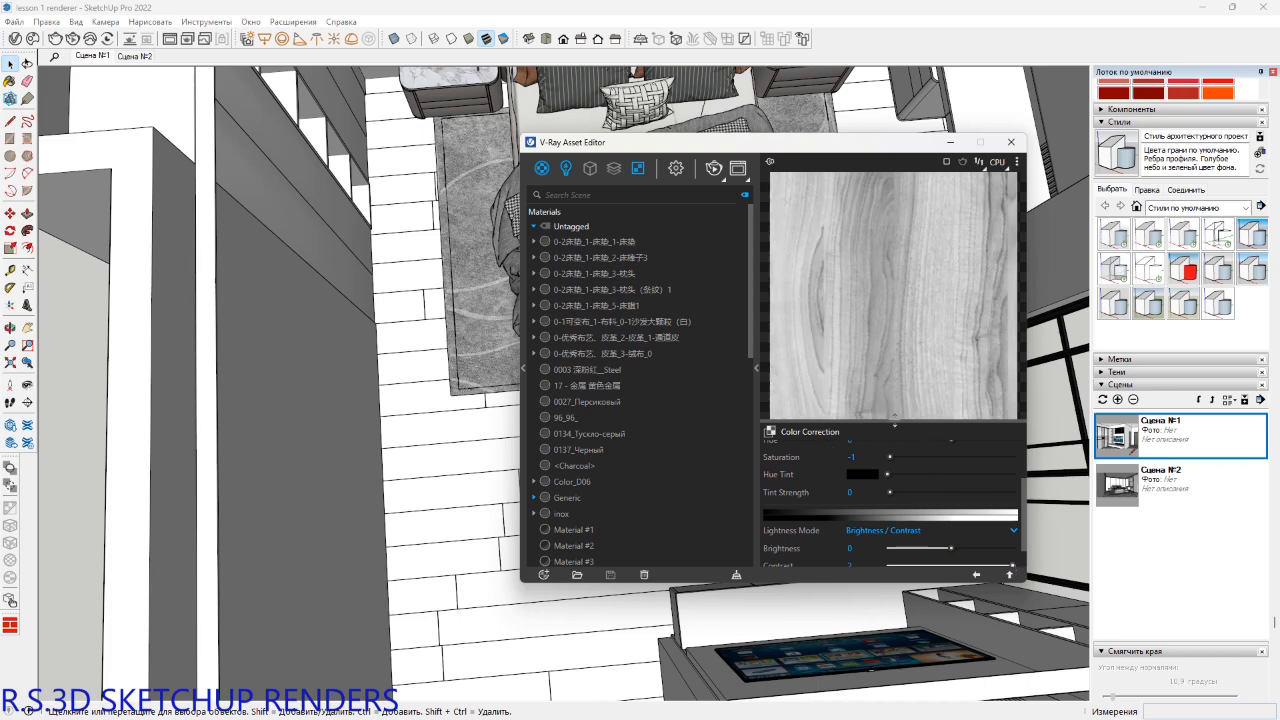
scroll(917, 542, "down", 1)
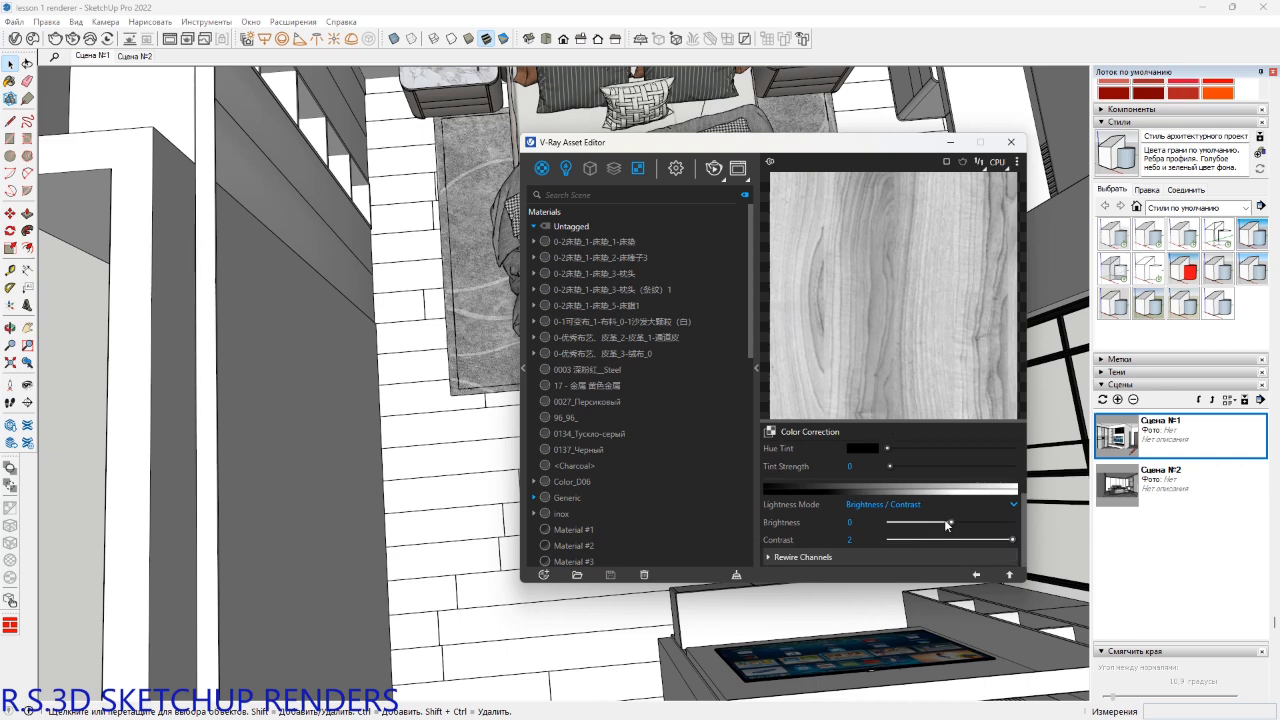
left_click_drag(946, 522, 933, 521)
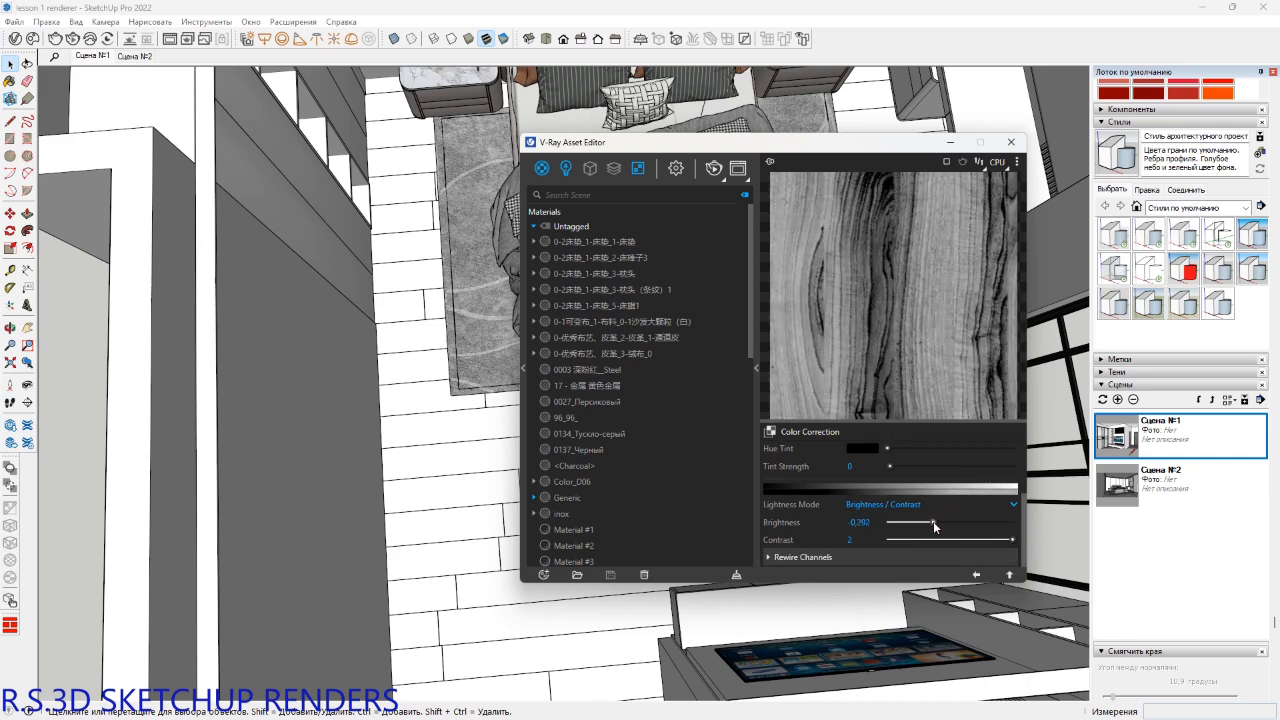
left_click_drag(933, 521, 936, 522)
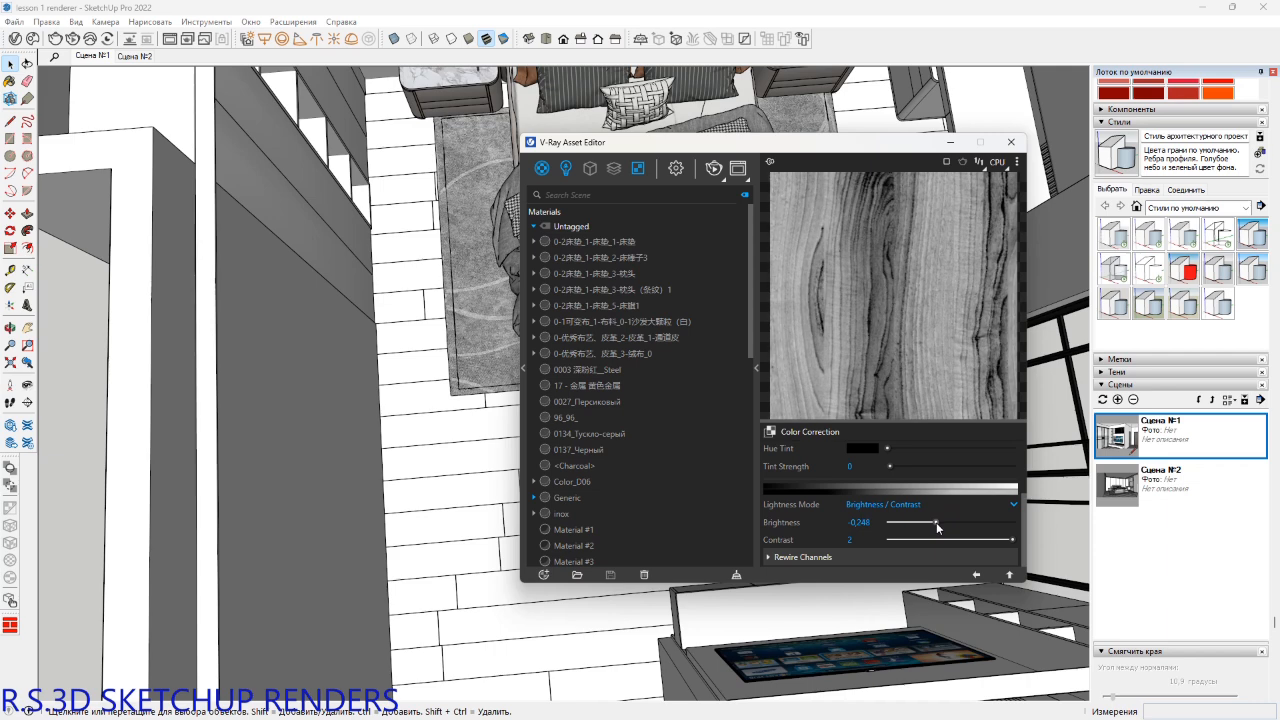
left_click(977, 577)
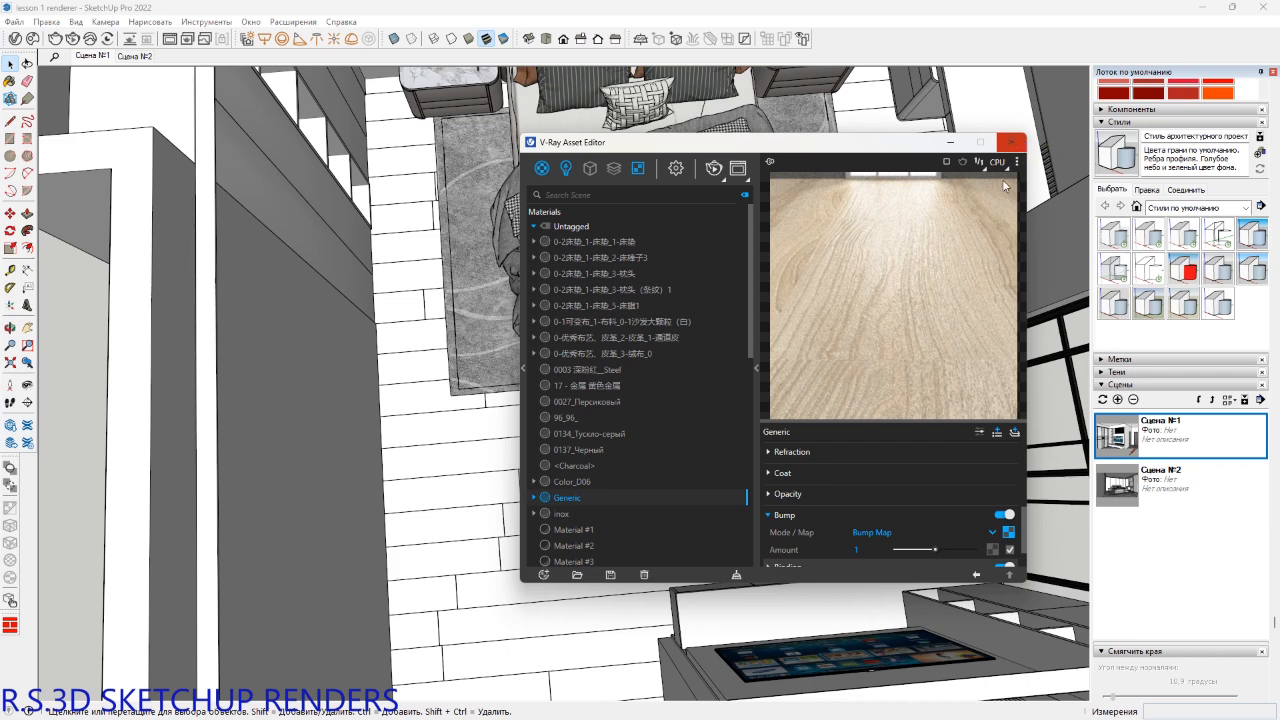
Paint the bedroom floor with the Generic wood material and close the asset editor.
scroll(1238, 492, "up", 5)
left_click(1117, 248)
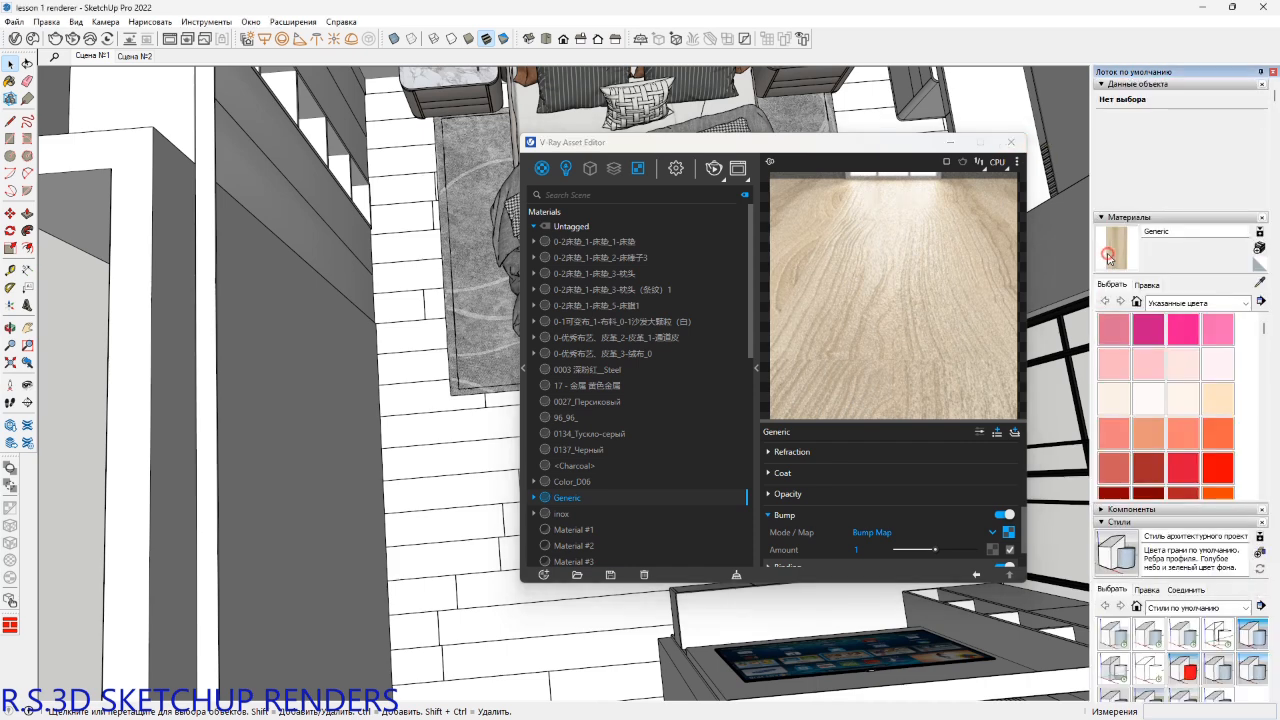
left_click(500, 478)
key("space")
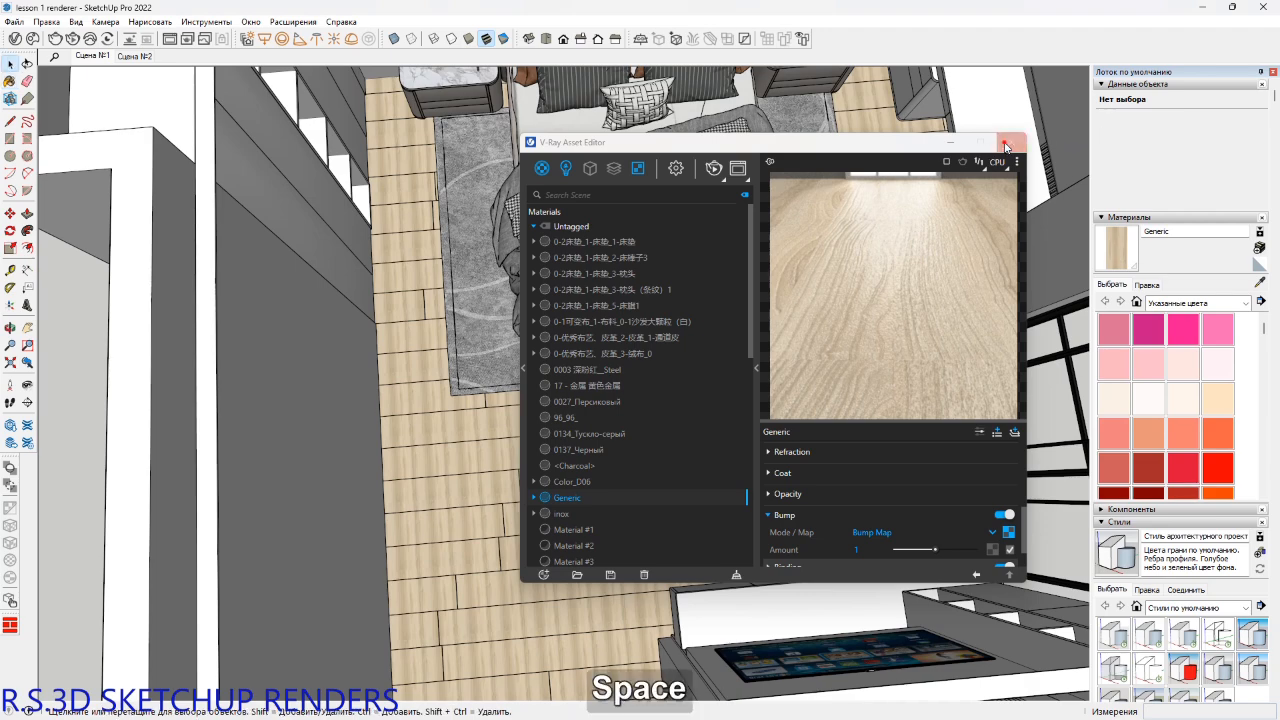
left_click(1011, 142)
Enter the floor group near the bed and paint the face of one plank with the Generic wood material.
scroll(618, 474, "up", 6)
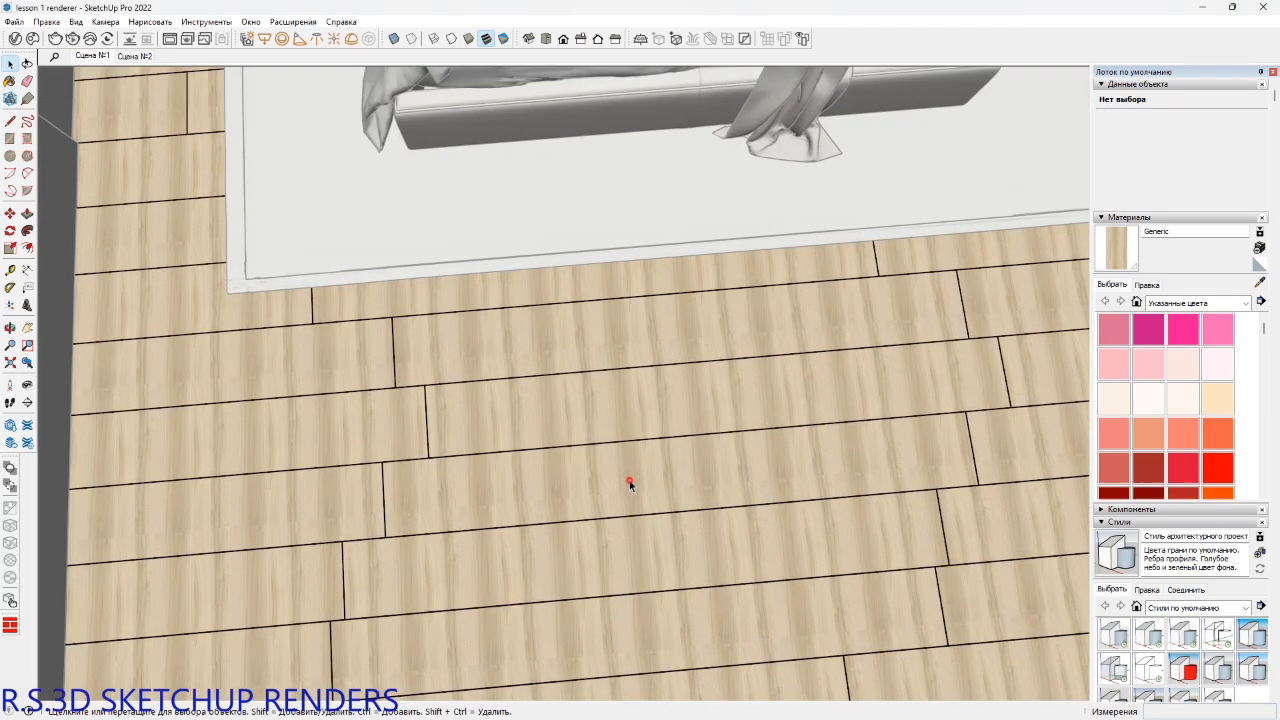
double_click(629, 480)
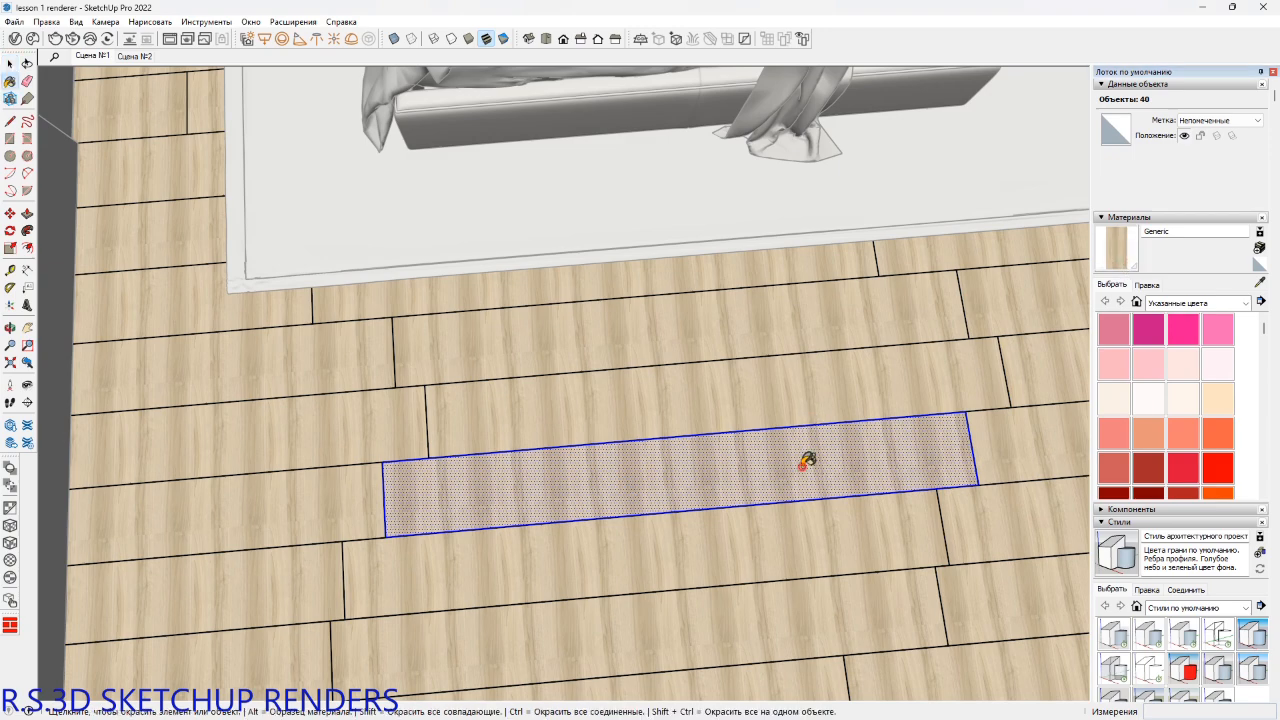
left_click(807, 486)
scroll(807, 486, "up", 2)
middle_click_drag(808, 474, 877, 368, "shift")
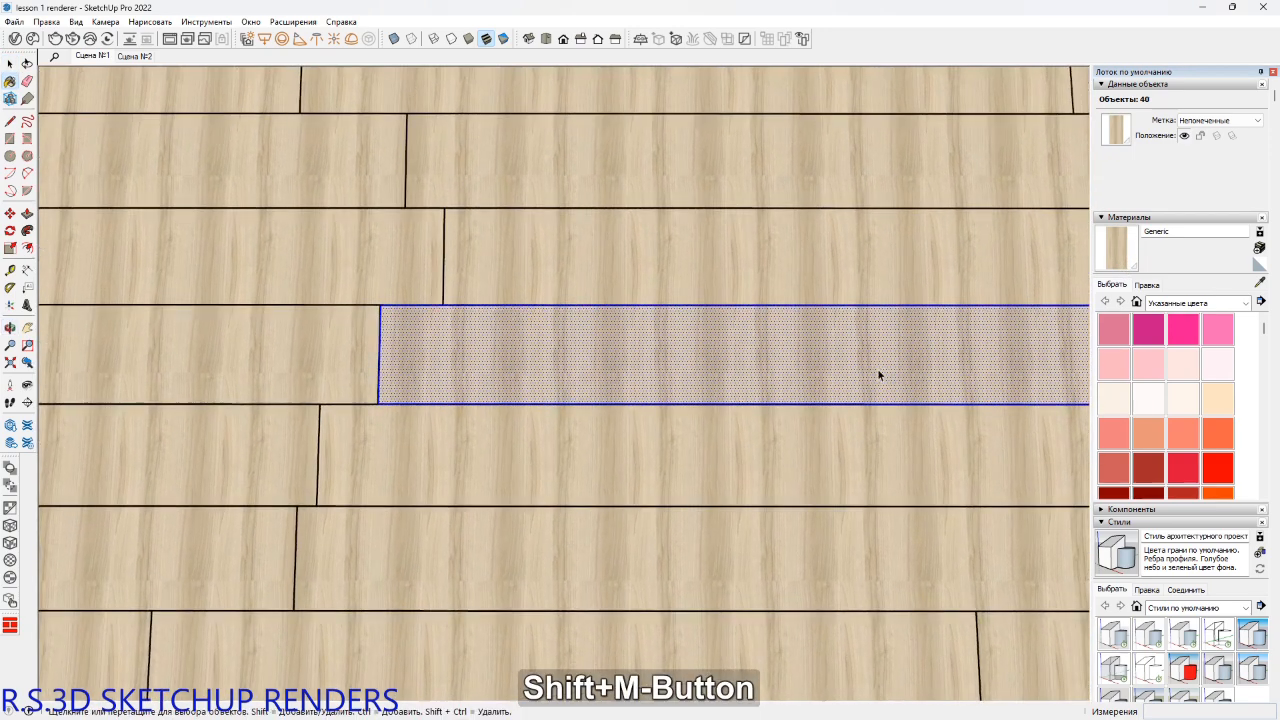
key("space")
left_click(877, 368)
left_click(1107, 254)
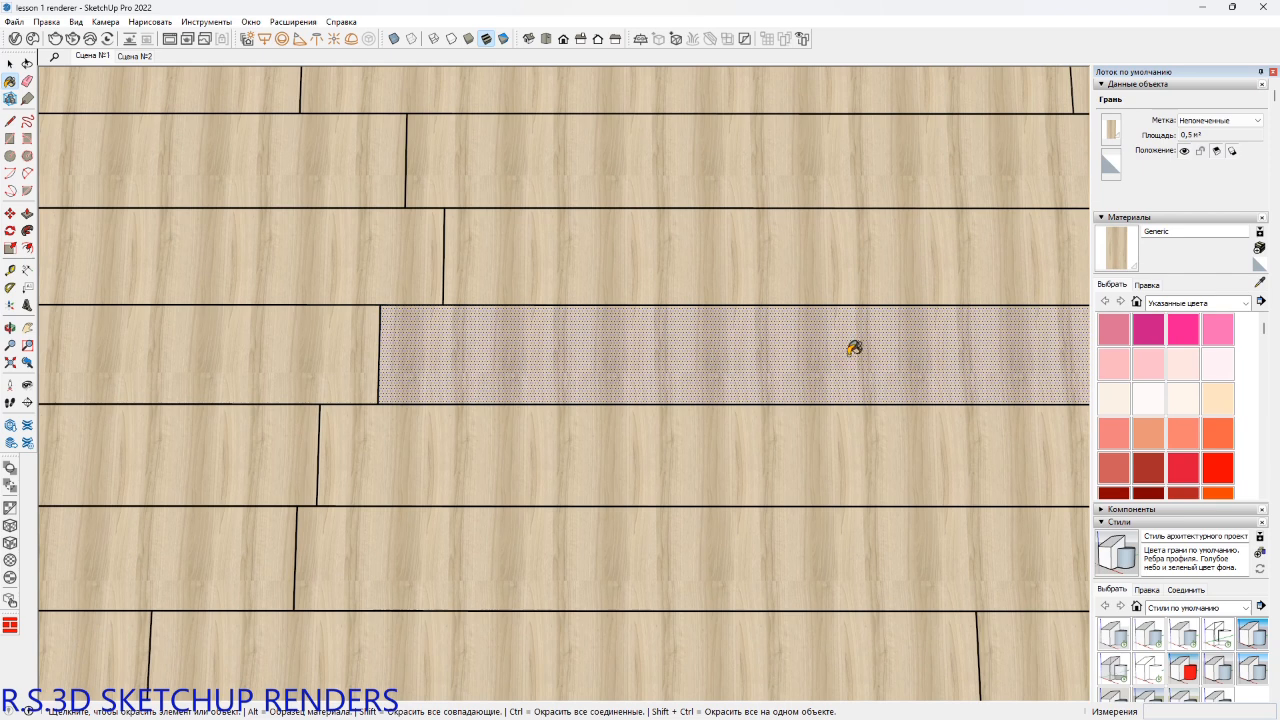
key("space")
Select the face of the neighbouring plank and open its texture positioning.
left_click(849, 290)
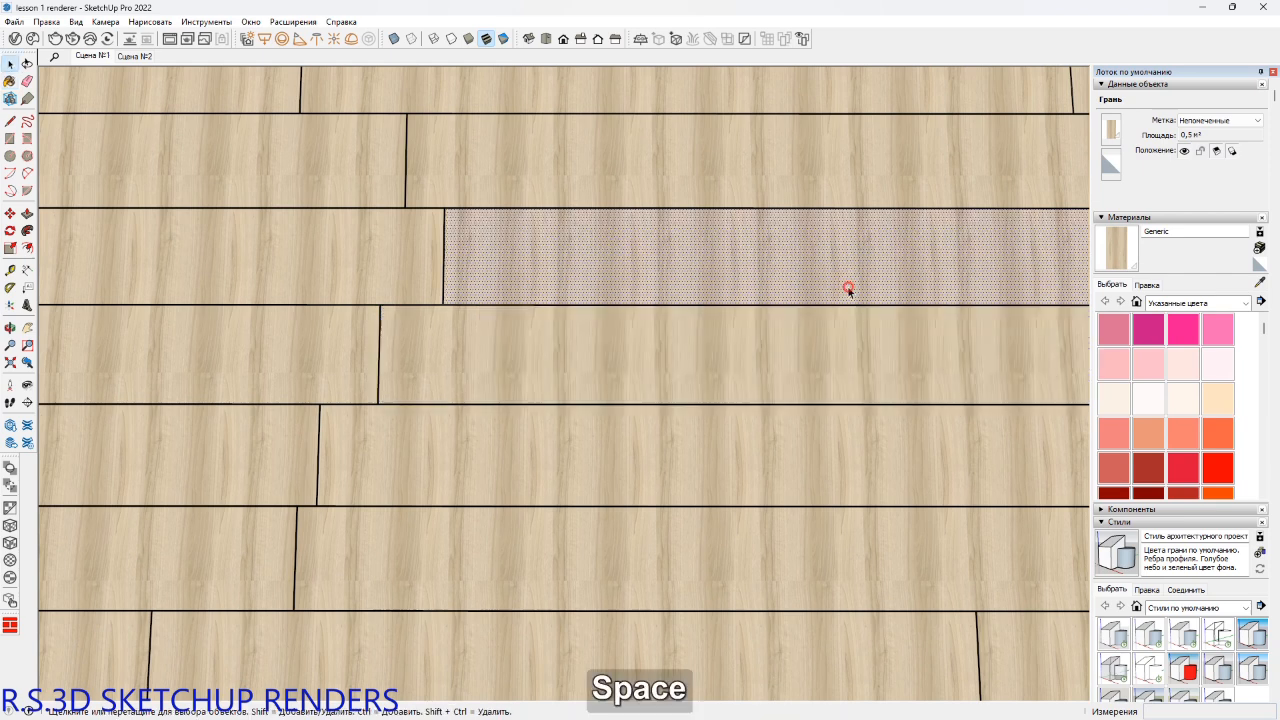
right_click(848, 287)
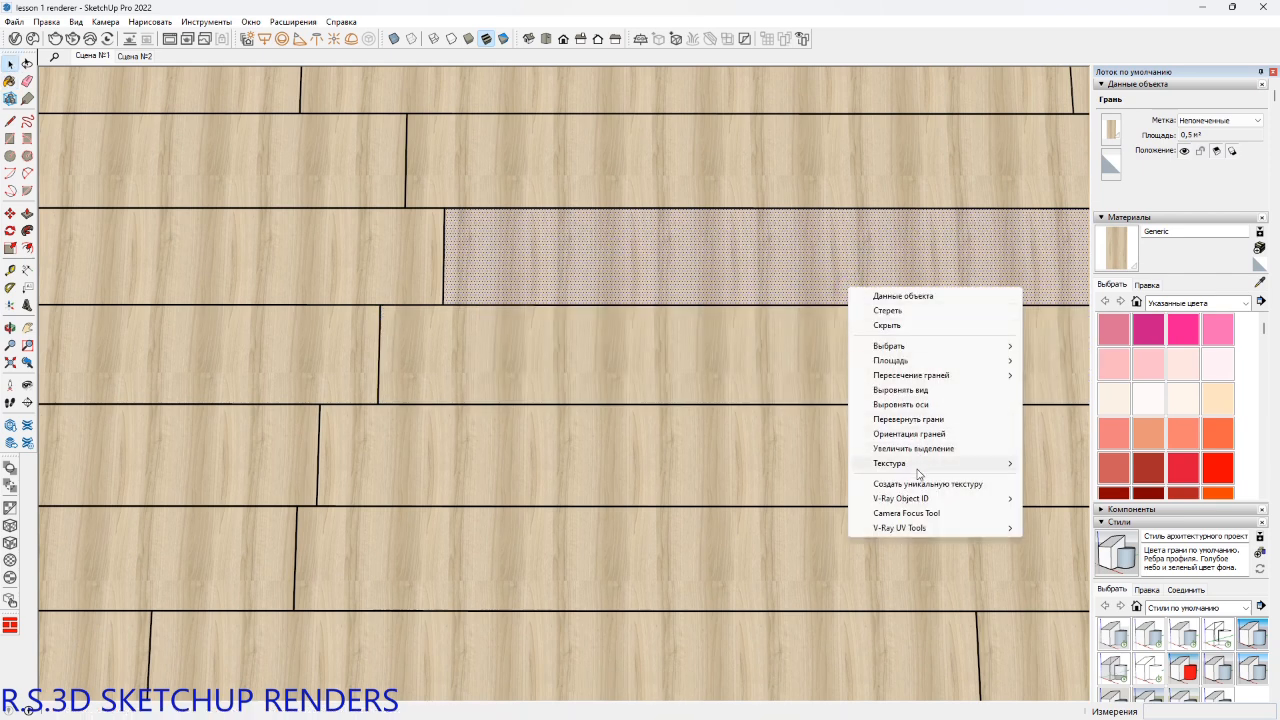
mouse_move(918, 466)
left_click(1058, 470)
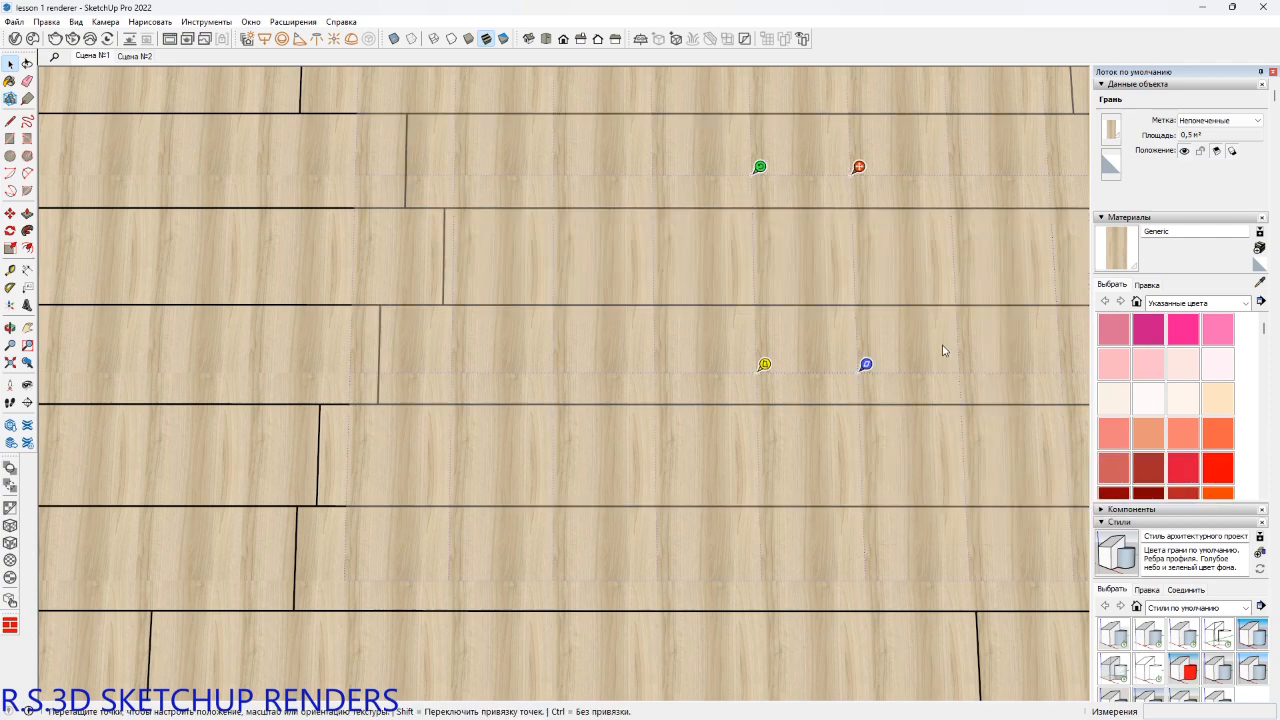
middle_click_drag(931, 331, 669, 443, "shift")
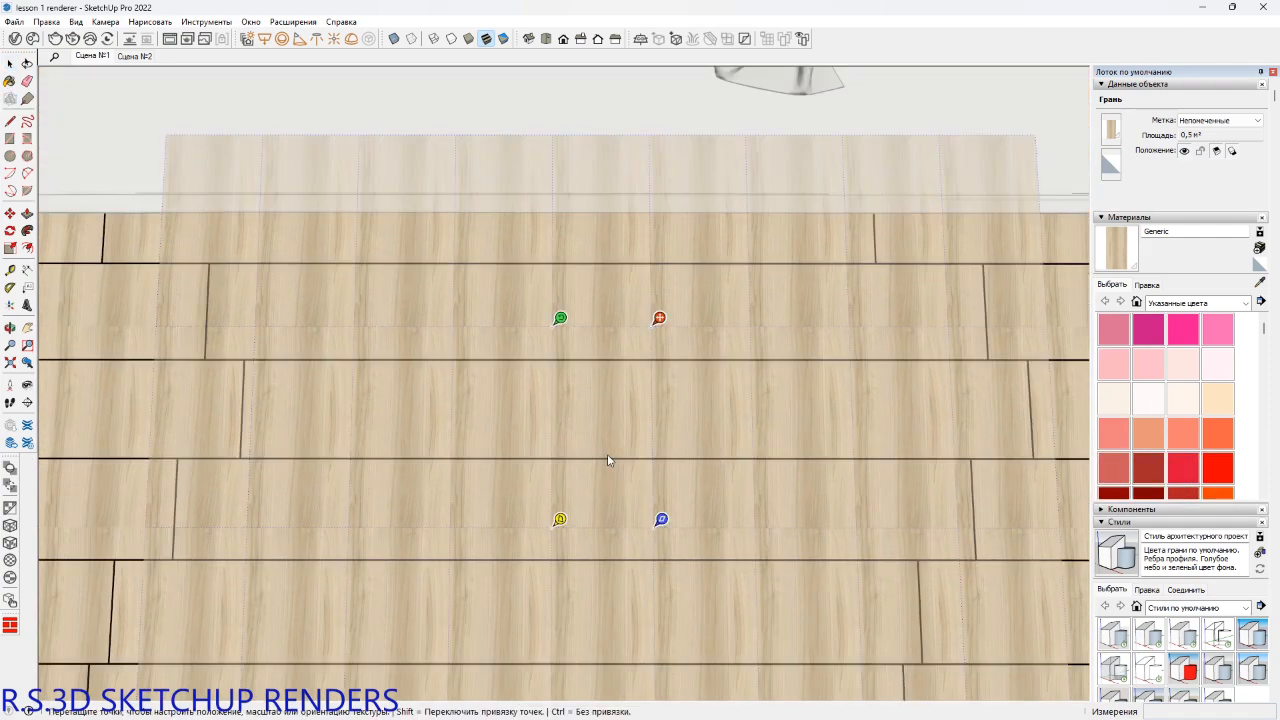
Try rotating the plank's texture by 90 degrees, aligning it with the plank's edges and enlarging it.
right_click(729, 427)
mouse_move(820, 472)
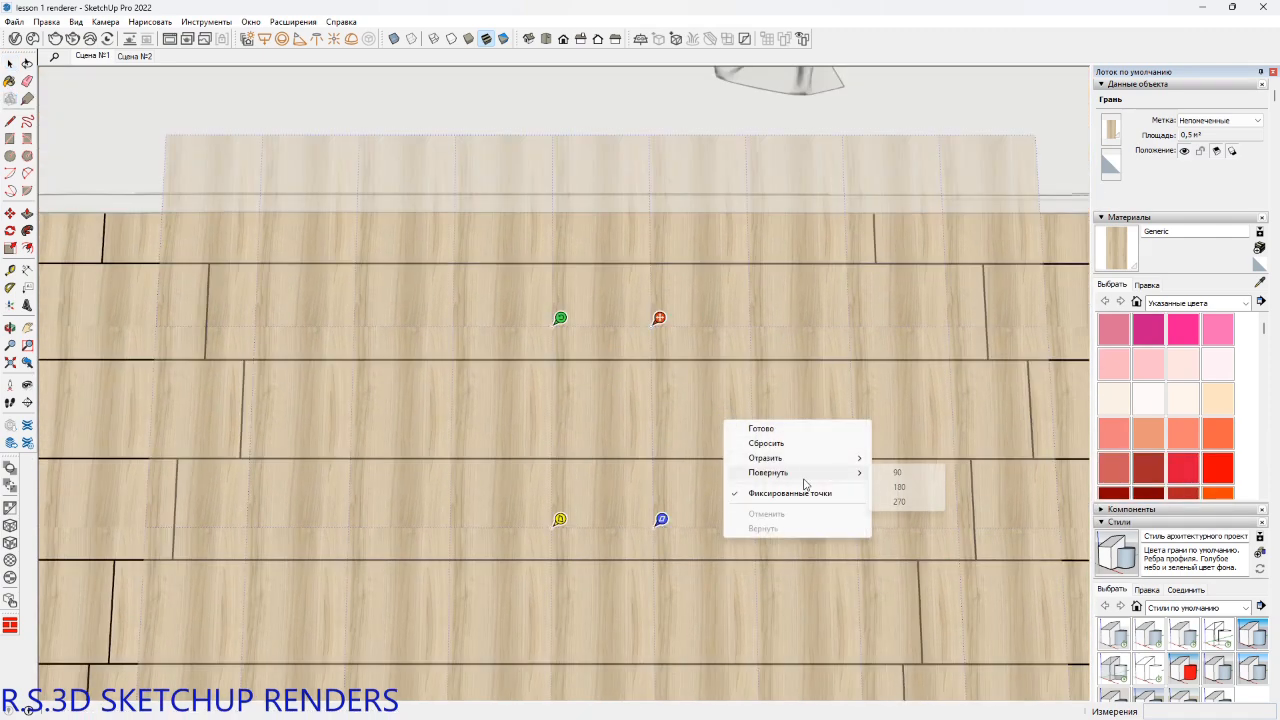
left_click(910, 479)
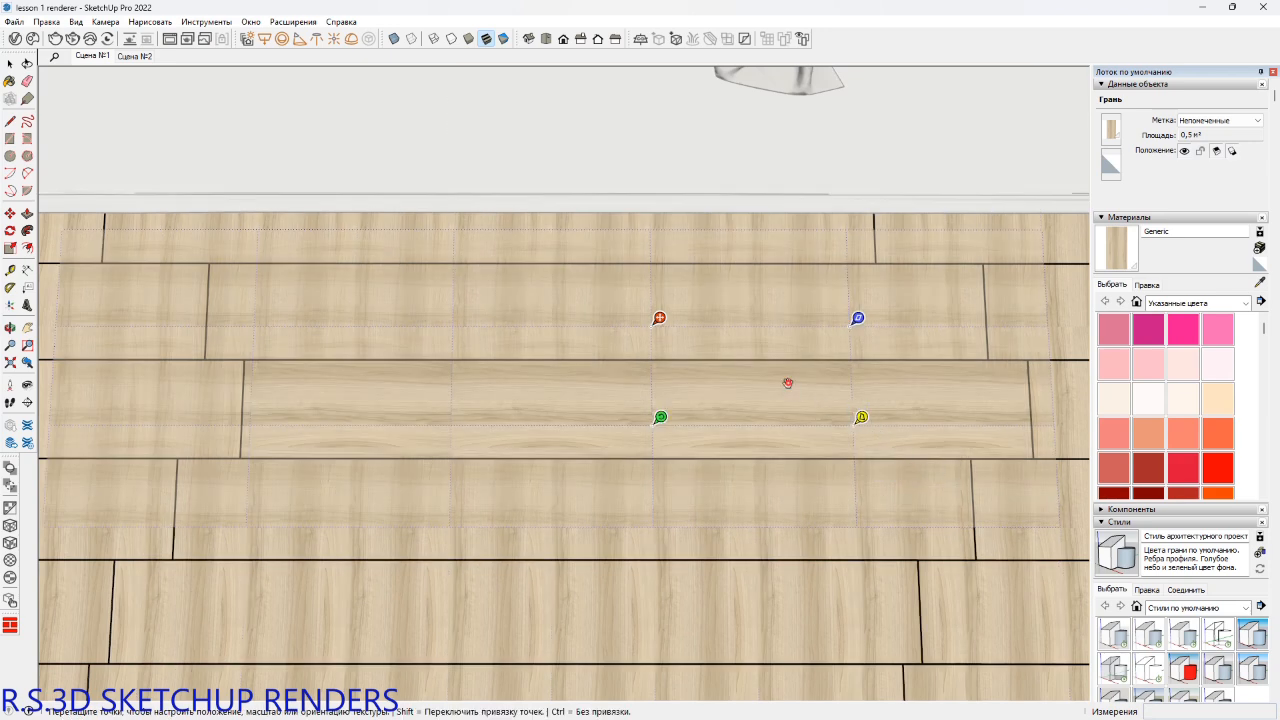
left_click_drag(788, 383, 788, 424)
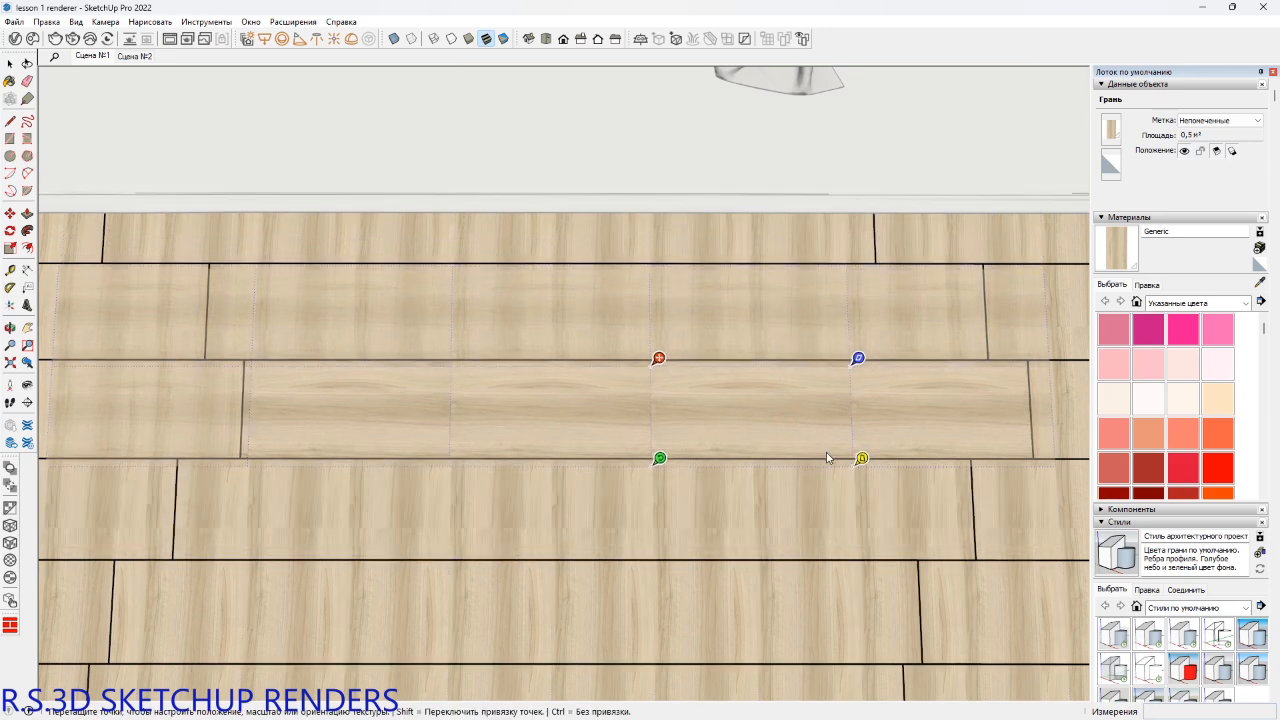
mouse_move(861, 459)
left_mouse_down()
mouse_move(877, 457)
mouse_move(862, 461)
left_mouse_up()
left_click_drag(660, 459, 660, 594)
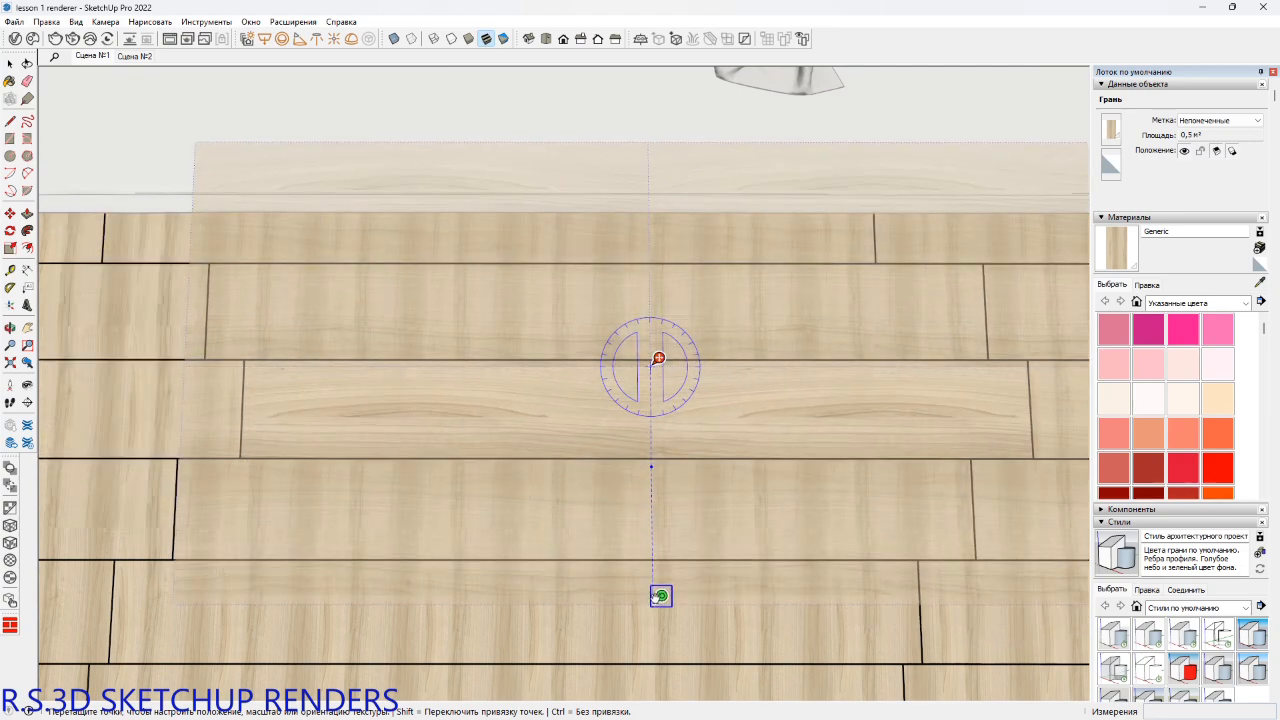
Try further positions and scales for the wood grain on the plank, and reset the texture placement.
scroll(658, 558, "down", 1)
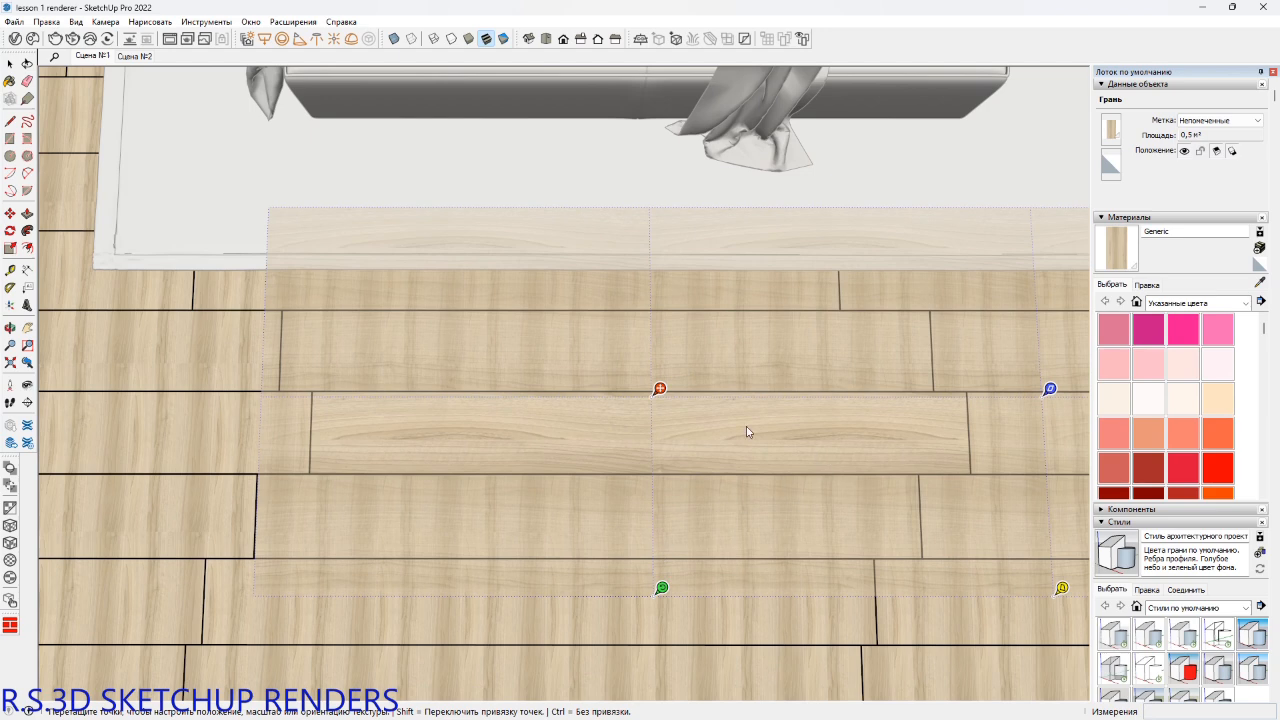
left_click_drag(747, 432, 677, 402)
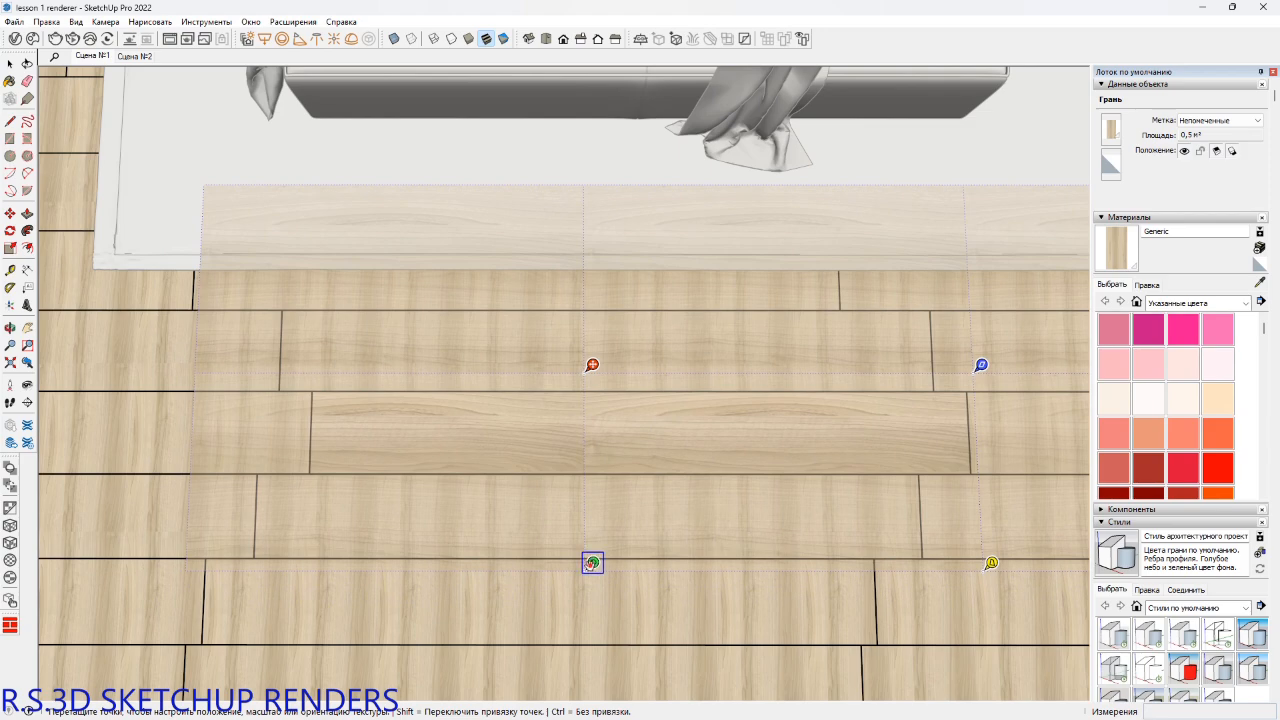
left_click_drag(592, 563, 587, 616)
left_click_drag(617, 412, 471, 410)
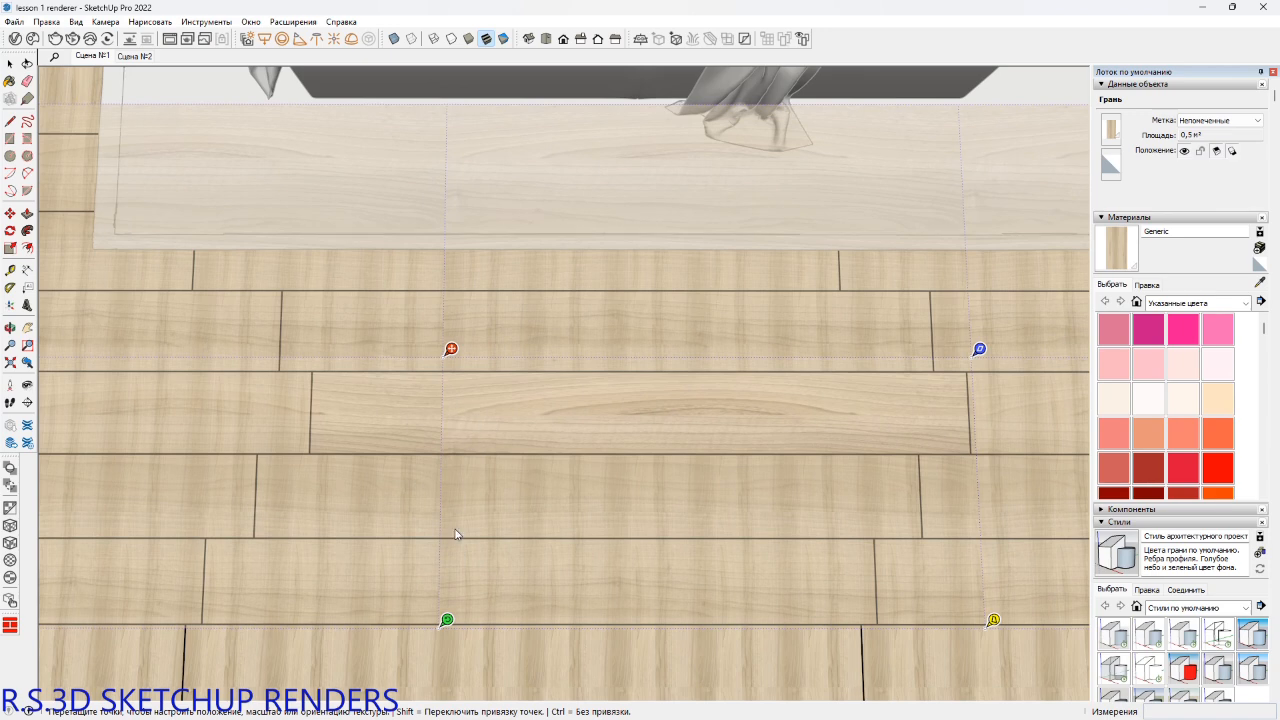
left_click_drag(446, 620, 448, 469)
right_click(623, 397)
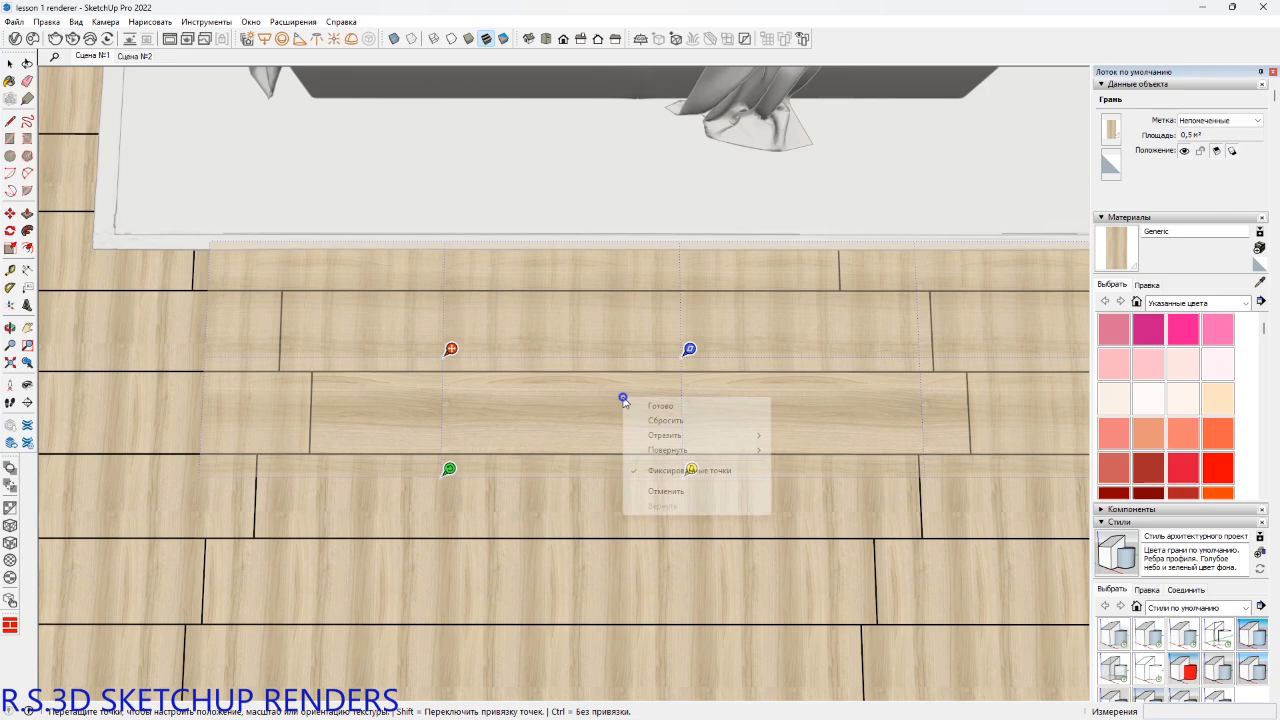
left_click(678, 421)
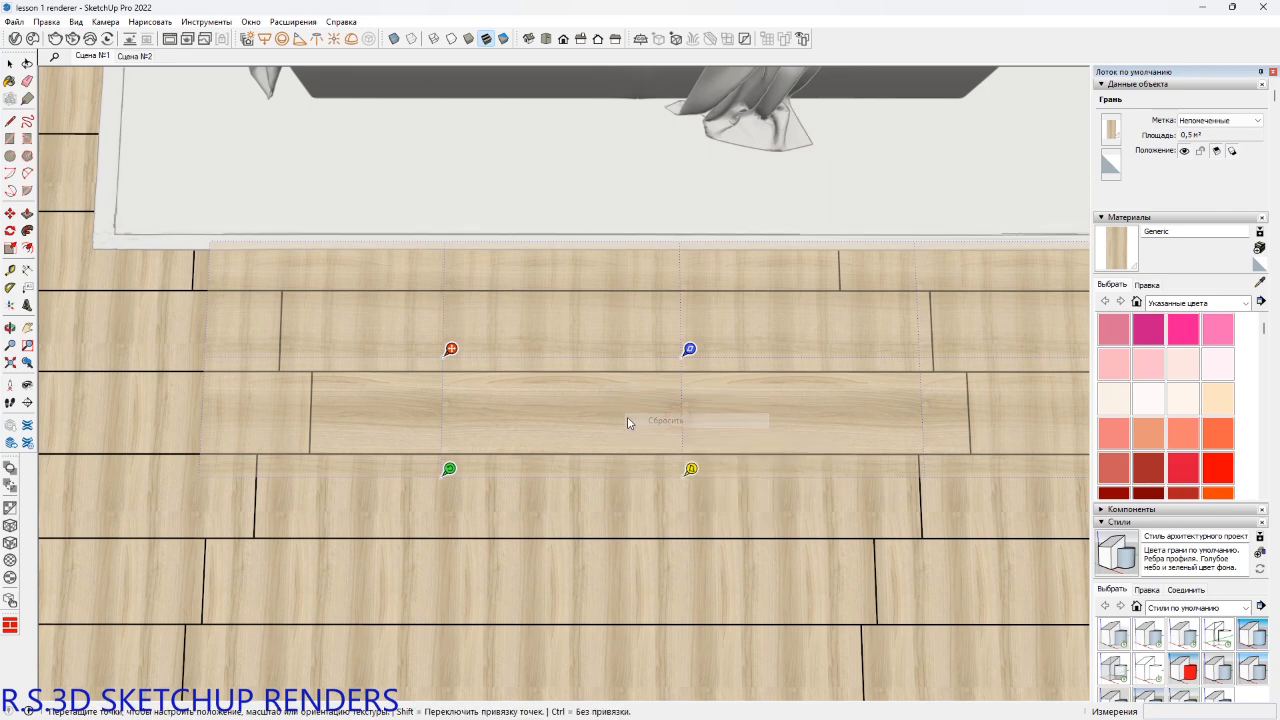
Rotate the plank's texture by 90 degrees so the grain runs lengthwise, and finish the texture placement.
right_click(533, 416)
mouse_move(647, 470)
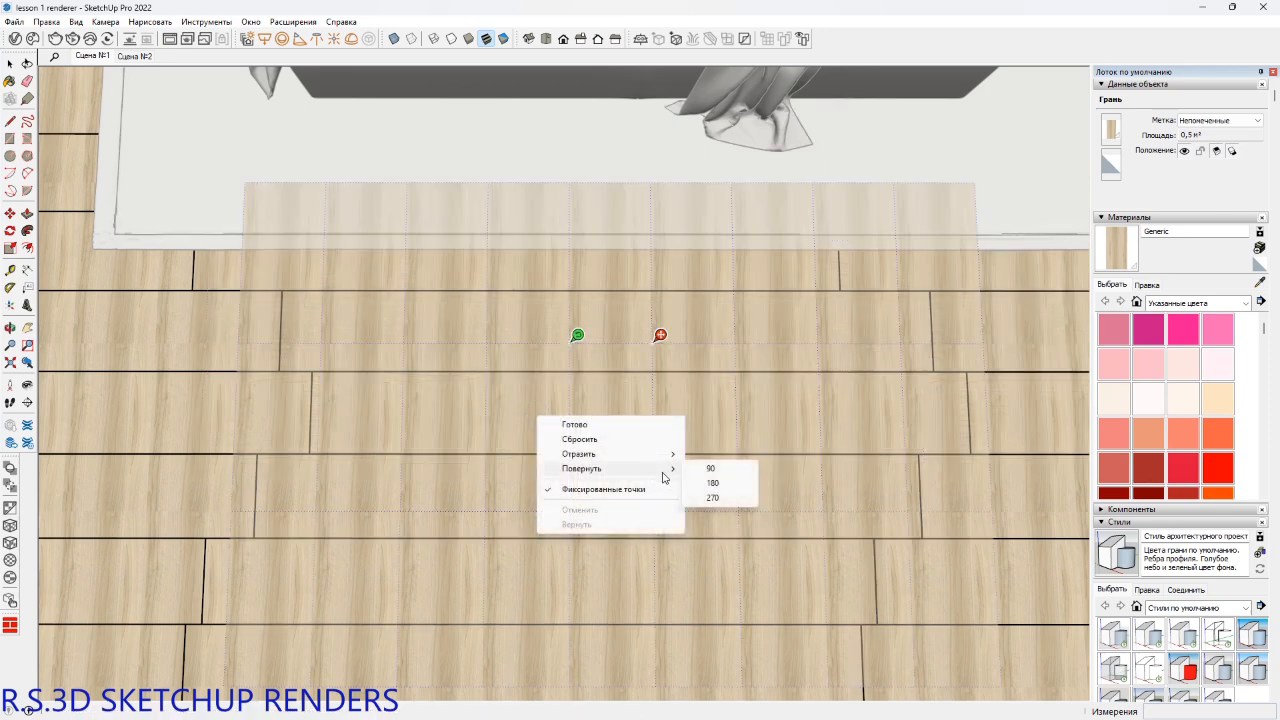
left_click(708, 470)
right_click(704, 440)
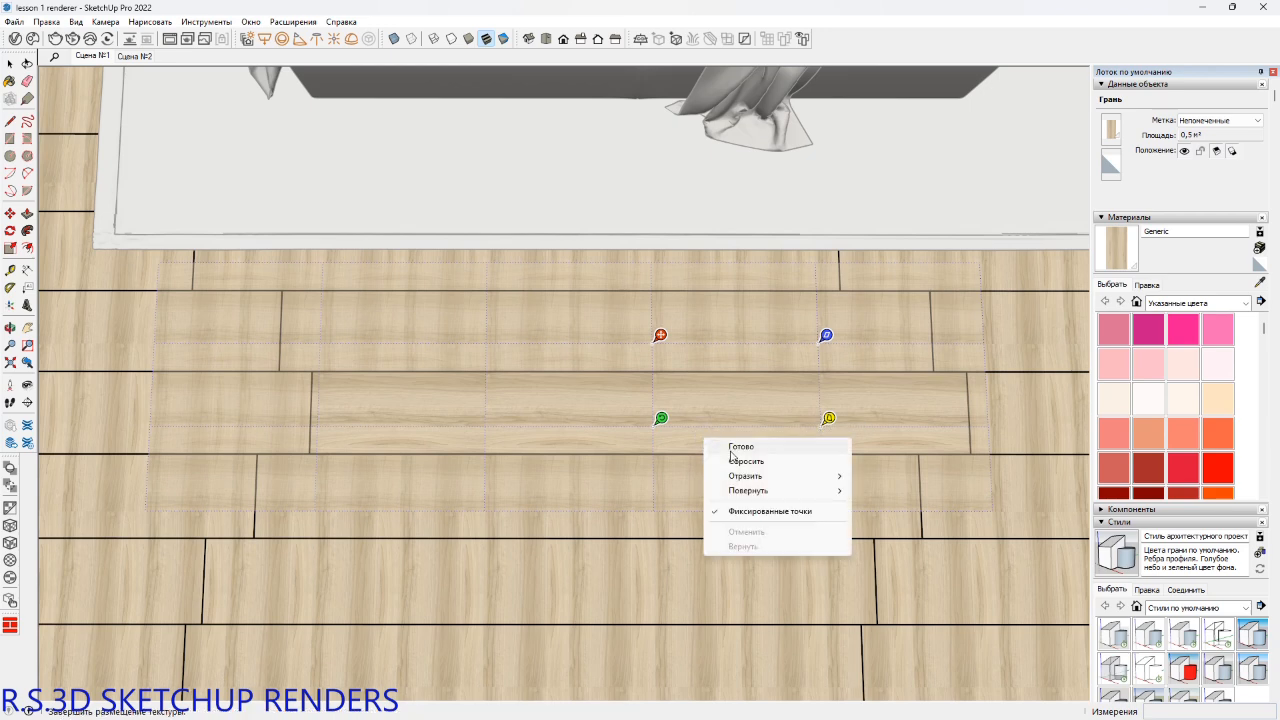
left_click(740, 447)
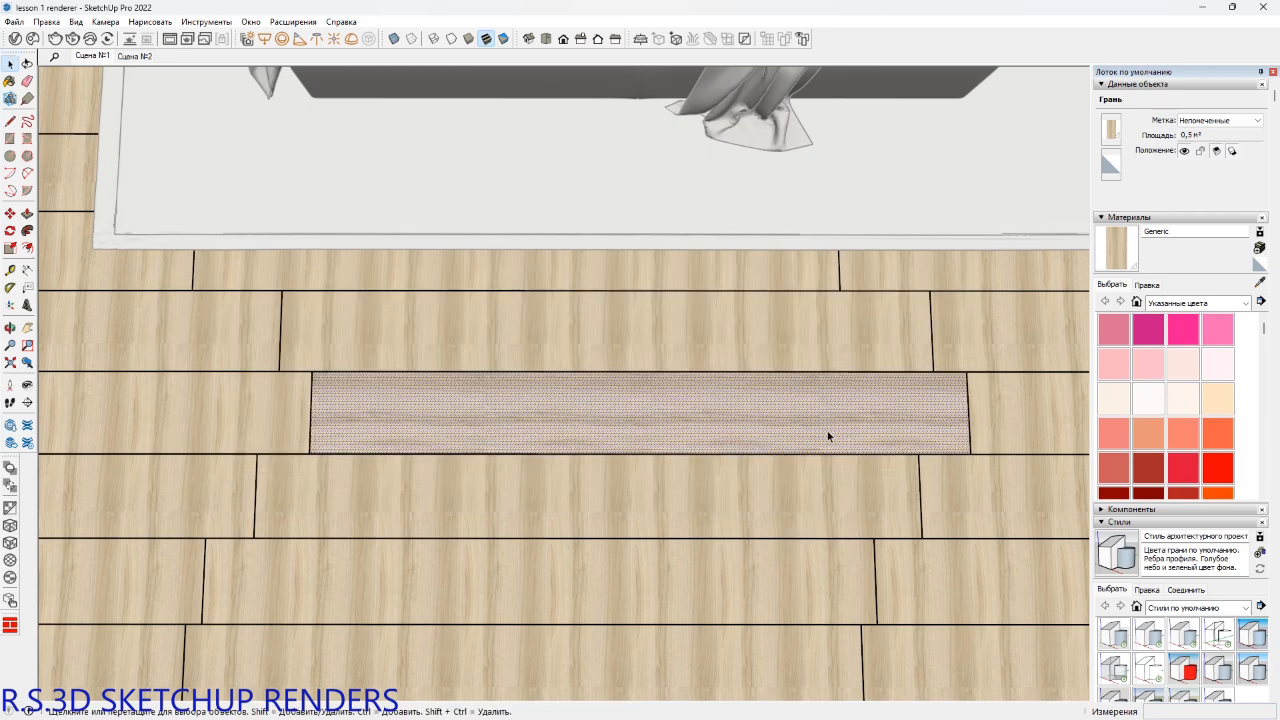
Unlock the aspect ratio of the Generic material's 207.jpg texture, try a 2000 mm width, and set the width to 250 mm.
left_click(1147, 285)
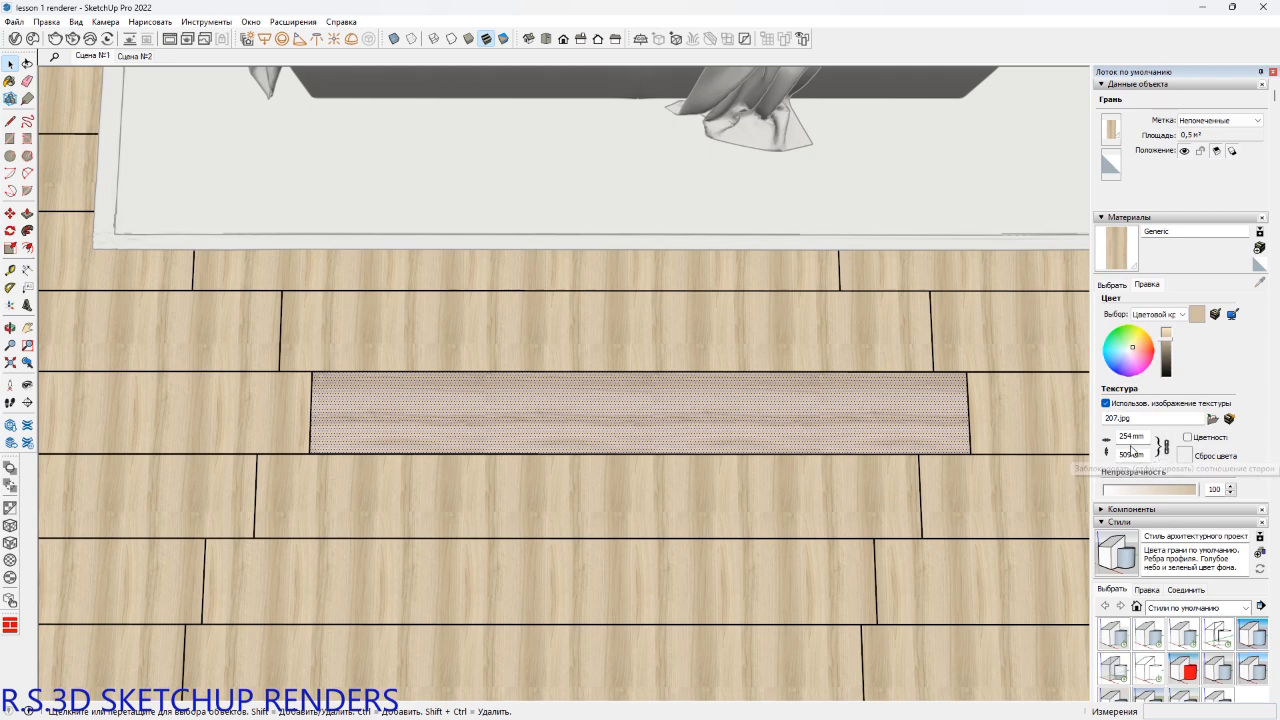
left_click(1163, 449)
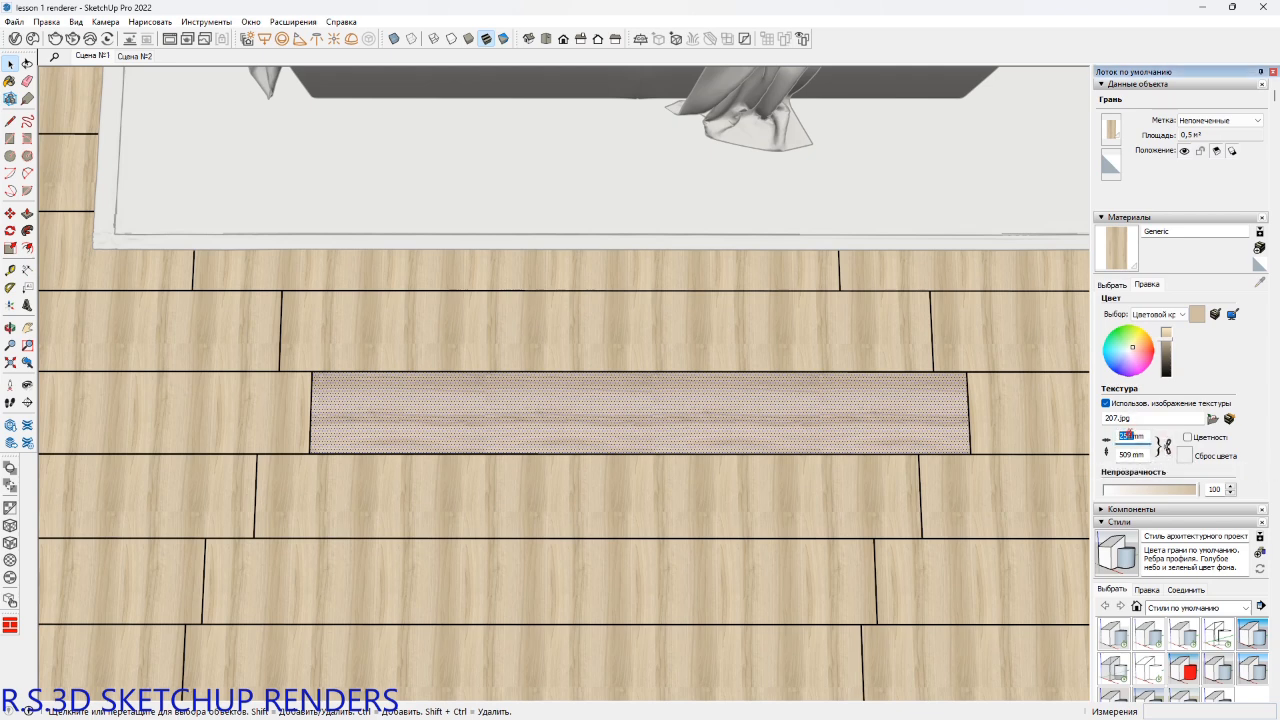
type("200")
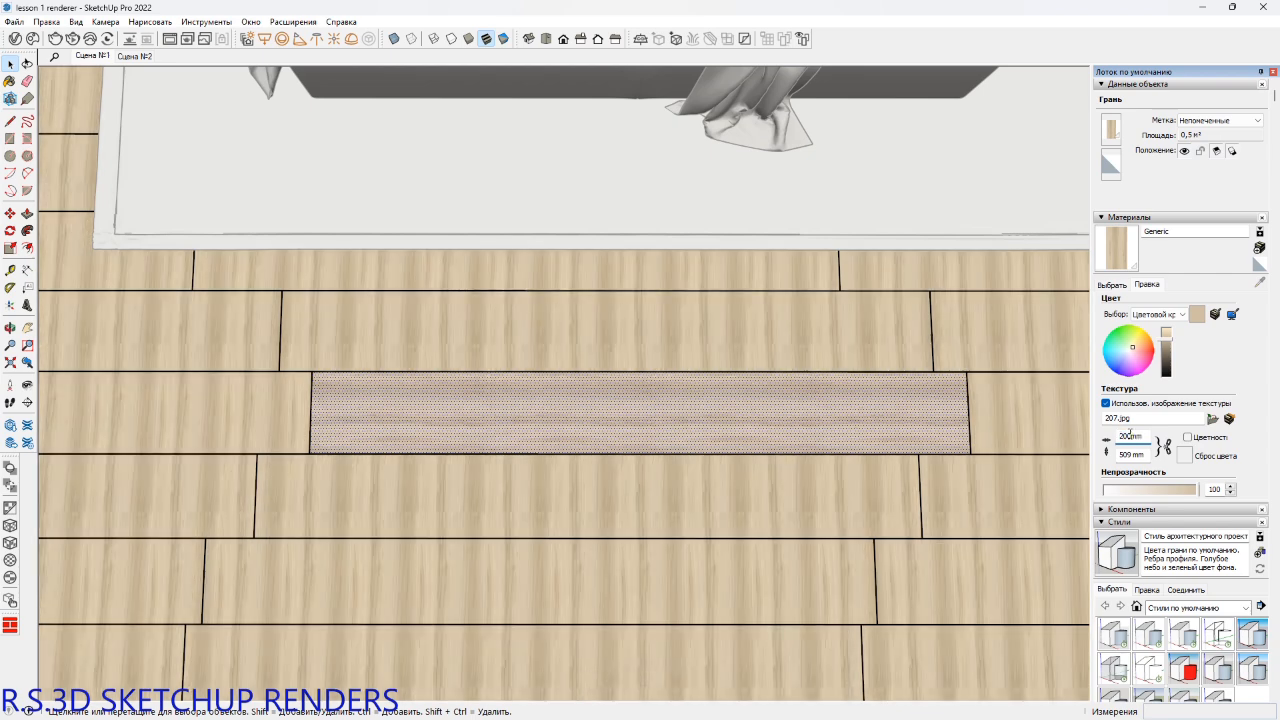
type("0")
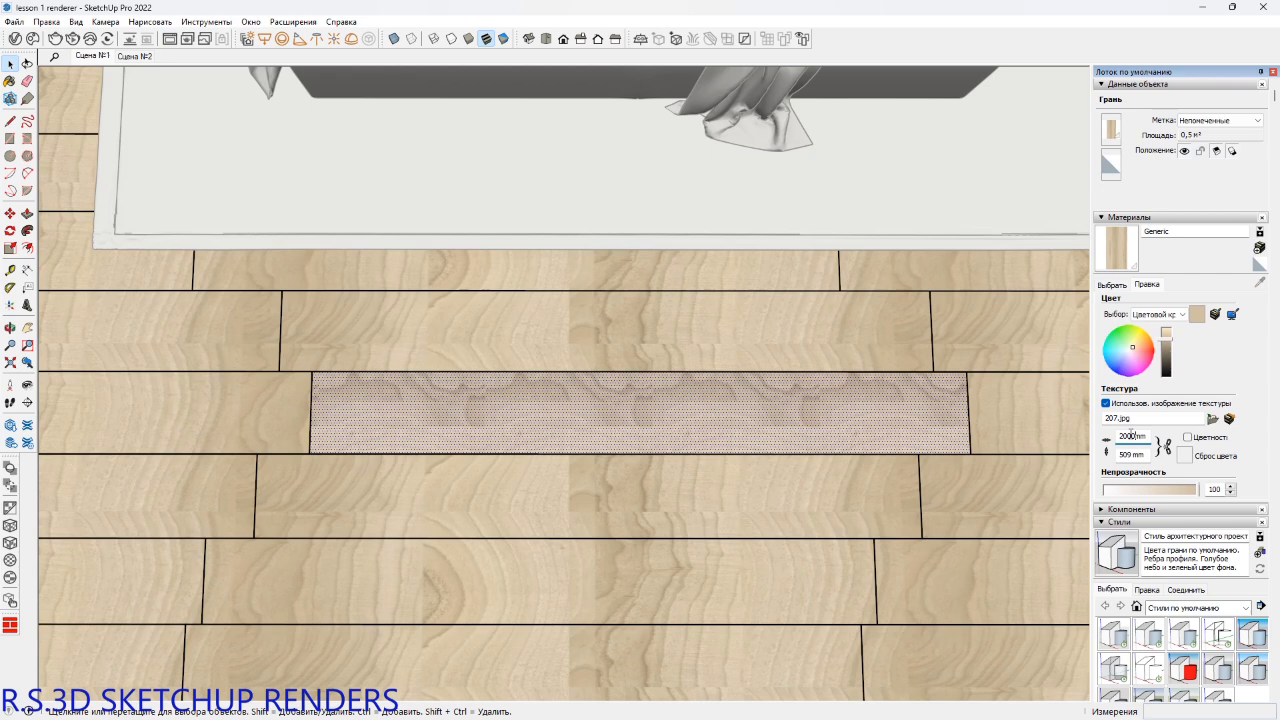
key("BackSpace")
key("BackSpace")
key("BackSpace")
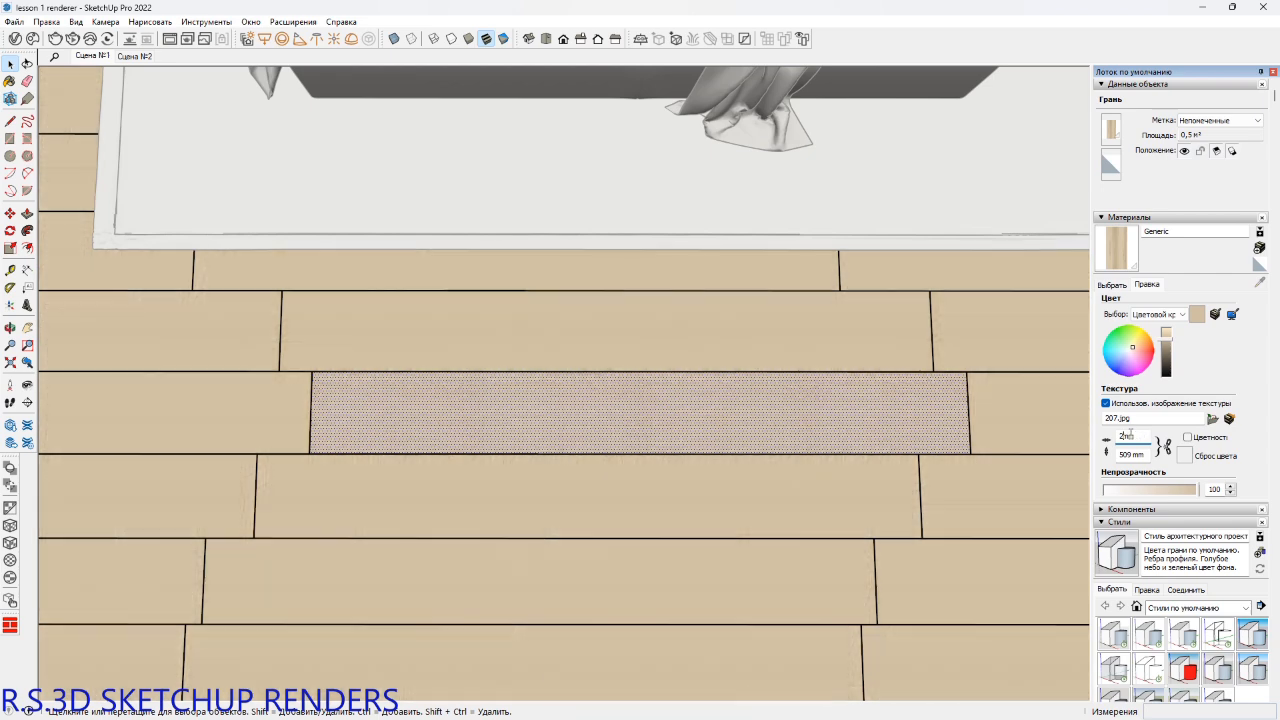
type("50")
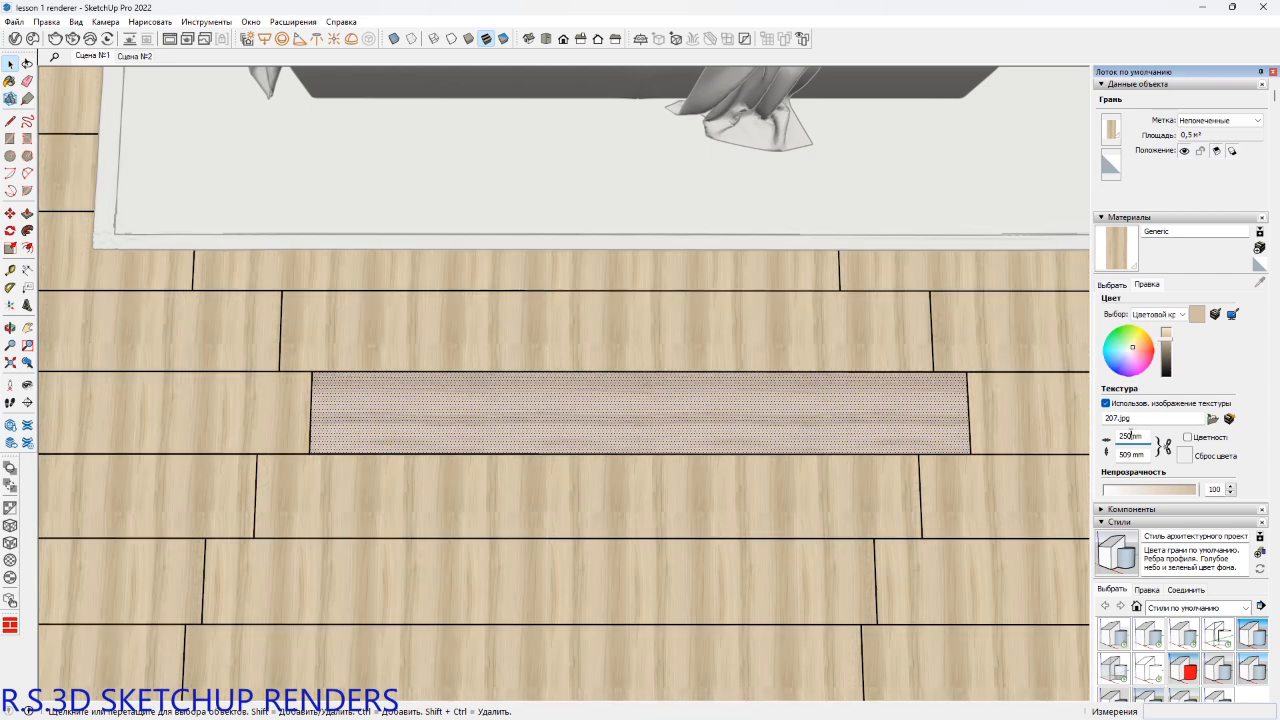
Set the height of the Generic material's 207.jpg texture to 1500 mm and lock its aspect ratio.
double_click(1128, 455)
type("1500")
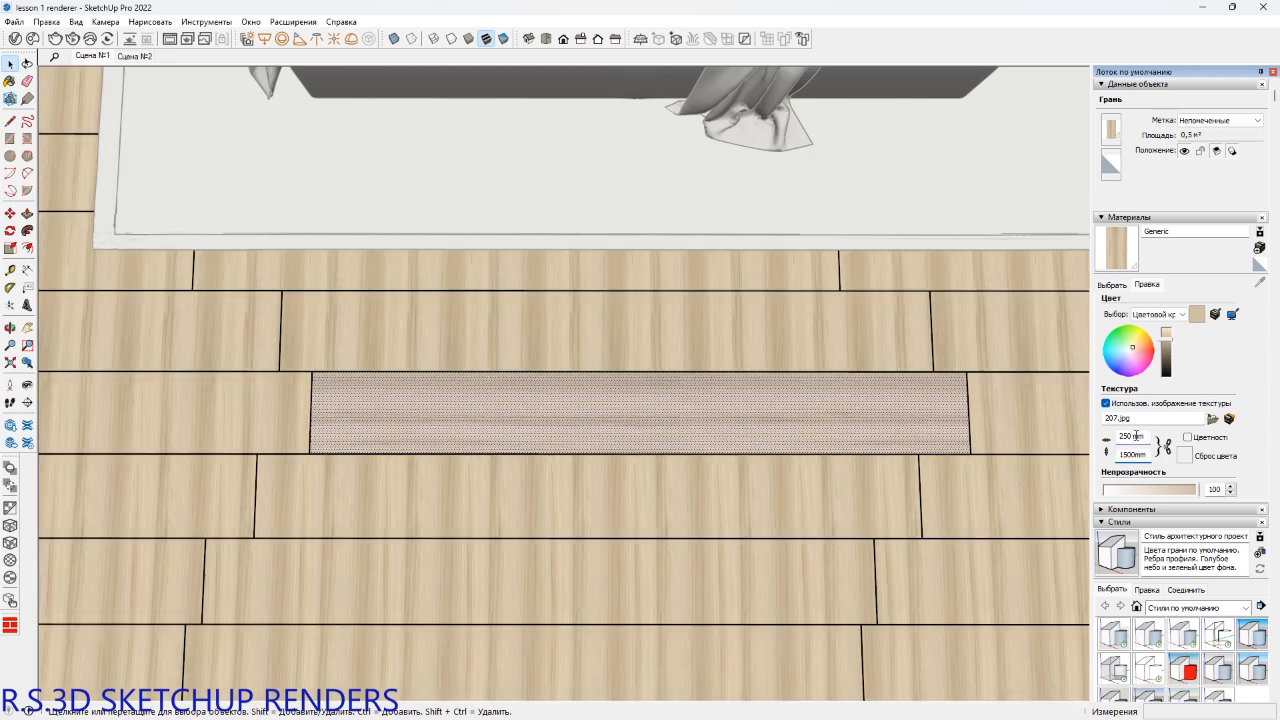
key("Return")
Shift the wood texture along the selected plank, lining its lengthwise edges up with the plank's edges.
right_click(771, 422)
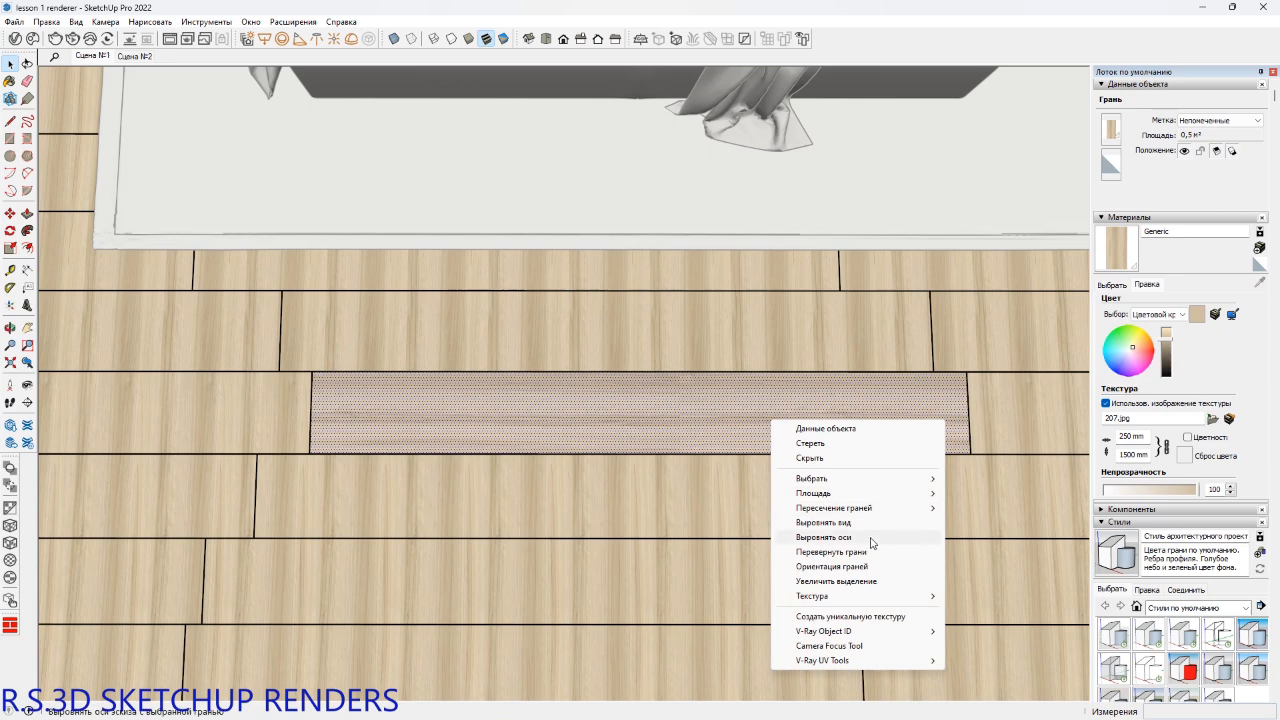
mouse_move(870, 596)
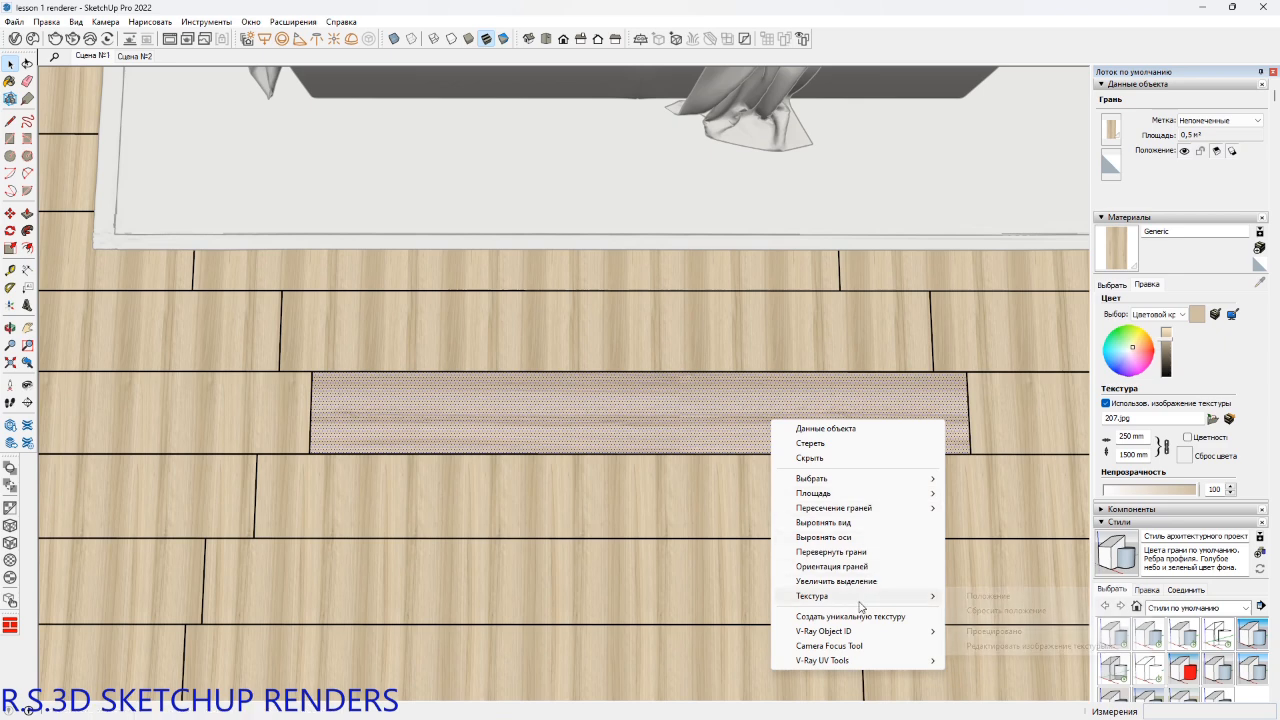
left_click(989, 599)
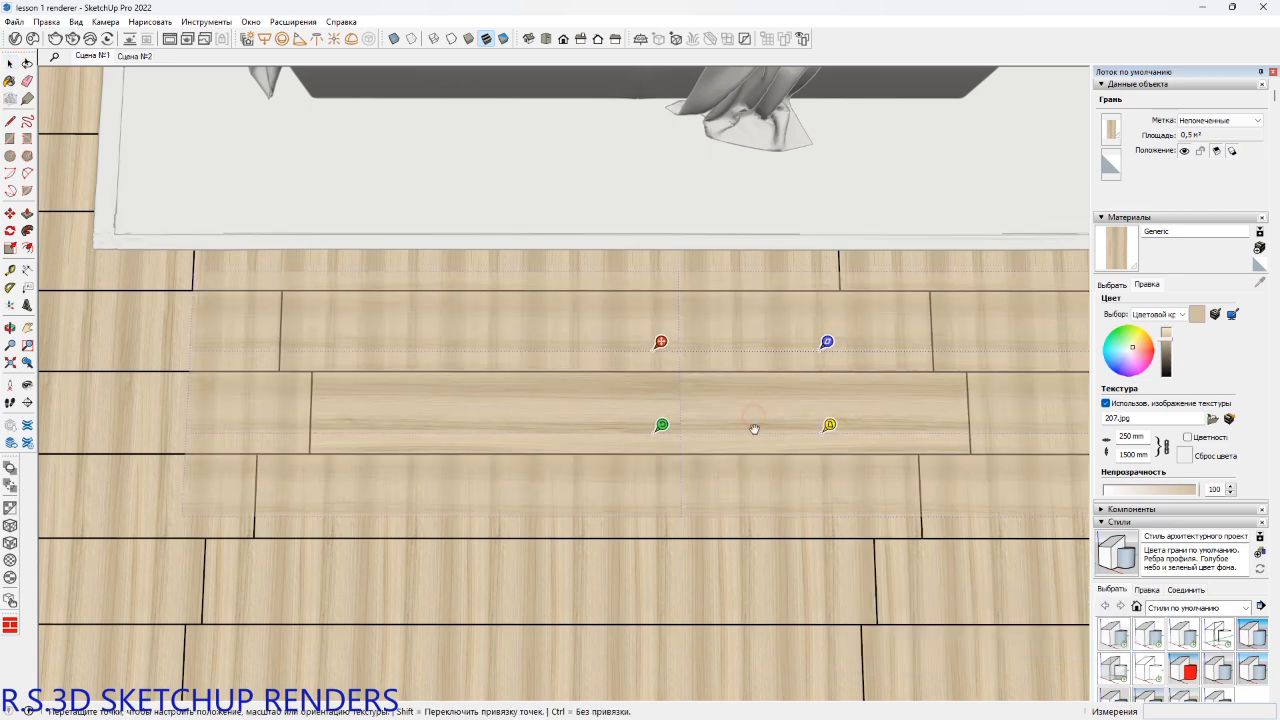
left_click_drag(754, 429, 567, 447)
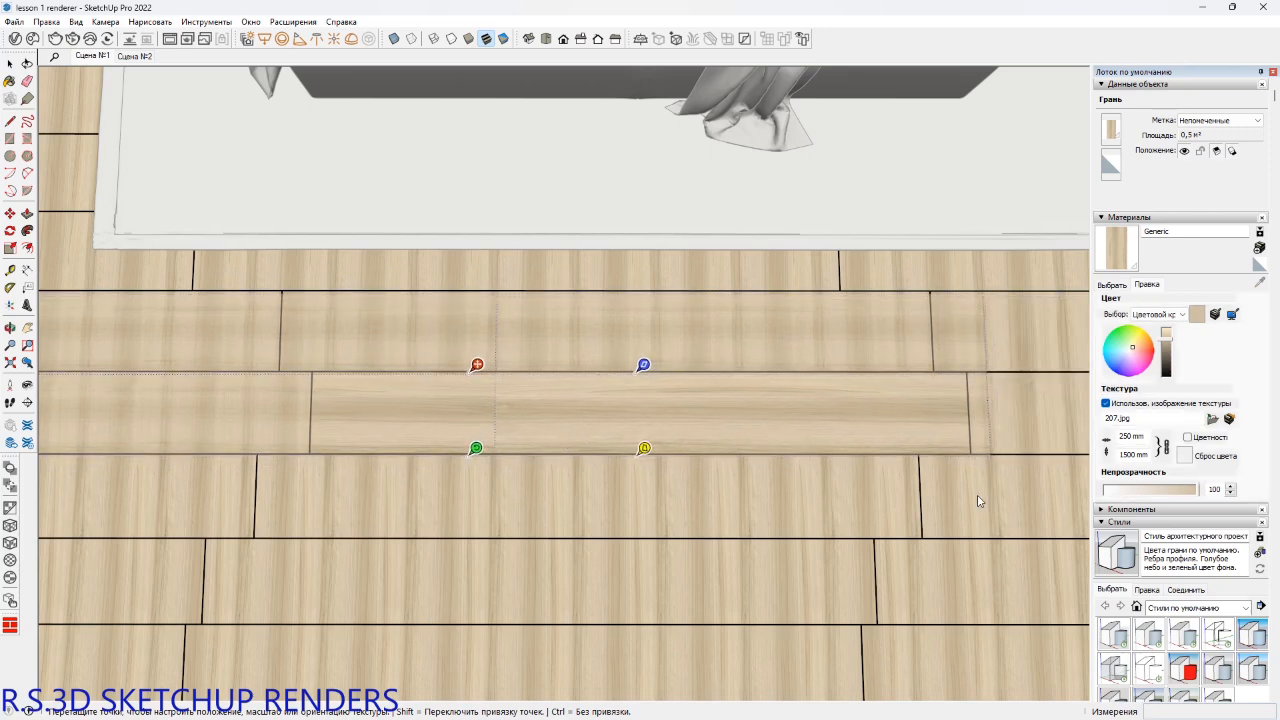
Set the Generic material's texture height to 2000 mm with the aspect ratio locked.
double_click(1128, 455)
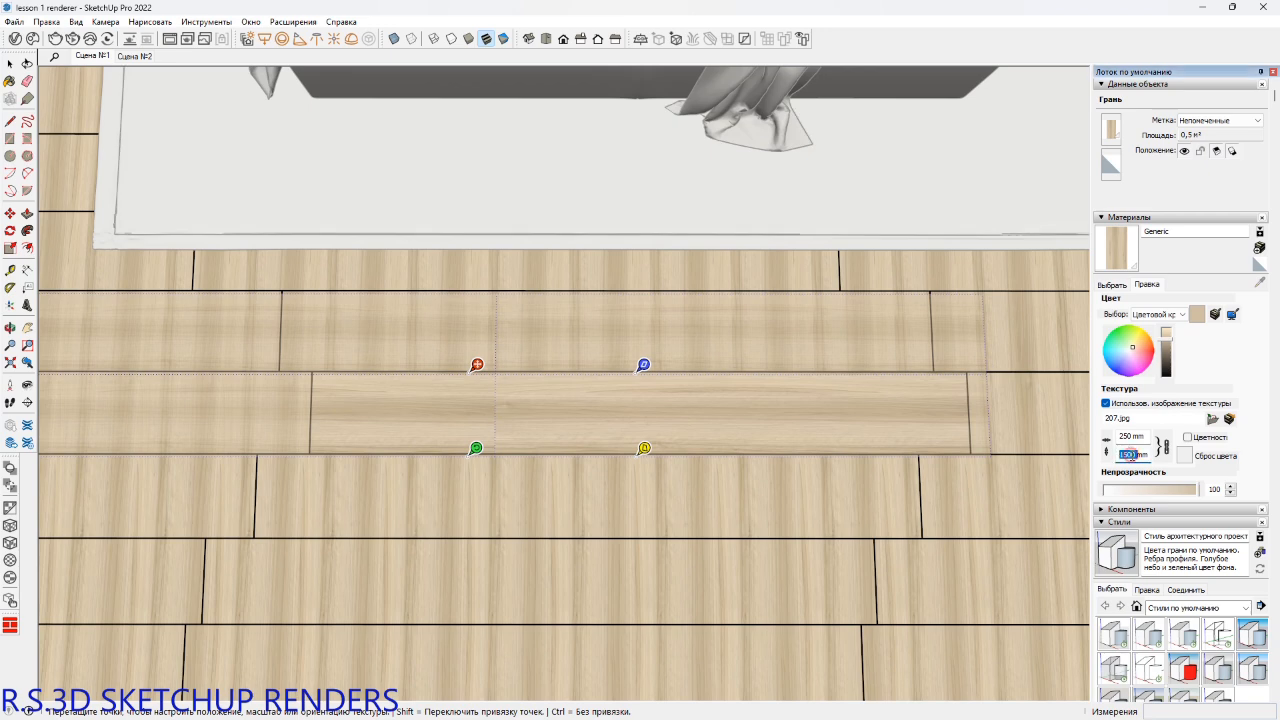
type("20")
key("Return")
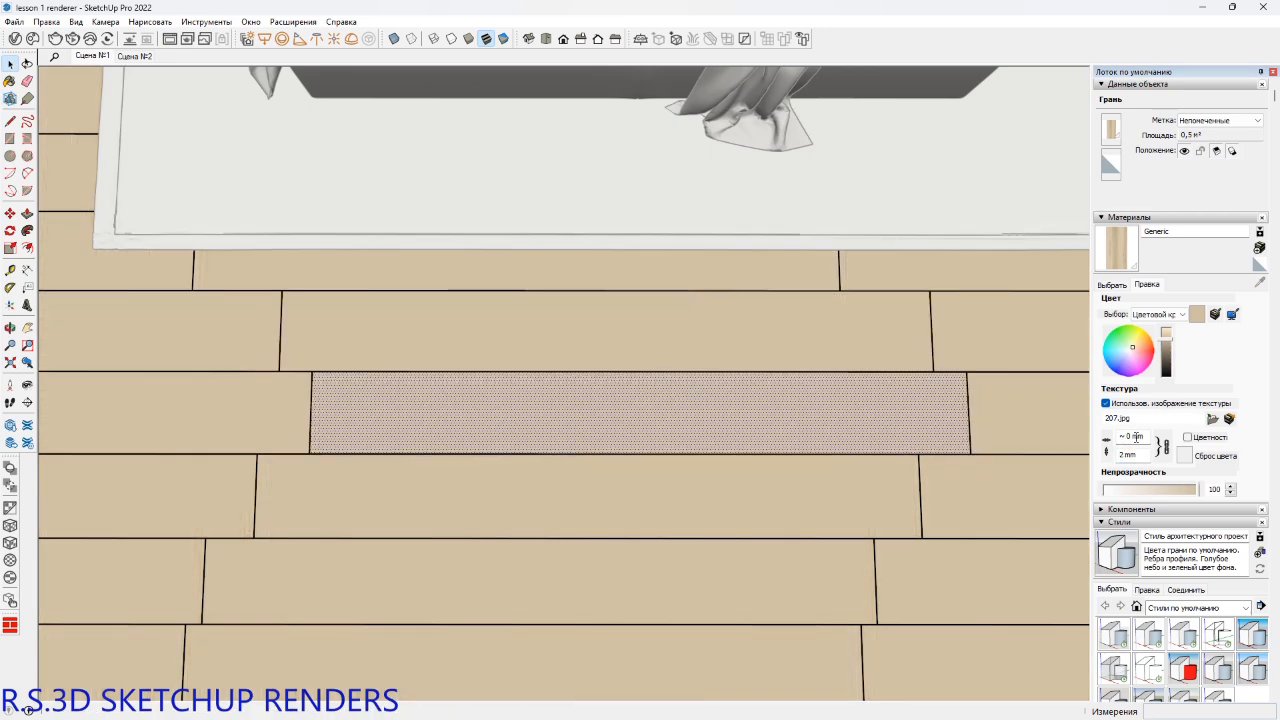
double_click(1127, 454)
type("2")
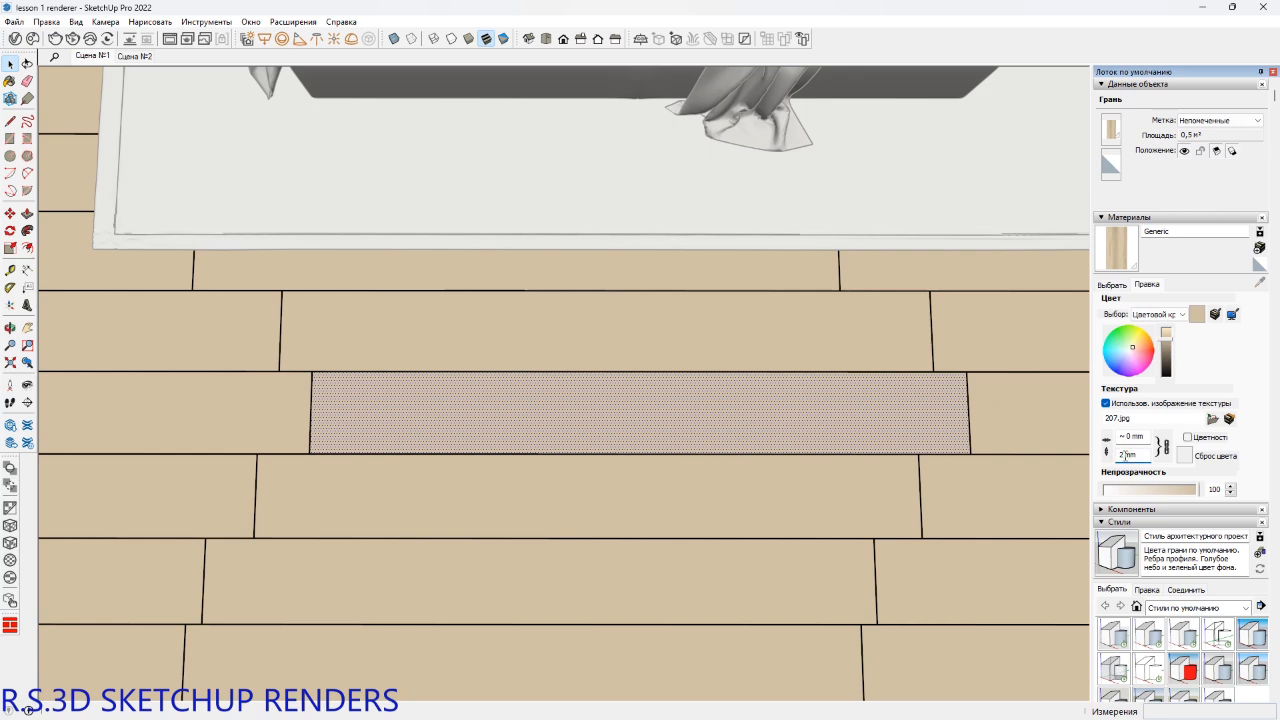
type("000")
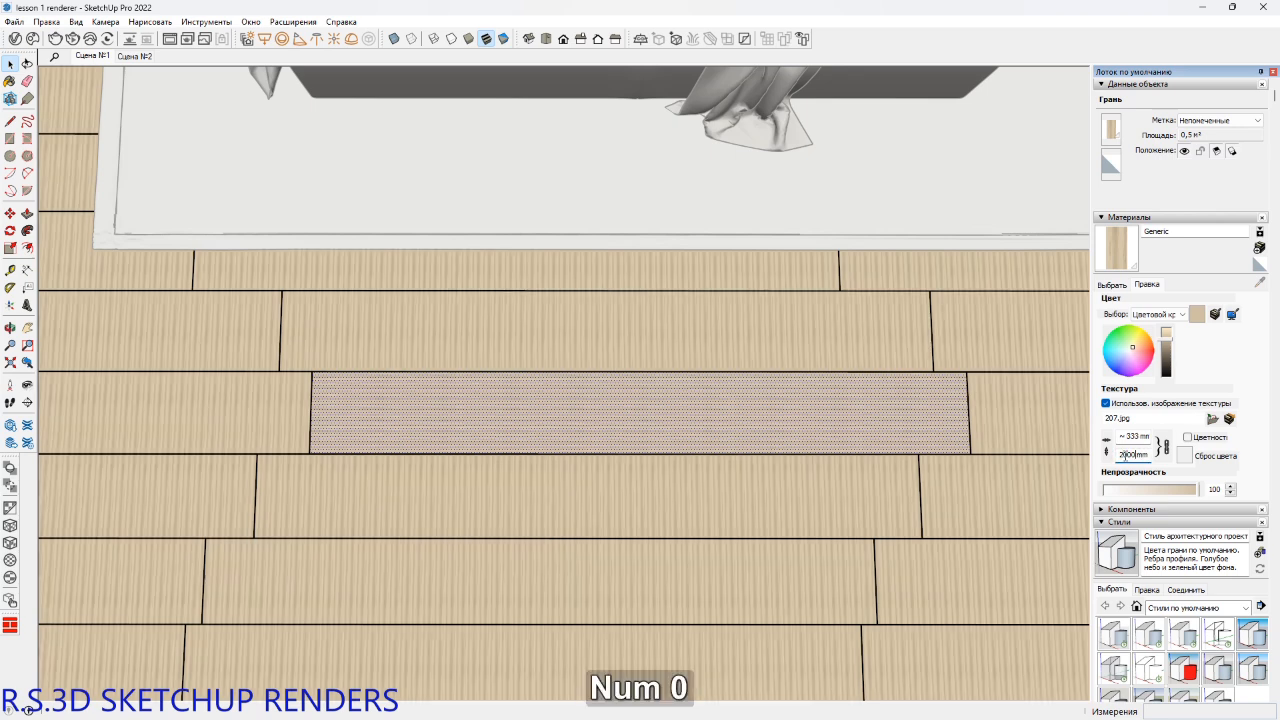
key("Return")
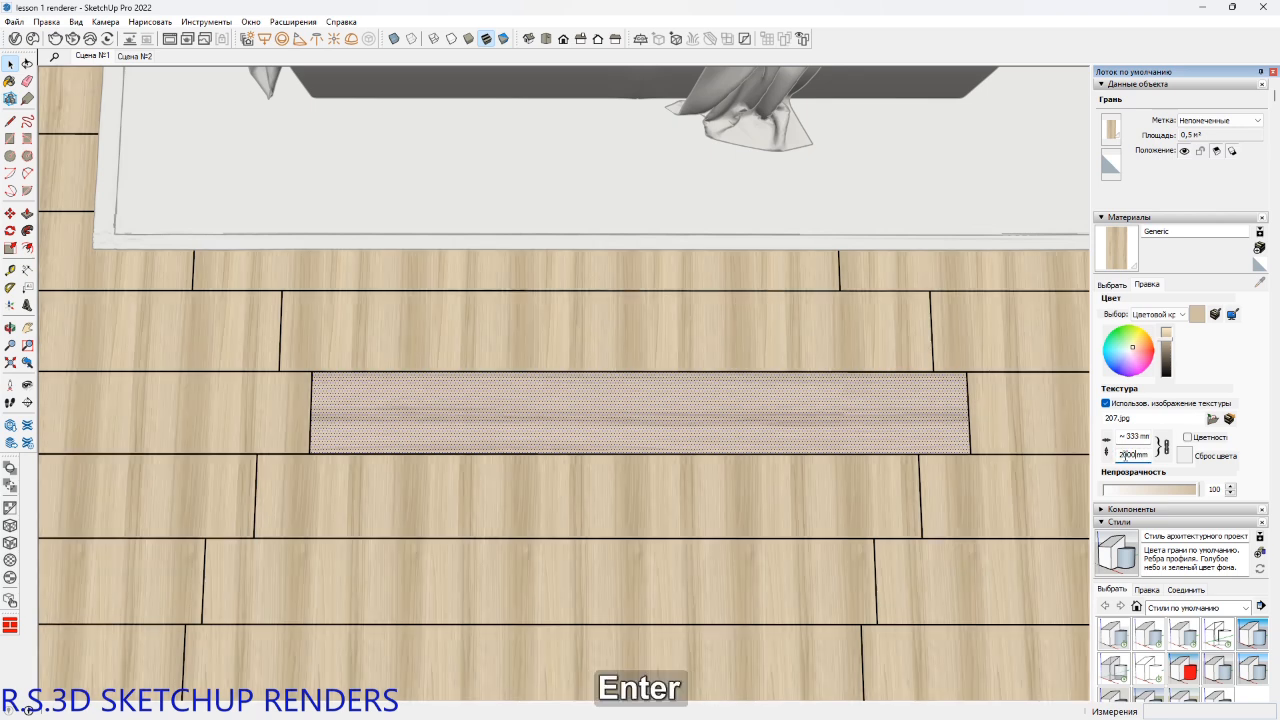
Reposition the enlarged texture so its end starts at the selected plank's short edge, and finish the placement.
right_click(743, 434)
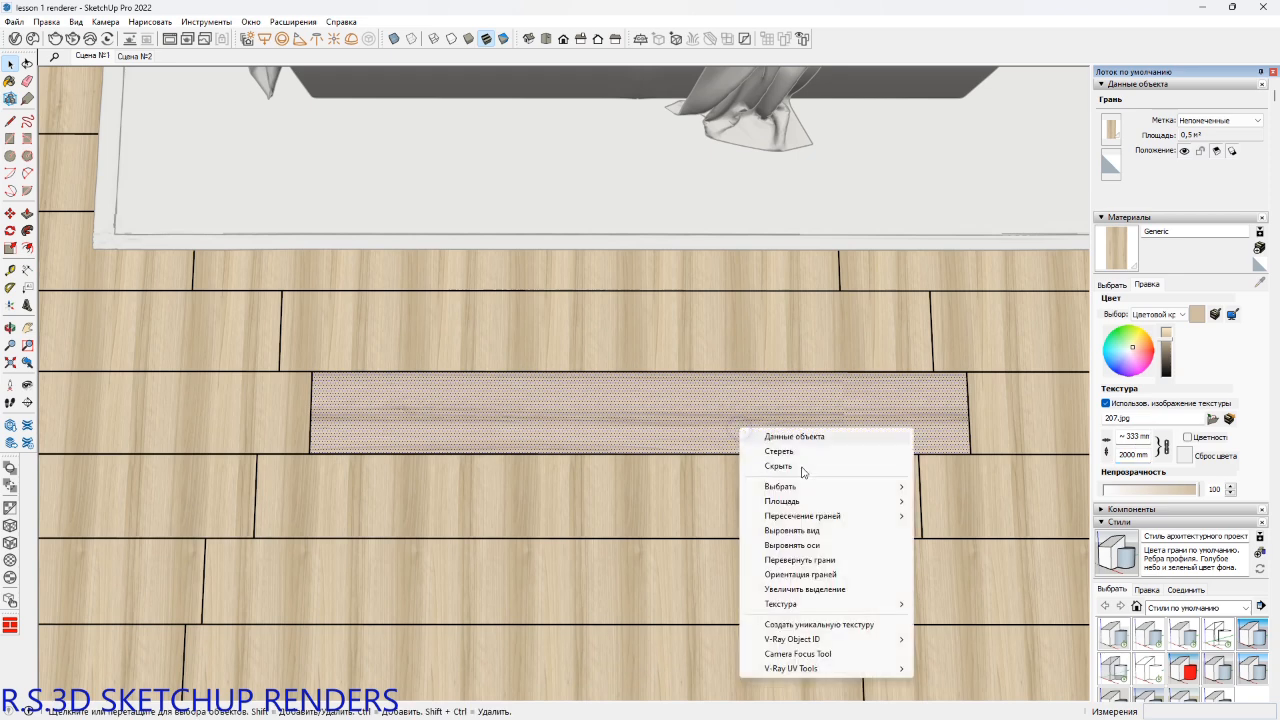
mouse_move(889, 605)
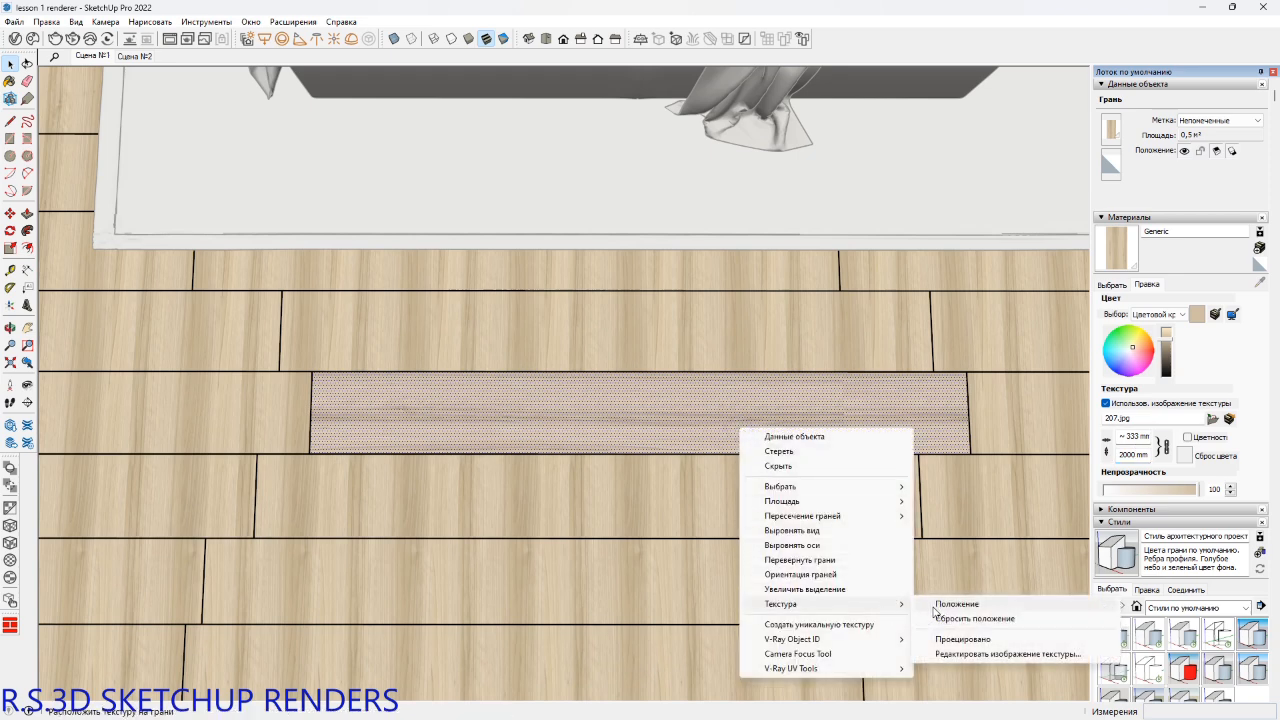
left_click(934, 606)
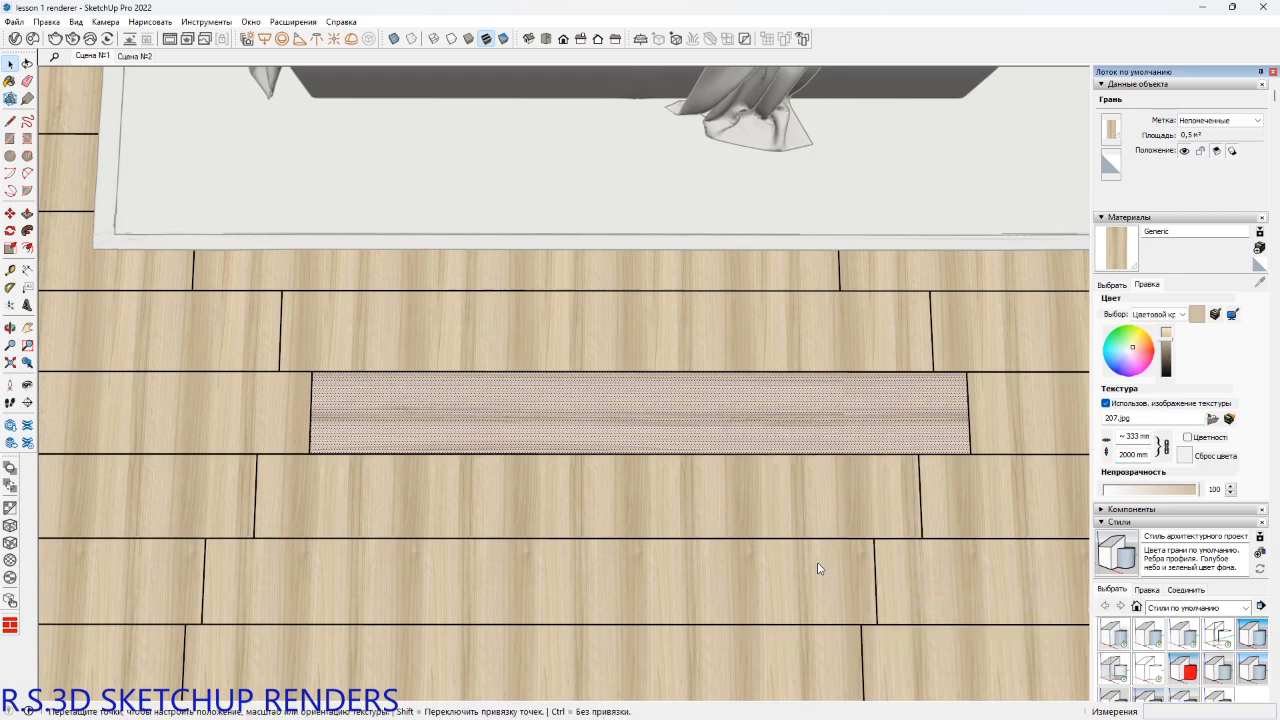
left_click_drag(779, 412, 886, 428)
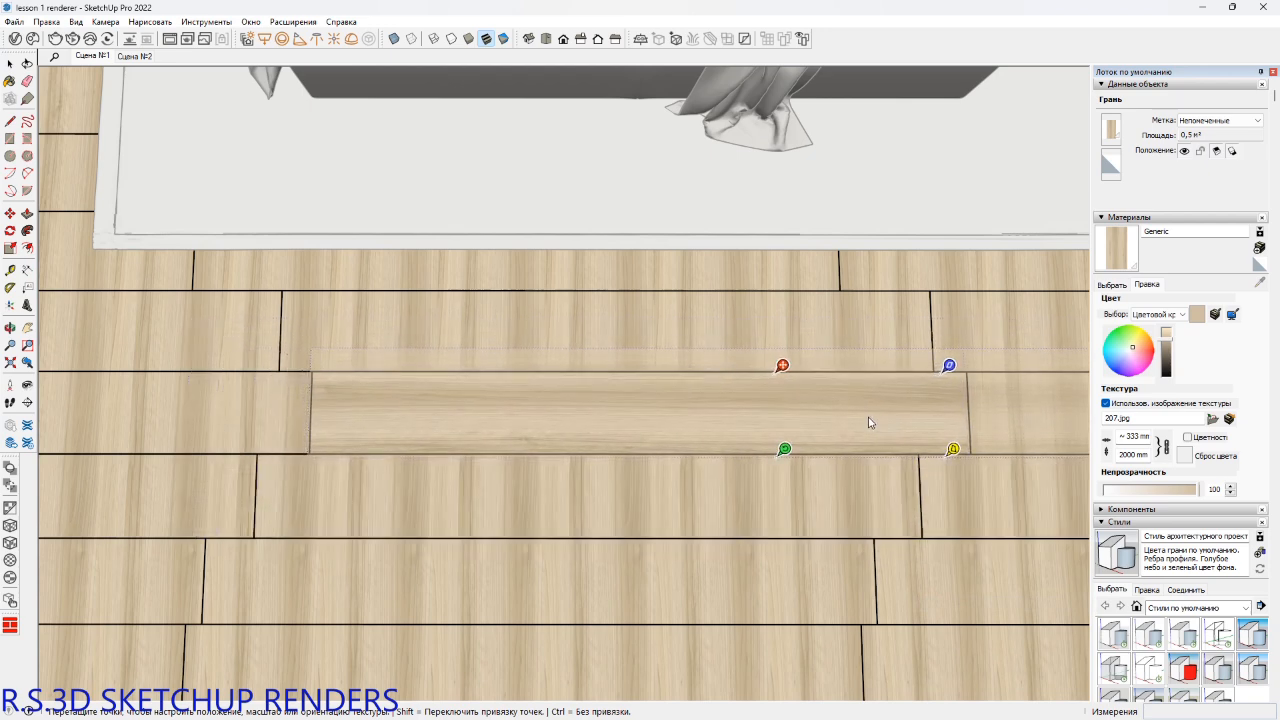
right_click(869, 423)
left_click(895, 429)
Sample the plank's aligned wood texture and paint it onto all matching planks and the remaining plank with crosswise grain.
middle_click_drag(611, 440, 611, 440)
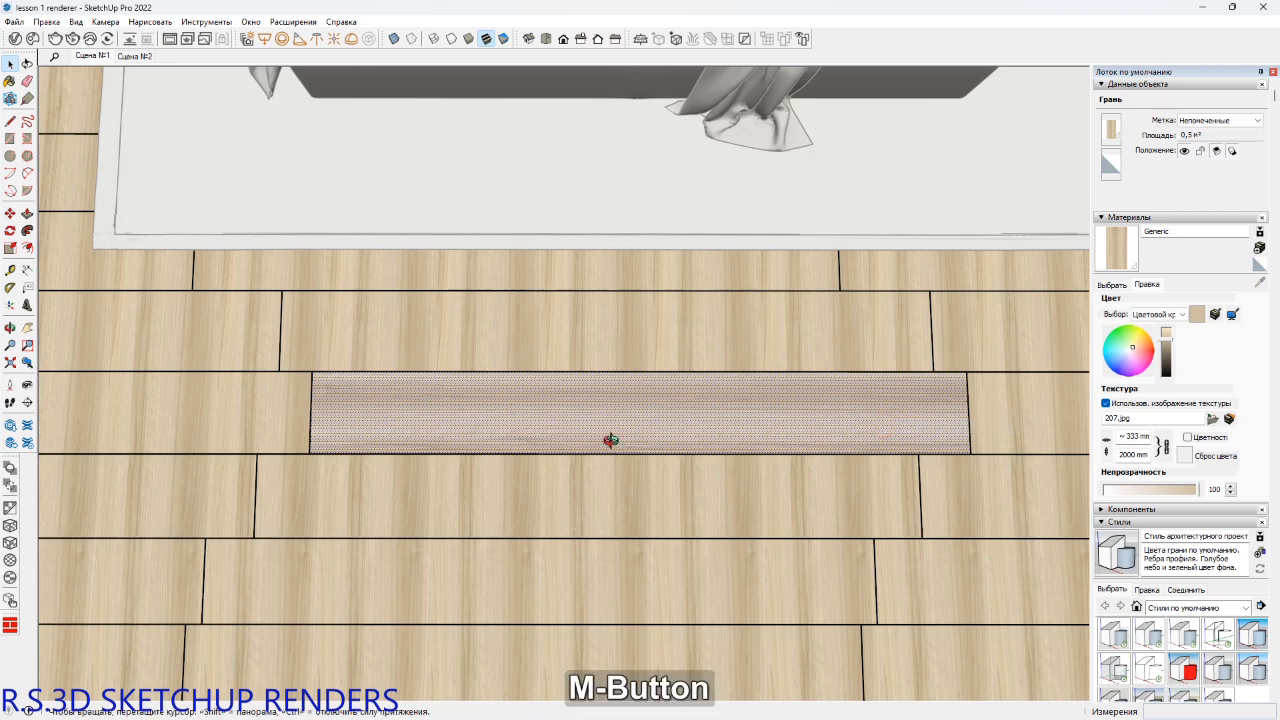
key("b")
key("super")
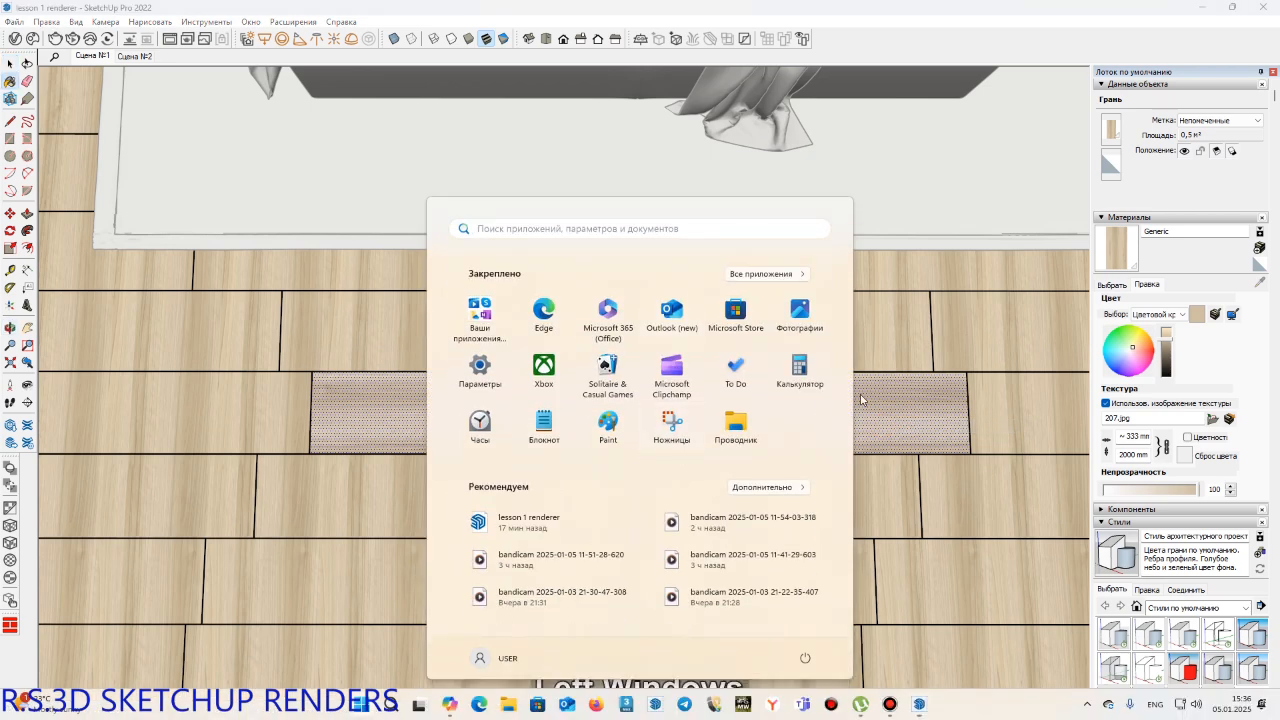
middle_click(888, 401)
key("alt")
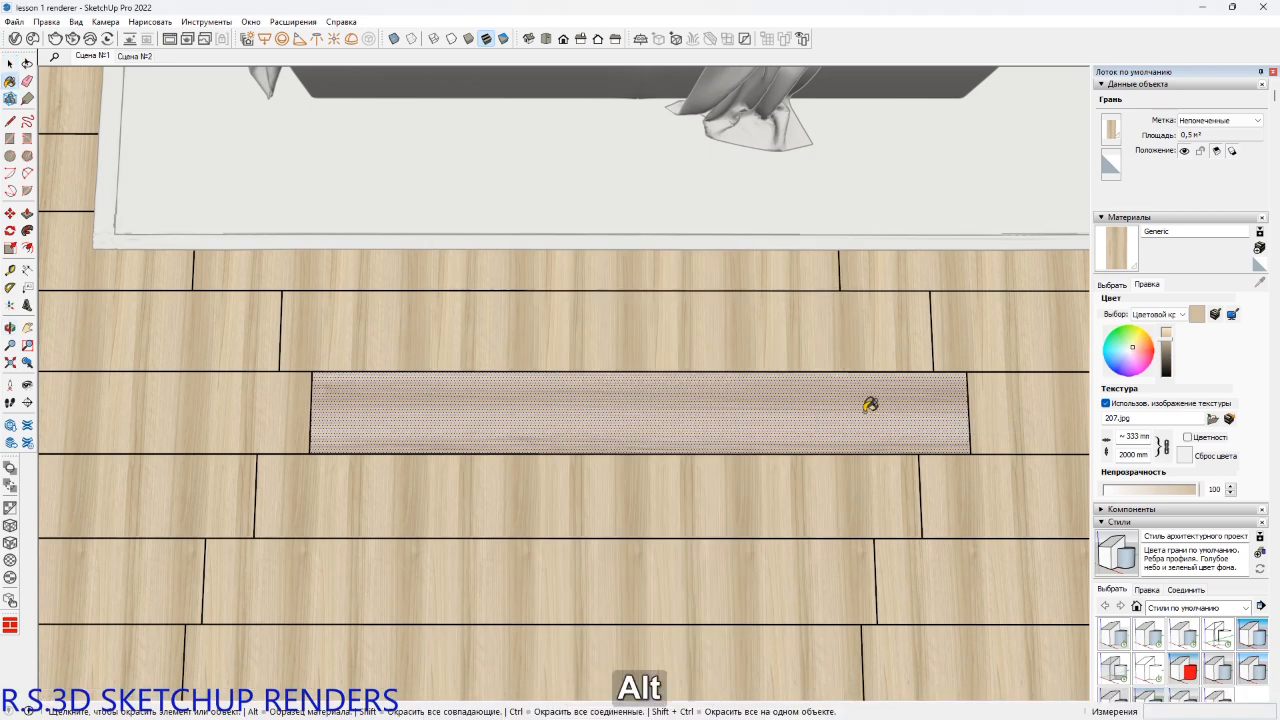
middle_click_drag(807, 408, 814, 408)
left_click(820, 402, "alt")
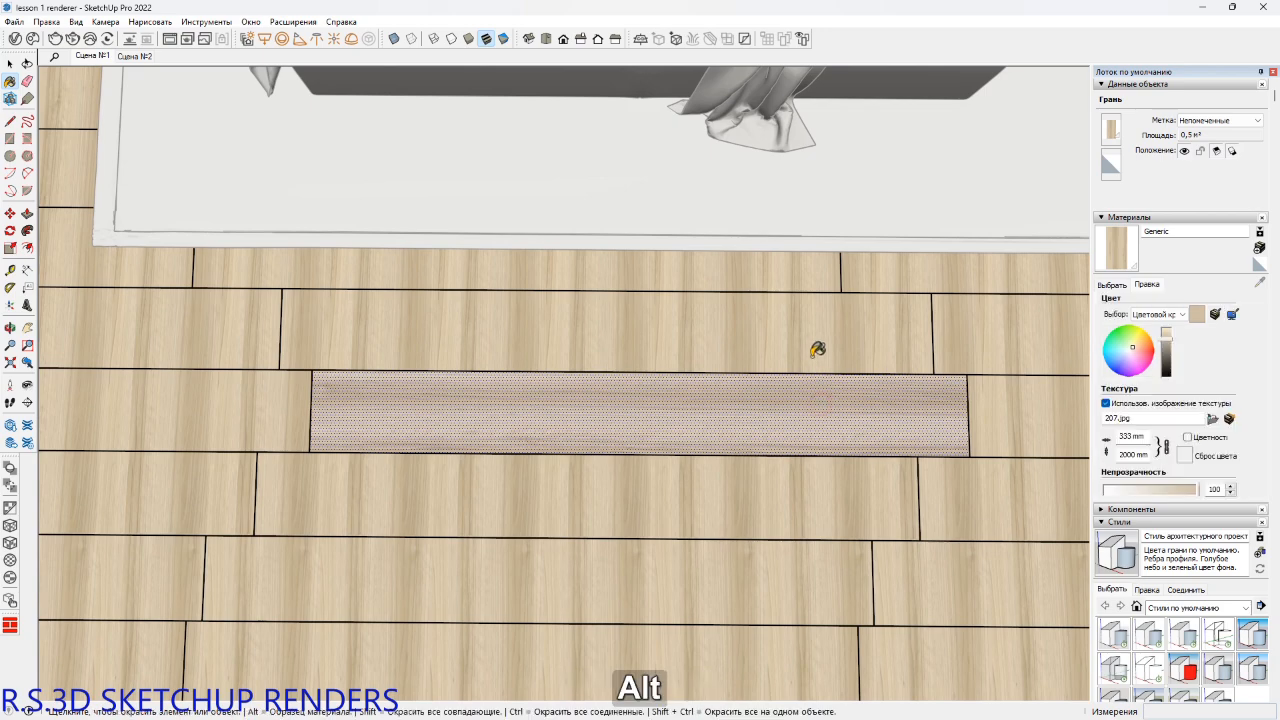
key("shift")
left_click(815, 331, "shift")
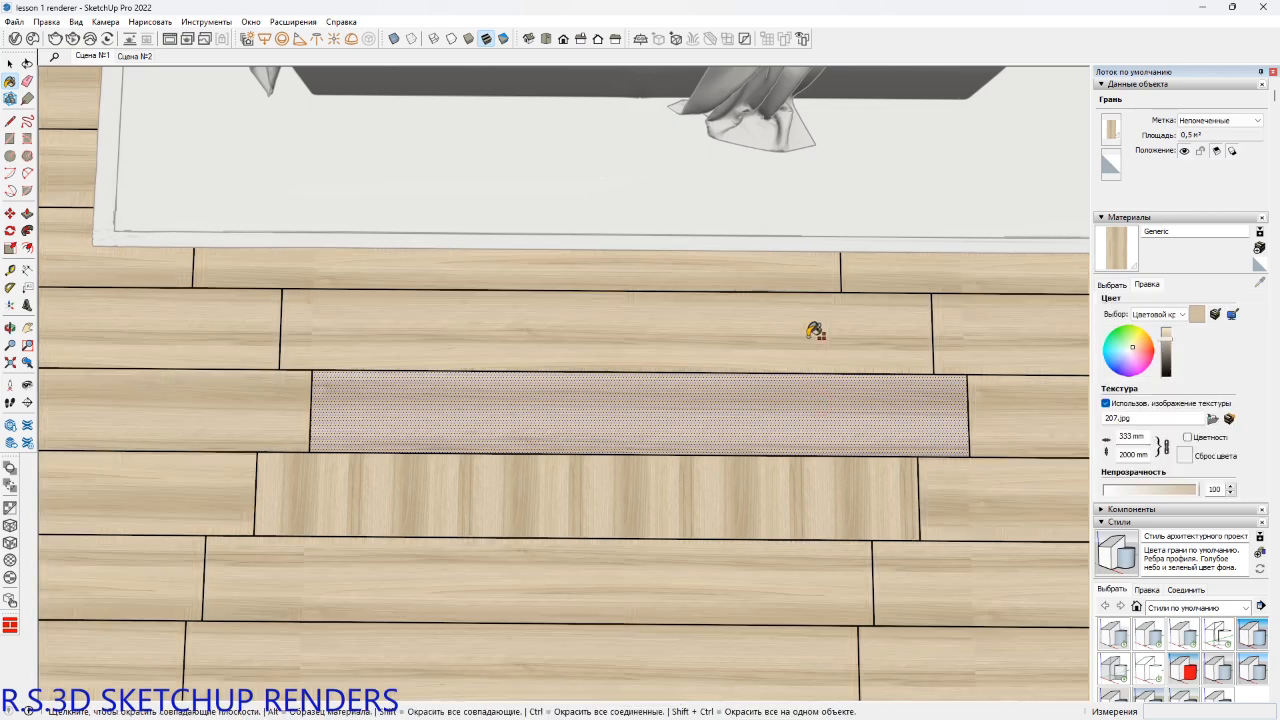
left_click(808, 491, "shift")
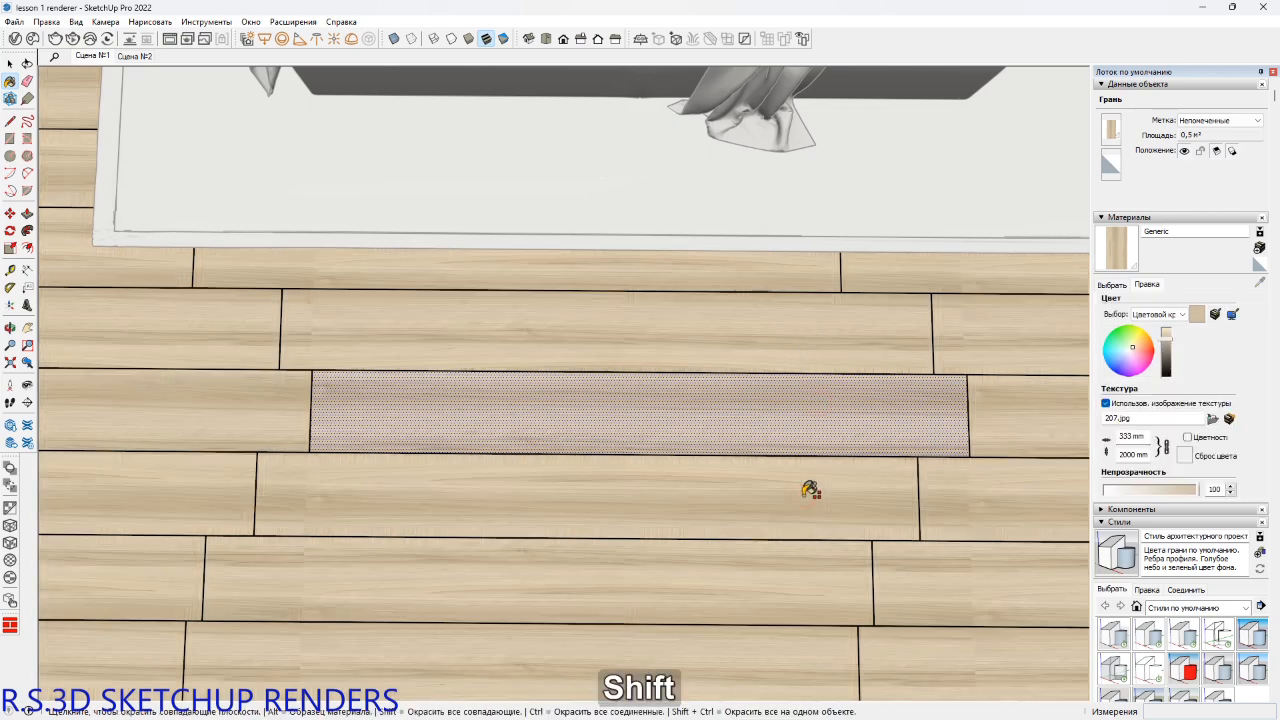
Stop painting, leave editing of the floor group, and return to the whole bedroom model.
scroll(808, 491, "down", 4)
mouse_move(808, 472)
middle_mouse_down("shift")
mouse_move(706, 426)
mouse_move(674, 460)
mouse_move(674, 443)
middle_mouse_up("shift")
key("space")
left_click(670, 441)
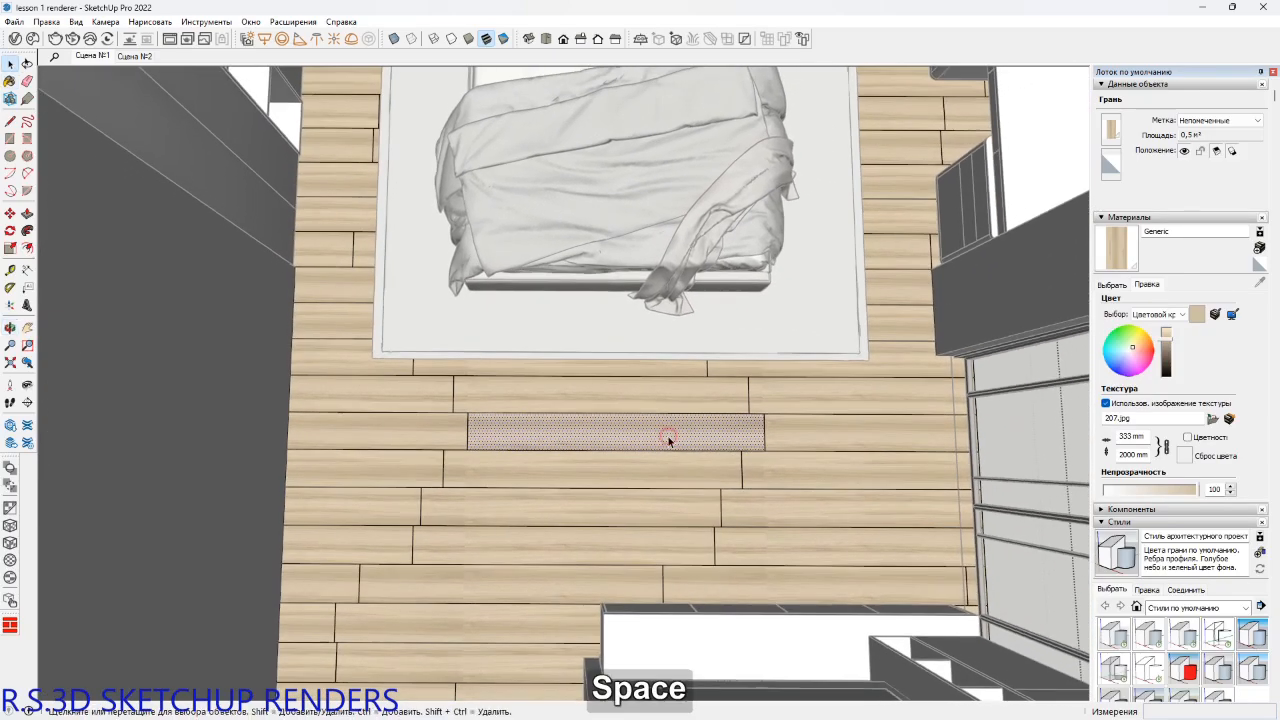
scroll(1018, 422, "down", 2)
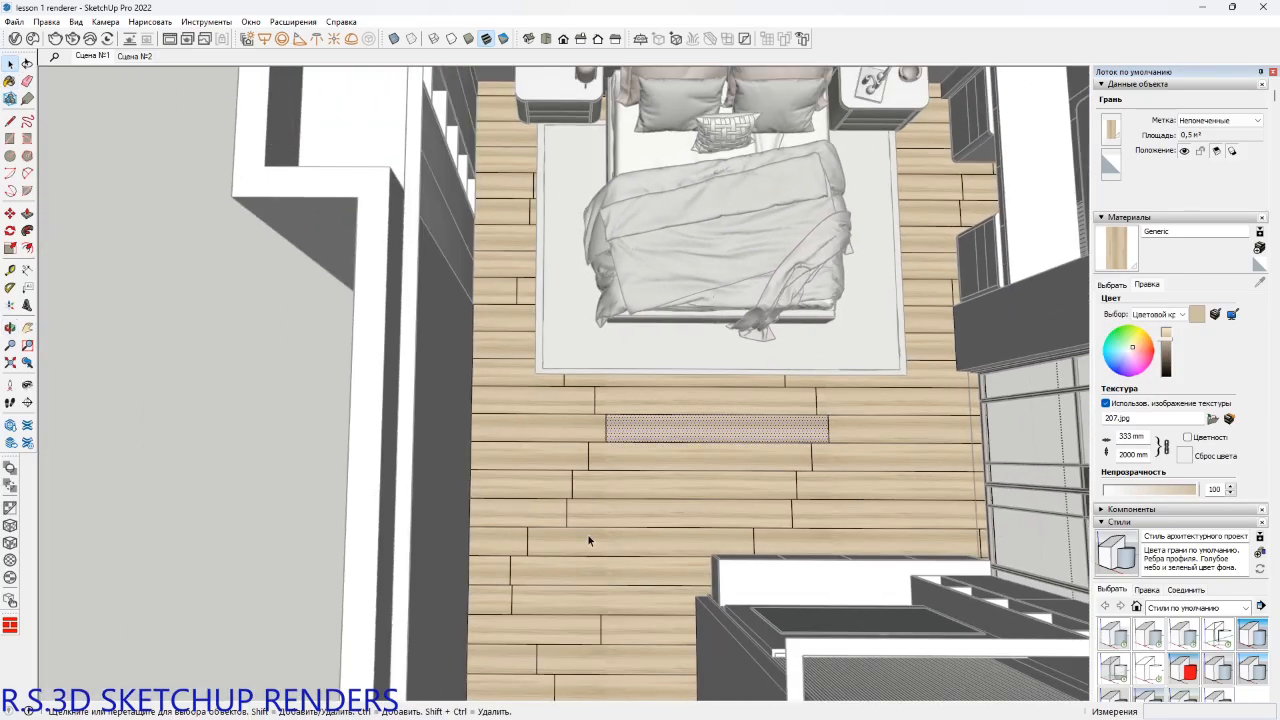
left_click(195, 396)
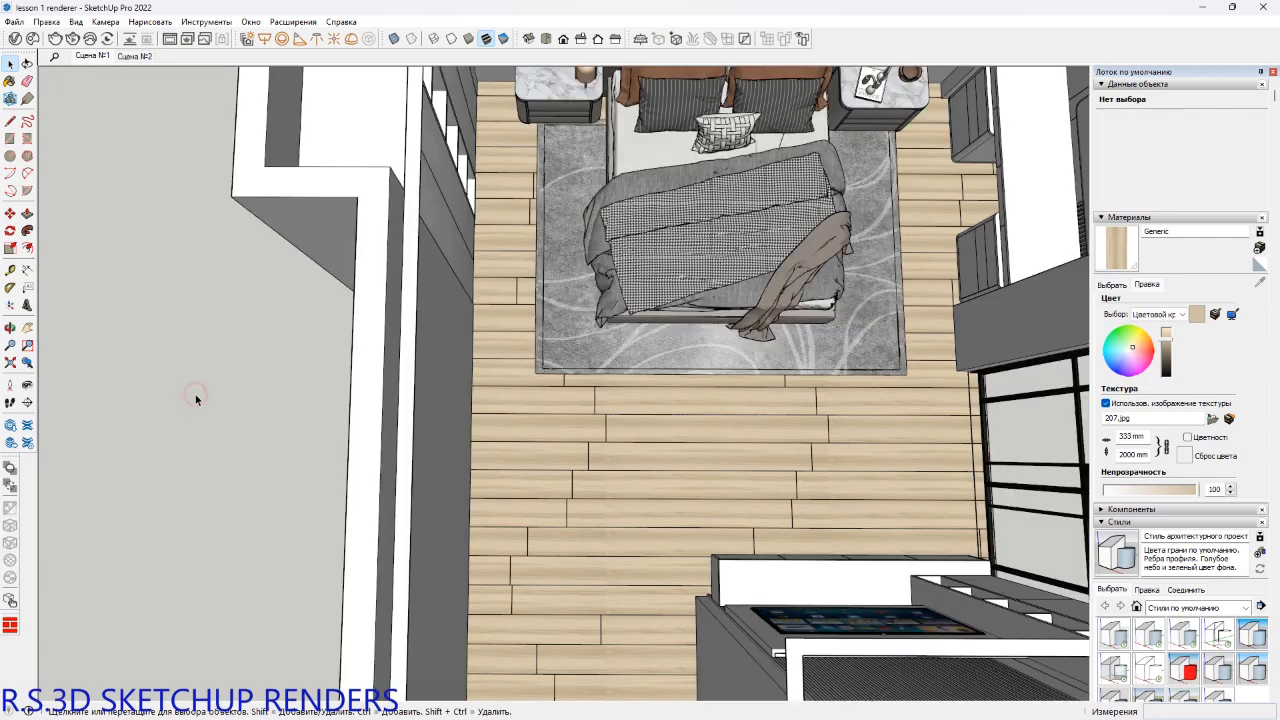
middle_click_drag(355, 477, 424, 376, "shift")
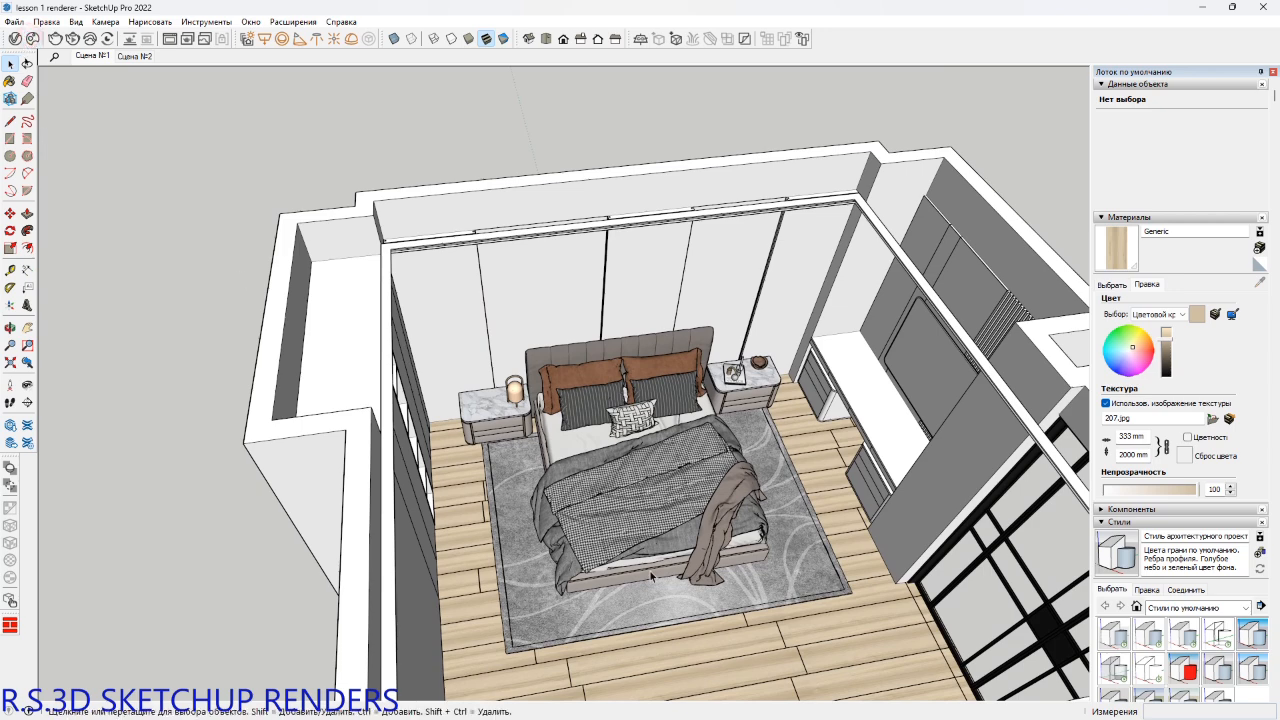
Open the Chaos Cosmos Browser and show the Stone category of its materials.
left_click(32, 38)
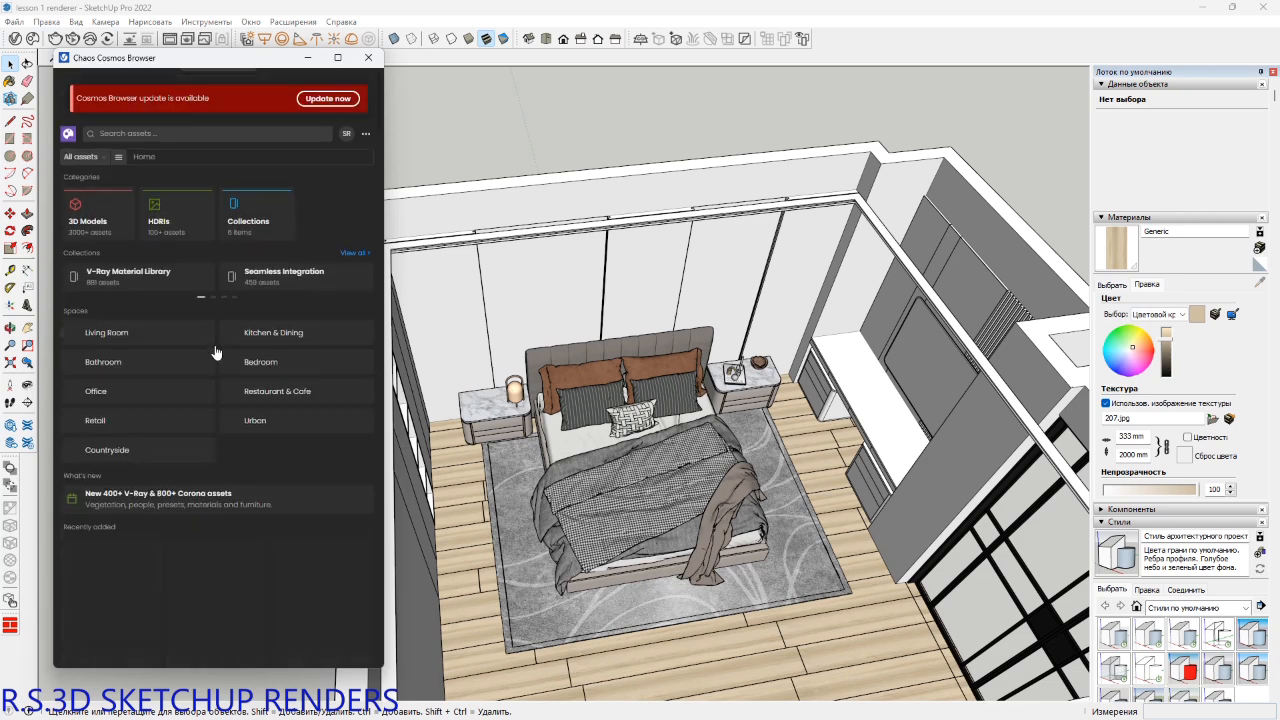
left_click(166, 218)
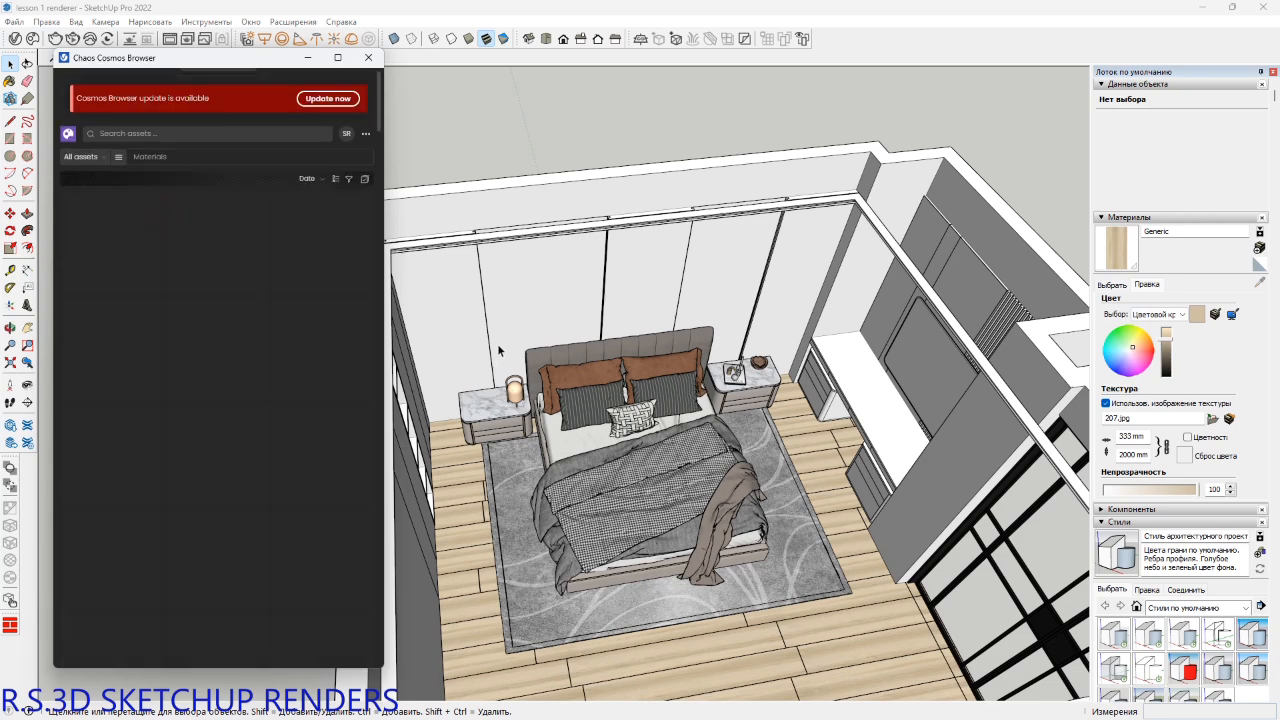
left_click(118, 157)
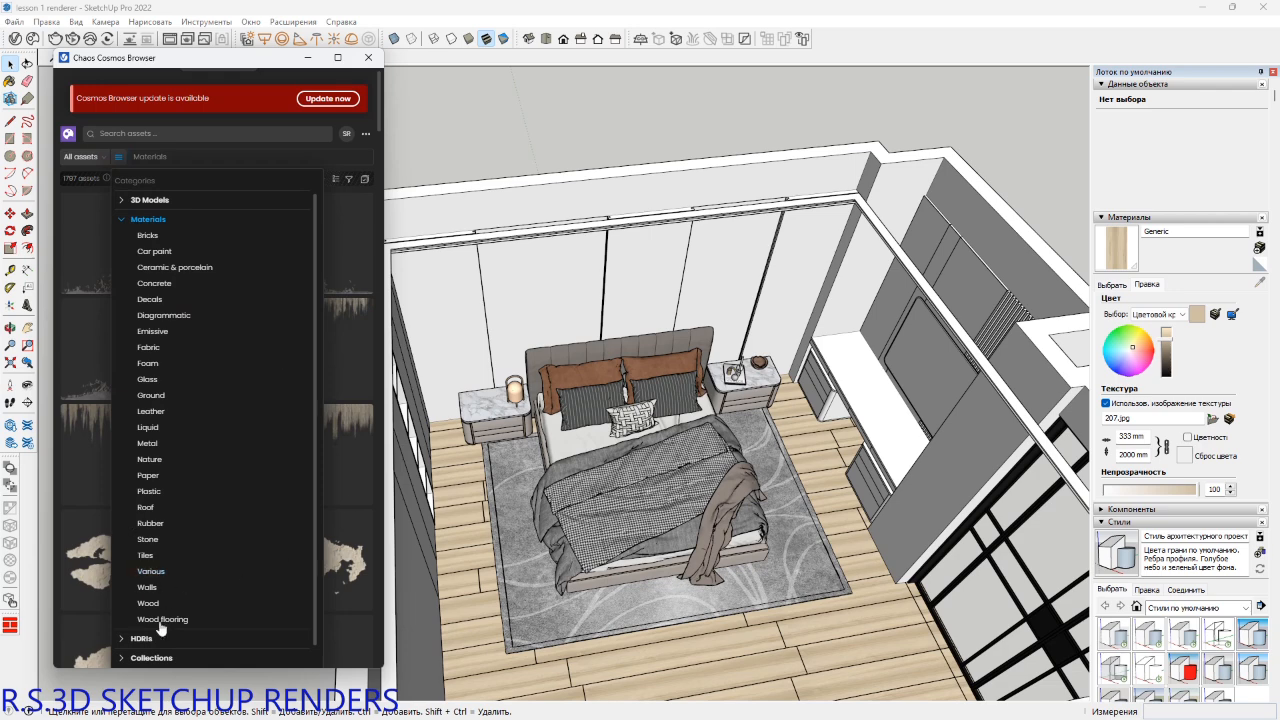
left_click(149, 539)
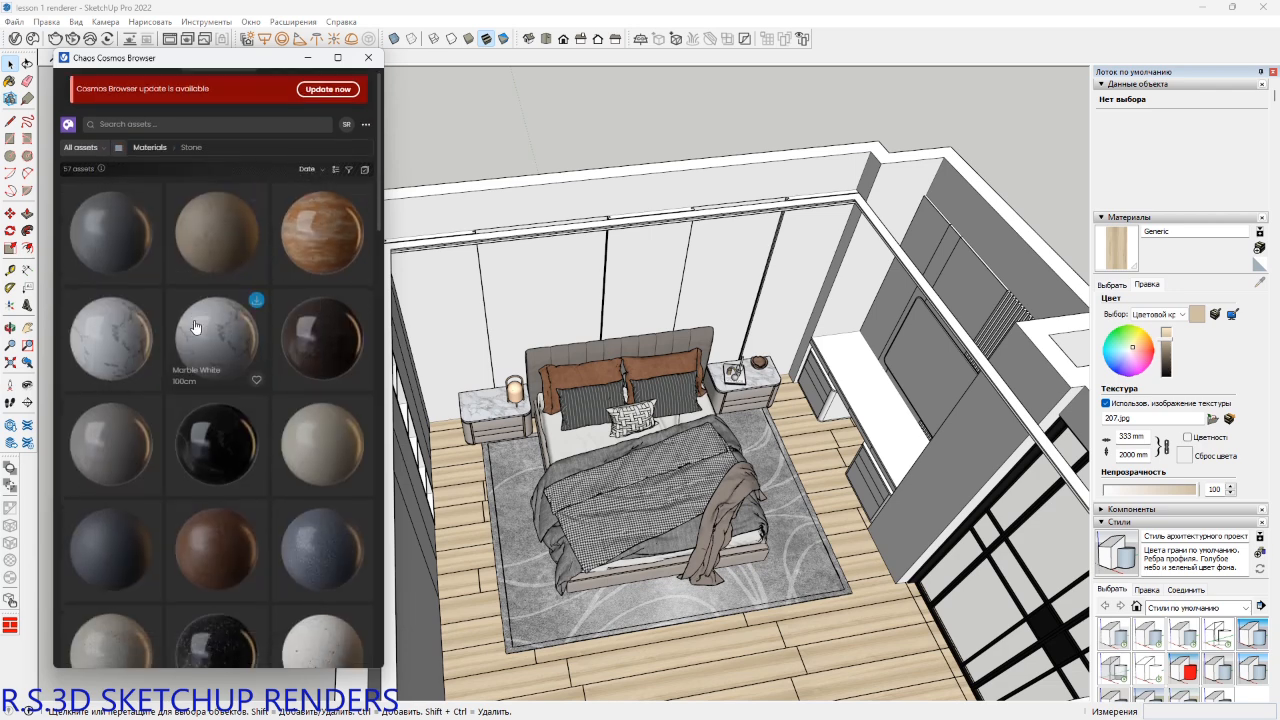
Find the Marble White 23-43 150cm stone material, import it into the scene, and make it the current material.
scroll(200, 320, "down", 2)
scroll(195, 327, "down", 5)
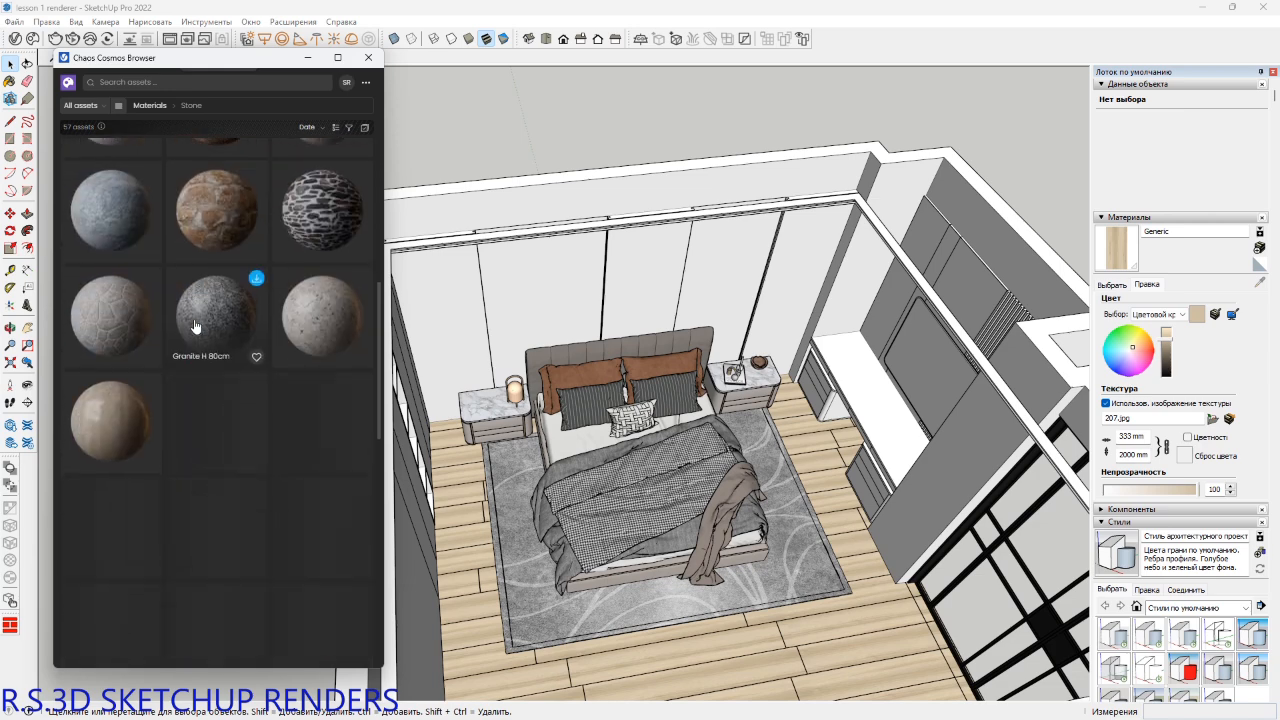
scroll(205, 342, "down", 5)
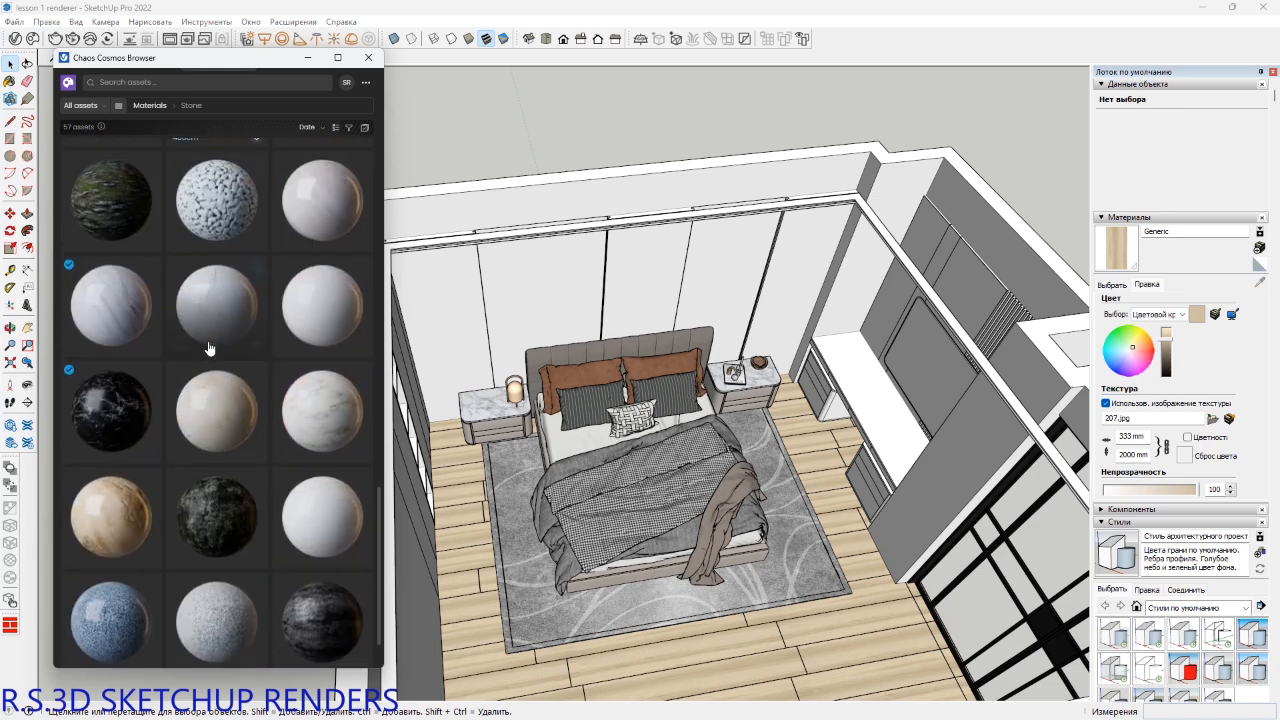
scroll(210, 348, "down", 2)
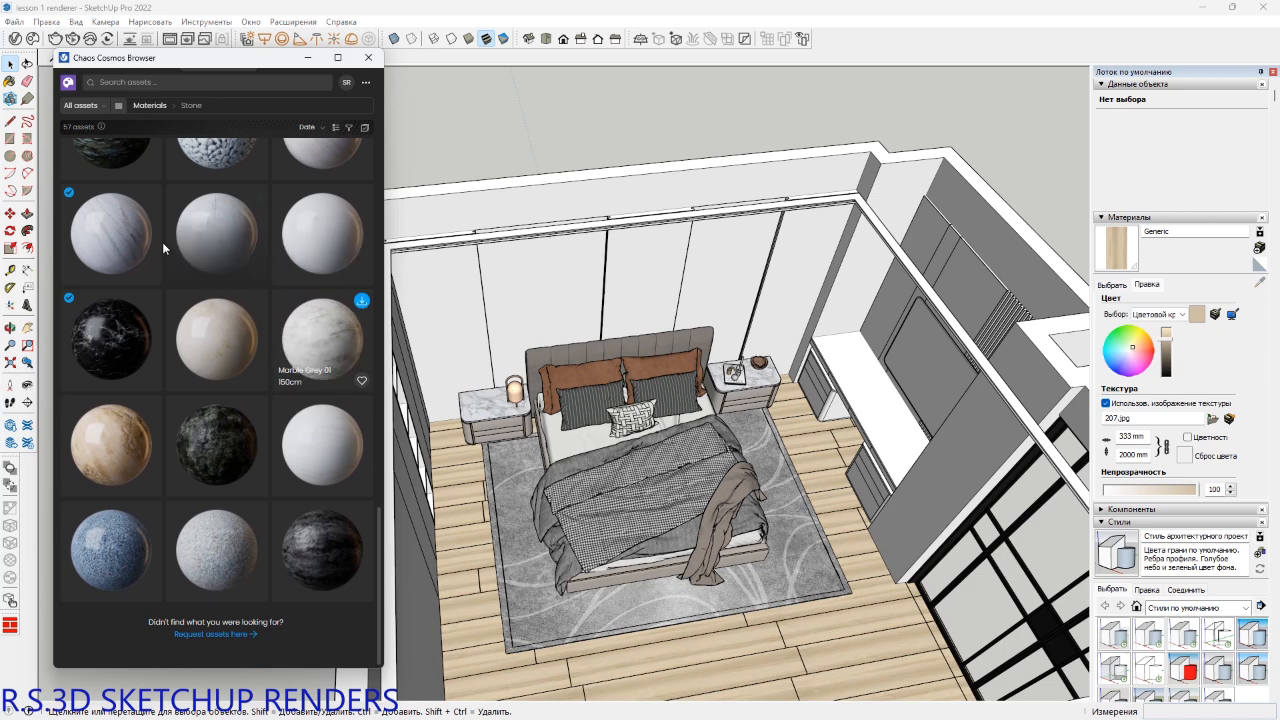
left_click(135, 197)
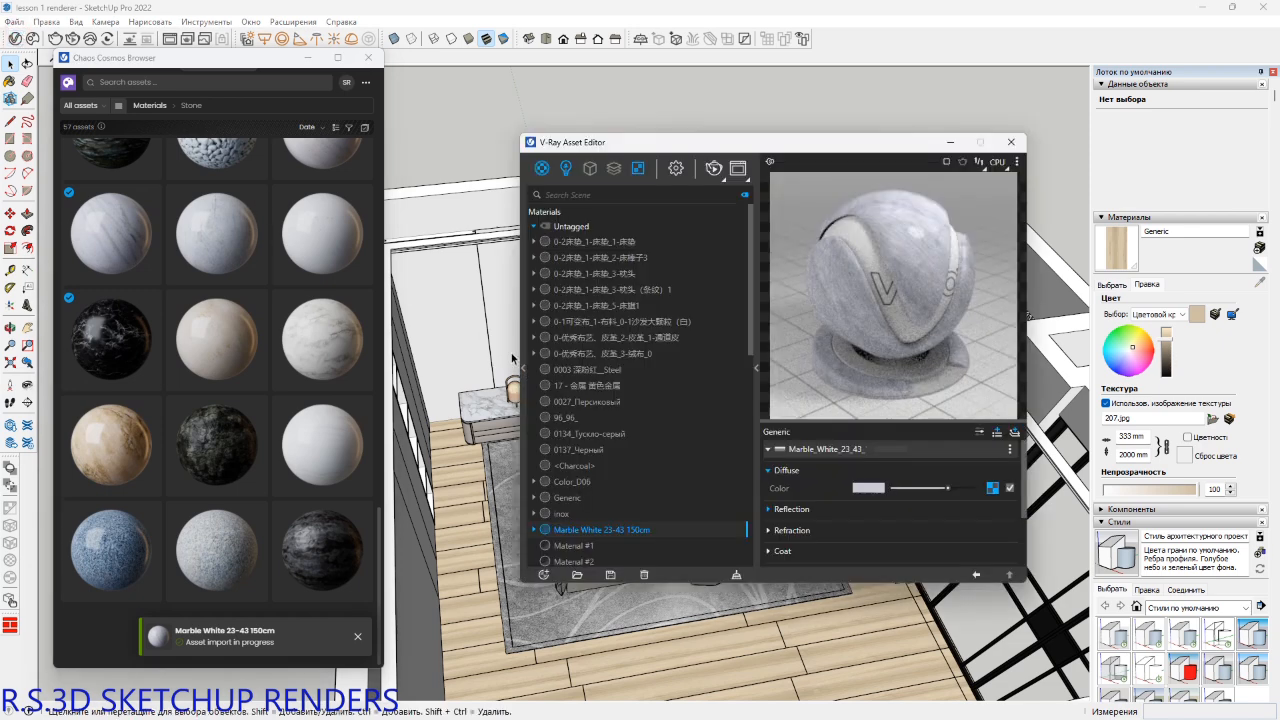
left_click(568, 532)
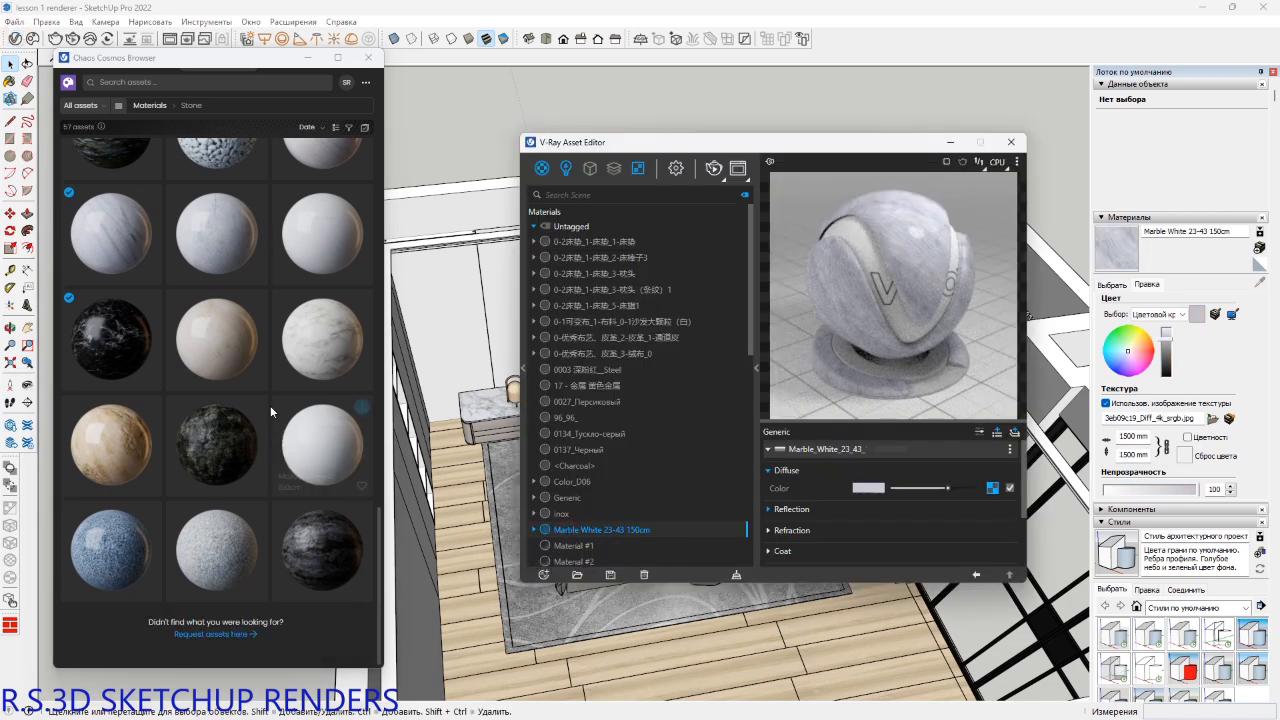
Download the stone materials Marble Grey 01, Marble Beige 23-86 and Marble Beige 01 150cm, and import Marble Grey 01 into the scene.
scroll(258, 420, "up", 2)
scroll(260, 431, "up", 1)
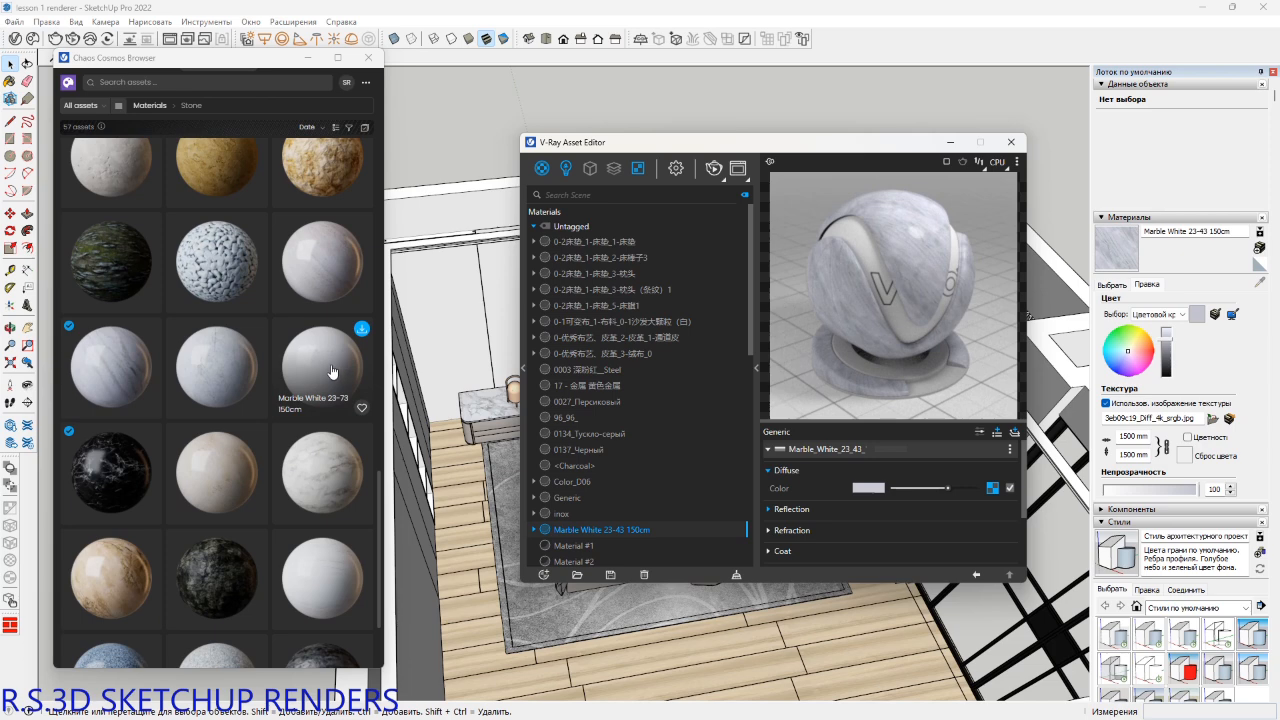
scroll(332, 372, "up", 10)
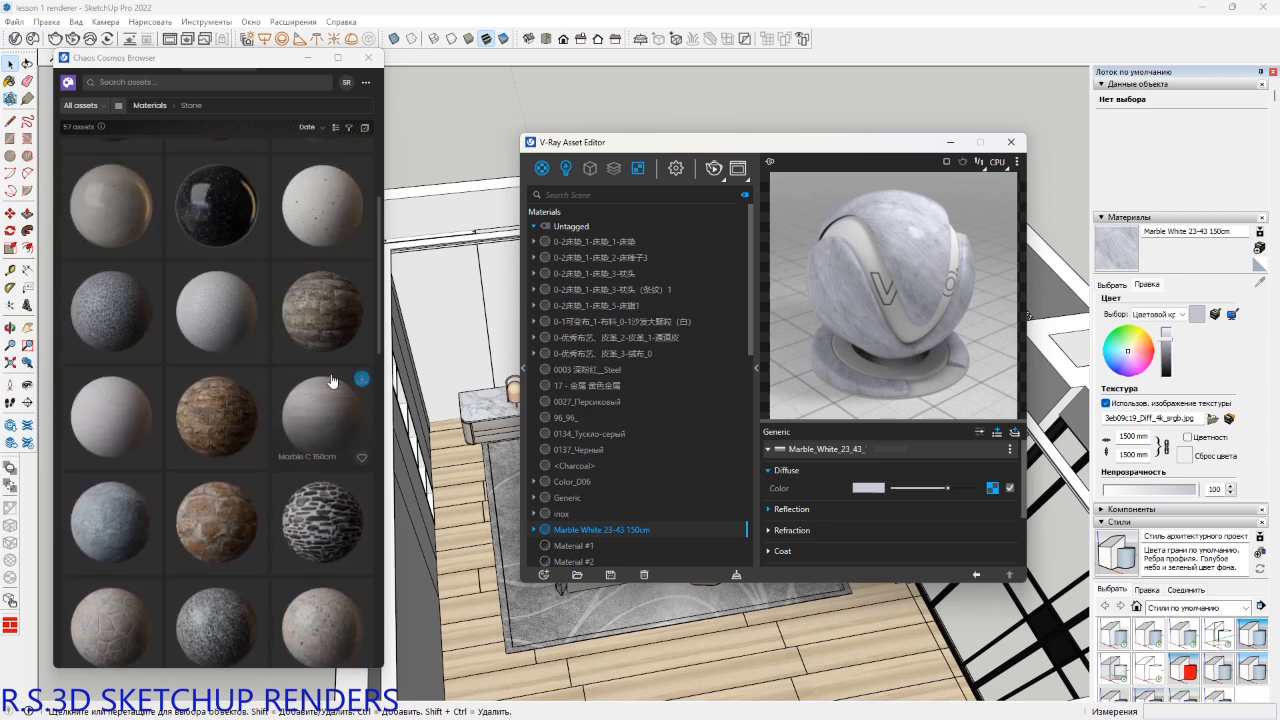
scroll(332, 381, "up", 5)
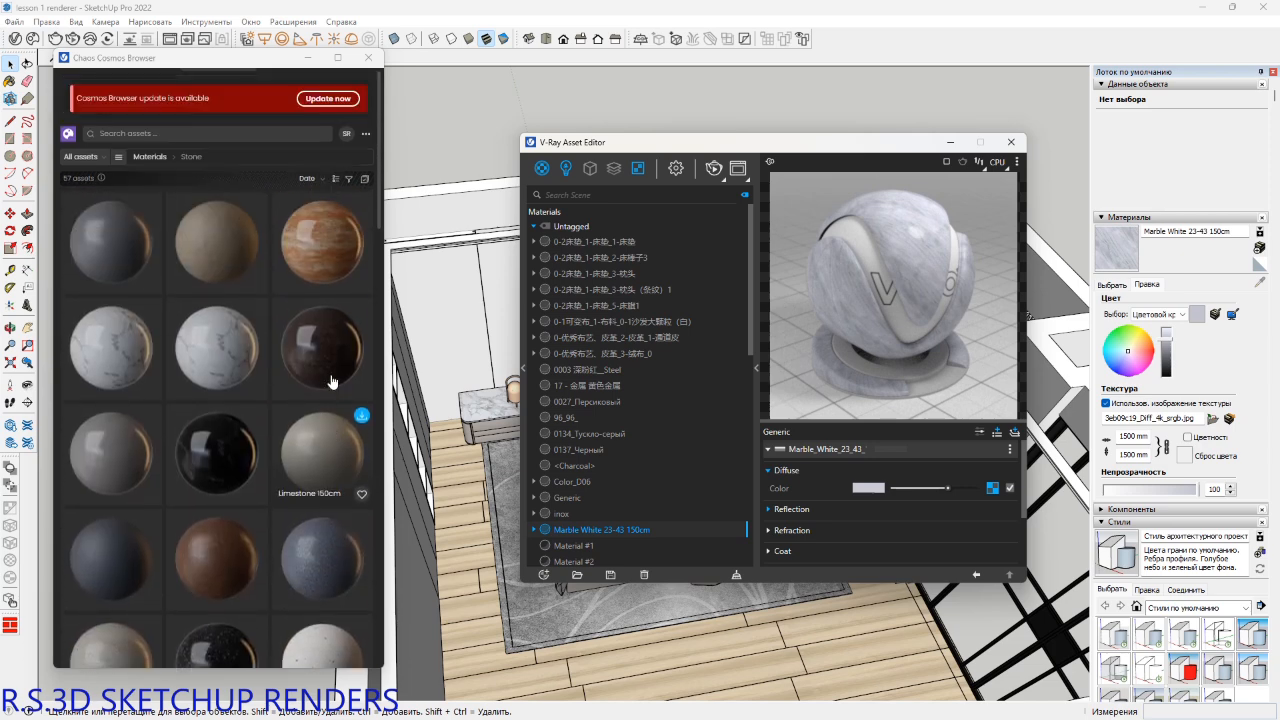
scroll(332, 381, "down", 15)
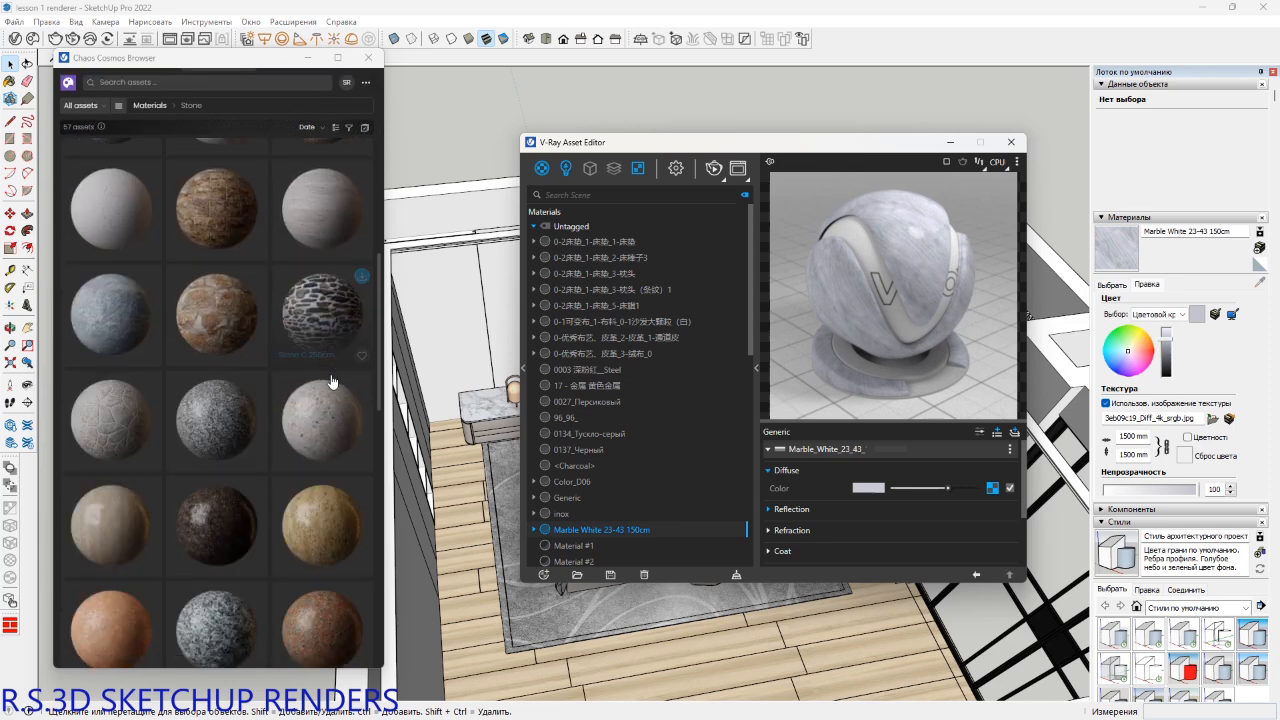
scroll(332, 381, "down", 5)
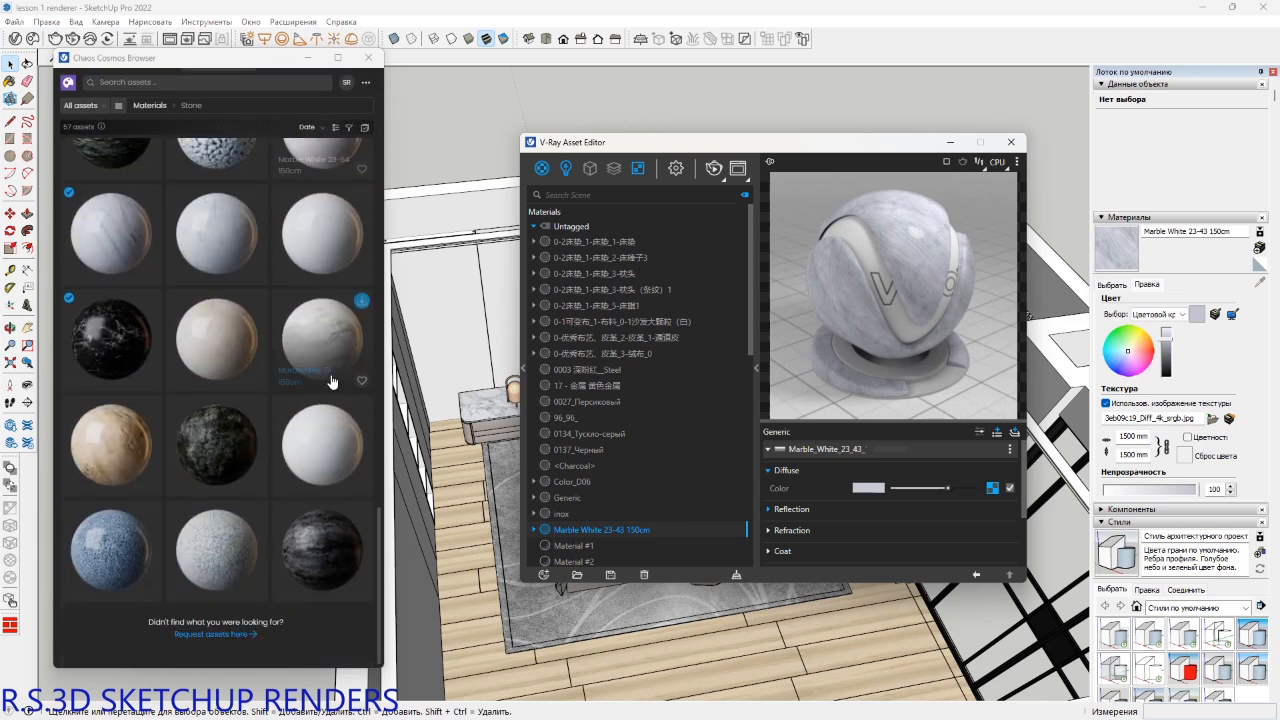
left_click(362, 302)
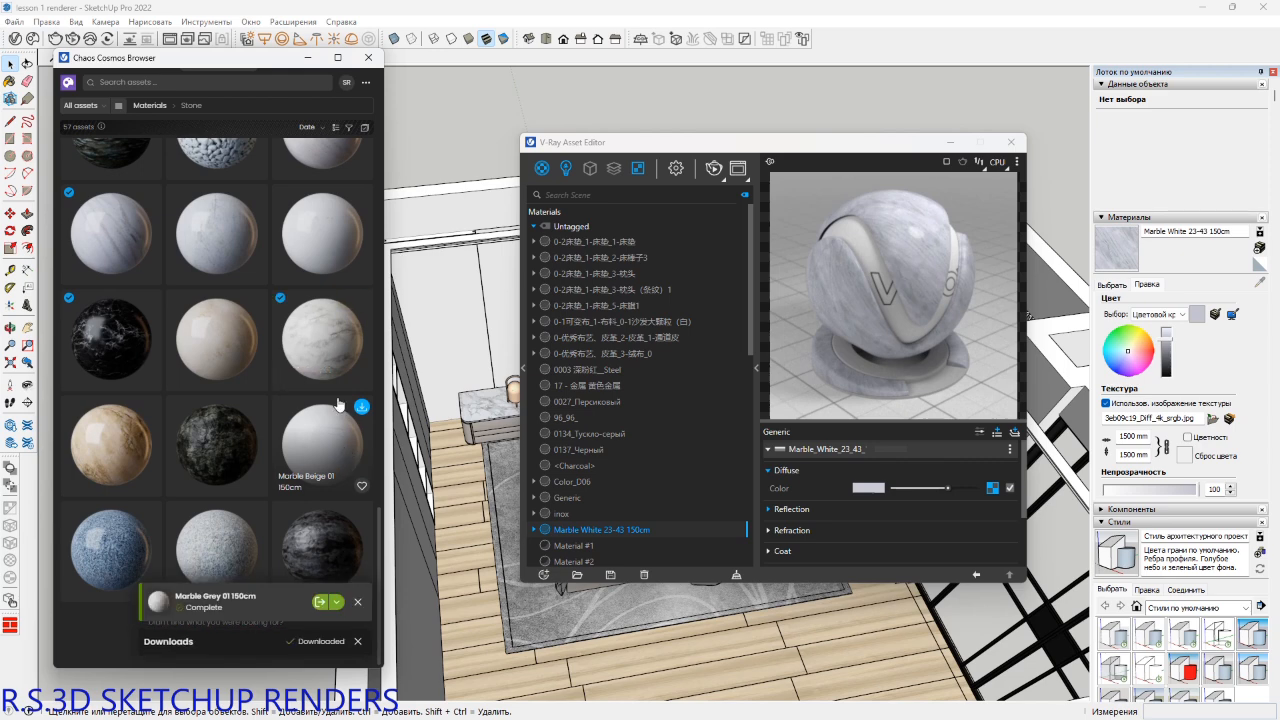
left_click(344, 302)
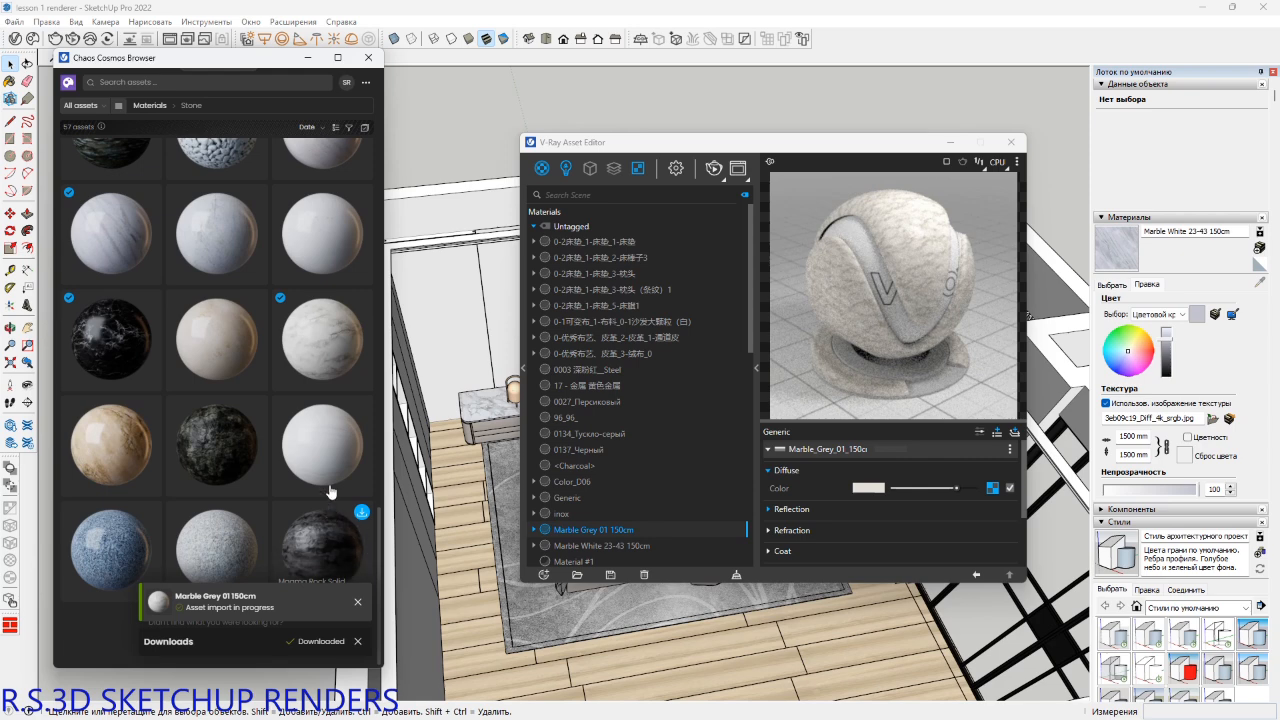
left_click(363, 408)
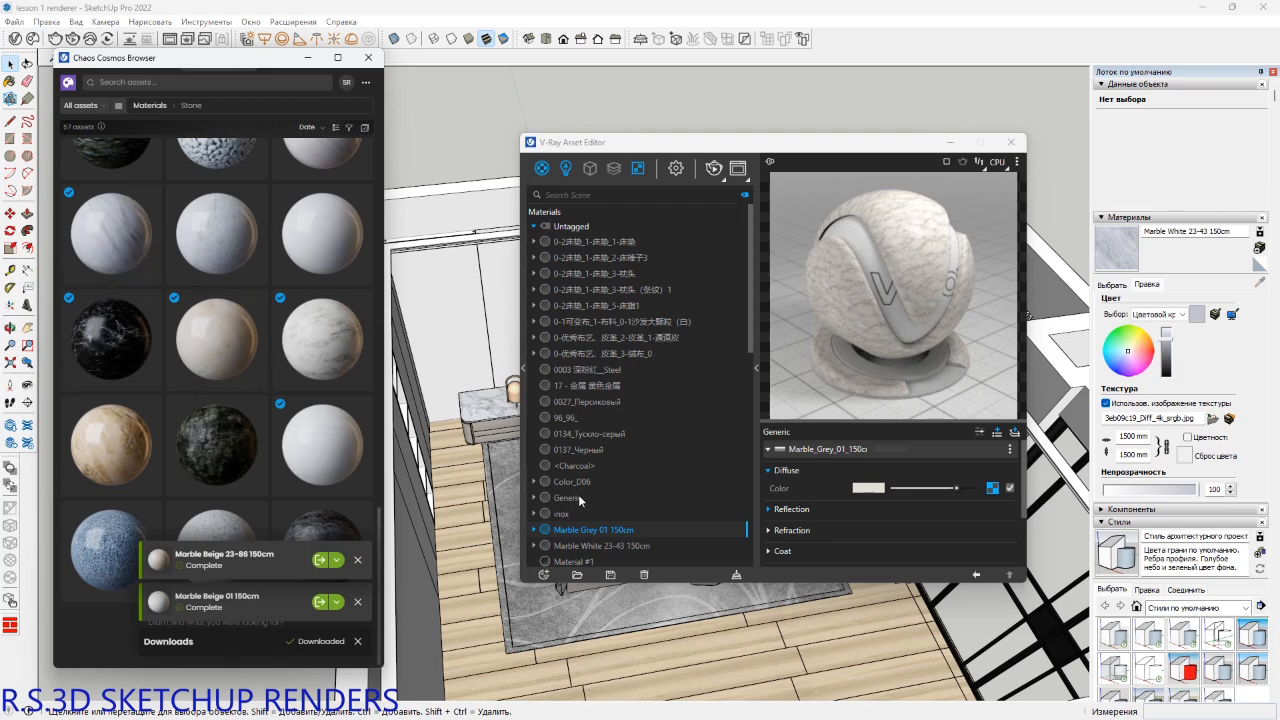
Make Marble White 23-43 150cm current, close the Asset Editor, and paint three alternating wall panels behind the bed with it.
left_click(580, 545)
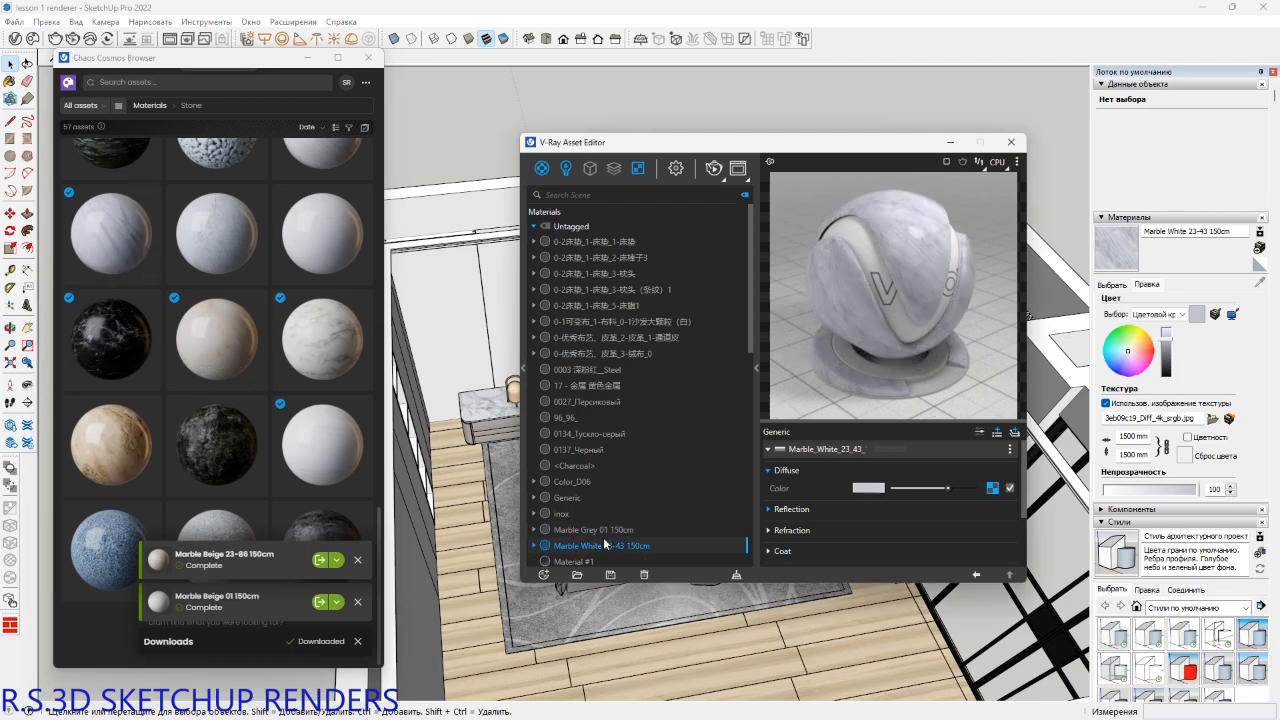
left_click(1013, 148)
key("b")
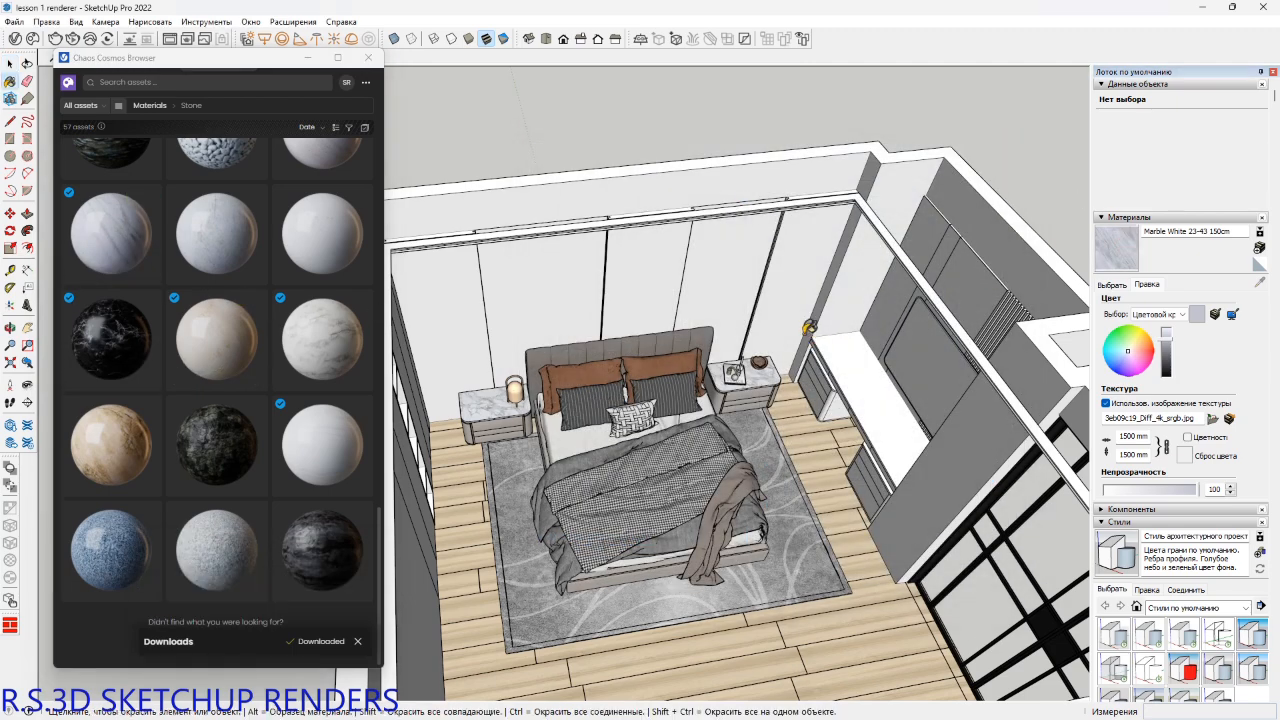
middle_click_drag(793, 279, 805, 269)
left_click(805, 269)
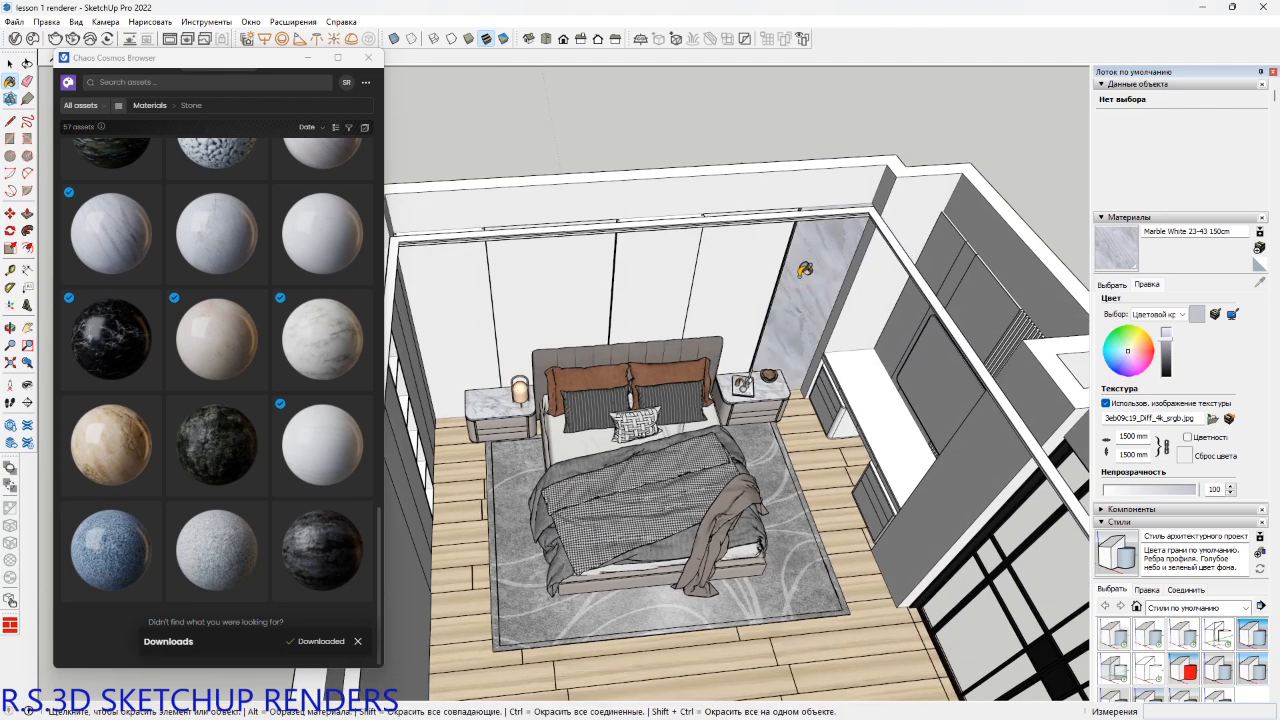
left_click(680, 268)
left_click(480, 285)
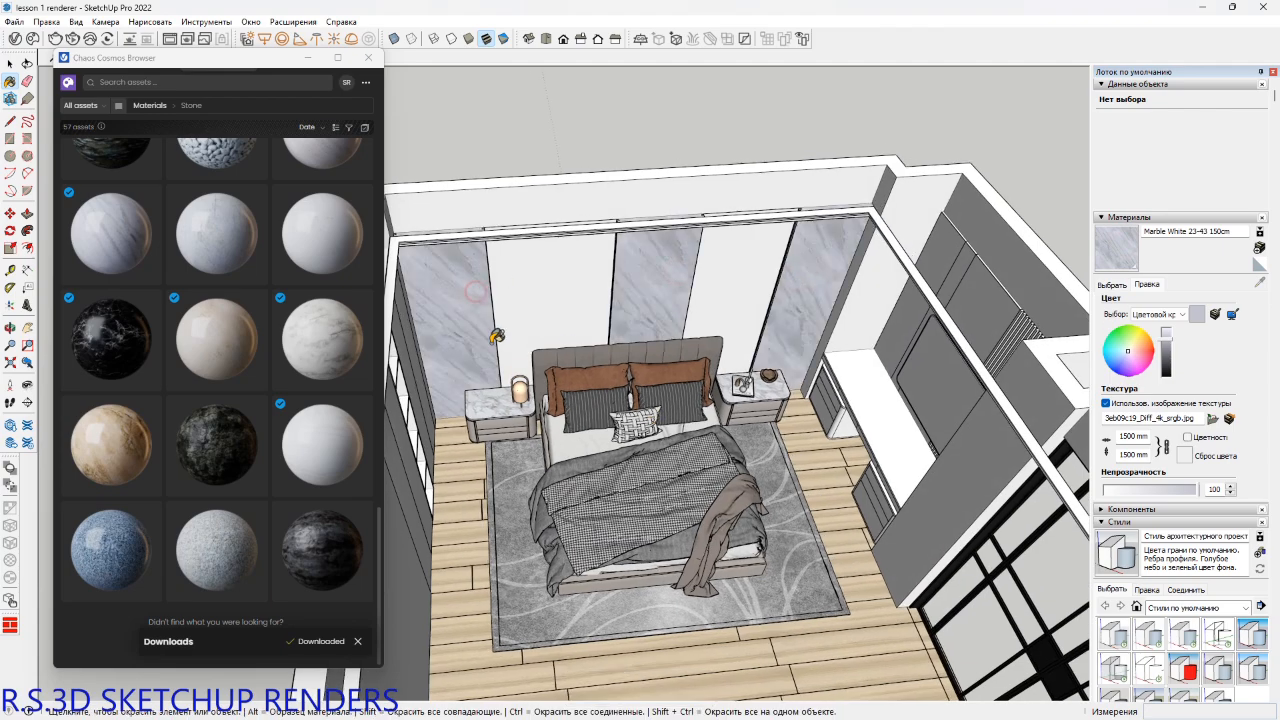
Group the geometry of the backing panel behind the TV and paint the group with Marble White 23-43 150cm.
mouse_move(425, 264)
middle_mouse_down("shift")
mouse_move(454, 379)
mouse_move(877, 489)
mouse_move(1086, 440)
mouse_move(931, 491)
mouse_move(966, 429)
mouse_move(966, 445)
middle_mouse_up("shift")
key("space")
scroll(718, 372, "up", 3)
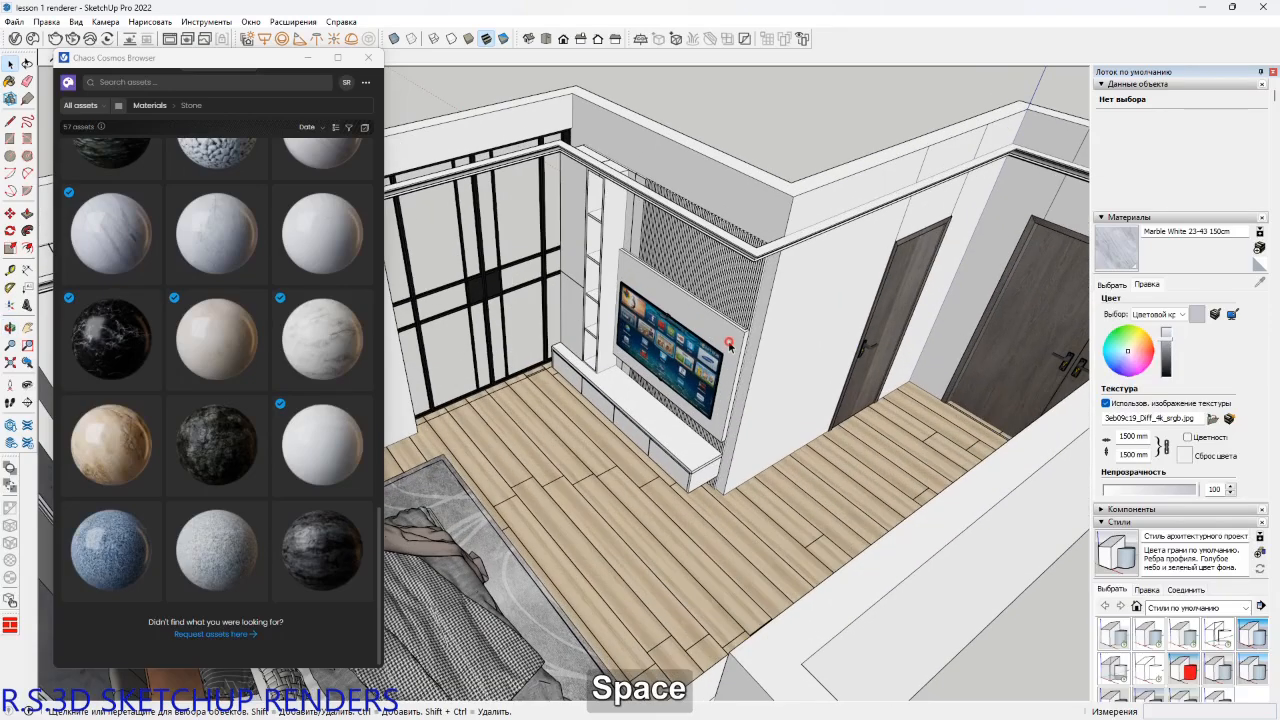
triple_click(730, 347)
key("ctrl+g")
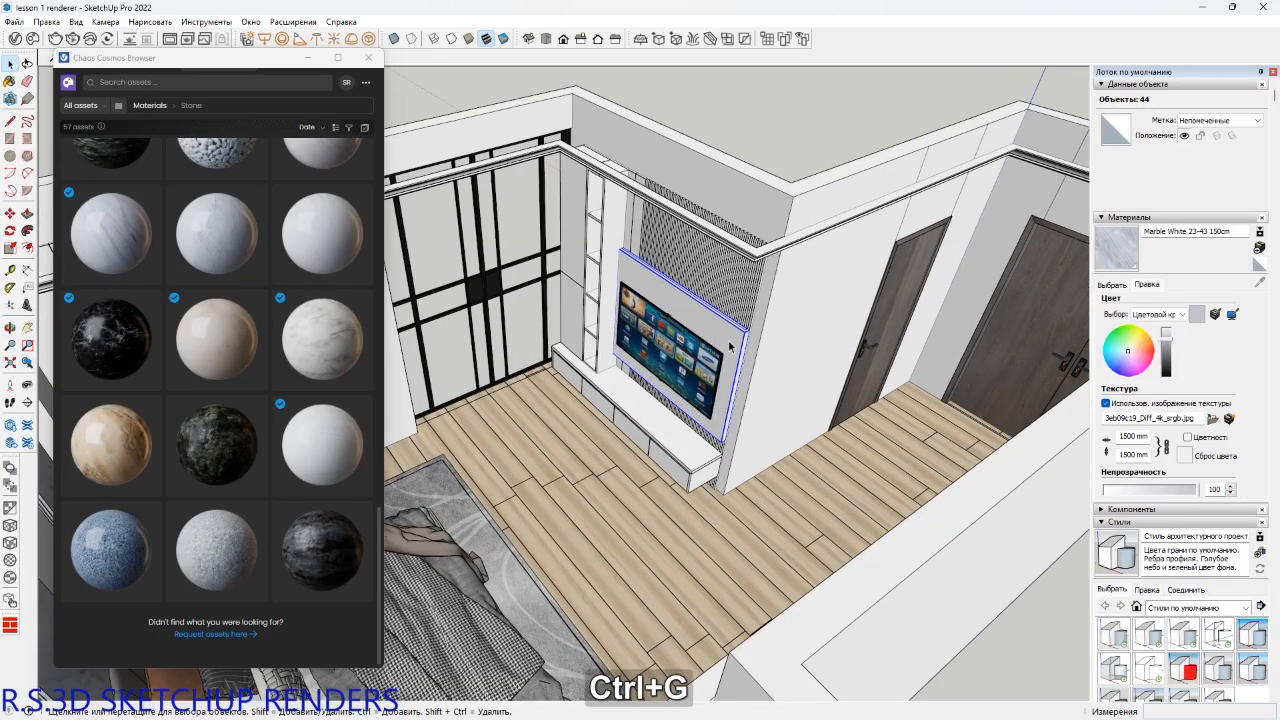
mouse_move(731, 347)
middle_mouse_down()
mouse_move(906, 54)
mouse_move(822, 361)
mouse_move(271, 329)
mouse_move(645, 312)
mouse_move(374, 391)
mouse_move(466, 314)
mouse_move(400, 294)
mouse_move(598, 418)
mouse_move(537, 363)
mouse_move(551, 351)
mouse_move(551, 391)
middle_mouse_up()
key("b")
scroll(738, 323, "up", 6)
scroll(829, 355, "down", 5)
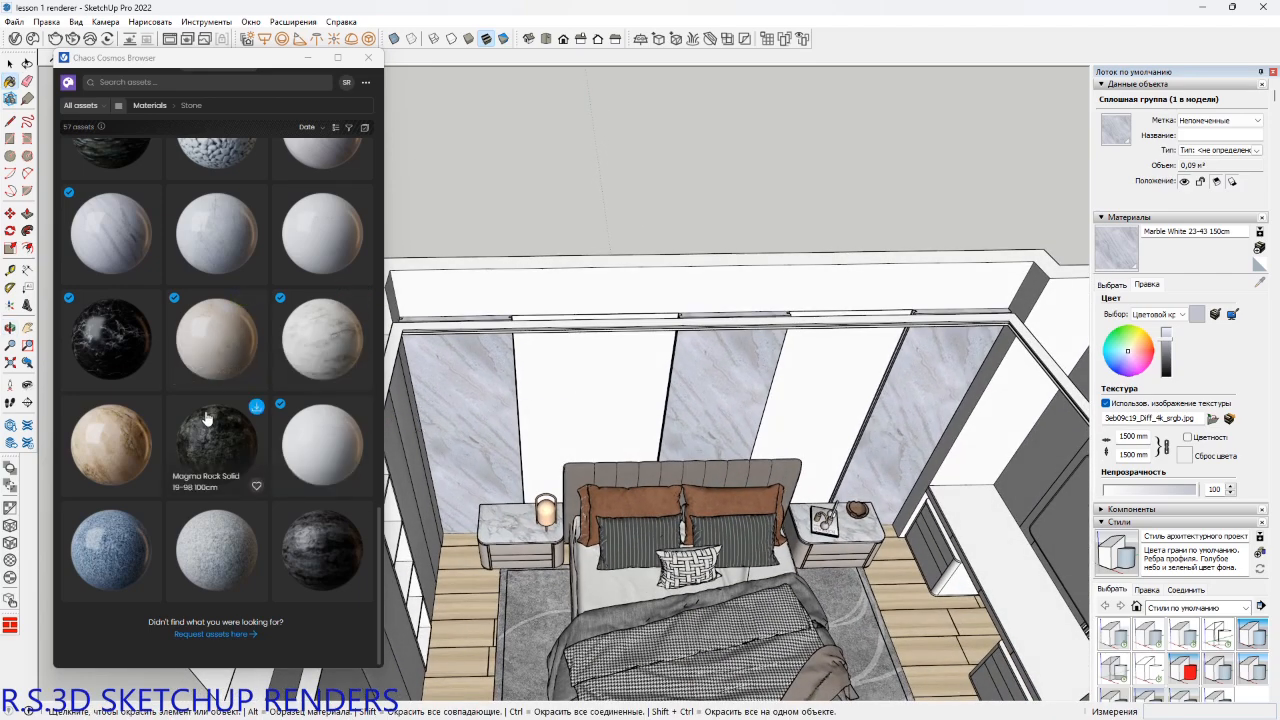
Close the Chaos Cosmos Browser and pick the dark grey 0134_Тускло-серый from the named colours as the current material.
left_click(372, 60)
middle_click_drag(629, 422, 700, 423, "shift")
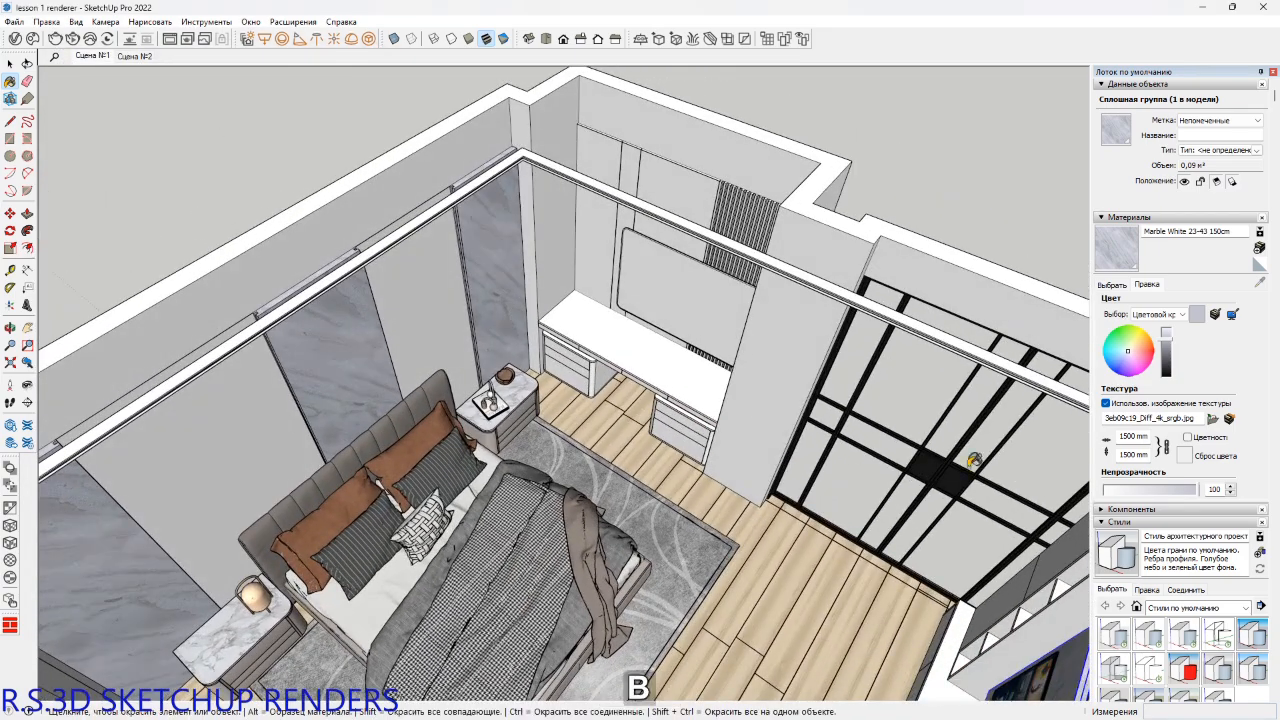
left_click(1126, 287)
scroll(1174, 420, "down", 10)
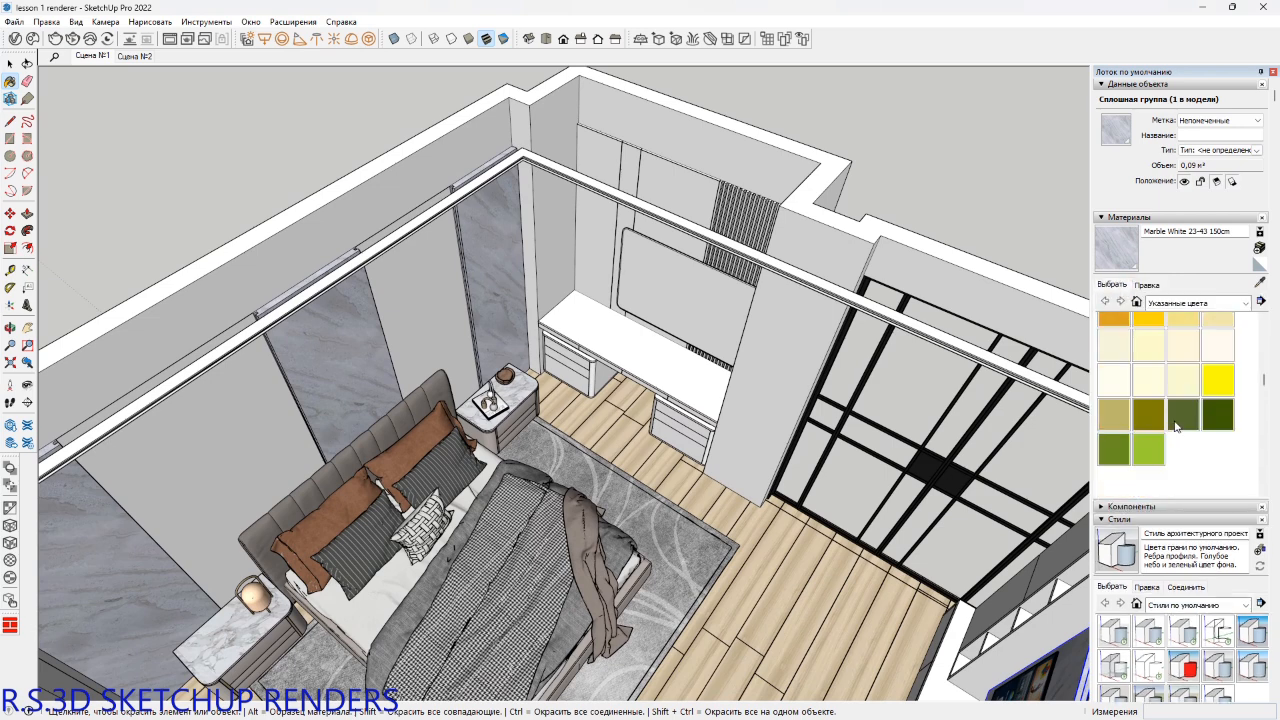
scroll(1176, 426, "down", 3)
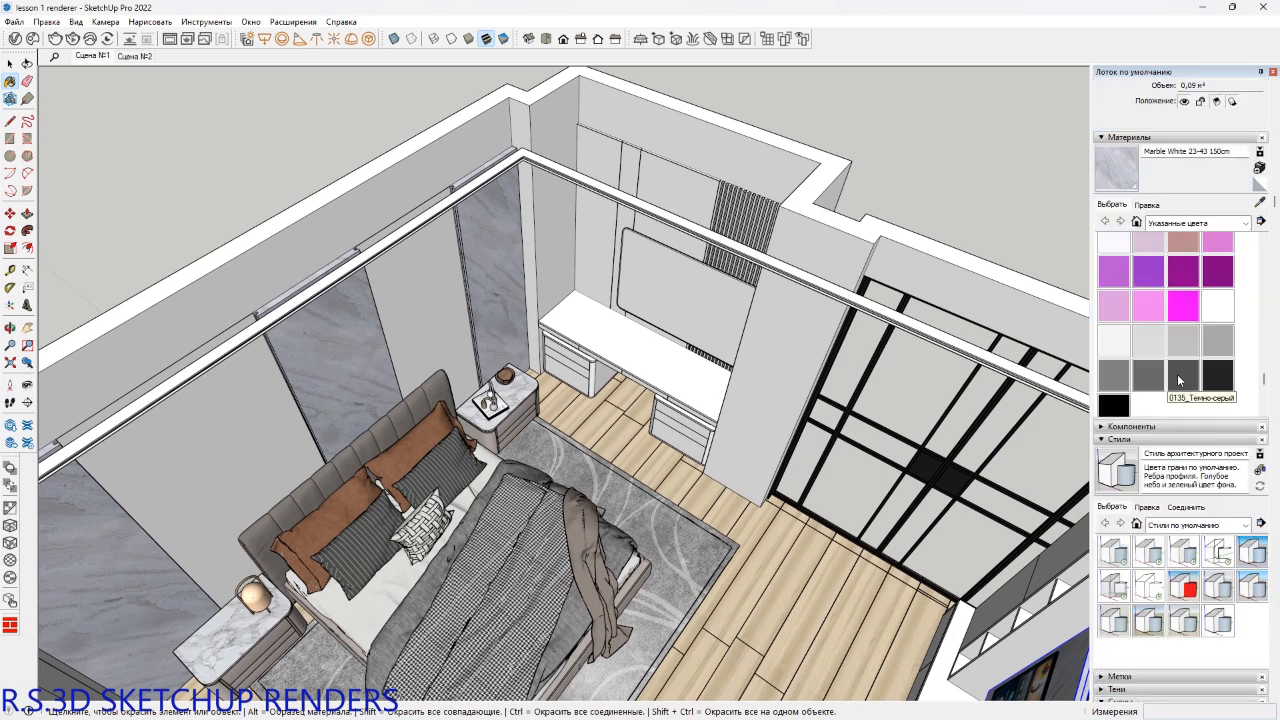
left_click(1158, 375)
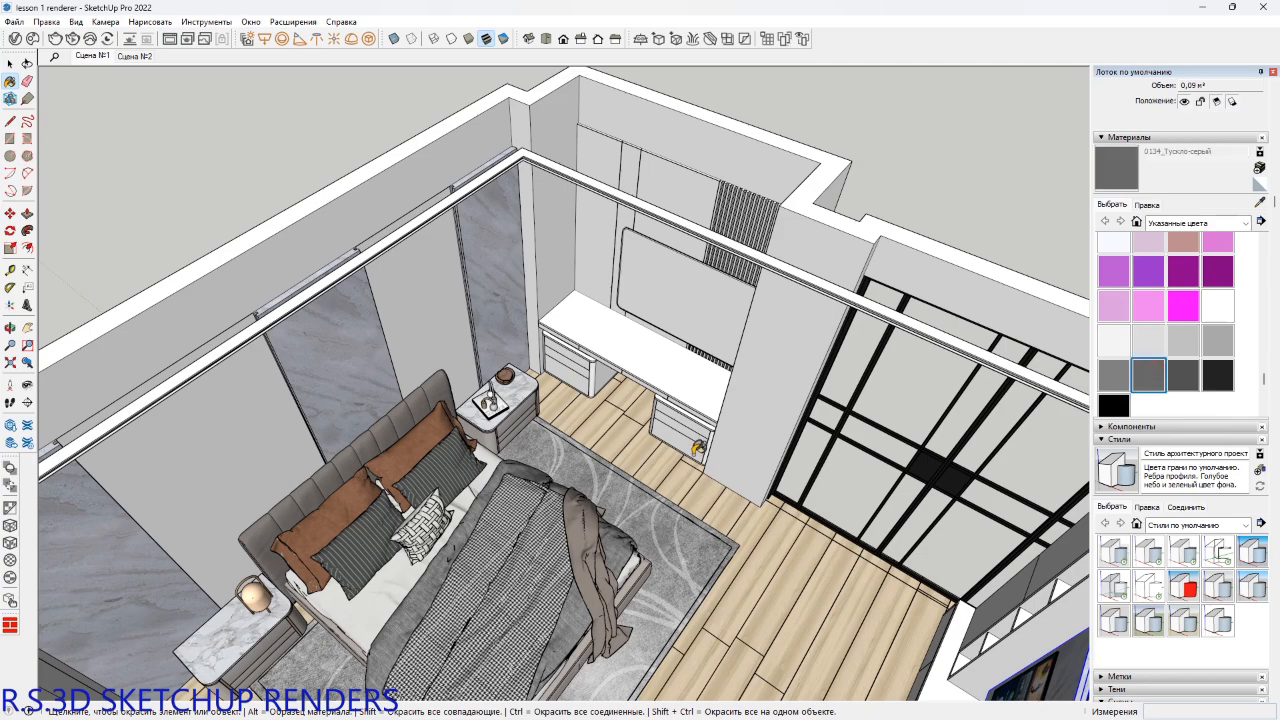
Paint the TV console's end, drawer fronts and top, plus the tall cabinet doors beside the shelves, with 0134_Тускло-серый.
middle_click_drag(700, 448, 1066, 455)
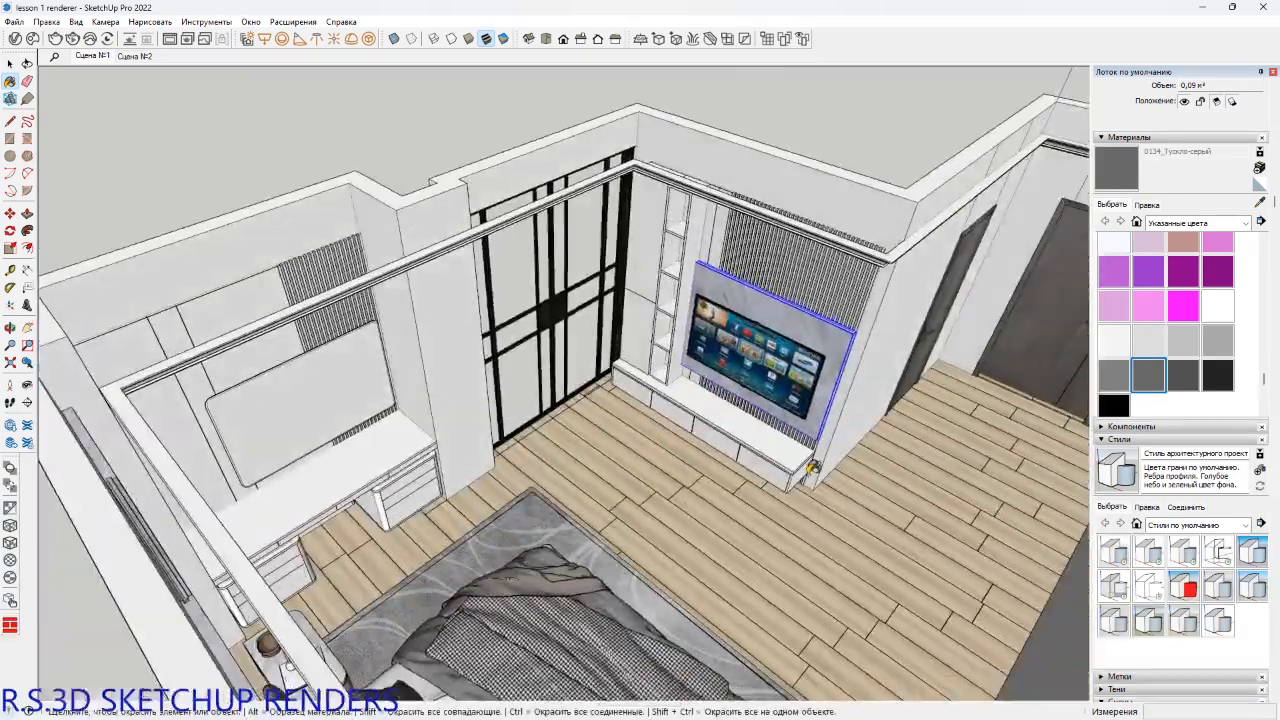
scroll(790, 480, "up", 5)
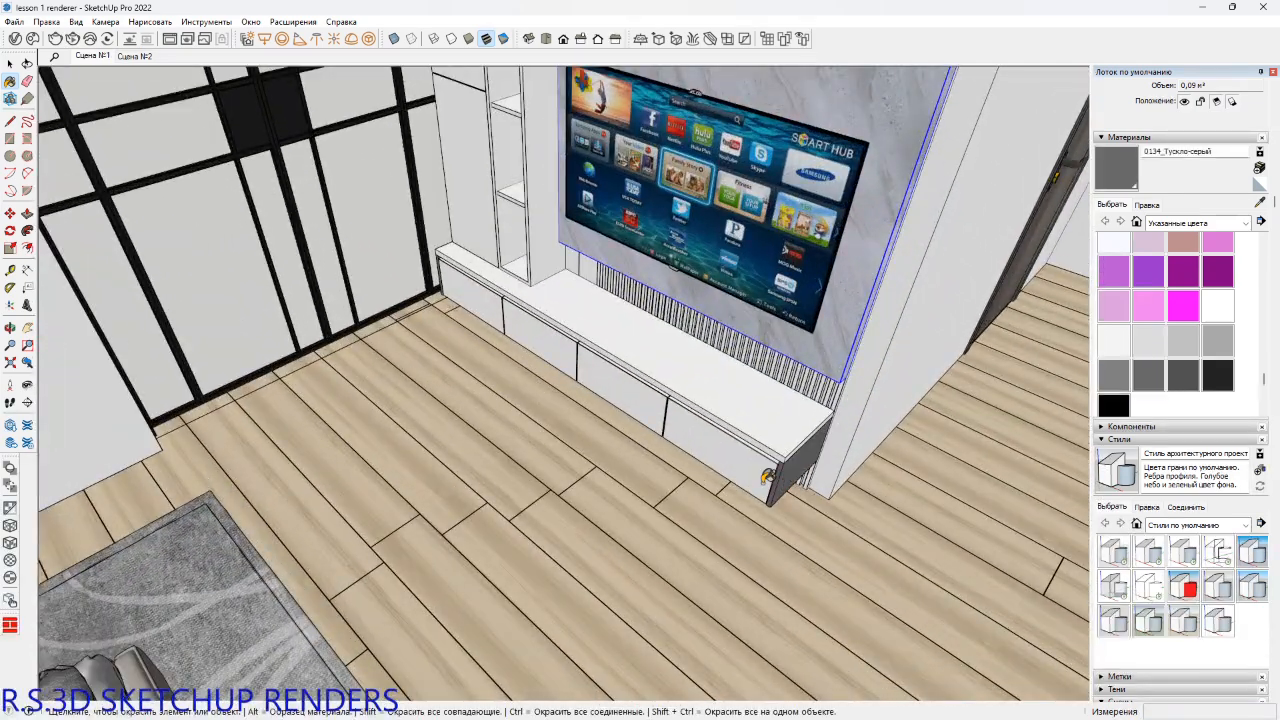
scroll(770, 478, "up", 2)
left_click(767, 473)
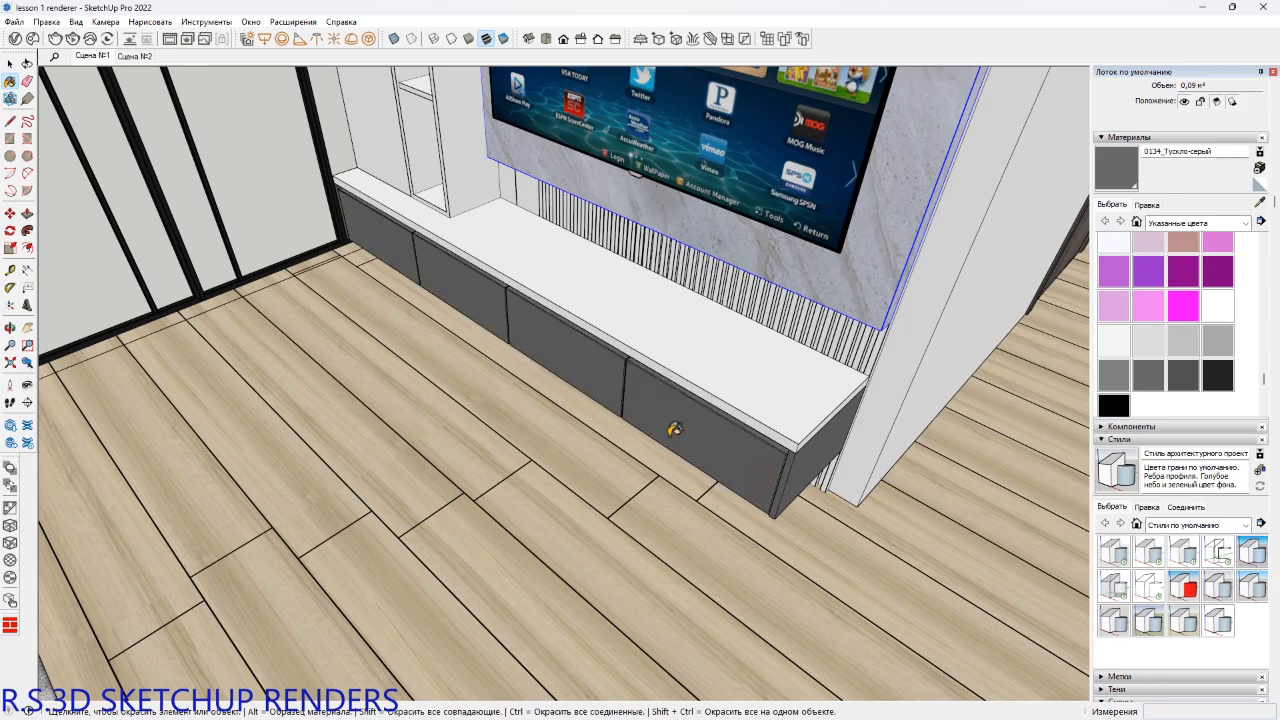
left_click(657, 338)
mouse_move(674, 354)
middle_mouse_down("shift")
mouse_move(874, 586)
mouse_move(545, 447)
middle_mouse_up("shift")
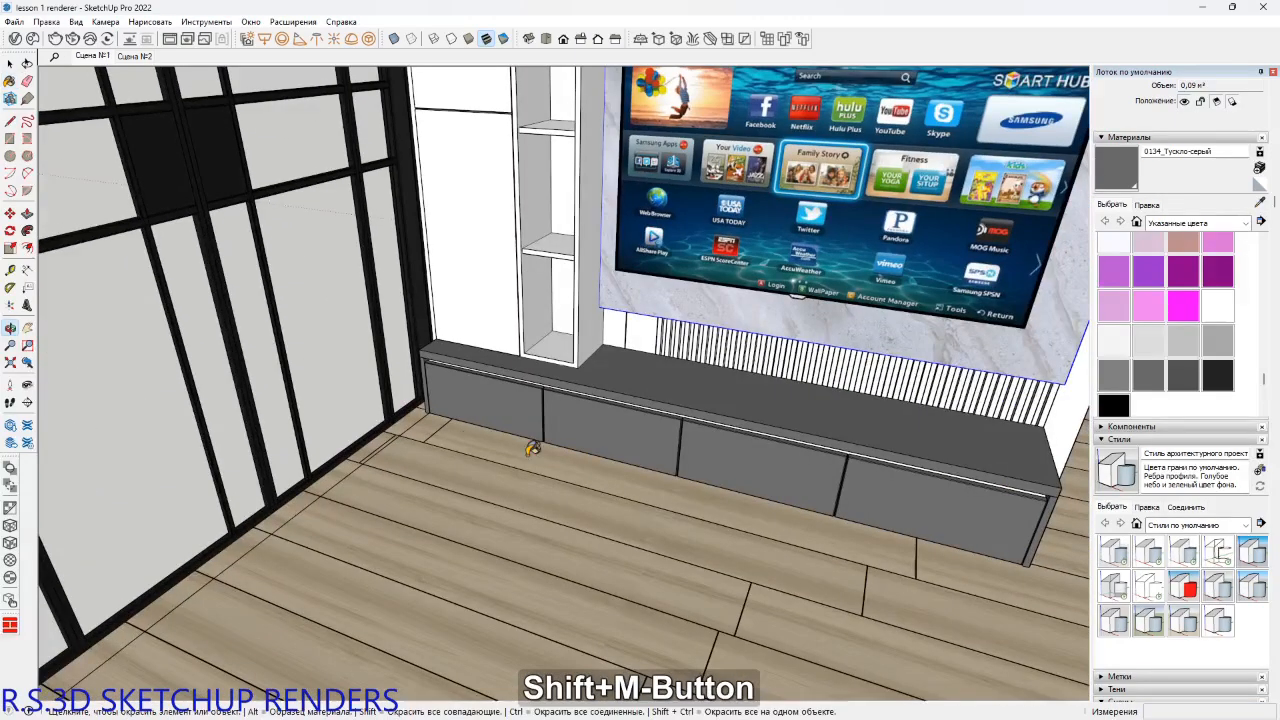
left_click(480, 297)
Try painting one shelf and the open shelving unit with 0134_Тускло-серый, and undo the paint.
mouse_move(480, 297)
middle_mouse_down("shift")
mouse_move(511, 535)
mouse_move(372, 552)
mouse_move(646, 434)
middle_mouse_up("shift")
left_click(603, 452)
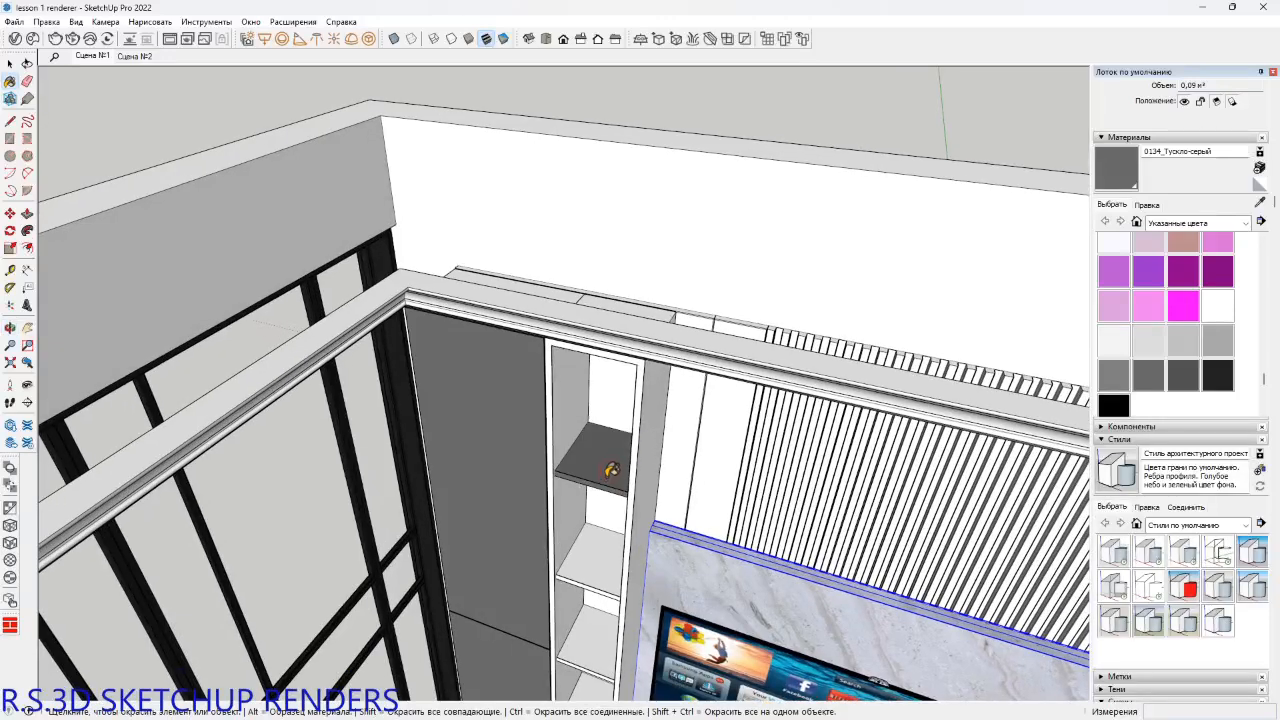
key("ctrl+z")
left_click(569, 404)
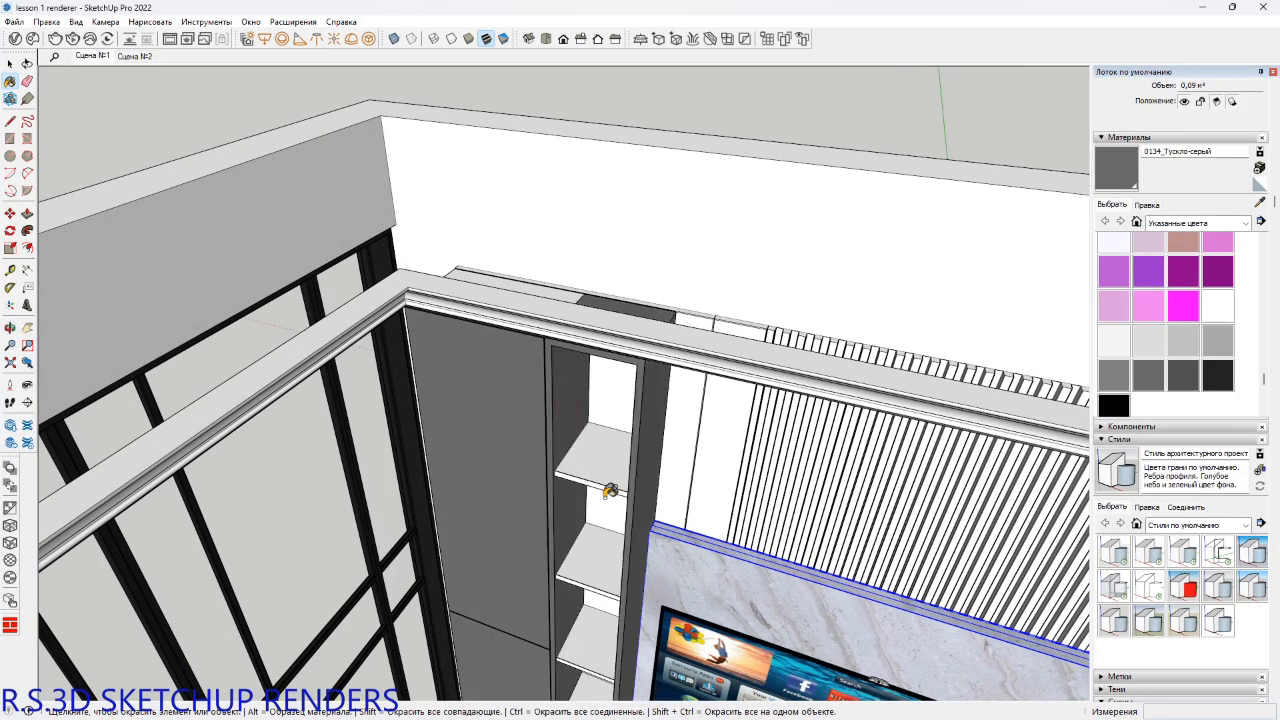
key("space")
double_click(606, 467)
scroll(606, 467, "up", 5)
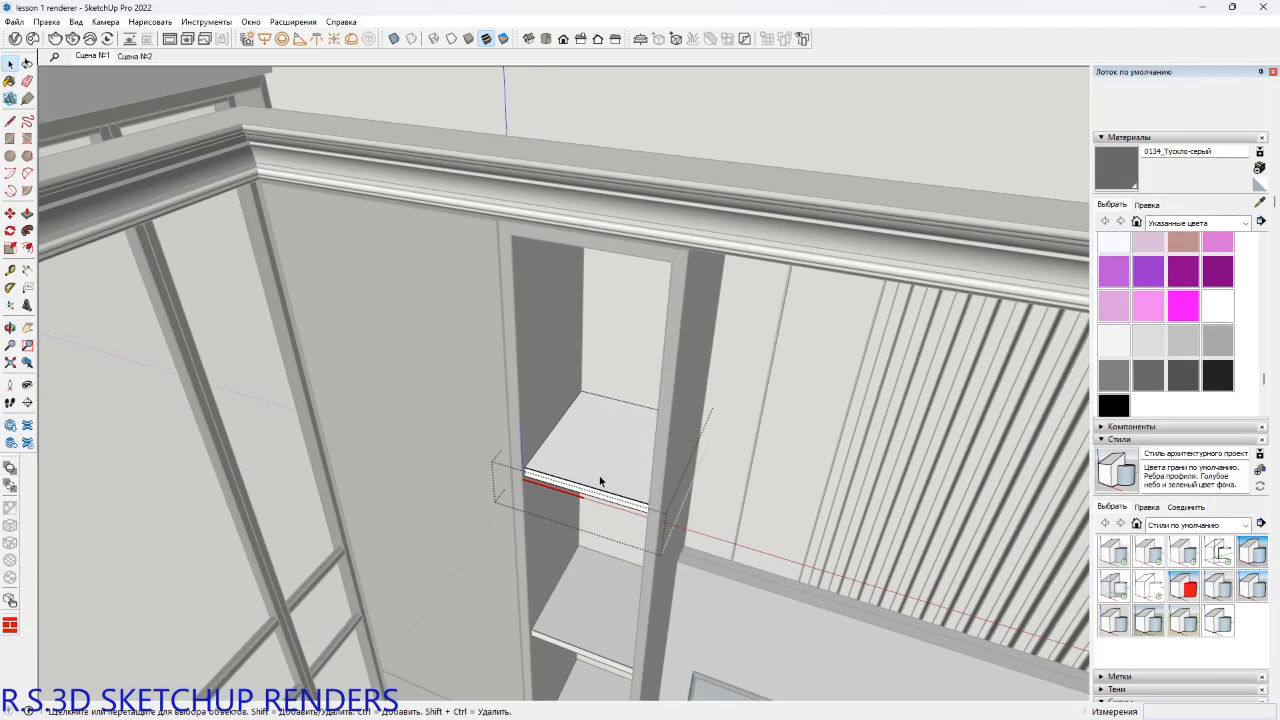
key("b")
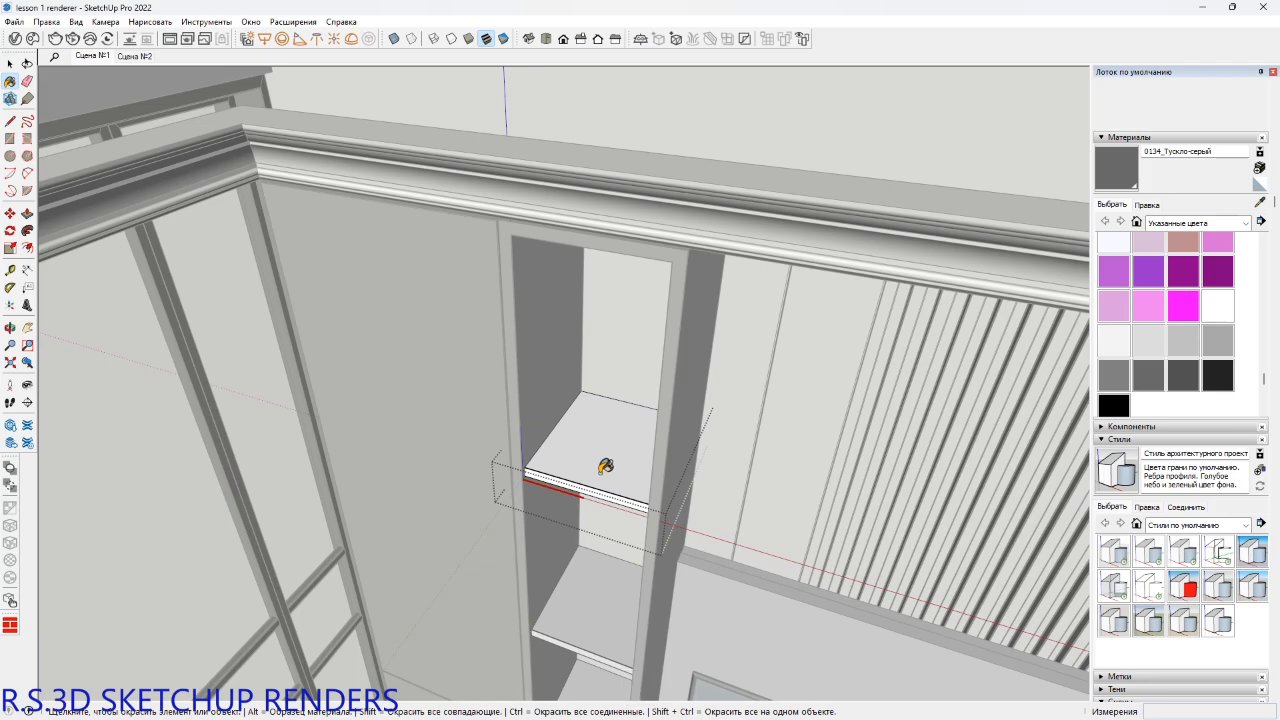
scroll(605, 466, "down", 3)
key("ctrl+z")
key("ctrl+z")
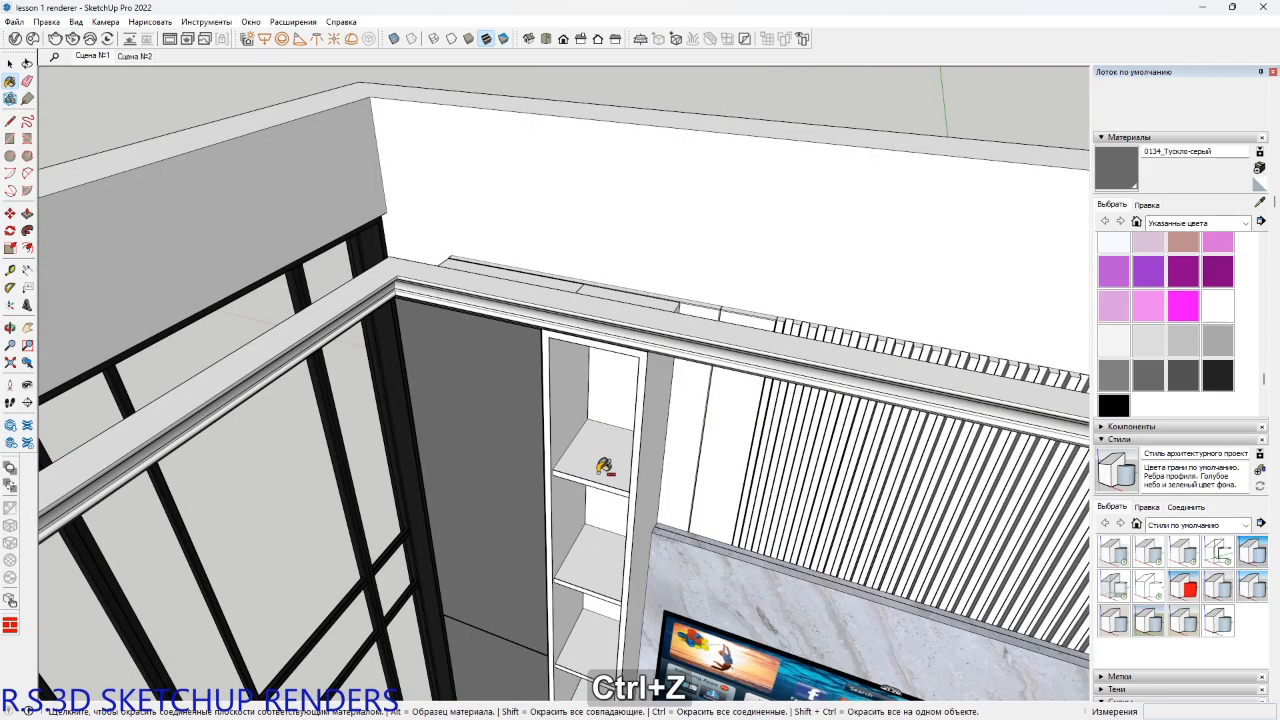
Paint the connected top faces of the tall cabinet beside the open shelves with 0134_Тускло-серый.
scroll(604, 466, "down", 1)
scroll(604, 466, "down", 2)
mouse_move(604, 466)
middle_mouse_down("shift")
mouse_move(560, 394)
mouse_move(554, 354)
middle_mouse_up("shift")
scroll(494, 274, "up", 3)
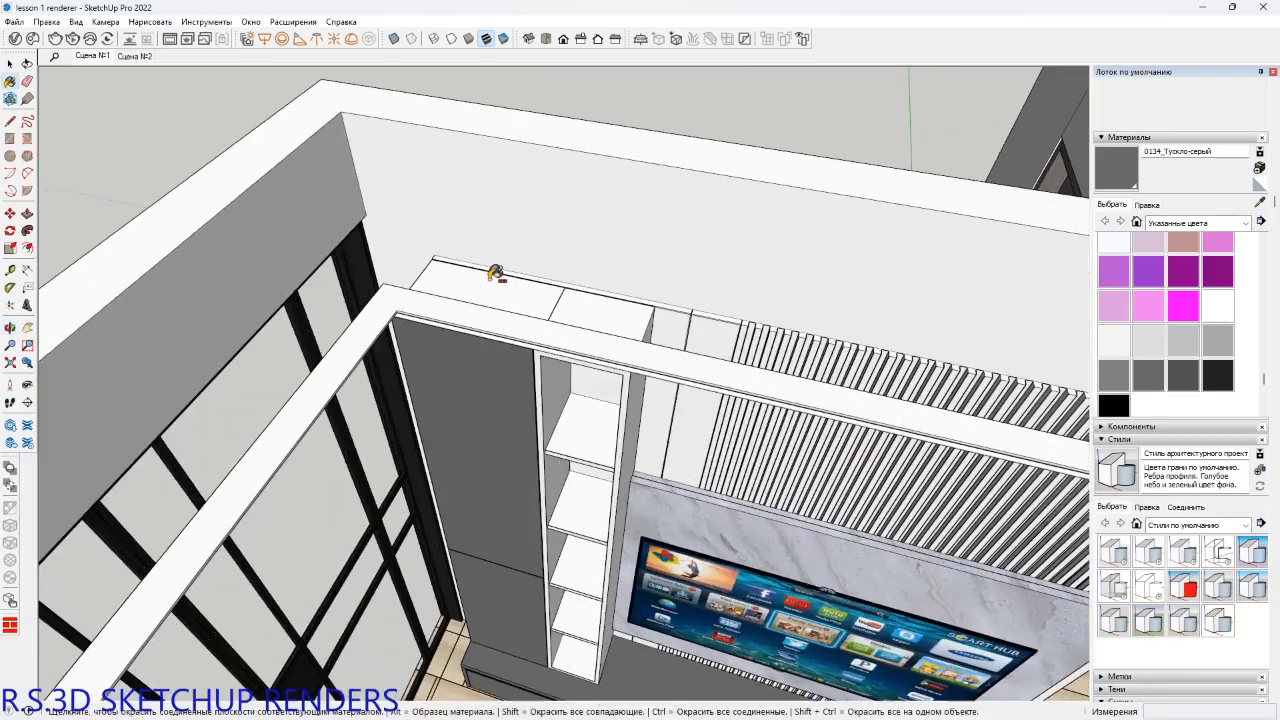
left_click(497, 300)
Try painting the whole slatted wall behind the TV with 0134_Тускло-серый, and undo the paint.
scroll(497, 300, "down", 2)
middle_click_drag(497, 300, 420, 140, "shift")
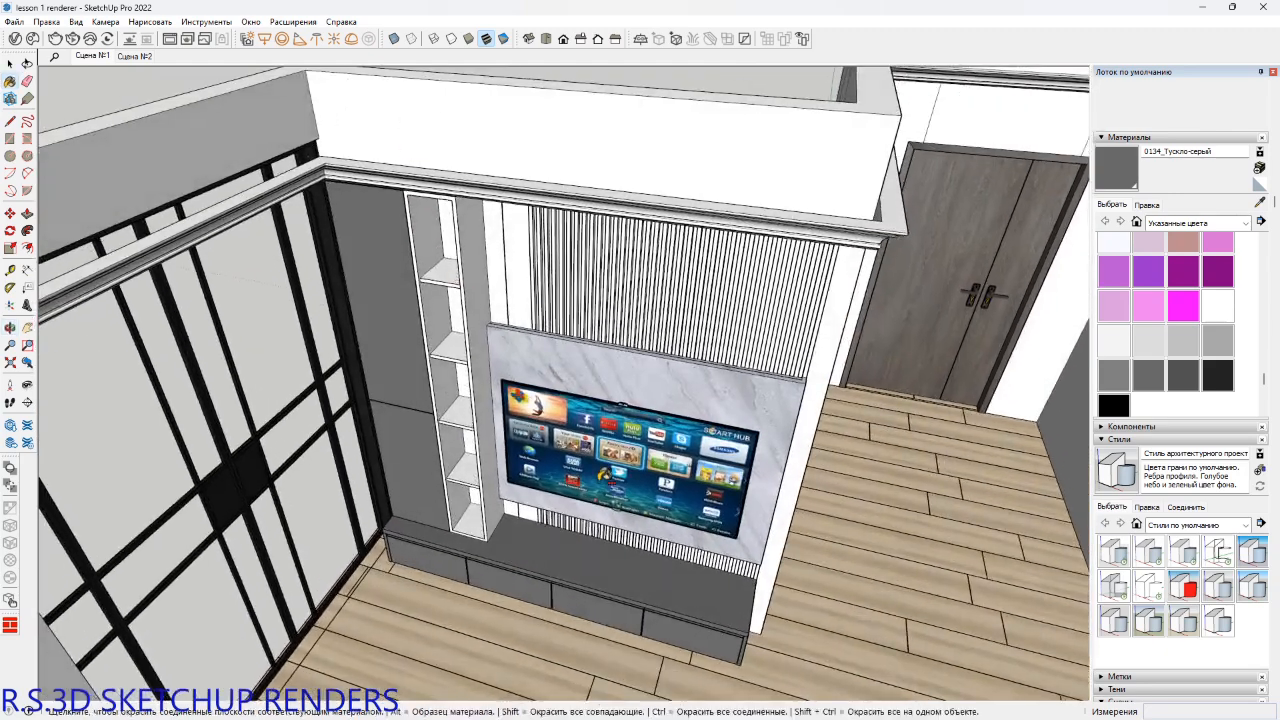
mouse_move(598, 474)
middle_mouse_down()
mouse_move(556, 395)
mouse_move(520, 240)
middle_mouse_up()
left_click(524, 230)
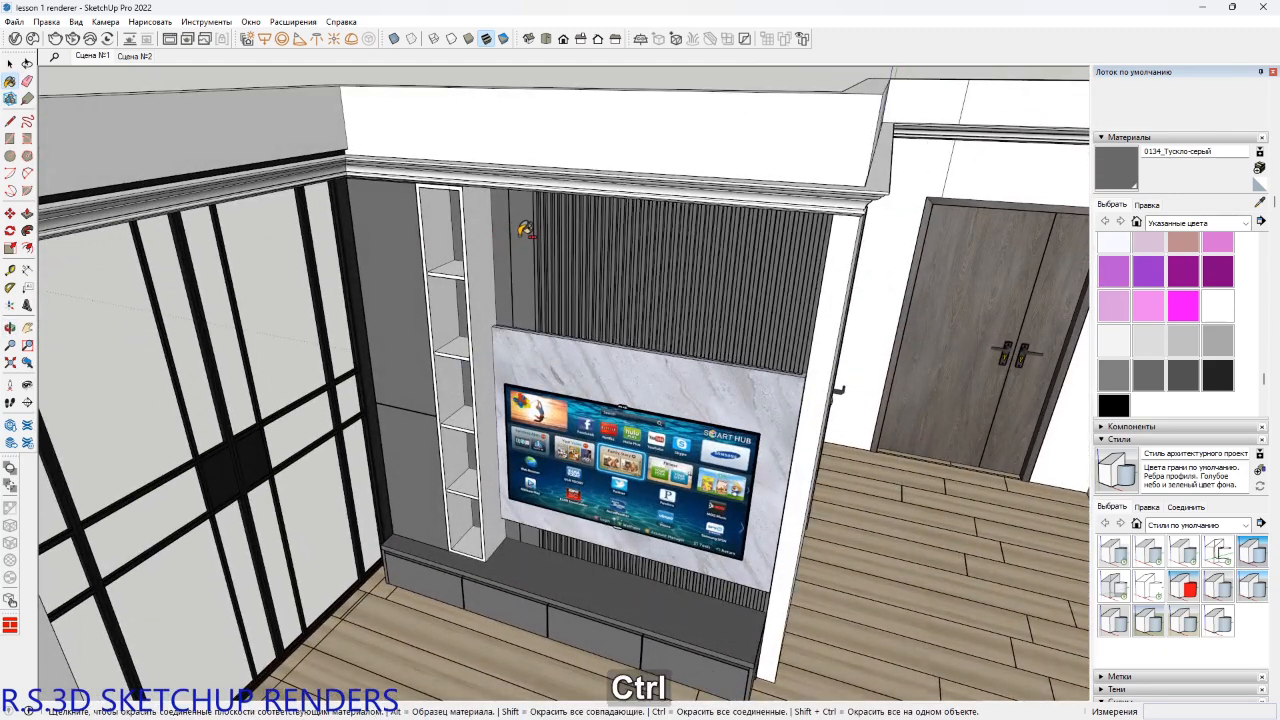
key("ctrl+z")
Inside the TV wall group, select the two plain strips beside the slats, paint them 0134_Тускло-серый, and leave the group.
key("space")
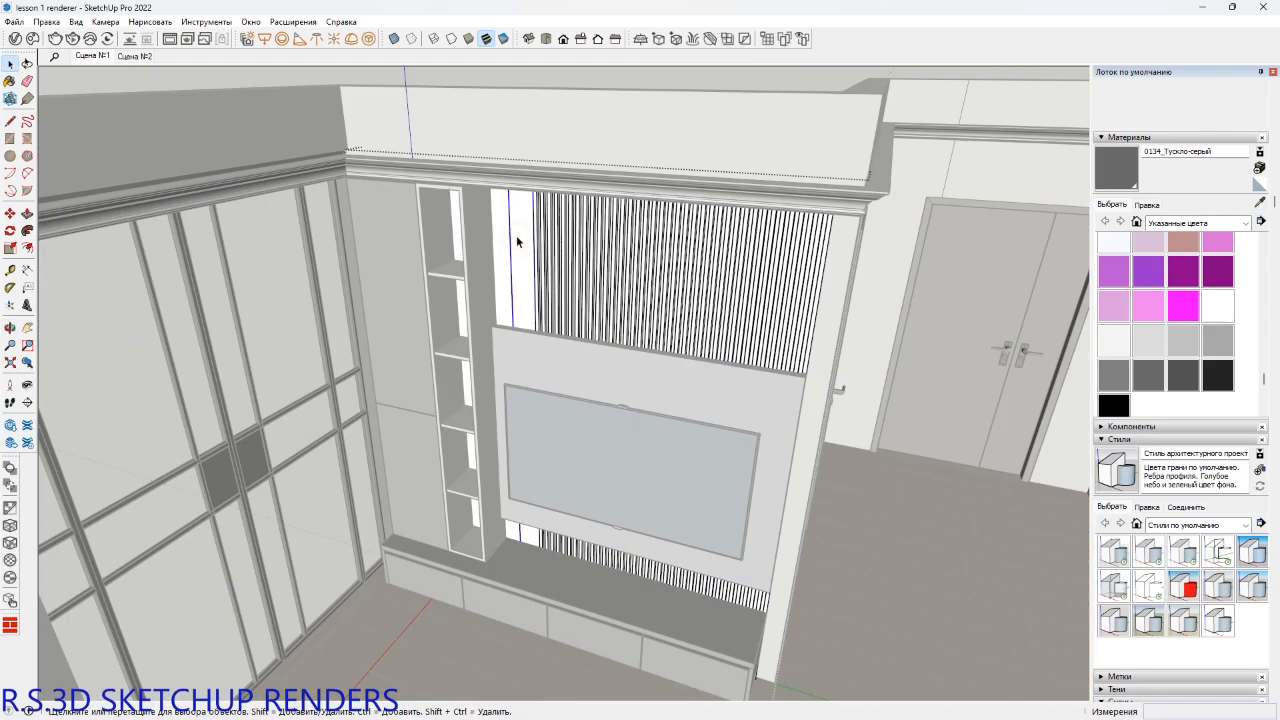
left_click(493, 236, "shift")
scroll(500, 238, "up", 3, "shift")
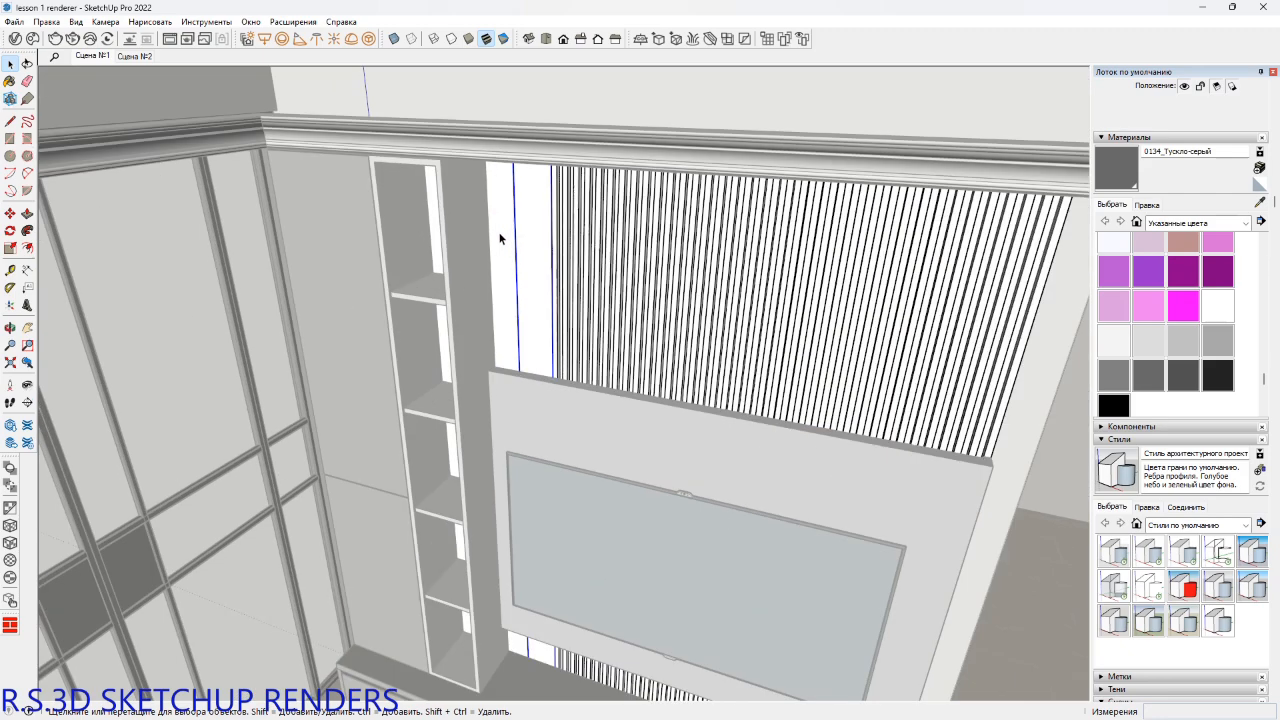
key("b")
left_click(500, 239)
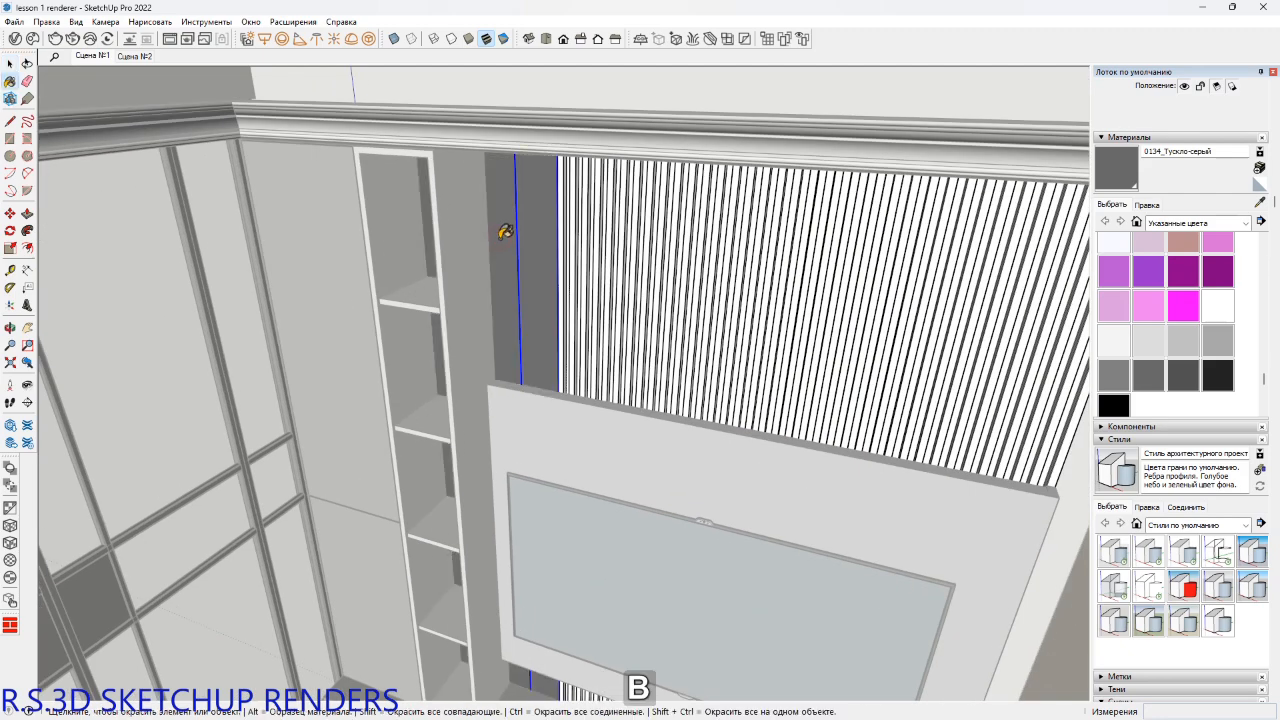
scroll(502, 240, "down", 3)
mouse_move(510, 256)
middle_mouse_down()
mouse_move(543, 329)
mouse_move(603, 354)
middle_mouse_up()
key("space")
key("Escape")
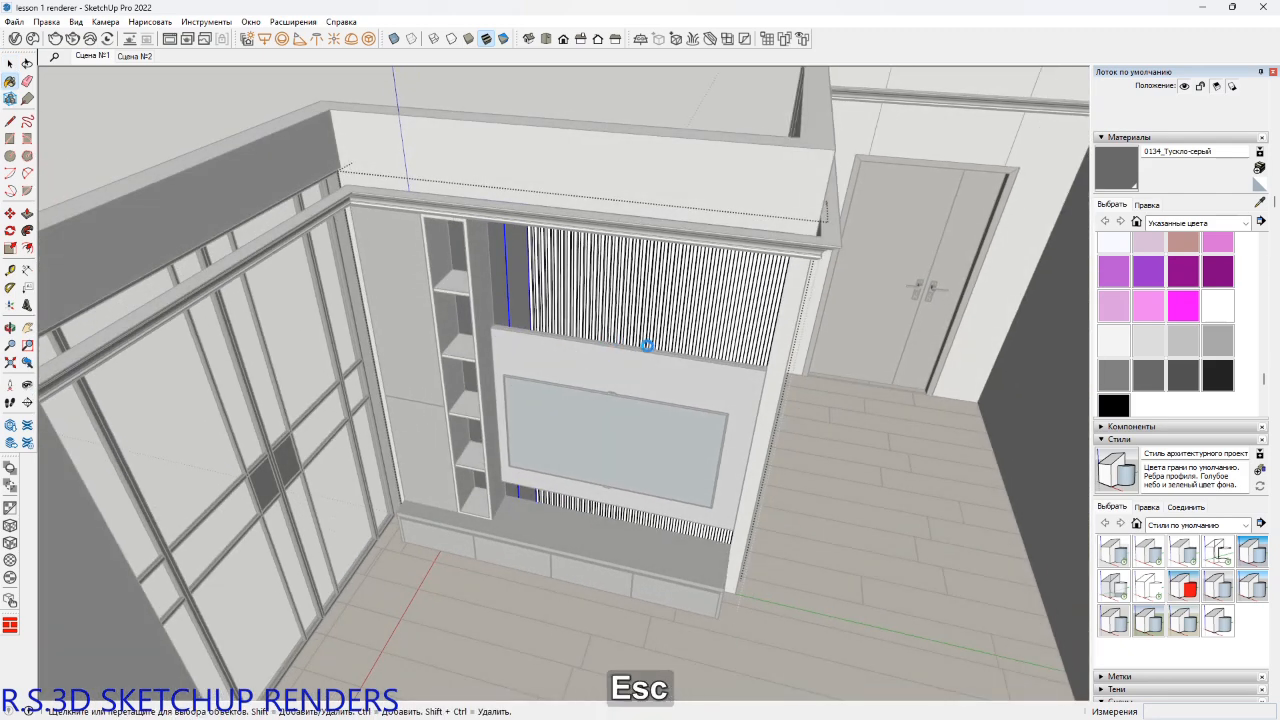
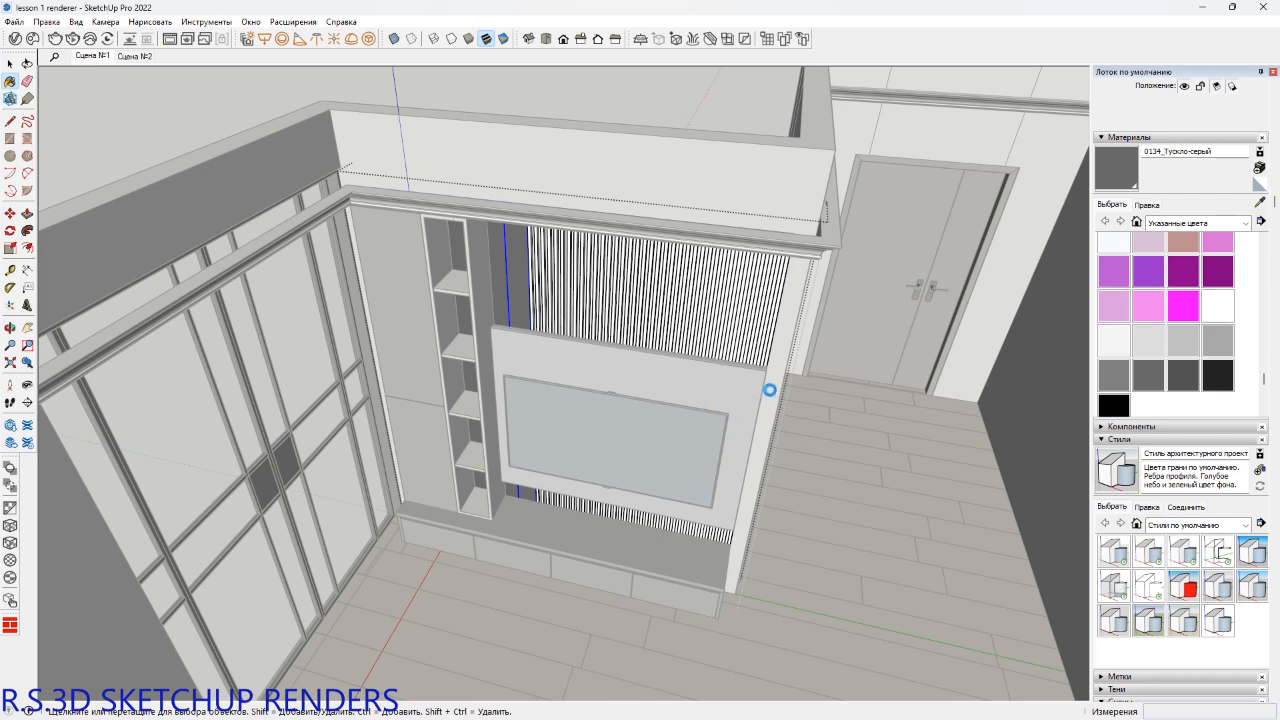
Select the slatted panel behind the TV inside the TV wall group.
middle_click_drag(769, 389, 771, 397)
left_click(713, 320)
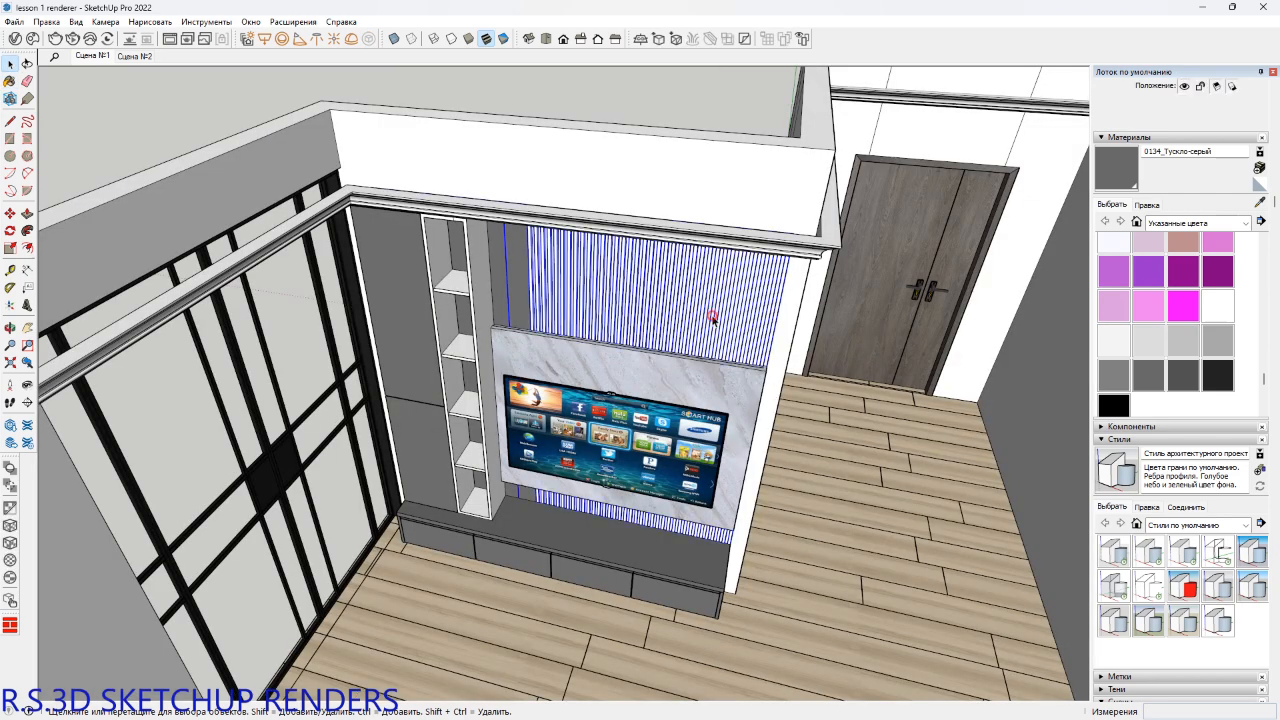
double_click(713, 320)
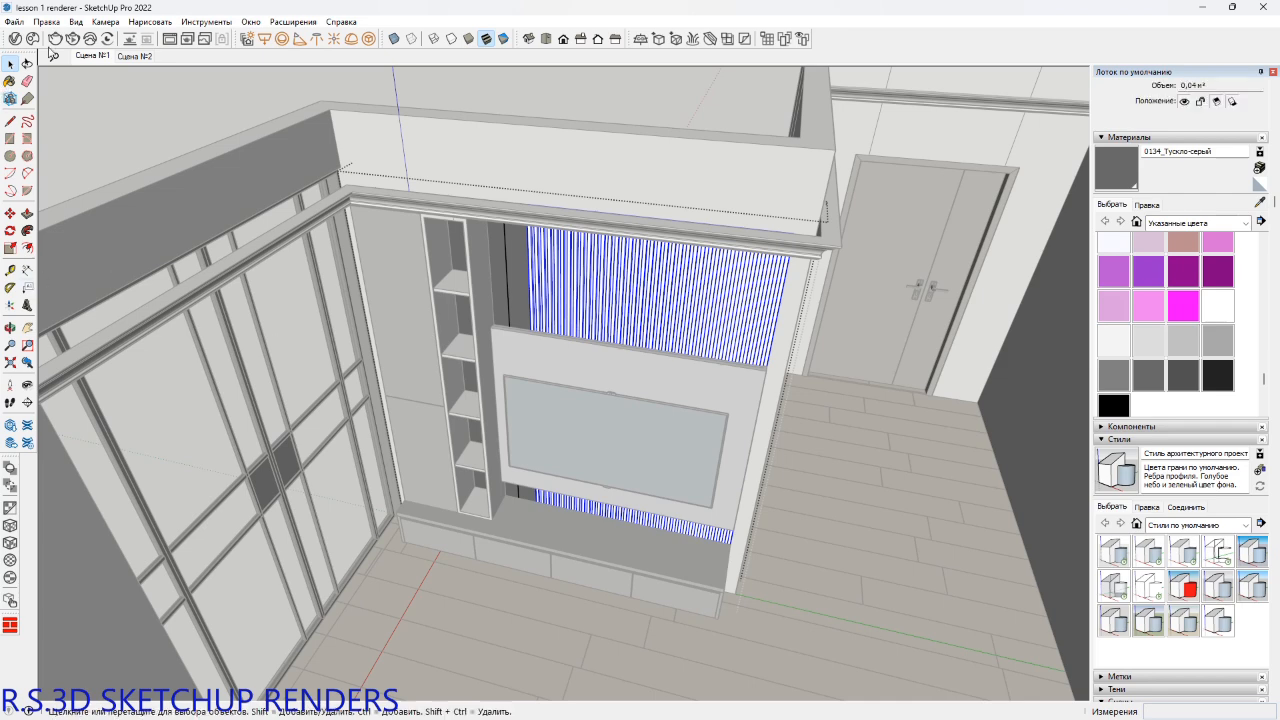
Add the Laminate_D01_120cm material to the scene from the 002 Wood Supplies category of the V-Ray material library.
left_click(14, 38)
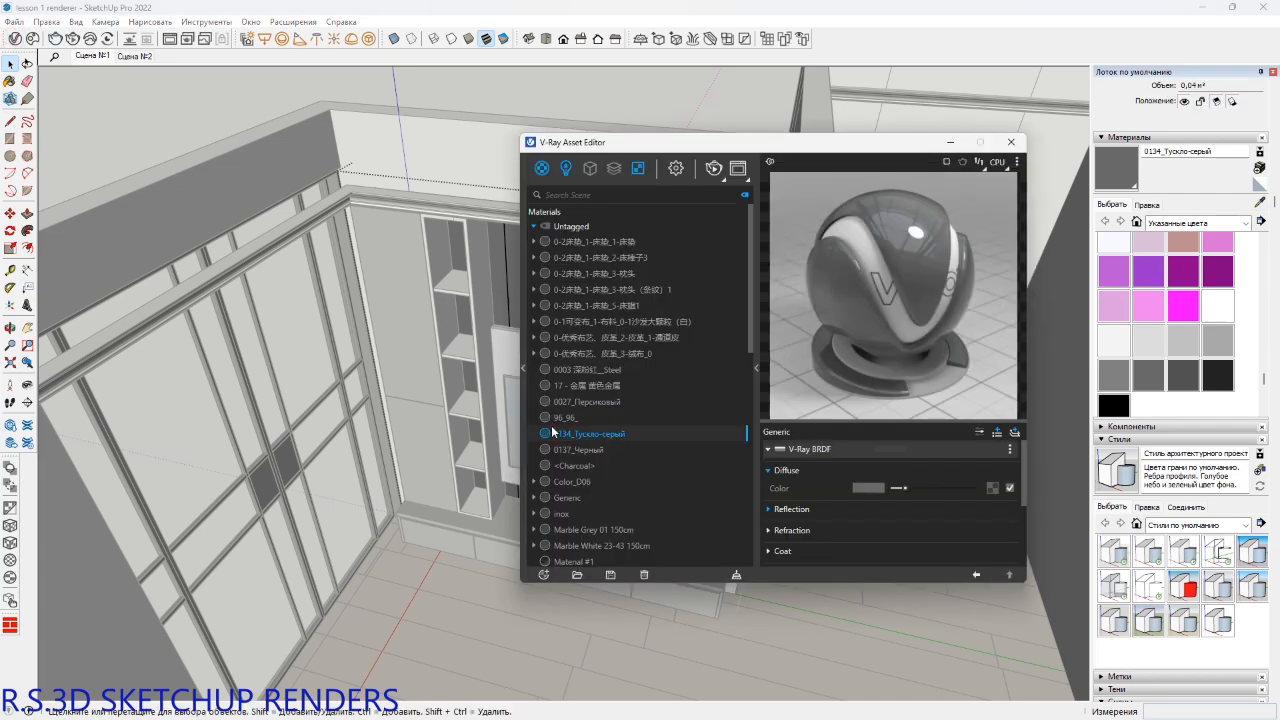
left_click(523, 371)
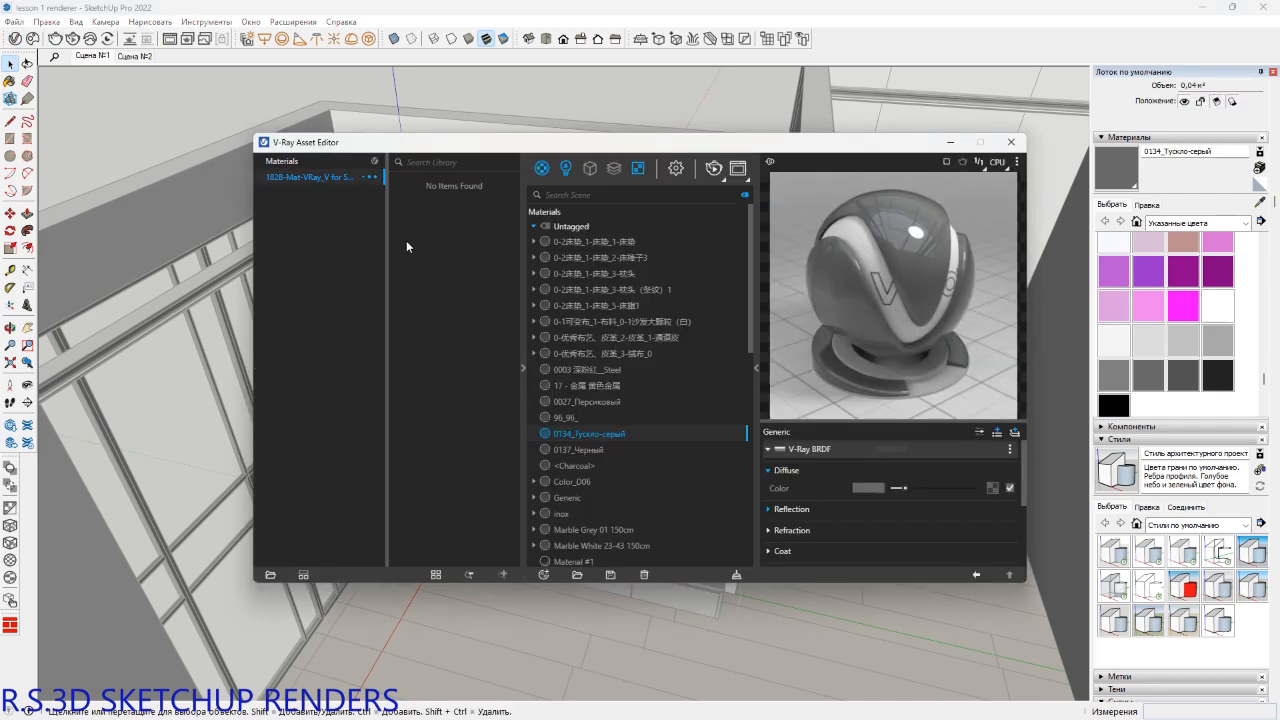
left_click(332, 217)
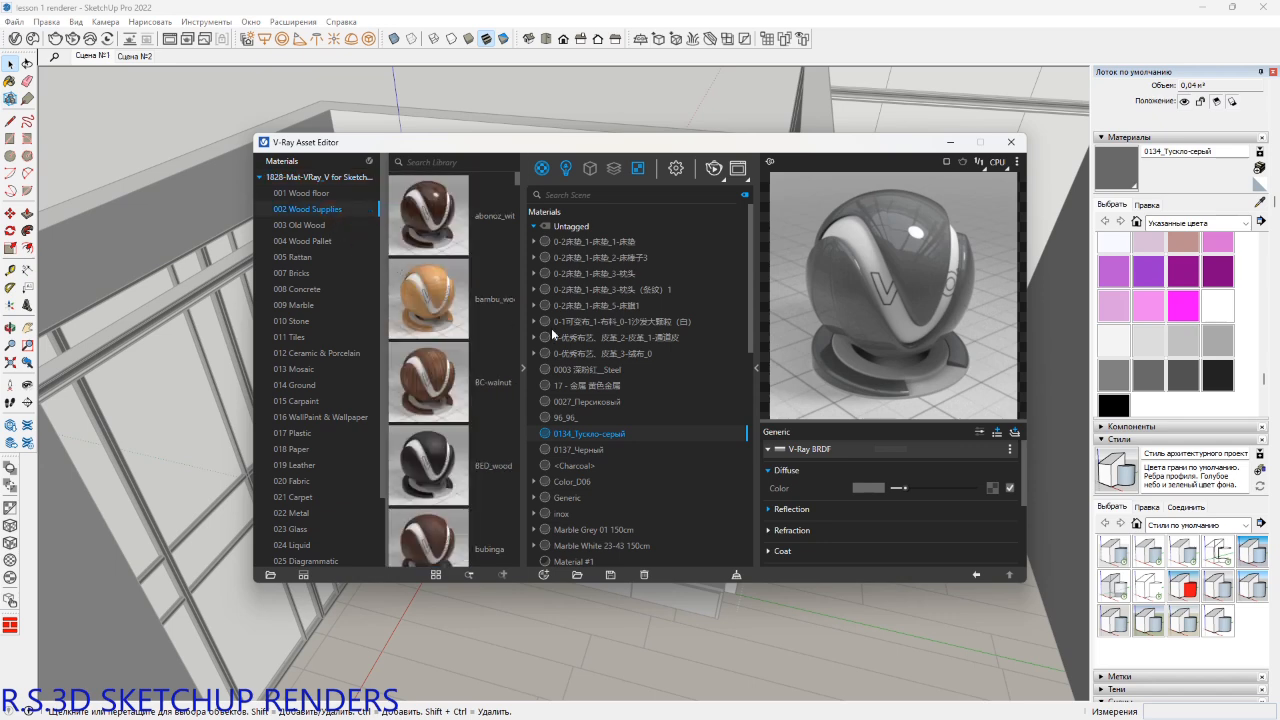
scroll(551, 328, "down", 2)
scroll(427, 302, "down", 1)
scroll(426, 302, "down", 5)
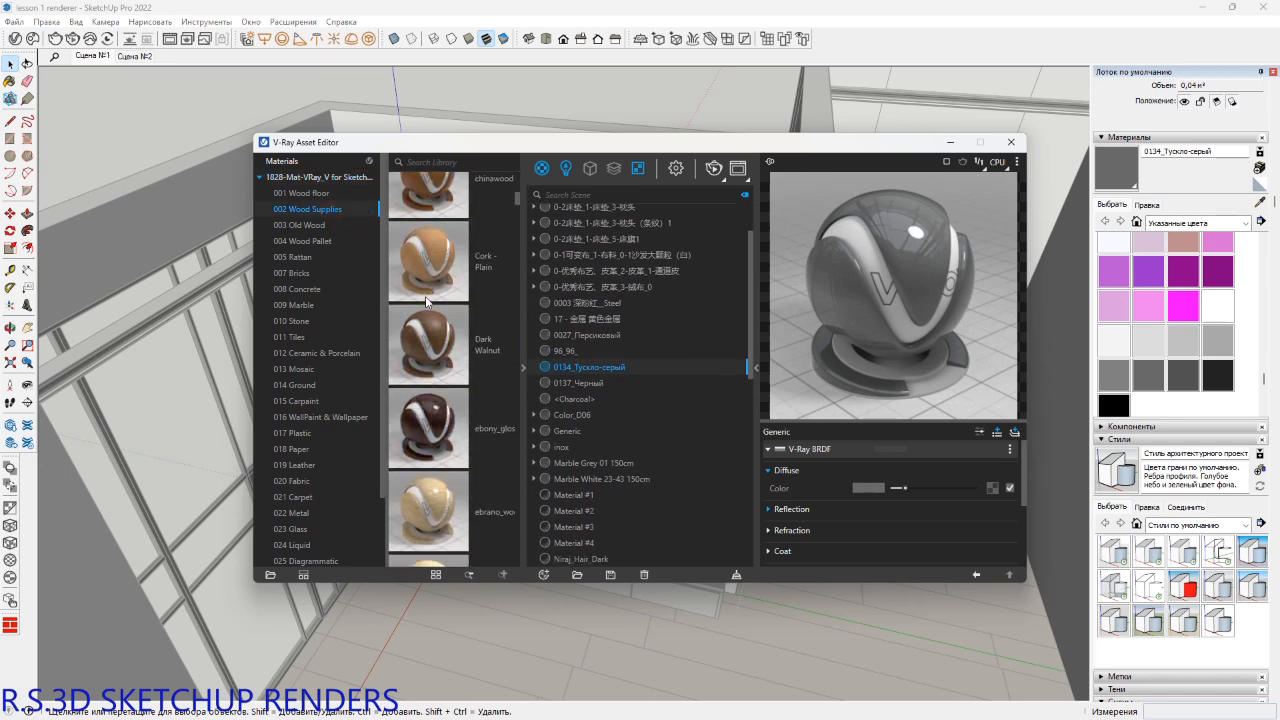
scroll(425, 296, "down", 1)
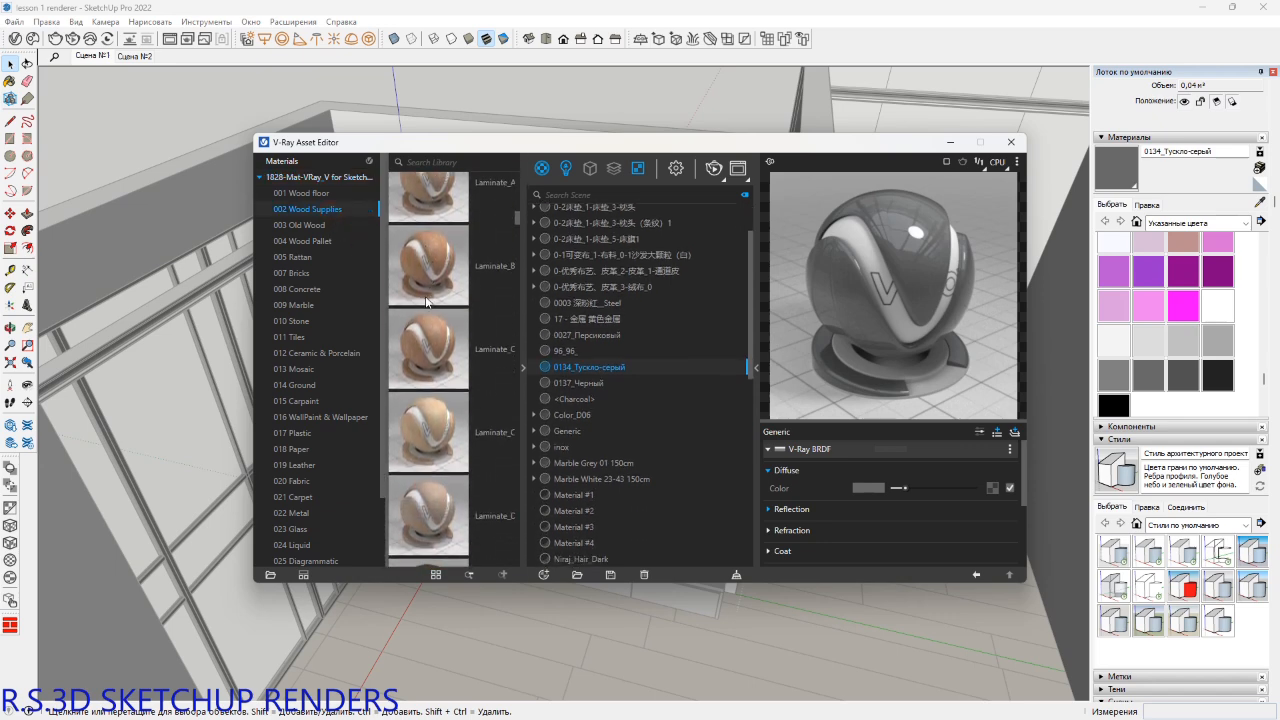
scroll(487, 294, "down", 1)
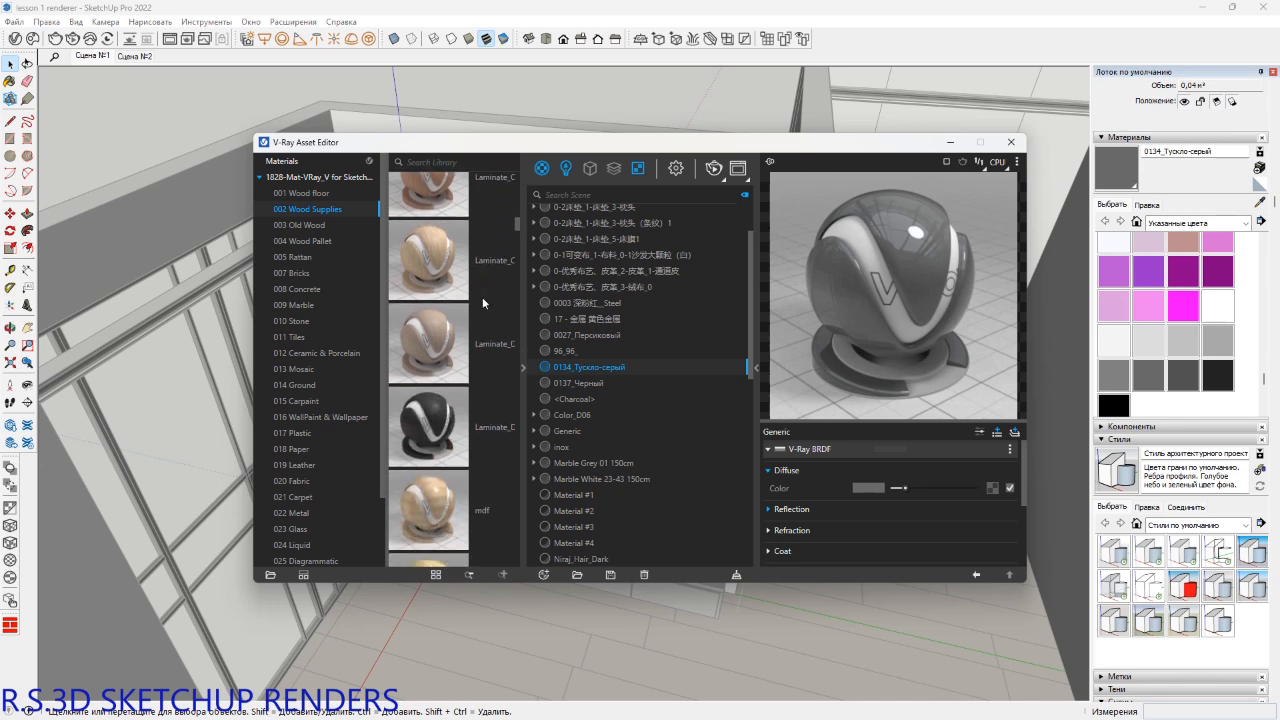
scroll(482, 297, "up", 1)
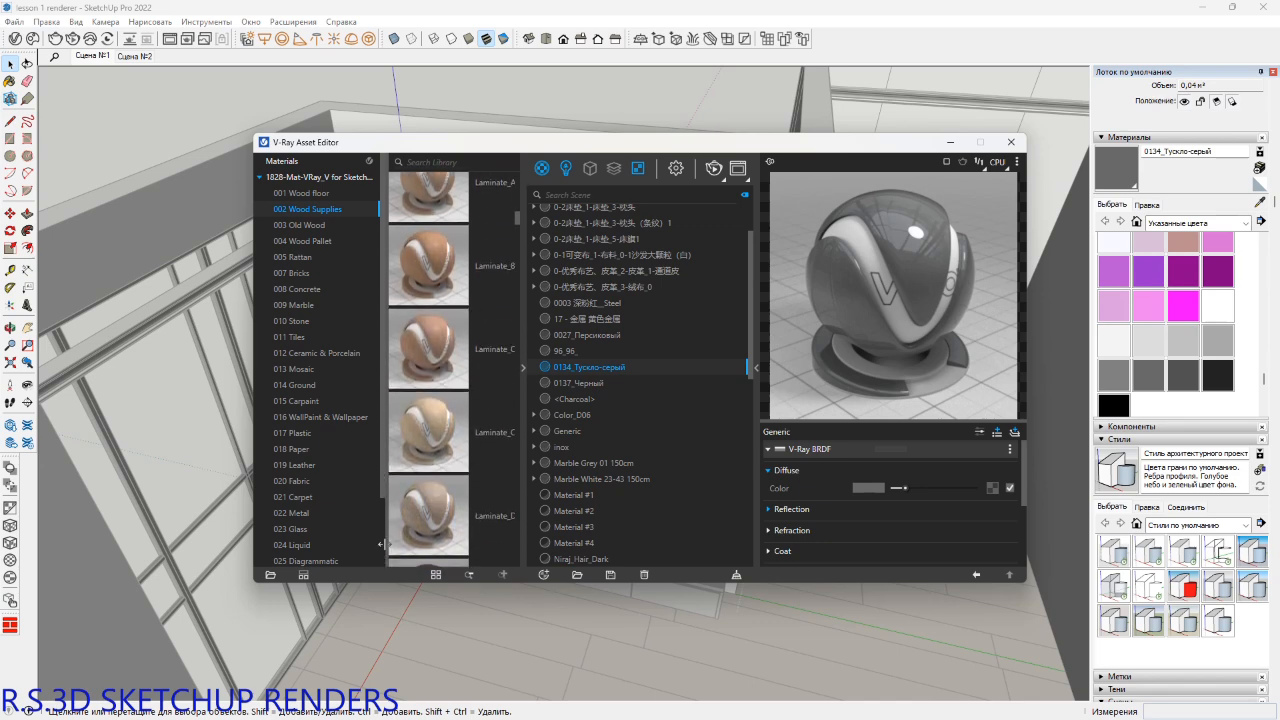
right_click(432, 515)
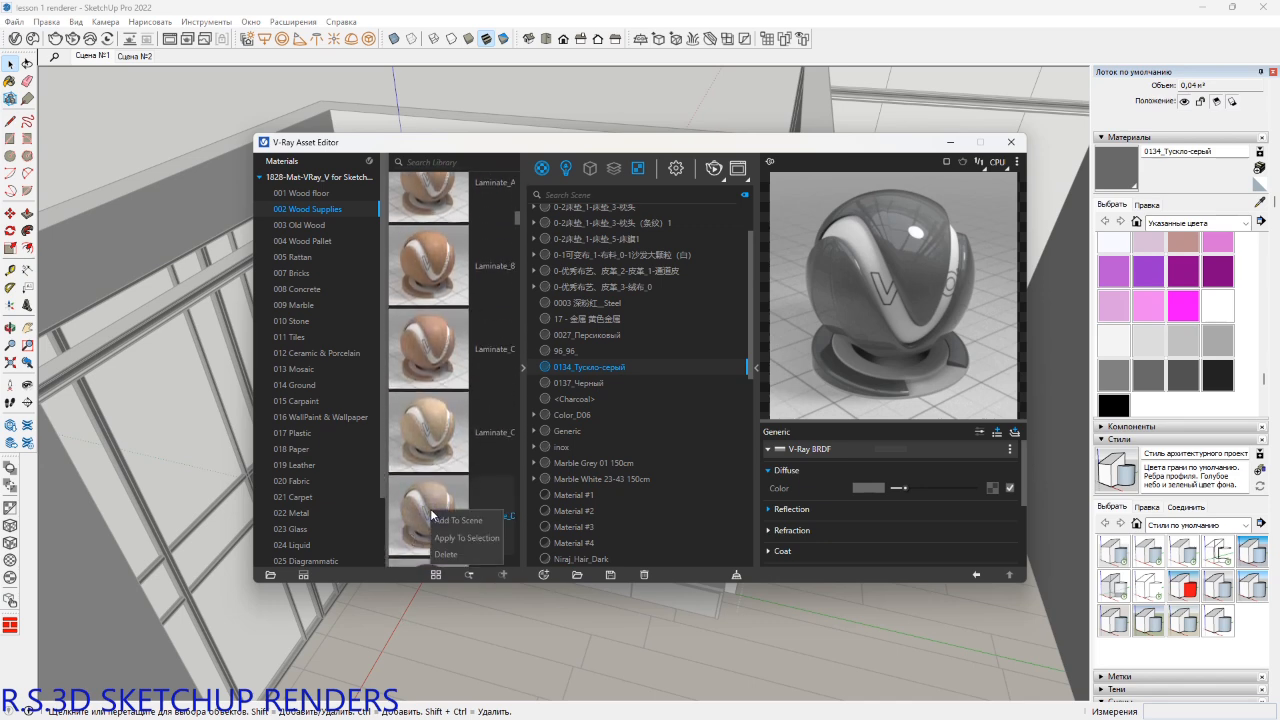
left_click(462, 521)
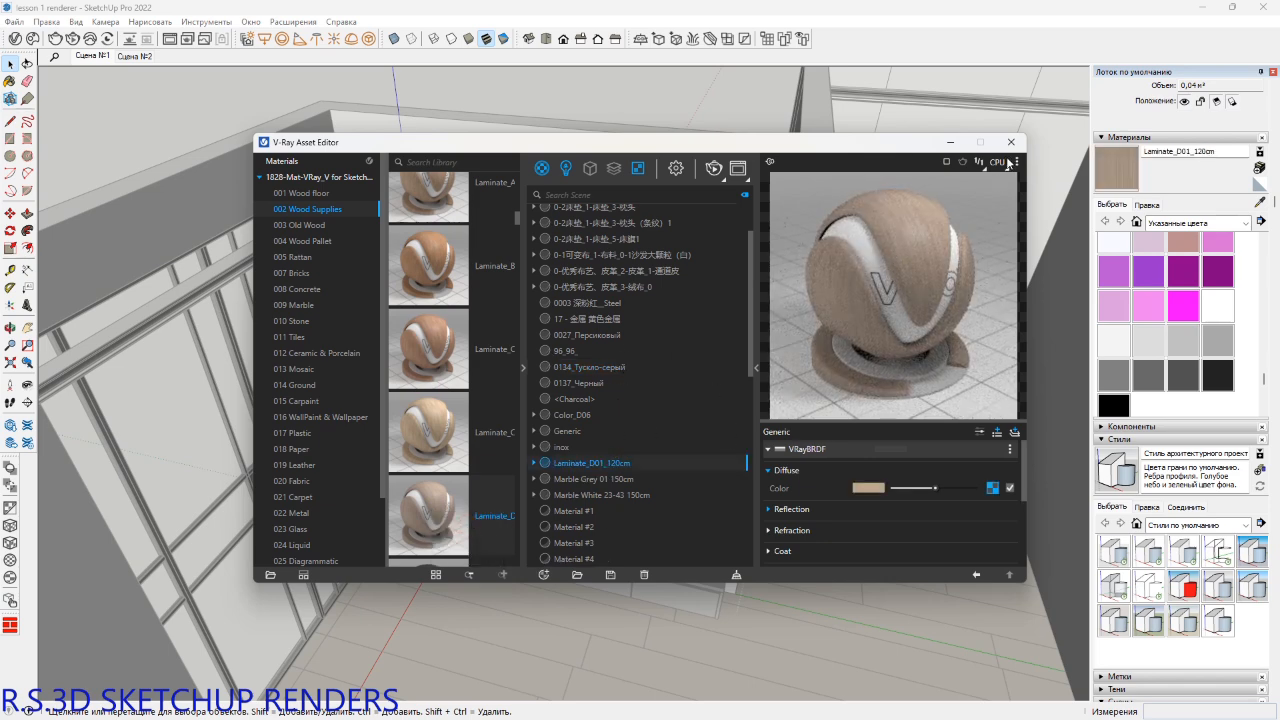
Bring the Veneer_A02_120cm material from the 002 Wood Supplies category into the scene and close the V-Ray Asset Editor.
scroll(455, 333, "up", 4)
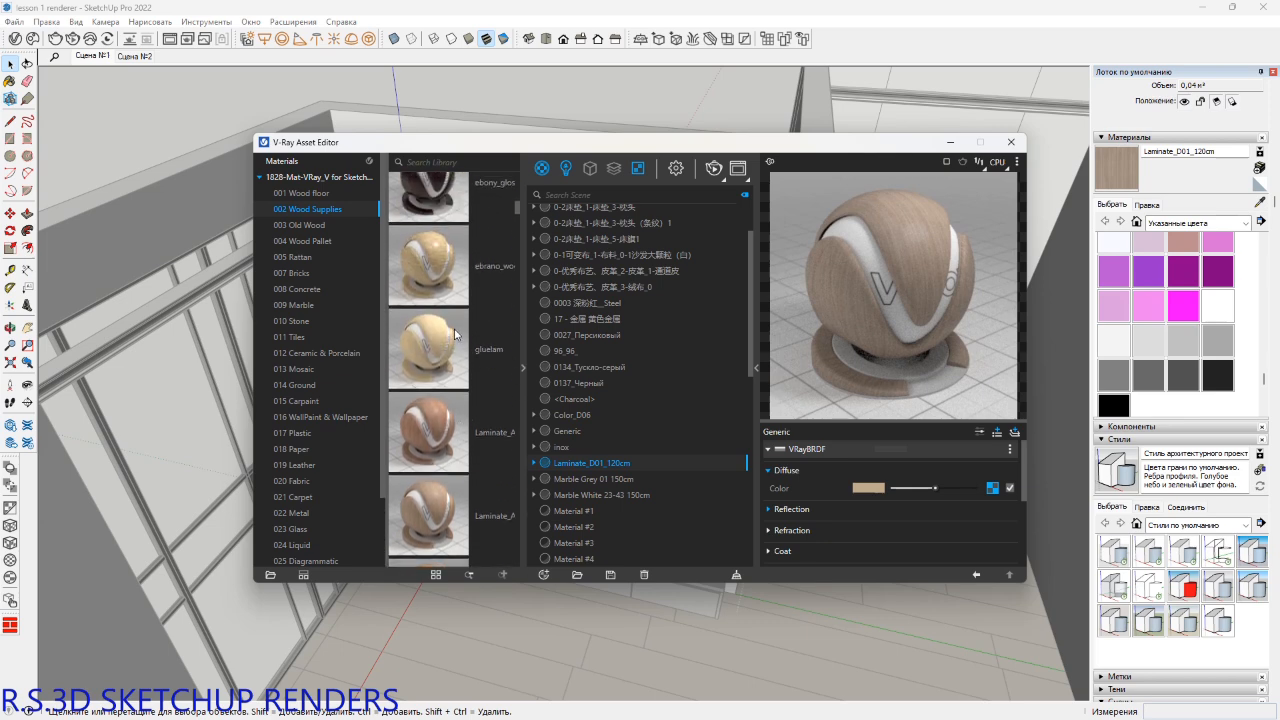
scroll(455, 333, "down", 8)
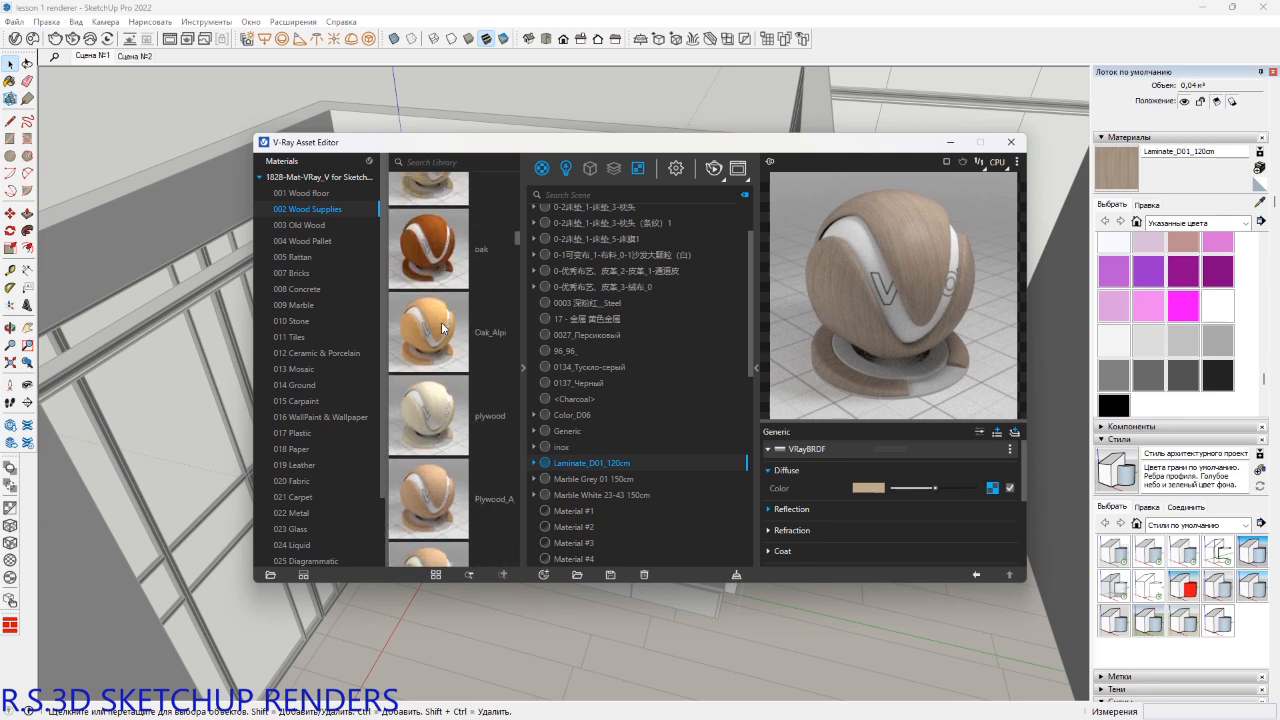
scroll(443, 328, "down", 10)
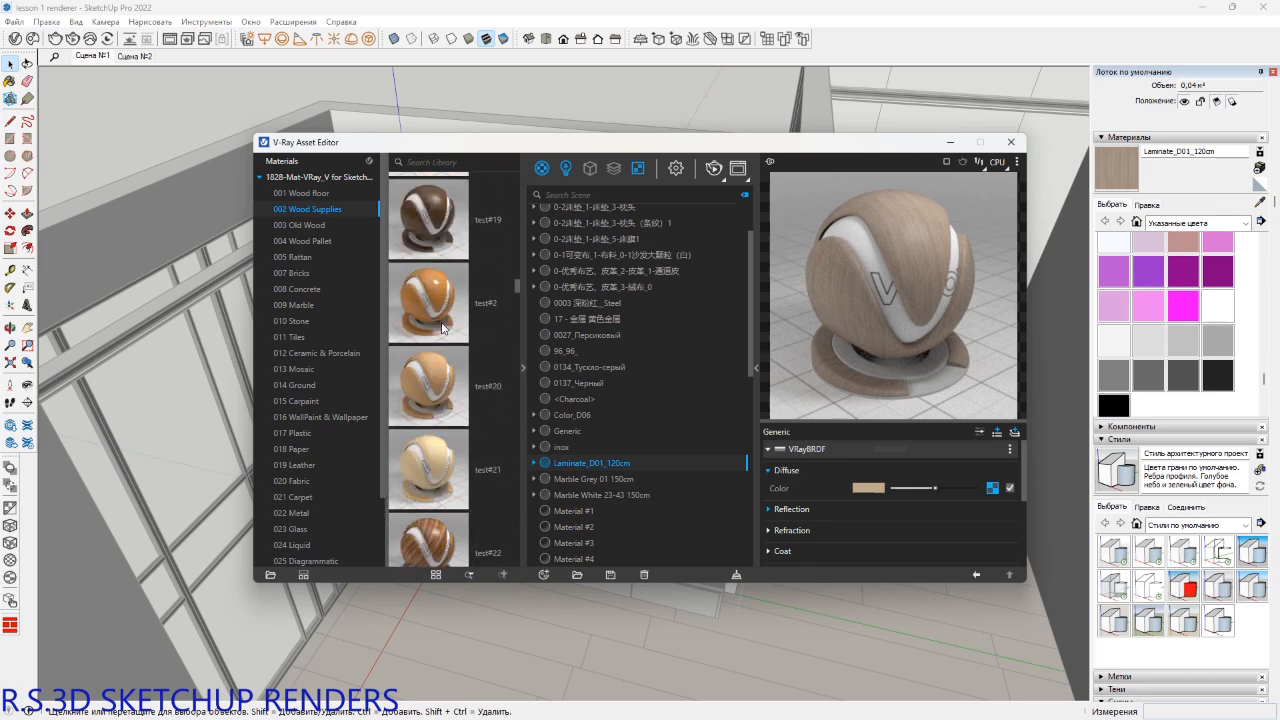
scroll(443, 327, "down", 12)
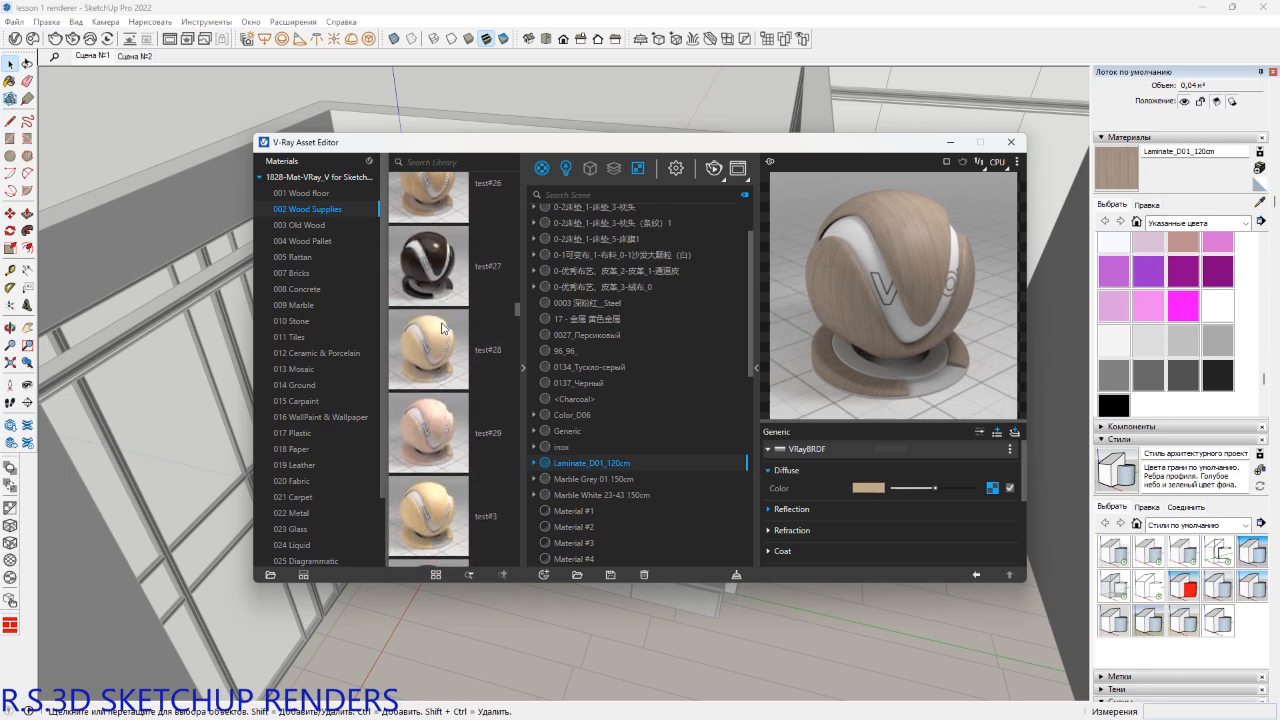
scroll(441, 322, "down", 12)
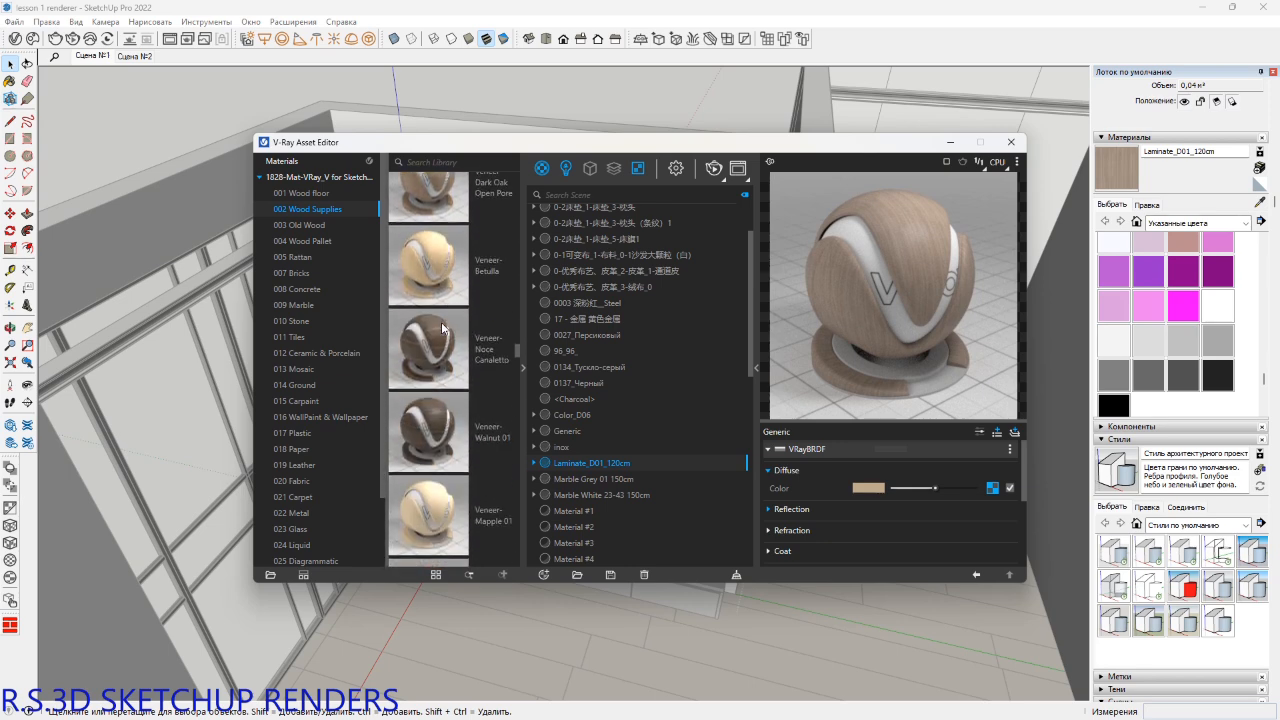
scroll(441, 322, "up", 3)
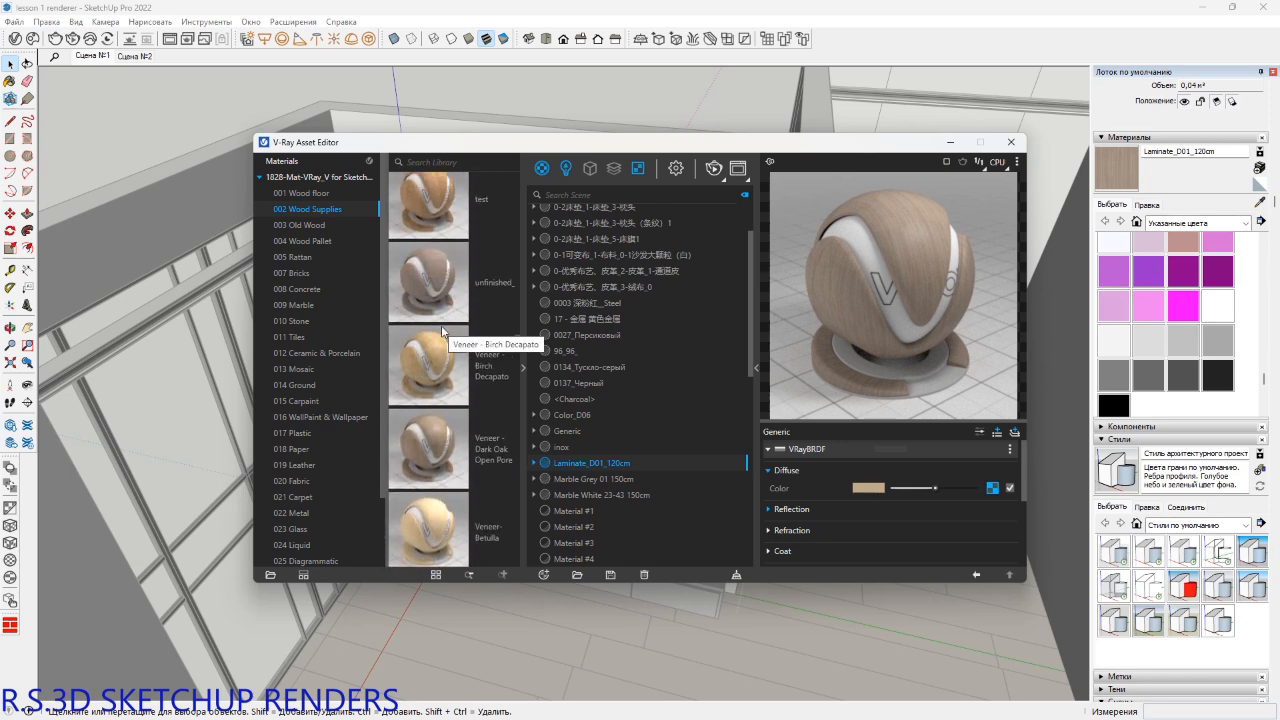
scroll(441, 325, "down", 6)
scroll(443, 340, "down", 2)
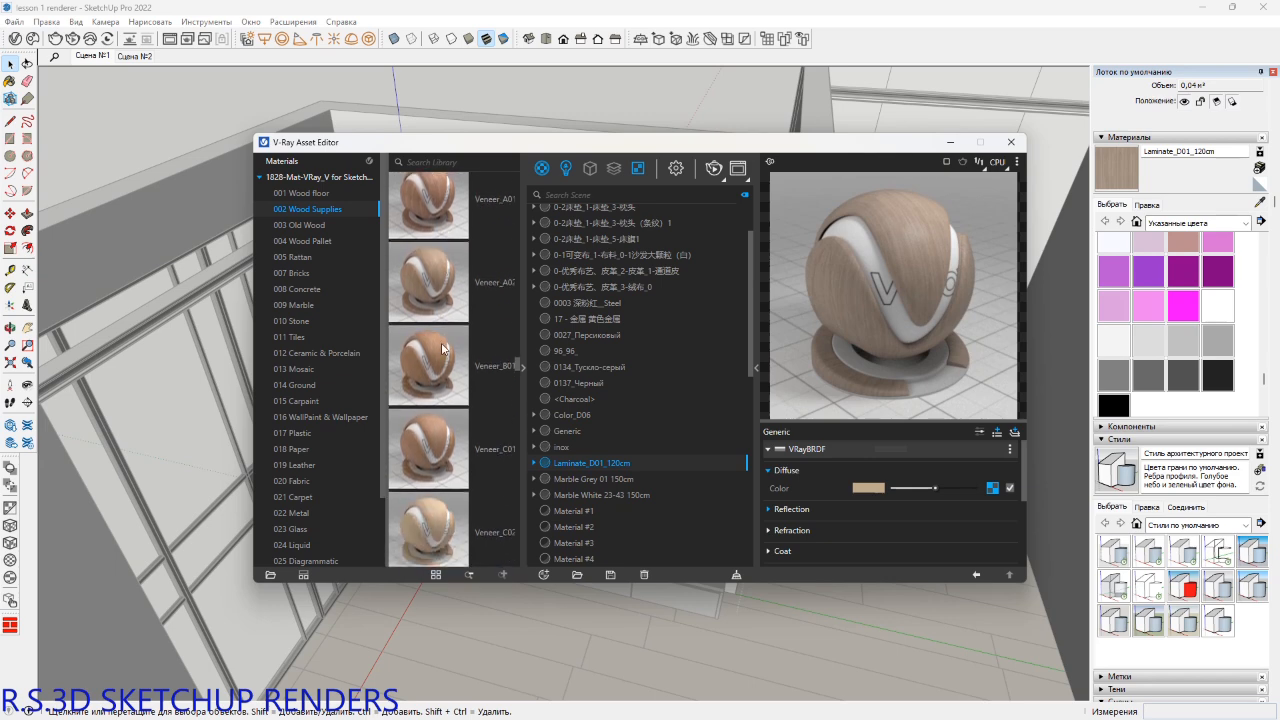
right_click(437, 277)
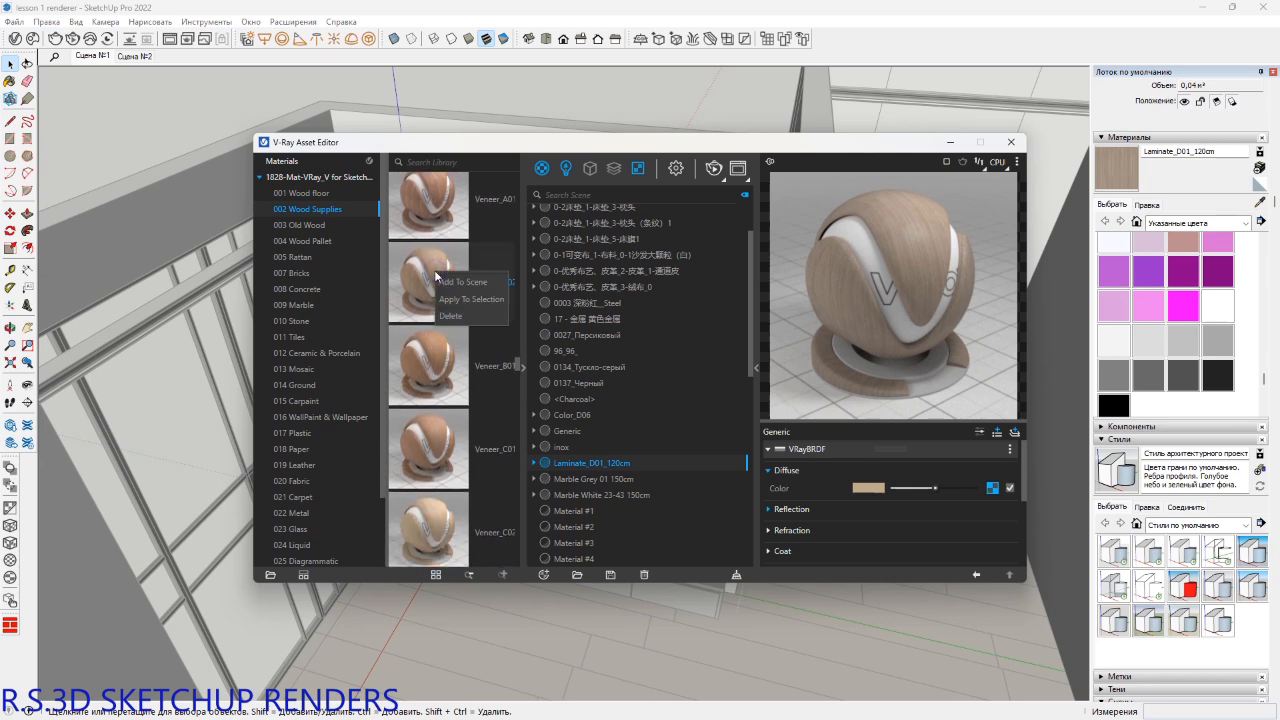
left_click(472, 299)
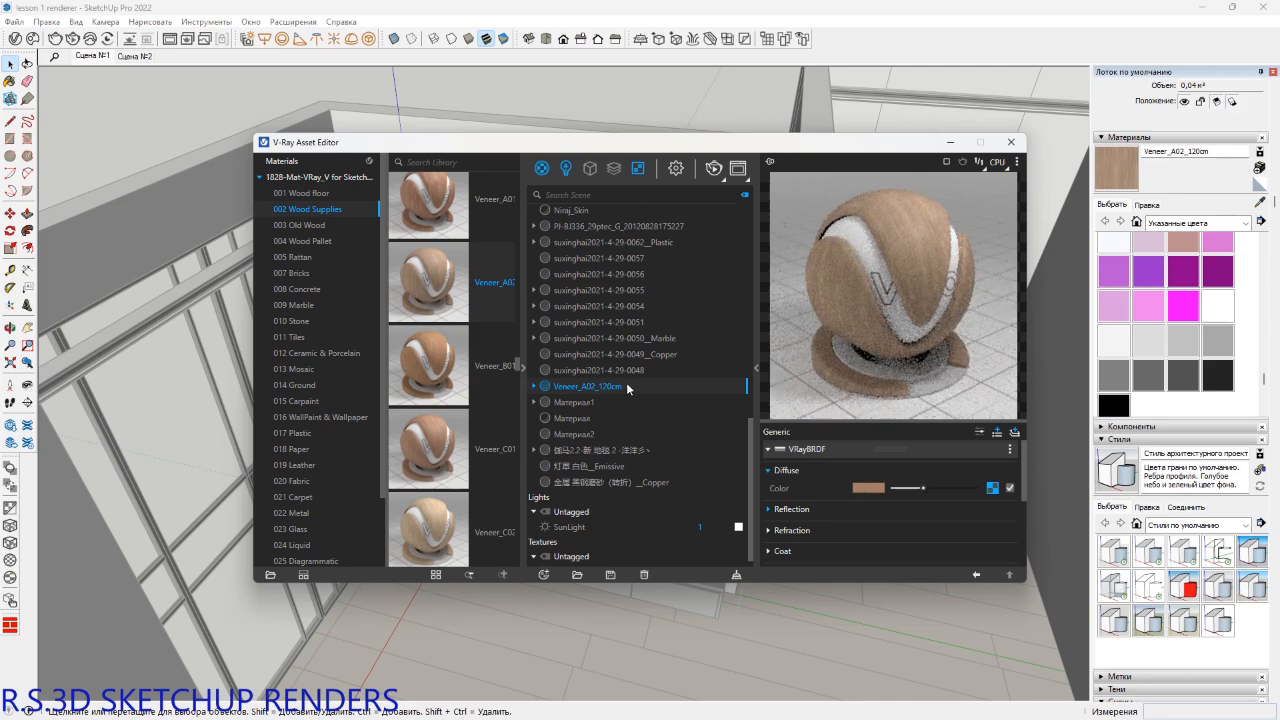
left_click(1010, 143)
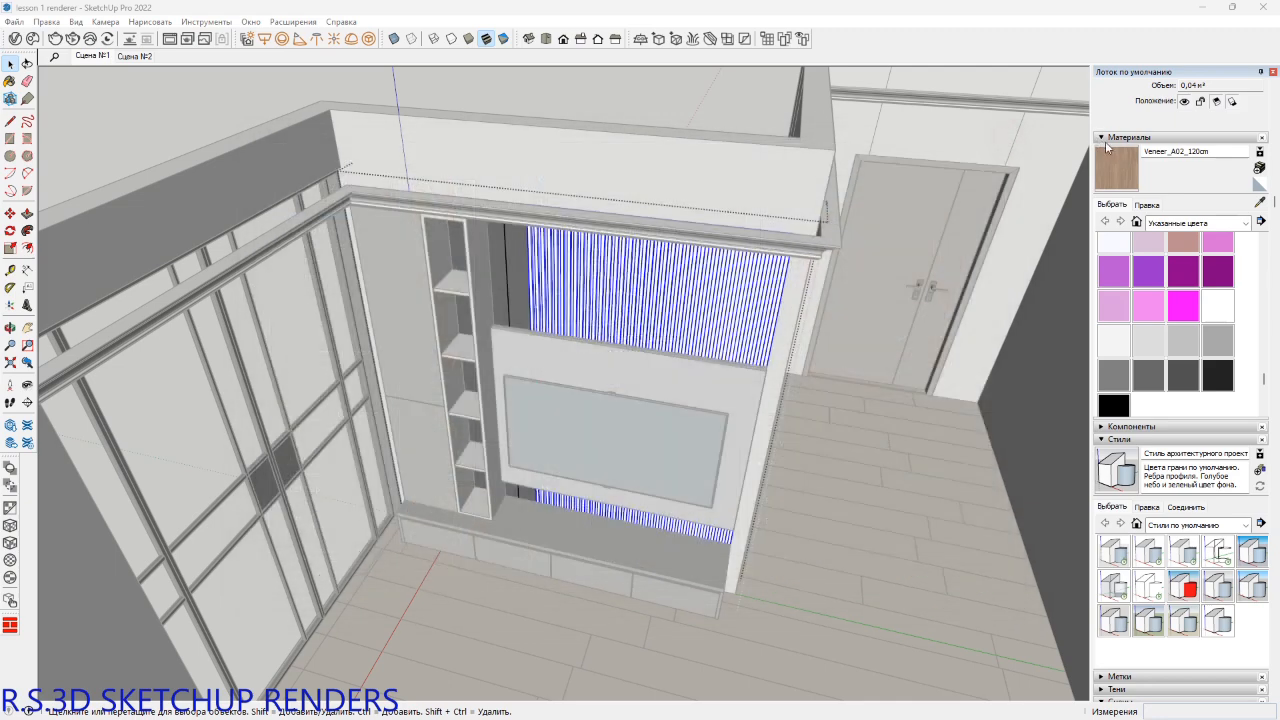
Paint the slatted panel behind the TV with Veneer_A02_120cm and leave the TV wall group.
left_click(1116, 166)
scroll(680, 272, "up", 3)
left_click(681, 275)
scroll(711, 263, "up", 4)
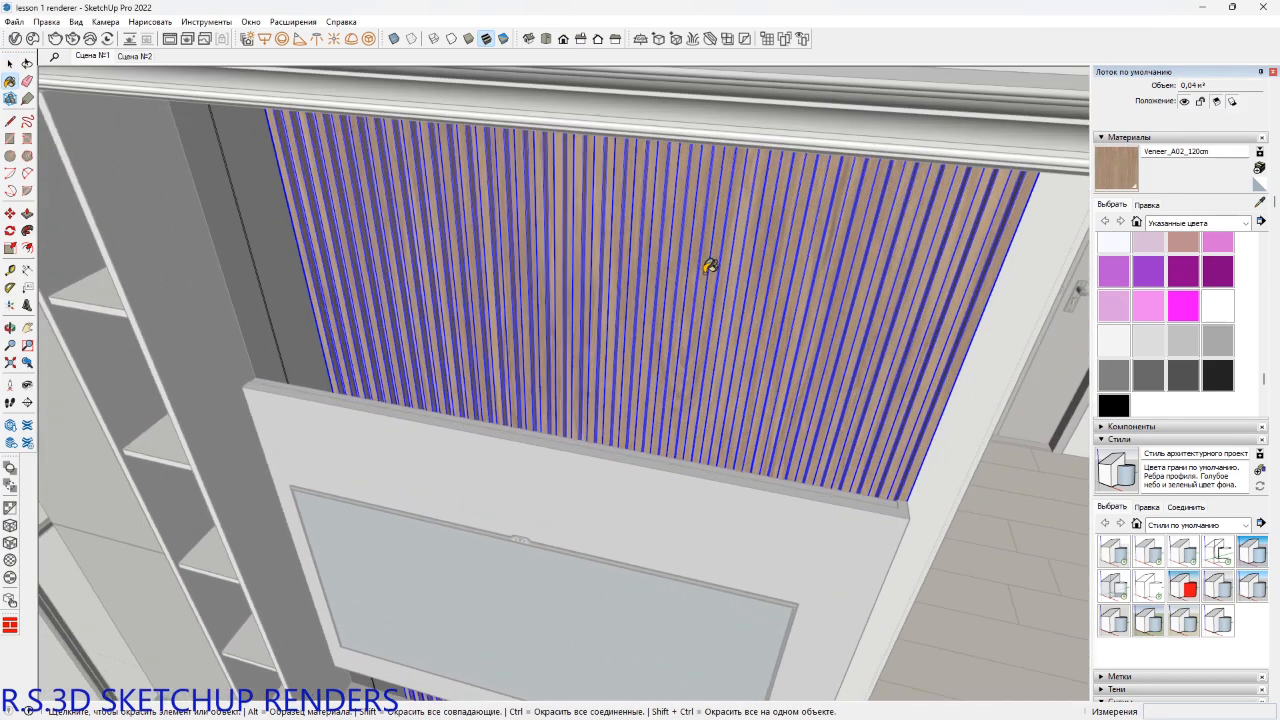
middle_click_drag(671, 366, 648, 440, "shift")
key("space")
scroll(630, 412, "down", 10)
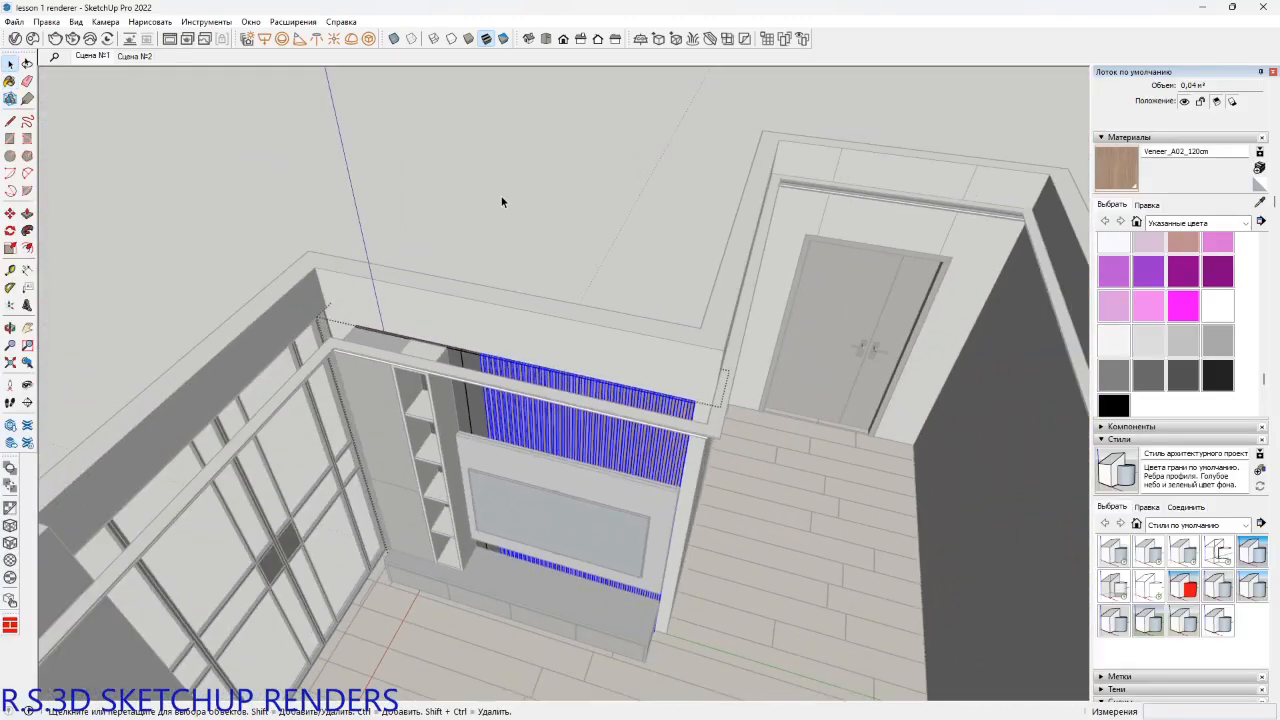
left_click(501, 201)
scroll(465, 406, "down", 1)
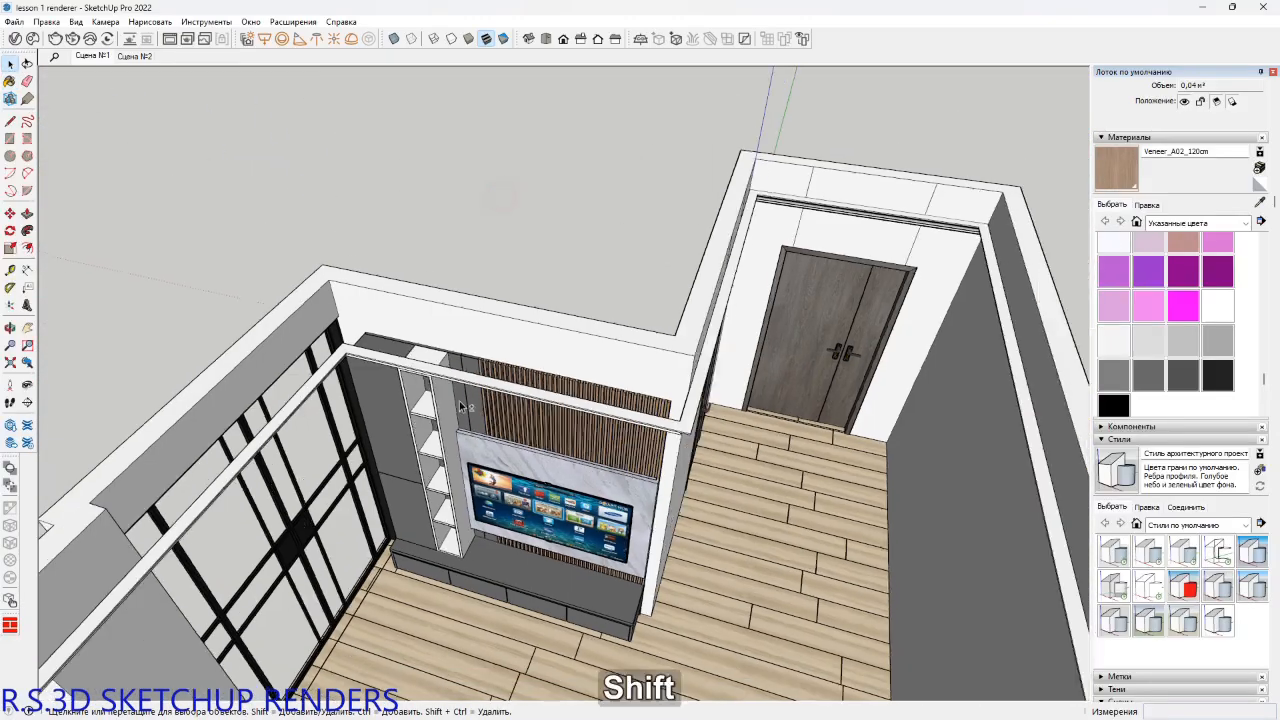
Inside the wall panel group behind the desk, paint the slatted section with Veneer_A02_120cm.
middle_click_drag(465, 406, 434, 369, "shift")
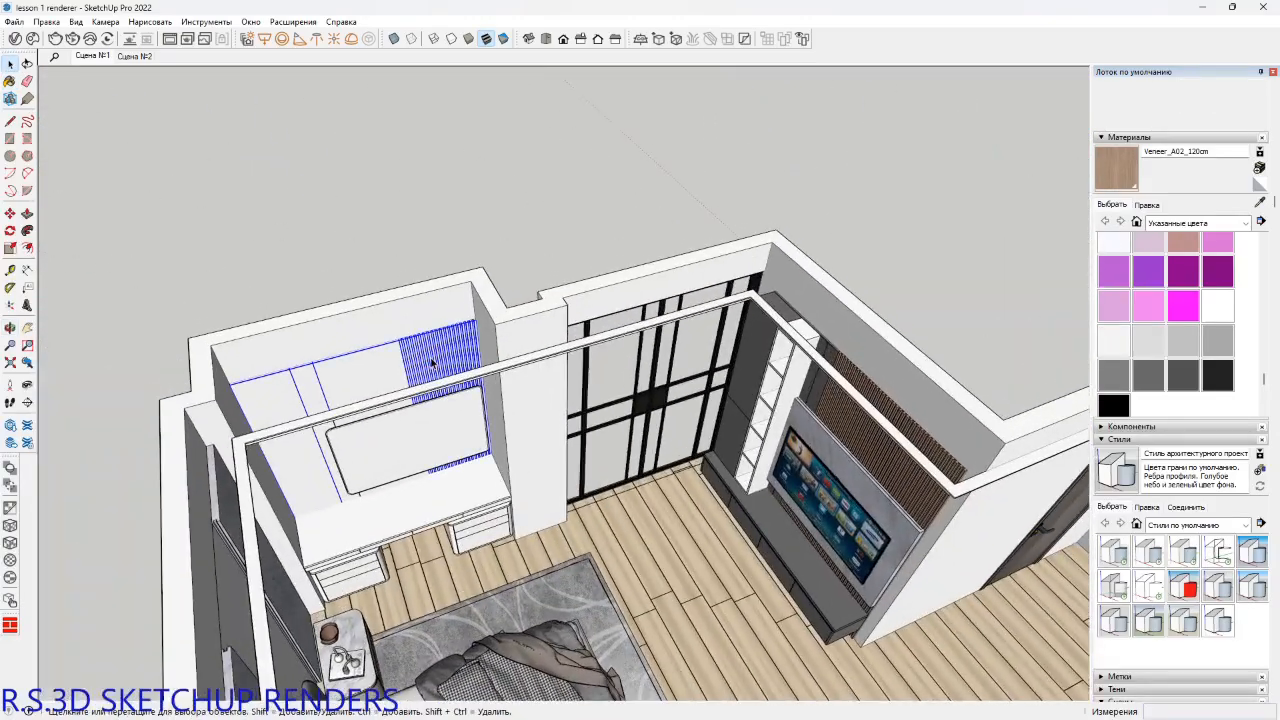
scroll(432, 370, "up", 5)
key("b")
left_click(429, 337)
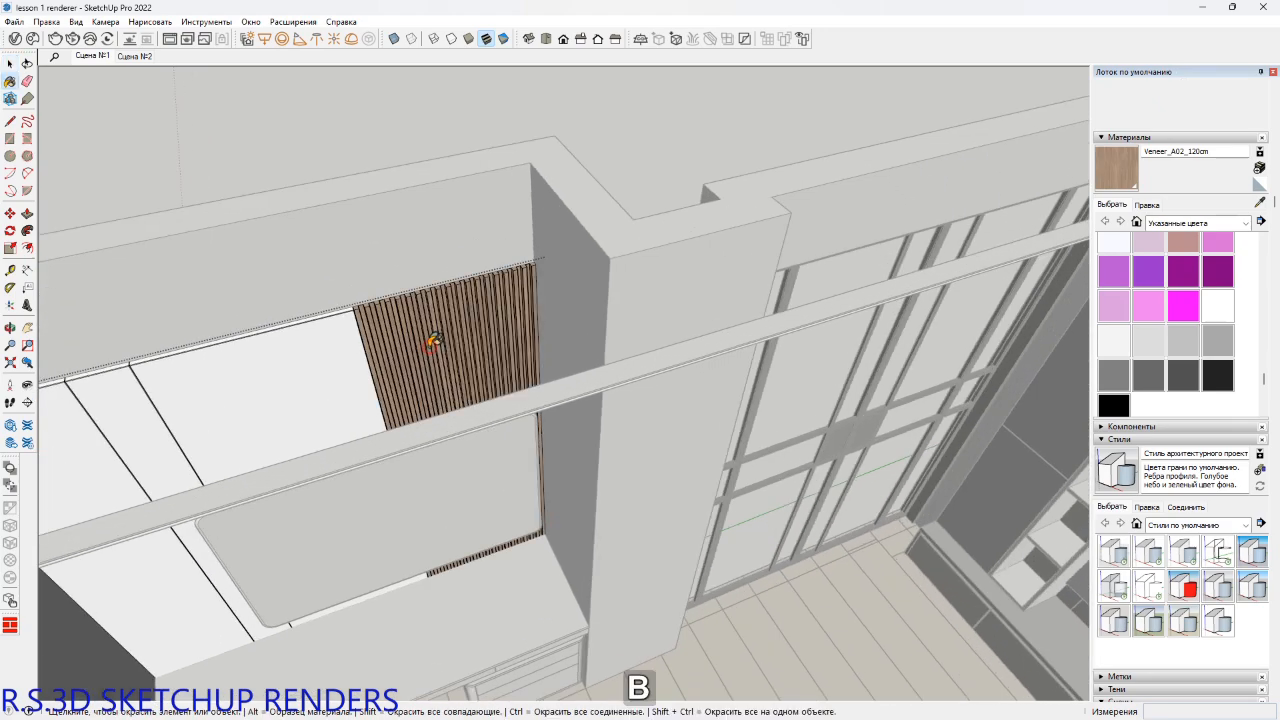
mouse_move(429, 337)
middle_mouse_down("shift")
mouse_move(523, 277)
mouse_move(457, 343)
mouse_move(582, 340)
middle_mouse_up("shift")
scroll(782, 348, "down", 2)
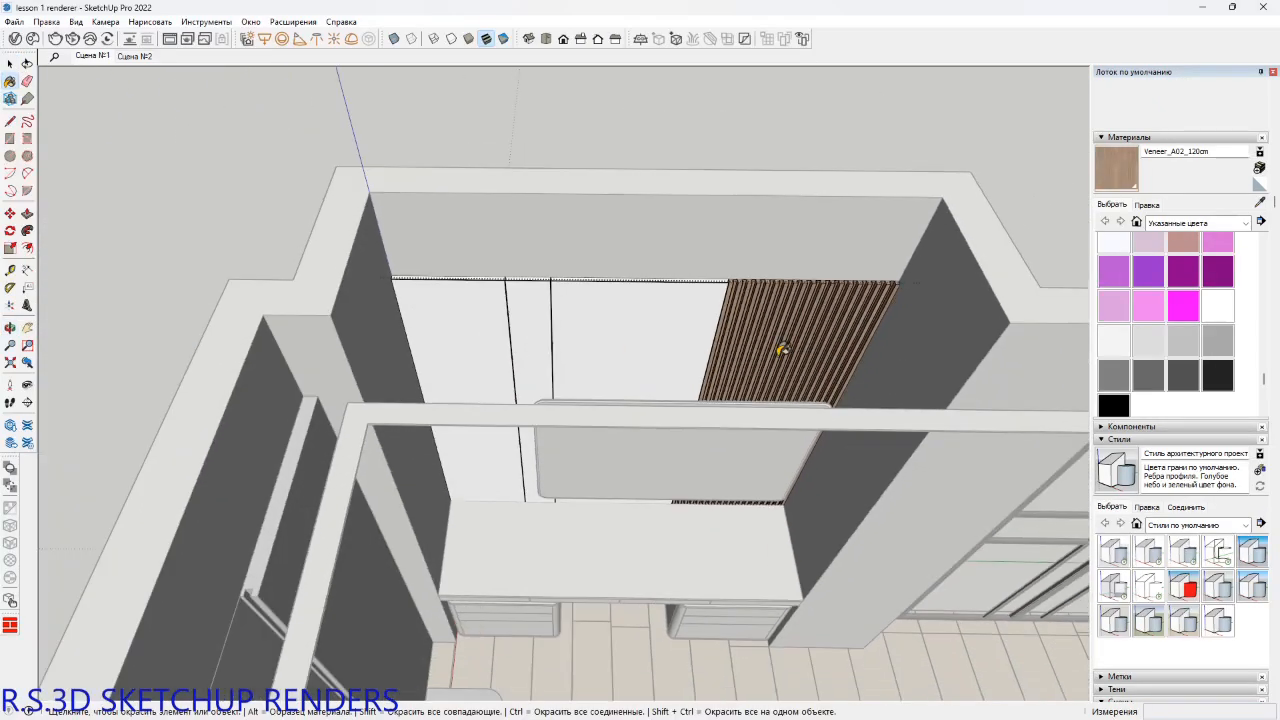
Sample 0134_Тускло-серый from the TV console, paint the three plain panels behind the desk with it, and leave the group.
middle_click_drag(692, 491, 744, 489)
key("b")
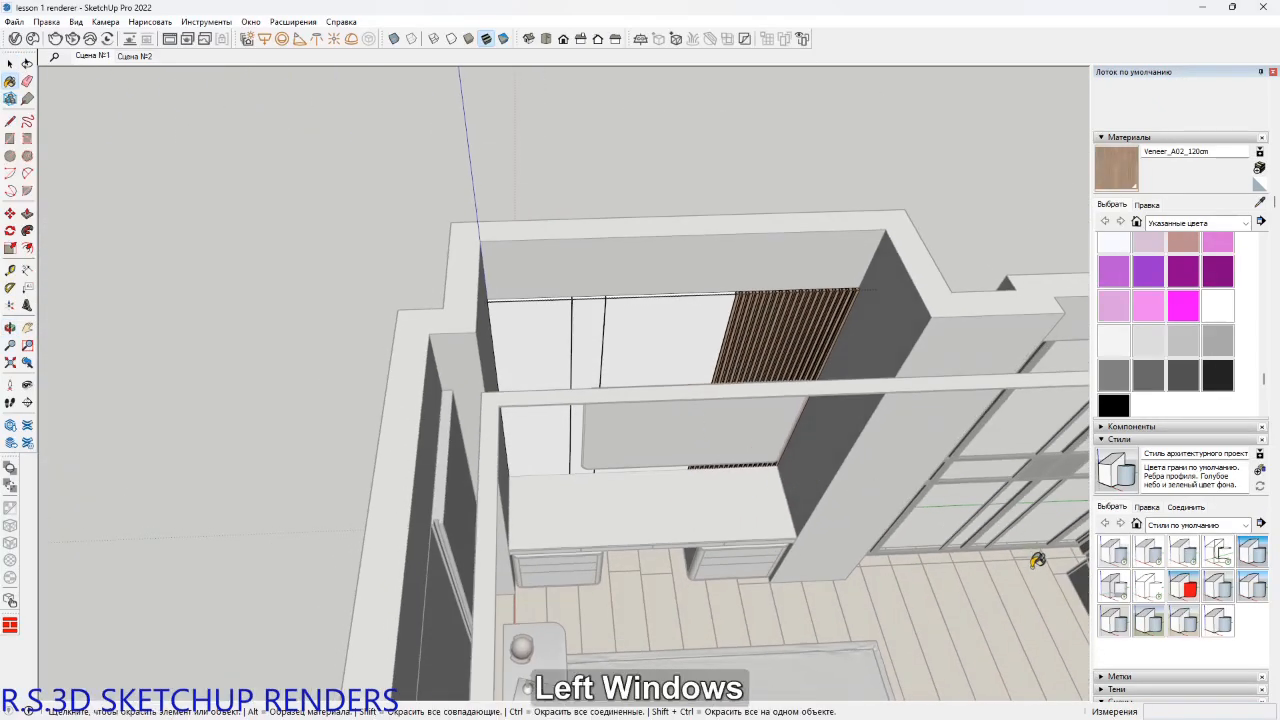
key("super")
key("super")
middle_click_drag(1037, 554, 857, 474, "shift")
left_click(809, 524, "alt")
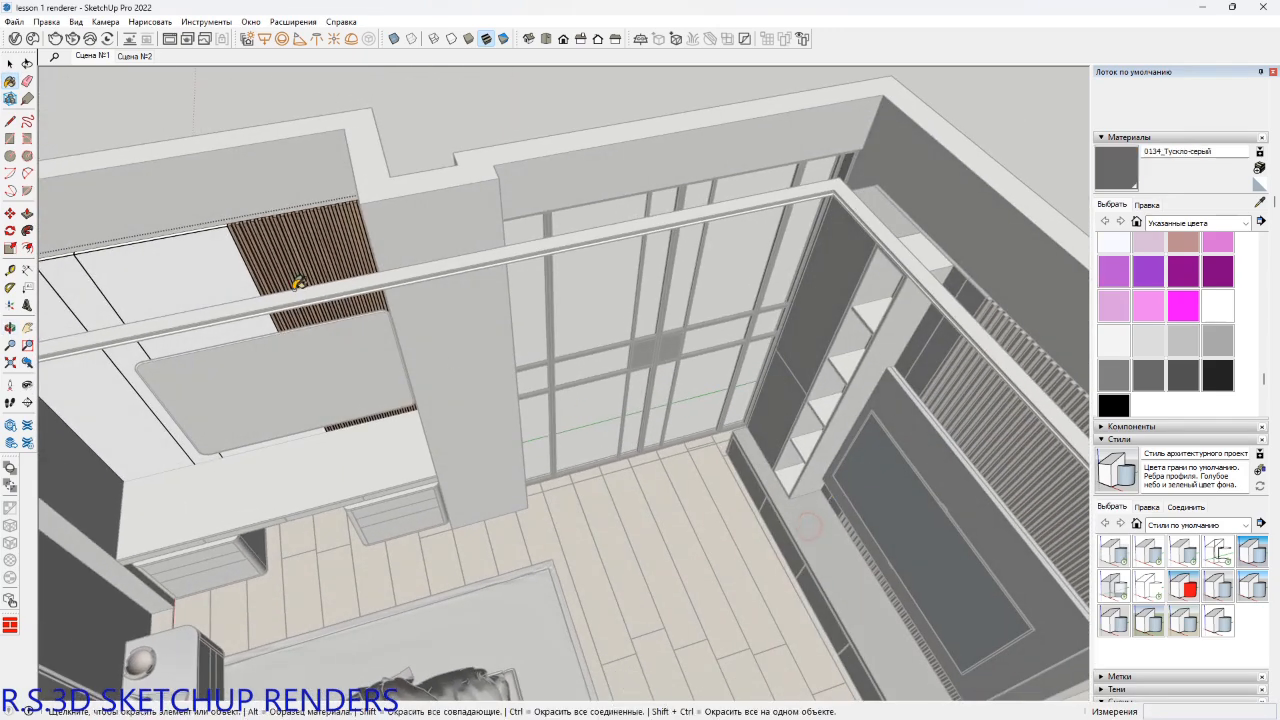
left_click(212, 244)
left_click(100, 289)
left_click(63, 320)
middle_click_drag(352, 336, 680, 300, "shift")
middle_click_drag(440, 280, 357, 274)
key("space")
key("Escape")
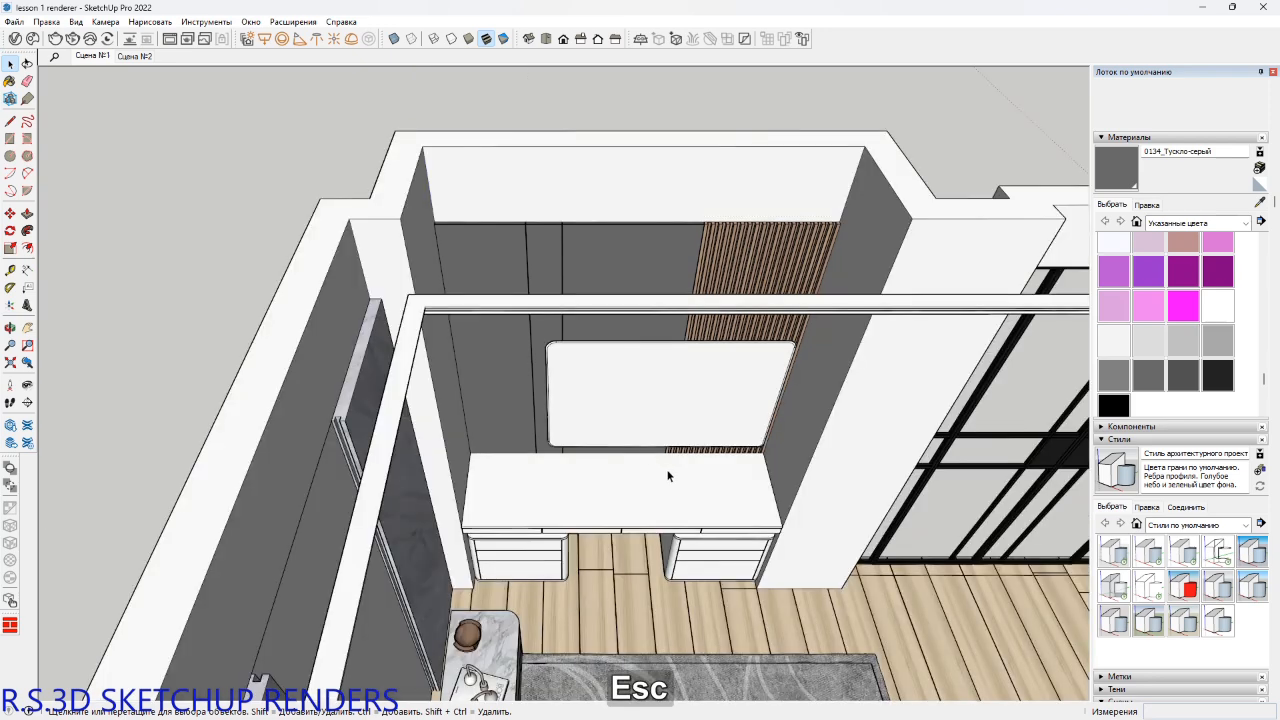
Inside the desk's drawer pedestal nearest the bedside table, paint the drawer fronts and body with Veneer_A02_120cm sampled from the wall slats.
double_click(556, 559)
scroll(554, 563, "up", 3)
middle_click_drag(554, 563, 340, 270)
scroll(466, 503, "up", 2)
left_click(471, 518)
middle_click_drag(471, 518, 620, 428, "shift")
middle_click(1050, 163)
key("b")
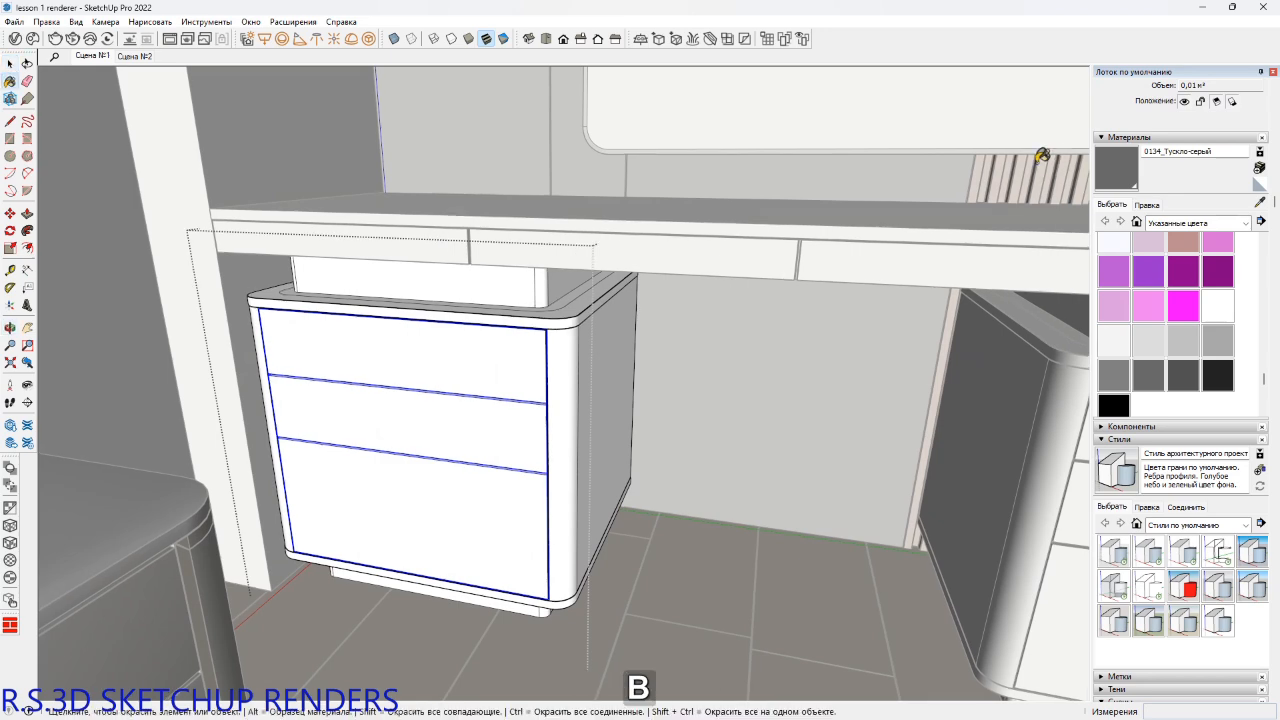
key("super")
middle_click(1037, 167)
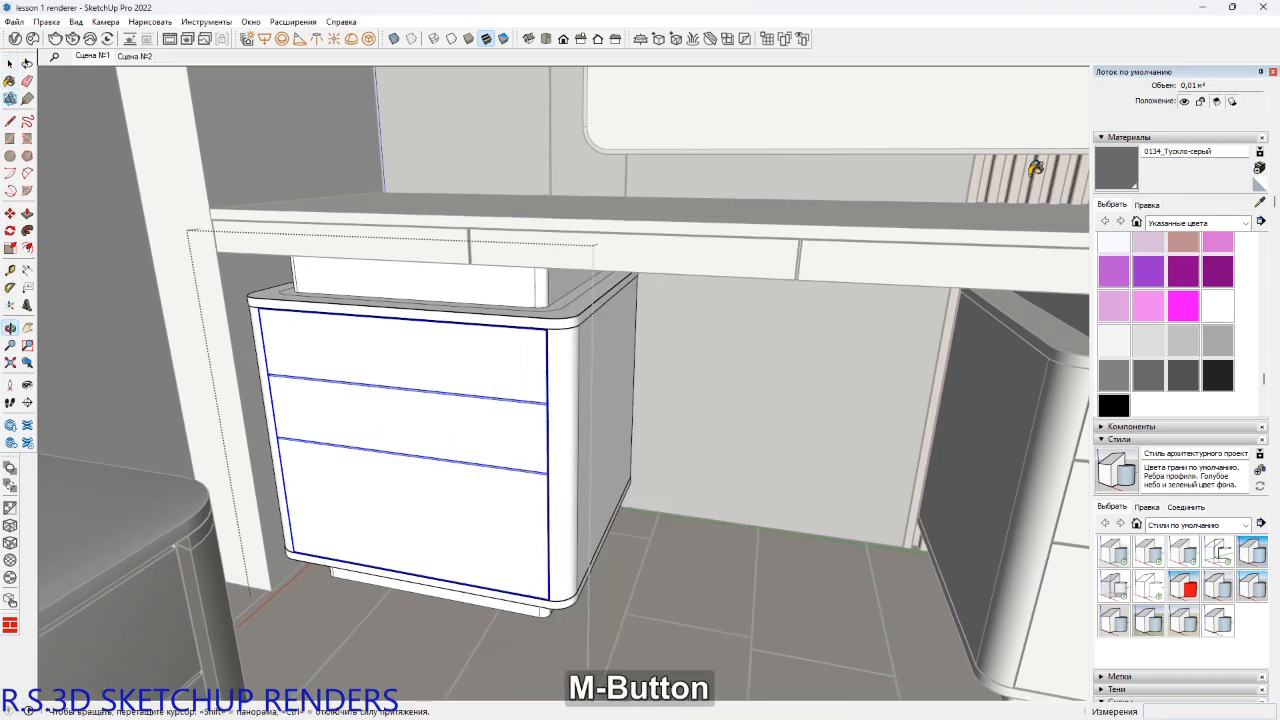
key("alt")
left_click(1037, 167, "alt")
left_click(532, 371)
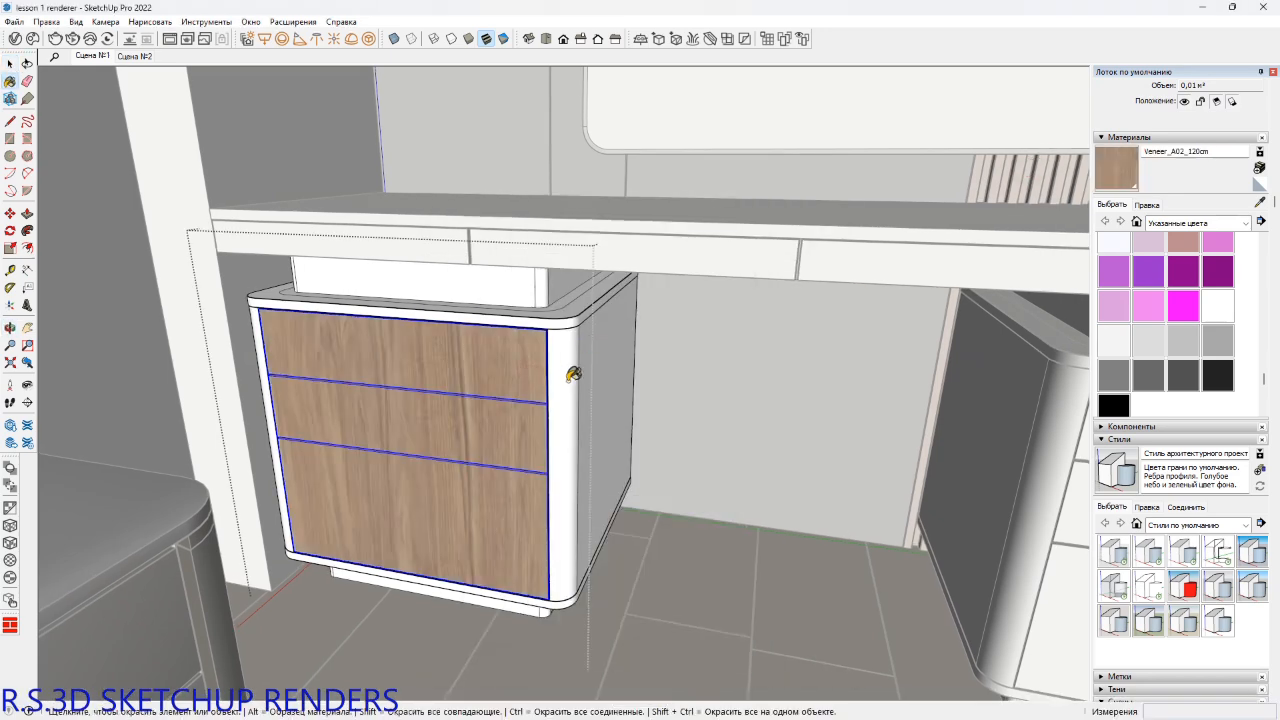
mouse_move(580, 437)
middle_mouse_down("shift")
mouse_move(632, 386)
mouse_move(560, 357)
mouse_move(494, 369)
mouse_move(280, 352)
middle_mouse_up("shift")
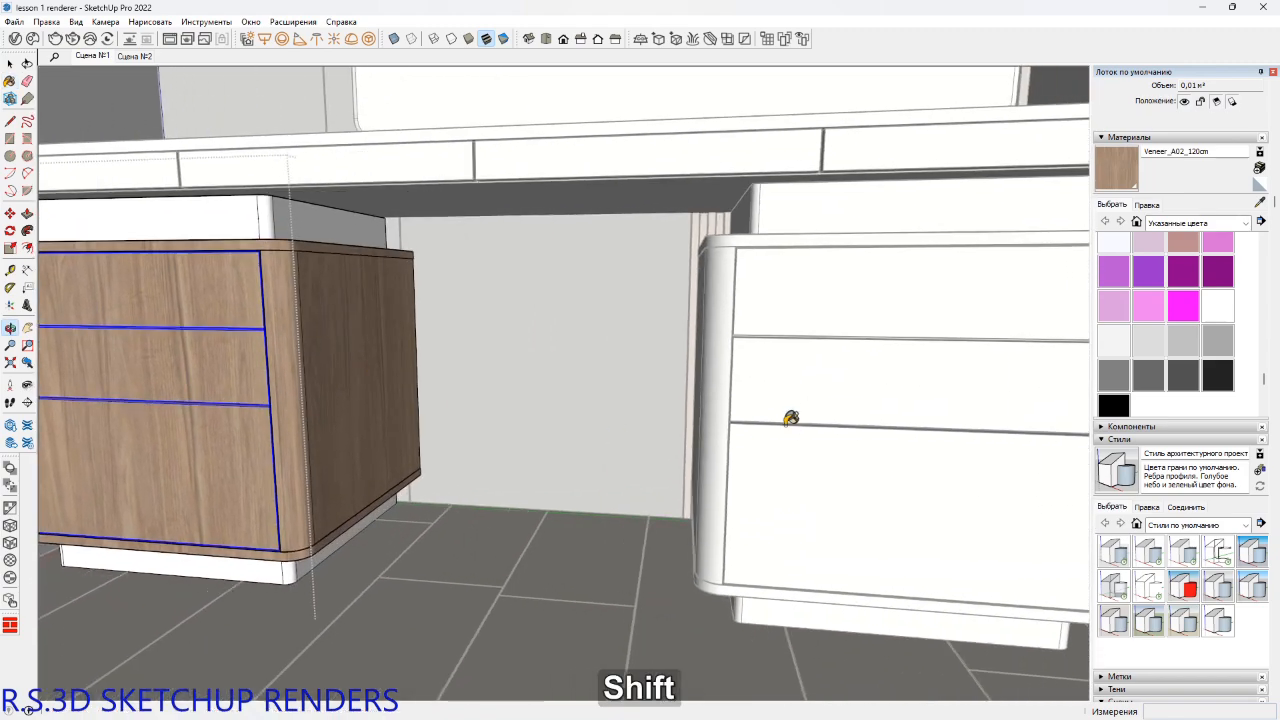
Paint the drawer fronts and body of the desk pedestal farther from the bedside table with Veneer_A02_120cm.
middle_click_drag(743, 391, 814, 484)
key("space")
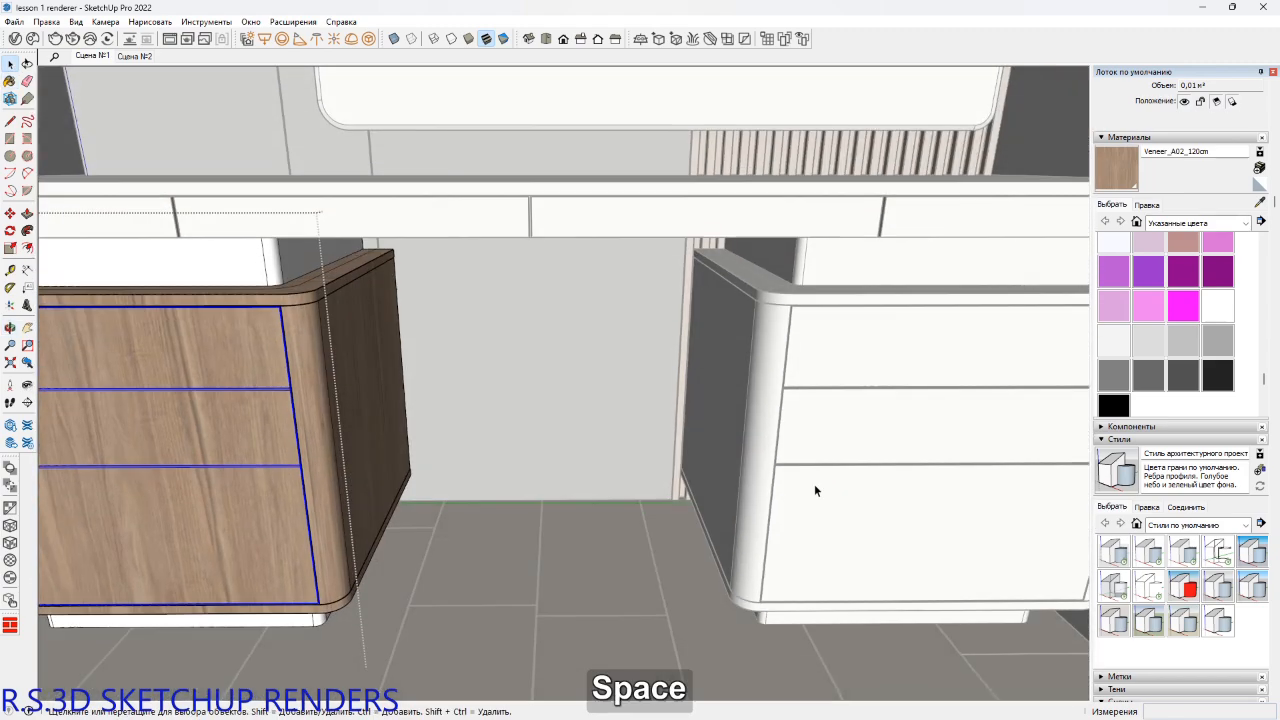
key("Escape")
left_click(813, 480)
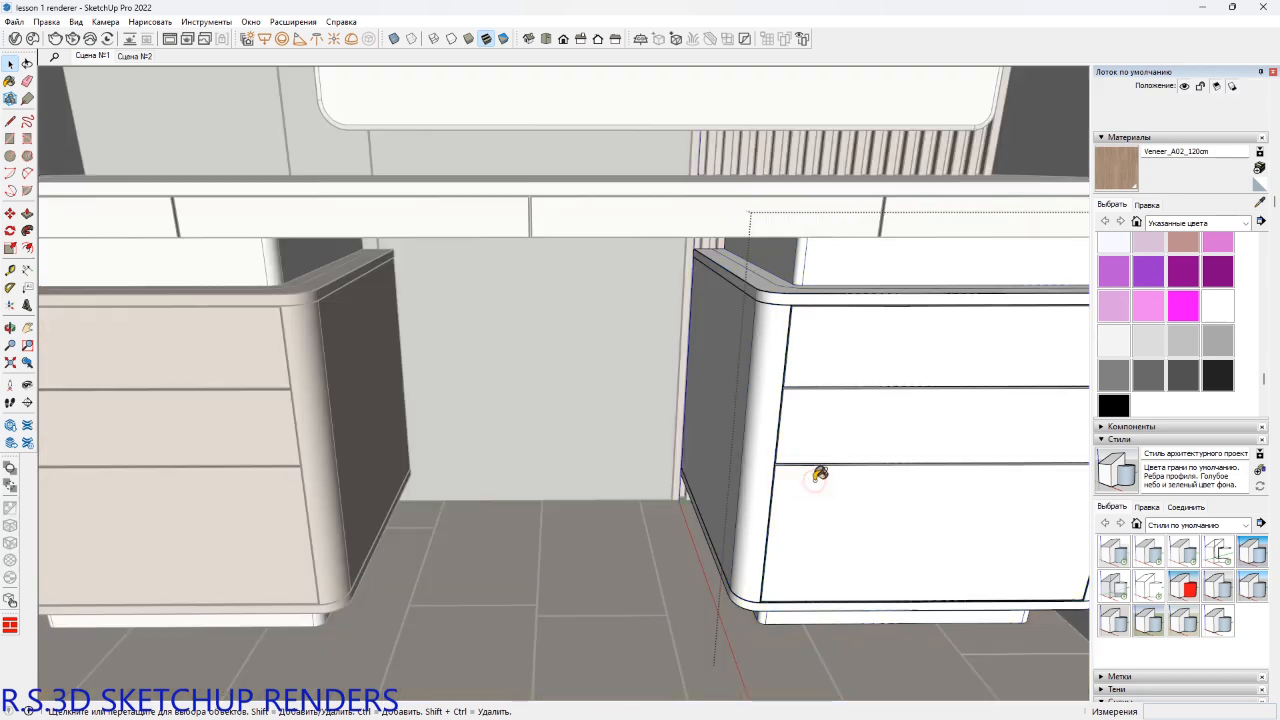
left_click(814, 468)
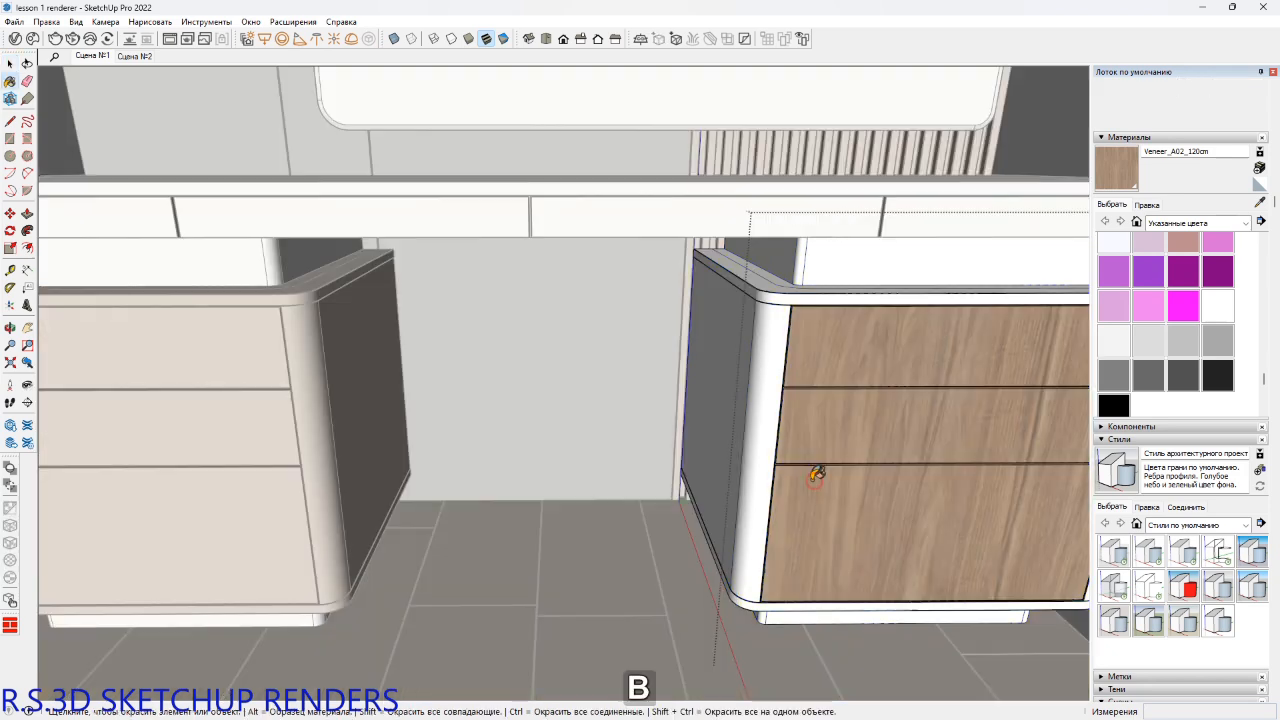
left_click(766, 437, "shift")
key("ctrl+z")
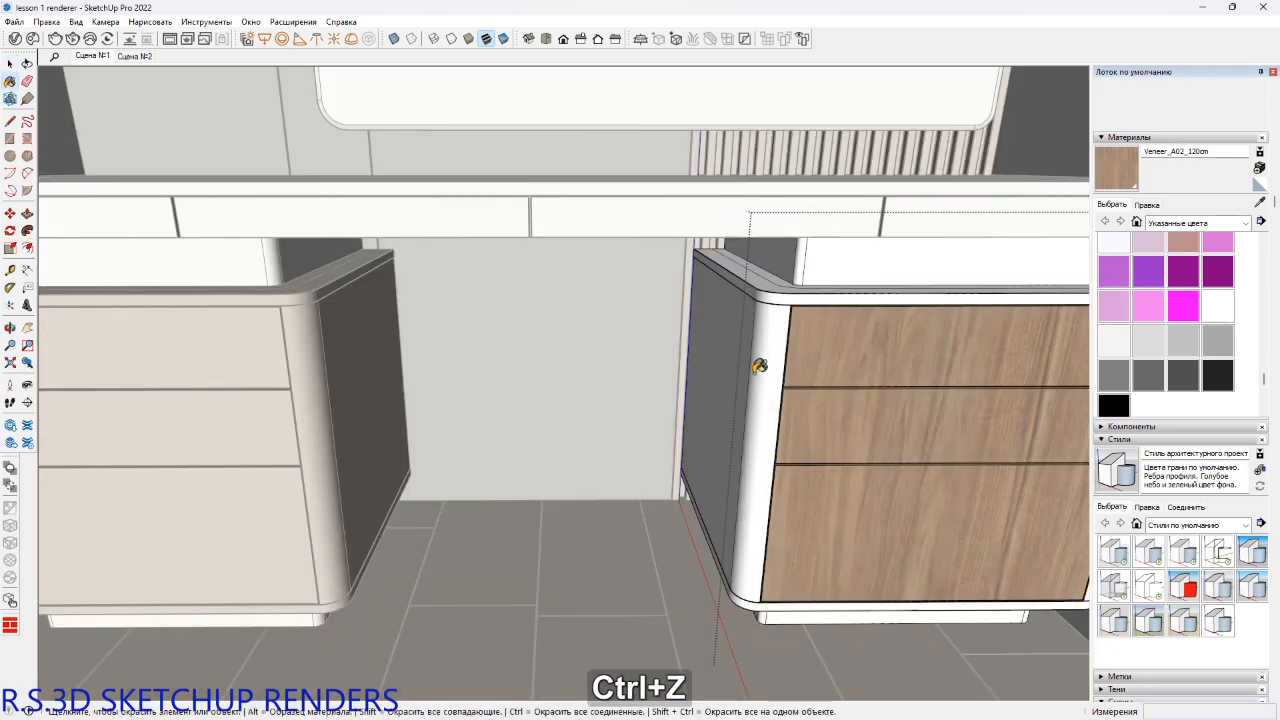
left_click(782, 374)
scroll(786, 372, "down", 2)
mouse_move(786, 372)
middle_mouse_down("shift")
mouse_move(666, 411)
mouse_move(656, 456)
middle_mouse_up("shift")
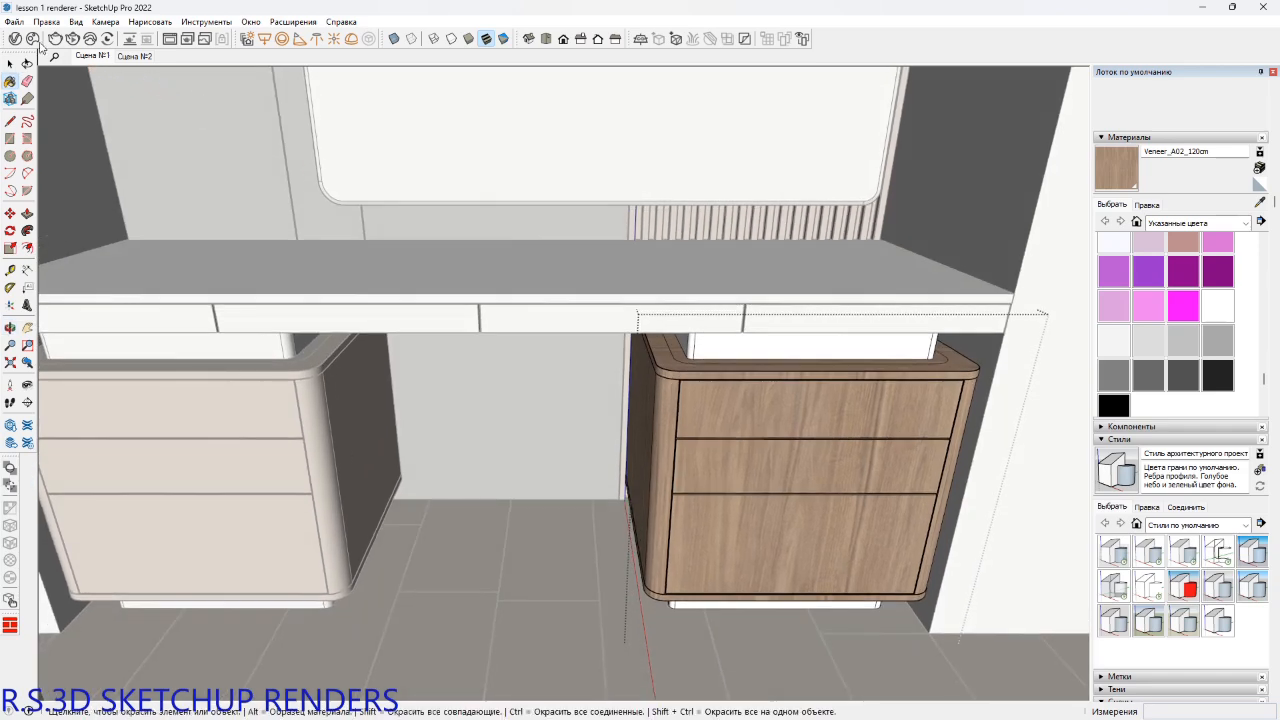
Choose the colour 0046_Золотой and paint the same pedestal's upper spacer block and base with it.
left_click(15, 38)
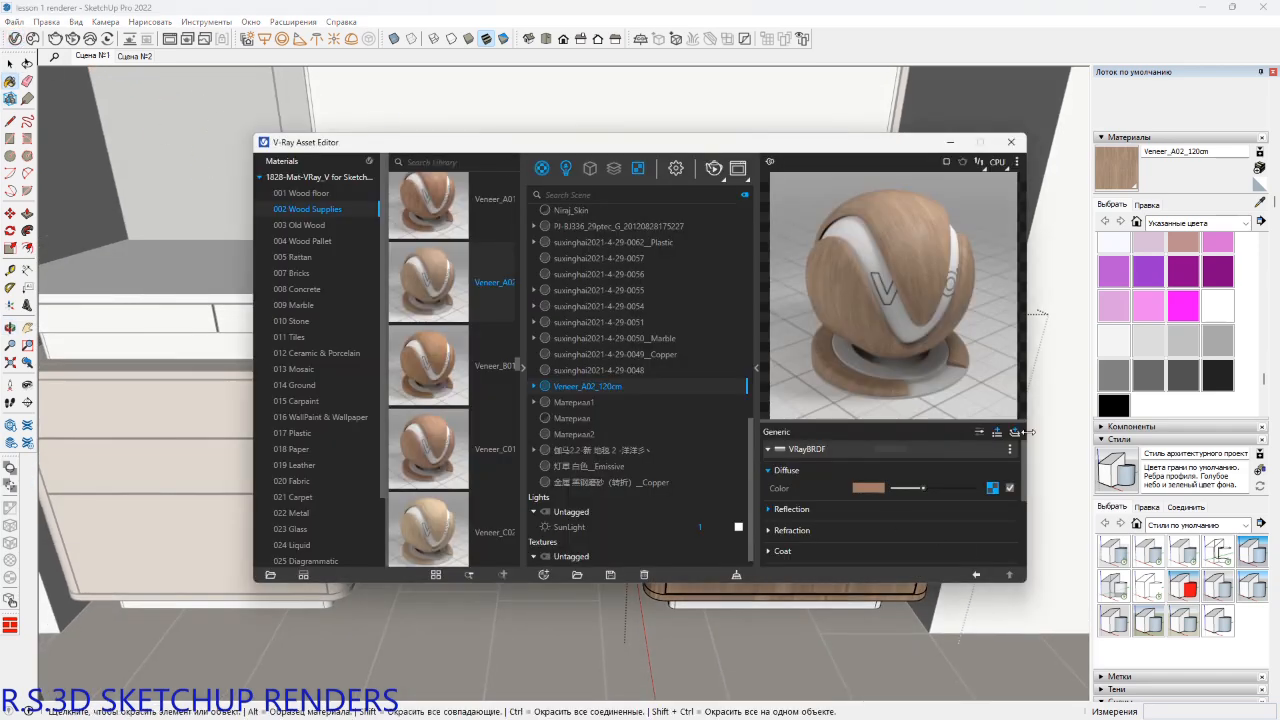
scroll(1190, 365, "up", 6)
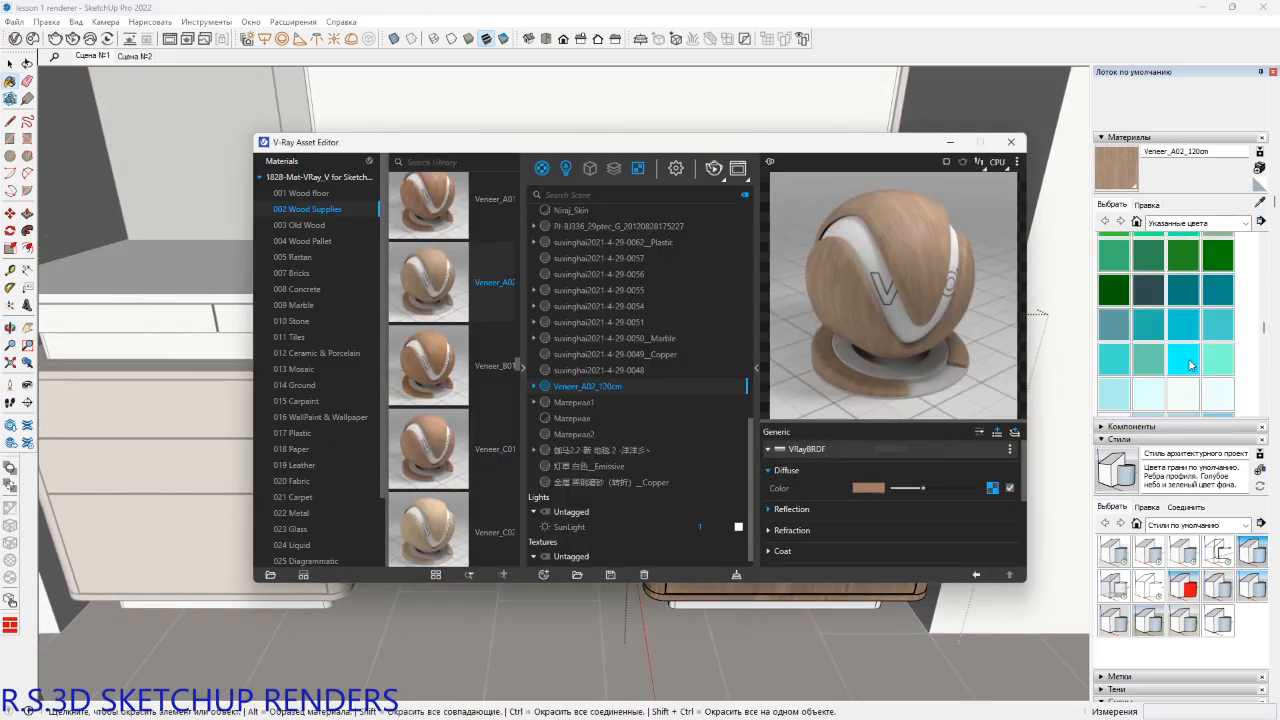
scroll(1190, 365, "up", 5)
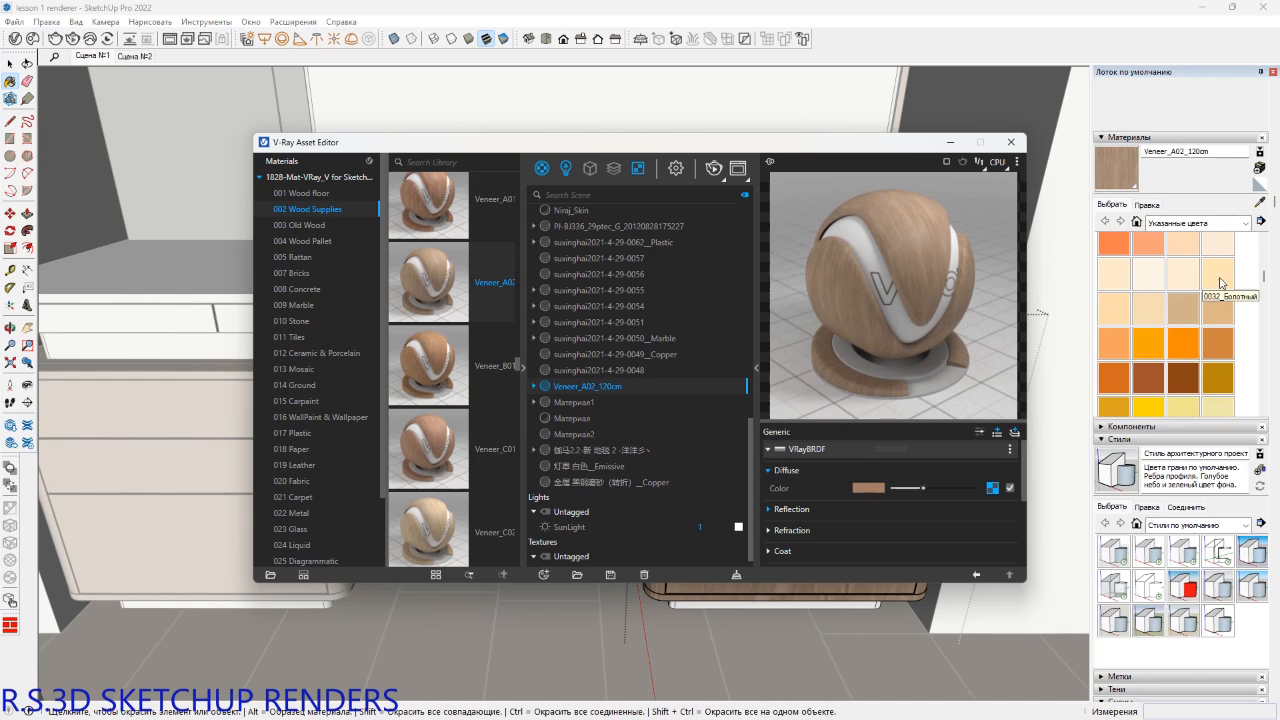
left_click(1149, 406)
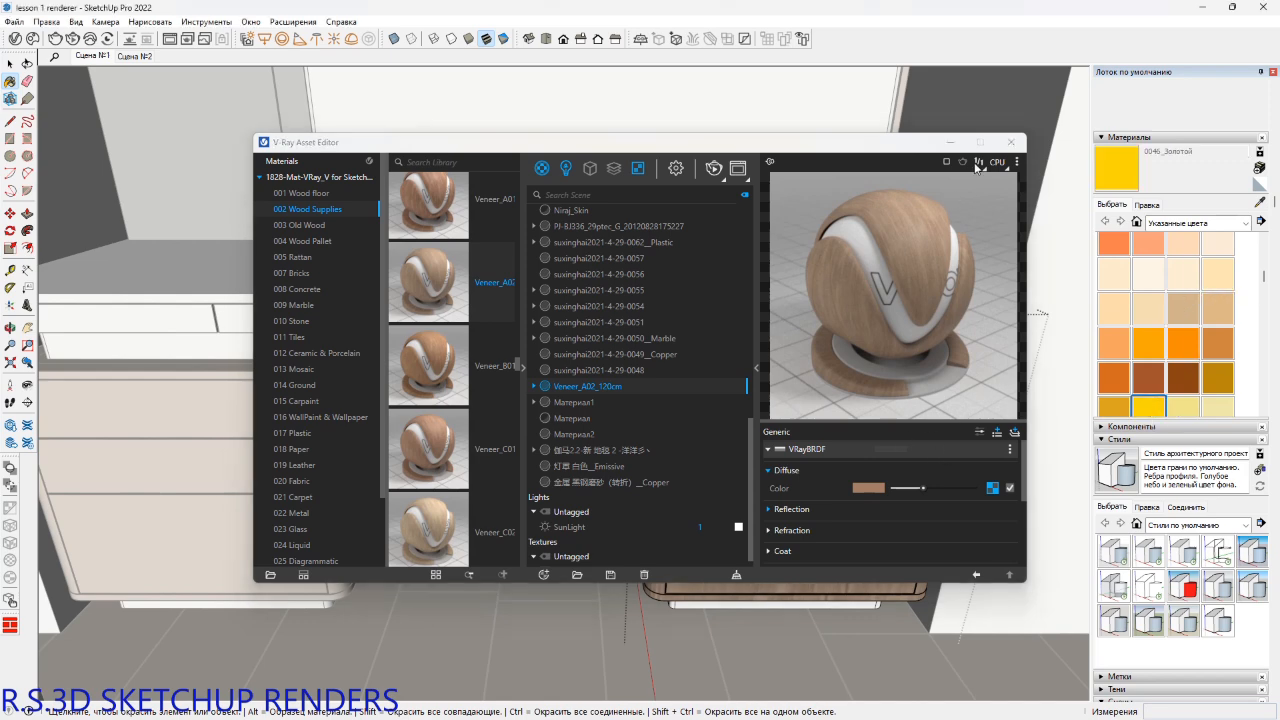
left_click(1011, 142)
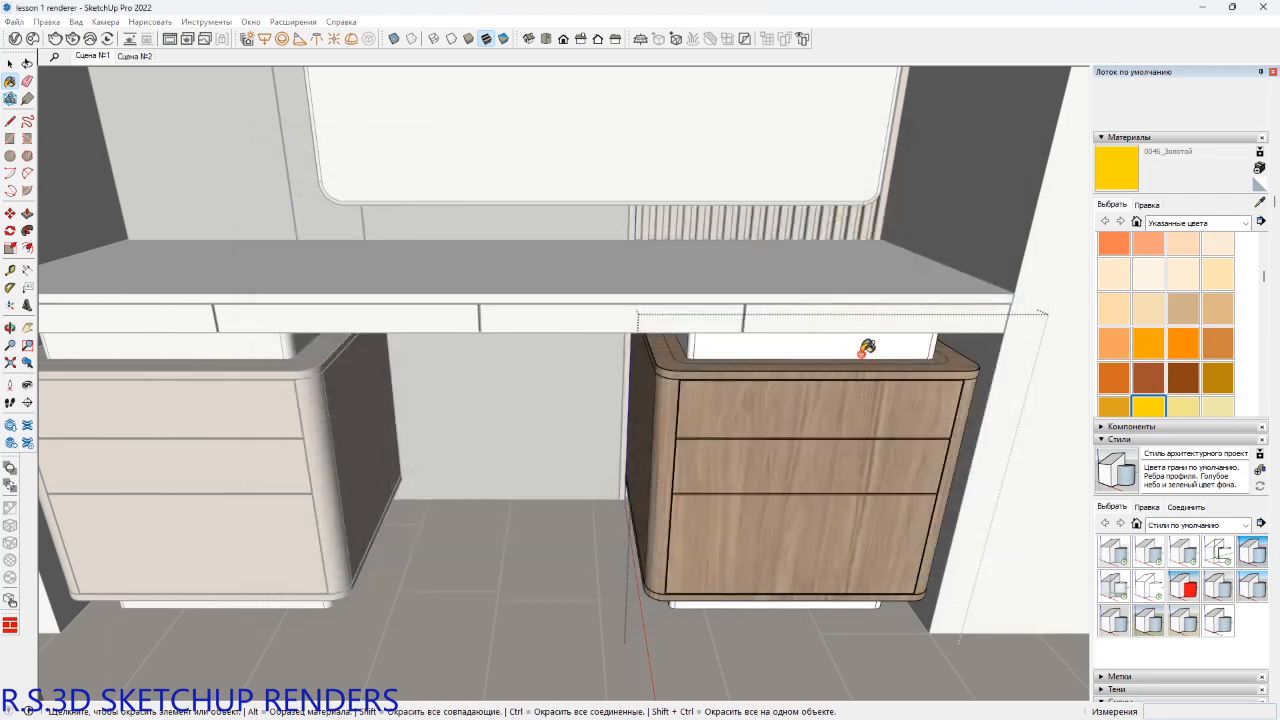
left_click(867, 347)
middle_click_drag(867, 347, 647, 411)
Inside the pedestal nearest the bedside table, paint the spacer block and base with 0046_Золотой.
key("space")
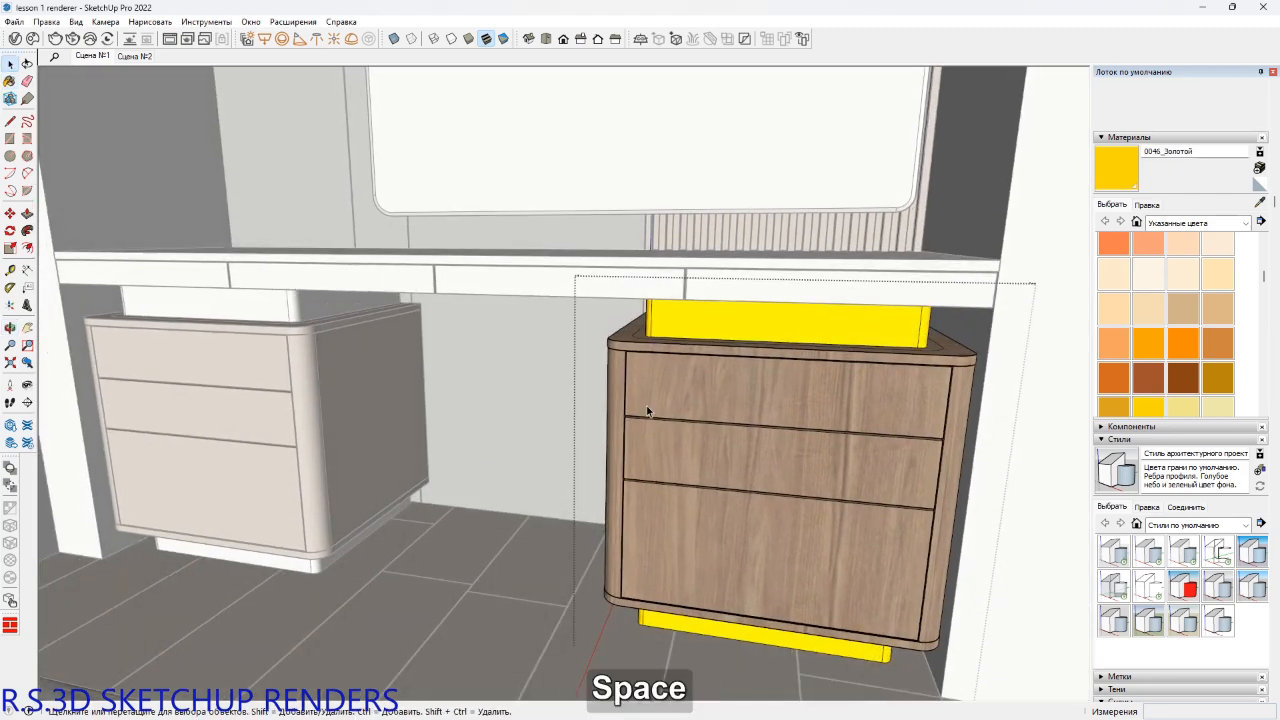
double_click(287, 335)
middle_click_drag(293, 327, 294, 290)
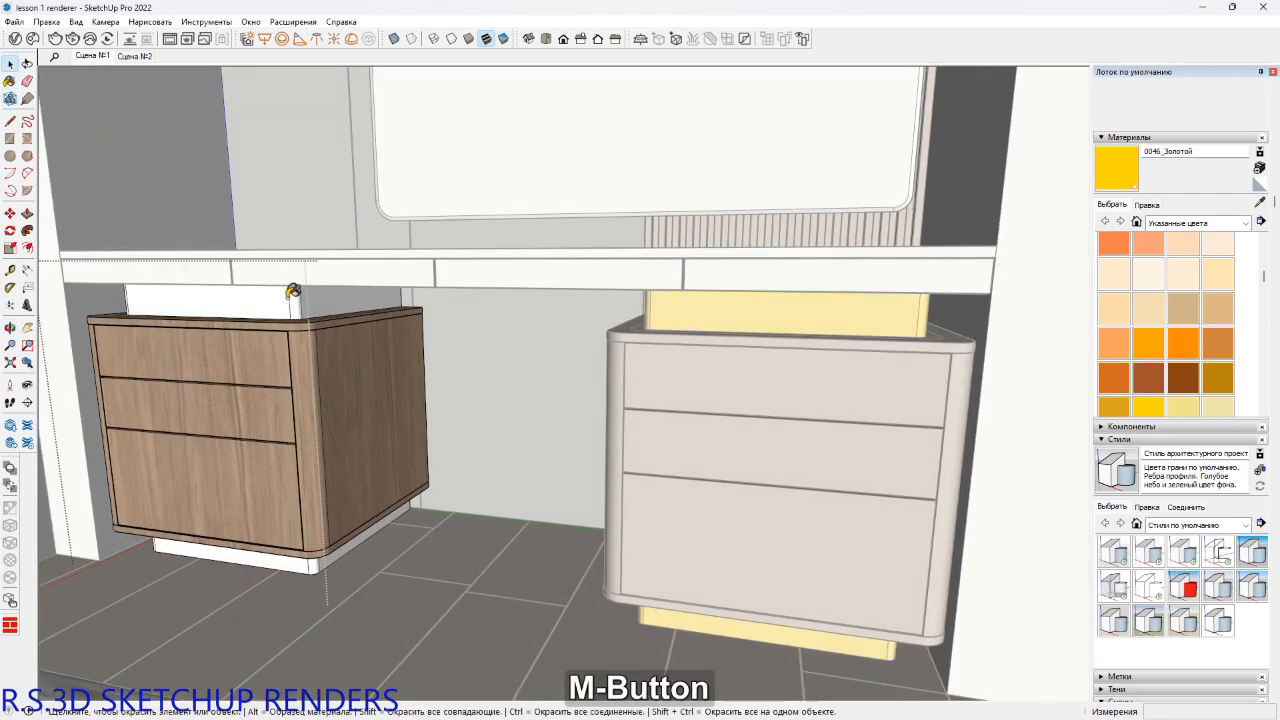
key("b")
left_click(240, 297)
middle_click(390, 437)
middle_click_drag(390, 437, 237, 540)
key("space")
double_click(231, 542)
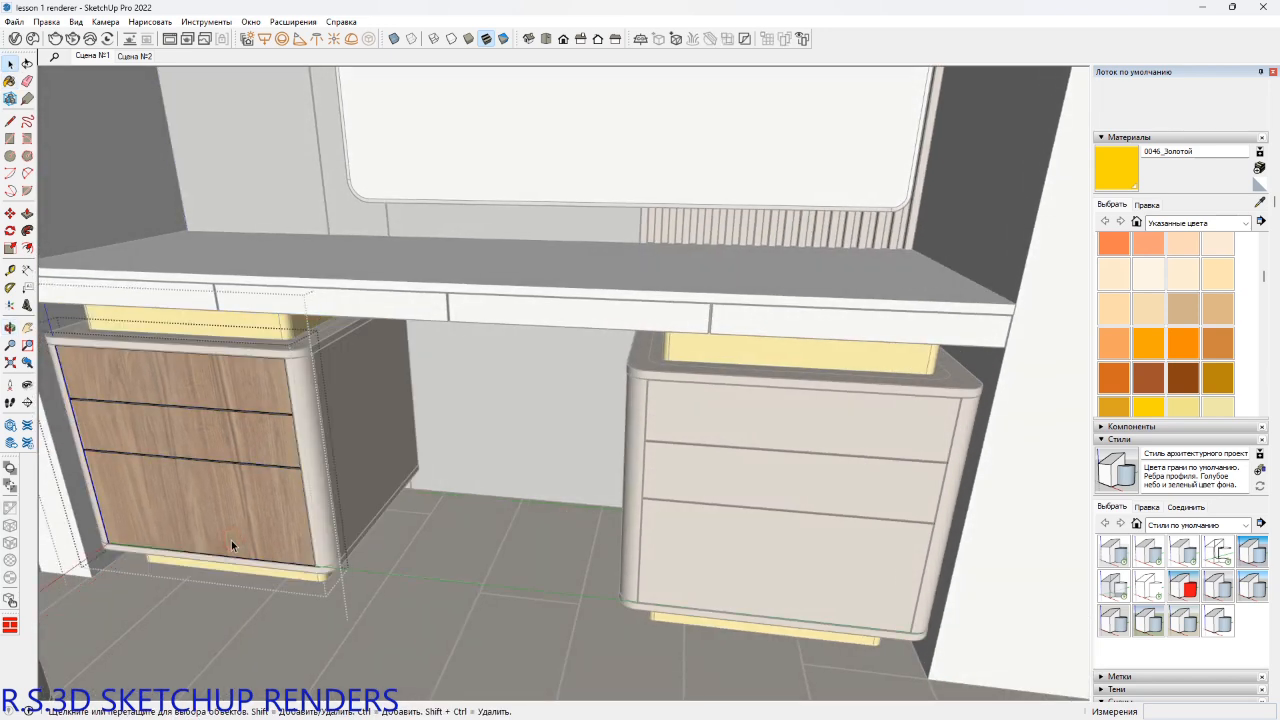
left_click(231, 540)
key("ctrl+a")
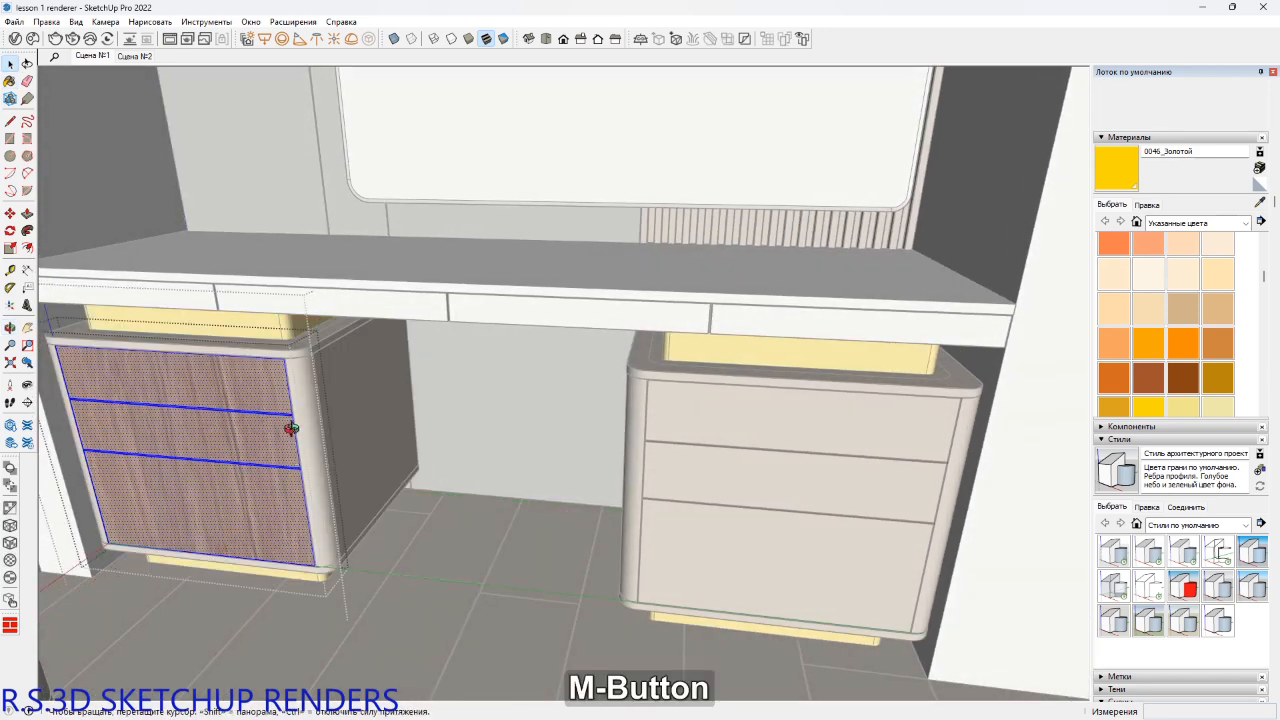
middle_click_drag(289, 426, 305, 429)
key("b")
middle_click_drag(508, 440, 839, 439, "shift")
key("super")
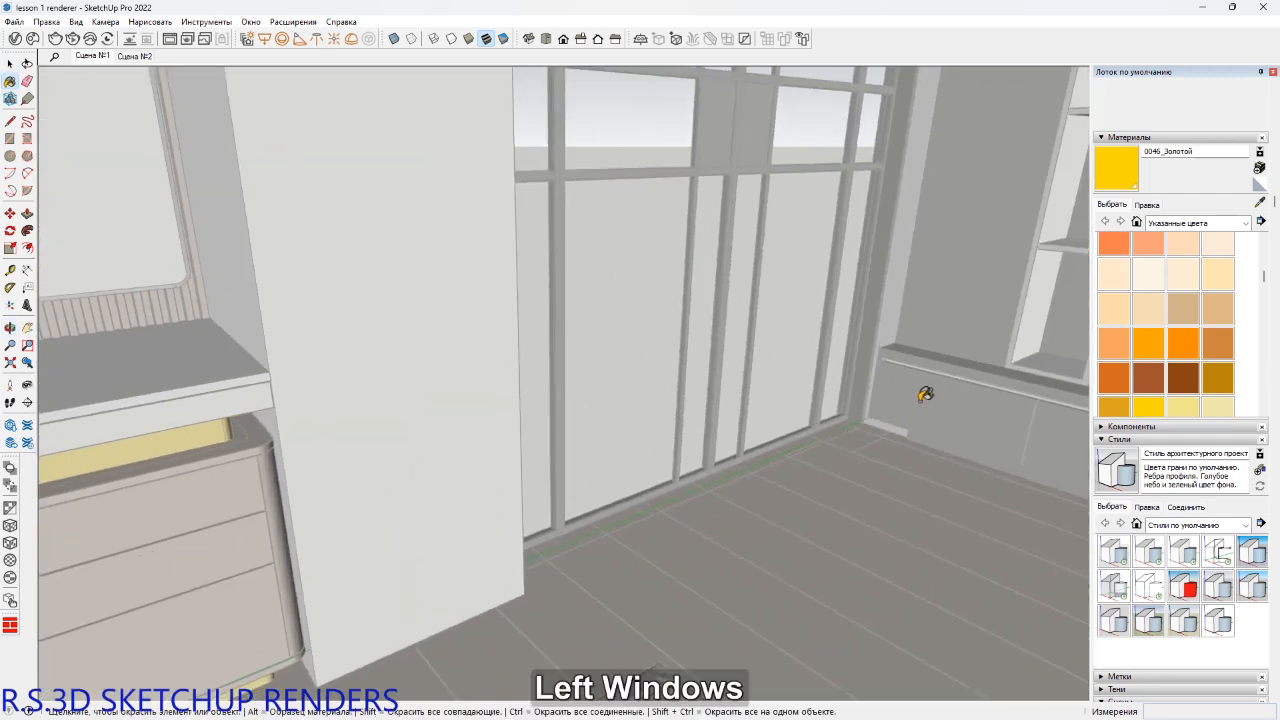
middle_click_drag(925, 394, 890, 400)
key("super")
left_click(955, 420, "alt")
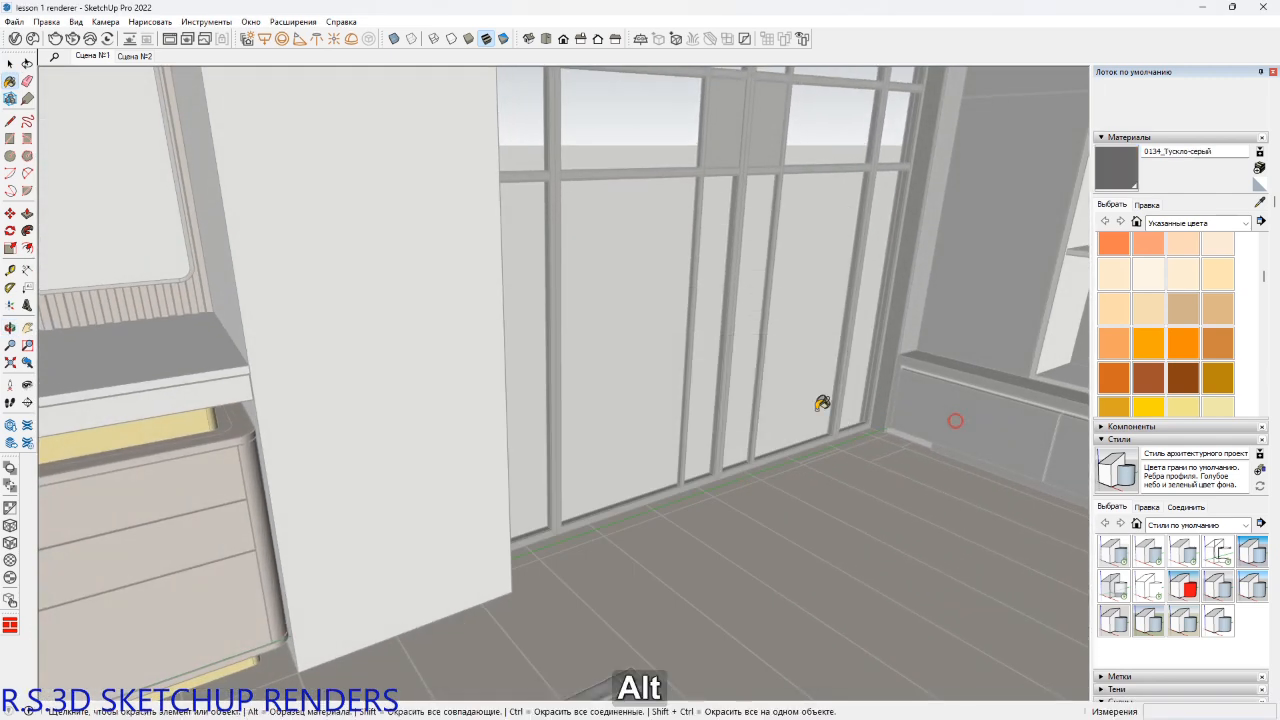
middle_click_drag(237, 429, 458, 417, "shift")
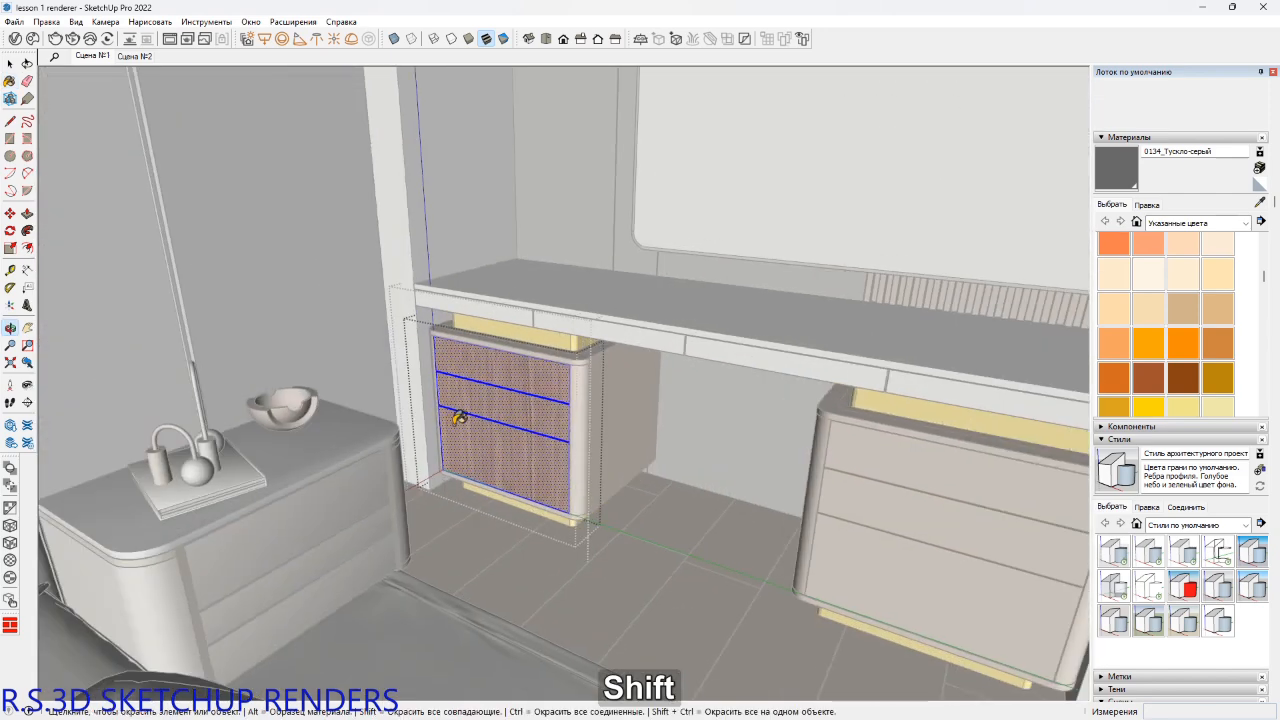
middle_click_drag(552, 440, 572, 412)
key("space")
key("Escape")
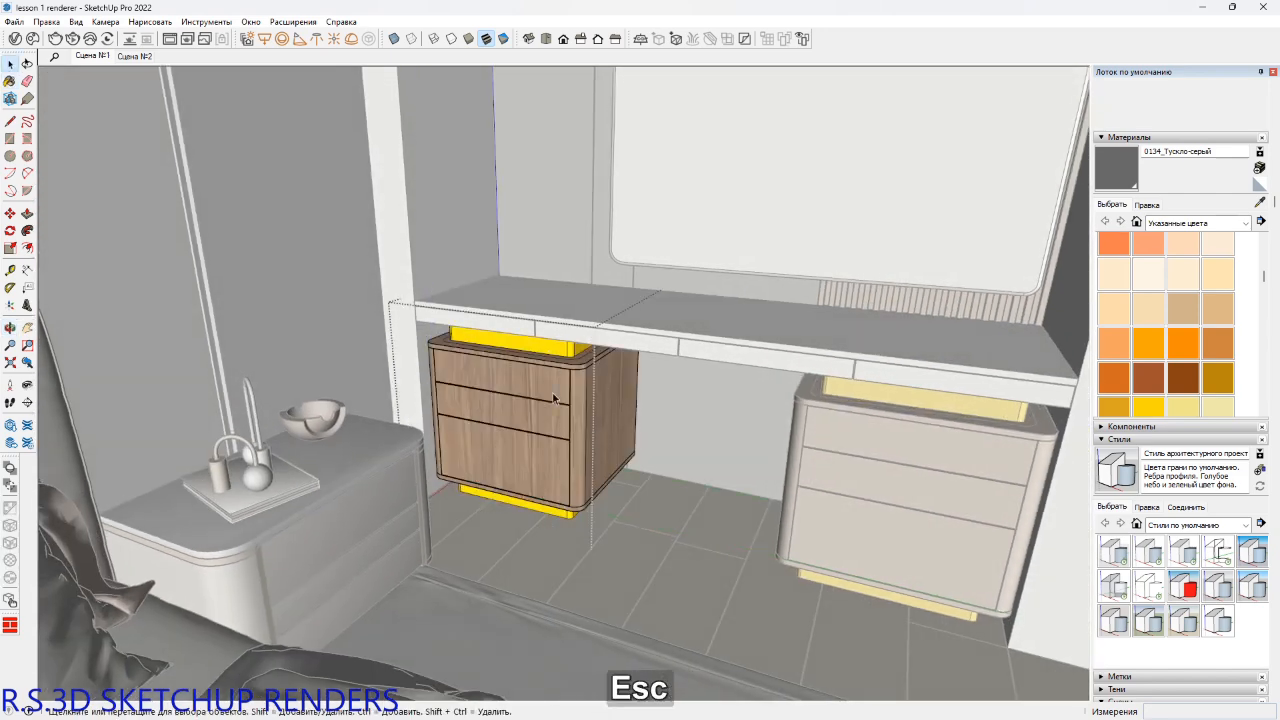
Sample Veneer_A02_120cm from a pedestal and paint the desk's front drawer row and desktop with it.
scroll(600, 350, "up", 2)
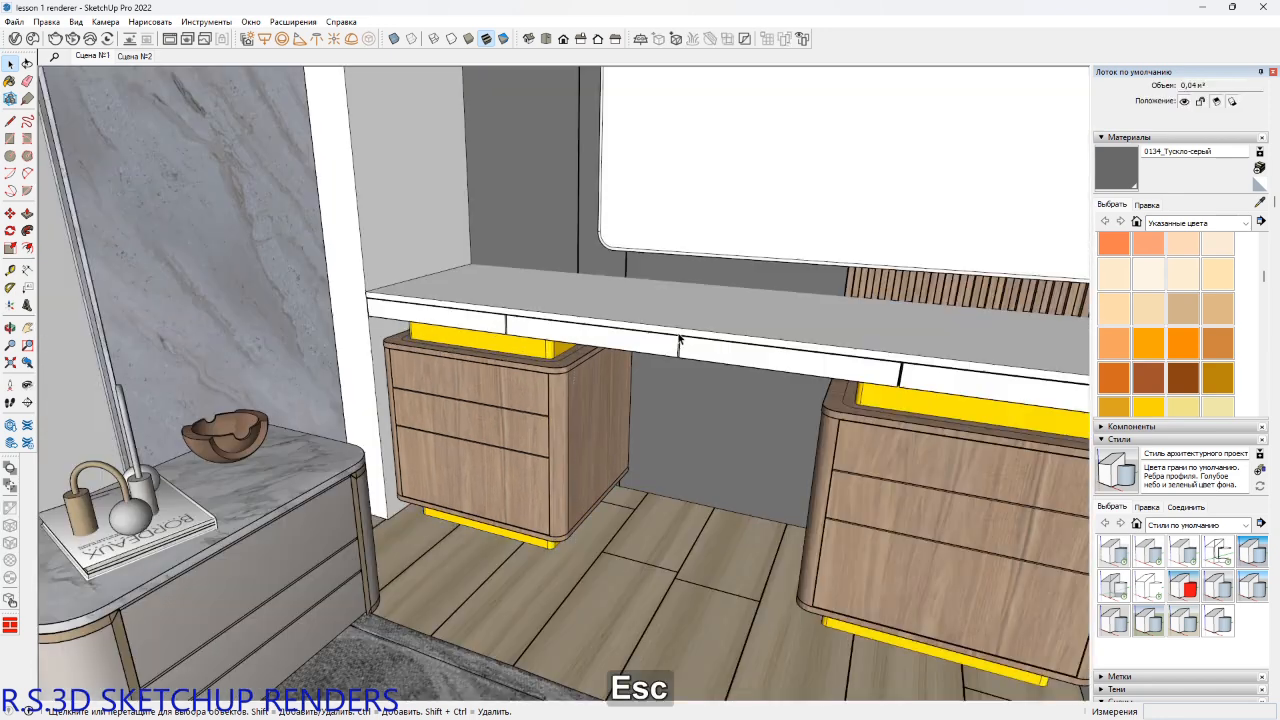
left_click(663, 336)
middle_click_drag(663, 336, 591, 382, "shift")
left_click(602, 405)
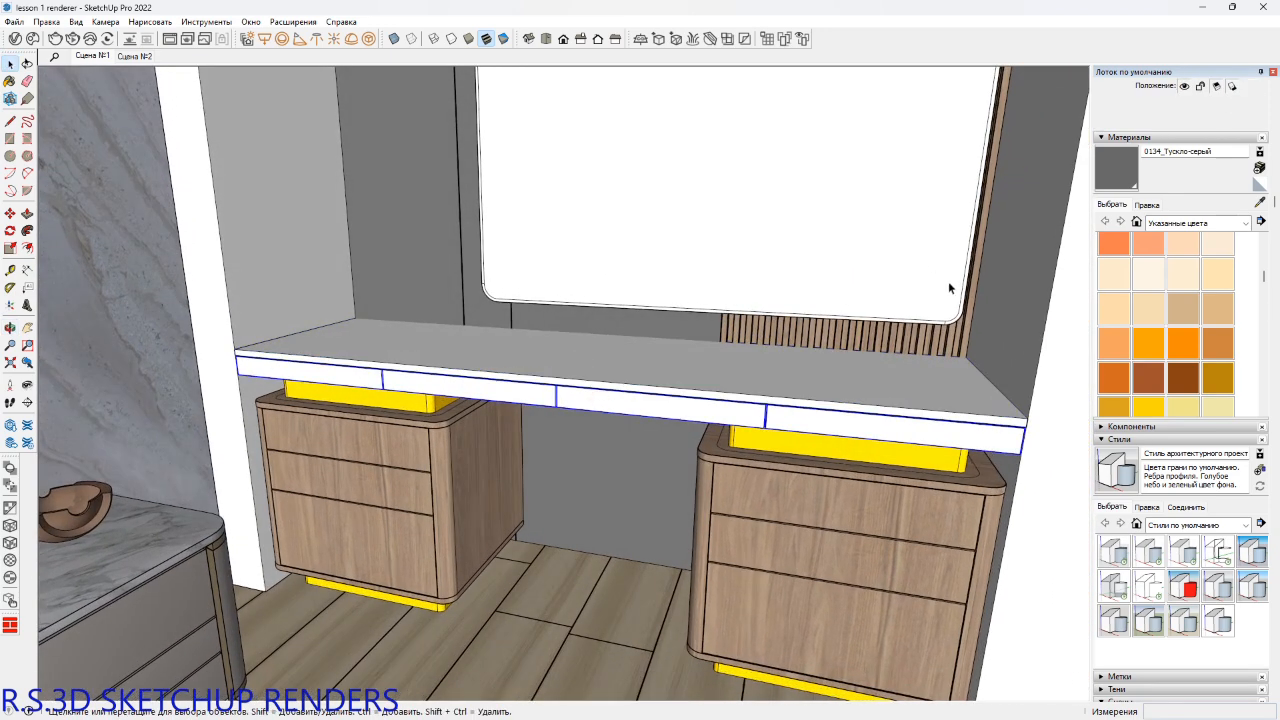
middle_click(854, 461)
key("b")
key("alt")
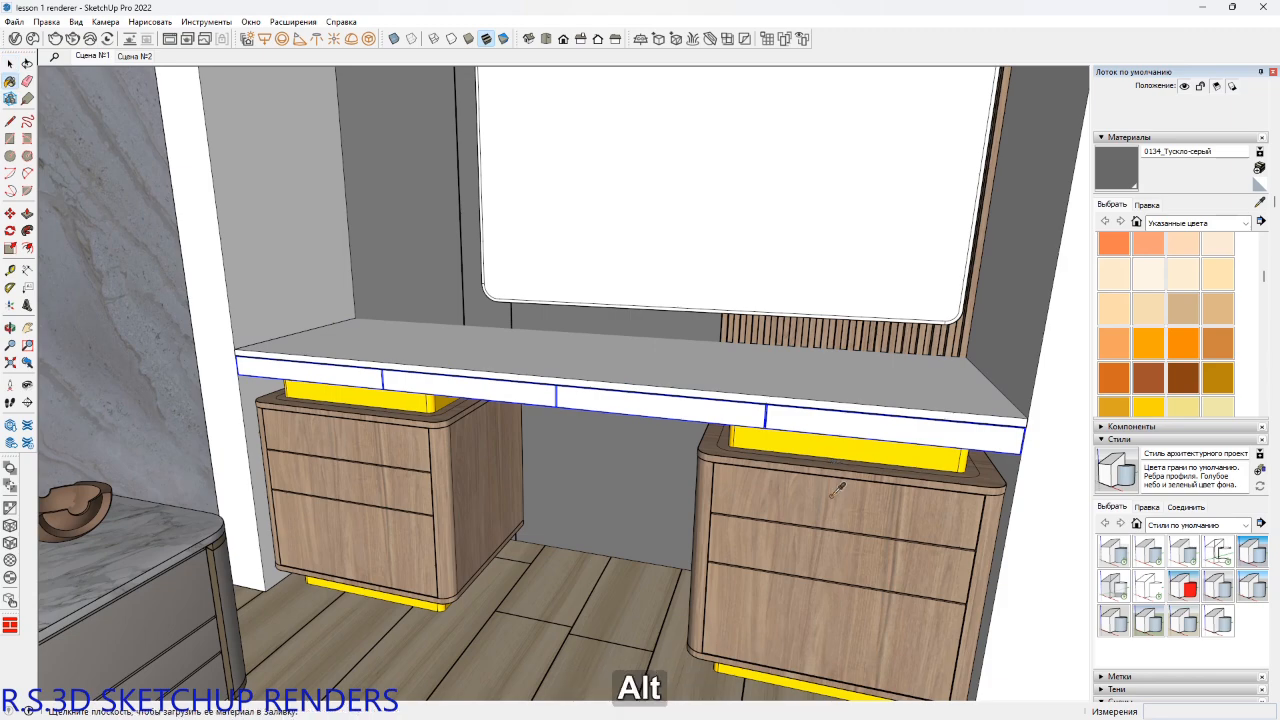
left_click(836, 492, "alt")
left_click(812, 408)
mouse_move(790, 405)
middle_mouse_down()
mouse_move(723, 374)
mouse_move(722, 399)
mouse_move(622, 327)
middle_mouse_up()
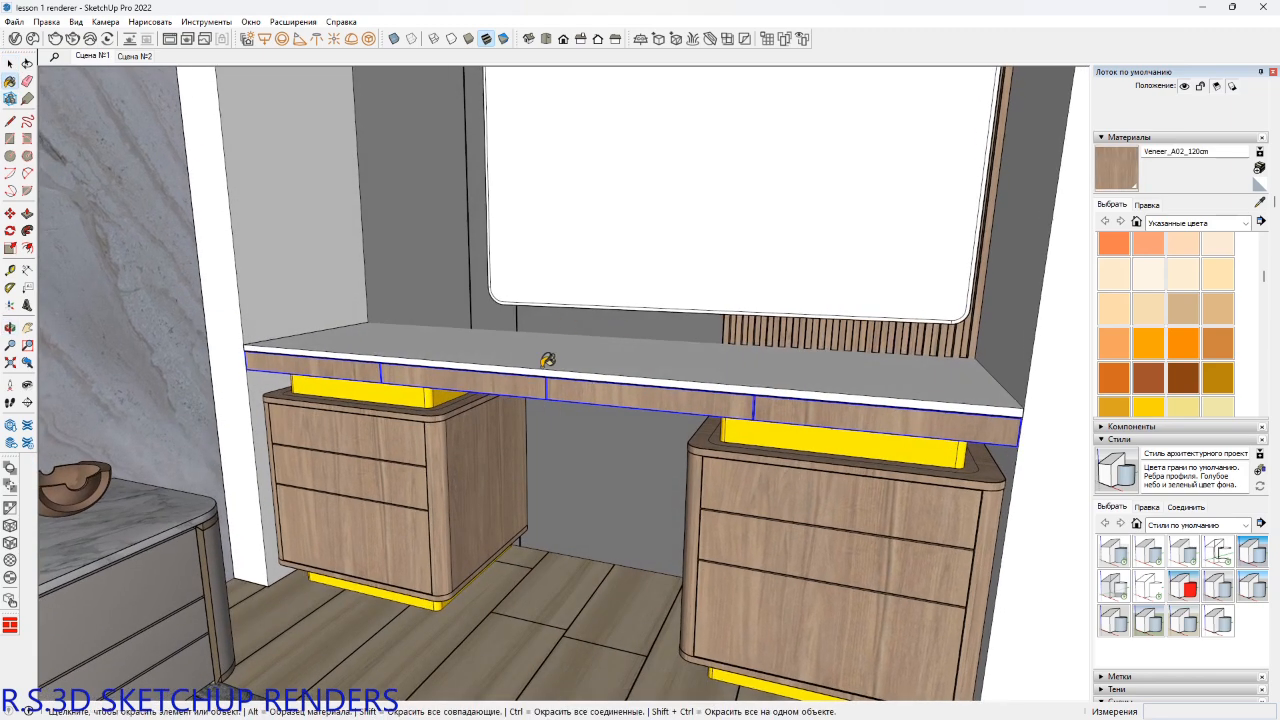
middle_click_drag(548, 360, 607, 498)
left_click(549, 380)
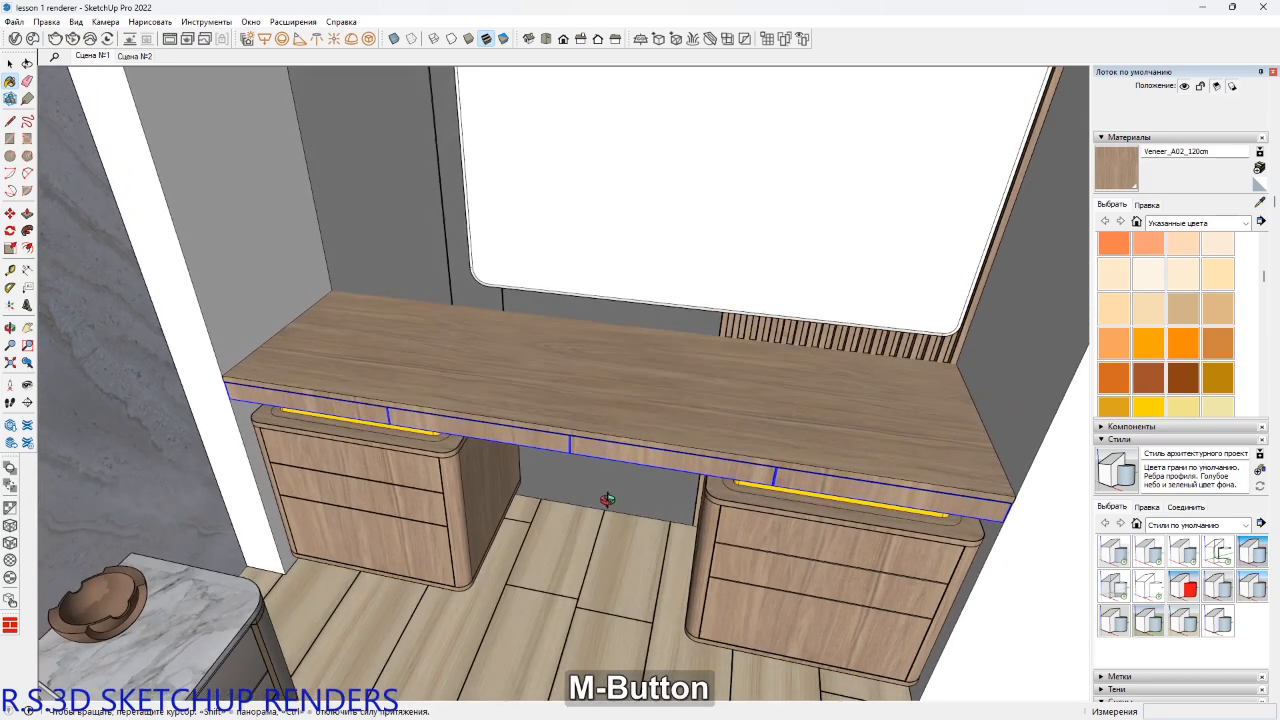
Inside the desktop group, rotate the veneer texture on the front edge so its grain runs along the desk, and leave the group.
scroll(614, 430, "up", 5)
key("space")
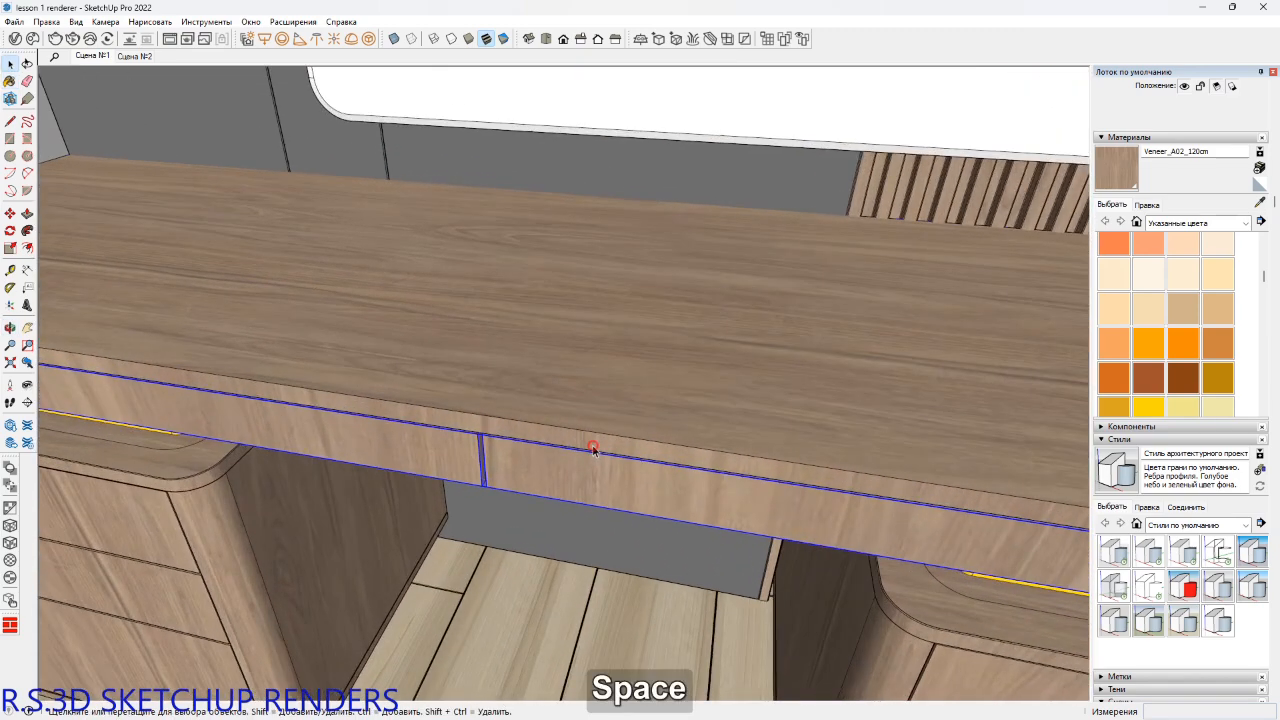
scroll(593, 449, "up", 1)
double_click(593, 447)
middle_click_drag(662, 436, 676, 376)
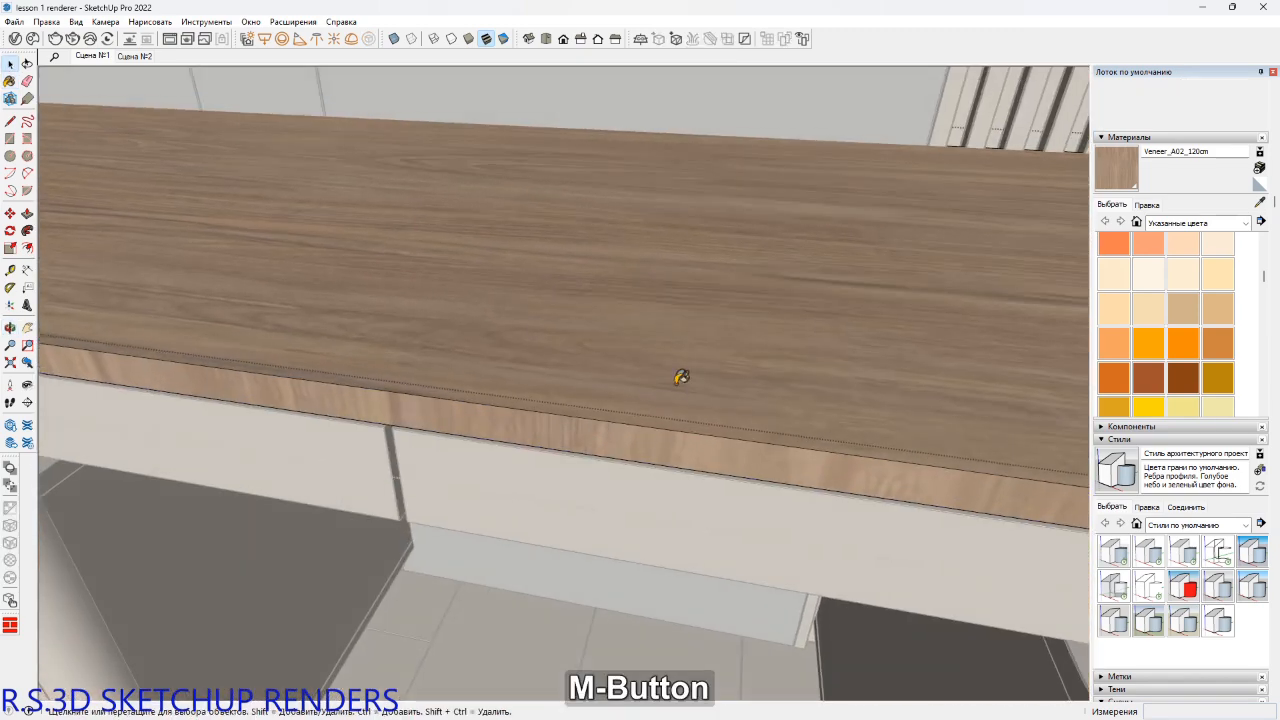
key("b")
key("space")
left_click(597, 443)
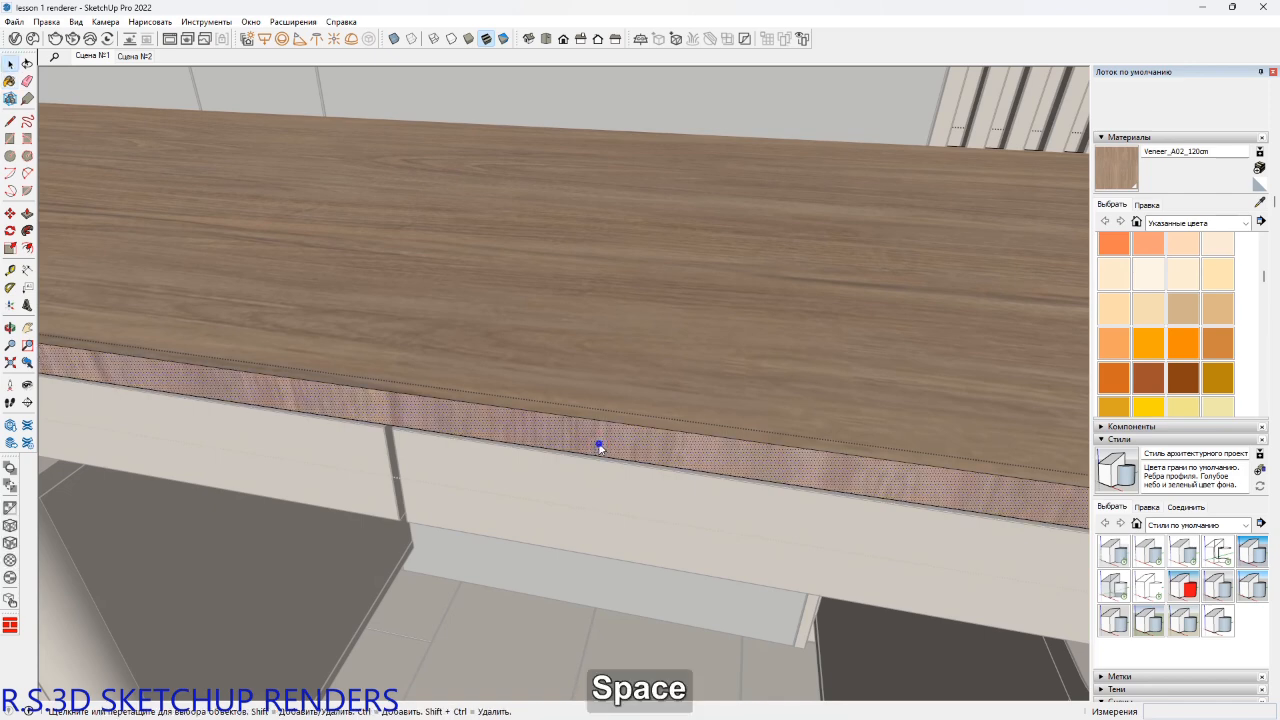
right_click(598, 444)
mouse_move(753, 621)
left_click(805, 620)
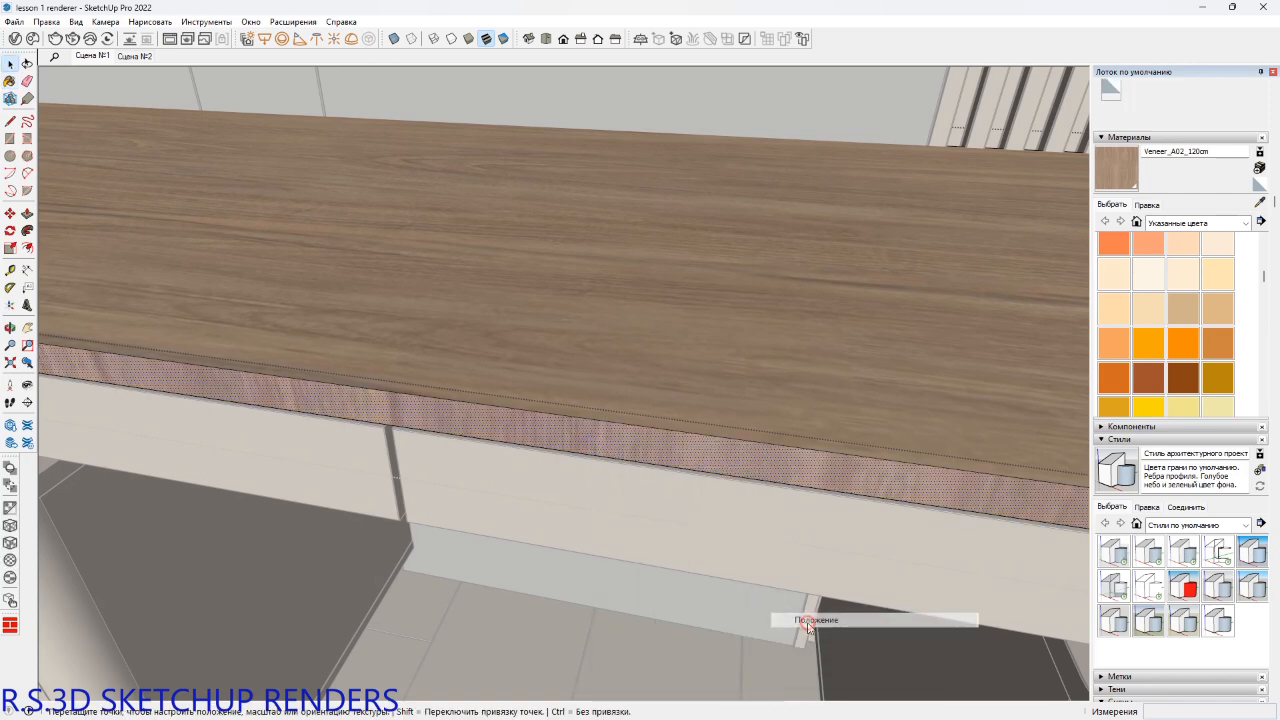
right_click(753, 458)
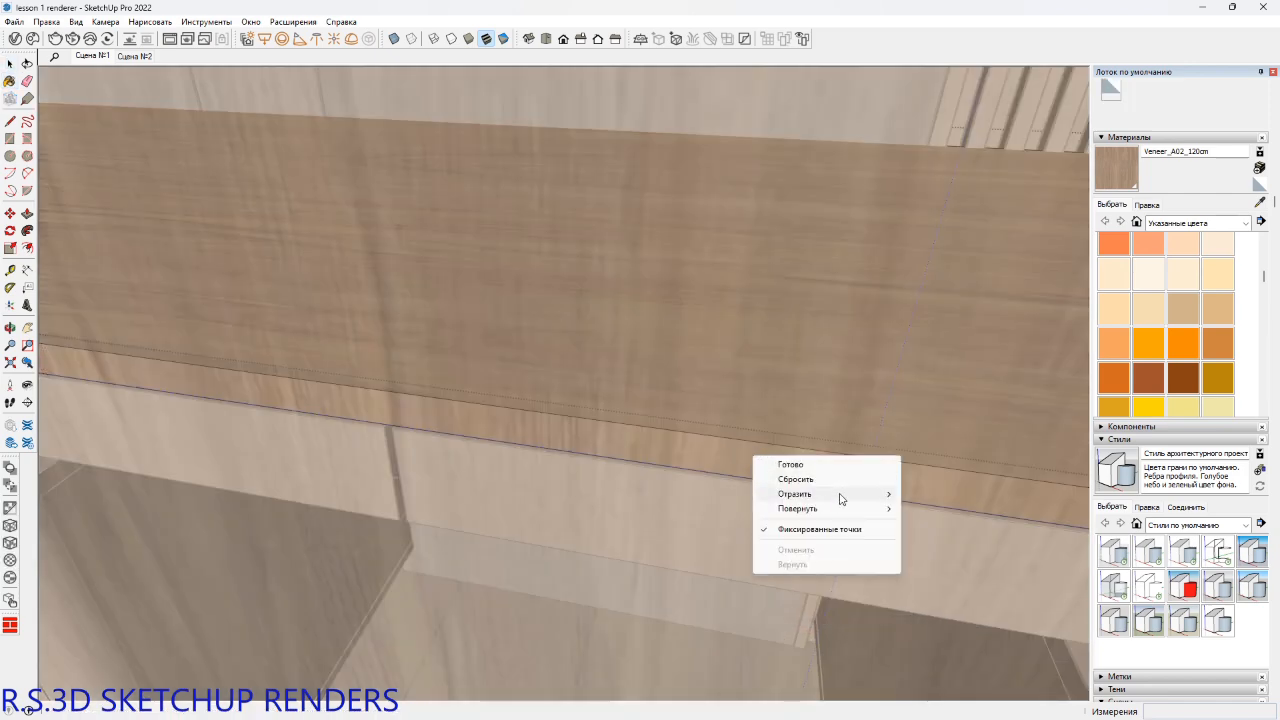
mouse_move(873, 511)
left_click(946, 514)
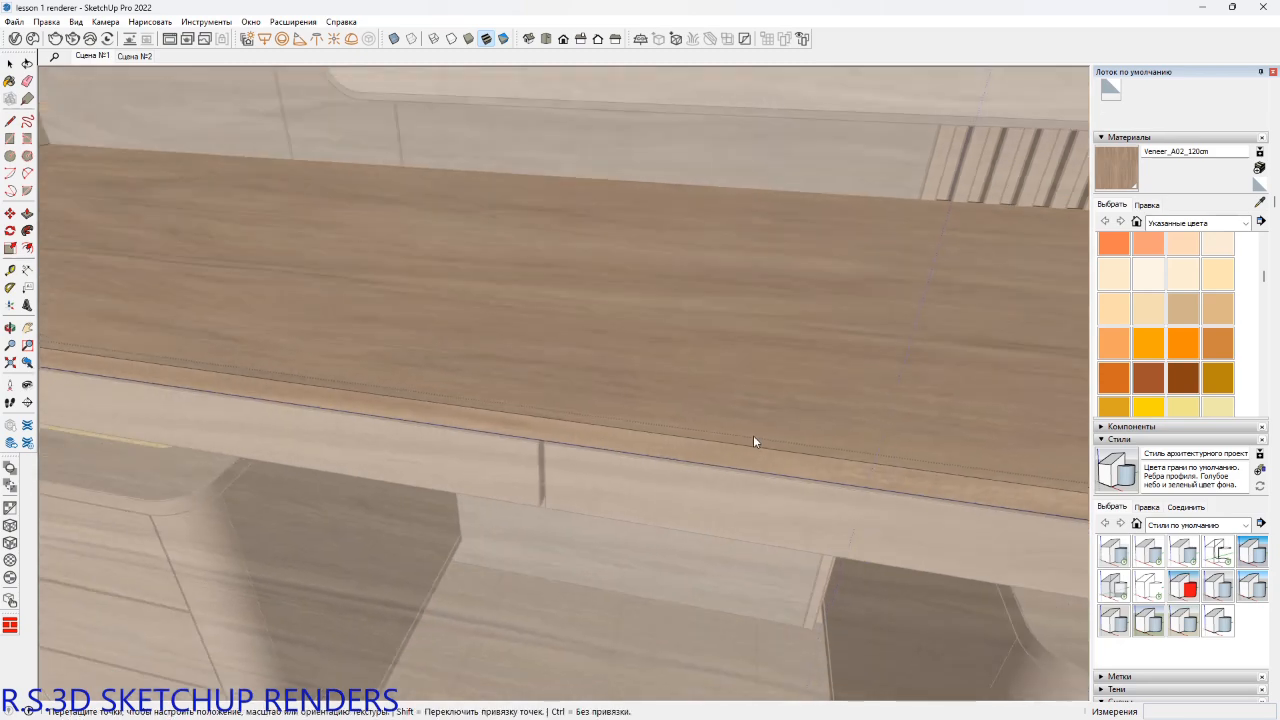
right_click(754, 436)
left_click(764, 443)
scroll(762, 432, "down", 4)
middle_click_drag(734, 431, 529, 267, "shift")
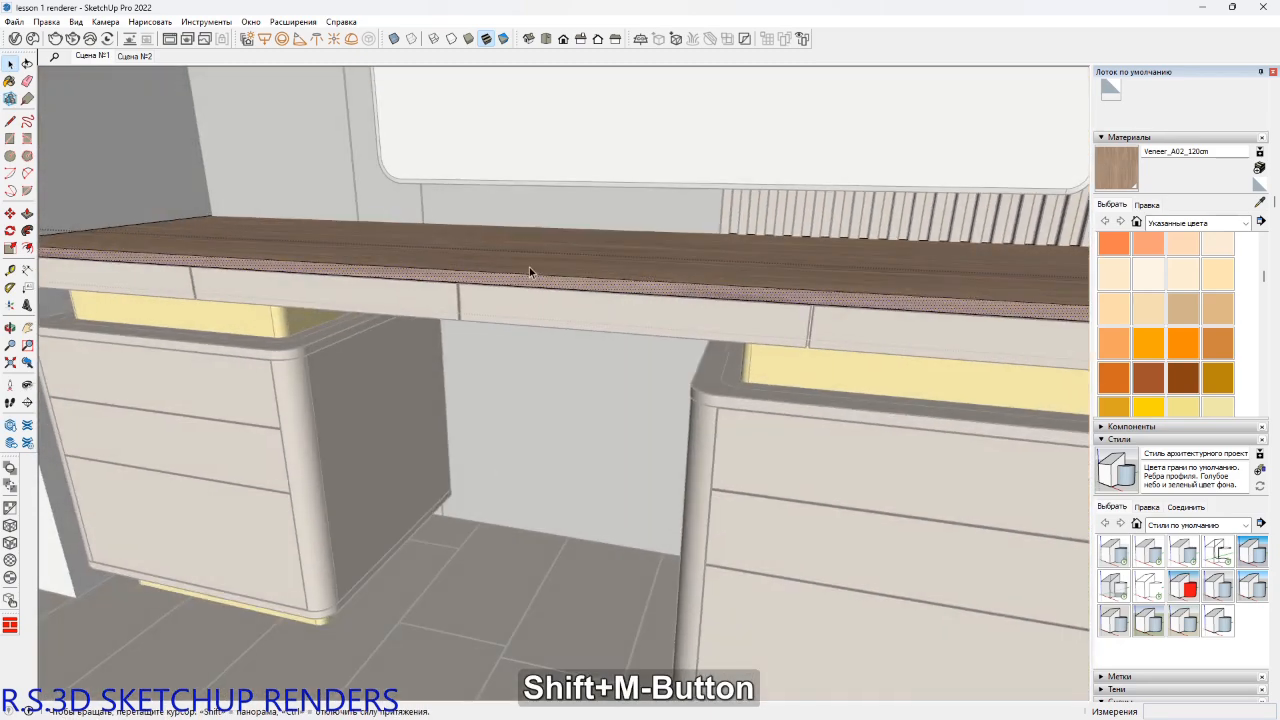
left_click(502, 450)
left_click(500, 463)
Examine the veneer and the joint lines around the rounded upper corner of the pedestal nearest the bedside table.
scroll(481, 451, "down", 1)
scroll(295, 370, "up", 4)
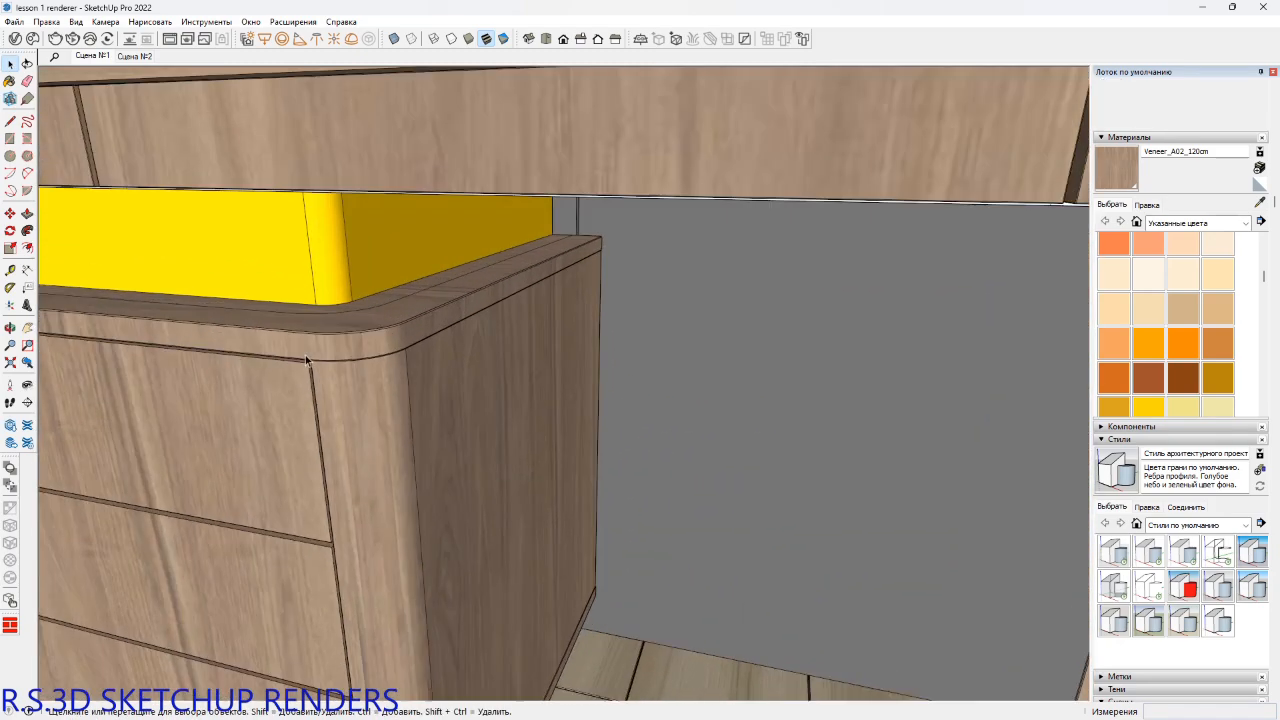
left_click(308, 362)
scroll(311, 358, "up", 2)
scroll(330, 380, "down", 1)
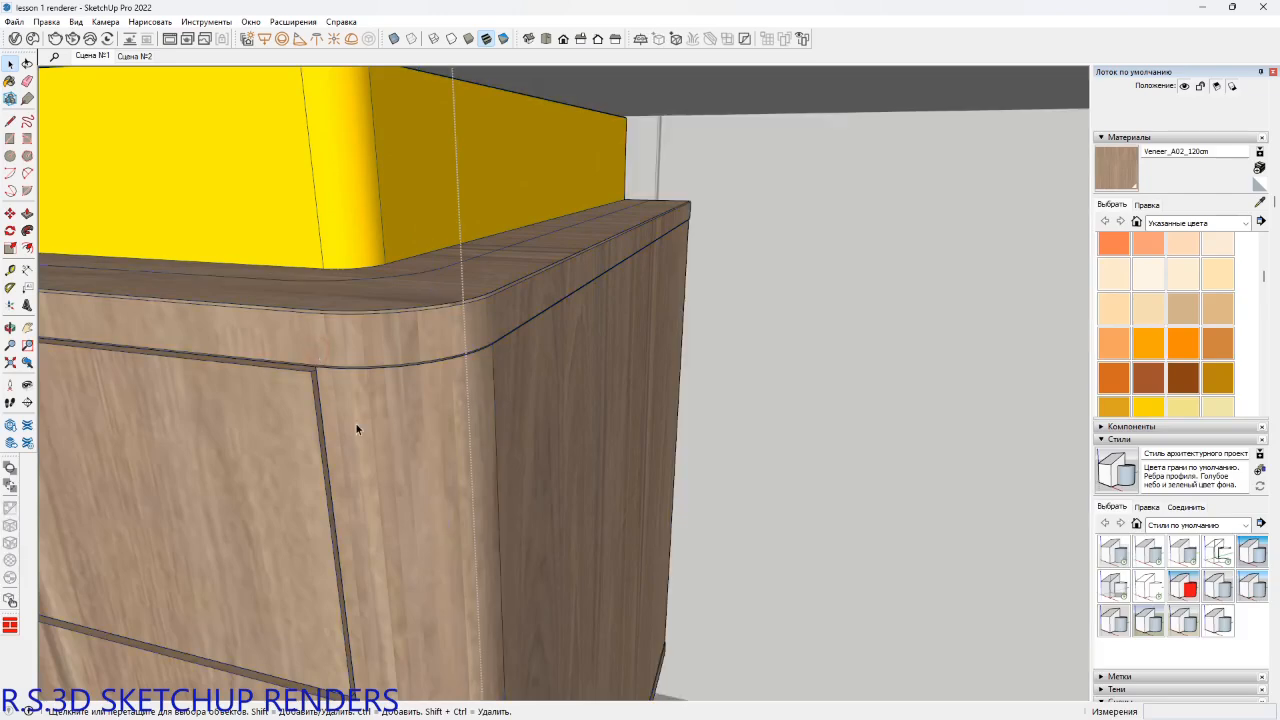
scroll(389, 462, "down", 4)
scroll(389, 462, "down", 2)
mouse_move(390, 462)
middle_mouse_down()
mouse_move(423, 471)
mouse_move(350, 388)
middle_mouse_up()
key("Escape")
Sample 0046_Золотой from the pedestal's spacer block and make it an editable V-Ray material in the Asset Editor.
key("v")
key("b")
key("alt")
left_click(355, 390, "alt")
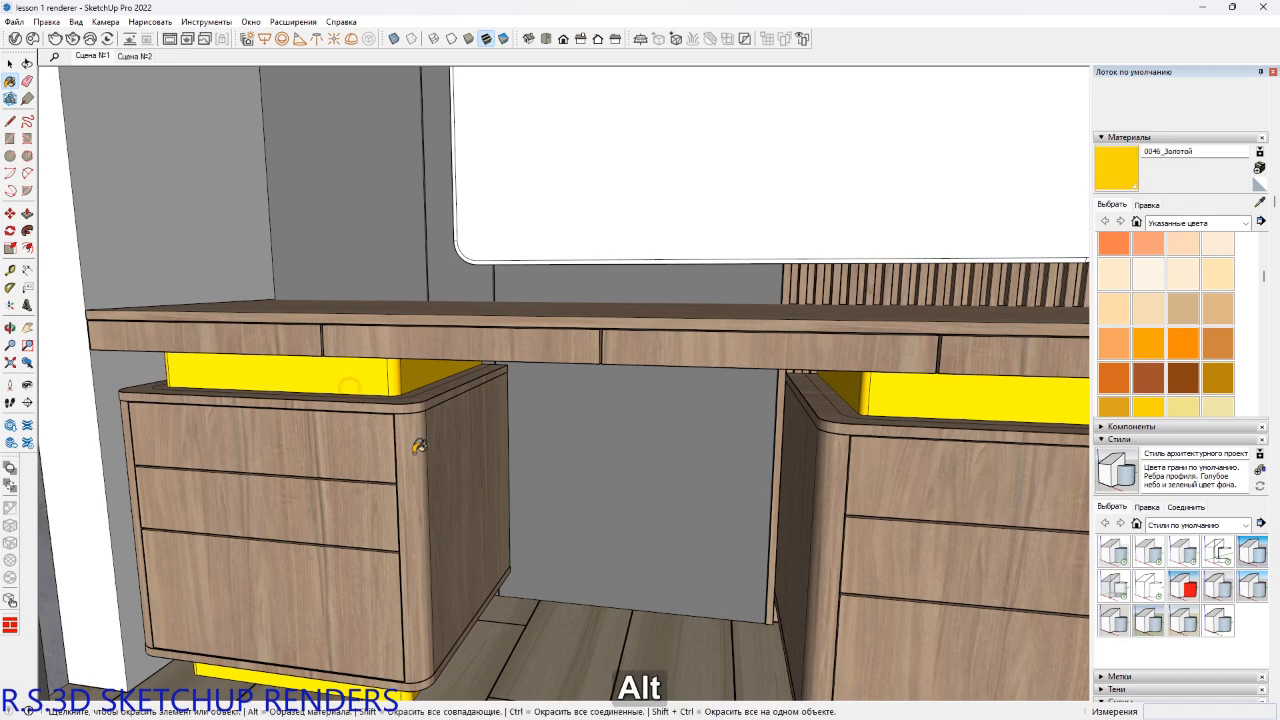
left_click(31, 37)
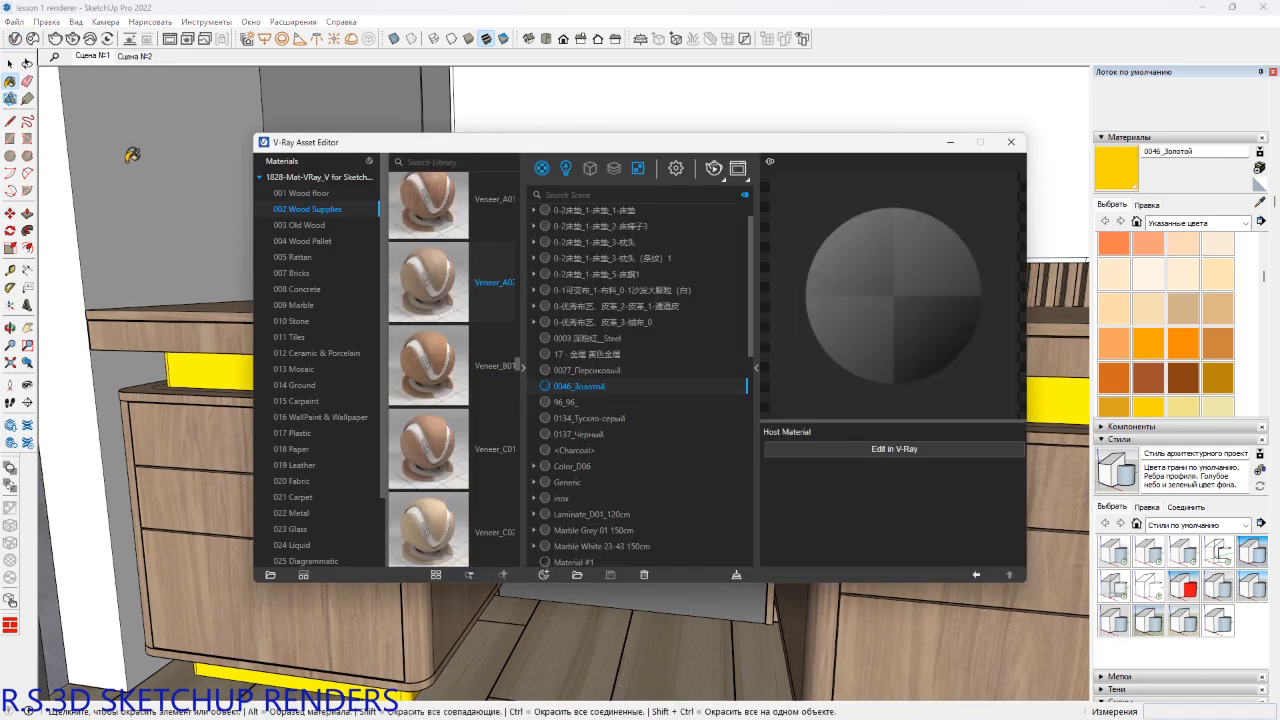
left_click(822, 450)
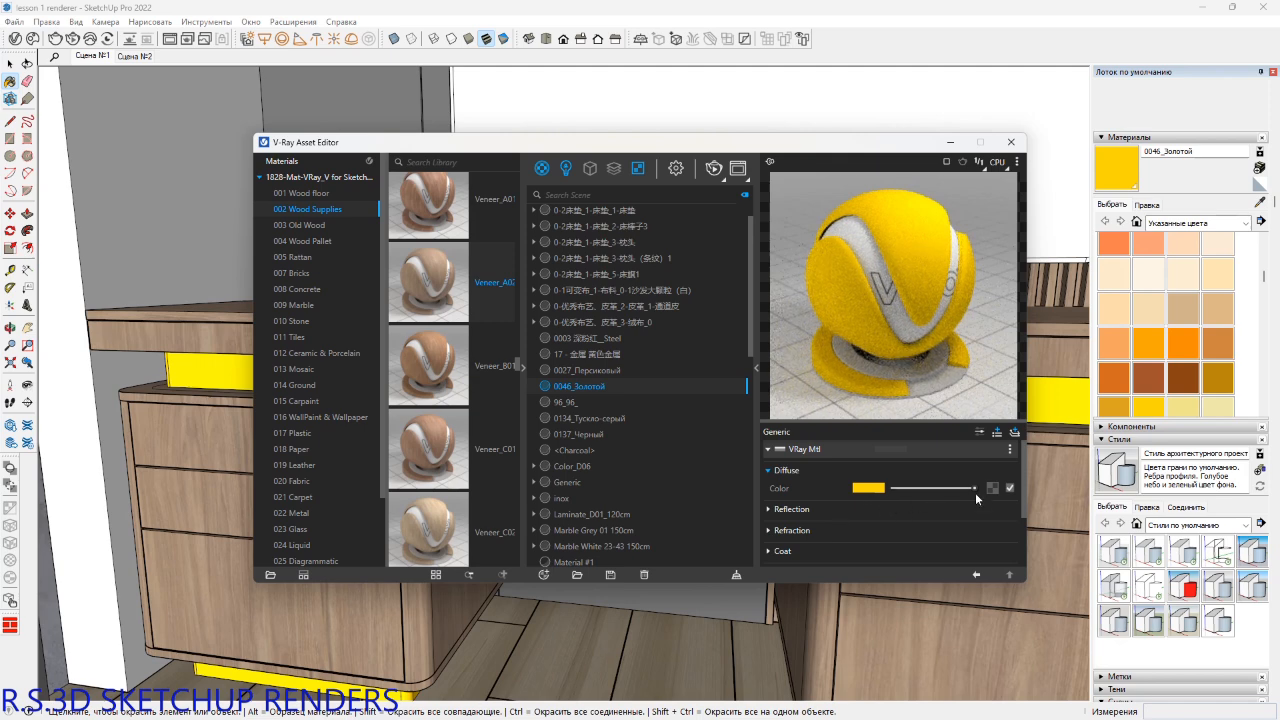
Give 0046_Золотой a light grey reflection colour, Fresnel off, metalness 0.9 and a reflection glossiness of about 0.58.
left_click(842, 510)
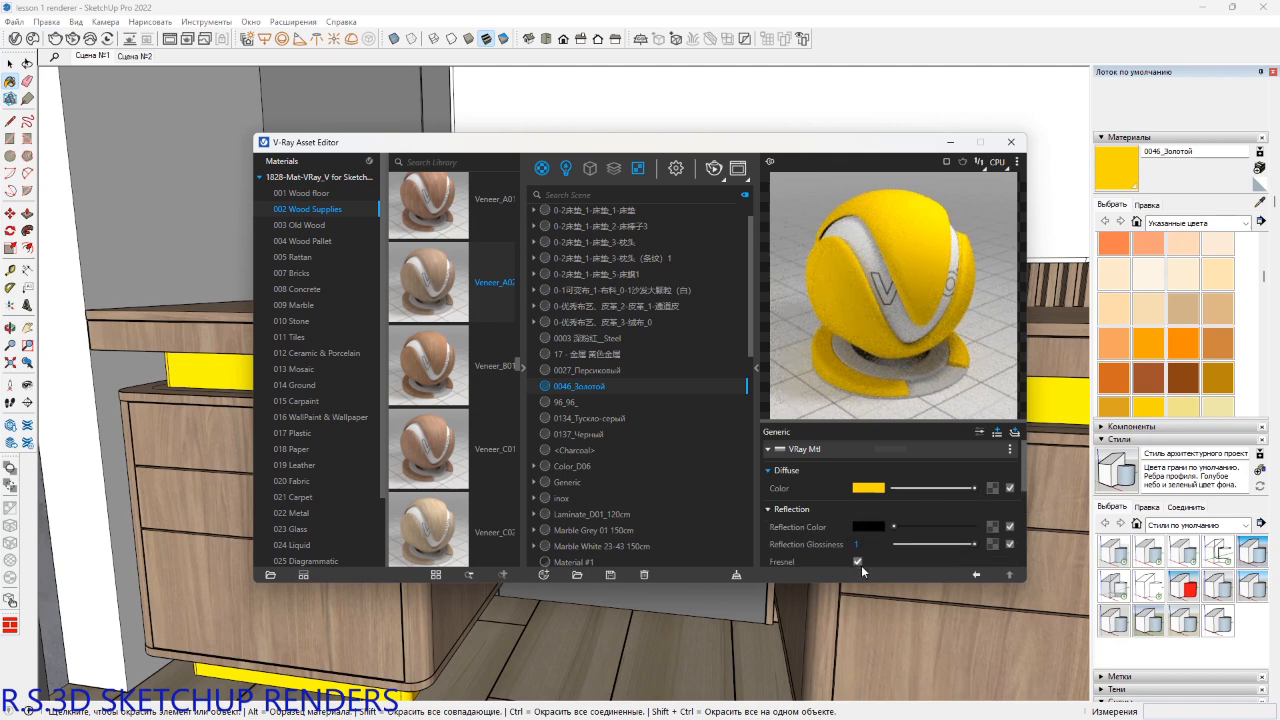
left_click(941, 526)
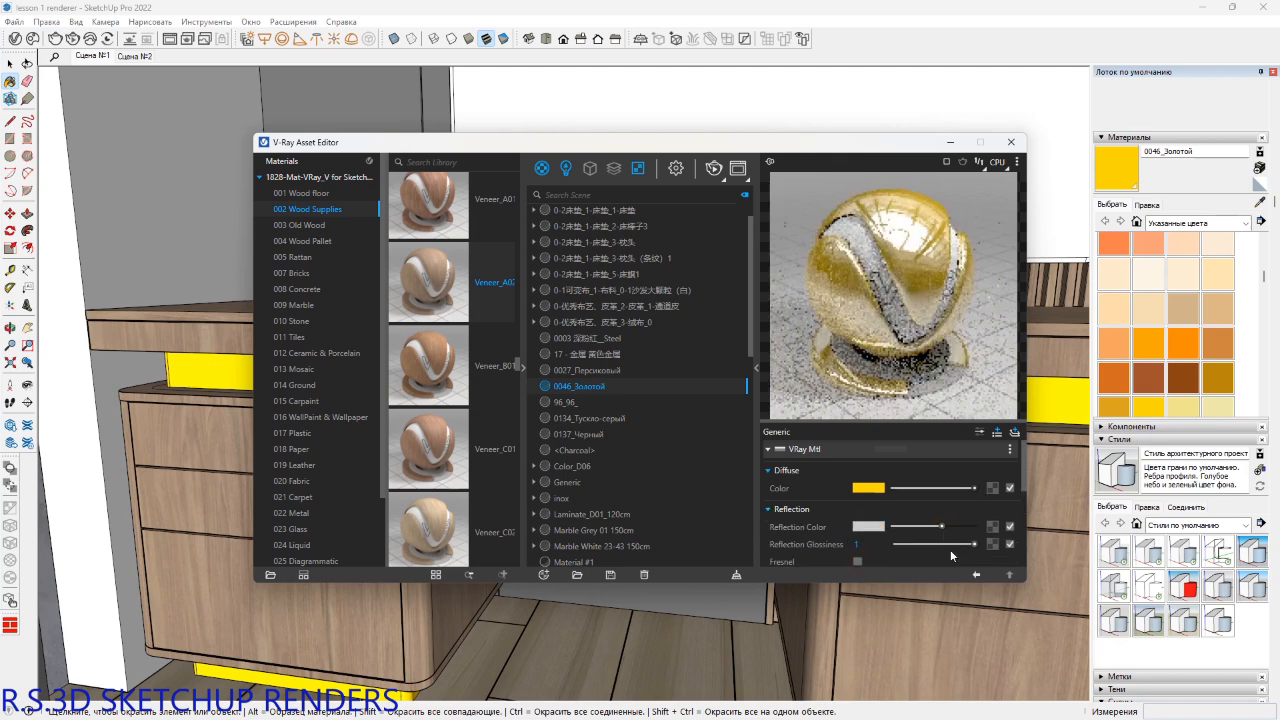
scroll(946, 547, "down", 2)
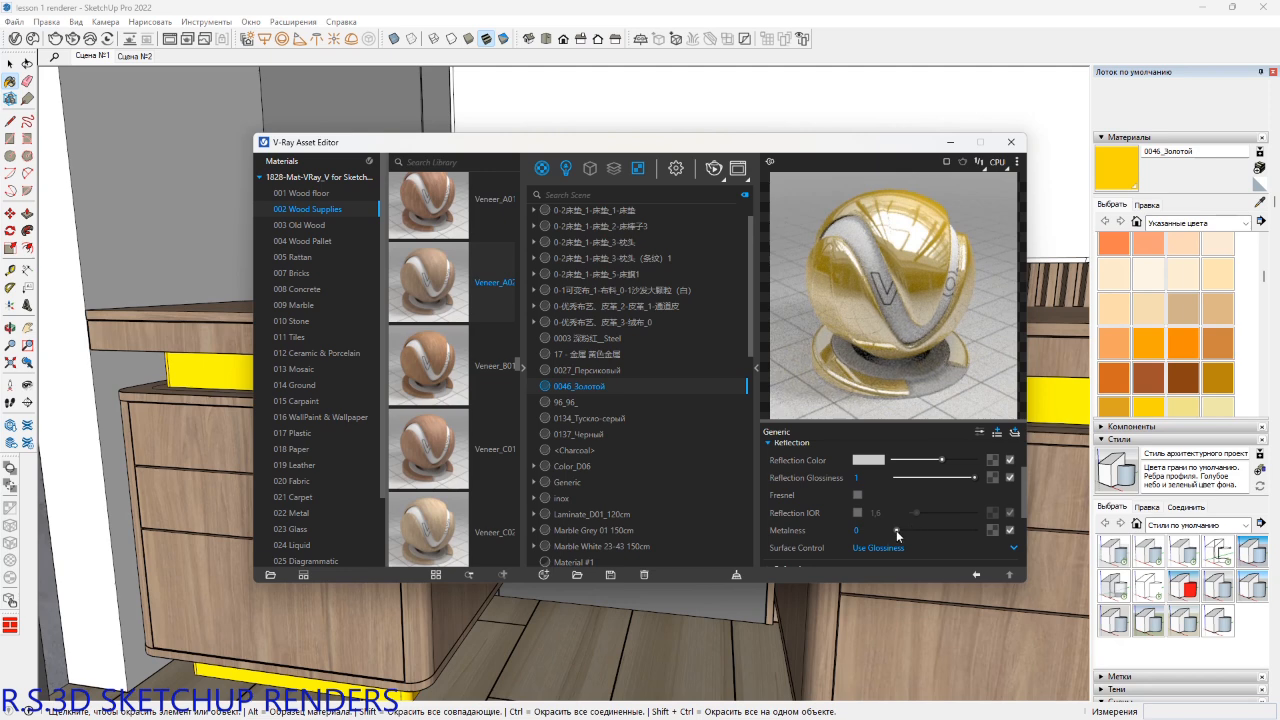
left_click(932, 530)
left_click(966, 531)
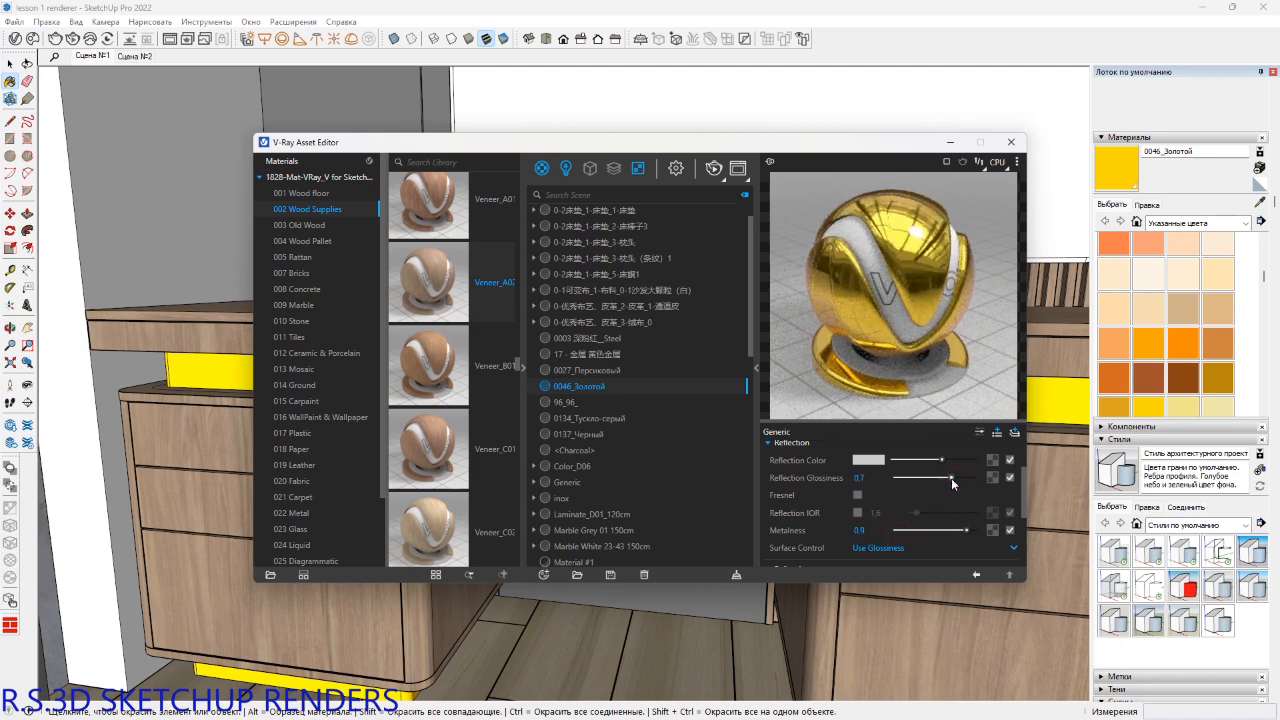
left_click_drag(951, 478, 945, 476)
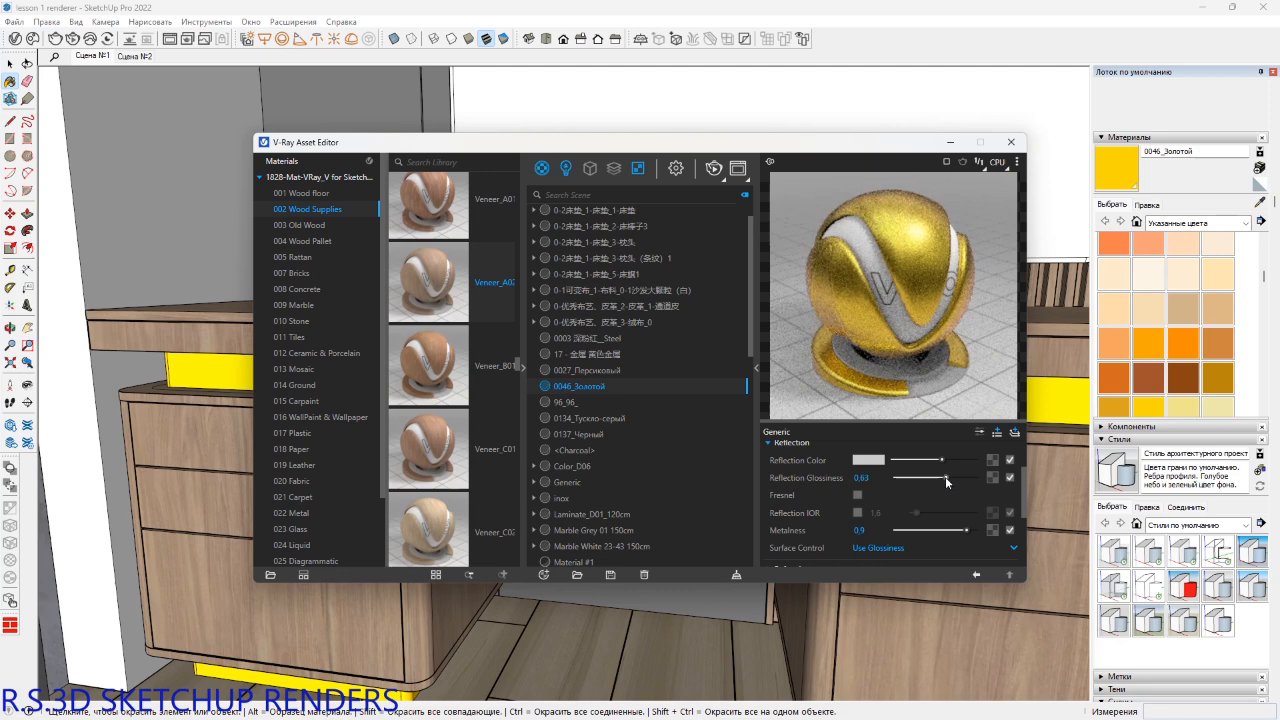
Shift the gold material's diffuse colour to an orange hue of about 0.09.
scroll(943, 490, "up", 2)
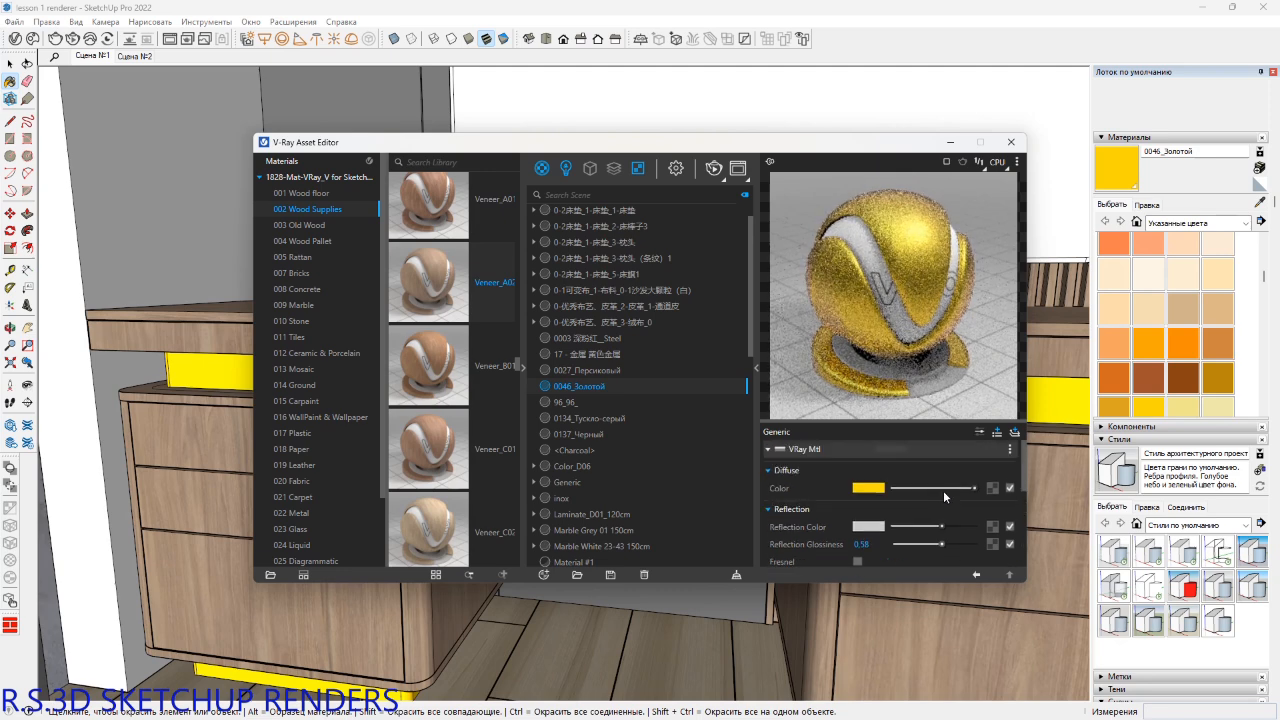
left_click(876, 488)
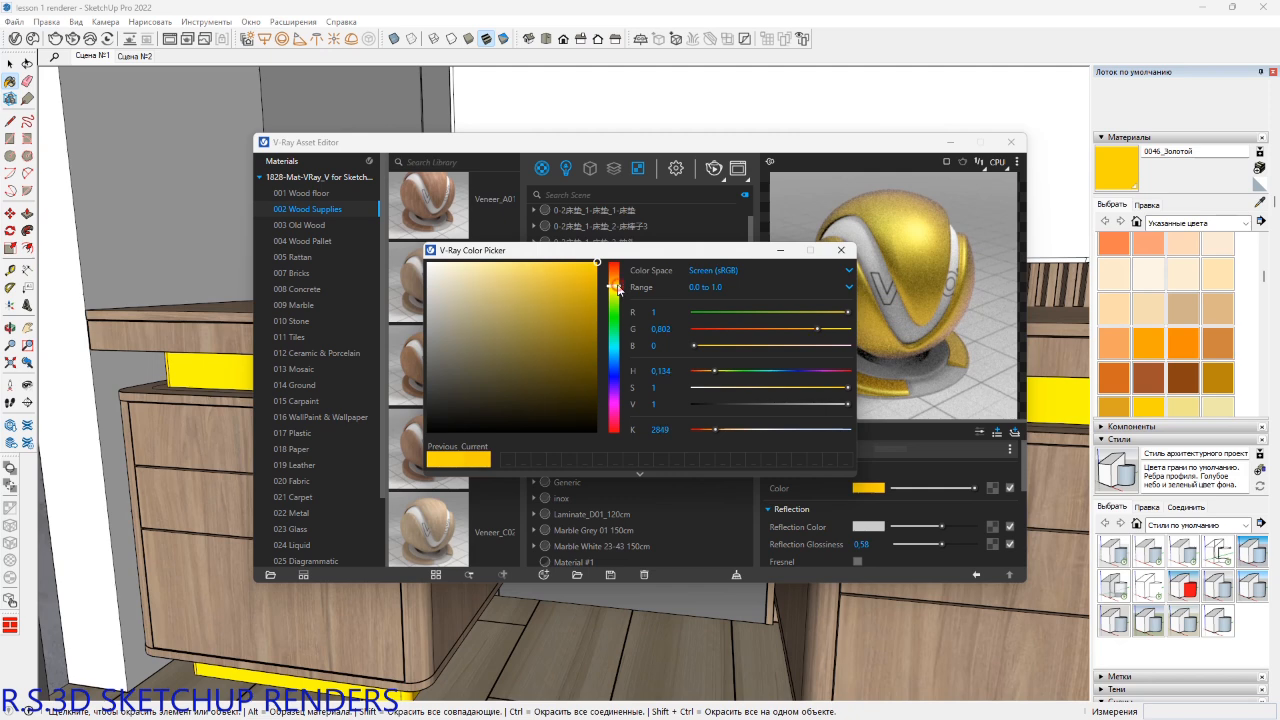
left_click_drag(617, 288, 617, 284)
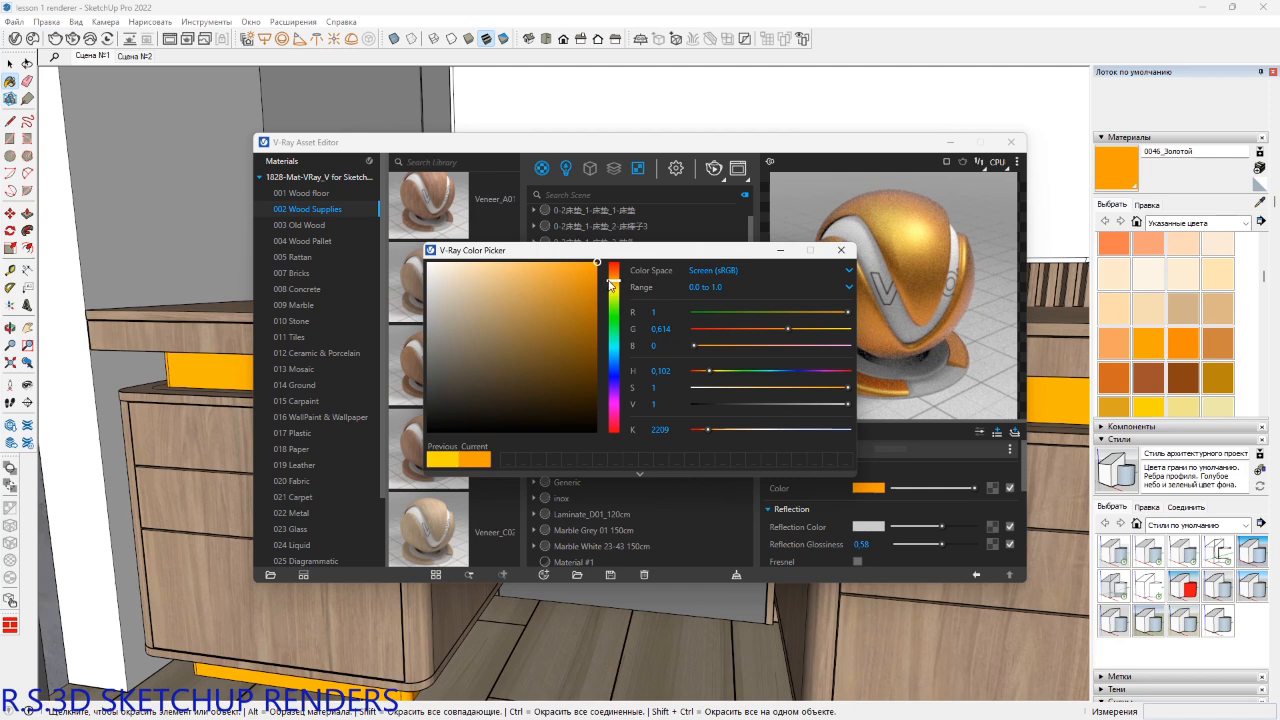
left_click_drag(610, 282, 610, 279)
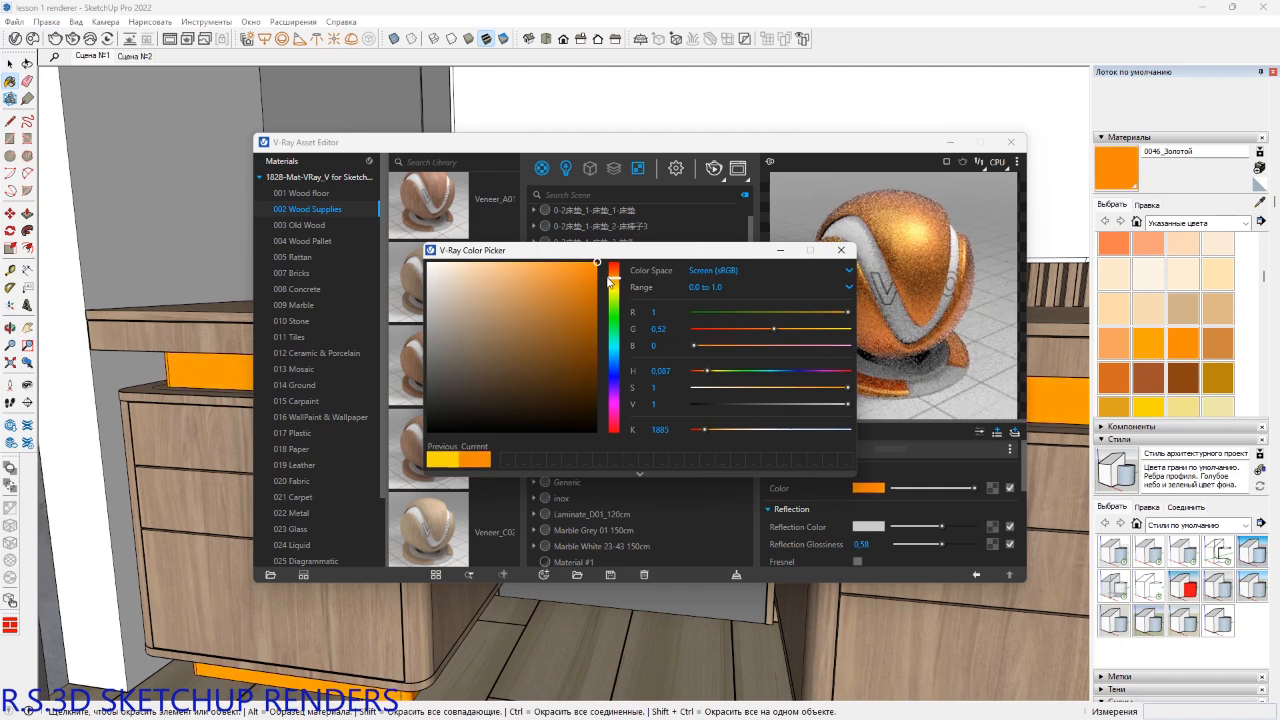
left_click(838, 251)
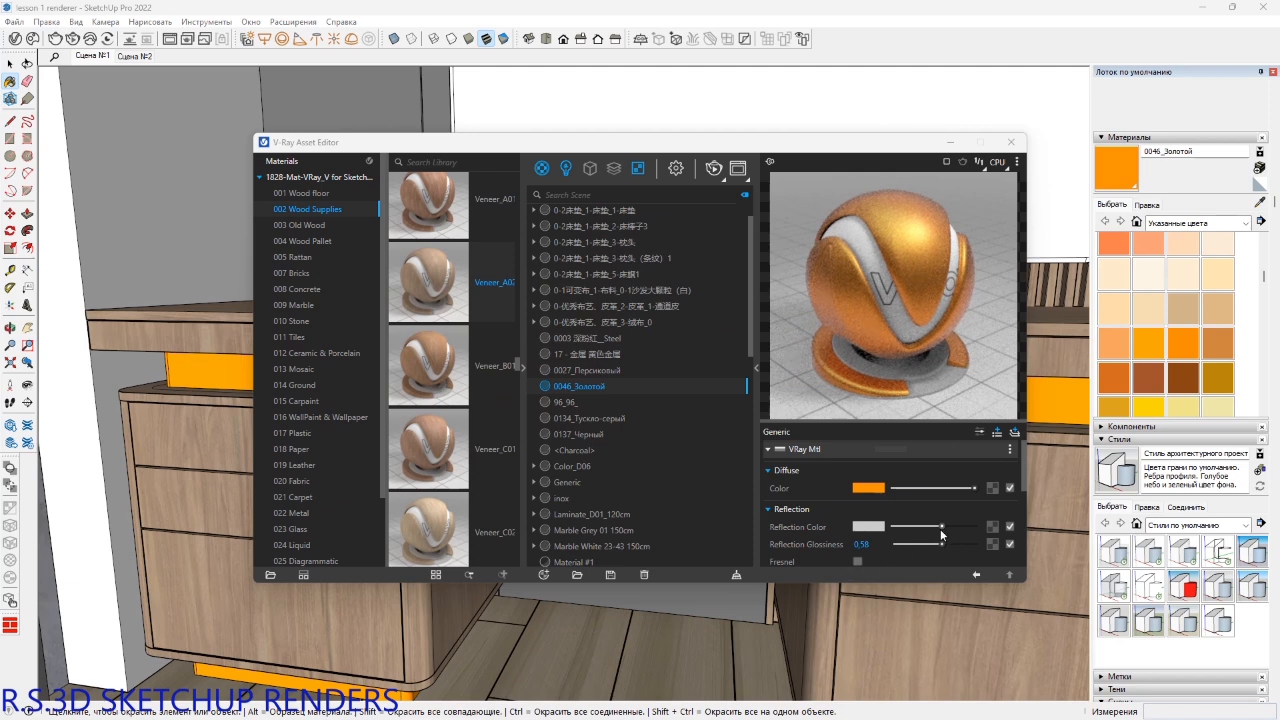
Set the gold material's reflection glossiness to 0.62, enable its Reflection IOR, and close the Asset Editor.
left_click_drag(941, 545, 945, 545)
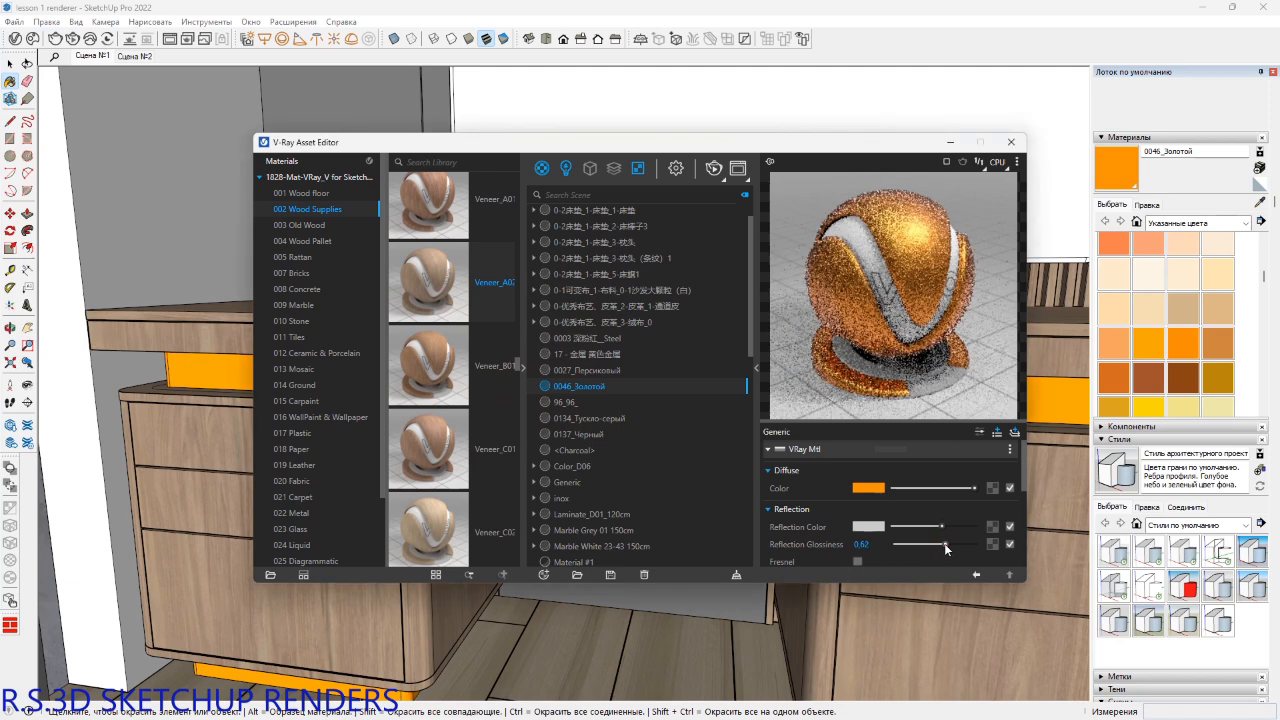
scroll(885, 530, "down", 2)
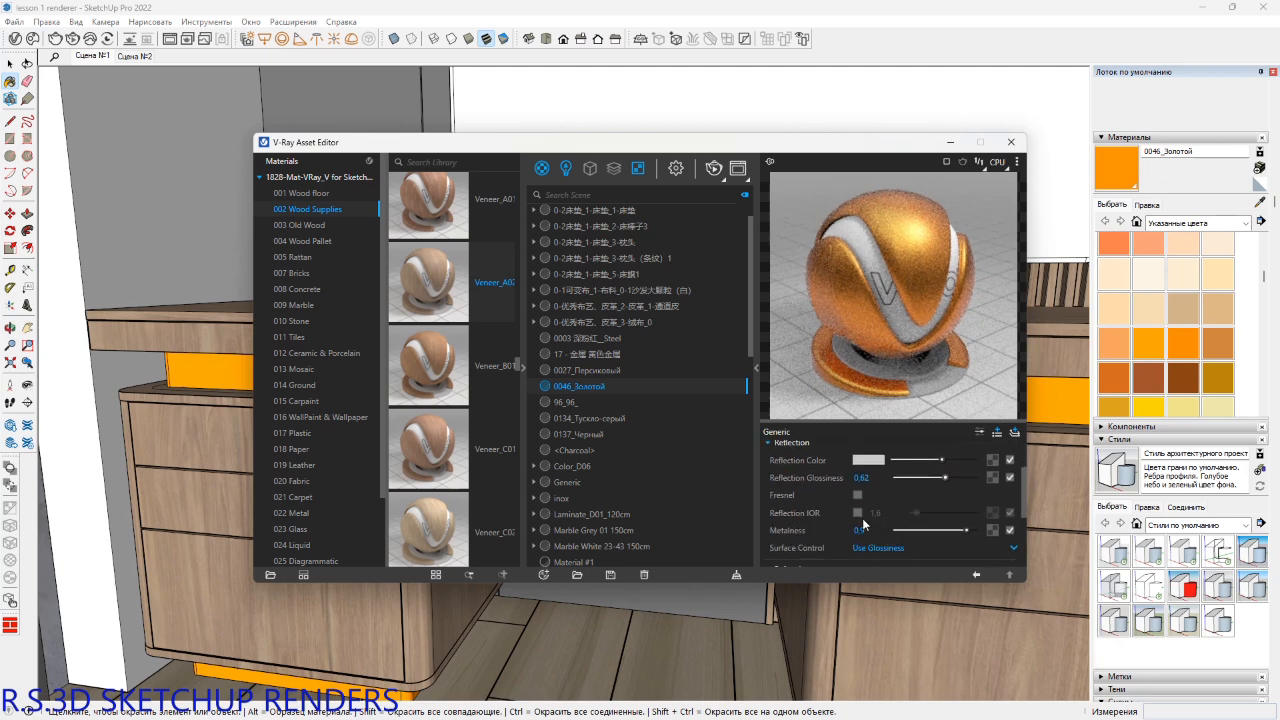
left_click(858, 513)
scroll(821, 535, "down", 2)
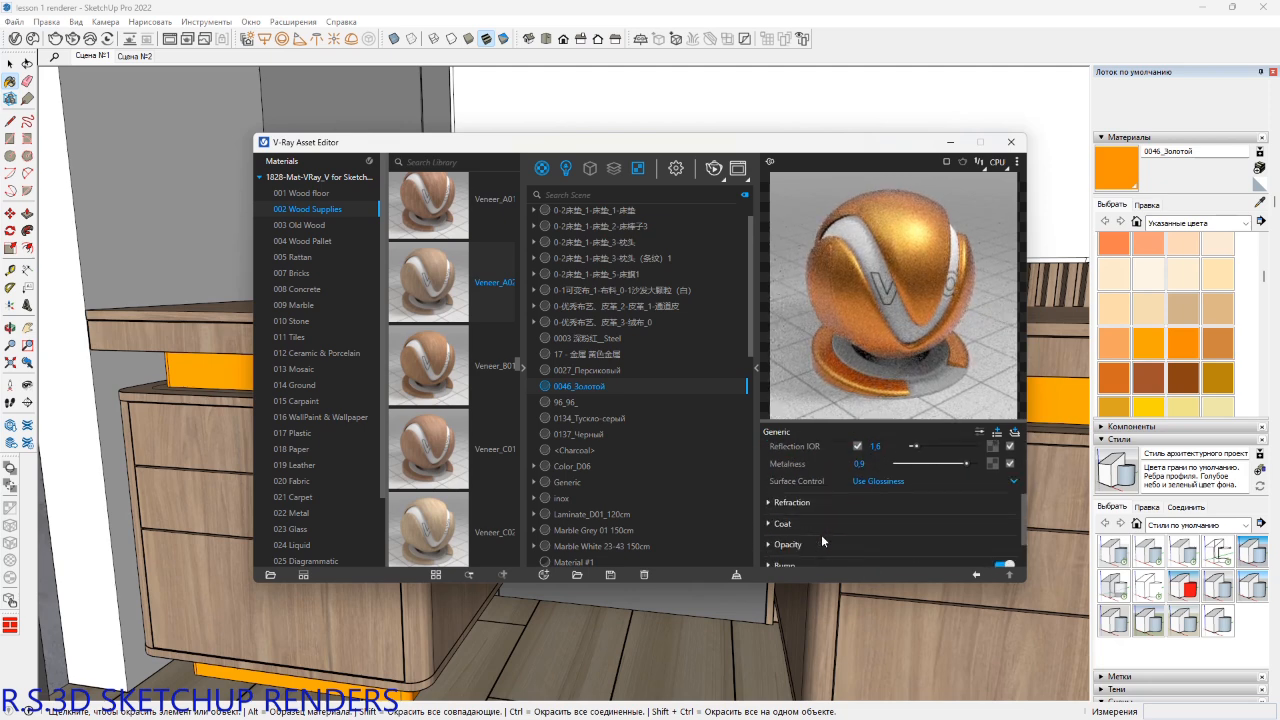
left_click(1014, 145)
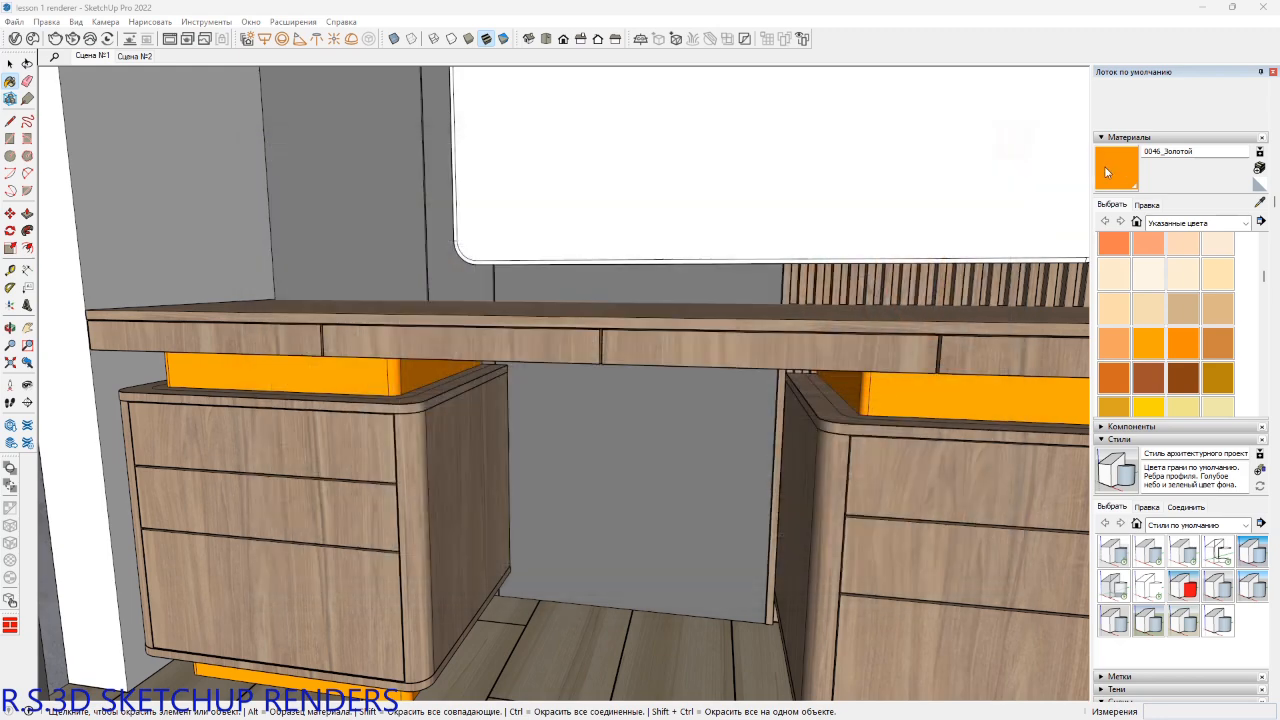
Paint the large white rounded mirror panel above the desk with 0137_Черный.
mouse_move(769, 385)
middle_mouse_down("shift")
mouse_move(691, 360)
mouse_move(684, 519)
mouse_move(748, 354)
middle_mouse_up("shift")
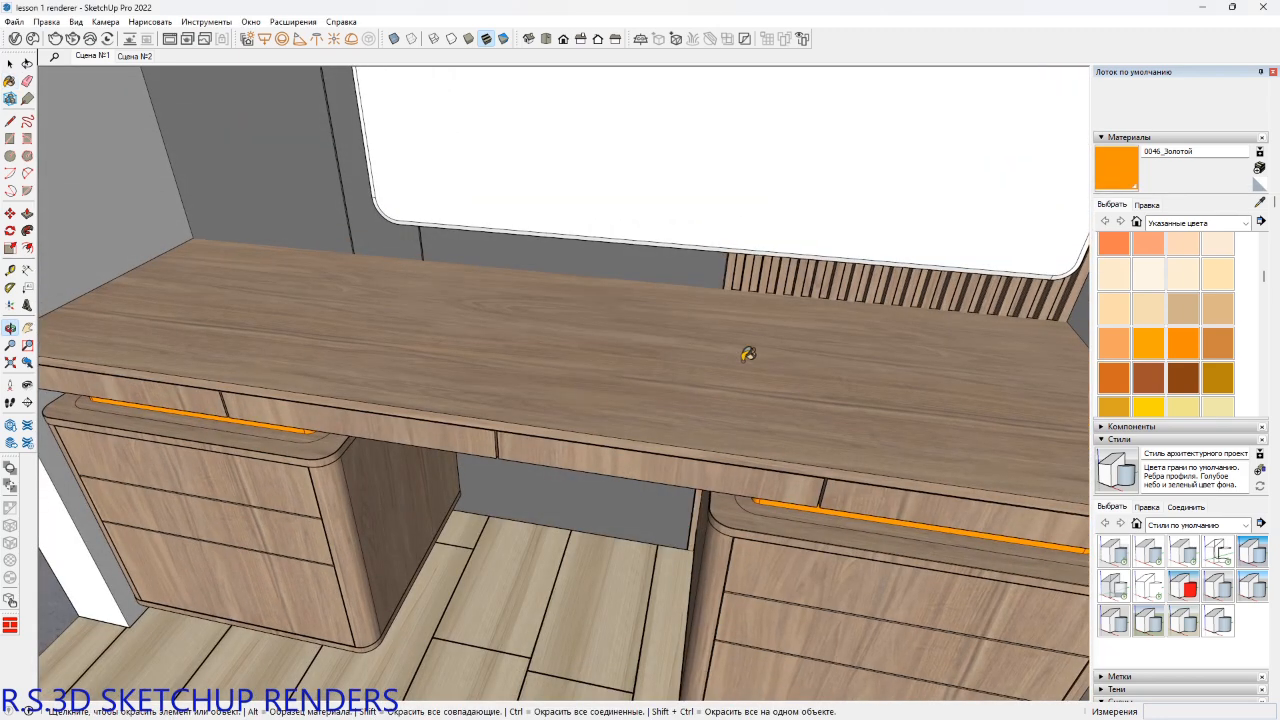
scroll(1166, 372, "down", 10)
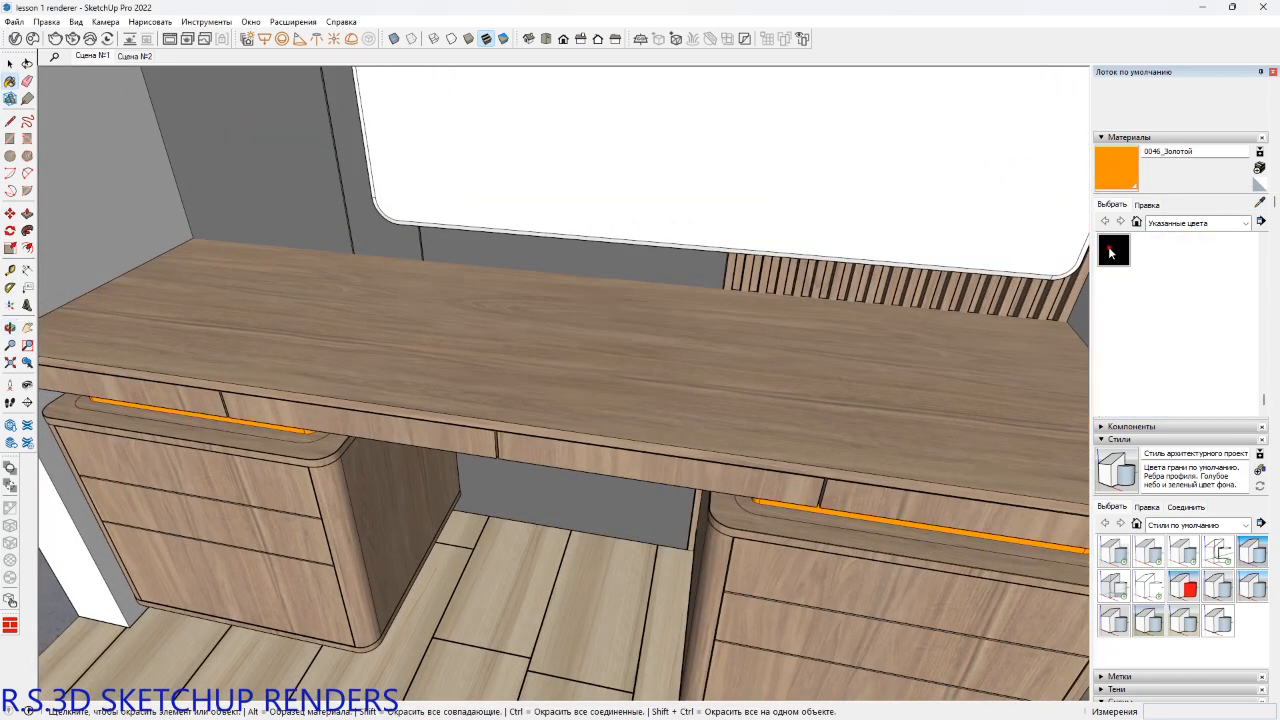
left_click(1112, 250)
left_click(950, 212)
middle_click_drag(943, 214, 929, 449, "shift")
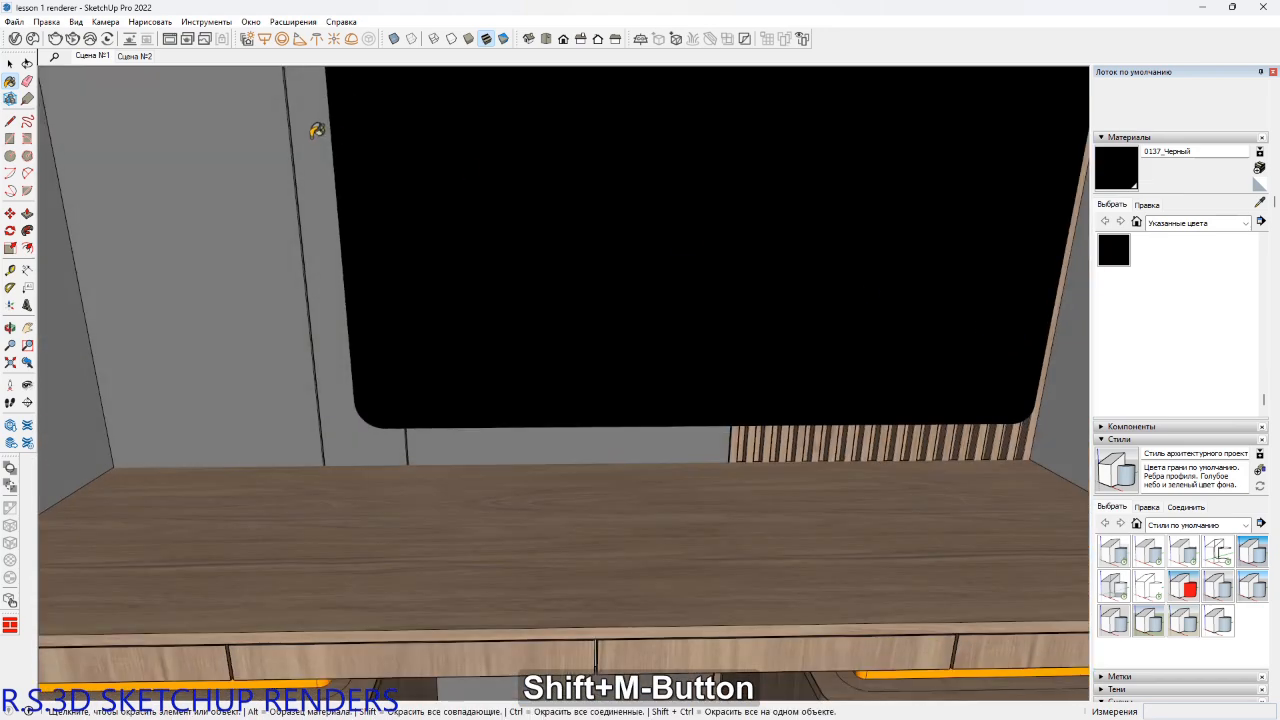
Turn 0137_Черный into a V-Ray mirror with white reflection colour, Fresnel off and Reflection IOR 3.5, and close the Asset Editor.
left_click(14, 38)
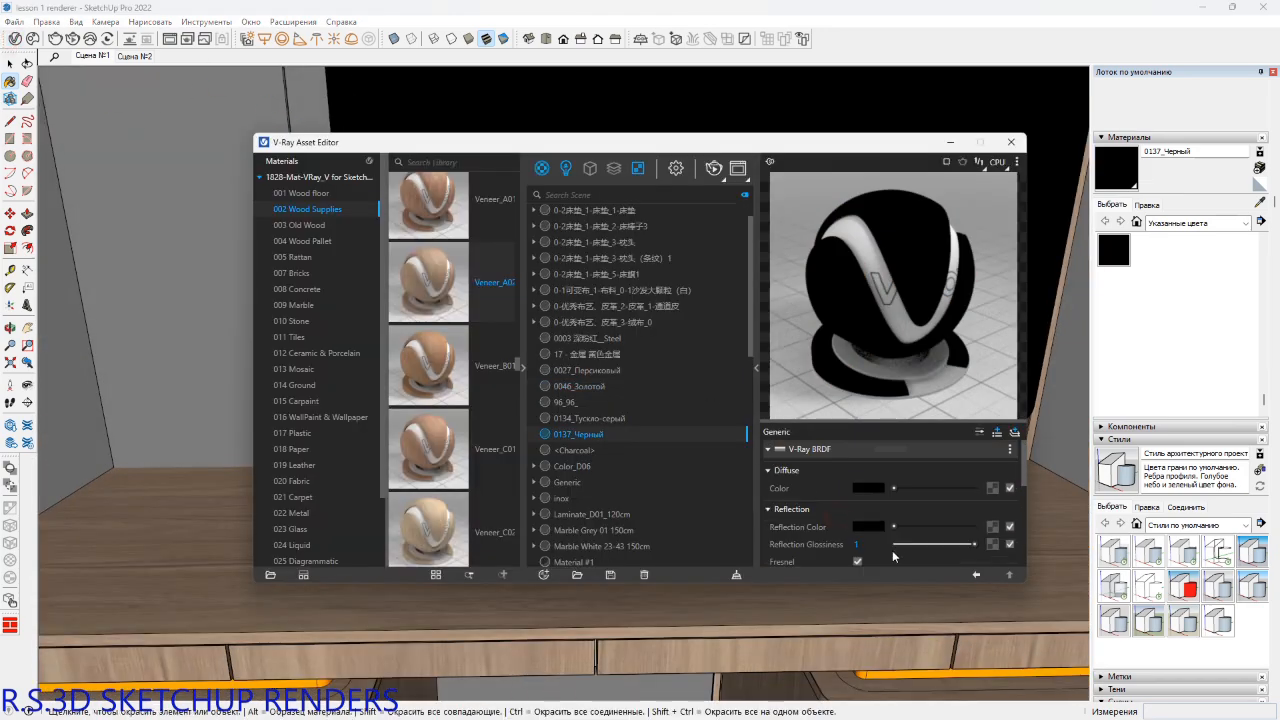
left_click(857, 561)
scroll(922, 528, "down", 3)
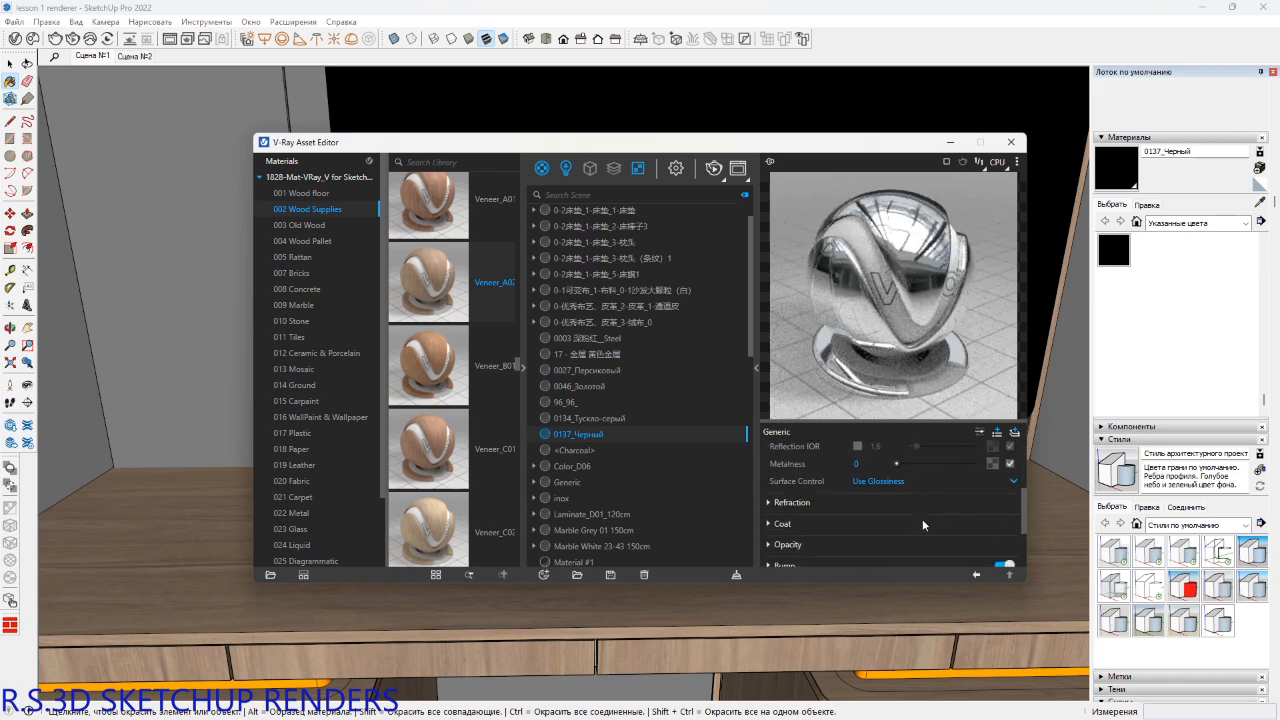
scroll(902, 488, "up", 1)
left_click(857, 512)
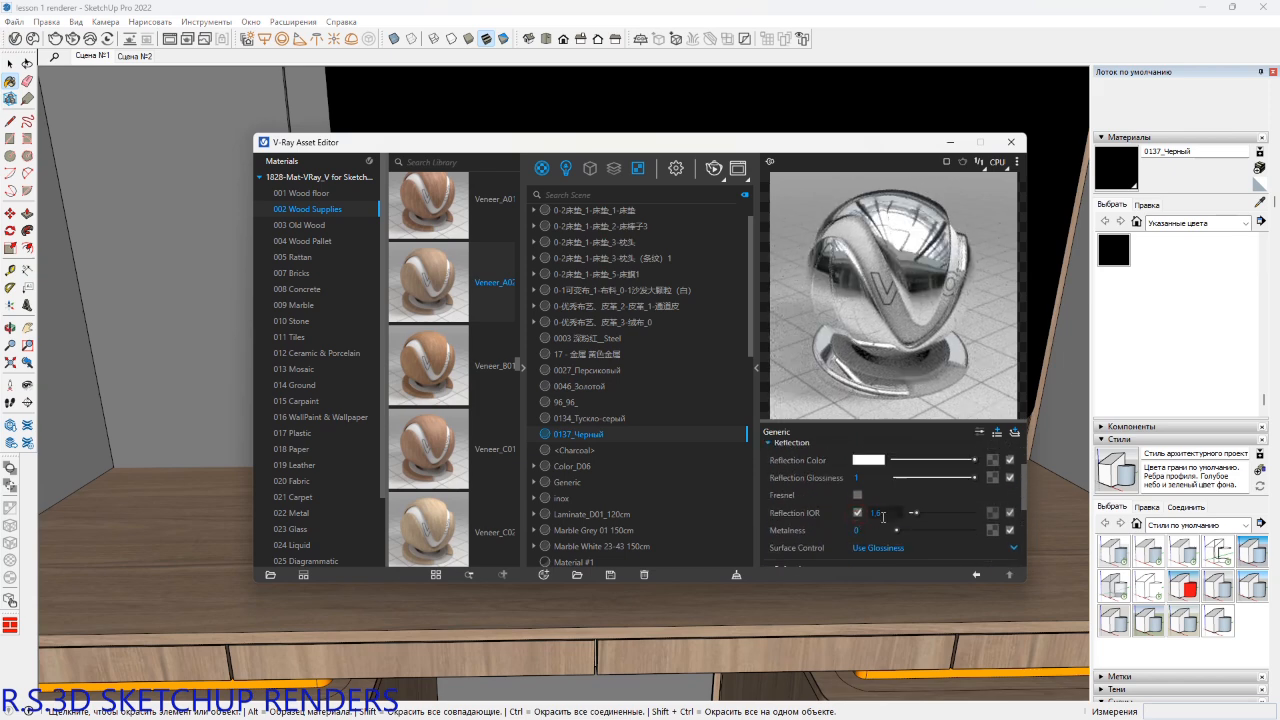
double_click(880, 513)
type("3.")
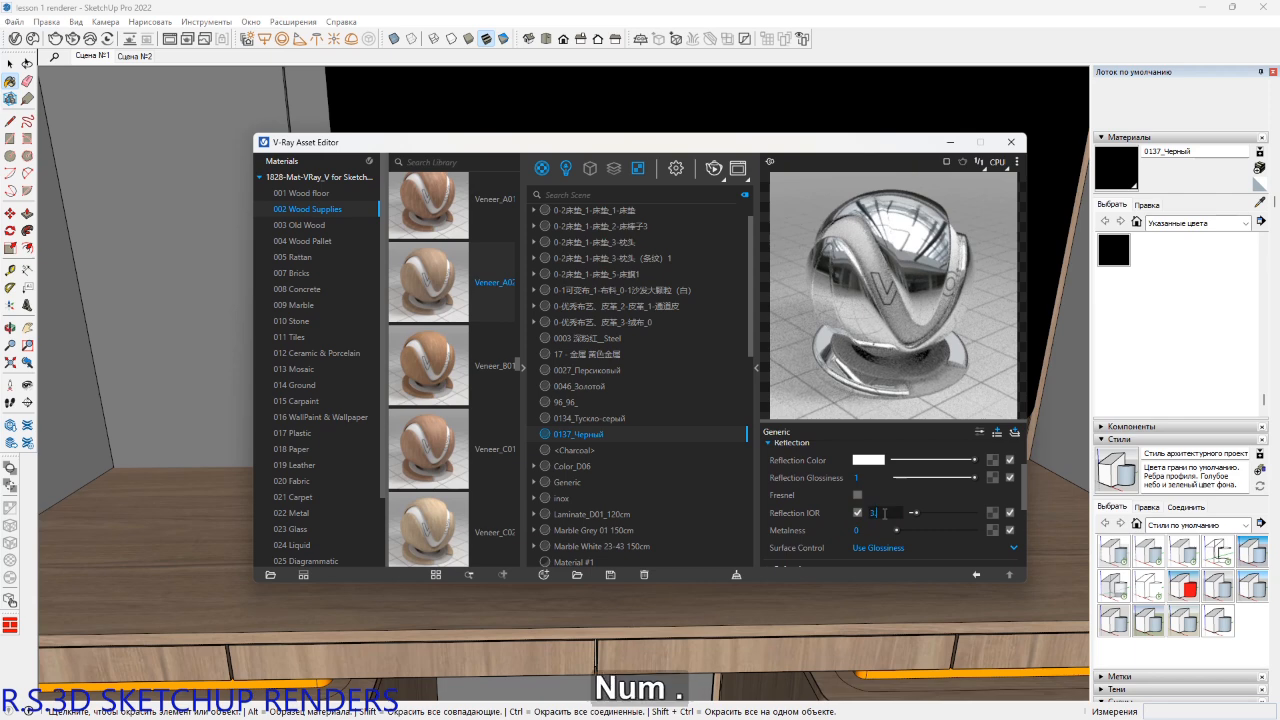
type("5")
key("Return")
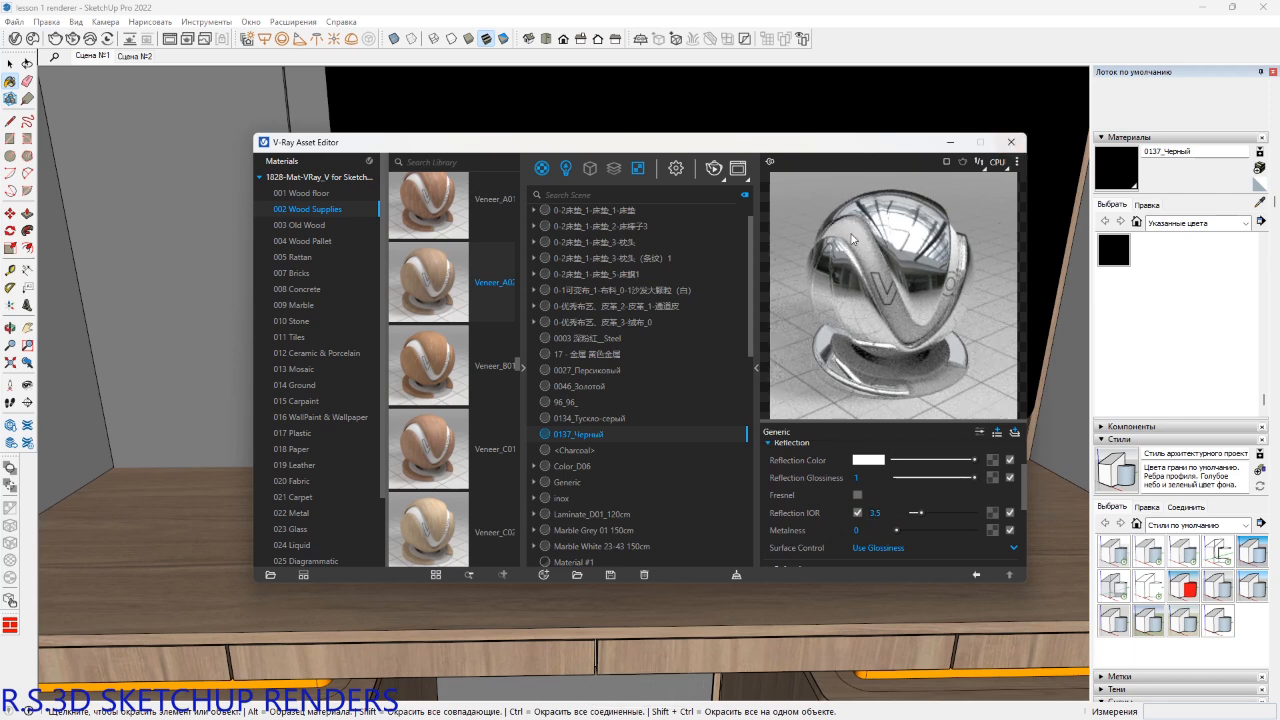
left_click(1011, 144)
Sample Veneer_A02_120cm from the slats behind the TV and paint the frame of the tall open shelving unit with it.
mouse_move(563, 289)
middle_mouse_down()
mouse_move(543, 457)
mouse_move(775, 478)
middle_mouse_up()
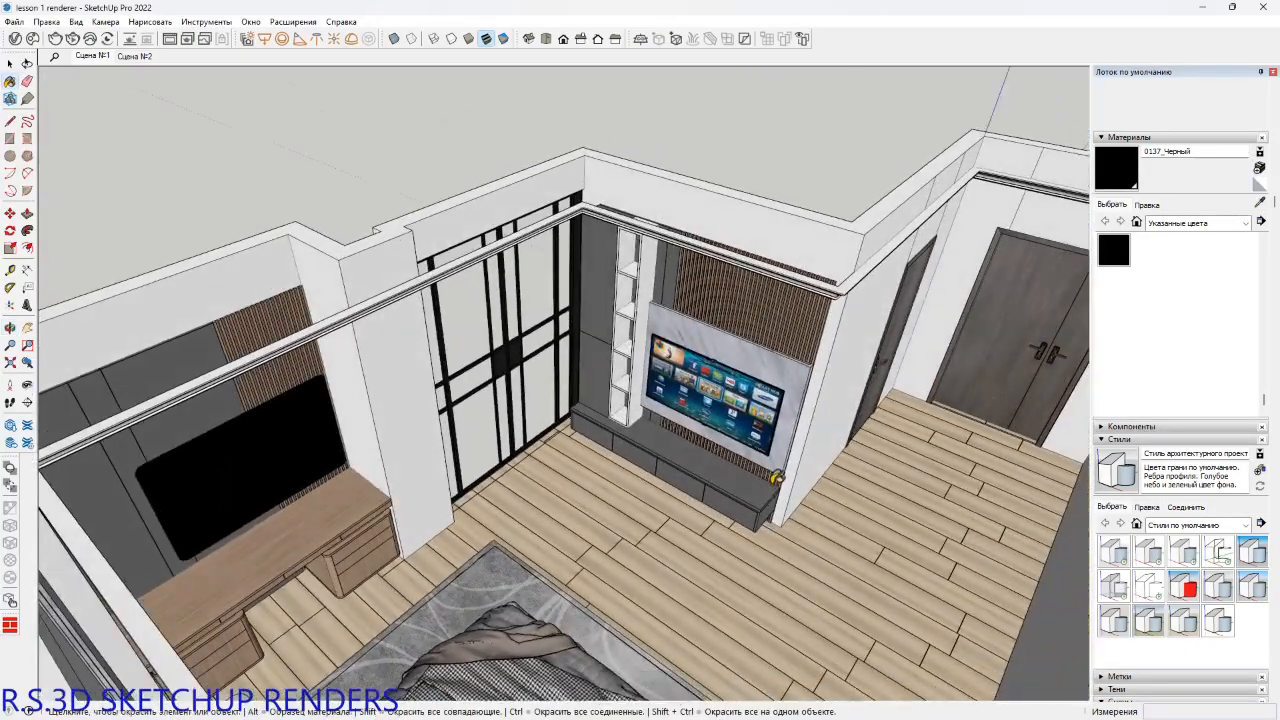
key("super")
scroll(740, 288, "up", 2)
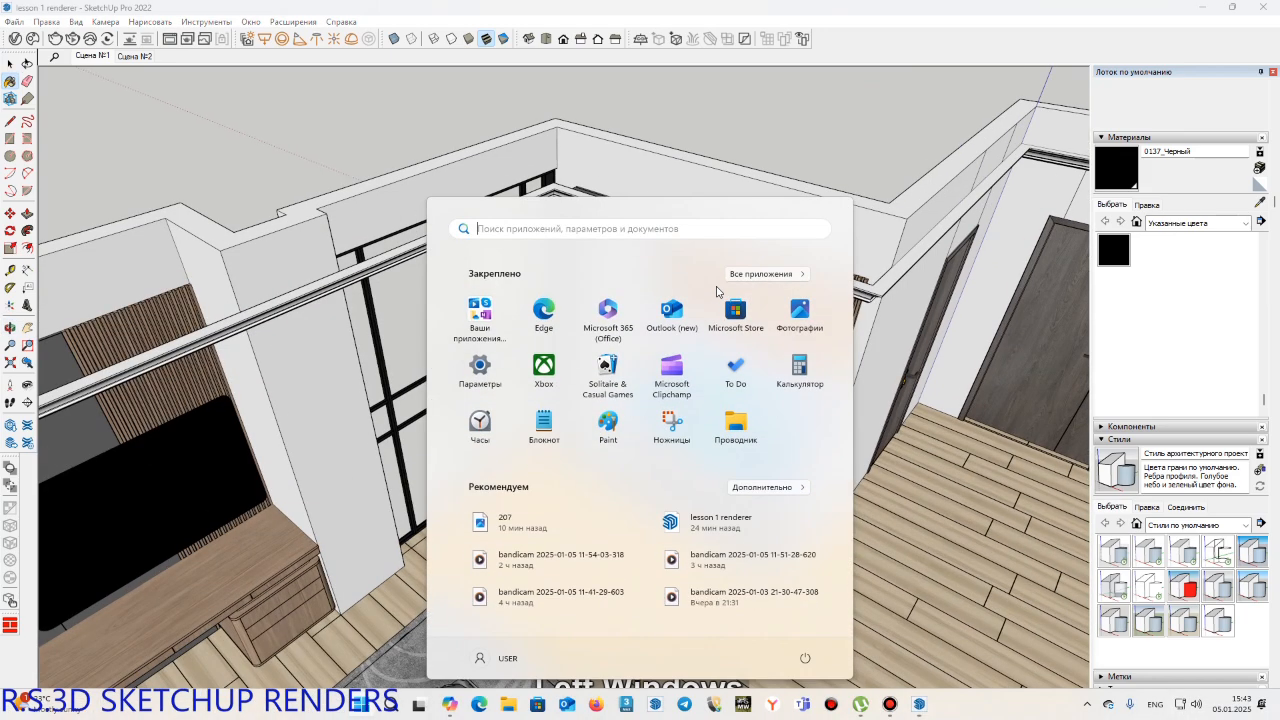
key("super")
scroll(806, 306, "up", 2)
middle_click_drag(806, 306, 806, 308)
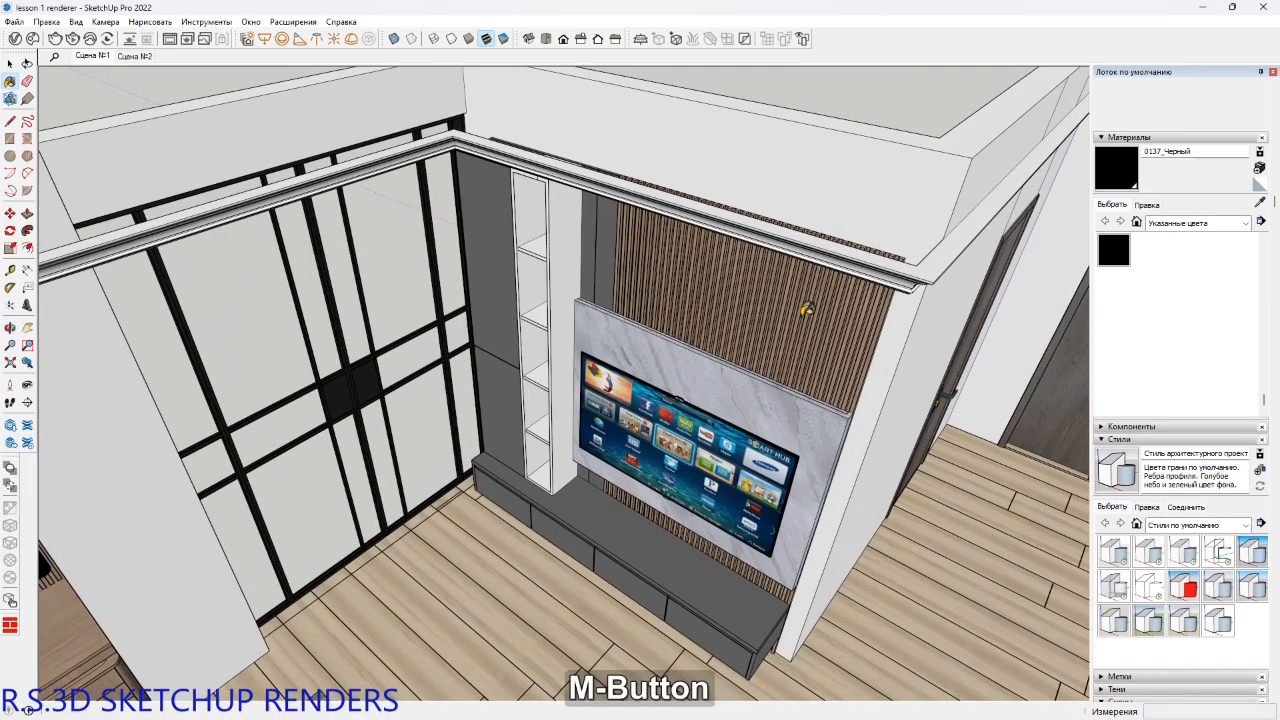
left_click(738, 295, "alt")
left_click(558, 243)
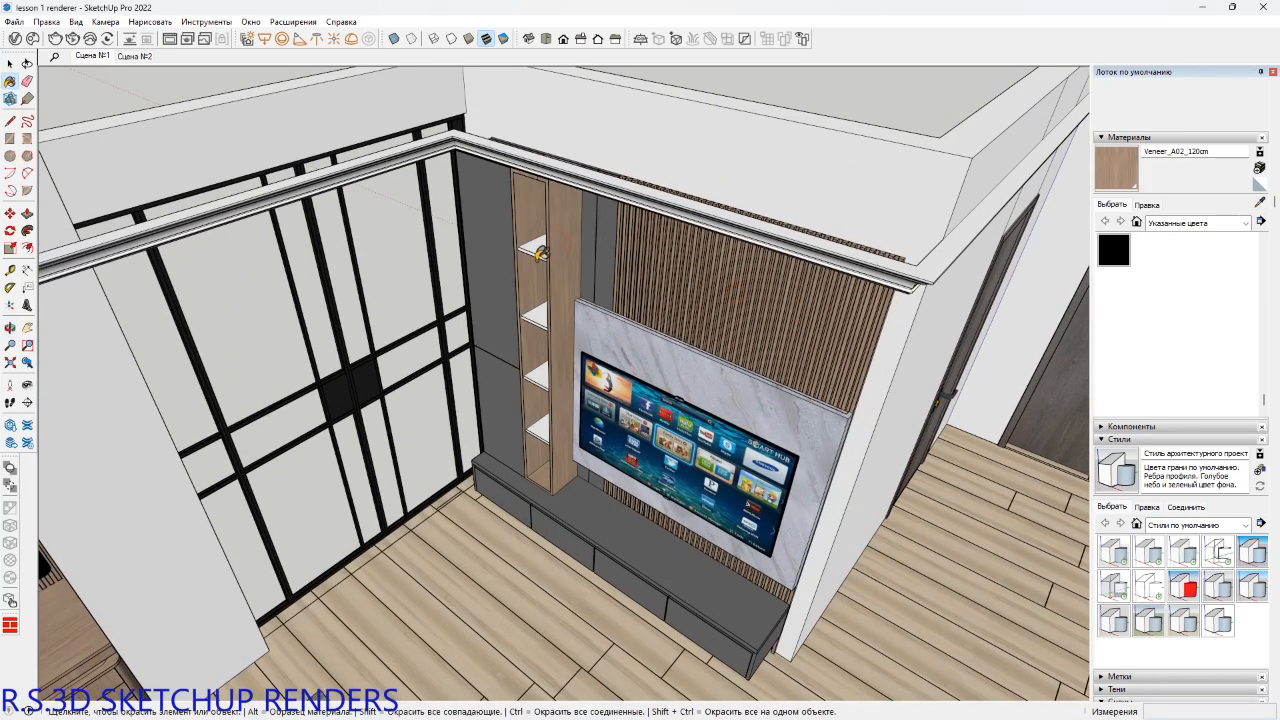
Inside the upper shelf of the shelving unit, paint all its matching unpainted faces with Veneer_A02_120cm.
scroll(550, 243, "up", 3)
key("space")
double_click(543, 241)
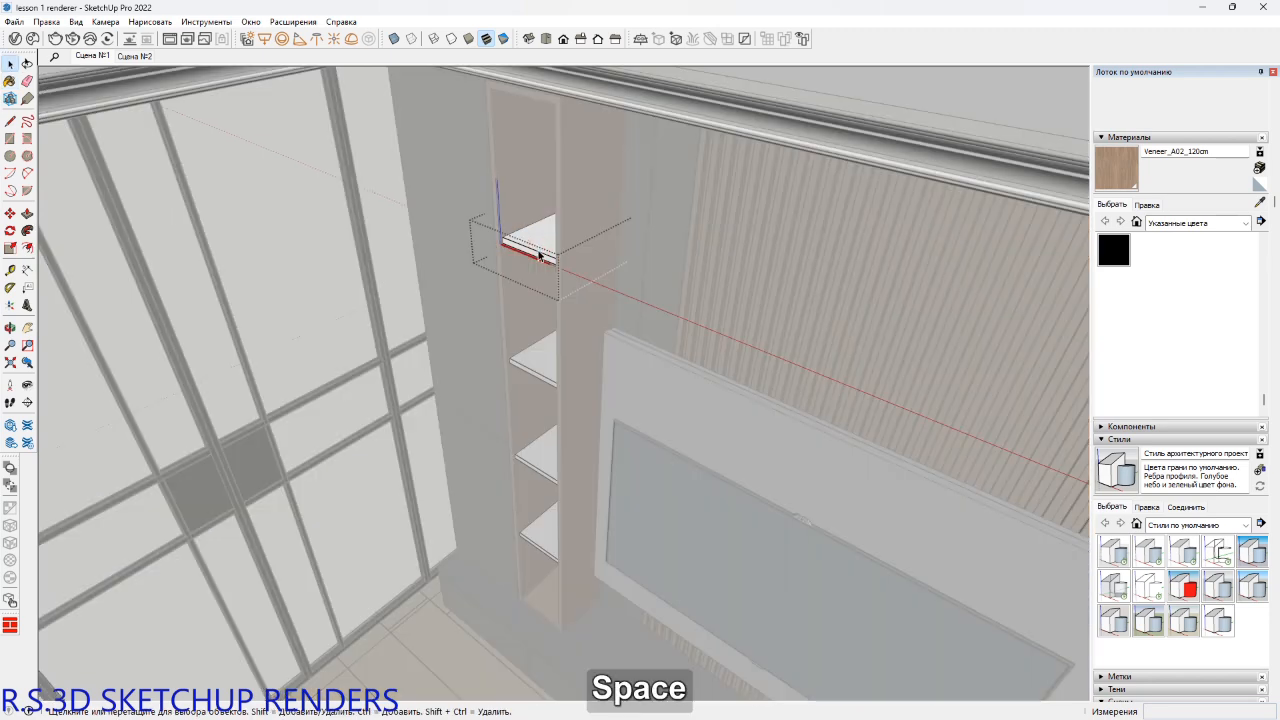
scroll(543, 241, "up", 3)
key("b")
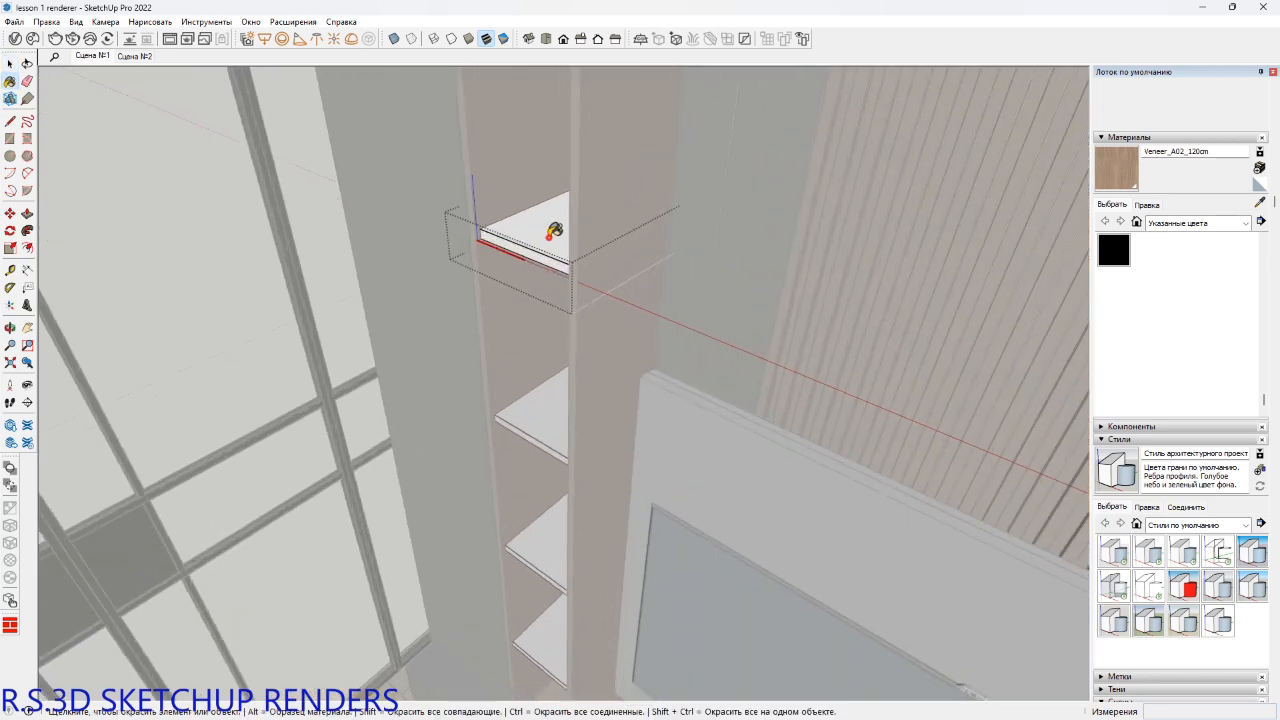
scroll(549, 229, "up", 2)
left_click(540, 259, "shift")
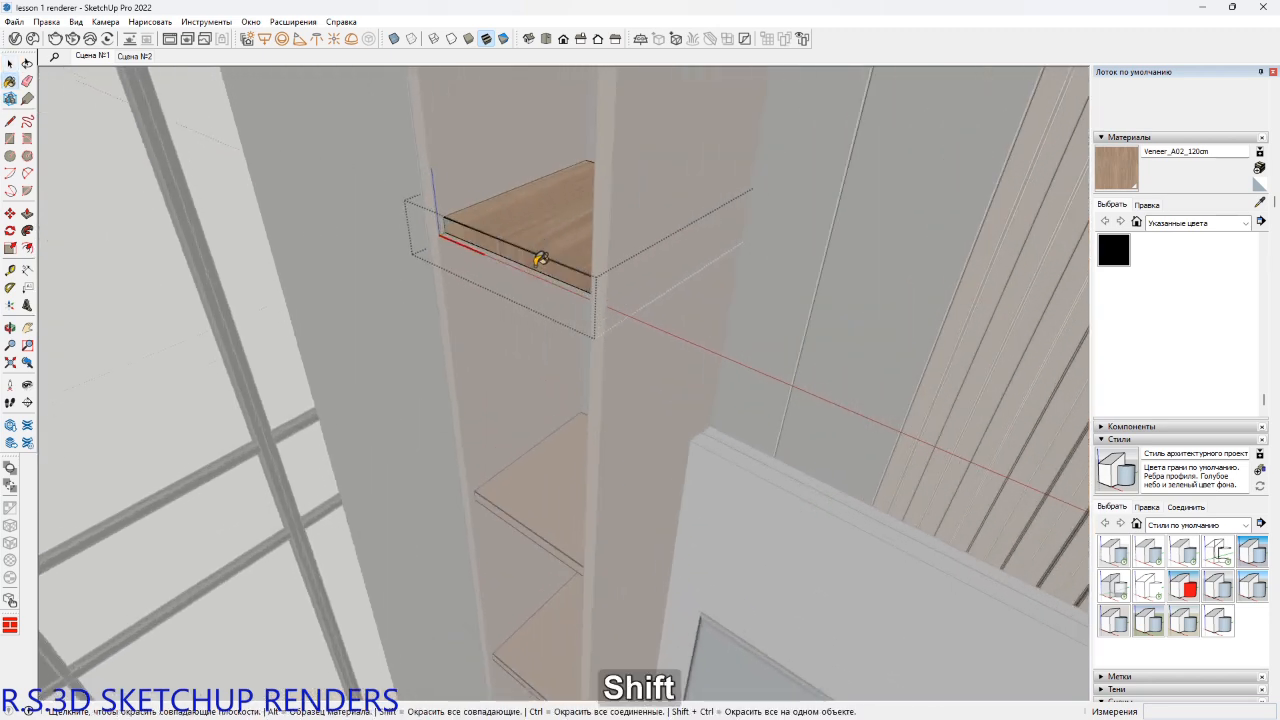
Rotate the veneer texture on the shelf's front edge so its grain runs along the shelf, and leave the shelf.
middle_click_drag(540, 259, 757, 229, "shift")
scroll(643, 229, "up", 5)
key("space")
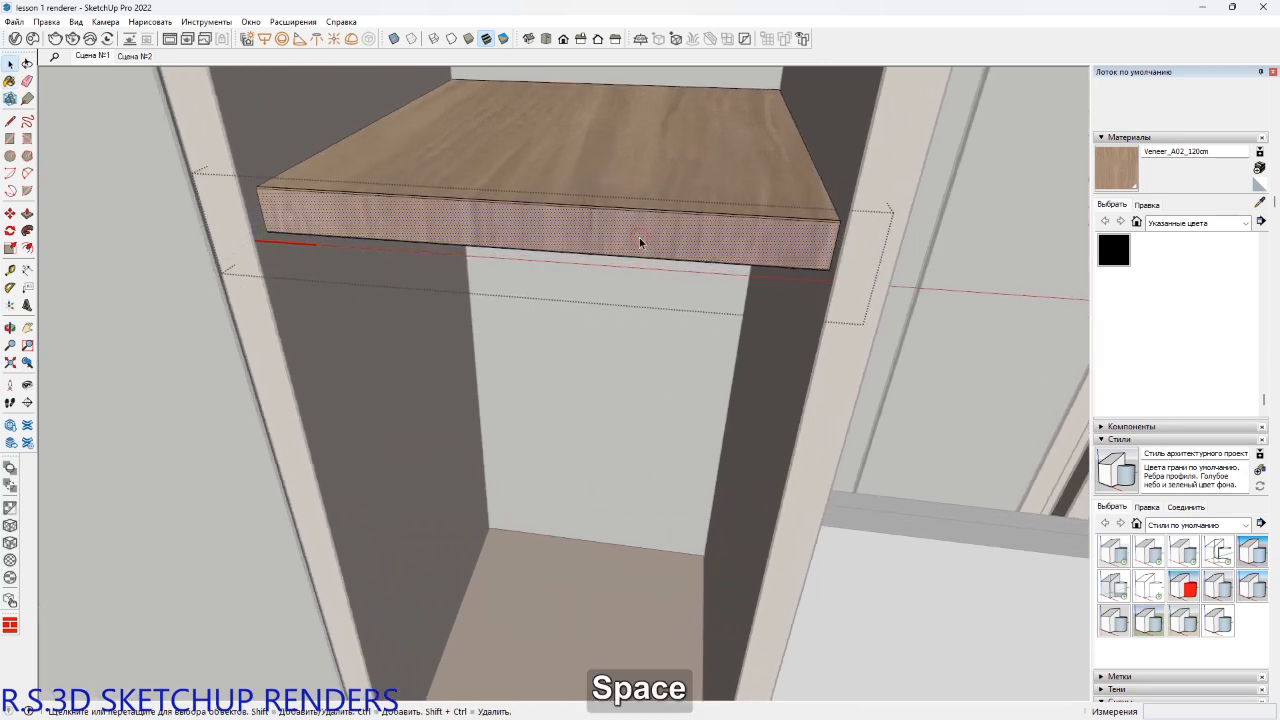
right_click(639, 237)
mouse_move(790, 414)
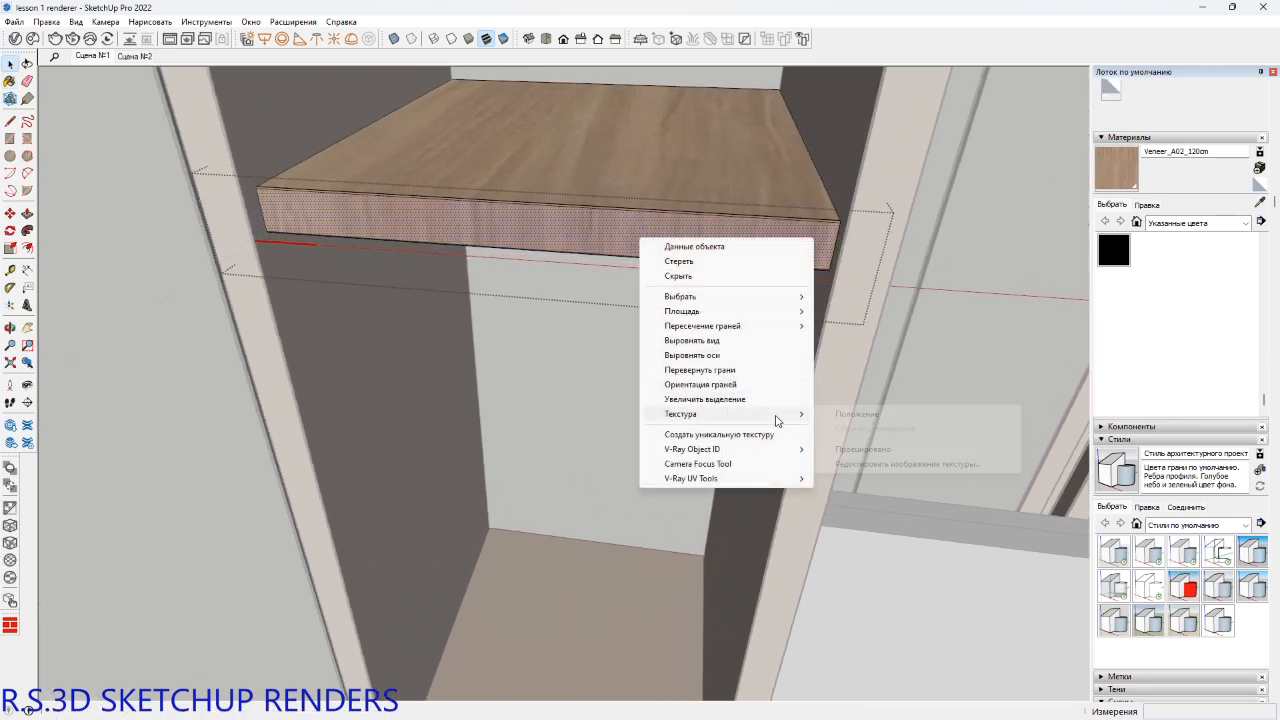
left_click(856, 415)
right_click(718, 234)
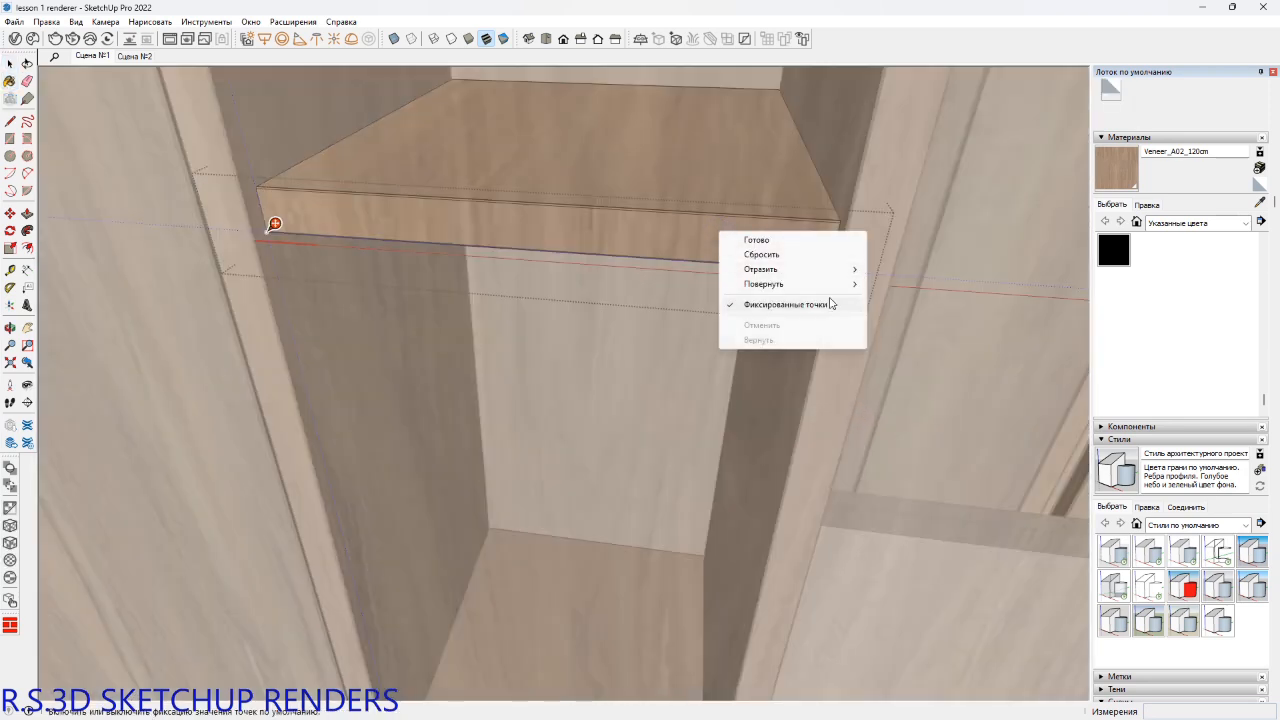
mouse_move(846, 285)
left_click(892, 284)
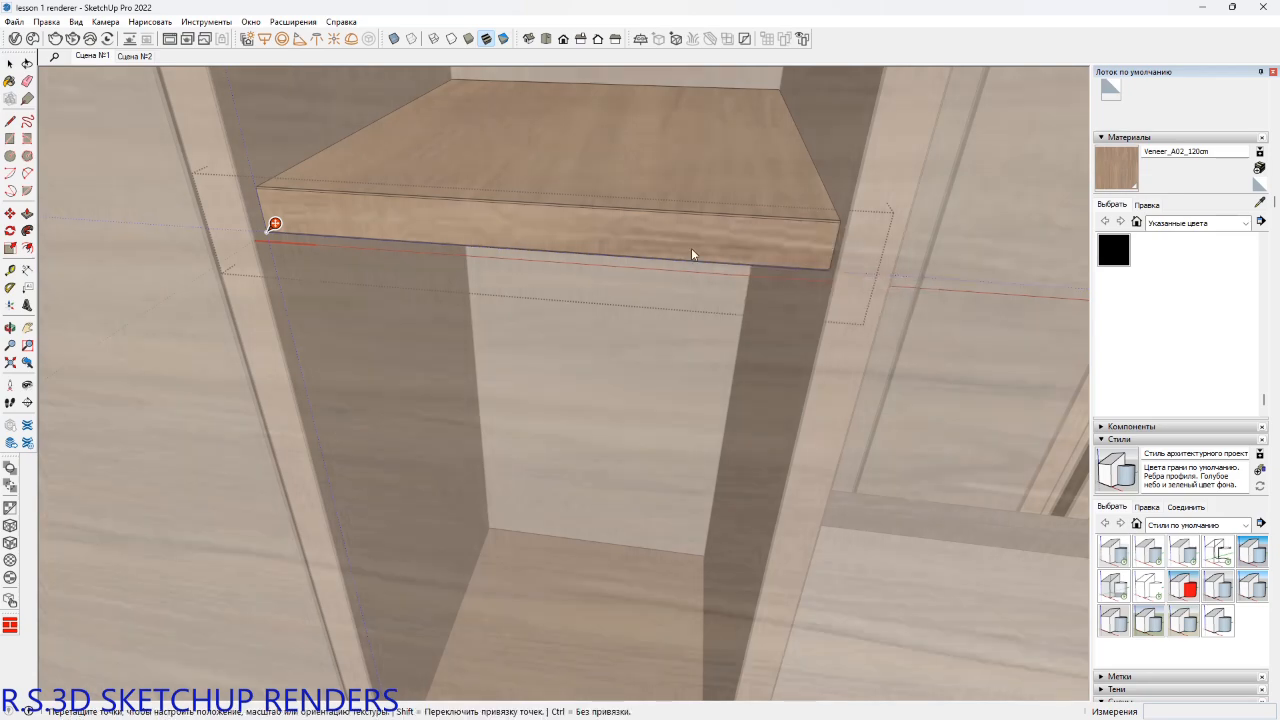
right_click(694, 251)
left_click(706, 258)
middle_click_drag(632, 254, 595, 408)
scroll(673, 456, "down", 3)
middle_click_drag(595, 408, 482, 276, "shift")
key("space")
key("Escape")
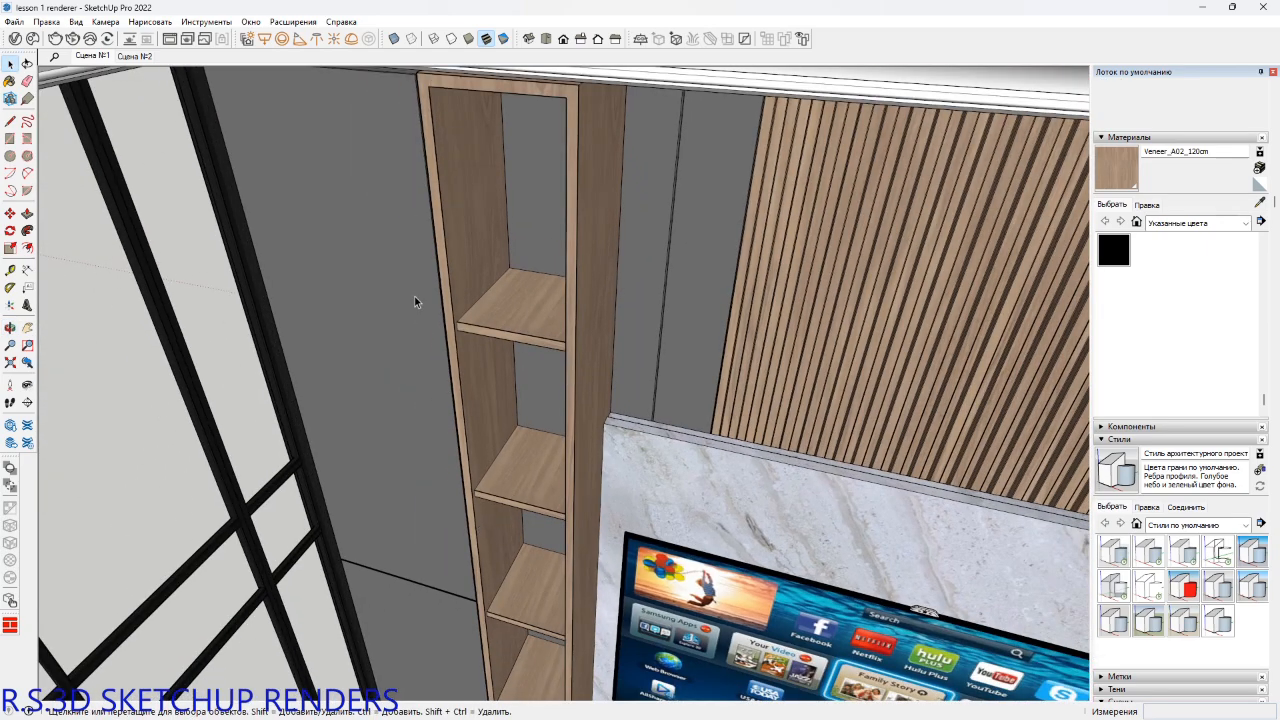
Bring the desk and TV wall into view together and open 3D Warehouse.
scroll(480, 250, "down", 2)
mouse_move(466, 286)
middle_mouse_down()
mouse_move(720, 474)
mouse_move(480, 434)
mouse_move(387, 366)
mouse_move(296, 272)
mouse_move(226, 306)
mouse_move(289, 360)
mouse_move(414, 371)
mouse_move(539, 422)
middle_mouse_up()
left_click(9, 428)
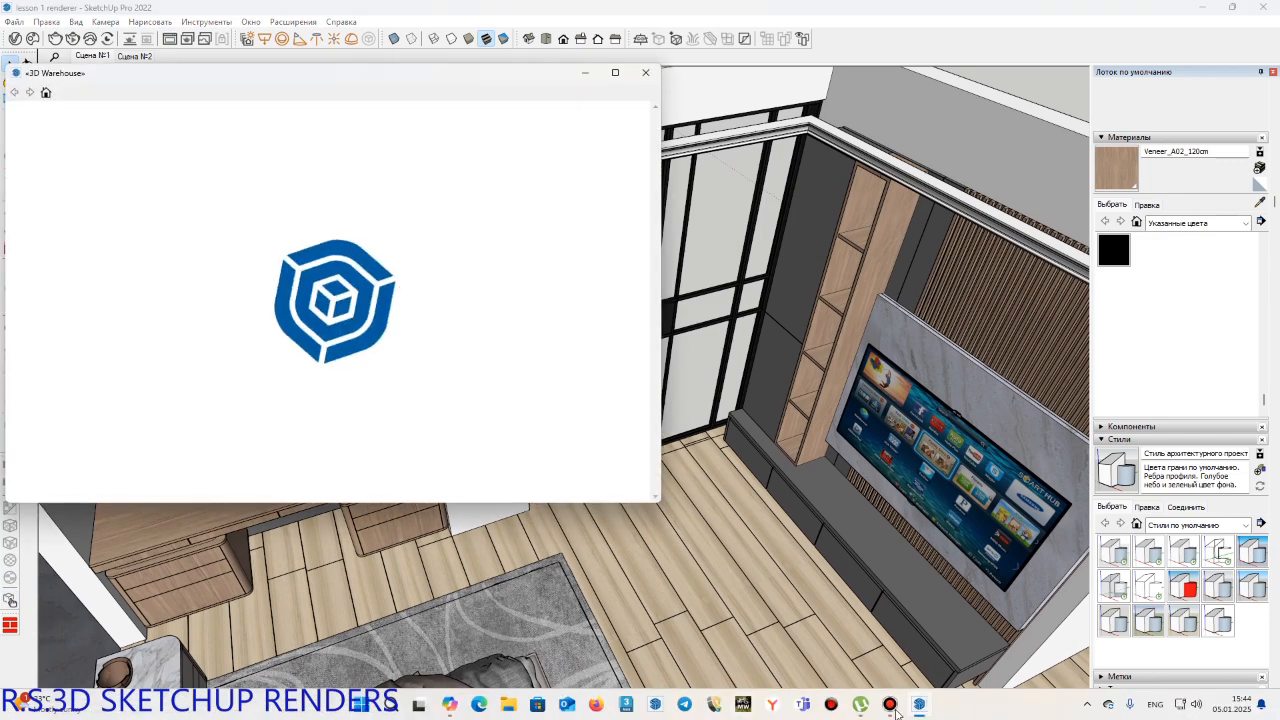
left_click(890, 705)
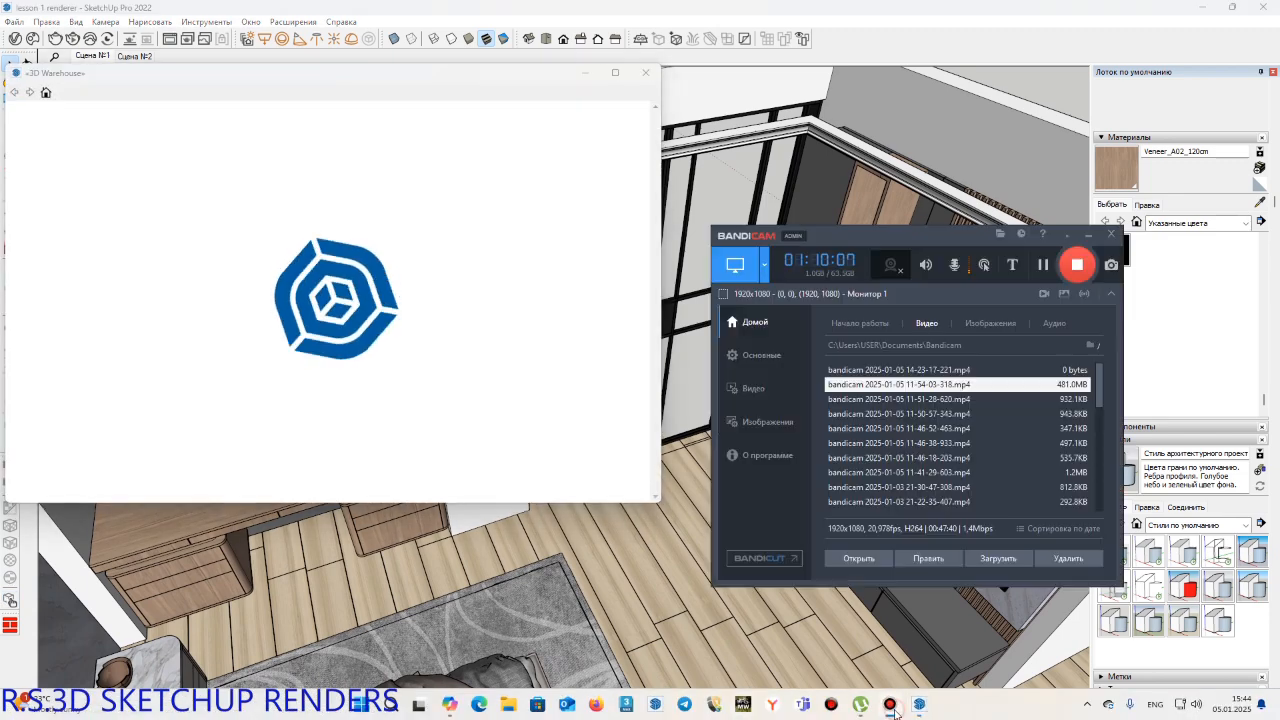
left_click(890, 705)
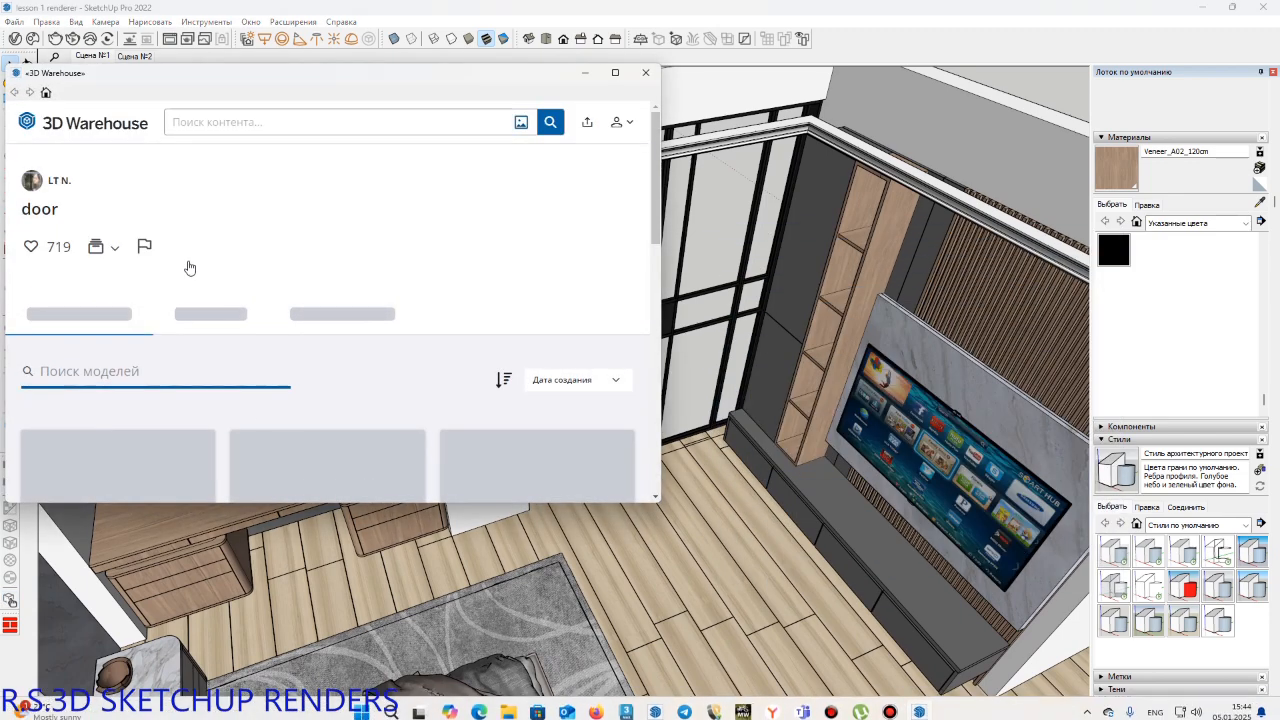
Search 3D Warehouse for "CURTAIN" and show the matching collections.
left_click(237, 122)
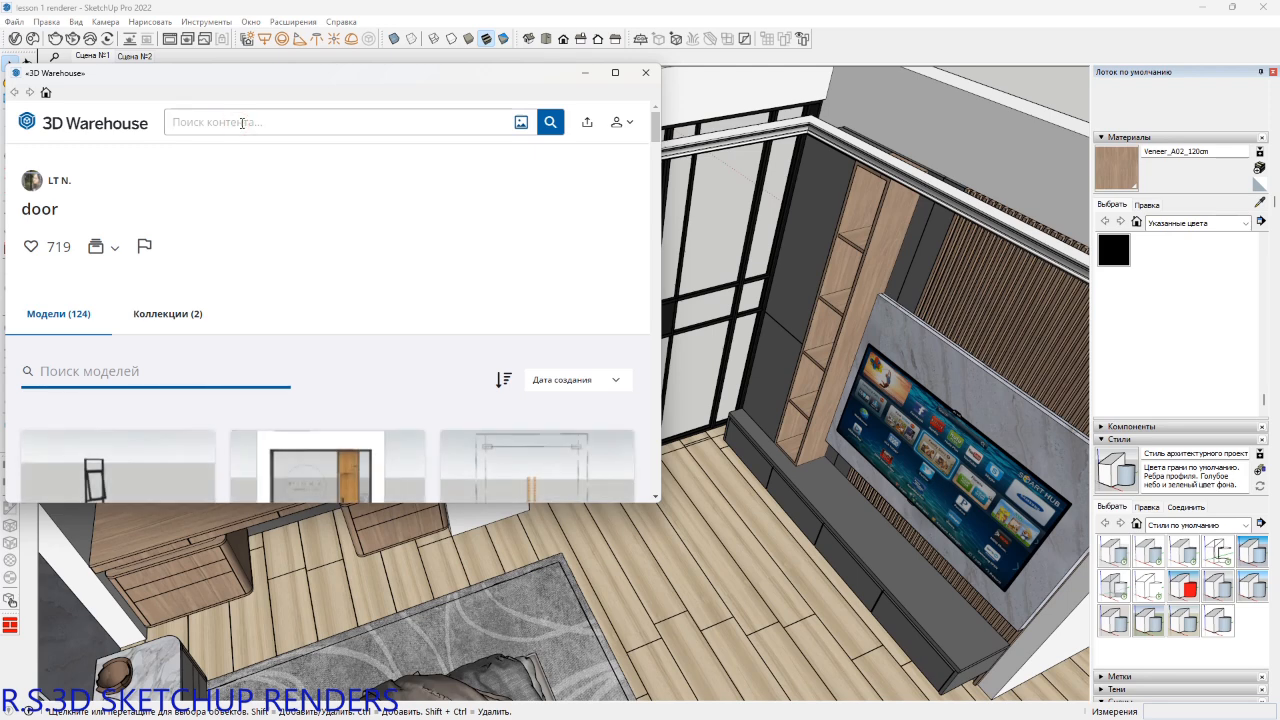
type("CUR")
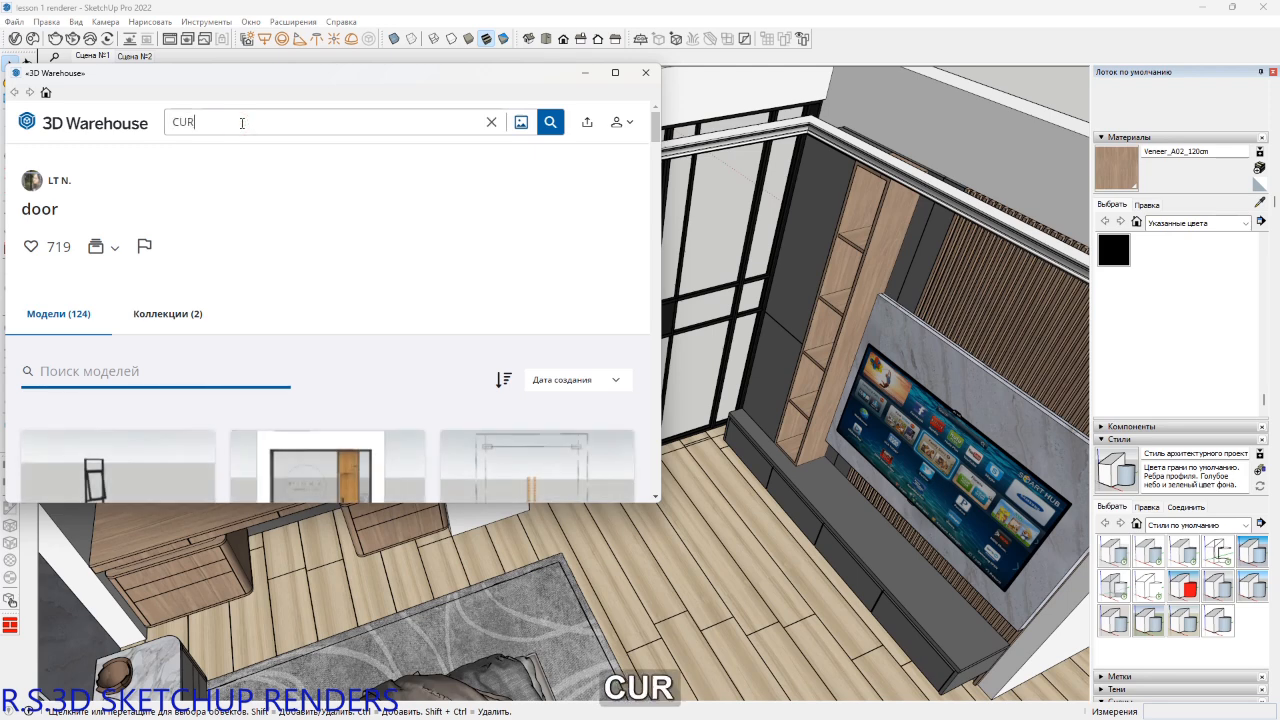
type("TAIN")
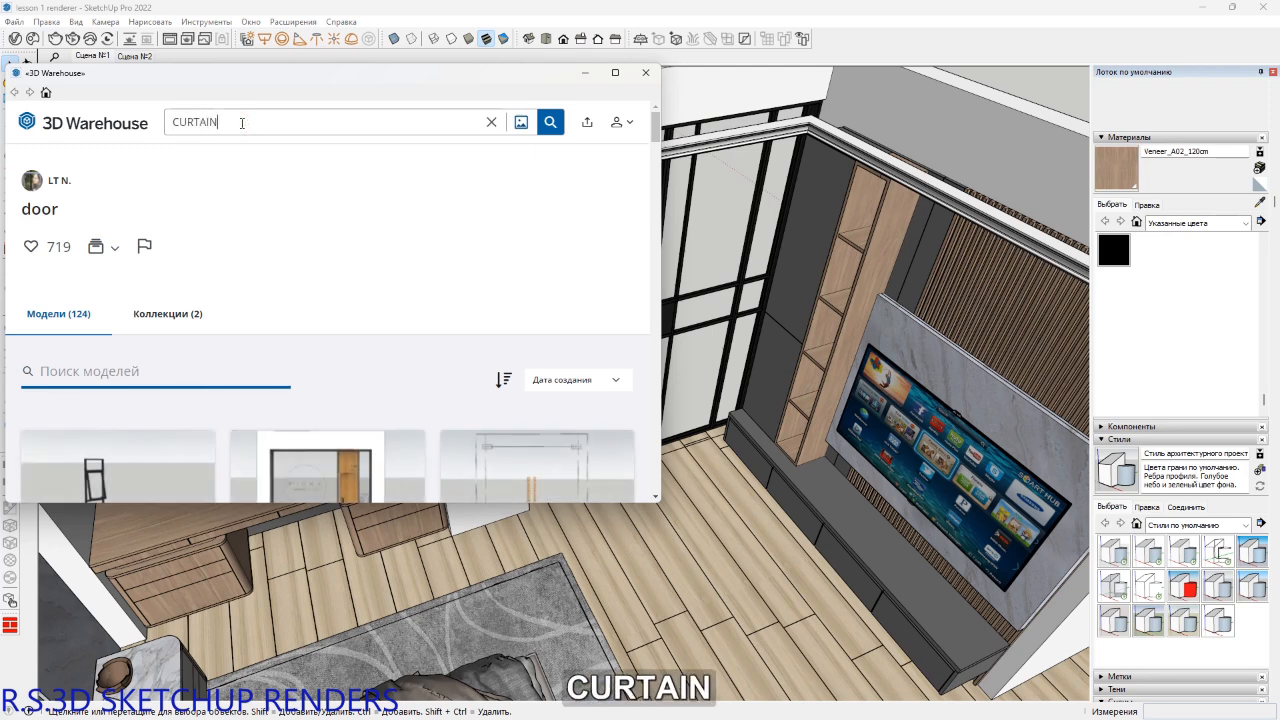
key("Return")
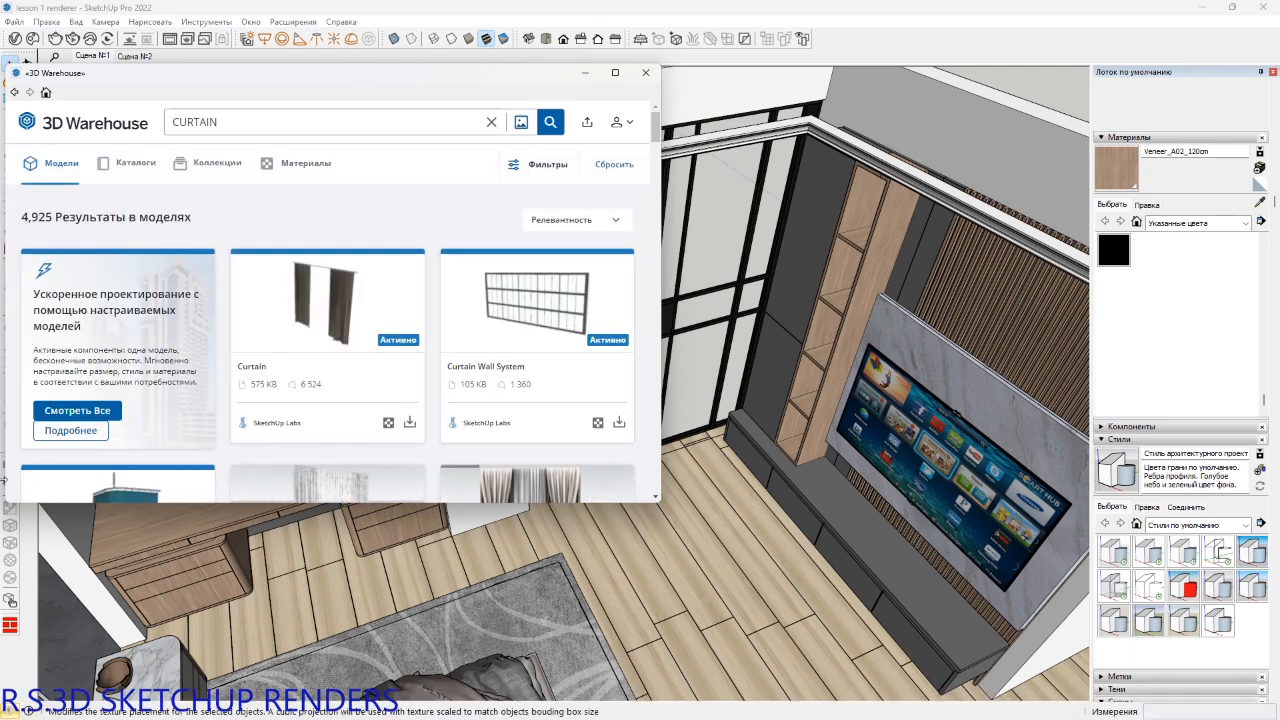
left_click(321, 167)
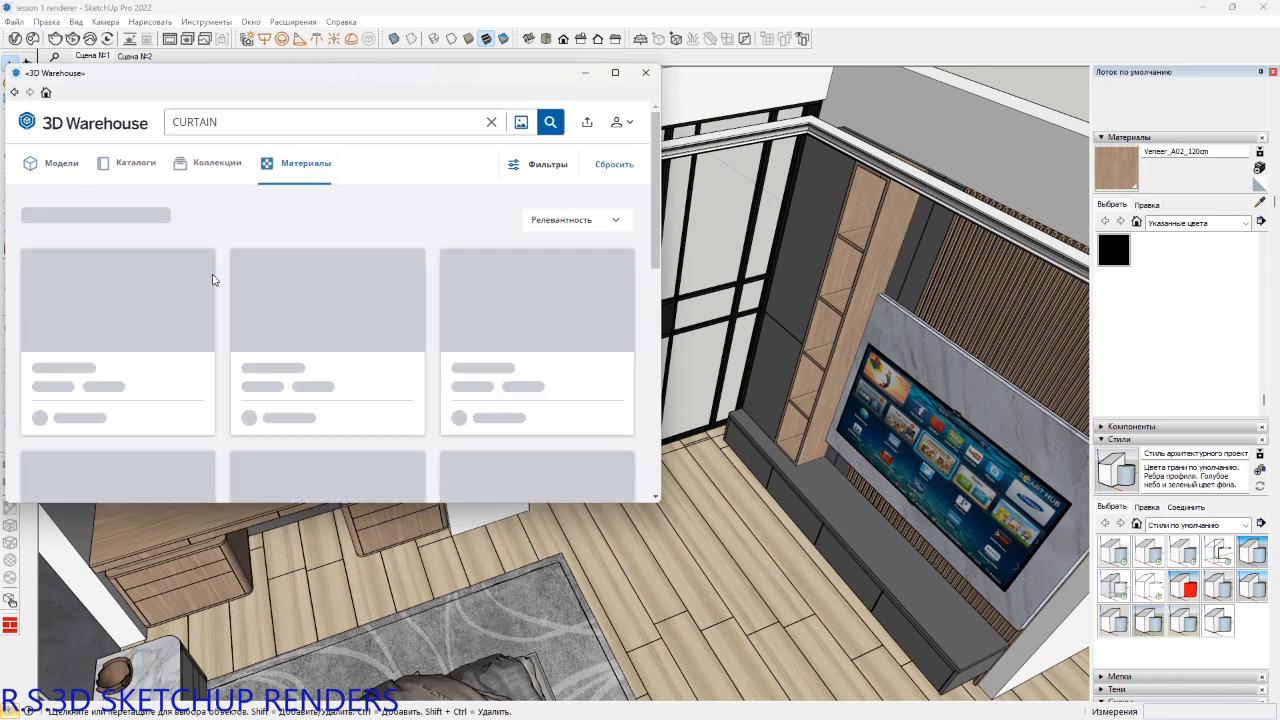
left_click(212, 173)
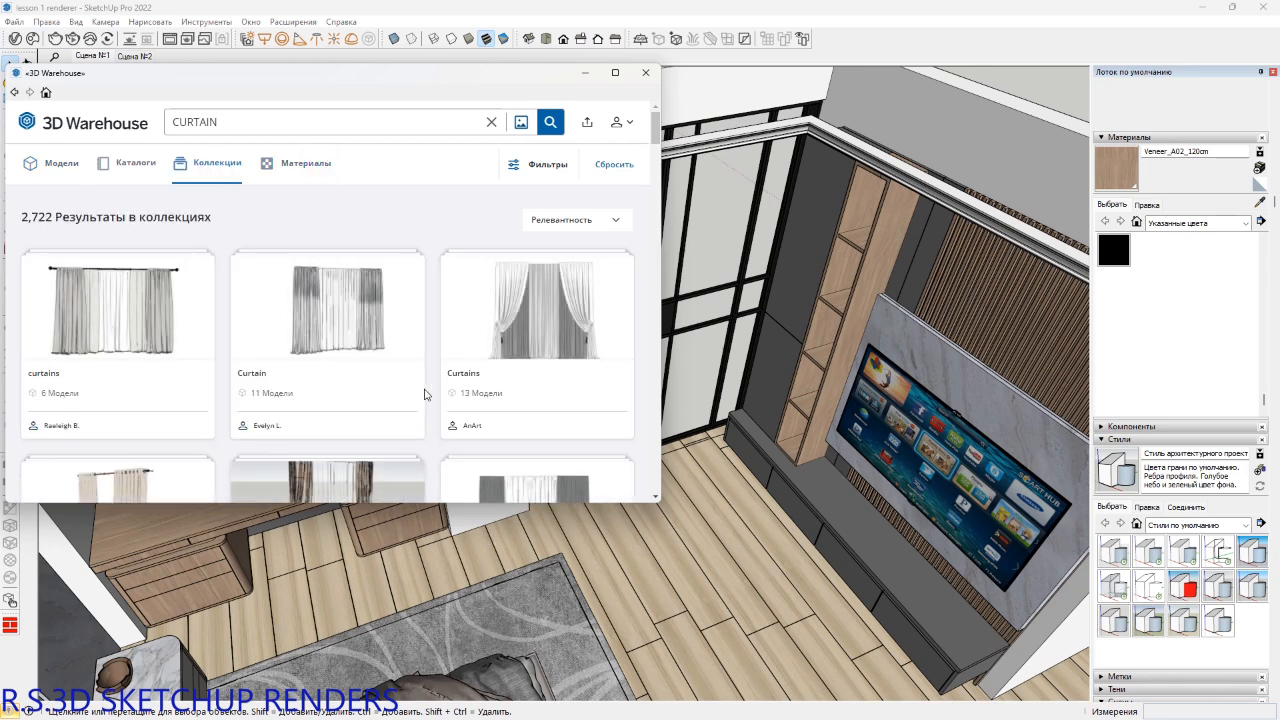
Open the 13-model "Curtains" collection and load its "Curtains, blind, blinds, штора" model directly into the scene.
scroll(390, 373, "down", 2)
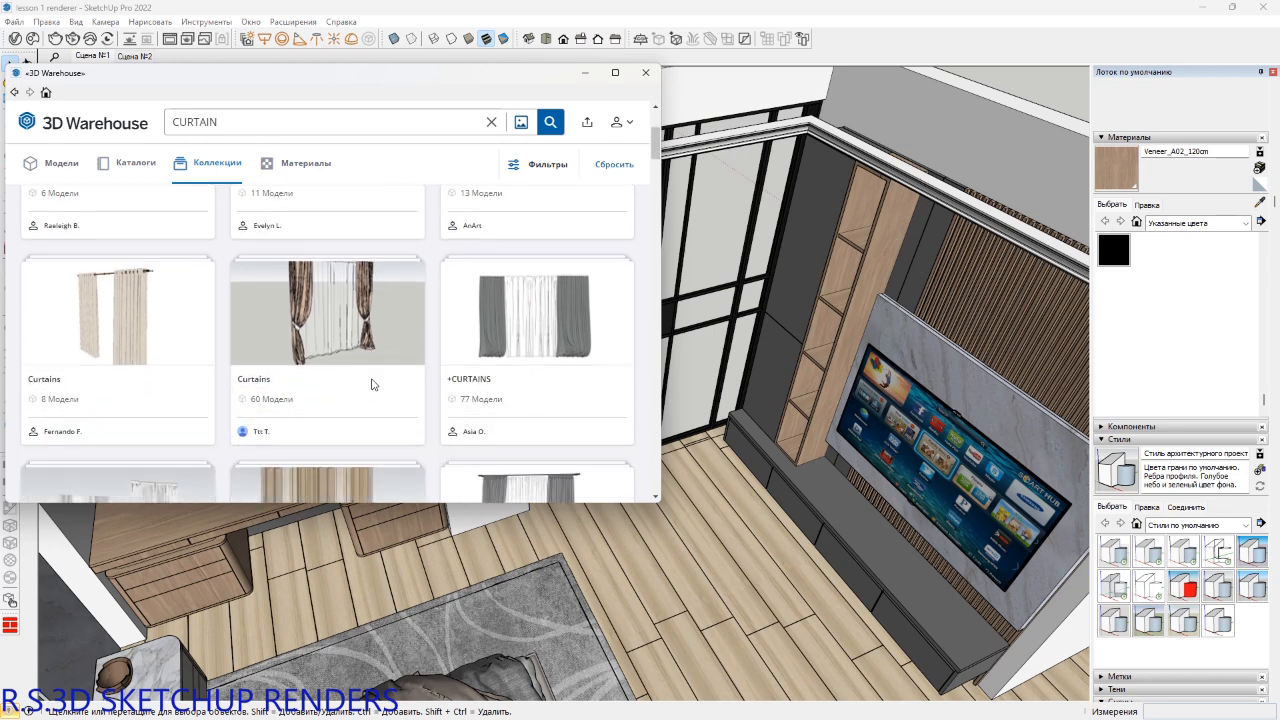
scroll(373, 385, "up", 1)
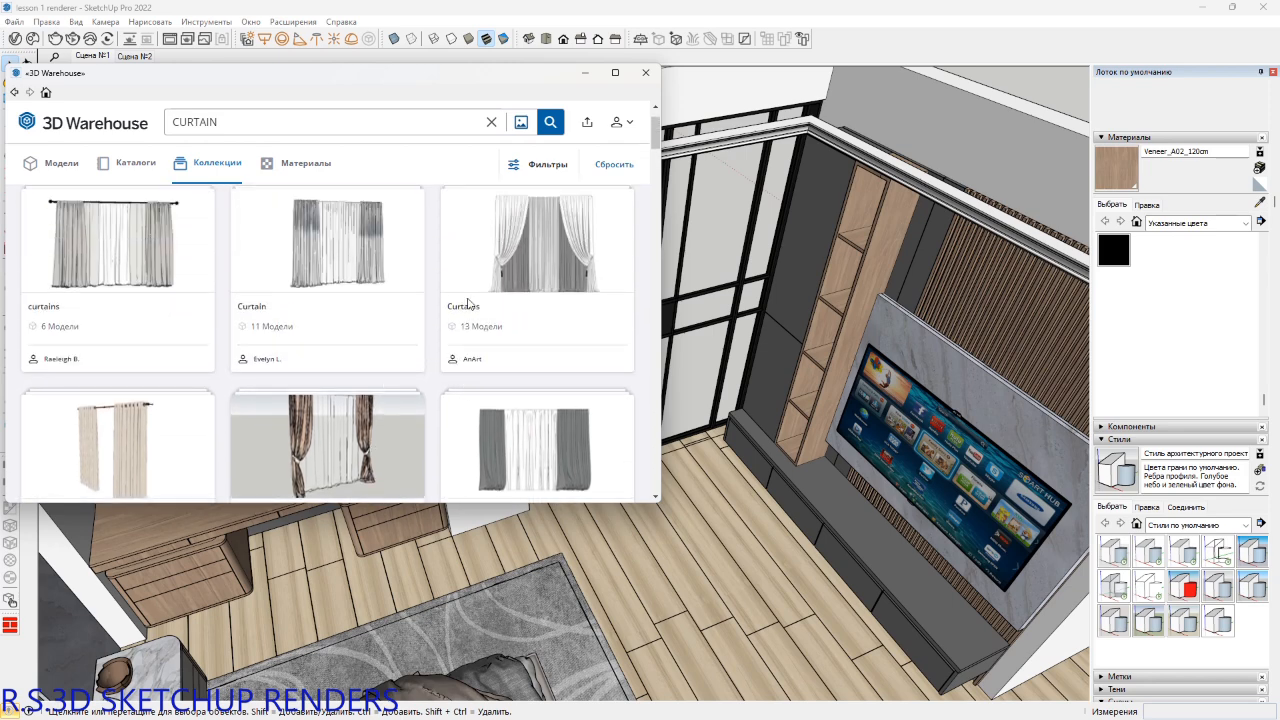
left_click(463, 310)
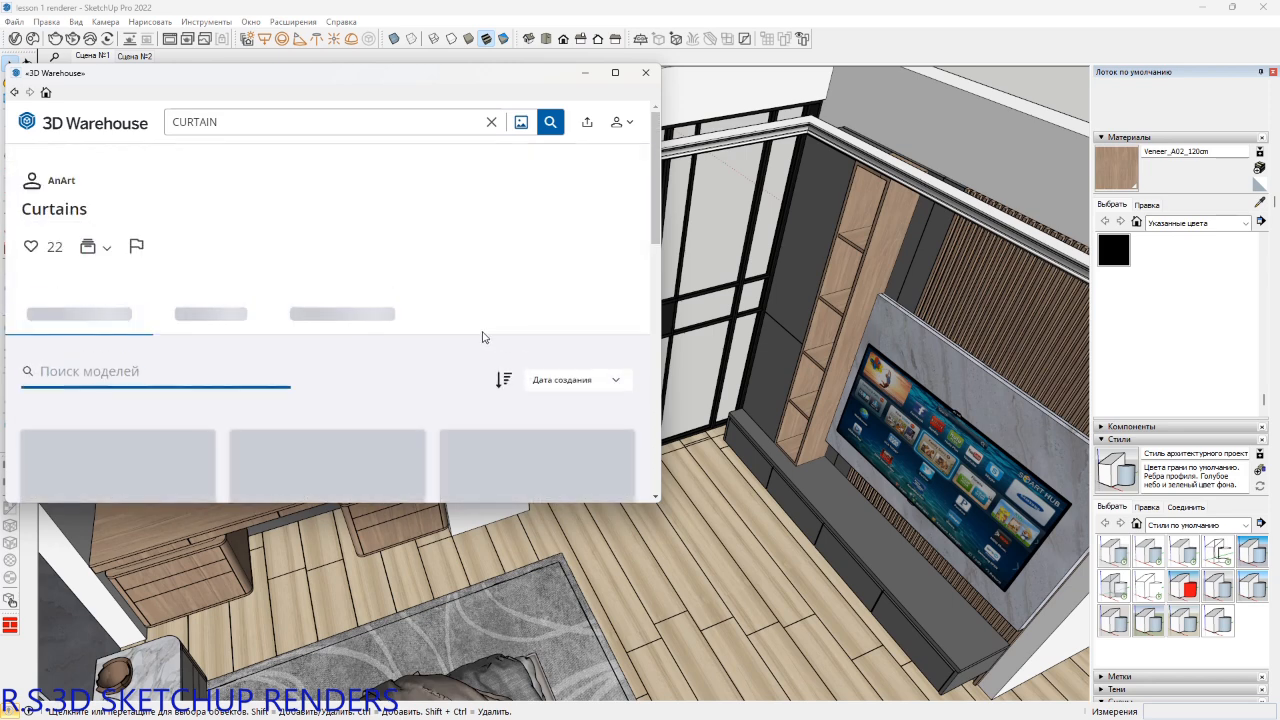
scroll(481, 340, "down", 2)
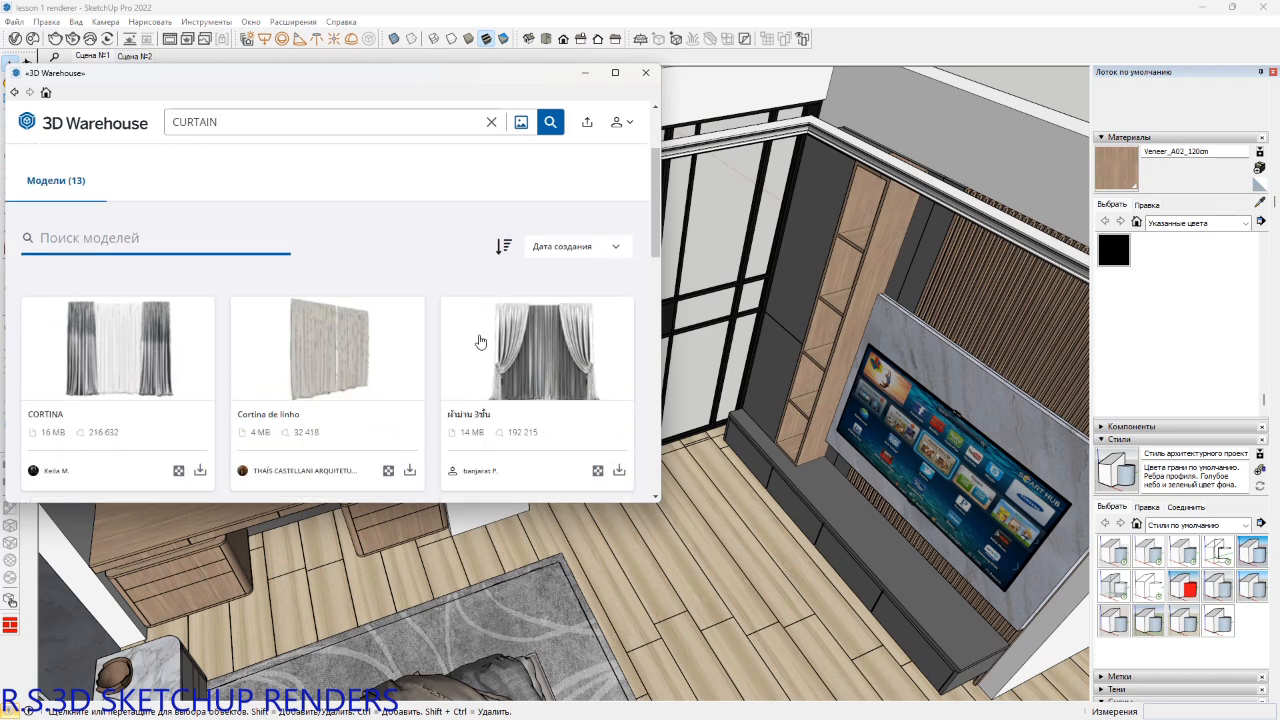
scroll(481, 341, "down", 5)
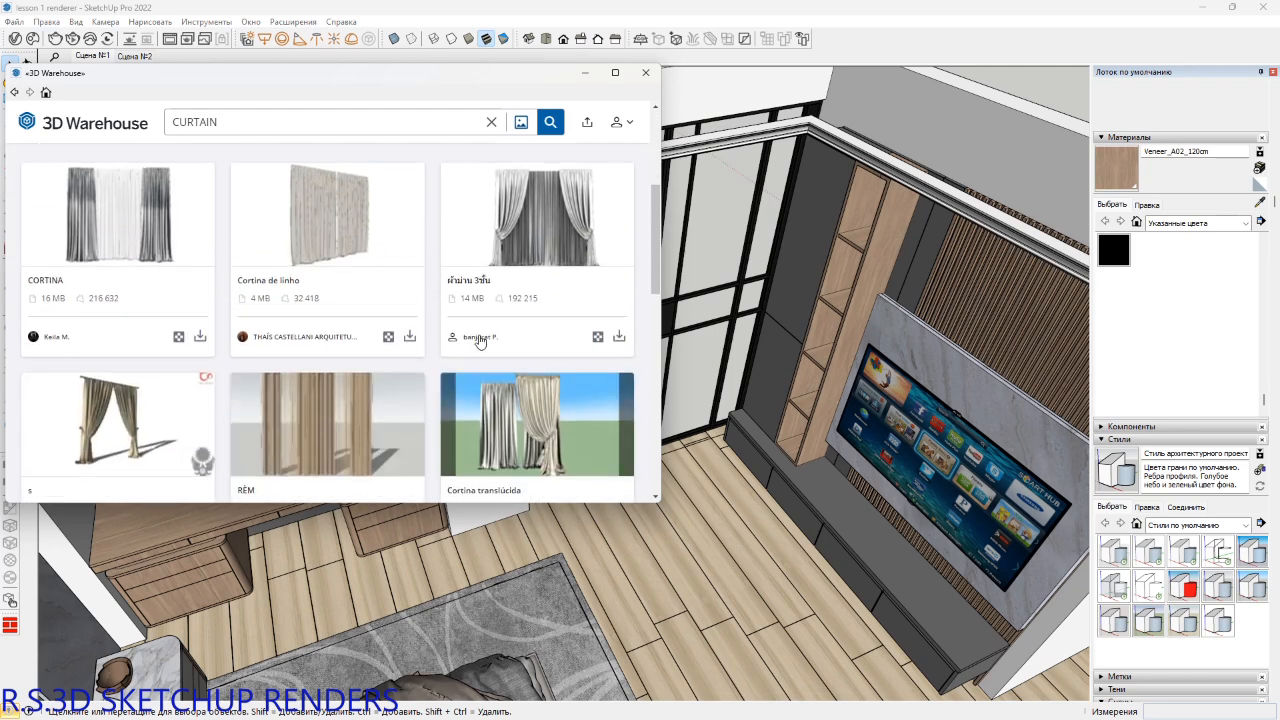
scroll(481, 341, "down", 4)
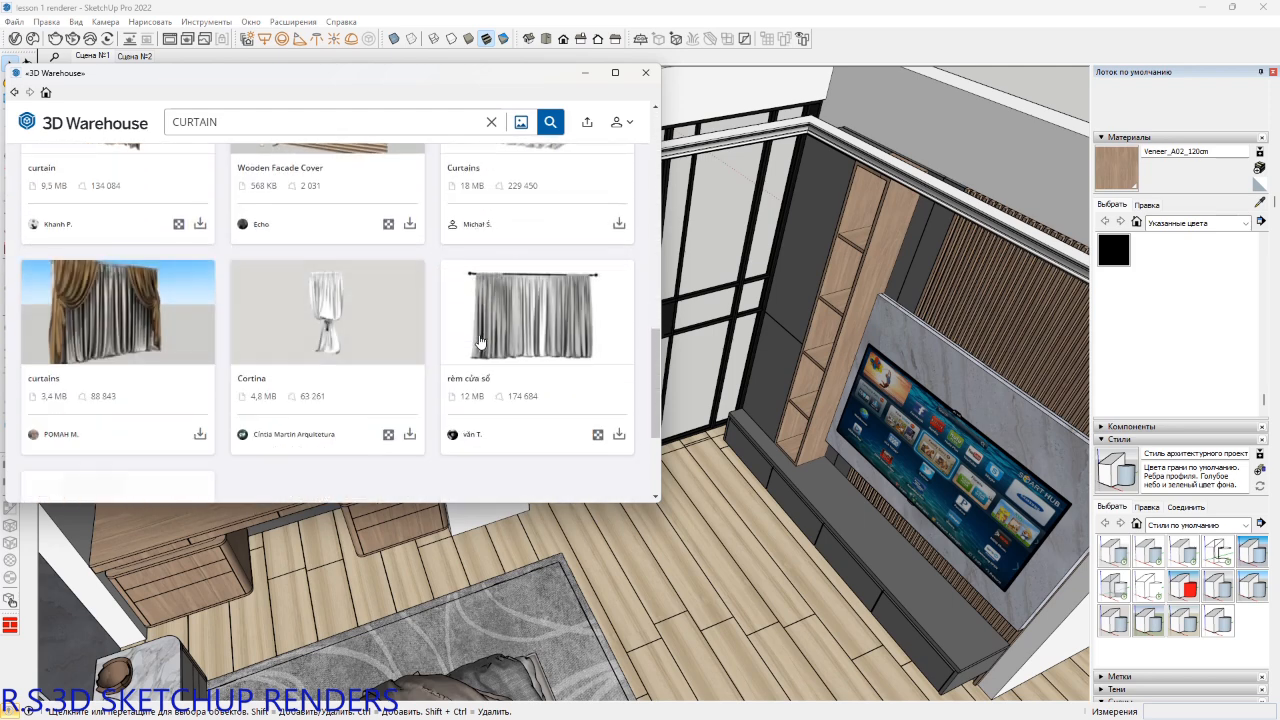
scroll(481, 341, "down", 3)
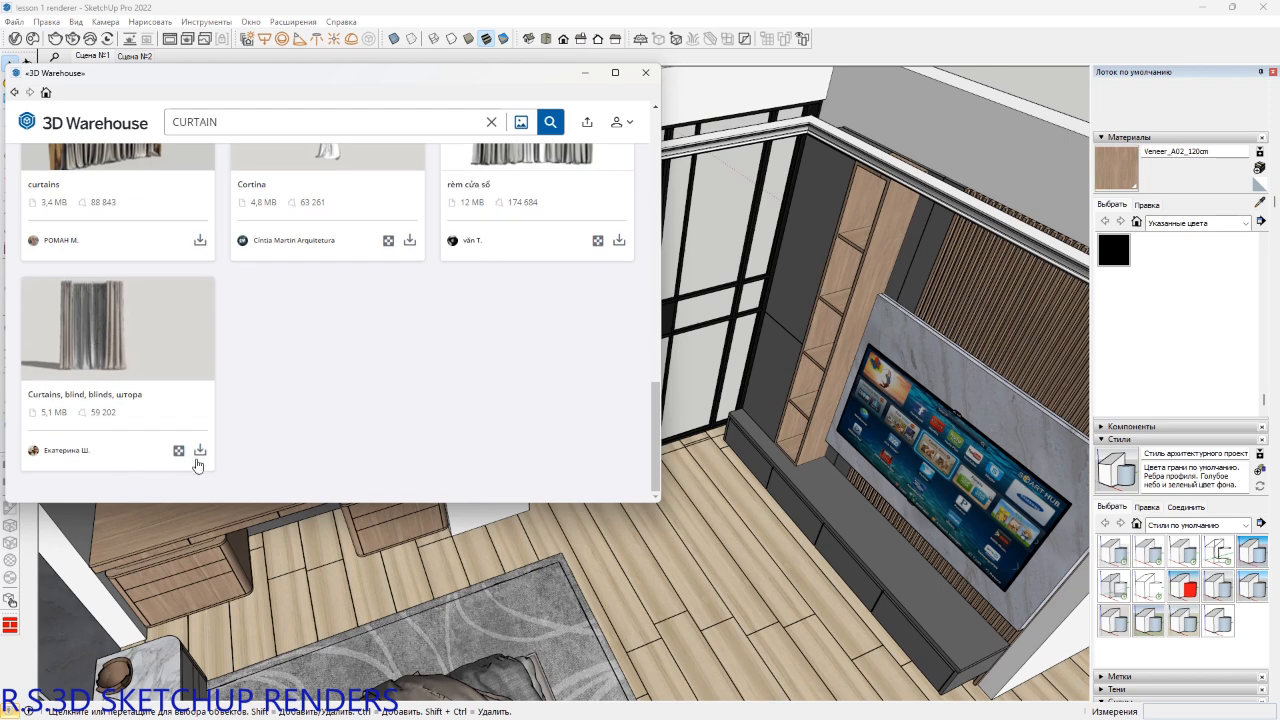
left_click(199, 456)
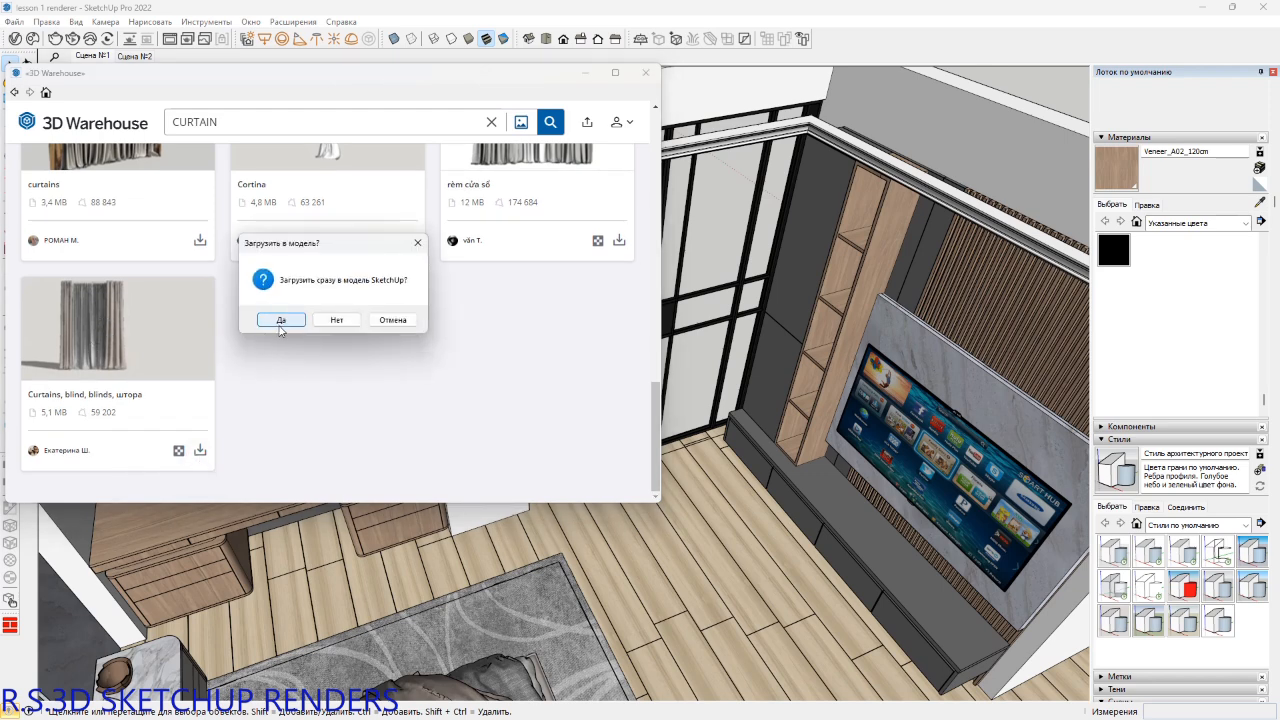
left_click(280, 324)
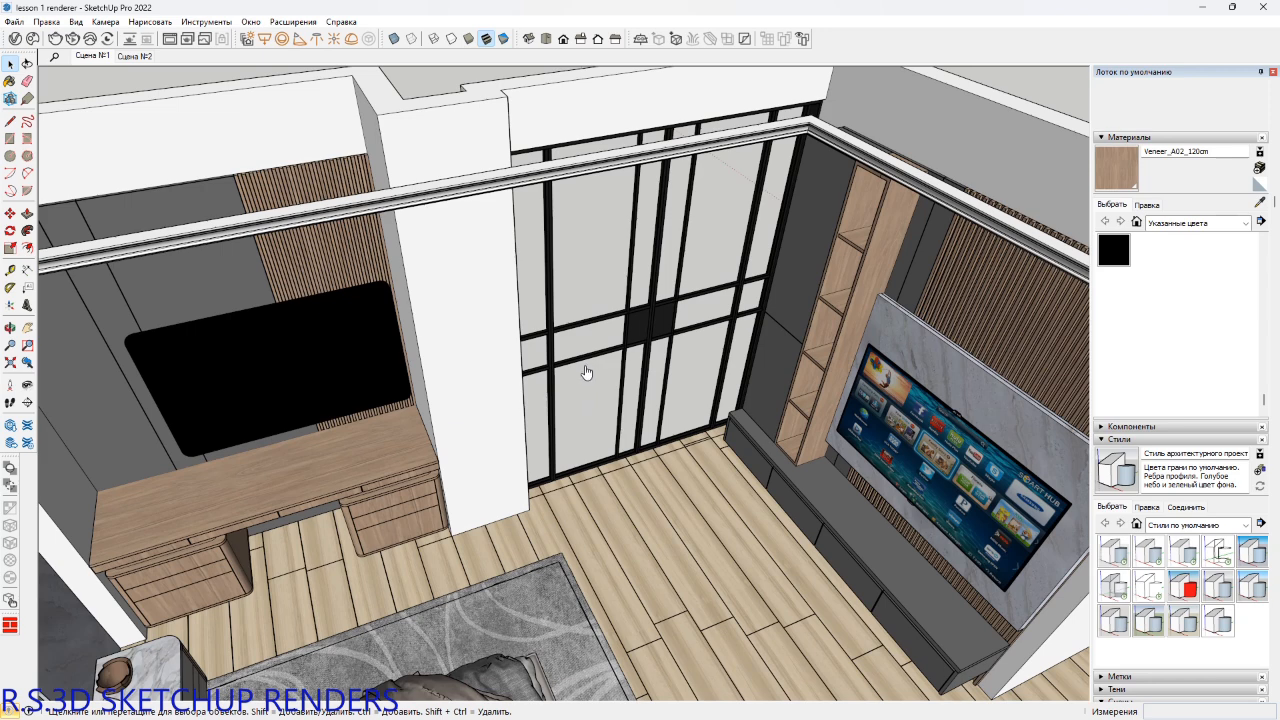
Place the downloaded curtains in the empty space outside the room, beyond the glazed wall.
middle_click_drag(585, 369, 585, 393)
middle_click(701, 341)
left_click(702, 107)
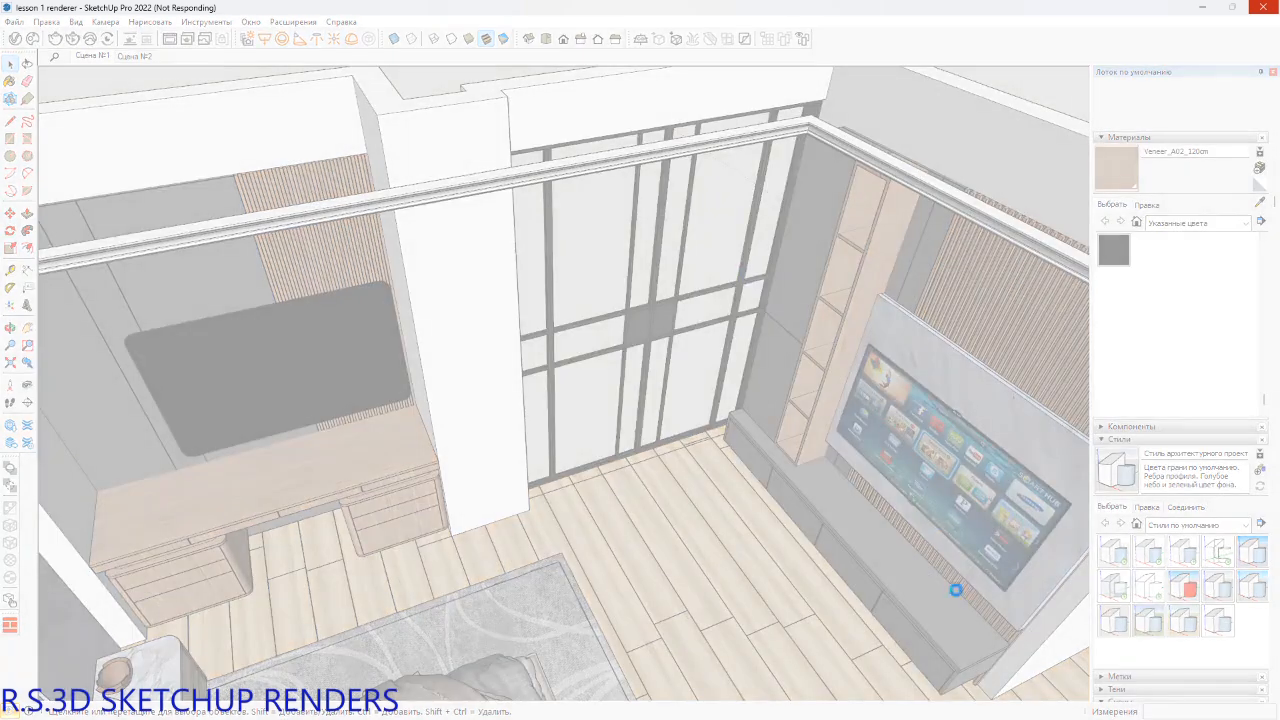
key("alt+Tab")
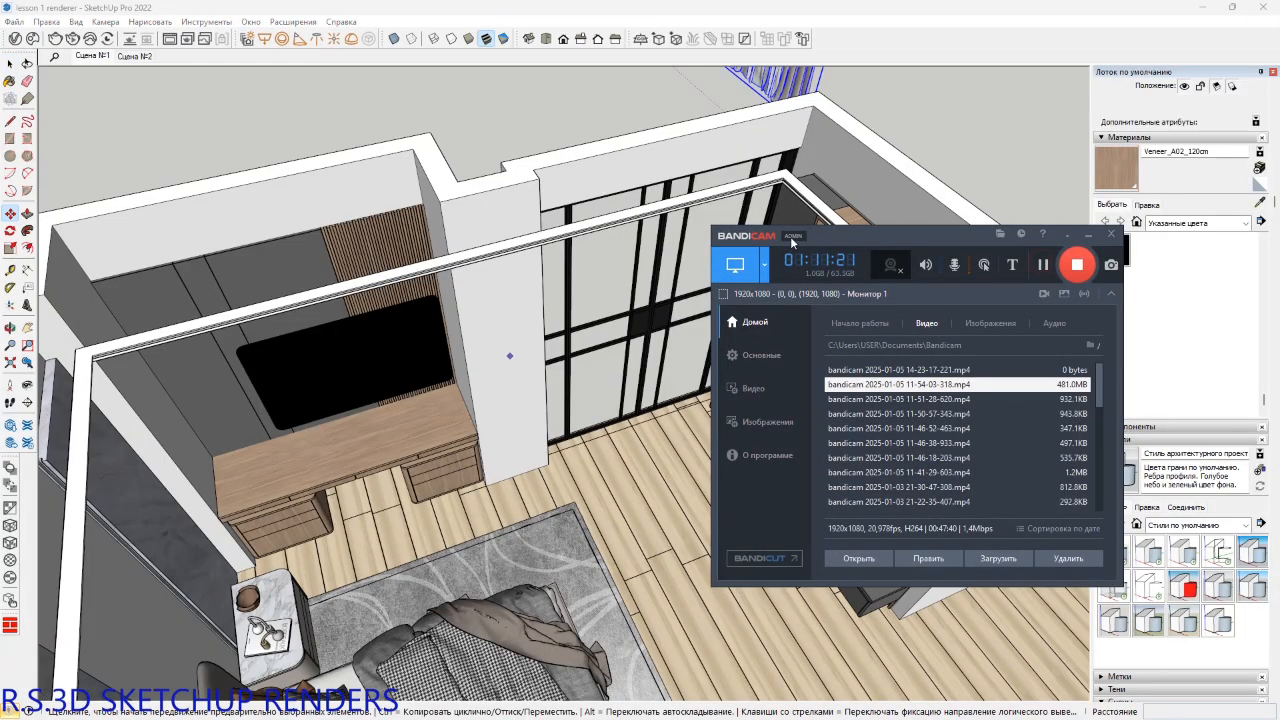
Rotate the curtains about the vertical axis so they run parallel to the room's glazed wall.
mouse_move(595, 208)
middle_mouse_down("shift")
mouse_move(591, 307)
mouse_move(484, 203)
mouse_move(599, 420)
middle_mouse_up("shift")
key("space")
scroll(493, 208, "up", 3)
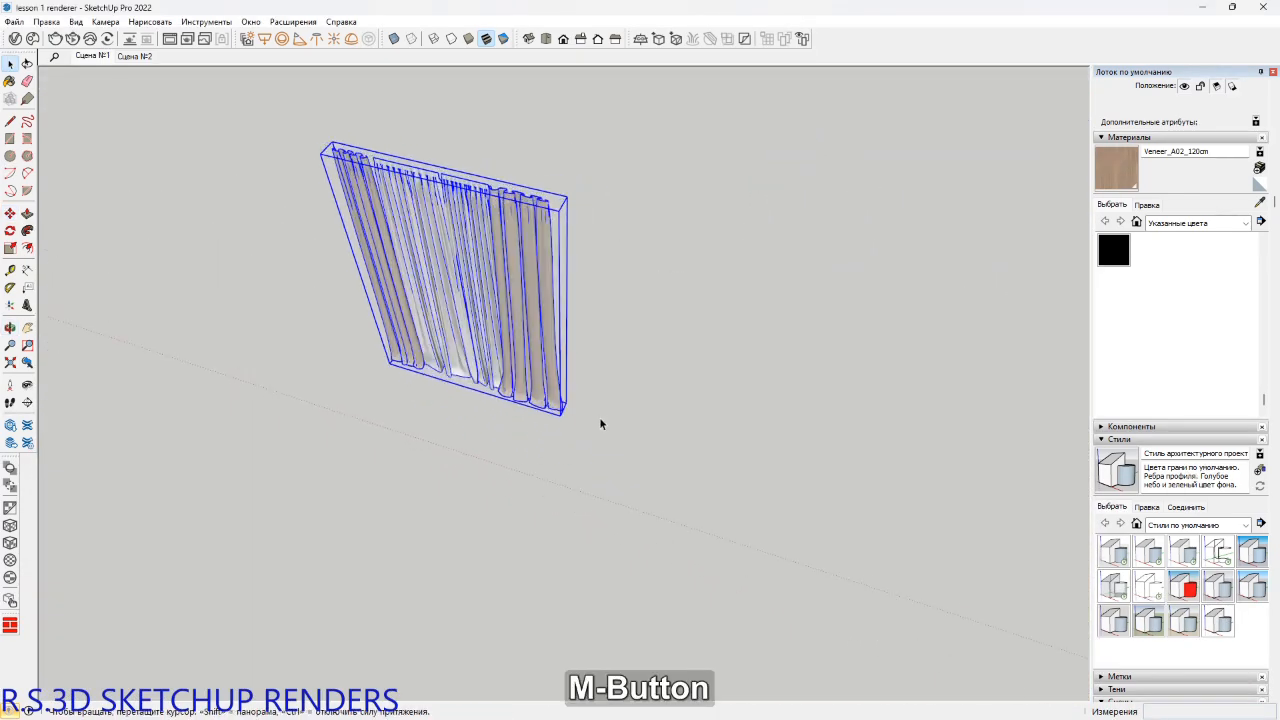
scroll(463, 211, "up", 3)
middle_click_drag(480, 207, 626, 329)
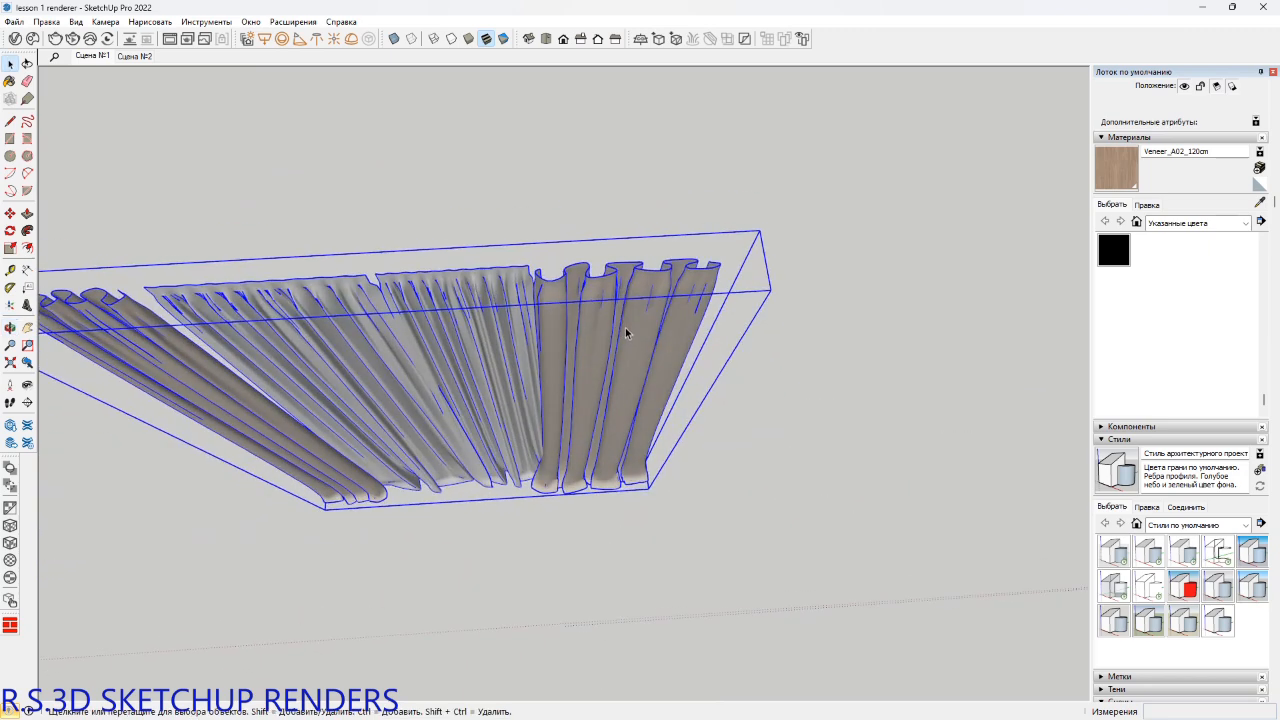
left_click(690, 265)
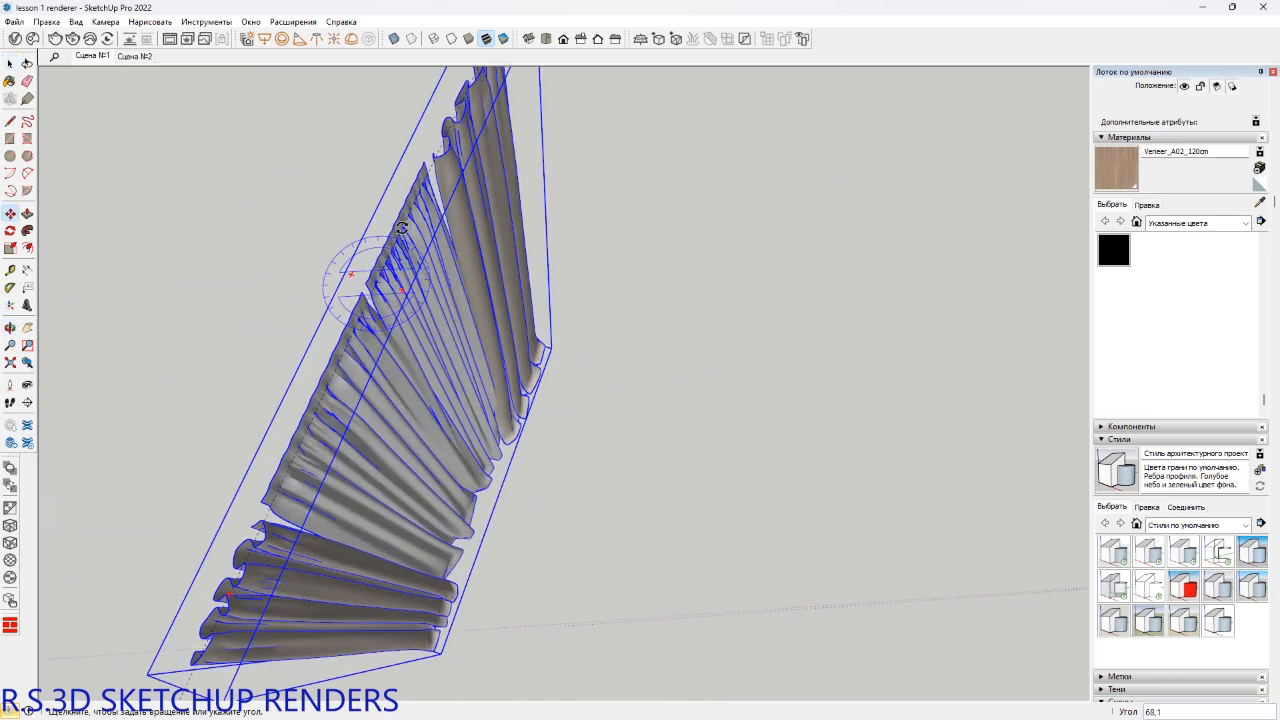
middle_click_drag(389, 233, 607, 318)
middle_click_drag(566, 458, 633, 80)
Move the curtains by their upper corner to the inner wall corner beside the TV wall, in front of the glazing.
left_click(644, 85)
scroll(646, 86, "down", 4)
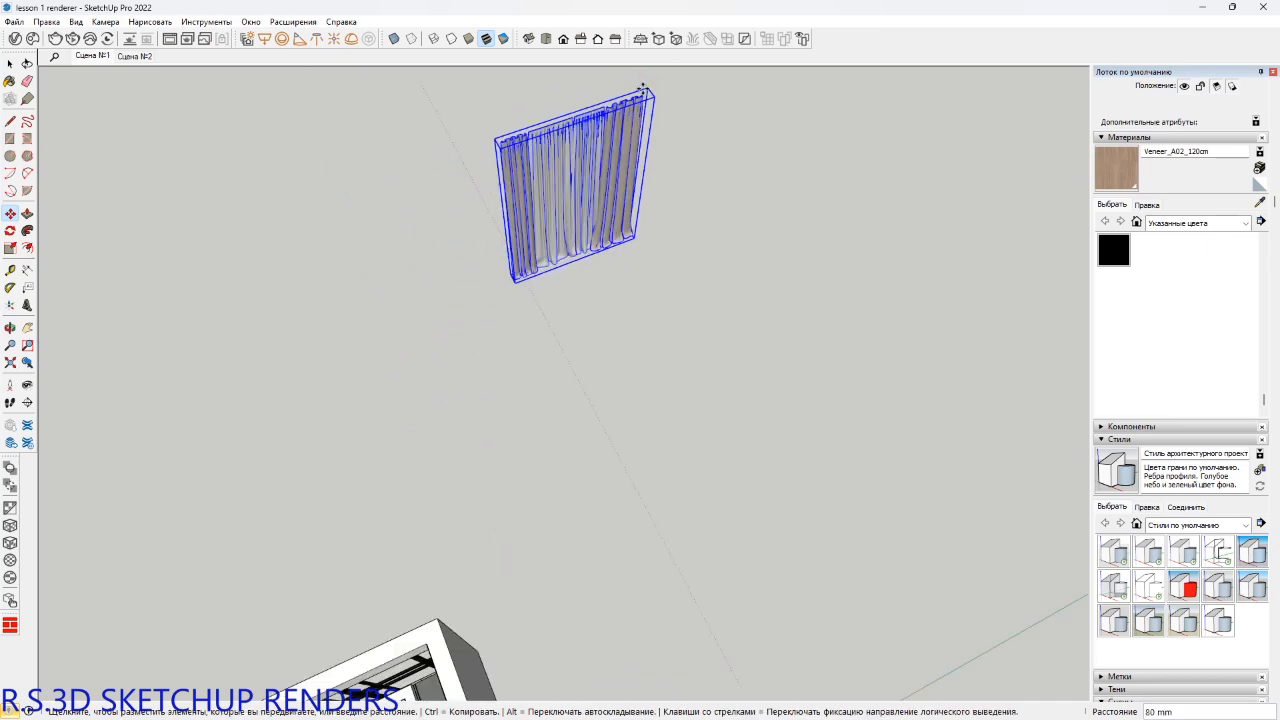
middle_click_drag(575, 248, 737, 102, "shift")
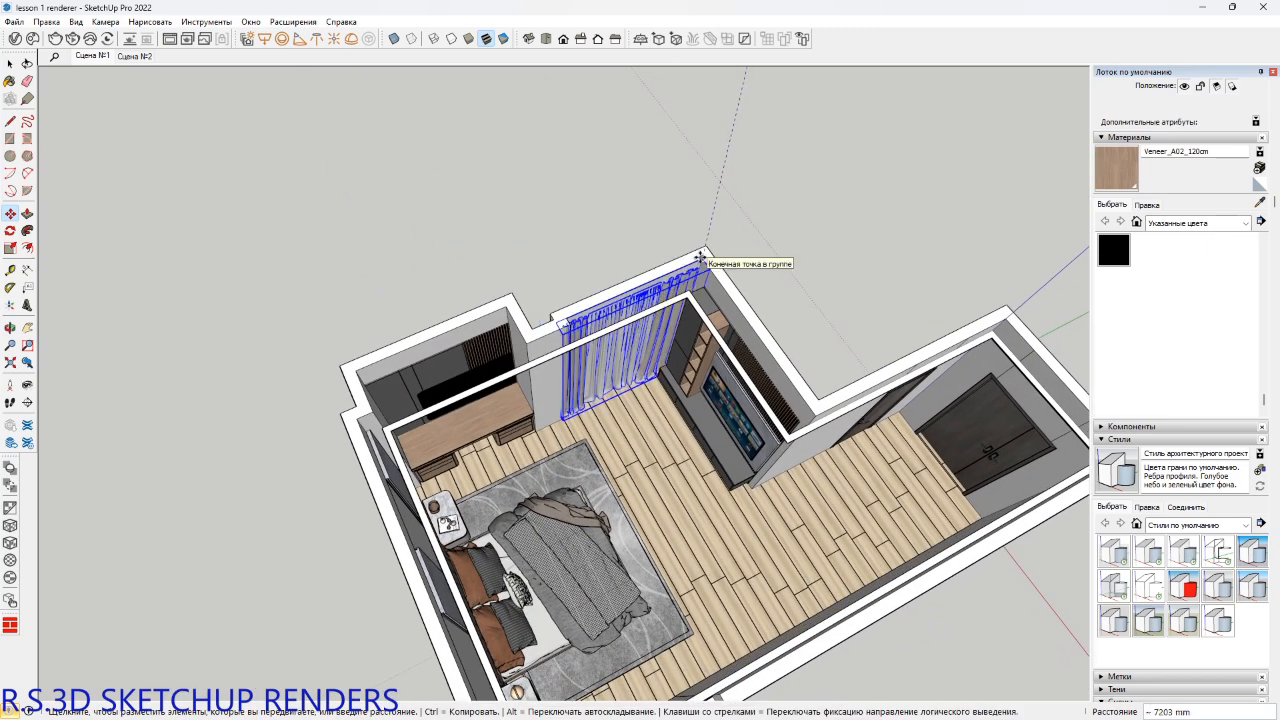
left_click(700, 257)
Scale the curtains' width to about 0.93 along the red axis so they fit the glazed recess, and deselect them.
scroll(680, 290, "up", 5)
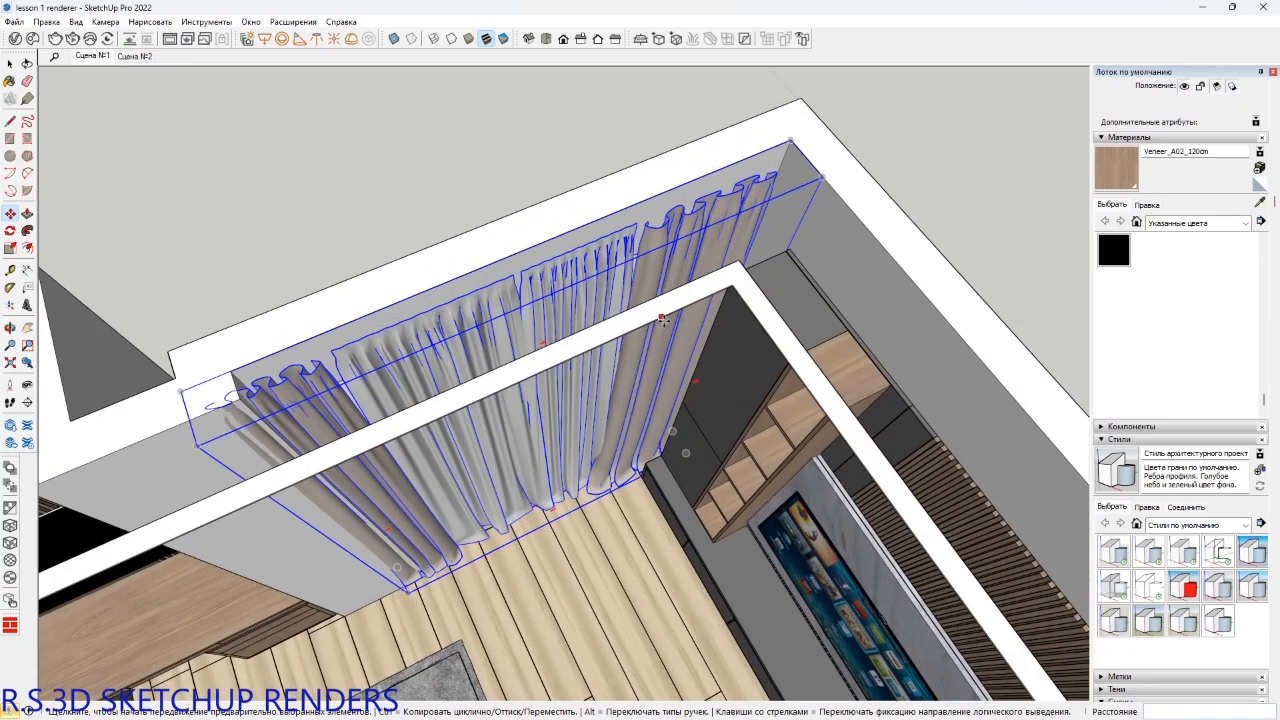
scroll(663, 310, "up", 3)
middle_click_drag(529, 343, 409, 503, "shift")
middle_click_drag(540, 376, 680, 237)
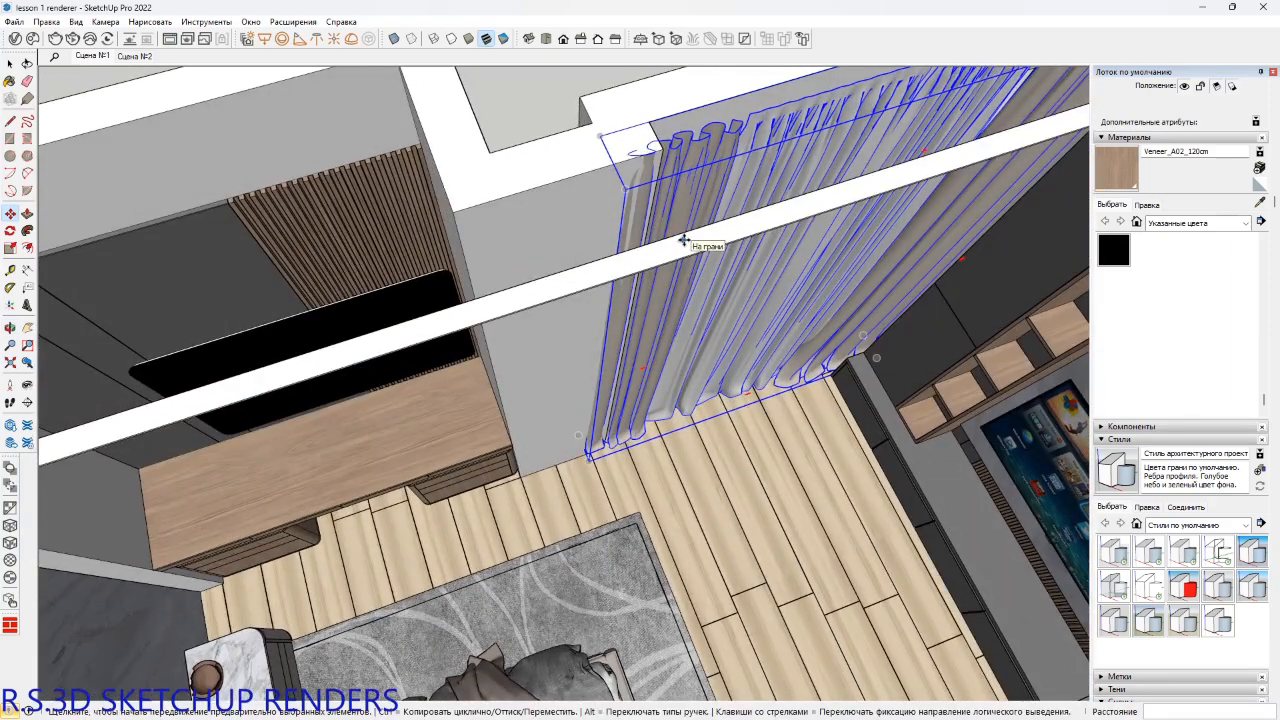
key("s")
left_click(589, 365)
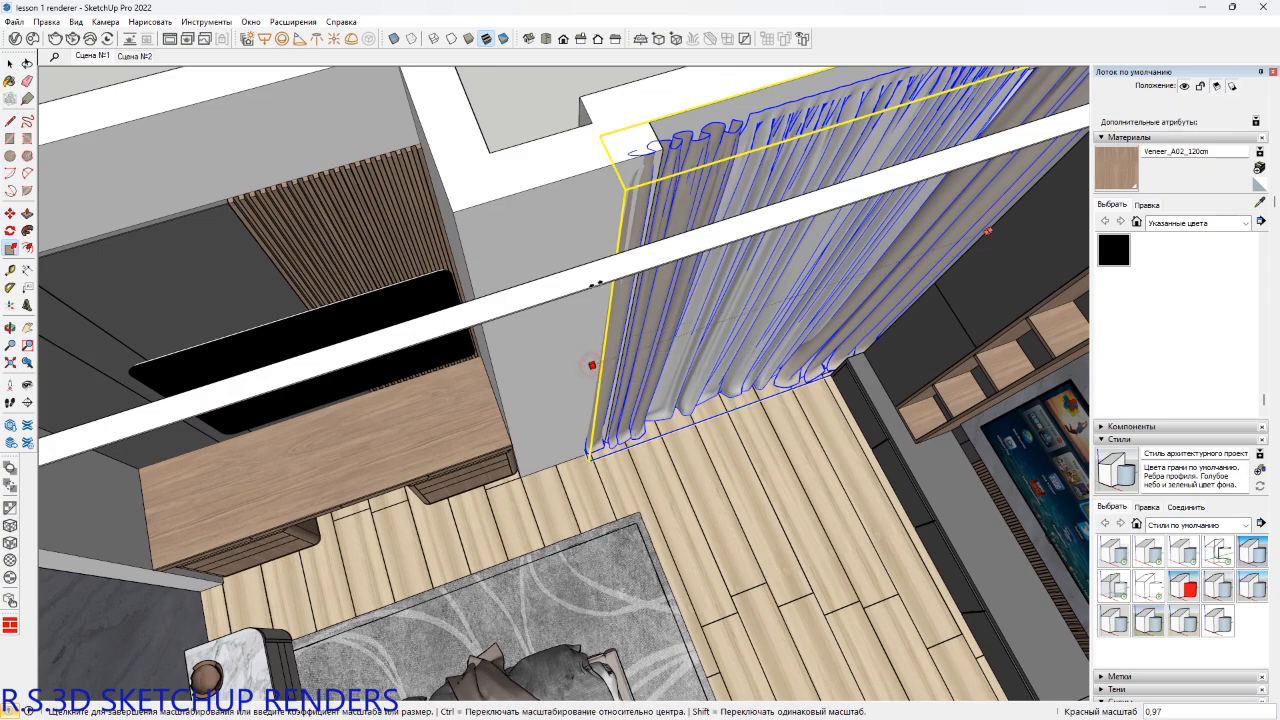
left_click(717, 185)
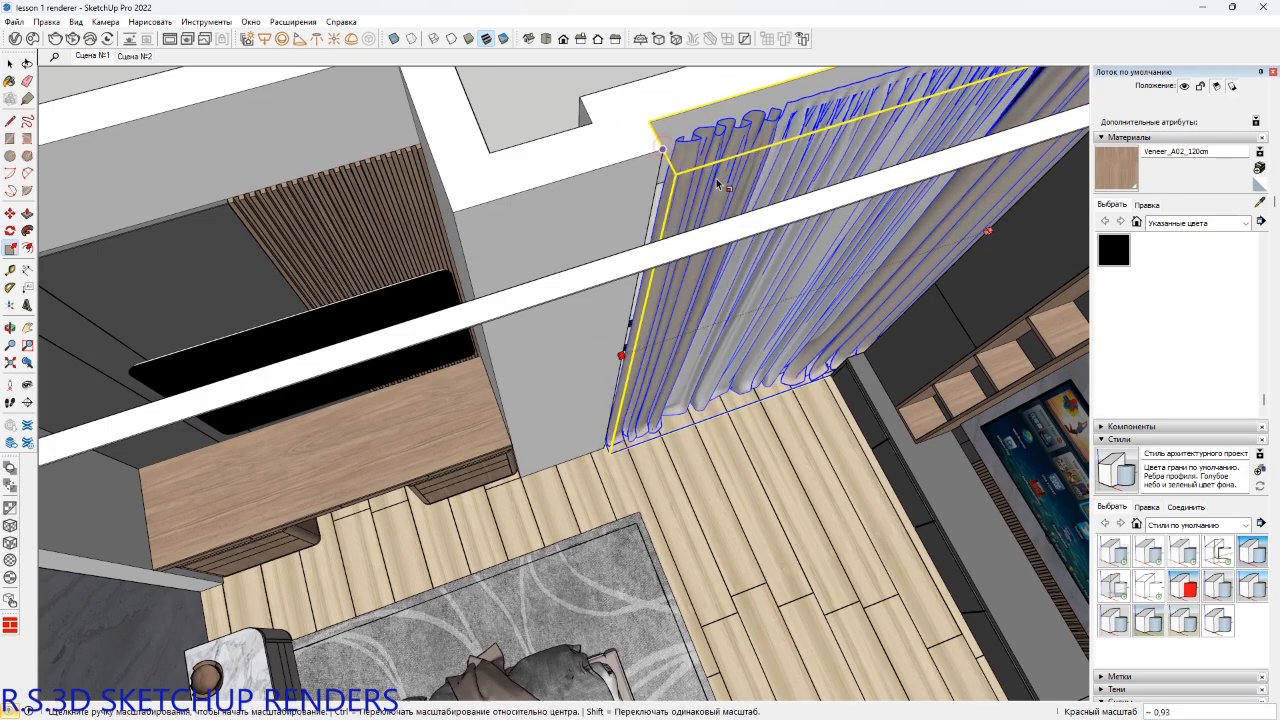
middle_click_drag(717, 185, 544, 270, "shift")
key("space")
left_click(552, 101)
scroll(600, 178, "down", 2)
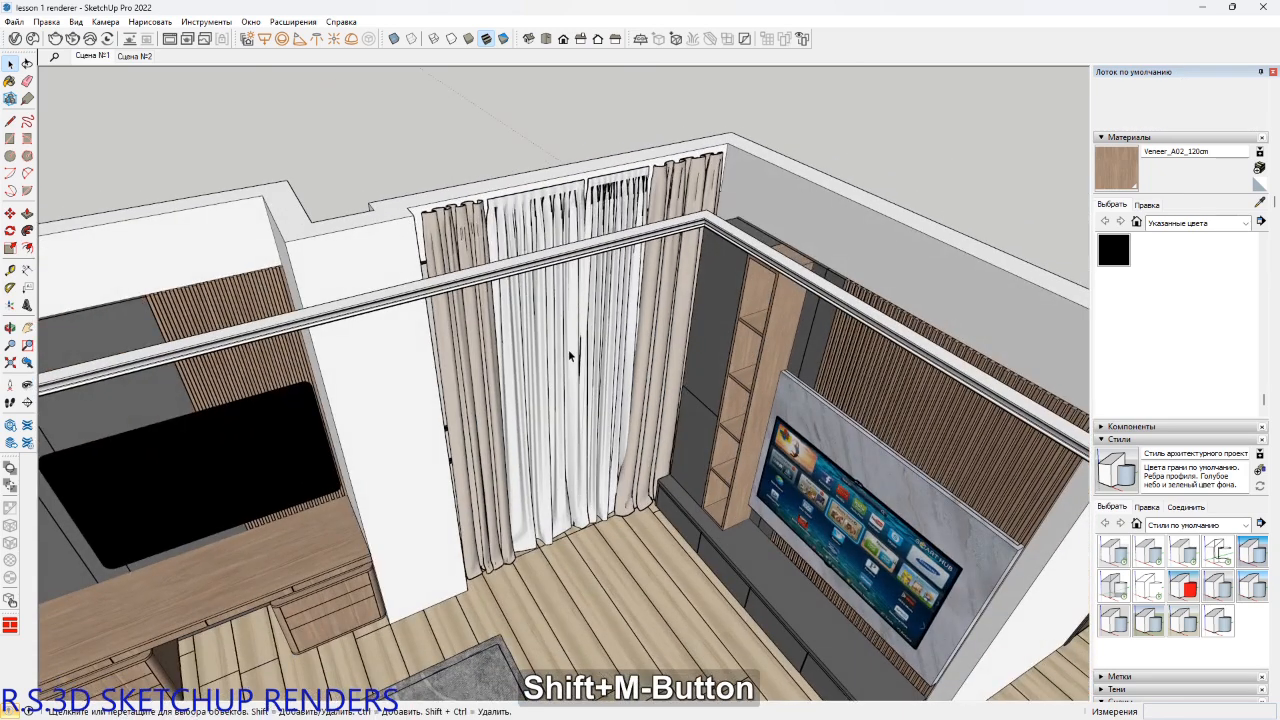
Sample the sheer curtain's shtora-tul material and convert it to an editable V-Ray material in the Asset Editor.
key("b")
key("alt")
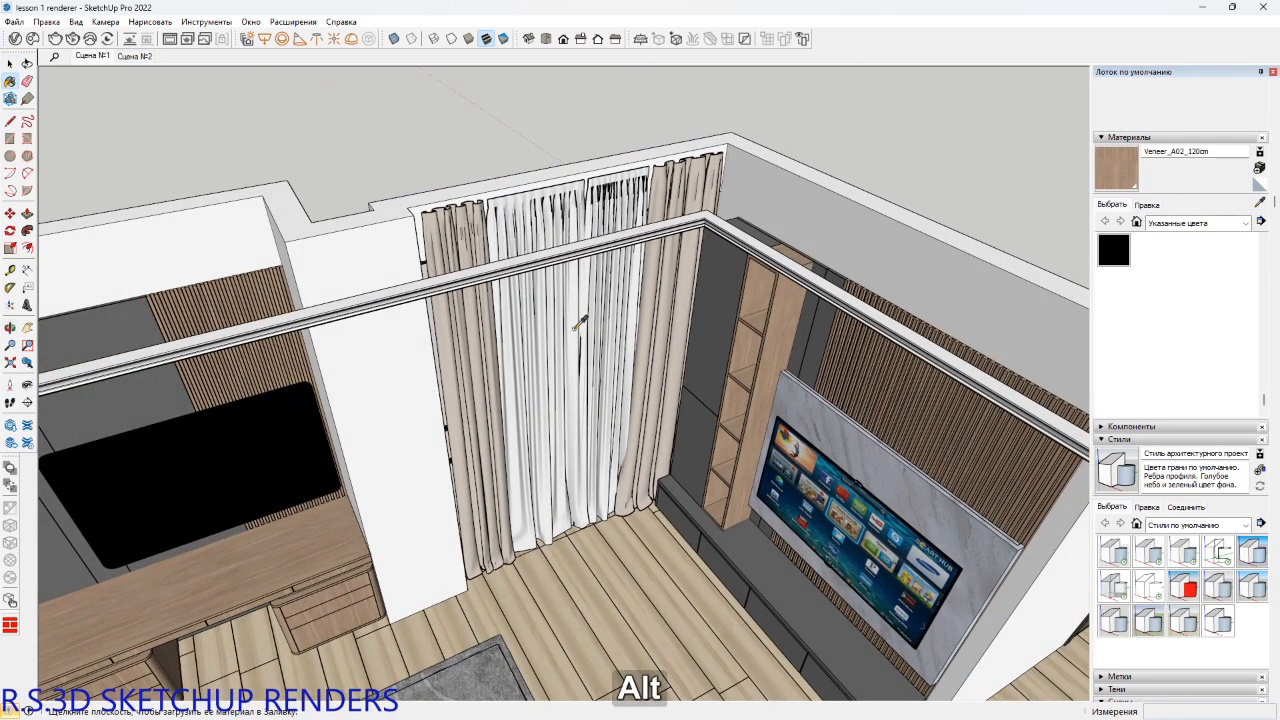
left_click(590, 303, "alt")
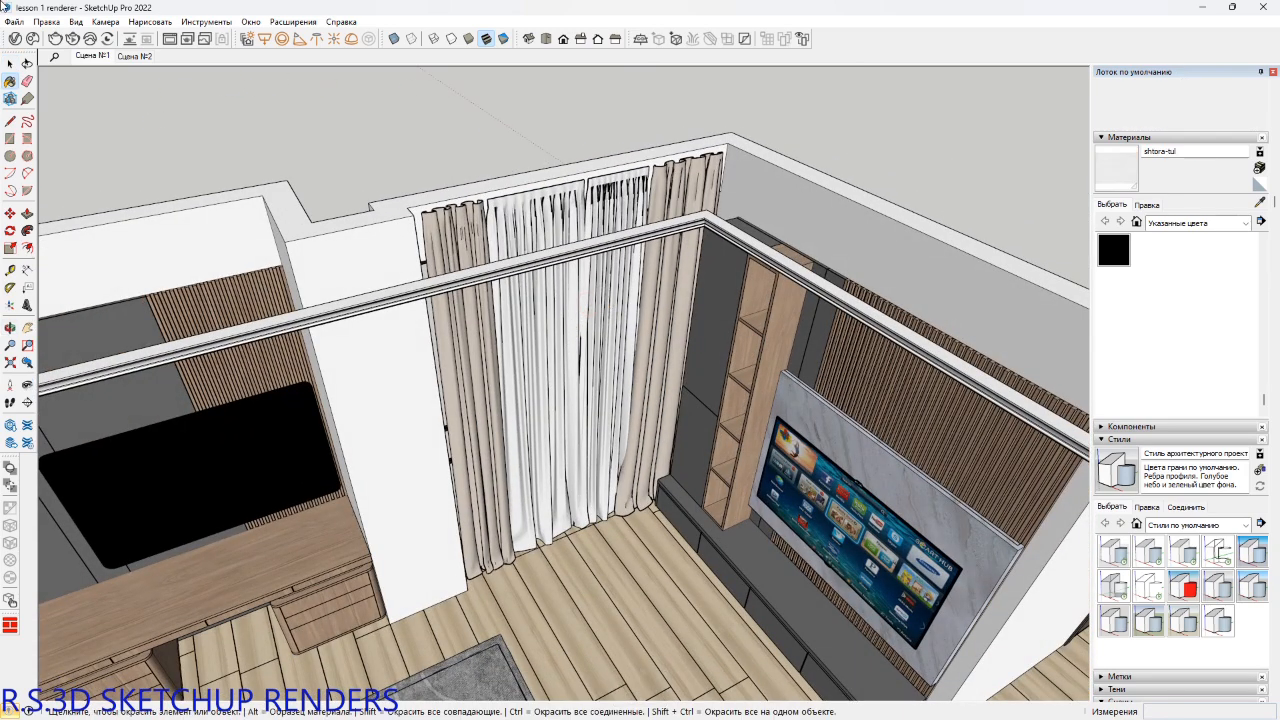
left_click(15, 38)
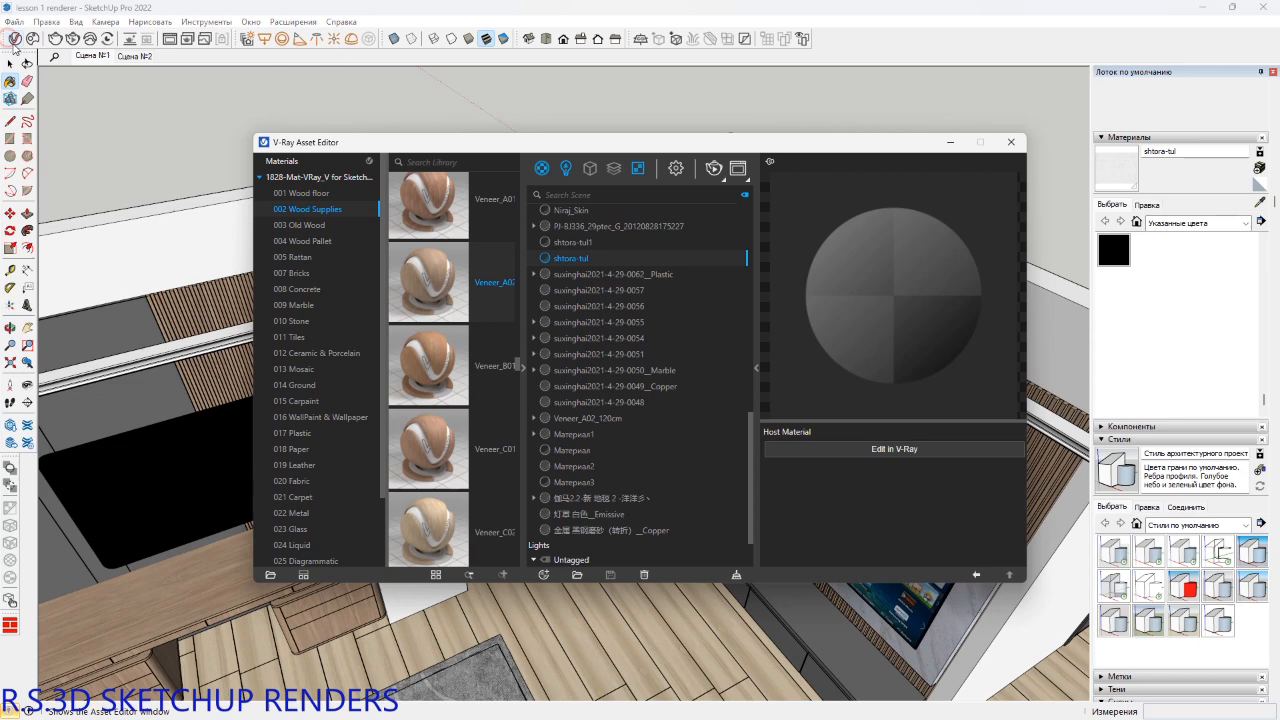
left_click(787, 453)
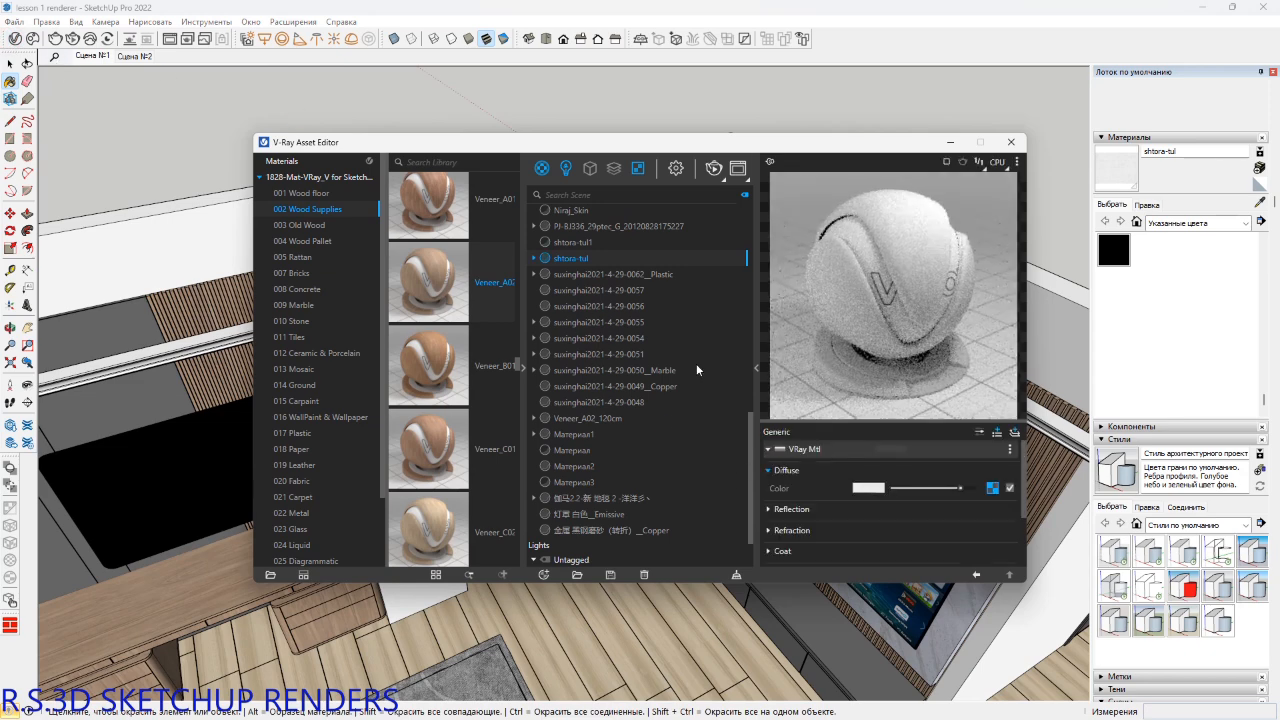
Set the reflection surface control of the shtora-tul material to Use Roughness.
left_click(812, 510)
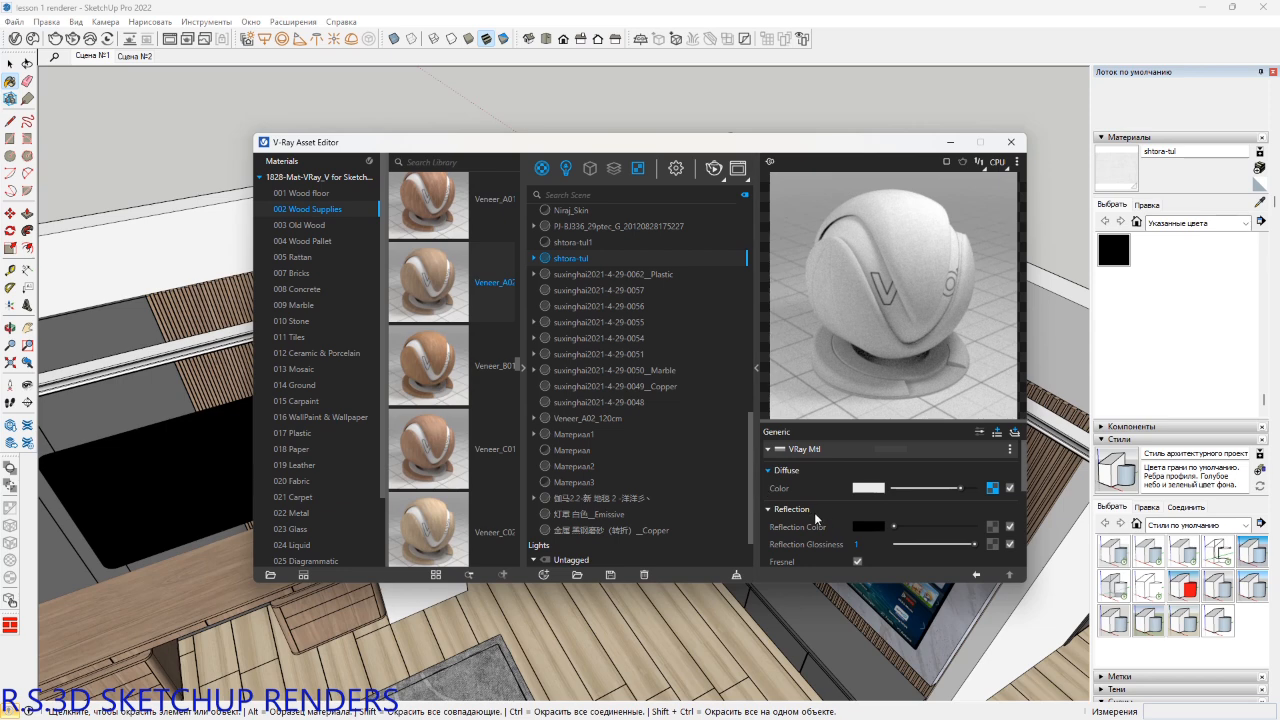
scroll(815, 518, "down", 2)
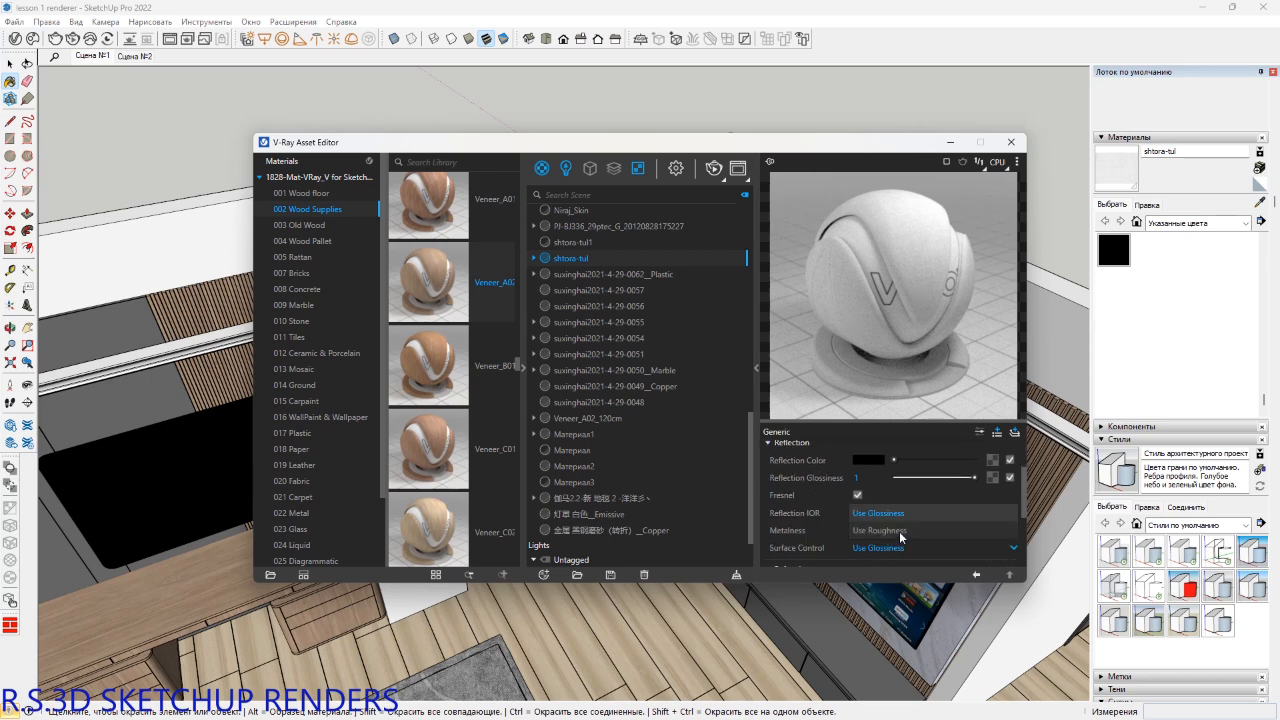
left_click(900, 532)
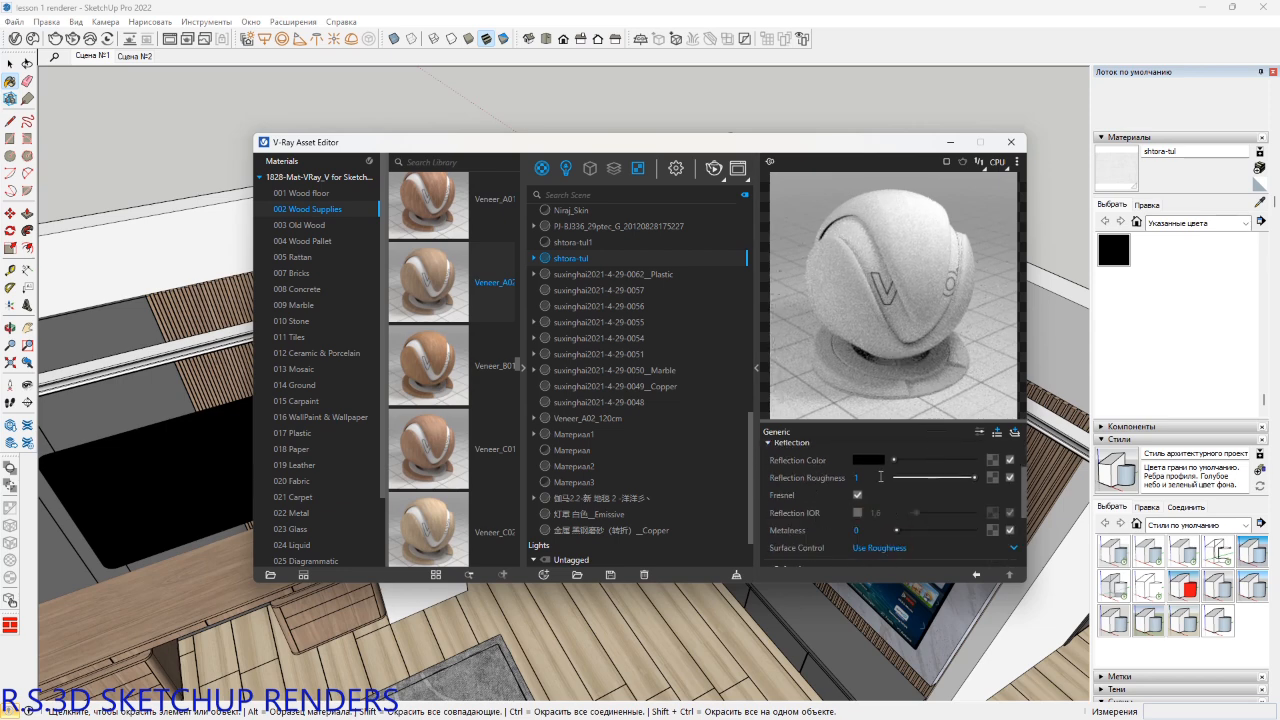
Brighten the tulle material's refraction color to light grey for translucency, and close the Asset Editor.
left_click(784, 450)
left_click(793, 466)
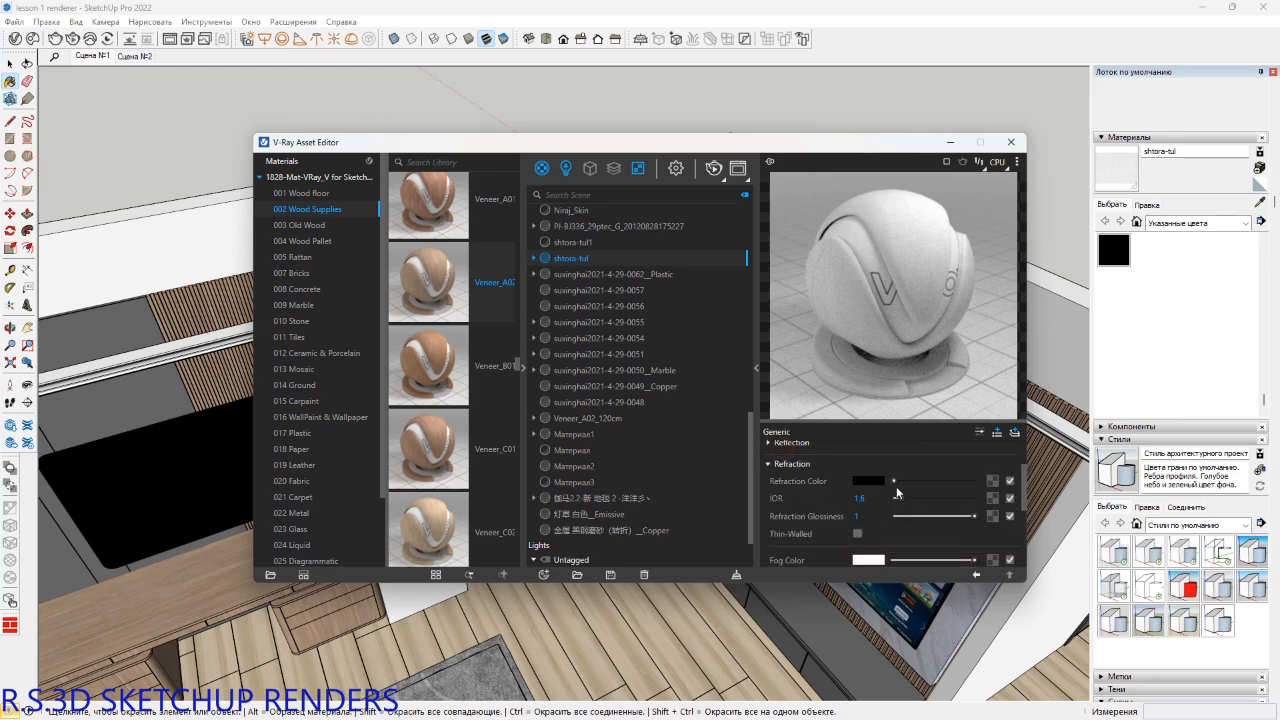
left_click_drag(894, 481, 944, 484)
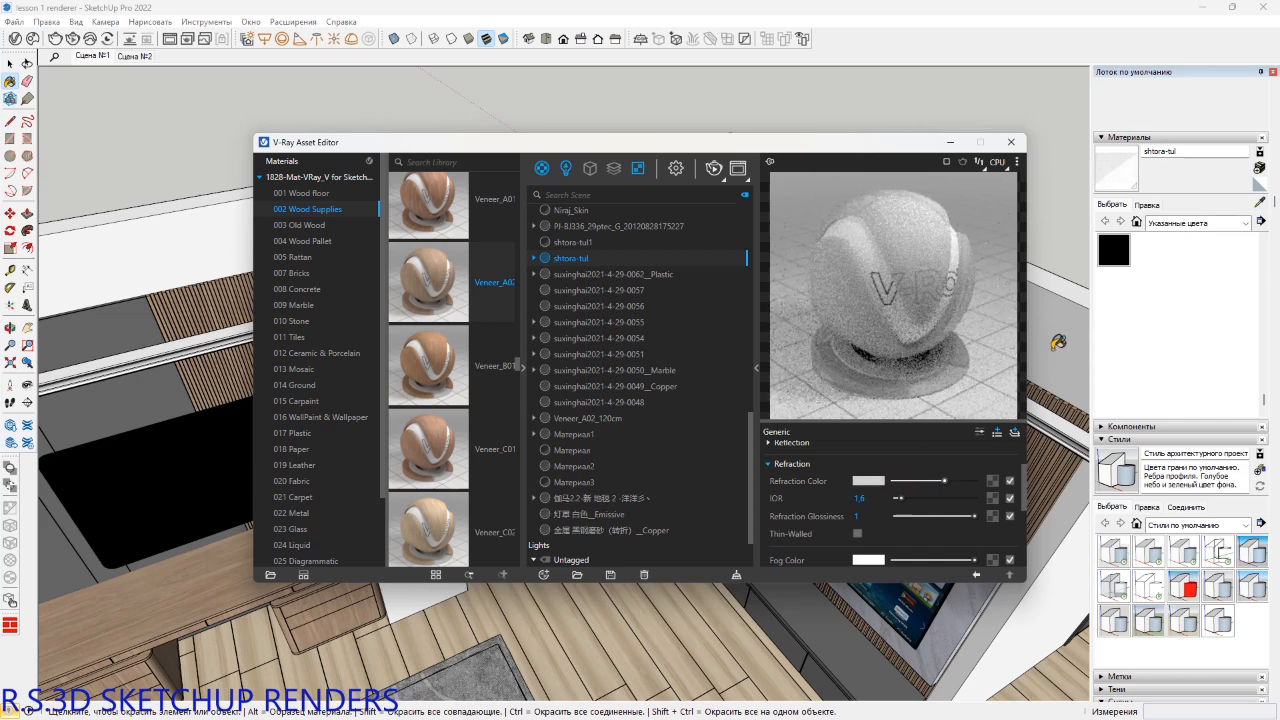
left_click(1011, 142)
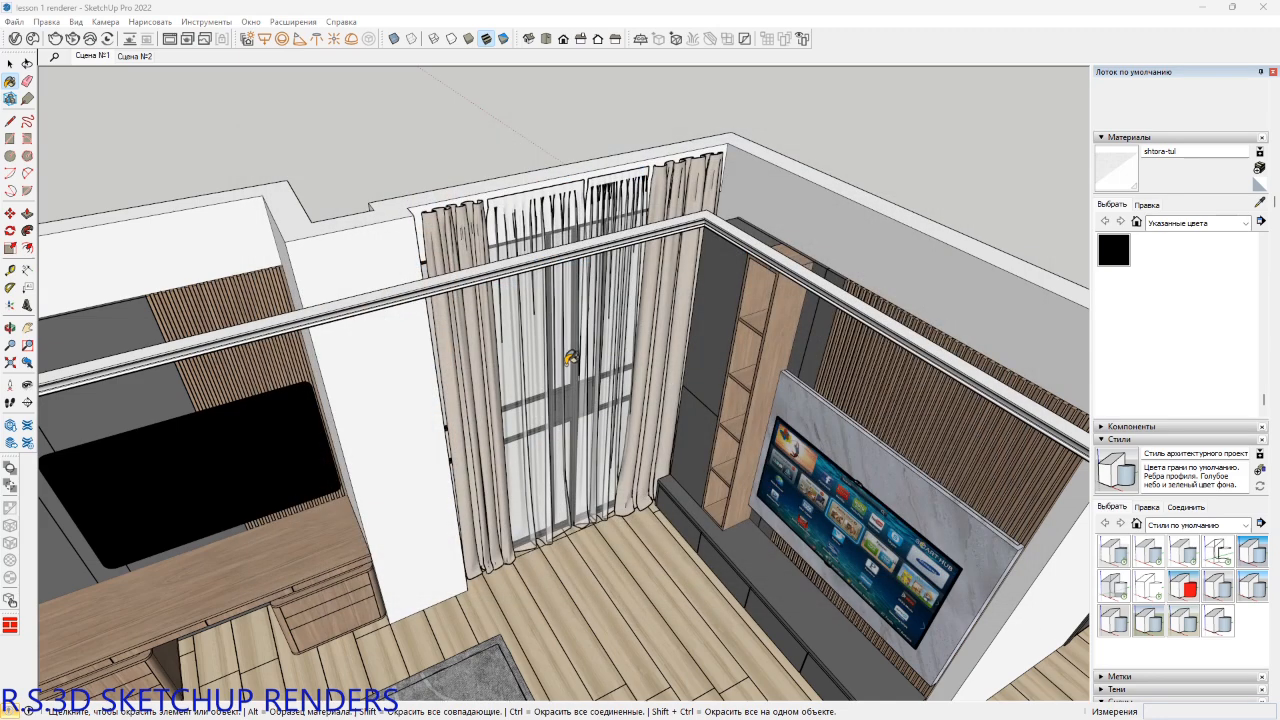
Sample the beige side curtain's material and convert it to an editable V-Ray material in the Asset Editor.
middle_click_drag(561, 352, 649, 382, "shift")
key("b")
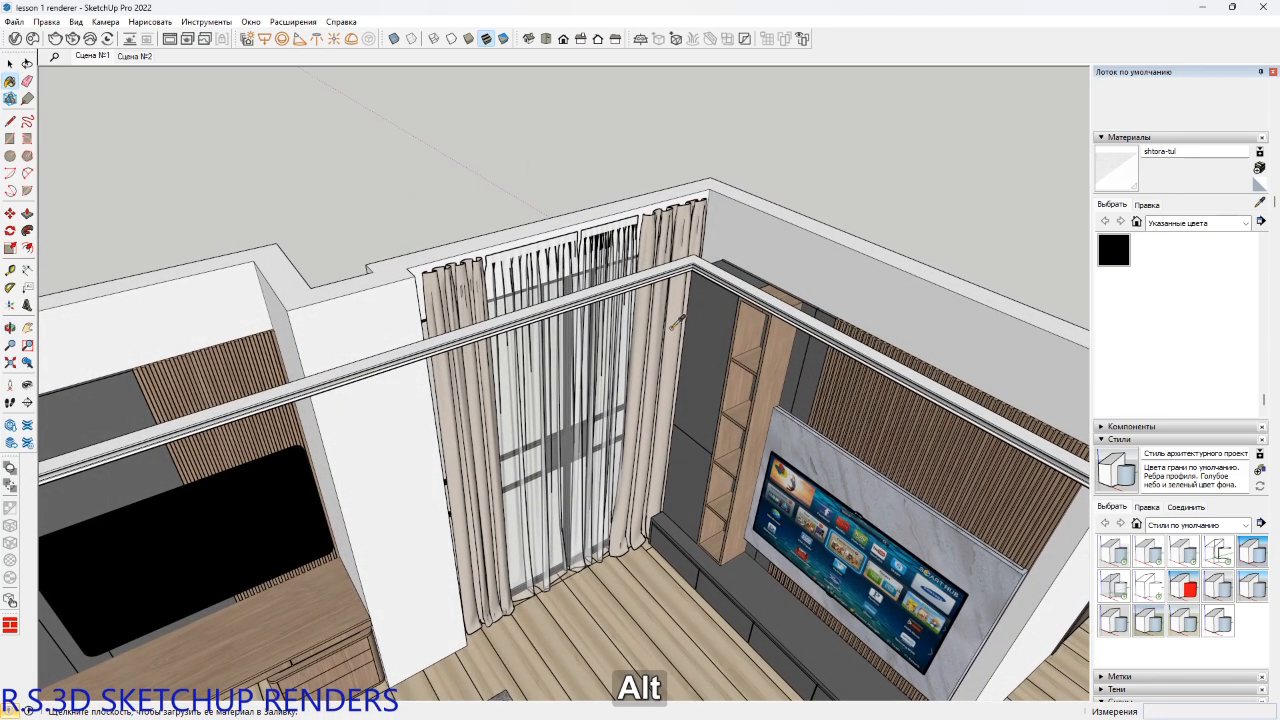
left_click(677, 328, "alt")
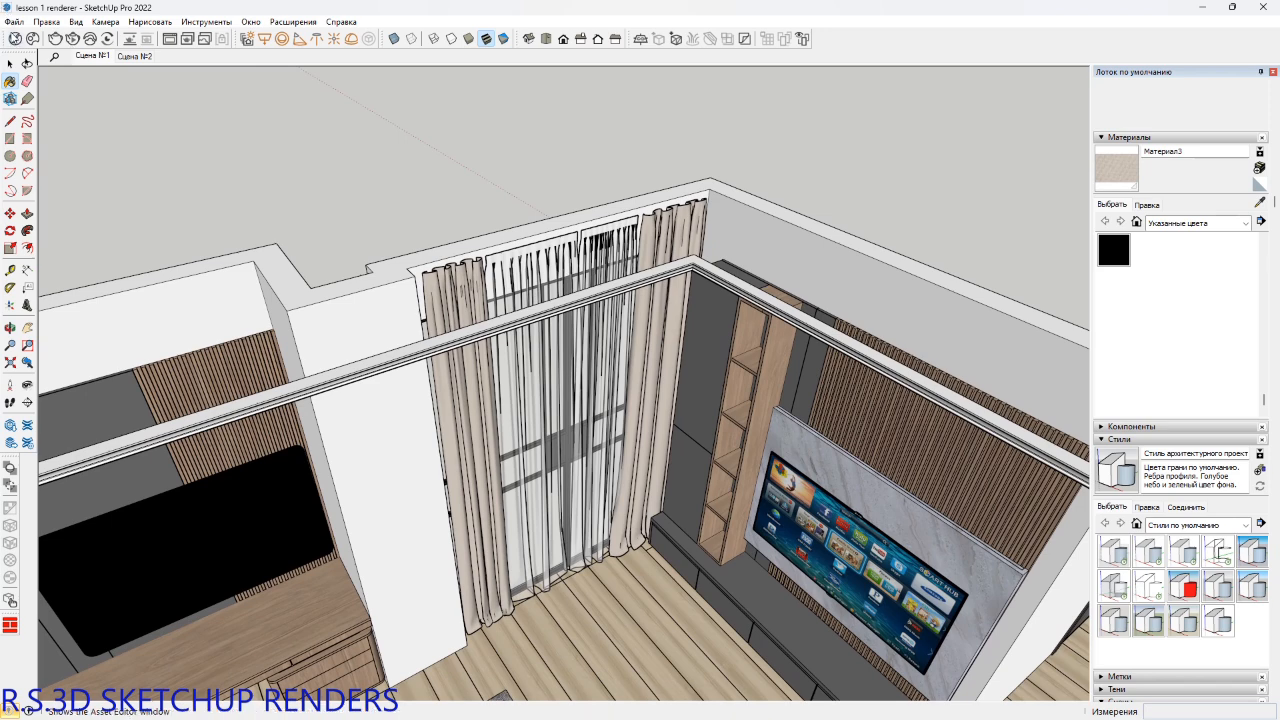
left_click(14, 38)
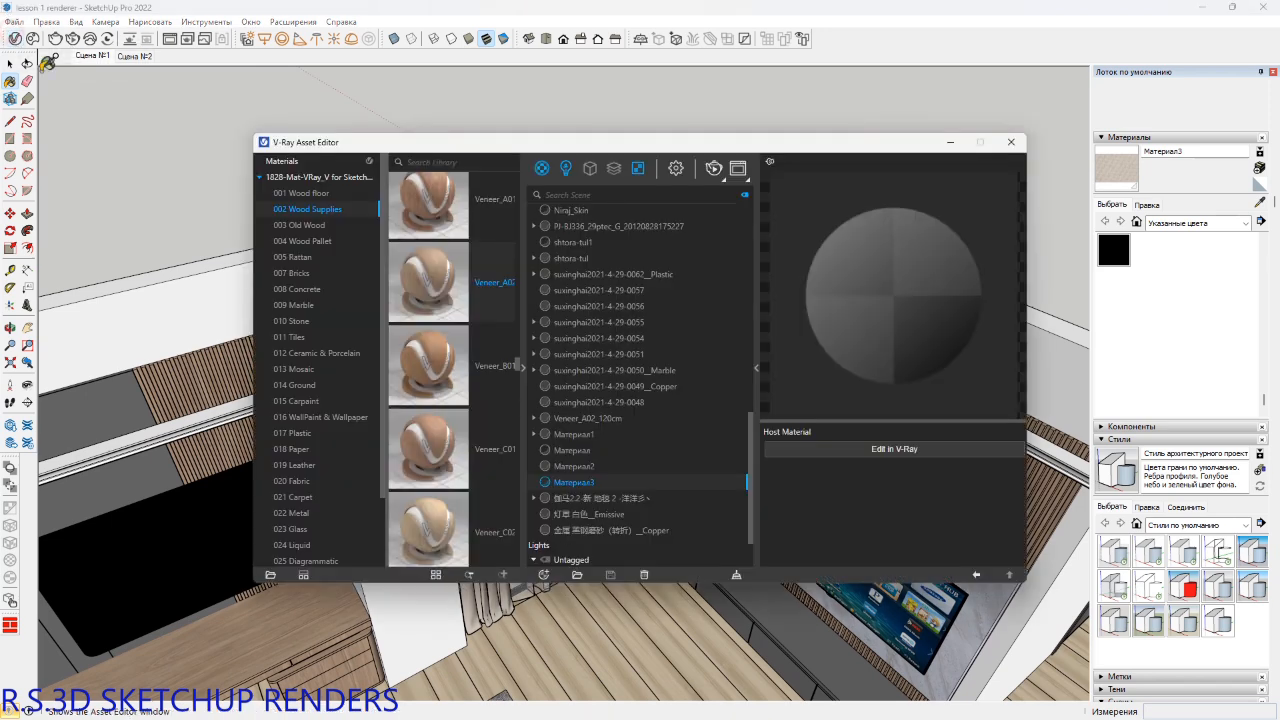
left_click(808, 452)
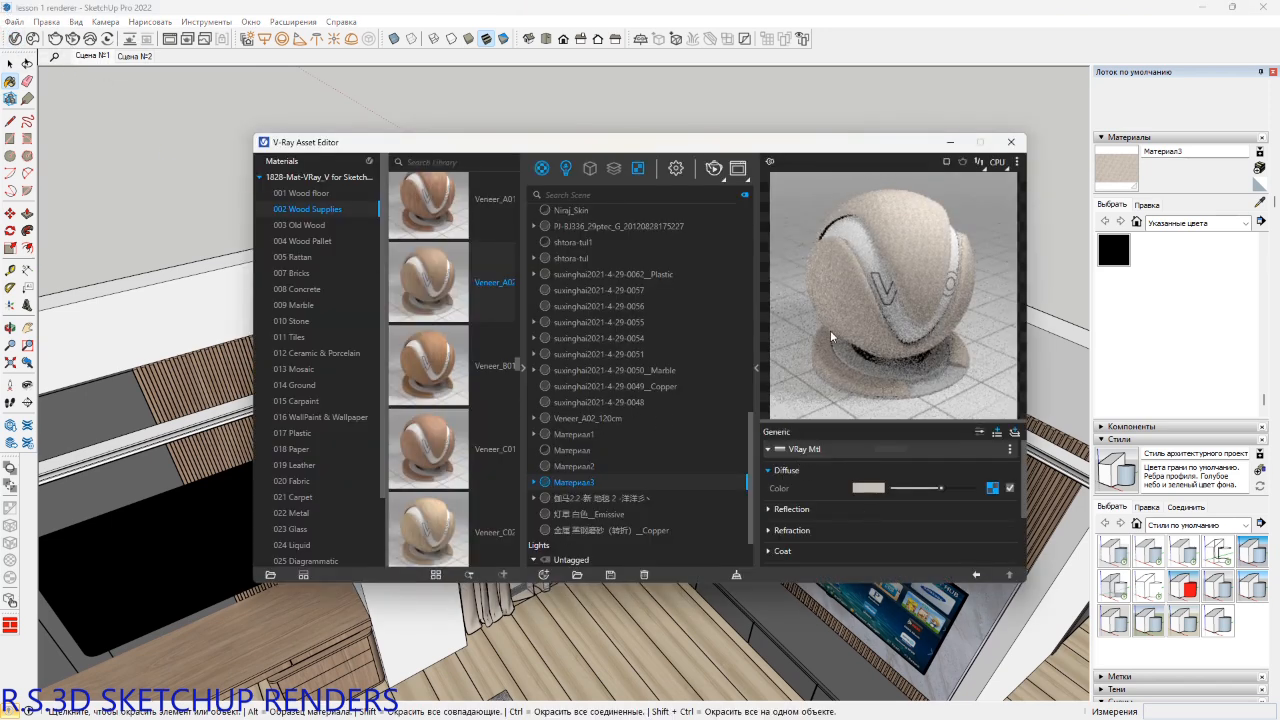
Wrap the beige curtain's diffuse texture in a Falloff map, darken its Color B to mid-grey, and return to the material.
right_click(993, 492)
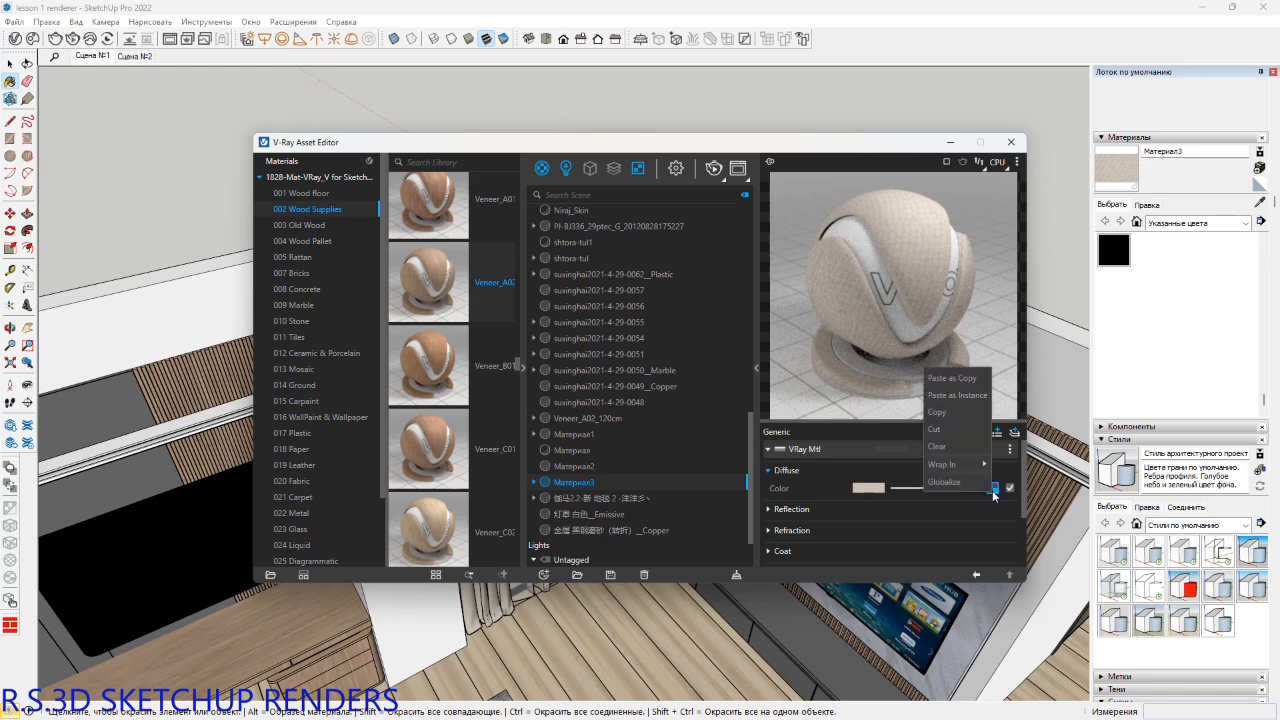
mouse_move(984, 467)
scroll(880, 430, "down", 6)
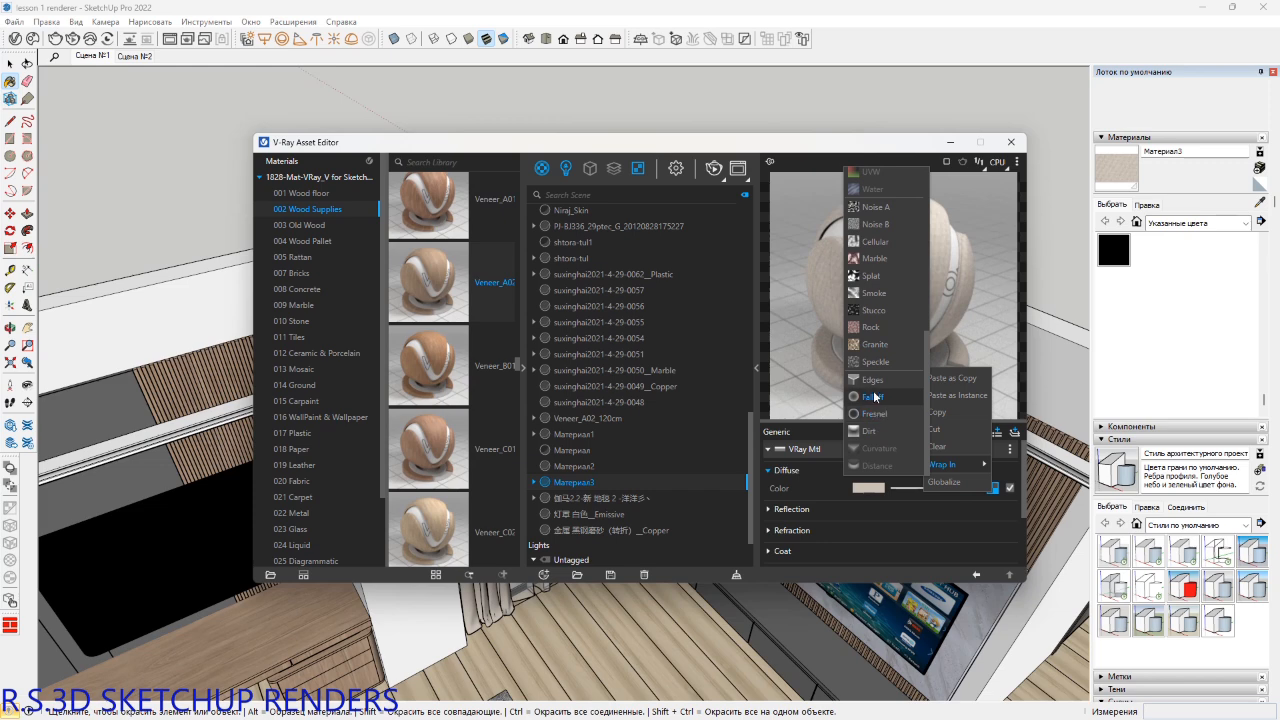
left_click(874, 397)
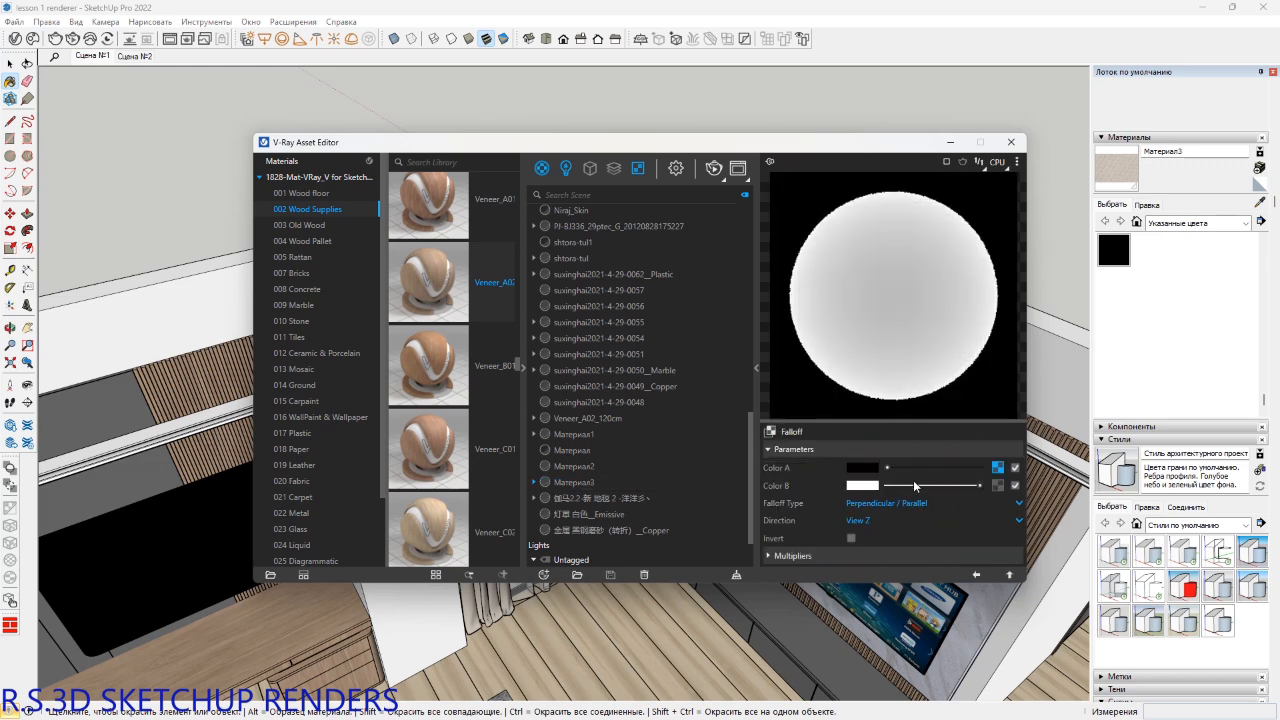
left_click_drag(888, 470, 891, 470)
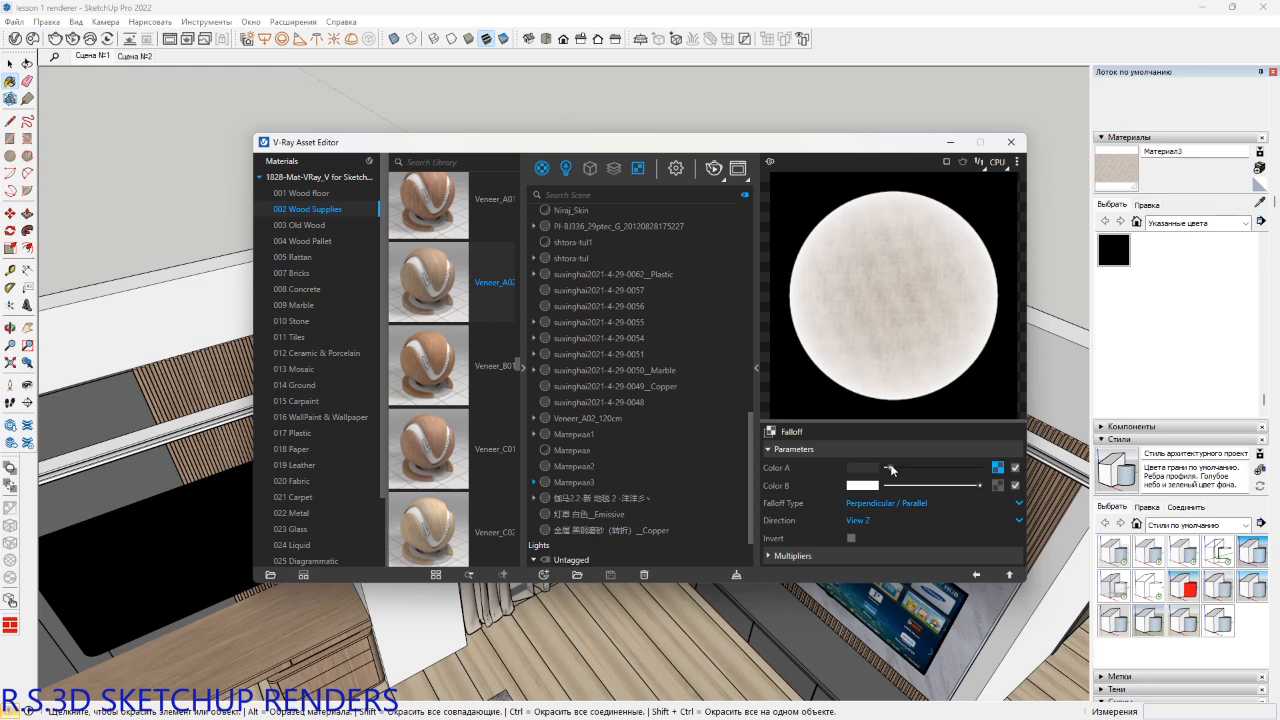
left_click(913, 485)
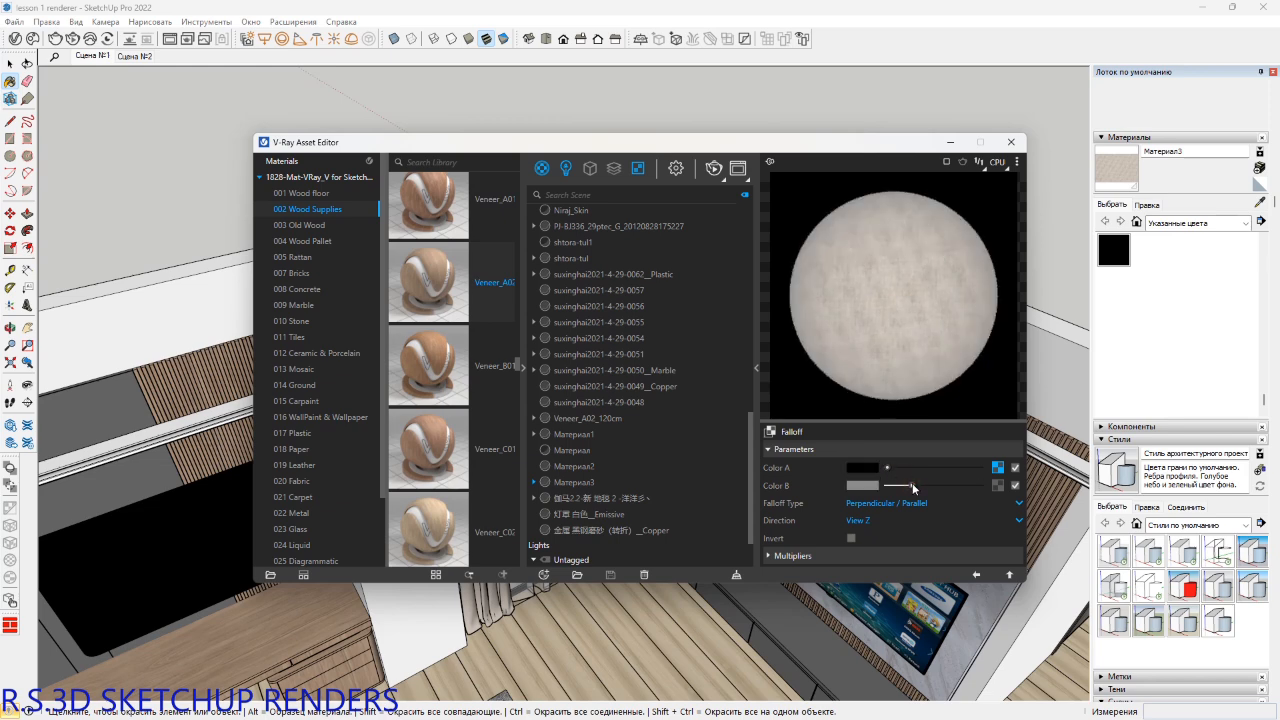
left_click(986, 576)
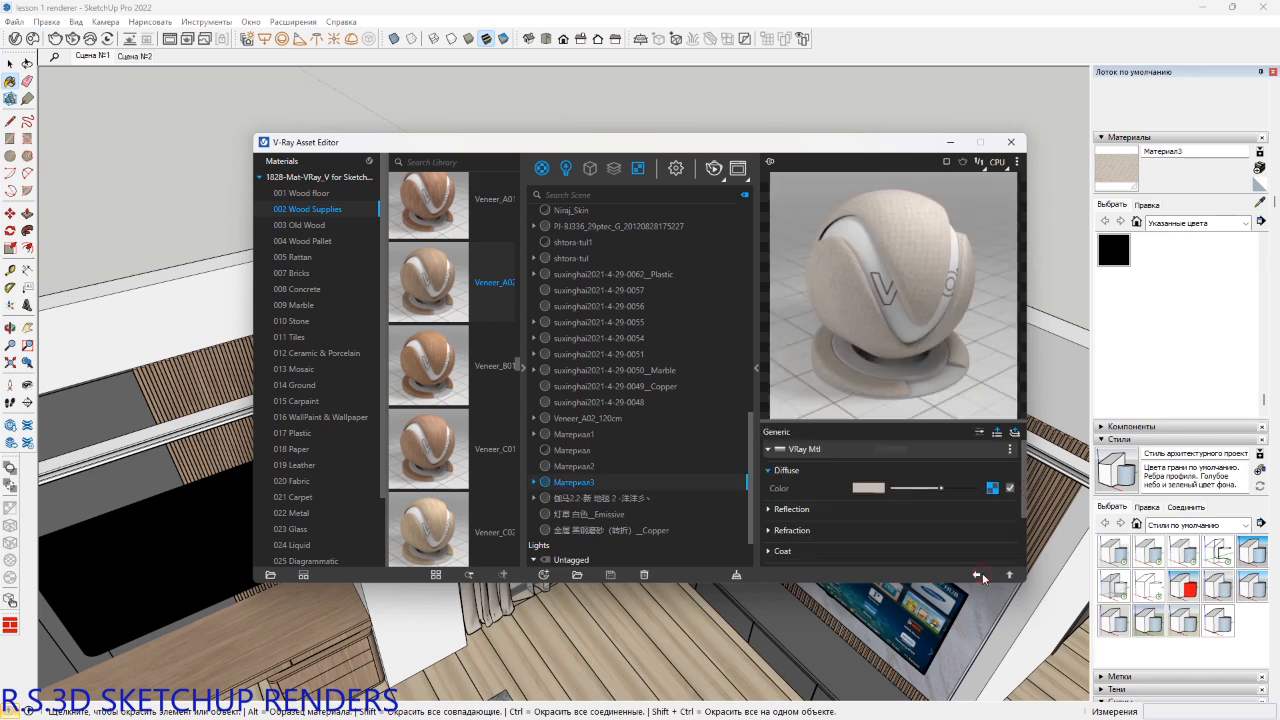
Switch the material preview to Fabric and set the diffuse map's falloff type to Towards / Away.
left_click(1017, 162)
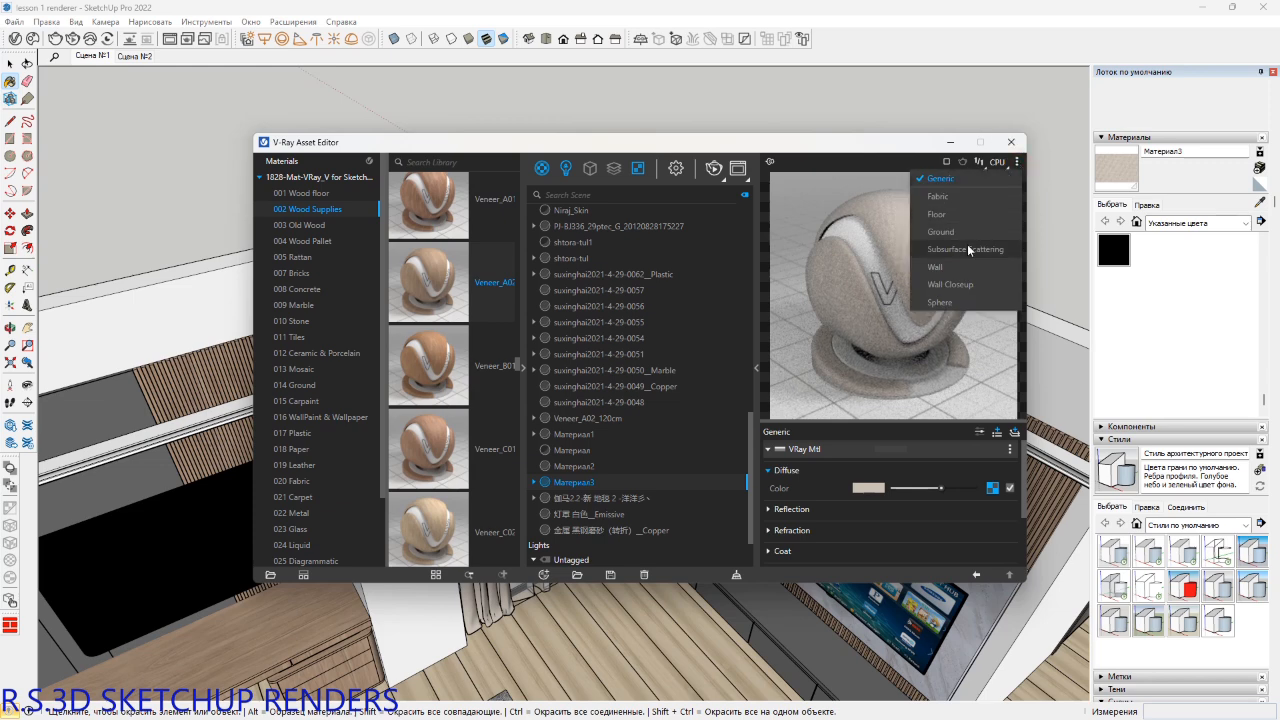
left_click(958, 198)
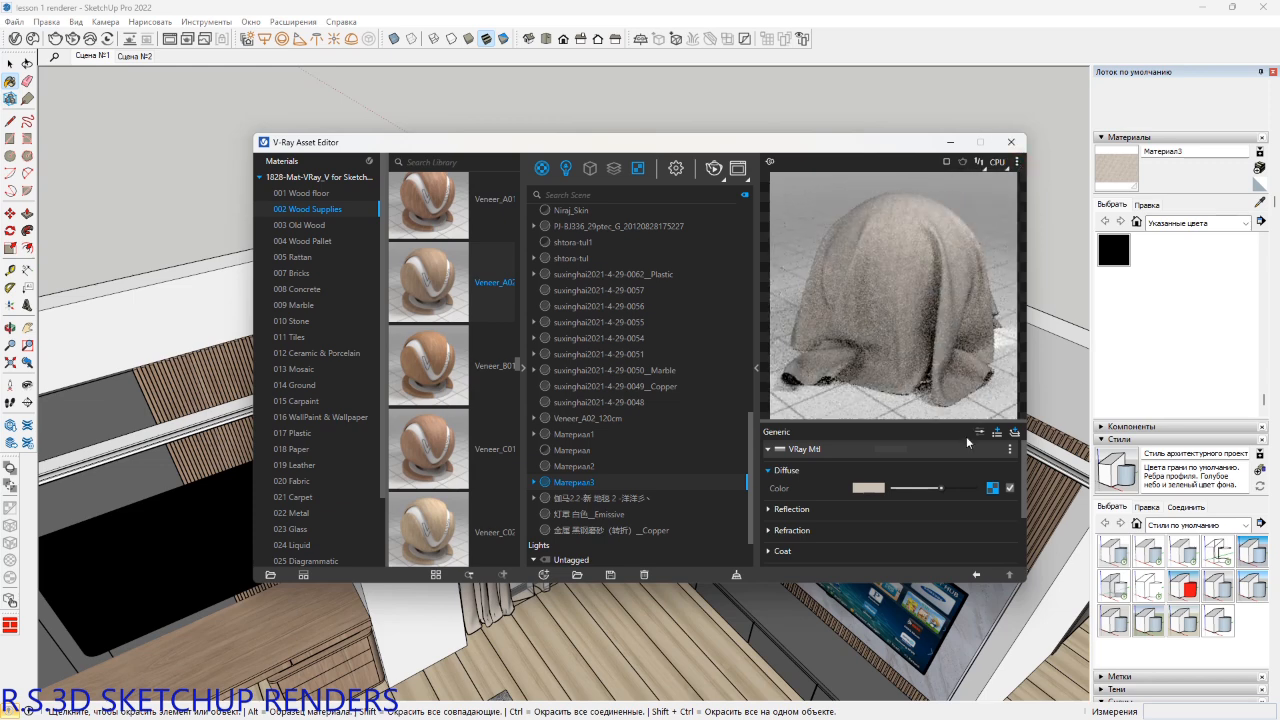
left_click(993, 488)
left_click(918, 508)
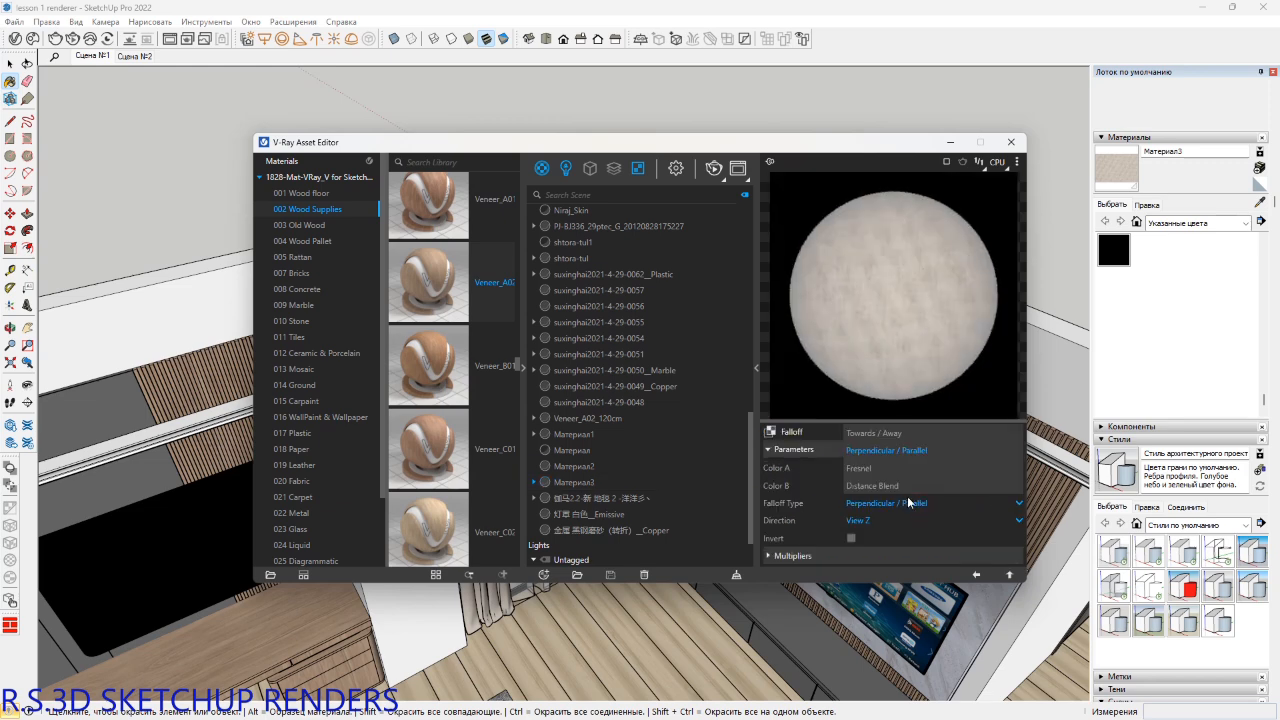
left_click(905, 456)
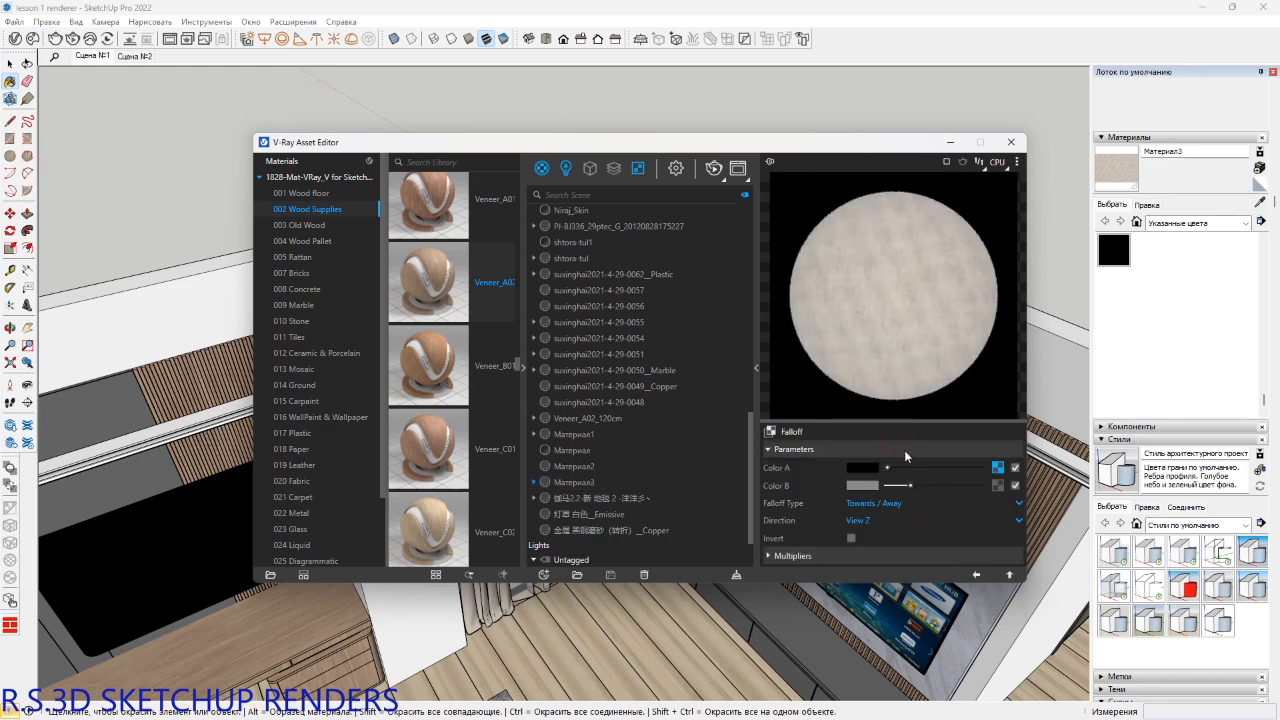
left_click(976, 577)
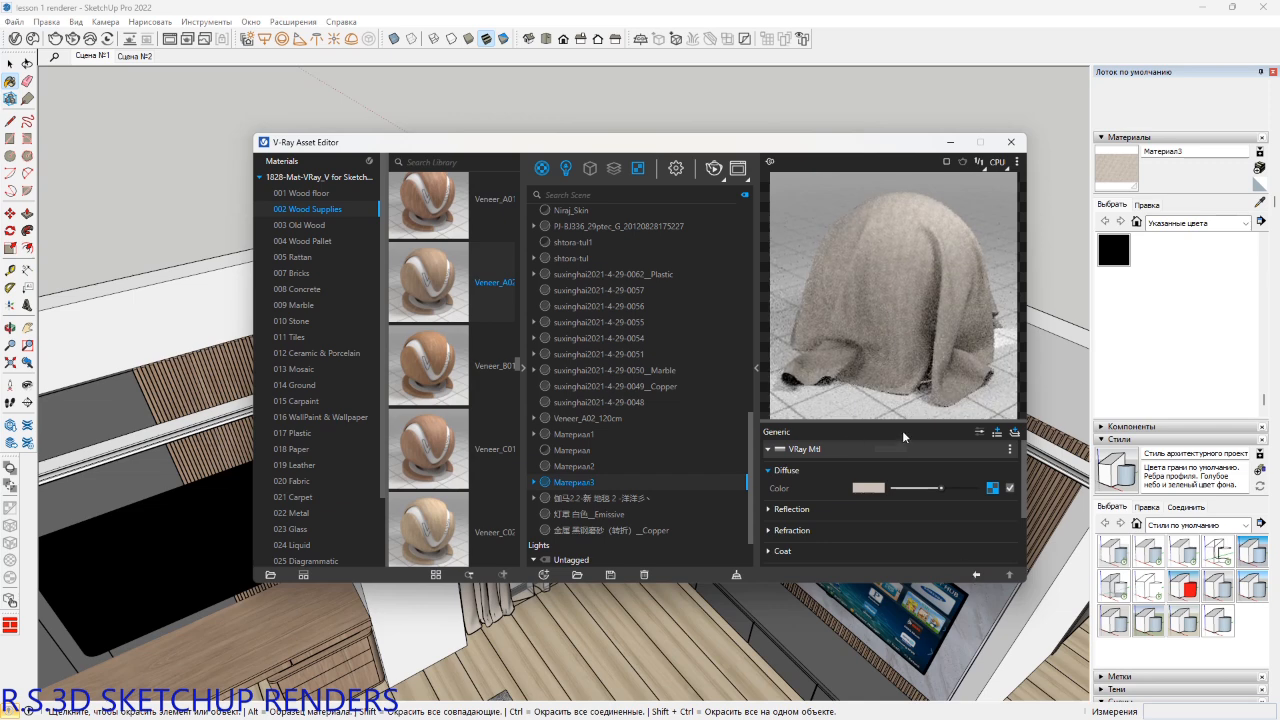
Give the beige curtain material a grey reflection color, disable Fresnel, and set the reflection glossiness to 0.5.
left_click(791, 510)
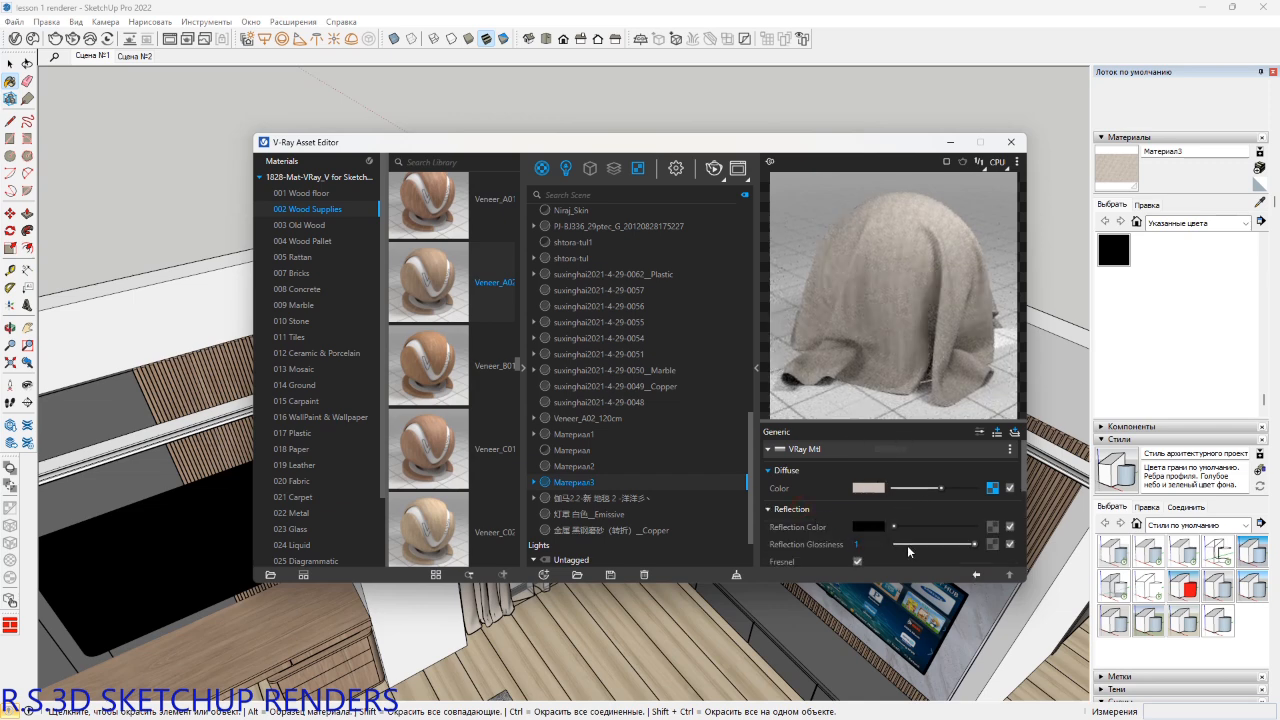
left_click_drag(895, 527, 903, 528)
left_click(857, 561)
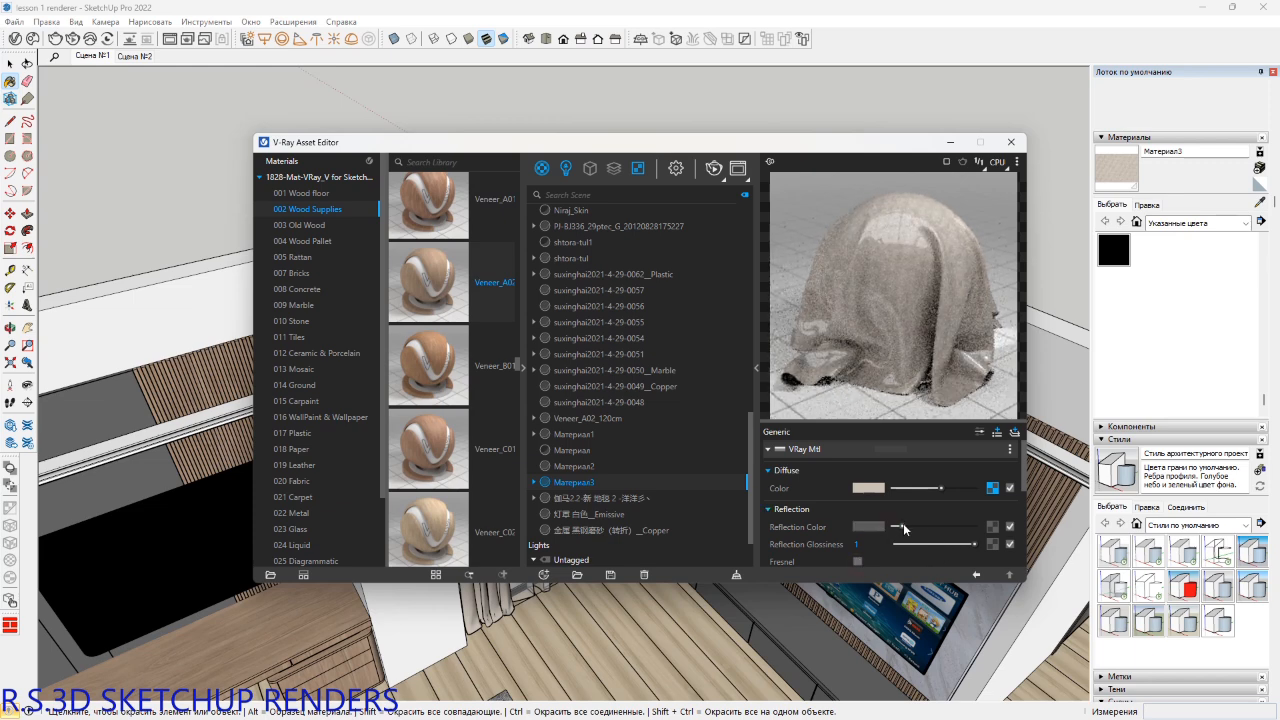
left_click_drag(903, 529, 909, 528)
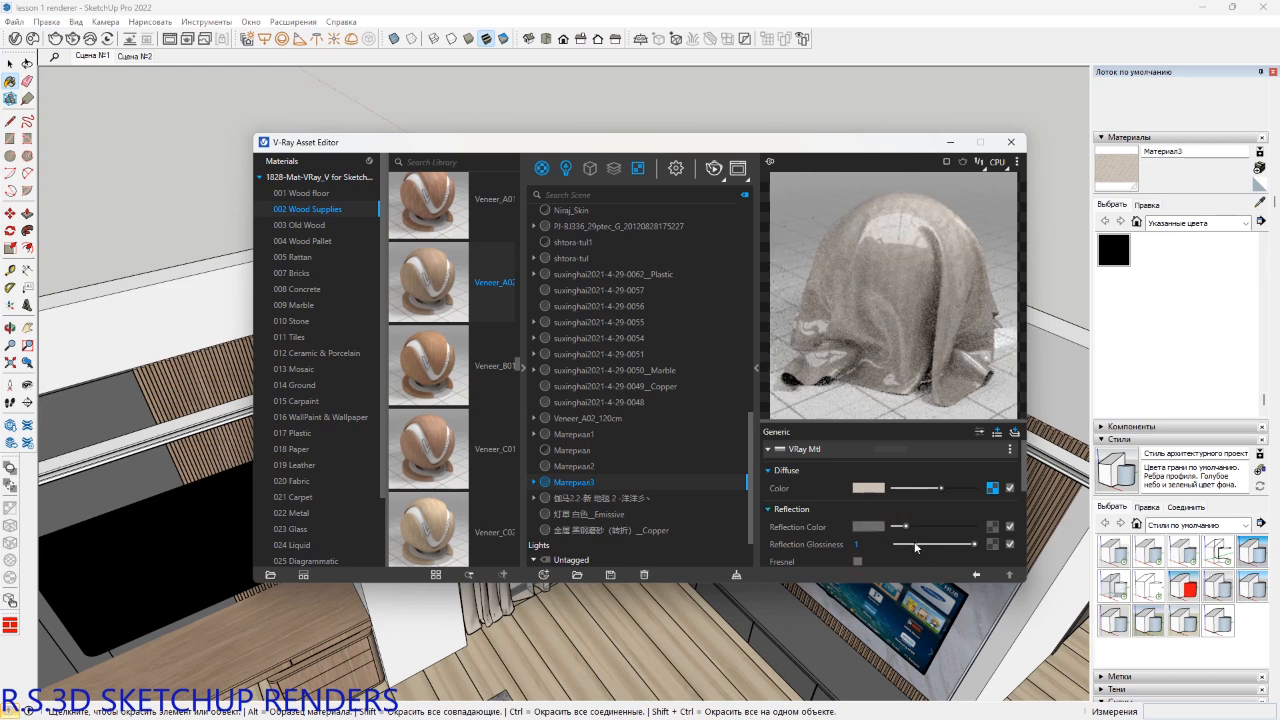
left_click(915, 545)
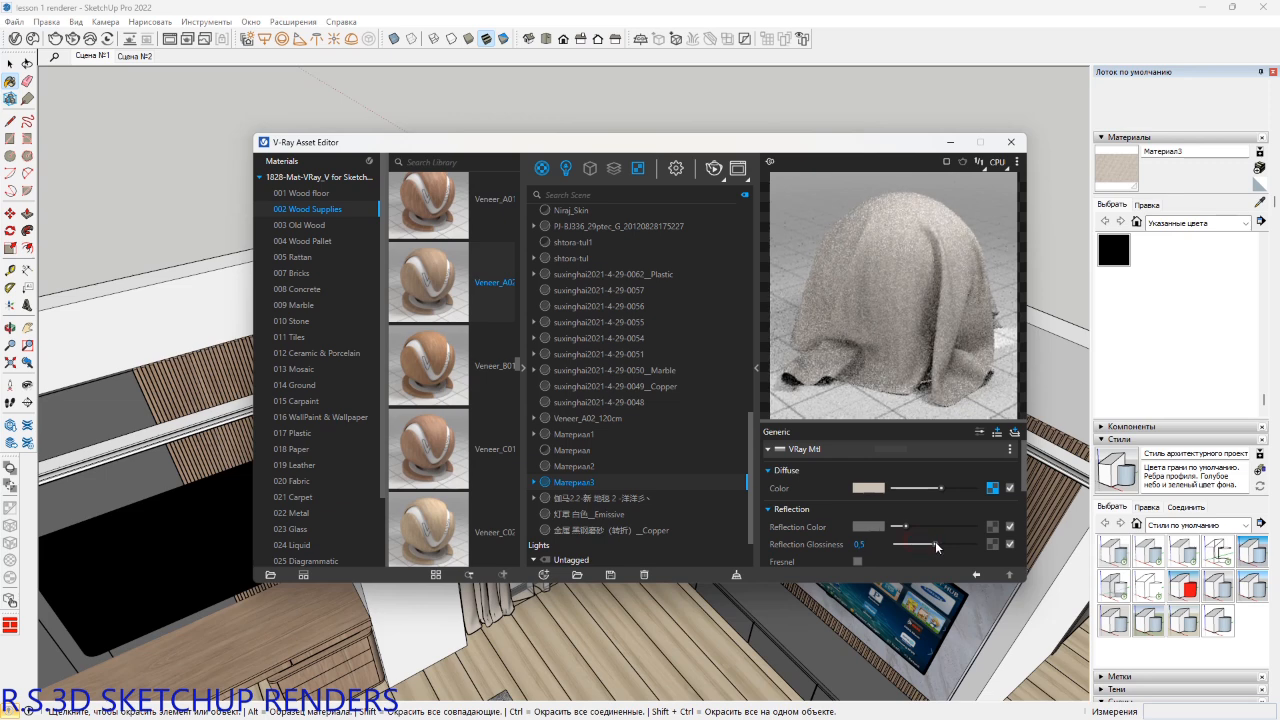
left_click_drag(936, 544, 935, 540)
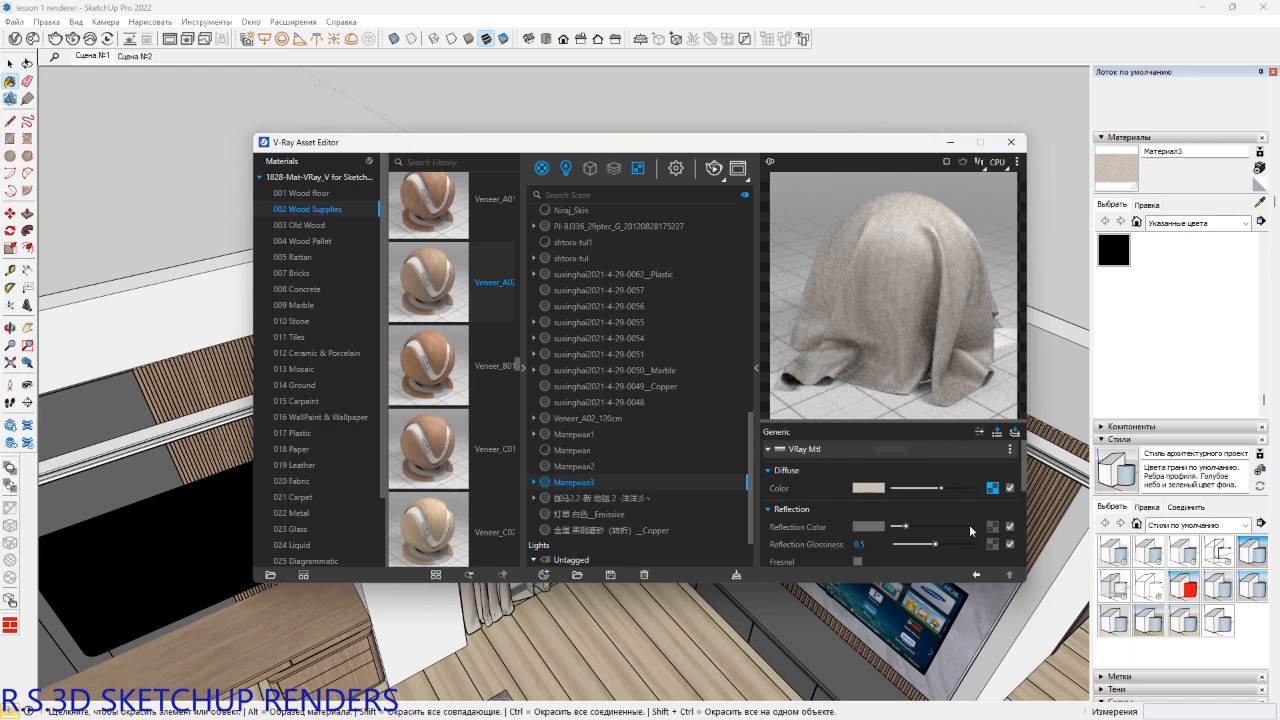
Set the bump mode of the beige curtain material to Normal Map.
scroll(969, 524, "down", 10)
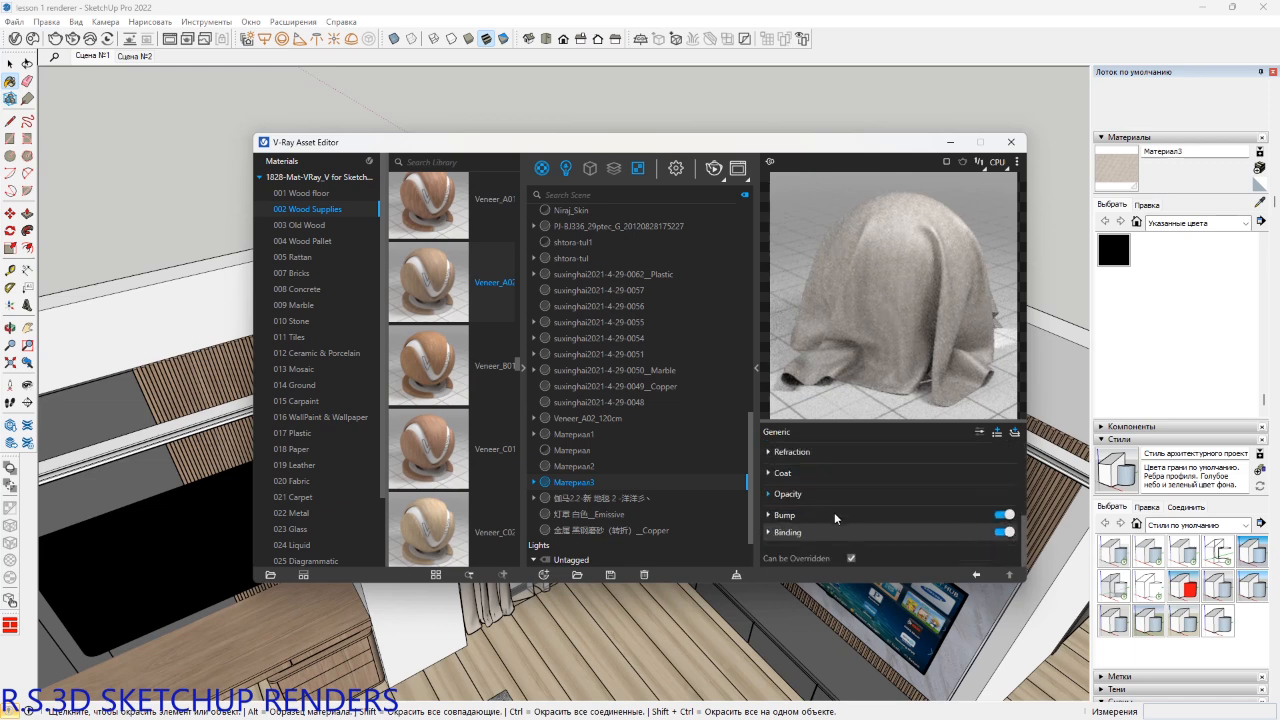
left_click(834, 513)
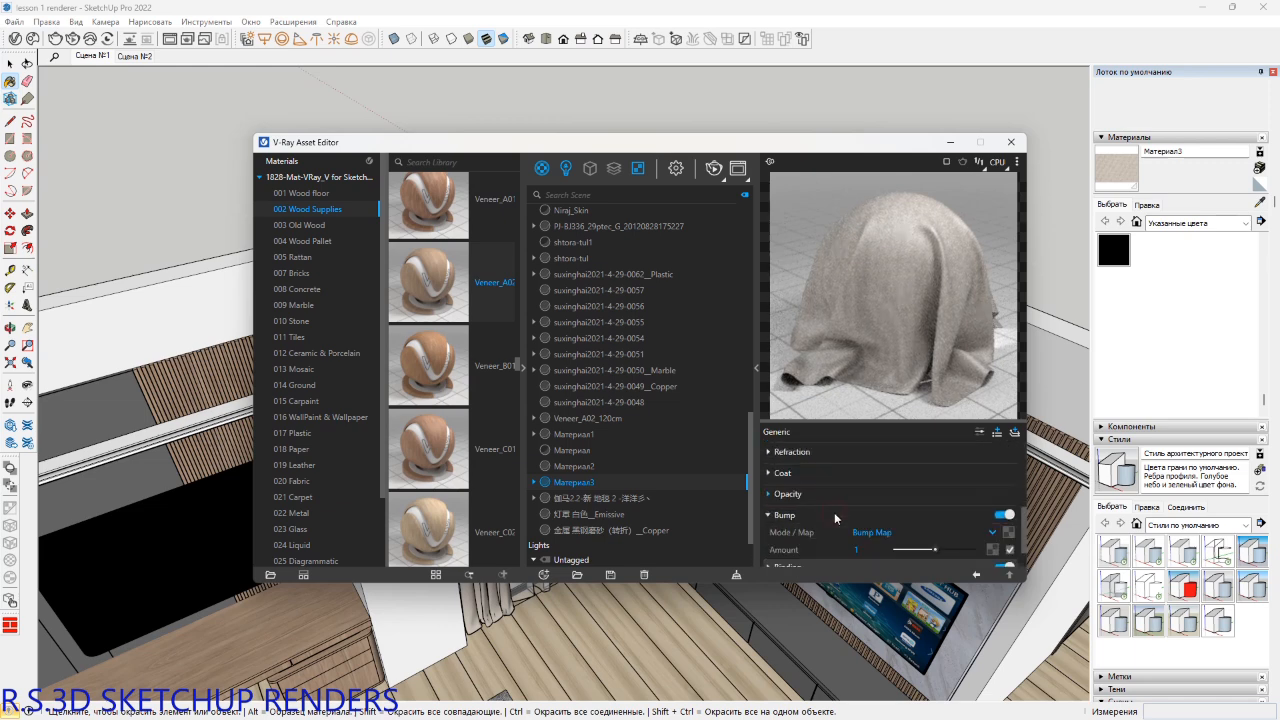
left_click(992, 533)
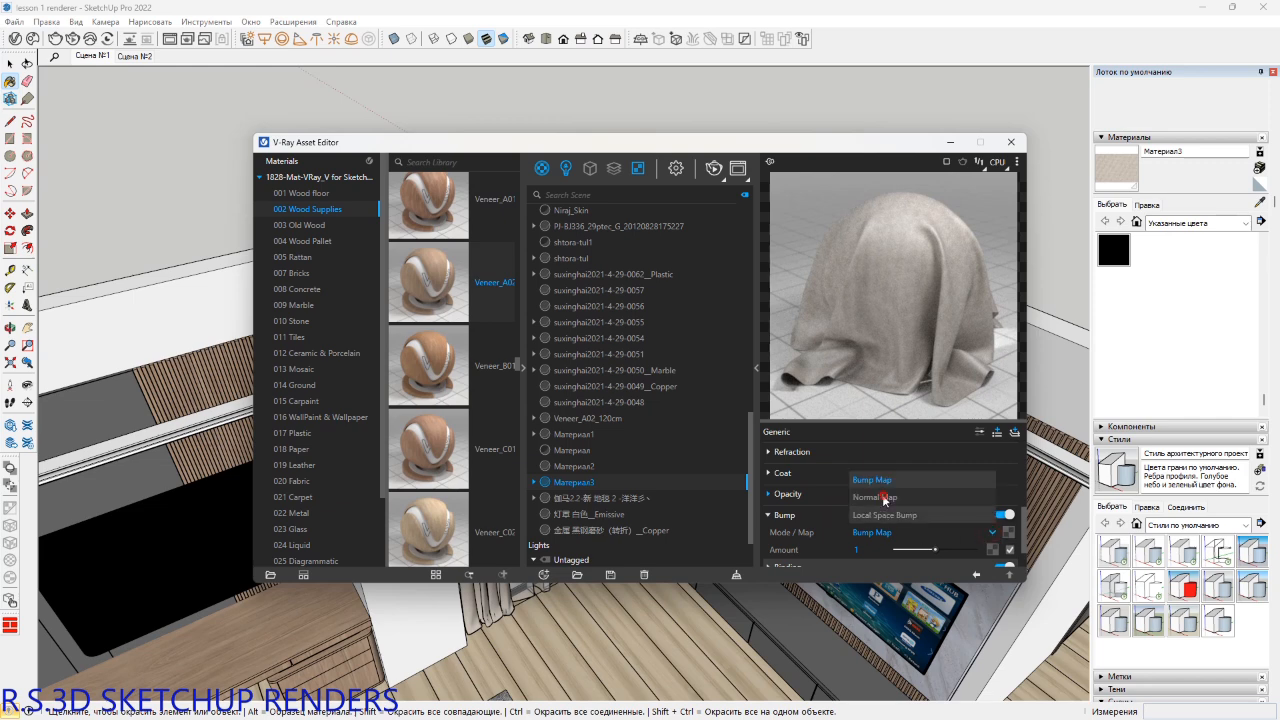
left_click(886, 497)
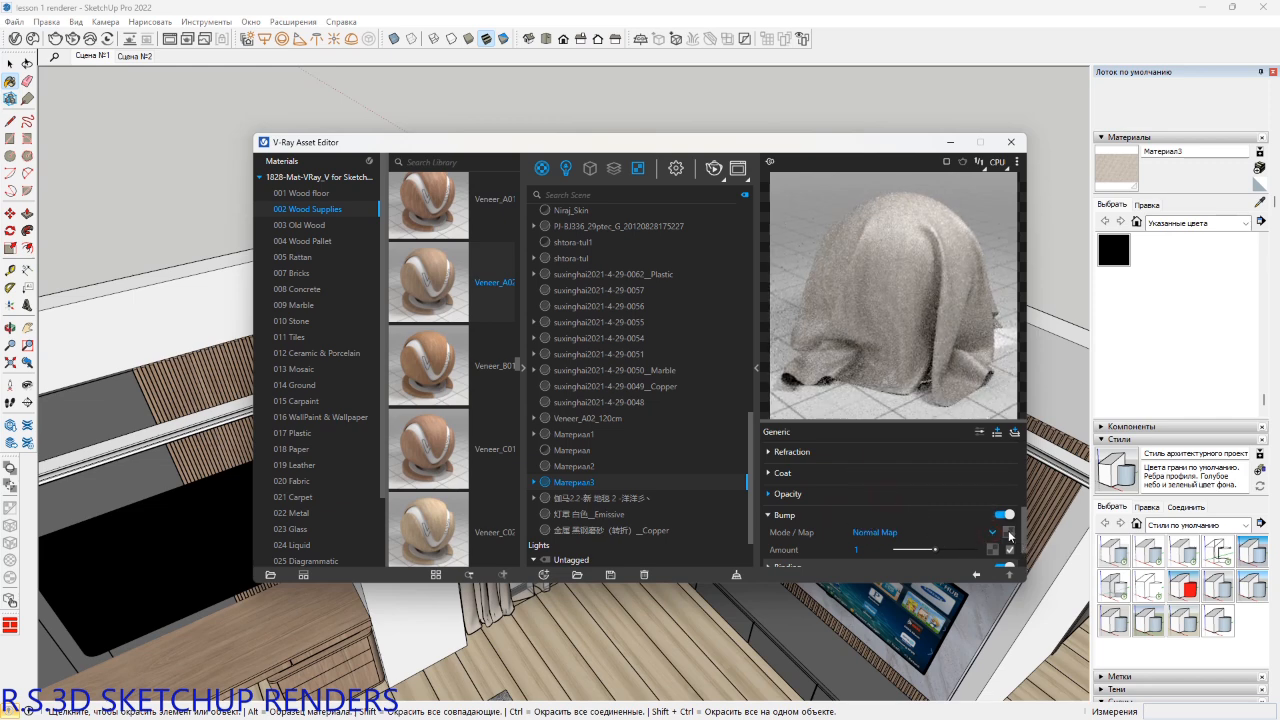
scroll(1009, 536, "up", 5)
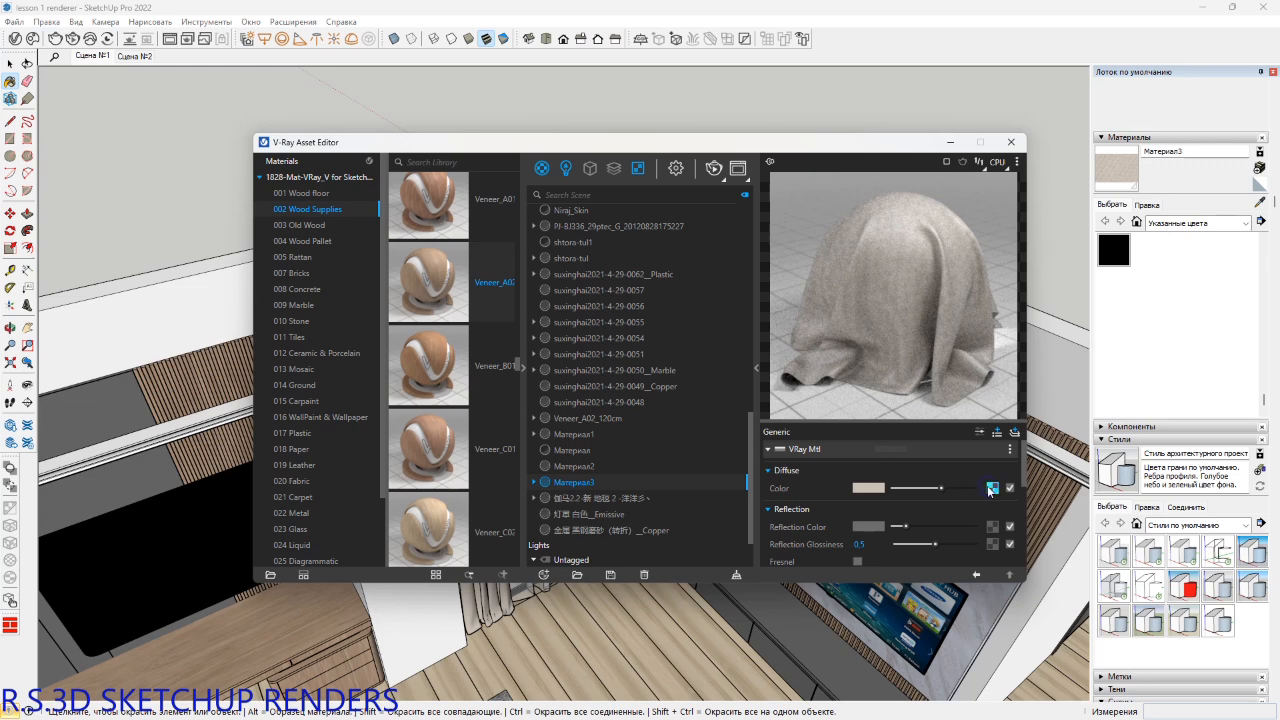
Copy the fabric texture from Color A of the beige curtain material's diffuse Falloff map and return to the material.
left_click(990, 489)
left_click(975, 466)
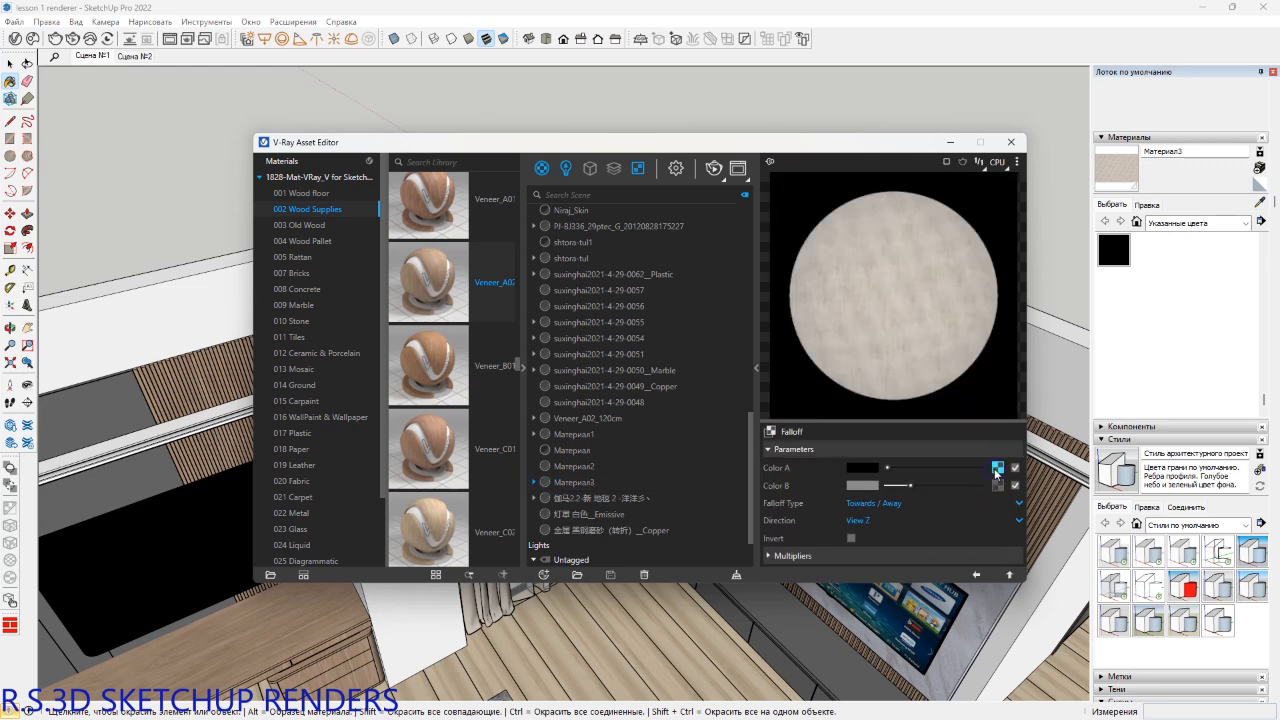
right_click(995, 469)
left_click(961, 389)
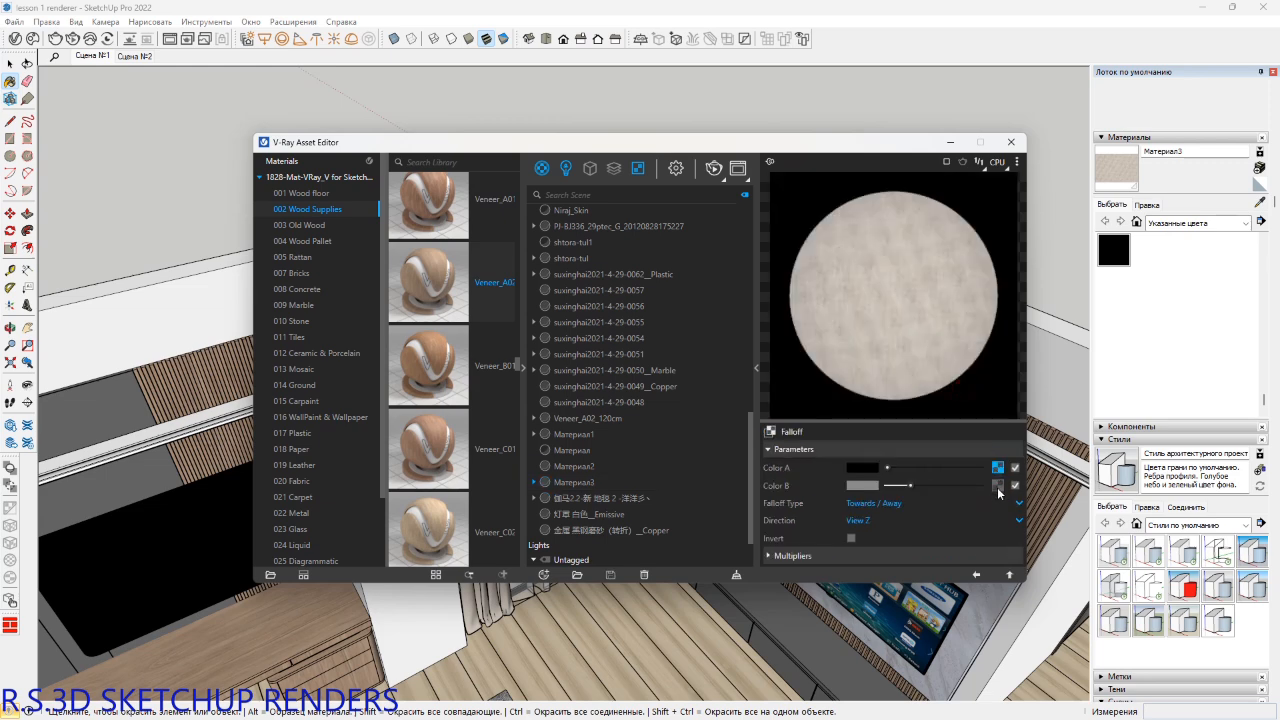
left_click(976, 574)
Paste the copied texture into the beige curtain material's normal map slot and set the bump amount to 0.16.
scroll(990, 540, "down", 5)
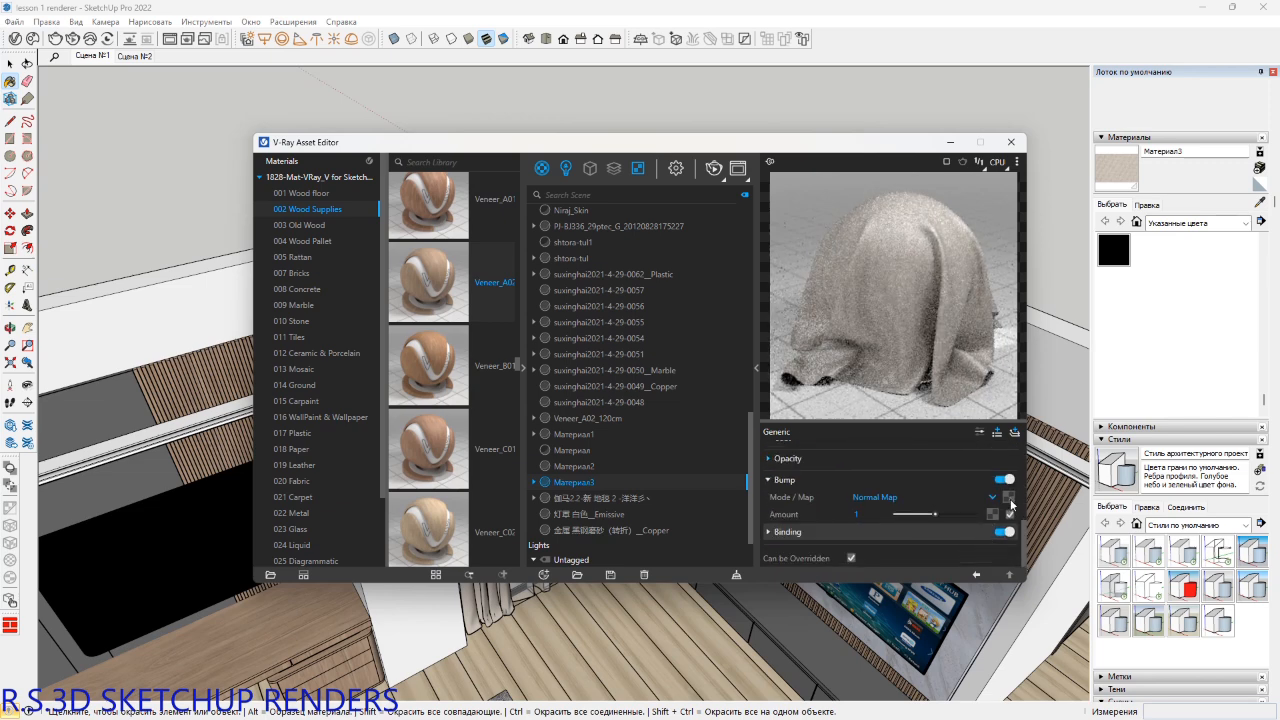
right_click(1009, 502)
left_click(965, 518)
left_click_drag(935, 514, 902, 515)
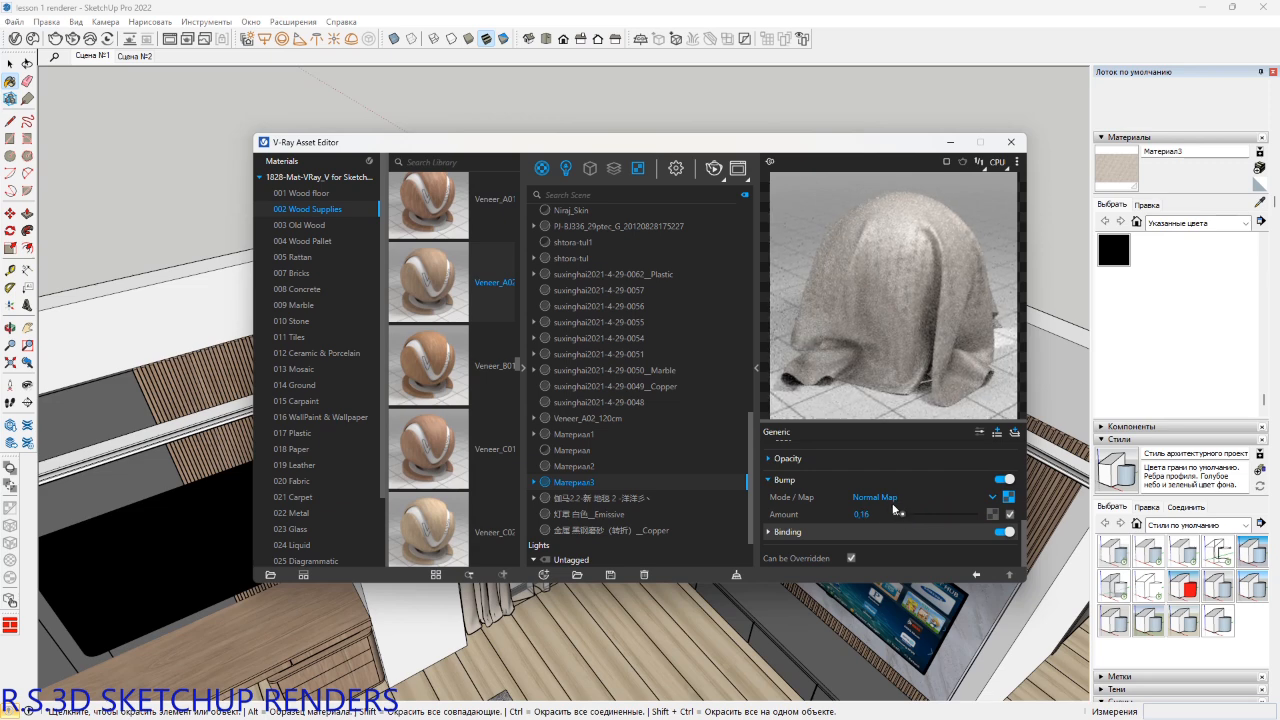
Enable the beige curtain material's Reflection IOR at 1.6 and slightly darken its reflection color.
scroll(897, 495, "up", 1)
scroll(897, 495, "up", 4)
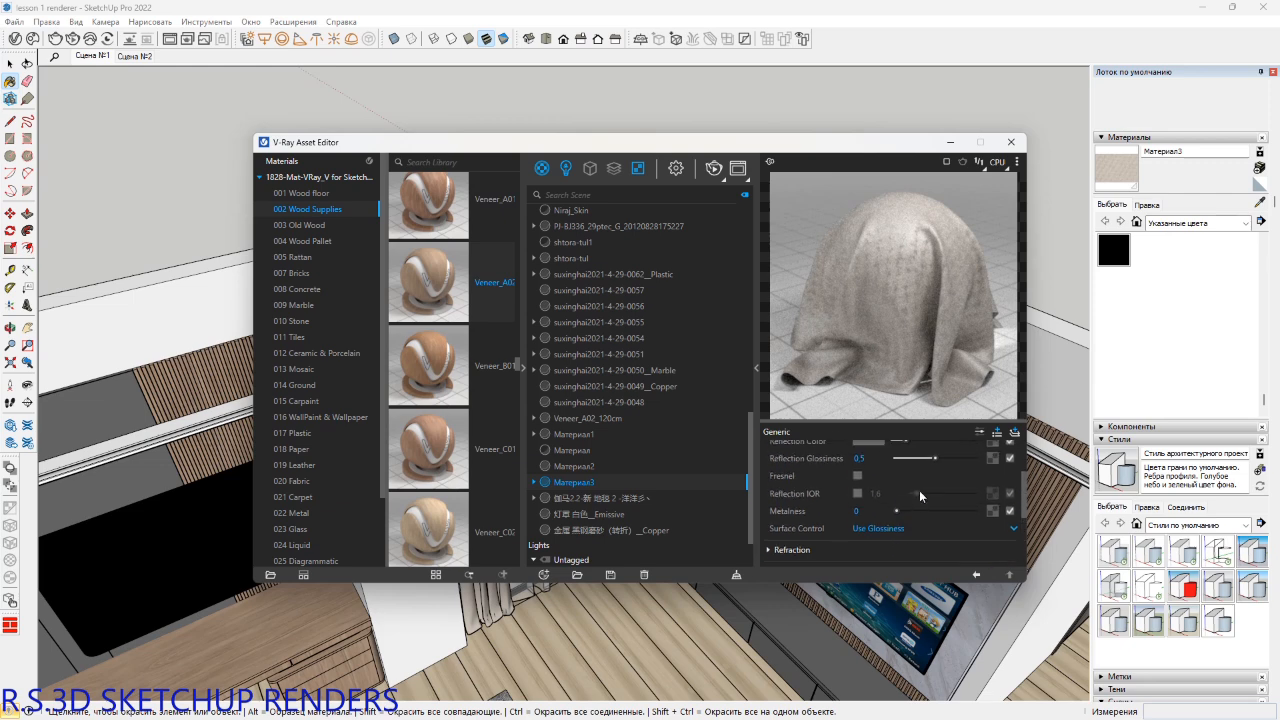
left_click(857, 493)
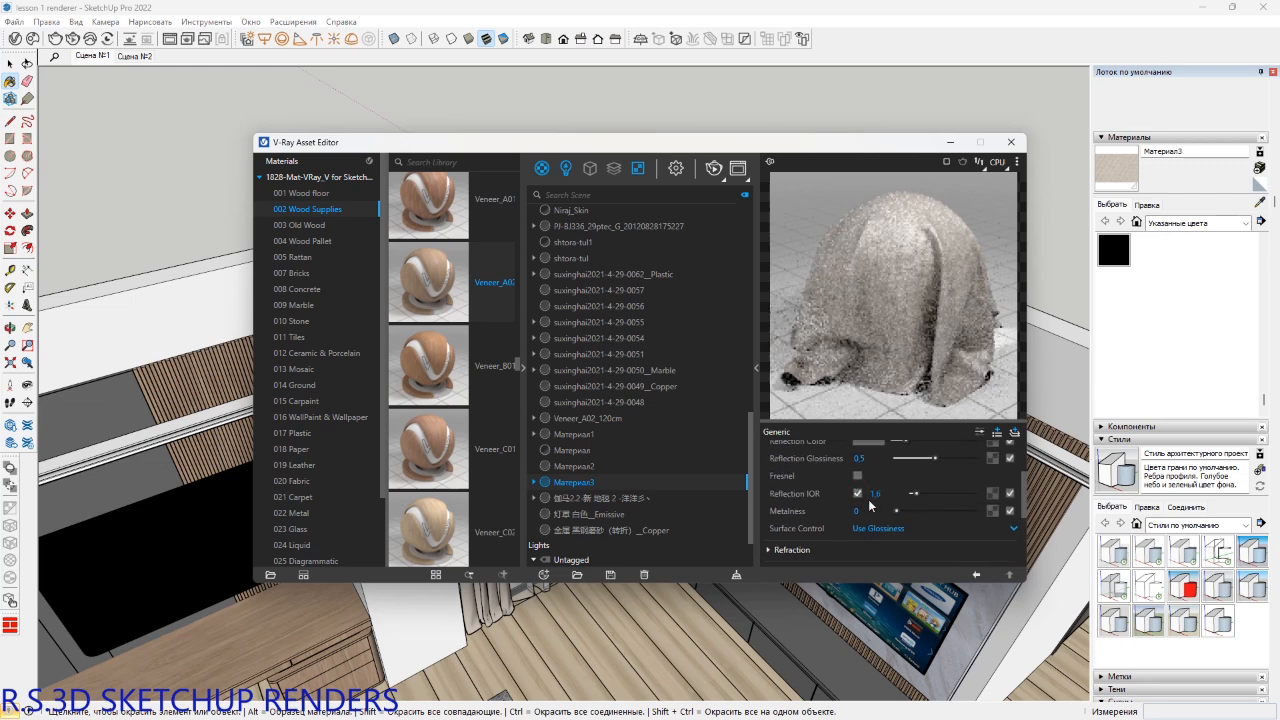
scroll(932, 528, "up", 2)
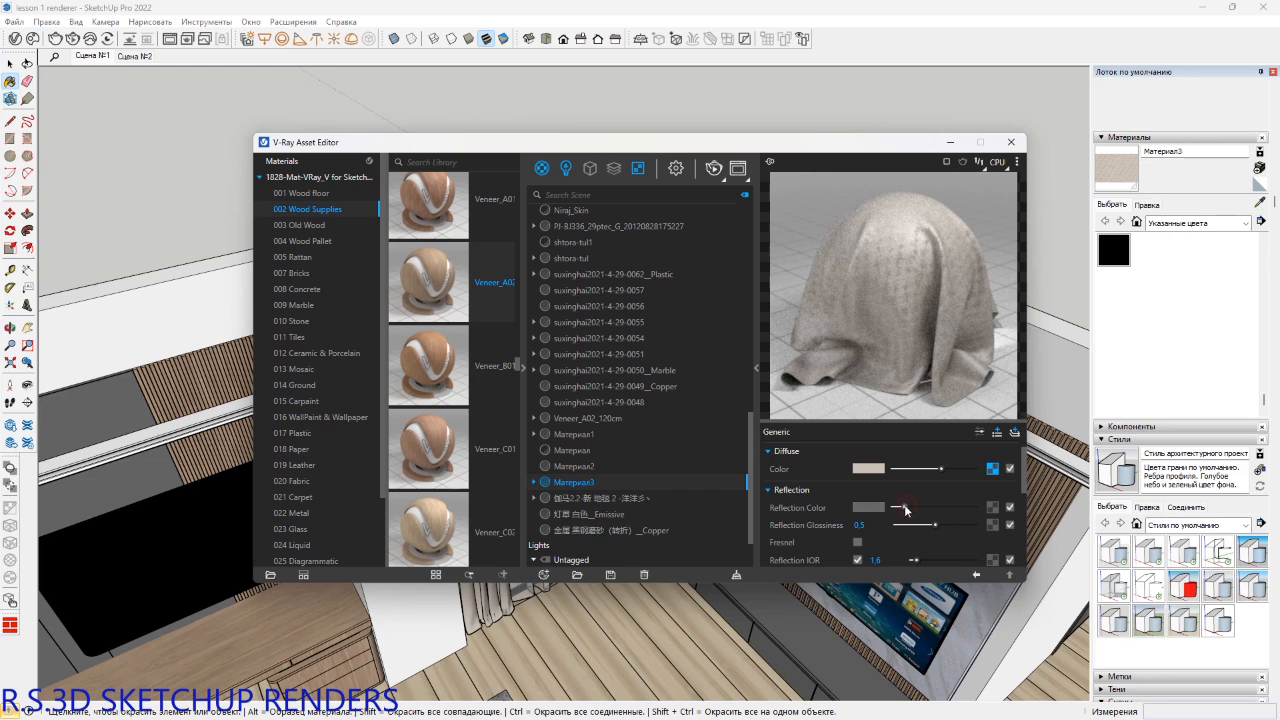
left_click_drag(905, 510, 899, 508)
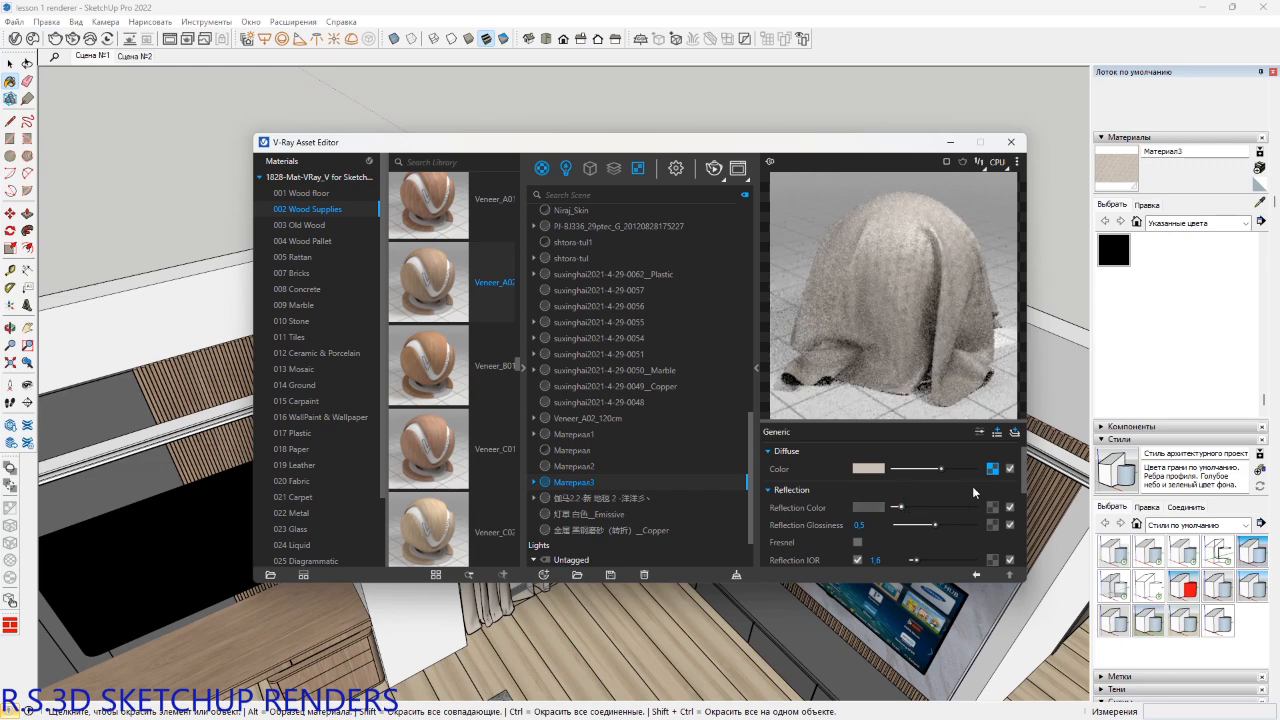
Sample the beige curtain's material from the model to check its settings and close the V-Ray Asset Editor.
left_click(977, 575)
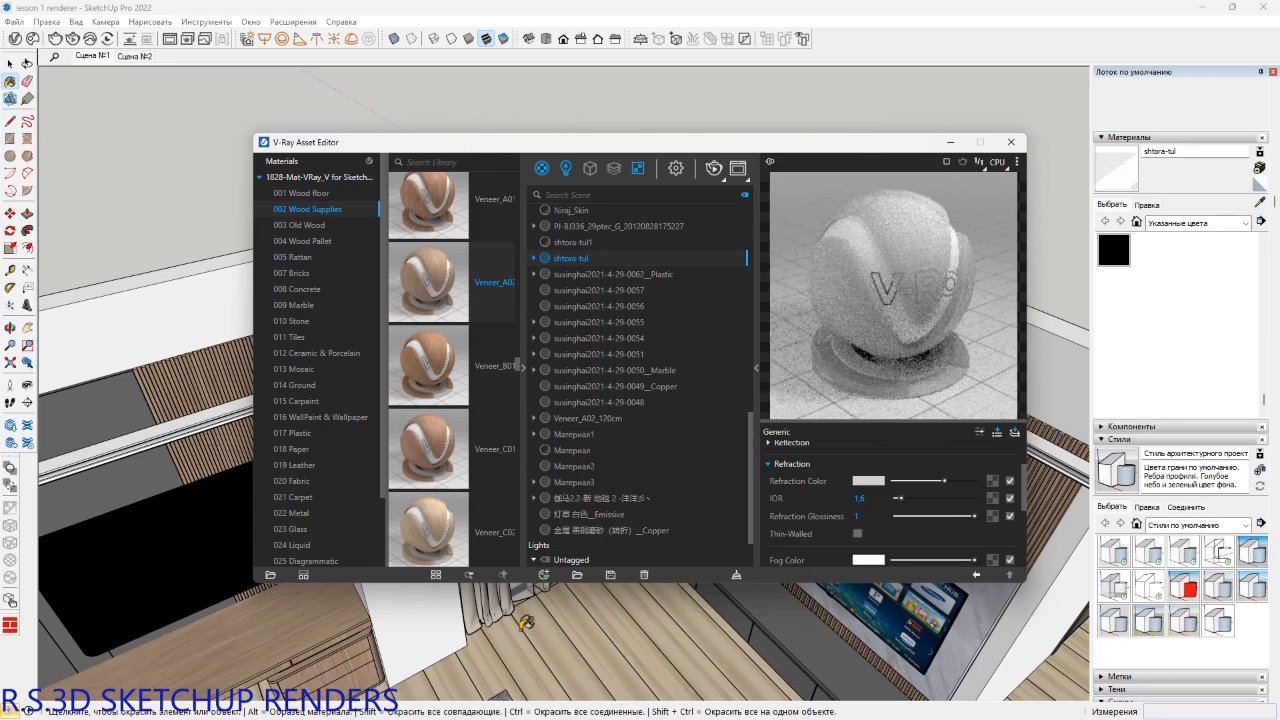
middle_click(504, 606)
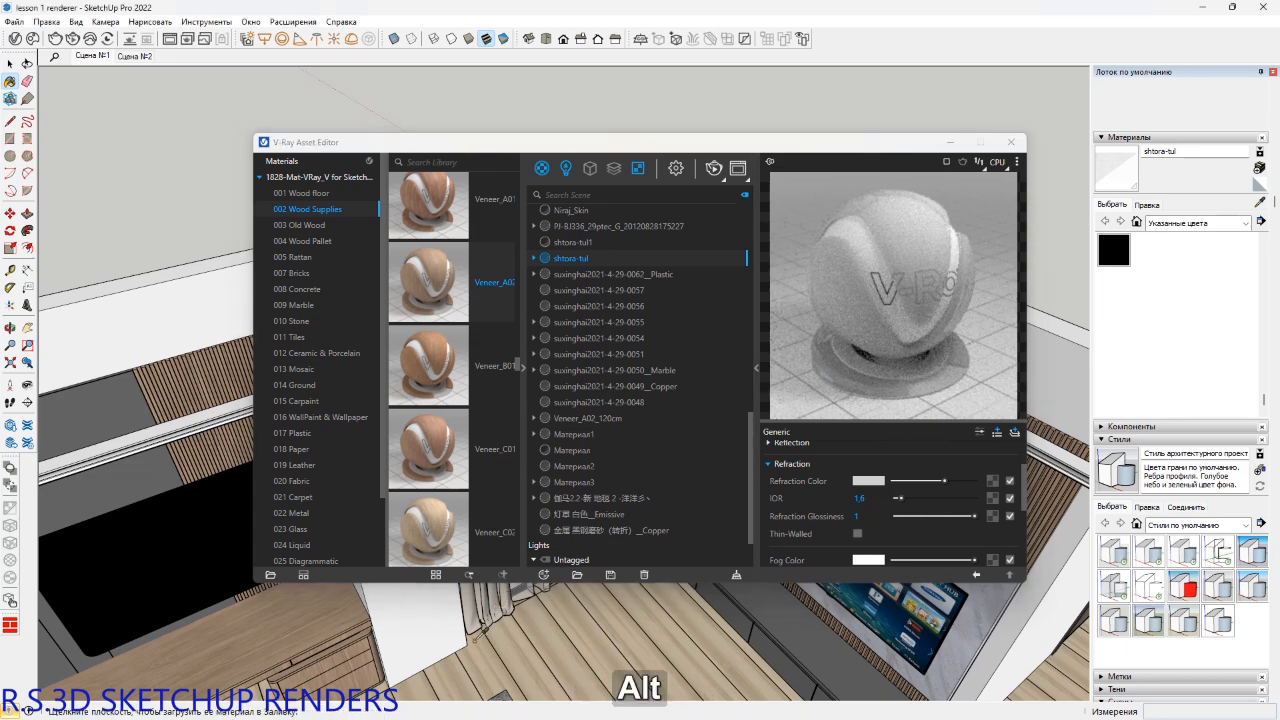
left_click(487, 607, "alt")
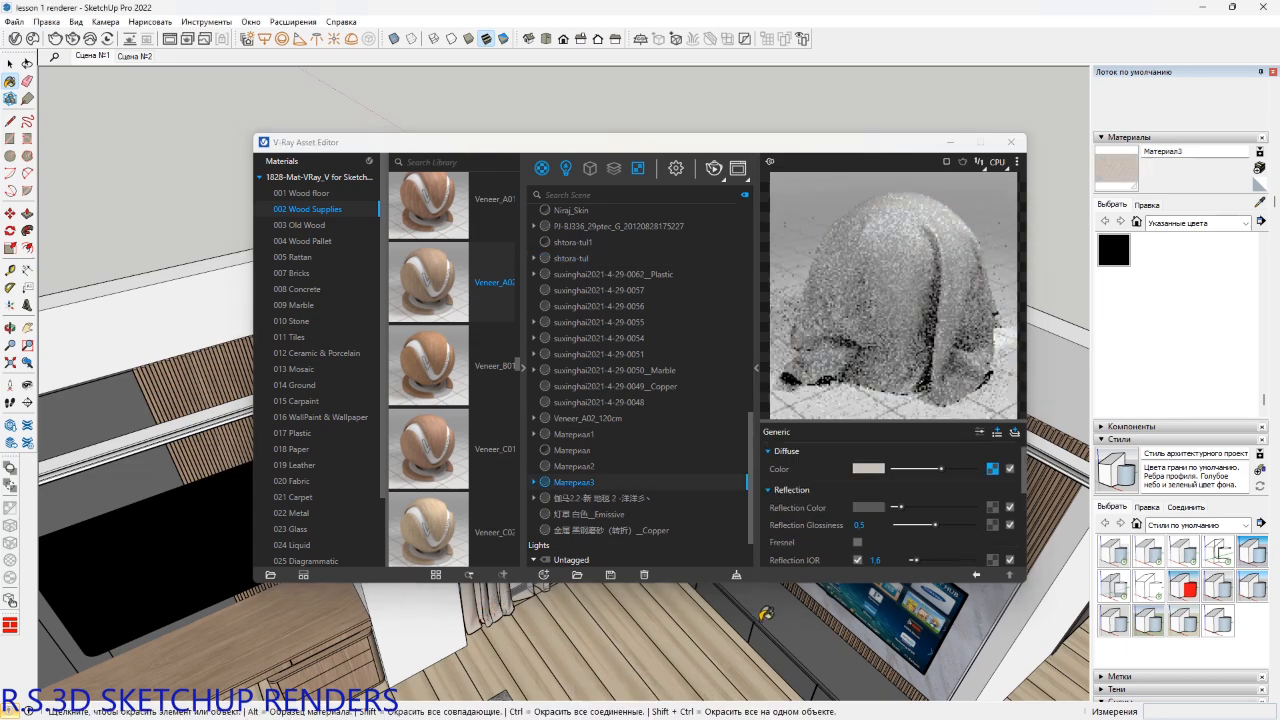
left_click(1011, 142)
Select the curtain group by the window and examine the beige fabric texture up close and from a distance.
middle_click(648, 334, "shift")
middle_click_drag(648, 334, 760, 300, "shift")
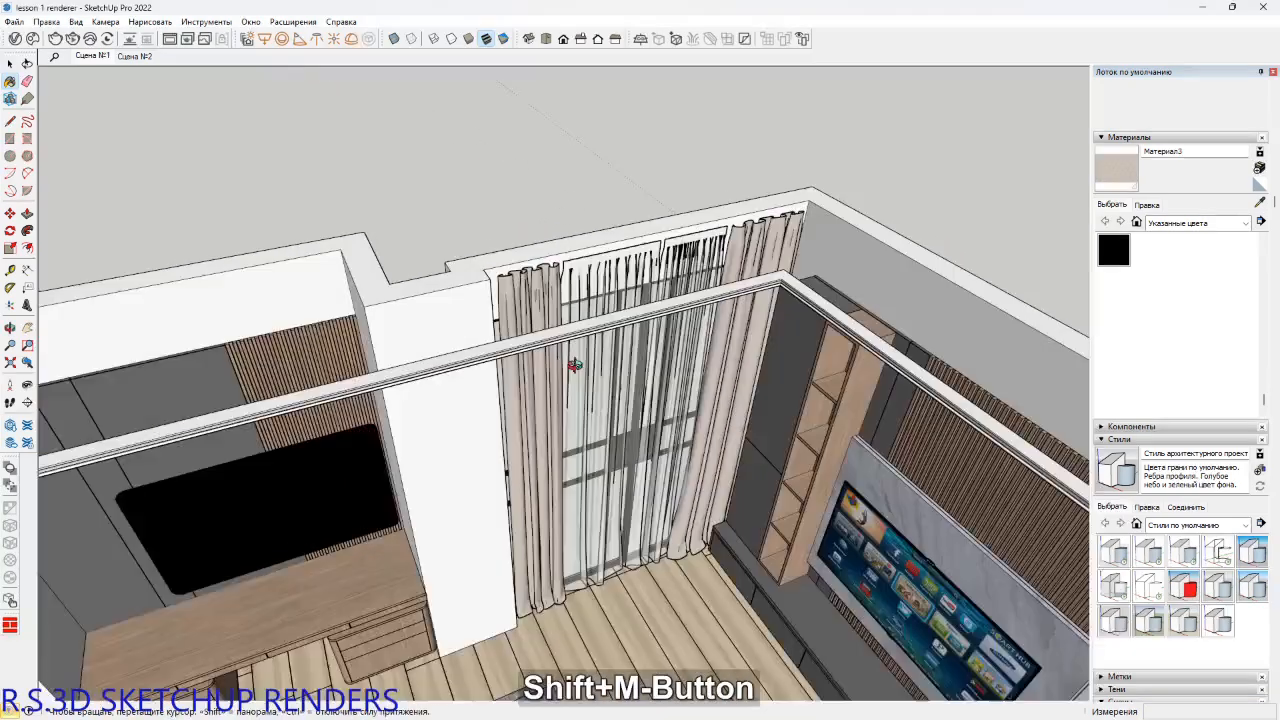
key("space")
scroll(757, 270, "up", 5)
scroll(757, 268, "up", 8)
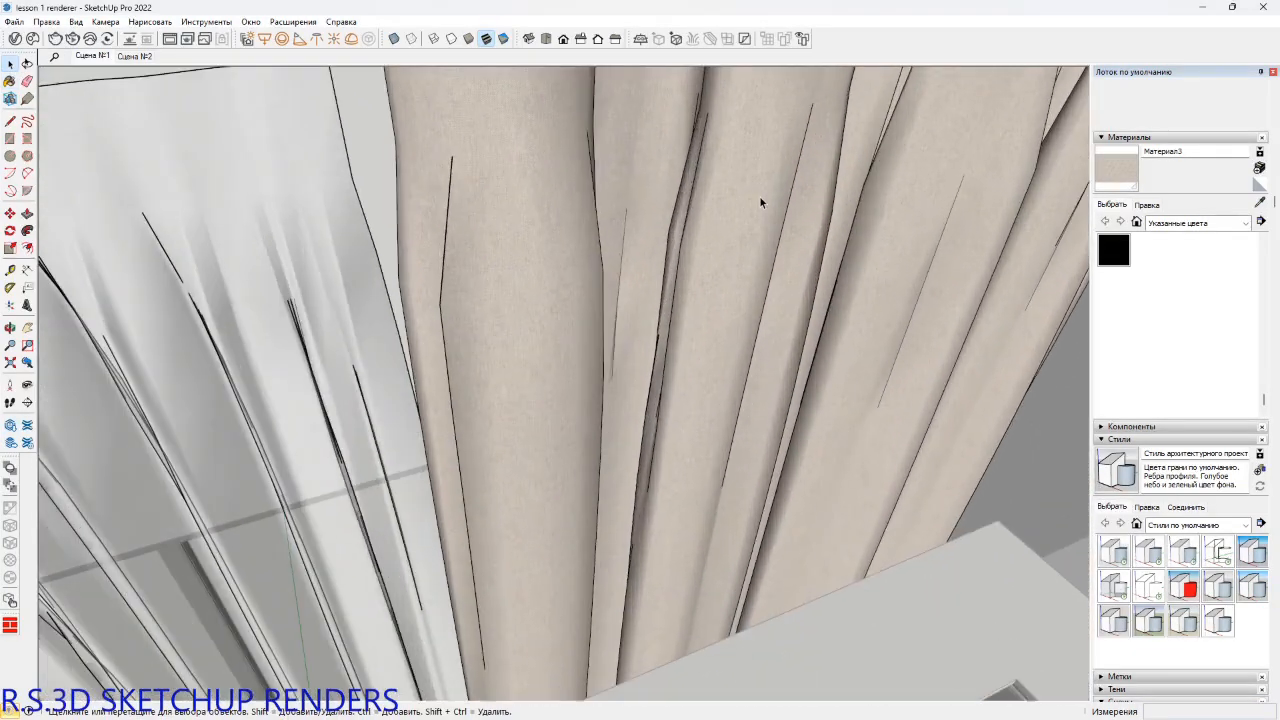
left_click(759, 195)
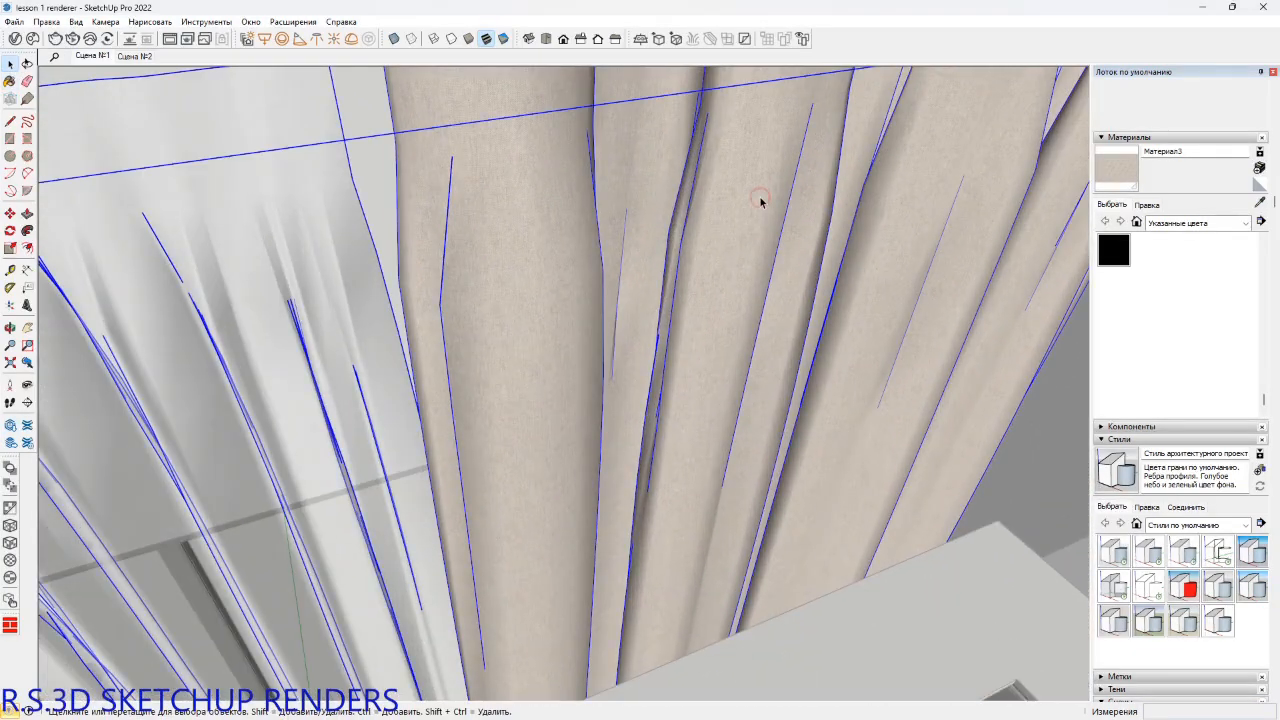
scroll(759, 197, "up", 3)
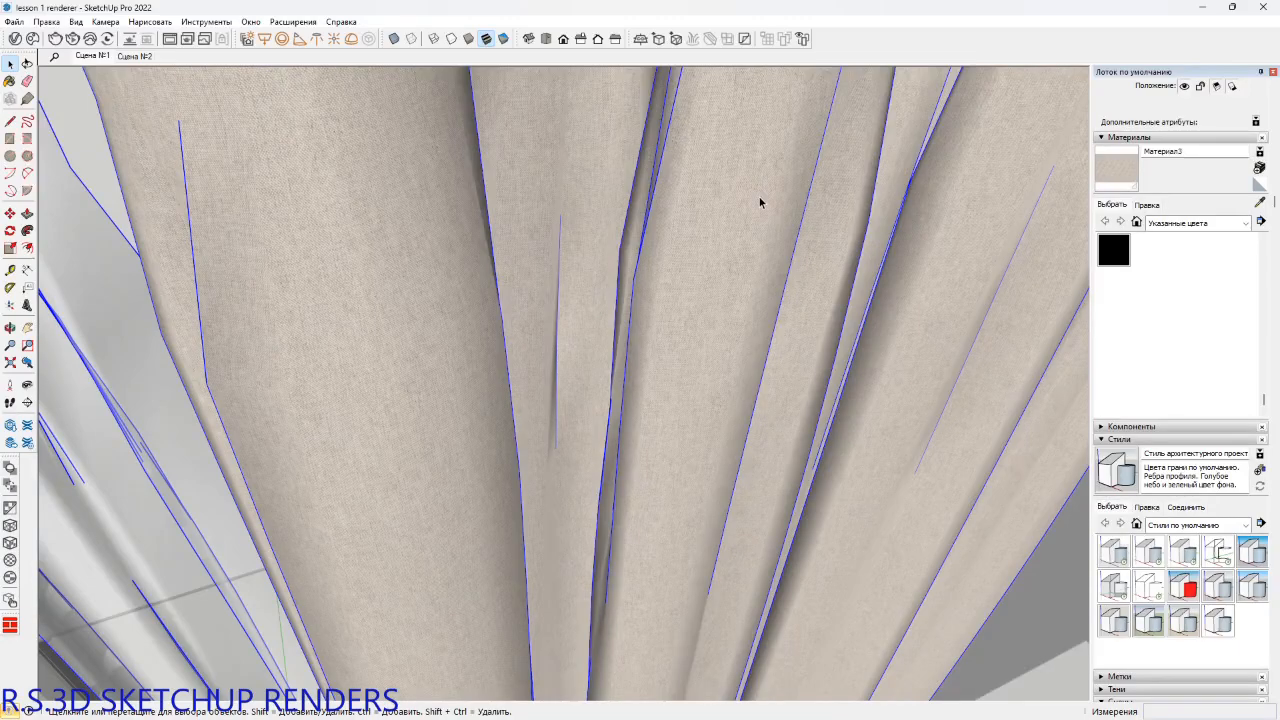
scroll(760, 202, "down", 10)
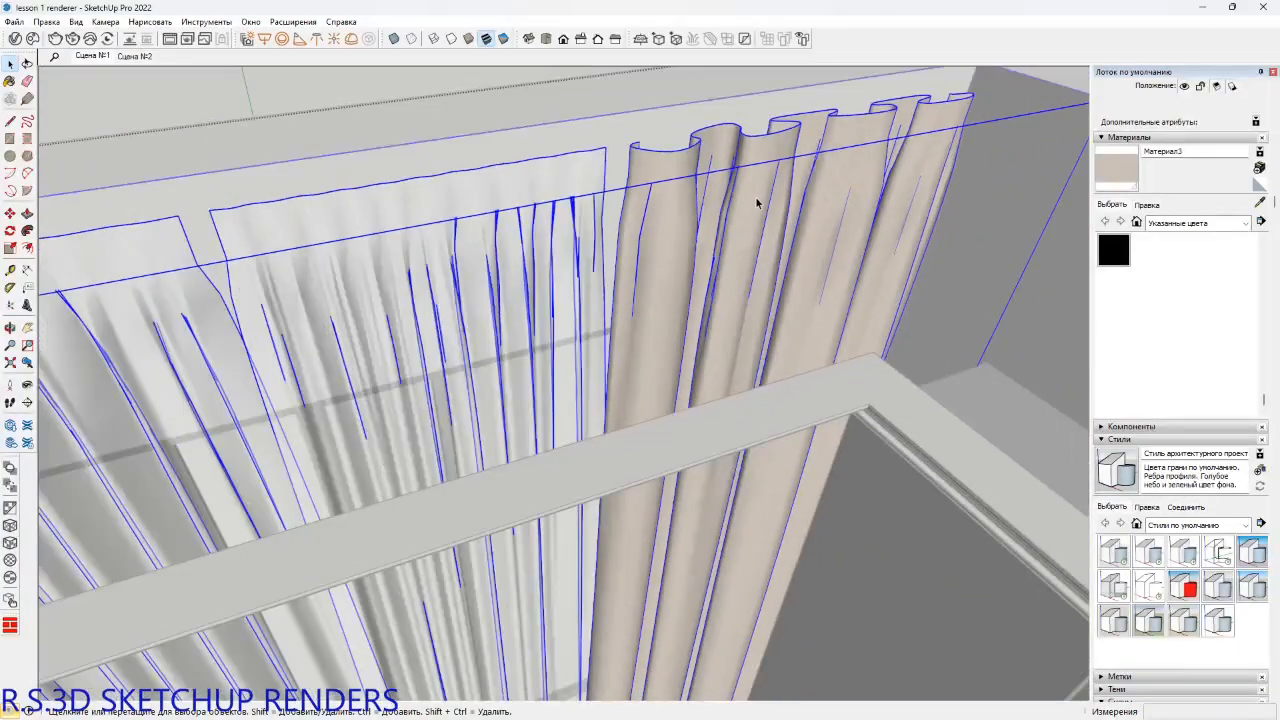
middle_click_drag(760, 200, 381, 113)
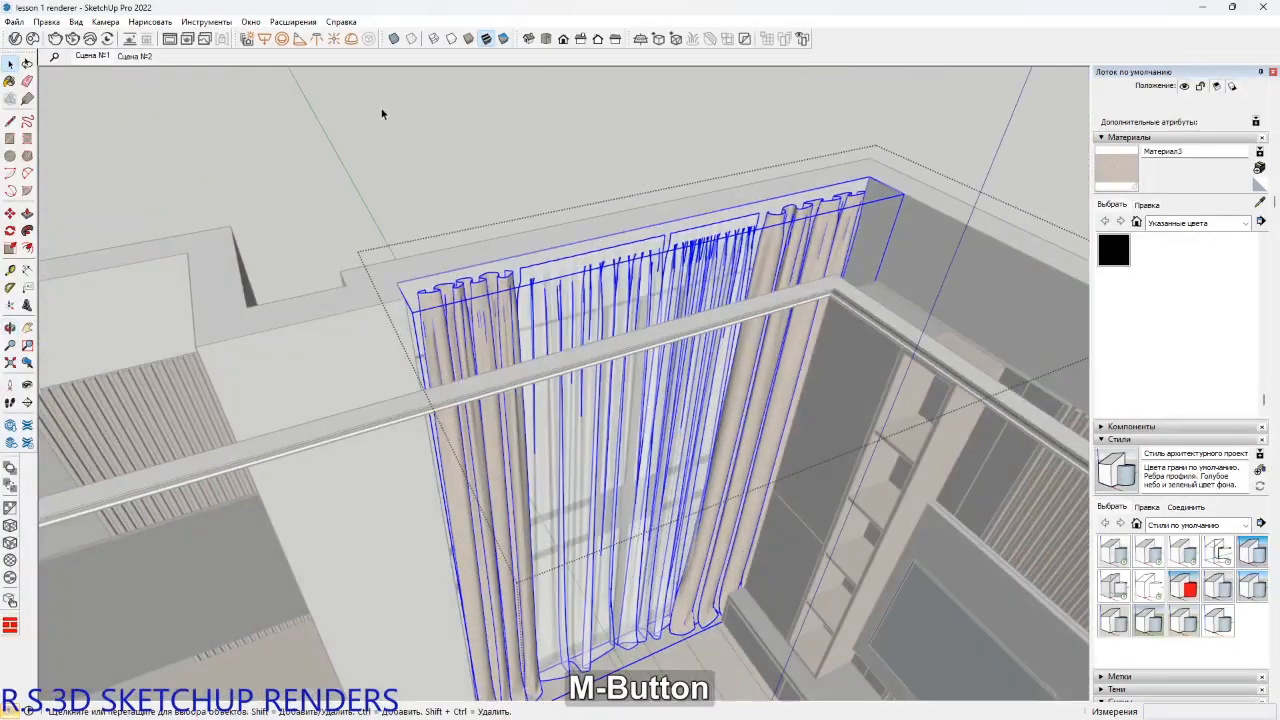
Run an interactive render of the saved TV-wall scene to check the curtains, stop it and close the frame buffer.
left_click(120, 58)
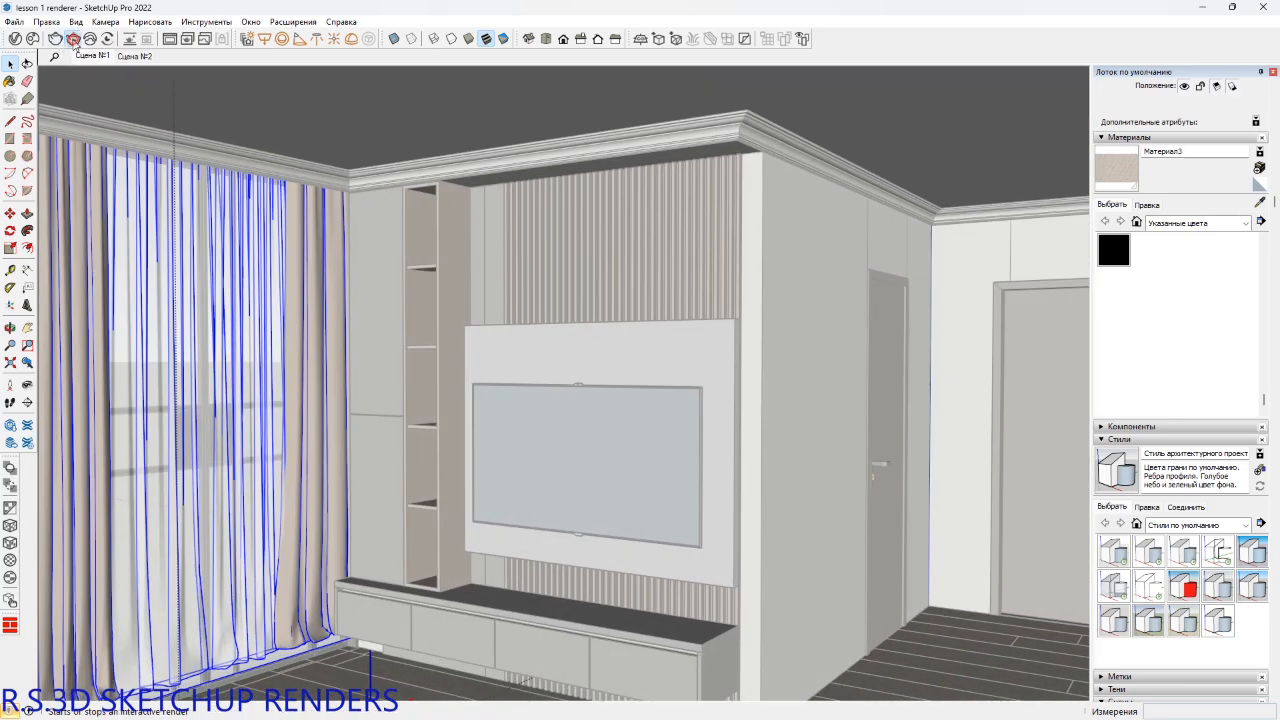
left_click(73, 39)
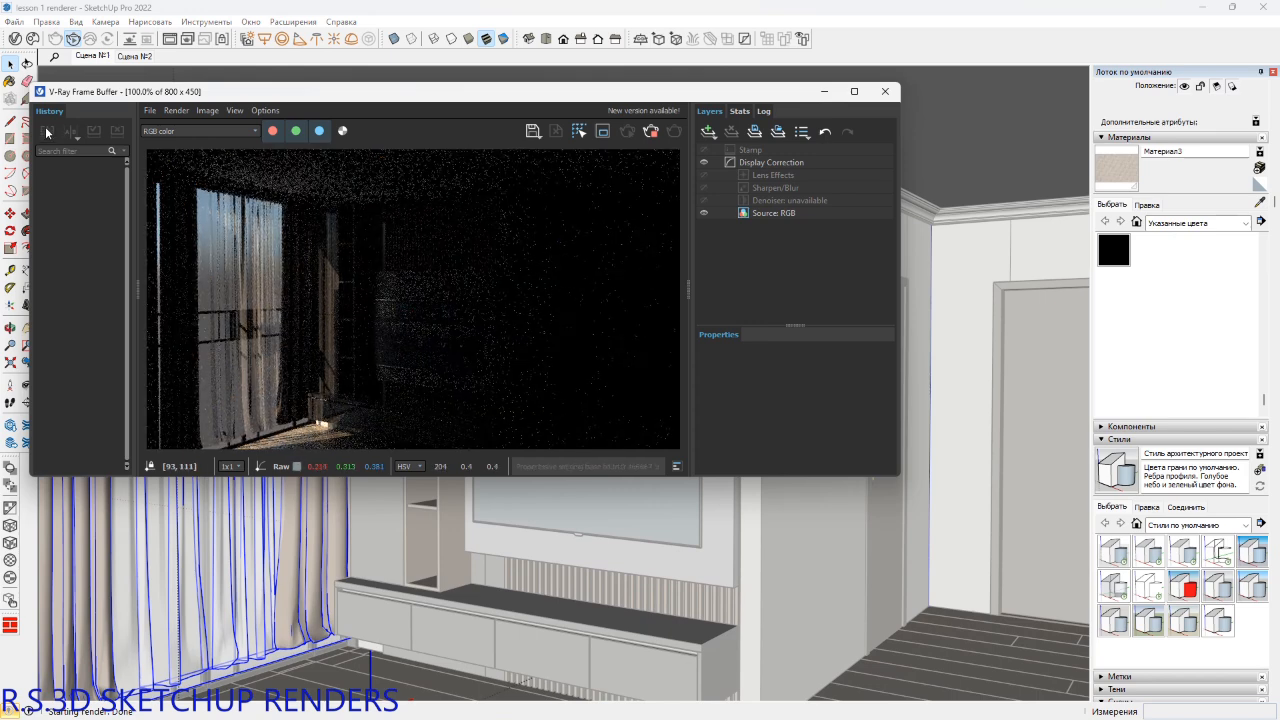
left_click(15, 42)
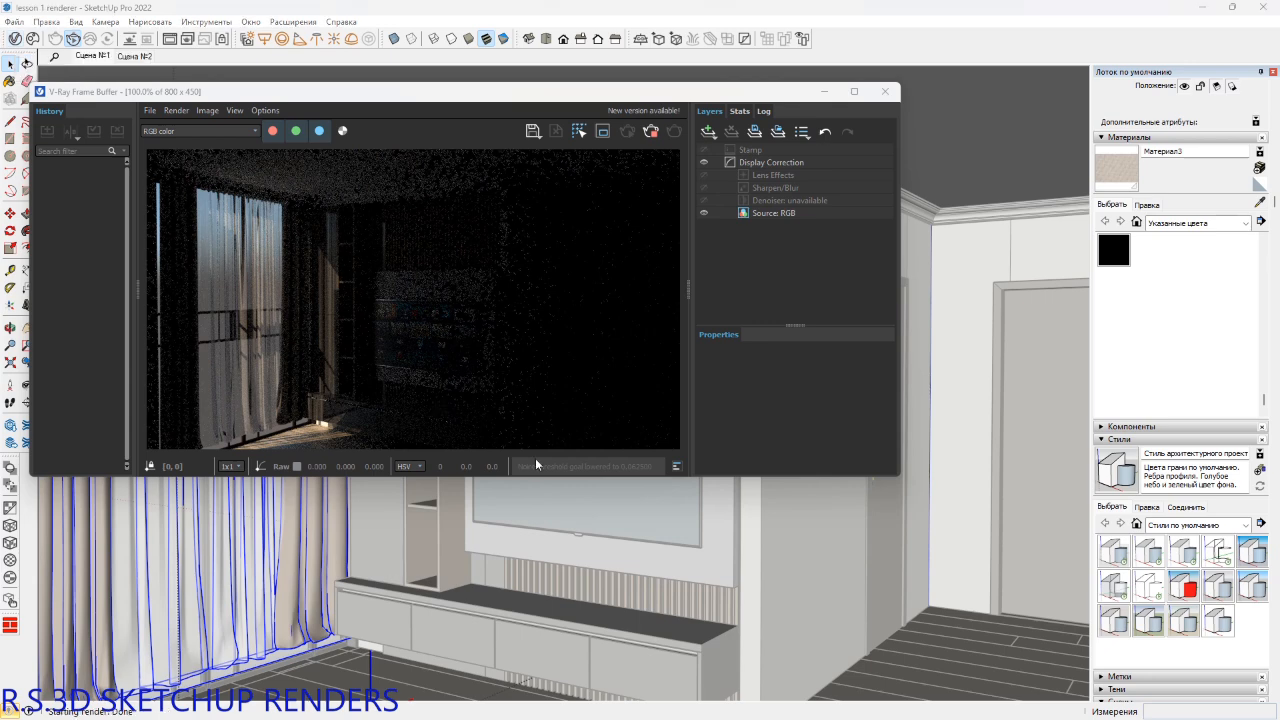
left_click(651, 133)
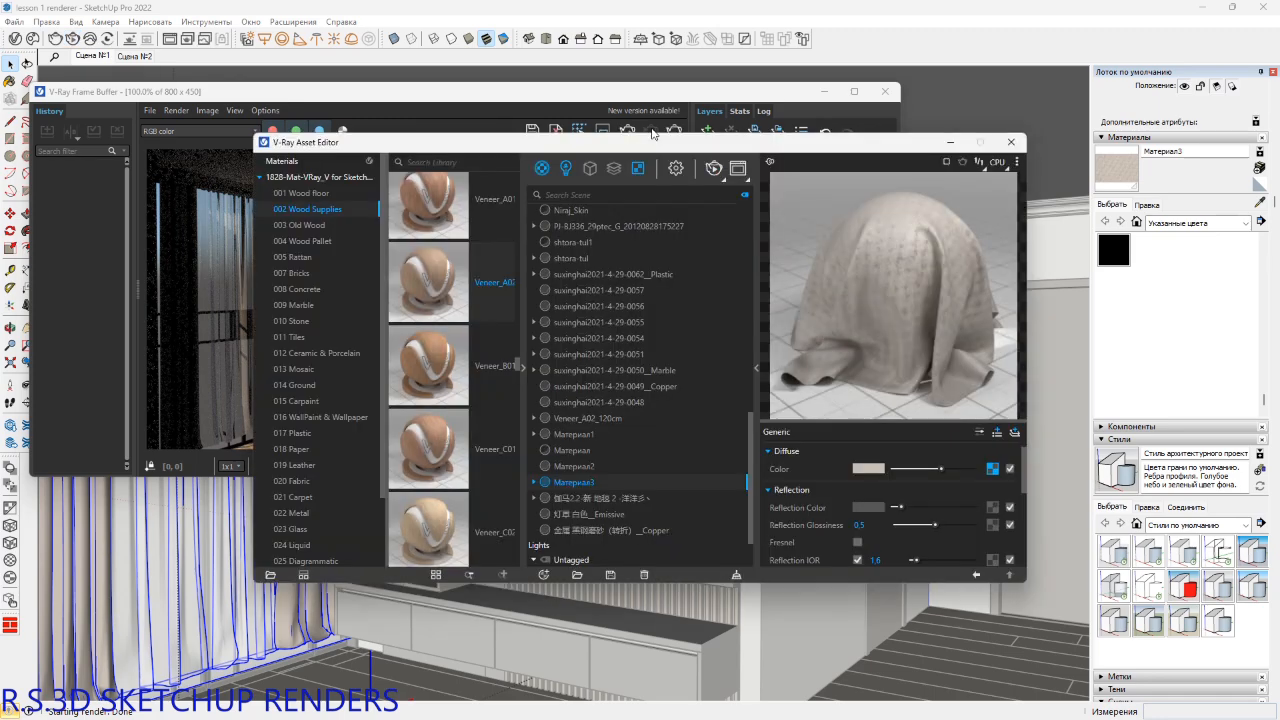
left_click(877, 97)
left_click(879, 95)
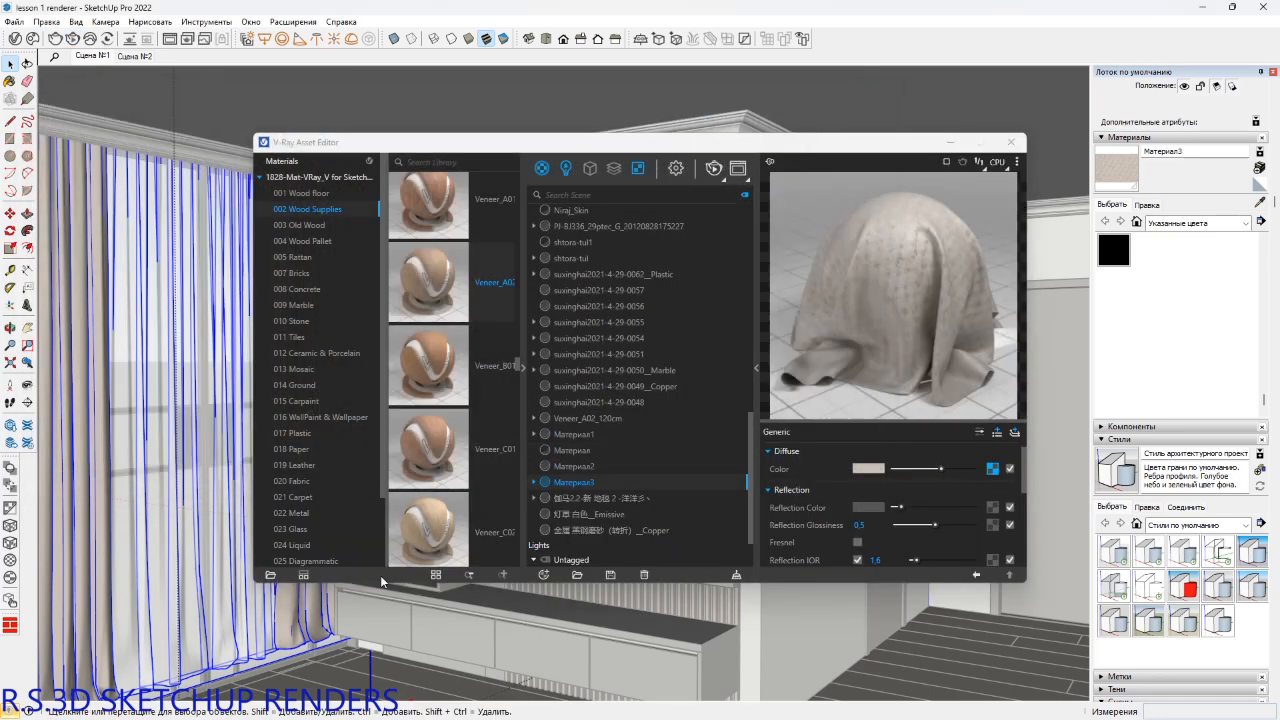
Sample the sheer curtain's shtora-tul material, set its Refraction Glossiness to 0.56 and enable Thin-Walled.
middle_click(209, 553)
key("b")
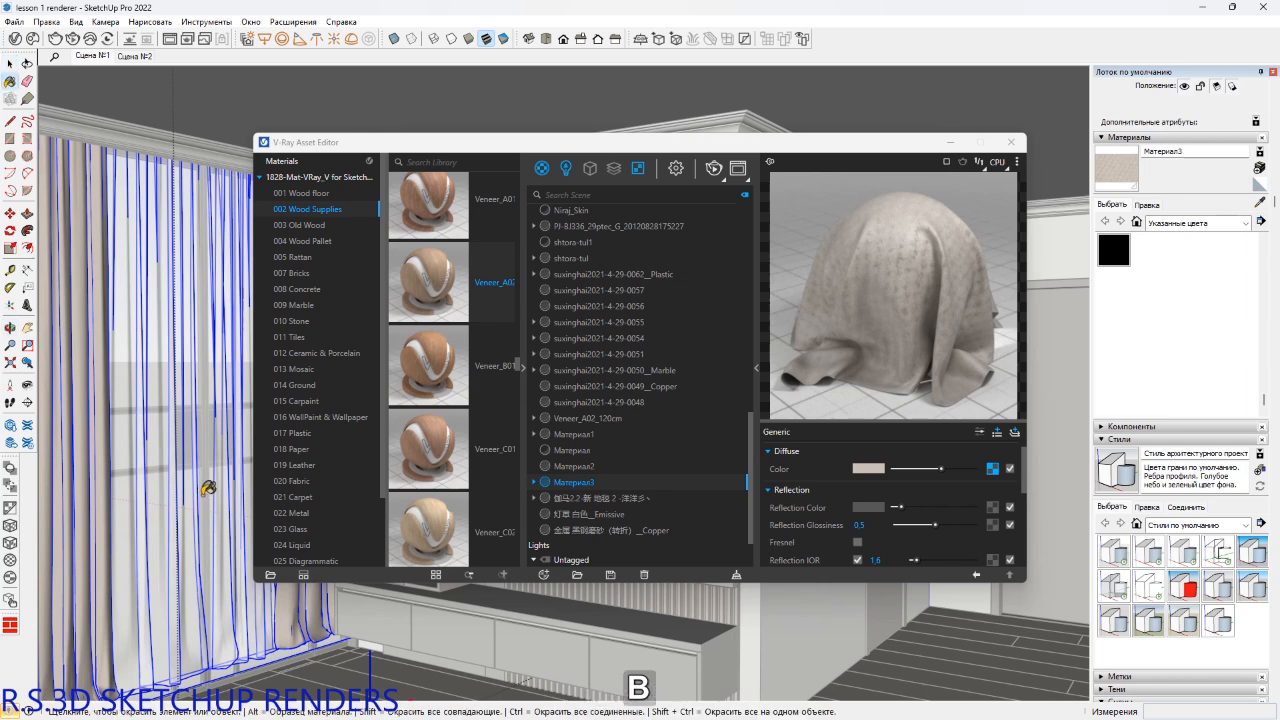
key("alt")
left_click(205, 452, "alt")
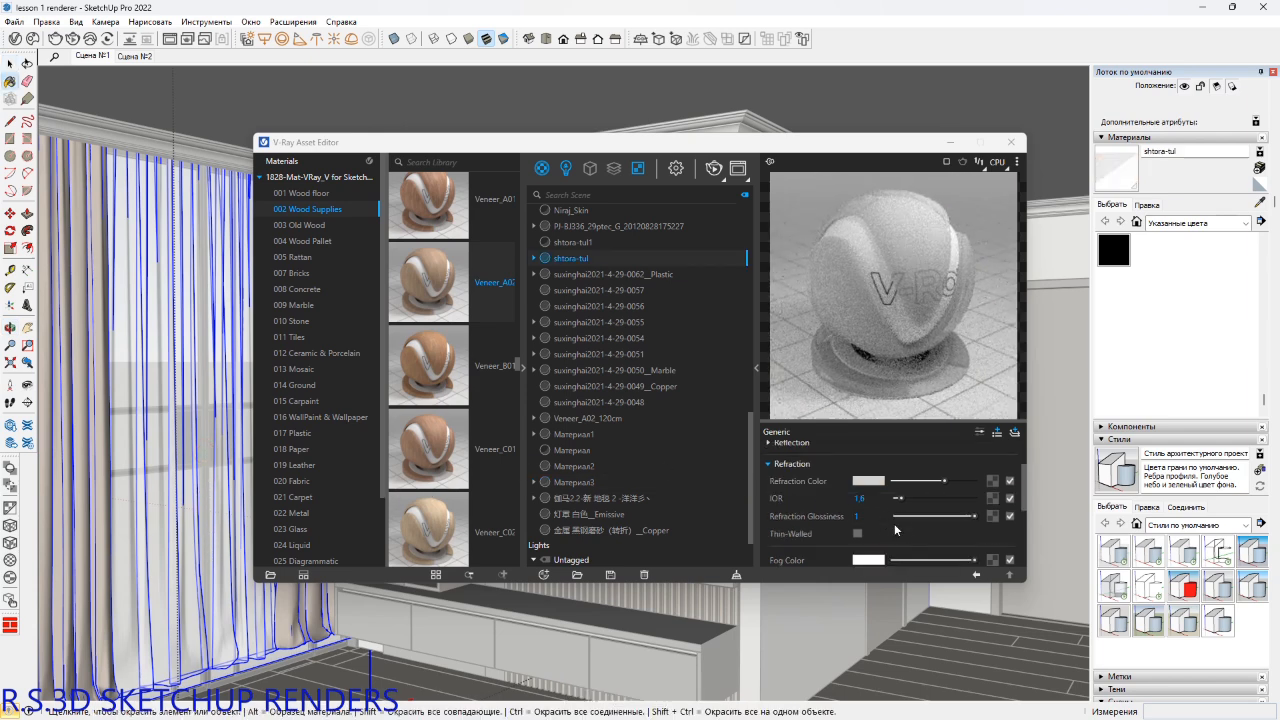
left_click(935, 515)
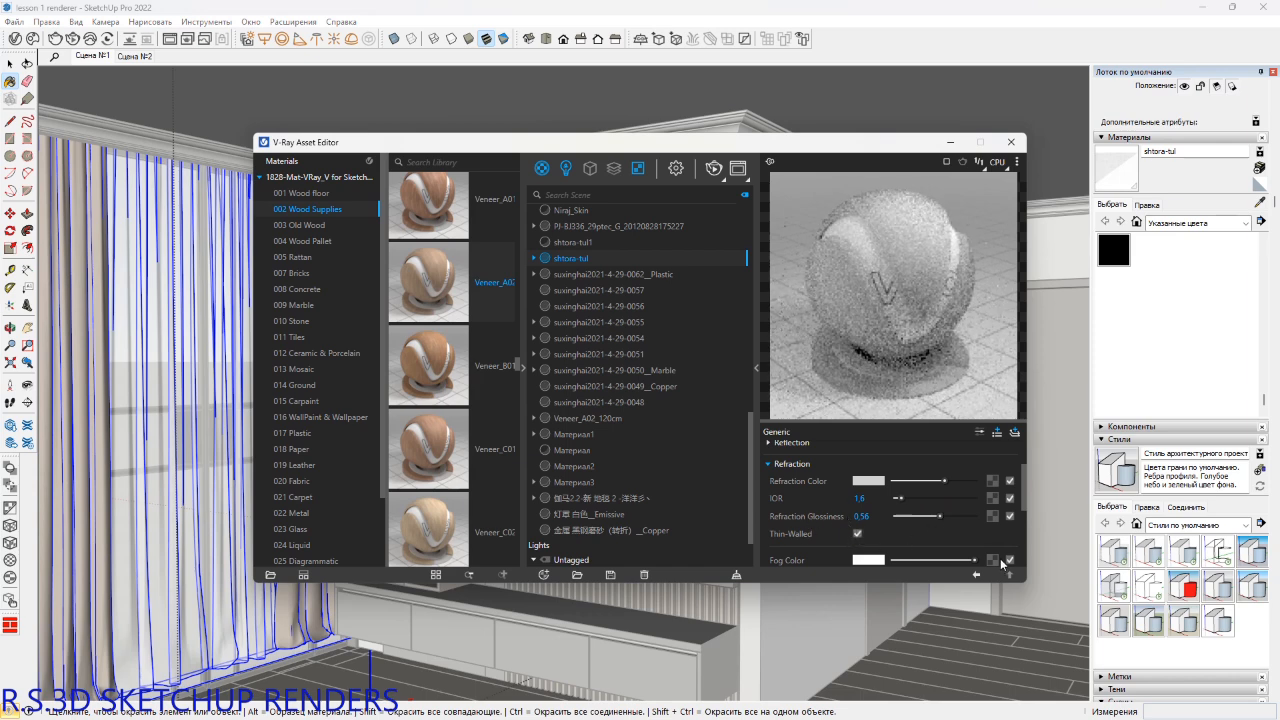
Switch the shtora-tul material preview to Fabric and set Refraction Glossiness to 0.37.
left_click(1016, 163)
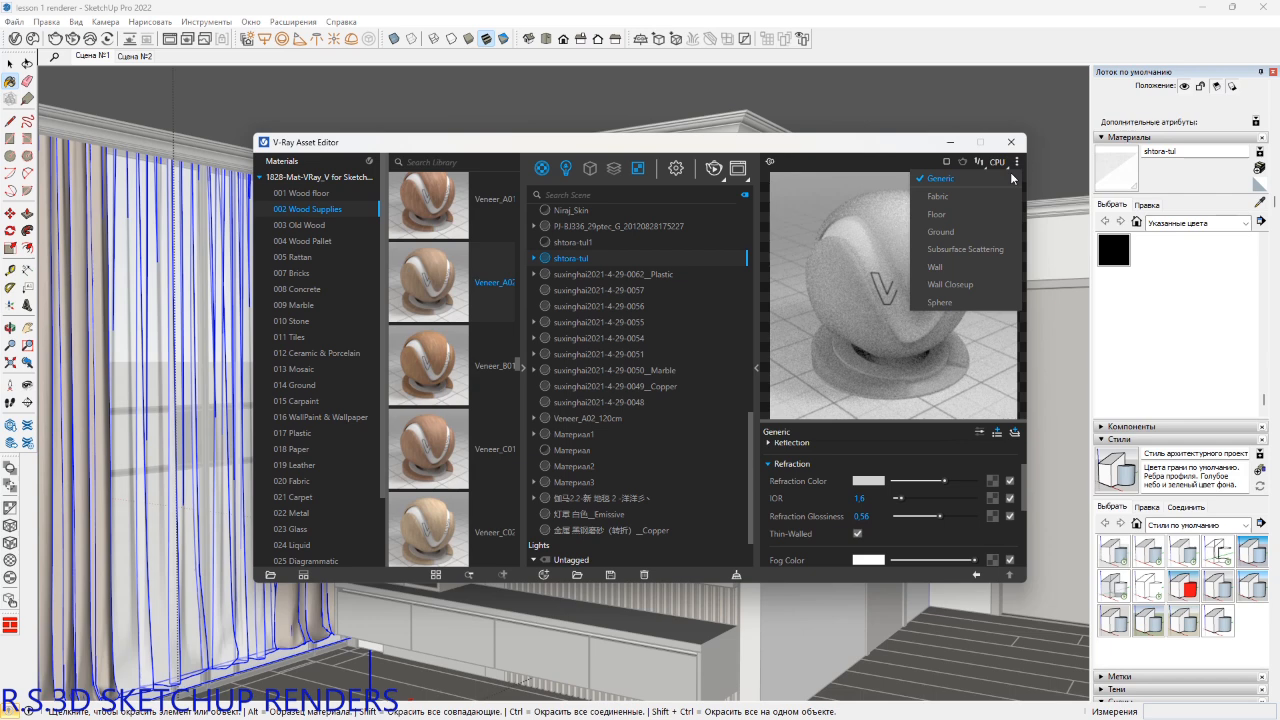
left_click(940, 212)
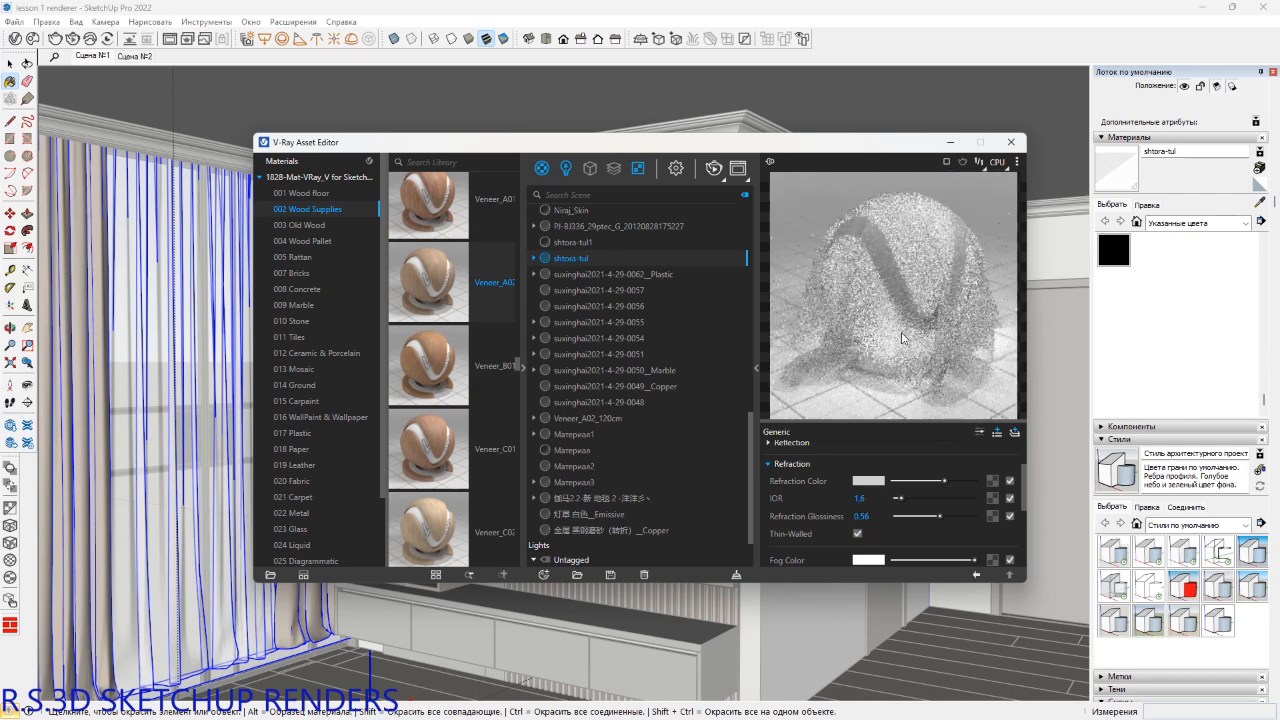
left_click(925, 515)
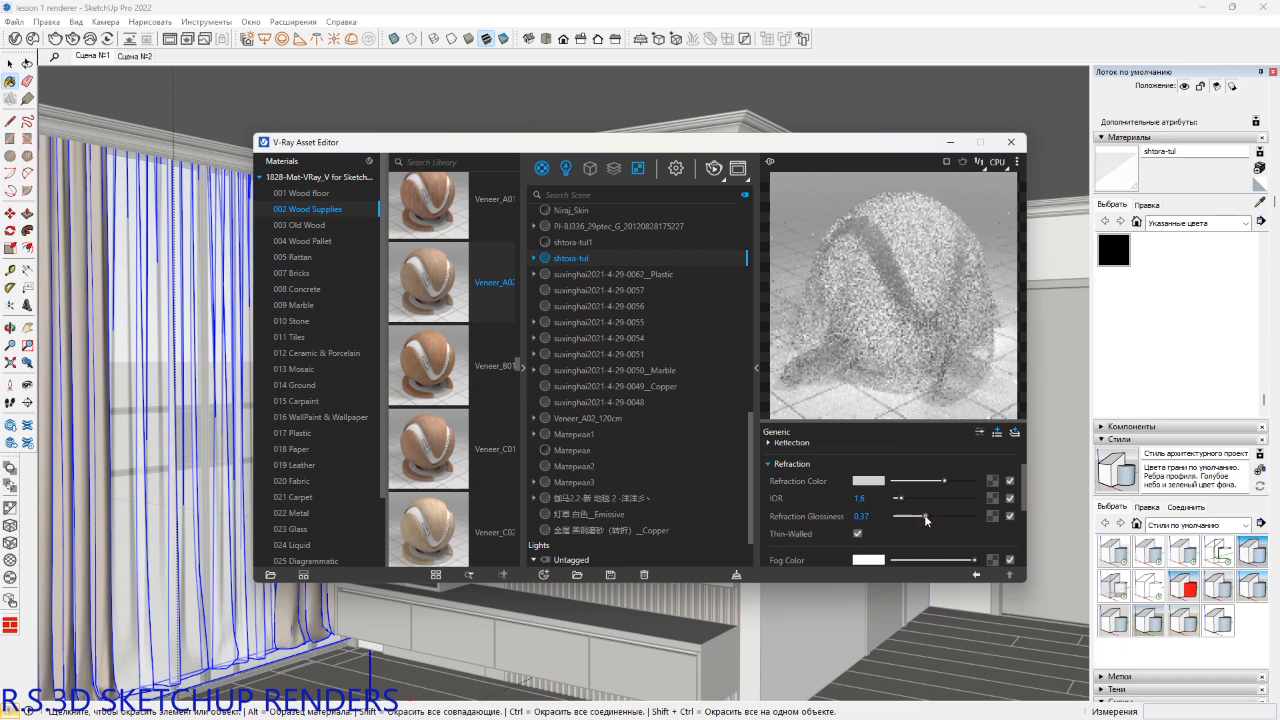
Reduce the Opacity value of the shtora-tul material and restart its preview.
scroll(845, 491, "down", 5)
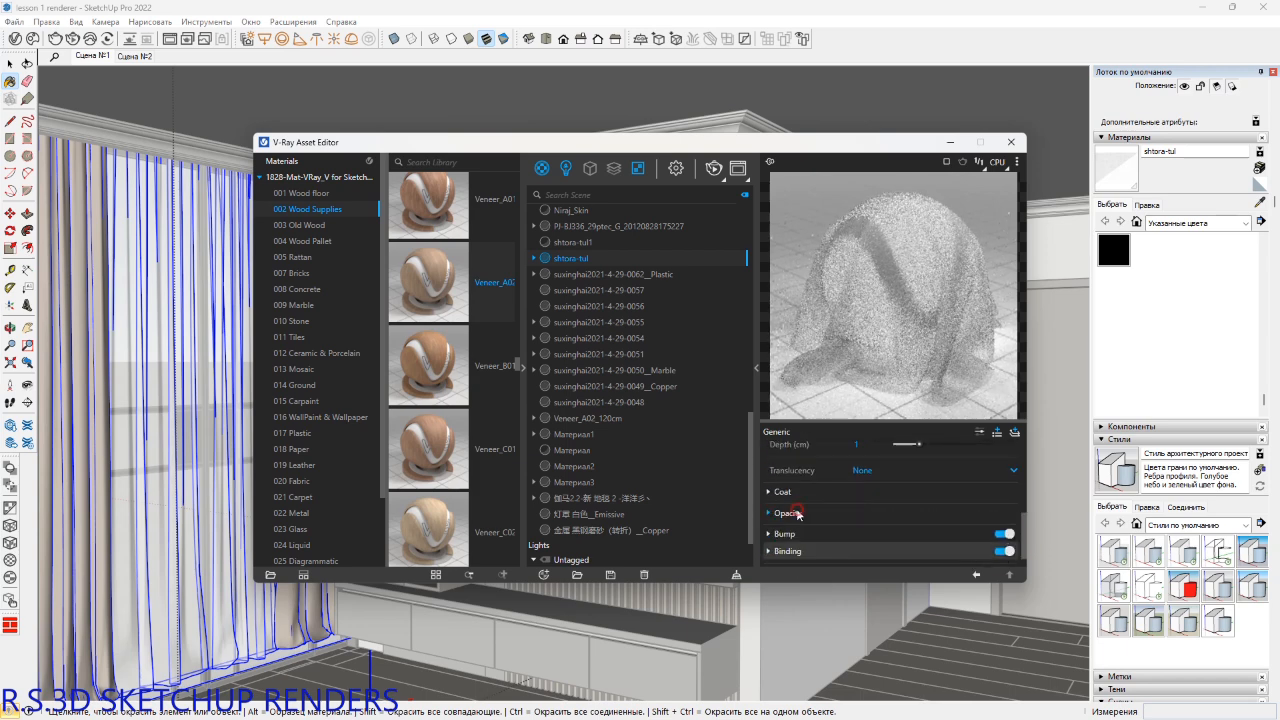
left_click(790, 513)
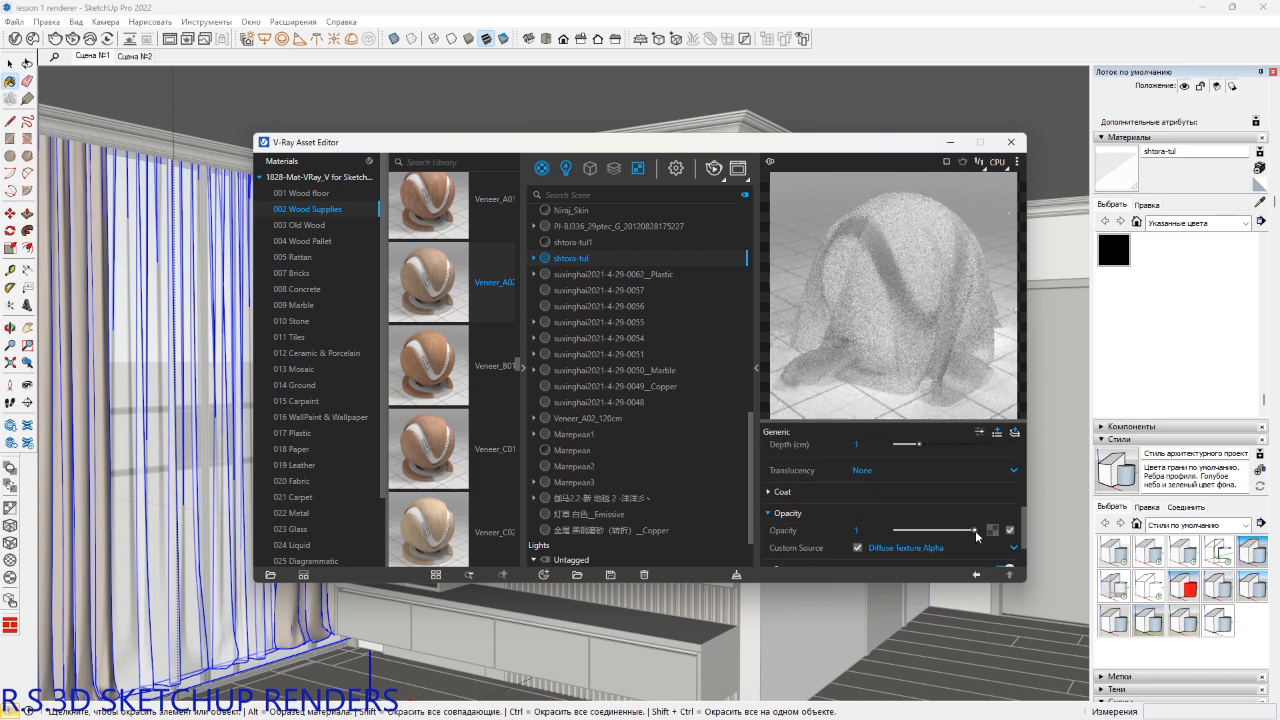
left_click_drag(974, 537, 937, 534)
left_click_drag(934, 535, 880, 535)
left_click(947, 164)
left_click(947, 164)
Check the edited sheer curtain in the interactive render, stop rendering and close the frame buffer.
left_click(1011, 142)
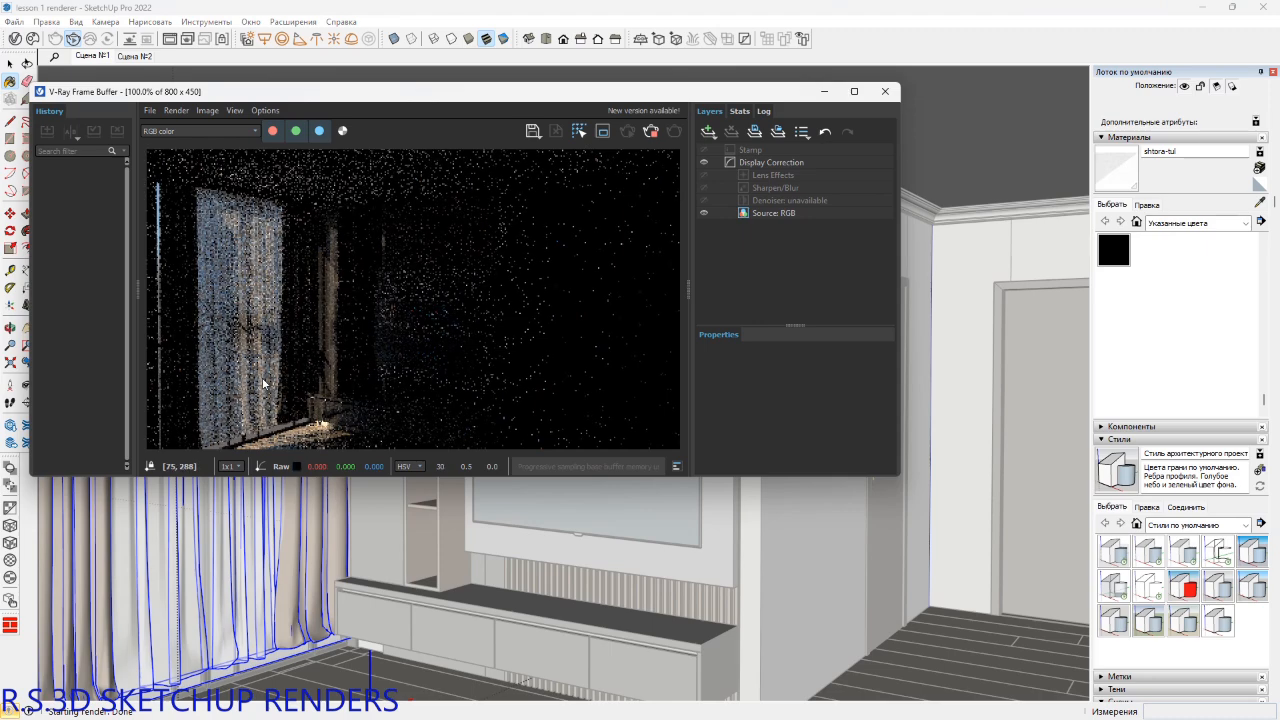
left_click(652, 131)
left_click(885, 91)
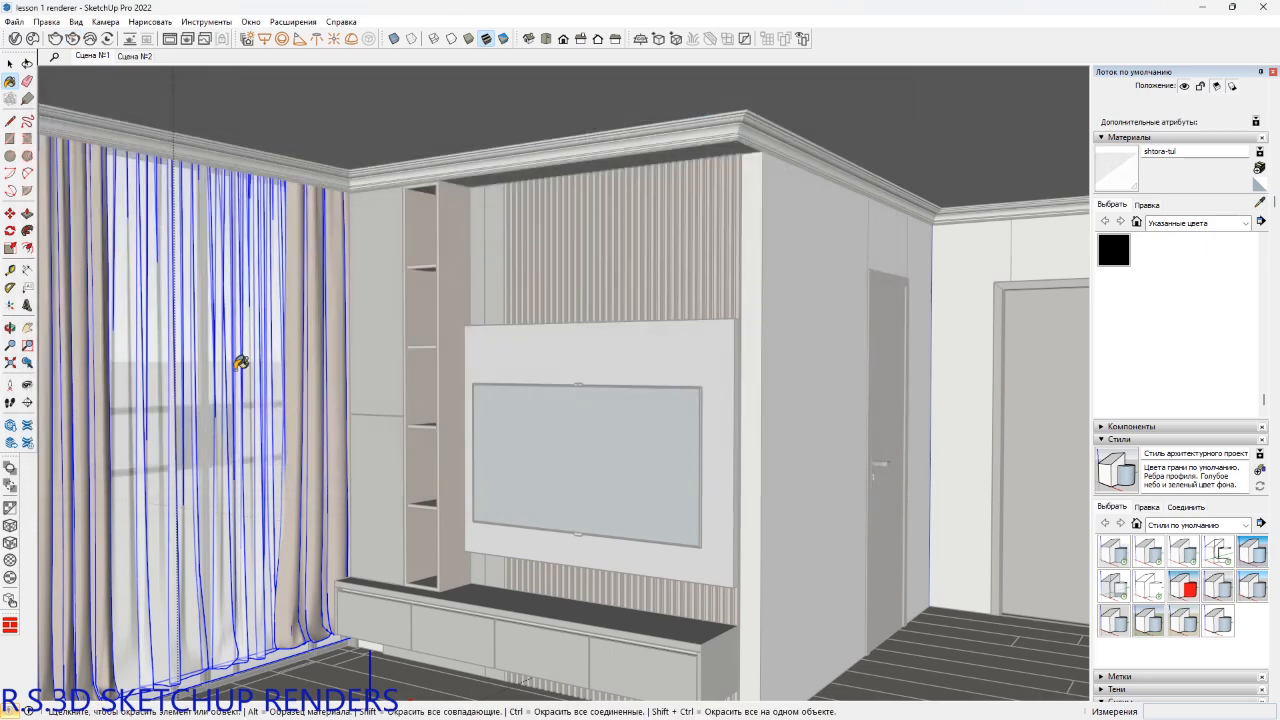
Leave group editing and scale the curtains downward along the blue axis by about 1.05 so they reach the floor.
mouse_move(240, 360)
middle_mouse_down("shift")
mouse_move(297, 330)
mouse_move(303, 365)
middle_mouse_up("shift")
key("b")
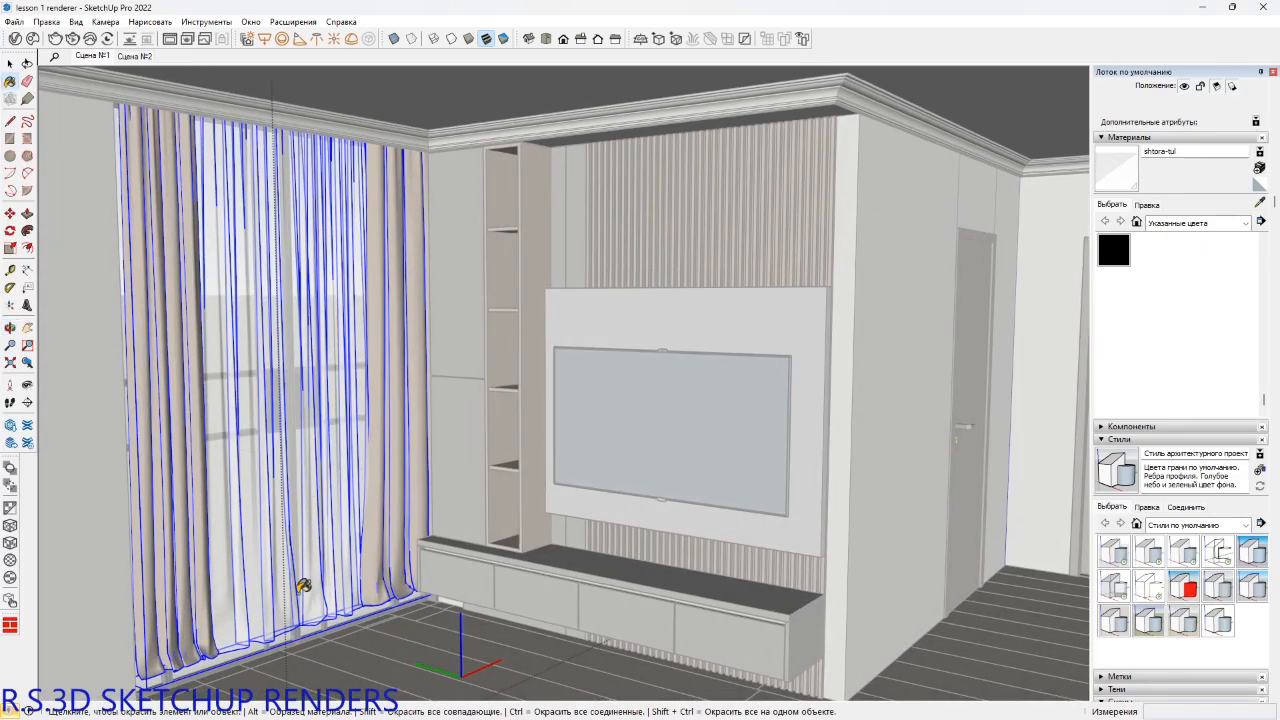
key("space")
key("Escape")
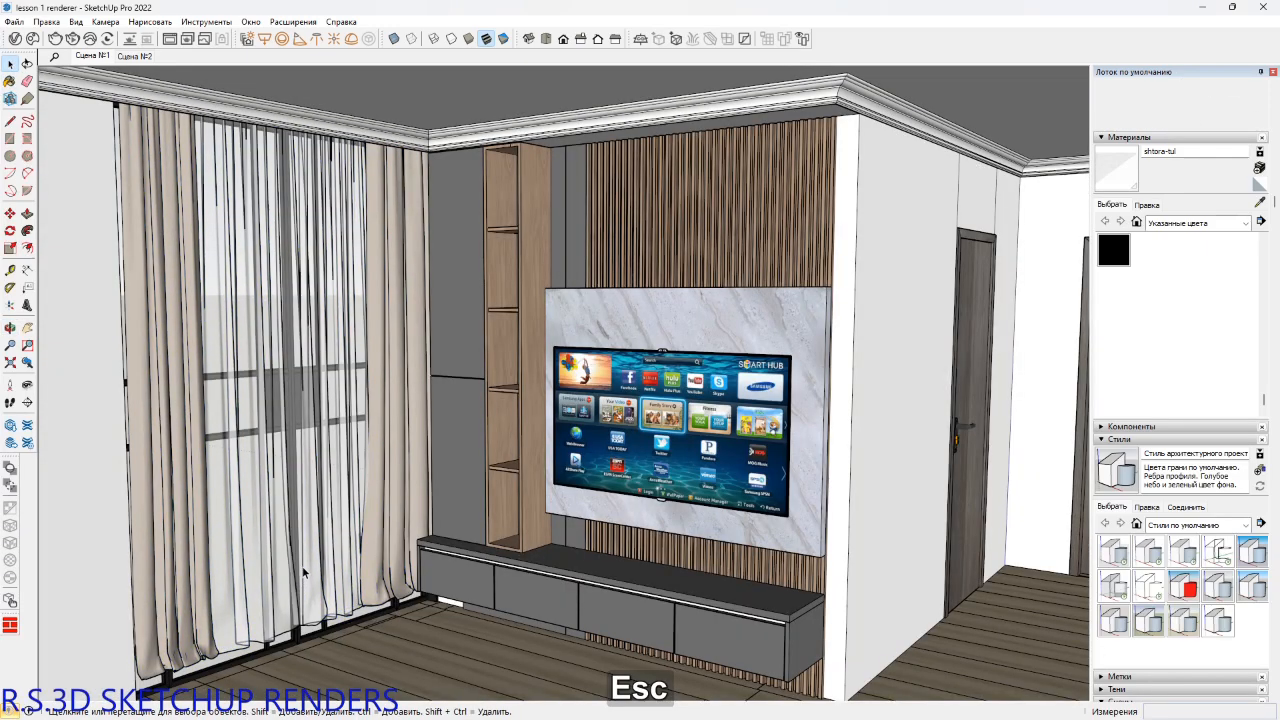
scroll(316, 596, "up", 2)
key("s")
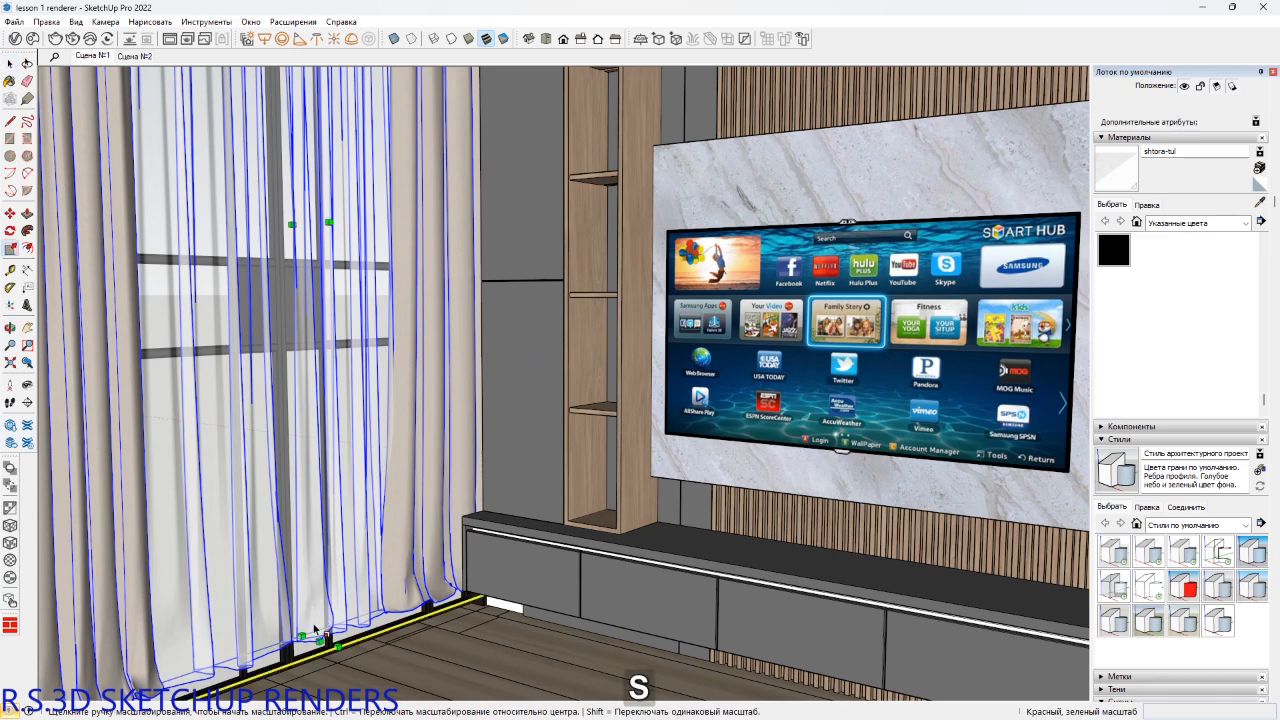
left_click(320, 640)
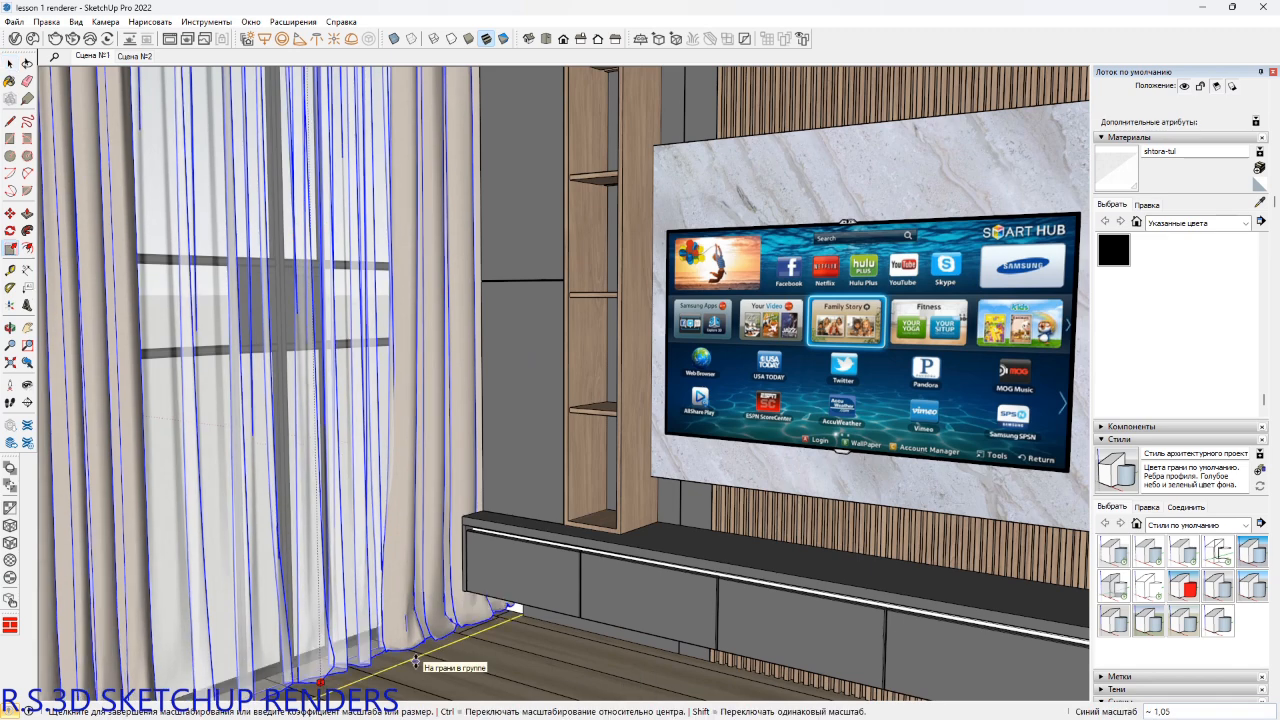
mouse_move(416, 660)
middle_mouse_down("shift")
mouse_move(420, 610)
mouse_move(380, 526)
middle_mouse_up("shift")
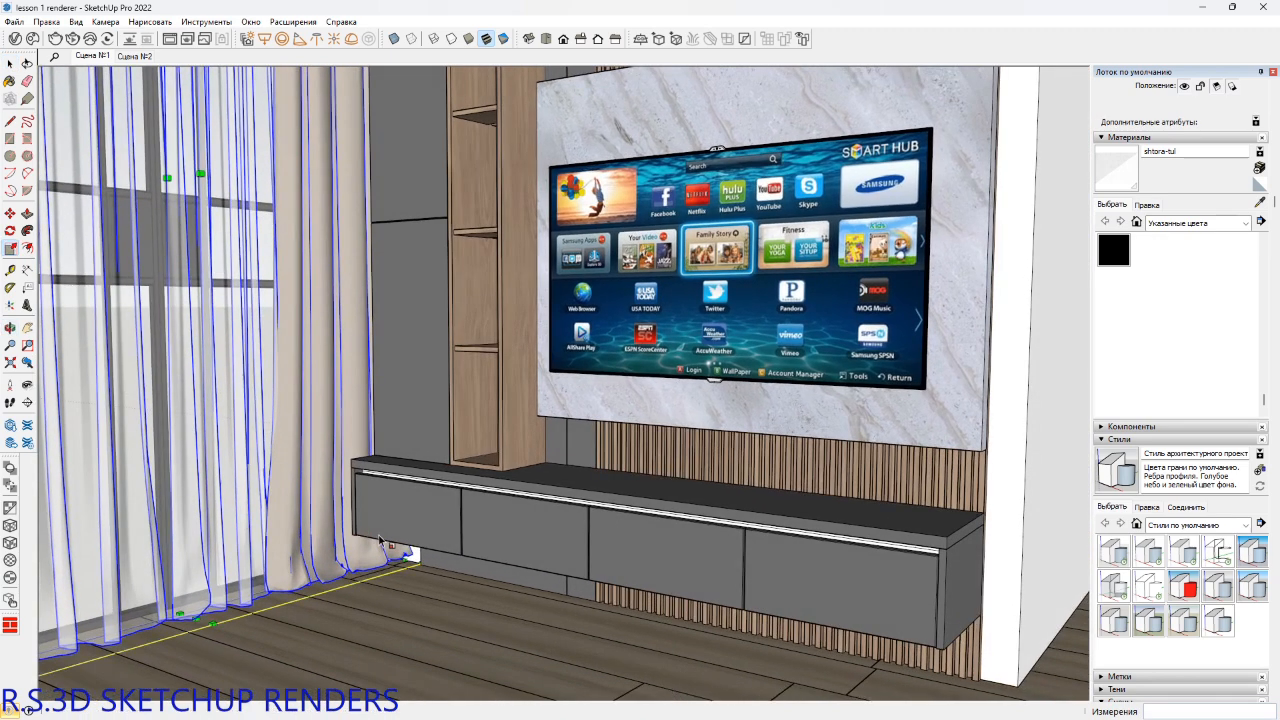
Sample the TV cabinet's 0134_Тускло-серый material, turn off its Fresnel reflection and darken the Reflection Color to mid grey.
key("b")
key("super")
middle_click(418, 490)
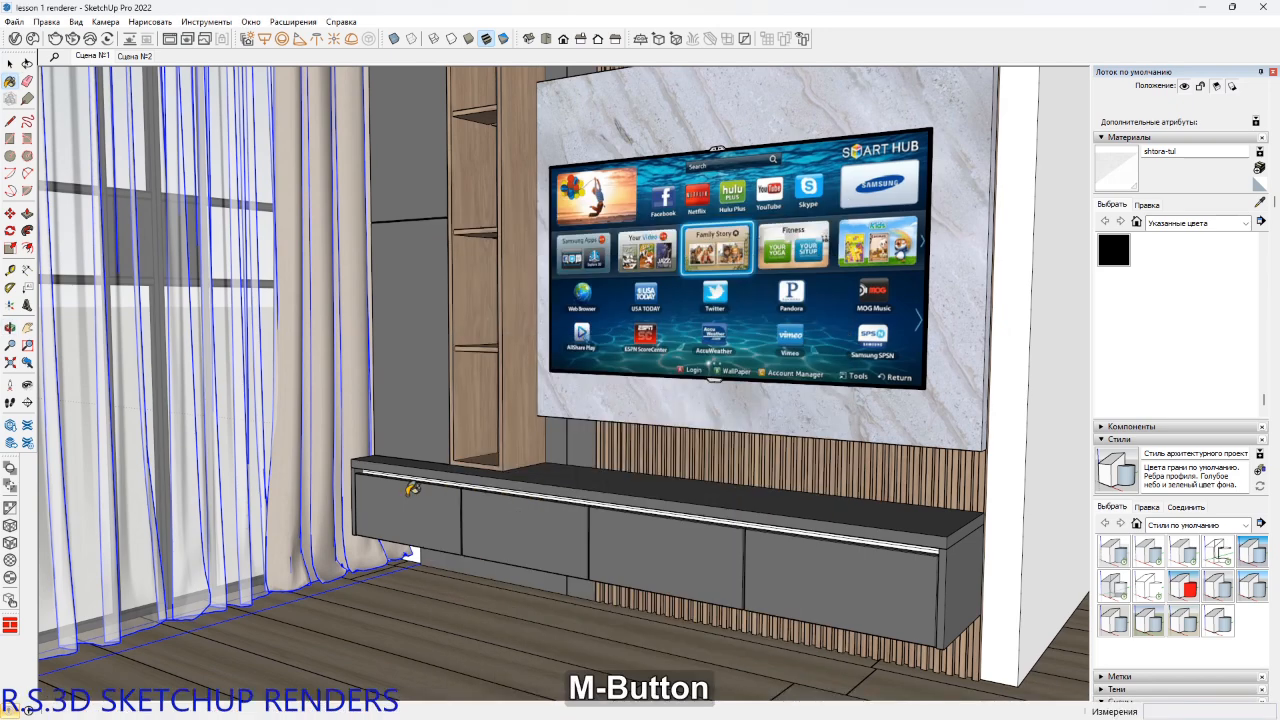
left_click(392, 494, "alt")
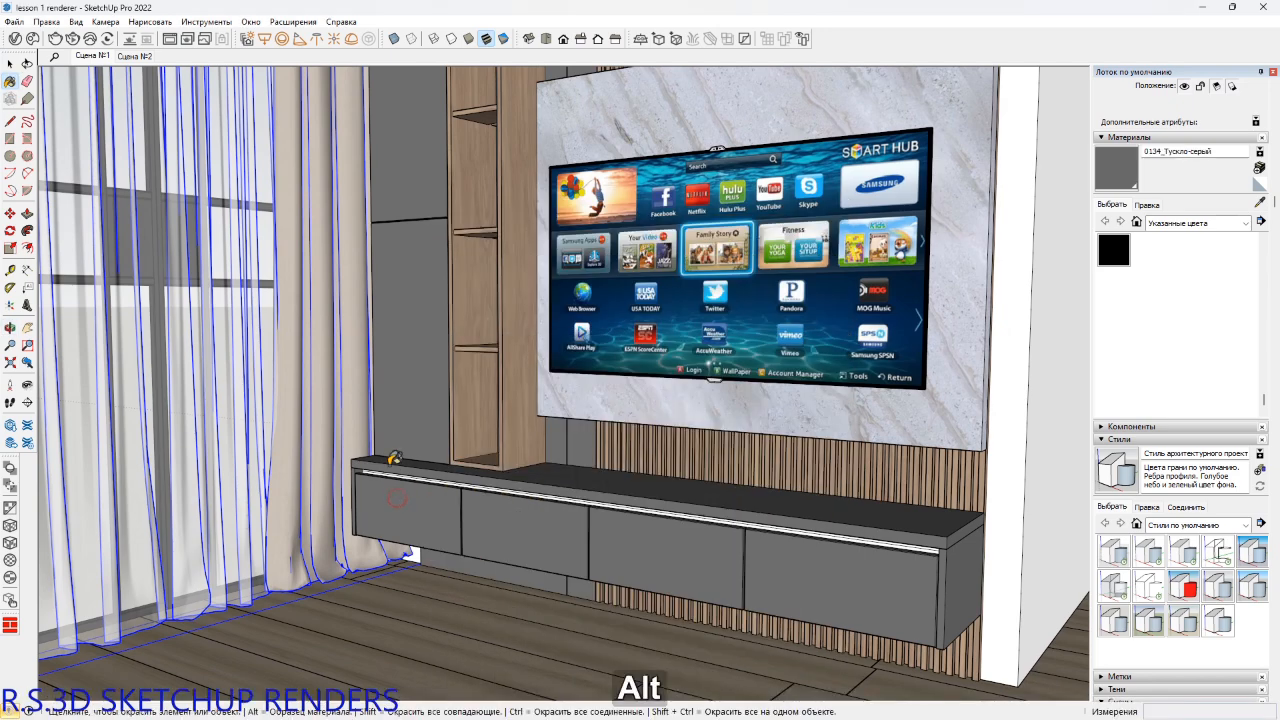
left_click(14, 38)
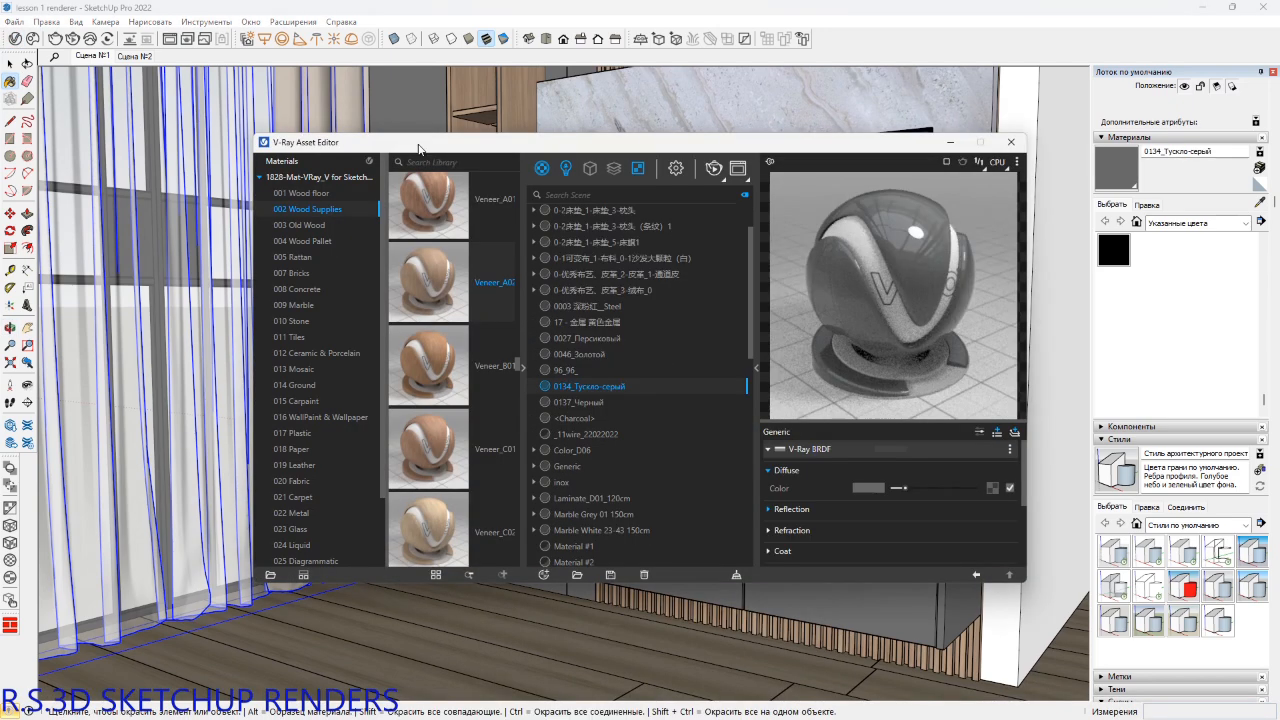
left_click(810, 510)
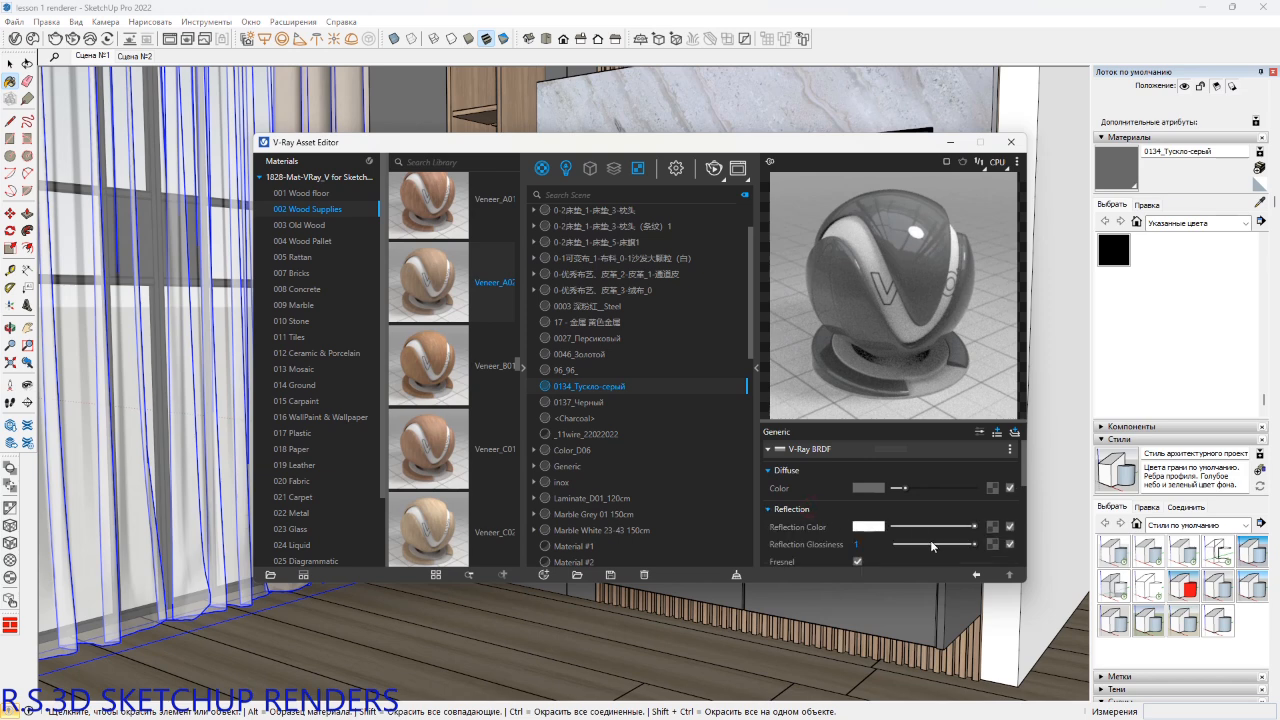
left_click(857, 561)
left_click_drag(922, 527, 909, 531)
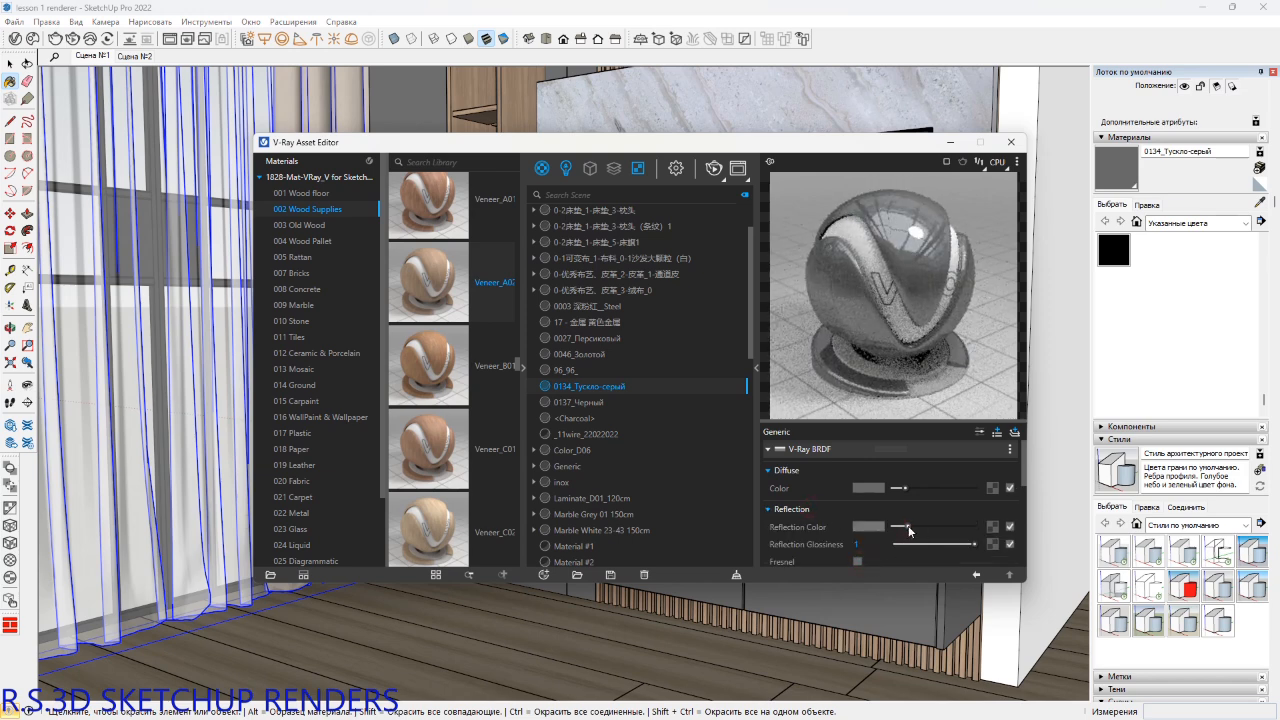
Set the TV cabinet material's Reflection Glossiness to 0.52.
left_click(939, 545)
left_click_drag(939, 545, 935, 545)
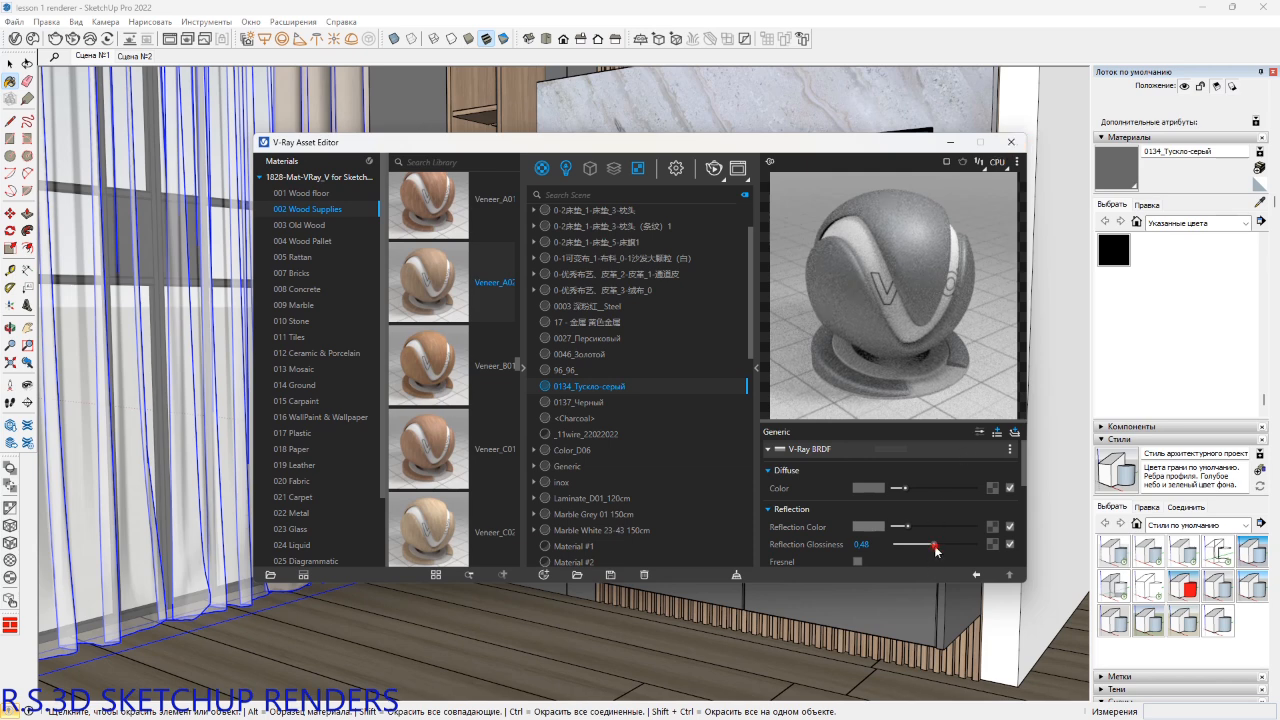
left_click_drag(950, 543, 937, 541)
Sample the wooden shelf's Veneer_A02_120cm material, turn off Fresnel and set its Reflection Glossiness to 0.42.
middle_click(540, 92)
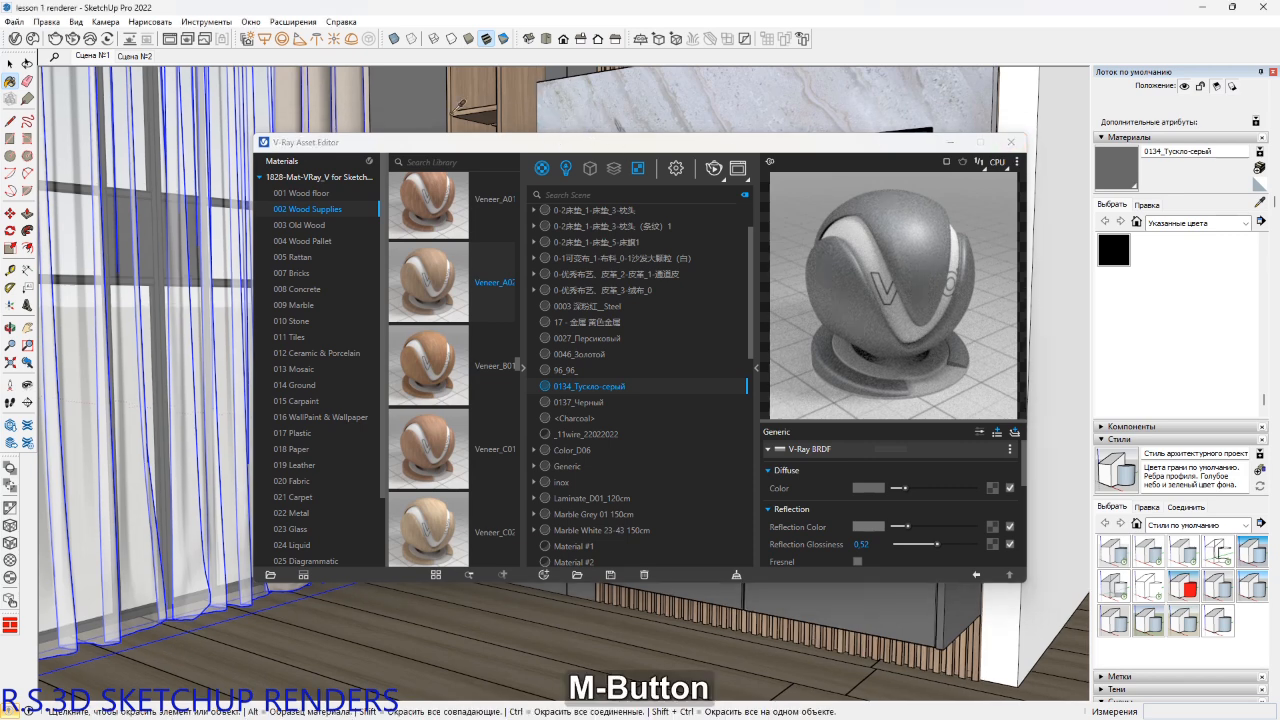
left_click(510, 76, "alt")
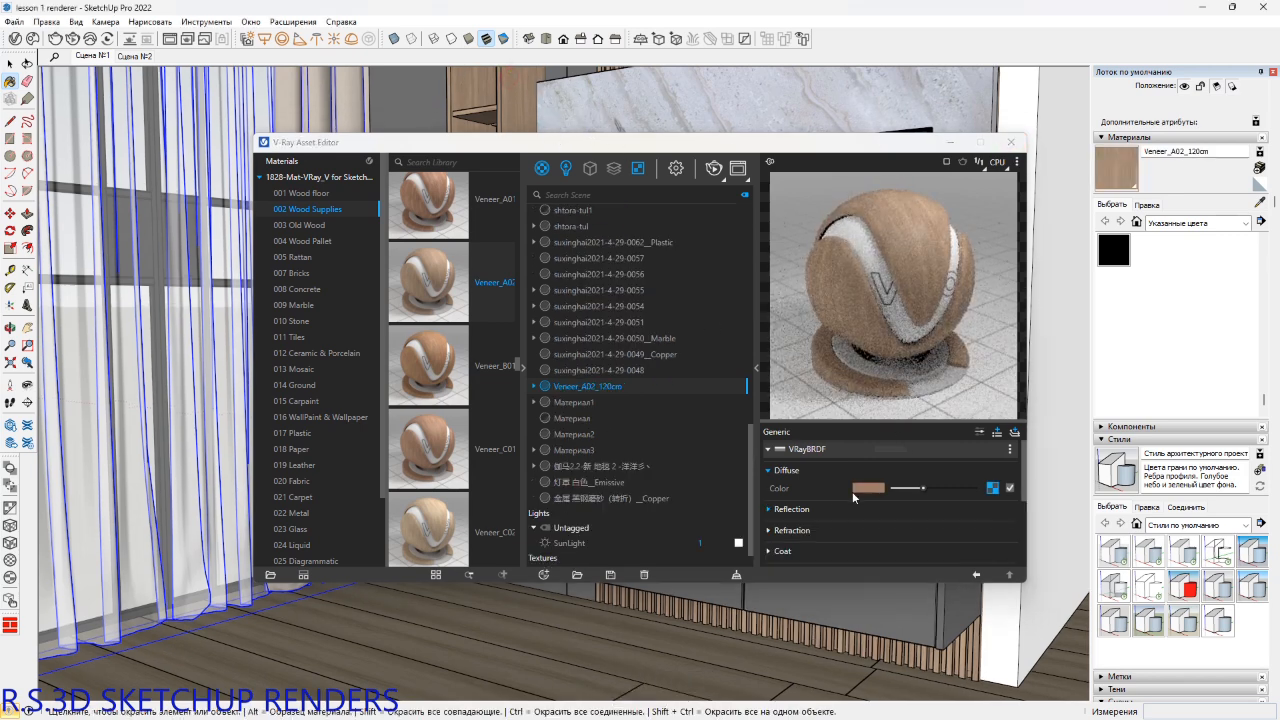
left_click(792, 509)
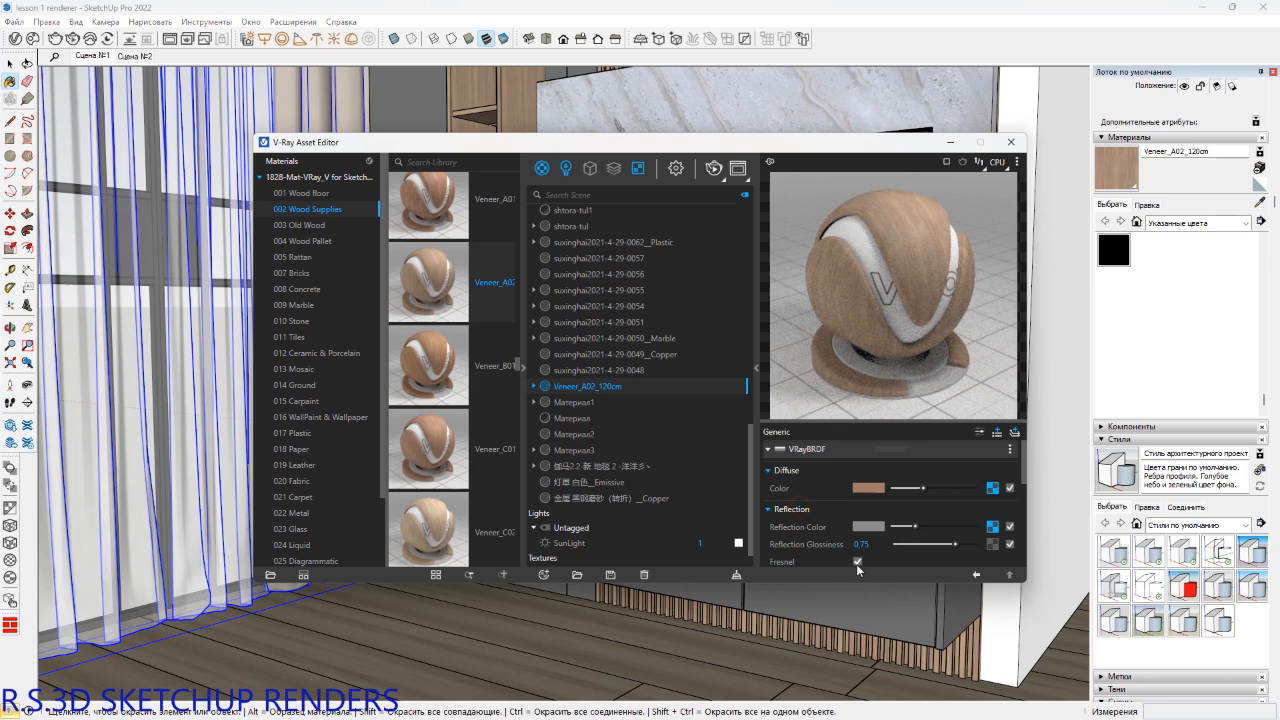
left_click(857, 562)
left_click_drag(955, 543, 941, 546)
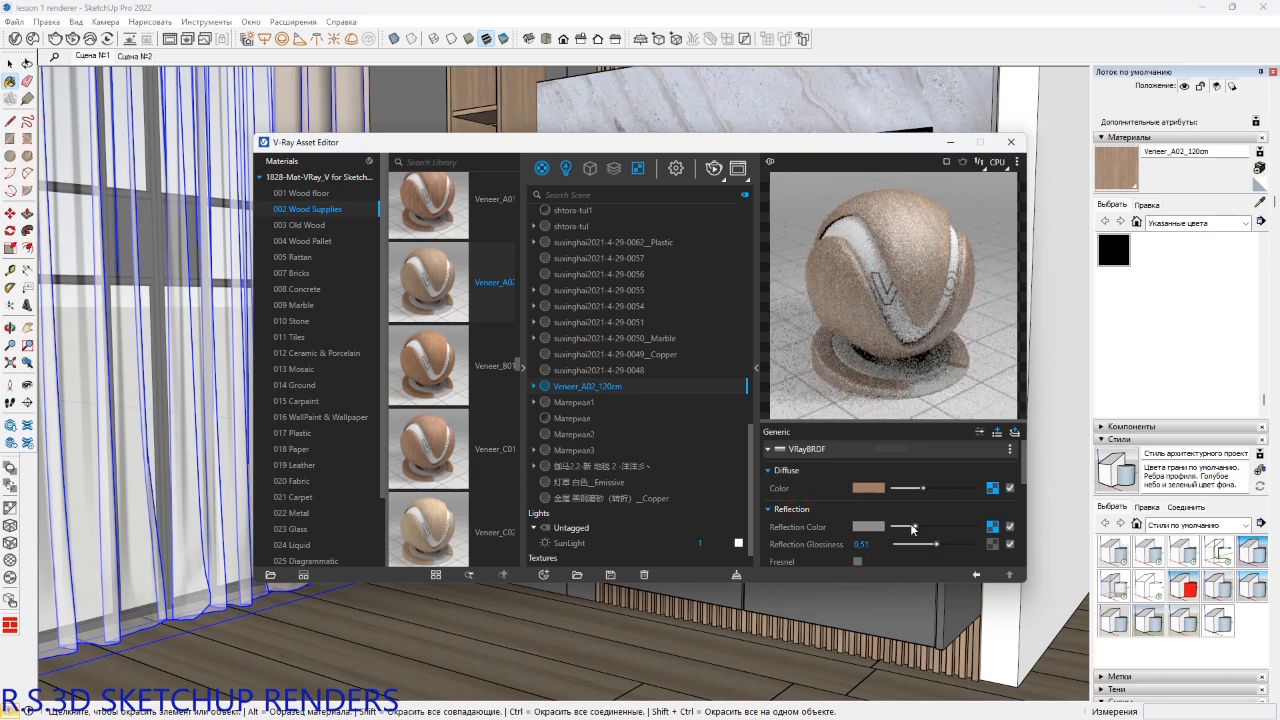
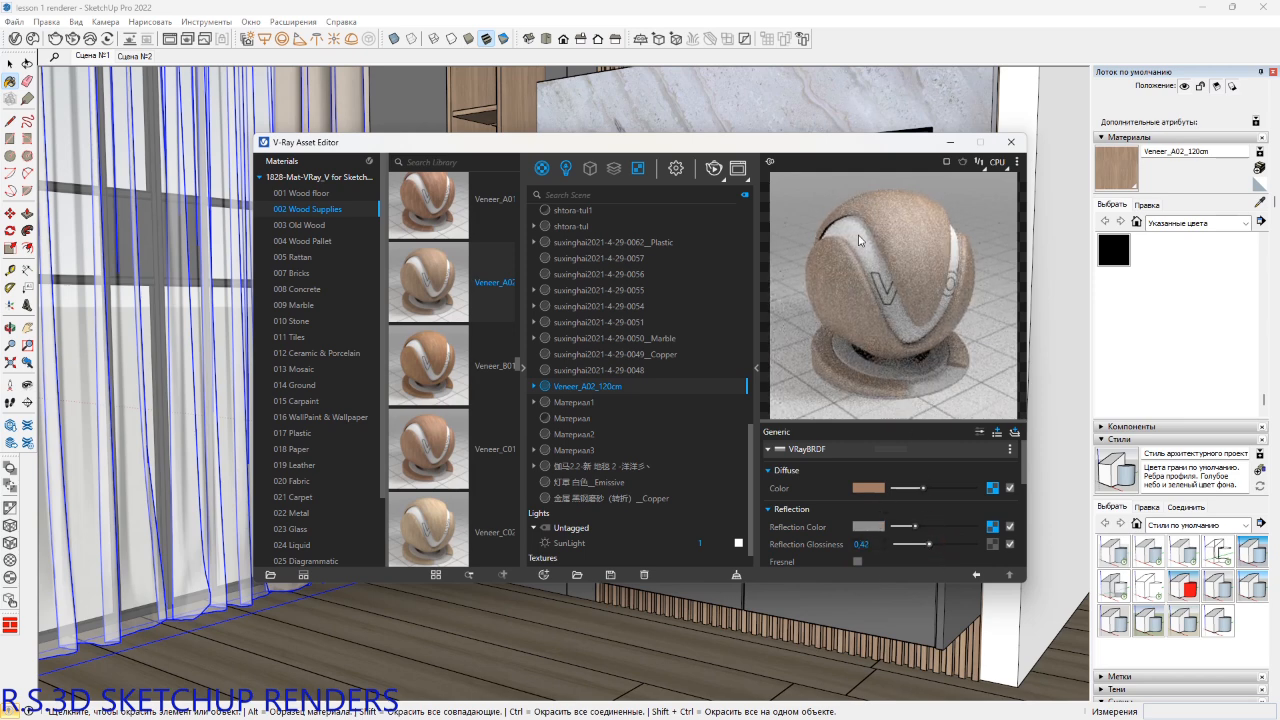
Examine the veneer's remaining settings and its Reflection Color texture, and return to the material's main parameters.
scroll(860, 537, "down", 3)
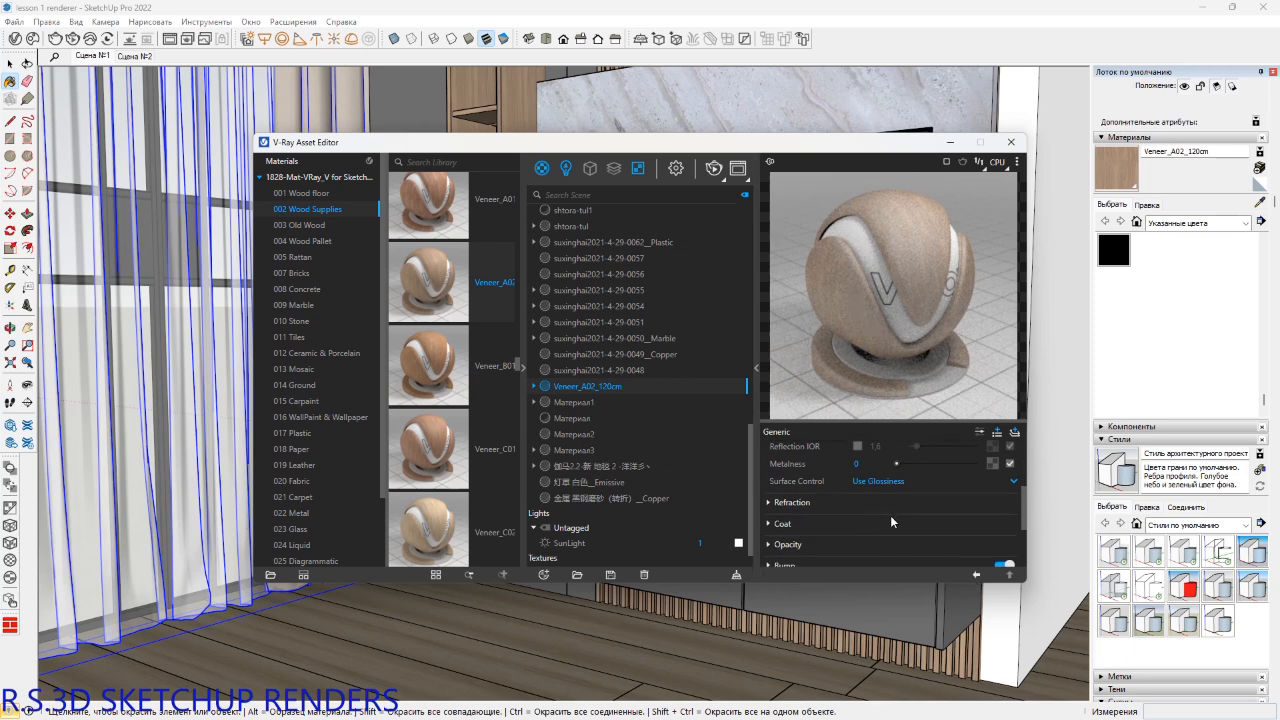
scroll(886, 505, "up", 3)
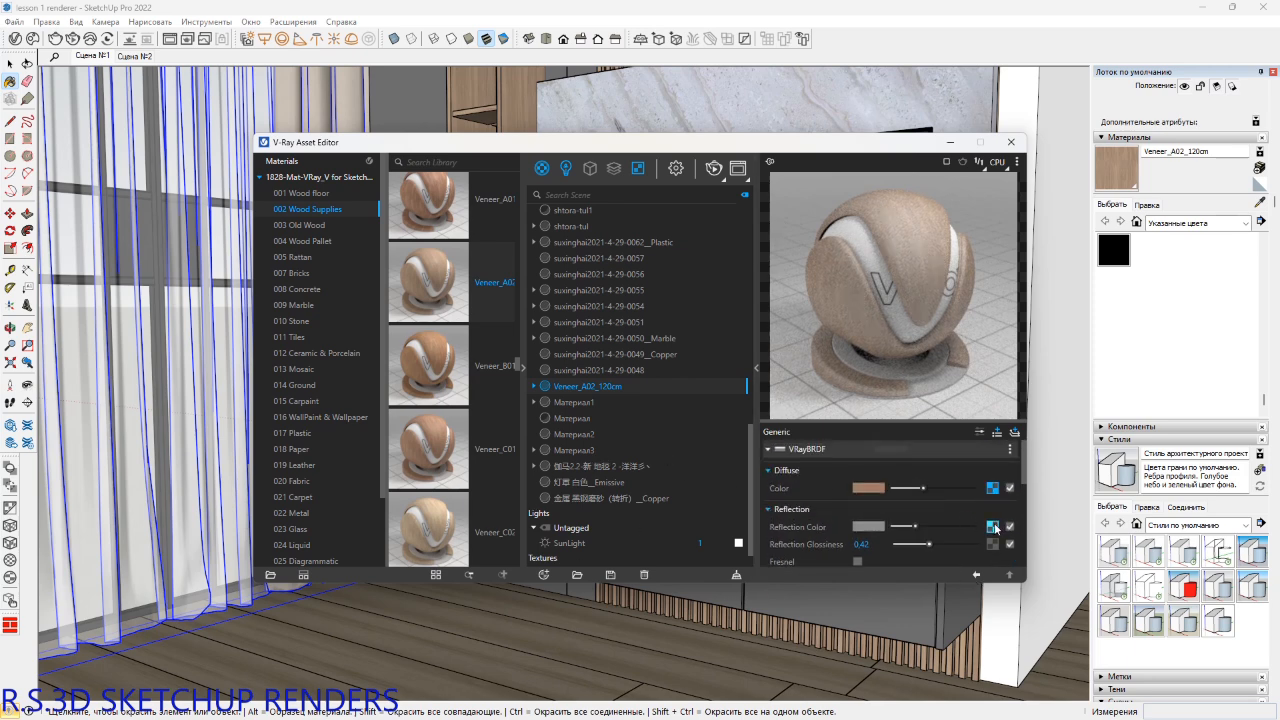
left_click(993, 526)
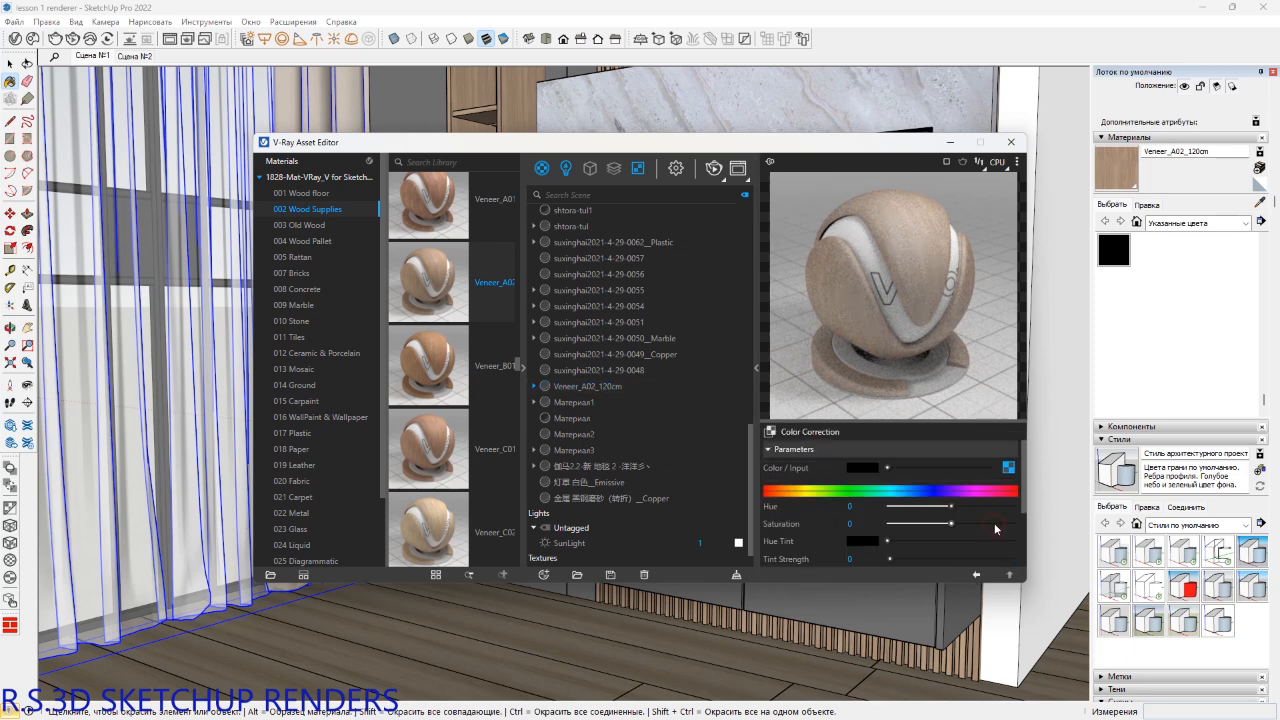
left_click(976, 577)
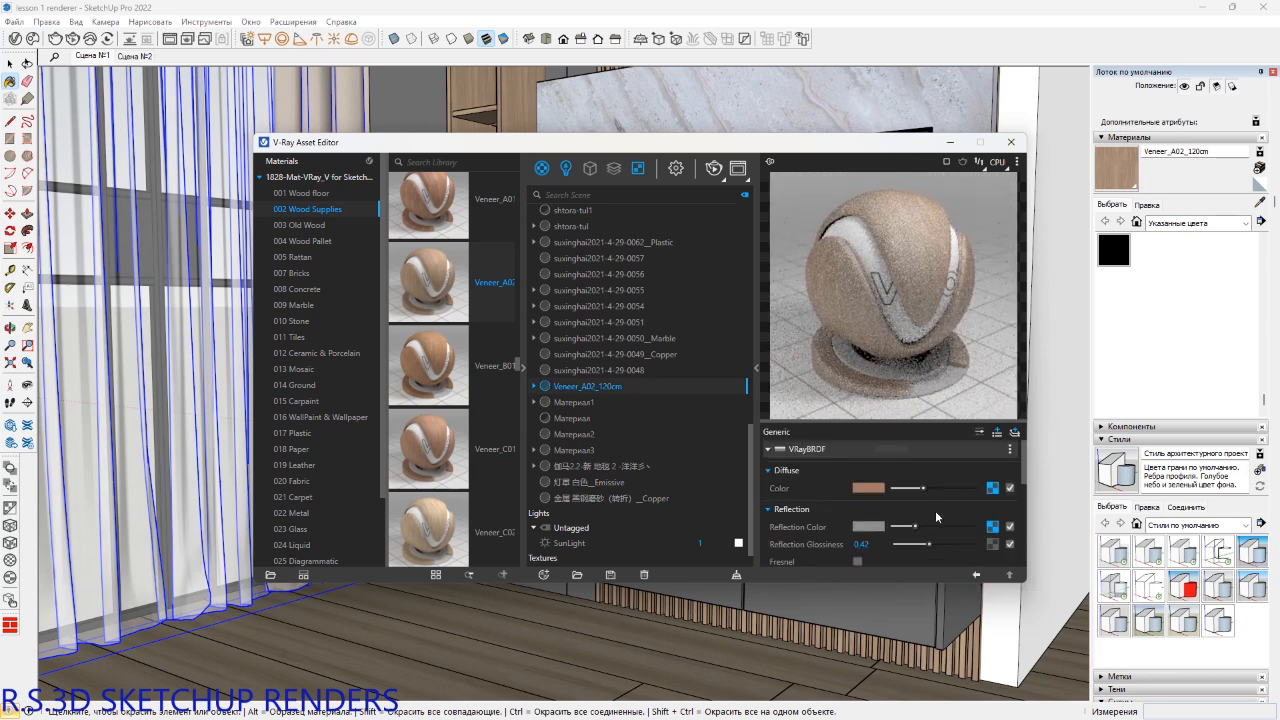
Darken the wooden shelf veneer's Reflection Color to a darker grey.
left_click(904, 527)
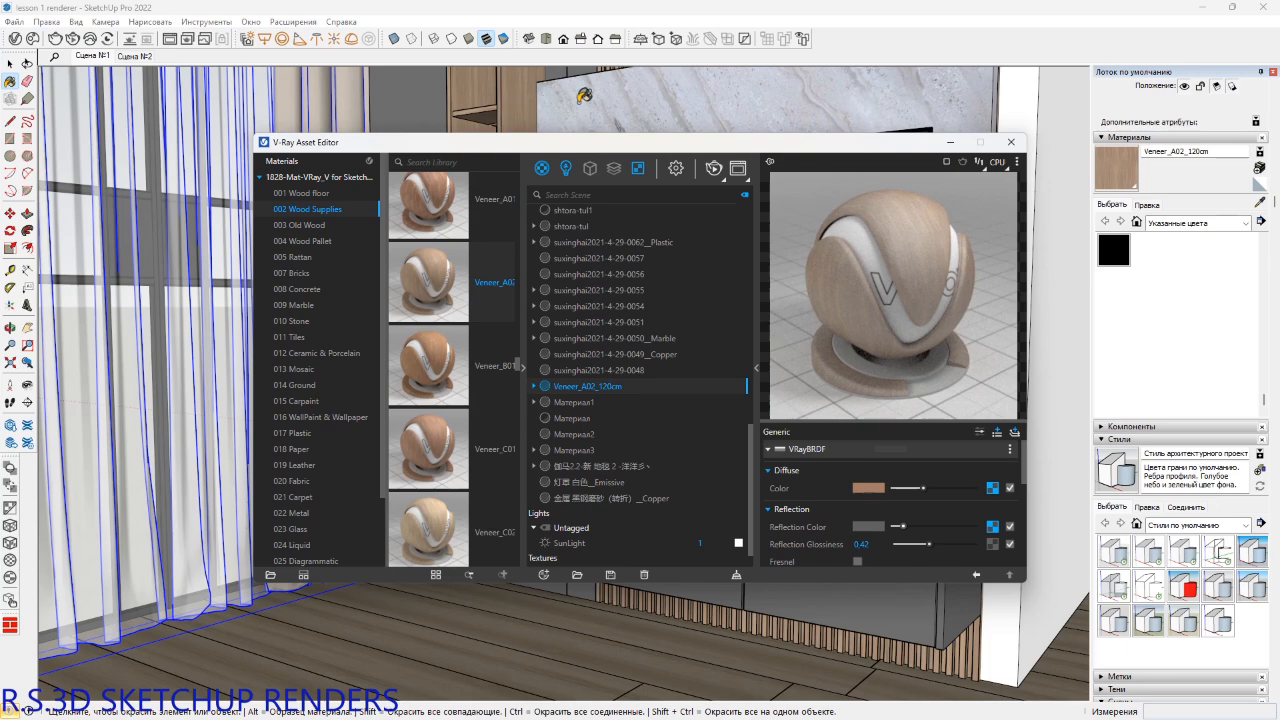
Sample the TV screen's material, turn off its Fresnel reflection and darken the Reflection Color to dark grey.
left_click_drag(816, 151, 551, 240)
middle_click(851, 204)
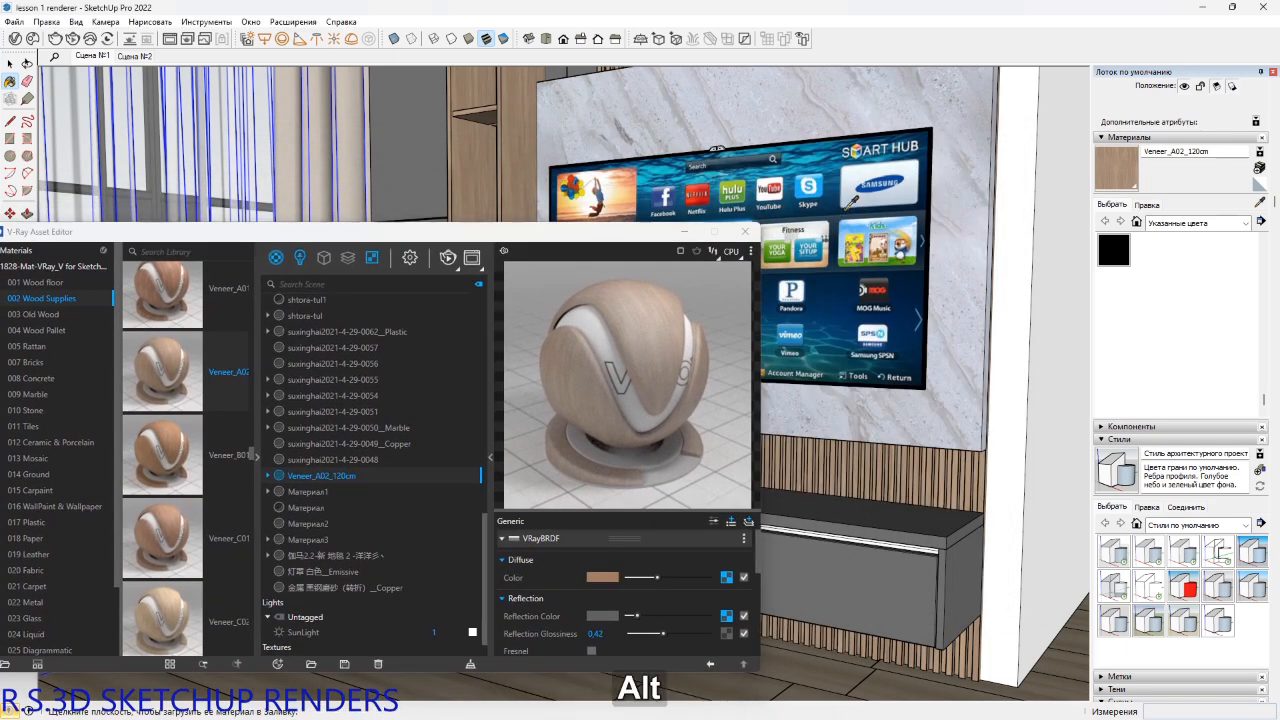
left_click(851, 204, "alt")
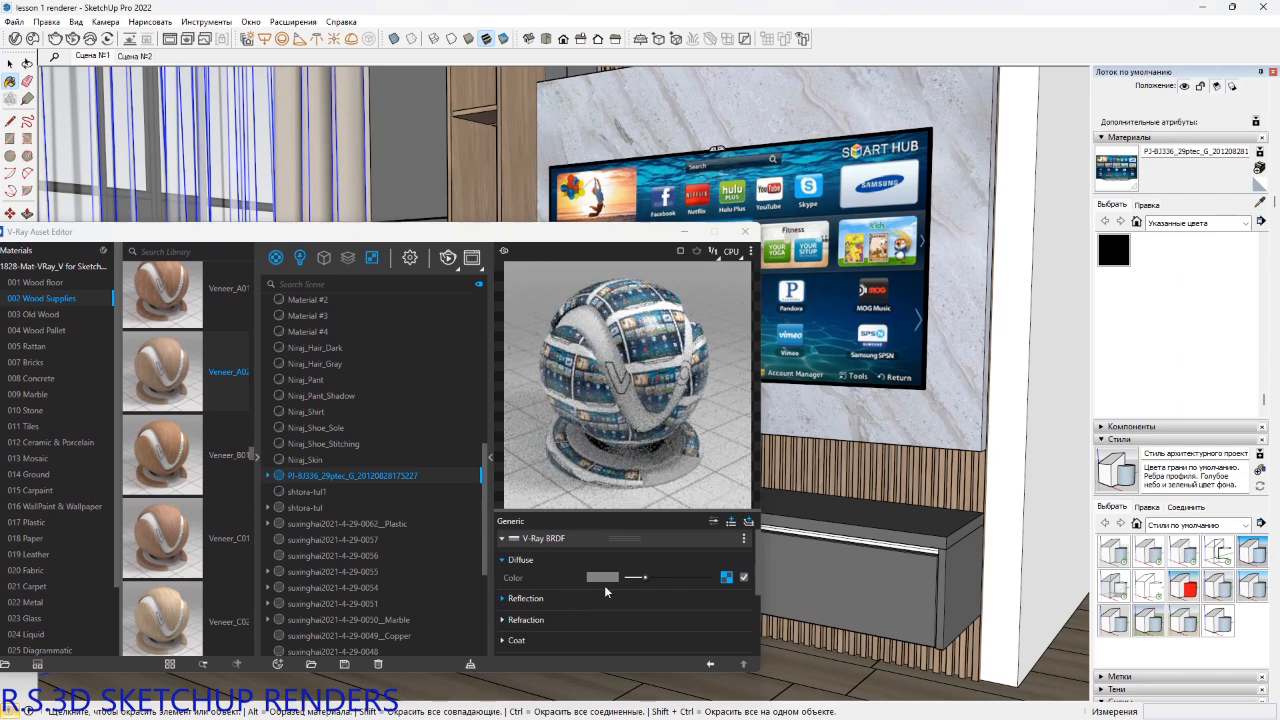
left_click(545, 599)
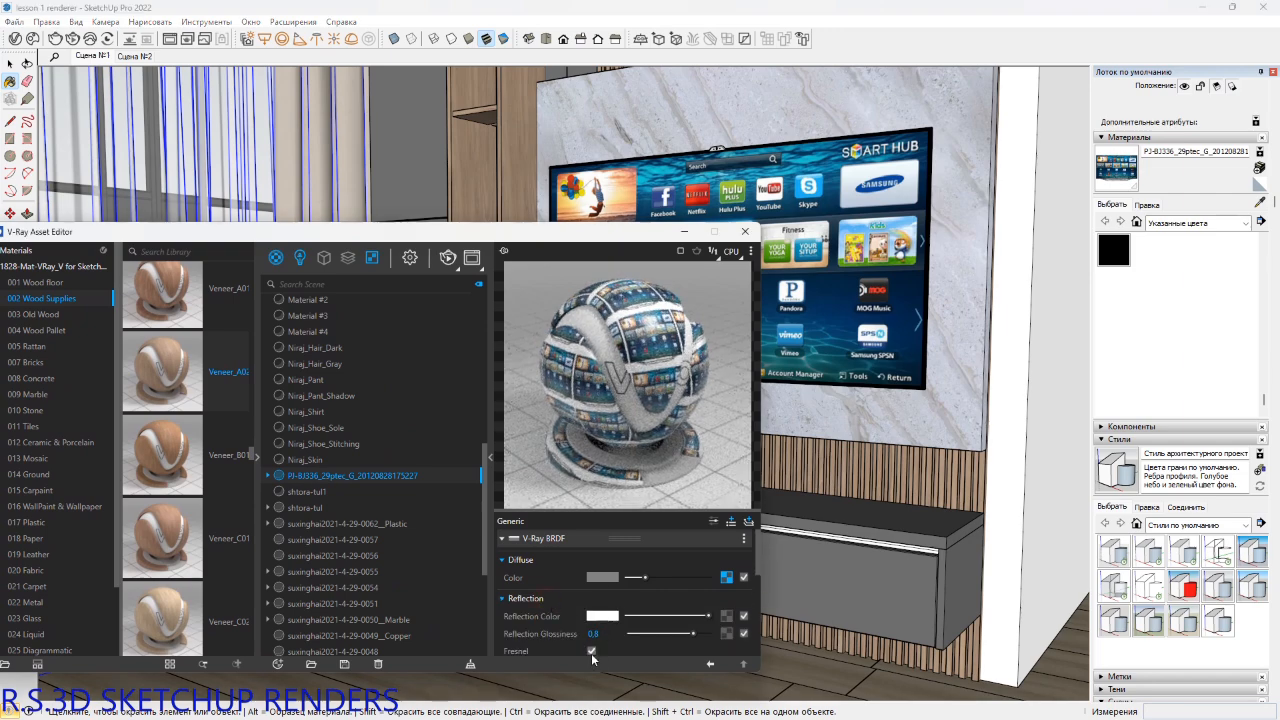
left_click_drag(708, 616, 633, 617)
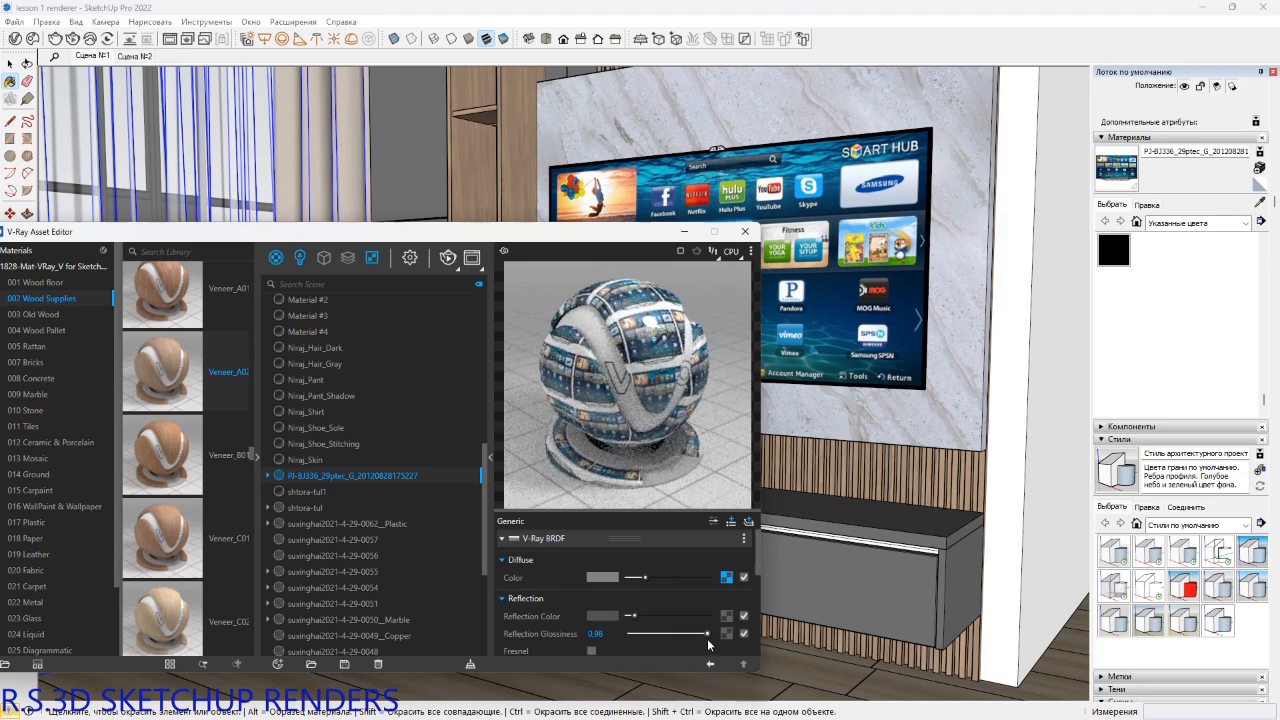
Set the TV screen material's Reflection Glossiness to 0.98 and darken its Reflection Color slightly more, closing the material editor when done.
left_click_drag(708, 640, 708, 637)
left_click_drag(632, 616, 629, 616)
scroll(635, 634, "down", 2)
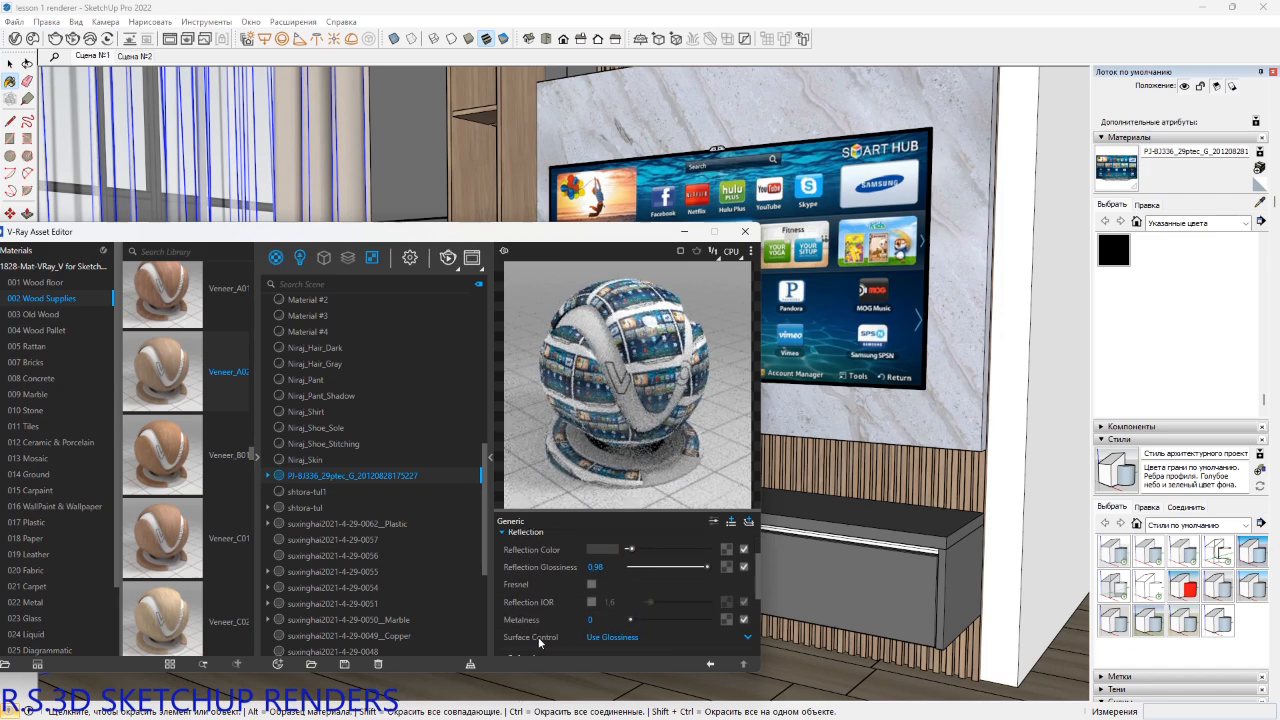
left_click(745, 232)
Choose the 0010_Снежно-белый colour from the named colours as the paint material for the ceiling cornice.
mouse_move(600, 460)
middle_mouse_down("shift")
mouse_move(668, 500)
mouse_move(623, 508)
mouse_move(629, 386)
mouse_move(772, 299)
mouse_move(749, 480)
mouse_move(654, 374)
mouse_move(586, 678)
middle_mouse_up("shift")
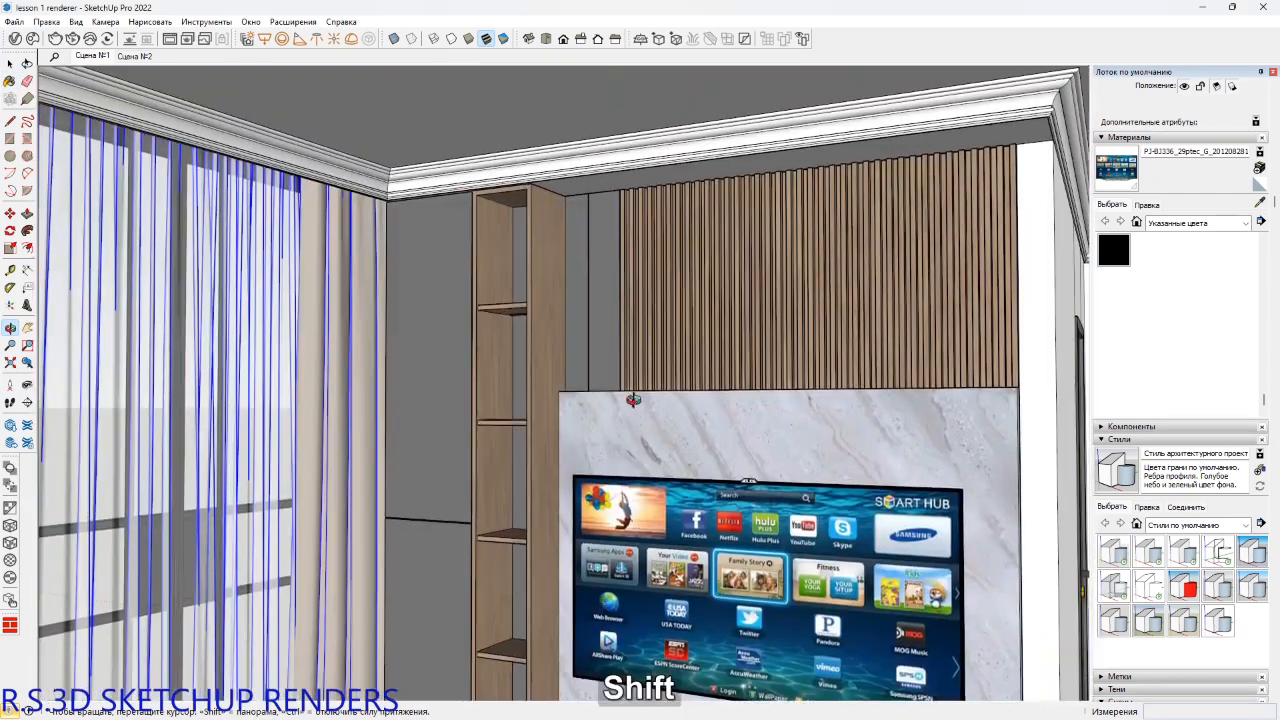
key("b")
scroll(1122, 390, "up", 3)
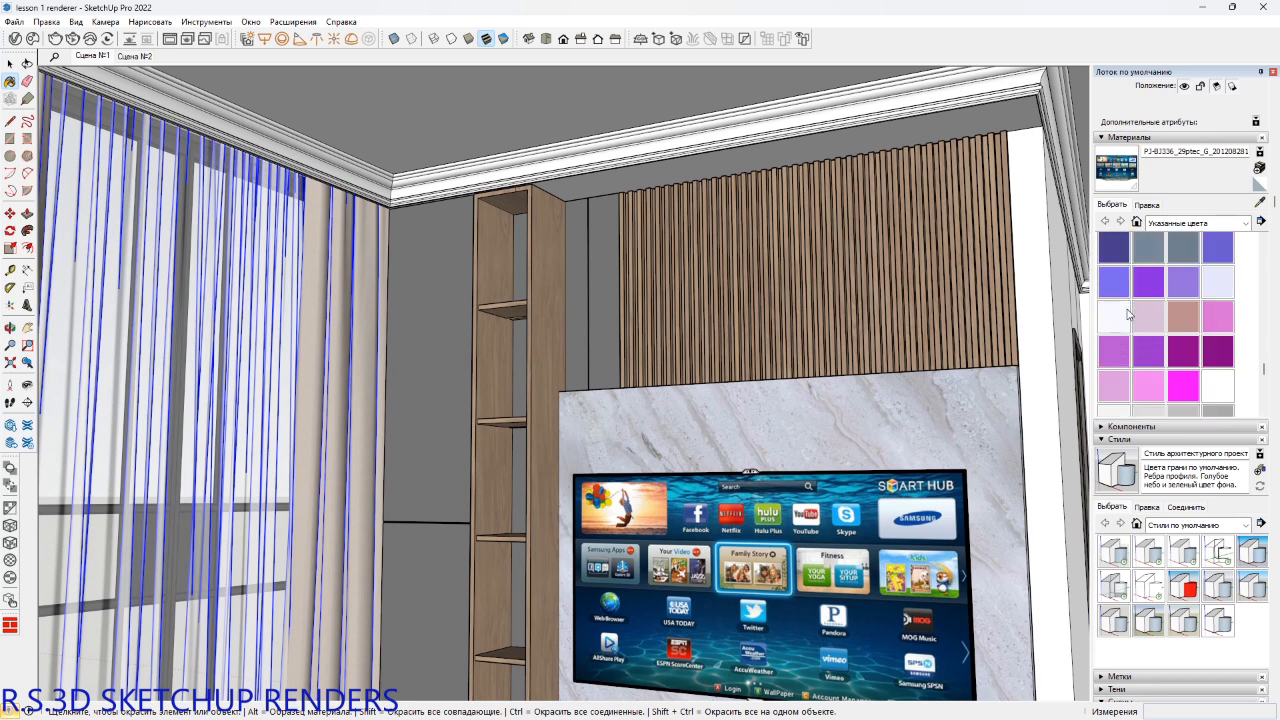
scroll(1127, 315, "up", 10)
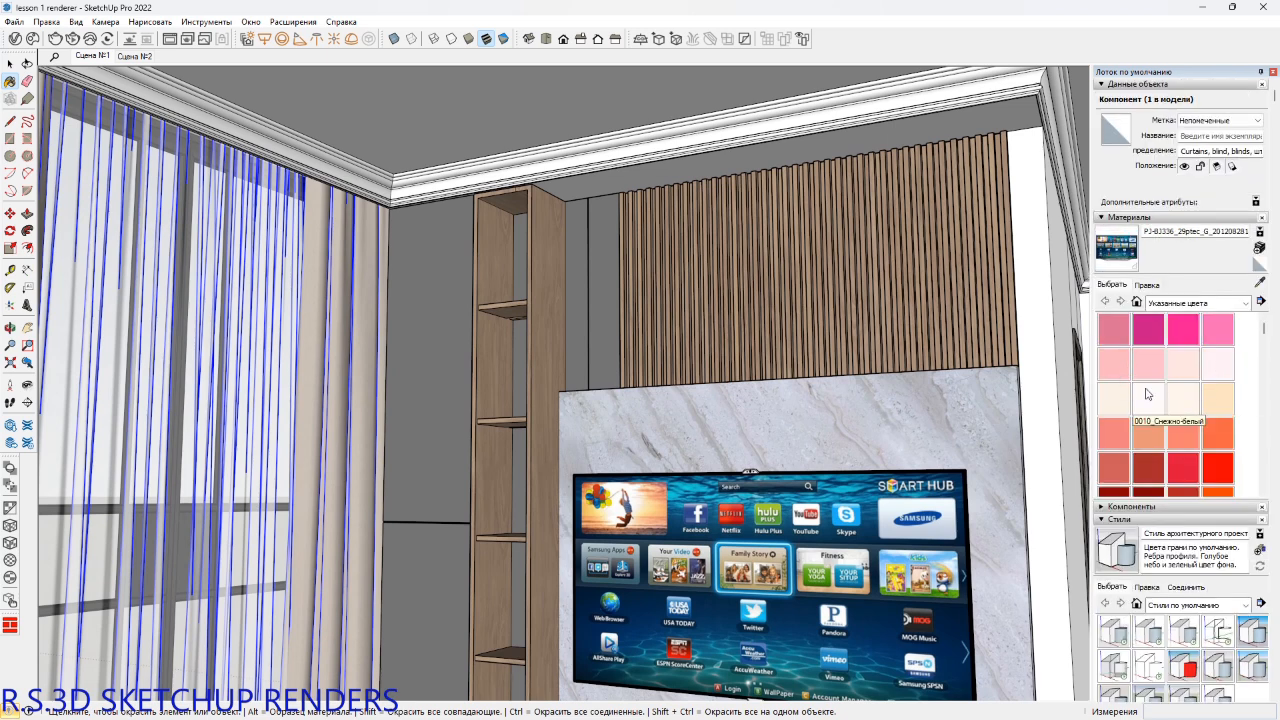
left_click(1147, 394)
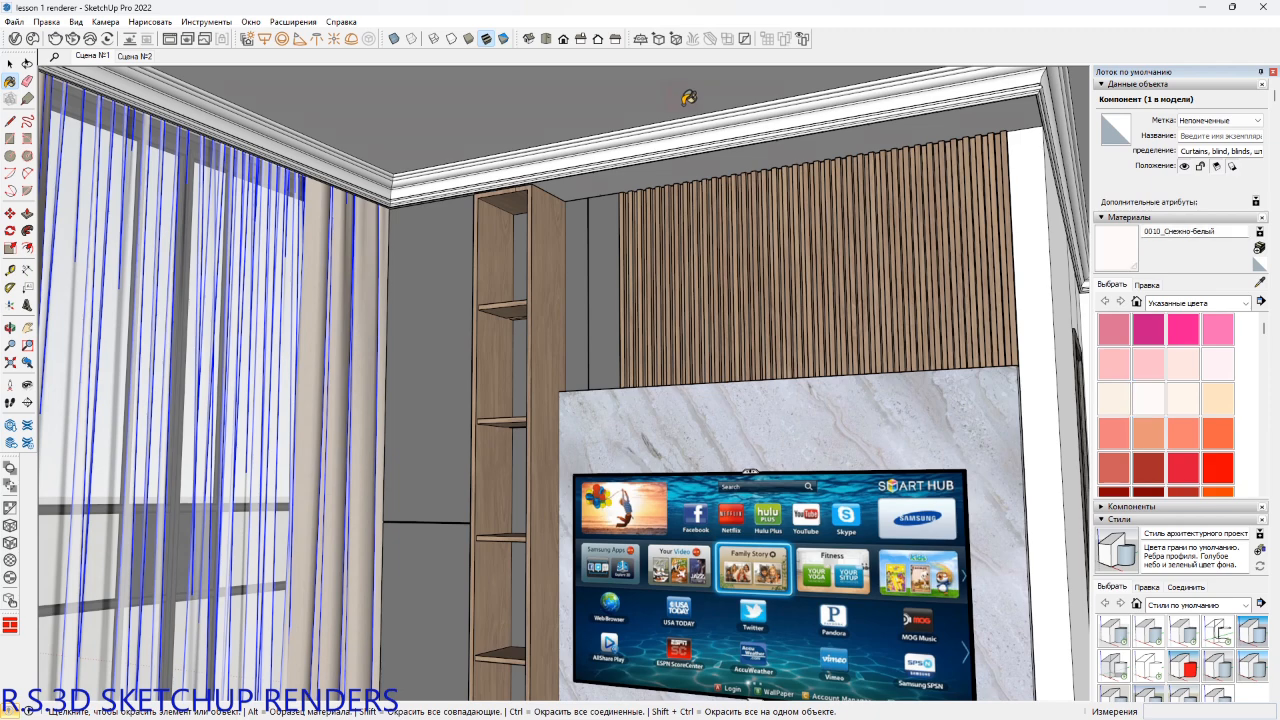
Select the whole ceiling cornice, make it a group and paint it with 0010_Снежно-белый.
key("shift")
key("space")
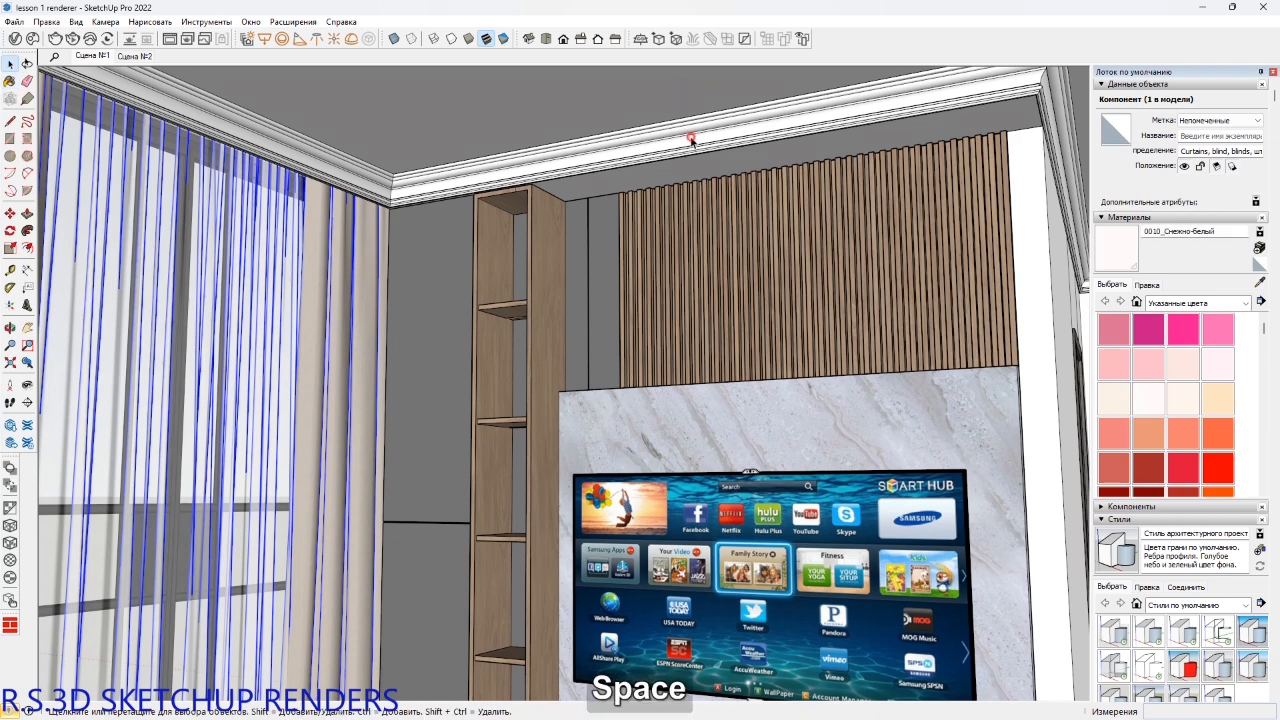
left_click(691, 138)
triple_click(692, 138)
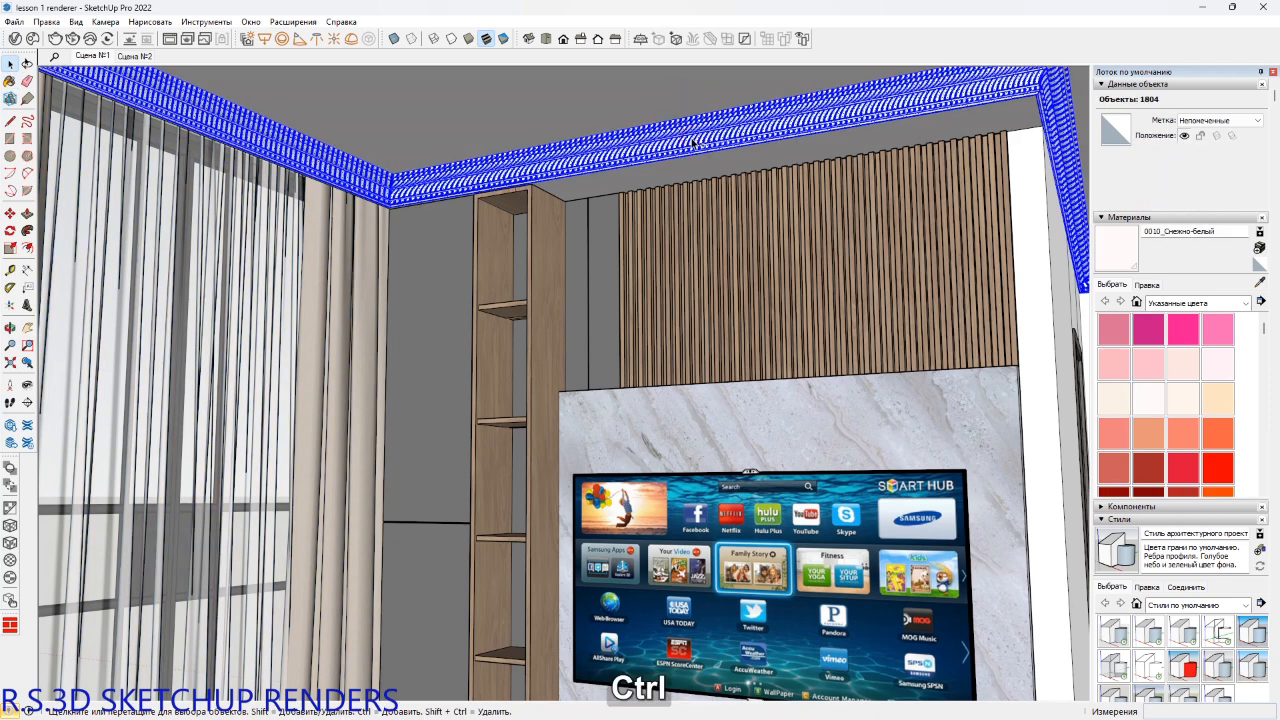
key("ctrl+g")
middle_click(694, 137)
key("b")
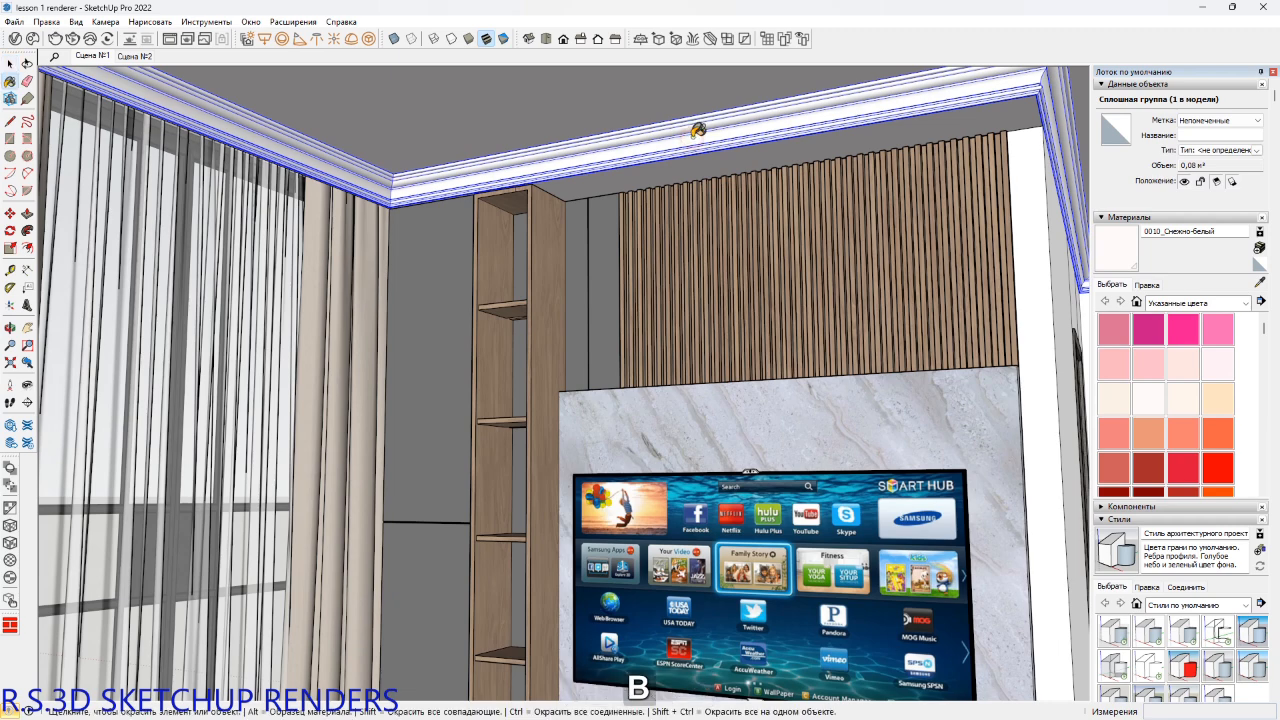
left_click(711, 162)
Make 0010_Снежно-белый editable in V-Ray, with a dark grey Reflection Color and a Reflection Glossiness of 0.29.
left_click(14, 38)
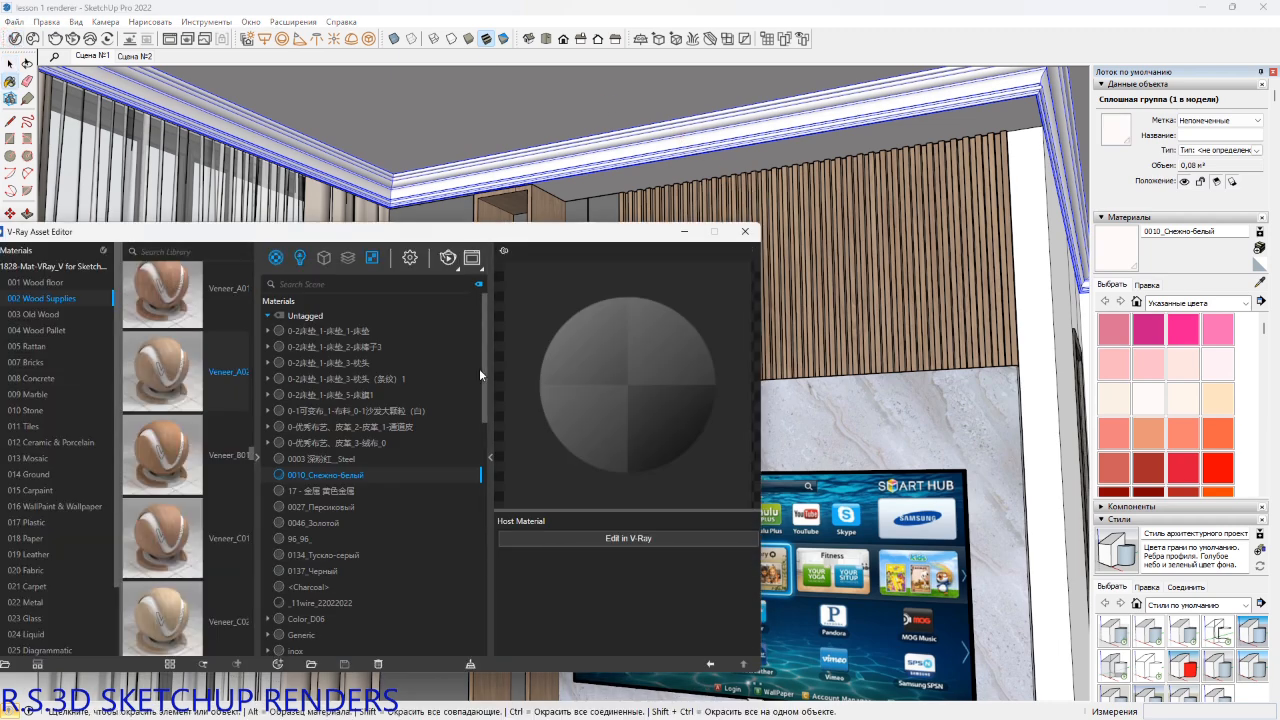
left_click(577, 540)
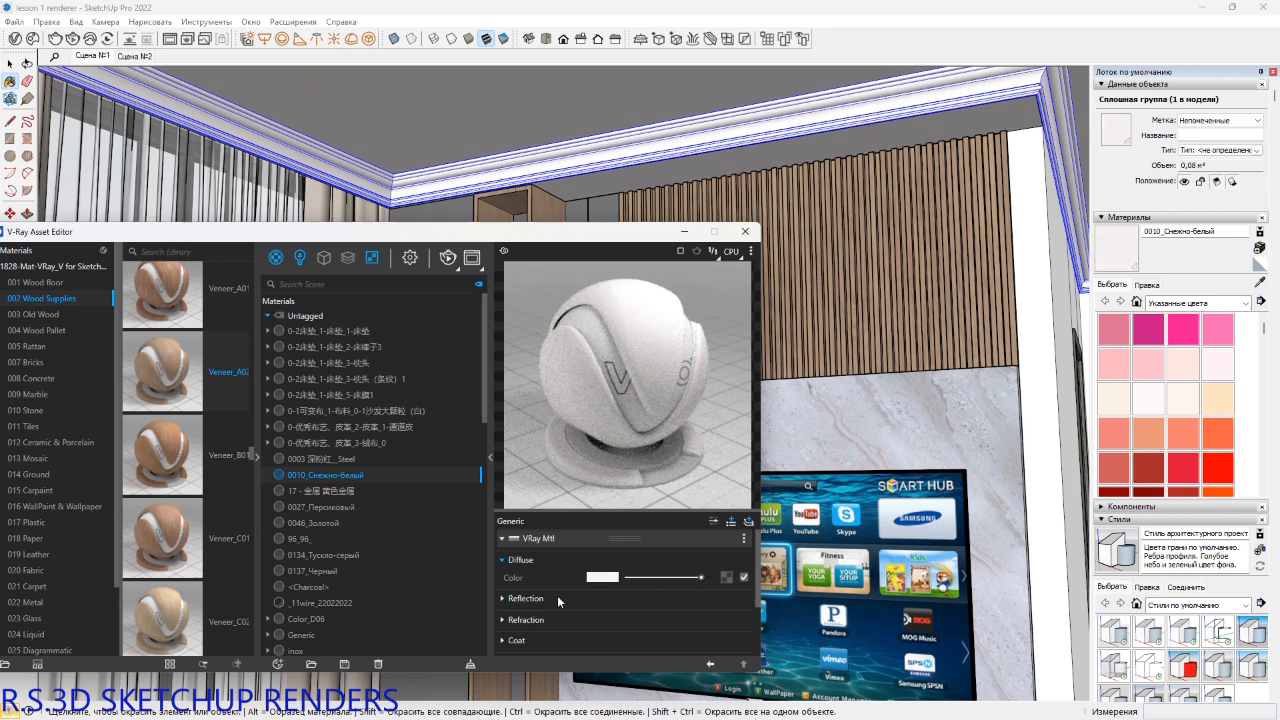
left_click(526, 598)
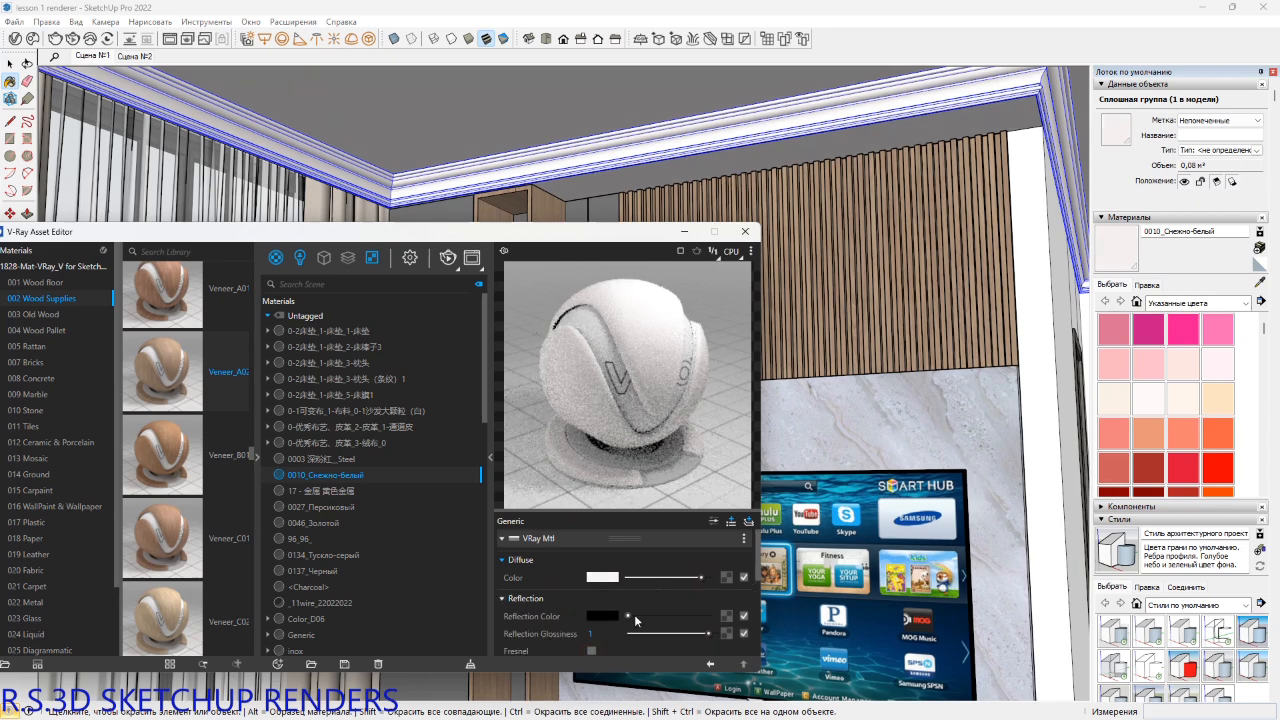
left_click(634, 617)
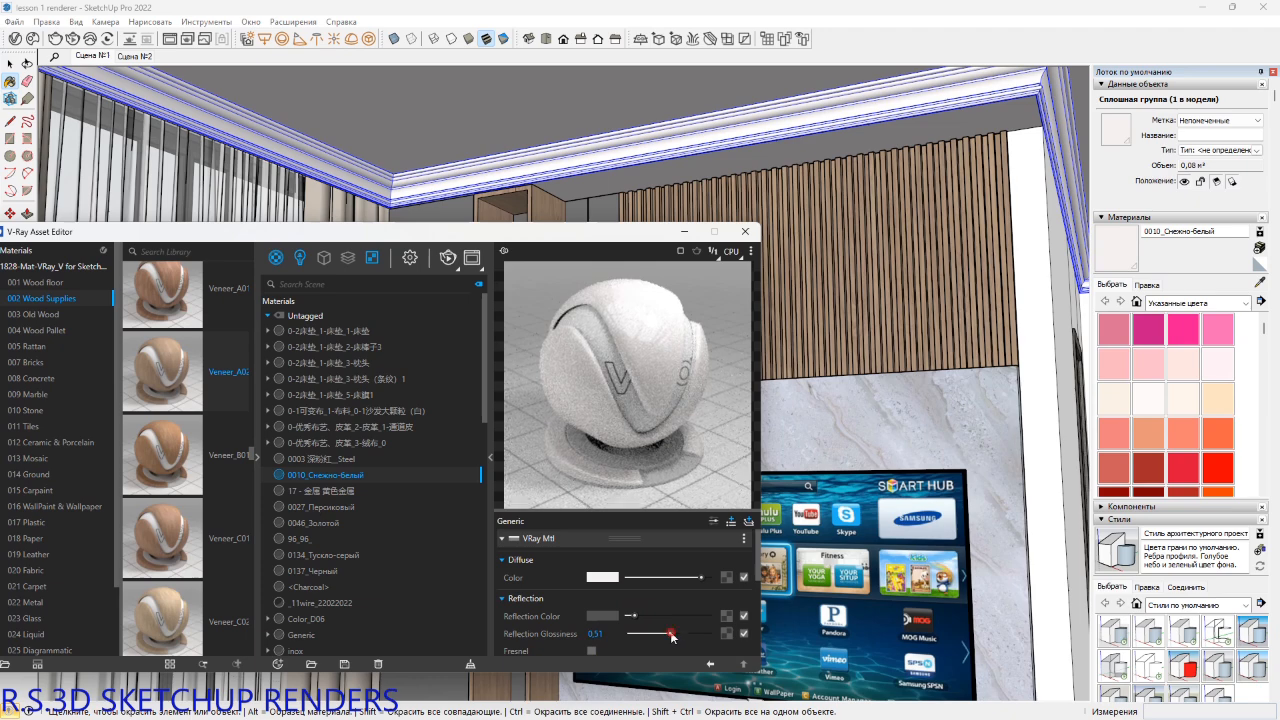
left_click_drag(671, 636, 656, 640)
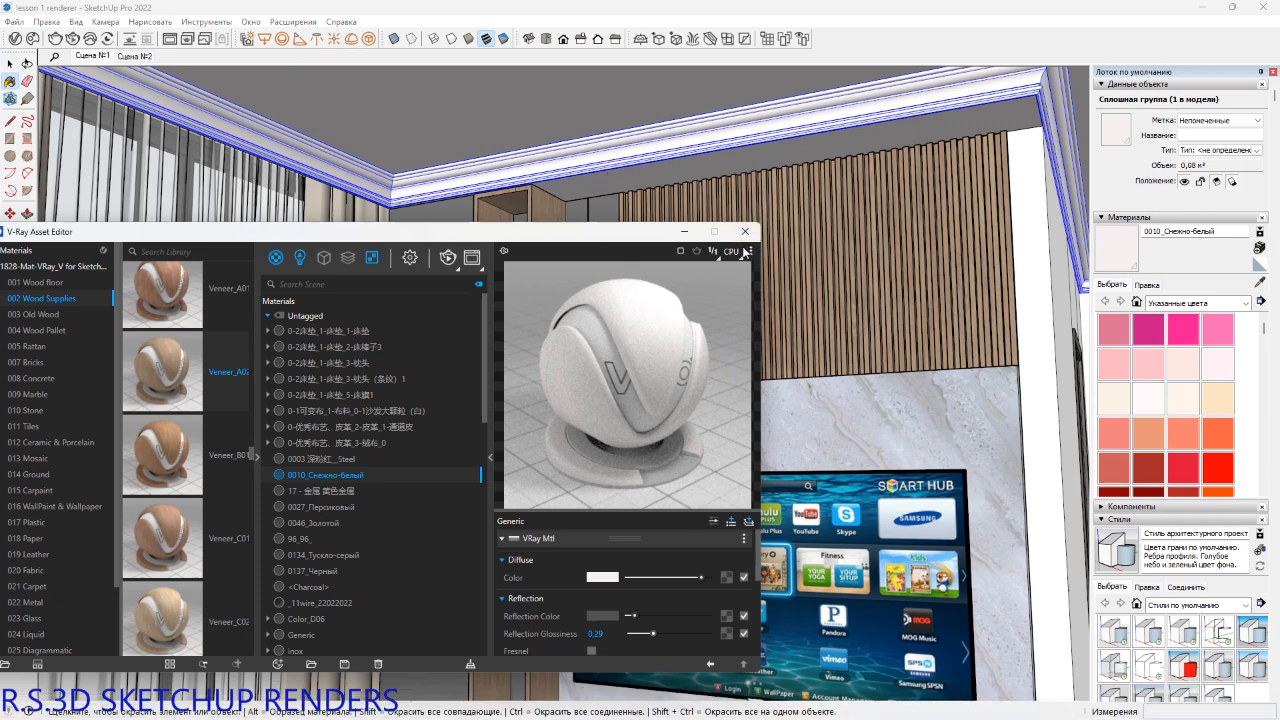
Bring the Wall_04 material from the 016 WallPaint & Wallpaper library into the scene.
left_click_drag(261, 233, 447, 214)
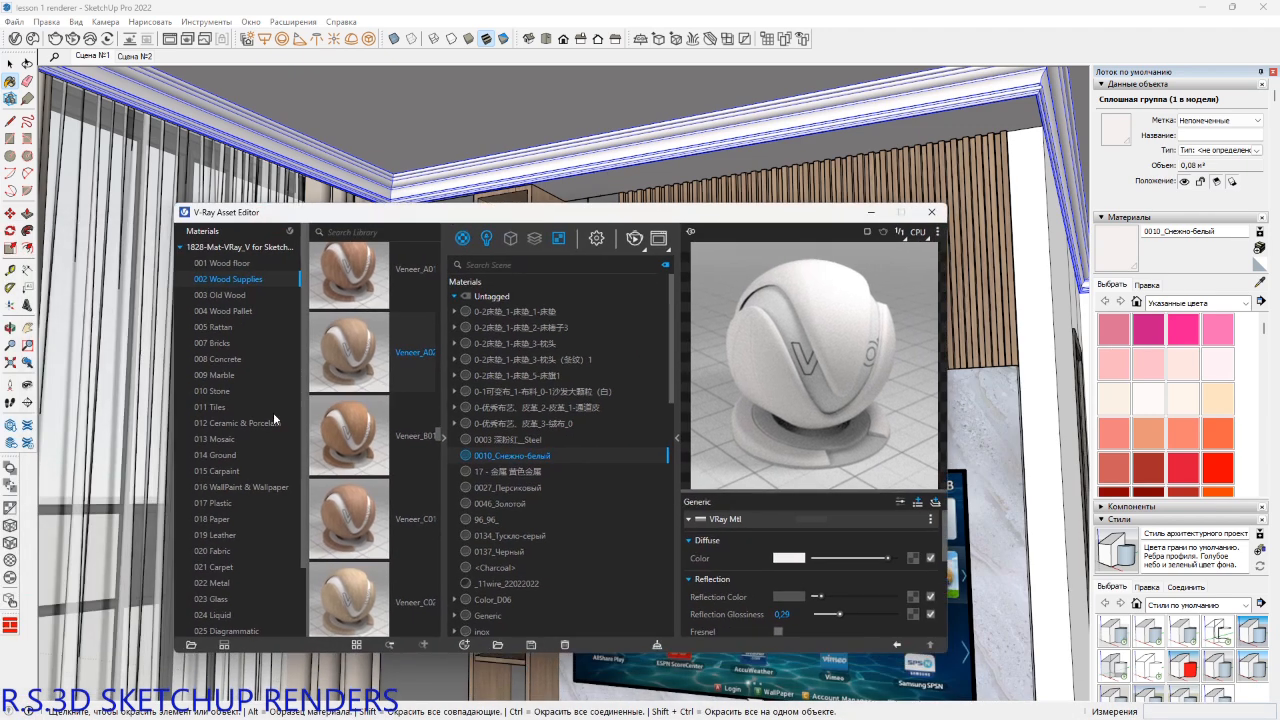
left_click(259, 489)
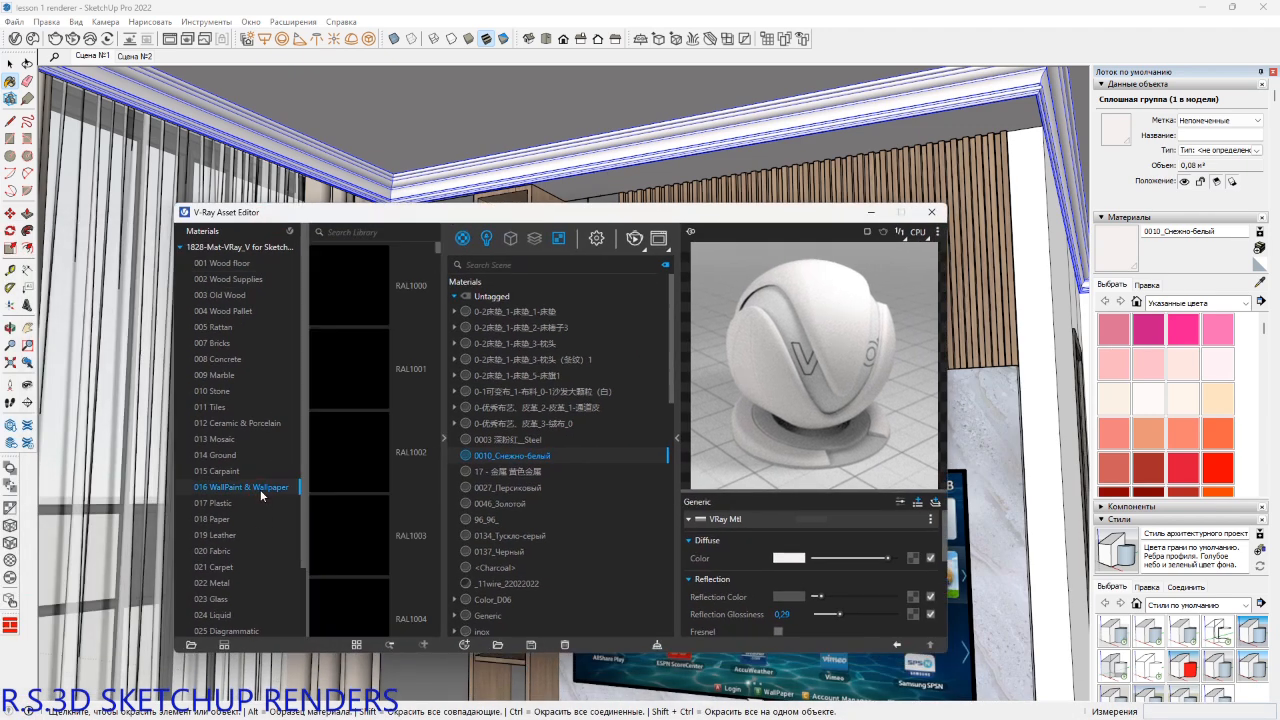
scroll(395, 371, "down", 10)
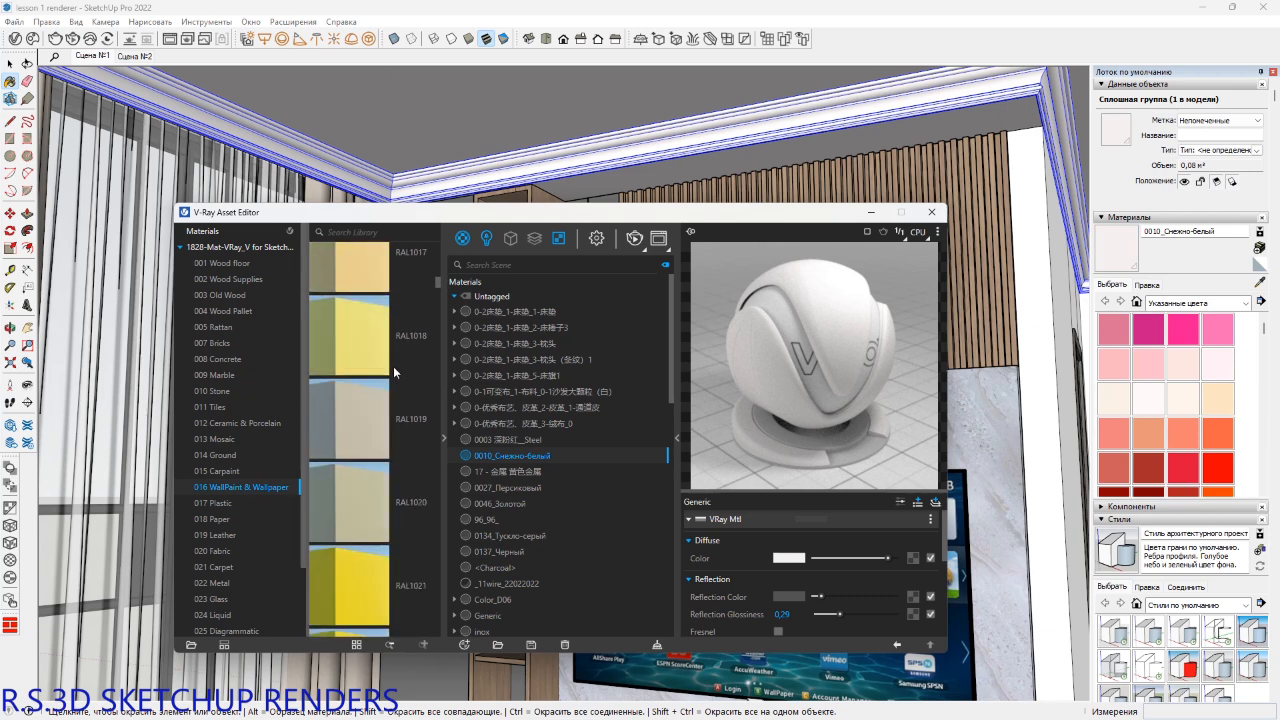
scroll(391, 372, "down", 18)
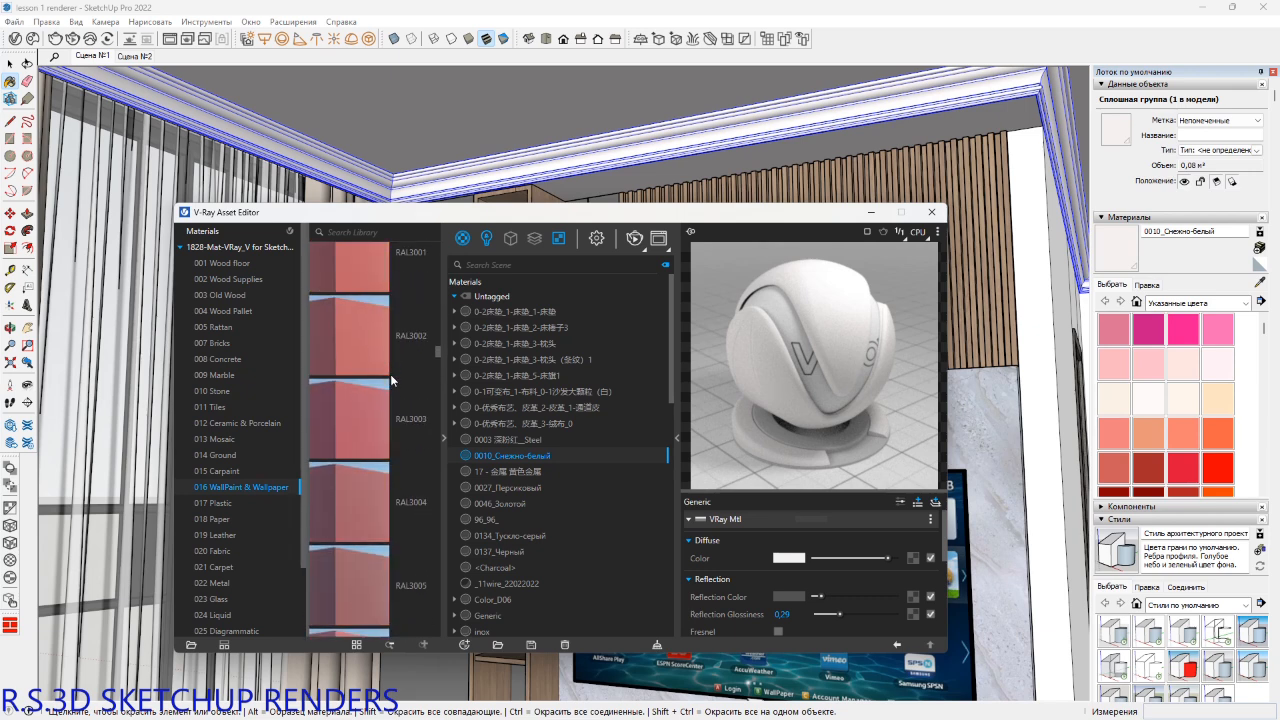
scroll(389, 383, "down", 12)
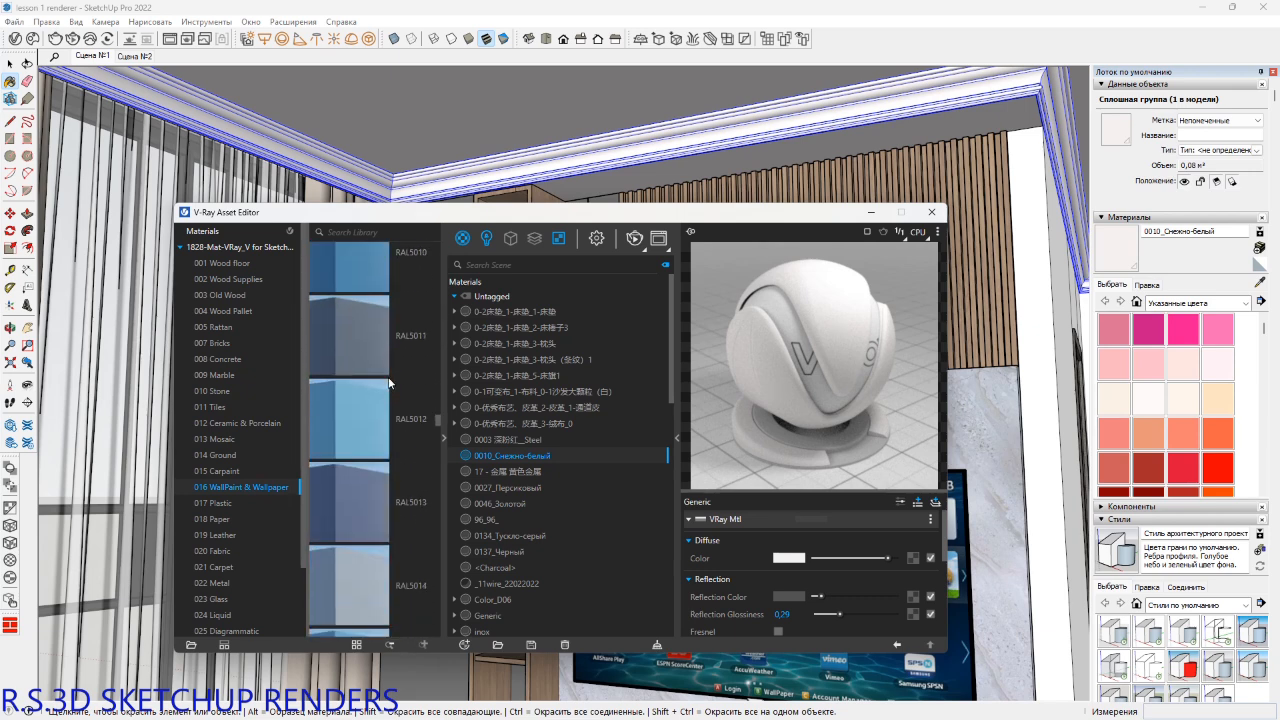
scroll(389, 380, "down", 15)
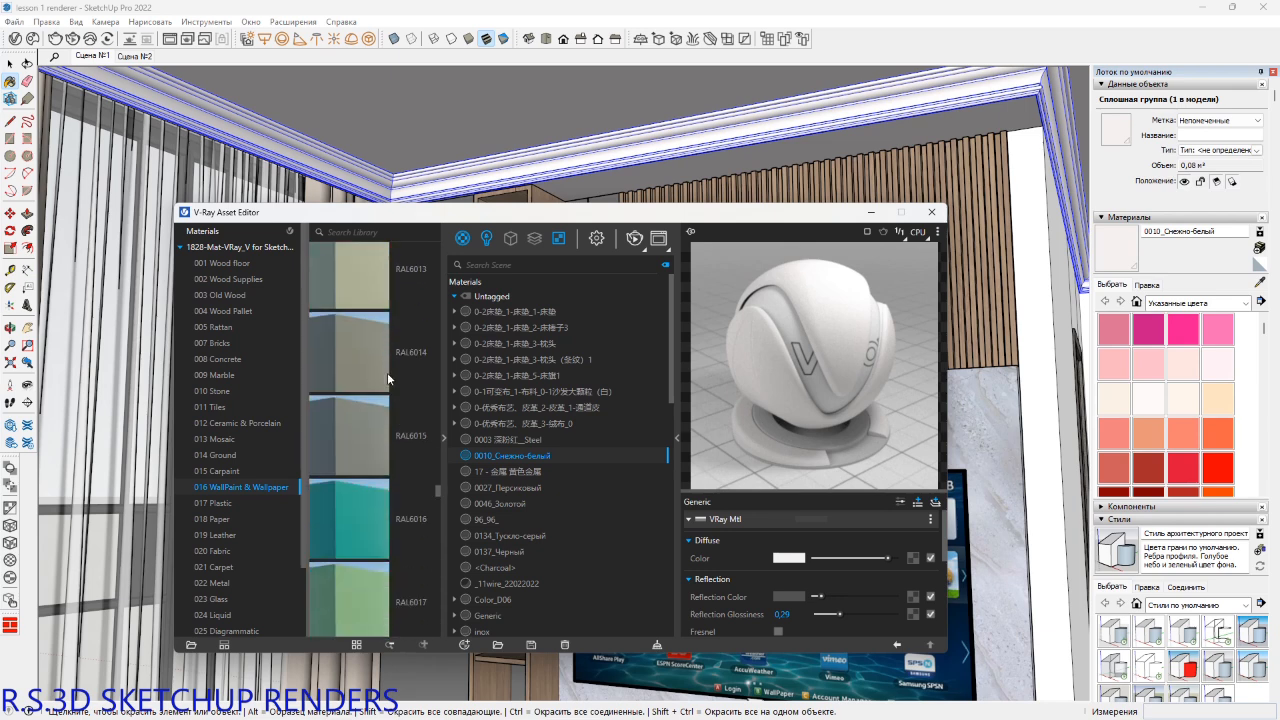
scroll(389, 380, "down", 20)
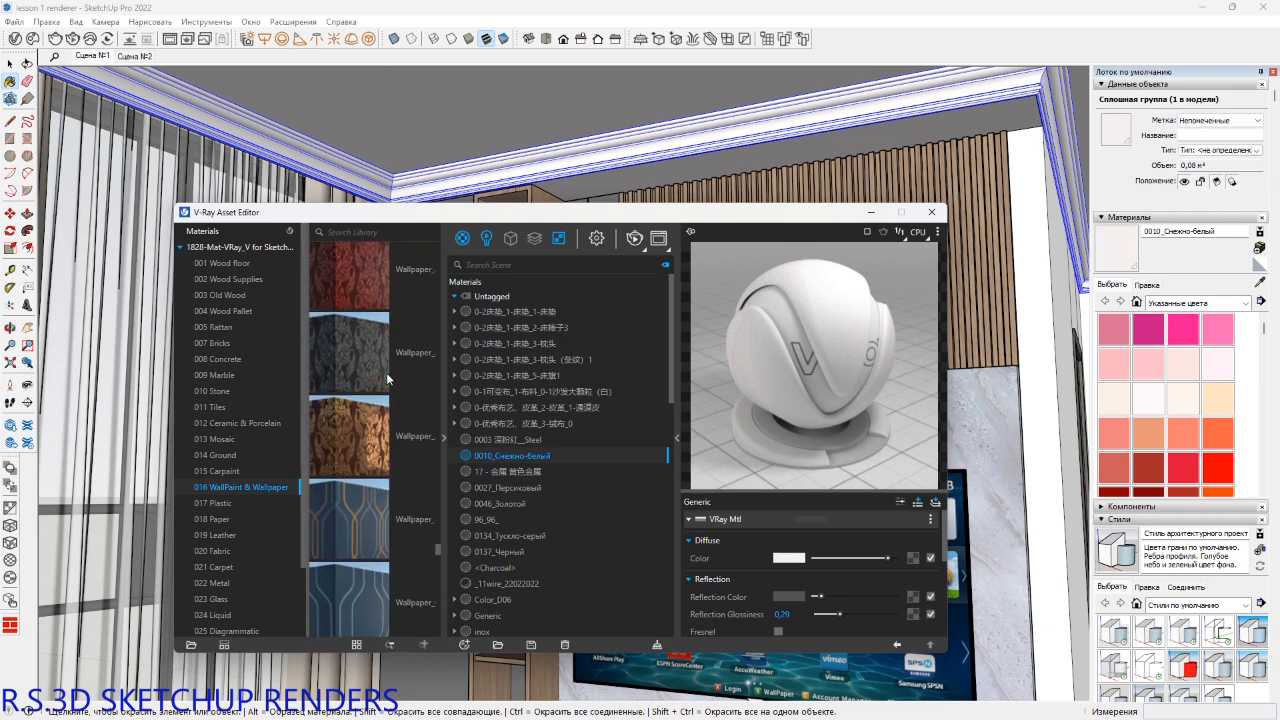
scroll(360, 400, "up", 3)
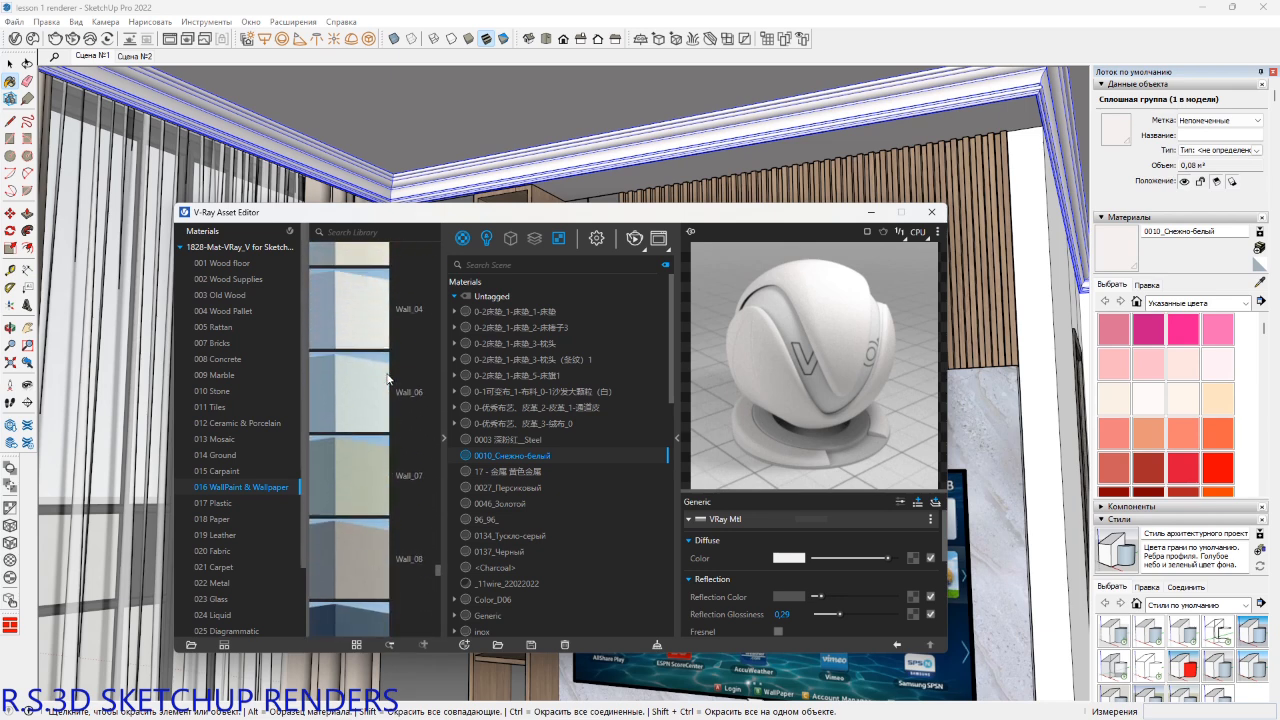
right_click(349, 417)
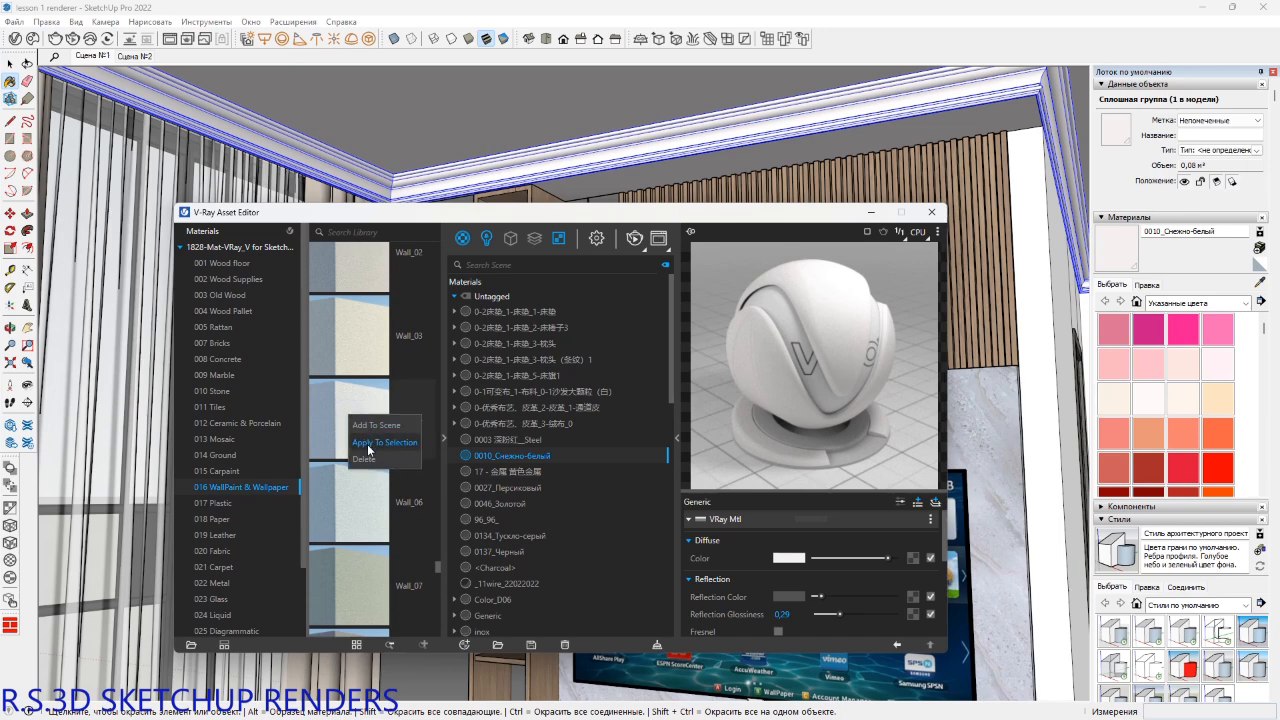
left_click(371, 443)
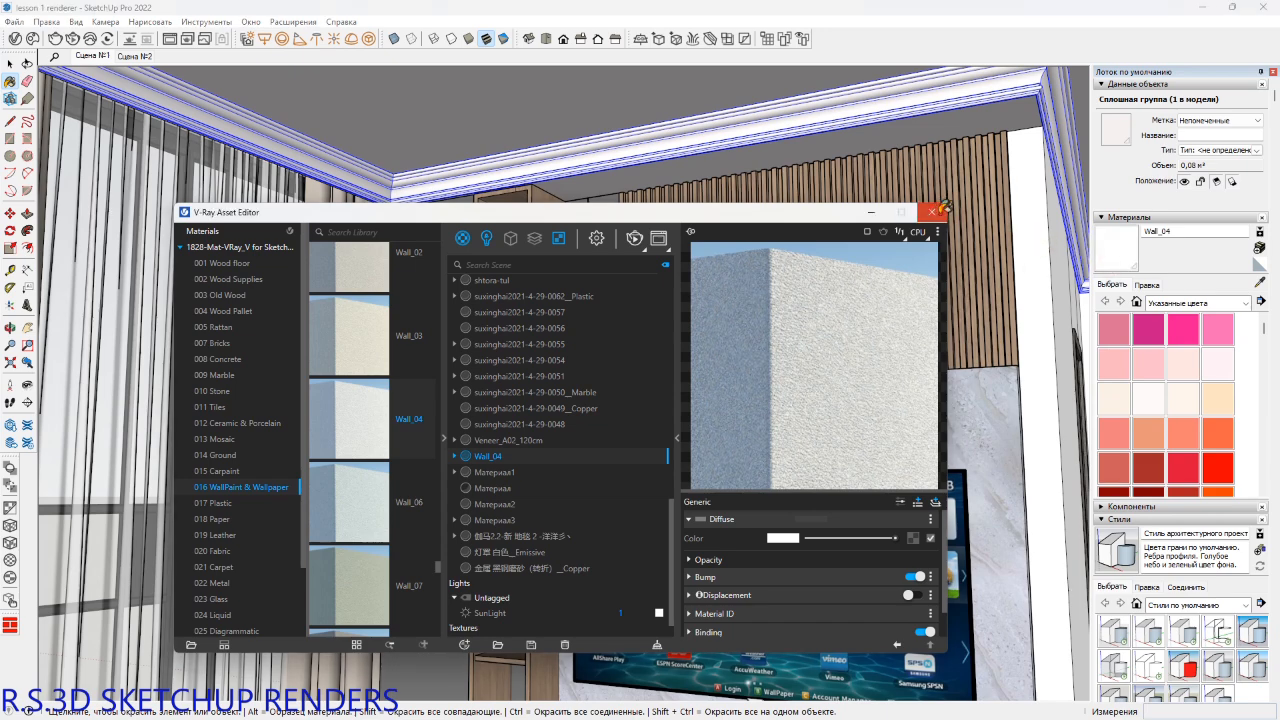
left_click(931, 212)
Select all the geometry inside the room's wall group and paint it with Wall_04.
middle_click_drag(924, 263, 946, 279, "shift")
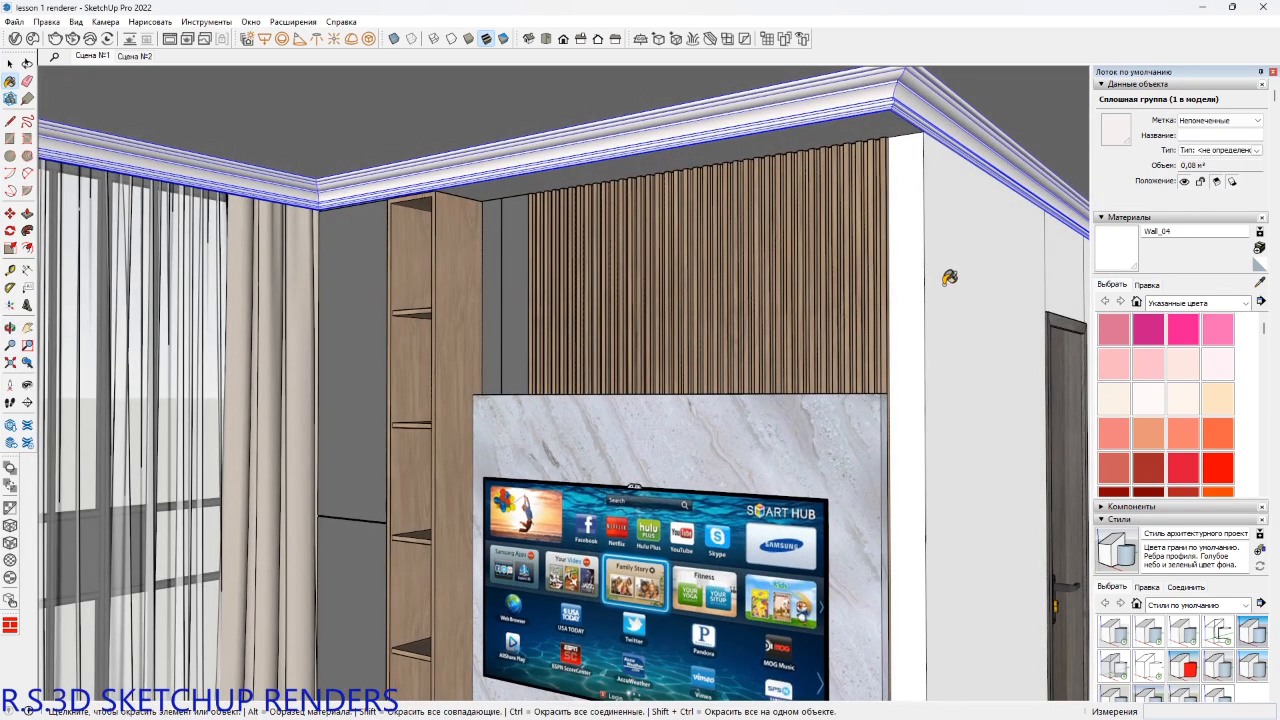
key("space")
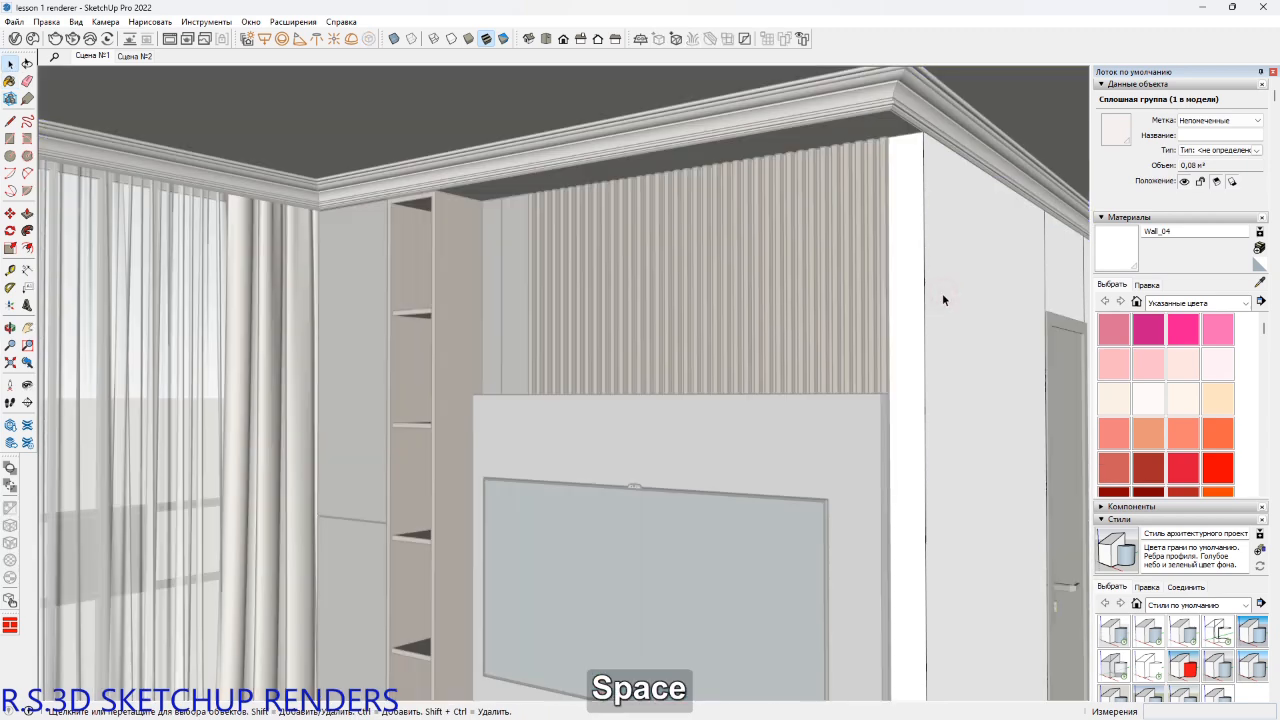
left_click(942, 293)
key("ctrl+a")
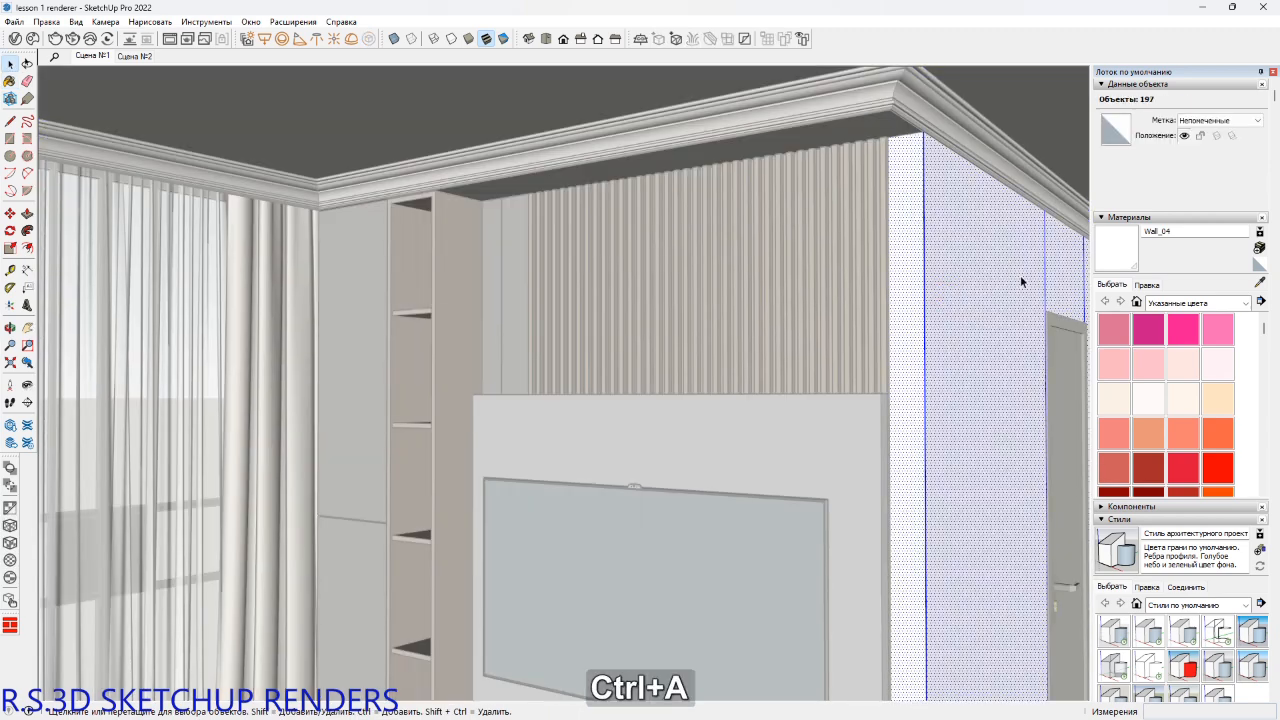
left_click(1122, 265)
left_click(1046, 322)
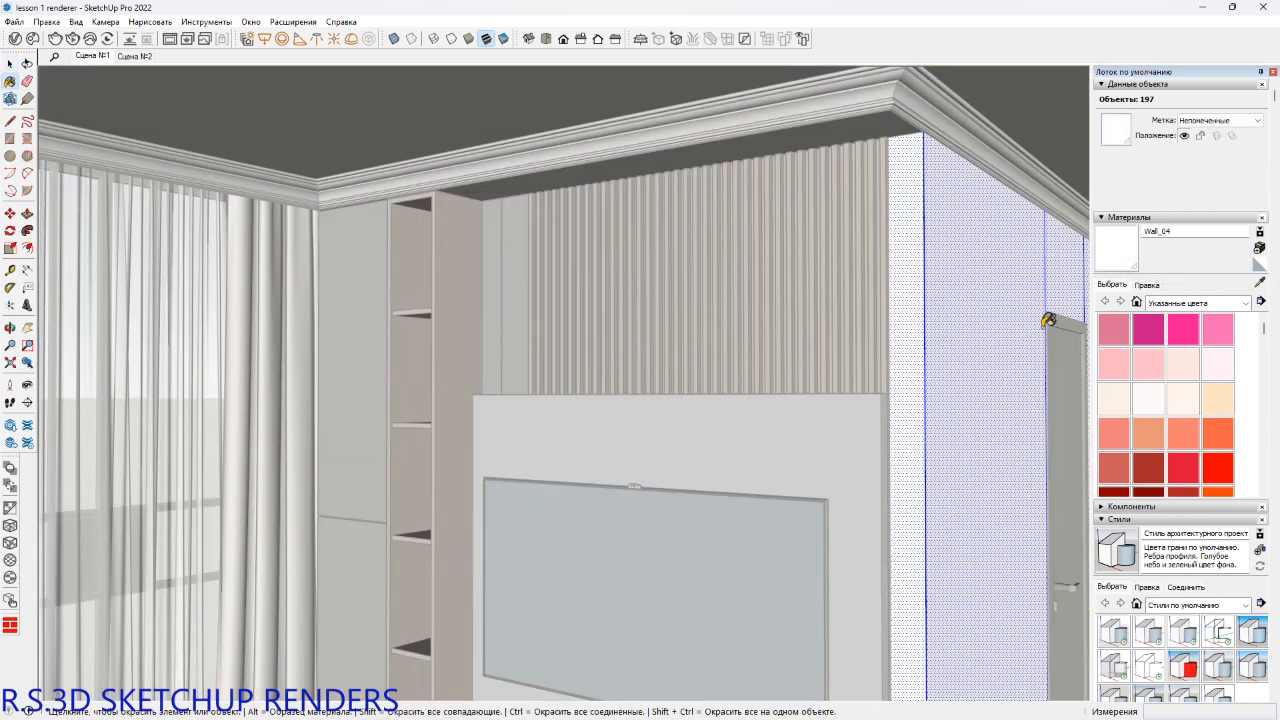
Set the Binding texture mode of the Wall_04 material to Custom in V-Ray.
left_click(1146, 285)
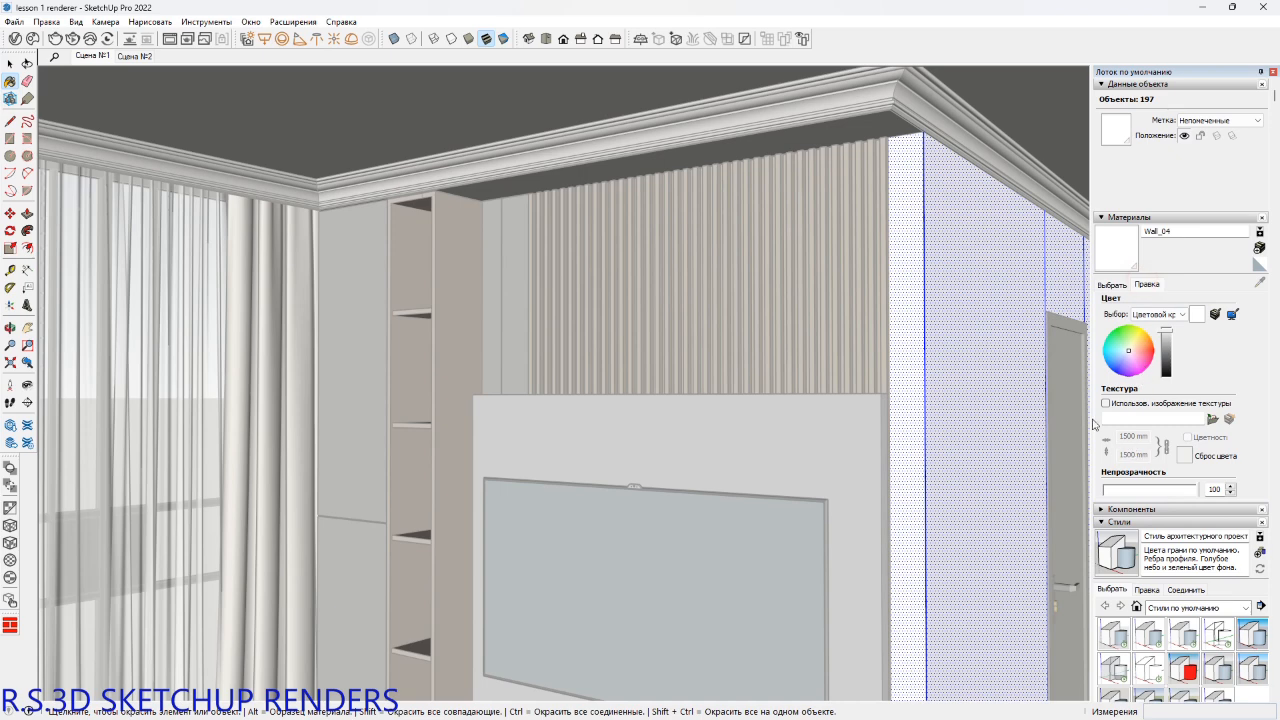
left_click(15, 38)
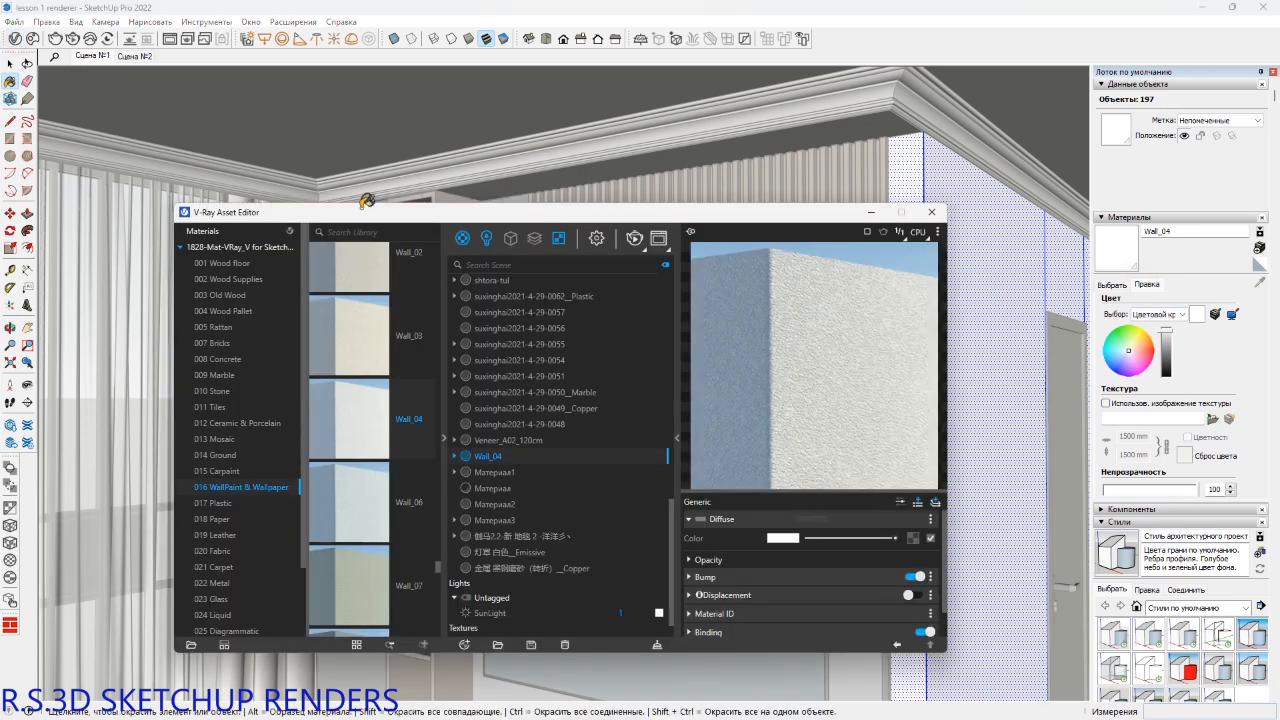
scroll(727, 624, "down", 1)
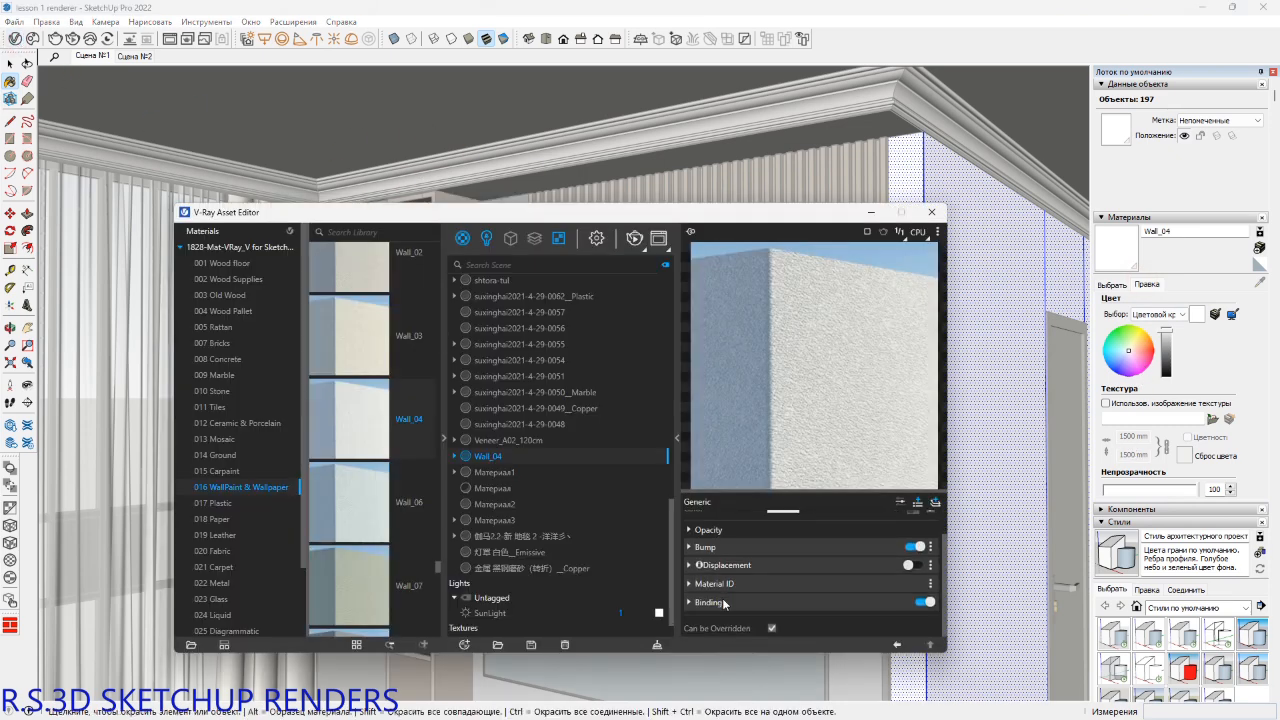
left_click(722, 600)
scroll(880, 615, "down", 1)
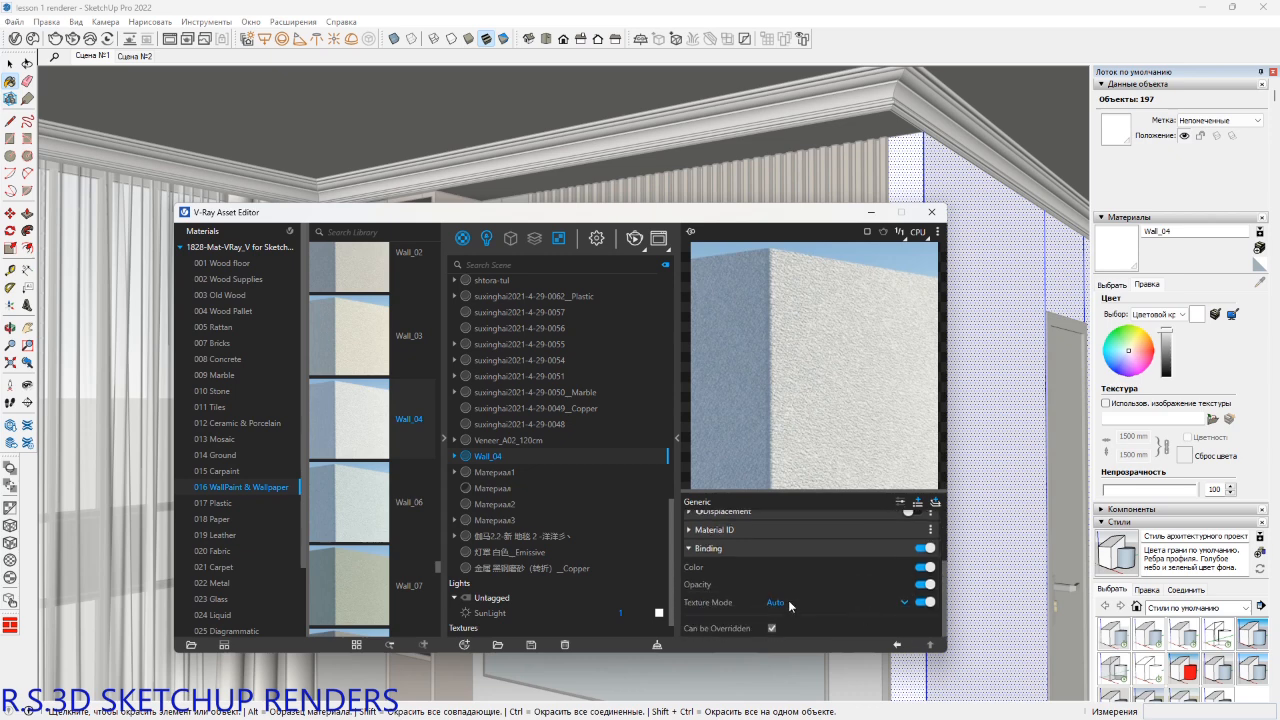
left_click(793, 587)
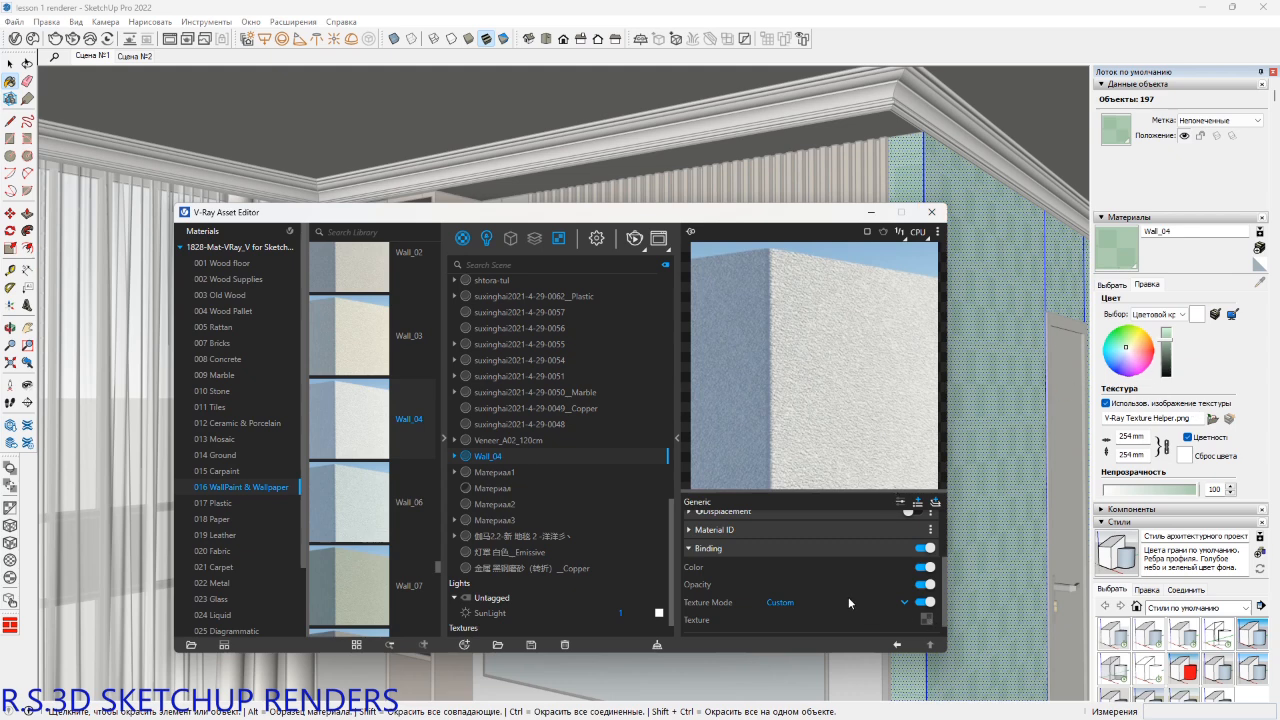
Inspect the bump bitmap of Wall_04 and copy it from its Bump Map slot.
scroll(848, 599, "up", 2)
left_click(726, 577)
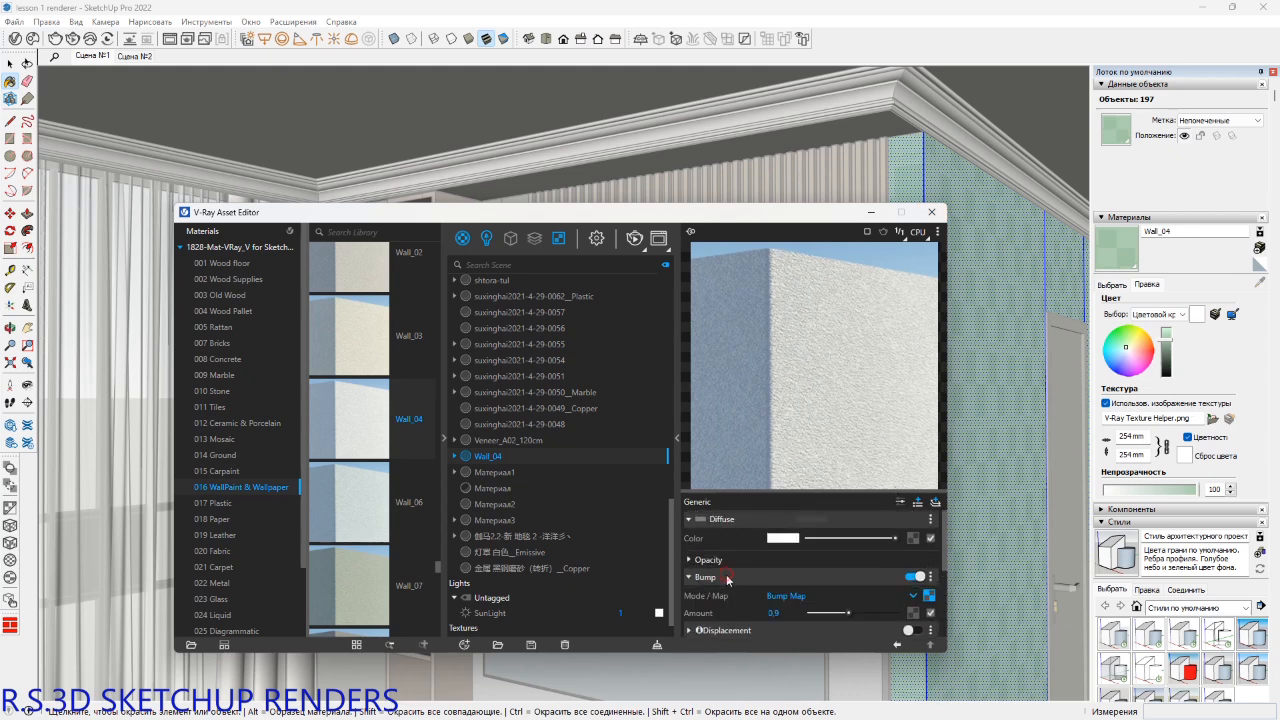
left_click(929, 596)
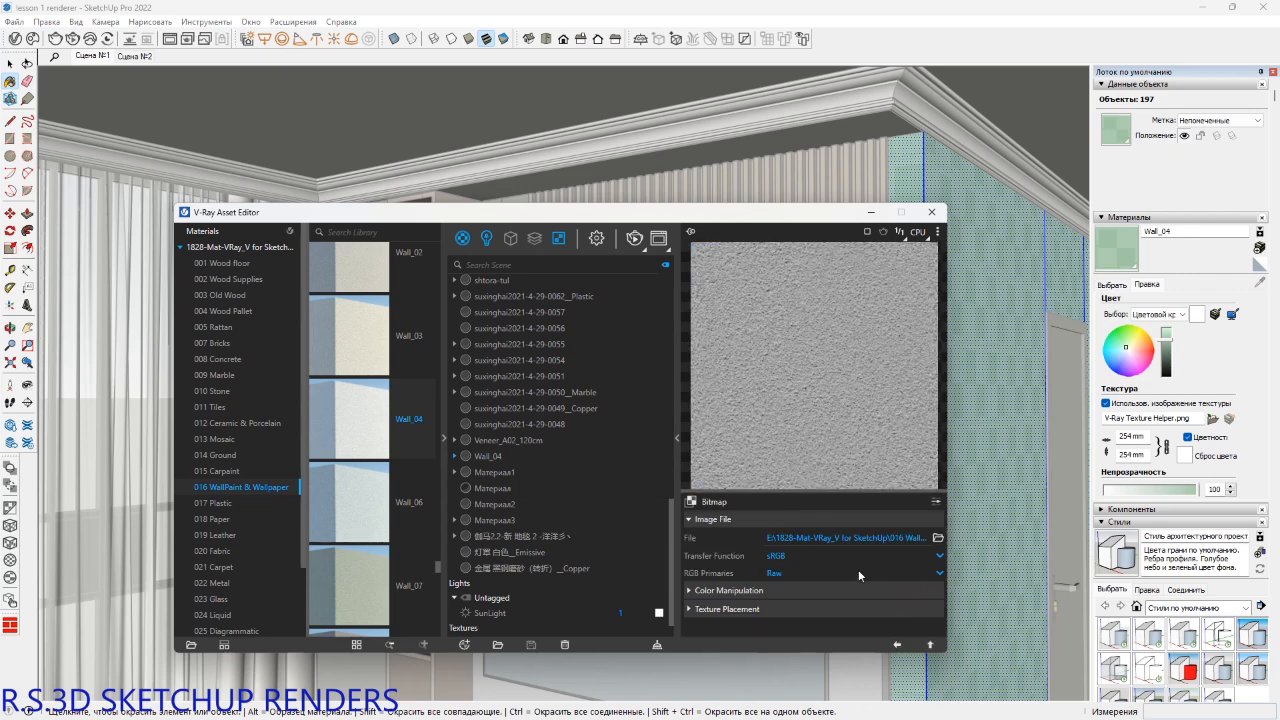
left_click(893, 645)
right_click(929, 596)
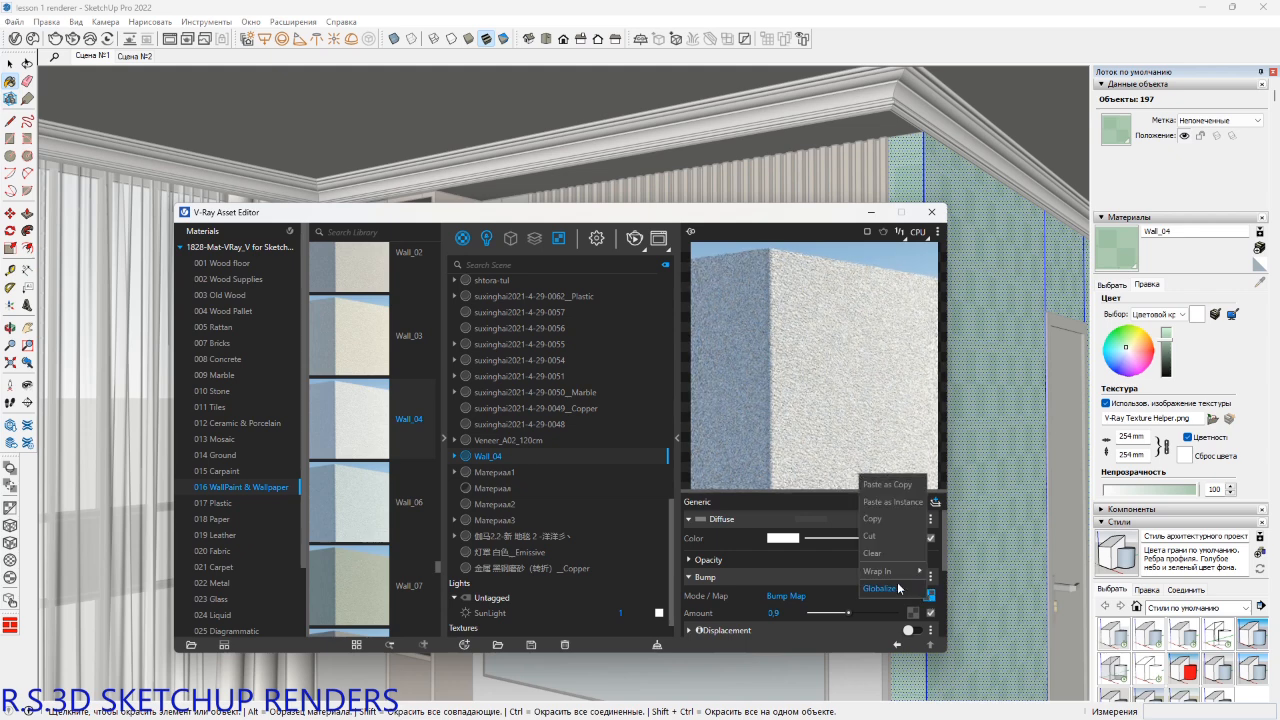
left_click(883, 520)
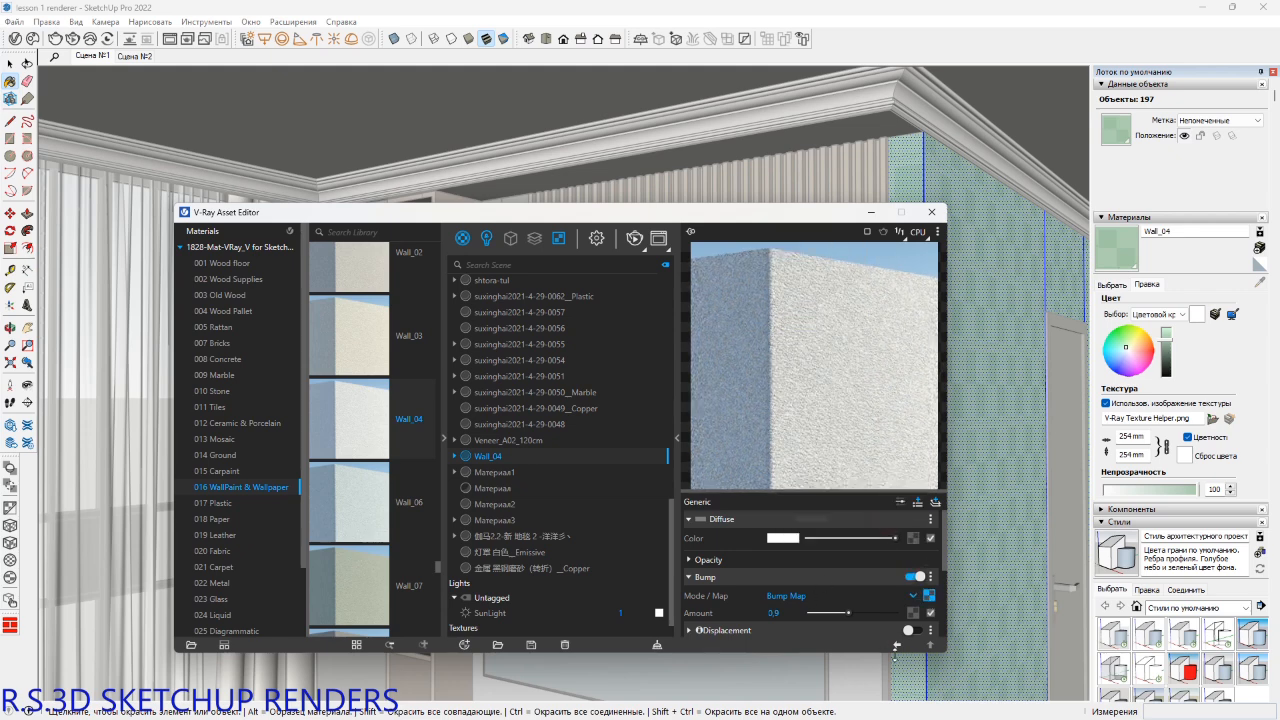
left_click(896, 645)
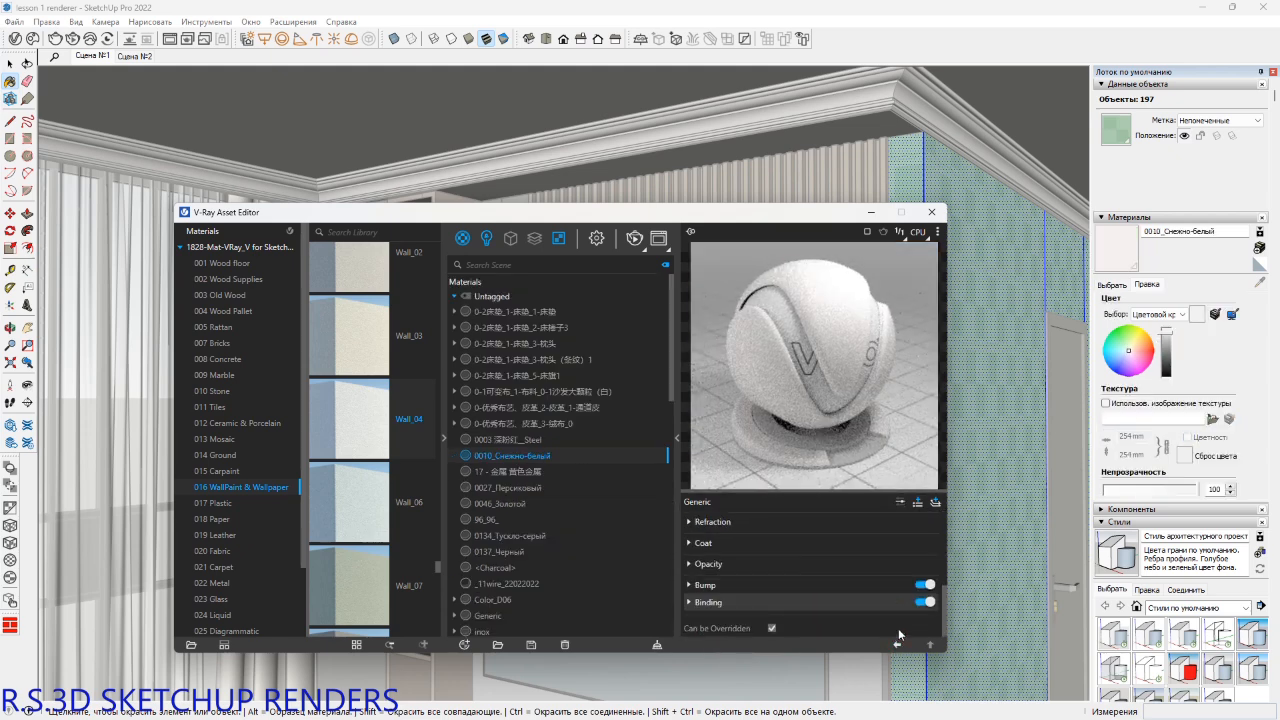
left_click(718, 603)
left_click(805, 601)
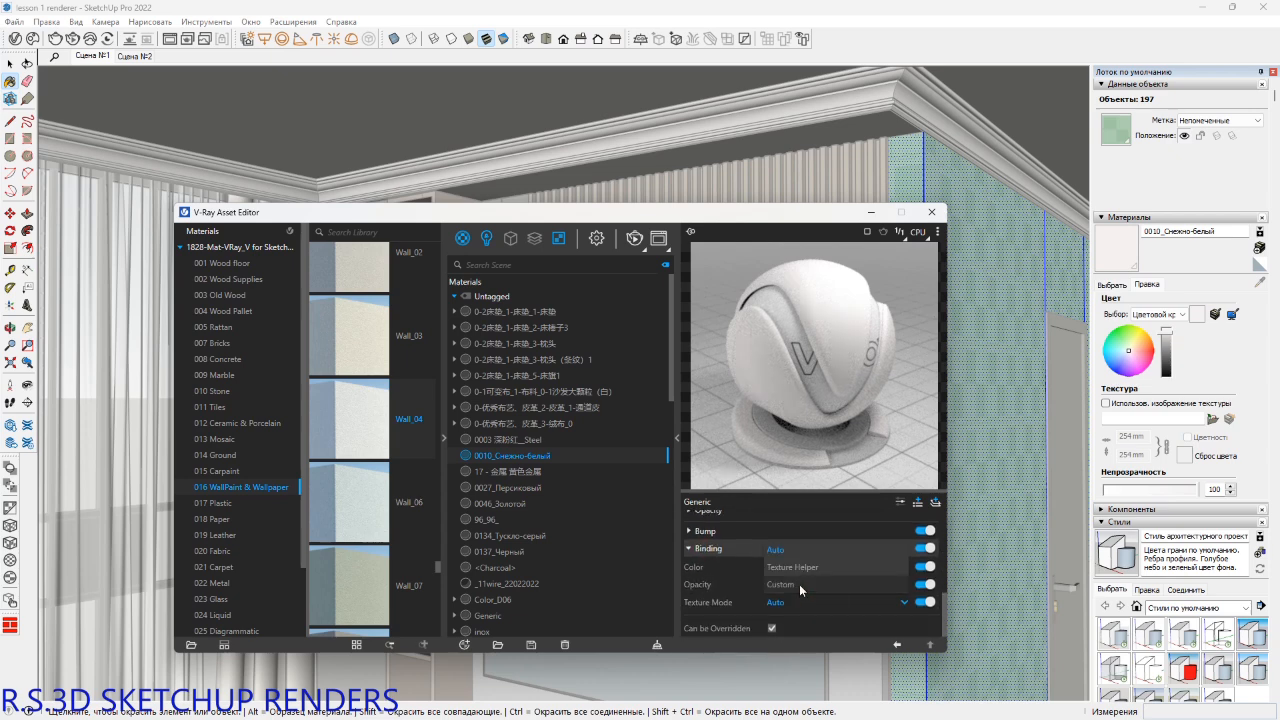
middle_click(987, 396)
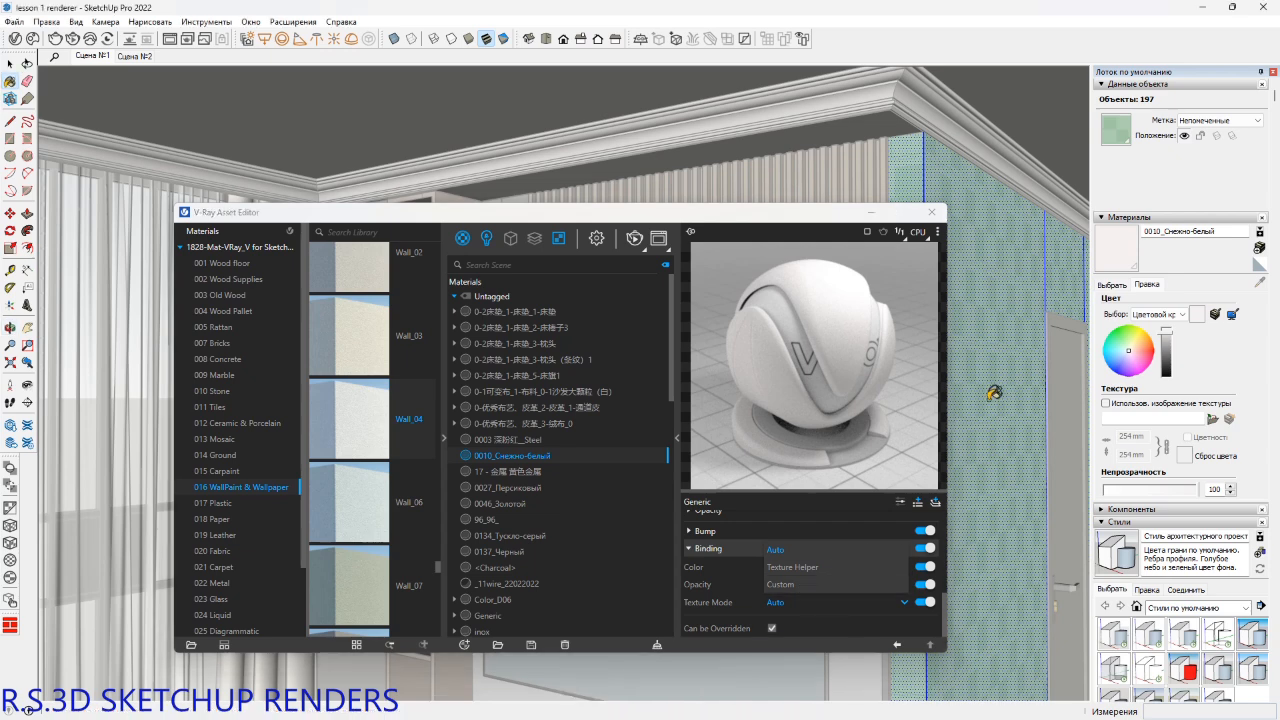
Sample Wall_04 from the wall, copy its bump bitmap and paste it as the Custom binding texture.
left_click(993, 395, "alt")
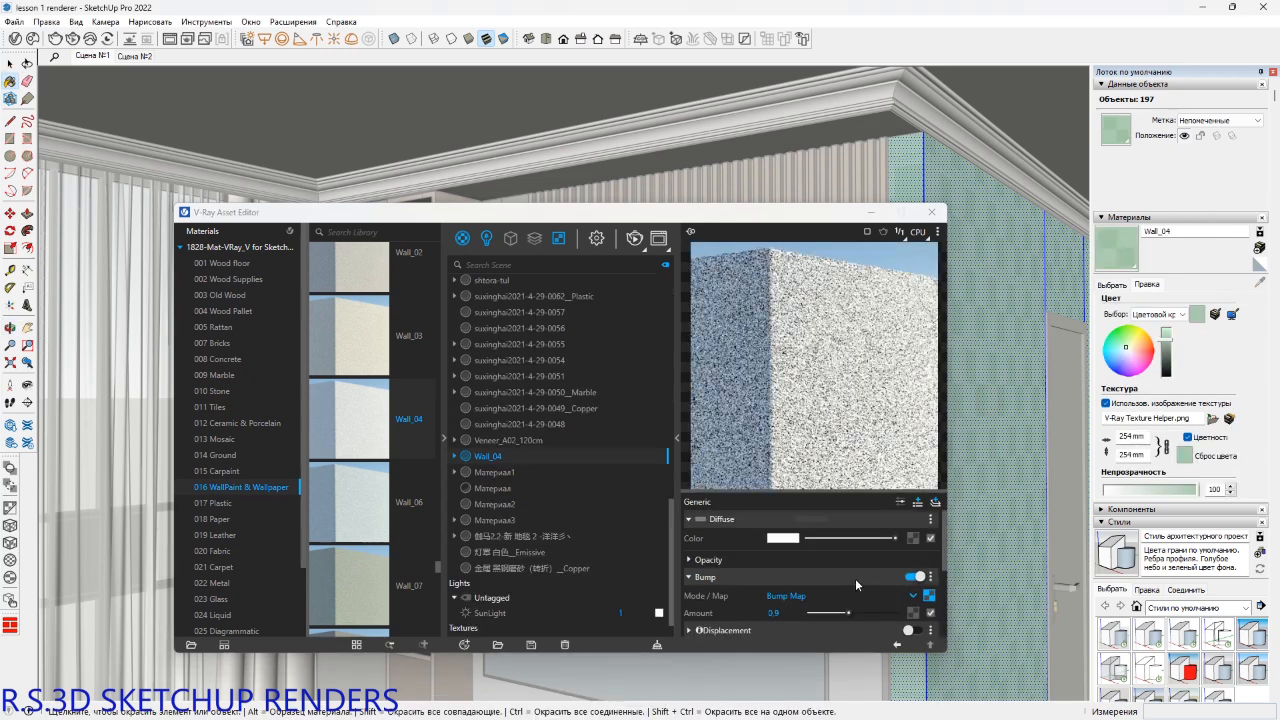
scroll(855, 580, "down", 3)
scroll(863, 550, "up", 3)
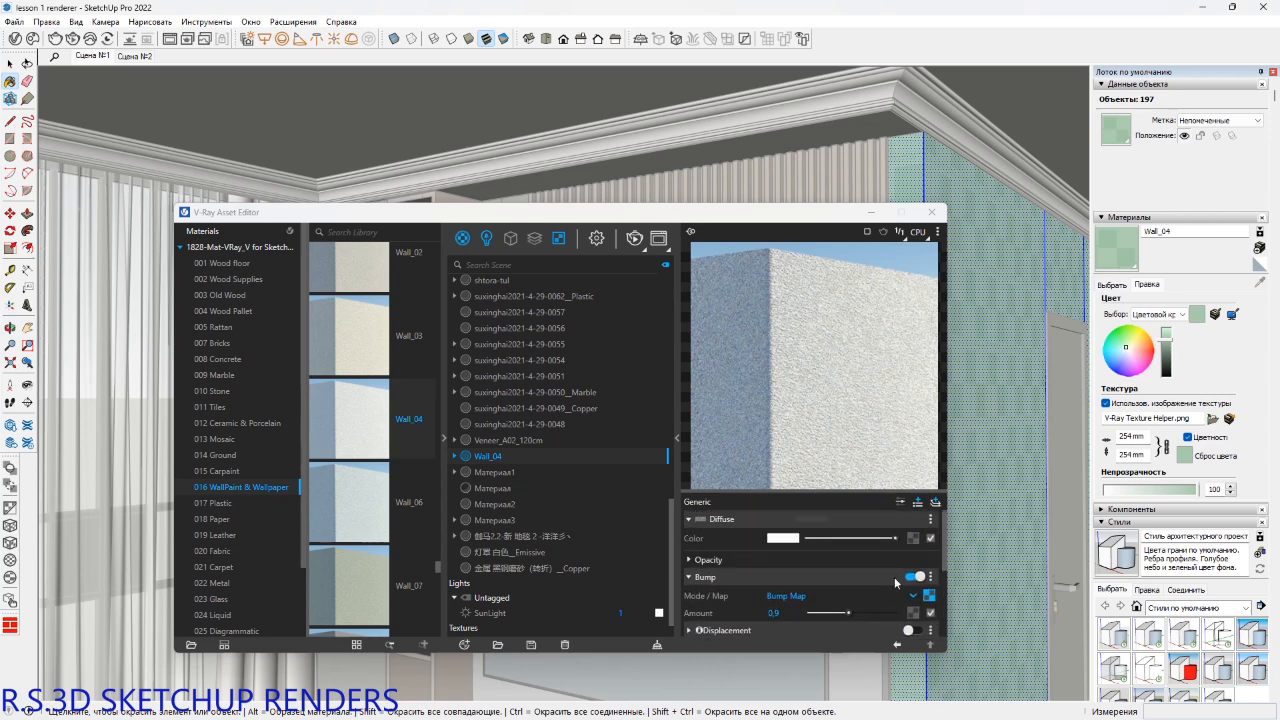
right_click(929, 596)
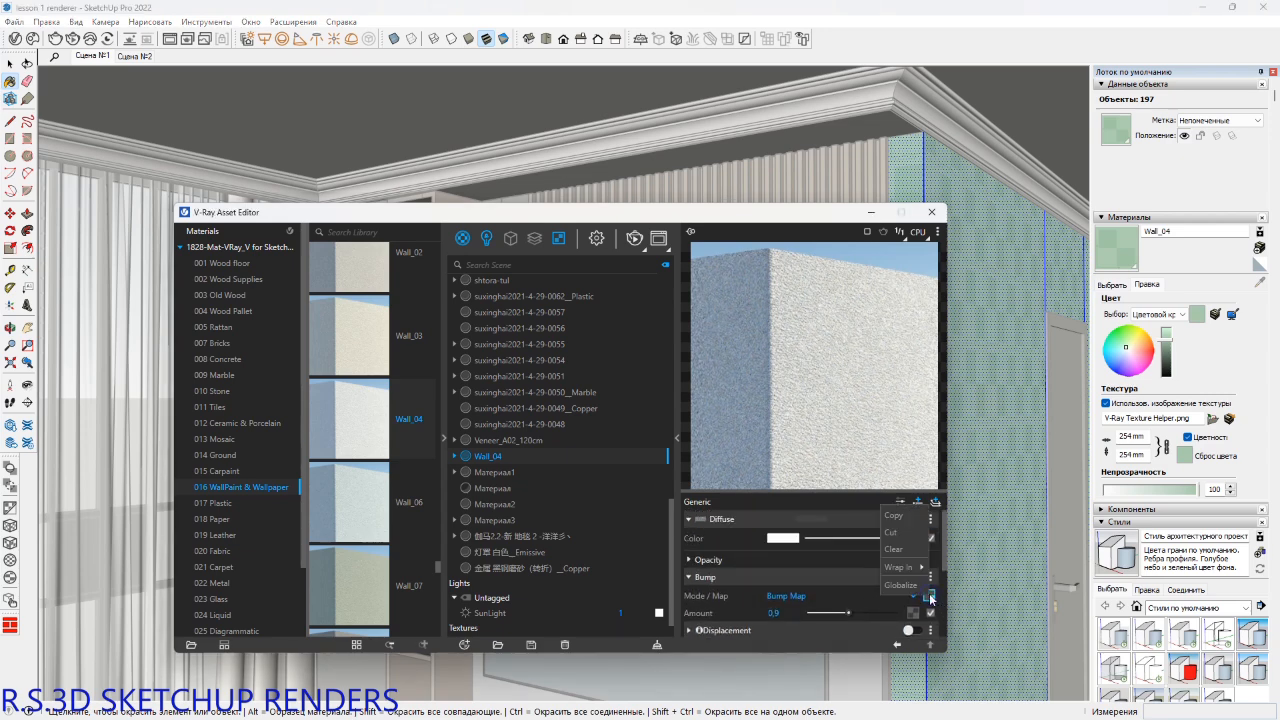
left_click(911, 520)
scroll(783, 588, "down", 3)
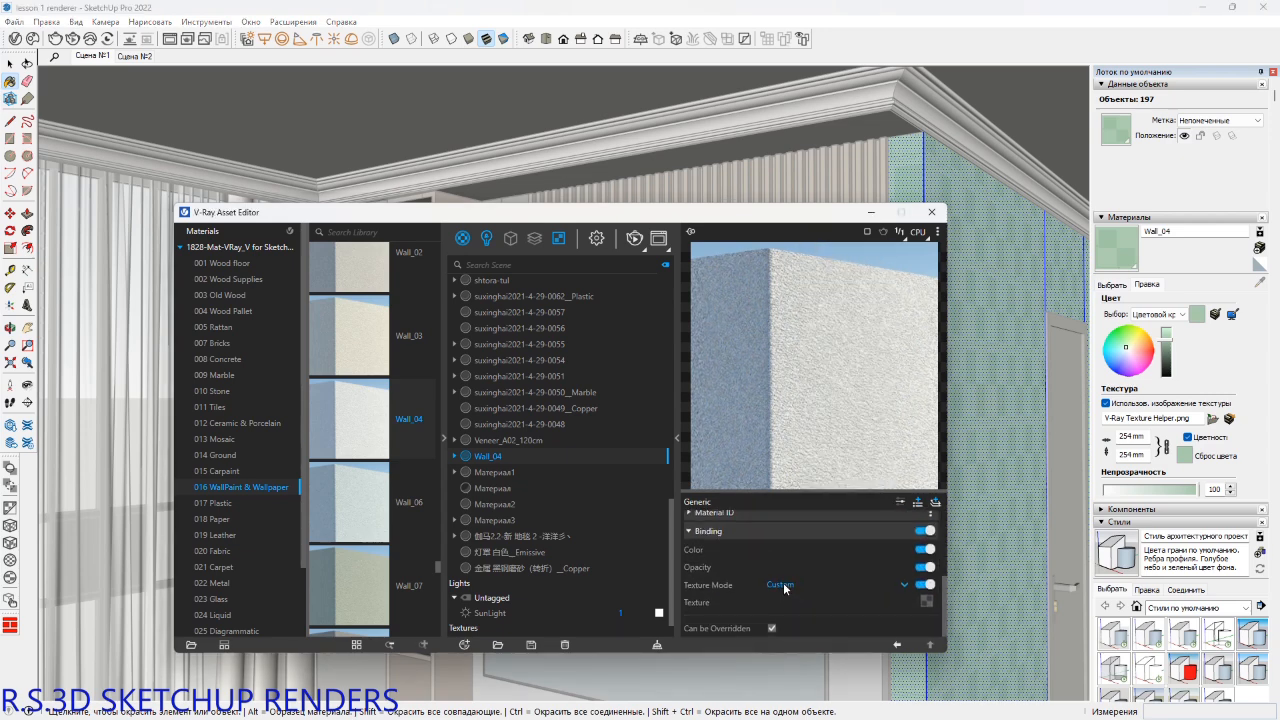
right_click(926, 602)
left_click(897, 610)
Set the Wall_04 texture size to 500 mm, close the V-Ray Asset Editor and clear the selection.
middle_click_drag(1016, 266, 928, 296)
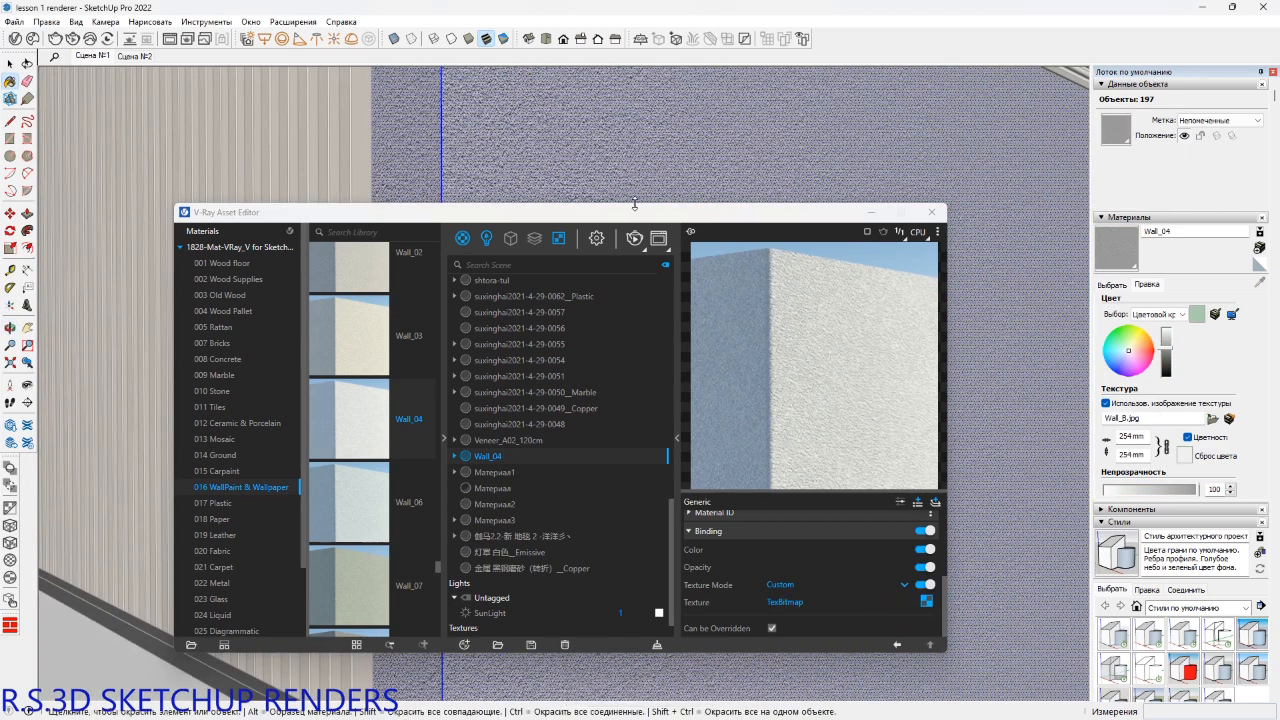
double_click(1126, 437)
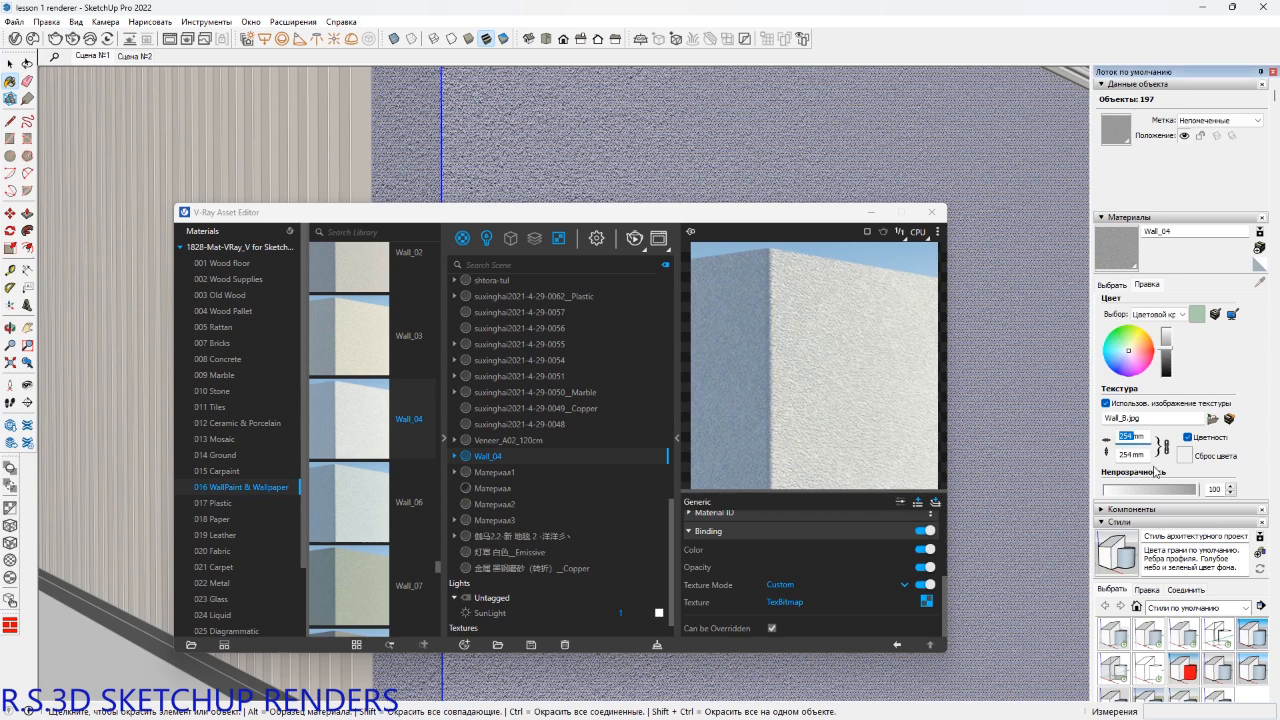
type("500")
key("Return")
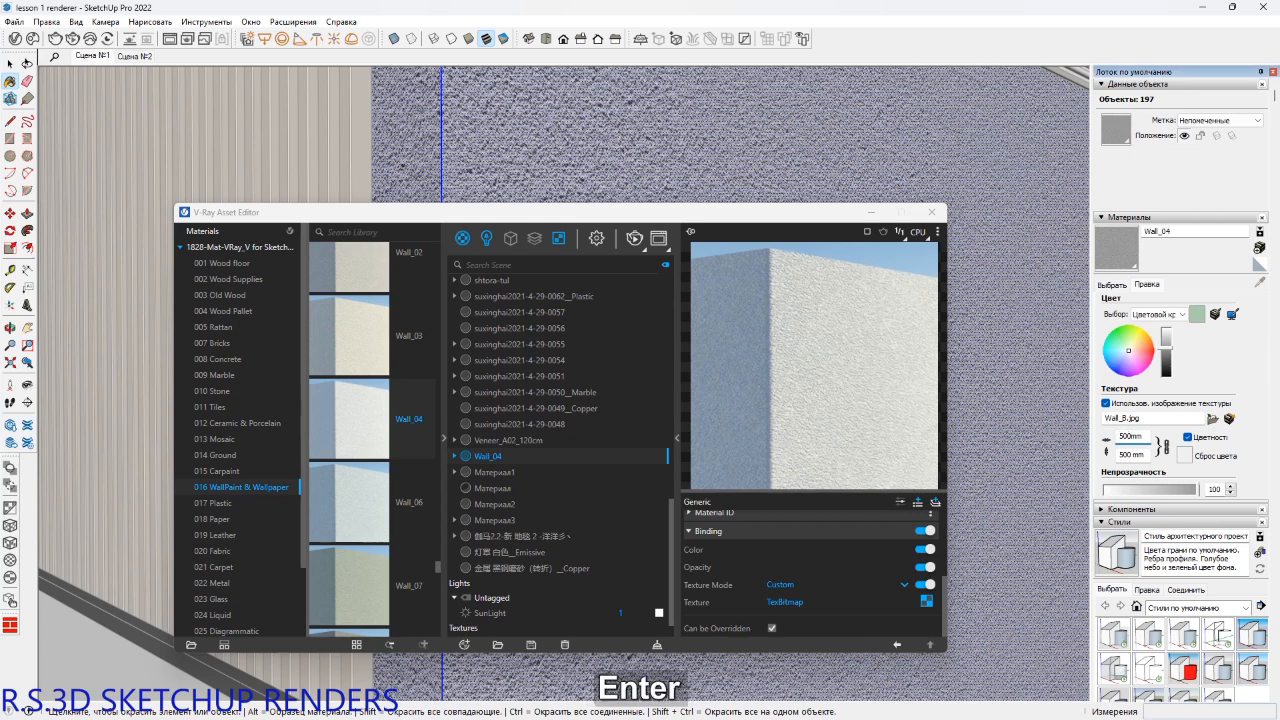
left_click(931, 212)
middle_click_drag(606, 428, 865, 458, "shift")
key("space")
key("Escape")
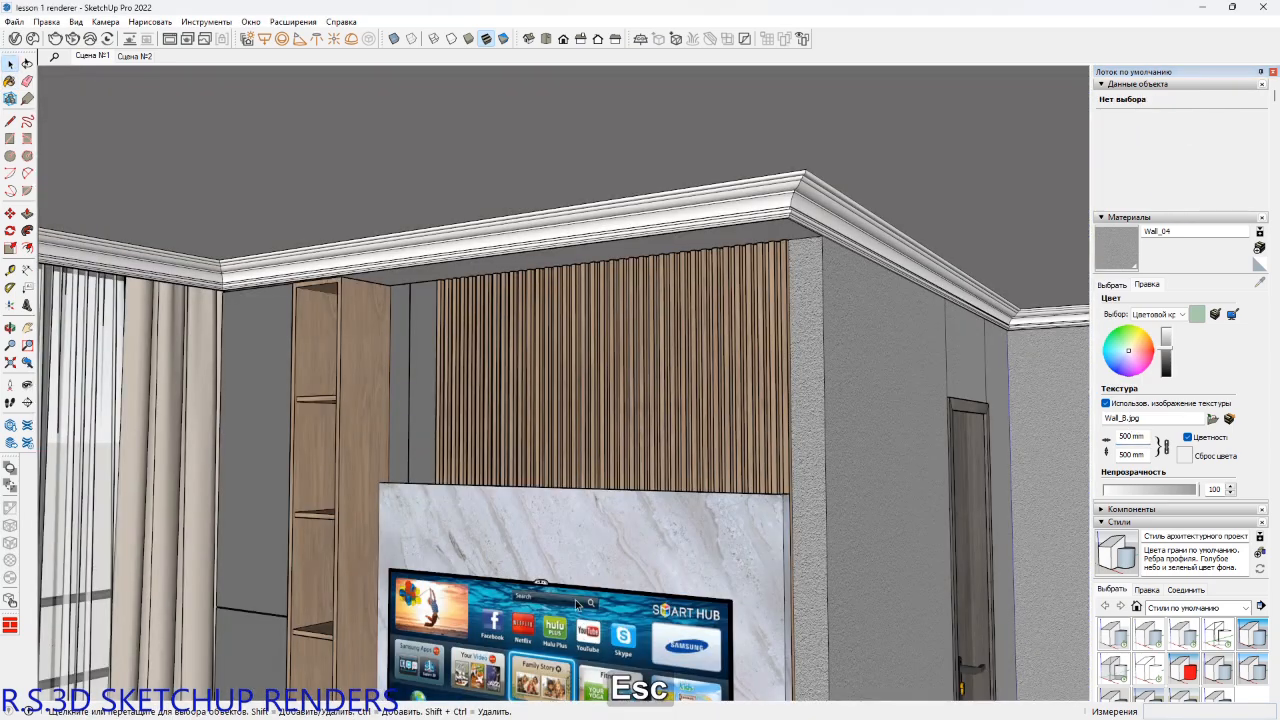
Hide the wooden floor group and the King Size Bed component to expose the bed wall from below.
middle_click_drag(576, 604, 717, 240, "shift")
left_click(519, 632)
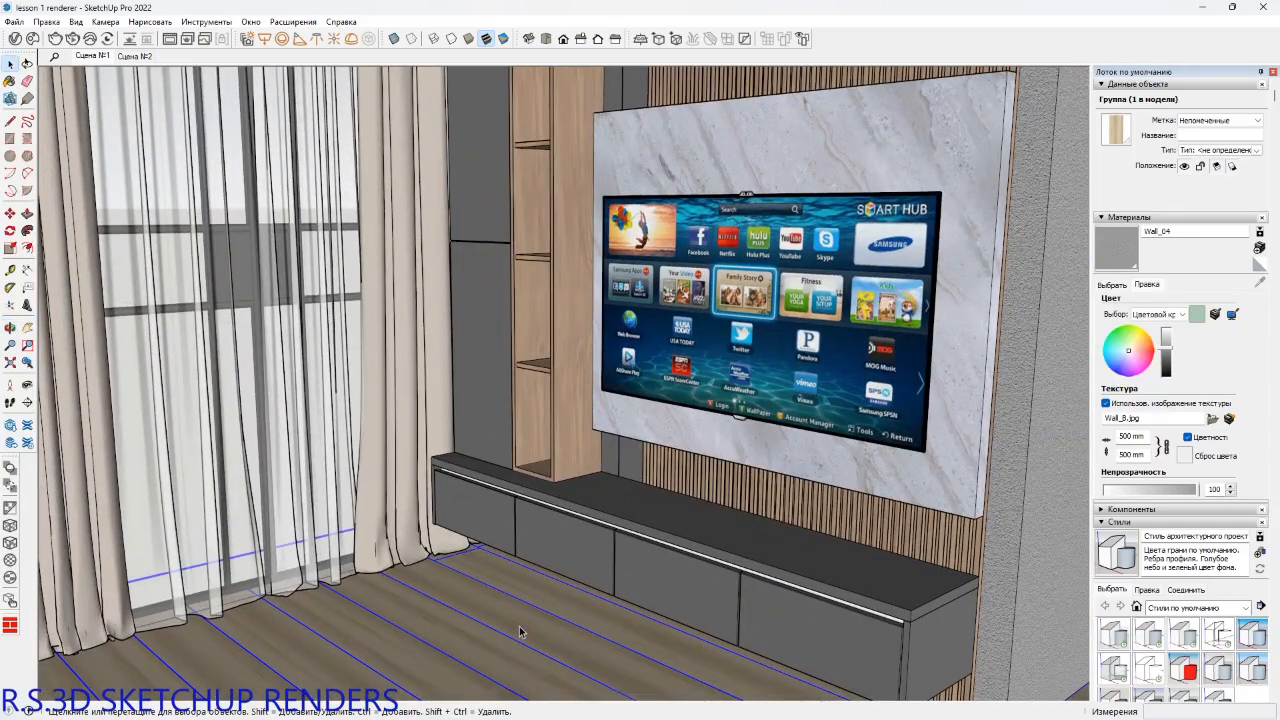
key("alt+2")
middle_click_drag(528, 650, 408, 266)
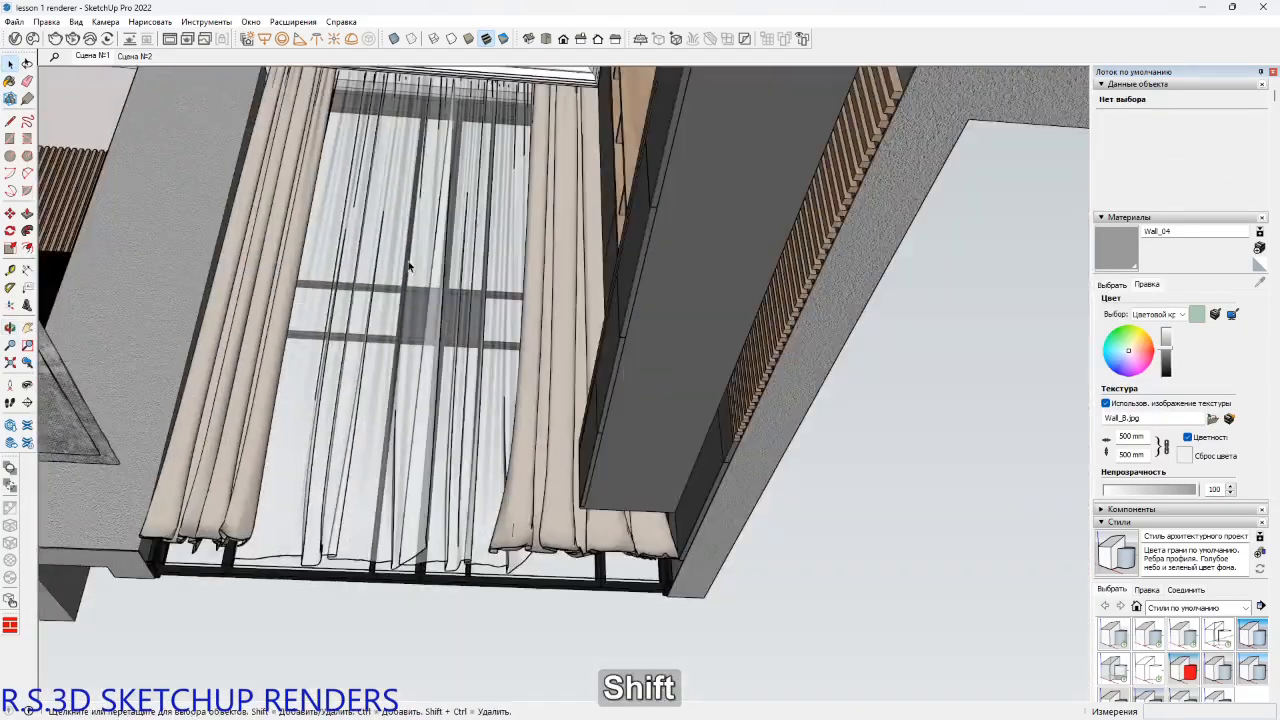
scroll(625, 376, "down", 4)
middle_click_drag(625, 376, 778, 418, "shift")
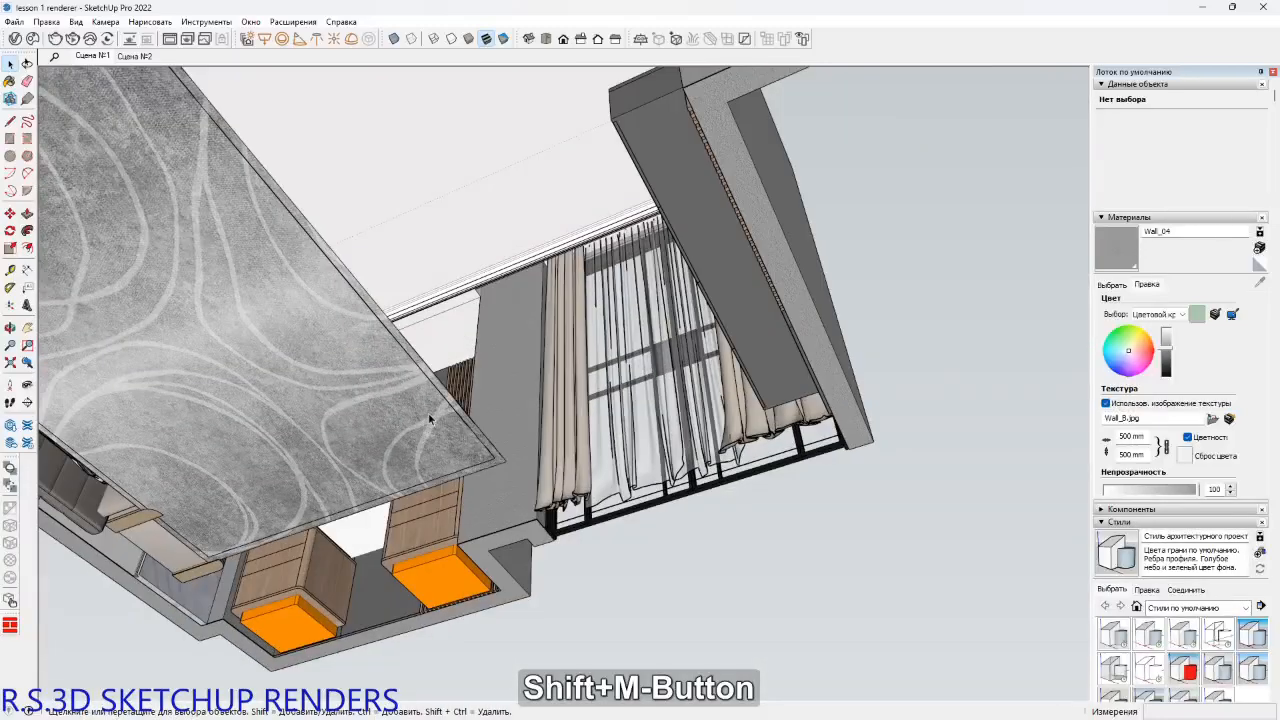
left_click(344, 460)
key("alt+2")
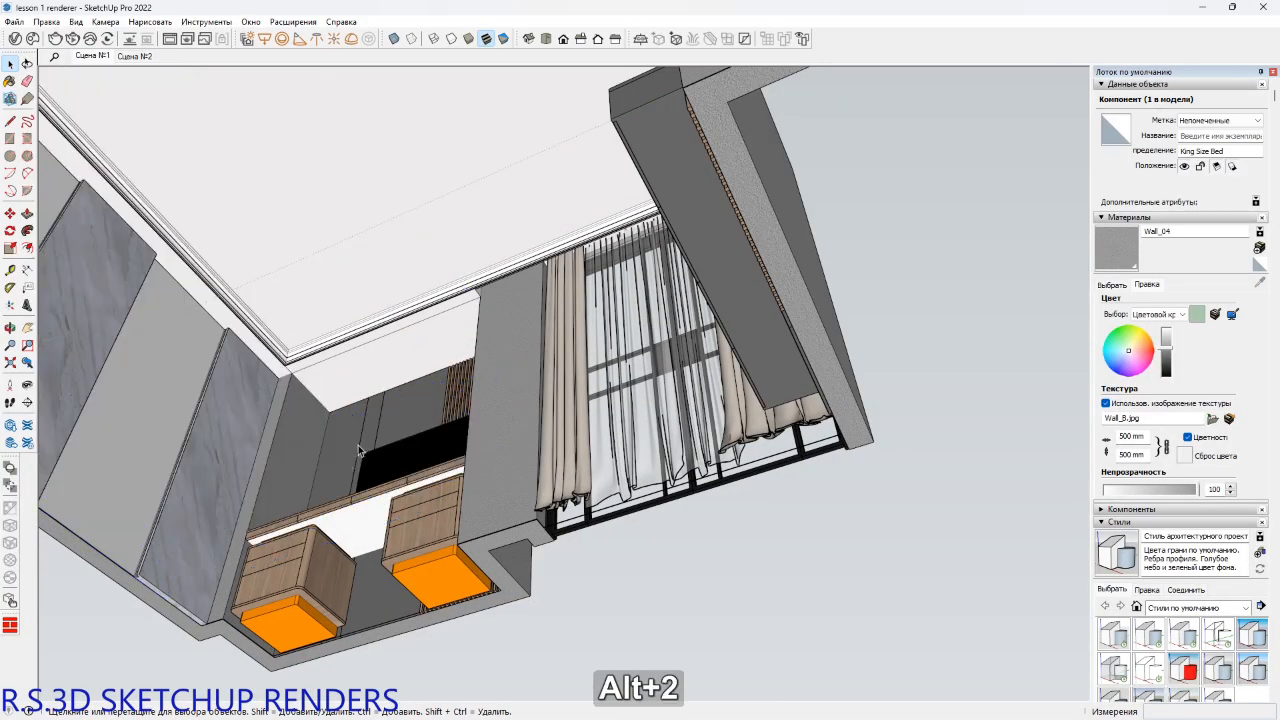
middle_click_drag(344, 460, 128, 418)
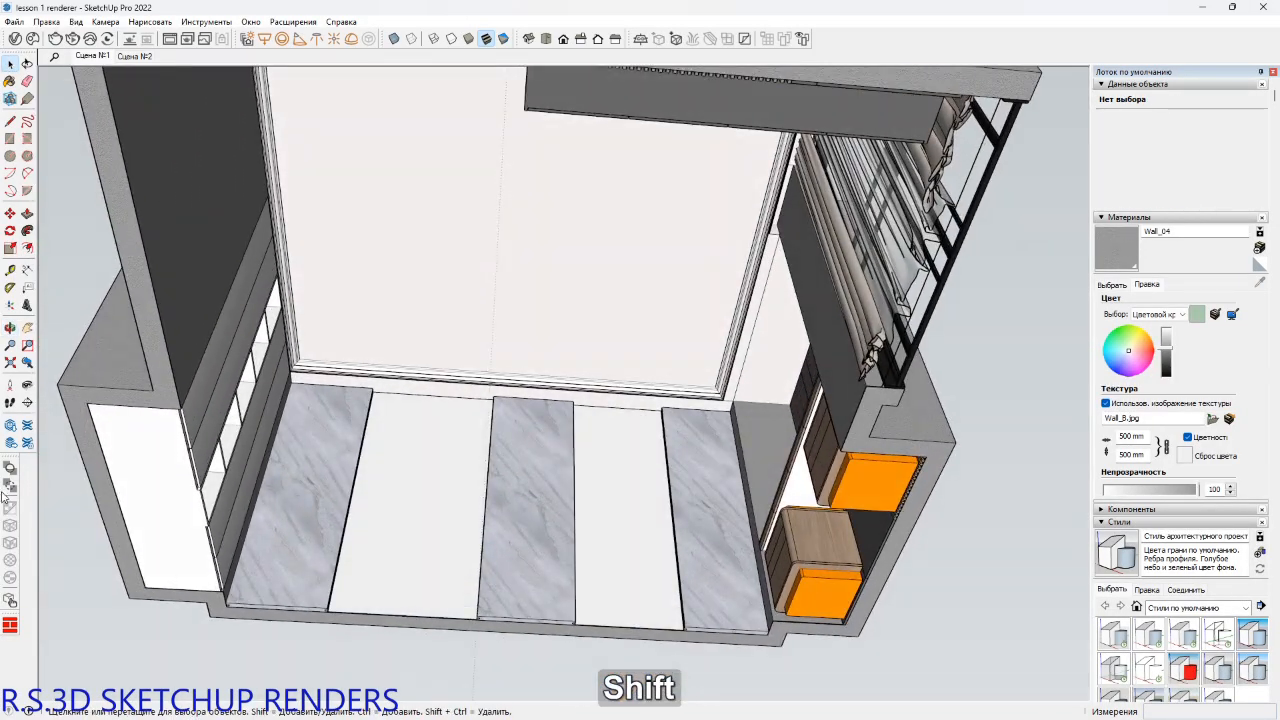
Open 3D Warehouse and search it for "WALL 3D PANEL".
left_click(10, 425)
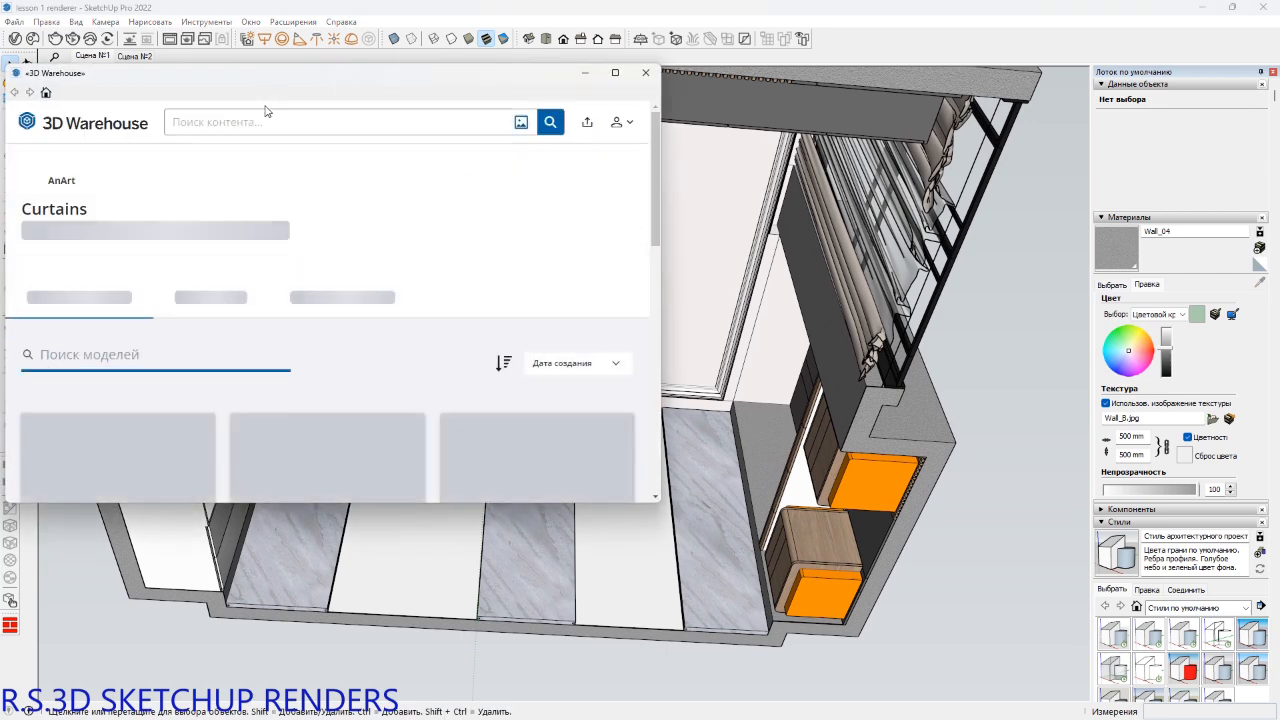
left_click(264, 122)
type("WA")
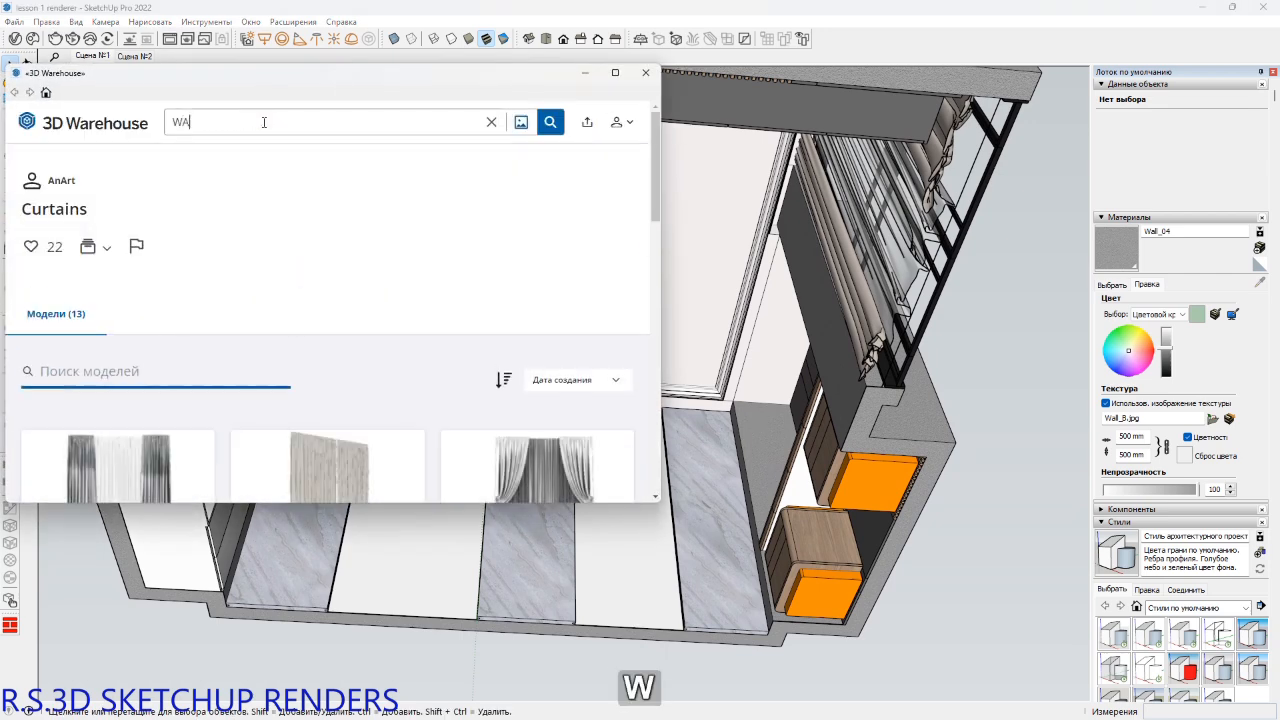
type("LL 3D")
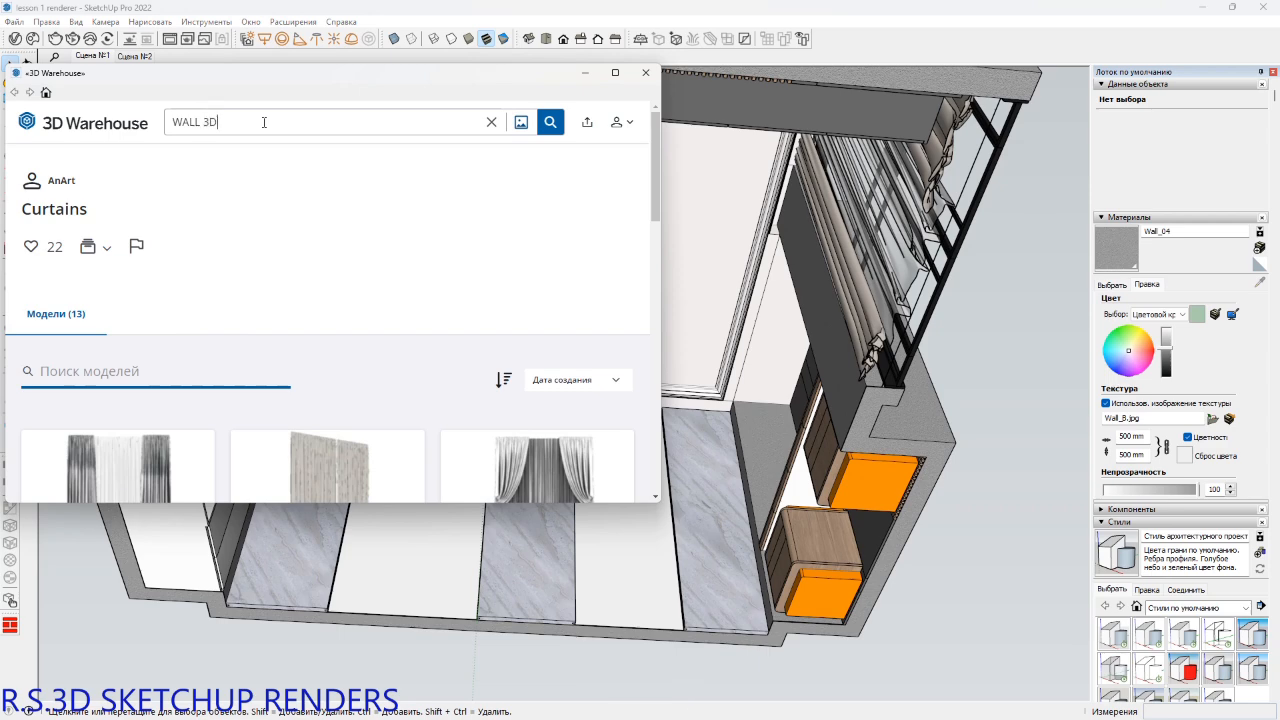
type(" P")
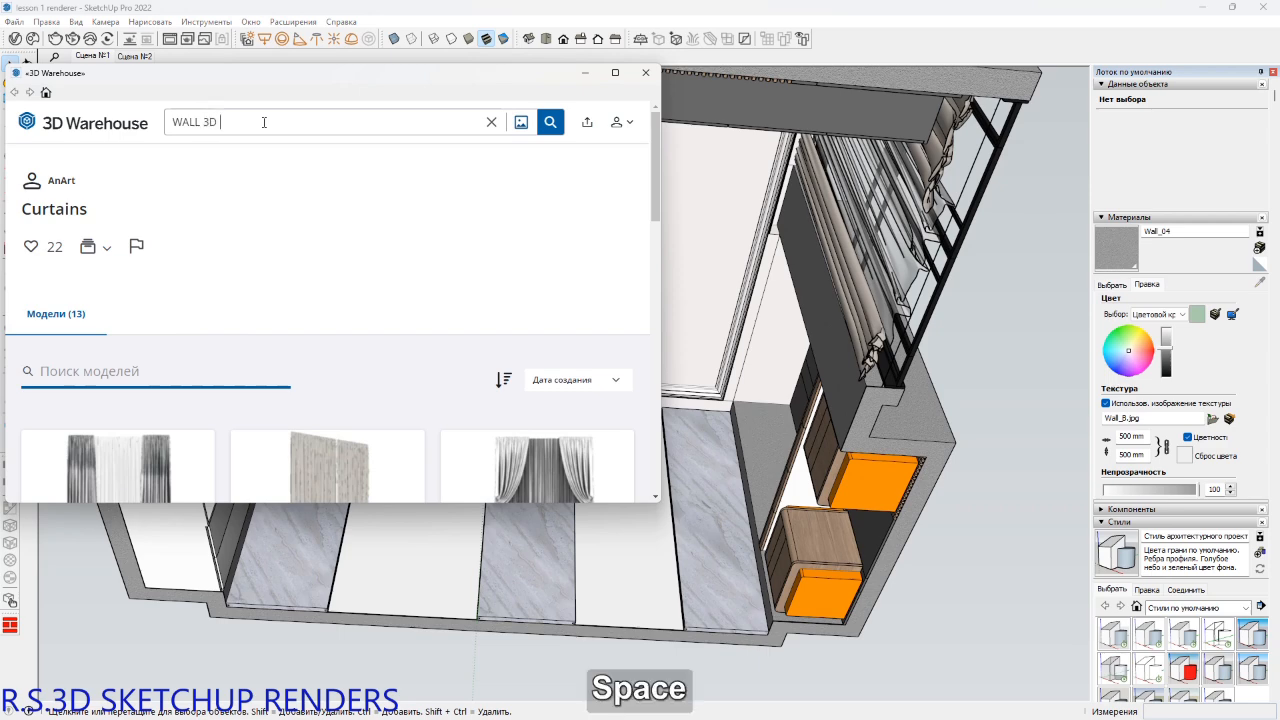
type("ANE")
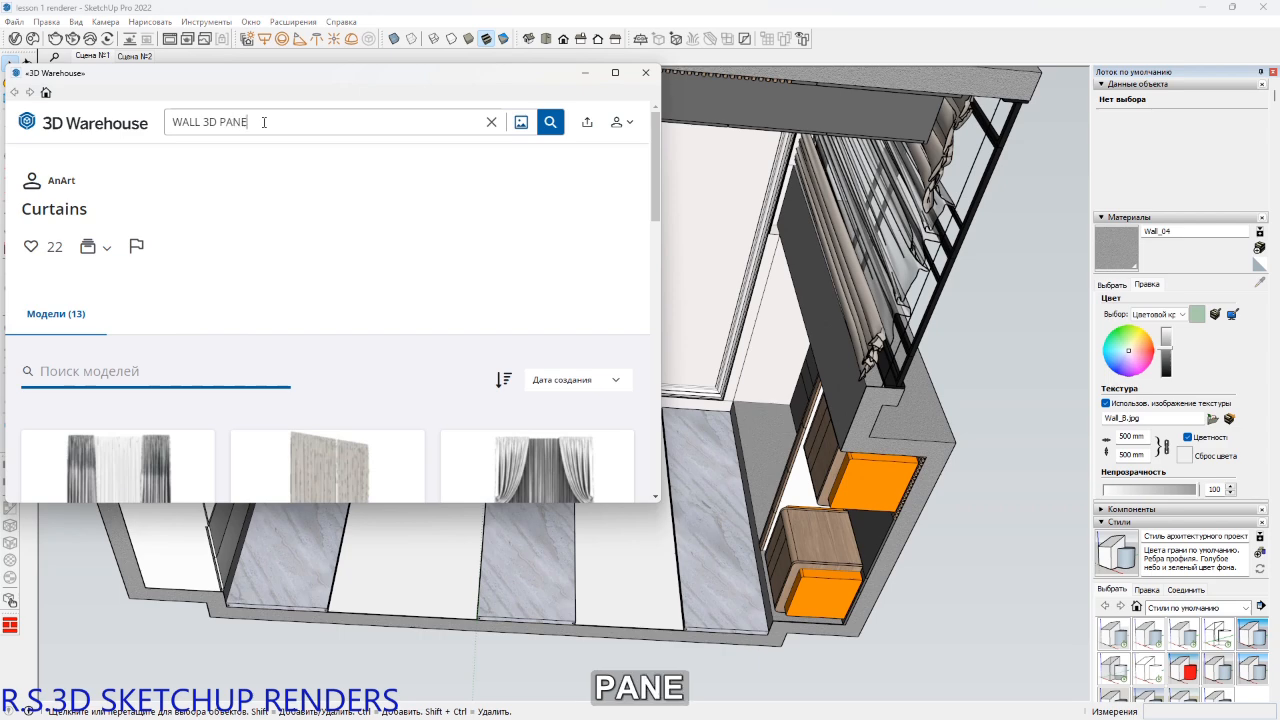
type("L")
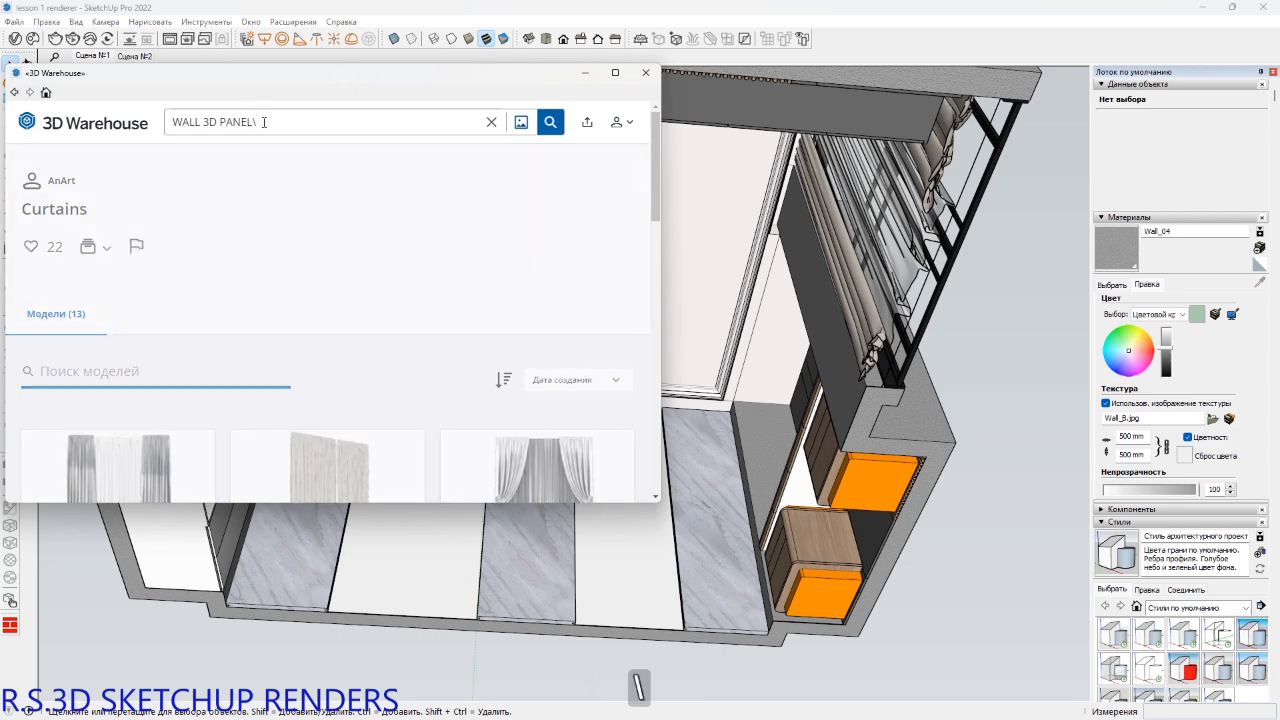
type("\\")
key("BackSpace")
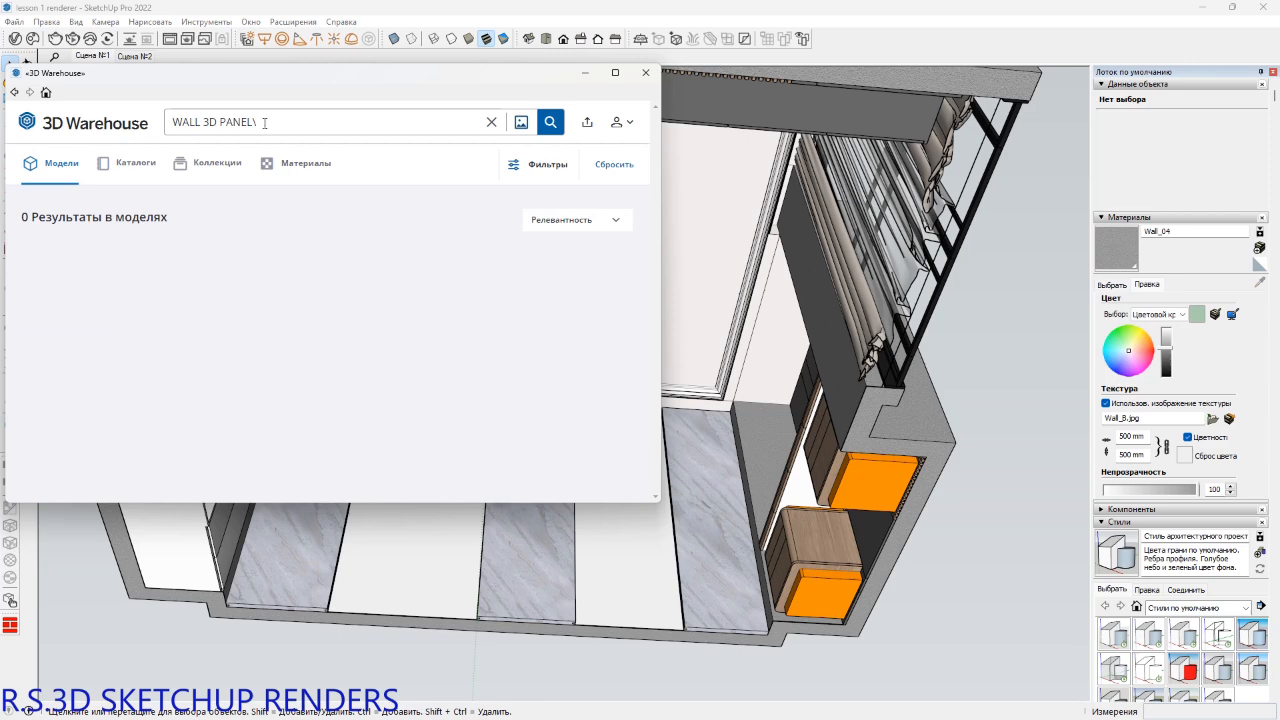
key("BackSpace")
key("Return")
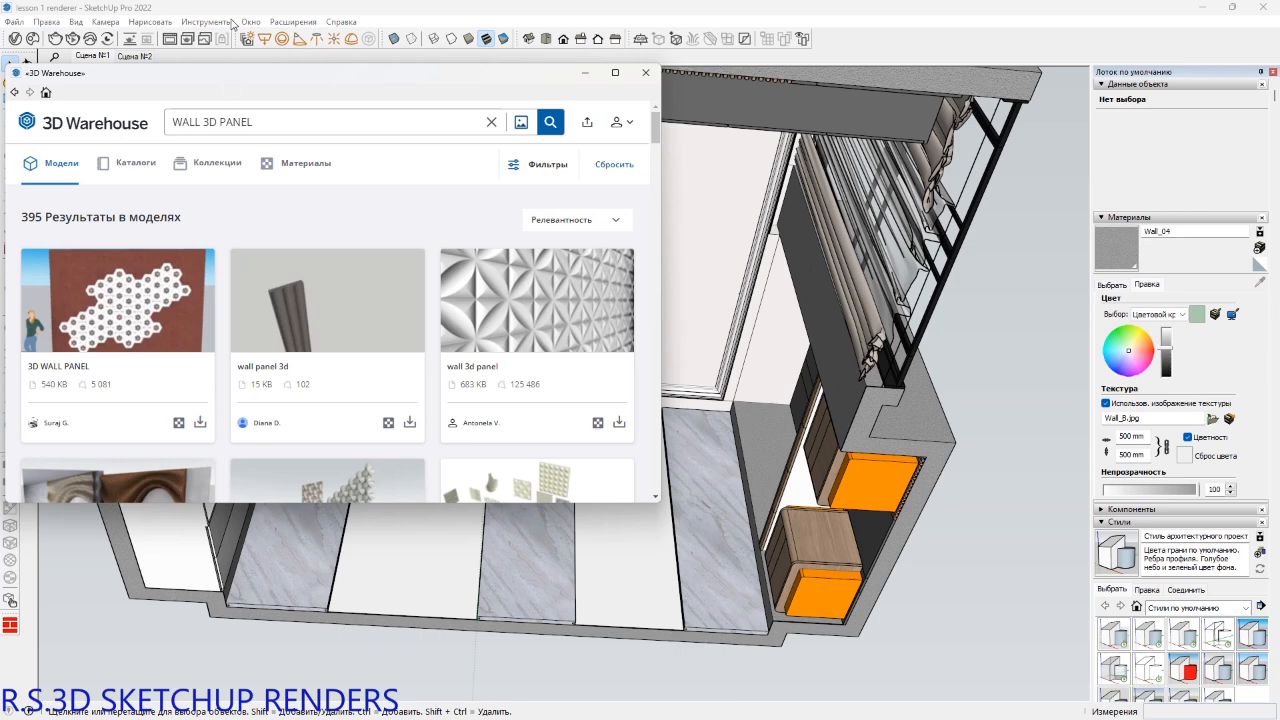
Browse the model results, switch to collections and open the "3D Wall Panels" collection with 14 models.
scroll(371, 470, "down", 1)
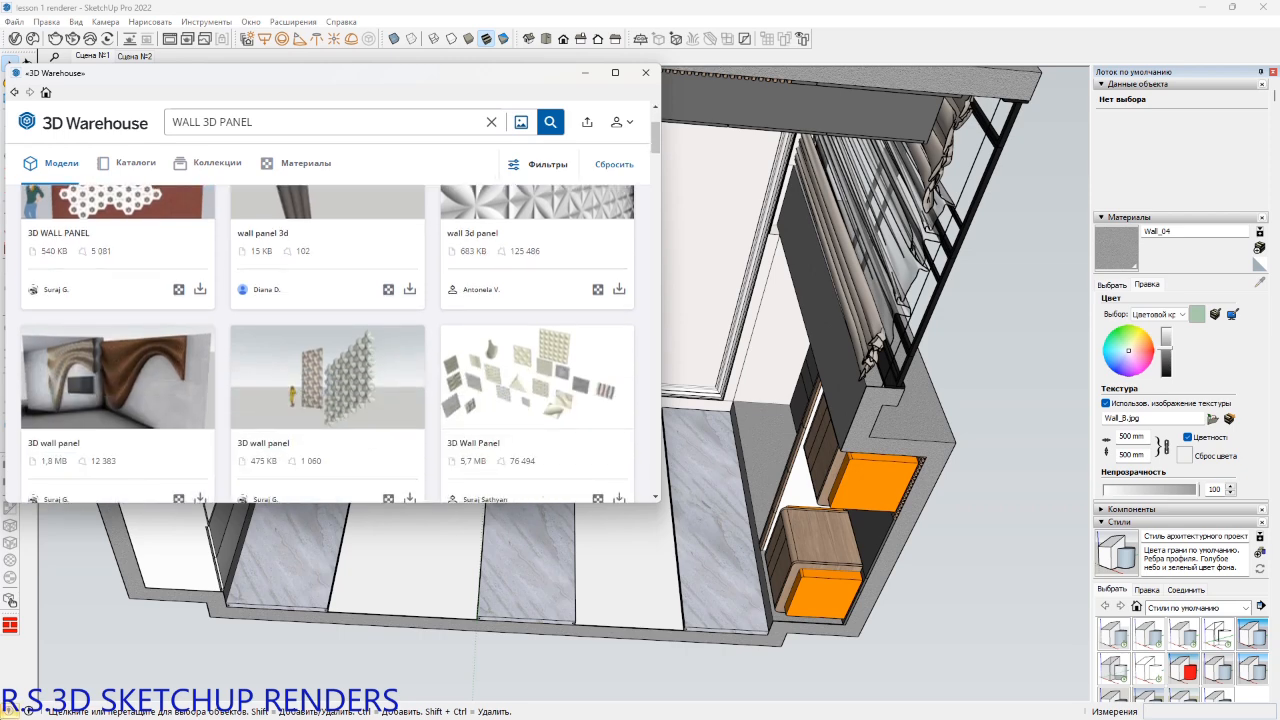
scroll(500, 410, "down", 3)
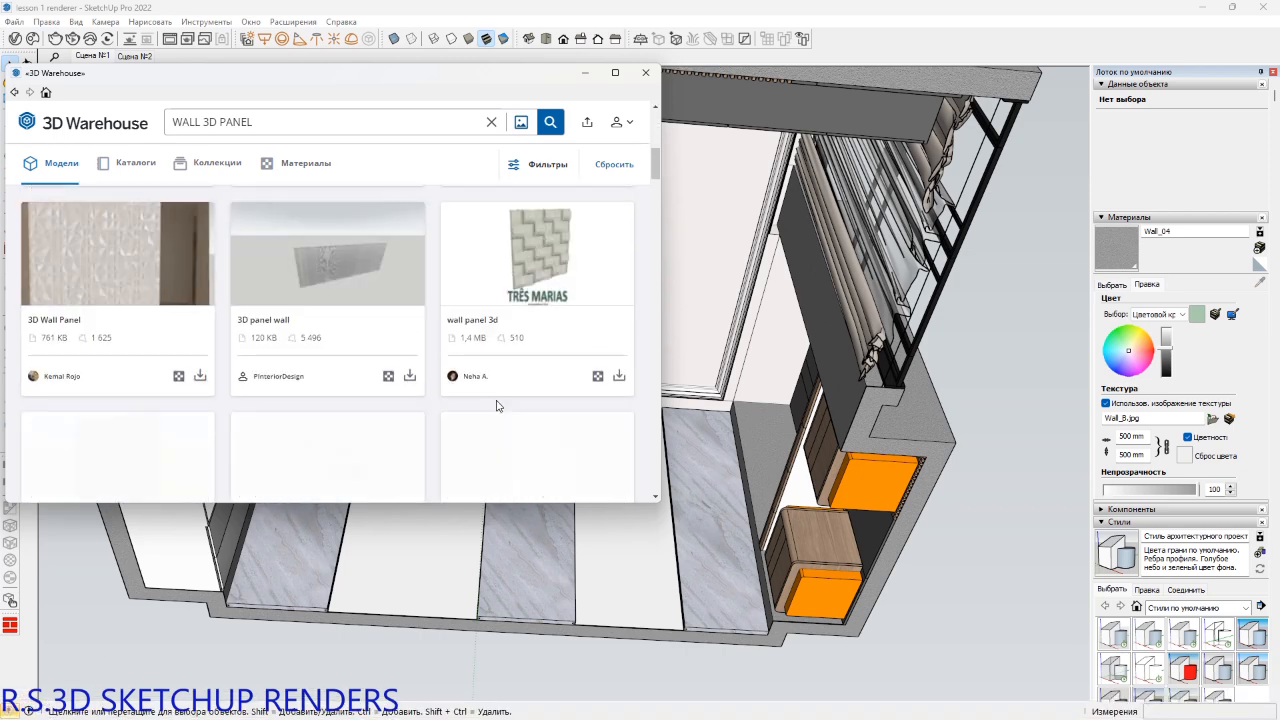
scroll(443, 404, "up", 1)
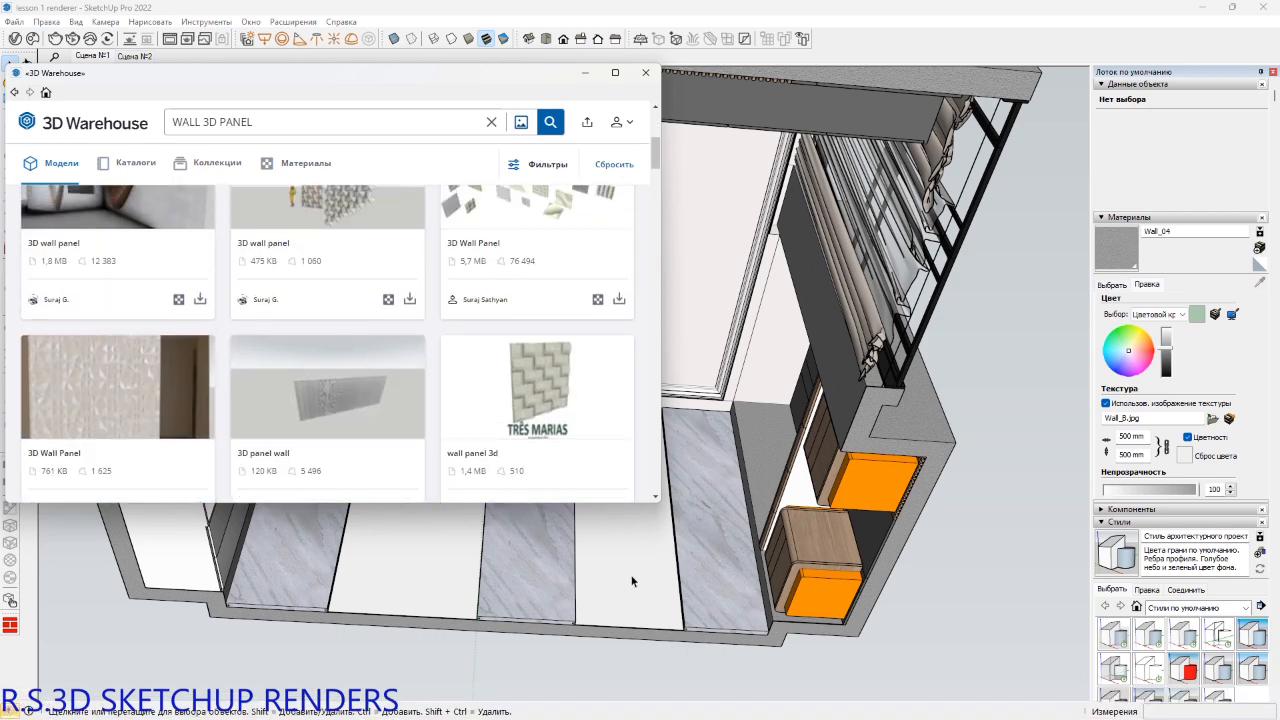
scroll(522, 375, "up", 1)
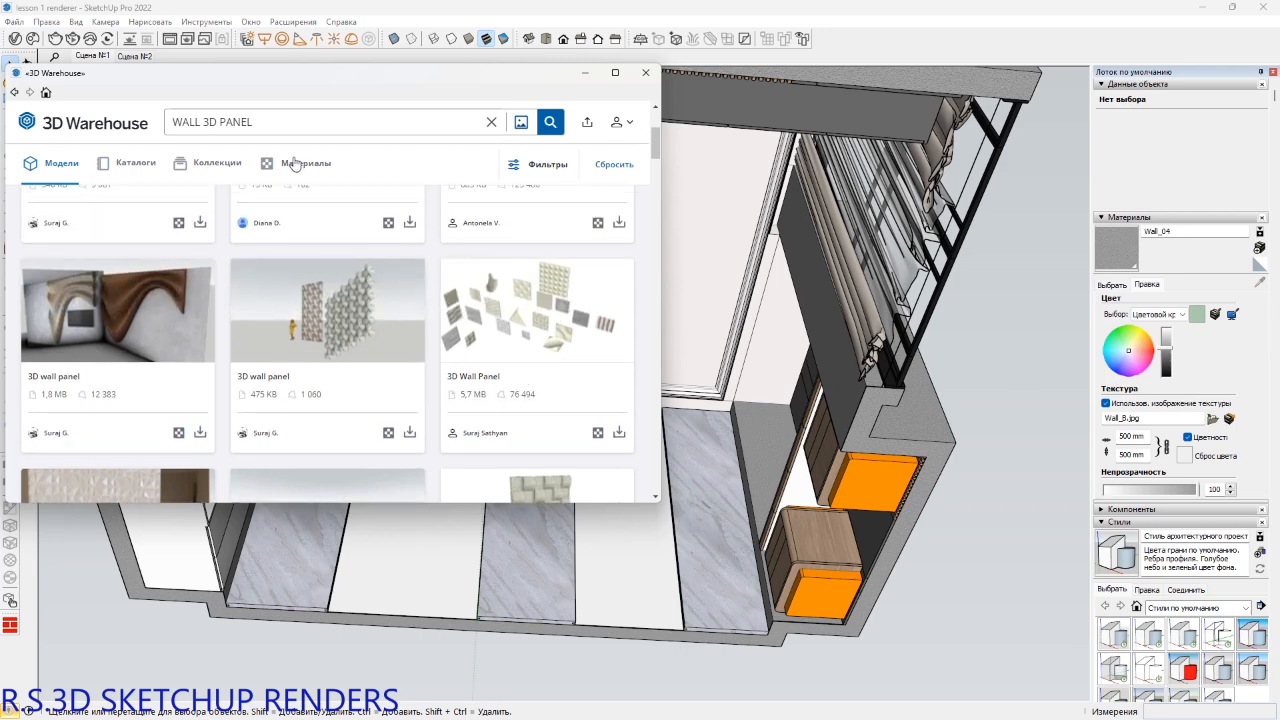
left_click(213, 170)
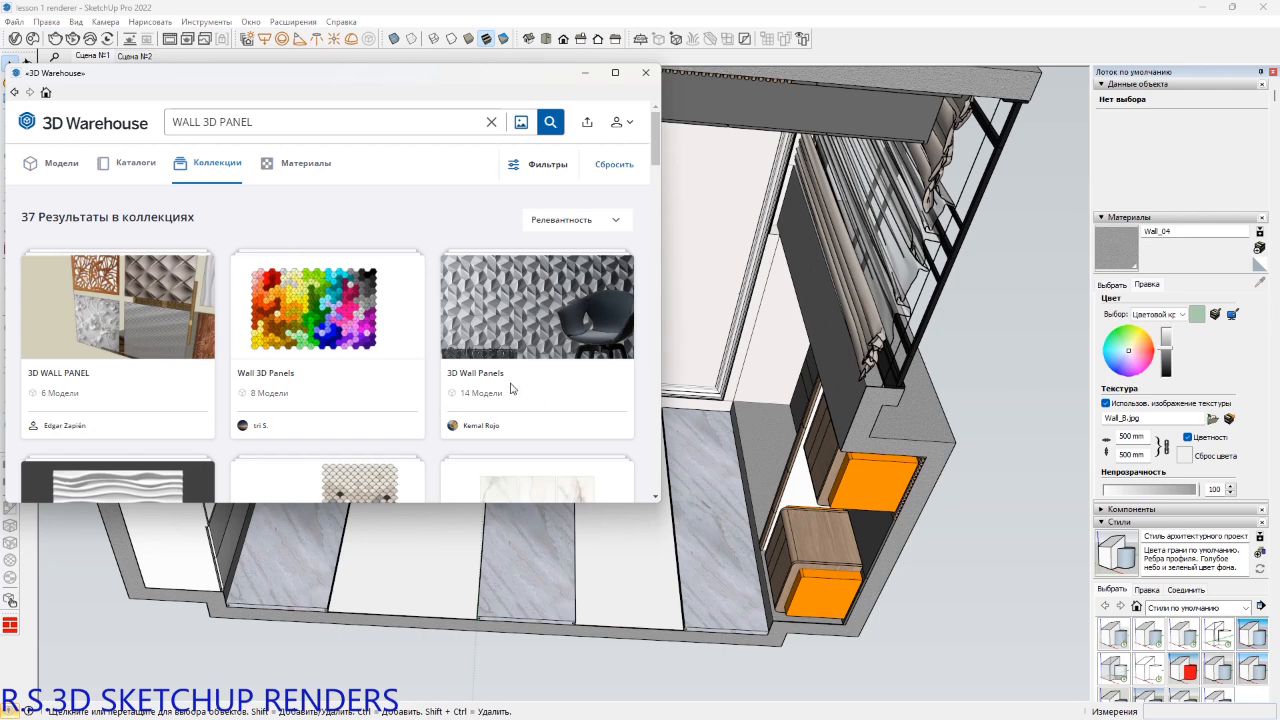
scroll(432, 393, "down", 2)
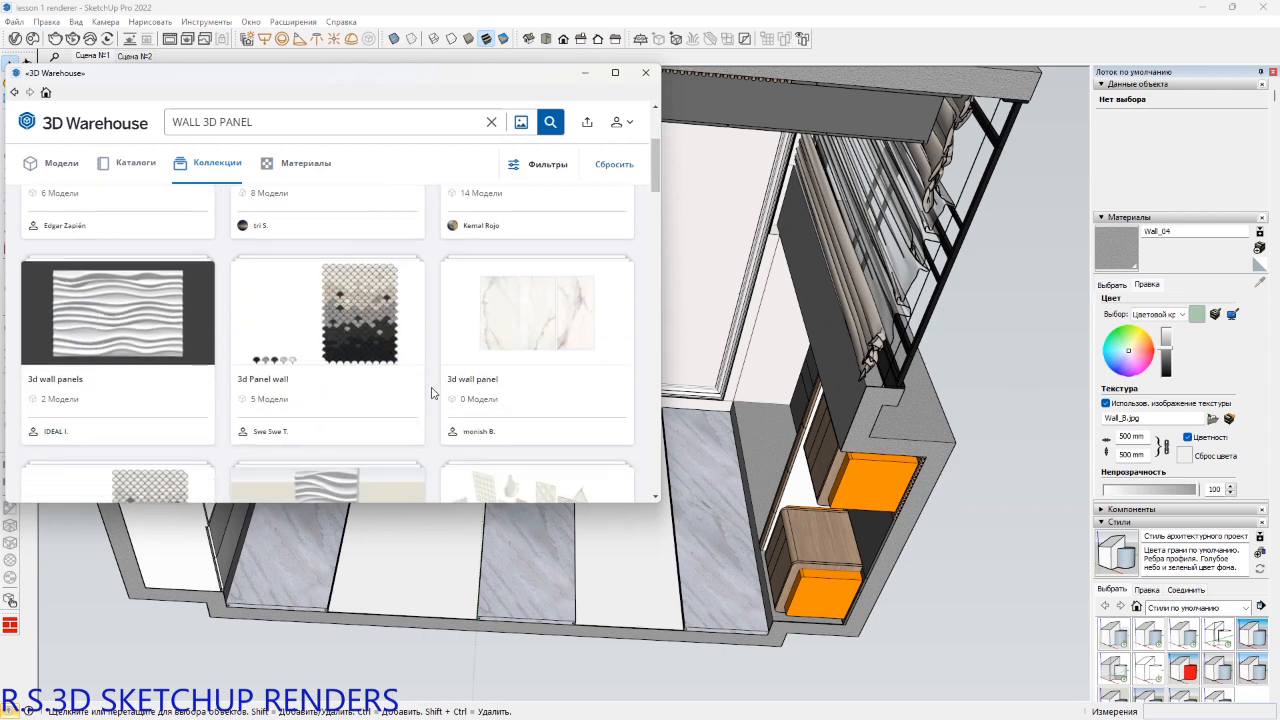
scroll(300, 396, "up", 2)
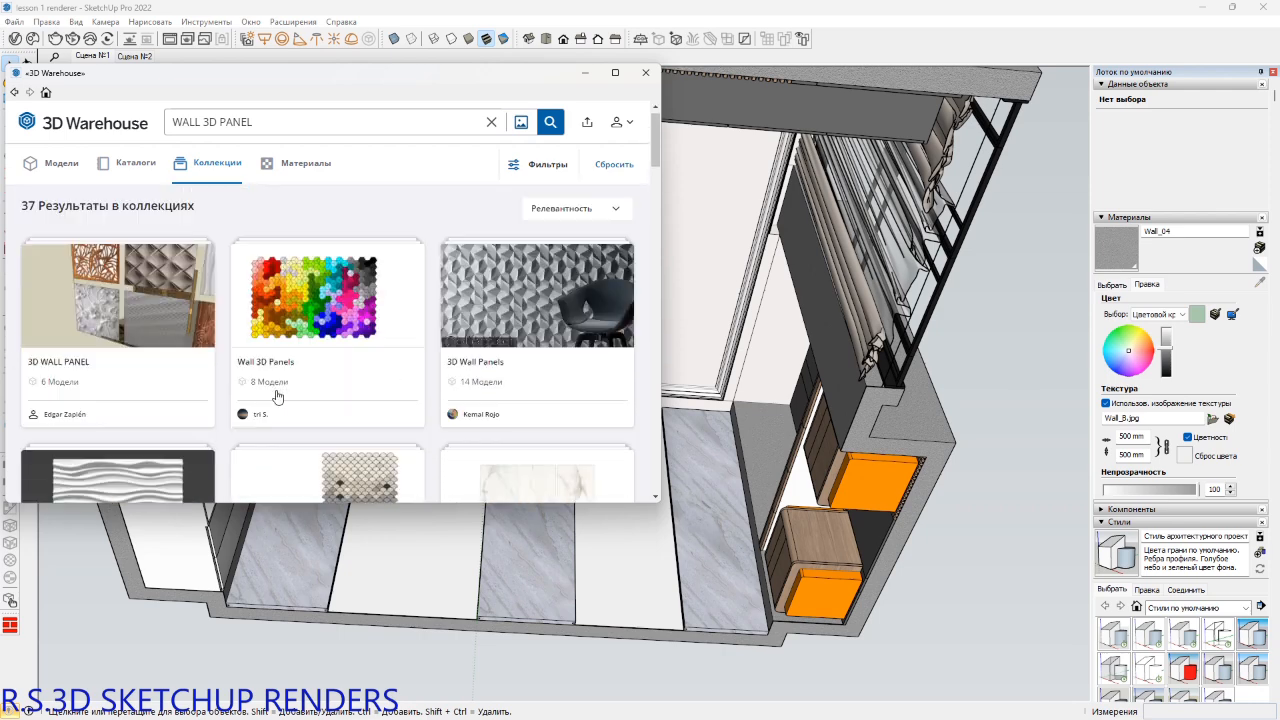
left_click(476, 378)
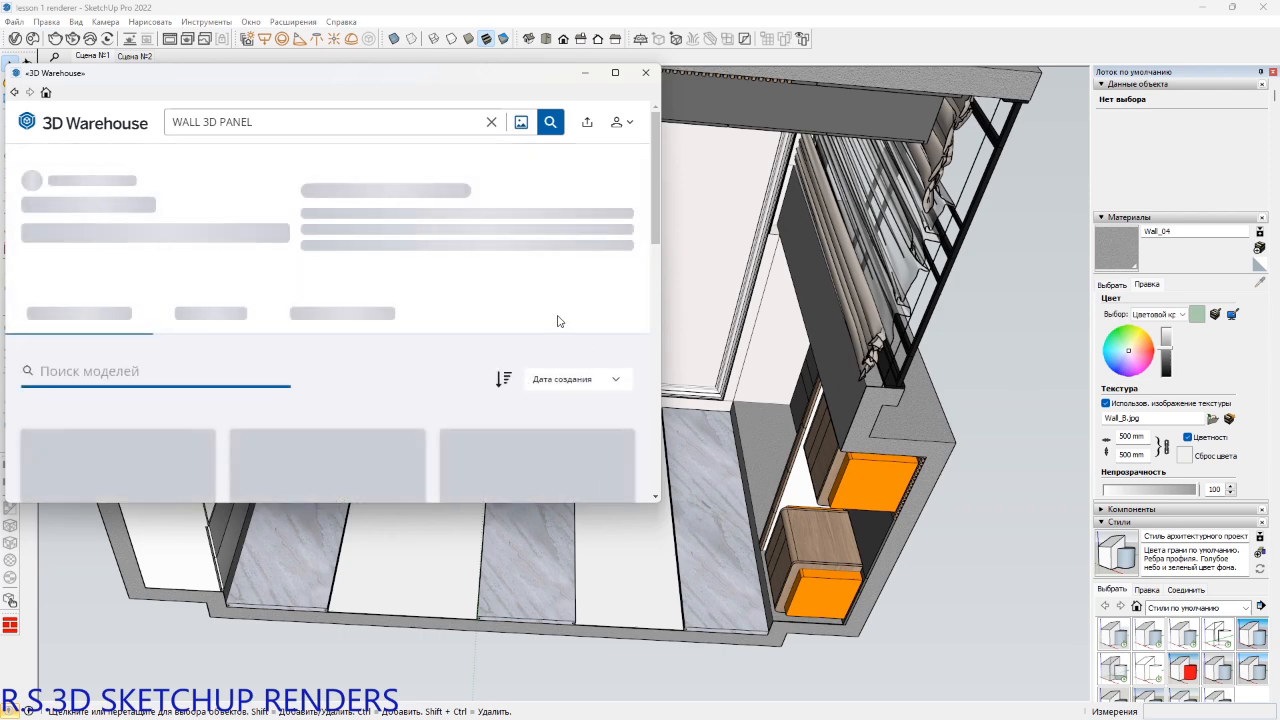
Find the 5 MB 3D Wall Panel -7 with vertical waves in the collection and load it directly into the model.
scroll(362, 292, "down", 2)
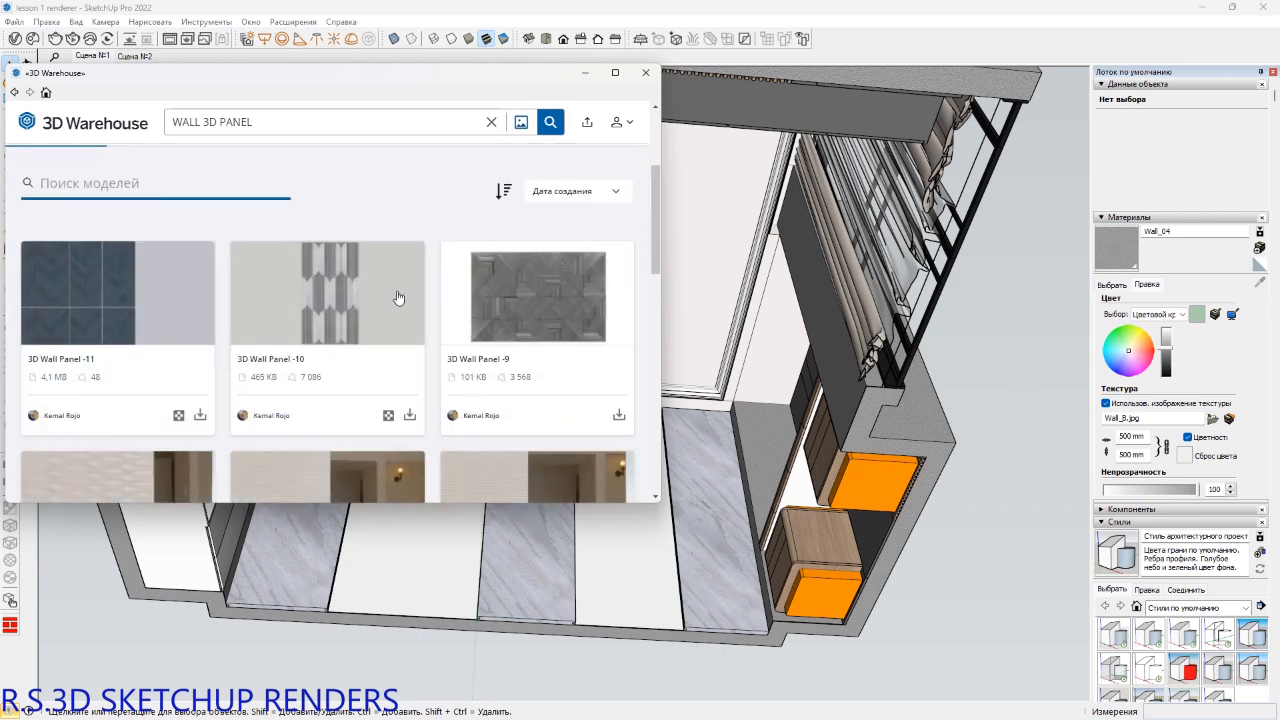
scroll(398, 297, "down", 2)
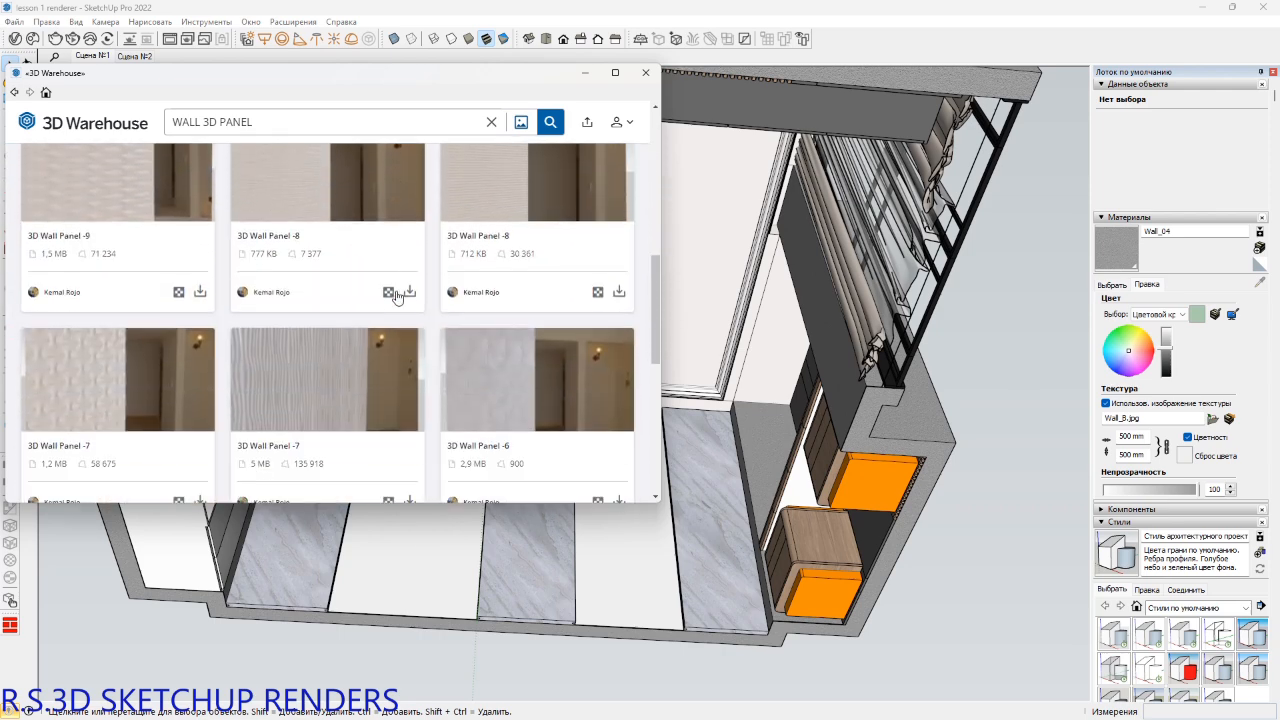
scroll(395, 300, "down", 2)
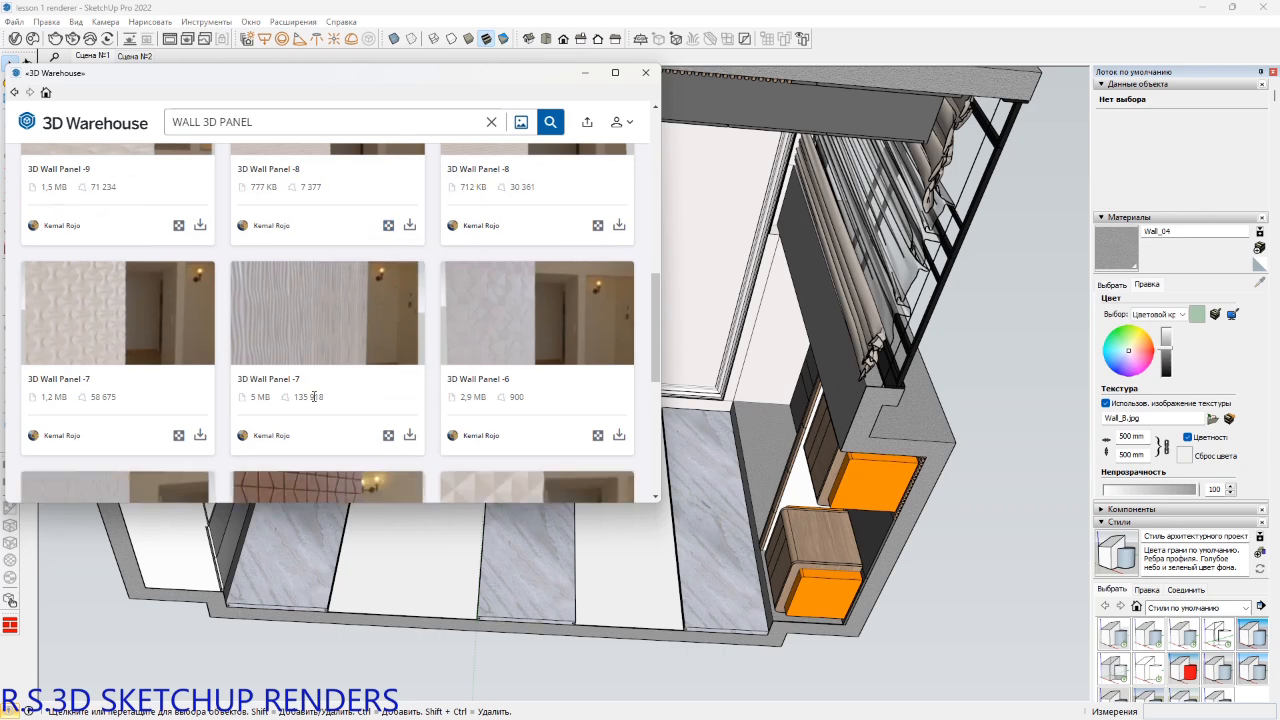
scroll(314, 397, "down", 2)
scroll(316, 400, "down", 1)
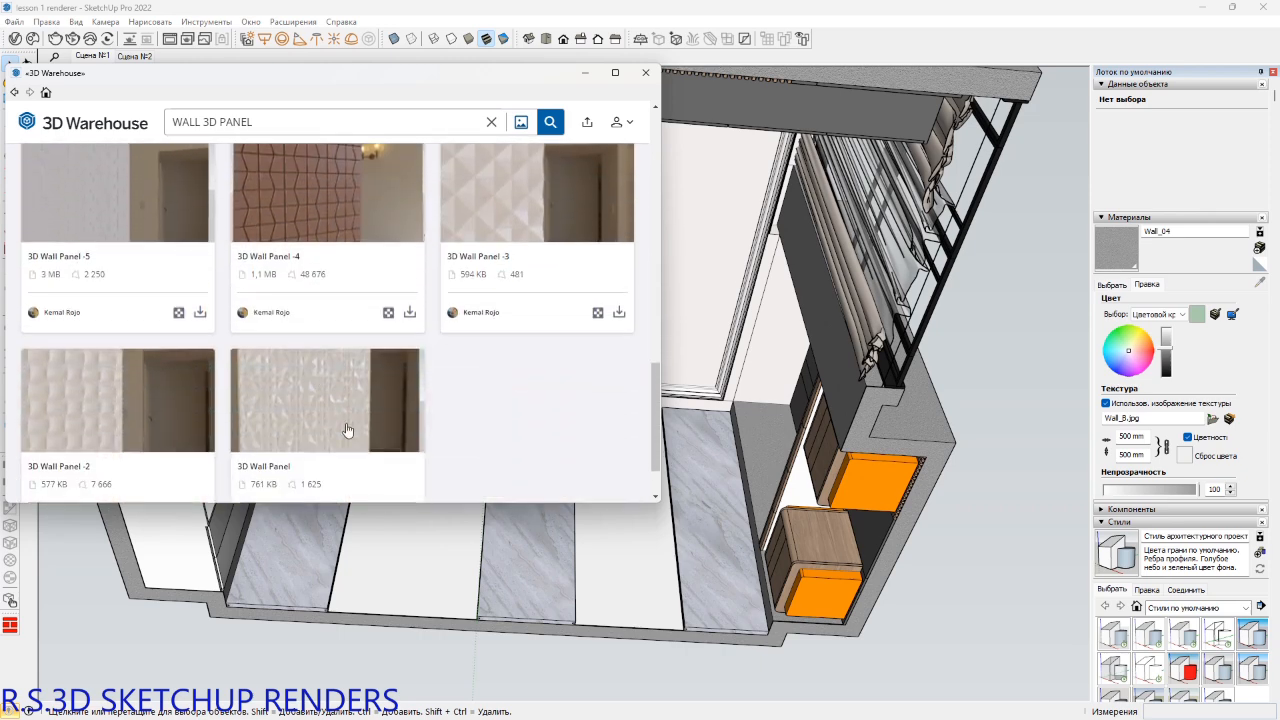
scroll(356, 410, "down", 1)
scroll(352, 410, "up", 3)
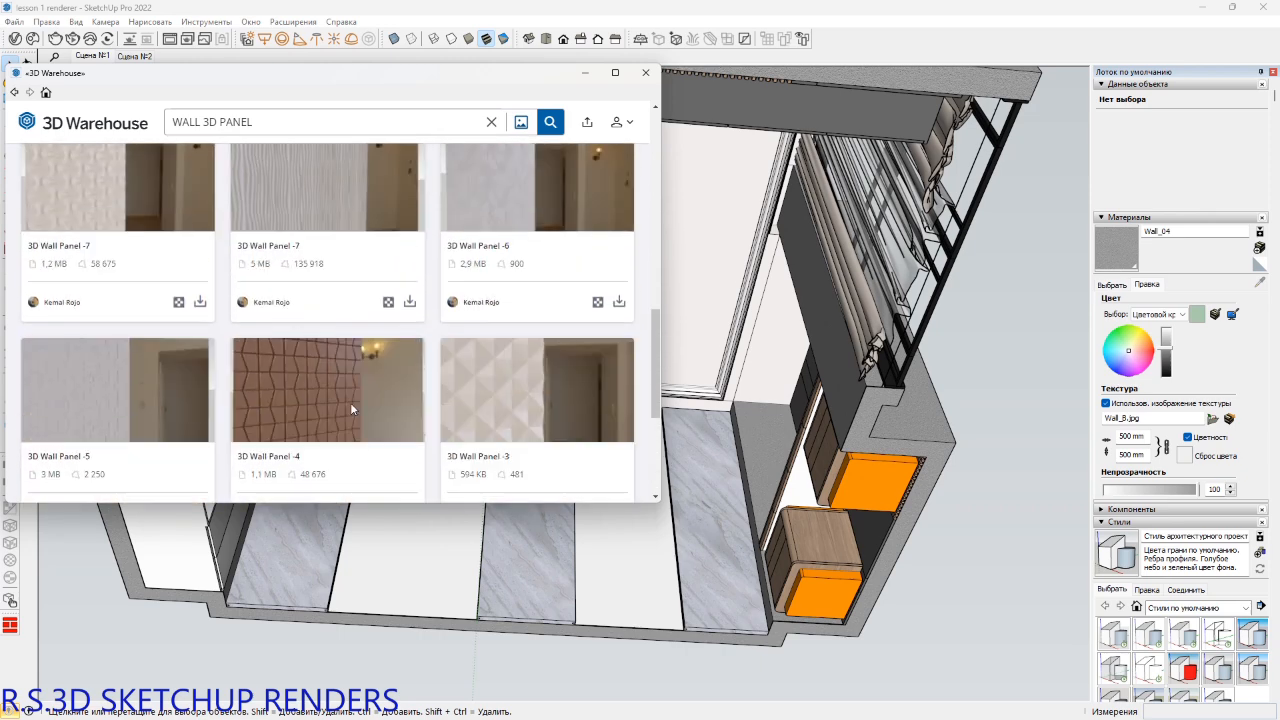
scroll(345, 410, "up", 1)
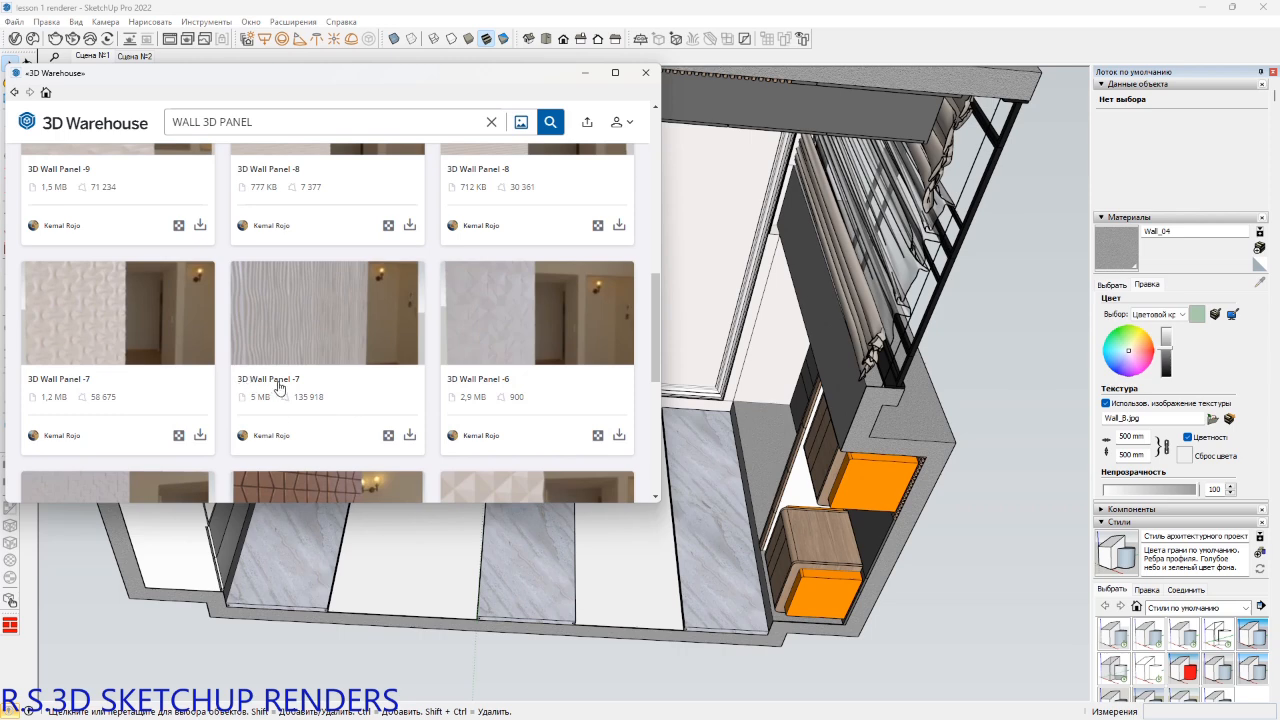
left_click(410, 436)
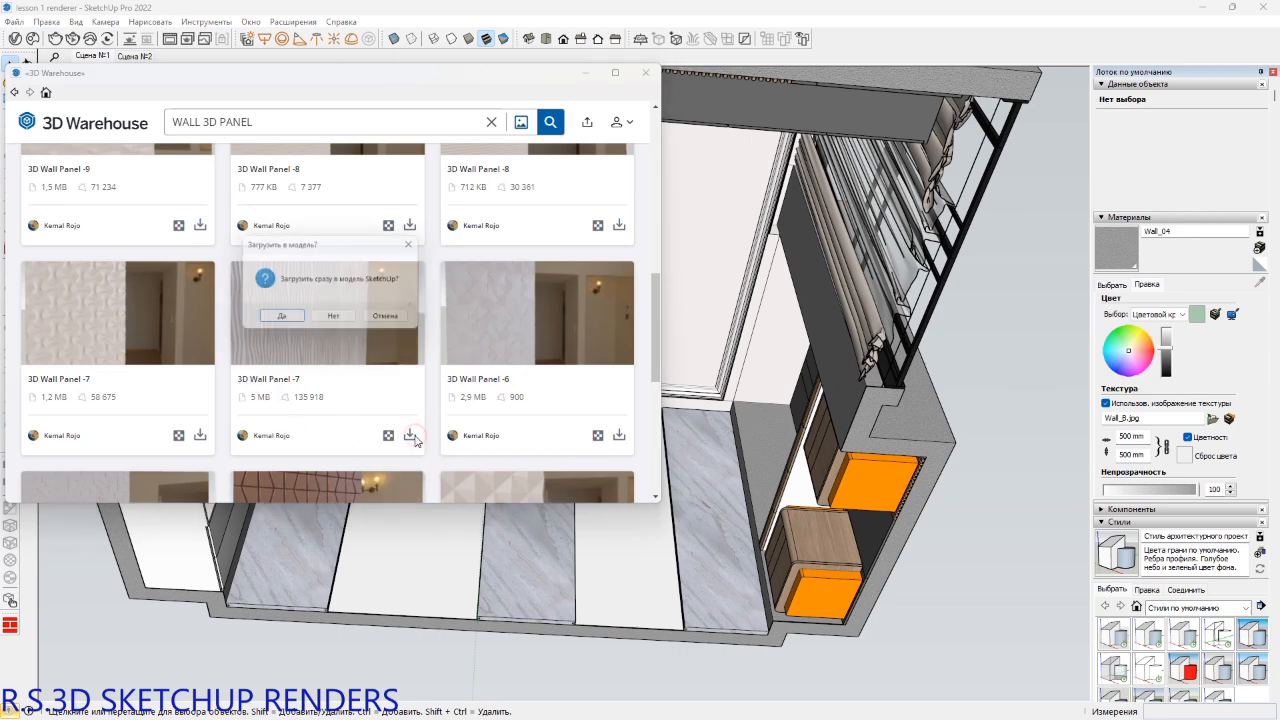
left_click(262, 319)
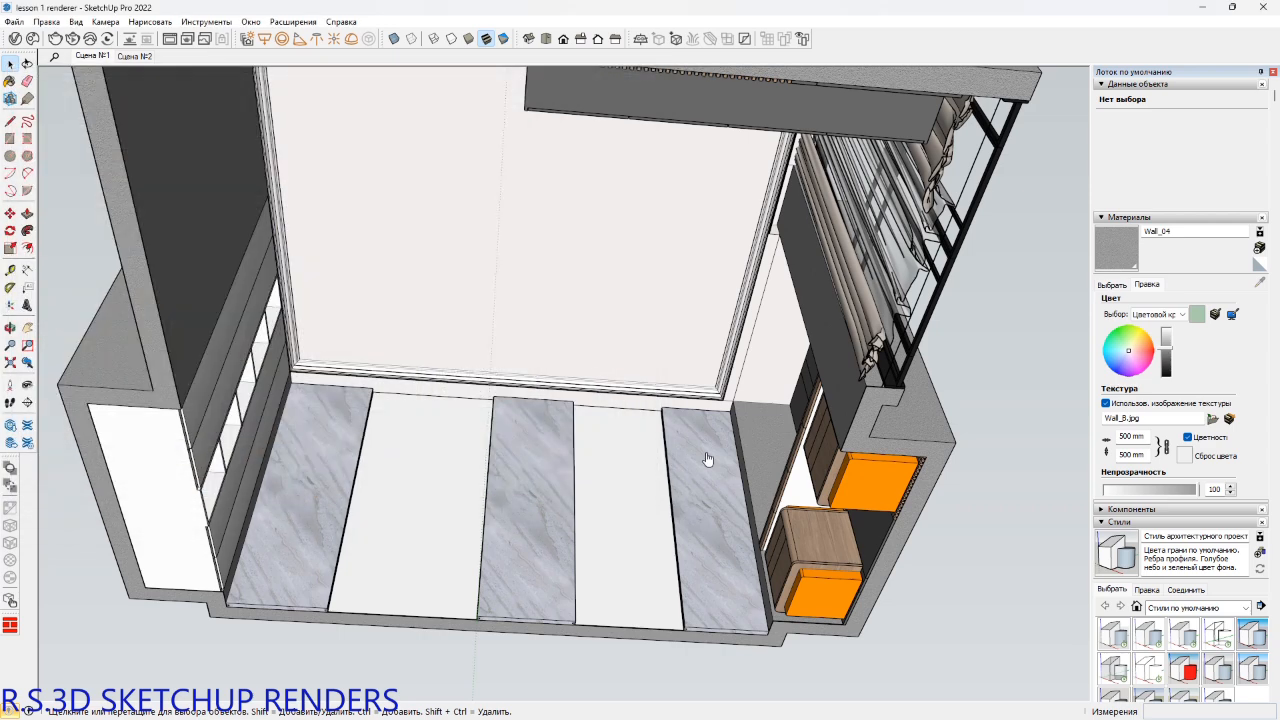
middle_click_drag(609, 480, 609, 482)
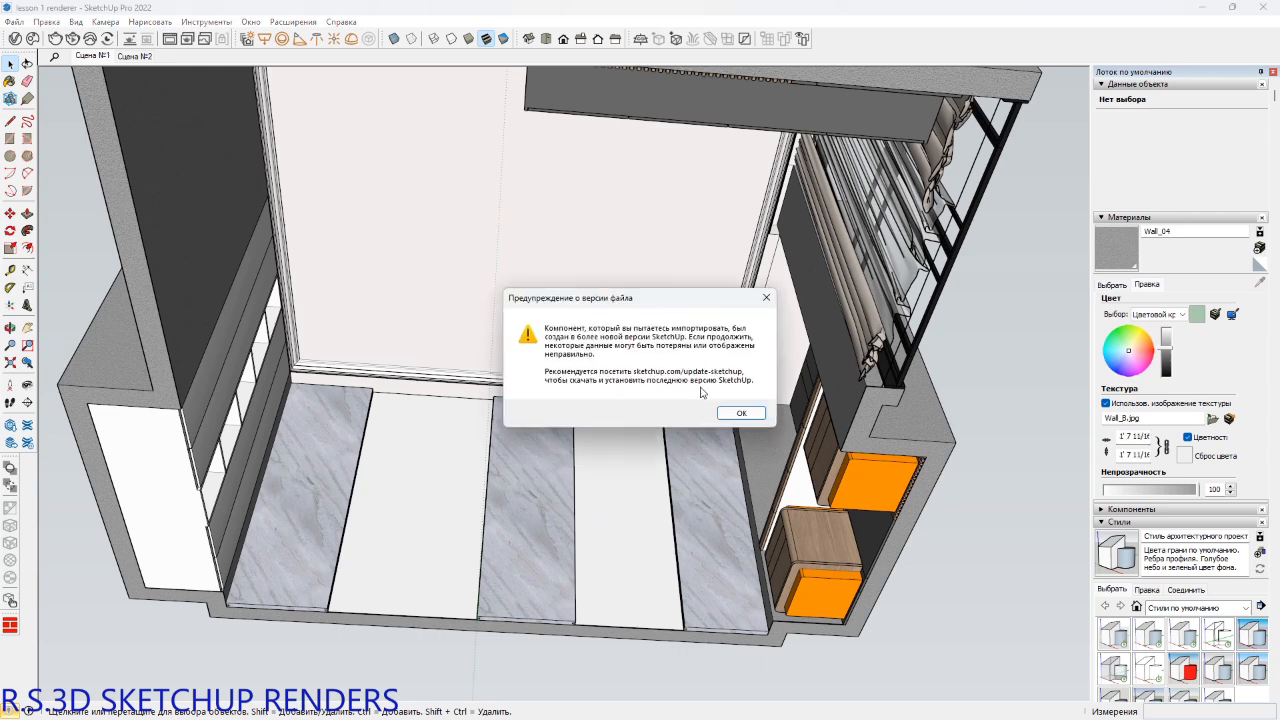
left_click(741, 414)
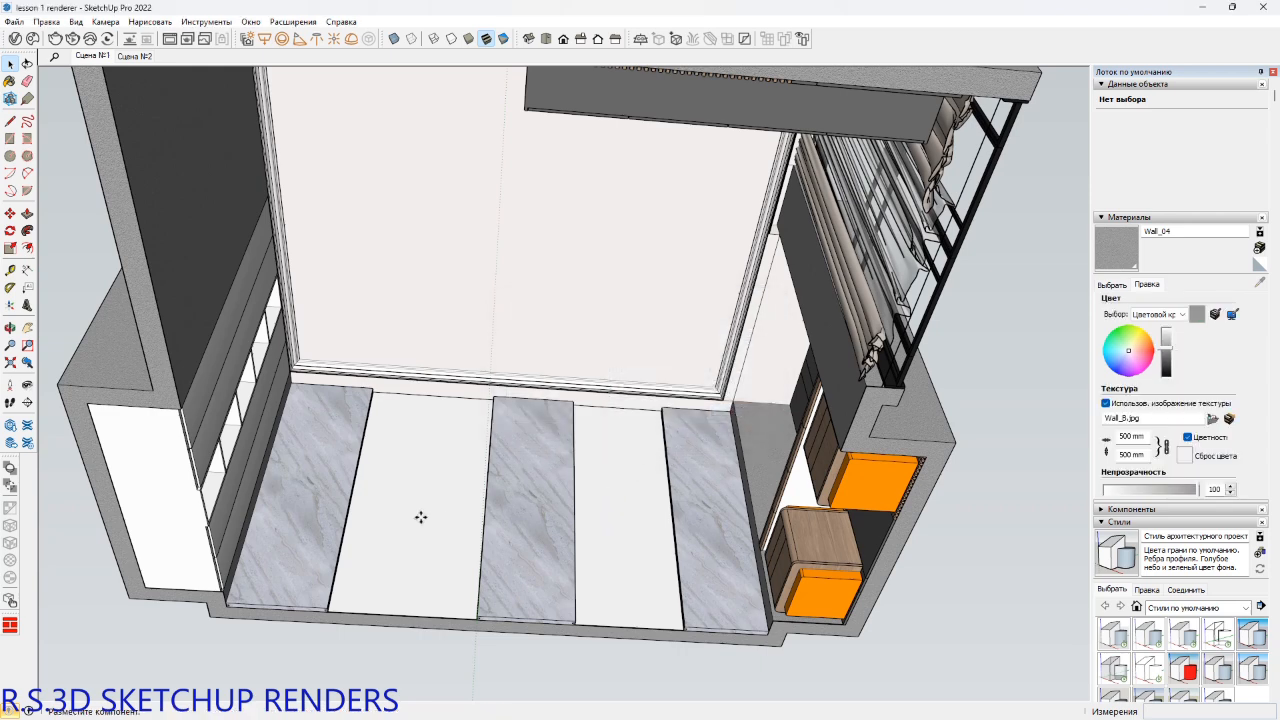
Place the 3D Wall Panel -7 component in the empty space beside the room.
scroll(425, 490, "down", 3)
scroll(430, 488, "down", 2)
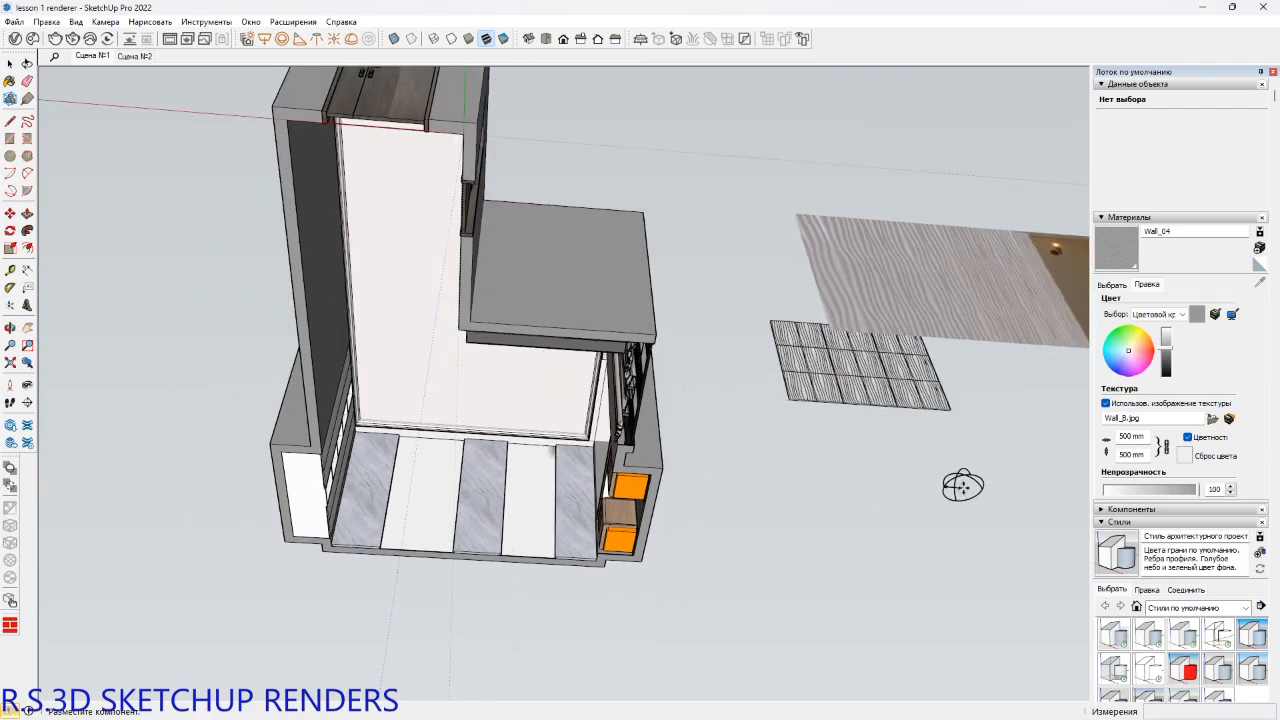
left_click(963, 487)
middle_click_drag(937, 423, 752, 550)
key("space")
Open the 3D Wall Panel -7 component for editing and delete the preview image 12.png.
double_click(732, 430)
scroll(732, 430, "up", 4)
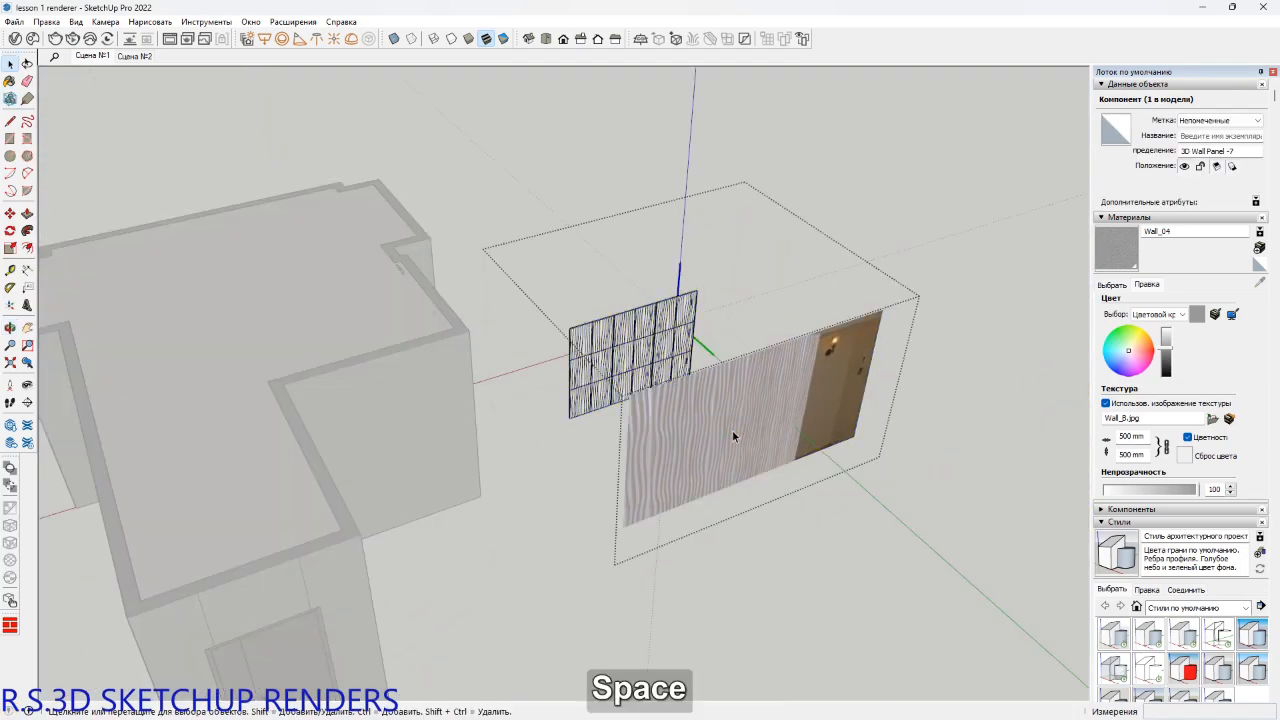
left_click(732, 430)
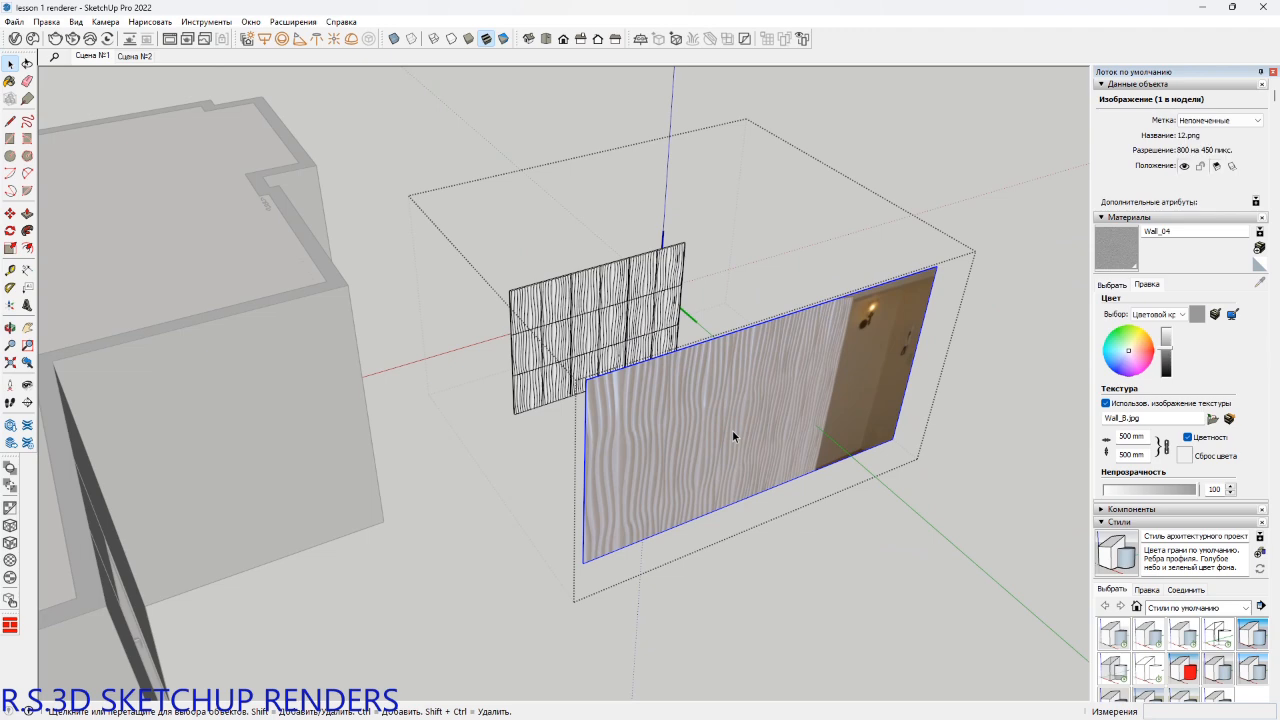
key("Delete")
Copy three adjacent Revesto Kyma tiles from the panel's bottom row and leave the component.
left_click(640, 310)
scroll(640, 312, "up", 3)
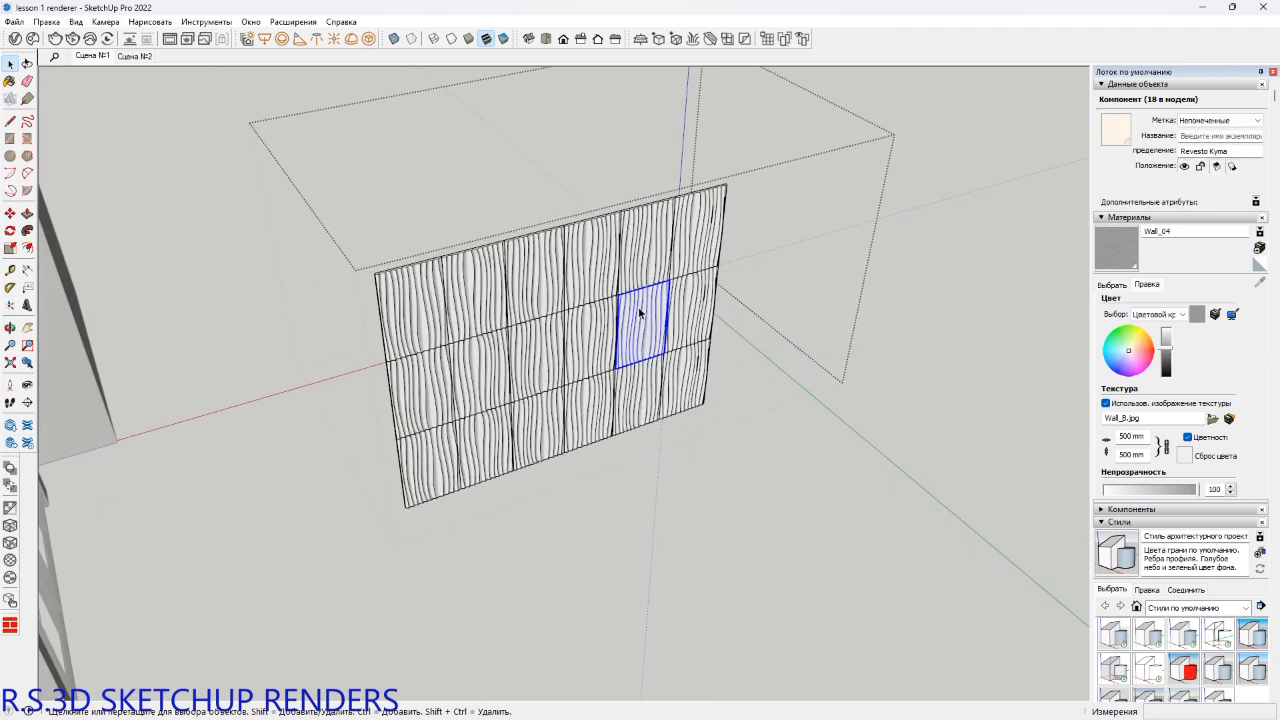
middle_click_drag(640, 313, 429, 303)
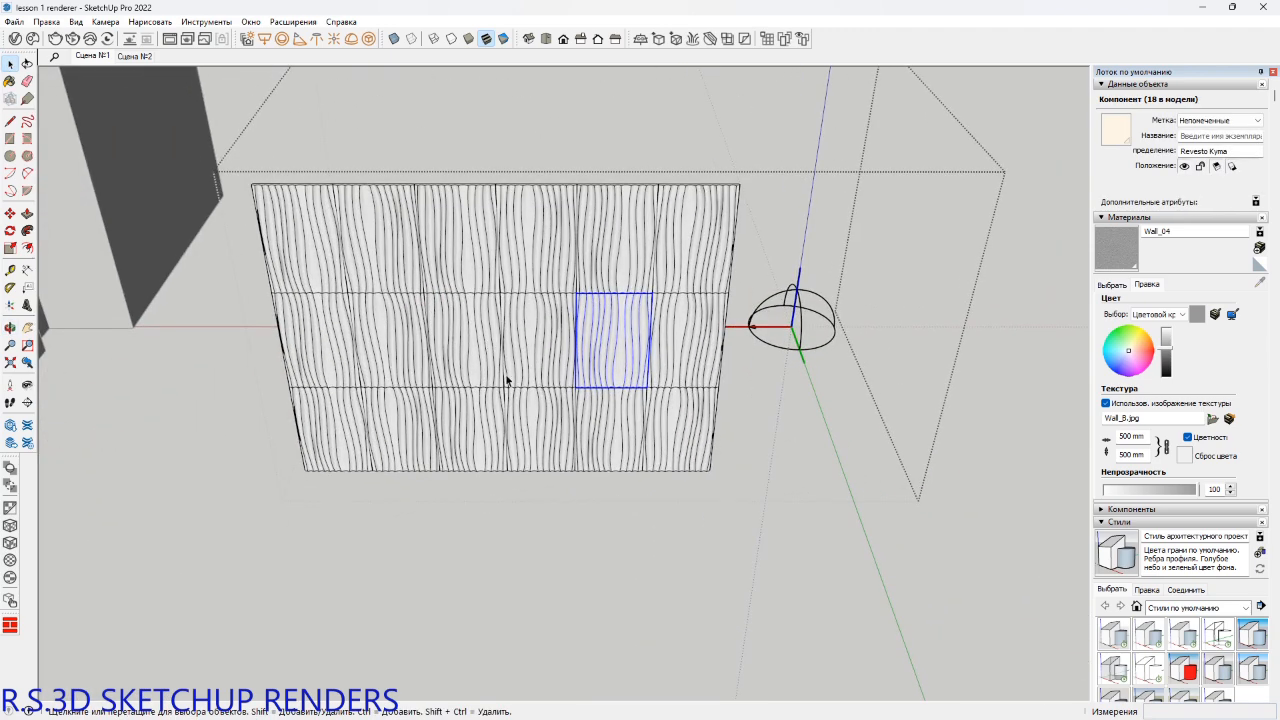
key("ctrl")
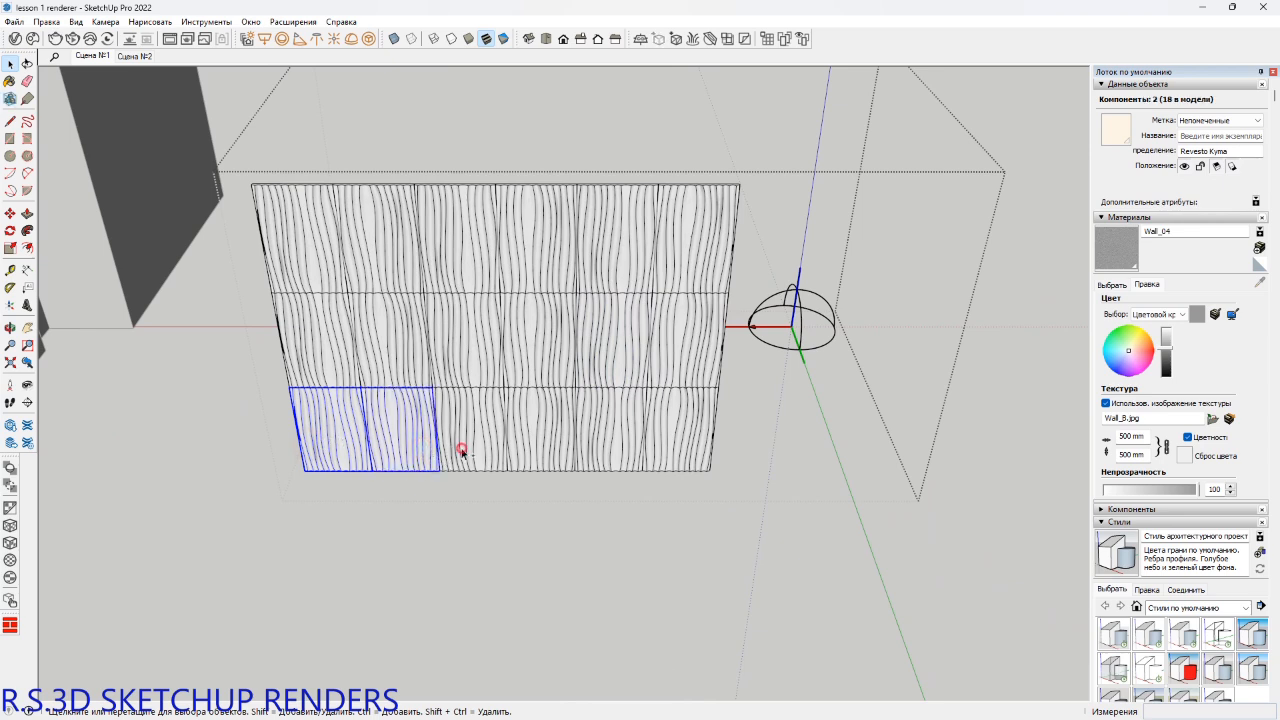
key("ctrl+c")
key("Escape")
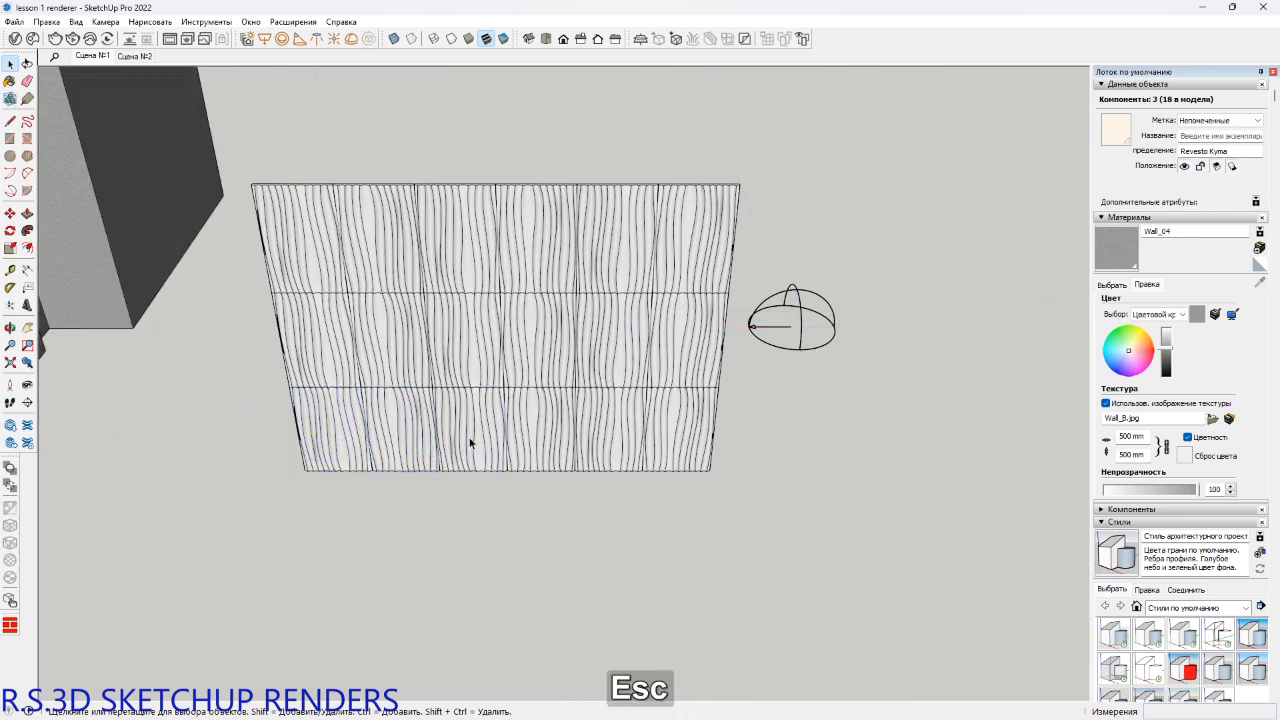
Paste the three copied Revesto Kyma tiles in place outside the 3D Wall Panel -7 component.
left_click(471, 425)
scroll(471, 425, "down", 2)
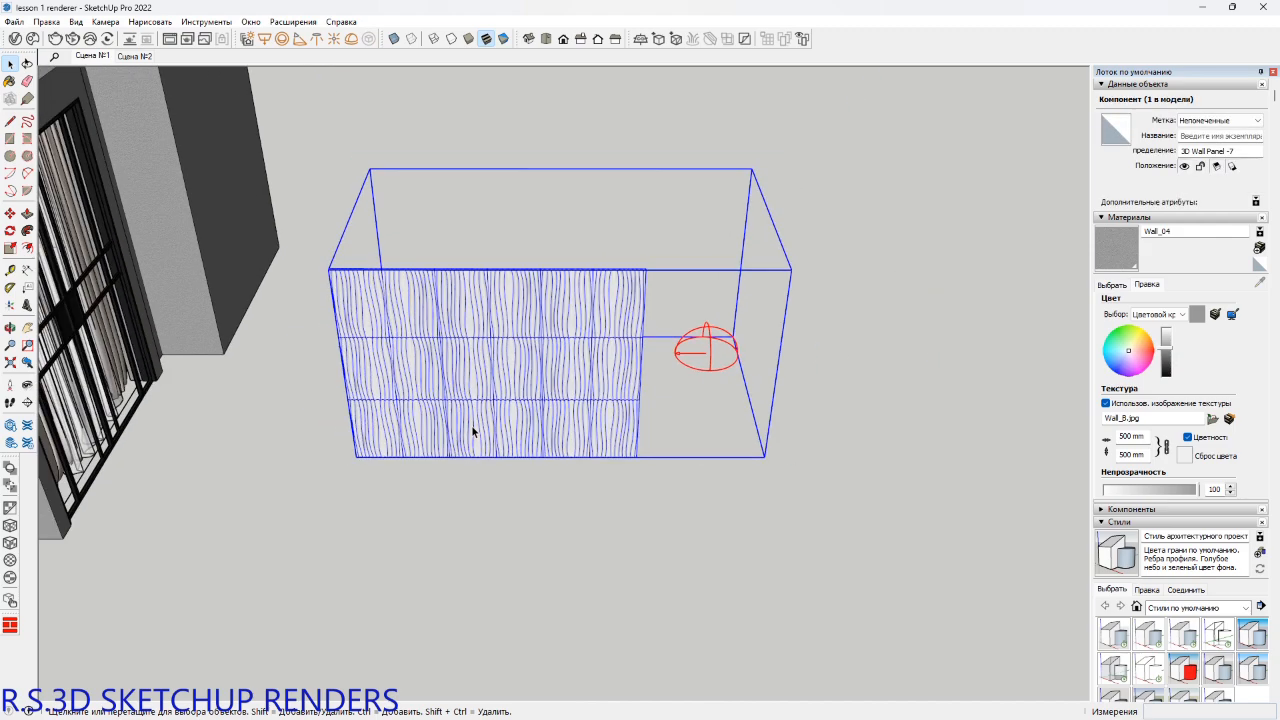
middle_click_drag(537, 421, 706, 293, "shift")
key("shift+v")
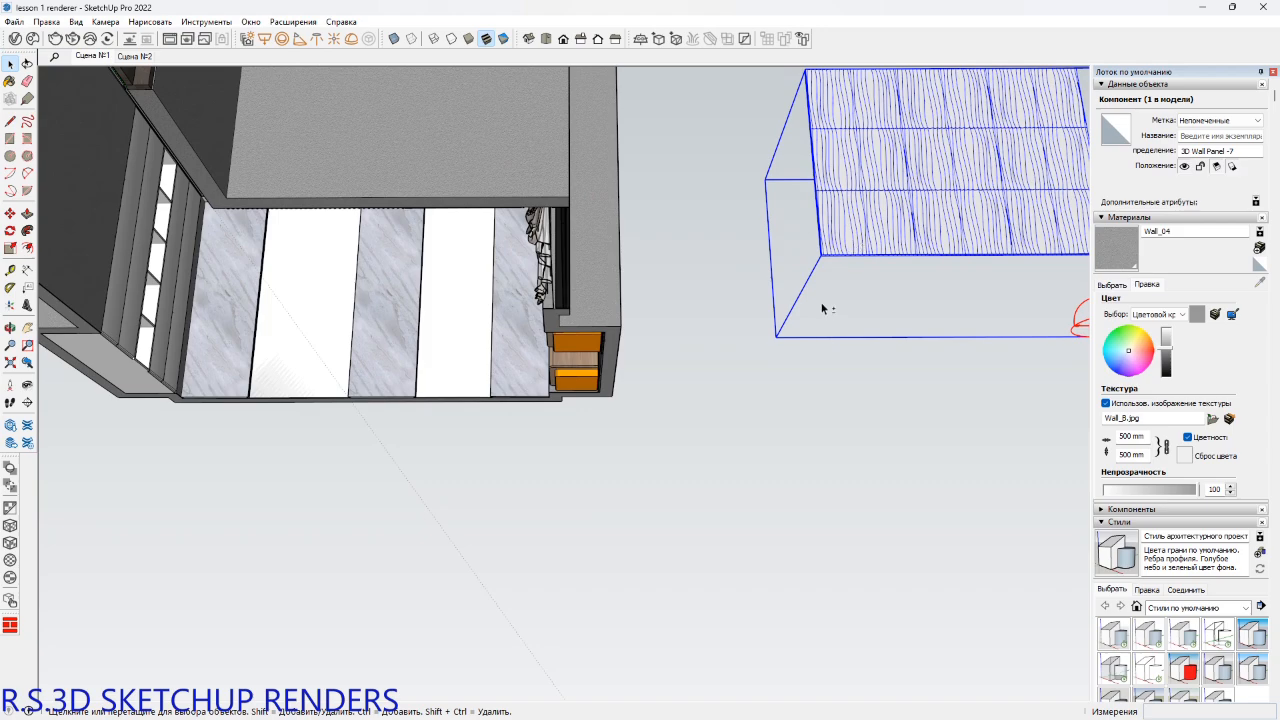
scroll(842, 247, "up", 1)
left_click(853, 200)
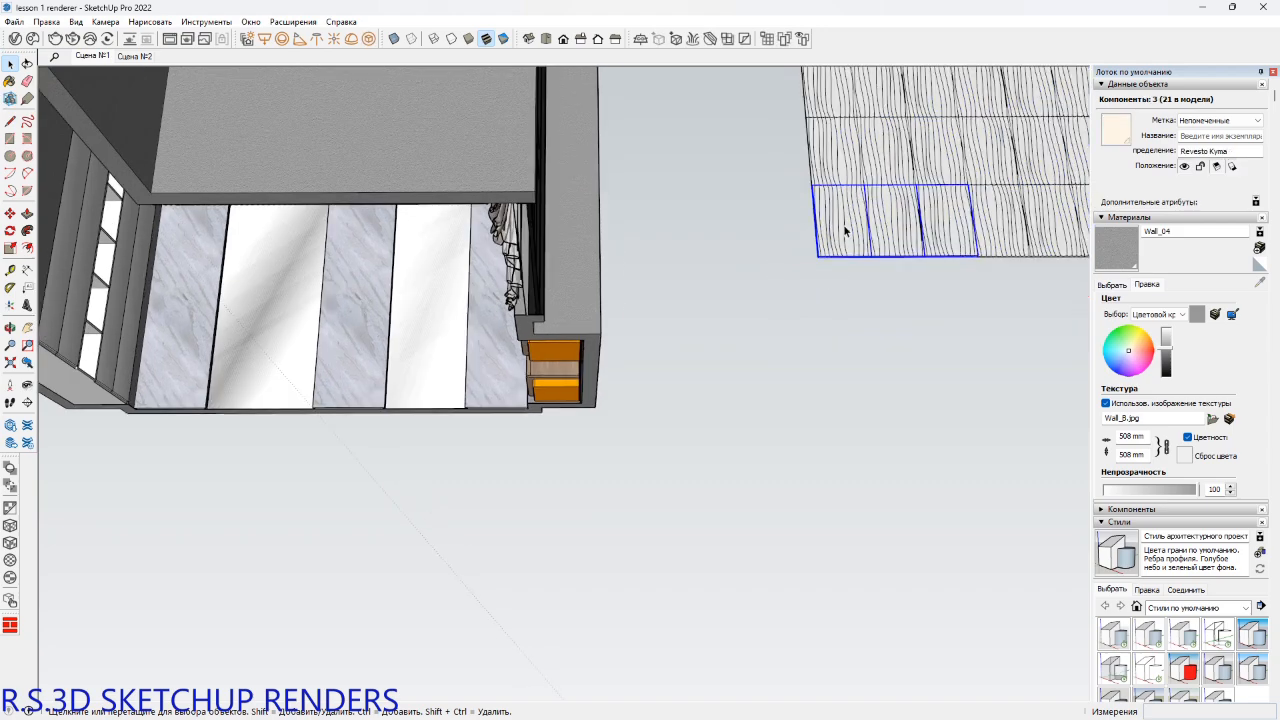
Move the three tiles by their lower back corner to the base of the first recess between the marble slabs.
scroll(834, 242, "up", 3)
key("m")
scroll(810, 275, "up", 2)
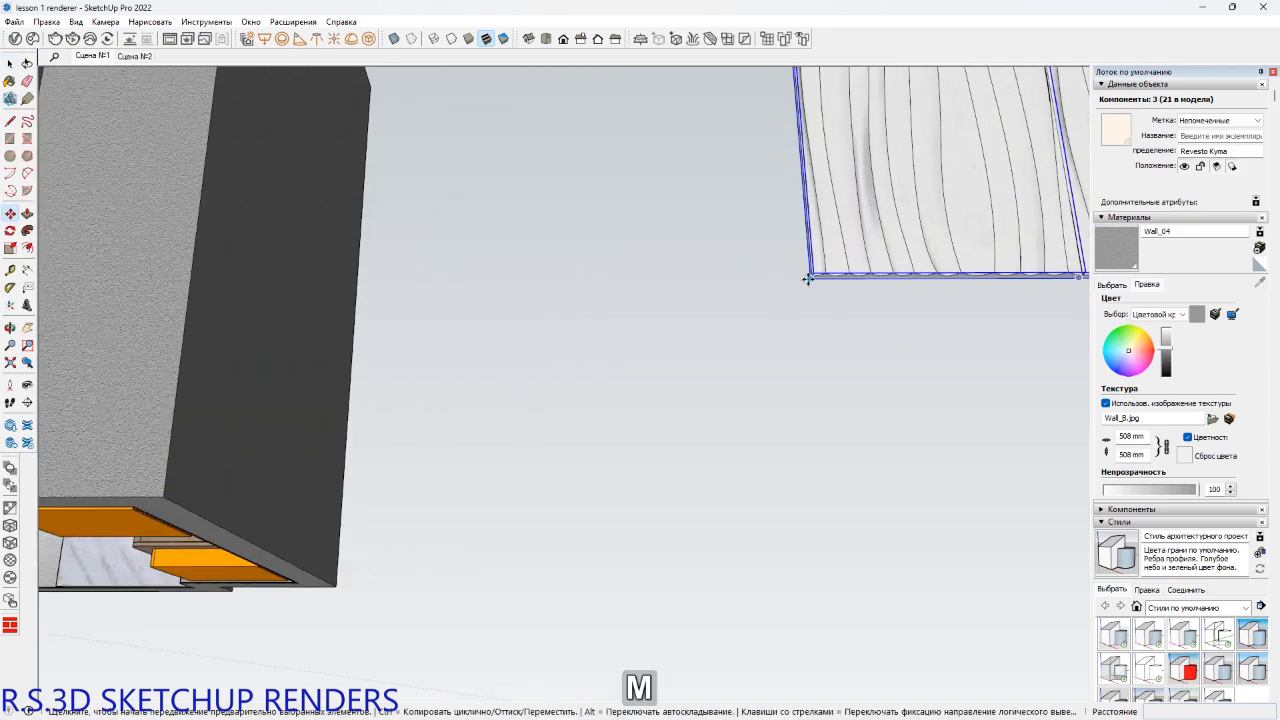
scroll(808, 281, "up", 1)
left_click(812, 276)
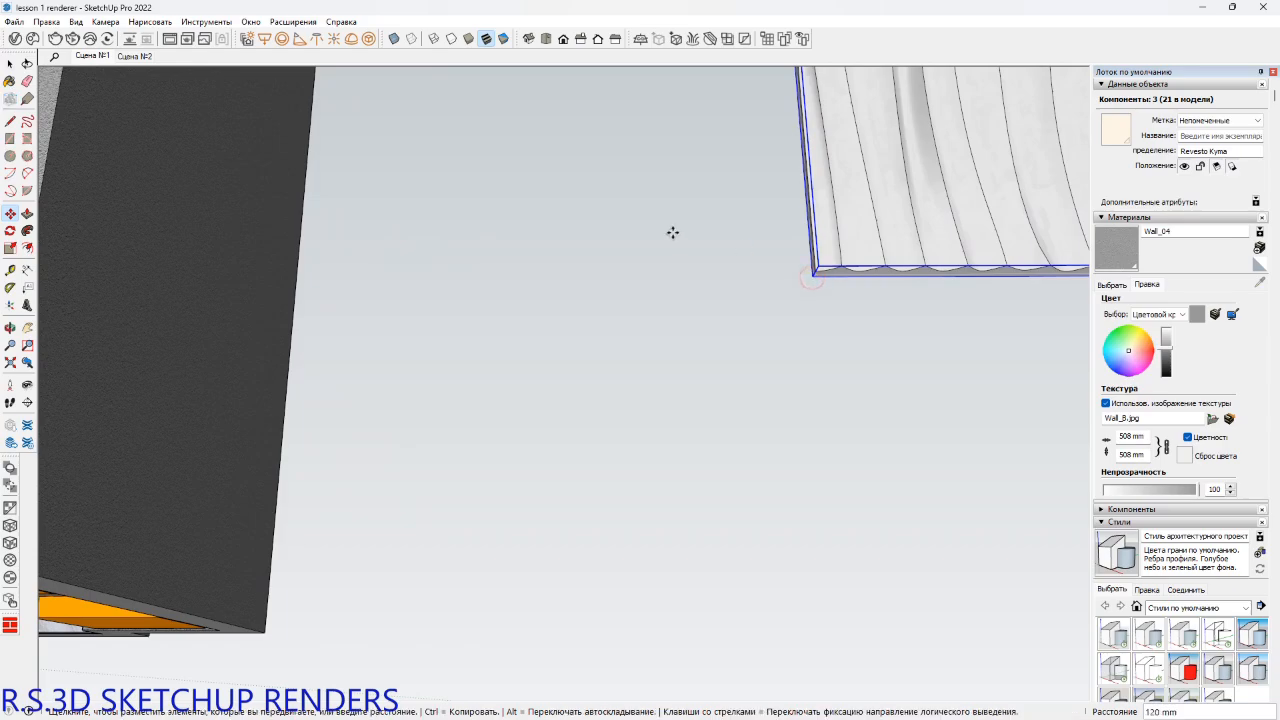
scroll(670, 230, "down", 4)
middle_click_drag(668, 233, 1048, 166)
scroll(300, 514, "up", 3)
scroll(283, 465, "up", 5)
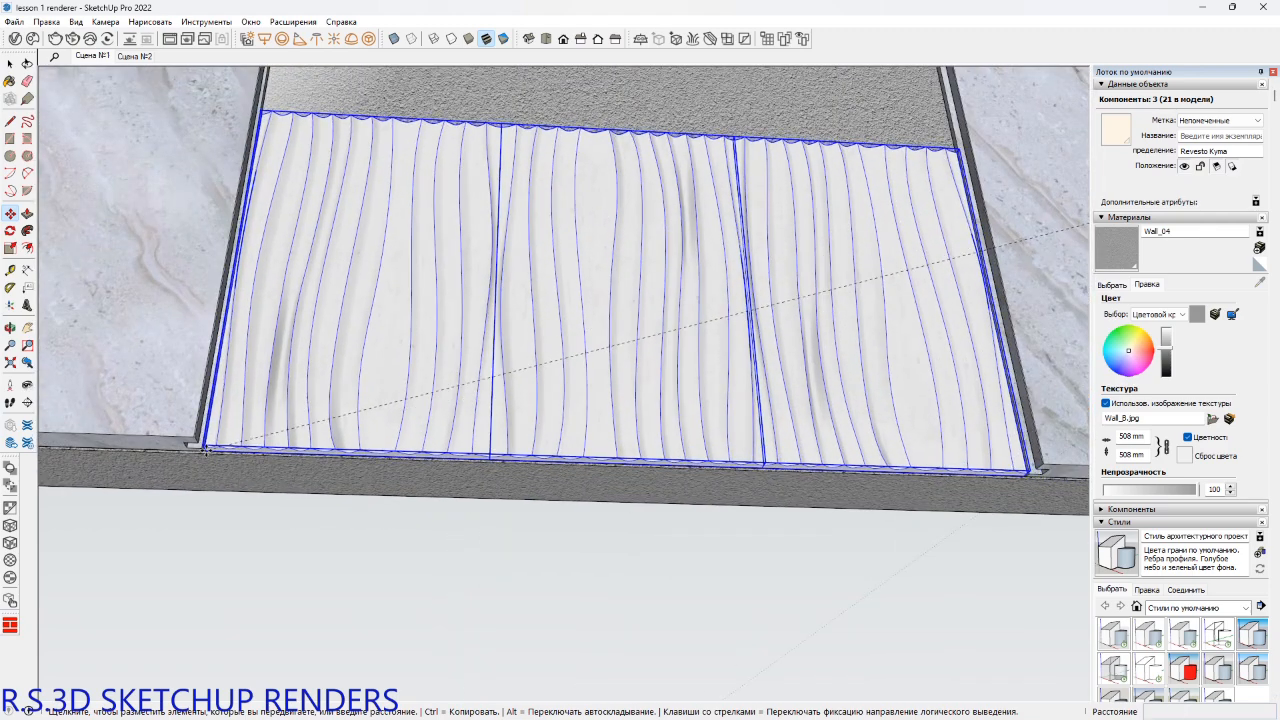
scroll(202, 450, "up", 3)
scroll(199, 450, "up", 2)
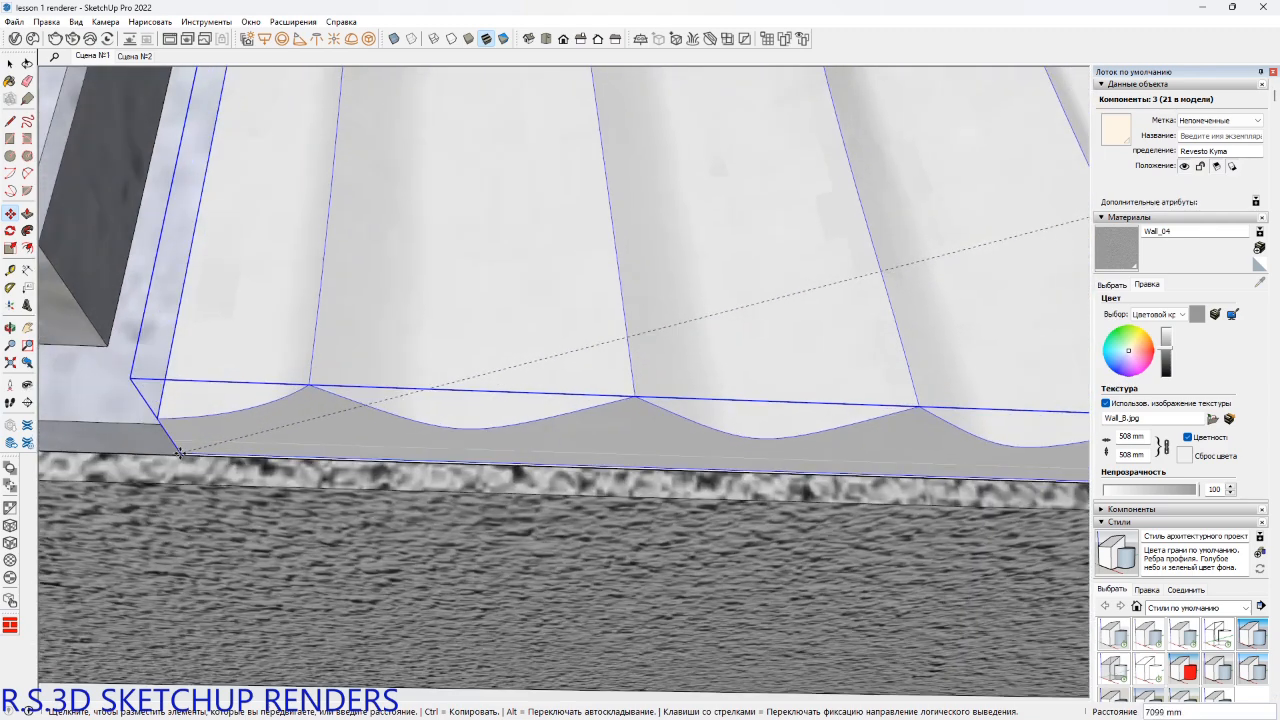
Shift the tiles about 14 mm so their lower corner meets the recess corner beside the marble slab.
middle_click_drag(187, 447, 509, 391)
left_click(520, 390)
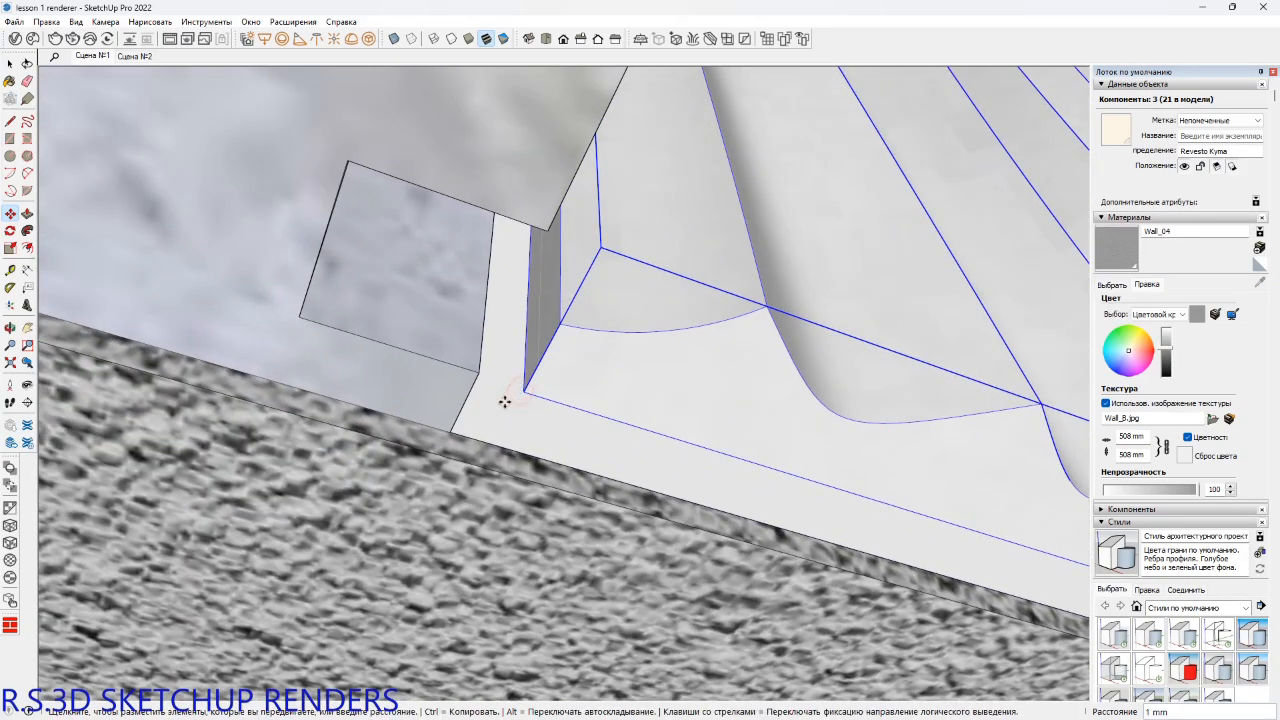
left_click(450, 430)
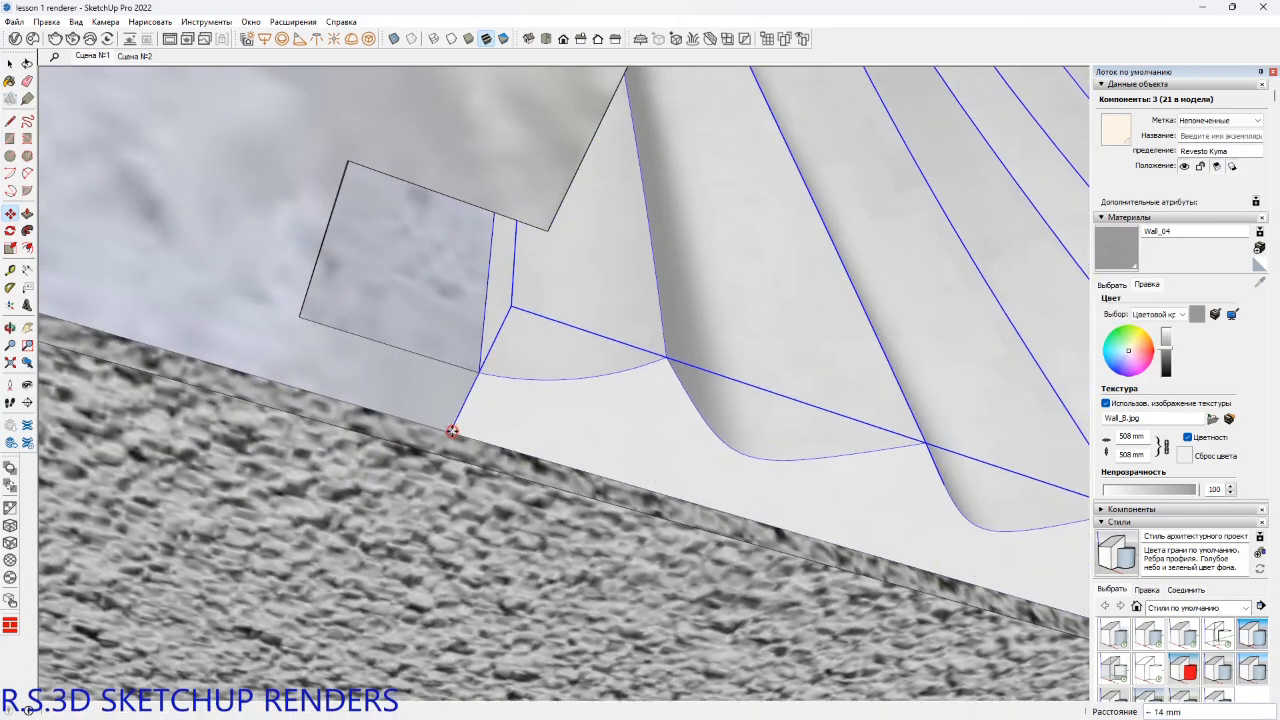
Copy the three-tile row straight up by about 594 mm so it stacks on the first row.
middle_click_drag(450, 430, 646, 577)
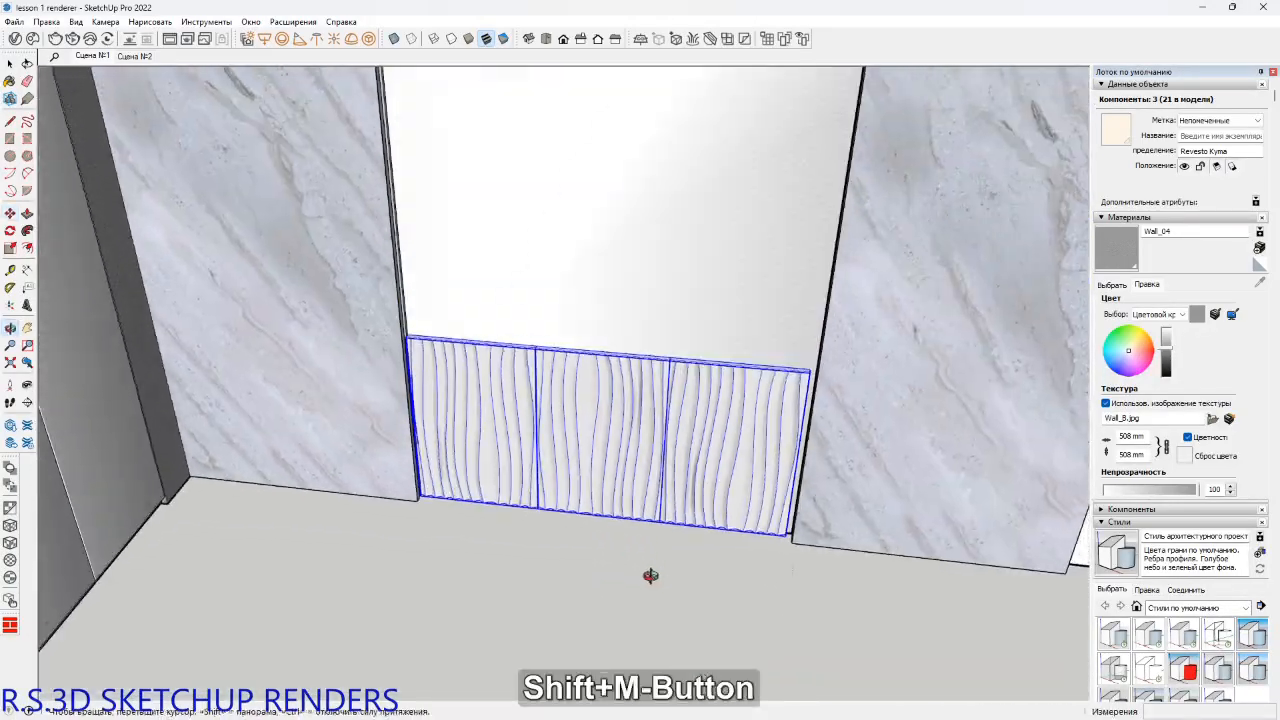
scroll(808, 523, "up", 6)
scroll(764, 539, "up", 2)
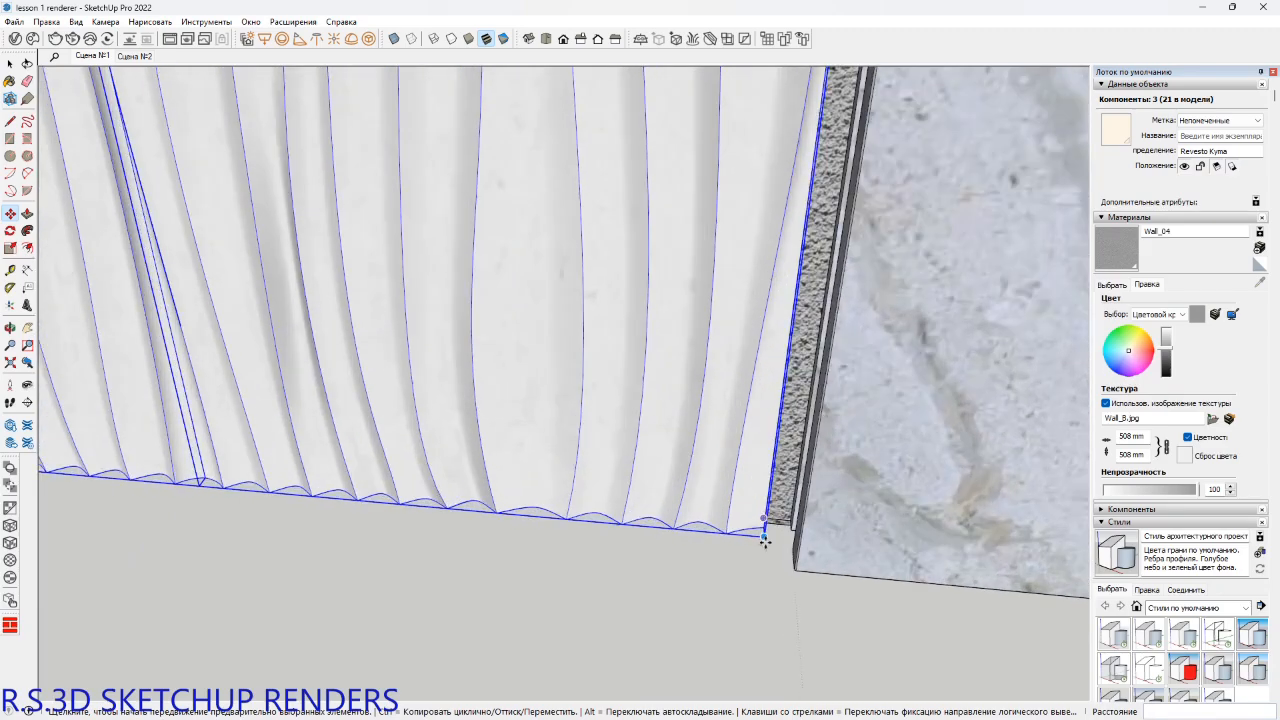
middle_click_drag(764, 537, 745, 670)
scroll(771, 530, "down", 3)
middle_click_drag(718, 160, 728, 588, "shift")
scroll(781, 544, "up", 2)
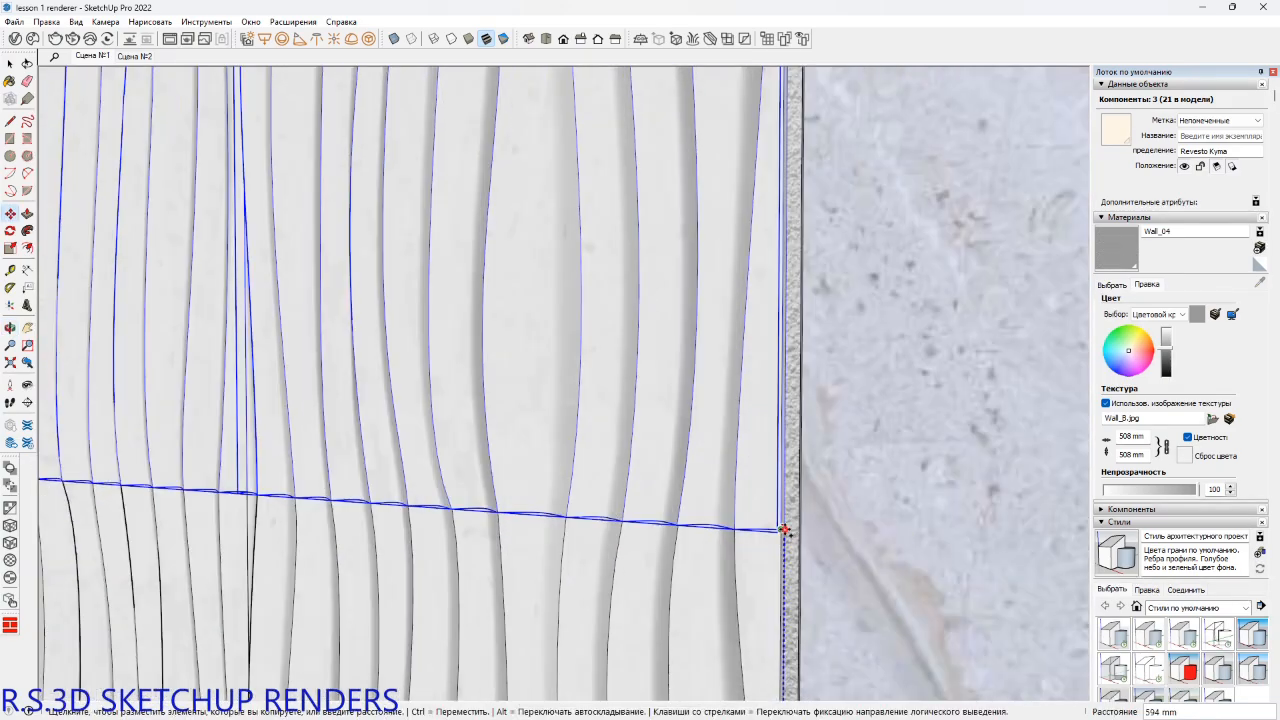
middle_click_drag(717, 517, 789, 571)
scroll(789, 571, "down", 6)
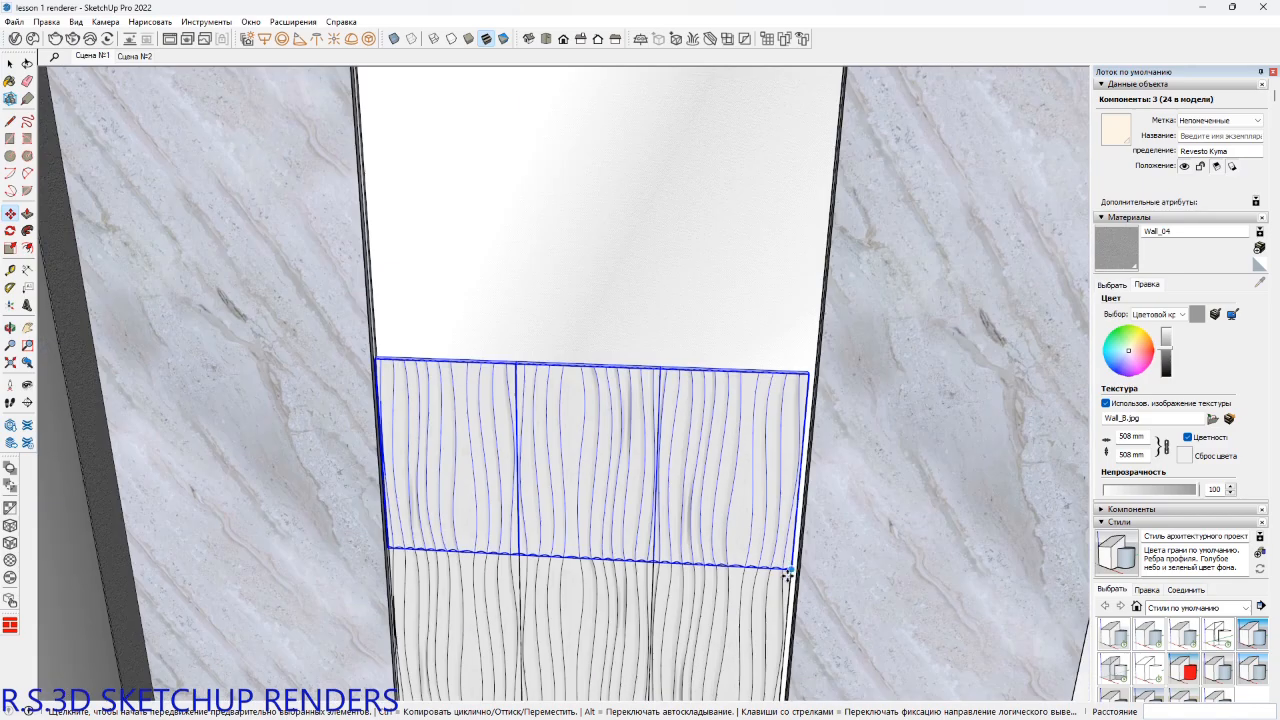
Repeat the upward row copy four times to fill the recess up to the ceiling.
scroll(788, 572, "down", 2)
middle_click_drag(712, 503, 722, 238, "shift")
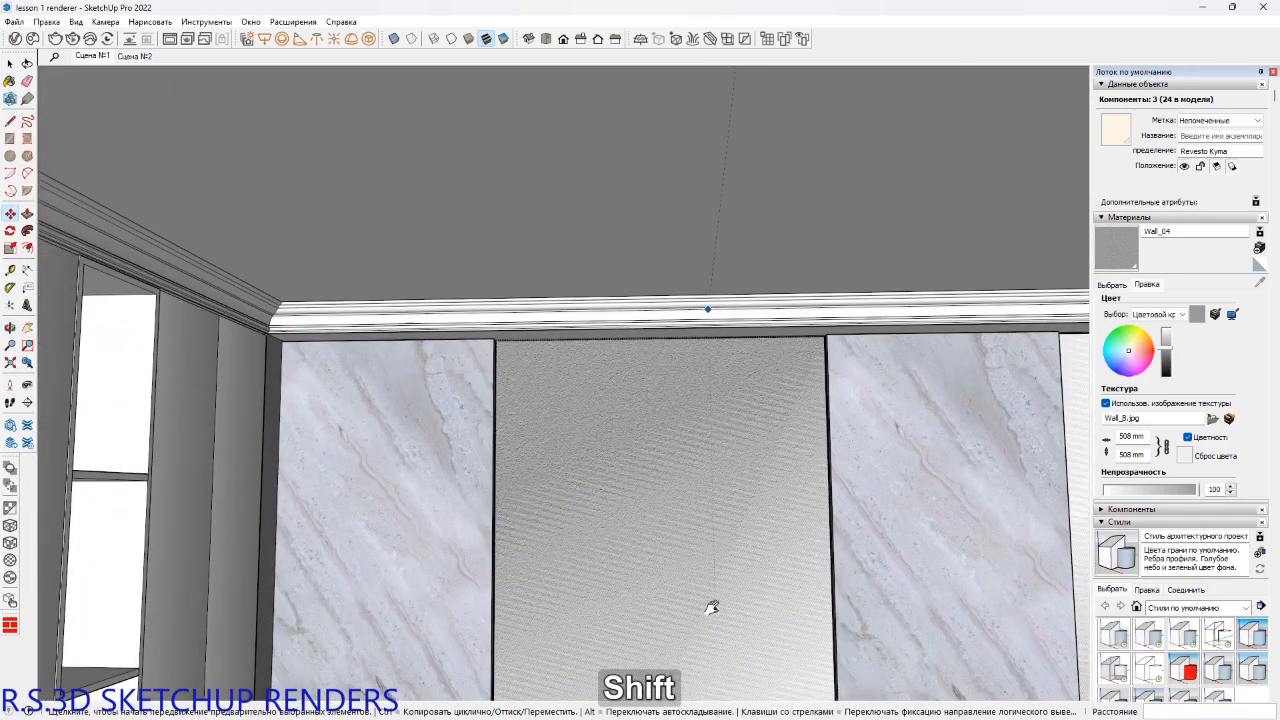
middle_click_drag(711, 608, 655, 223, "shift")
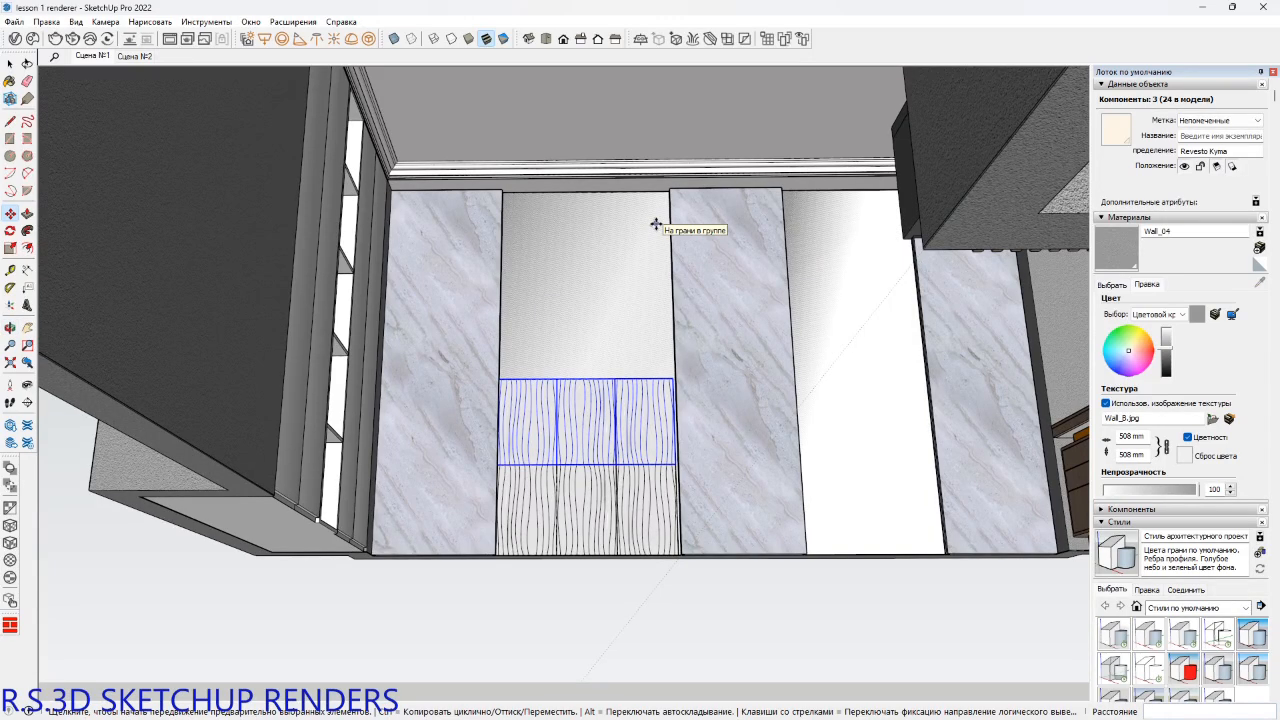
type("4")
key("Return")
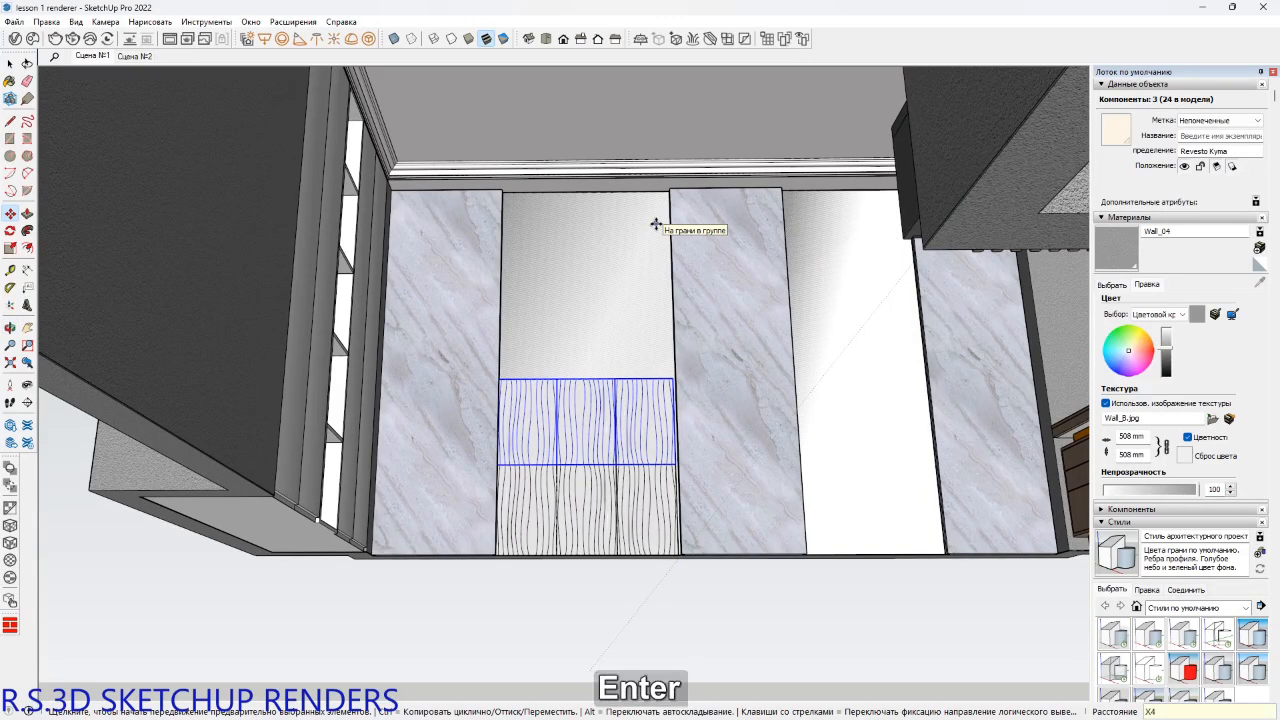
key("space")
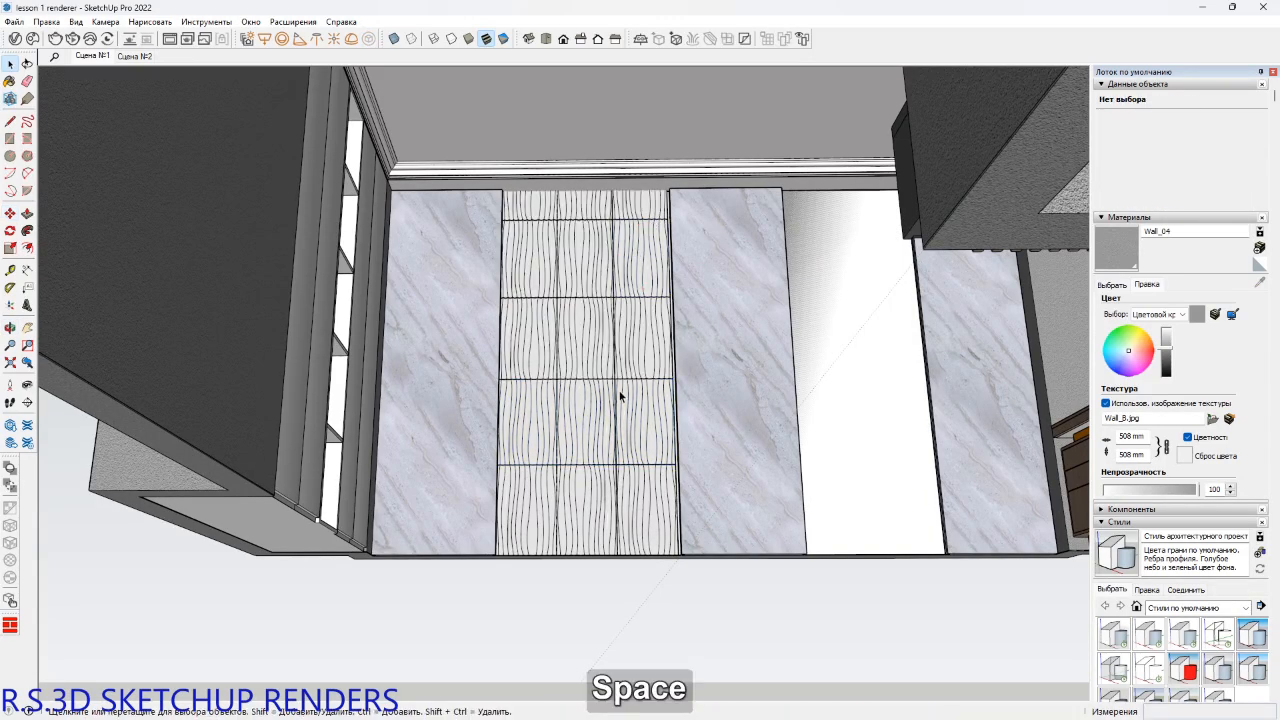
Copy two adjacent columns of wave tiles from the first recess to the matching base corner of the second recess.
left_click(541, 524)
left_click(664, 507, "shift")
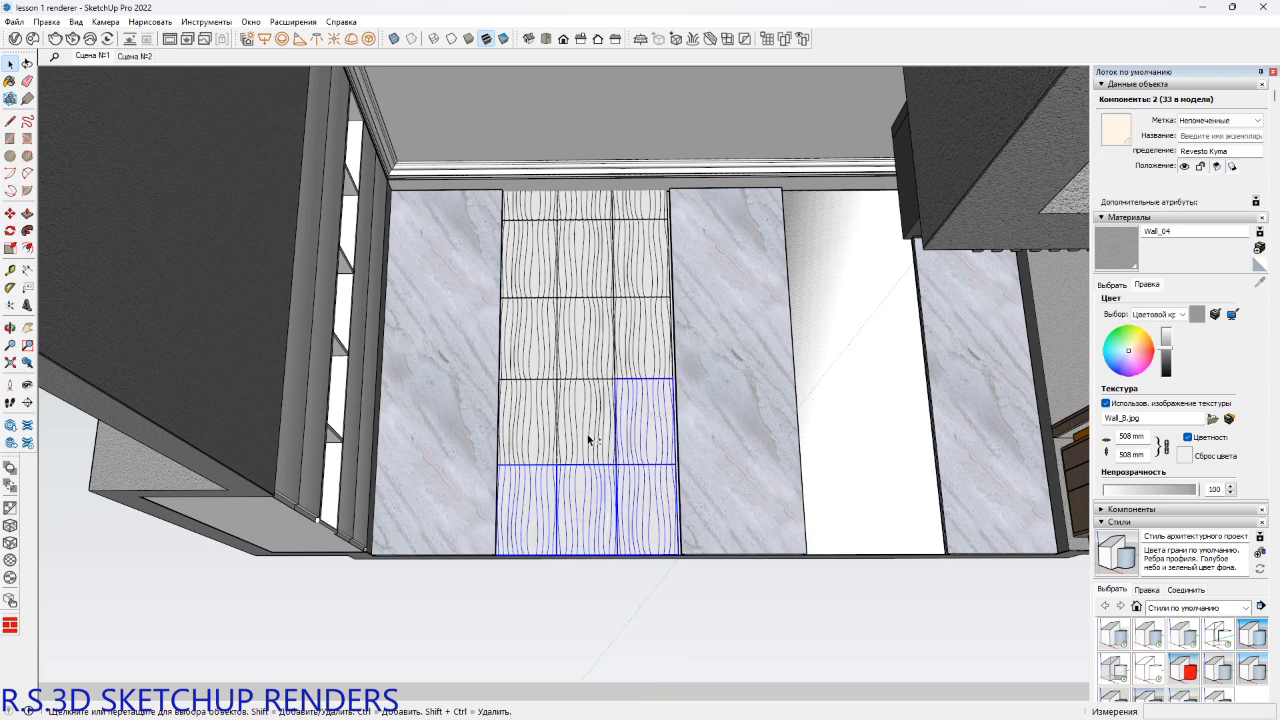
left_click(525, 522, "shift")
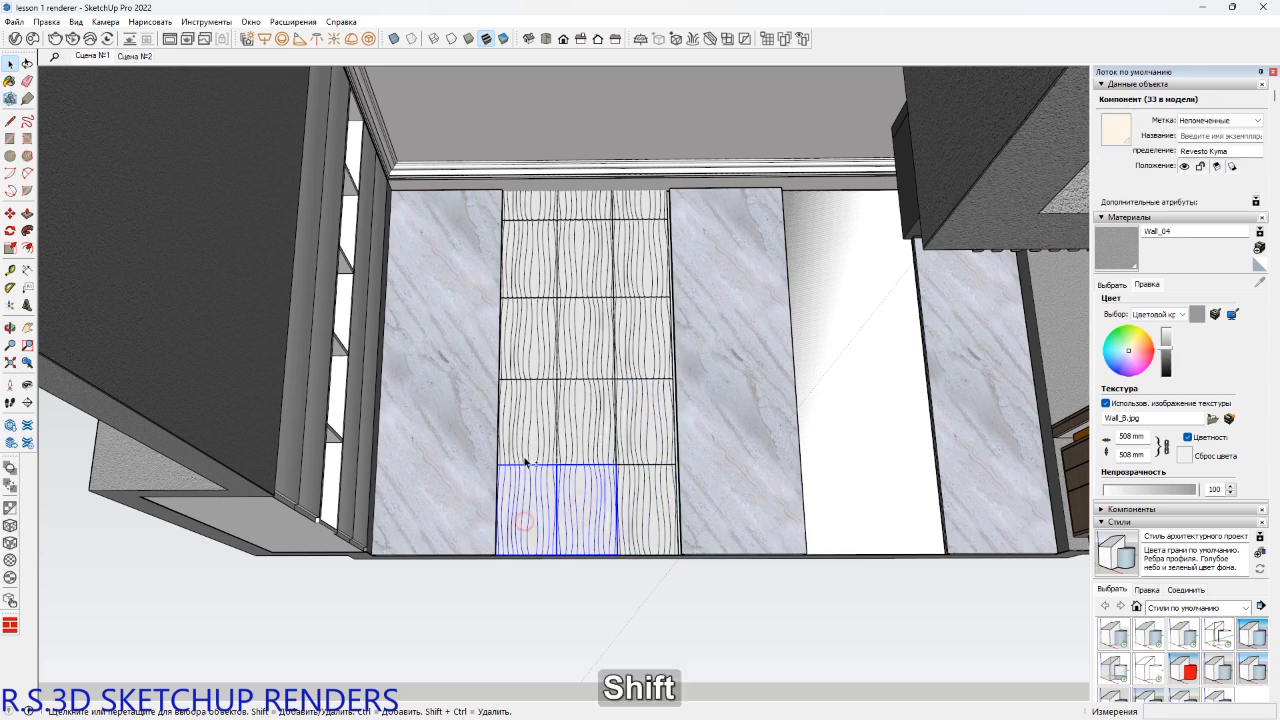
left_click(577, 428, "shift")
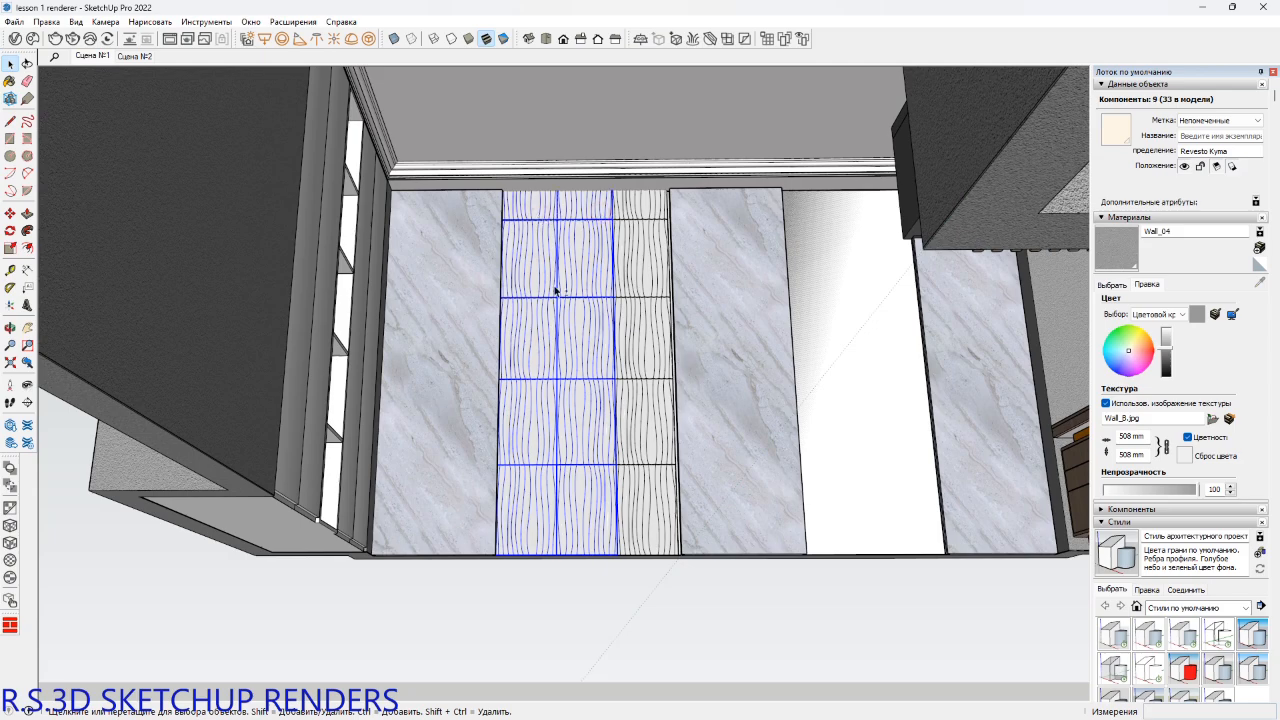
scroll(528, 576, "up", 3)
middle_click_drag(504, 554, 518, 463)
key("m")
scroll(467, 488, "up", 6)
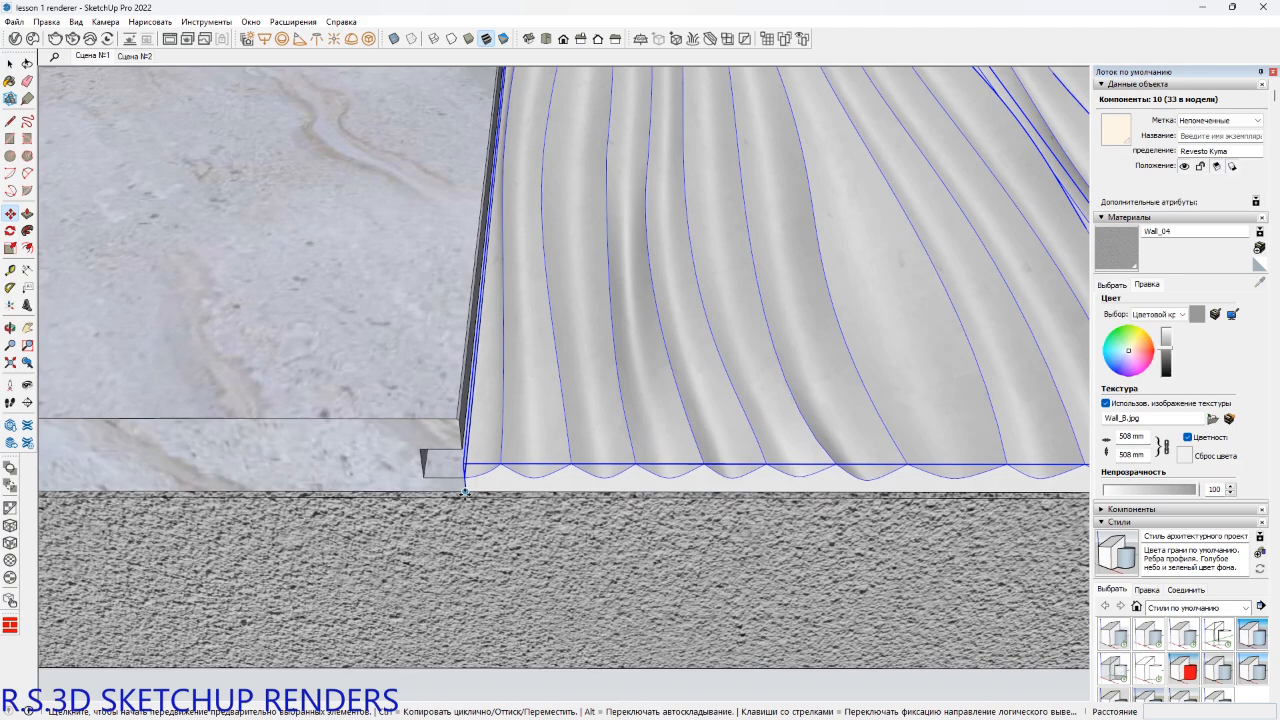
key("ctrl")
left_click(465, 492)
scroll(680, 491, "down", 4)
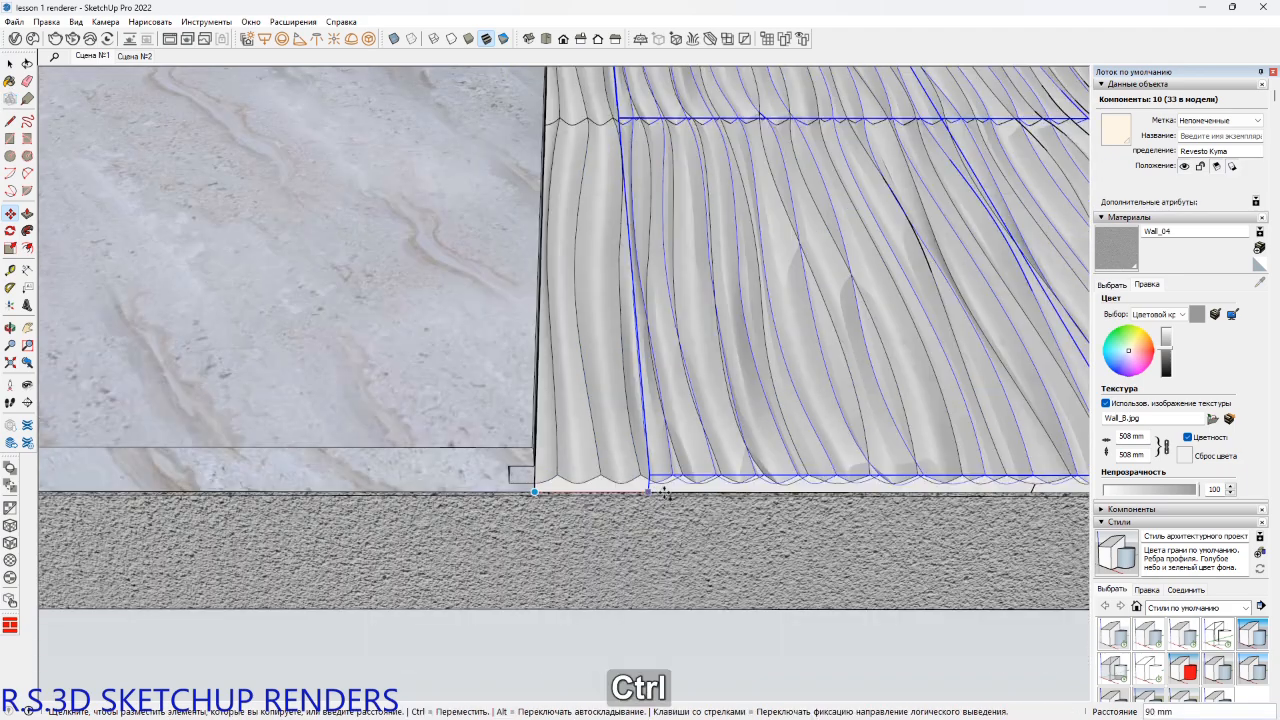
middle_click_drag(940, 490, 222, 404, "shift")
middle_click_drag(980, 420, 429, 374, "shift")
middle_click_drag(838, 365, 400, 371, "shift")
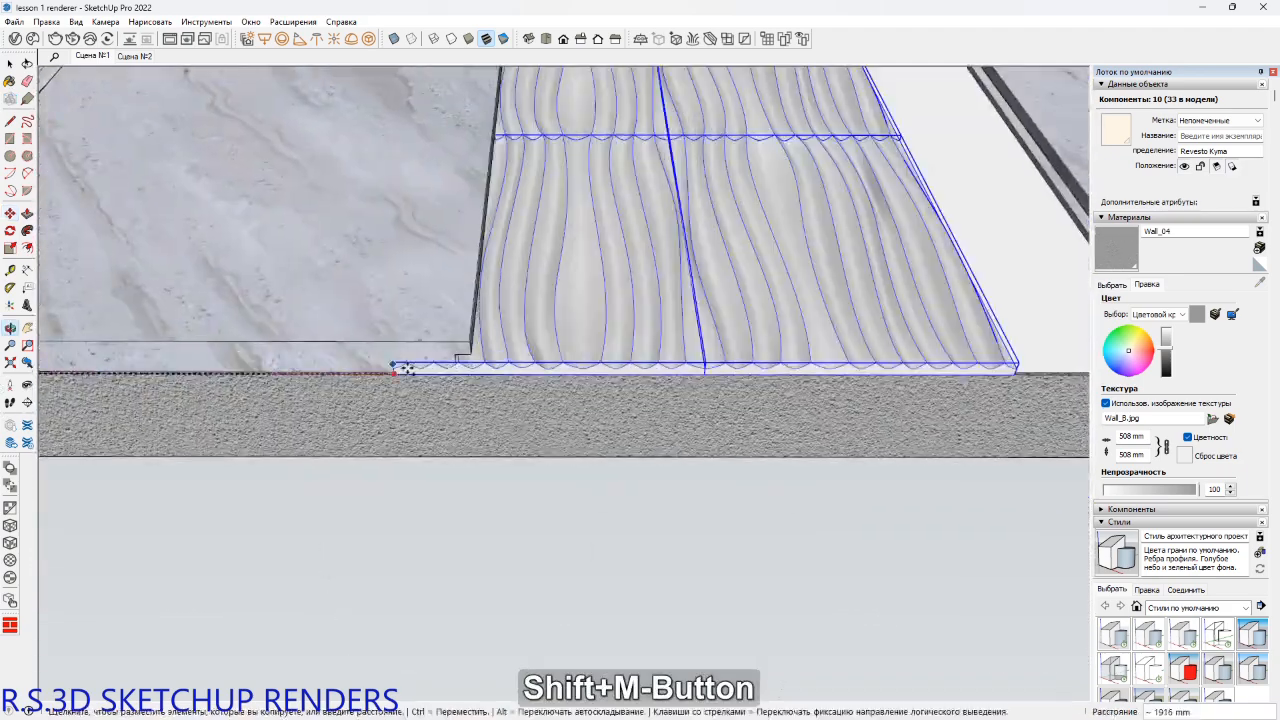
left_click(475, 374)
Group the ten copied tiles in the second recess.
middle_click_drag(594, 360, 375, 358, "shift")
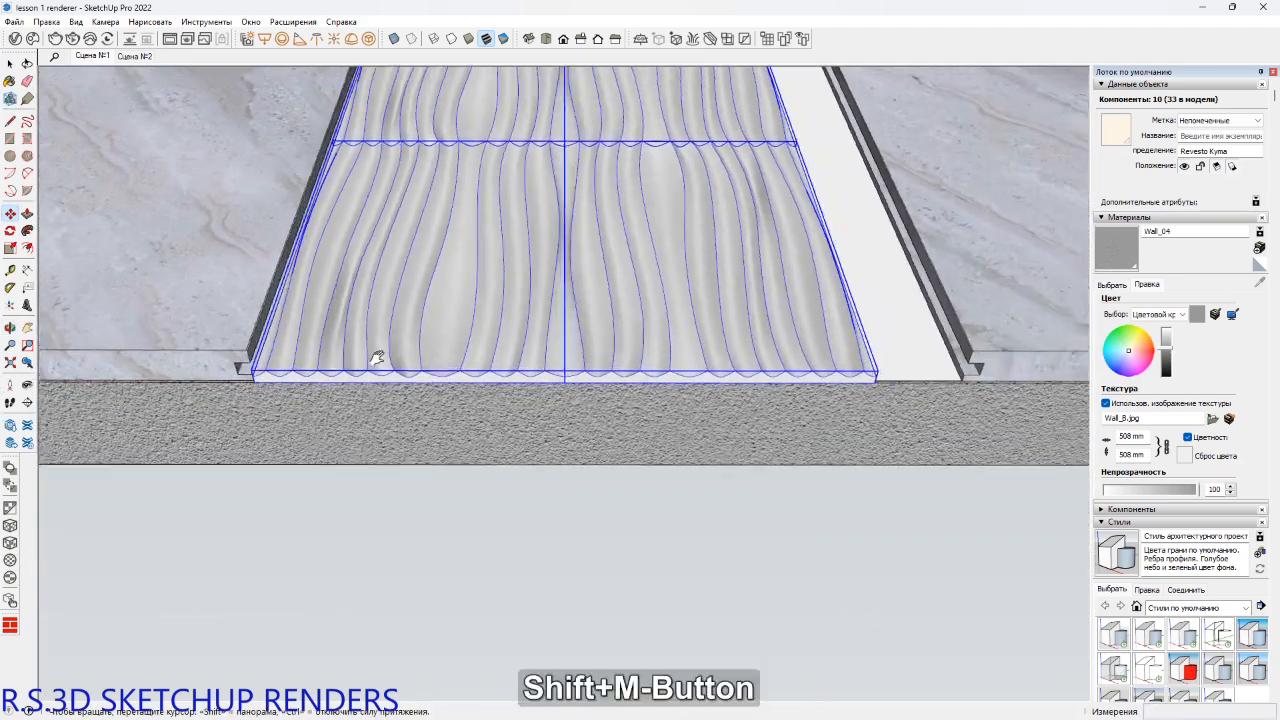
middle_click_drag(610, 180, 569, 229)
scroll(596, 275, "down", 3)
key("ctrl")
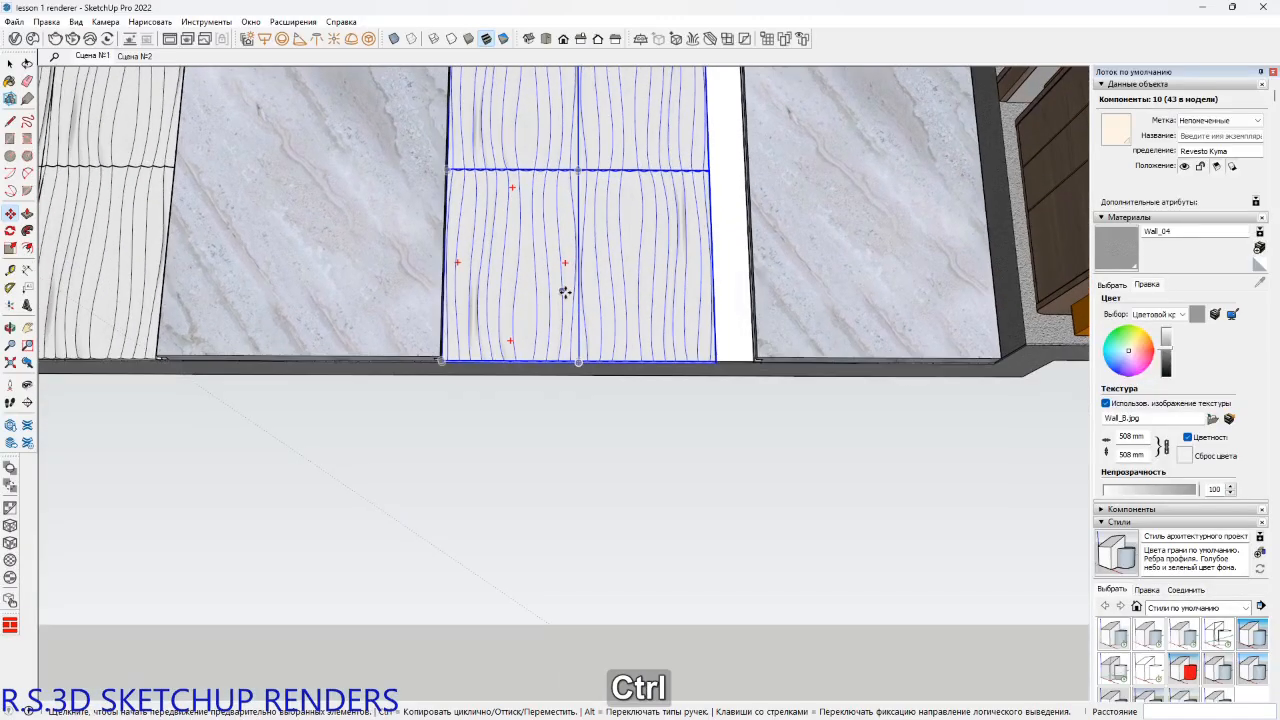
key("ctrl+g")
Scale the tile group horizontally until it reaches the far marble slab and spans the second recess.
middle_click_drag(608, 268, 583, 626, "shift")
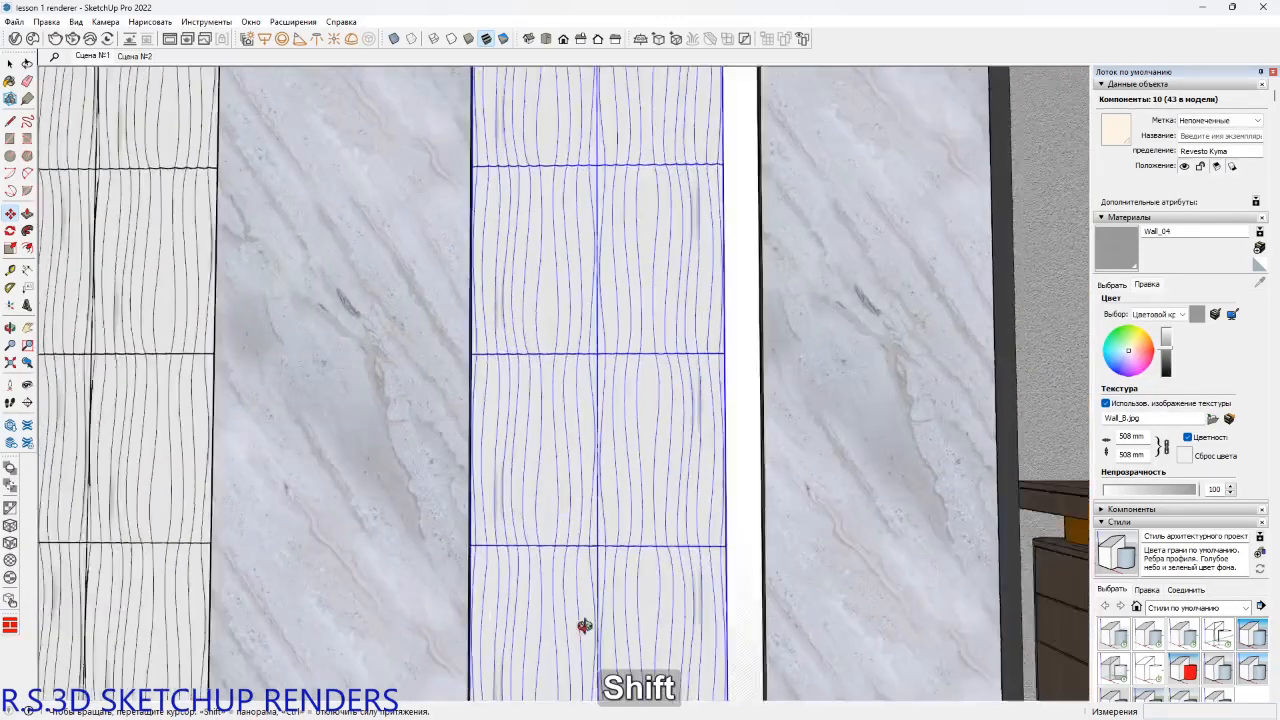
middle_click_drag(672, 464, 636, 544, "shift")
middle_click_drag(636, 544, 729, 506)
key("s")
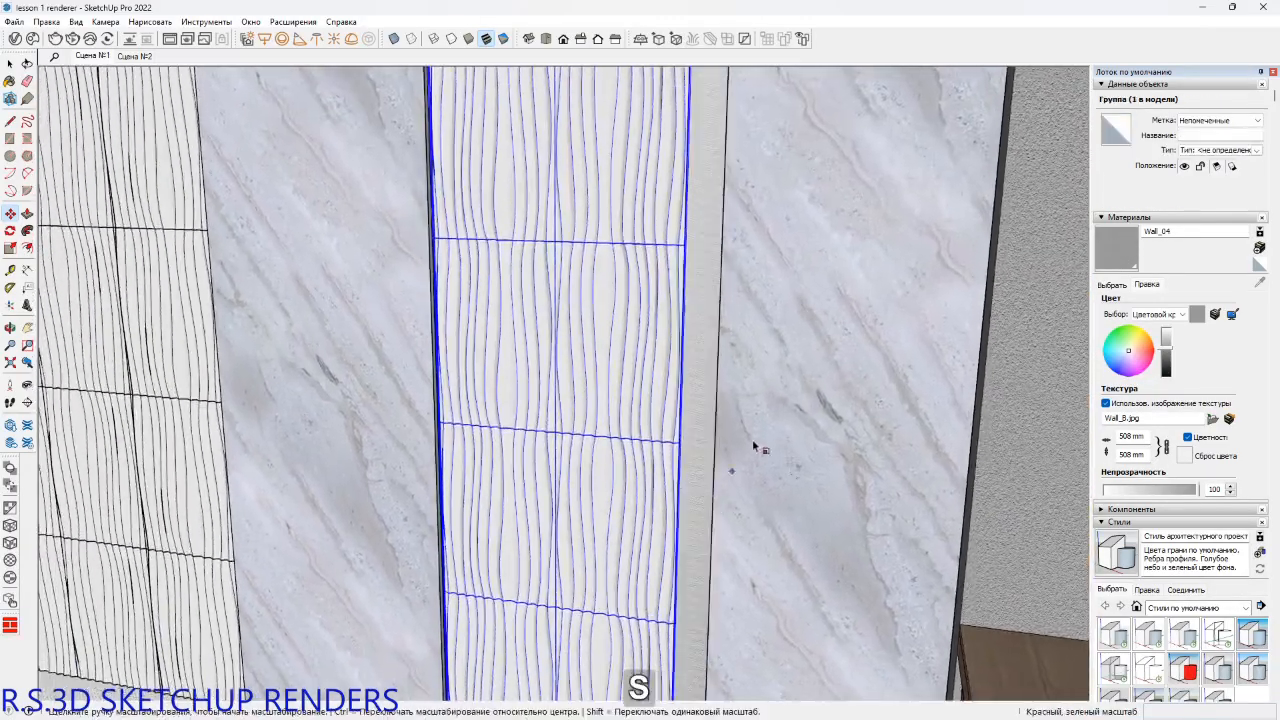
scroll(740, 432, "up", 2)
scroll(680, 345, "up", 5)
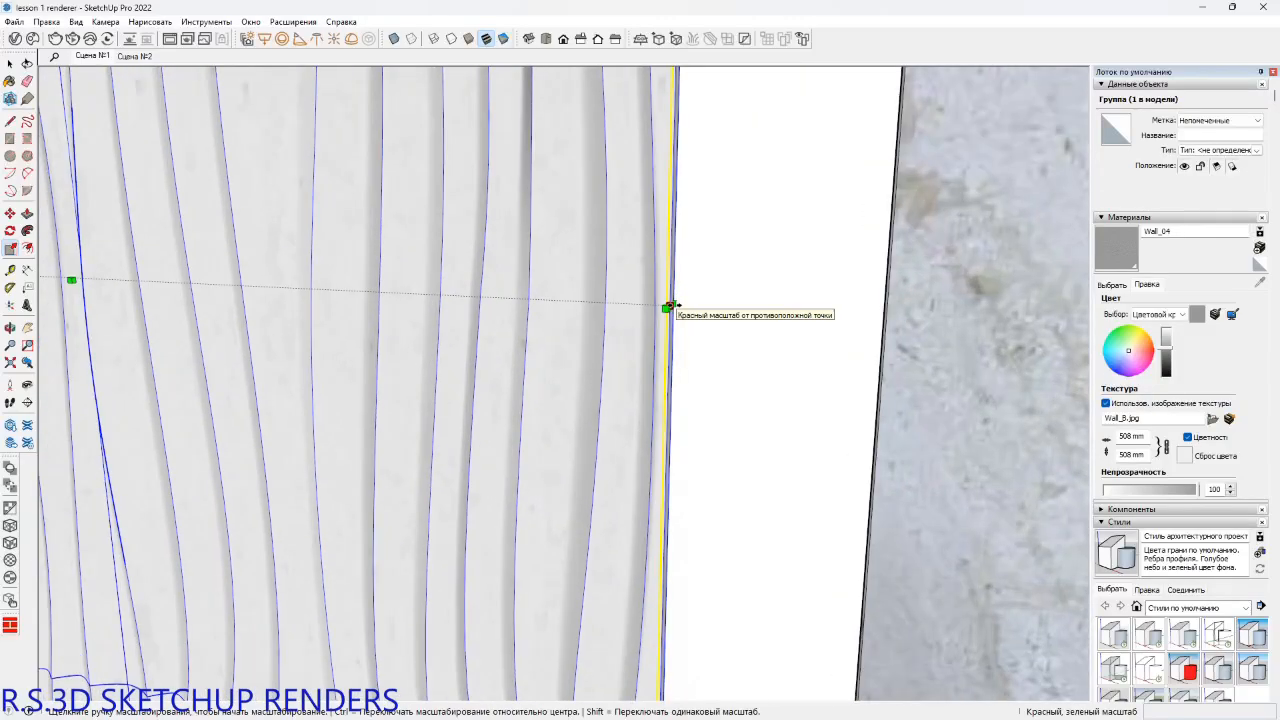
left_click(670, 305)
middle_click_drag(752, 321, 694, 397)
left_click(891, 348)
Hide the ceiling and the cornice covering the upper end of the wall tiles.
scroll(891, 348, "down", 2)
scroll(778, 272, "down", 5)
scroll(770, 262, "down", 3)
scroll(621, 202, "up", 5)
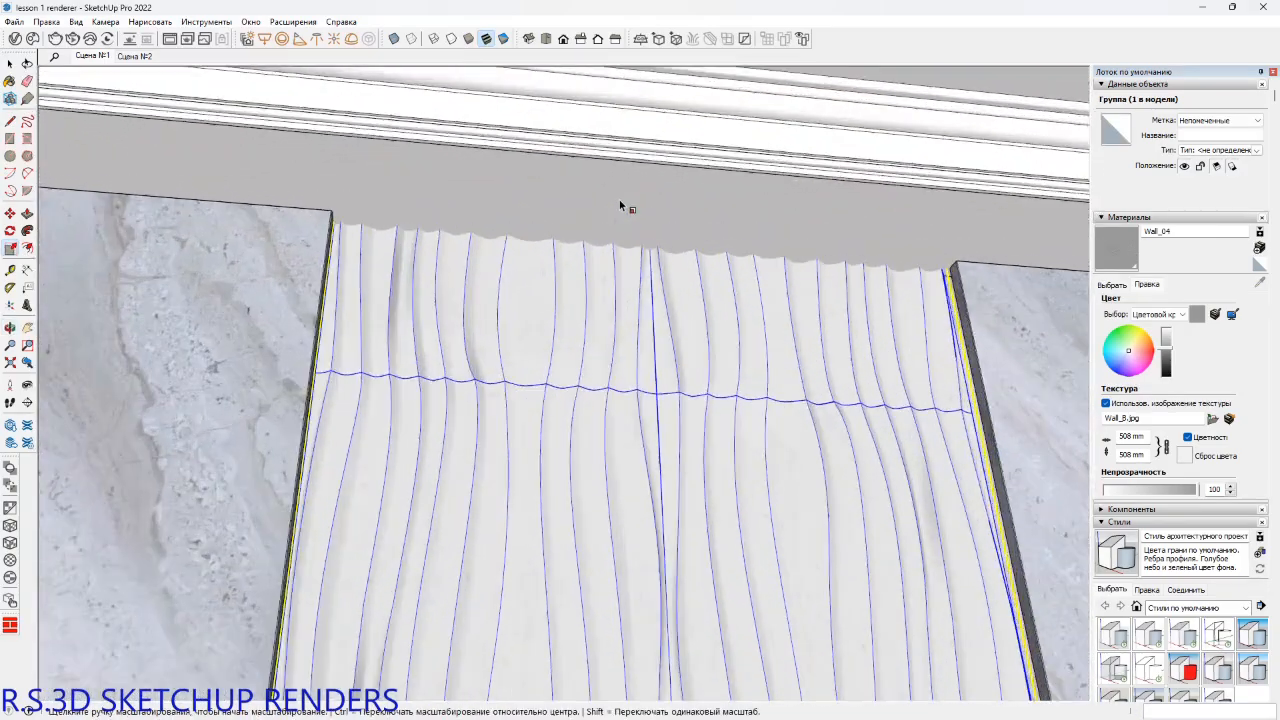
key("space")
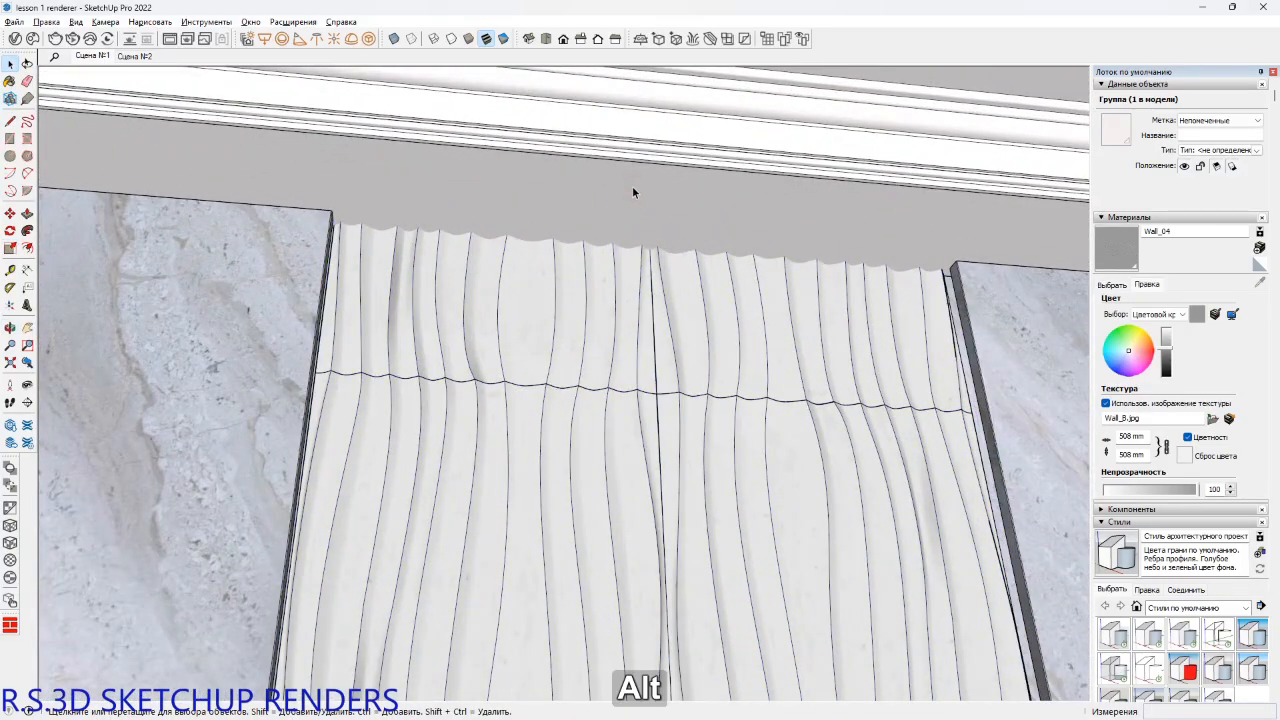
key("alt+2")
left_click(677, 130)
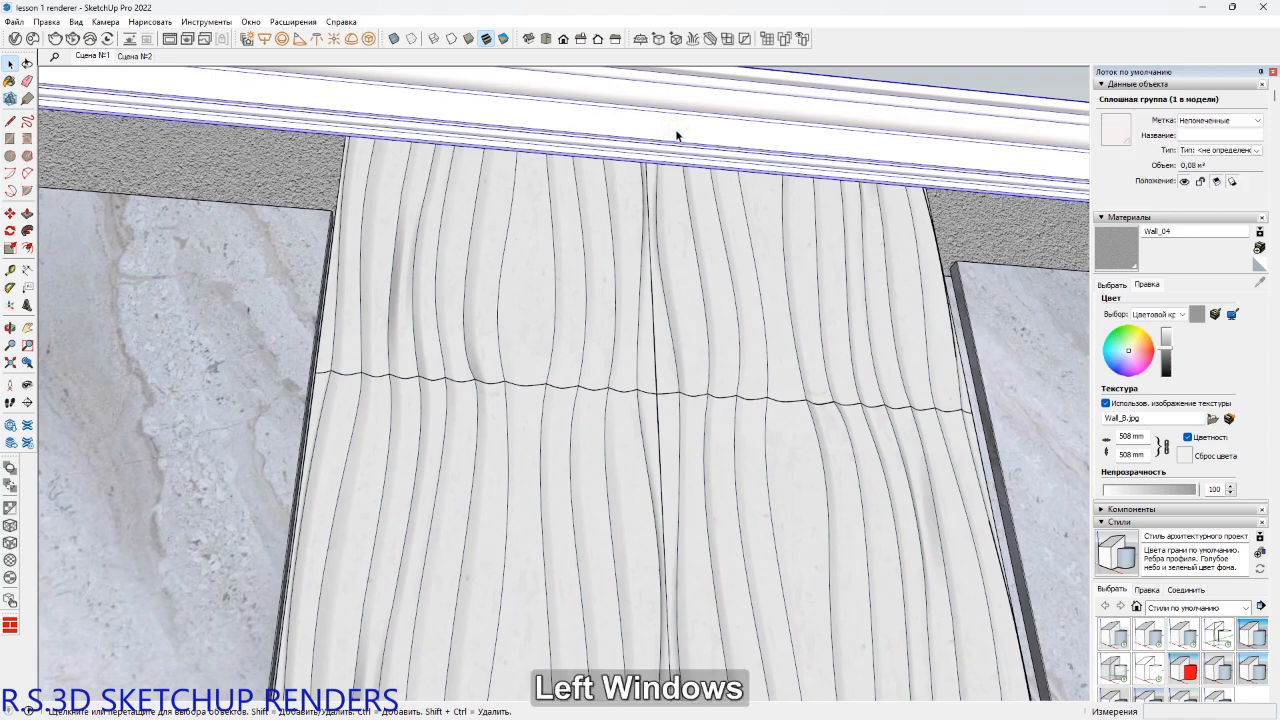
key("super+2")
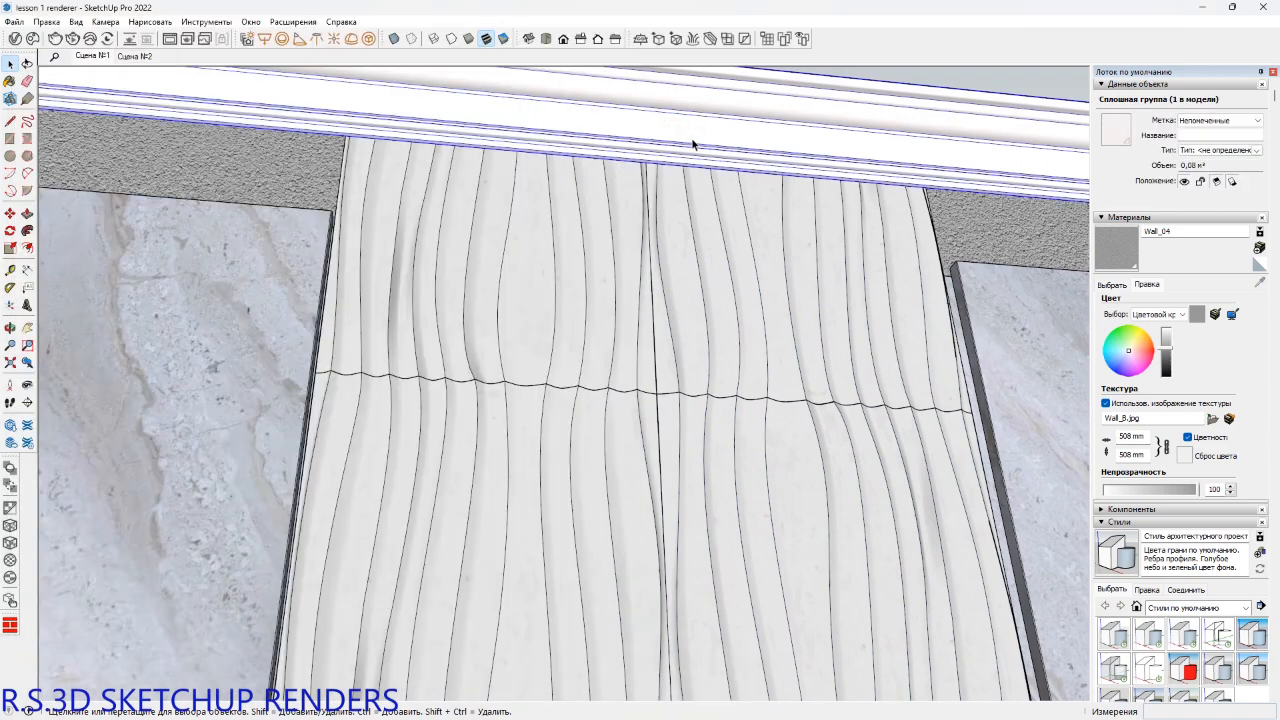
key("alt+2")
middle_click_drag(686, 143, 690, 310)
Scale the tile group in the second recess vertically down to the top edge of the marble slabs.
scroll(690, 308, "down", 3)
middle_click_drag(680, 360, 724, 497, "shift")
key("s")
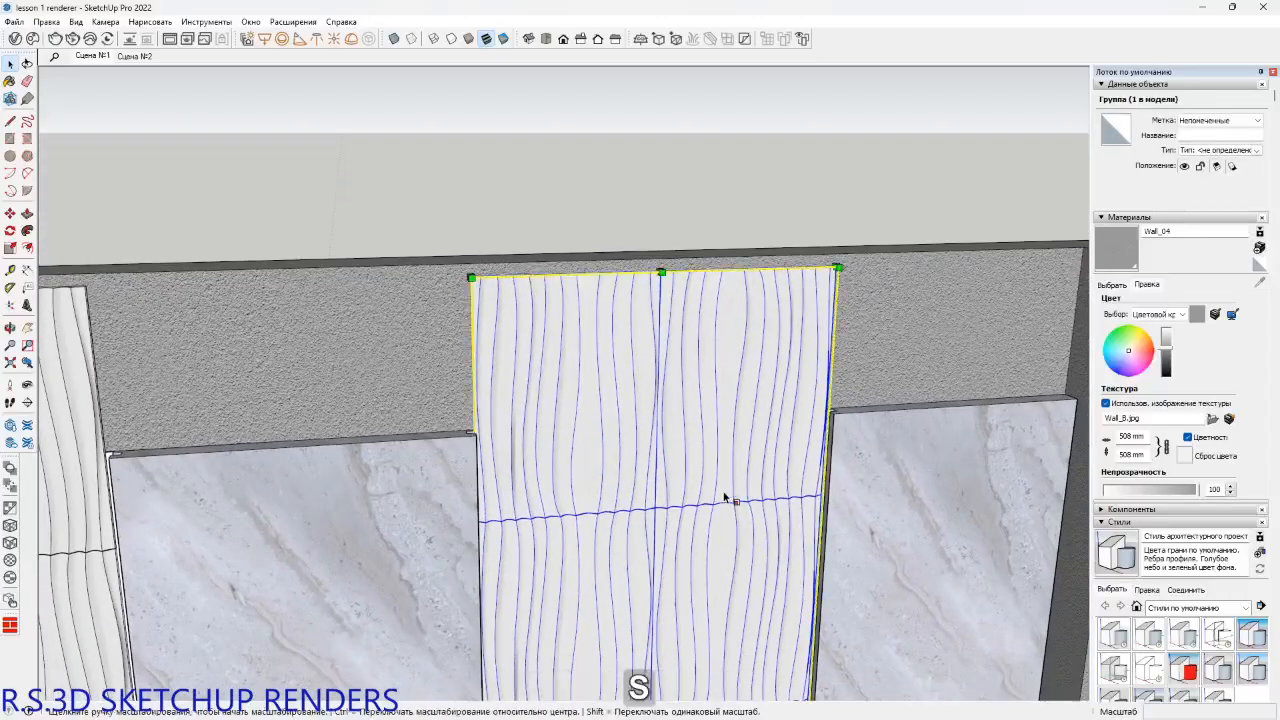
middle_click_drag(666, 302, 670, 248)
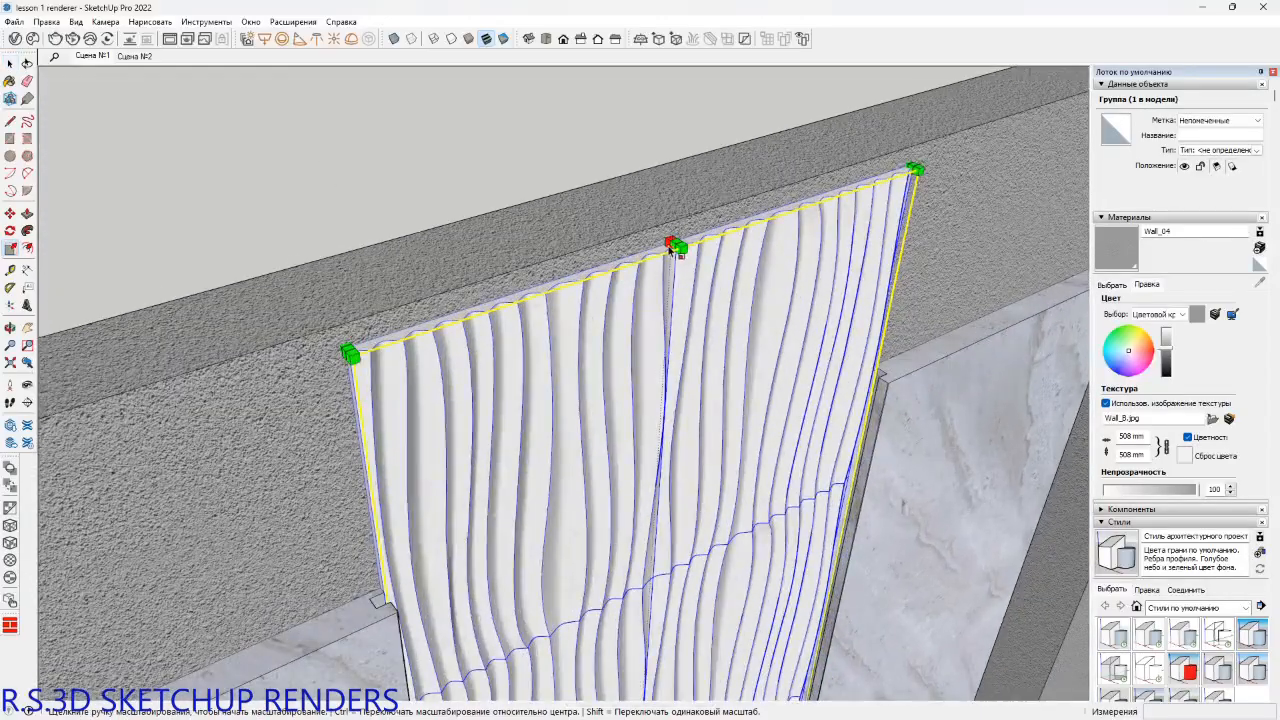
left_click(676, 244)
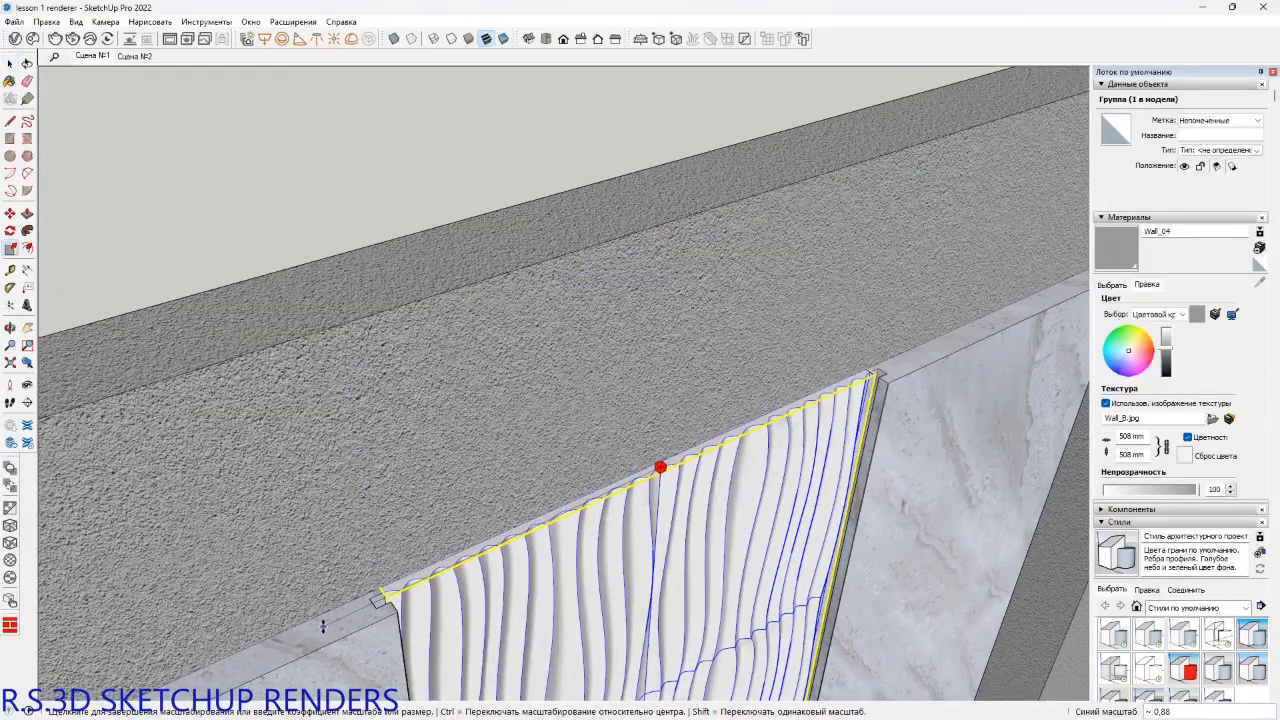
left_click(322, 626)
middle_click_drag(674, 503, 592, 574)
key("space")
Group the fifteen wave tiles in the first recess.
left_click(549, 470)
scroll(546, 549, "down", 3)
middle_click_drag(640, 522, 620, 530)
left_click(582, 580)
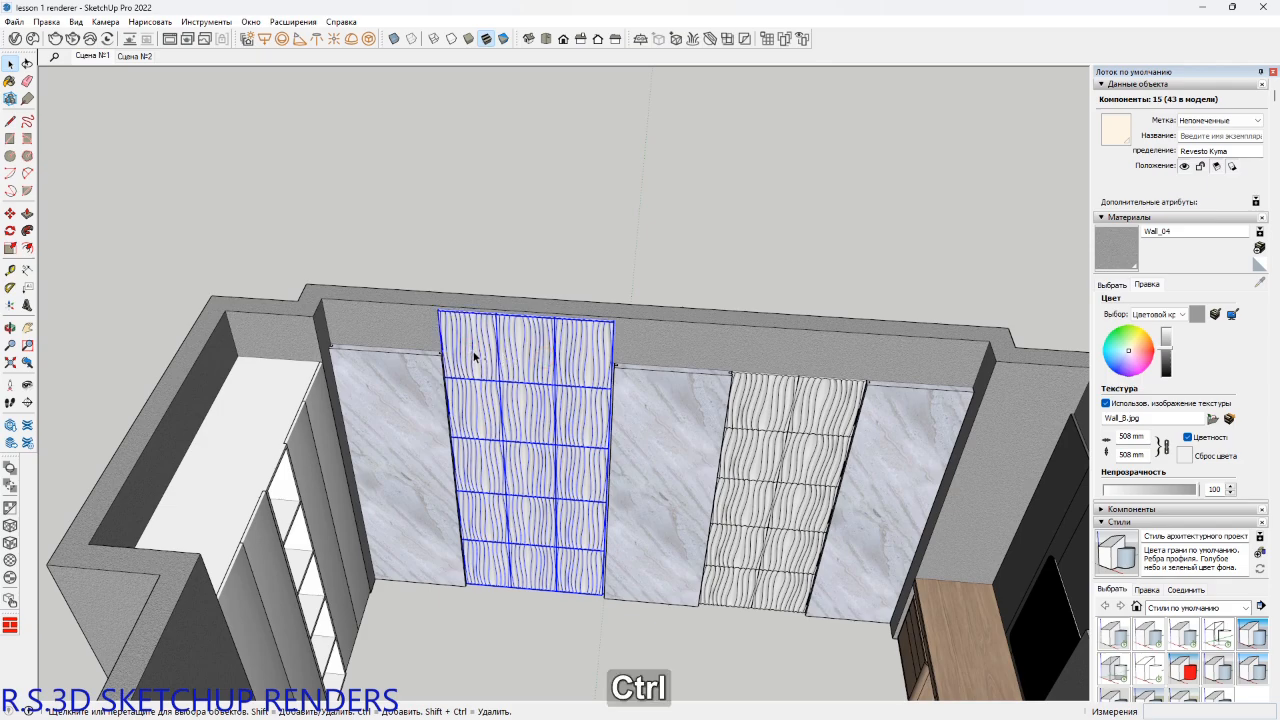
middle_click_drag(501, 343, 529, 367)
scroll(530, 368, "up", 3)
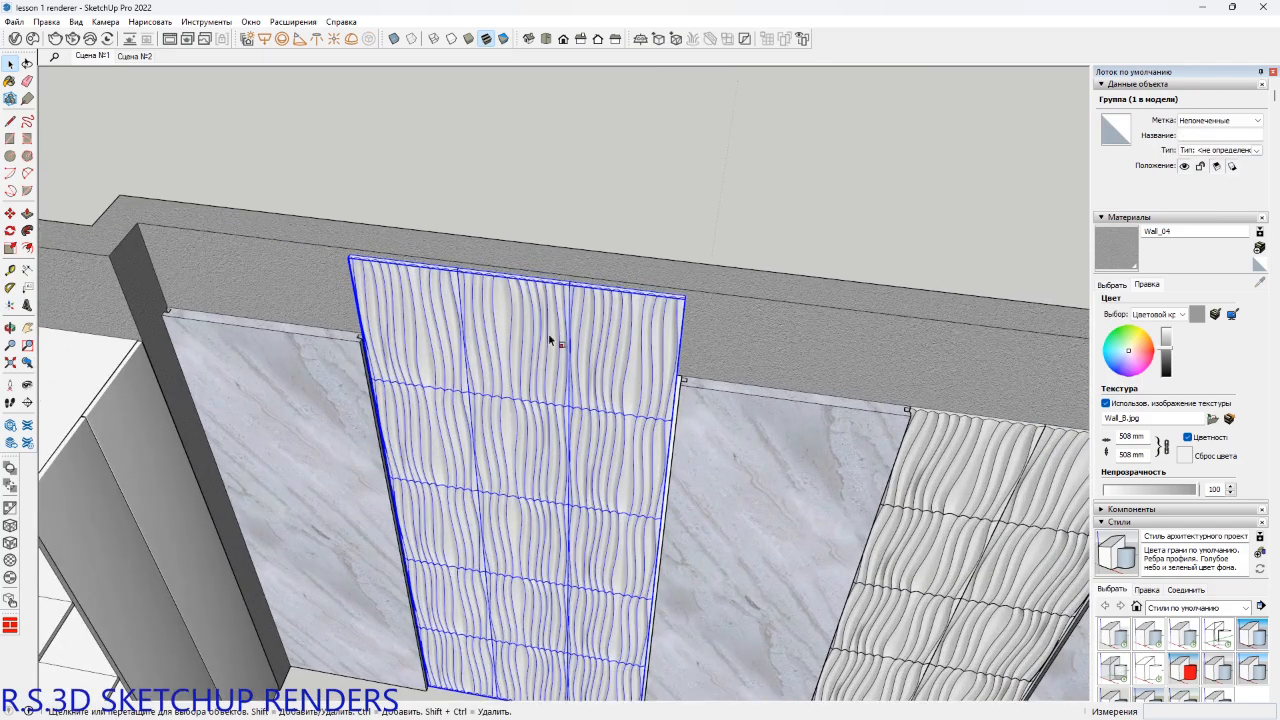
Scale the first recess's tile group vertically so its top lines up with the neighbouring marble slabs.
key("s")
scroll(524, 288, "up", 2)
scroll(506, 275, "up", 5)
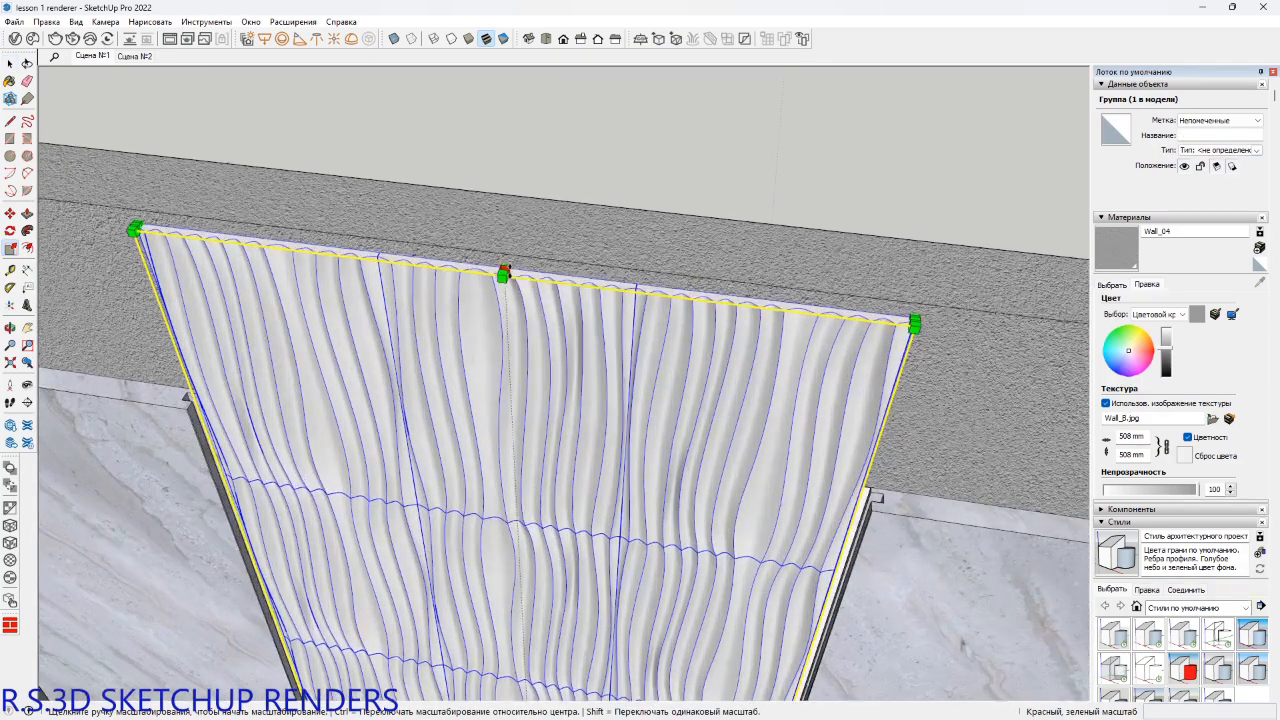
scroll(504, 275, "down", 3)
scroll(505, 274, "down", 2)
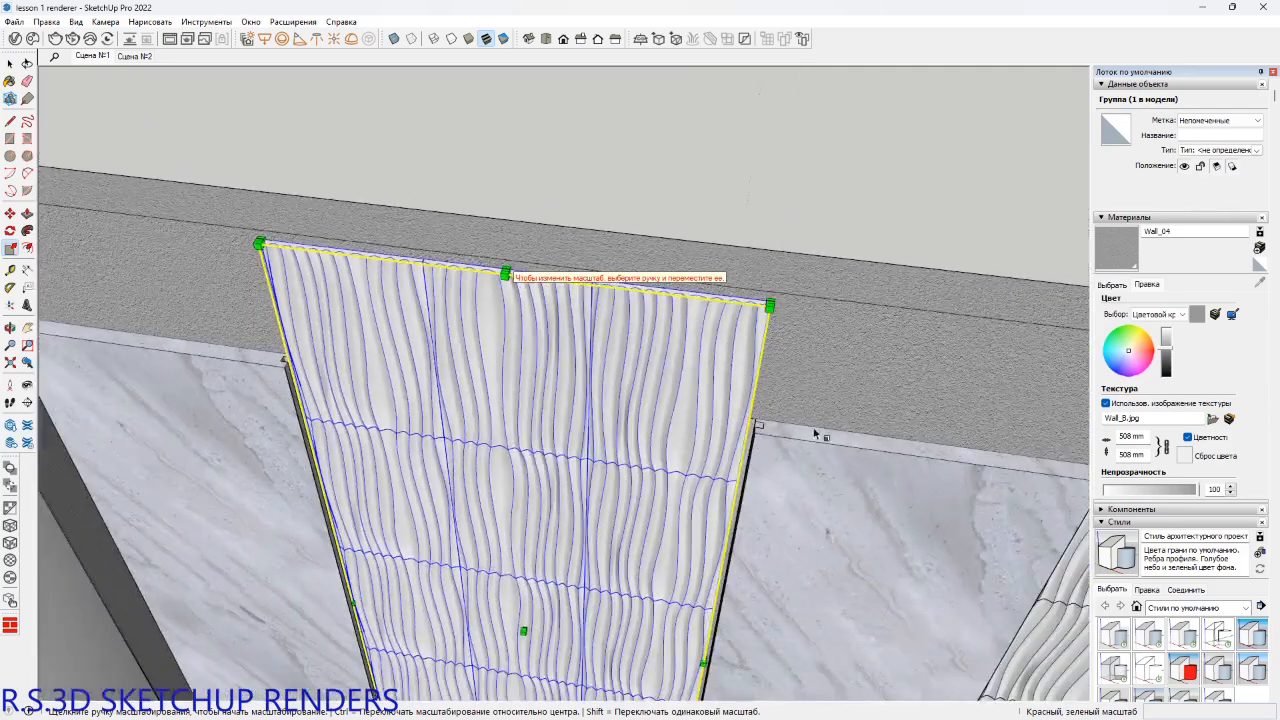
scroll(515, 273, "up", 5)
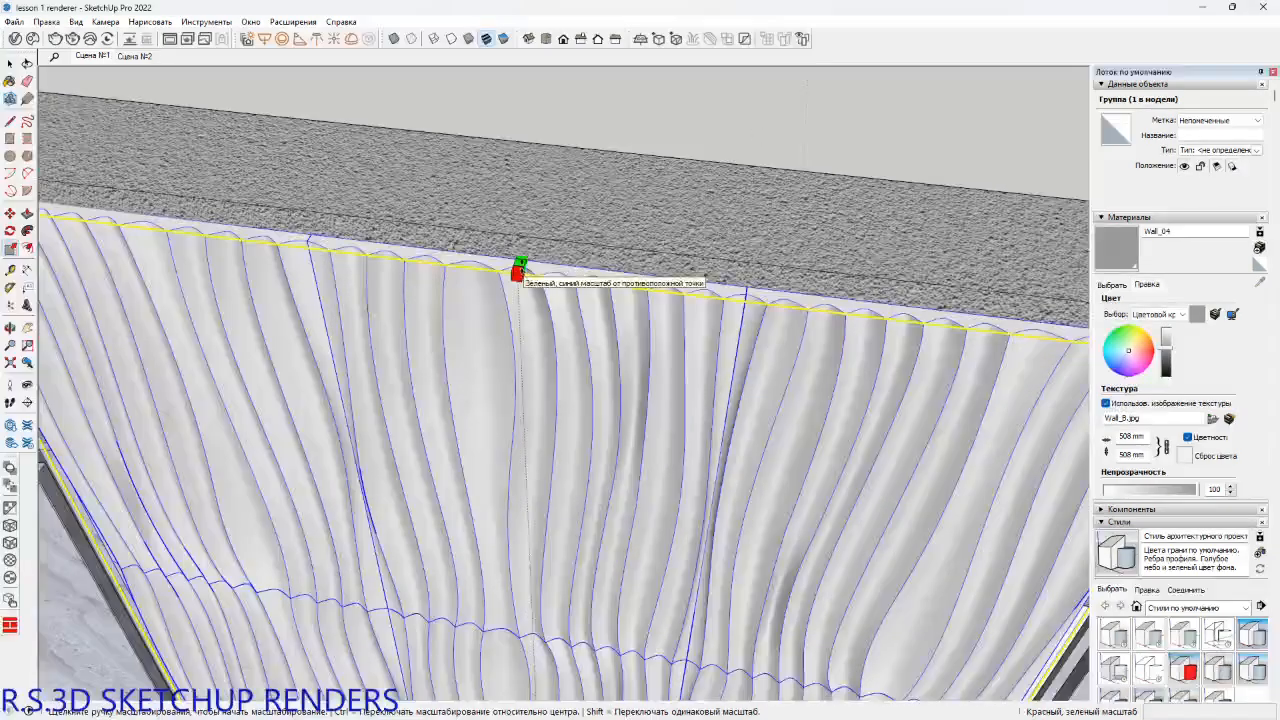
left_click(519, 267)
scroll(548, 430, "down", 5)
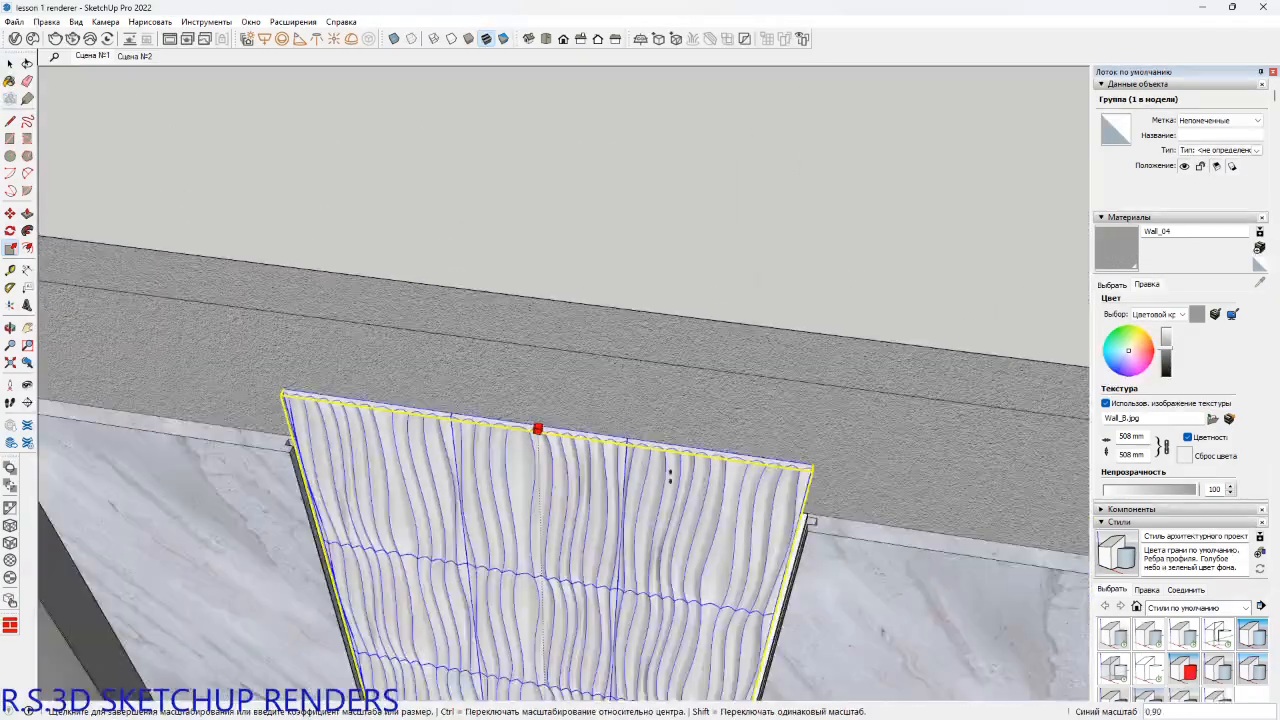
left_click(844, 523)
middle_click_drag(806, 508, 830, 275, "shift")
key("space")
scroll(531, 463, "down", 3)
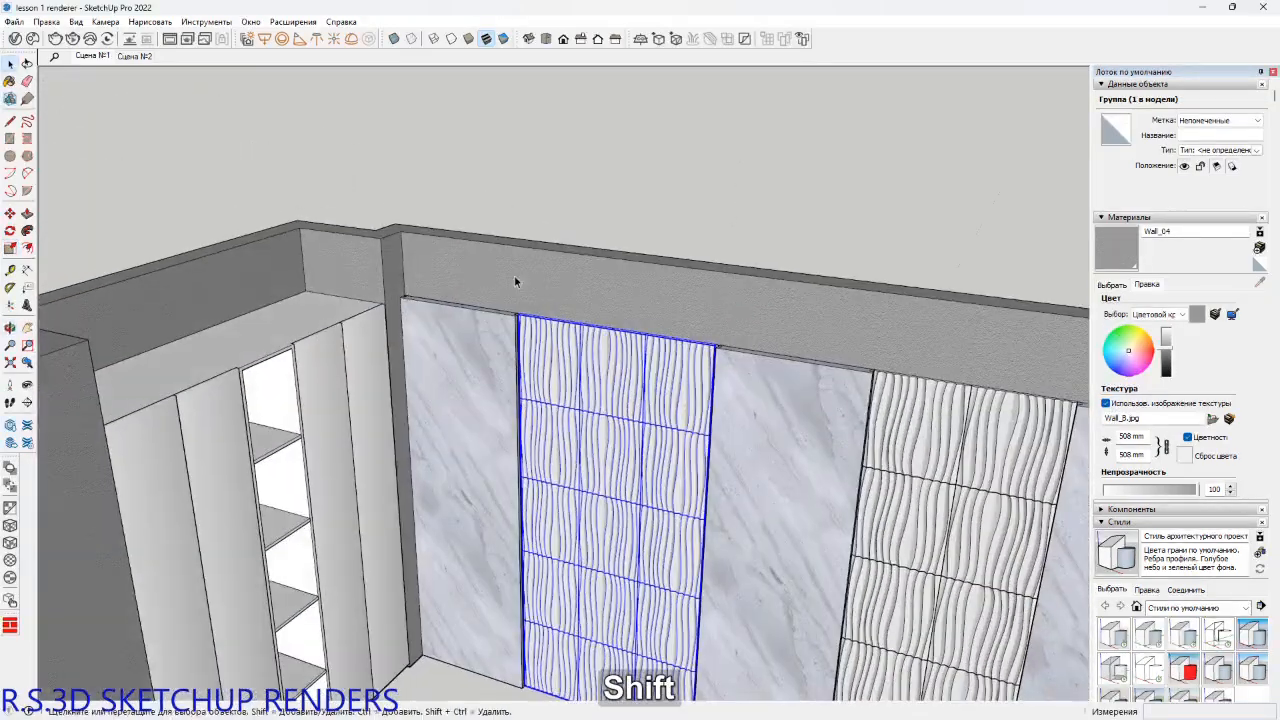
In scene Сцена №2, hide the wooden floor and the bed group with its rug.
left_click(133, 56)
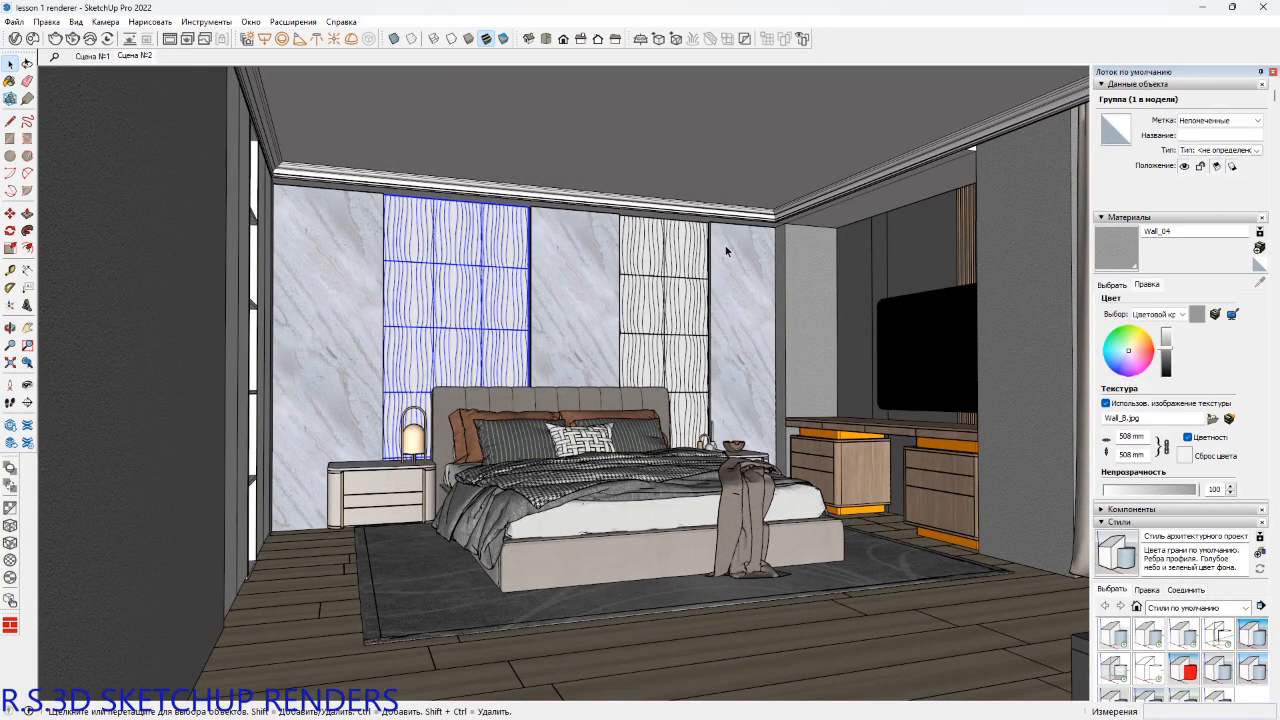
left_click(752, 680)
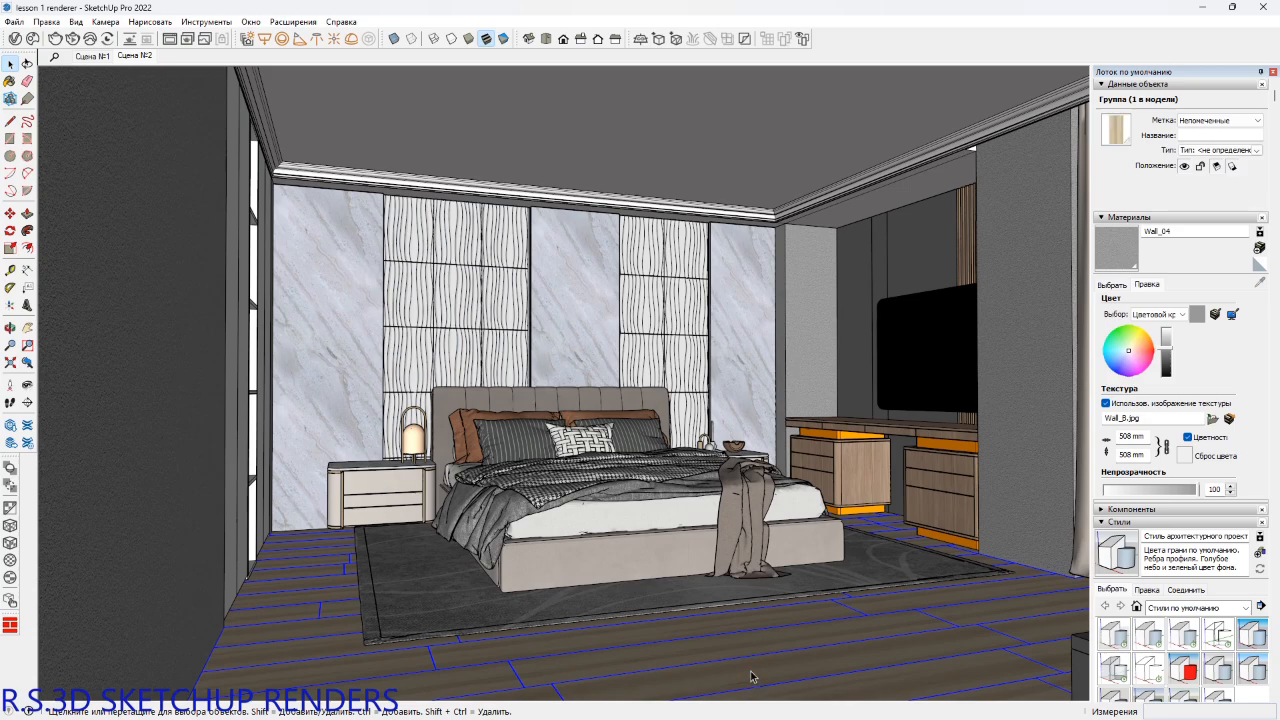
key("alt+2")
left_click(674, 545)
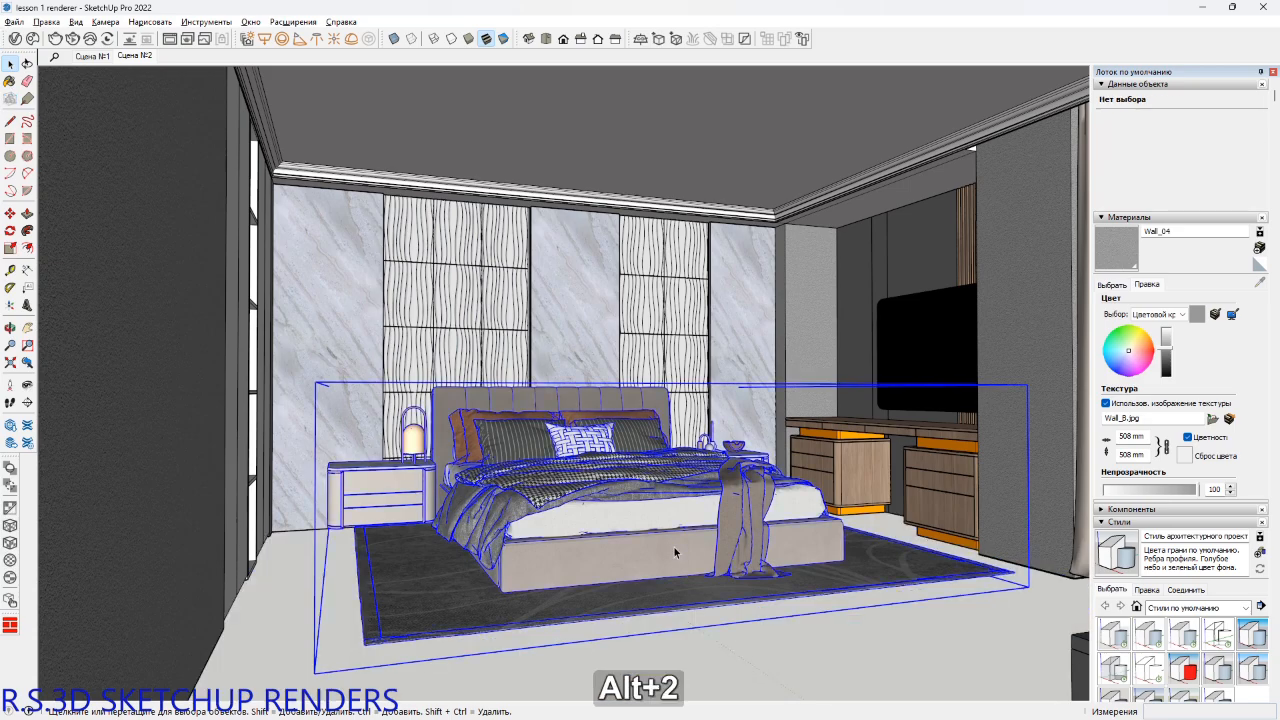
key("alt+2")
Draw a V-Ray rectangle light across the underside of the ceiling, just inside the cornice.
middle_click(640, 463)
middle_click_drag(640, 463, 303, 394)
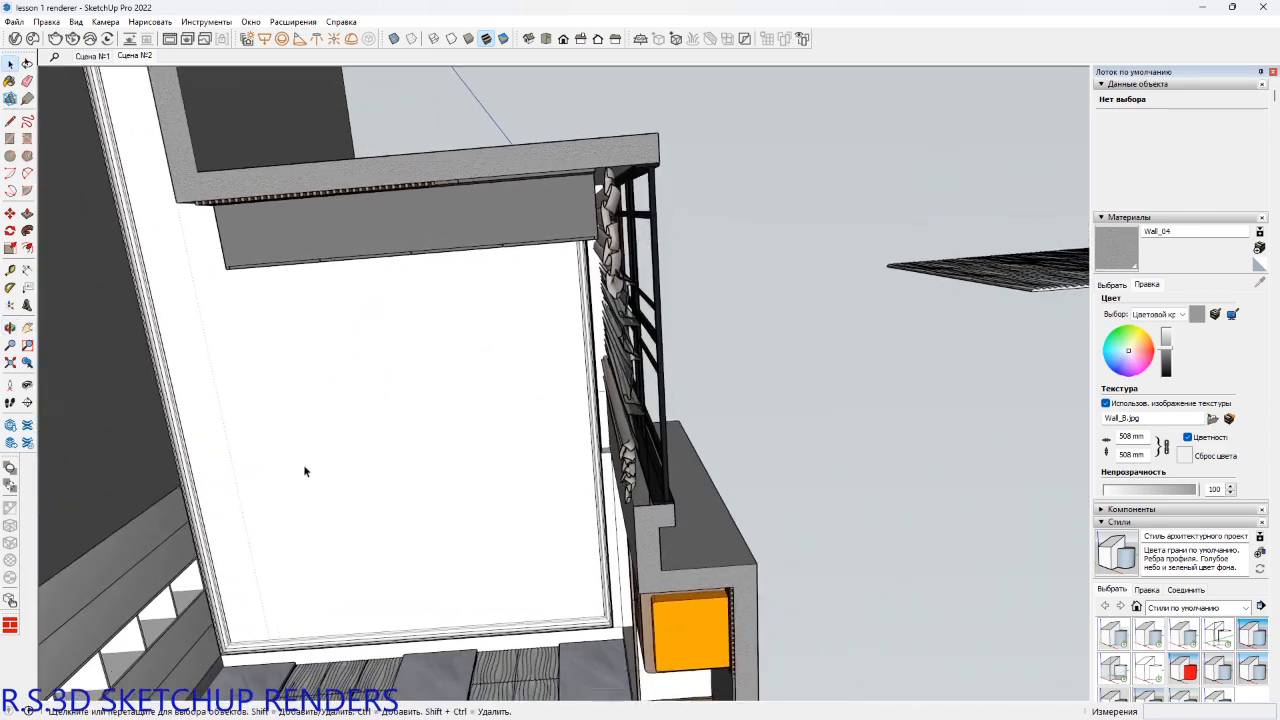
middle_click_drag(411, 527, 548, 373, "shift")
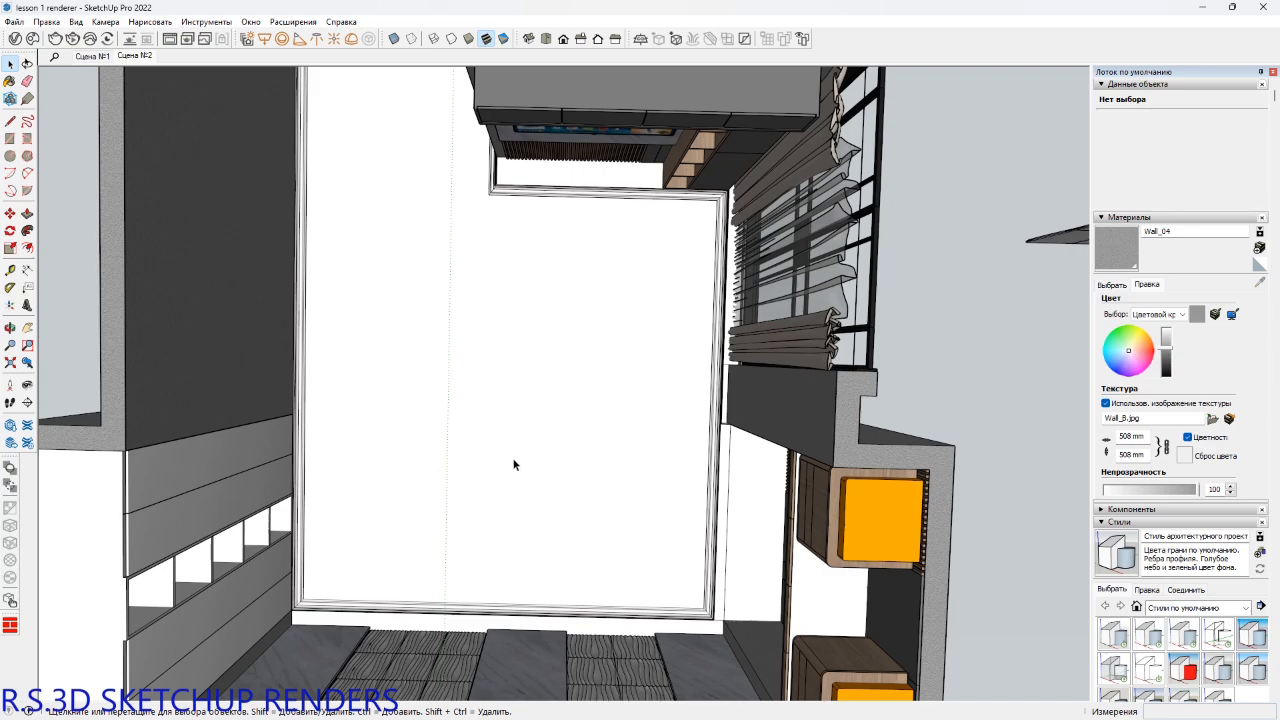
middle_click_drag(457, 523, 557, 477, "shift")
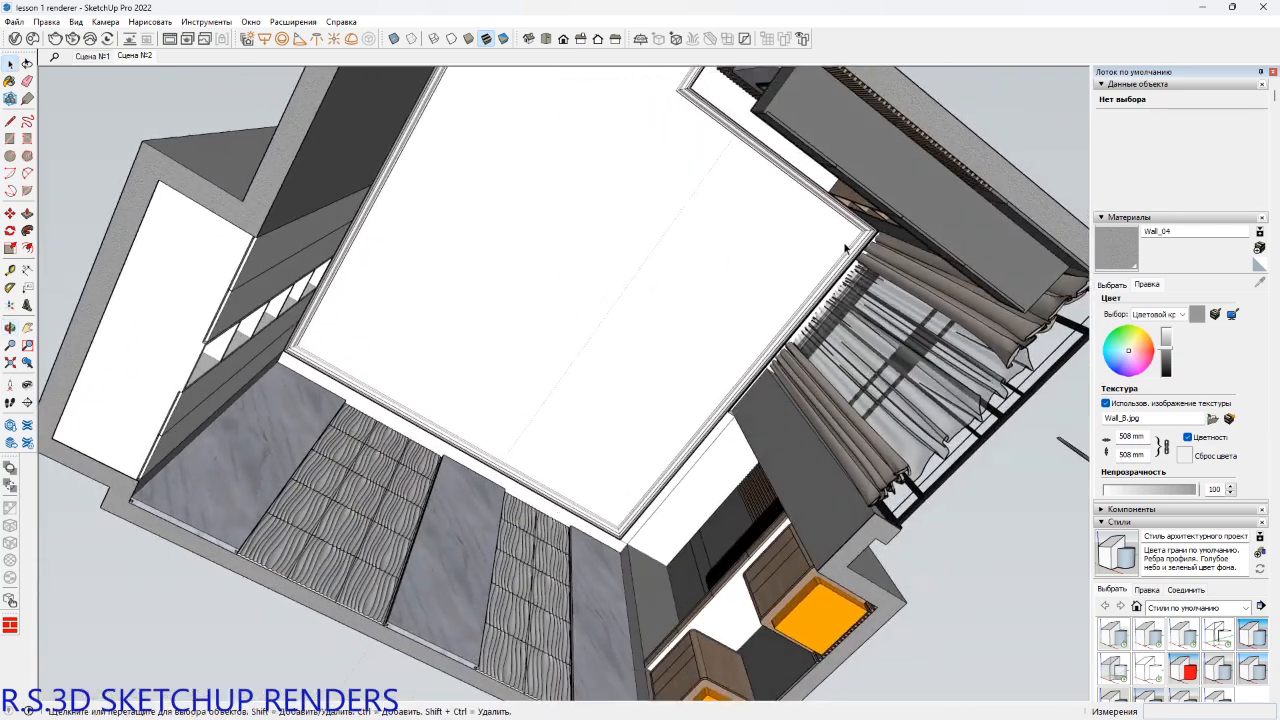
middle_click_drag(779, 465, 624, 503)
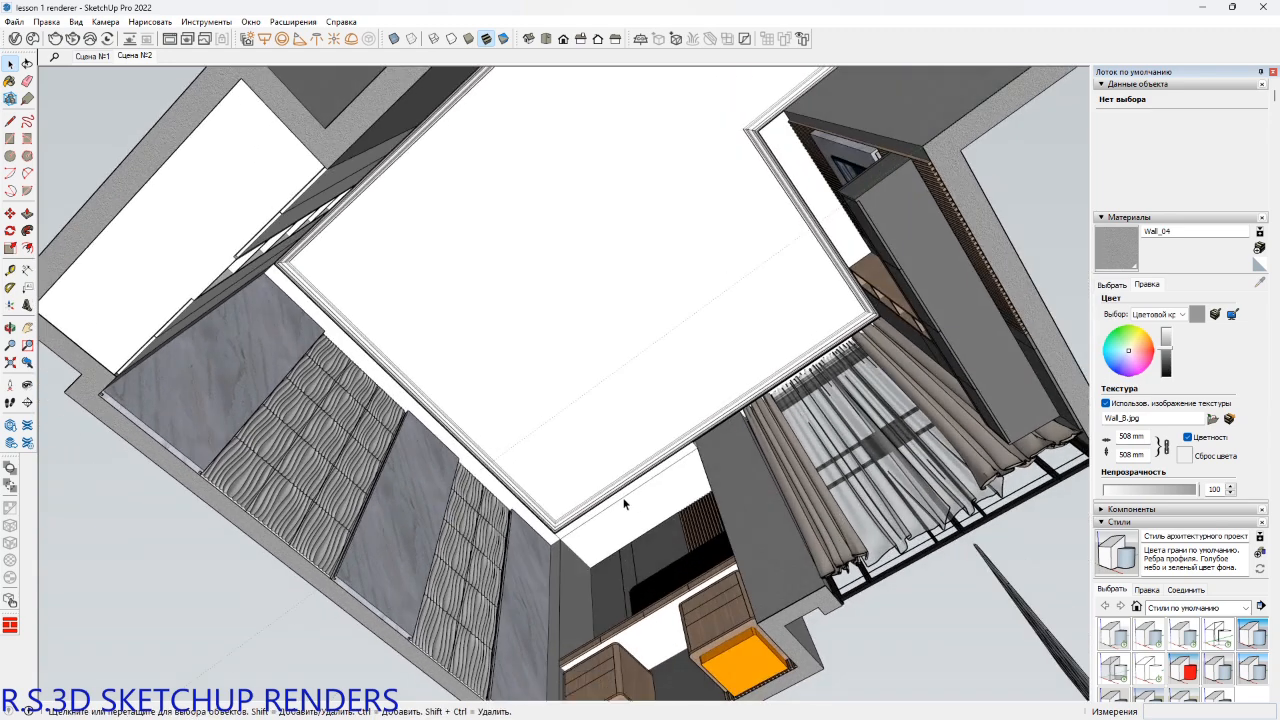
middle_click_drag(767, 470, 498, 365, "shift")
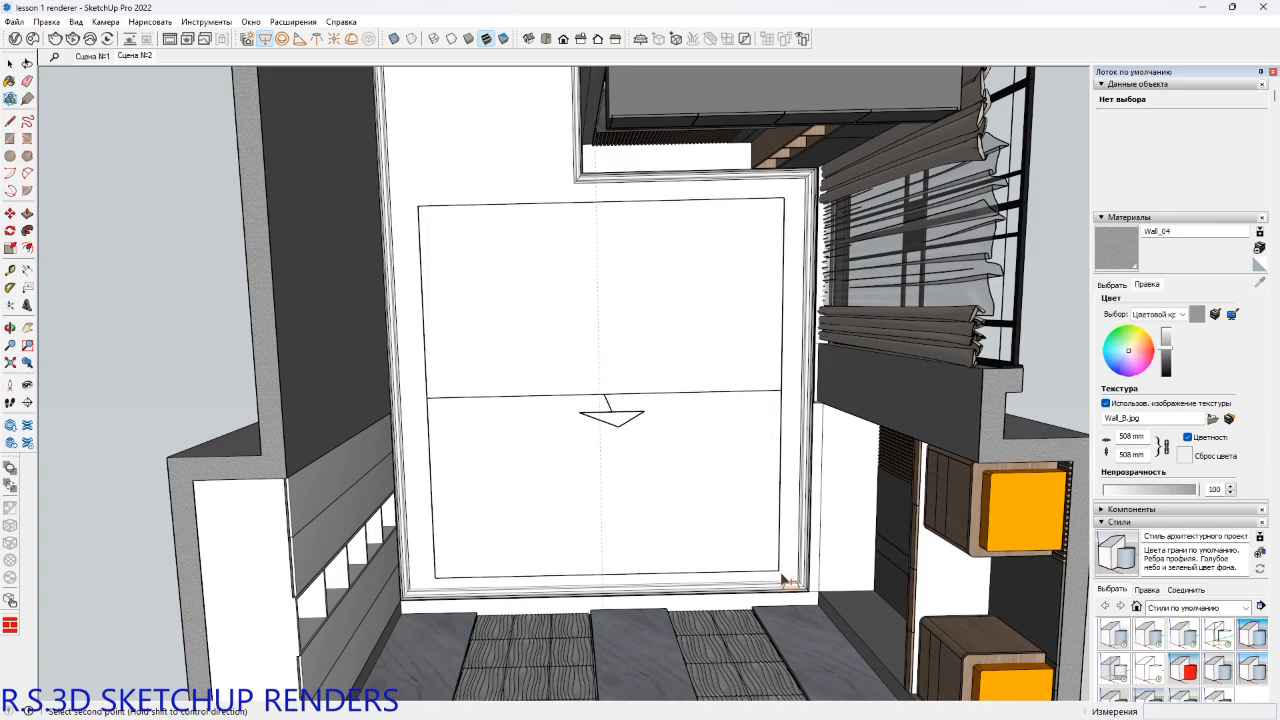
left_click(783, 578)
Draw a V-Ray rectangle light across the outside of the window wall, facing into the room.
middle_click_drag(637, 418, 563, 694)
right_click(612, 400)
key("Escape")
key("ctrl+z")
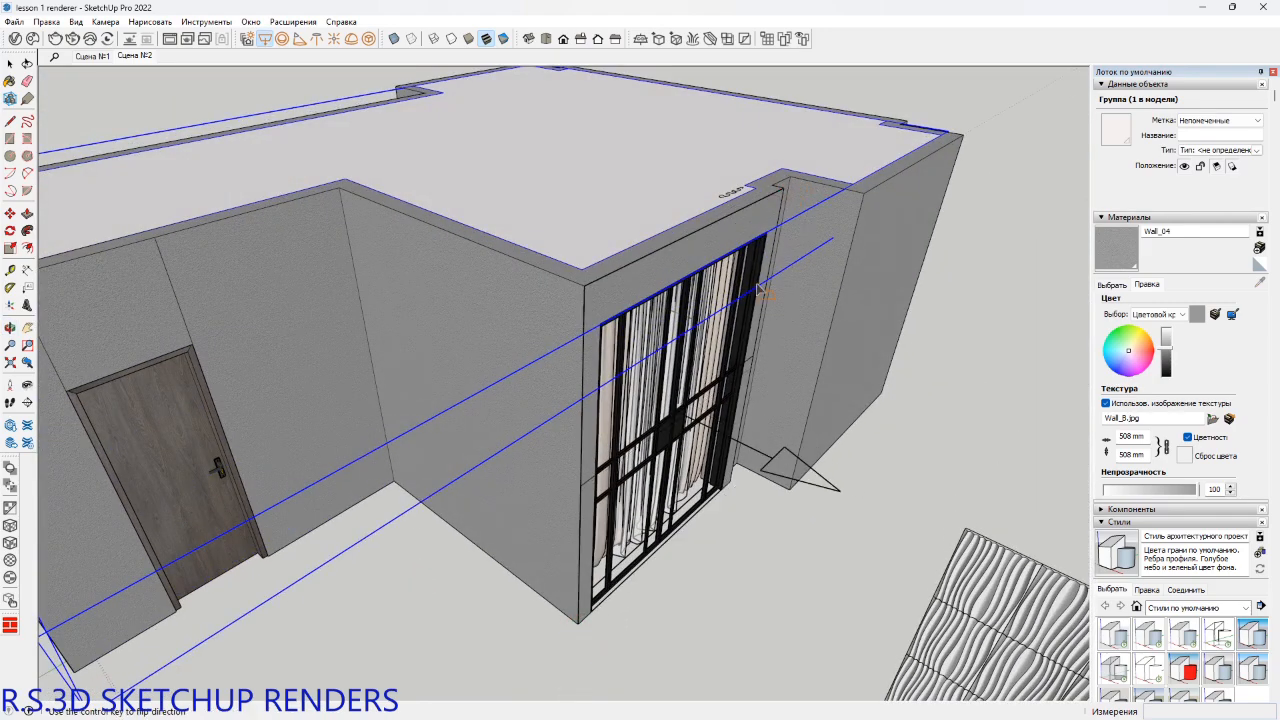
mouse_move(760, 290)
middle_mouse_down()
mouse_move(760, 449)
mouse_move(777, 286)
middle_mouse_up()
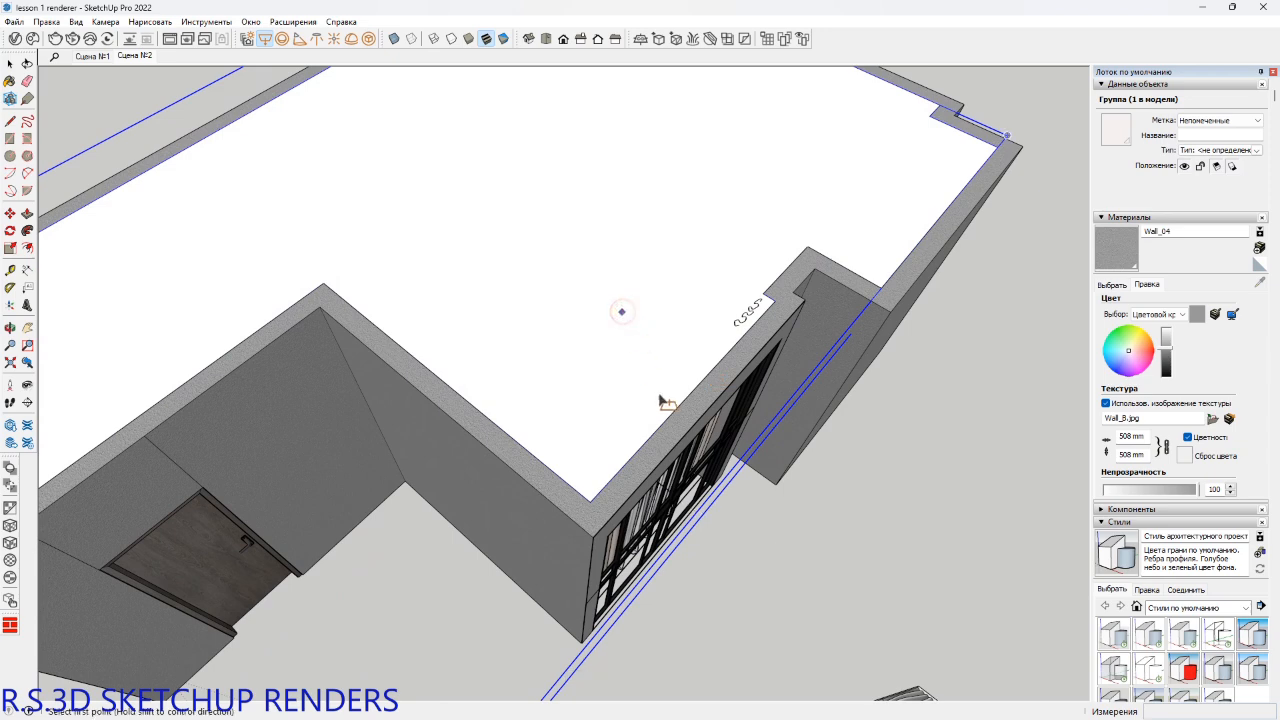
middle_click_drag(660, 402, 563, 400, "shift")
key("m")
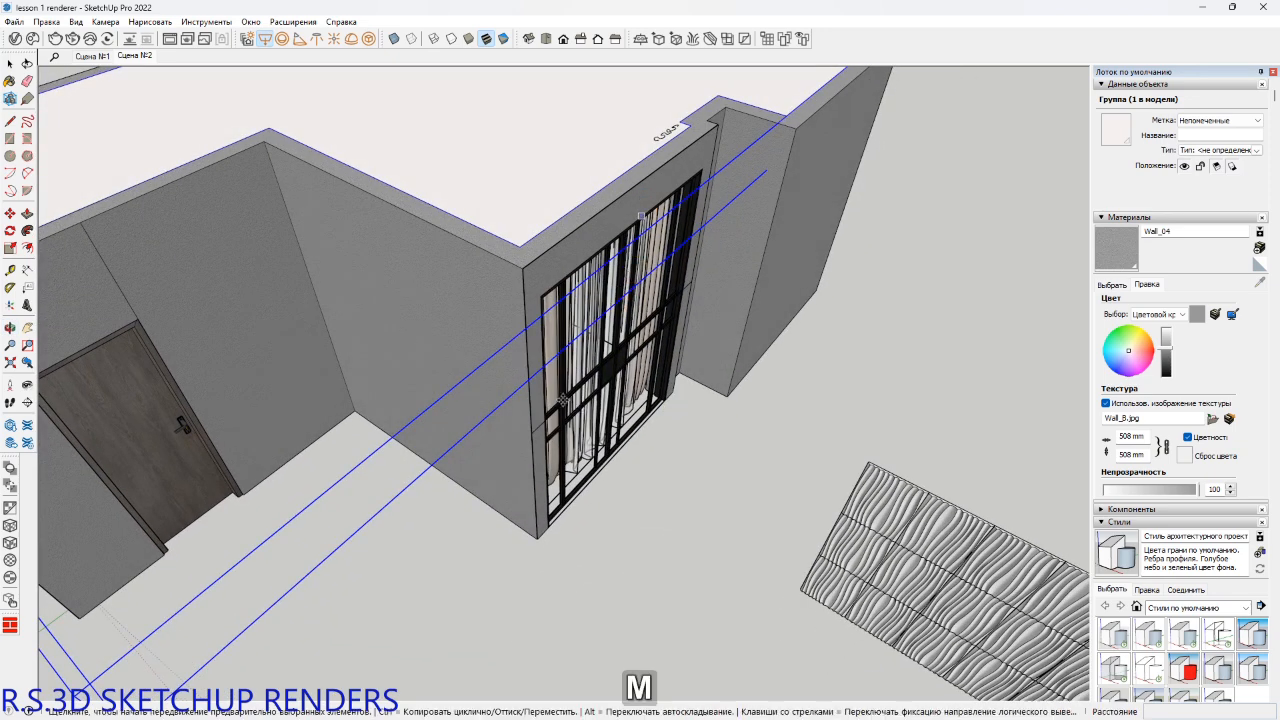
left_click(535, 537)
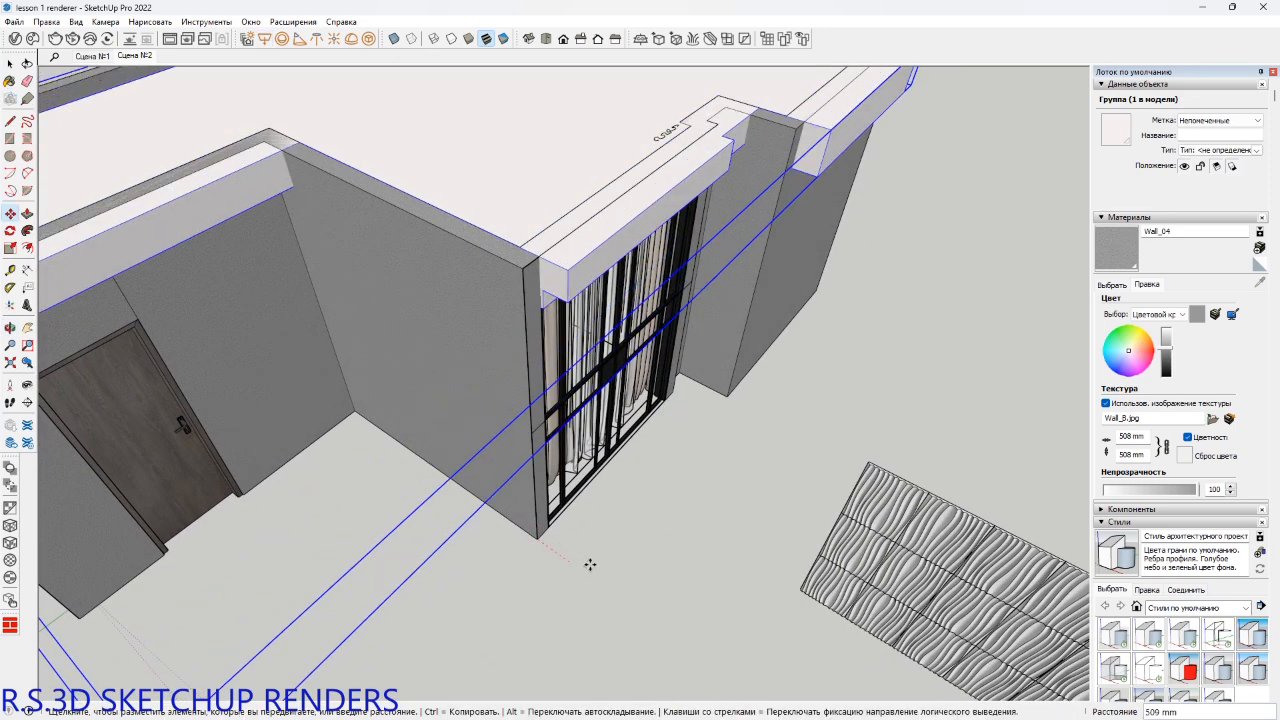
key("space")
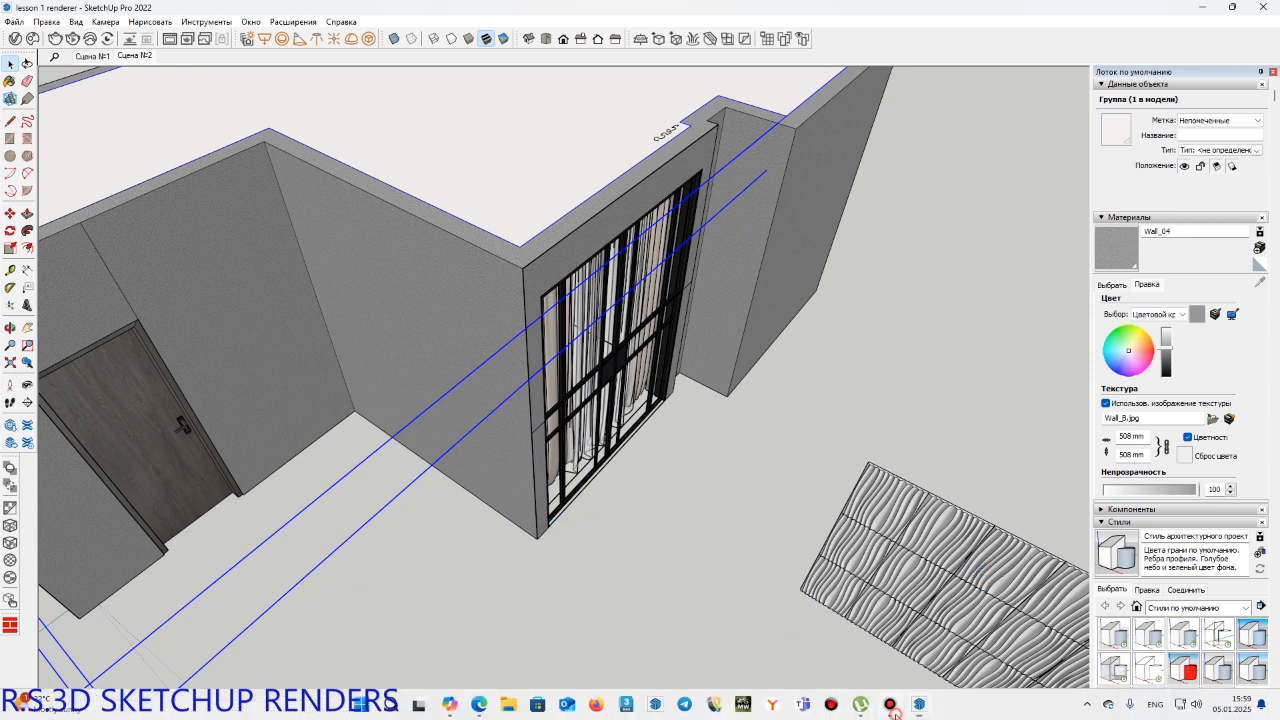
Move the window's rectangle light about 1840 mm straight out from the wall and raise it along the vertical axis.
left_click(892, 708)
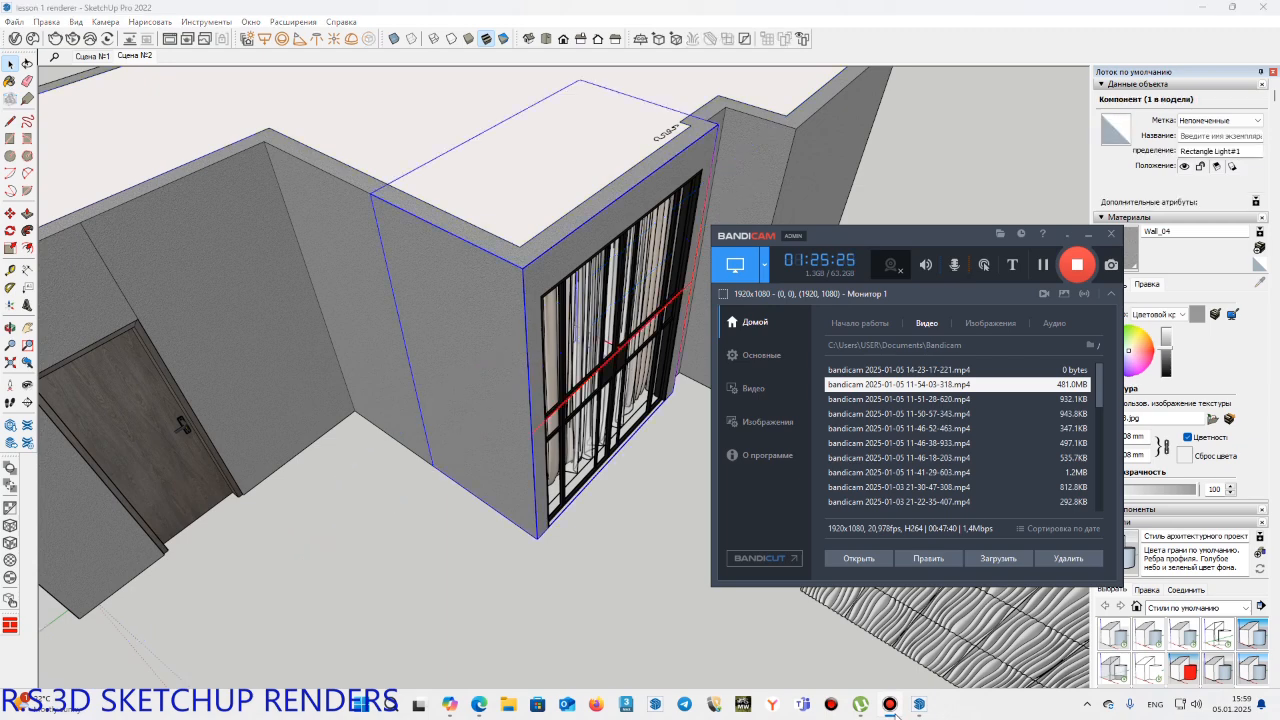
mouse_move(594, 474)
middle_mouse_down()
mouse_move(594, 580)
mouse_move(583, 537)
mouse_move(526, 506)
middle_mouse_up()
key("m")
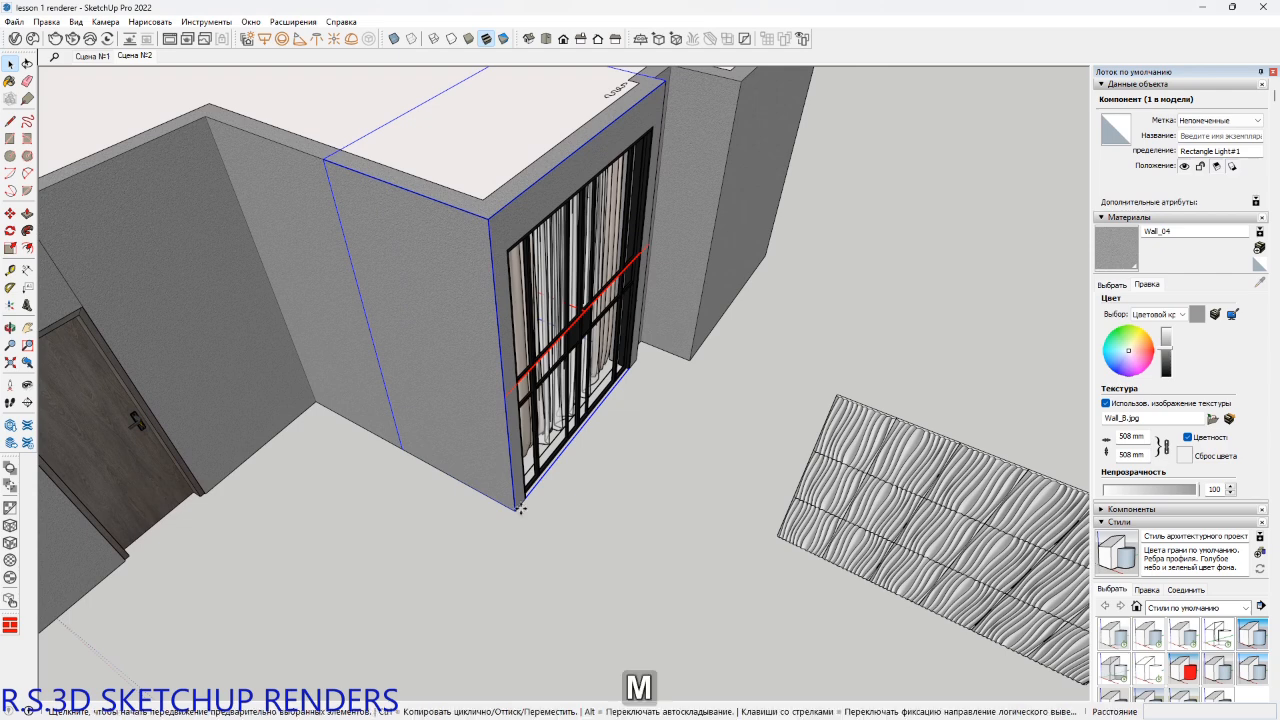
left_click(514, 511)
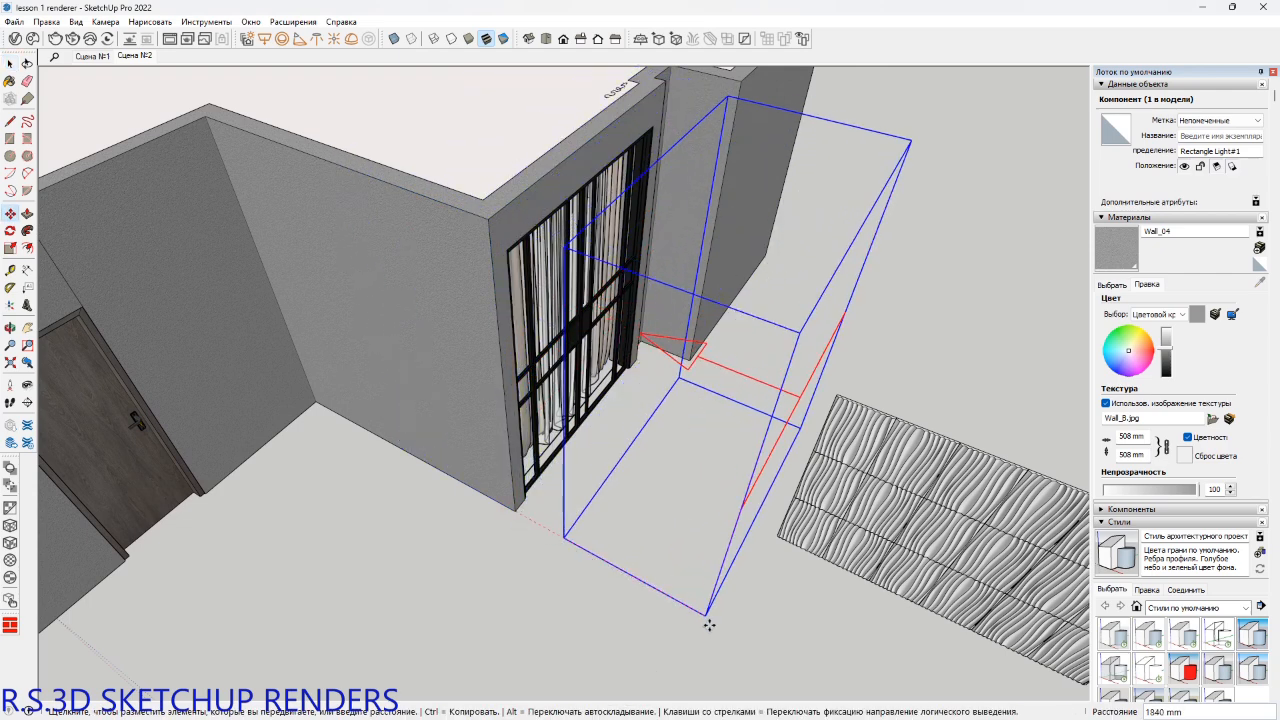
middle_click_drag(708, 618, 790, 552)
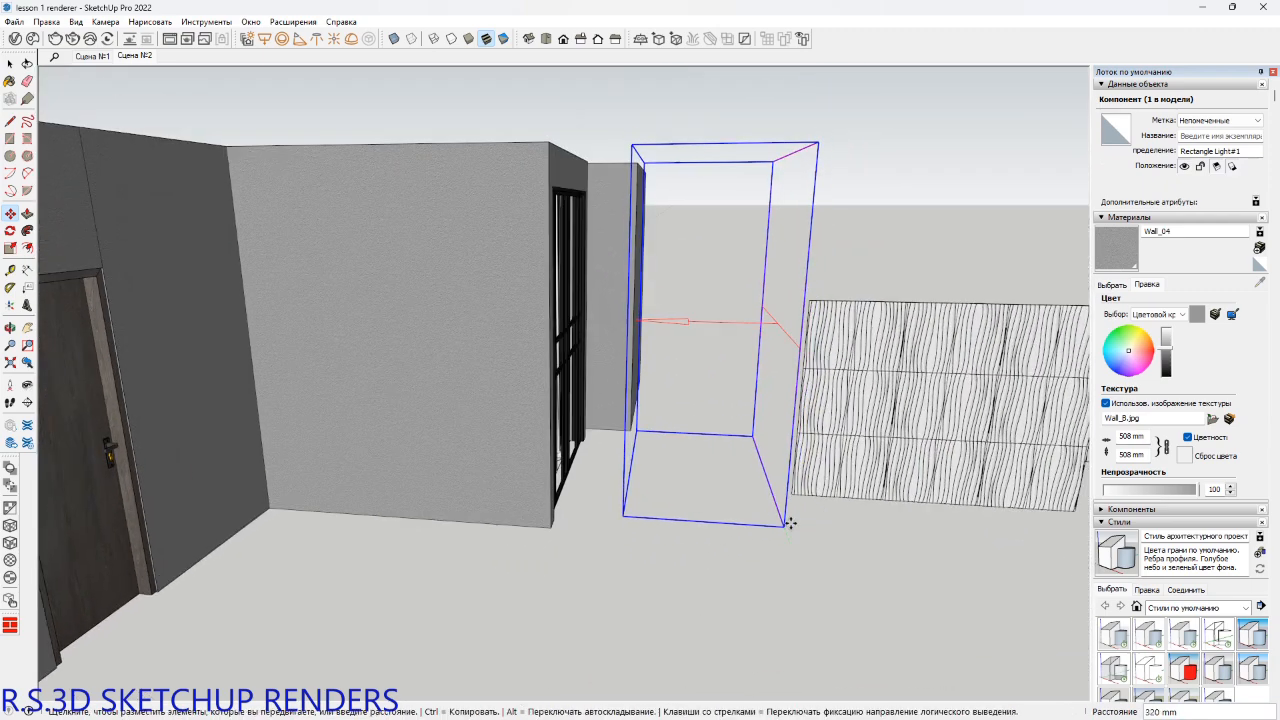
key("Up")
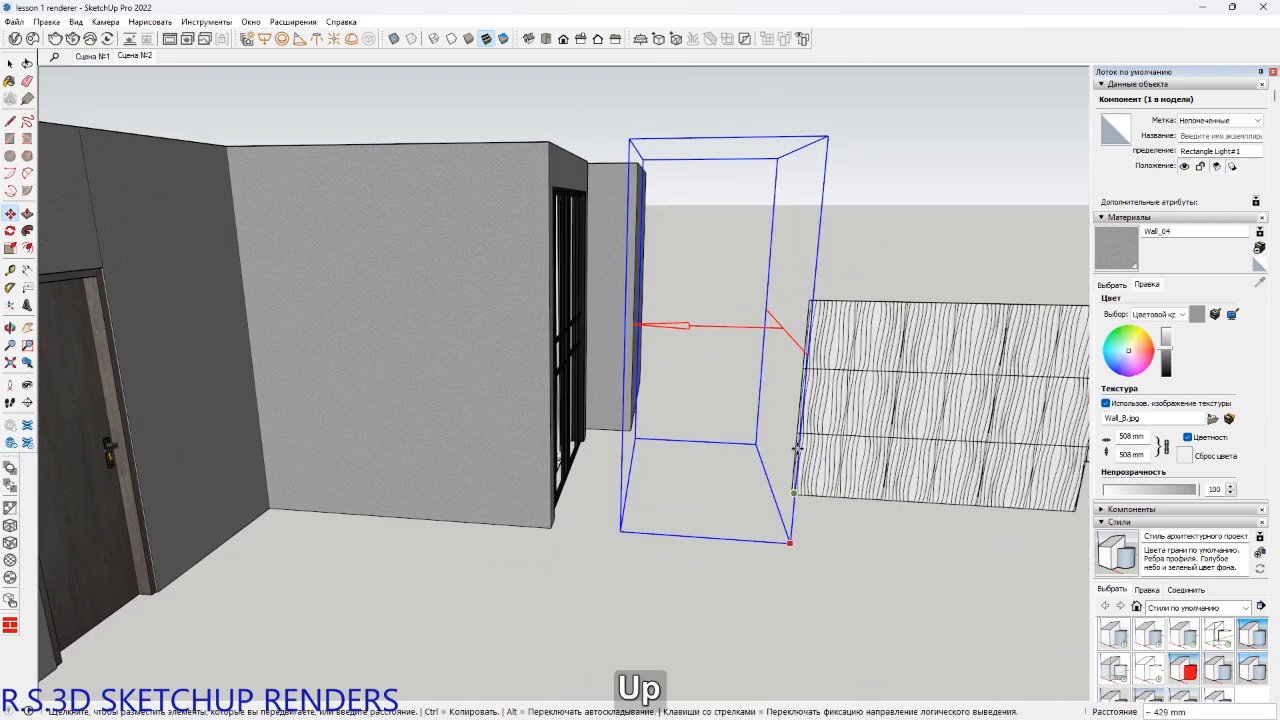
left_click(805, 355)
middle_click_drag(805, 355, 700, 400, "shift")
key("space")
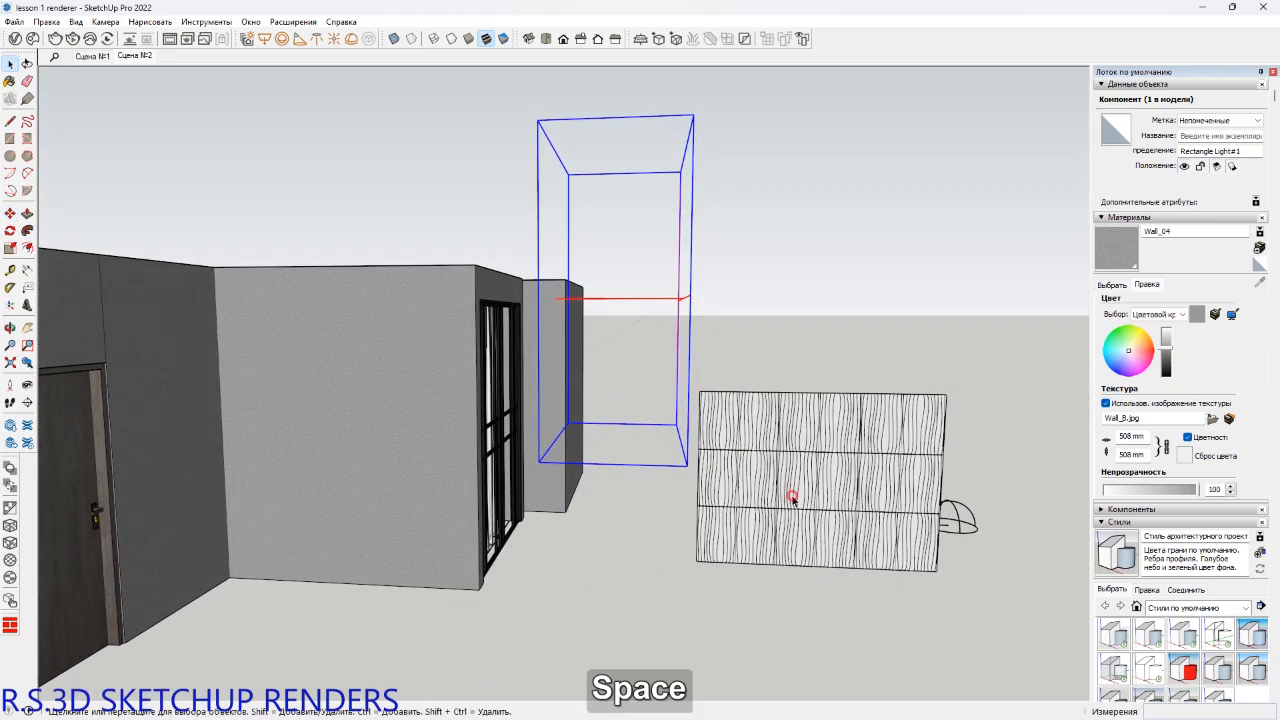
Replace the spare 3D wall panel component outside the room with only its Dome Light, pasted back in place.
double_click(792, 501)
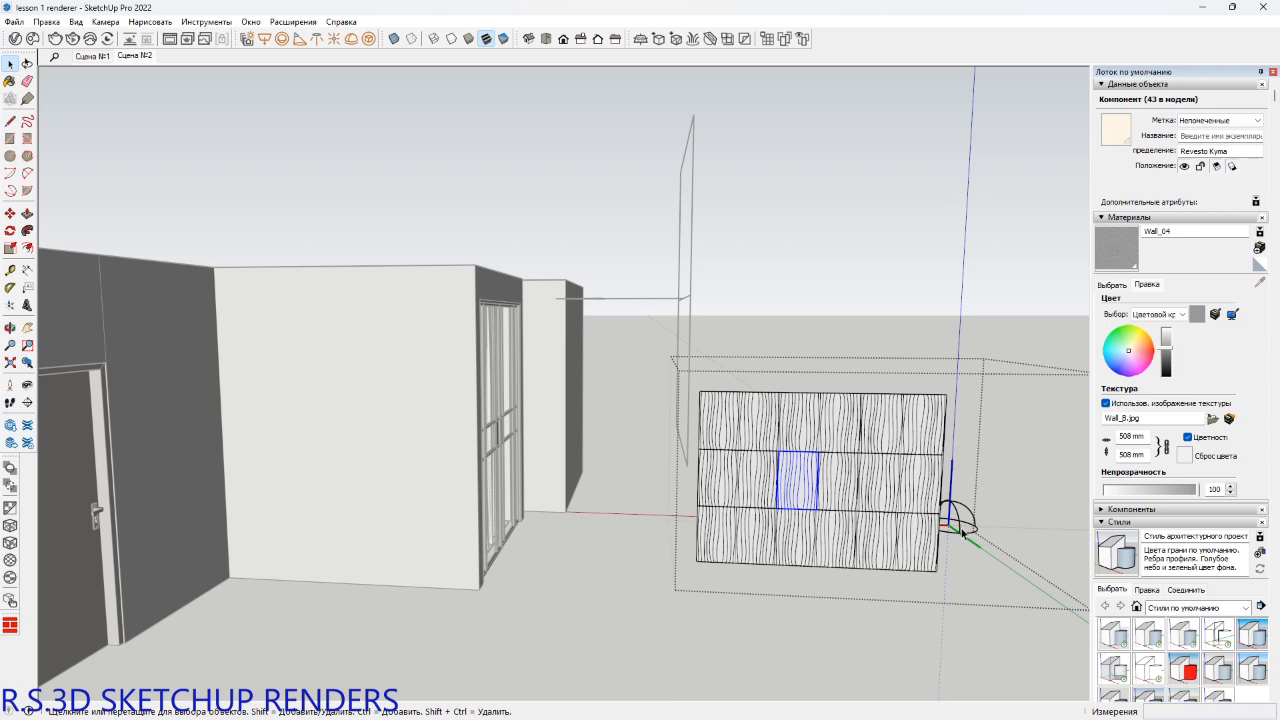
key("ctrl+c")
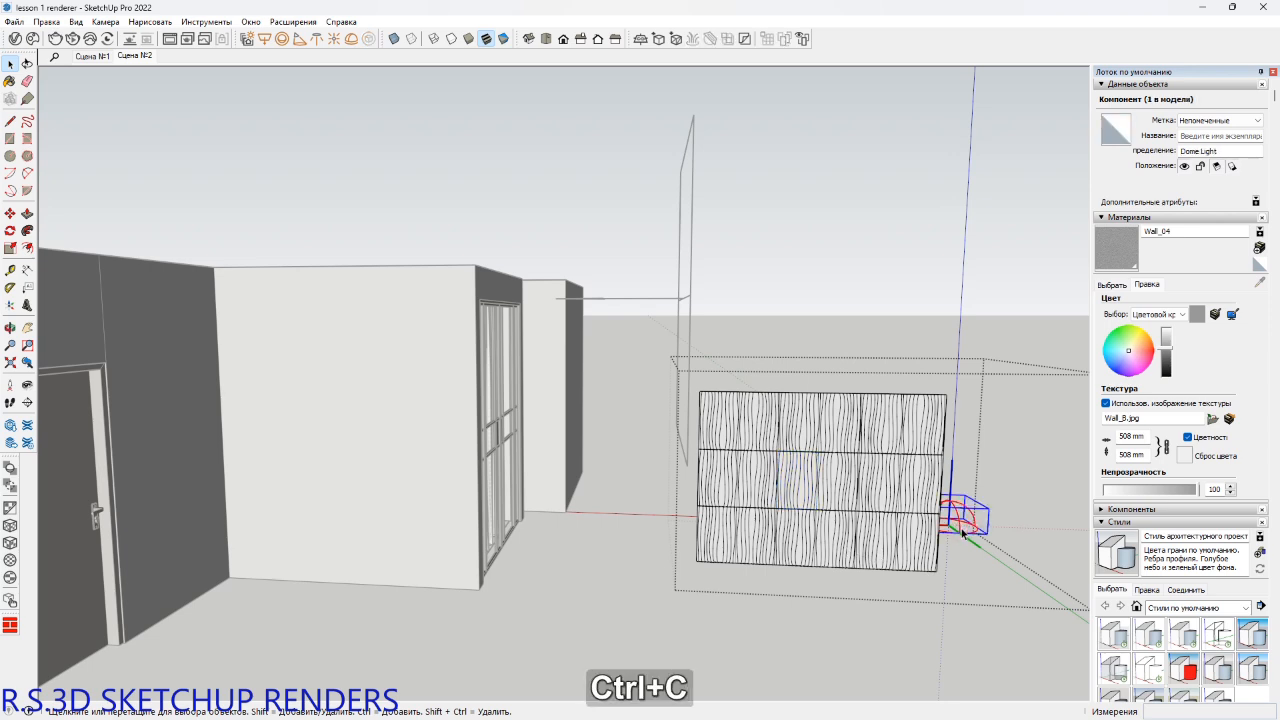
key("Escape")
left_click(922, 522)
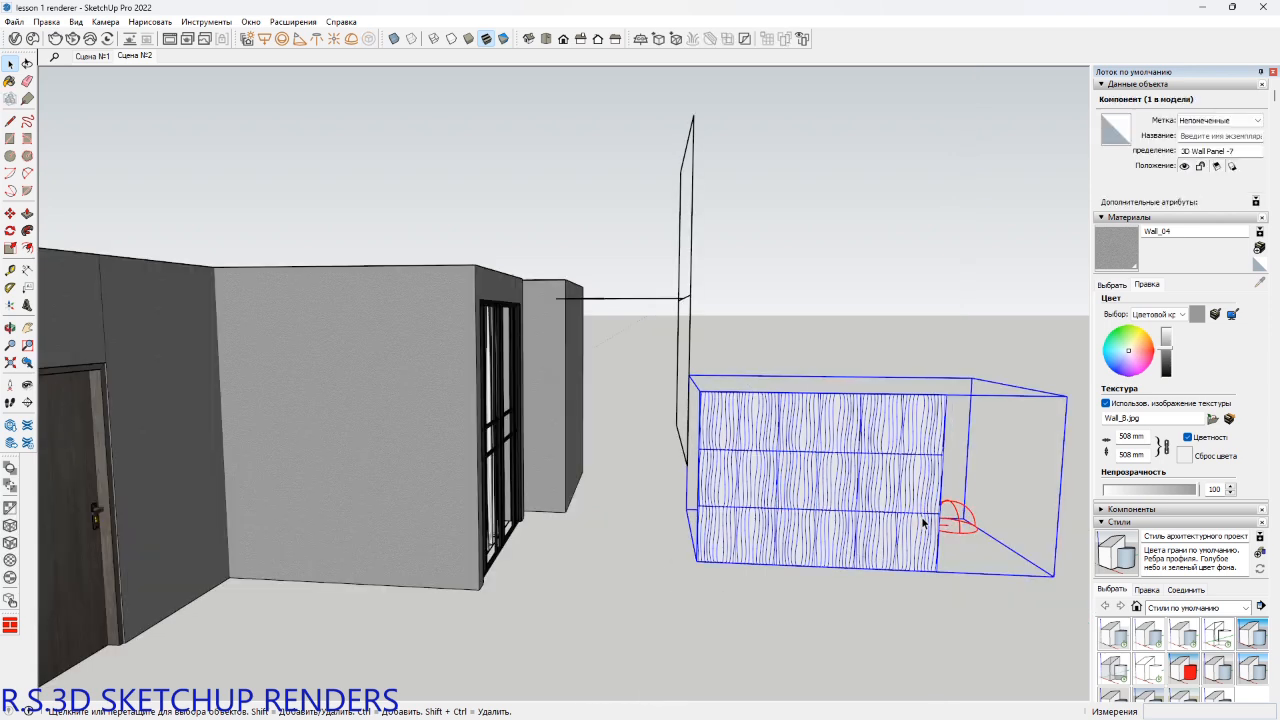
key("Delete")
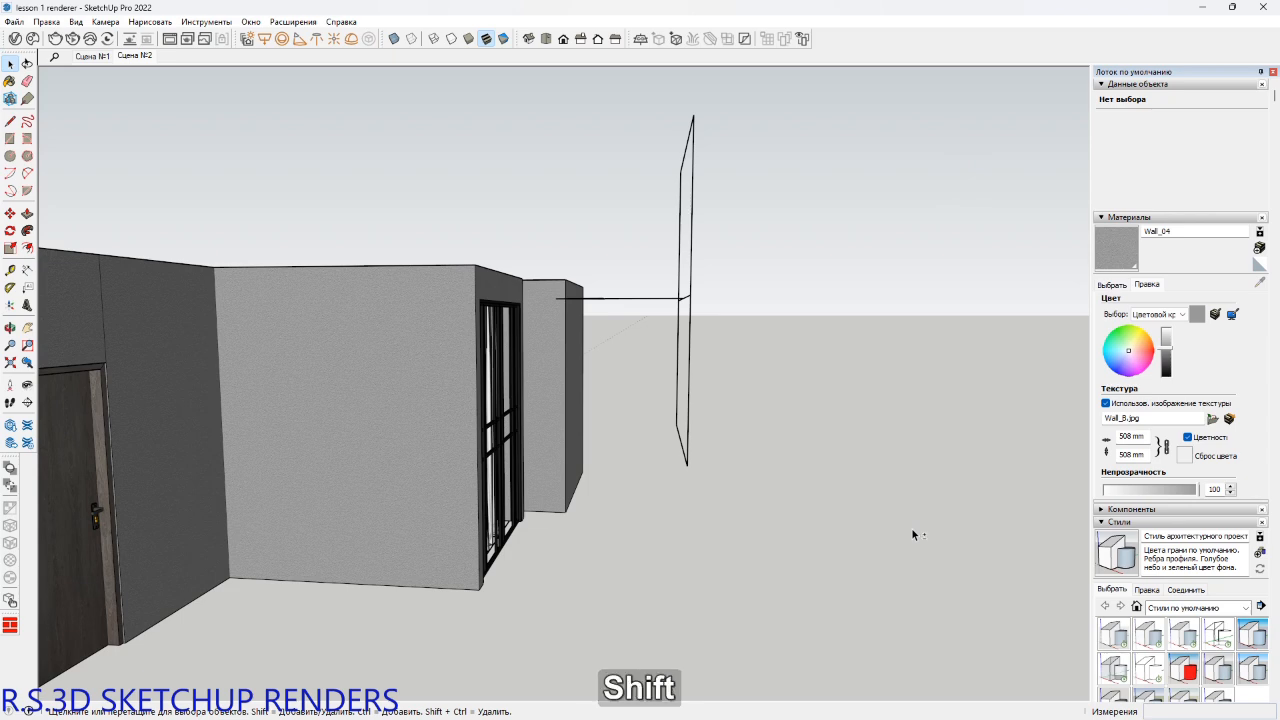
key("shift+v")
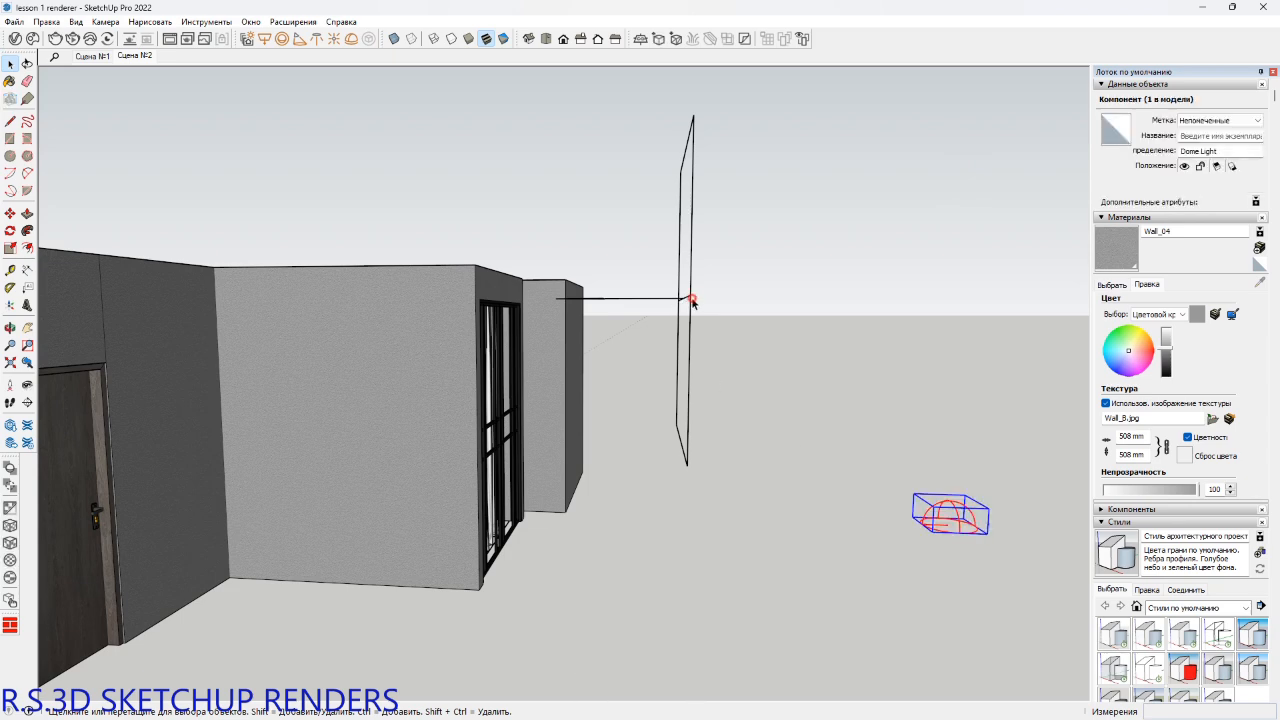
left_click(692, 300)
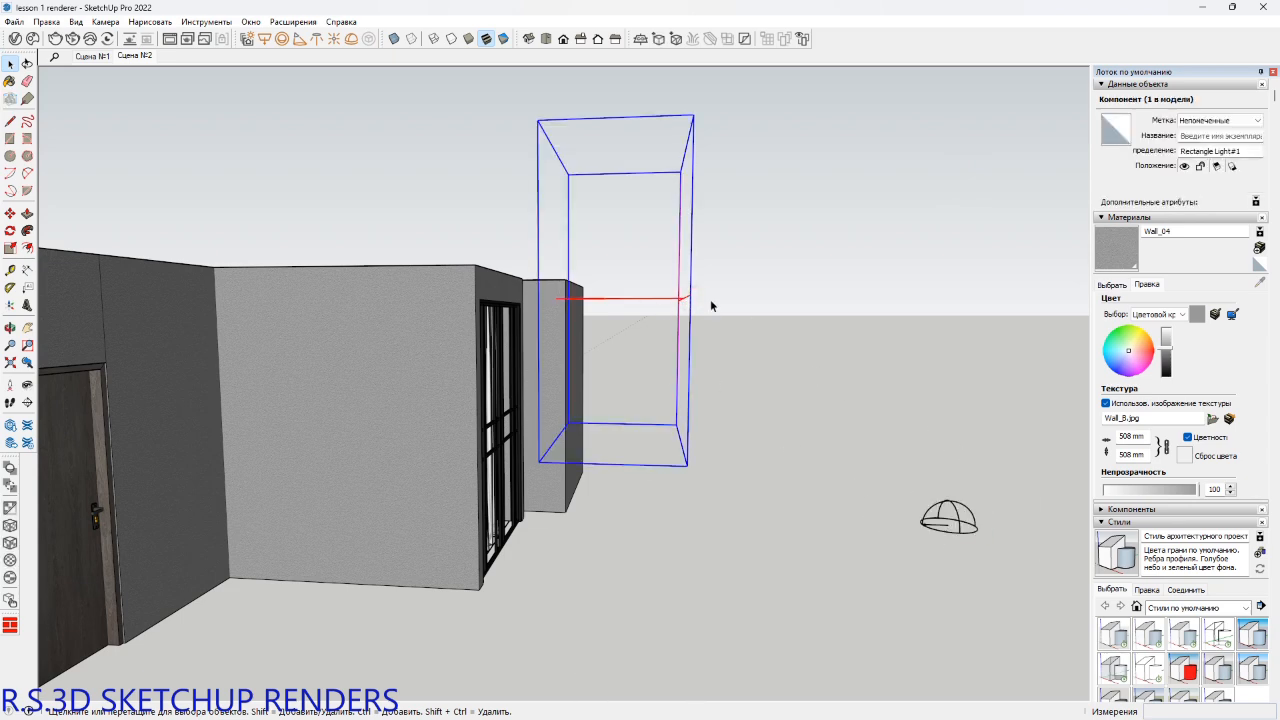
mouse_move(677, 314)
middle_mouse_down()
mouse_move(694, 306)
mouse_move(686, 329)
middle_mouse_up()
key("m")
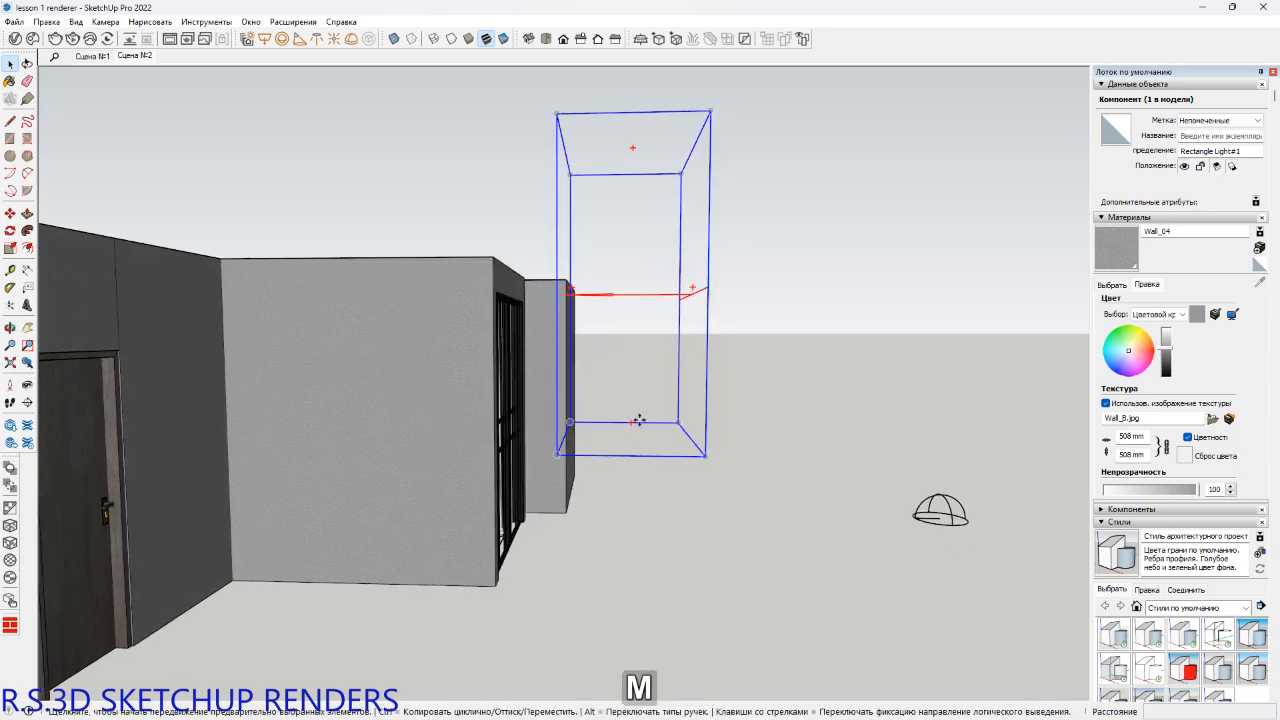
left_click(630, 424)
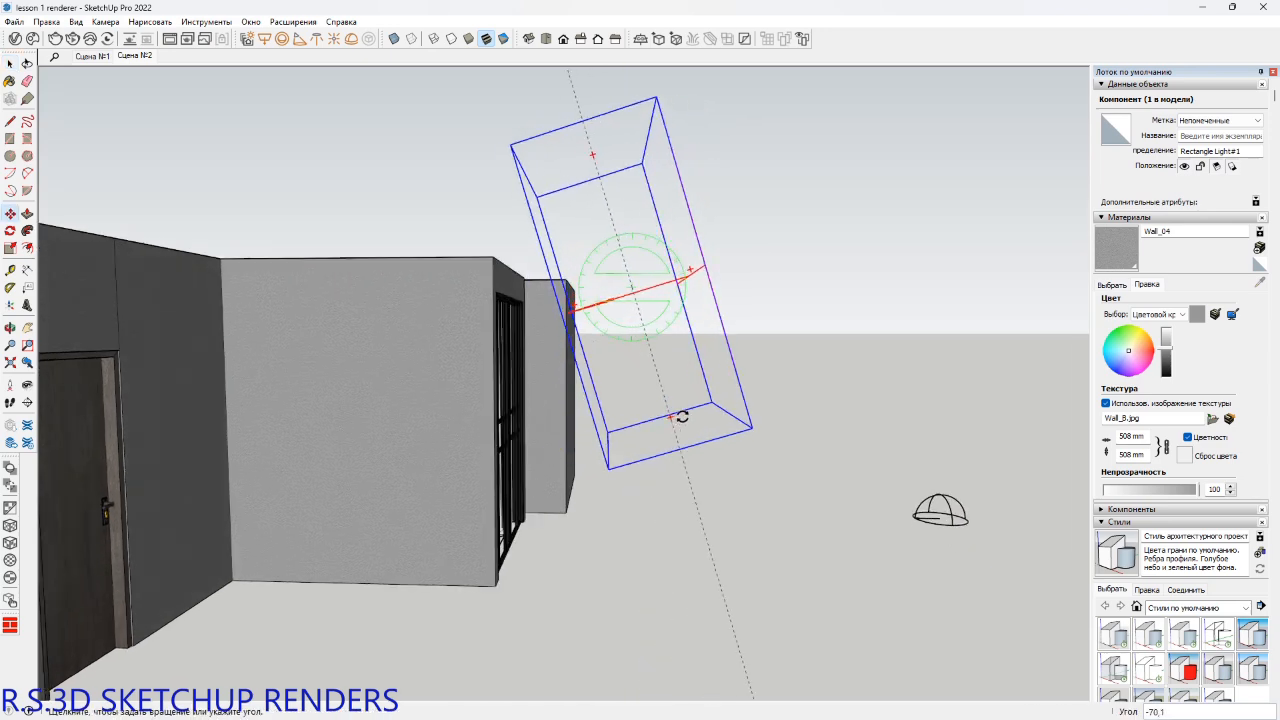
middle_click_drag(686, 414, 909, 563)
key("ctrl+z")
Rotate the window's rectangle light about its vertical axis so it faces the window wall at an oblique angle.
middle_click_drag(819, 421, 797, 526, "shift")
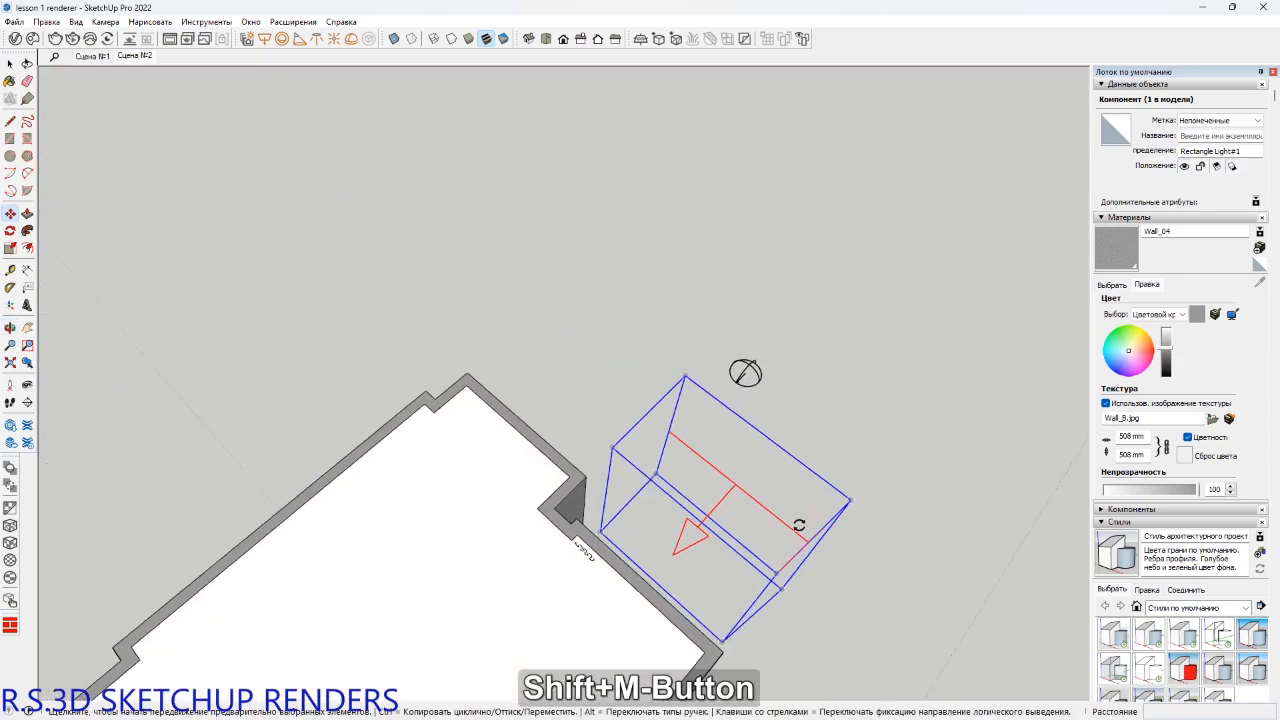
key("q")
left_click(799, 526)
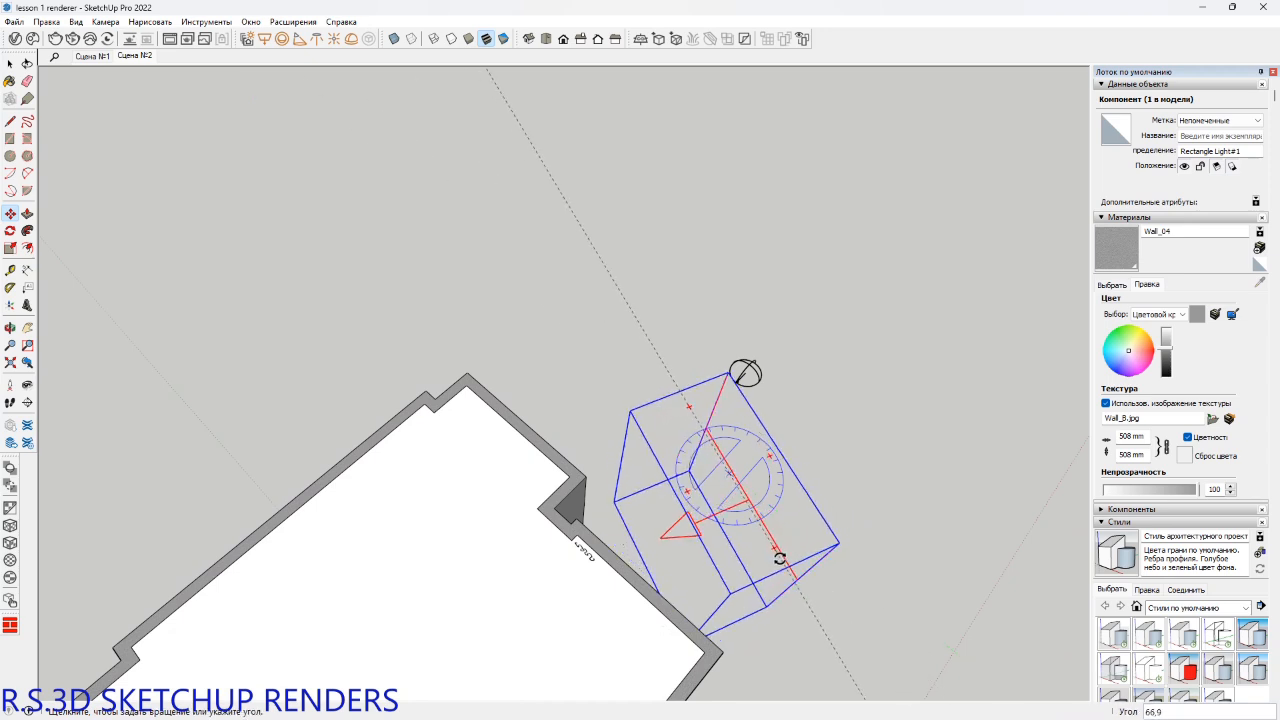
left_click(779, 559)
Move the rotated rectangle light about 2035 mm farther out from the window wall.
key("m")
middle_click_drag(779, 559, 467, 343, "shift")
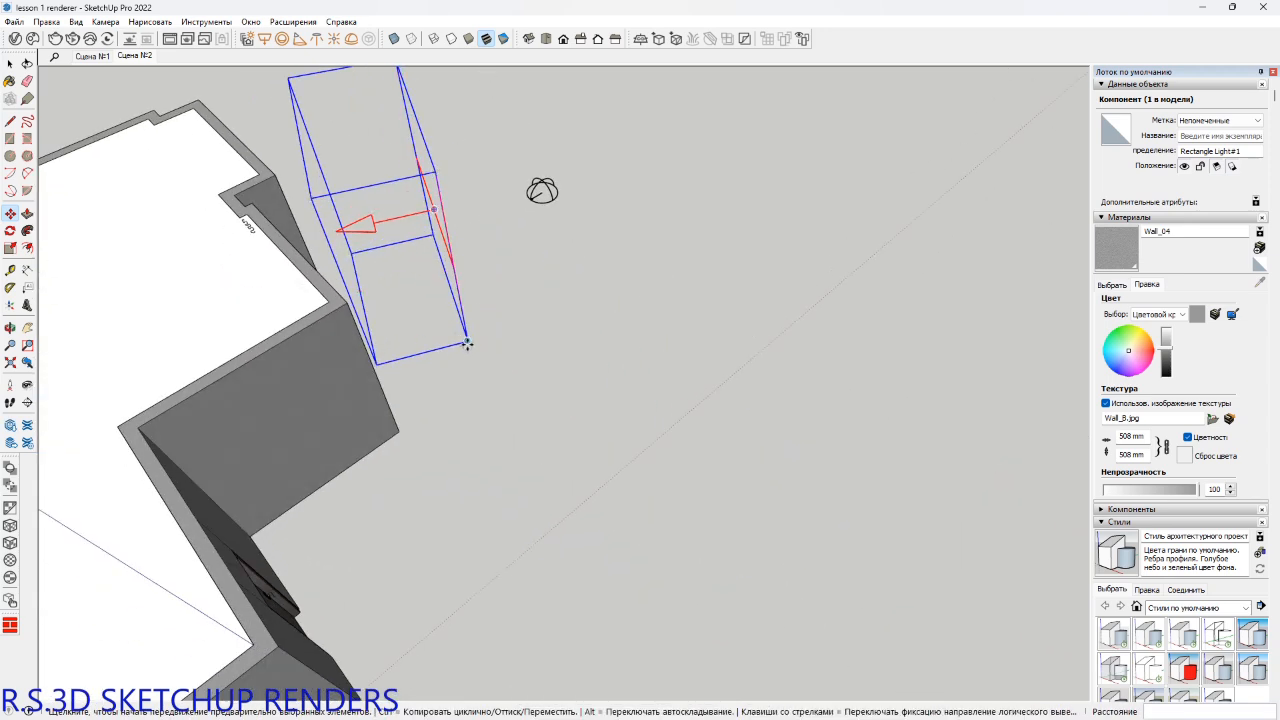
left_click(467, 343)
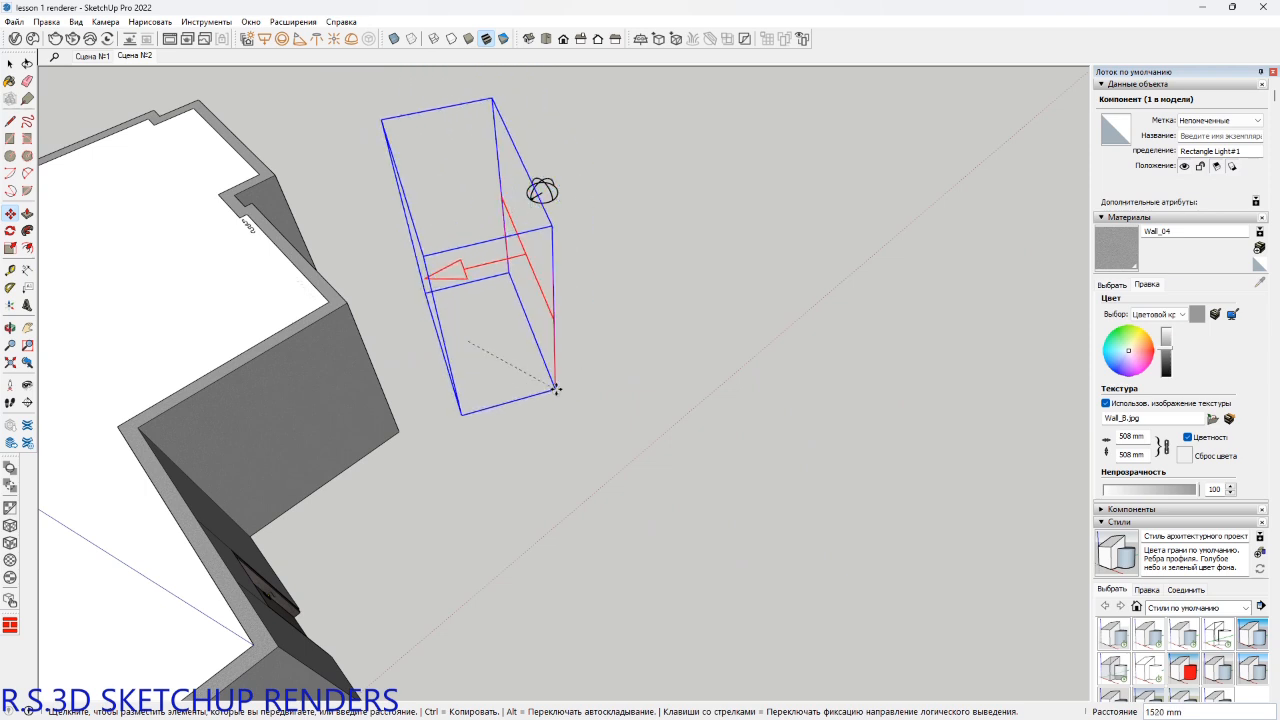
left_click(570, 270)
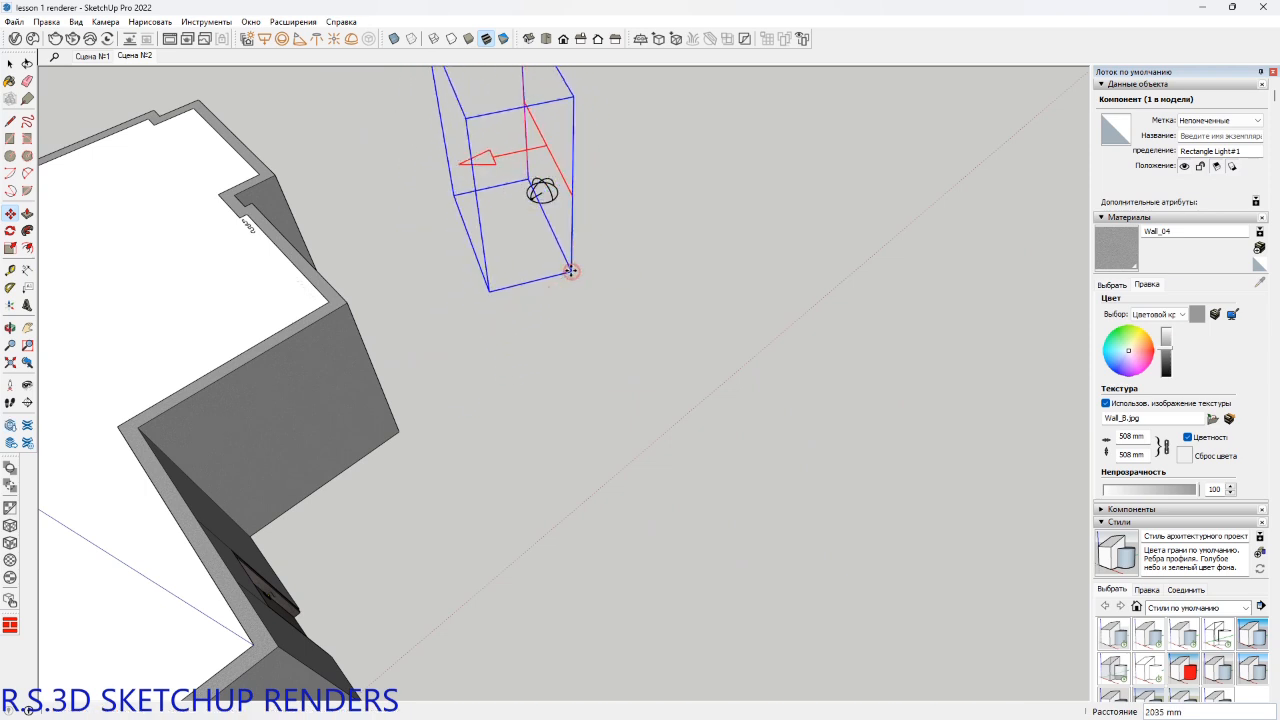
middle_click_drag(570, 270, 550, 397, "shift")
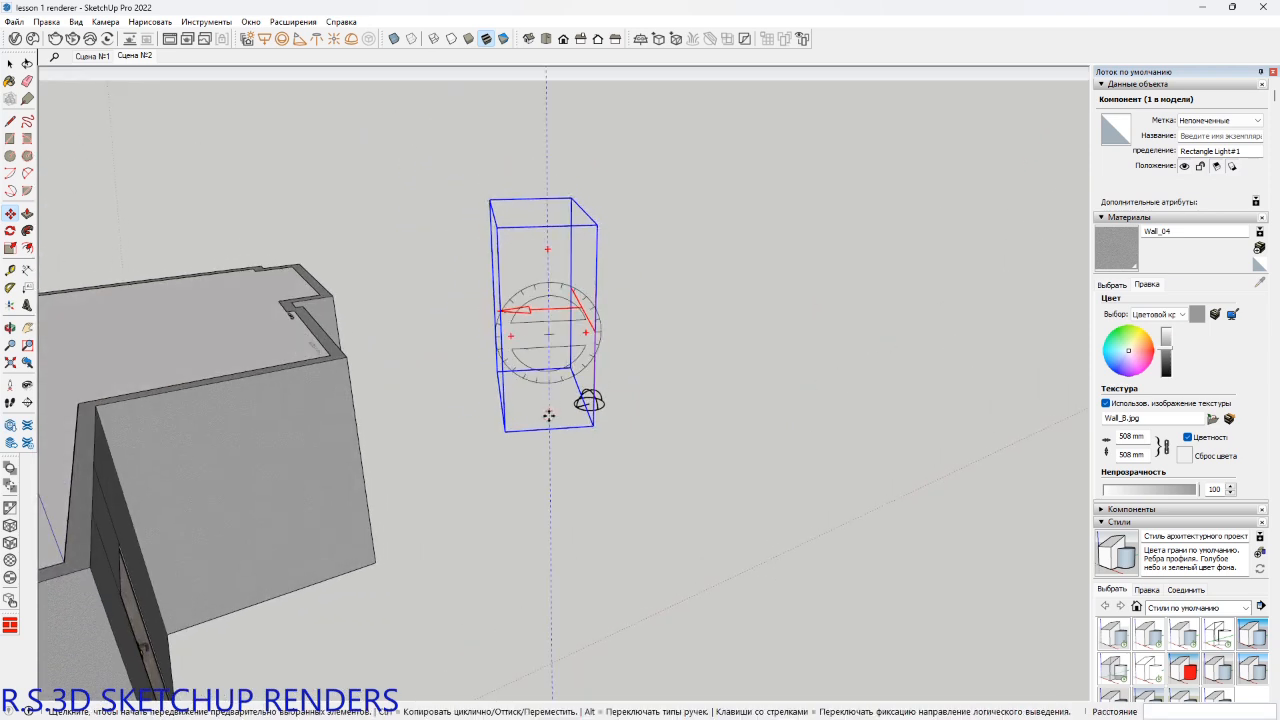
left_click(550, 410)
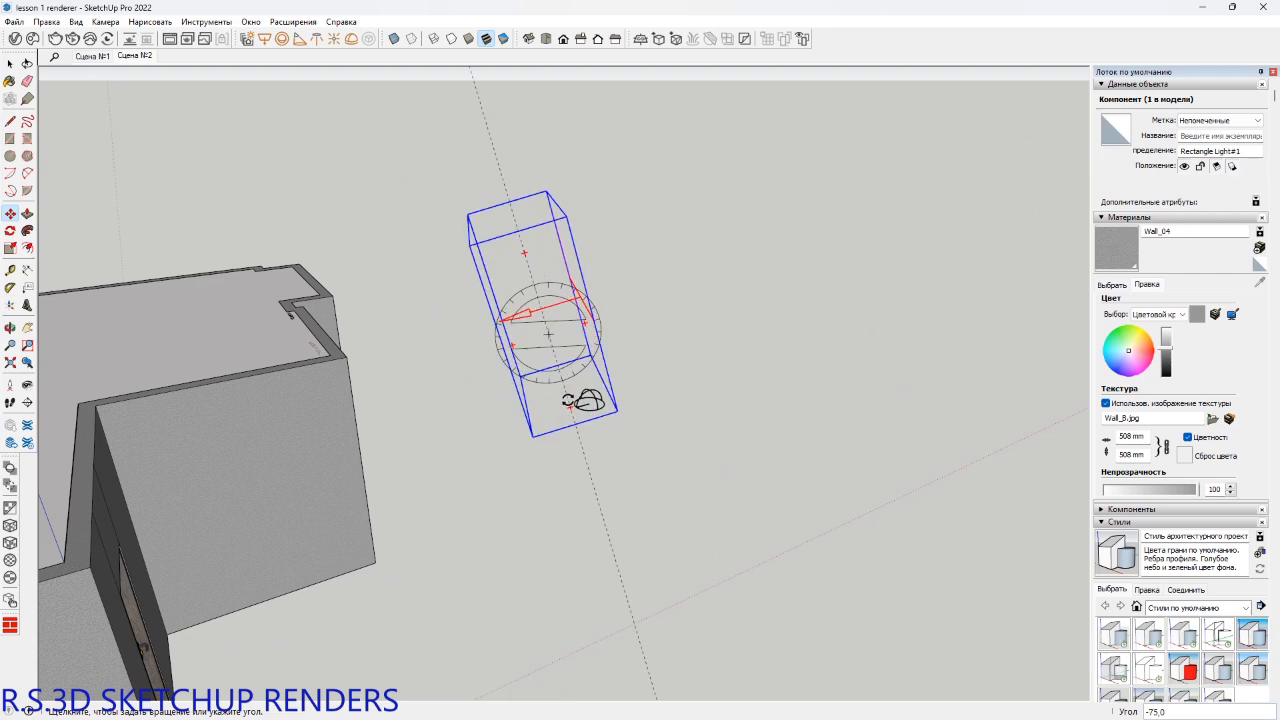
middle_click_drag(588, 400, 624, 517)
Slide the rectangle light along the green axis so it stands in front of the window.
left_click(578, 398)
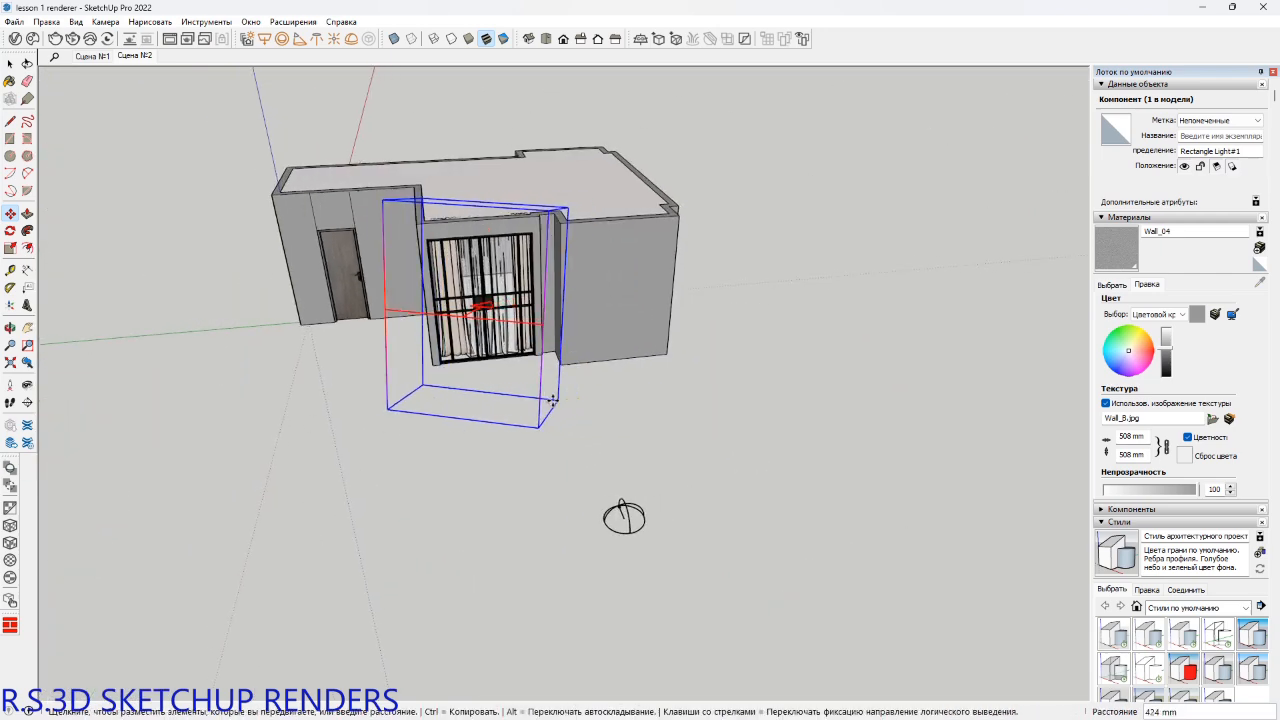
key("shift")
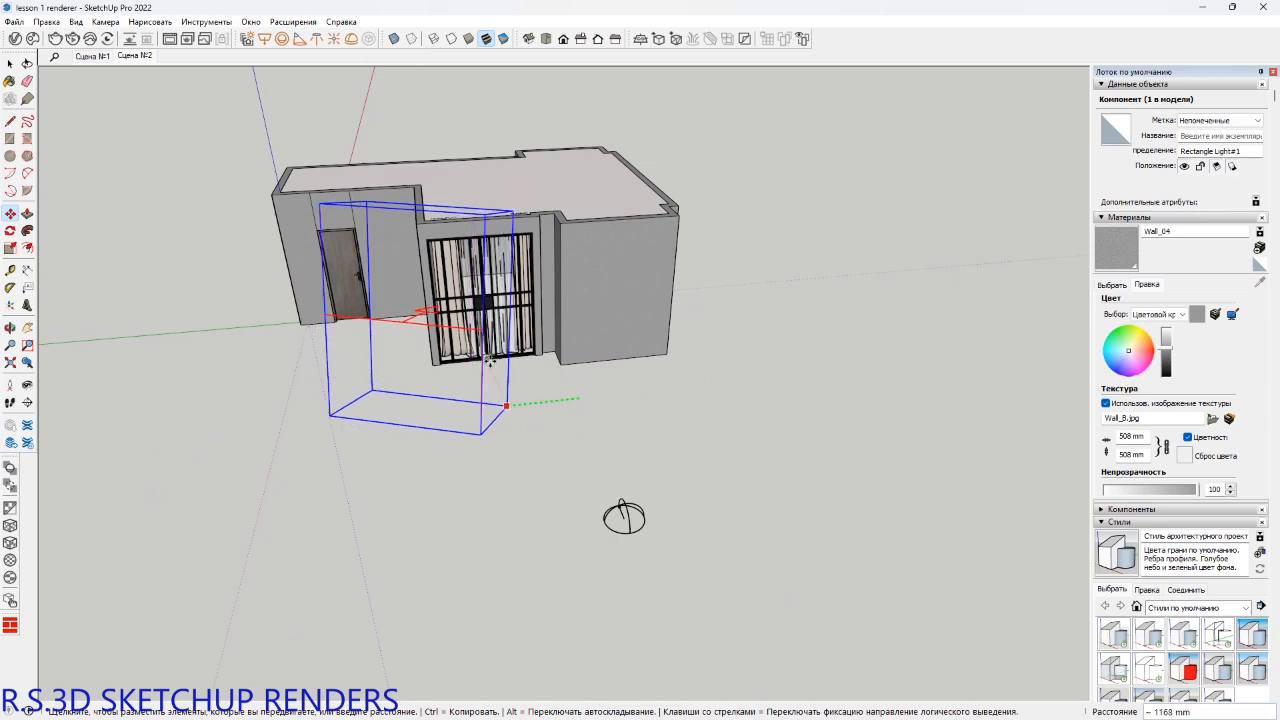
middle_click_drag(538, 375, 546, 390, "shift")
middle_click_drag(632, 535, 766, 463)
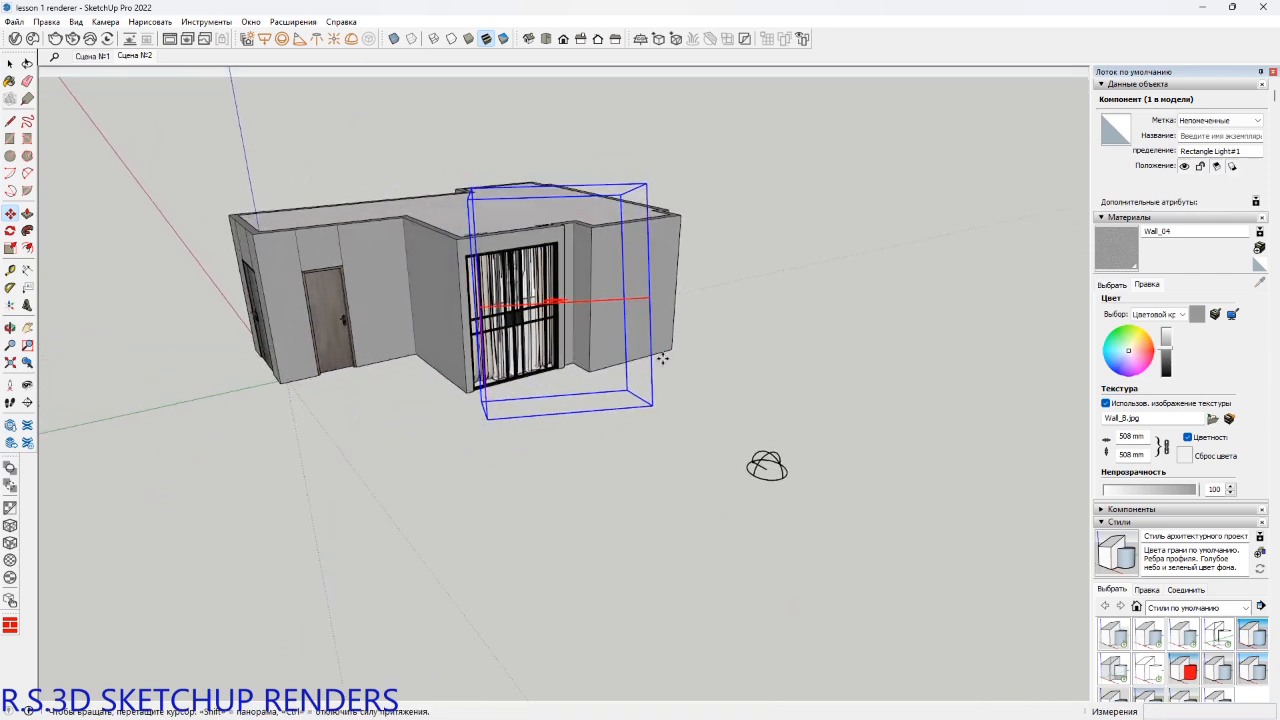
Return to the Сцена №2 camera view and set the window rectangle light's directionality to 0.66.
left_click(121, 58)
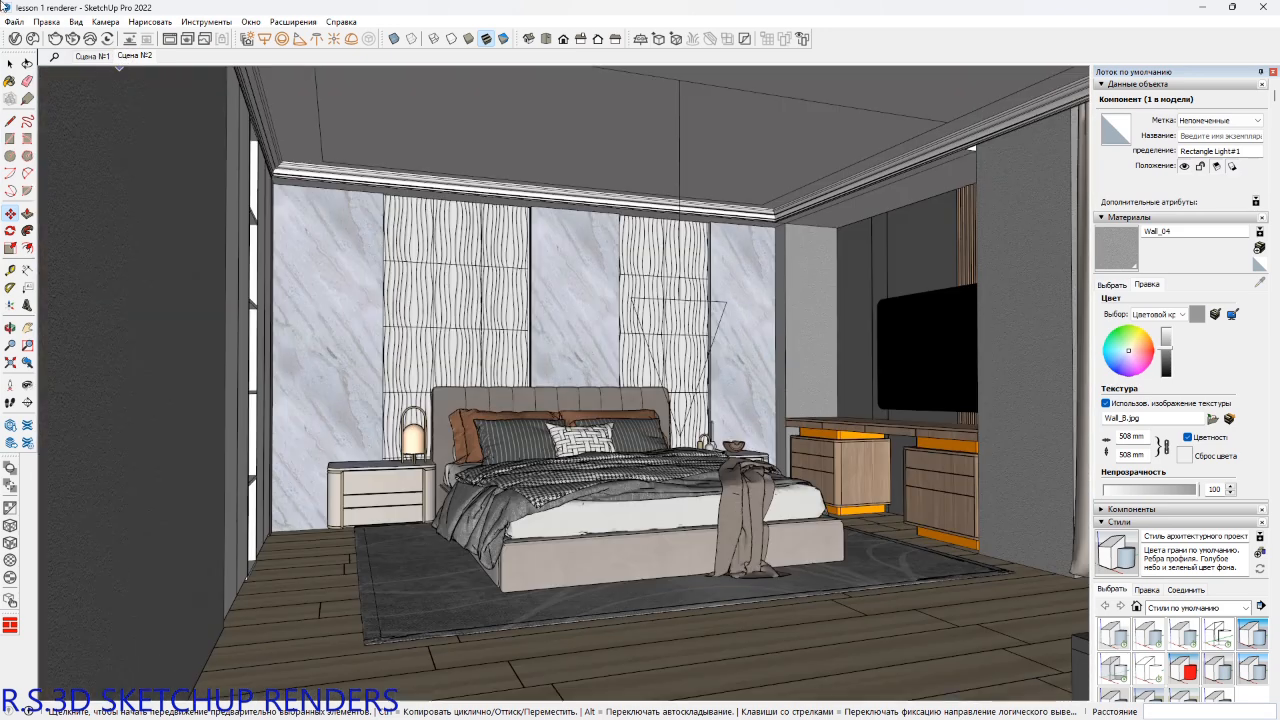
left_click(14, 38)
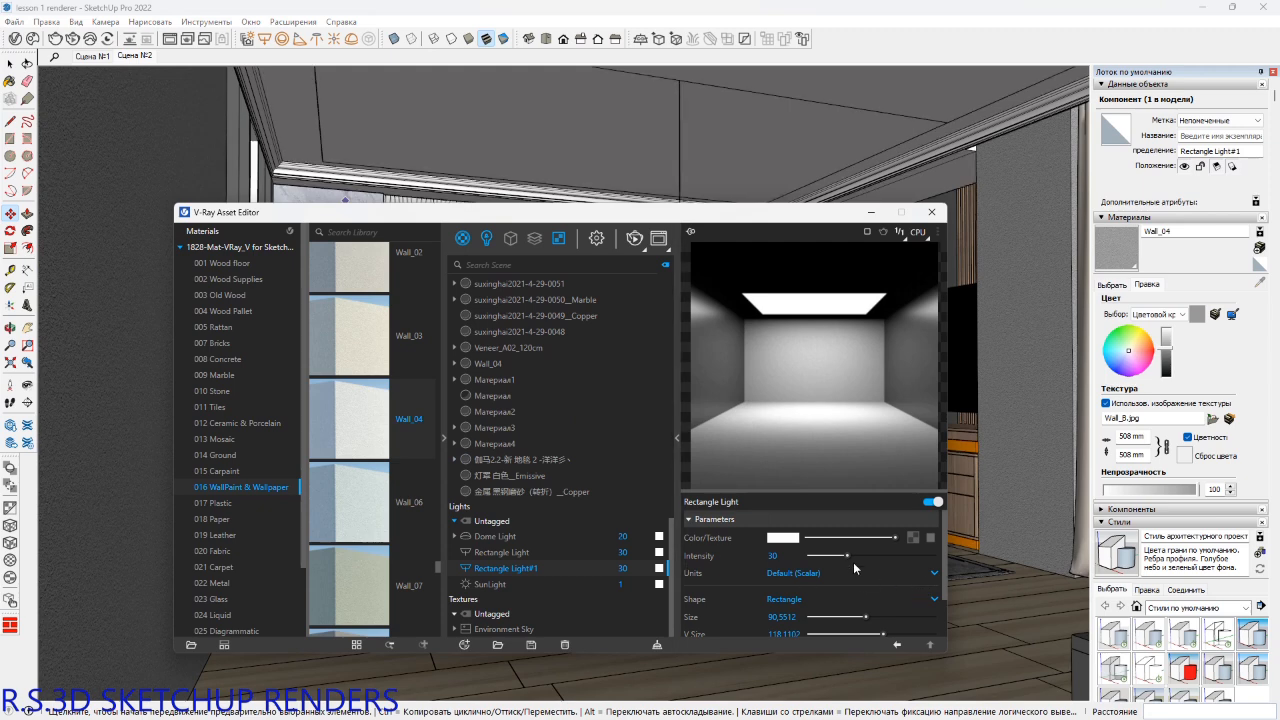
scroll(855, 569, "down", 1)
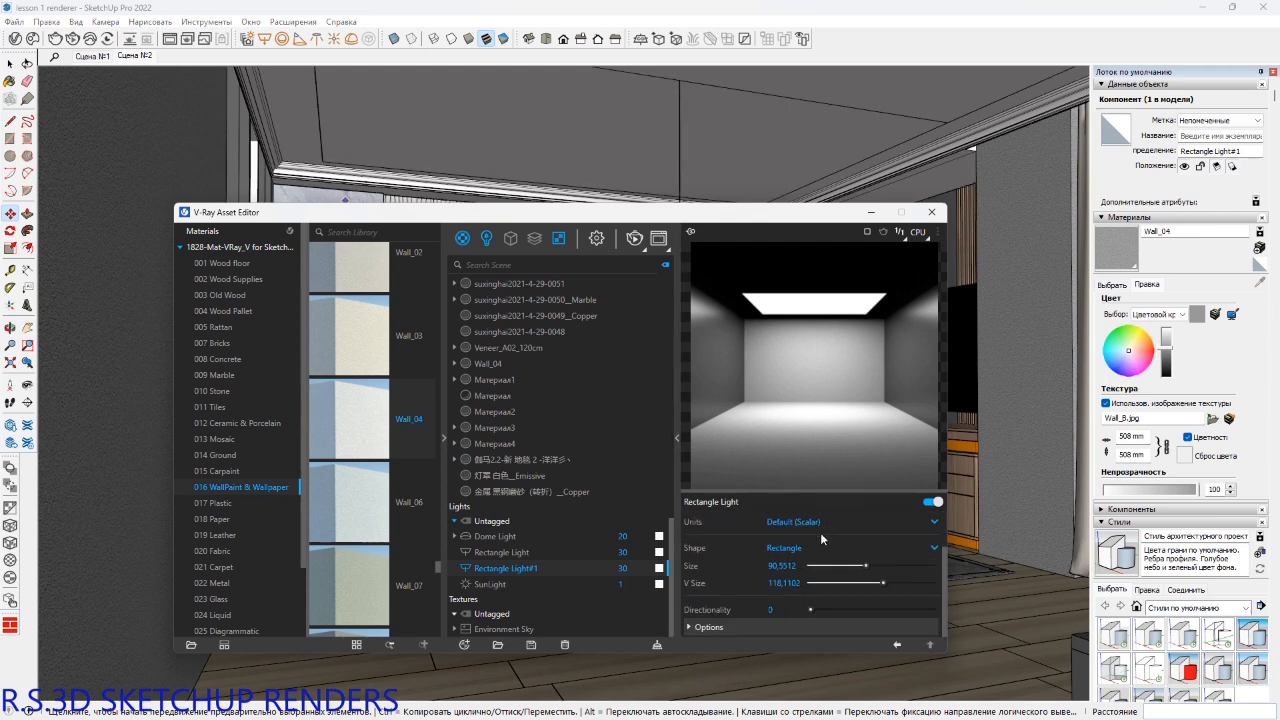
left_click_drag(811, 609, 892, 610)
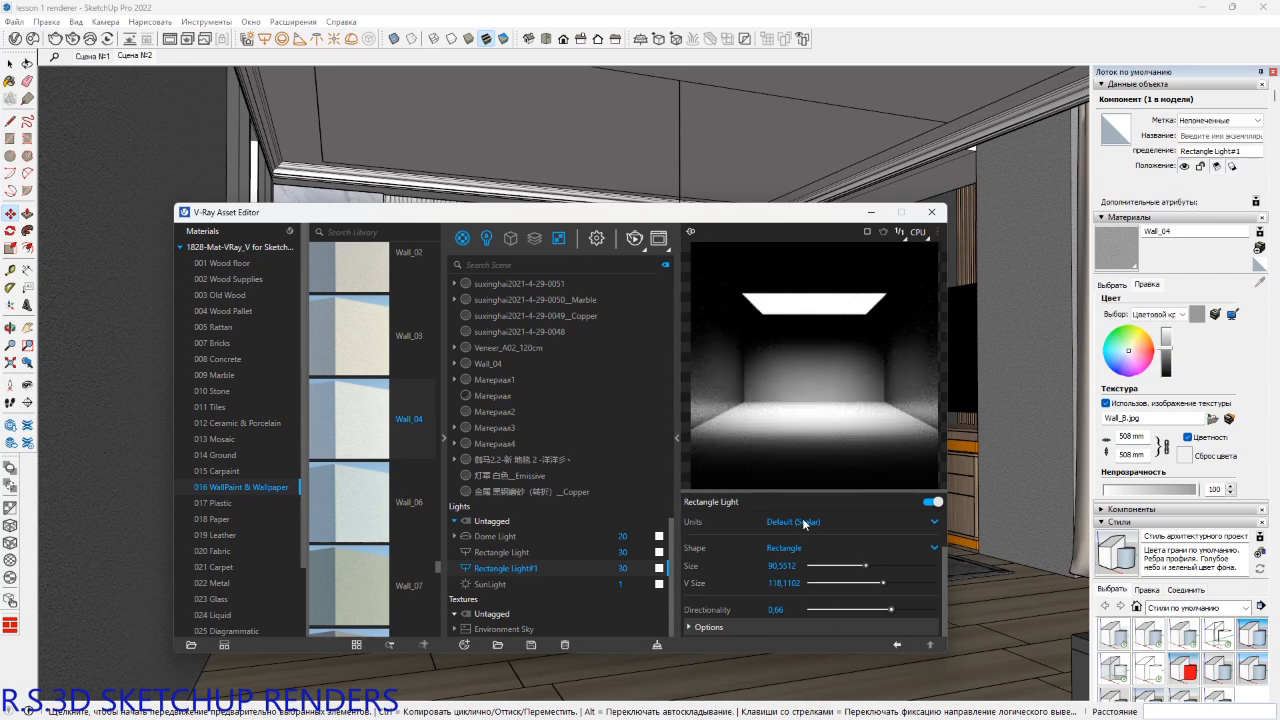
Start an interactive V-Ray render and hide the ceiling's rectangle light.
left_click(934, 213)
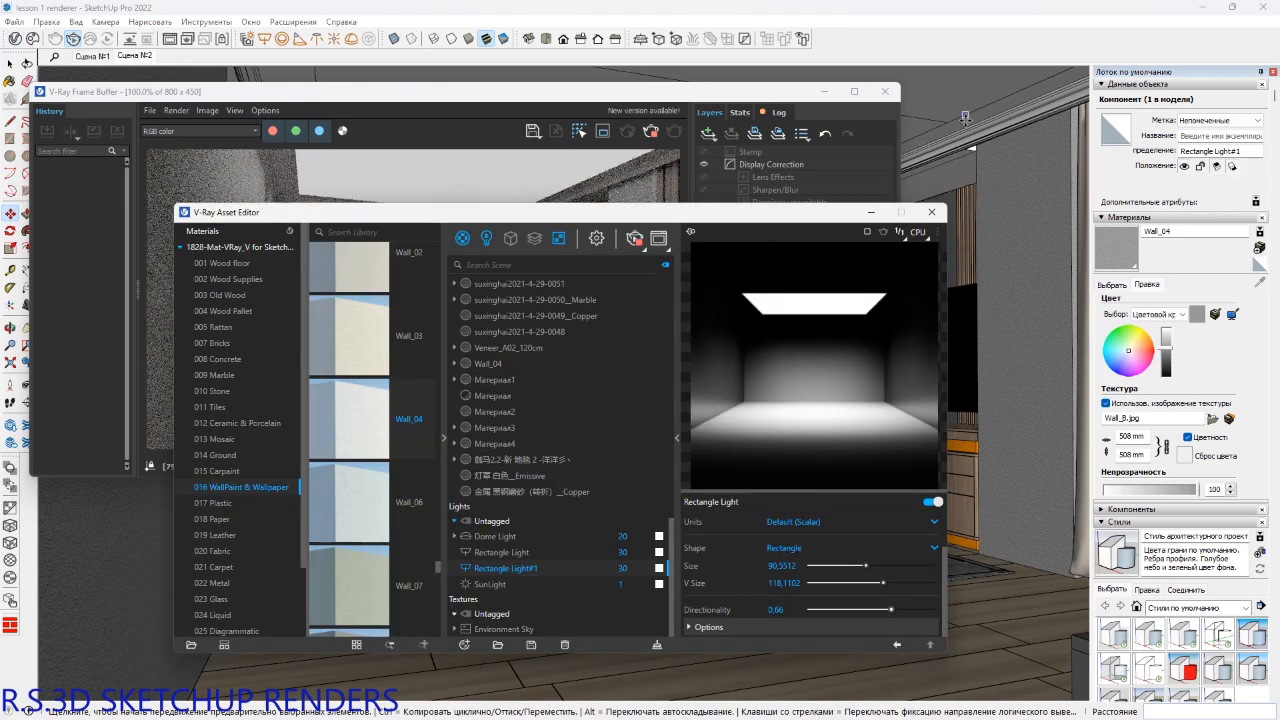
middle_click_drag(965, 117, 966, 113)
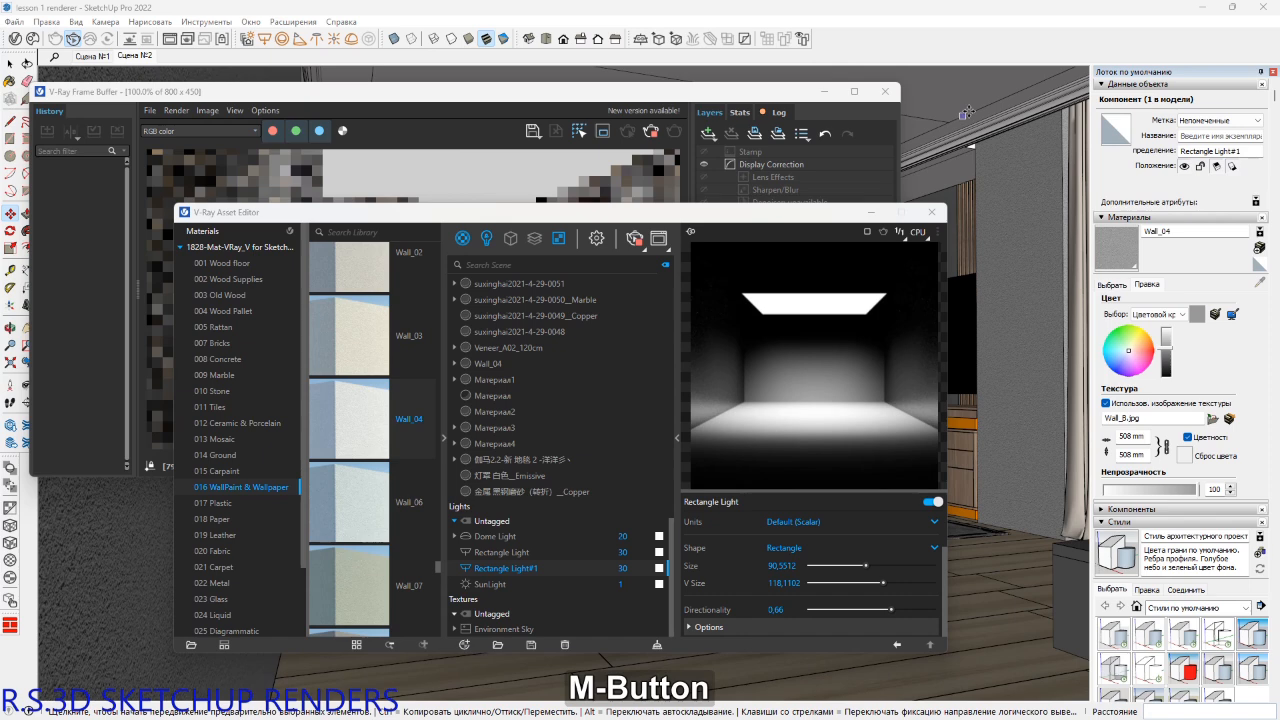
key("space")
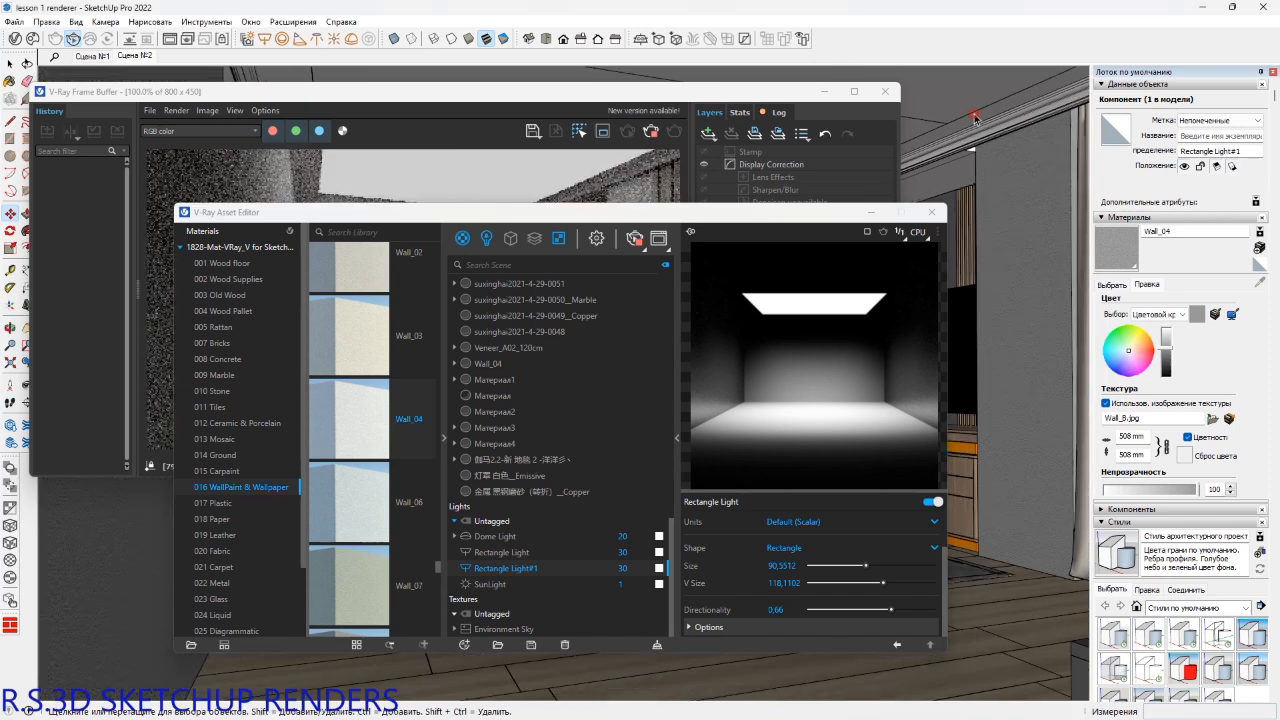
scroll(972, 120, "up", 1)
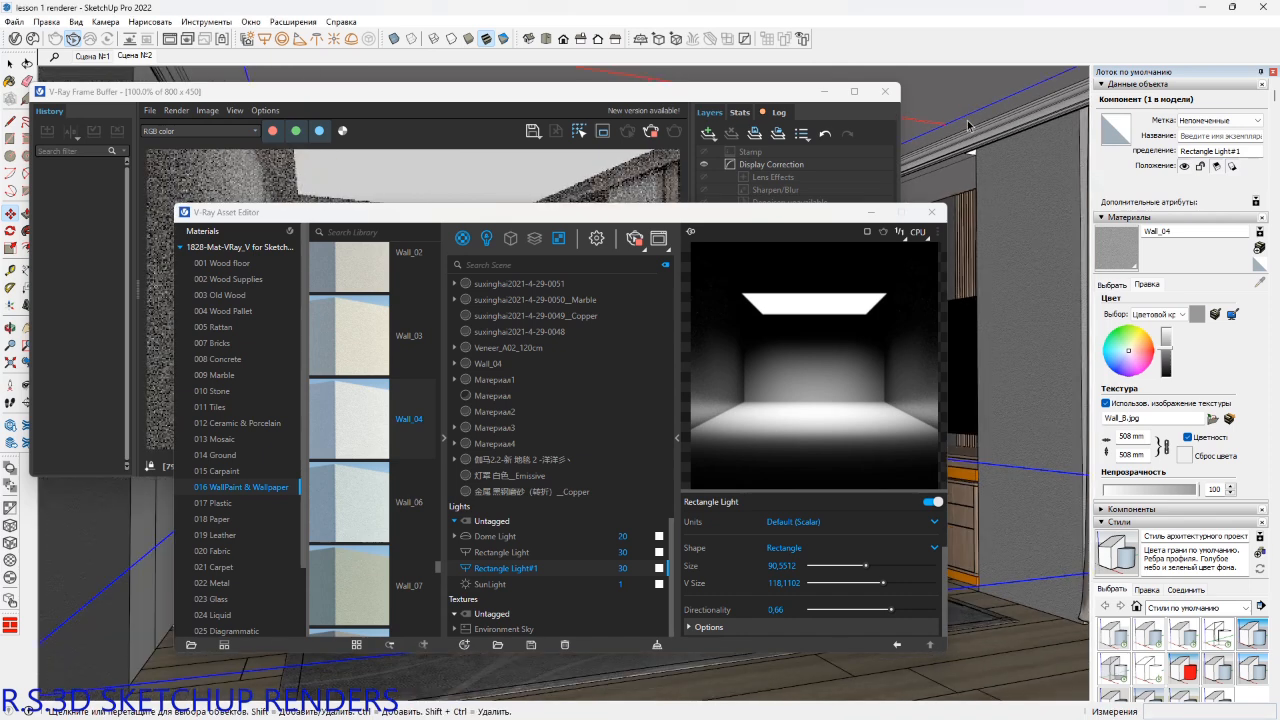
key("alt")
key("2")
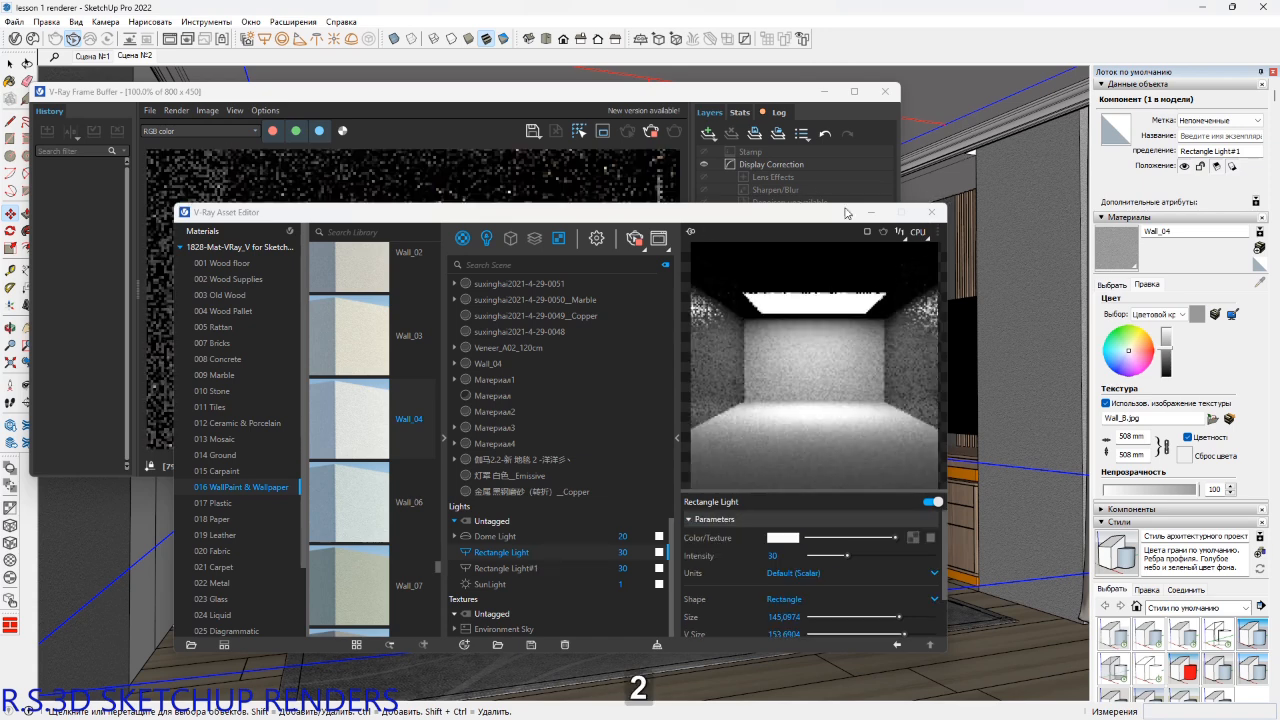
key("space")
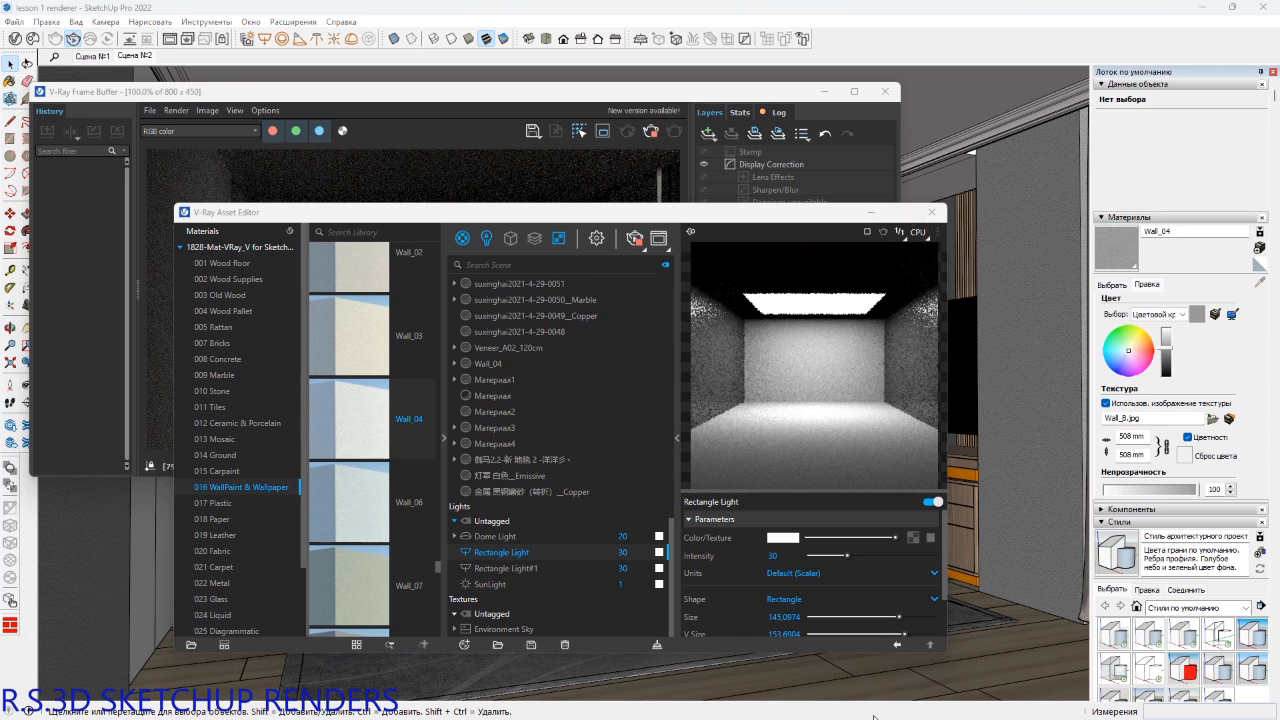
mouse_move(890, 704)
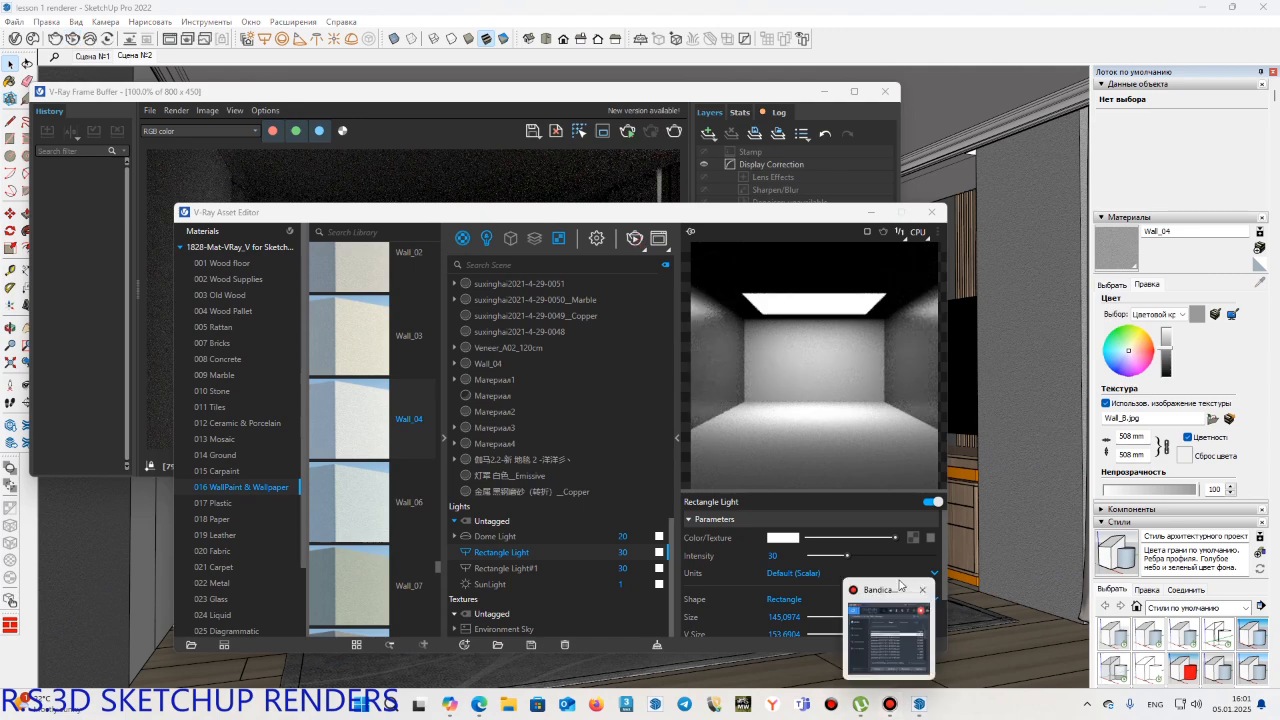
left_click(891, 705)
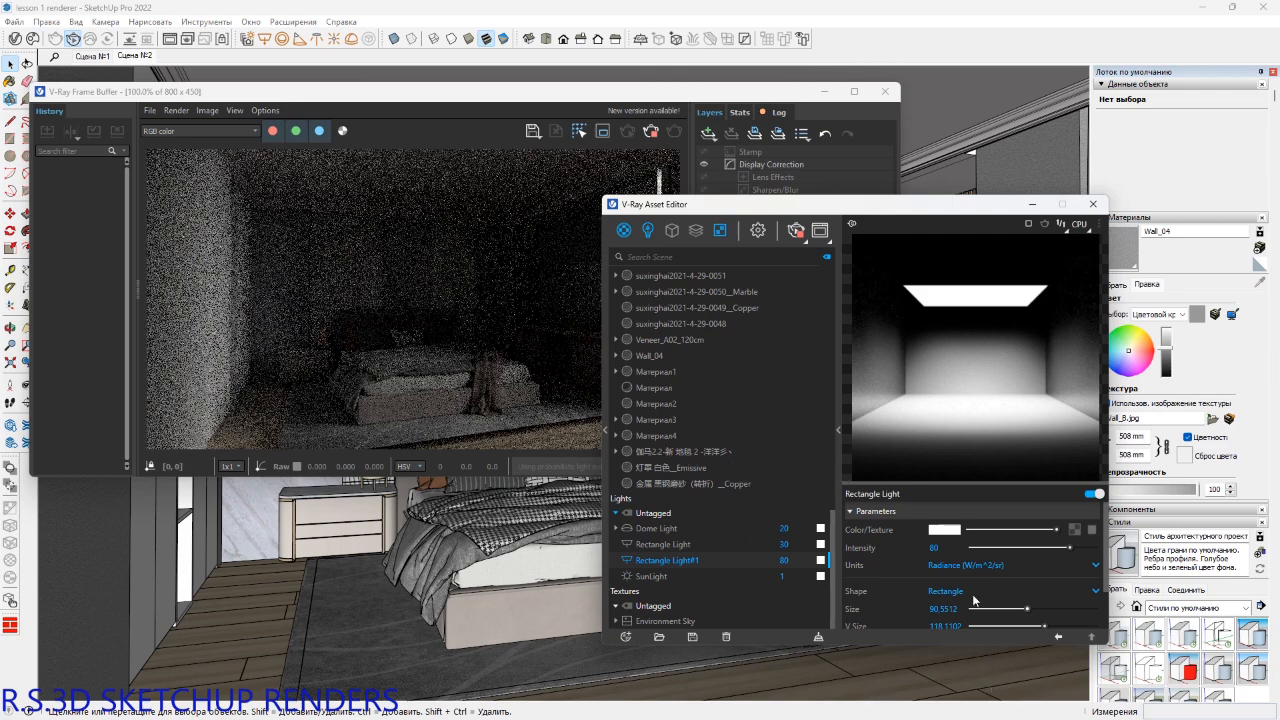
Set the window rectangle light's units to Default (Scalar) and its intensity first to 30, then to 150.
left_click(962, 565)
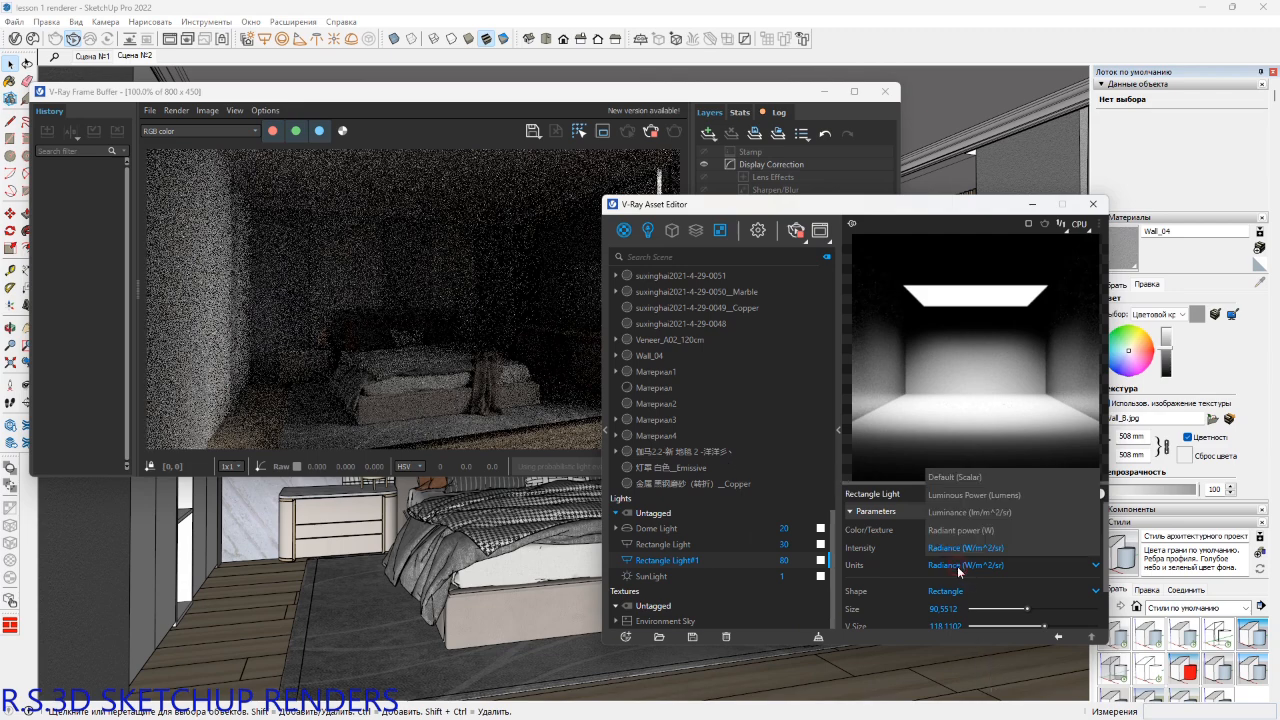
left_click(955, 478)
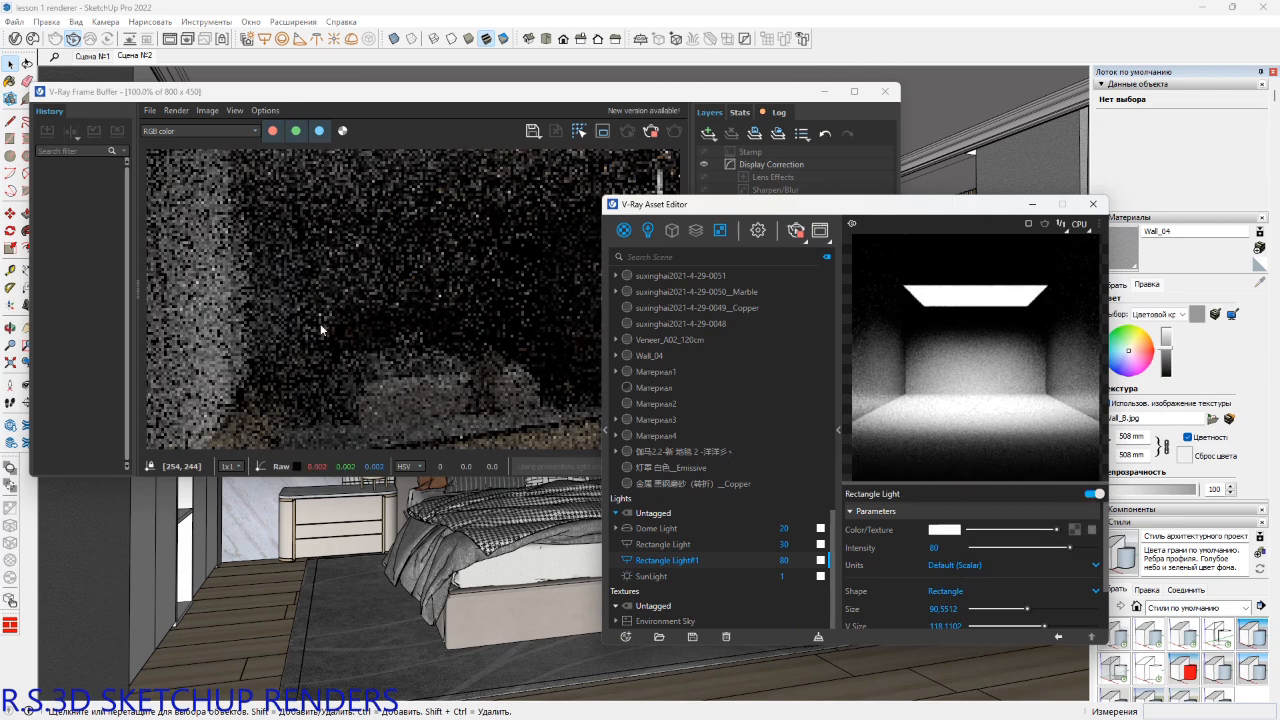
double_click(940, 547)
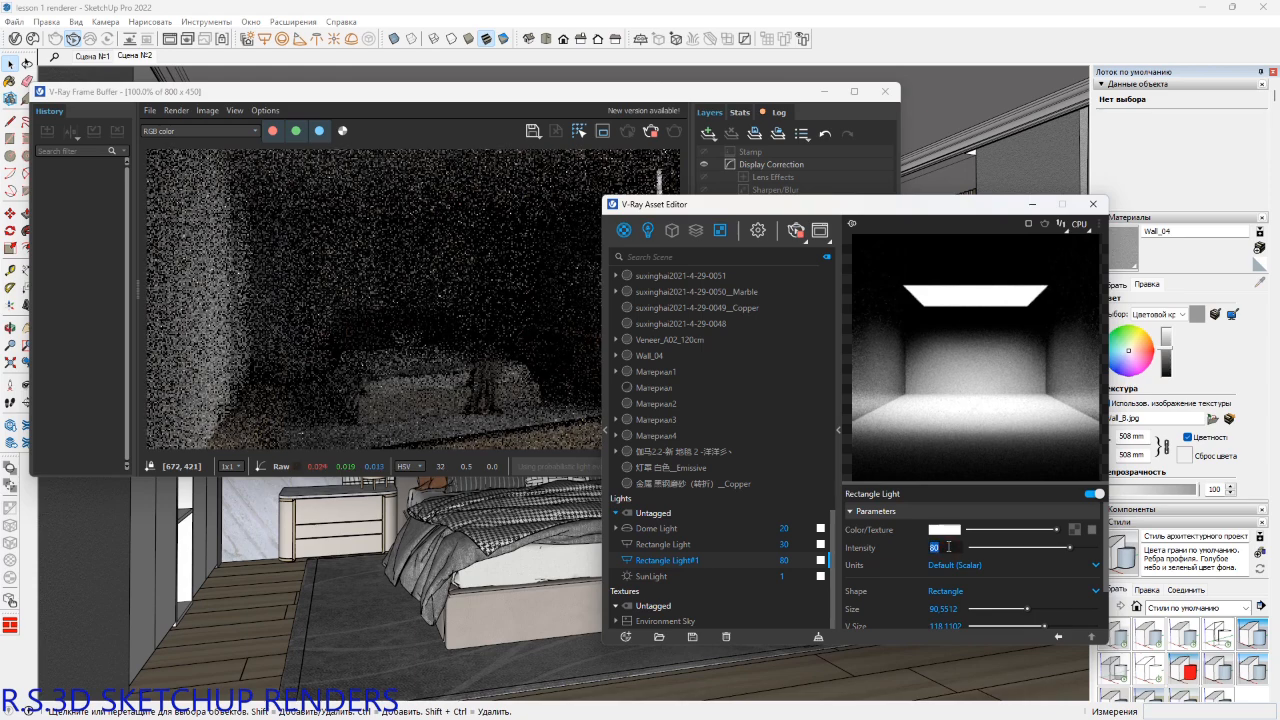
type("30")
key("Return")
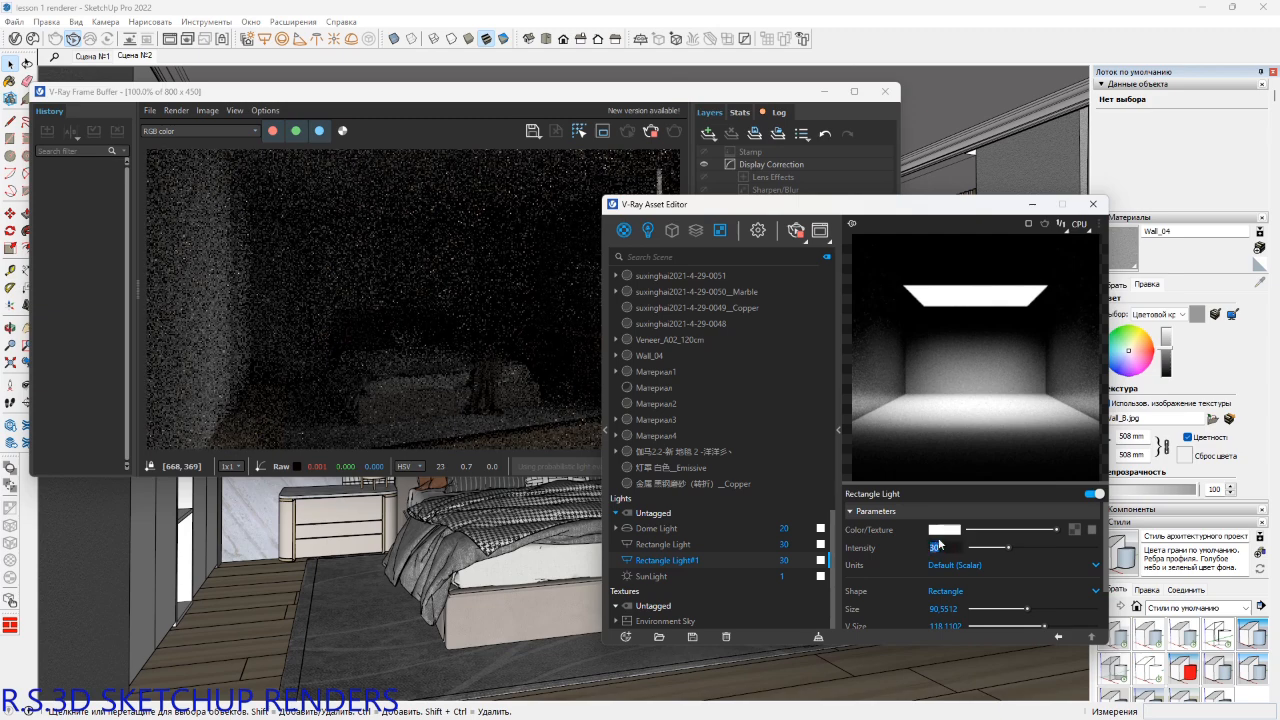
type("150")
key("Return")
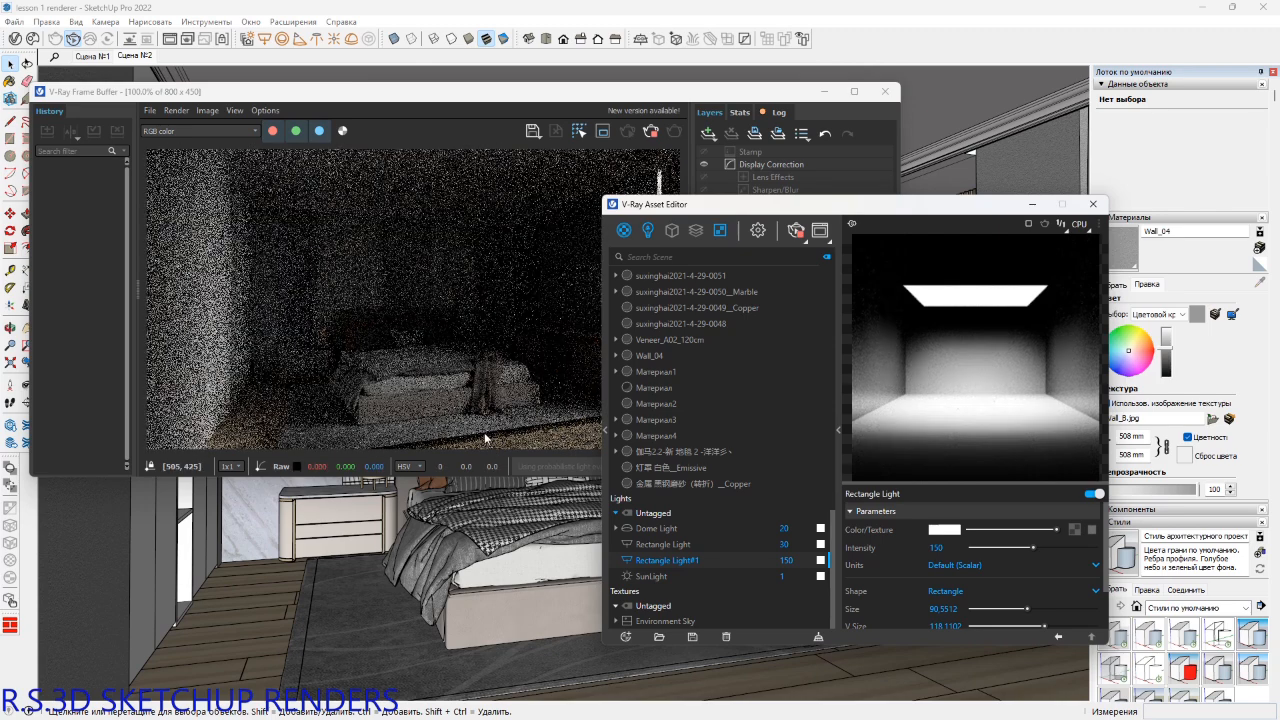
Lower the King Size Bed component with its rug about 54 mm along the vertical axis to meet the floor.
scroll(528, 658, "up", 2)
middle_click_drag(528, 658, 531, 549)
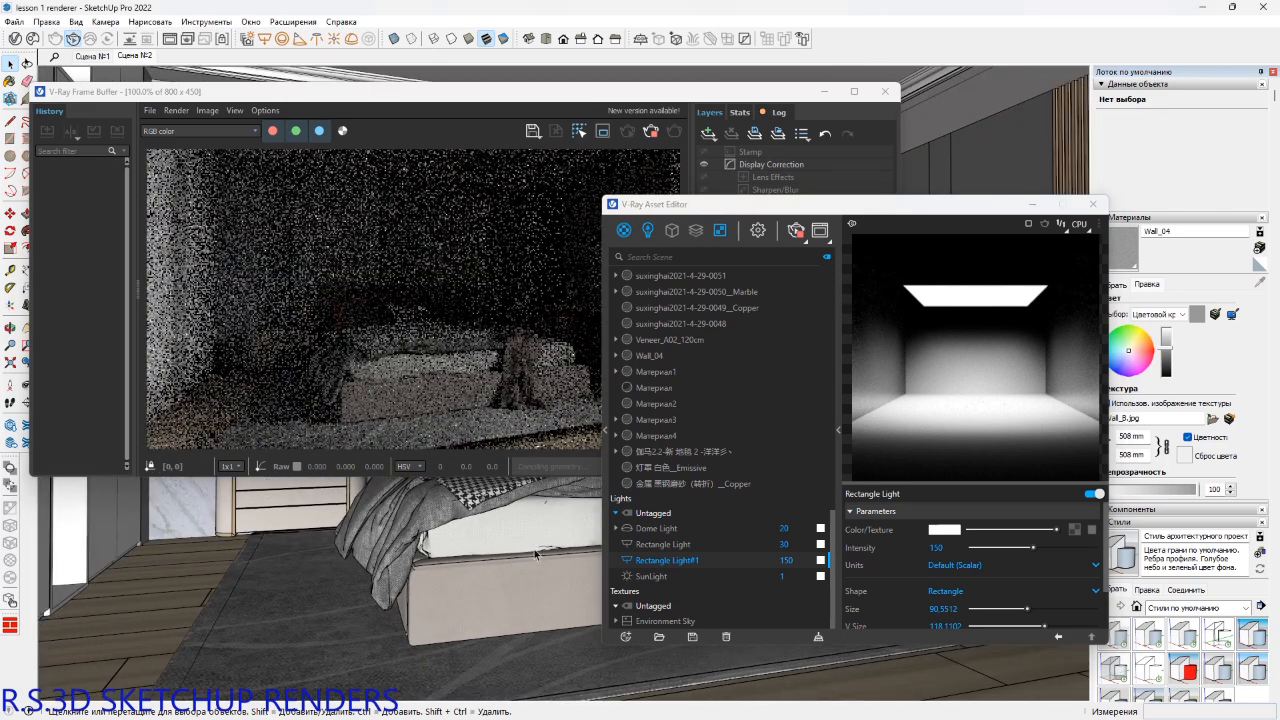
mouse_move(537, 606)
middle_mouse_down()
mouse_move(549, 668)
mouse_move(540, 620)
middle_mouse_up()
left_click(537, 615)
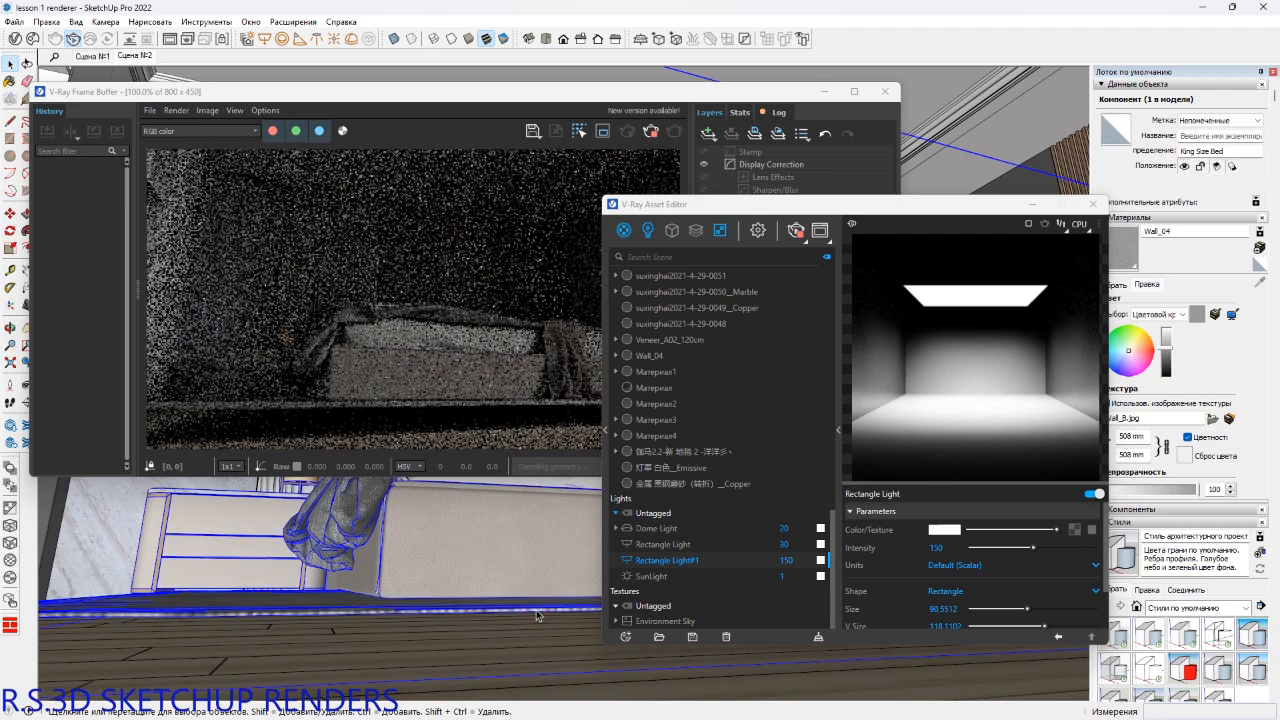
key("m")
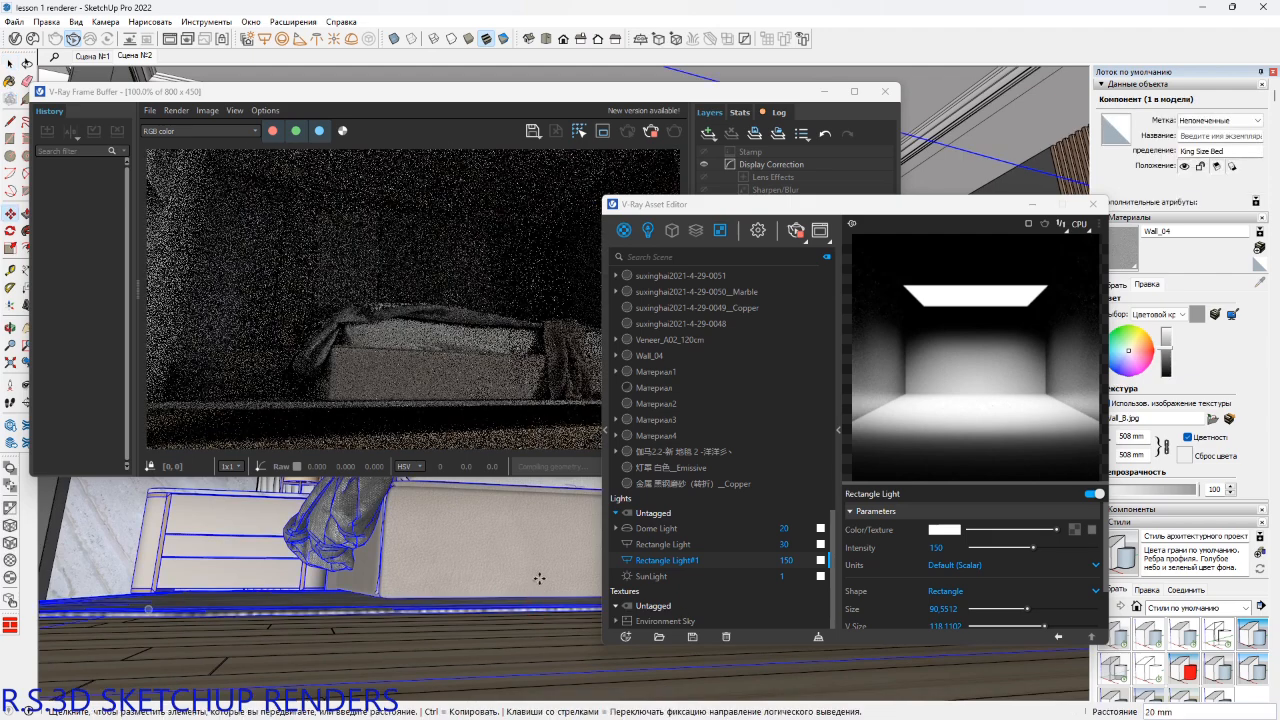
left_click(539, 578)
key("shift")
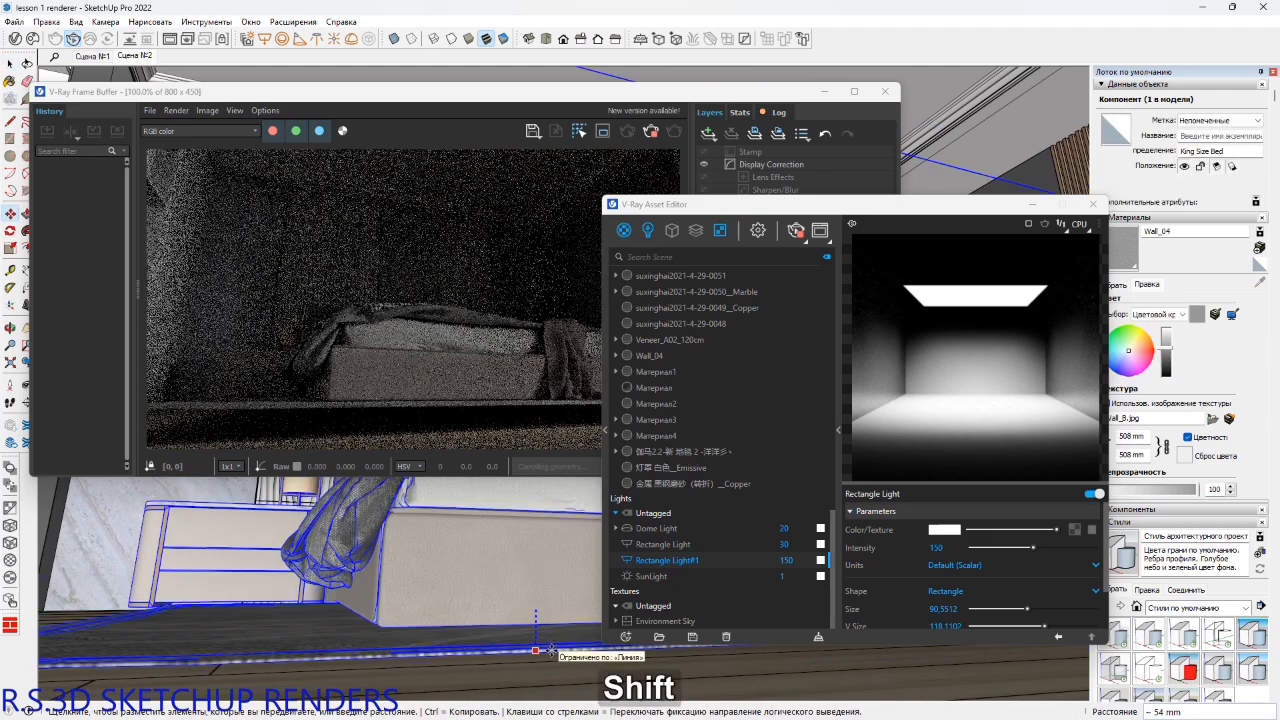
left_click(536, 650)
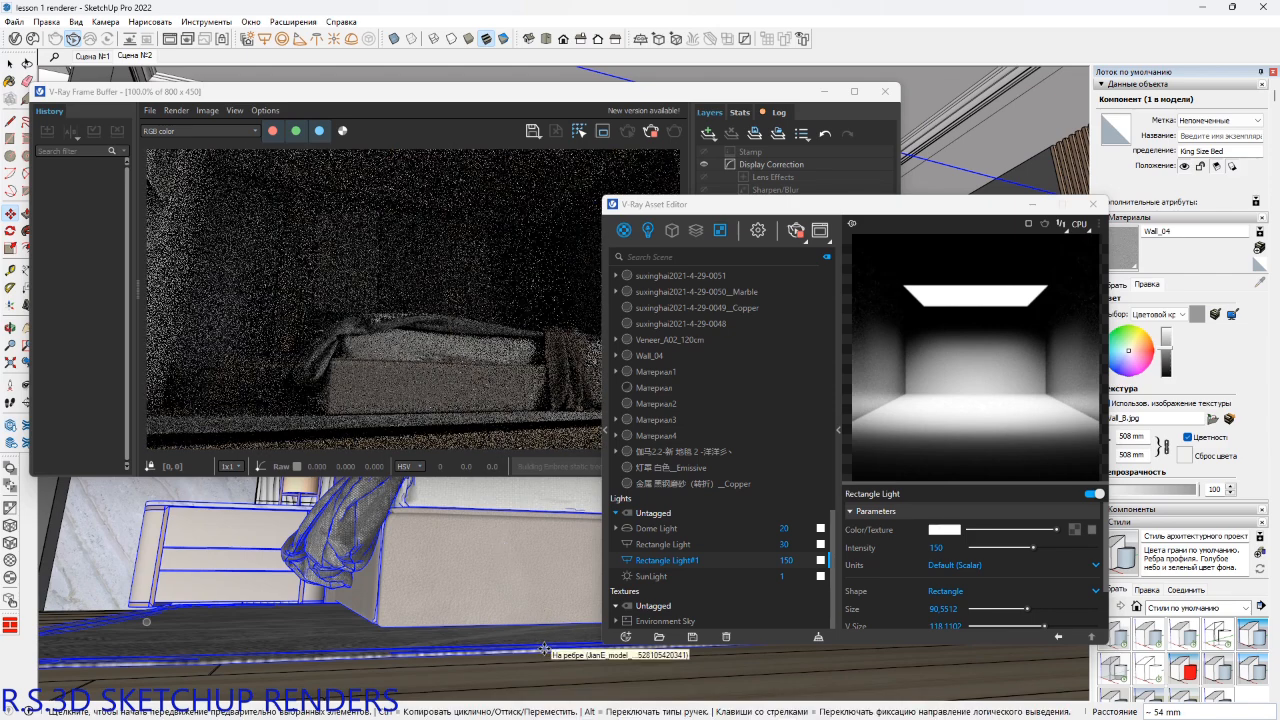
Lower the King Size Bed component a further 31 mm or so along the vertical axis to meet the floor.
left_click(543, 650)
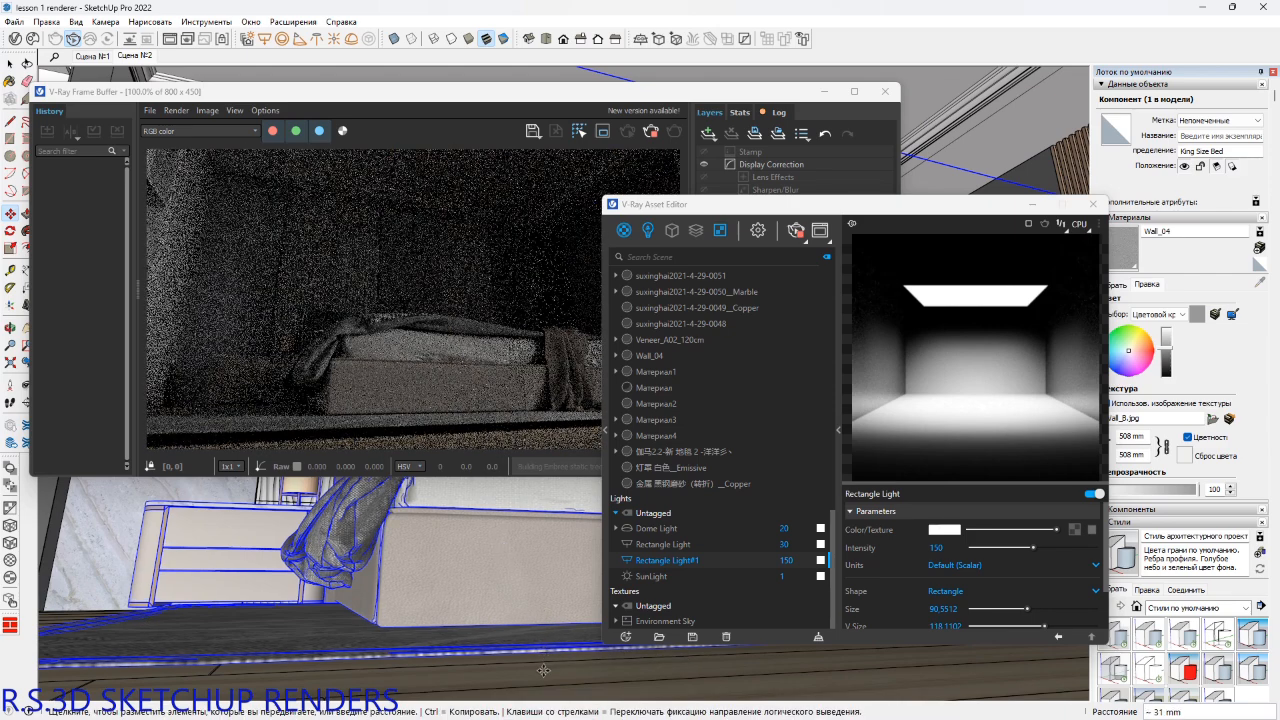
key("shift")
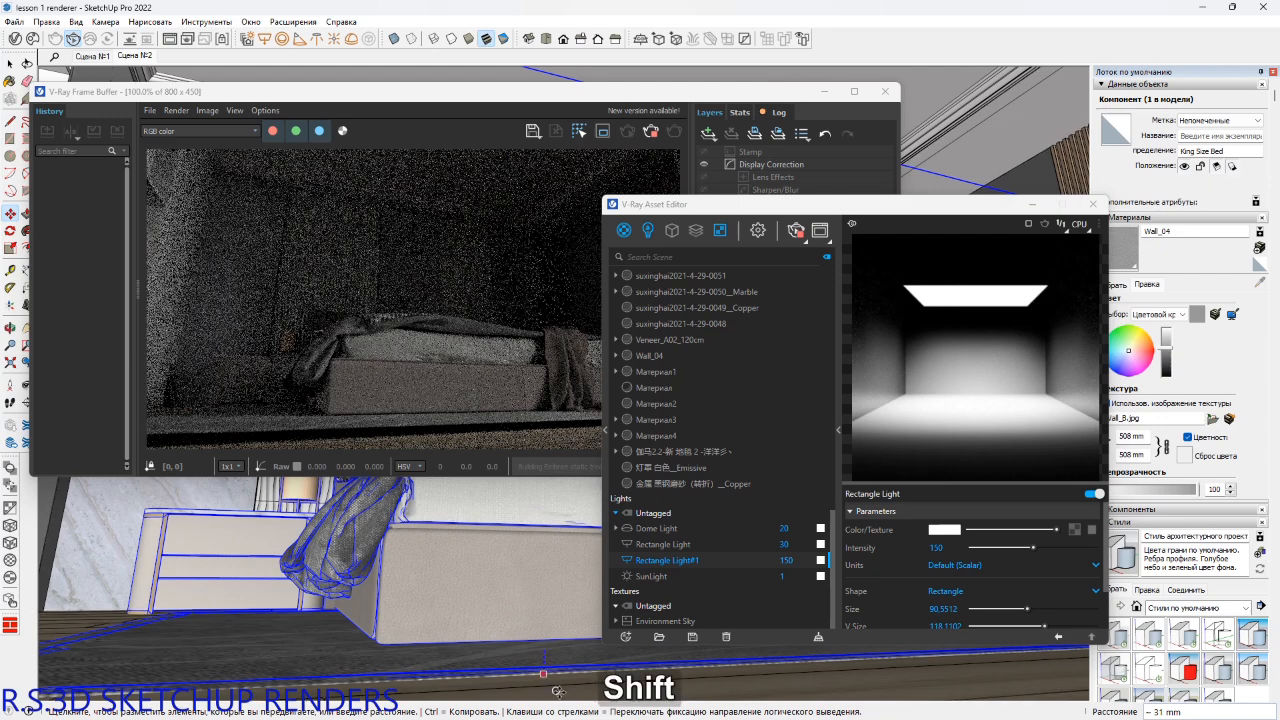
left_click(559, 692)
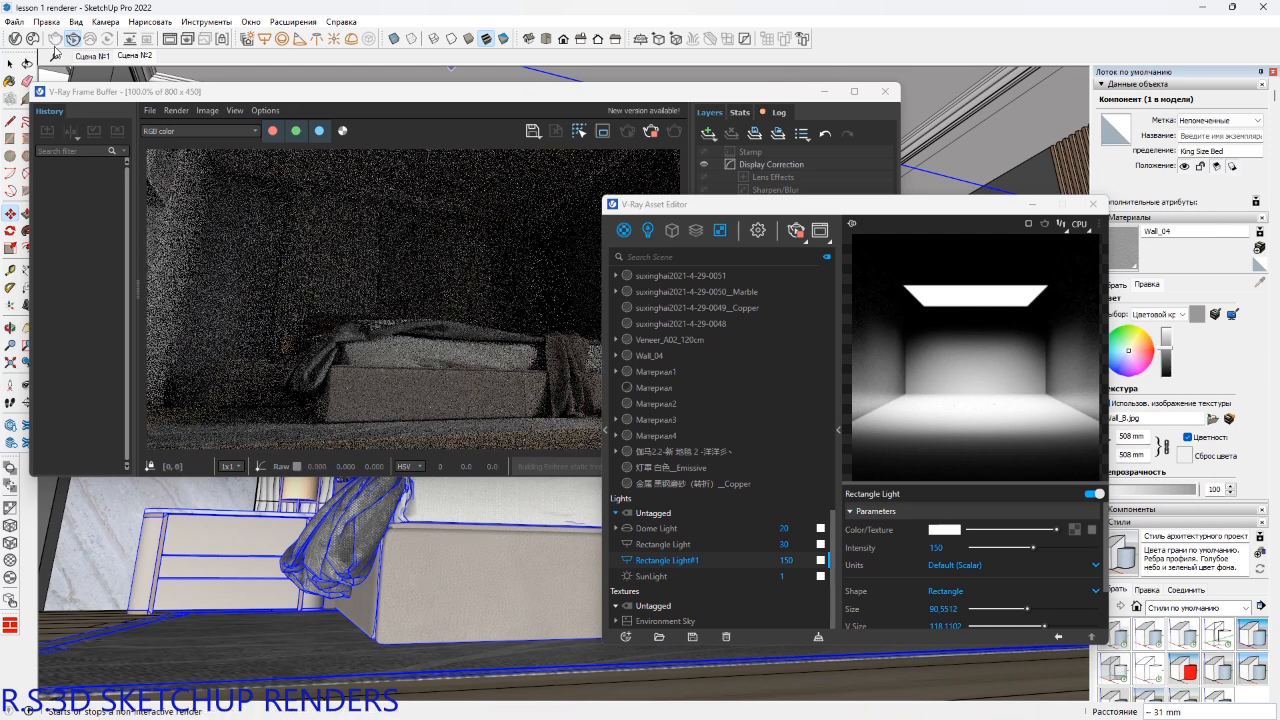
Switch the interactive render to the Сцена №1 camera view and bring up the window rectangle light's size and directionality parameters.
left_click(92, 55)
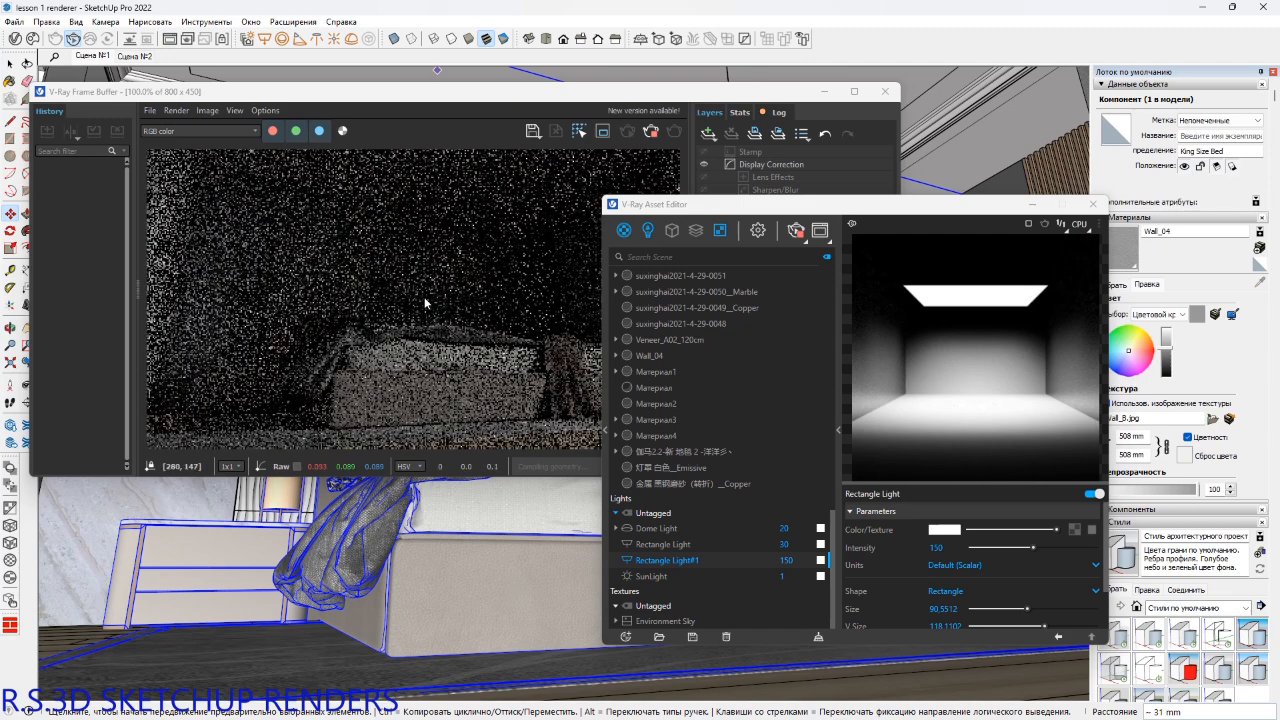
left_click(92, 56)
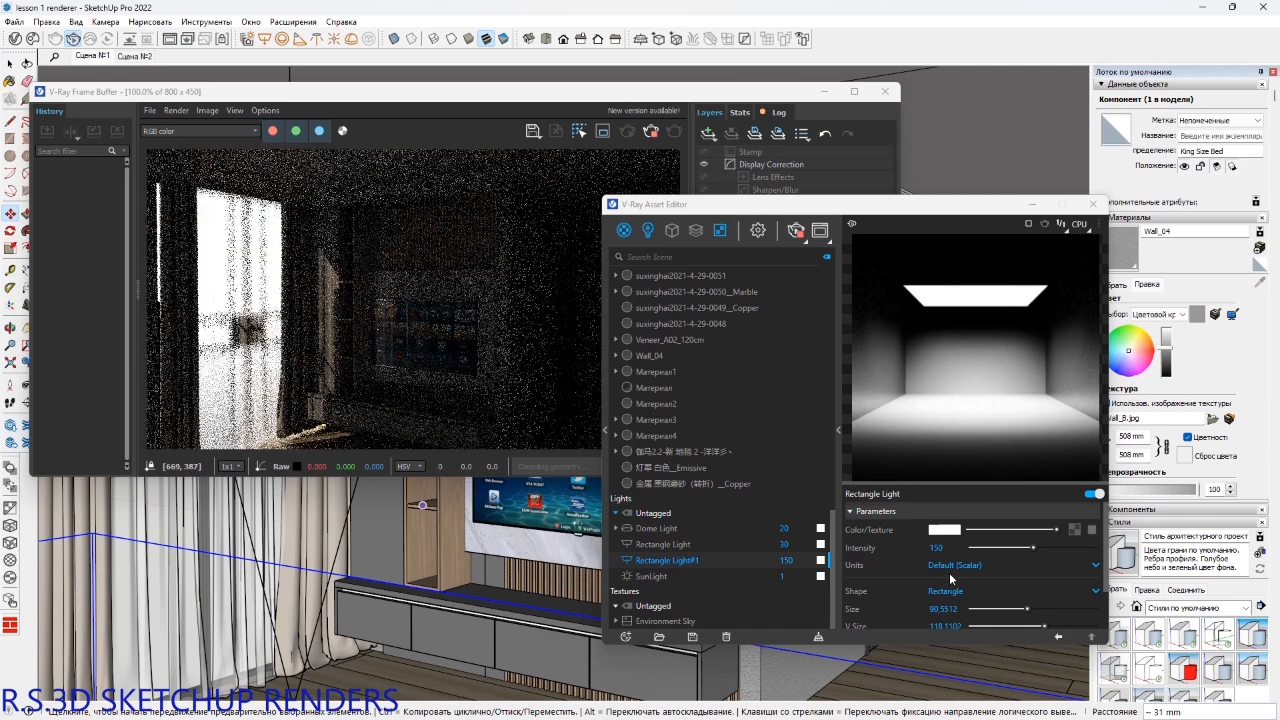
scroll(910, 600, "down", 2)
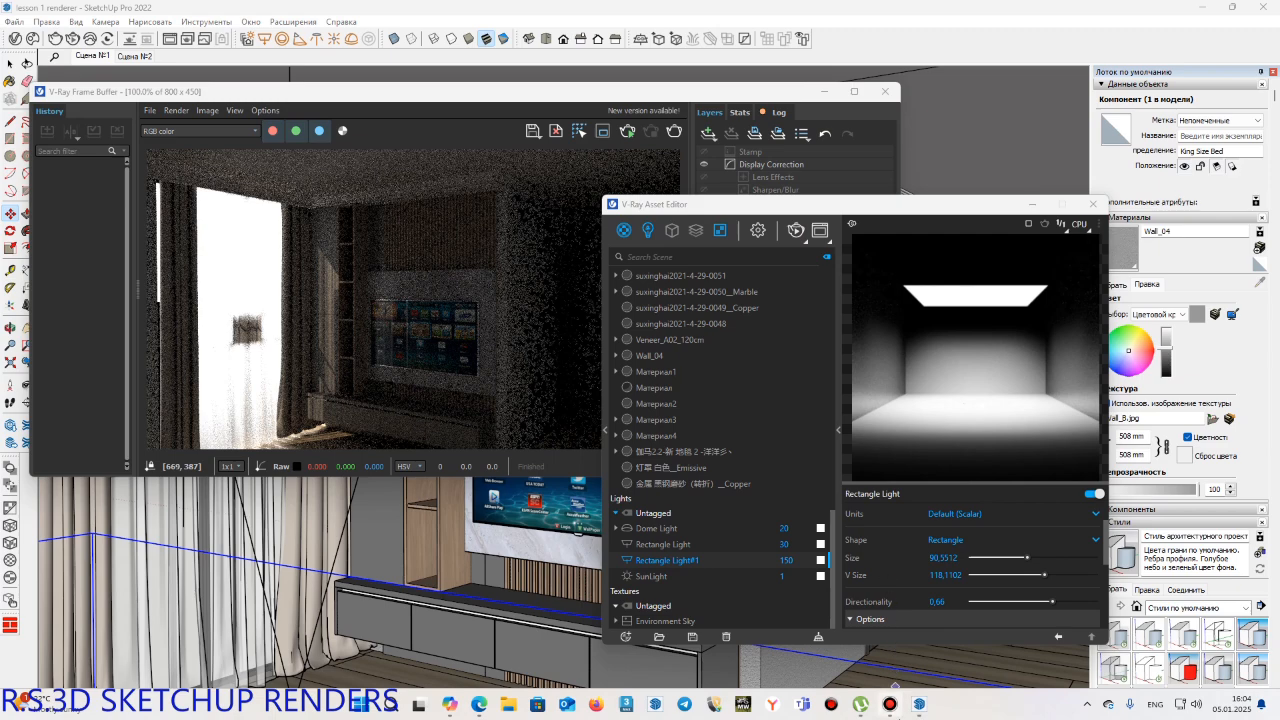
mouse_move(890, 705)
left_click(890, 650)
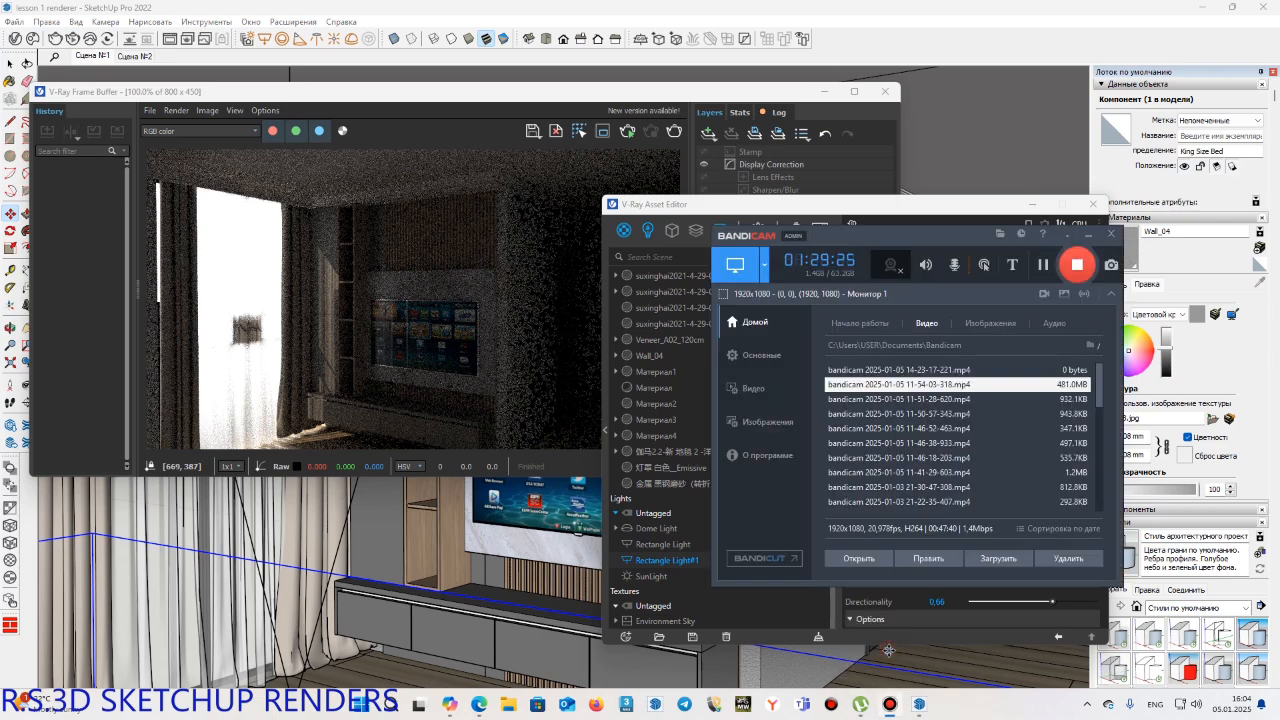
left_click(1039, 265)
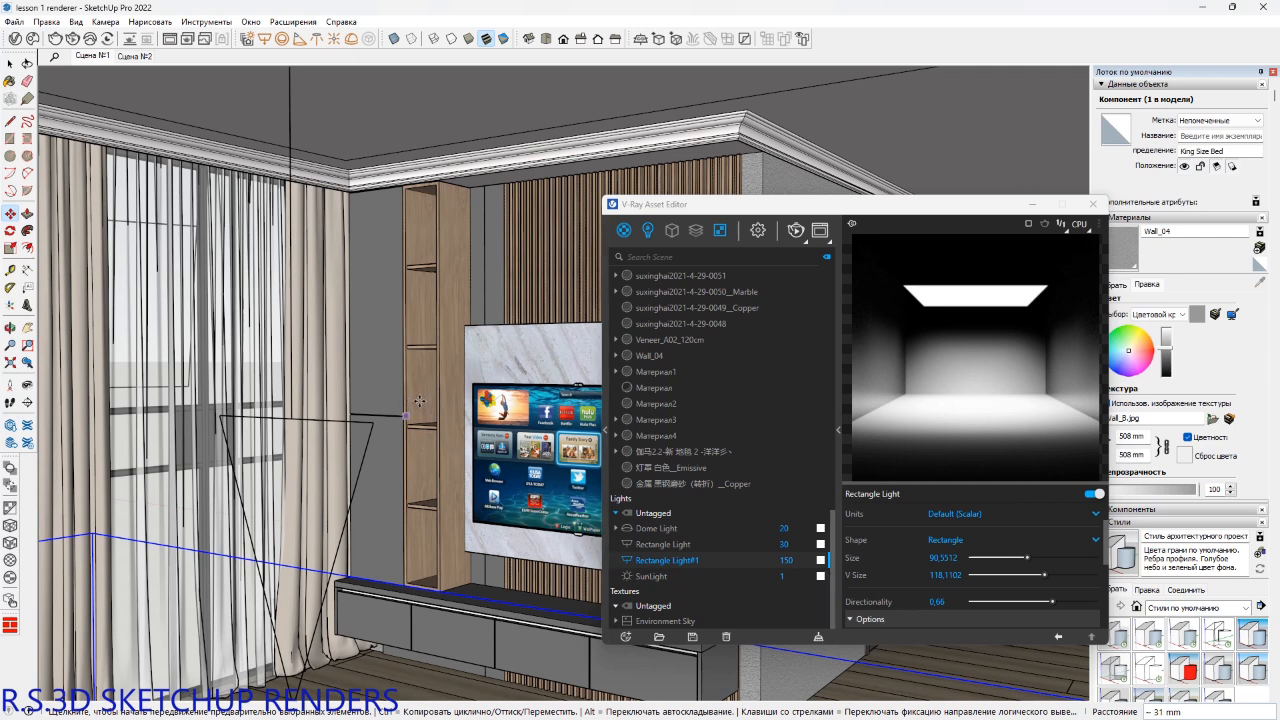
Make the window rectangle light invisible, disable its Affect Specular and Affect Reflections options, and close the V-Ray Asset Editor.
scroll(882, 625, "down", 3)
scroll(884, 615, "up", 2)
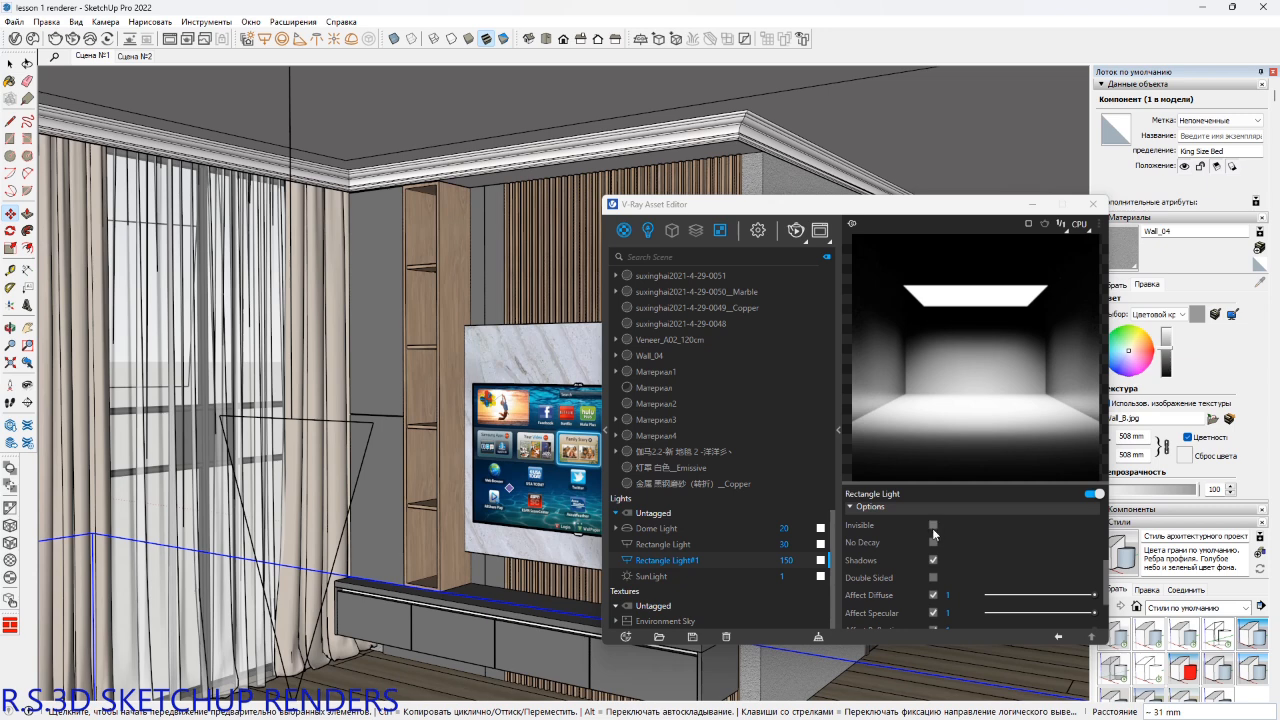
left_click(933, 525)
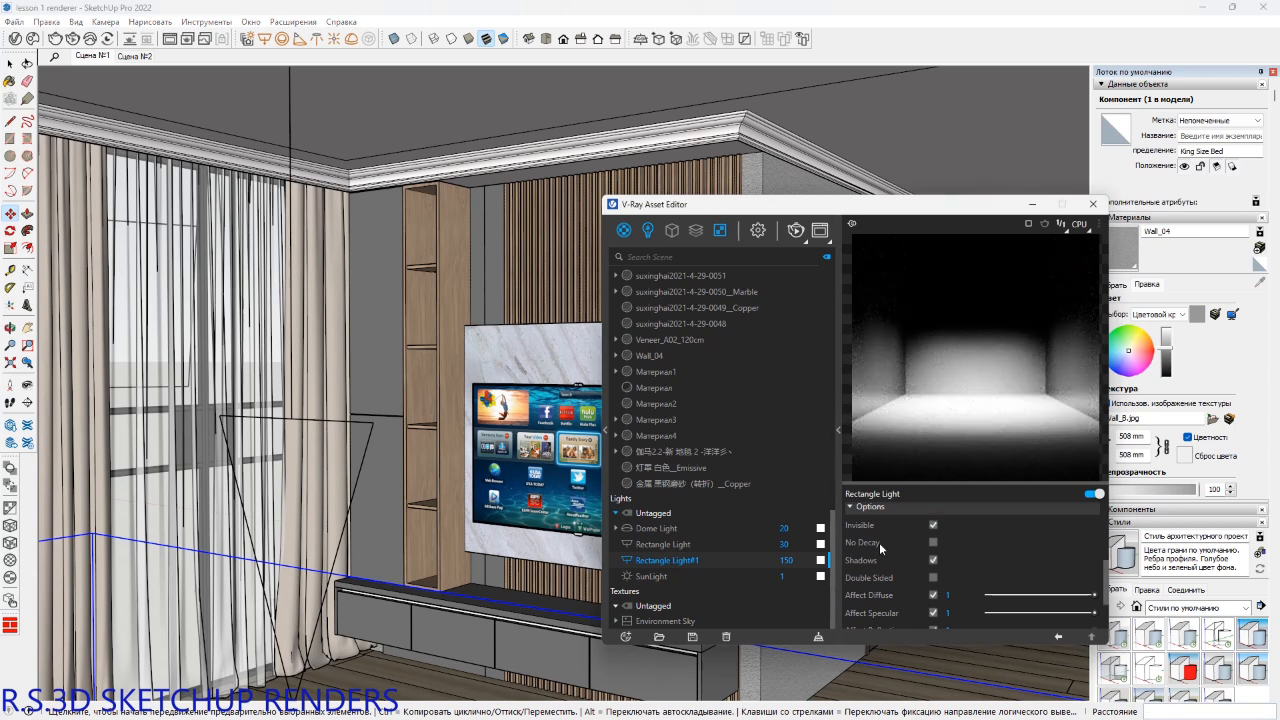
left_click(933, 613)
scroll(912, 594, "down", 2)
left_click(933, 564)
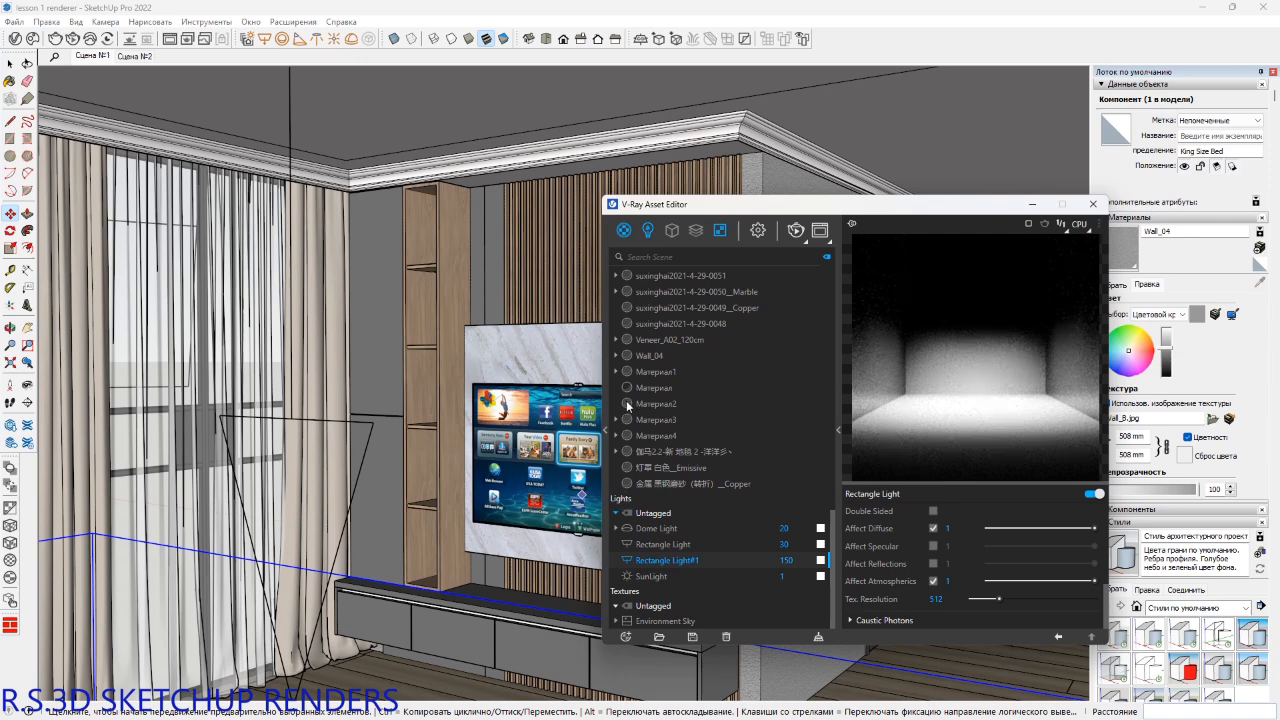
left_click(1094, 206)
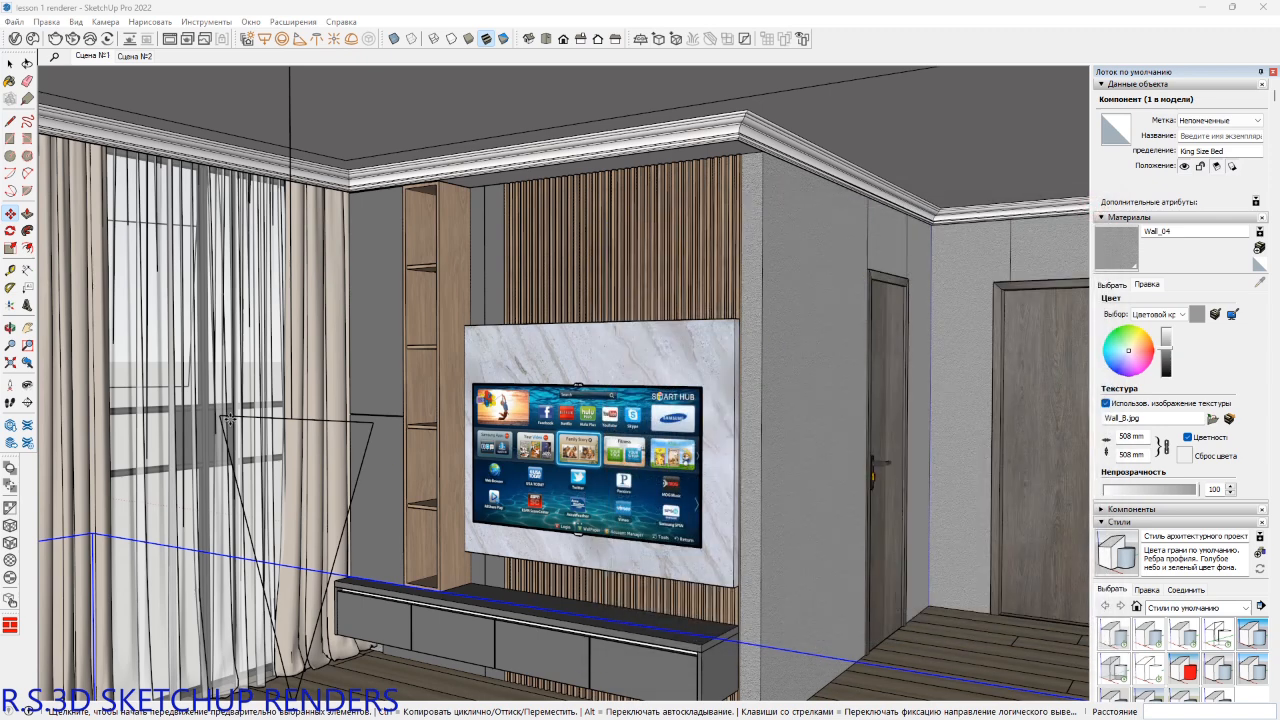
Select the ceiling rectangle light and set its units to Radiance (W/m^2/sr) and its intensity to 80.
key("space")
middle_click(581, 120)
key("space")
left_click(584, 127)
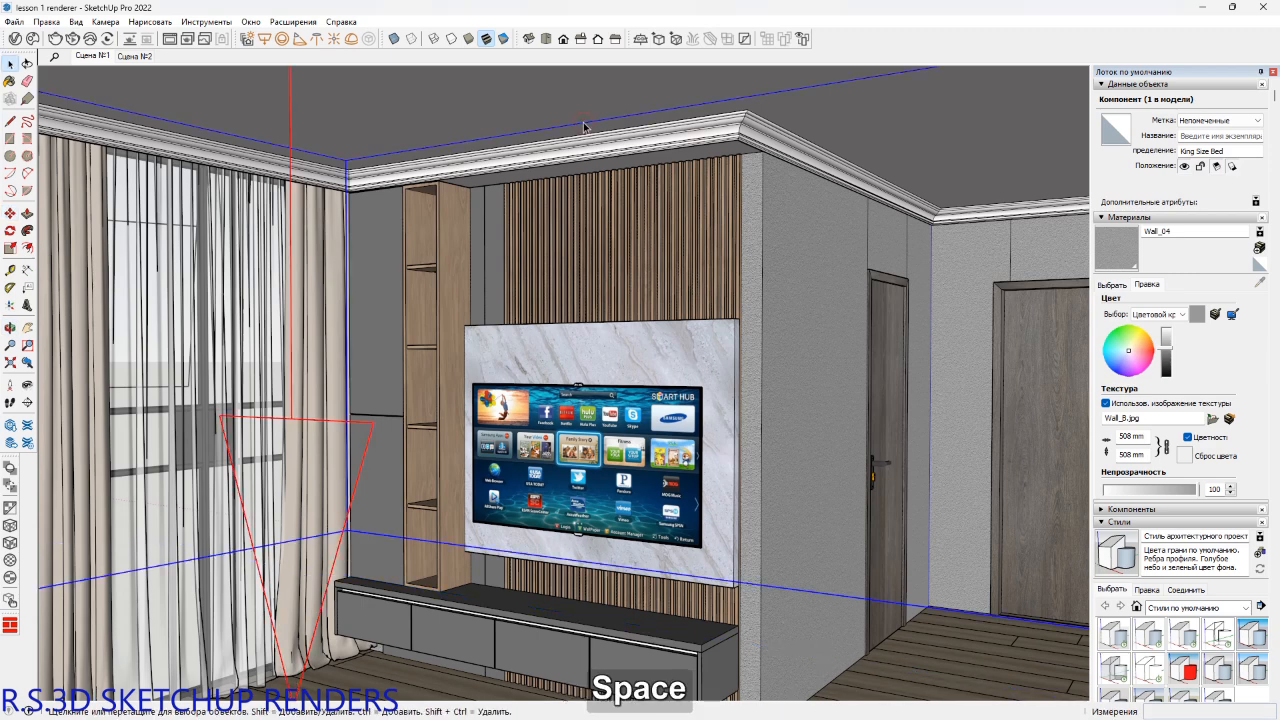
left_click(16, 38)
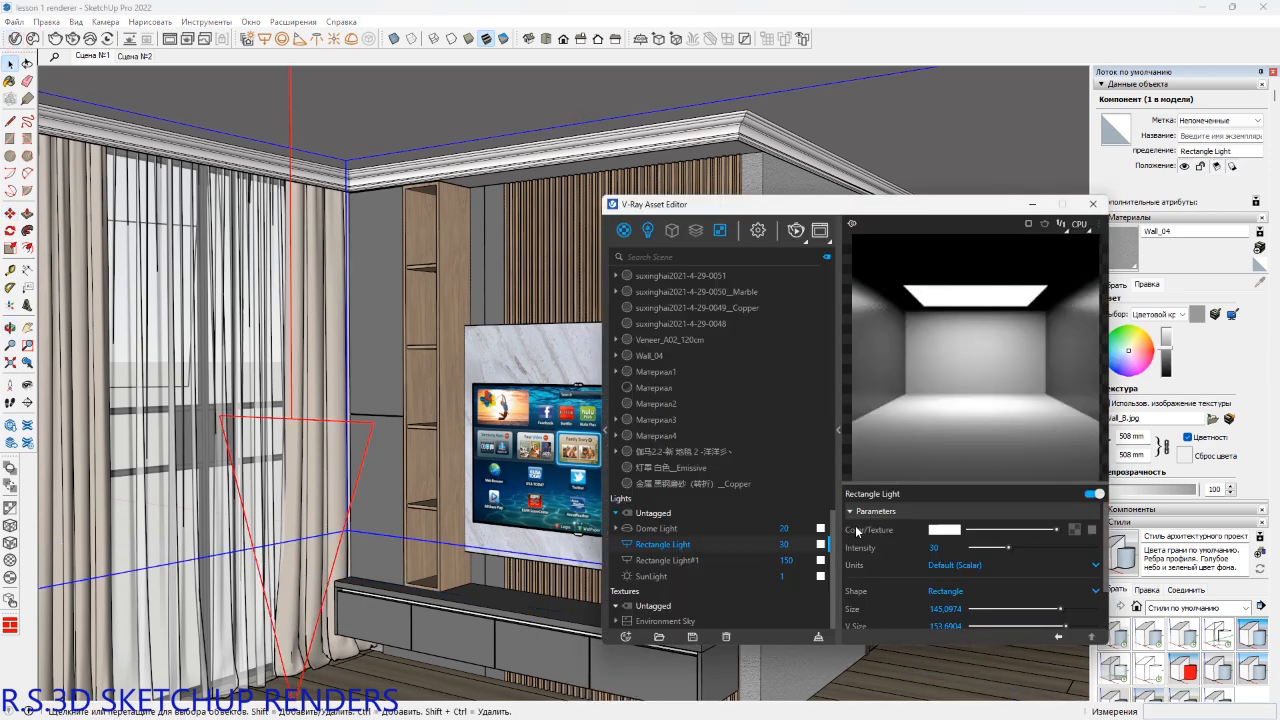
left_click(947, 566)
left_click(952, 550)
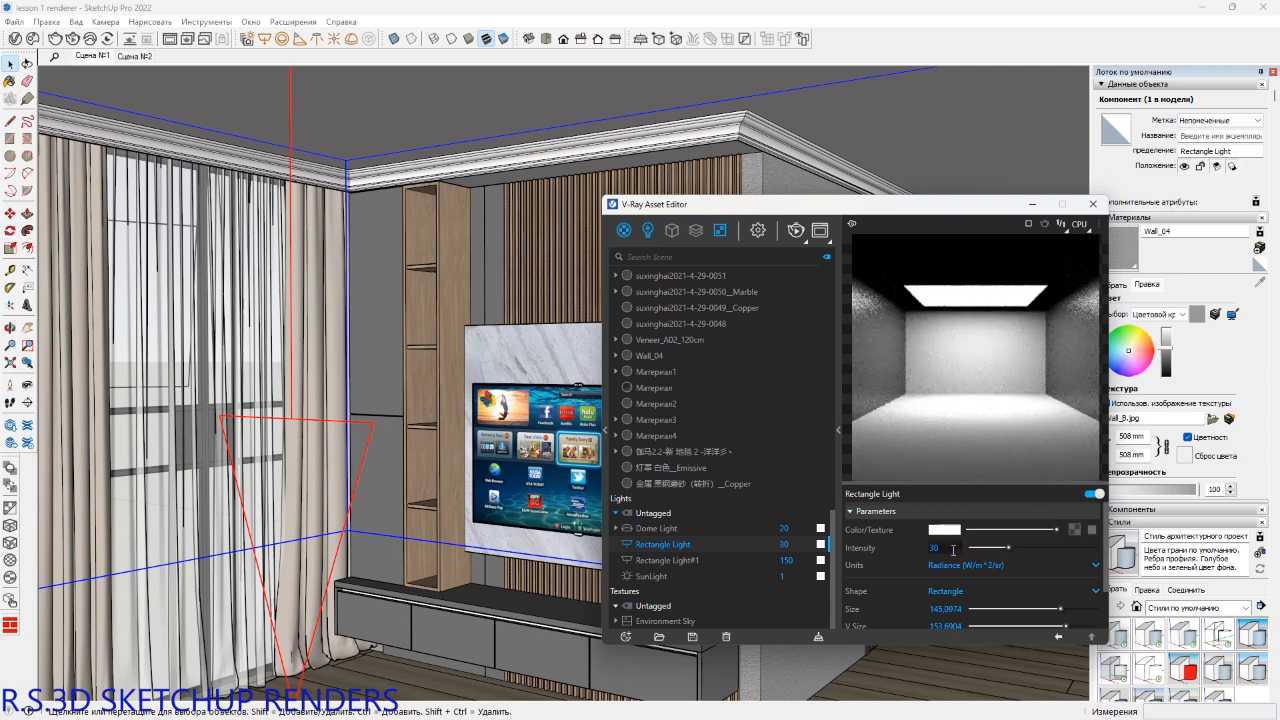
double_click(946, 549)
type("80")
key("Return")
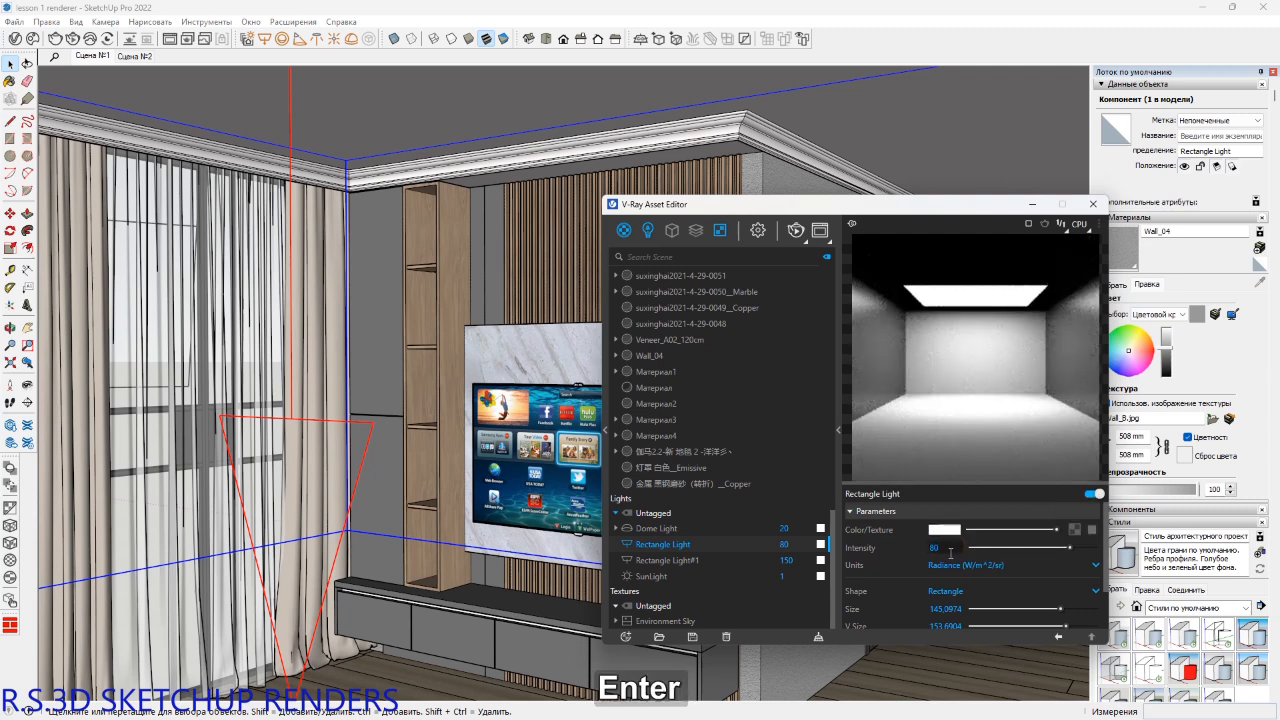
Disable Affect Specular and Affect Reflections for the ceiling rectangle light.
scroll(945, 595, "down", 2)
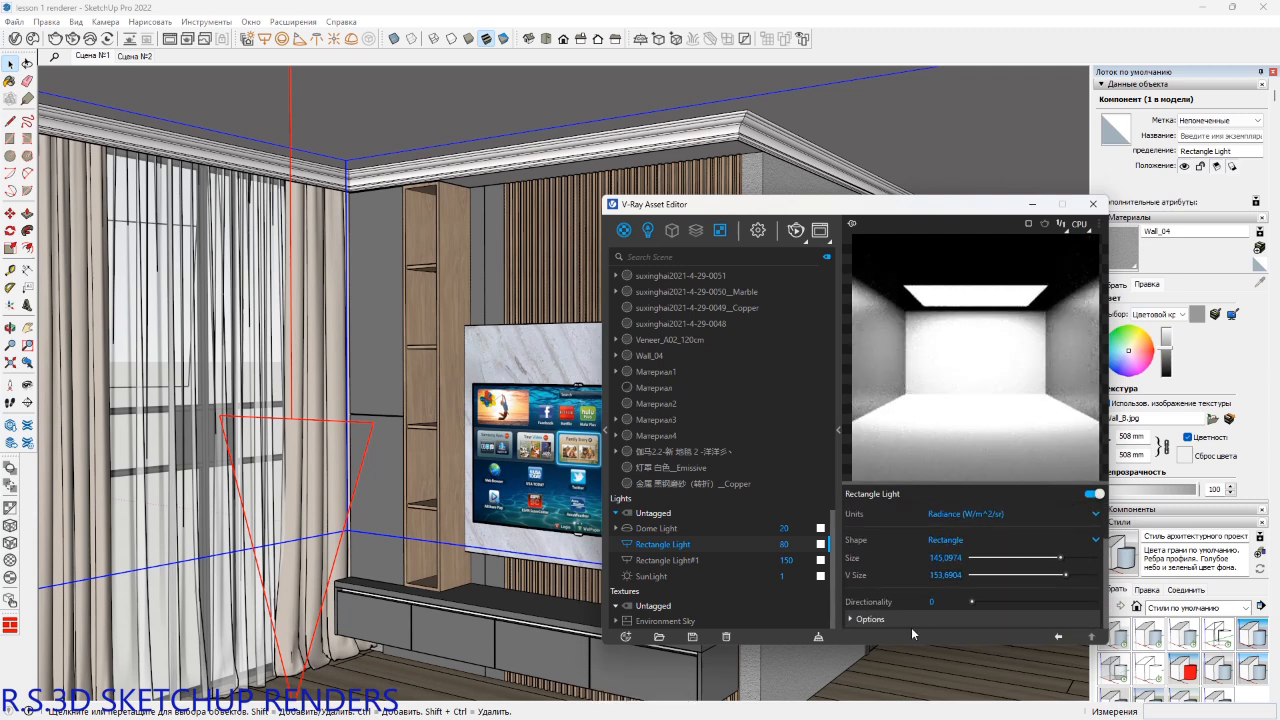
scroll(942, 626, "down", 3)
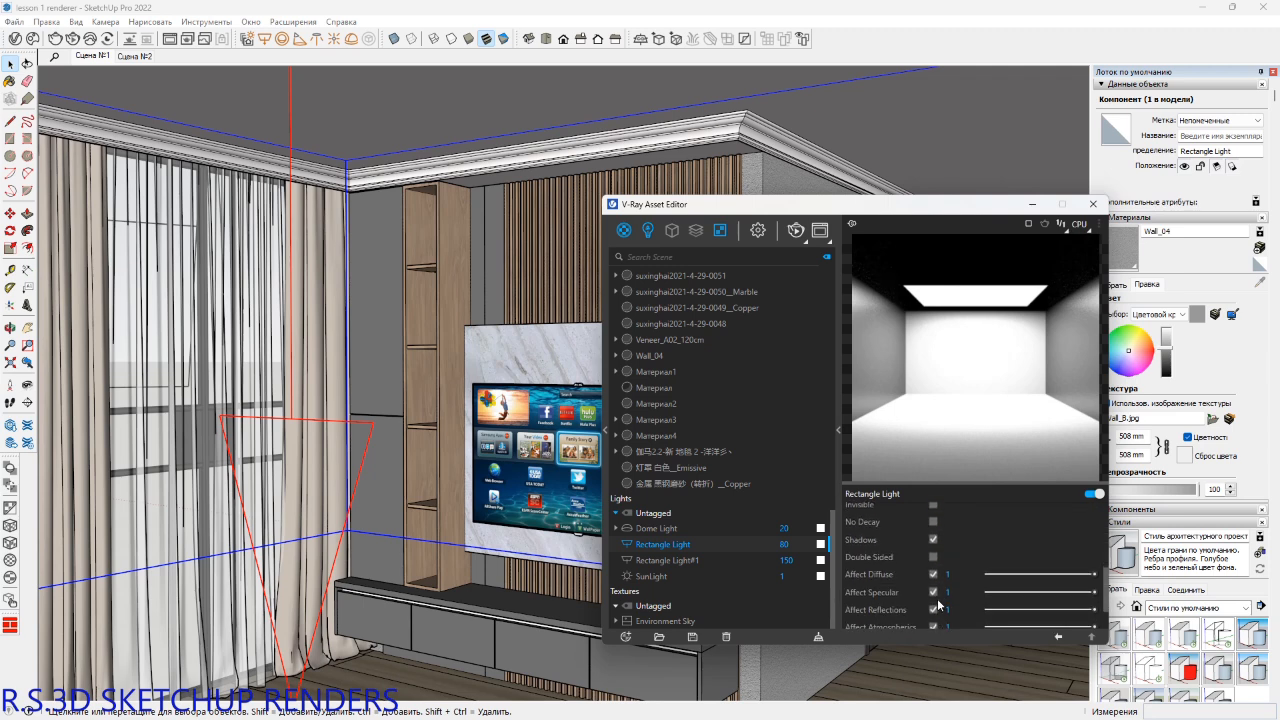
left_click(933, 592)
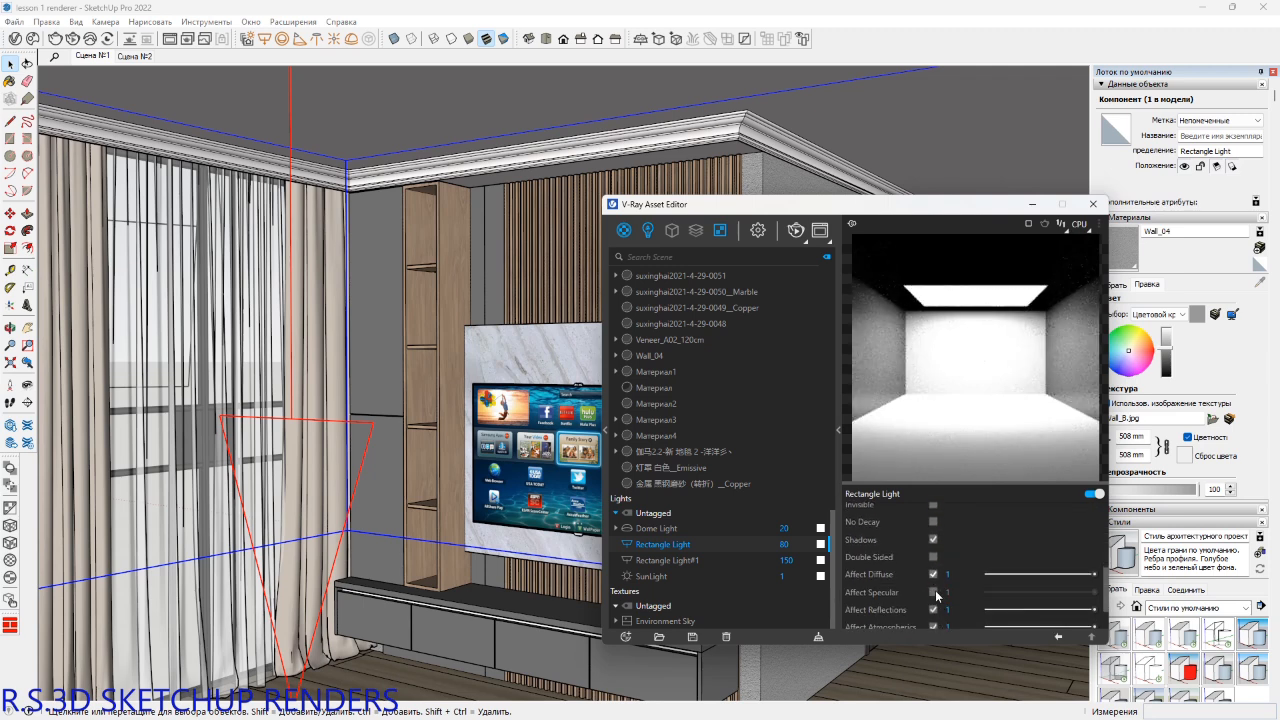
left_click(933, 609)
scroll(909, 565, "up", 5)
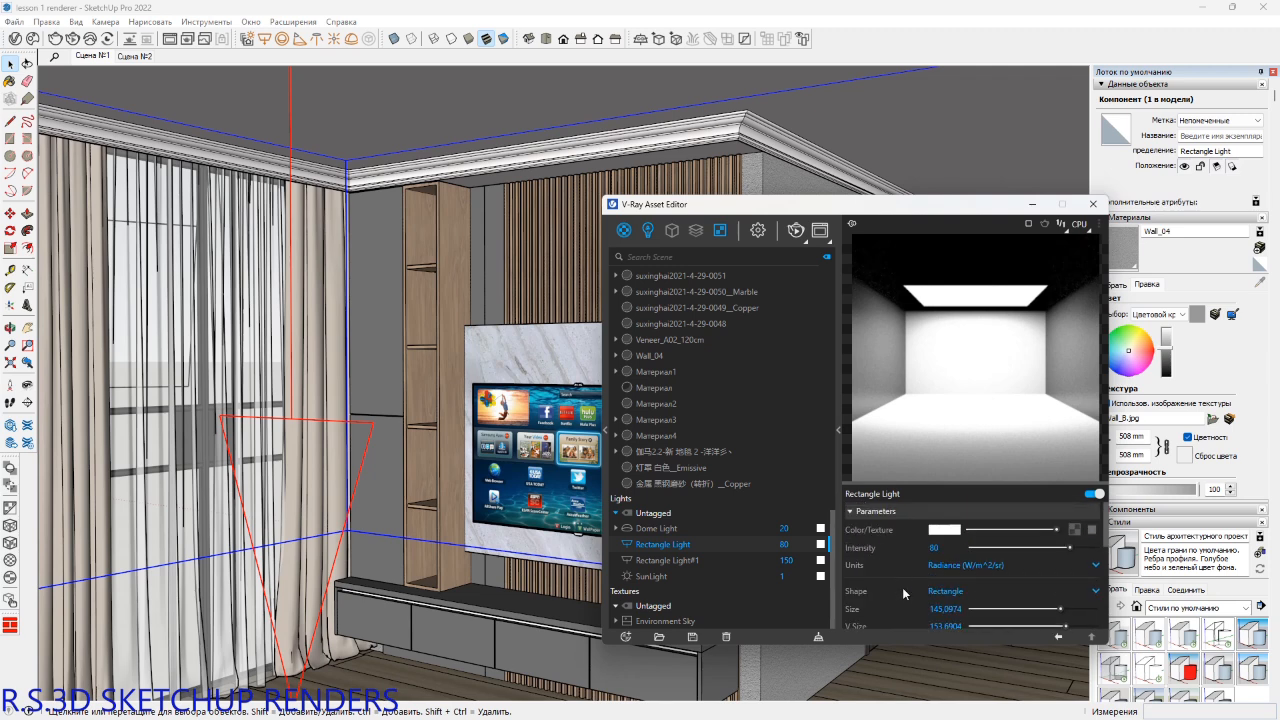
Review the ceiling rectangle light's intensity, size, directionality and option settings.
scroll(904, 588, "down", 2)
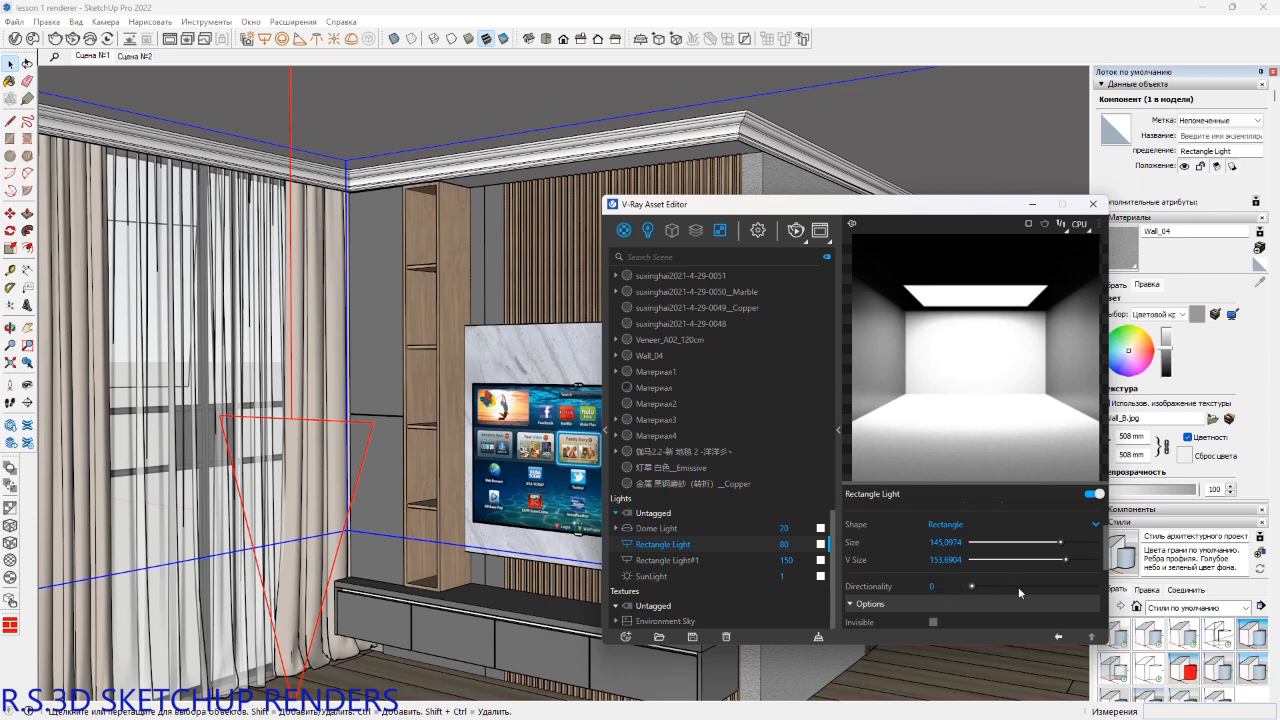
mouse_move(973, 588)
left_mouse_down()
mouse_move(1074, 586)
mouse_move(966, 585)
left_mouse_up()
scroll(650, 576, "up", 4)
scroll(630, 570, "down", 4)
scroll(1036, 614, "up", 3)
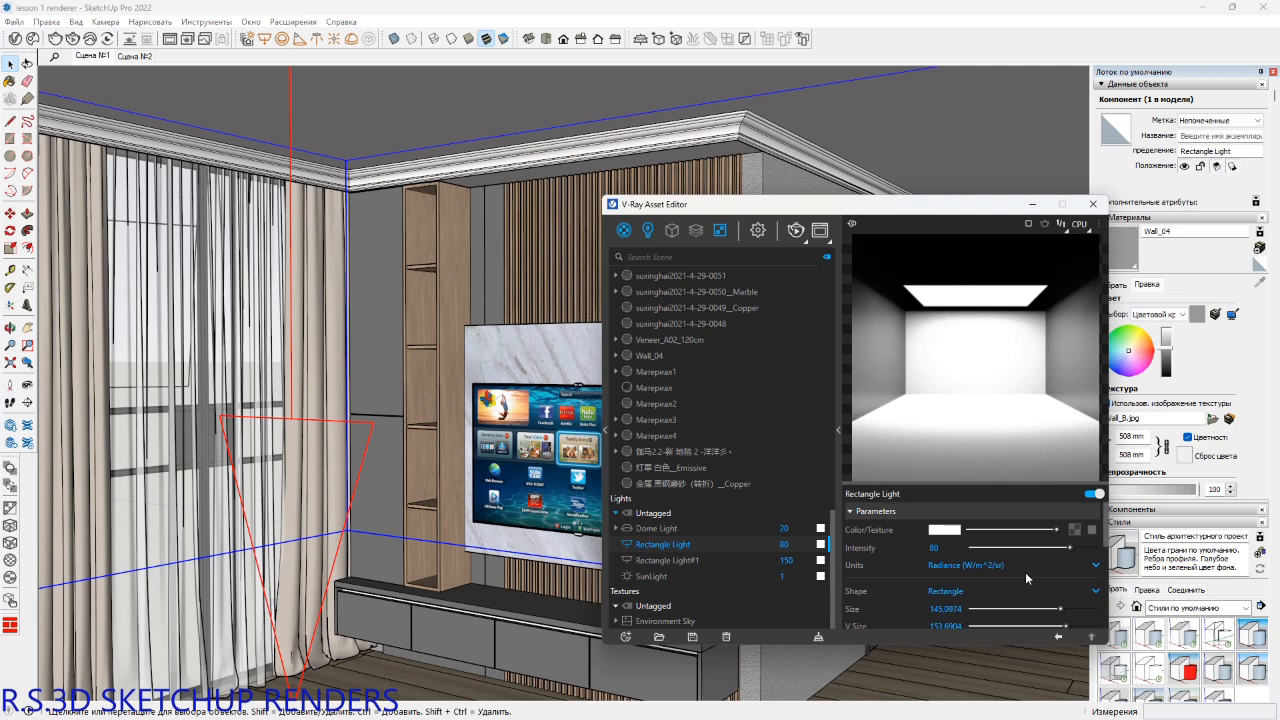
scroll(924, 553, "down", 8)
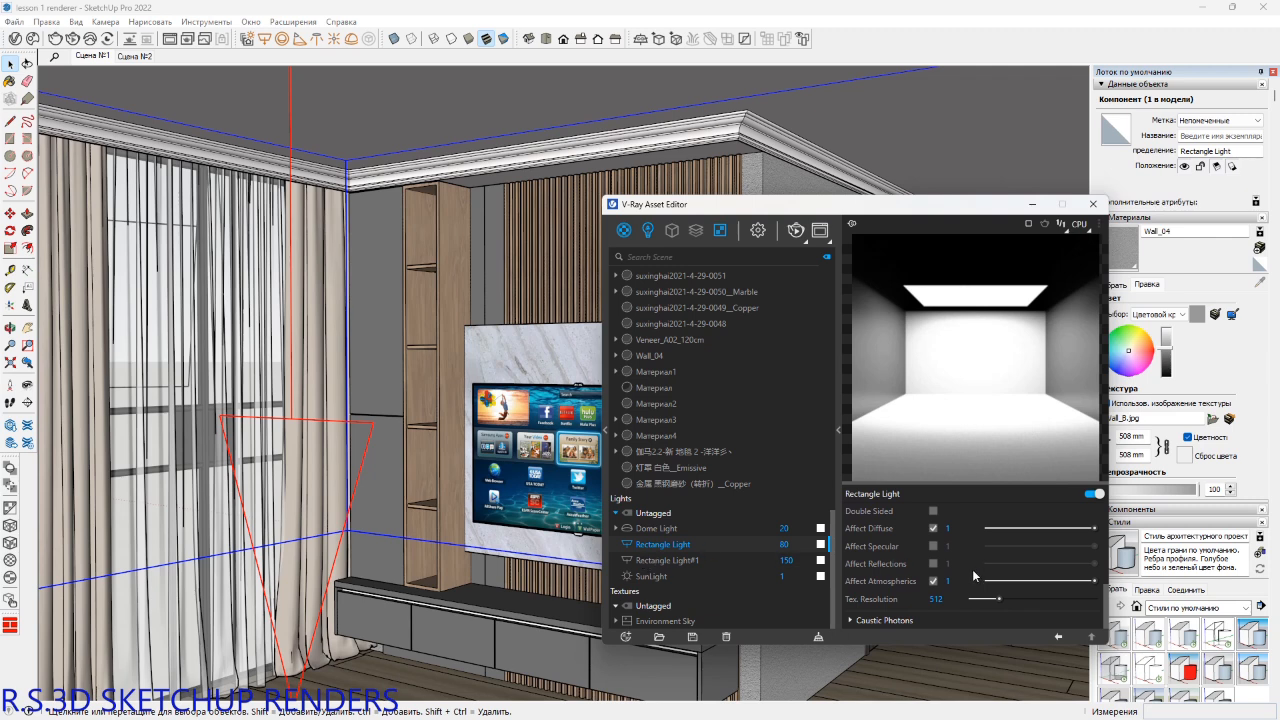
scroll(888, 610, "up", 1)
scroll(888, 606, "up", 6)
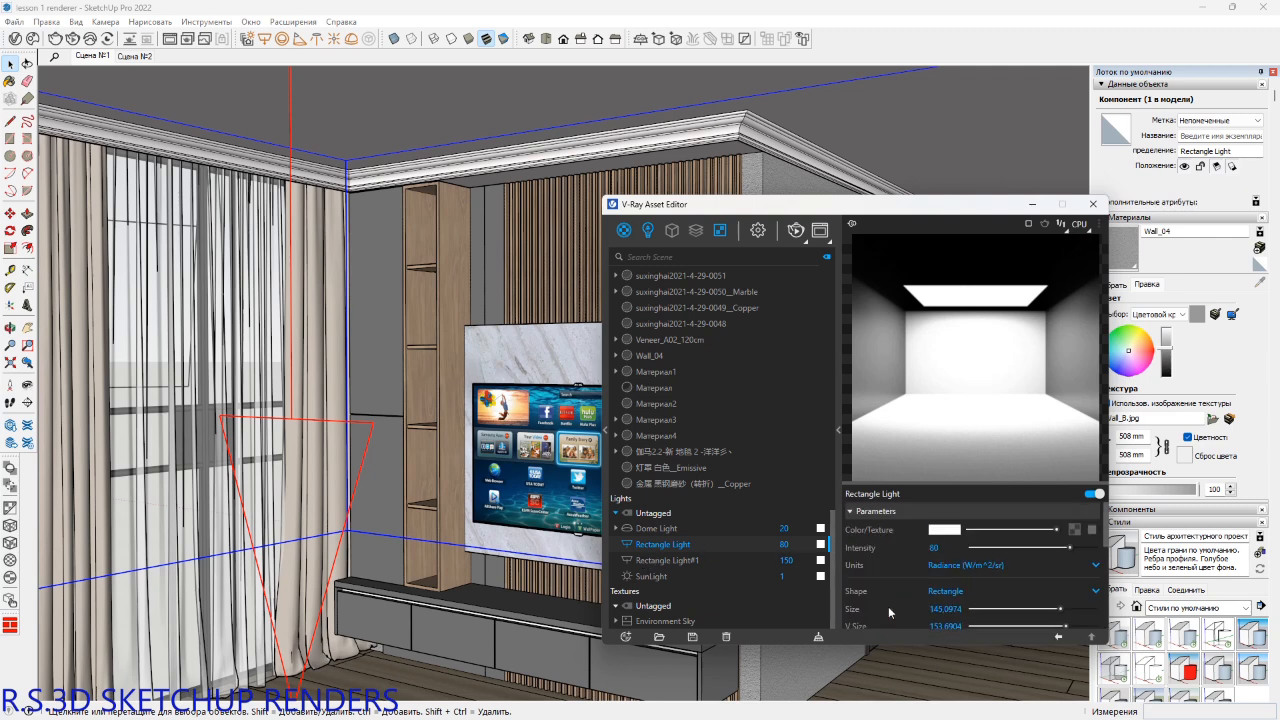
scroll(964, 570, "down", 1)
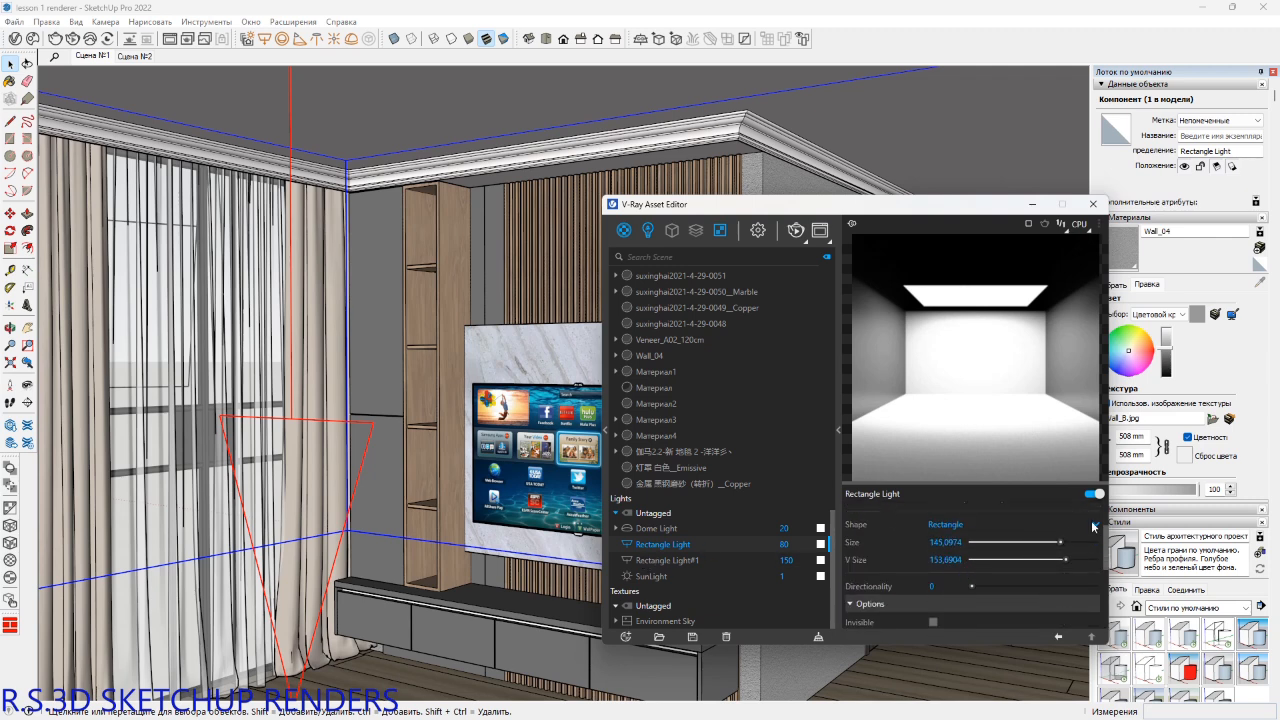
Change the ceiling light's shape to Disc.
left_click(938, 525)
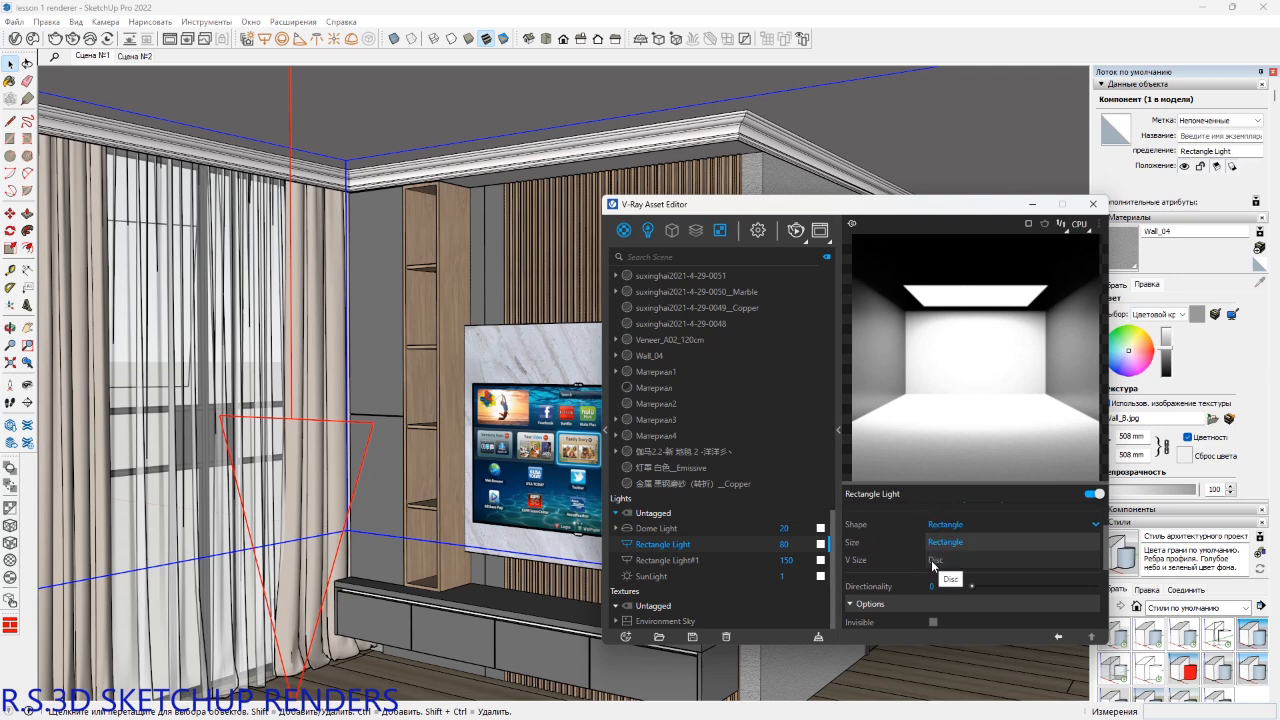
left_click(932, 565)
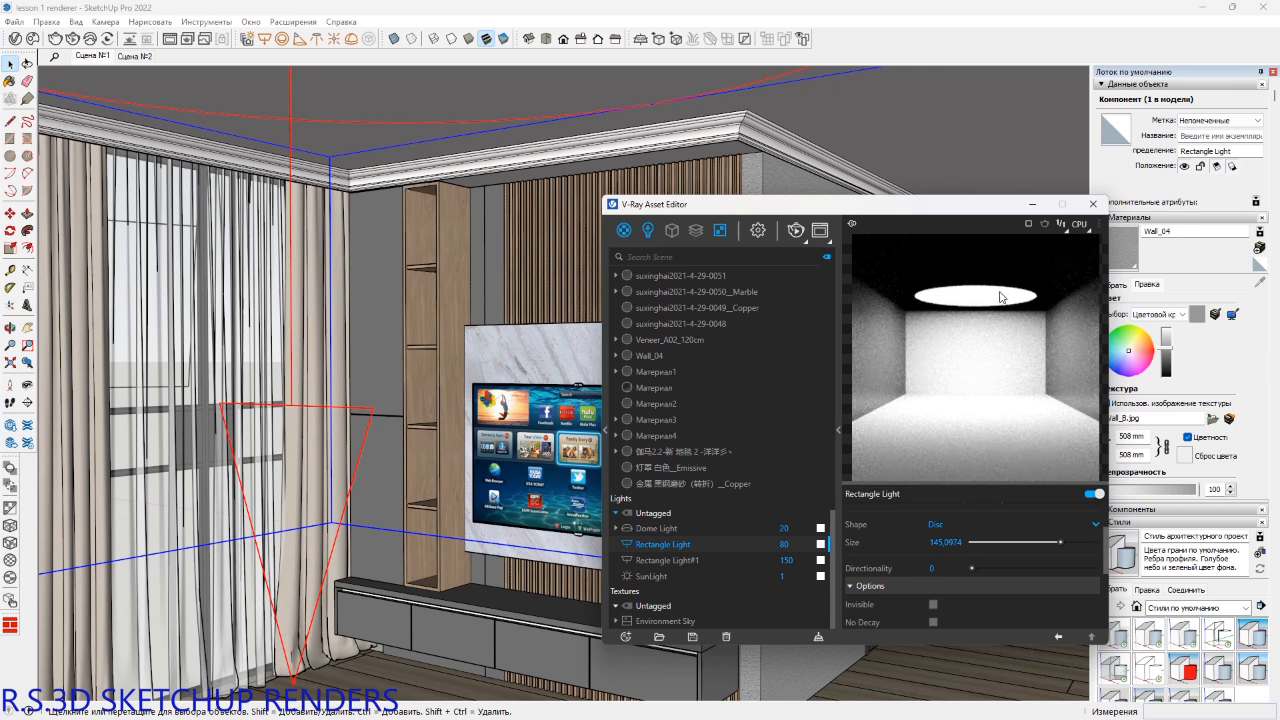
left_click(936, 524)
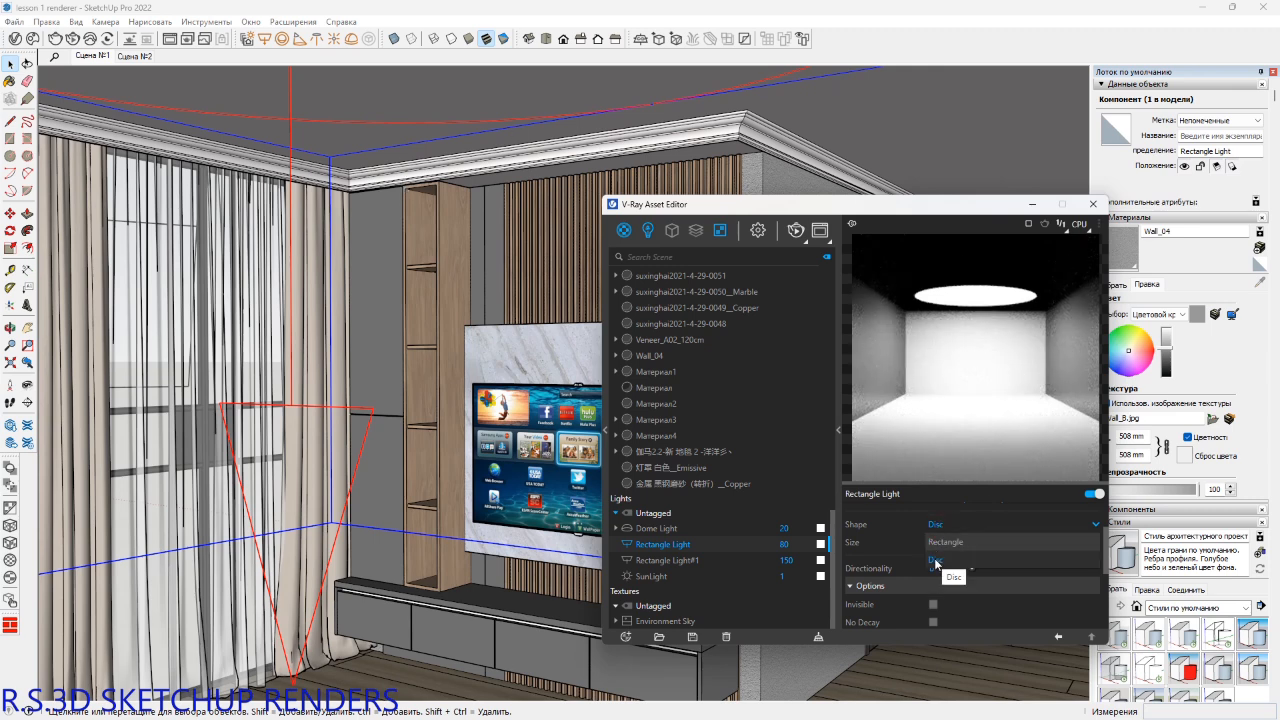
left_click(935, 563)
Make the ceiling disc light invisible and close the V-Ray Asset Editor.
scroll(936, 572, "down", 2)
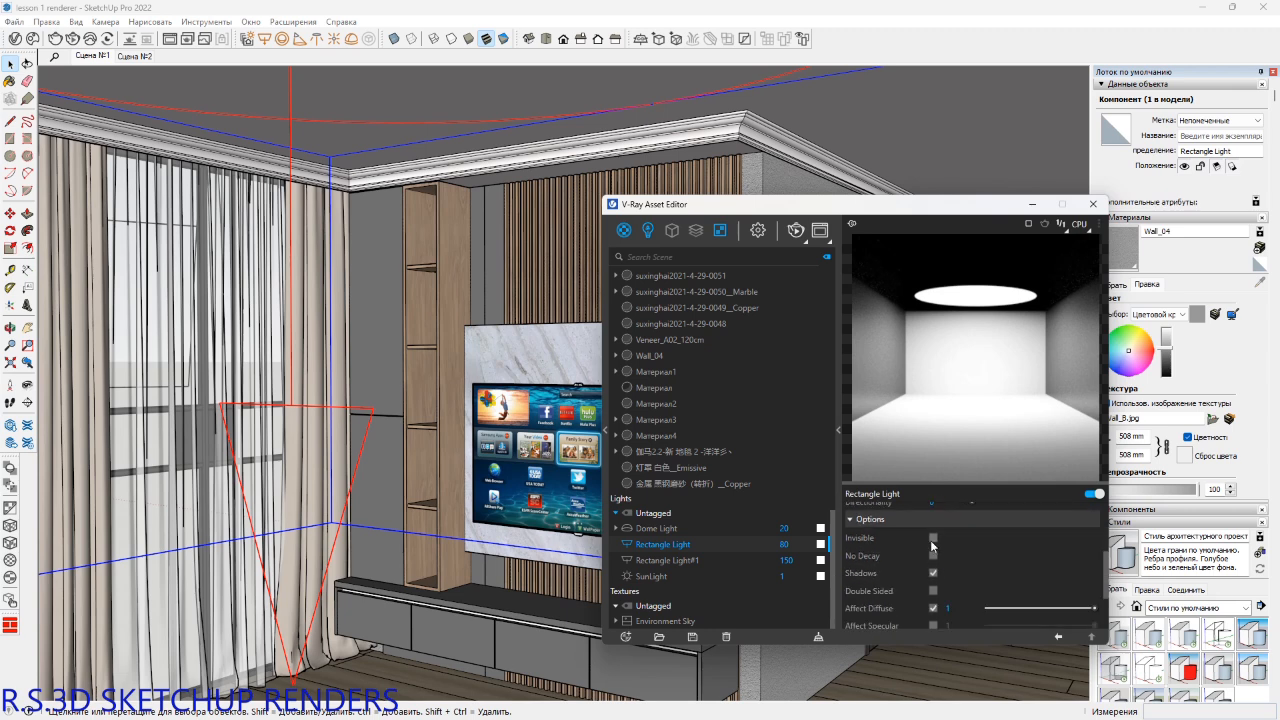
left_click(934, 541)
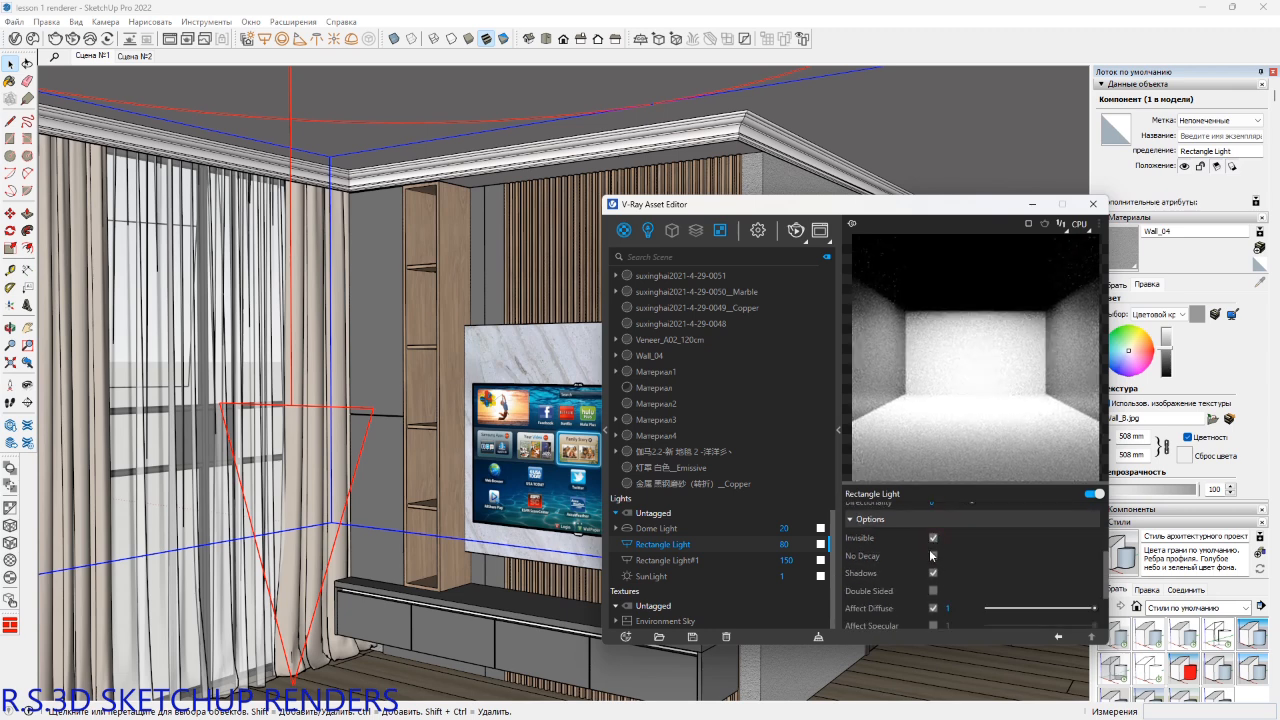
scroll(920, 615, "down", 2)
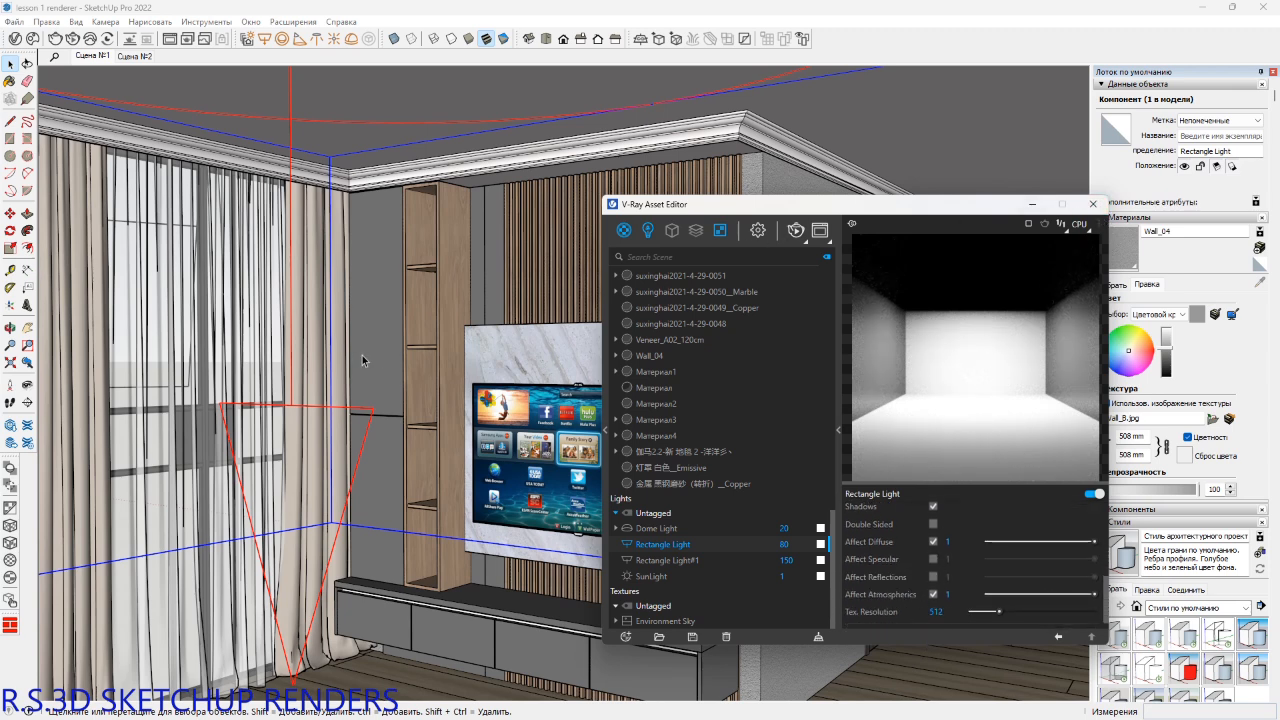
left_click(1093, 203)
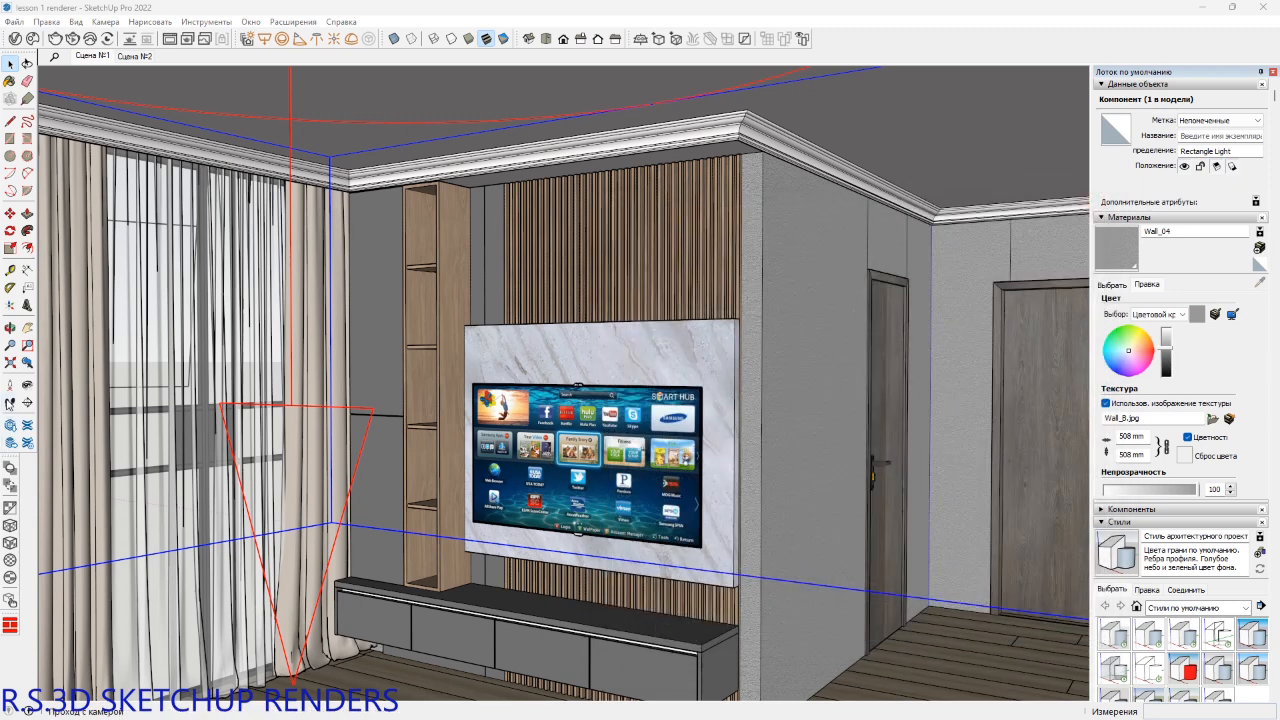
Walk the camera back from the TV wall for a wider view, at an eye height of about 1543 mm.
left_click(10, 402)
left_click_drag(492, 363, 482, 470)
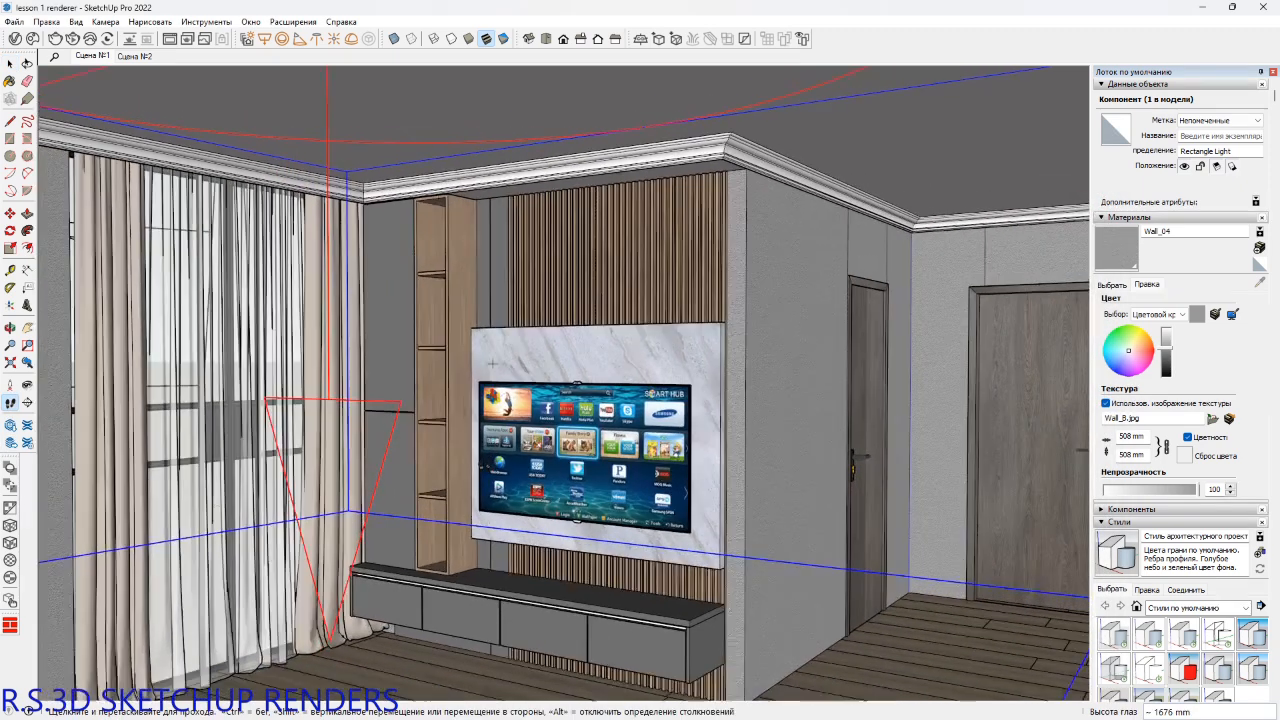
middle_click_drag(482, 476, 420, 437, "shift")
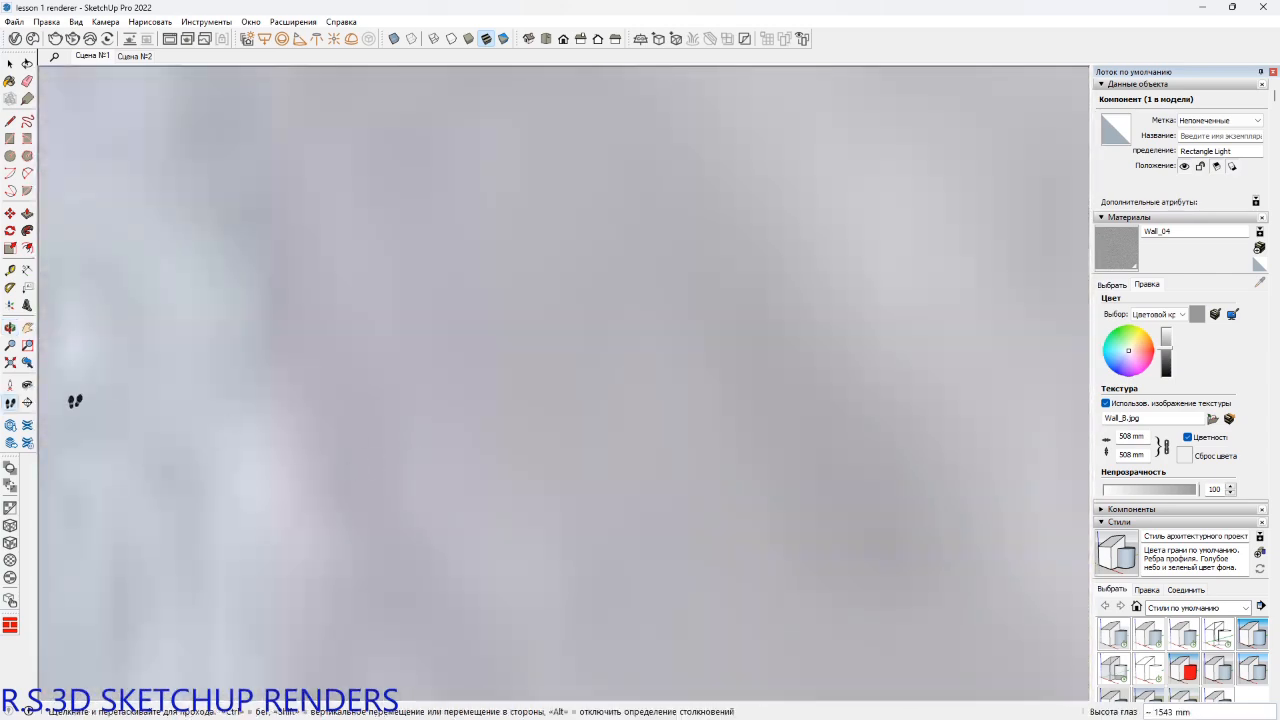
left_click(27, 362)
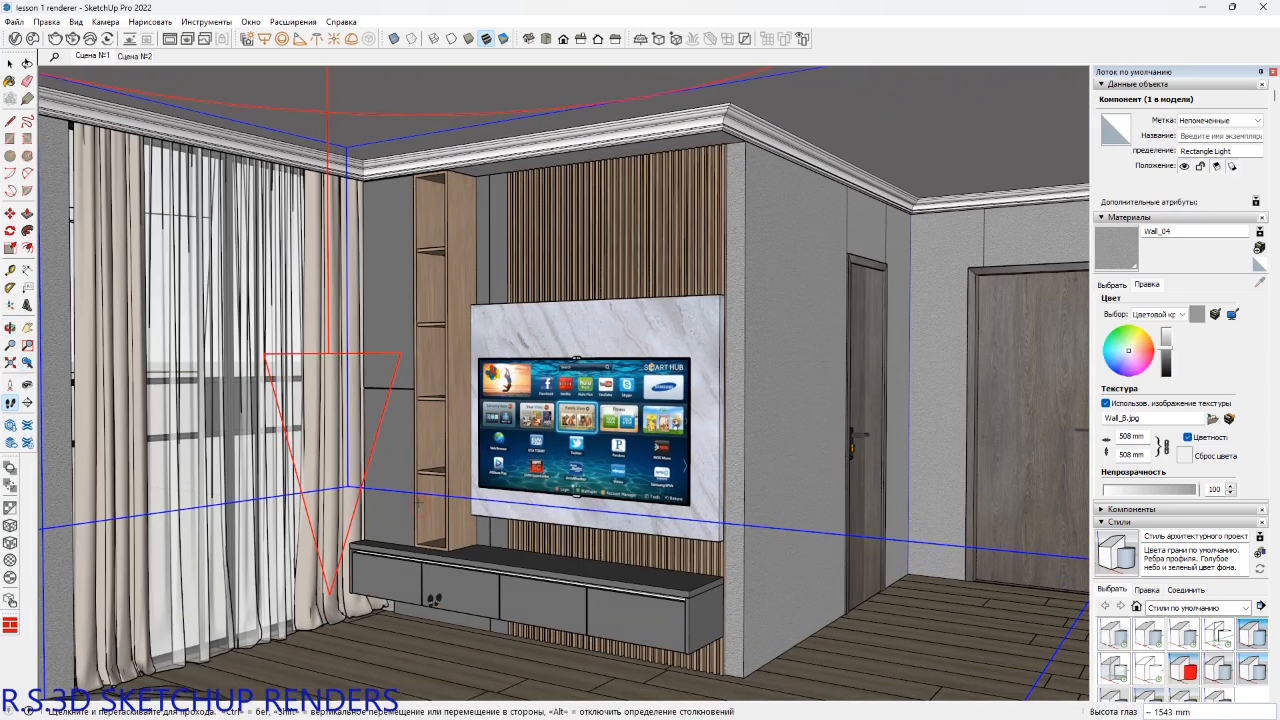
Reframe the TV wall and entrance doors with a 45° field of view, and update Сцена №1 with this view.
left_click_drag(434, 600, 227, 662)
middle_click_drag(370, 481, 409, 447, "shift")
type("z")
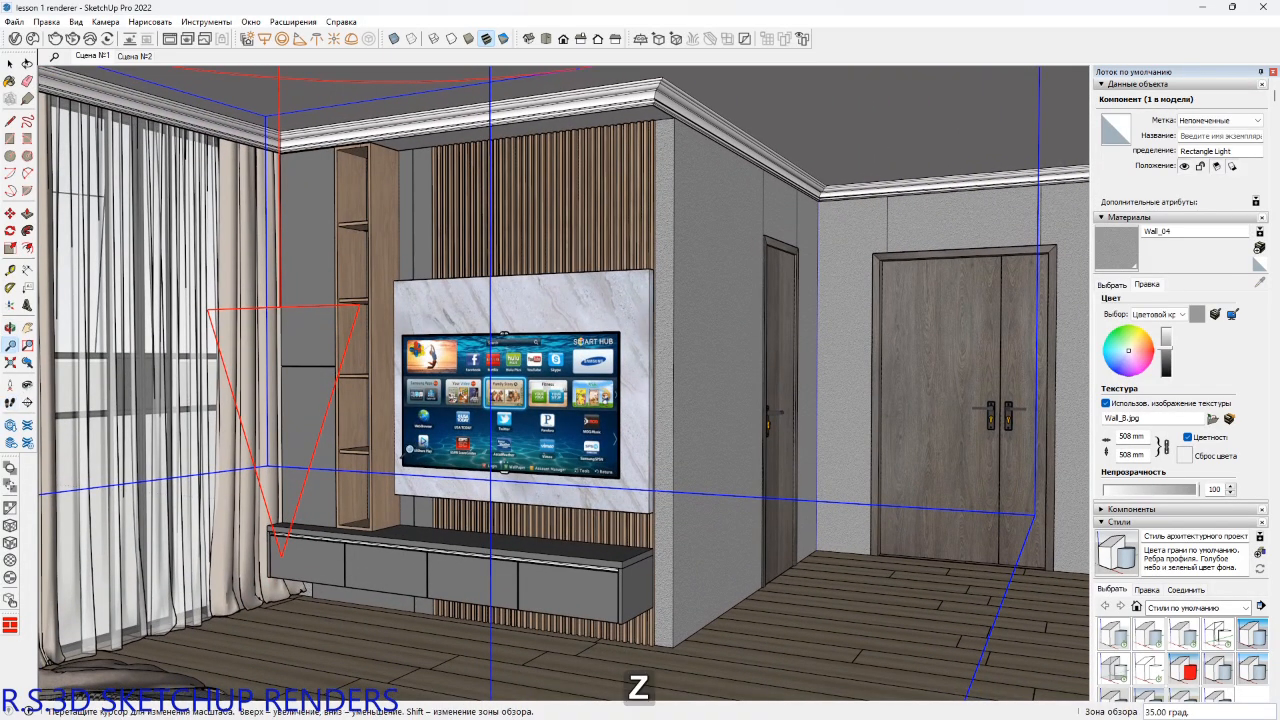
type("45")
key("Return")
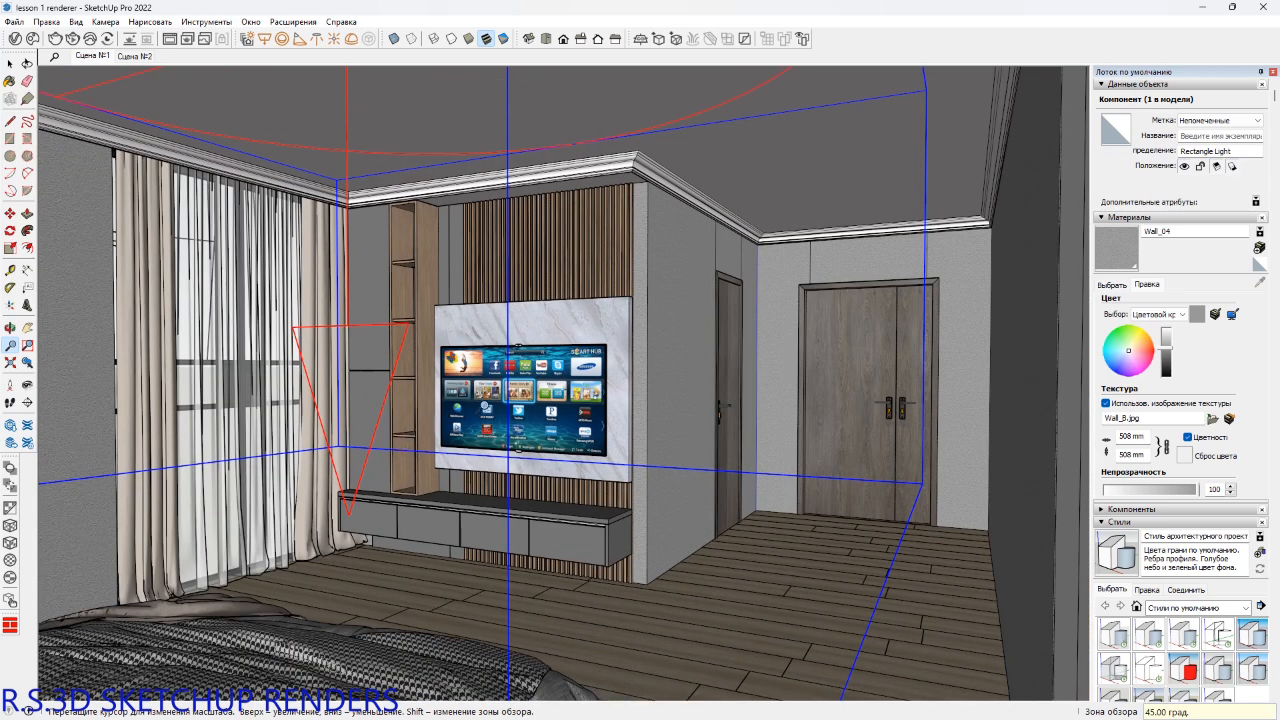
right_click(86, 54)
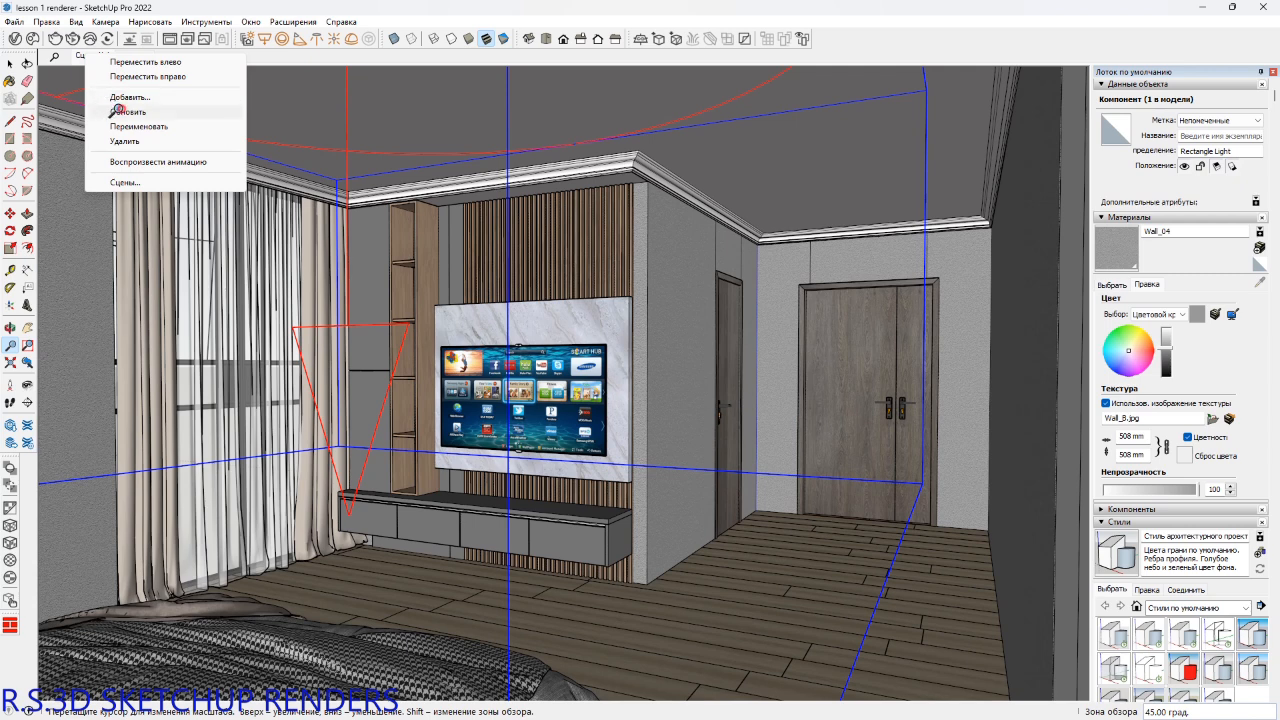
left_click(118, 111)
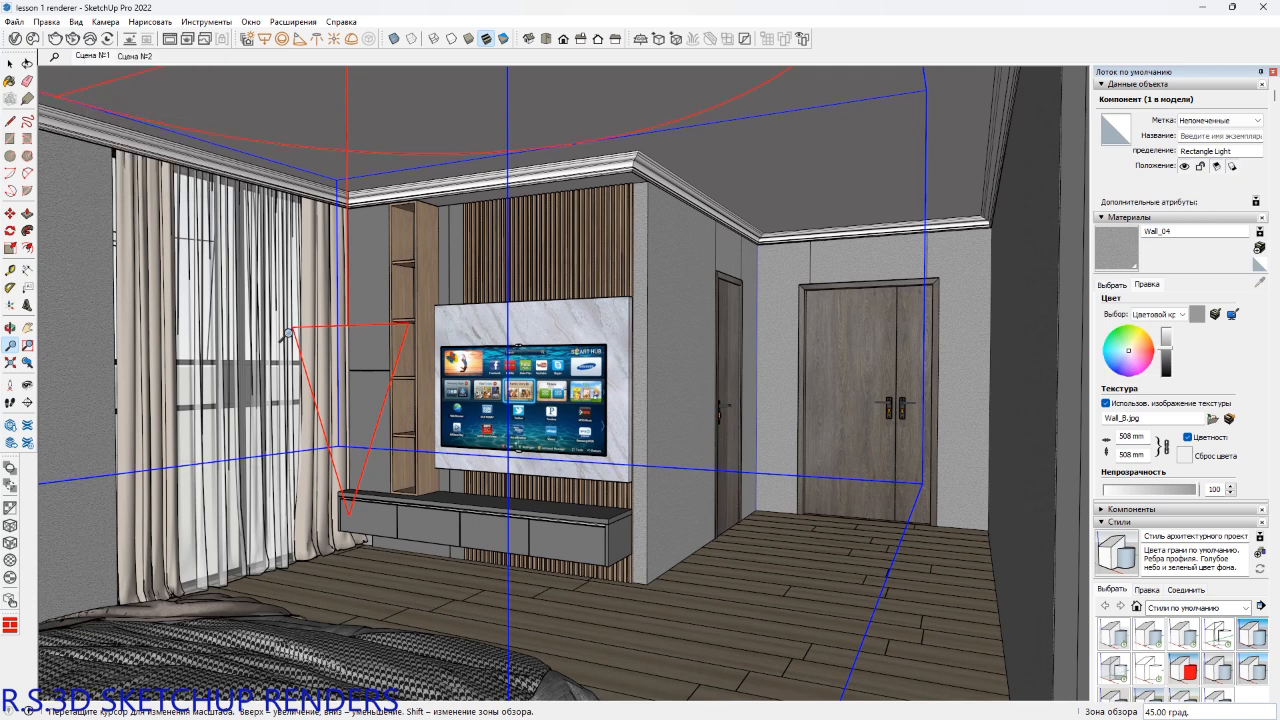
middle_click(623, 465)
key("space")
middle_click(613, 437)
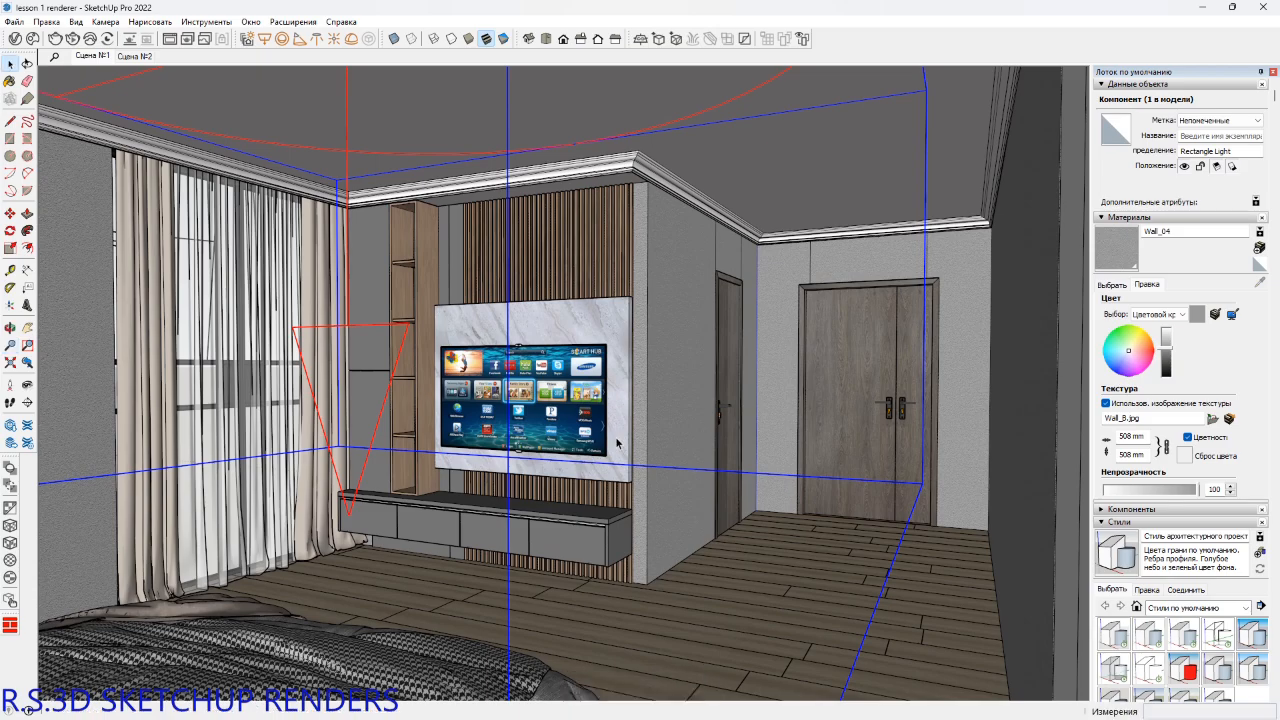
middle_click_drag(618, 435, 88, 213)
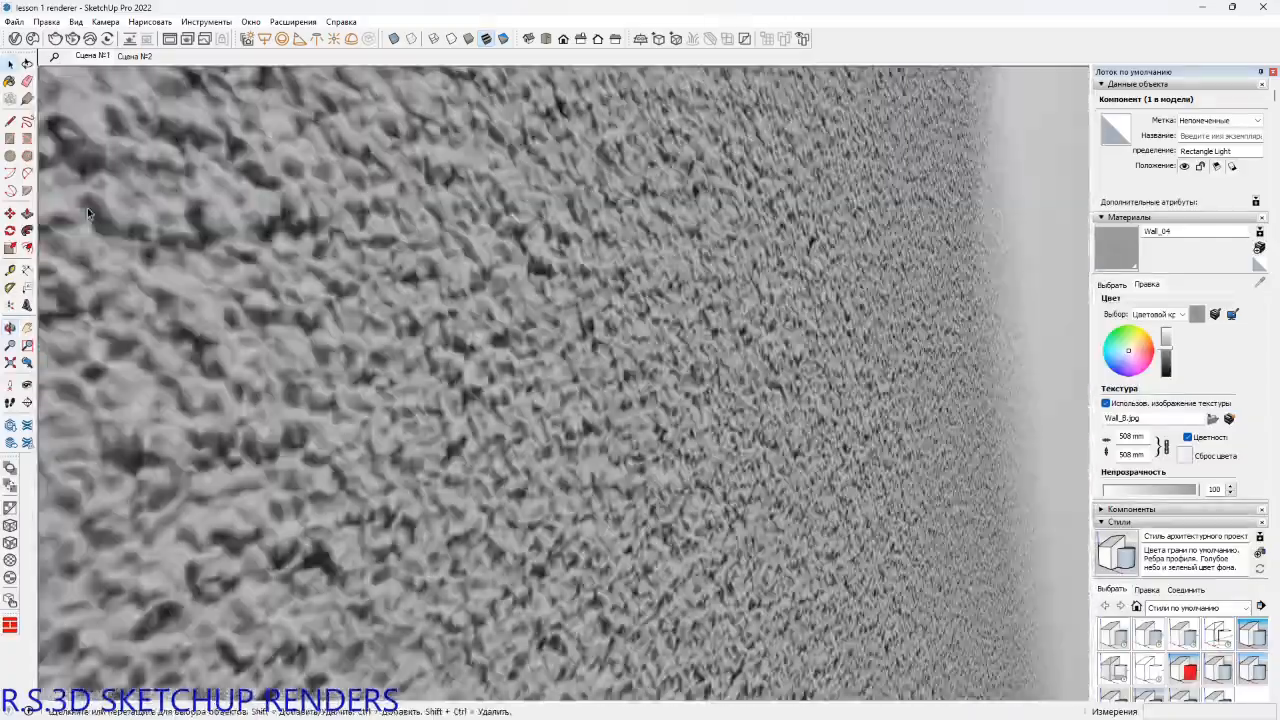
left_click(105, 57)
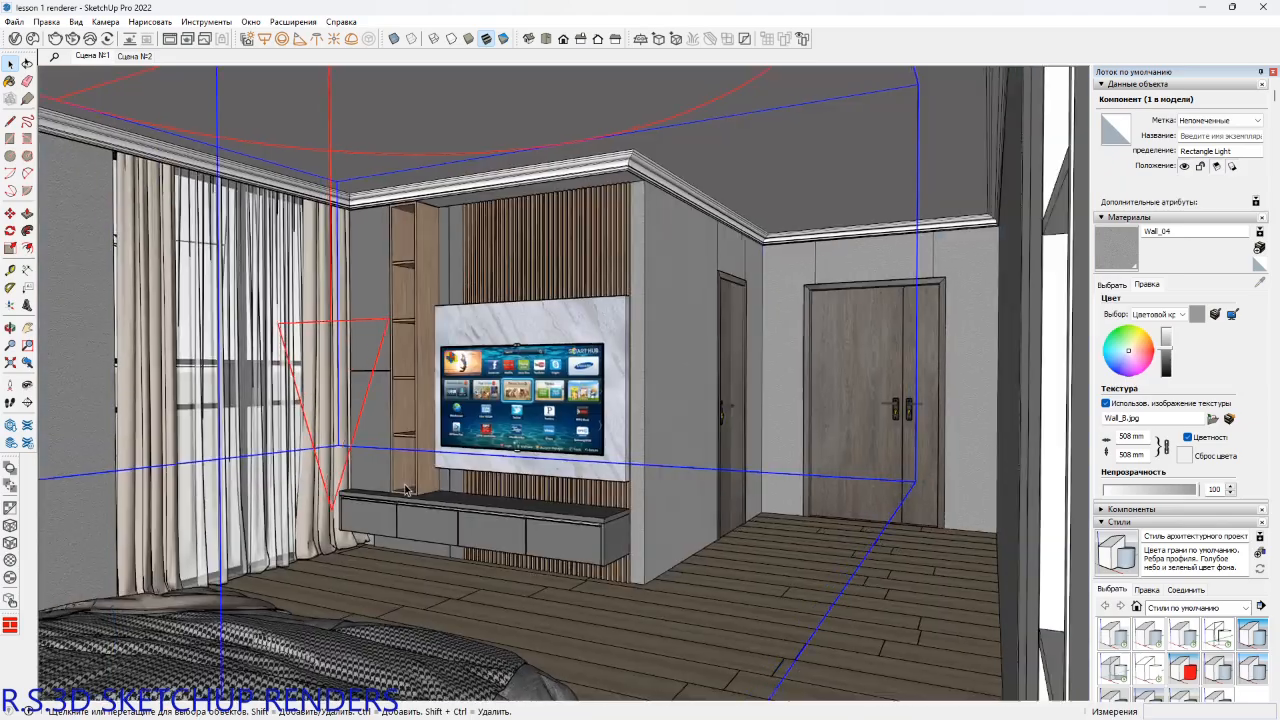
Walk the camera to frame the side wall between the TV unit and white wardrobe at about 1498 mm eye height, and add a scene.
middle_click_drag(406, 488, 276, 483)
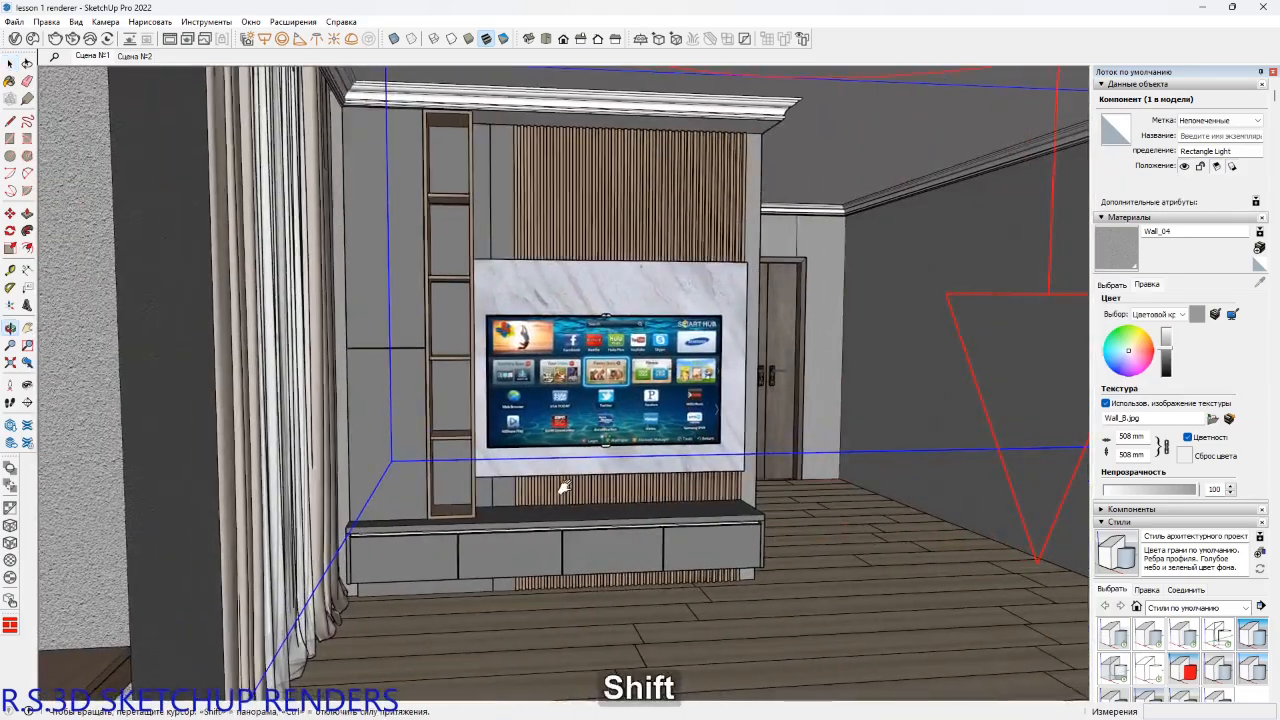
left_click(10, 402)
left_click_drag(297, 354, 349, 507)
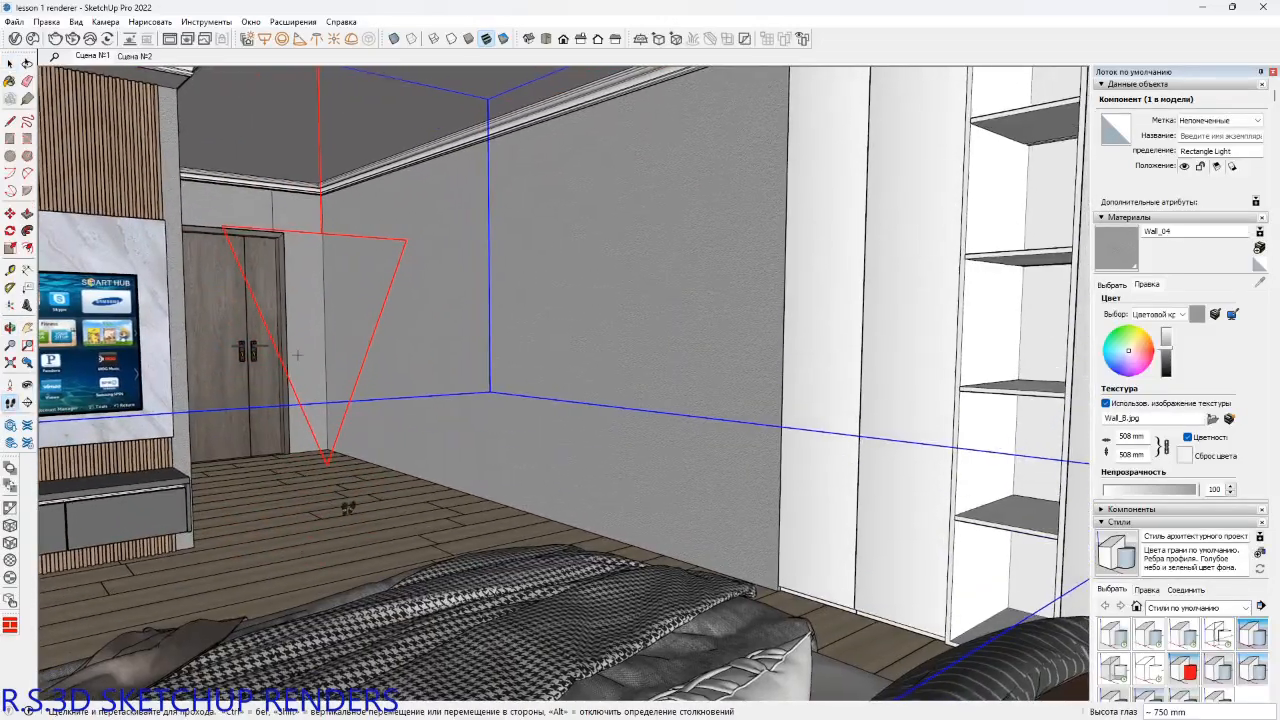
middle_click_drag(349, 507, 410, 585, "shift")
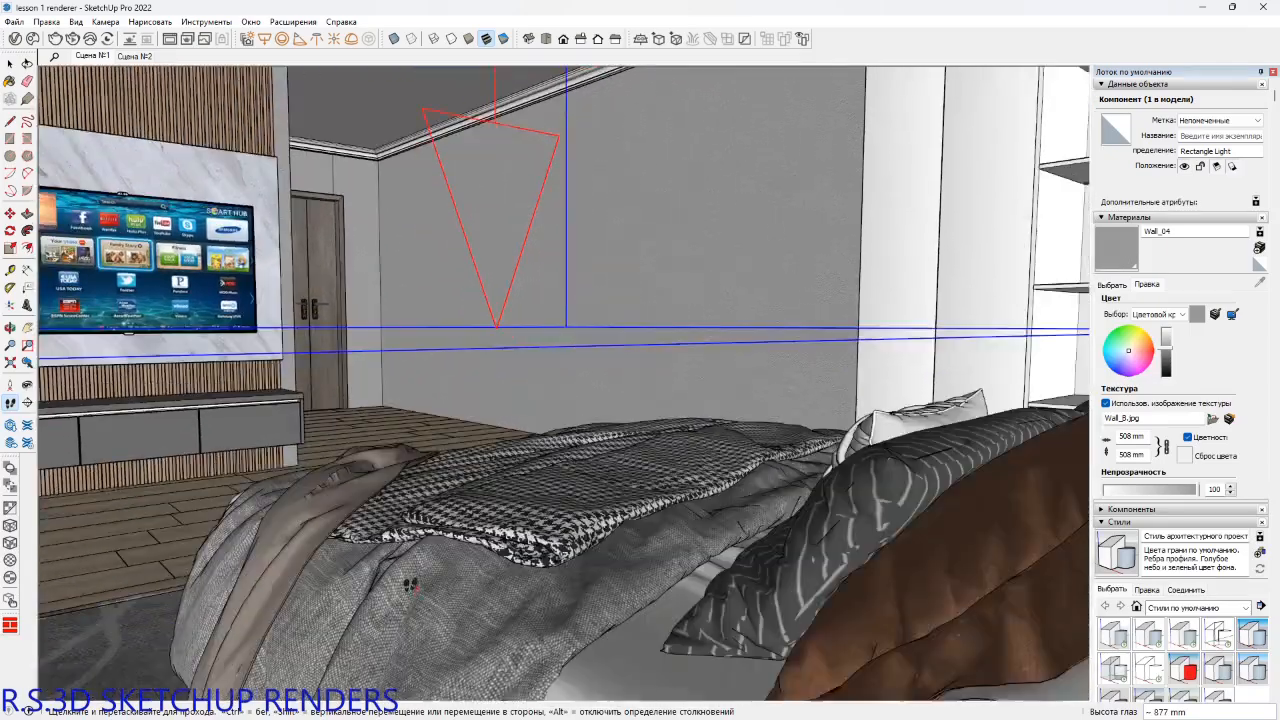
middle_click_drag(481, 477, 476, 606, "shift")
left_click_drag(480, 466, 479, 553)
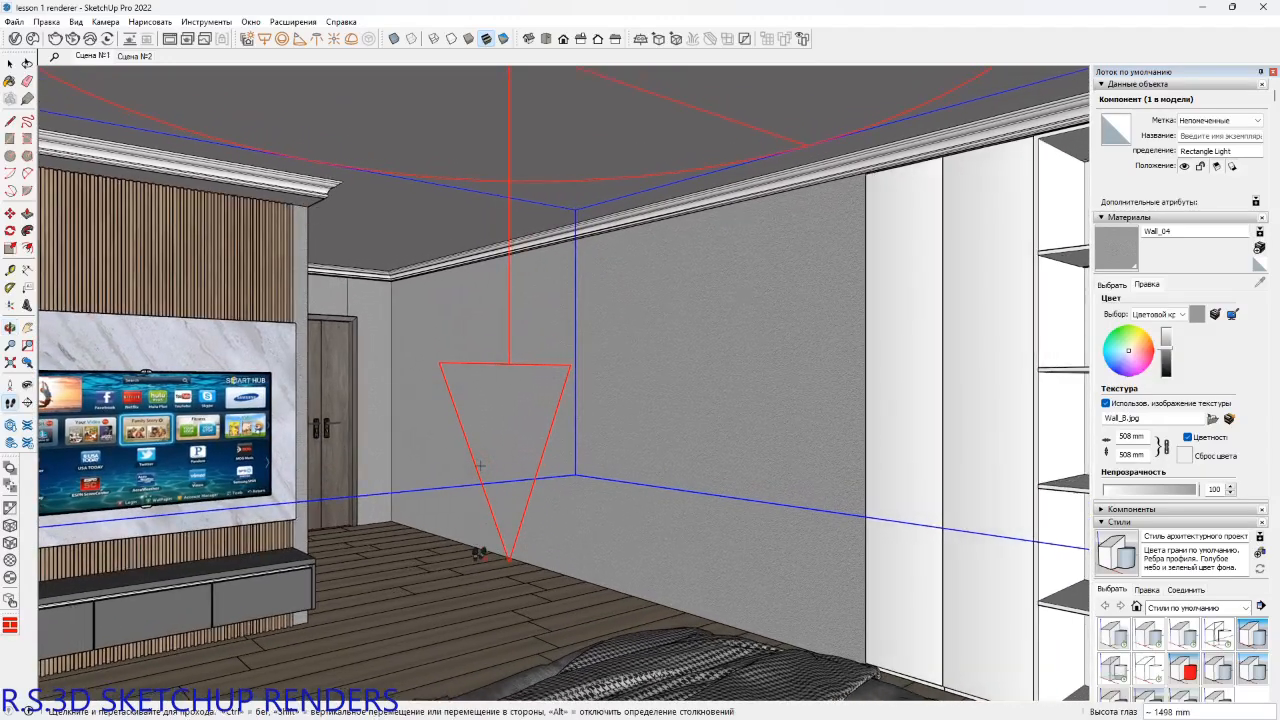
right_click(133, 60)
left_click(150, 97)
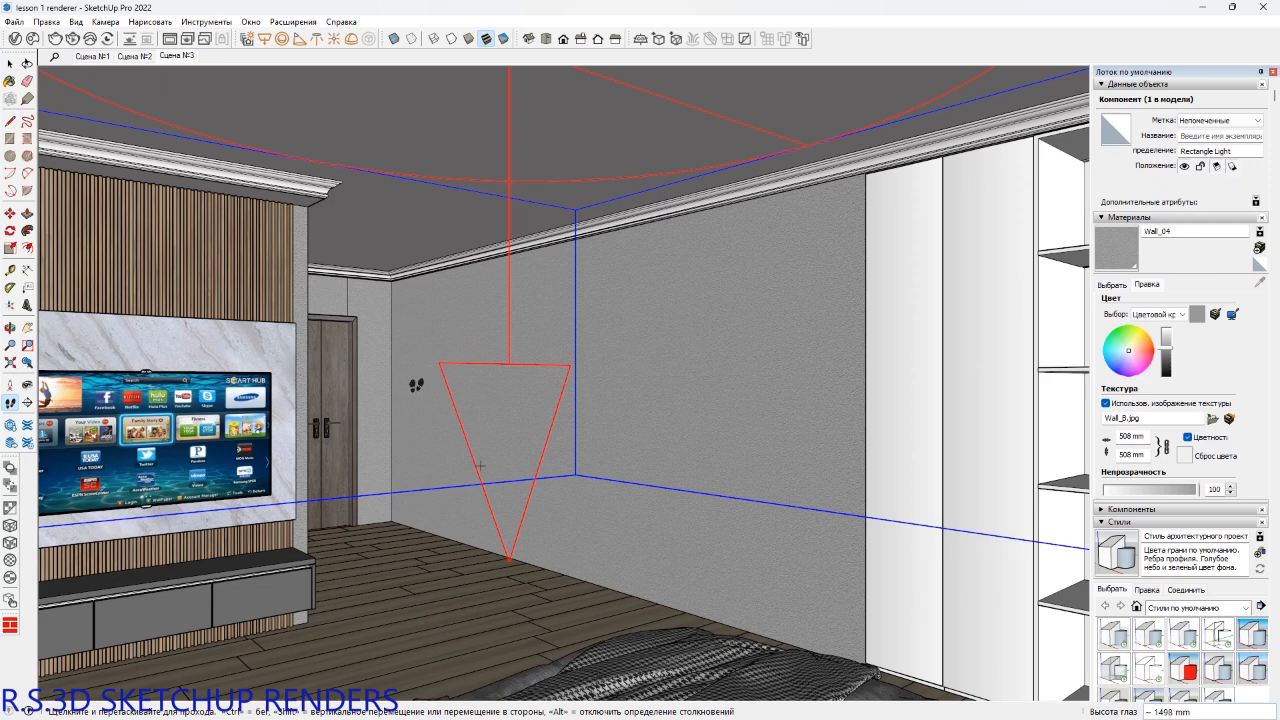
Turn and walk the camera toward the white wardrobe and the panelled headboard wall.
middle_click(424, 387)
middle_click_drag(447, 393, 817, 374)
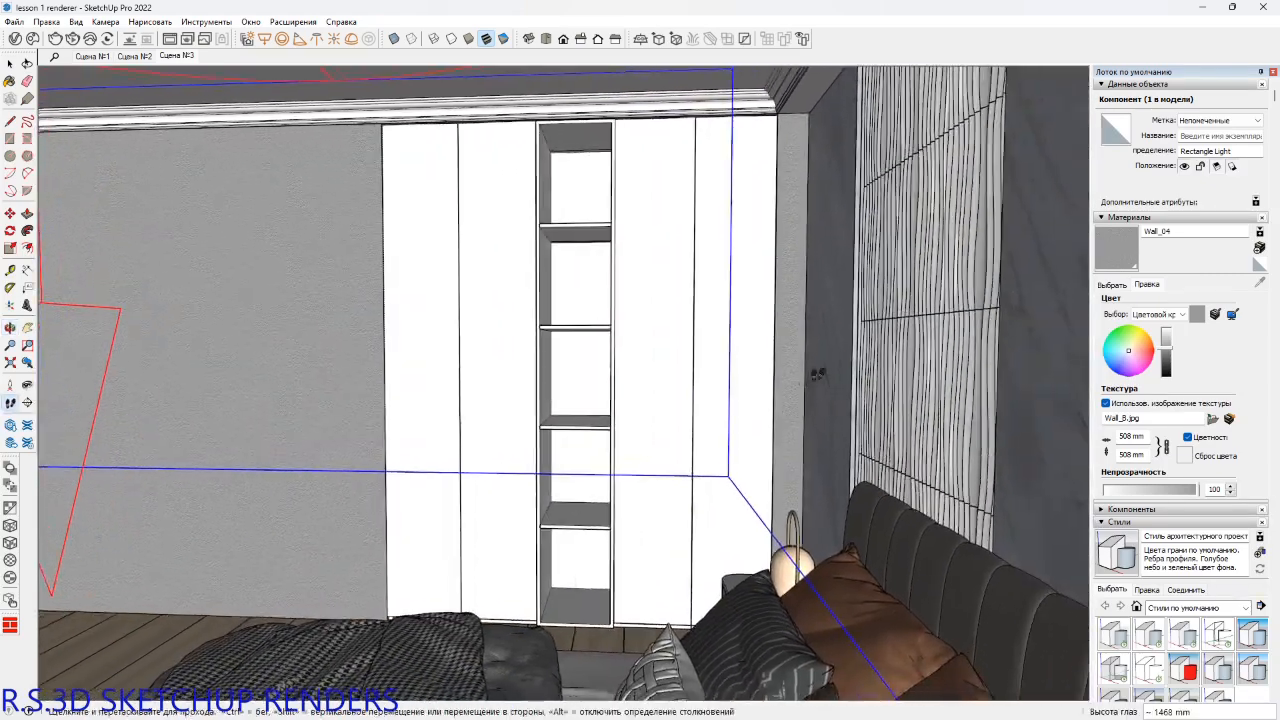
middle_click_drag(546, 472, 623, 397)
left_click_drag(623, 401, 623, 480)
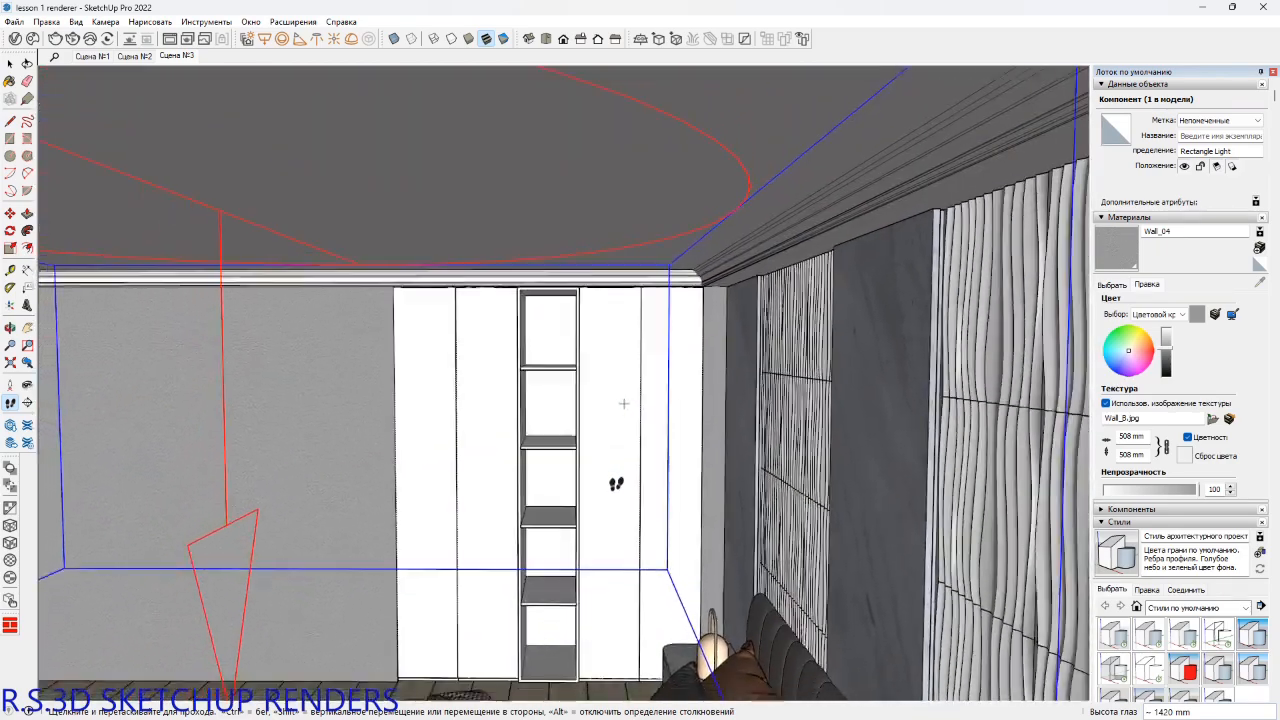
middle_click_drag(623, 480, 603, 447, "shift")
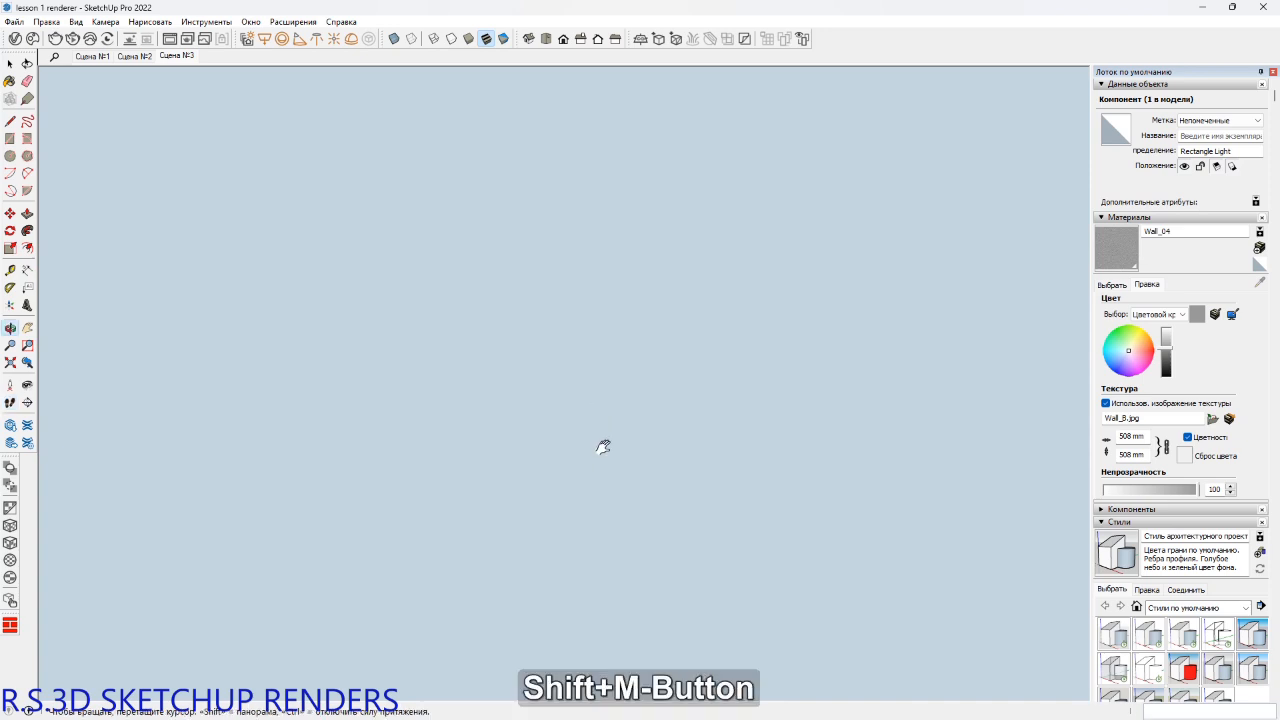
middle_click_drag(609, 582, 366, 474, "shift")
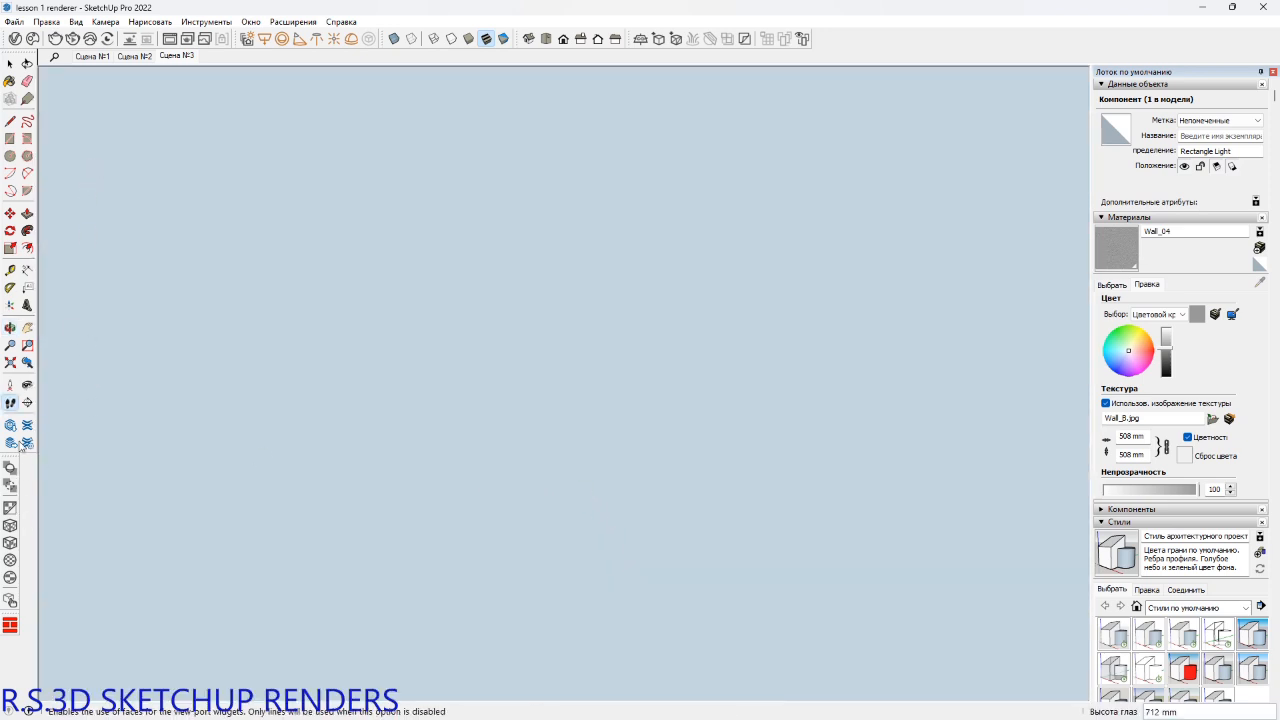
left_click(31, 366)
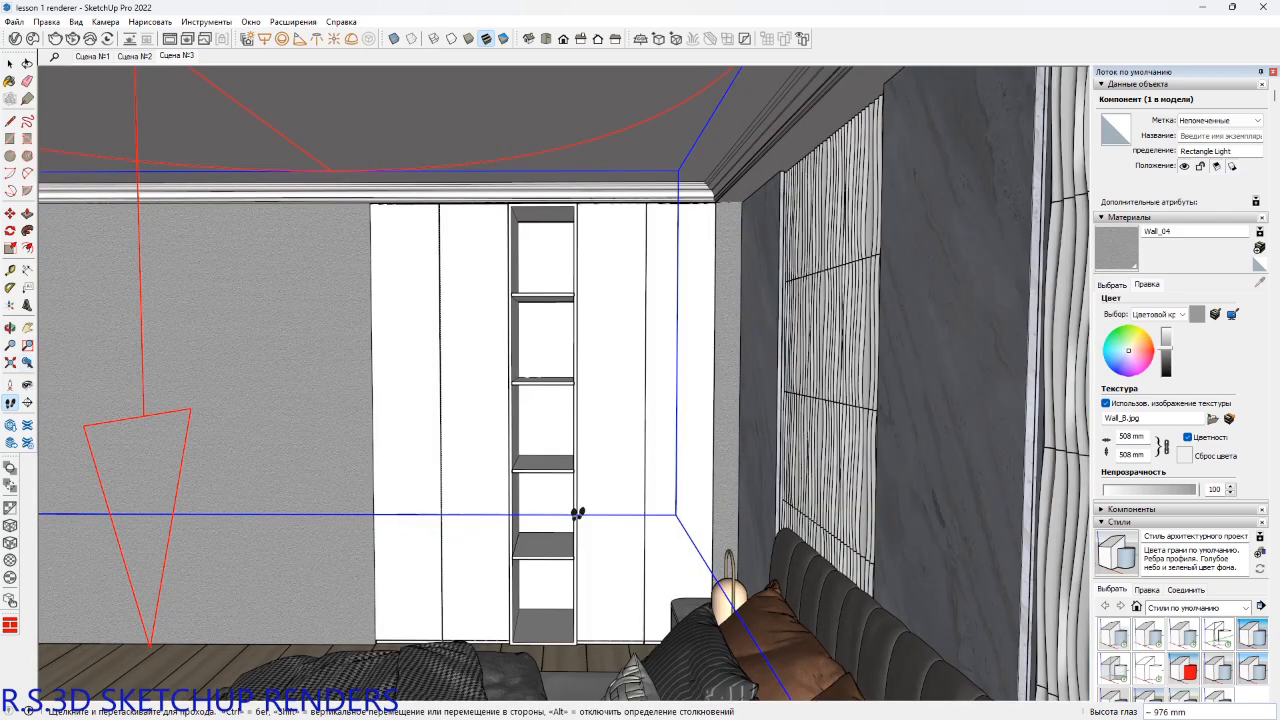
Walk back to frame the bed, headboard and wardrobe at about 377 mm eye height, and add this view as a new scene.
middle_click_drag(577, 513, 577, 402, "shift")
left_click_drag(577, 402, 584, 504)
left_click_drag(584, 428, 591, 526)
left_click_drag(594, 467, 598, 530)
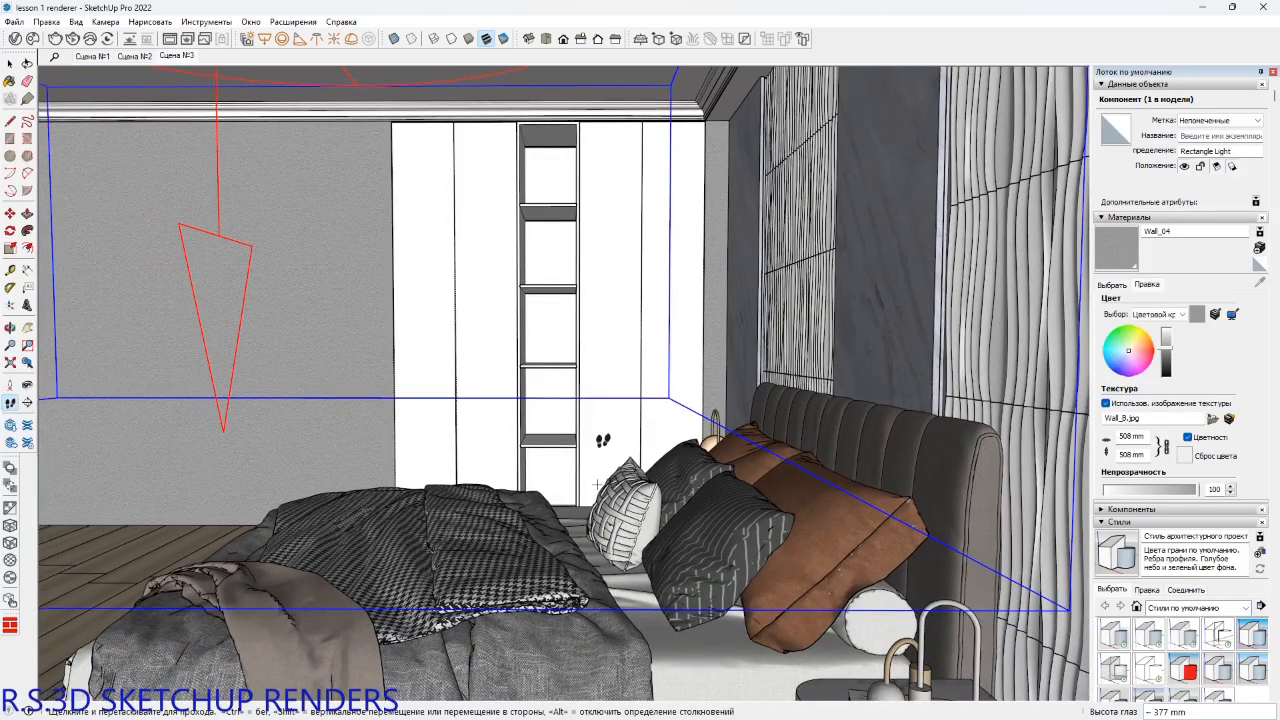
left_click_drag(541, 392, 545, 432)
middle_click_drag(541, 392, 565, 396)
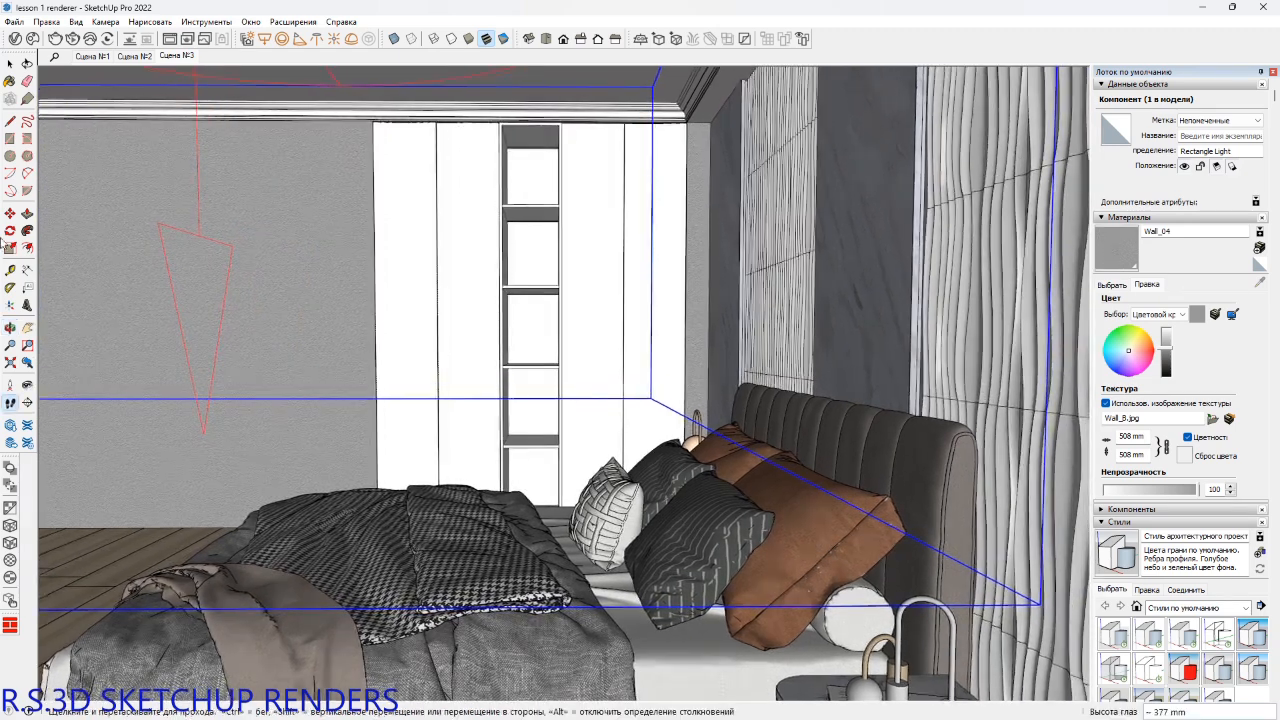
right_click(186, 57)
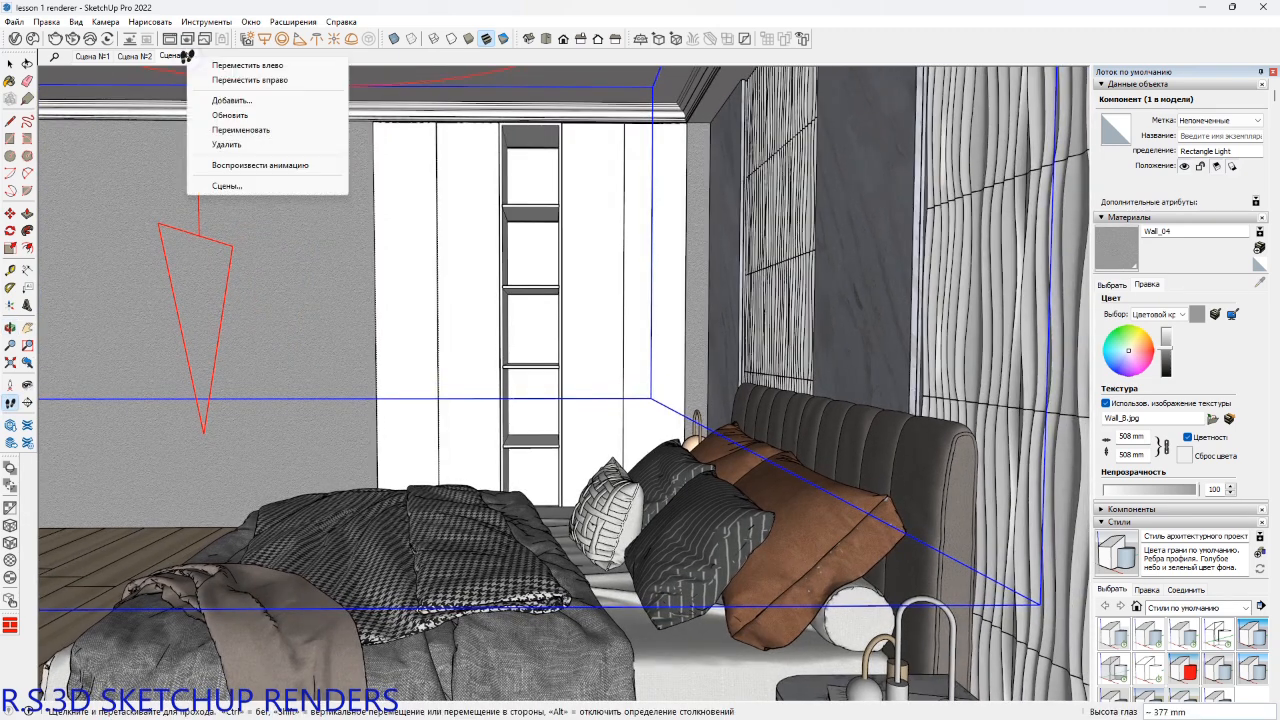
left_click(222, 101)
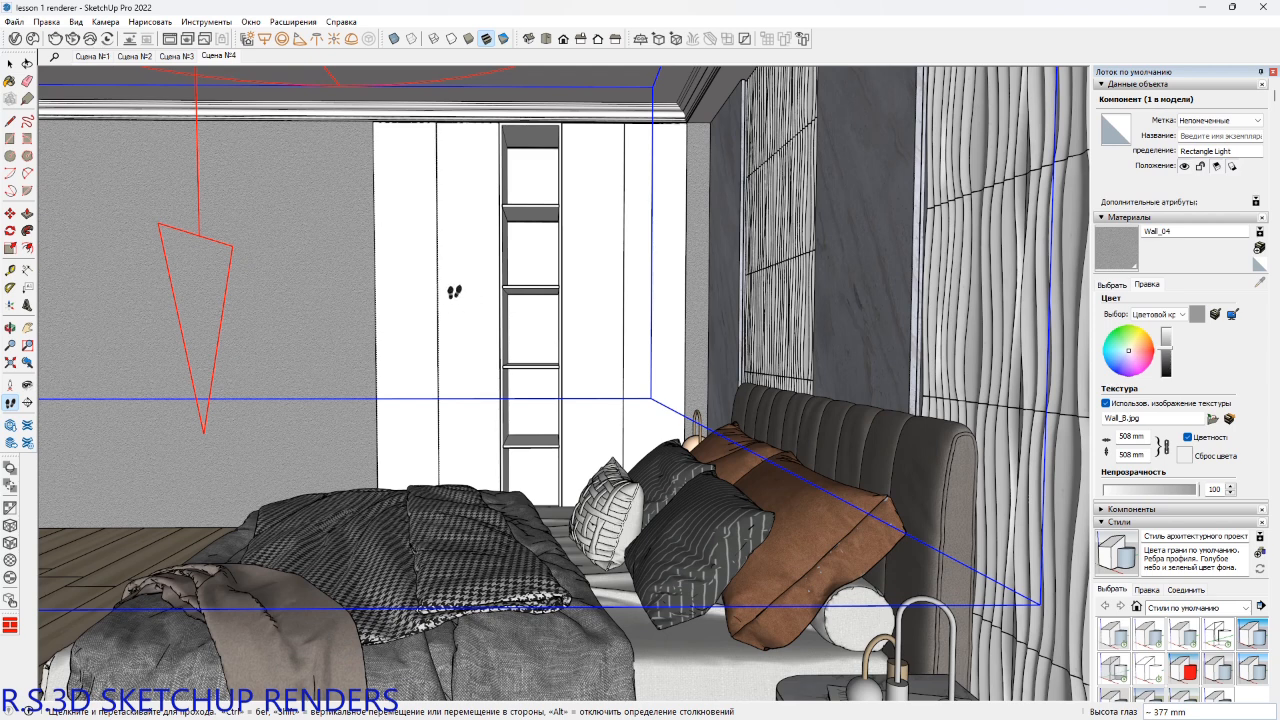
Pull the bed view of Сцена №2 back to a wider shot at about 1107 mm eye height, and update that scene.
left_click_drag(492, 304, 451, 303)
left_click(82, 58)
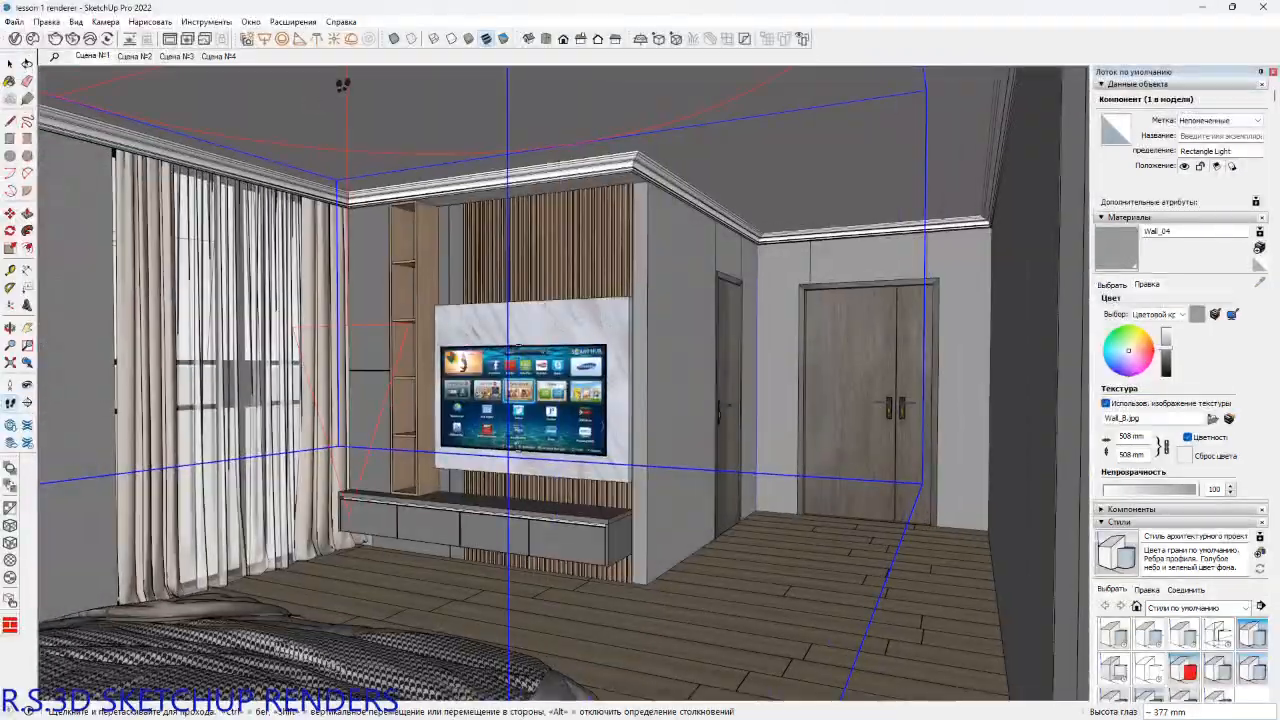
left_click(138, 58)
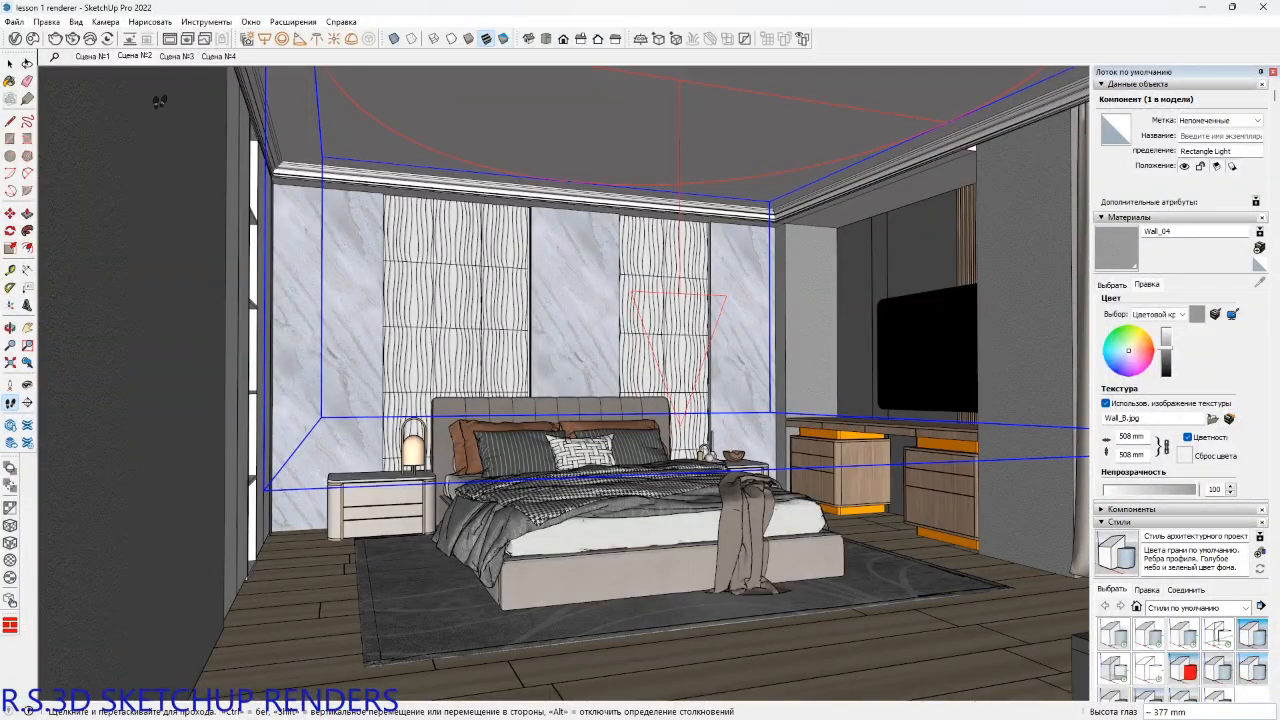
left_click_drag(588, 346, 596, 298)
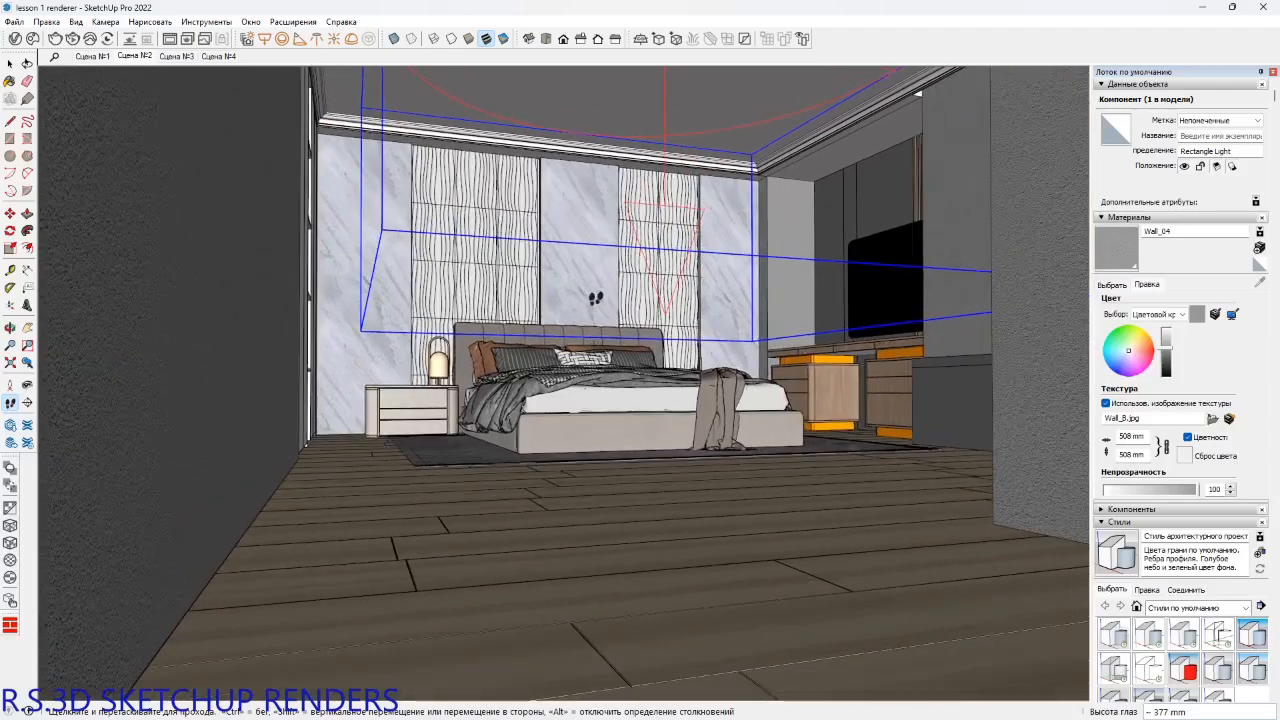
middle_click_drag(596, 298, 600, 348, "shift")
left_click_drag(609, 342, 615, 403)
middle_click_drag(614, 392, 578, 383, "shift")
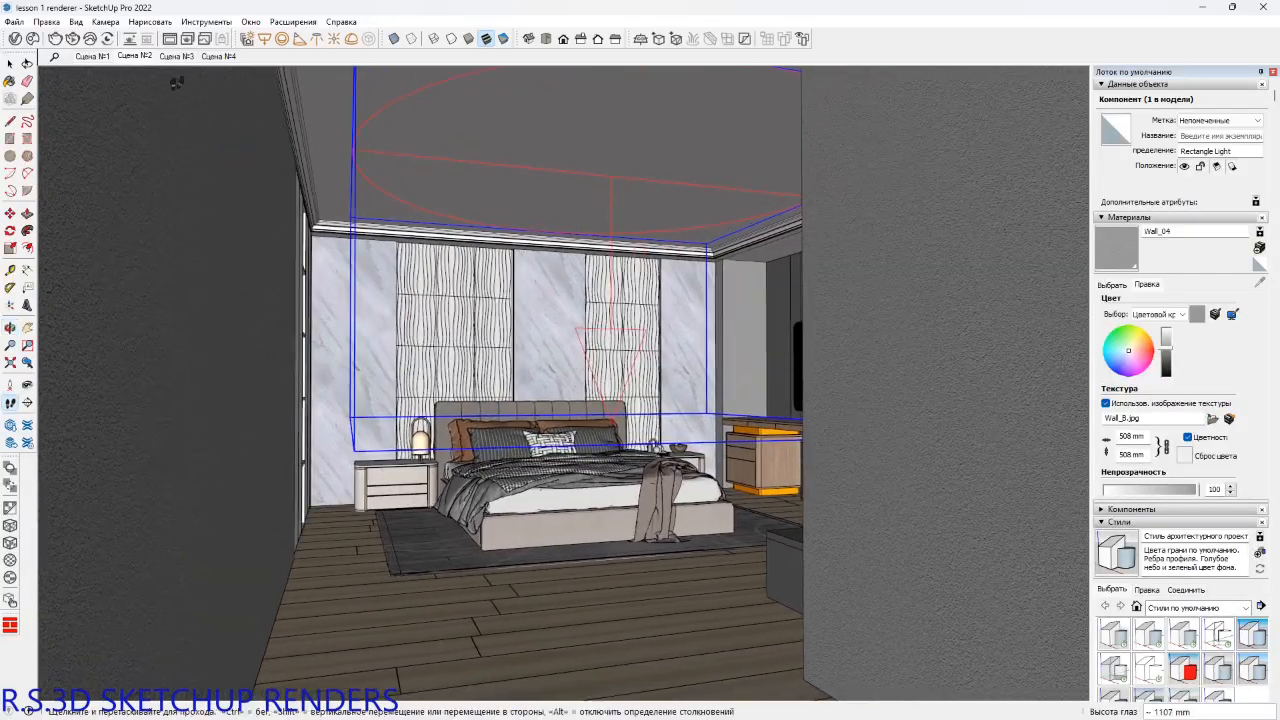
right_click(126, 58)
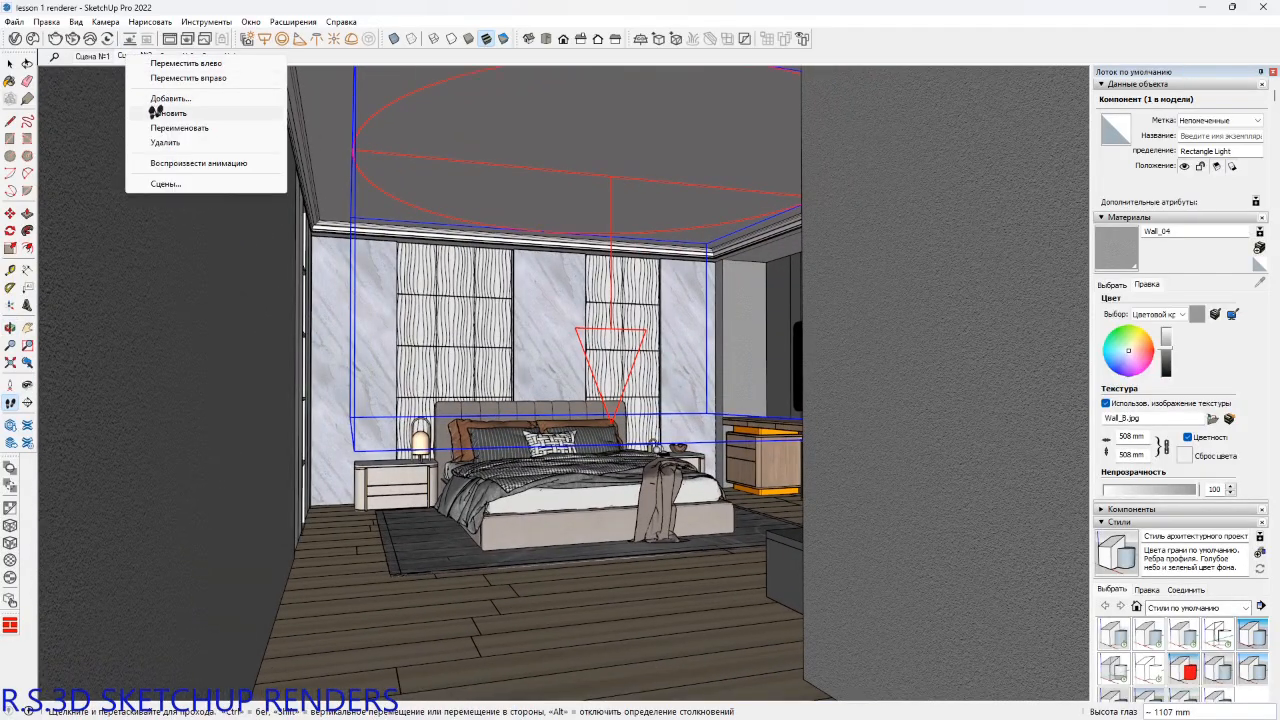
left_click(155, 112)
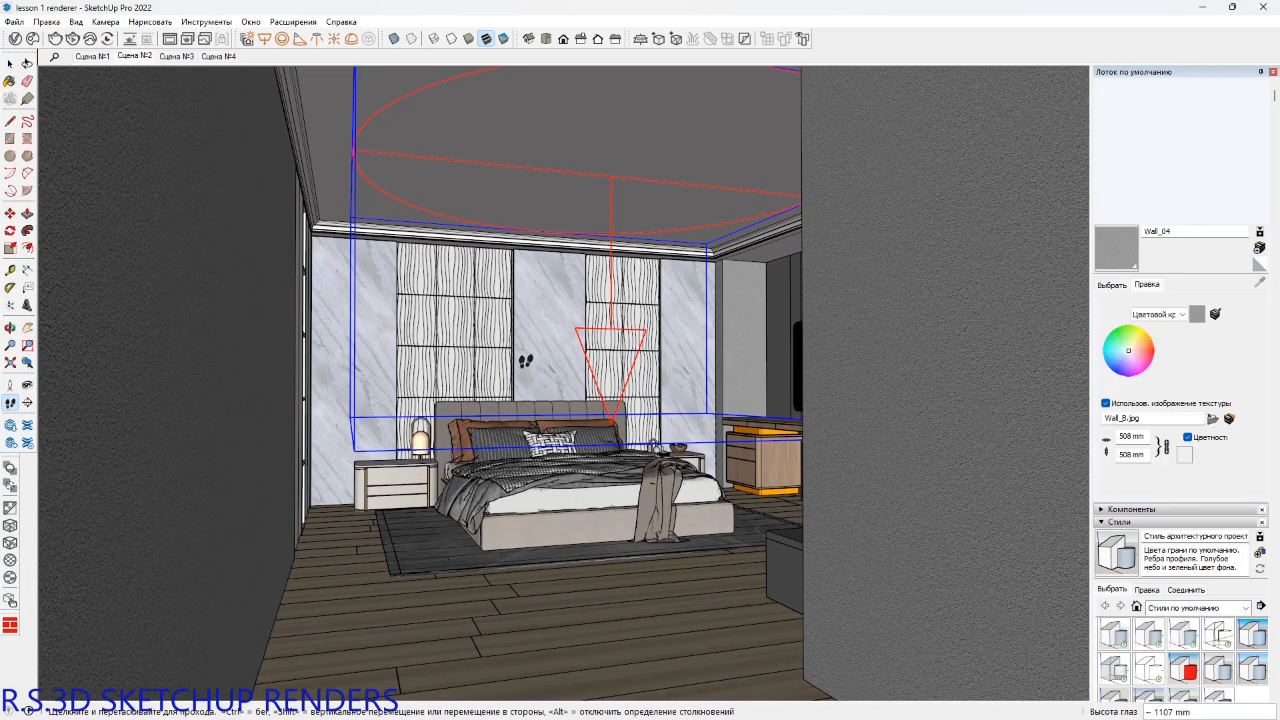
Turn the view of Сцена №3 to show the full TV wall at about 1424 mm eye height, and update that scene.
left_click(177, 56)
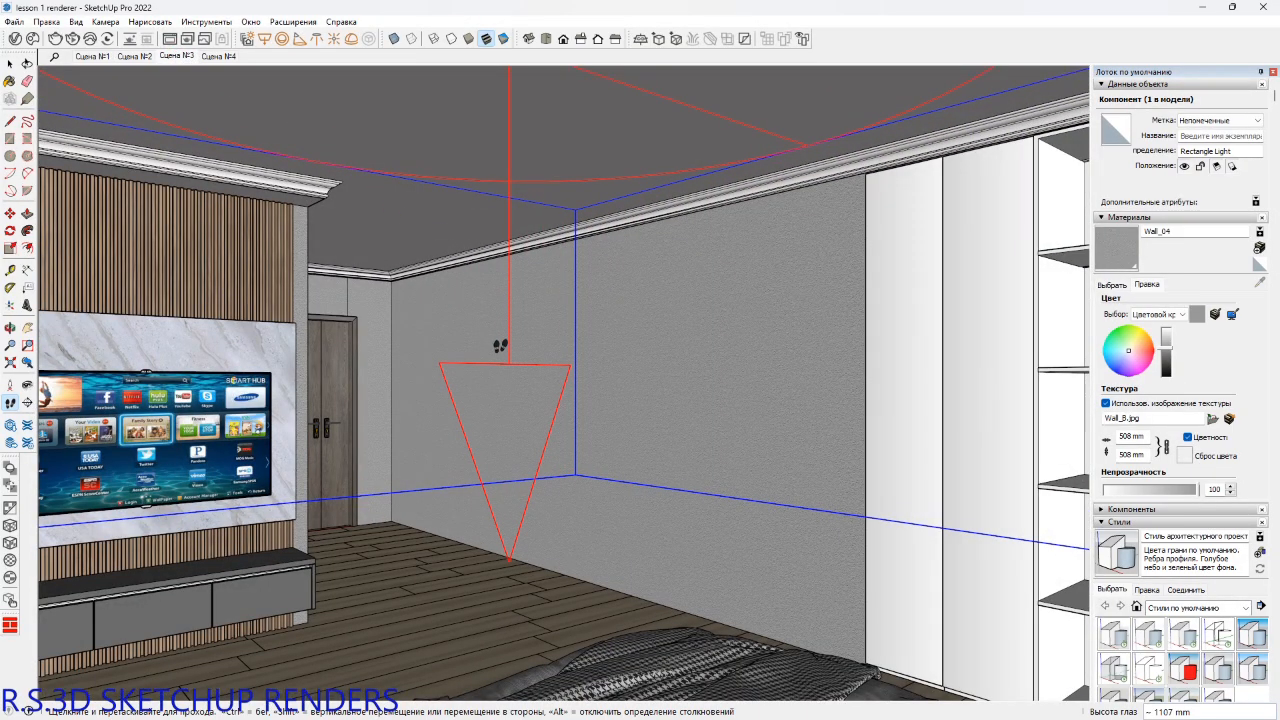
middle_click_drag(533, 376, 268, 419)
left_click_drag(276, 386, 273, 438)
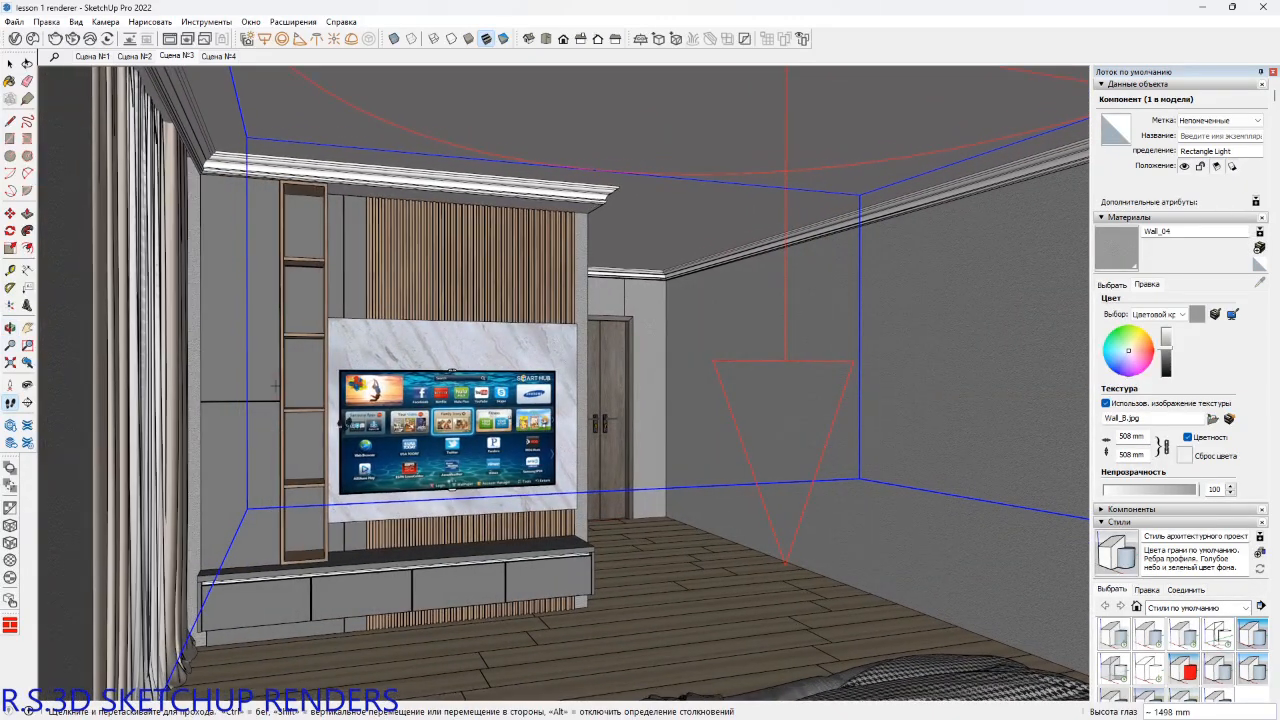
mouse_move(276, 386)
middle_mouse_down("shift")
mouse_move(314, 406)
mouse_move(298, 393)
middle_mouse_up("shift")
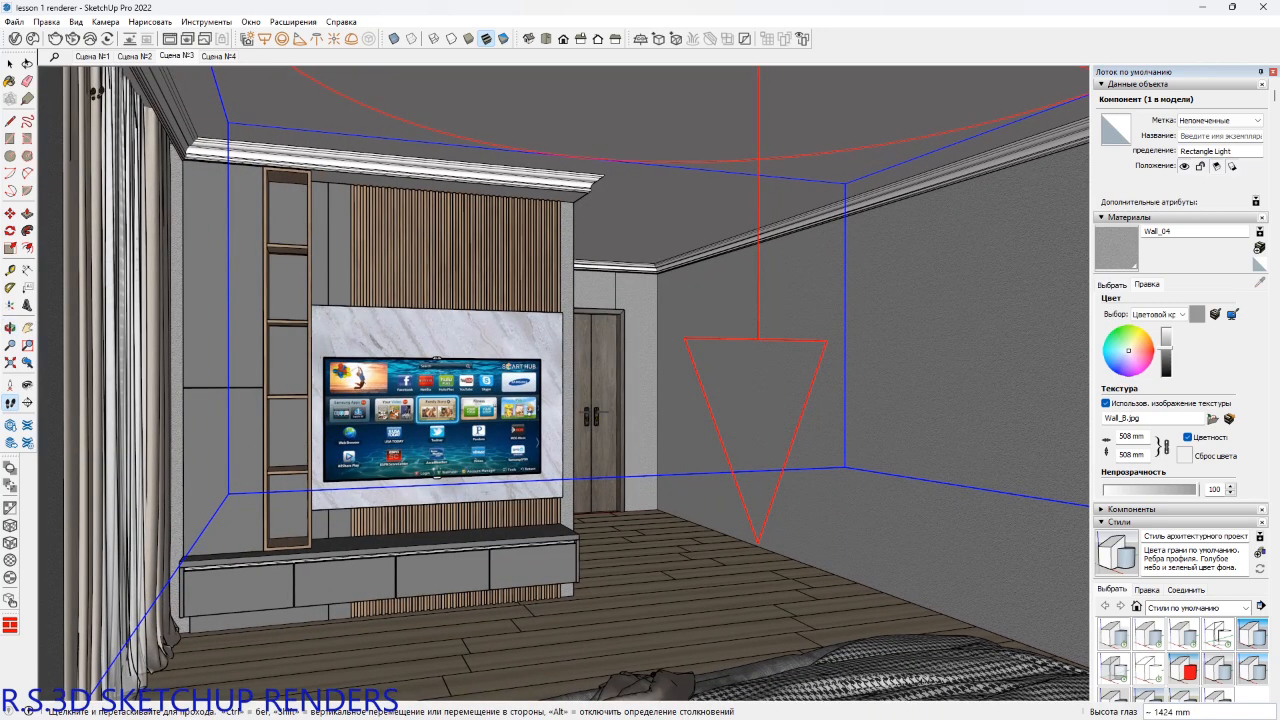
right_click(178, 57)
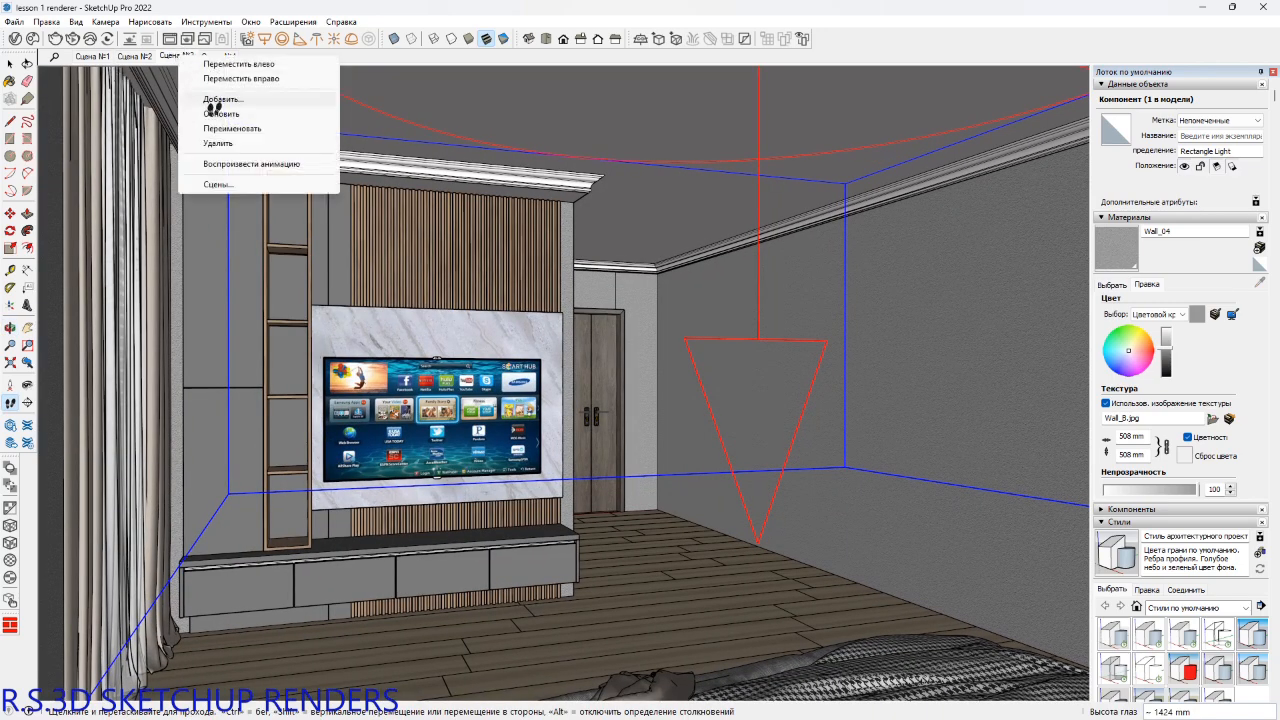
left_click(215, 113)
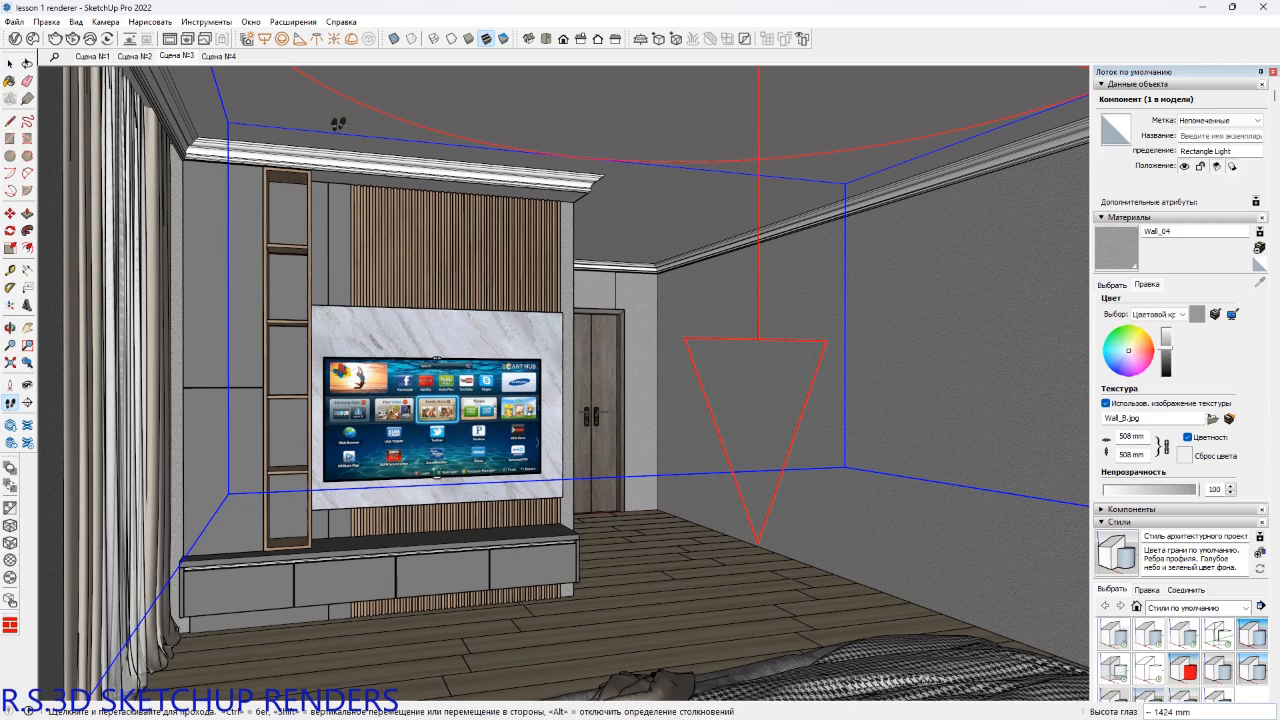
Sample the Veneer_A02_120cm wood material from the slatted panel on the TV wall in Сцена №3.
left_click(228, 60)
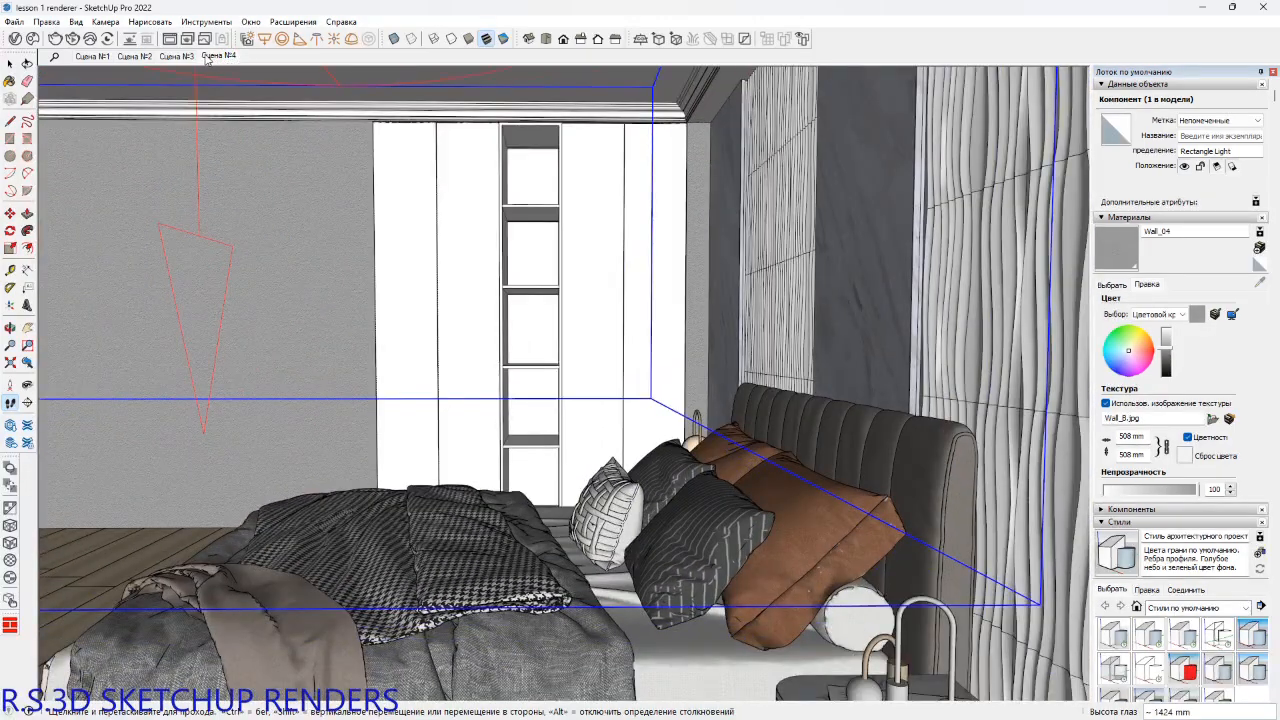
left_click(185, 58)
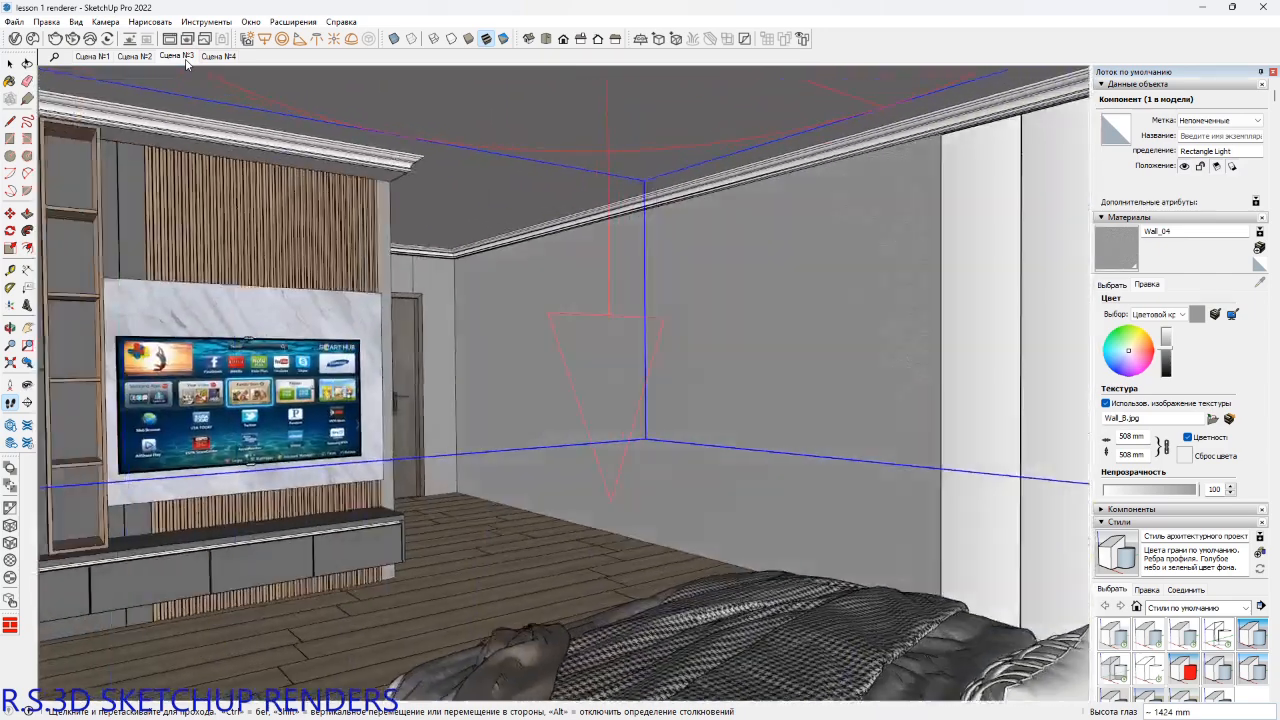
key("b")
middle_click_drag(443, 335, 443, 335)
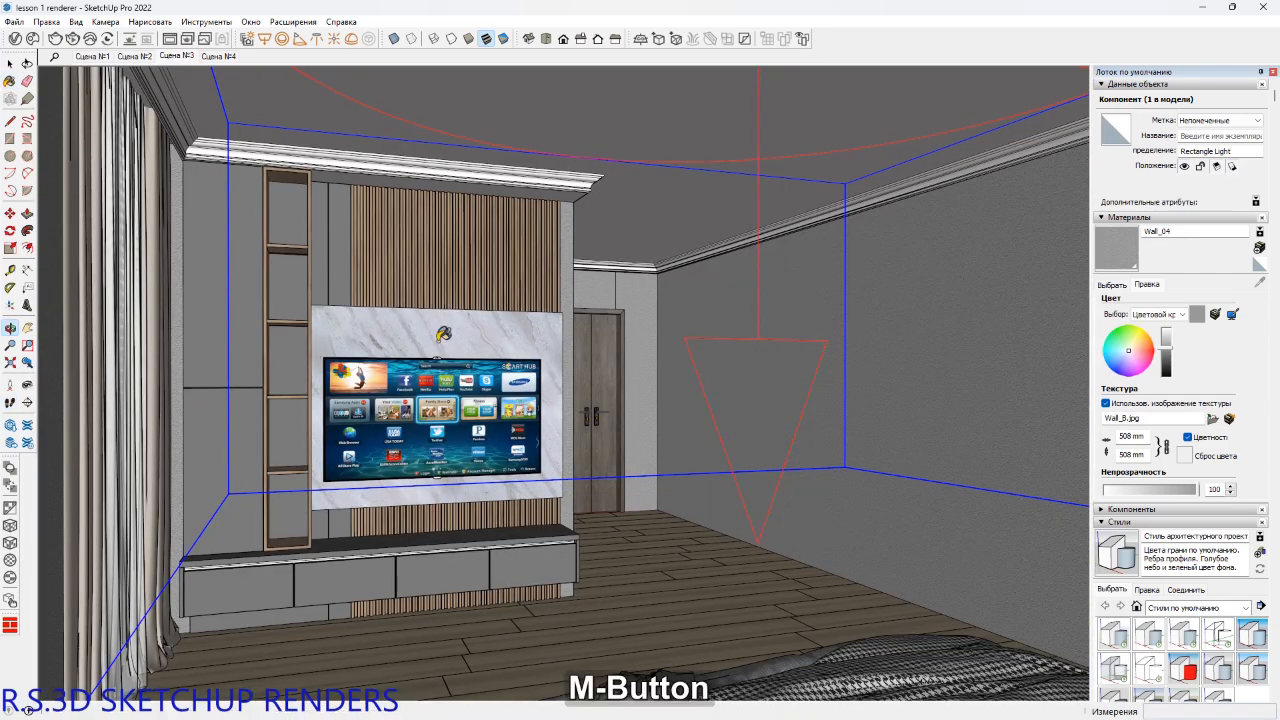
key("alt")
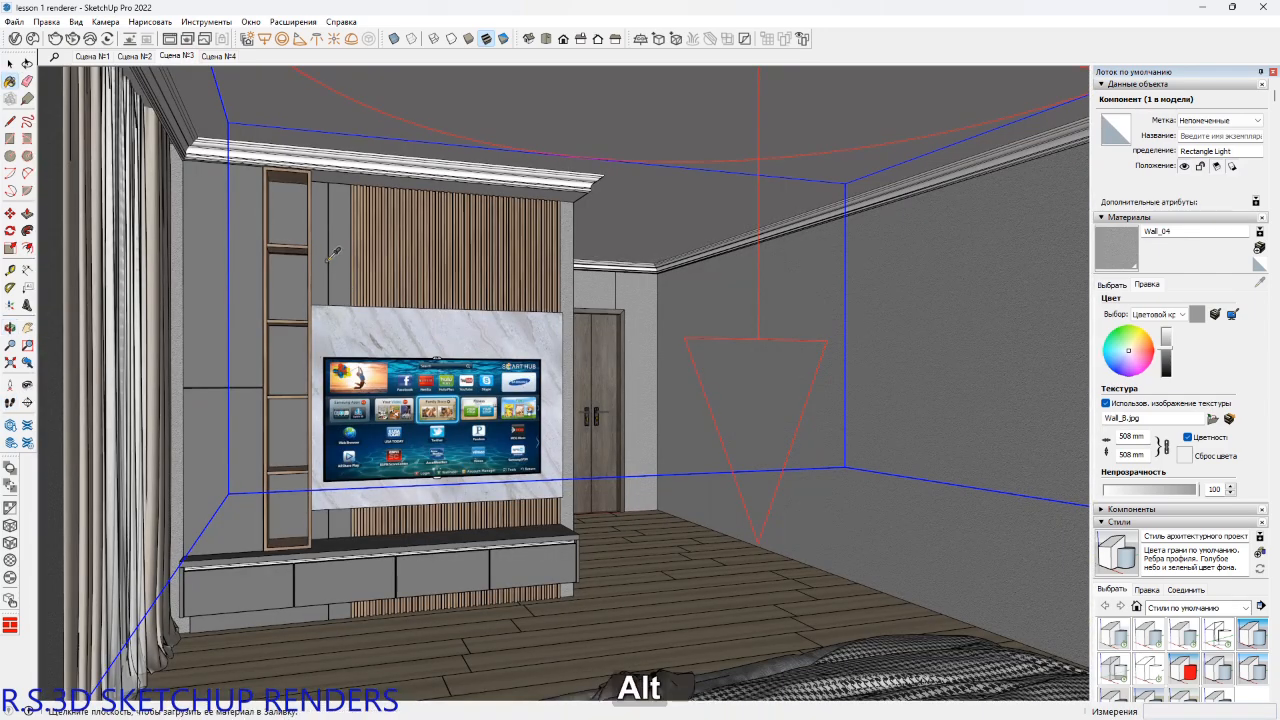
left_click(381, 251, "alt")
Paint the open shelves of the wardrobe in Сцена №4 with Veneer_A02_120cm.
left_click(218, 56)
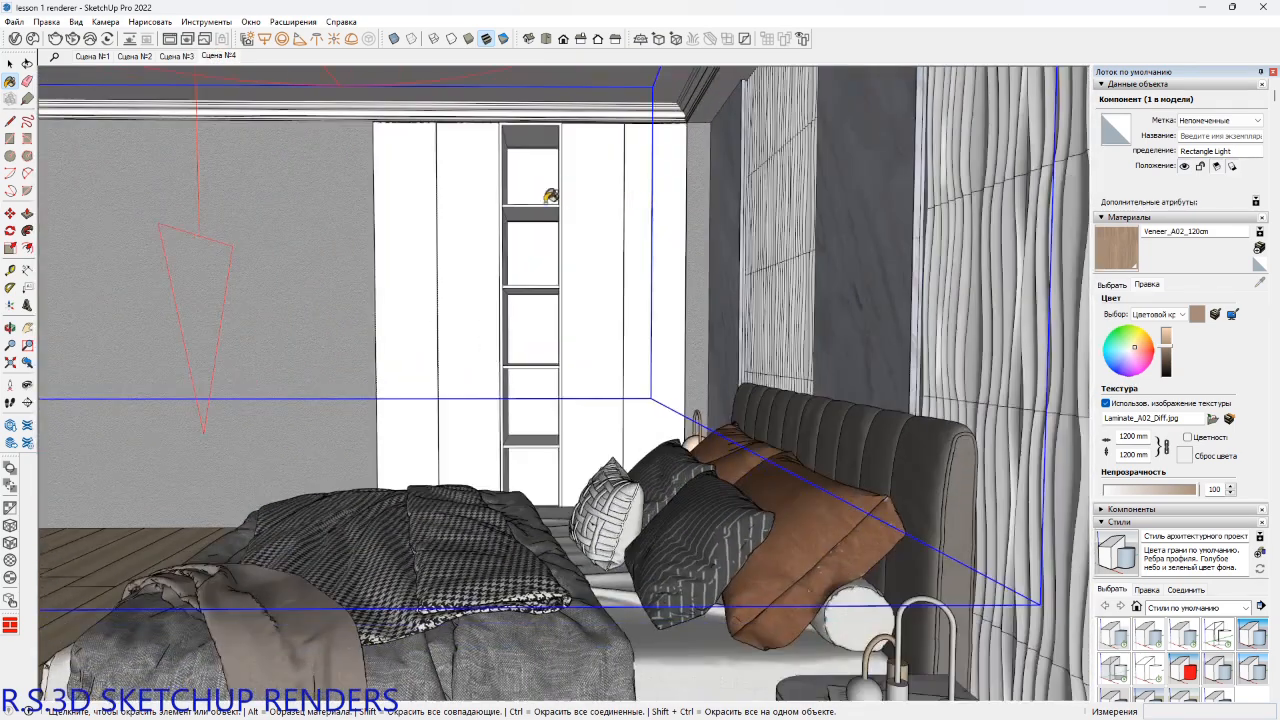
key("space")
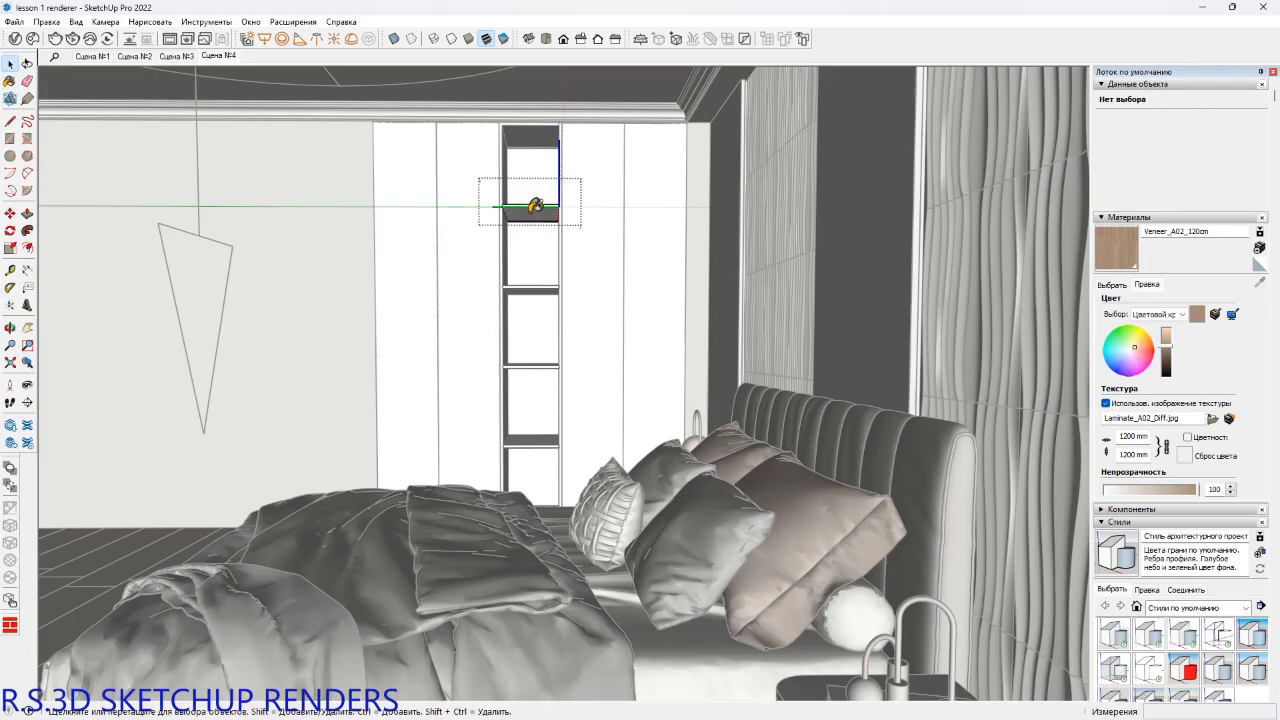
key("b")
left_click(531, 210, "shift")
key("space")
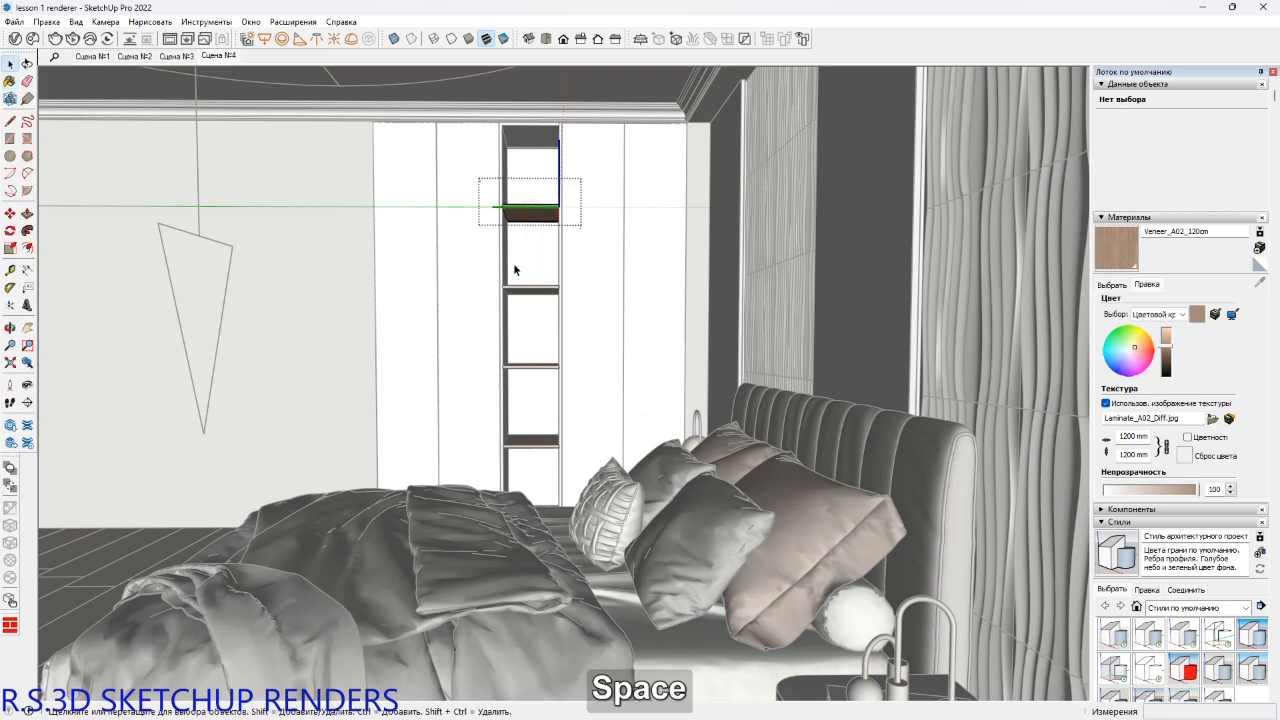
Select all the geometry of the wardrobe's open niche, cover its frame and back with Veneer_A02_120cm, and clear the selection.
left_click(513, 263)
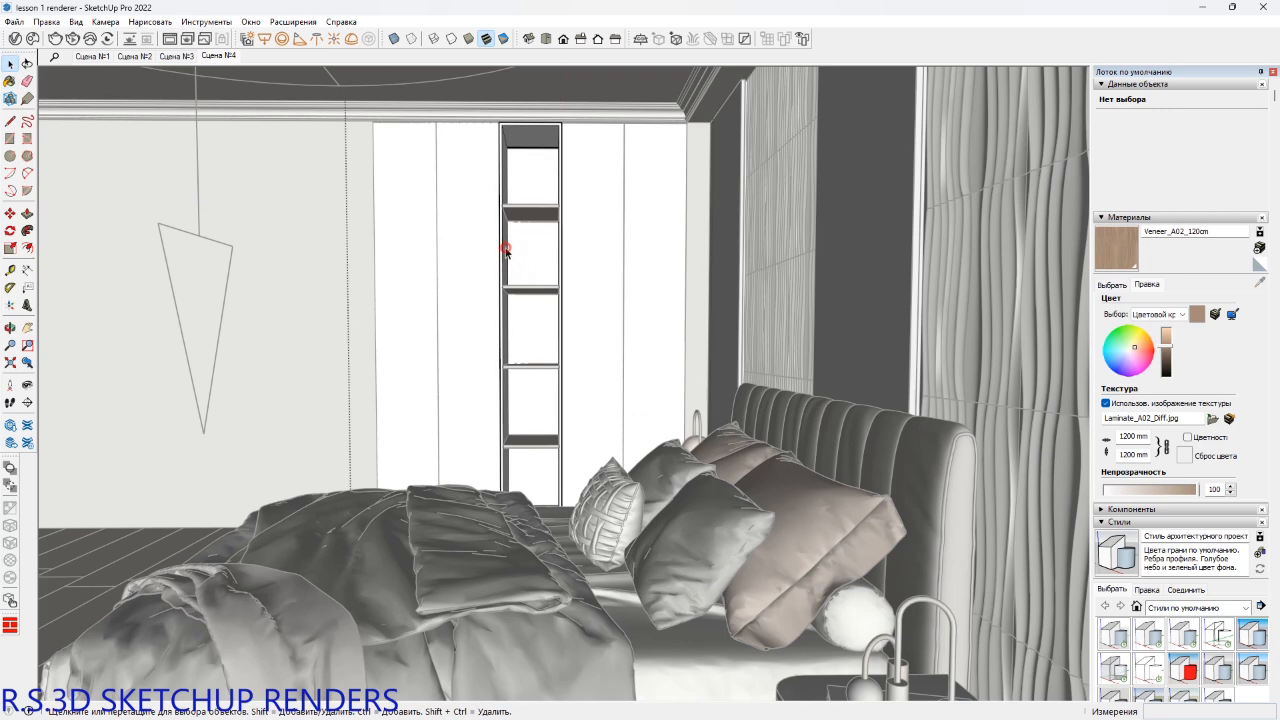
triple_click(506, 250)
left_click(506, 250)
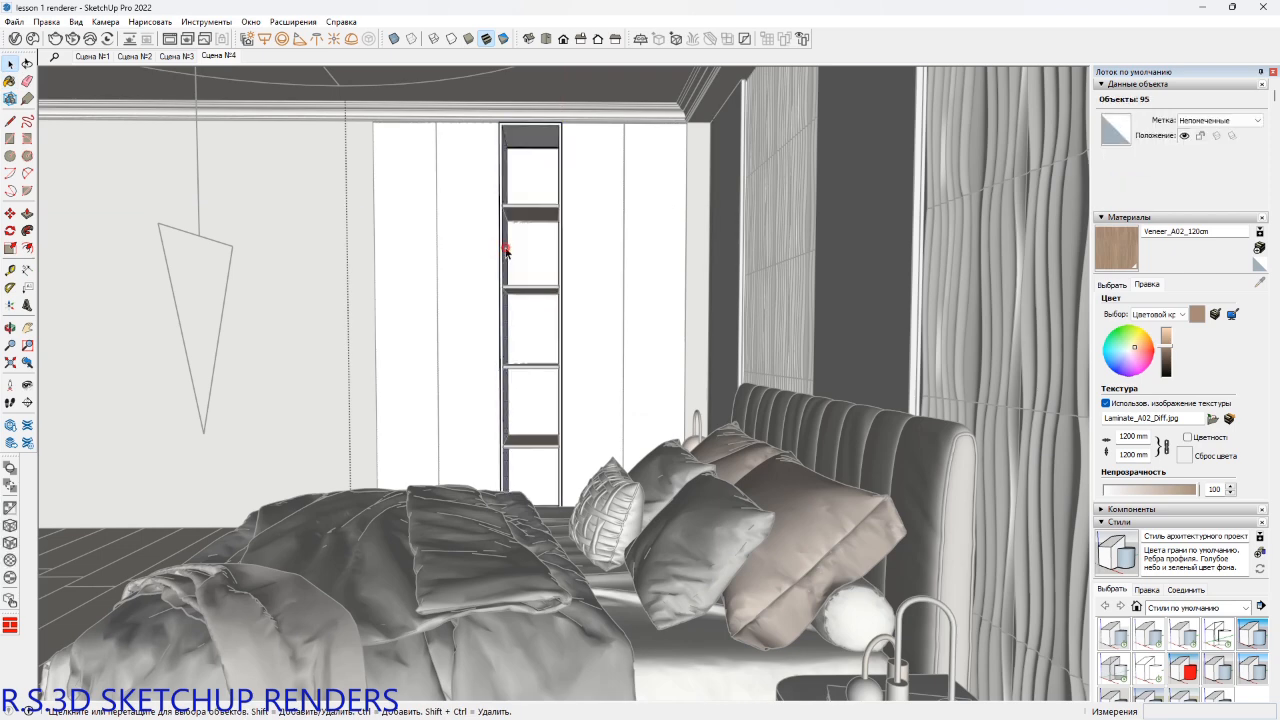
triple_click(506, 252)
key("b")
left_click(510, 241)
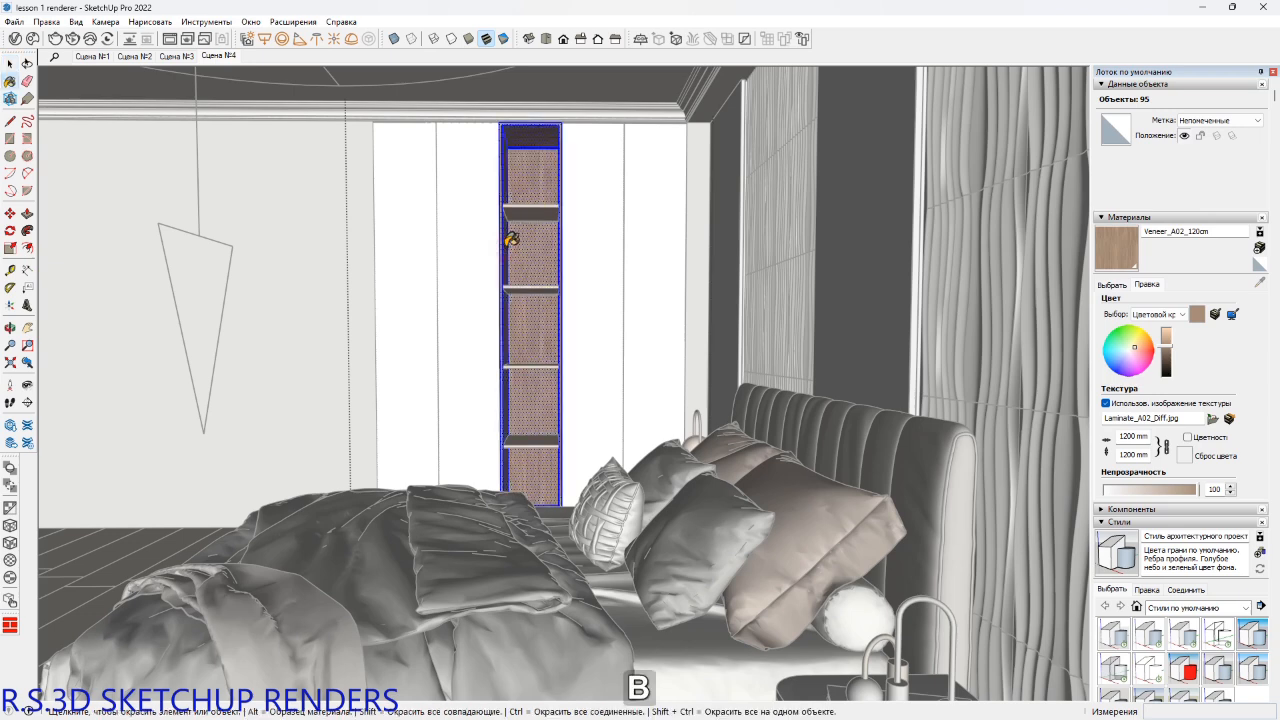
key("space")
key("Escape")
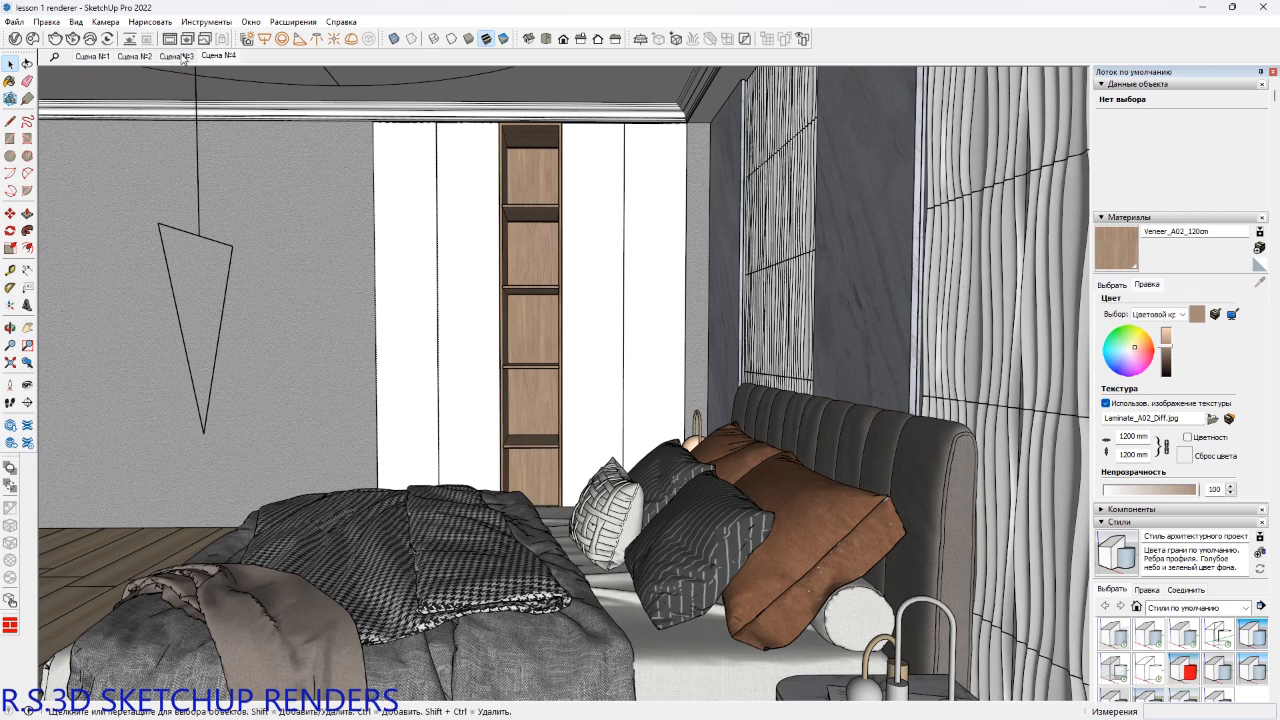
Sample the grey 0134_Тускло-серый material from the TV wall unit in Сцена №3.
left_click(183, 56)
key("b")
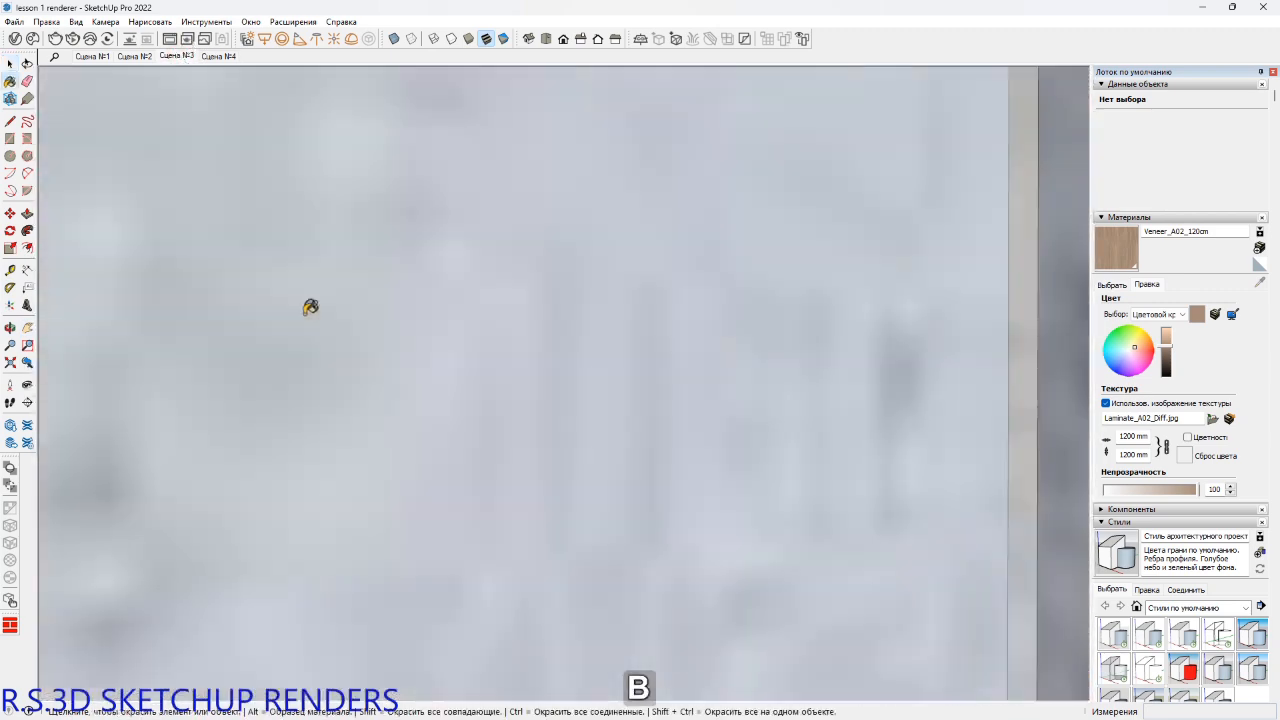
middle_click(304, 313)
key("super")
key("super")
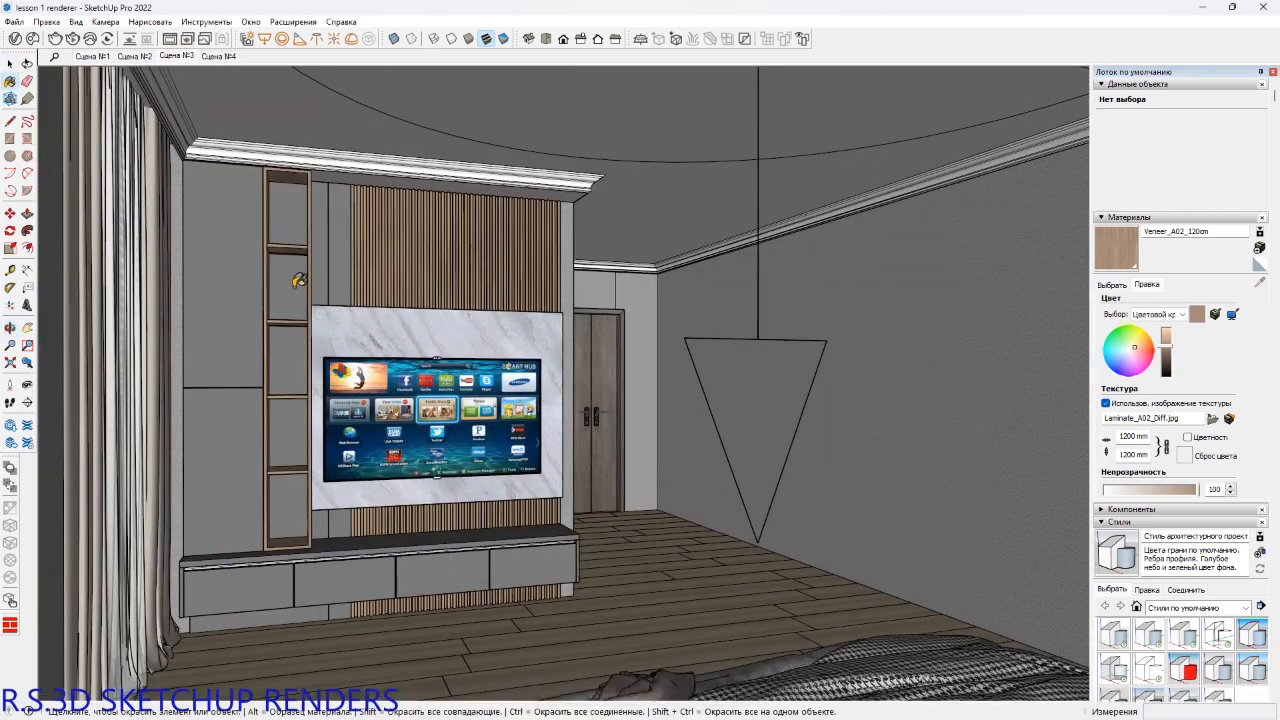
middle_click(298, 281)
left_click(298, 281, "alt")
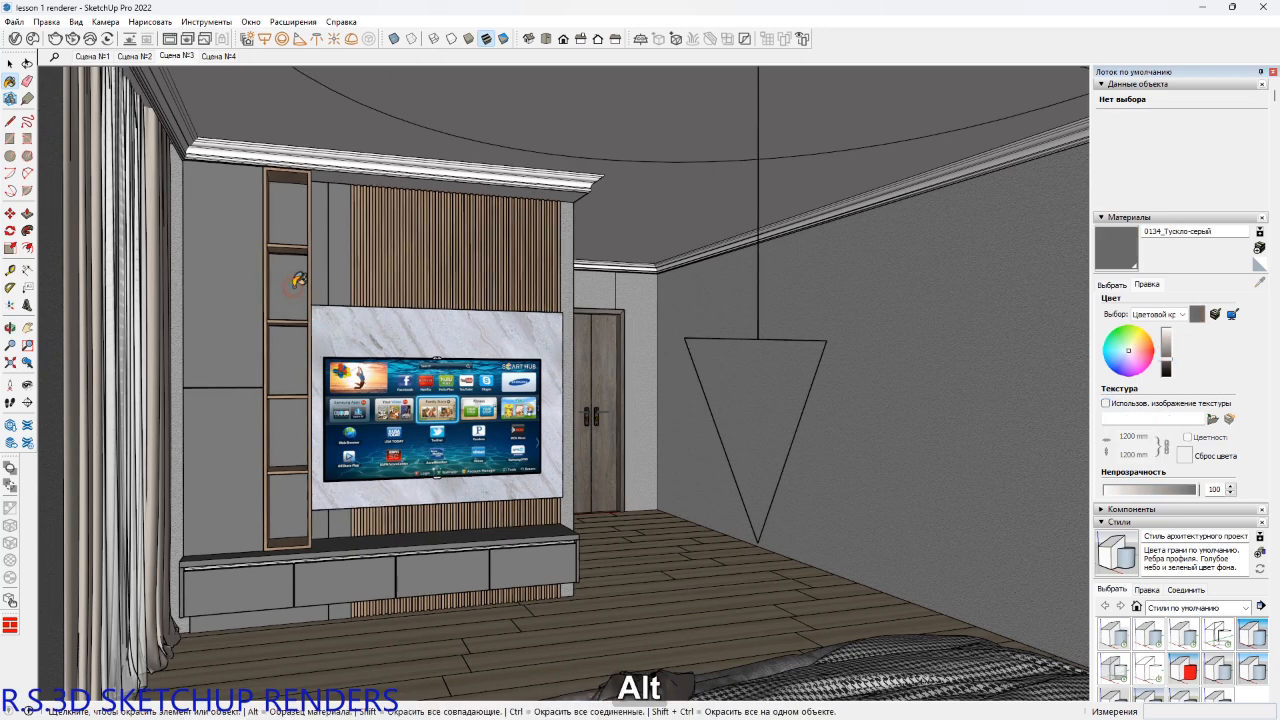
Undo the accidental ceiling paint and apply 0134_Тускло-серый to the white wardrobe fronts in Сцена №4.
left_click(222, 68)
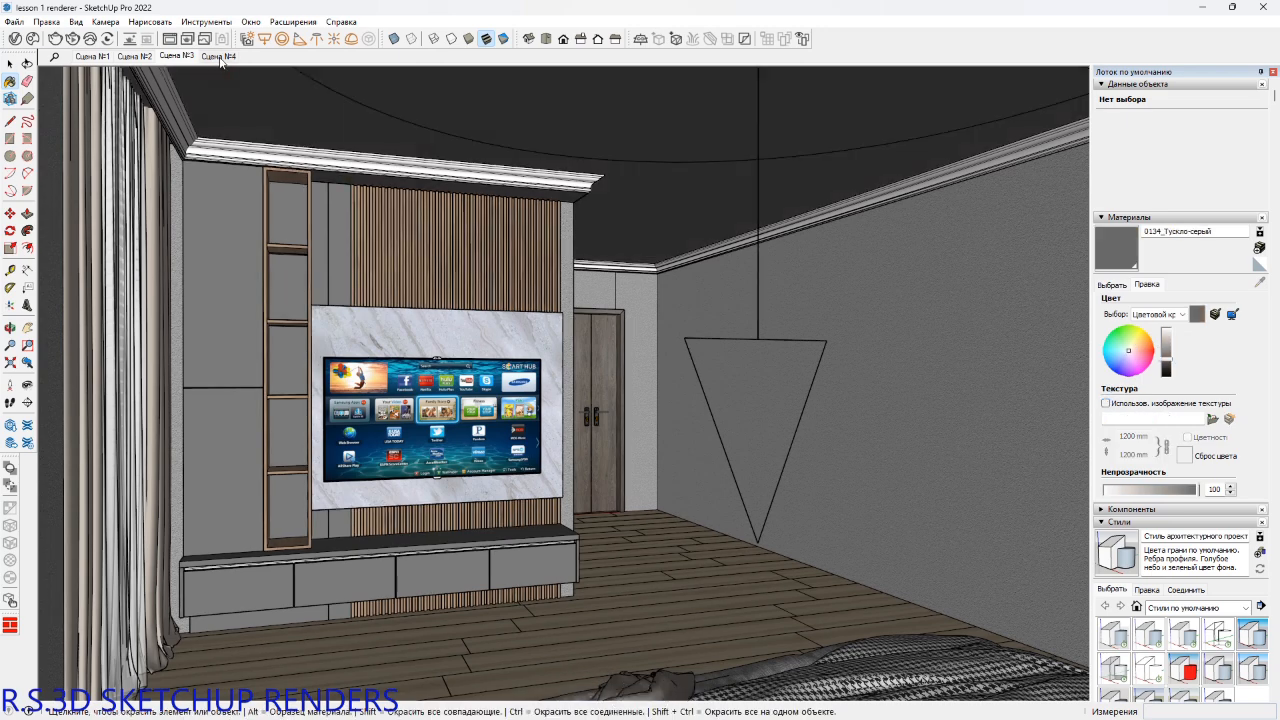
key("ctrl+z")
left_click(219, 56)
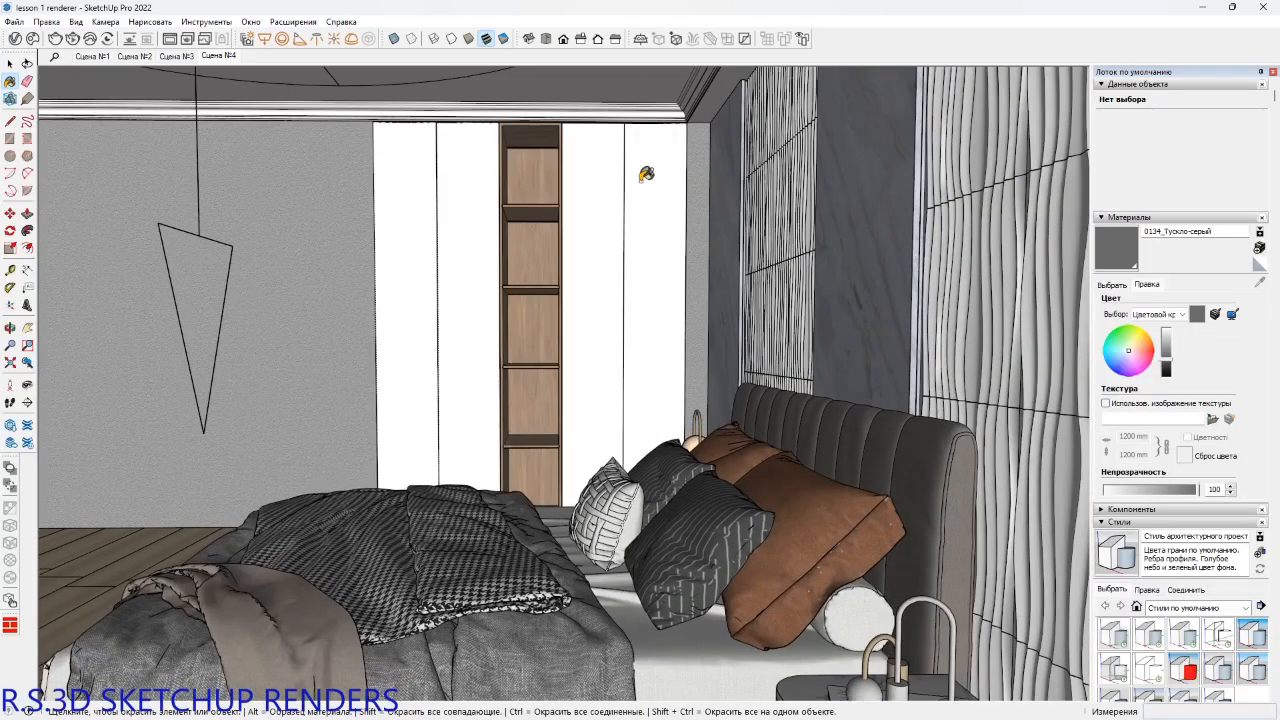
left_click(645, 175)
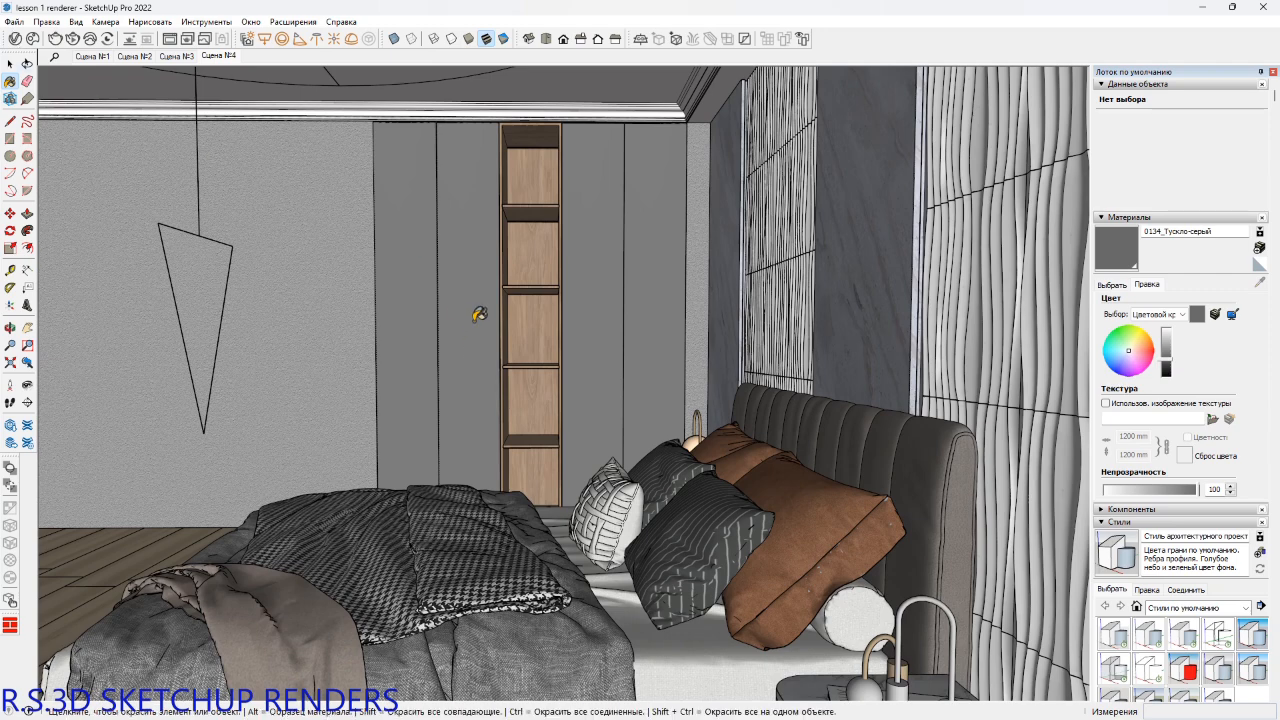
Set the V-Ray render output to 1280 × 720 at 16:9 and turn on the safe frame.
left_click(15, 38)
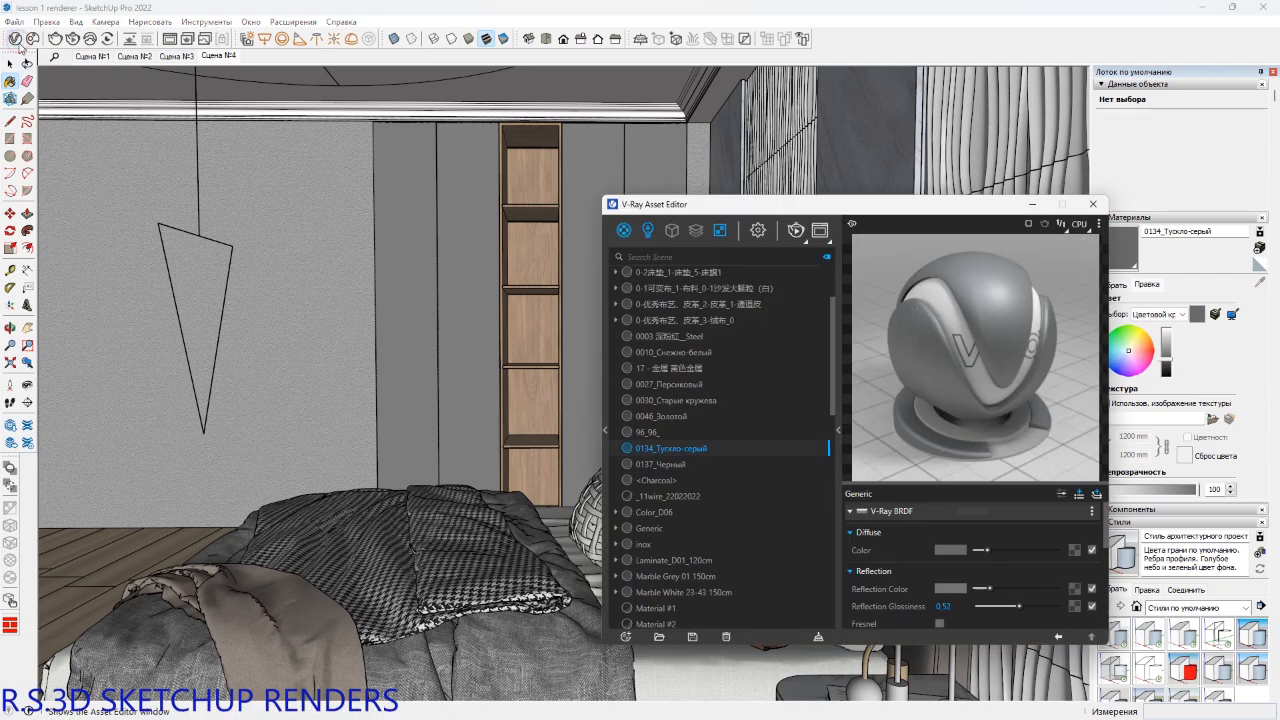
left_click(760, 230)
left_click(668, 394)
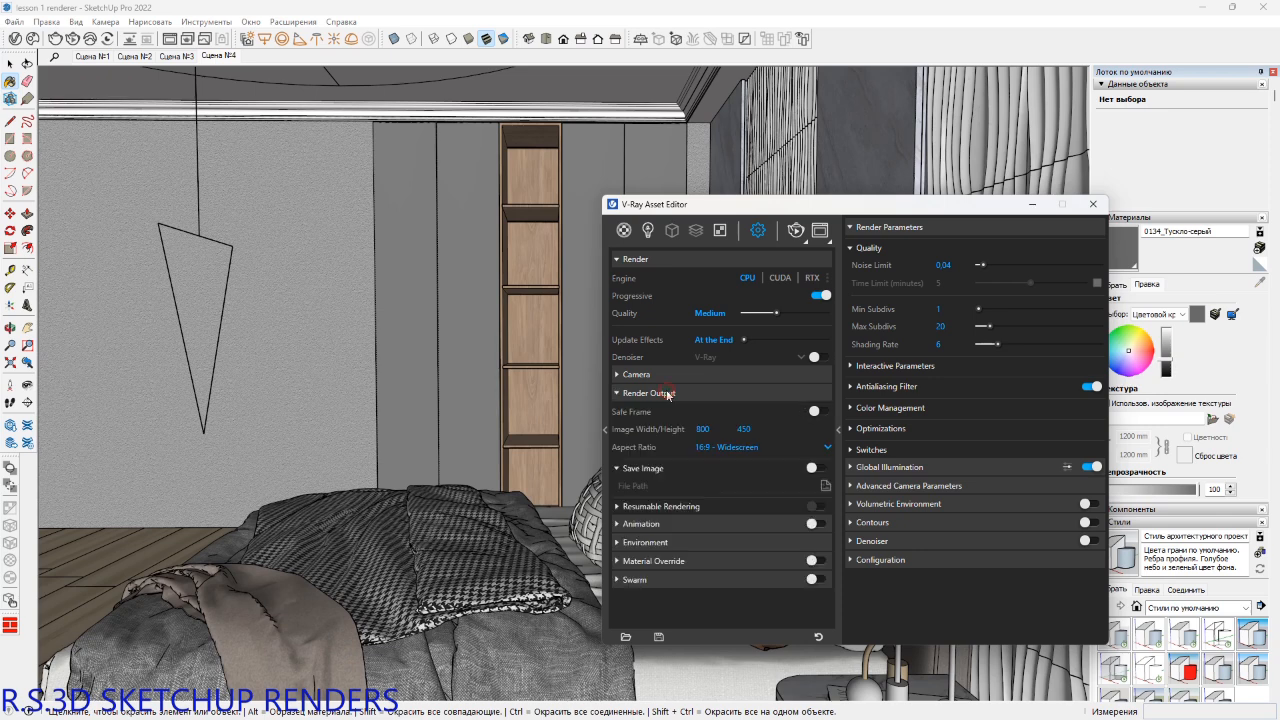
double_click(704, 429)
type("1280")
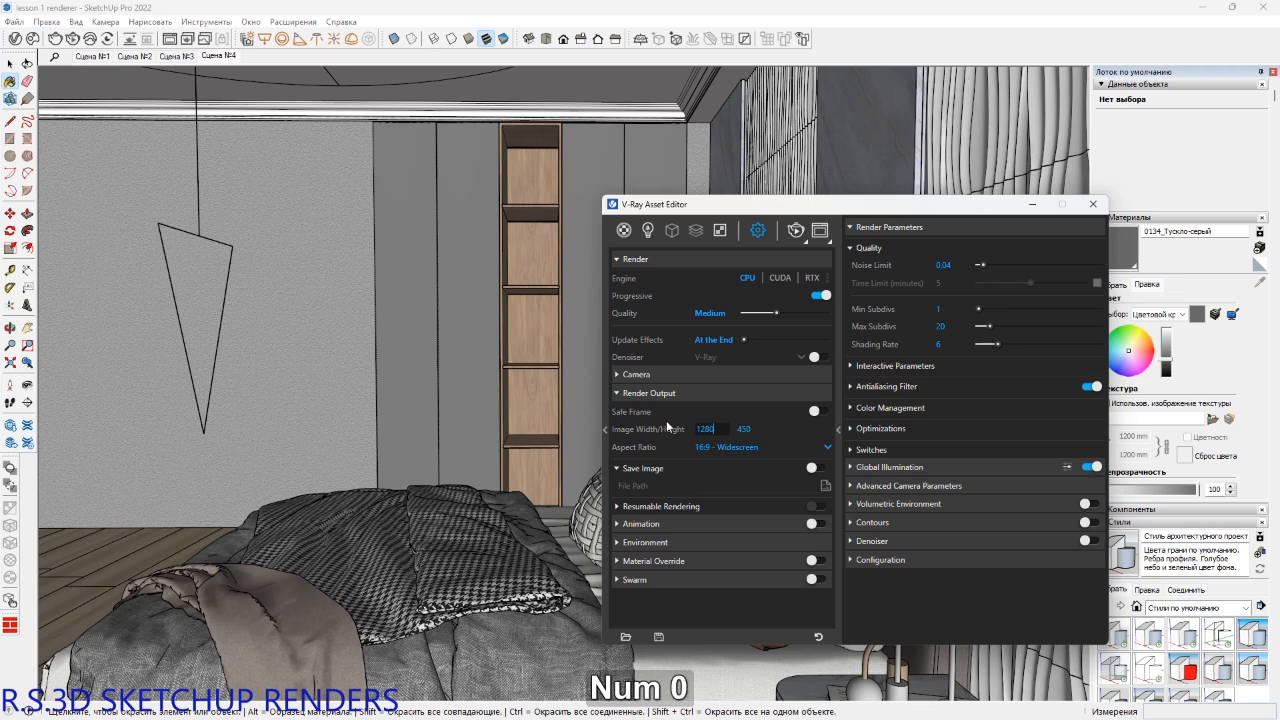
key("Return")
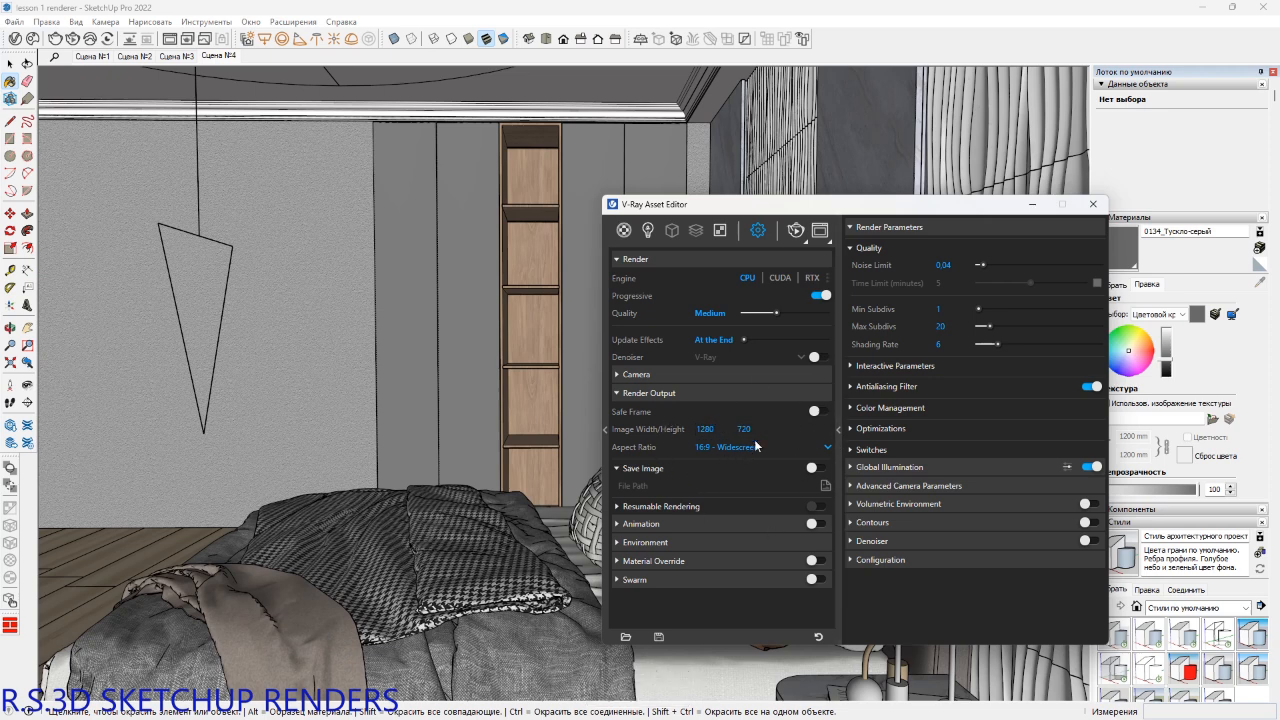
left_click(816, 411)
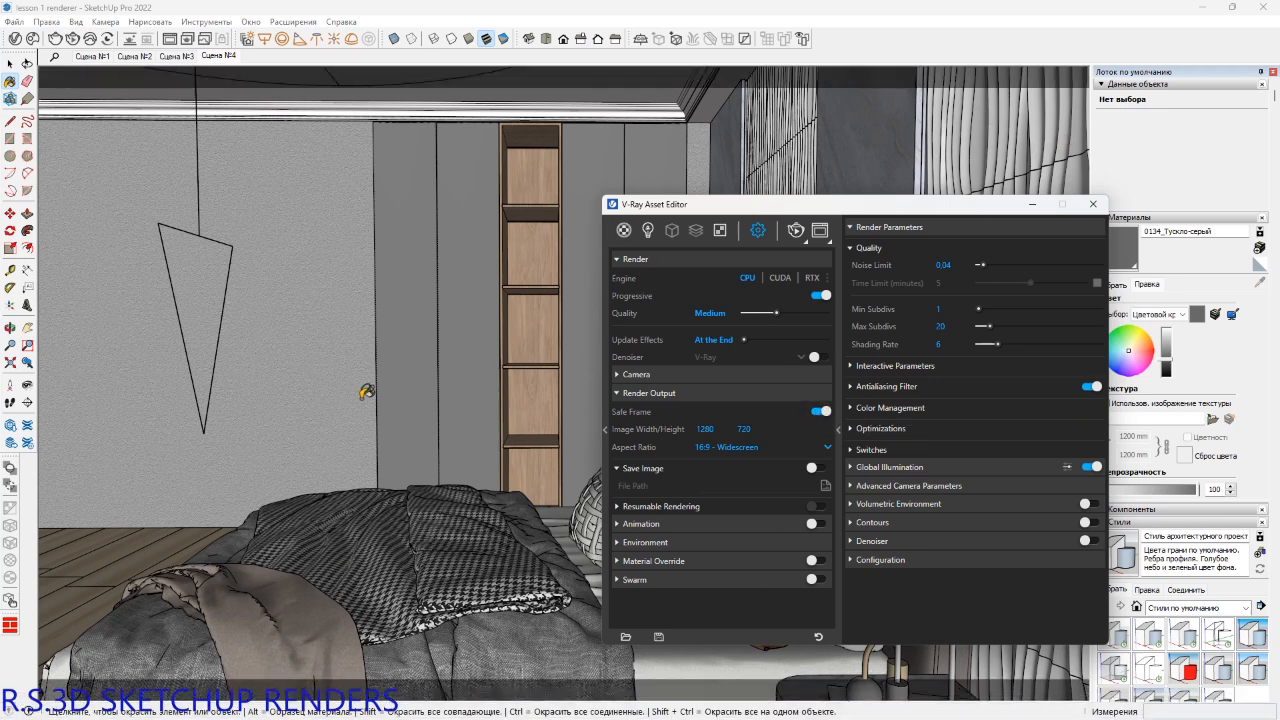
Raise the render quality preset to High+ and set the maximum subdivisions to 200.
middle_click_drag(486, 449, 480, 437)
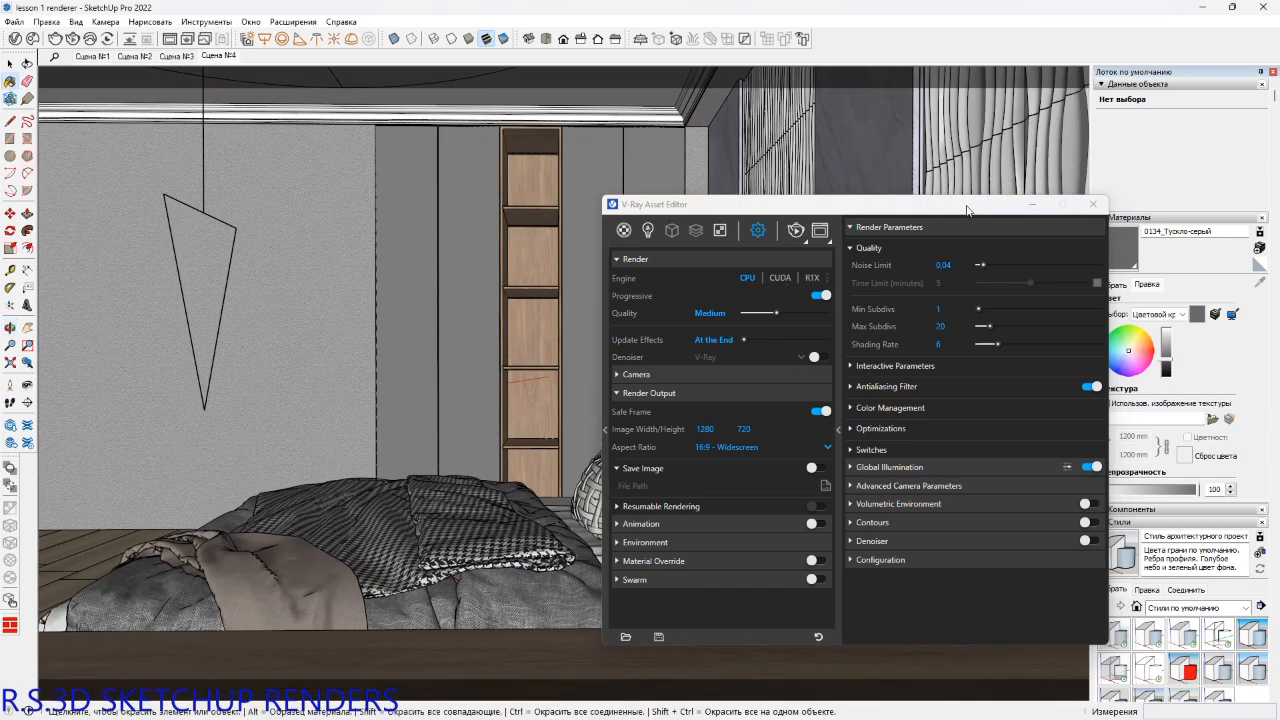
left_click_drag(967, 210, 479, 120)
middle_click_drag(843, 324, 868, 349)
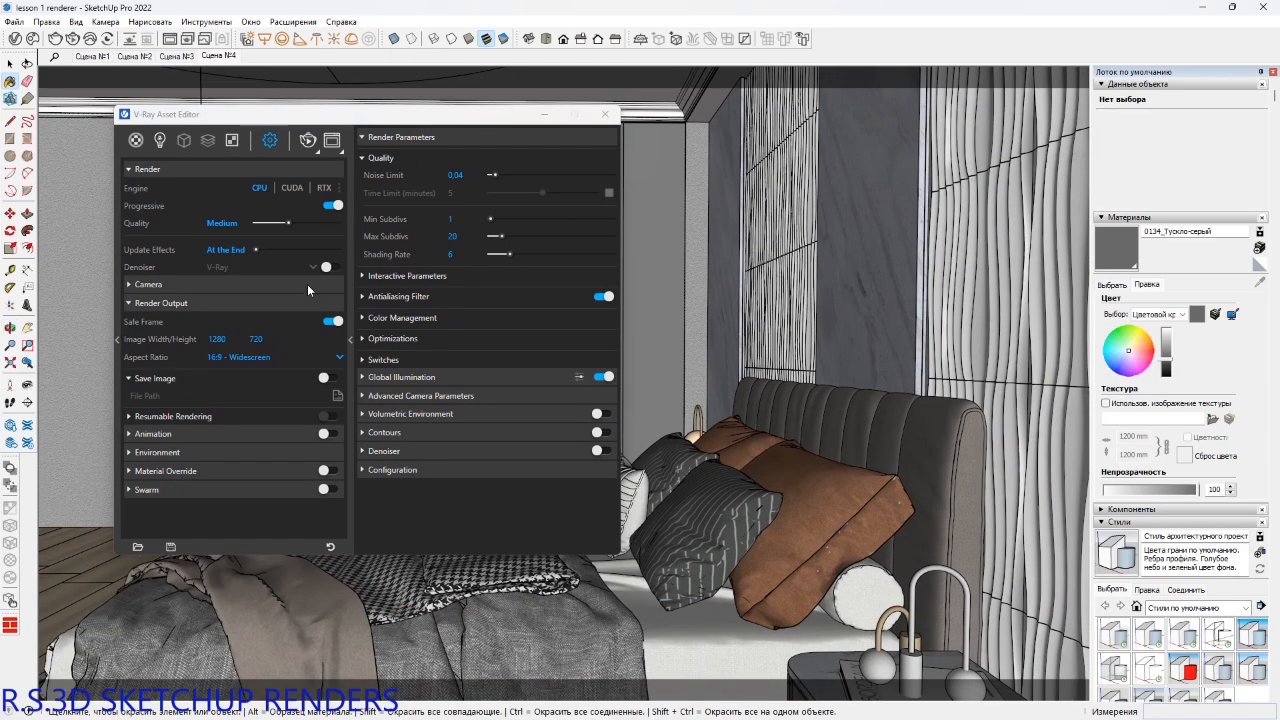
left_click_drag(287, 222, 339, 222)
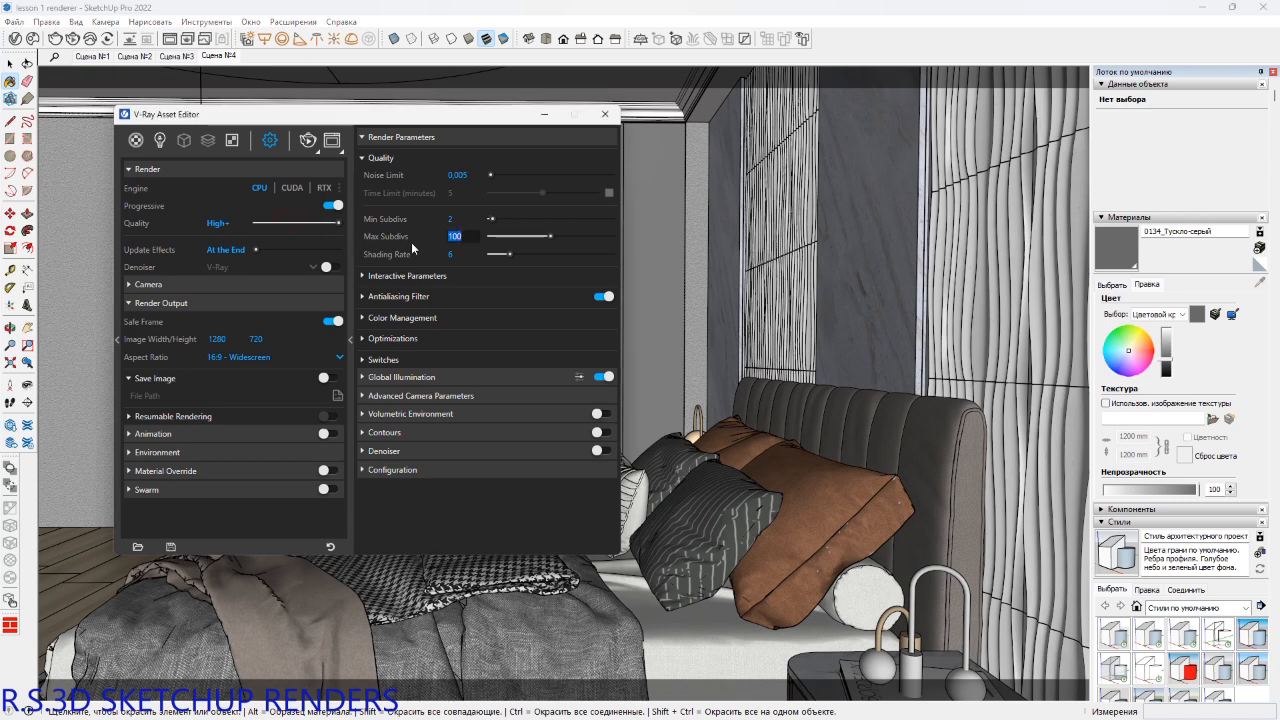
type("200")
key("Return")
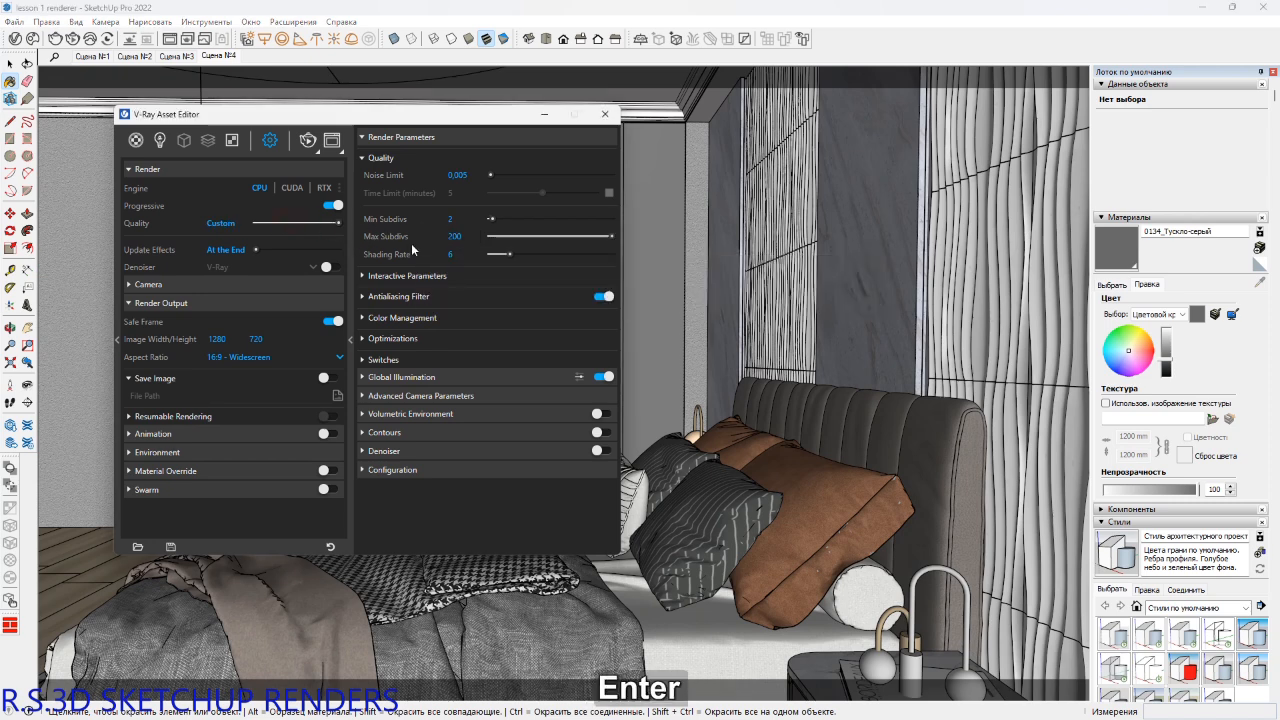
Enable the V-Ray denoiser with the Mild preset and close the render settings.
left_click(331, 267)
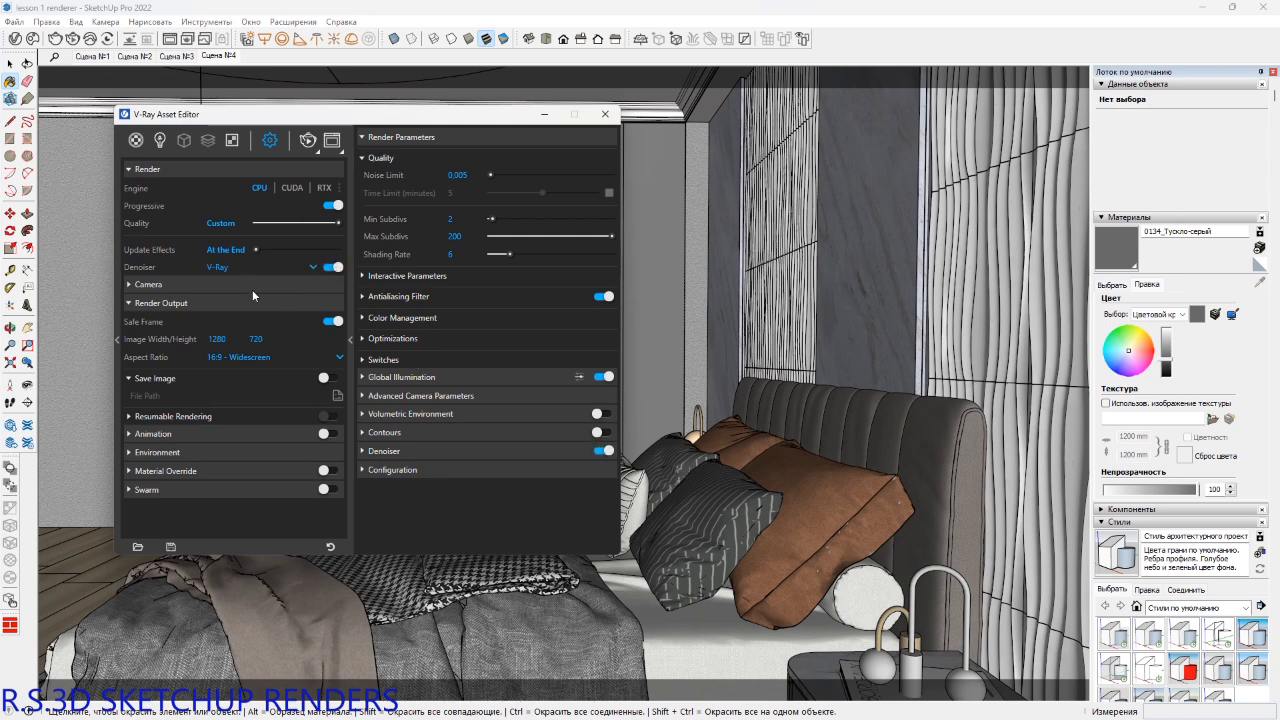
left_click(420, 452)
left_click(460, 490)
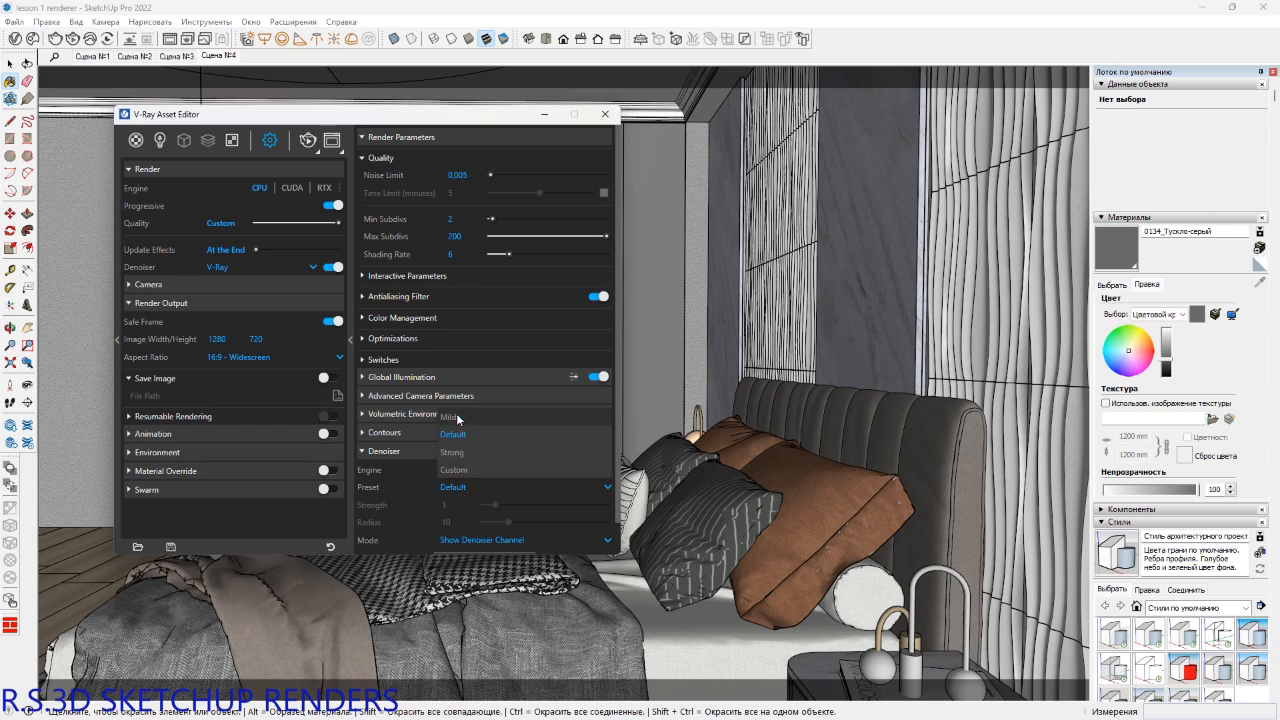
left_click(458, 418)
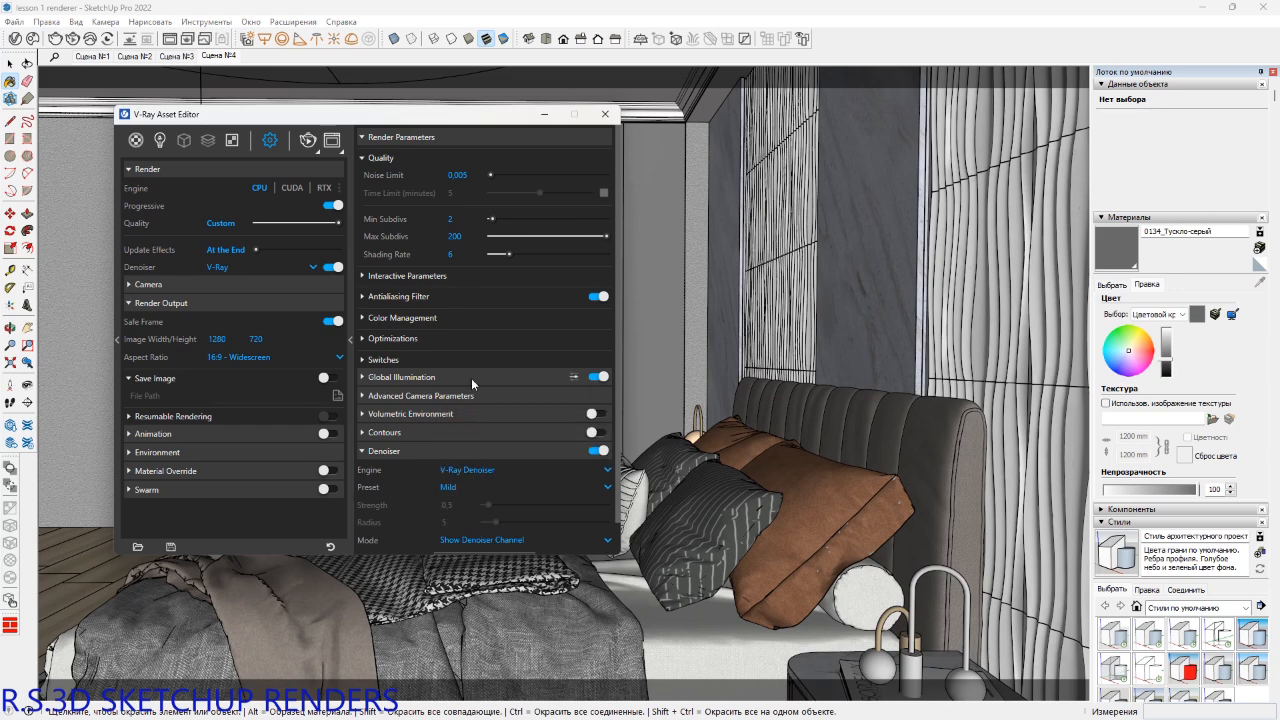
left_click(606, 116)
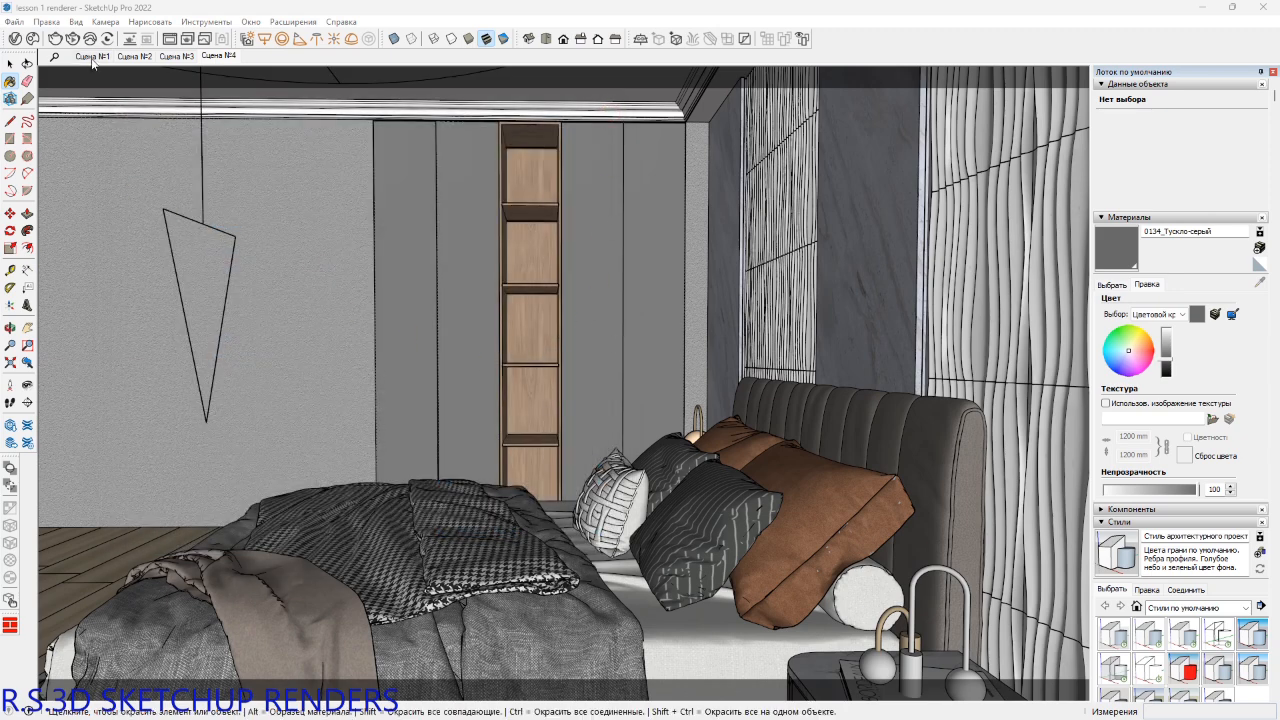
Start a test render of Сцена №1, stop it after the first noisy pass, and close the frame buffer.
left_click(92, 57)
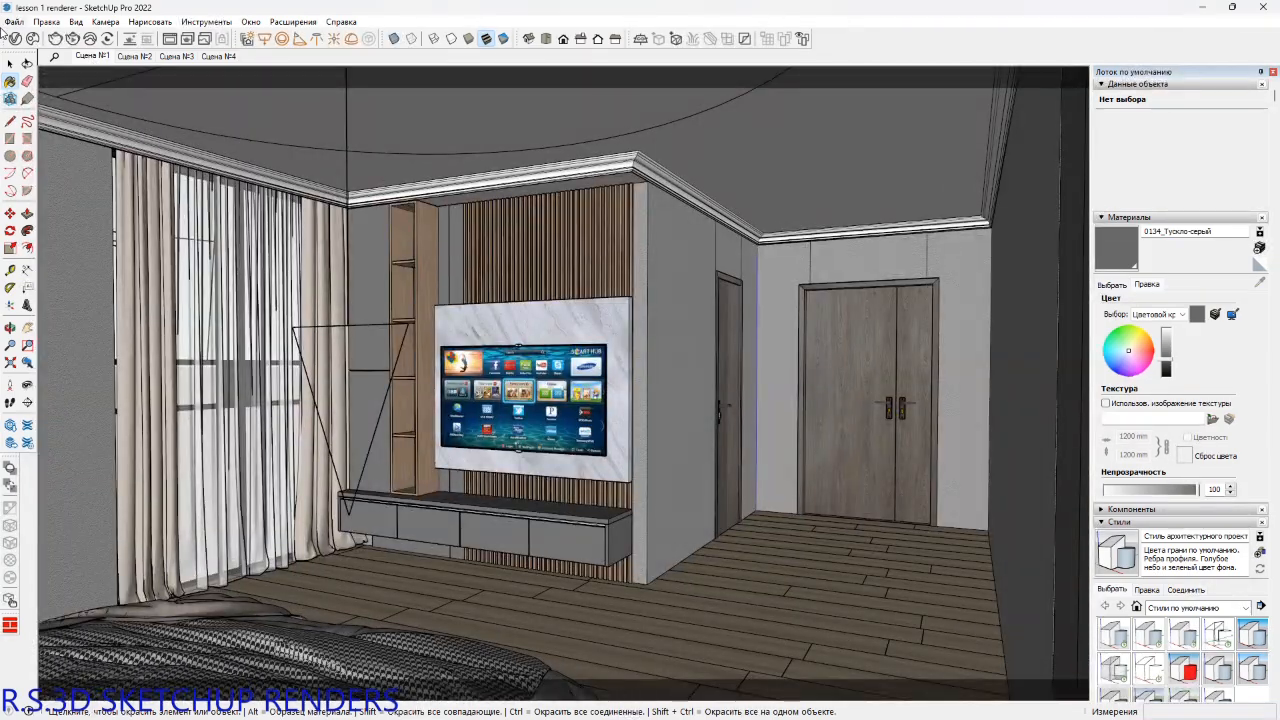
left_click(57, 40)
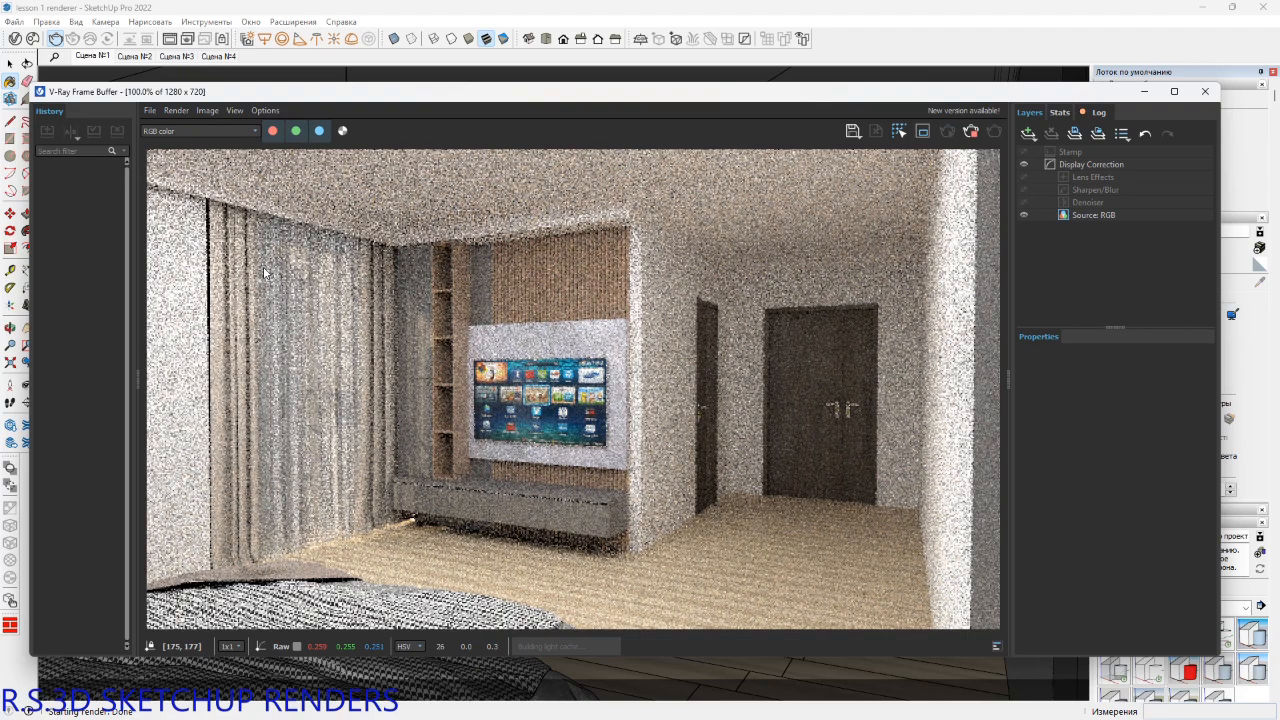
left_click(971, 136)
left_click(1203, 92)
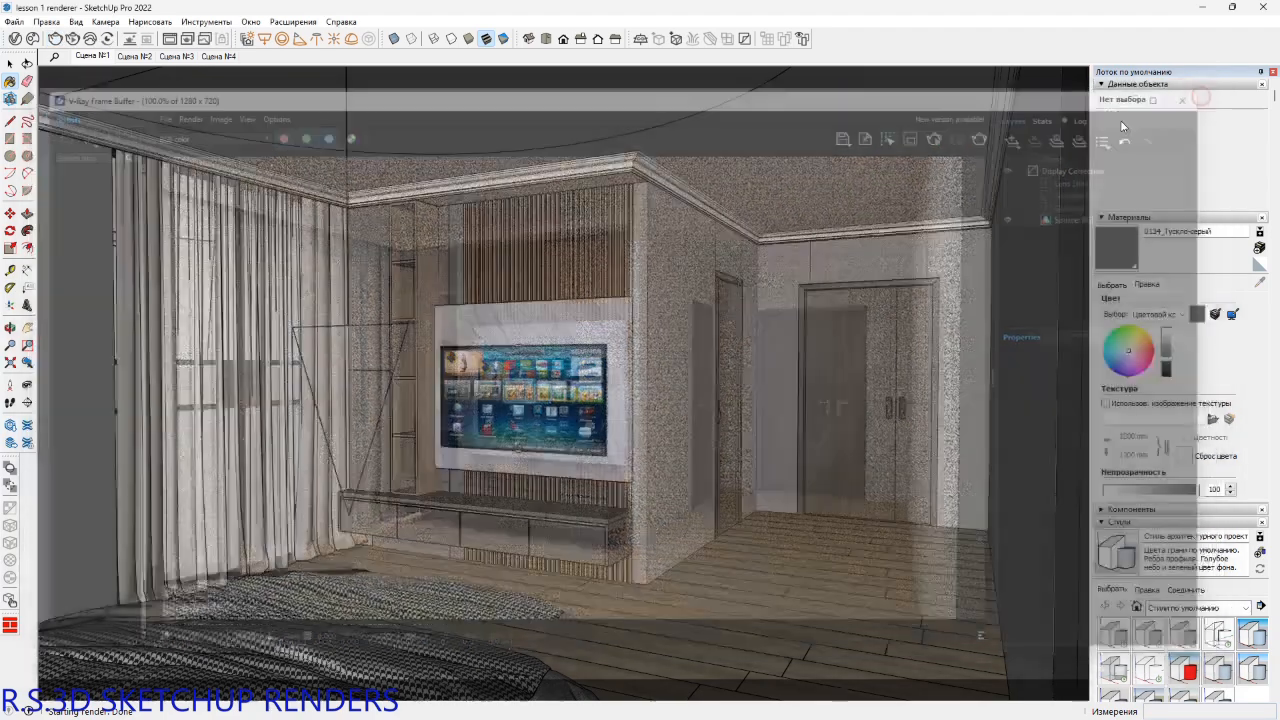
Turn off progressive rendering in the V-Ray render settings.
left_click(15, 38)
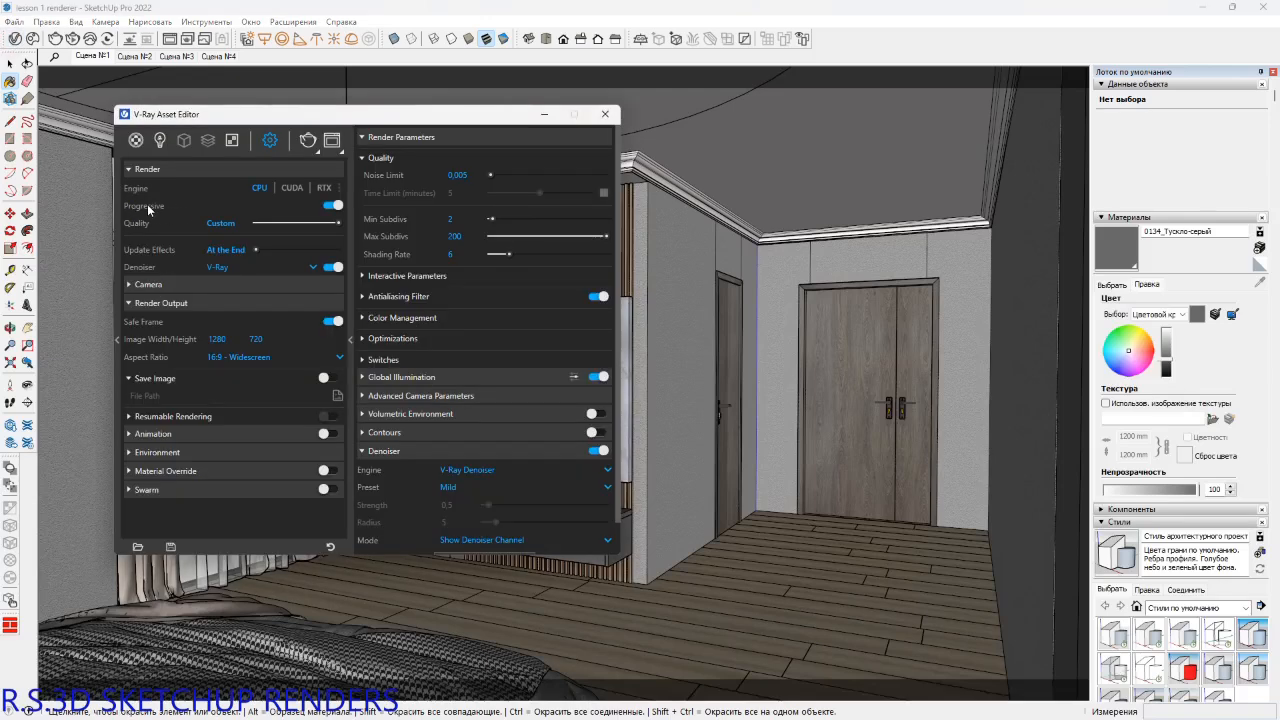
left_click(333, 206)
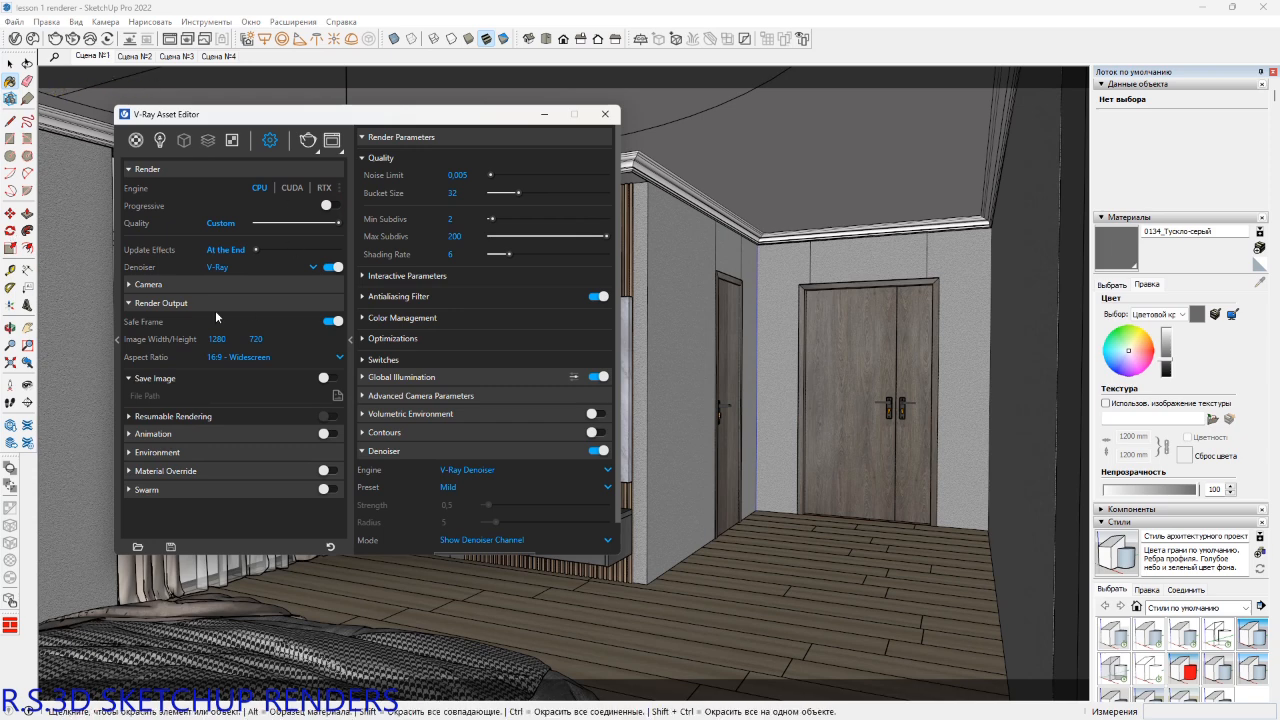
left_click(292, 188)
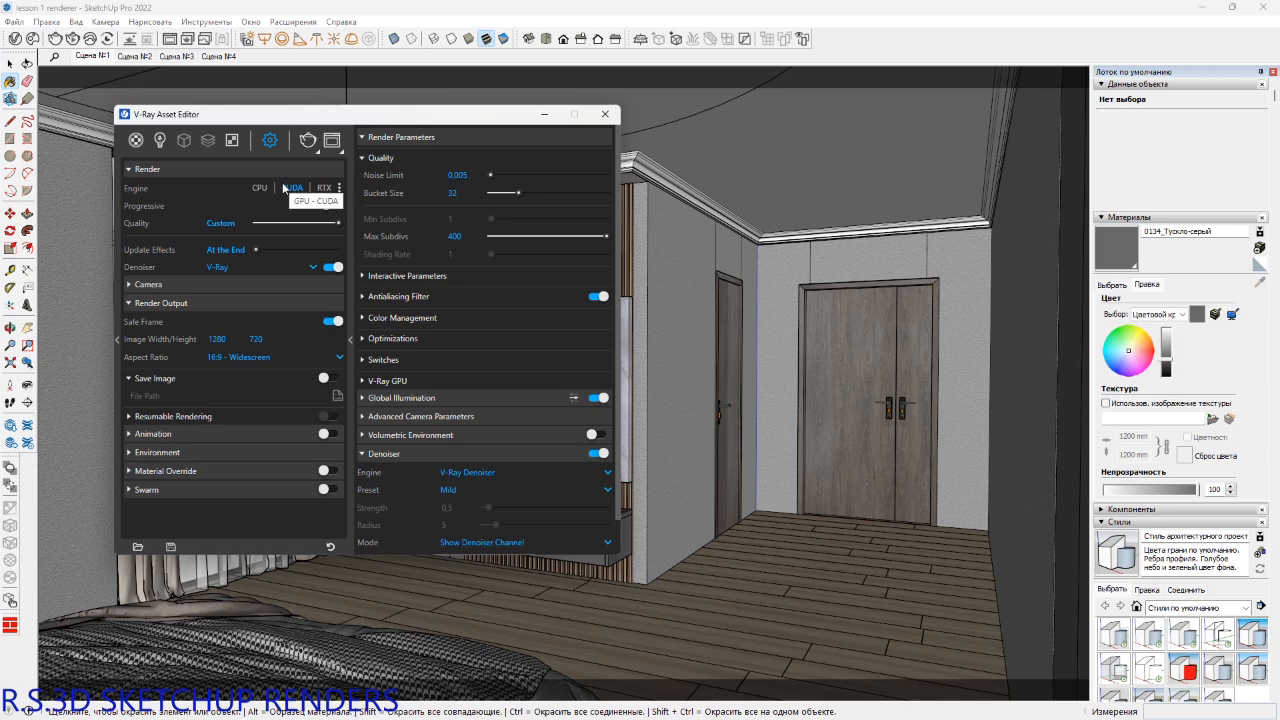
left_click(339, 187)
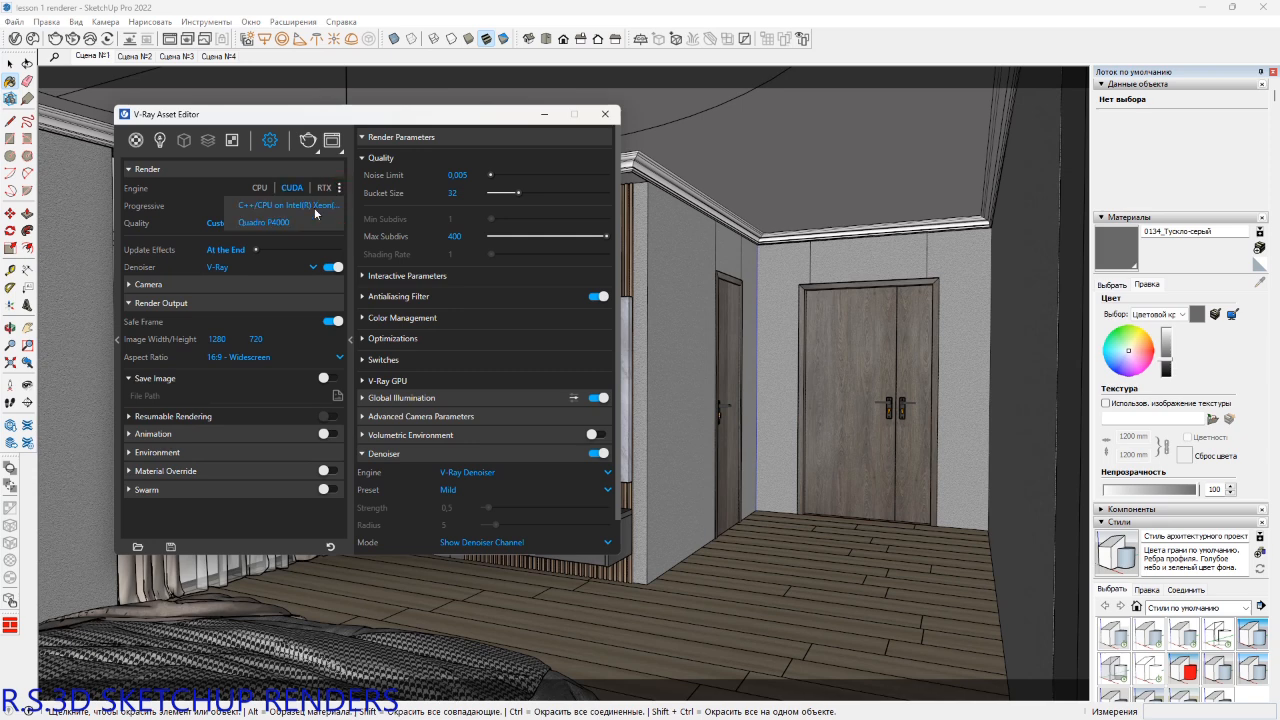
left_click(258, 187)
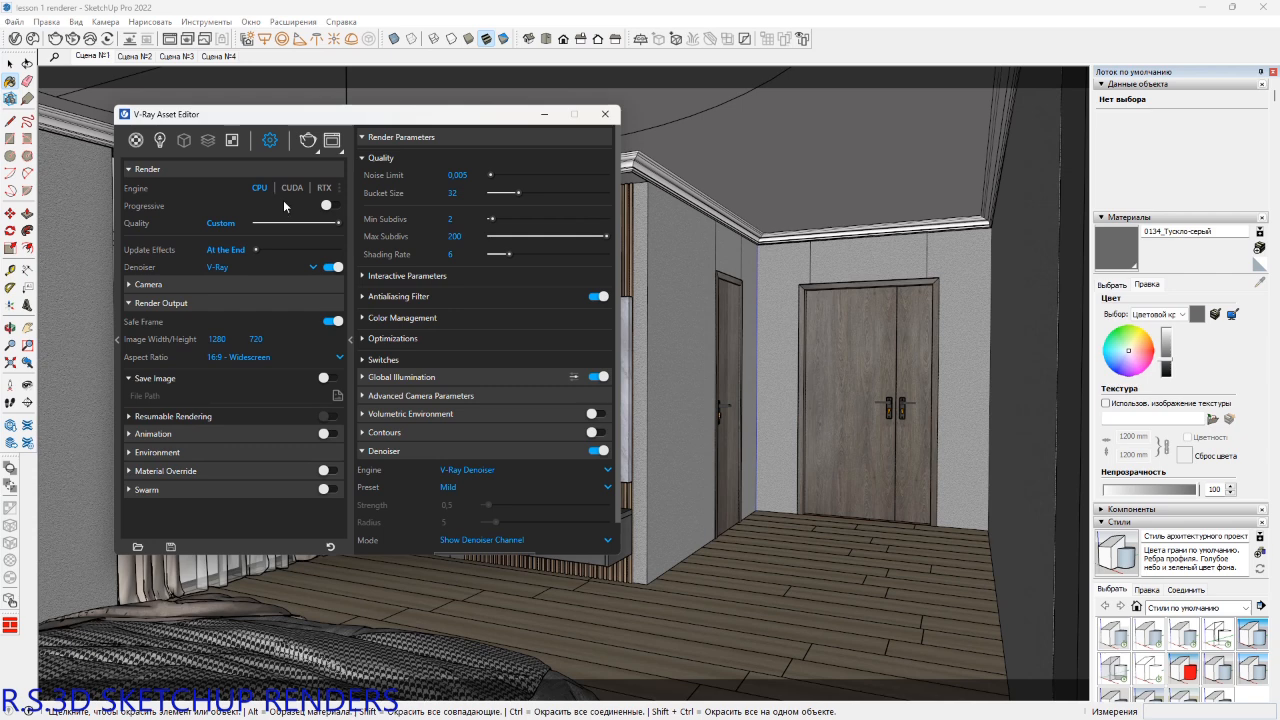
Render Сцена №1 with the CPU engine until it finishes, viewing it in the maximized frame buffer.
left_click(306, 143)
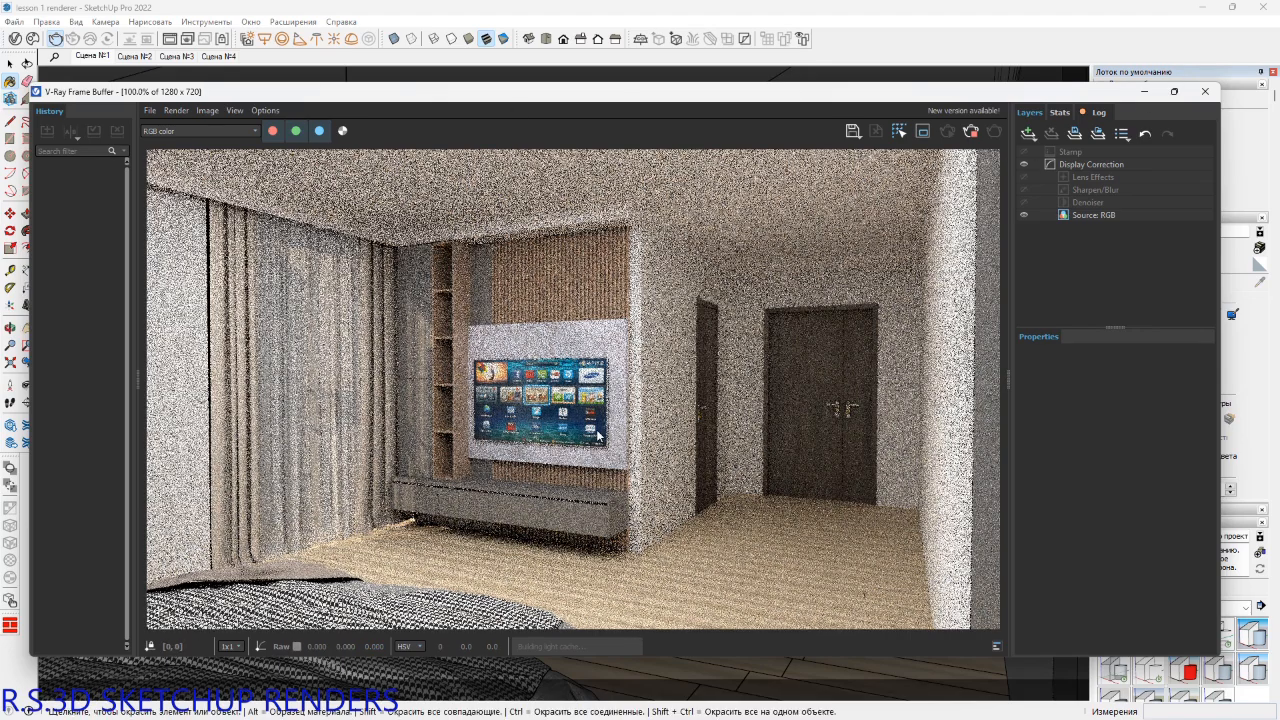
key("super+Up")
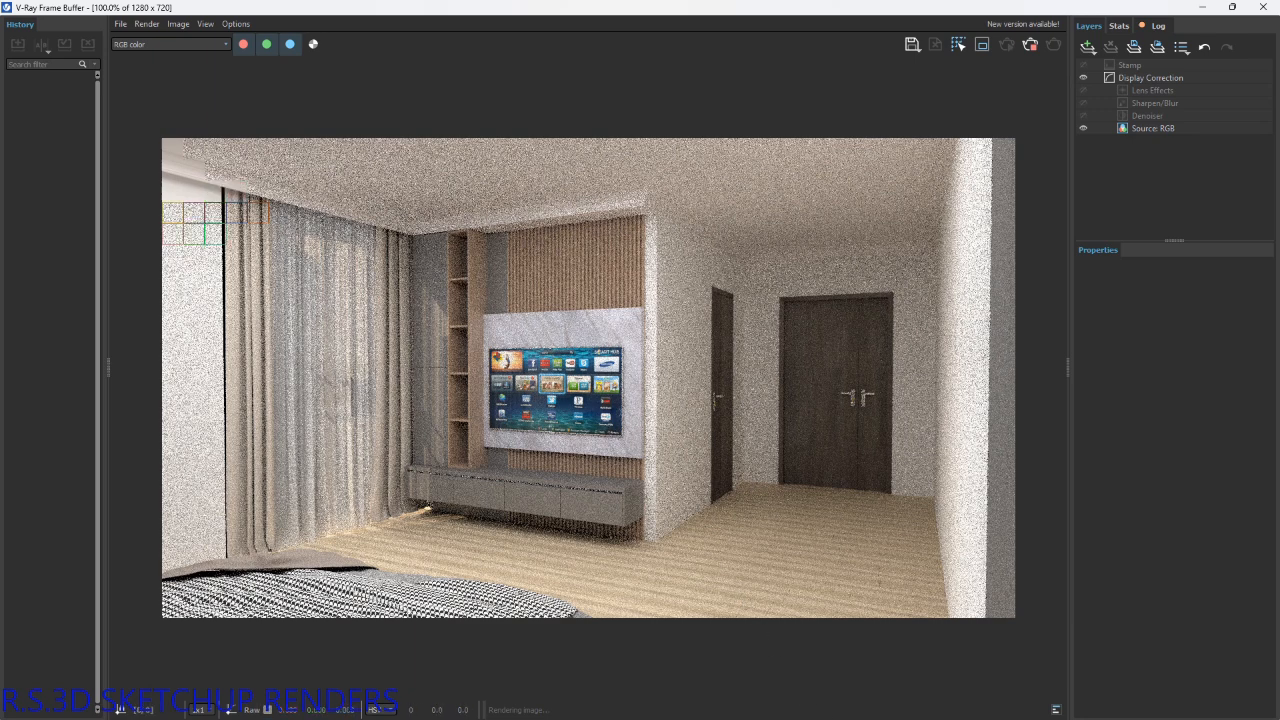
left_click(889, 704)
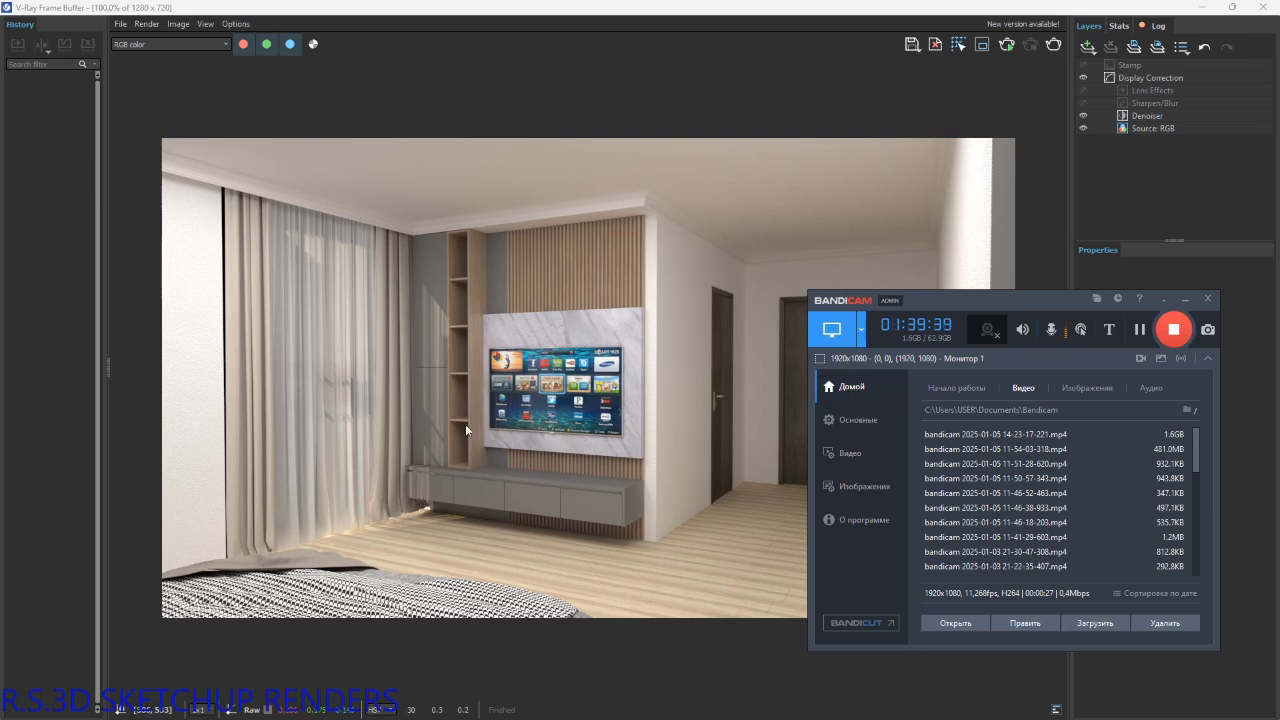
left_click(877, 224)
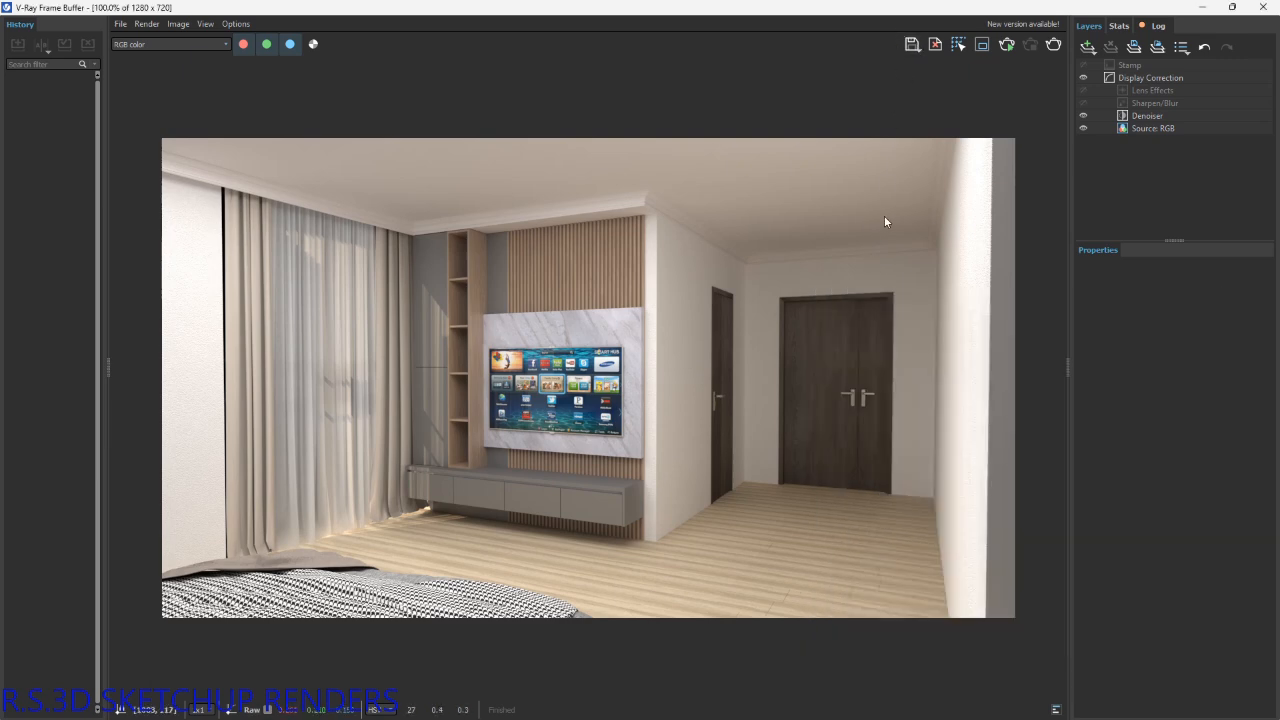
Save the finished render to the desktop (Рабочий стол) as a PNG image named LESSON 1.
left_click(911, 45)
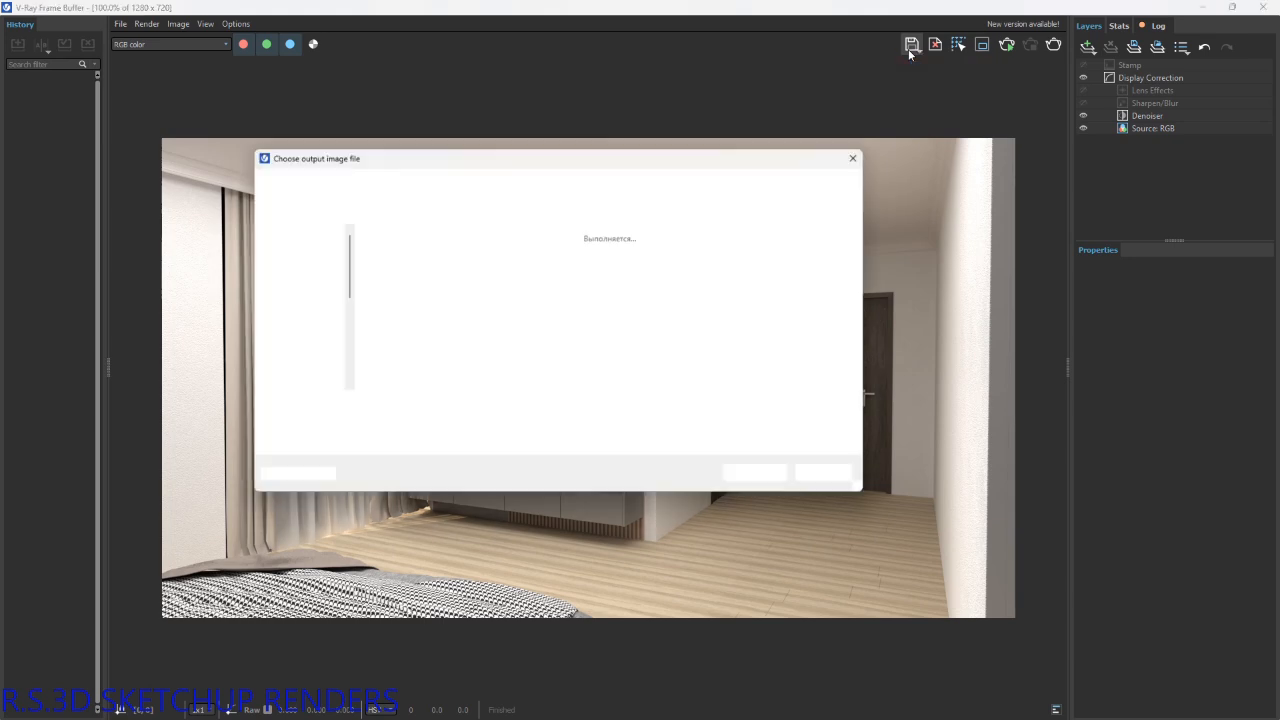
left_click(290, 274)
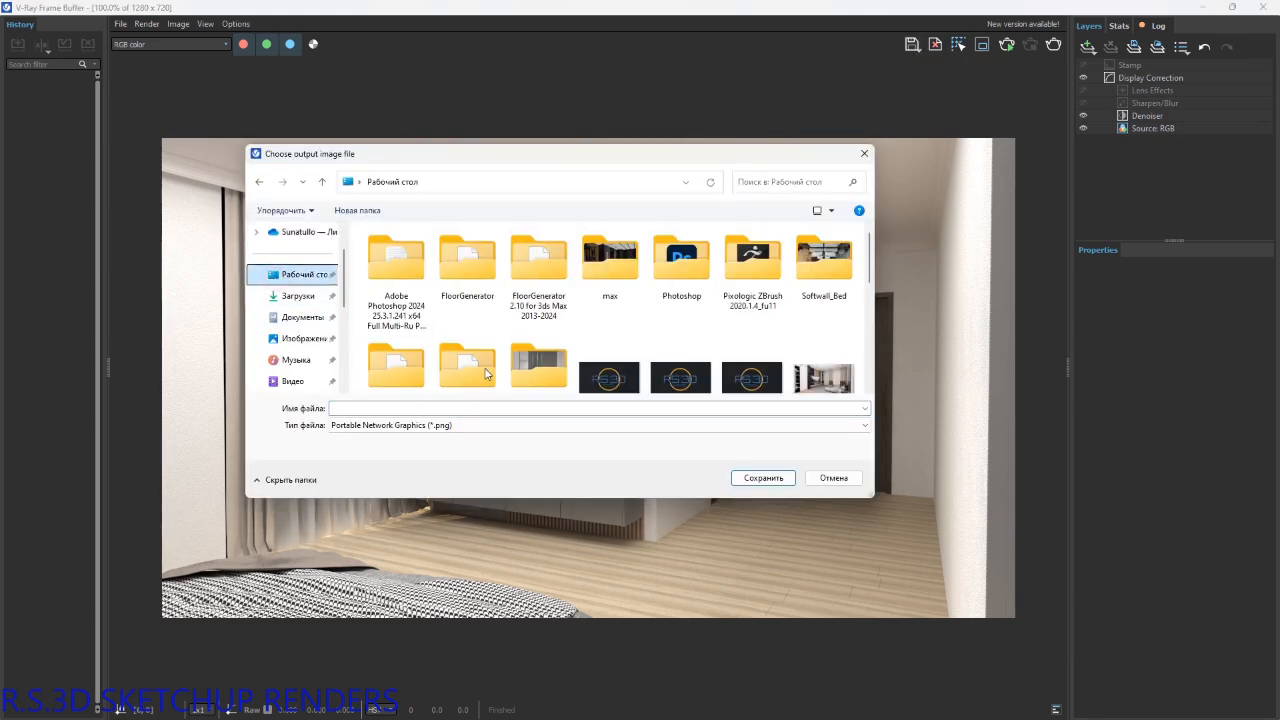
left_click(436, 426)
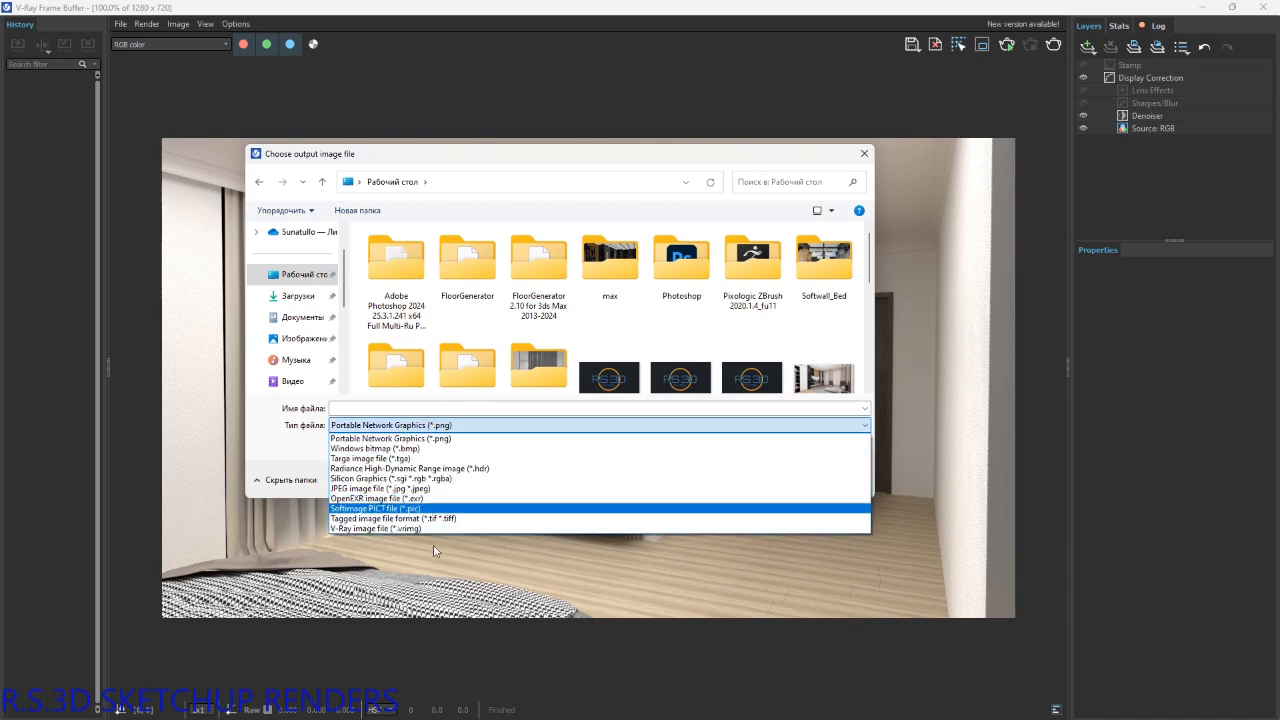
left_click(441, 441)
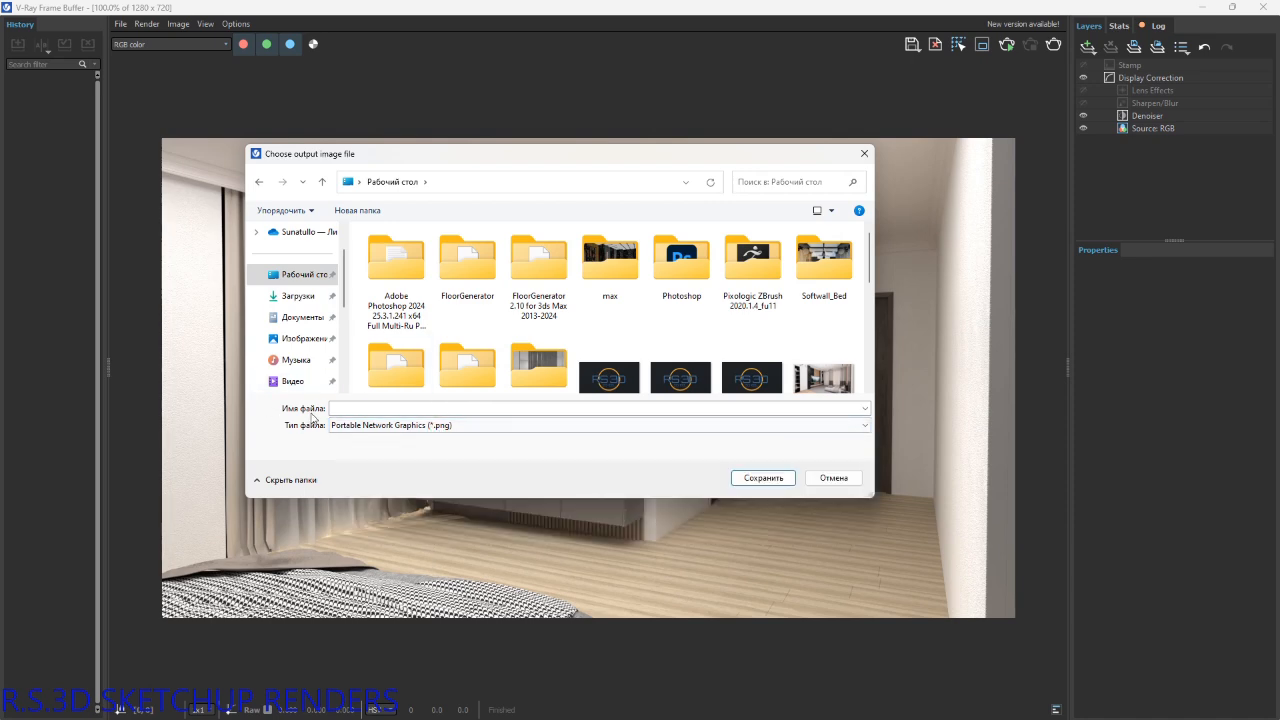
left_click(381, 410)
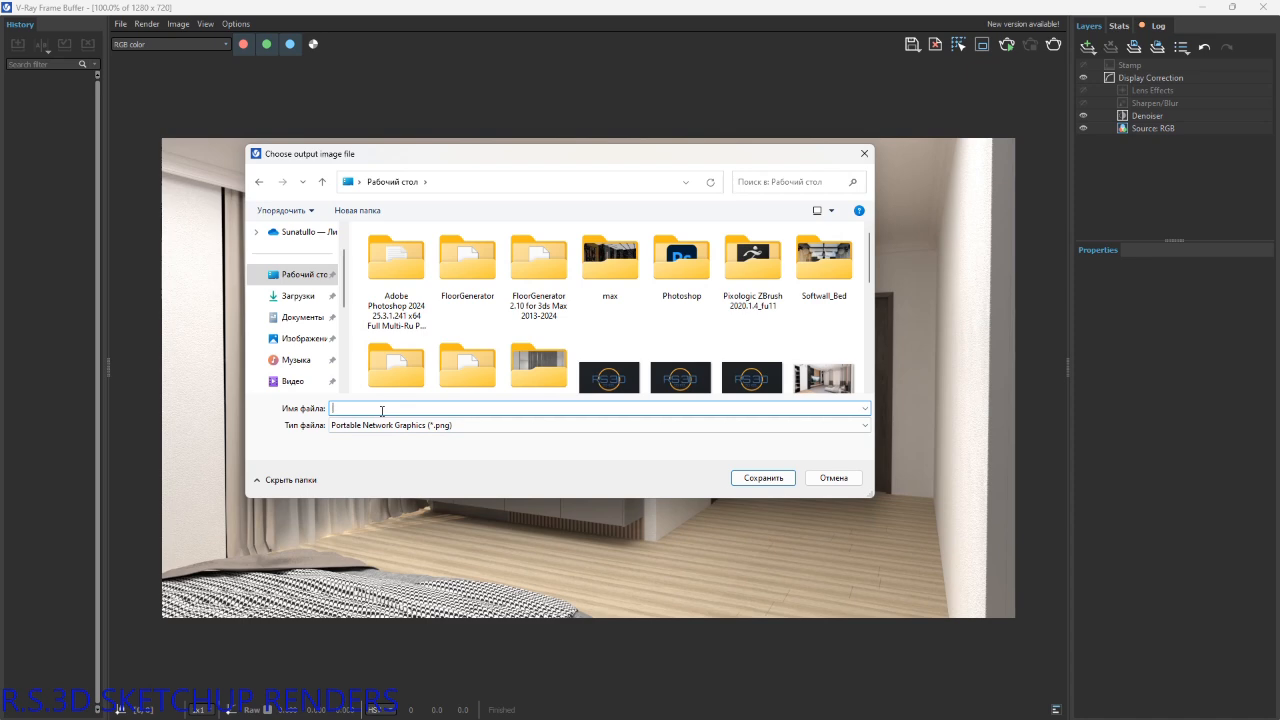
type("LESO")
key("BackSpace")
type("SON 1")
key("Return")
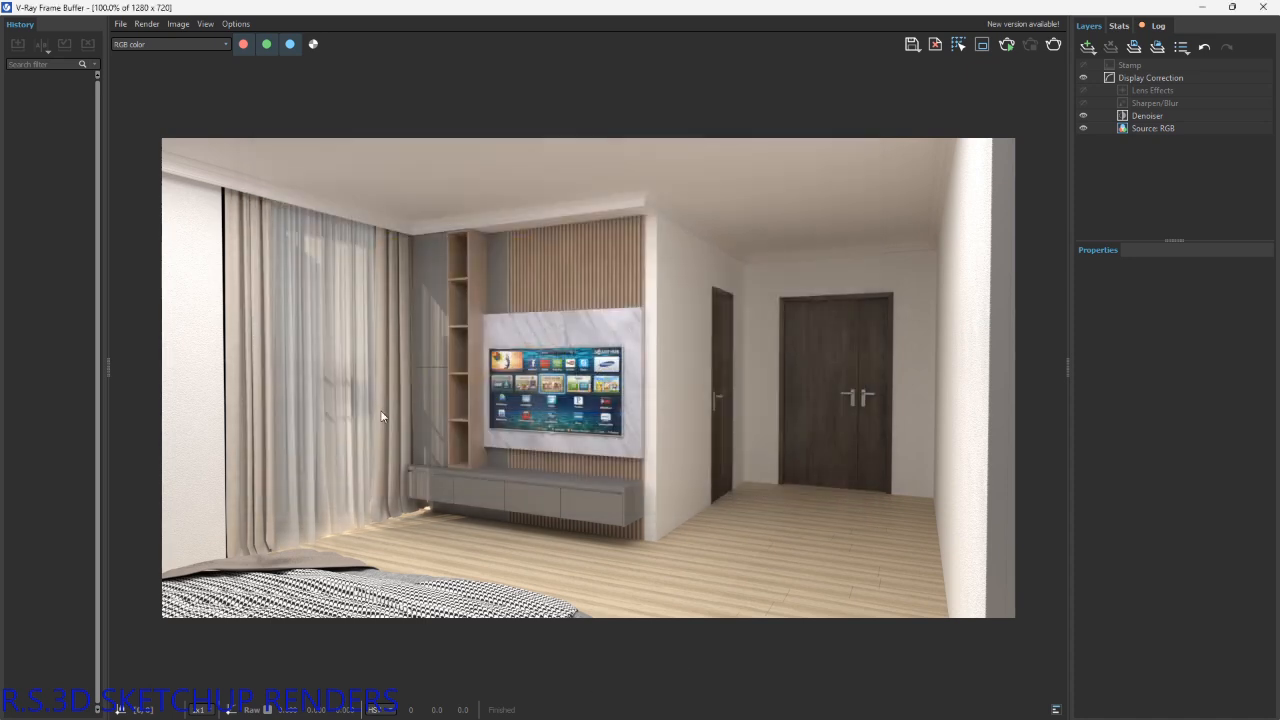
Close the frame buffer and the V-Ray Asset Editor, and switch the view to Сцена №2.
left_click(1263, 7)
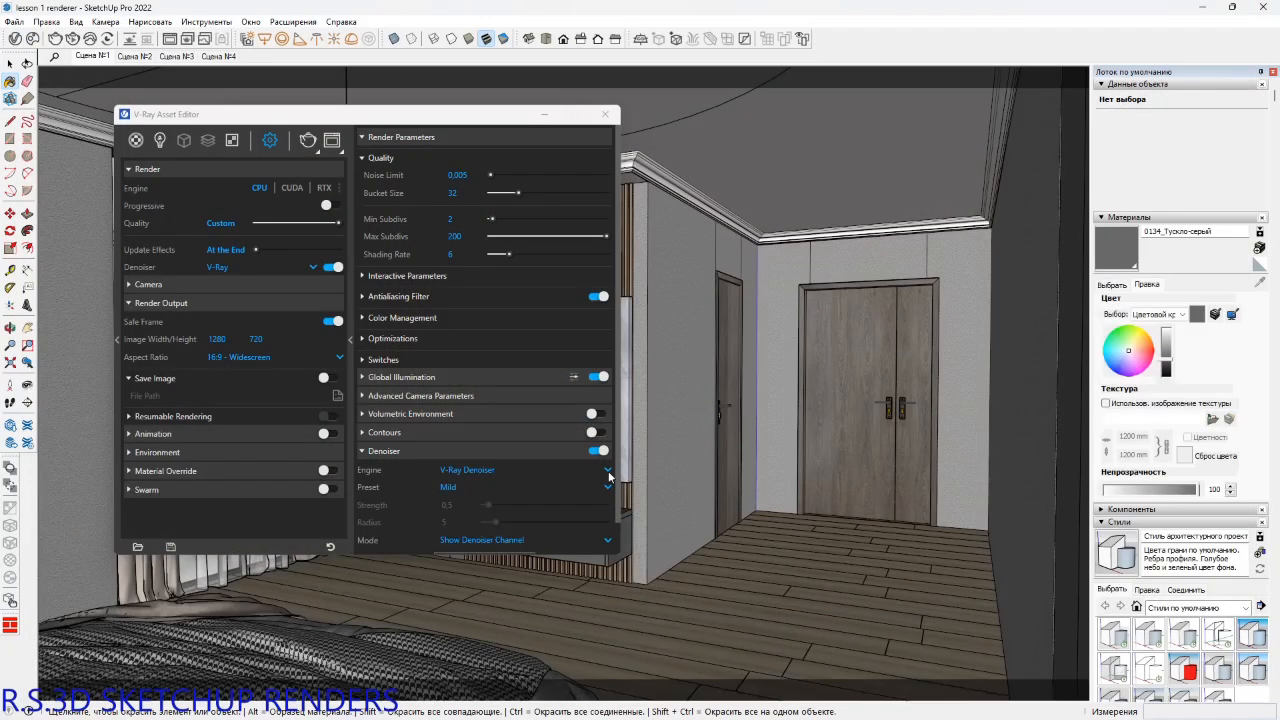
left_click(604, 114)
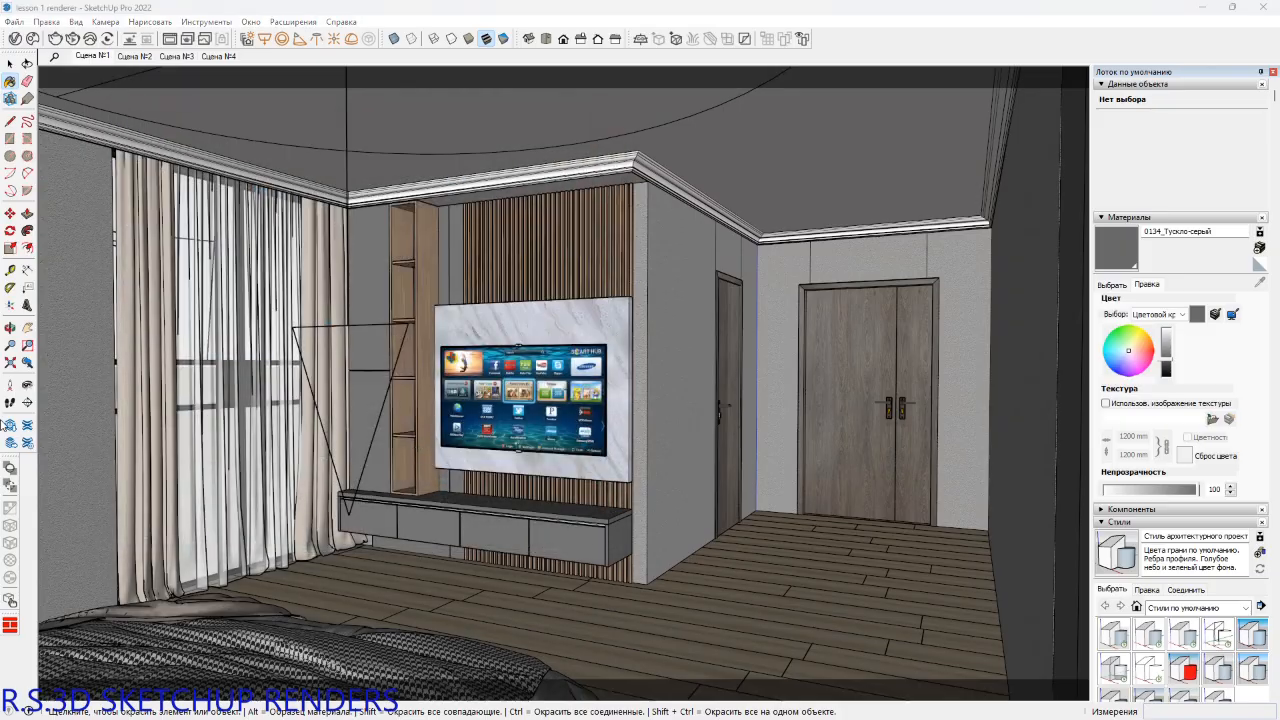
key("b")
left_click(134, 56)
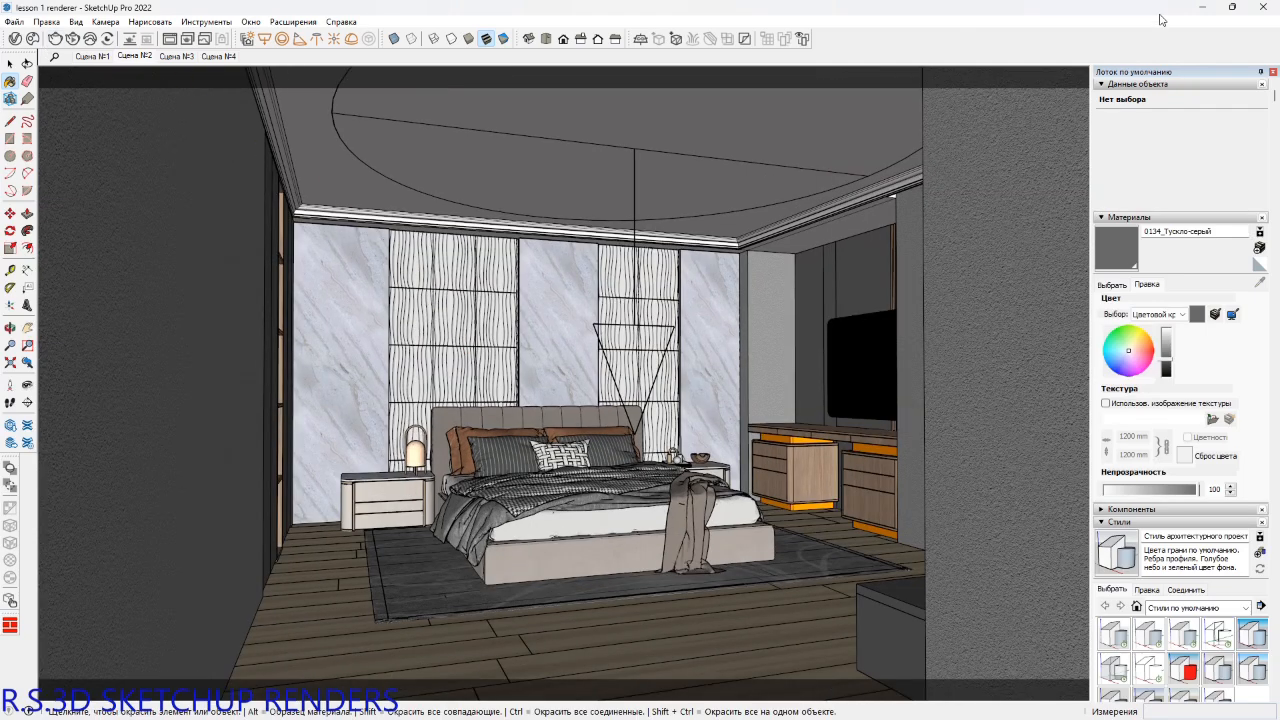
Clear the open windows off the screen and open the desktop folder (Рабочий стол) in File Explorer.
left_click(1198, 11)
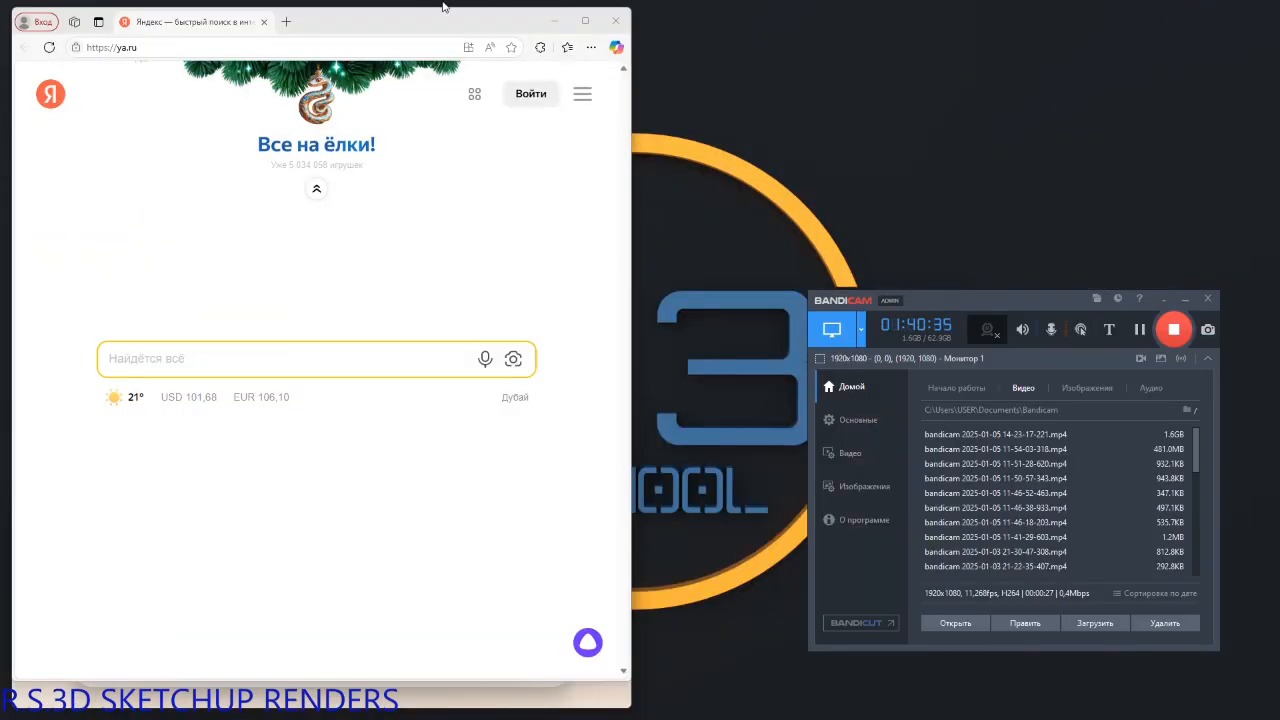
left_click(554, 20)
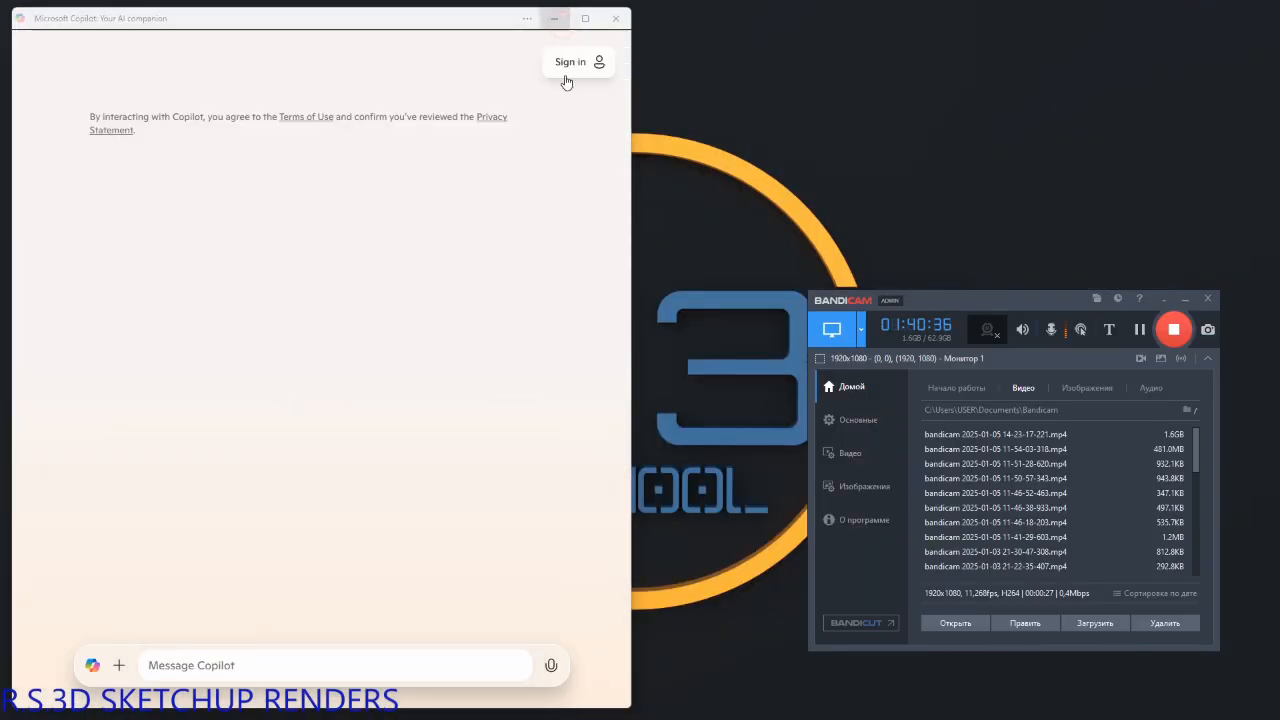
left_click(618, 20)
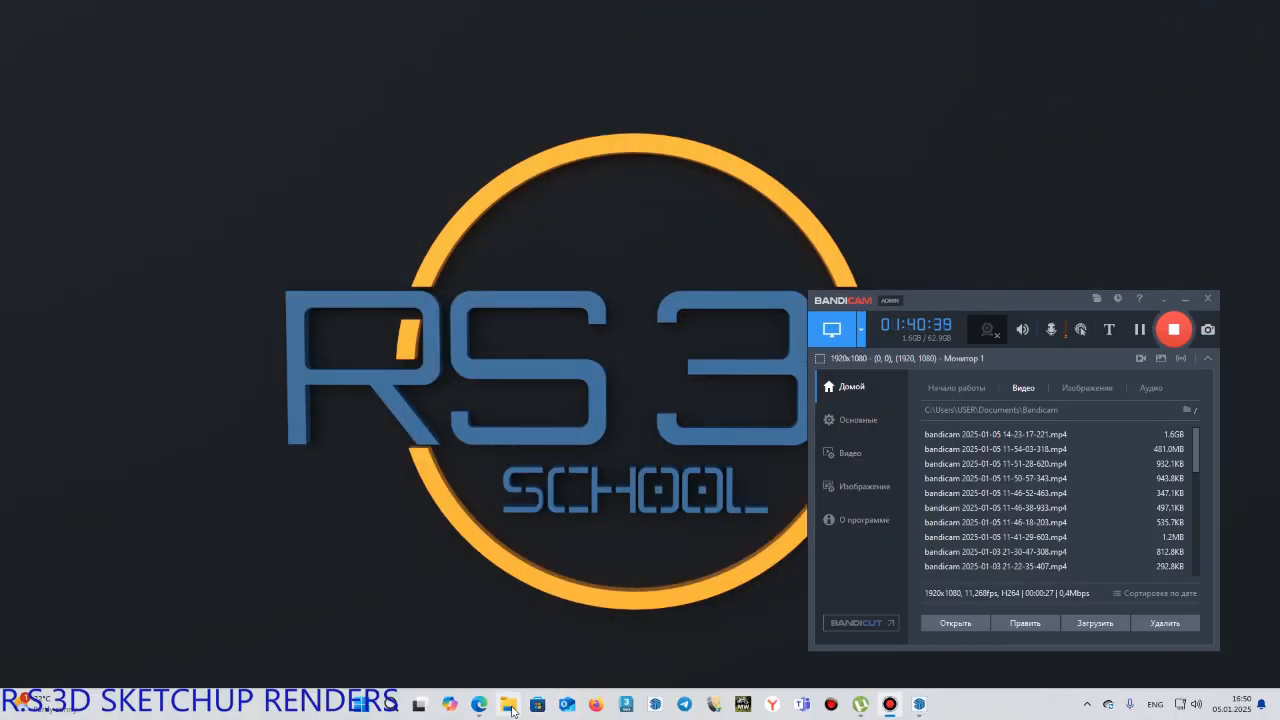
left_click(509, 705)
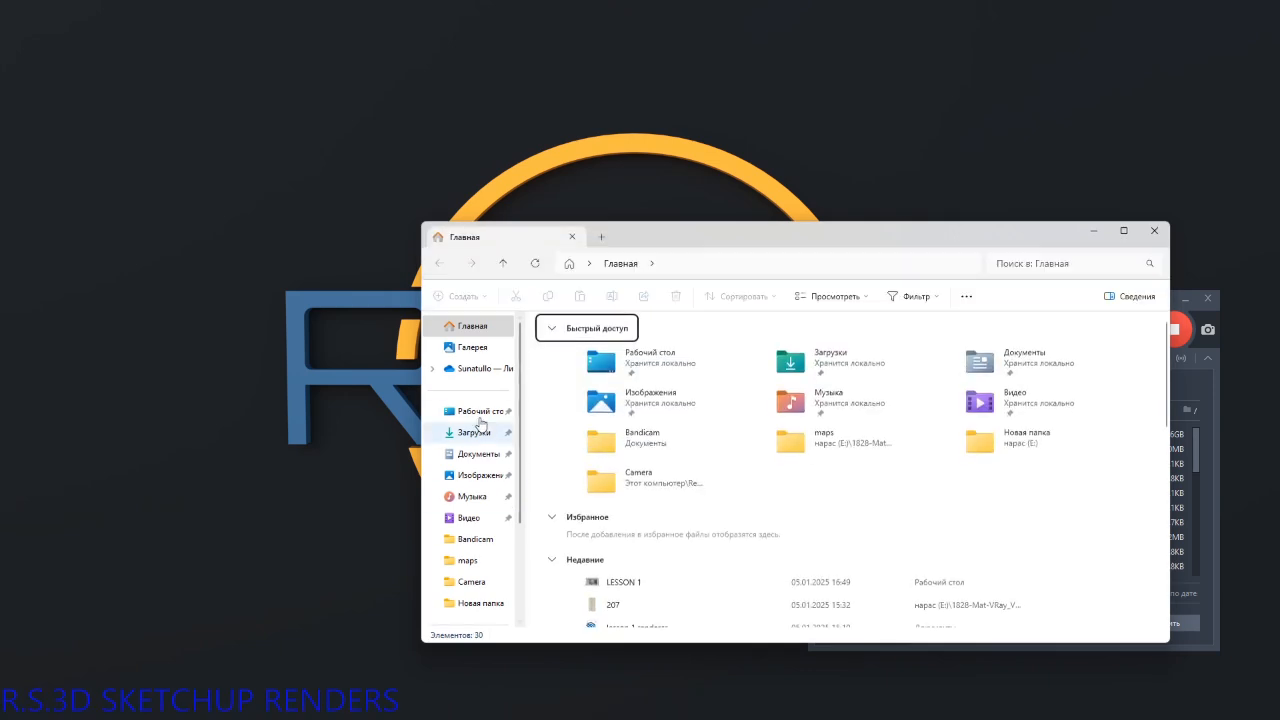
left_click(480, 413)
Find the saved LESSON 1 image in the folder, view it, and close the image viewer and the folder.
scroll(698, 461, "down", 5)
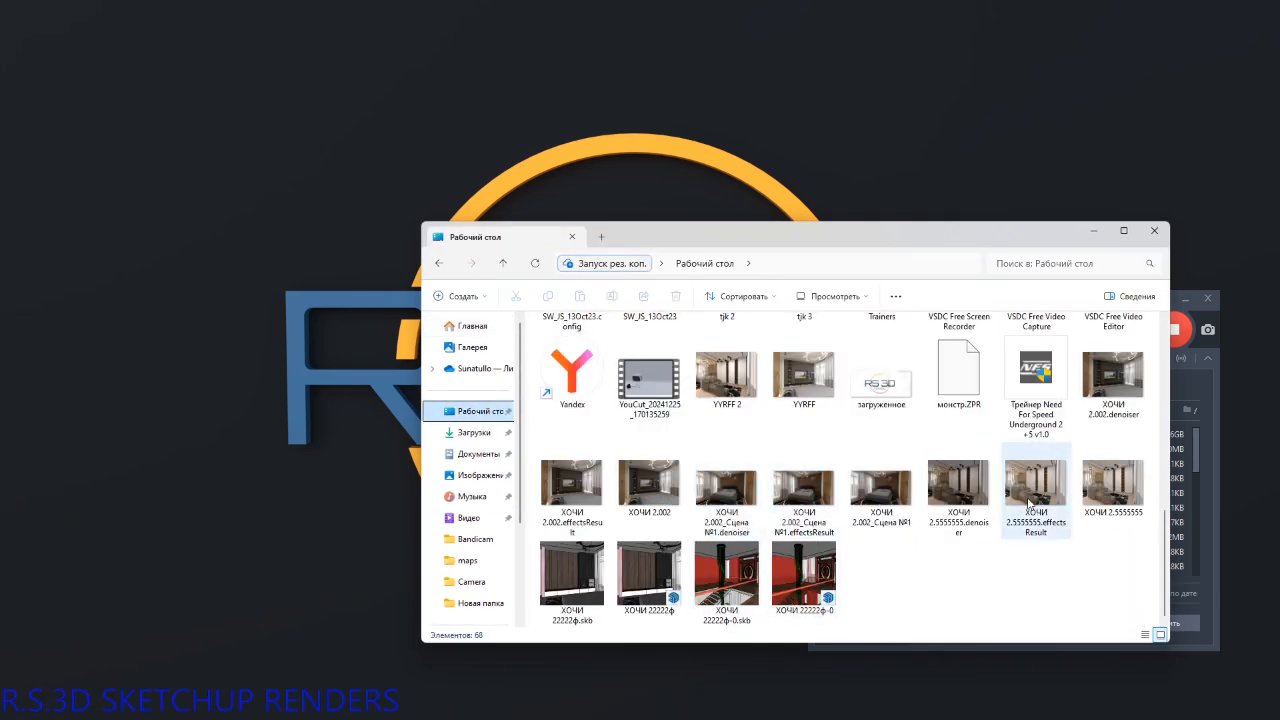
scroll(986, 578, "up", 2)
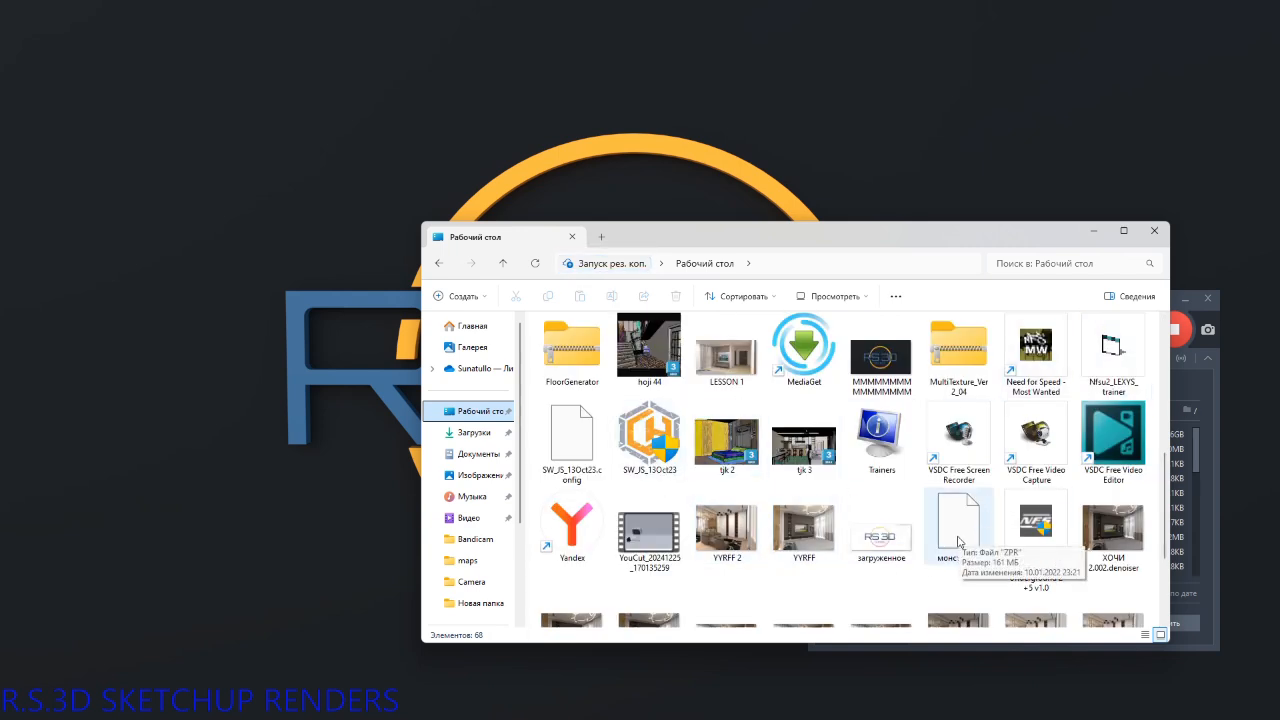
scroll(960, 538, "up", 2)
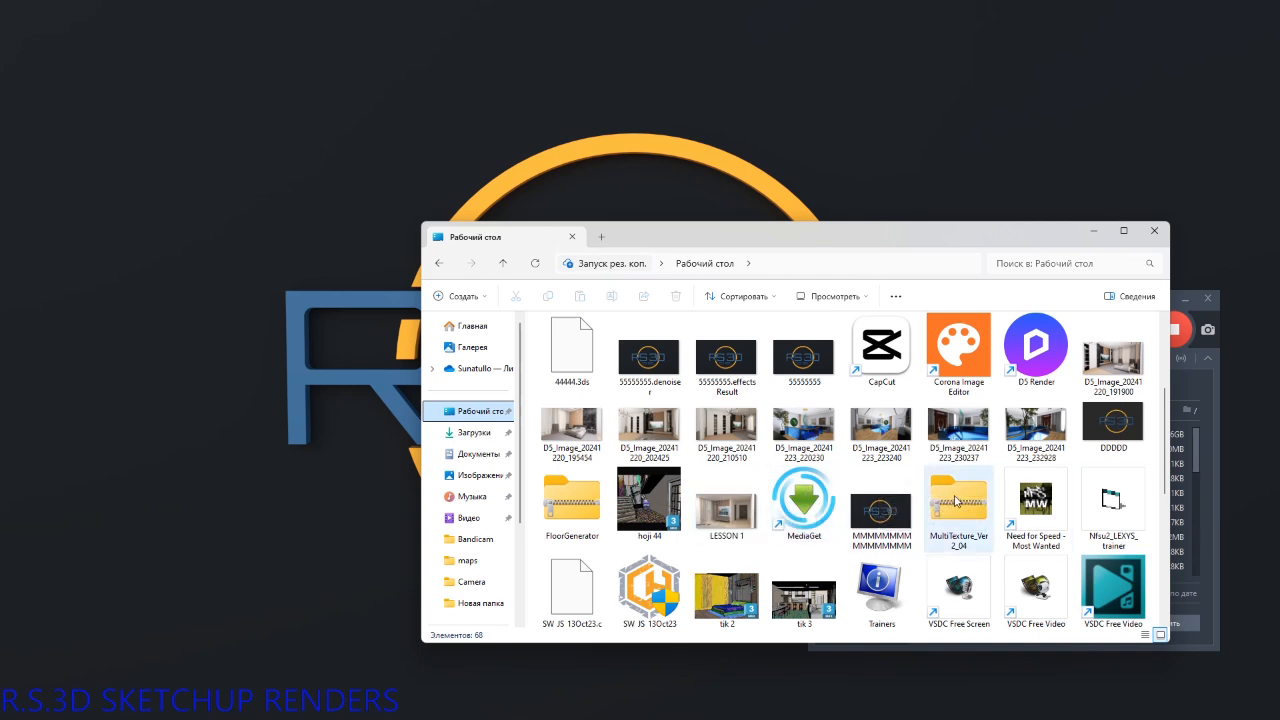
scroll(955, 500, "down", 1)
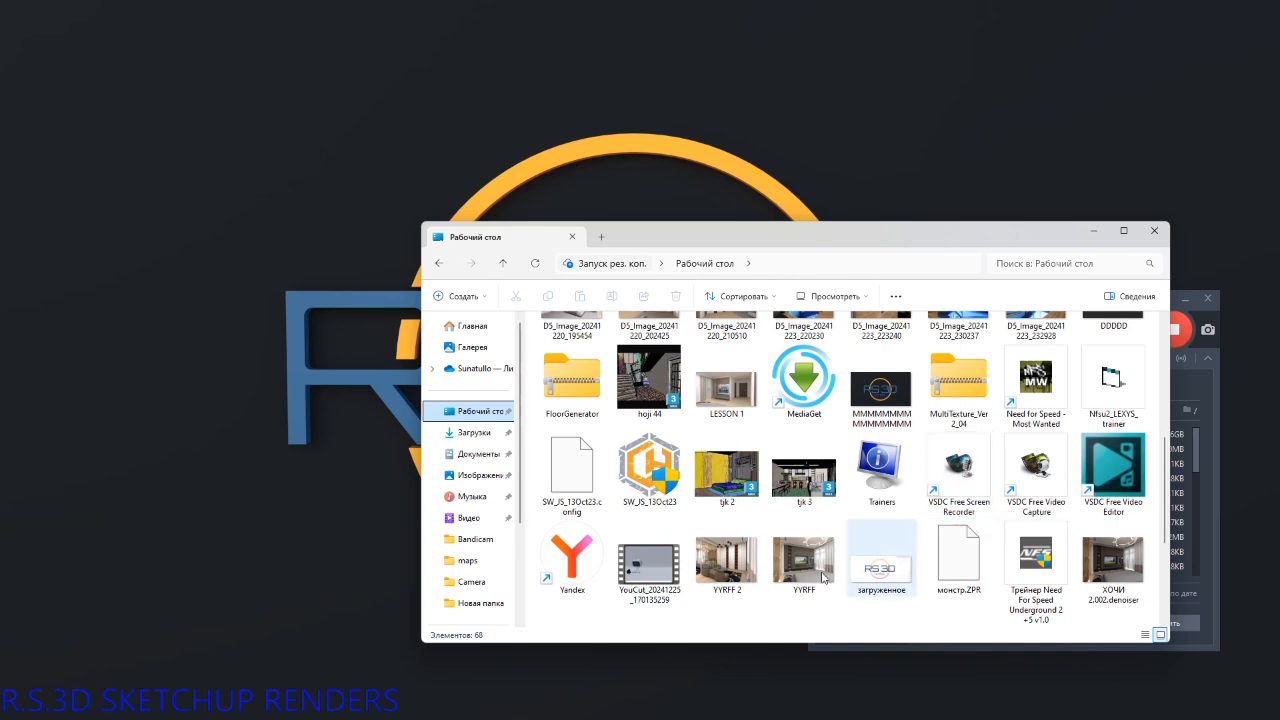
double_click(724, 392)
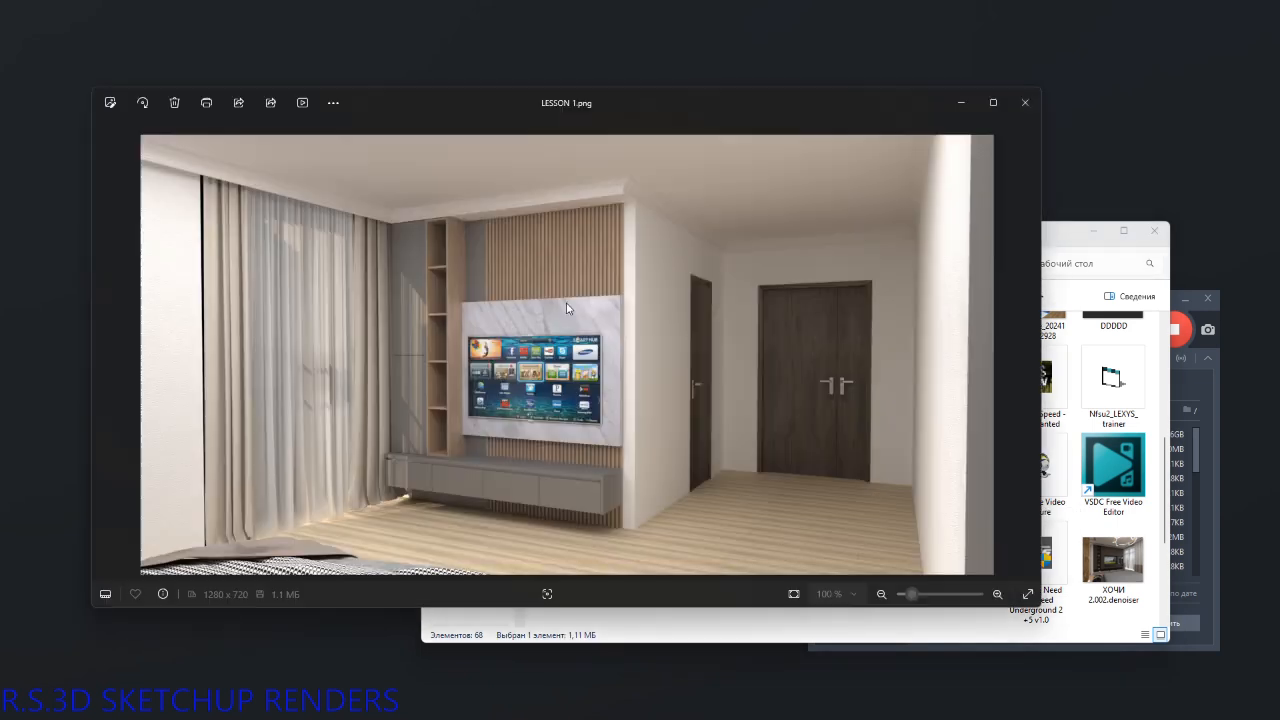
left_click(1025, 102)
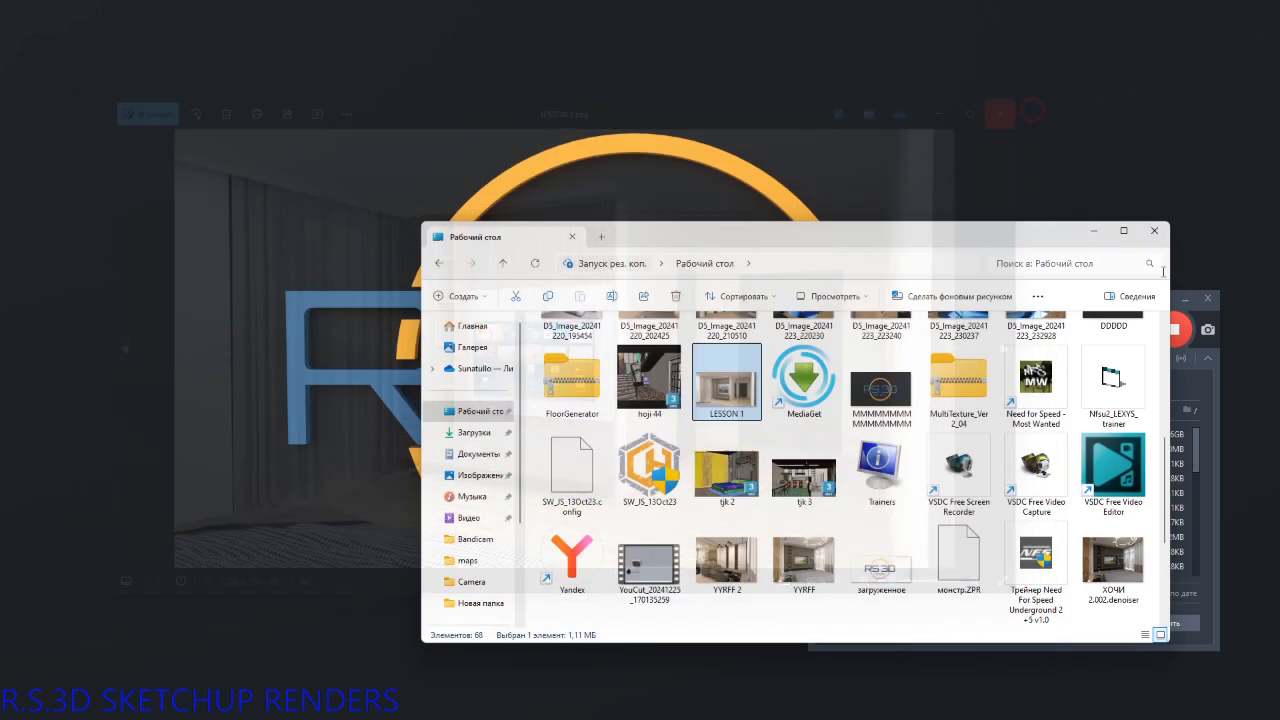
left_click(1151, 232)
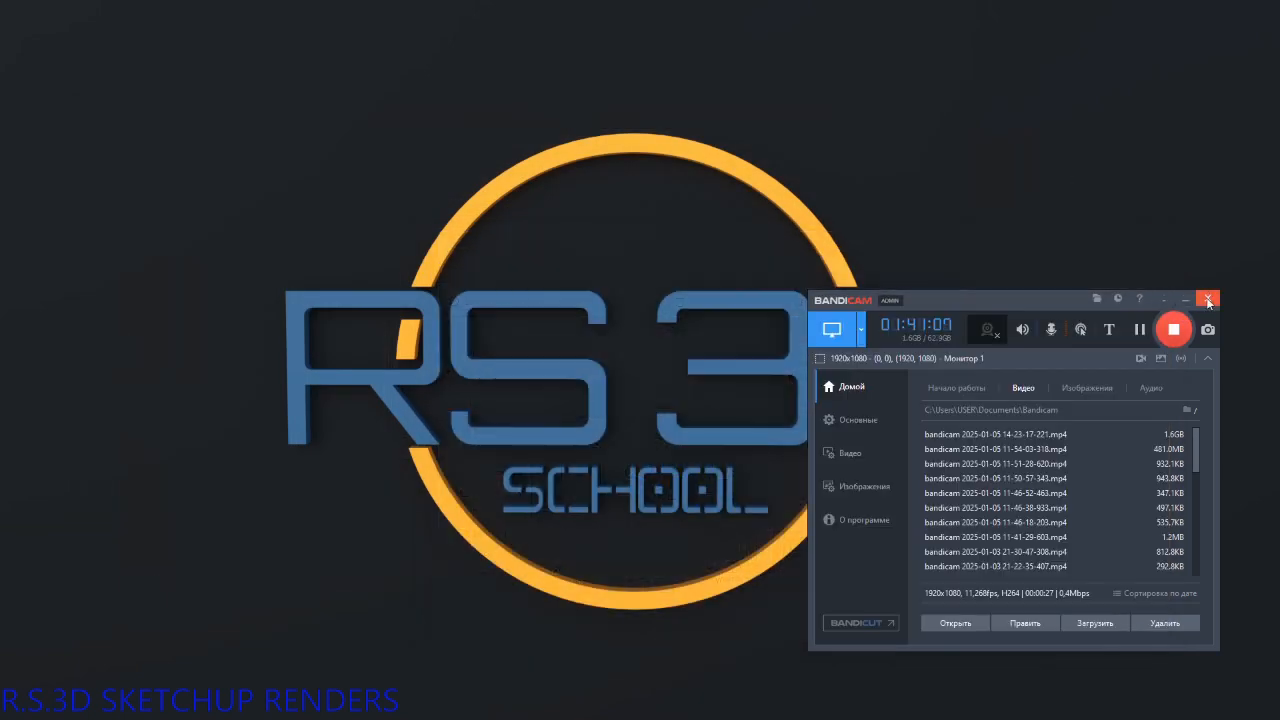
Switch back to SketchUp, review the last render in the V-Ray frame buffer, and close it.
mouse_move(993, 710)
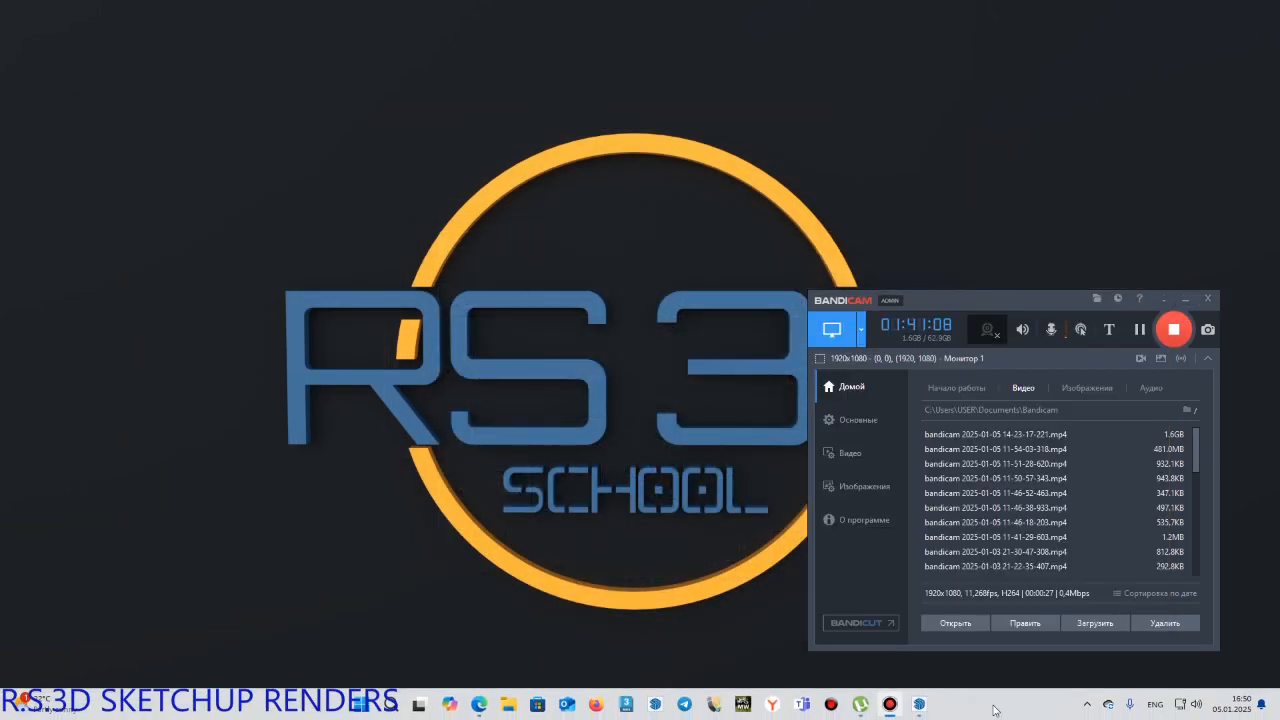
left_click(916, 706)
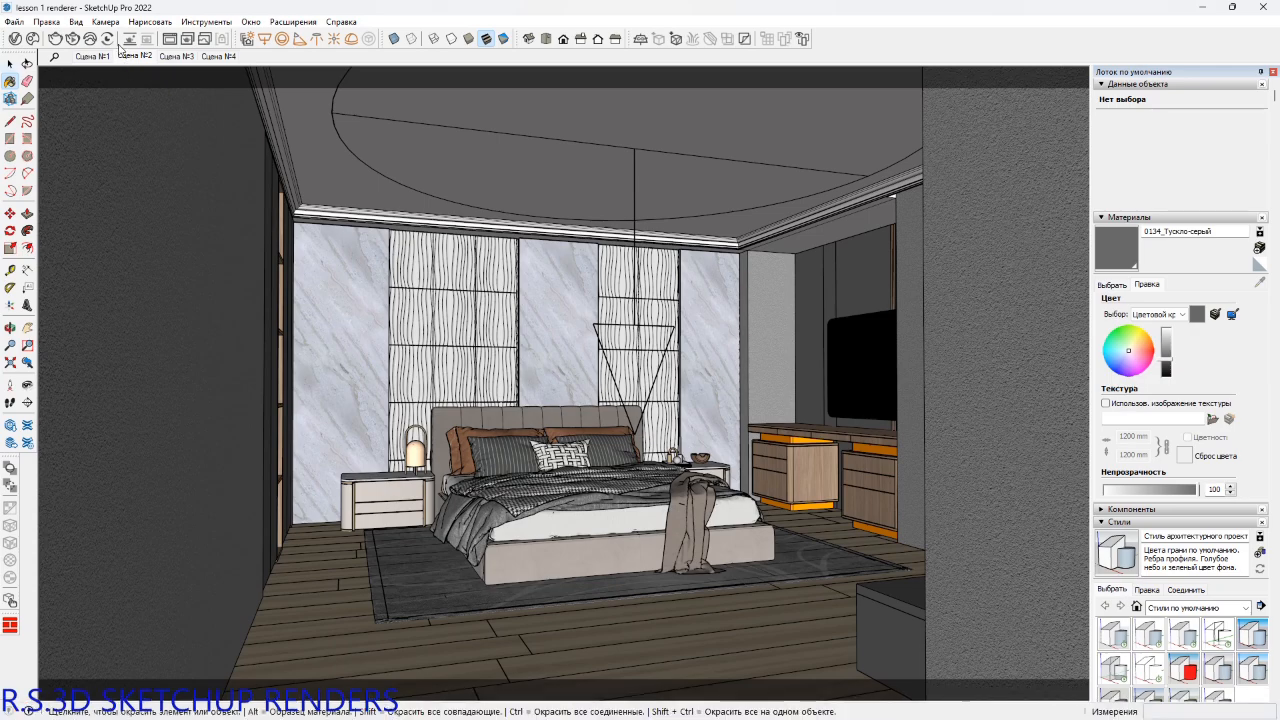
left_click(169, 39)
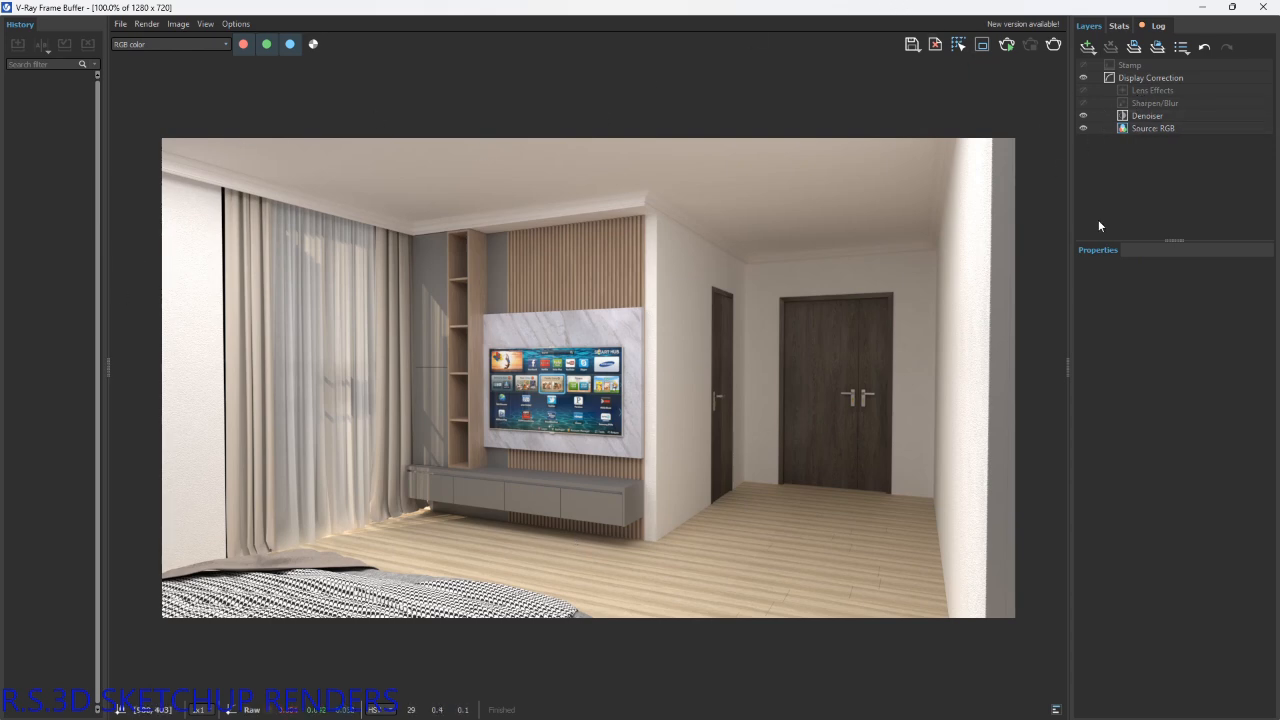
left_click(1263, 7)
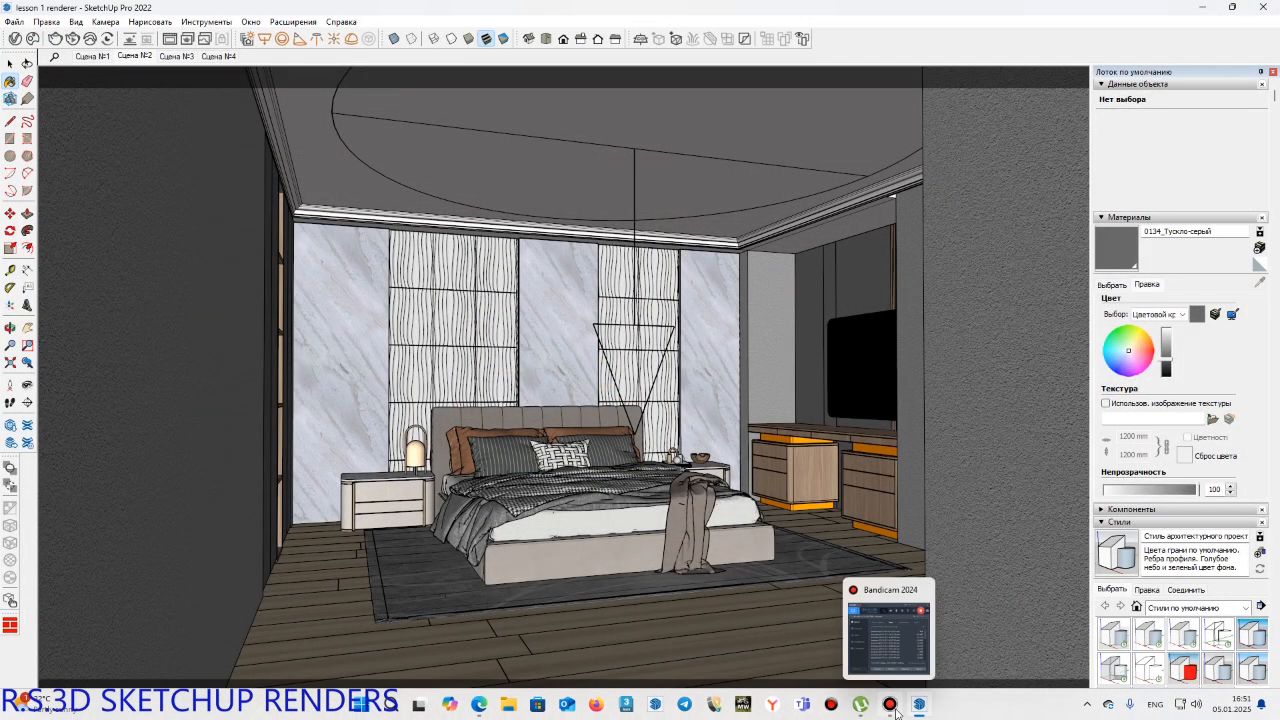
left_click(896, 712)
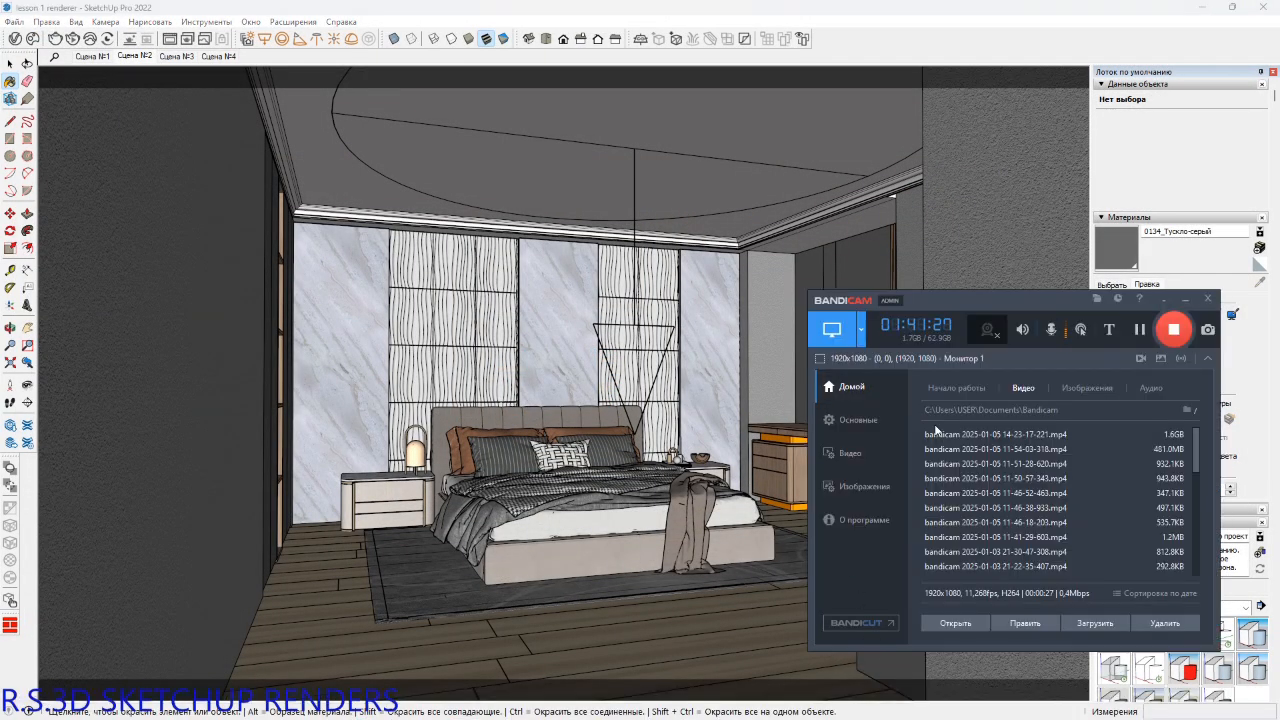